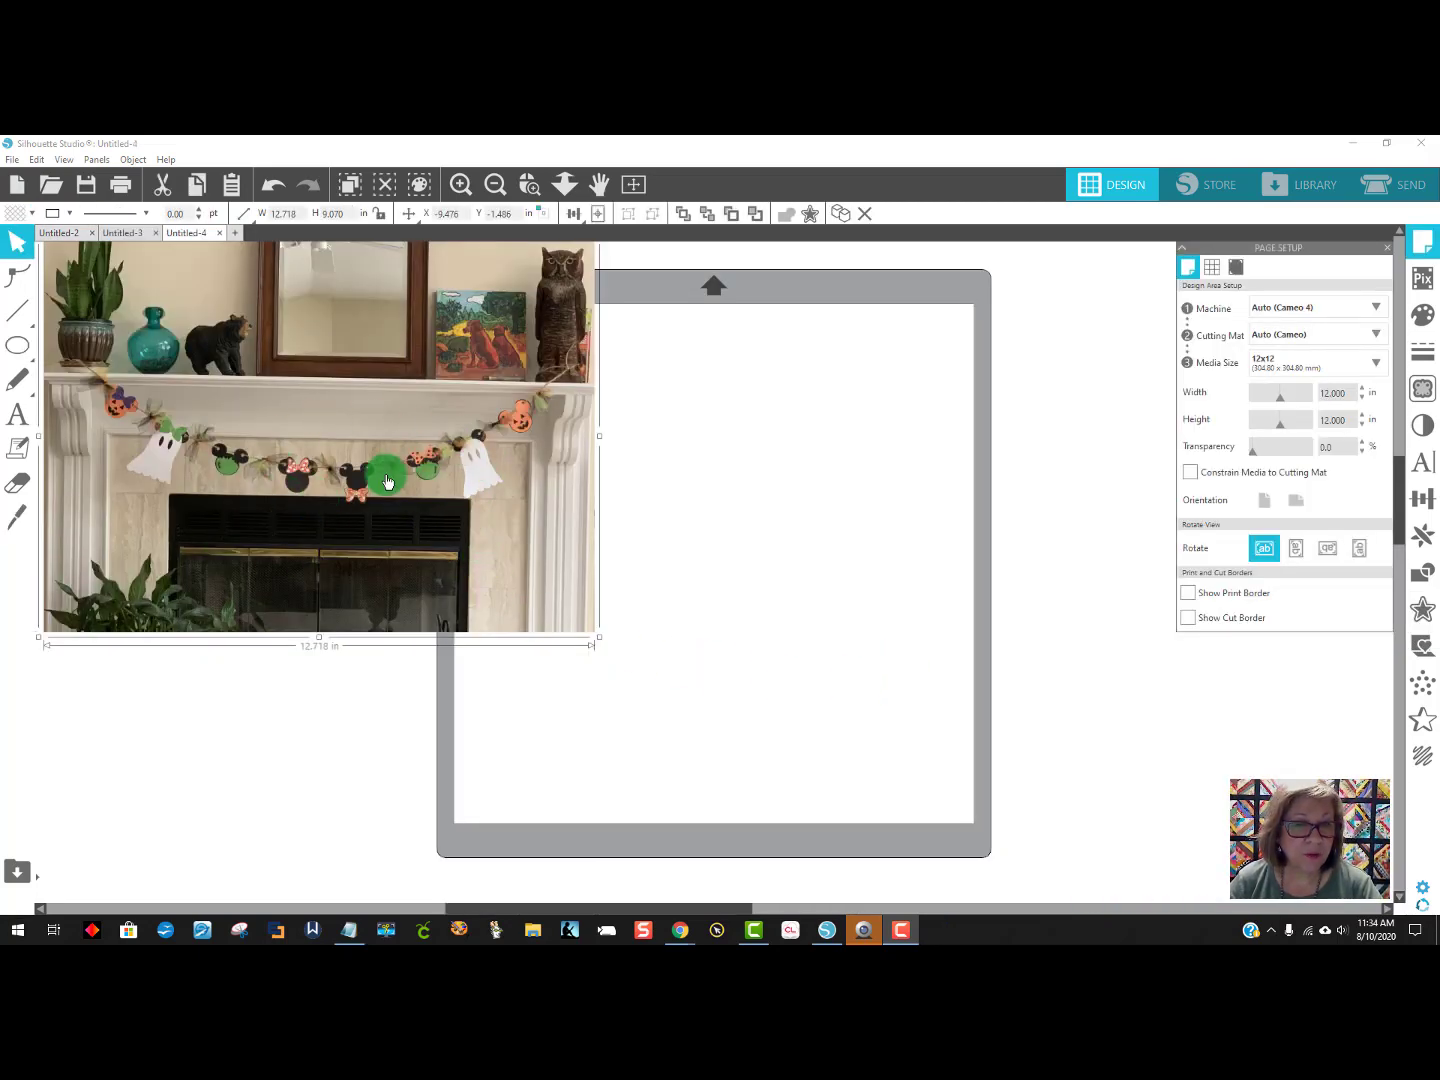
Move the fireplace banner photo off the cutting mat into the empty area on its left.
drag(388, 482, 392, 548)
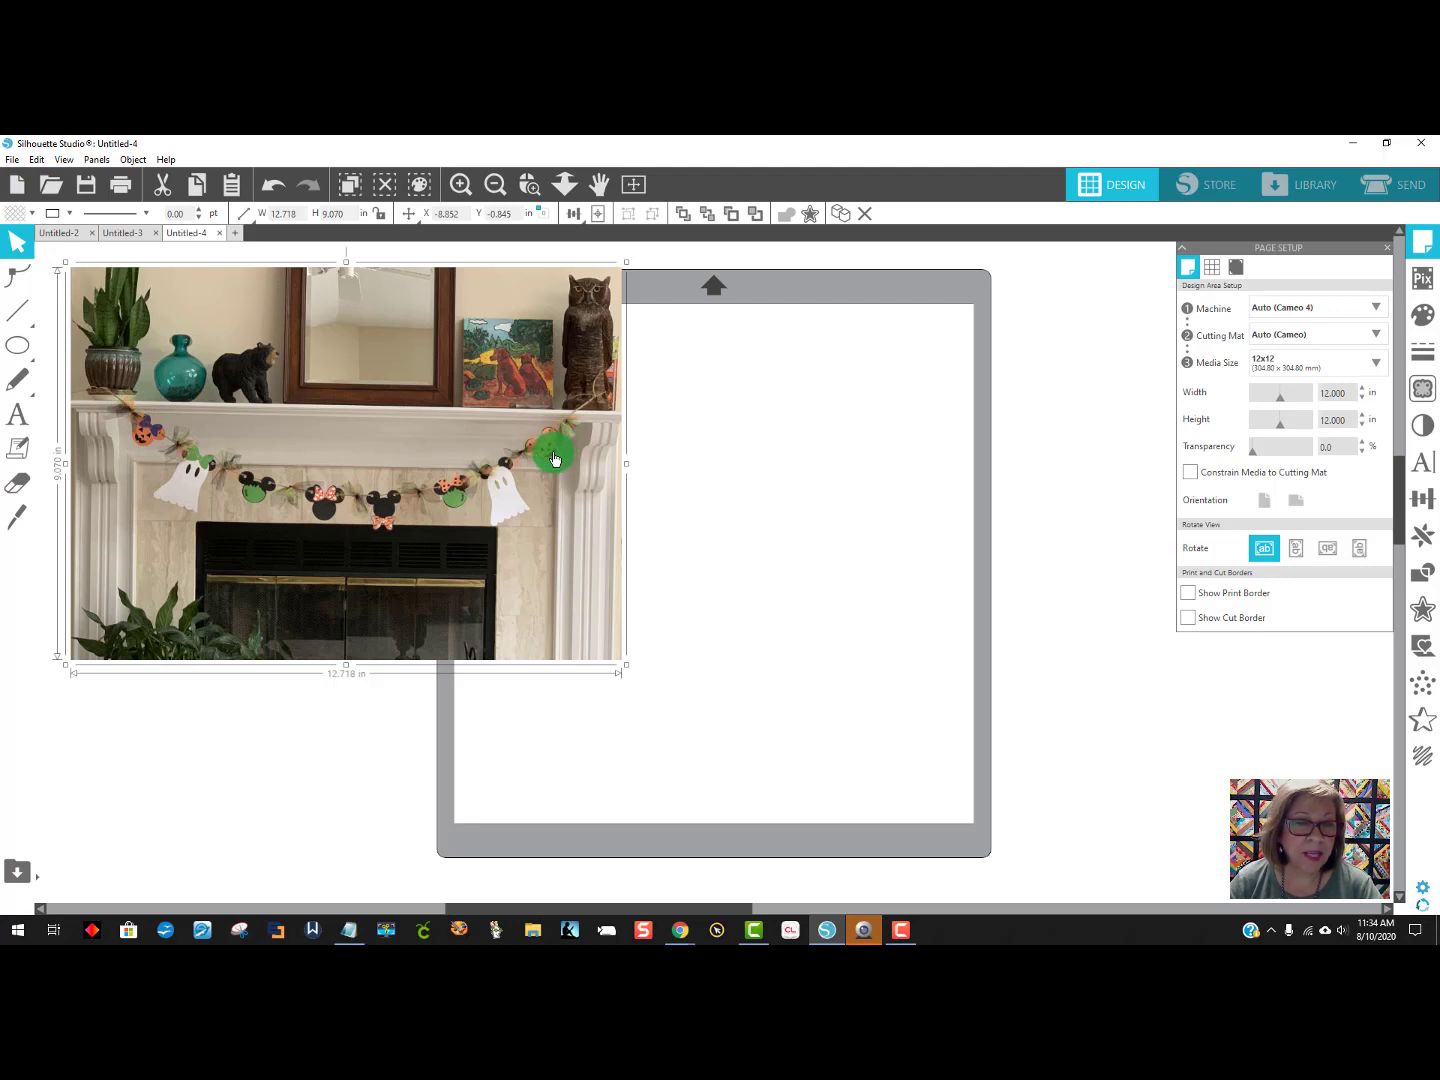
drag(389, 419, 201, 410)
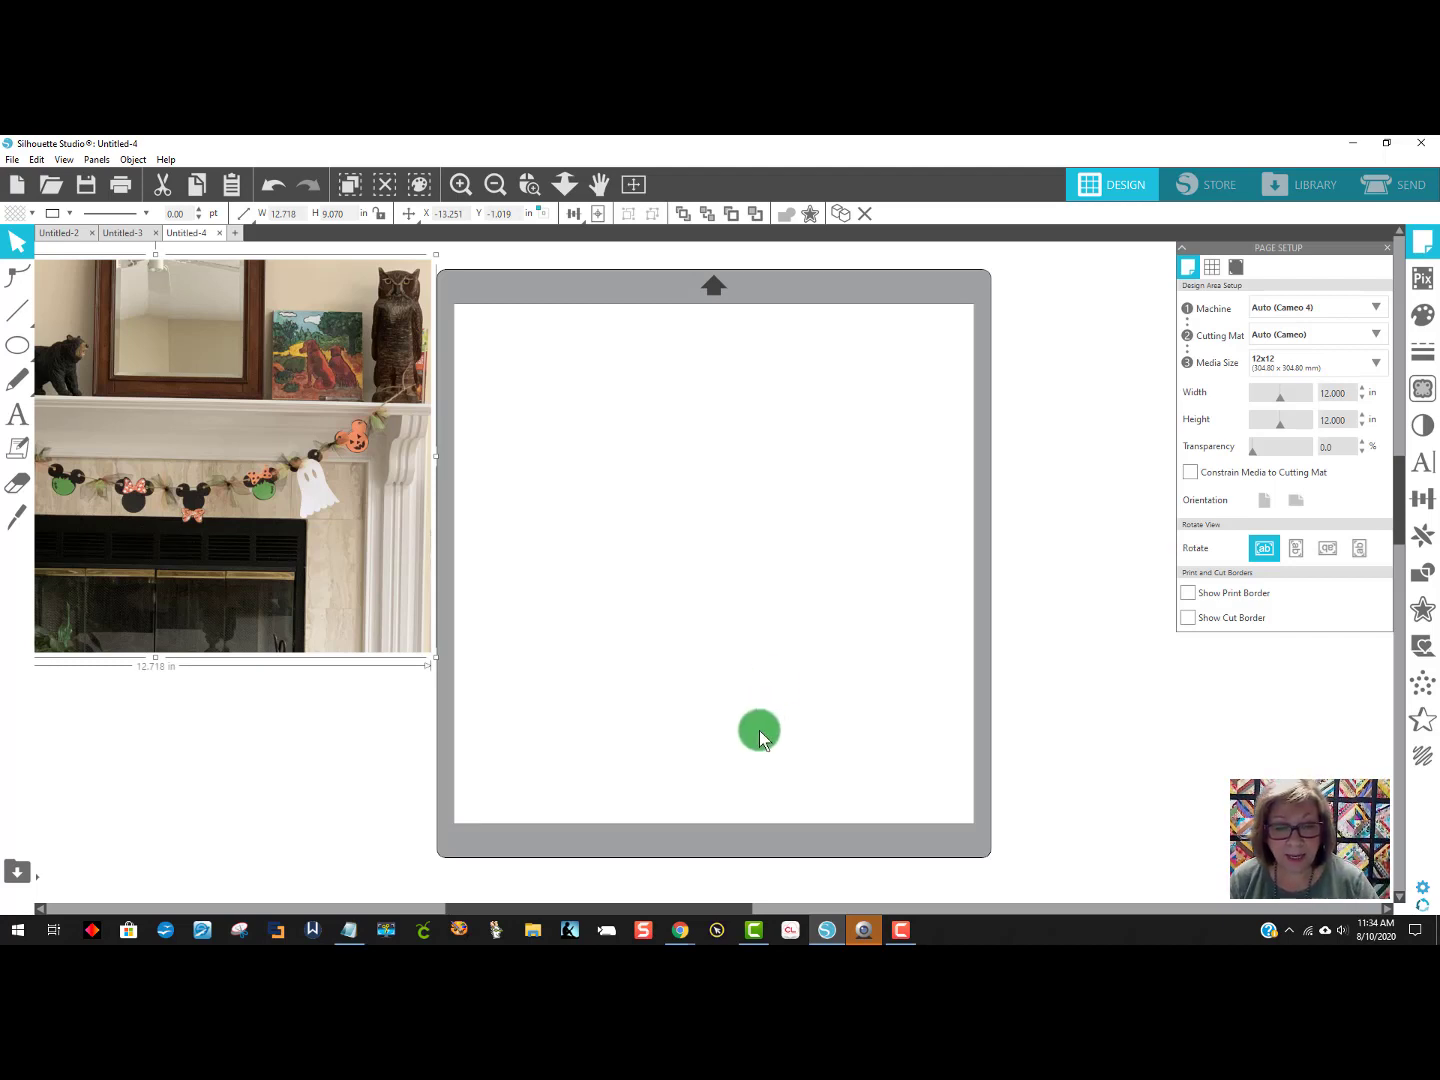
Switch to Chrome and browse the clipartkey results for mickey mouse ears for a usable Mickey head silhouette.
mouse_move(680, 931)
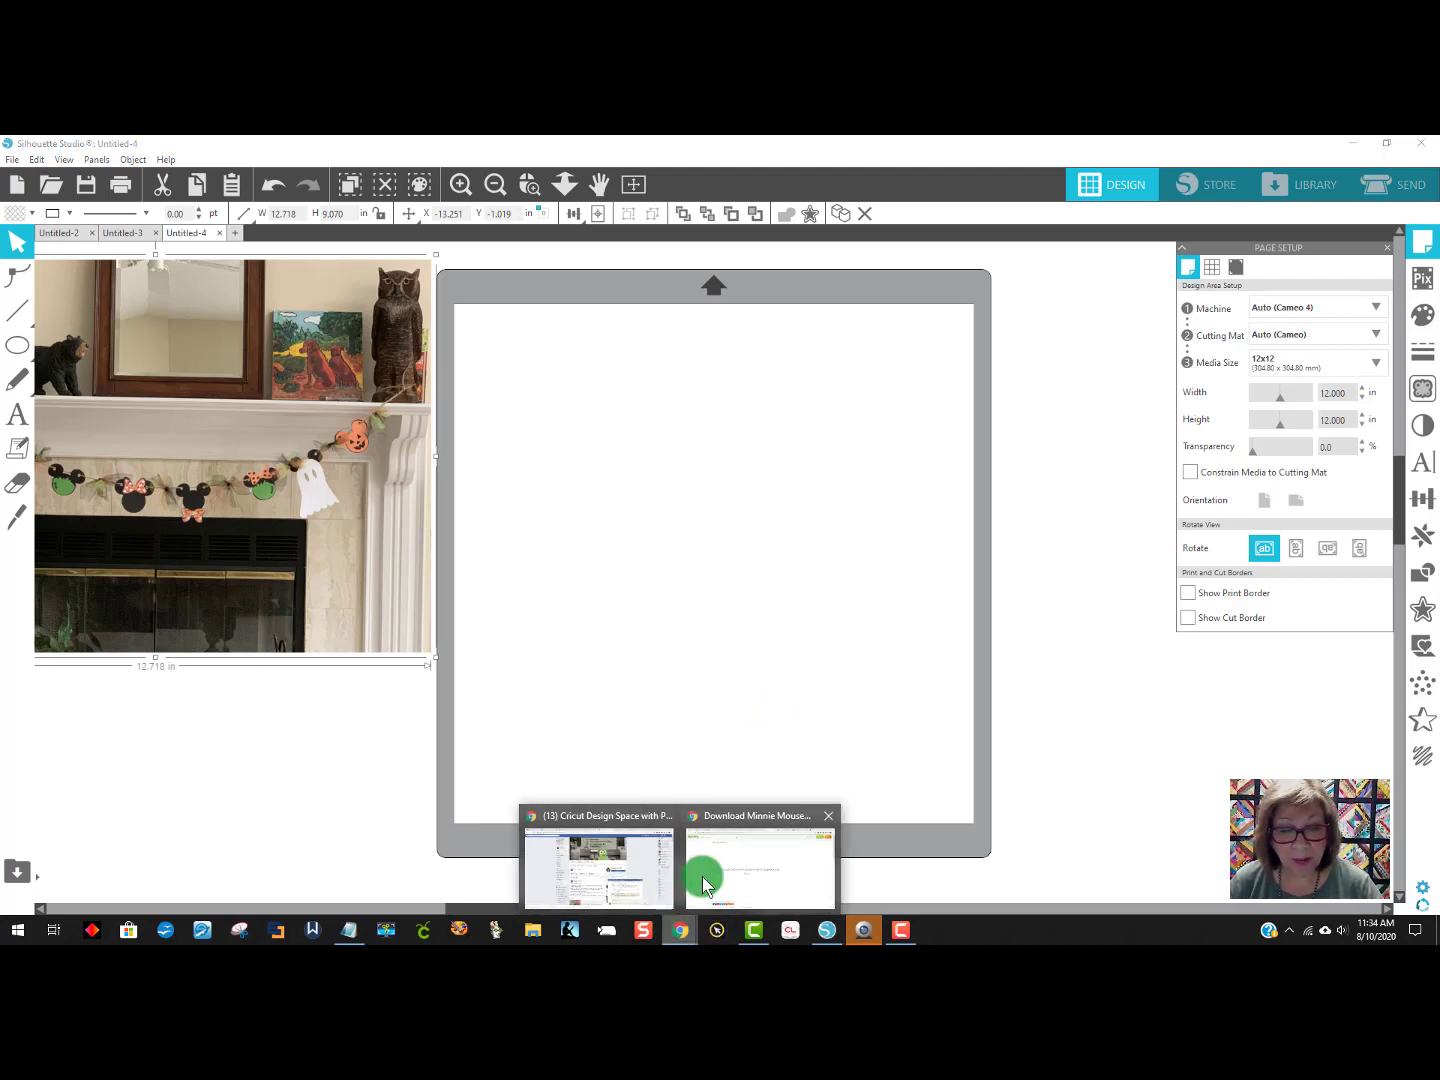
click(734, 880)
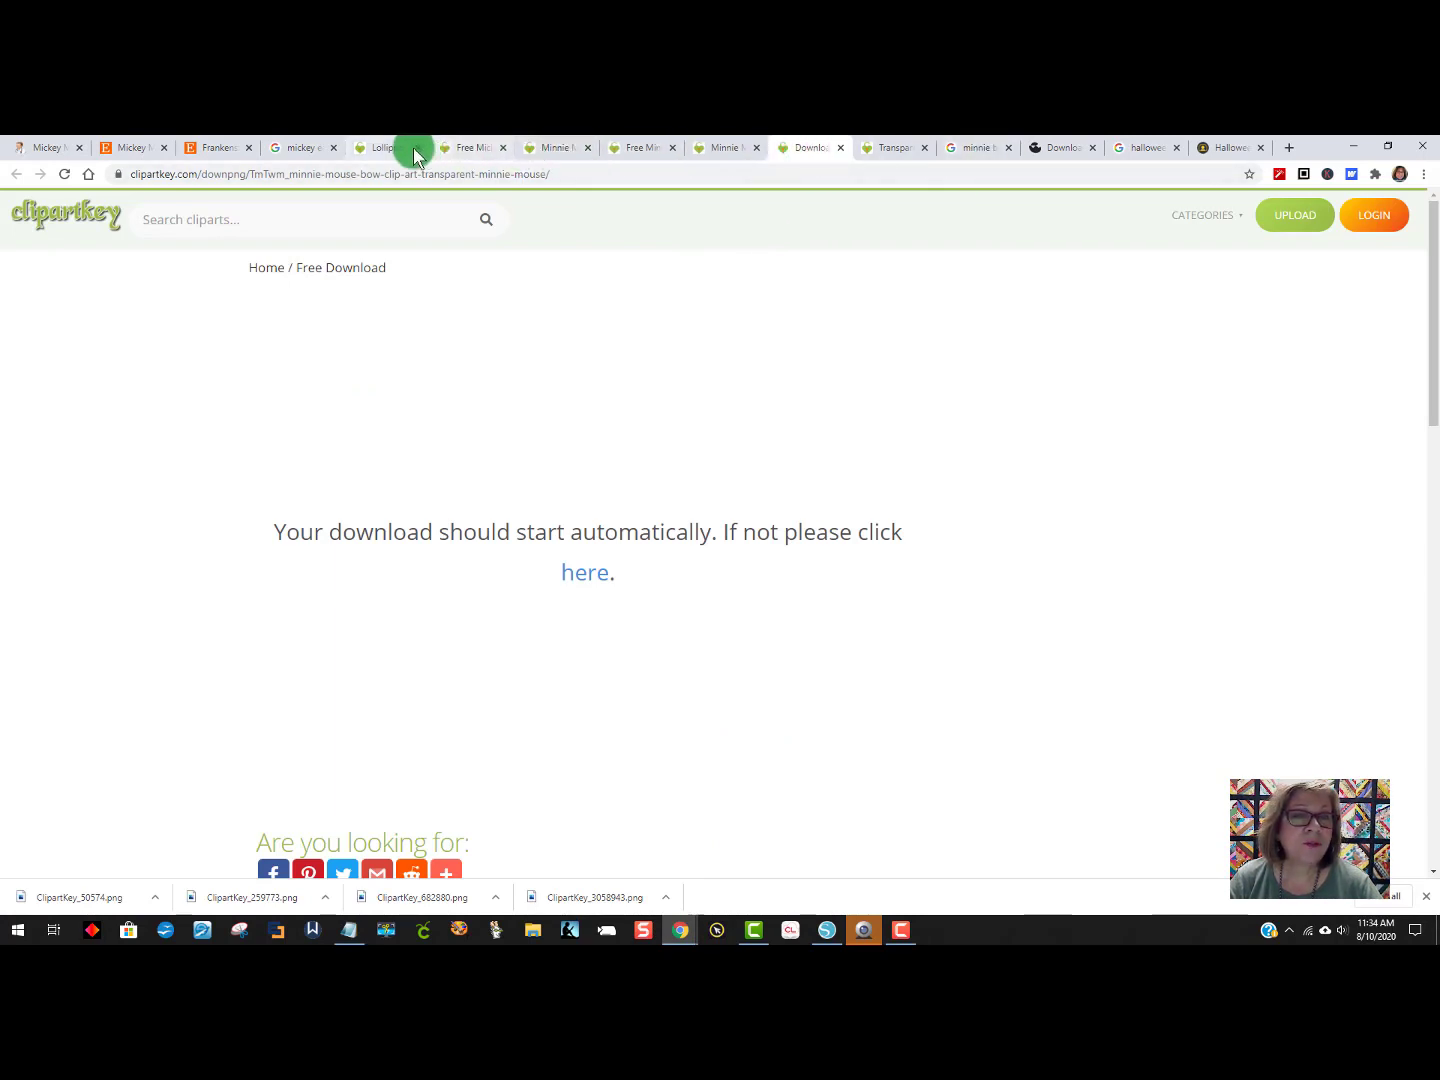
click(465, 148)
scroll(875, 491, up, 5)
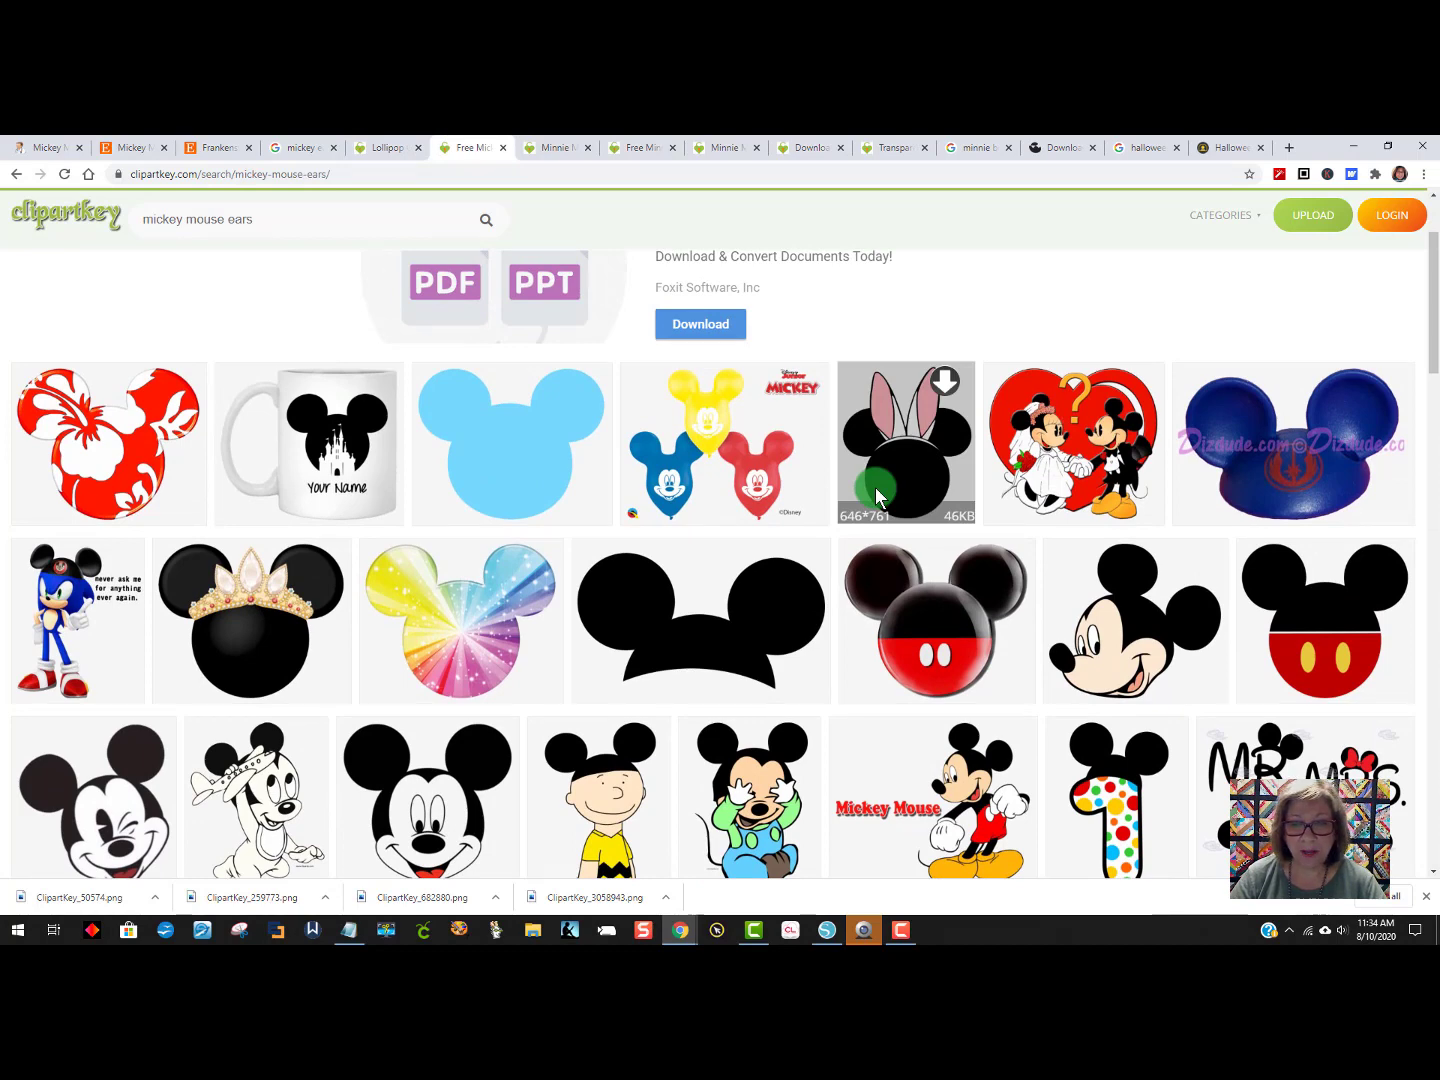
scroll(876, 495, down, 5)
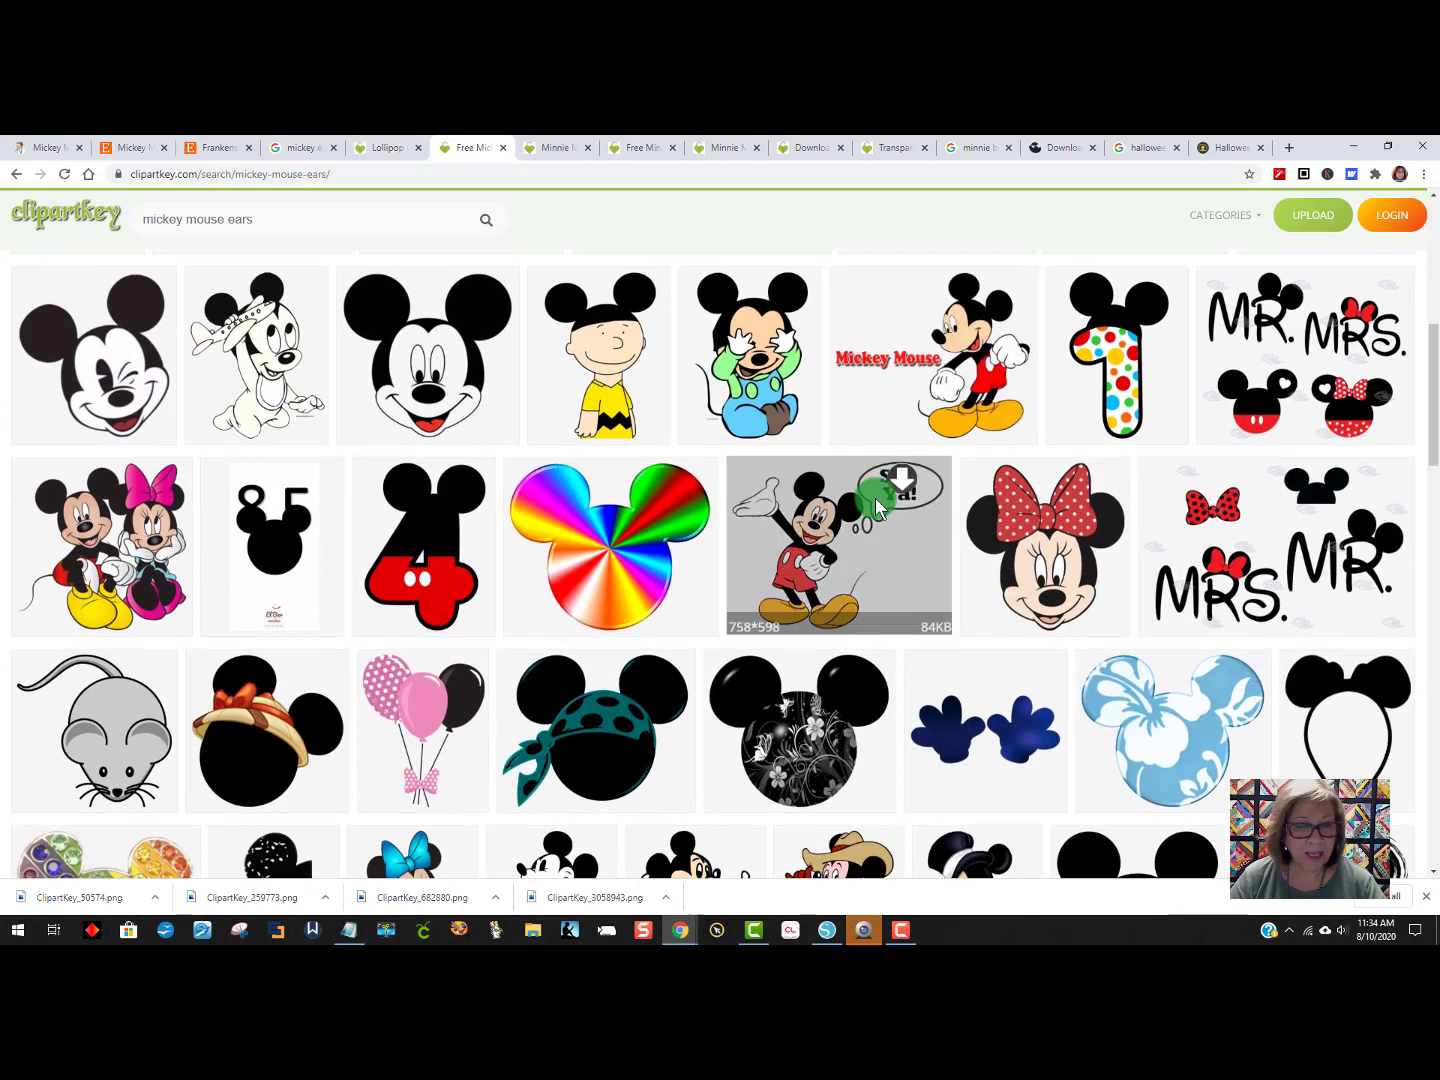
scroll(877, 508, down, 2)
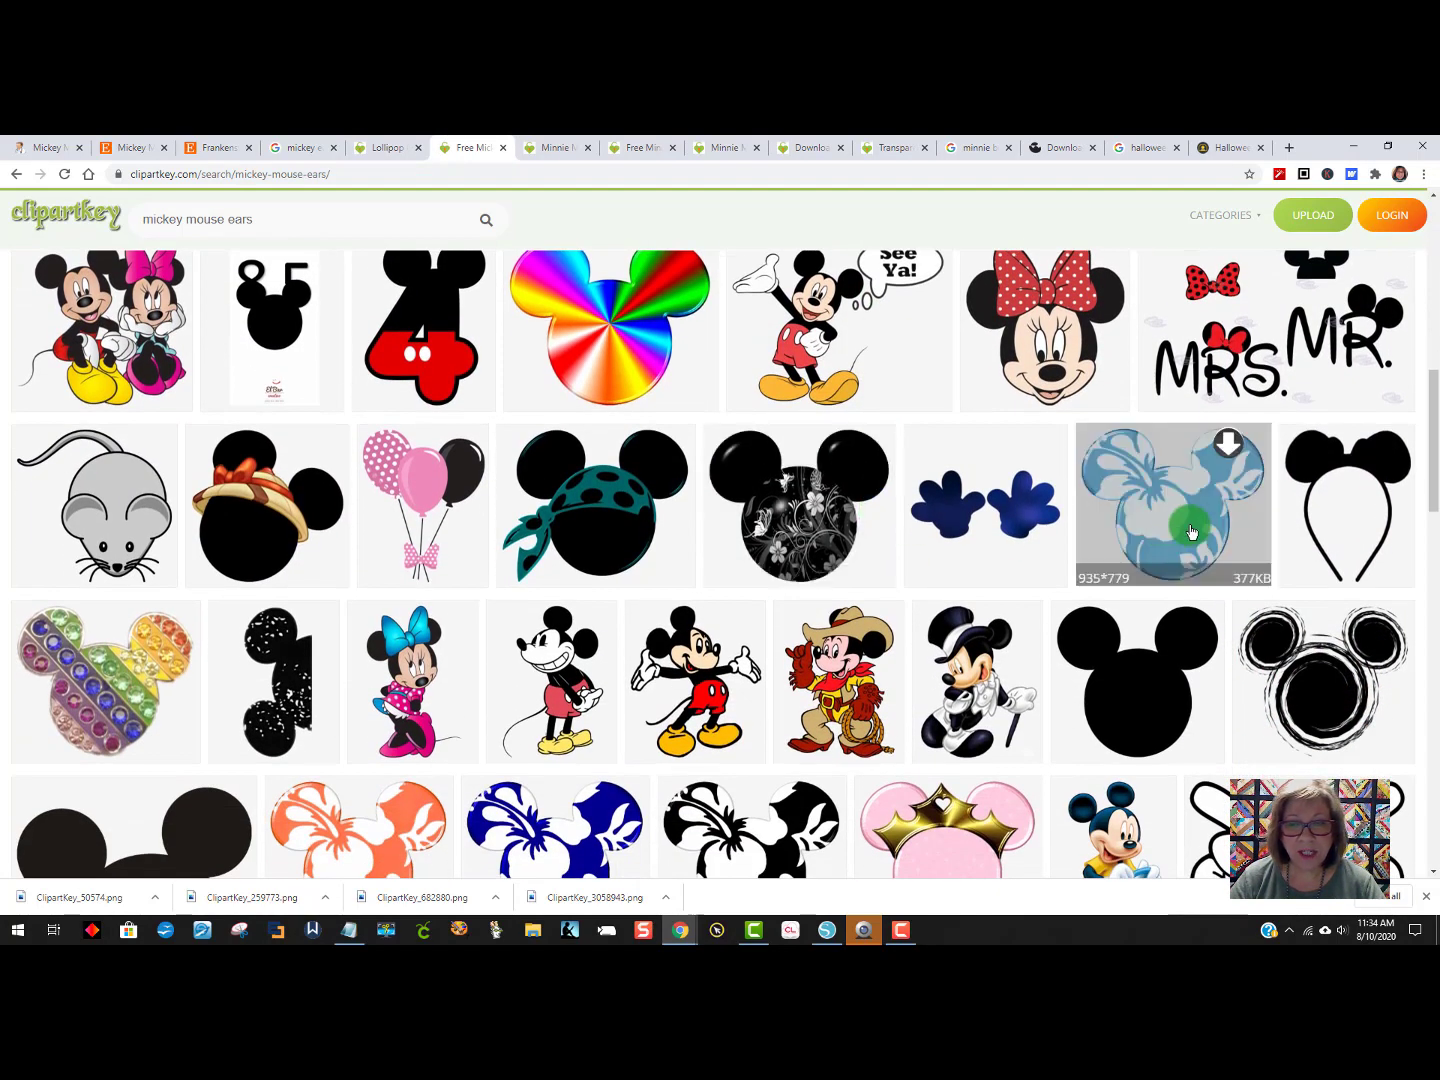
scroll(1186, 520, down, 3)
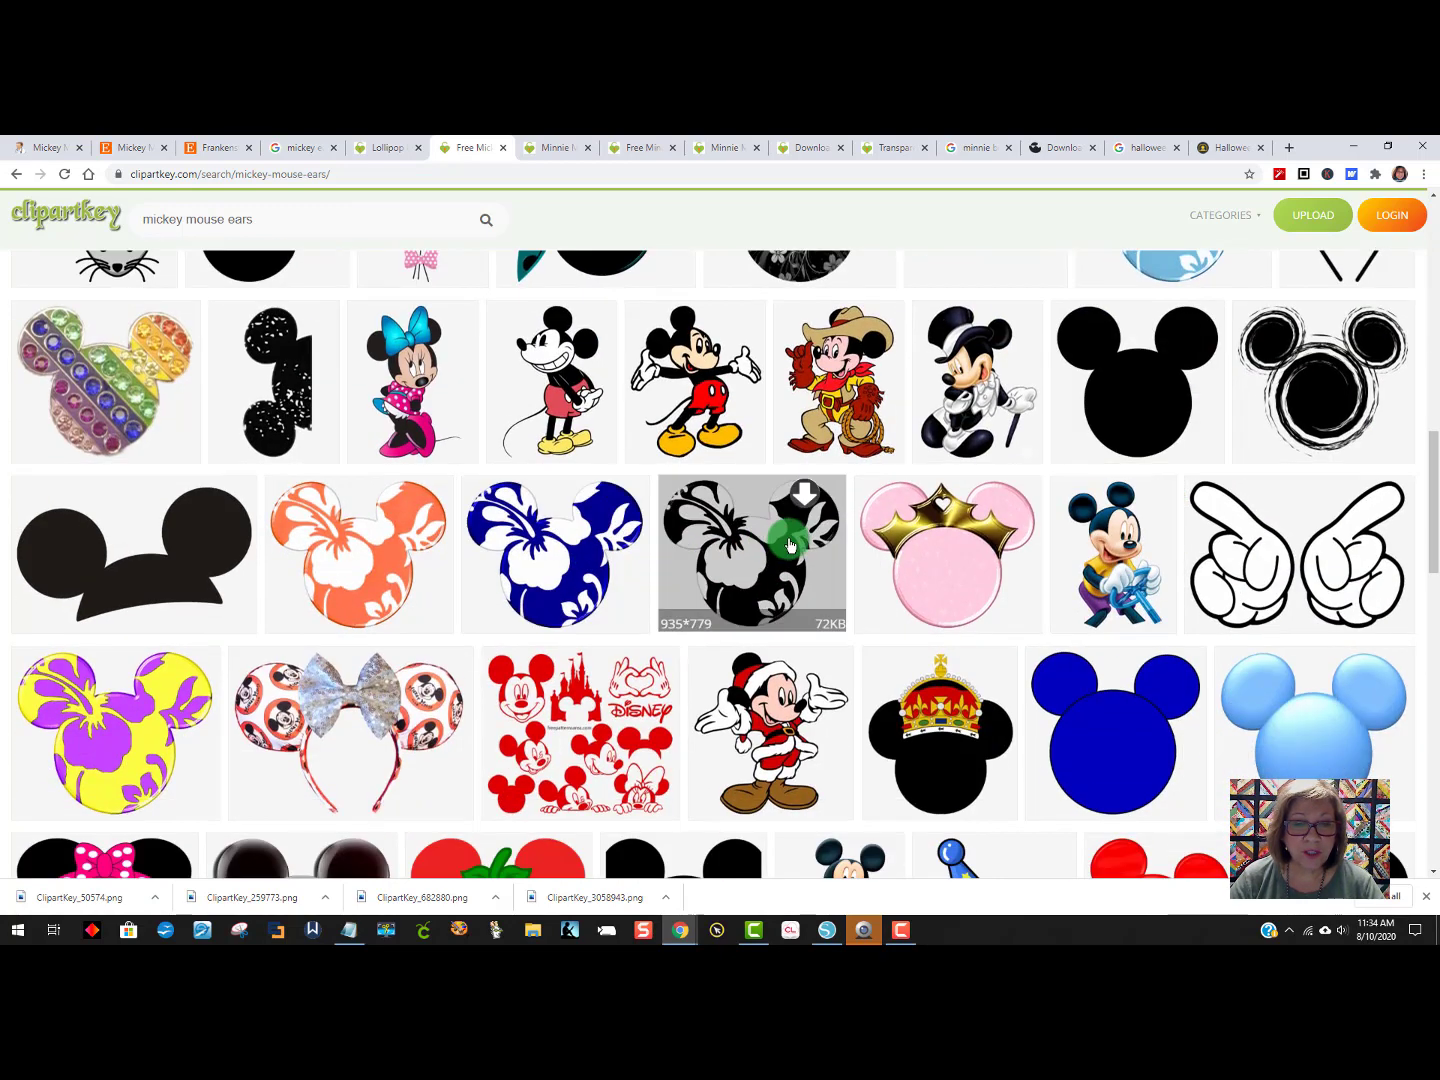
Download the blue Hawaiian-style Mickey head clip art as a PNG.
click(605, 500)
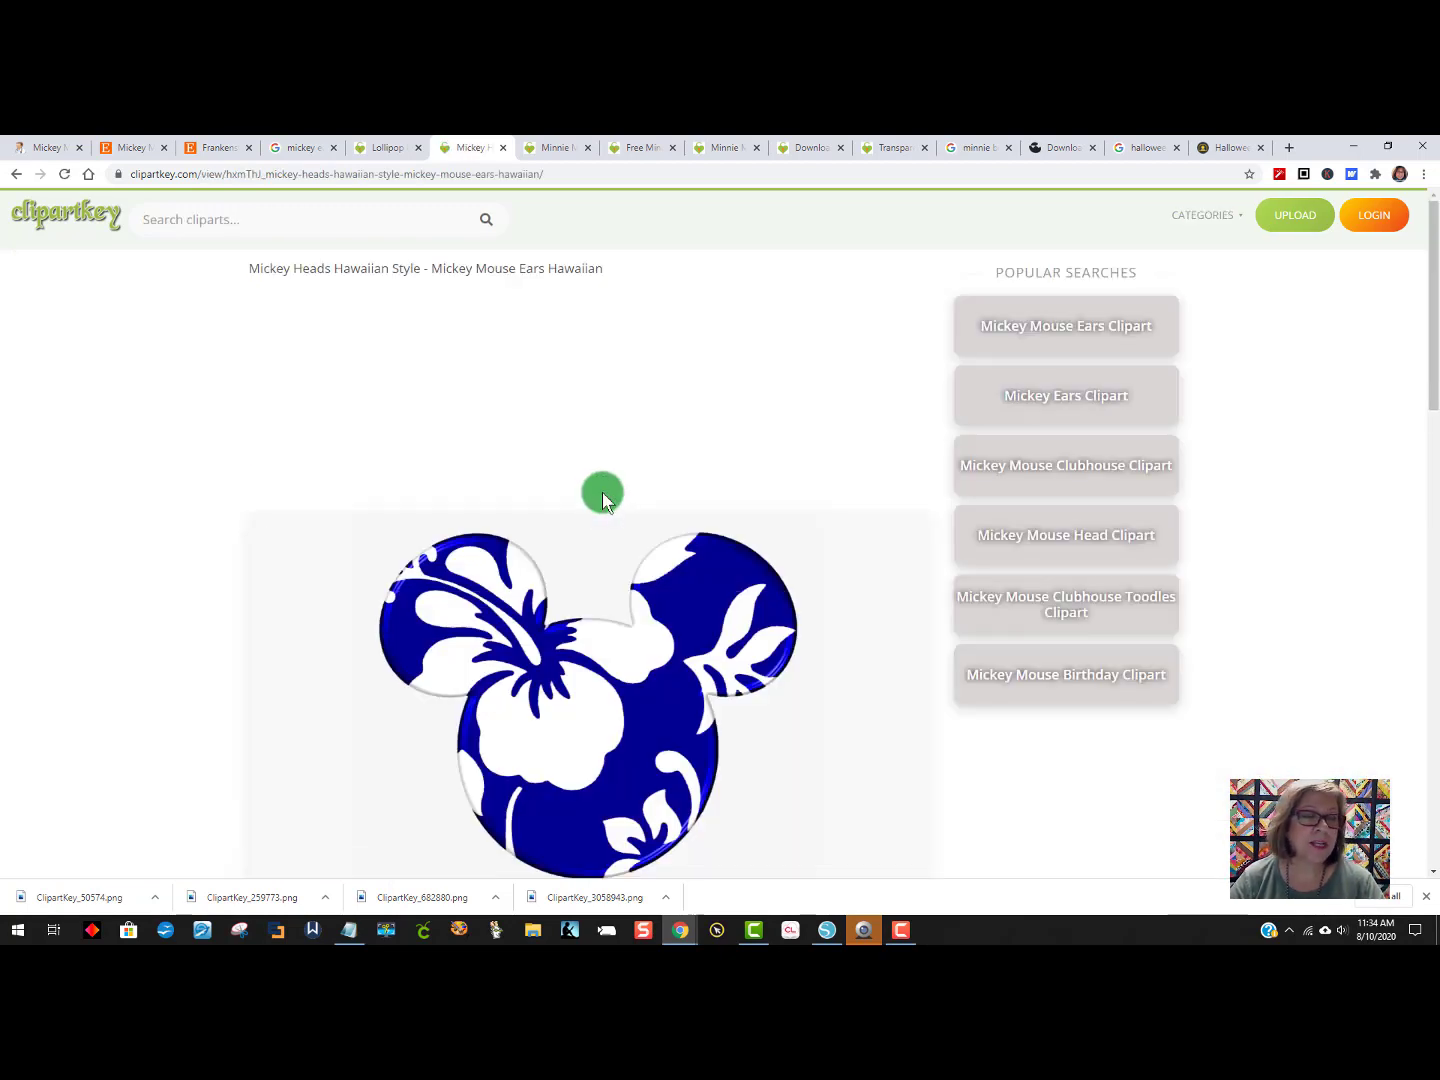
scroll(680, 514, down, 2)
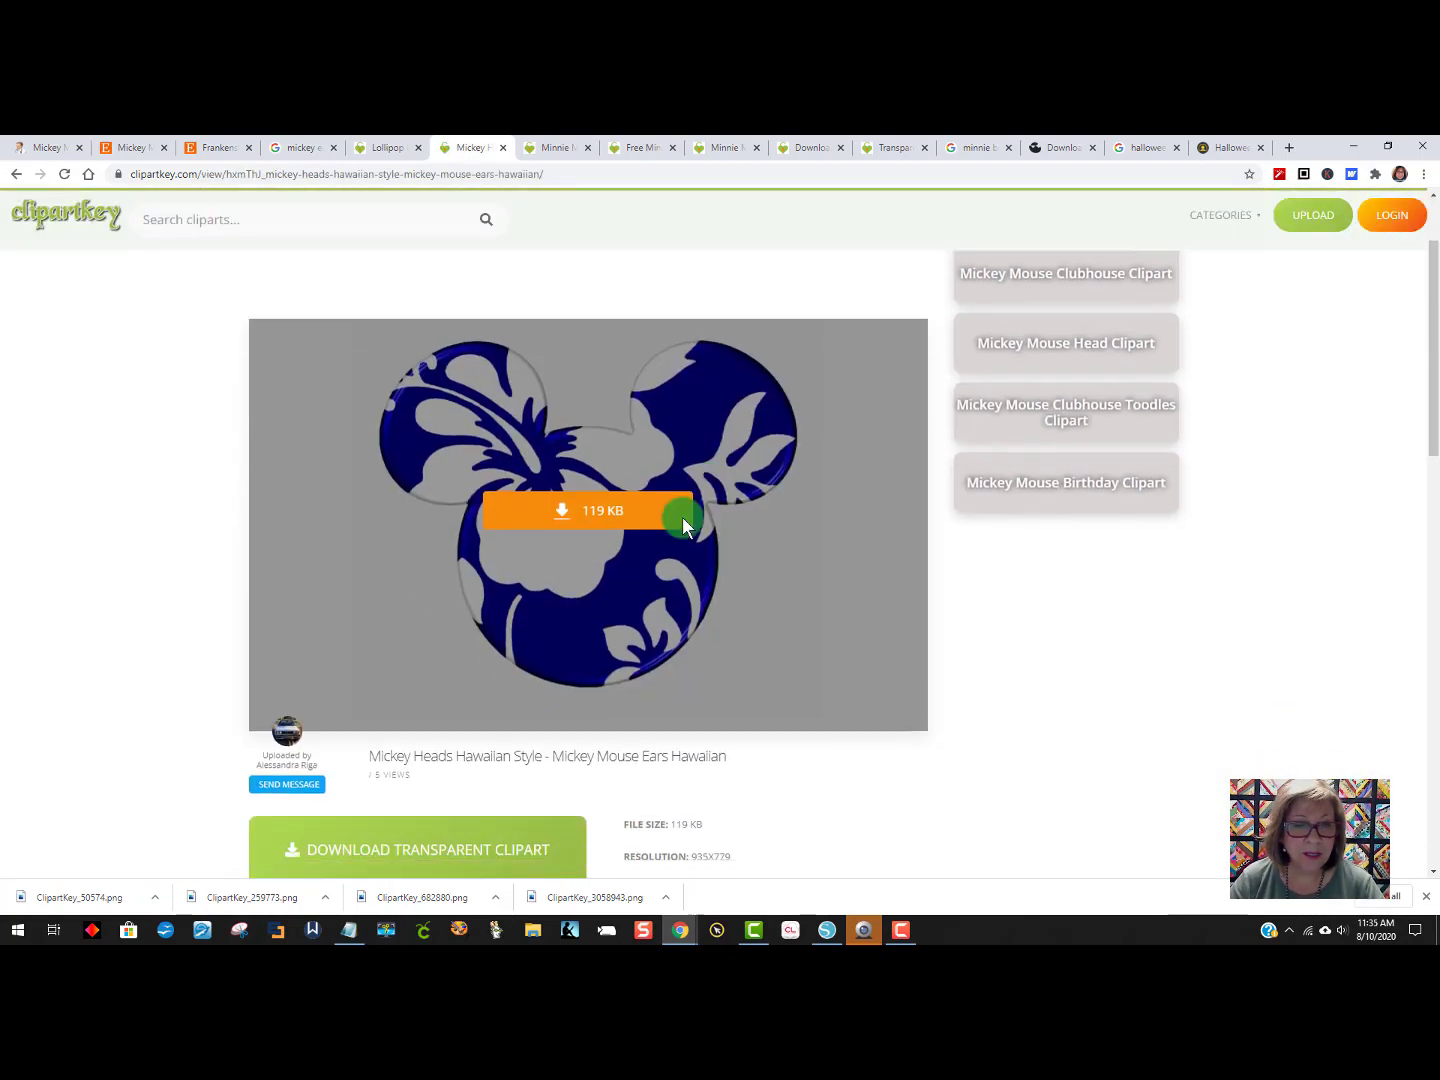
click(565, 495)
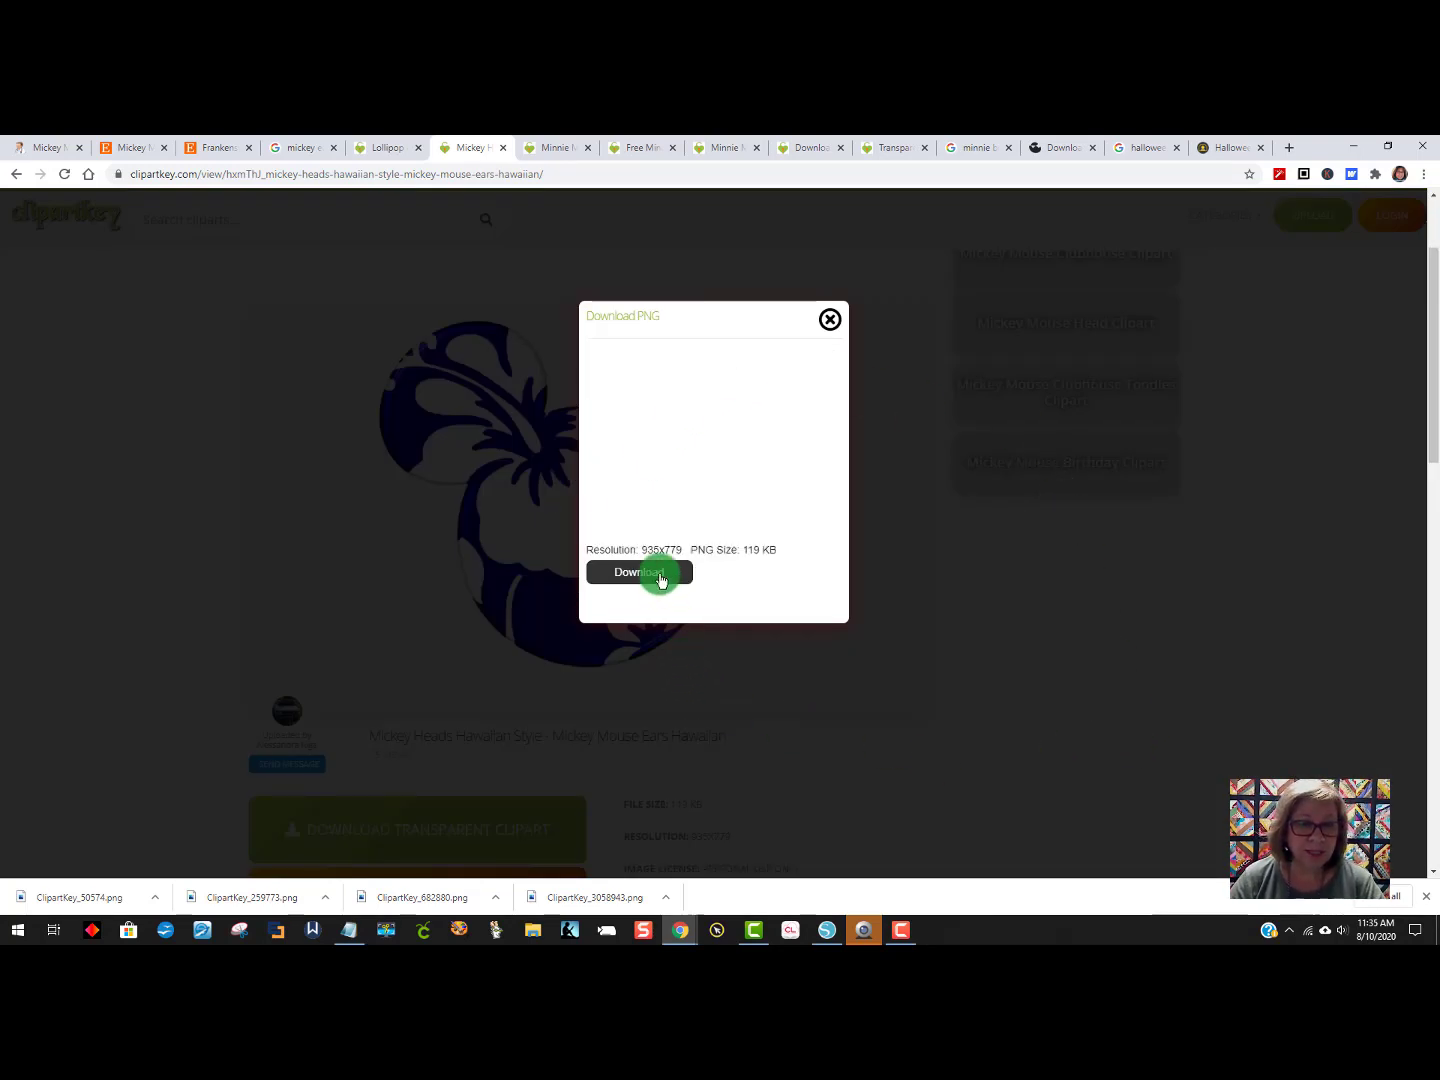
click(658, 577)
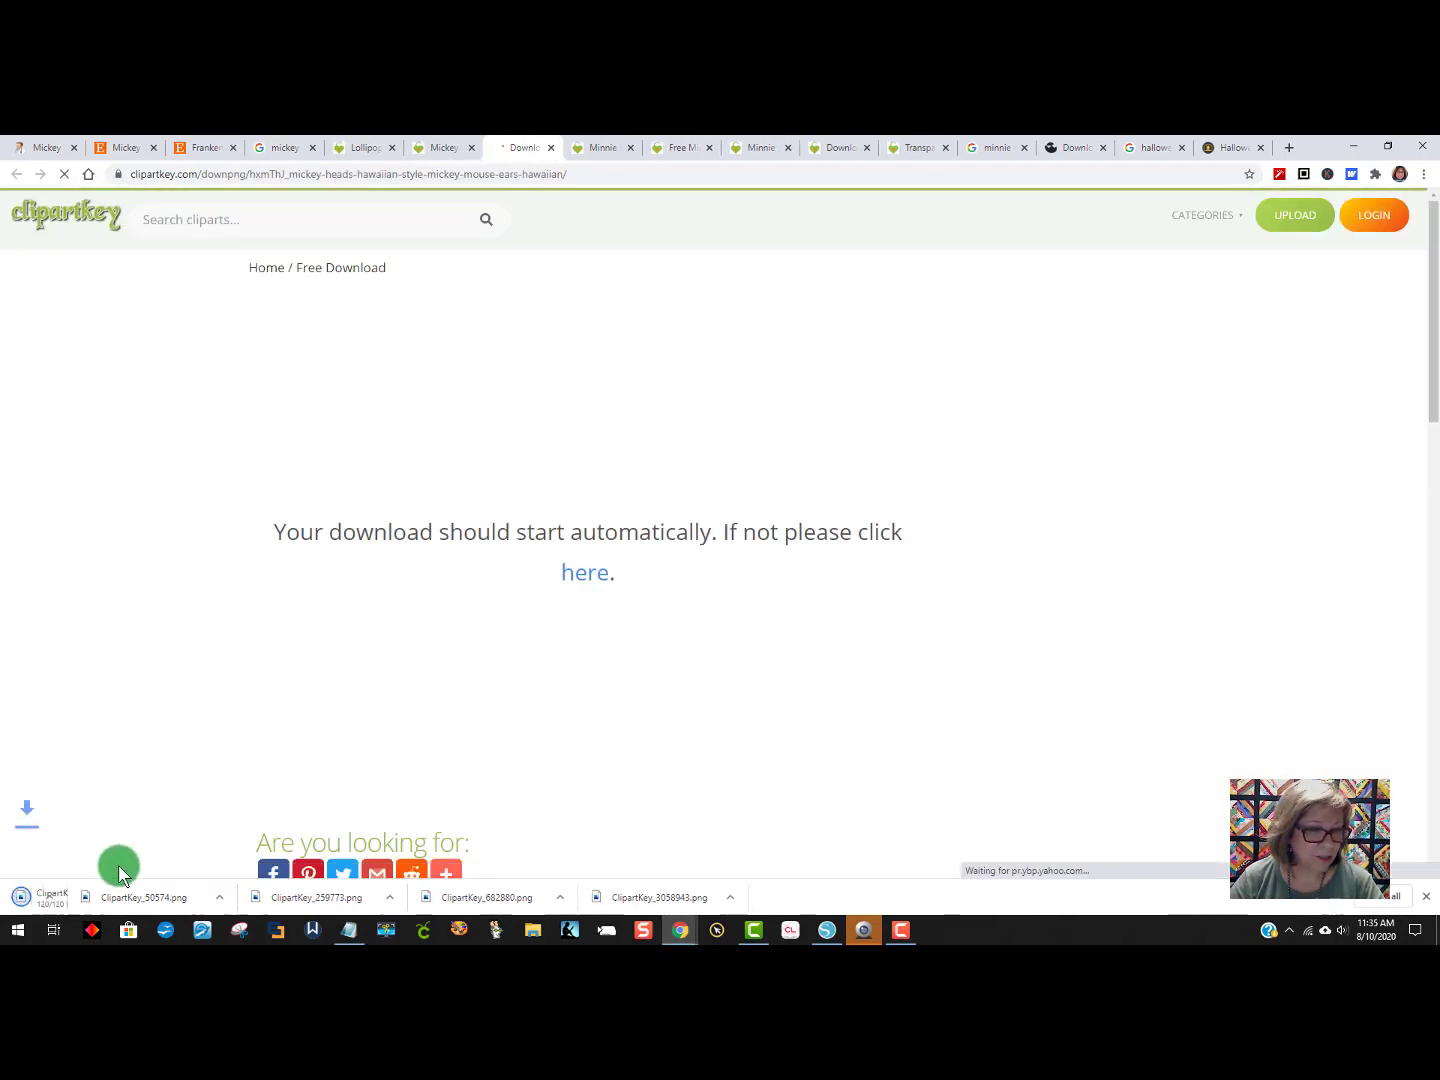
Switch back to Silhouette Studio and merge ClipartKey_475061 from the Downloads folder into the design.
click(830, 932)
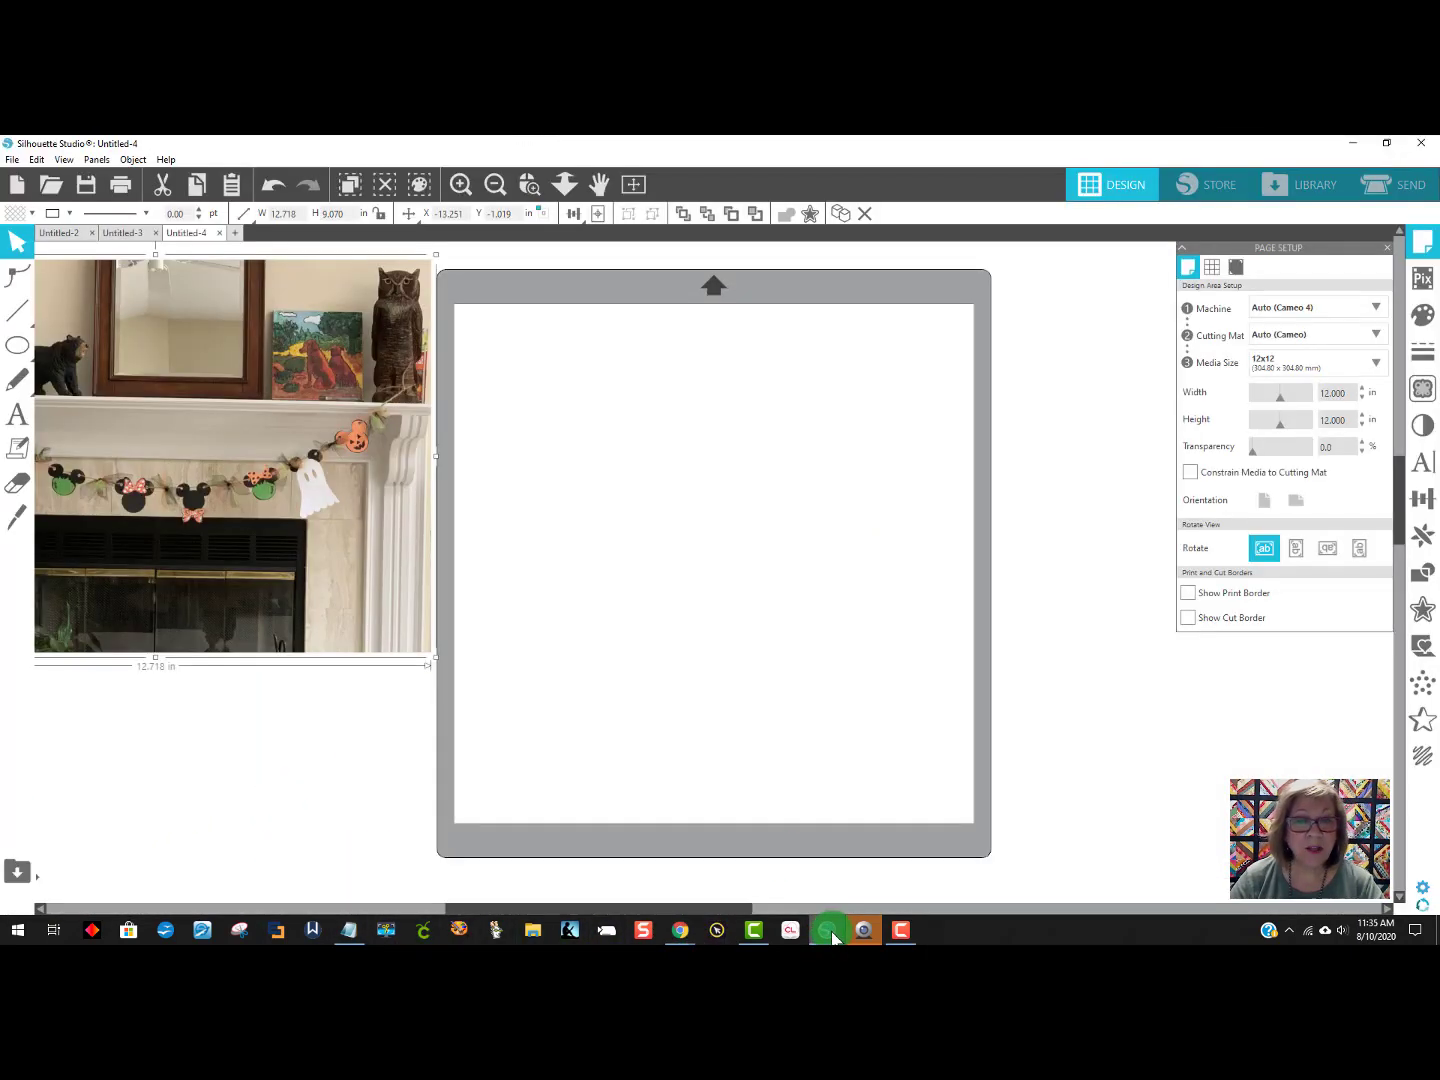
click(11, 162)
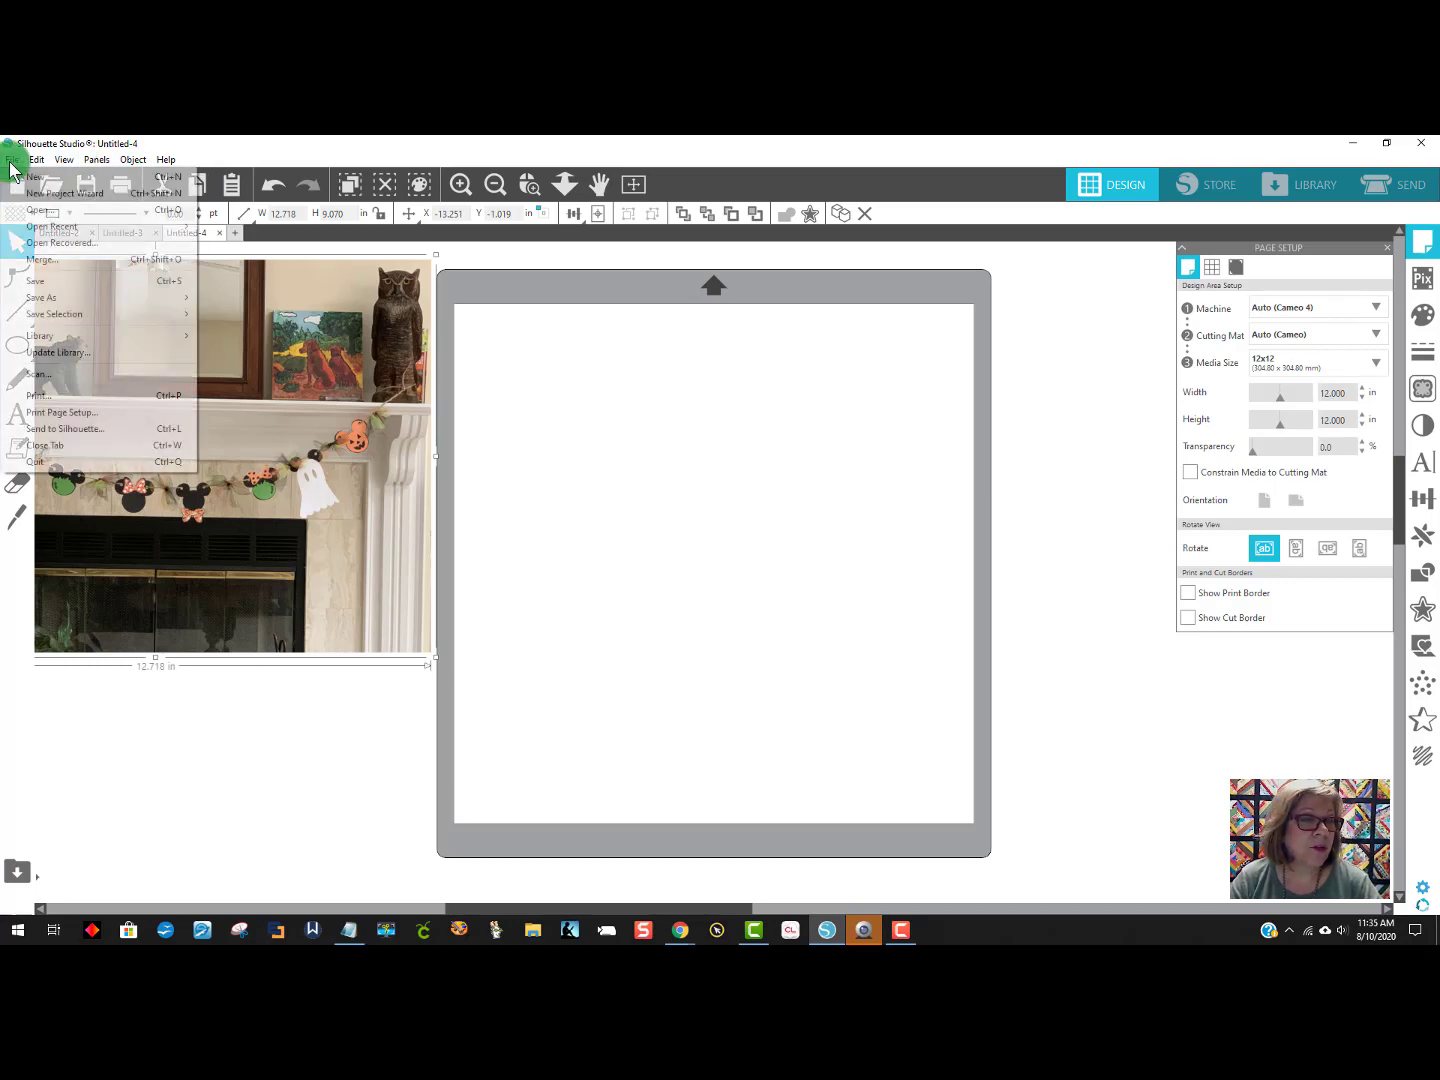
click(49, 262)
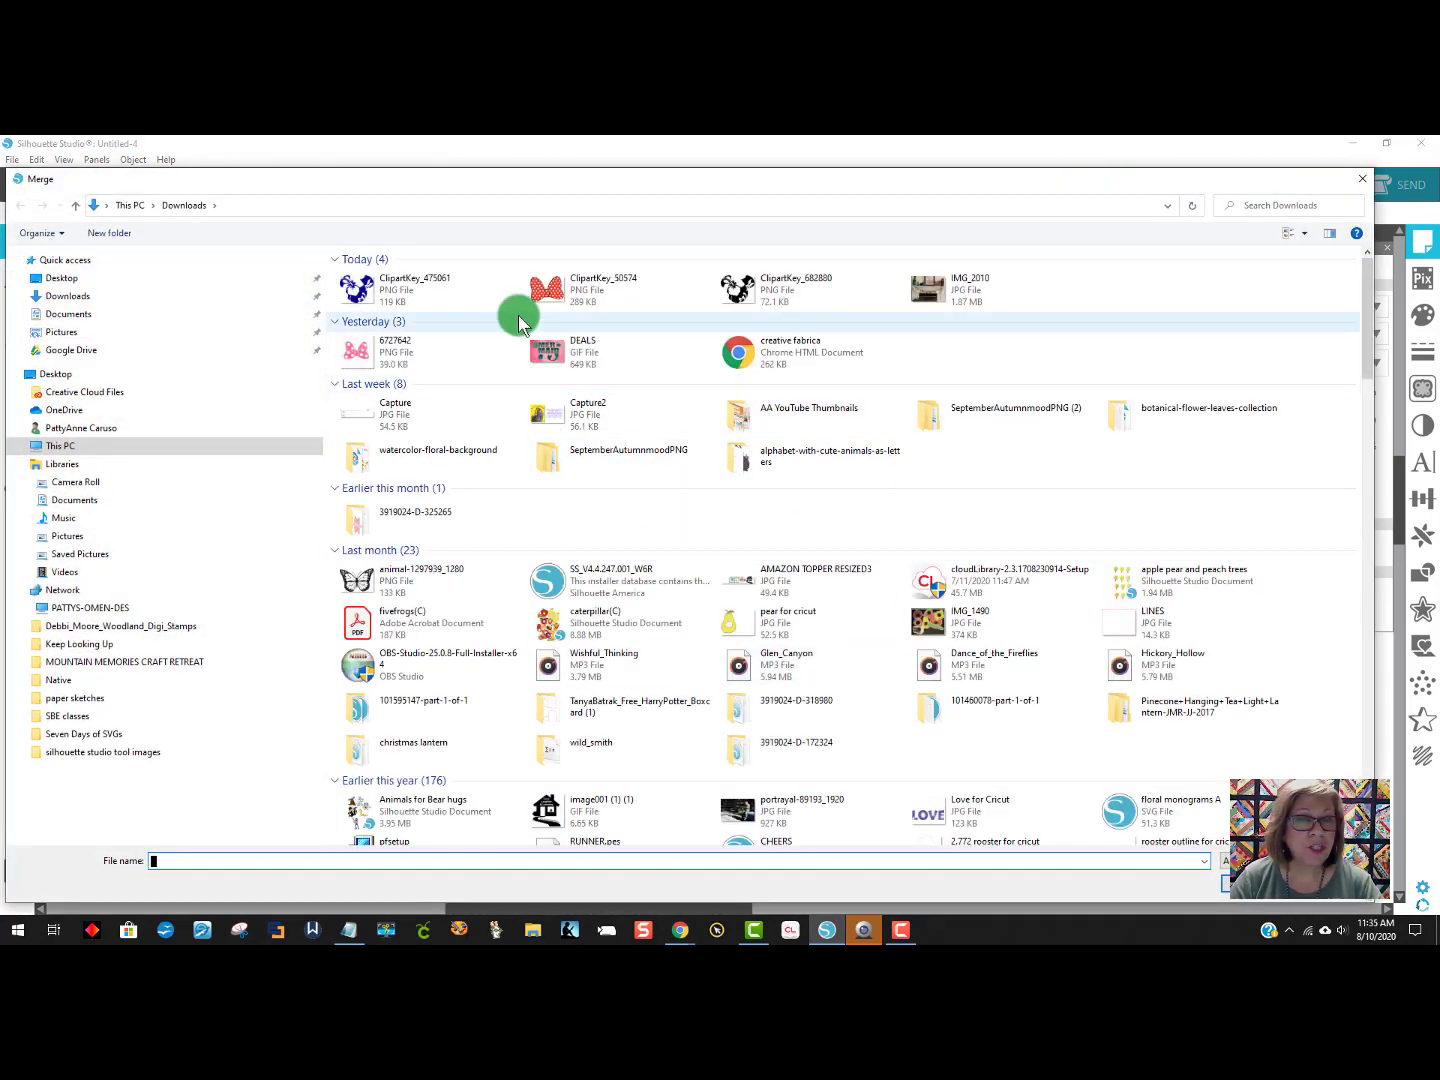
click(398, 294)
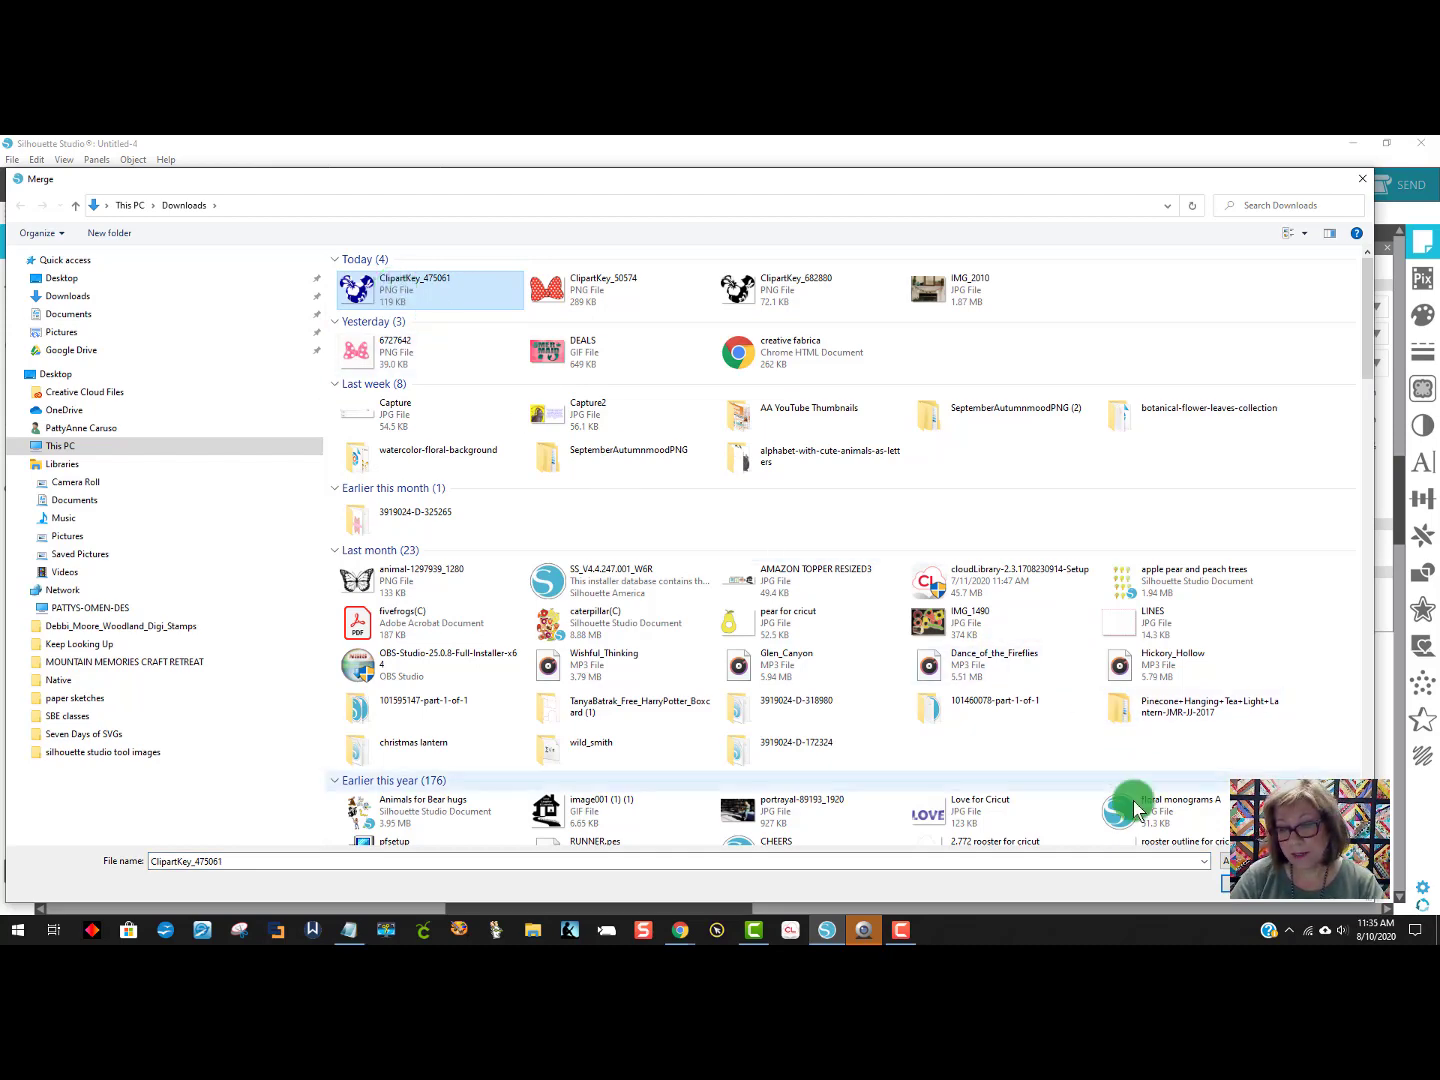
click(1246, 885)
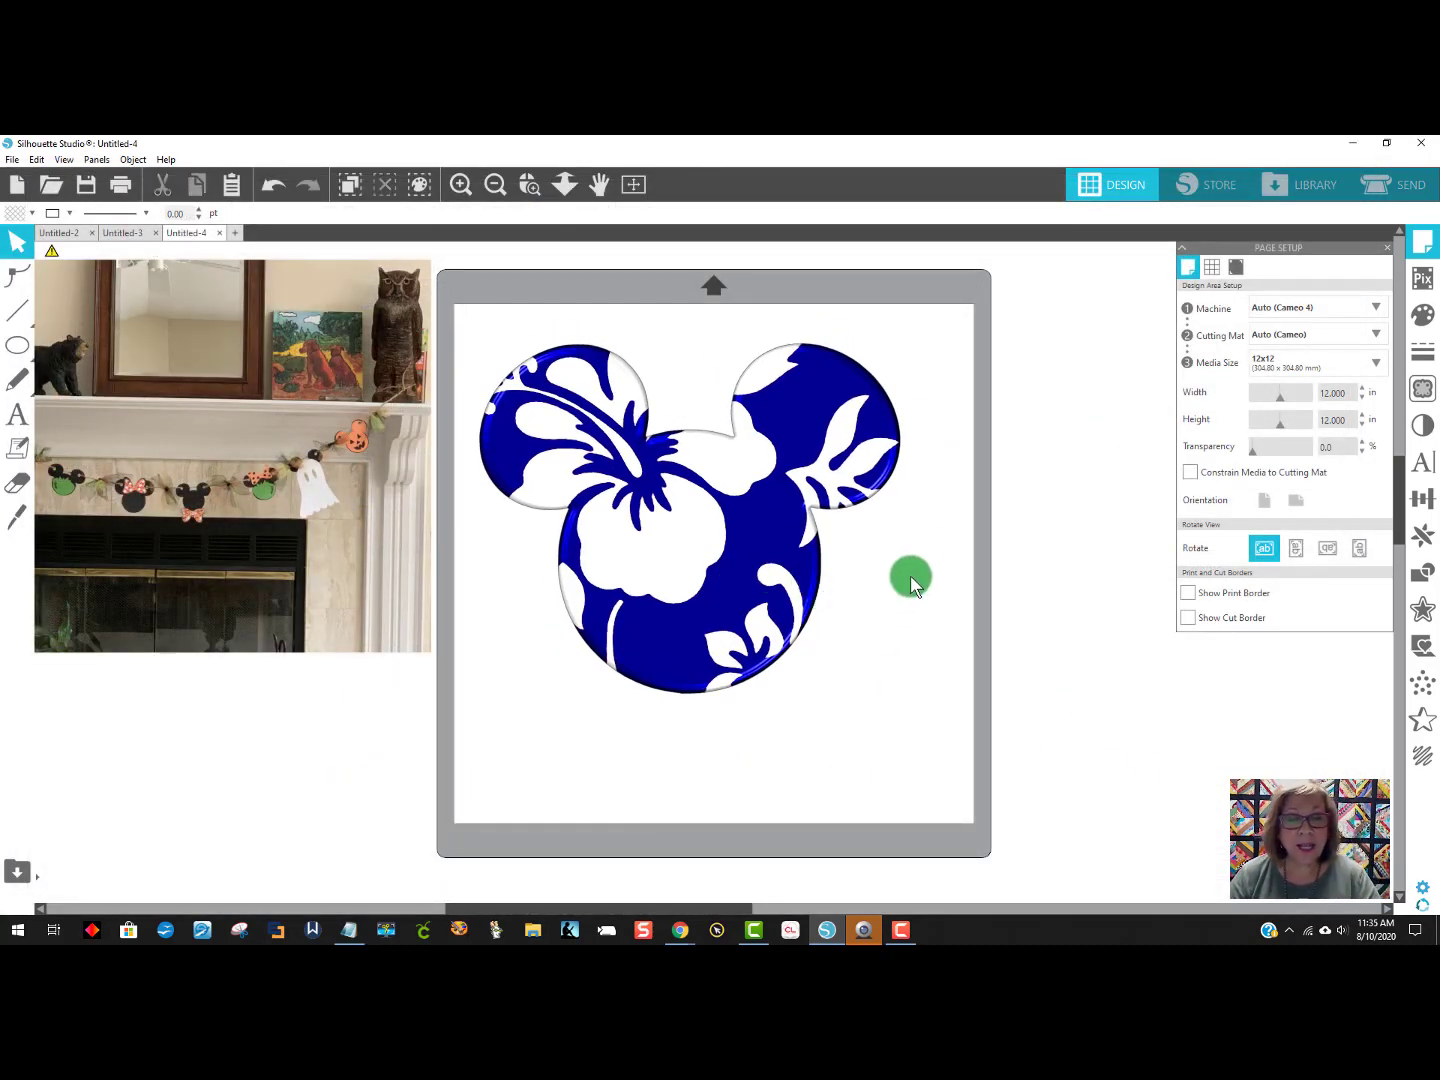
Trace the whole blue Mickey head with the threshold set to 86%, using the Trace style.
click(637, 412)
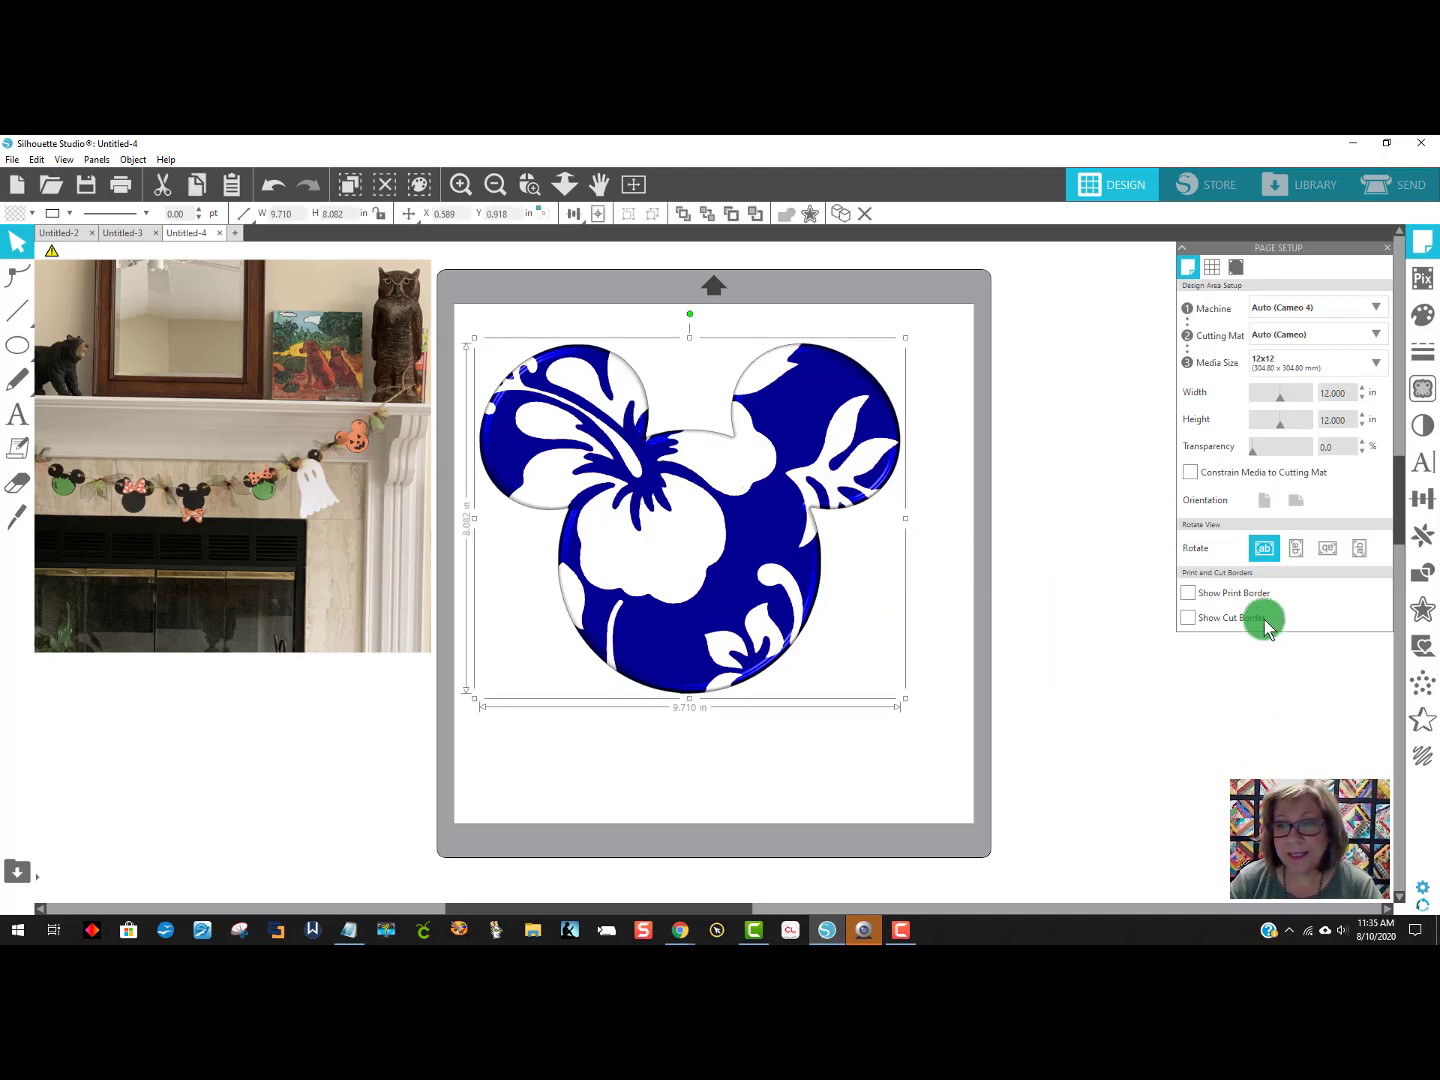
click(1422, 391)
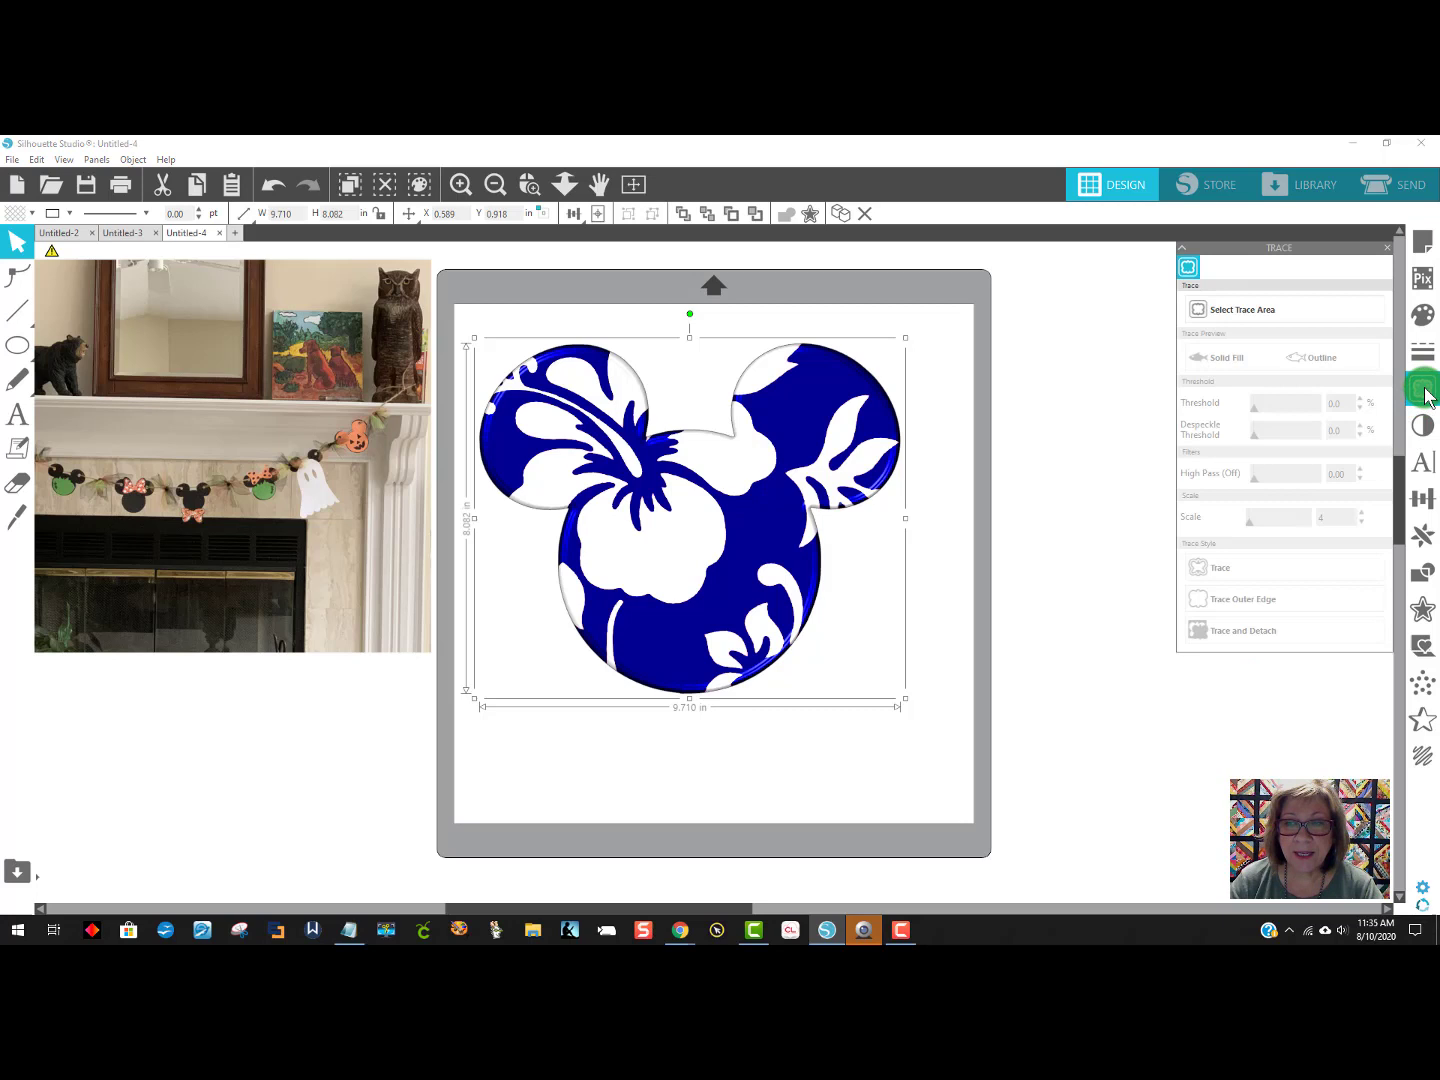
click(1268, 310)
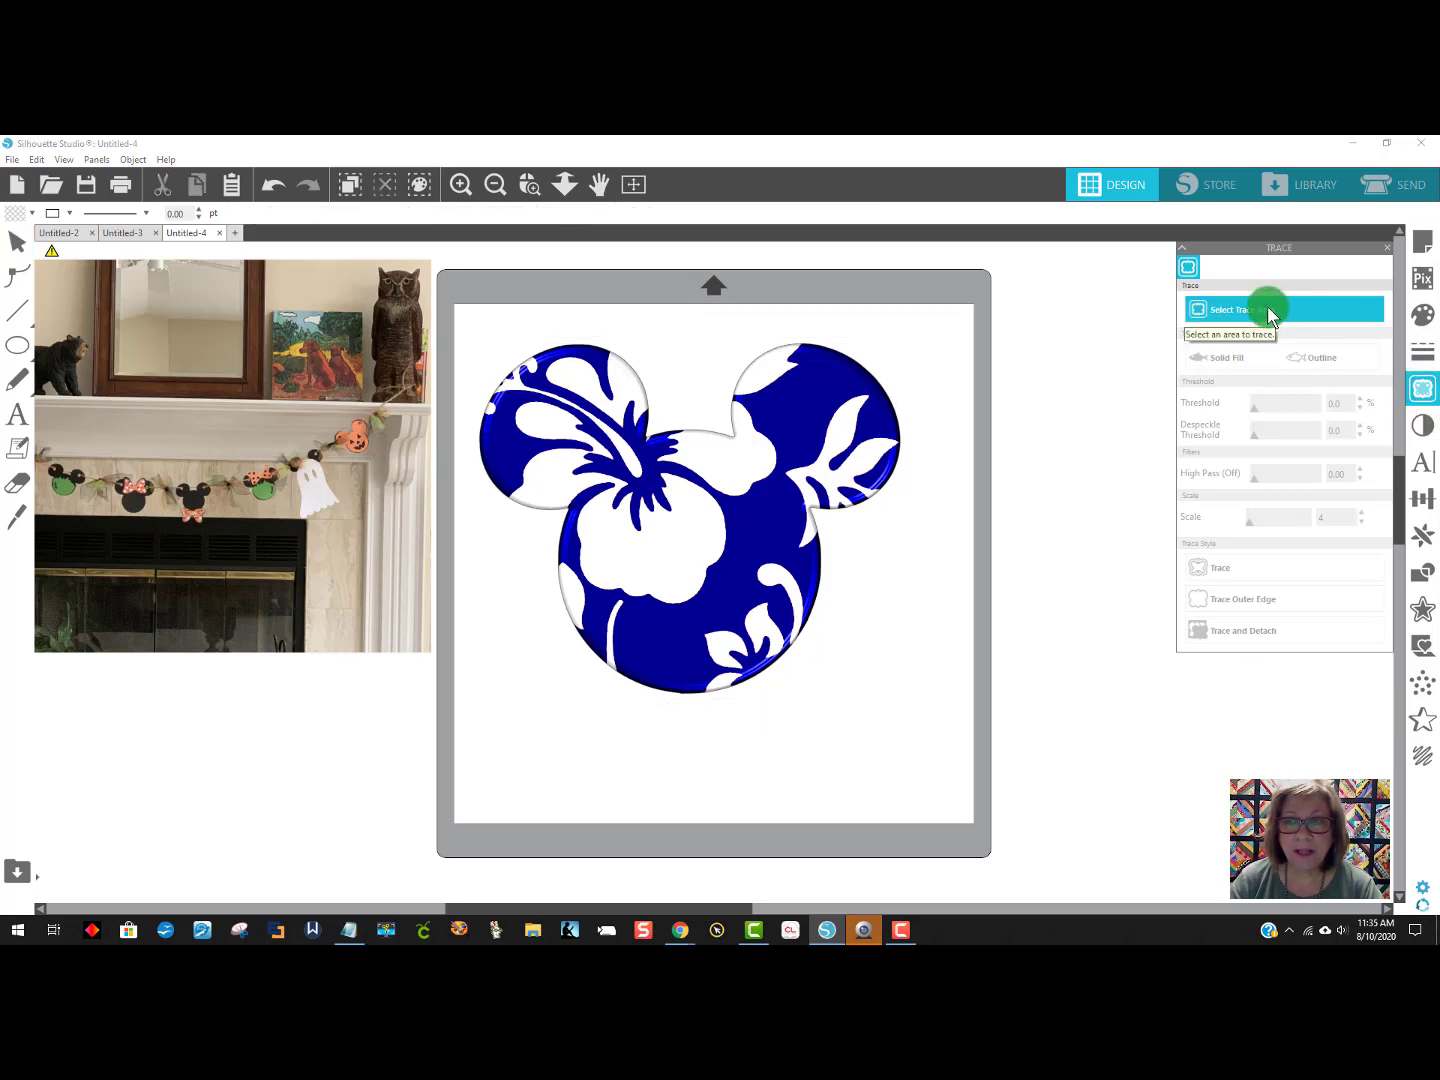
mouse_move(466, 315)
mouse_down()
mouse_move(851, 540)
mouse_move(914, 733)
mouse_move(942, 759)
mouse_up()
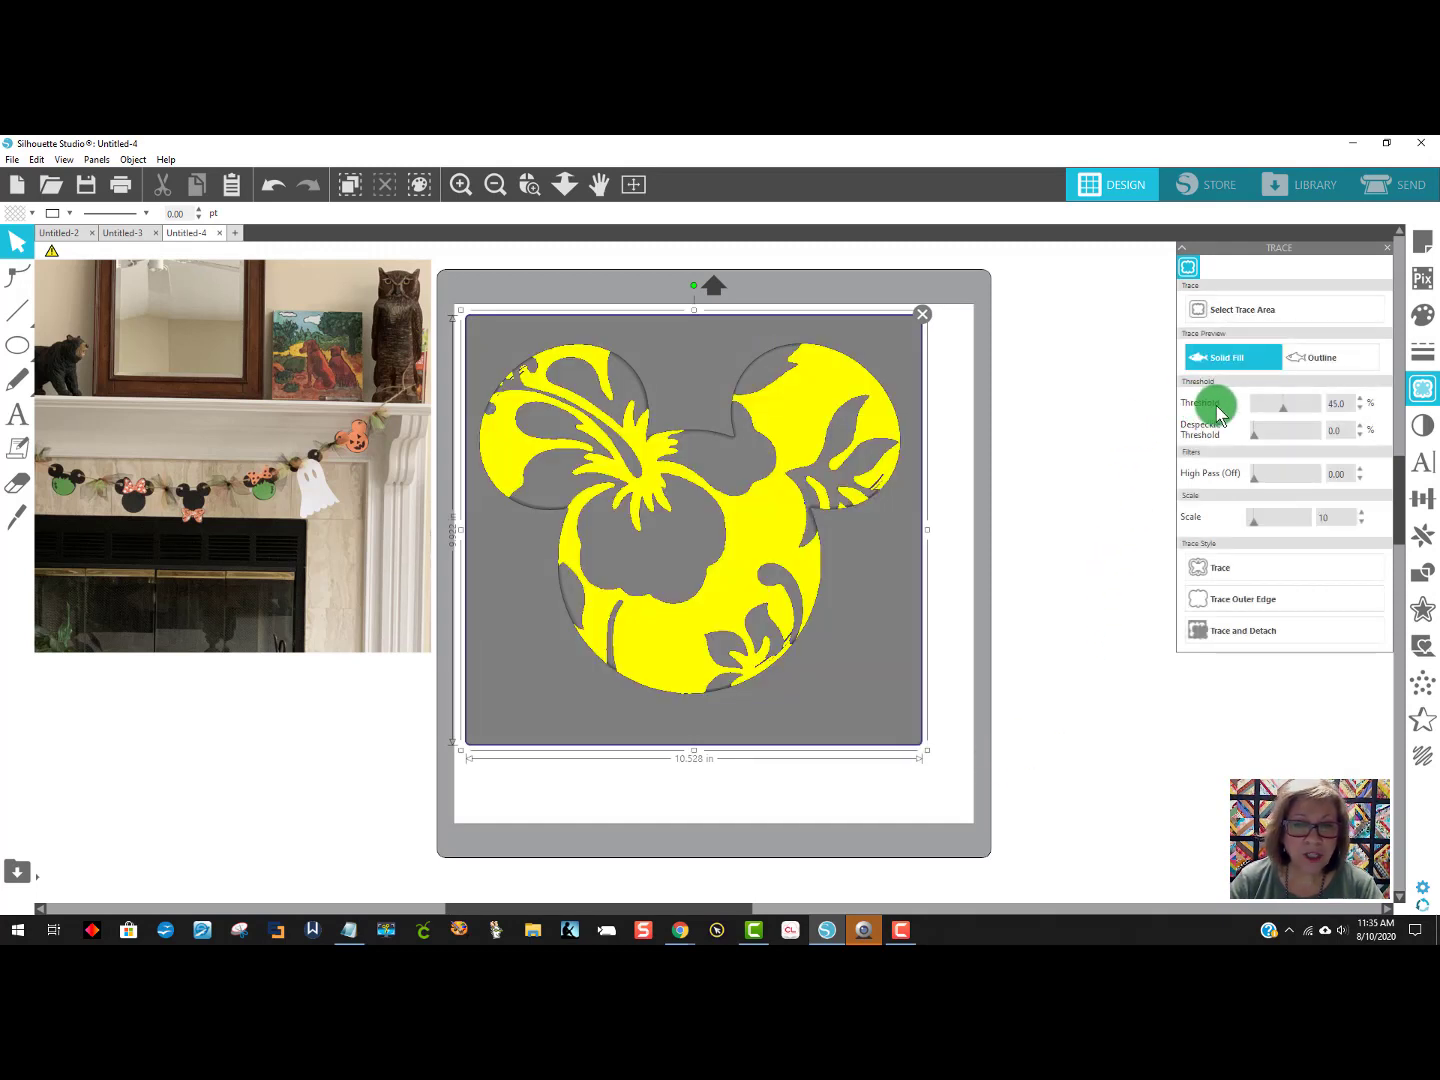
drag(1286, 405, 1319, 420)
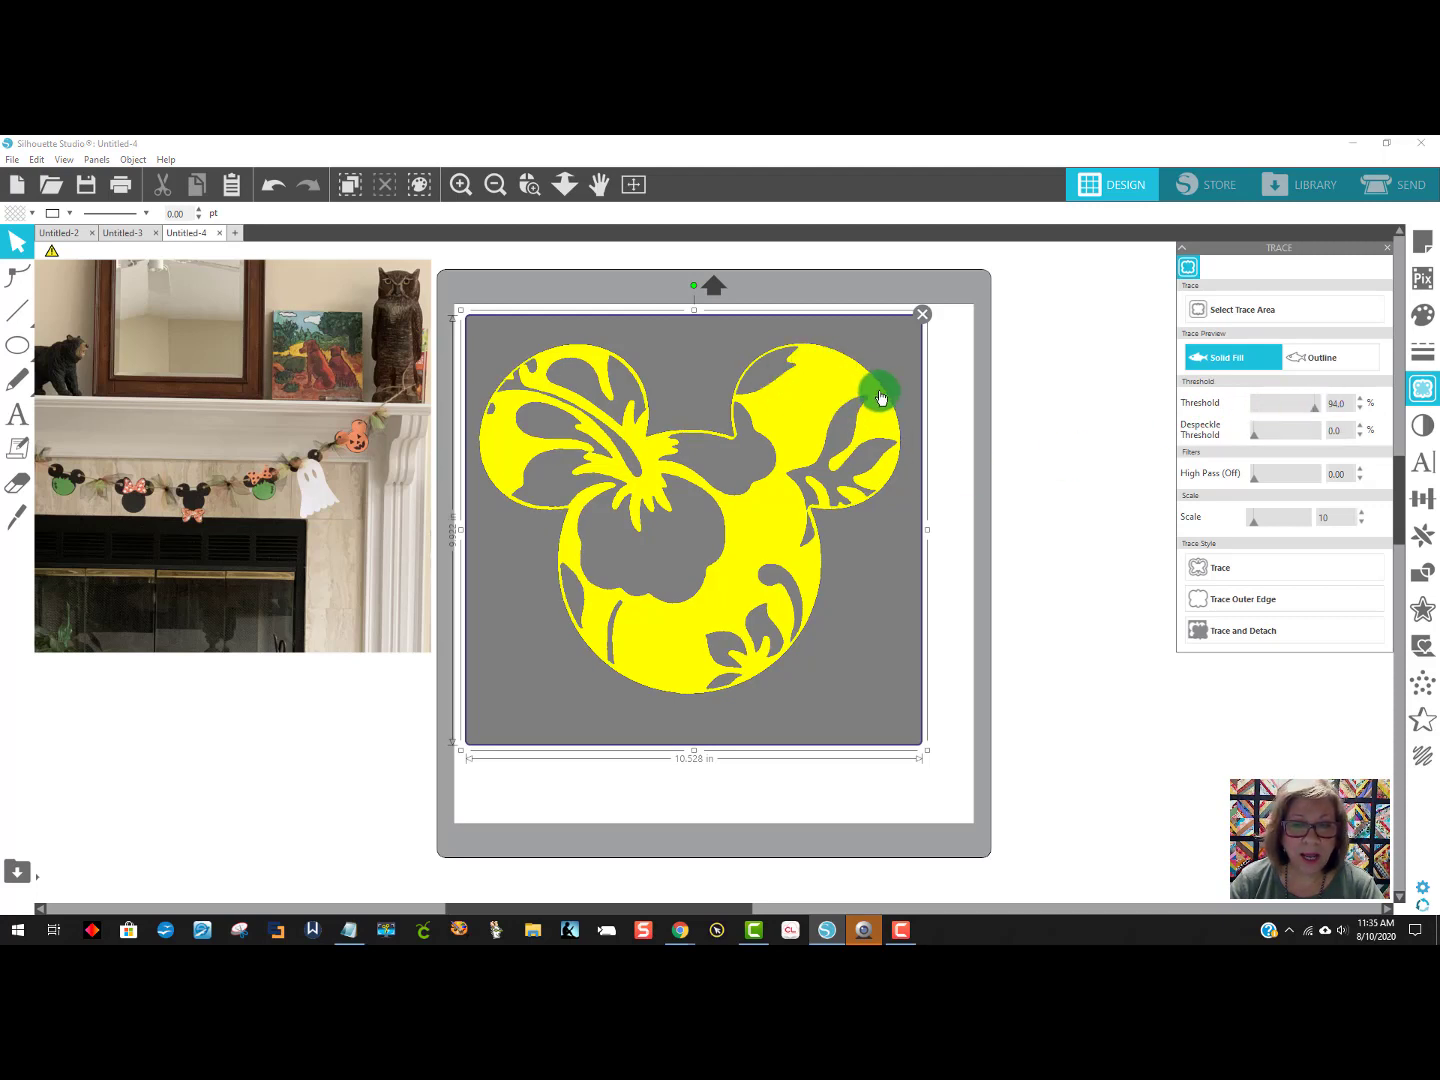
click(1310, 409)
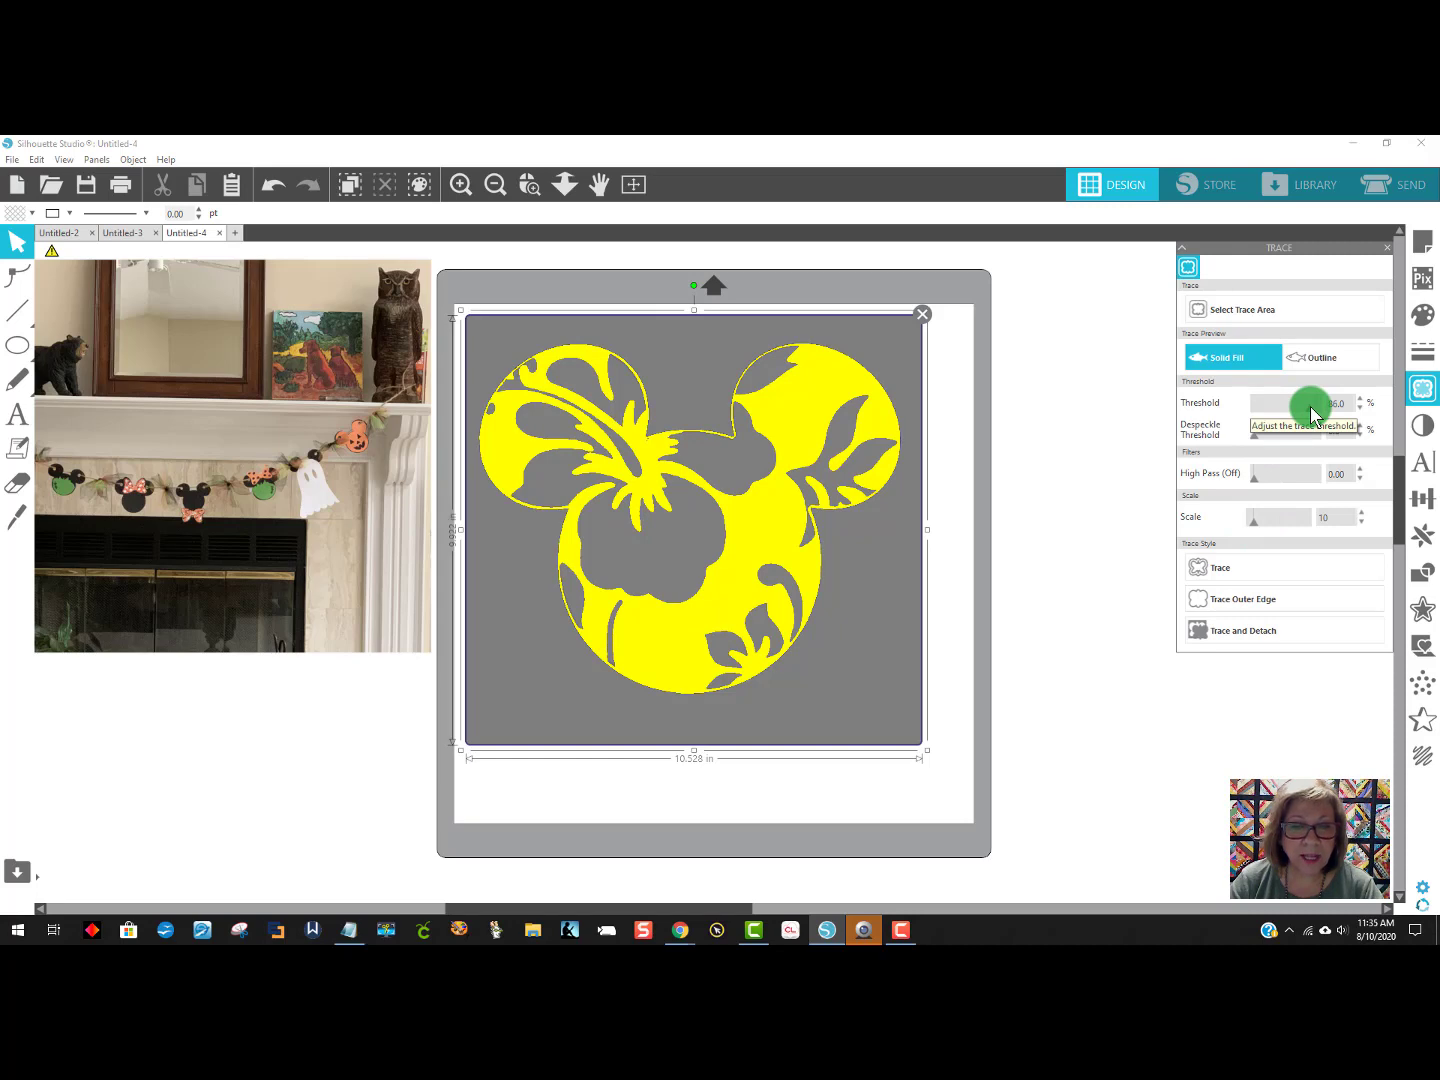
click(1209, 567)
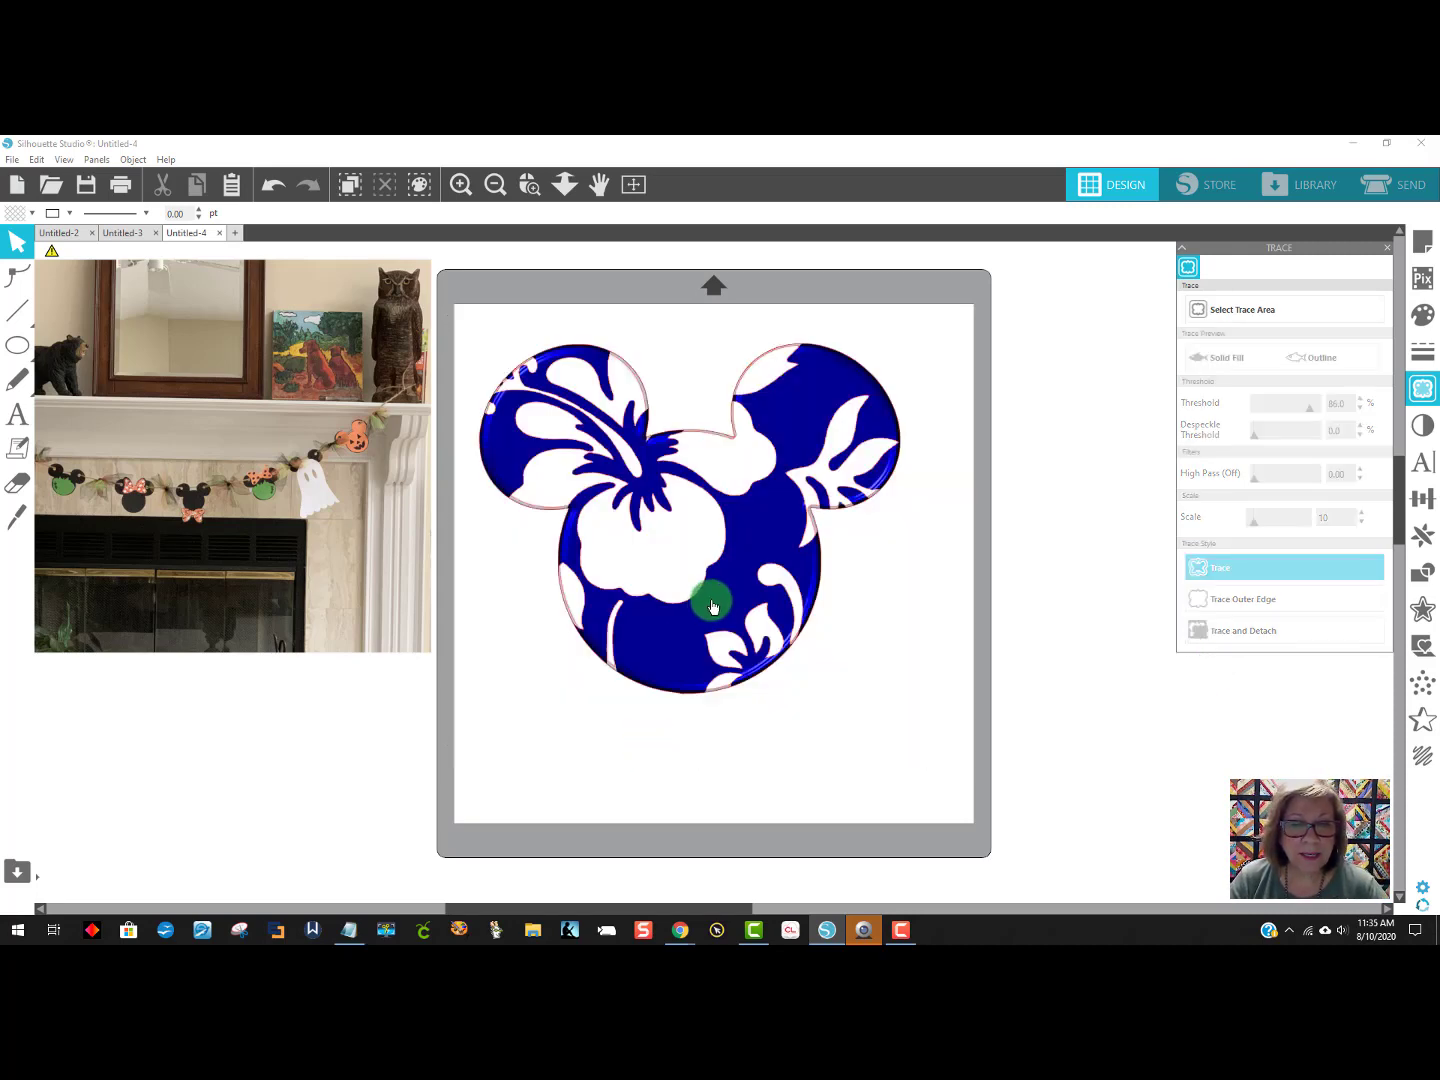
Move the blue clip art off its trace and delete it, then release the compound path of the traced outline.
mouse_move(709, 594)
mouse_down()
mouse_move(796, 699)
mouse_move(796, 675)
mouse_up()
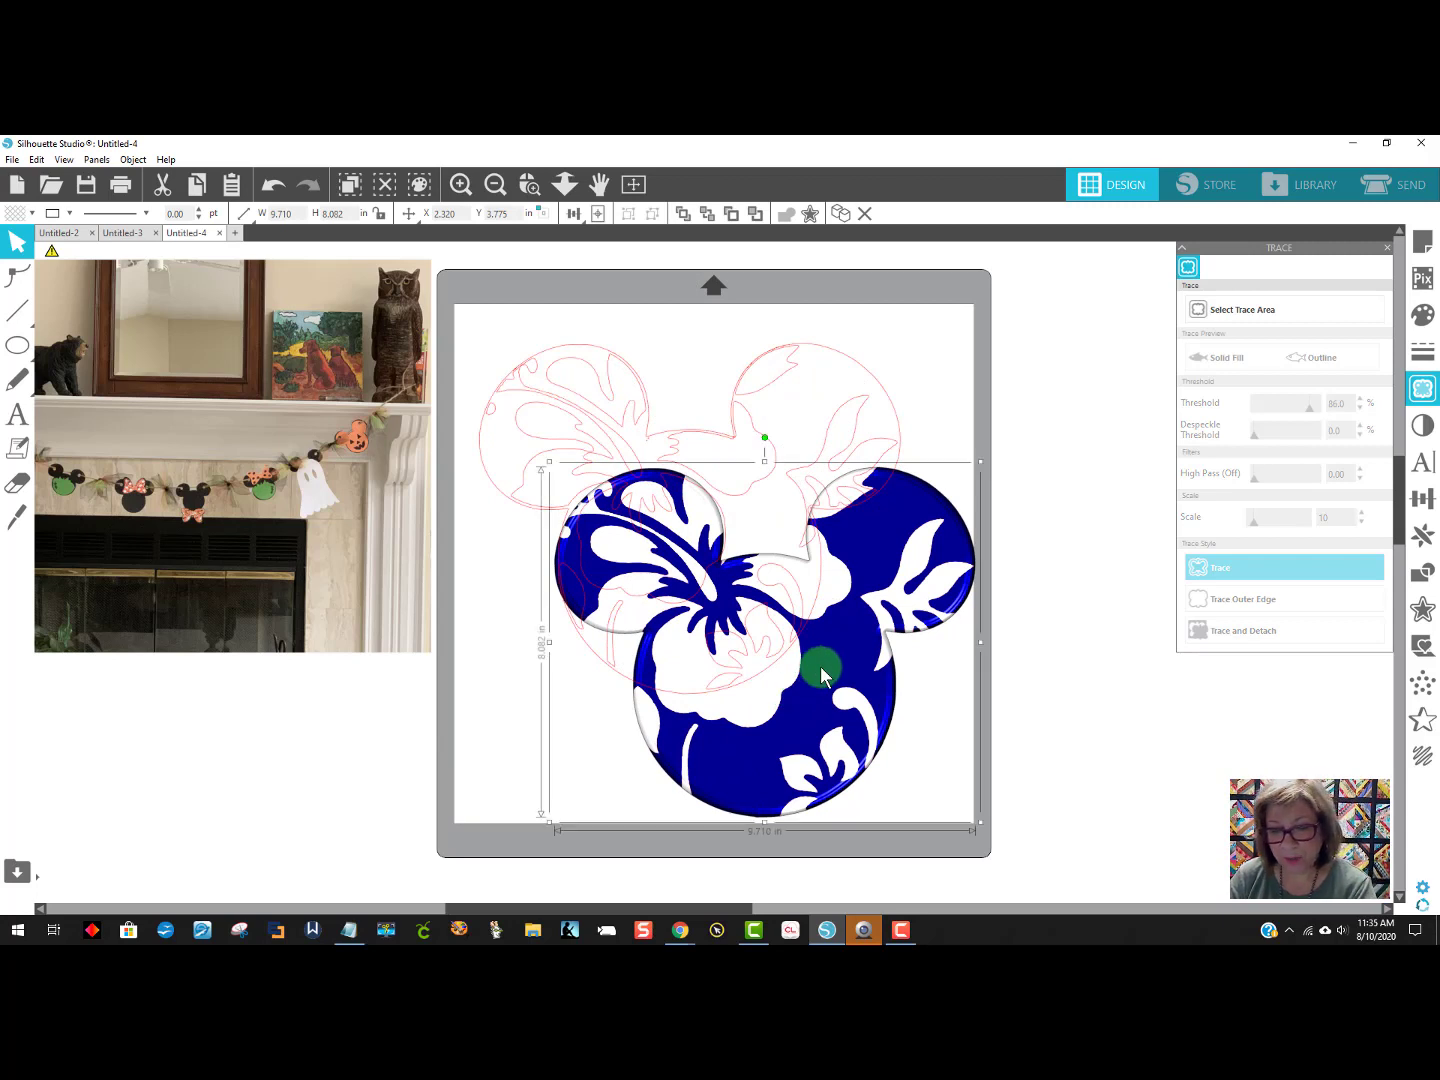
key(Delete)
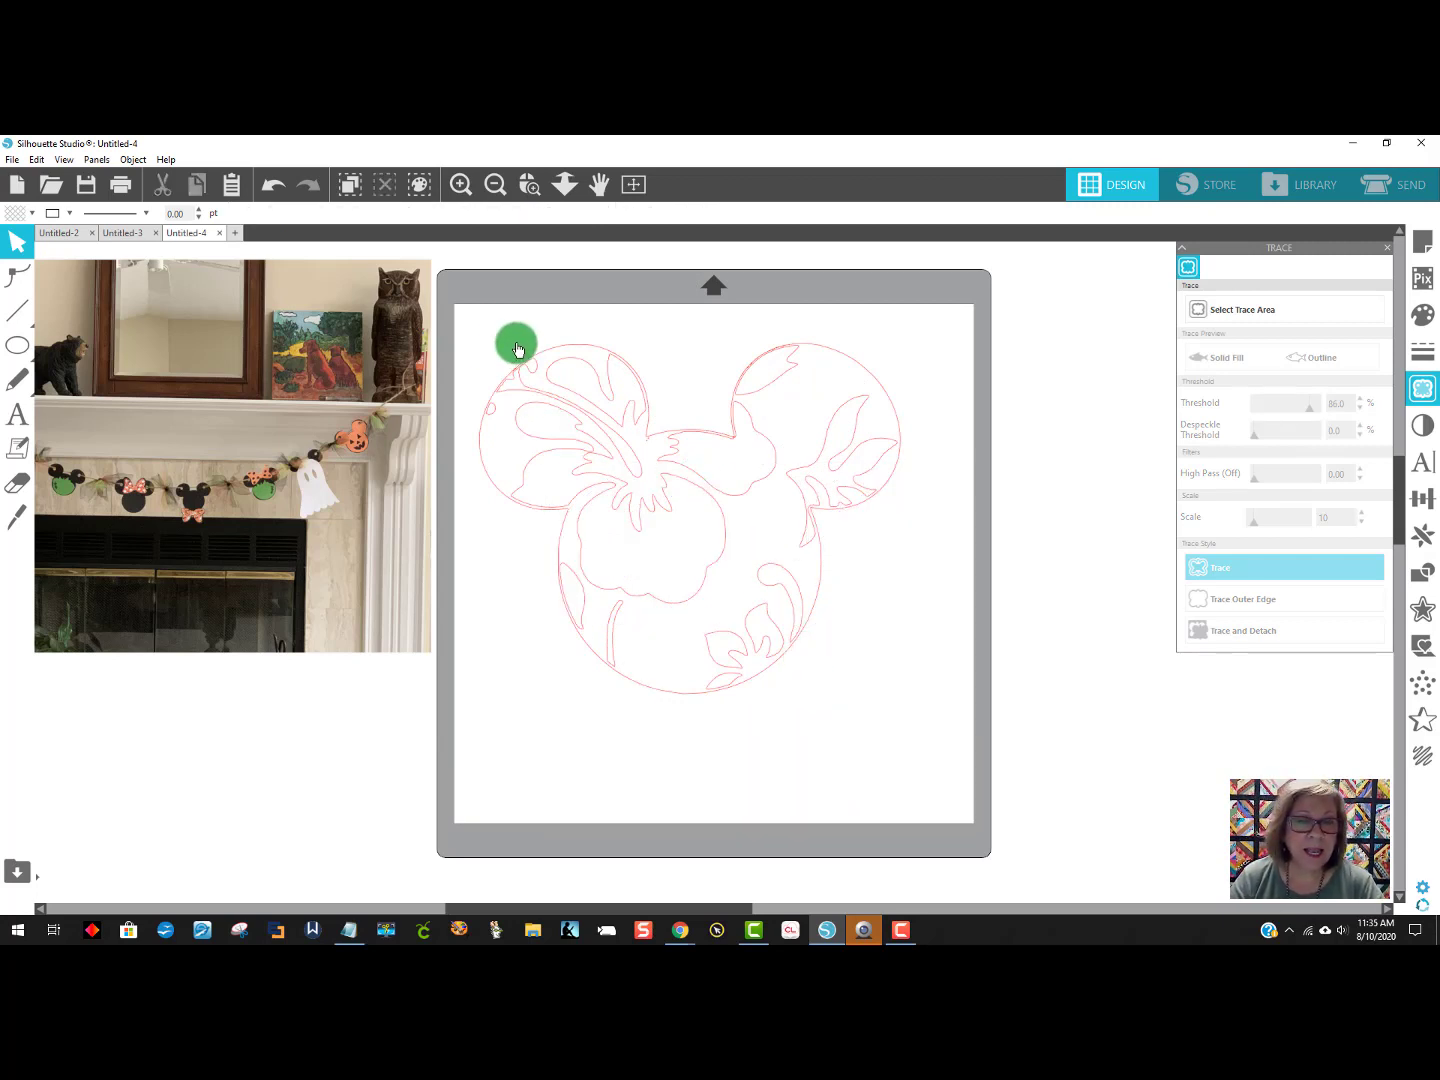
click(543, 365)
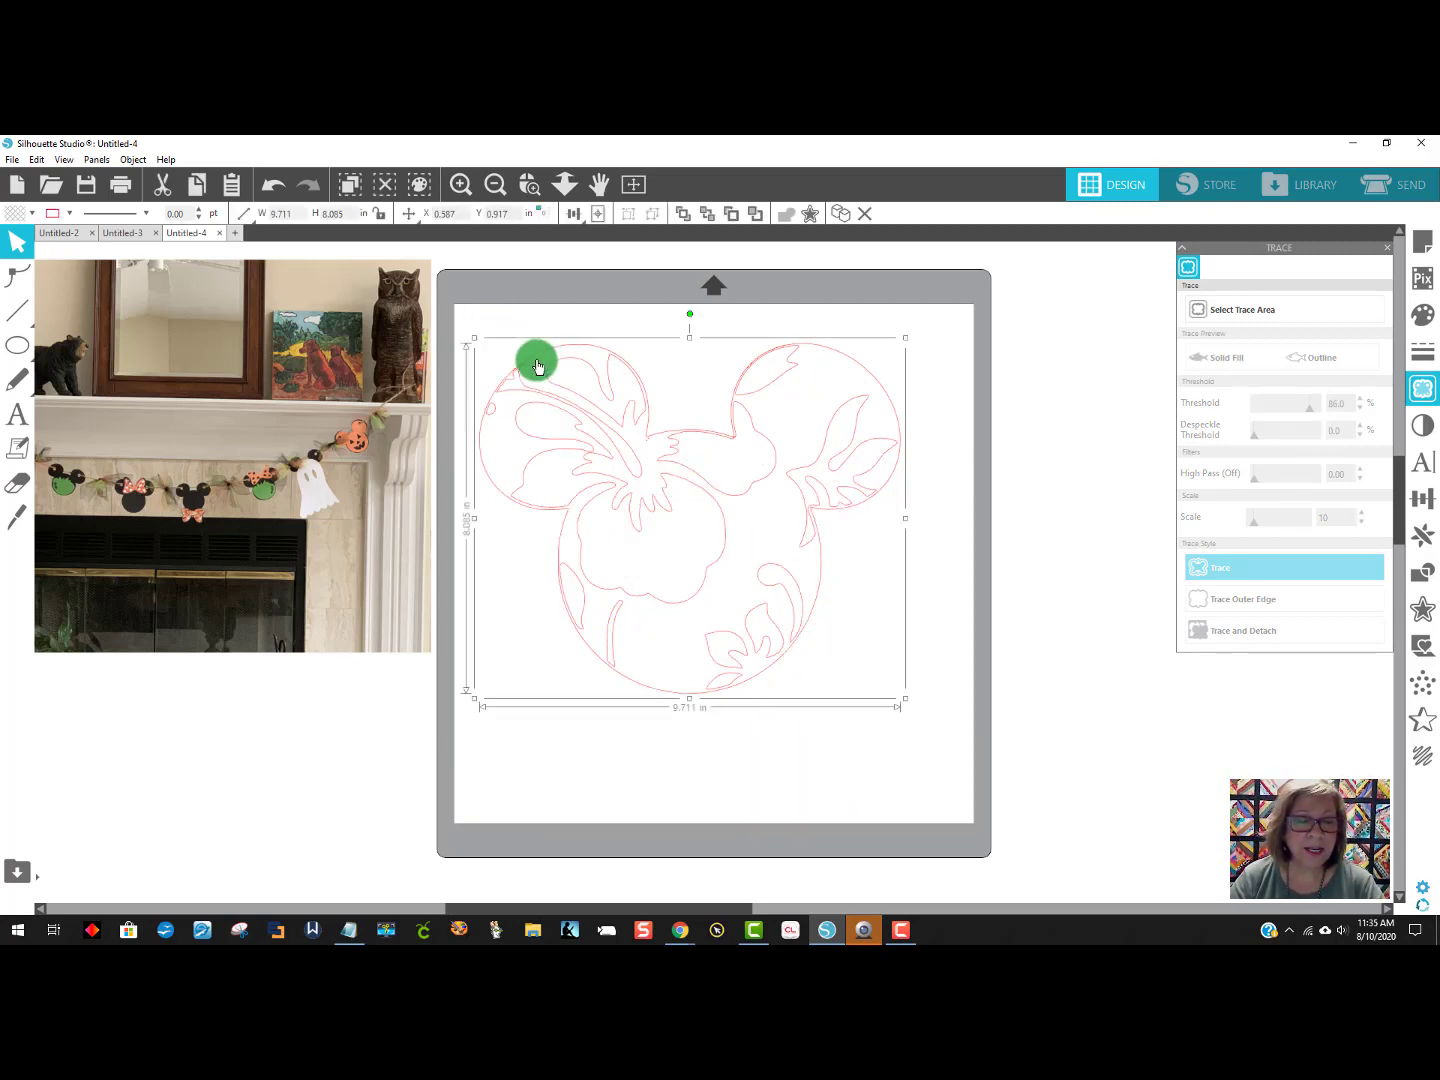
click(132, 160)
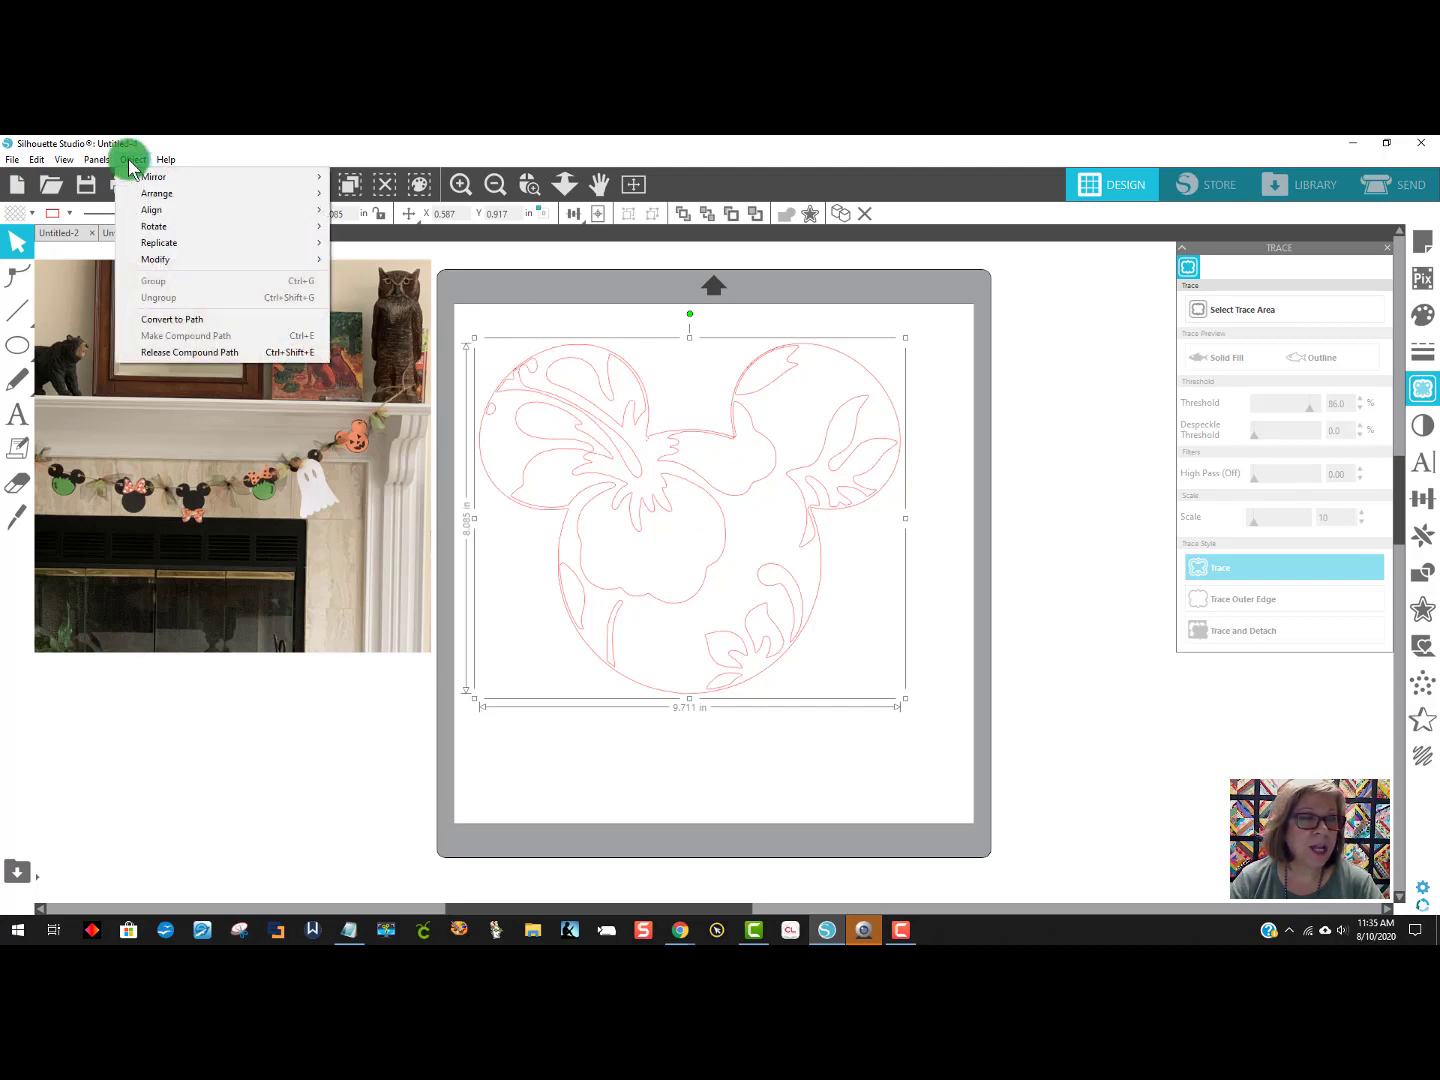
click(197, 352)
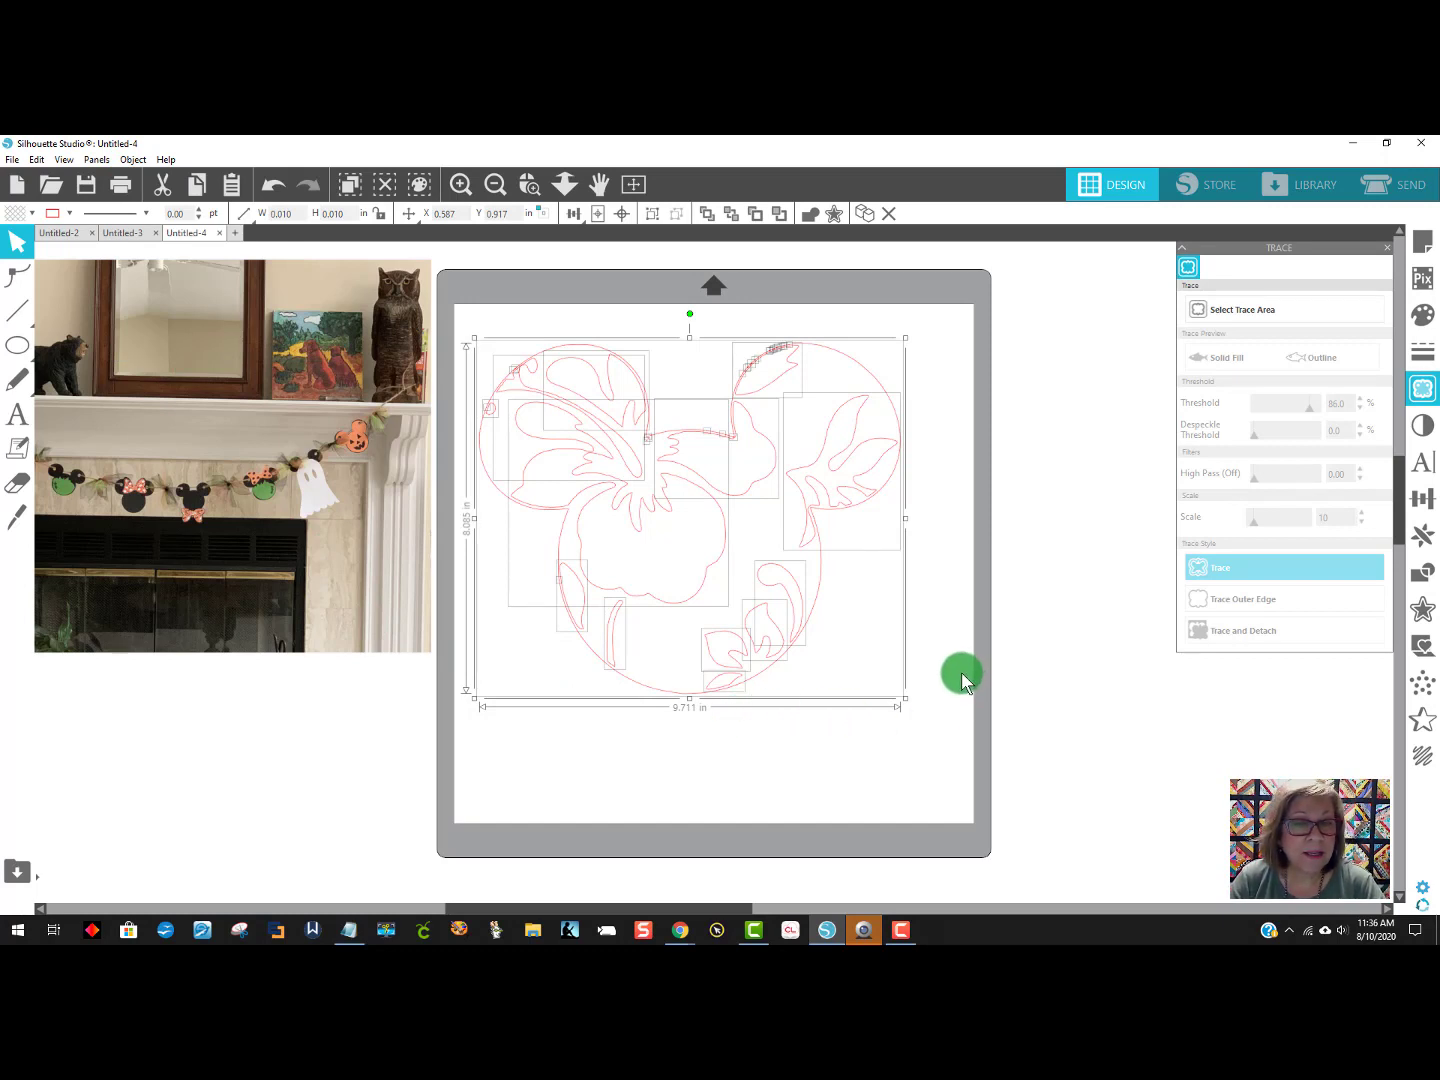
Fill all the released Mickey head pieces with black.
click(15, 215)
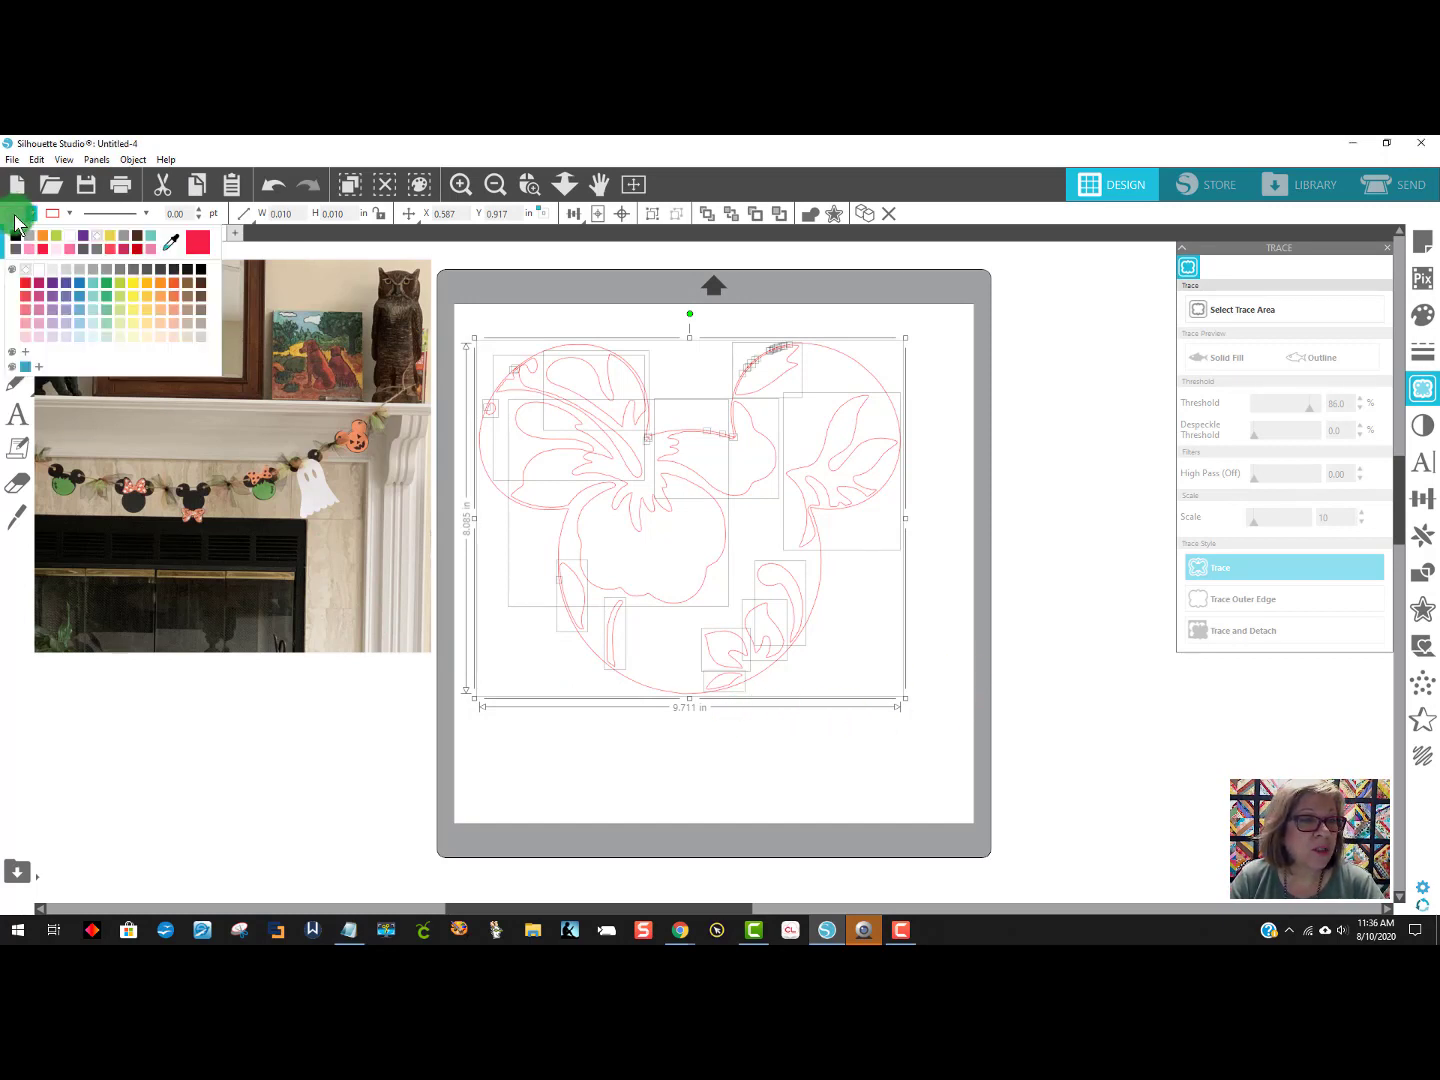
click(15, 237)
click(577, 711)
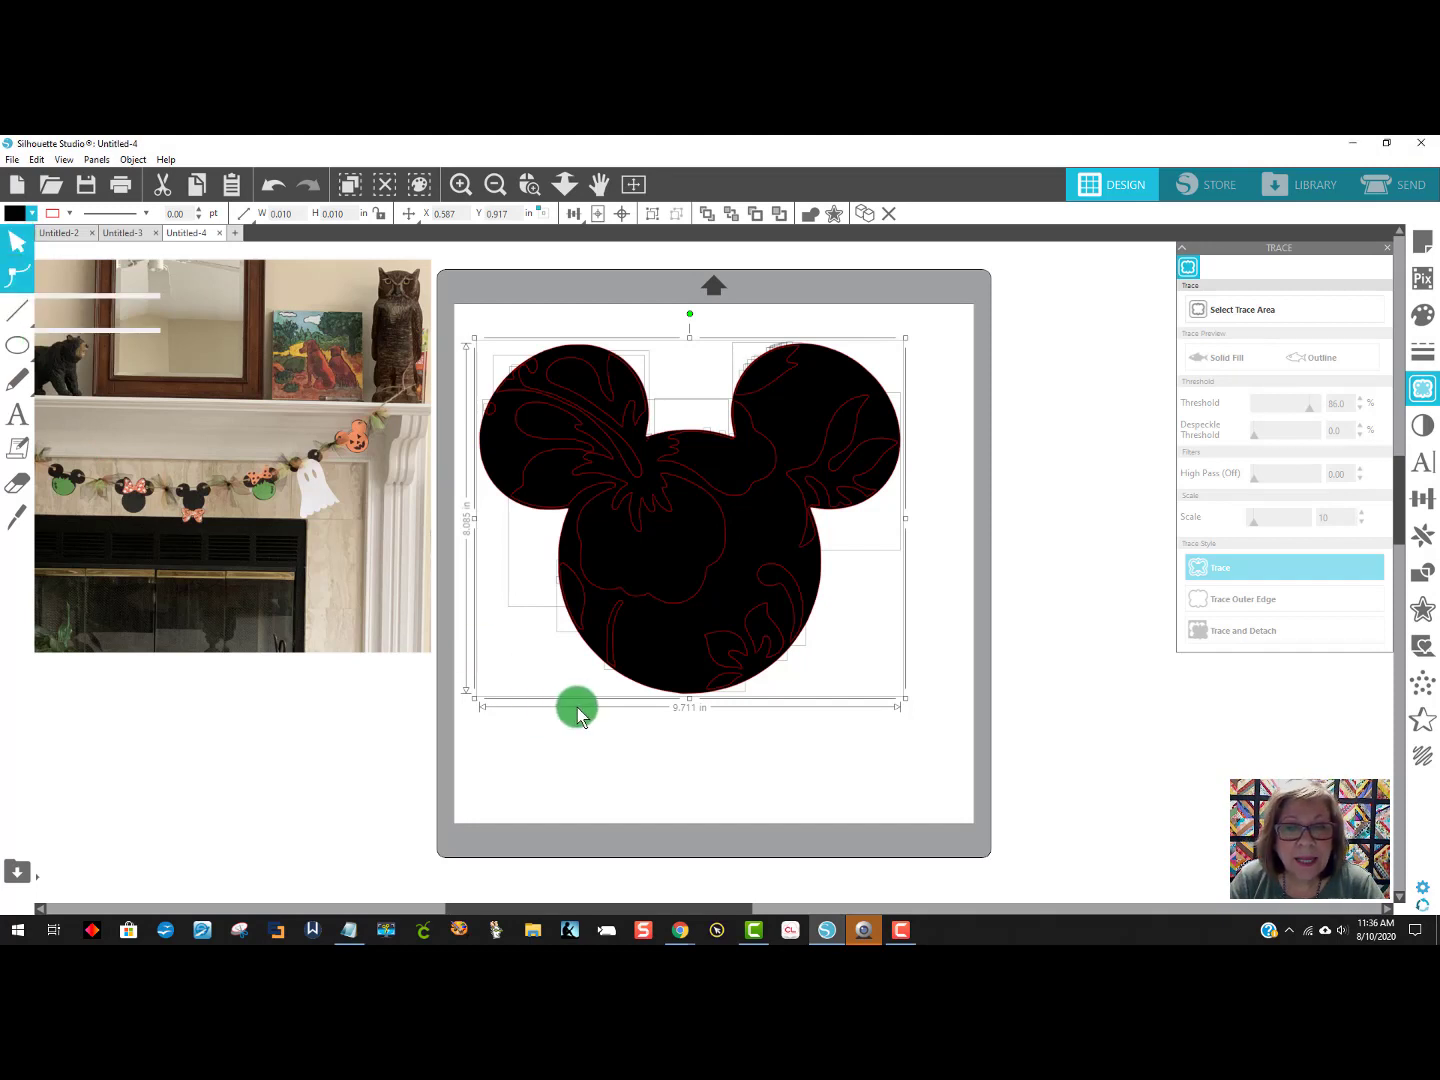
Try to weld the black Mickey head pieces into one solid shape and shift the result slightly.
drag(870, 683, 444, 334)
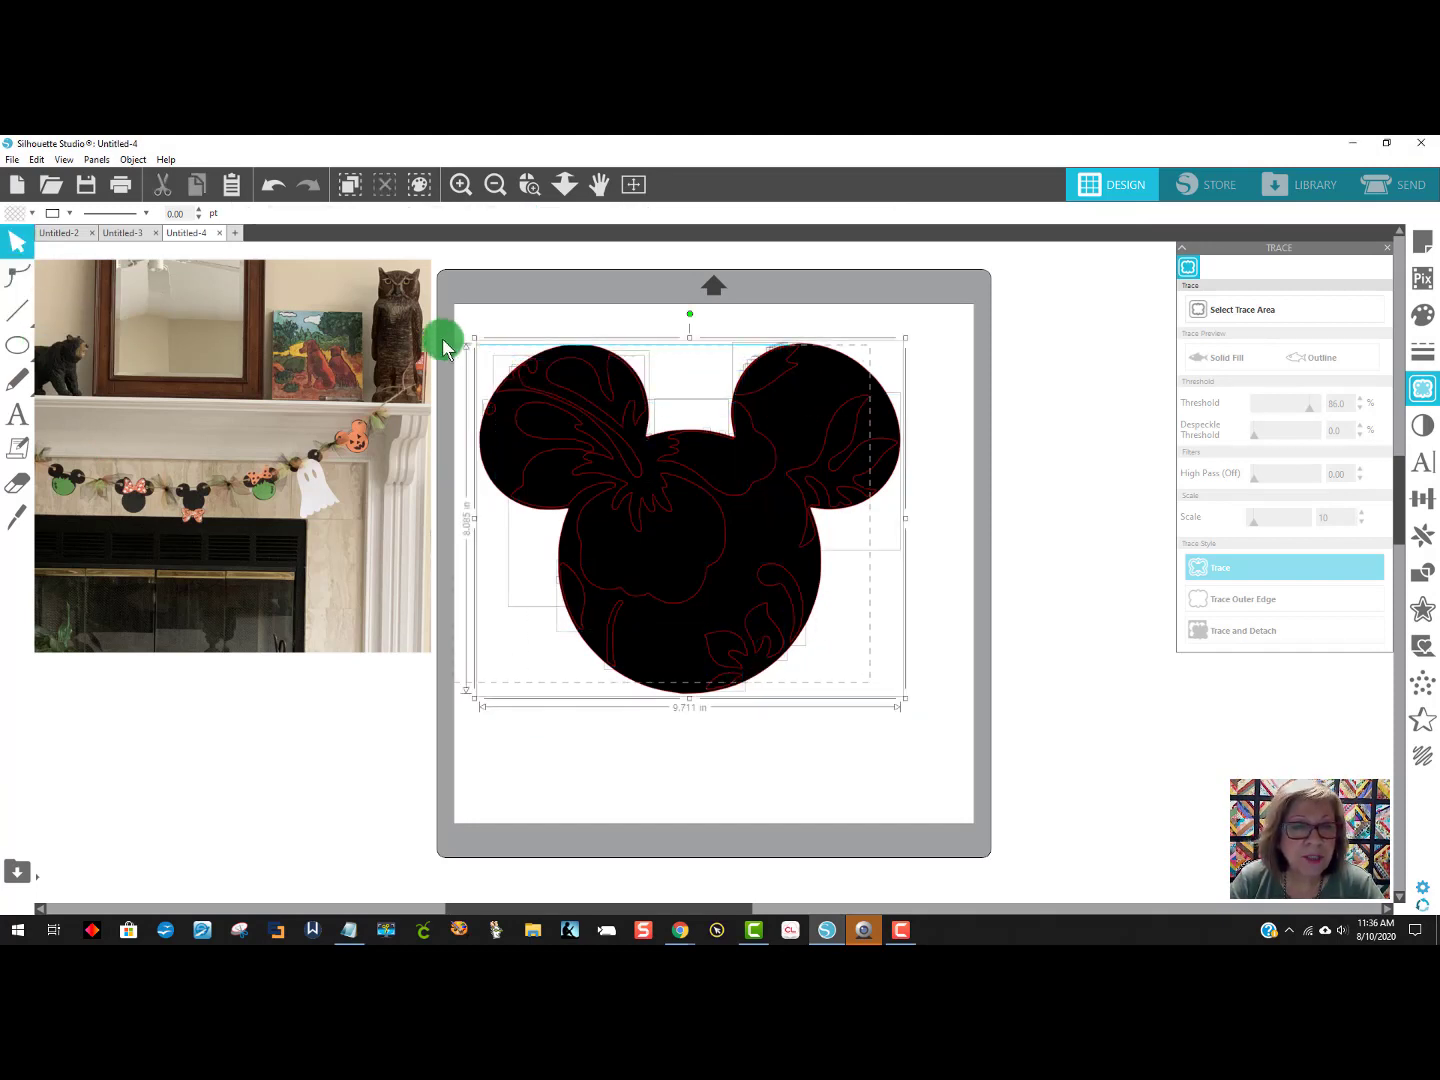
right_click(707, 563)
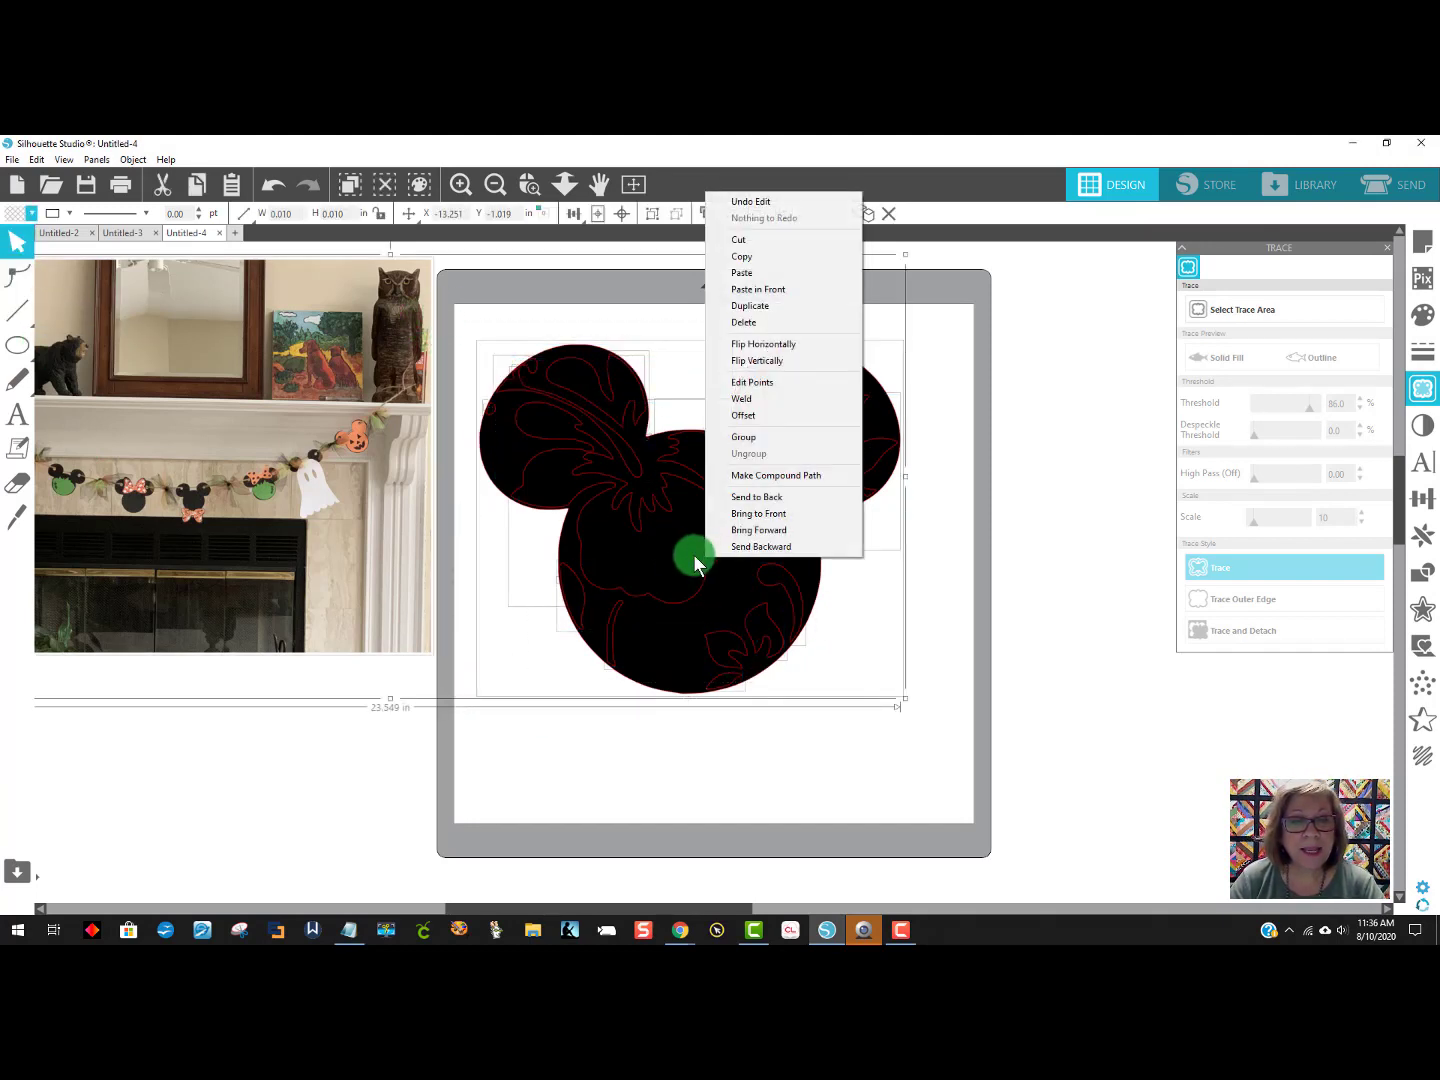
click(743, 405)
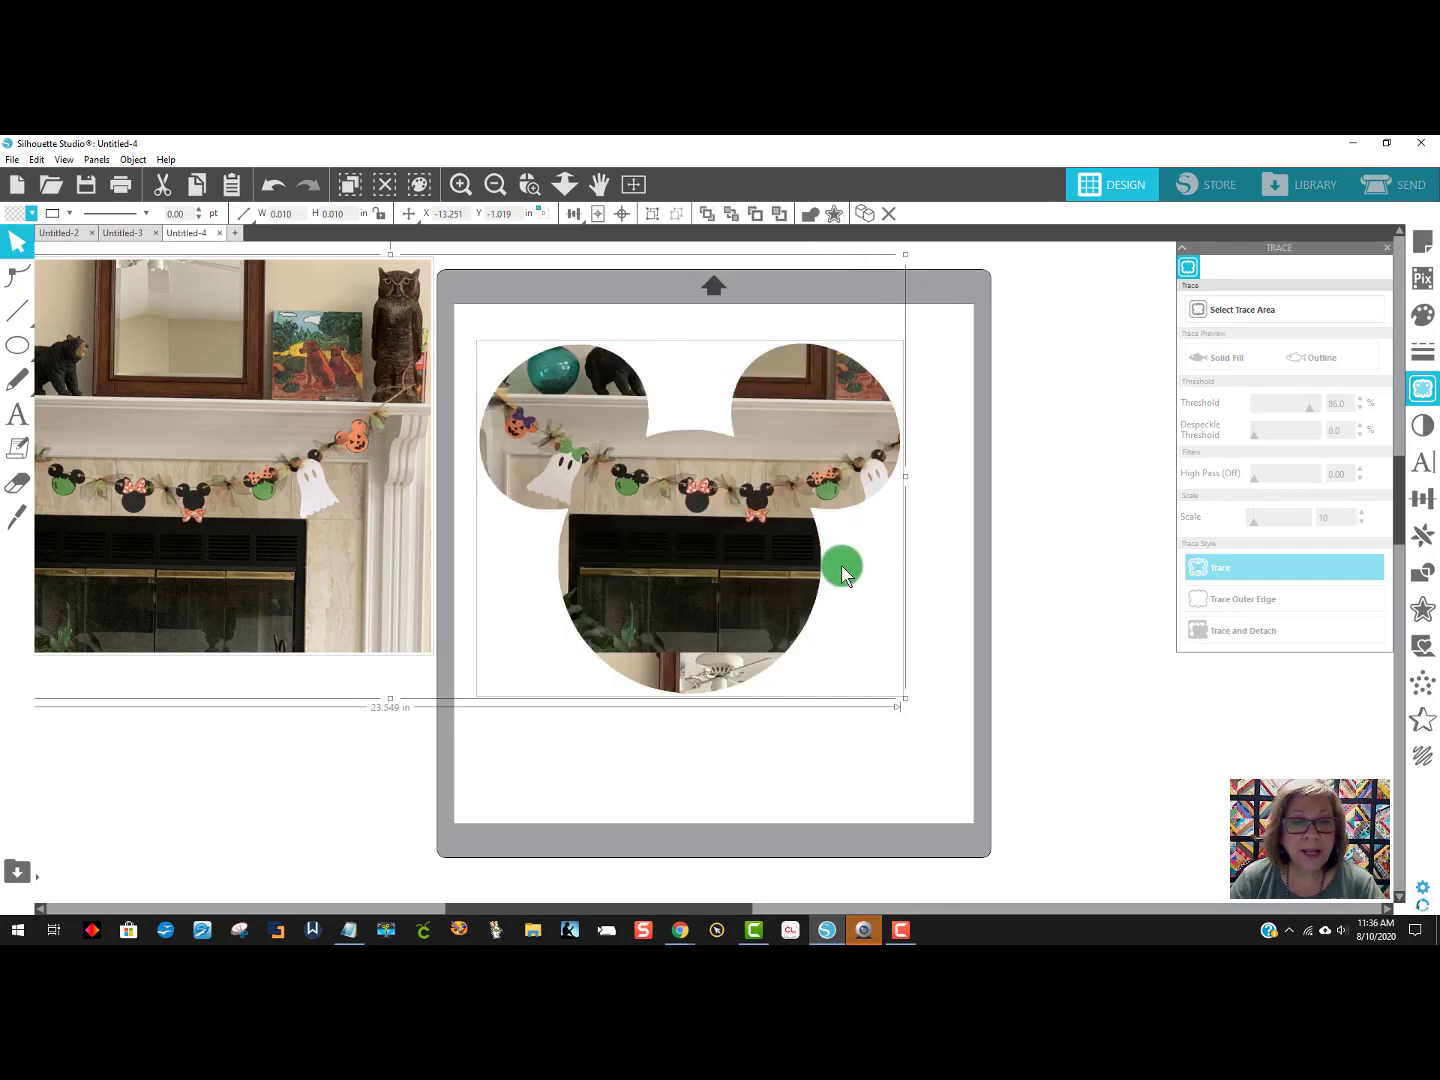
mouse_move(733, 544)
mouse_down()
mouse_move(853, 557)
mouse_move(712, 532)
mouse_up()
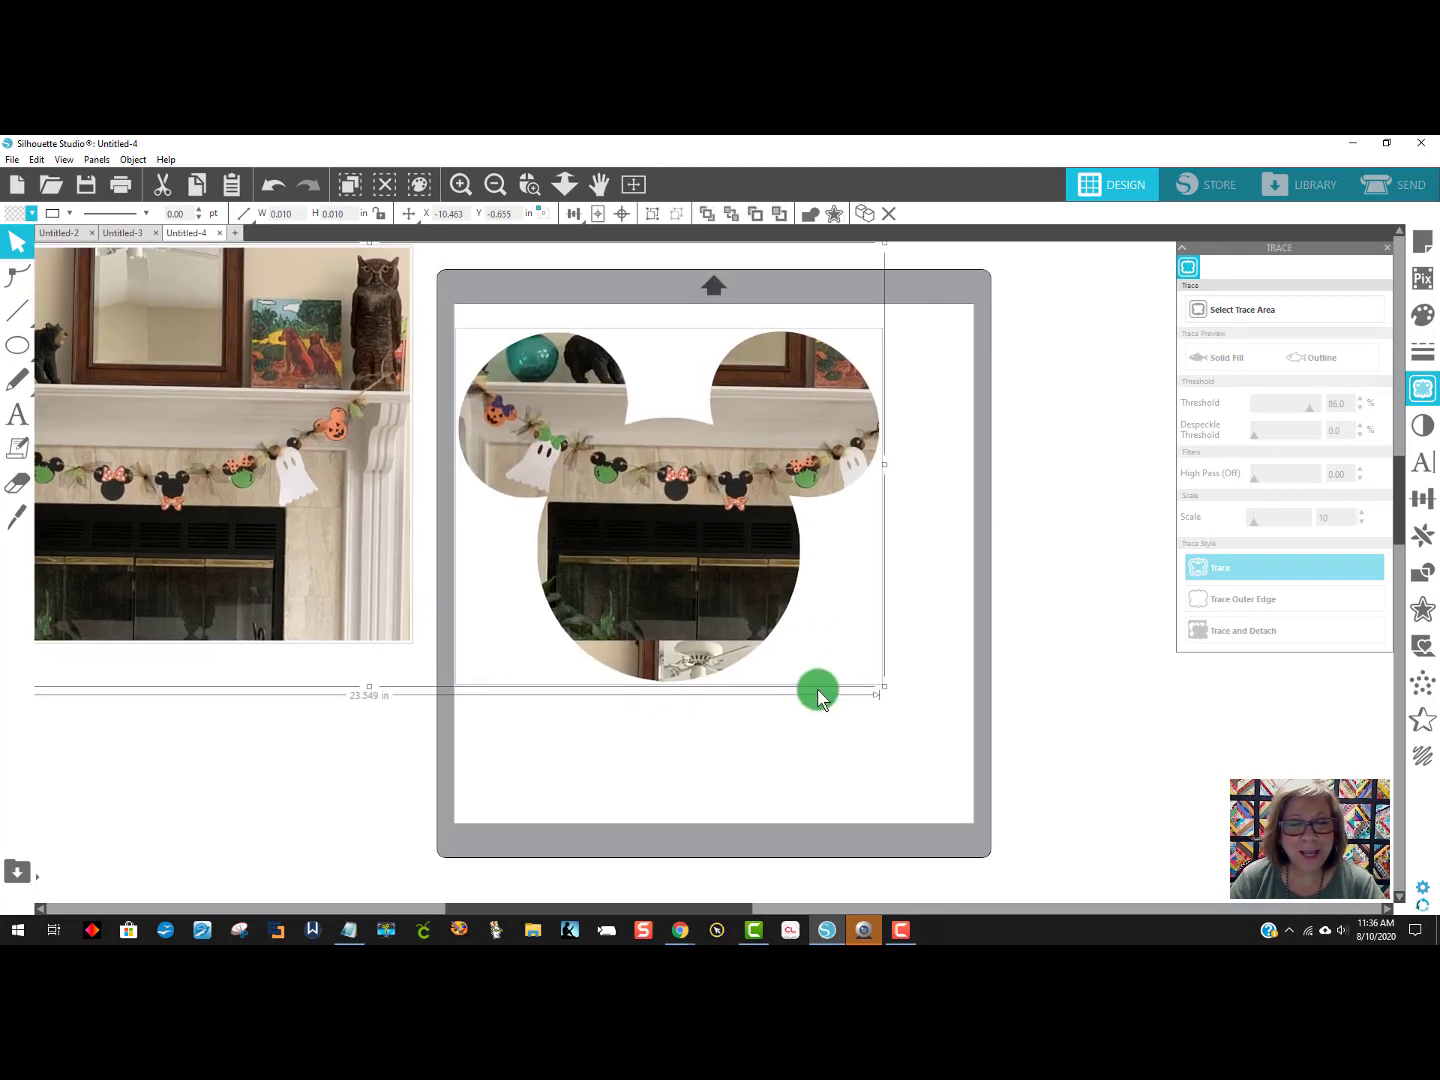
Undo the last move and weld, and shift the fireplace photo farther from the black Mickey head pieces.
click(274, 185)
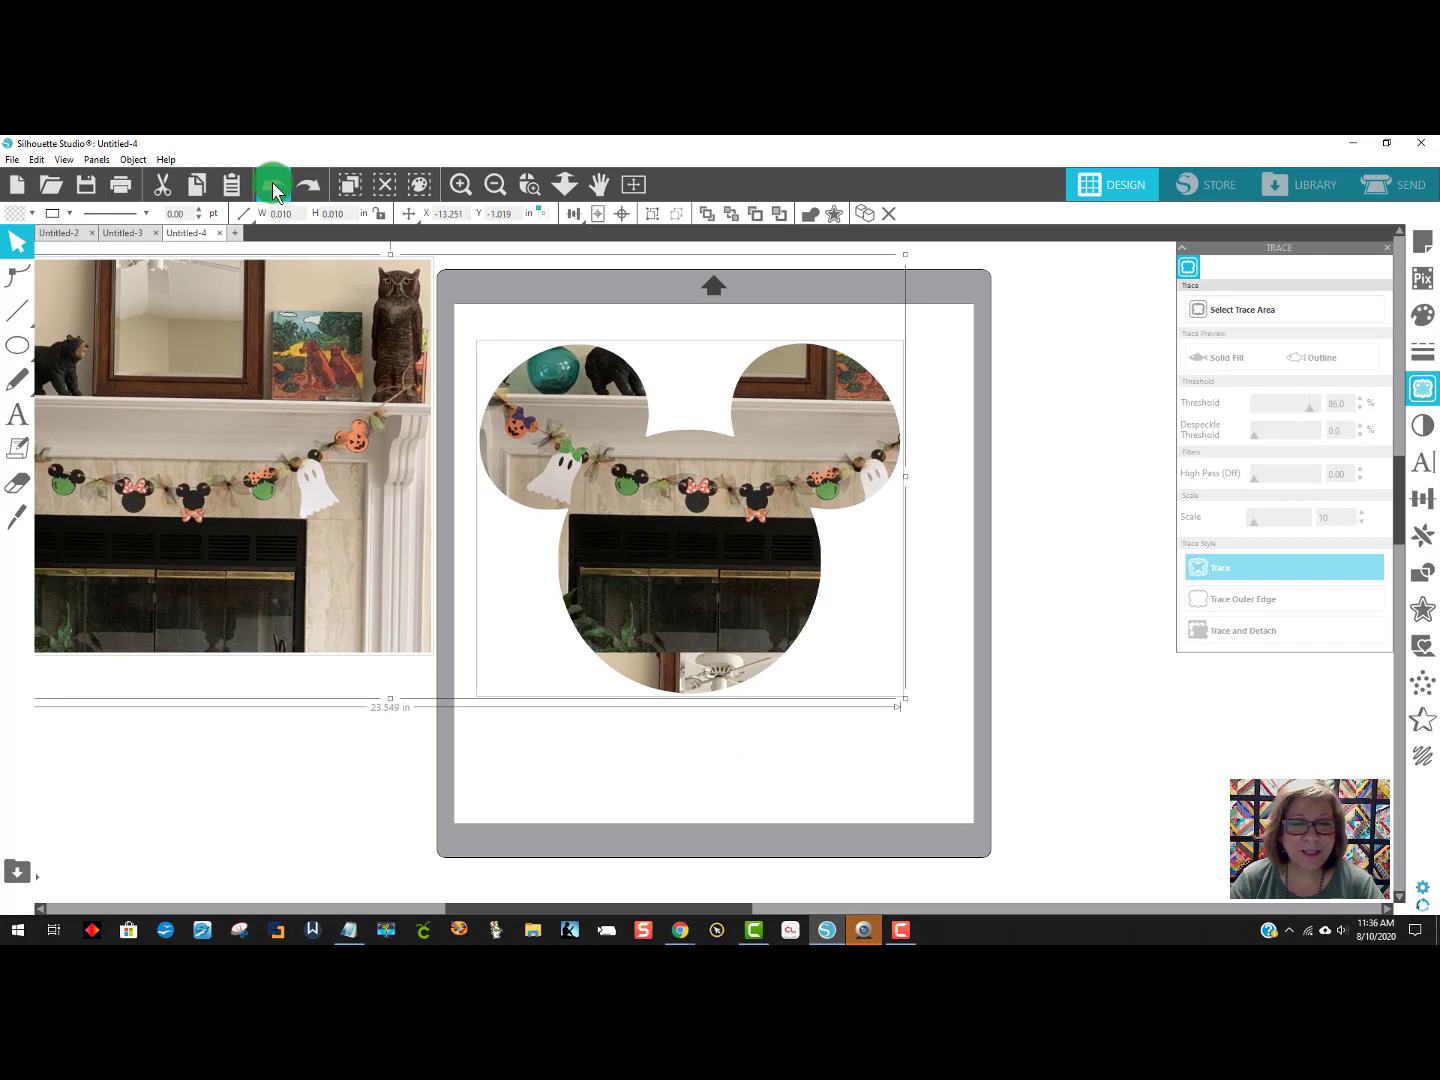
click(274, 187)
click(482, 779)
drag(362, 565, 241, 539)
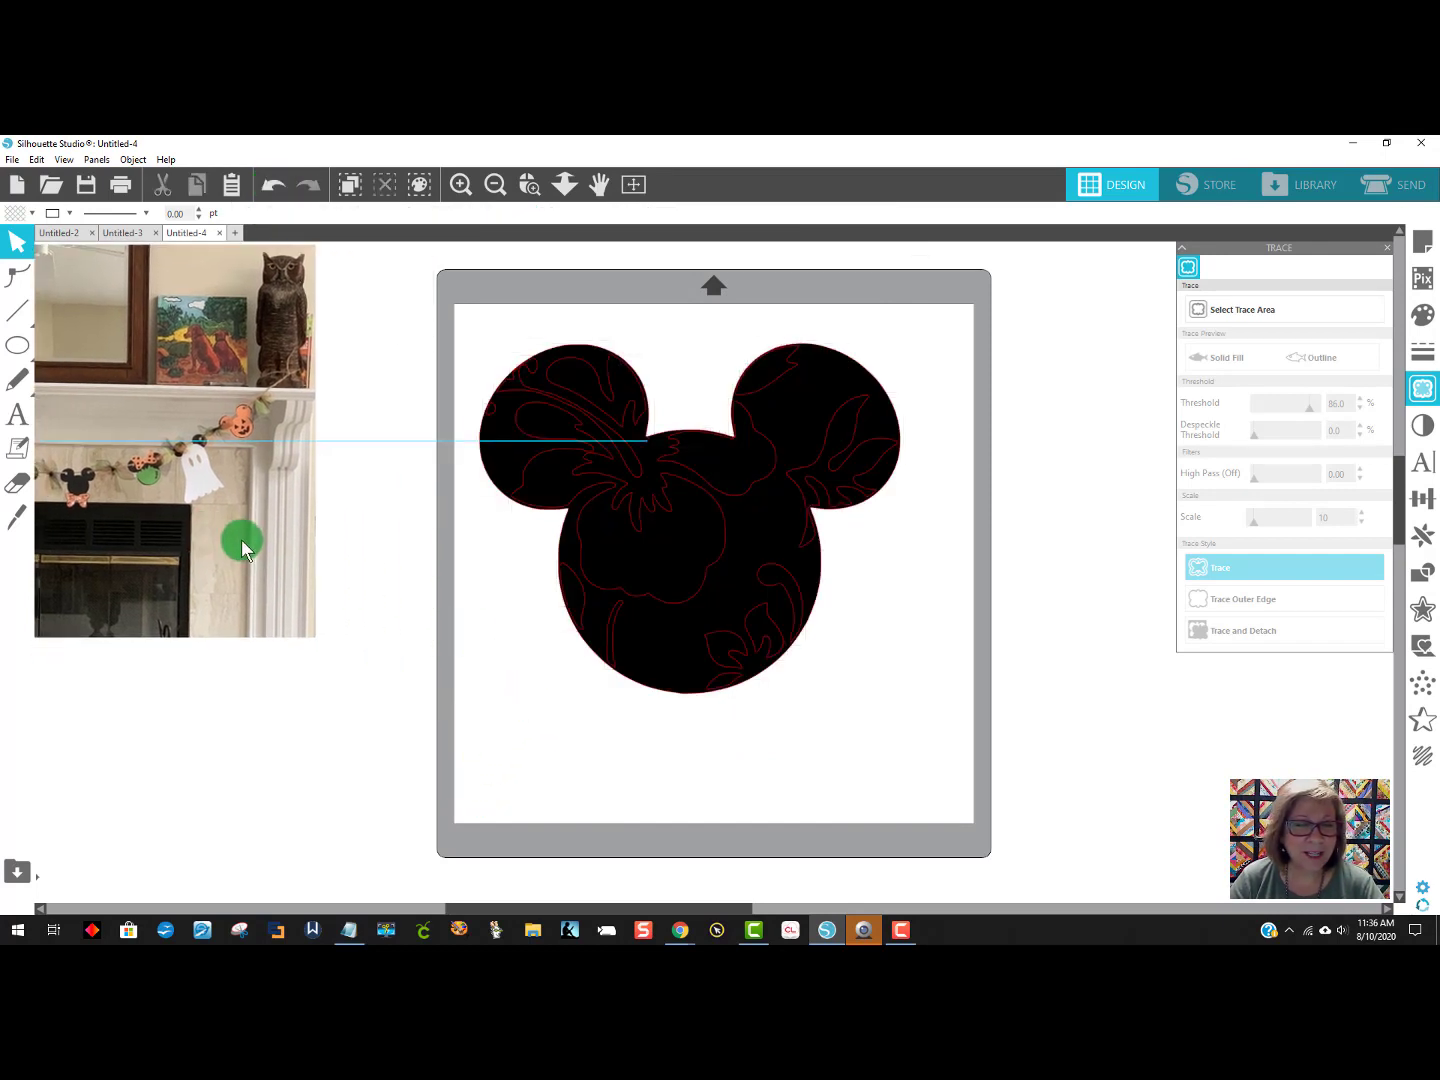
Weld only the black Mickey head pieces into one solid shape and nudge it up on the mat.
mouse_move(937, 738)
mouse_down()
mouse_move(553, 401)
mouse_move(454, 289)
mouse_up()
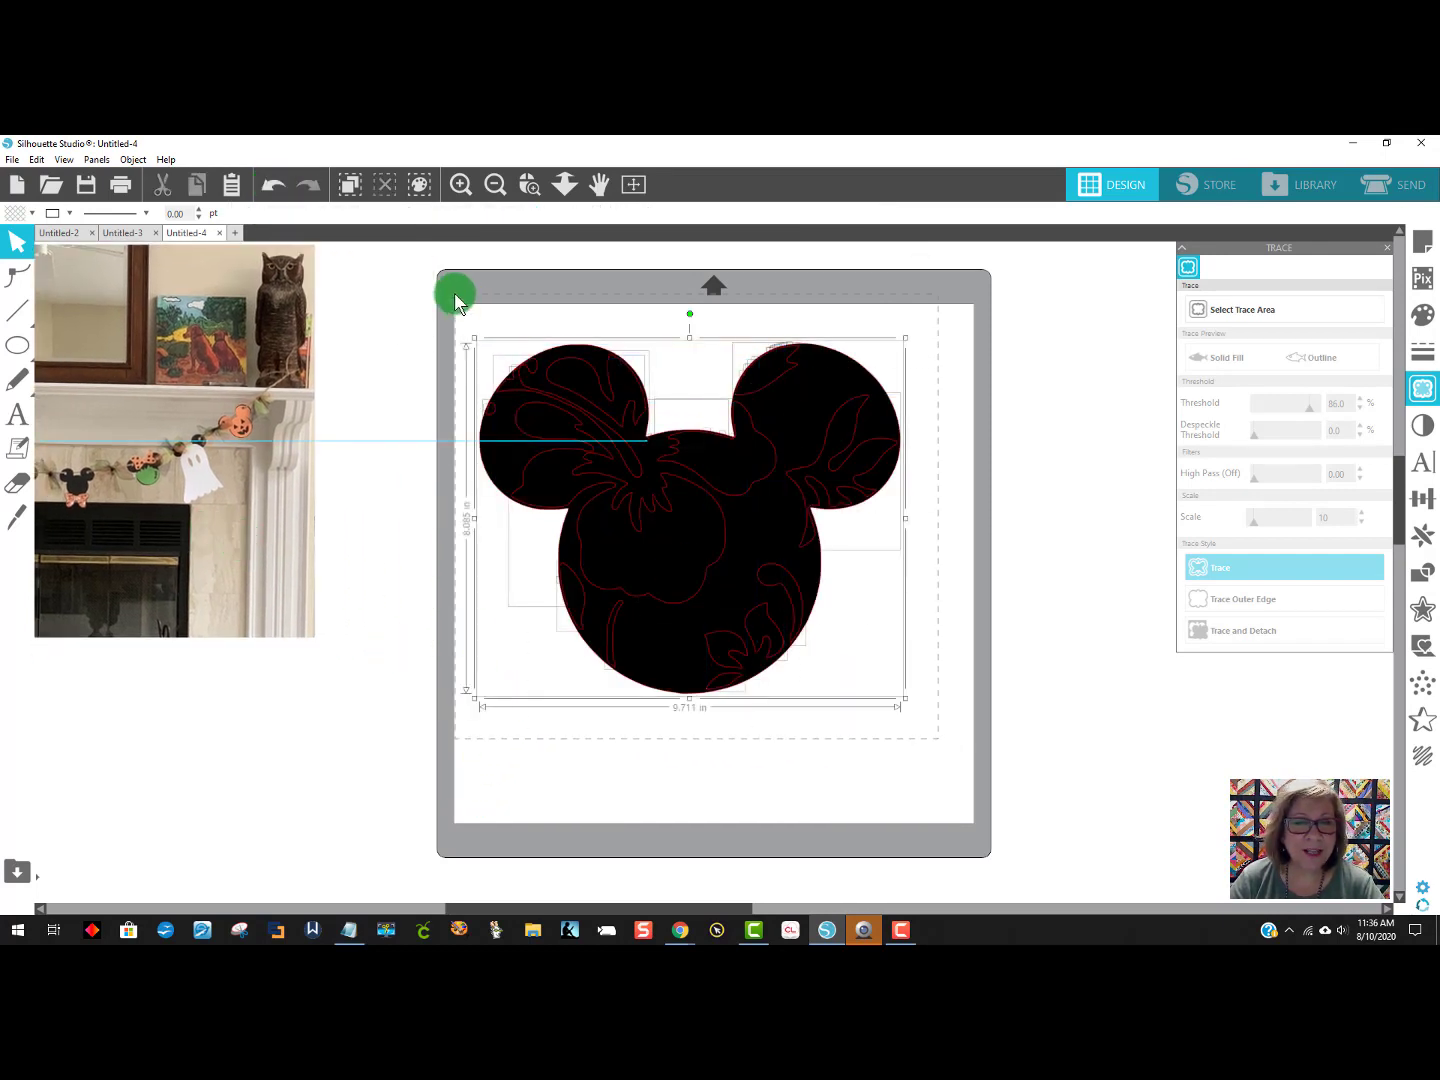
right_click(601, 492)
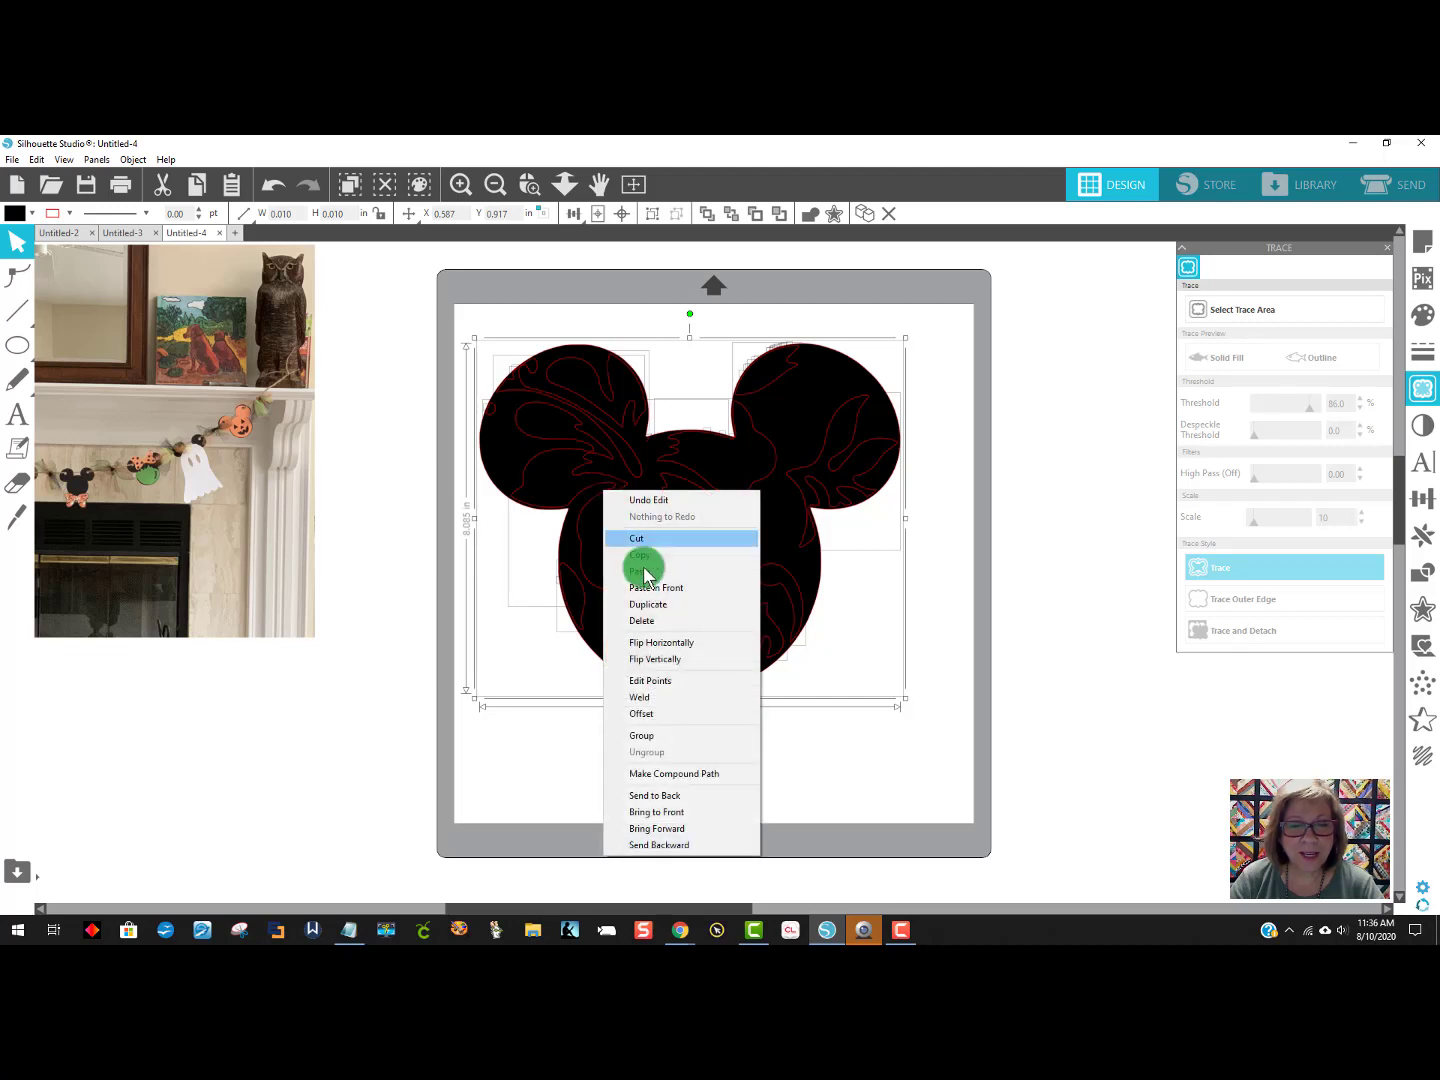
click(681, 695)
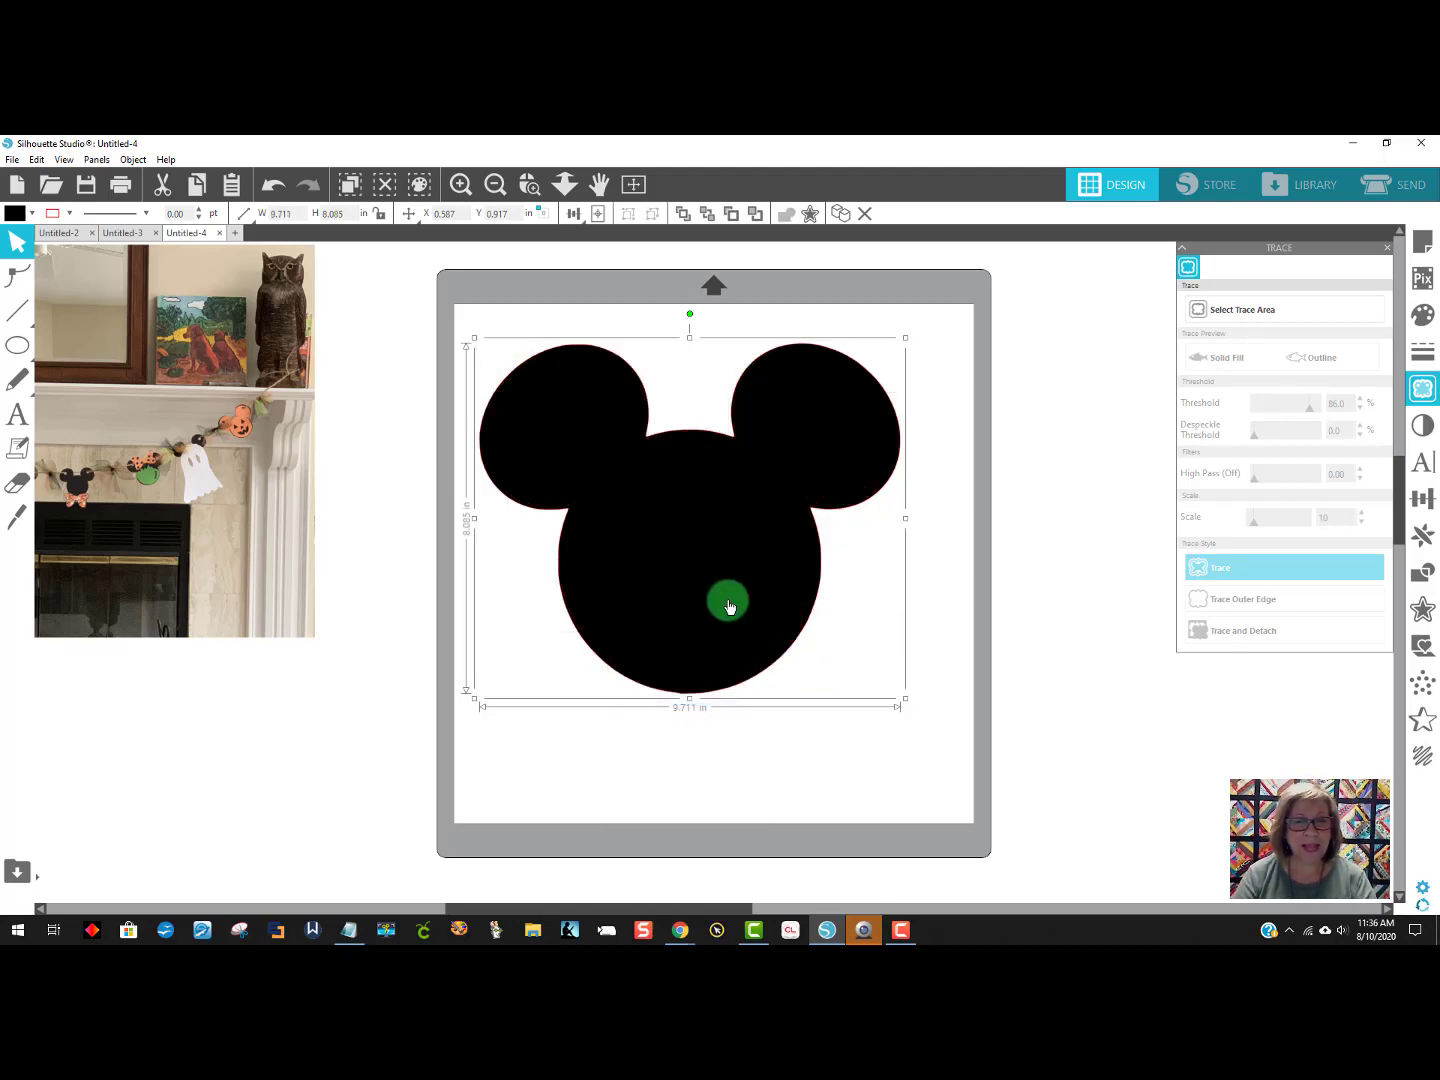
drag(690, 580, 706, 554)
Reposition the fireplace photo beside the mat and move the black Mickey head up against the mat's top edge.
drag(292, 578, 556, 713)
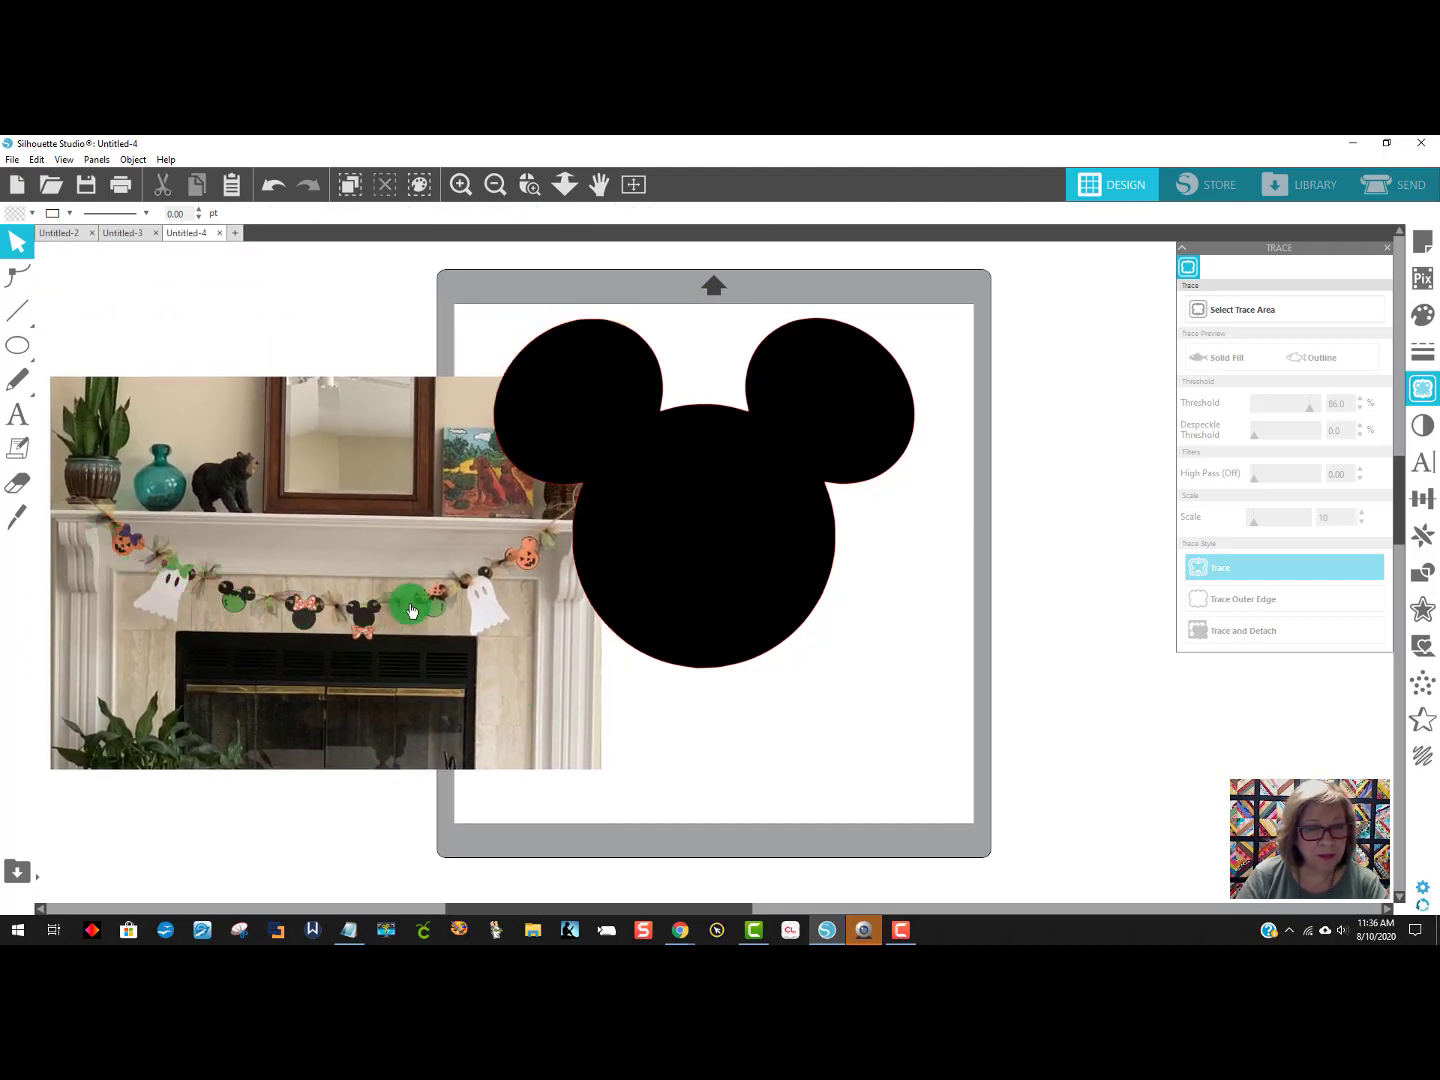
drag(406, 420, 267, 317)
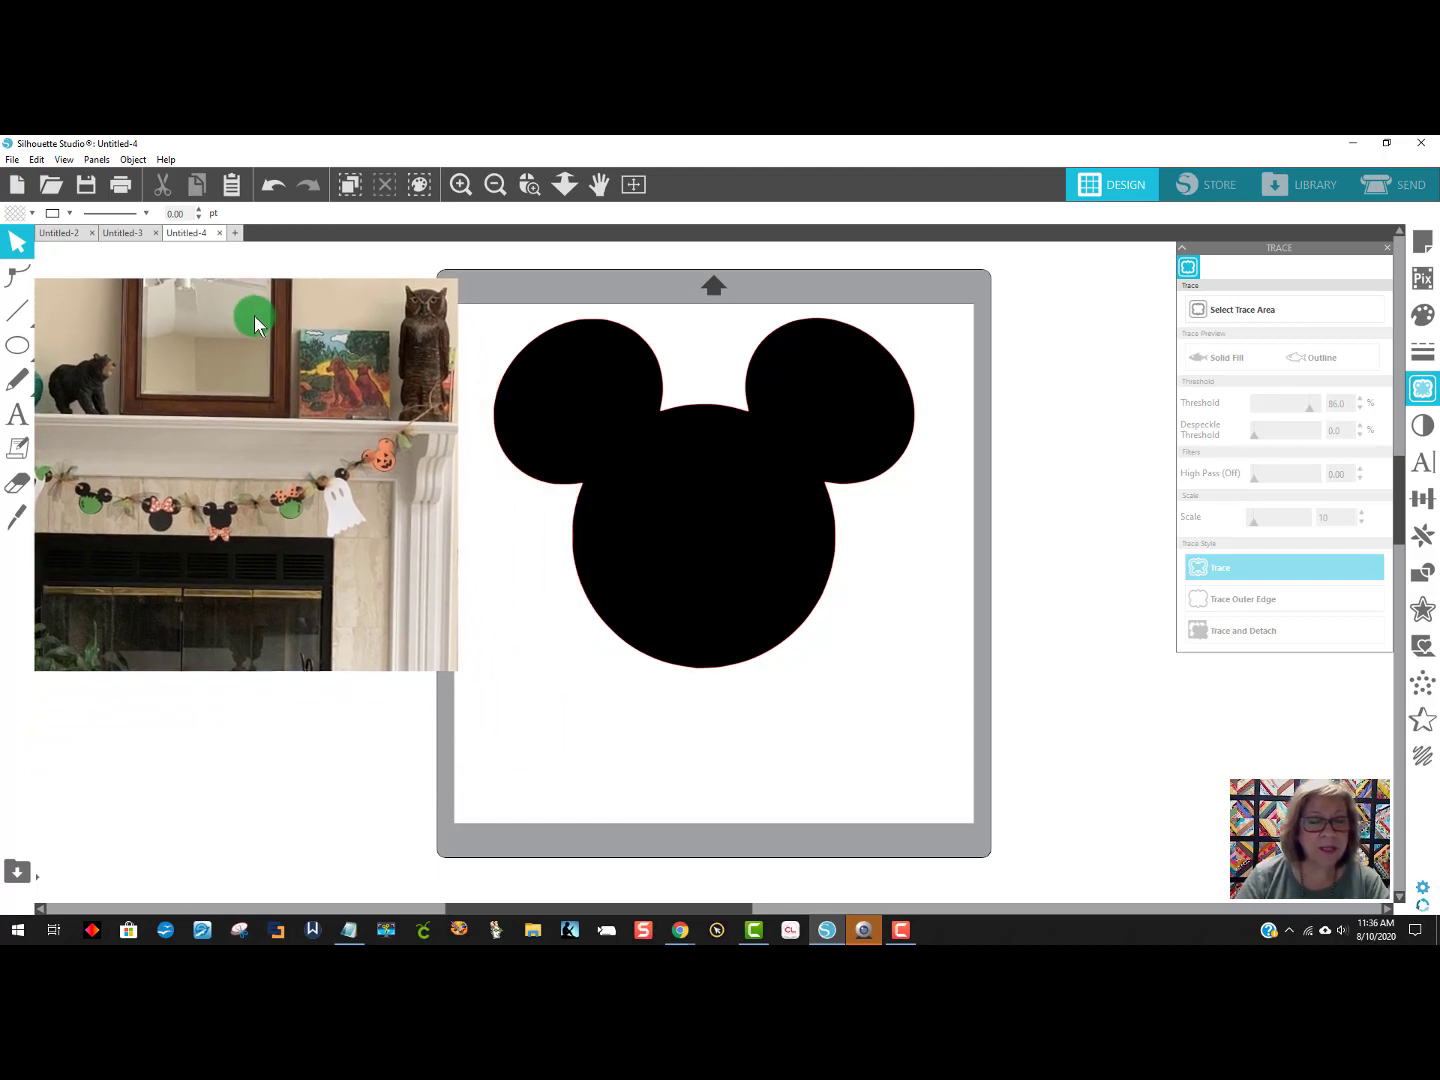
click(513, 460)
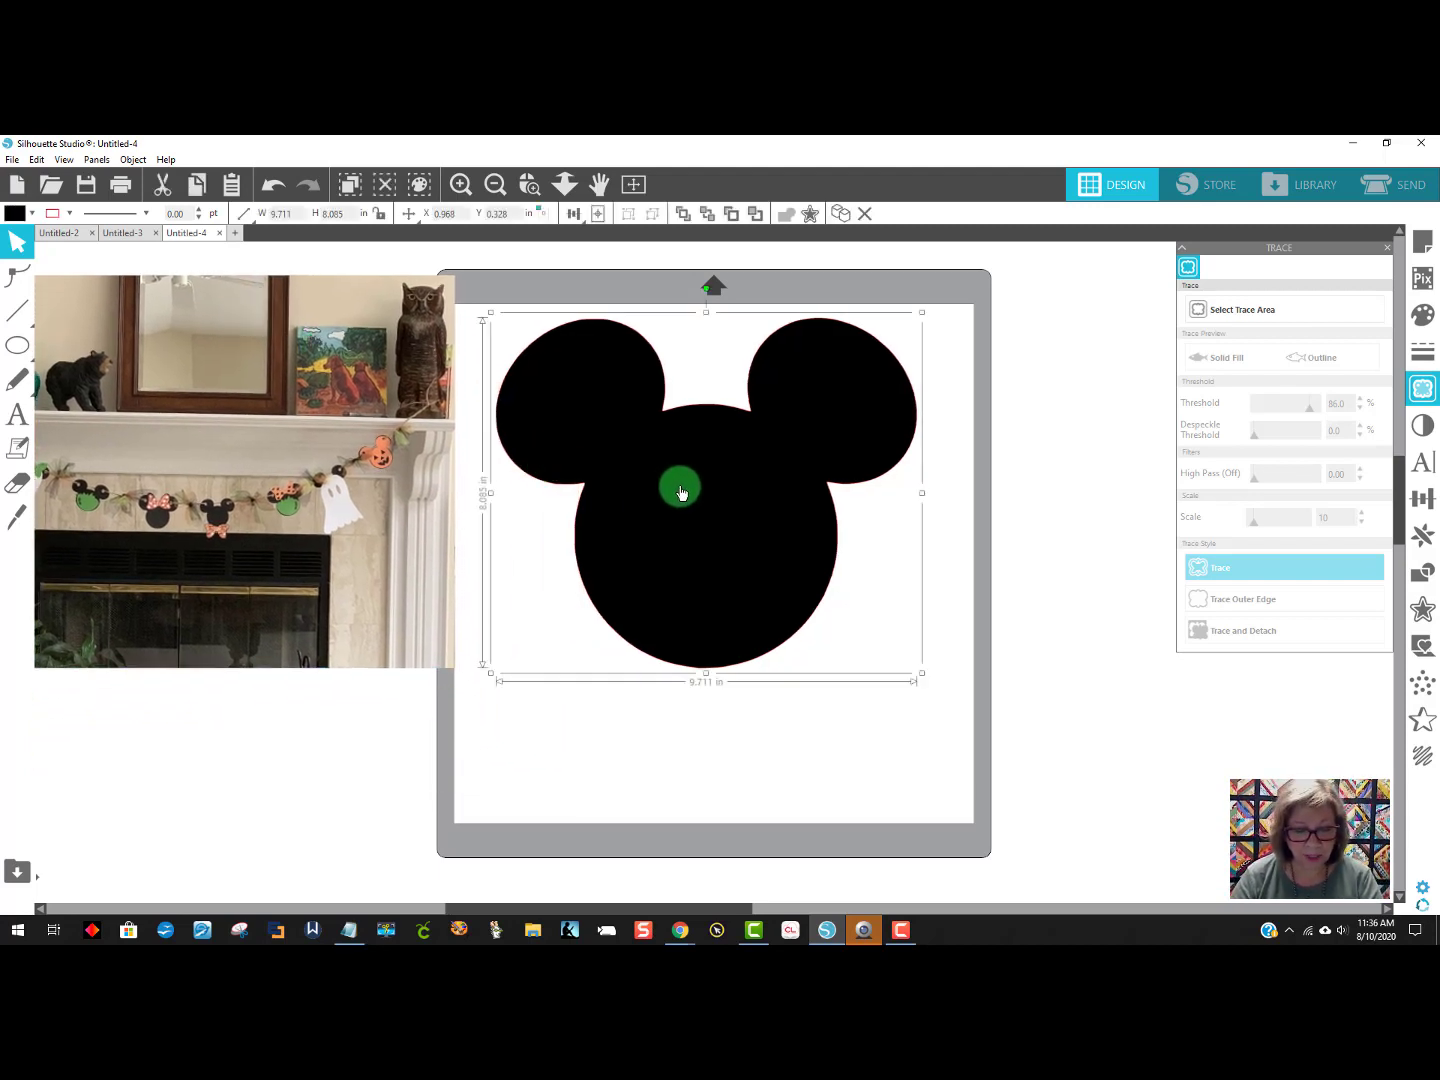
mouse_move(720, 520)
mouse_down()
mouse_move(818, 522)
mouse_move(744, 506)
mouse_up()
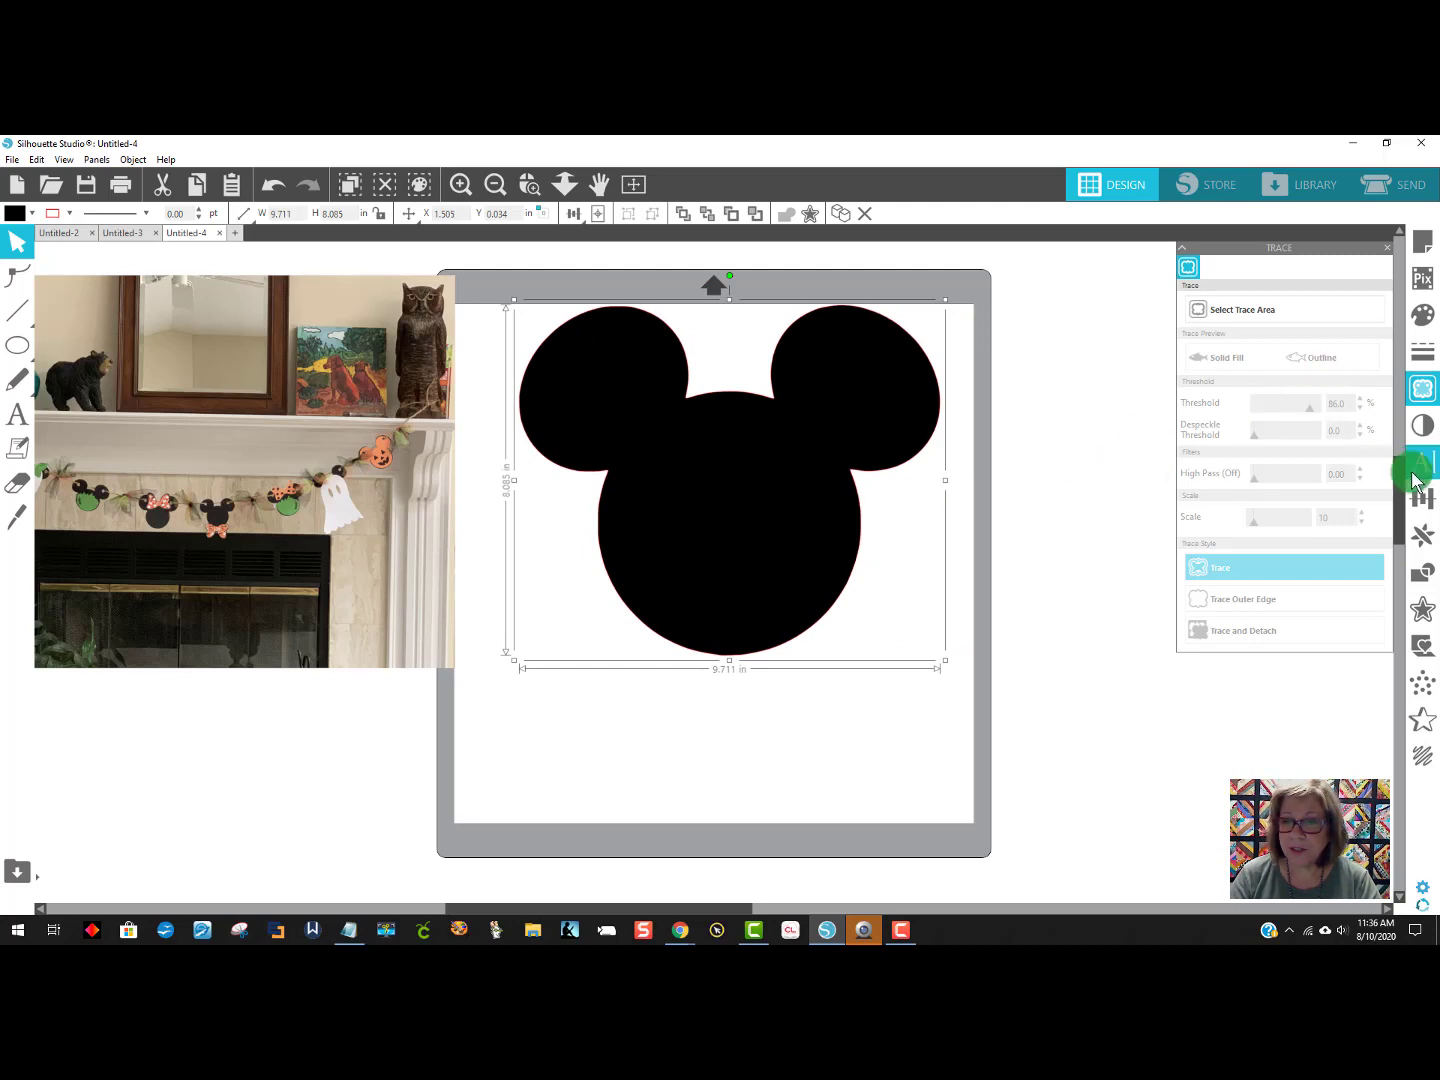
Replicate the black Mickey head with 9 copies stacked in the same position.
click(1426, 543)
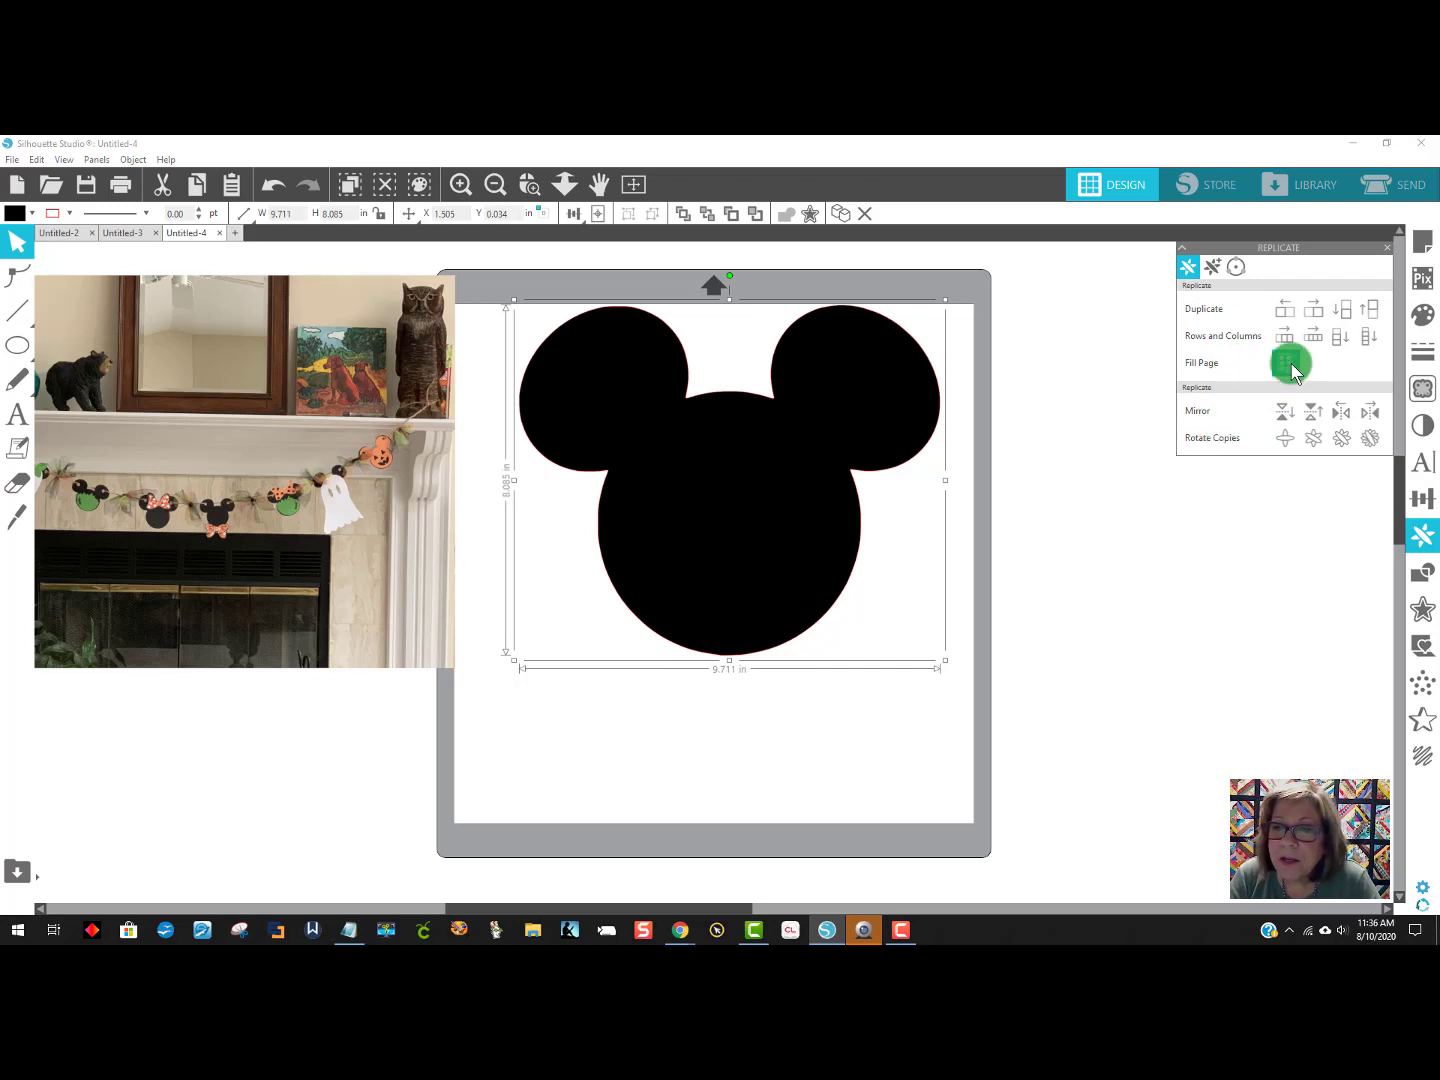
click(1211, 266)
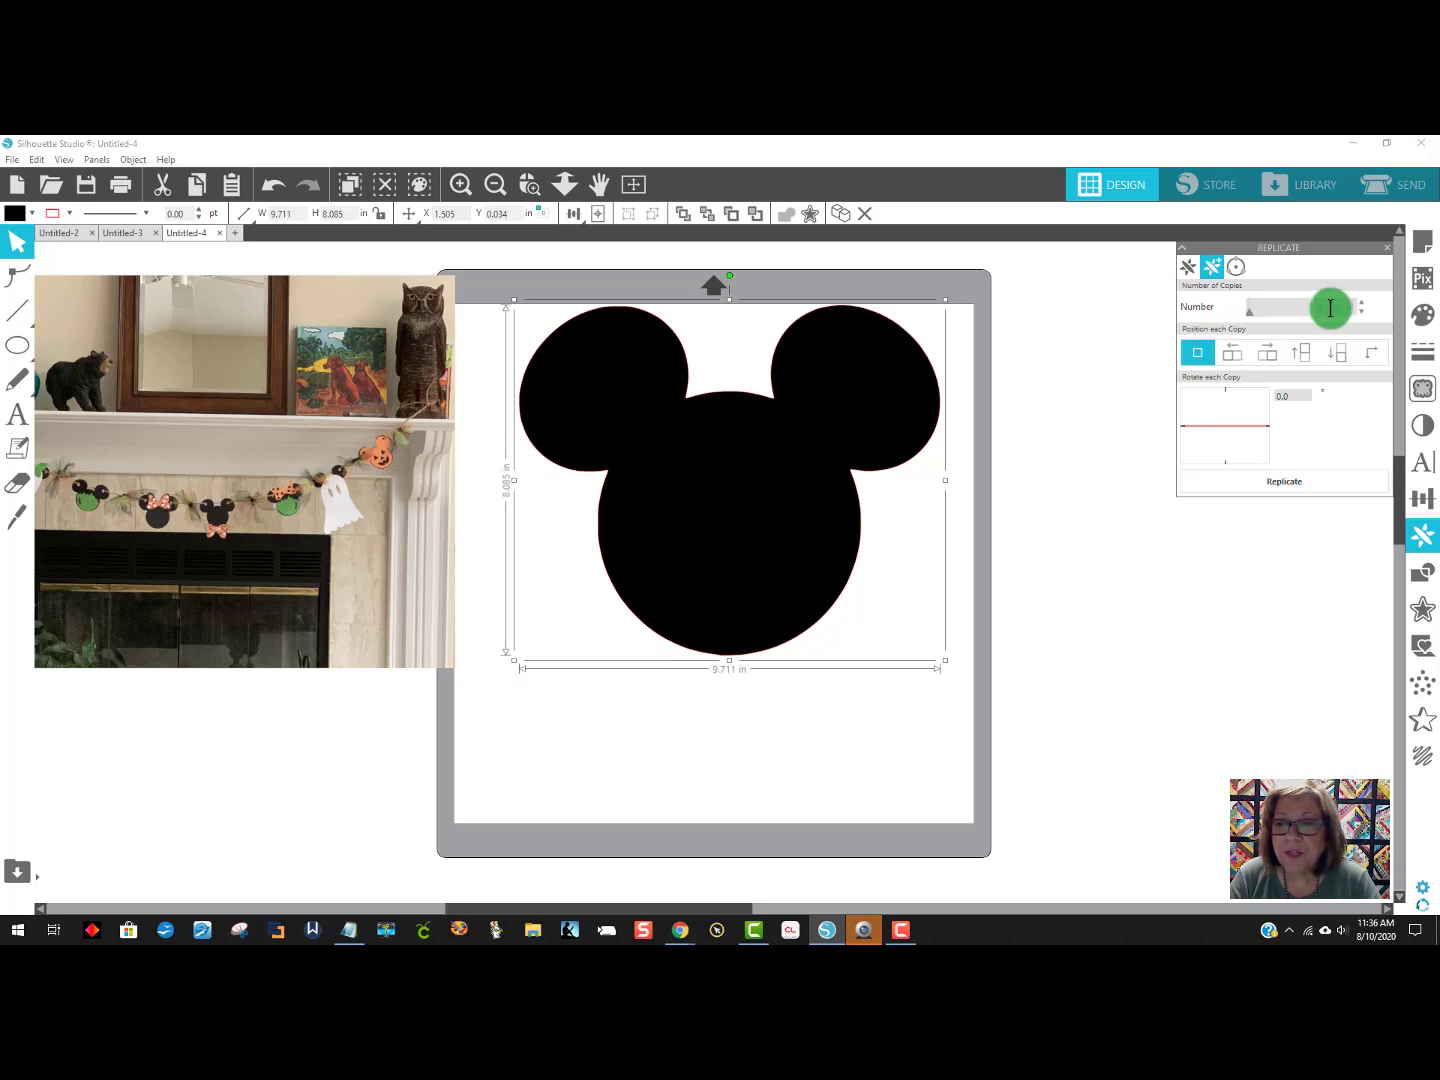
click(1361, 302)
click(1361, 301)
click(1362, 302)
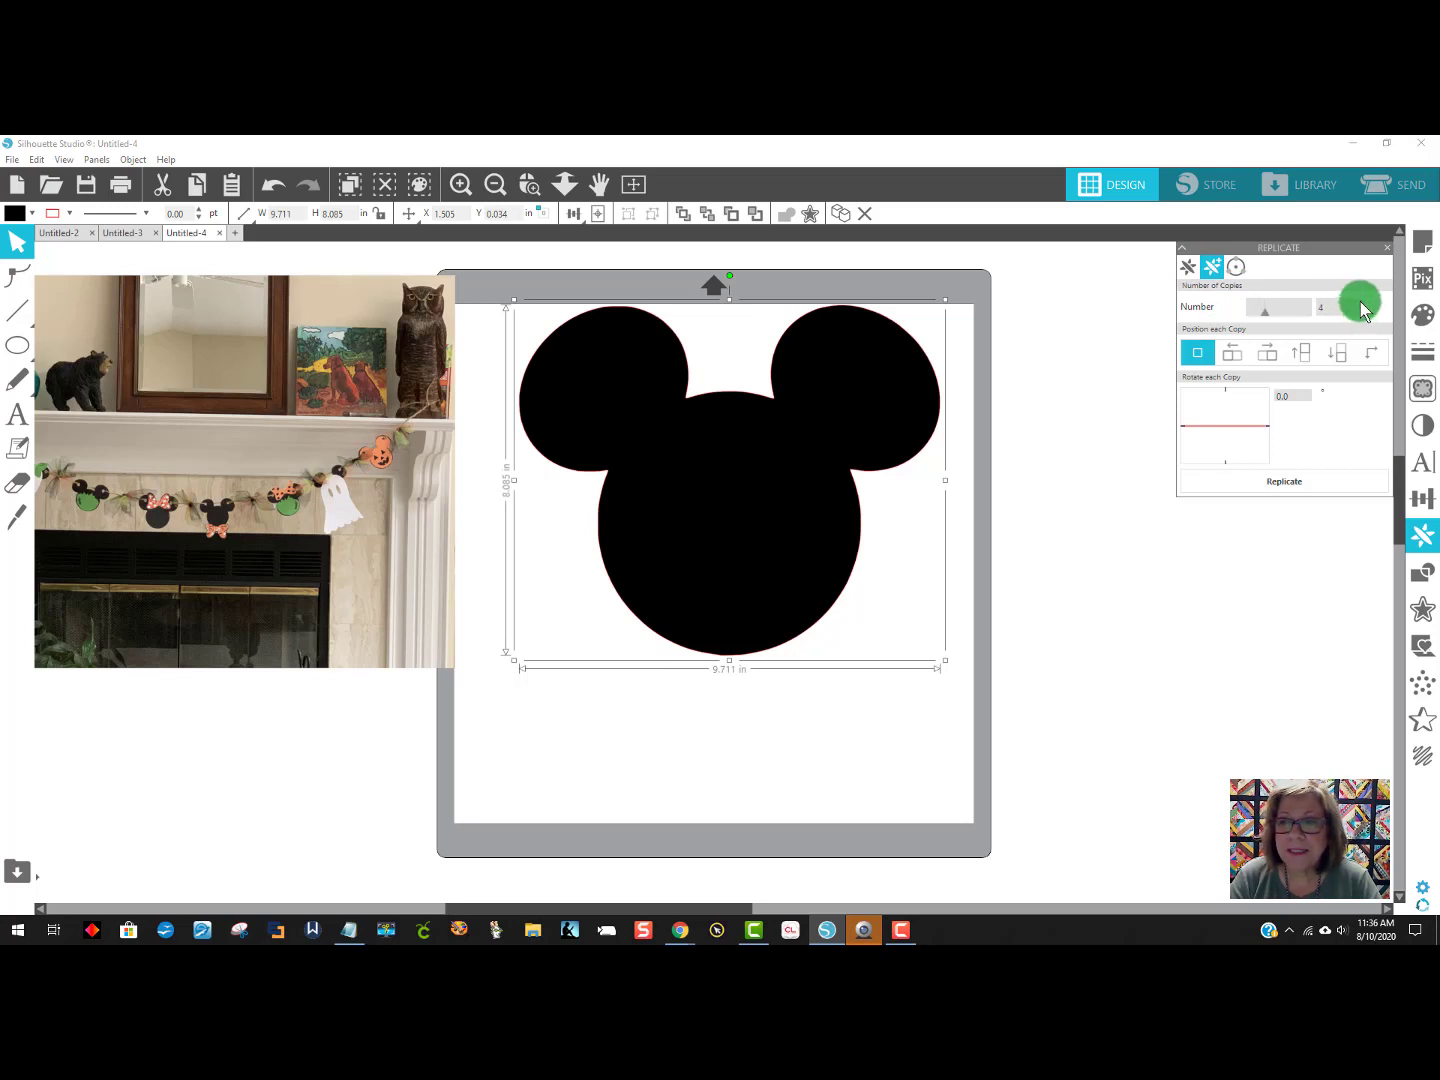
click(1361, 302)
click(1361, 301)
click(1361, 302)
click(1362, 302)
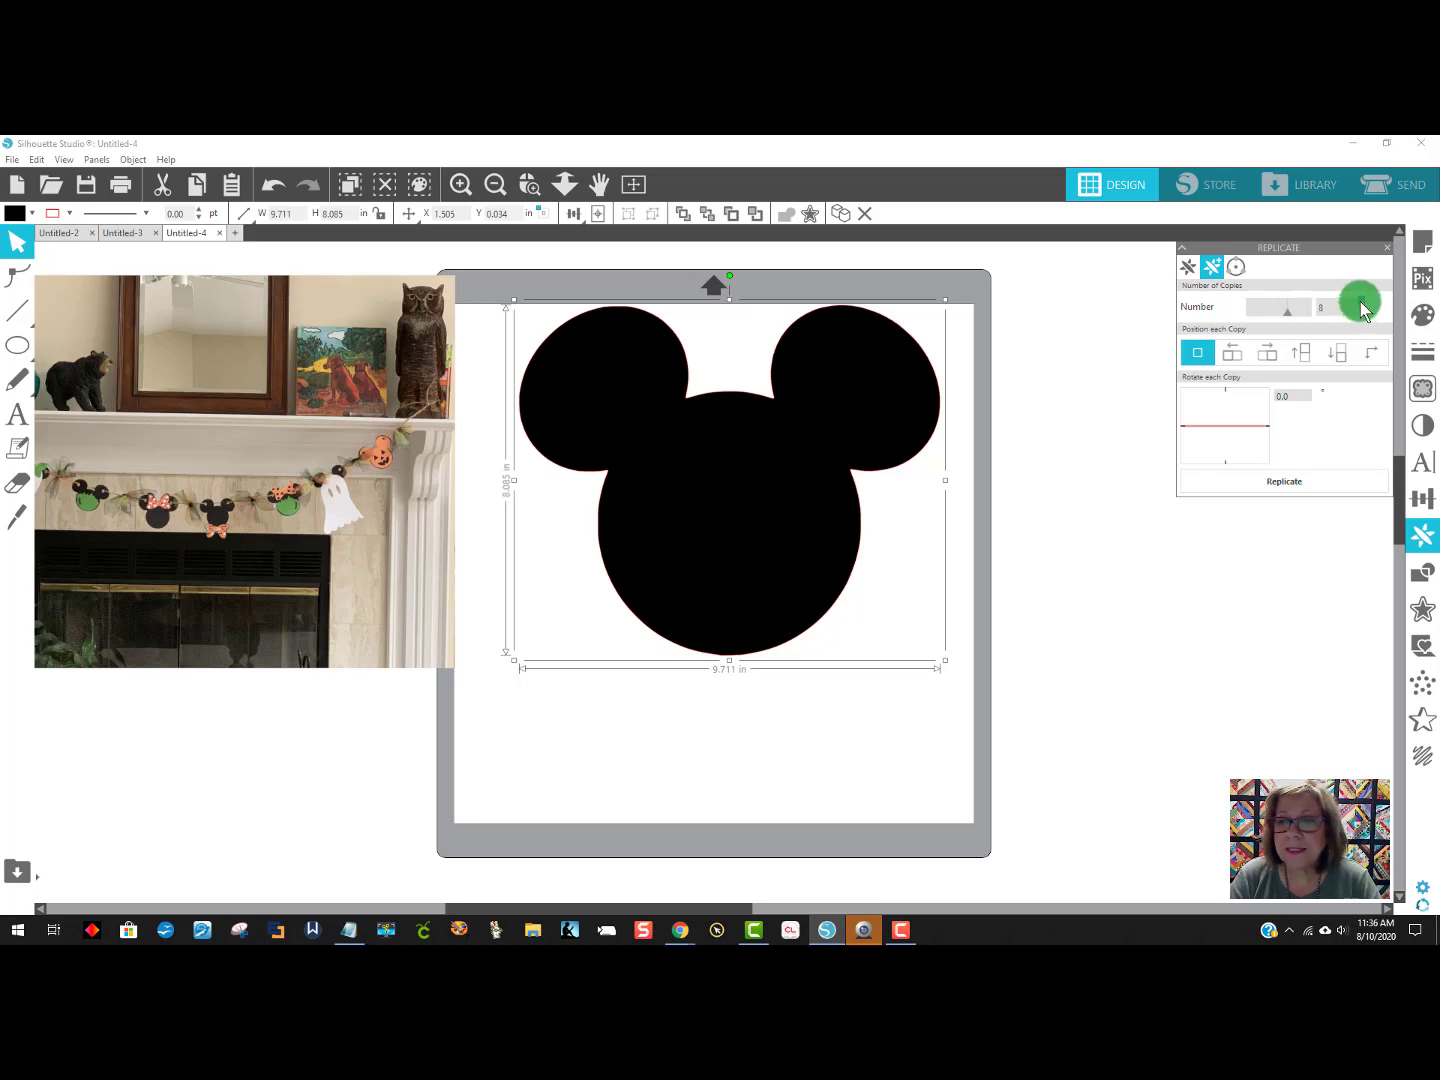
click(1286, 481)
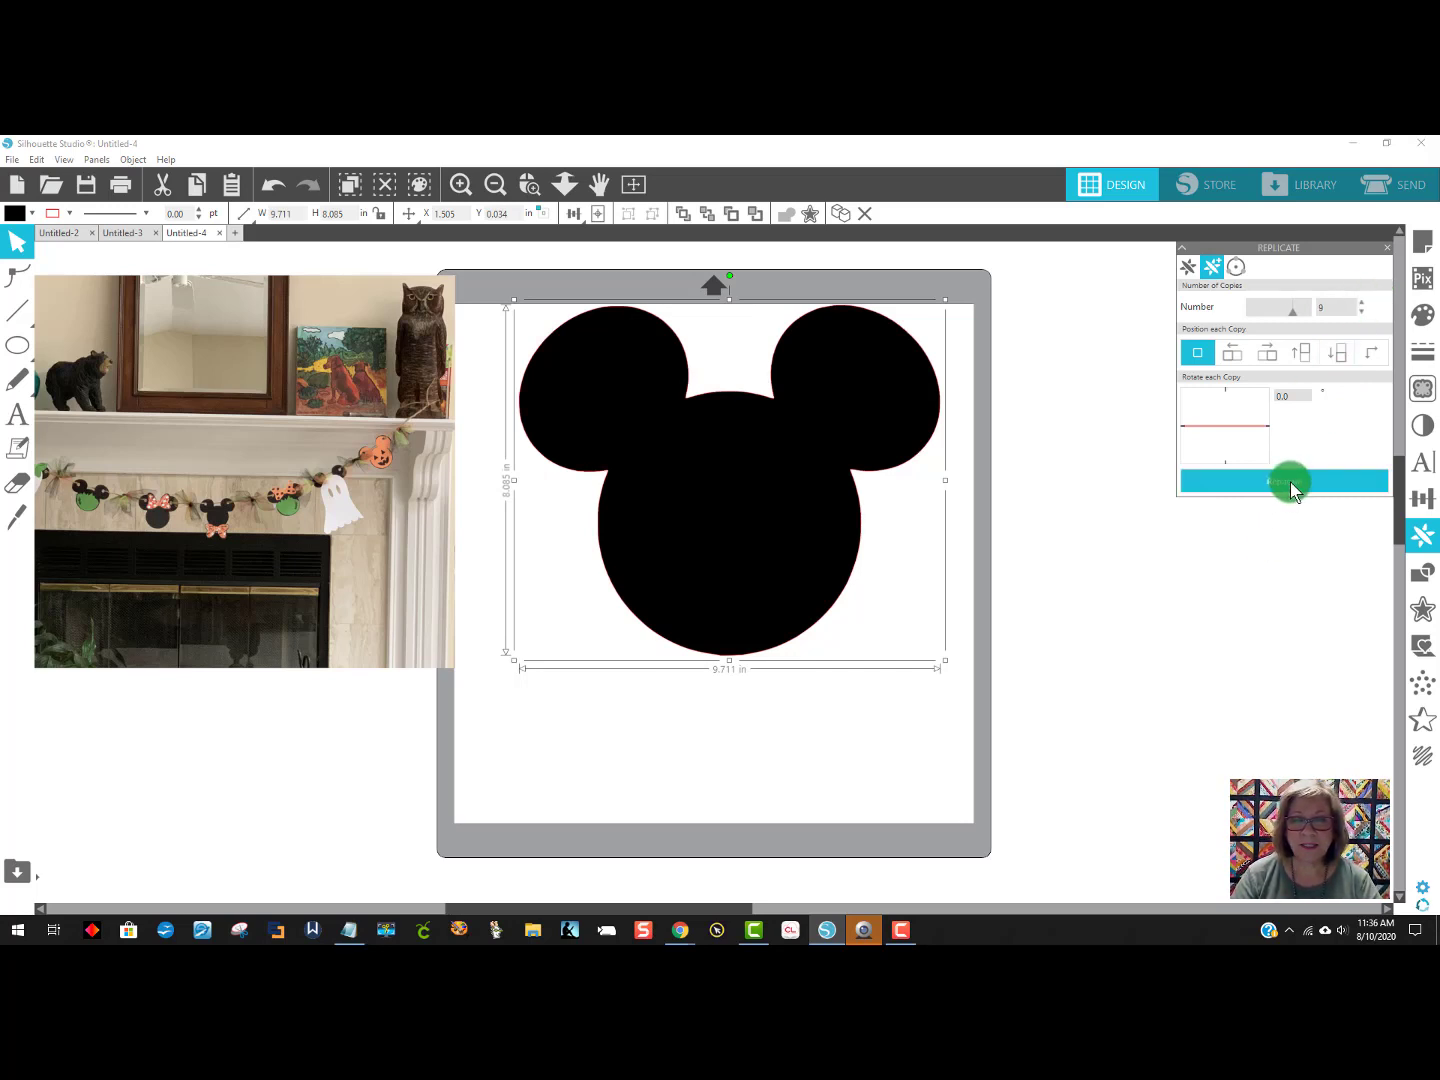
Move several of the stacked Mickey head copies off the mat onto the fireplace photo.
drag(820, 572, 203, 638)
drag(716, 558, 172, 597)
drag(660, 533, 112, 577)
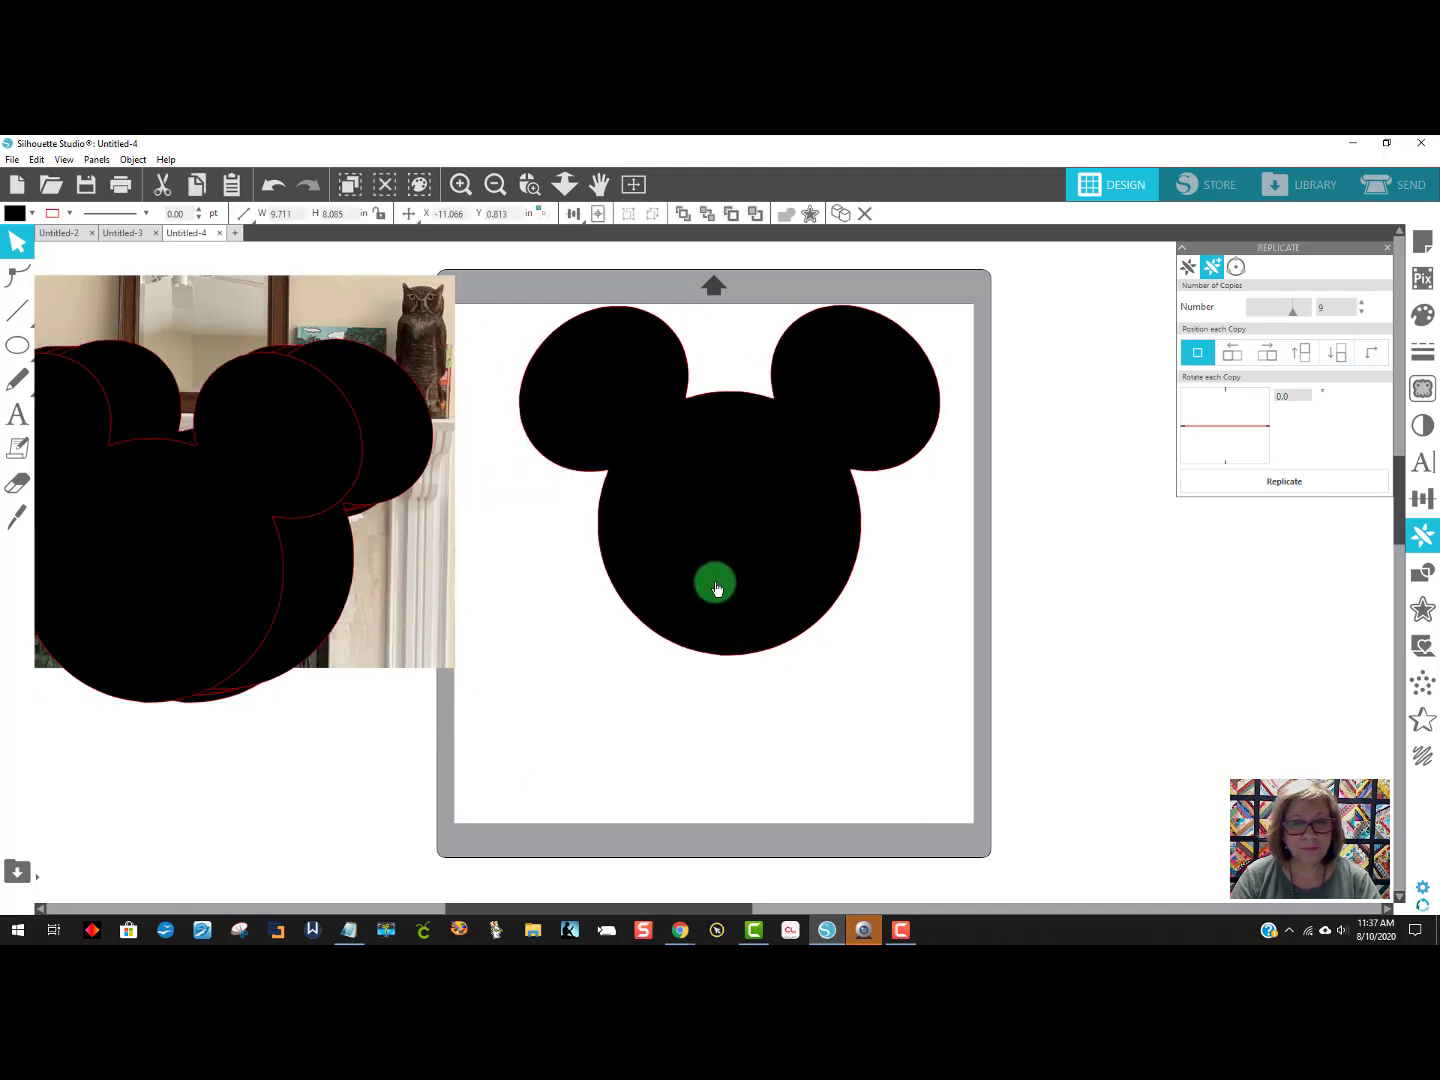
drag(714, 582, 194, 601)
drag(712, 584, 241, 556)
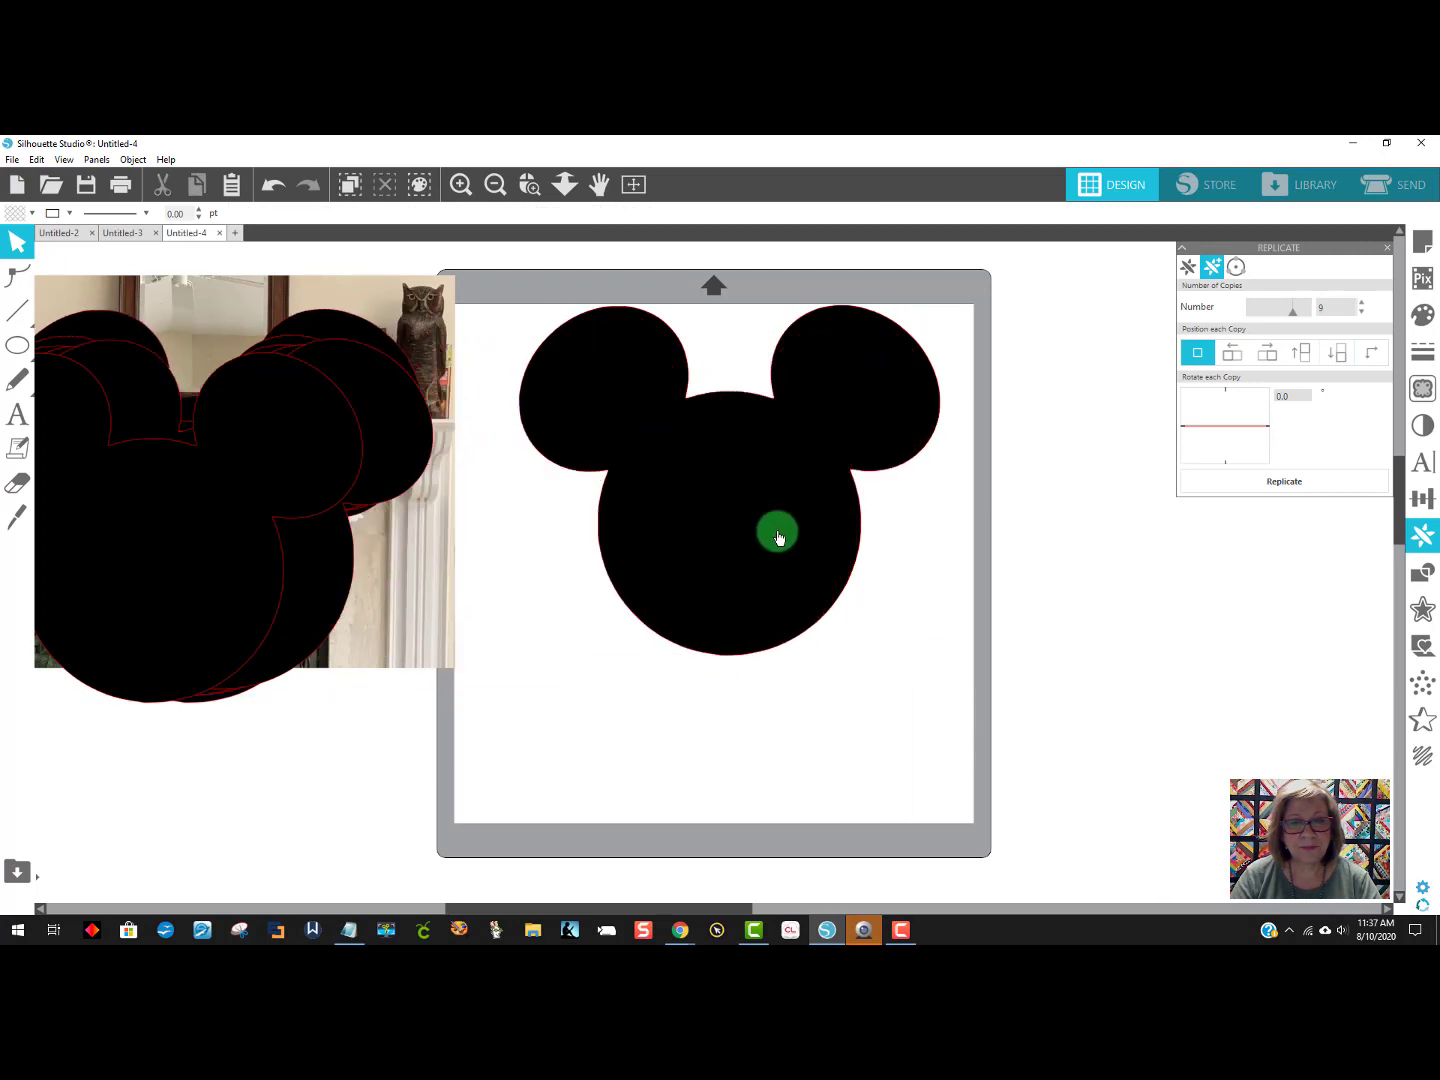
drag(775, 530, 201, 589)
Place a black Mickey head back on the mat, and shift the spare copies and the fireplace photo apart.
drag(462, 611, 752, 567)
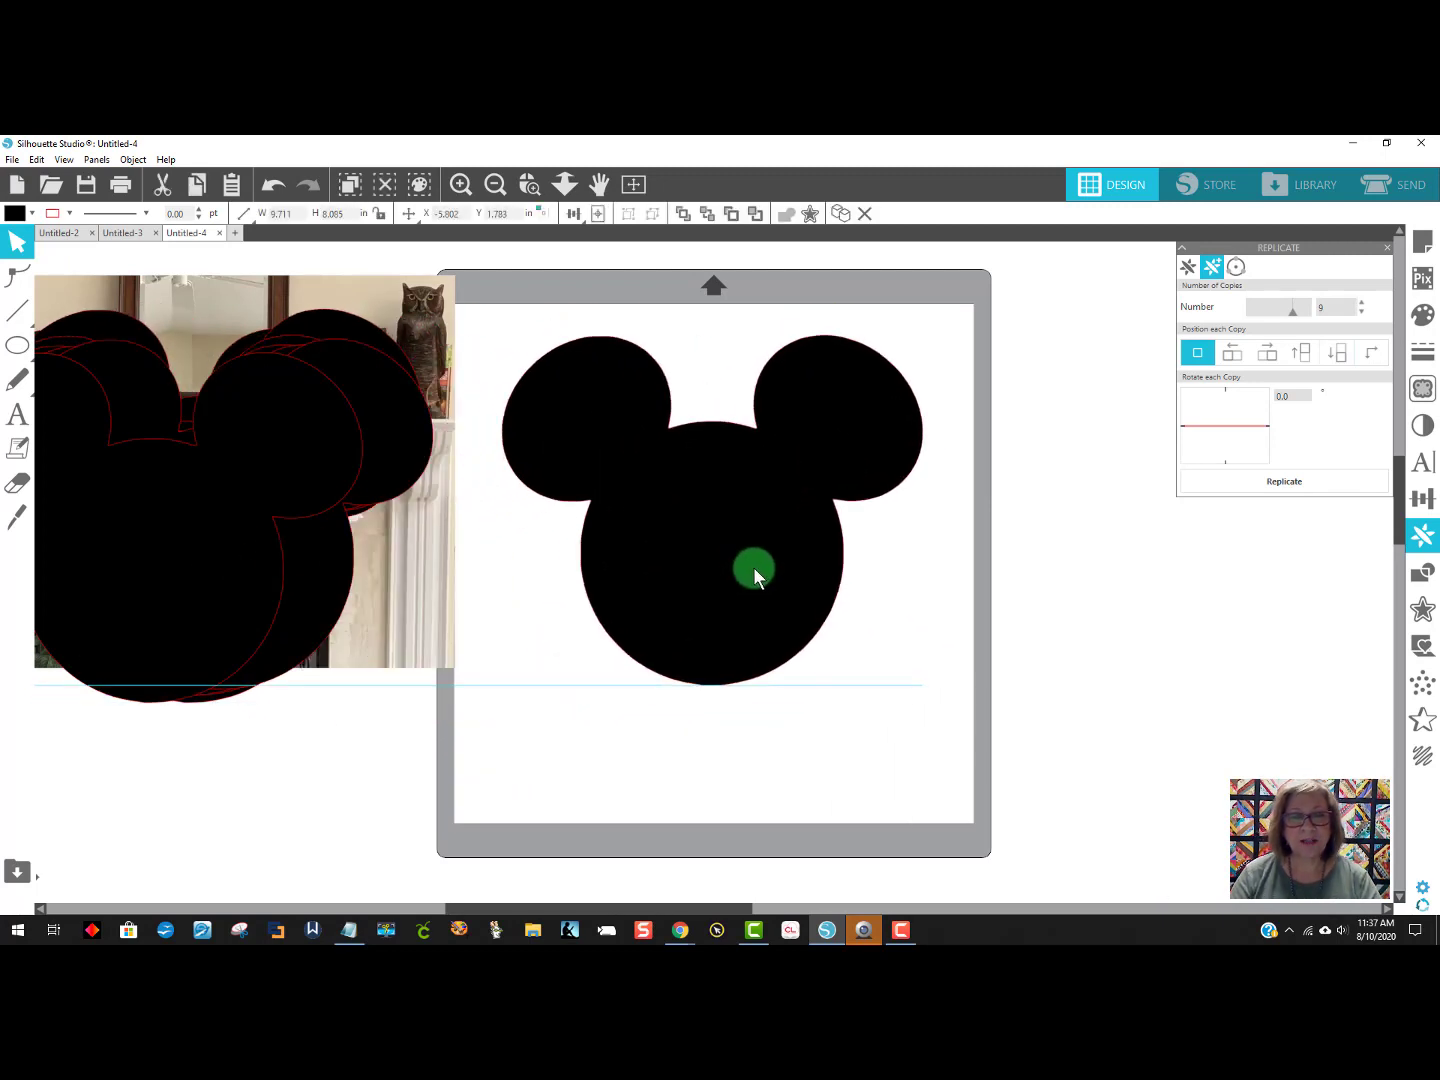
drag(437, 616, 509, 581)
drag(284, 503, 202, 528)
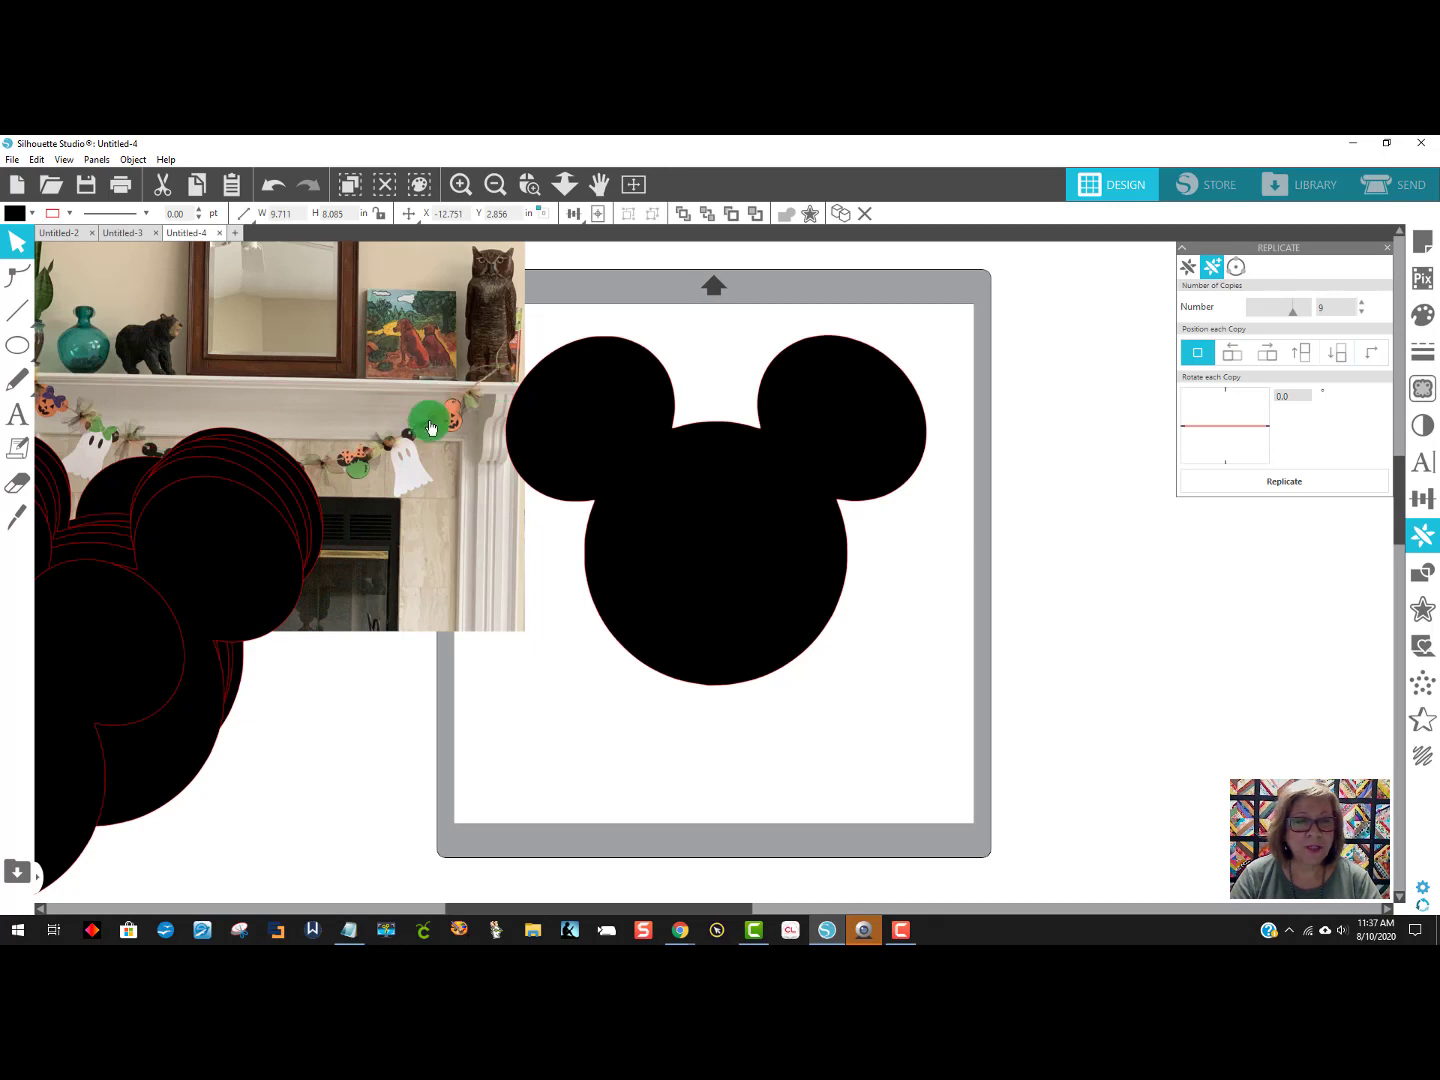
drag(418, 503, 367, 507)
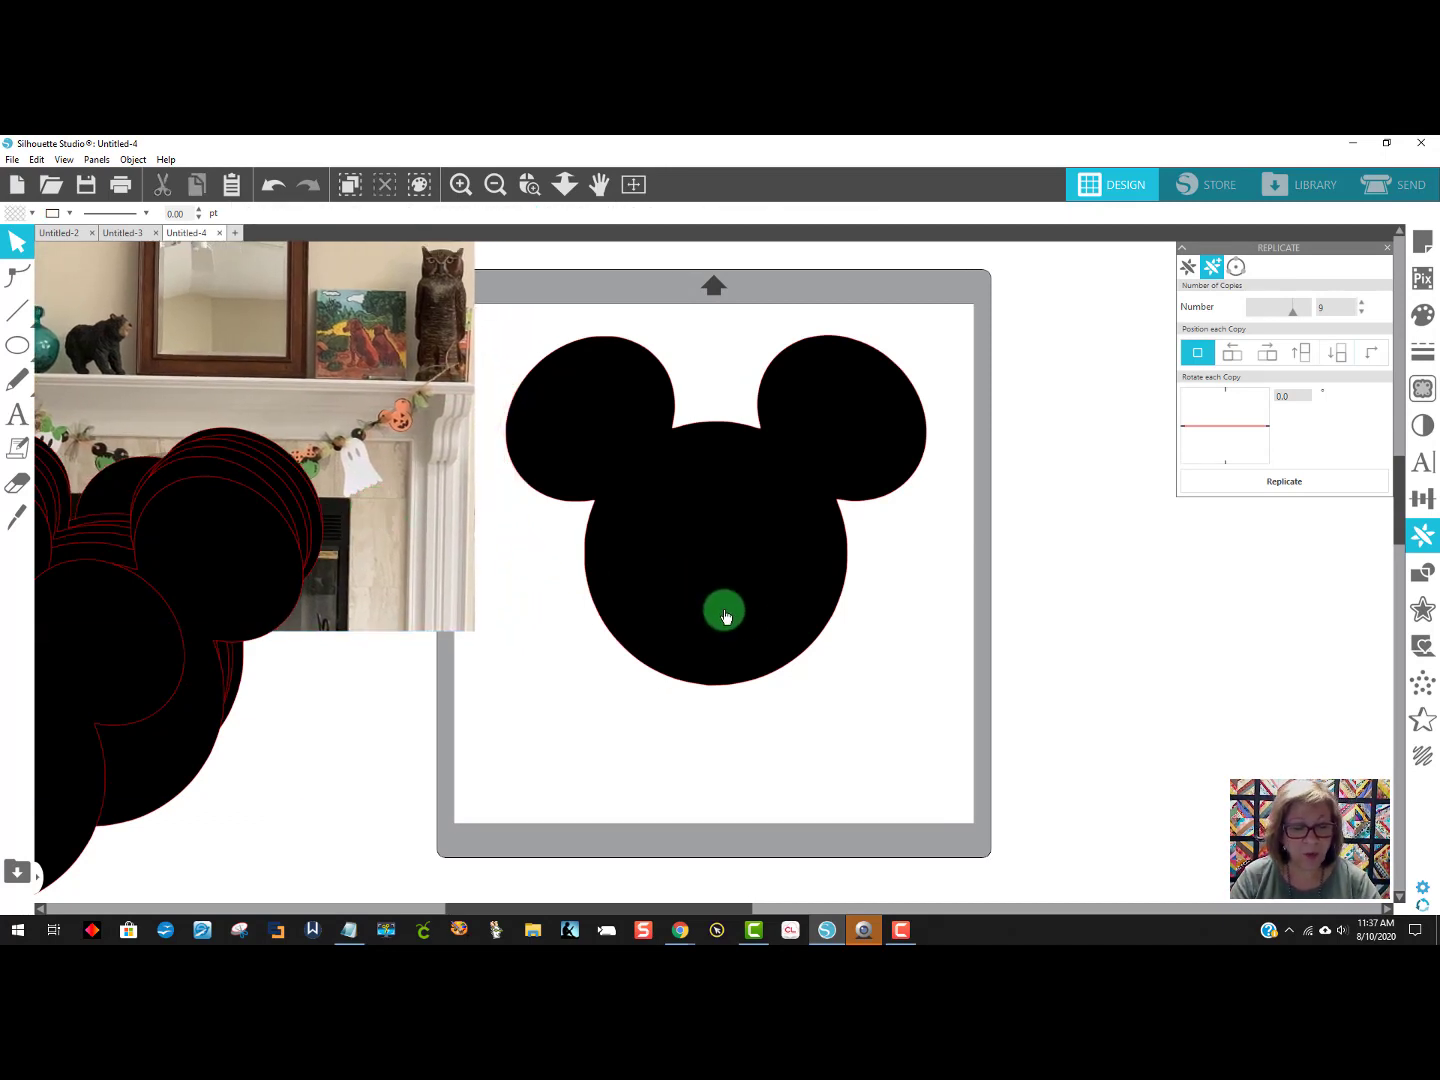
Move one black Mickey head past the mat's lower right corner and fill it with orange.
drag(720, 610, 1091, 758)
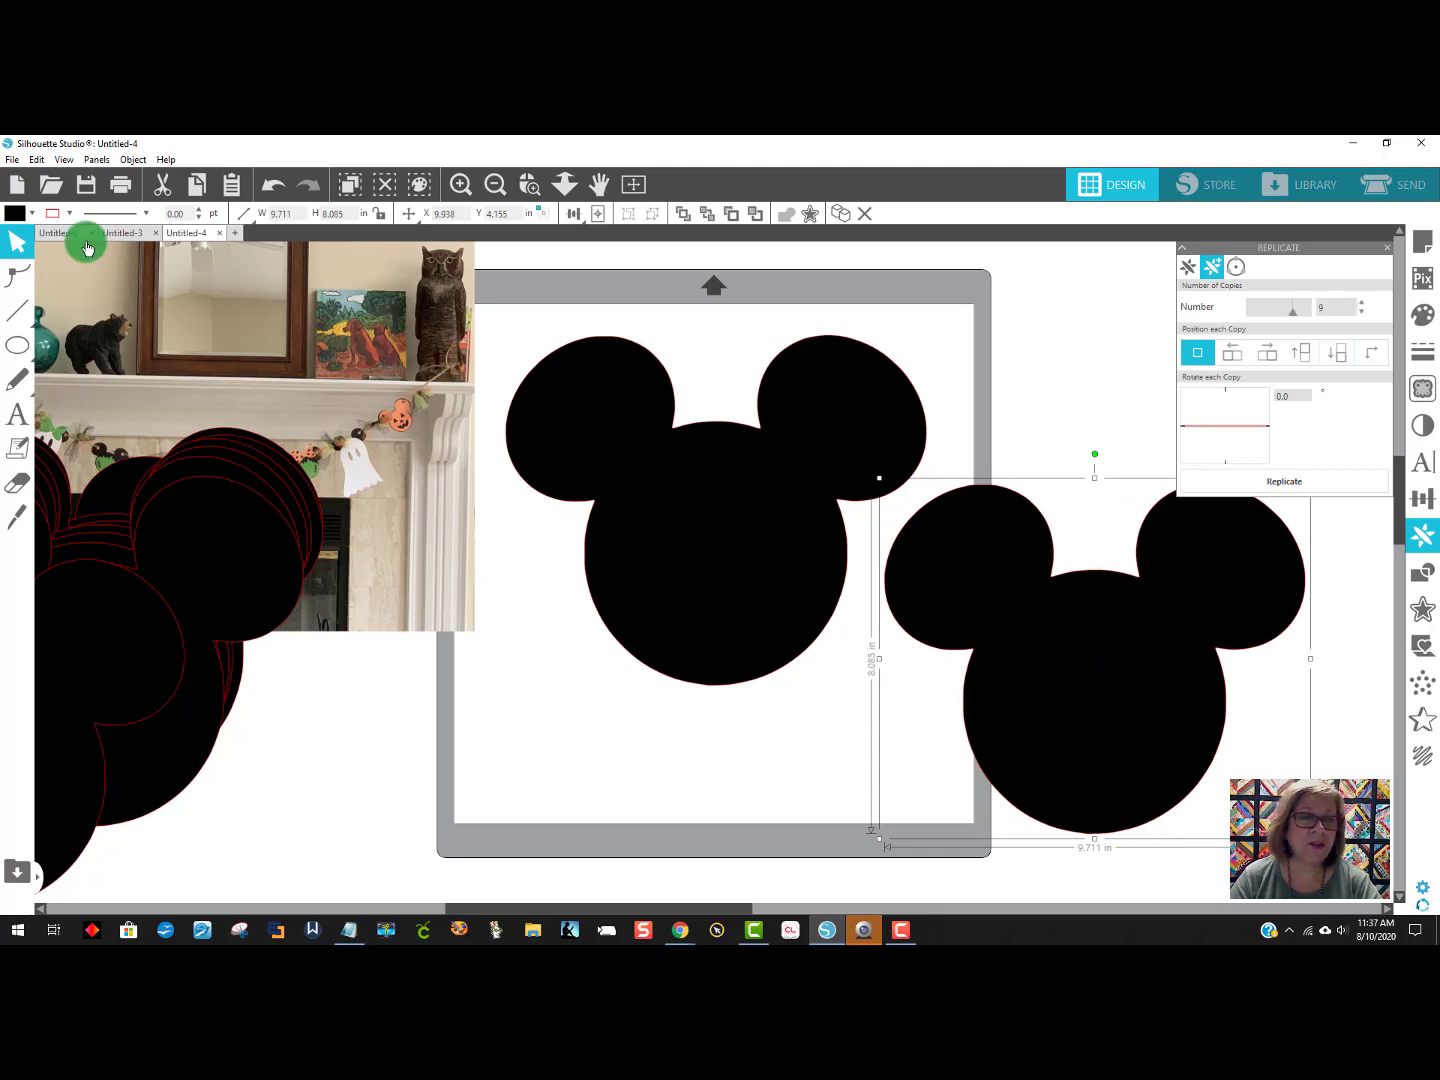
click(15, 214)
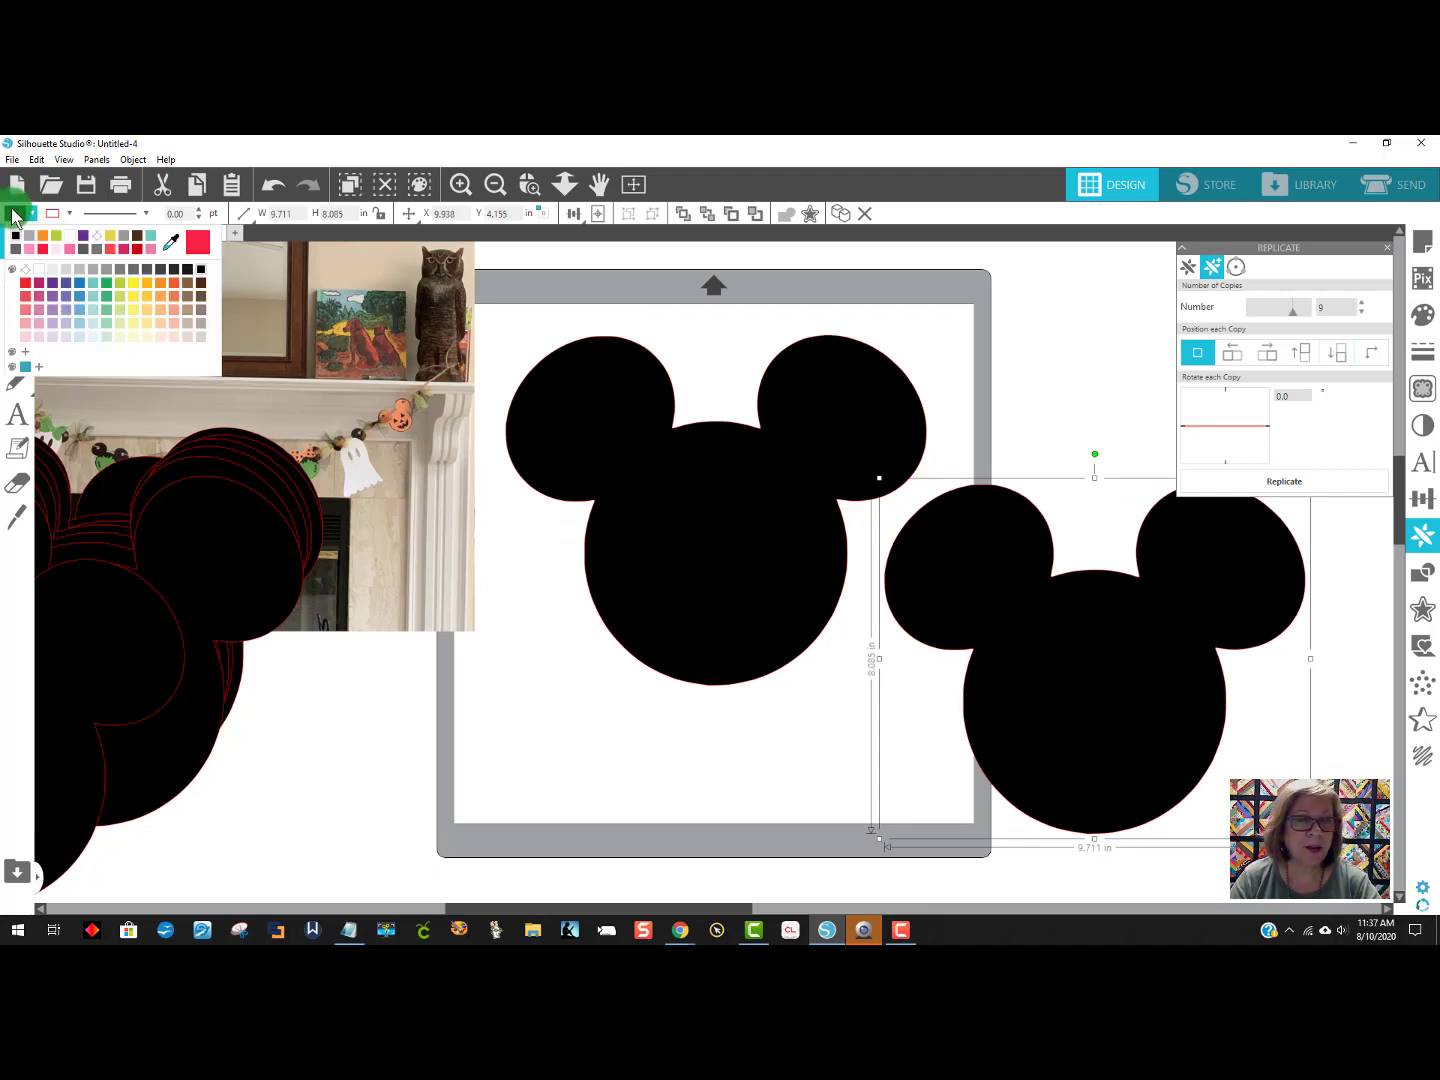
click(43, 239)
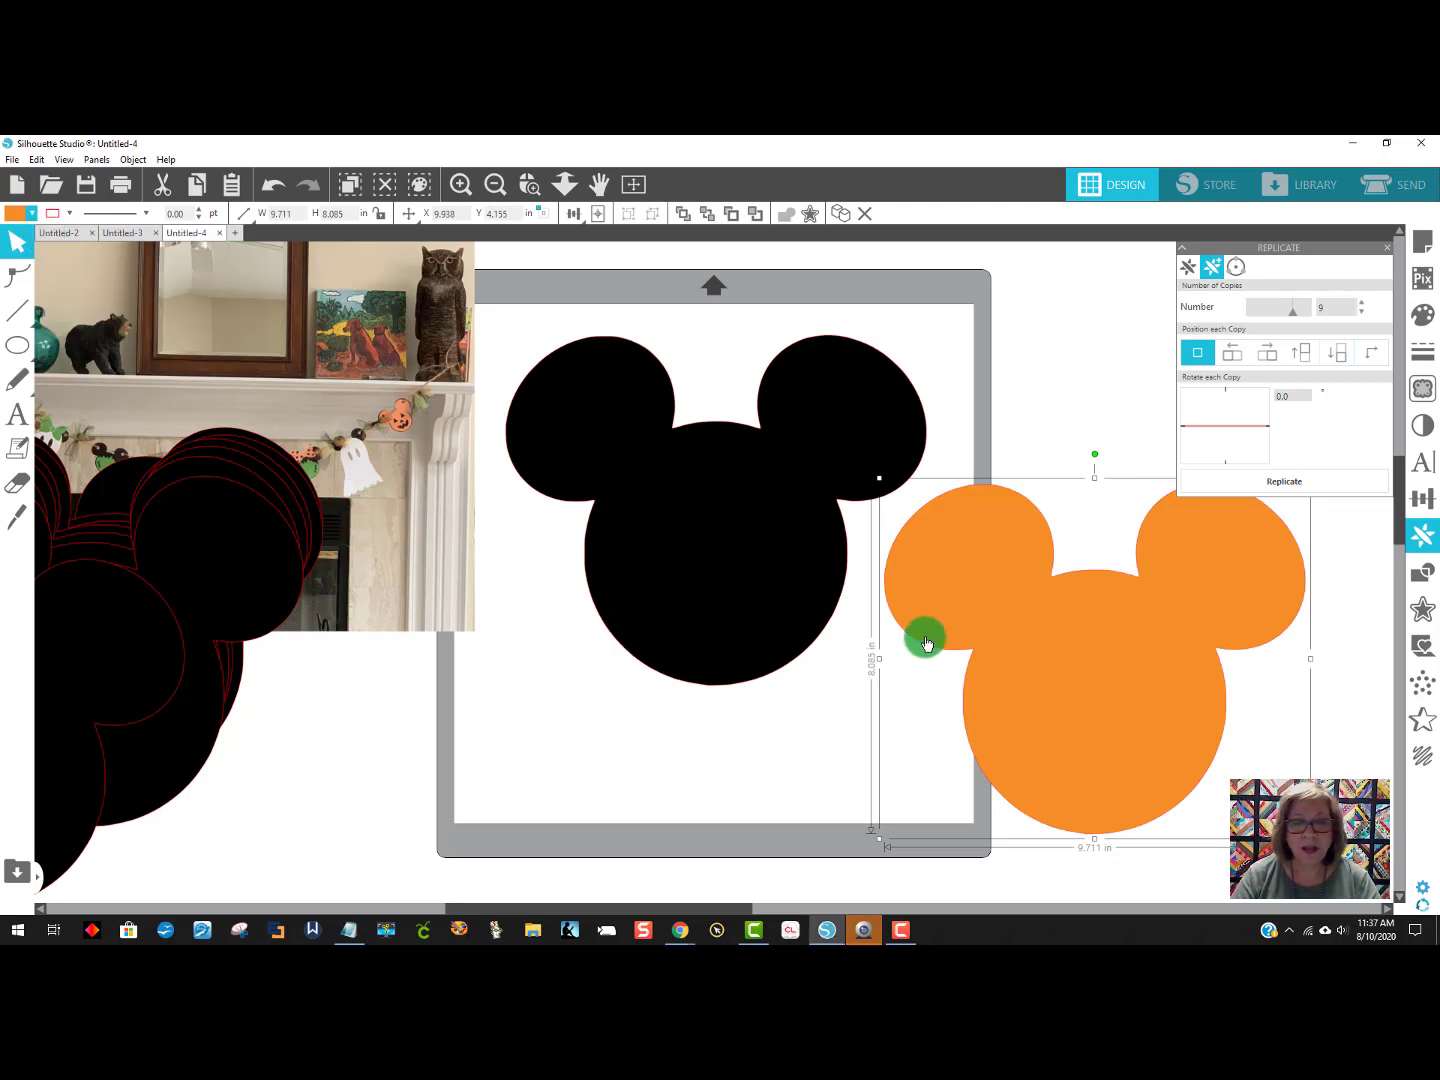
Move the black Mickey head up and left over the photo, and bring the orange head onto the mat's lower right area.
drag(804, 555, 797, 473)
drag(1102, 659, 1037, 635)
click(740, 613)
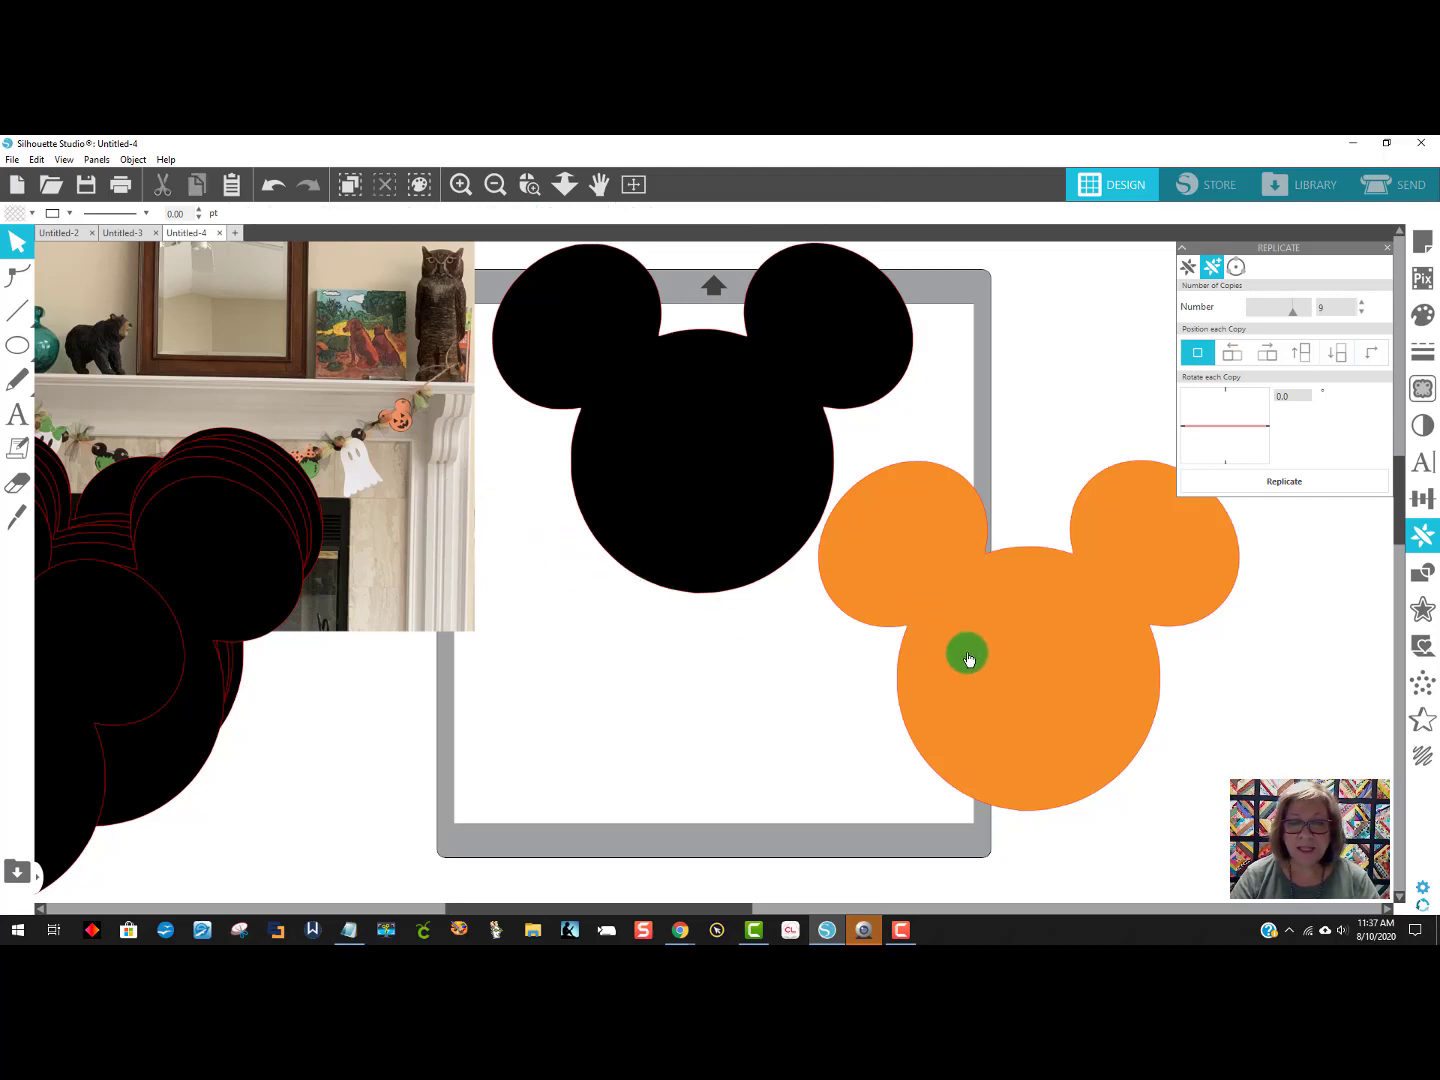
drag(736, 562, 577, 527)
drag(931, 591, 813, 604)
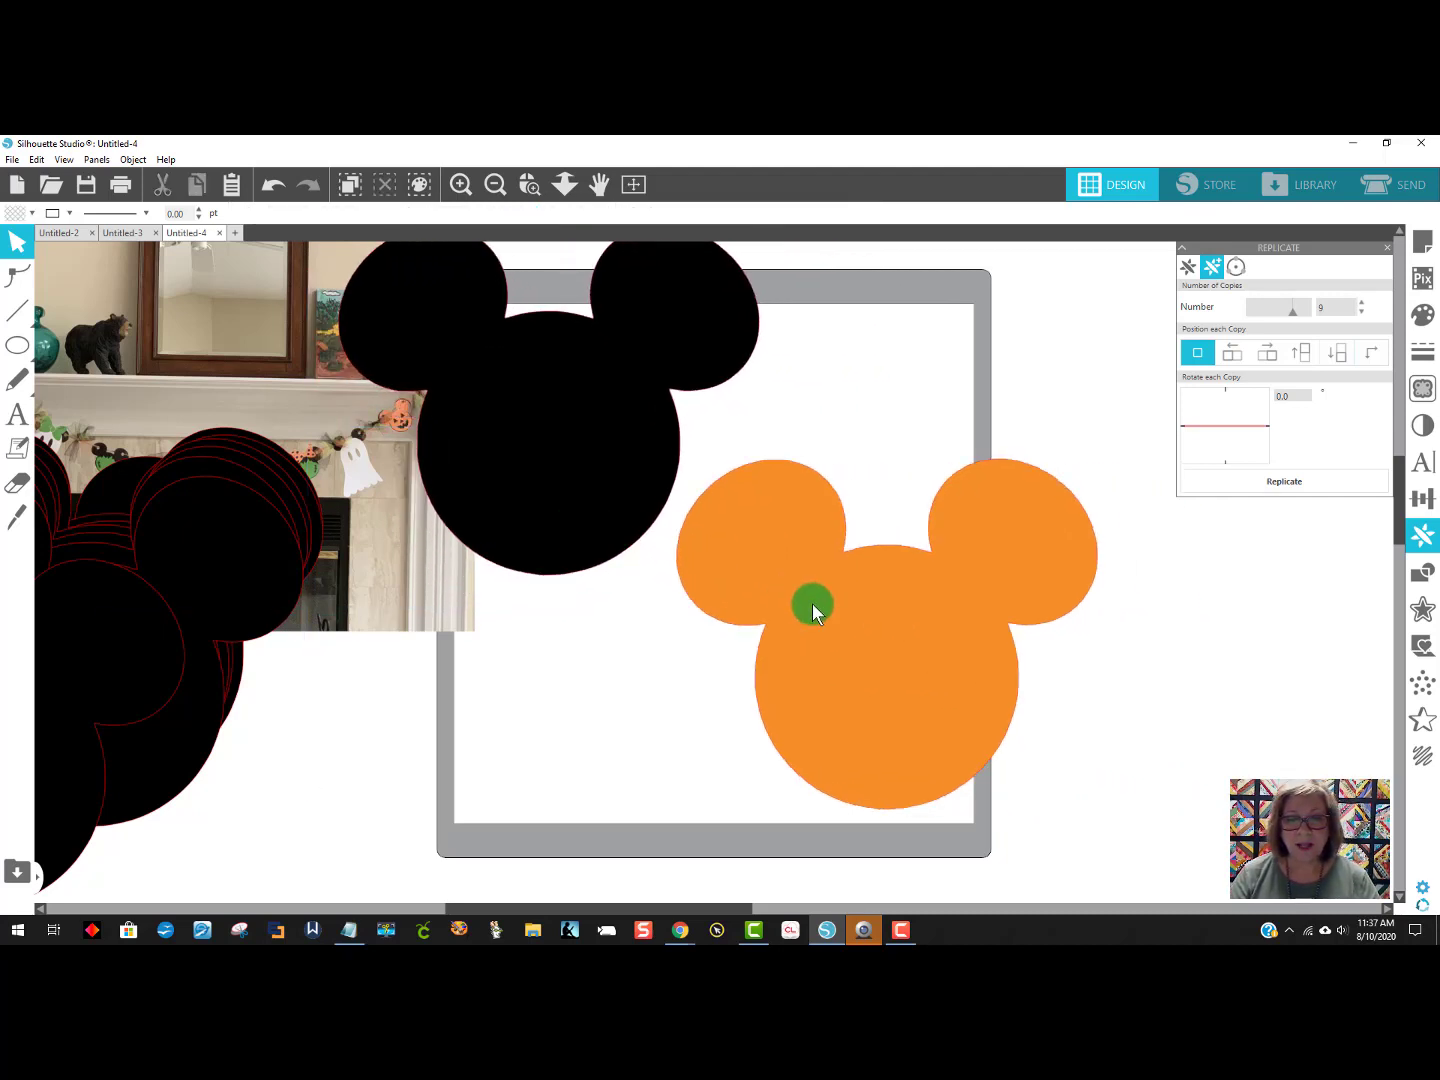
Draw a triangle about 4.68 by 4.33 in with the polygon tool above the orange Mickey head.
click(18, 356)
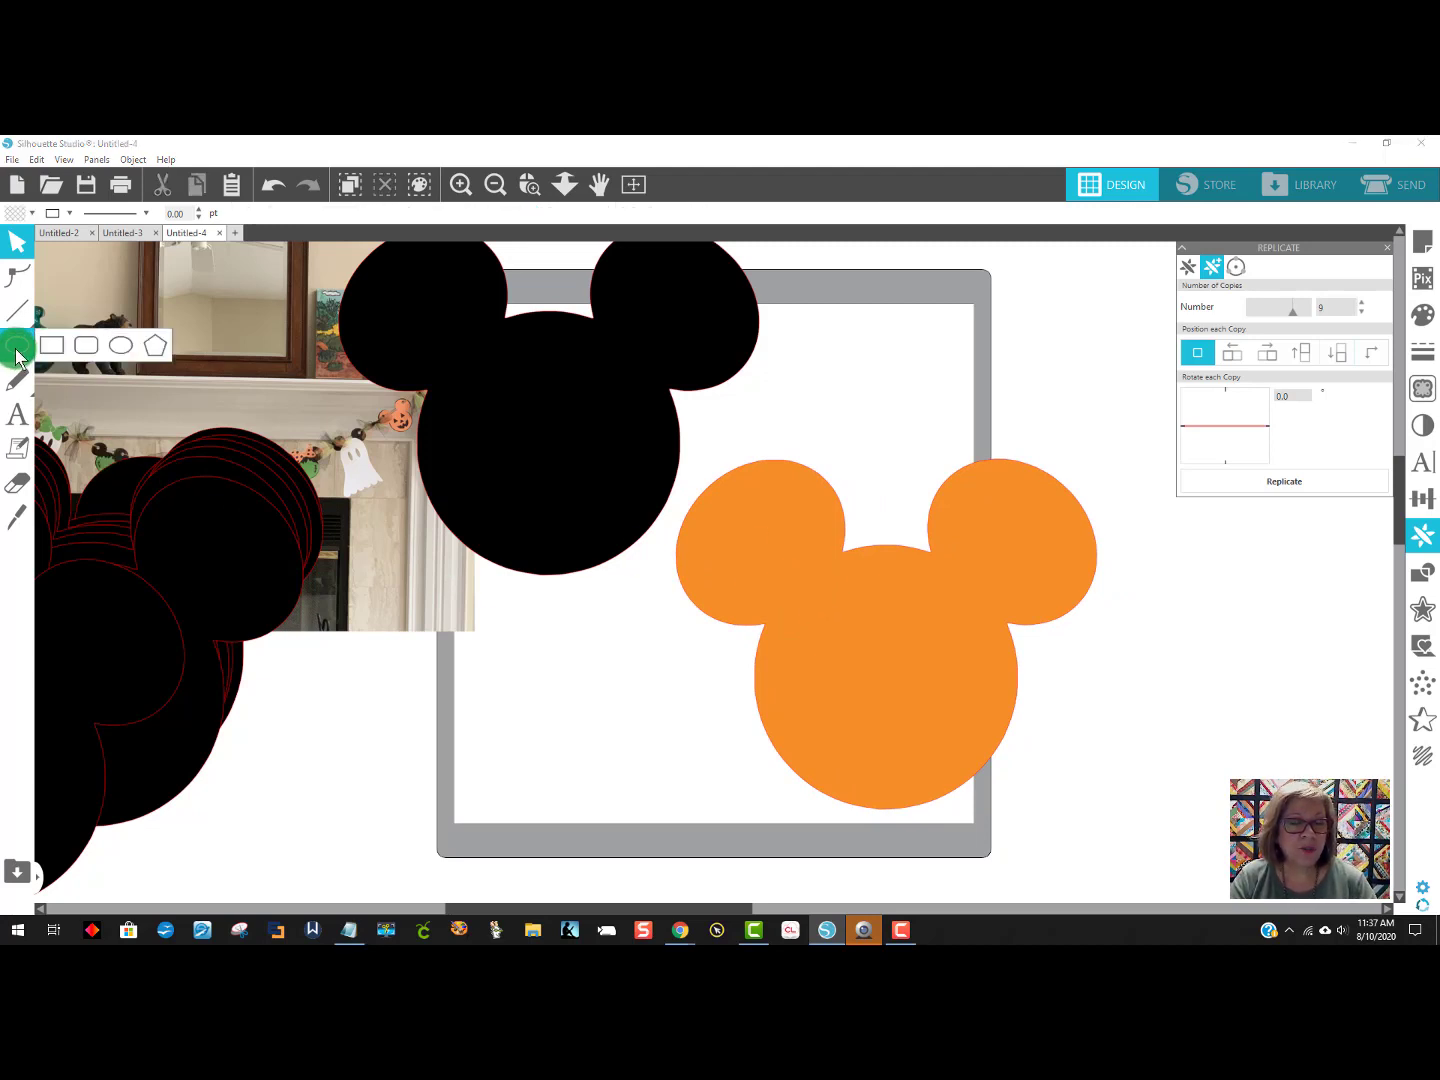
click(152, 350)
mouse_move(766, 345)
mouse_down()
mouse_move(840, 364)
mouse_move(876, 399)
mouse_move(852, 370)
mouse_move(884, 372)
mouse_move(819, 371)
mouse_up()
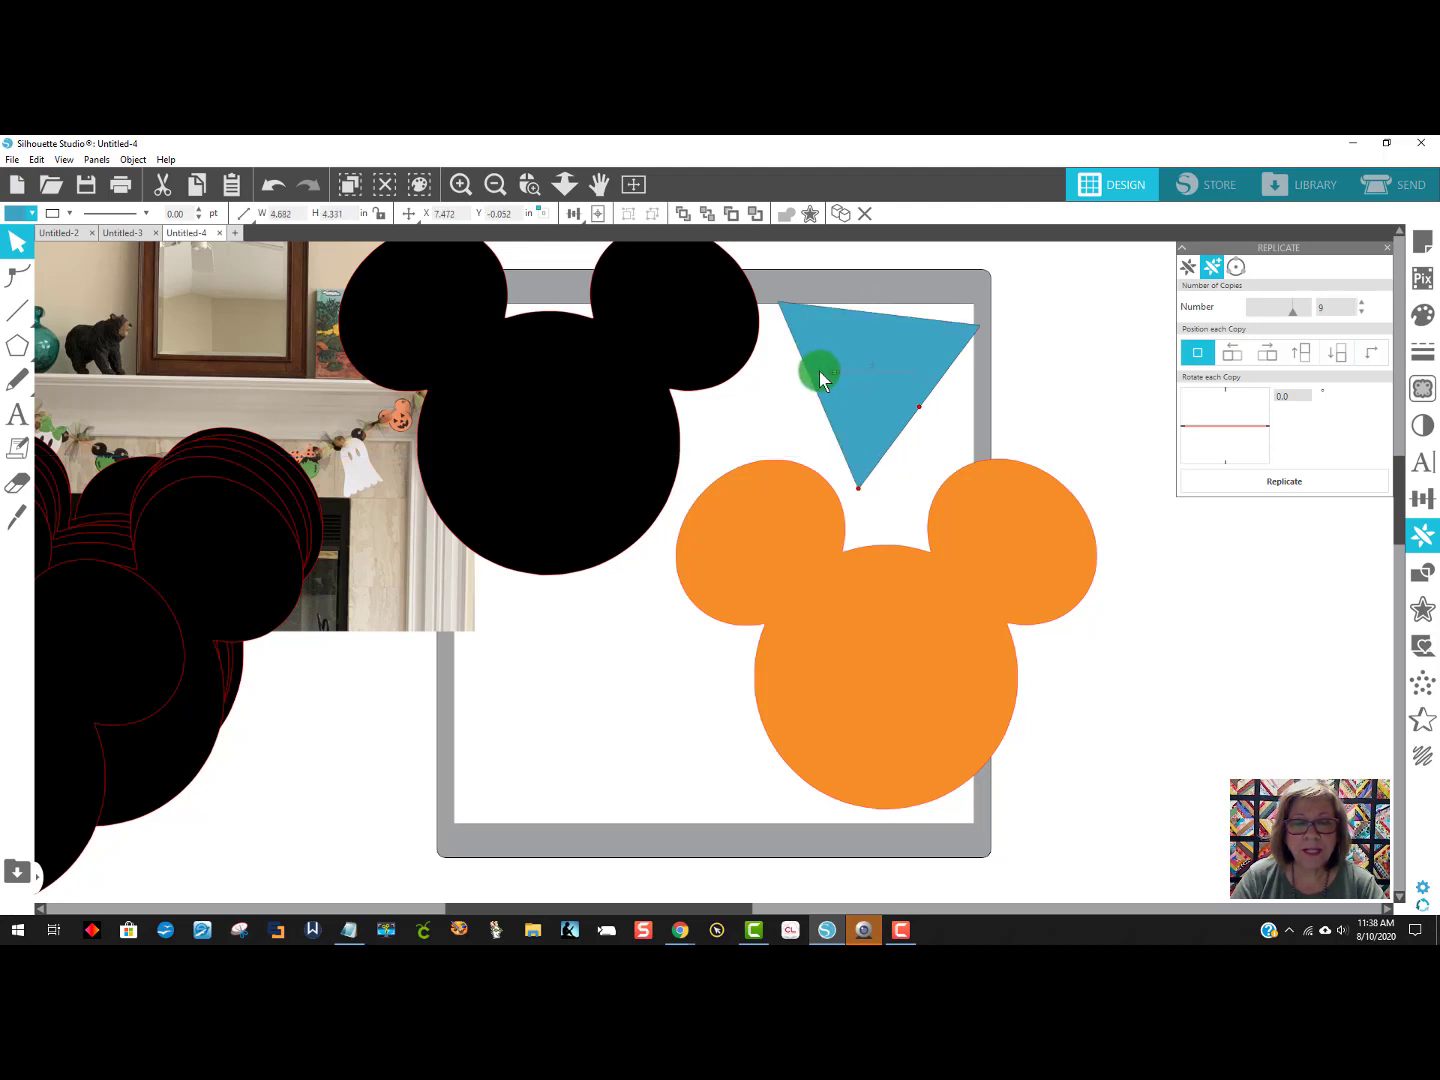
Rotate the triangle to point up, shrink it to about 1.19 by 1.10 in and place it as the orange head's left eye.
click(912, 379)
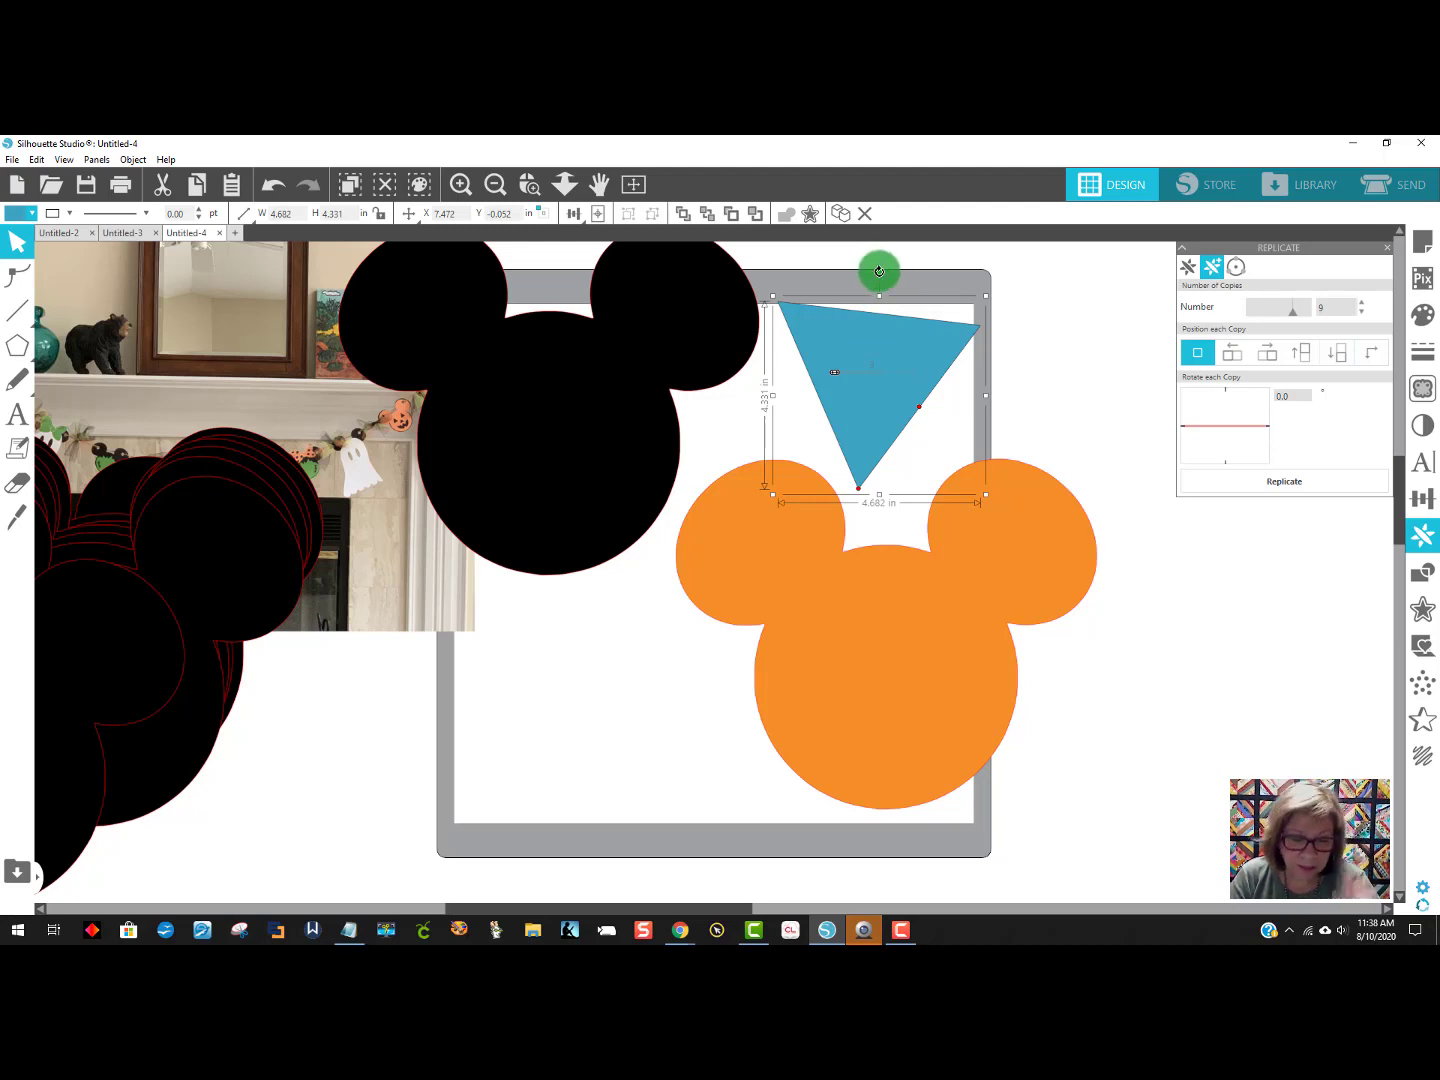
drag(879, 271, 889, 491)
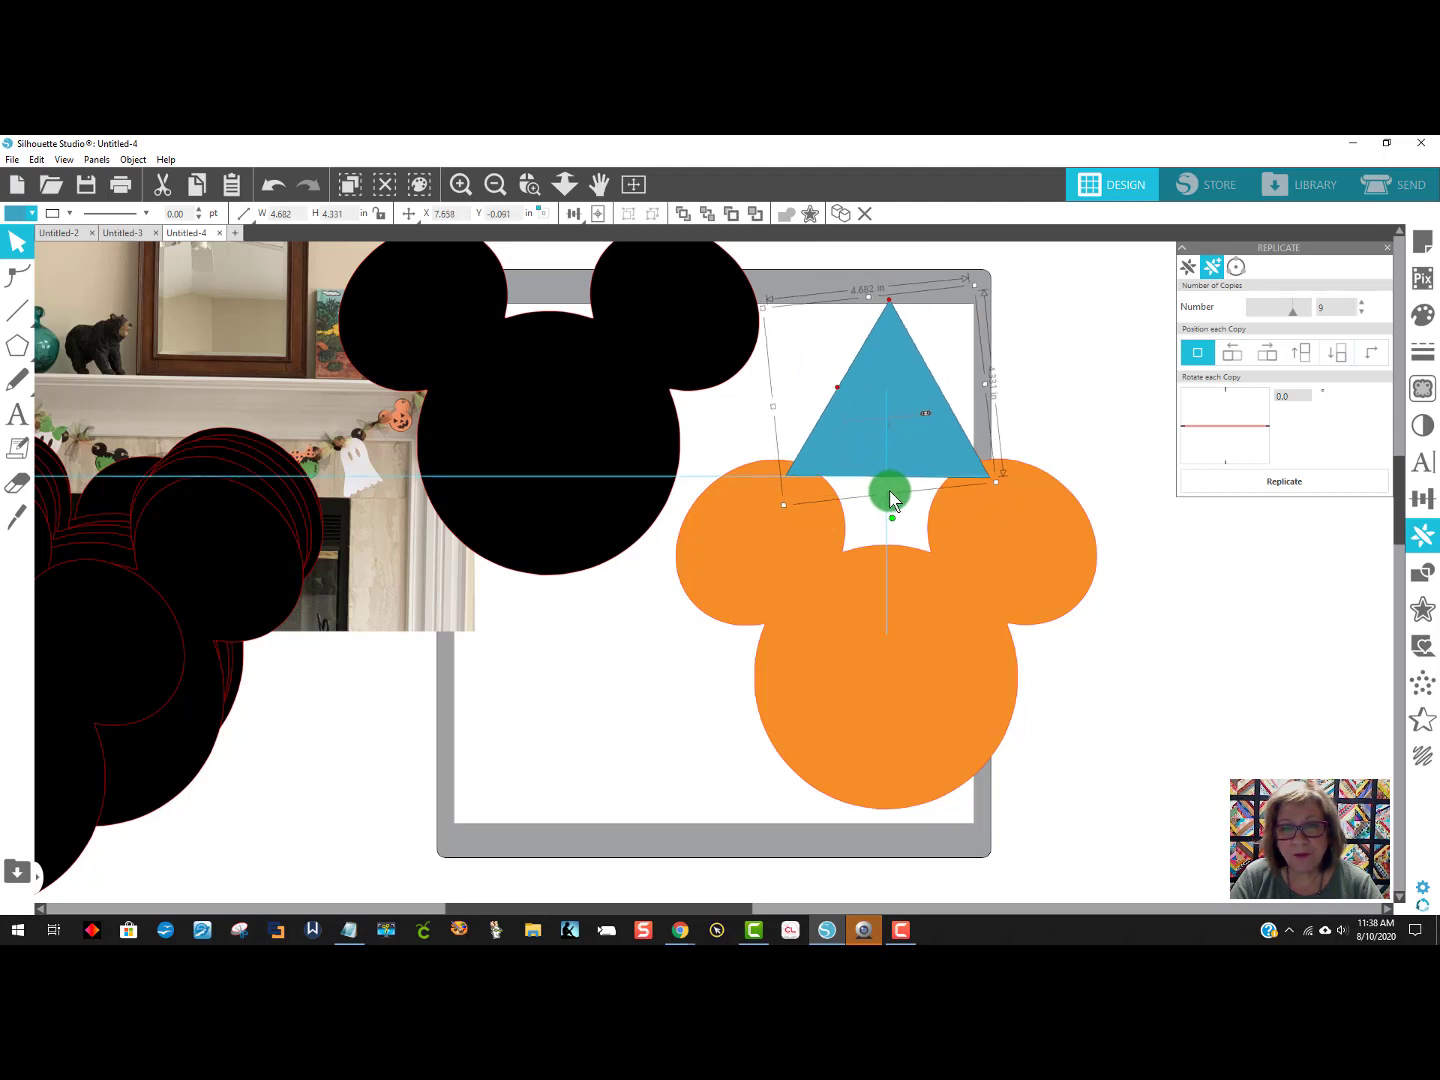
drag(995, 485, 840, 621)
click(809, 360)
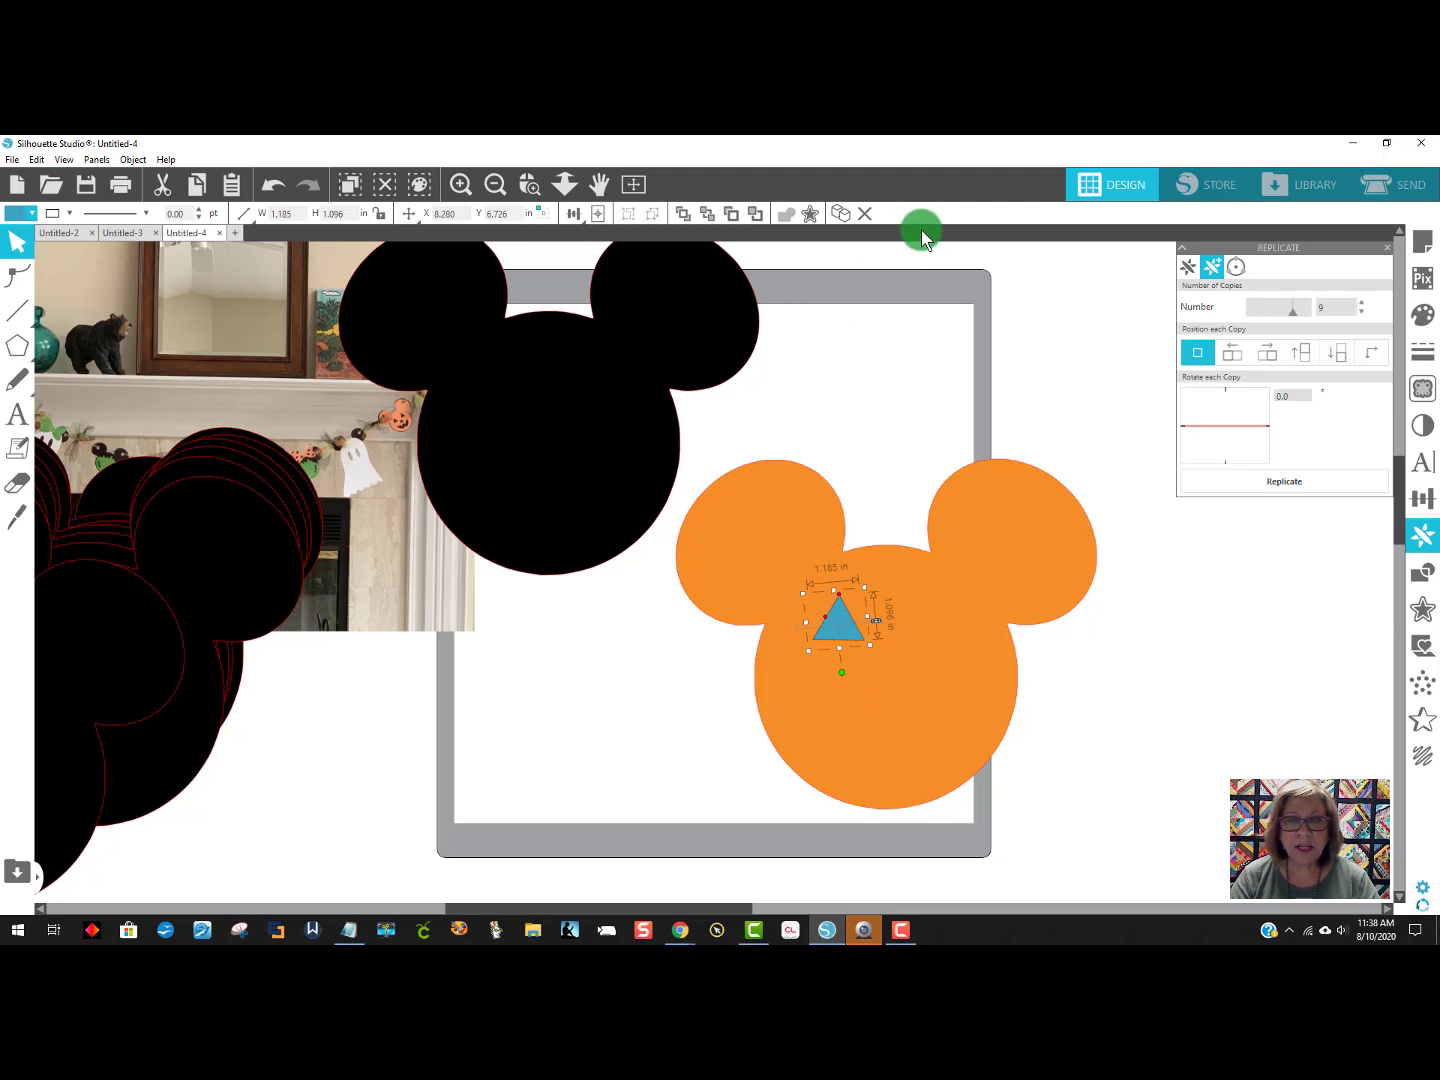
click(1160, 672)
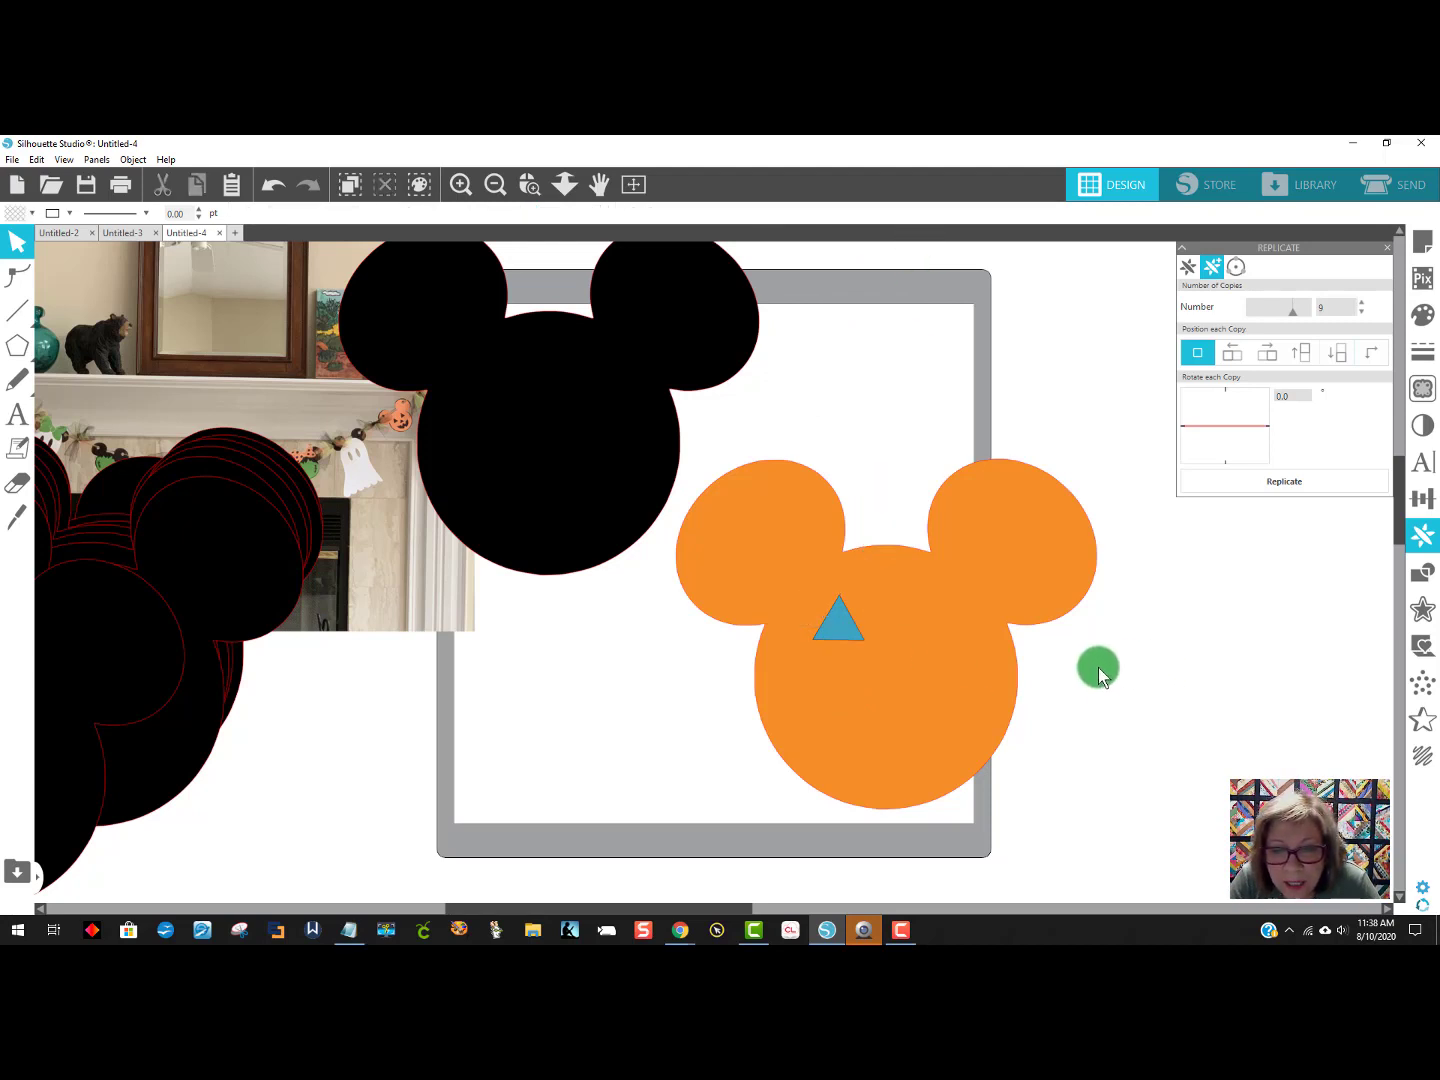
Fine-tune the rotation and position of the left triangle eye on the orange head.
click(830, 628)
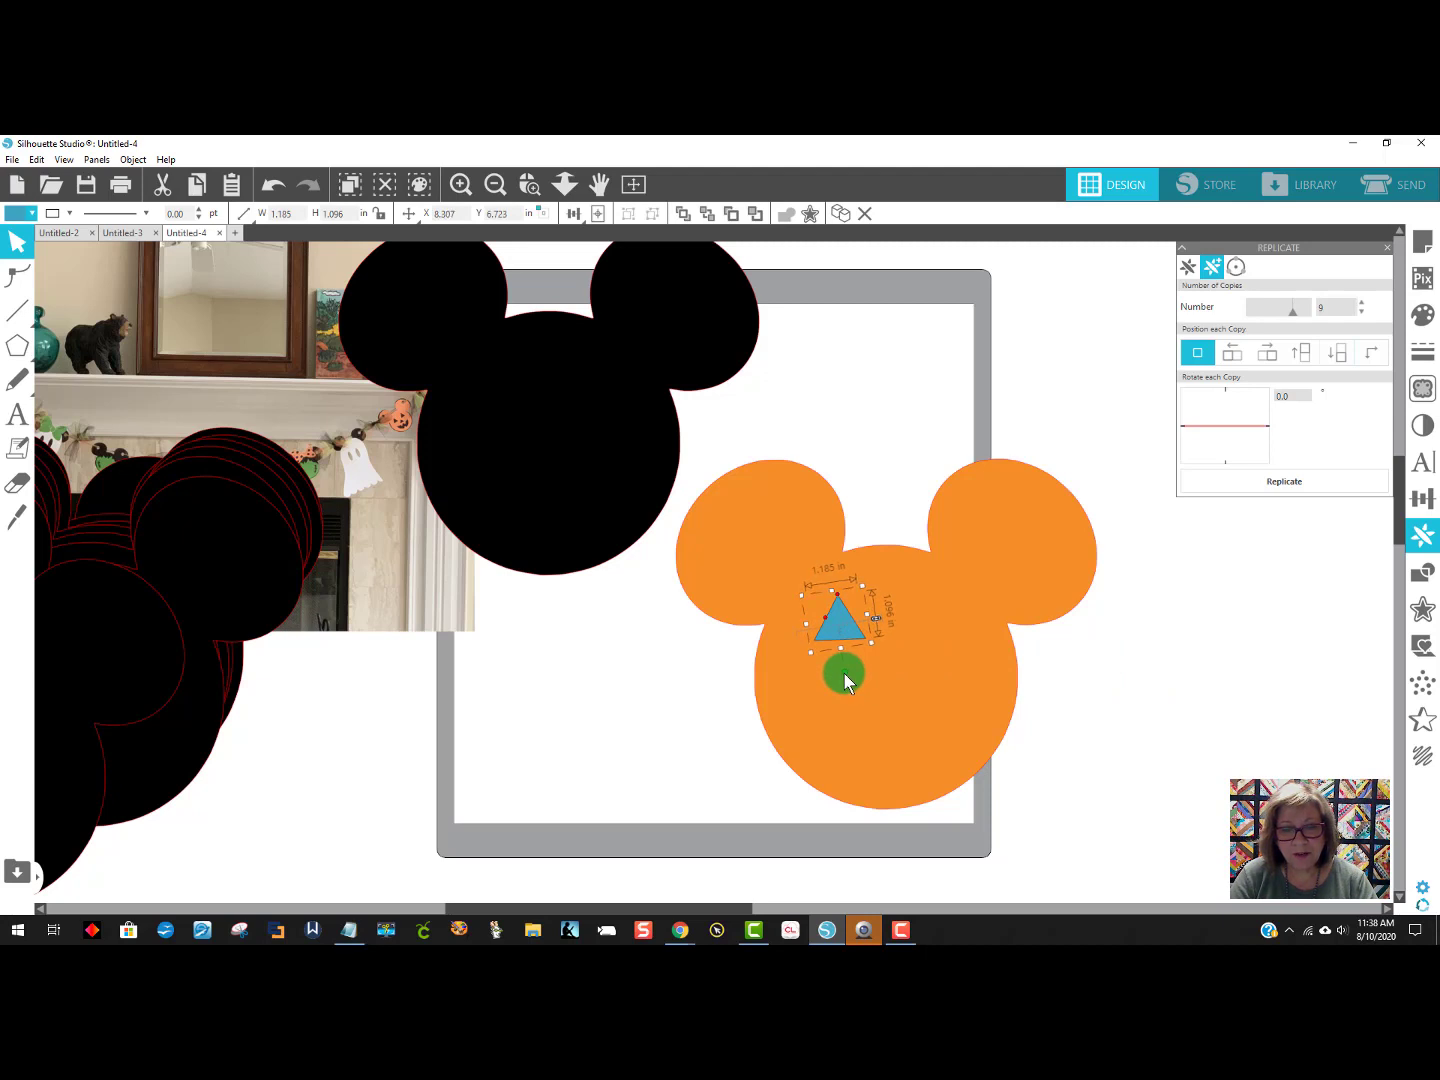
click(1094, 678)
drag(860, 641, 851, 635)
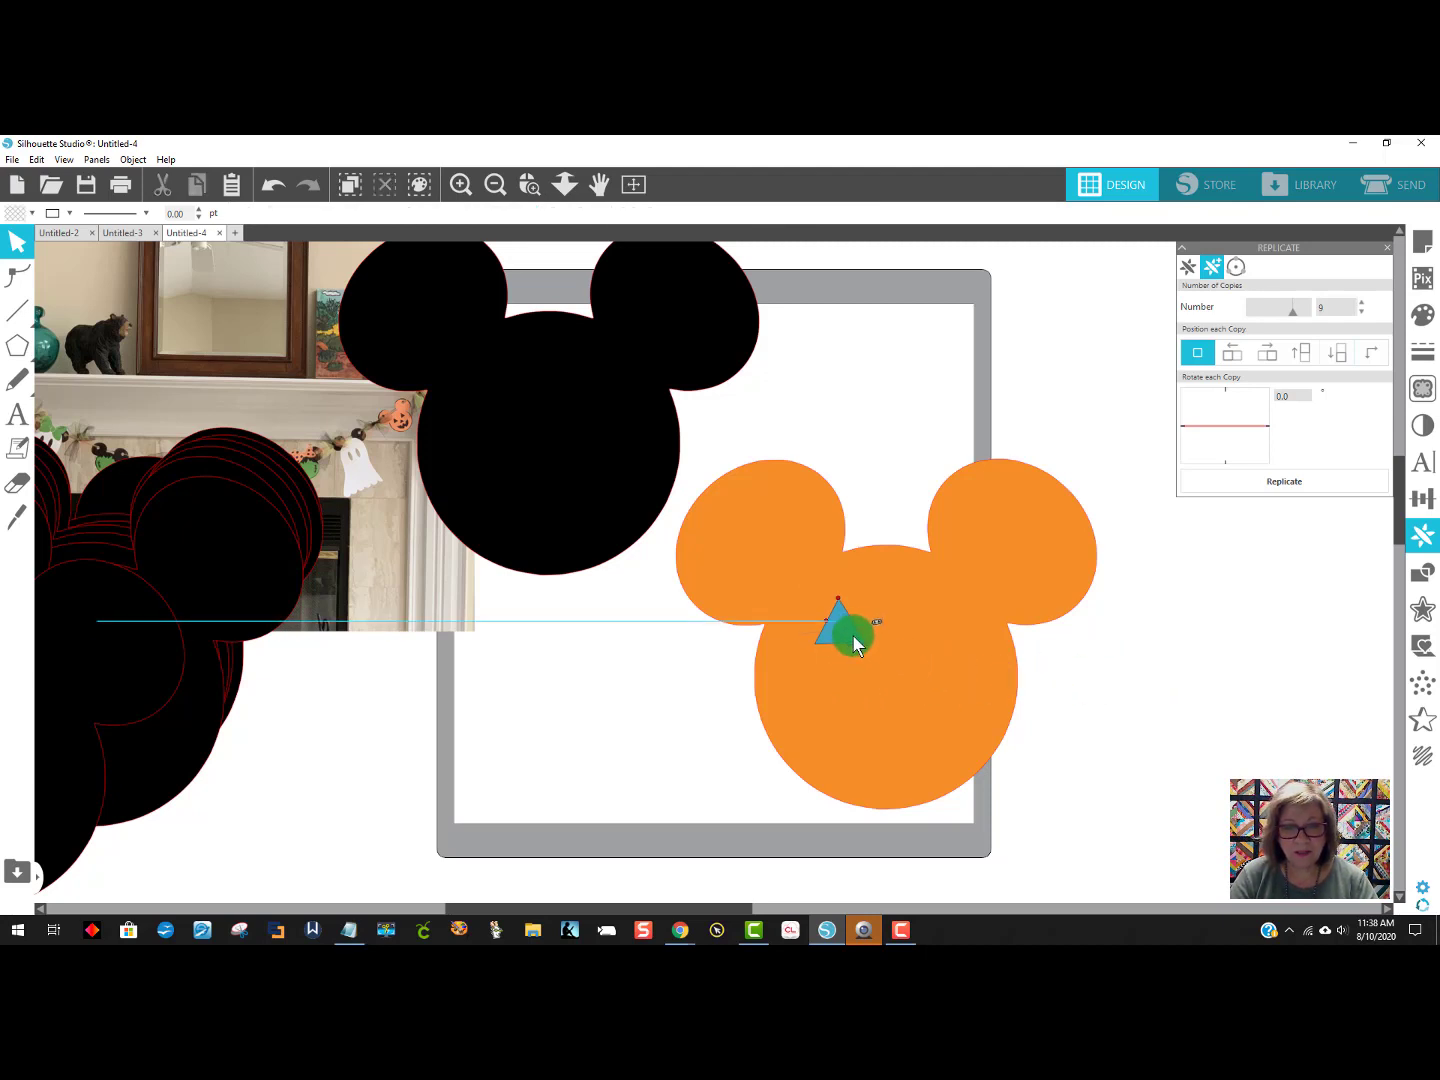
Copy the triangle as the right eye and add a smaller copy, about 0.59 by 0.55 in, between the eyes as the nose.
click(842, 610)
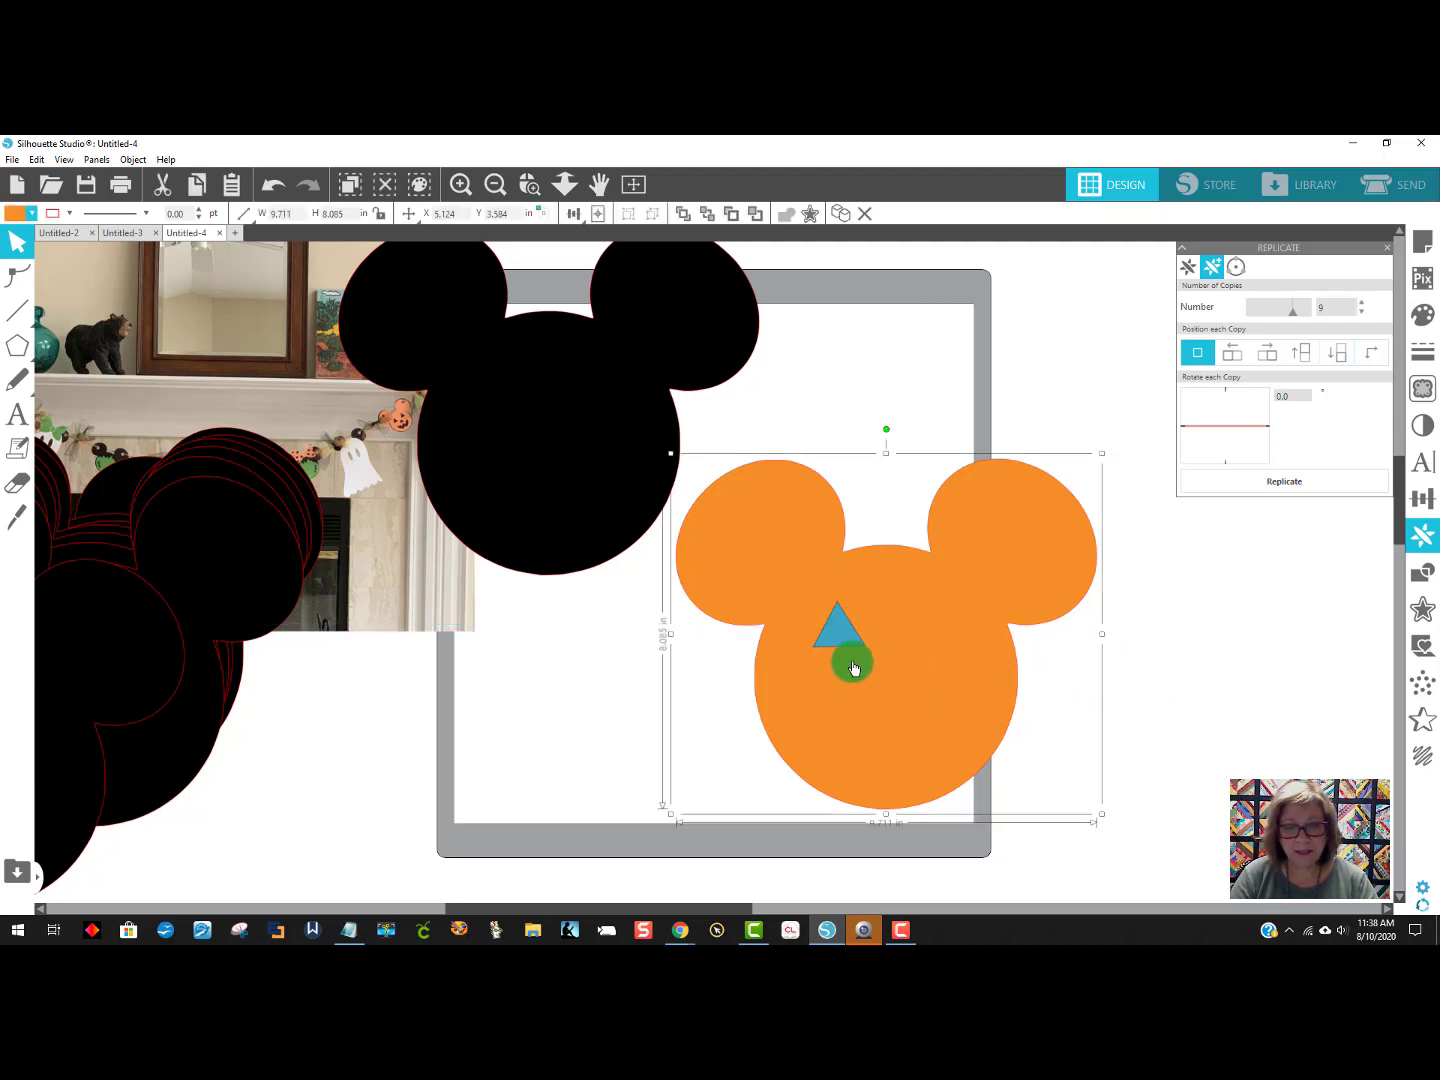
drag(838, 641, 928, 631)
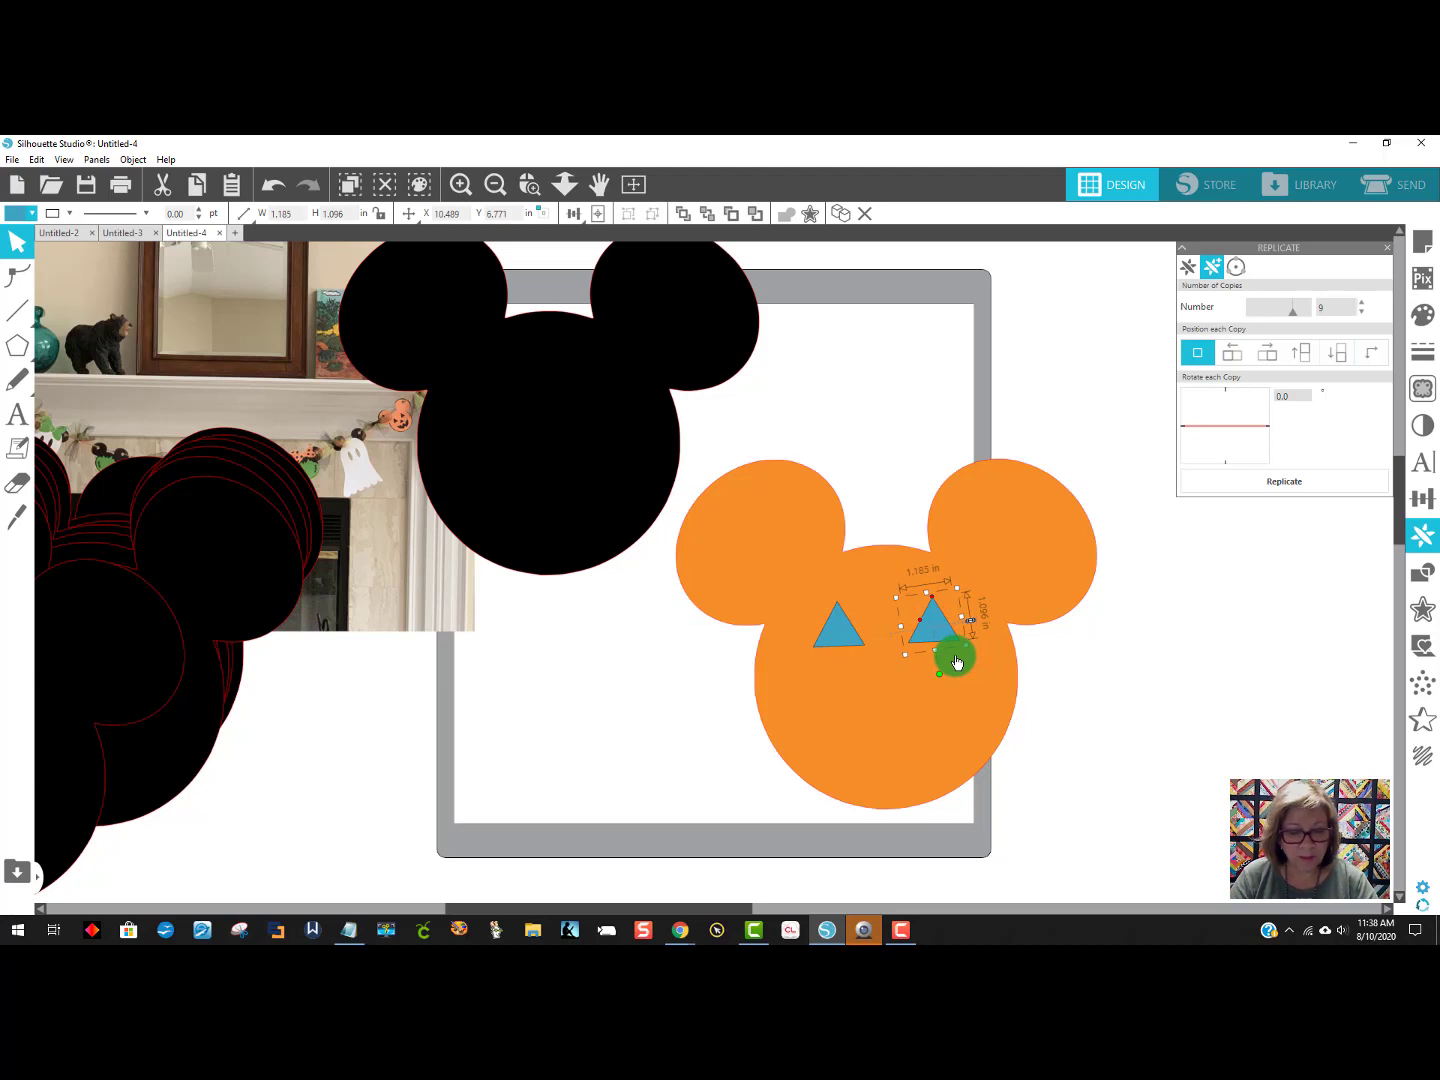
drag(940, 641, 886, 675)
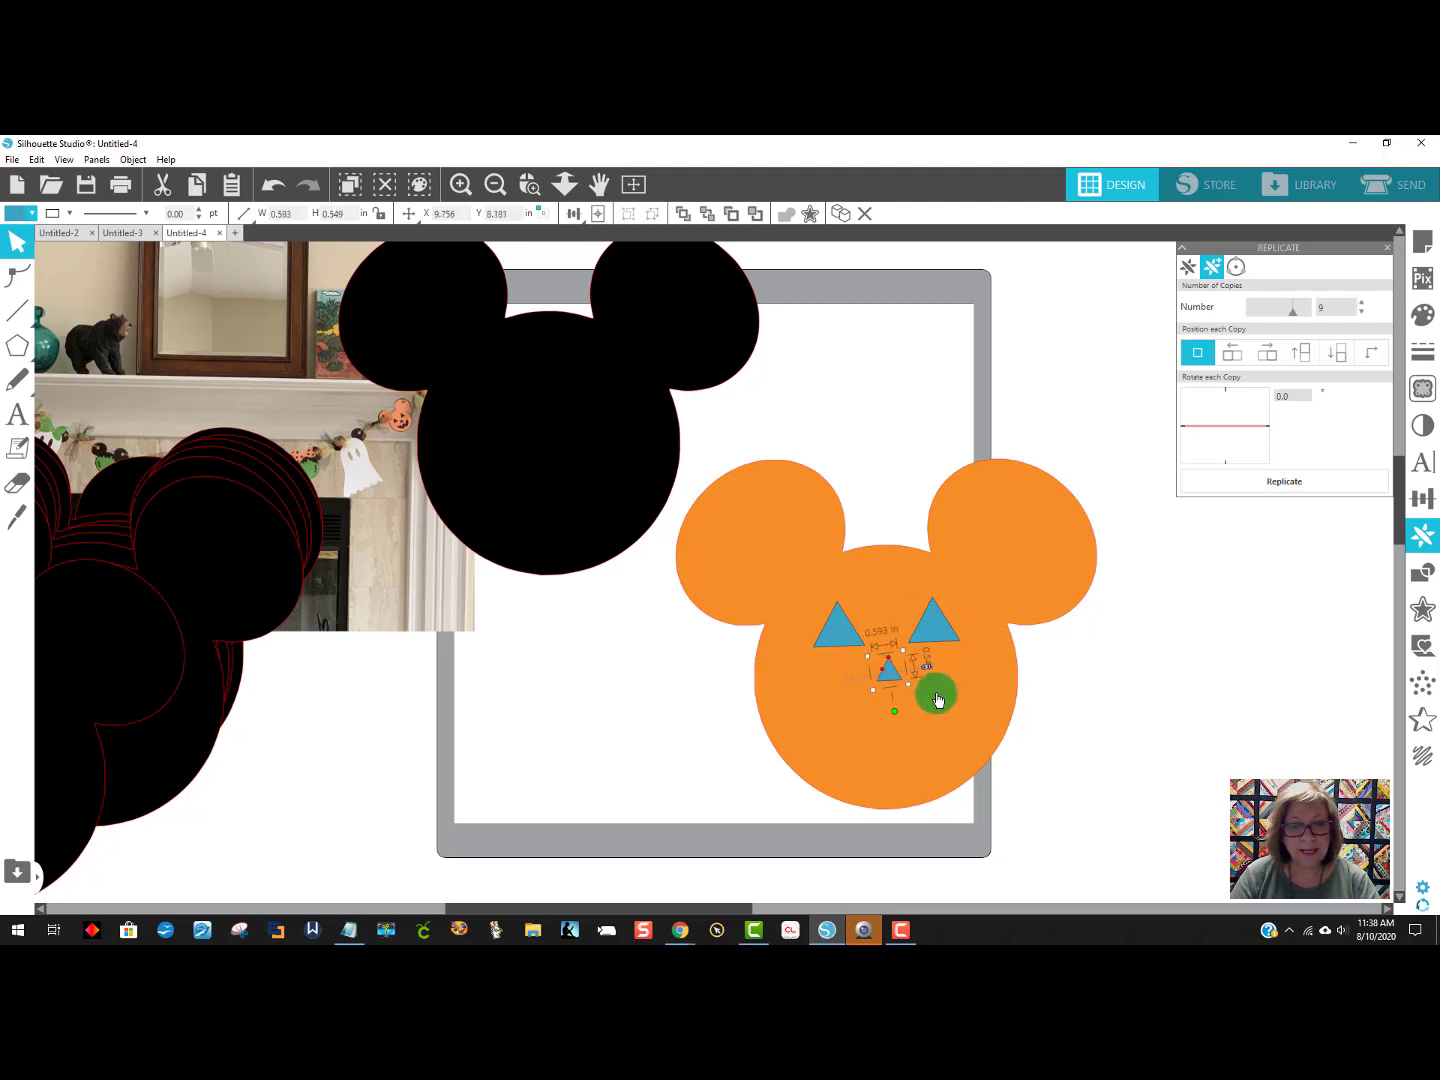
Draw a flat ellipse about 3.03 in wide and 0.68 in high on the page beside the orange Mickey head.
click(1122, 699)
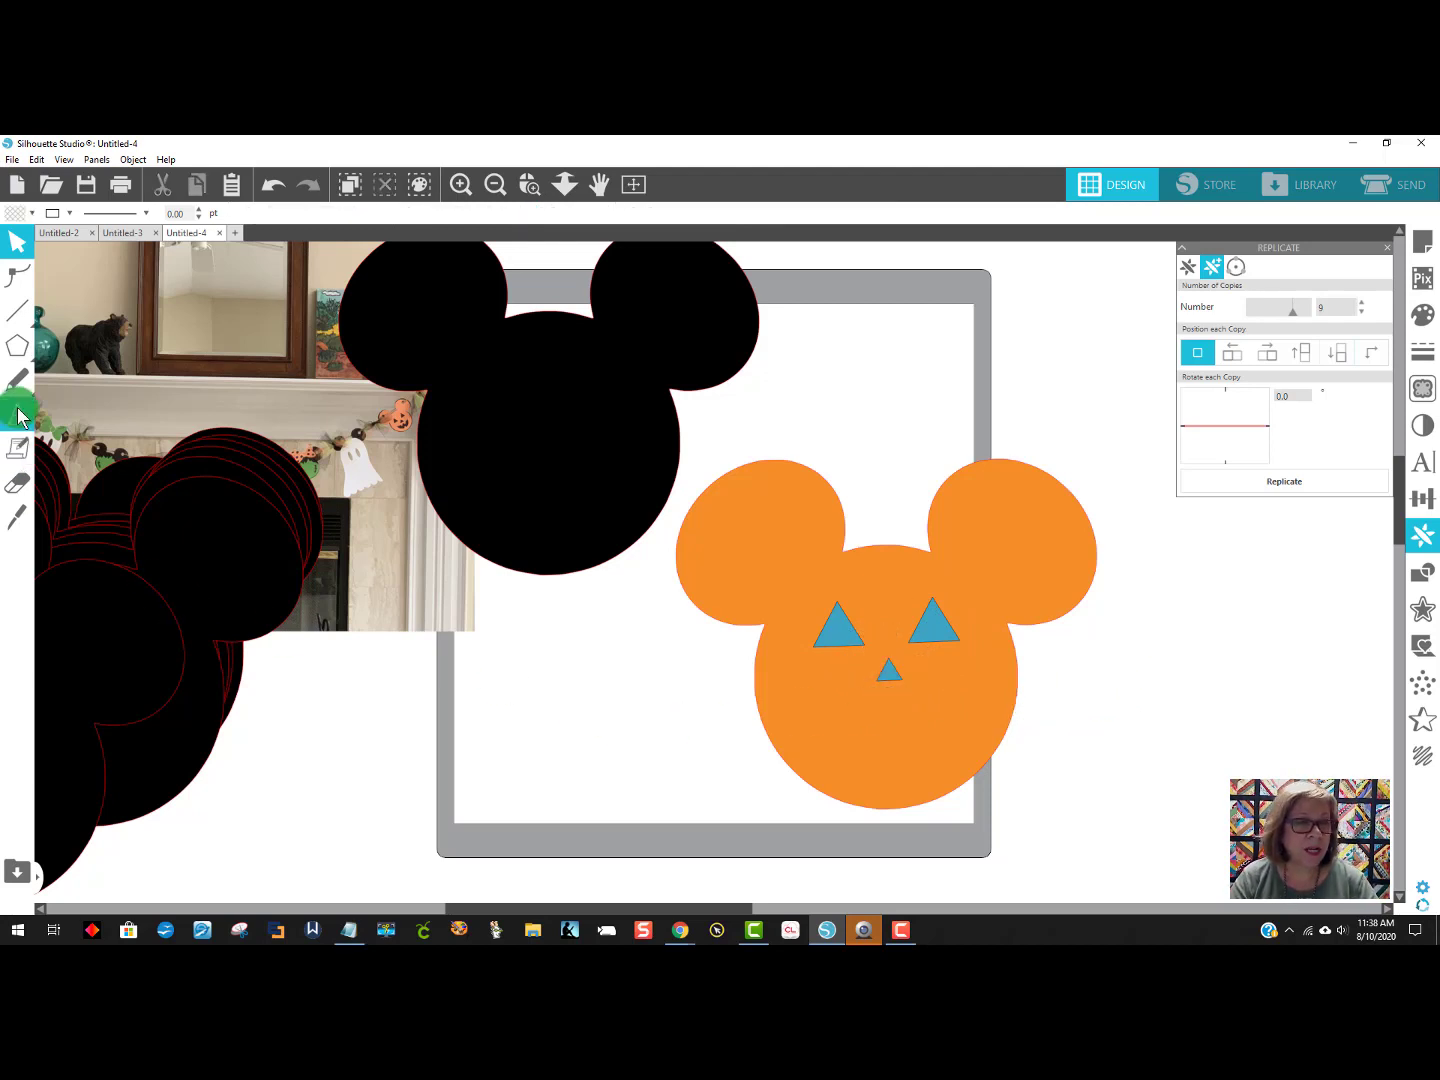
click(17, 347)
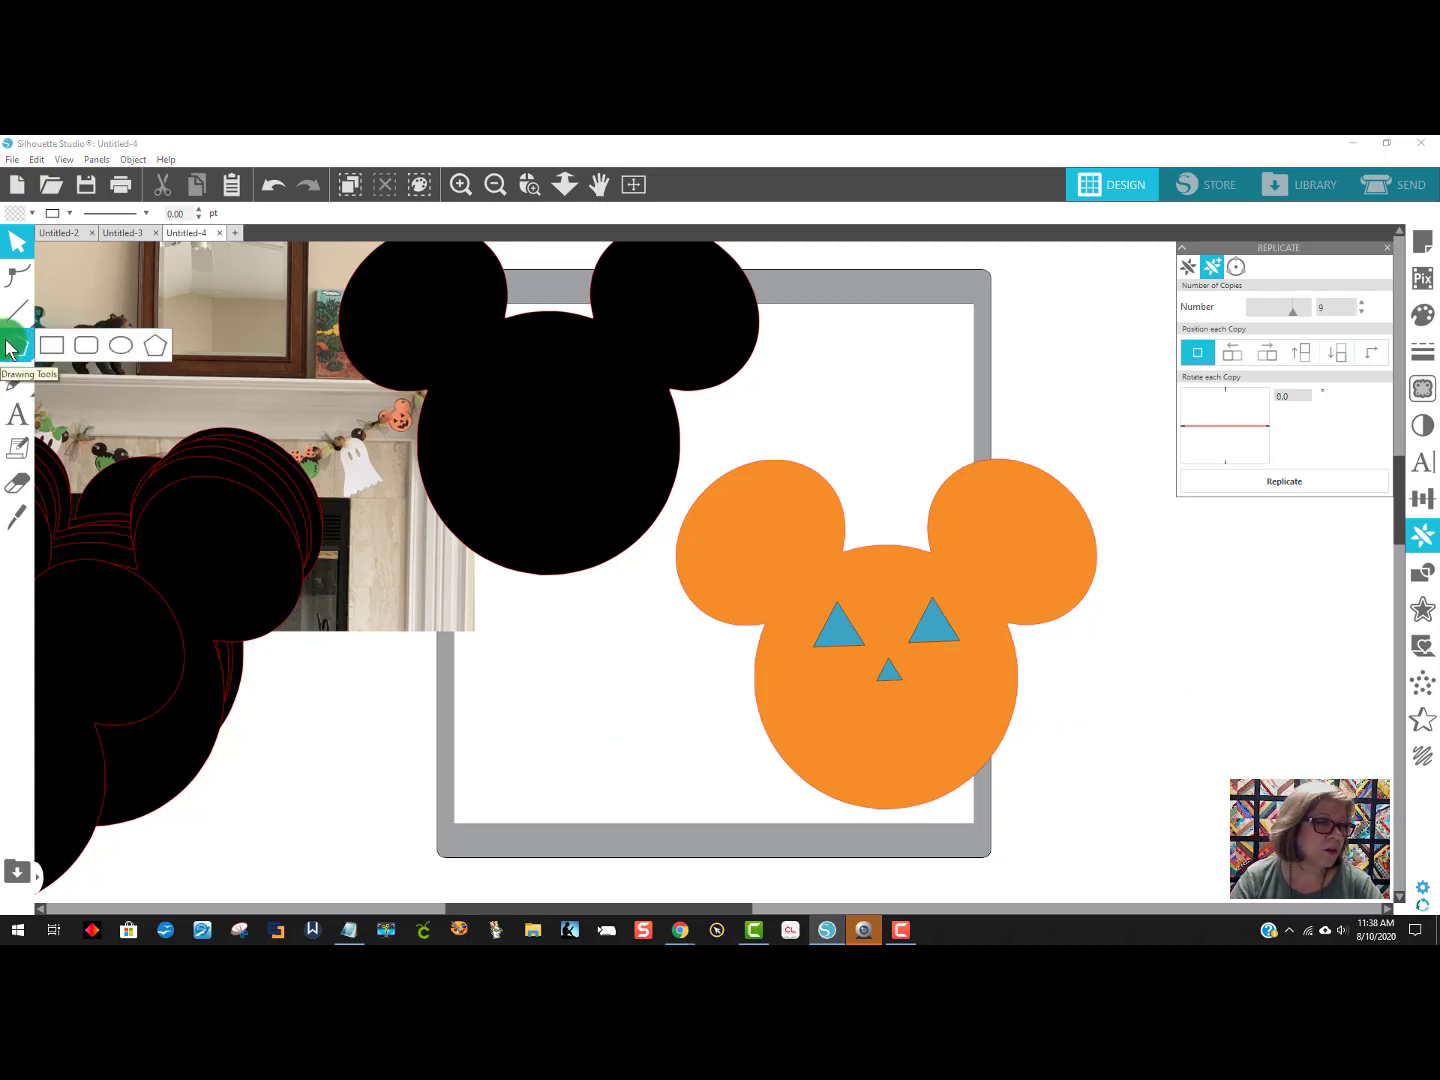
click(121, 347)
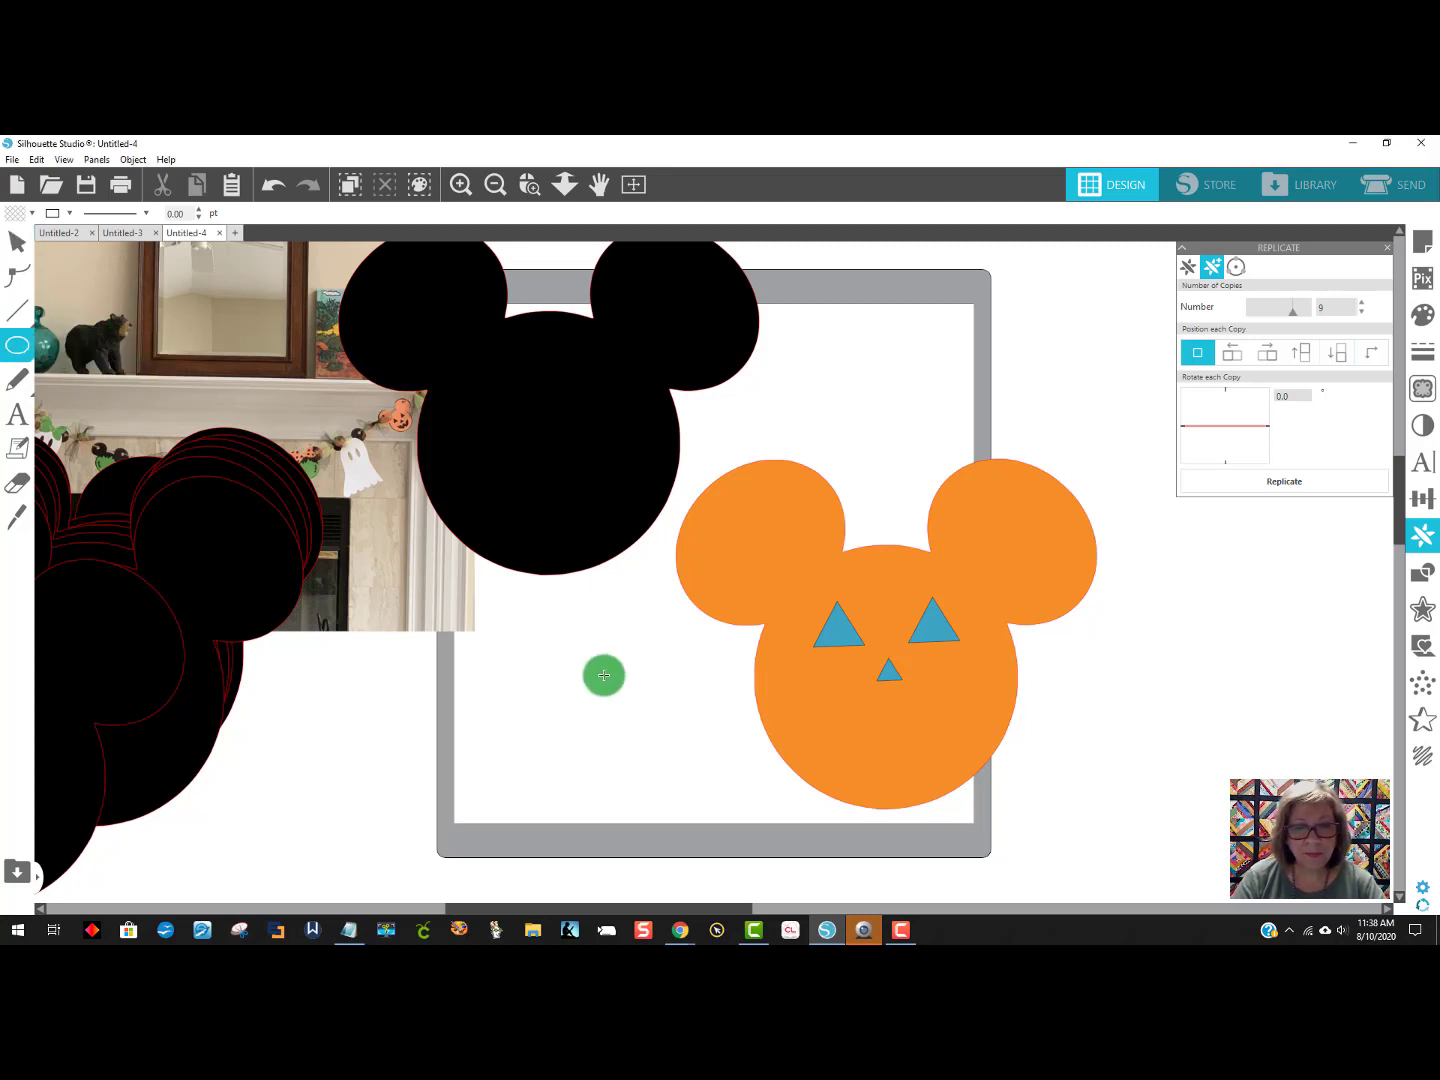
drag(534, 688, 665, 716)
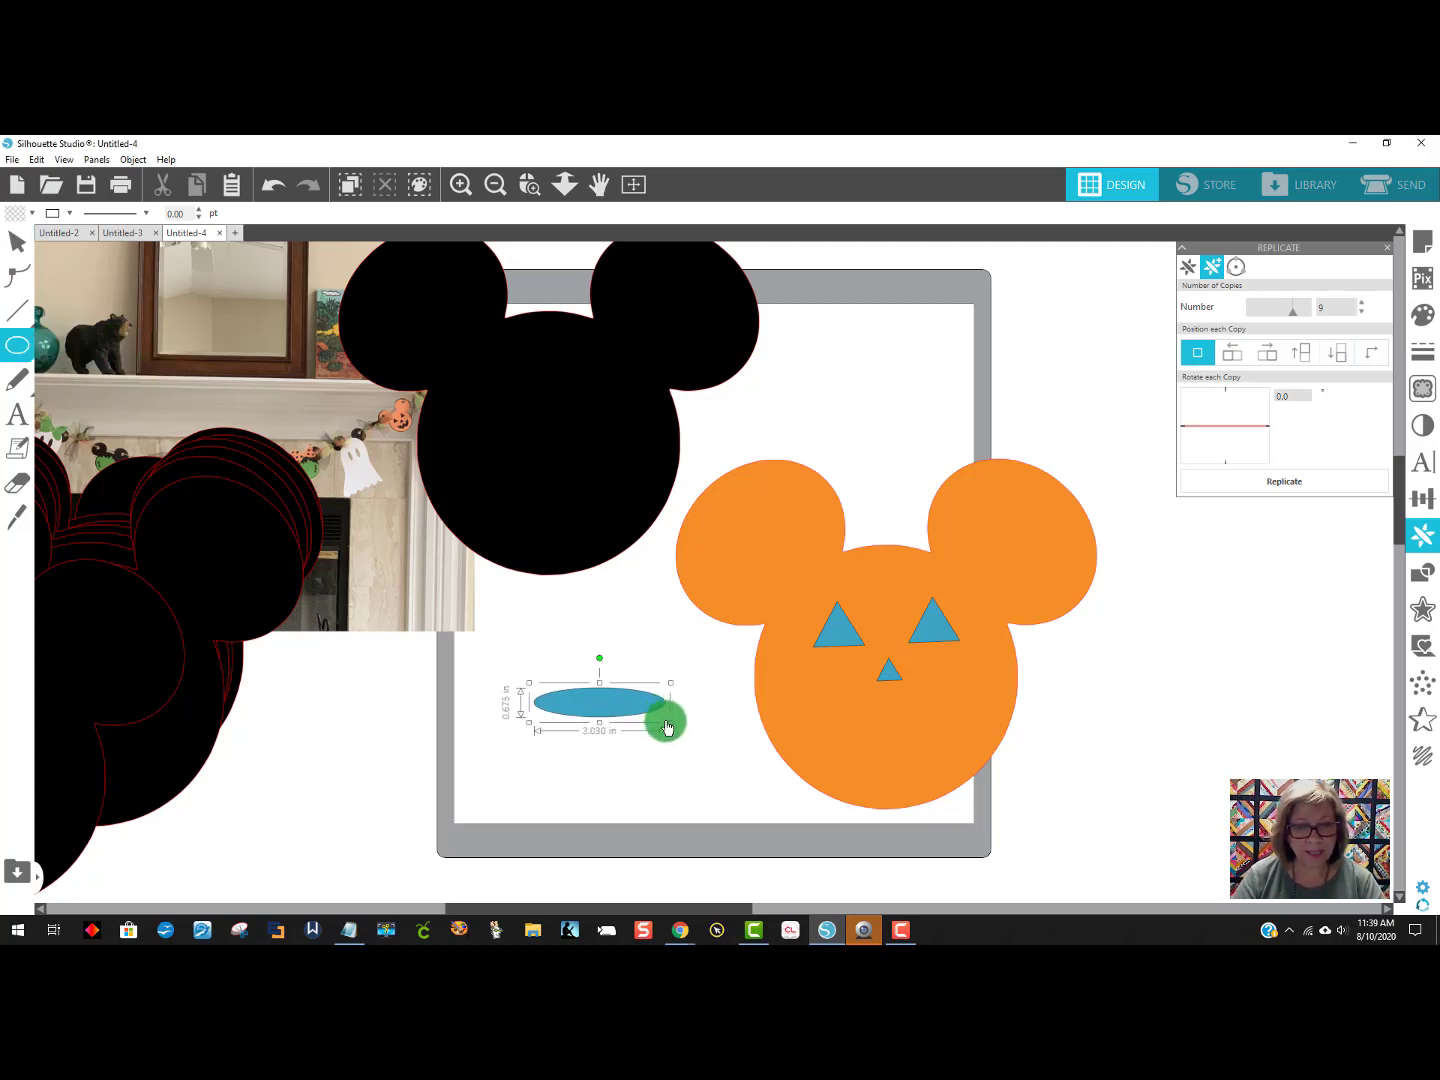
click(649, 814)
Edit the ellipse's points, pulling the upper and lower middle points down to form a crescent smile, and shift it slightly up.
click(603, 726)
double_click(603, 722)
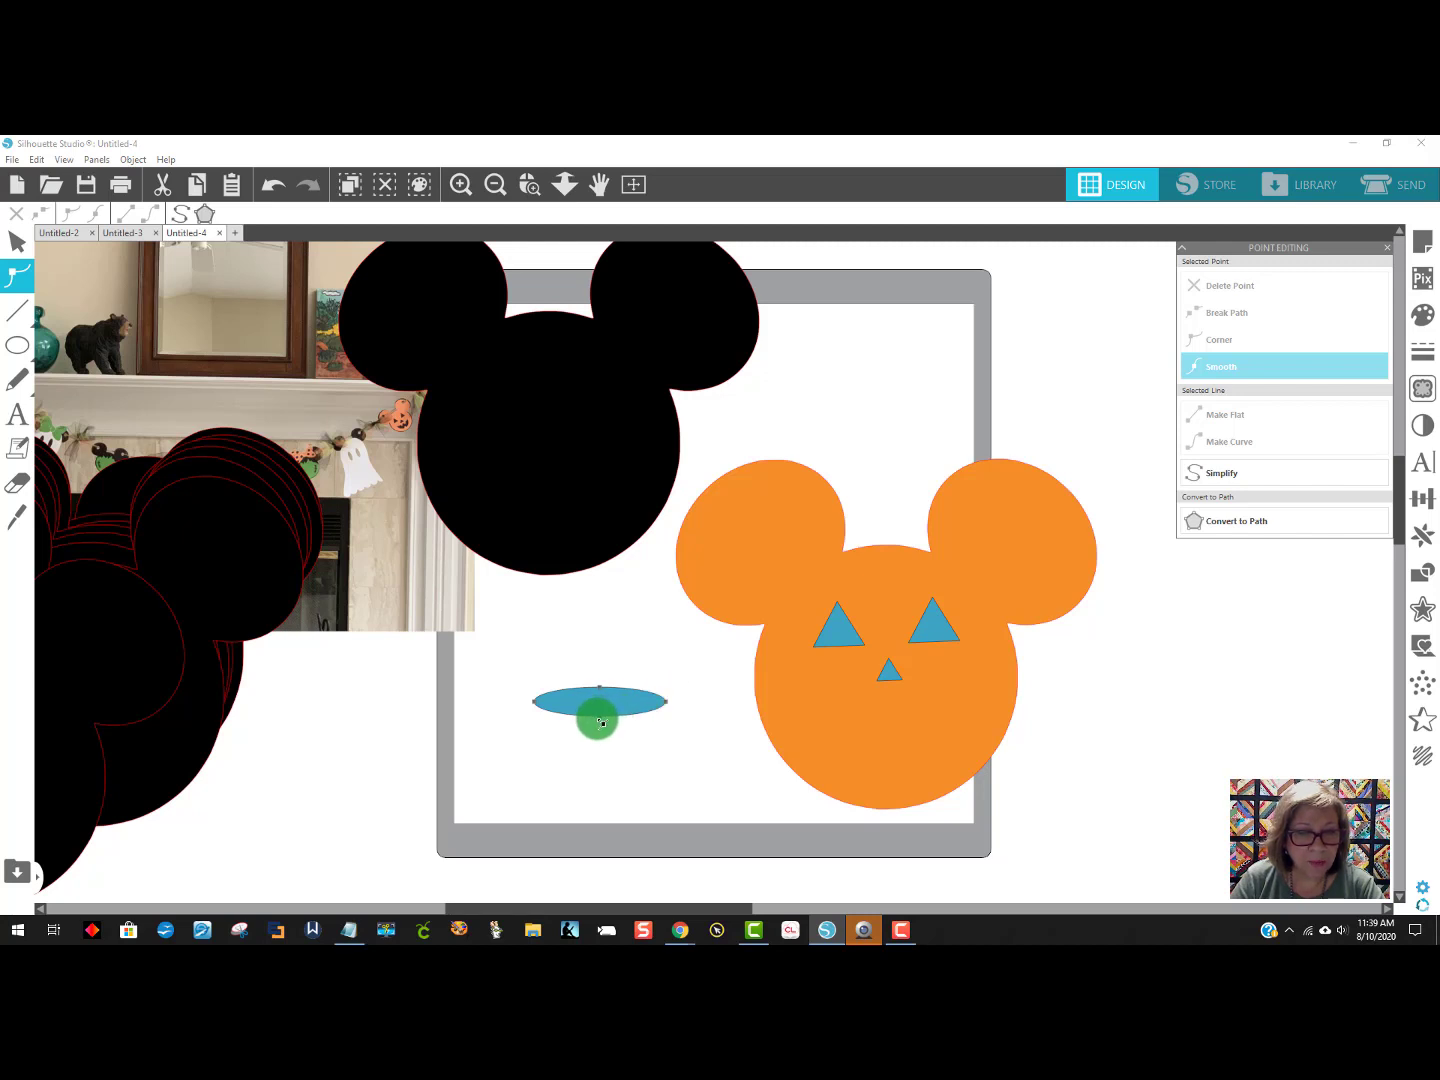
drag(600, 718, 599, 761)
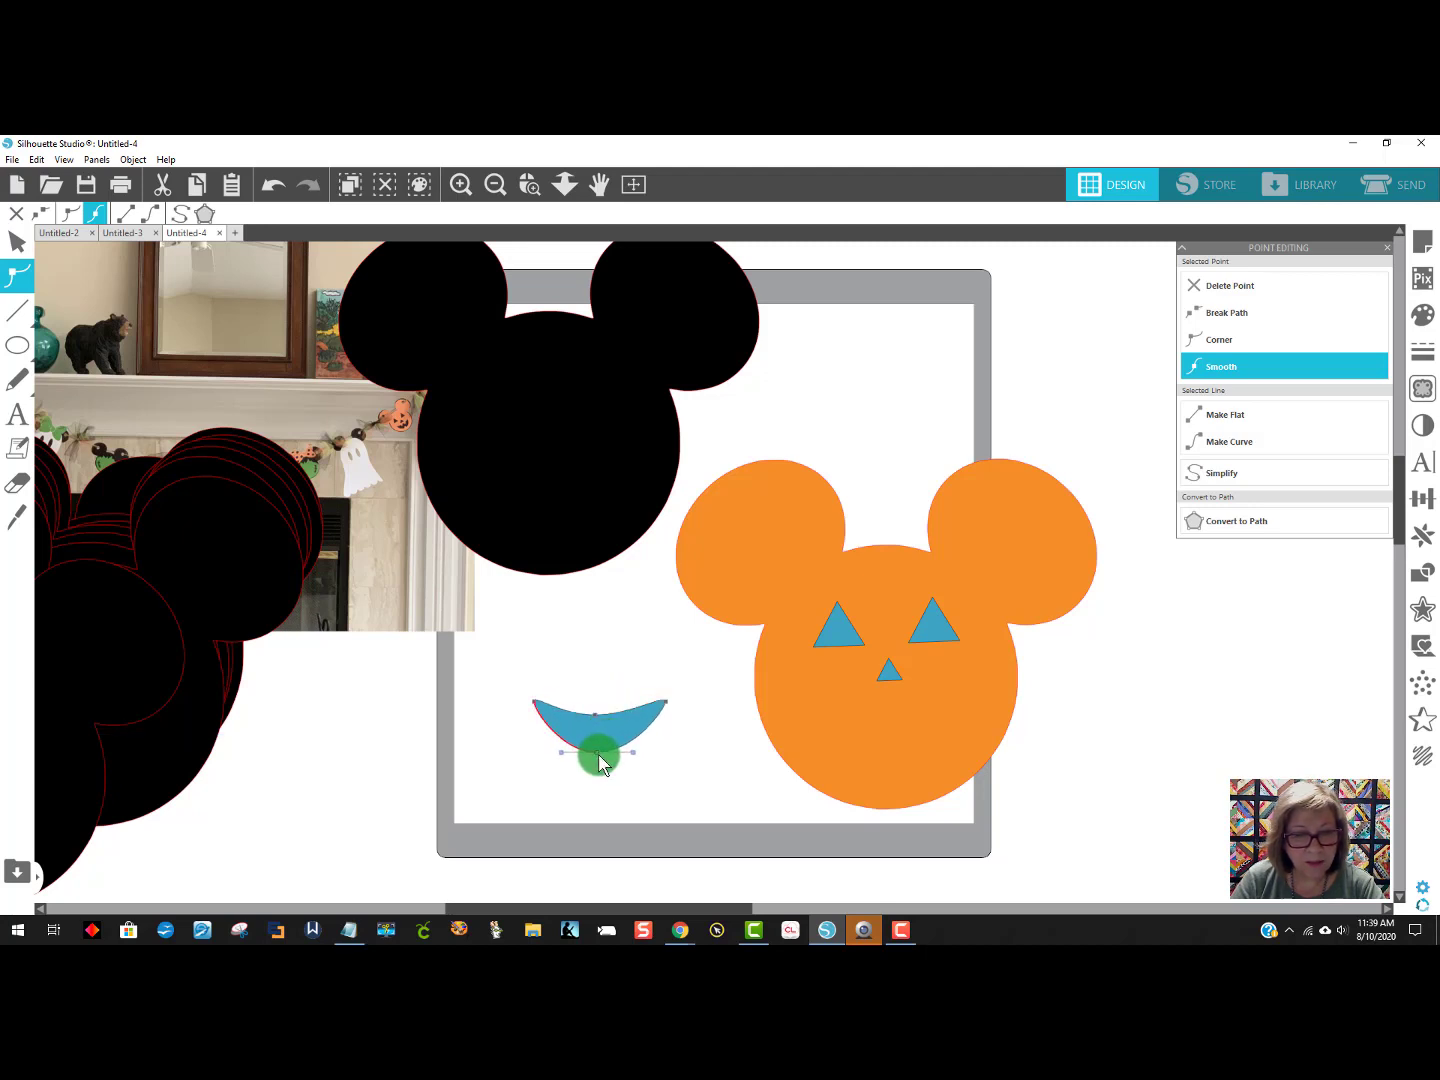
click(671, 769)
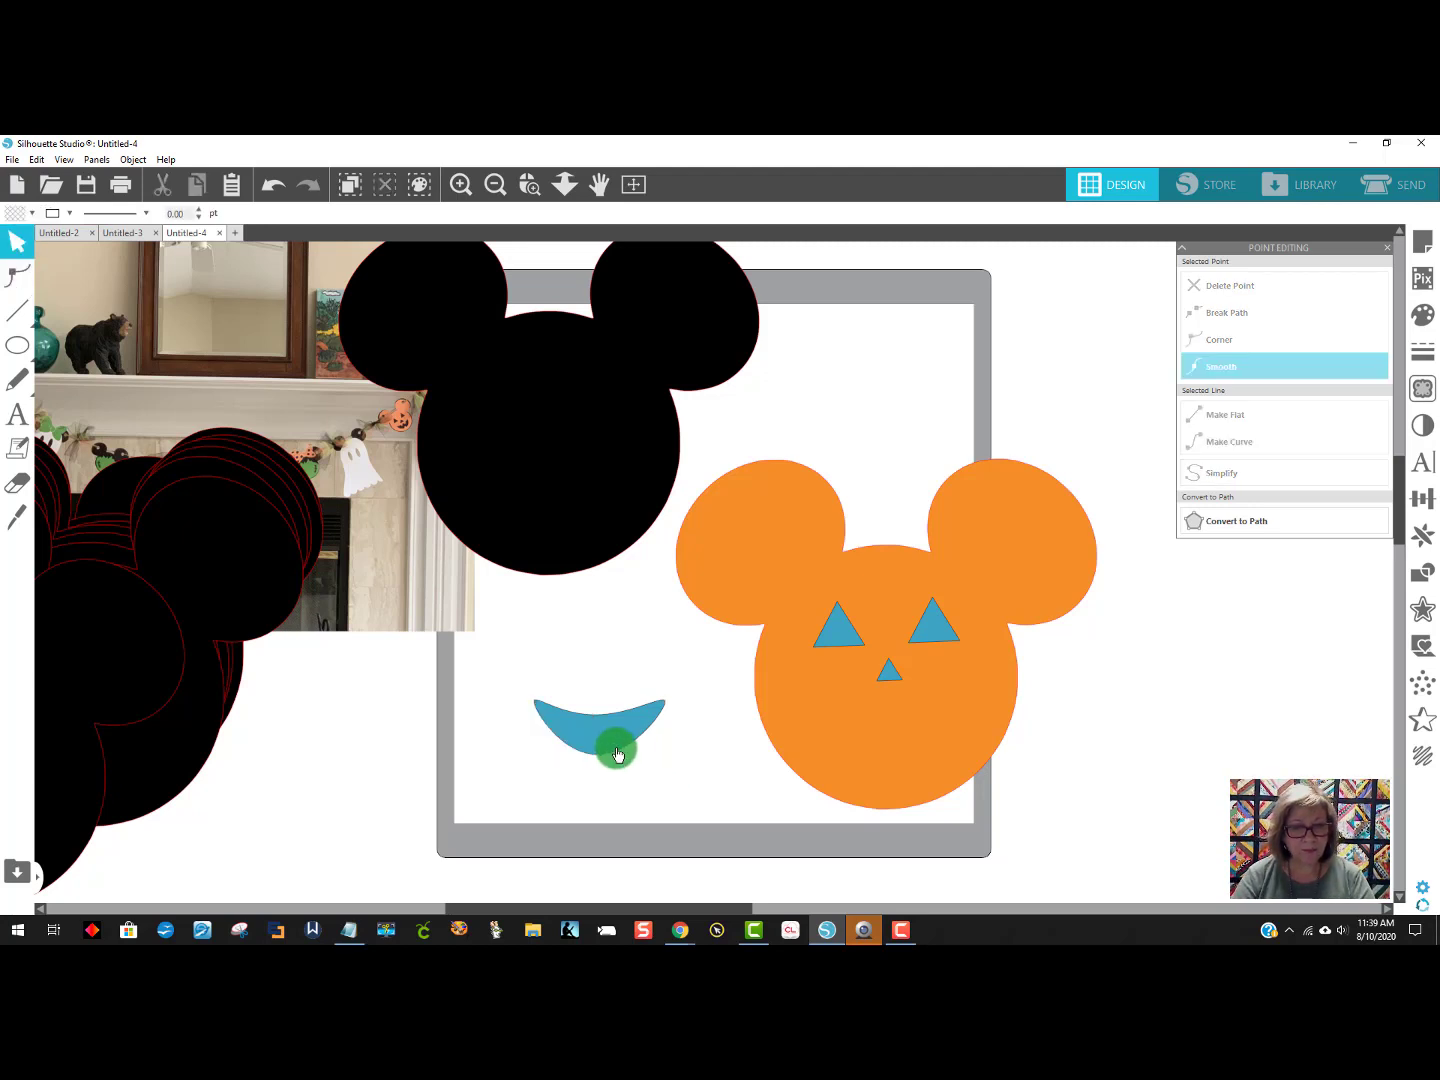
mouse_move(611, 746)
mouse_down()
mouse_move(890, 761)
mouse_move(896, 739)
mouse_move(643, 745)
mouse_move(628, 732)
mouse_up()
click(565, 712)
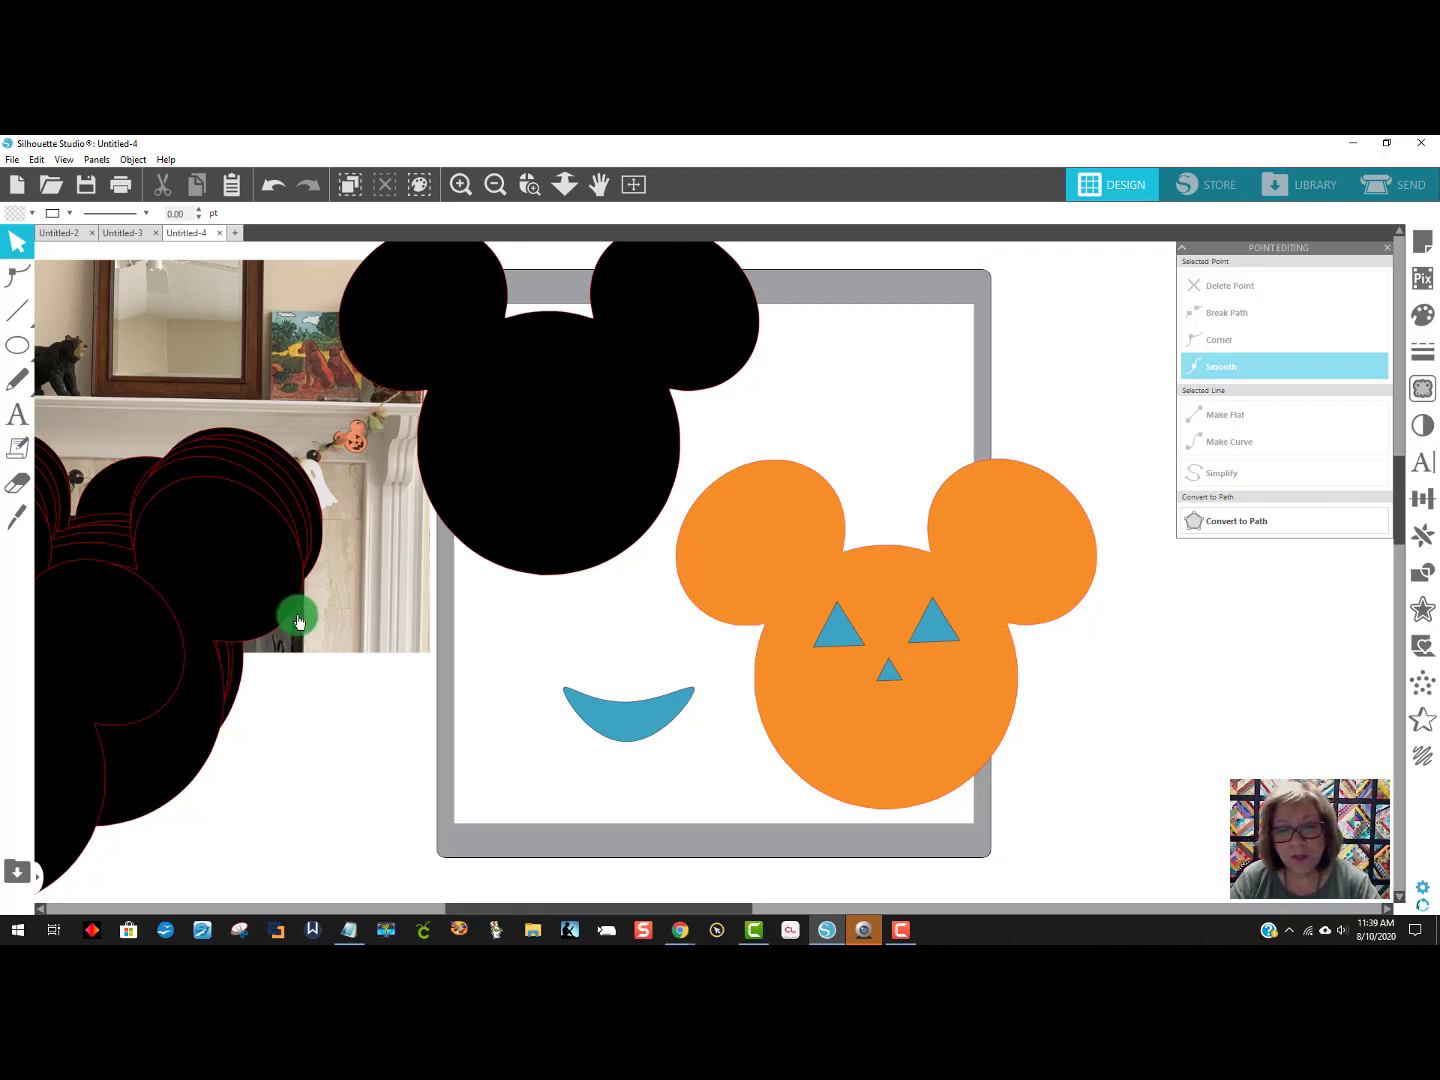
Draw a tooth rectangle about 0.31 by 0.47 in and copy it for two teeth on the smile's upper edge and one on its lower edge.
mouse_move(15, 356)
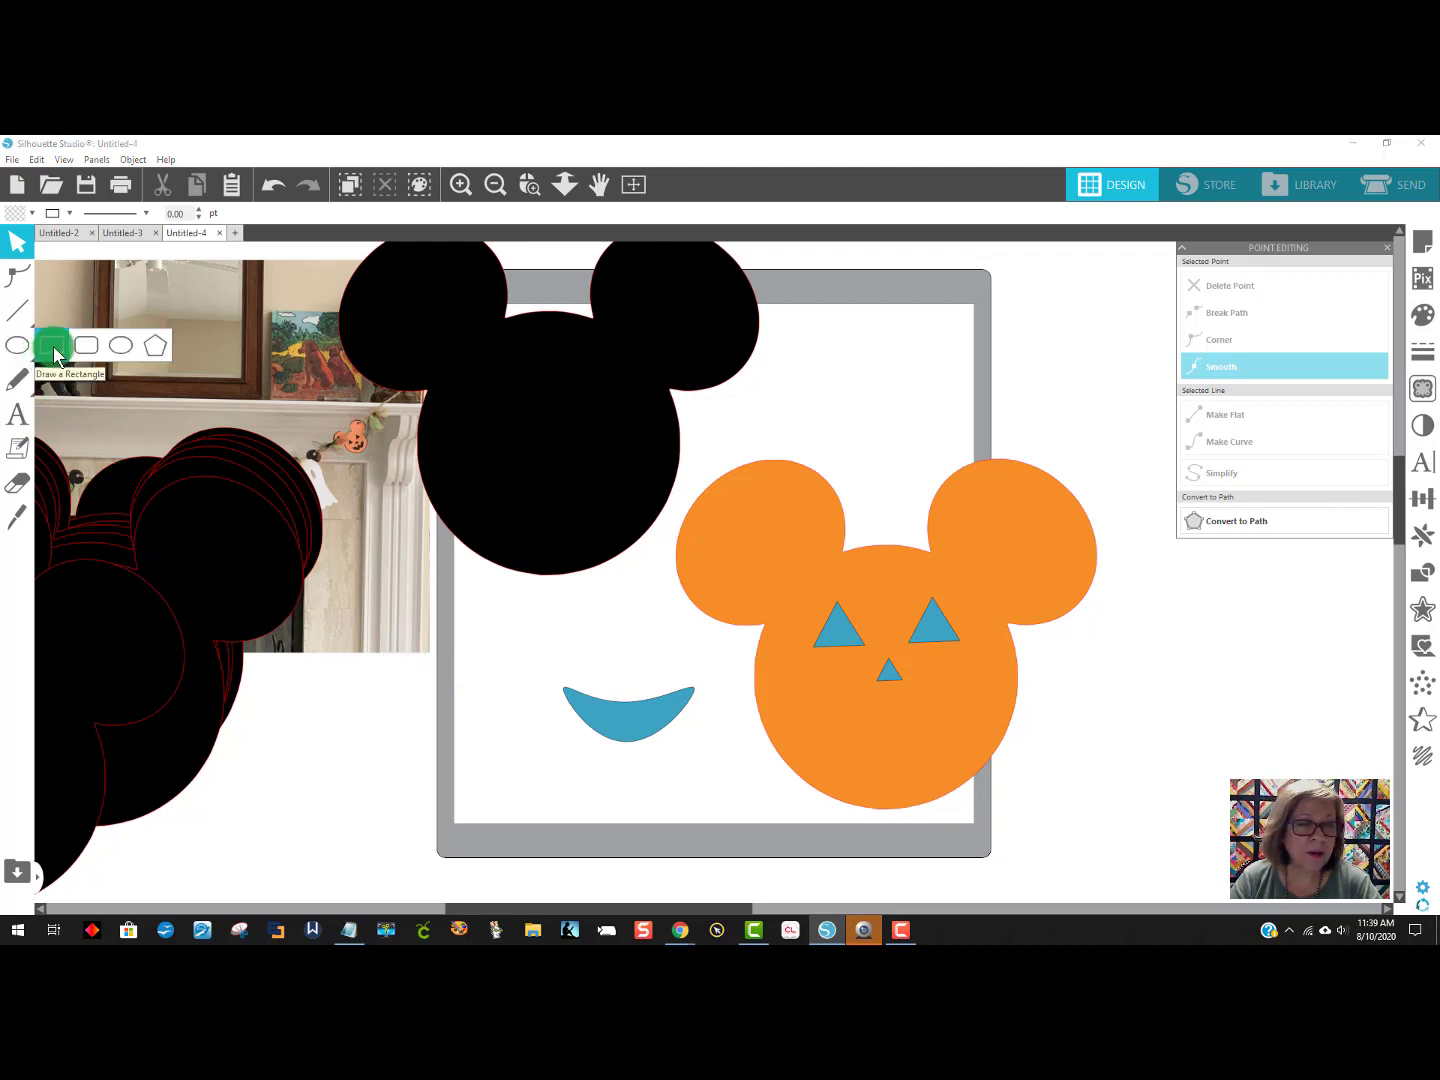
click(55, 350)
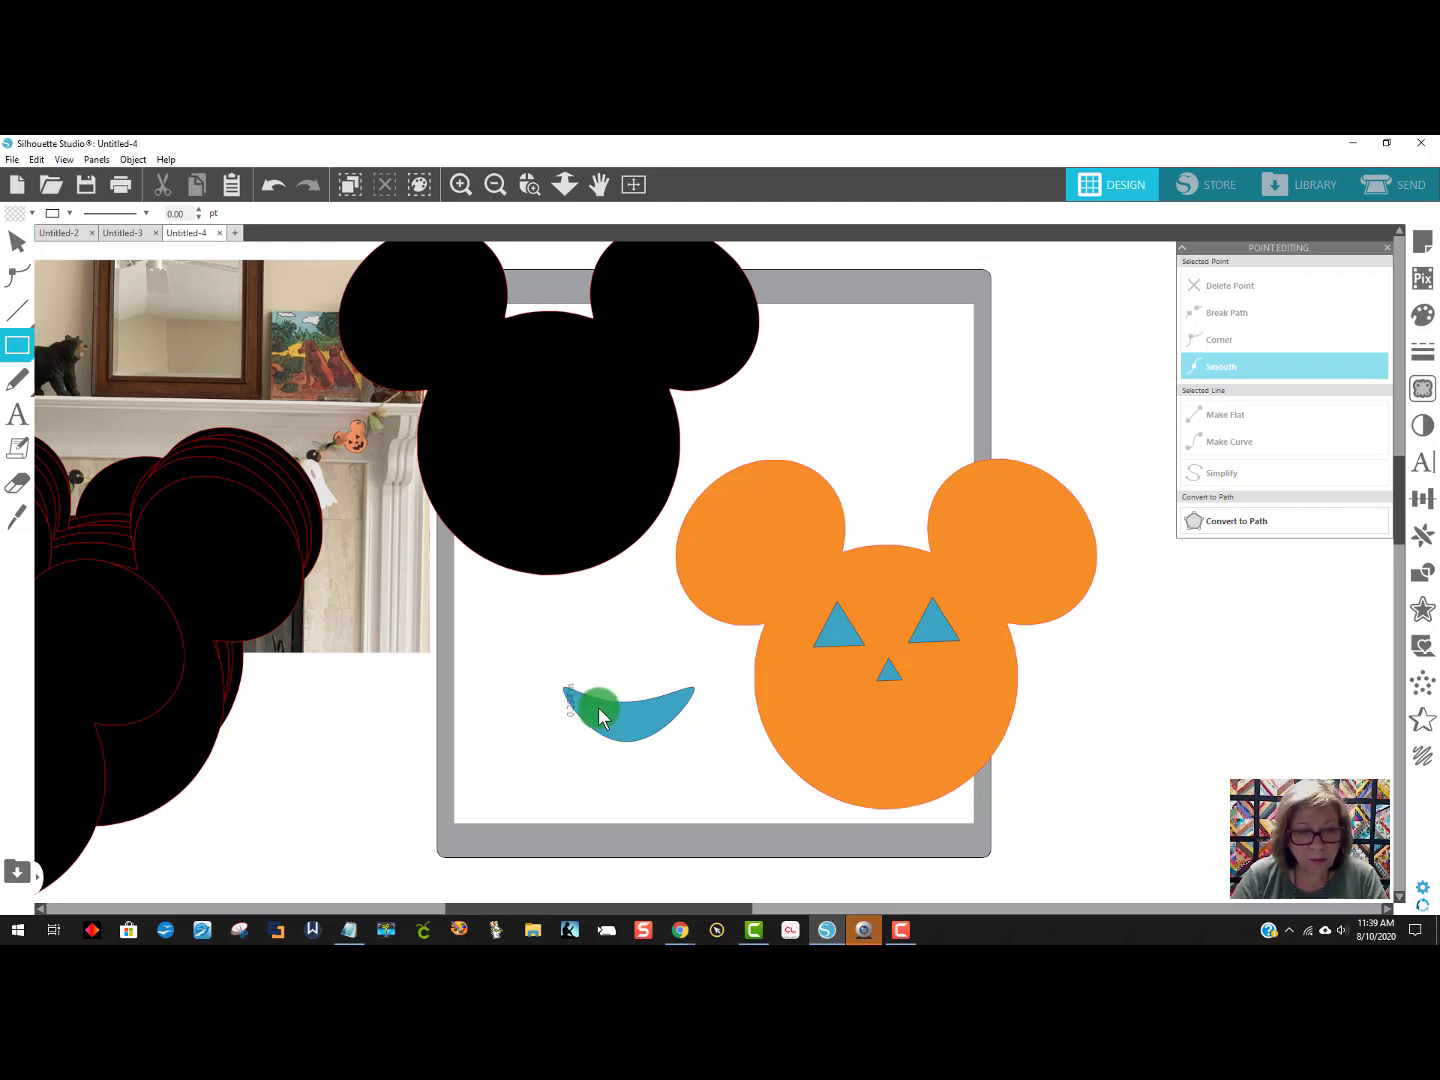
mouse_move(600, 715)
mouse_down()
mouse_move(649, 702)
mouse_move(628, 739)
mouse_up()
click(680, 776)
click(646, 732)
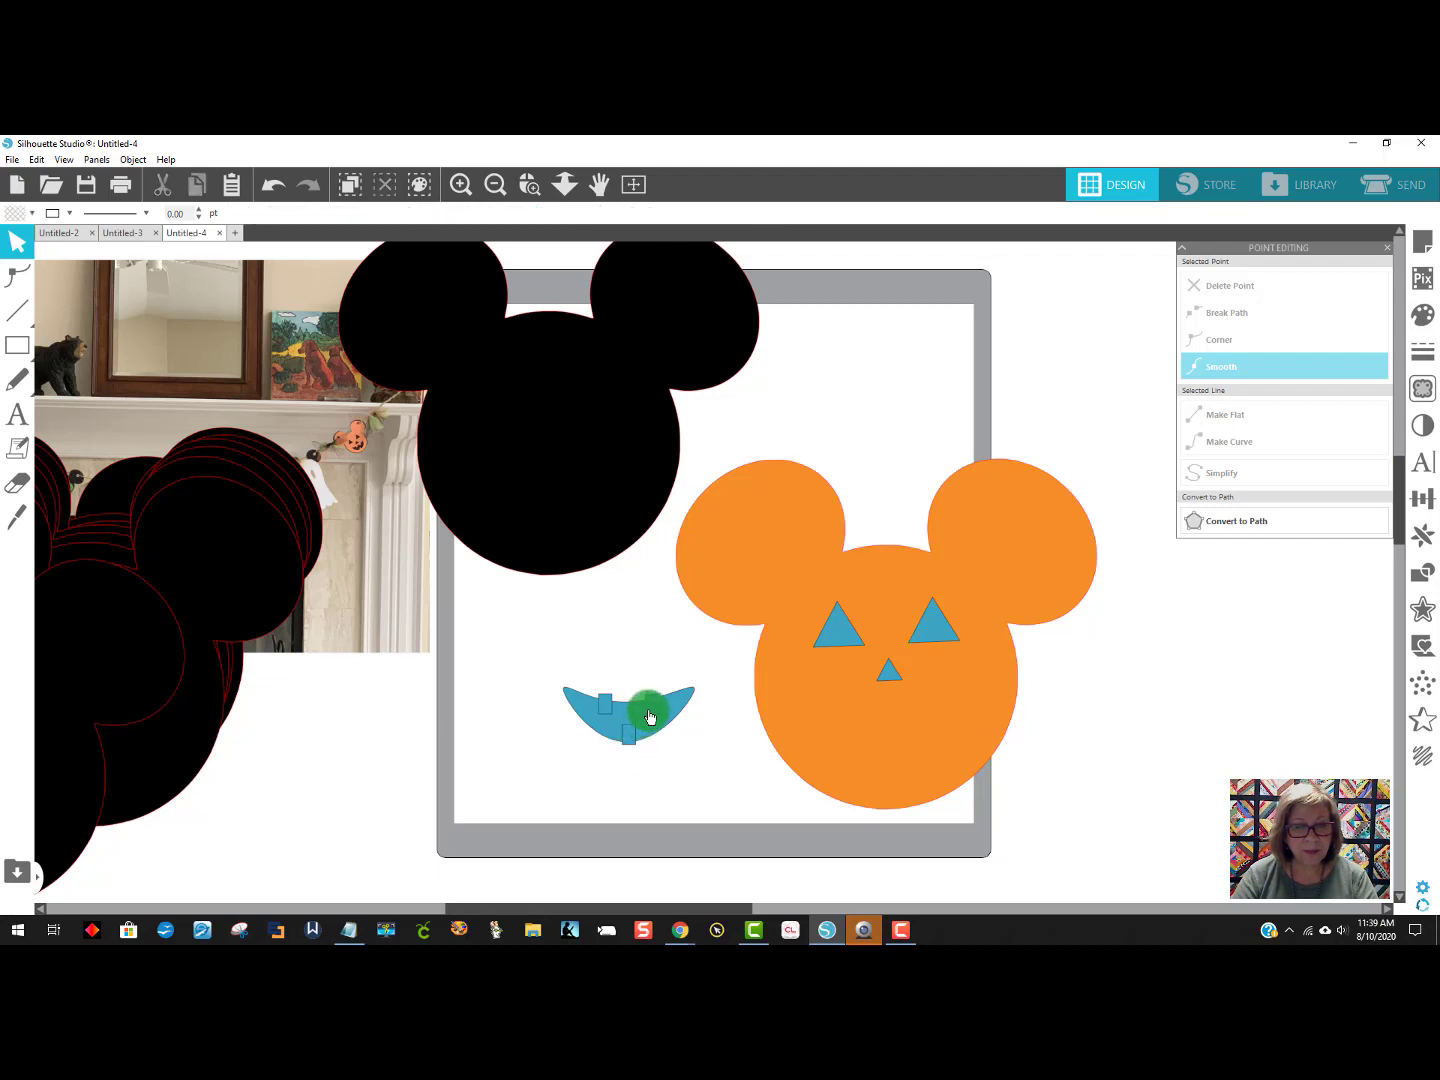
click(649, 713)
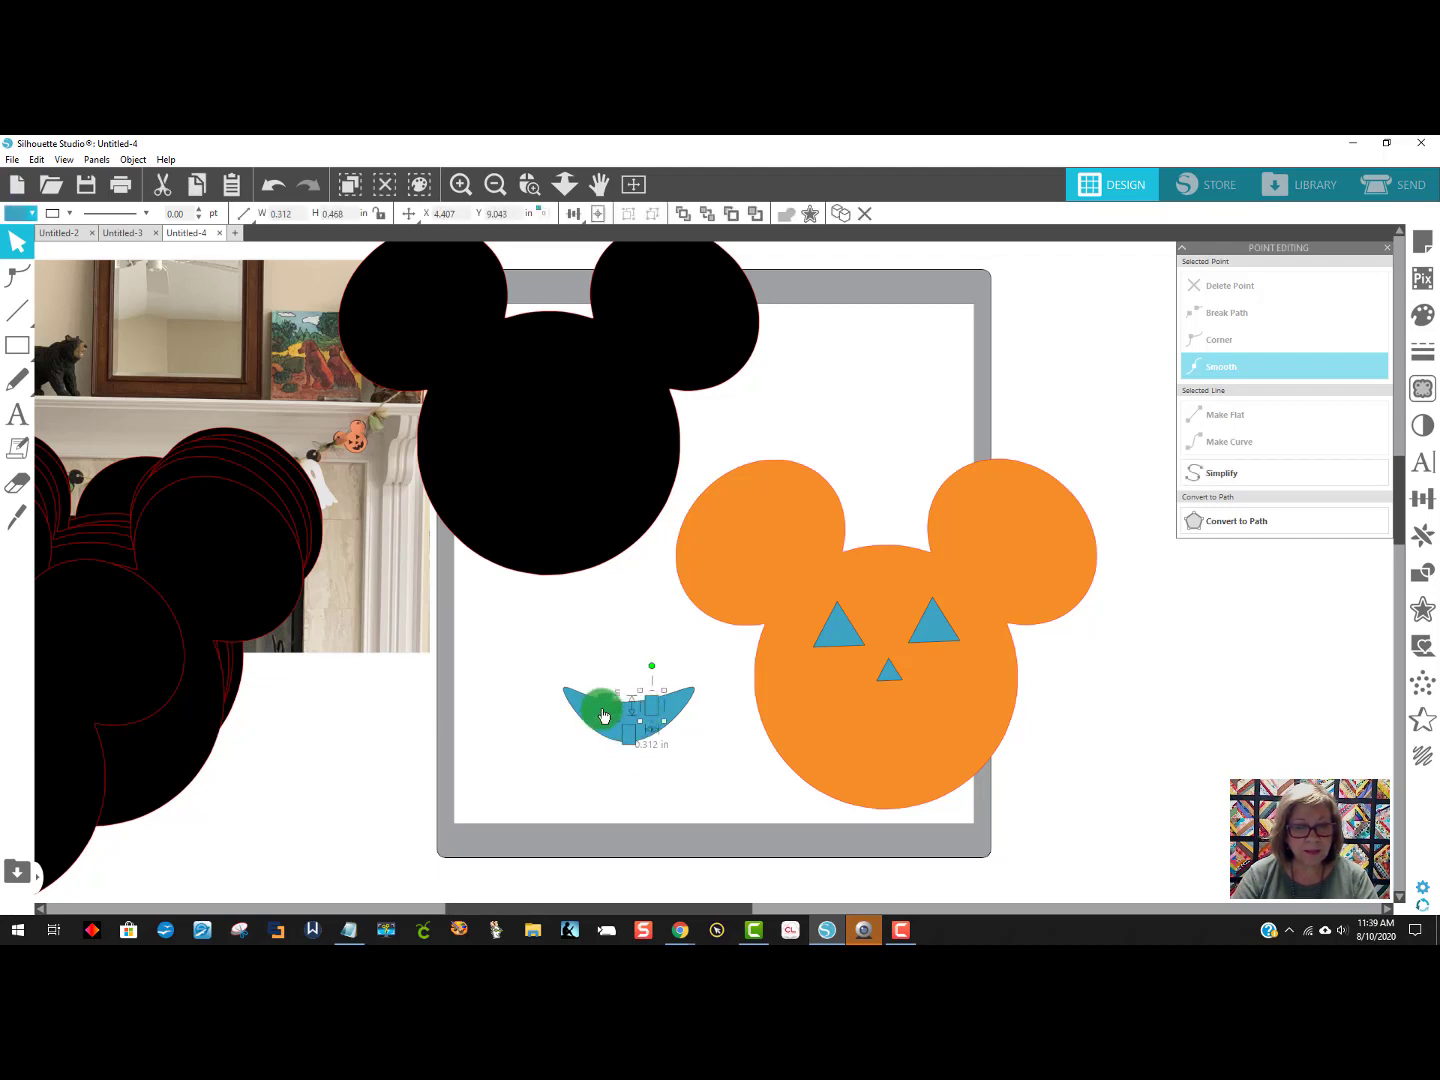
drag(606, 709, 606, 708)
Subtract the three tooth rectangles from the crescent smile.
drag(685, 751, 570, 689)
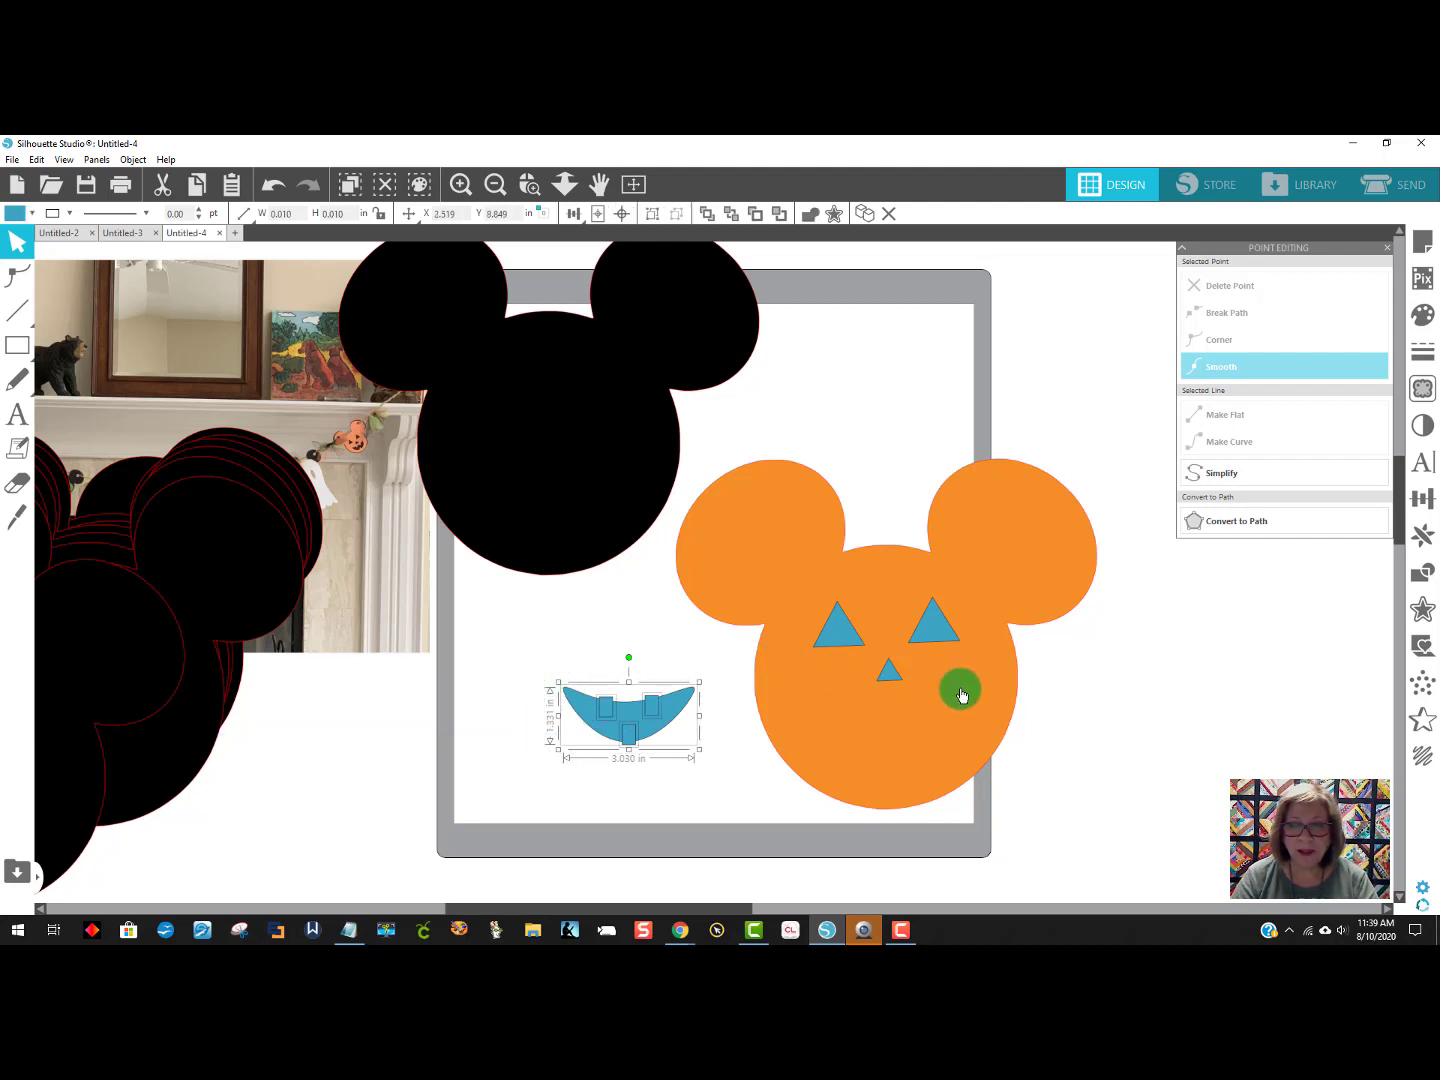
click(1424, 577)
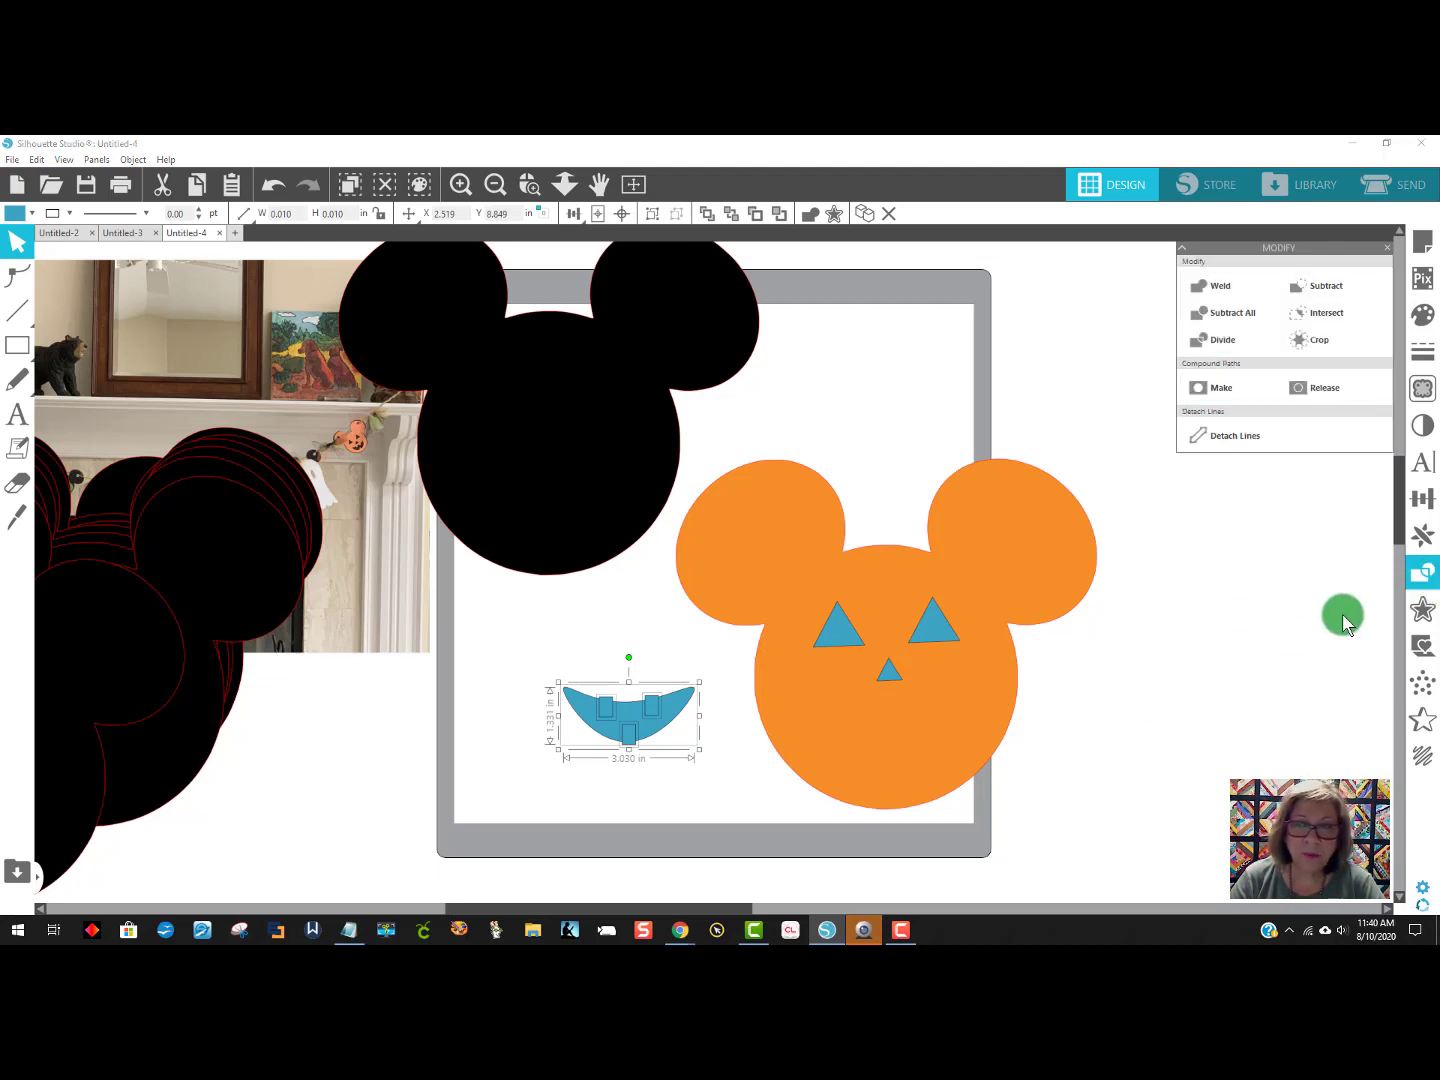
click(1325, 287)
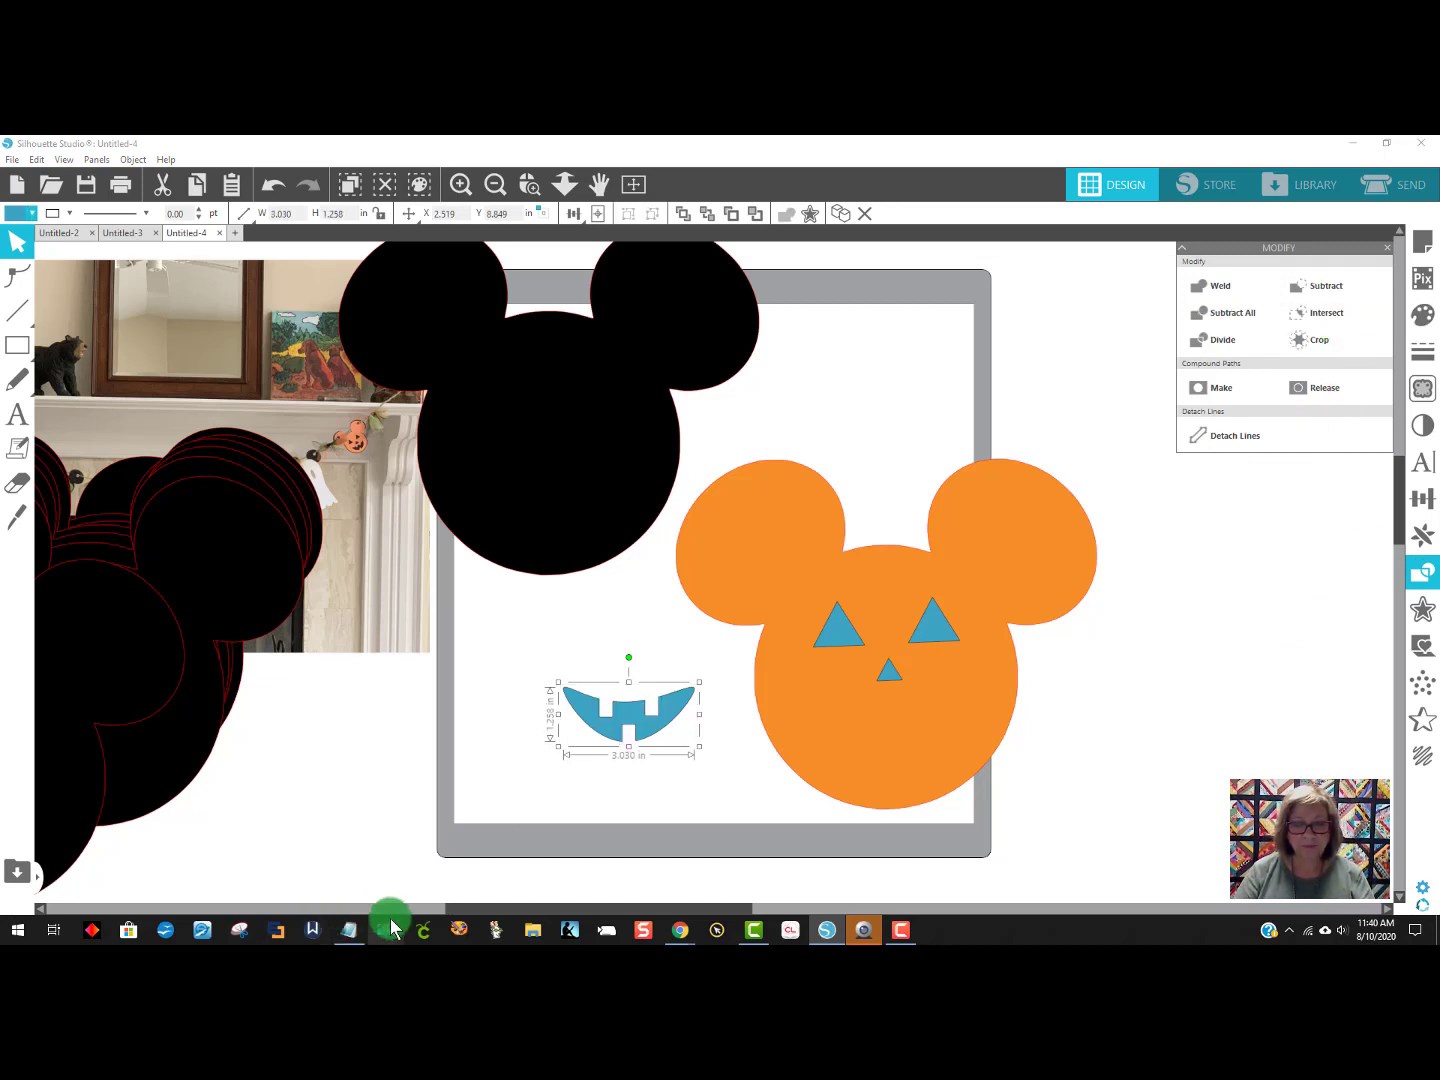
Place the toothed smile below the nose on the orange head and subtract the eyes, nose and mouth from the head.
drag(600, 736, 873, 766)
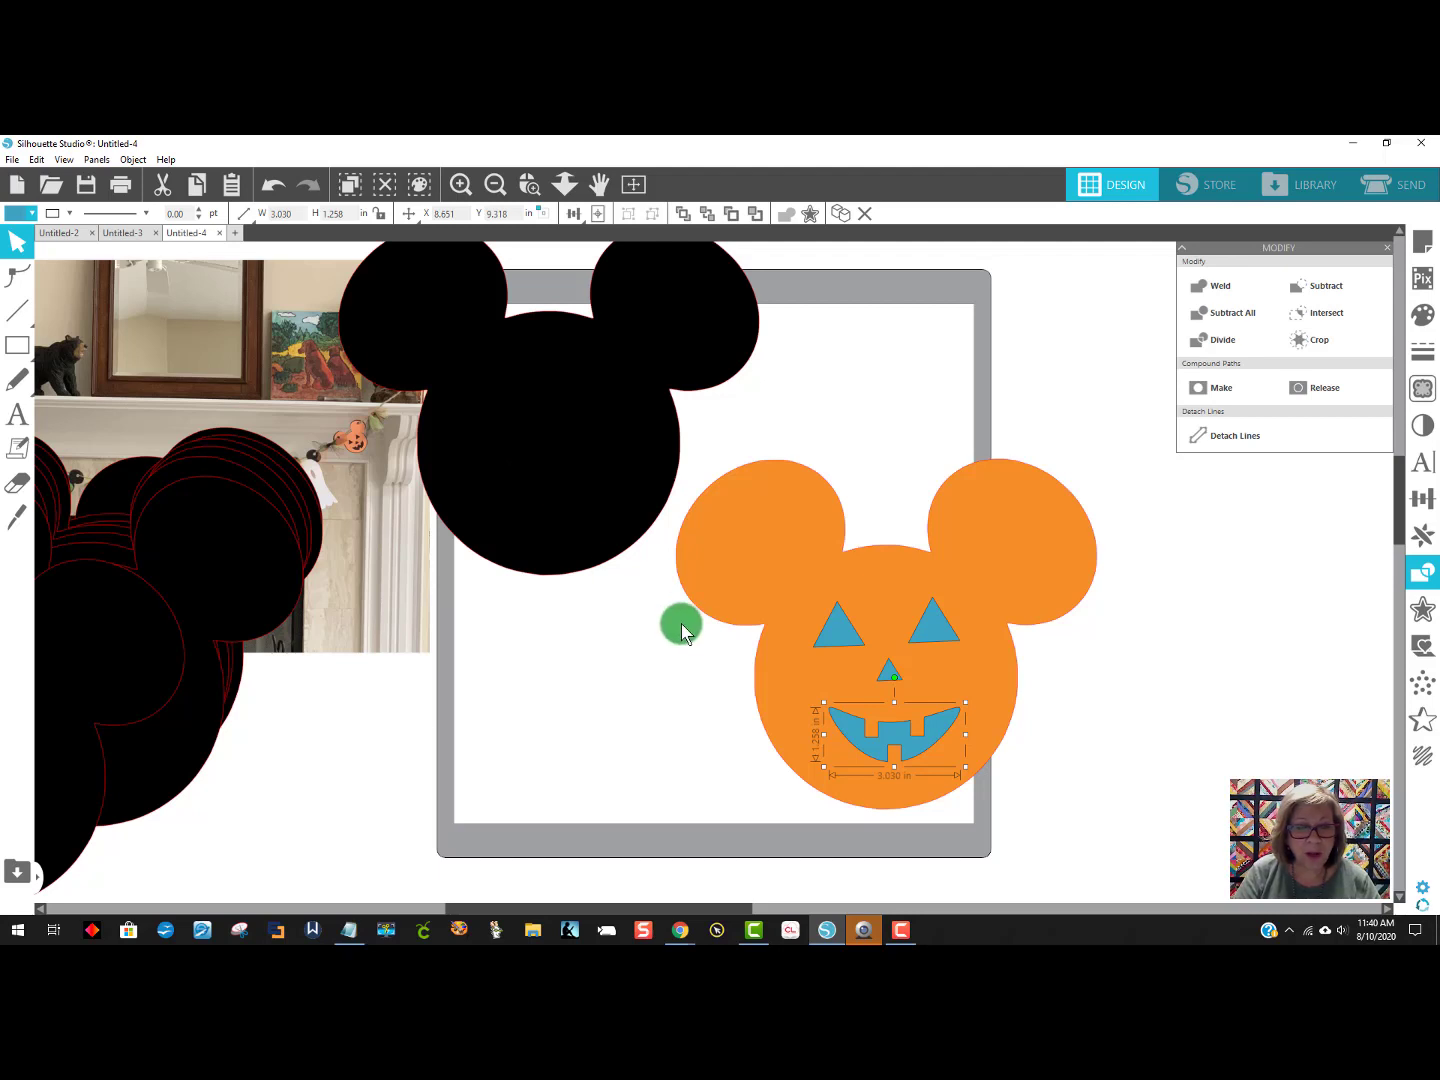
drag(736, 433, 1061, 841)
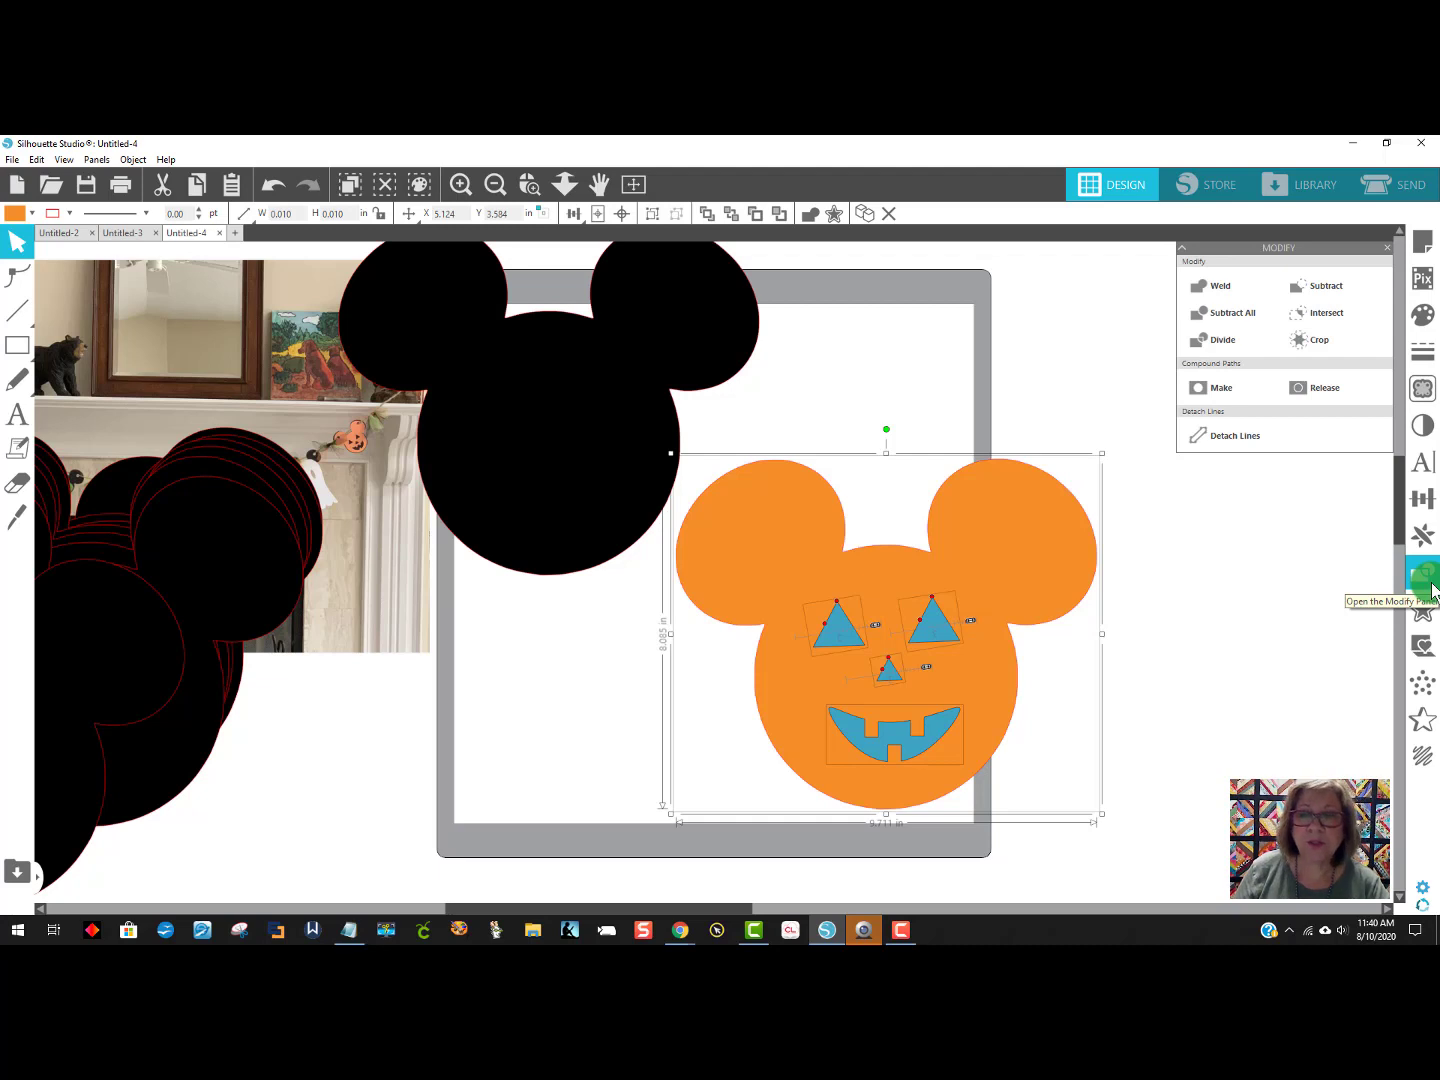
click(1336, 298)
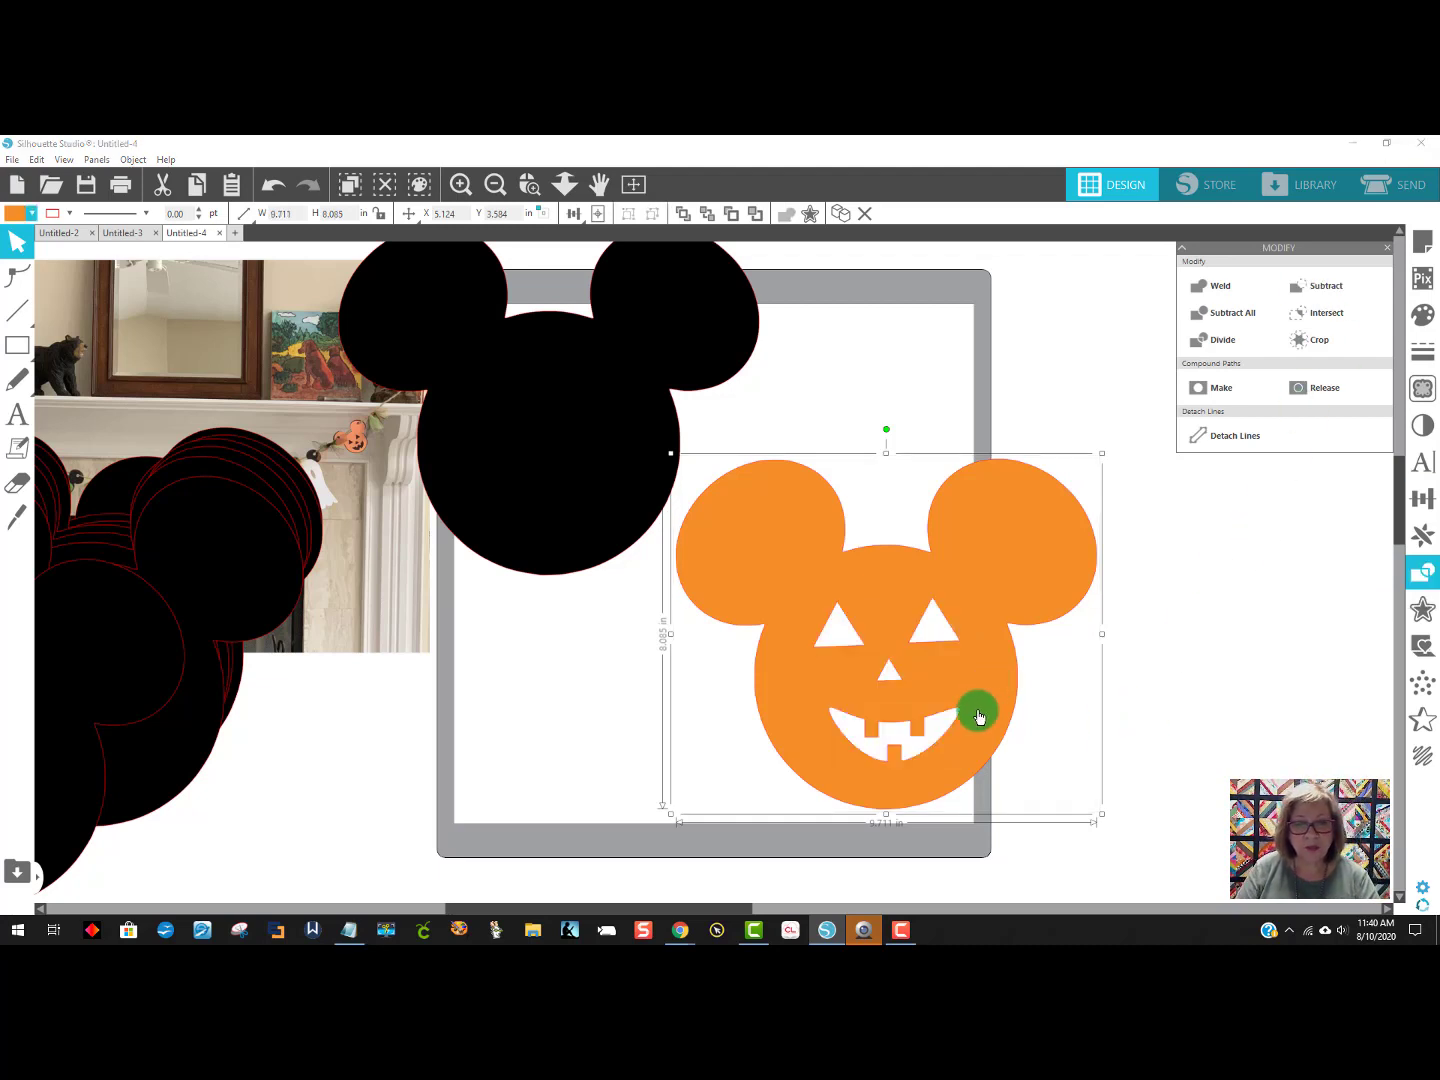
Lay the cut-out orange face exactly over the black Mickey head and group the two shapes.
drag(980, 644, 650, 412)
drag(751, 631, 560, 415)
right_click(571, 411)
click(646, 661)
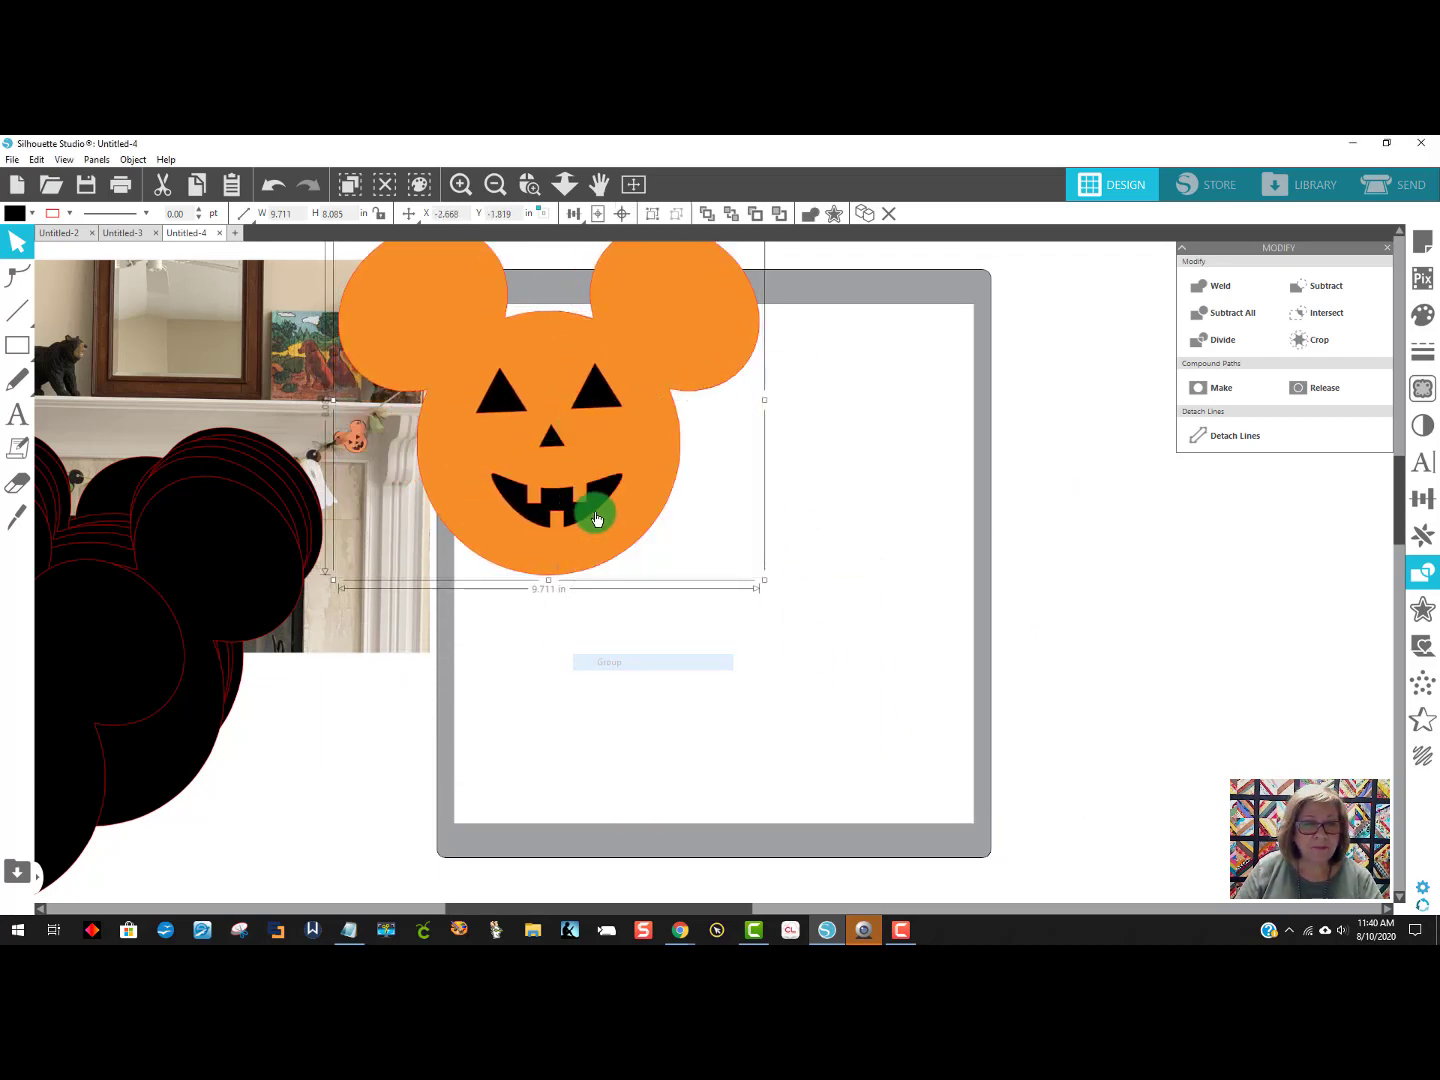
Shrink the grouped jack-o'-lantern head to less than half its size beside the page and move a black Mickey head onto the page.
drag(598, 518, 776, 545)
click(1103, 556)
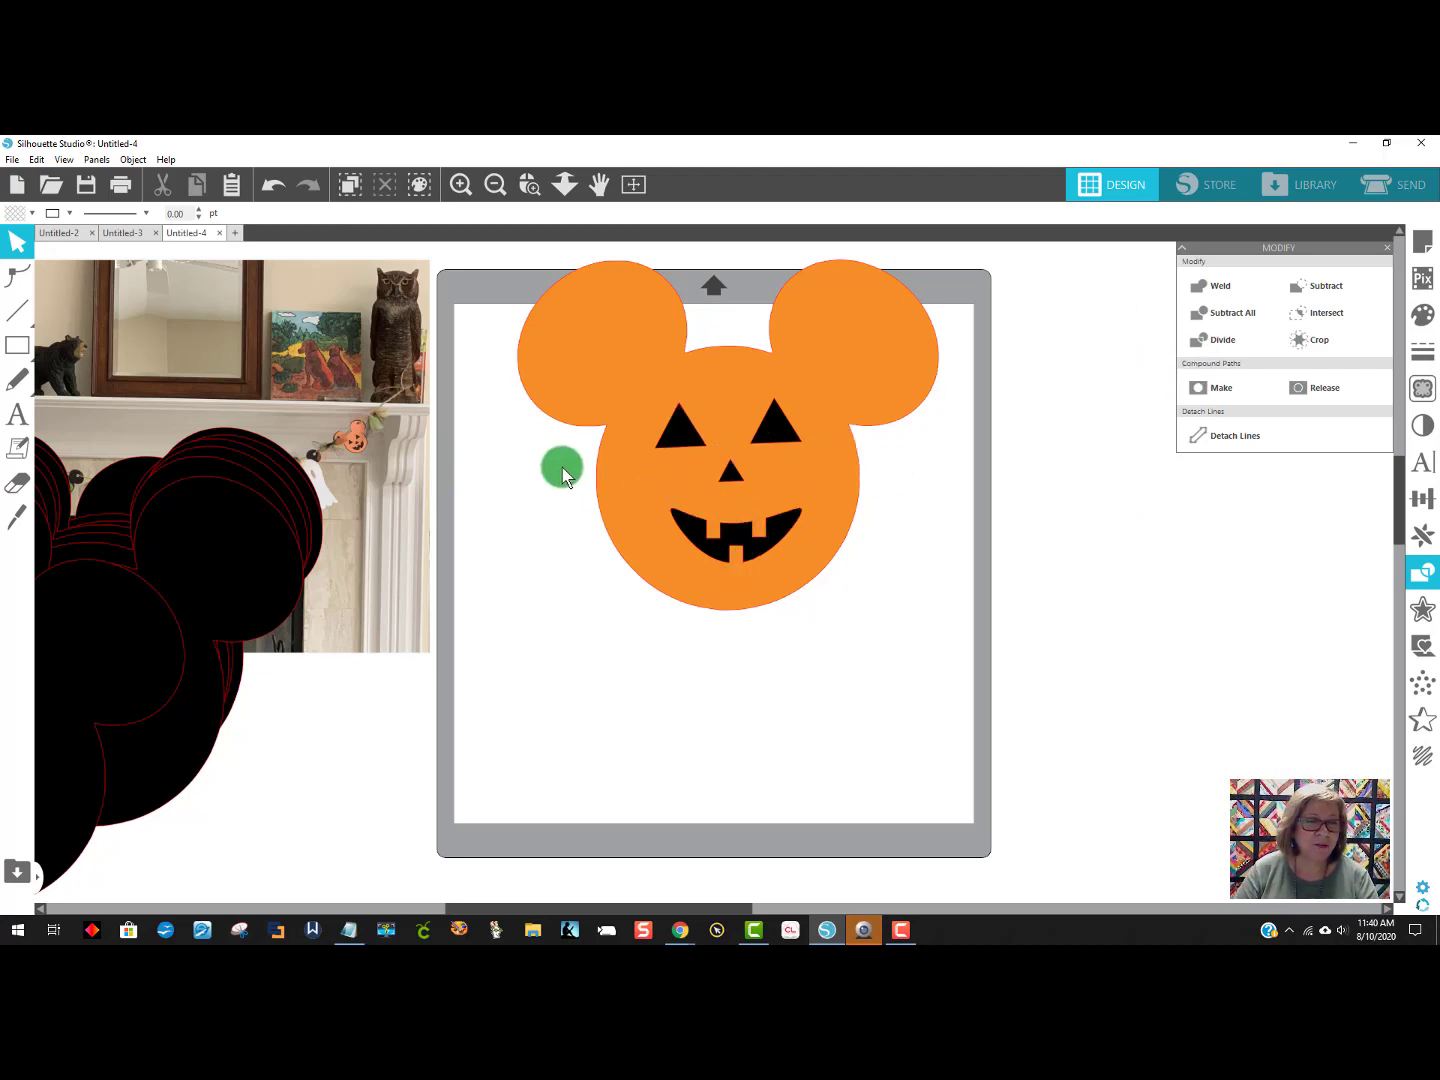
click(808, 577)
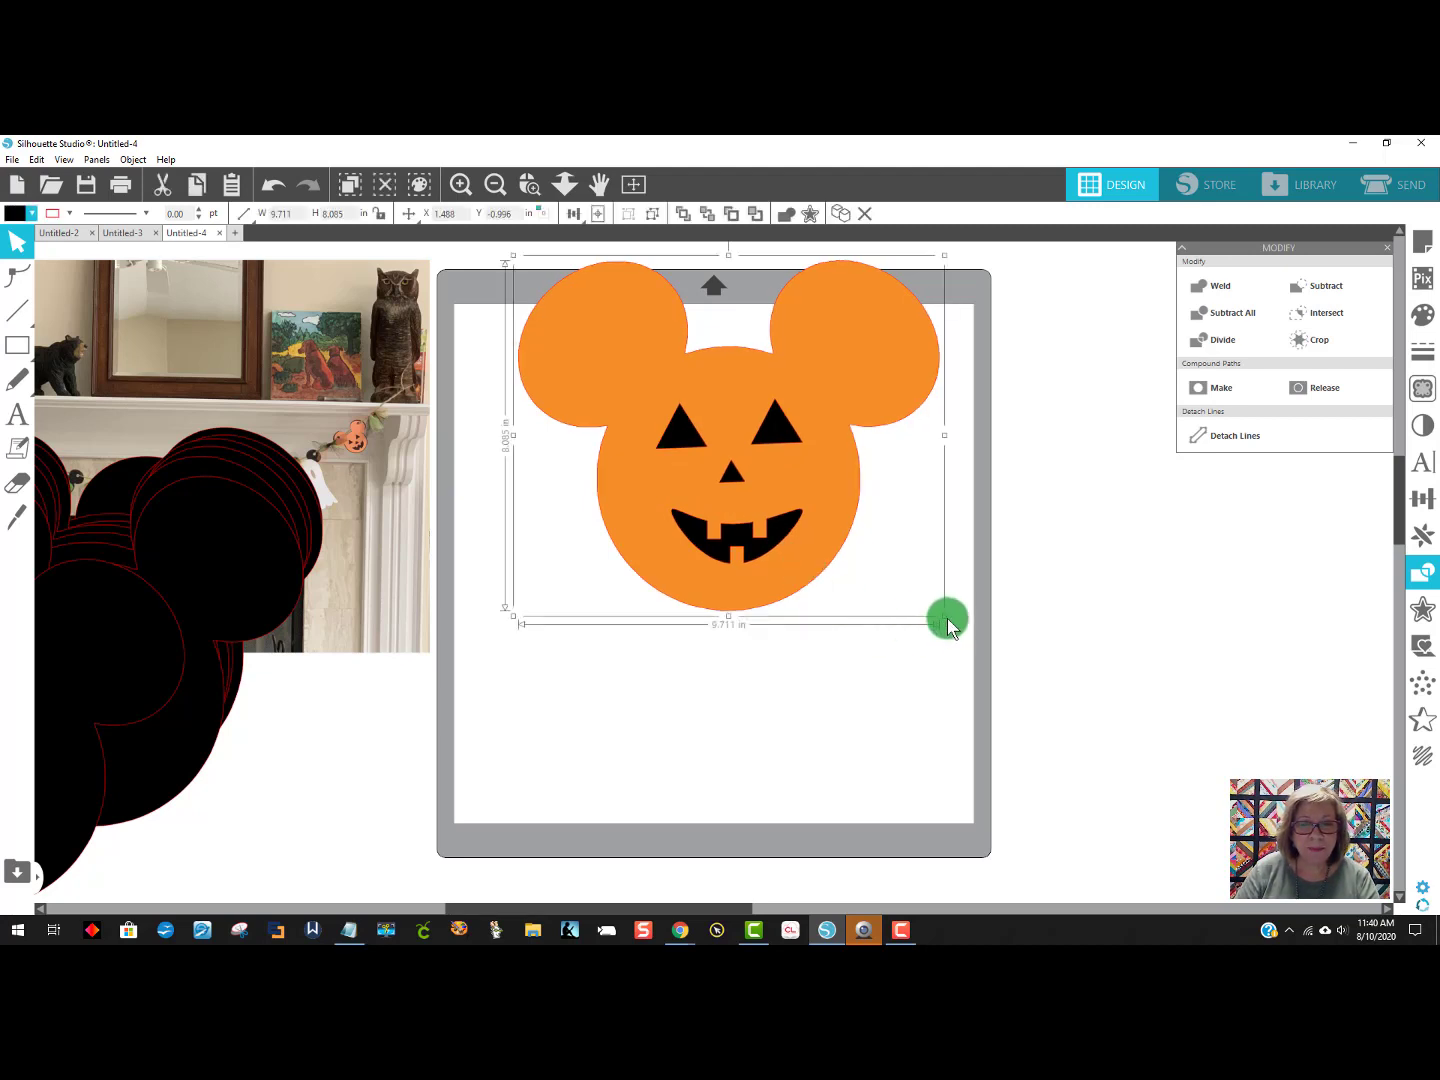
drag(945, 616, 714, 453)
drag(644, 395, 1236, 601)
drag(183, 656, 881, 446)
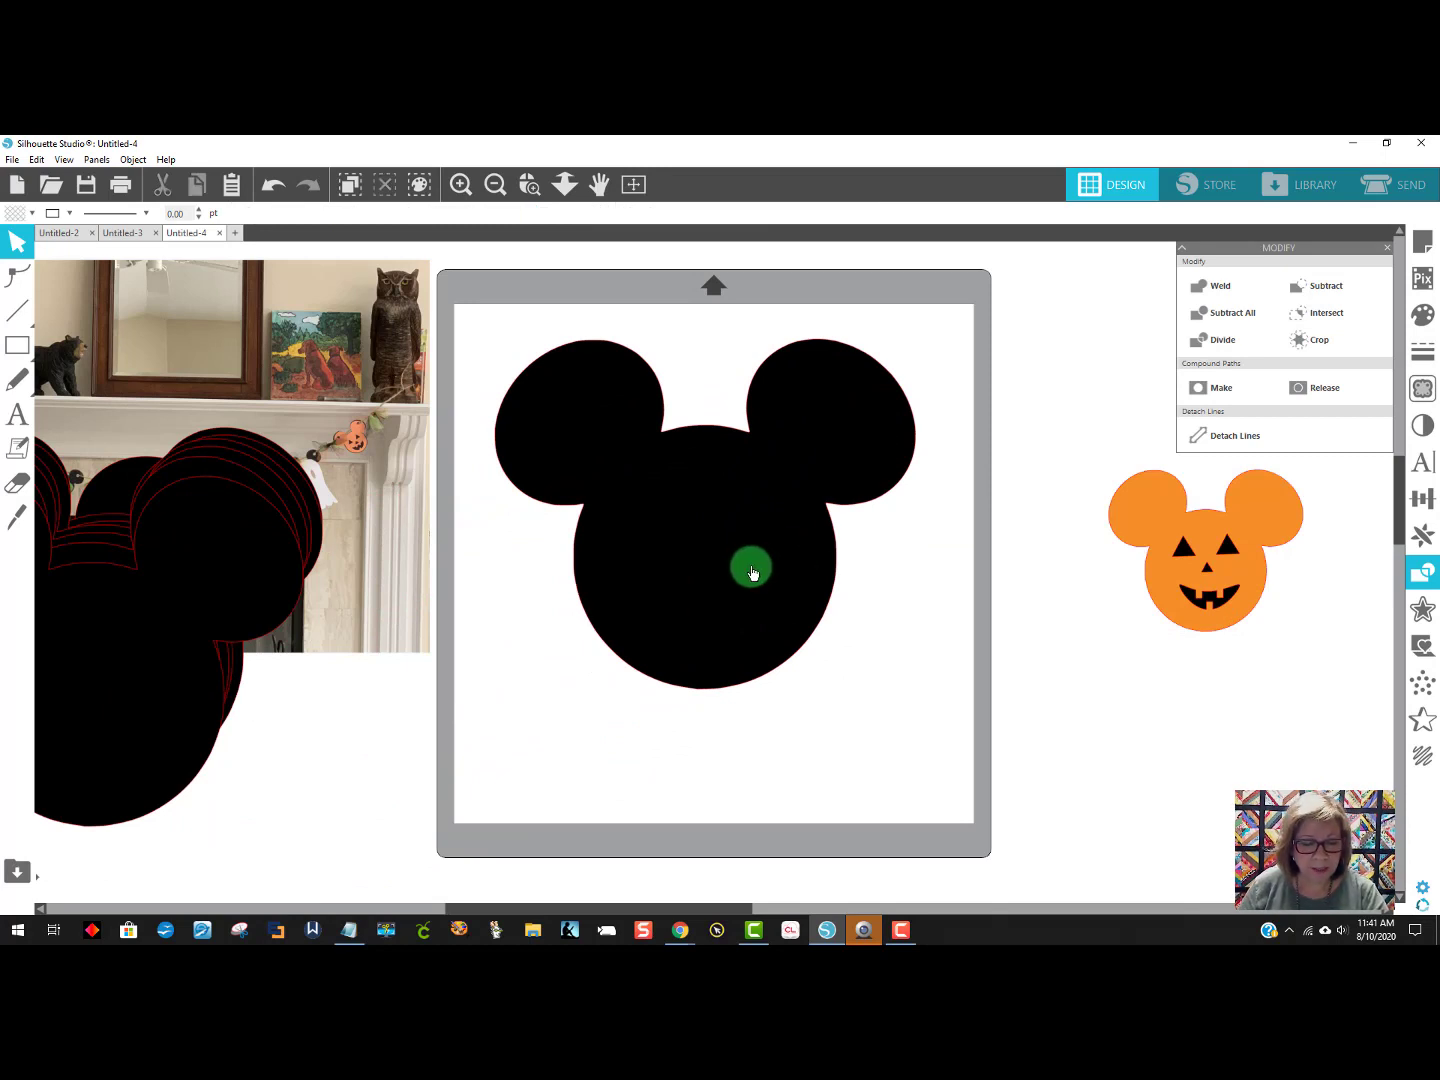
drag(733, 563, 838, 731)
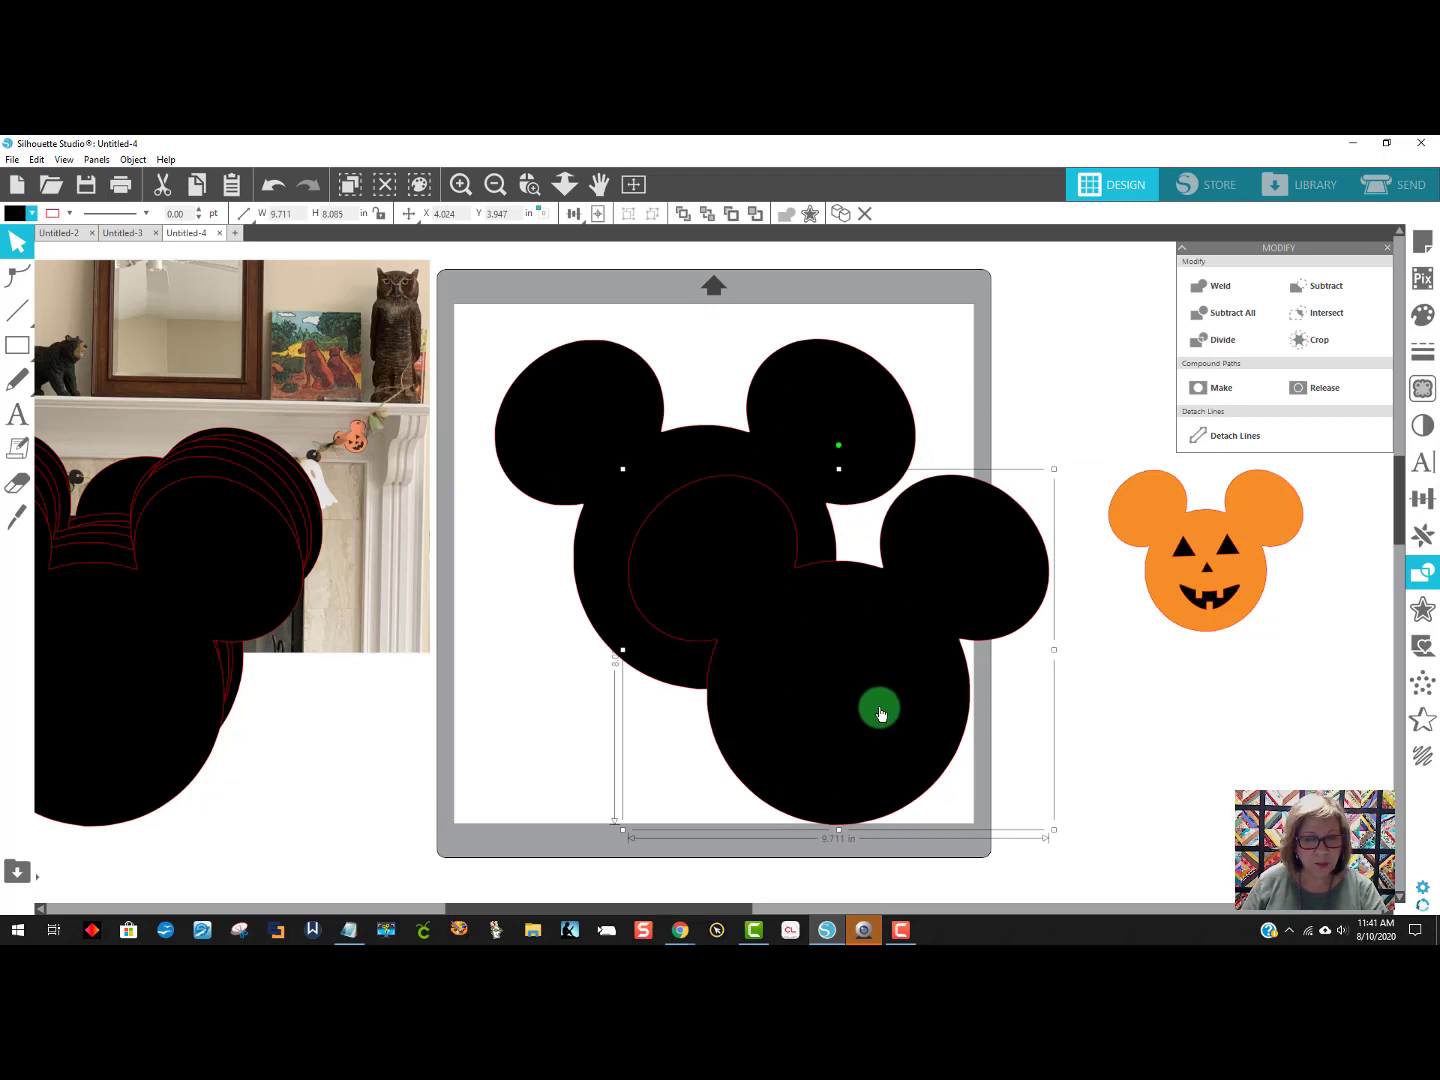
click(14, 214)
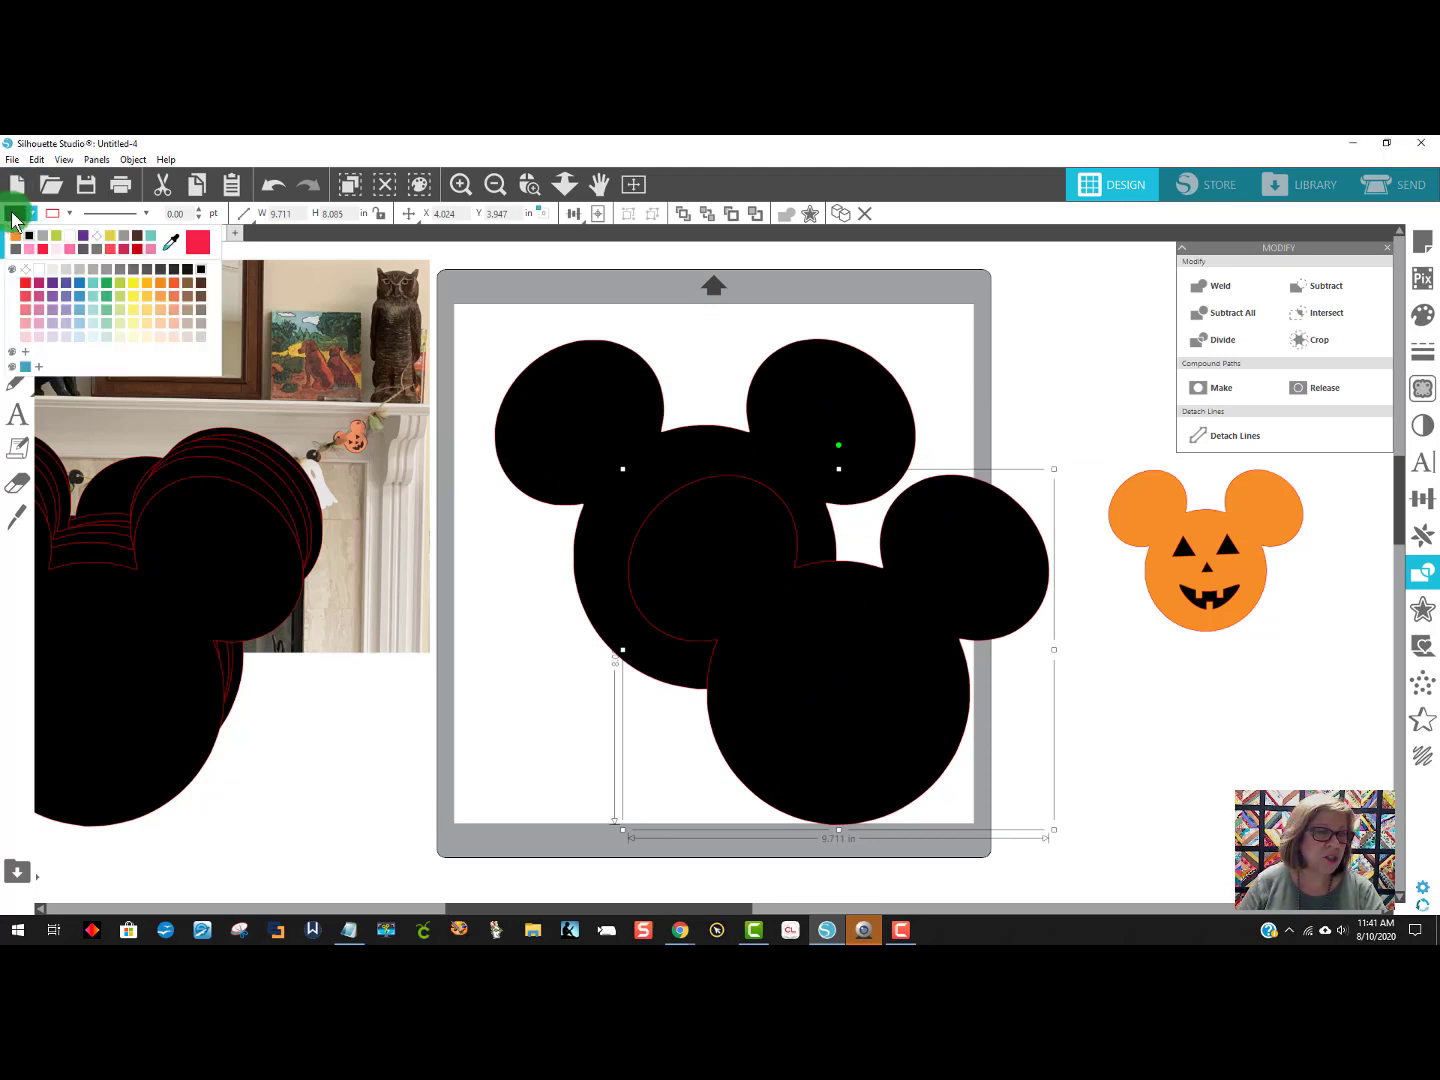
click(15, 236)
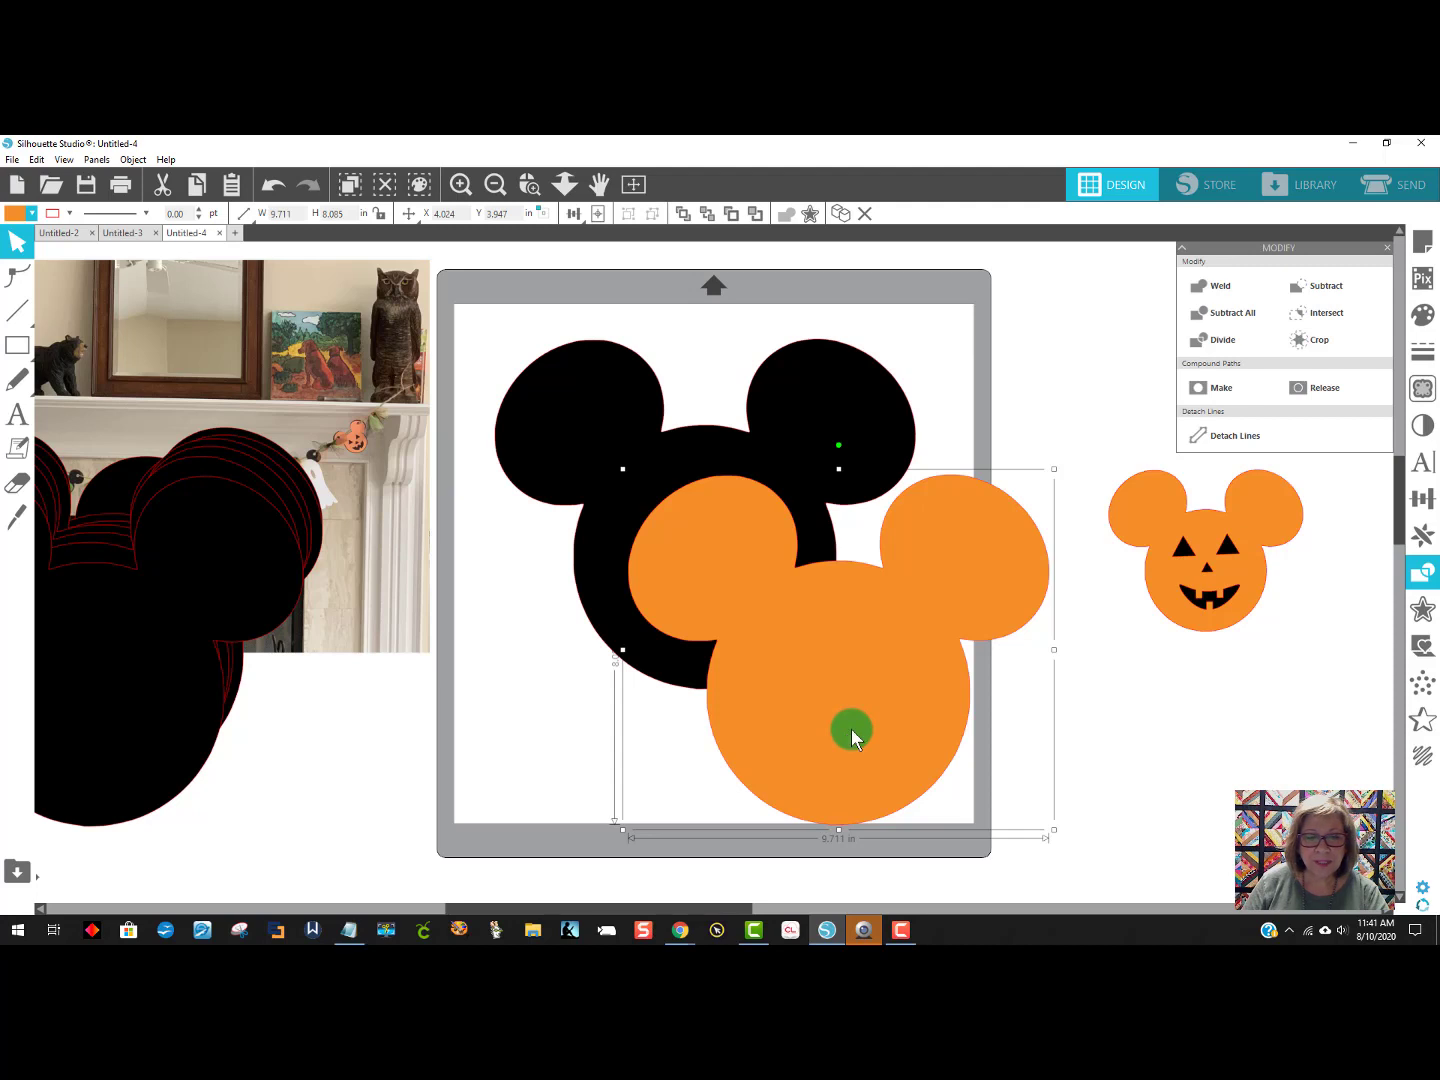
key(Delete)
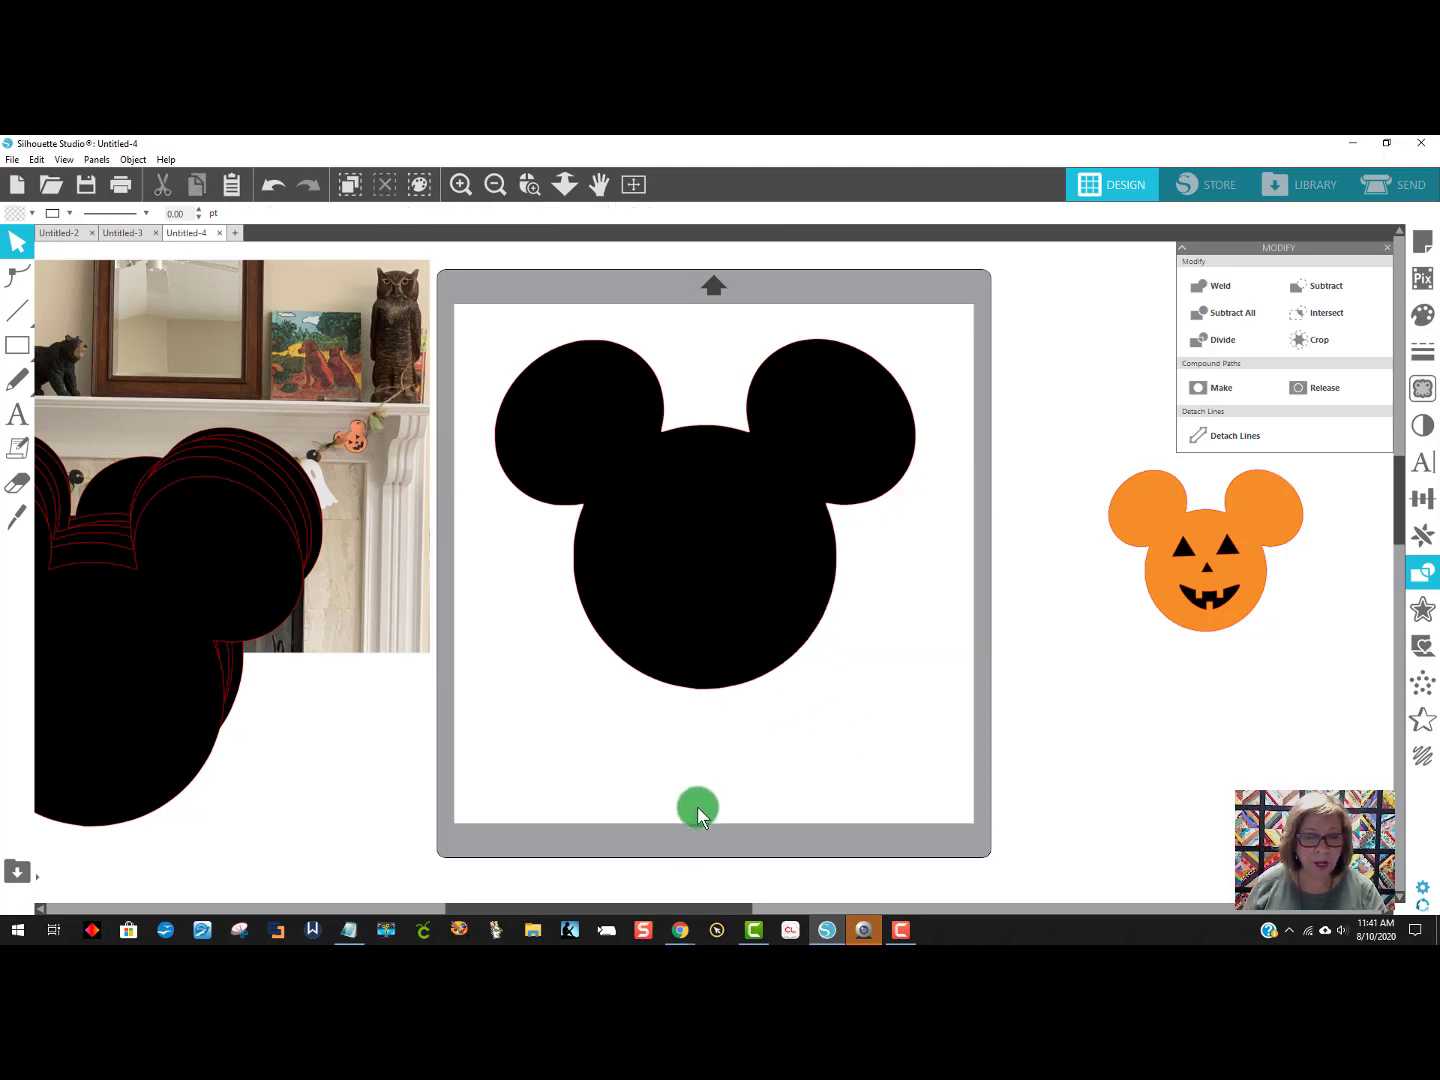
Switch to Chrome and examine the "minnie bow" search results on ClipartKey before returning to Silhouette Studio.
mouse_move(683, 936)
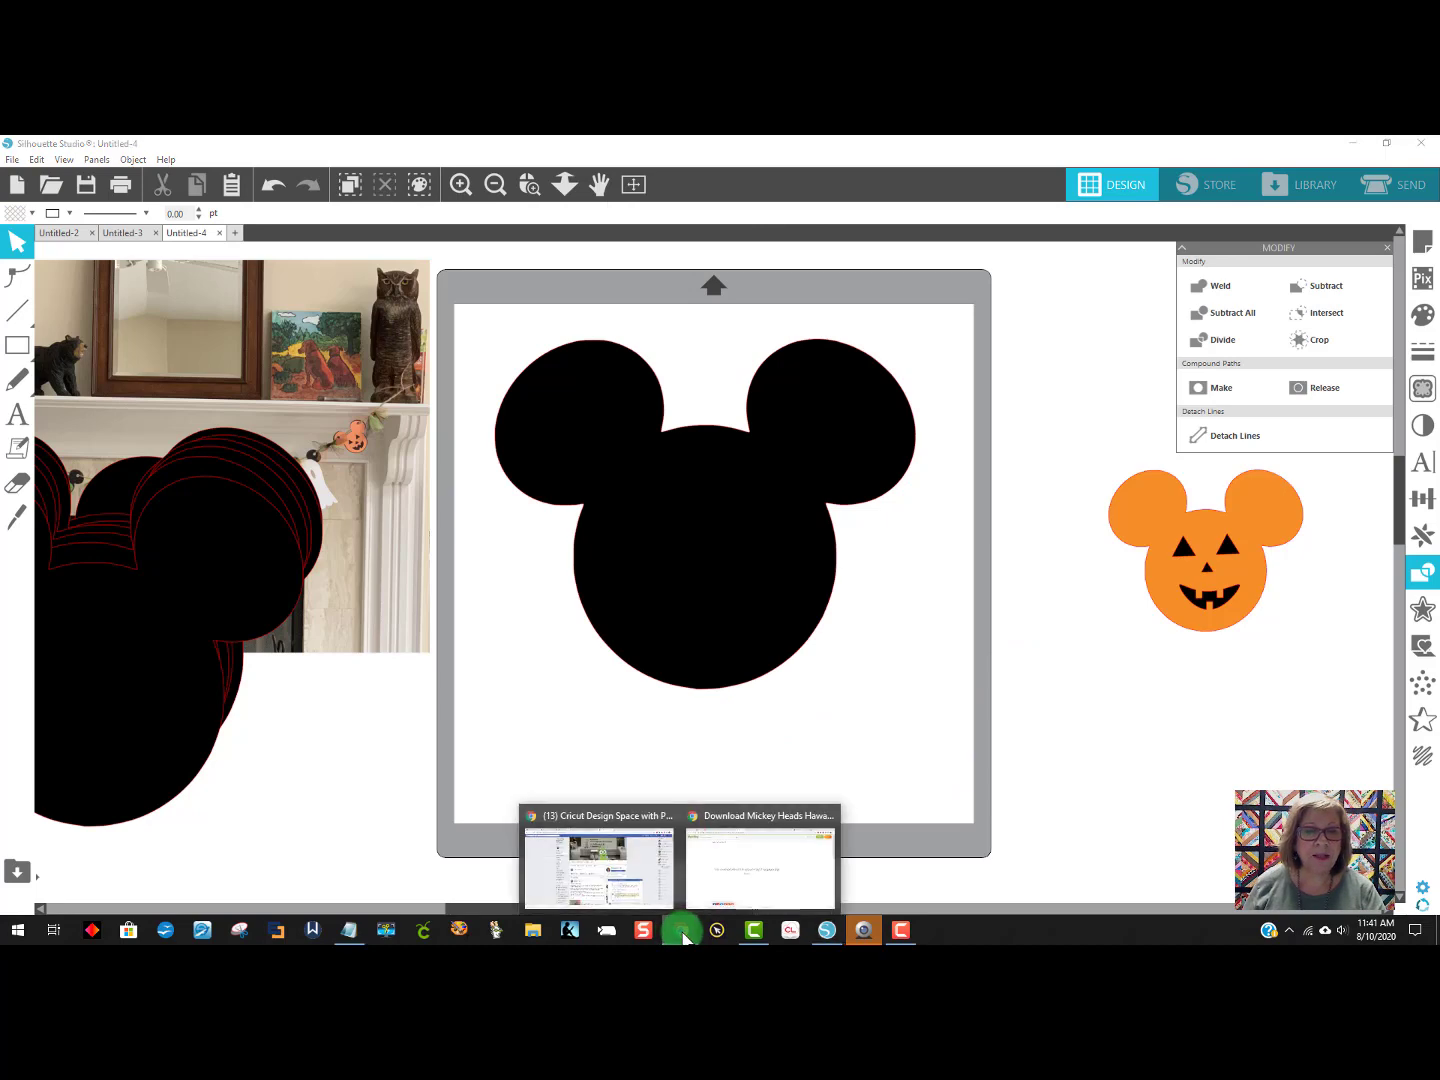
click(738, 869)
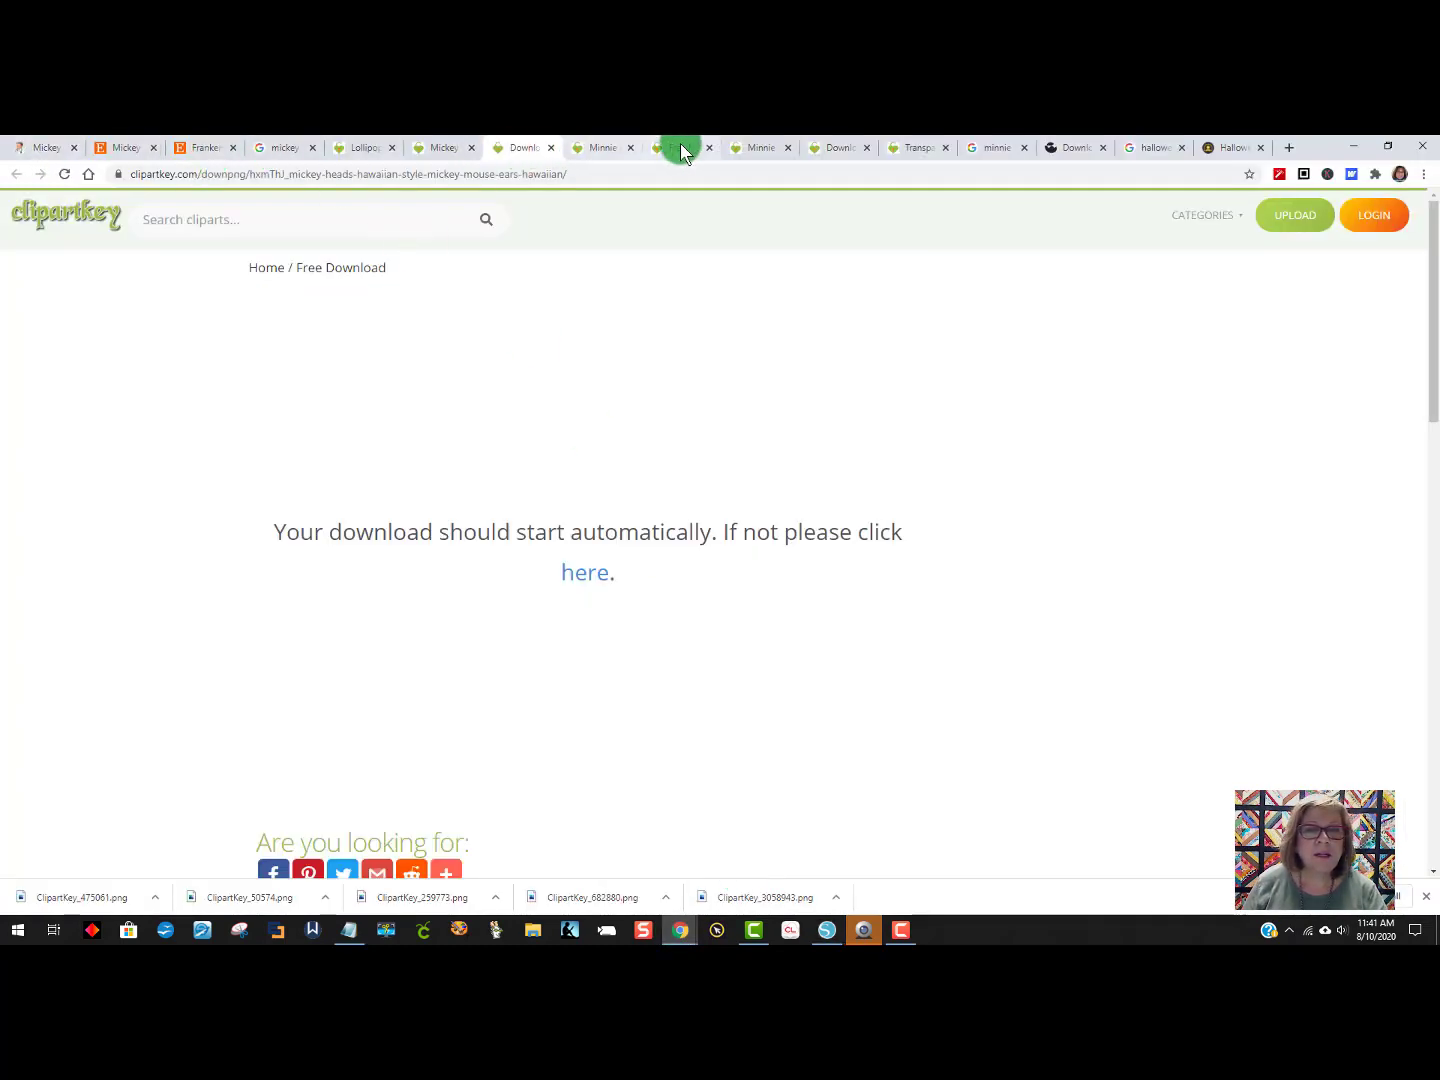
click(599, 156)
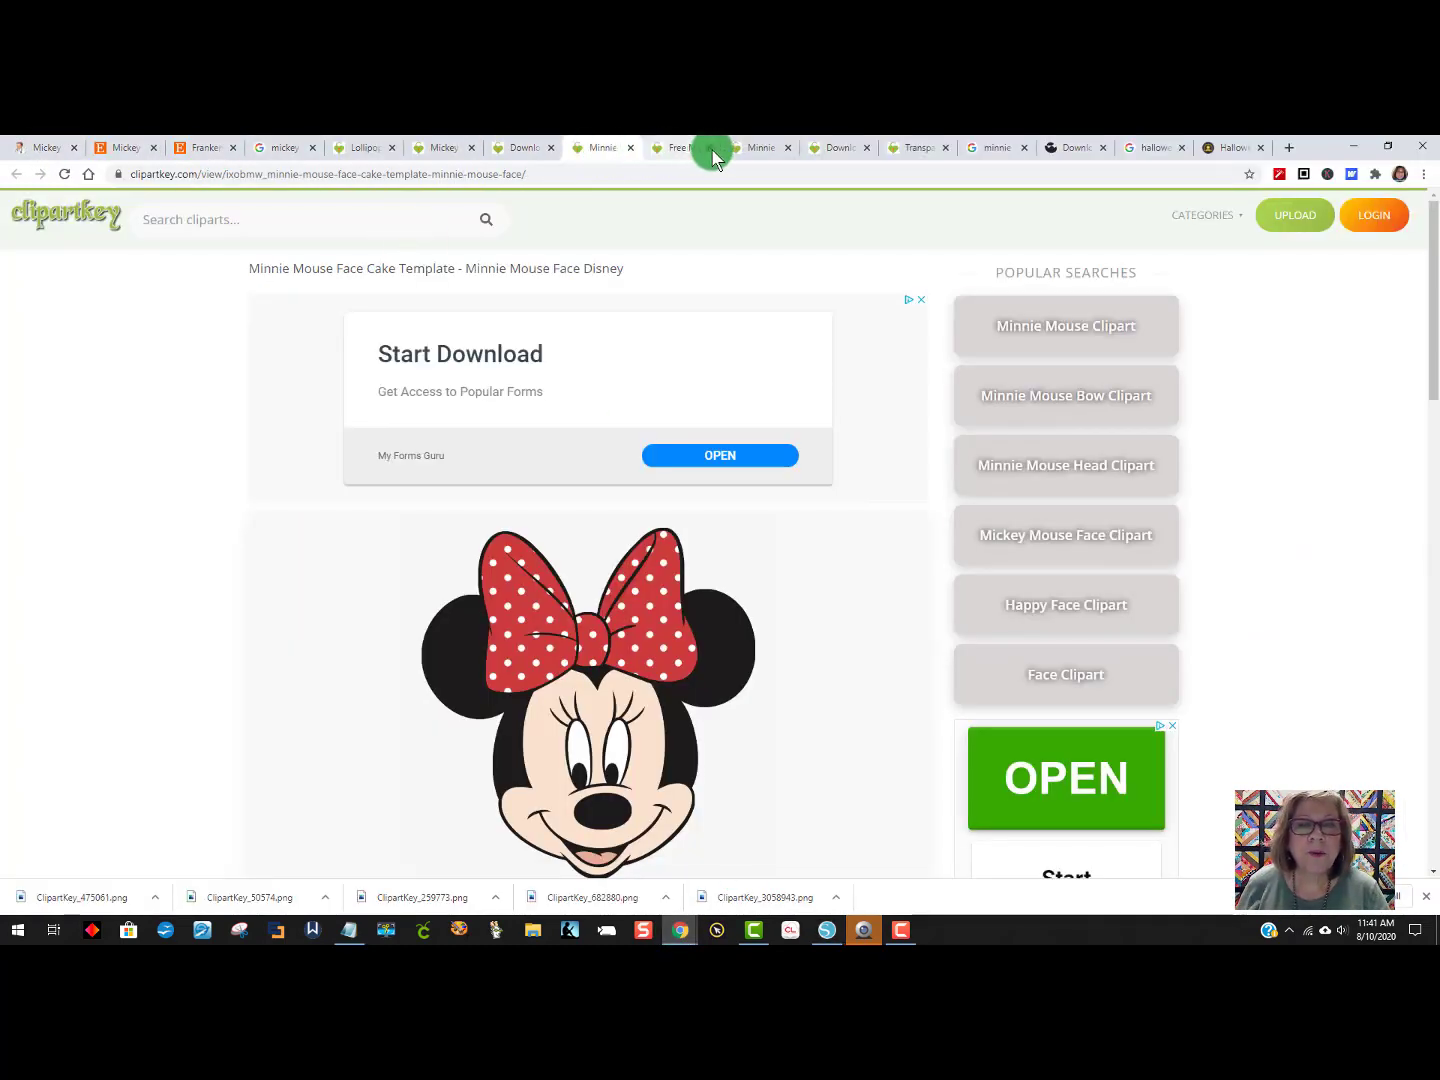
click(630, 148)
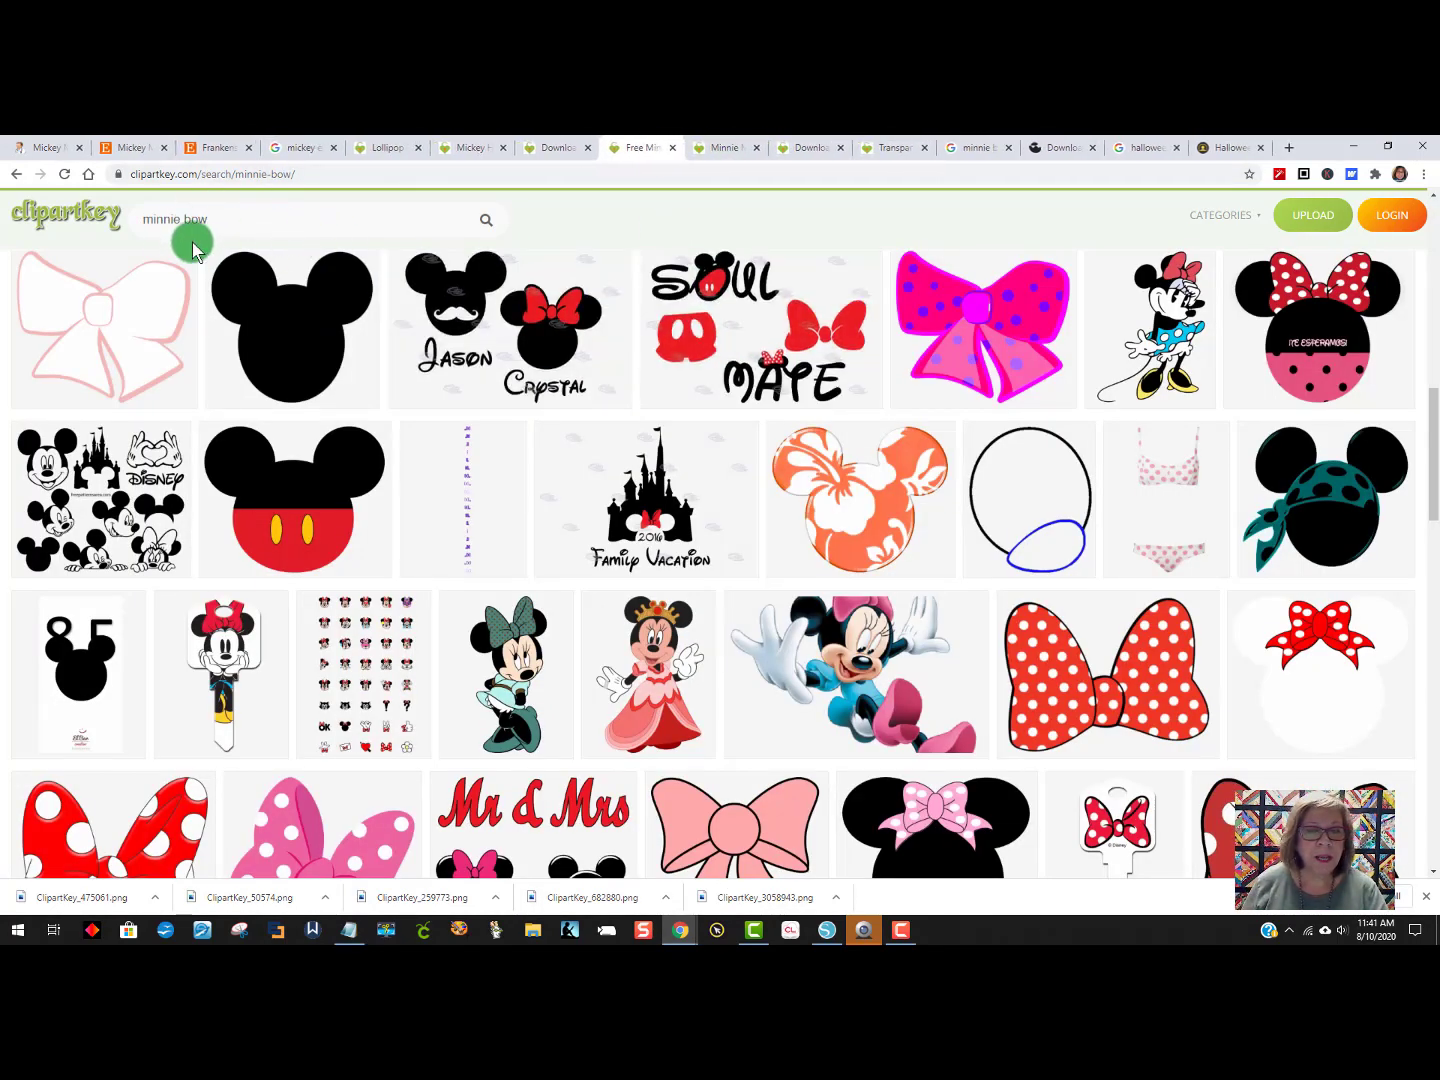
scroll(526, 640, down, 1)
scroll(527, 645, down, 2)
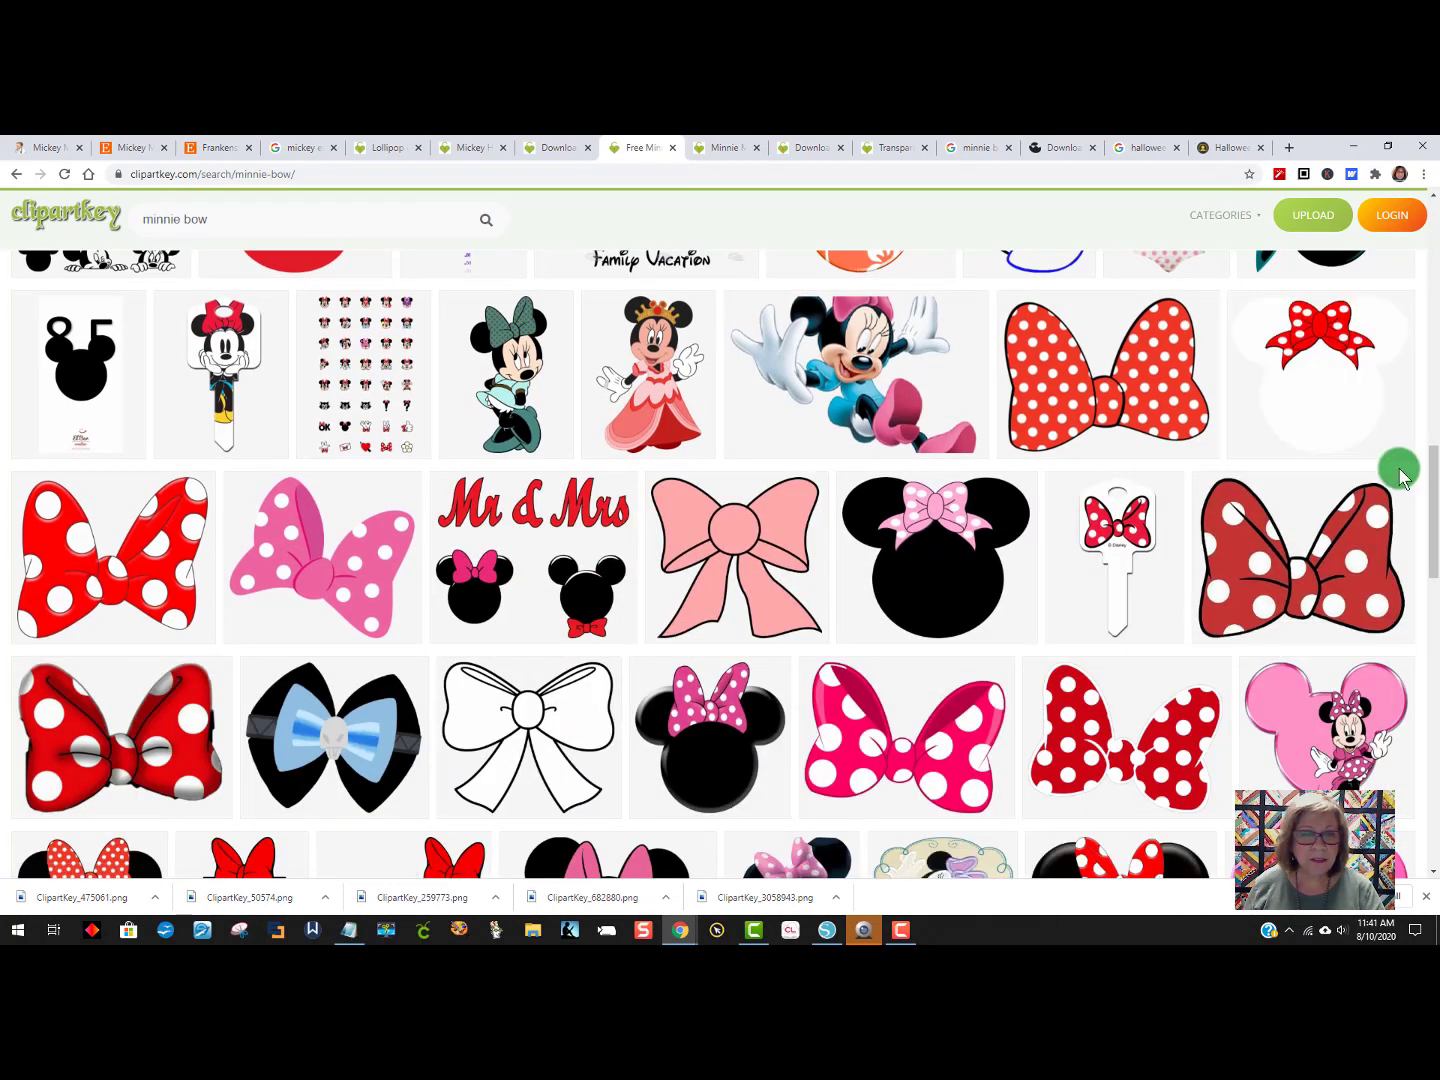
scroll(1399, 478, down, 3)
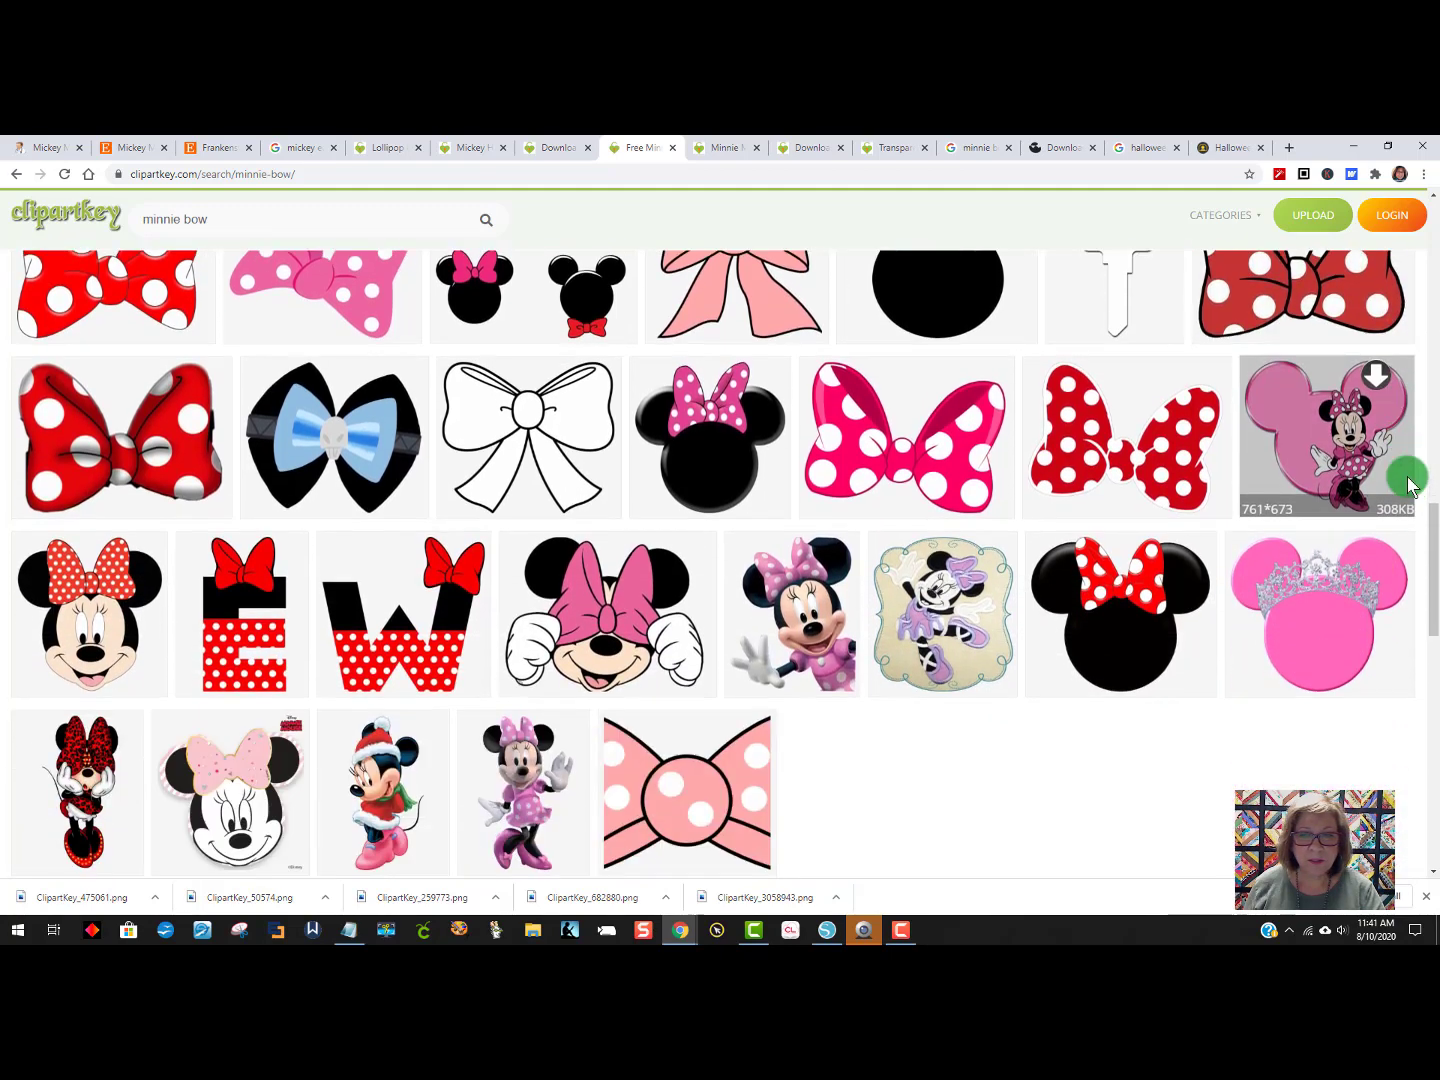
scroll(1409, 482, up, 3)
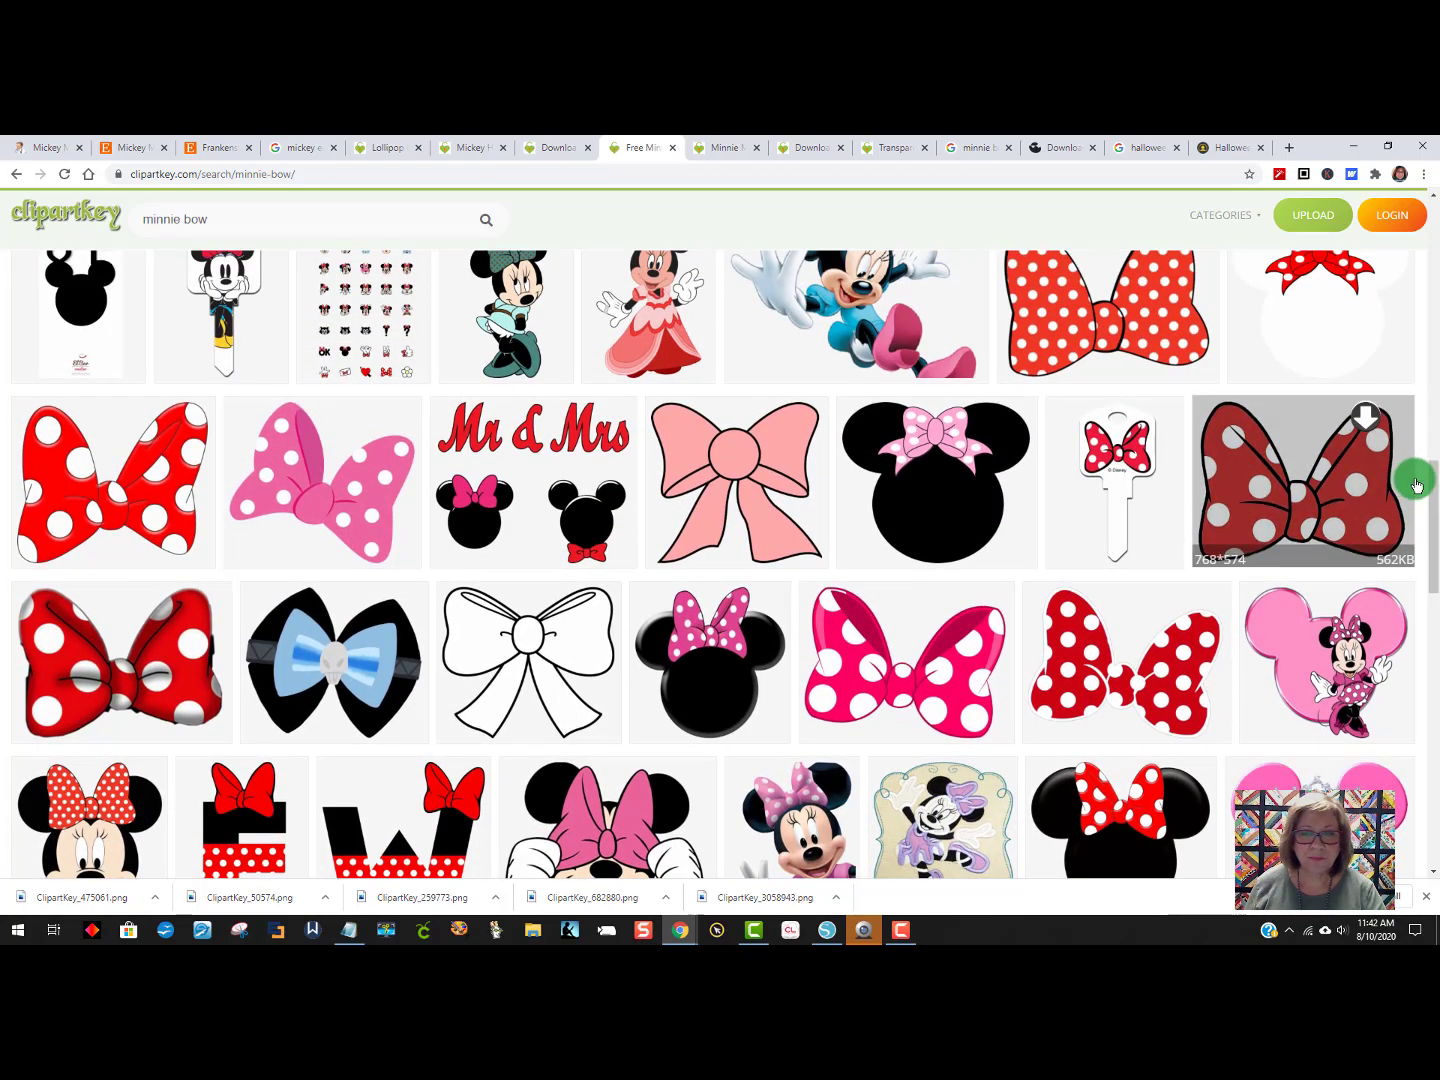
scroll(1413, 476, up, 1)
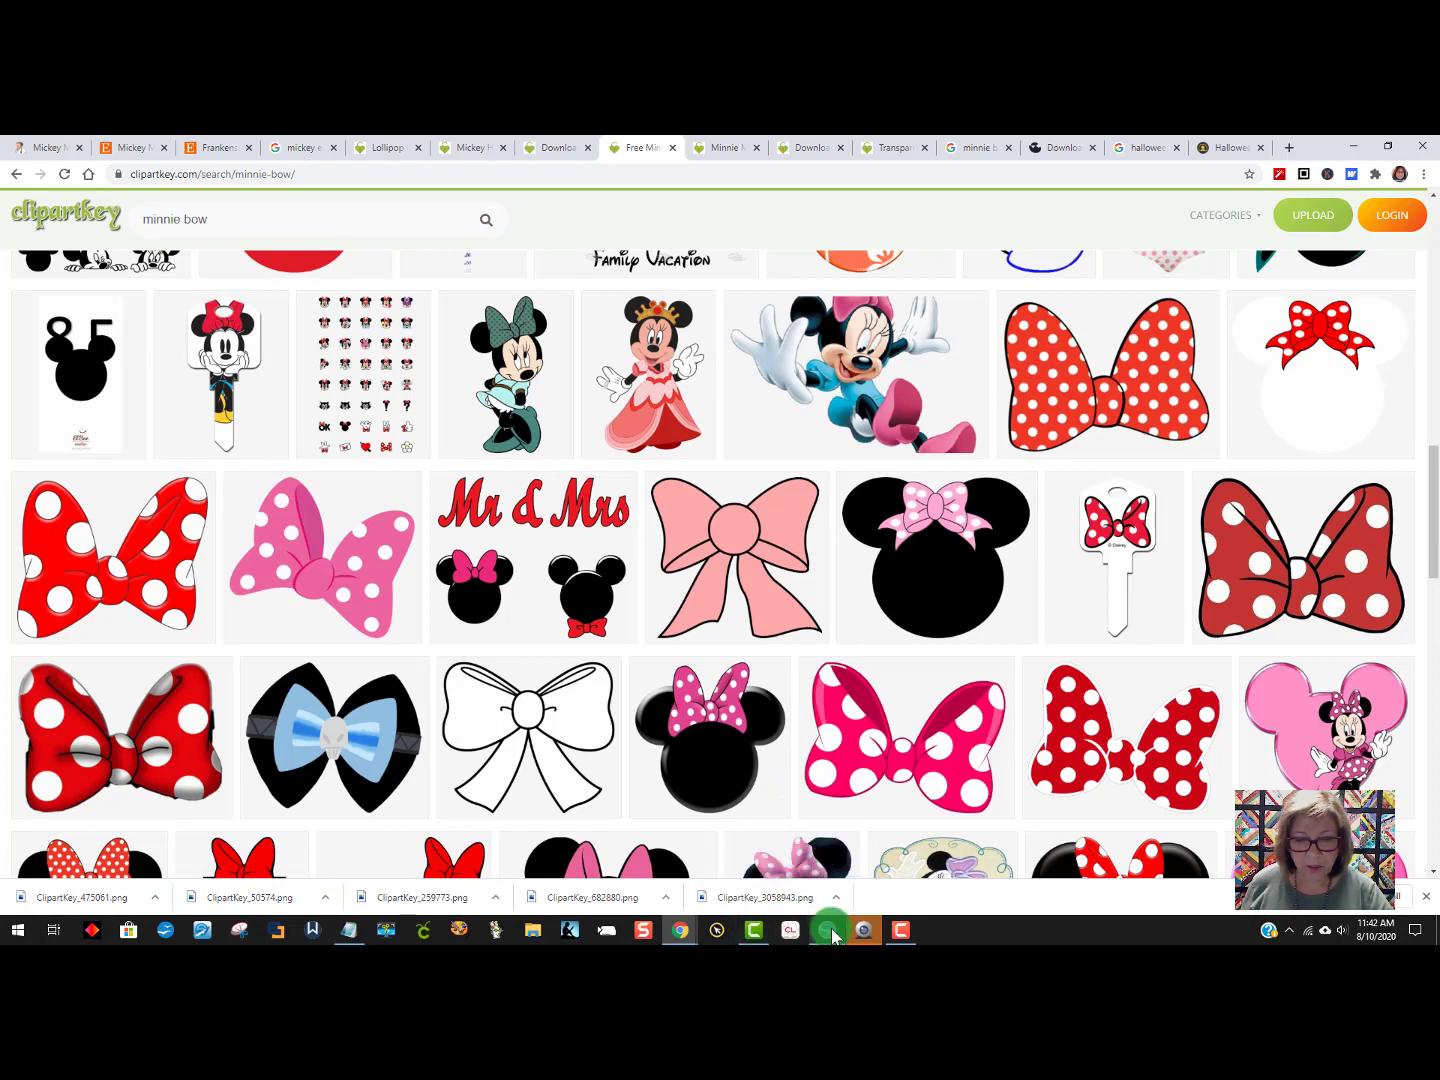
click(753, 930)
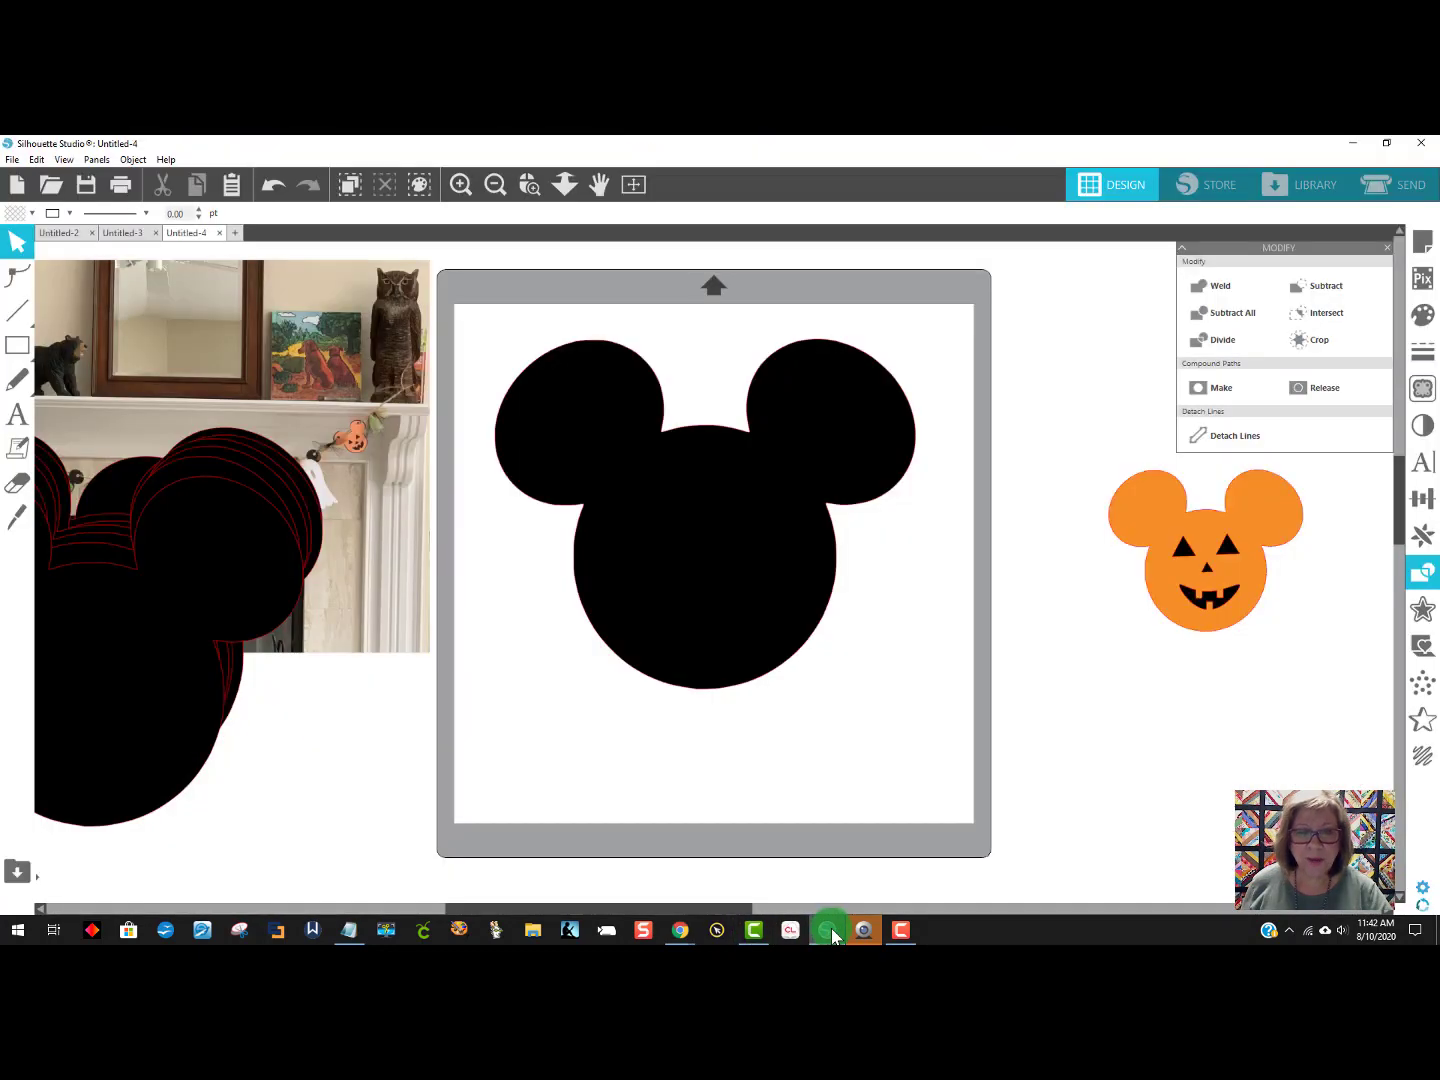
Merge the red polka-dot bow image ClipartKey_50574 from Downloads into the current design.
click(12, 158)
click(57, 265)
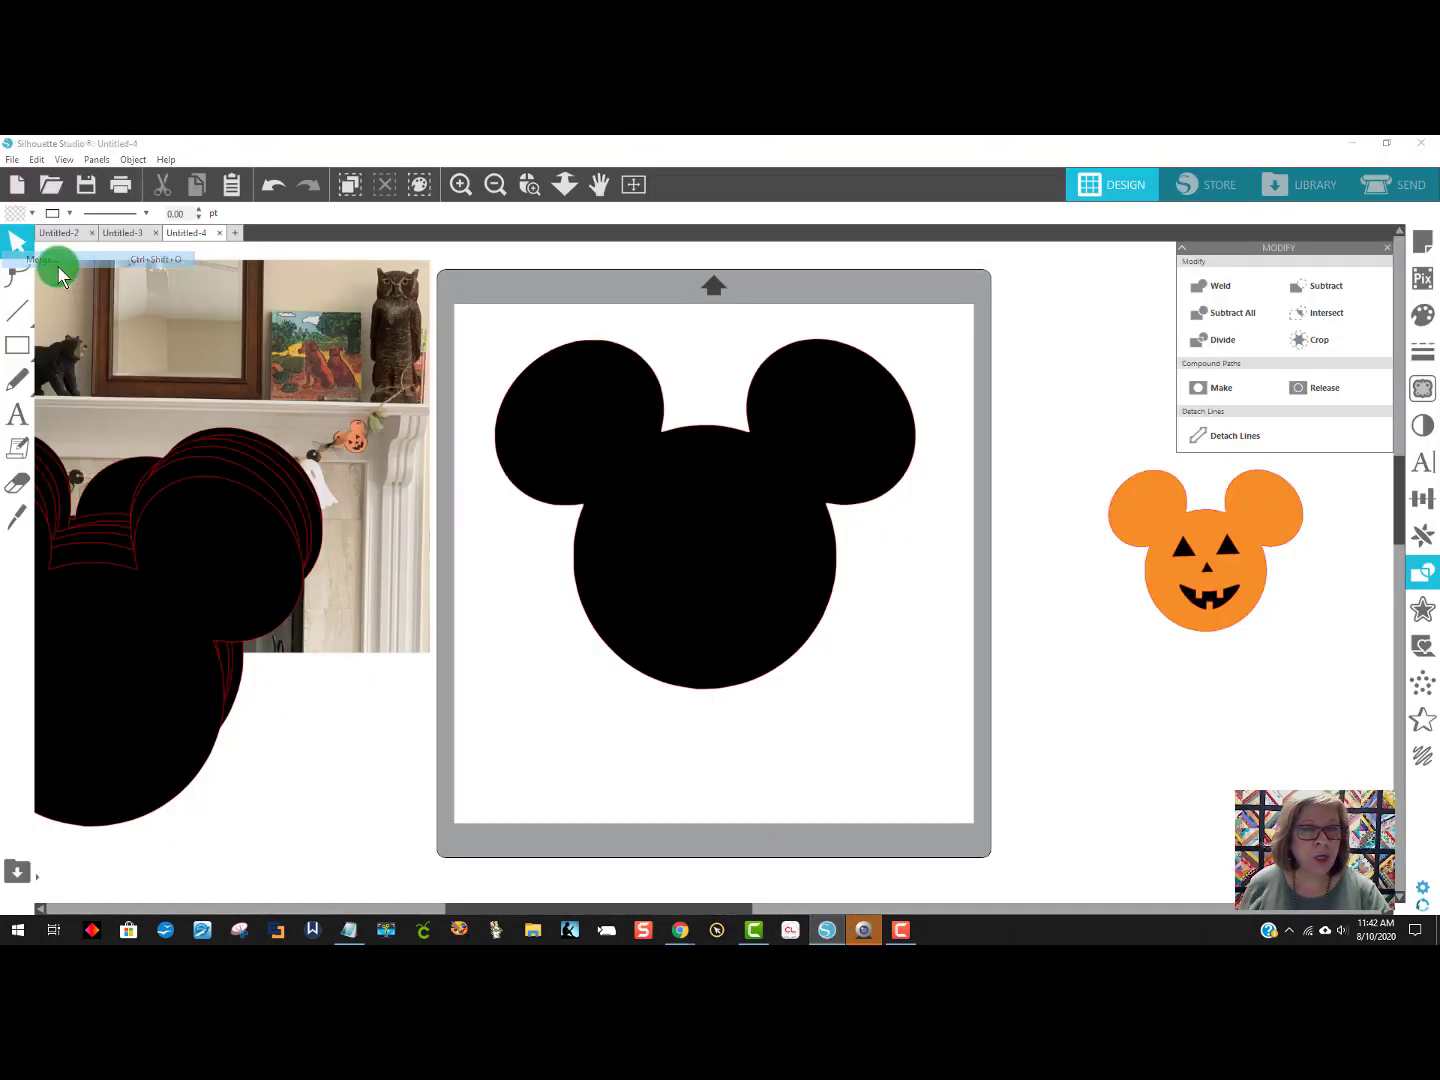
click(584, 289)
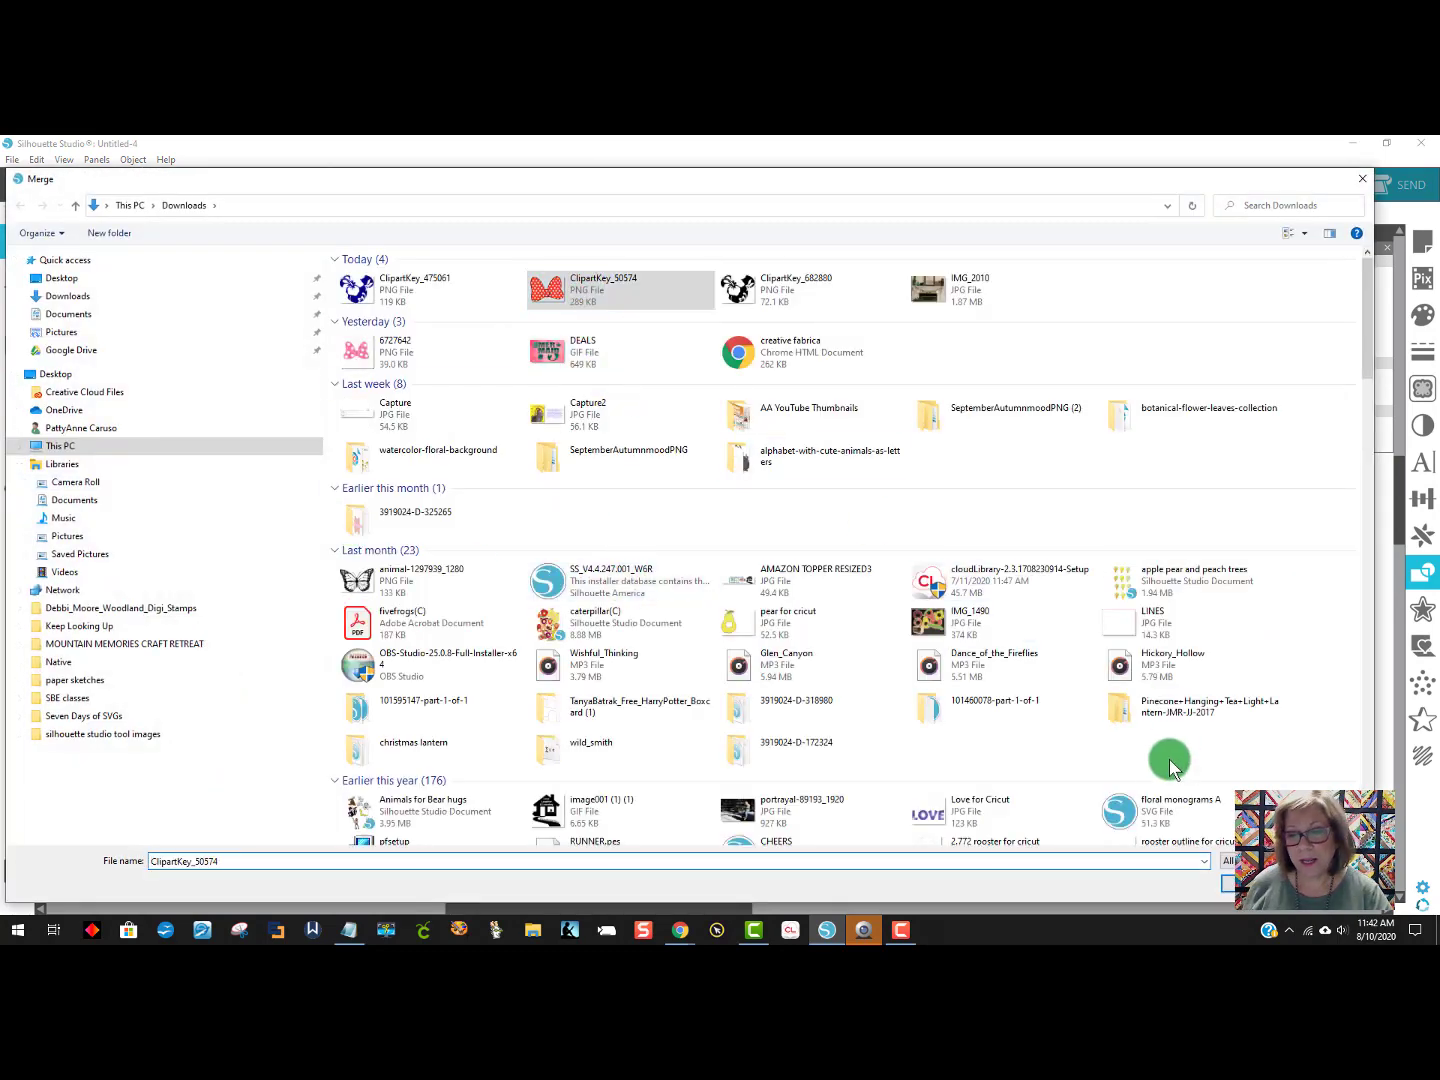
click(1260, 885)
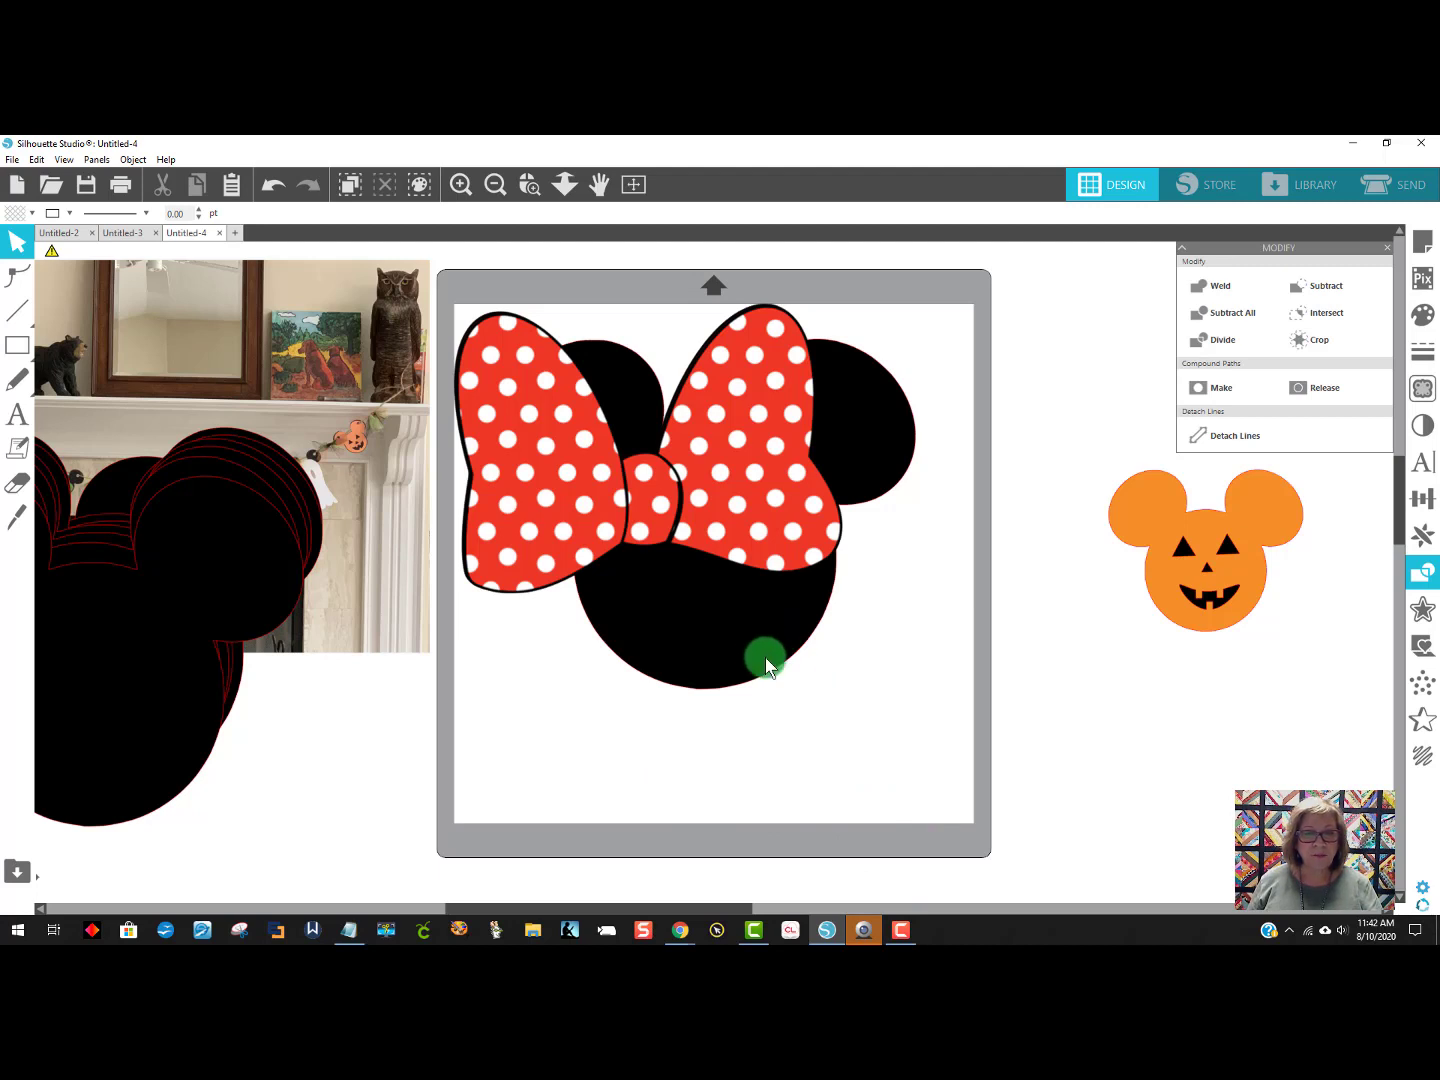
Move the black Mickey head down the page and shrink the bow to about 5.4 by 4.0 in, centred between the ears.
drag(765, 657, 766, 710)
drag(825, 540, 778, 499)
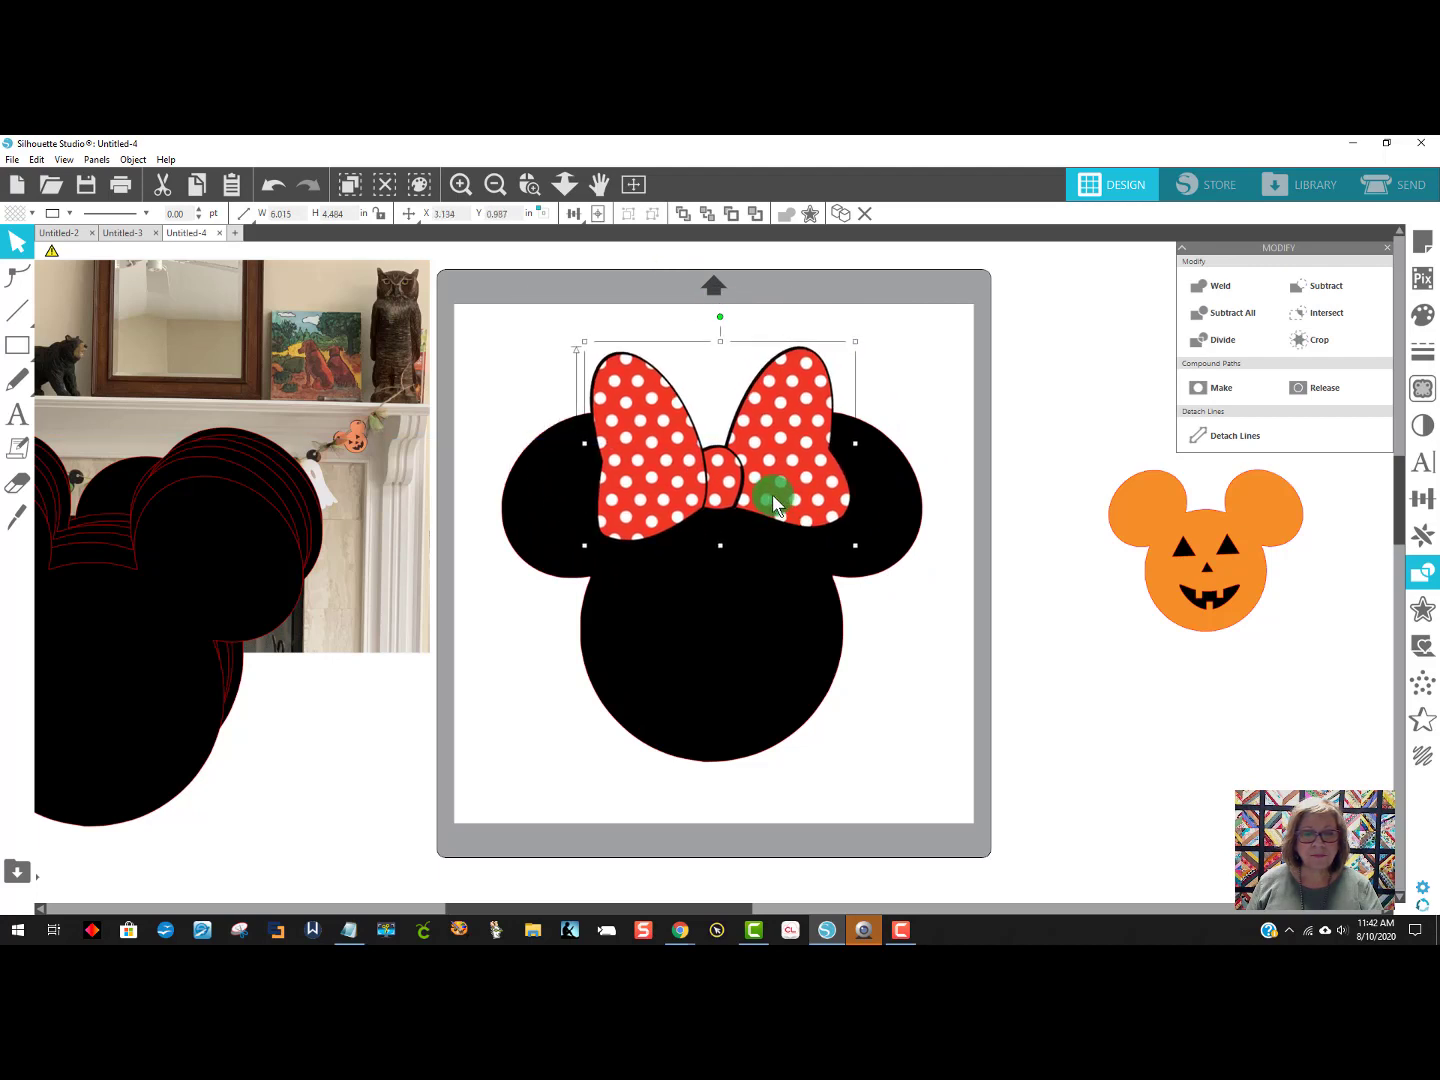
drag(858, 545, 789, 504)
click(950, 707)
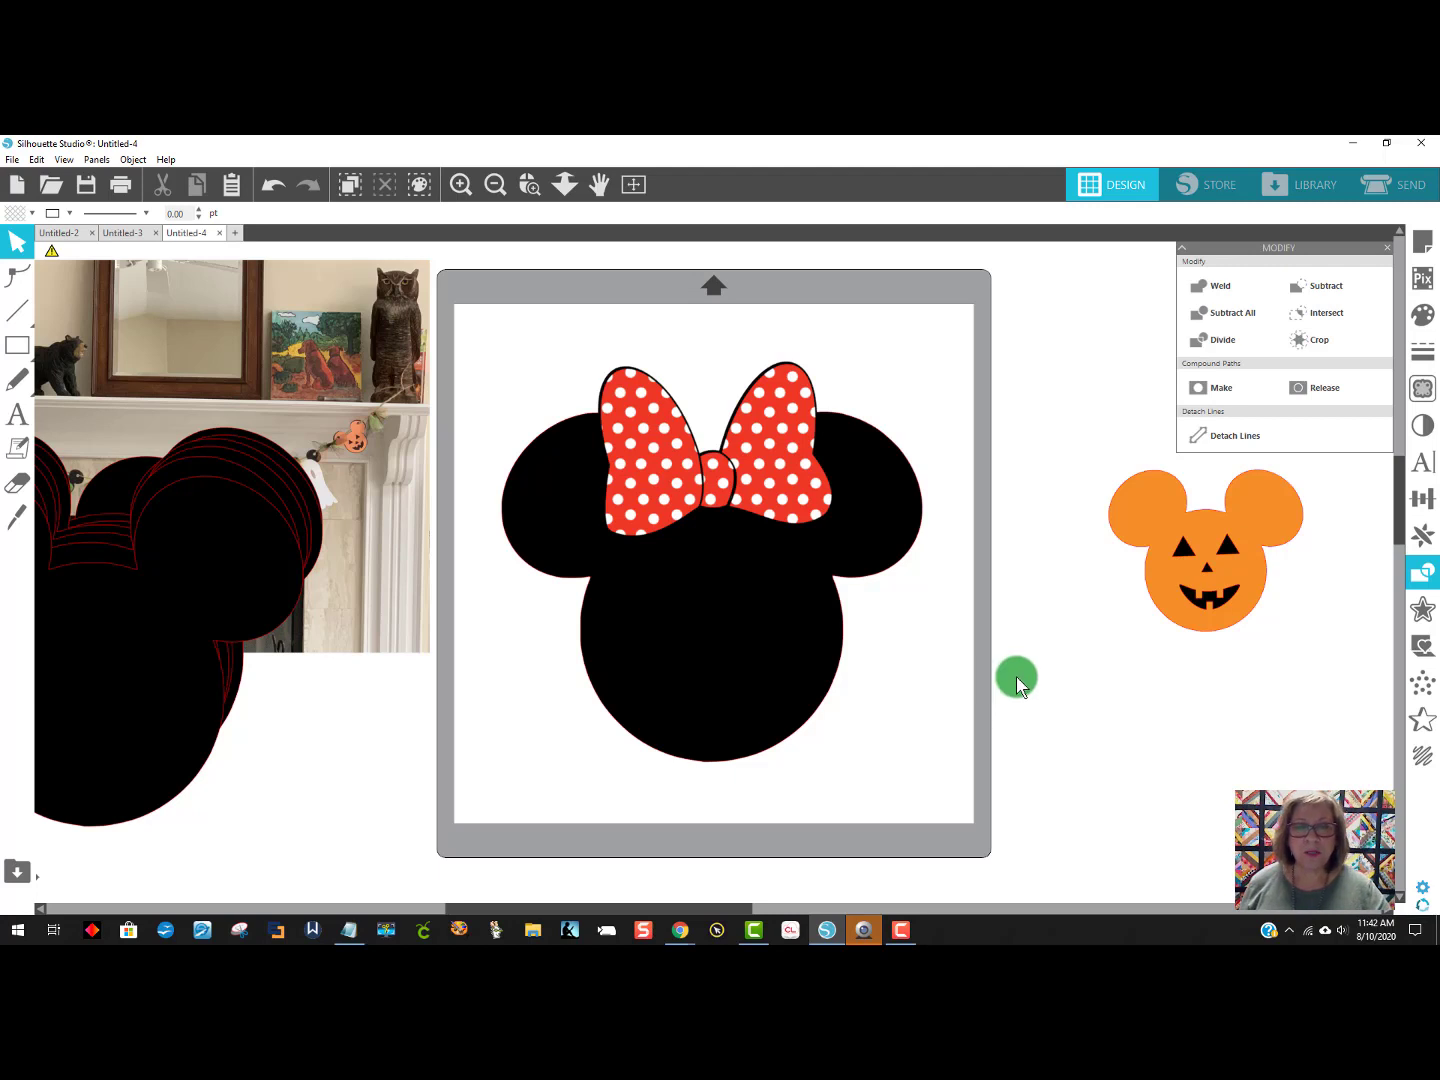
Duplicate the polka-dot bow and place the copy off the upper corner of the page.
right_click(782, 467)
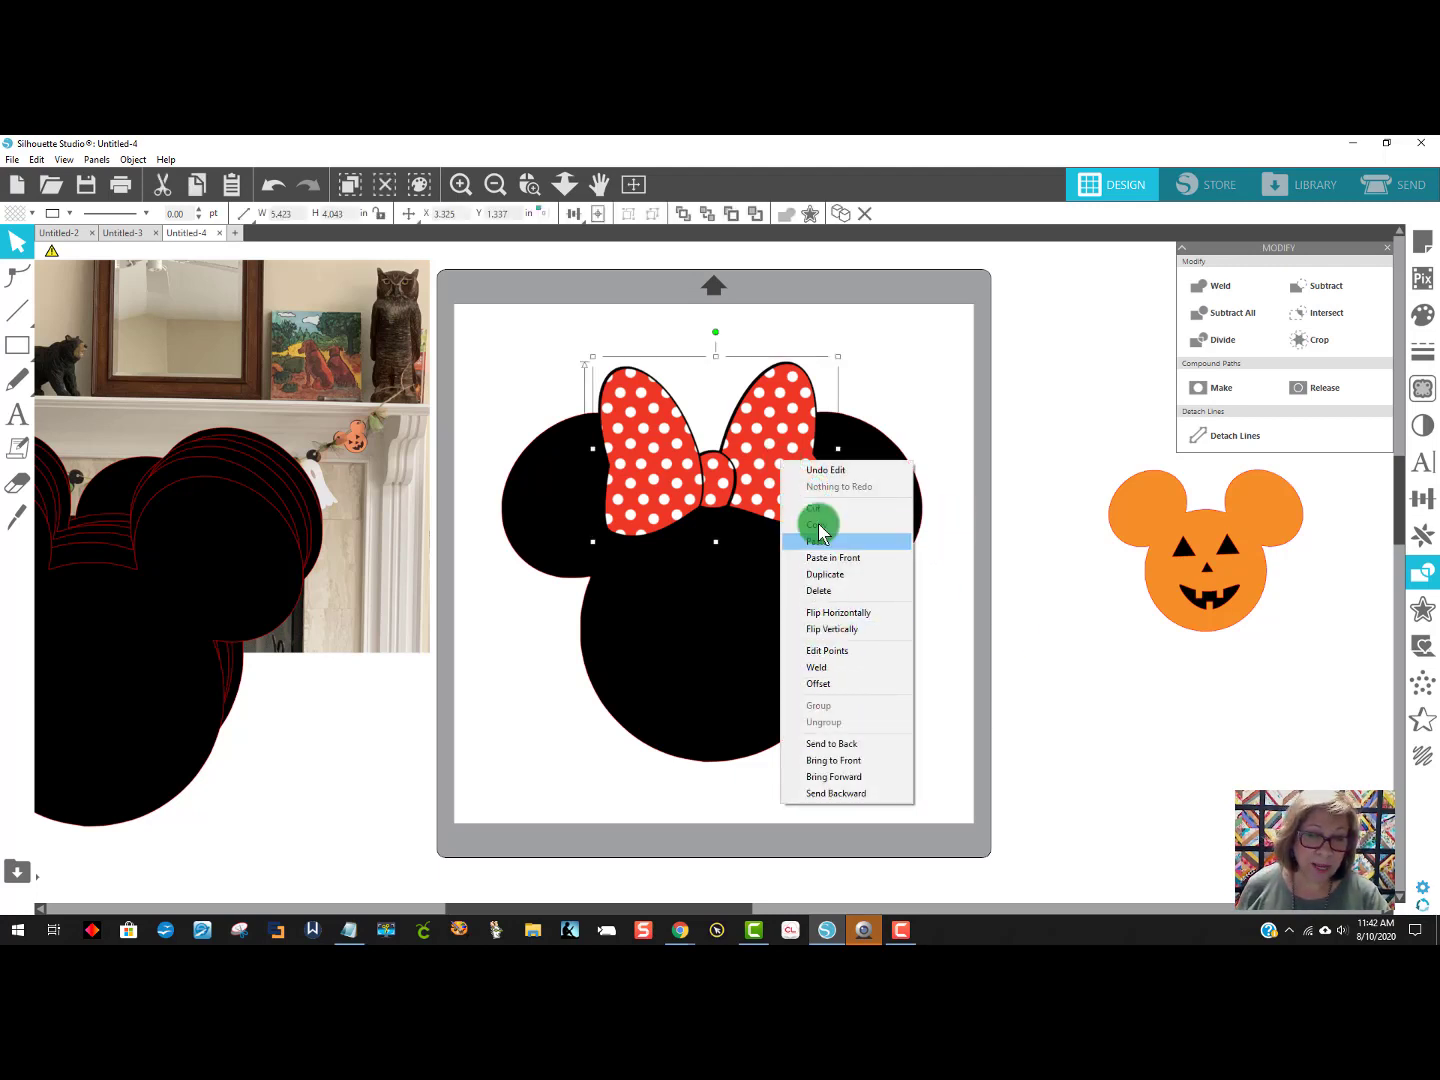
click(825, 574)
drag(788, 476, 1073, 332)
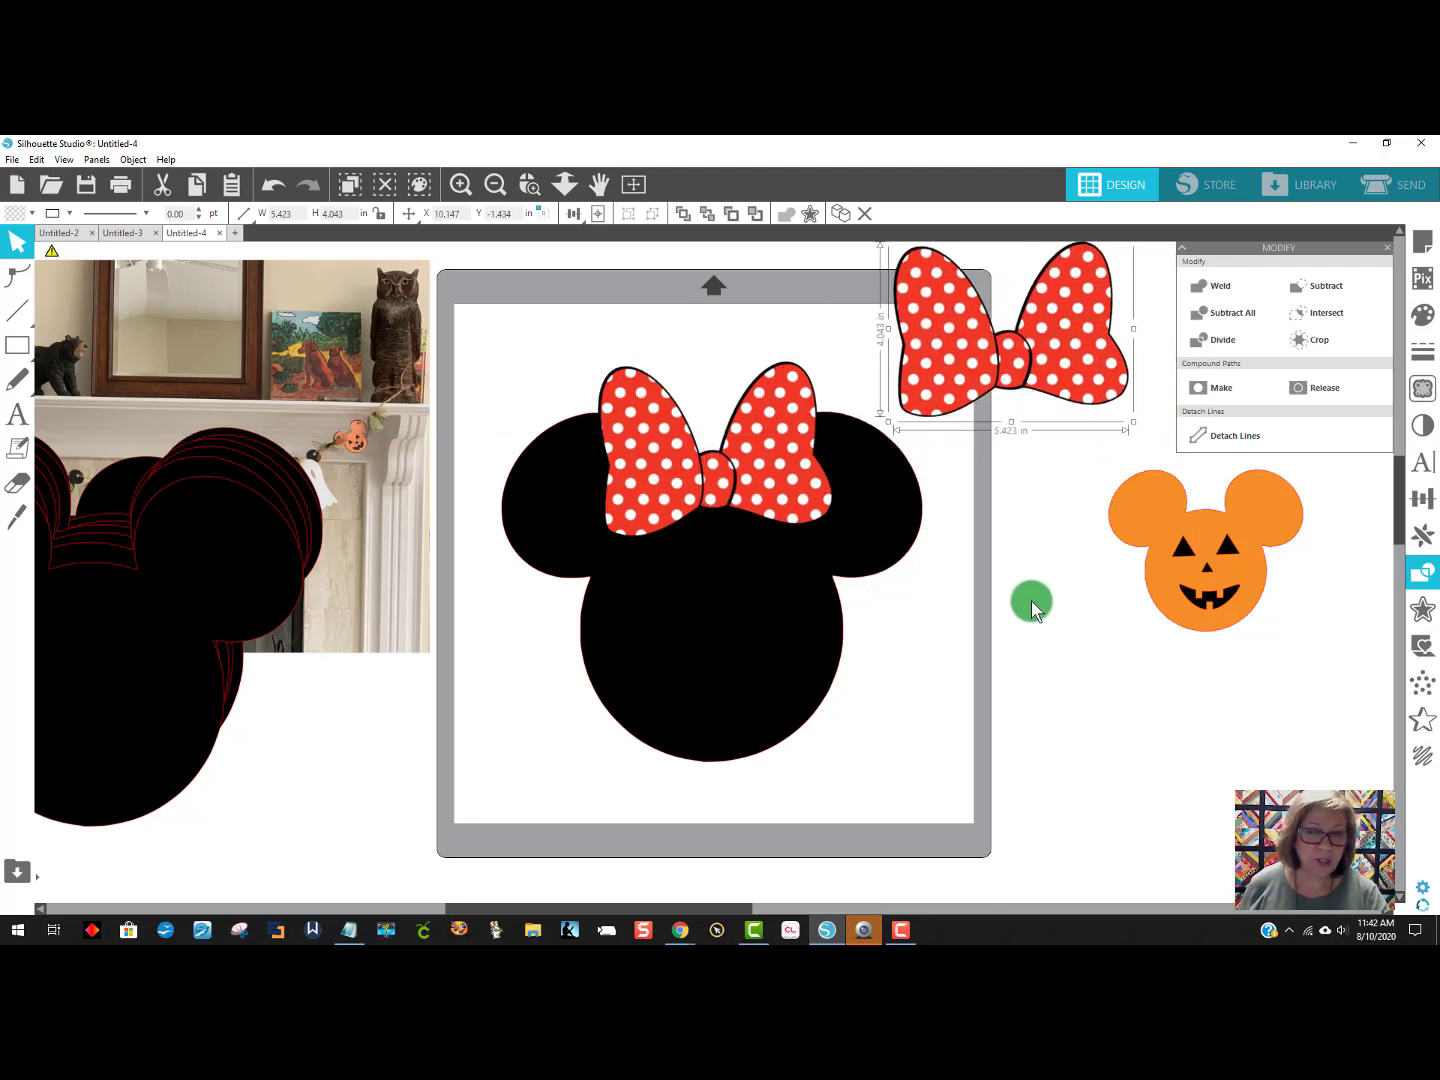
mouse_move(966, 367)
mouse_down()
mouse_move(1006, 379)
mouse_move(979, 362)
mouse_move(988, 346)
mouse_up()
Weld the bow on the page to the black Mickey head to form one bow-topped silhouette.
drag(882, 782, 533, 392)
click(669, 473)
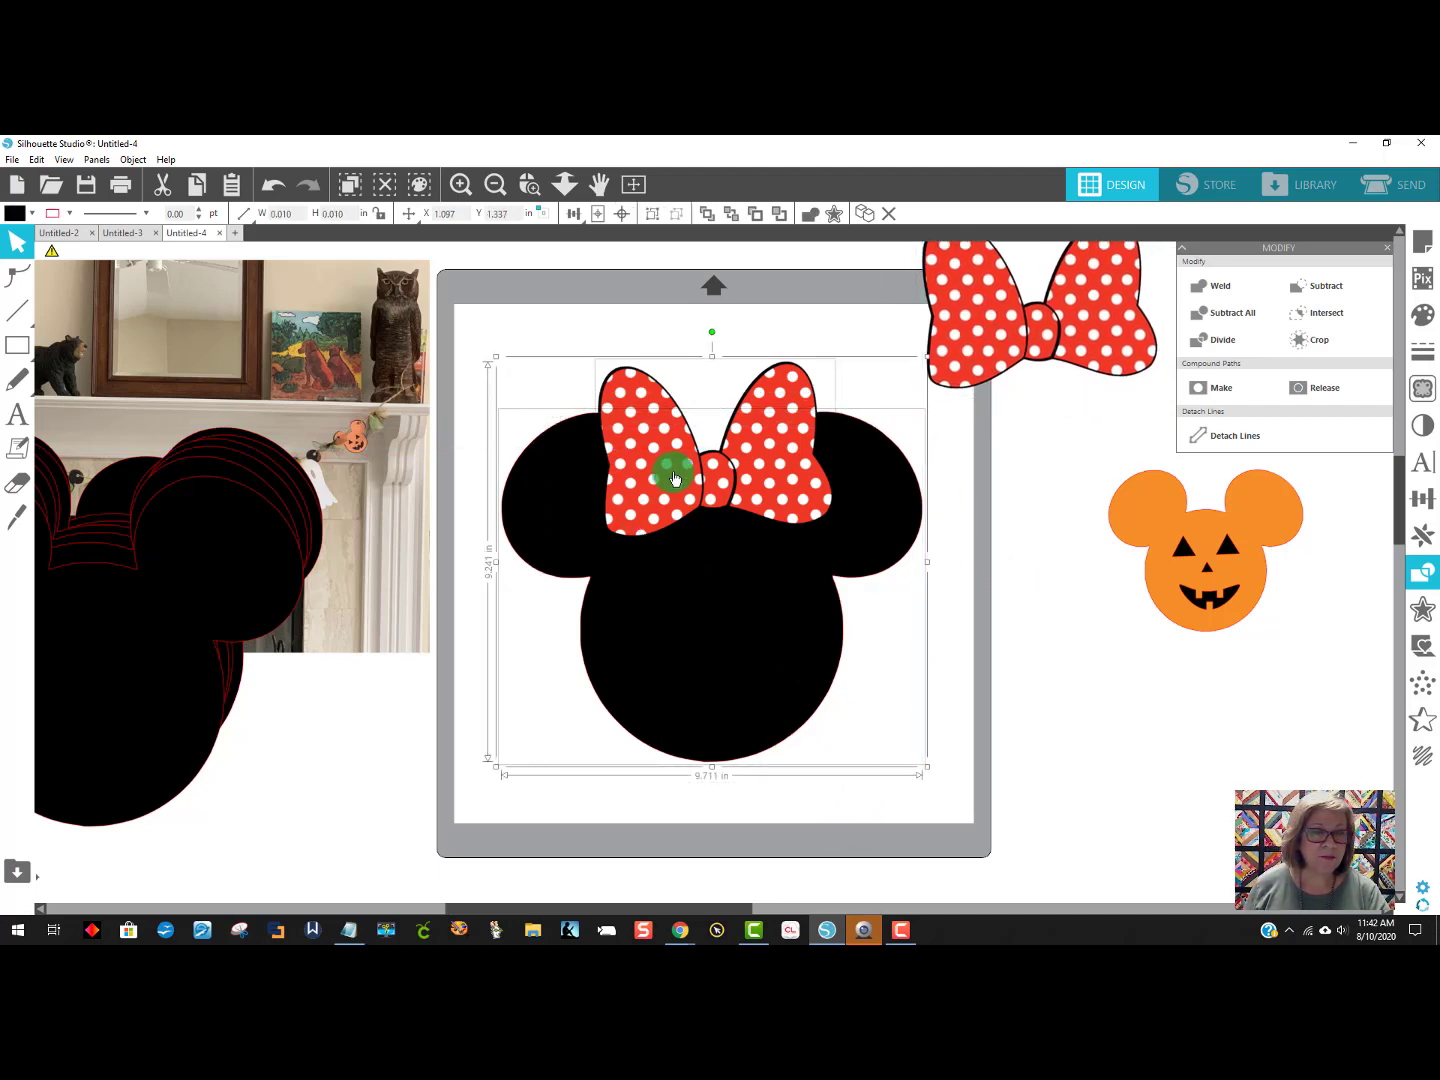
right_click(677, 483)
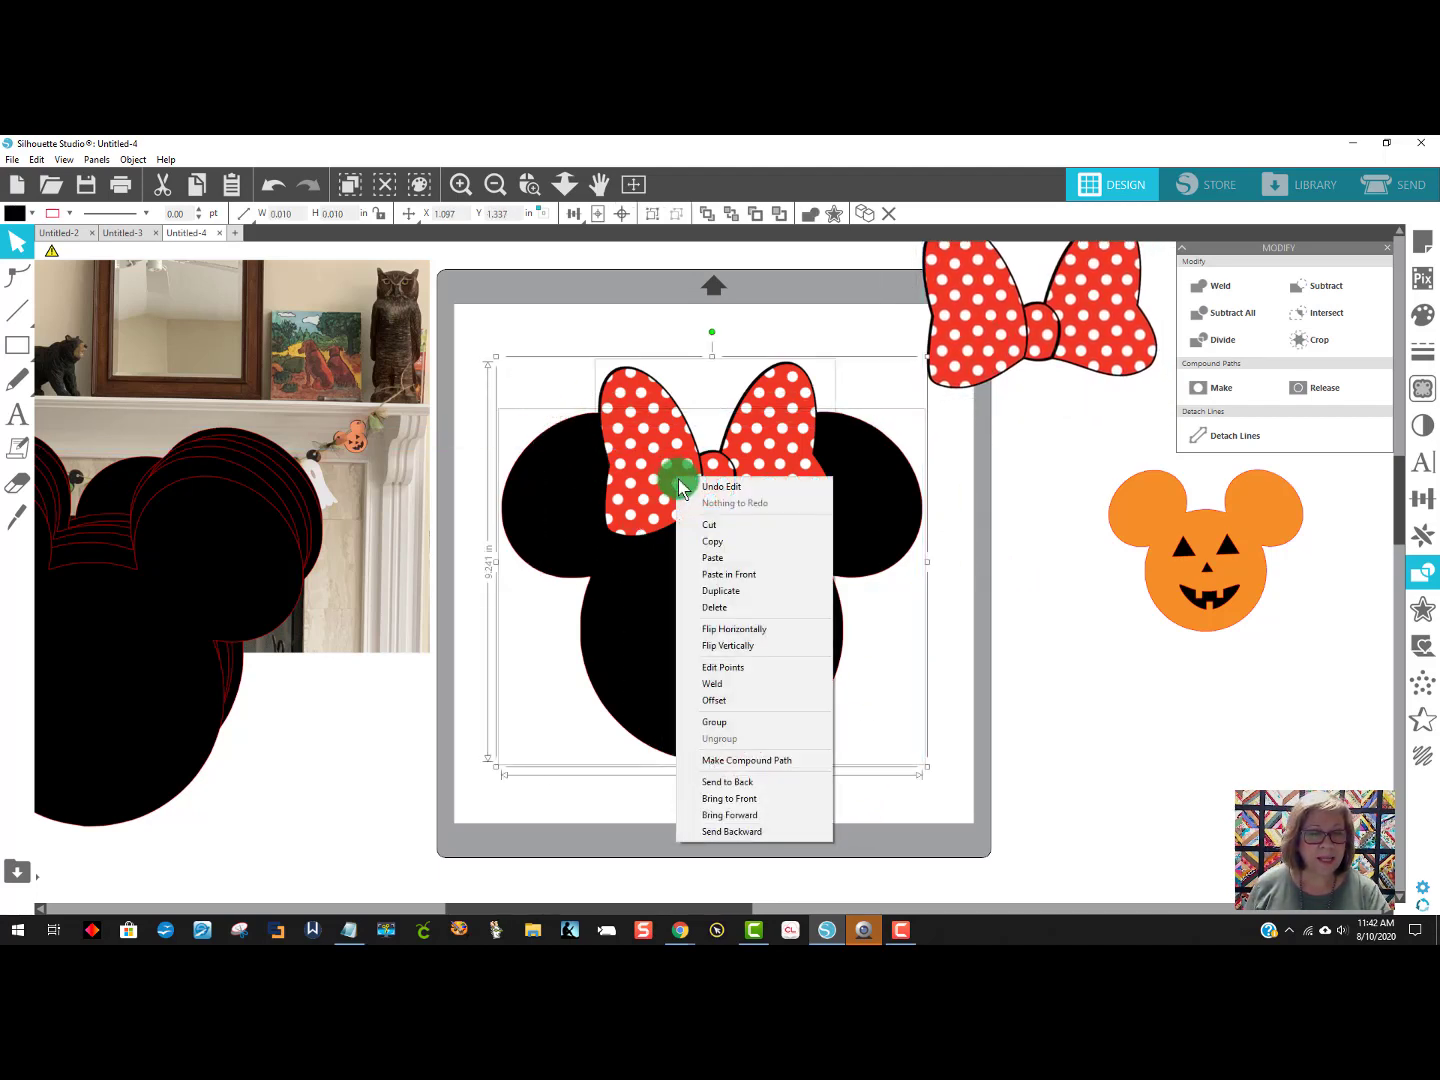
click(752, 688)
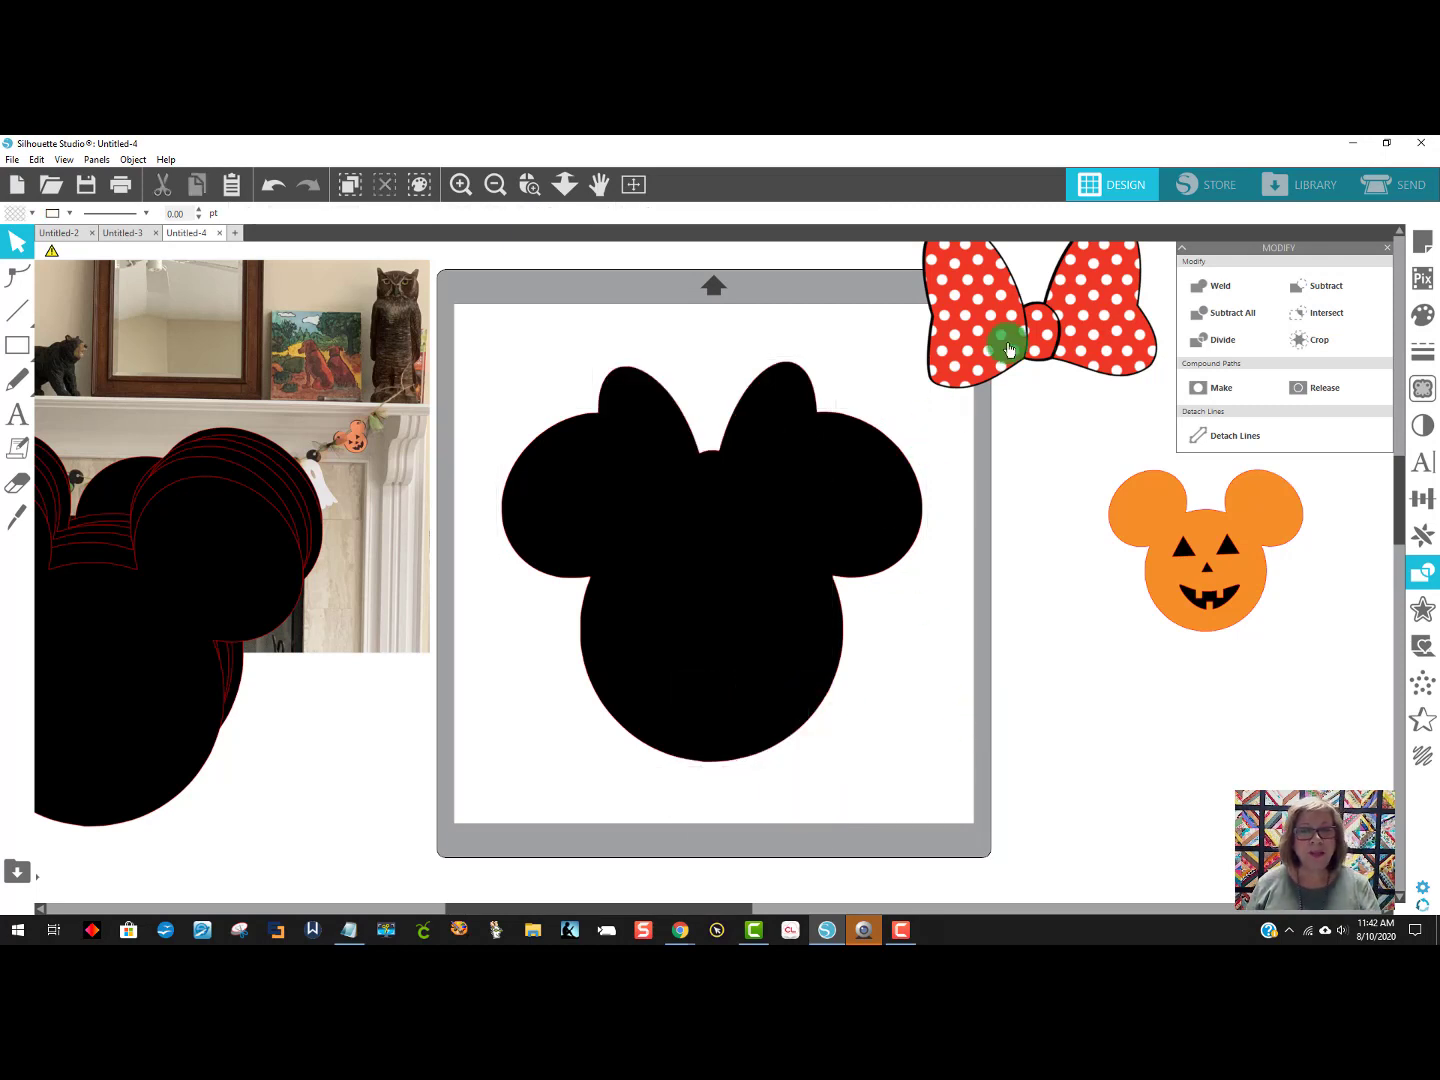
Try the spare red bow over the matching part of the welded black head and move it back off the page.
drag(990, 352, 665, 497)
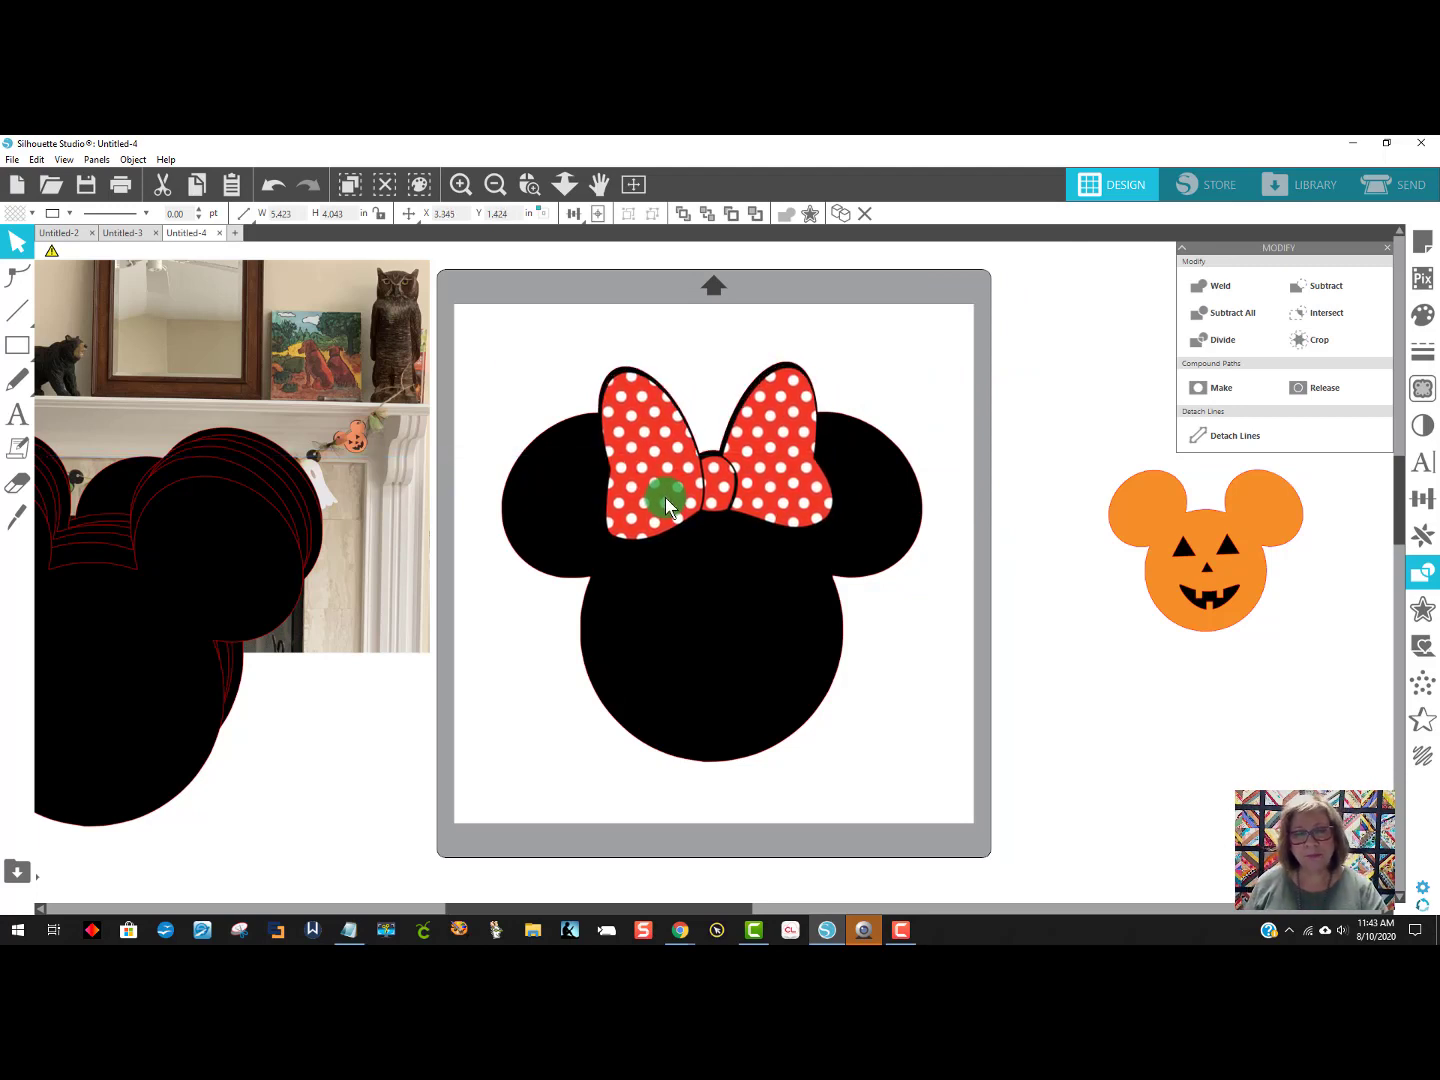
key(Escape)
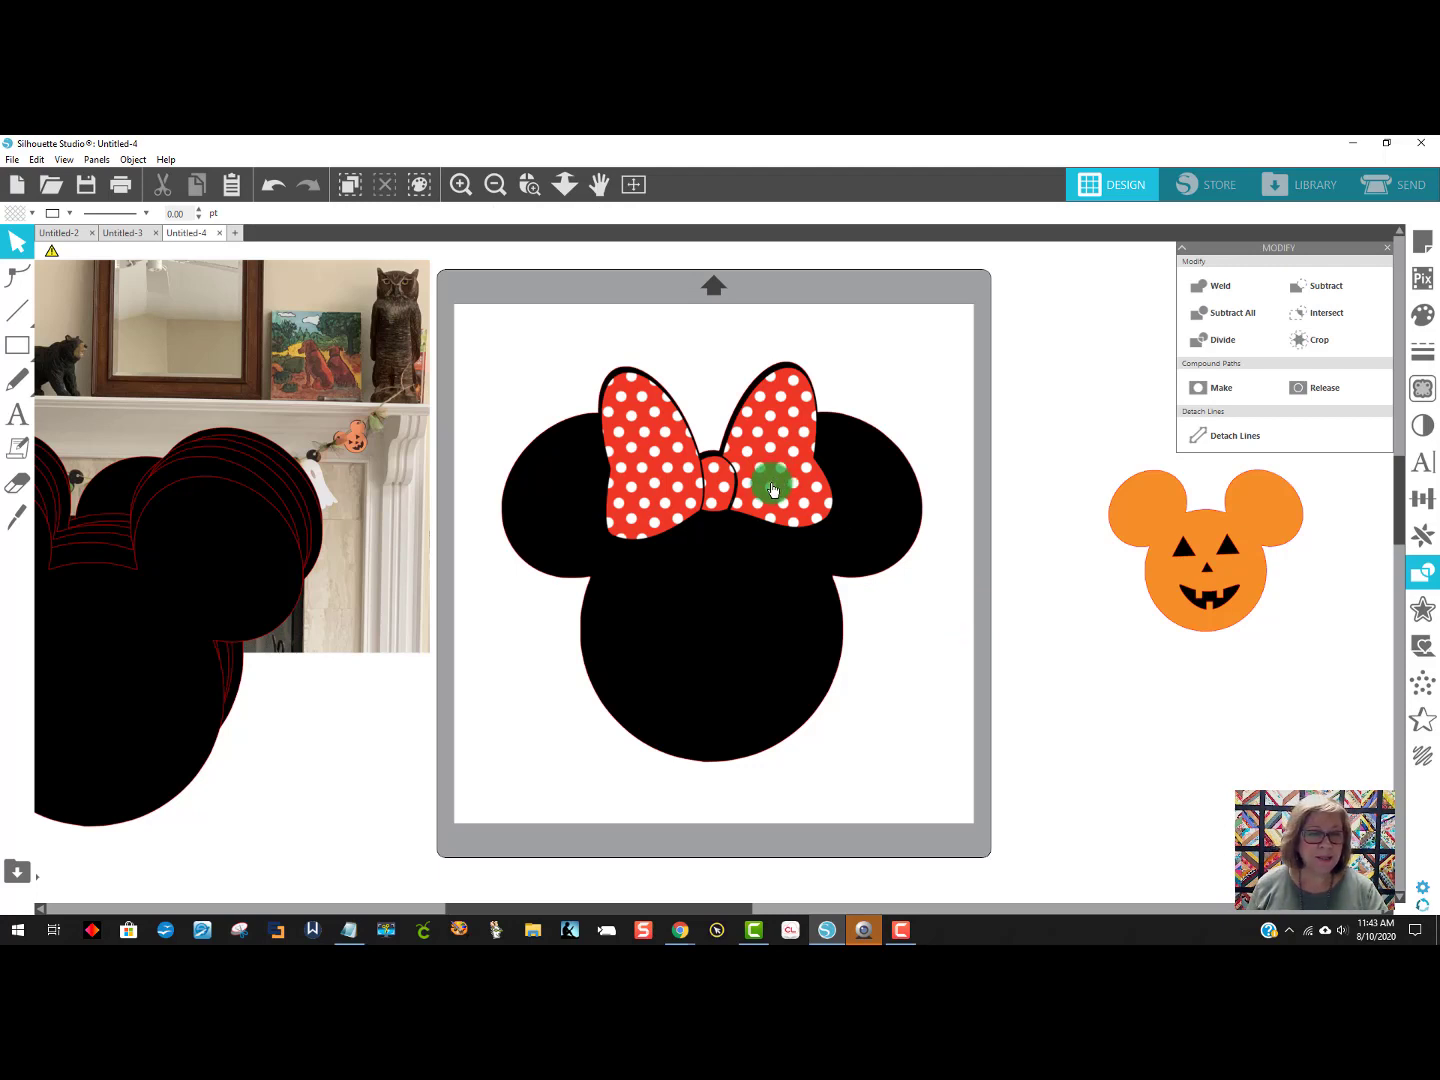
drag(773, 492, 1061, 358)
key(Escape)
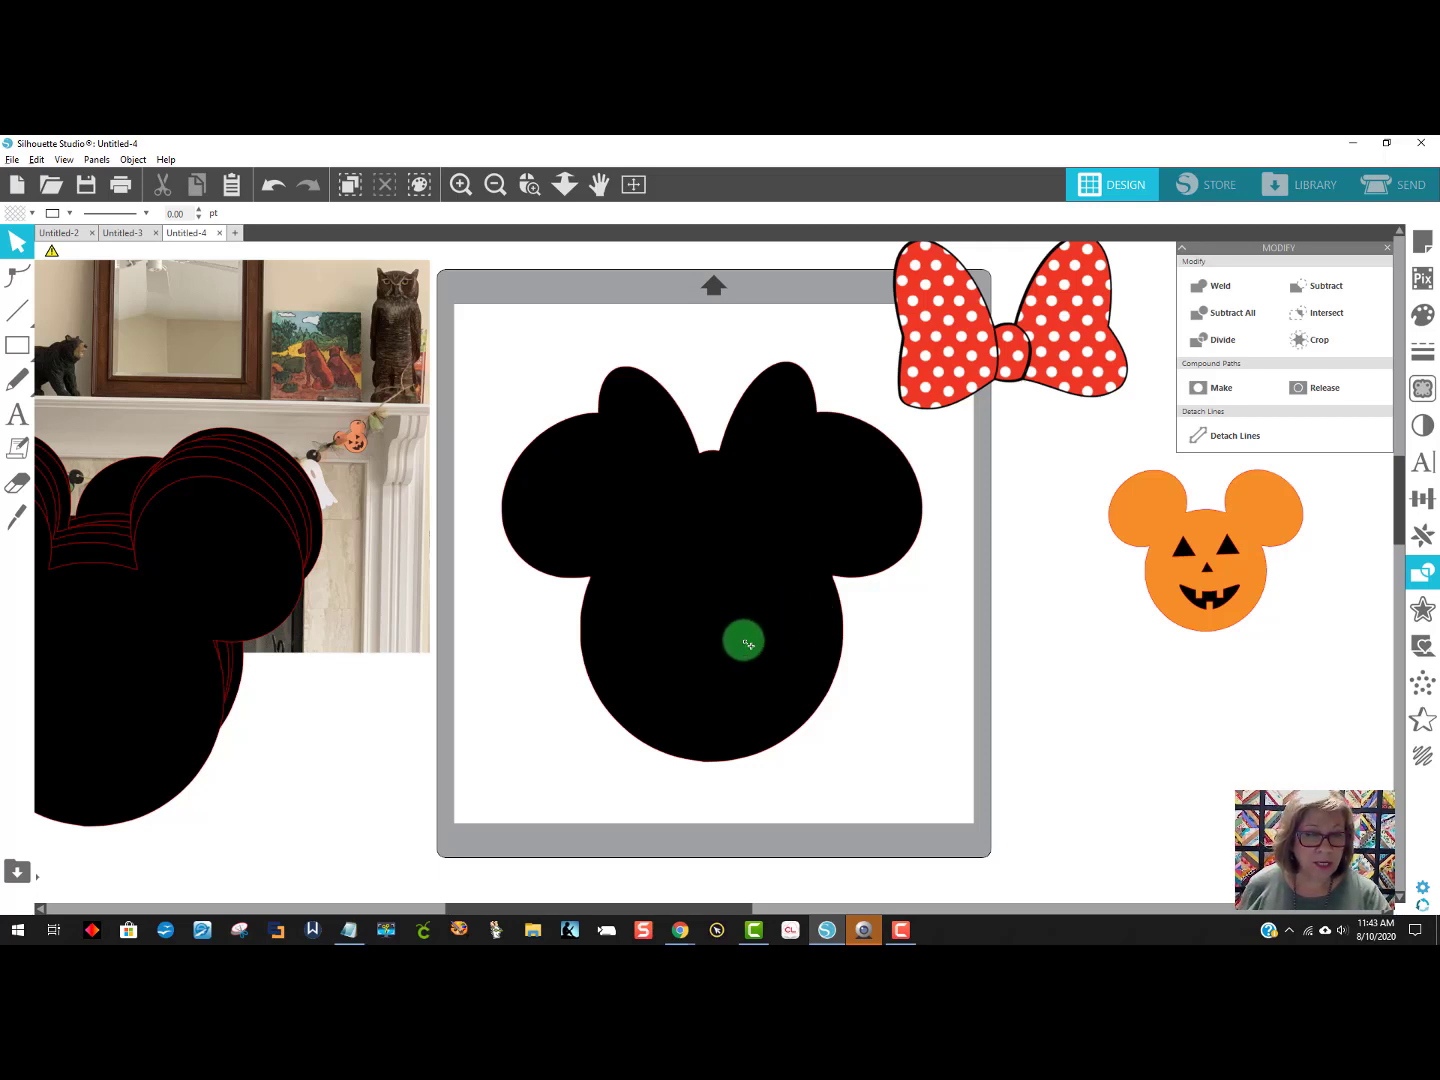
Duplicate the welded black Minnie head, fill the copy with orange and lay it exactly over the black original.
drag(749, 640, 920, 700)
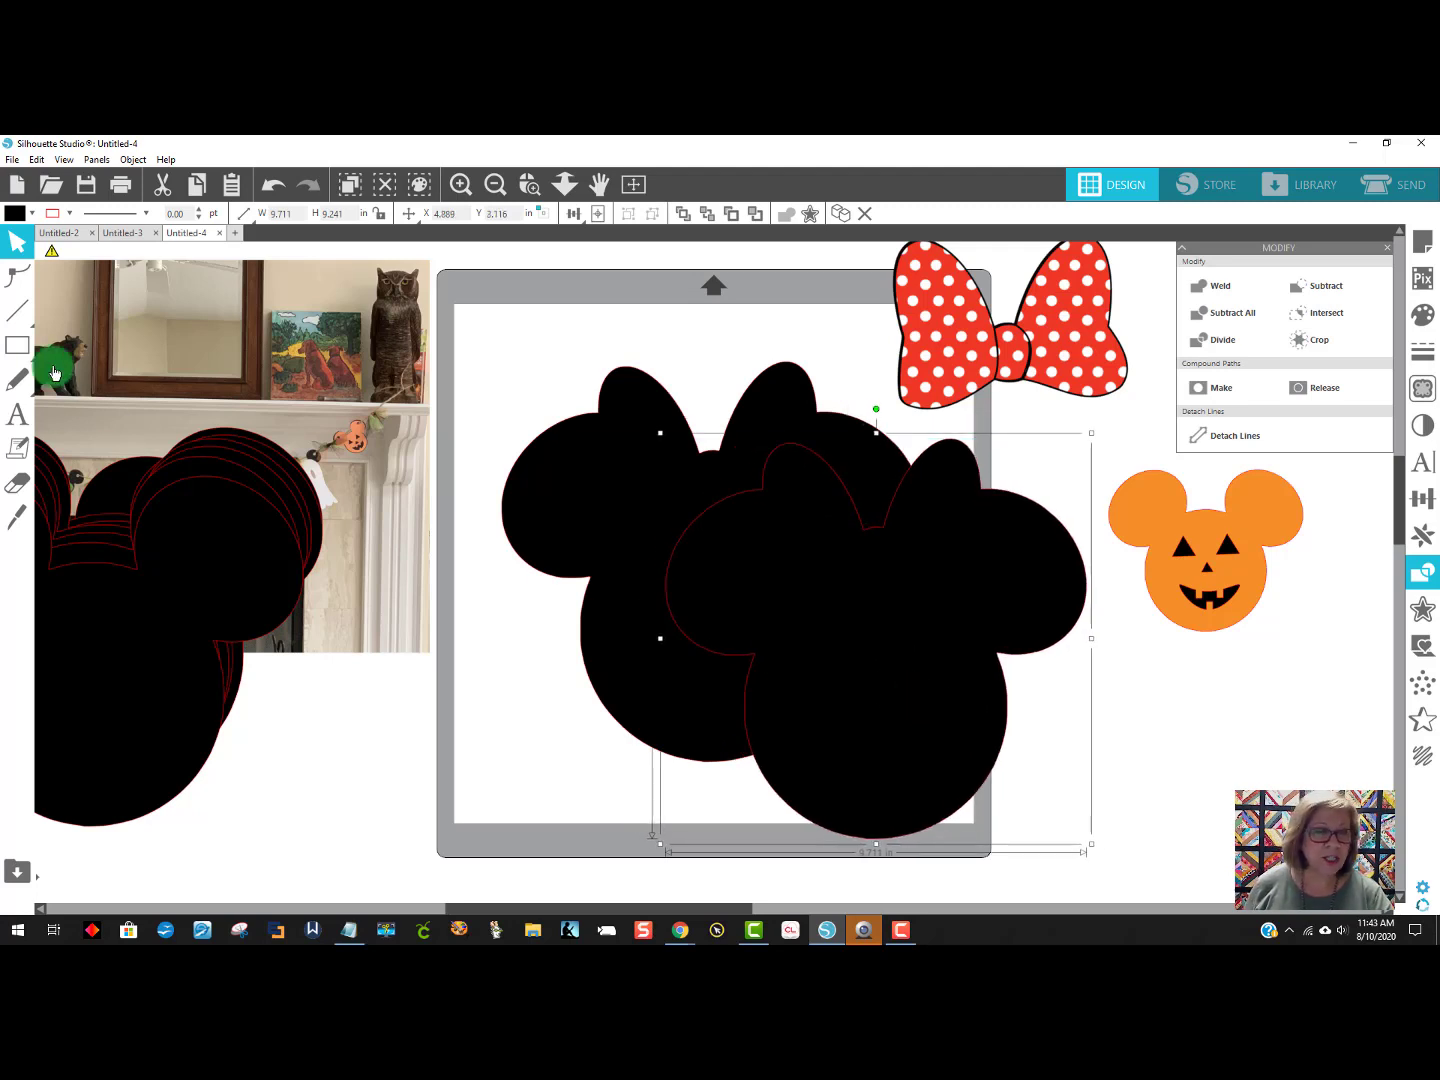
click(14, 214)
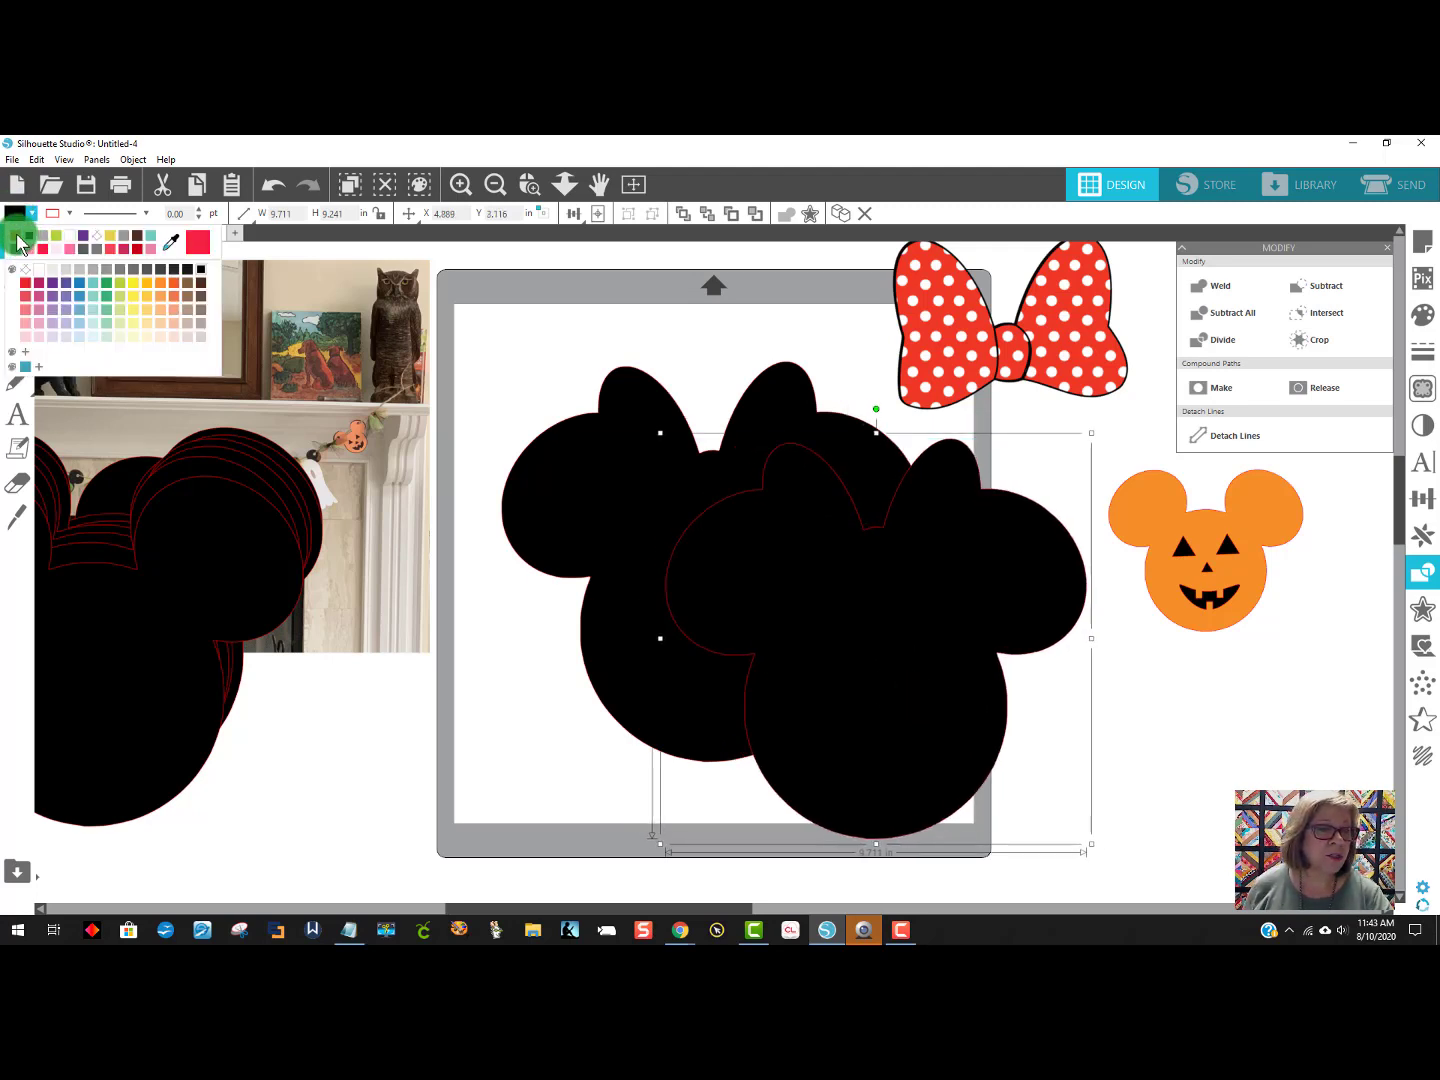
click(19, 241)
drag(844, 599, 701, 536)
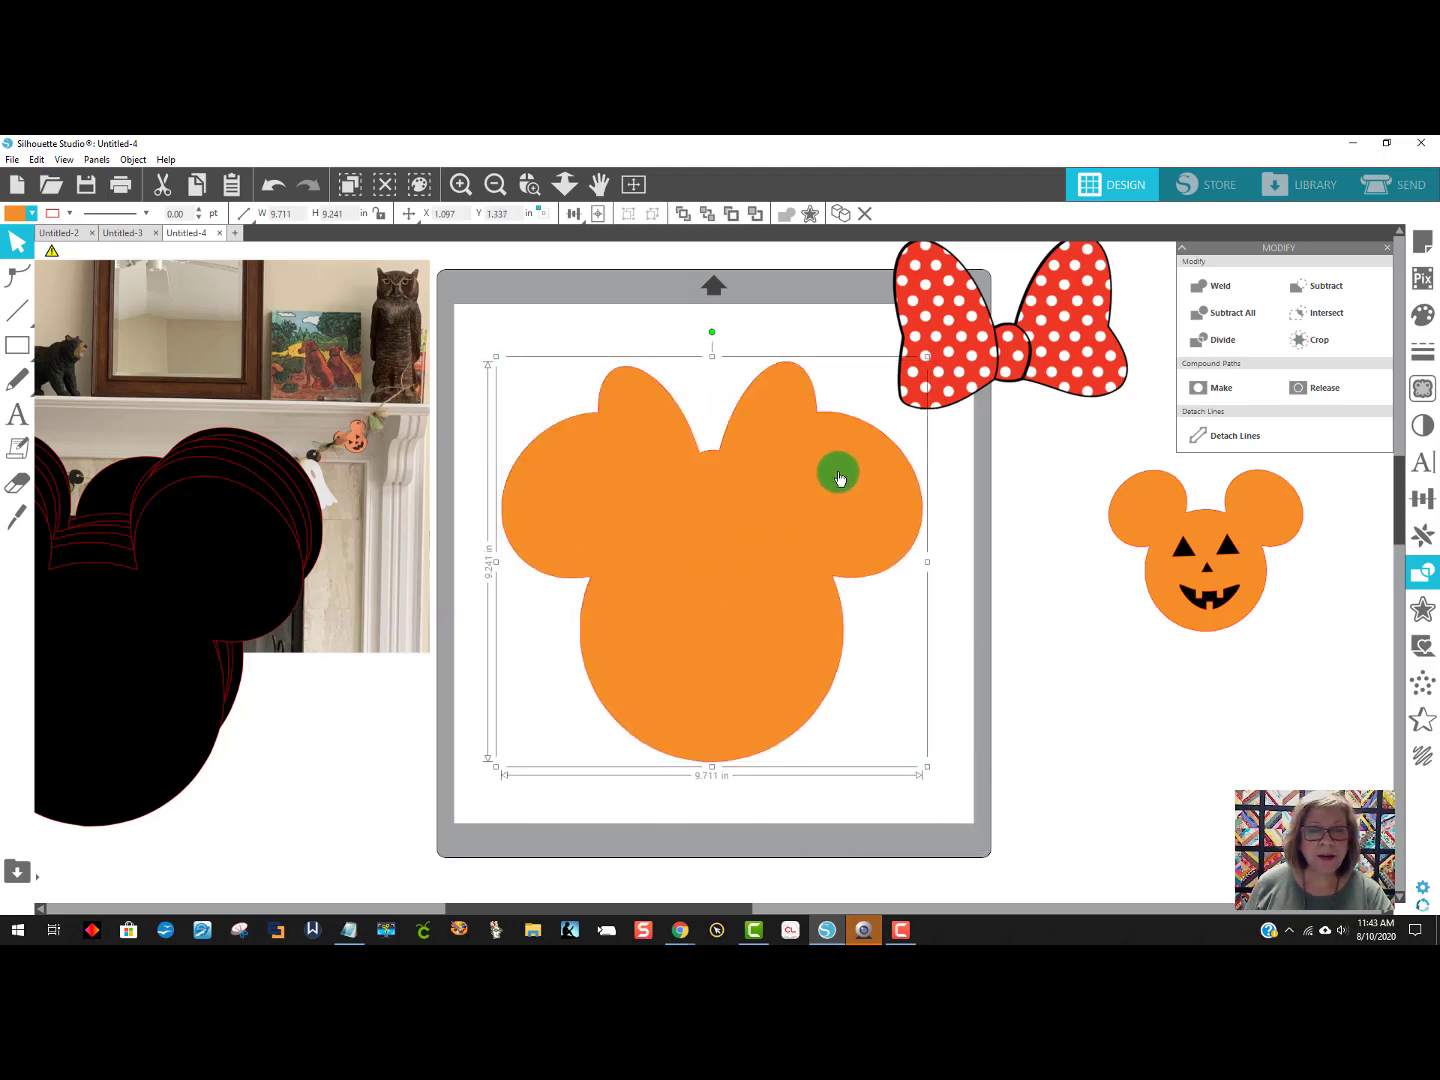
click(1022, 454)
Recolour the spare polka-dot bow with the Colorize image effect at a hue of 83.
click(1038, 370)
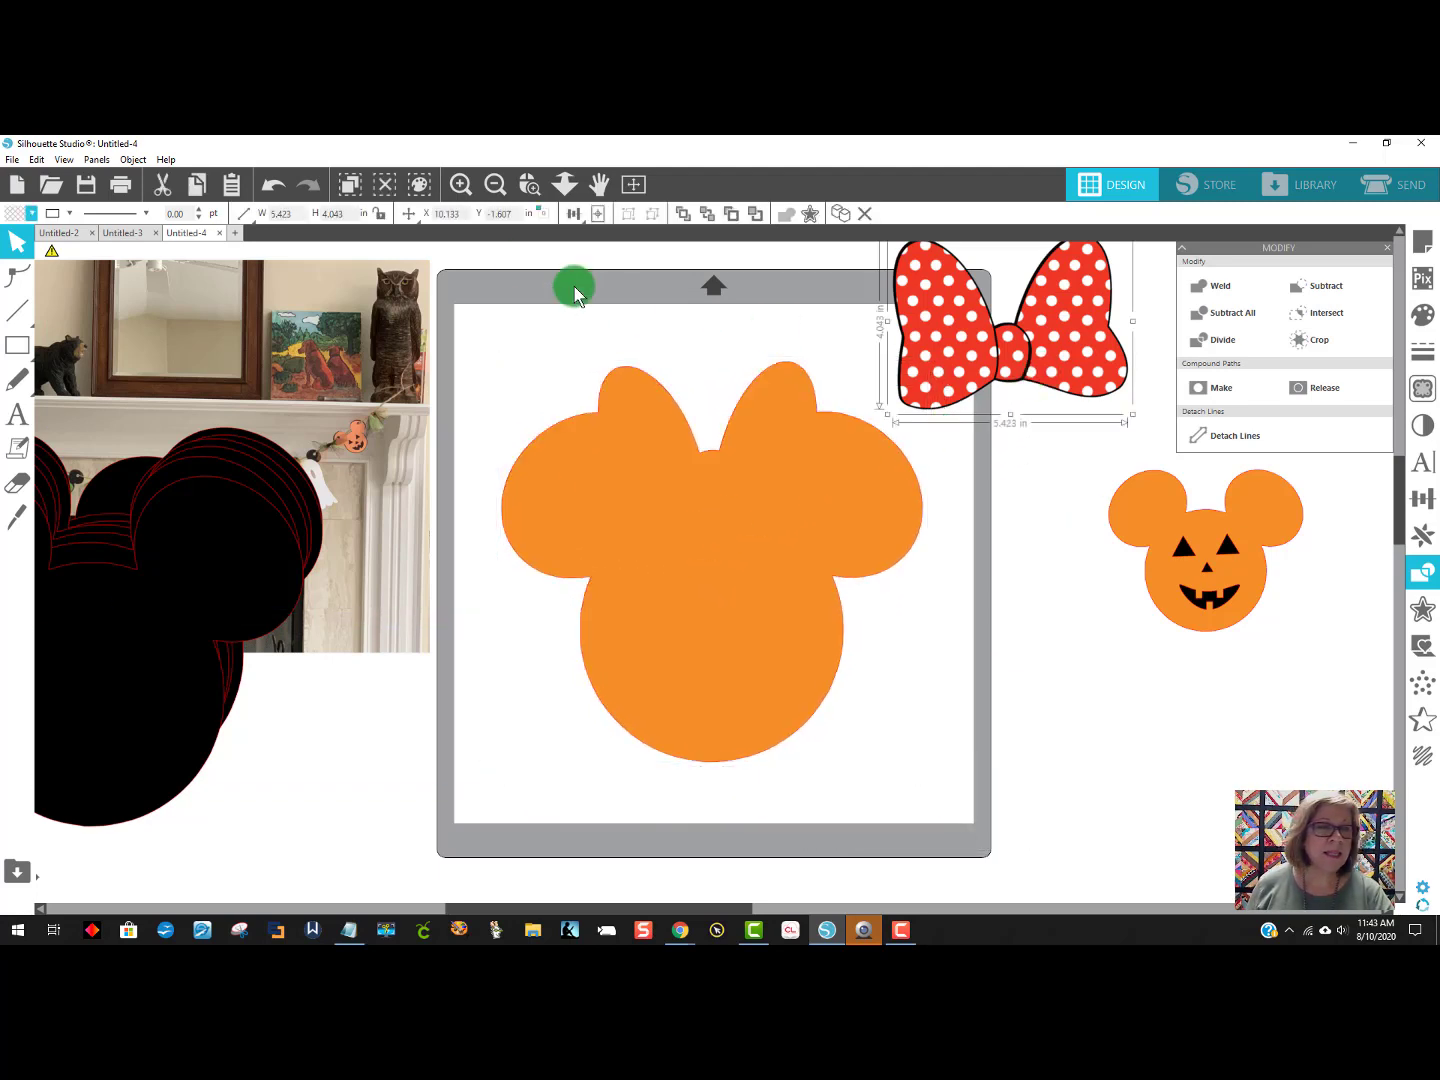
mouse_move(1013, 337)
mouse_down()
mouse_move(1021, 352)
mouse_move(1012, 332)
mouse_up()
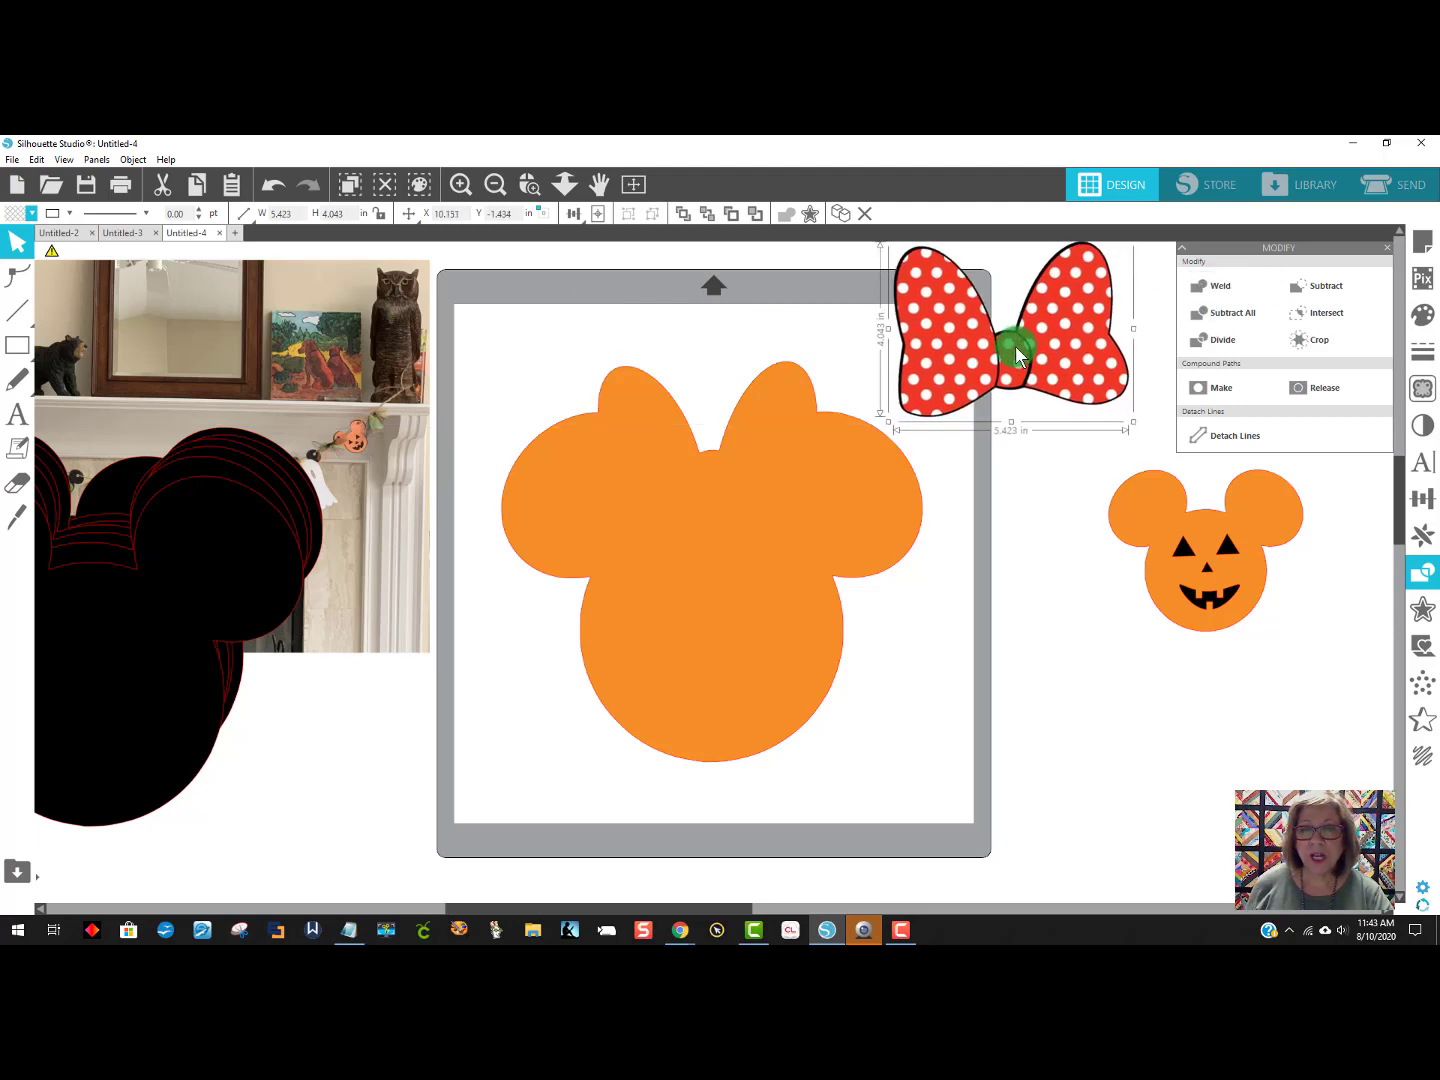
click(1422, 317)
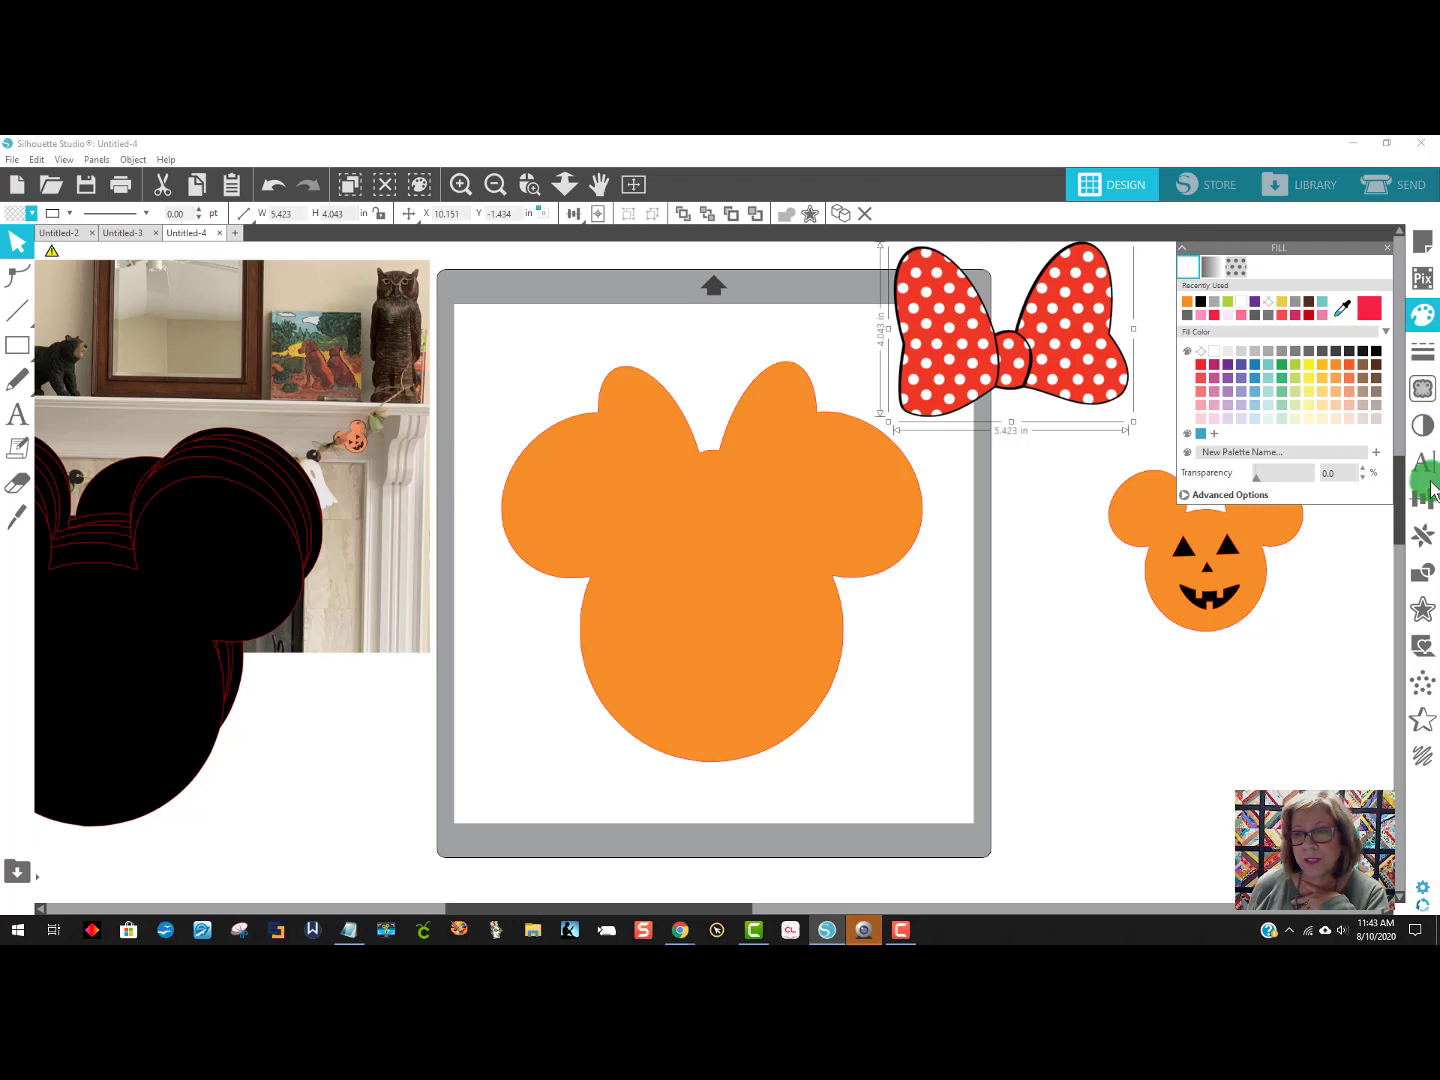
click(1423, 430)
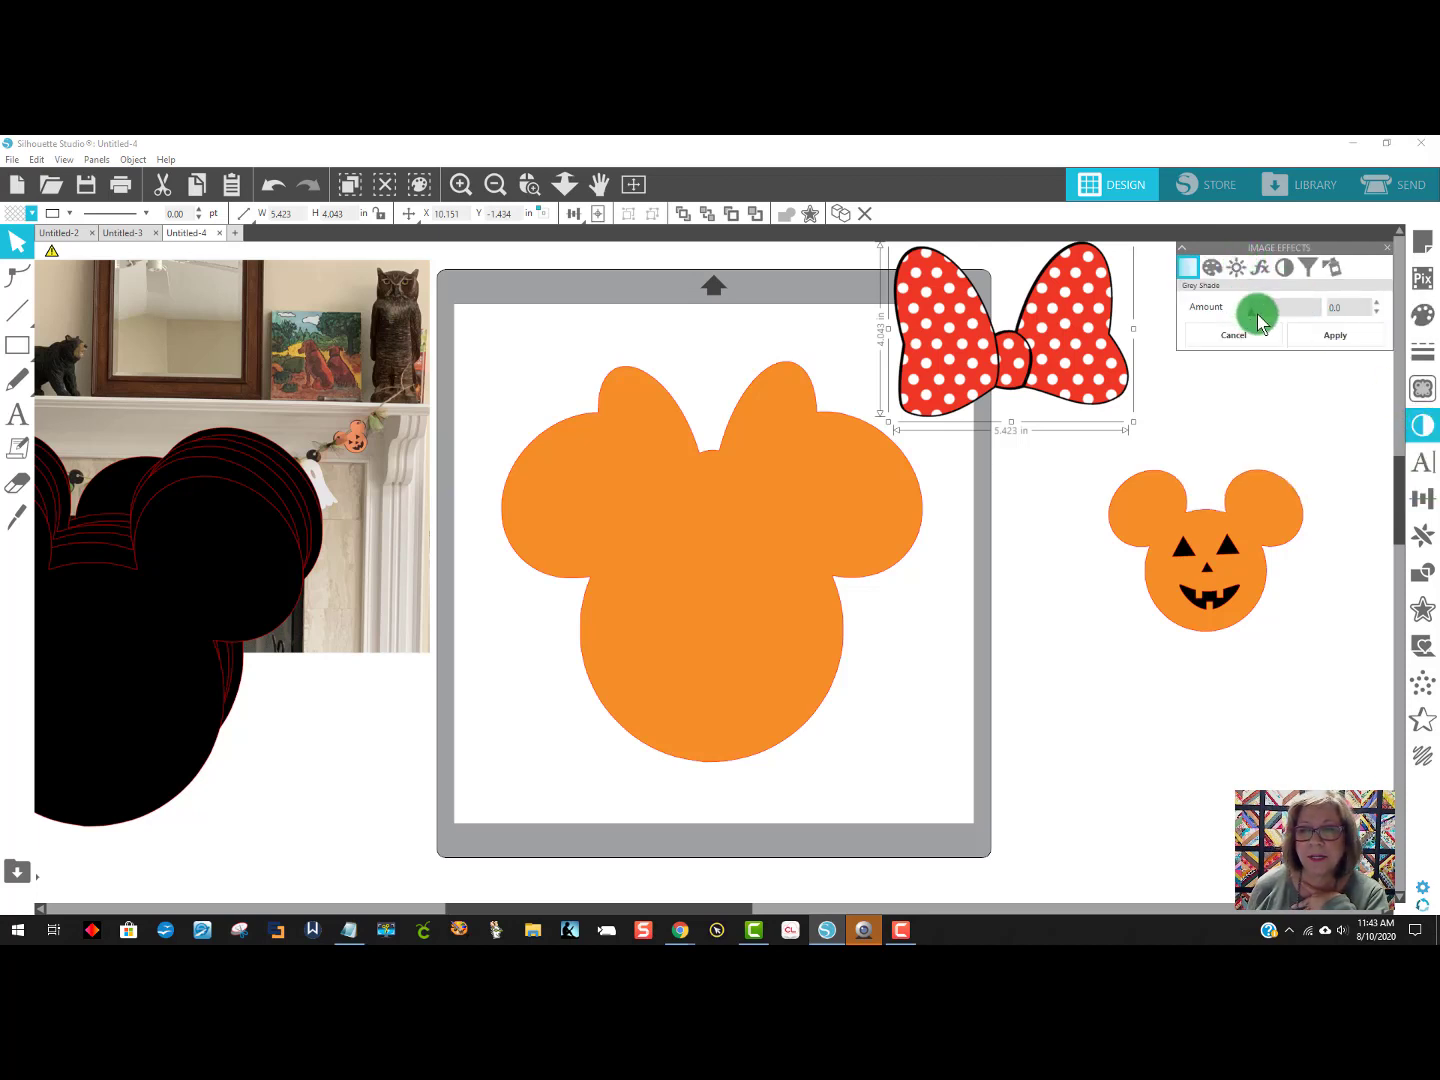
click(1213, 269)
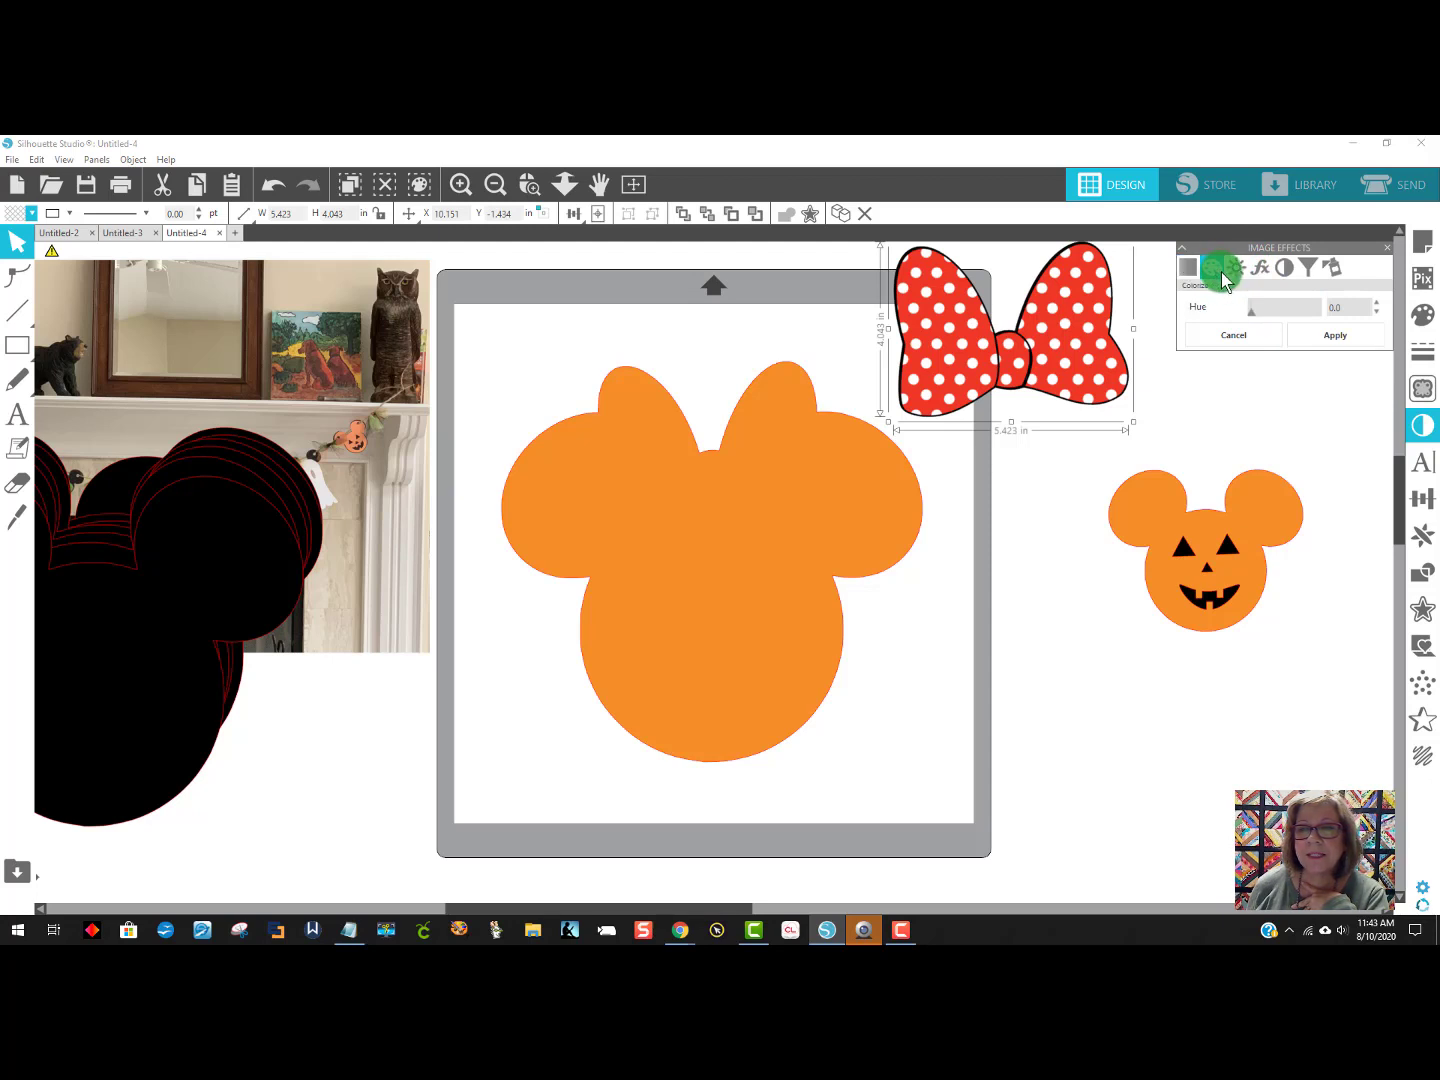
click(1257, 313)
drag(1253, 315, 1310, 307)
click(1212, 389)
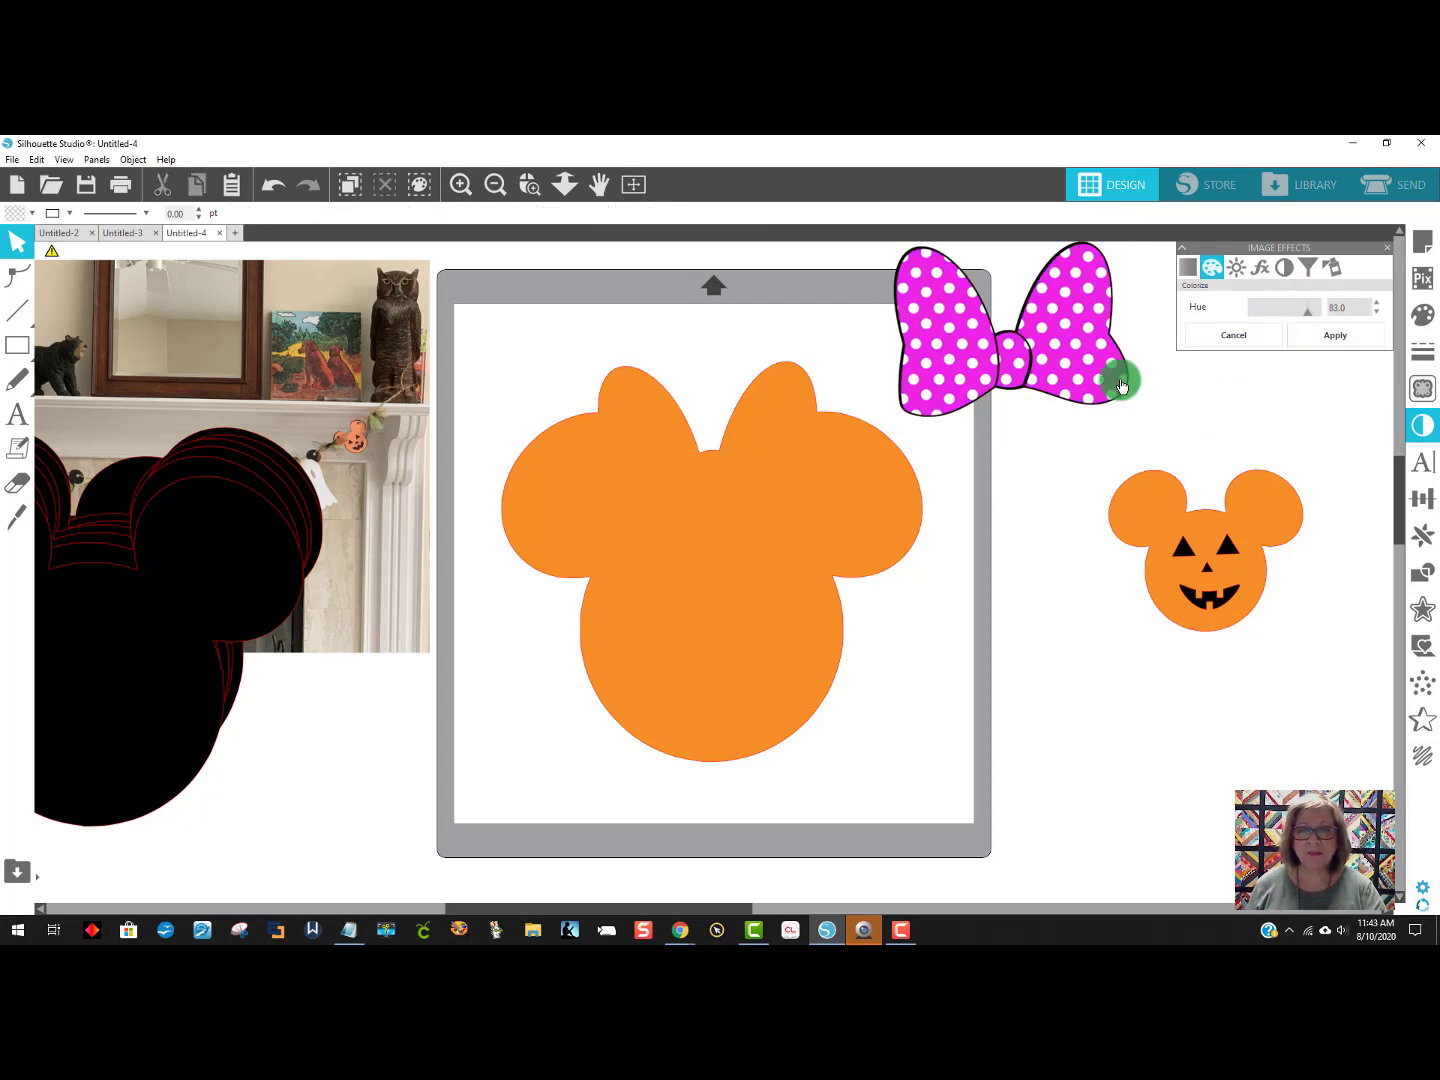
Set the bow's Colorize hue to 20 for a lime green colour.
drag(1247, 314, 1253, 312)
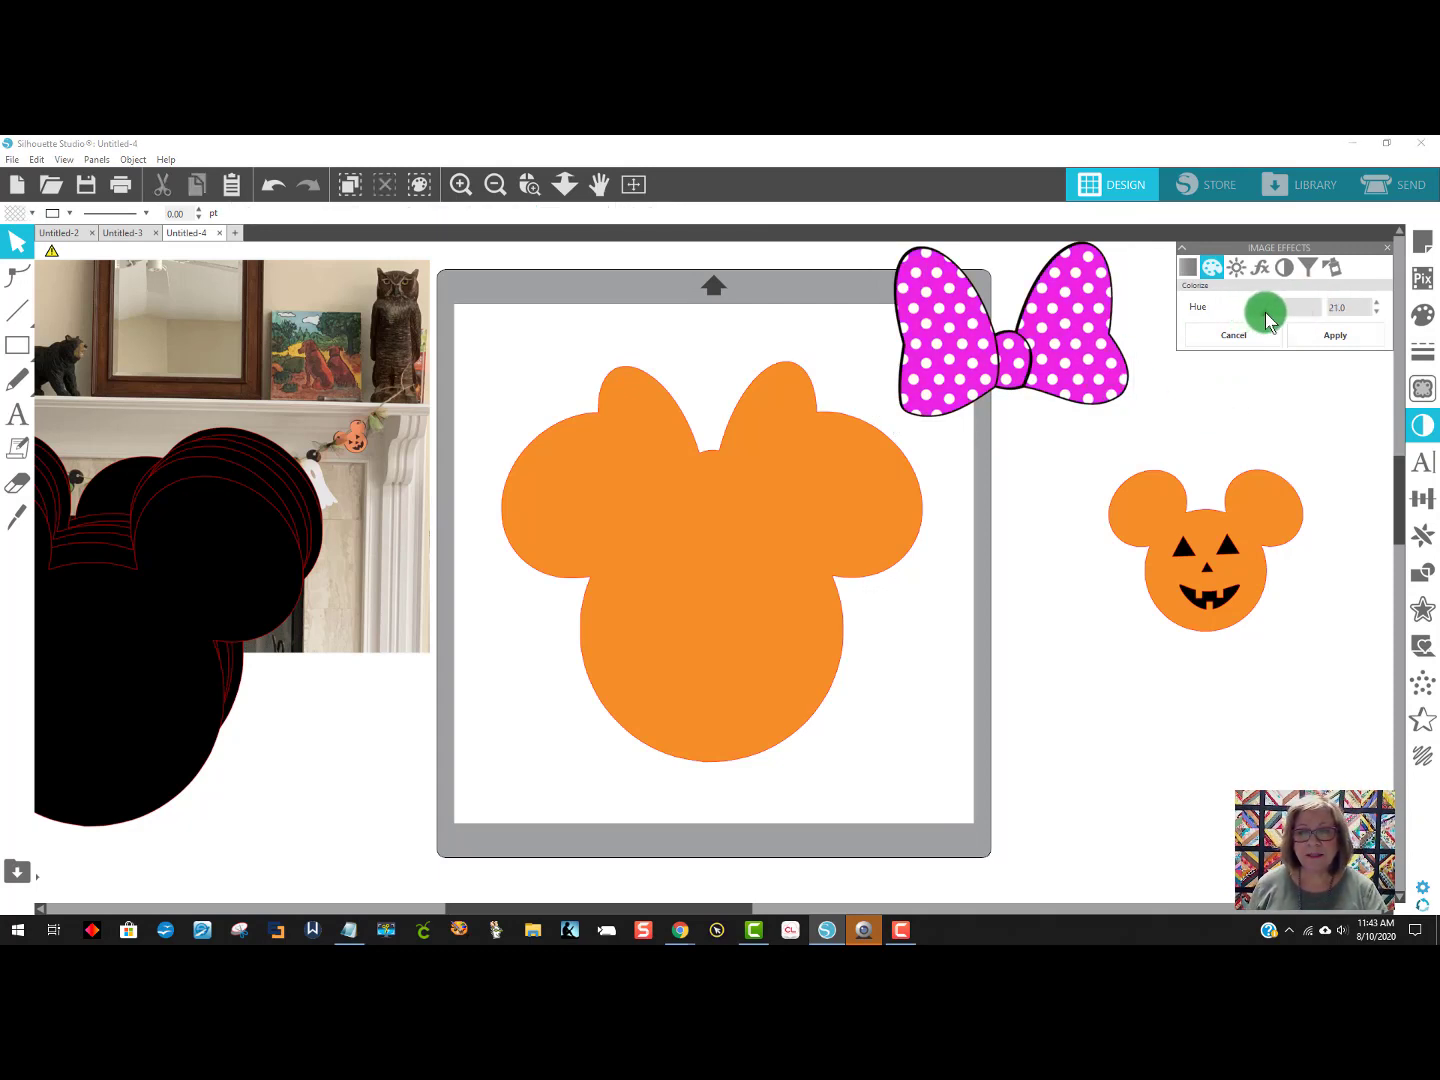
click(1086, 345)
click(1240, 336)
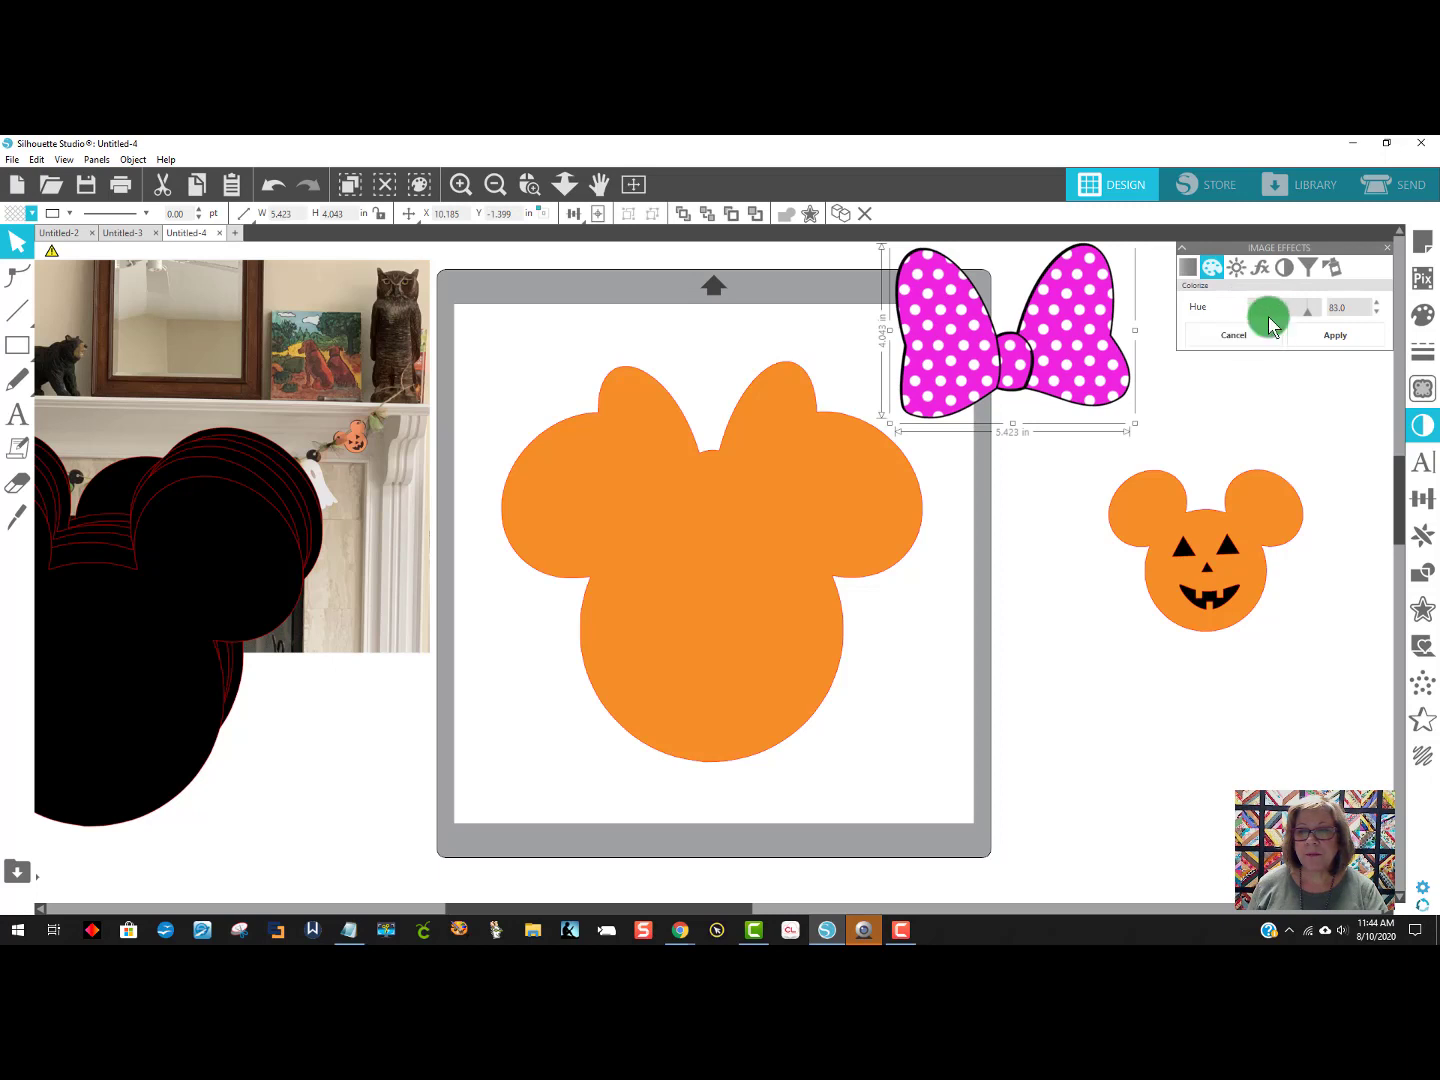
drag(1312, 318, 1267, 319)
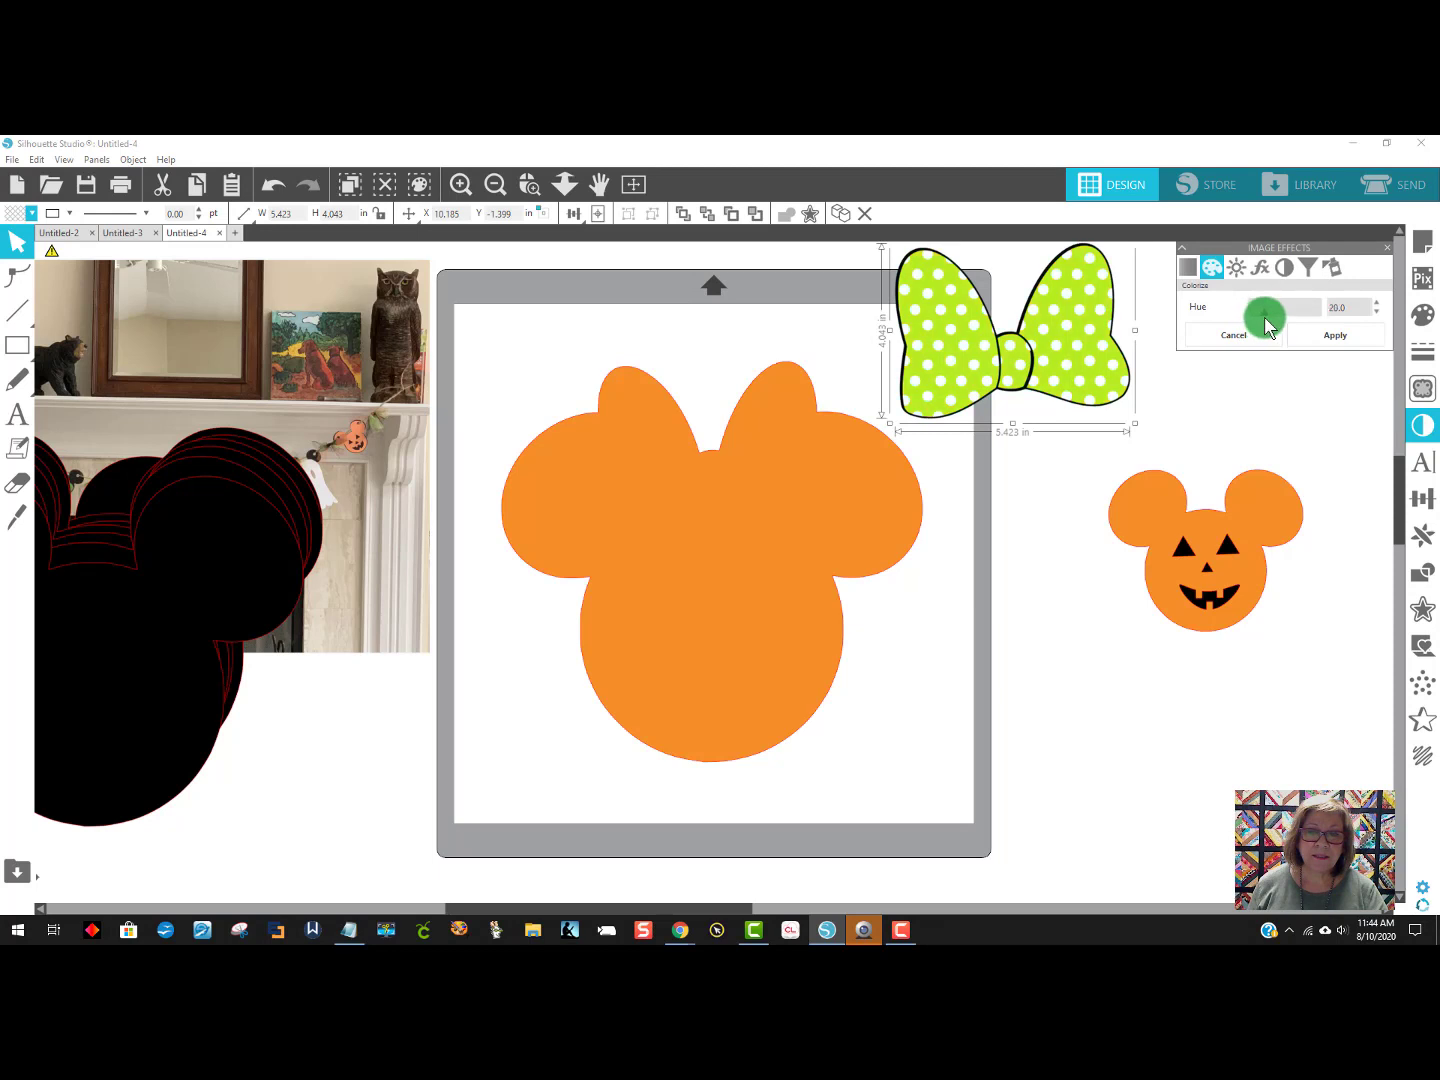
click(1233, 386)
Bring the lime green bow to the front and fit it over the bow area of the orange Minnie head.
drag(759, 449, 1005, 365)
right_click(1005, 365)
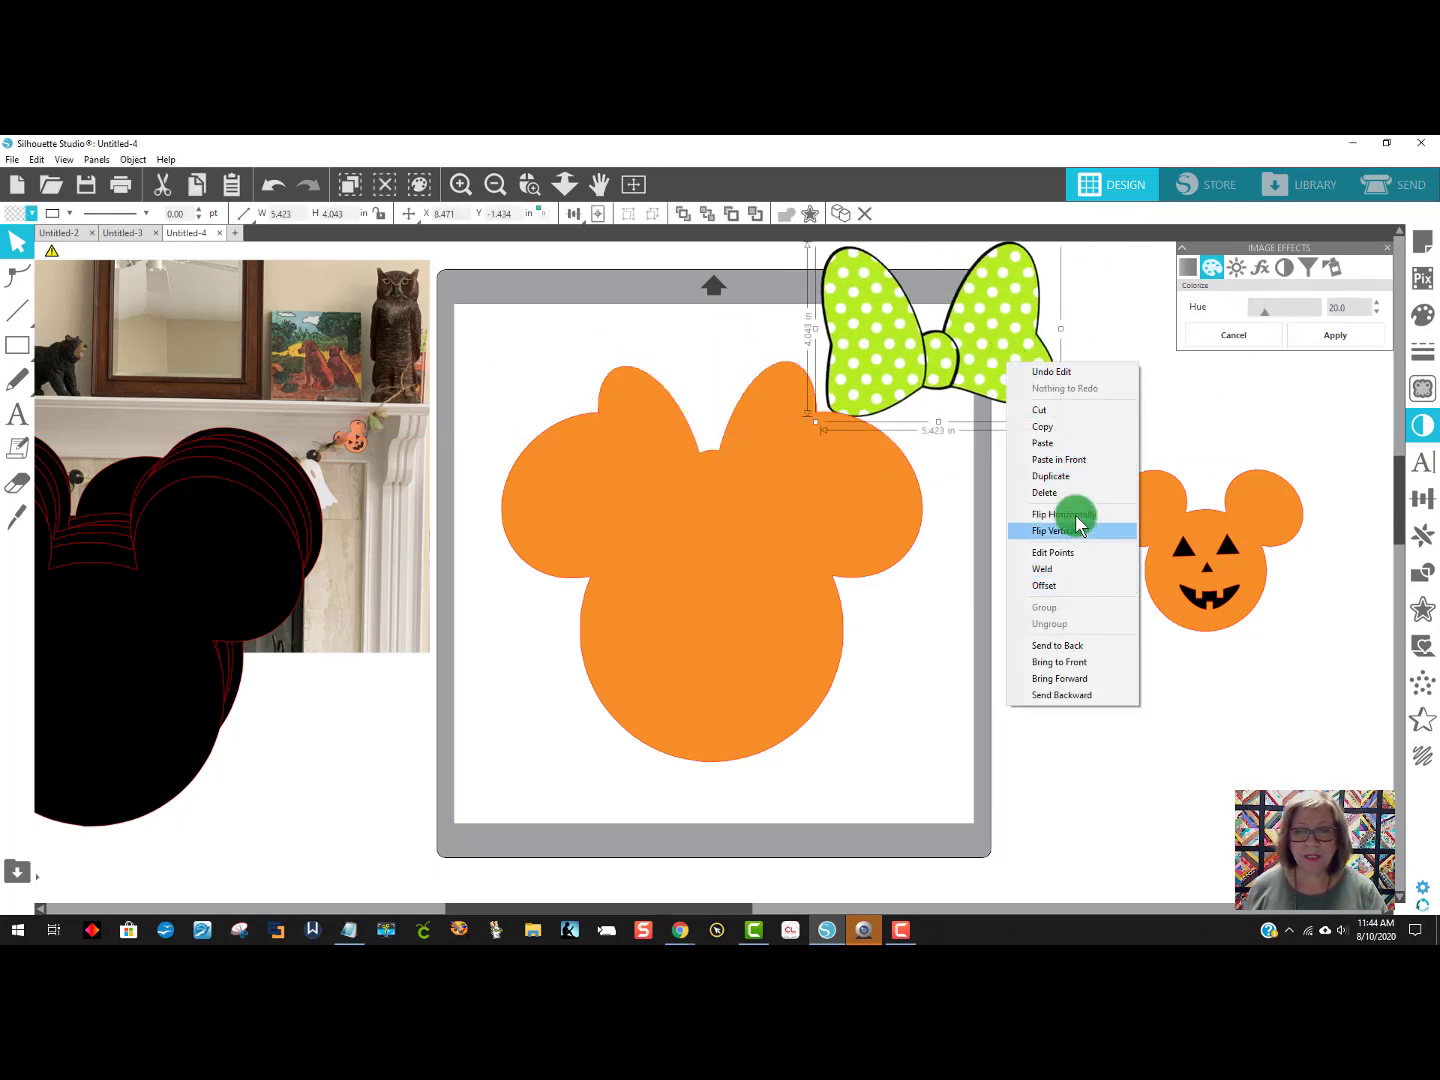
click(1085, 668)
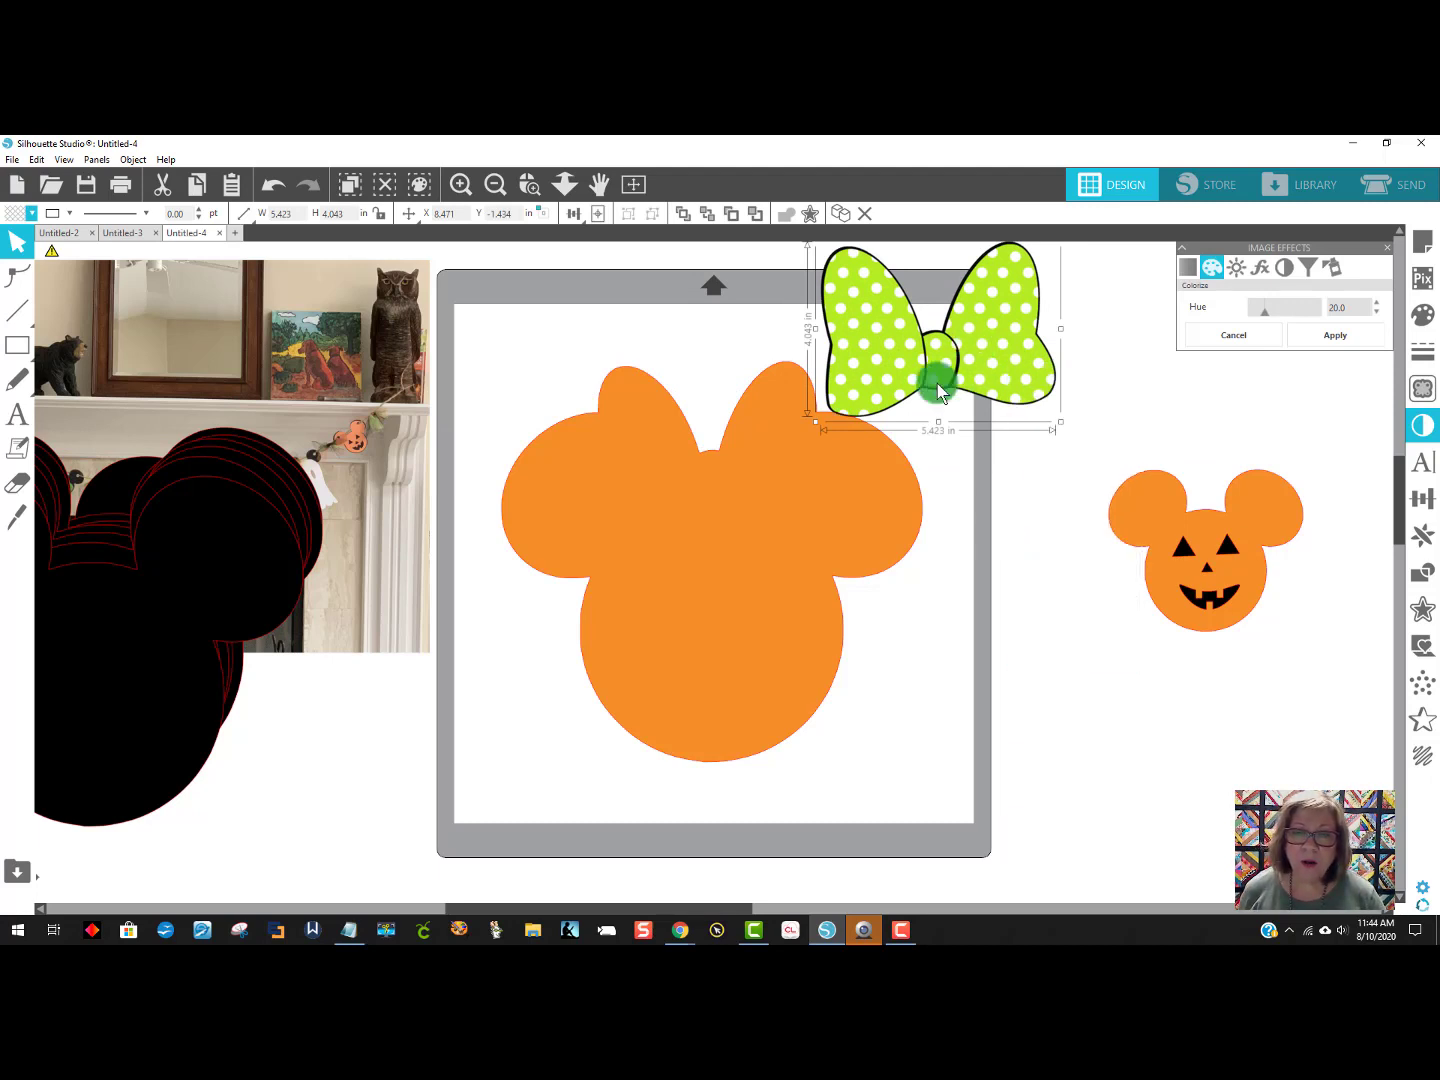
drag(938, 383, 752, 458)
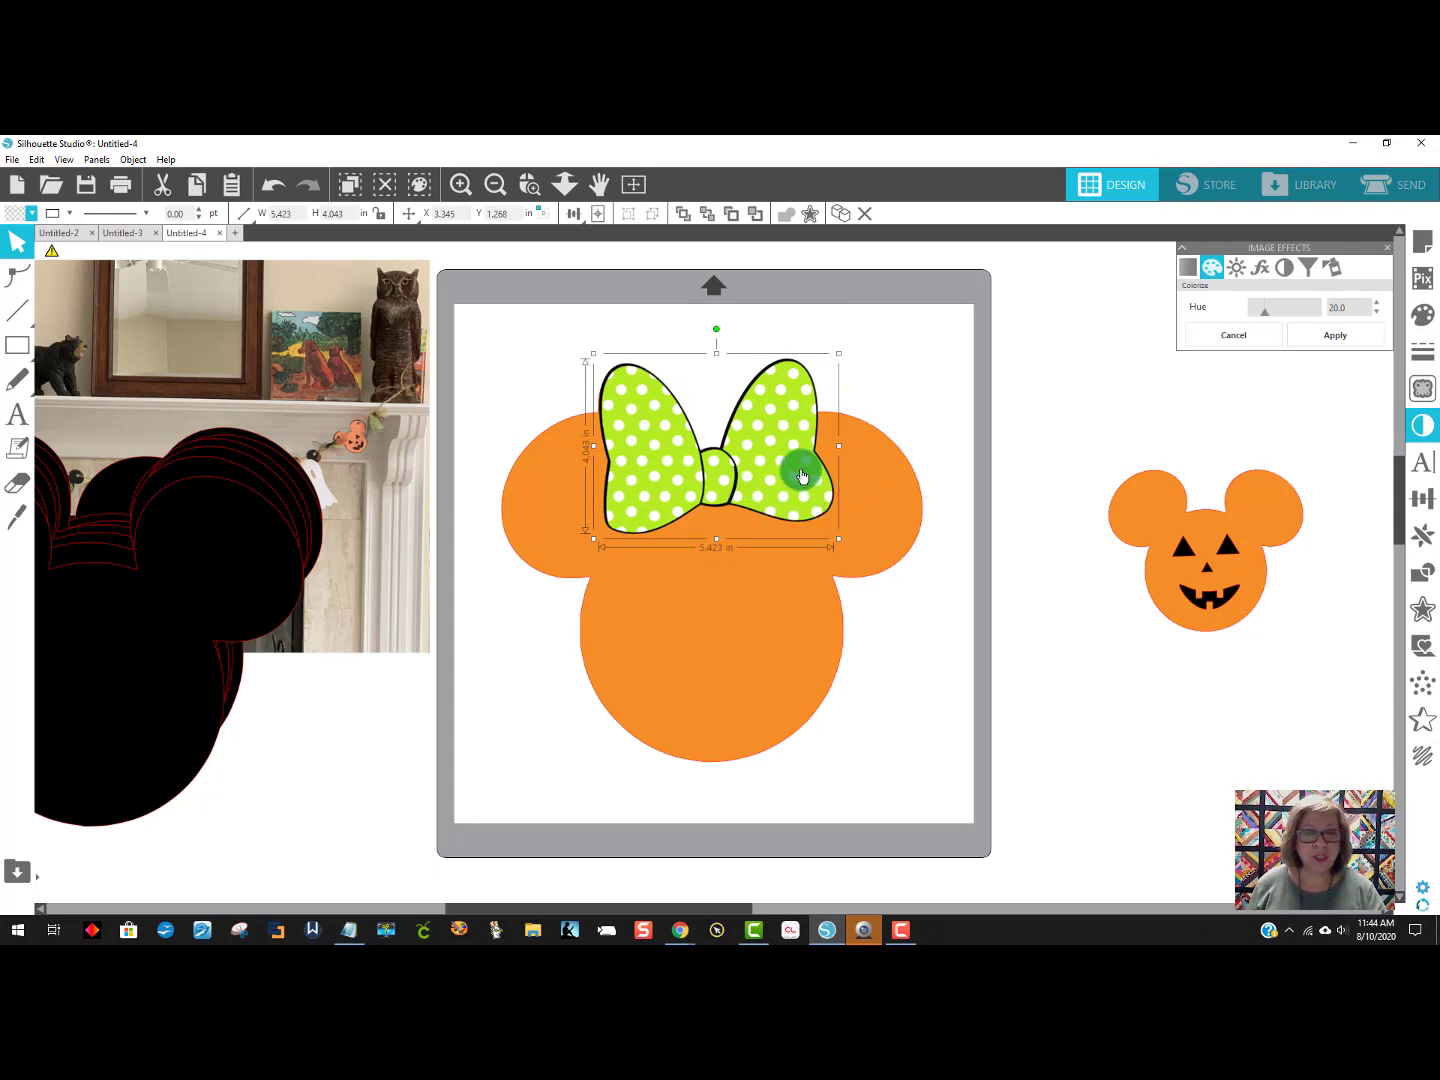
Move the green bow aside and group the orange Minnie head with the black head beneath it.
drag(792, 474, 998, 429)
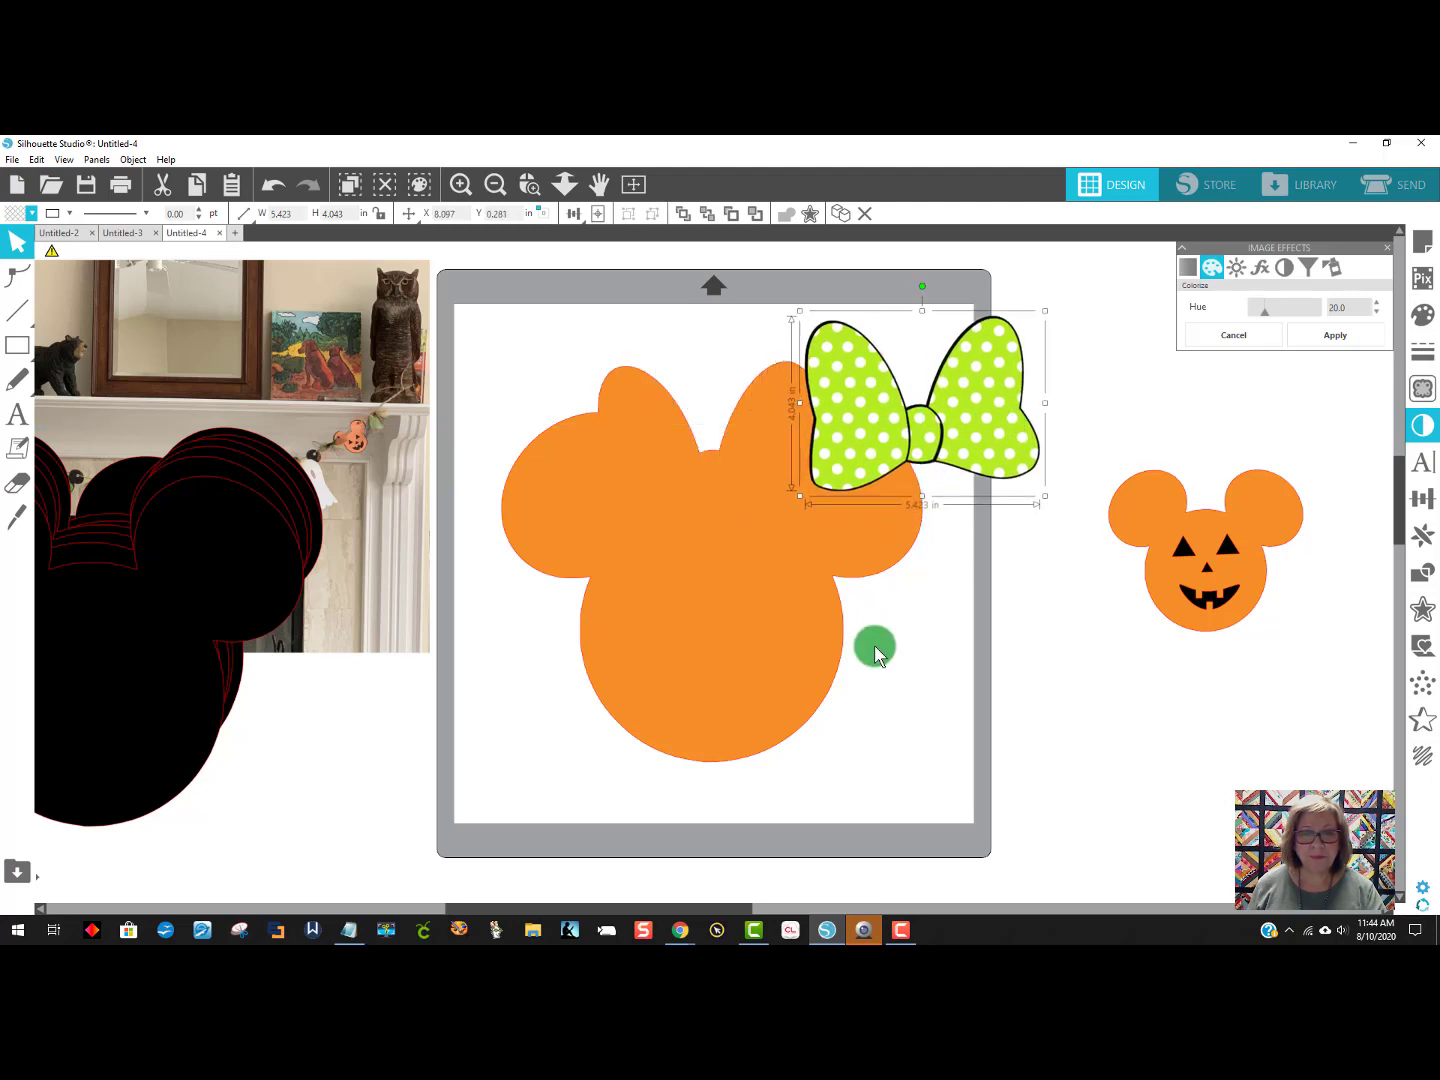
click(722, 589)
right_click(695, 578)
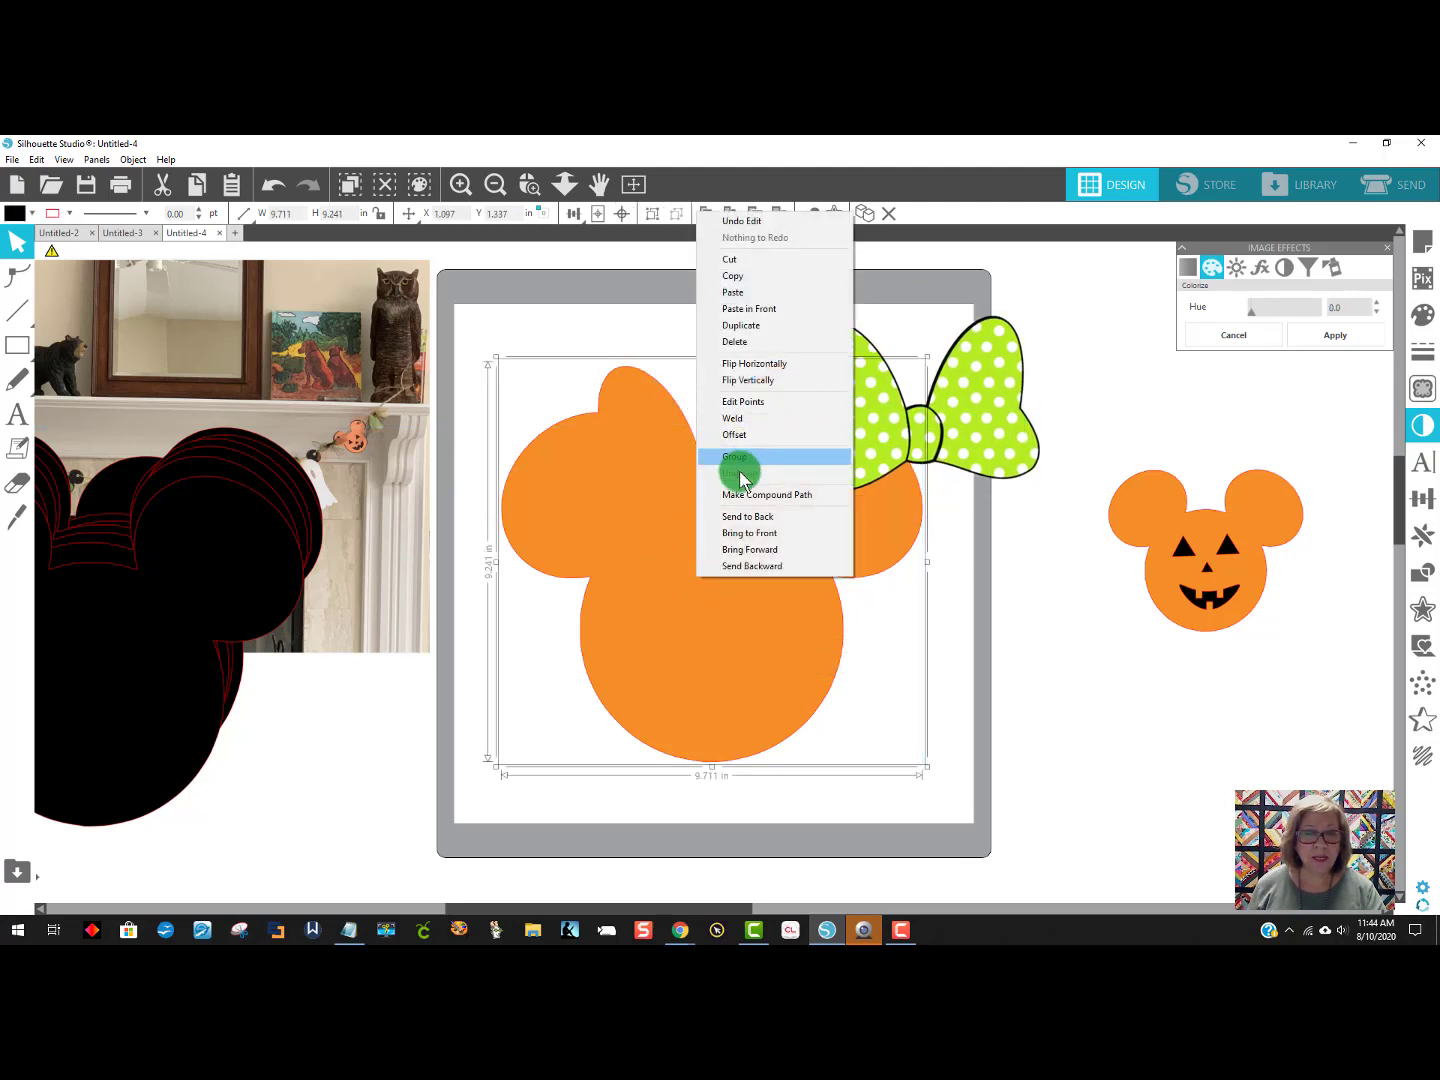
click(735, 456)
drag(712, 562, 1080, 770)
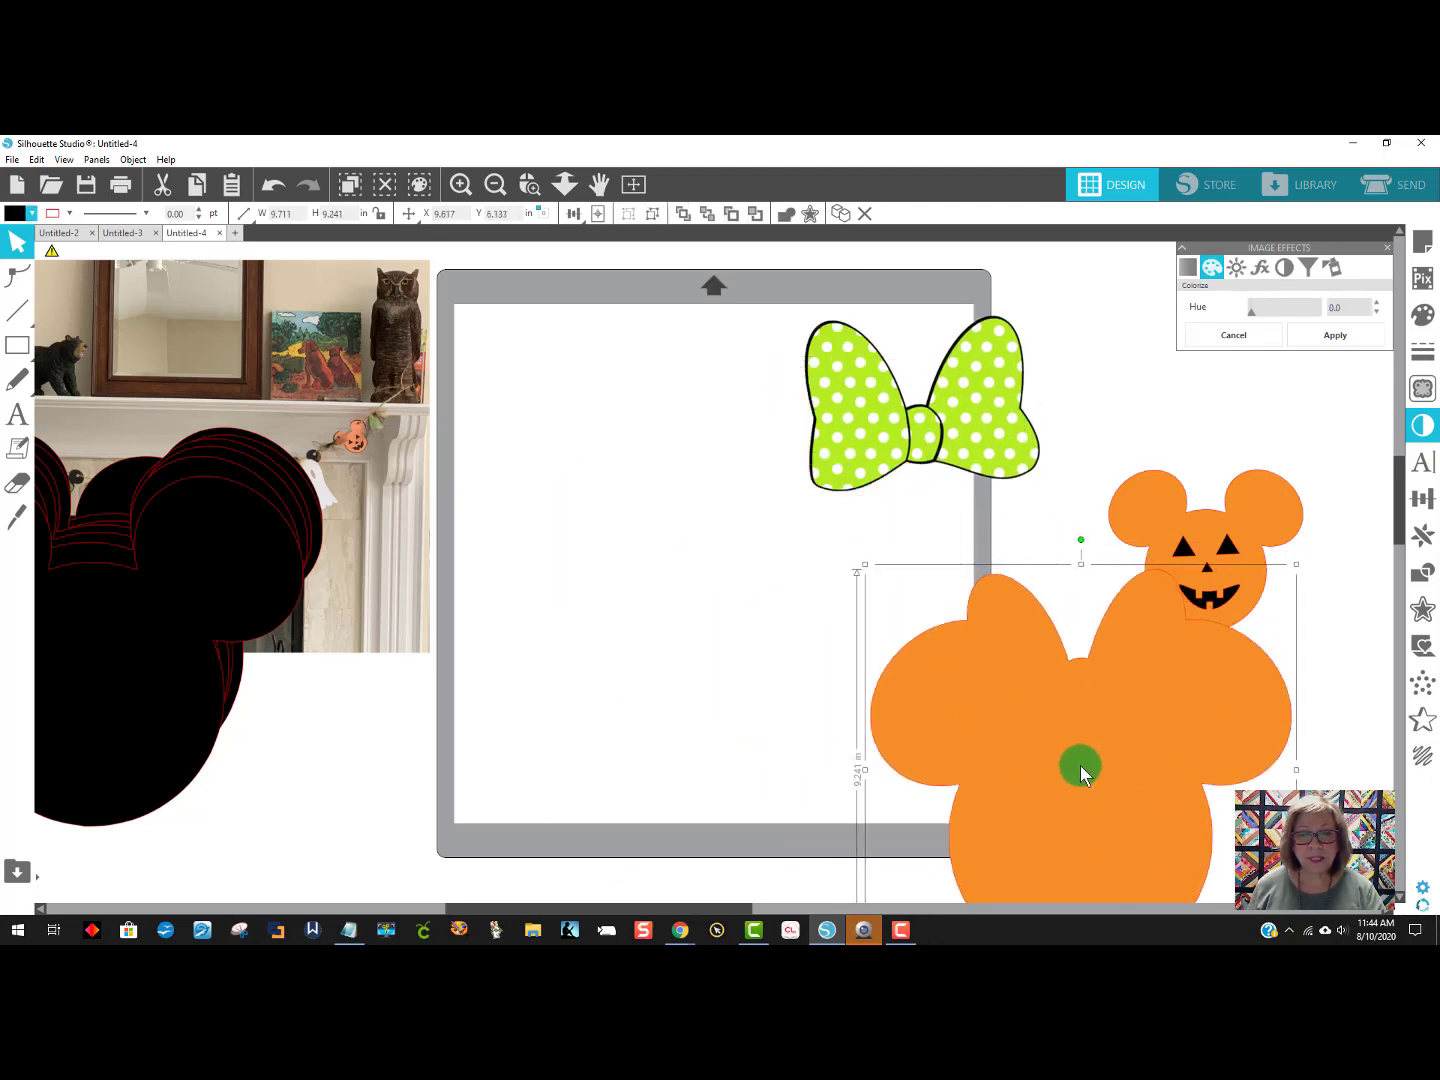
Arrange the green bow and the grouped orange head on the page and set a duplicate of the head beside it.
drag(946, 425, 693, 400)
drag(988, 666, 748, 631)
click(749, 478)
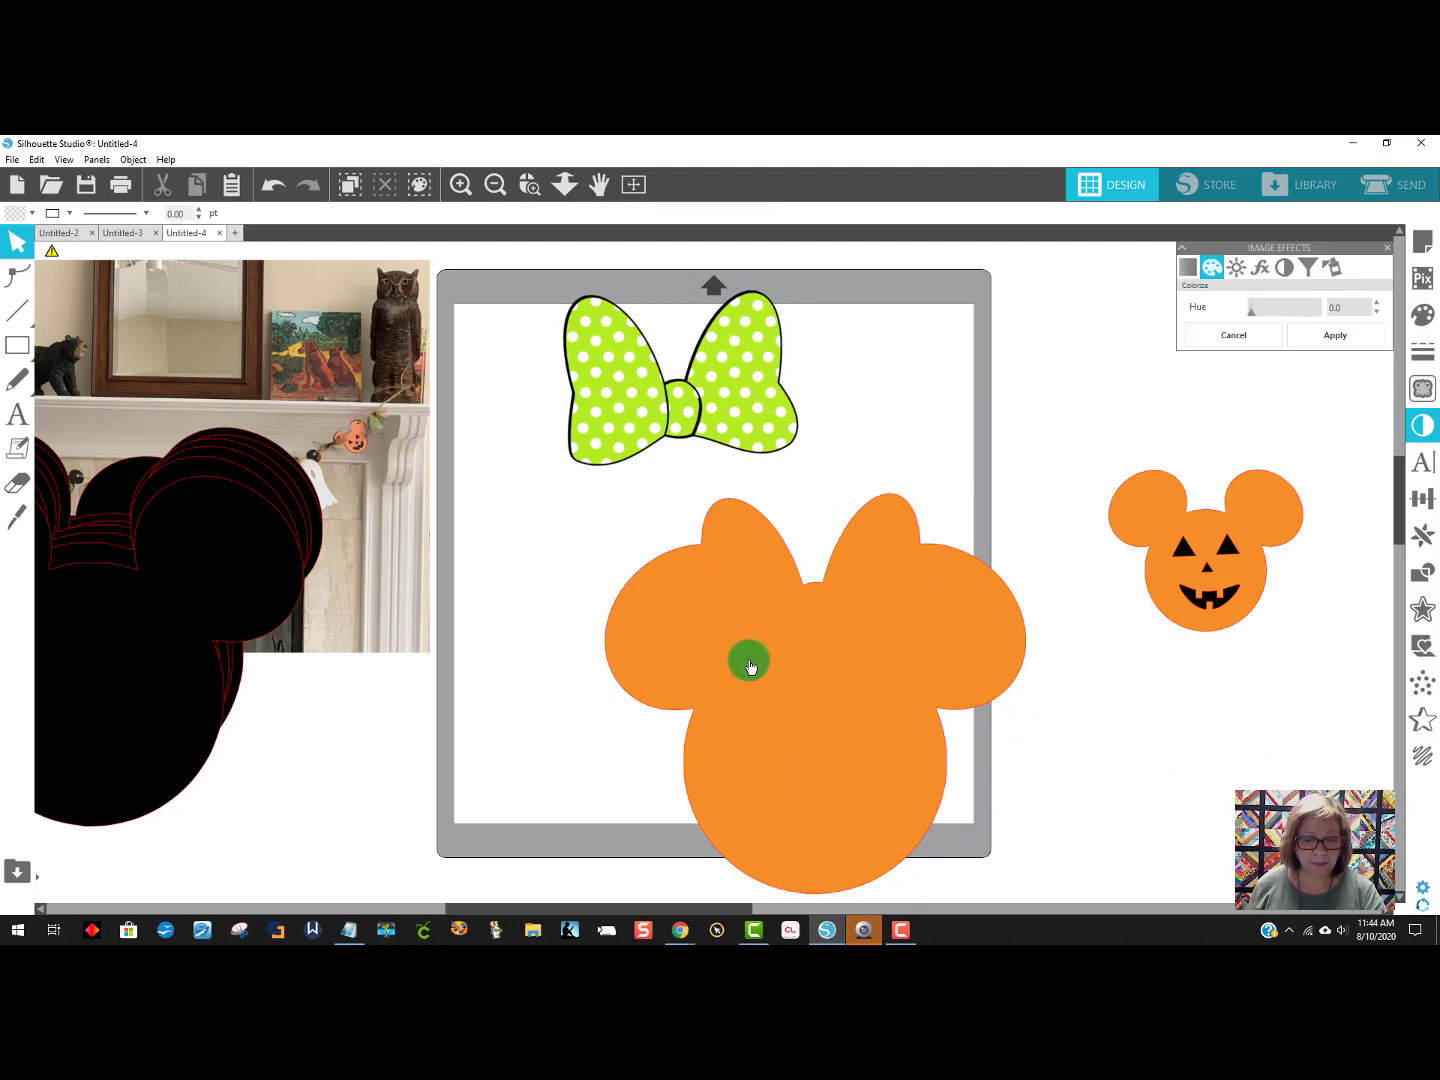
drag(790, 660, 410, 737)
drag(816, 669, 843, 585)
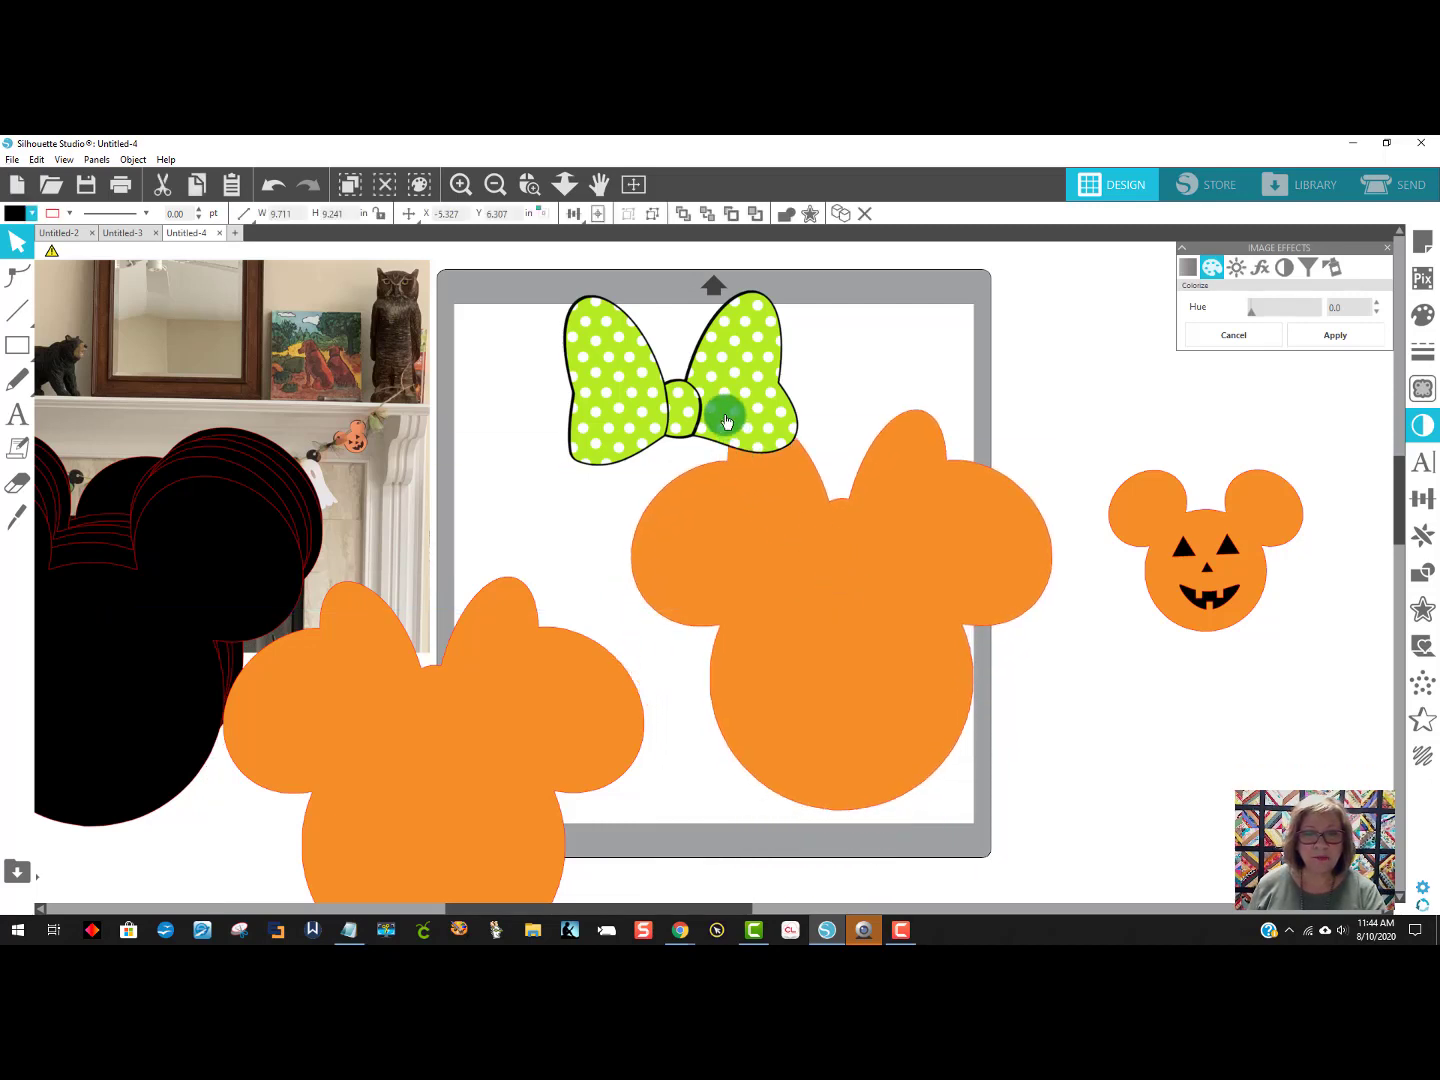
Fit the lime green bow over the bow area of the grouped orange Minnie head on the page.
drag(723, 411, 888, 533)
drag(689, 362, 886, 517)
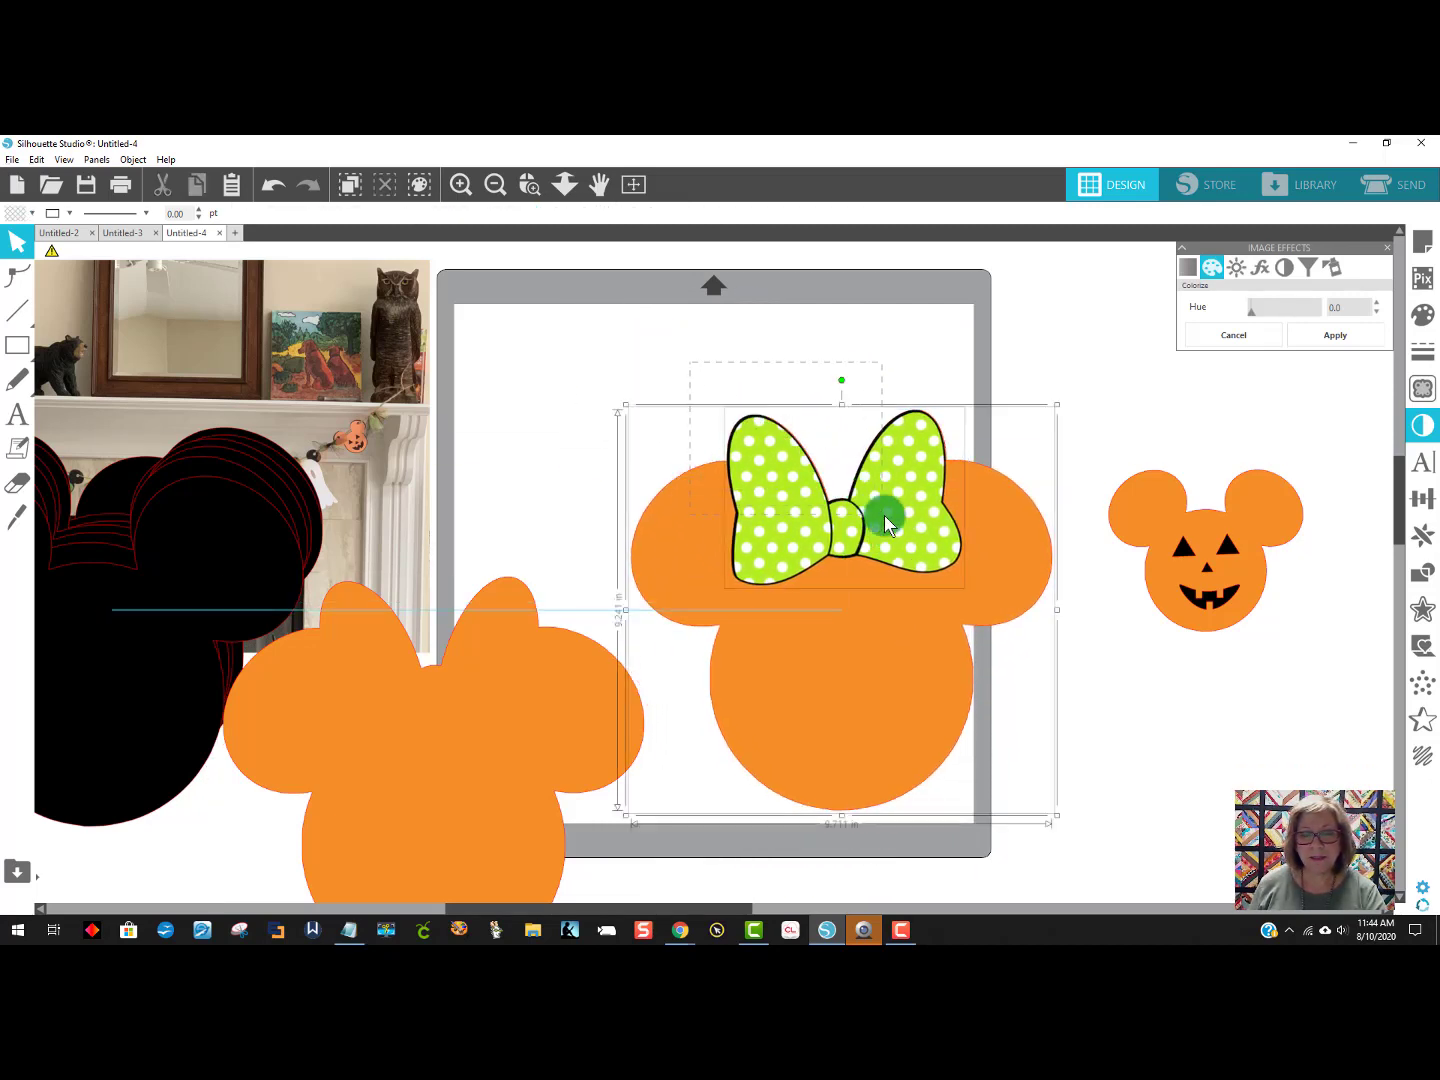
click(785, 394)
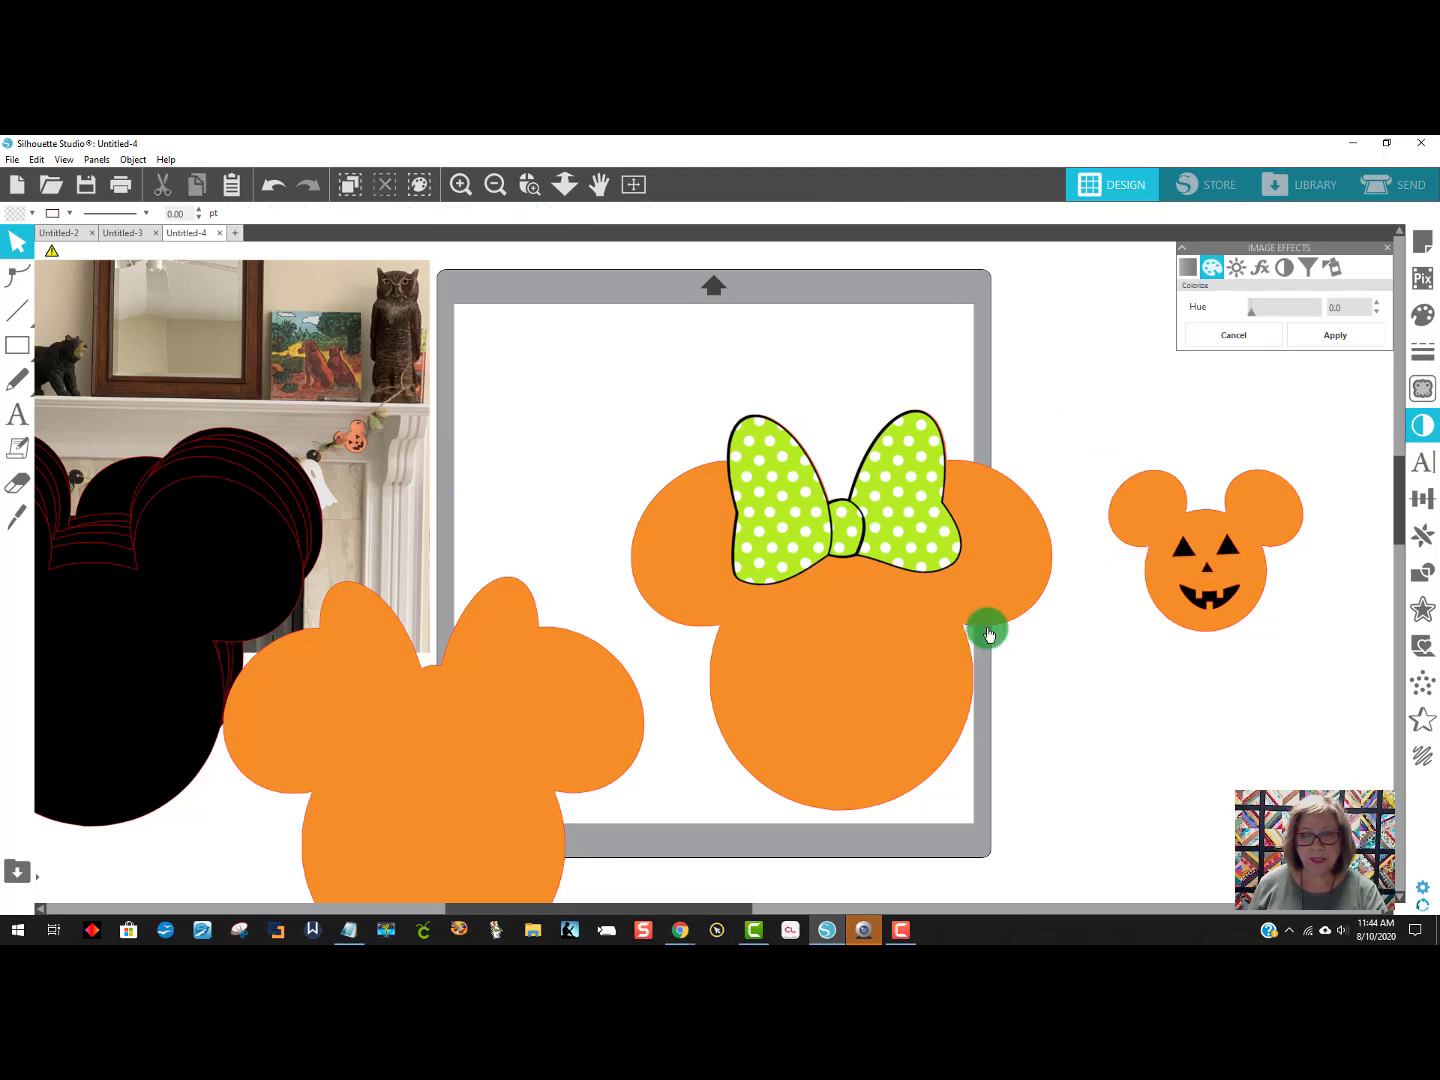
Create a triangle about 4.56 by 5.02 in near the page's upper left and rotate it to stand upright.
mouse_move(30, 355)
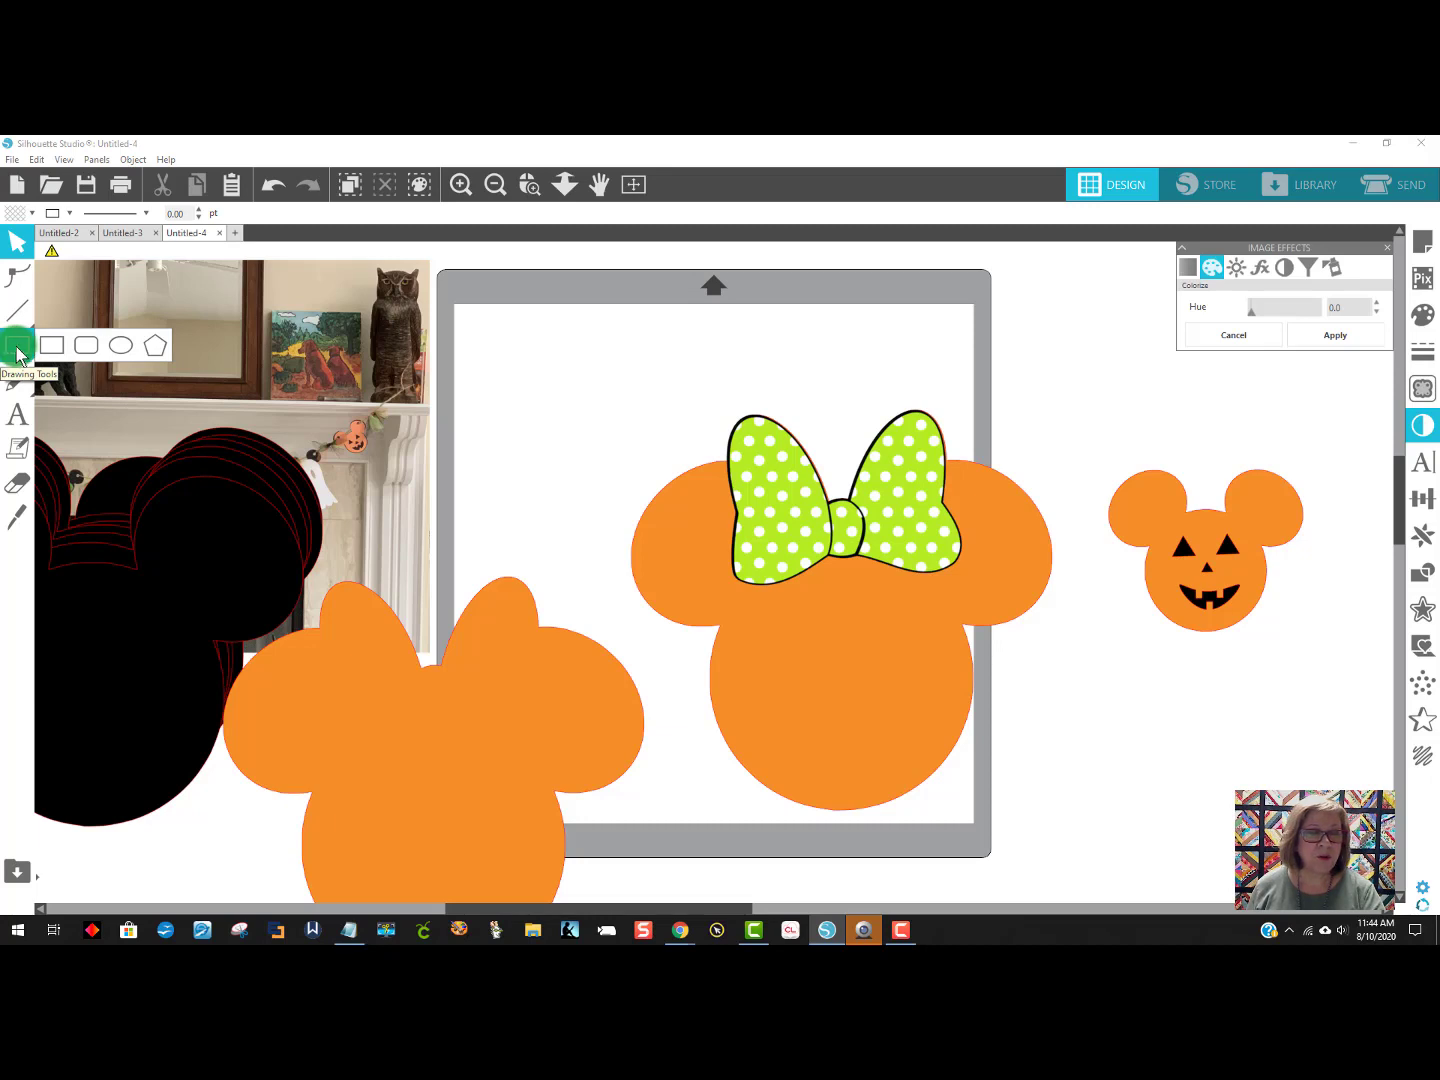
click(157, 346)
mouse_move(558, 350)
mouse_down()
mouse_move(600, 408)
mouse_move(524, 347)
mouse_move(538, 352)
mouse_move(470, 341)
mouse_up()
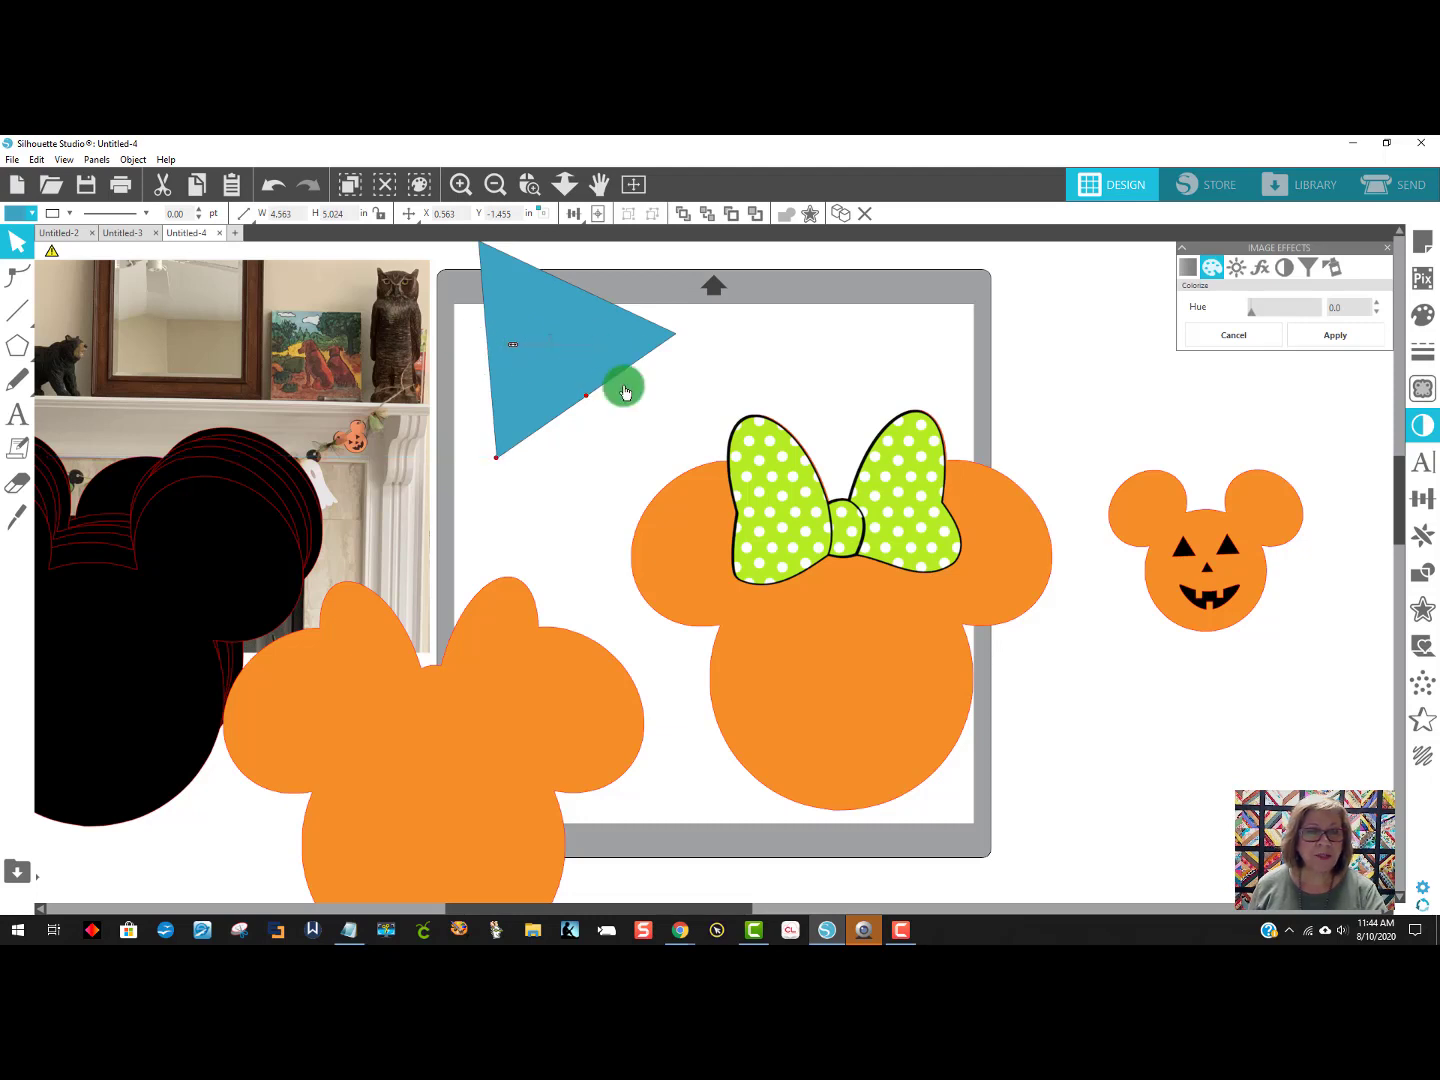
drag(580, 296, 582, 343)
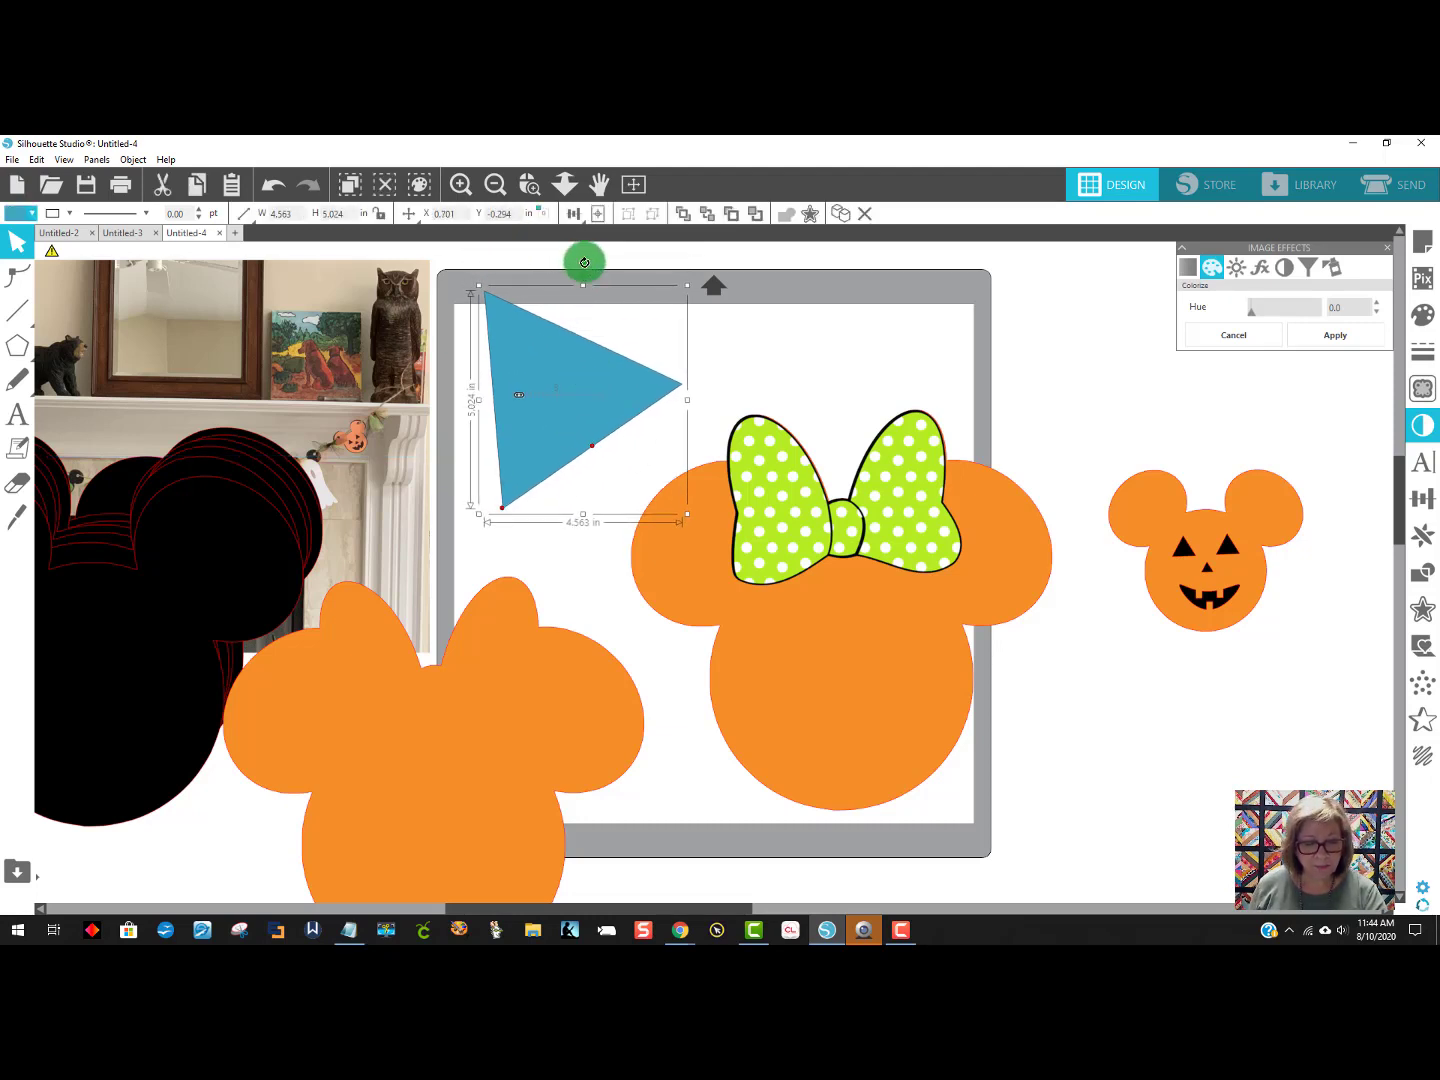
drag(584, 262, 657, 294)
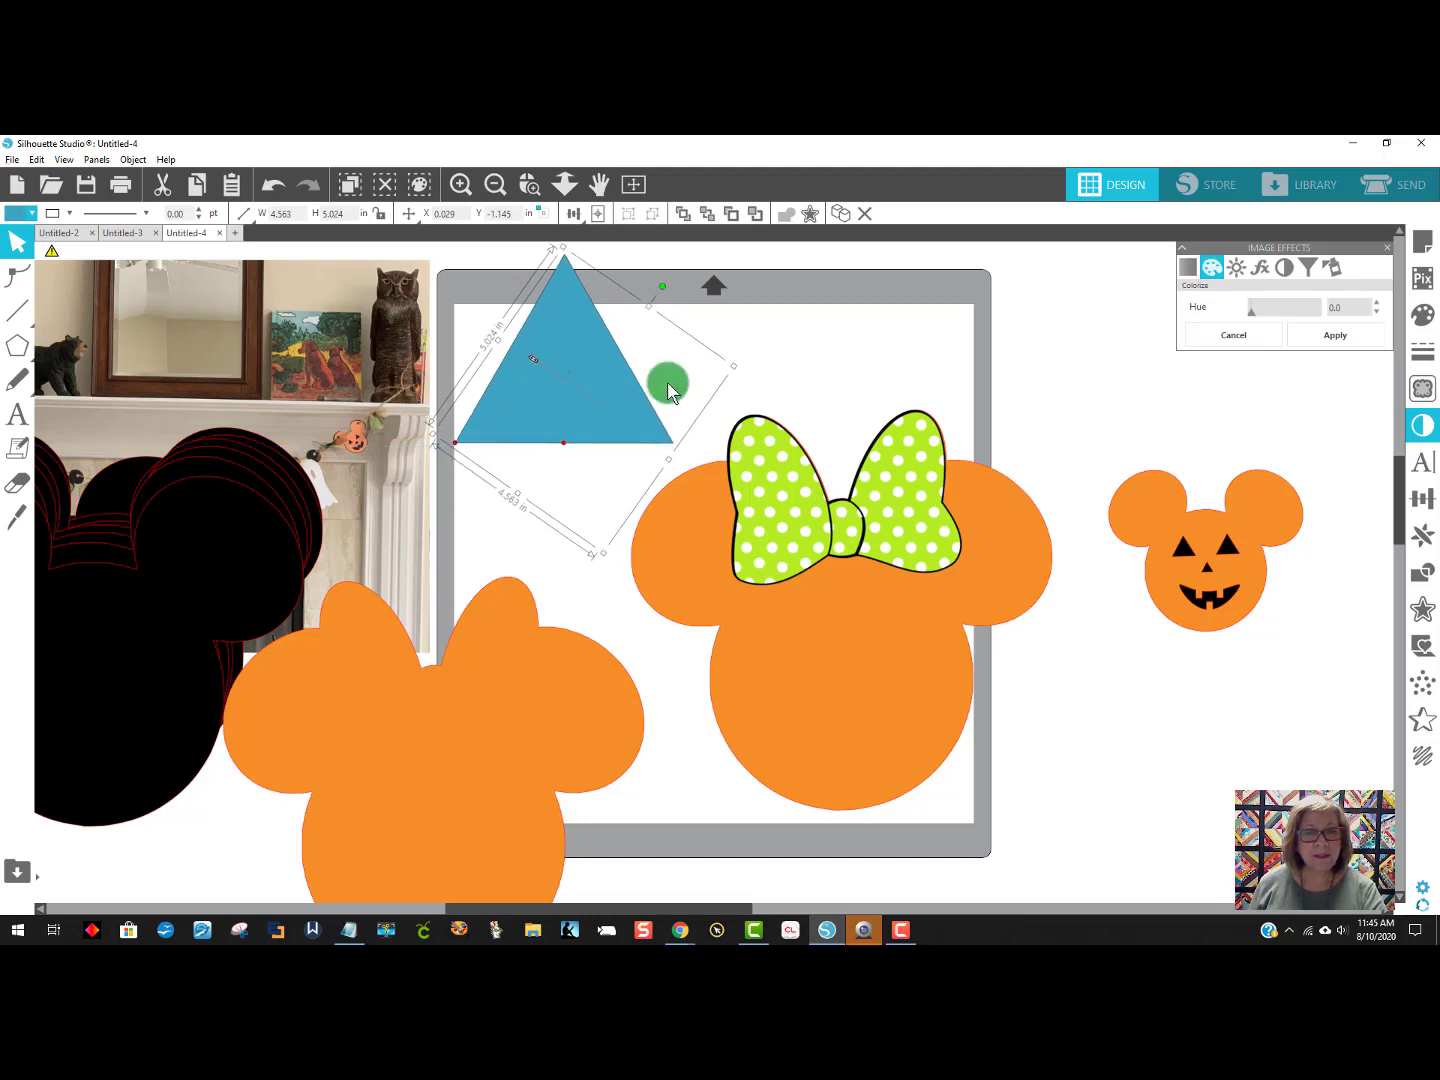
Shrink the upright triangle to about 1.5 by 1.65 in and place it as the left eye under the bow.
click(643, 412)
click(676, 449)
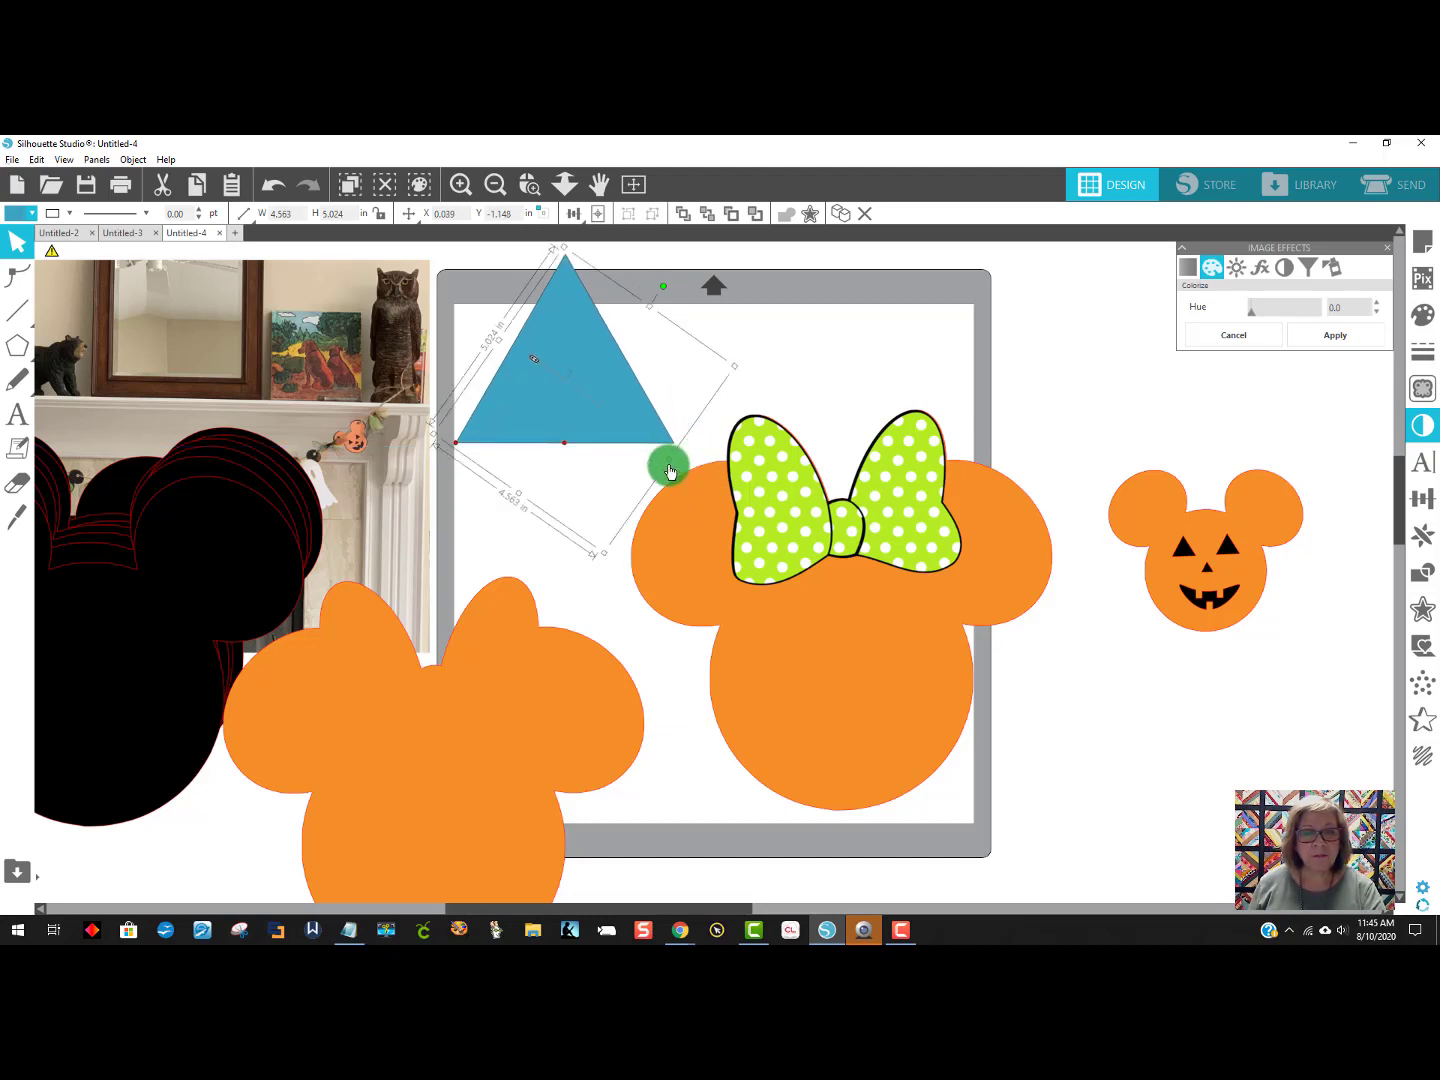
drag(604, 555, 791, 647)
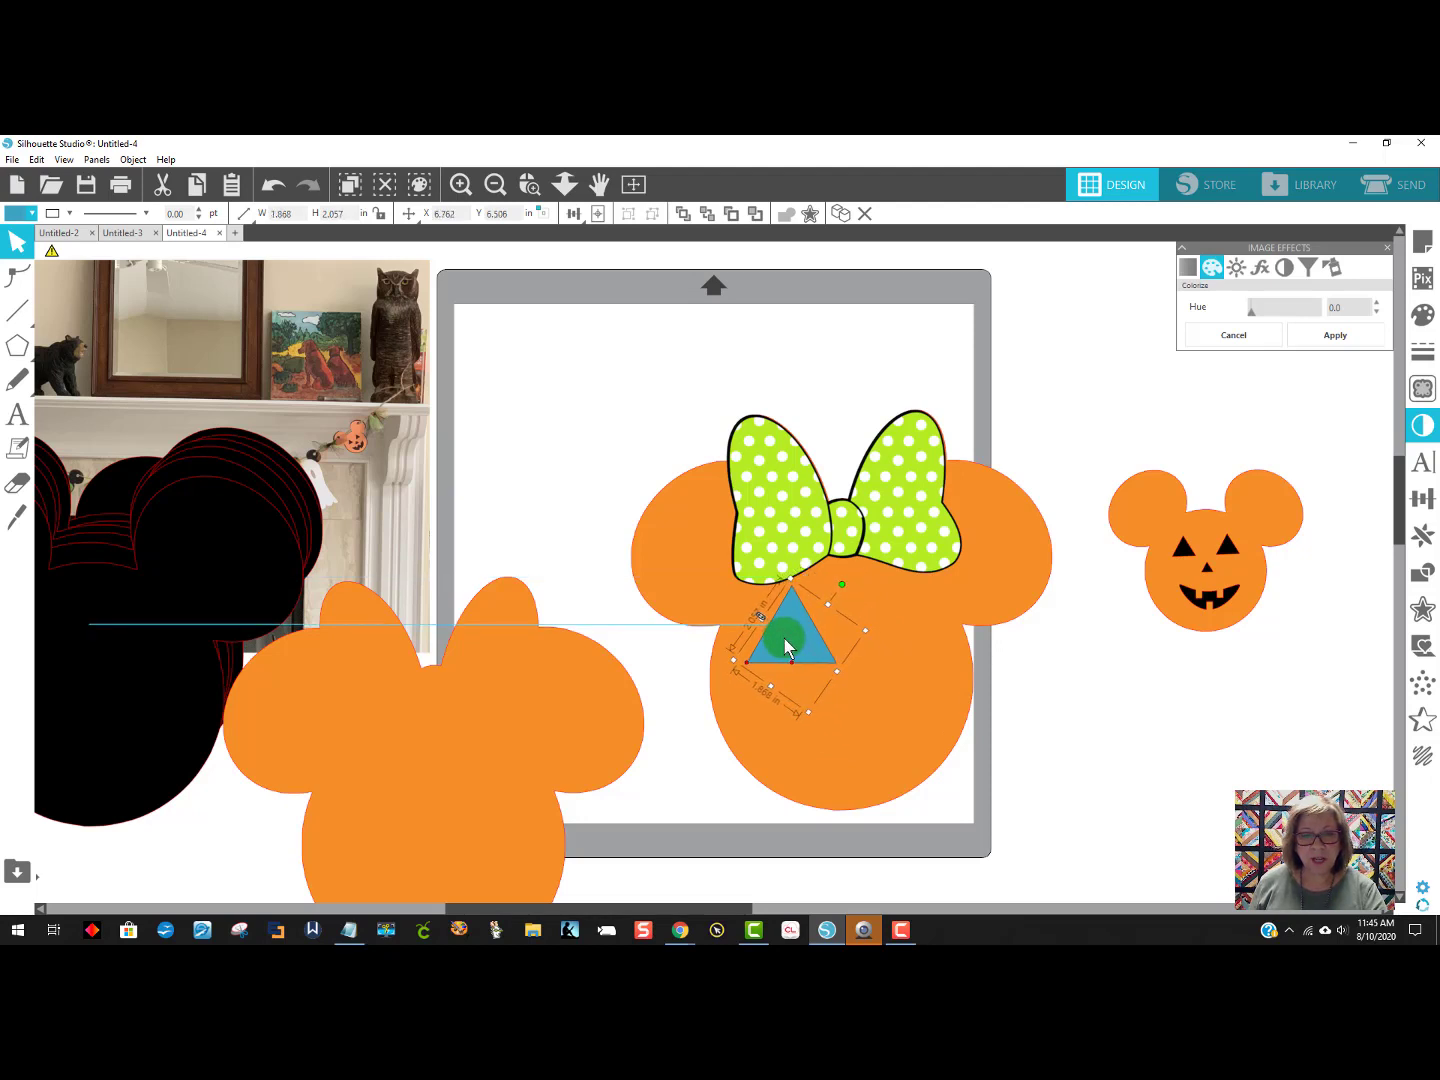
drag(815, 711, 811, 706)
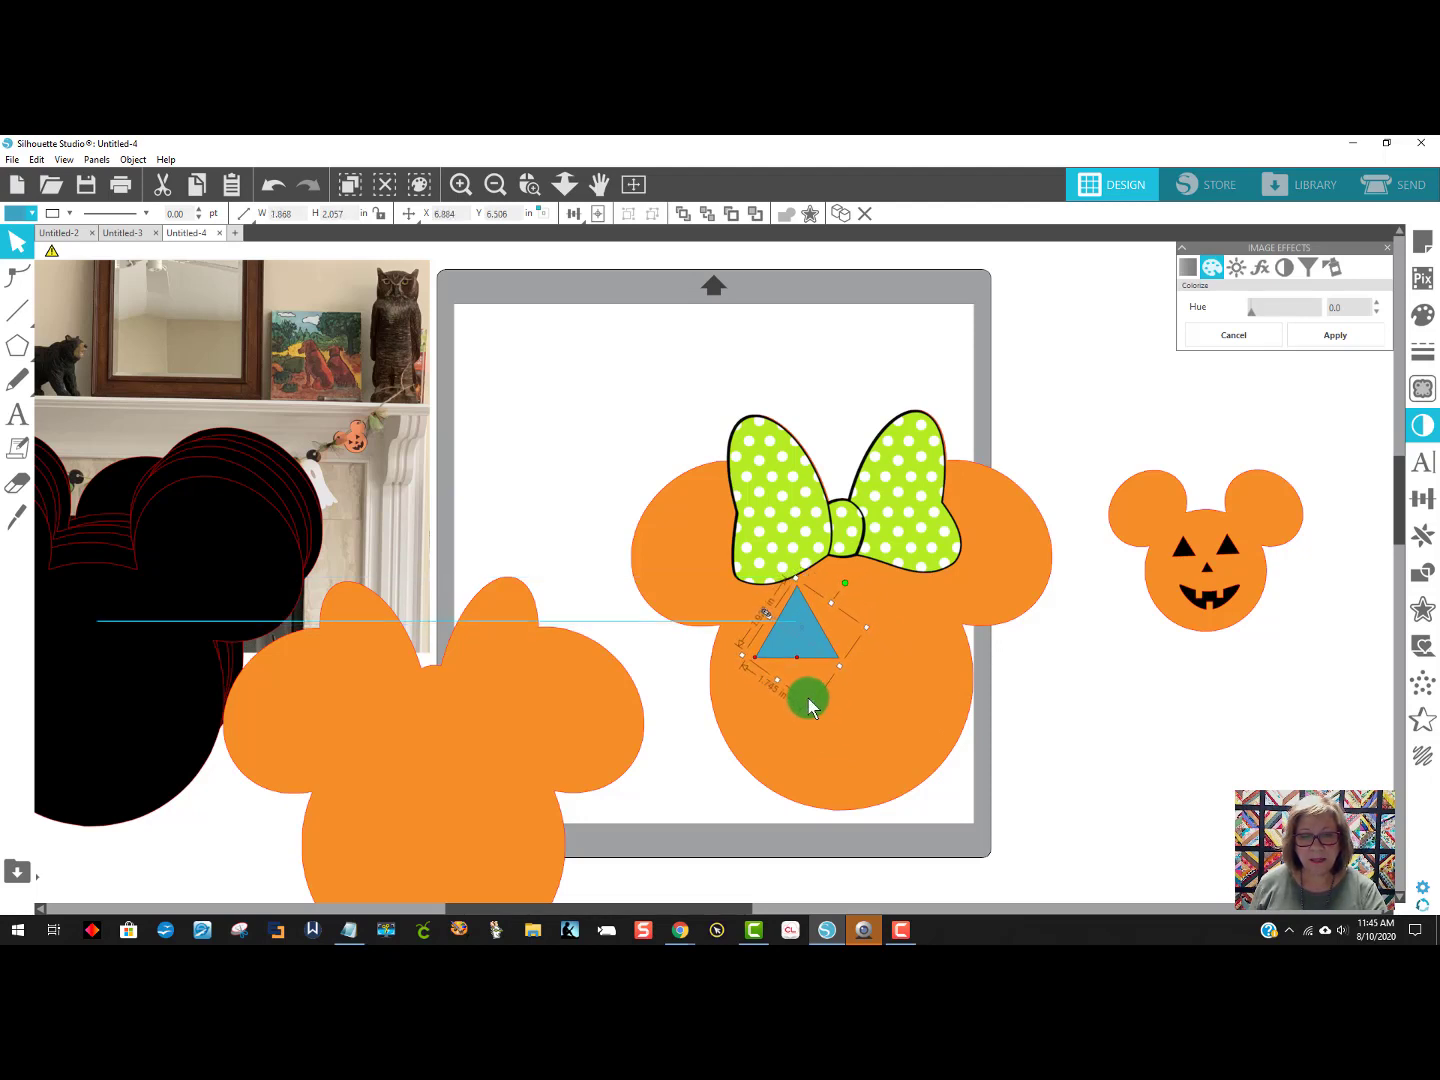
Duplicate the triangular eye and place the copy level with it as the right eye.
right_click(799, 631)
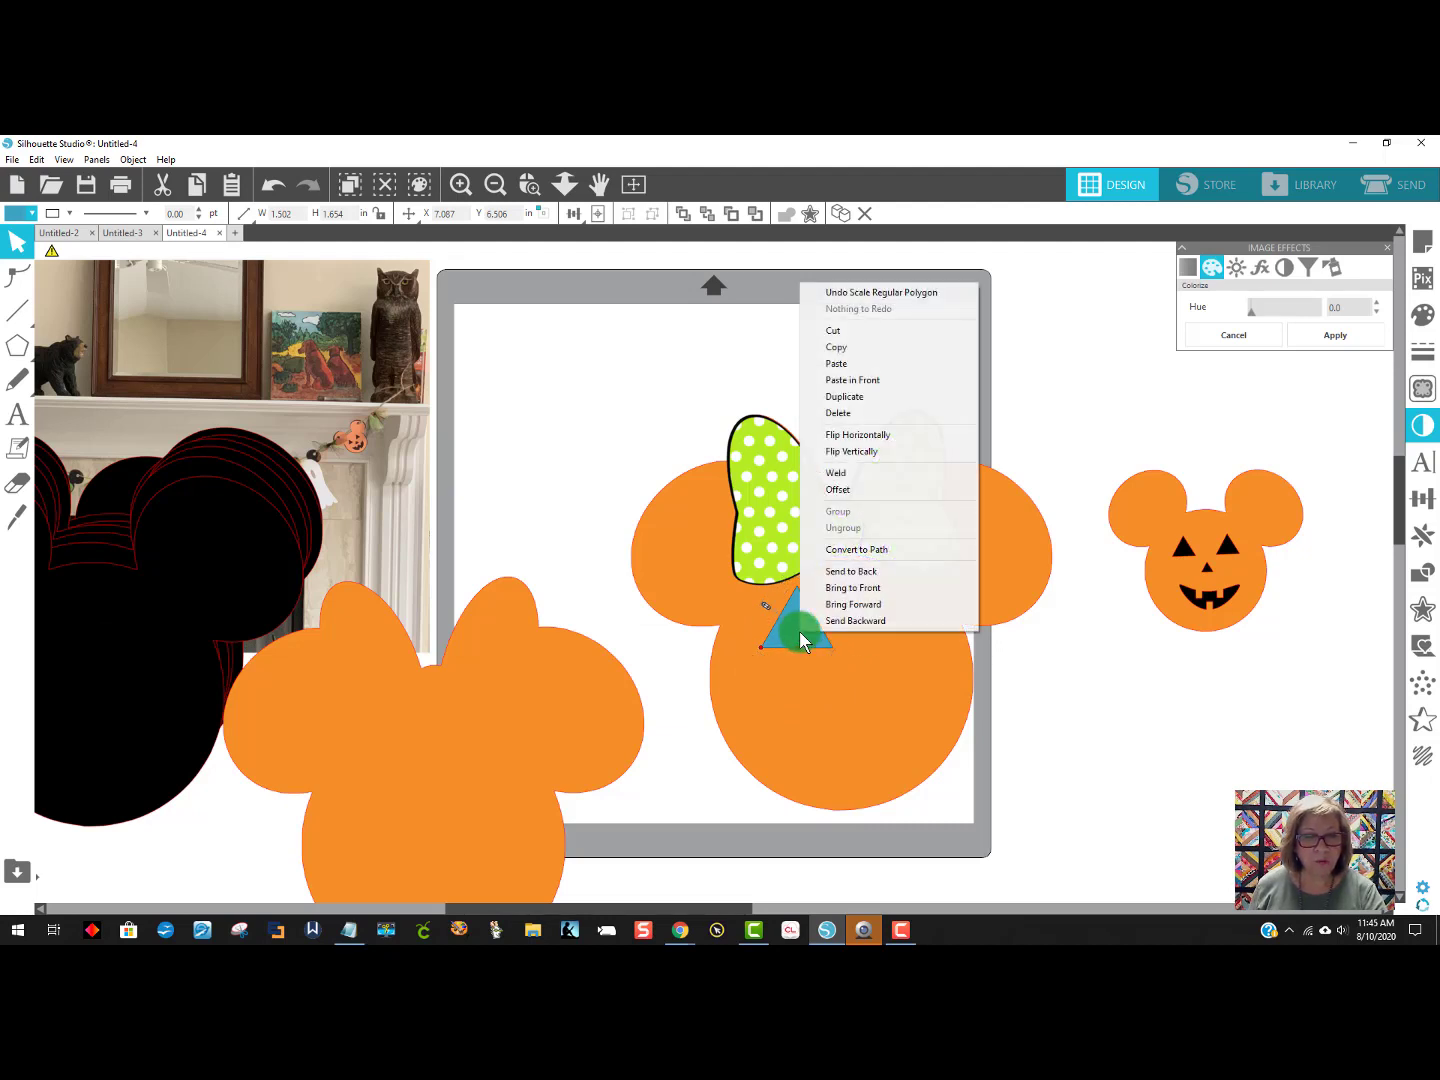
click(845, 396)
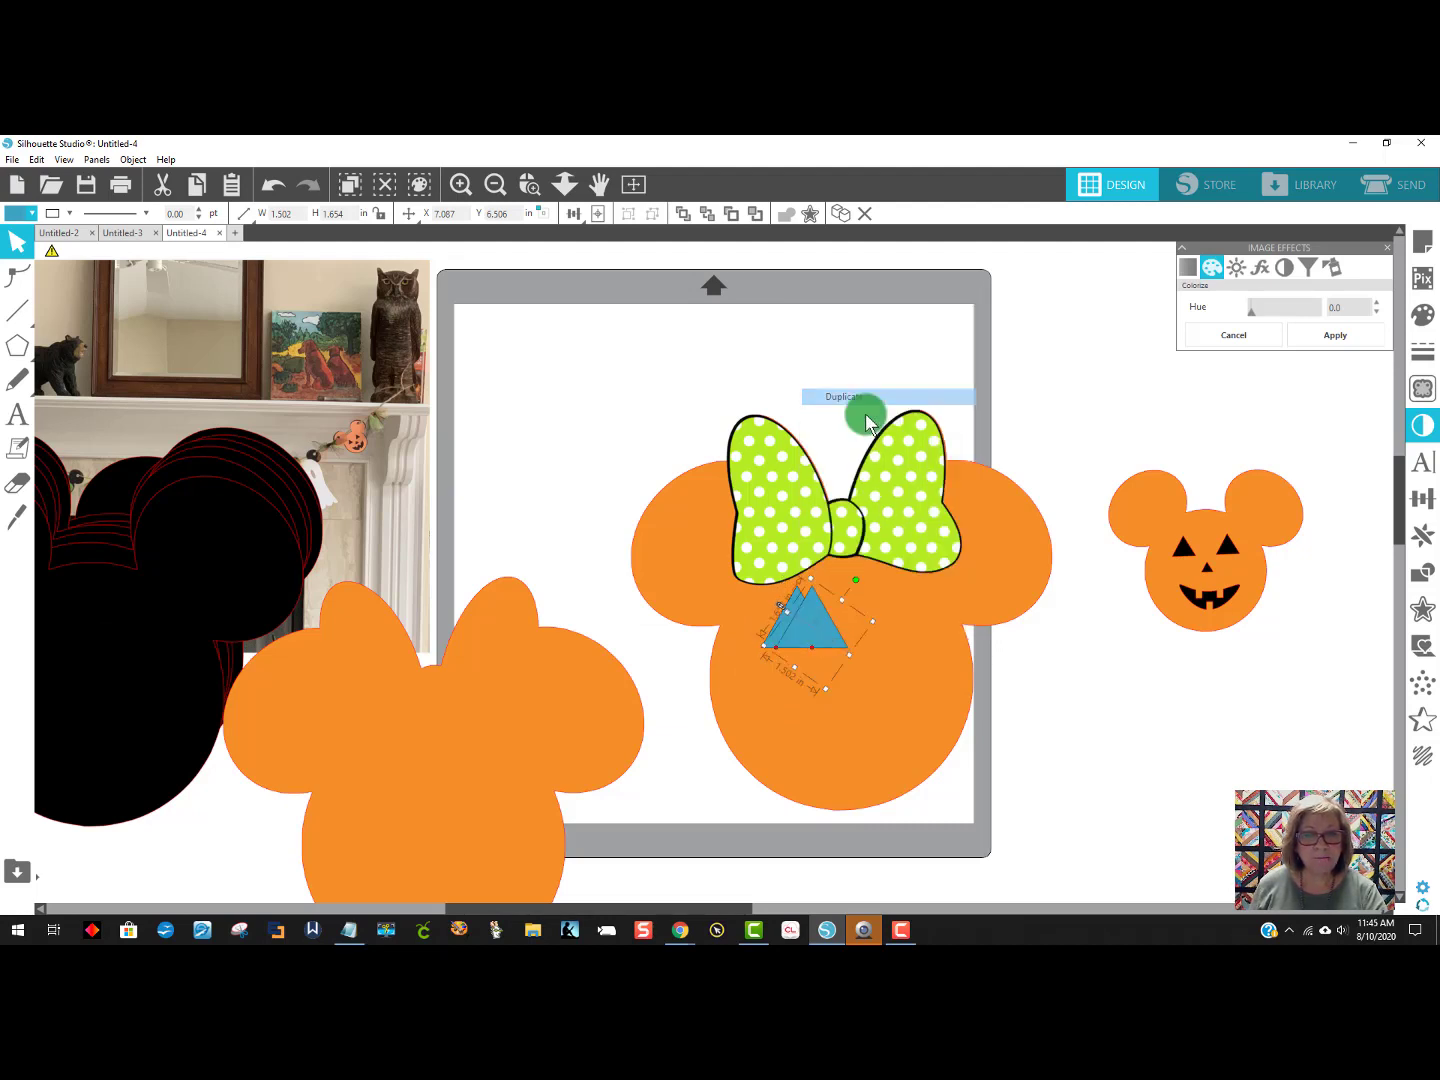
drag(908, 615, 913, 617)
Duplicate the right eye, shrink the copy to about 1.19 by 1.31 in and center it below the eyes as the nose.
right_click(900, 627)
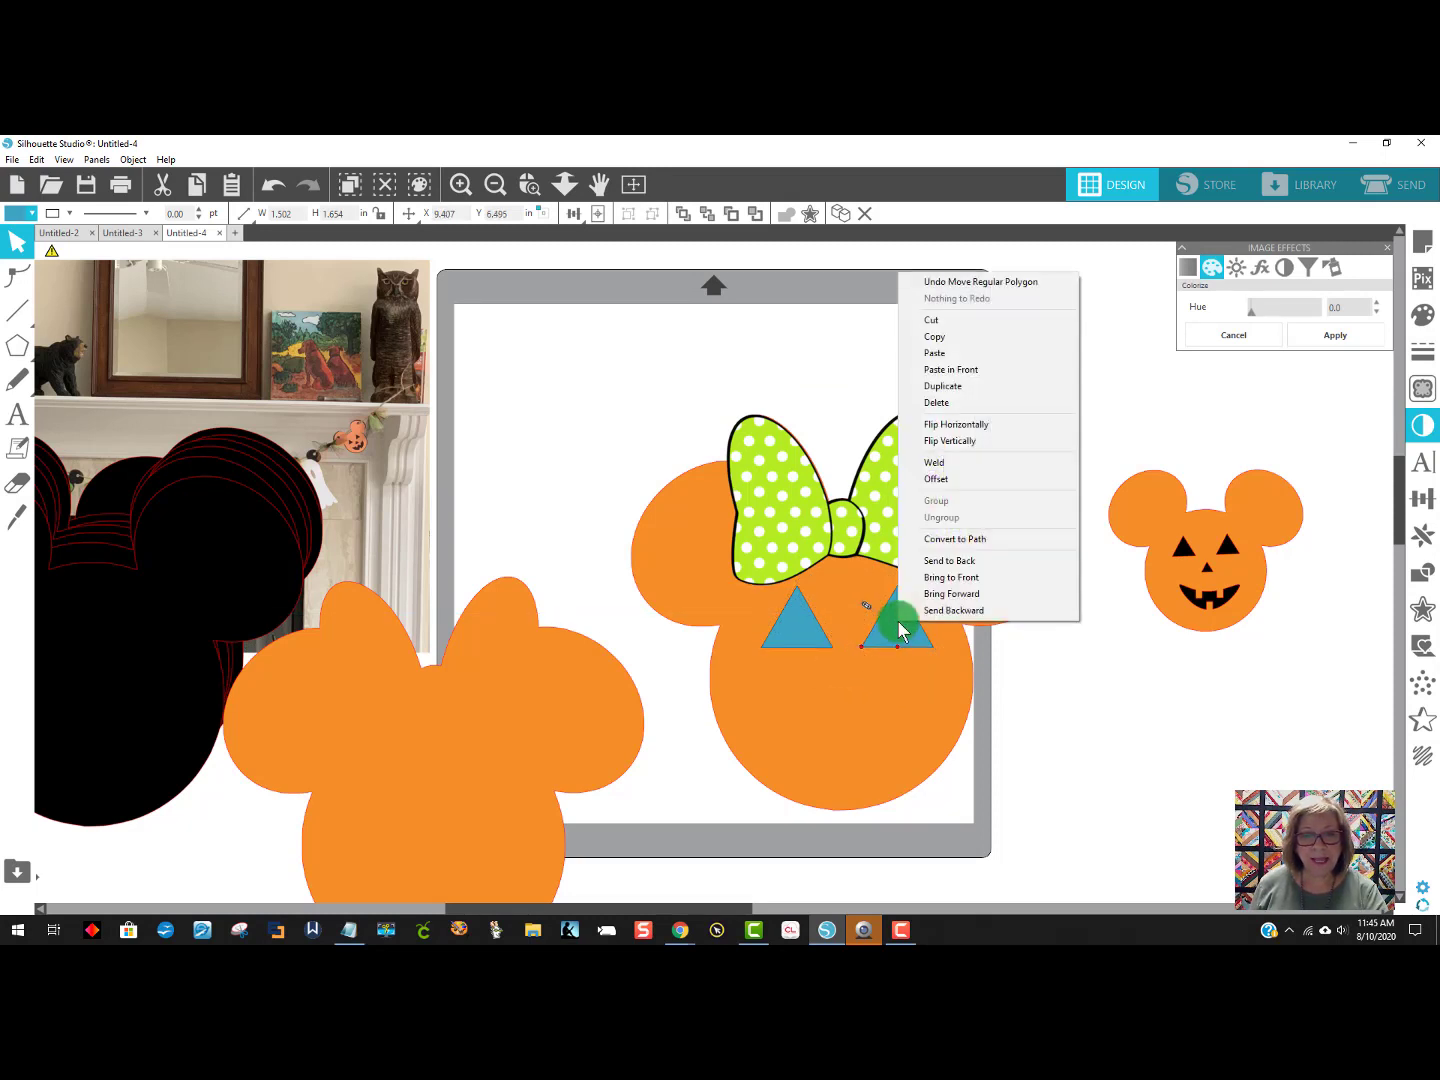
click(932, 389)
drag(920, 613, 858, 697)
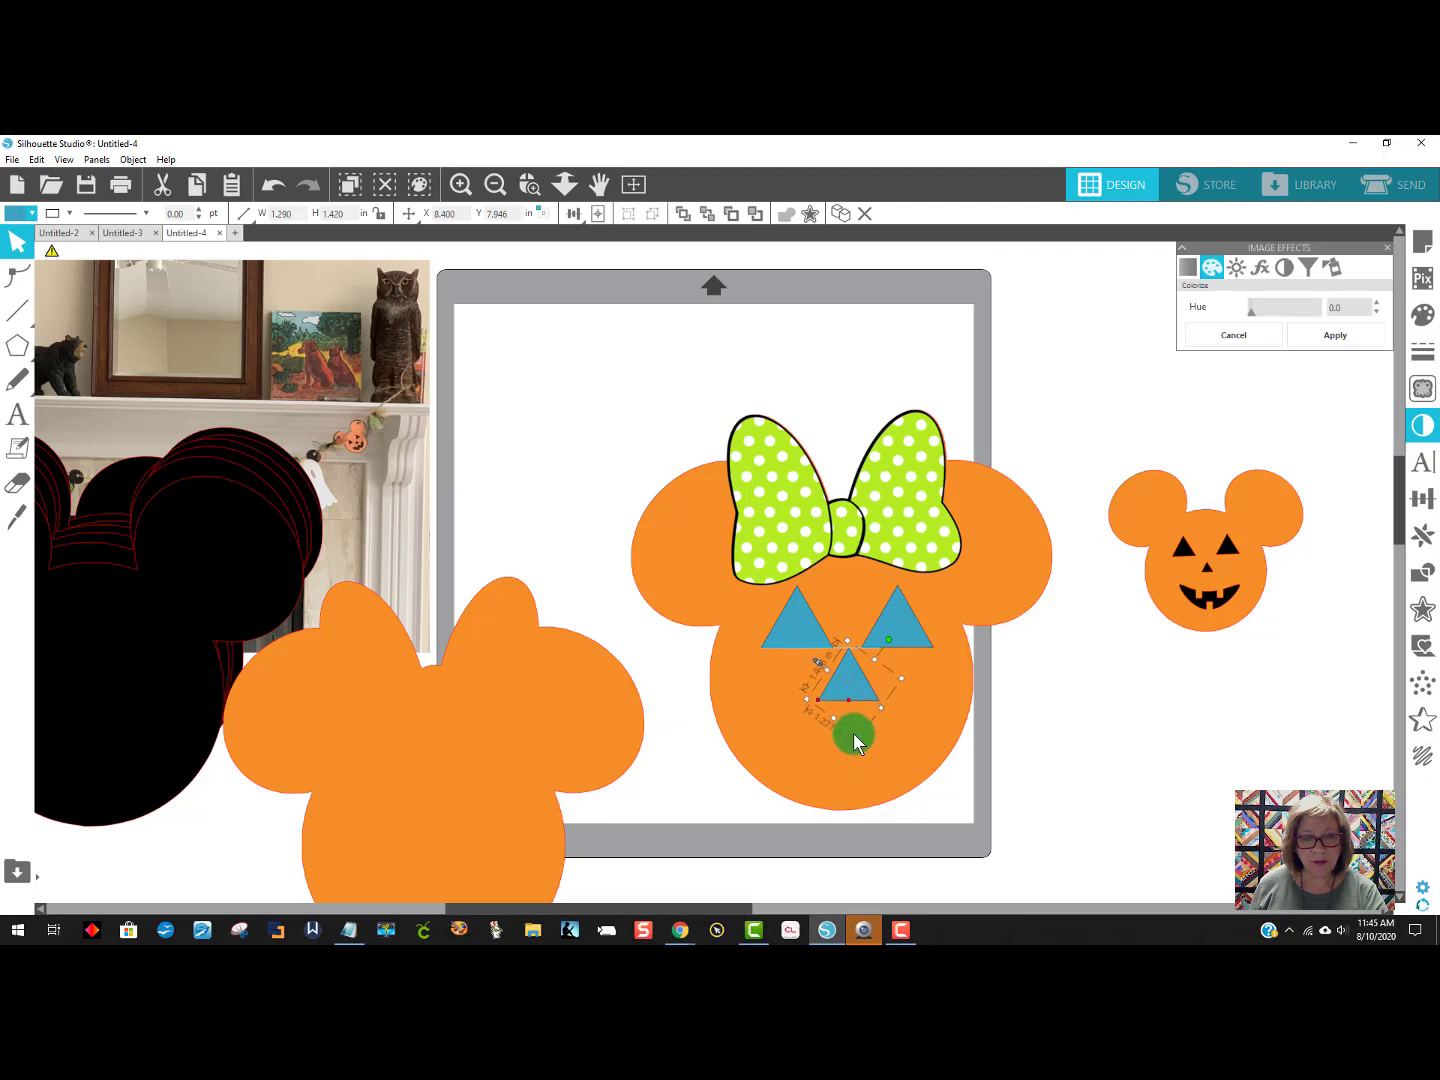
drag(851, 690, 852, 693)
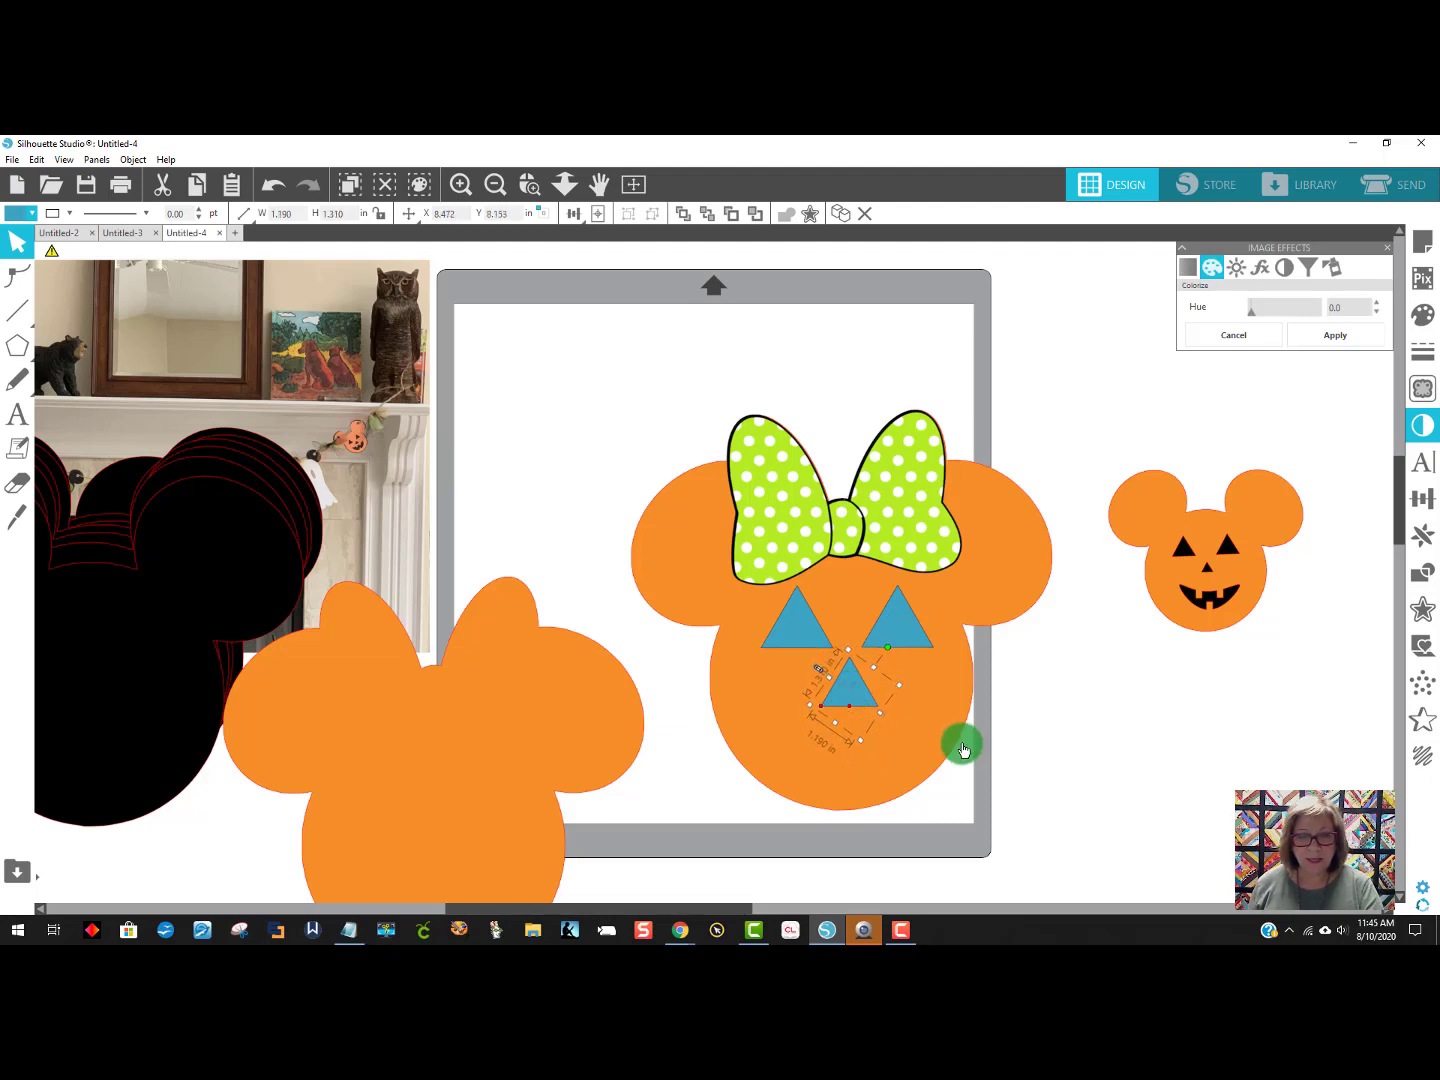
click(1160, 727)
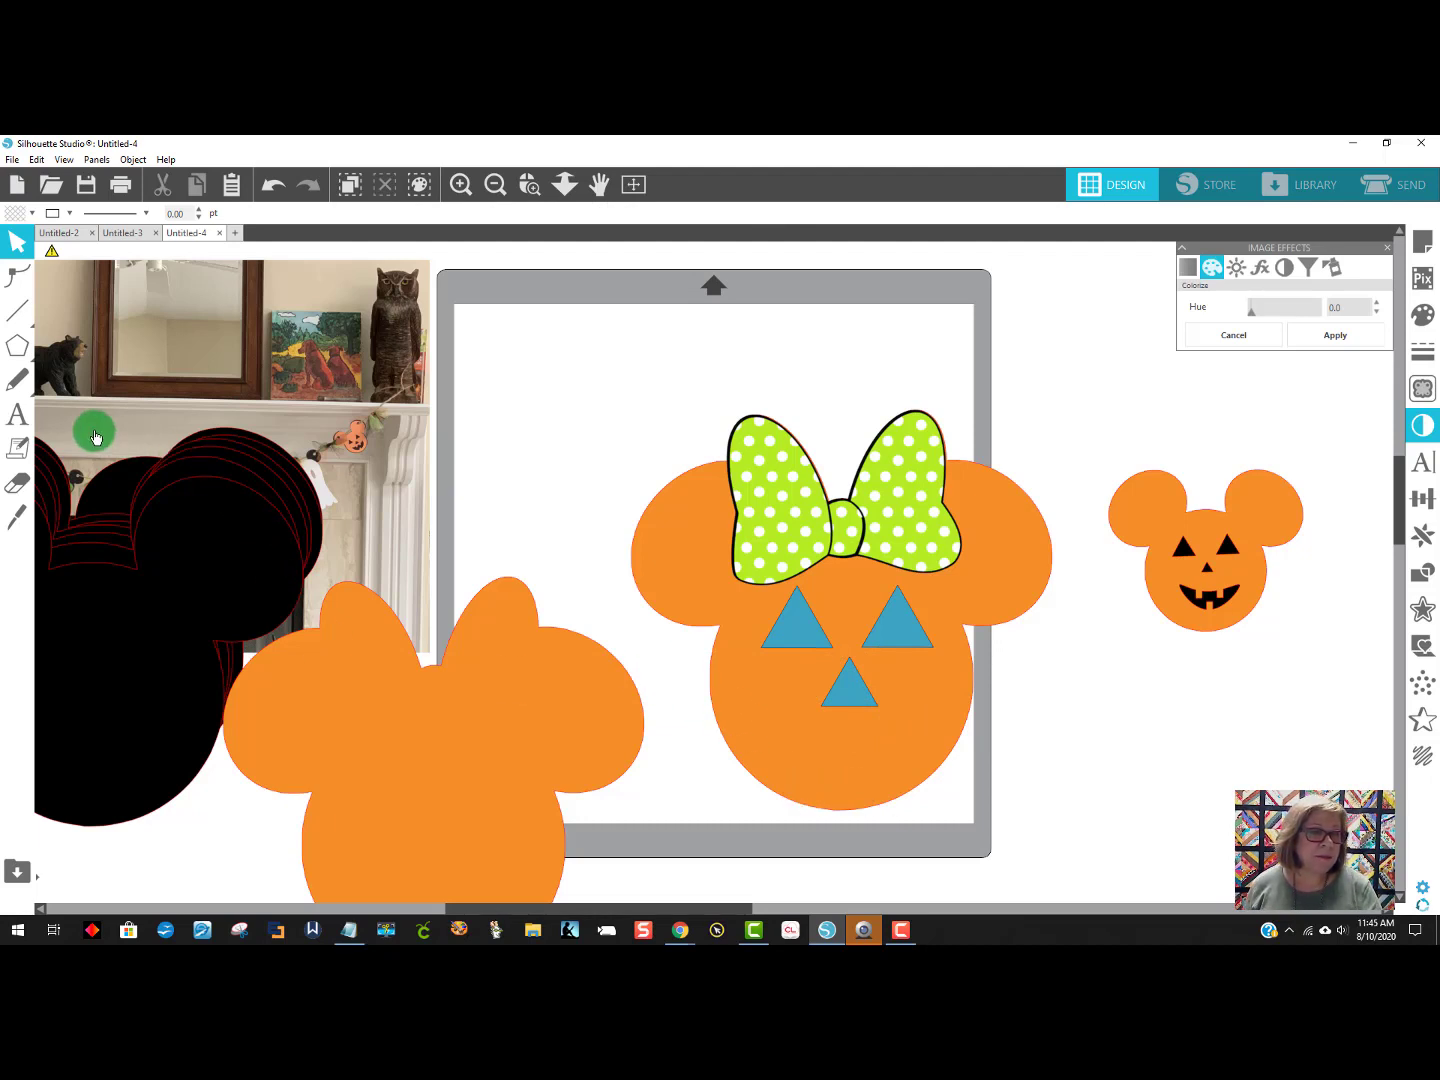
Draw a flat ellipse about 3.98 by 0.94 in for the mouth and place it below the nose.
drag(12, 360, 119, 340)
drag(473, 342, 533, 348)
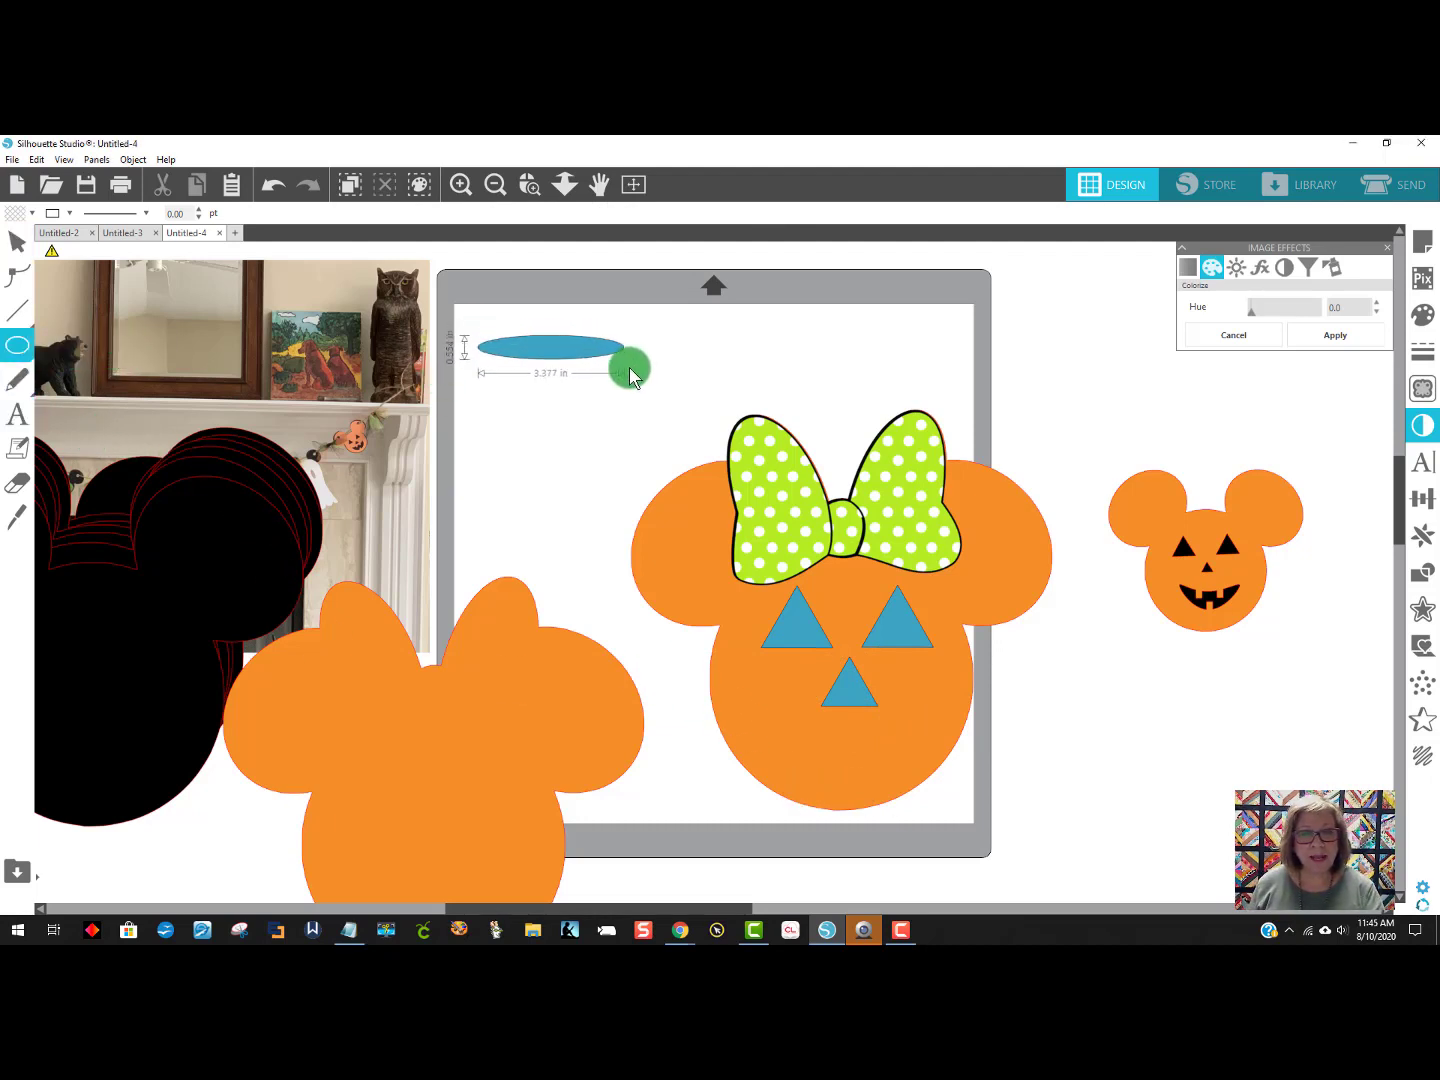
drag(630, 370, 855, 760)
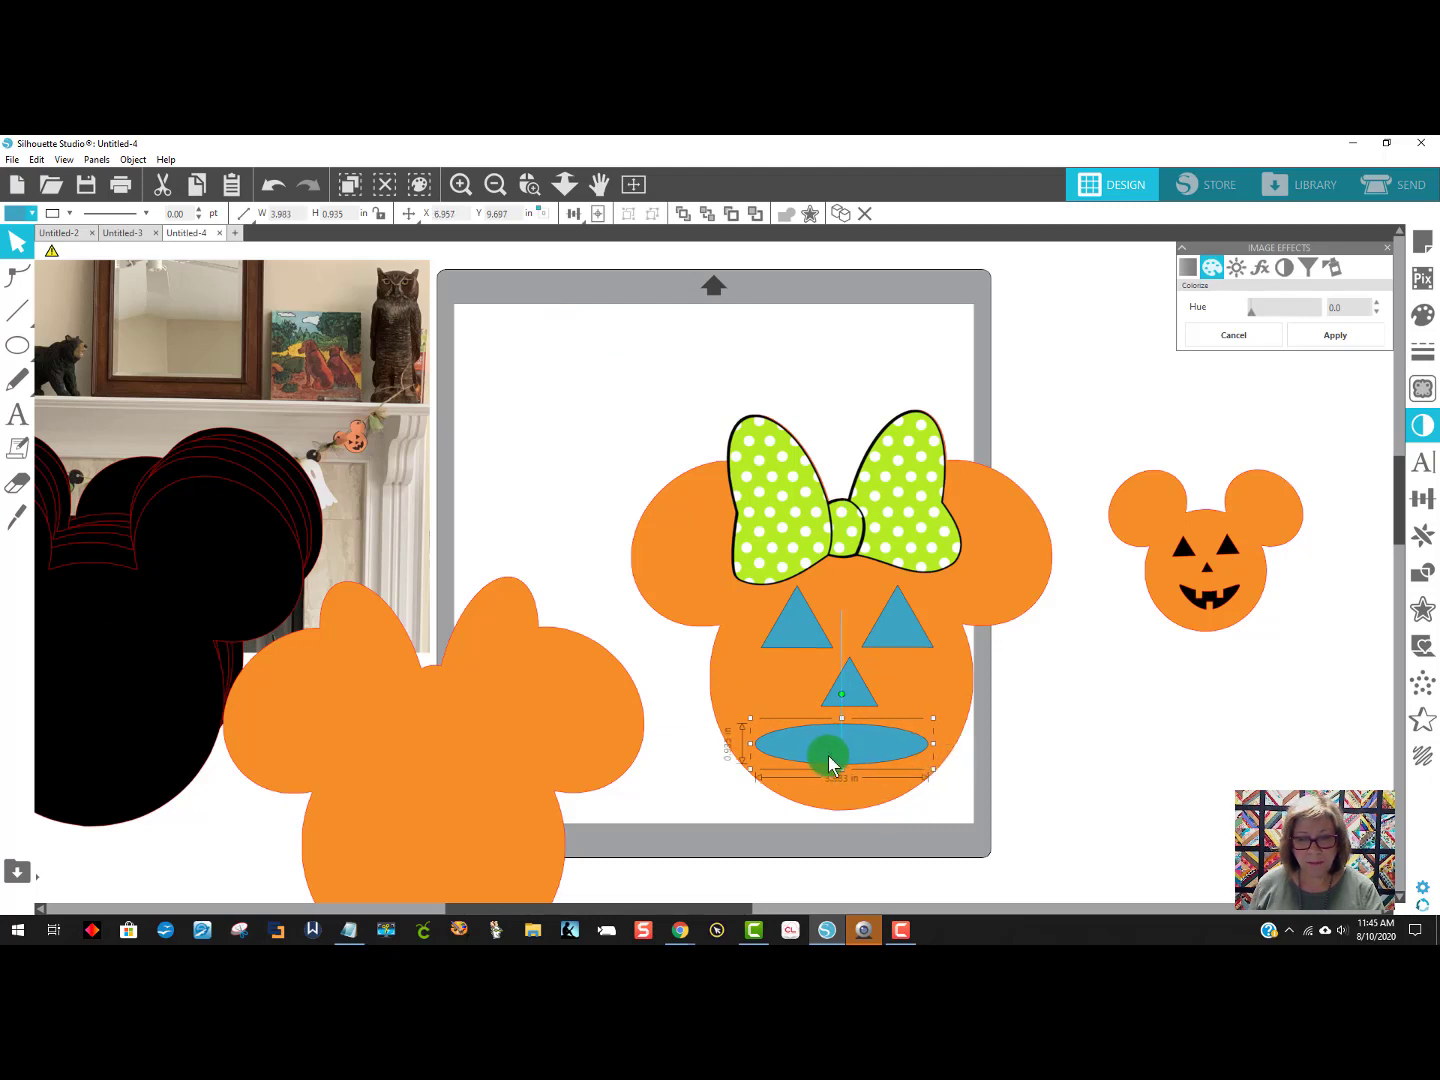
click(1075, 759)
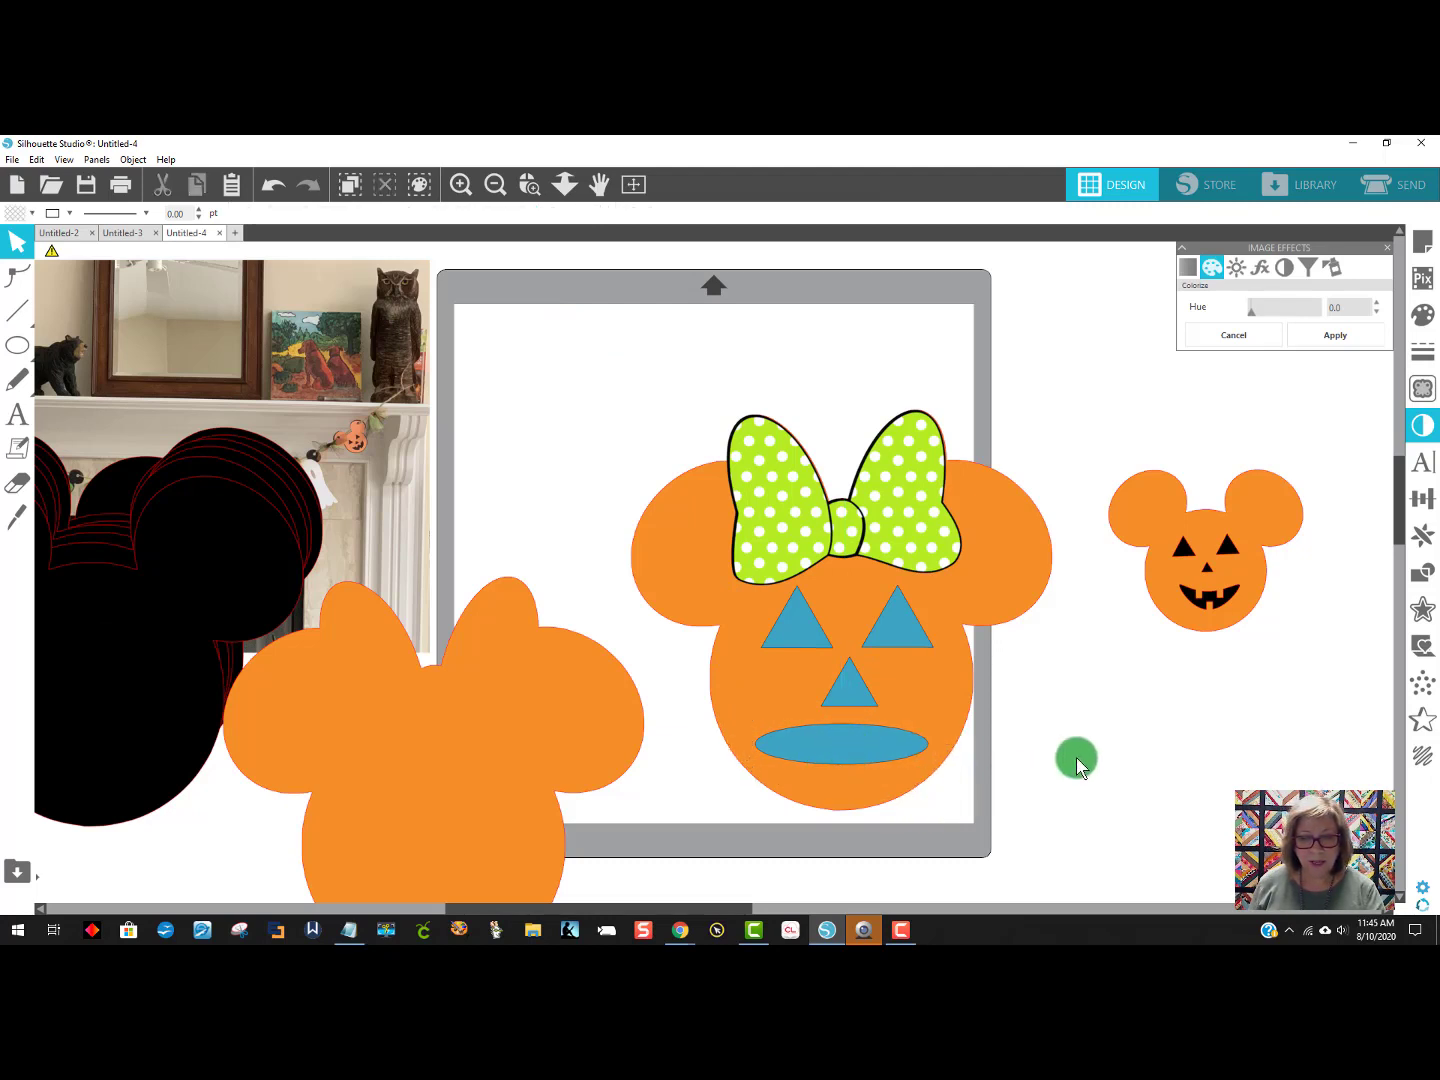
Edit the ellipse's points to bend it into a wide smile with raised corners and a deeper lower curve.
double_click(841, 765)
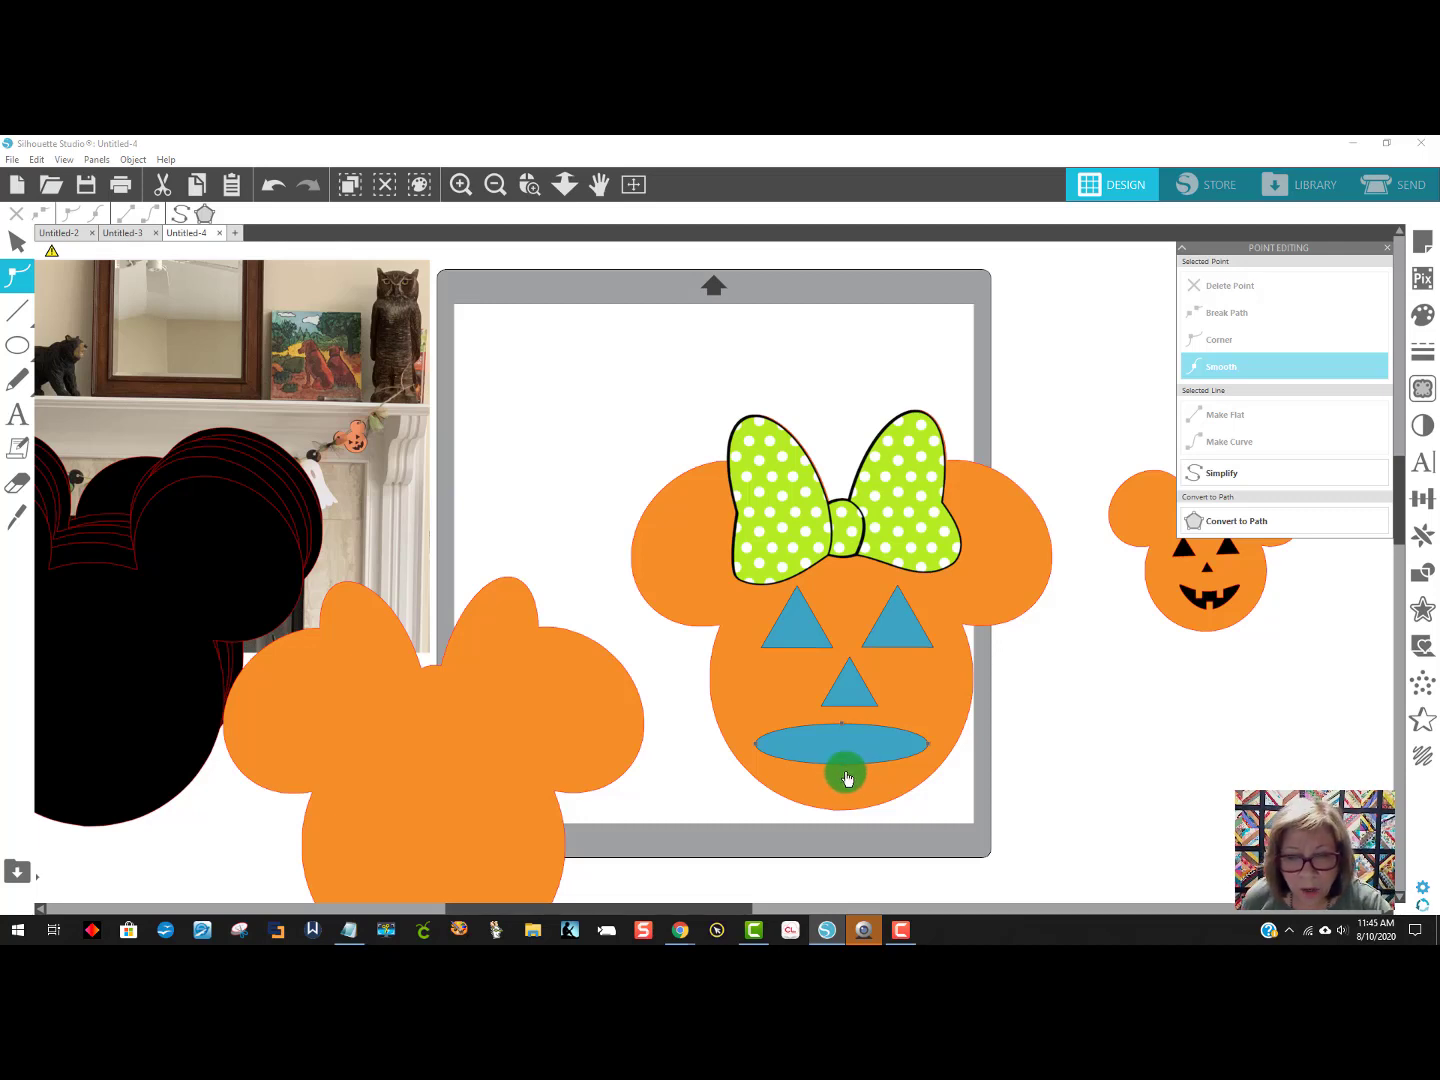
mouse_move(845, 768)
mouse_down()
mouse_move(844, 803)
mouse_move(845, 749)
mouse_up()
click(843, 733)
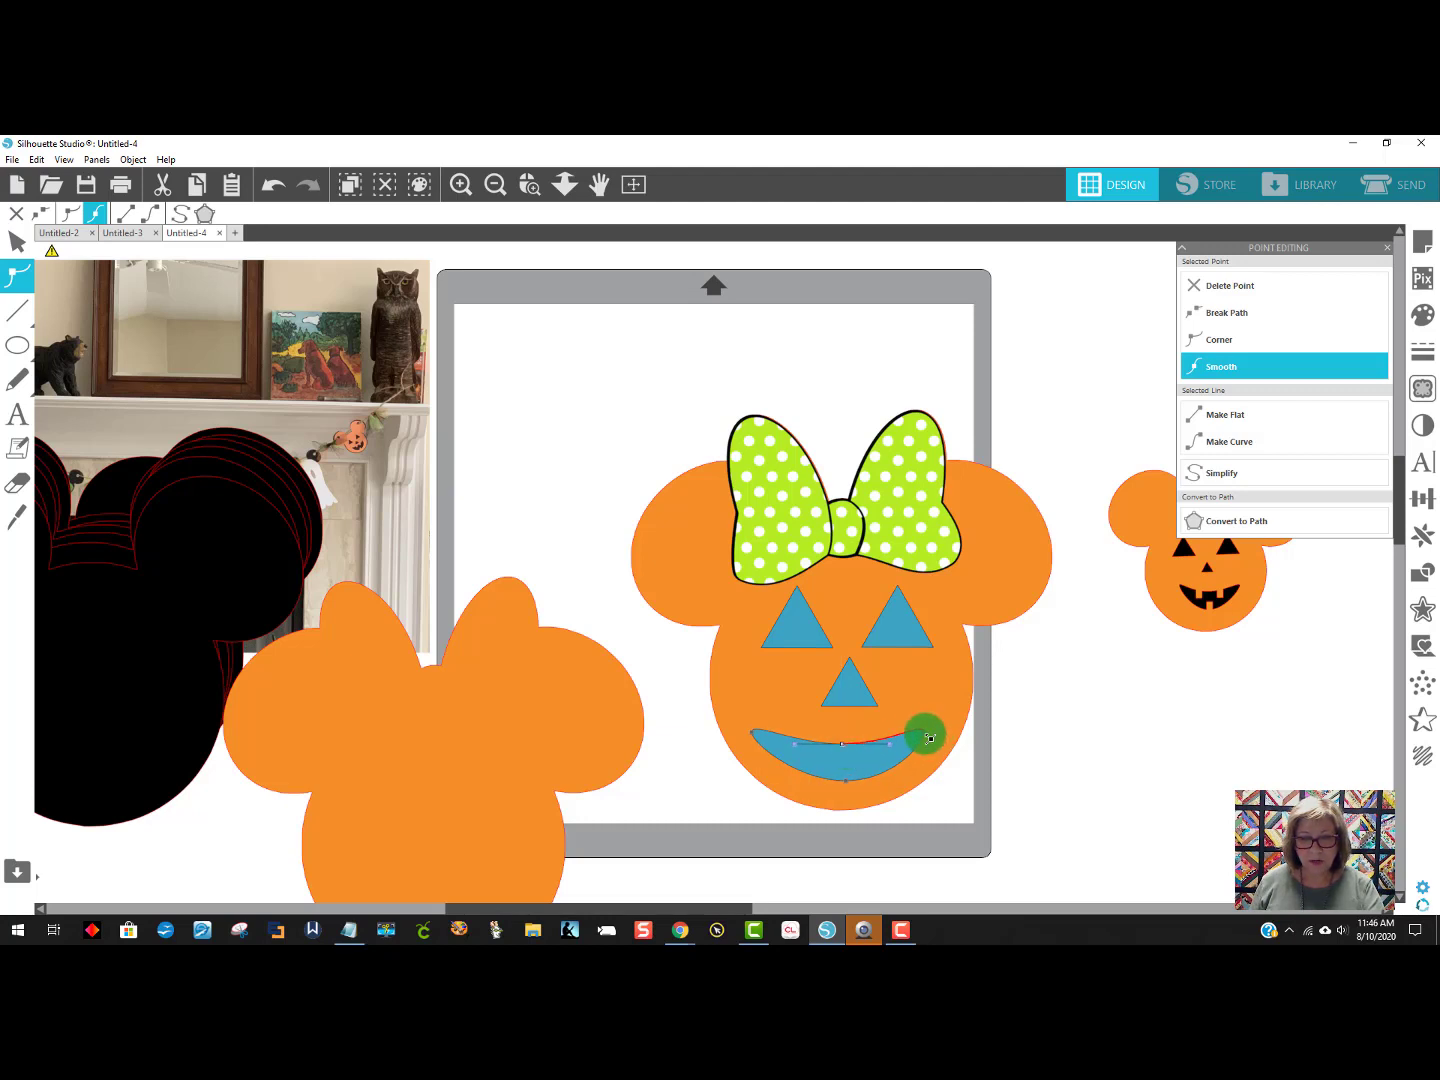
click(749, 730)
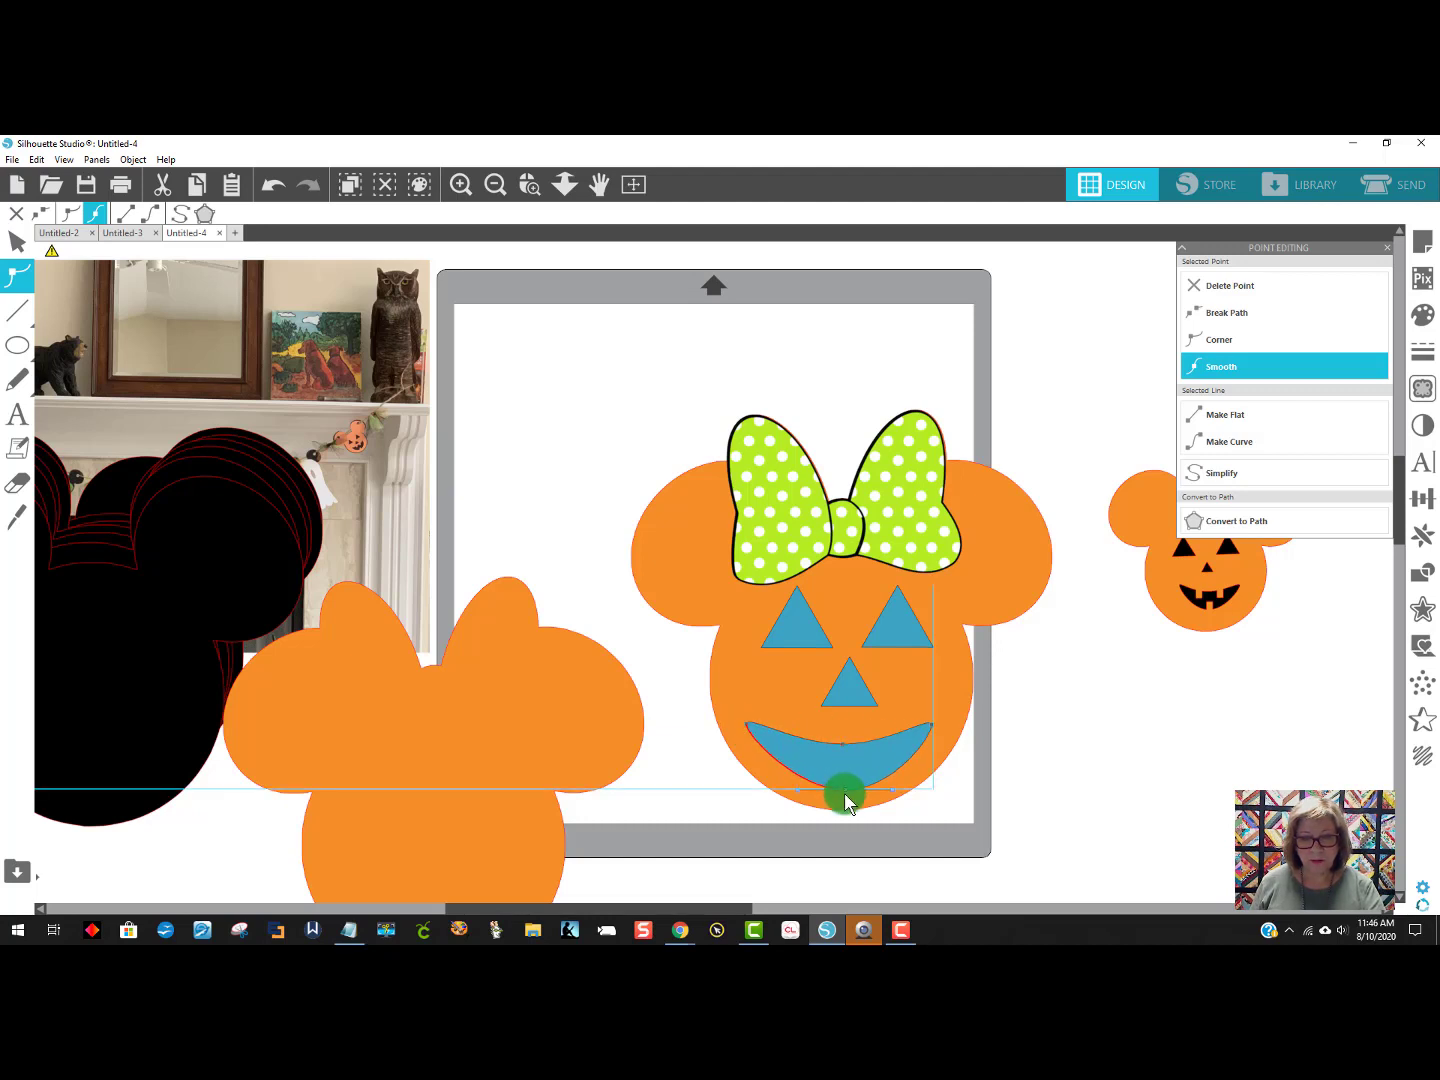
click(1090, 778)
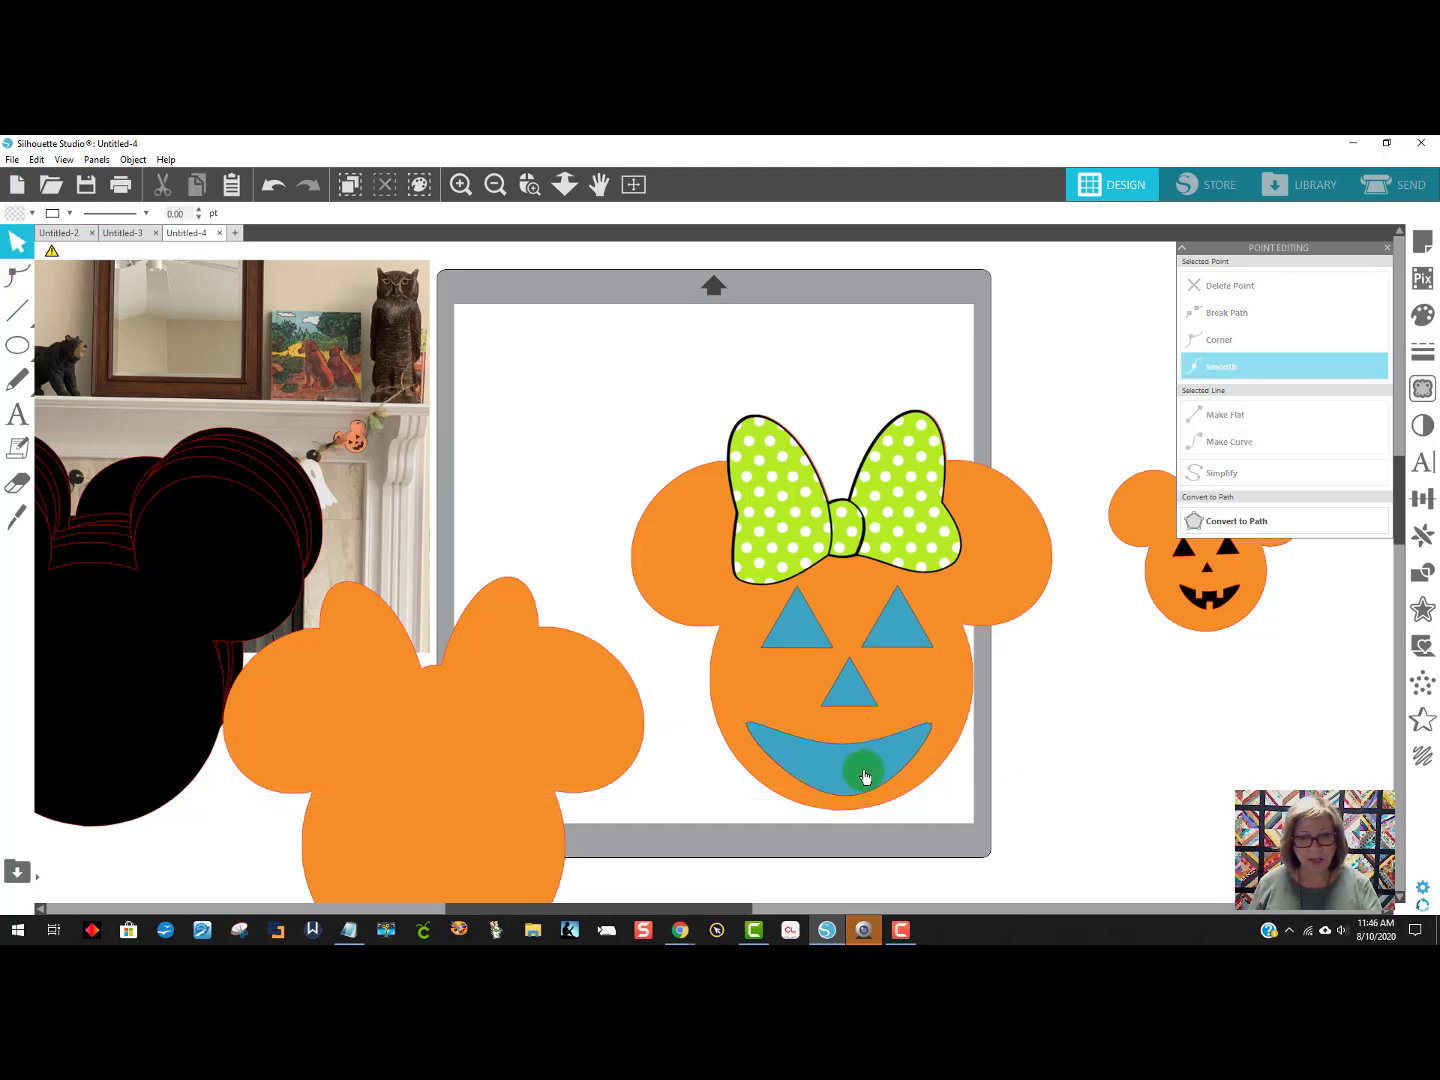
Nudge the smile slightly higher on the face, undoing the accidental shift of the orange head.
drag(853, 766, 857, 767)
click(1134, 746)
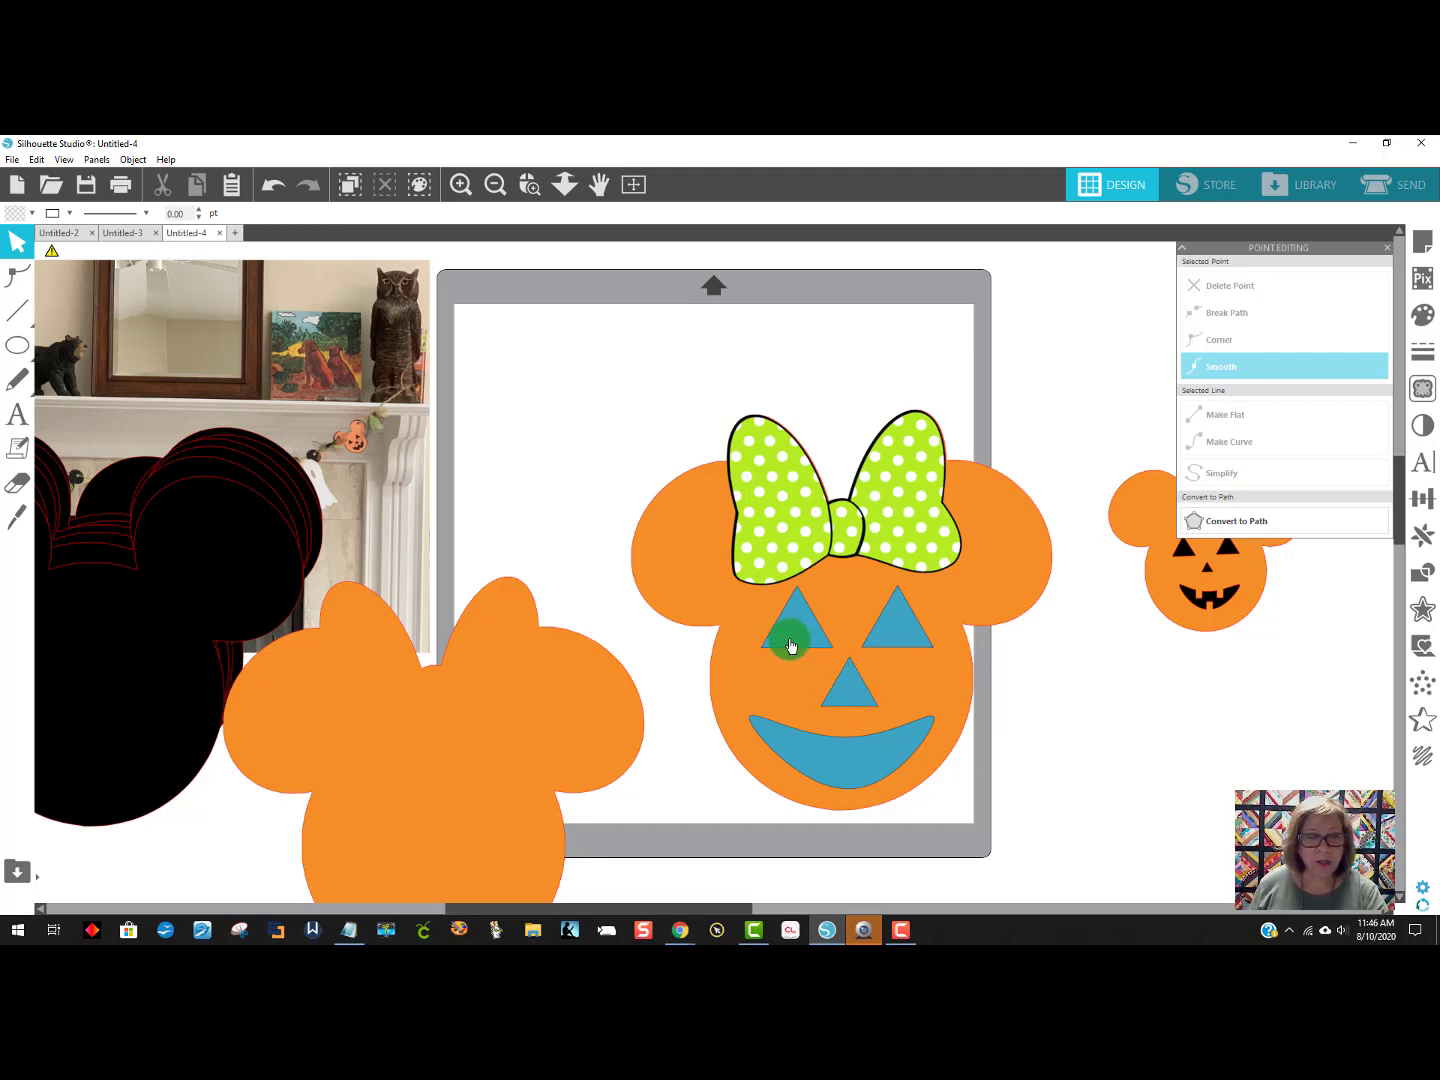
drag(1024, 510, 1015, 553)
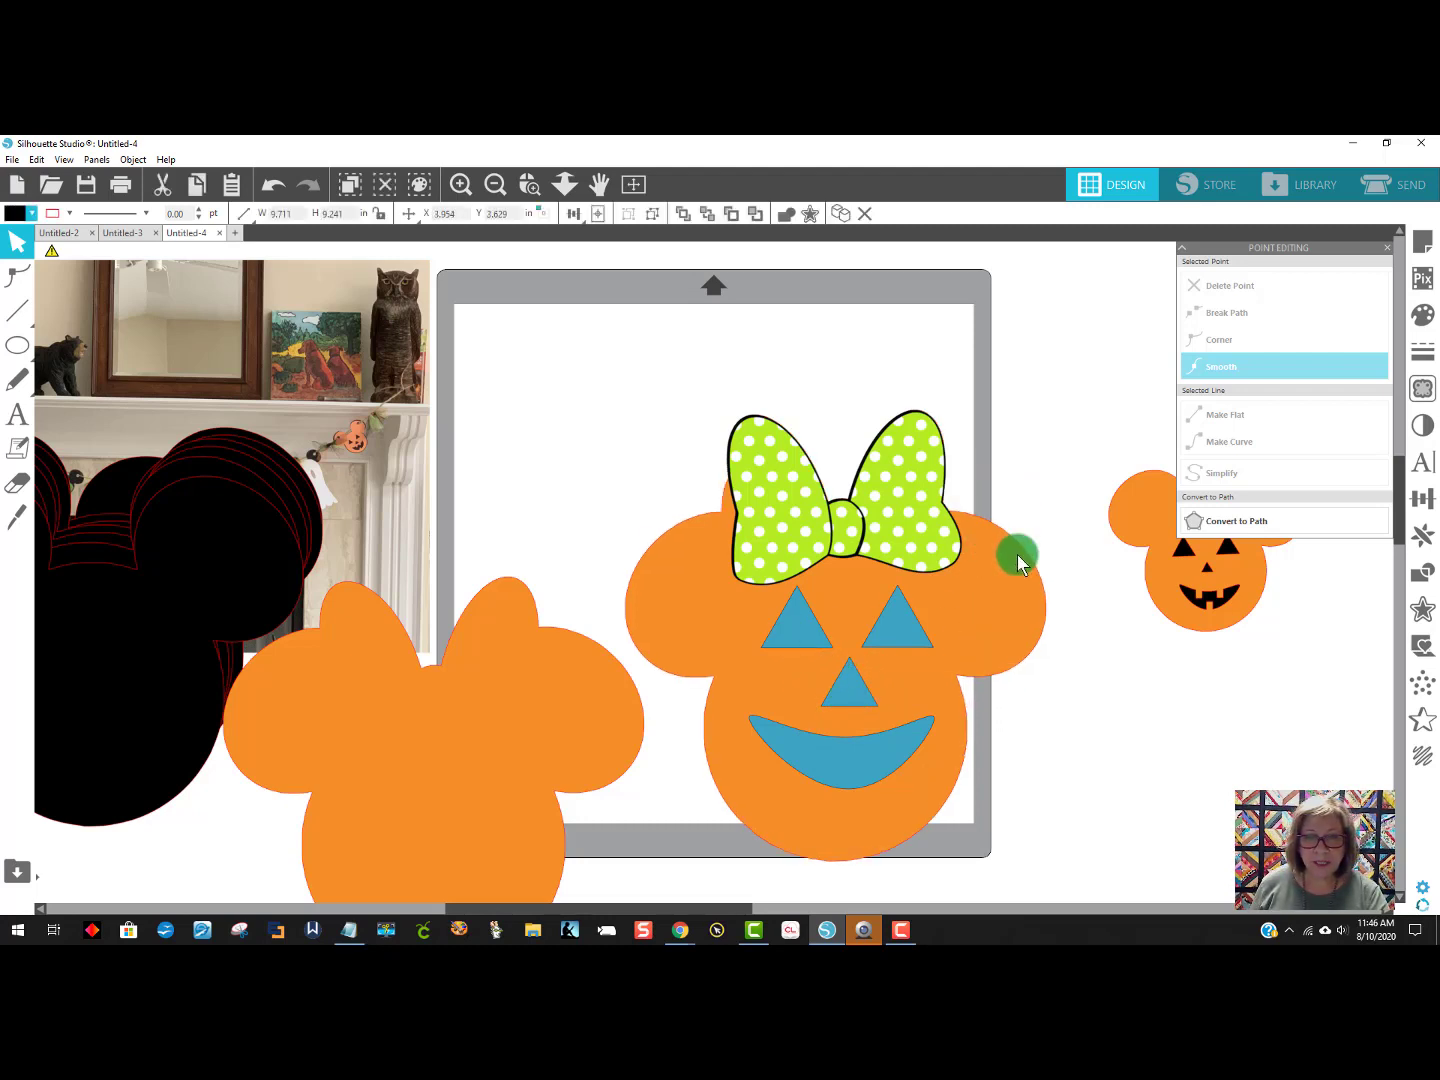
click(287, 185)
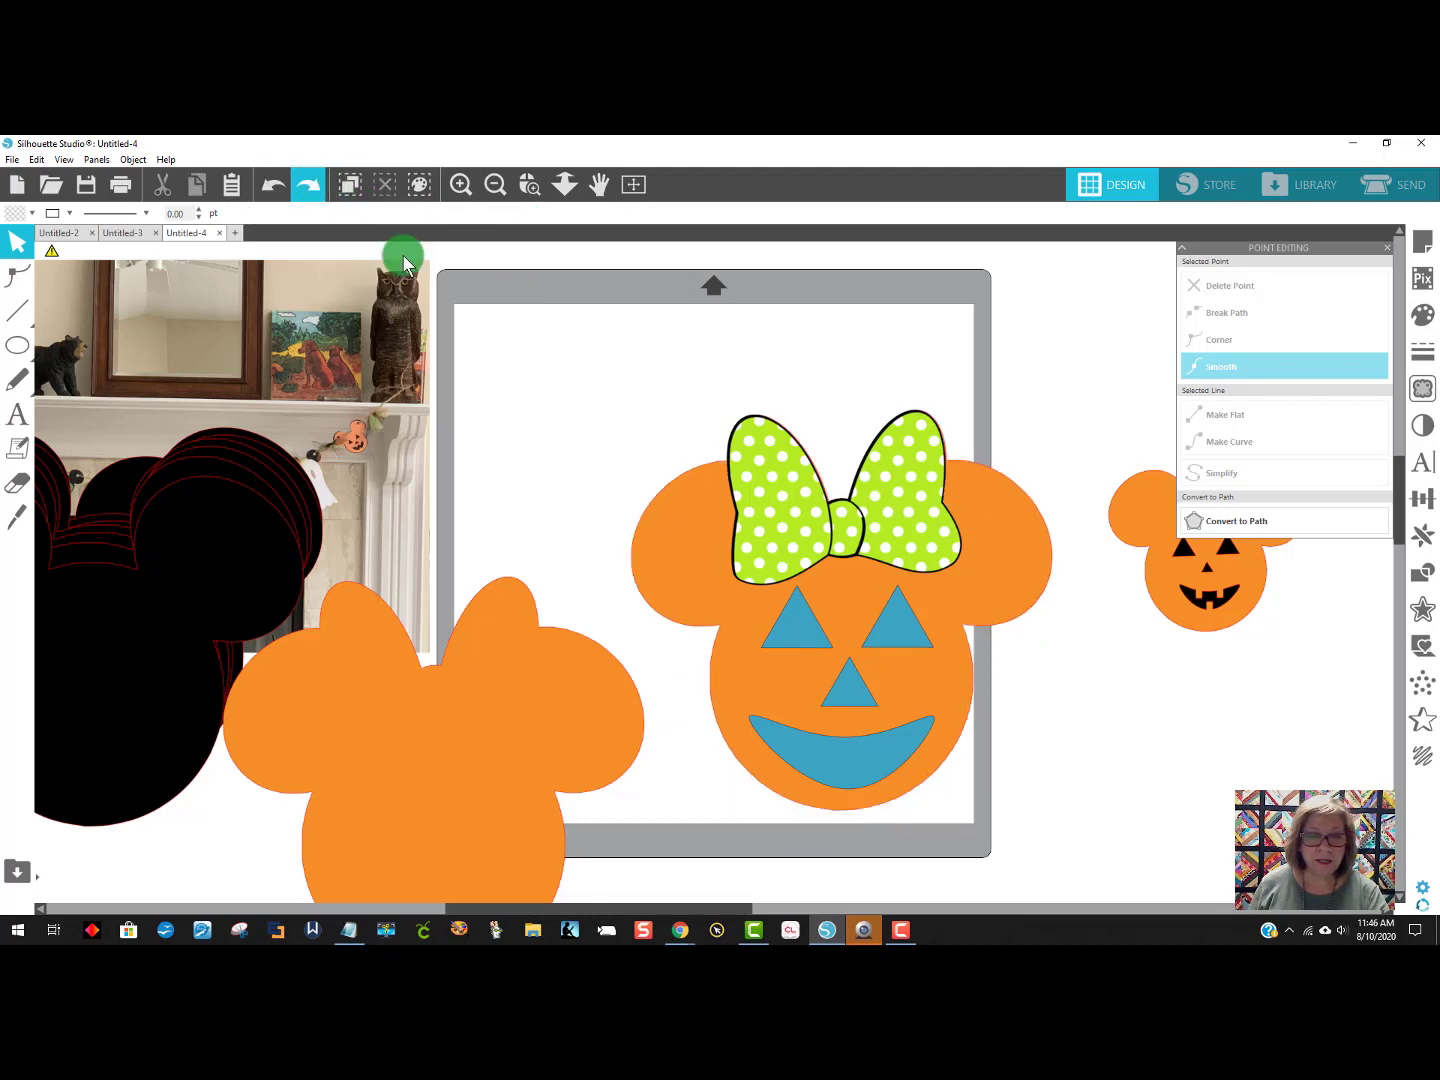
drag(842, 769, 842, 764)
Subtract both eyes, the nose and the smile from the orange Minnie head to cut out the face.
click(802, 630)
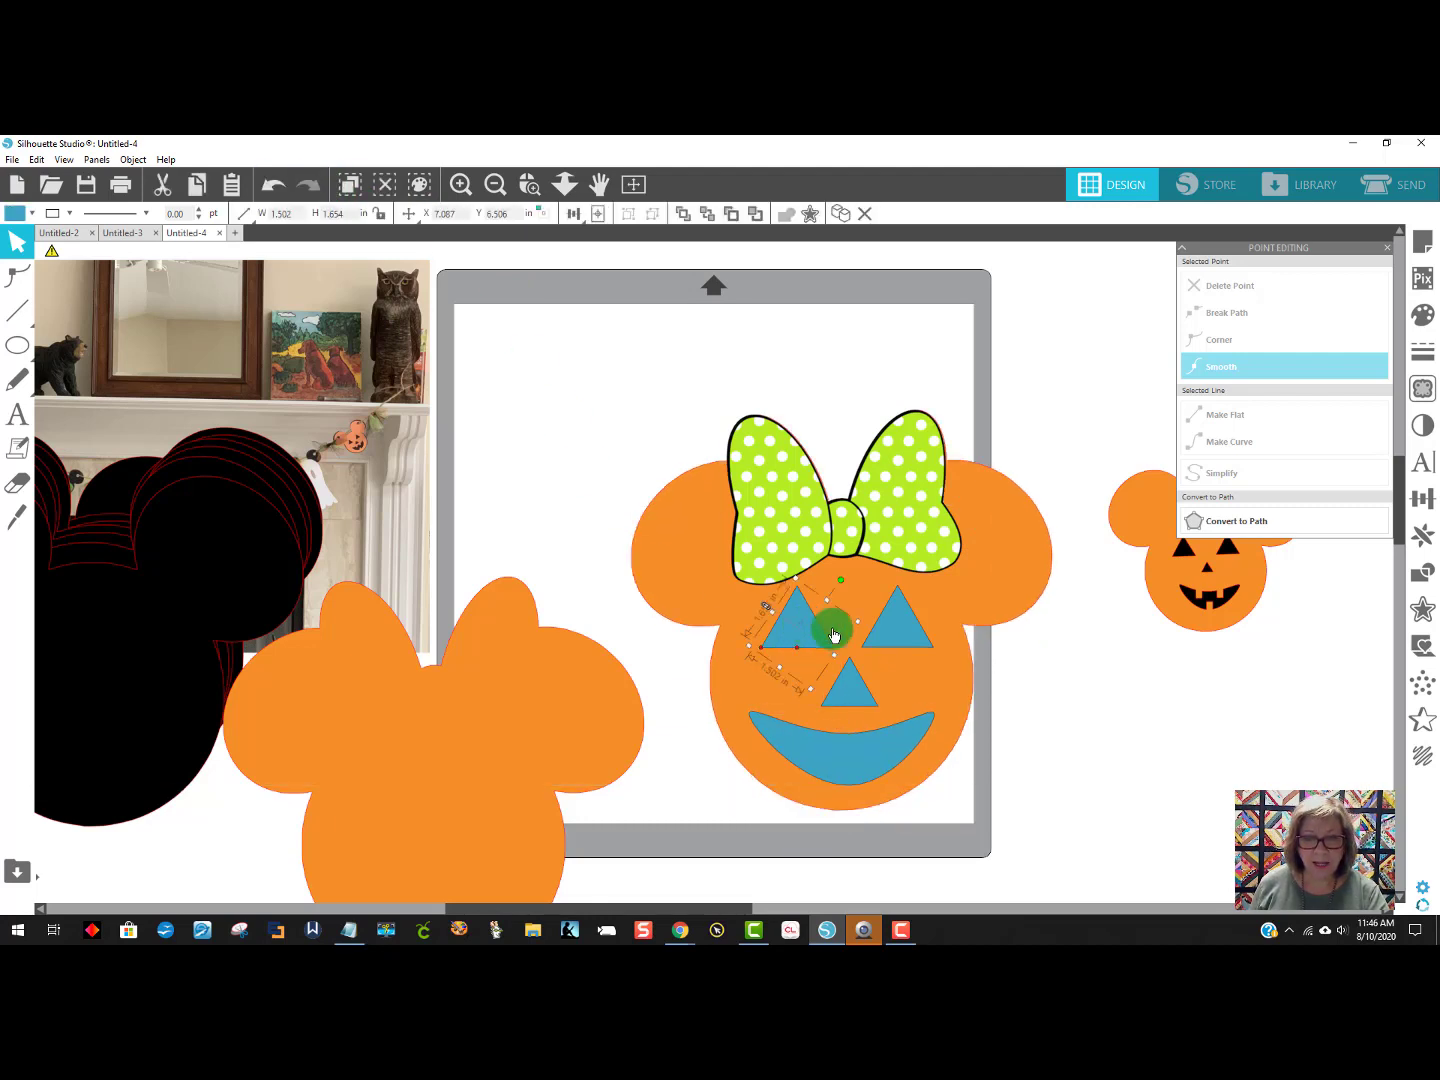
shift+click(895, 638)
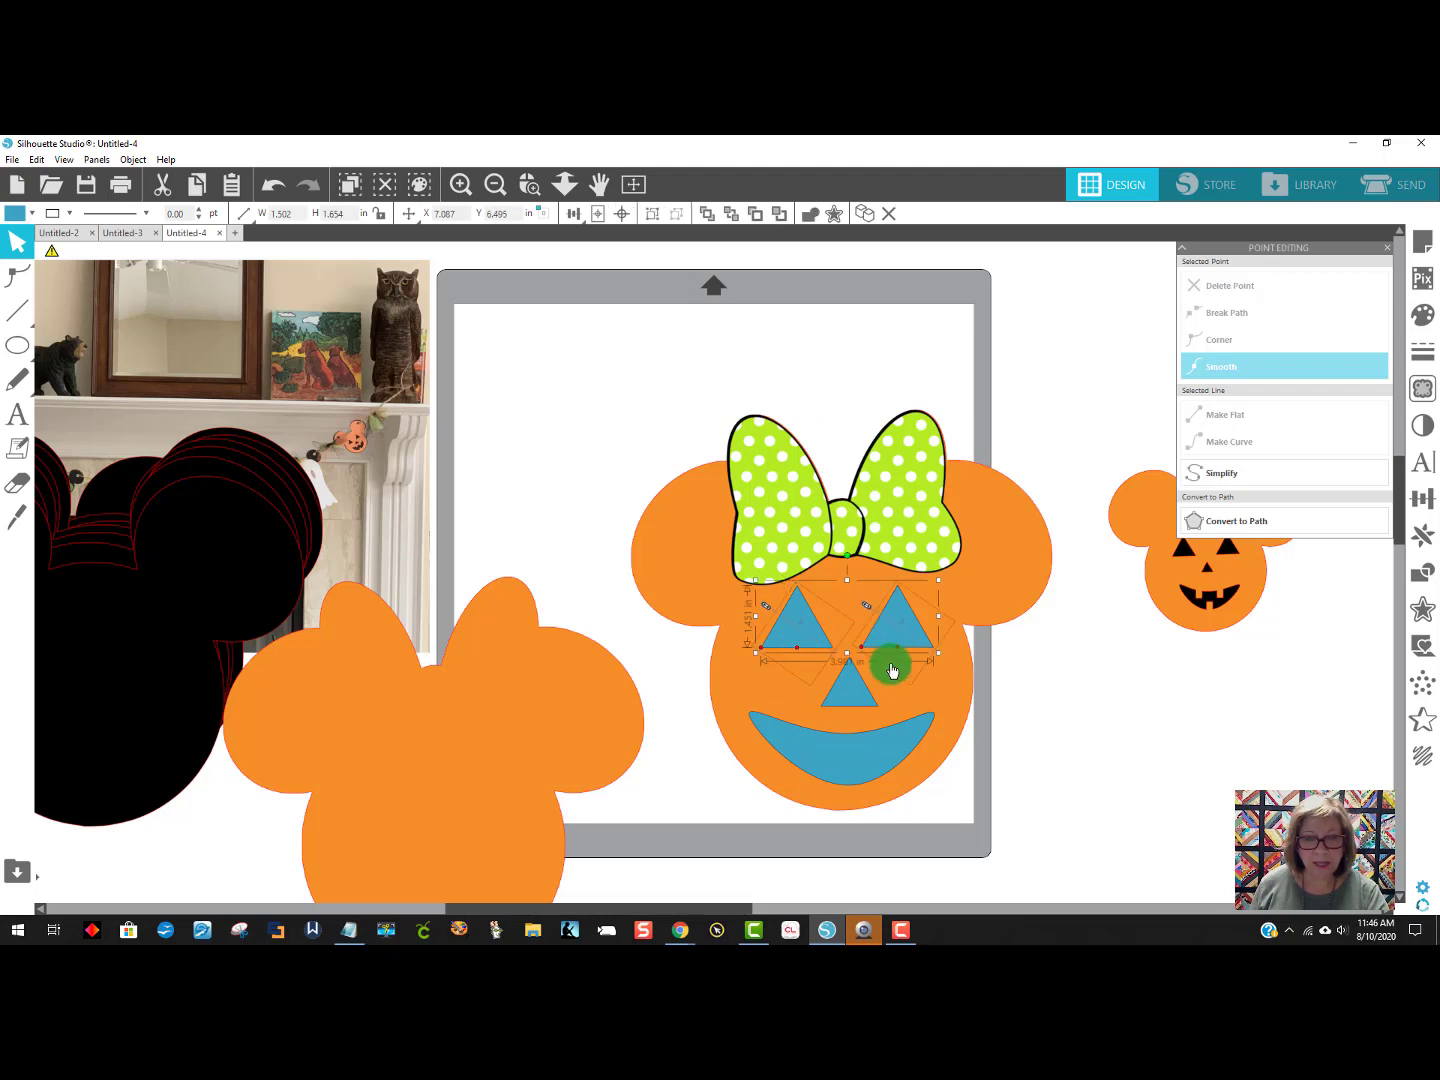
shift+click(850, 698)
shift+click(851, 752)
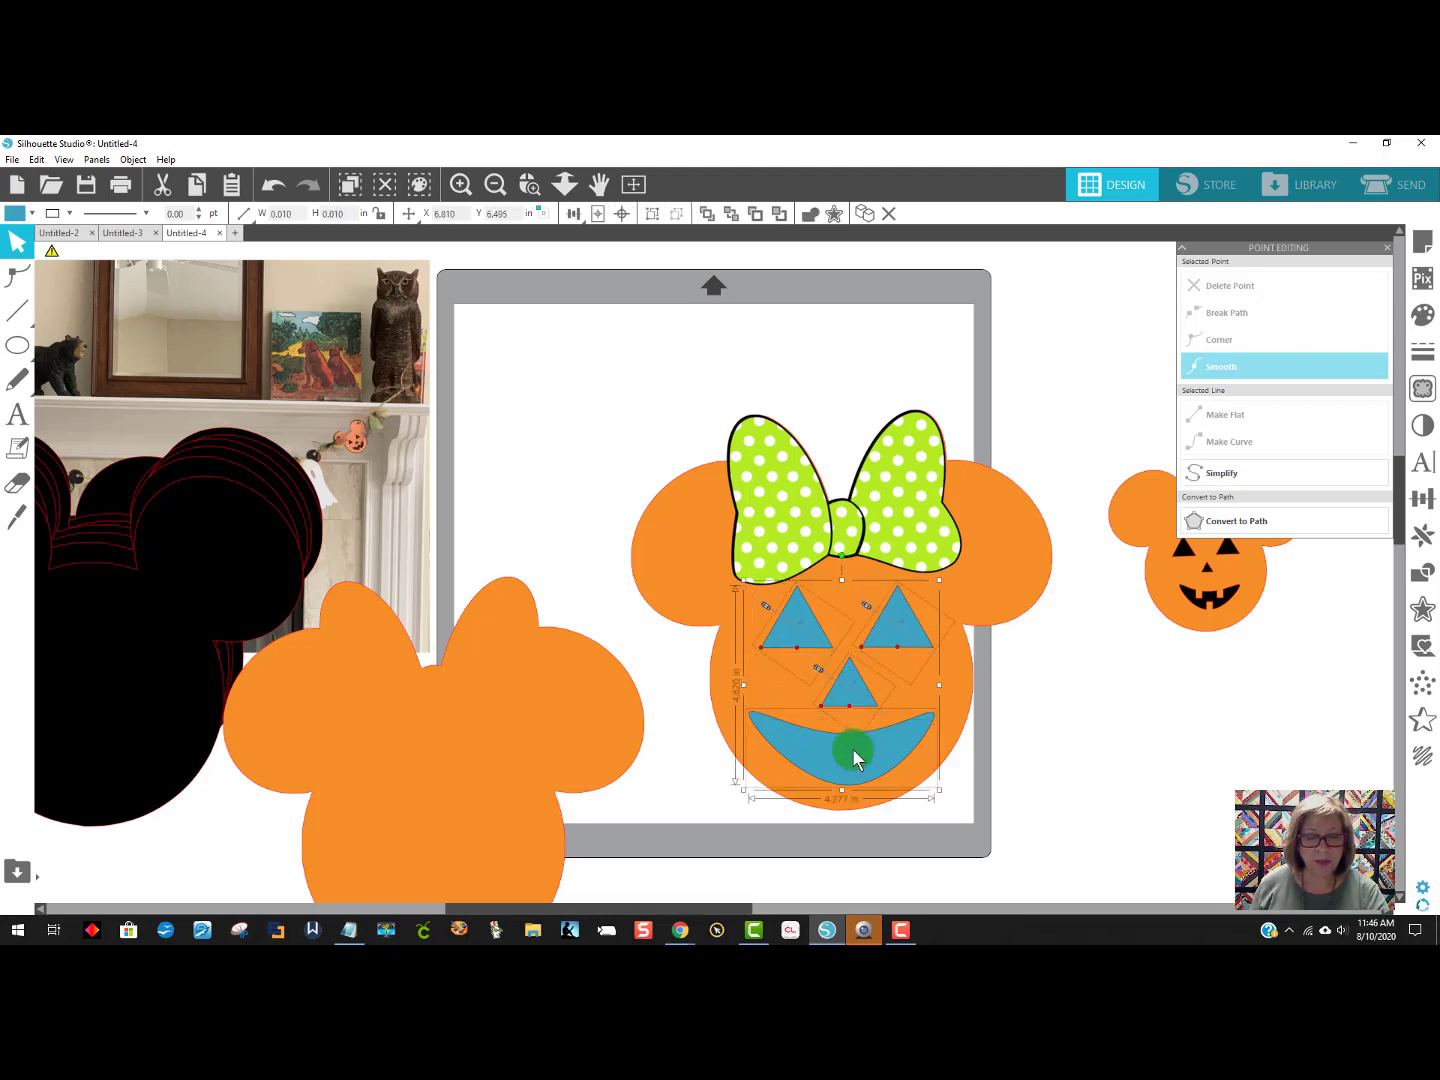
shift+click(675, 544)
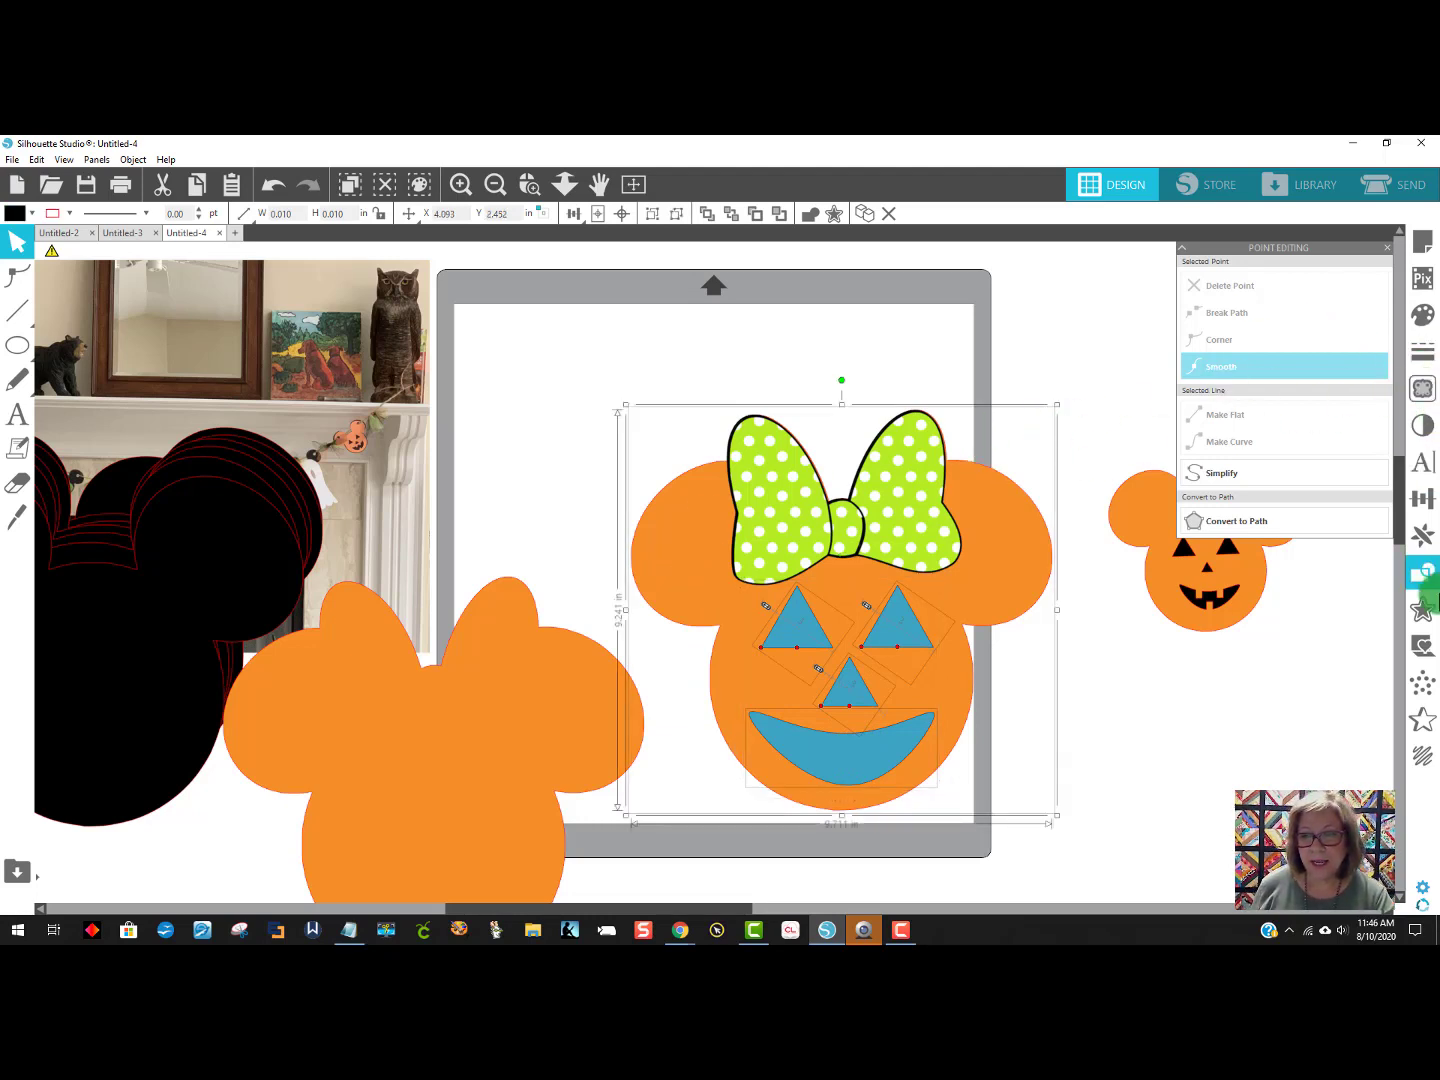
click(1425, 578)
click(1298, 289)
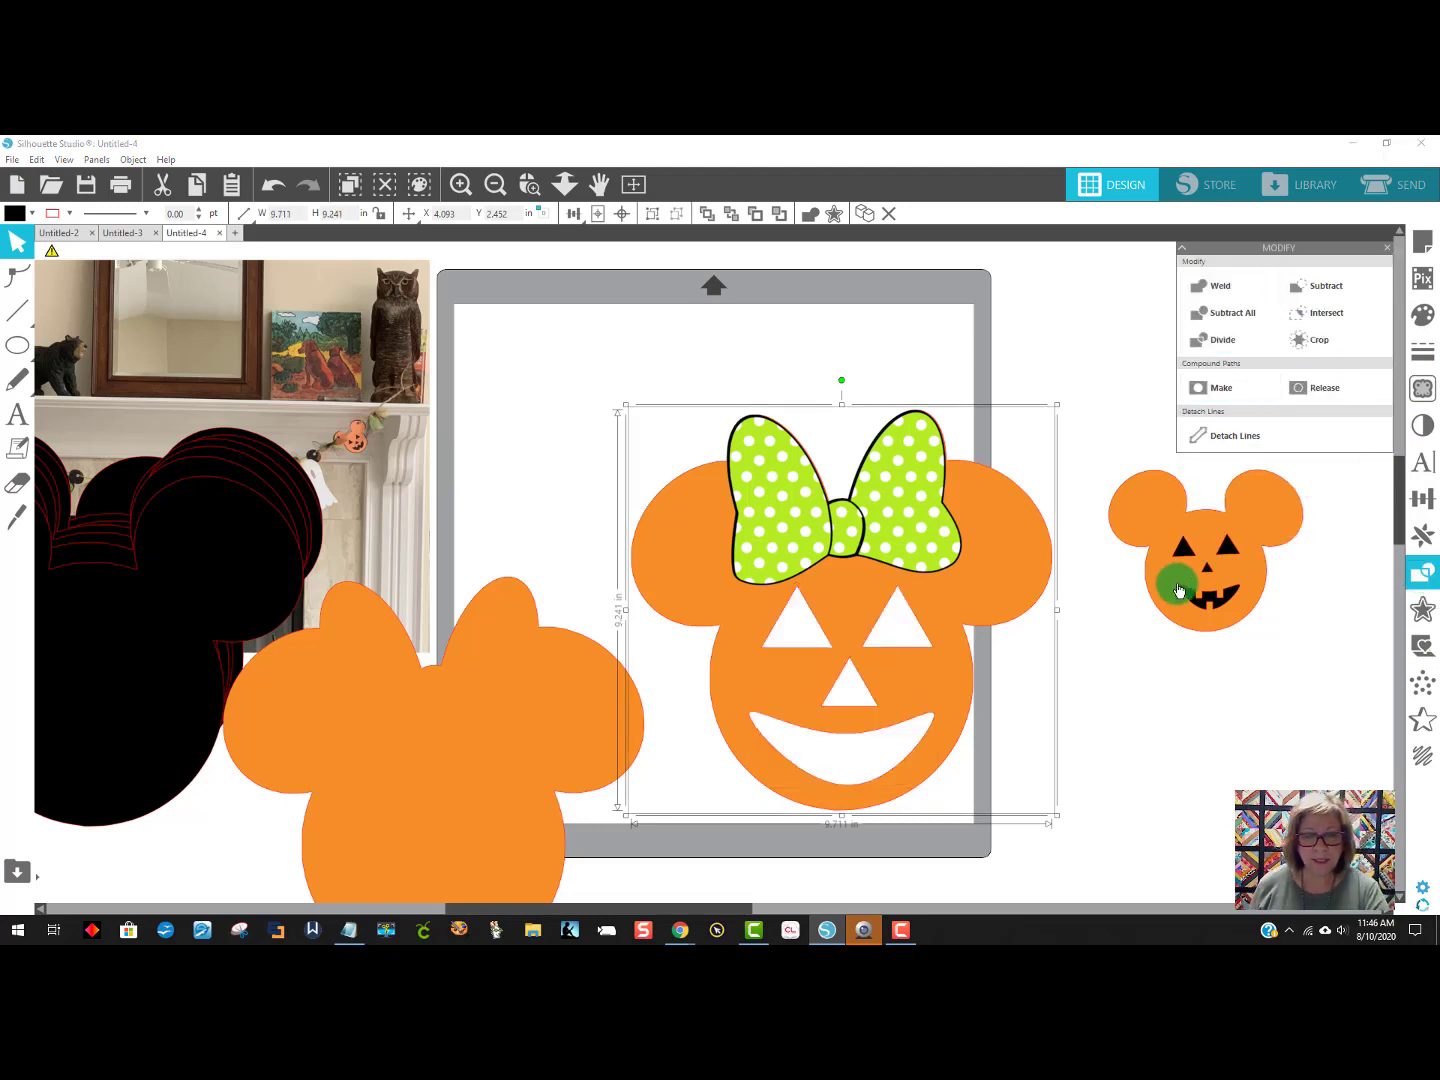
Group the green bow with the cut-out orange Minnie head.
drag(1098, 830, 690, 416)
right_click(812, 506)
click(866, 753)
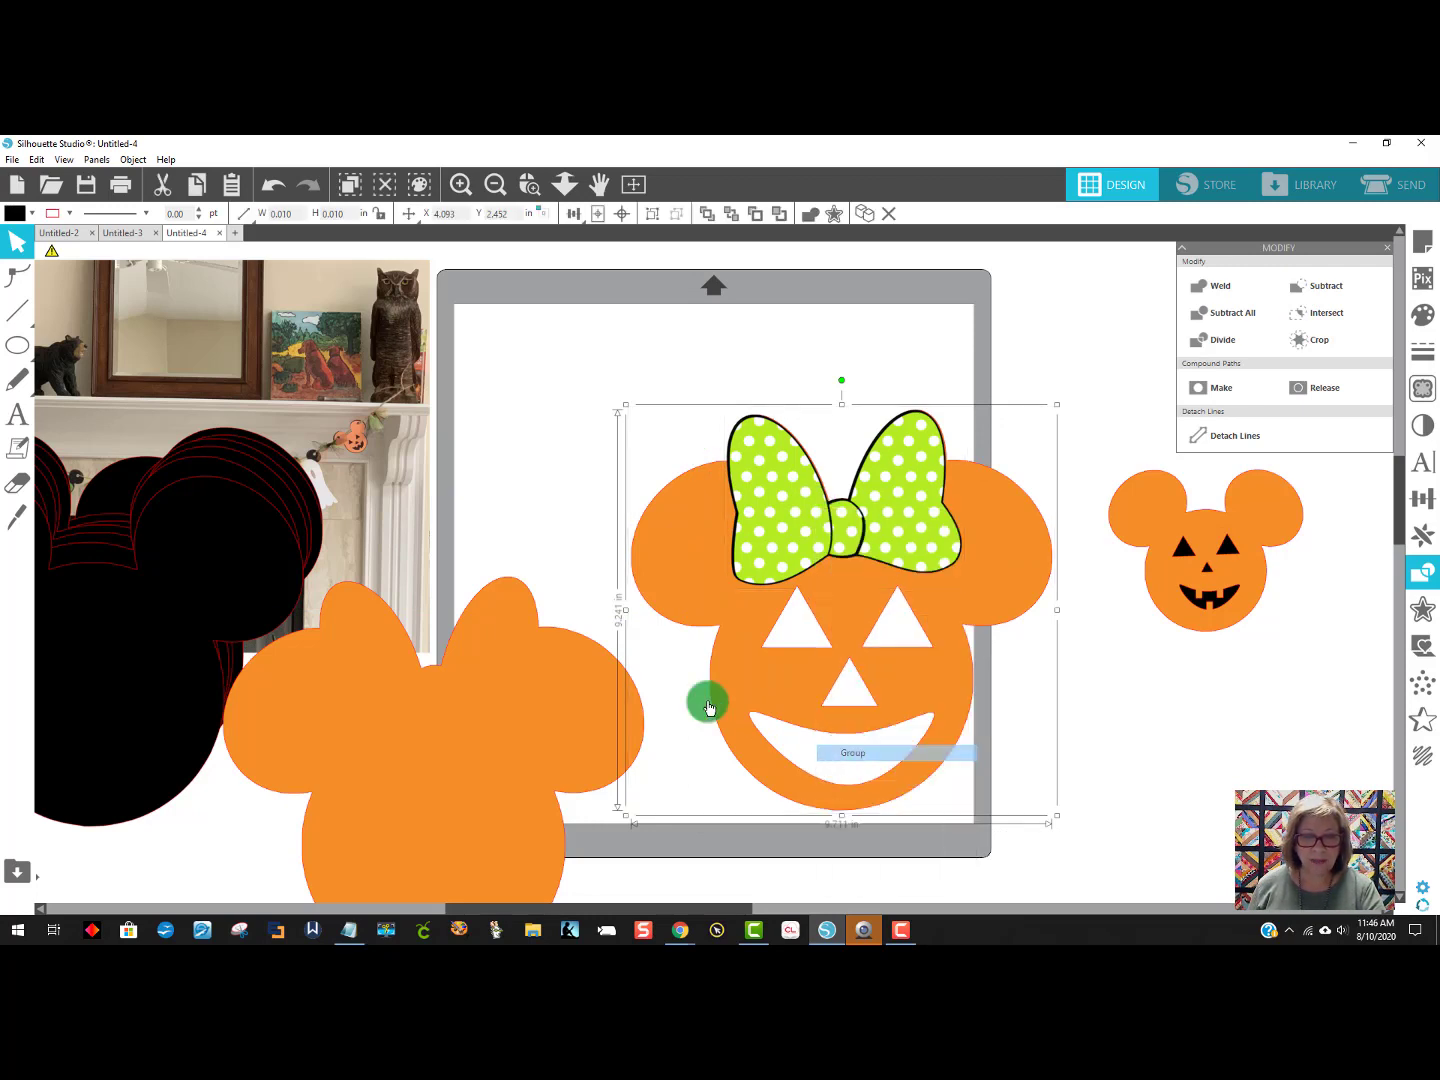
Place a black head from the stack behind the face cutouts and group it with the orange head and bow.
drag(311, 566, 1024, 544)
click(670, 379)
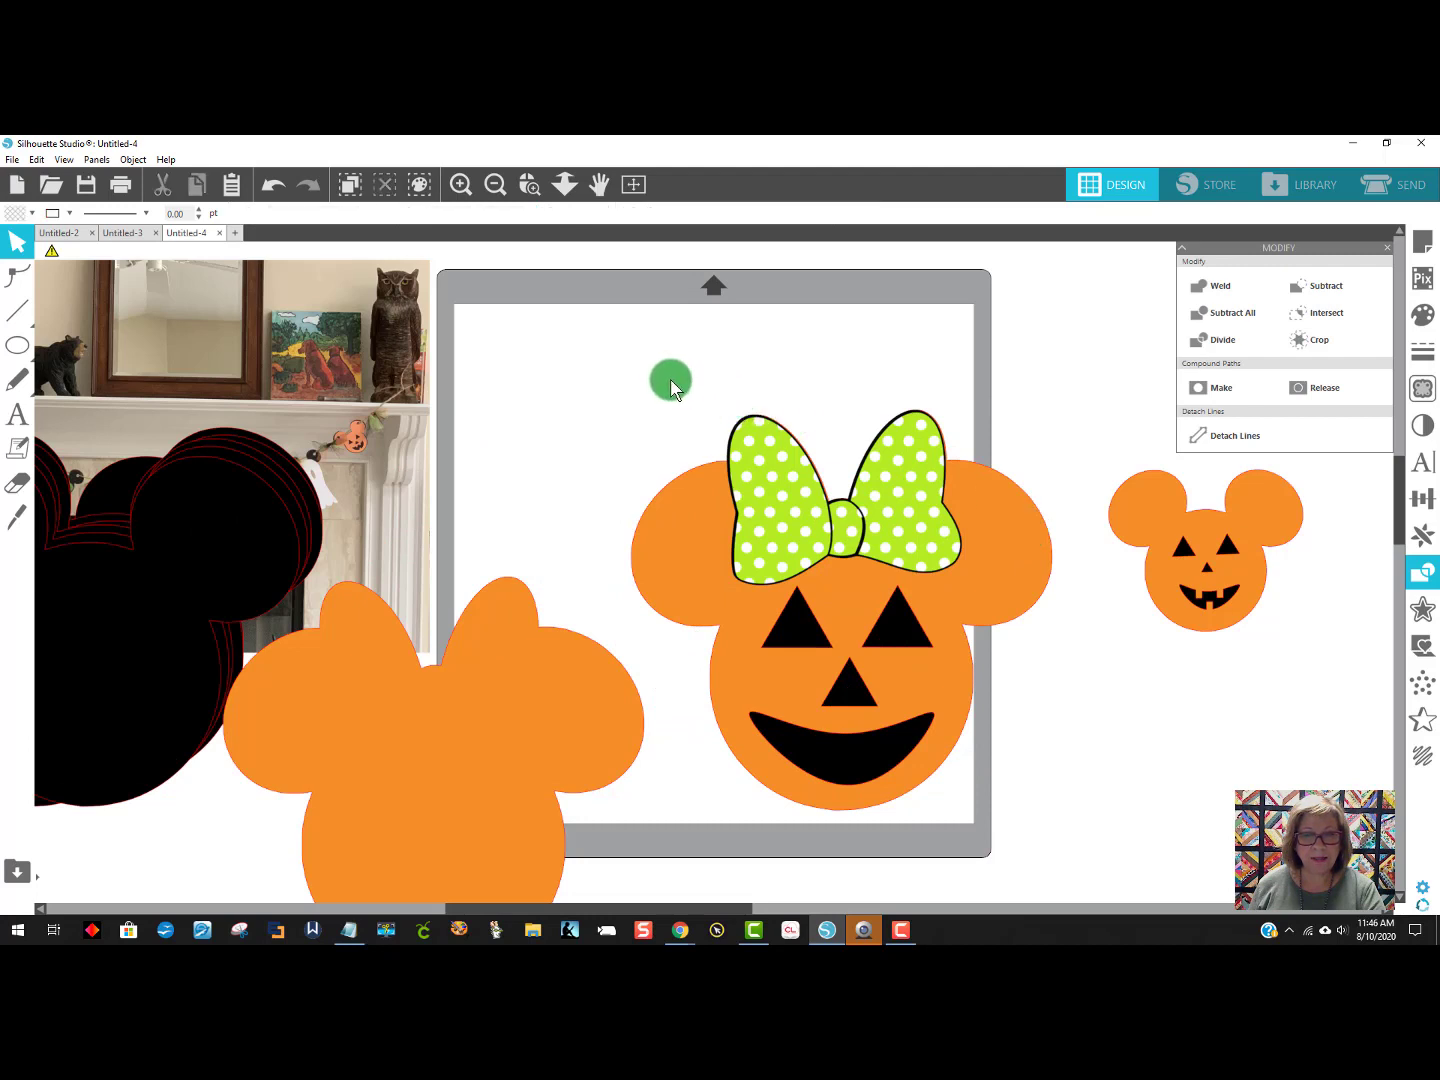
click(975, 692)
right_click(914, 659)
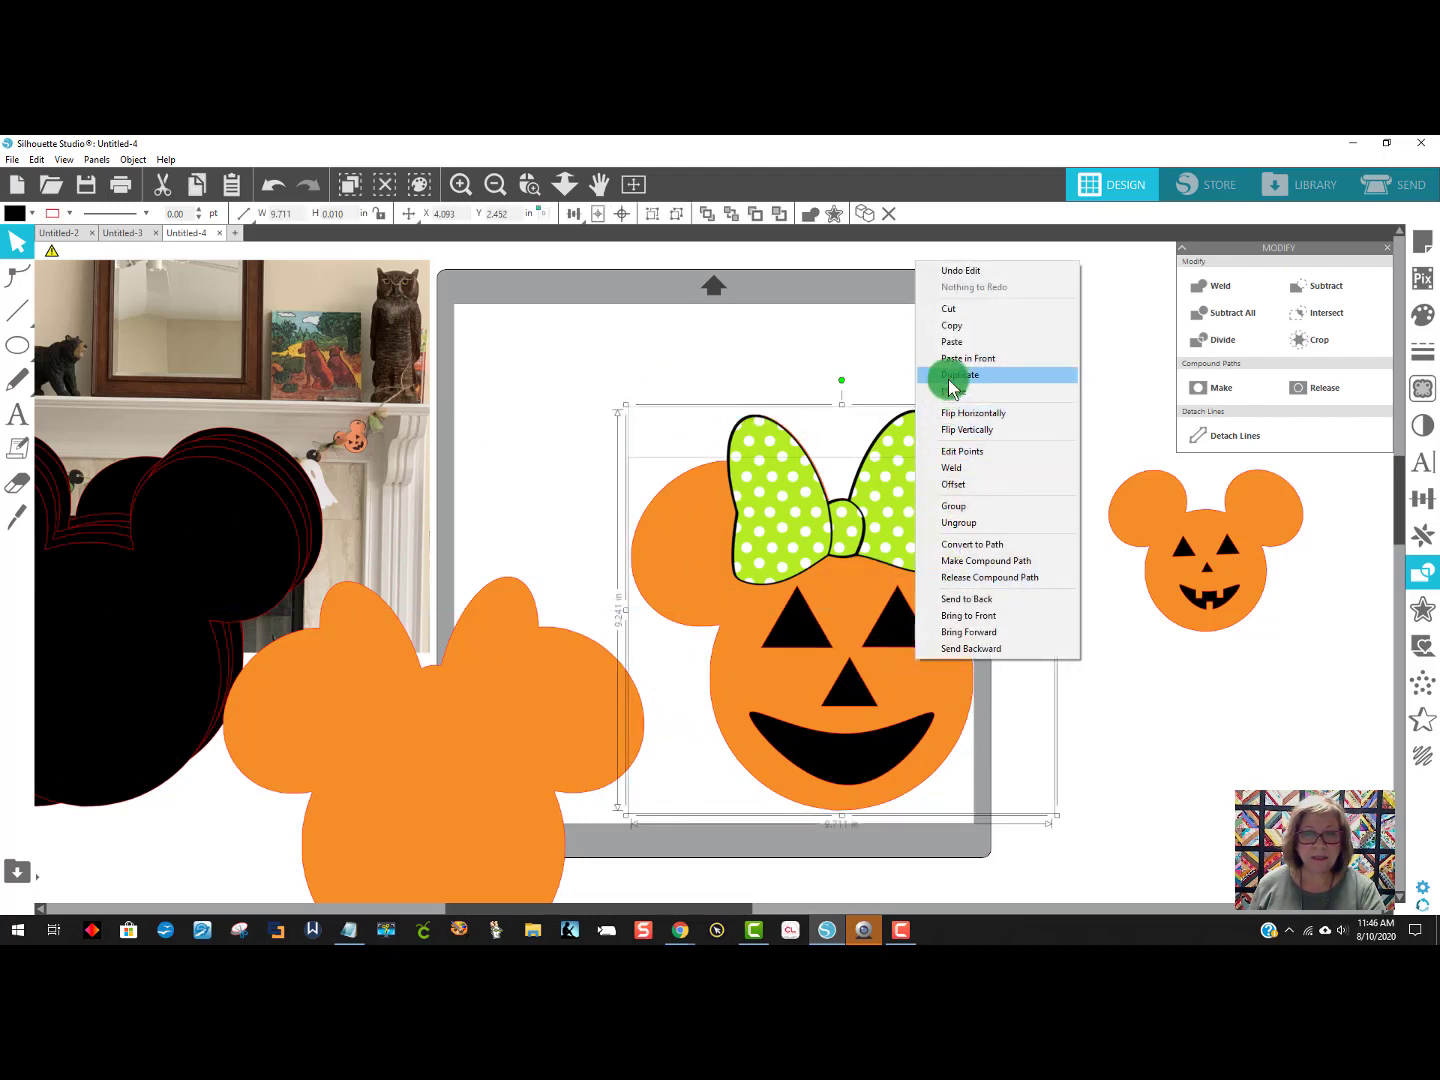
click(975, 509)
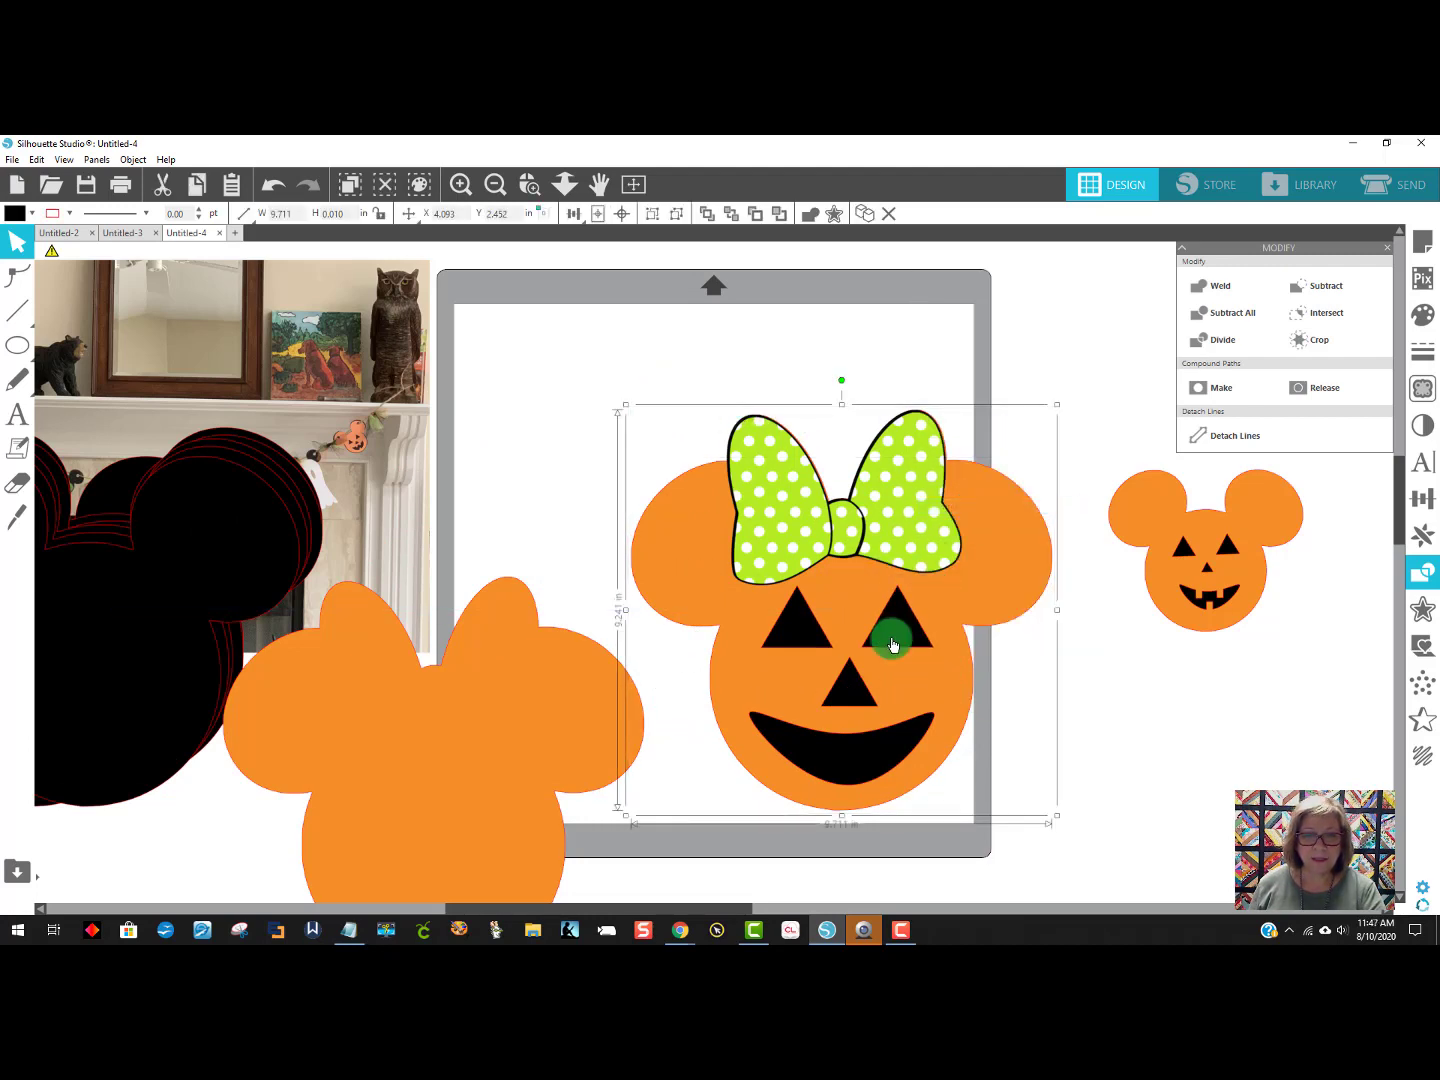
Move the finished Minnie head off the page's right side and set the small jack-o'-lantern Mickey head above it.
drag(893, 633, 1247, 715)
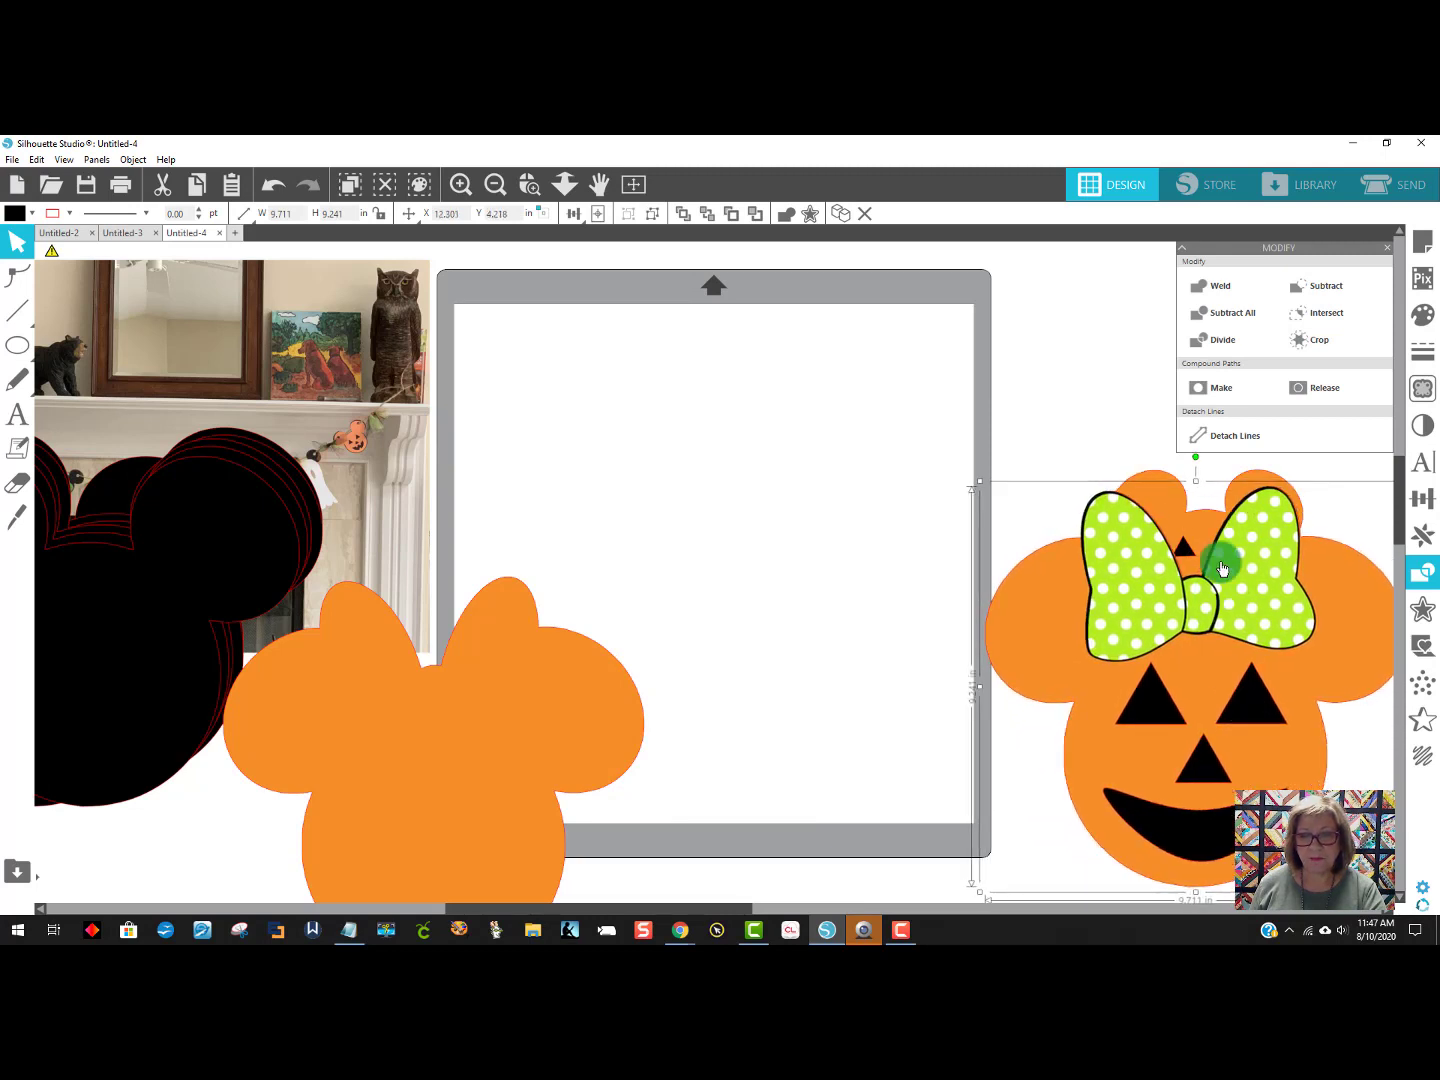
drag(1167, 490, 1061, 330)
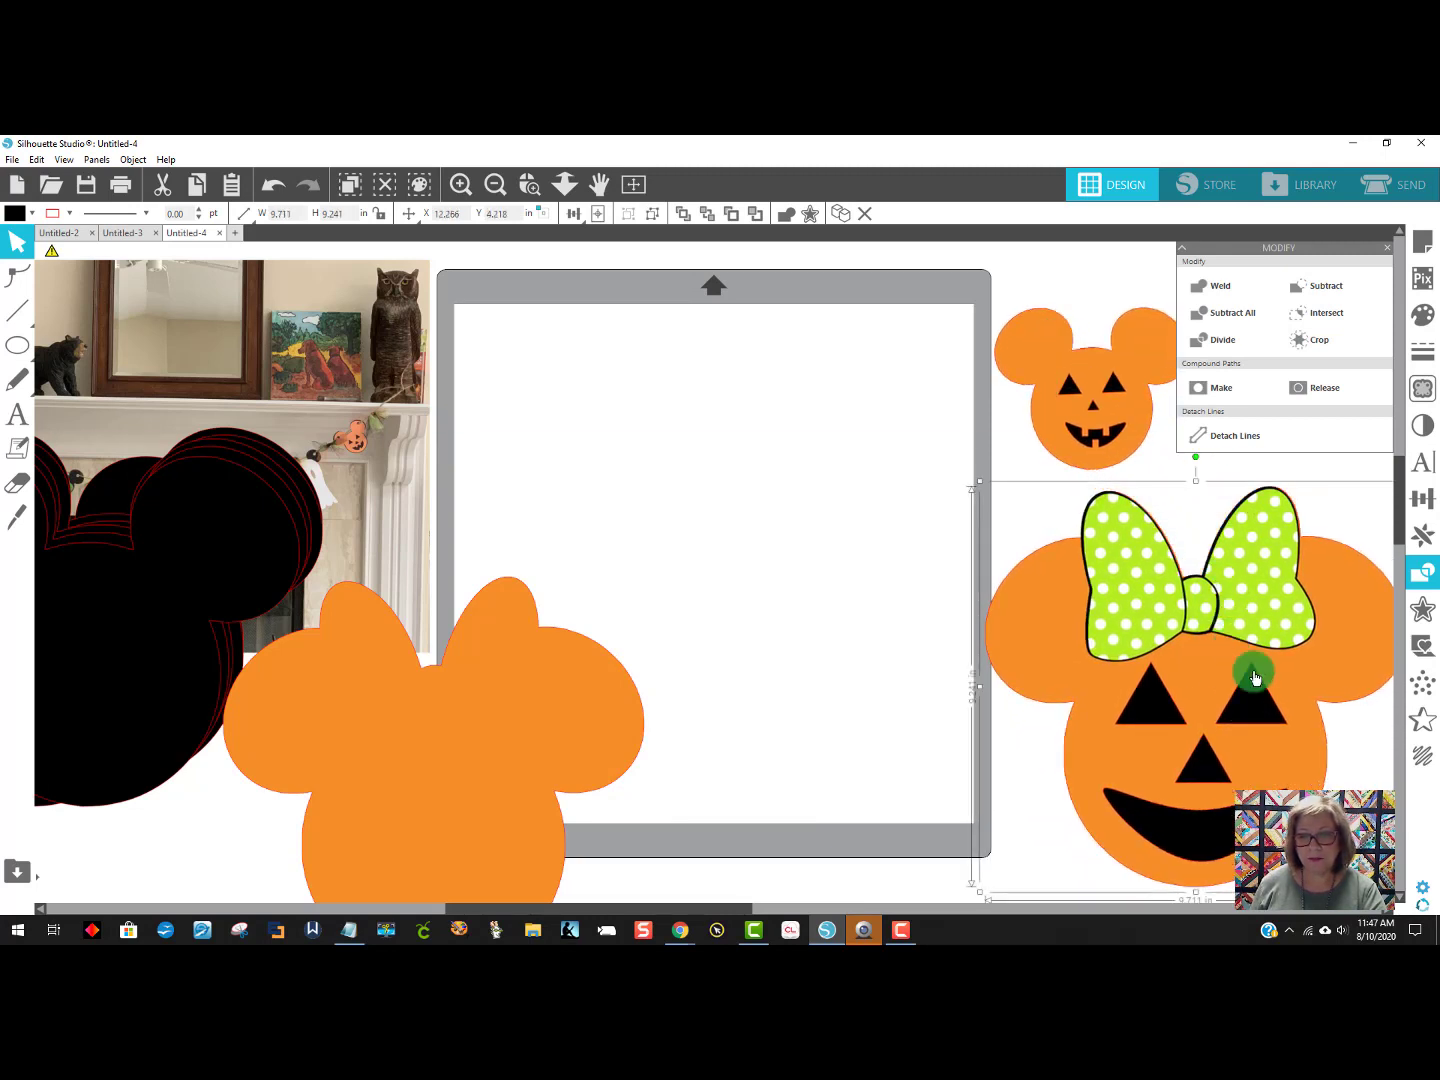
drag(1246, 760, 1152, 719)
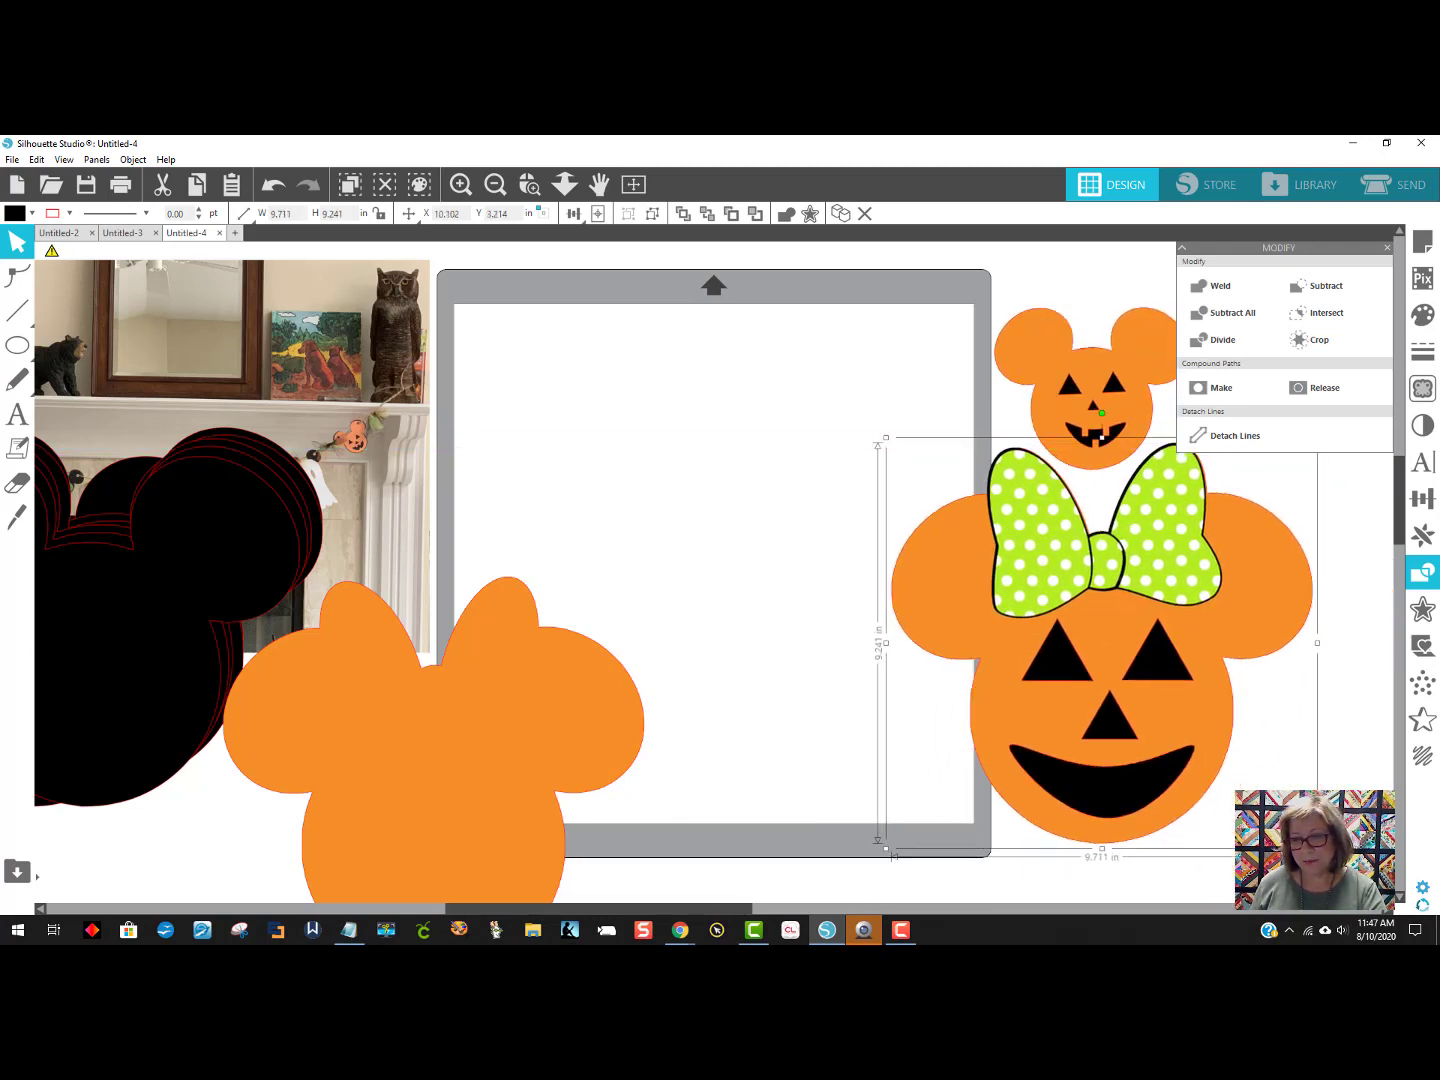
Shrink the finished Minnie head to match the small Mickey head's width and set the Mickey head directly above it.
drag(1318, 849, 1193, 753)
drag(1087, 437, 1202, 574)
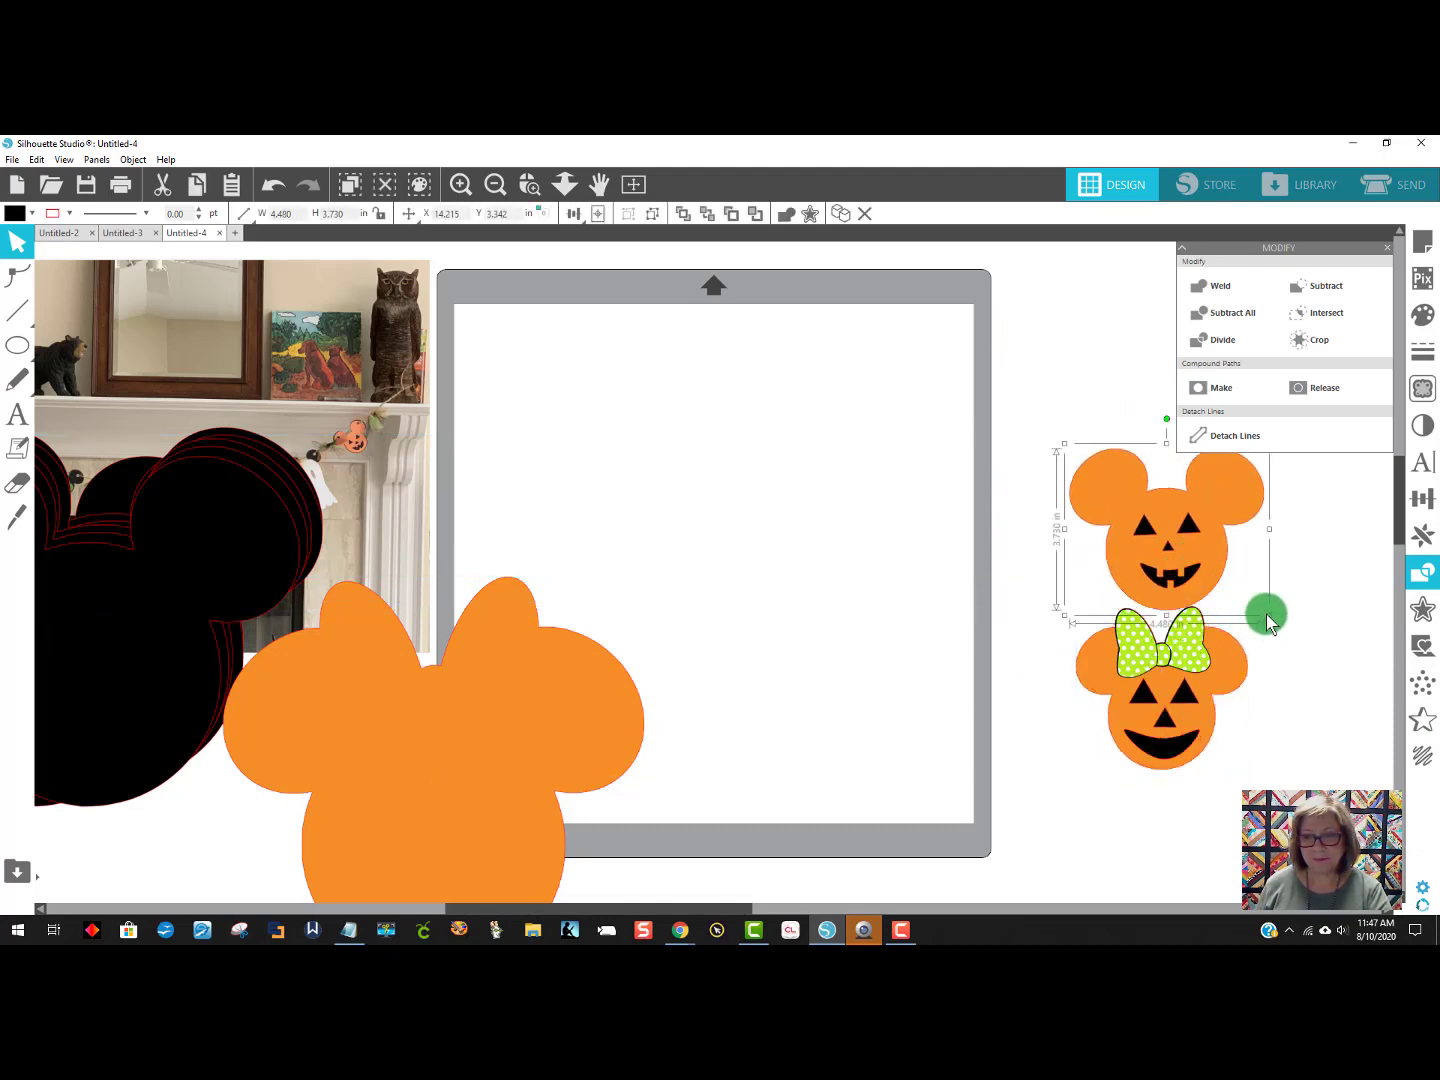
click(1219, 711)
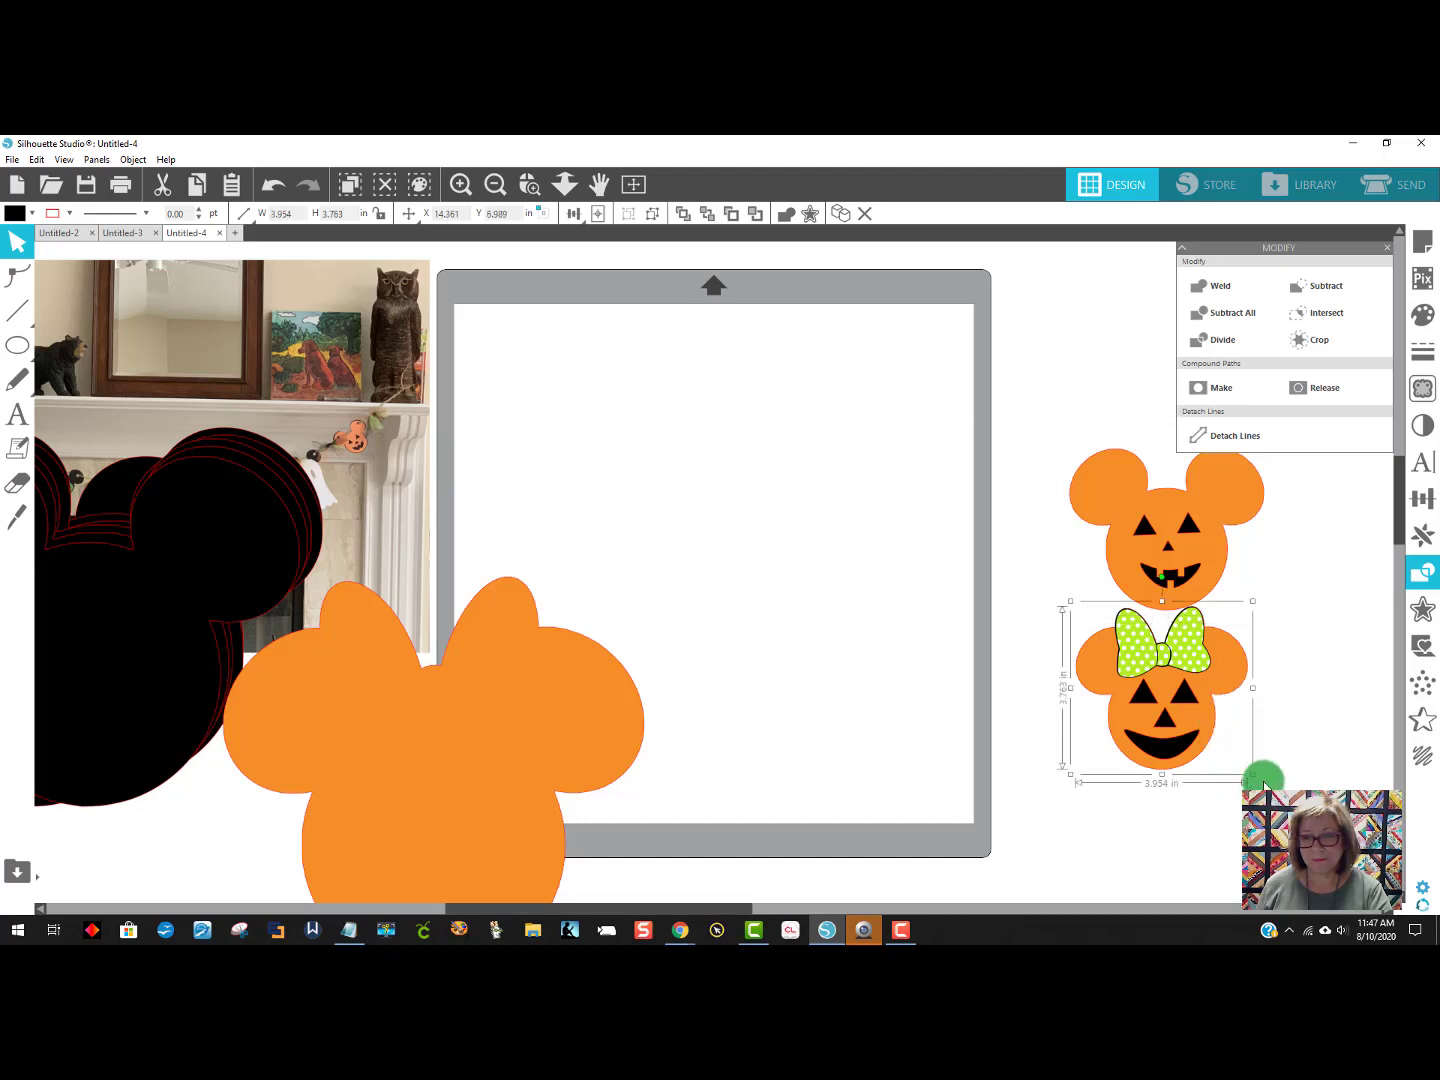
drag(1254, 773, 1274, 794)
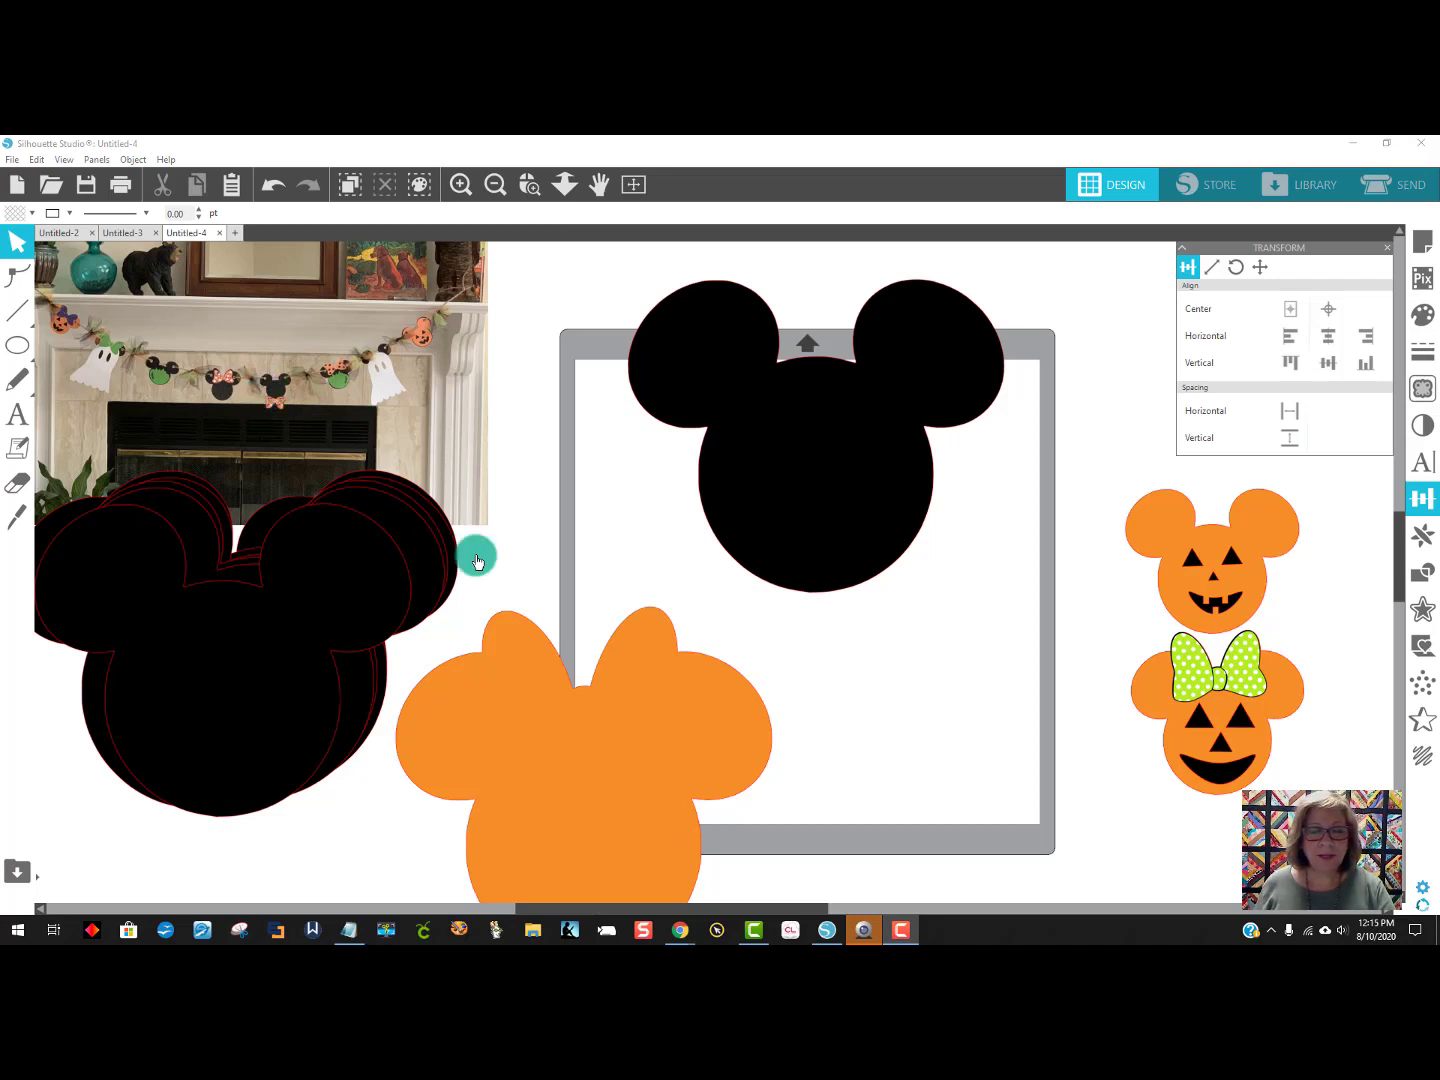
Move the orange Minnie and black Mickey heads toward the page's left side and delete the stitch drawing uncovered on the page.
drag(572, 707, 588, 633)
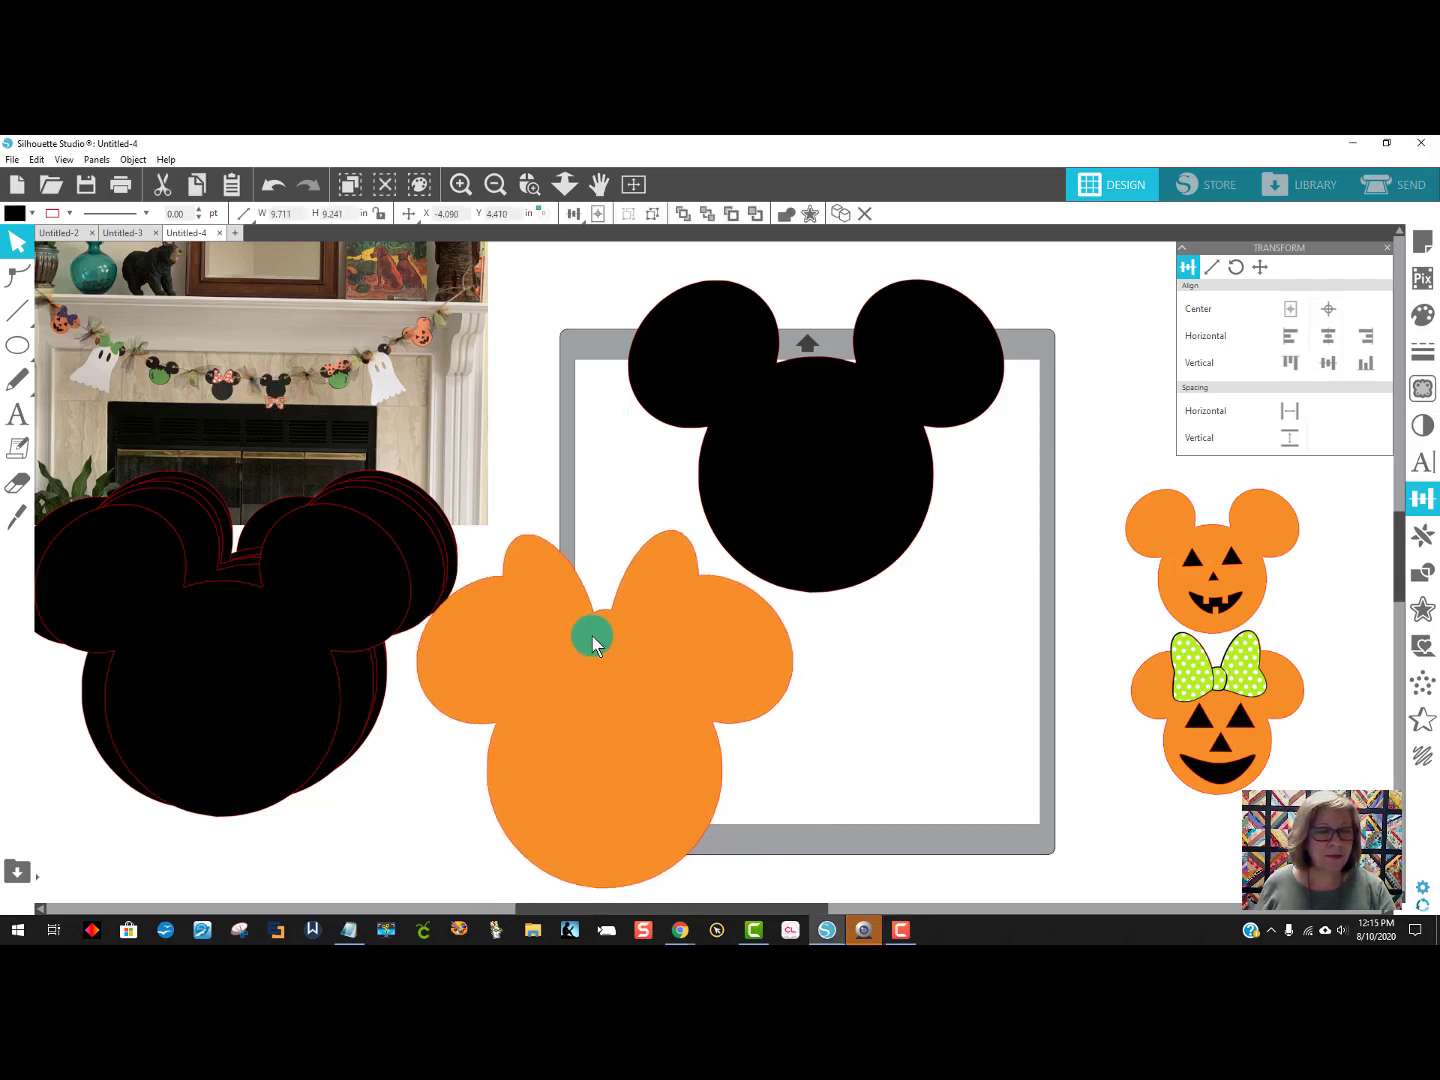
drag(780, 518, 540, 478)
click(750, 520)
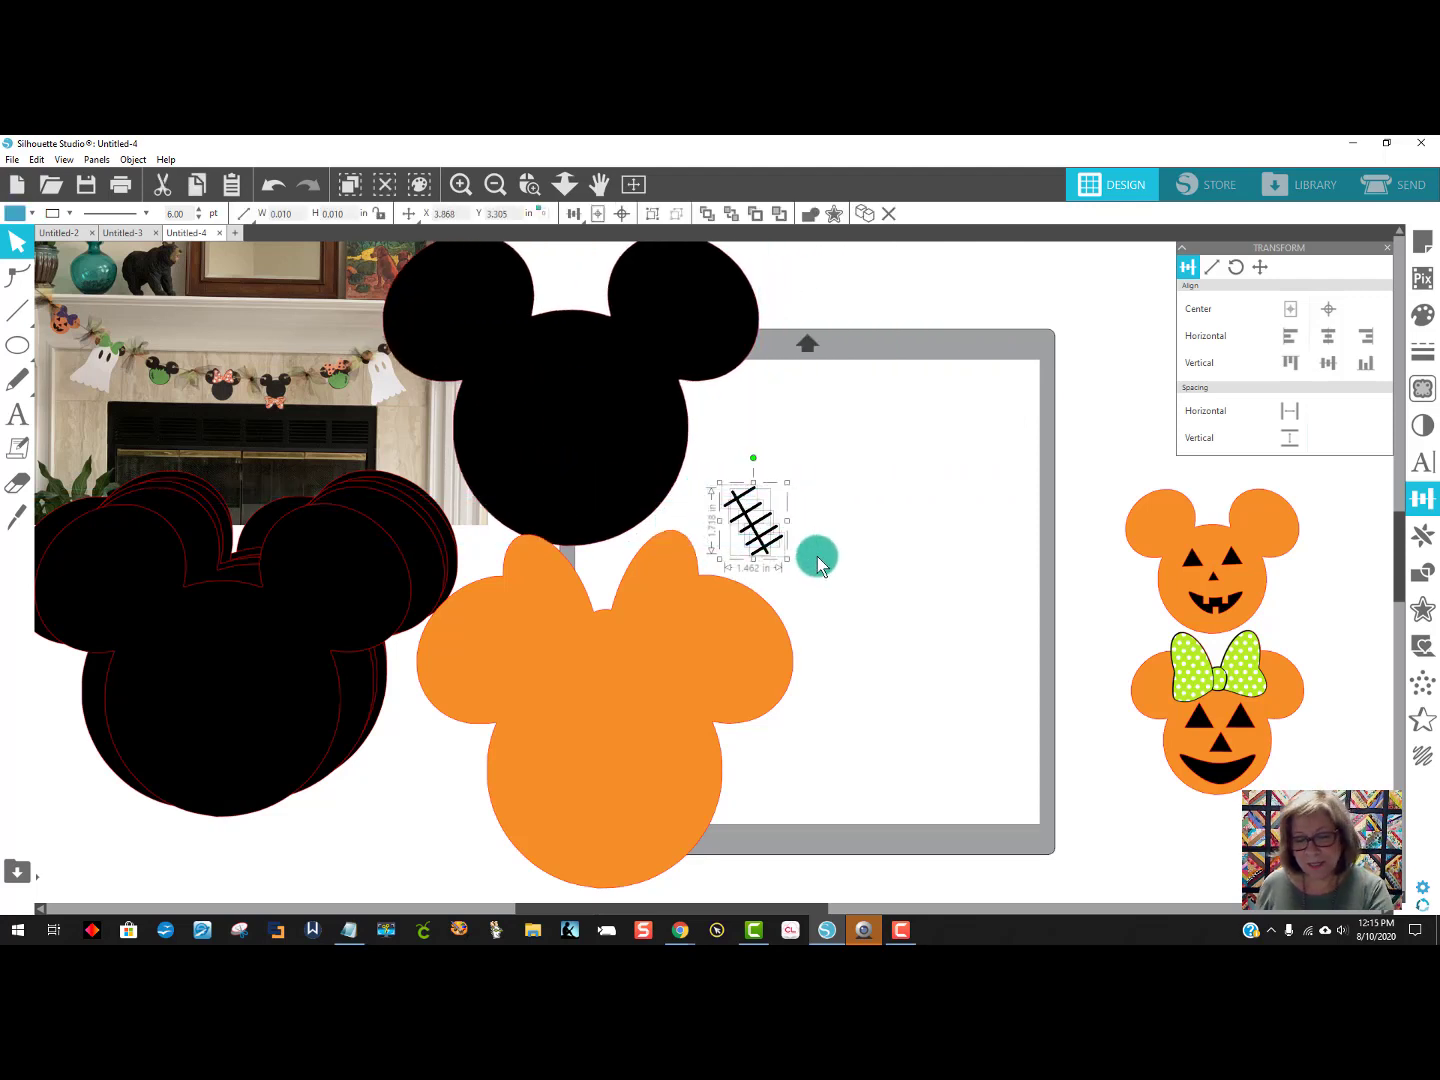
key(l)
mouse_move(730, 467)
mouse_down()
mouse_move(810, 575)
mouse_move(730, 467)
mouse_up()
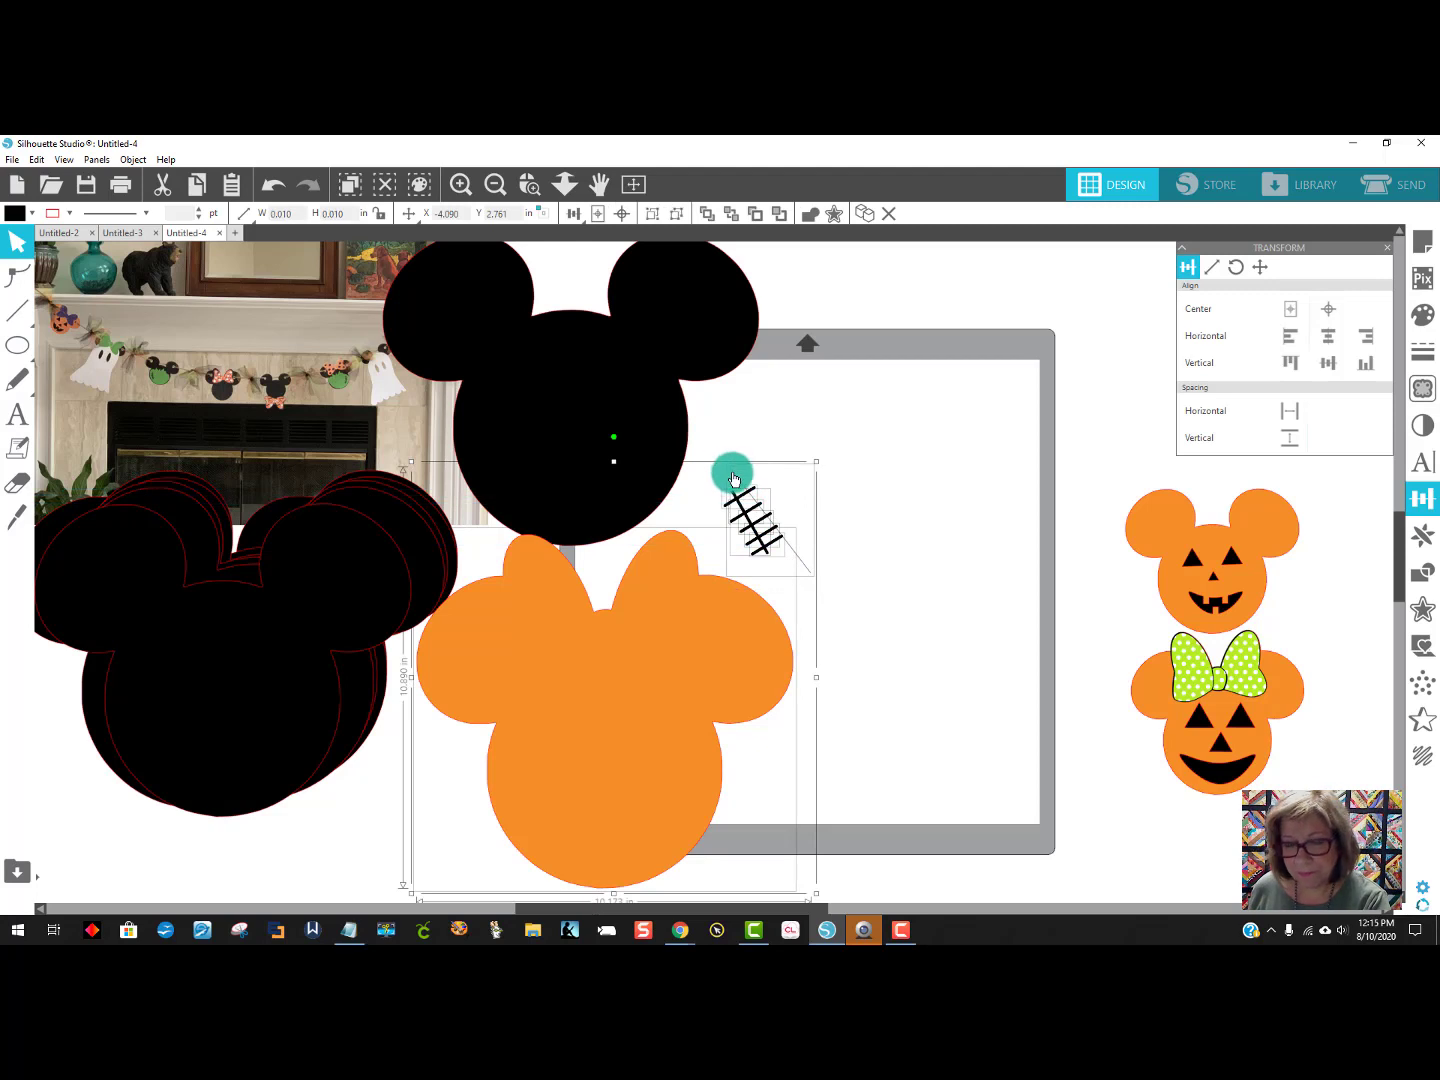
key(Delete)
click(272, 184)
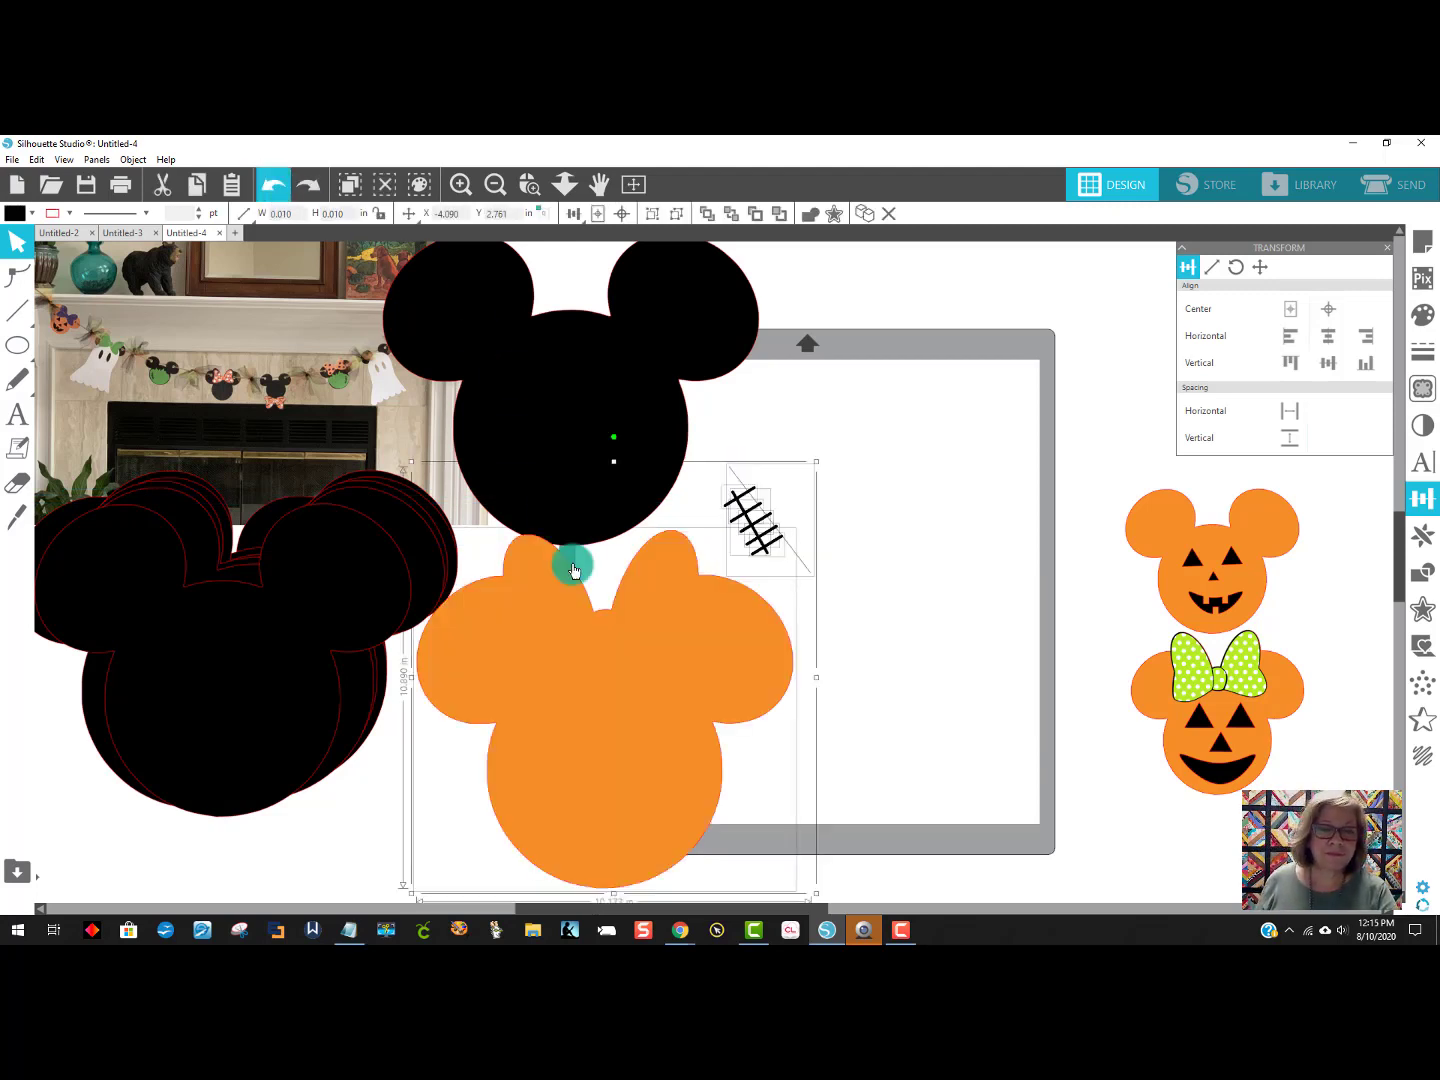
drag(735, 622, 545, 749)
click(923, 560)
drag(870, 633, 715, 476)
key(Delete)
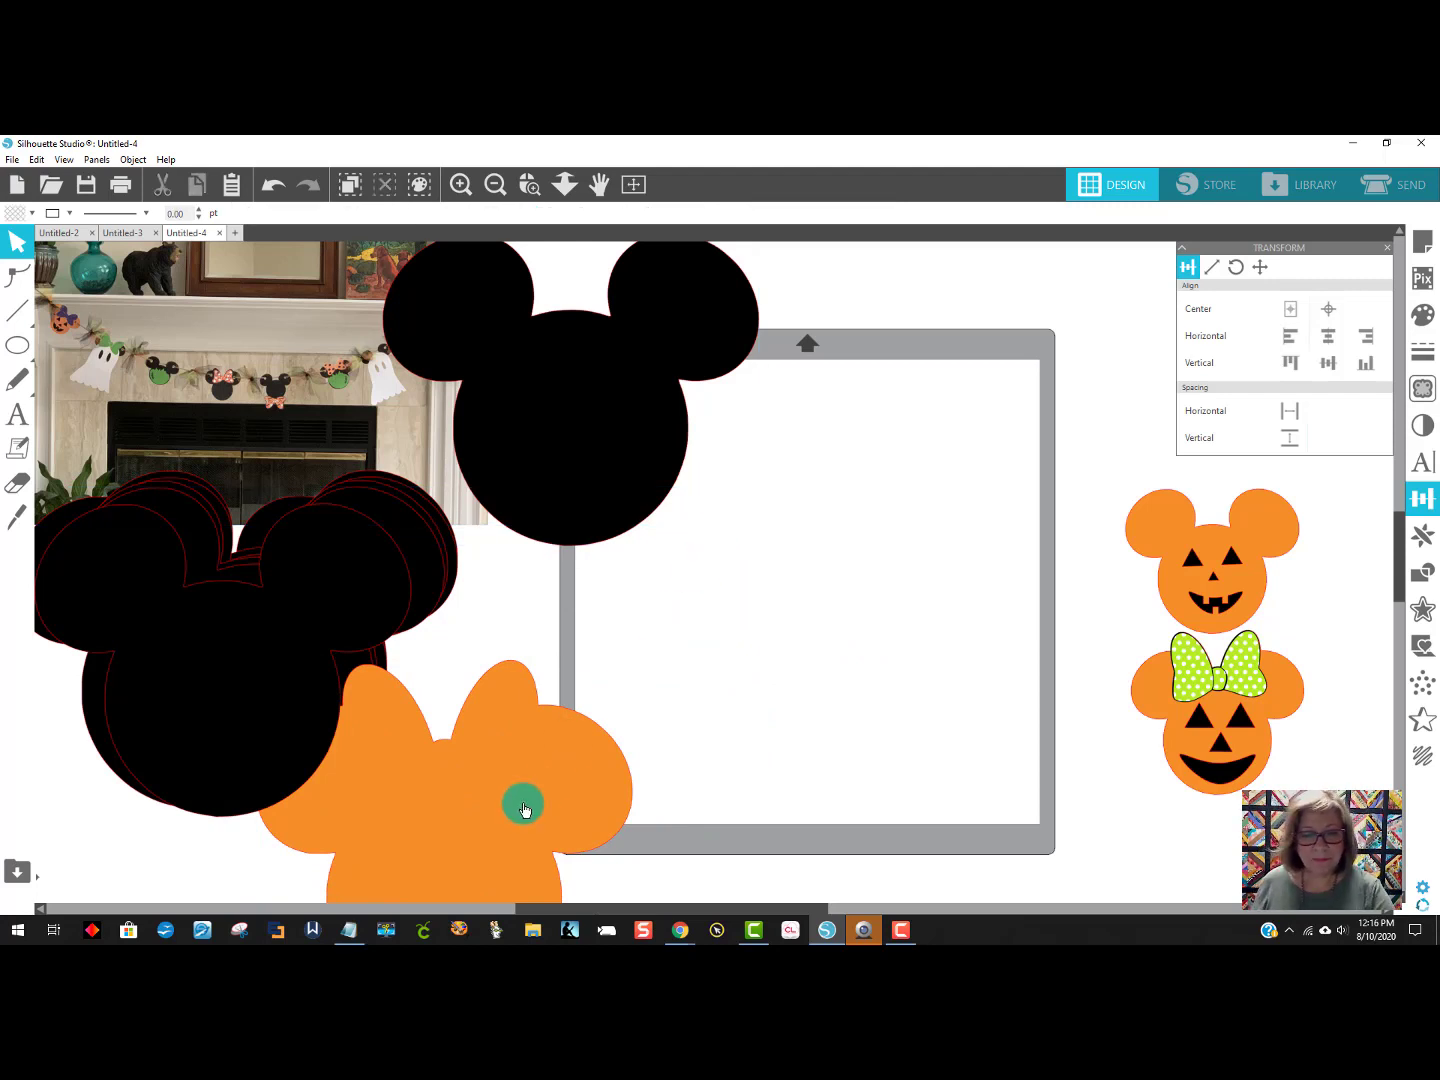
Clear the black Mickey head off the page's left side and place the orange Minnie head on the page.
drag(521, 804, 885, 669)
drag(689, 479, 747, 486)
click(749, 488)
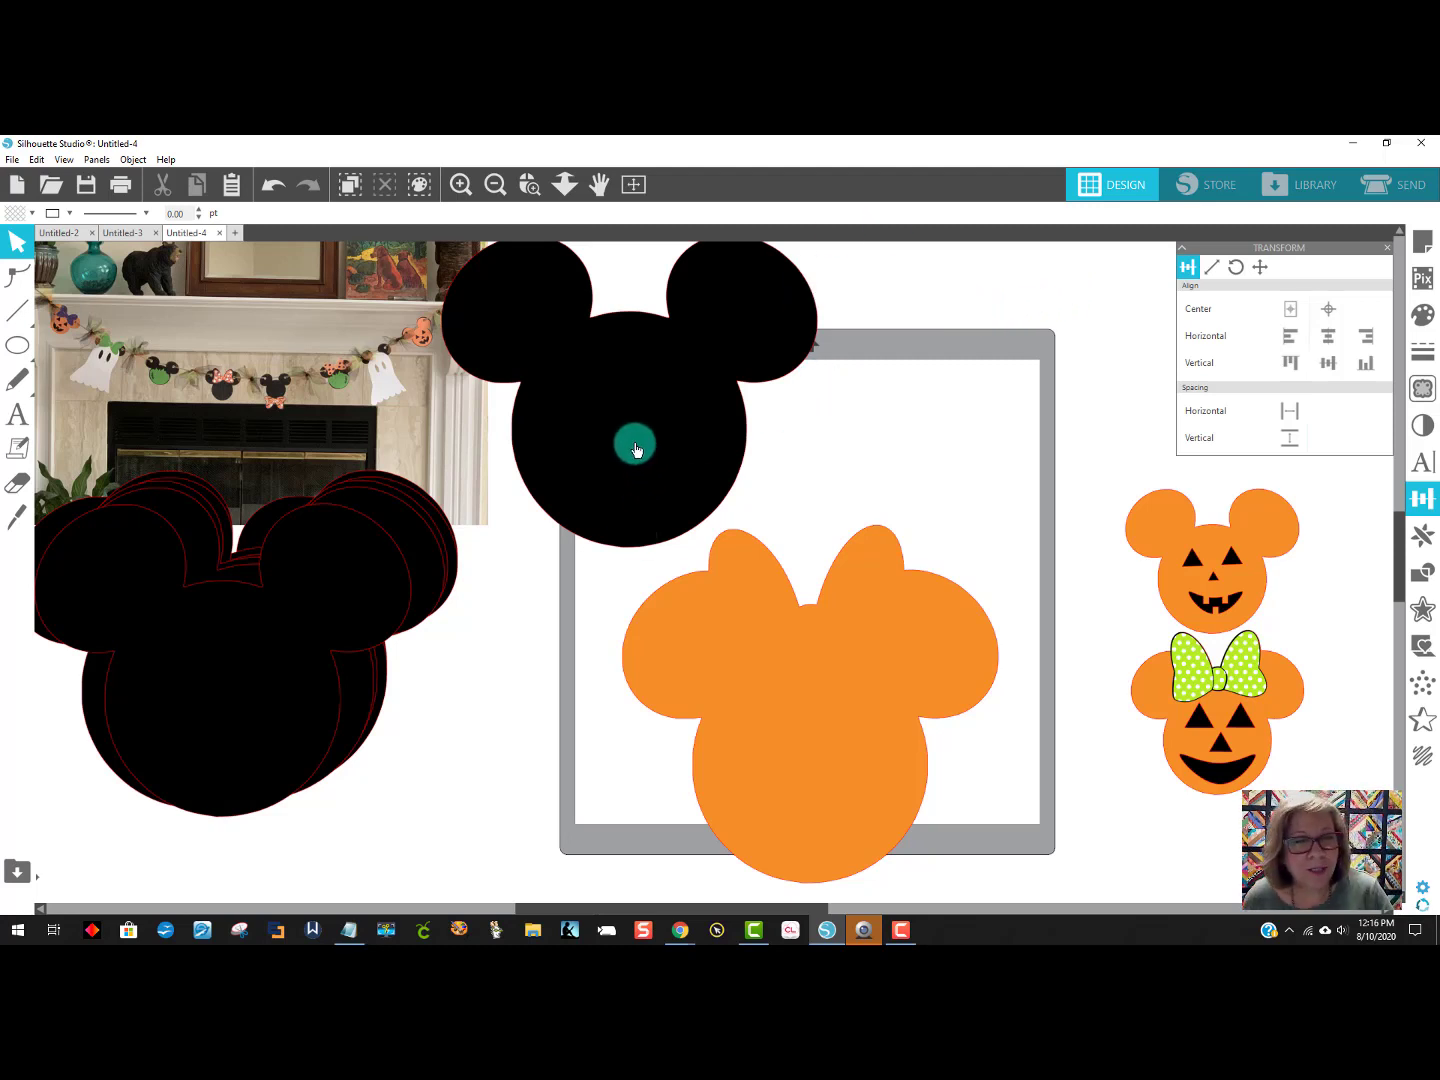
drag(651, 454, 741, 427)
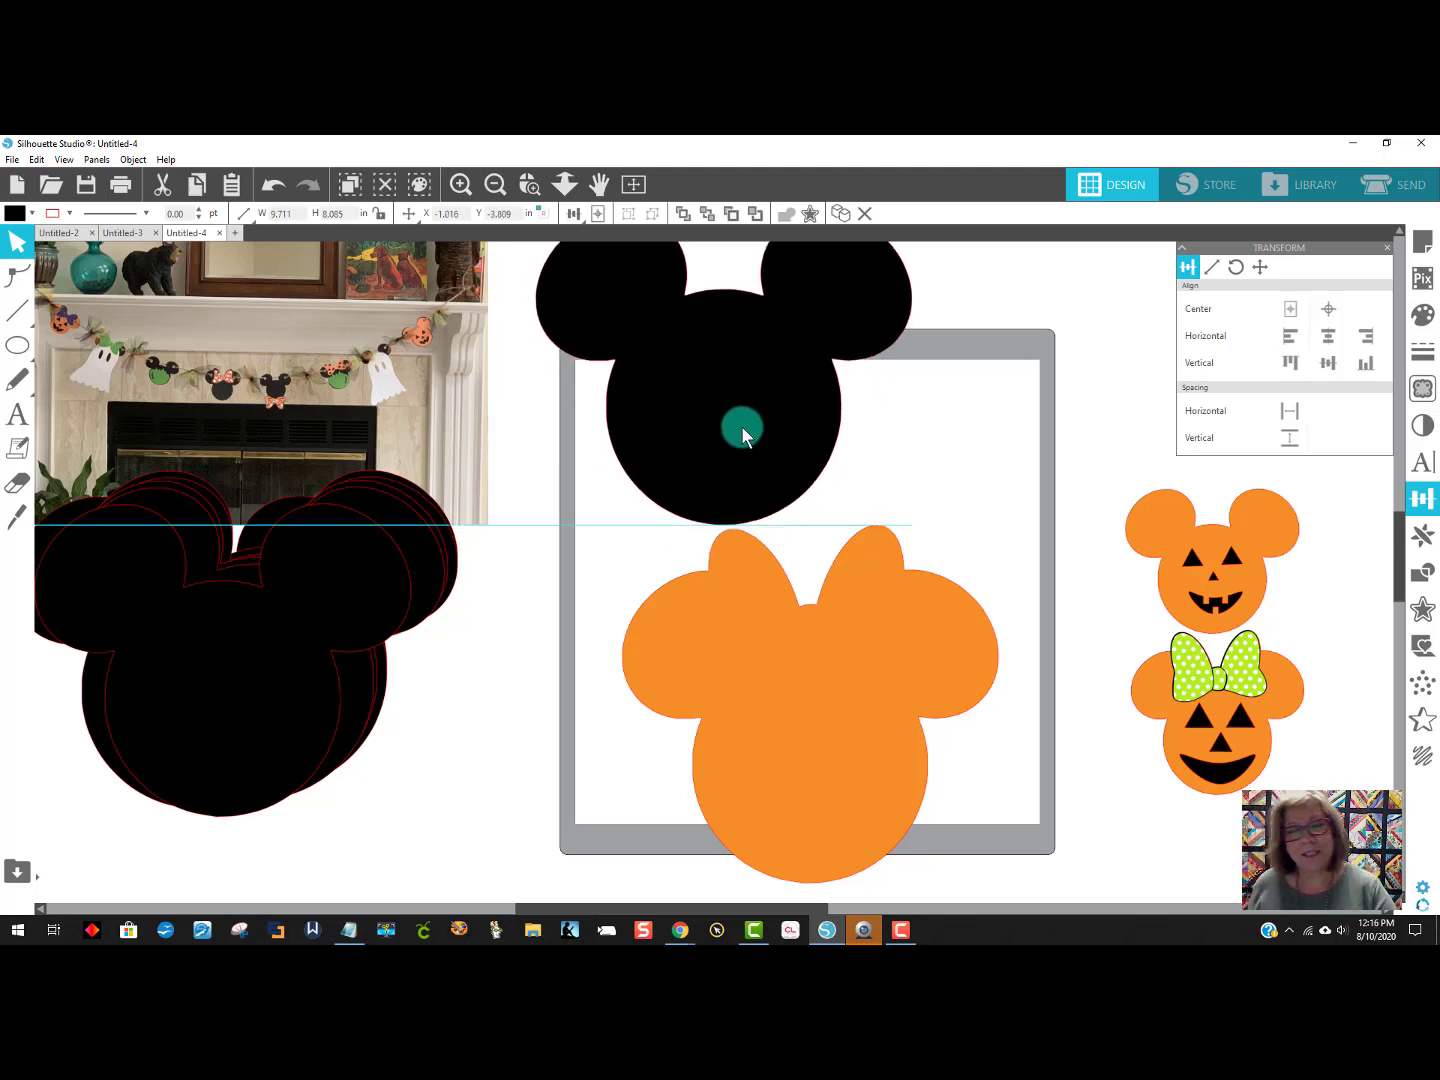
drag(813, 616, 441, 671)
drag(723, 489, 447, 481)
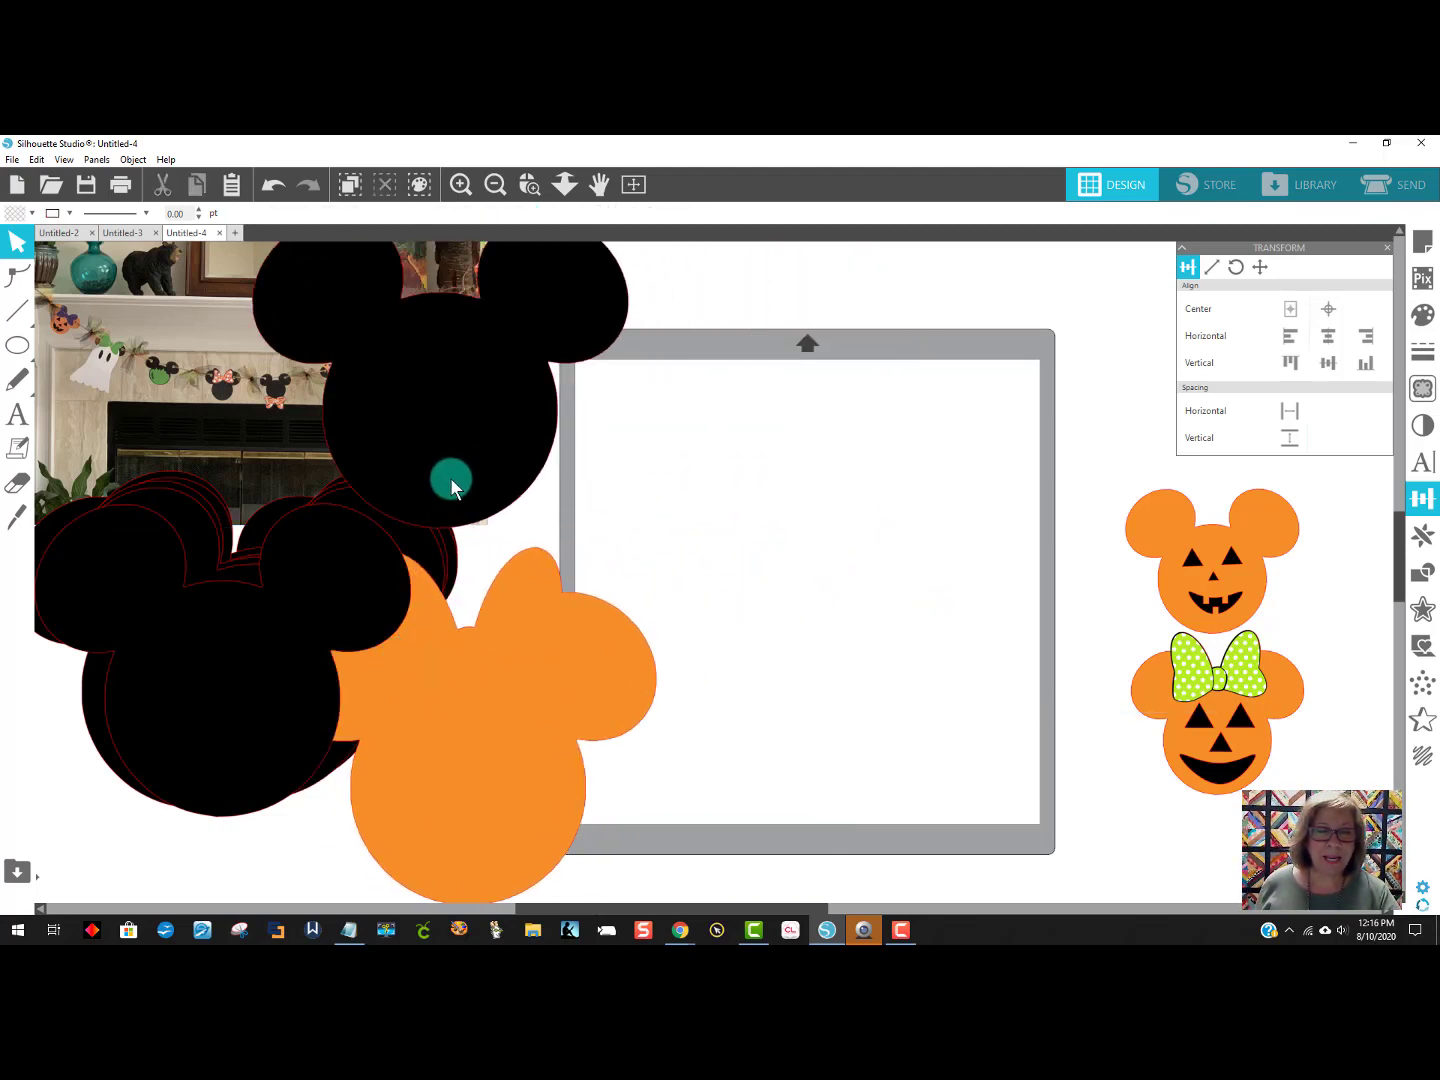
drag(496, 703, 824, 606)
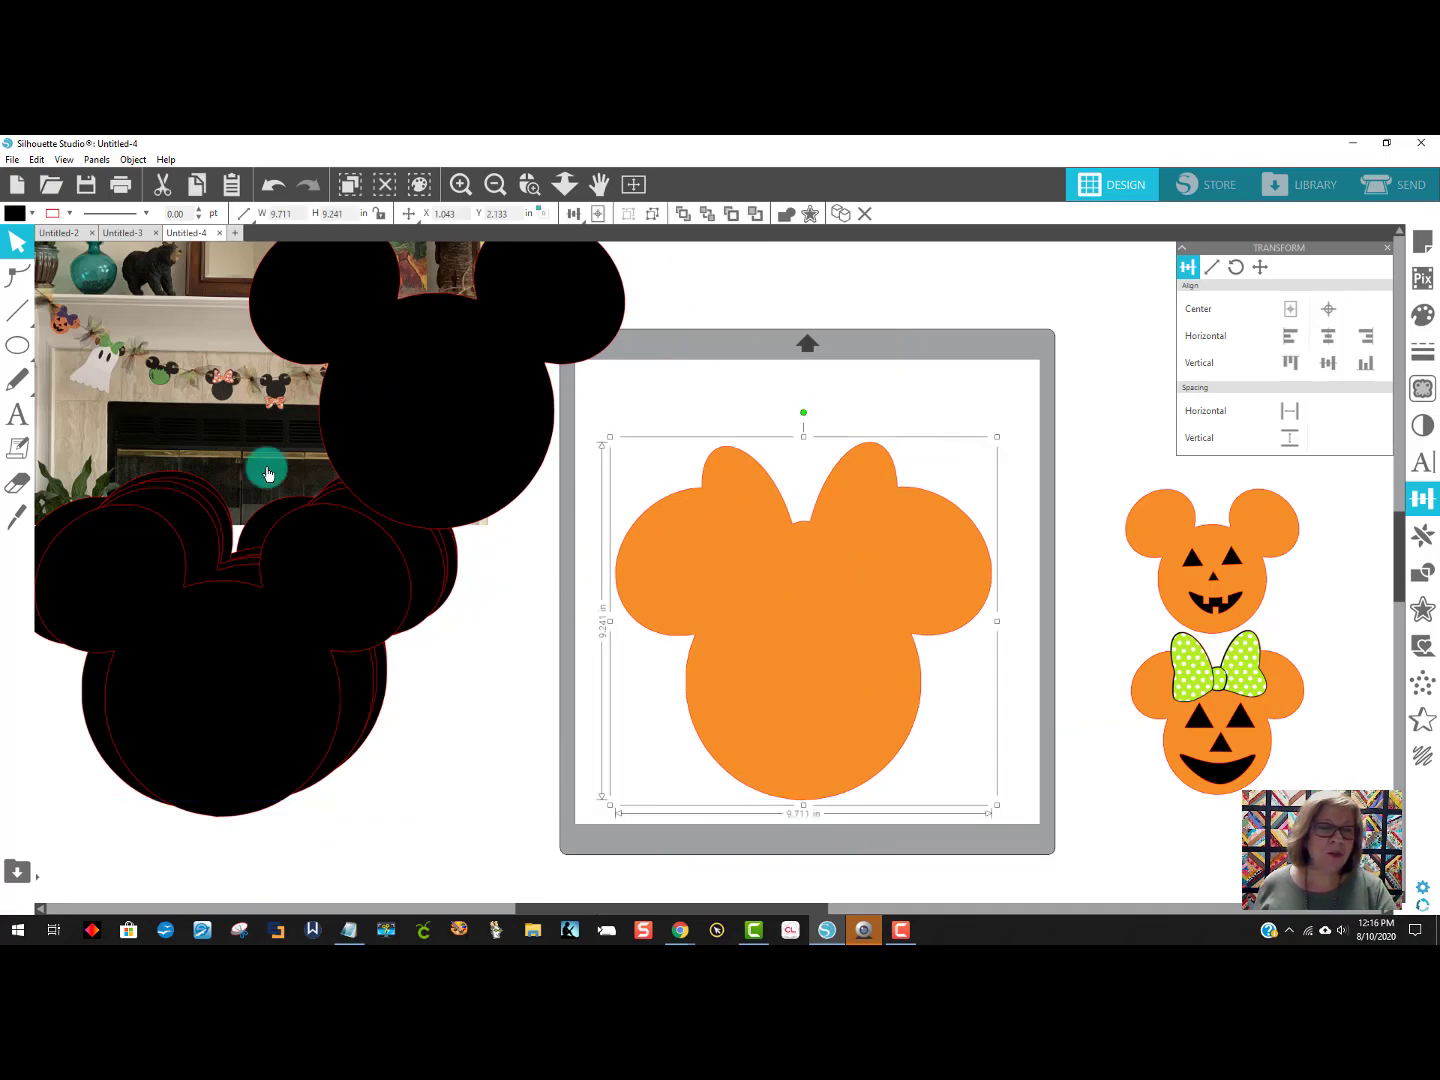
Merge the red polka-dot bow image ClipartKey_50574 onto the page and move the orange Minnie head off the left side.
click(13, 158)
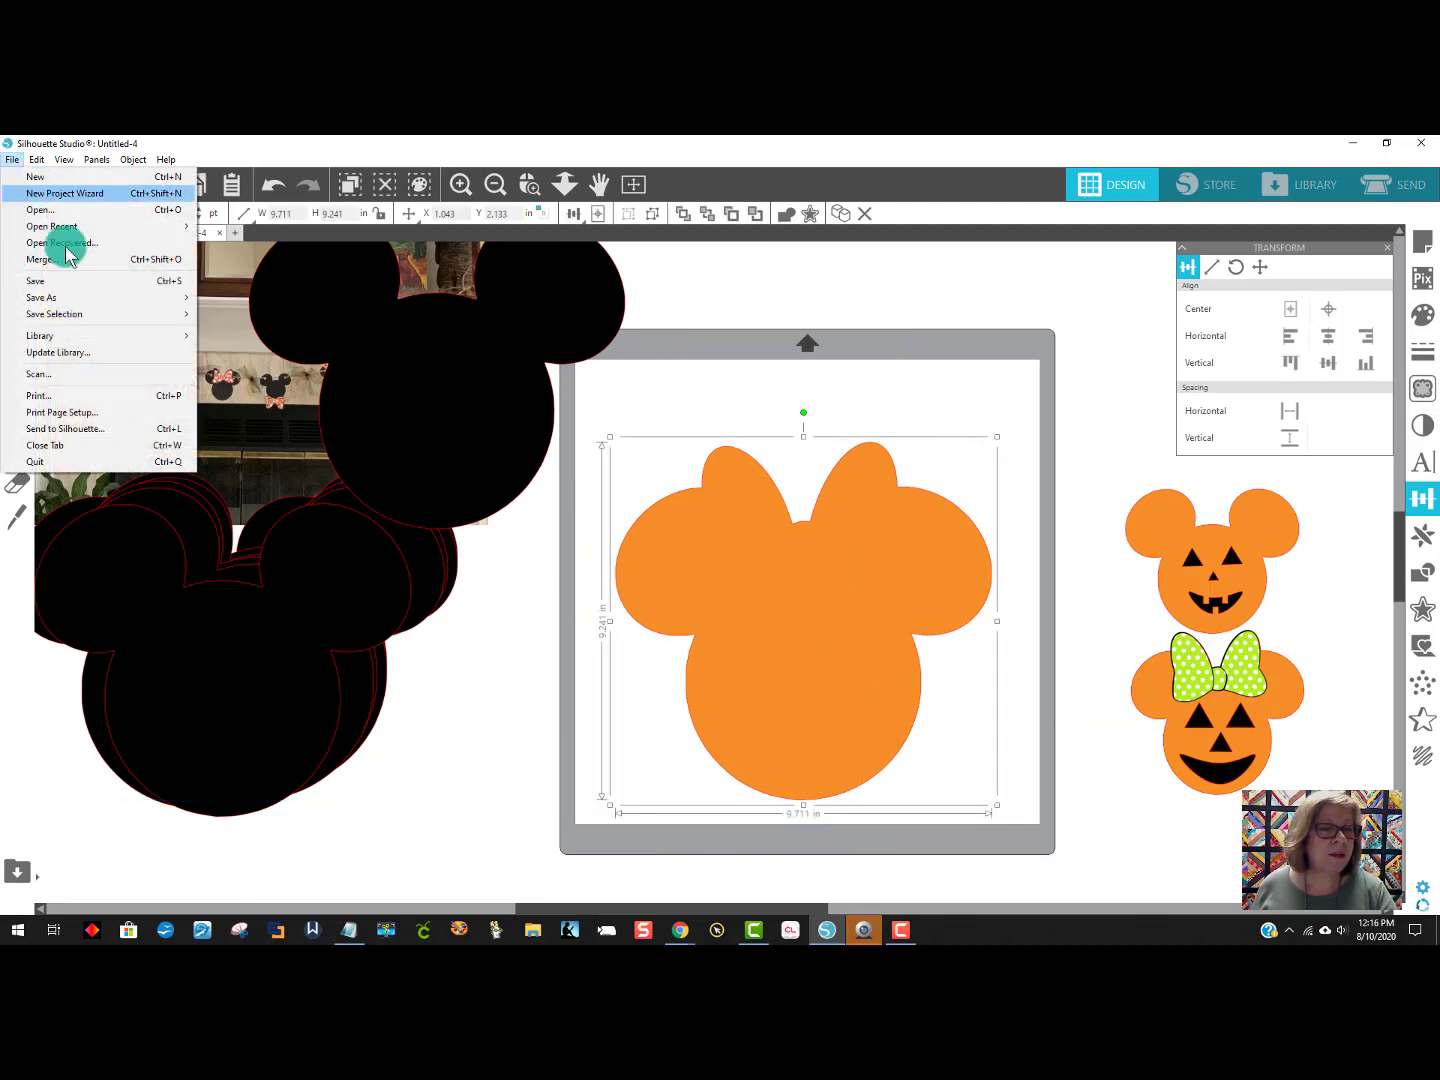
click(97, 262)
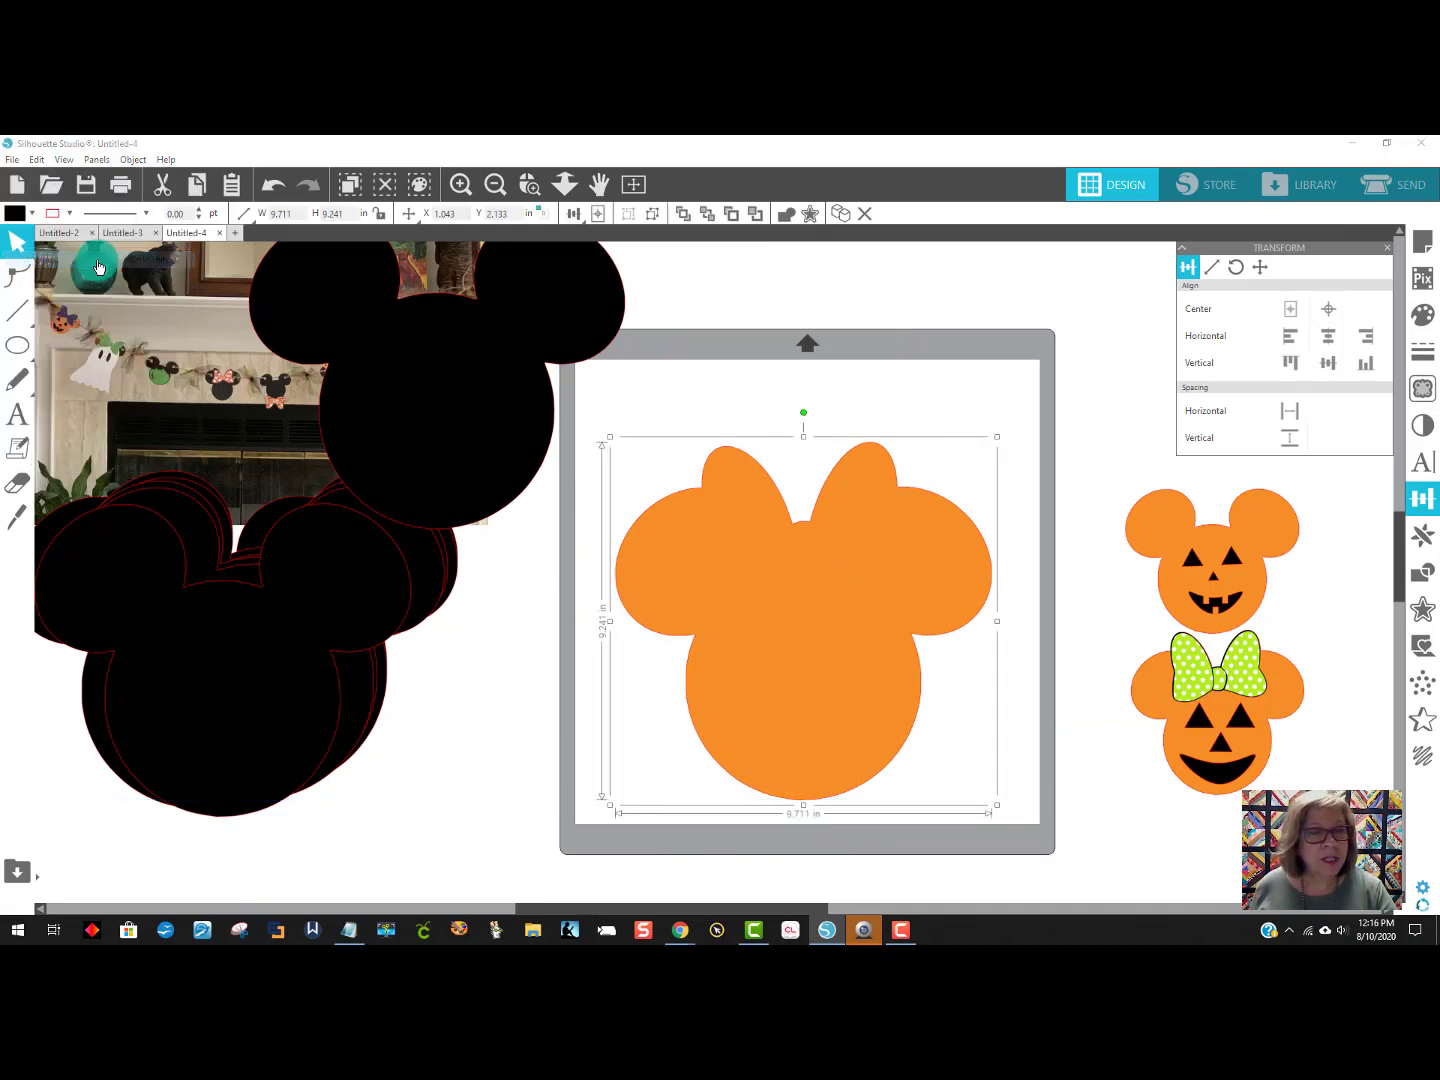
double_click(588, 292)
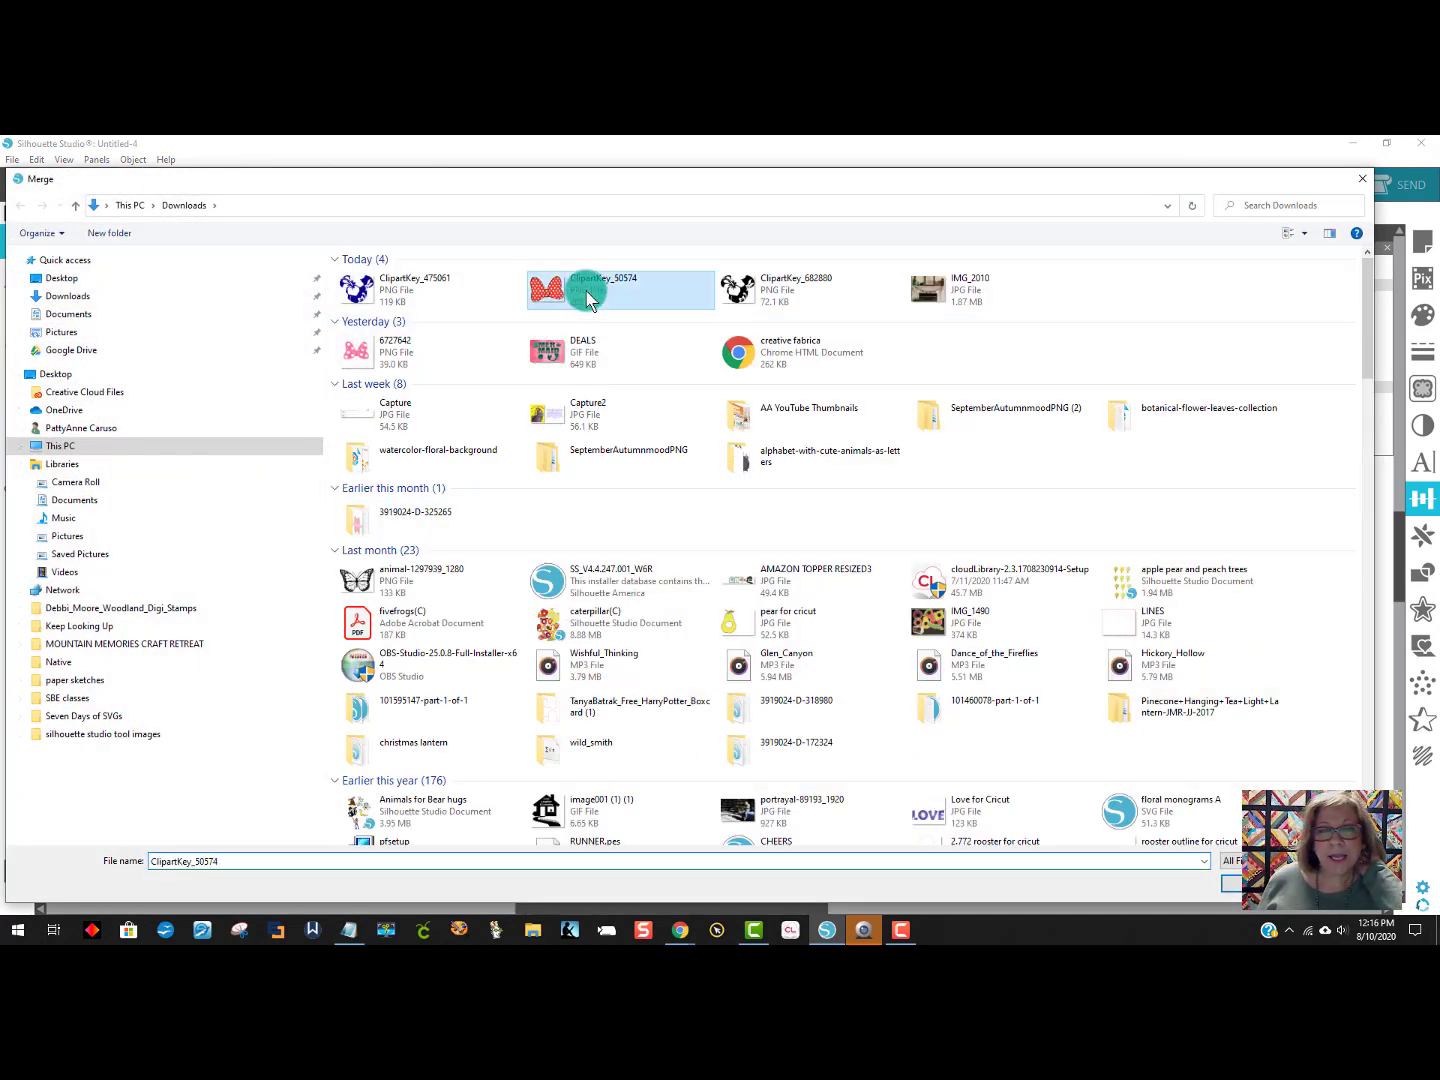
drag(822, 550, 918, 465)
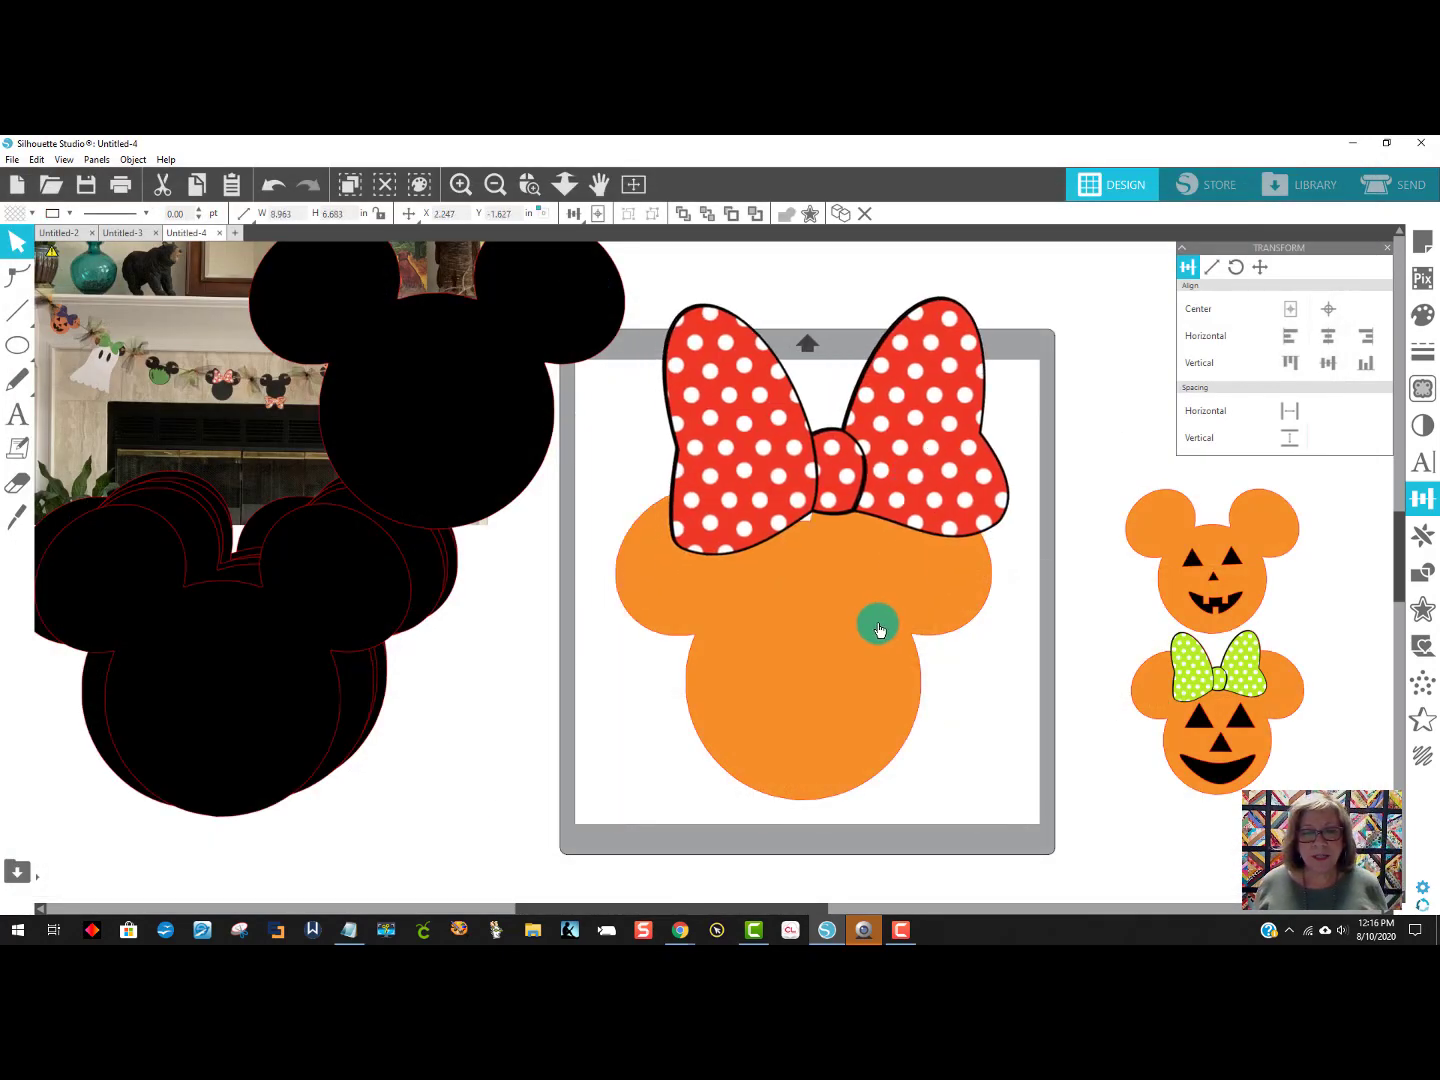
drag(875, 620, 613, 702)
click(839, 499)
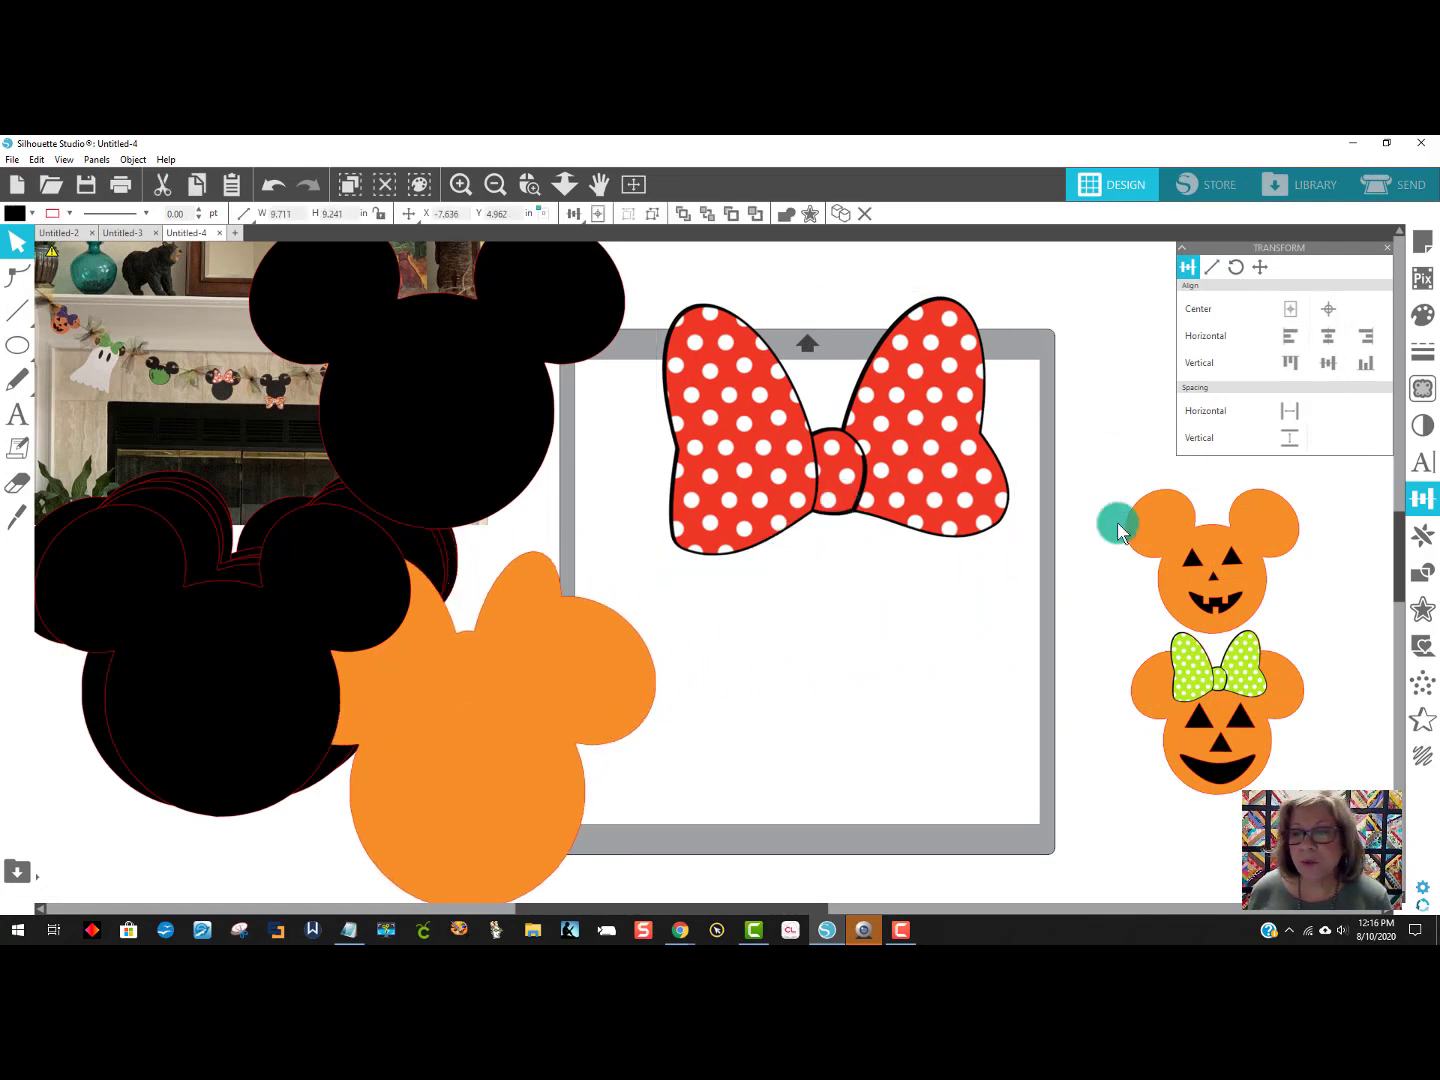
click(1118, 523)
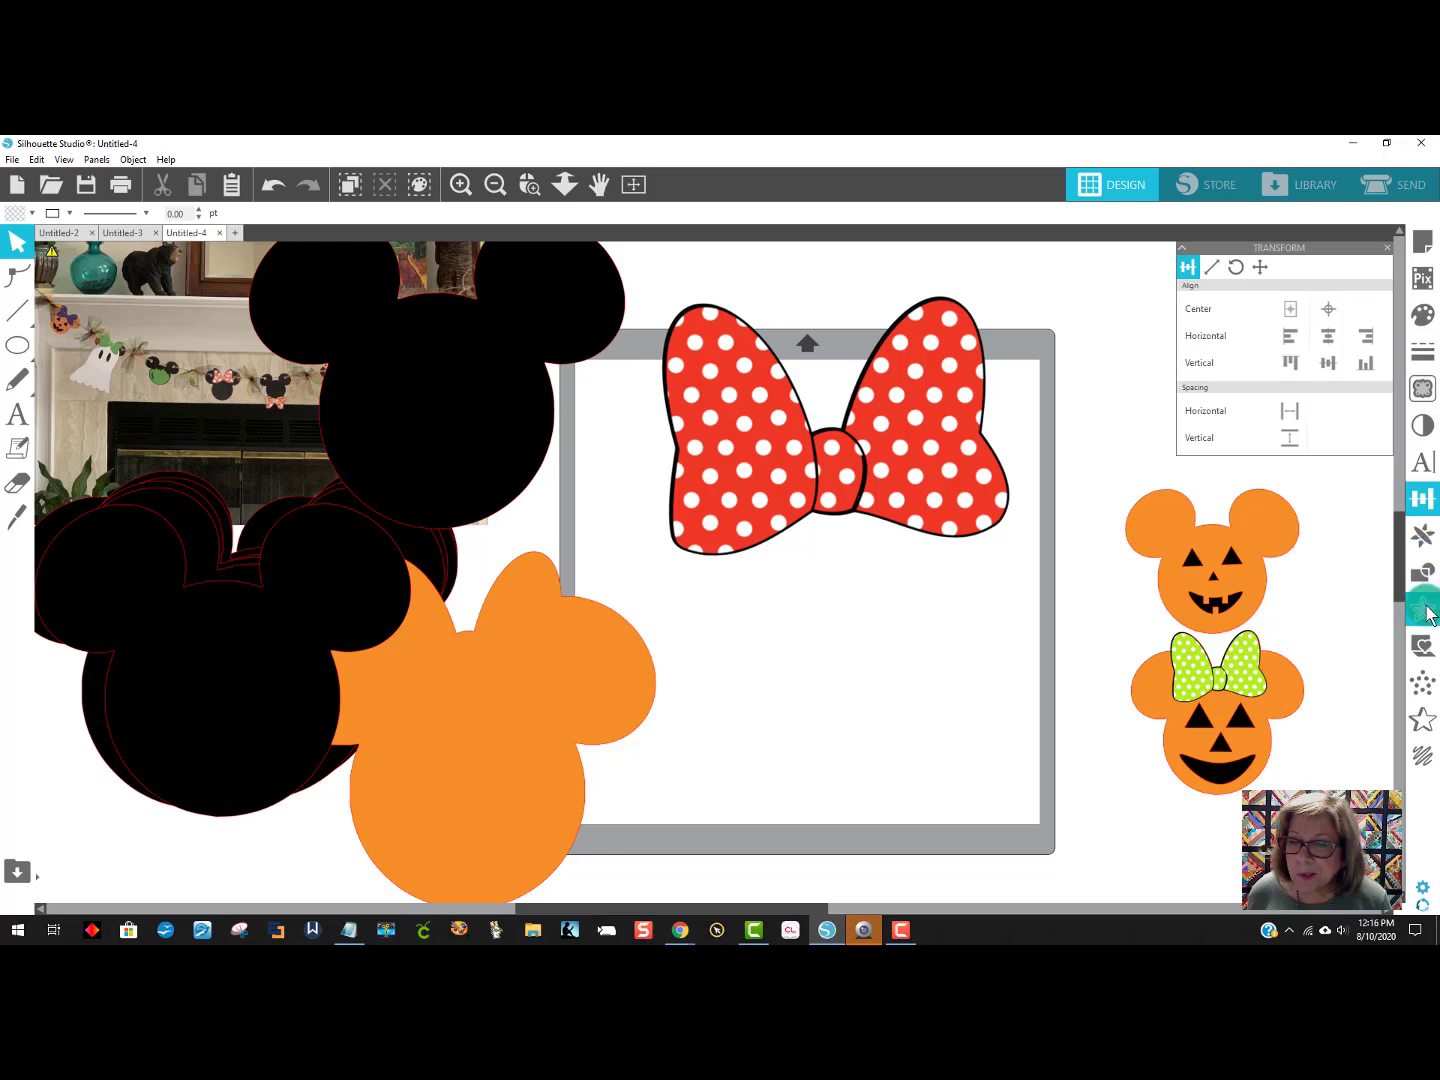
Trace the red polka-dot bow with the threshold lowered to 38% so only its black outline is picked up.
click(1425, 392)
click(1273, 316)
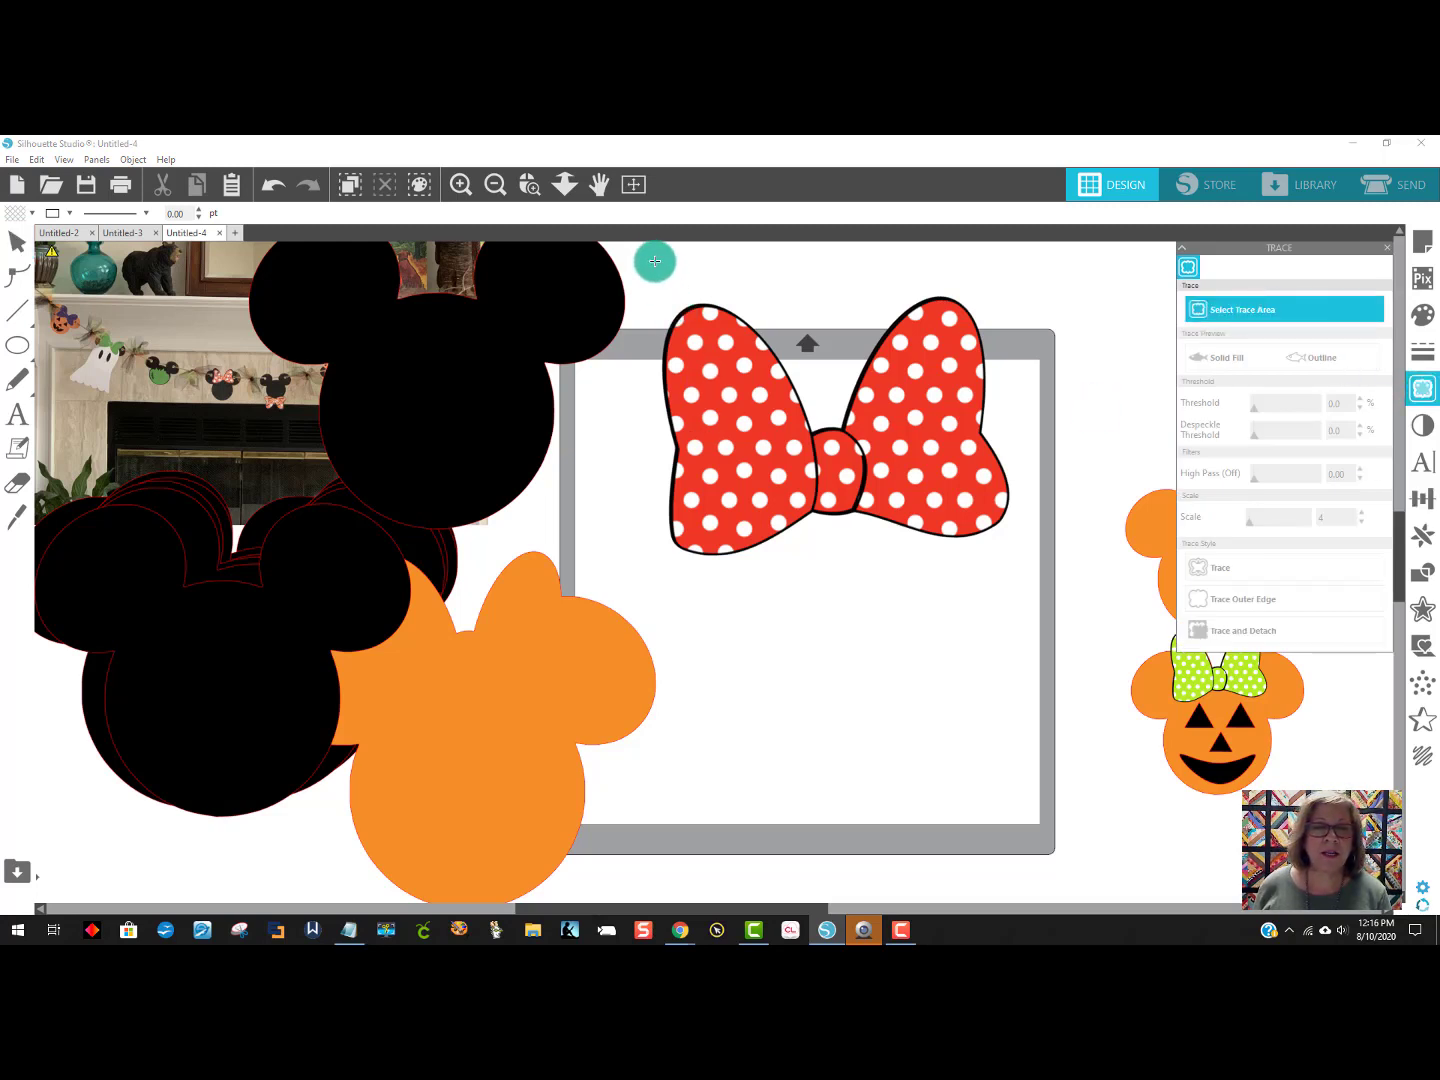
mouse_move(655, 261)
mouse_down()
mouse_move(968, 530)
mouse_move(1039, 570)
mouse_up()
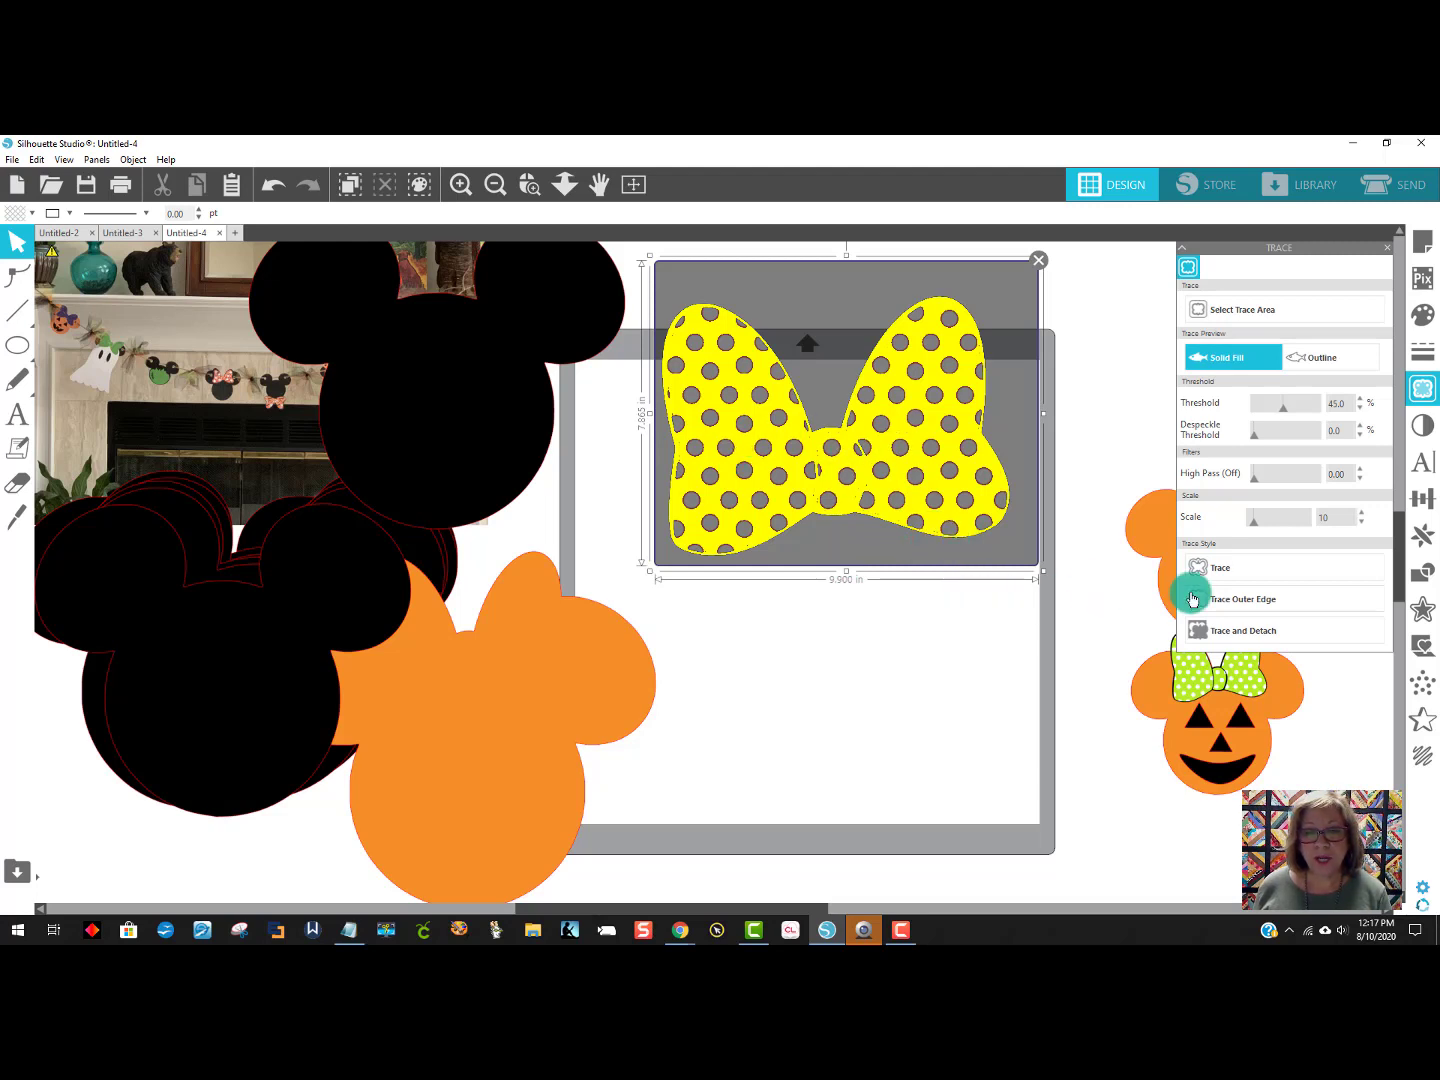
click(1285, 410)
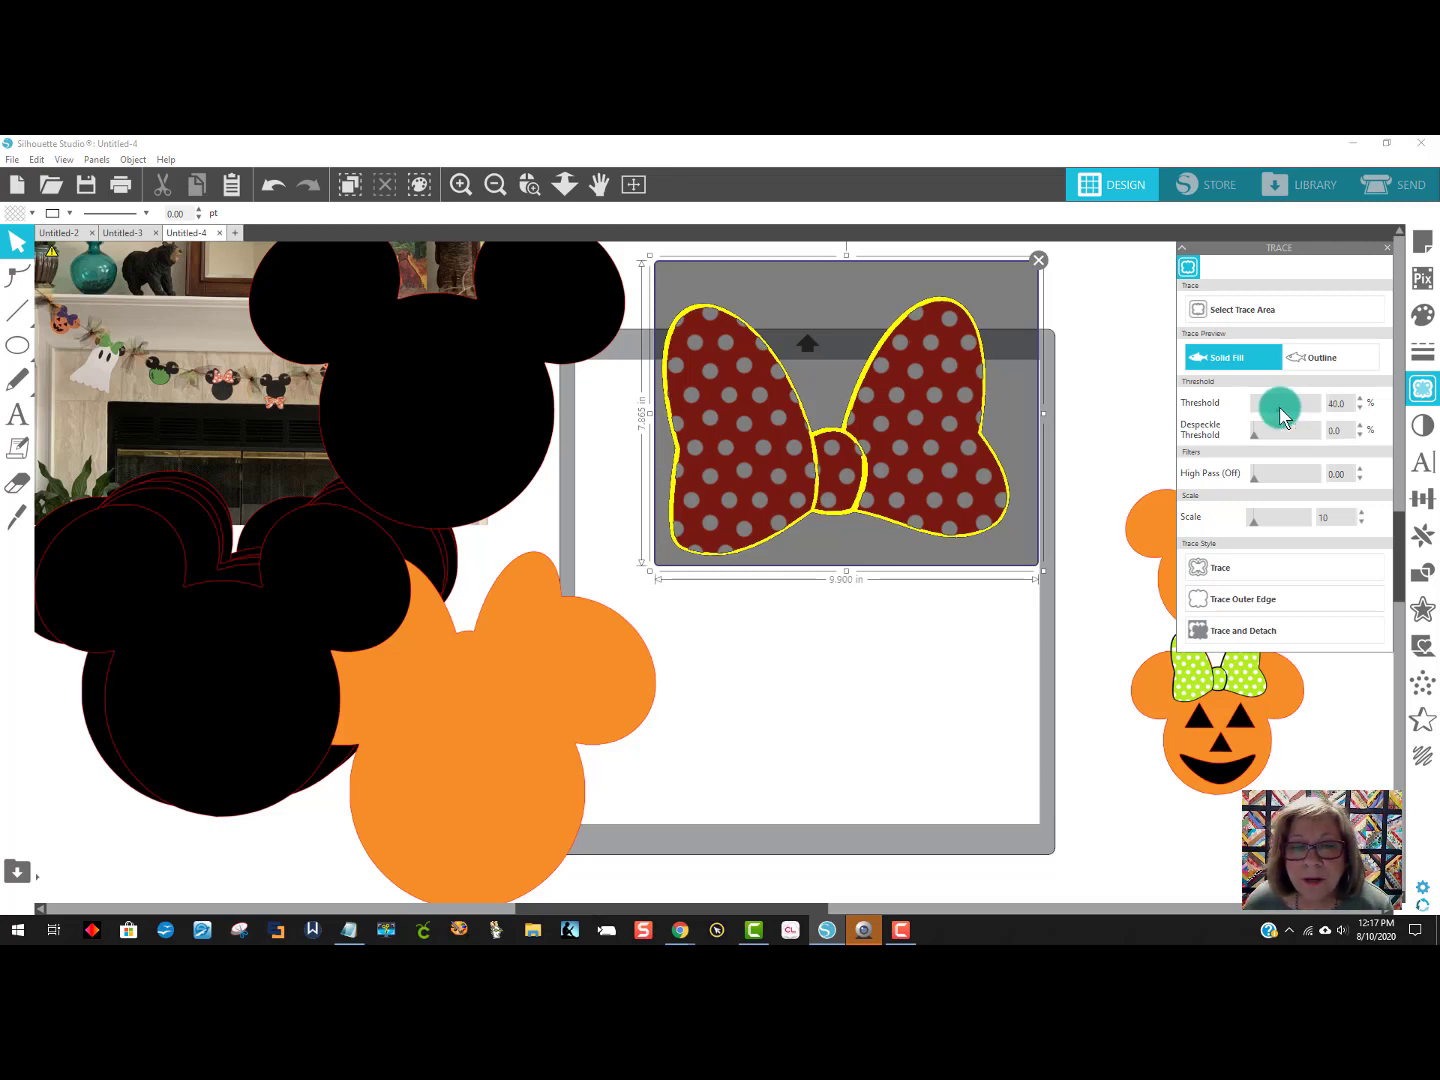
drag(1279, 409, 1289, 409)
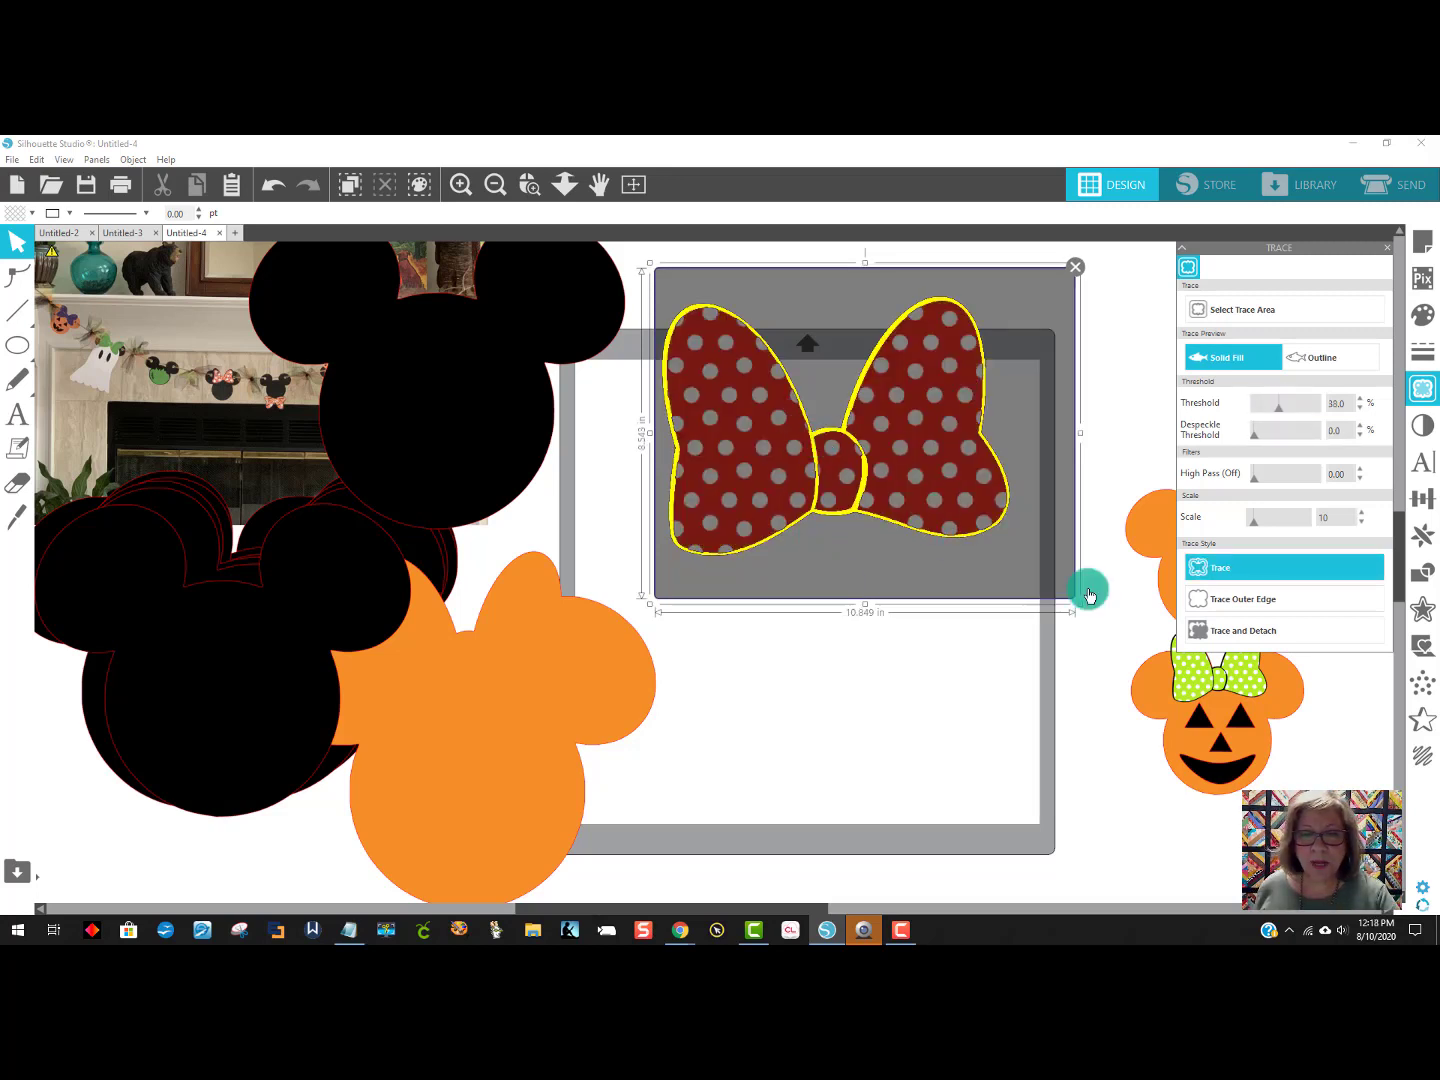
click(1226, 576)
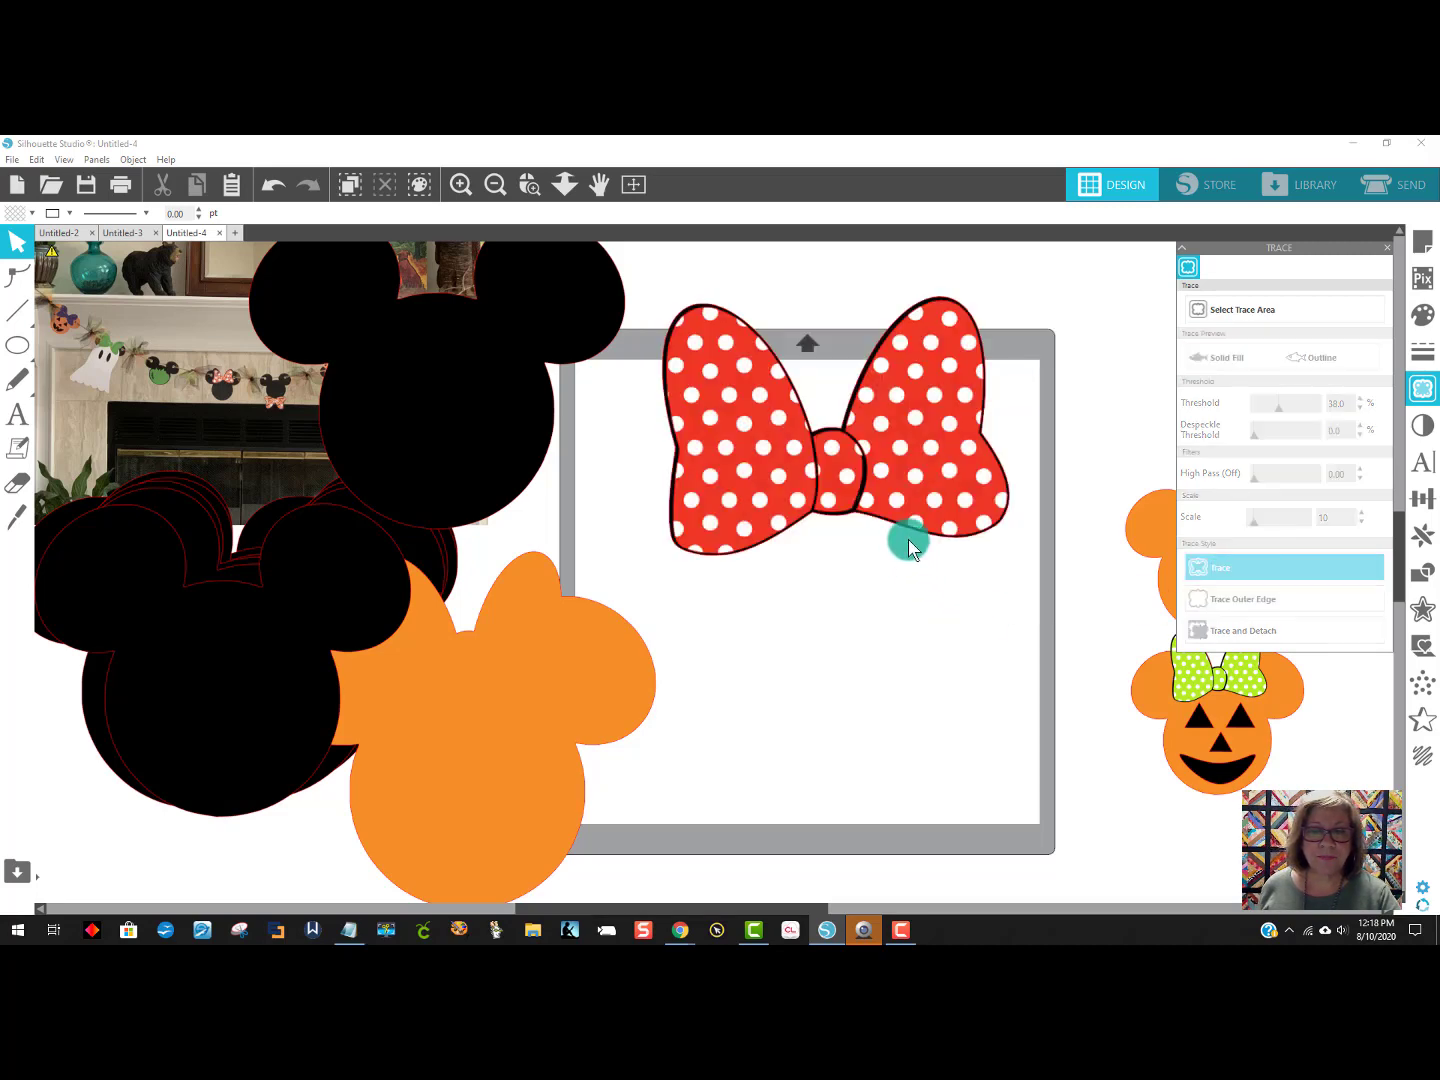
Move the red bow image off the page's left side and delete the dotted trace, keeping the plain bow outline.
drag(905, 541, 955, 755)
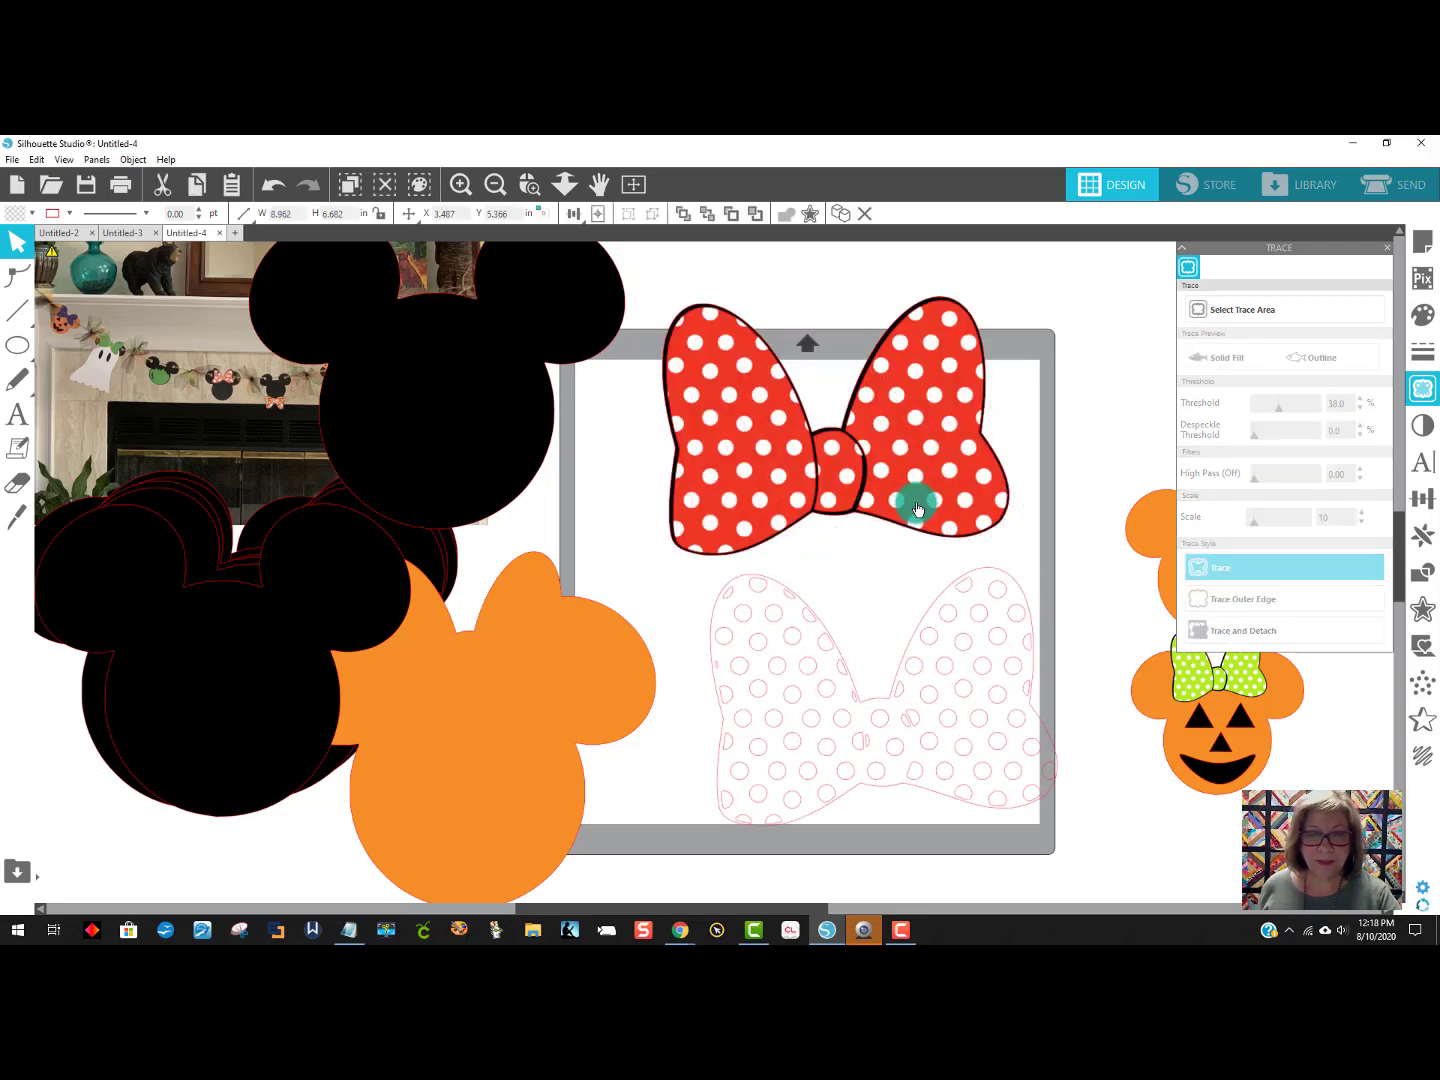
mouse_move(918, 508)
mouse_down()
mouse_move(926, 715)
mouse_move(914, 685)
mouse_move(959, 693)
mouse_up()
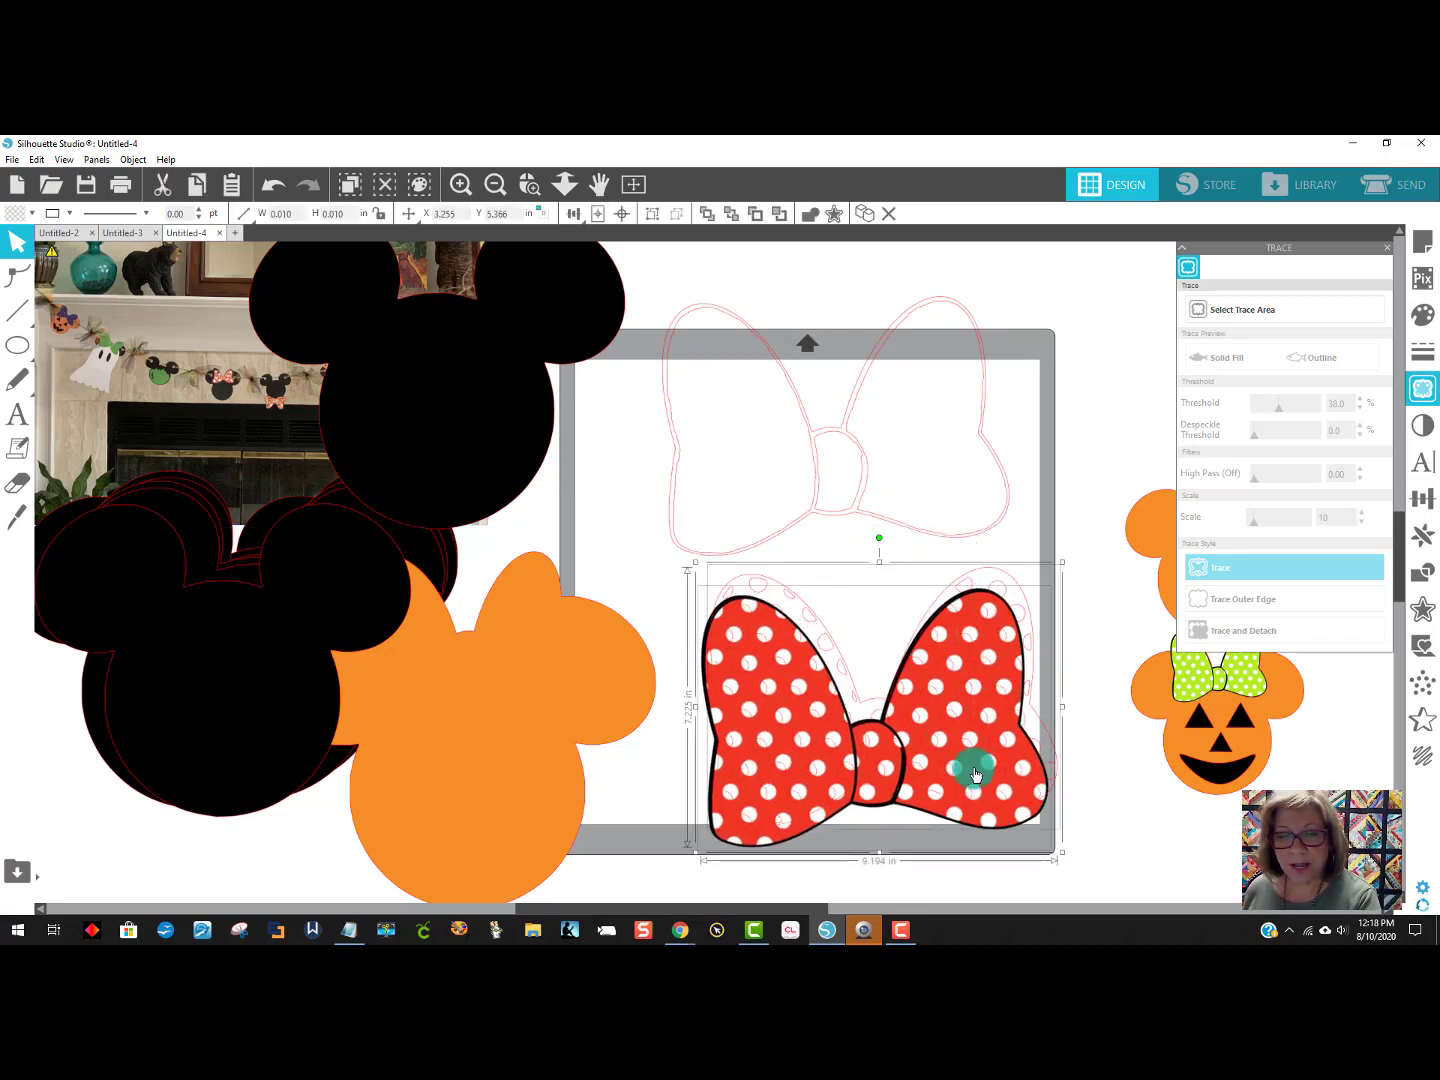
click(1090, 839)
drag(1022, 788, 495, 754)
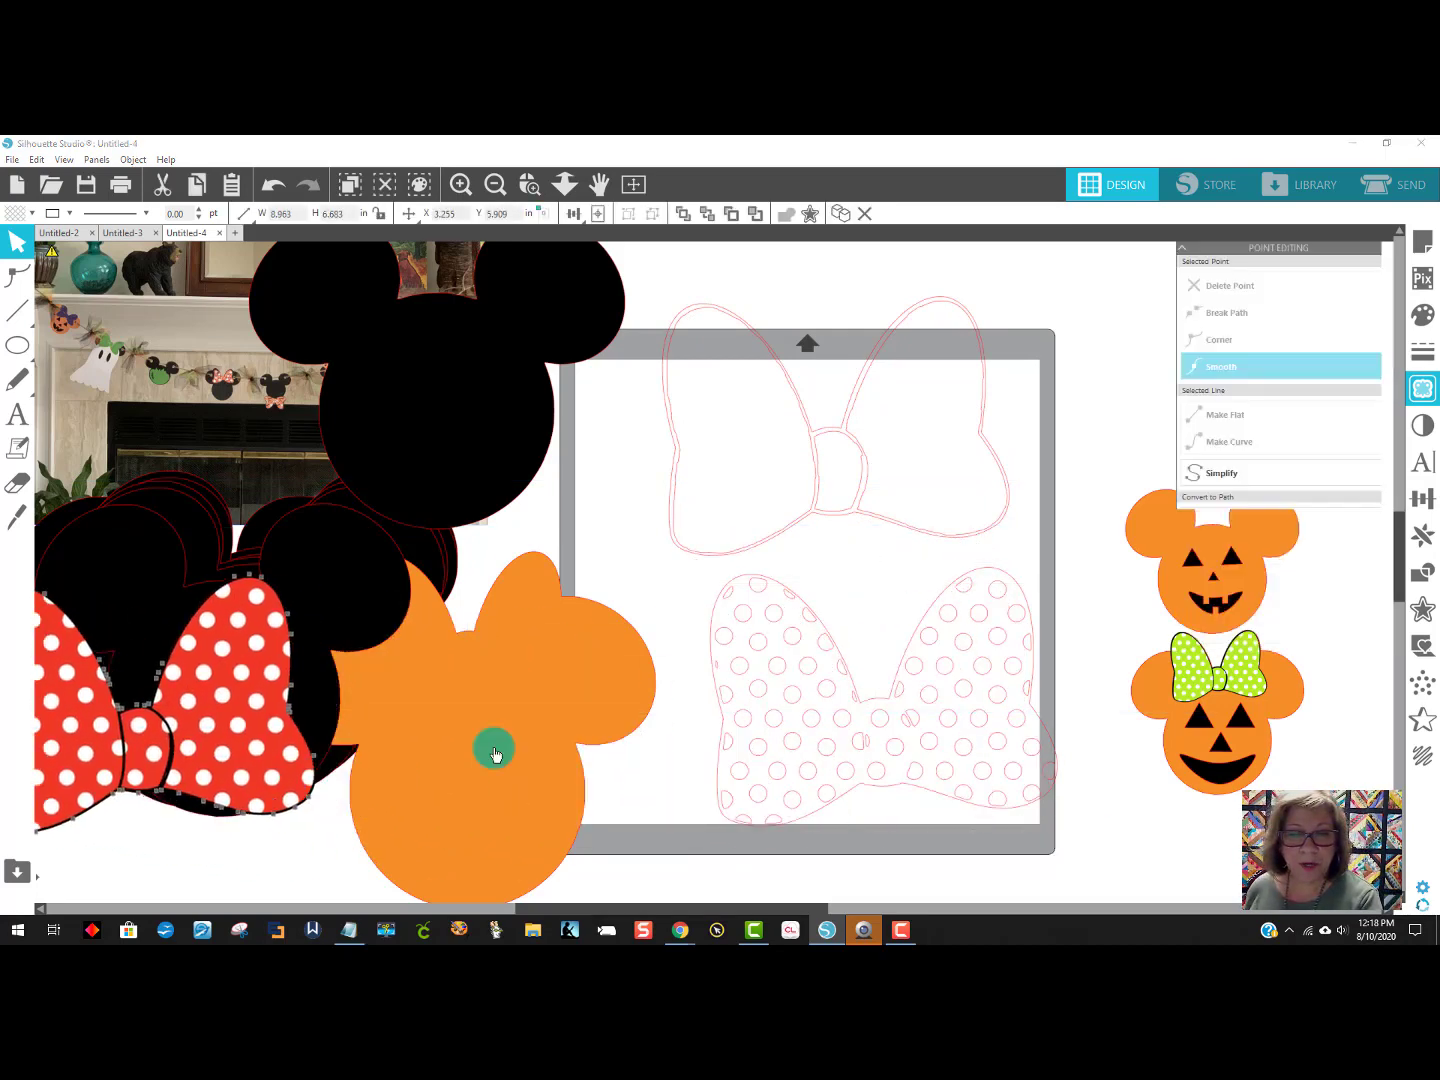
click(1016, 772)
key(Delete)
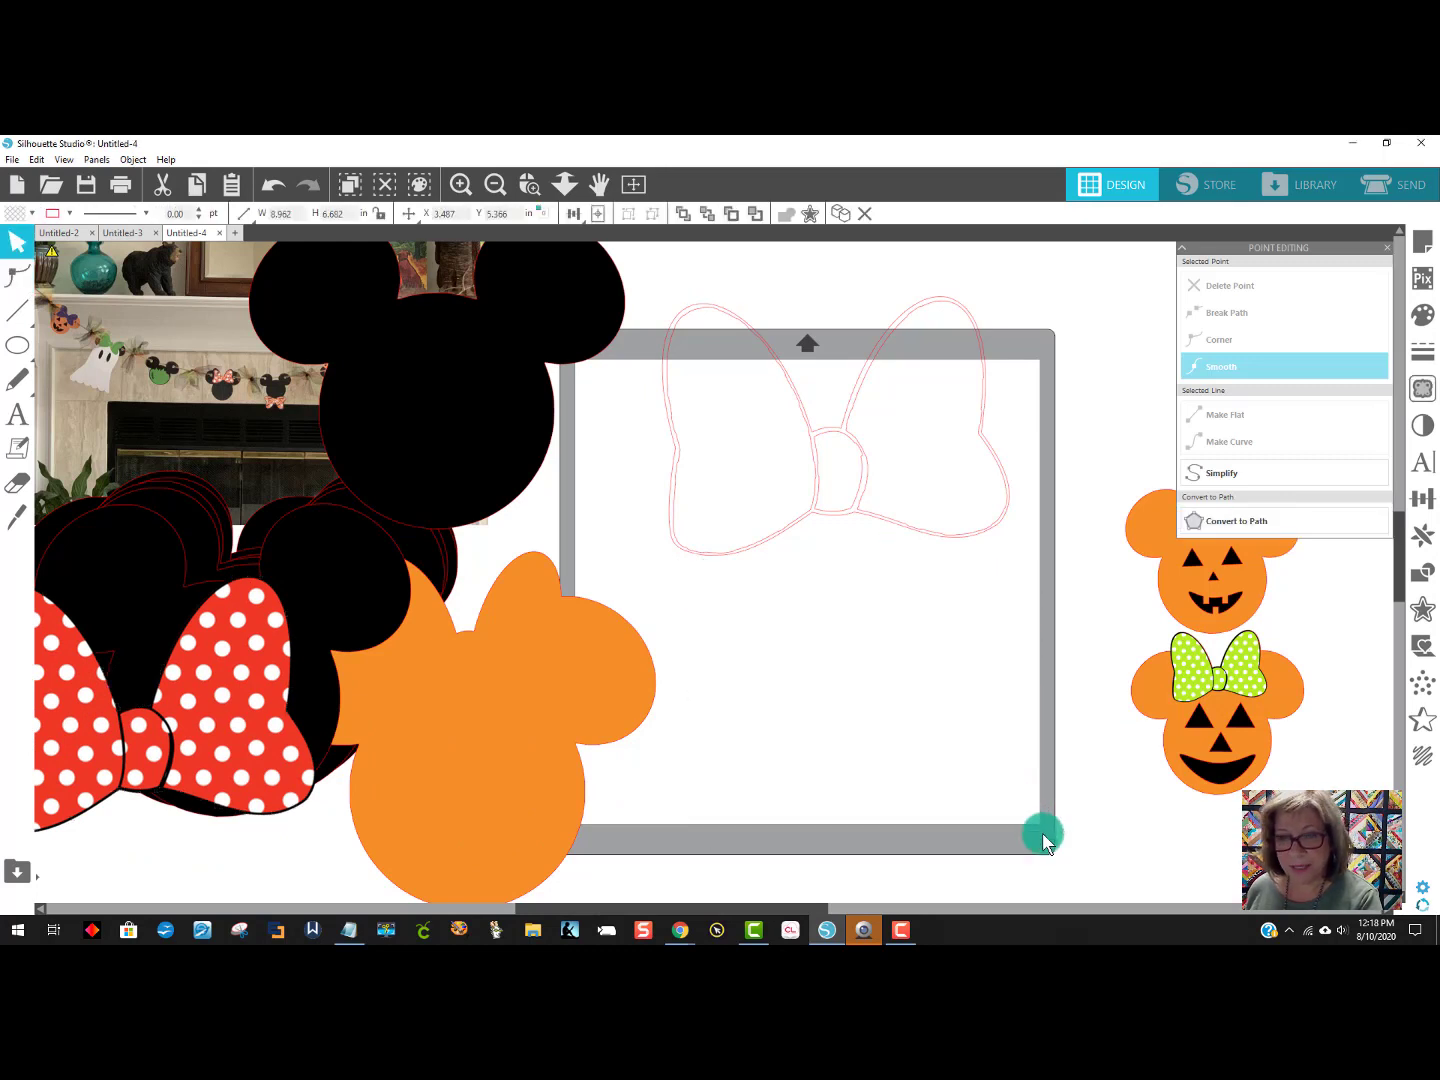
Release the compound path of the traced bow outline to separate its contours.
scroll(980, 688, up, 3)
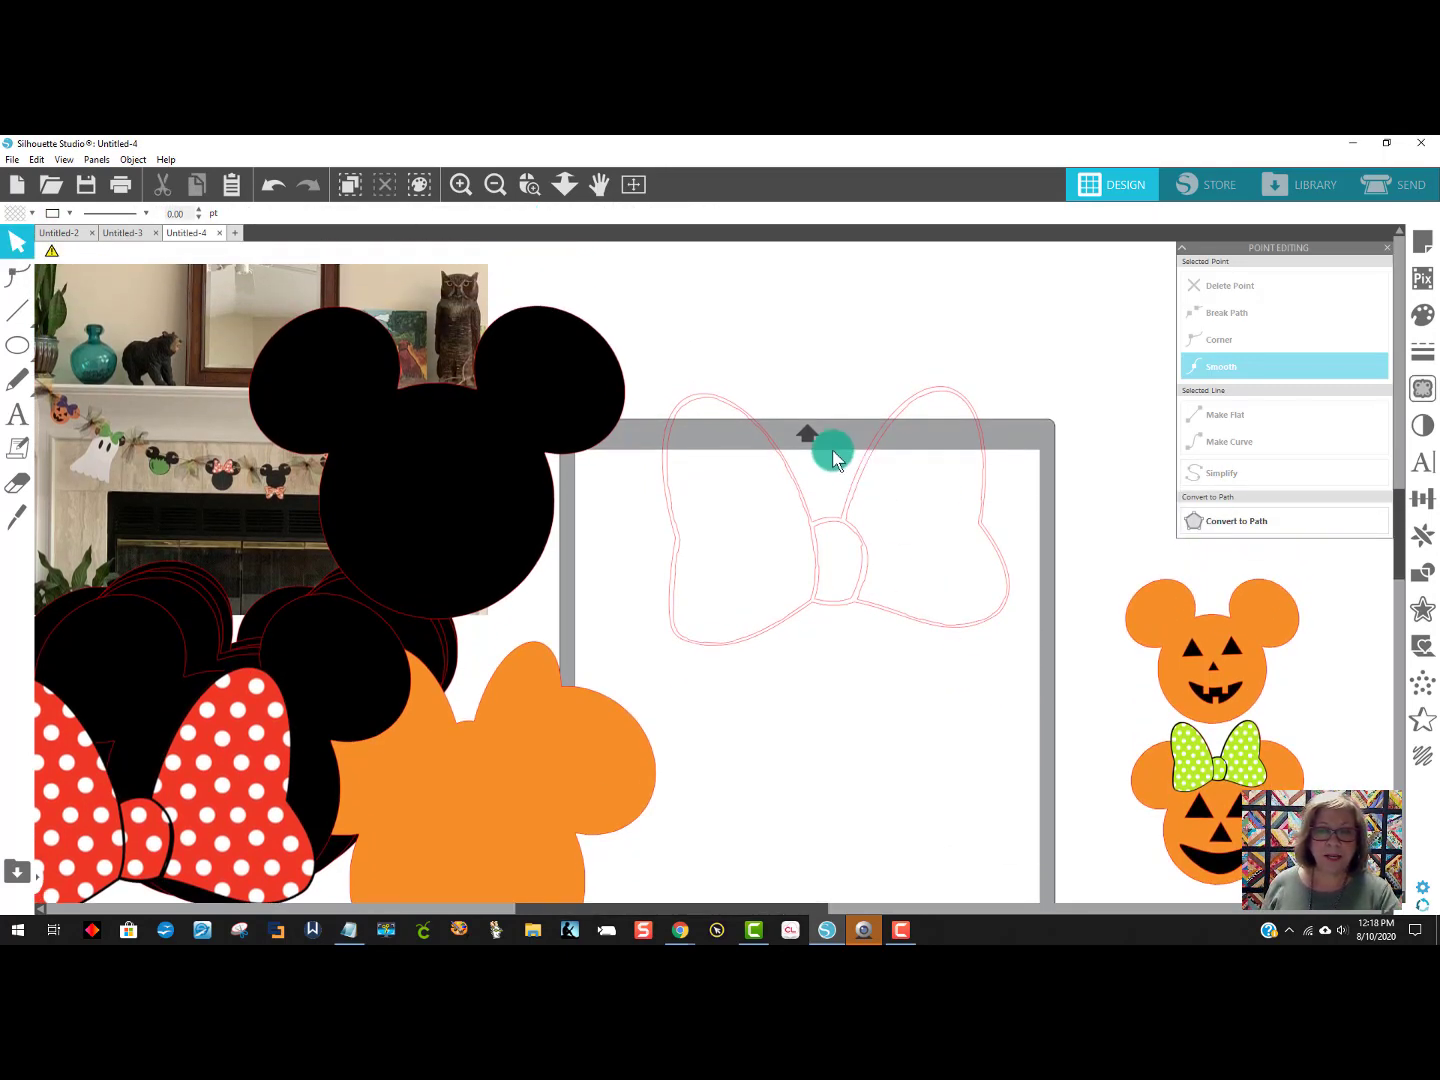
click(920, 400)
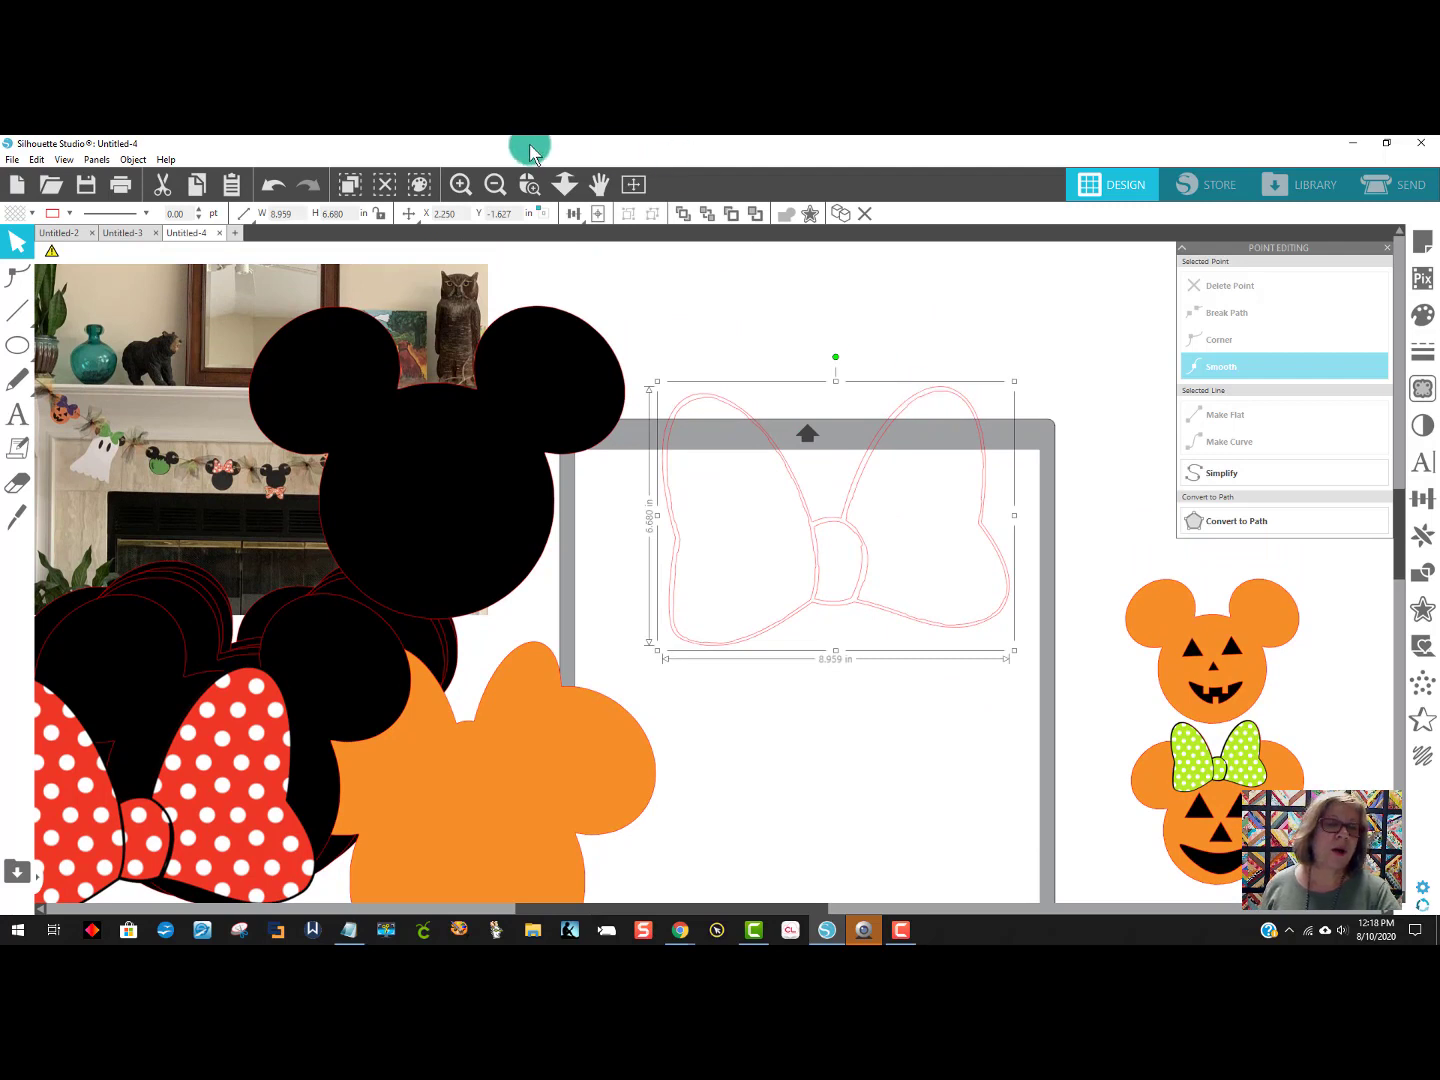
click(139, 160)
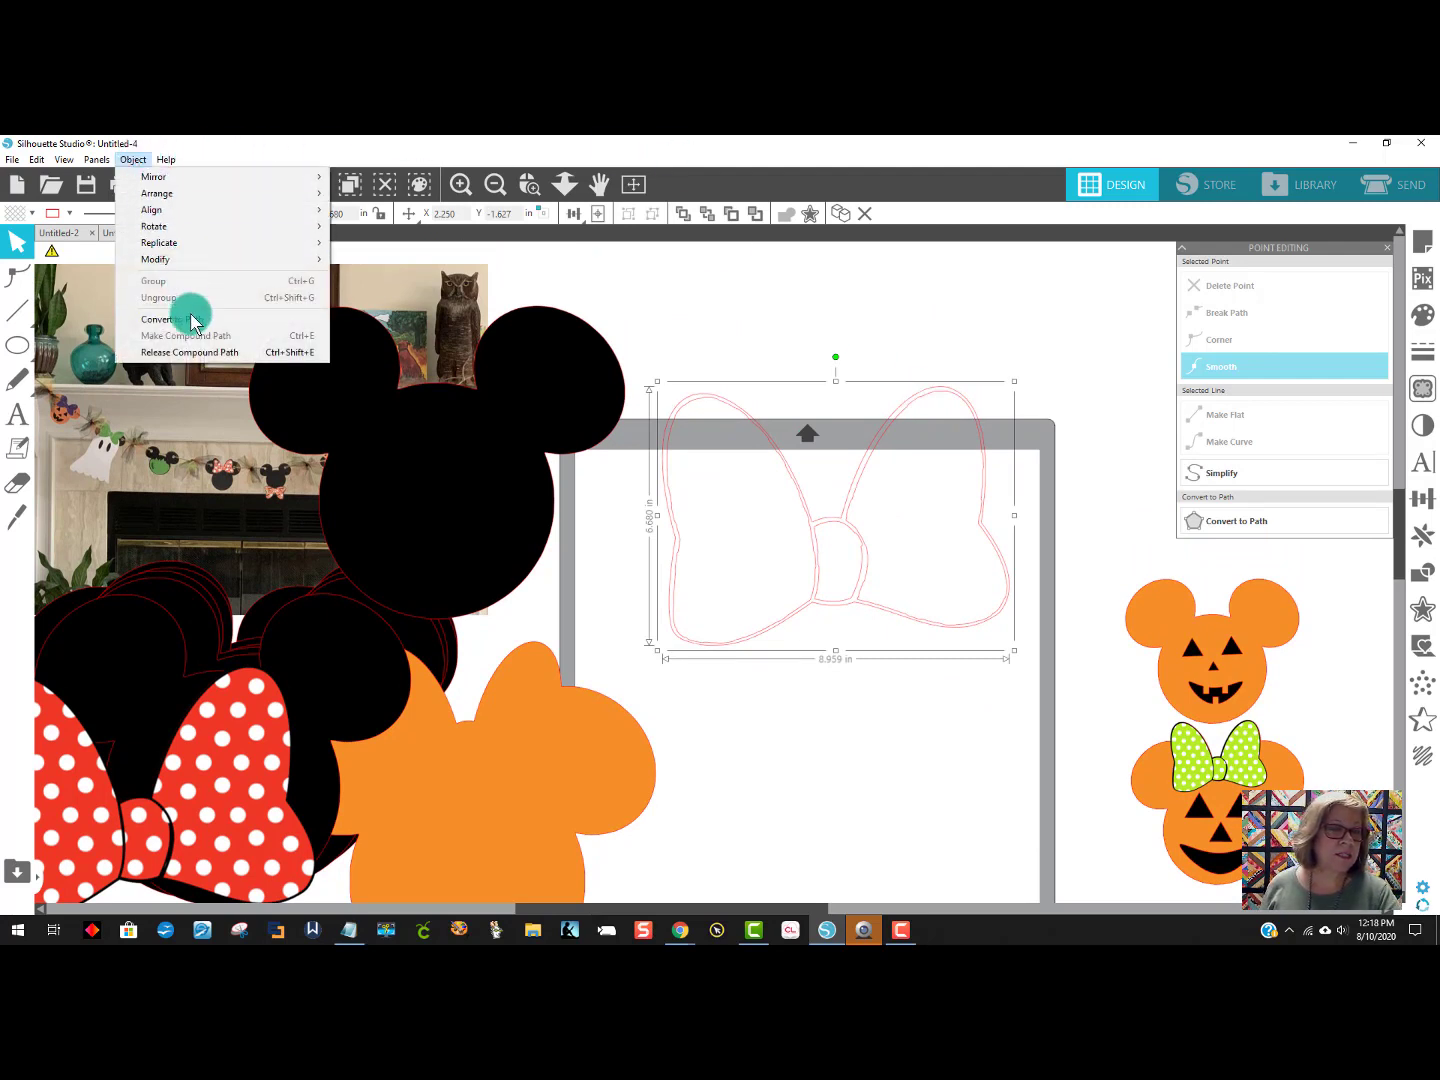
click(209, 353)
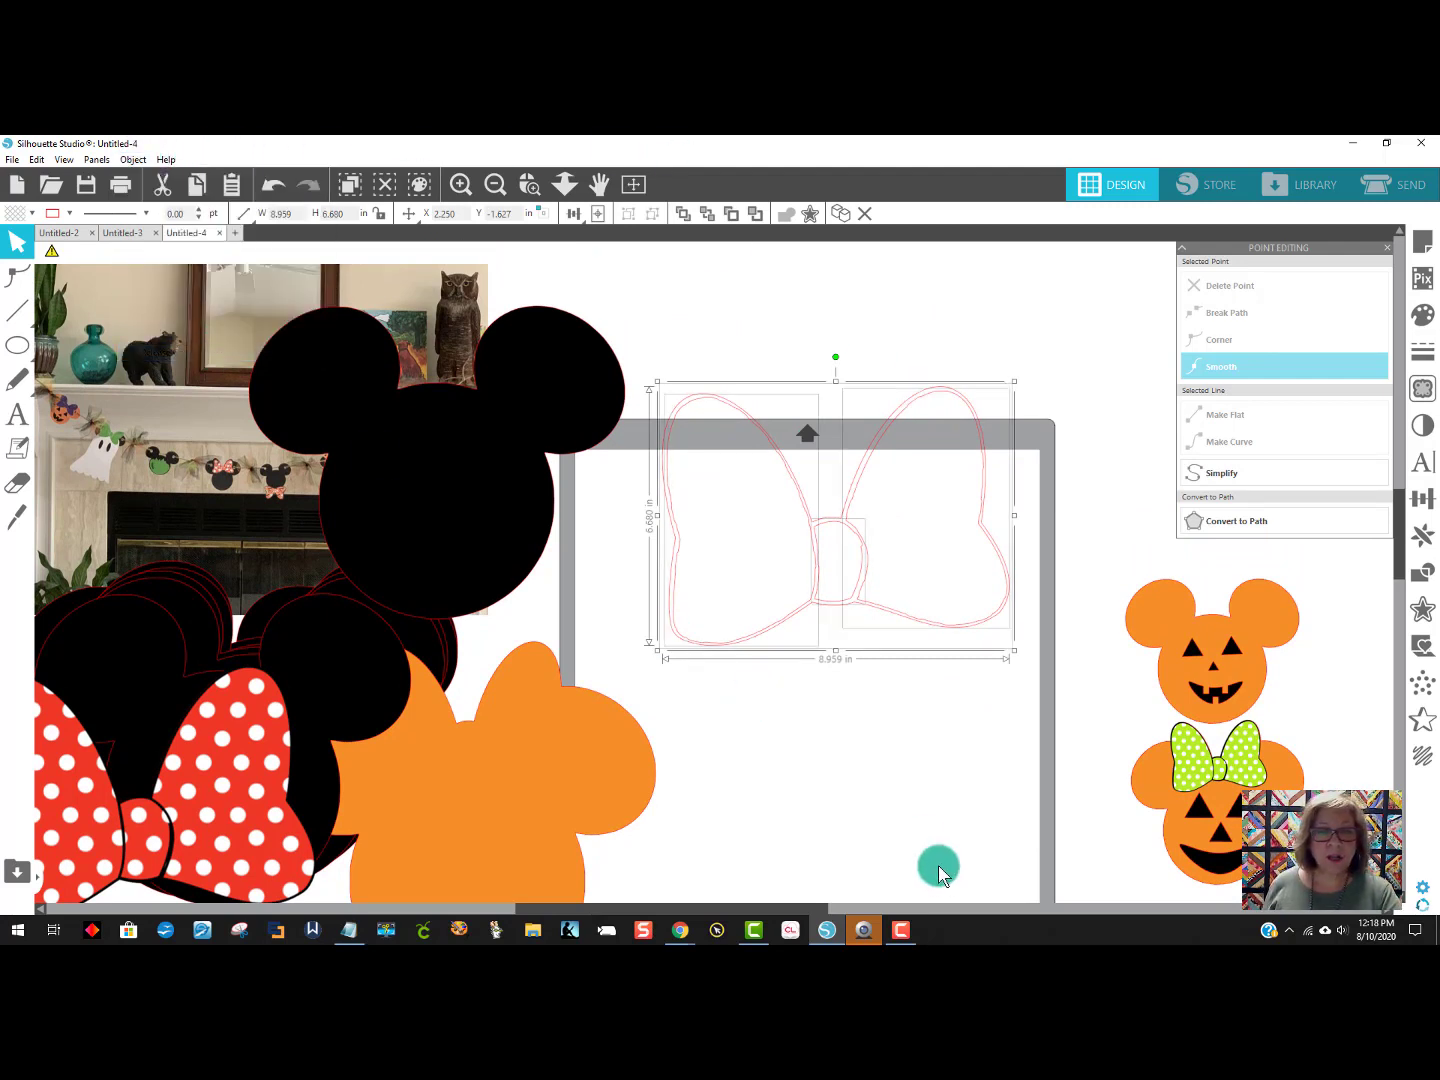
click(886, 838)
Move the bow's inner left loop, knot and inner right loop contours down, out of the outer bow outline.
click(833, 510)
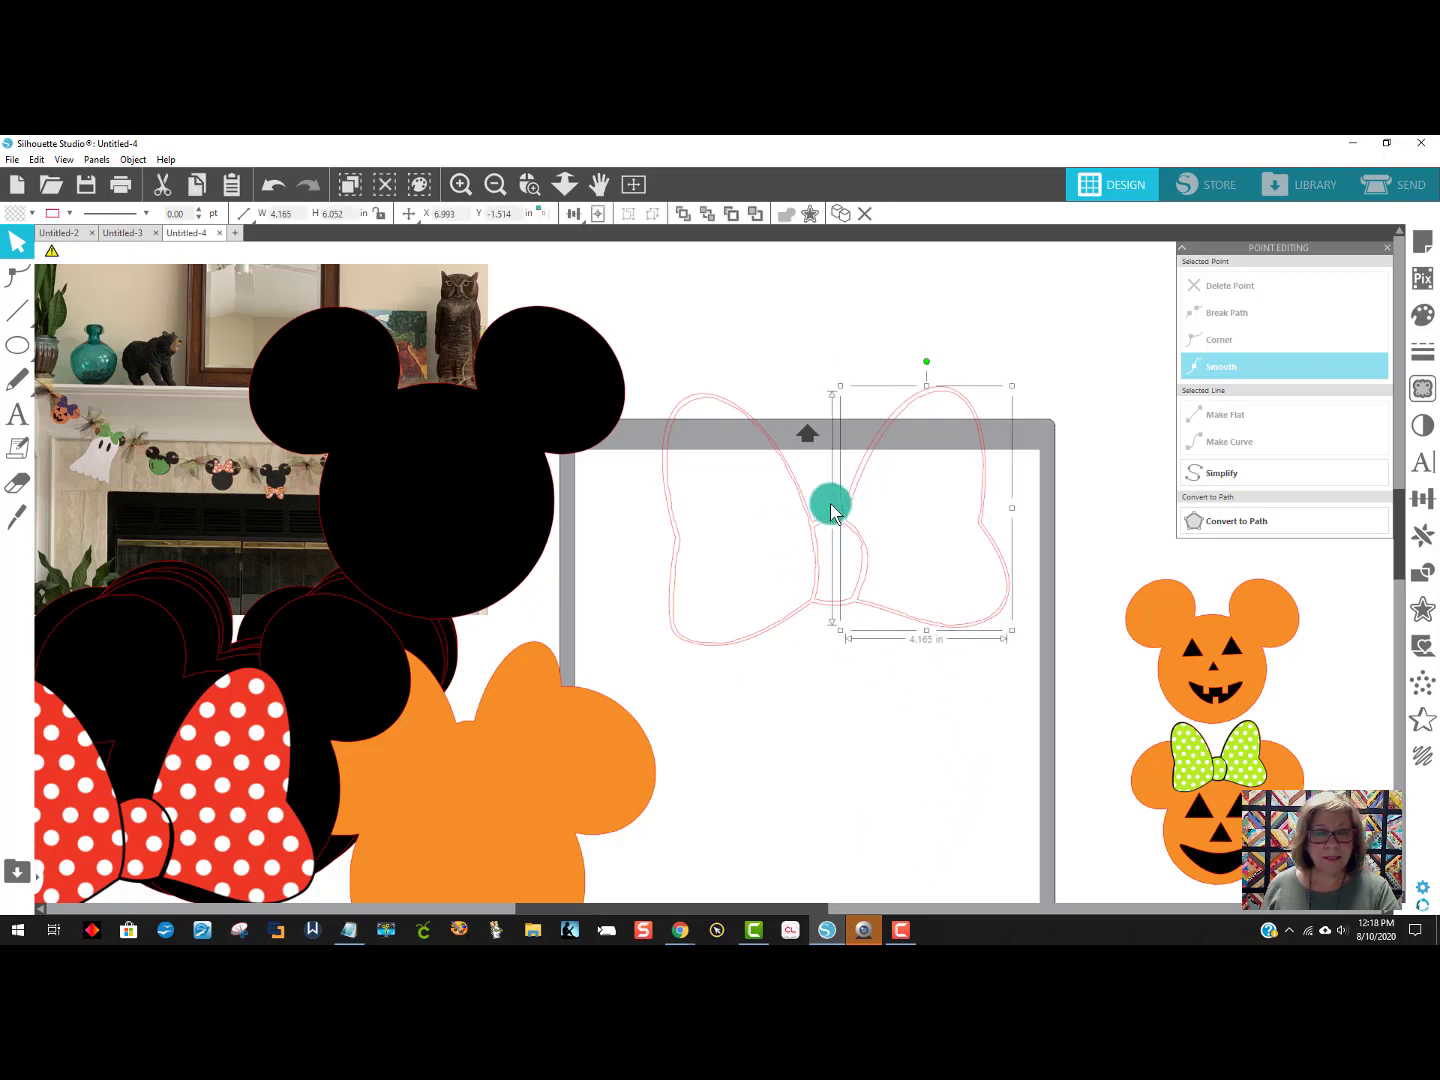
click(829, 527)
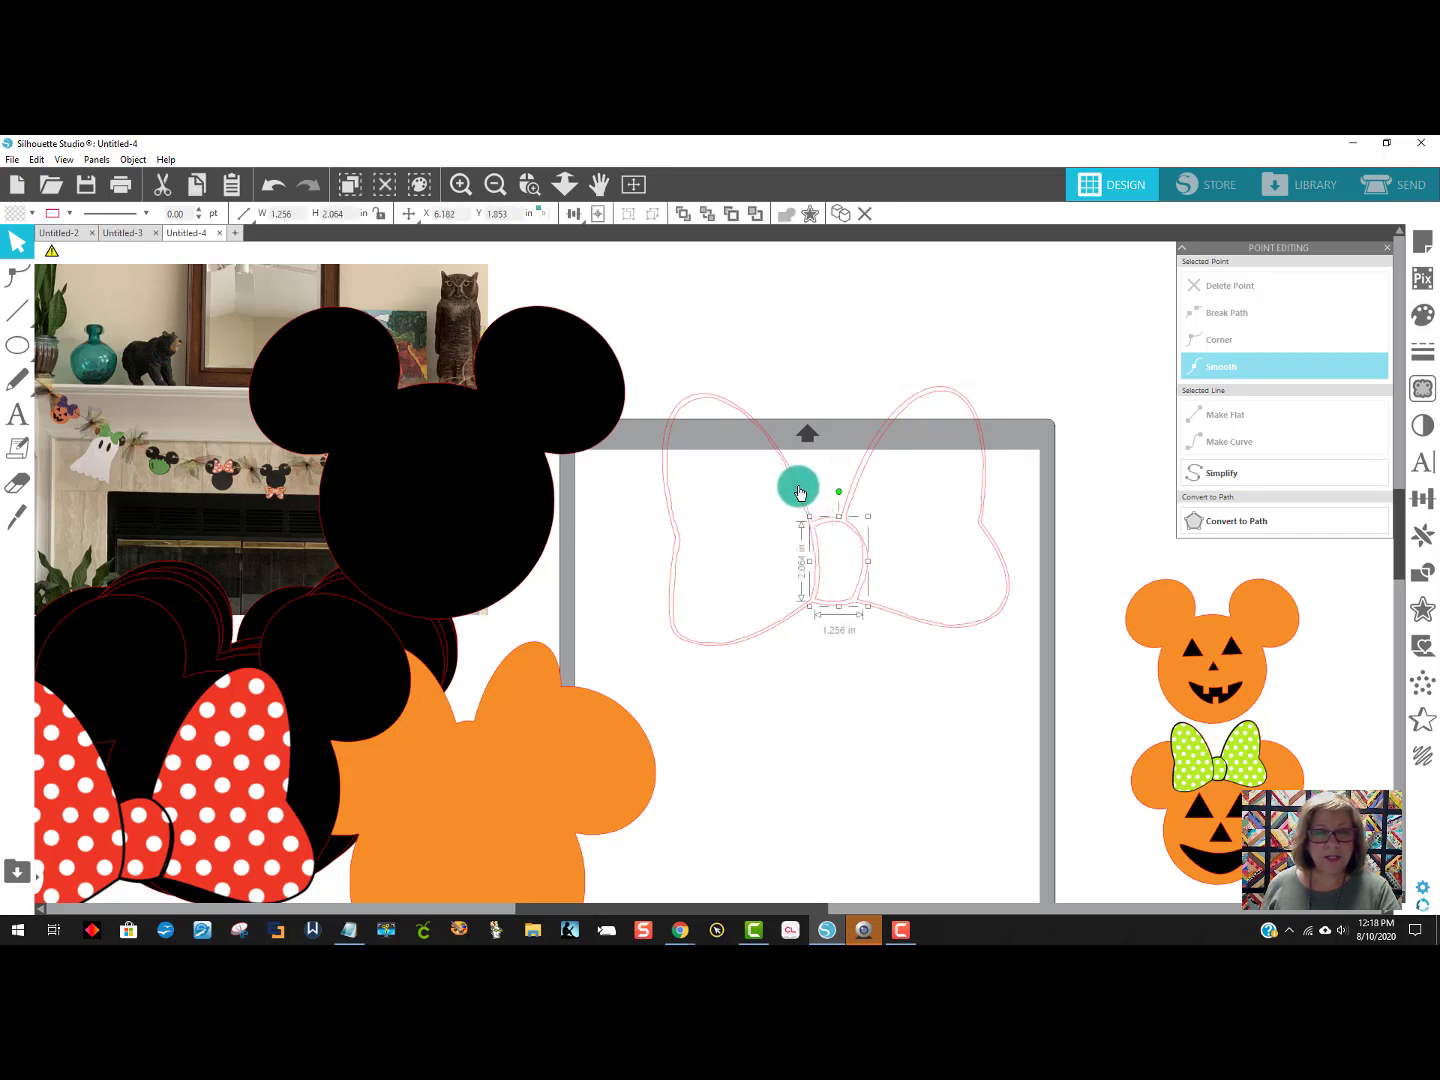
drag(800, 492, 806, 590)
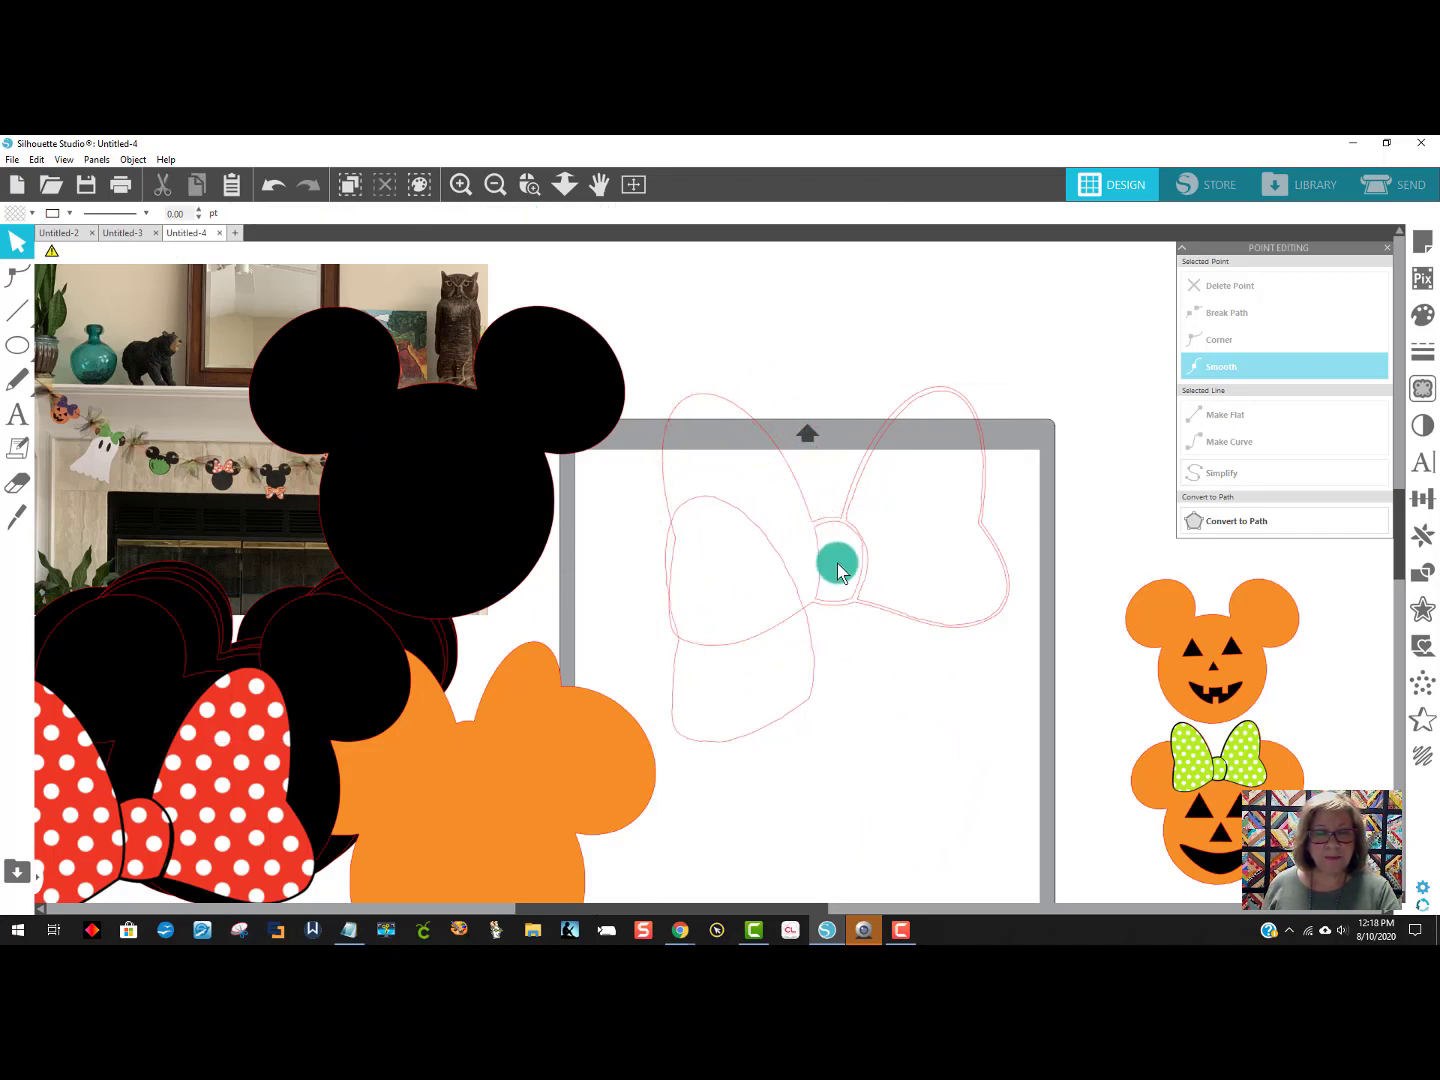
click(851, 604)
click(924, 754)
drag(809, 695, 826, 804)
click(841, 591)
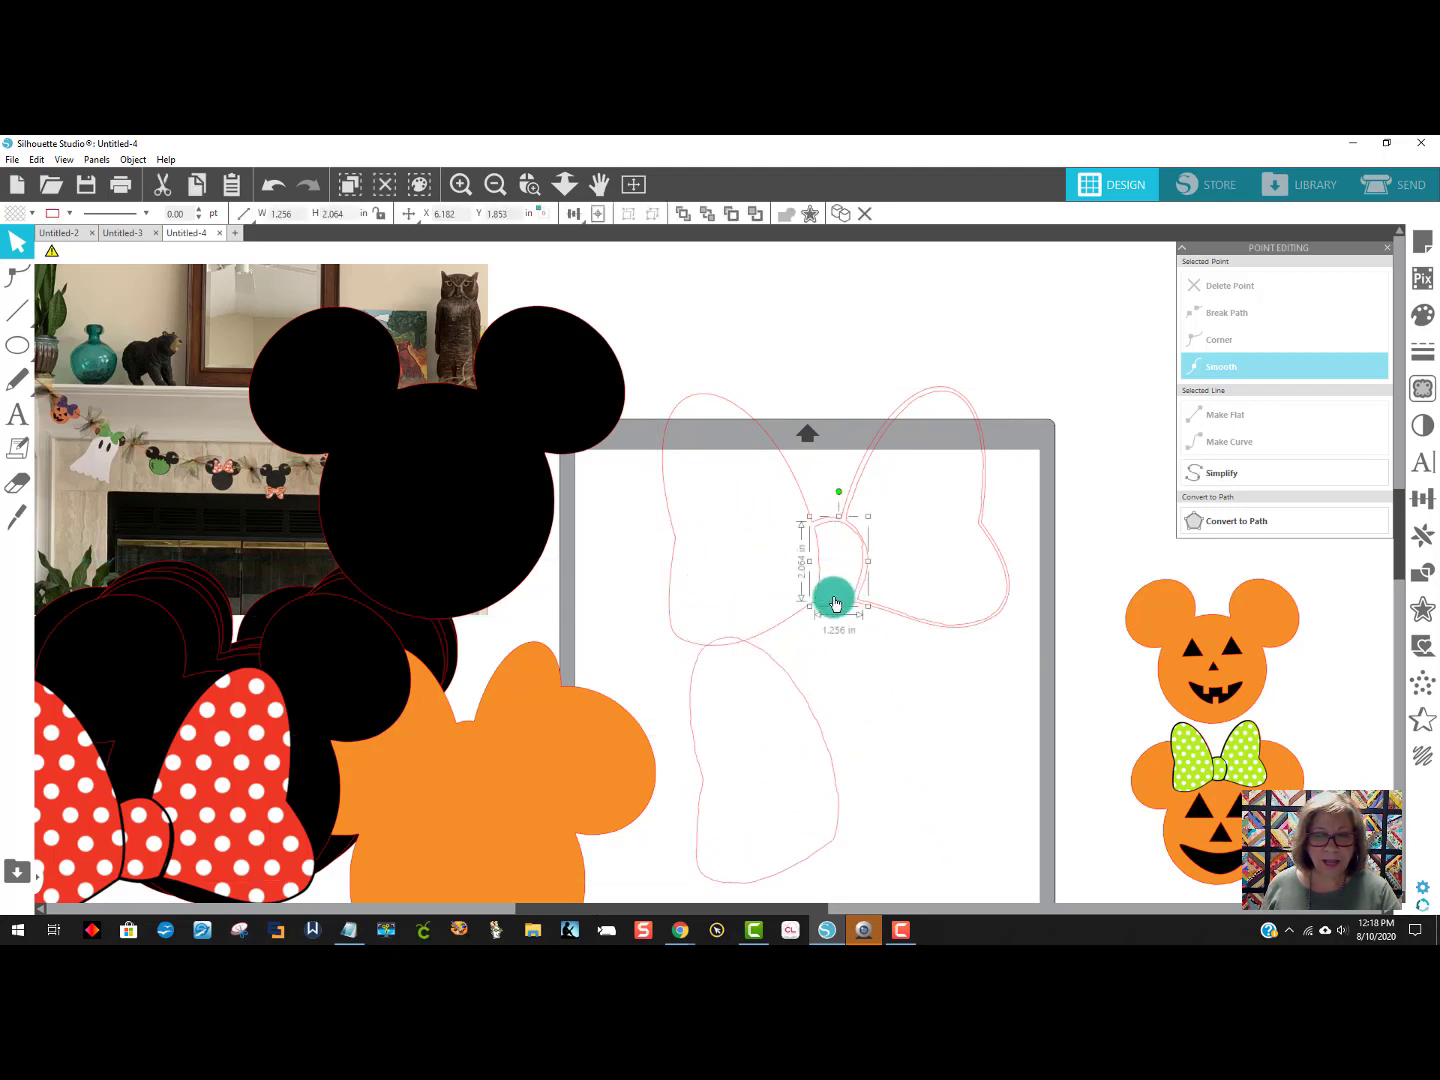
drag(836, 603, 861, 836)
click(939, 590)
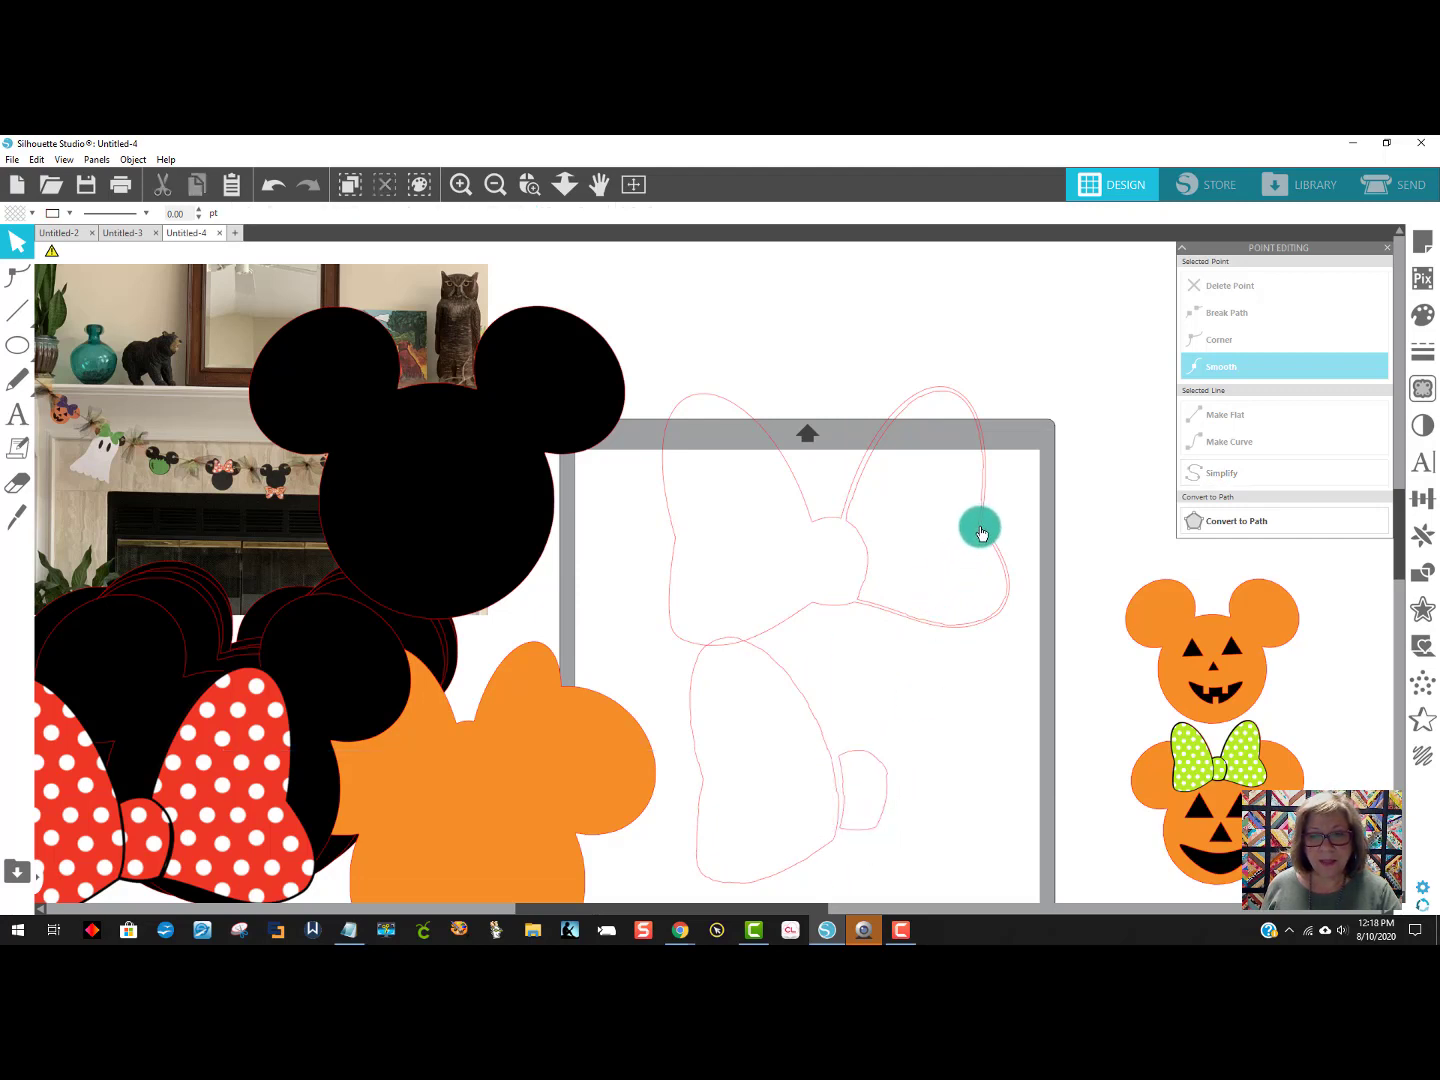
drag(981, 532, 1012, 758)
Fill the outer bow outline with black and try placing the orange Minnie head beneath it, undoing that placement.
click(852, 485)
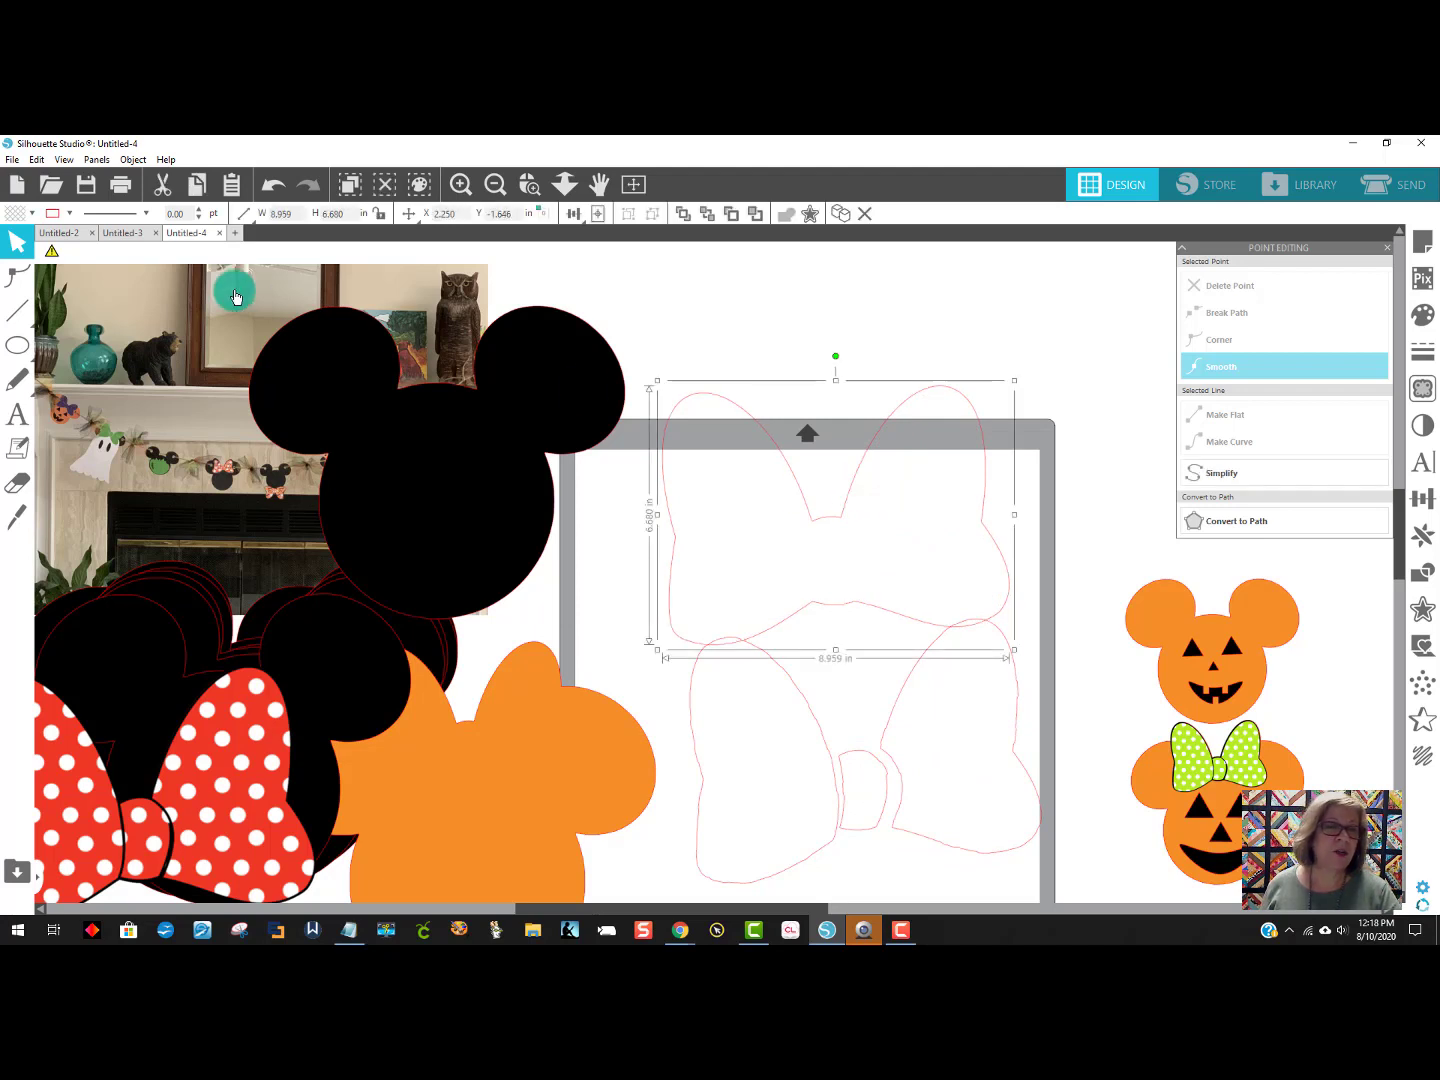
click(20, 216)
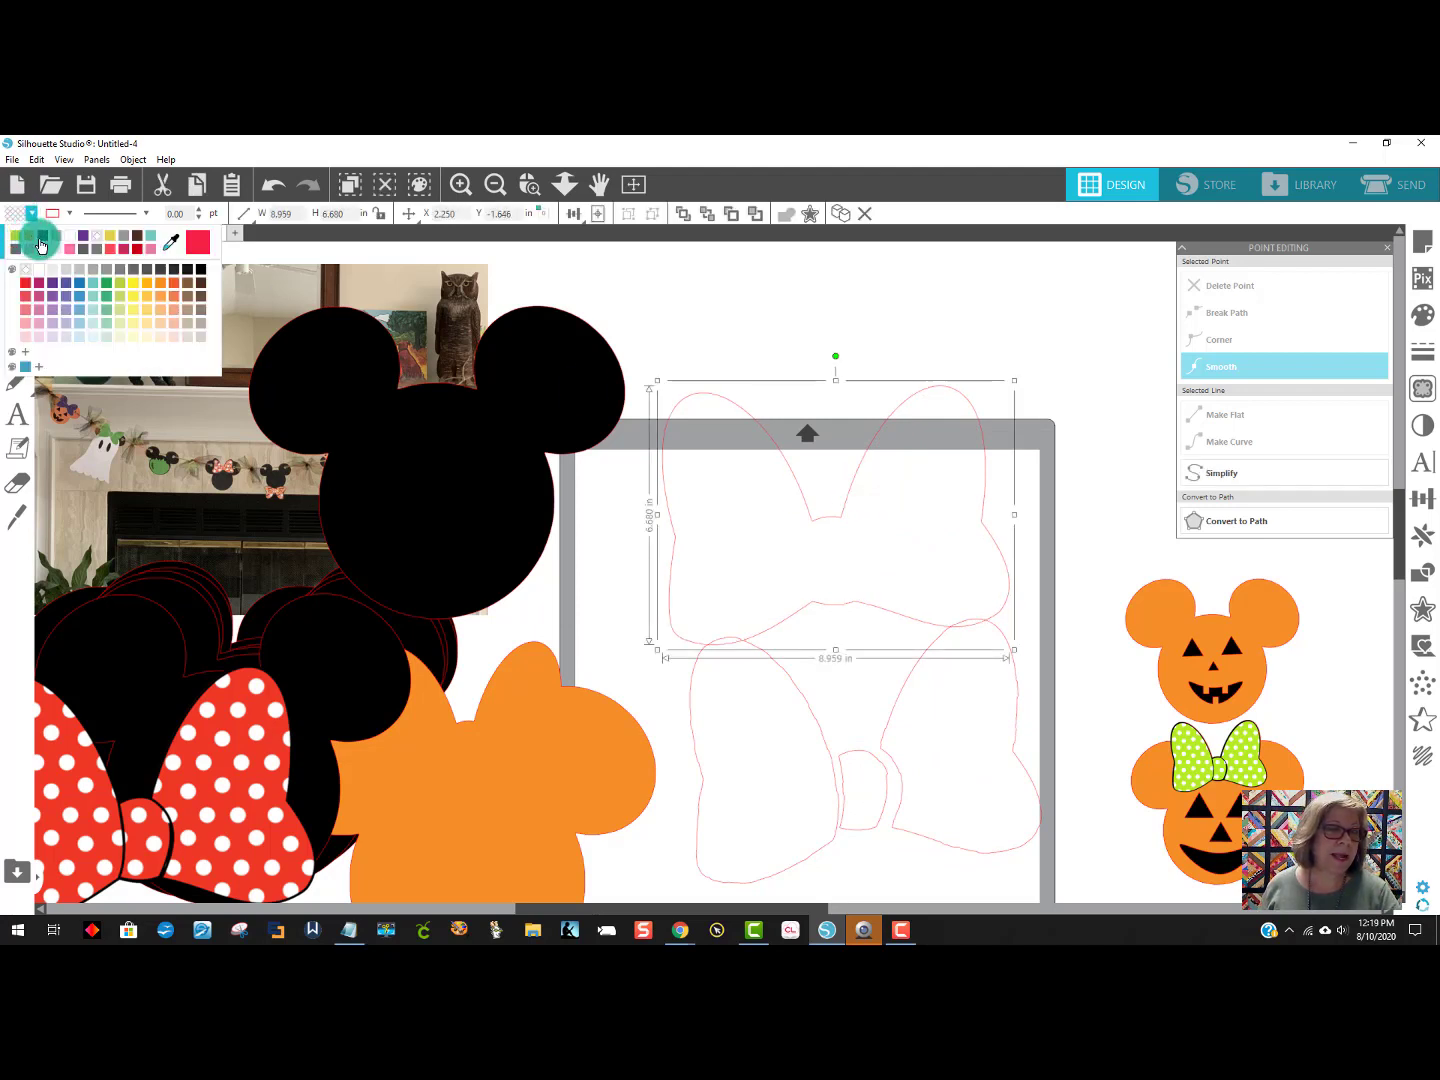
click(36, 230)
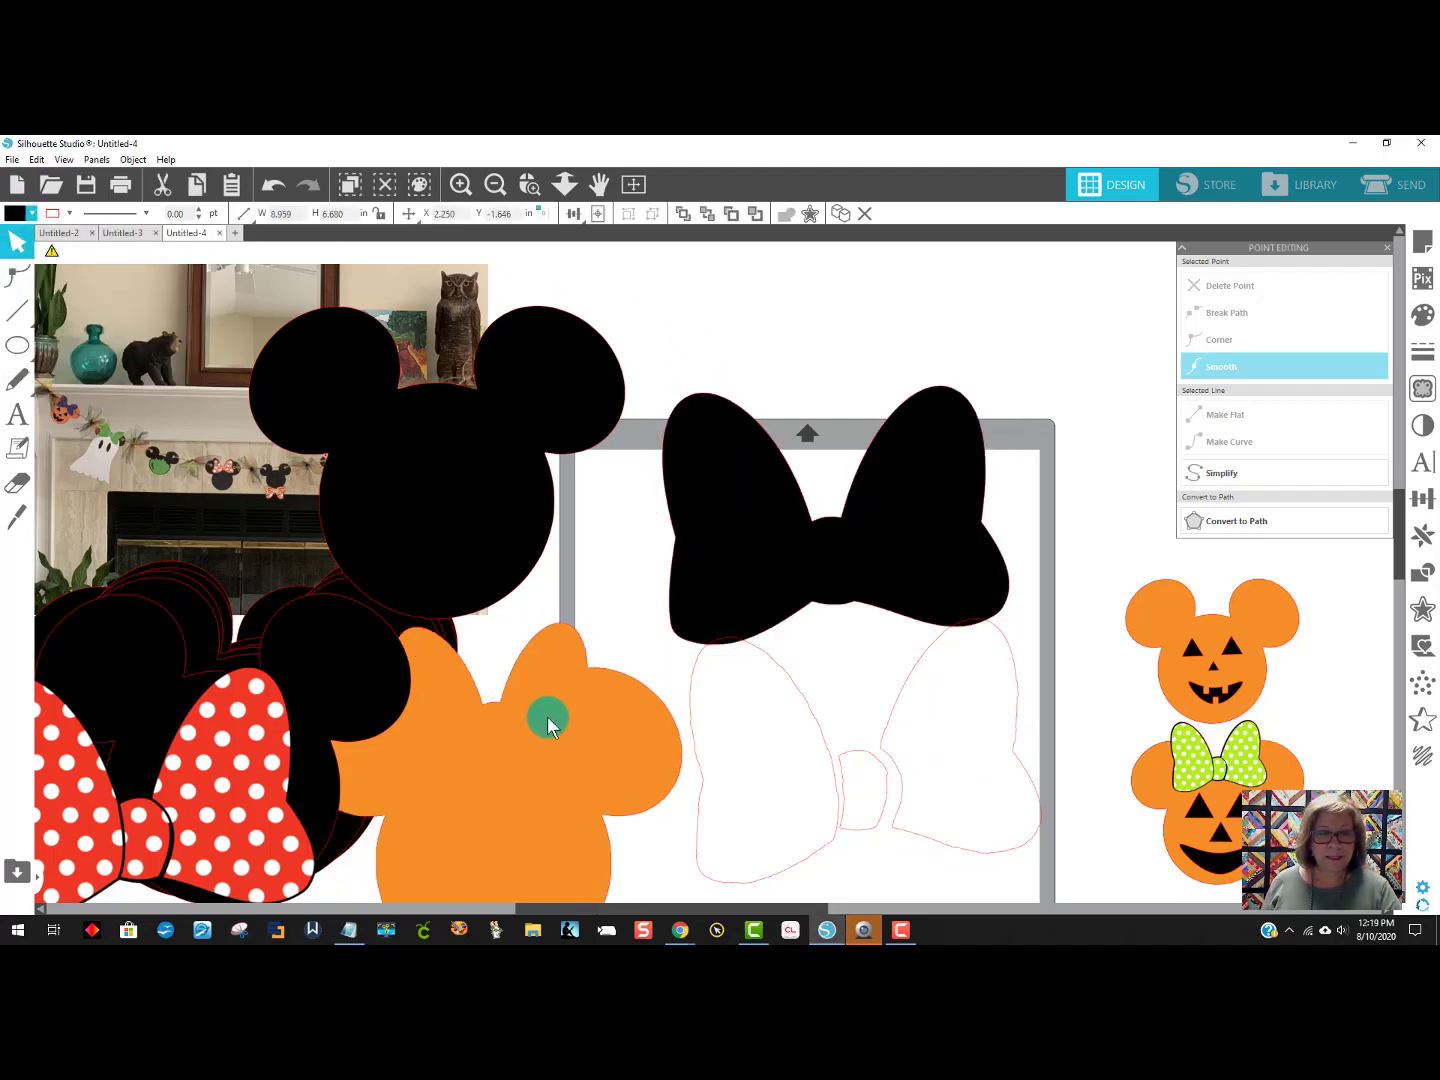
drag(548, 724, 870, 537)
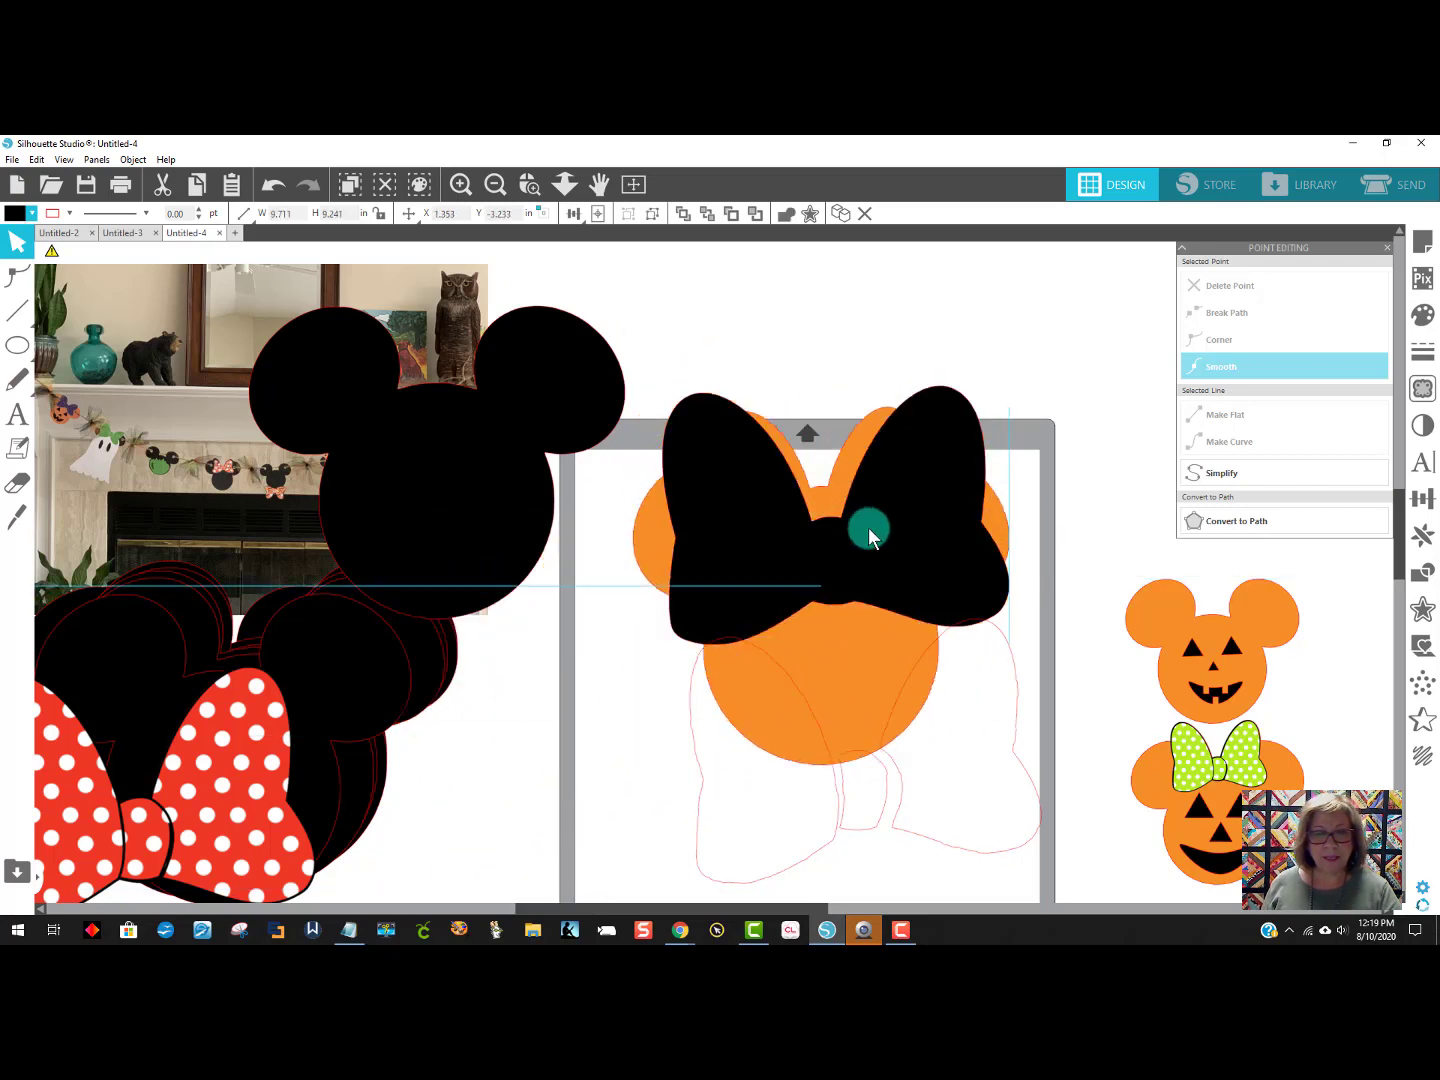
key(ctrl+z)
Move the black bow up over the page's upper edge, clear of the three inner bow outlines.
drag(707, 562, 726, 466)
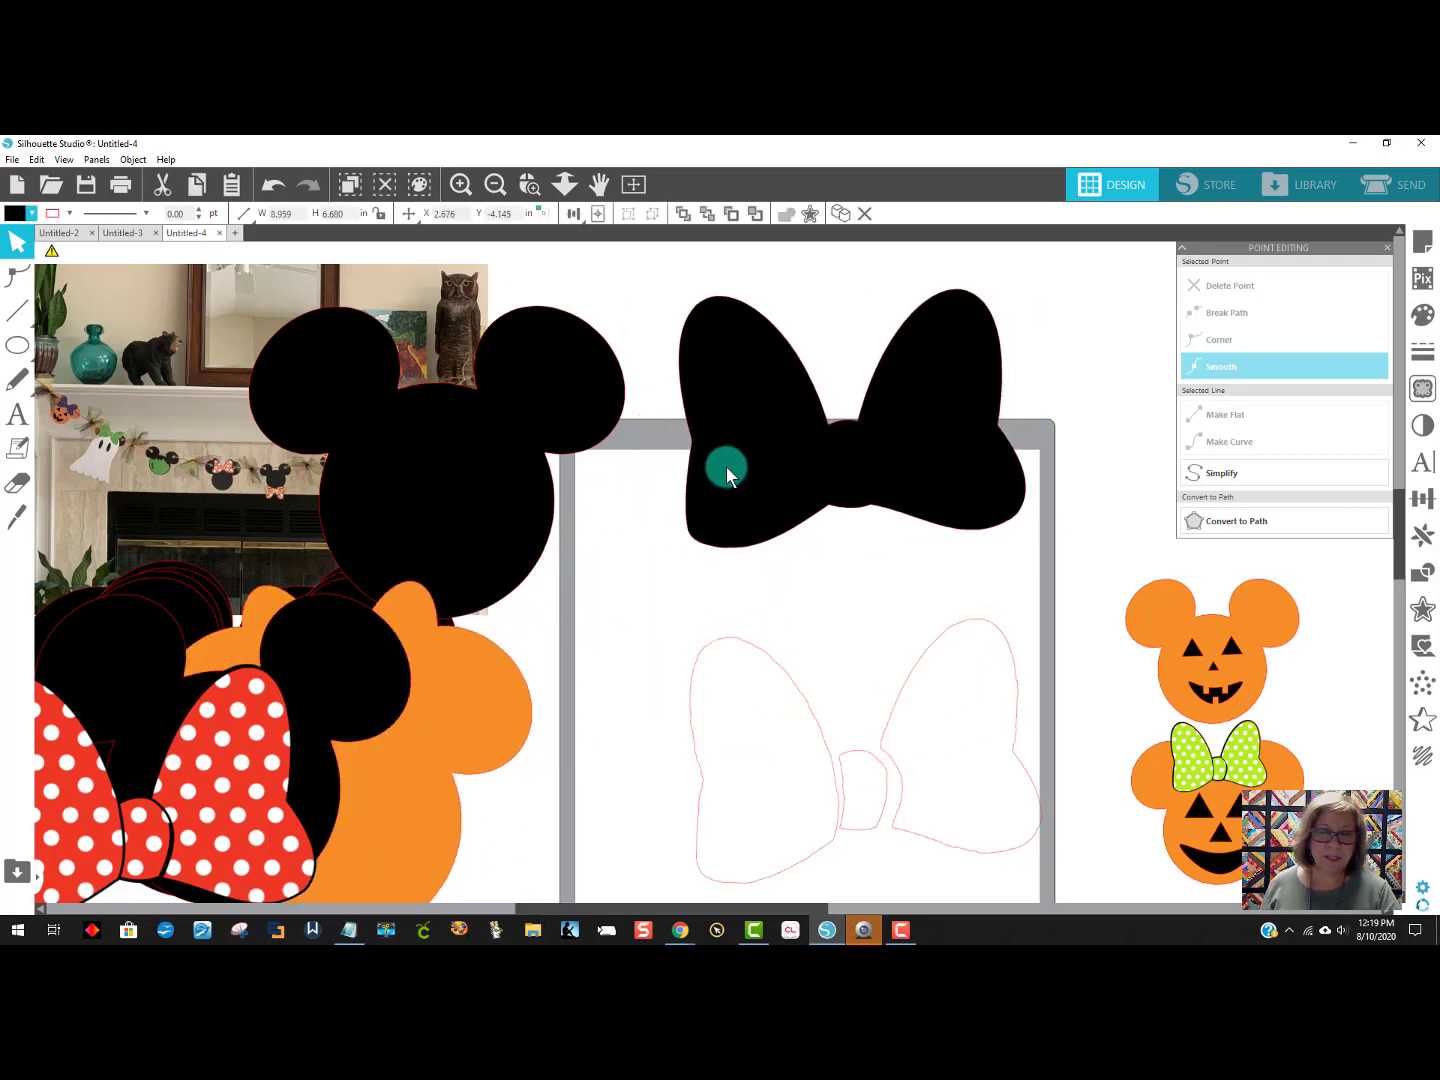
click(953, 476)
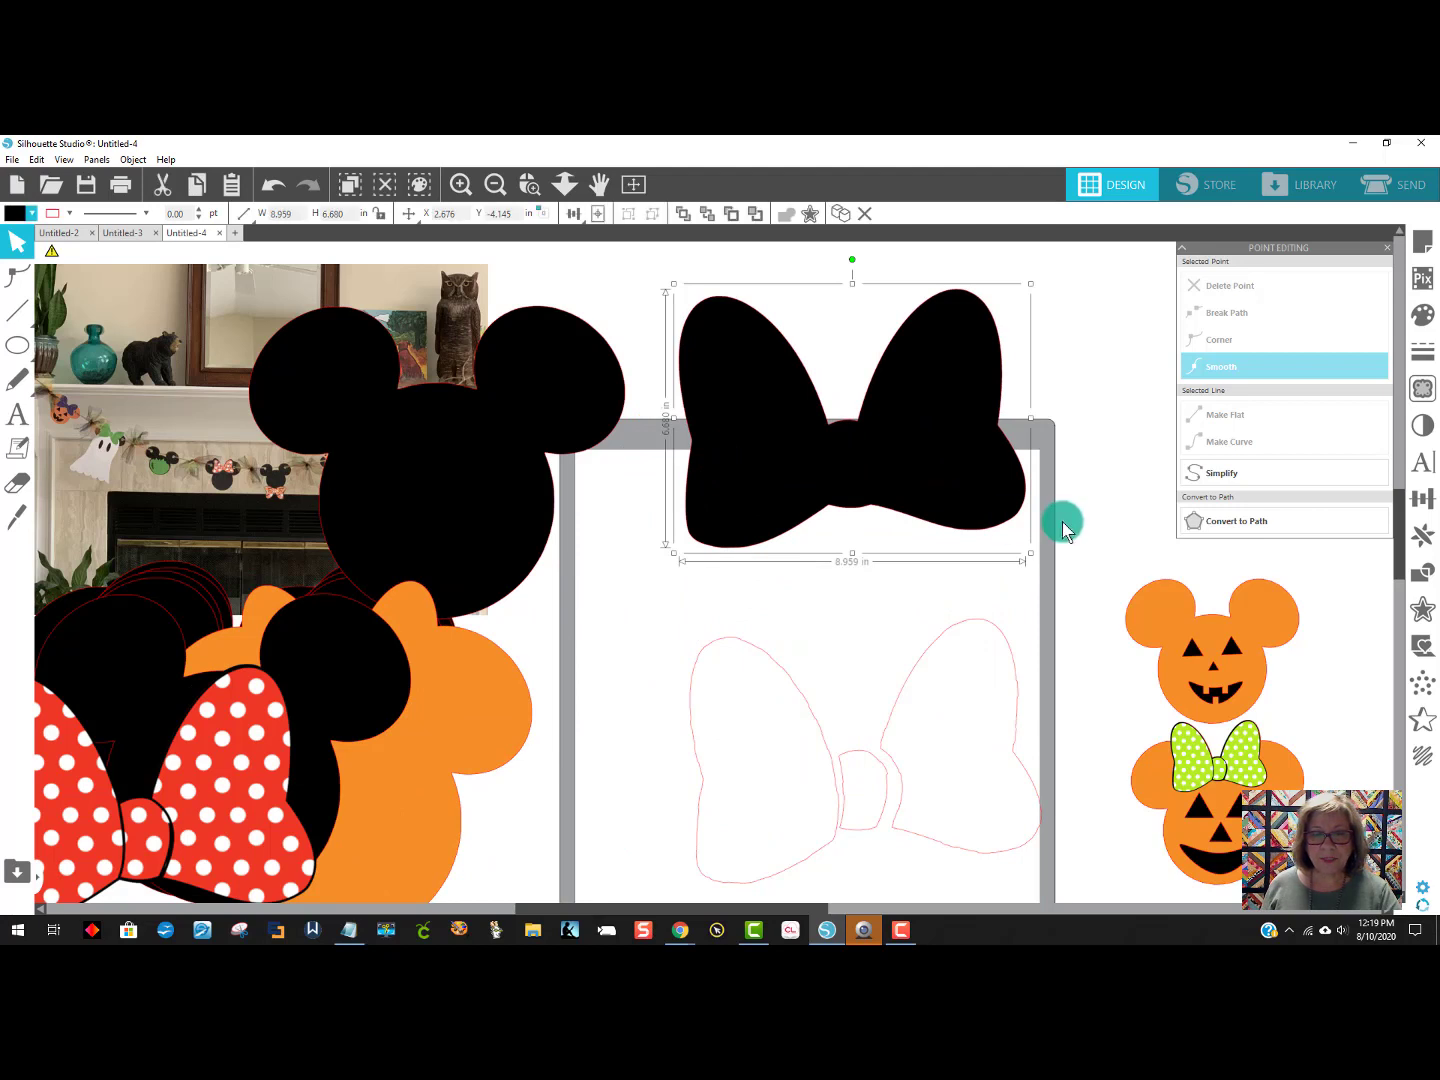
right_click(745, 421)
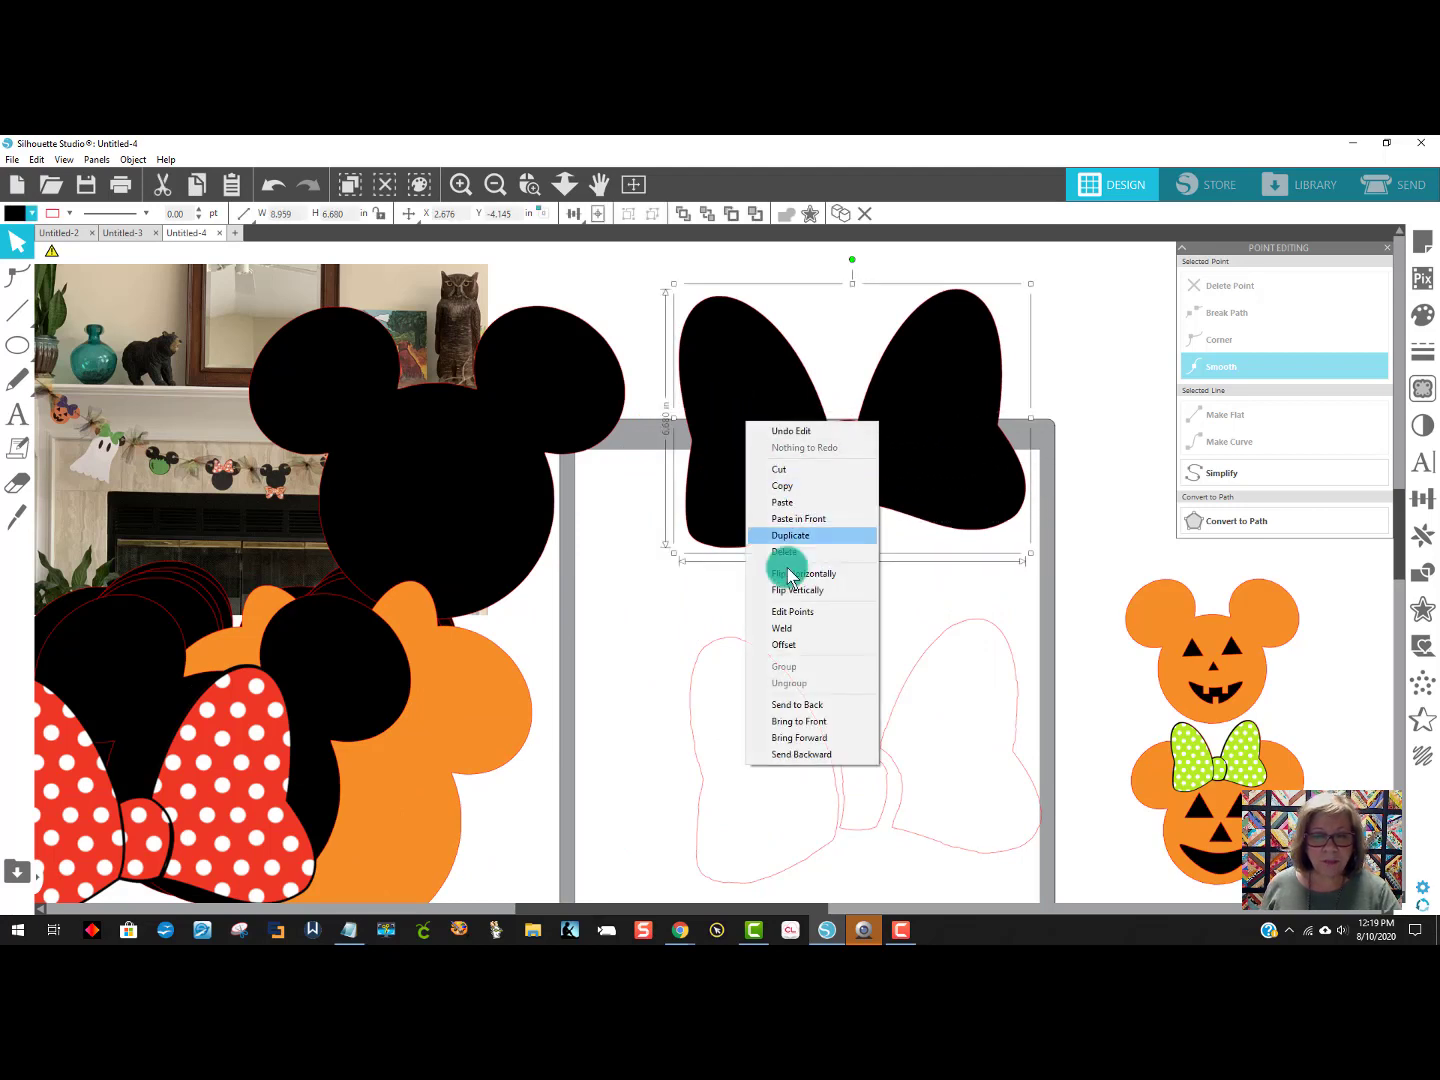
click(799, 629)
drag(926, 488, 932, 422)
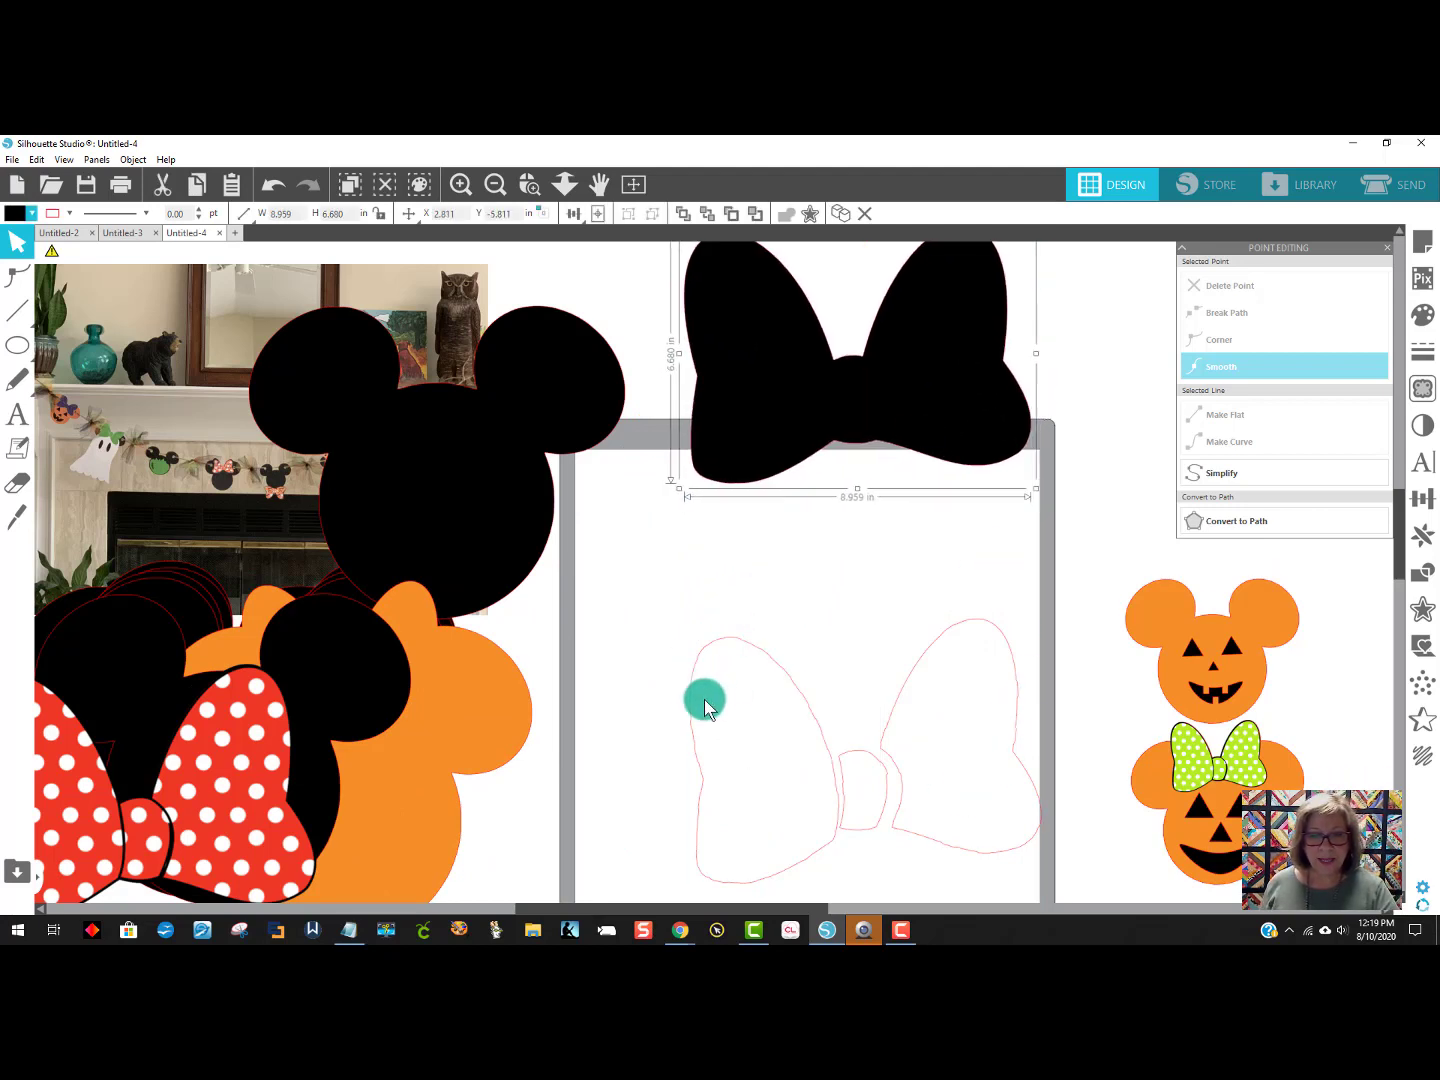
Move the three inner bow outlines up over the page's upper edge and the black bow down below them.
drag(720, 705, 877, 707)
click(959, 820)
click(947, 836)
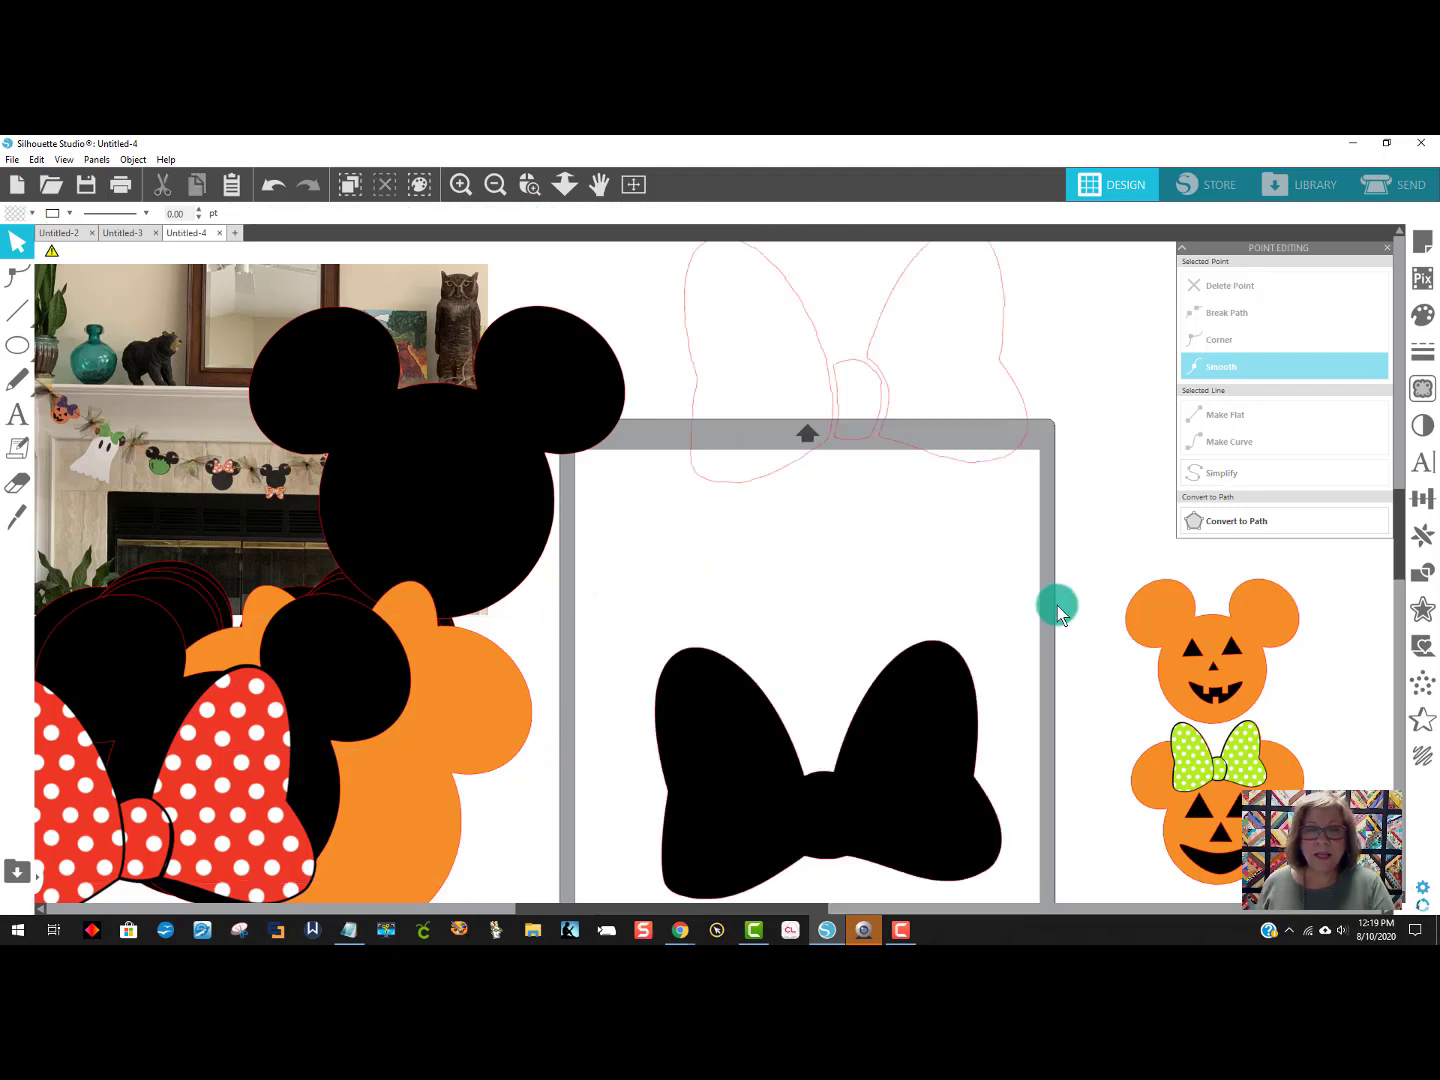
Group the three inner bow outlines: both loops and the knot.
drag(1067, 560, 736, 343)
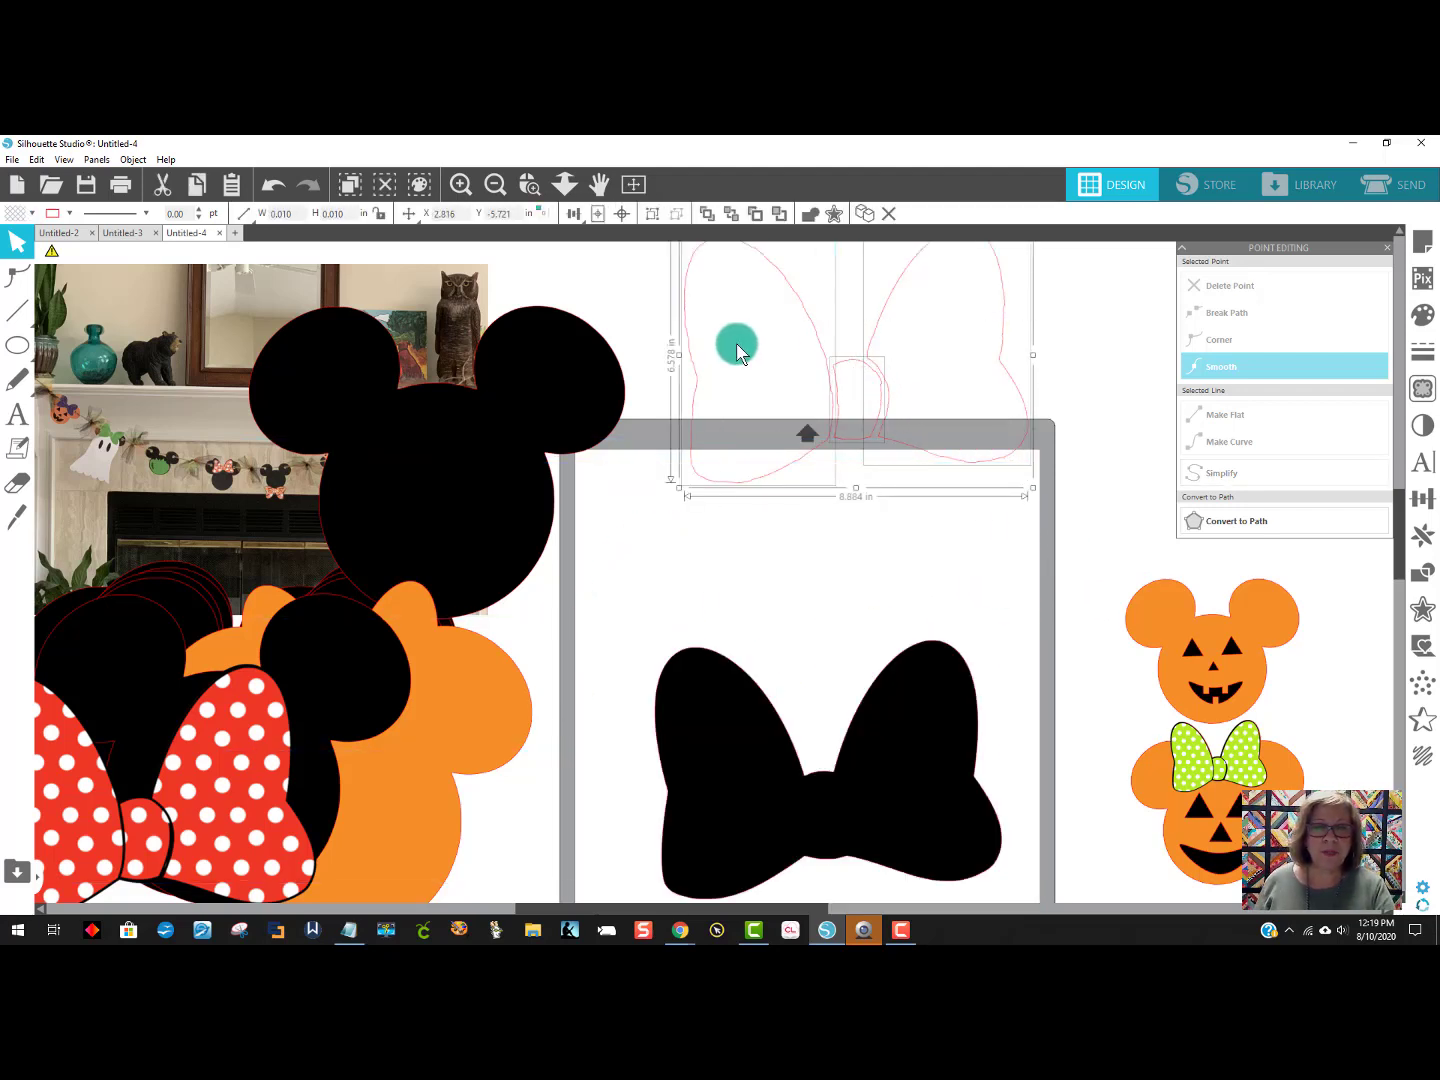
right_click(736, 343)
click(794, 589)
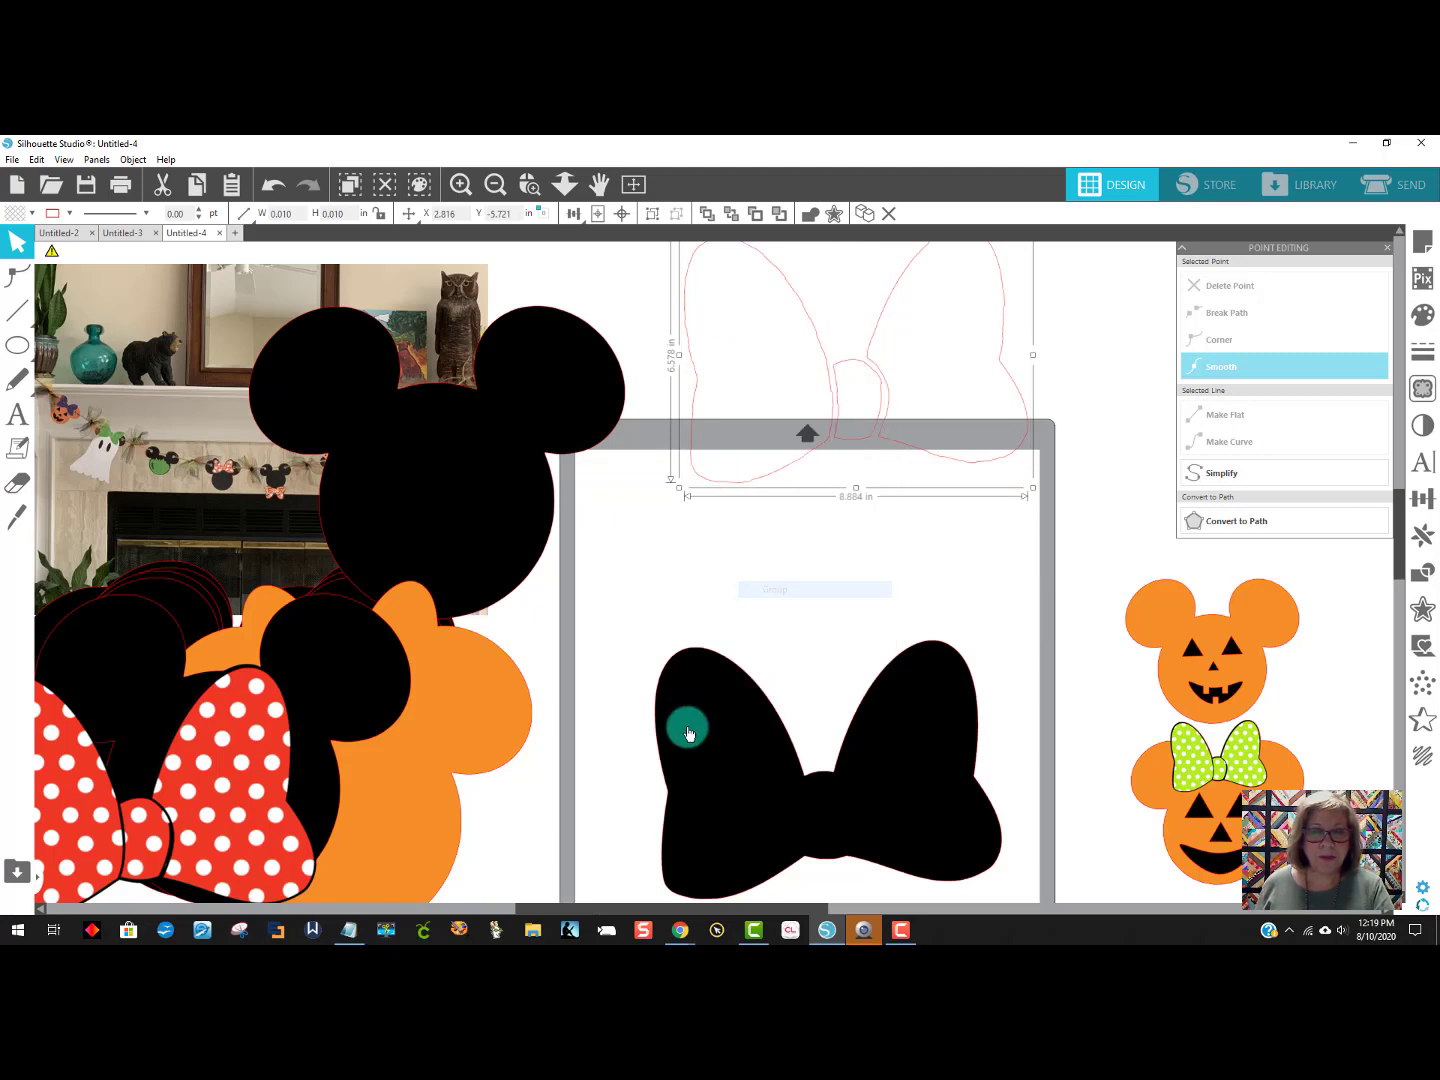
Move the black bow off the page's left side and place the grouped inner bow outlines on the page.
drag(689, 734, 296, 830)
click(762, 476)
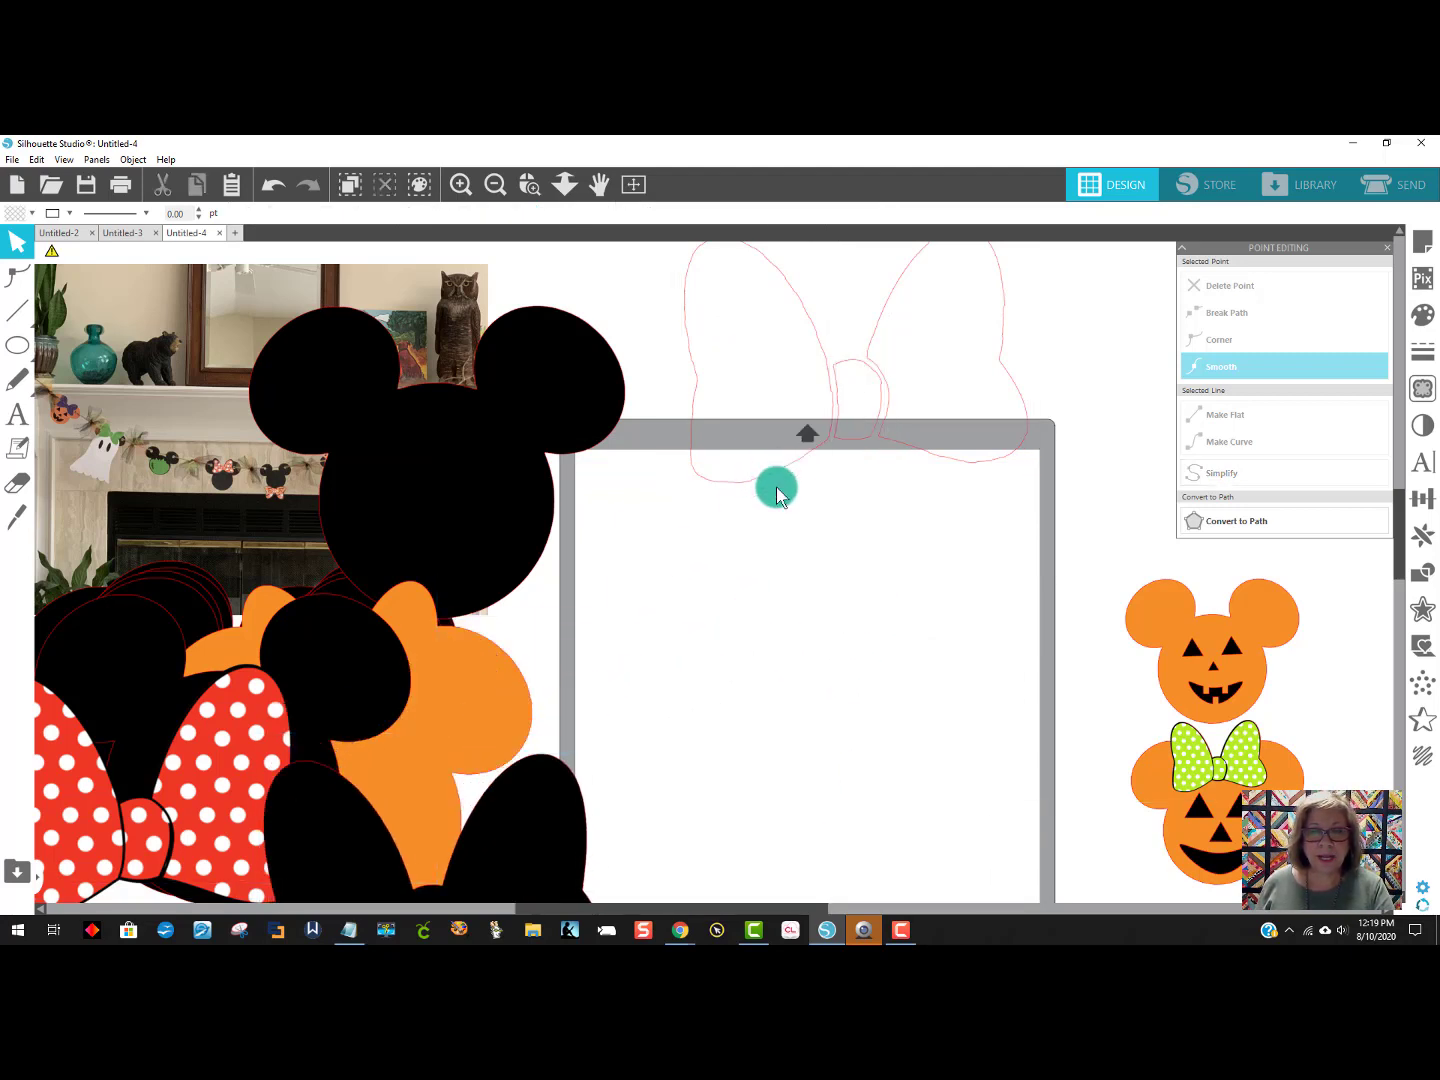
drag(777, 493, 731, 723)
click(977, 790)
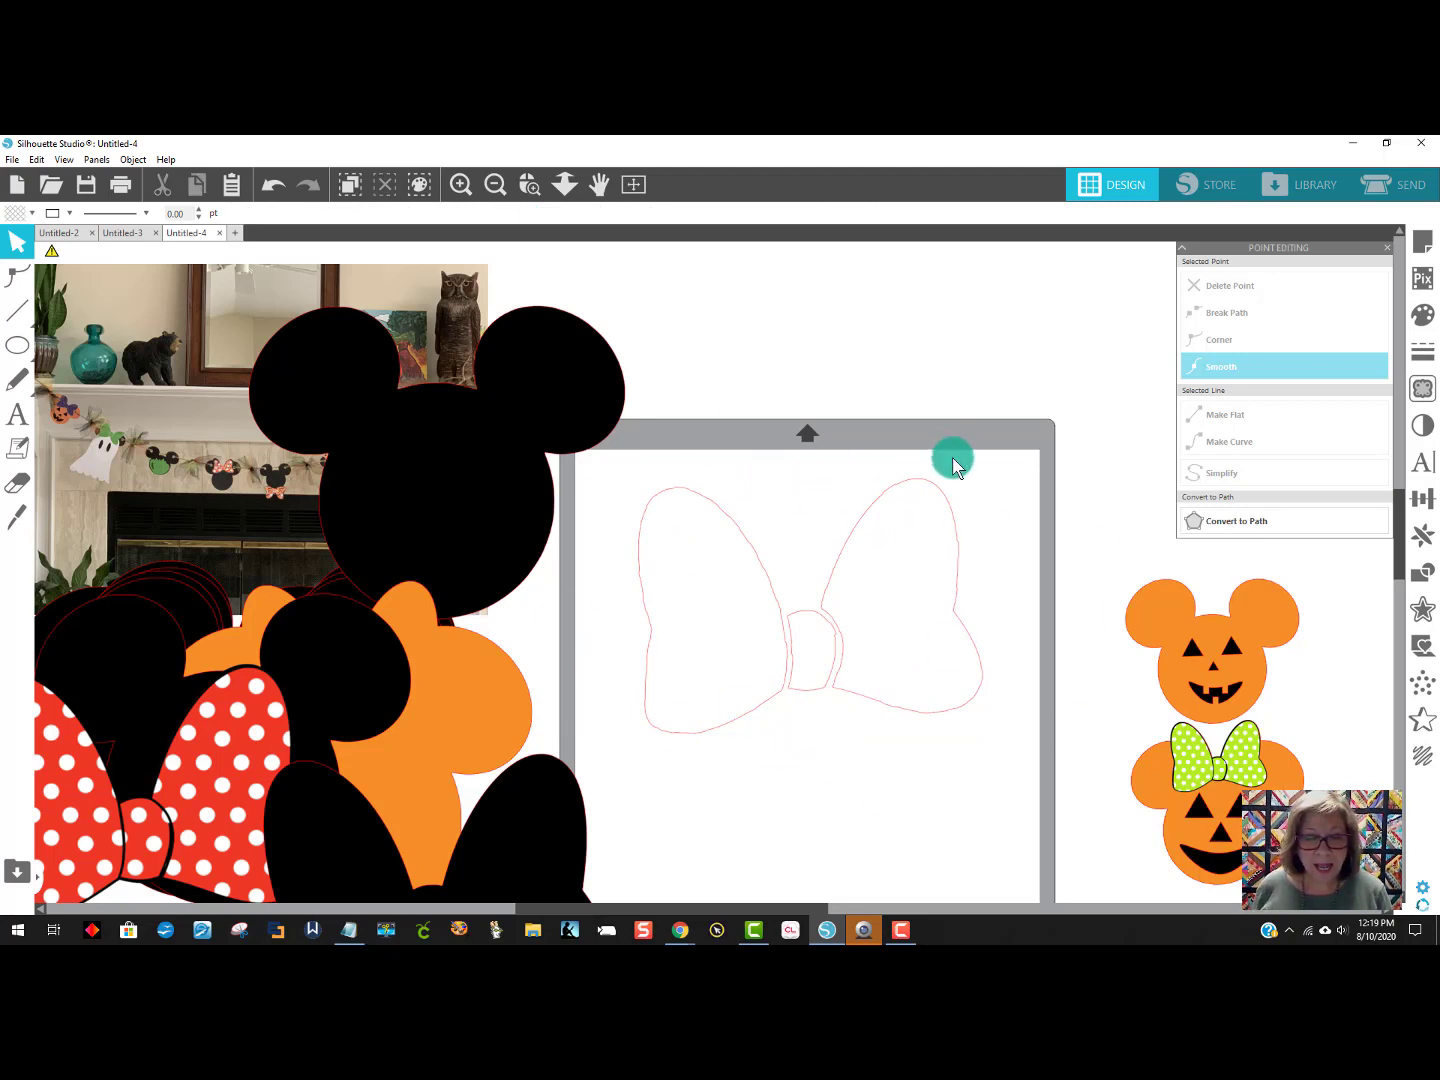
Switch to the Chrome window with the Minnie bow clip art and search the web for "halloween wallpaper".
mouse_move(679, 938)
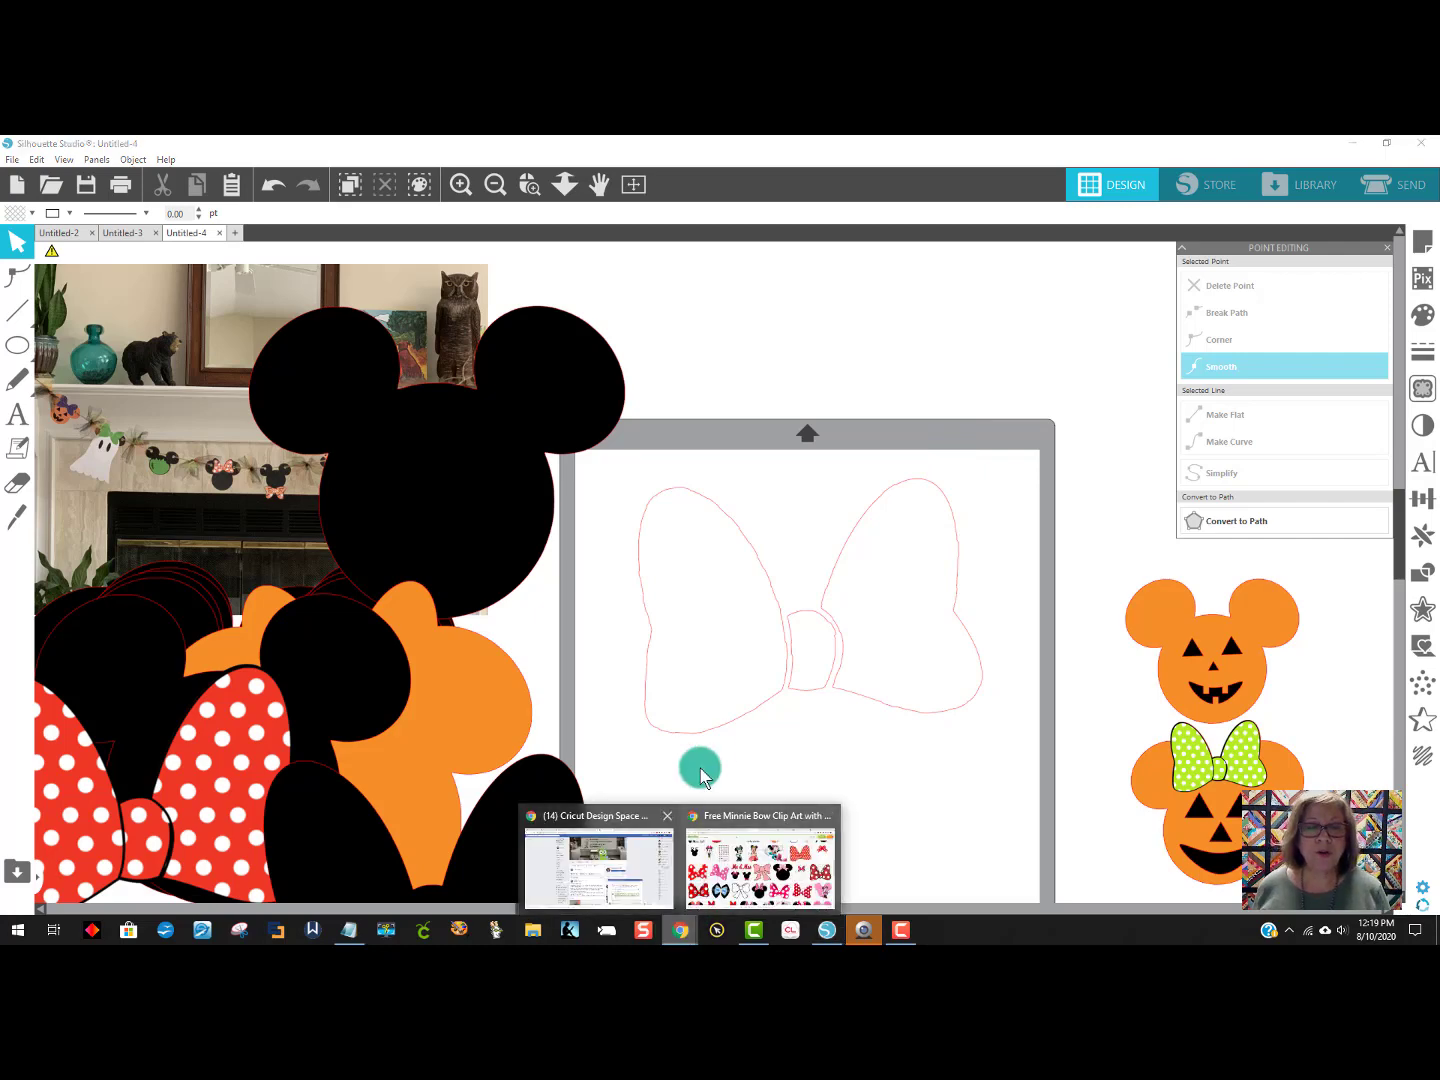
click(765, 858)
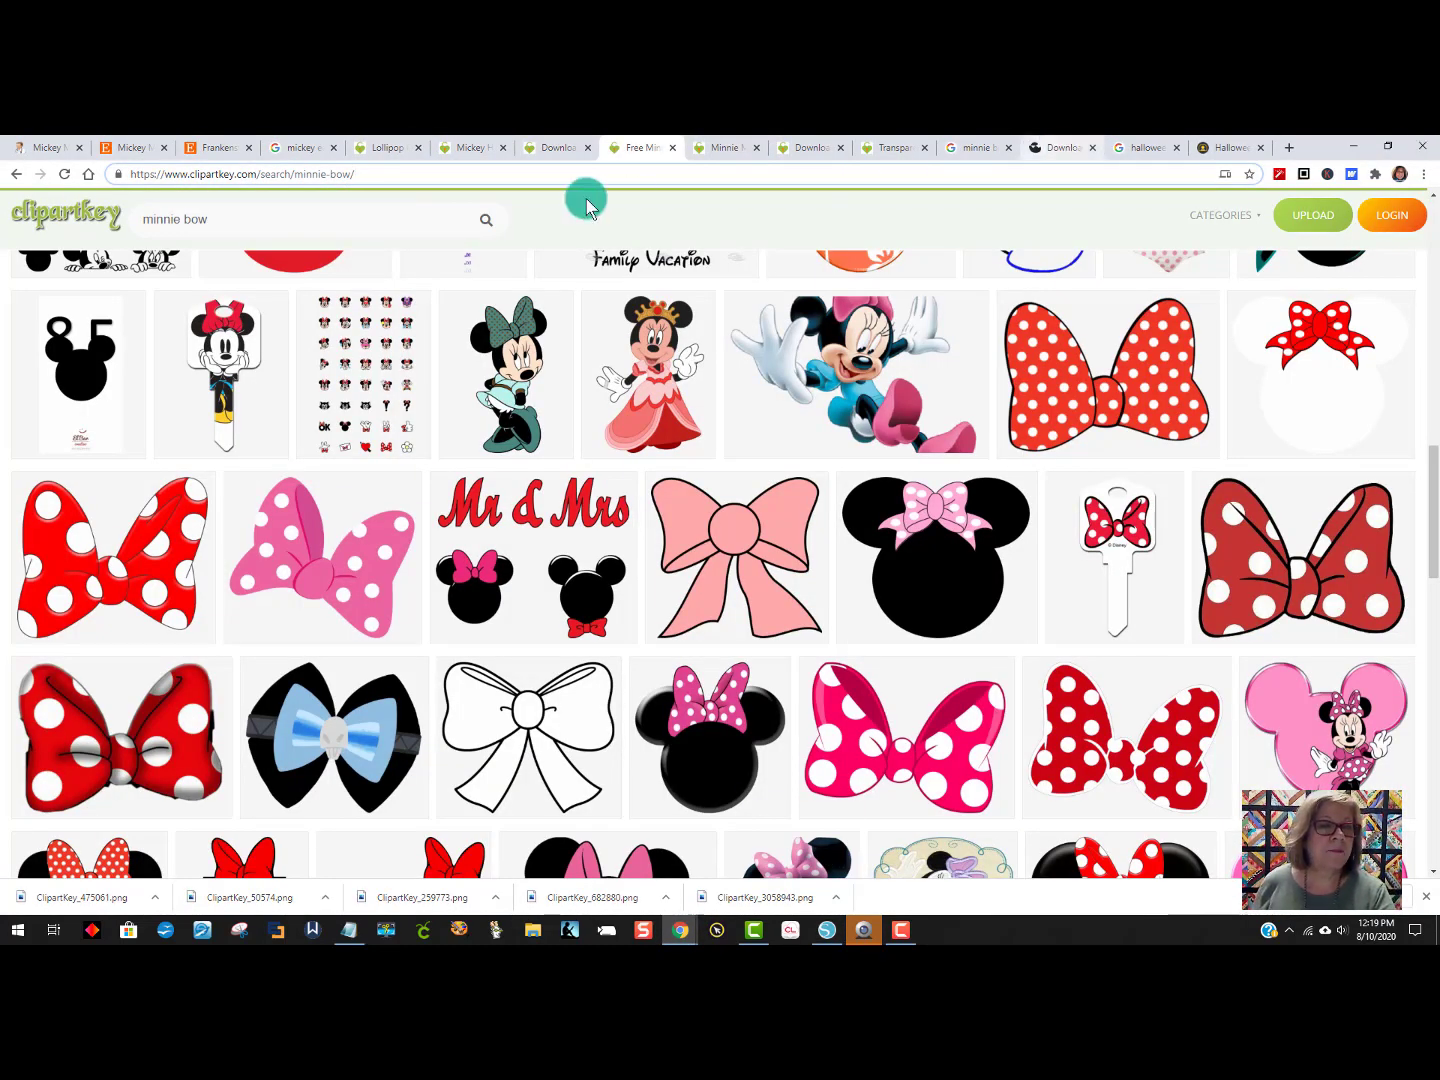
drag(370, 175, 136, 174)
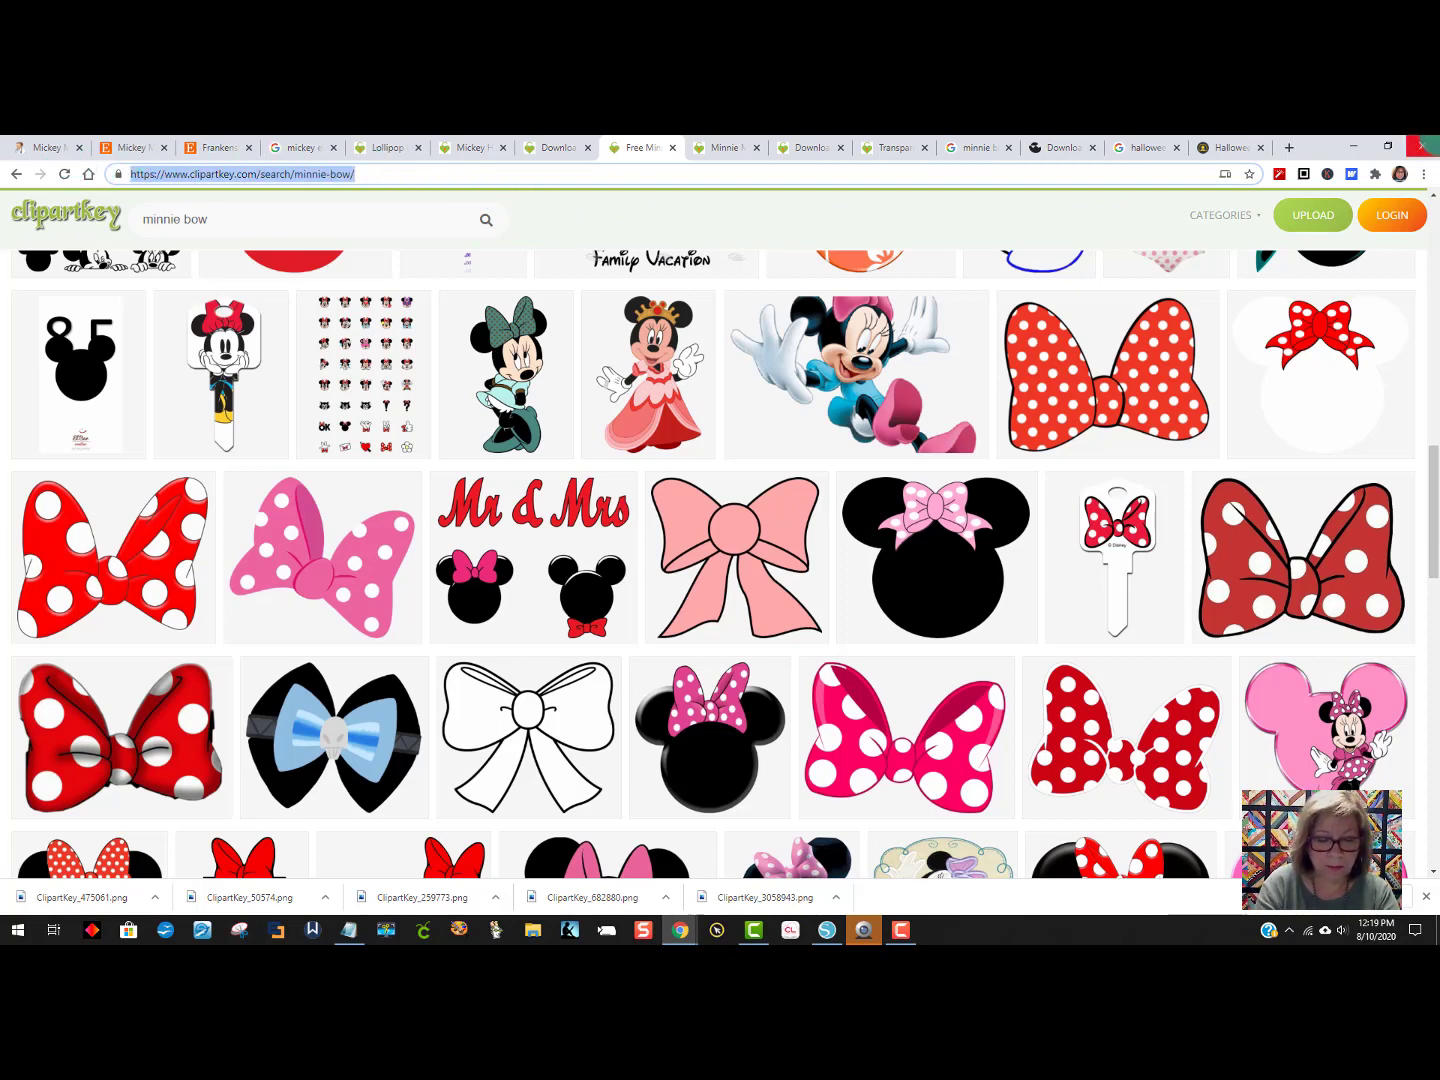
text(hallowe)
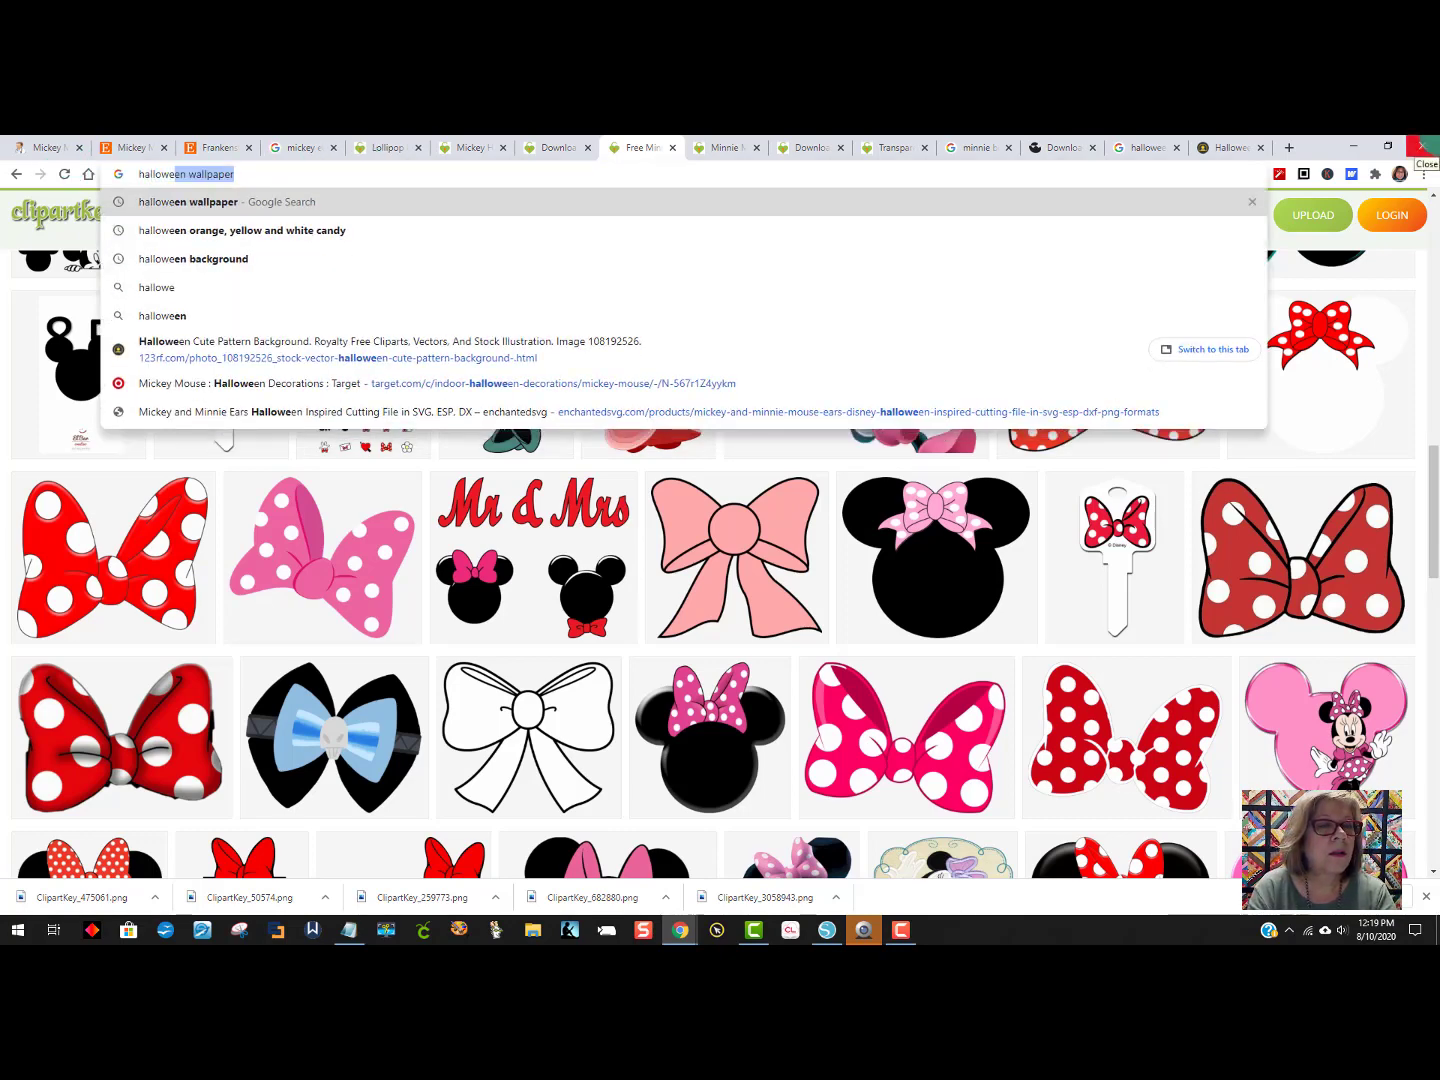
text(en wallpa)
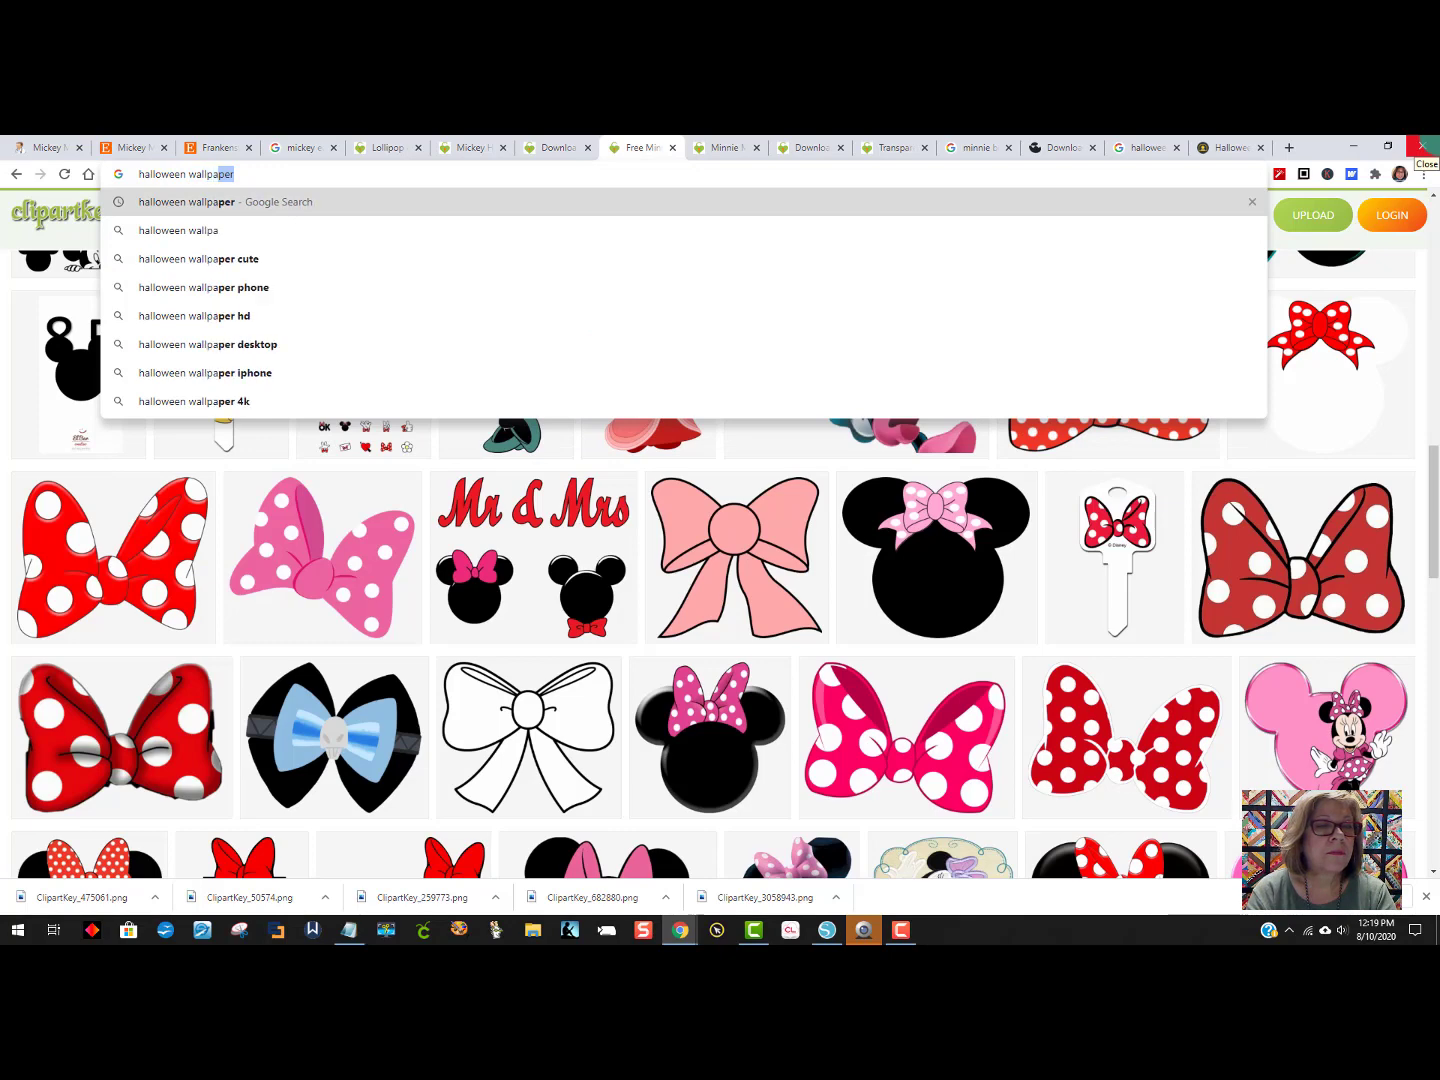
text(per)
key(Return)
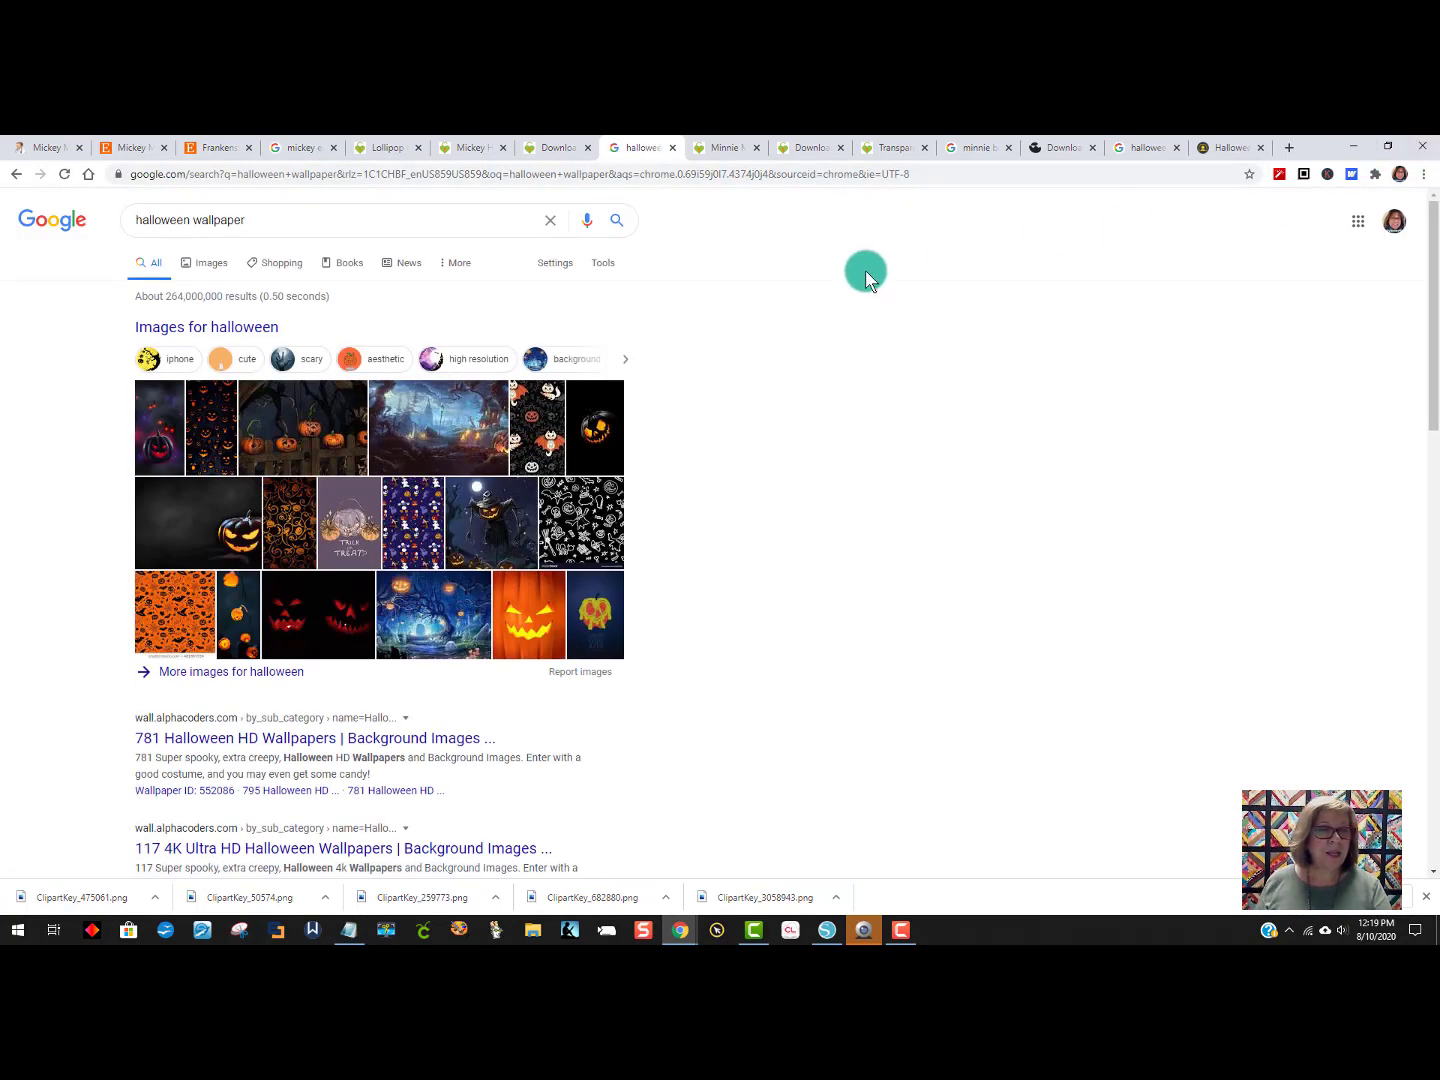
Show the image results for the Halloween wallpaper search and filter them to the Clip Art type.
click(204, 264)
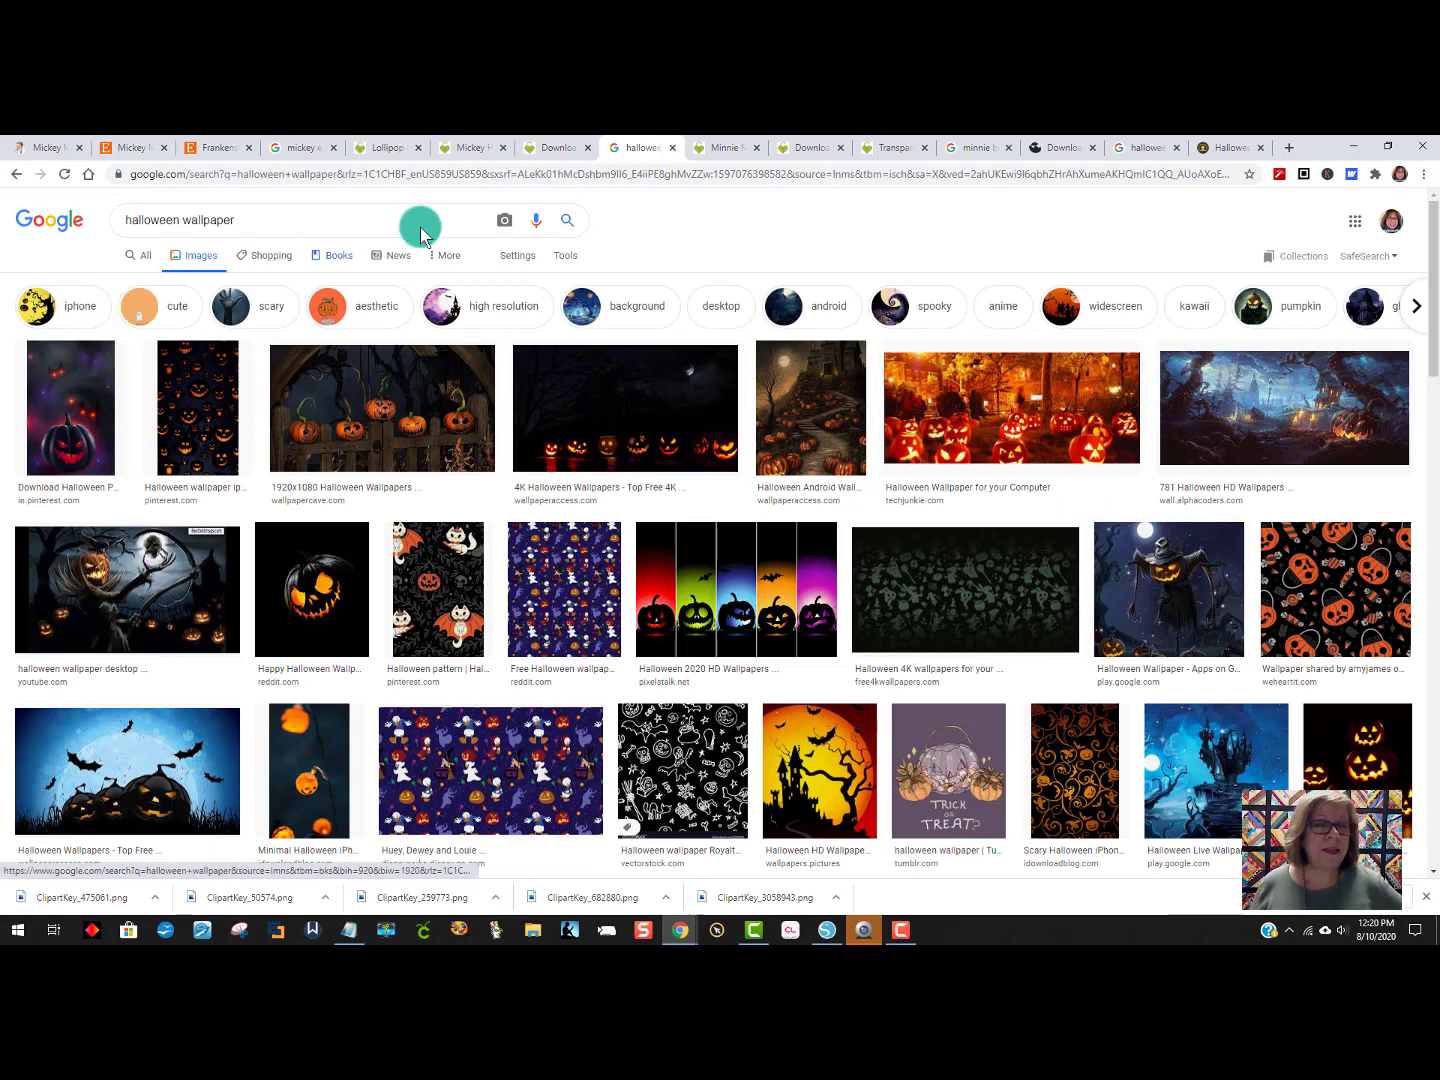
click(573, 263)
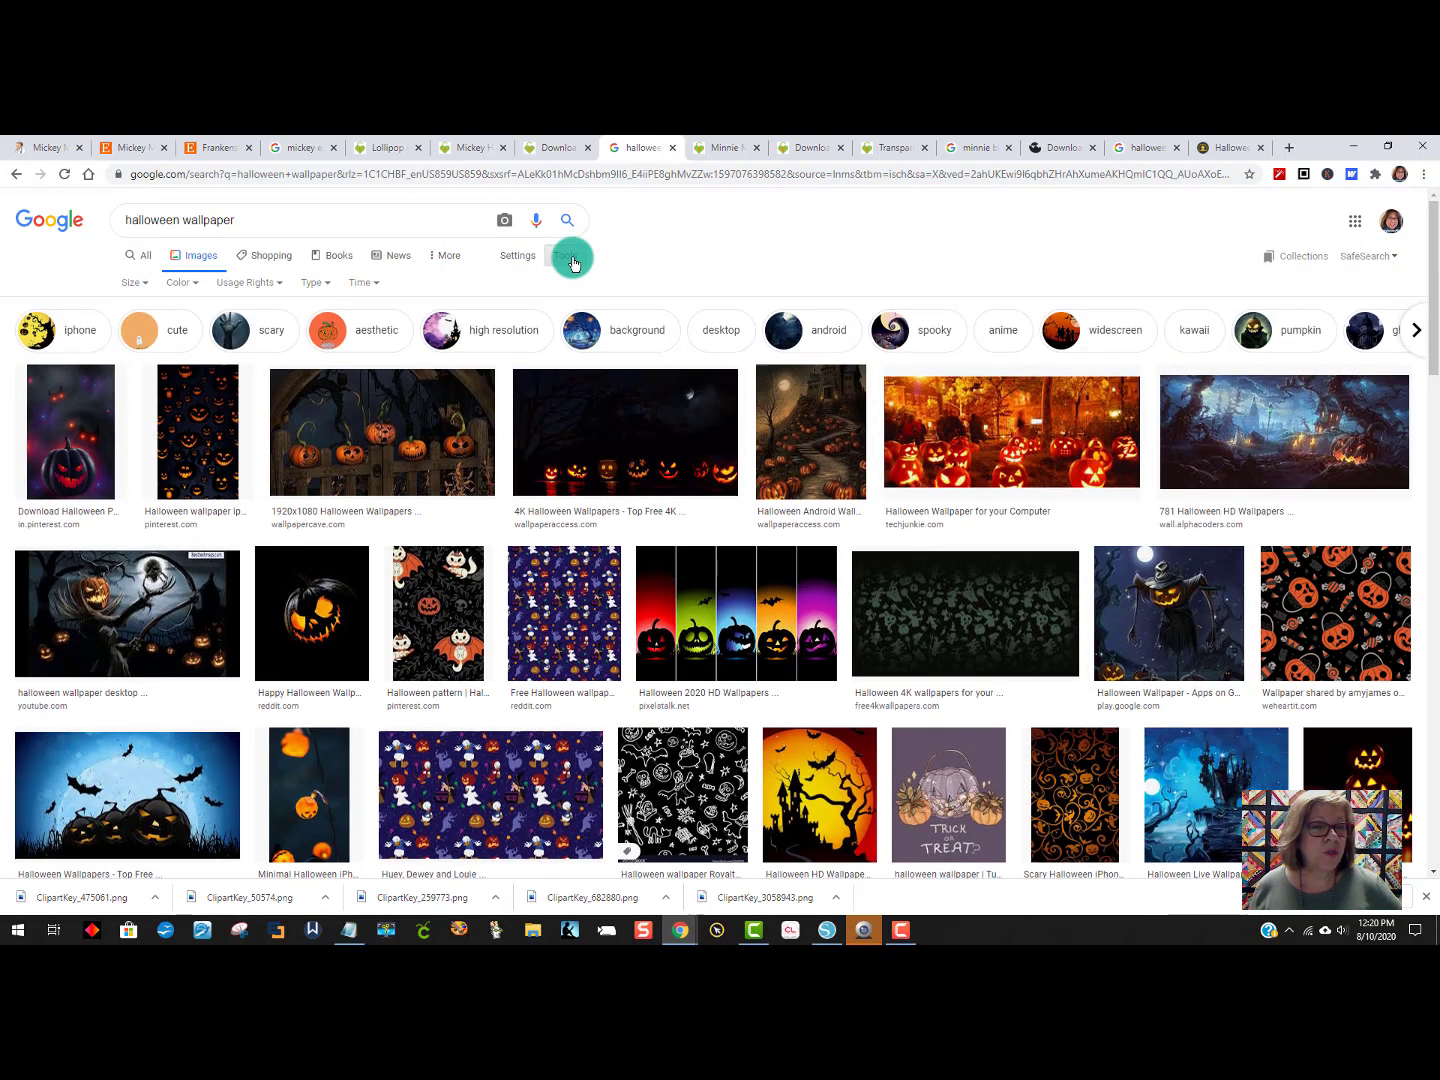
click(327, 290)
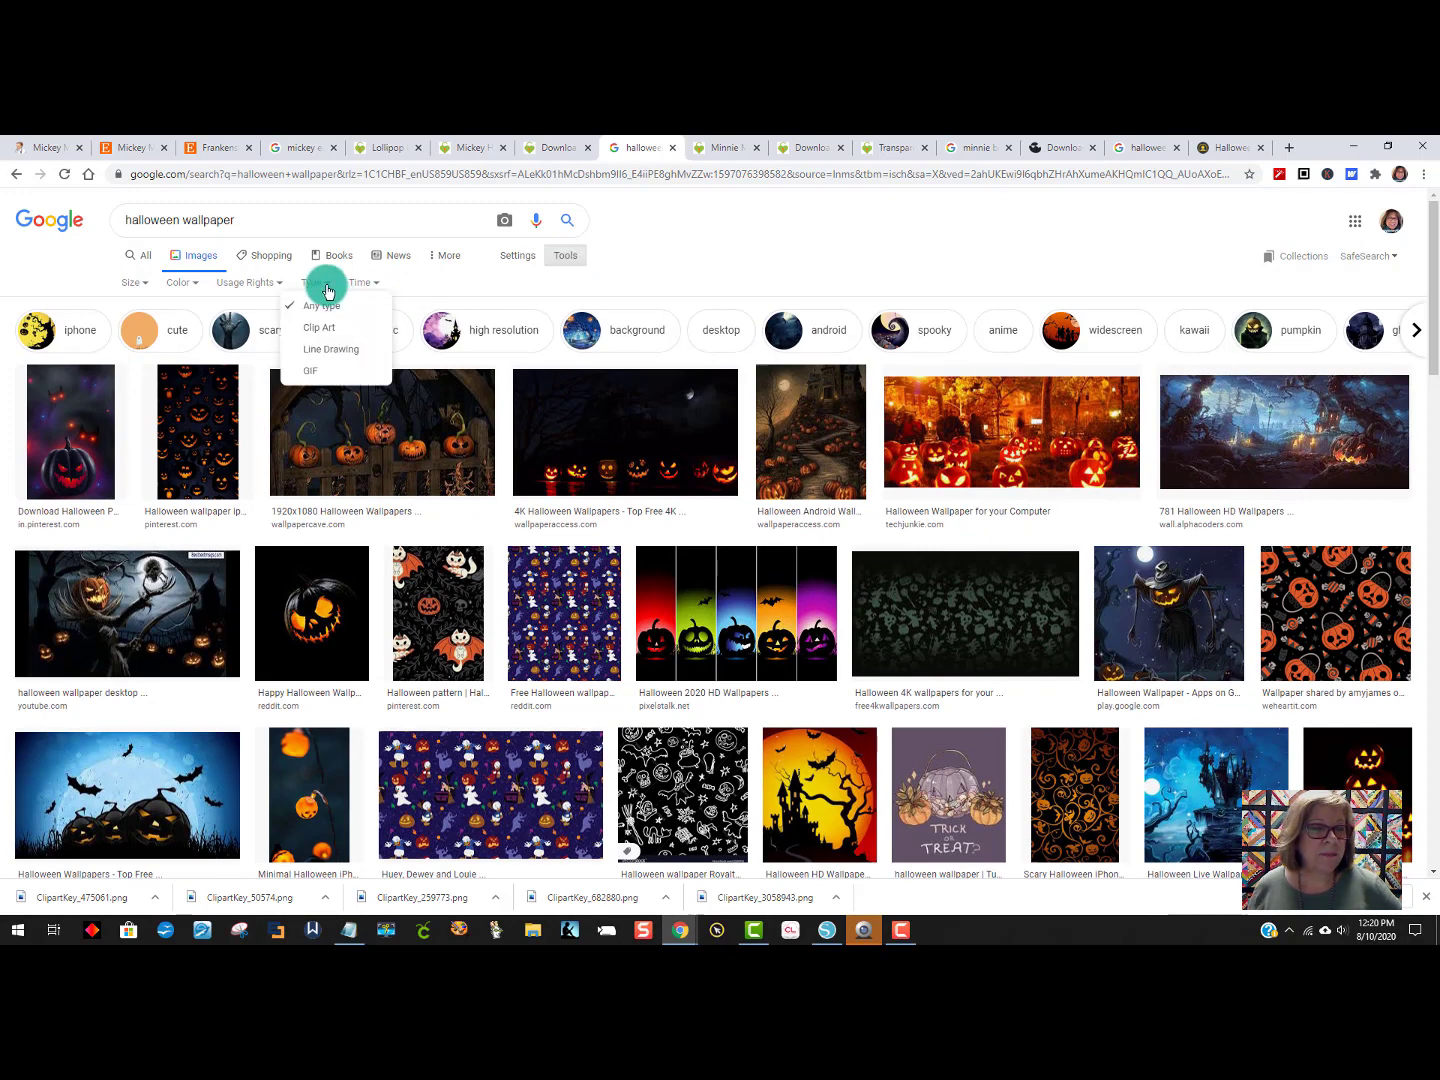
click(327, 333)
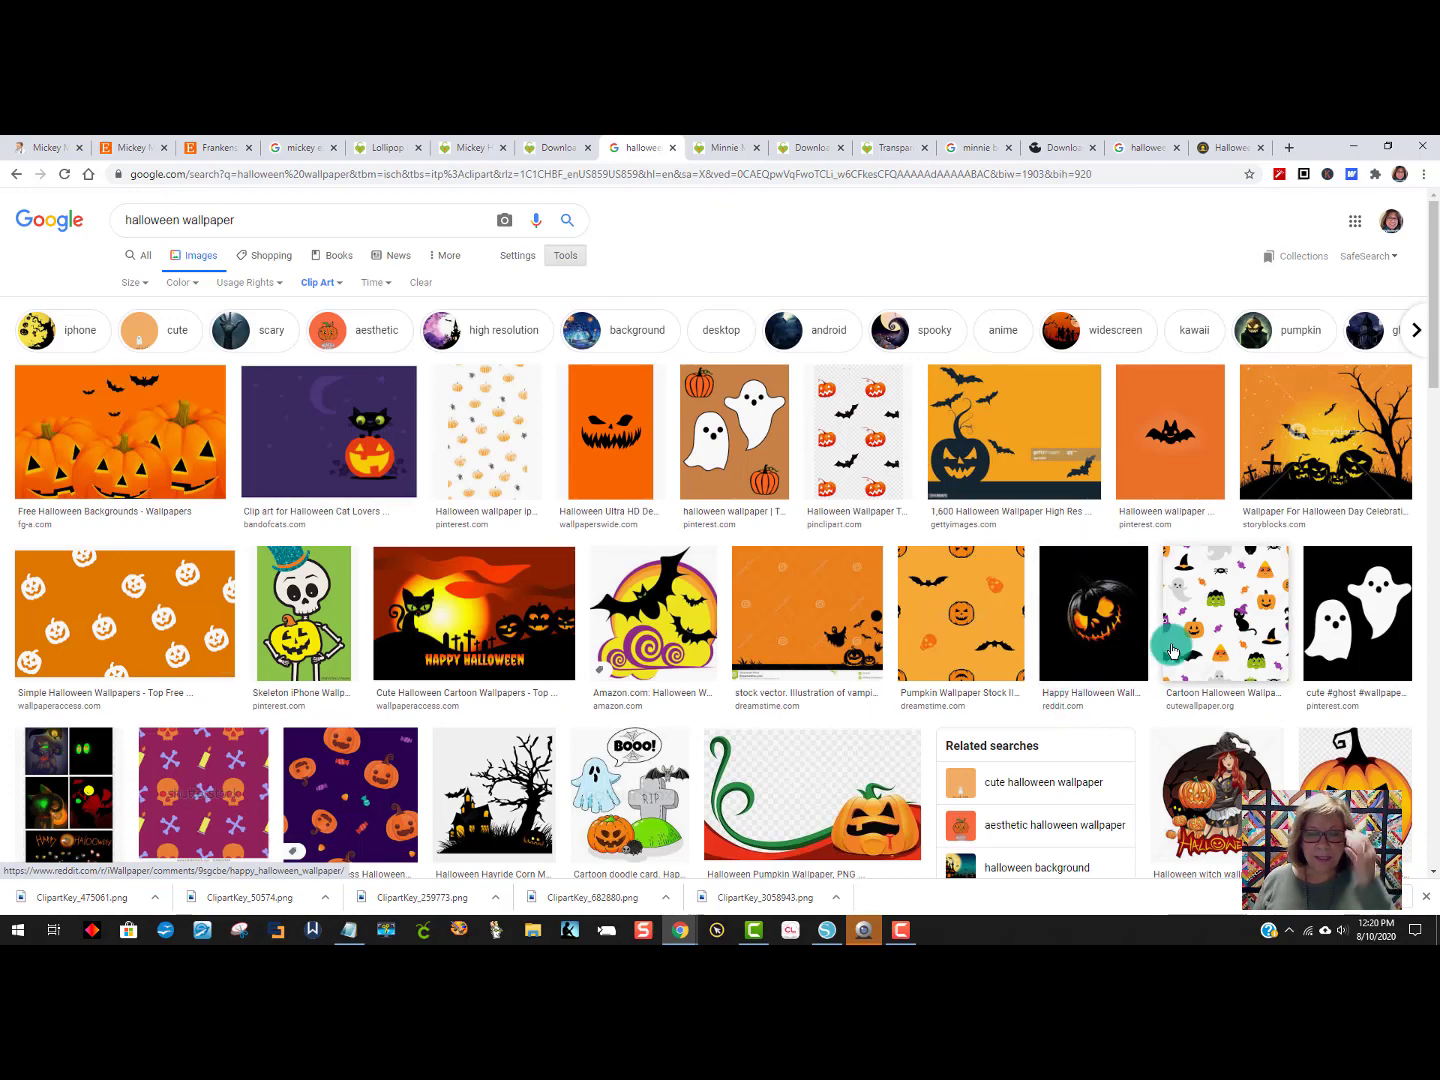
Browse the clip art results, preview the white seamless pattern of ghosts, pumpkins and skulls, and look through its related images.
scroll(1178, 657, down, 3)
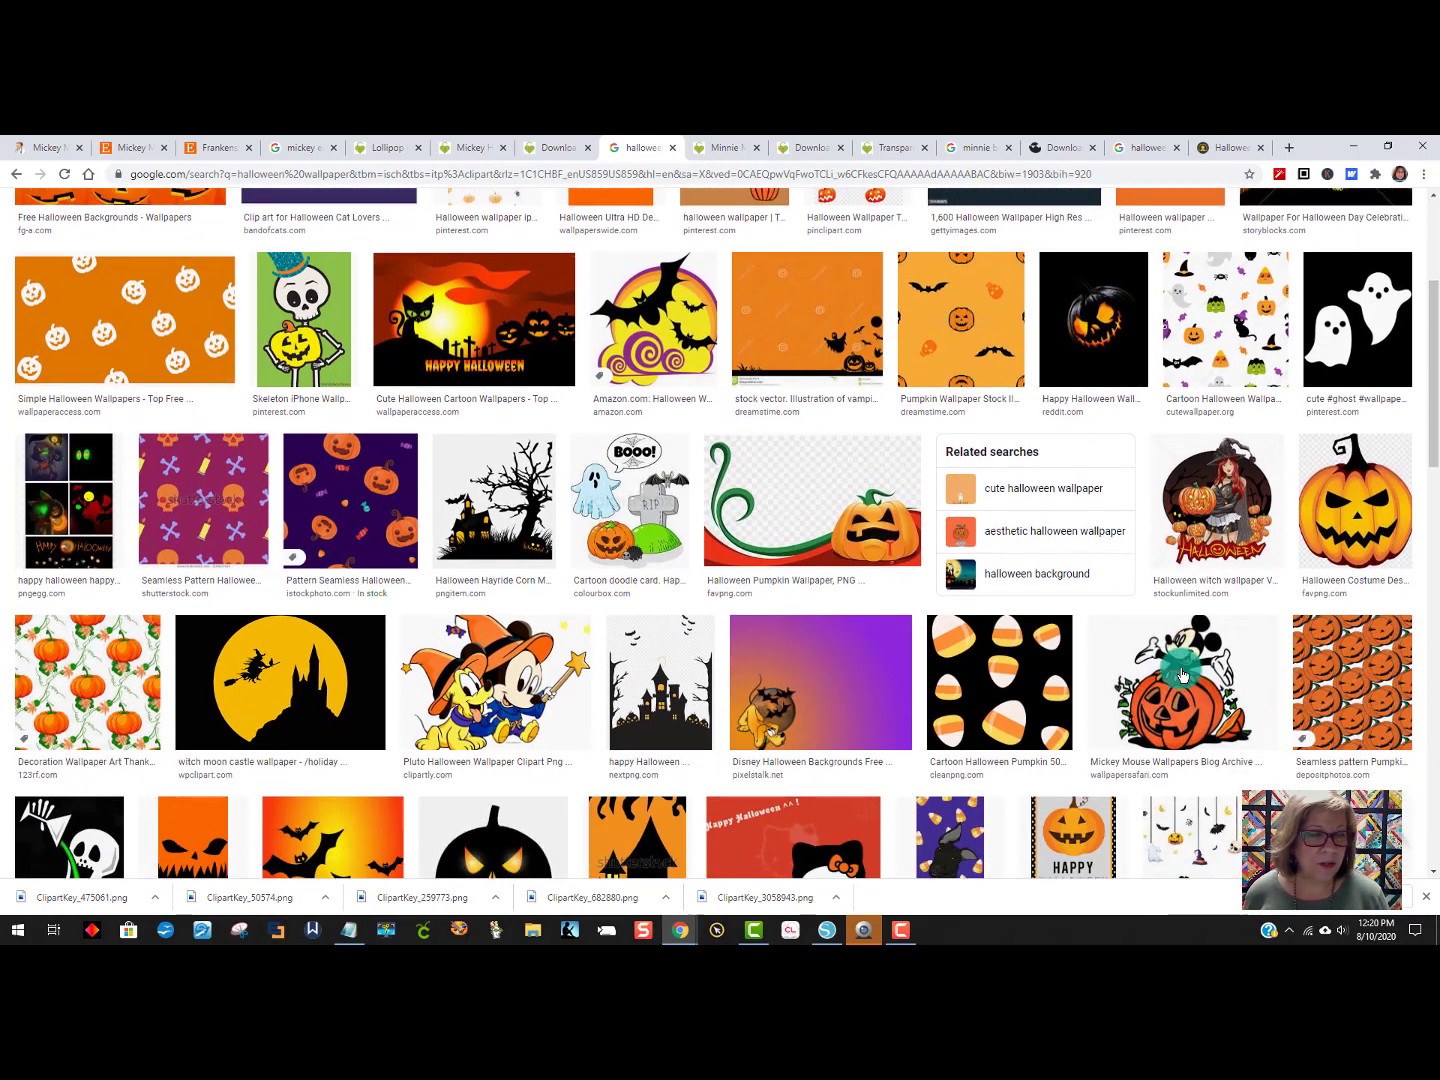
scroll(1183, 677, down, 3)
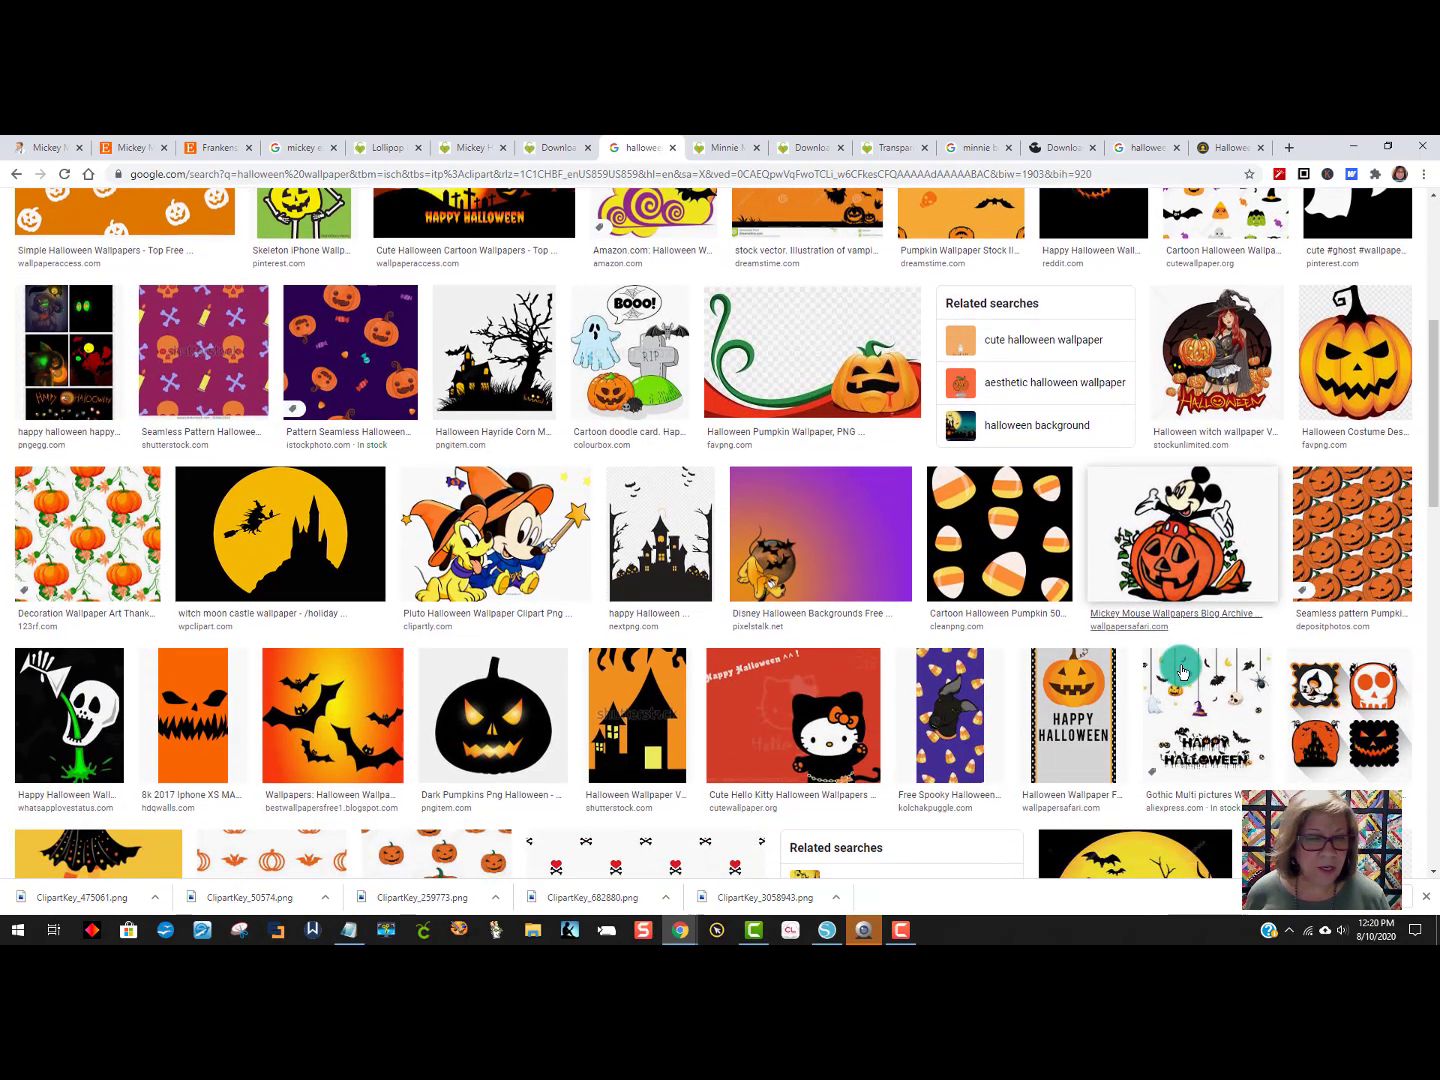
scroll(1029, 633, down, 3)
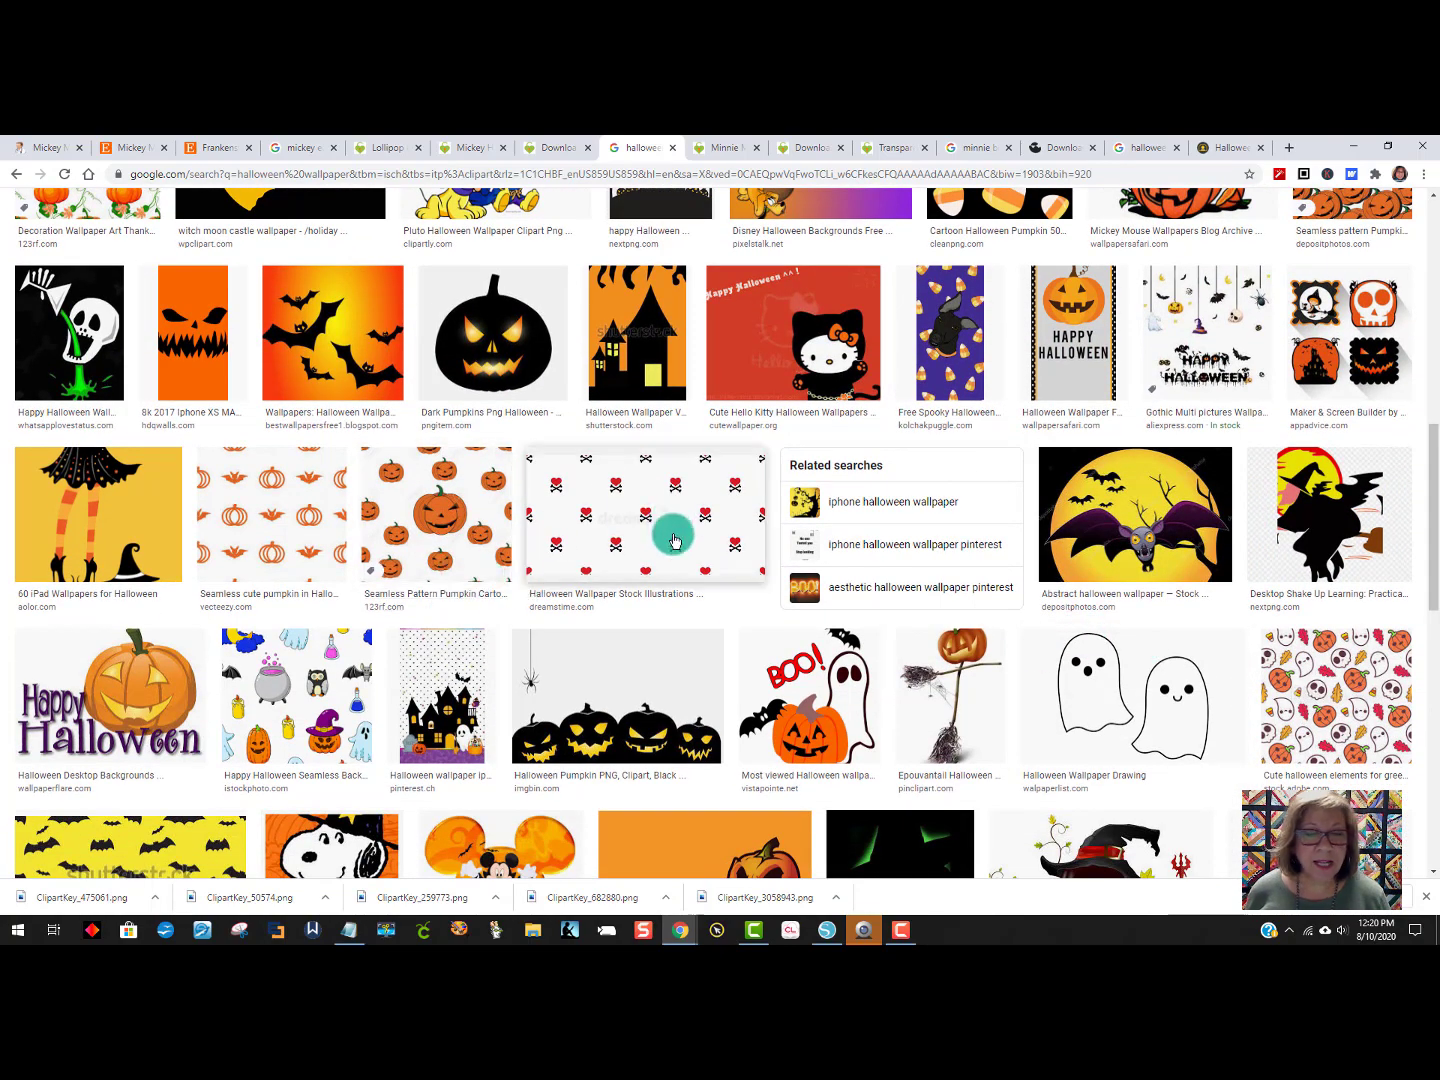
click(1341, 708)
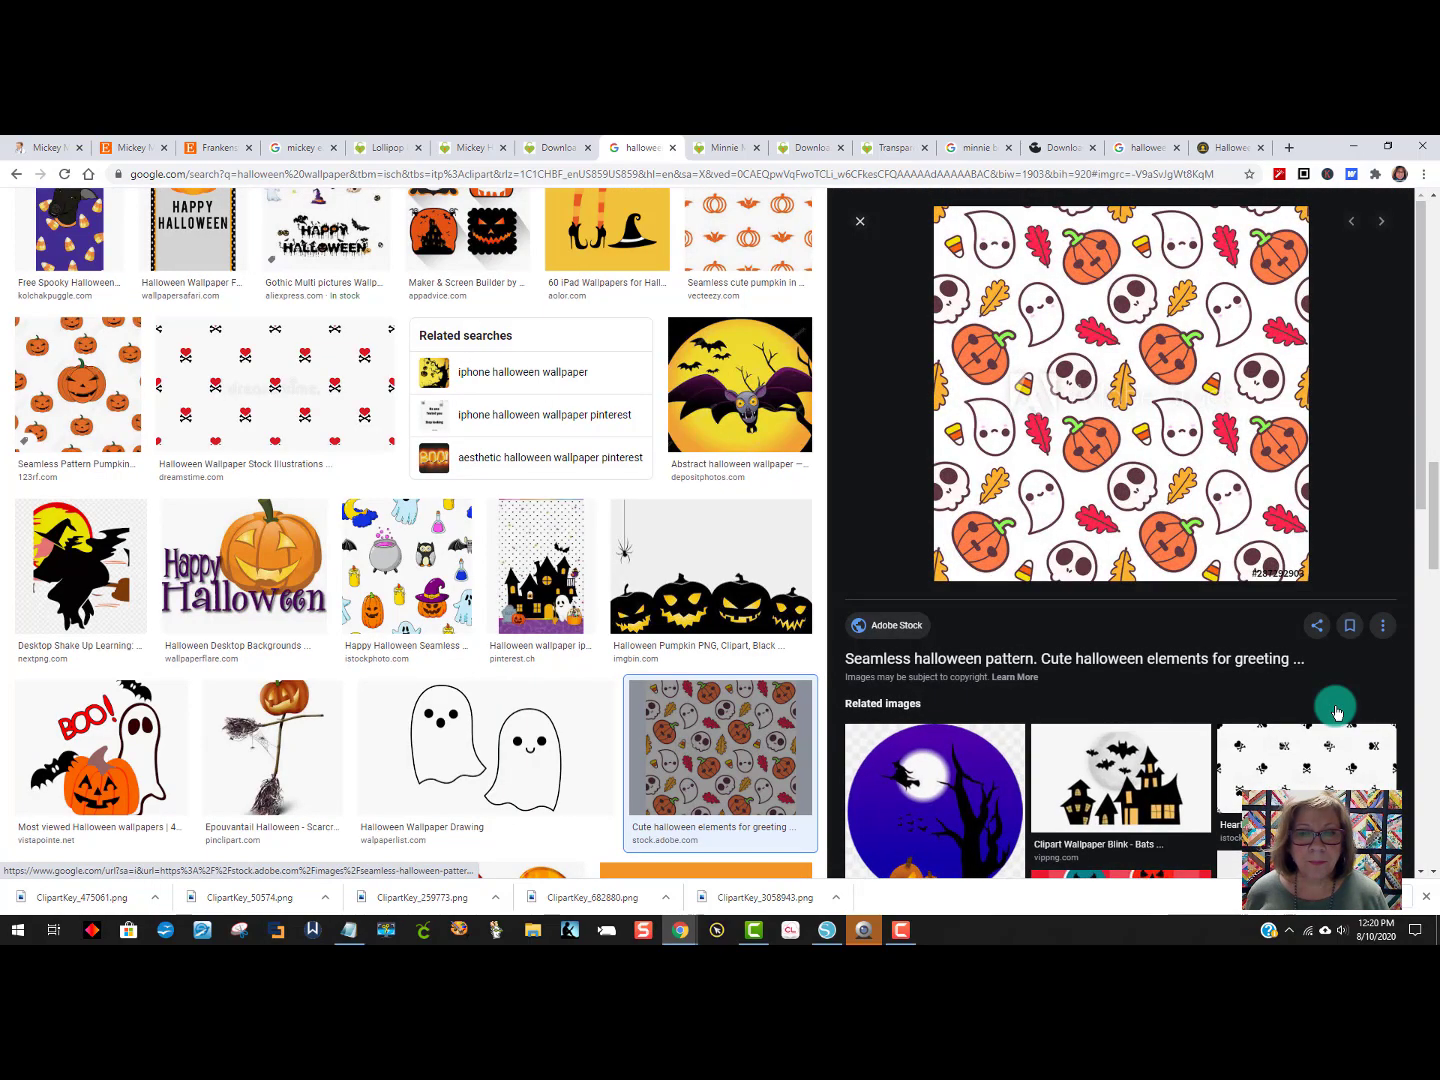
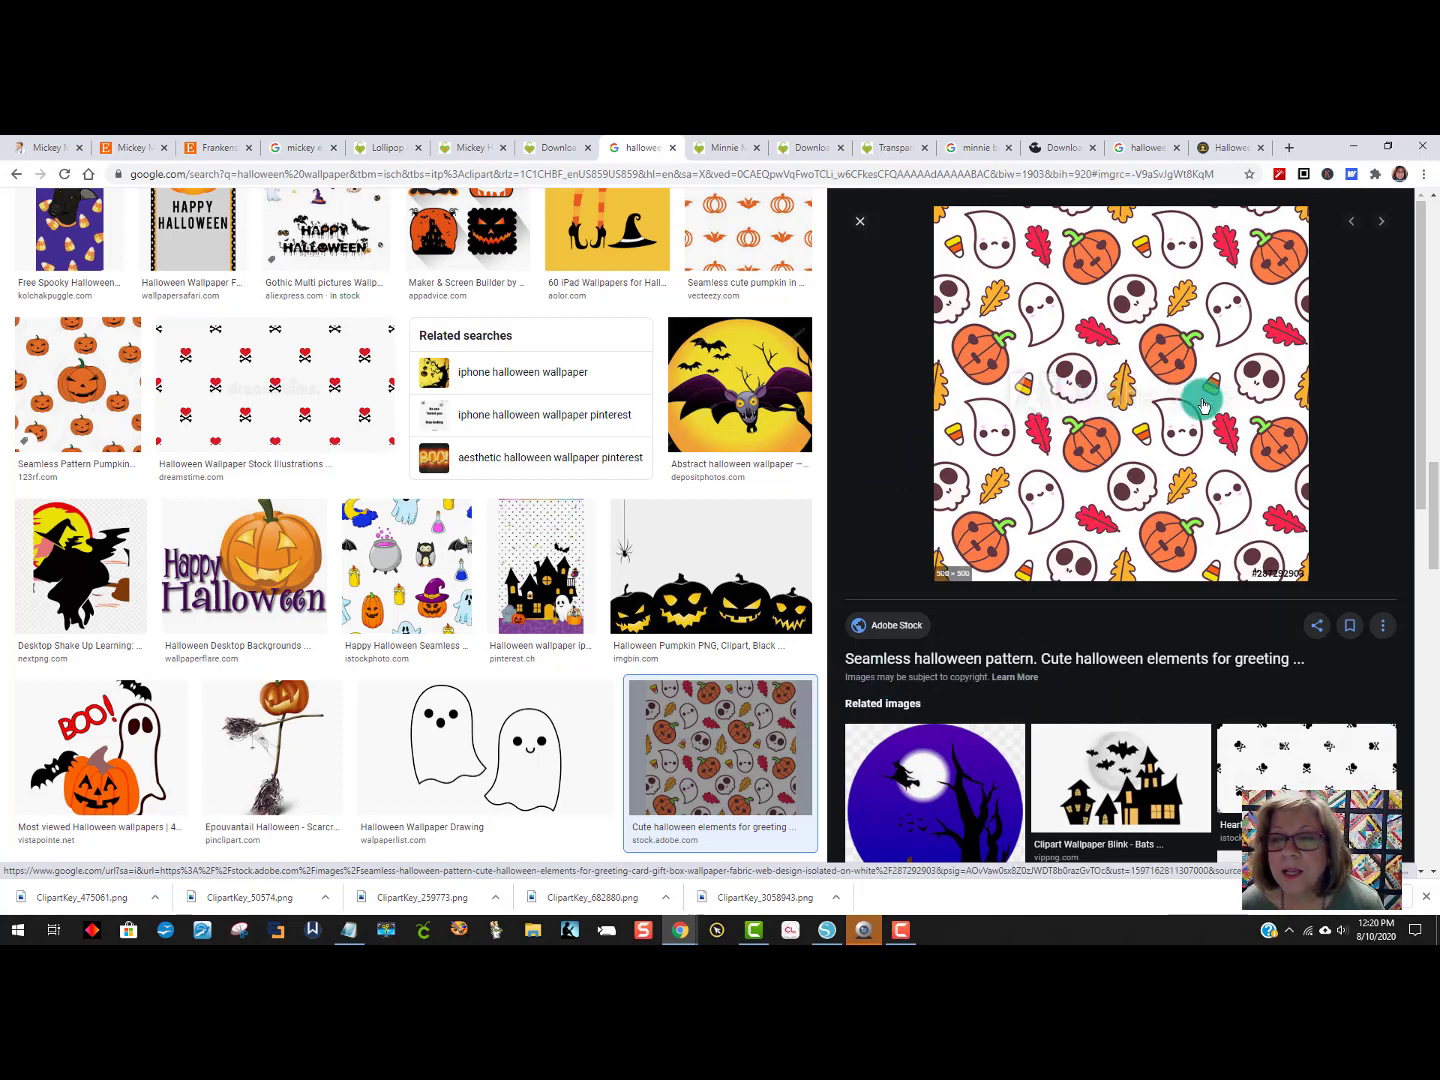
scroll(1081, 631, down, 1)
scroll(1083, 653, down, 3)
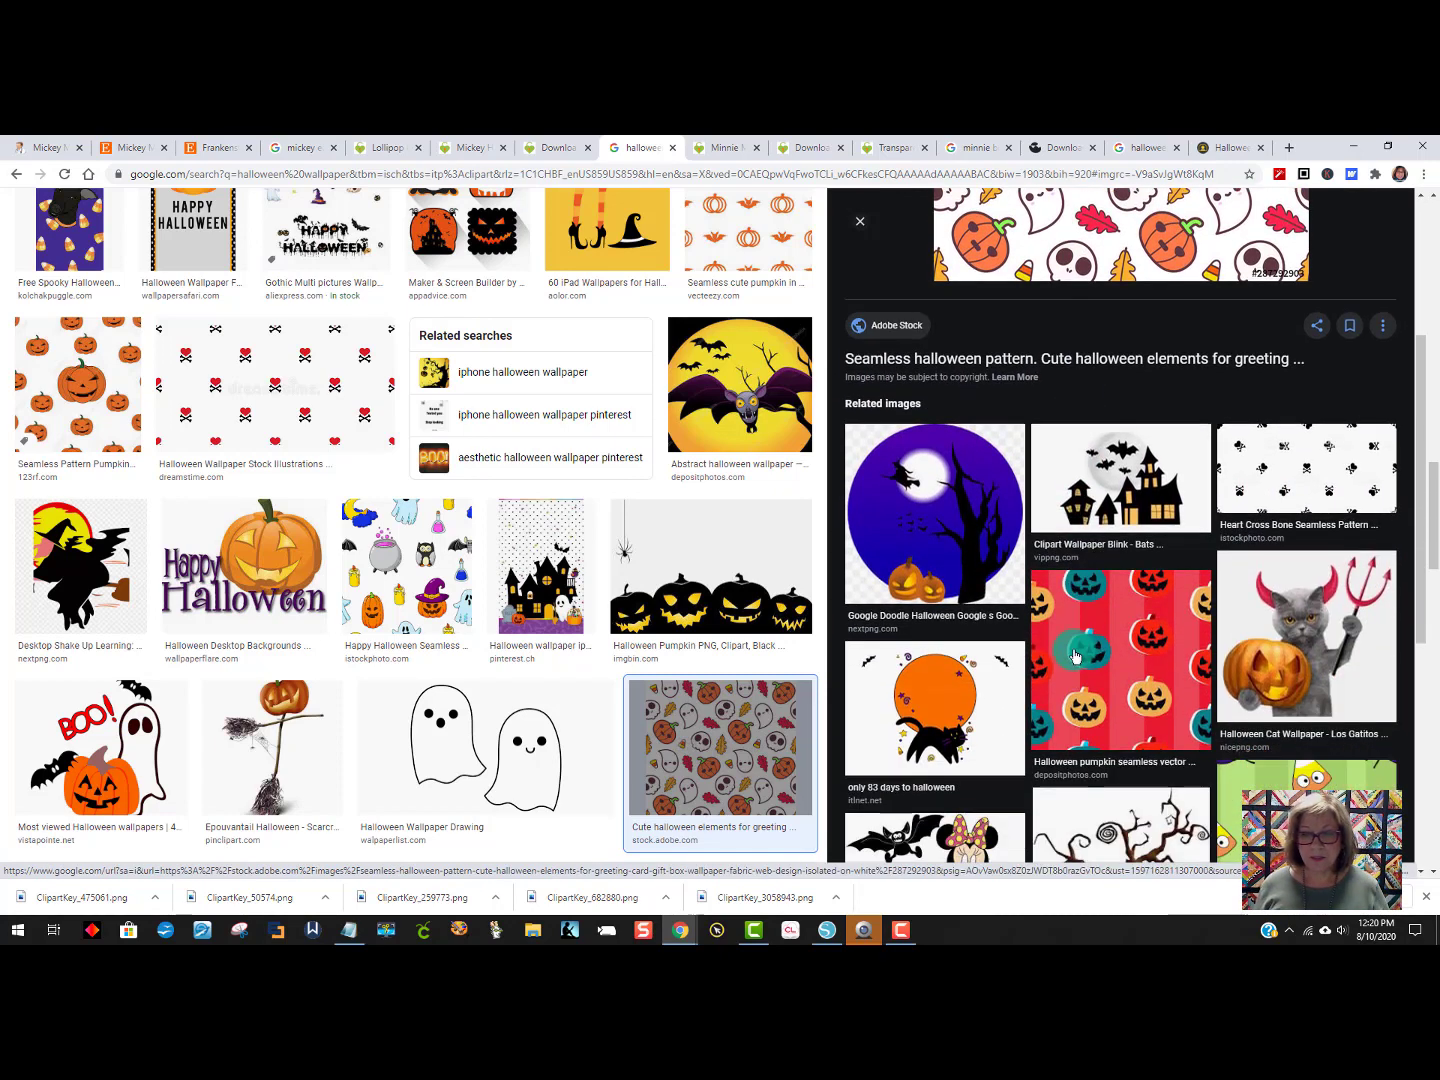
click(420, 567)
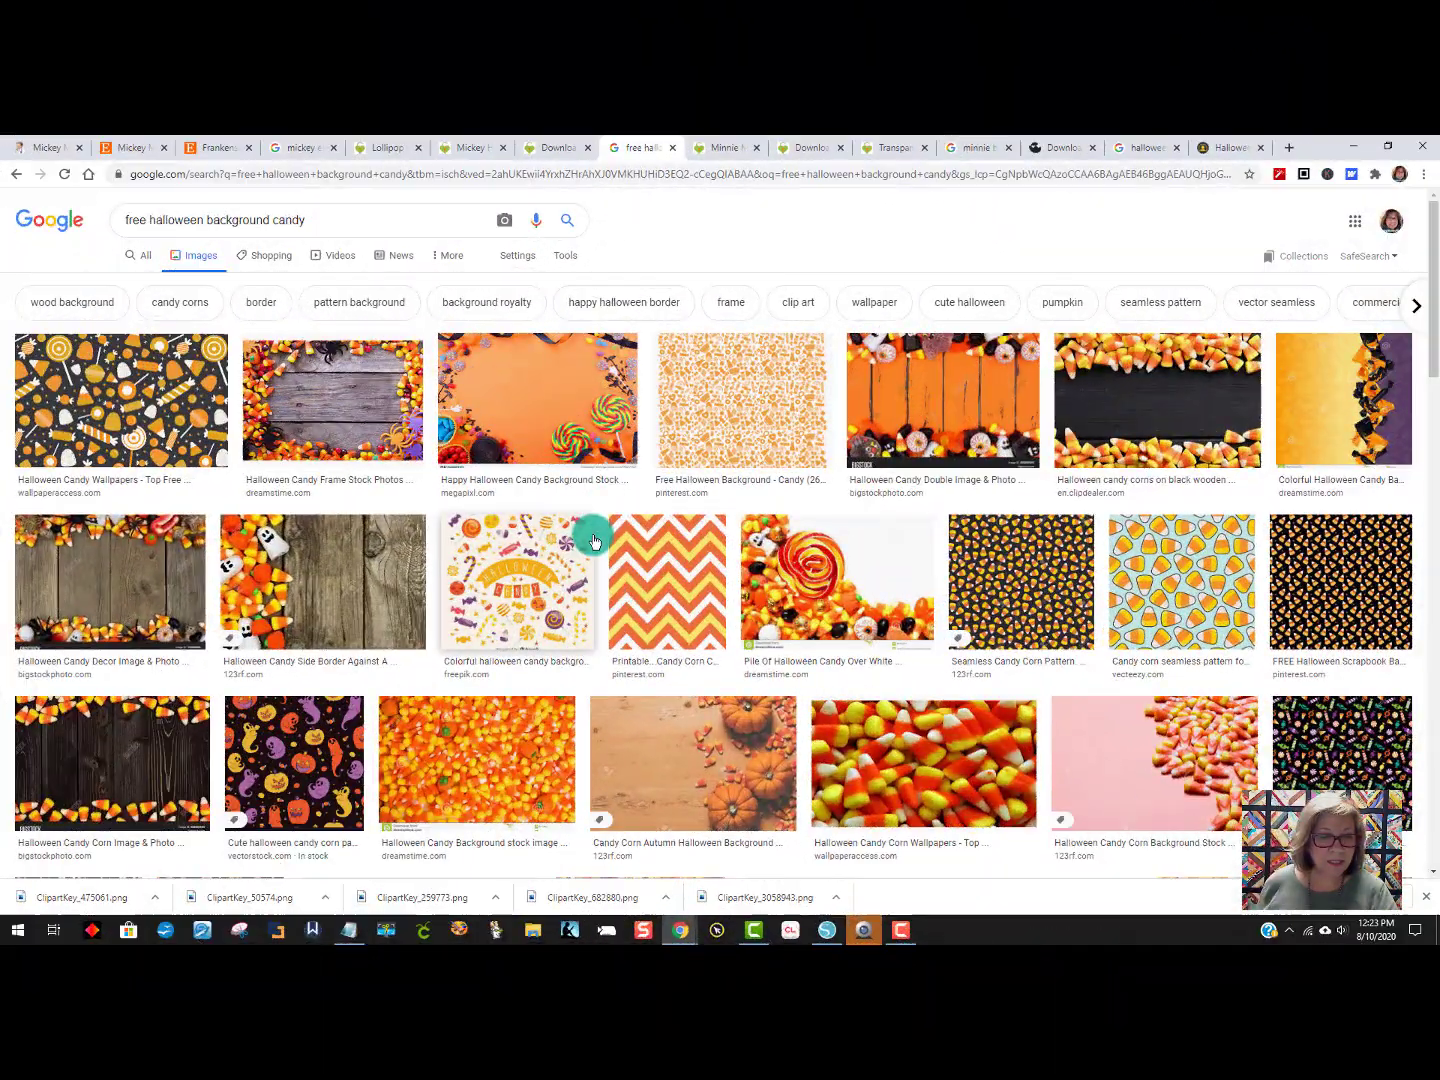
Browse the free Halloween candy background results and preview candy corn photos and their related images.
scroll(594, 541, down, 3)
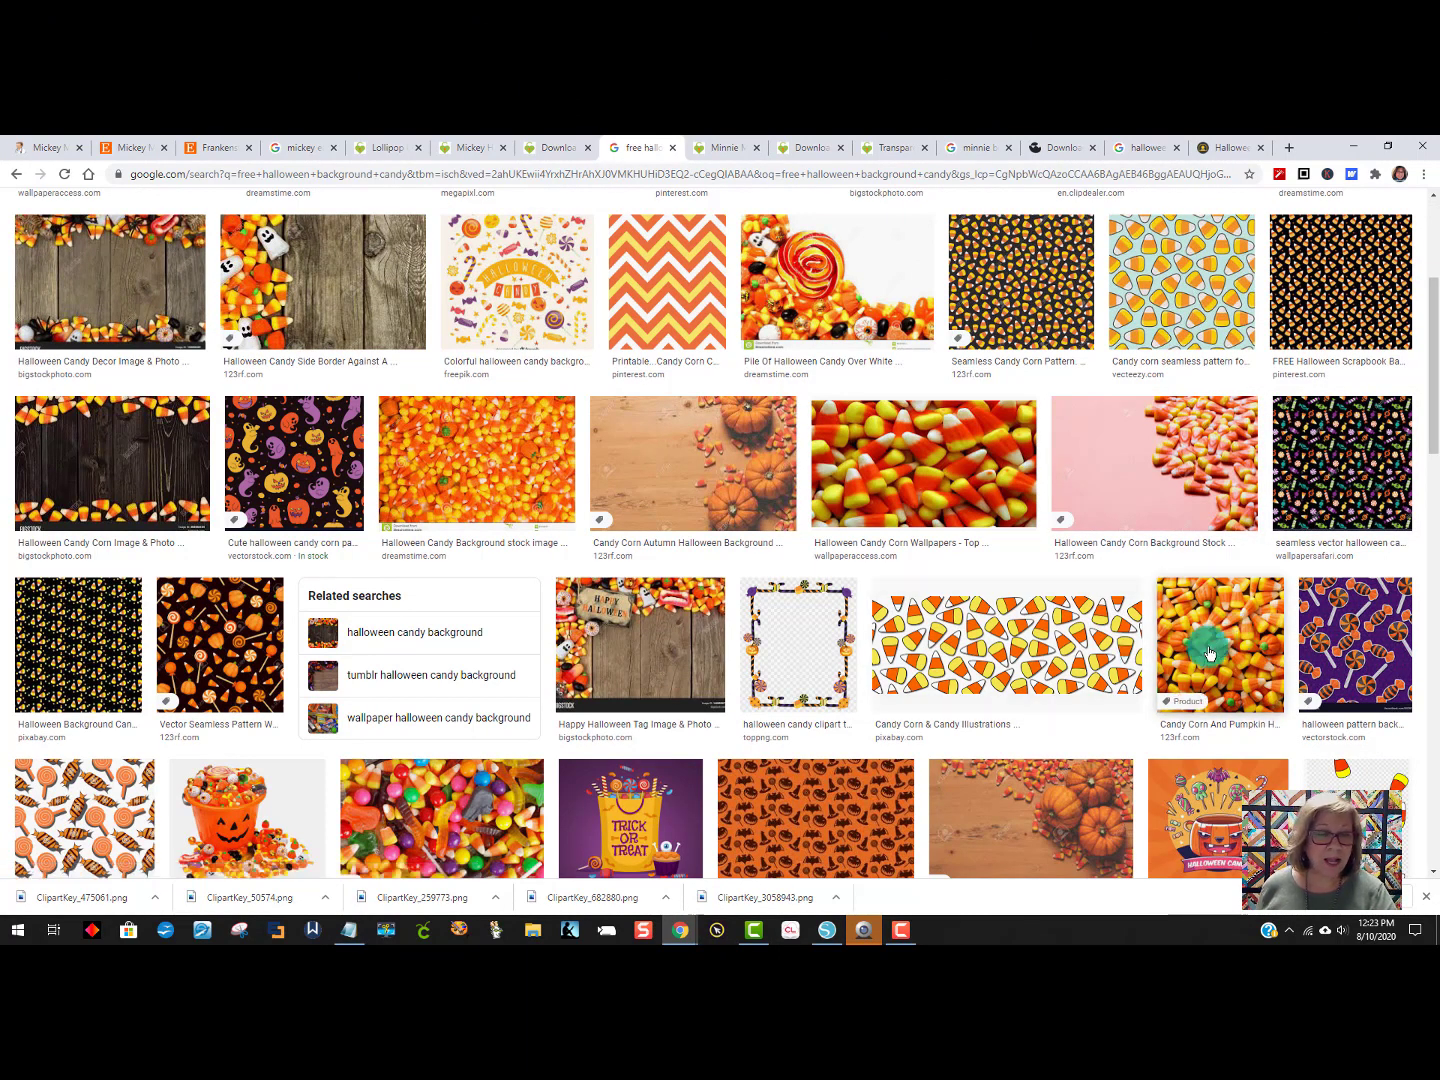
click(527, 472)
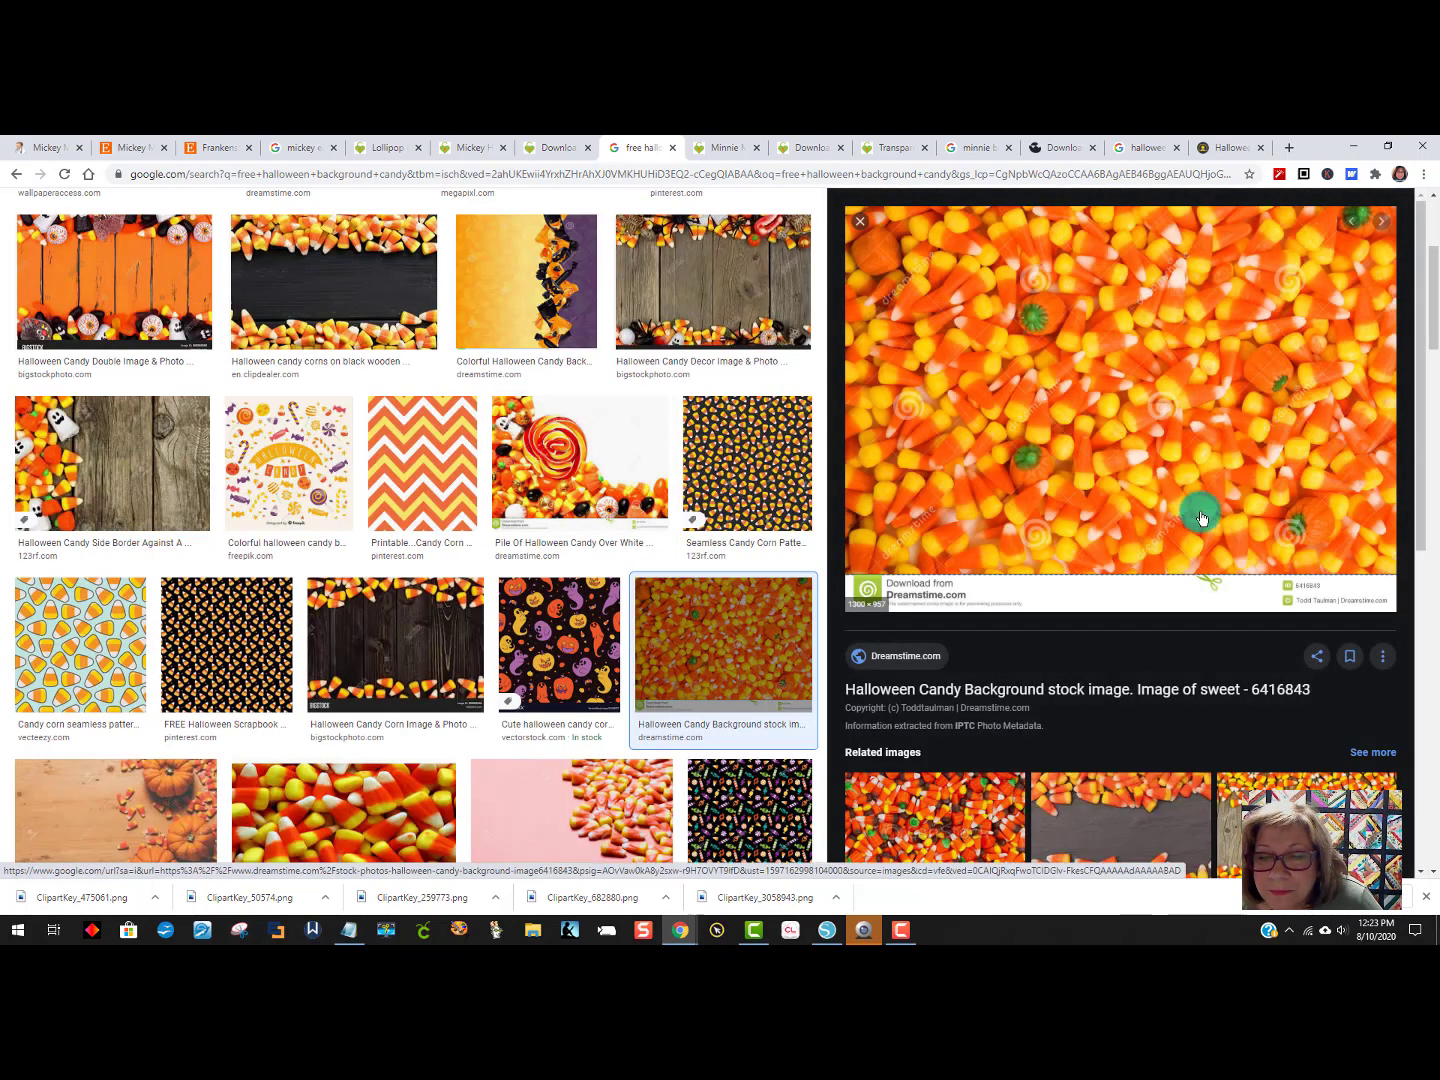
scroll(1202, 517, down, 3)
click(955, 620)
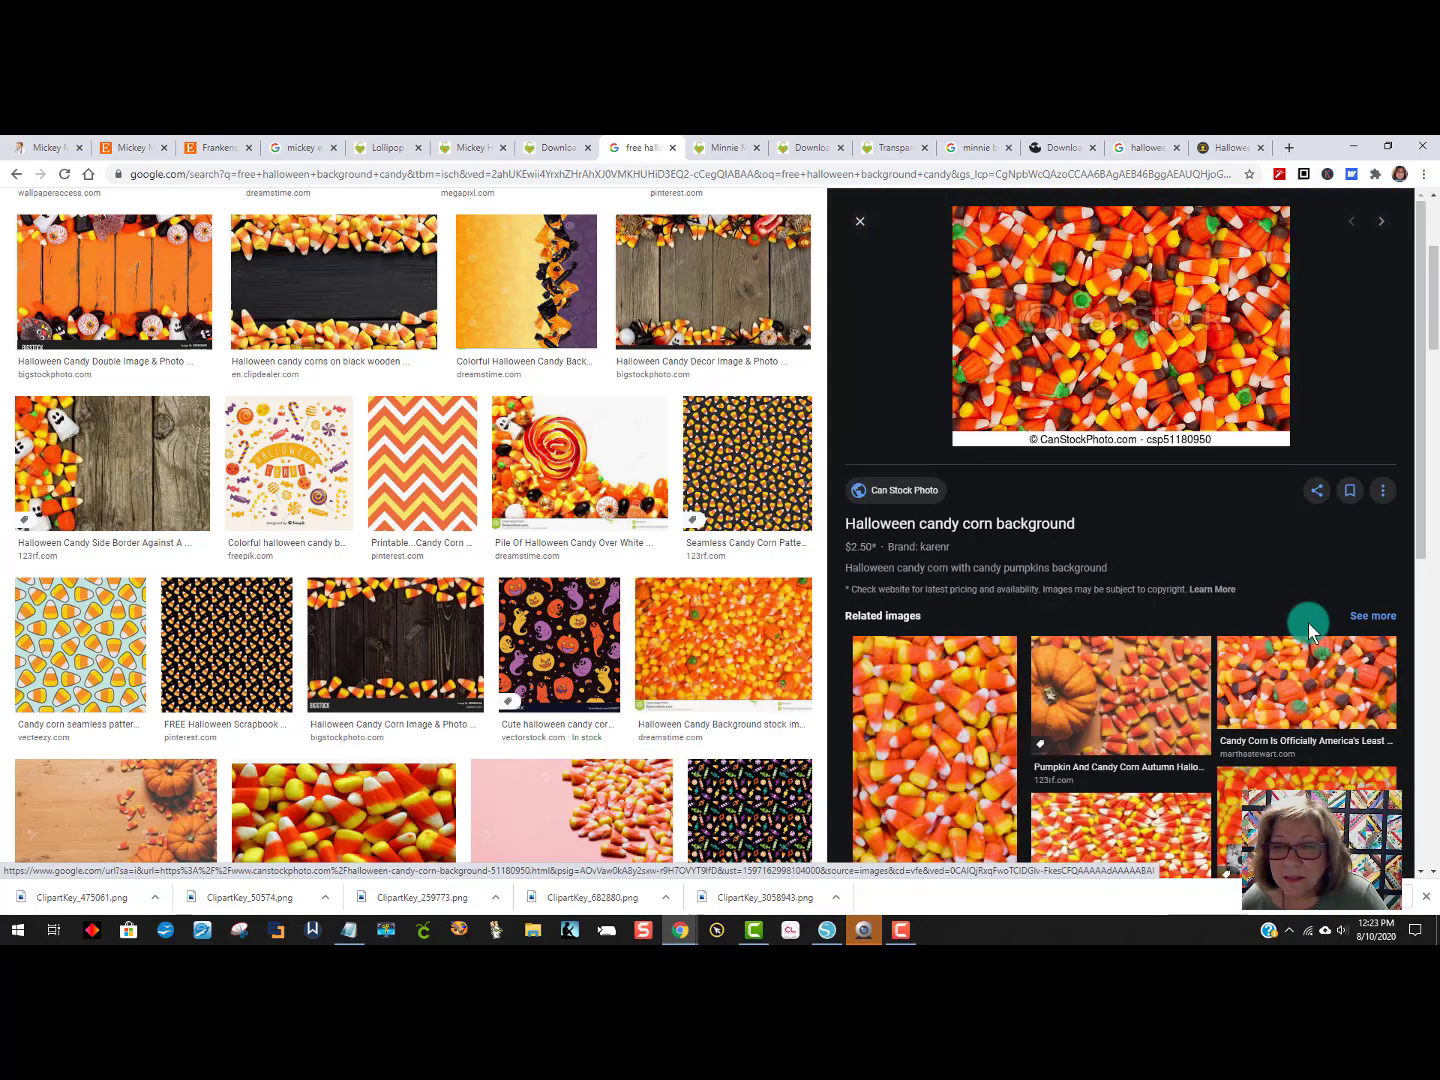
scroll(1309, 622, down, 3)
click(946, 516)
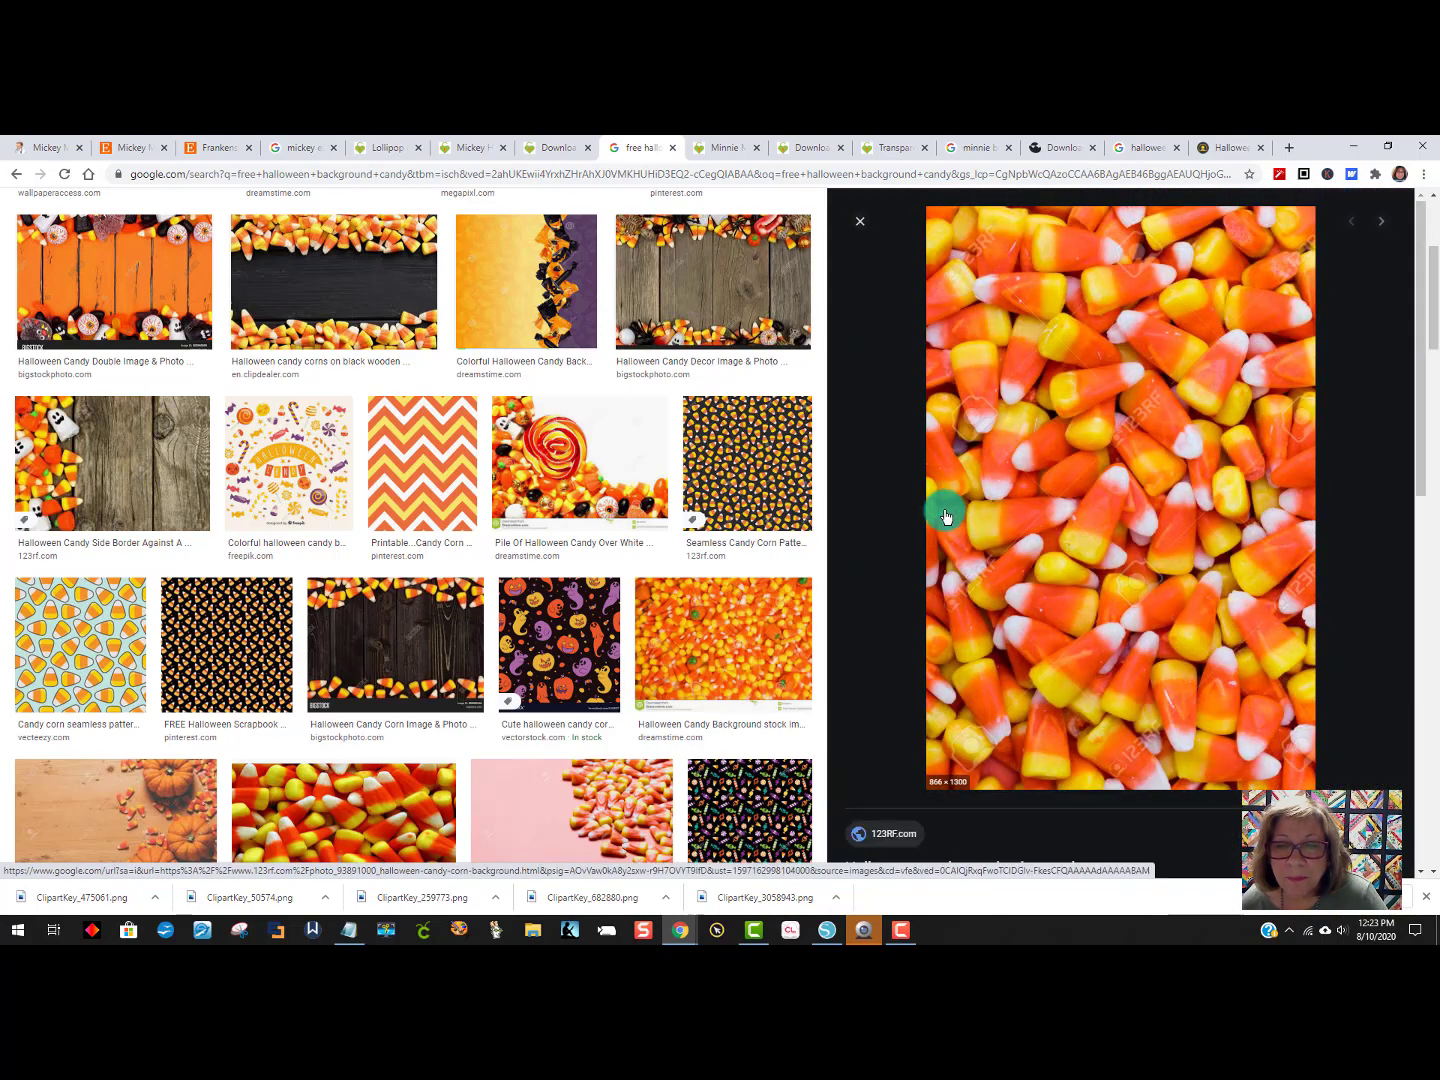
scroll(1103, 521, down, 10)
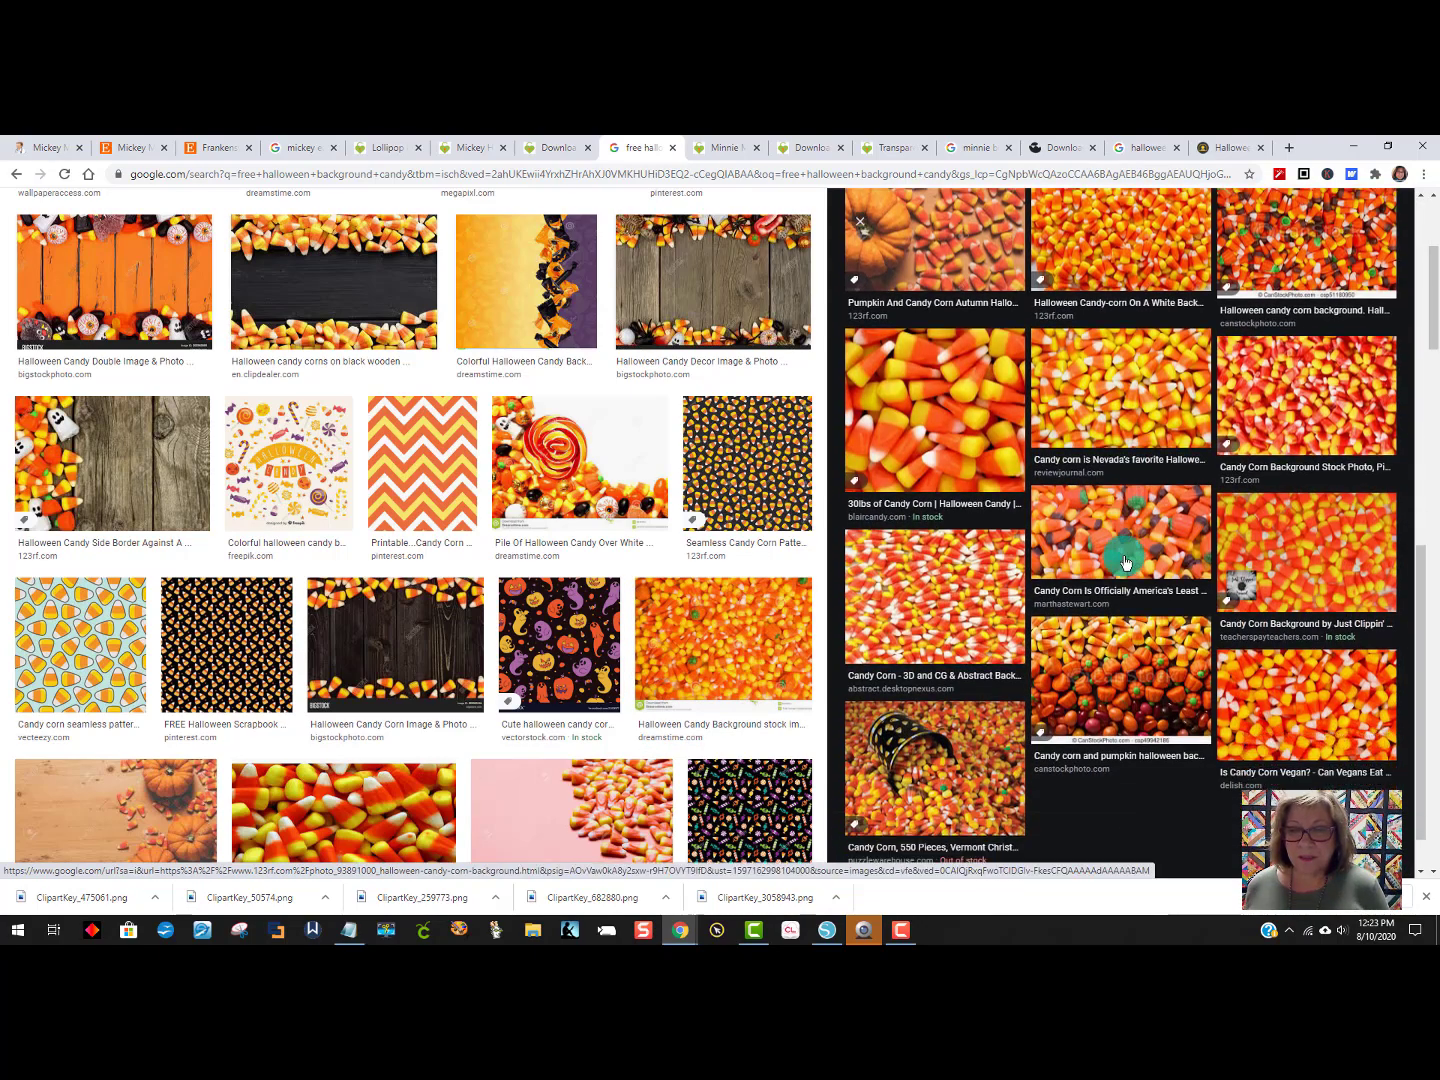
Open the Desktop Nexus page of the Candy Corn wallpaper from the related images and copy its picture.
click(1040, 651)
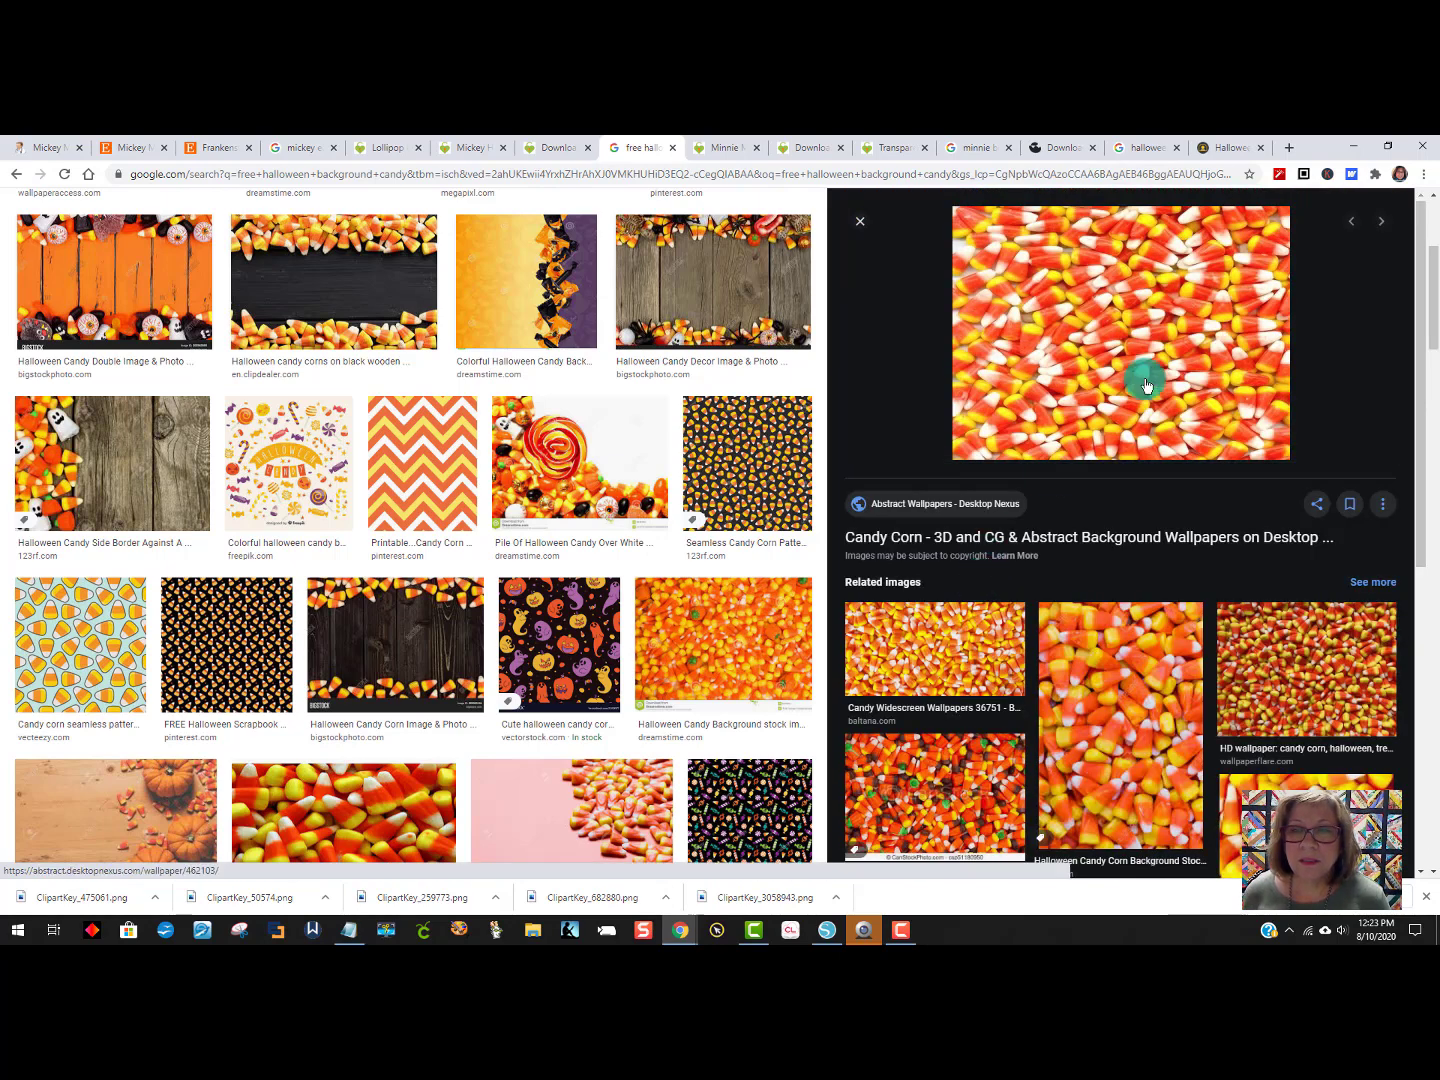
click(1221, 404)
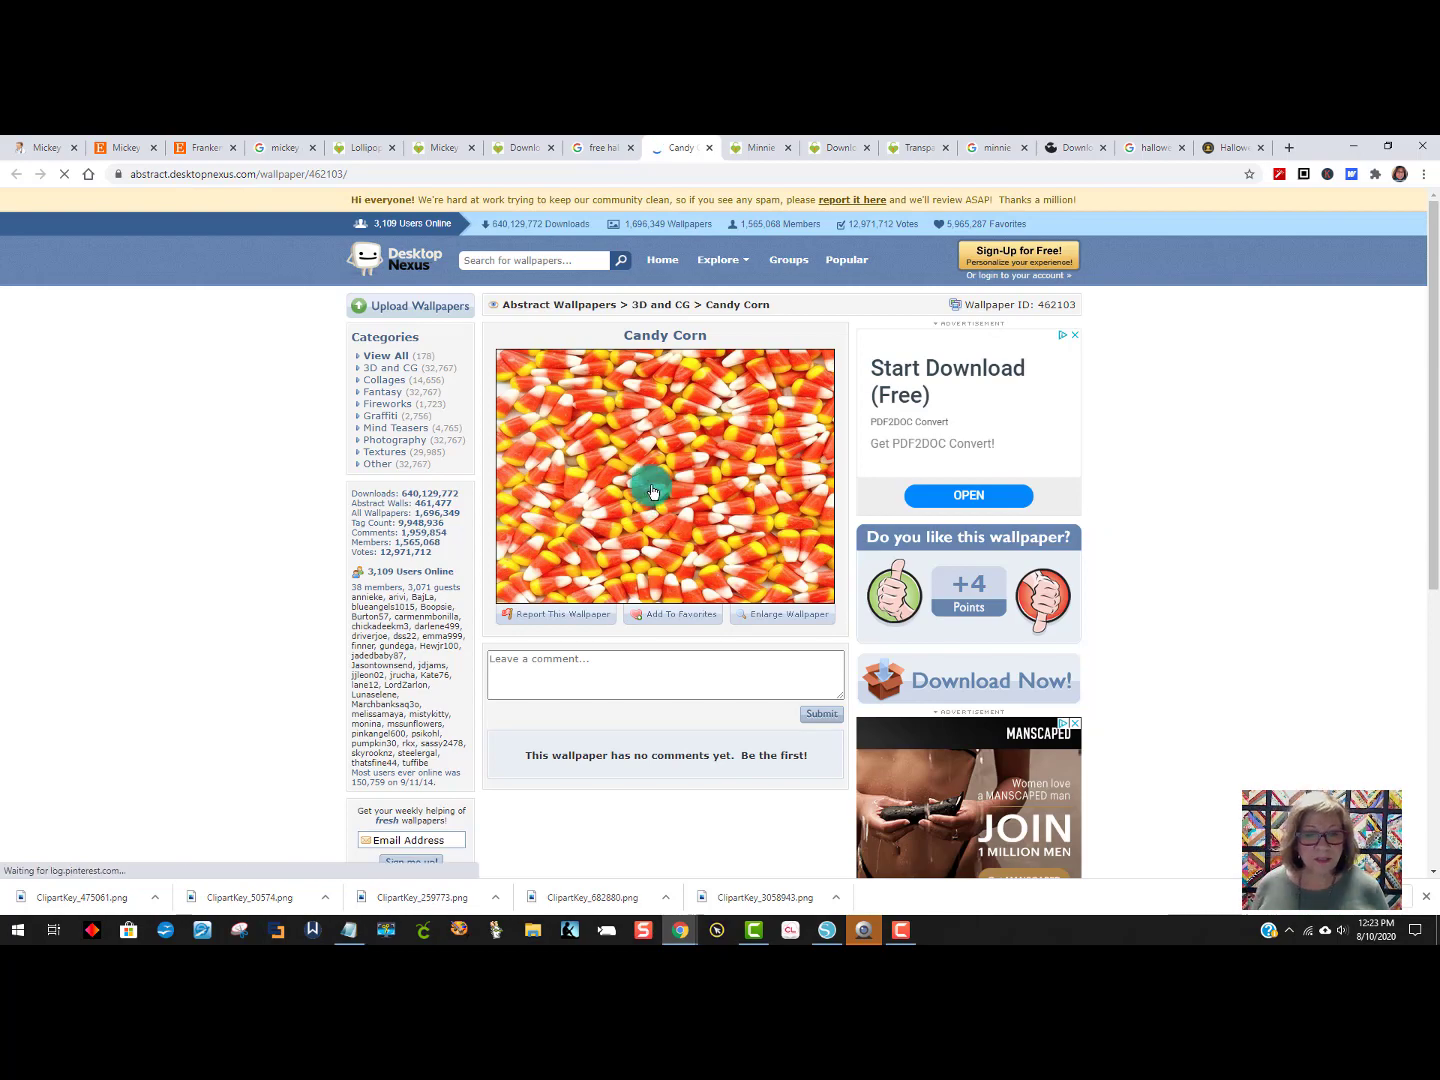
scroll(664, 544, down, 4)
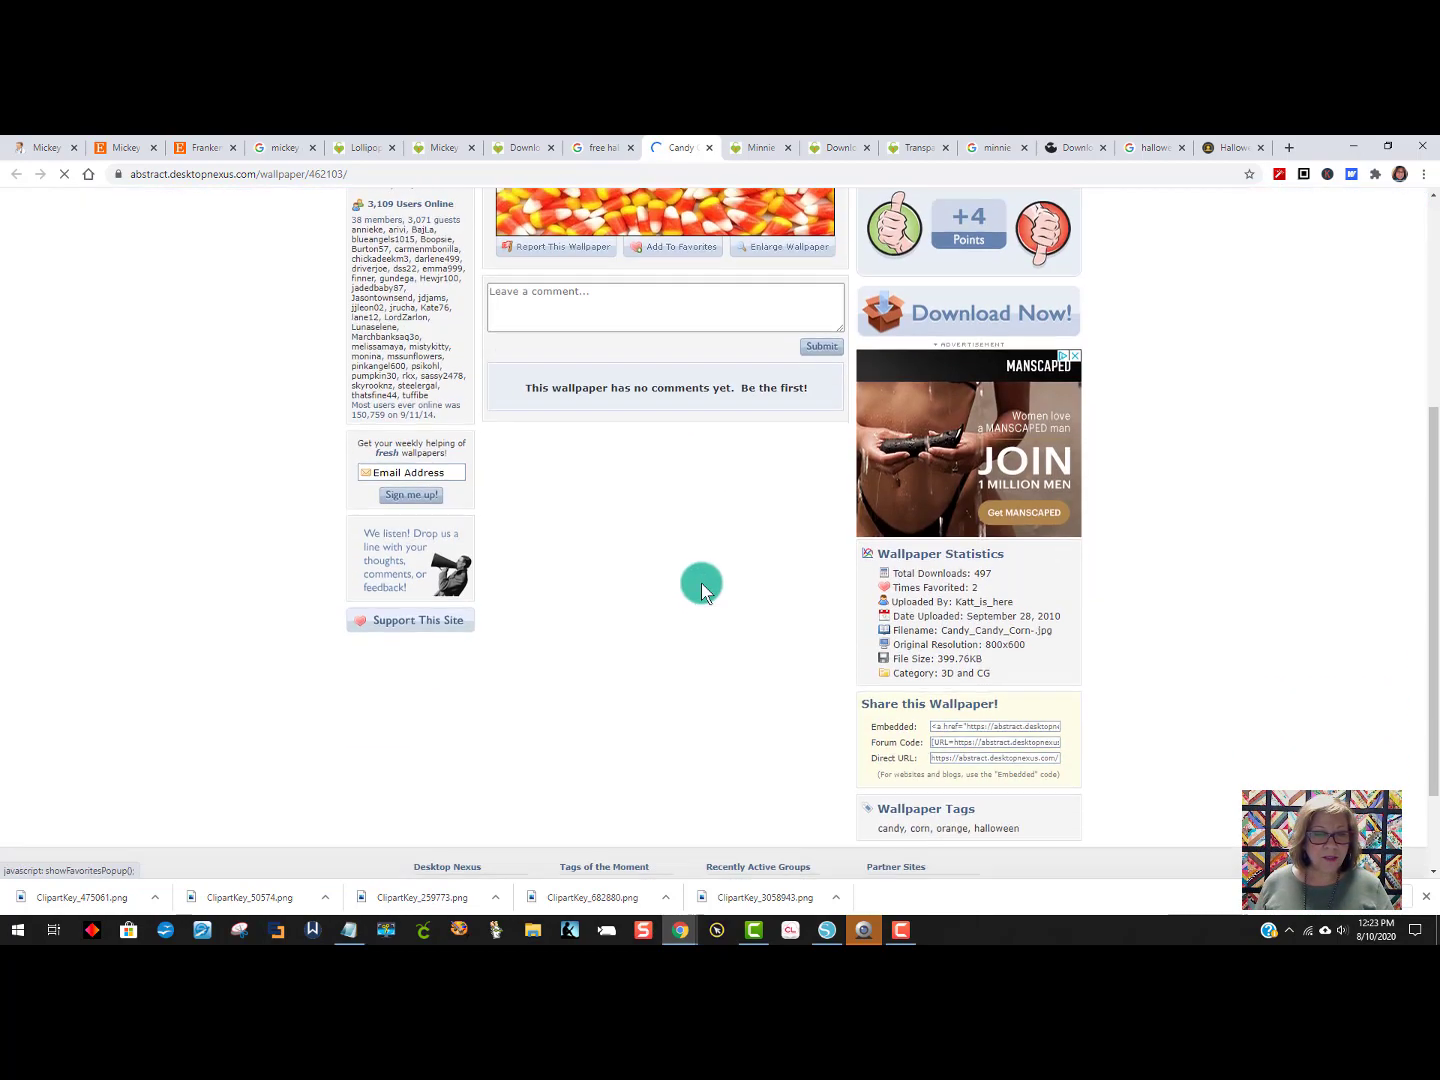
scroll(703, 591, up, 4)
right_click(663, 485)
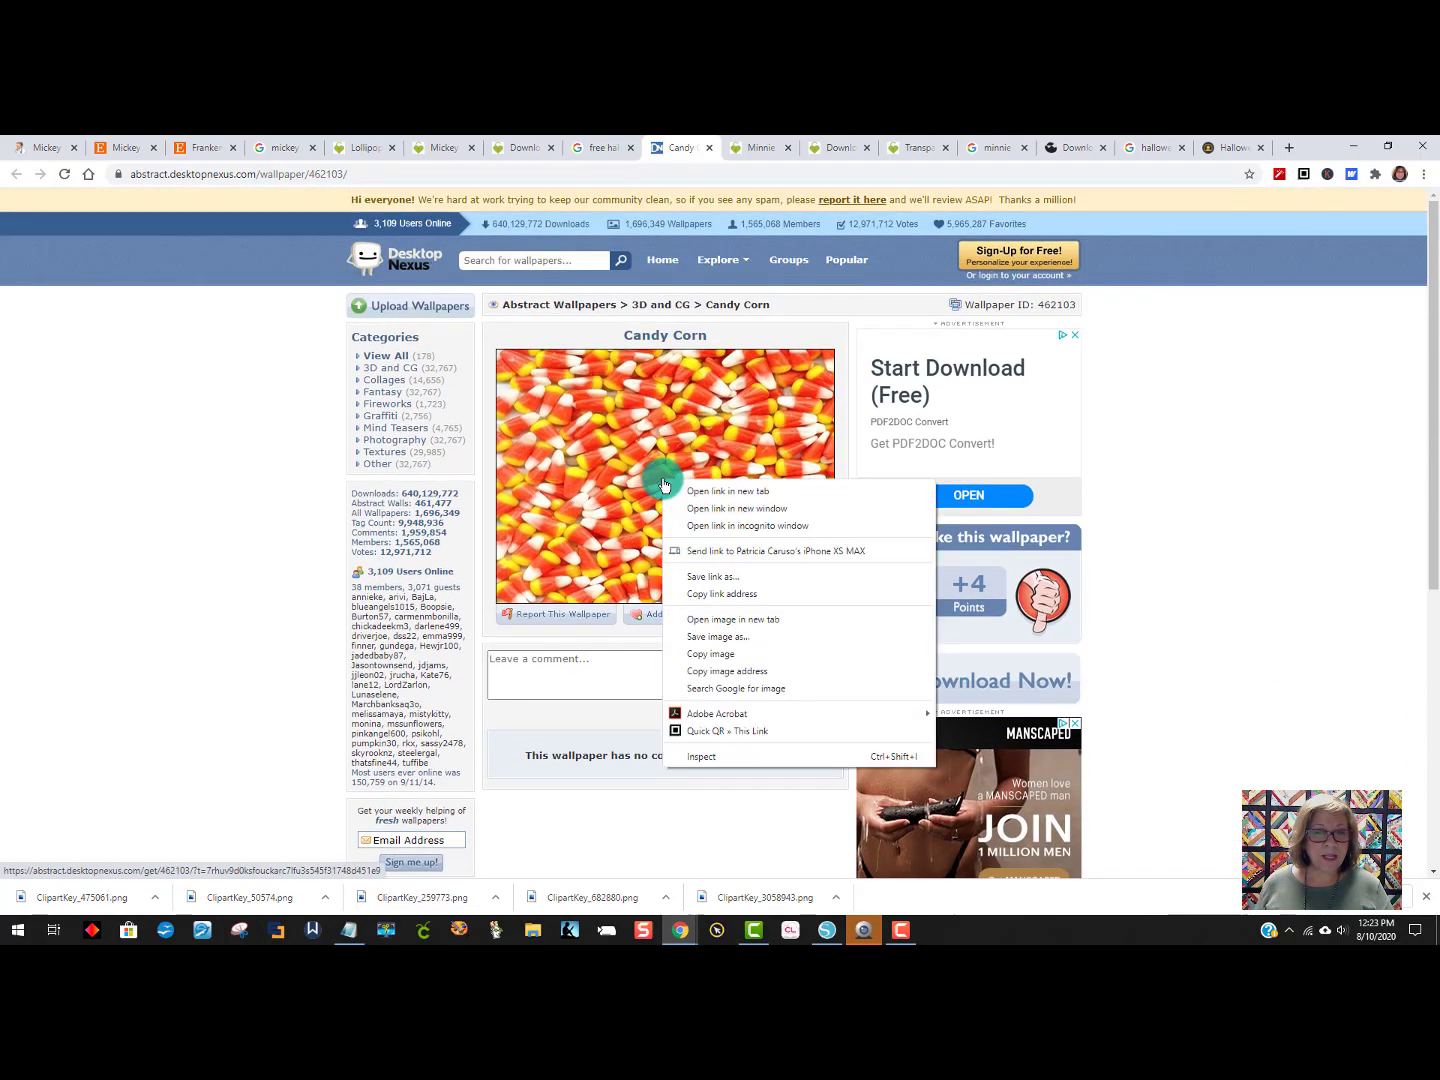
click(711, 653)
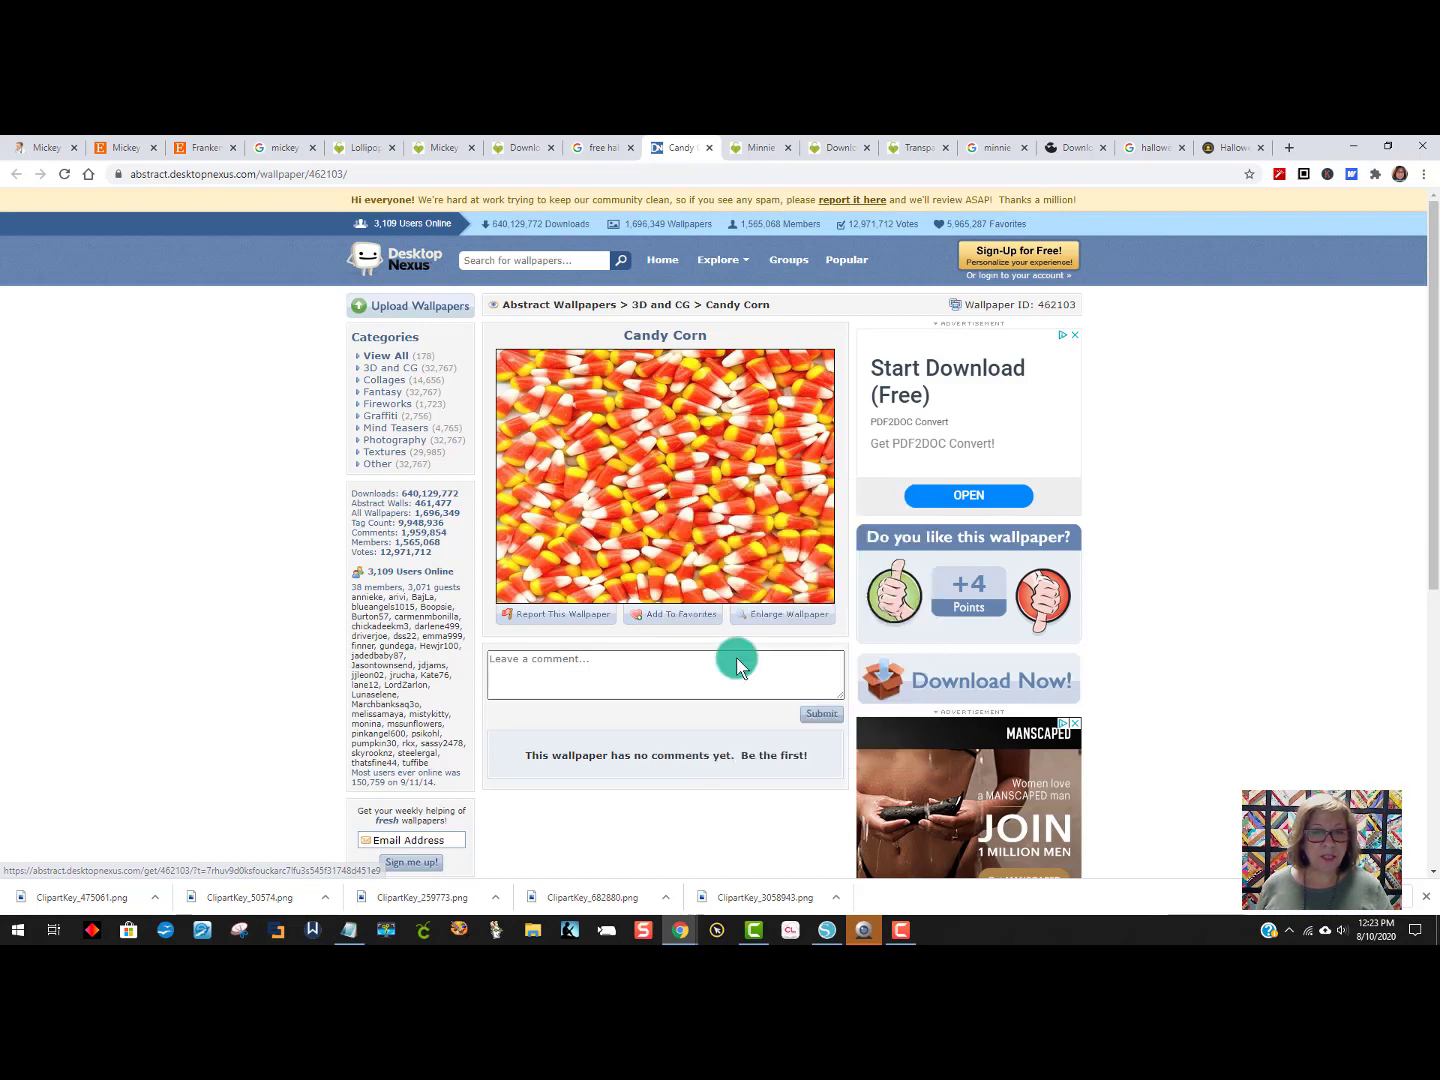
Switch to Silhouette Studio and paste the copied candy corn picture into the Untitled-4 design.
click(825, 930)
right_click(875, 297)
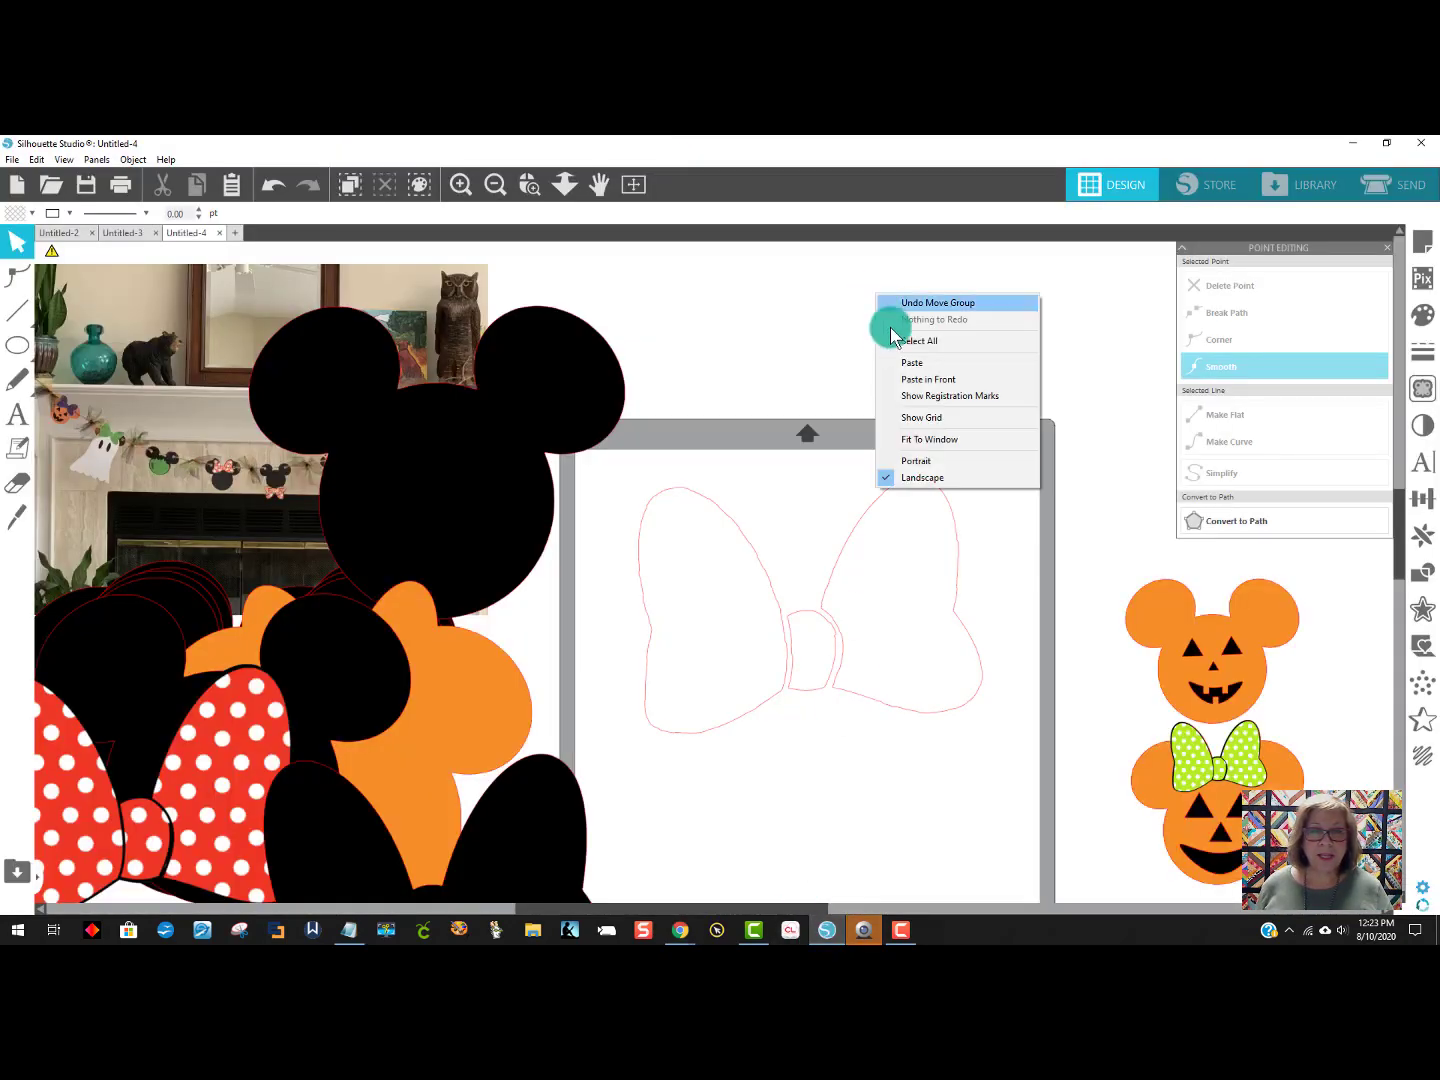
click(905, 362)
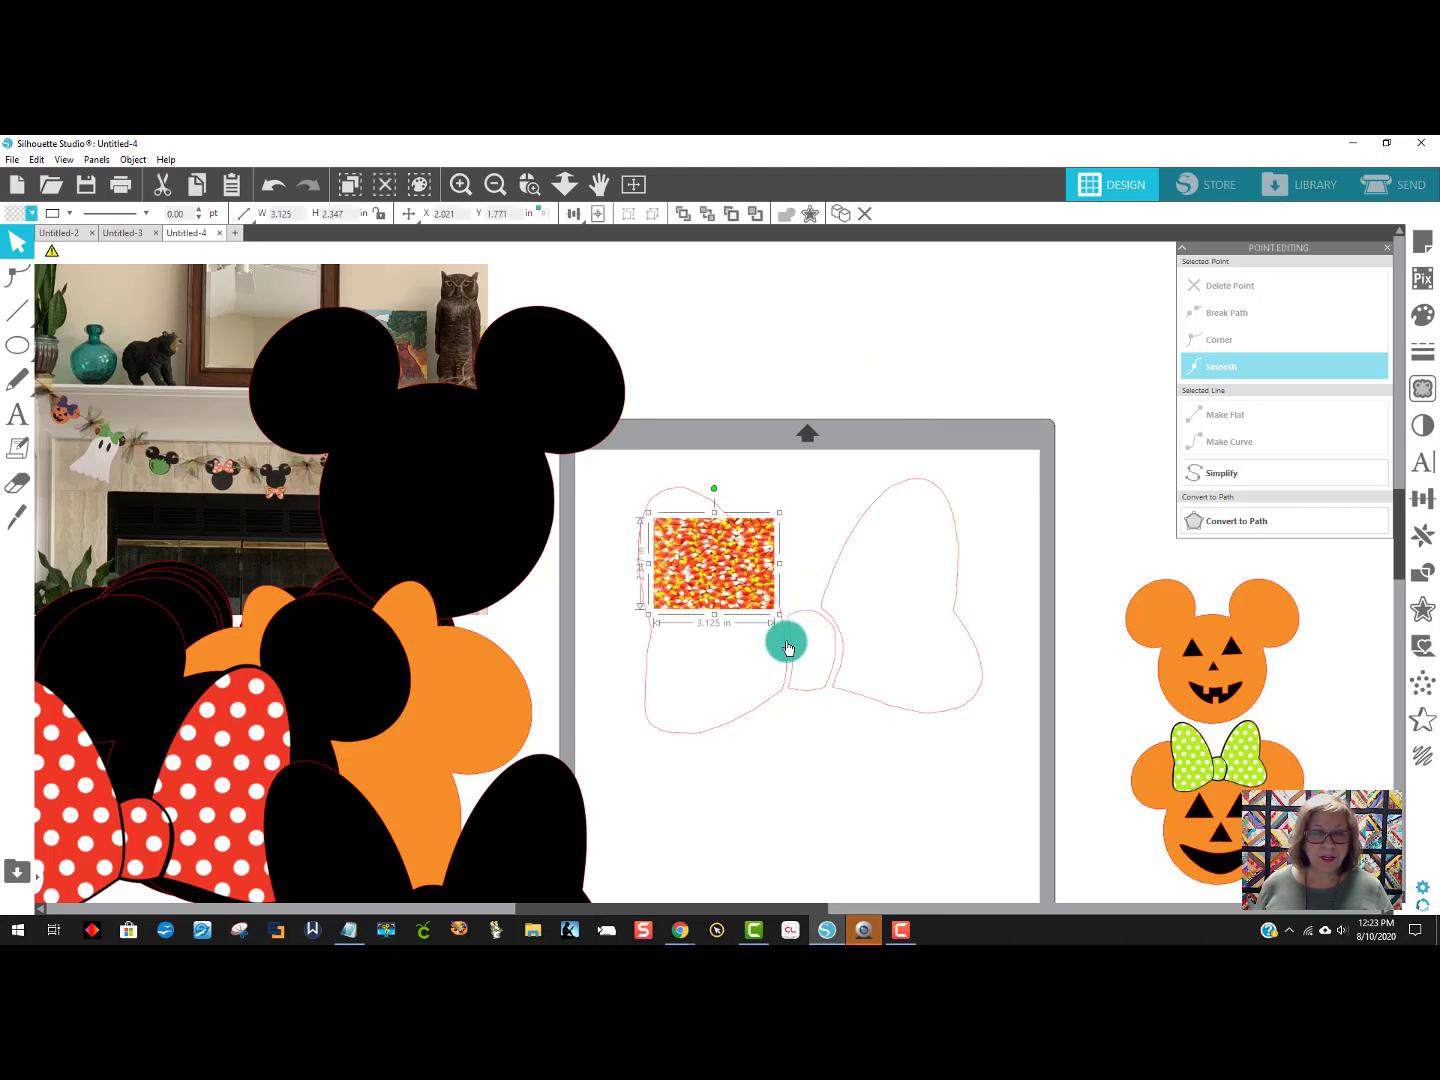
Enlarge the candy corn picture to about 9.36 by 7.03 in and place it over the whole bow outline.
drag(699, 586, 755, 397)
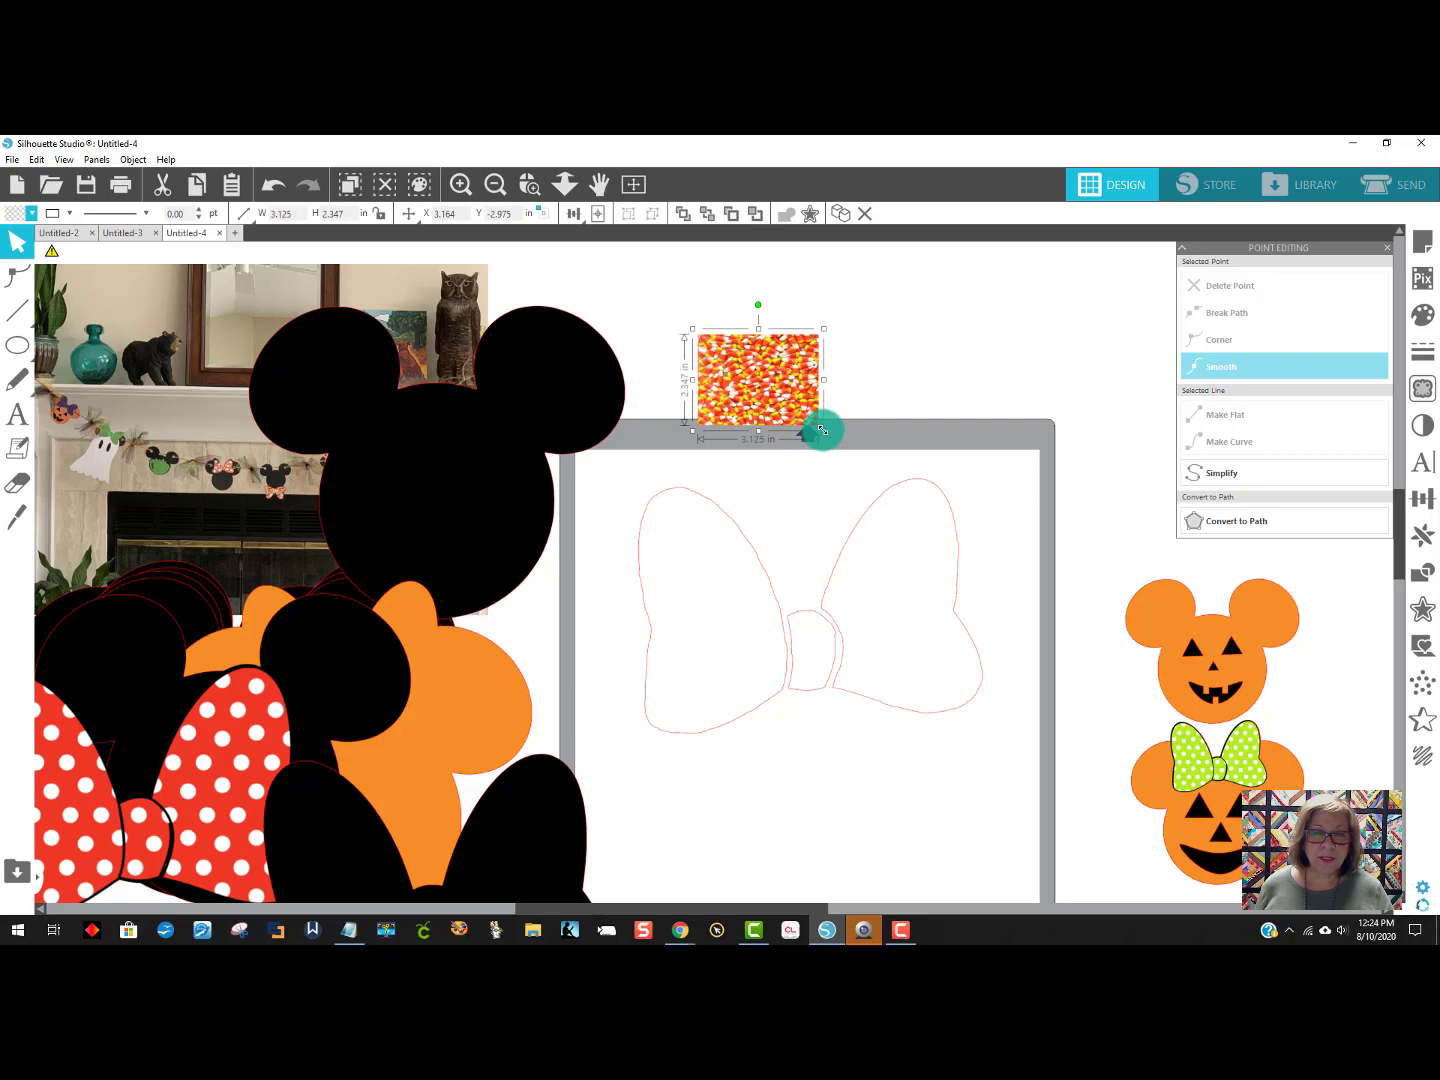
drag(821, 430, 1002, 678)
drag(895, 508, 824, 645)
click(831, 797)
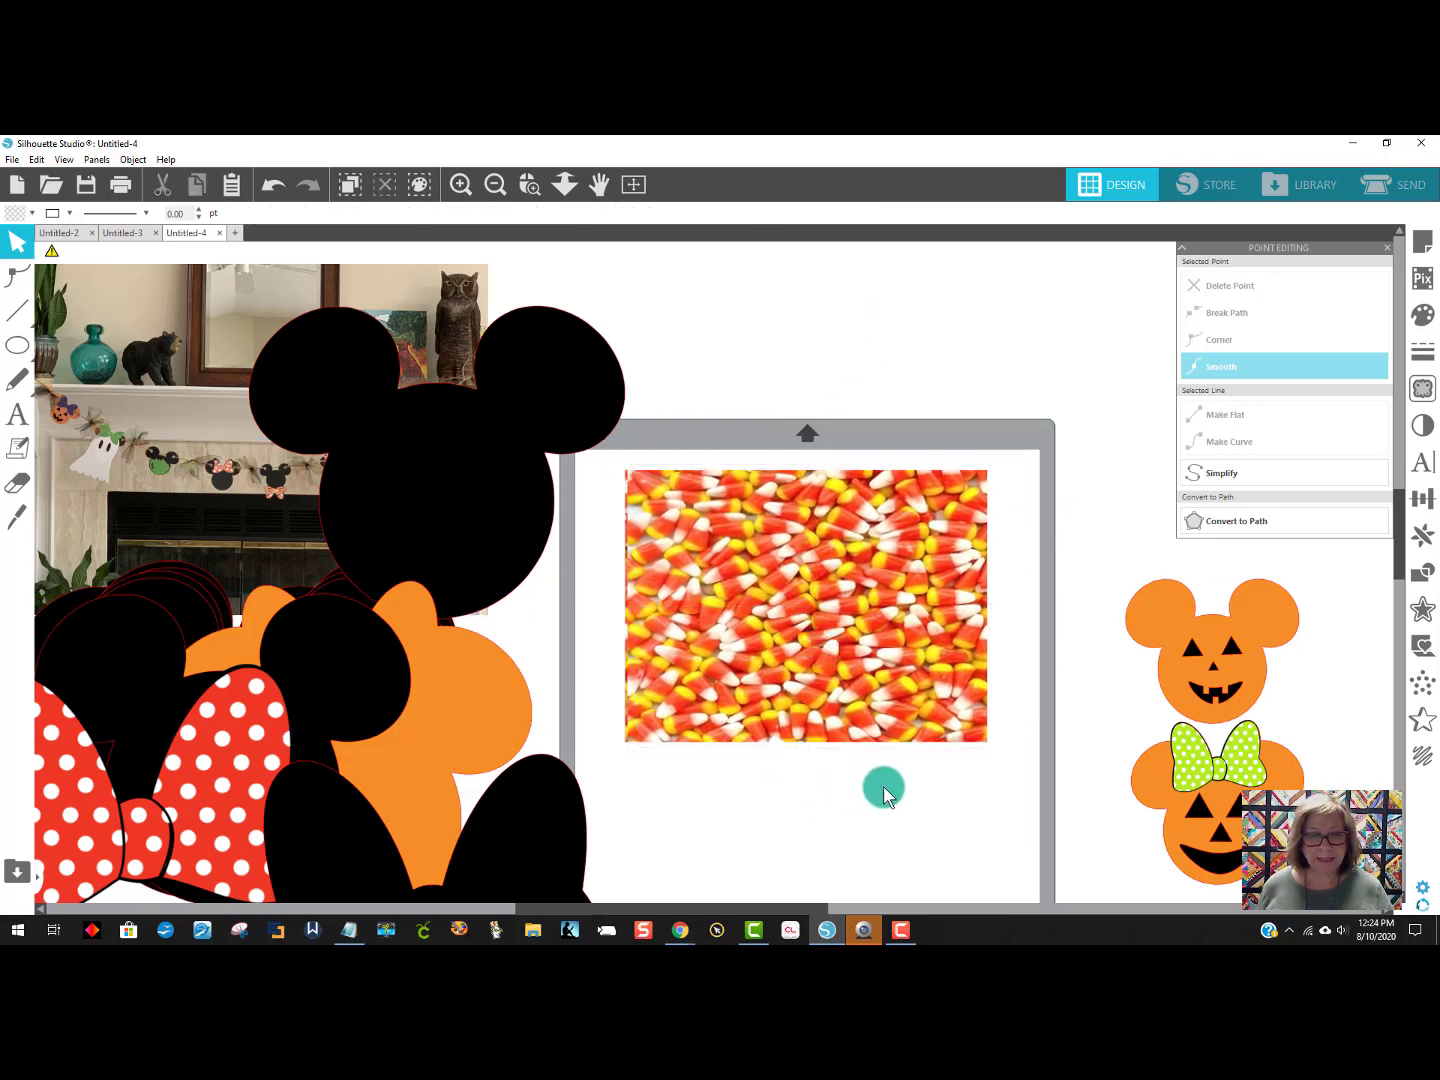
Select the candy corn picture together with the bow outlines and crop it to the bow shape.
click(770, 561)
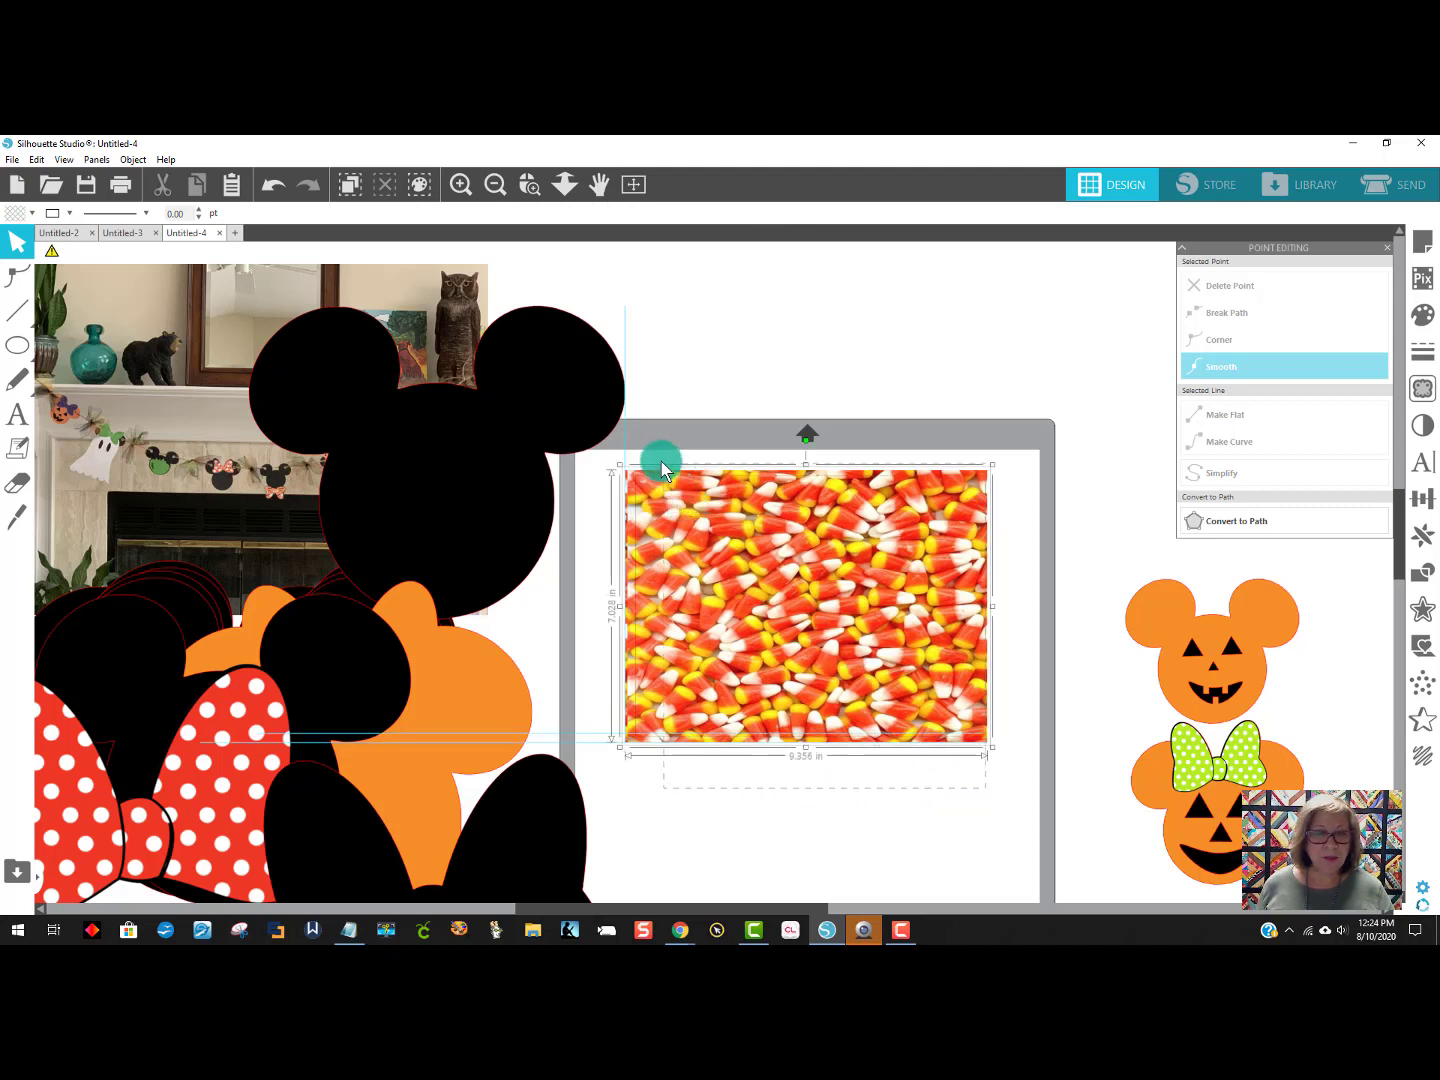
drag(662, 463, 640, 429)
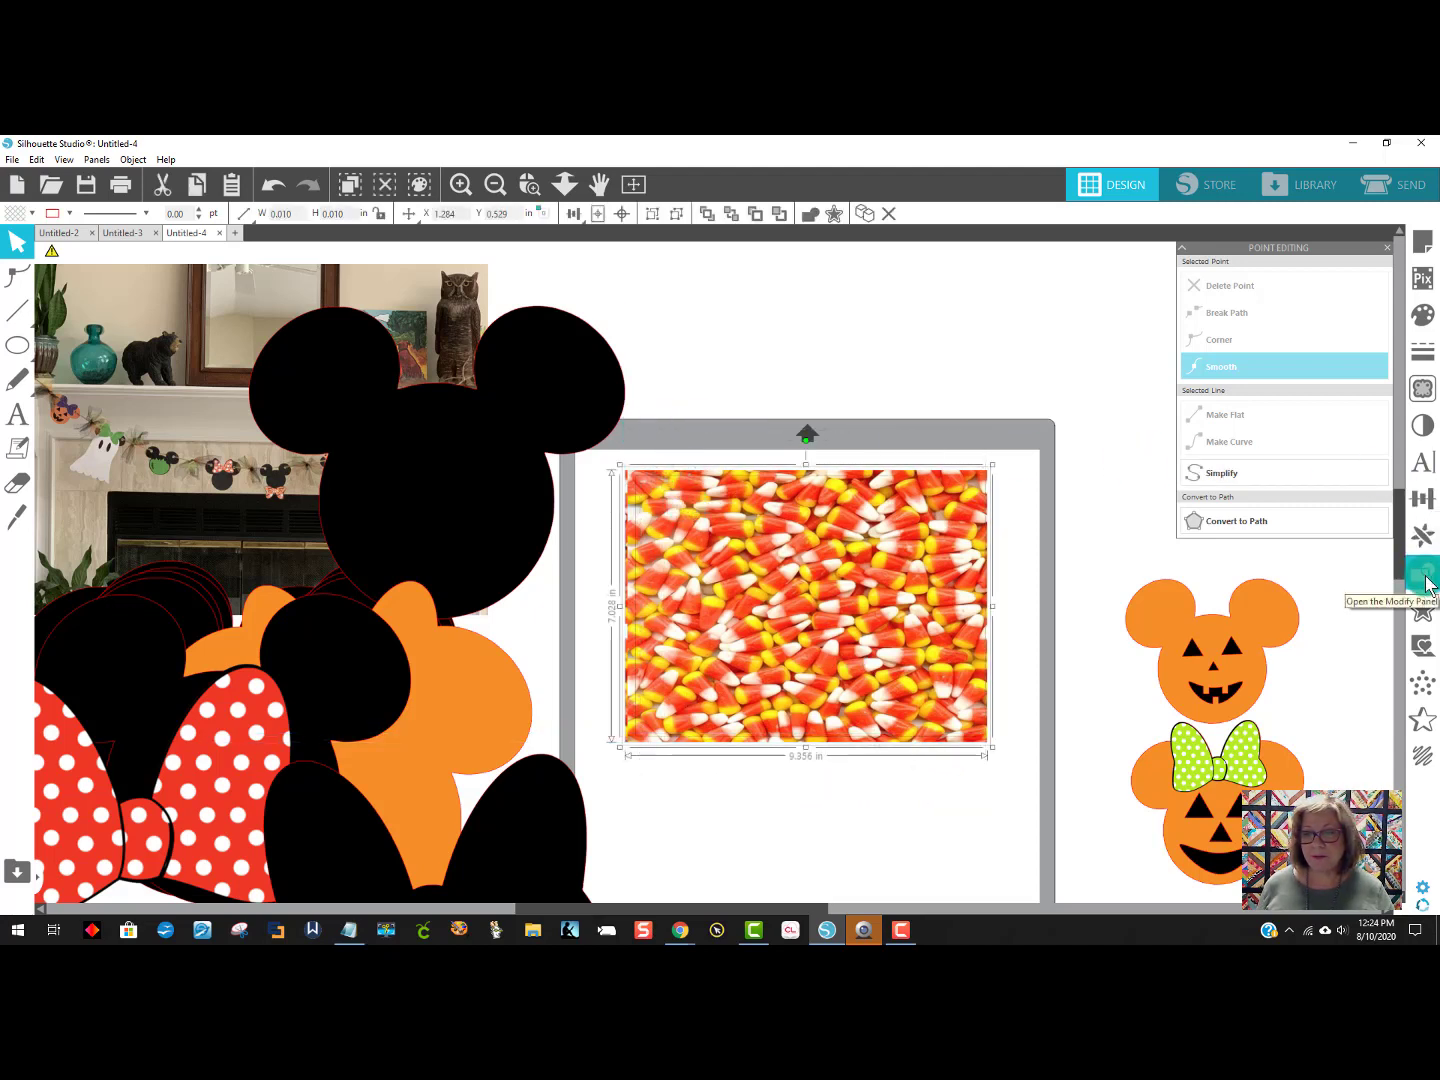
click(1424, 576)
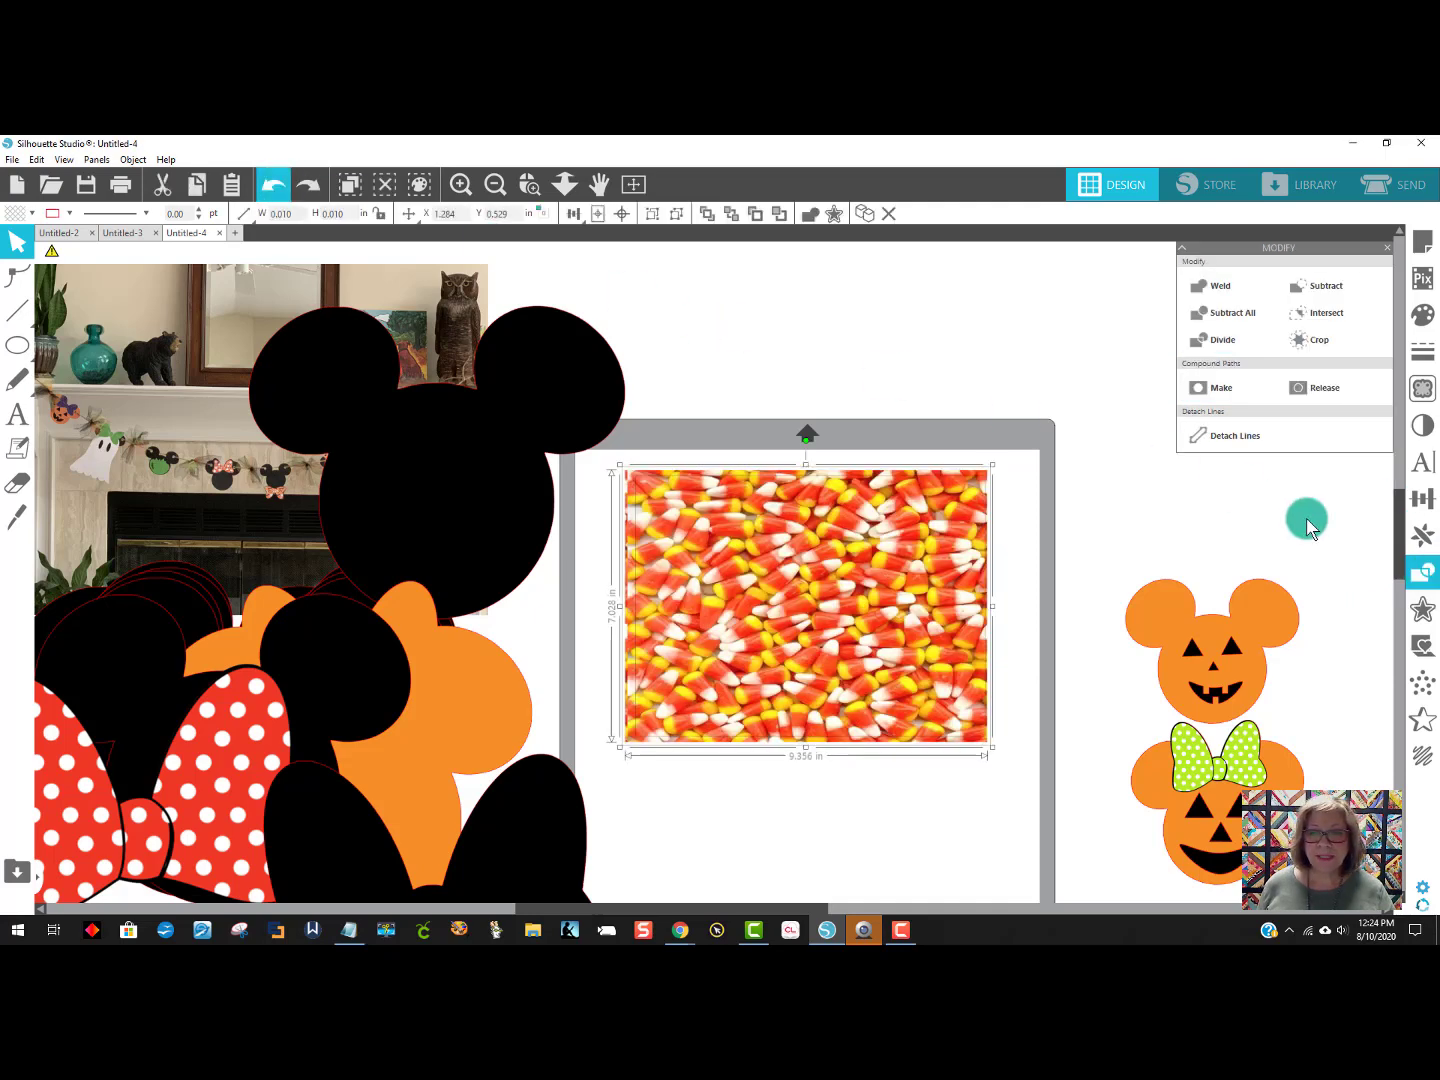
click(1336, 347)
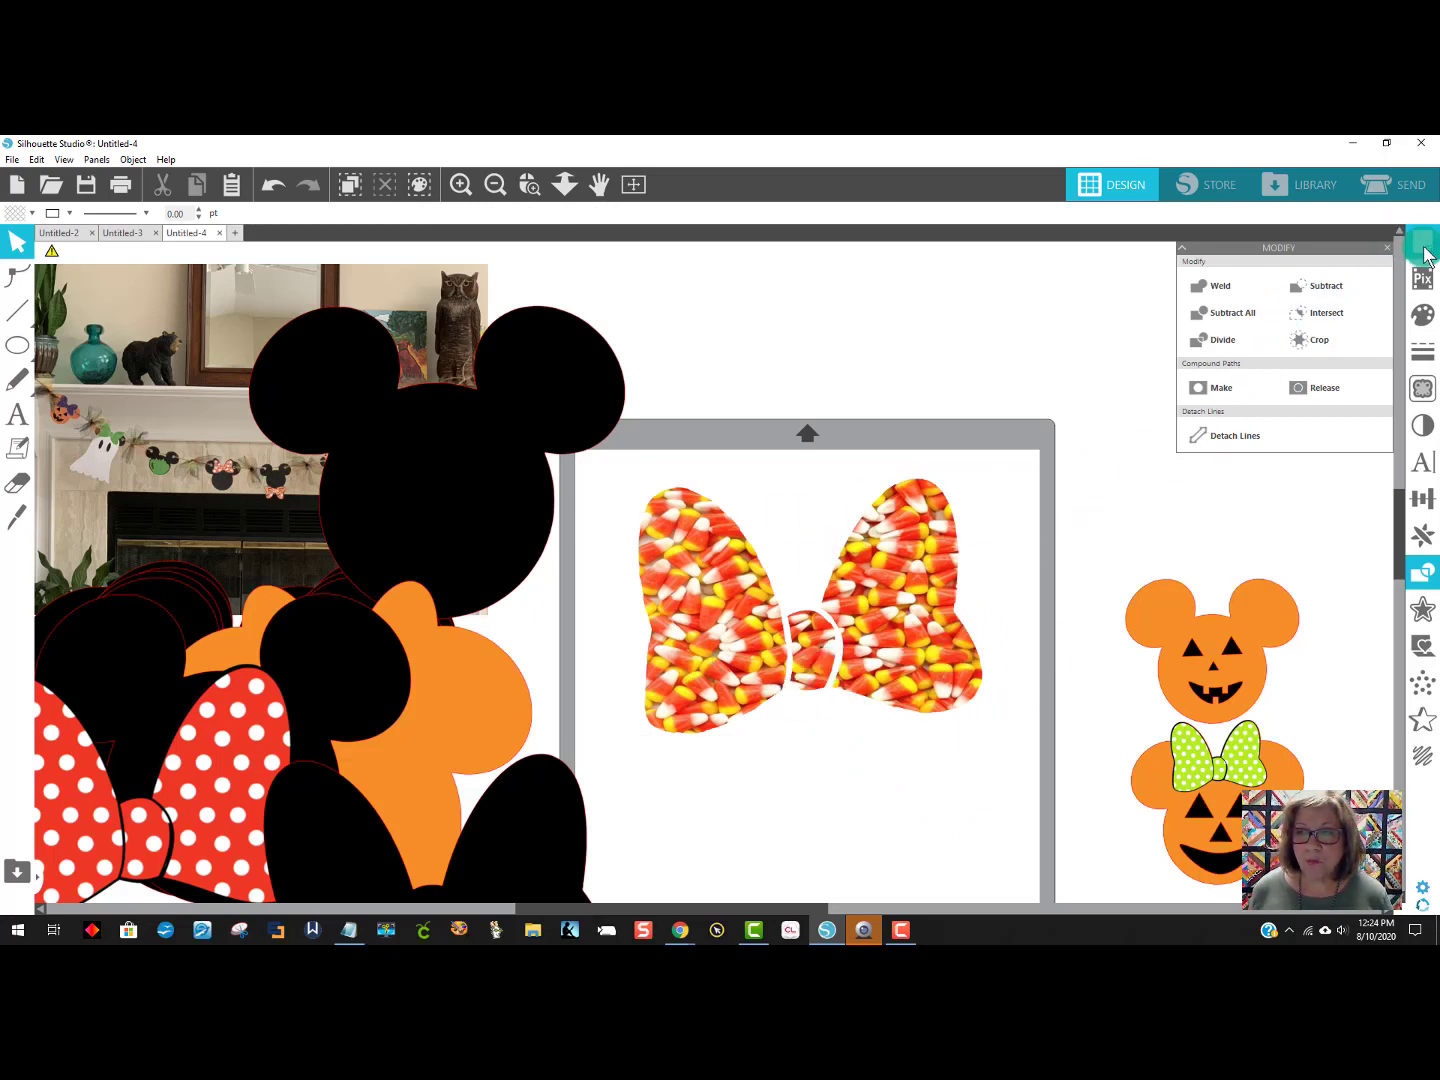
Open the pattern fill settings and expand the advanced options for aspect ratio, rotation, scale and panning.
click(1424, 317)
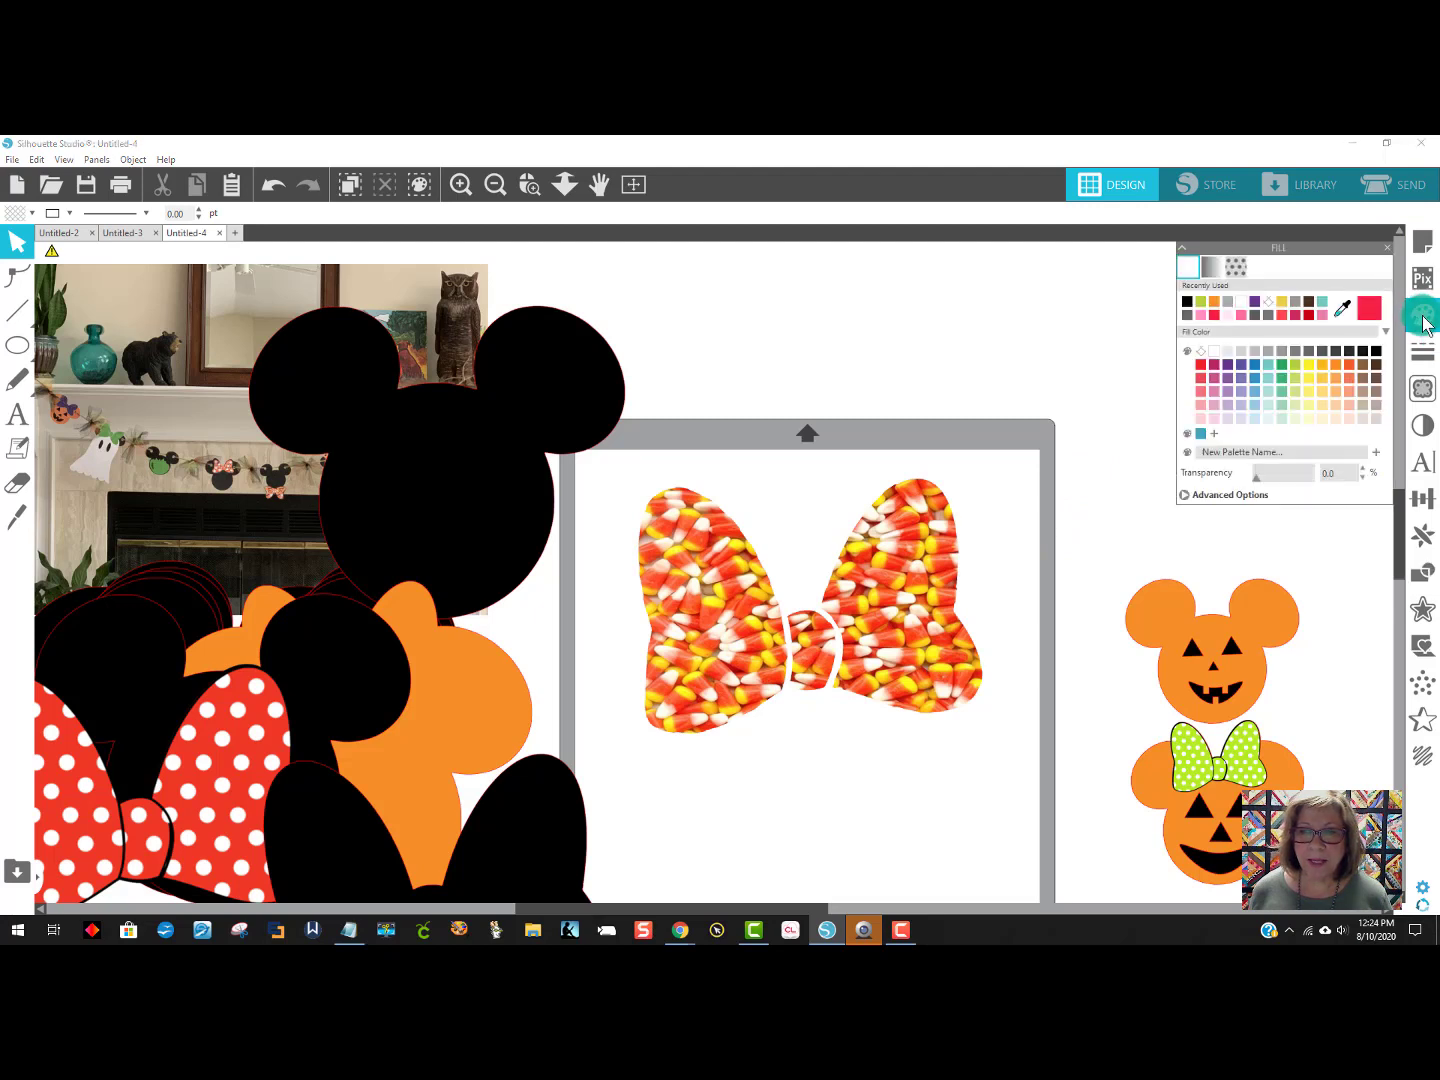
click(1239, 268)
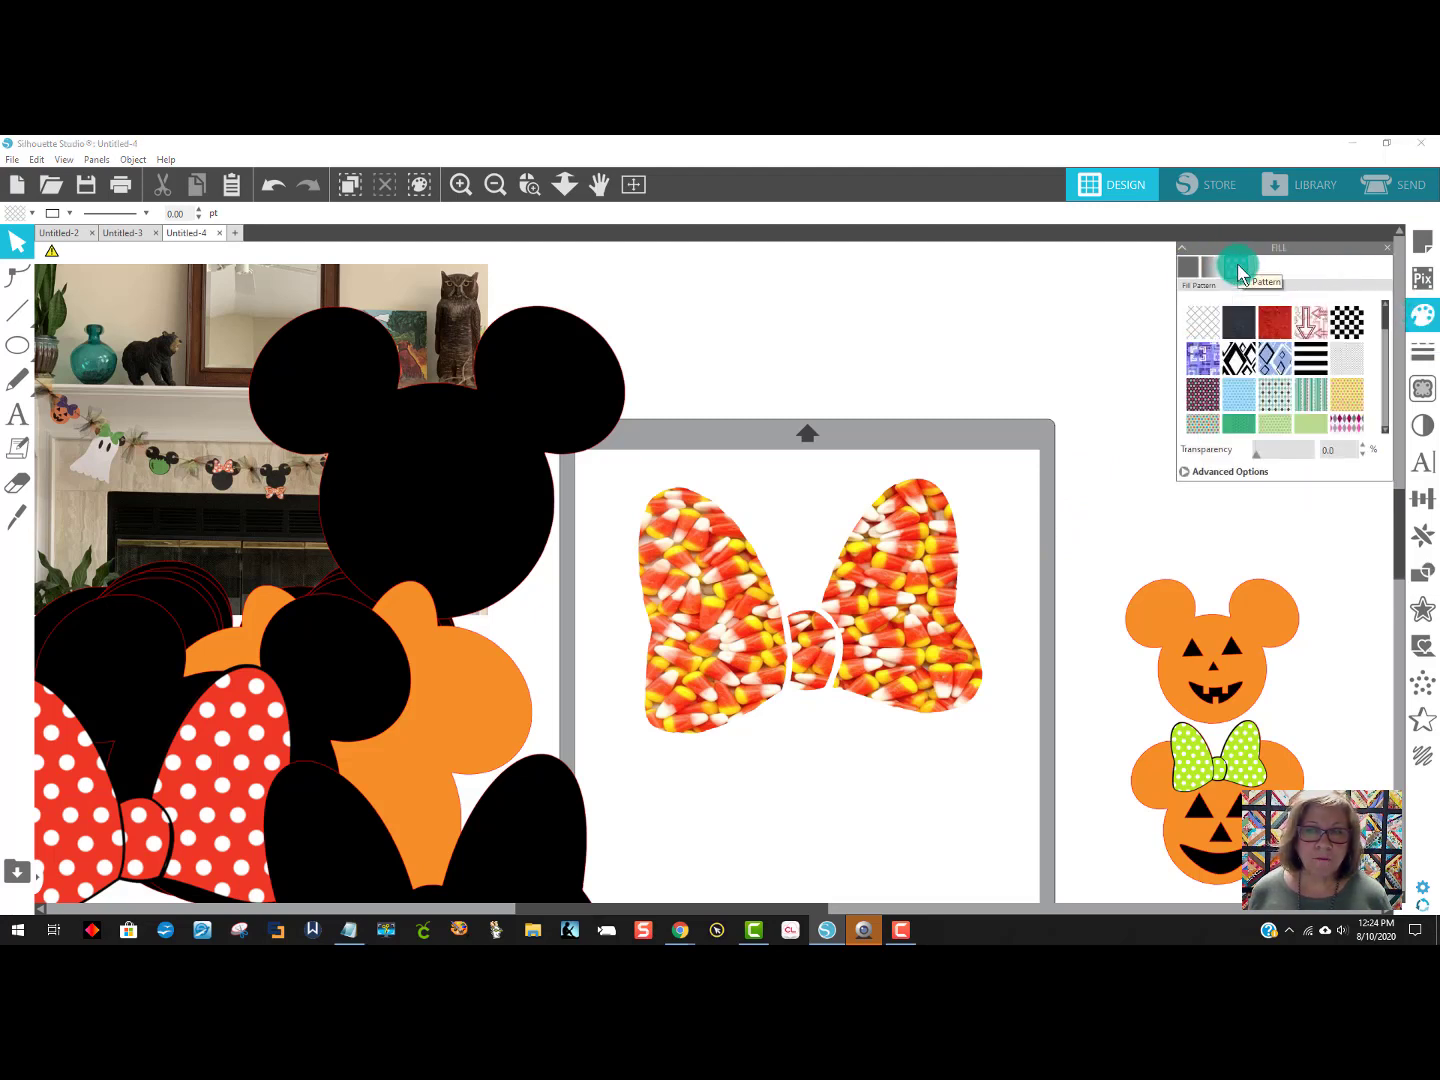
click(1263, 475)
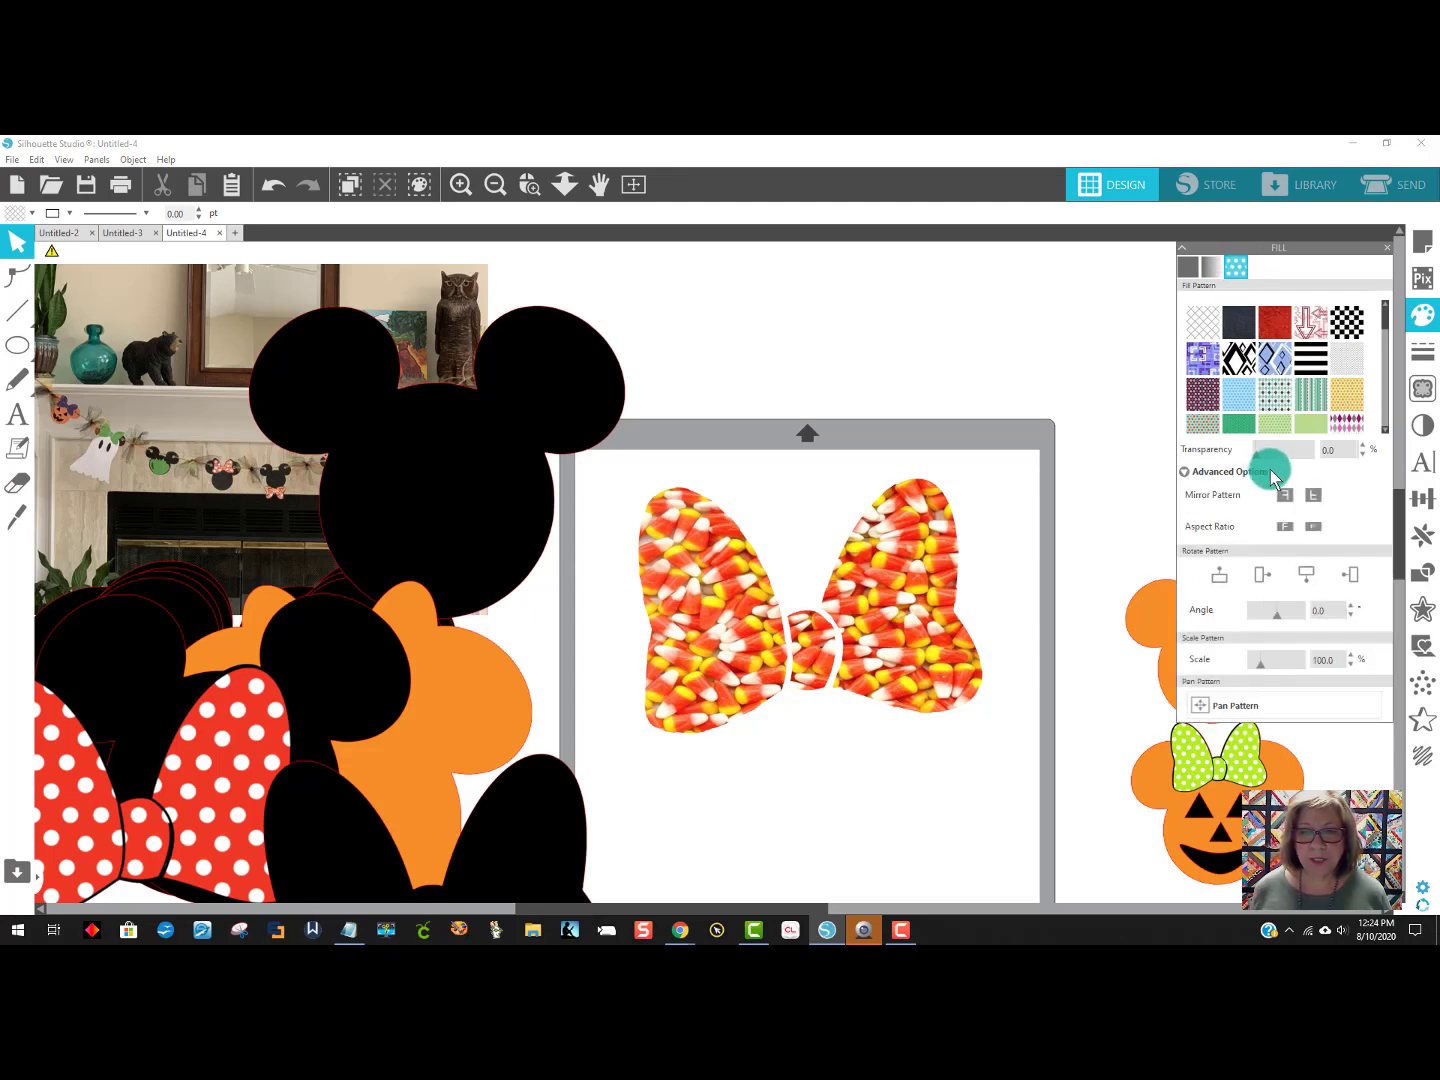
click(1290, 533)
click(1247, 662)
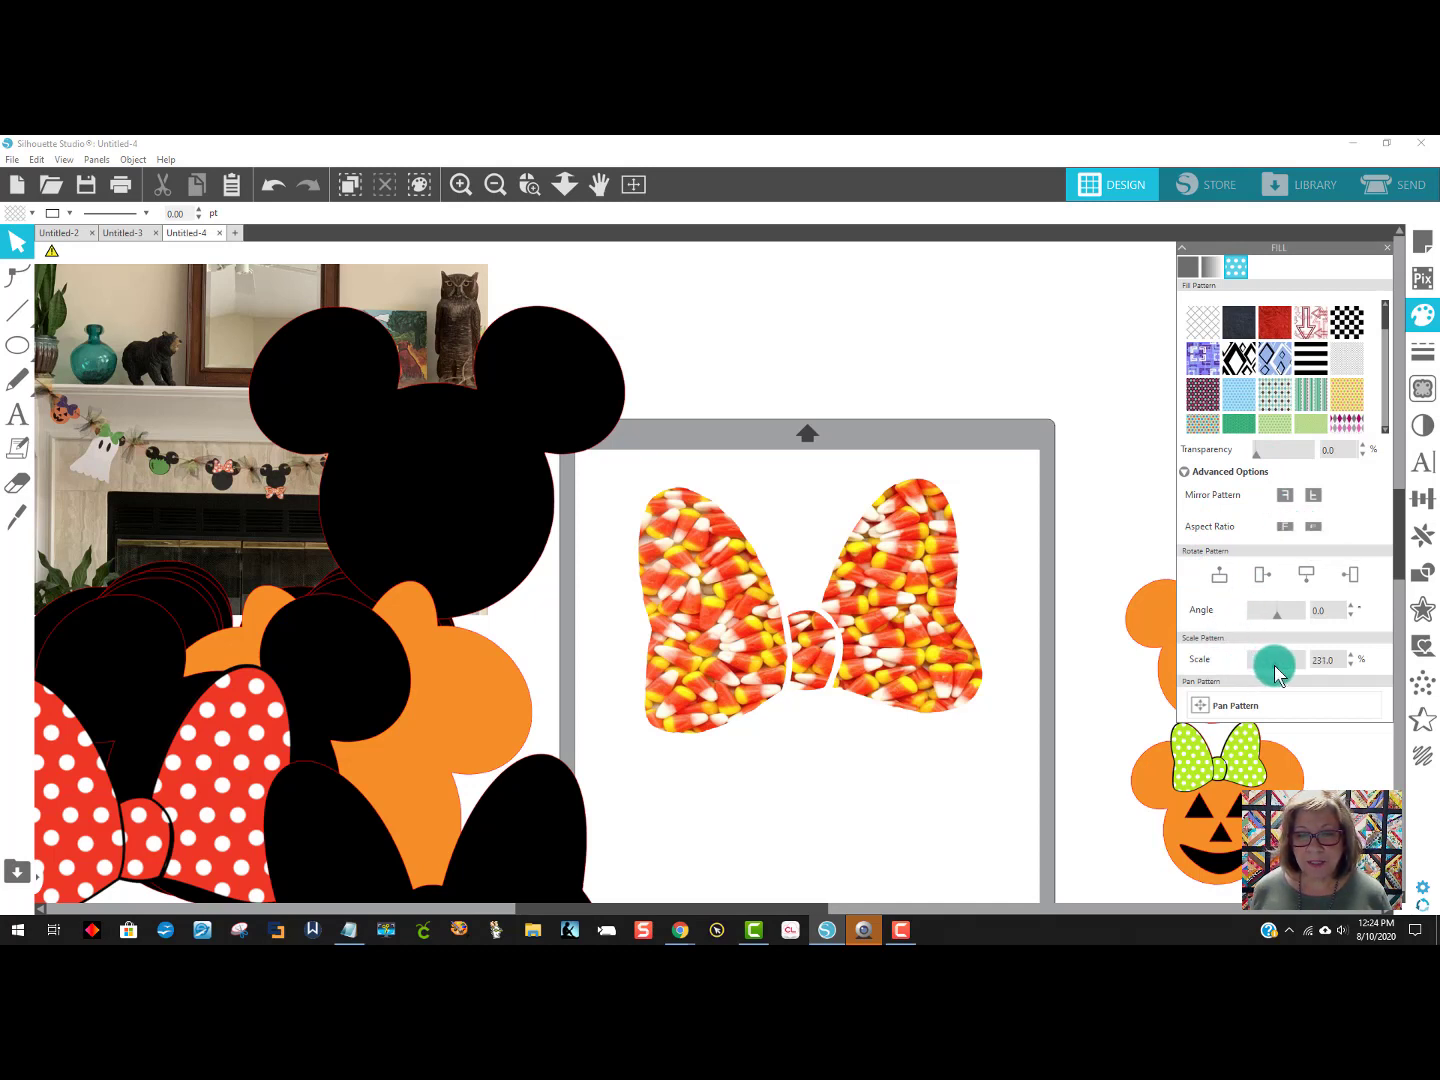
Select all three candy corn bow pieces and reduce their pattern scale to 48%.
click(926, 697)
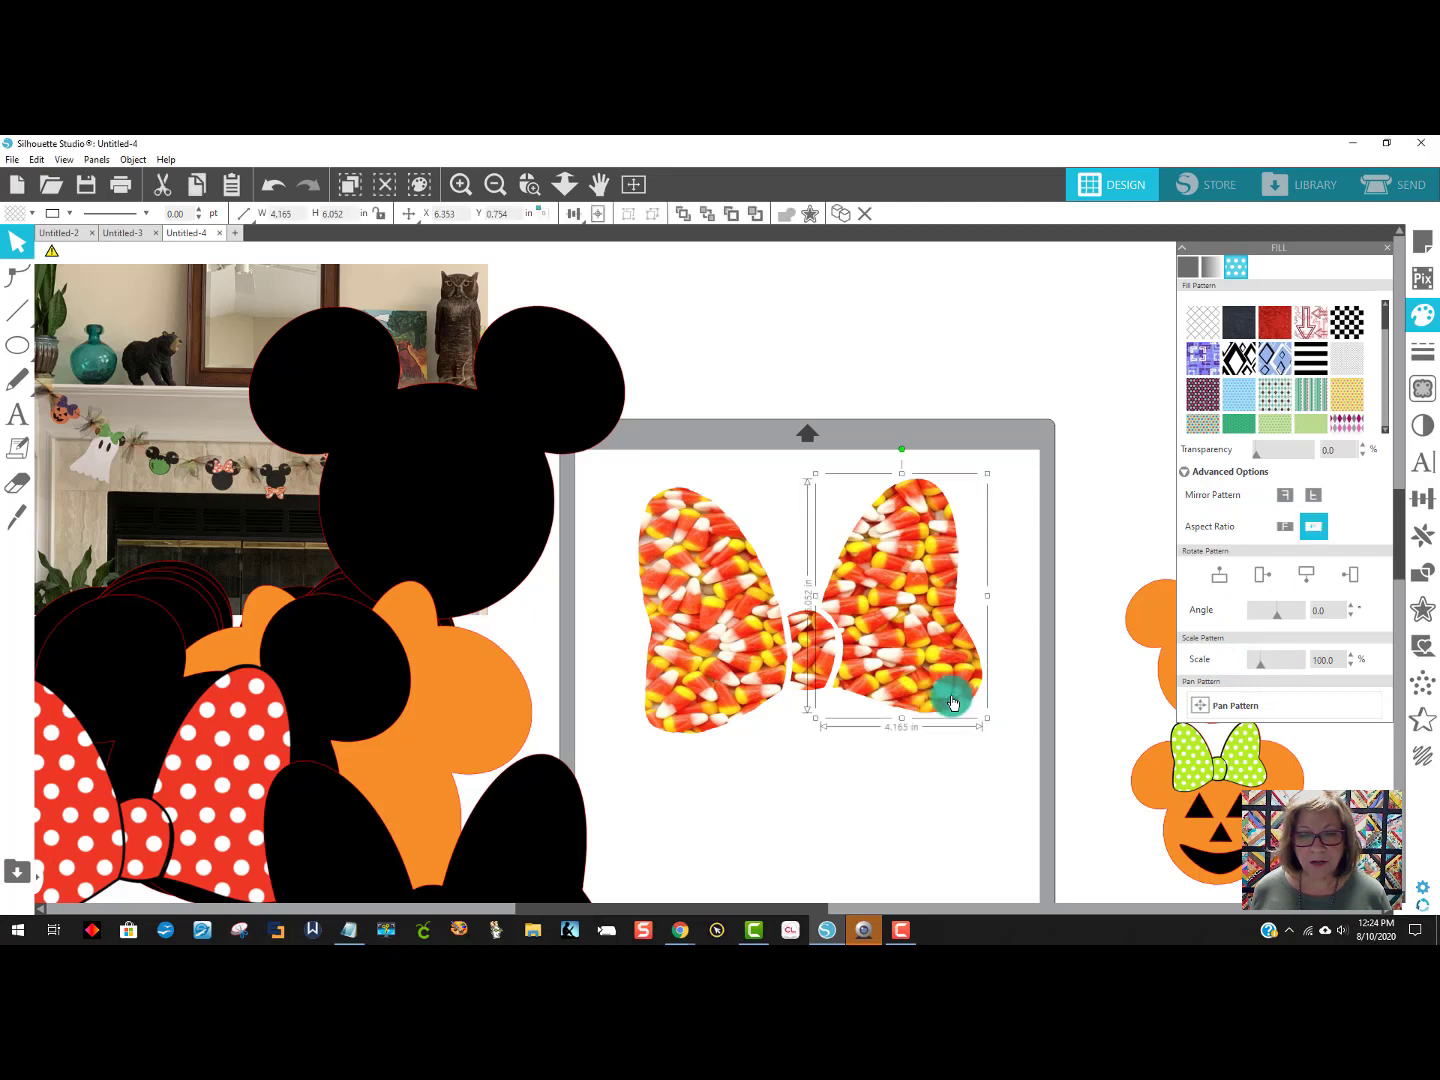
shift+click(724, 687)
shift+click(812, 661)
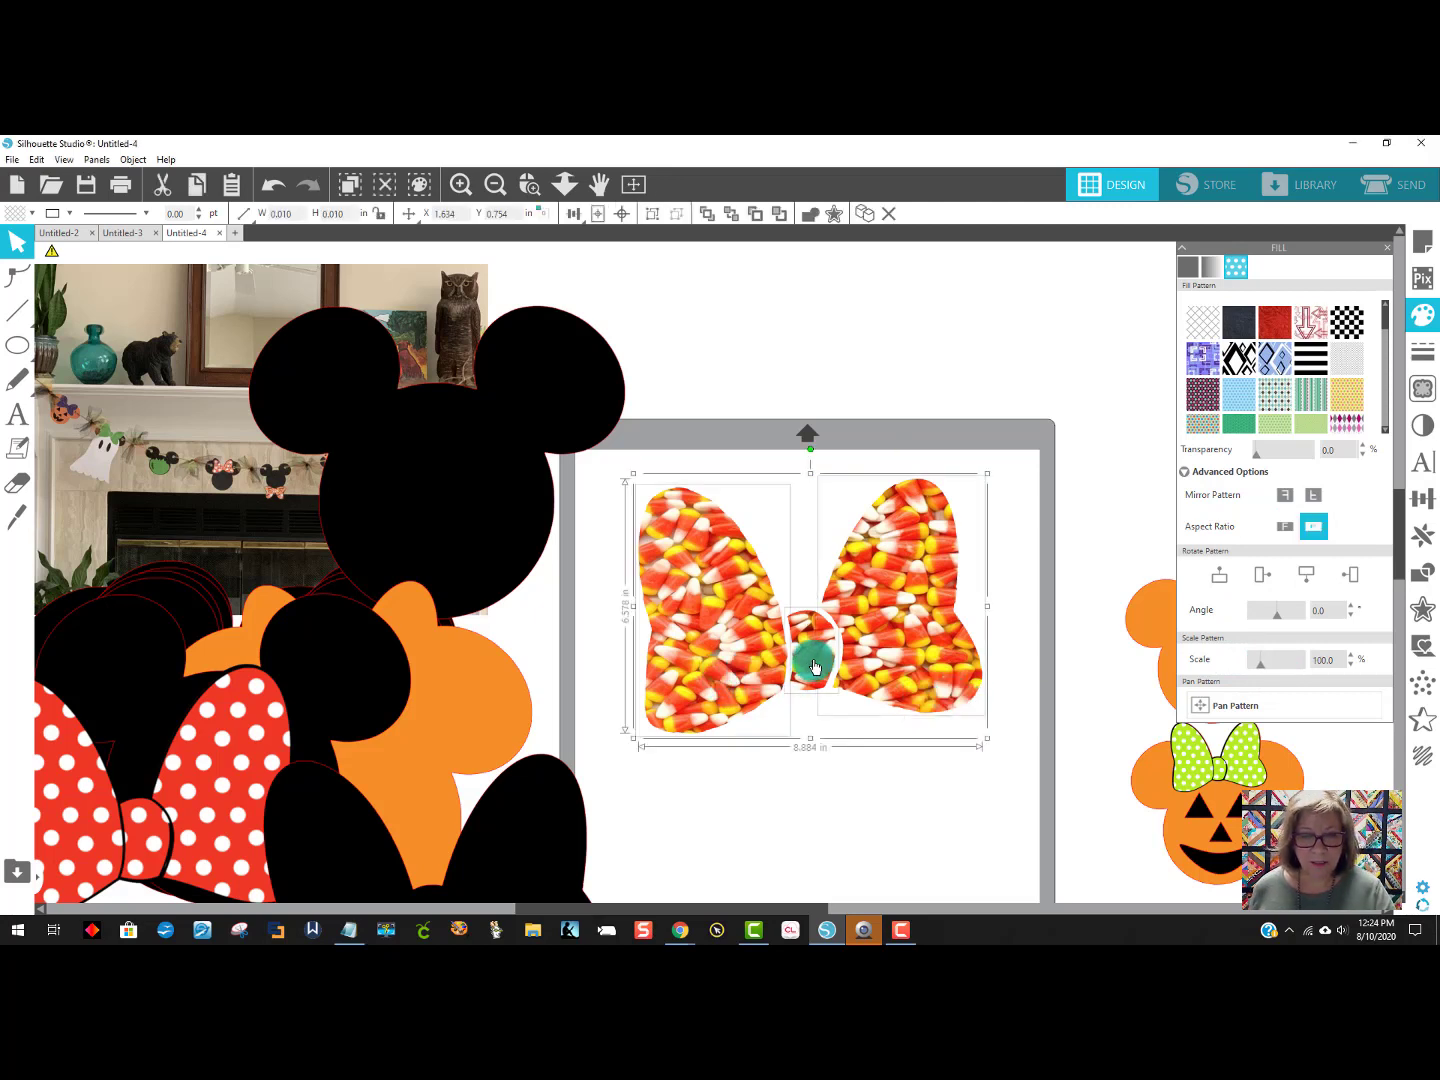
mouse_move(1258, 661)
mouse_down()
mouse_move(1277, 672)
mouse_move(1256, 671)
mouse_up()
click(959, 807)
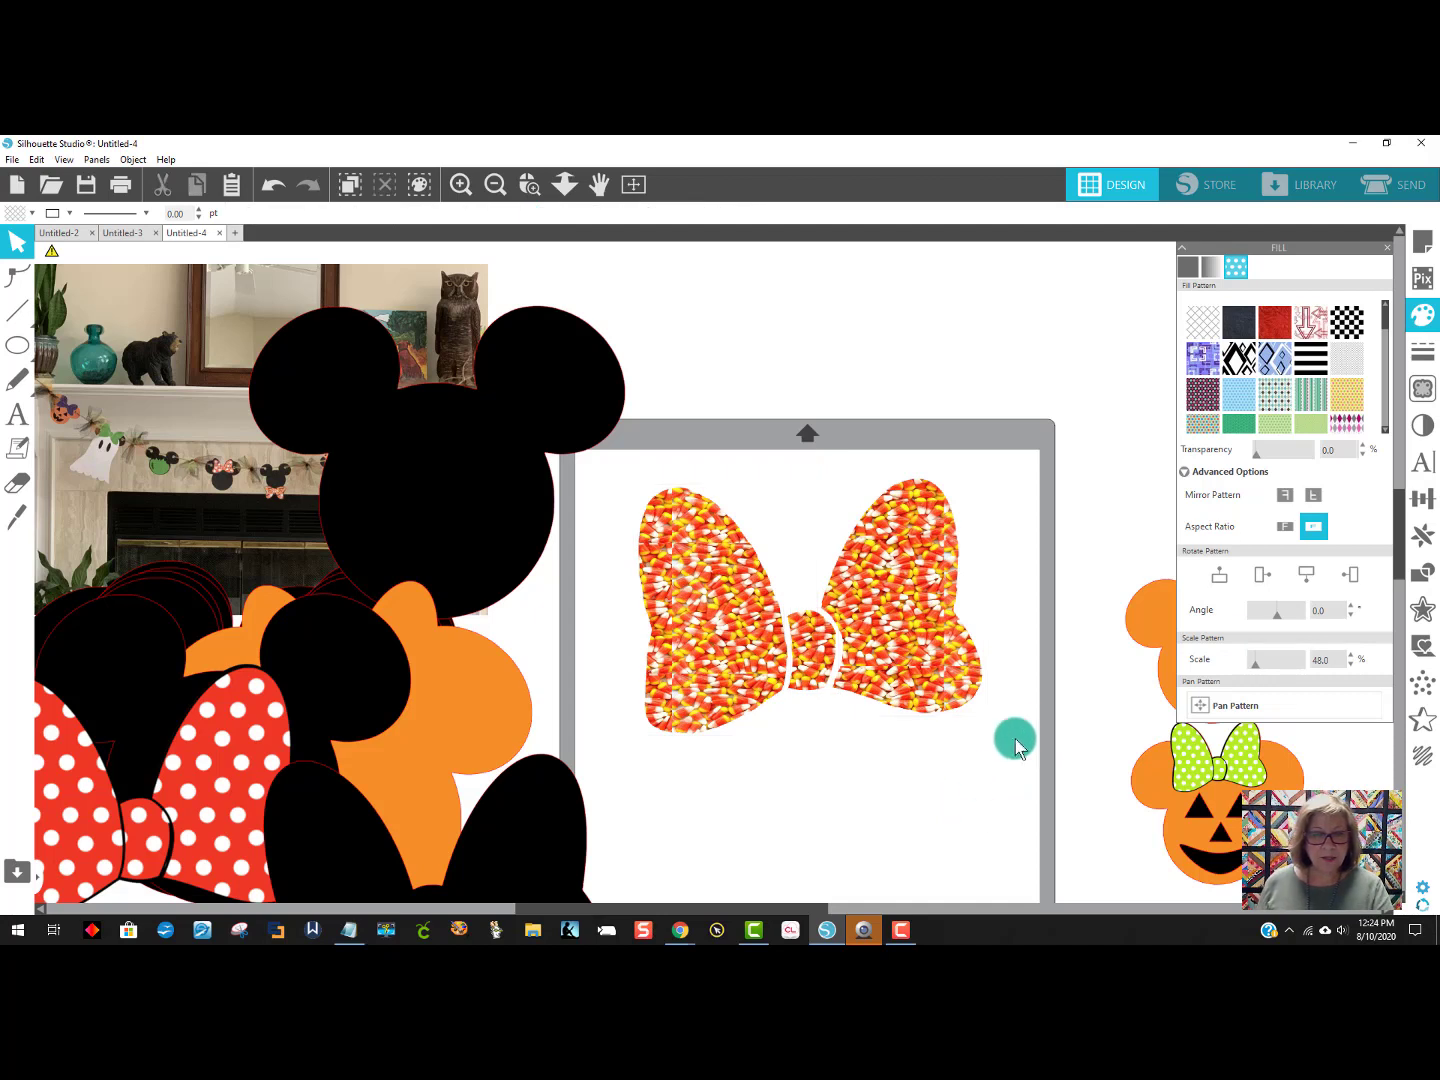
Reselect the three candy corn bow pieces and set their pattern scale to 97%.
drag(1039, 759, 648, 525)
right_click(720, 595)
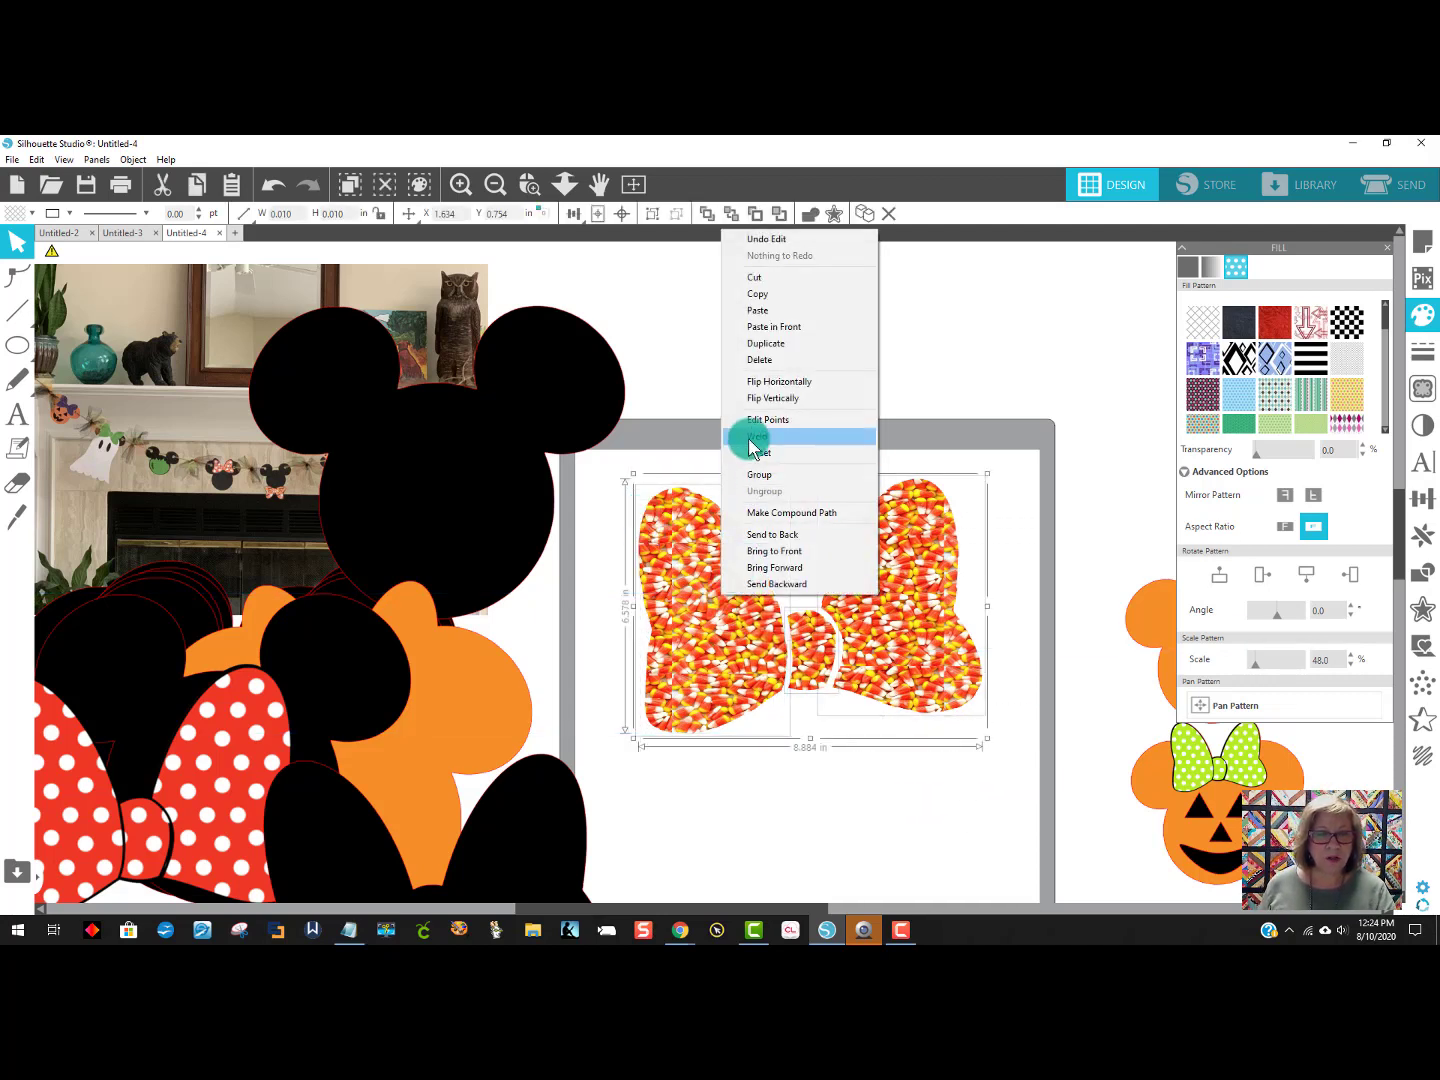
click(986, 748)
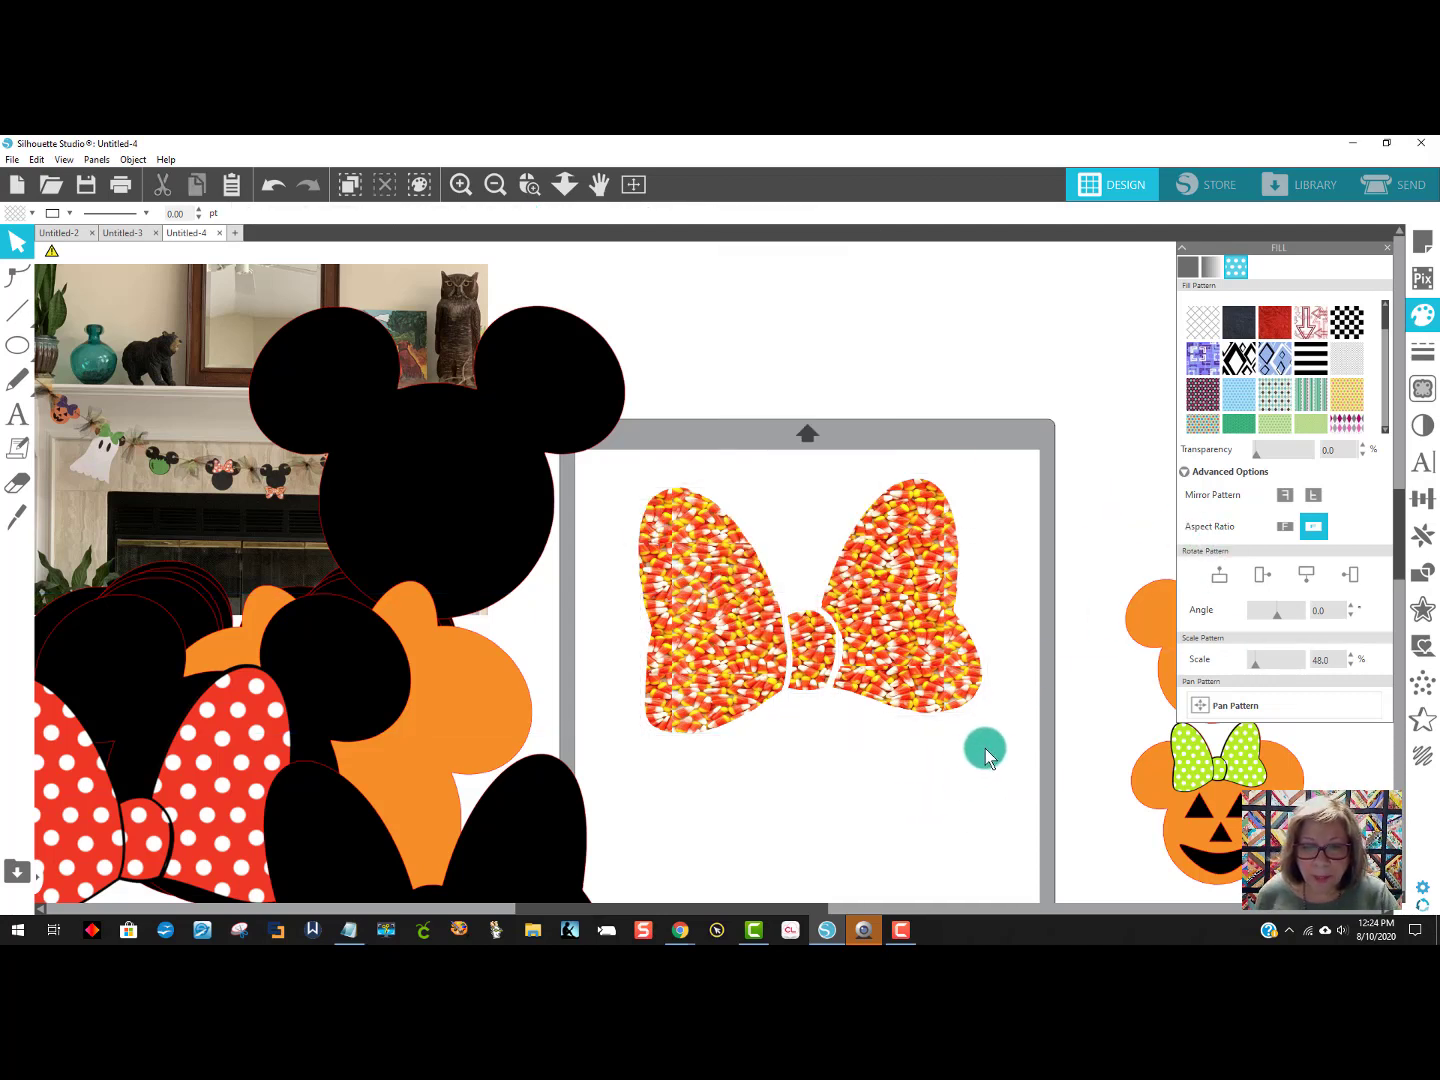
click(736, 589)
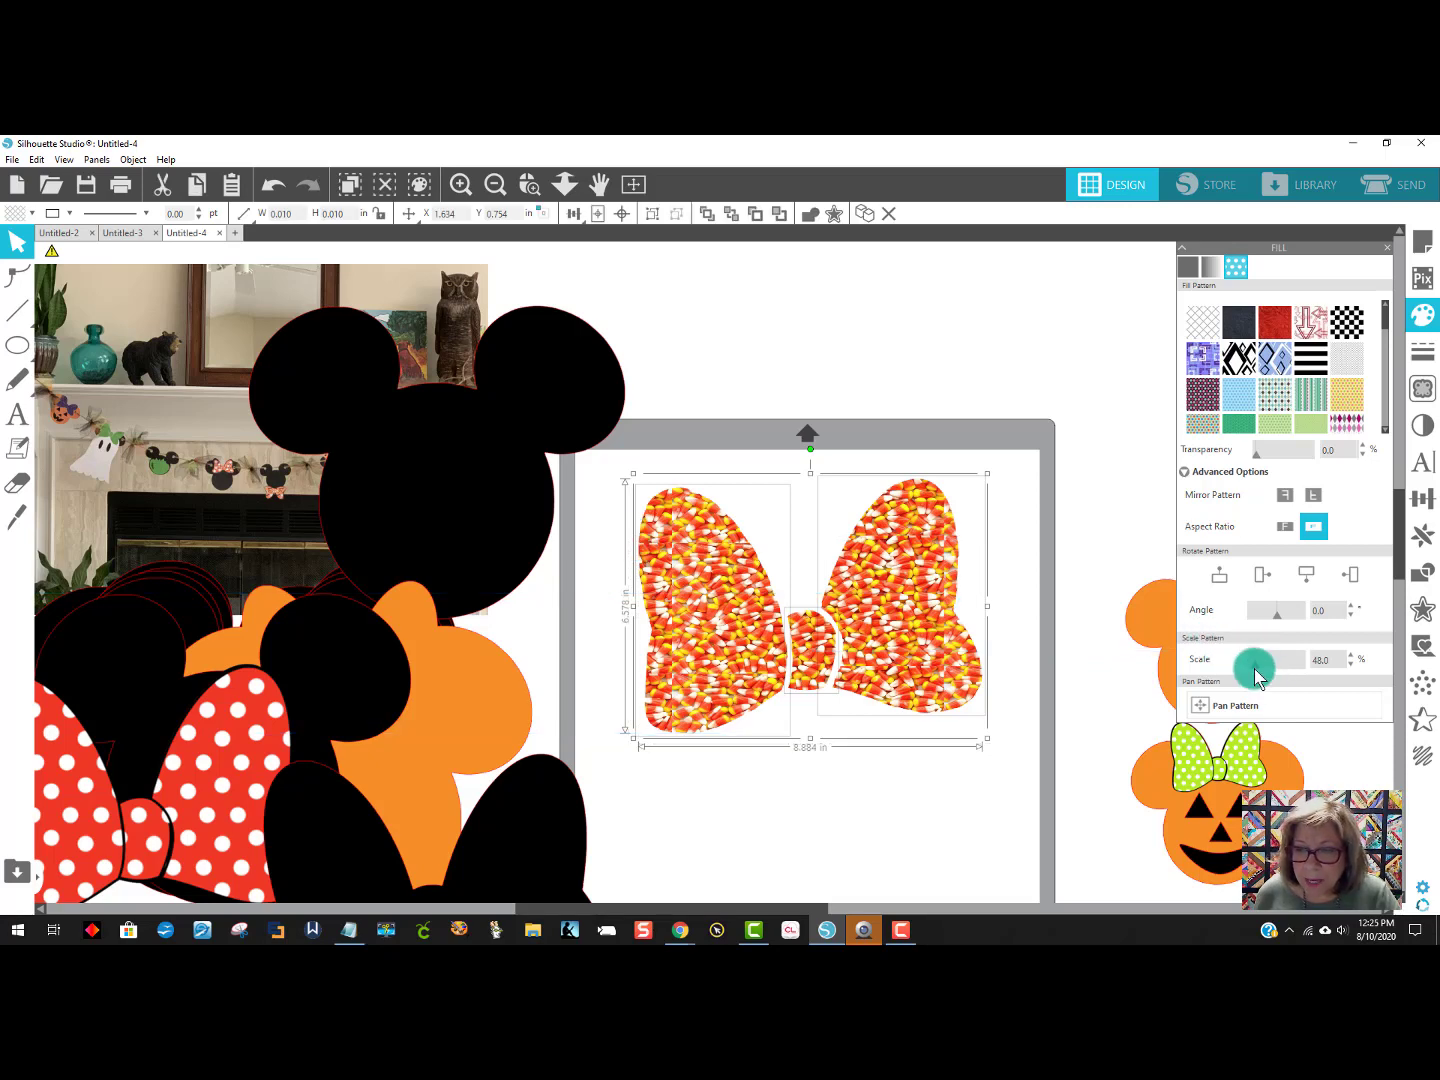
drag(1256, 668, 1259, 669)
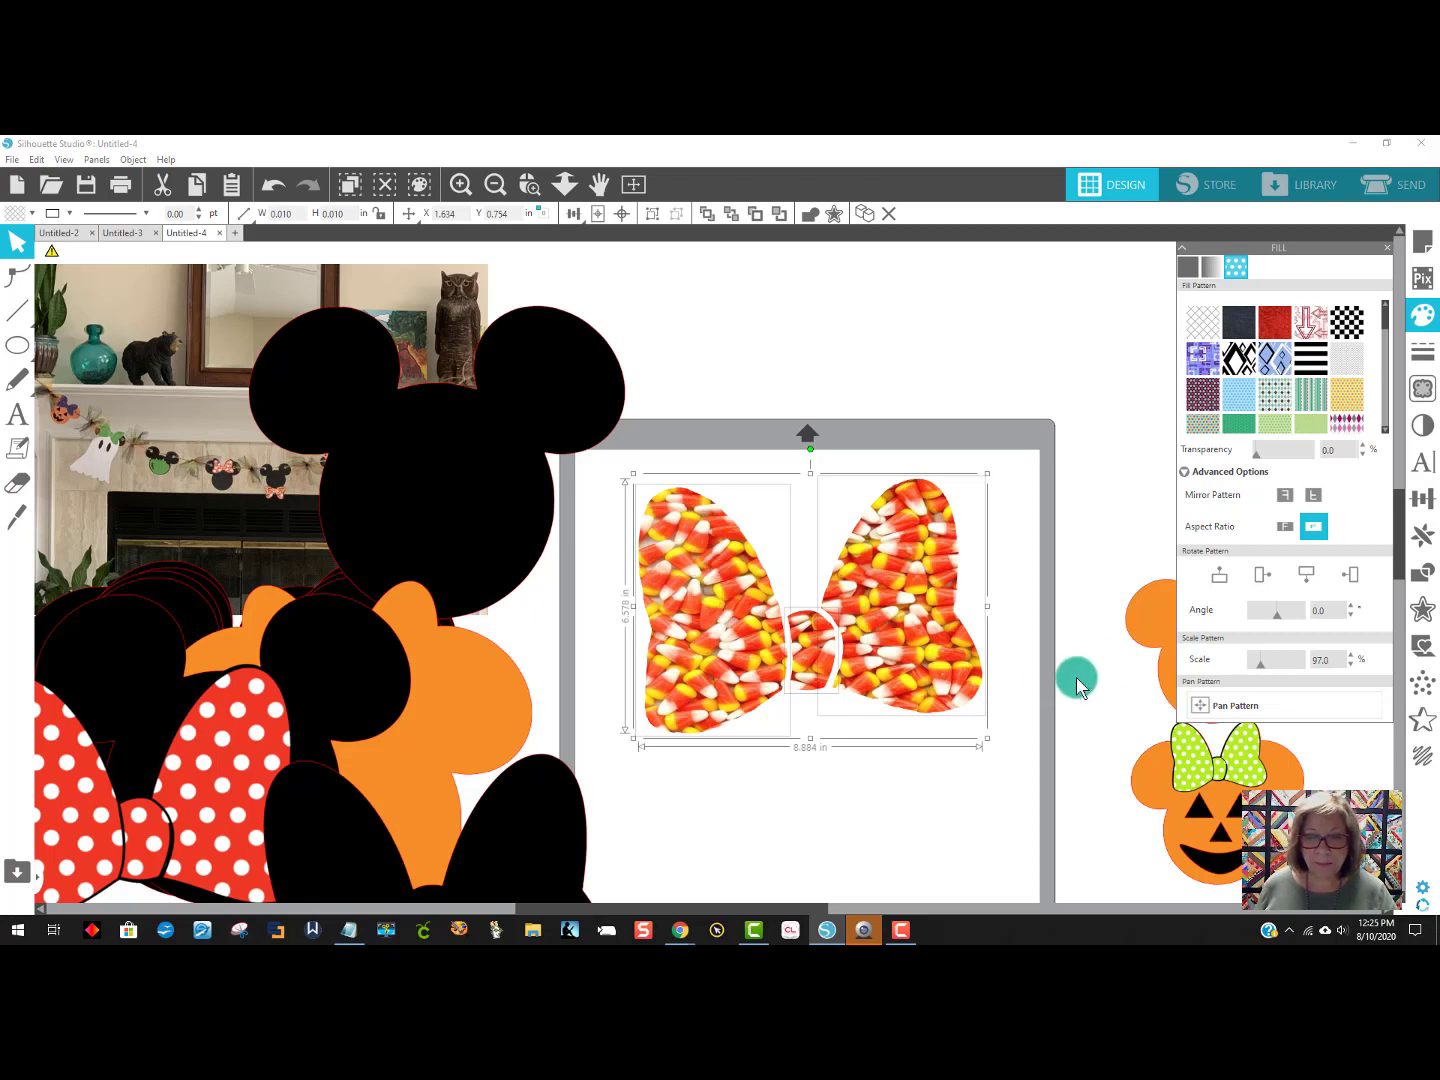
Pan the candy corn pattern sideways and slightly down within the three bow pieces.
click(1199, 704)
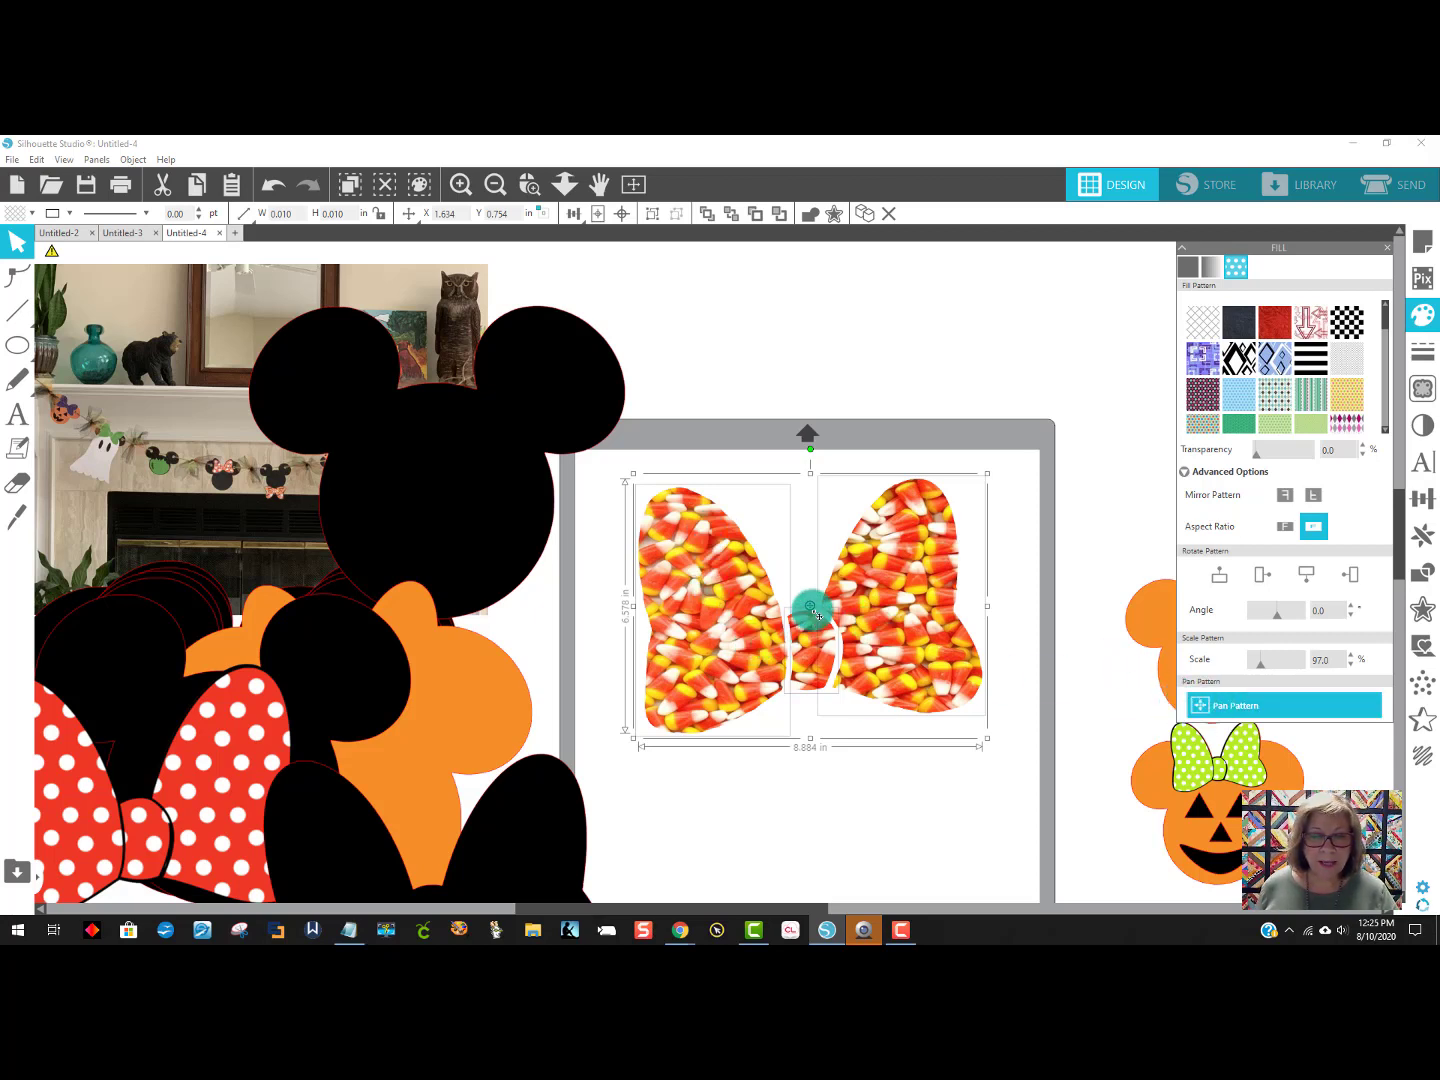
drag(811, 609, 966, 635)
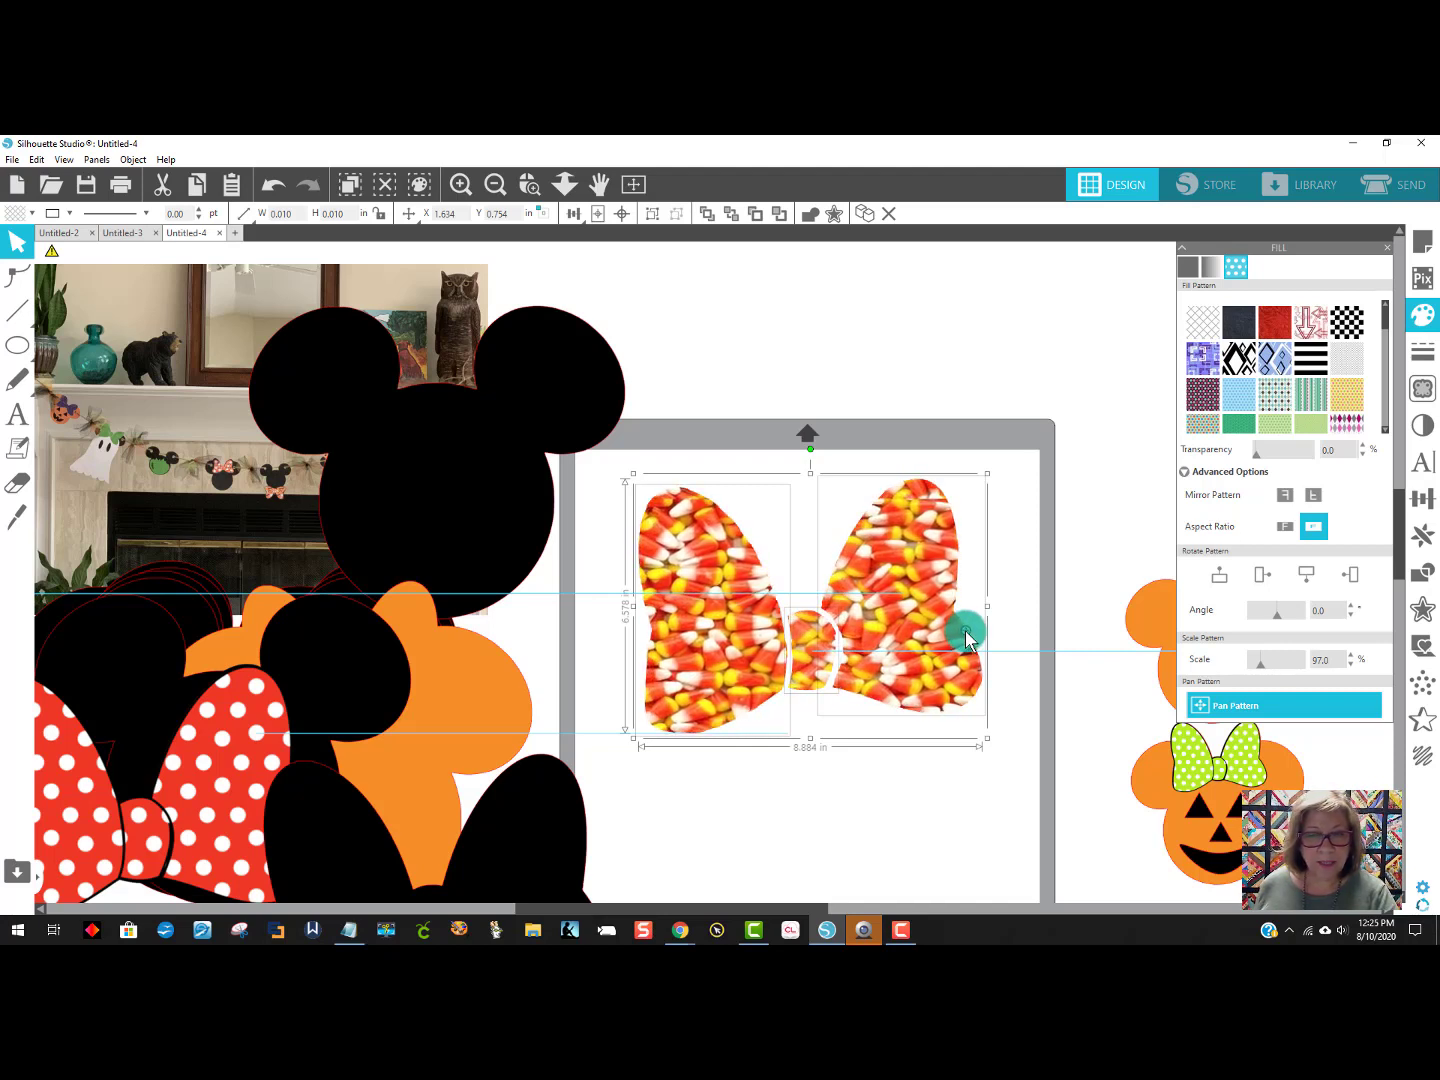
click(914, 788)
Select all three candy corn bow pieces and group them.
drag(982, 780, 618, 506)
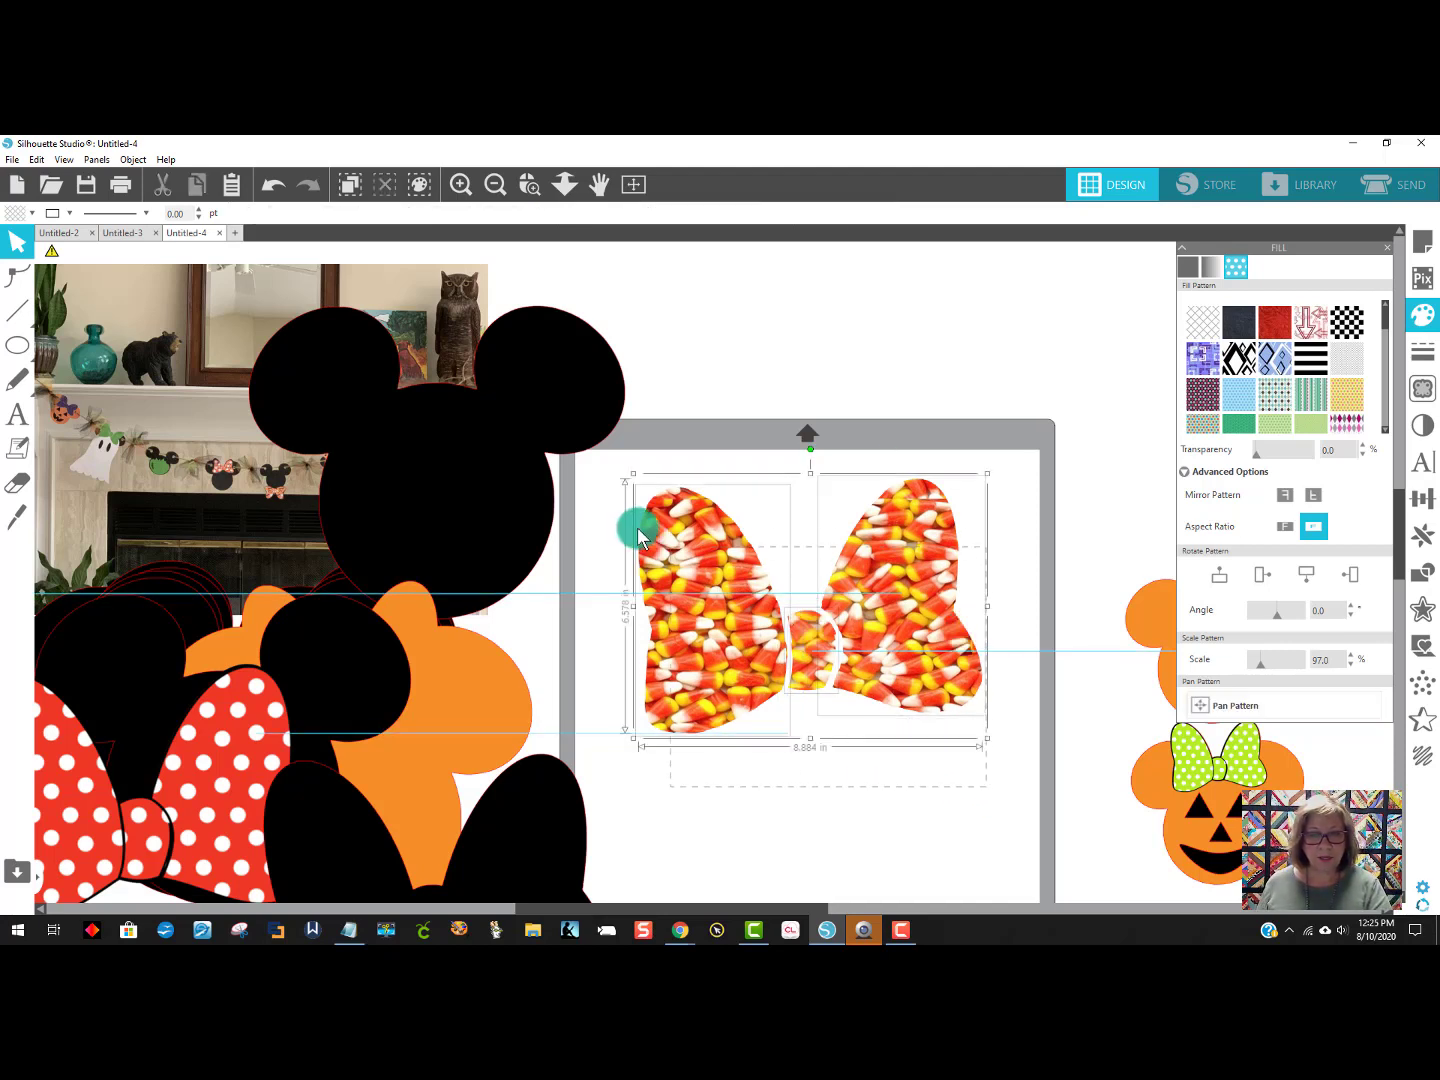
right_click(705, 604)
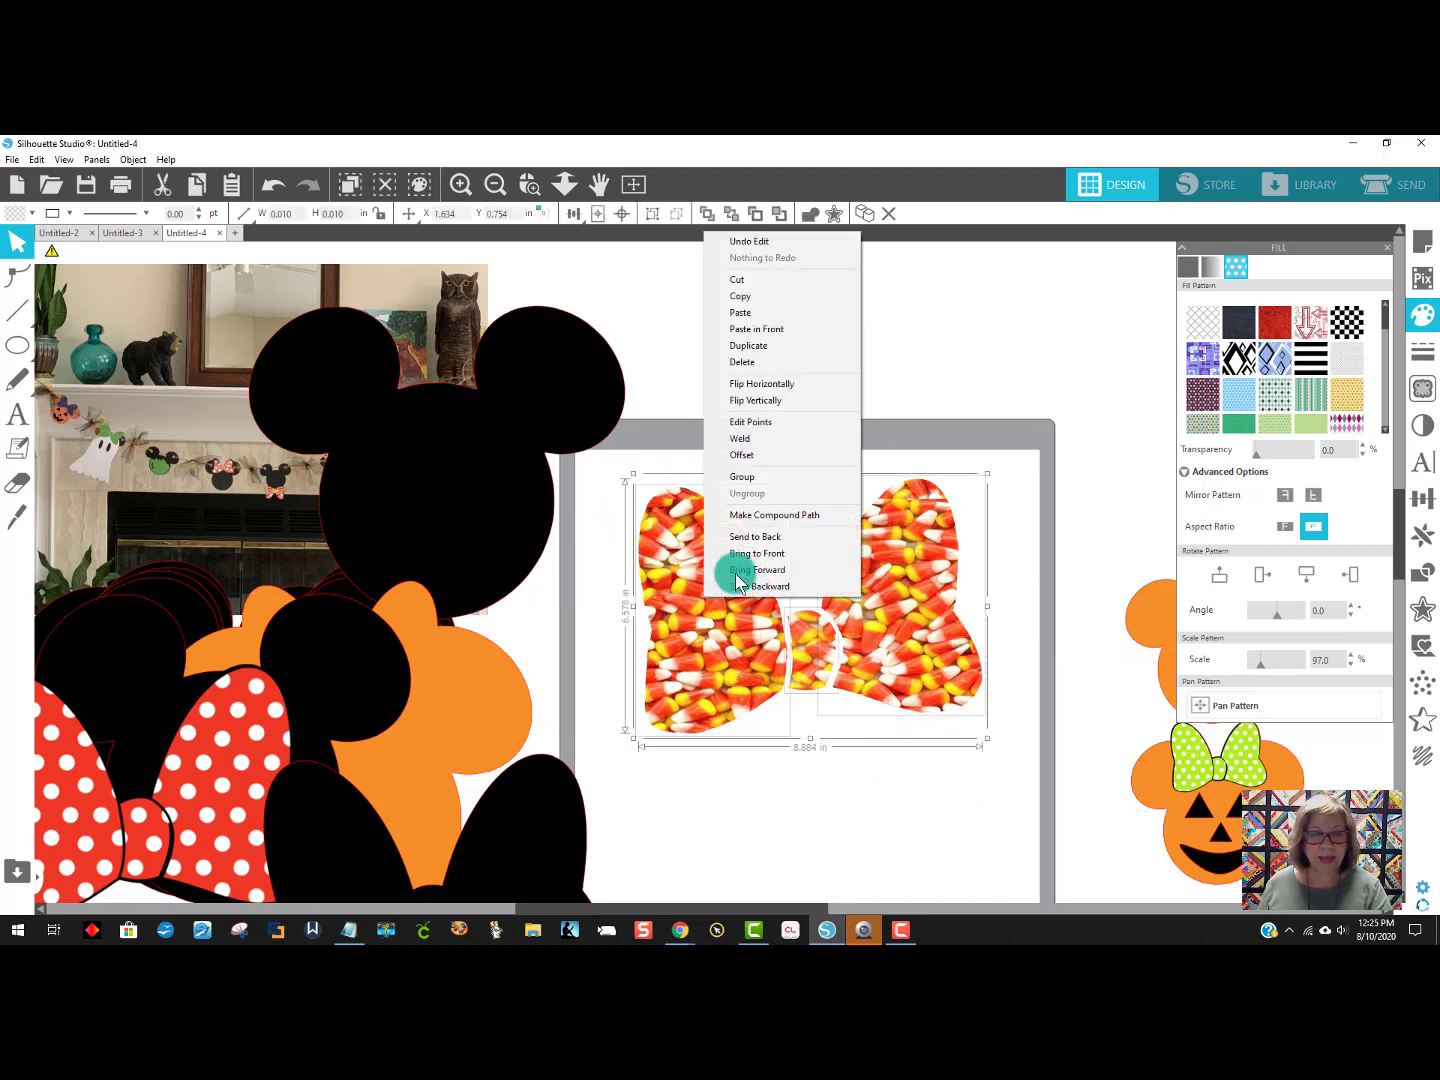
click(758, 473)
Try the black bow as a backing behind the candy corn bow, and move it back off the page.
drag(524, 838, 891, 570)
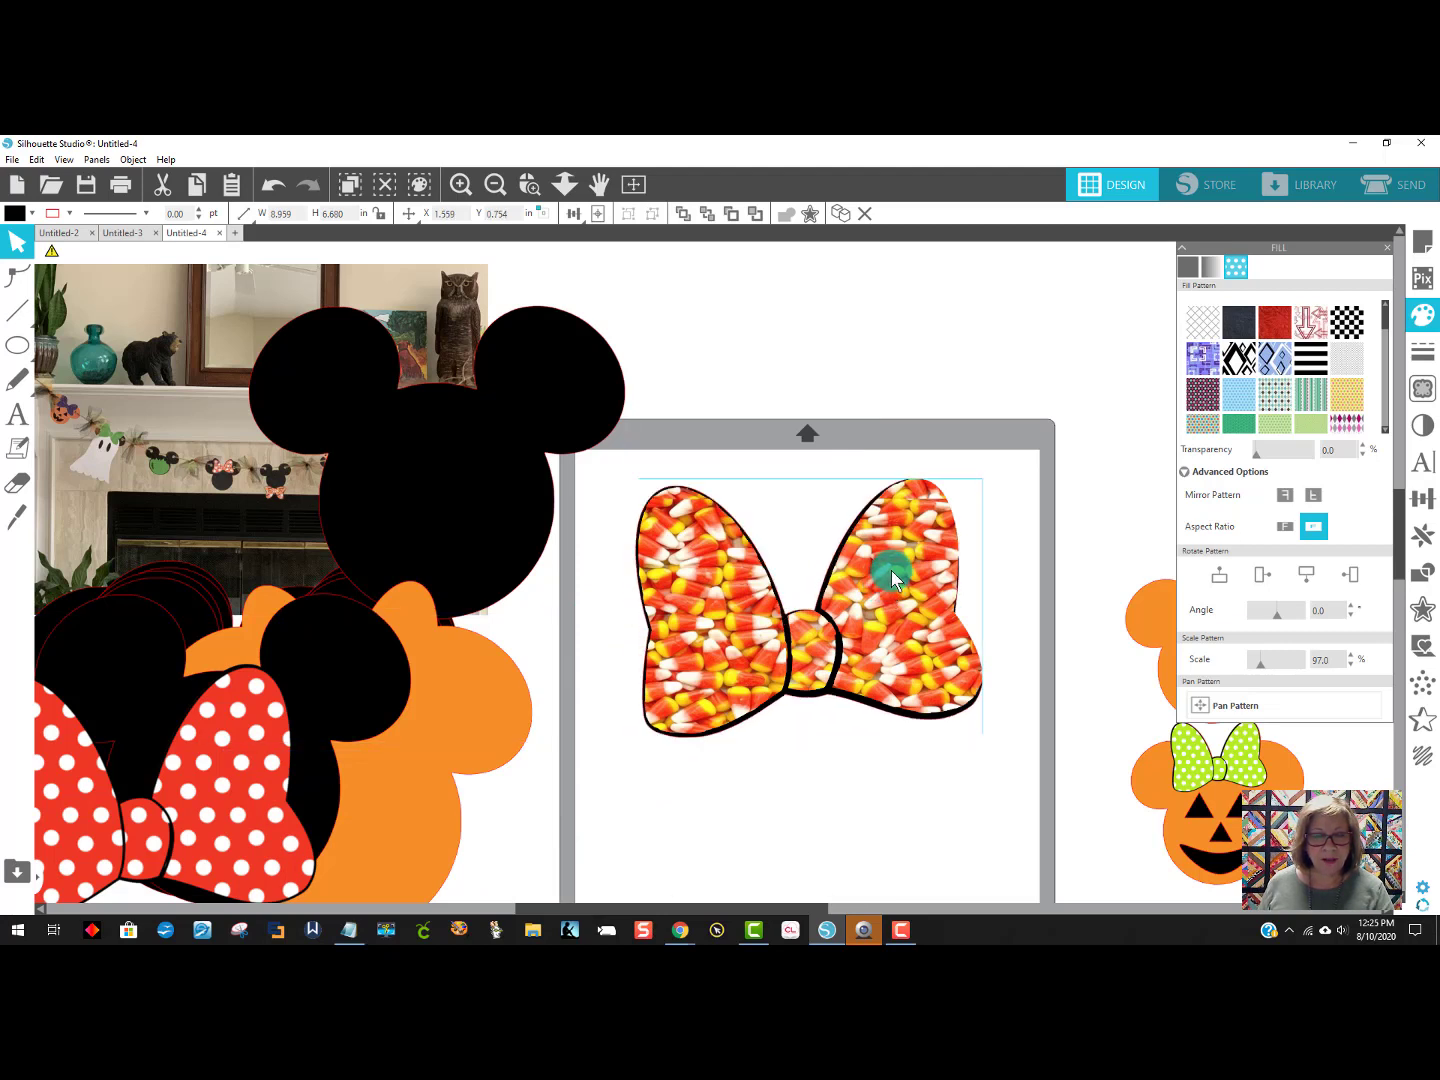
drag(756, 605, 215, 485)
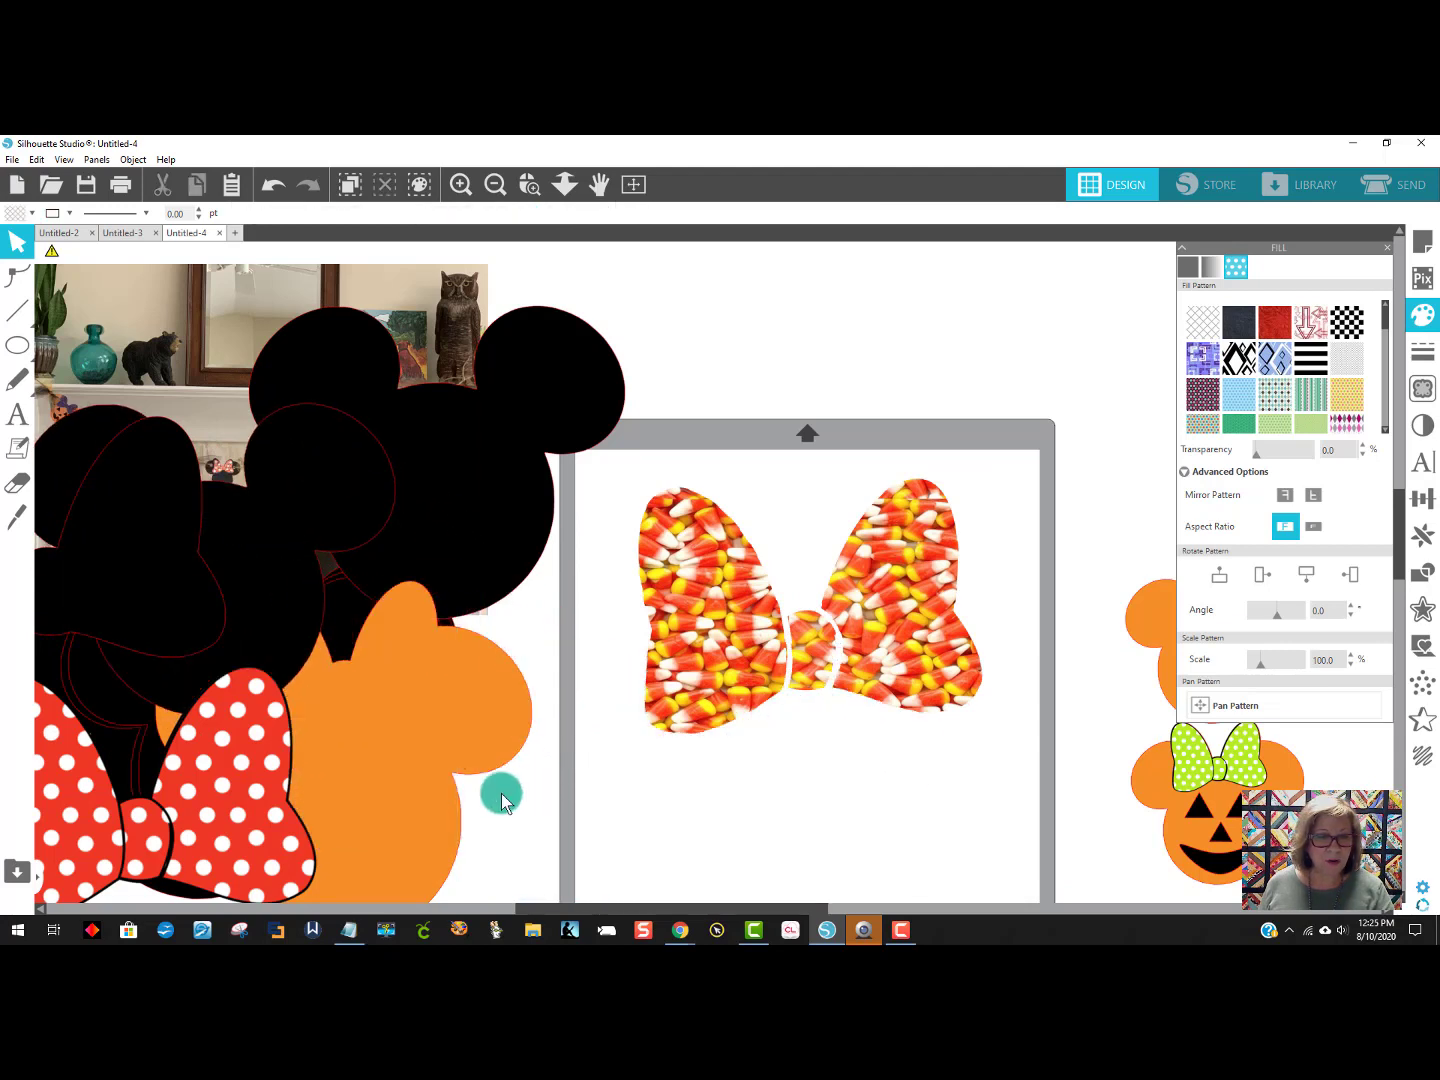
Place the orange Minnie head shape behind the candy corn bow and fill it with black.
drag(518, 770, 898, 460)
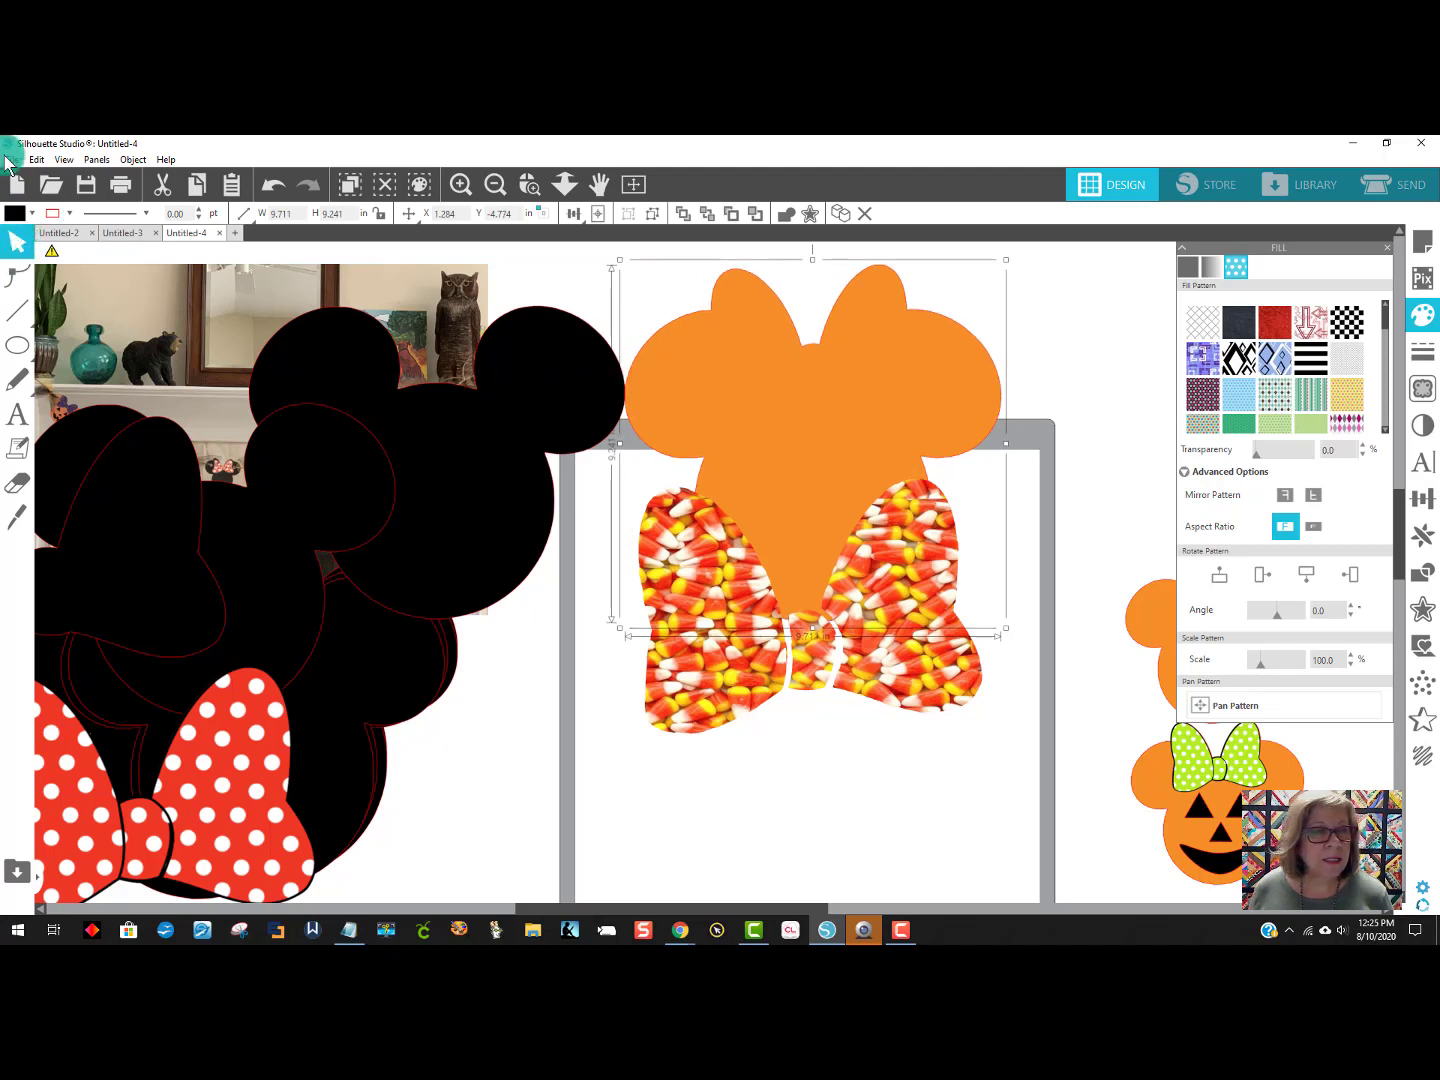
click(17, 215)
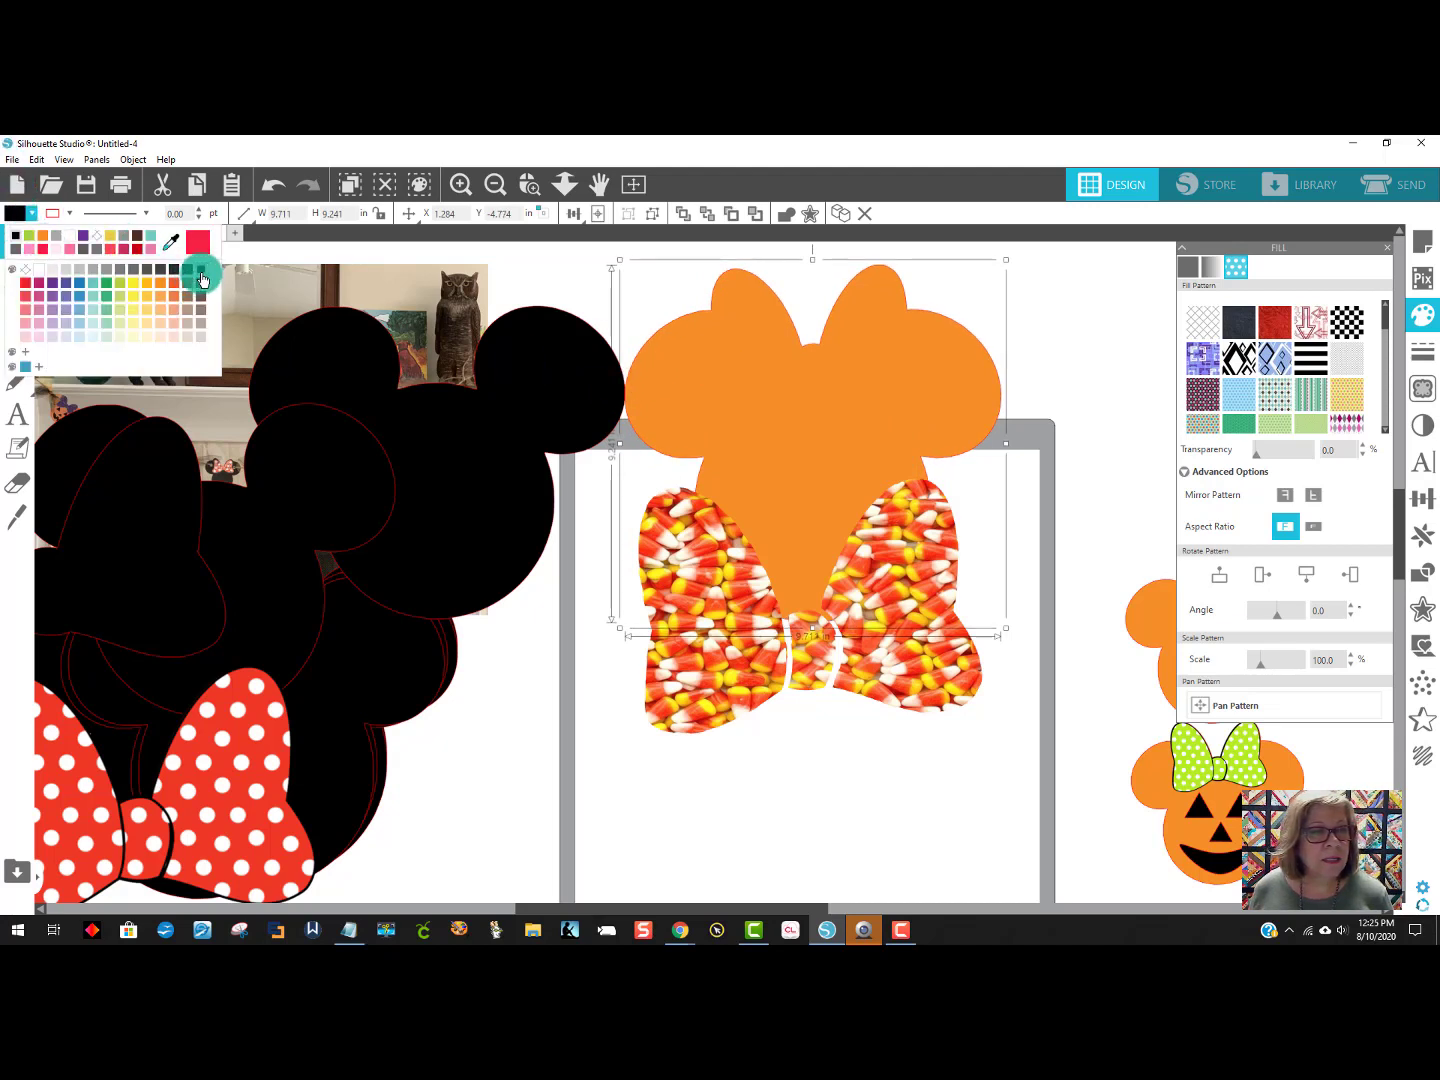
click(203, 278)
click(723, 765)
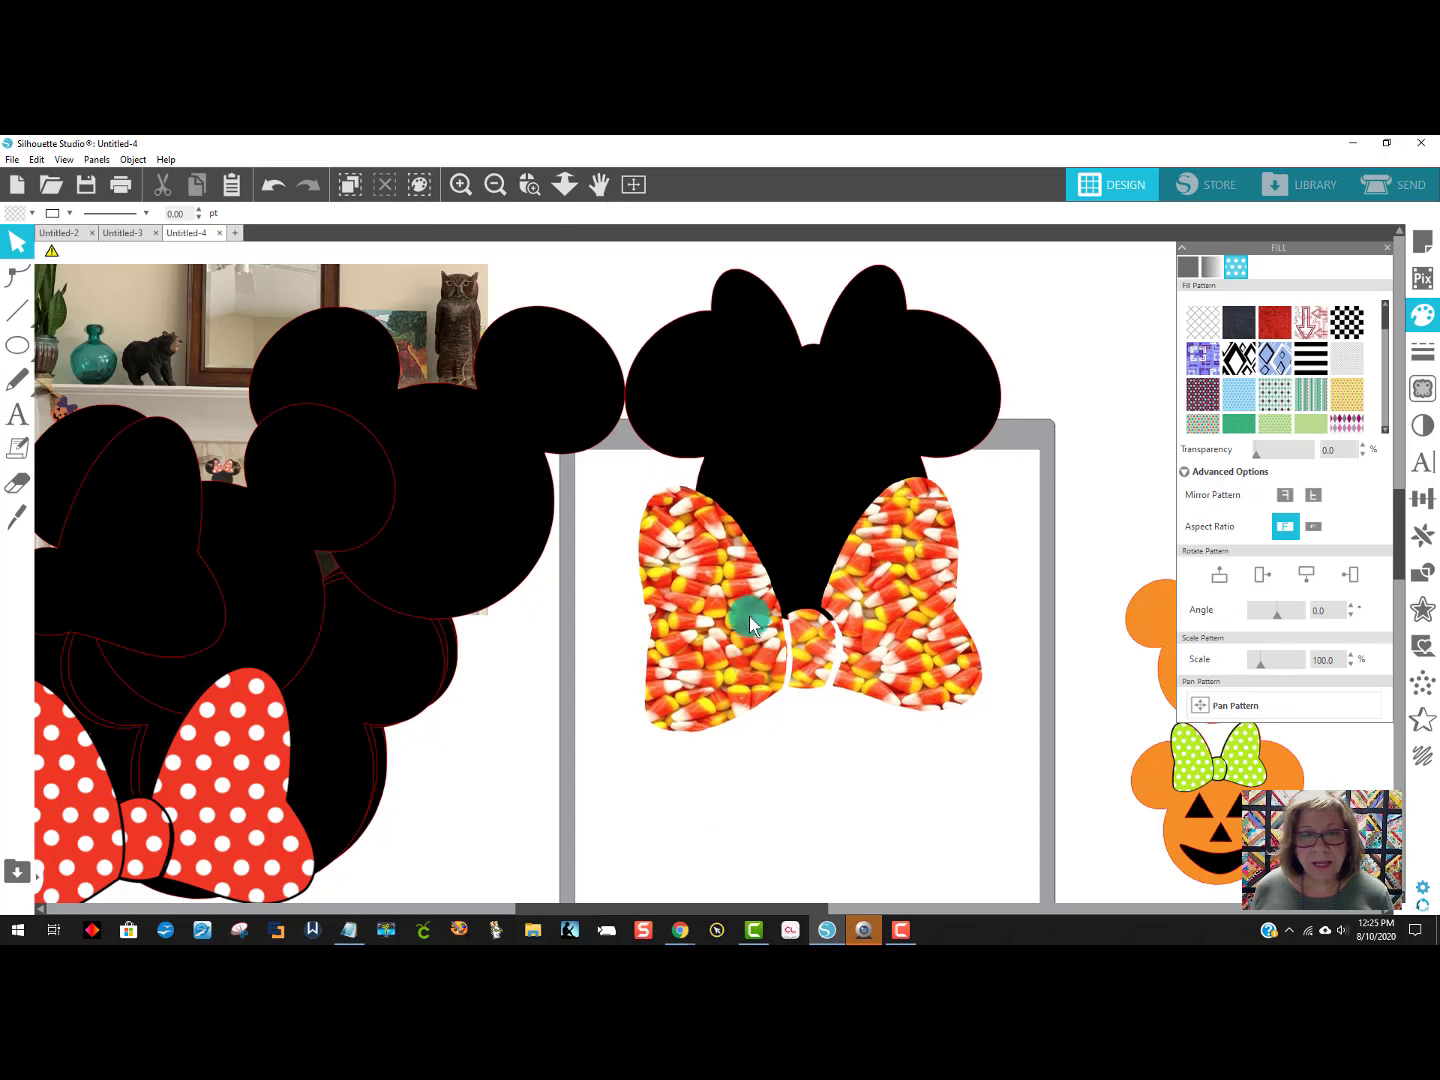
Shrink the candy corn bow and place it between the ears of the black Minnie head.
drag(749, 616, 745, 634)
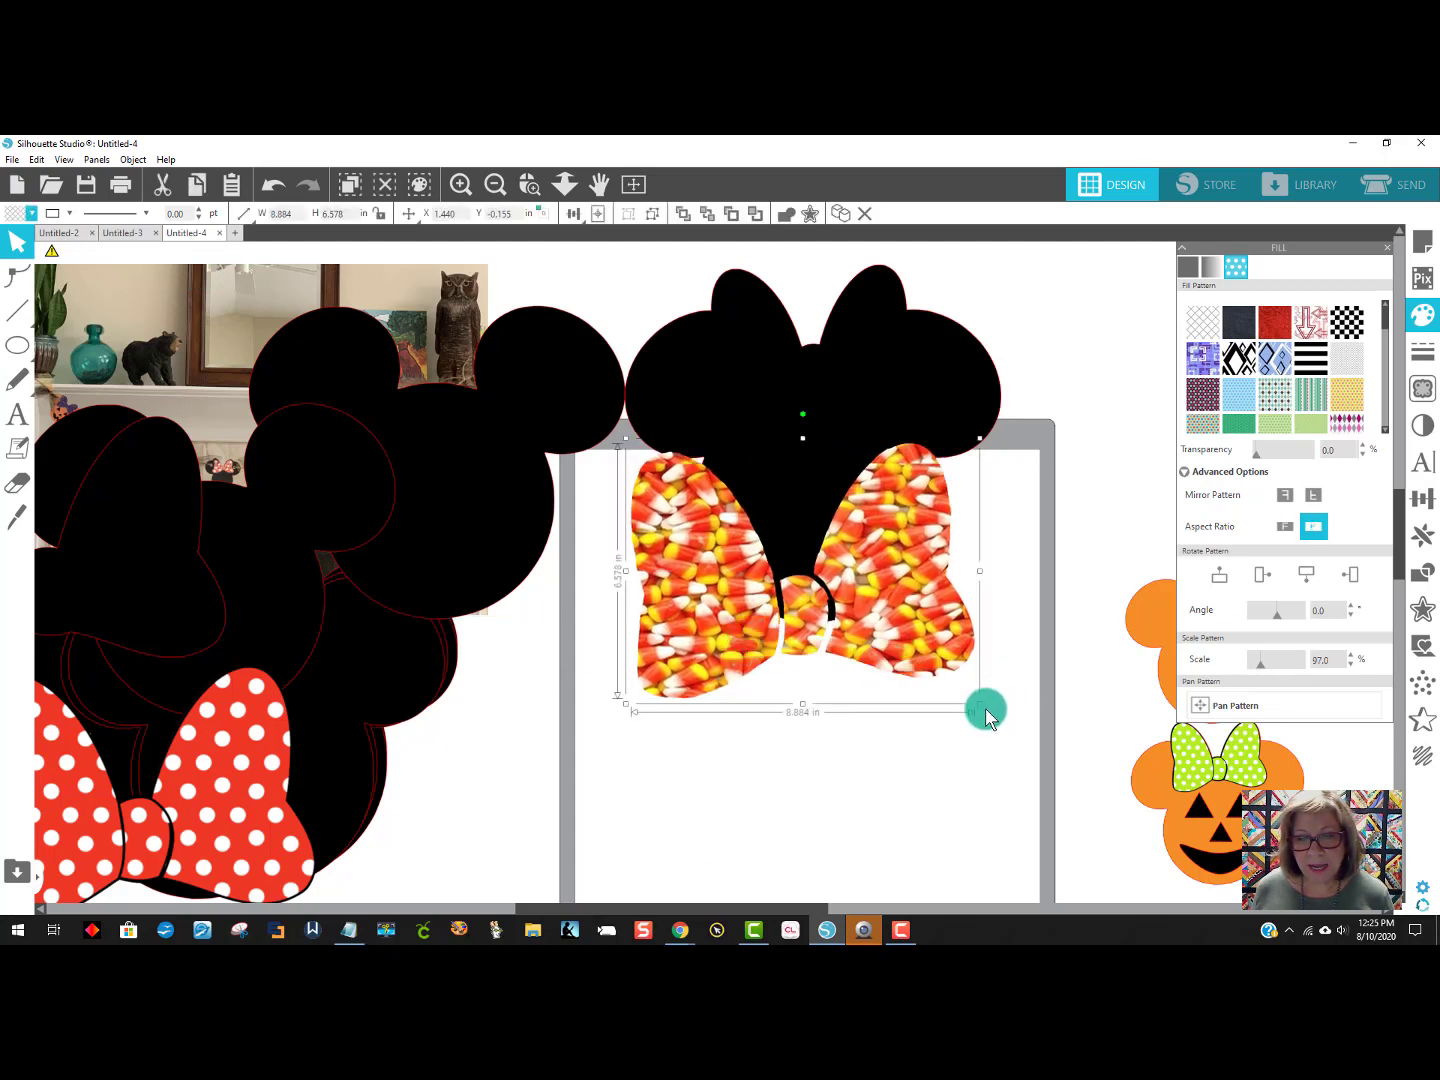
drag(984, 712, 856, 388)
drag(939, 658, 687, 296)
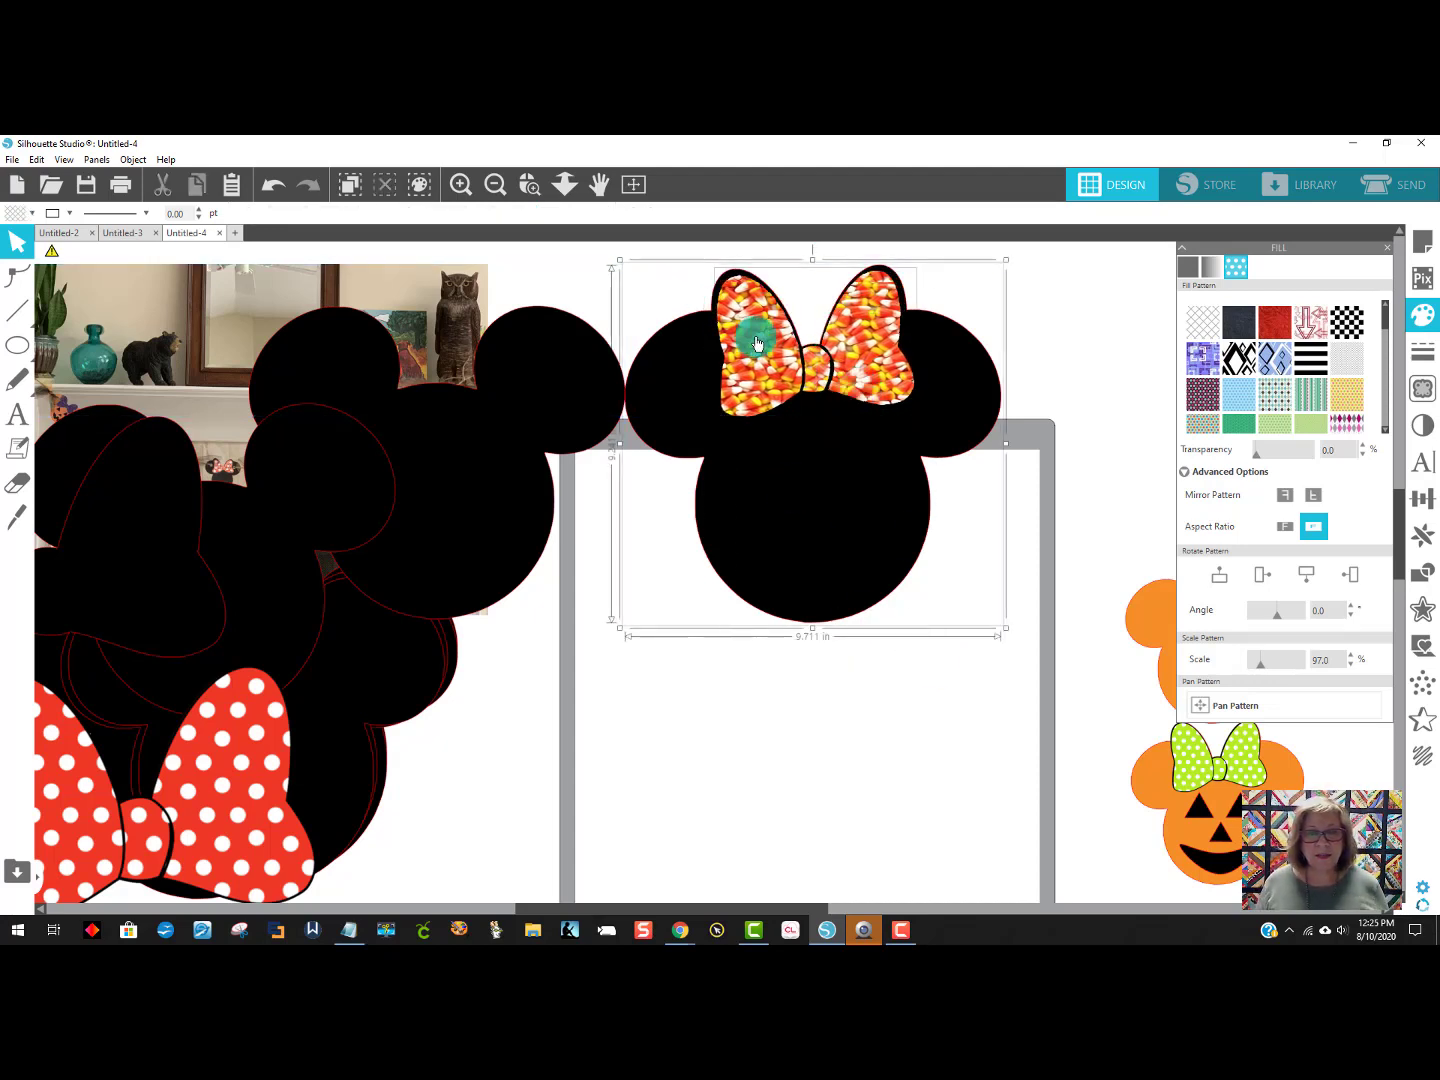
Group the candy corn bow with the Minnie head and move the group off the page towards the orange pumpkin heads.
right_click(780, 354)
click(818, 581)
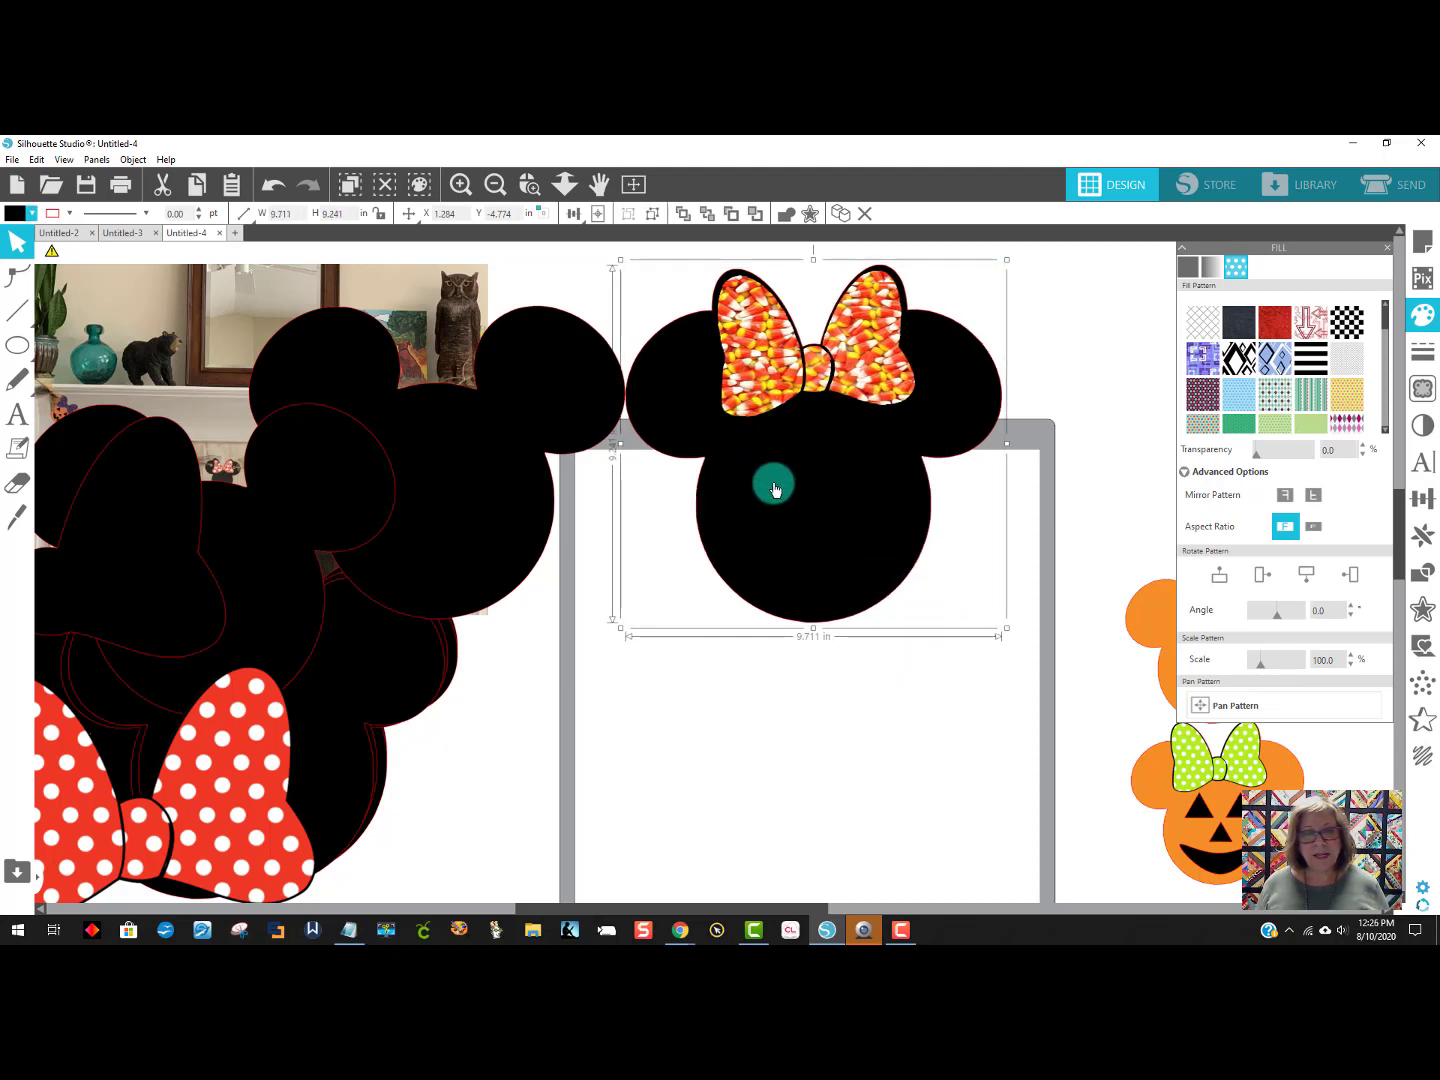
drag(771, 485, 1301, 525)
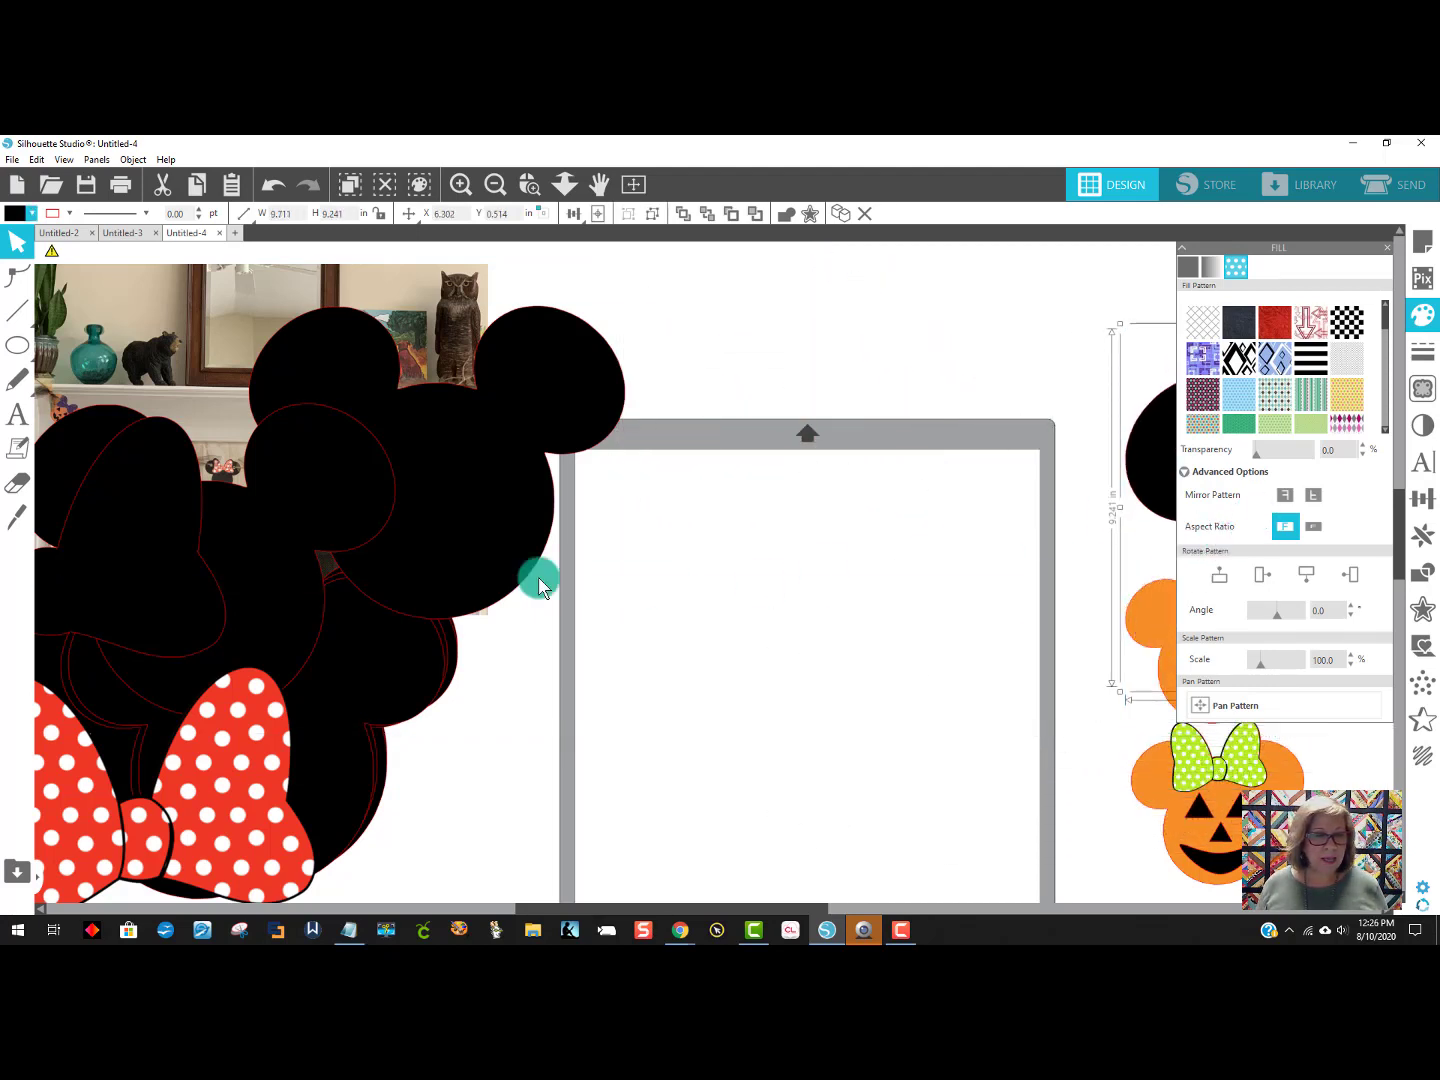
Move a plain black Mickey head onto the page and bring the red polka-dot bow over to it.
drag(264, 578, 730, 569)
click(256, 818)
drag(256, 817, 860, 743)
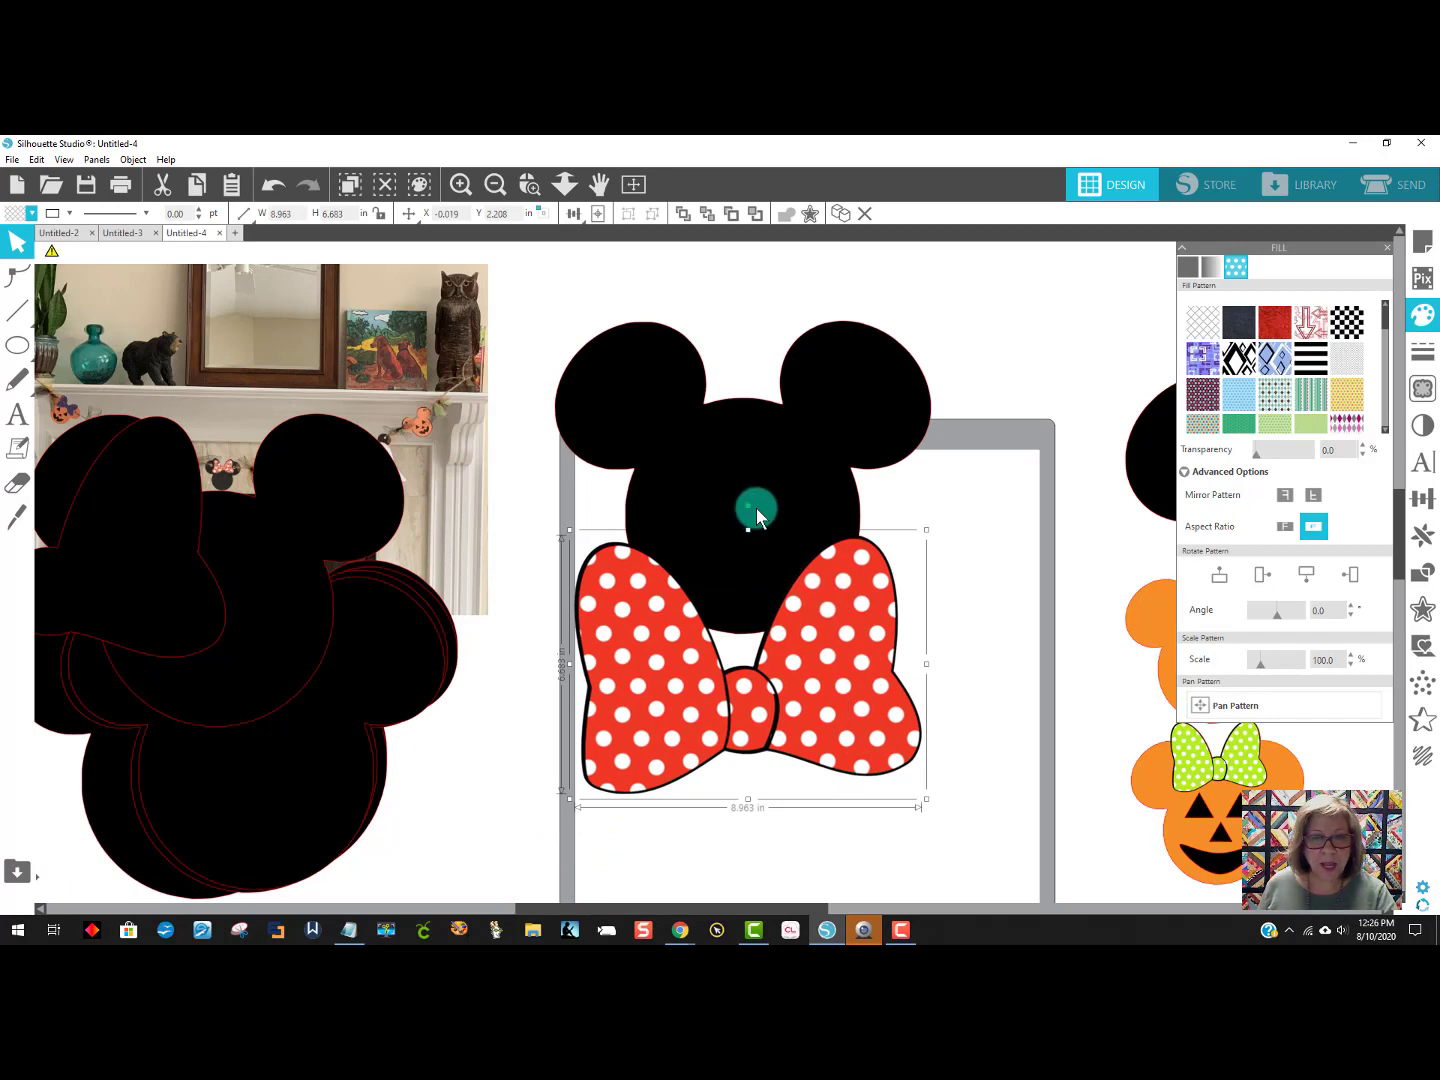
Rotate the red polka-dot bow upside down and shrink it to about 4.08 in wide at the Mickey head's chin.
drag(758, 515, 748, 840)
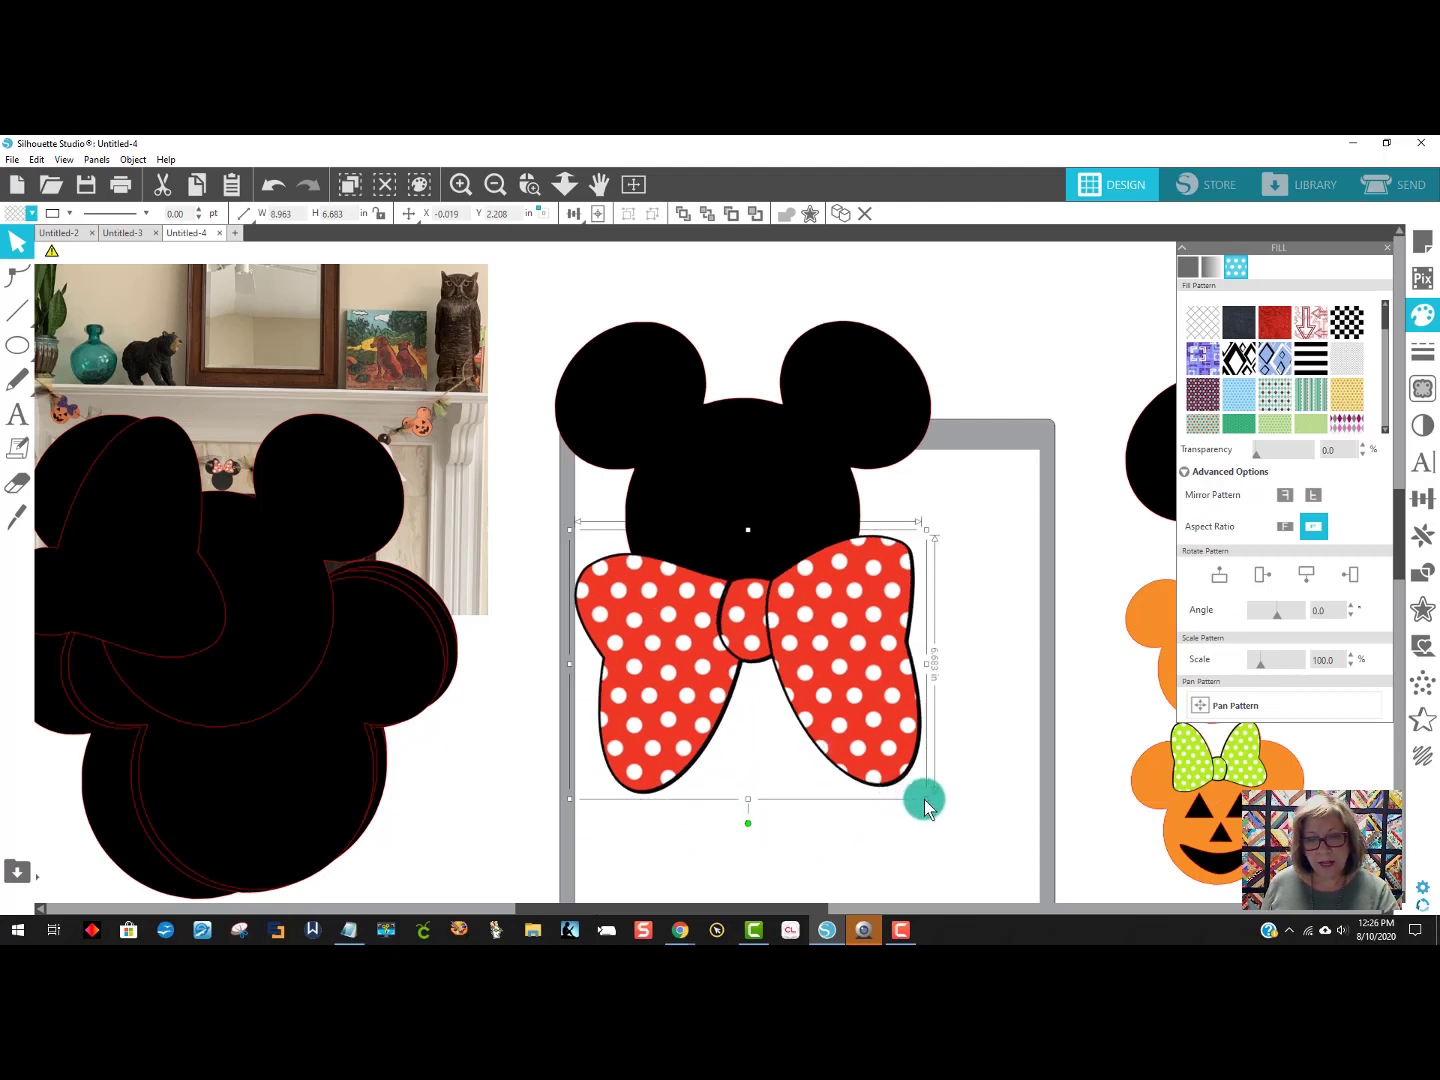
drag(926, 798, 785, 651)
click(880, 653)
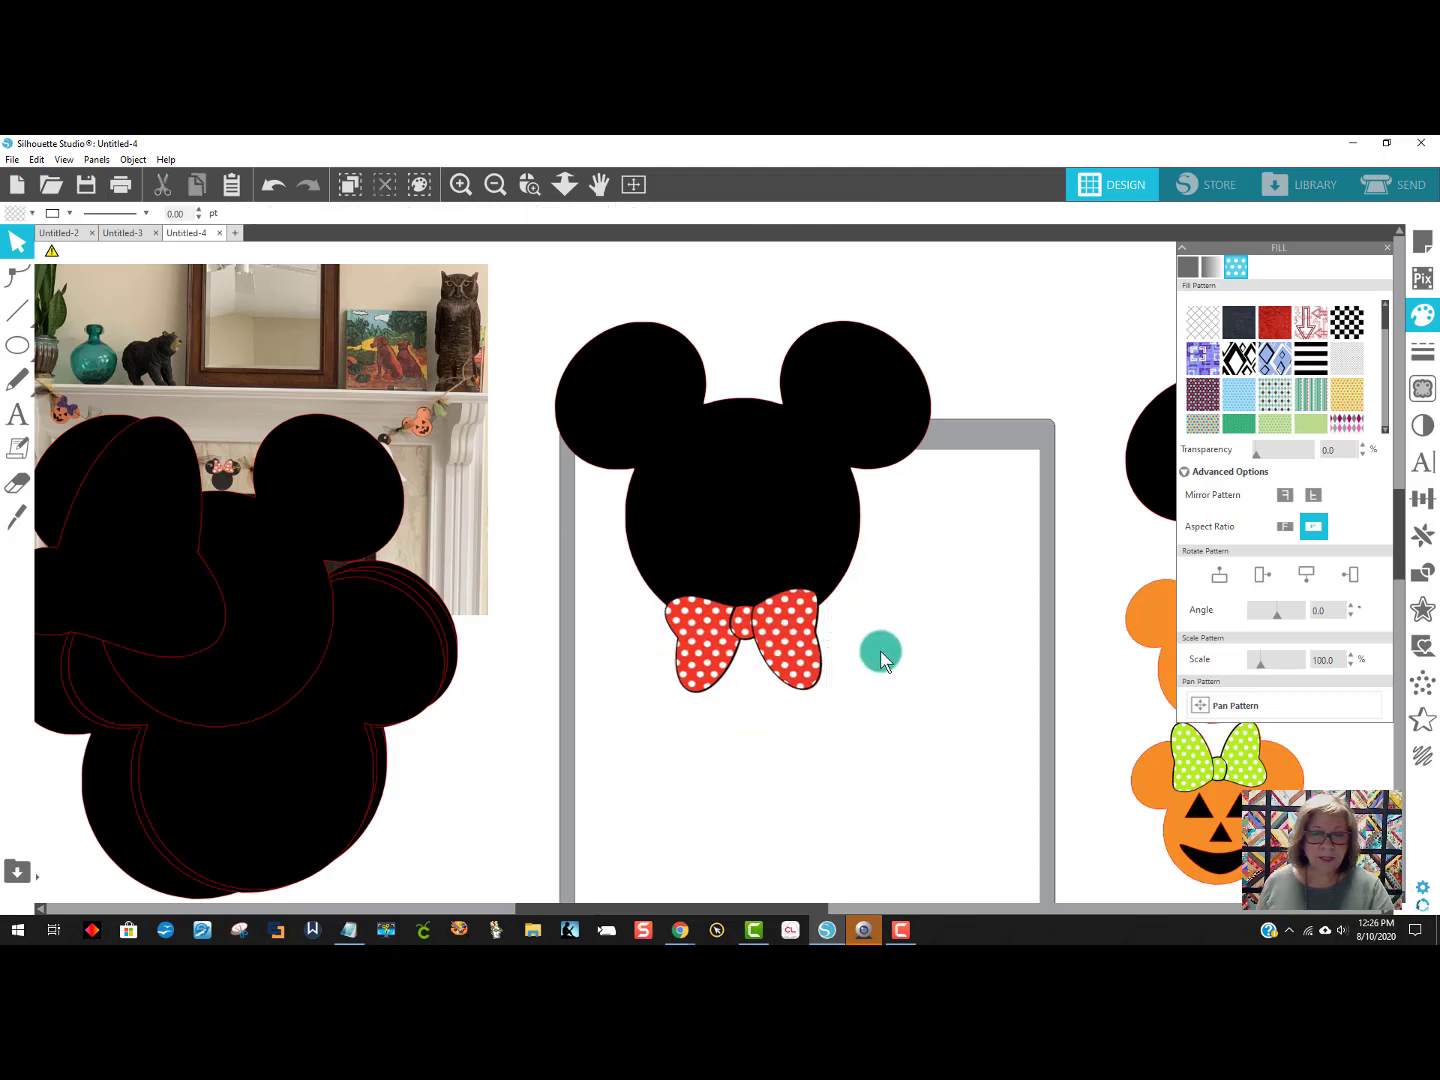
click(789, 671)
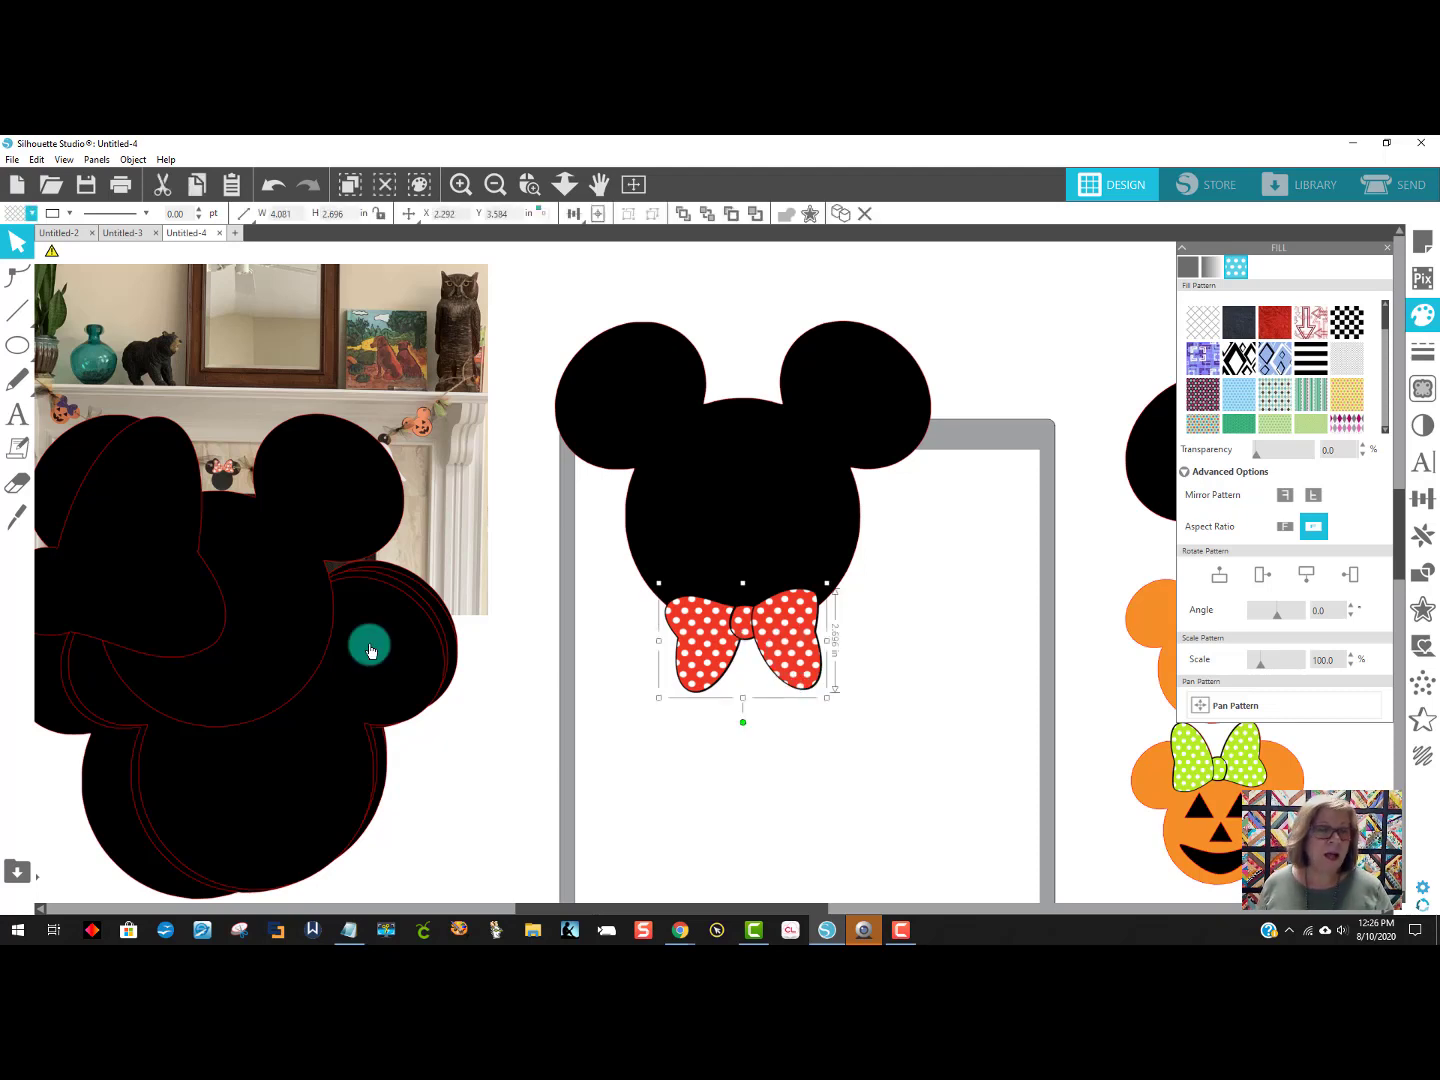
Switch to Chrome and copy the black VectorStock pattern of Halloween pumpkins and ghosts from the "free halloween background candy" image results.
click(671, 930)
click(738, 880)
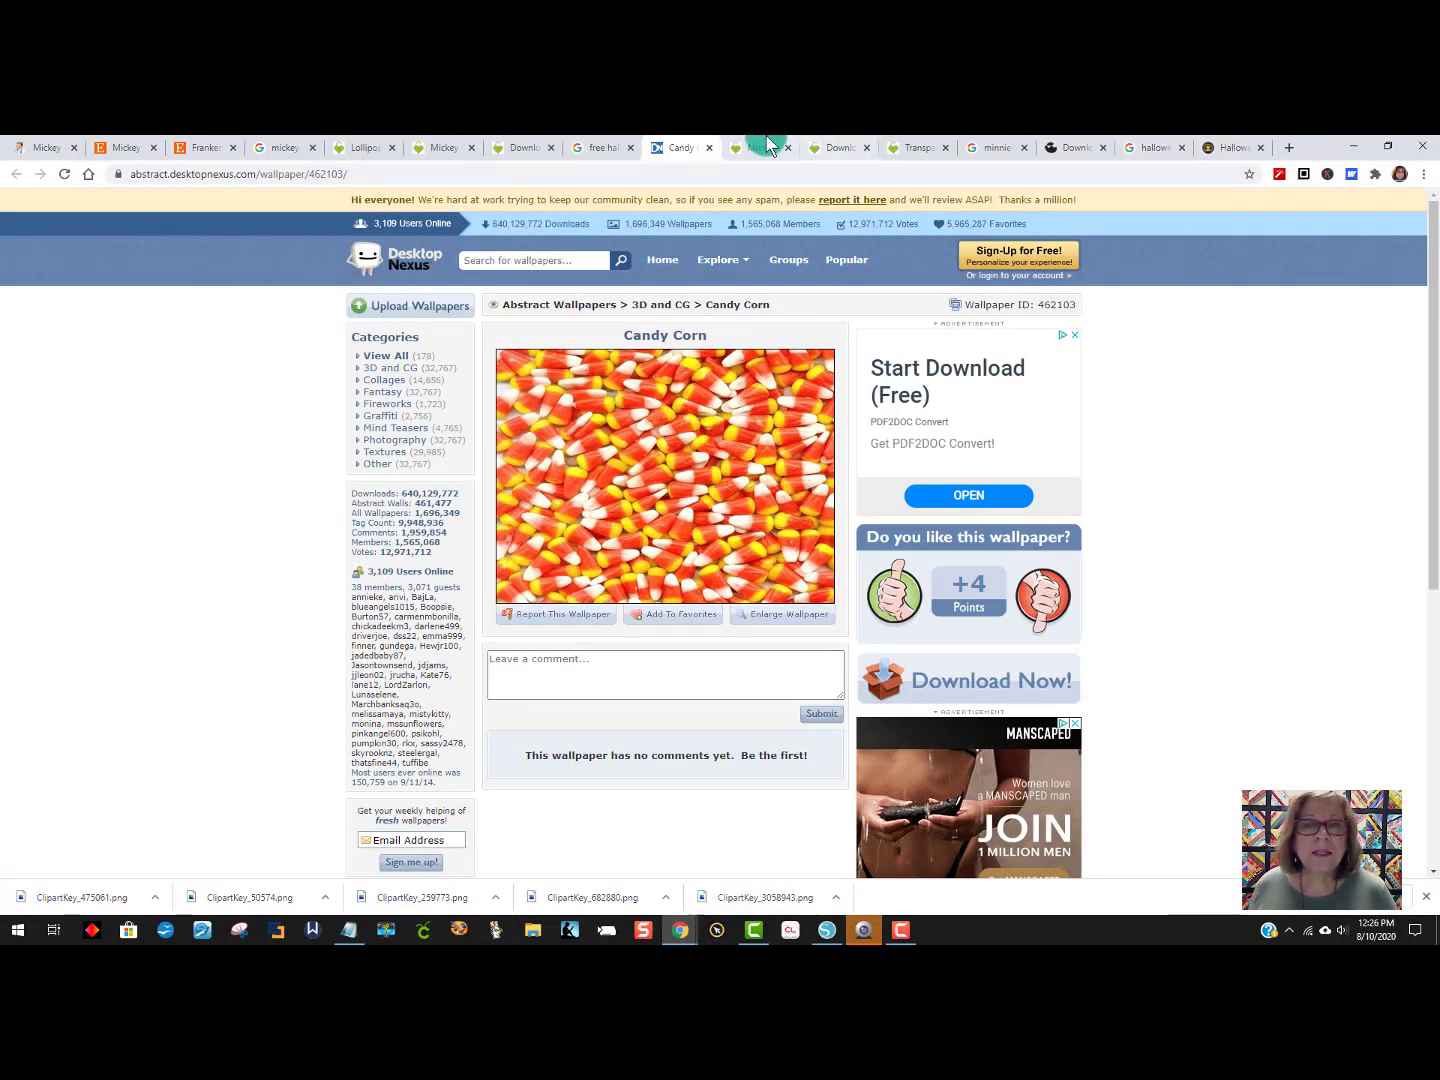
click(710, 149)
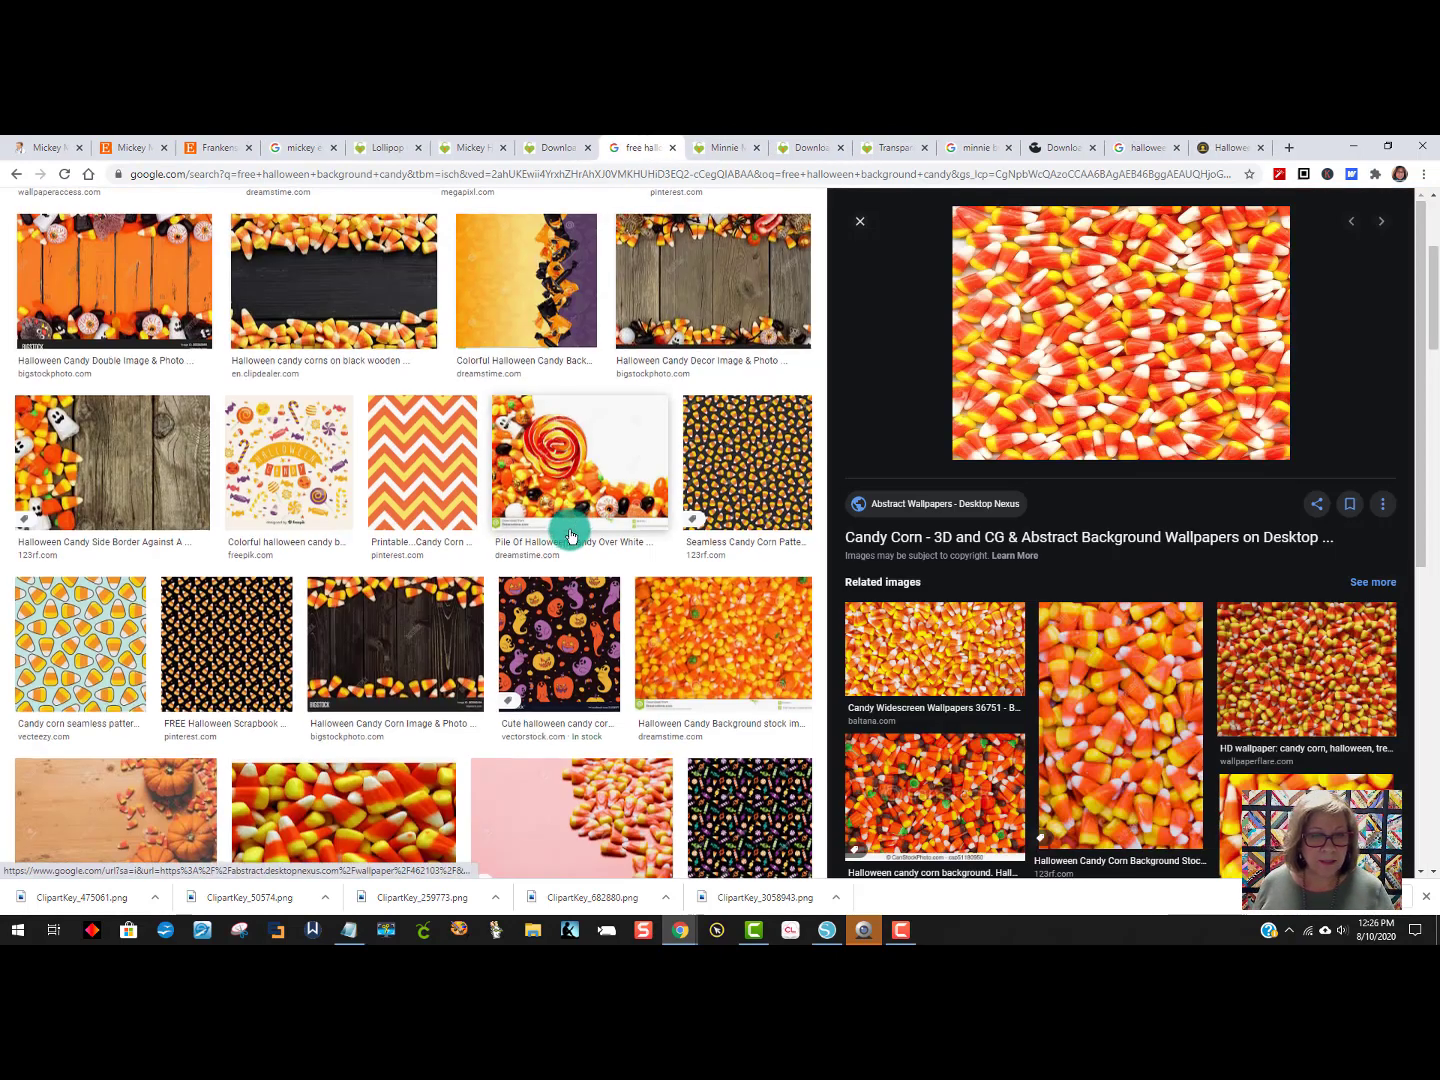
scroll(566, 524, down, 1)
click(572, 584)
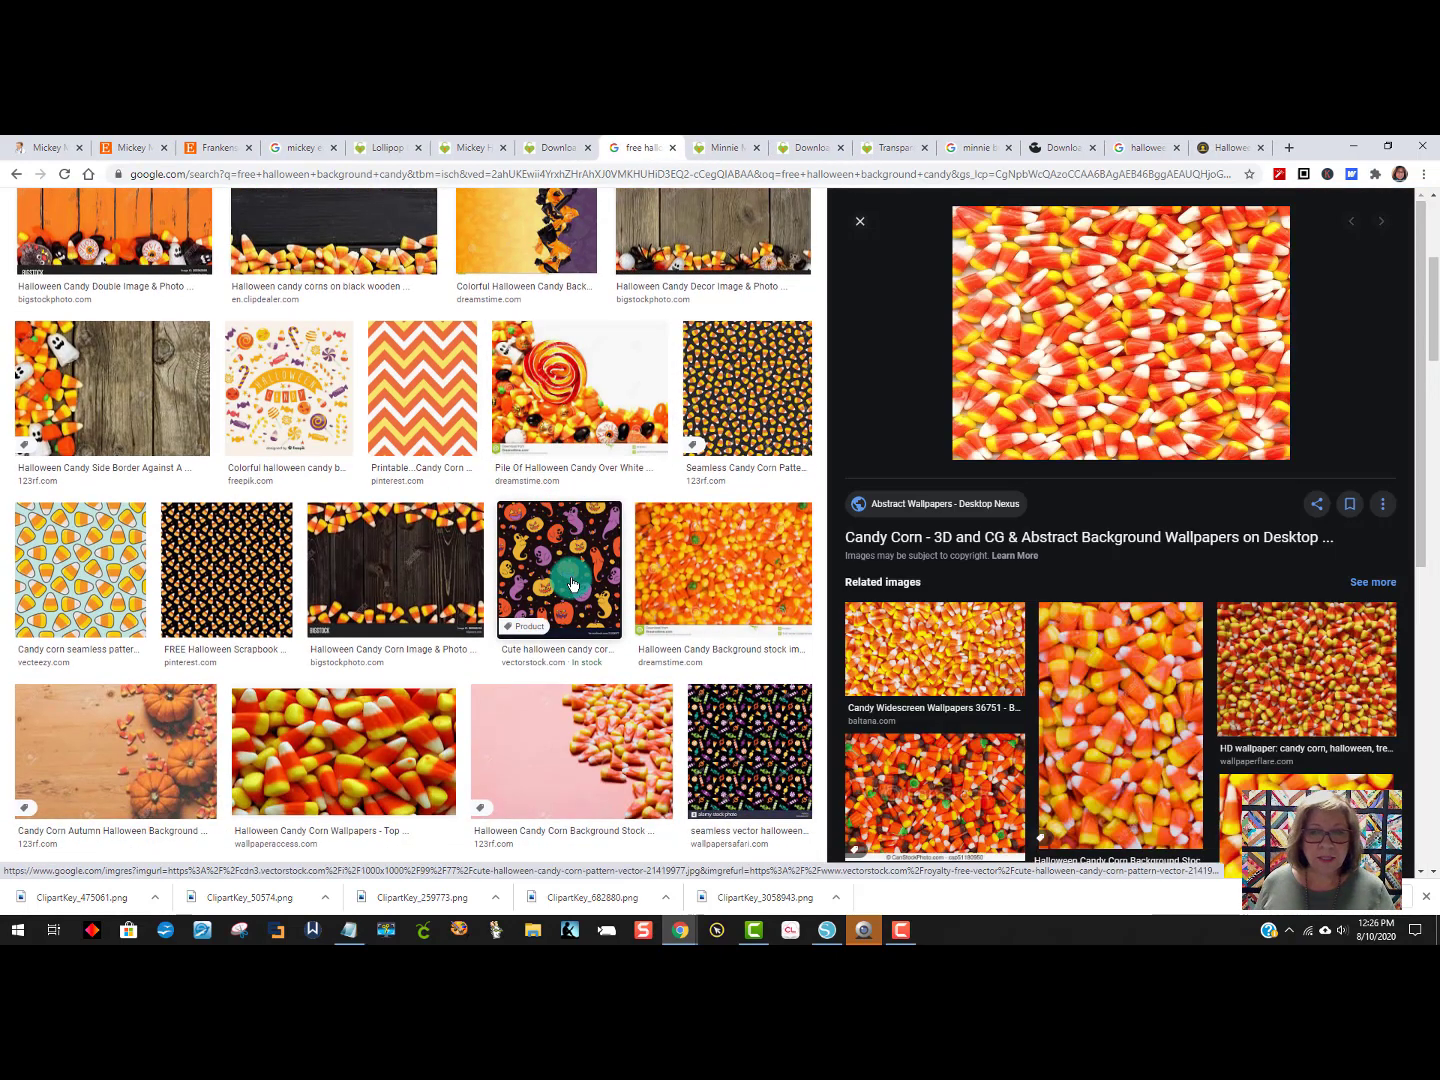
click(1123, 491)
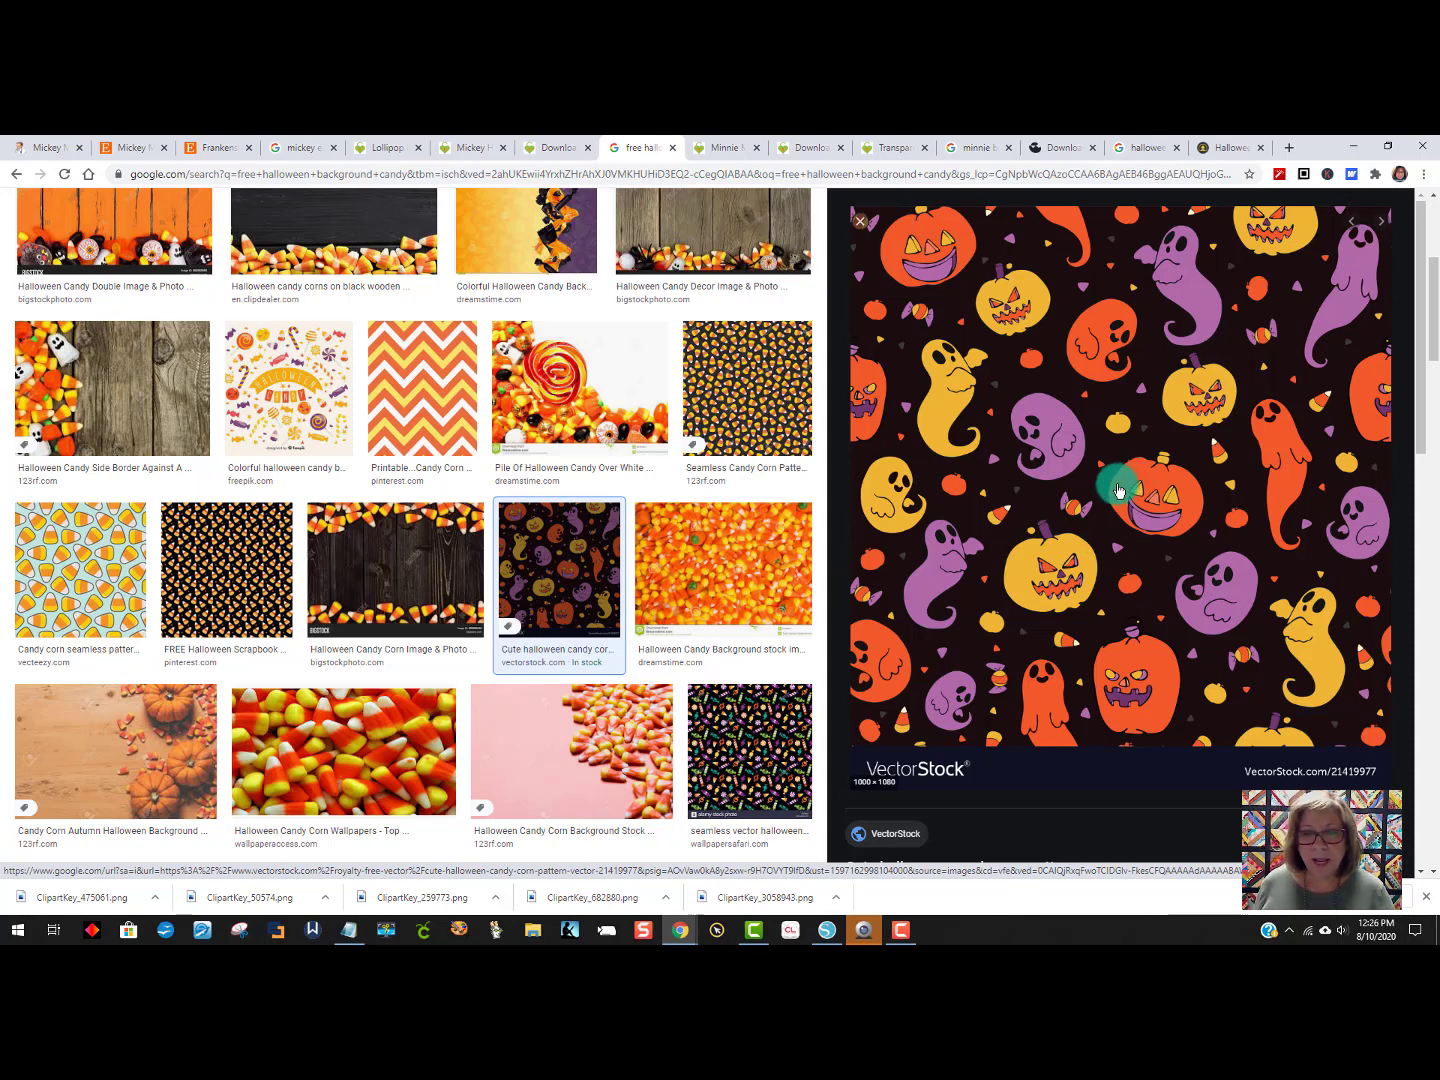
right_click(1119, 491)
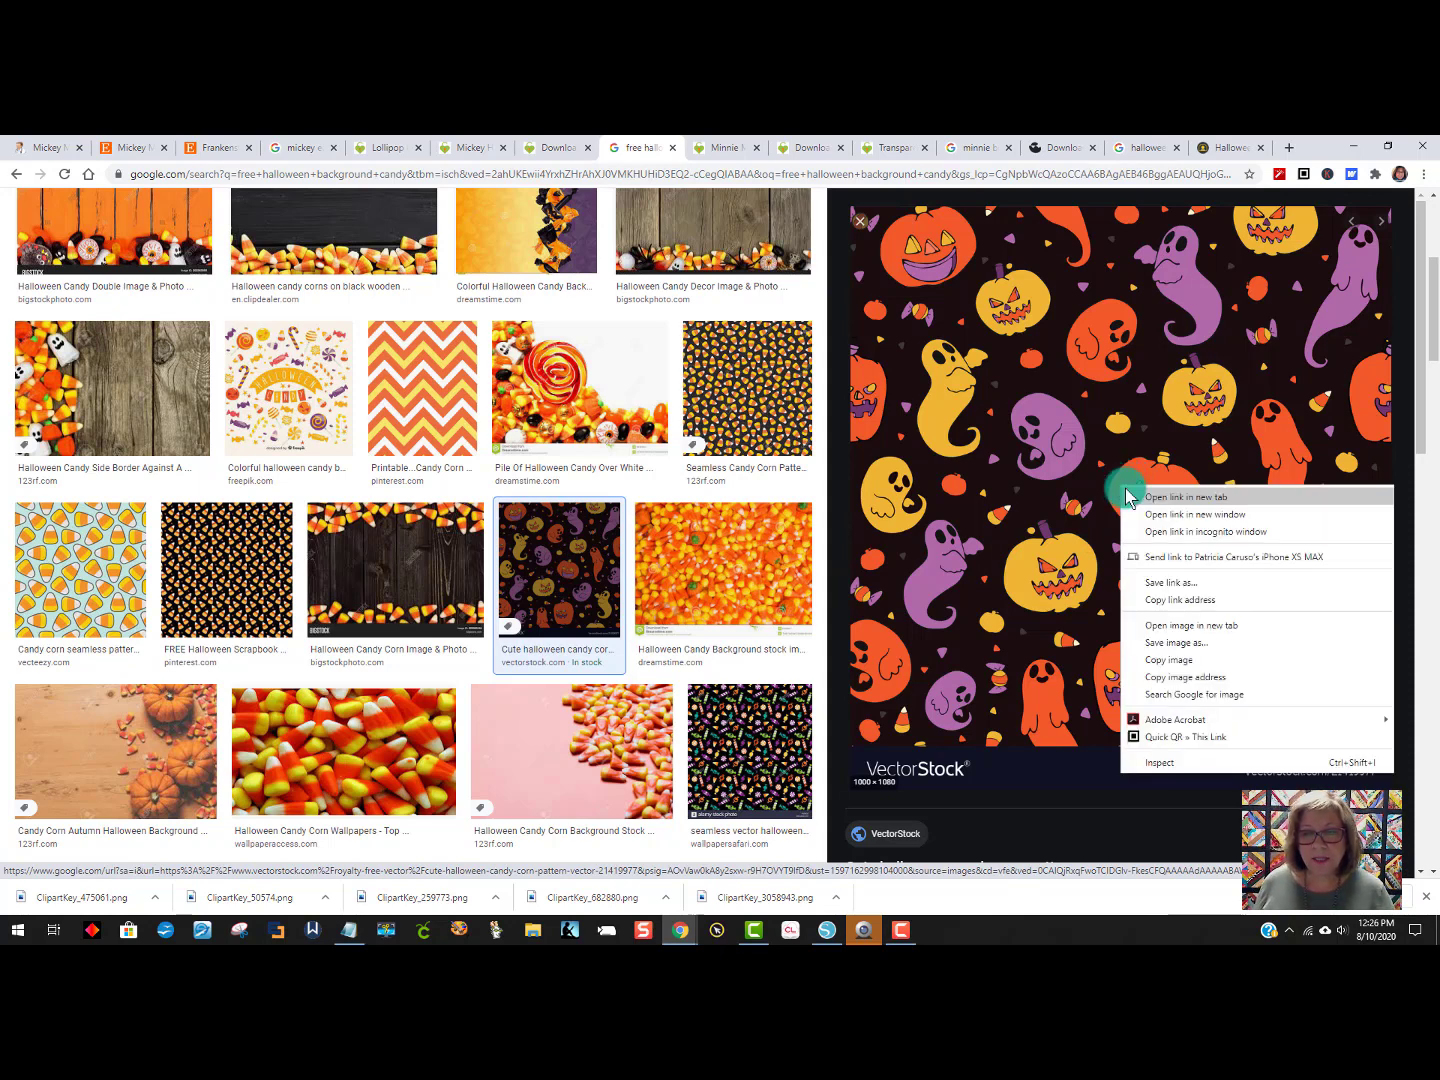
click(1180, 661)
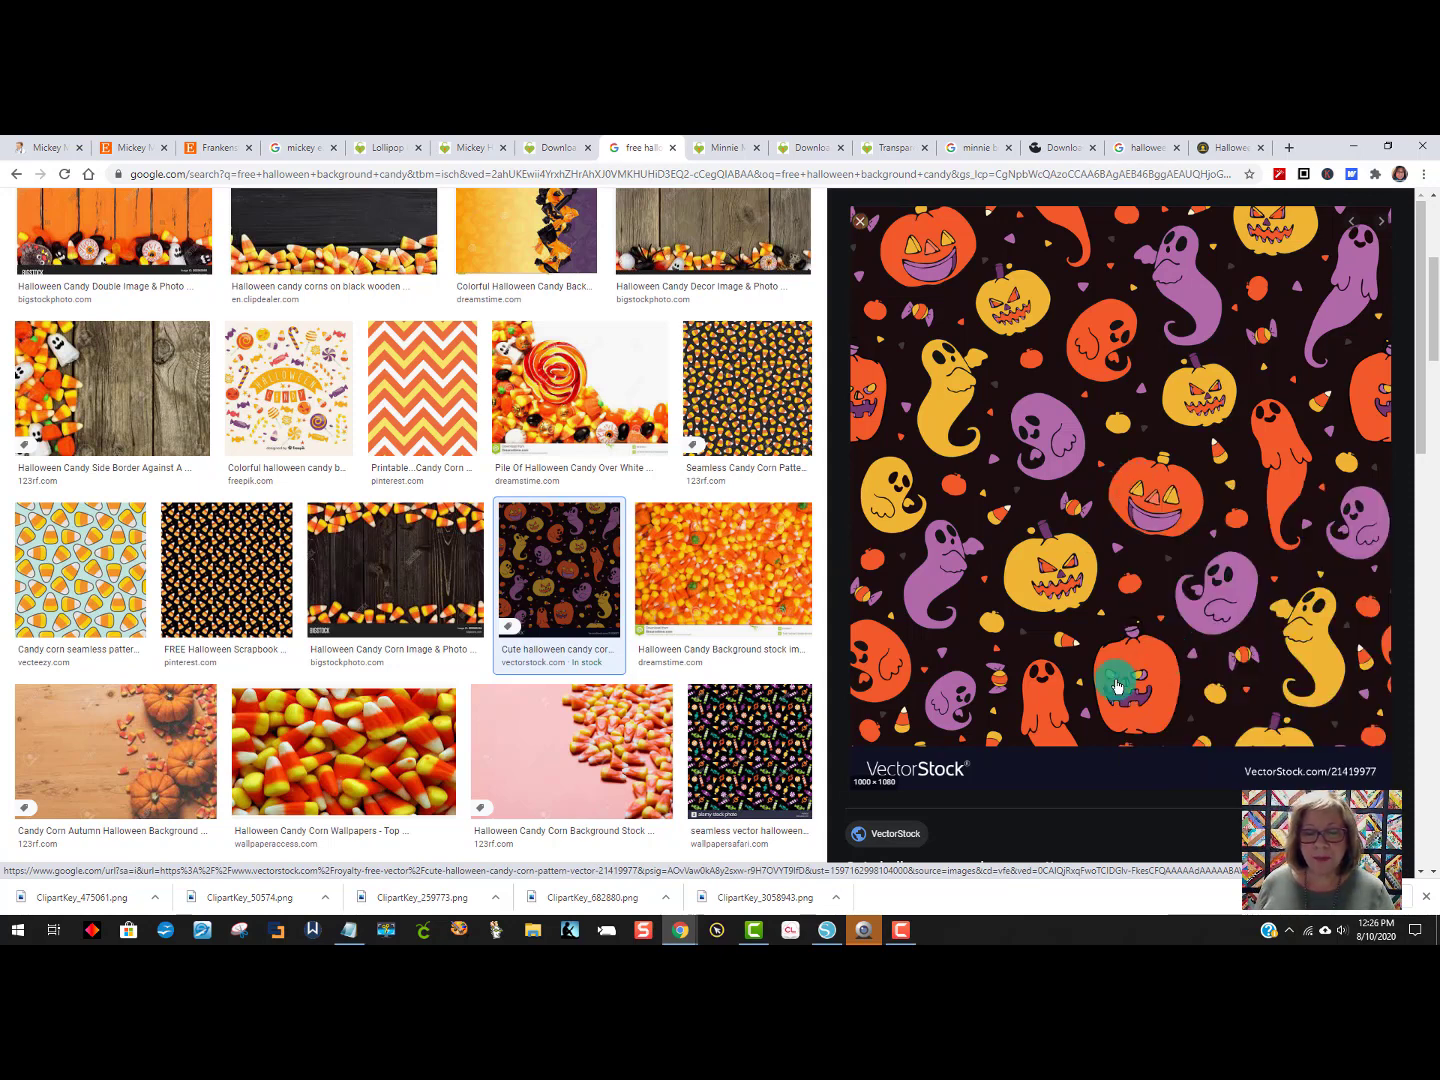
Switch to Silhouette Studio, paste the Halloween pattern image and arrange it over the red polka-dot bow below the Mickey head.
click(826, 931)
right_click(940, 627)
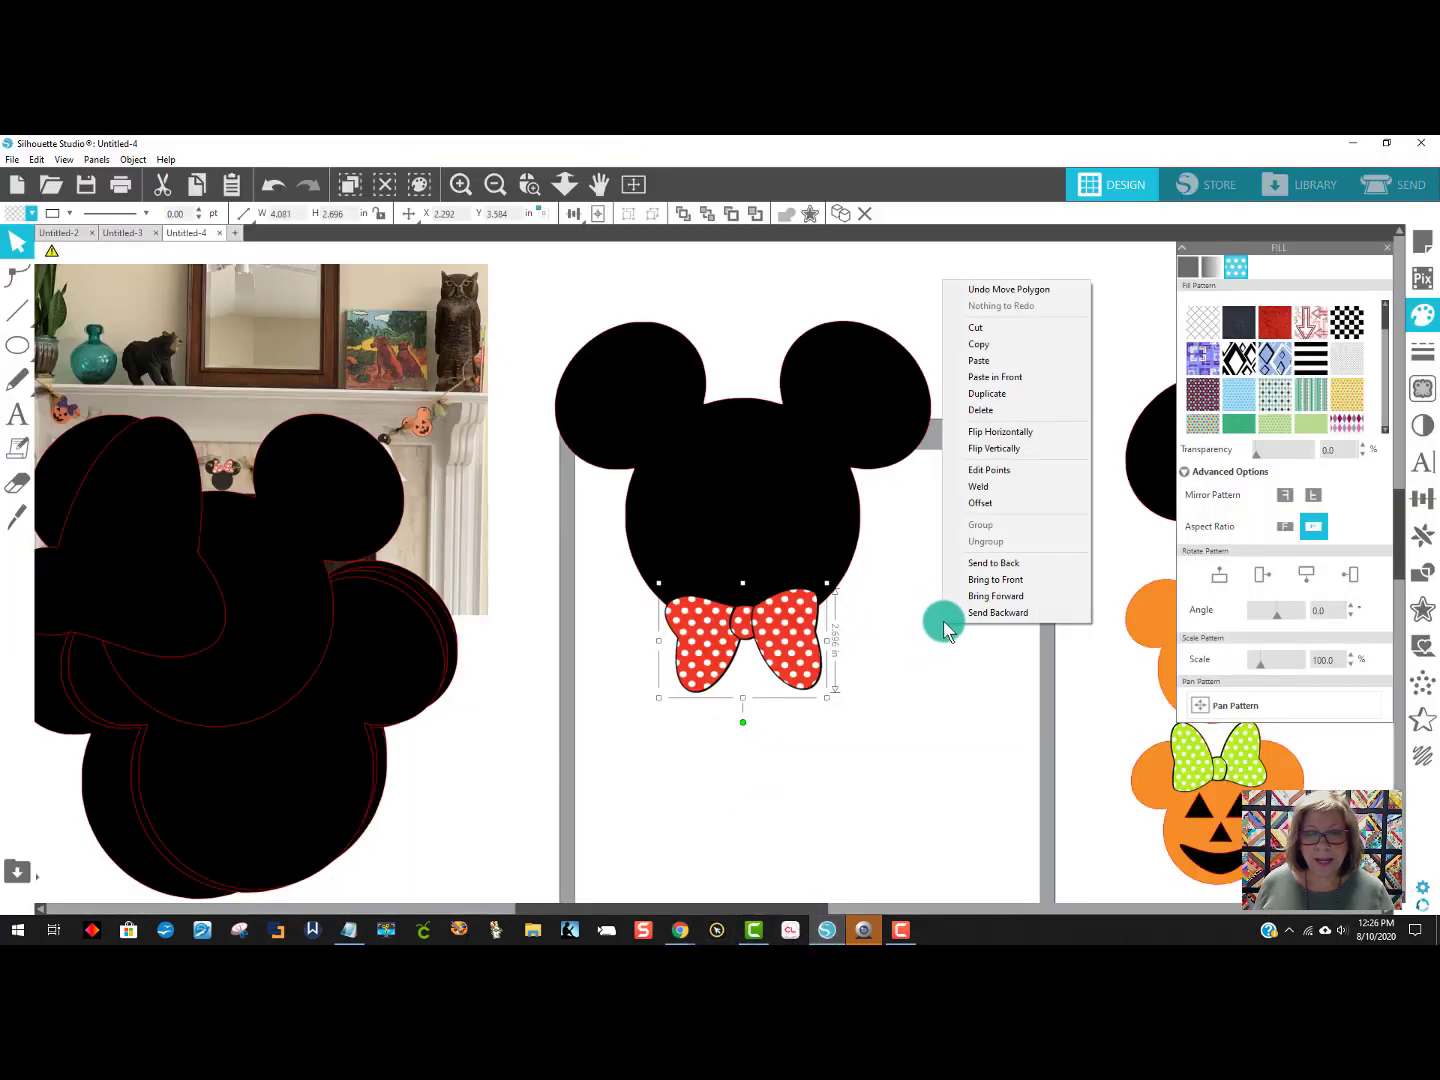
click(990, 361)
drag(738, 630, 825, 815)
drag(796, 642, 815, 730)
Select the Halloween pattern together with the bow and crop the pattern to the bow's shape.
click(579, 689)
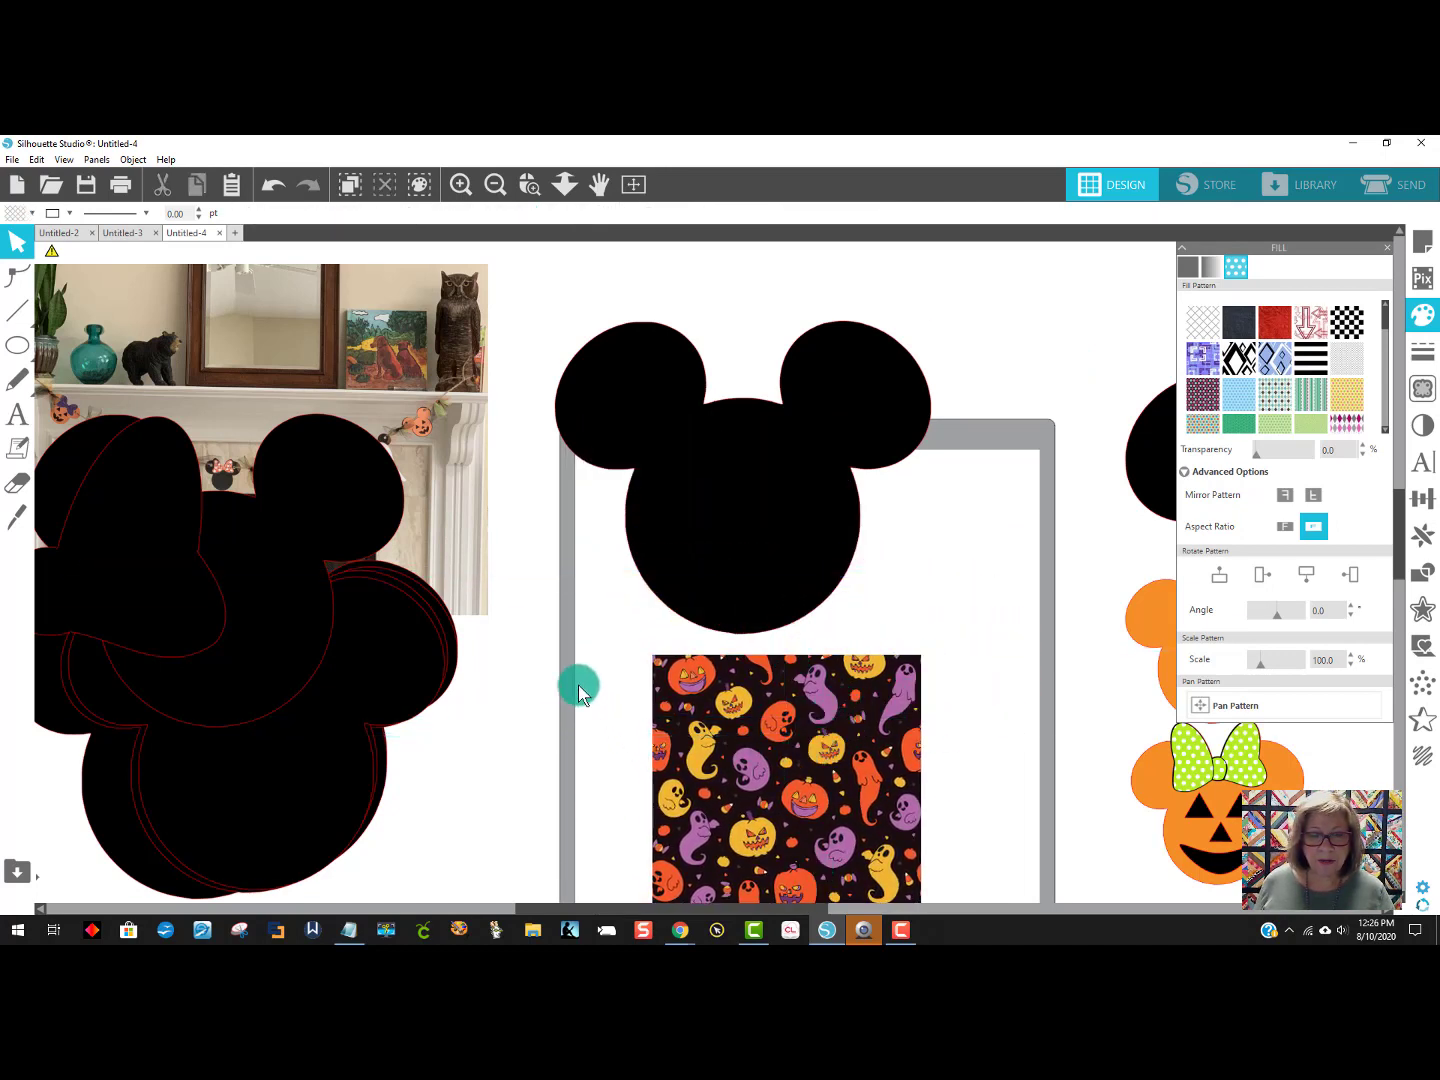
click(669, 678)
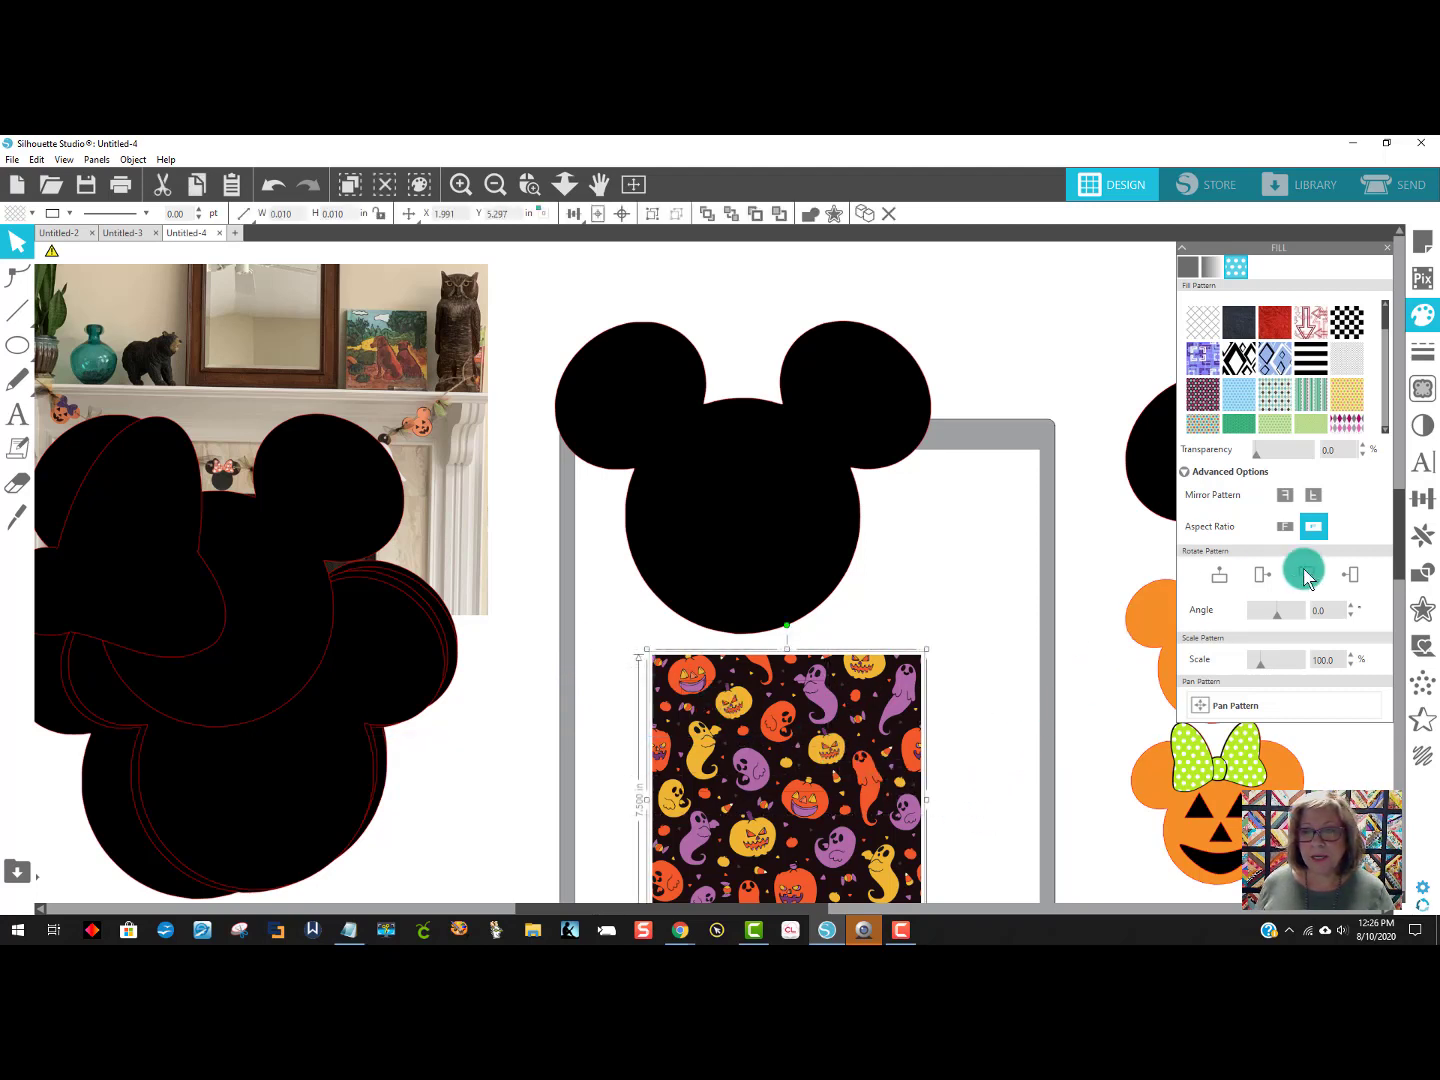
click(1428, 583)
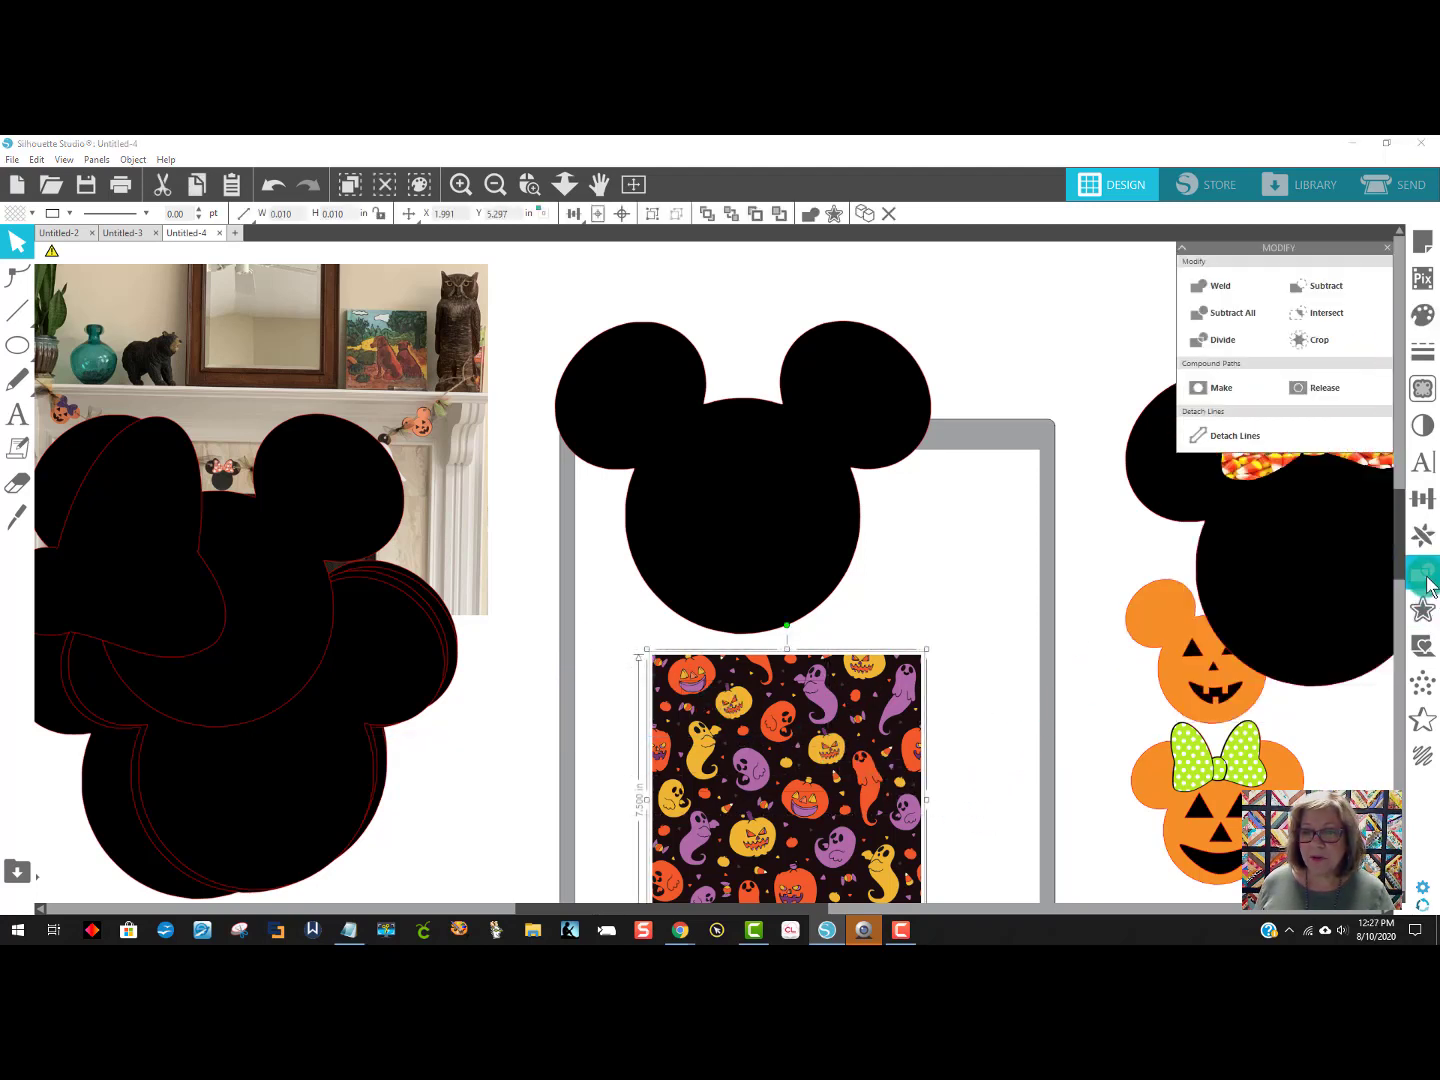
click(1304, 340)
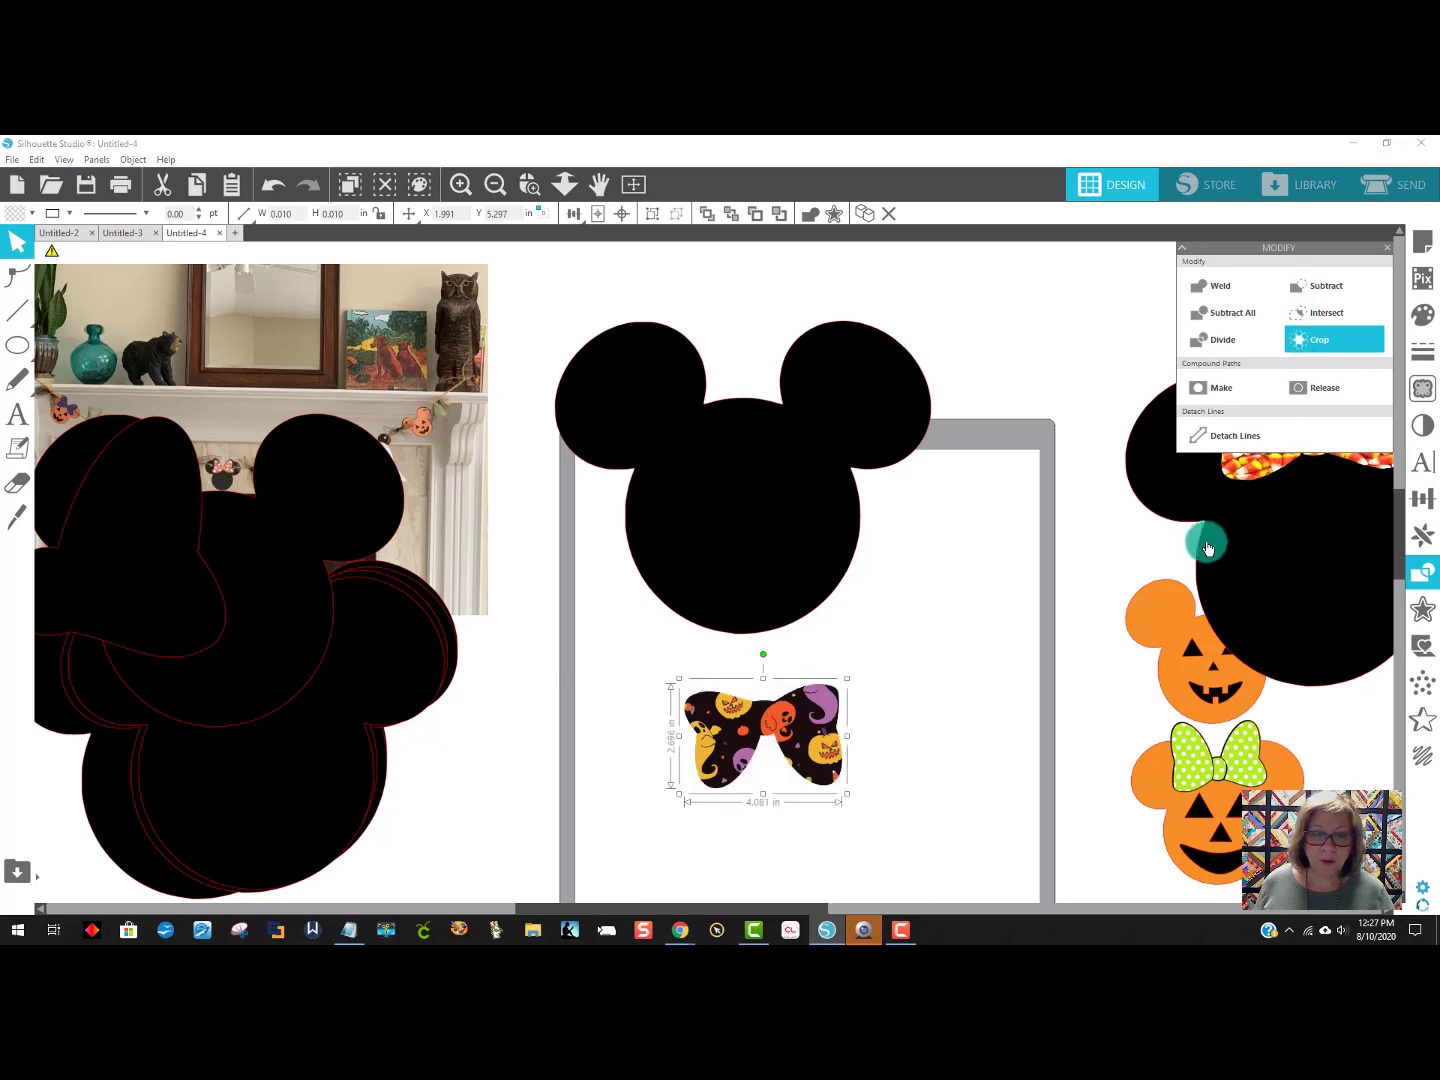
Move the cropped Halloween bow up against the chin of the Mickey head.
drag(811, 760, 813, 670)
click(912, 718)
click(870, 706)
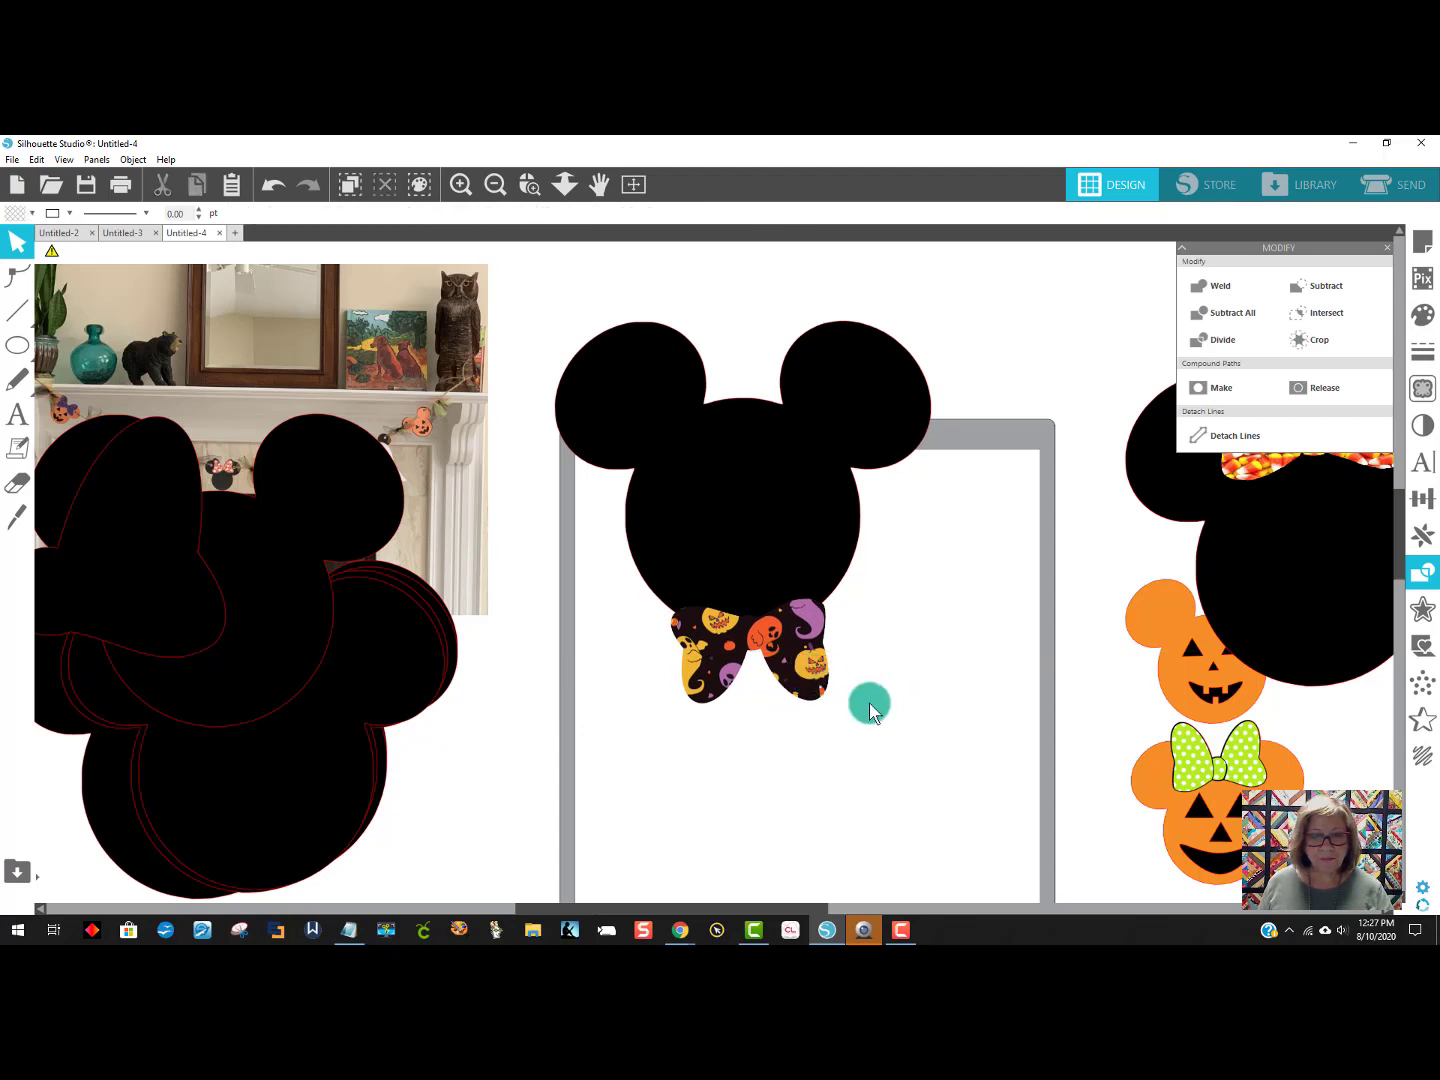
click(675, 420)
click(588, 319)
click(861, 748)
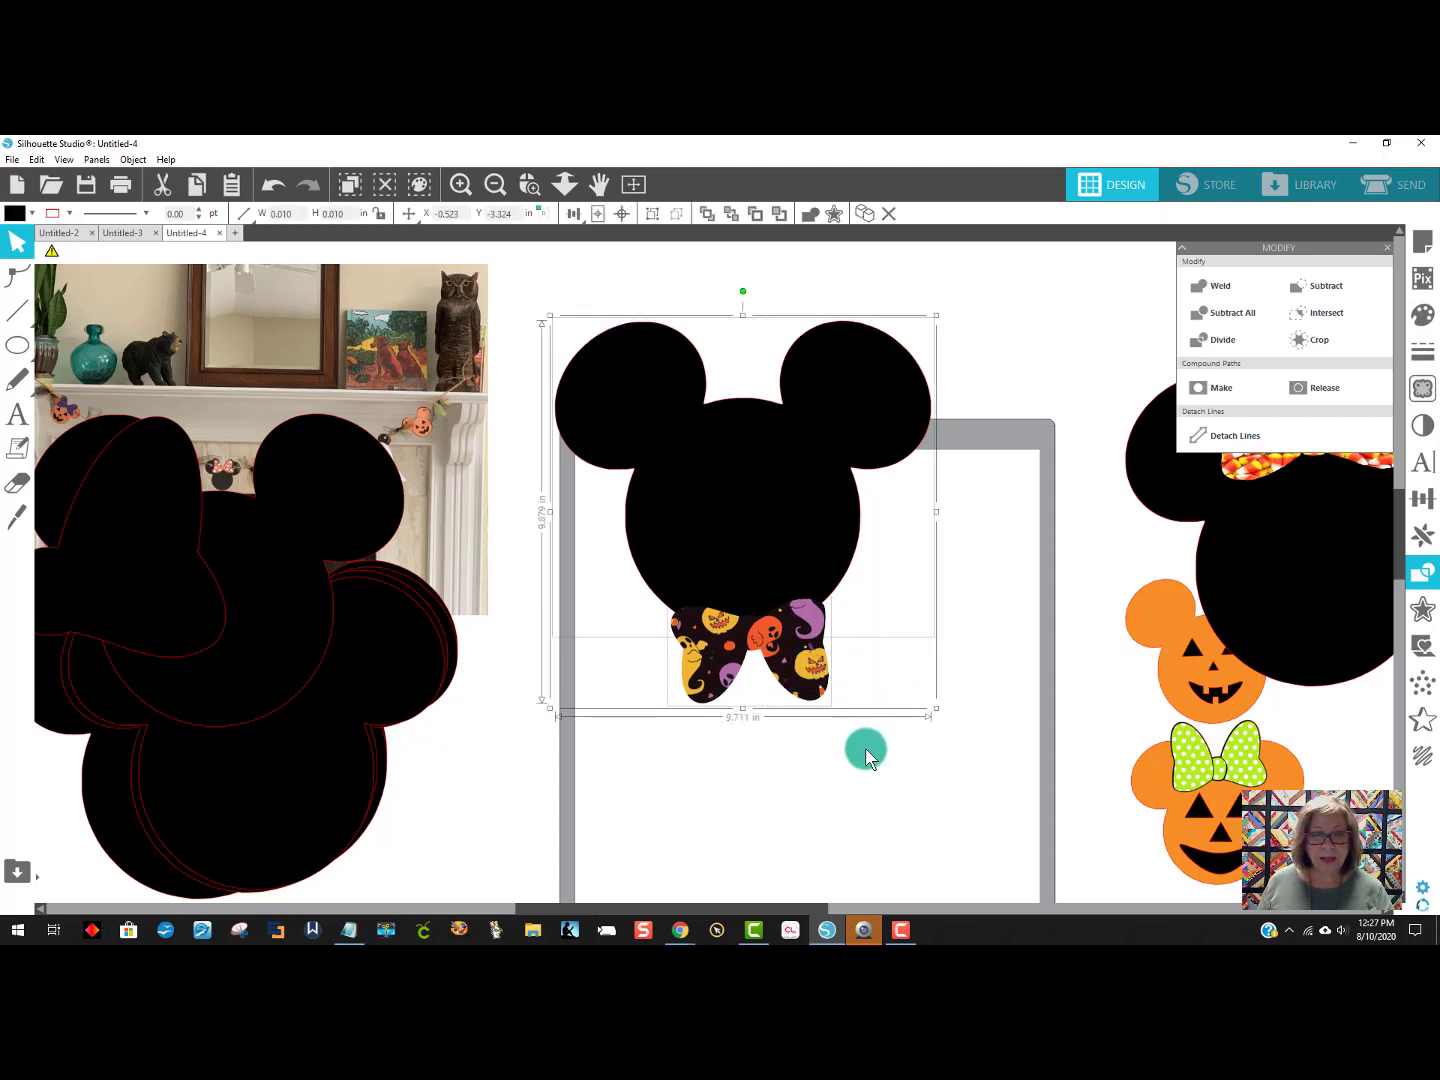
Scale the Halloween bow's fill pattern to 83%.
click(822, 687)
click(823, 685)
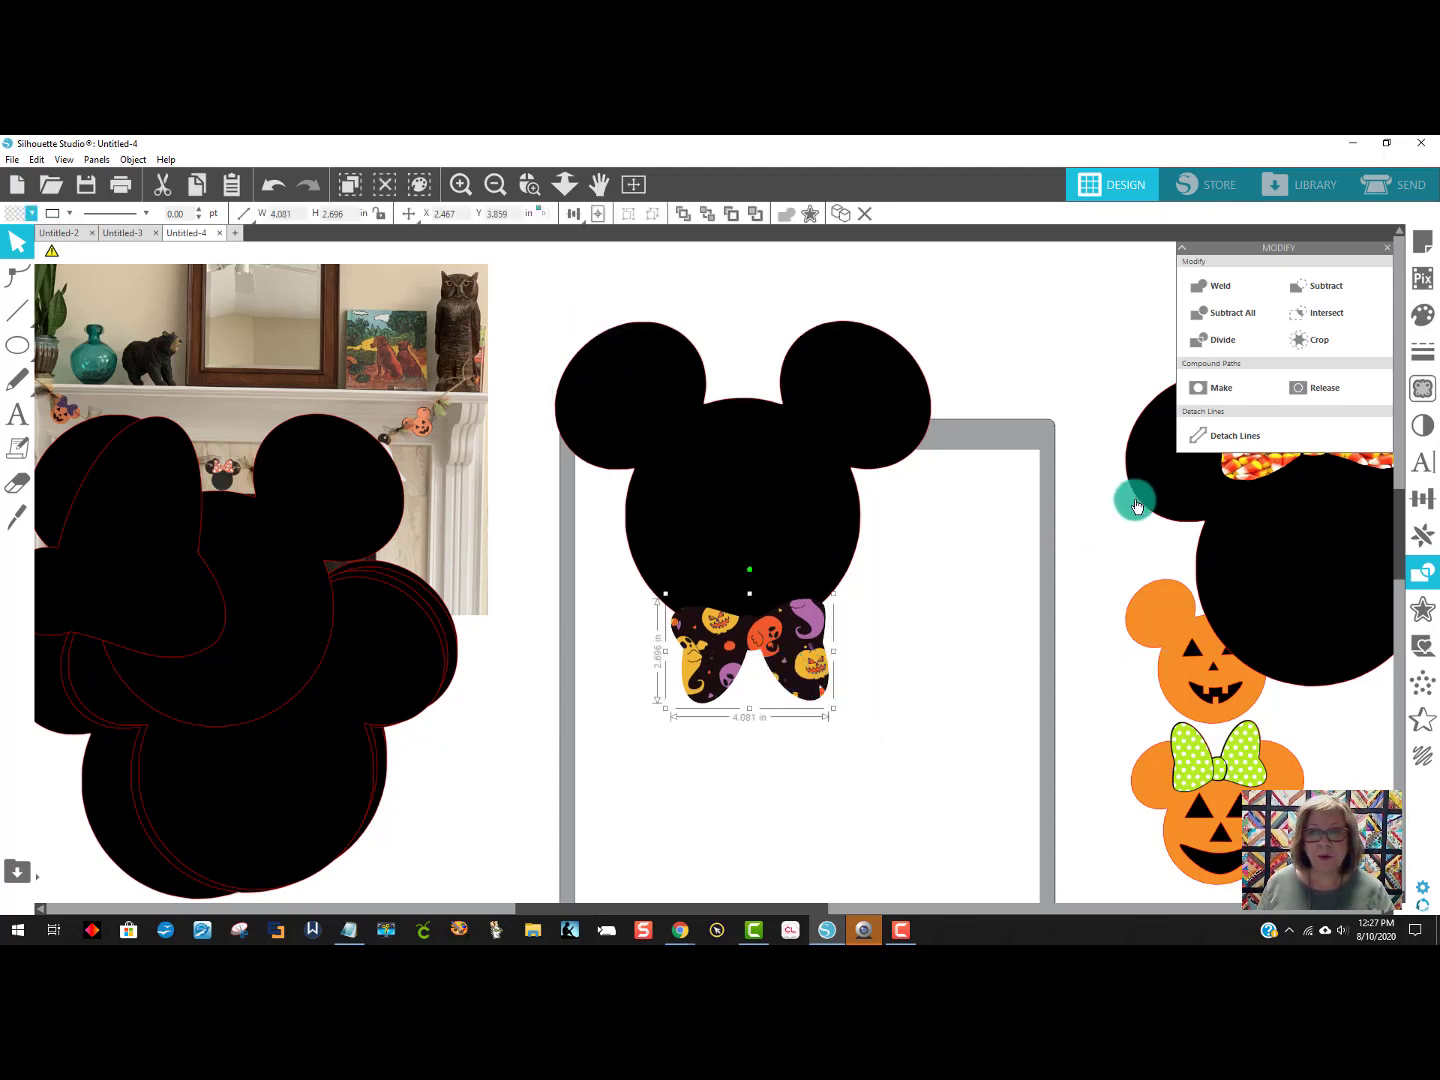
click(1430, 317)
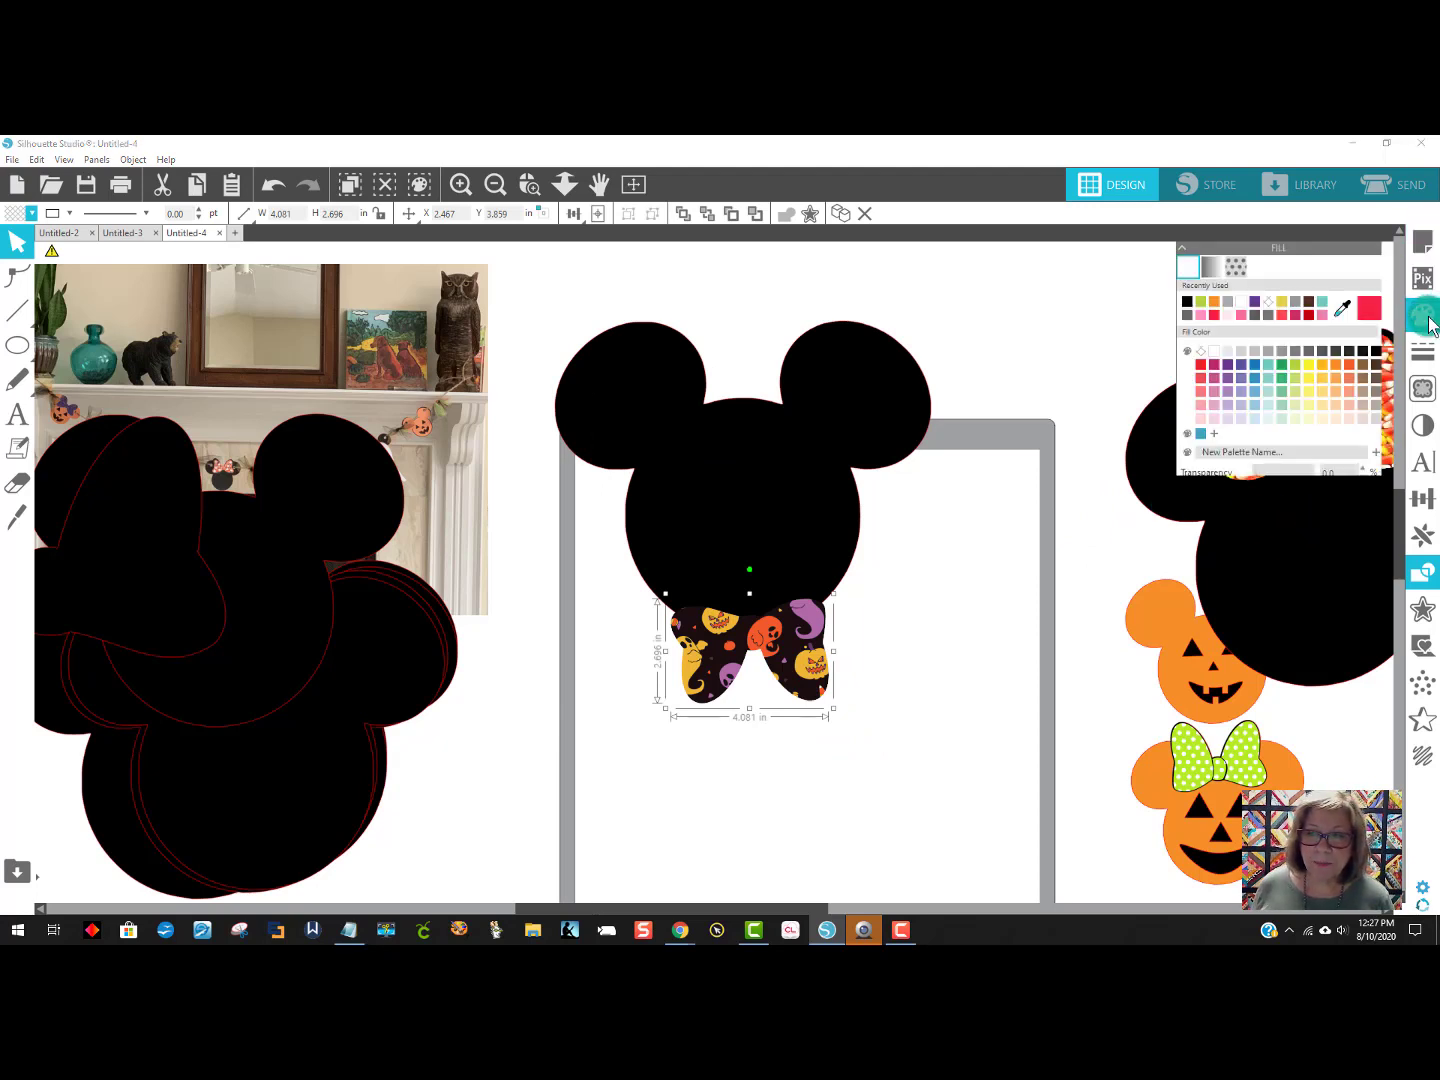
click(1238, 267)
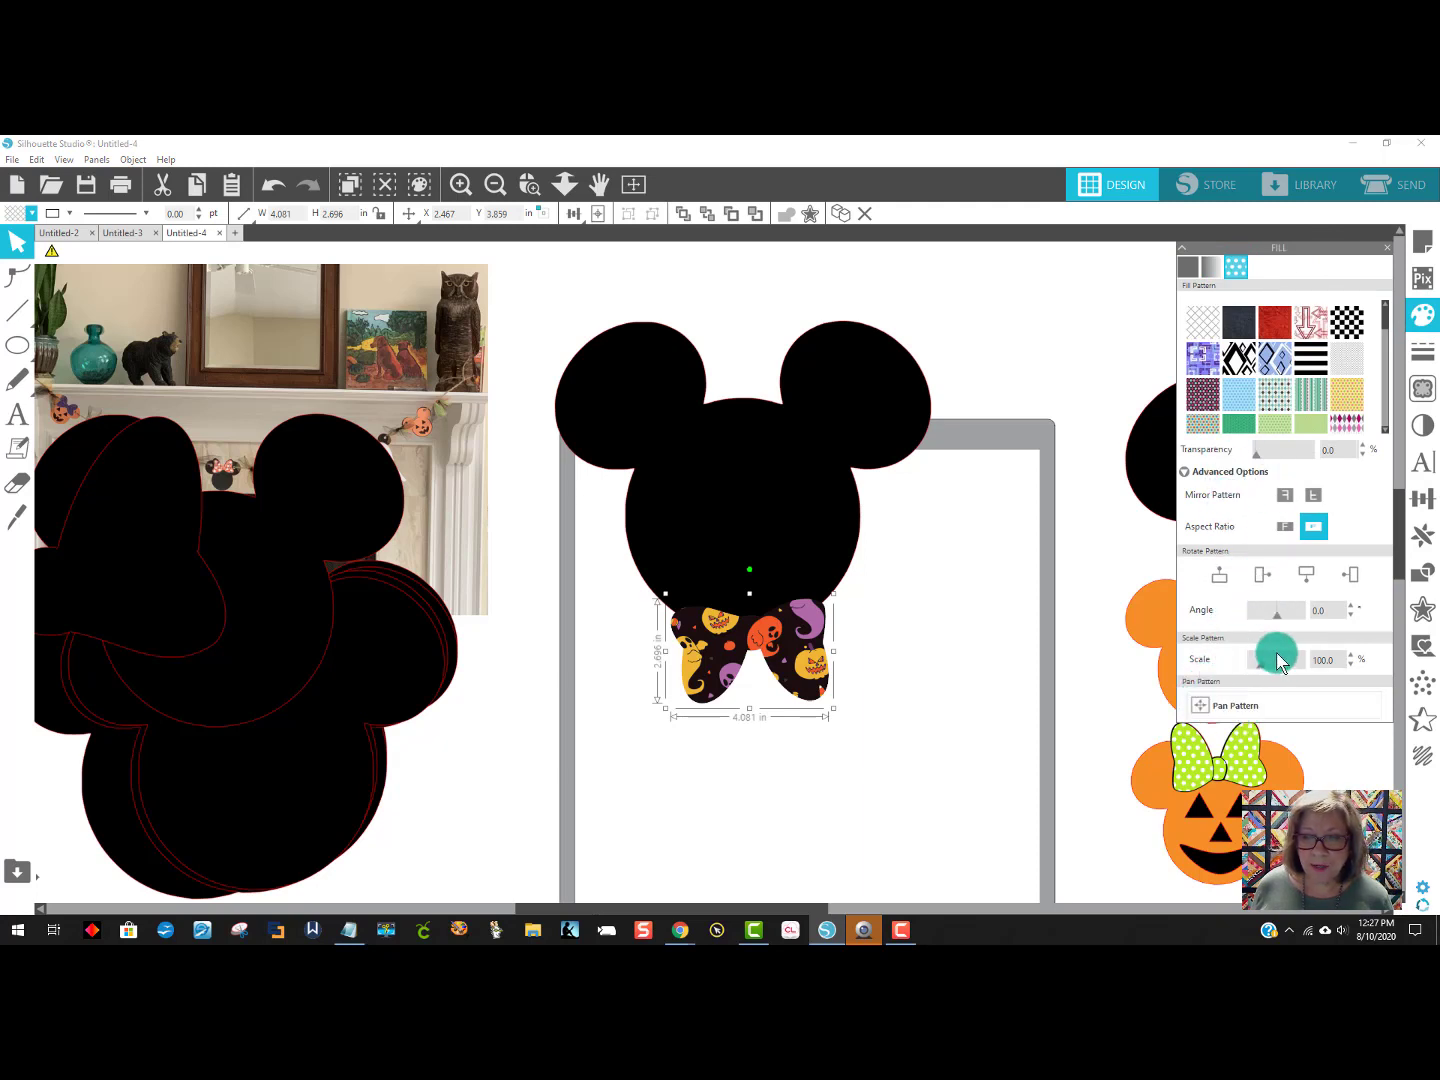
drag(1267, 661, 1276, 666)
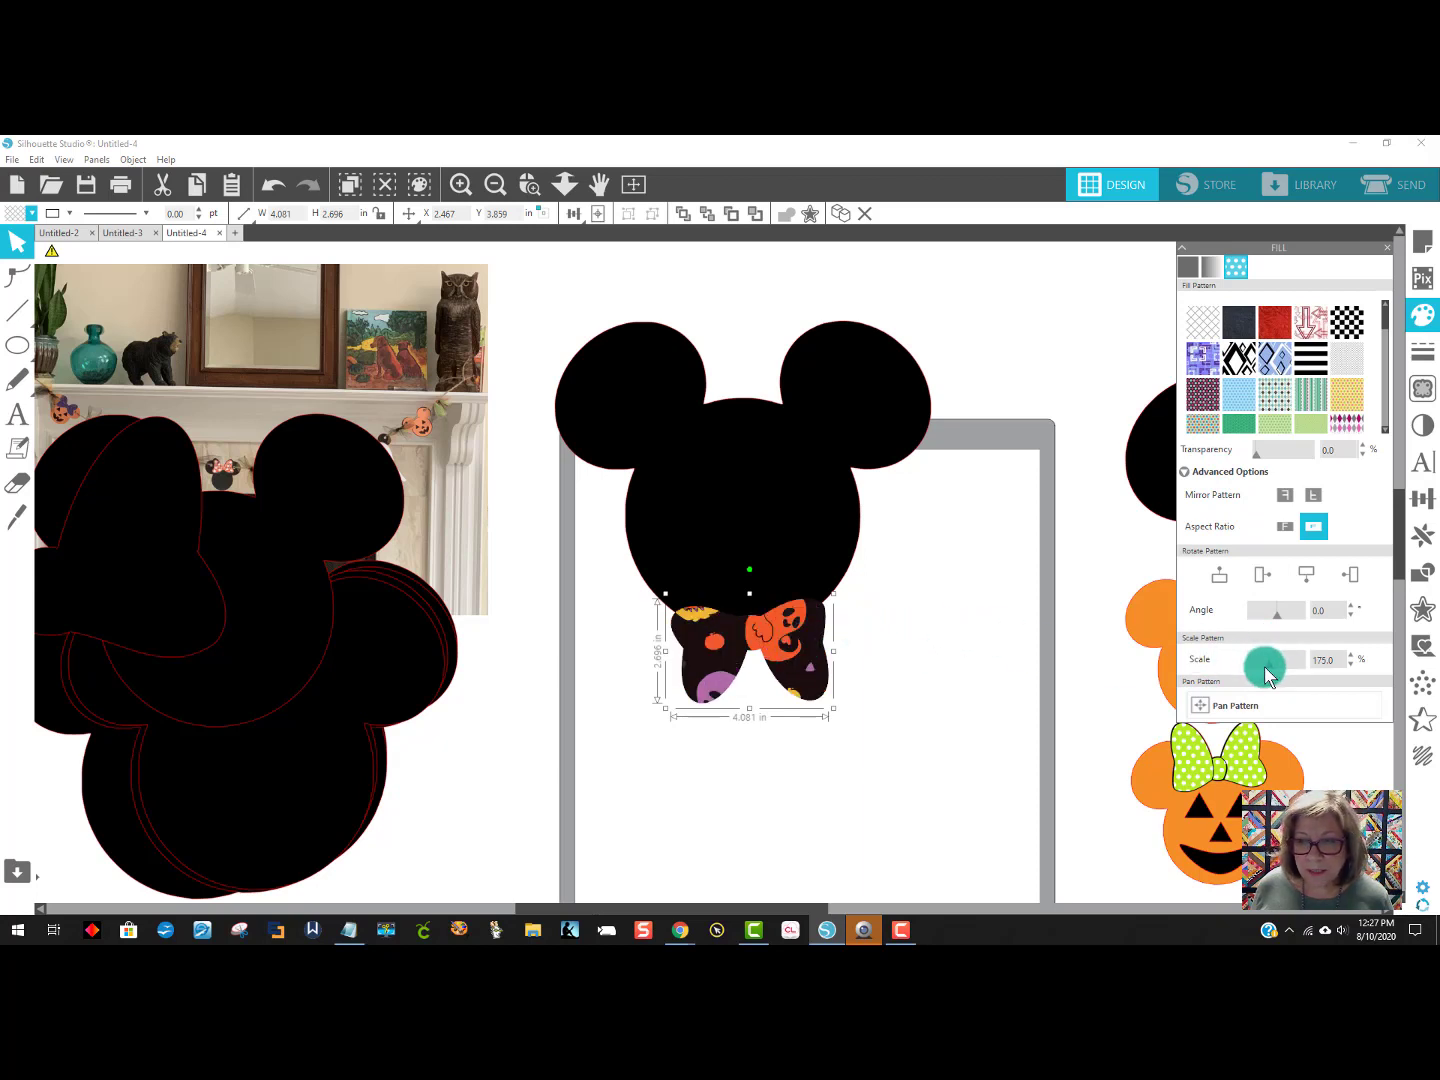
drag(1264, 666, 1260, 672)
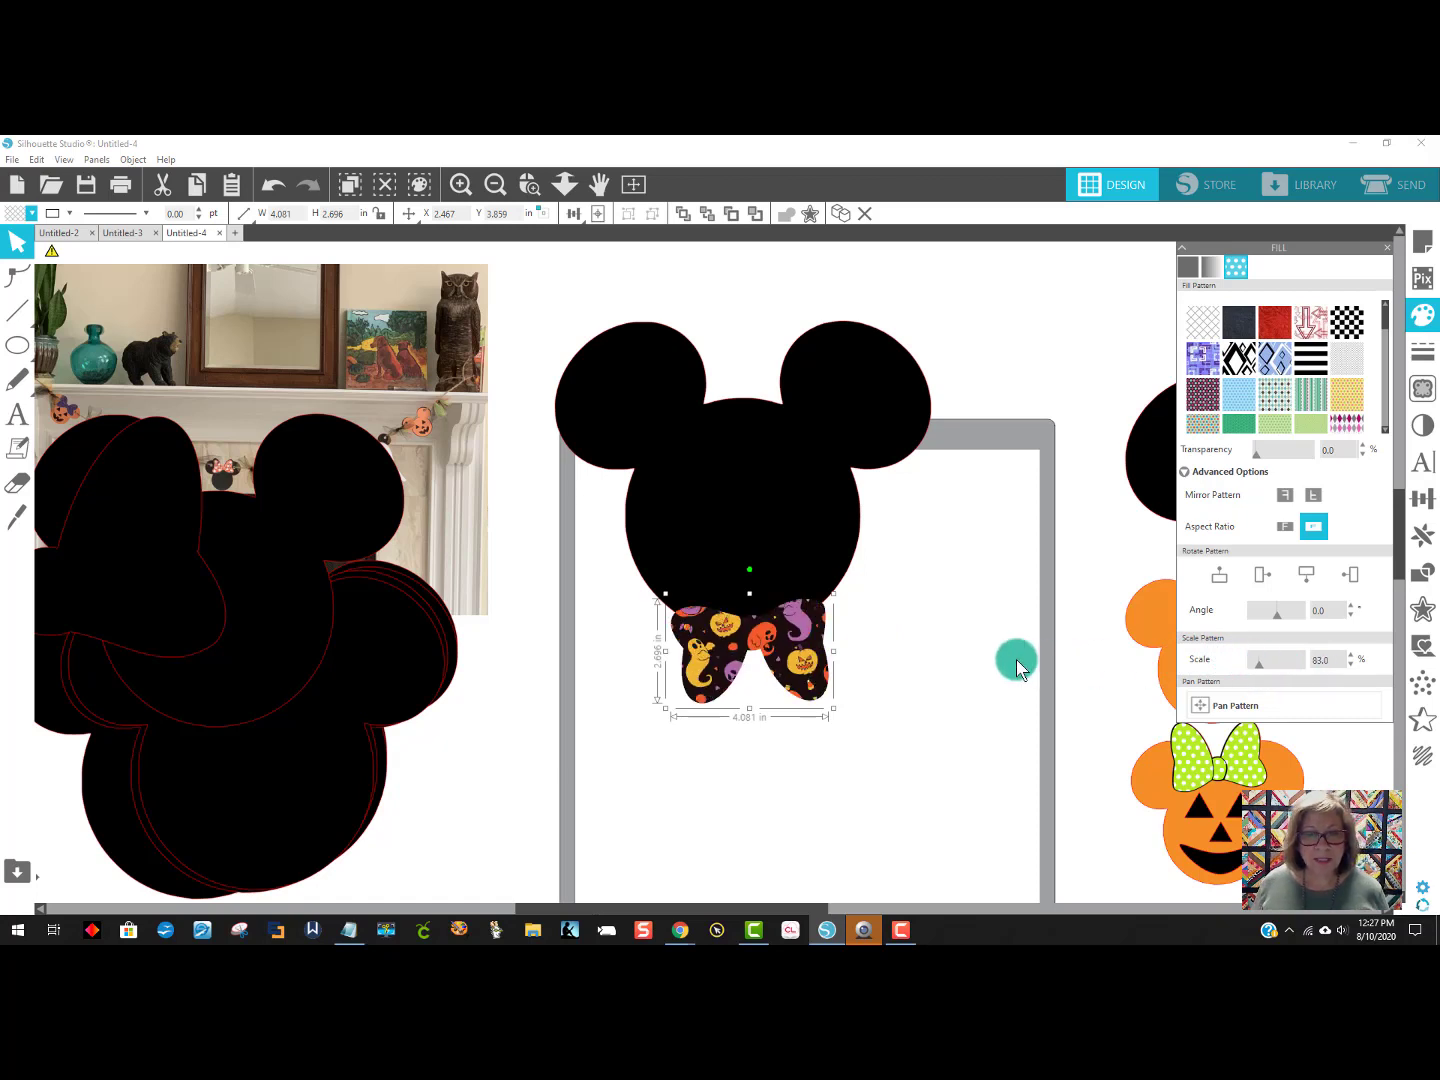
click(1005, 658)
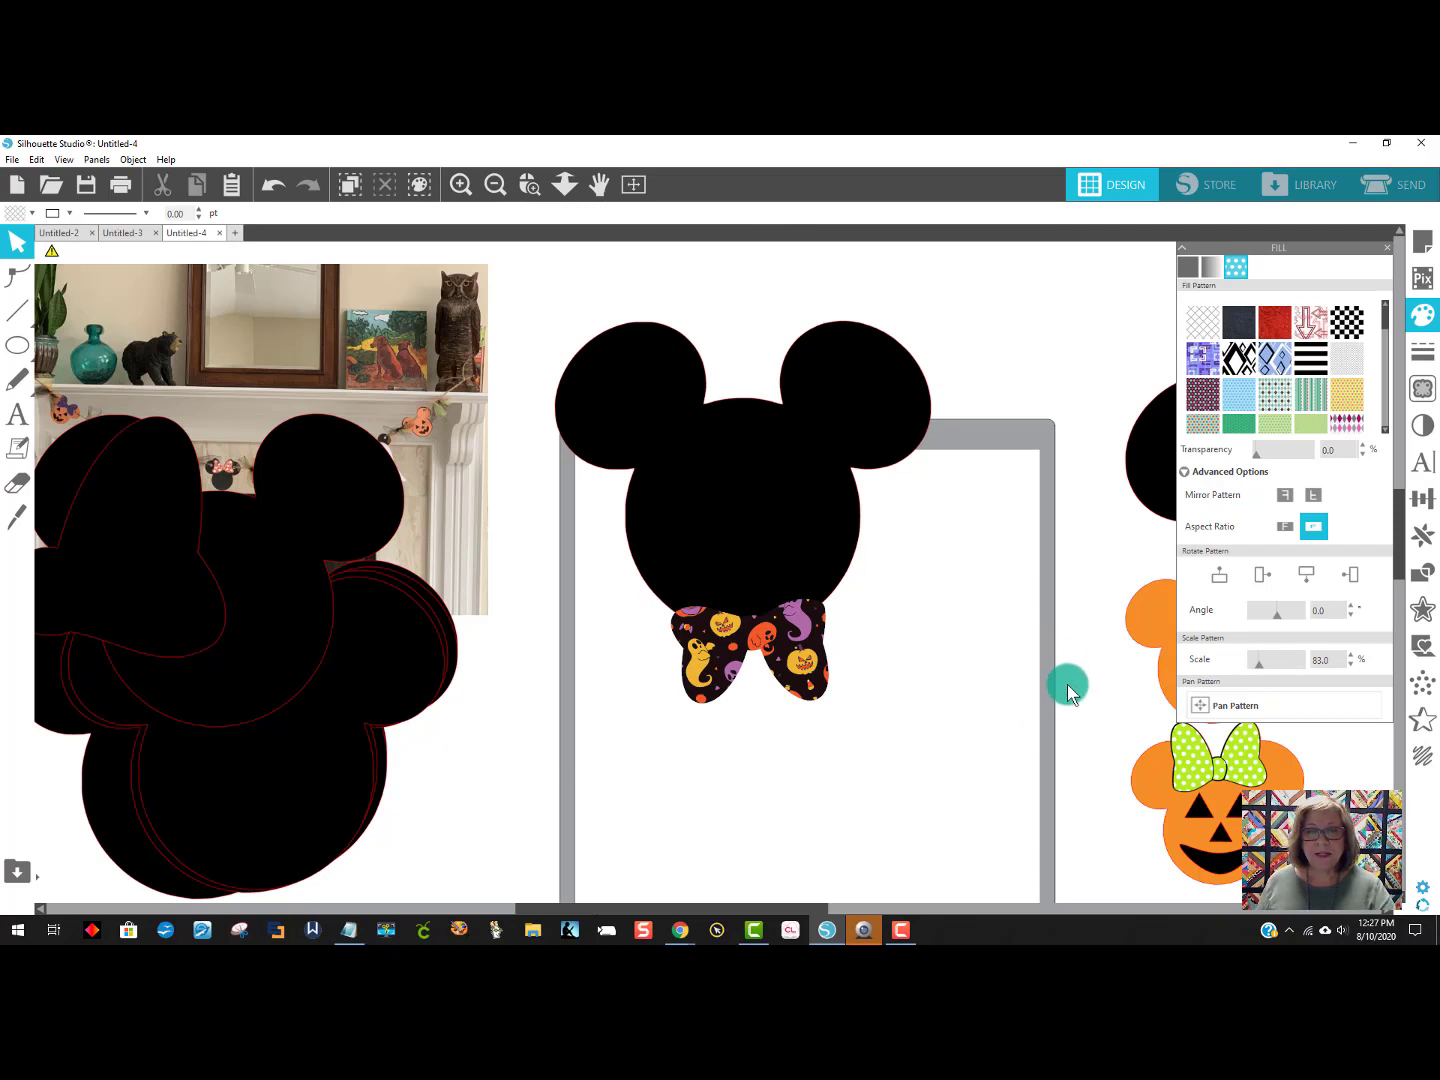
Group the Mickey head with its Halloween bow tie.
click(749, 498)
right_click(686, 429)
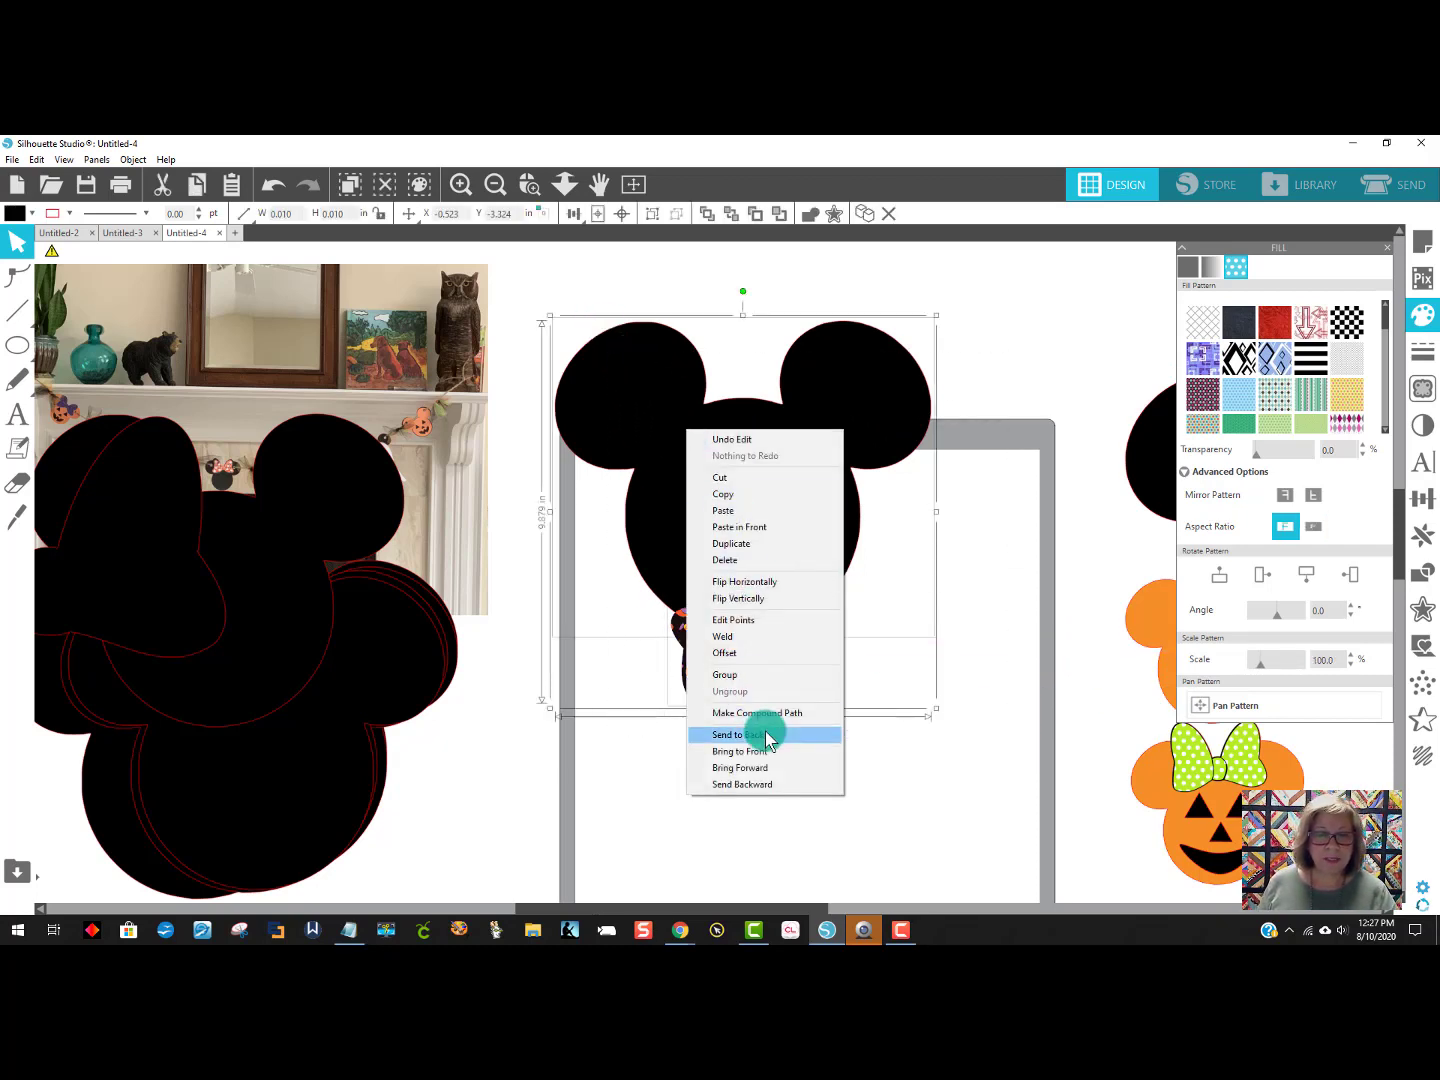
click(802, 675)
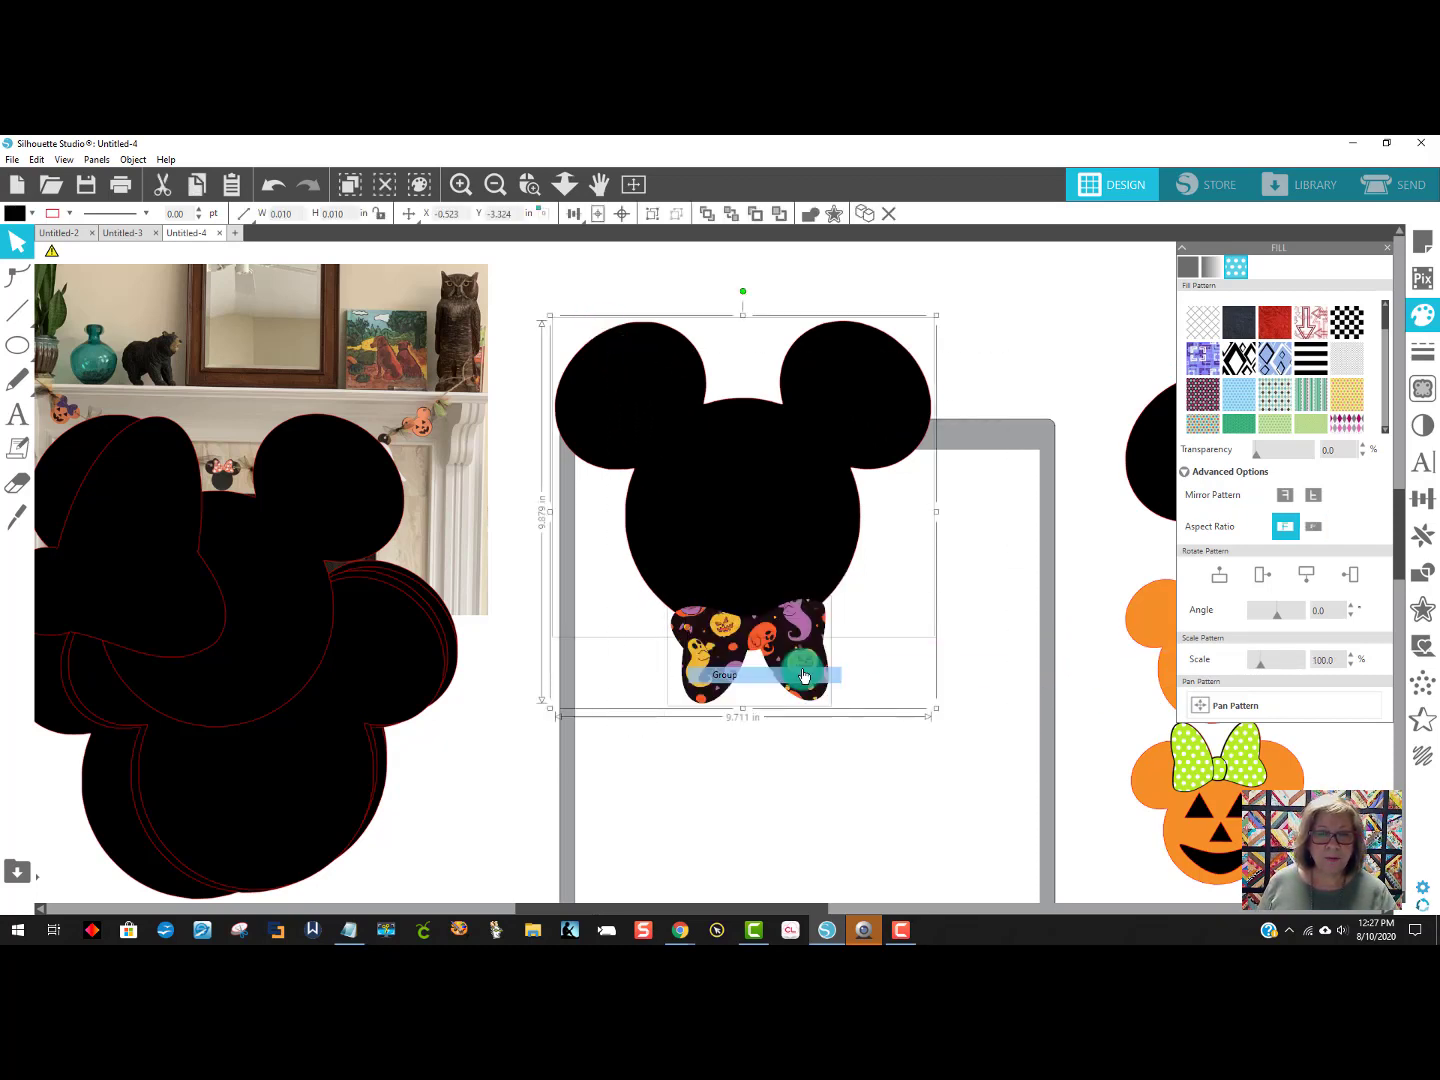
click(905, 690)
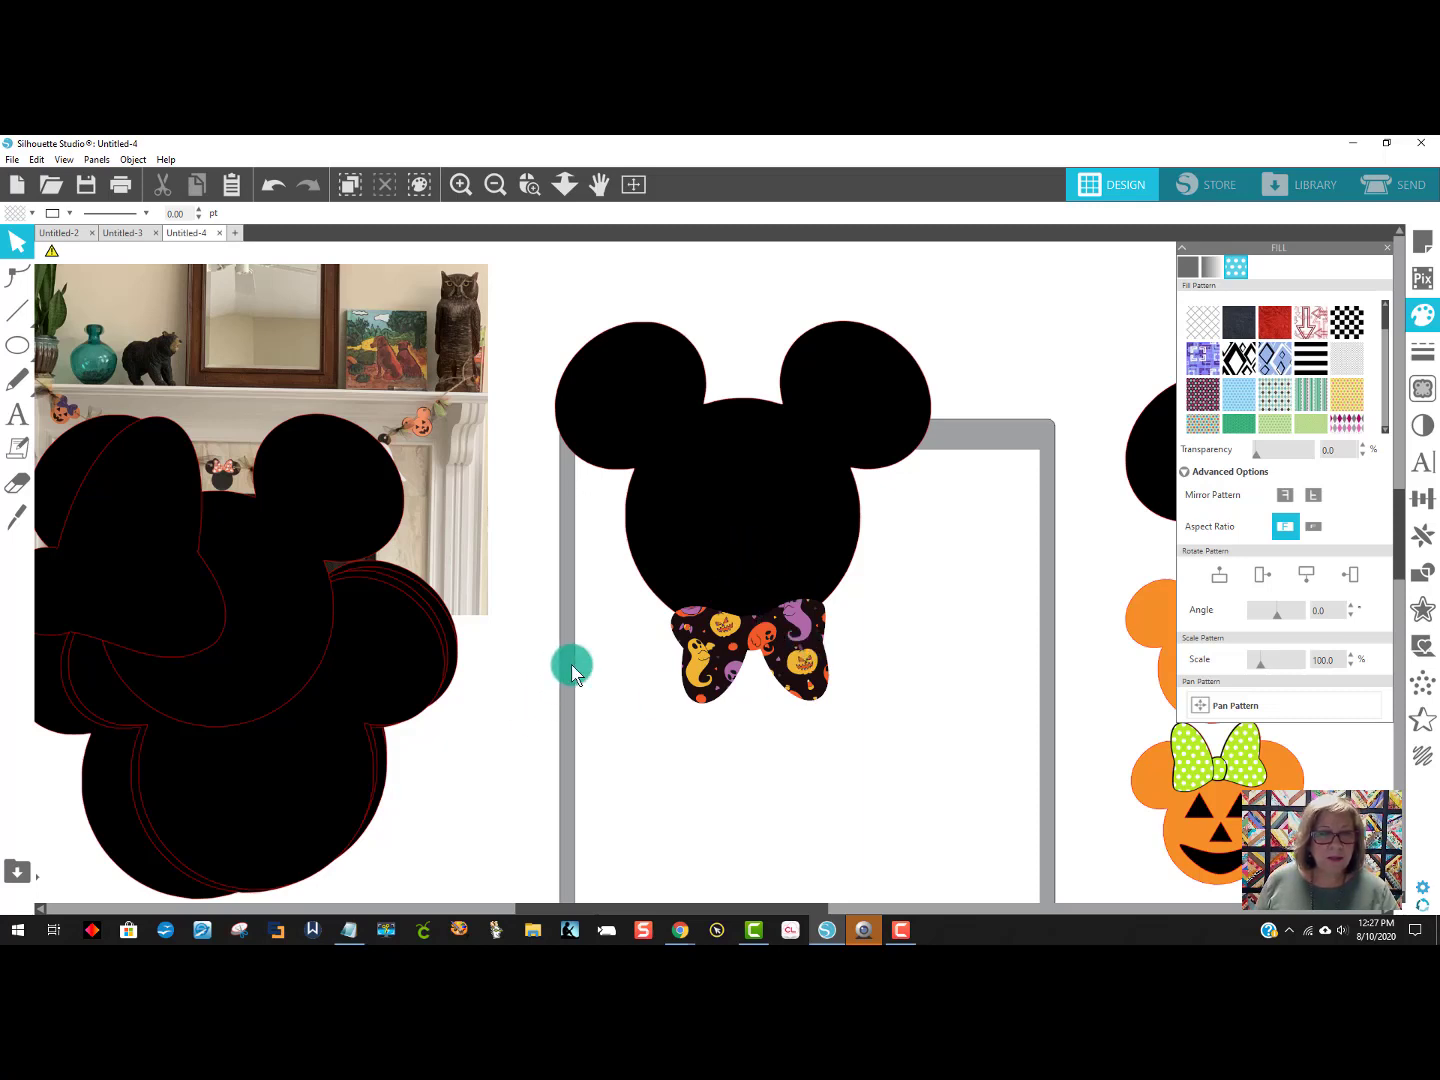
Shrink the bow-tie Mickey group to about 4.56 in wide and place it in the upper-left corner of the page.
click(675, 409)
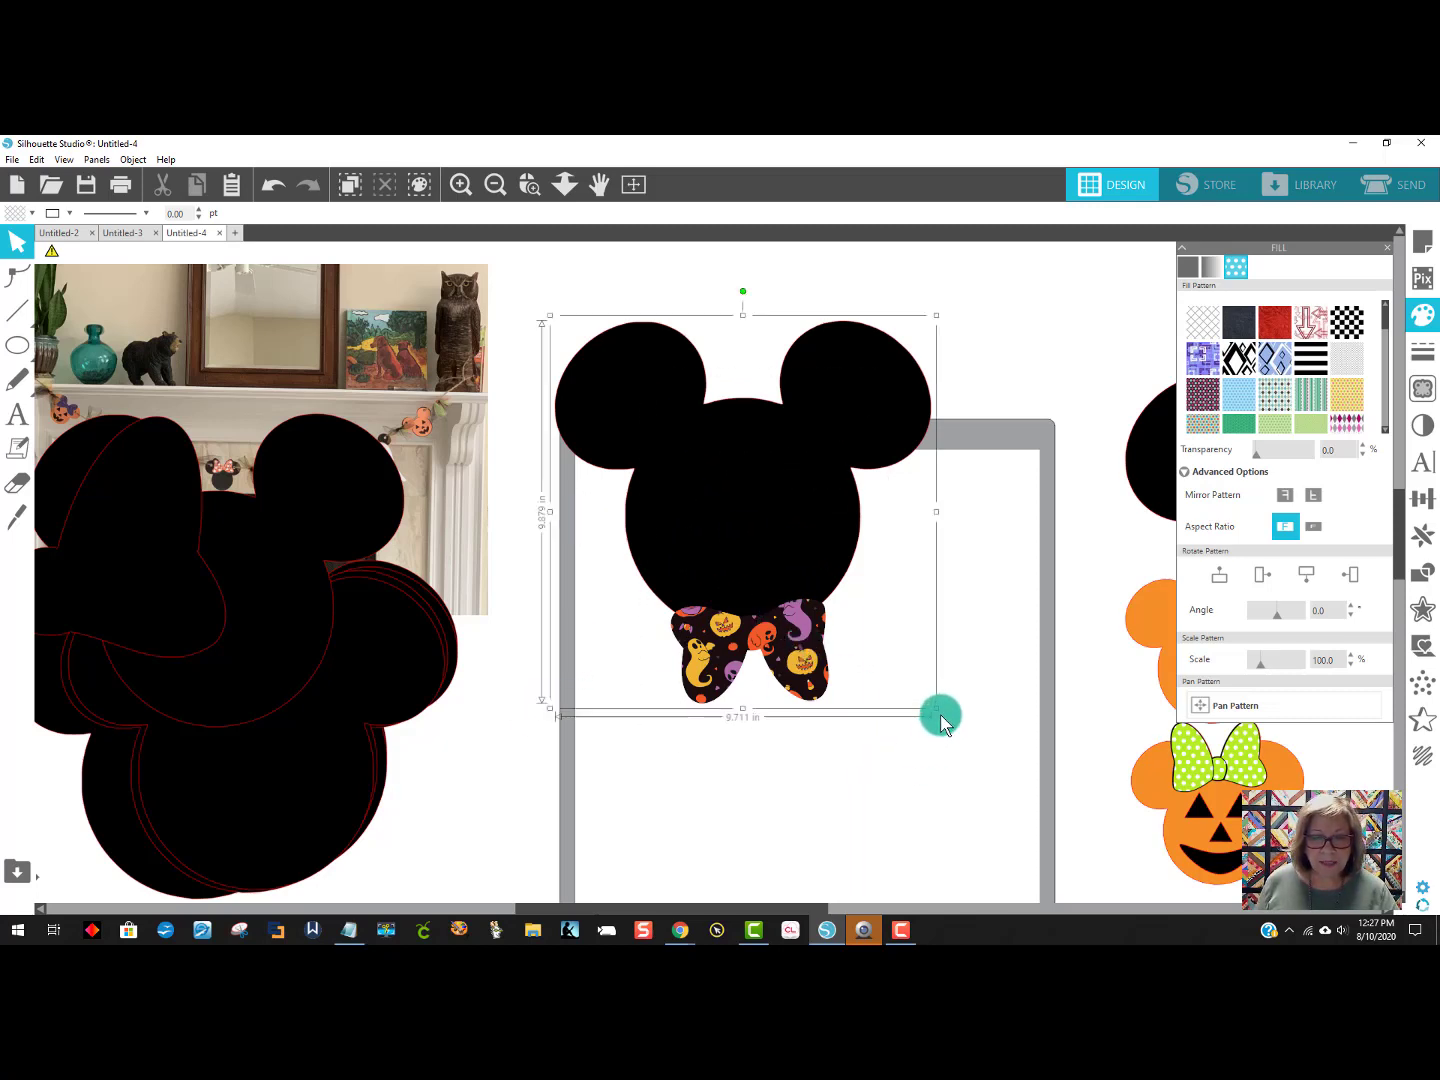
drag(936, 709, 760, 497)
drag(646, 433, 688, 647)
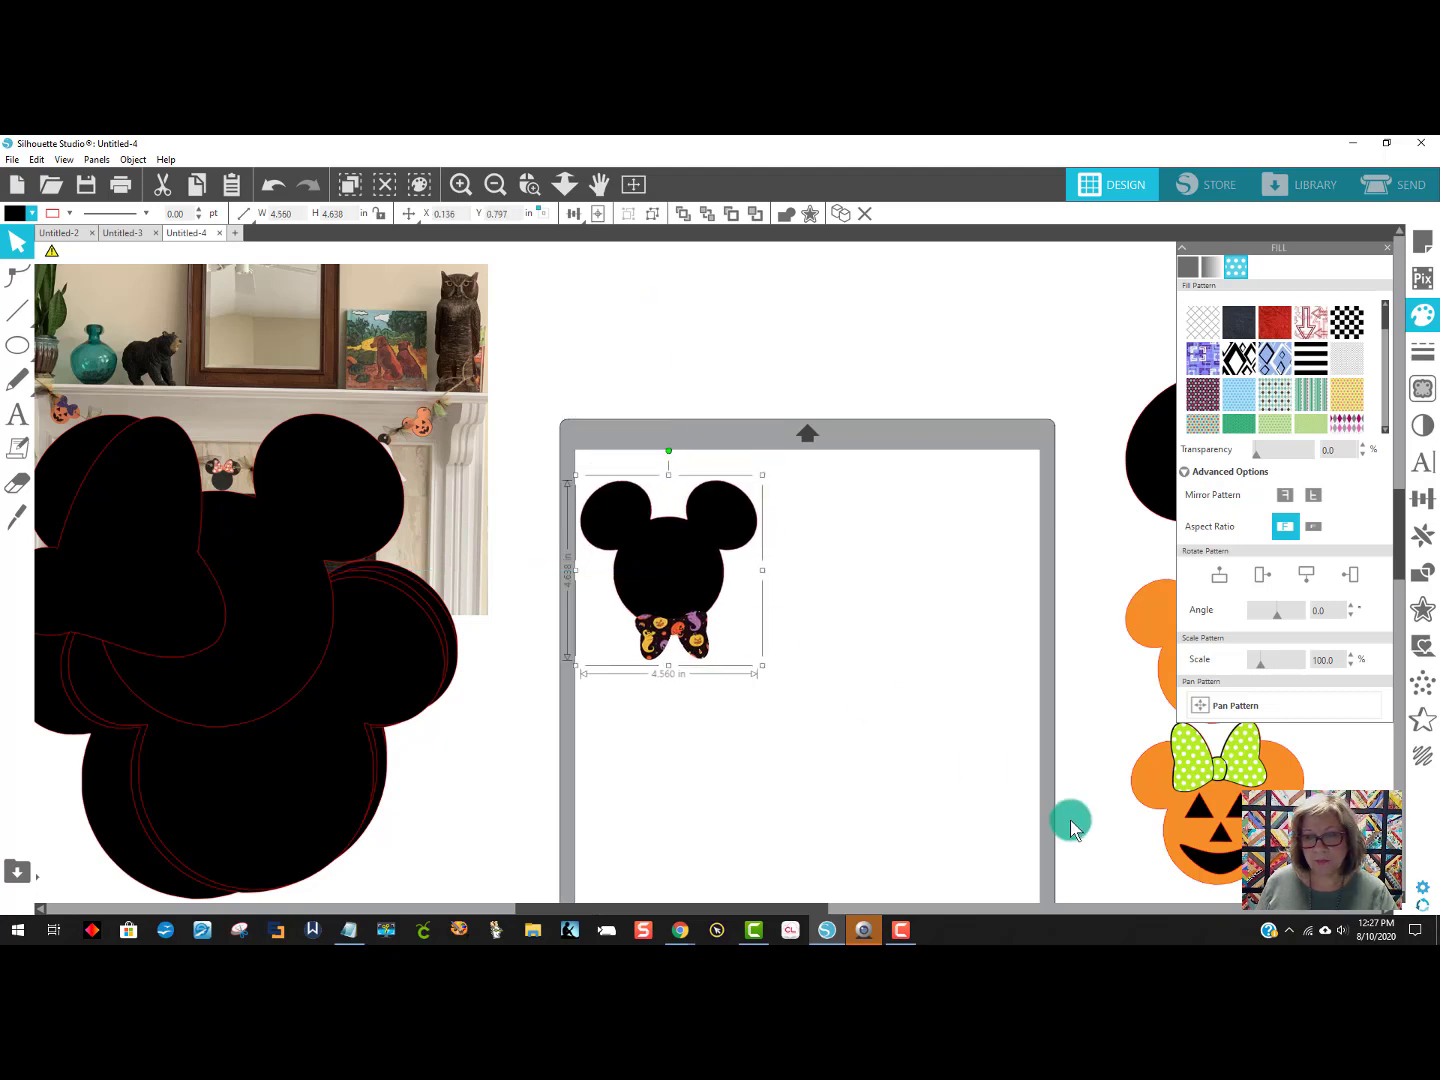
Place the orange Minnie pumpkin beside the Mickey head on the page and bring the candy corn Minnie head closer to the page.
click(1211, 815)
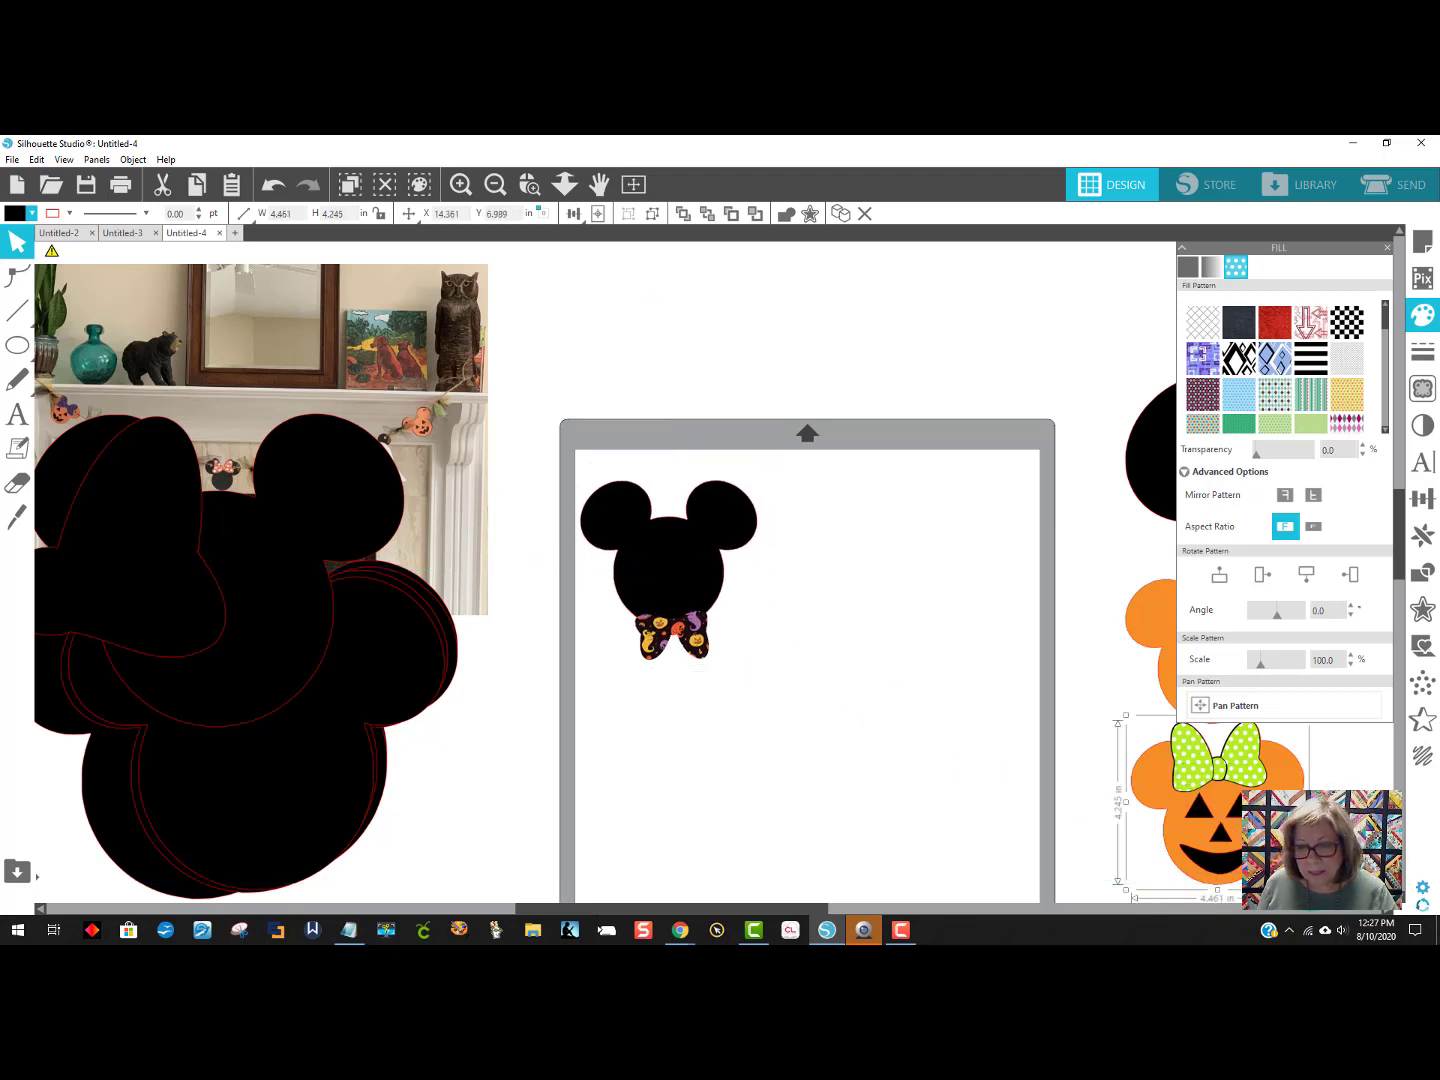
drag(1210, 814, 860, 569)
click(1387, 248)
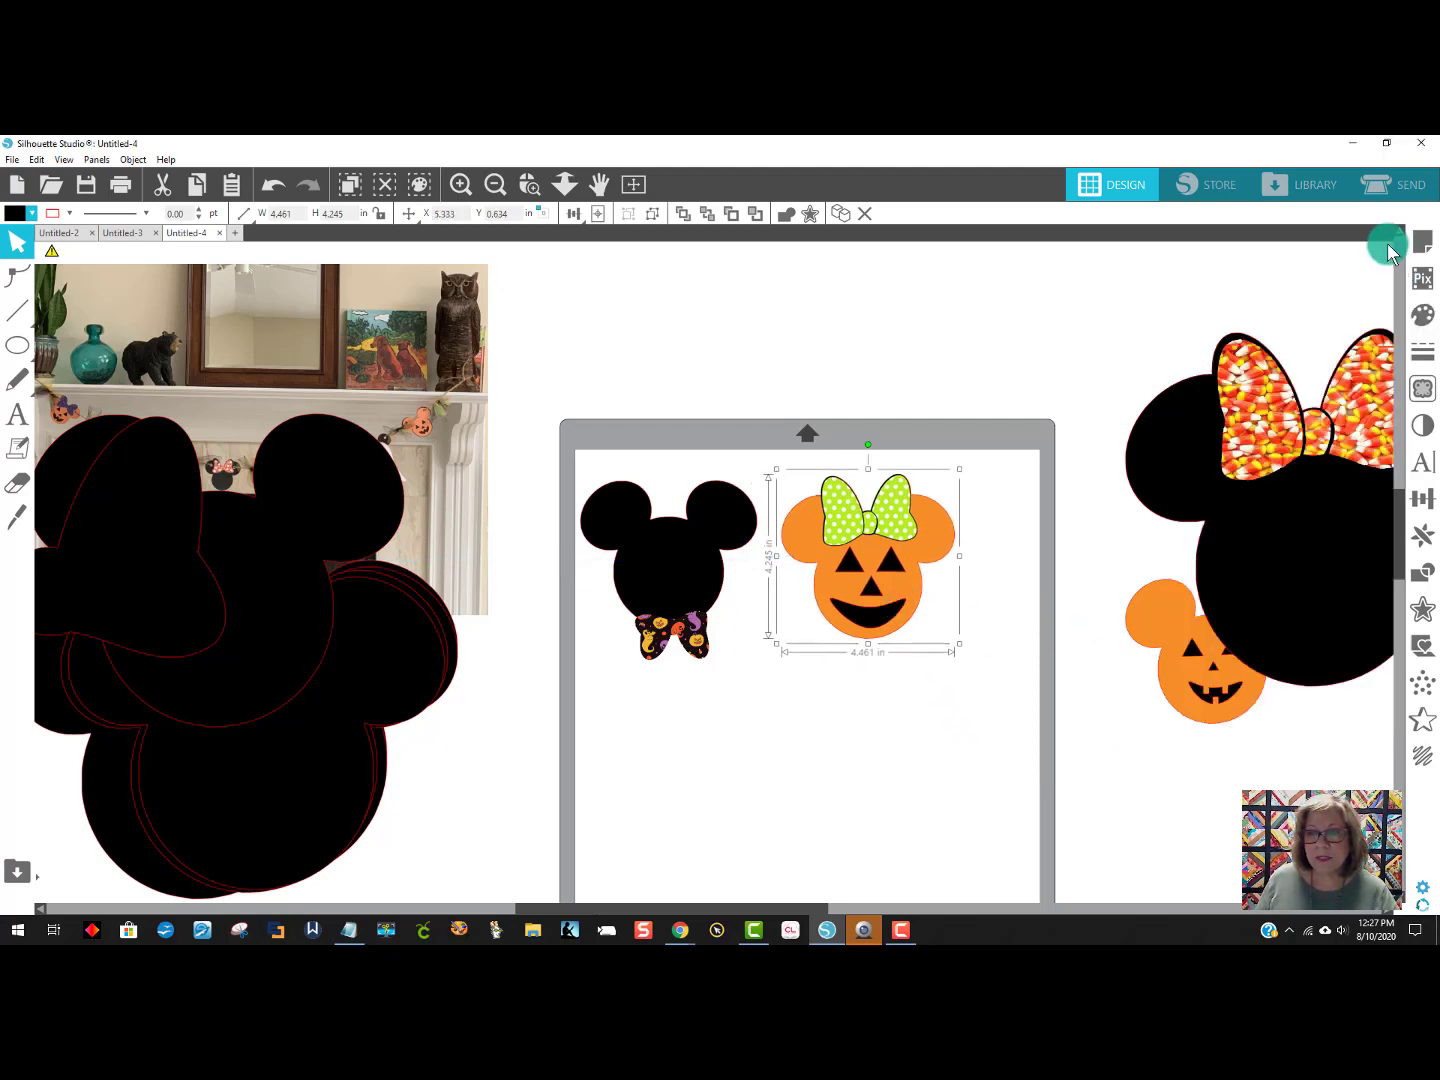
drag(1298, 505, 1234, 498)
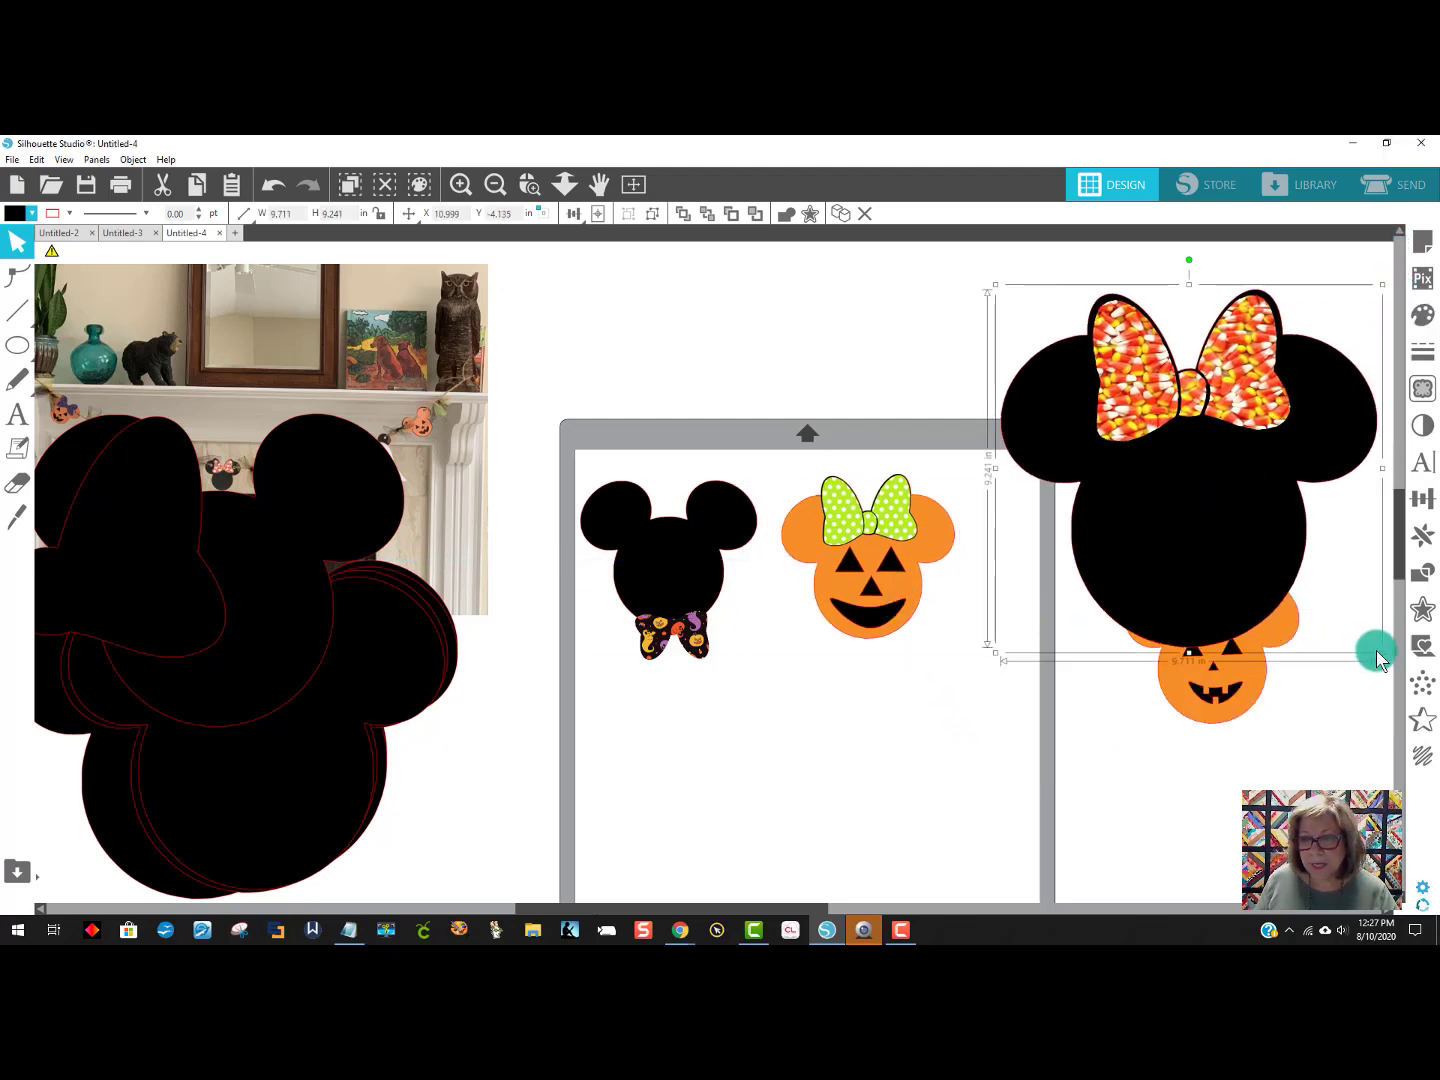
Shrink the candy corn Minnie head and the Mickey pumpkin, about 4.42 in wide, and line both up in the row of heads.
drag(1382, 652, 1125, 635)
drag(1215, 660, 1233, 562)
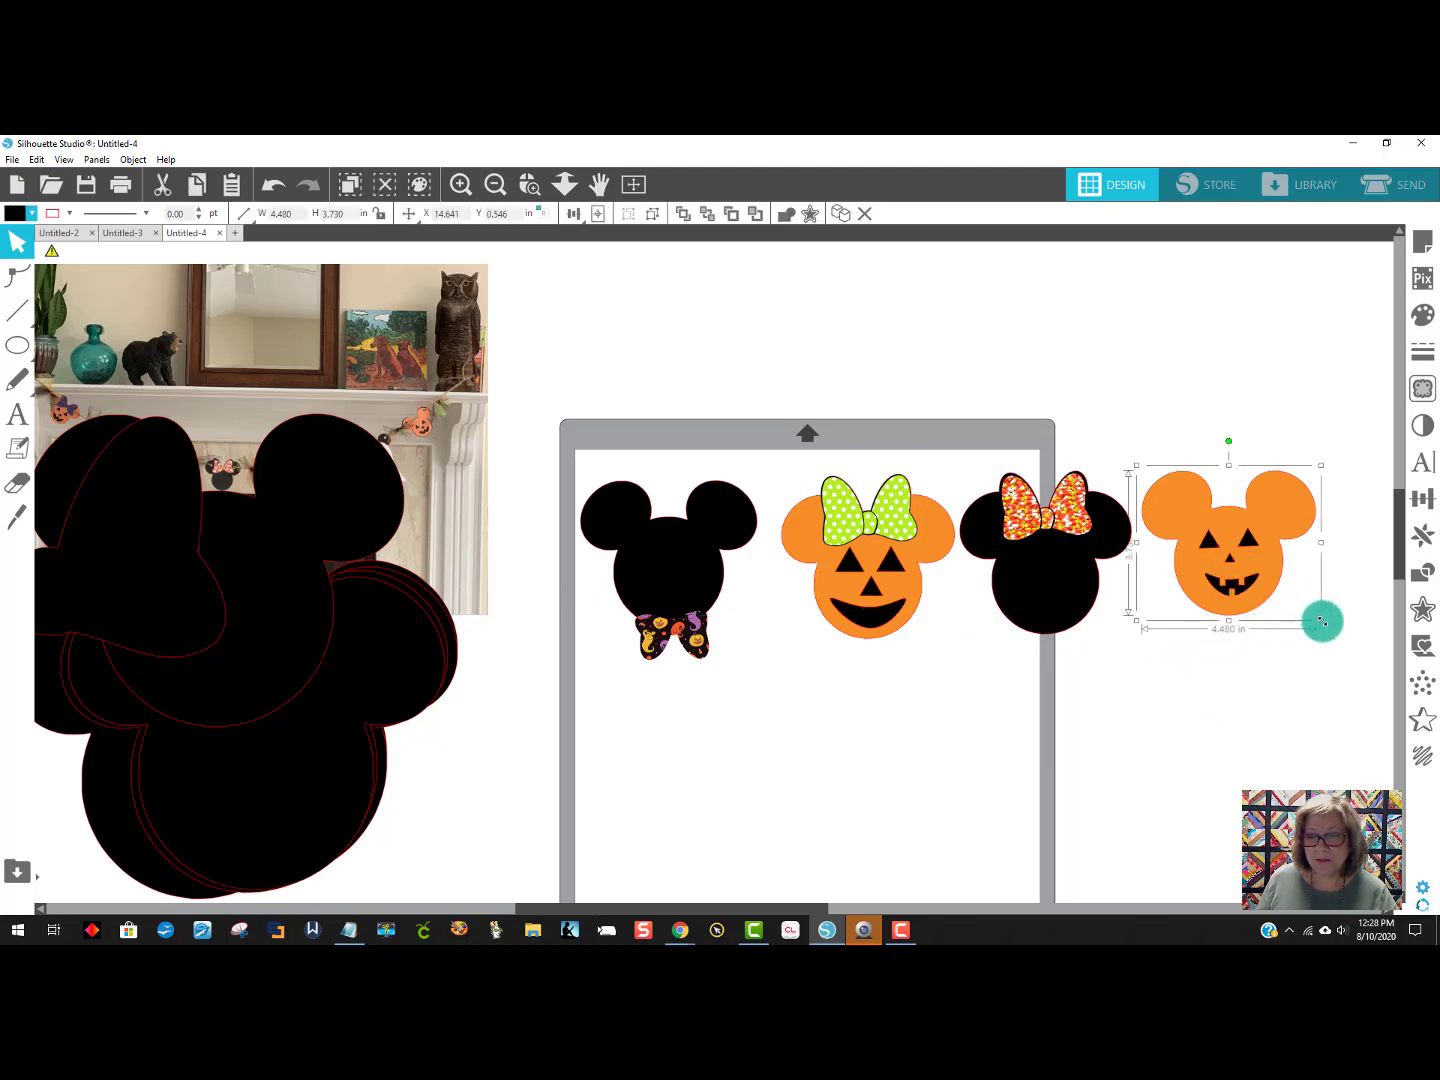
drag(1321, 622, 1317, 625)
drag(1247, 577, 1261, 595)
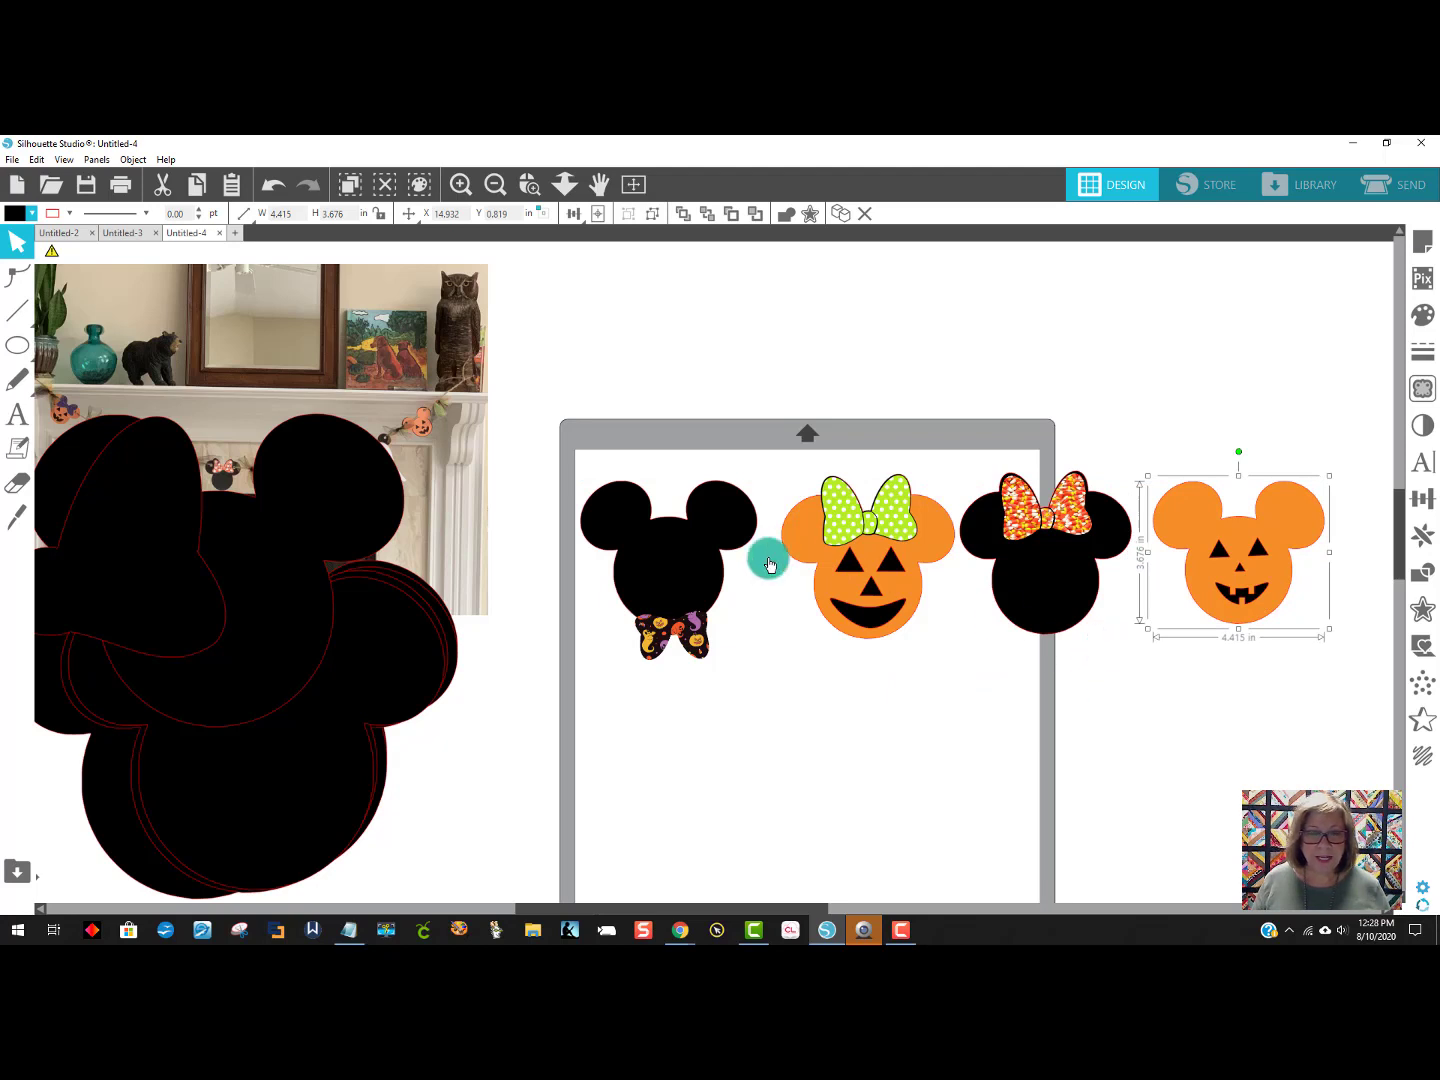
Ungroup the row of four decorated heads and move them together off the page, to its right.
drag(588, 474, 1266, 620)
right_click(1218, 576)
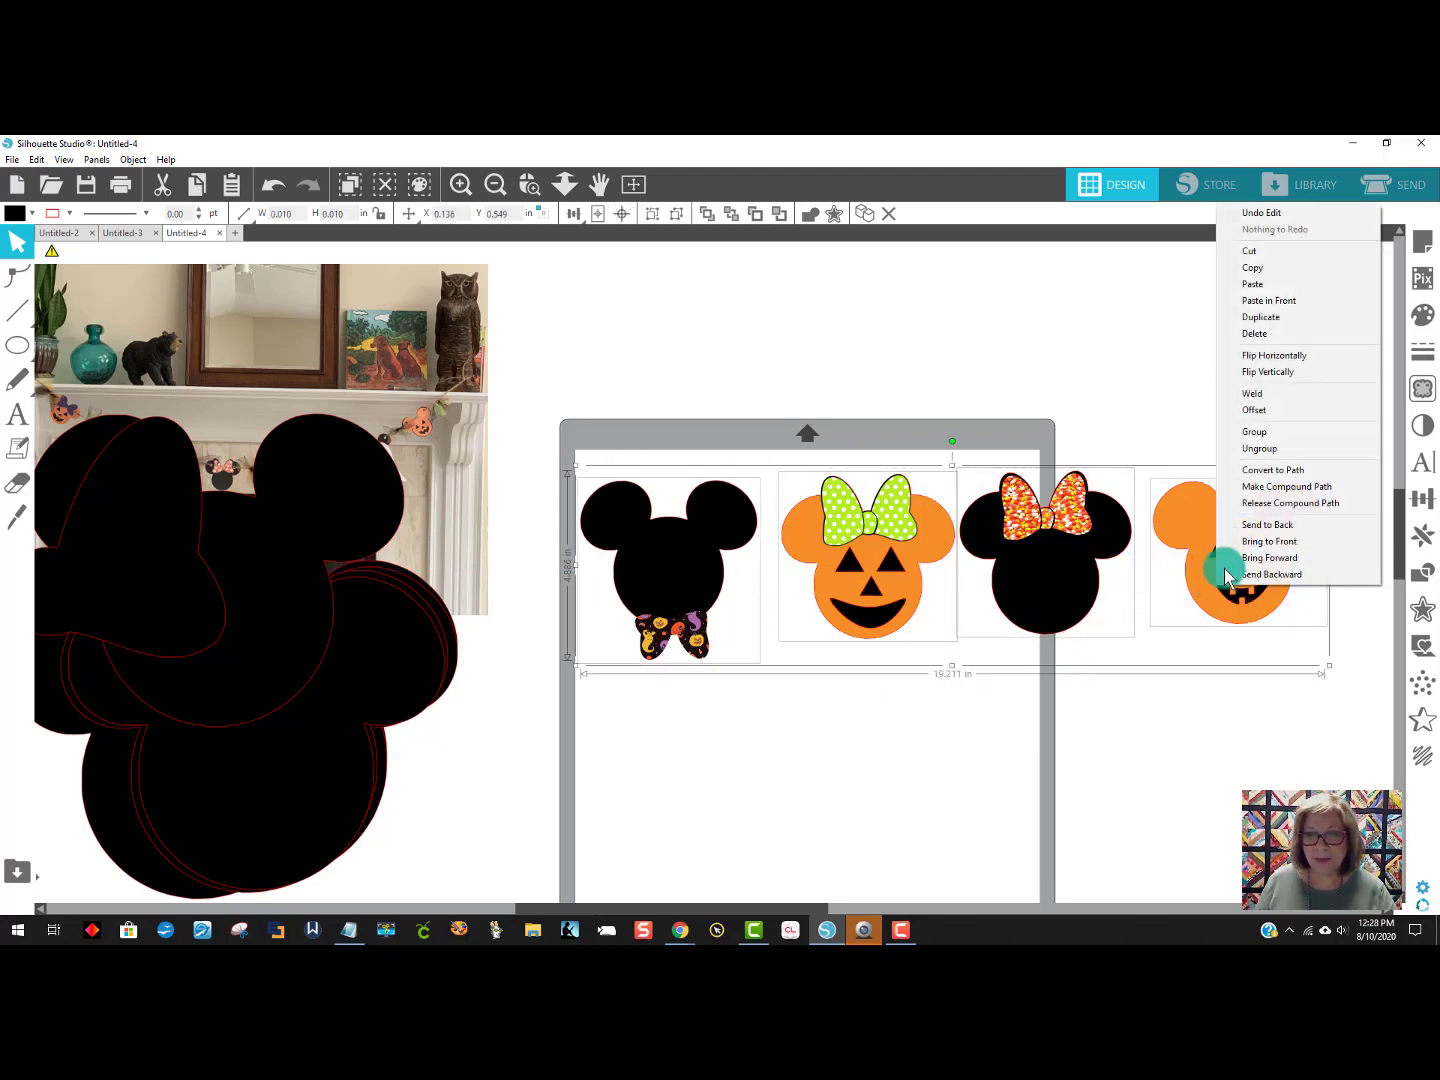
click(1251, 446)
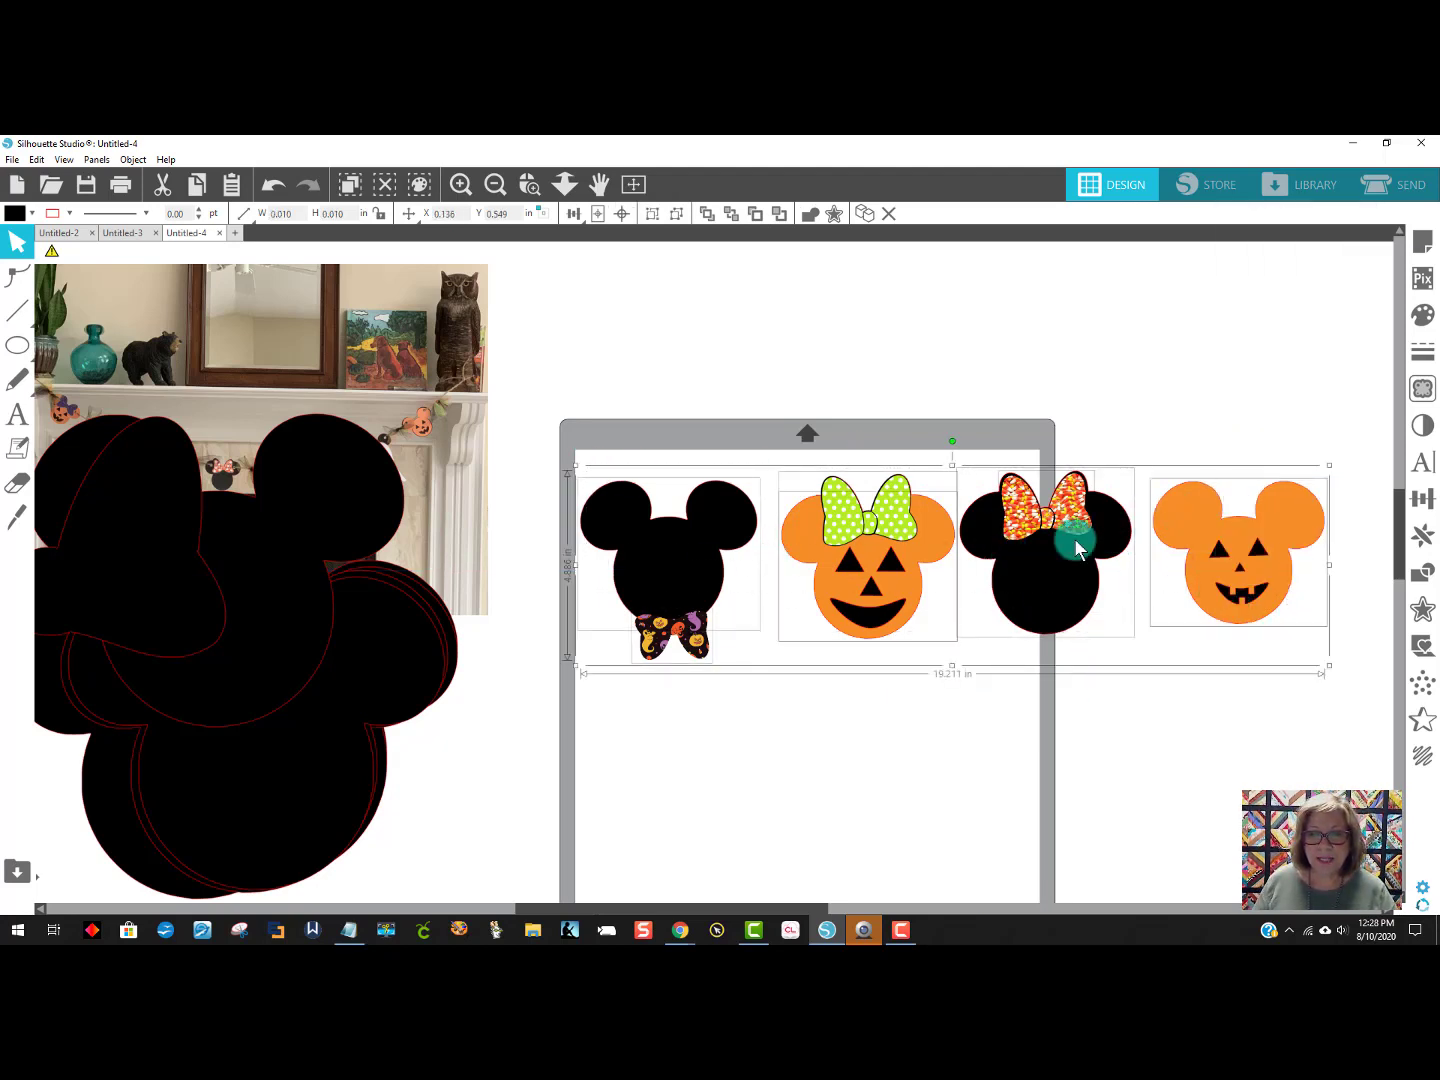
drag(708, 563, 1283, 498)
Separate a plain black Mickey head from the stack of black shapes and place it on the upper part of the page.
drag(364, 589, 236, 818)
click(374, 534)
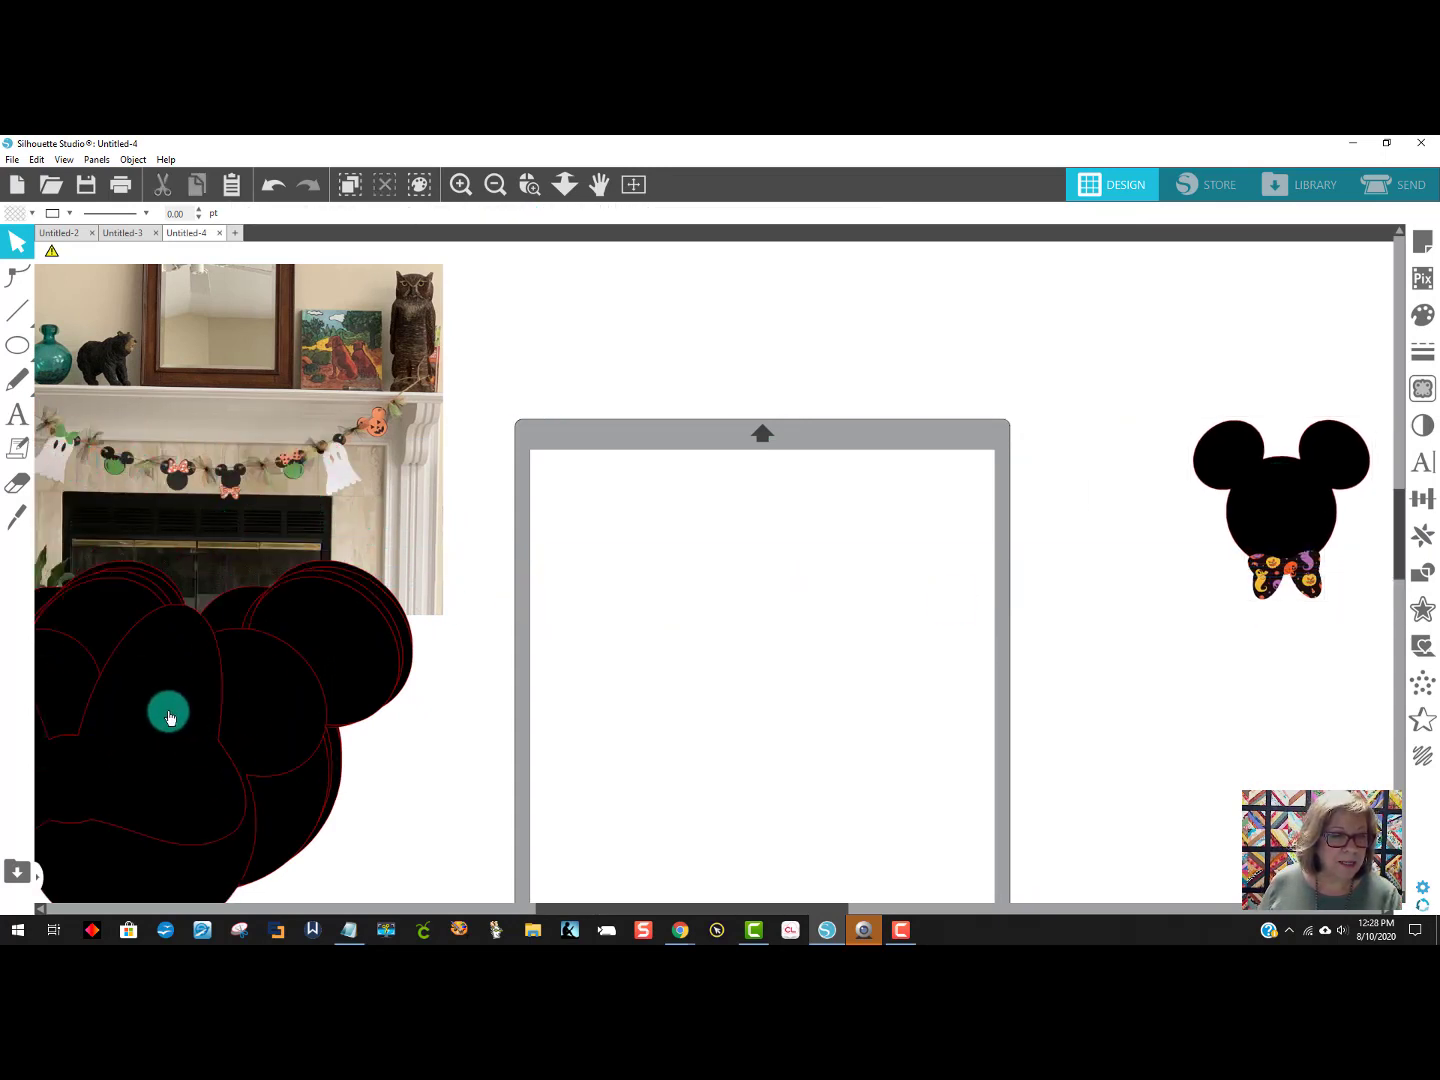
drag(167, 710, 260, 608)
drag(325, 653, 792, 622)
click(892, 669)
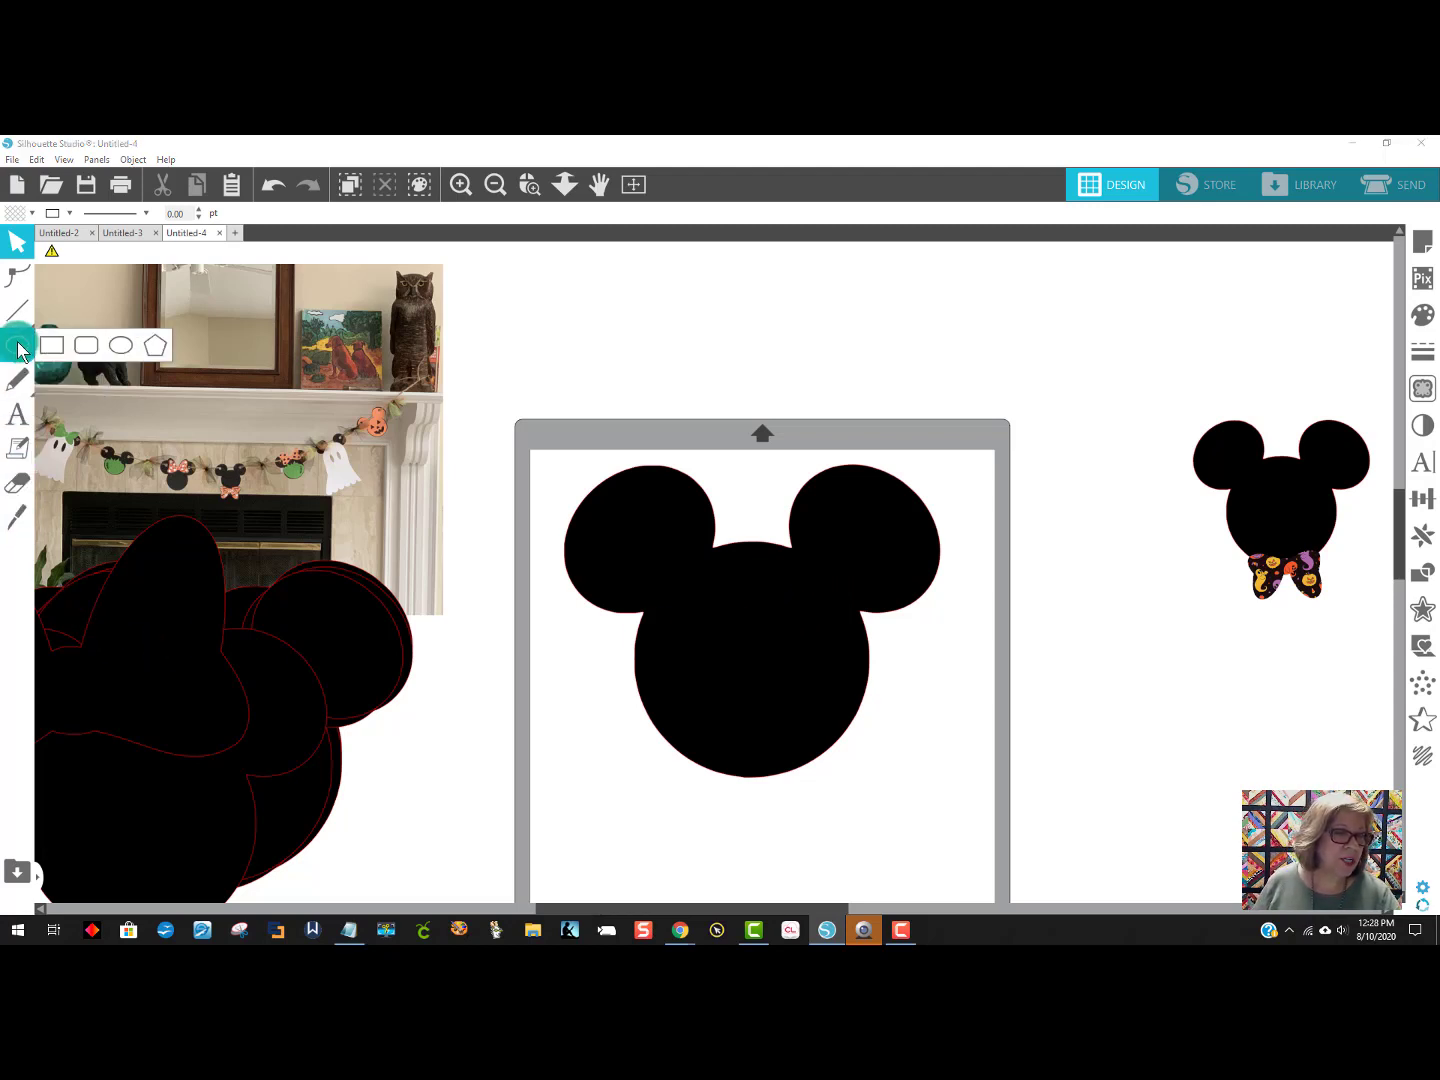
Draw a closed polygon ghost body about 8.74 in wide and 10.09 in tall, following the top of Mickey's head and flaring below it.
mouse_move(19, 318)
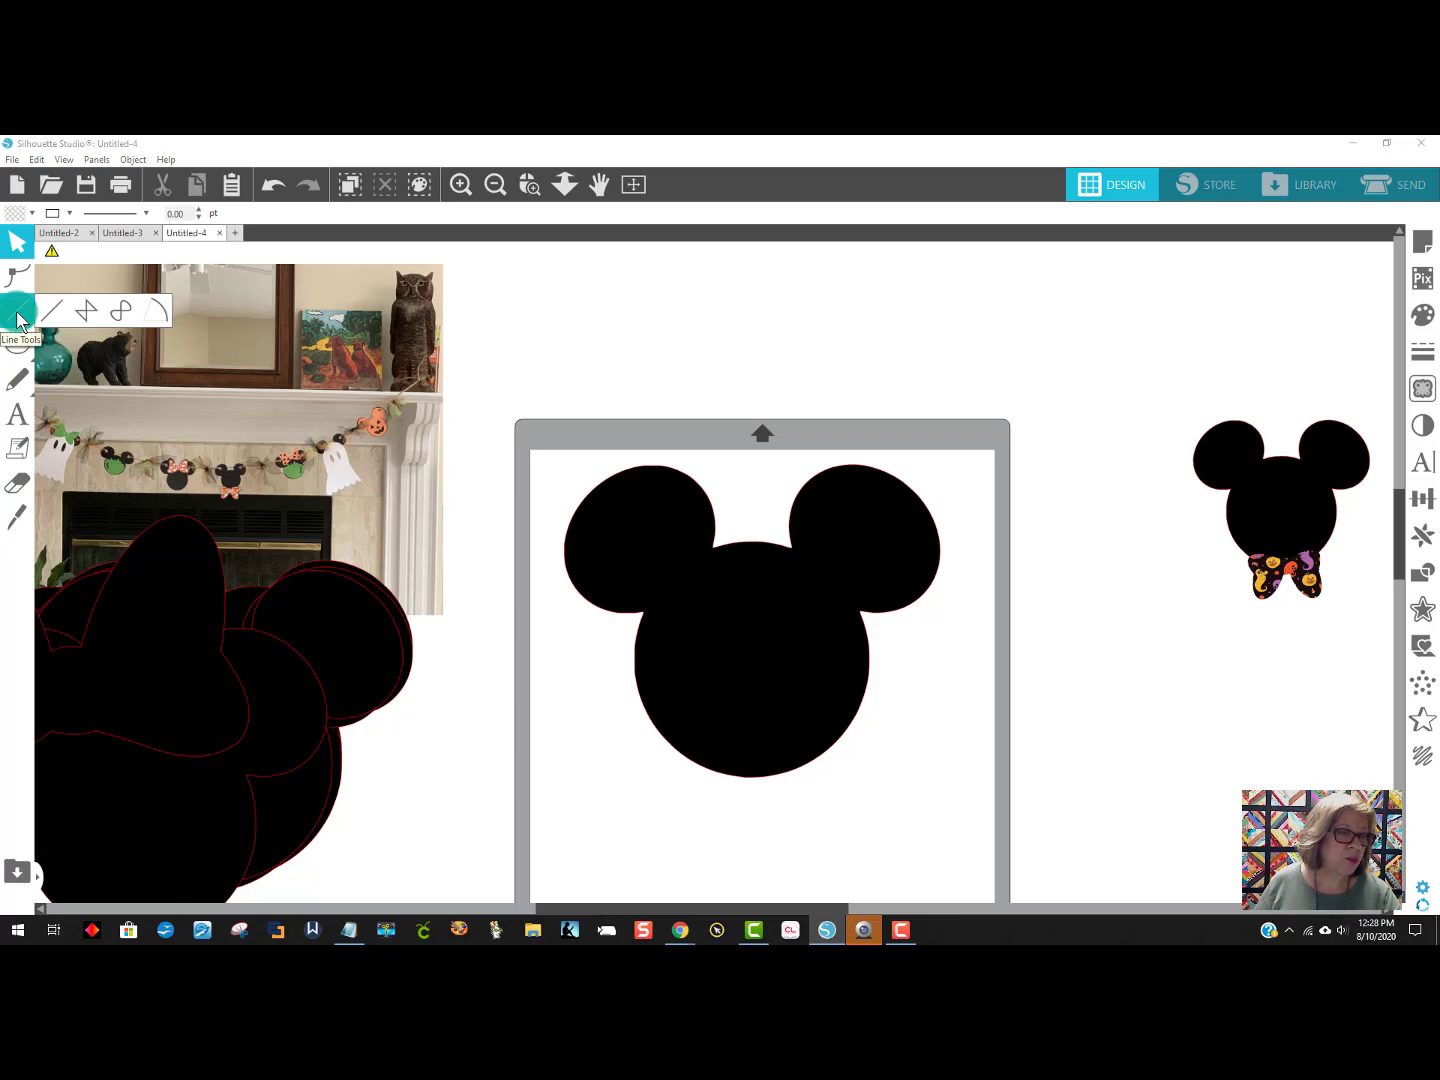
click(87, 315)
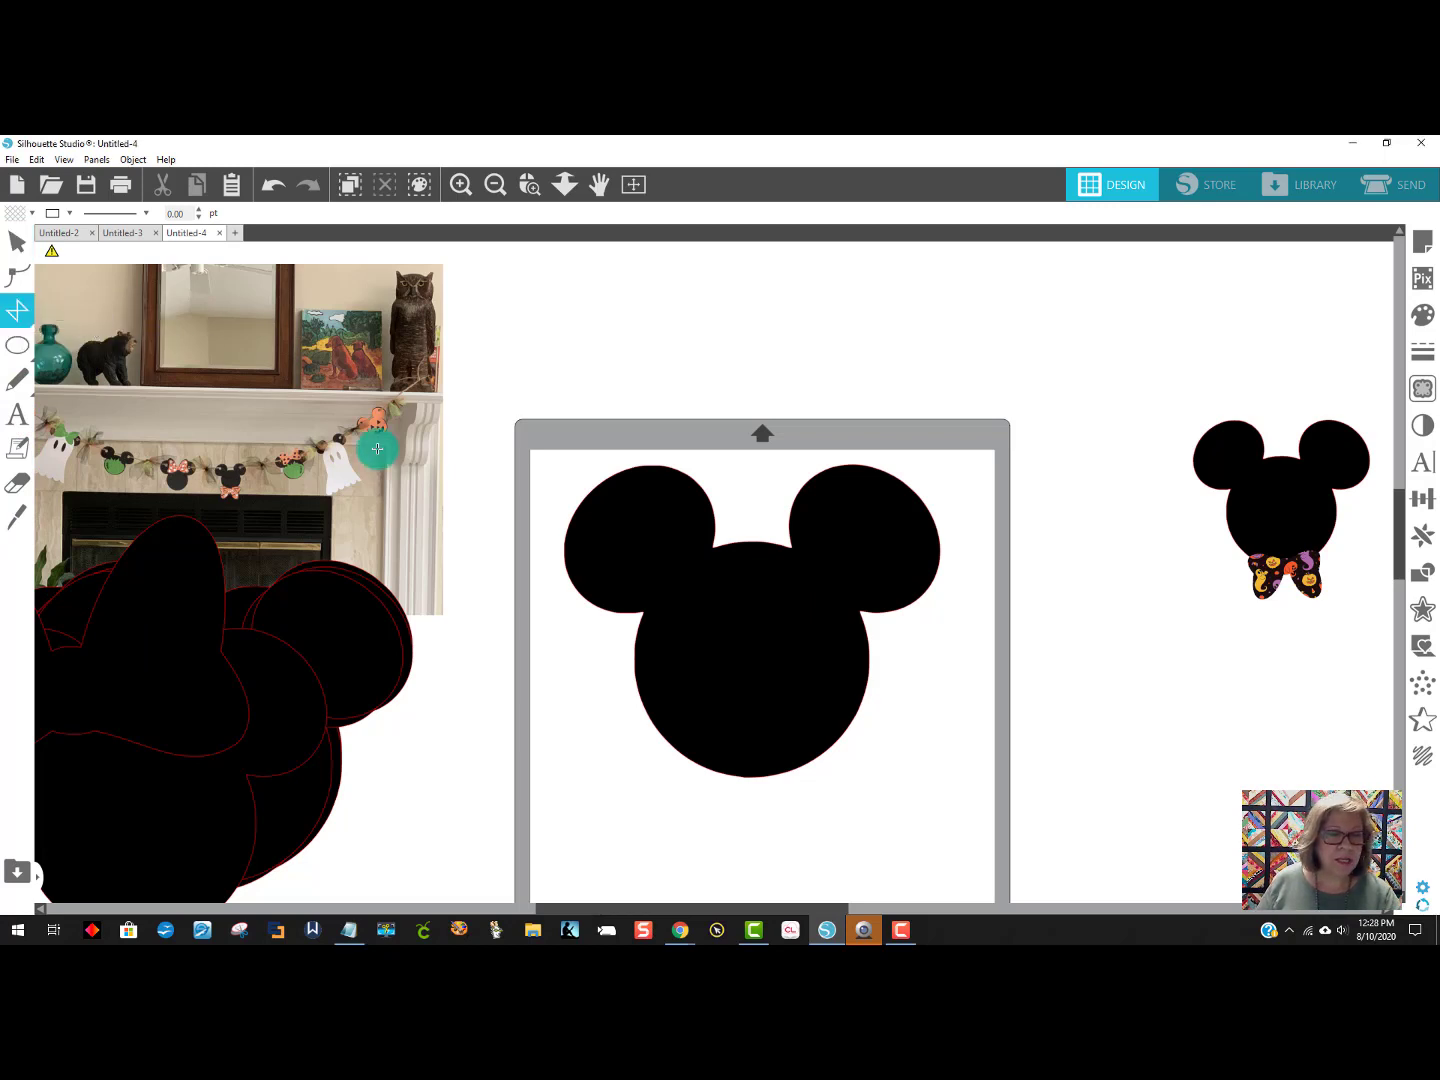
click(635, 617)
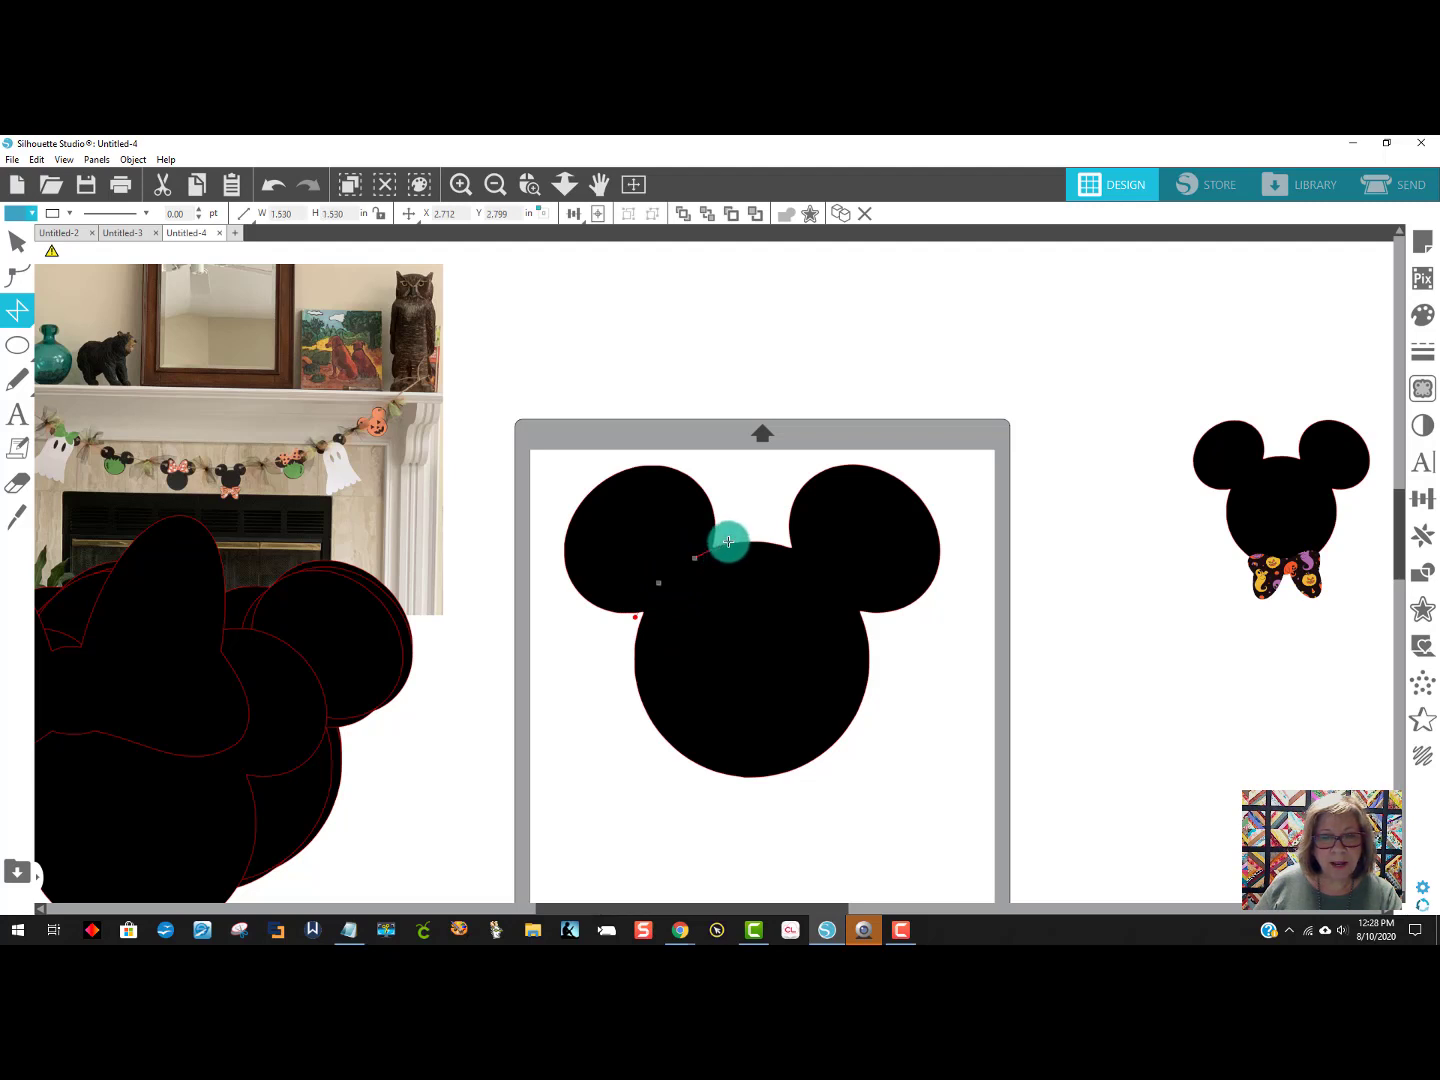
click(785, 540)
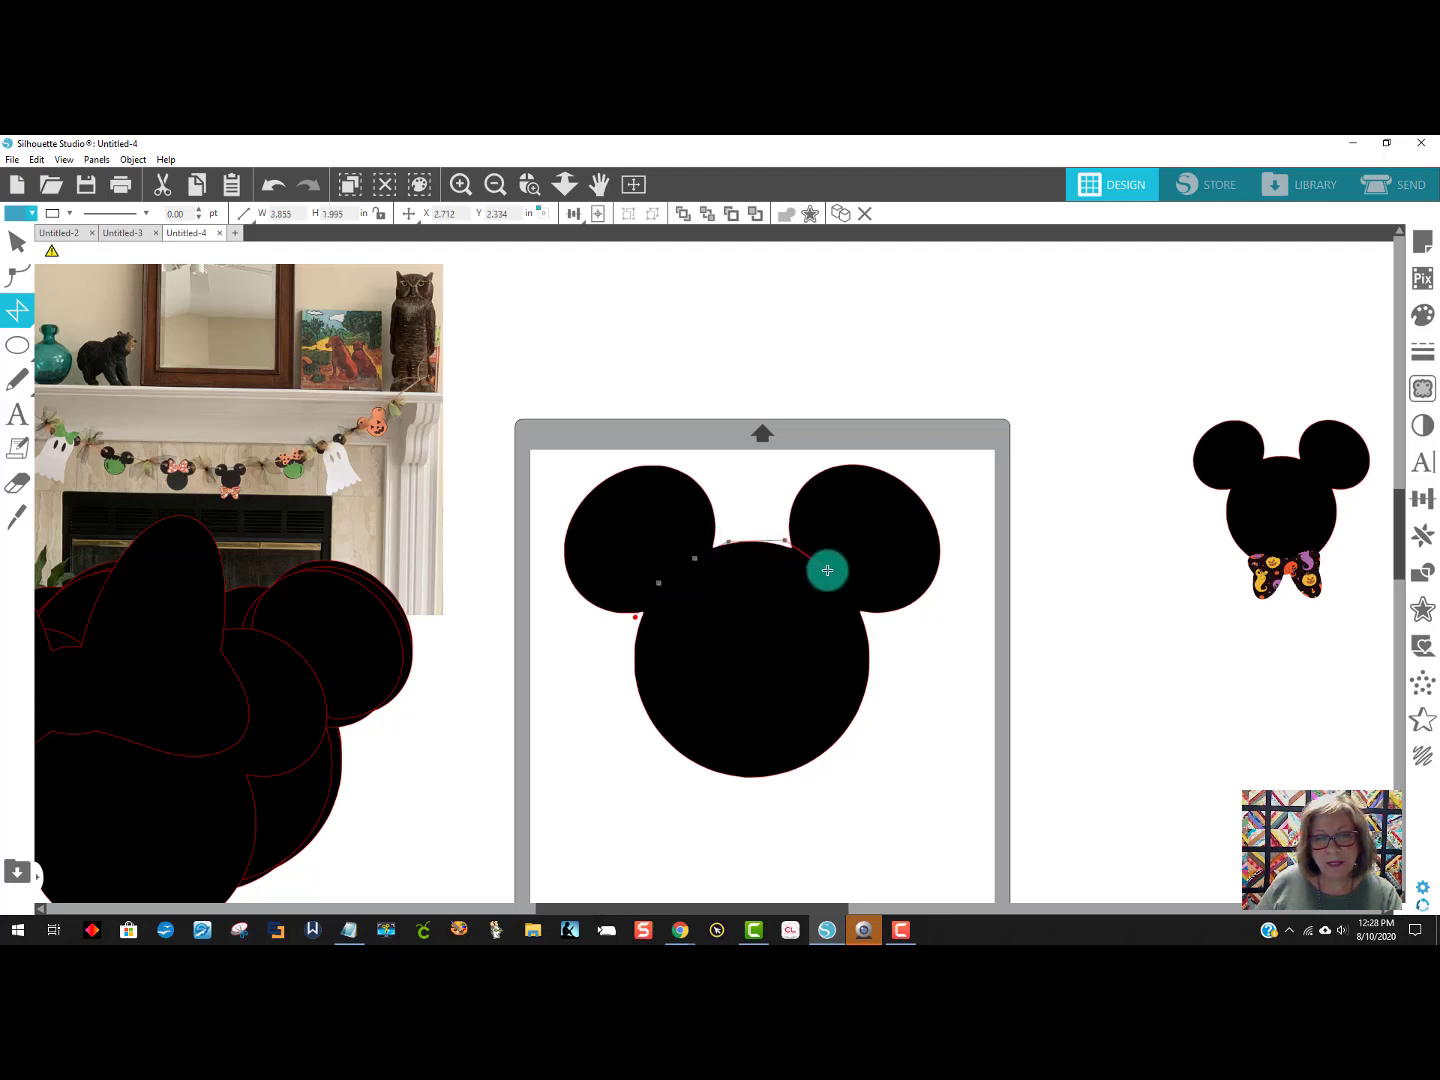
click(869, 626)
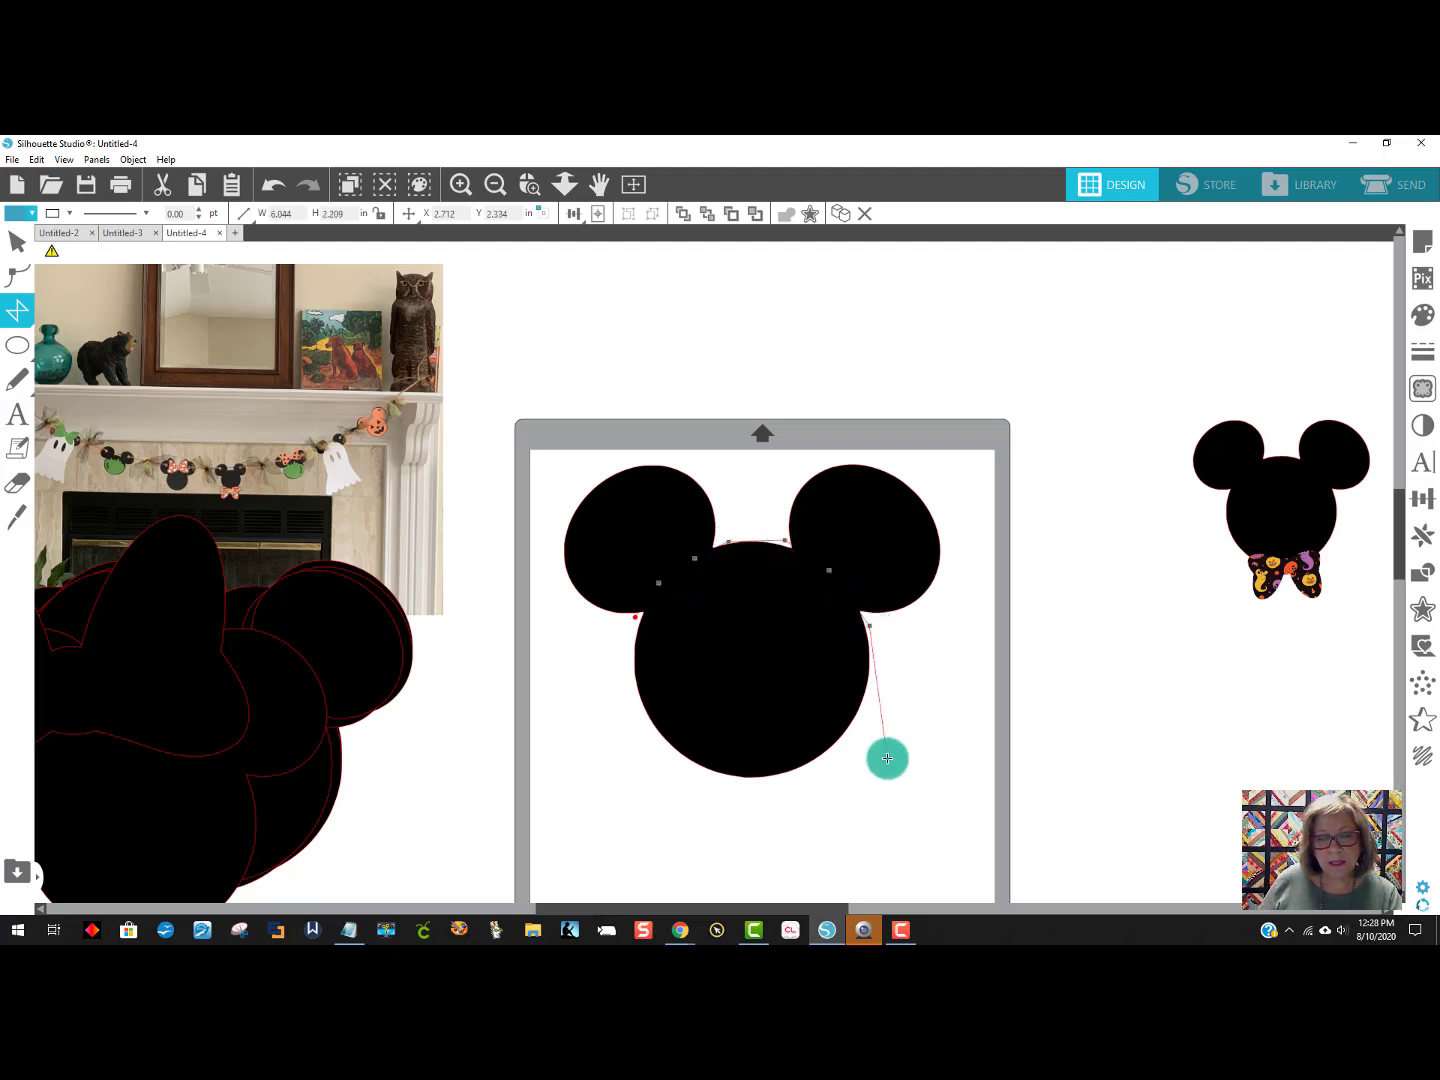
click(887, 760)
scroll(887, 833, down, 3)
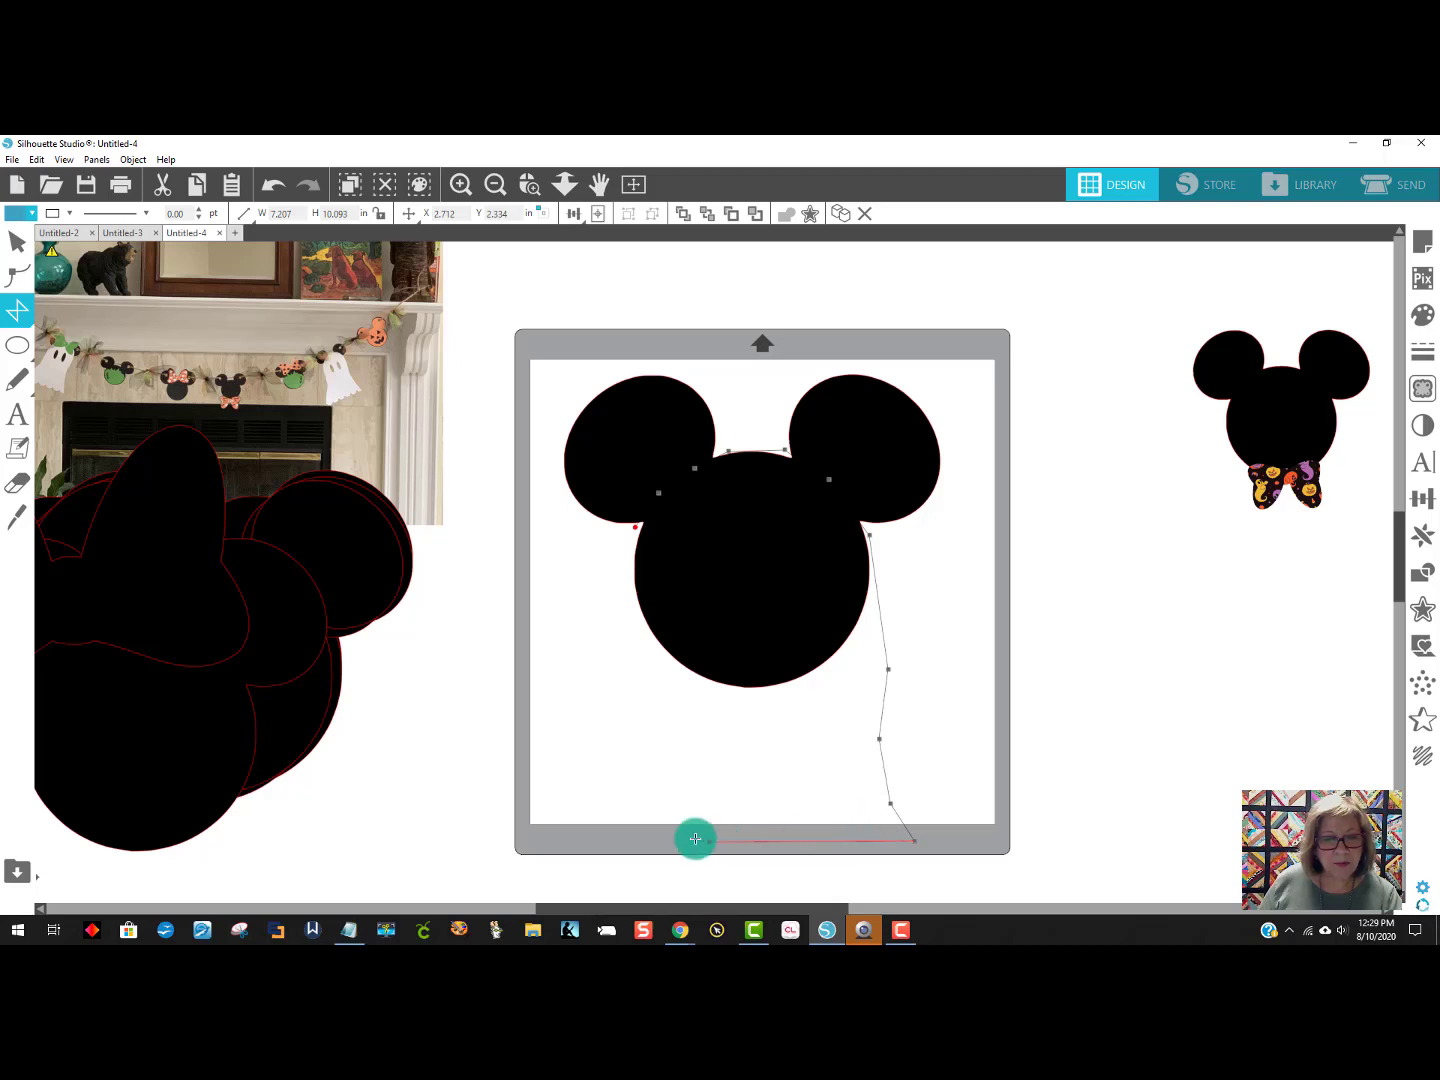
click(576, 840)
click(627, 753)
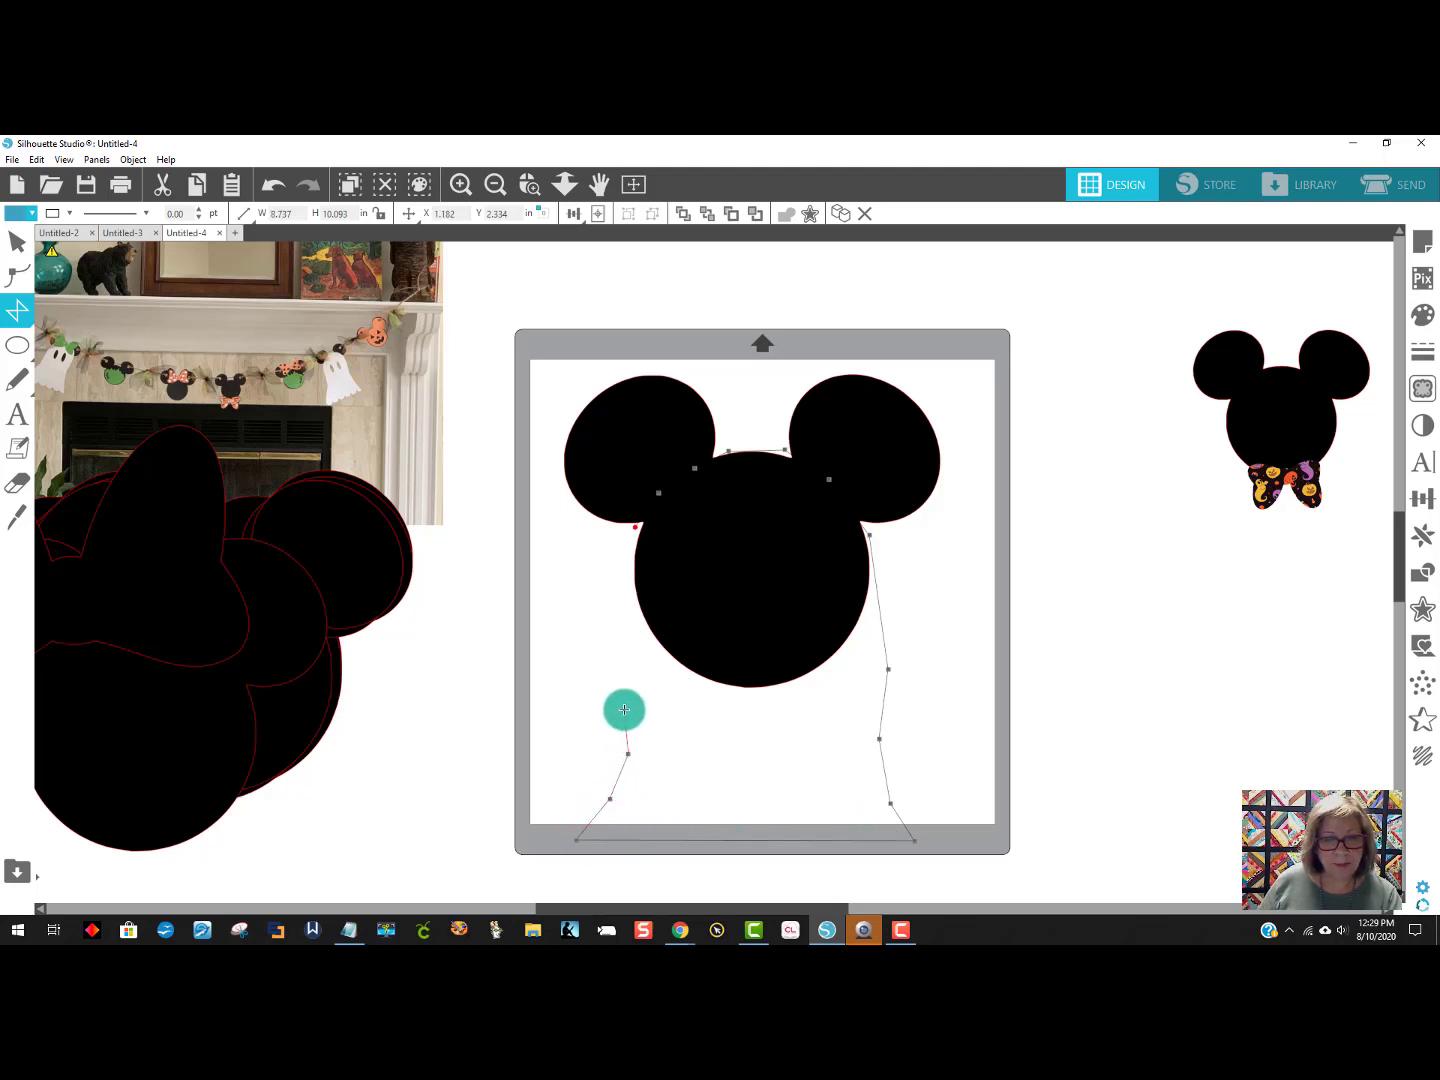
click(632, 621)
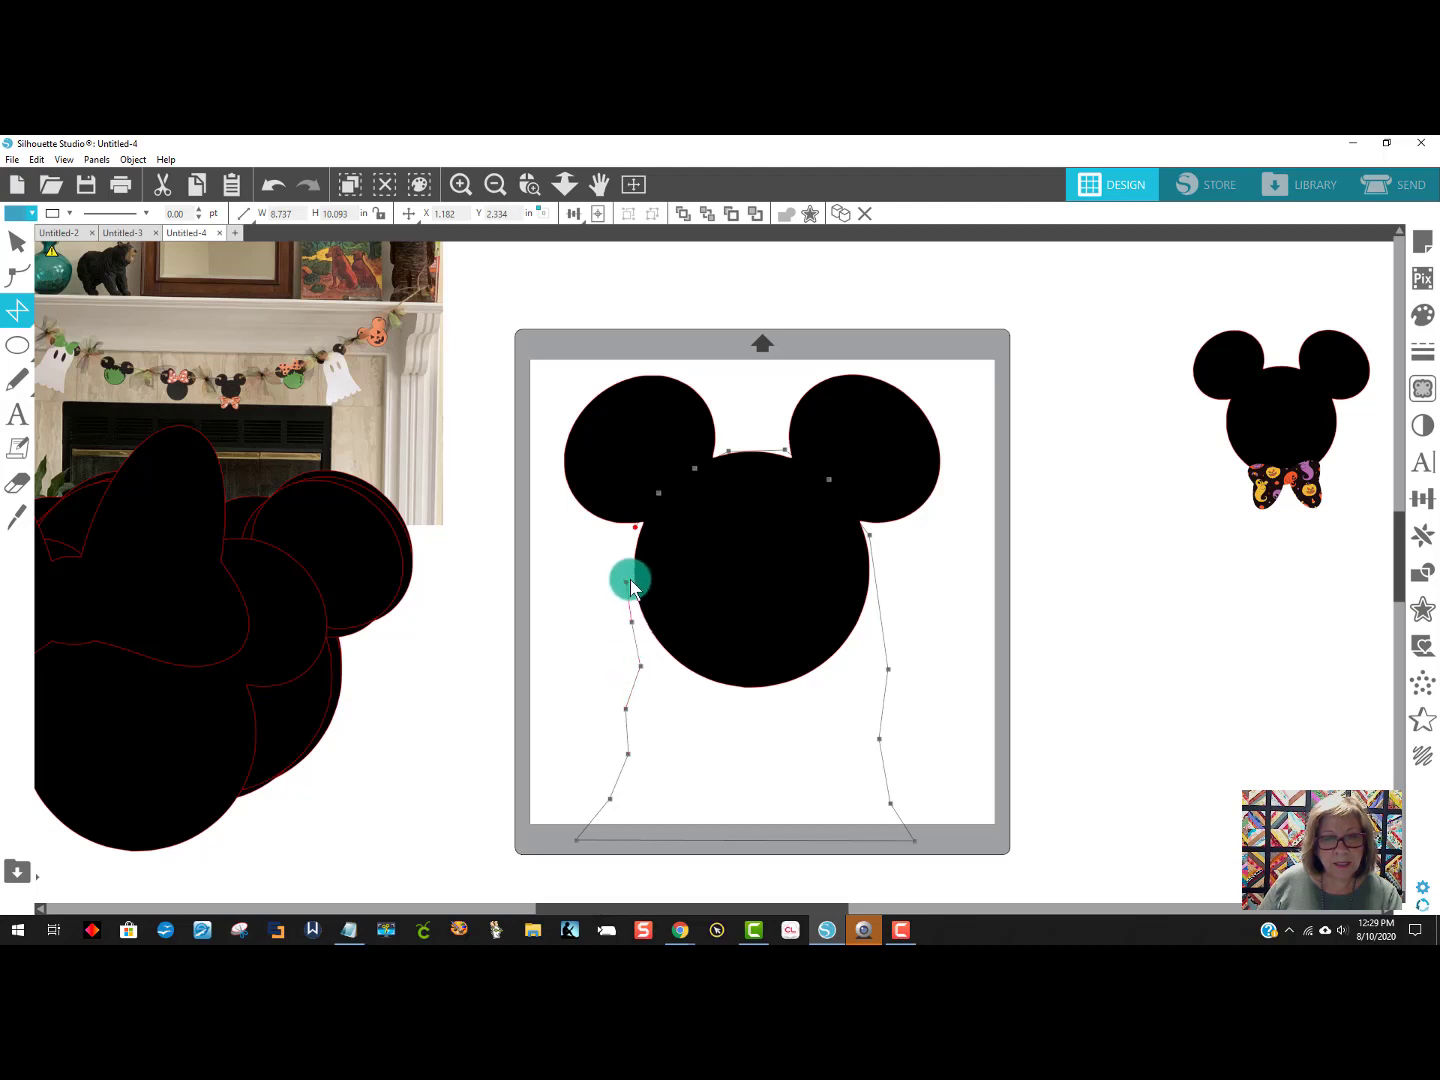
click(641, 529)
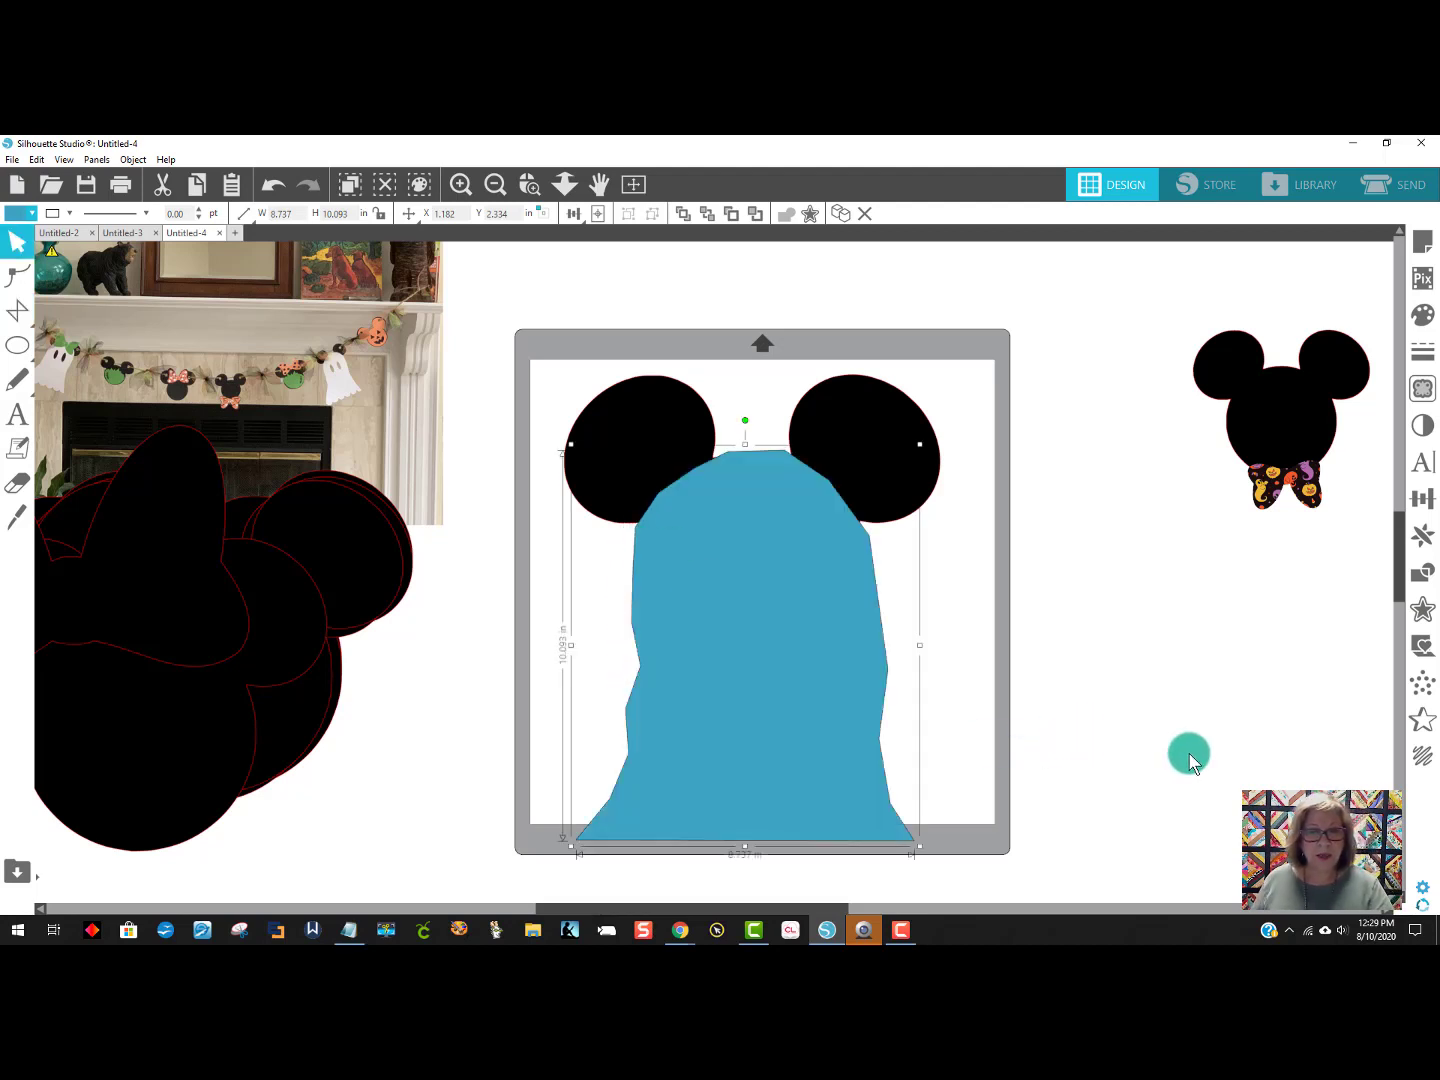
scroll(1185, 749, down, 2)
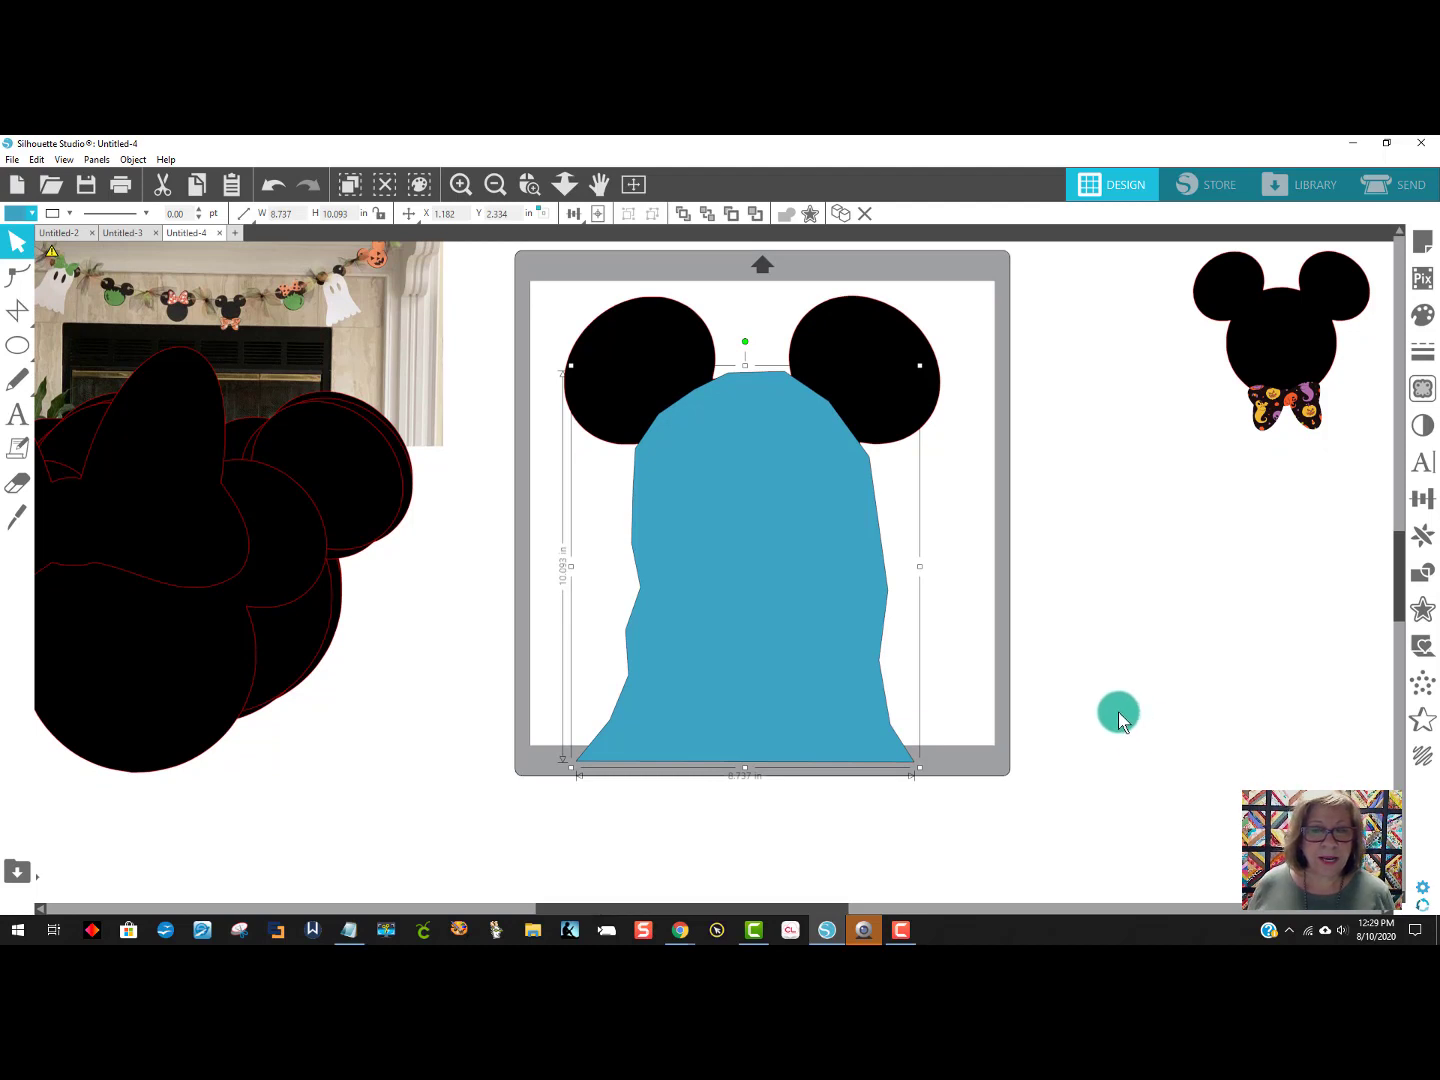
click(147, 213)
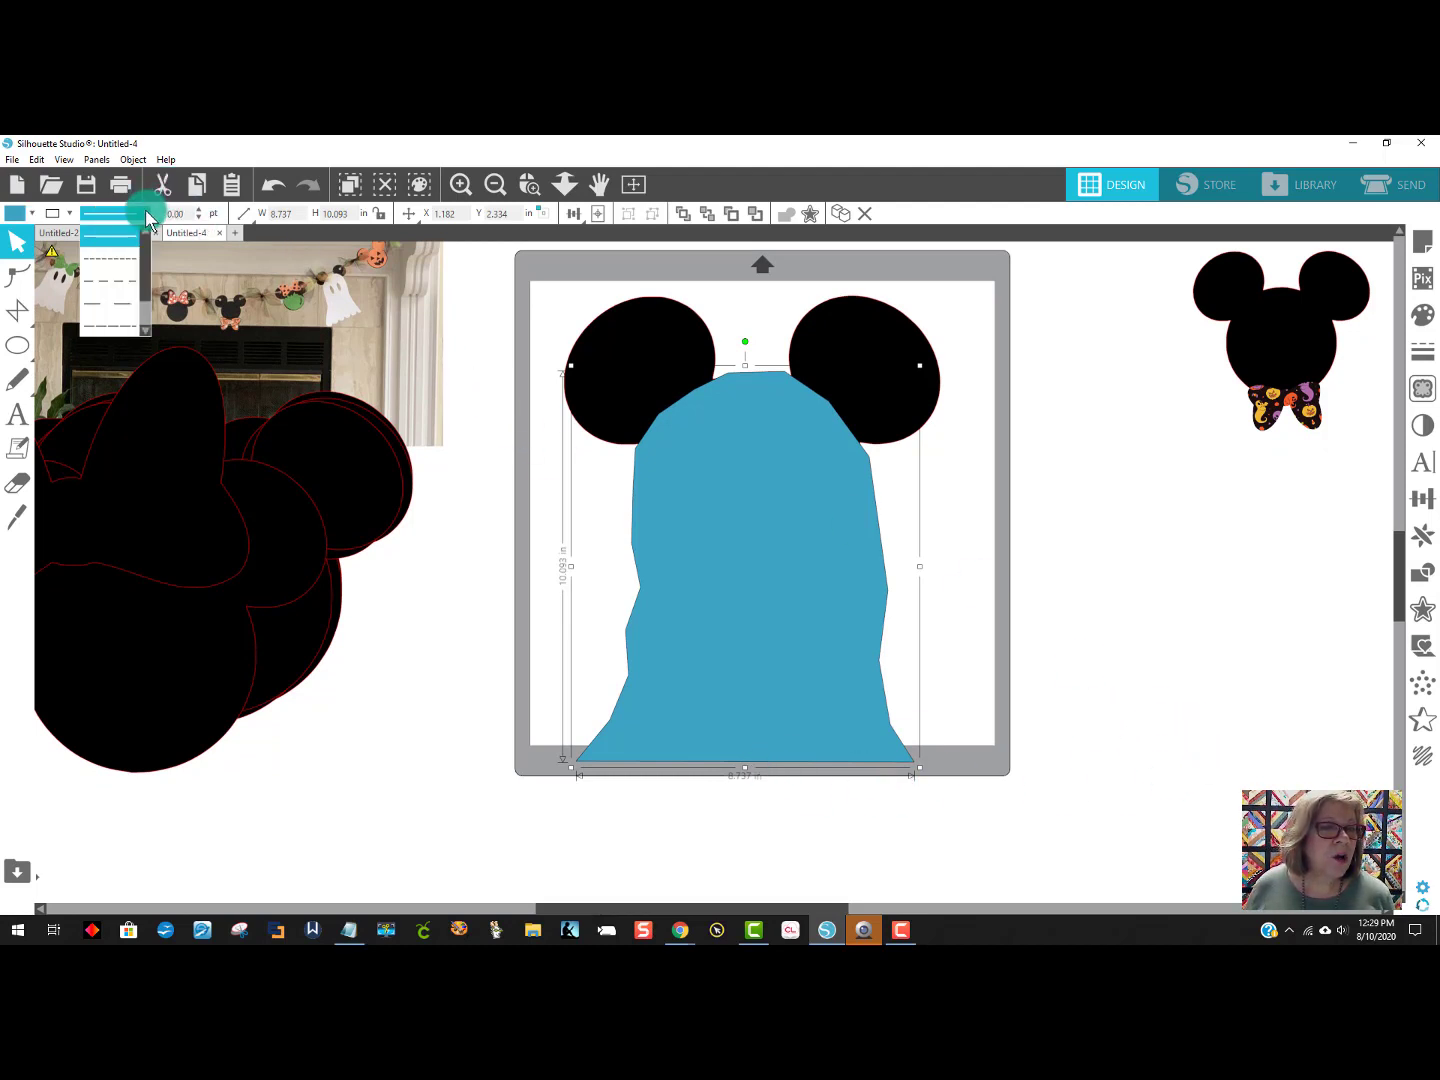
click(444, 620)
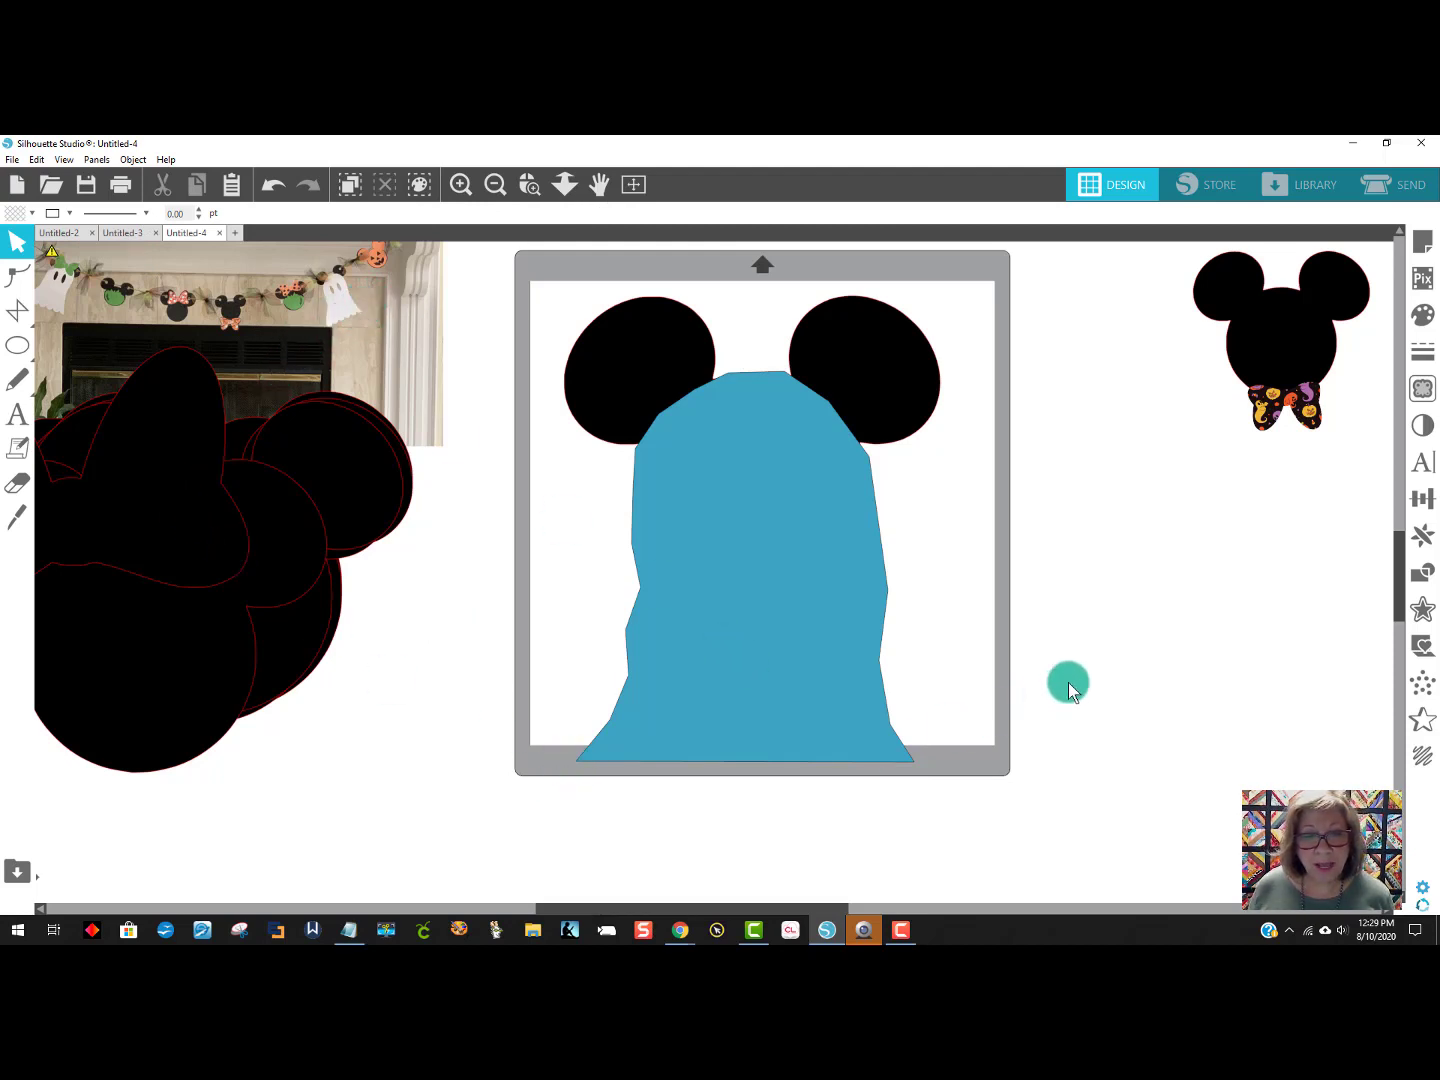
click(828, 645)
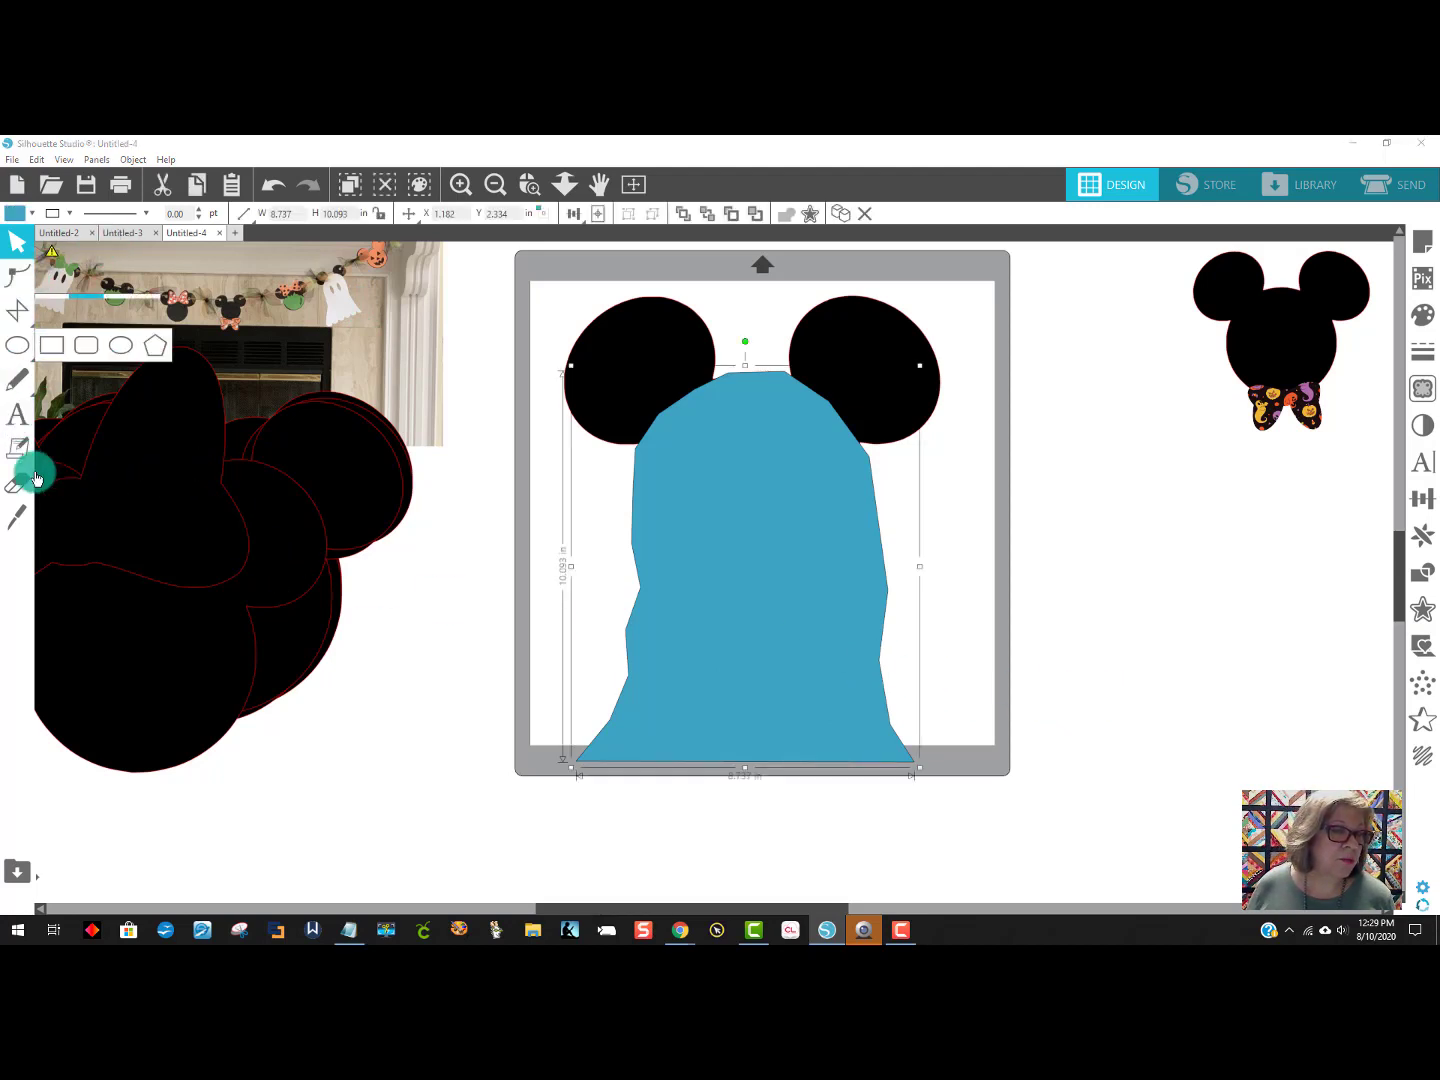
click(18, 517)
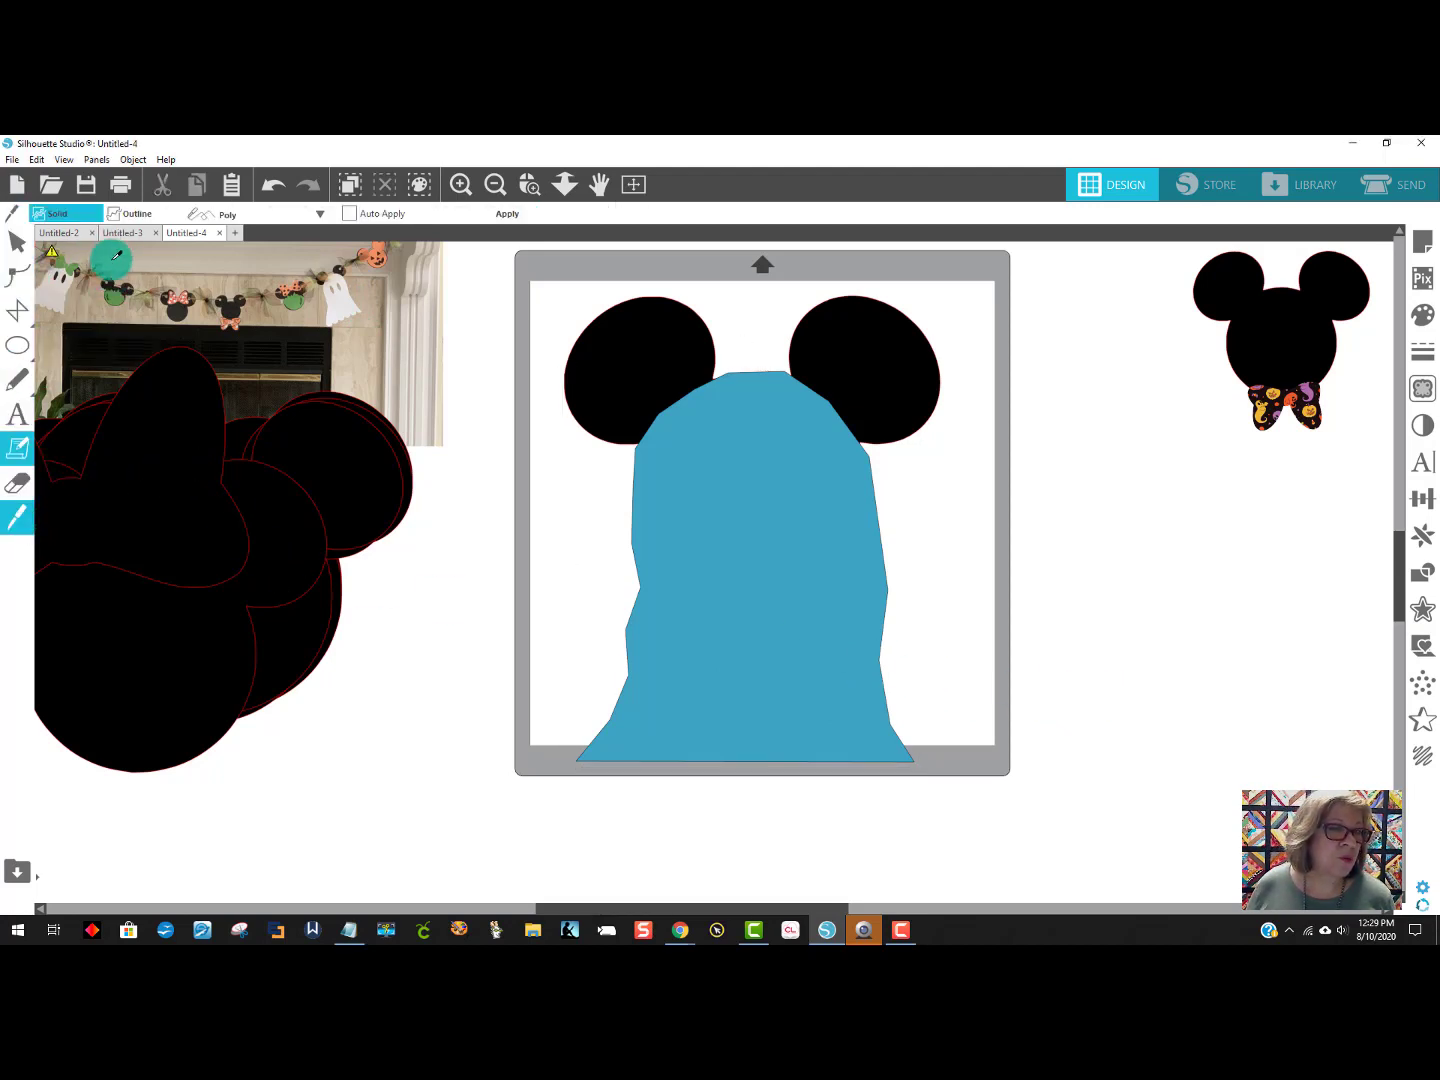
click(319, 212)
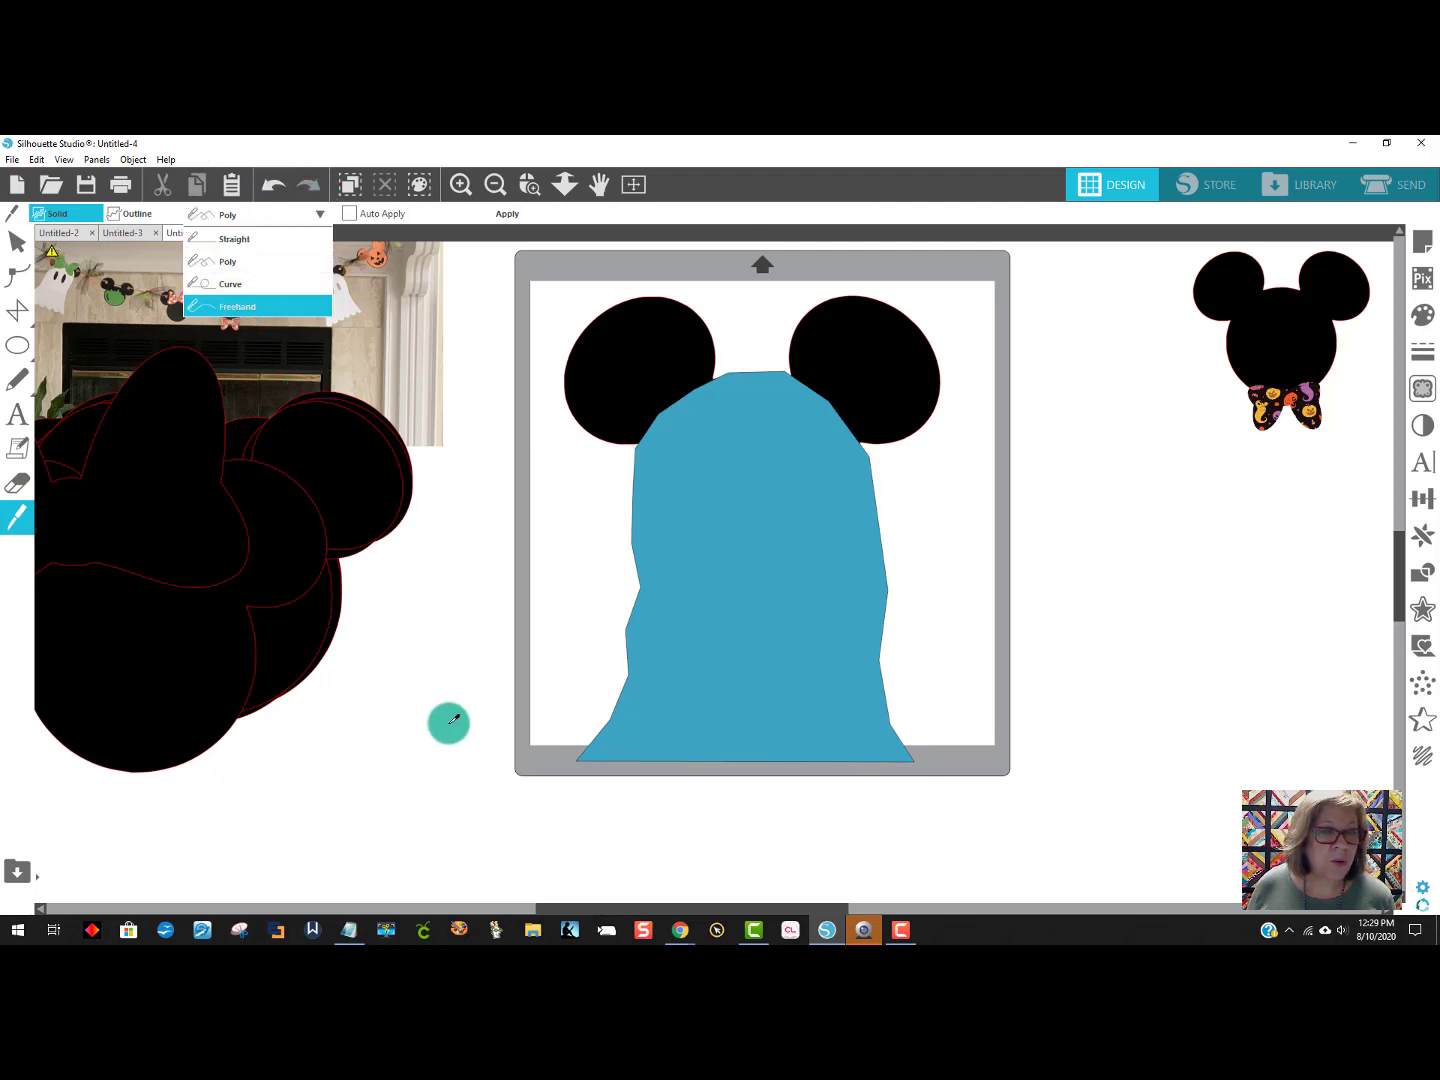
click(232, 305)
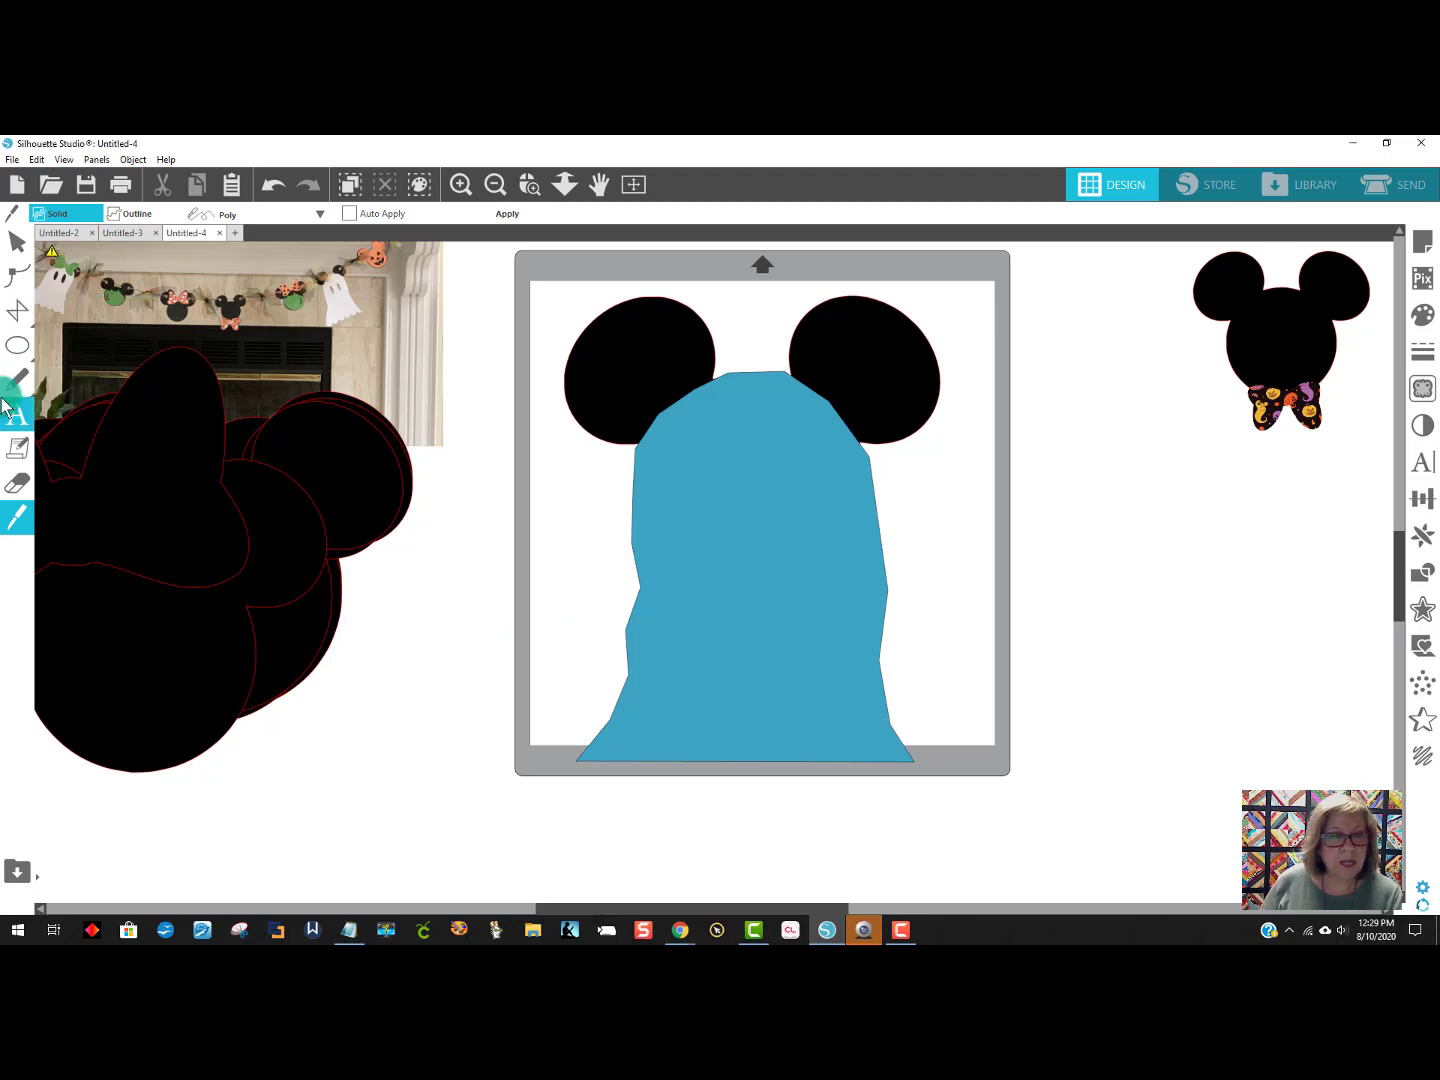
click(16, 241)
Open the ghost outline for point editing and add a point on its right edge below the shoulder.
double_click(746, 376)
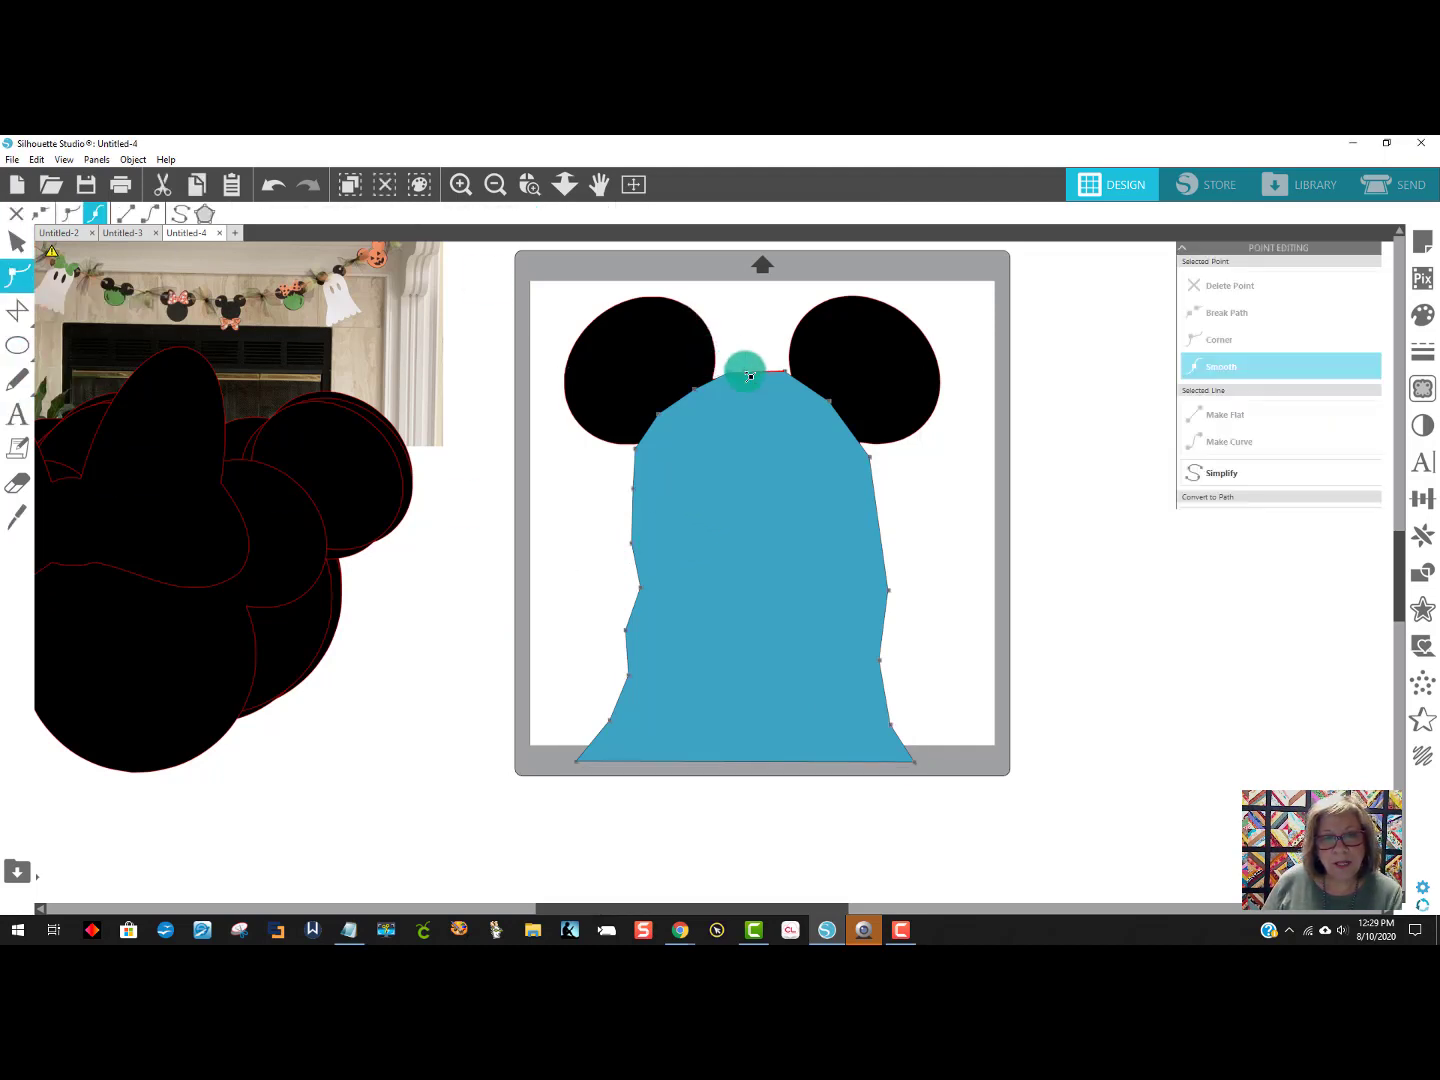
click(1276, 476)
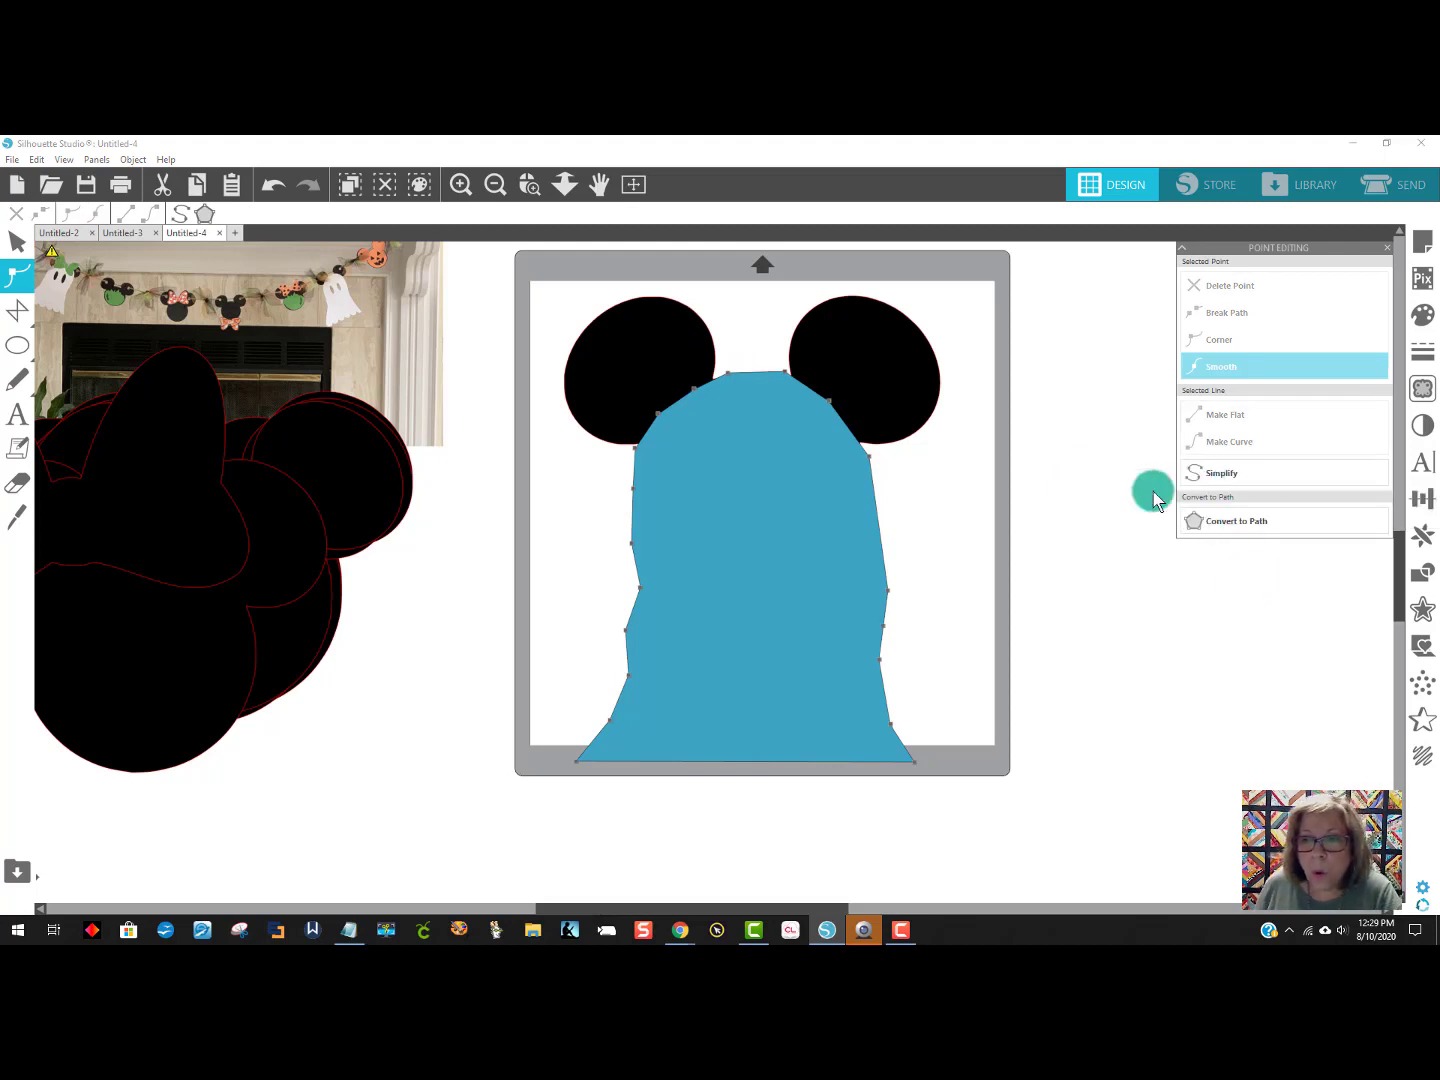
click(887, 570)
click(887, 570)
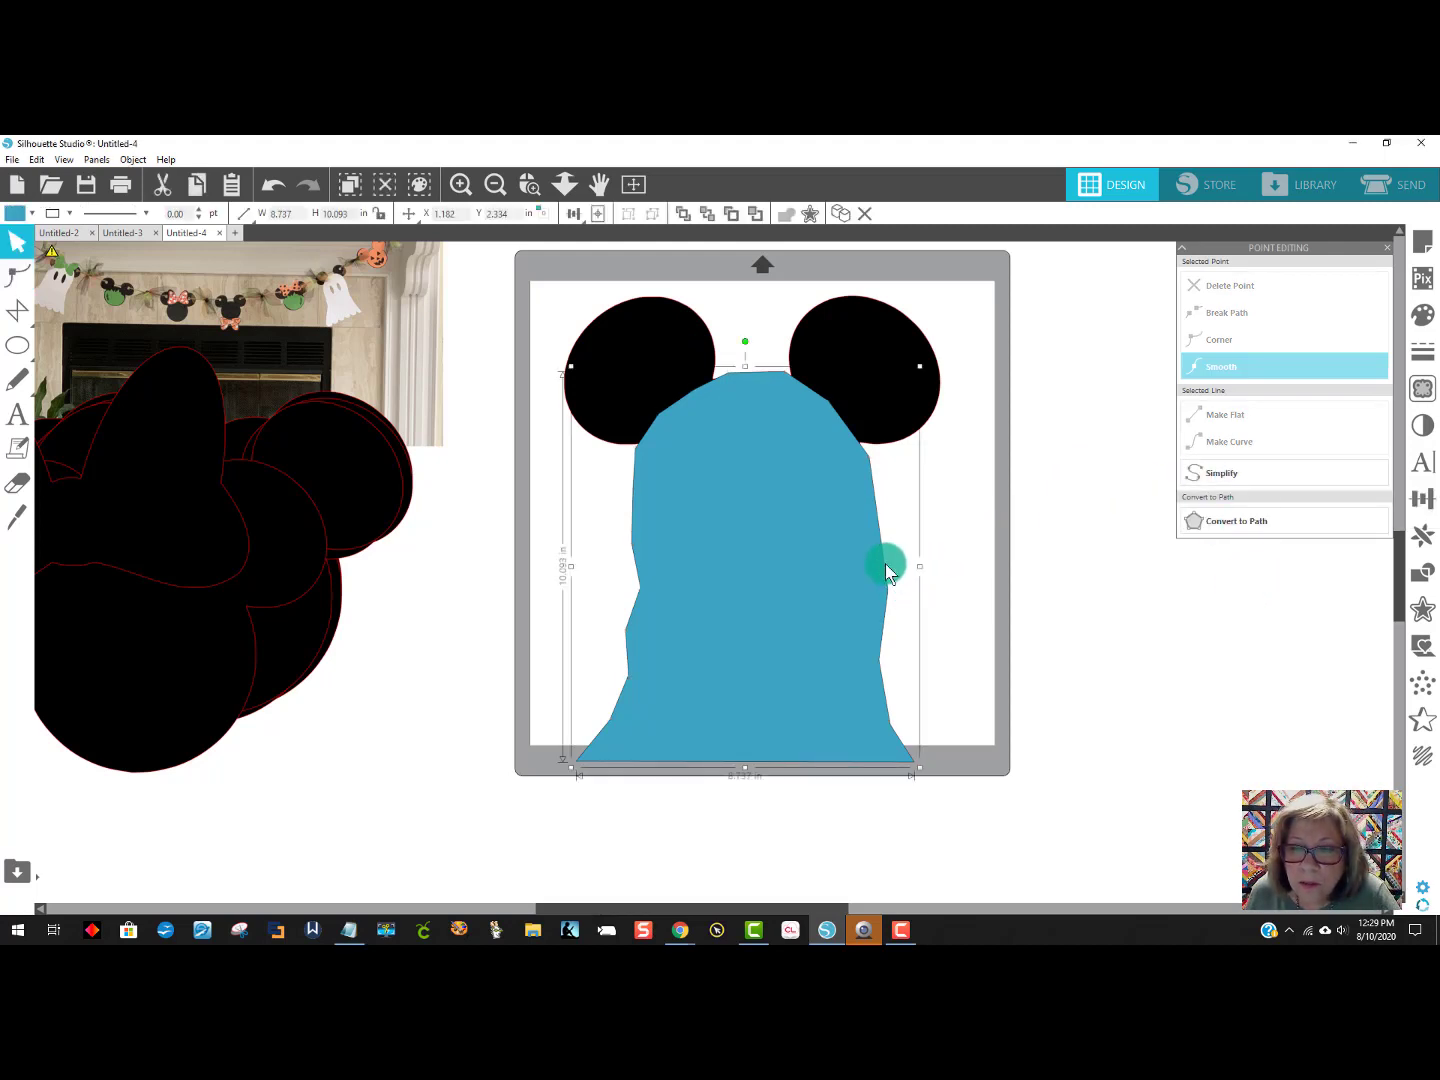
double_click(887, 571)
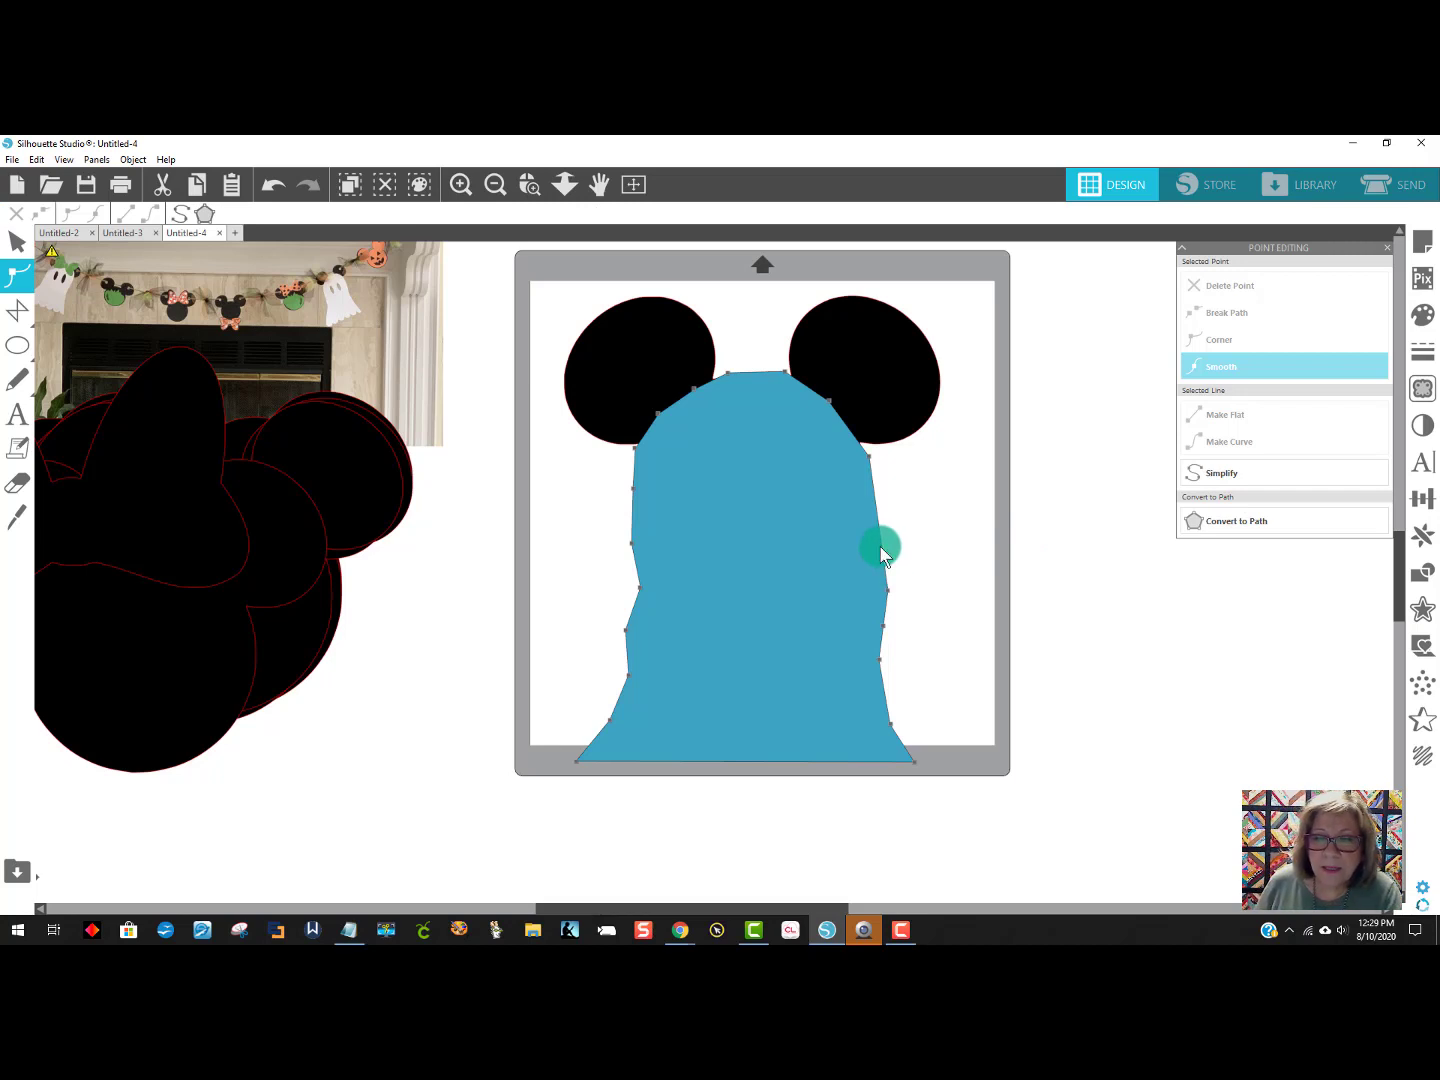
click(883, 545)
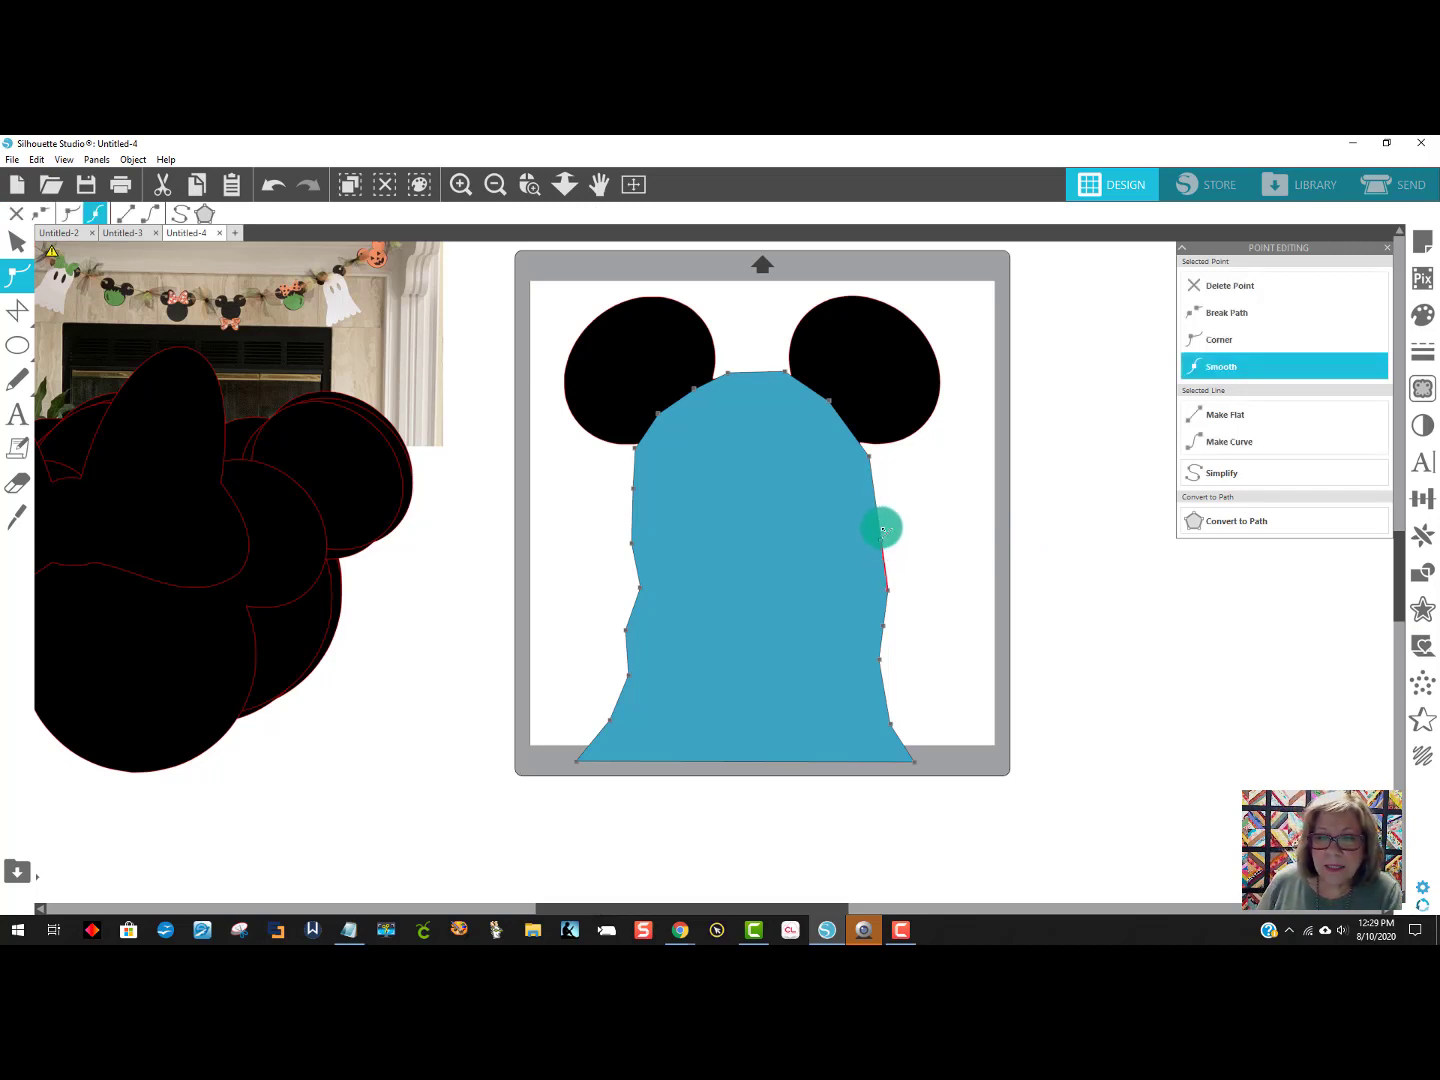
Turn the straight segment below the ghost's right shoulder into a curve and smooth it so it bulges slightly outward.
click(867, 458)
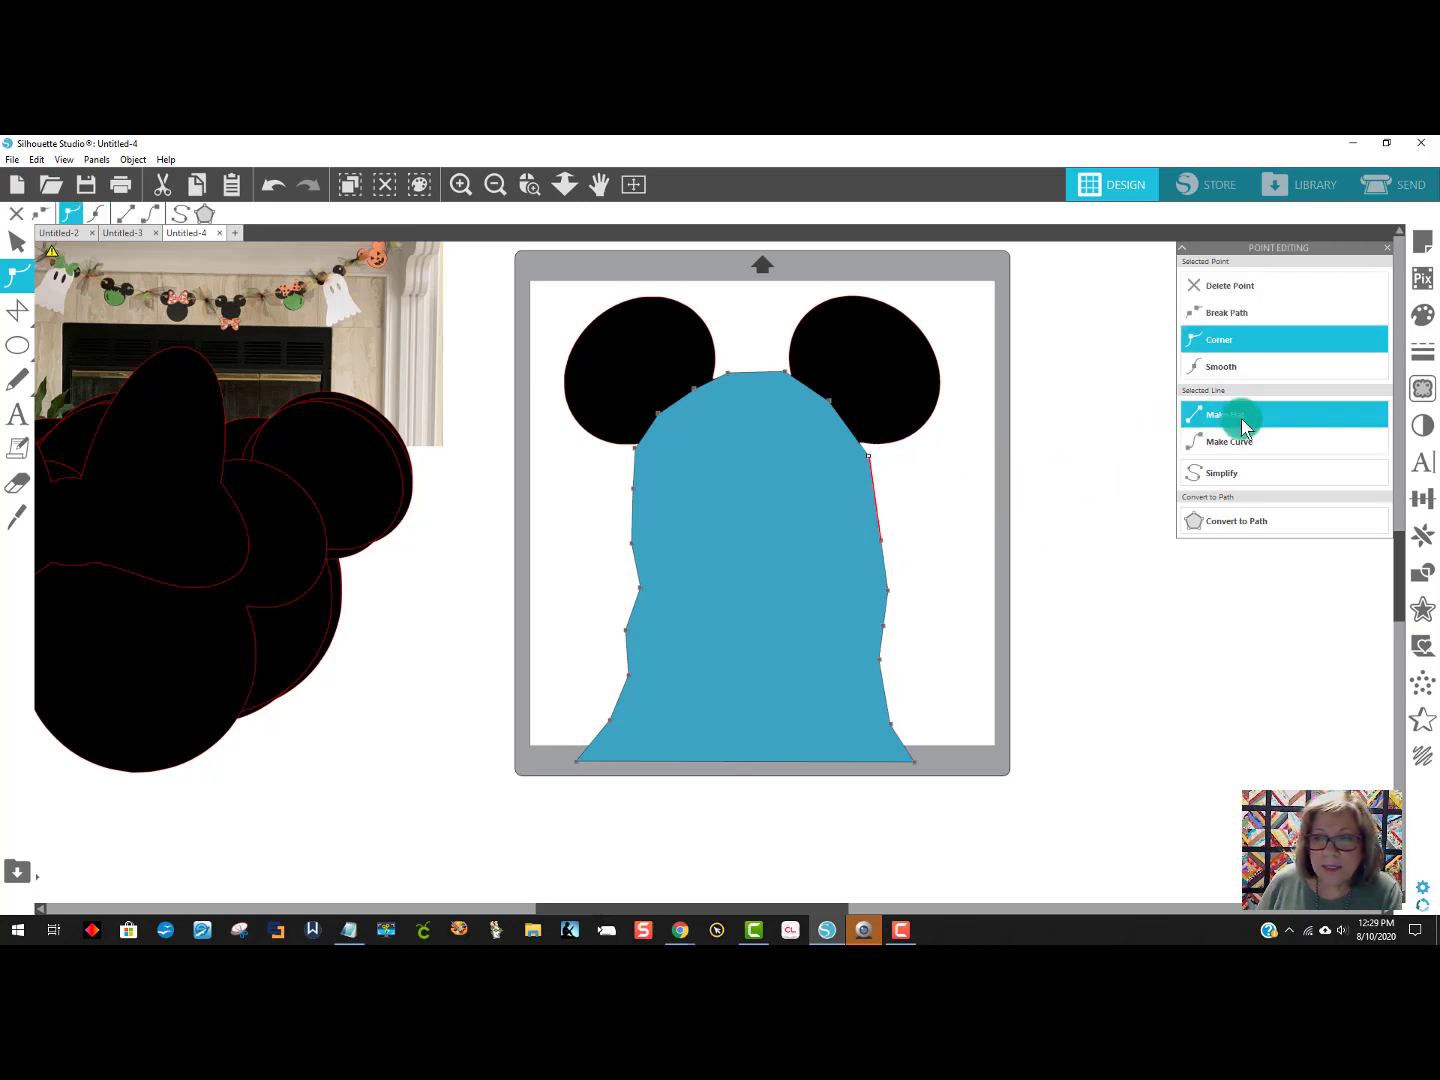
click(1248, 443)
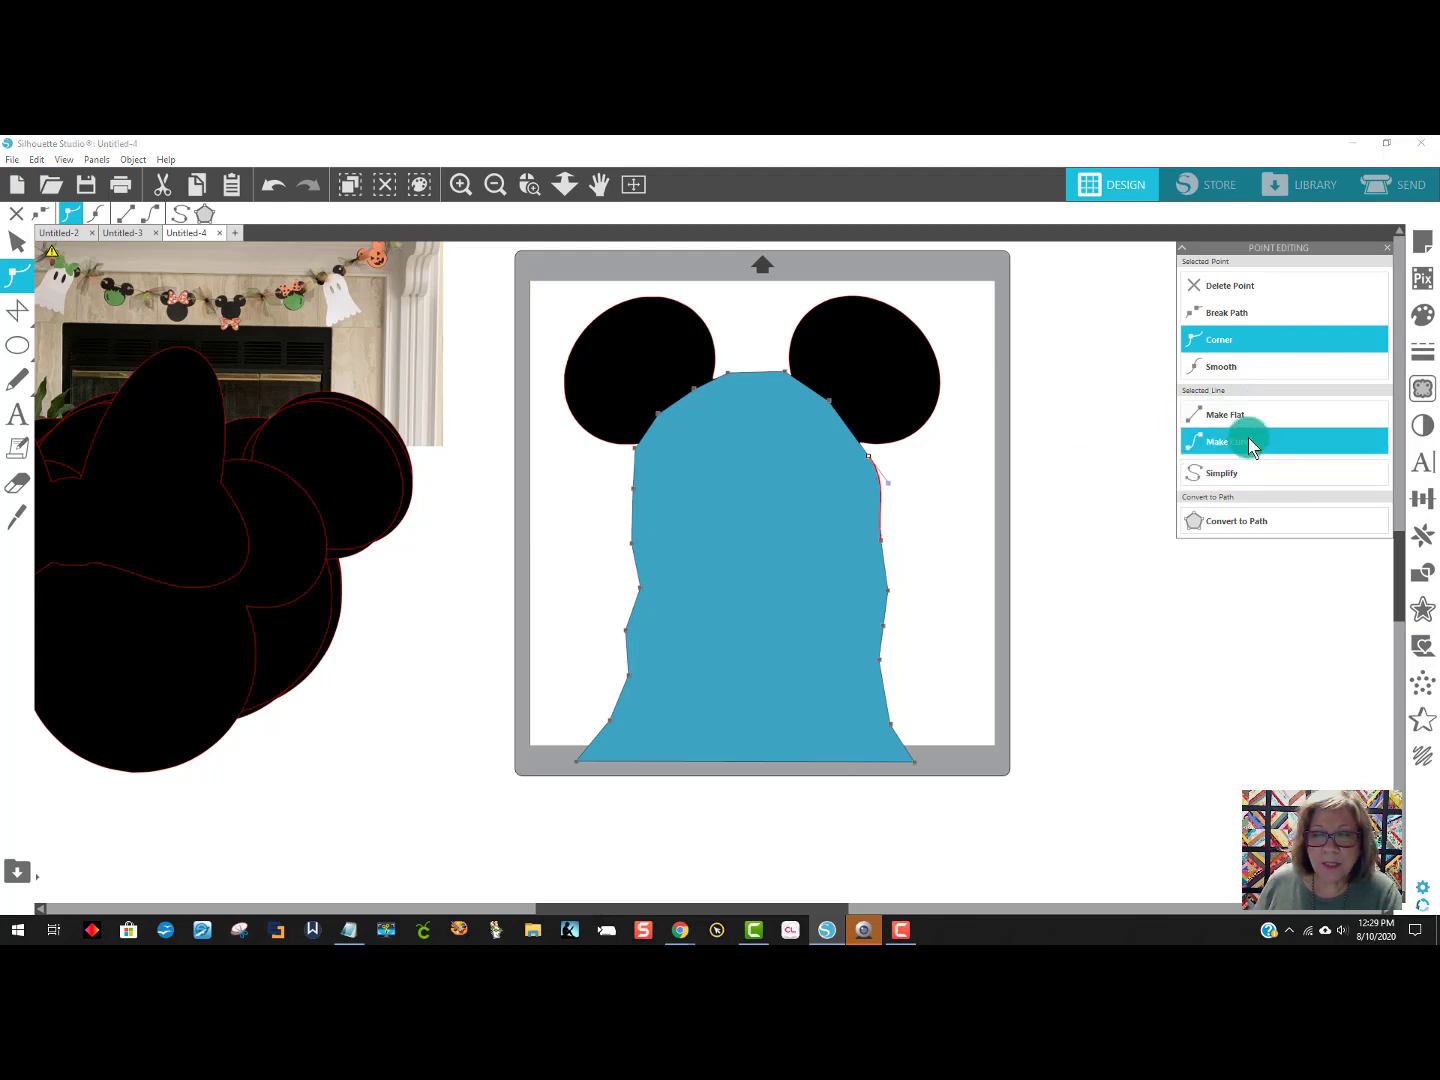
click(887, 549)
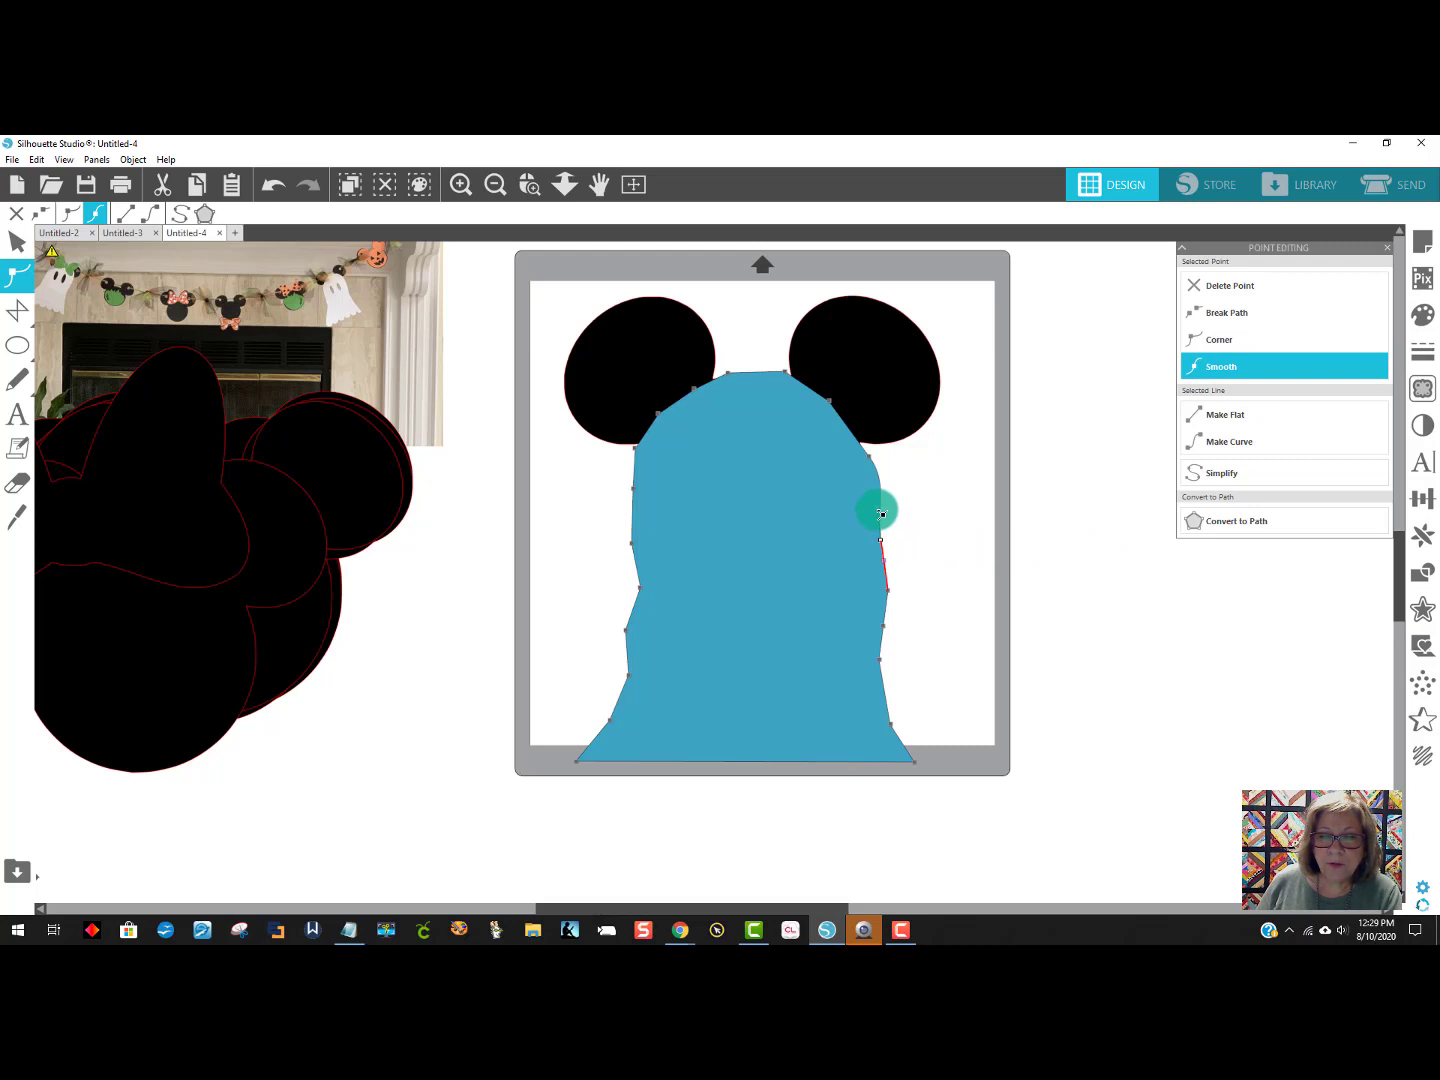
mouse_move(881, 514)
mouse_down()
mouse_move(890, 541)
mouse_move(881, 513)
mouse_up()
click(956, 545)
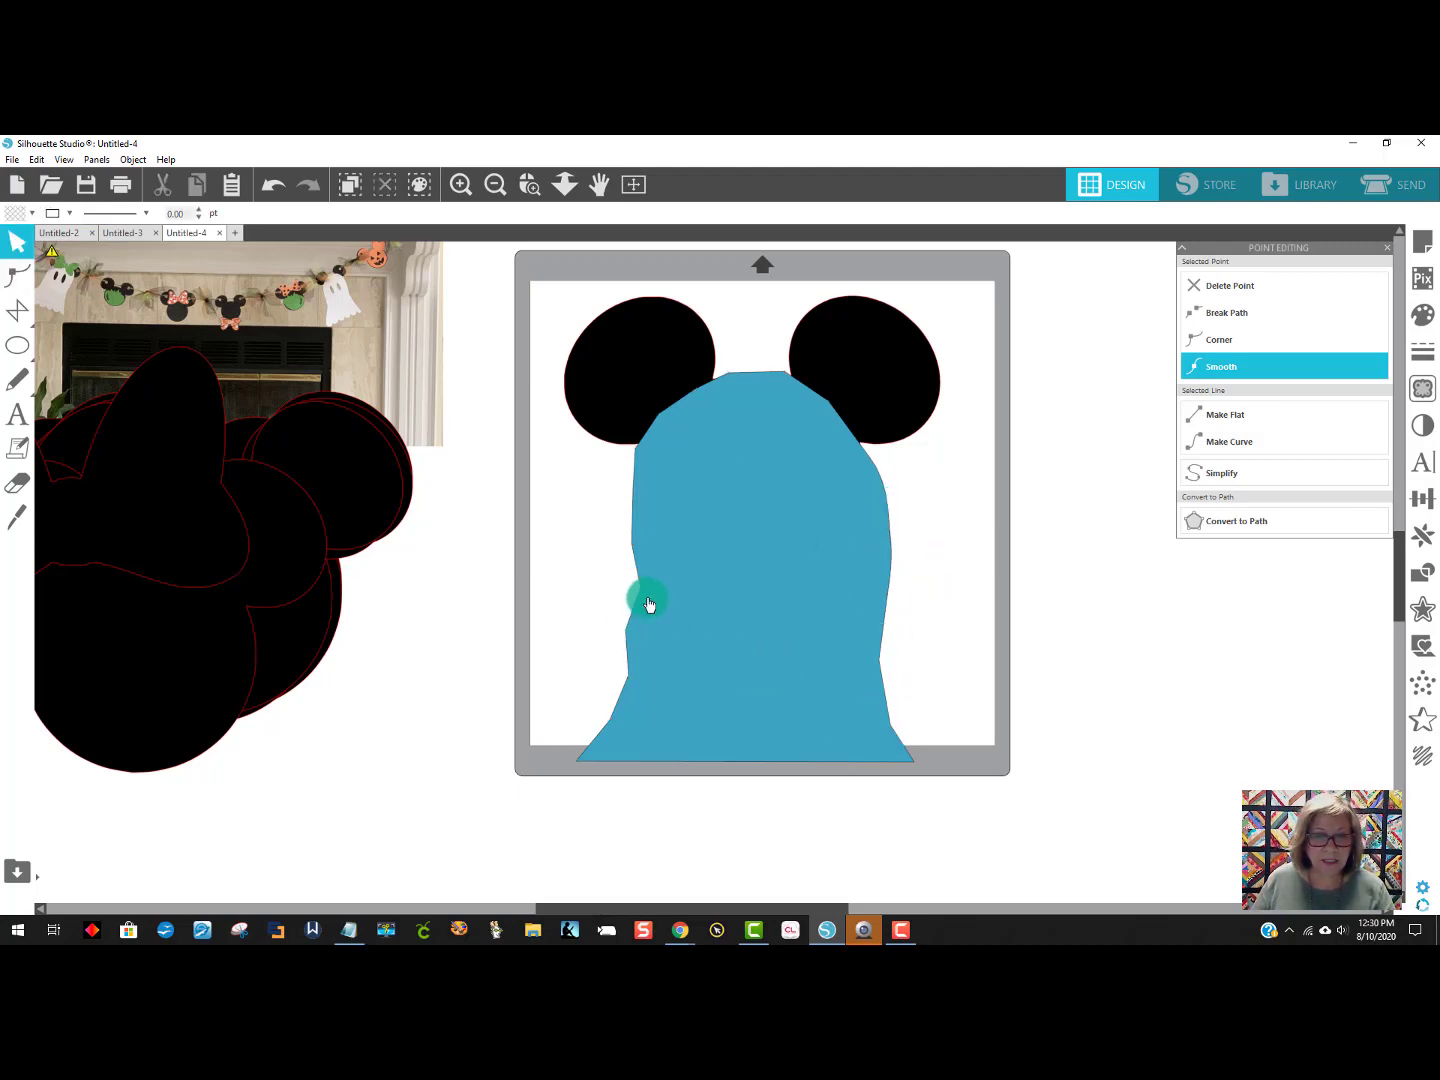
Turn the flat segment at the top of the ghost's head into a curve and adjust it into a rounded crown.
double_click(729, 377)
click(731, 377)
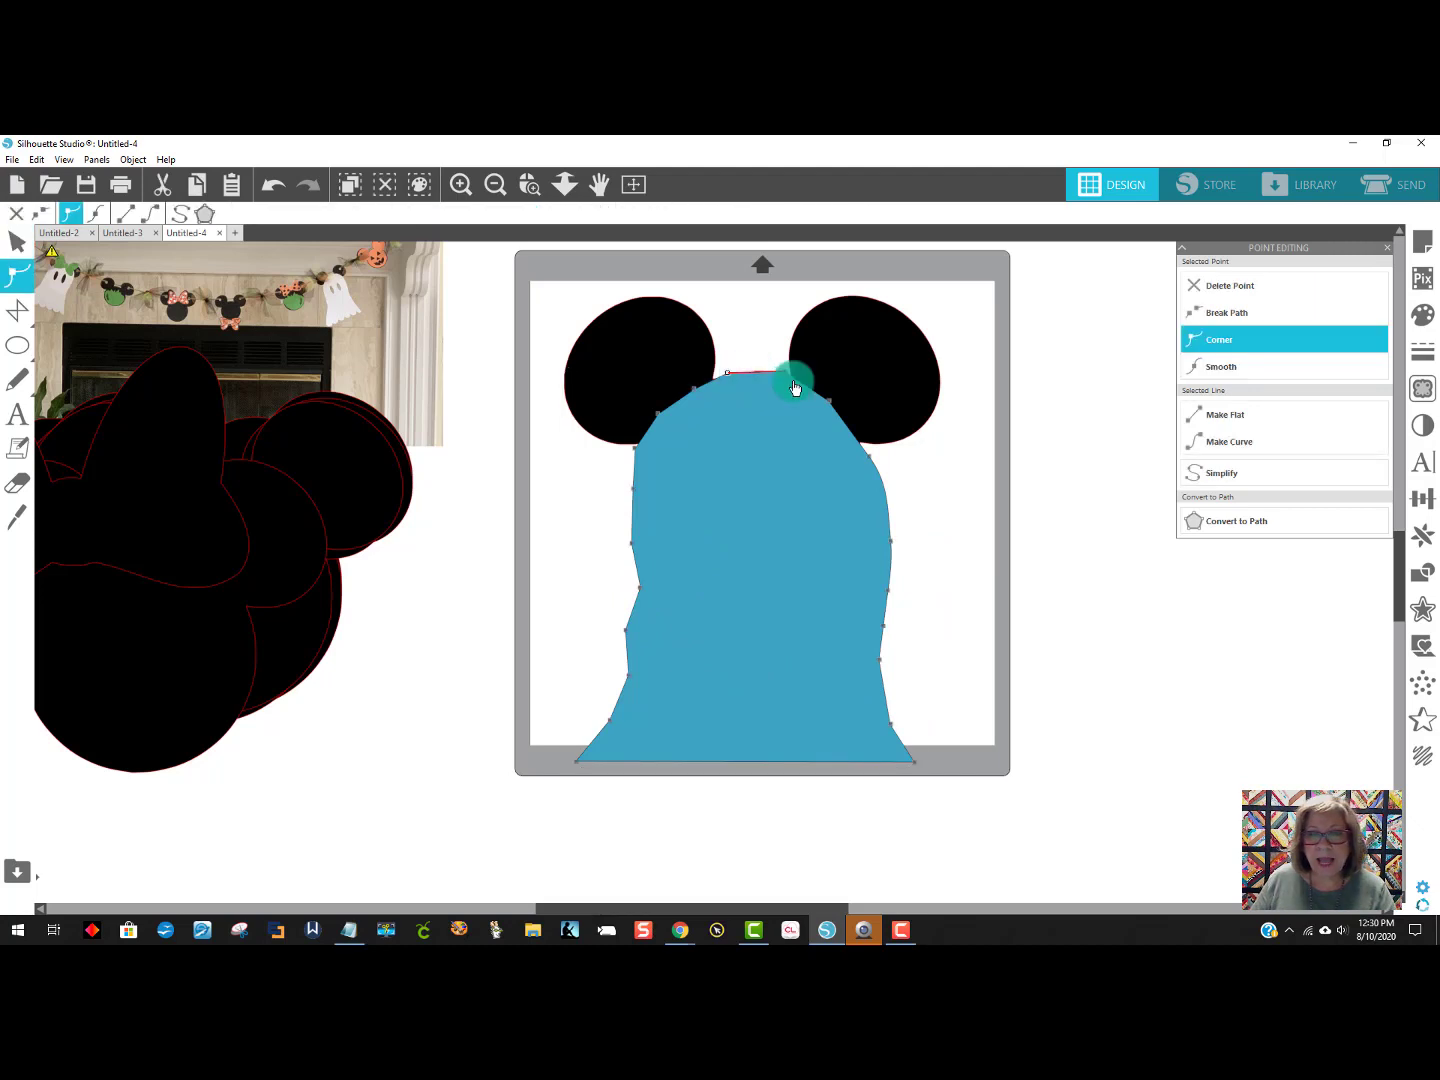
click(1235, 440)
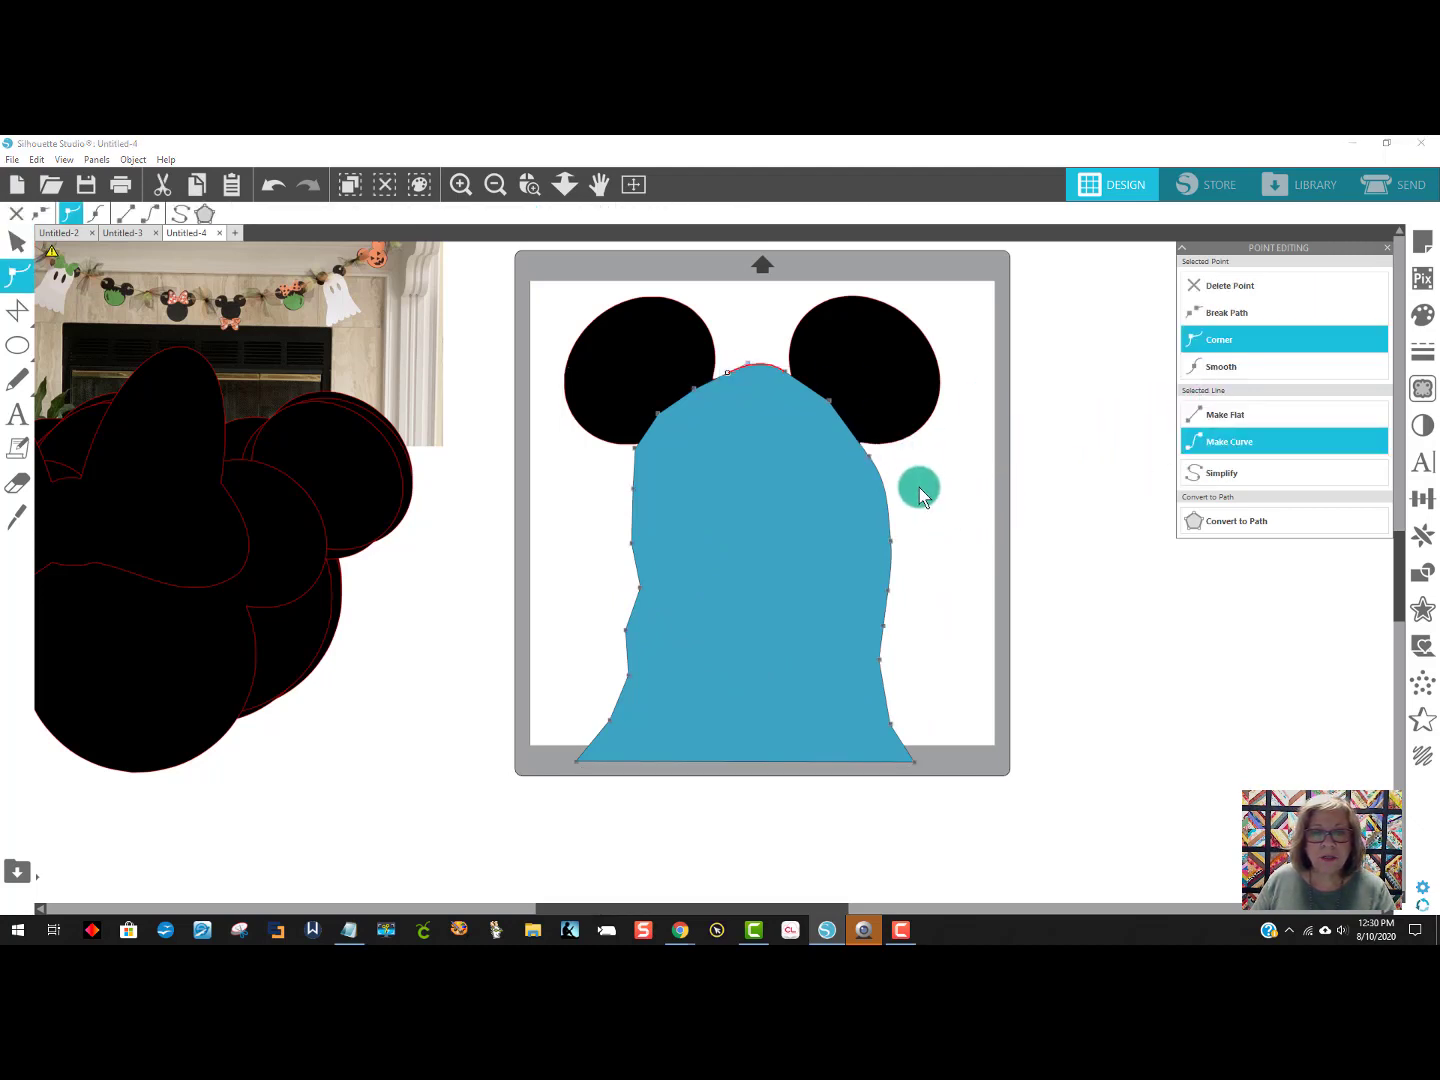
click(748, 365)
drag(700, 392, 765, 365)
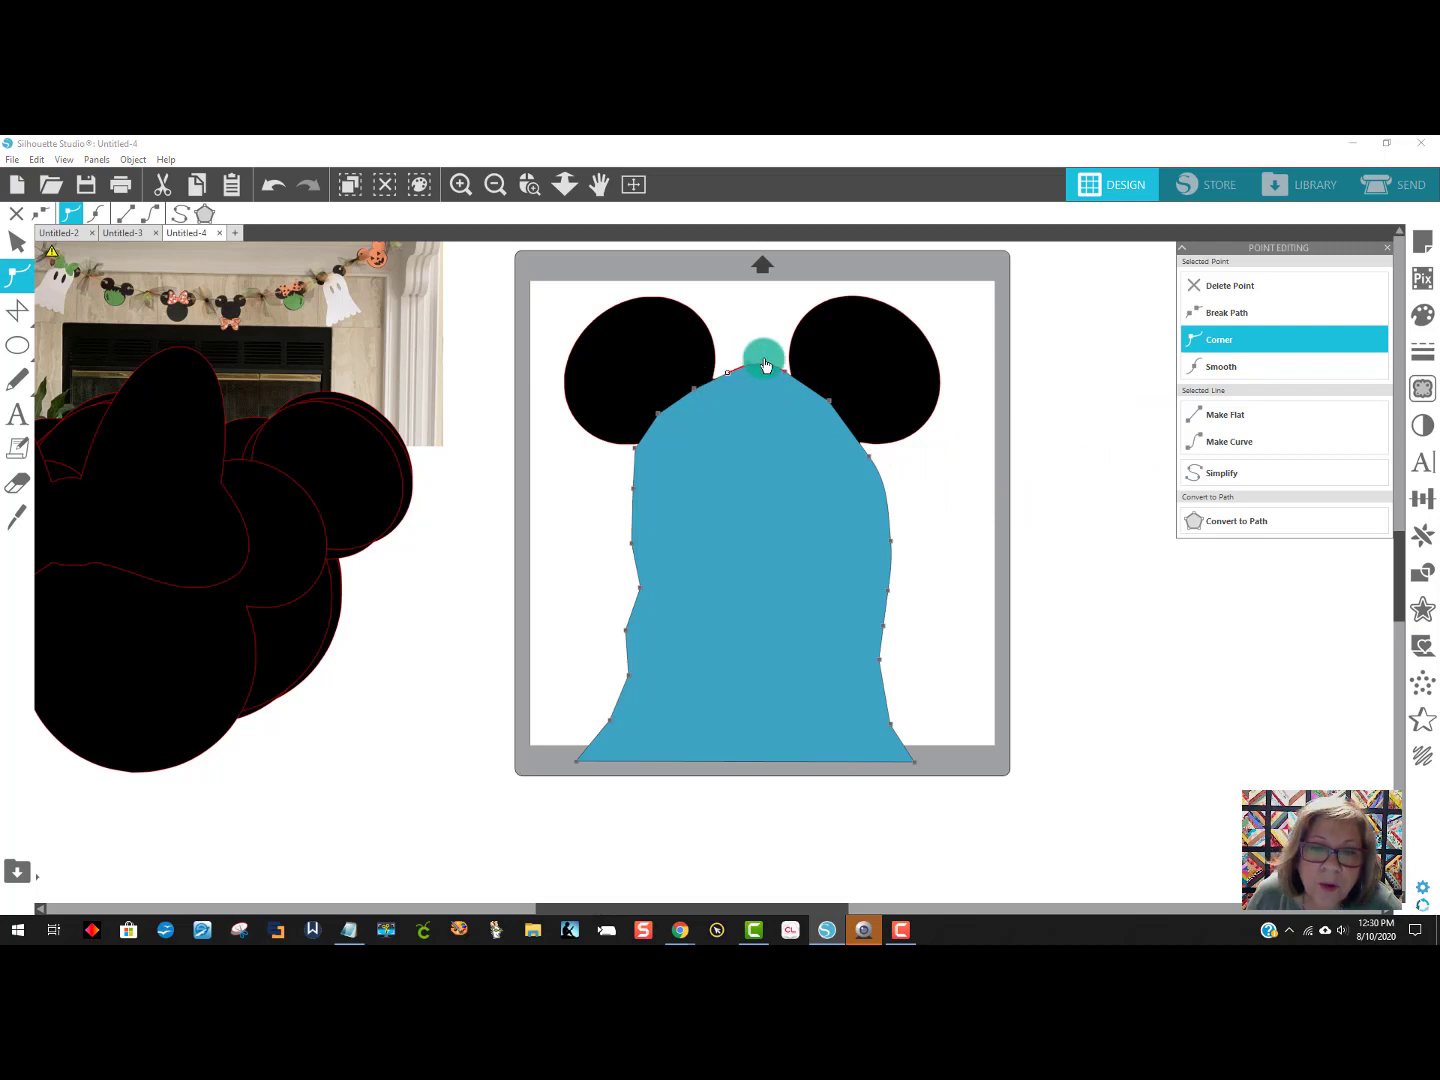
click(752, 364)
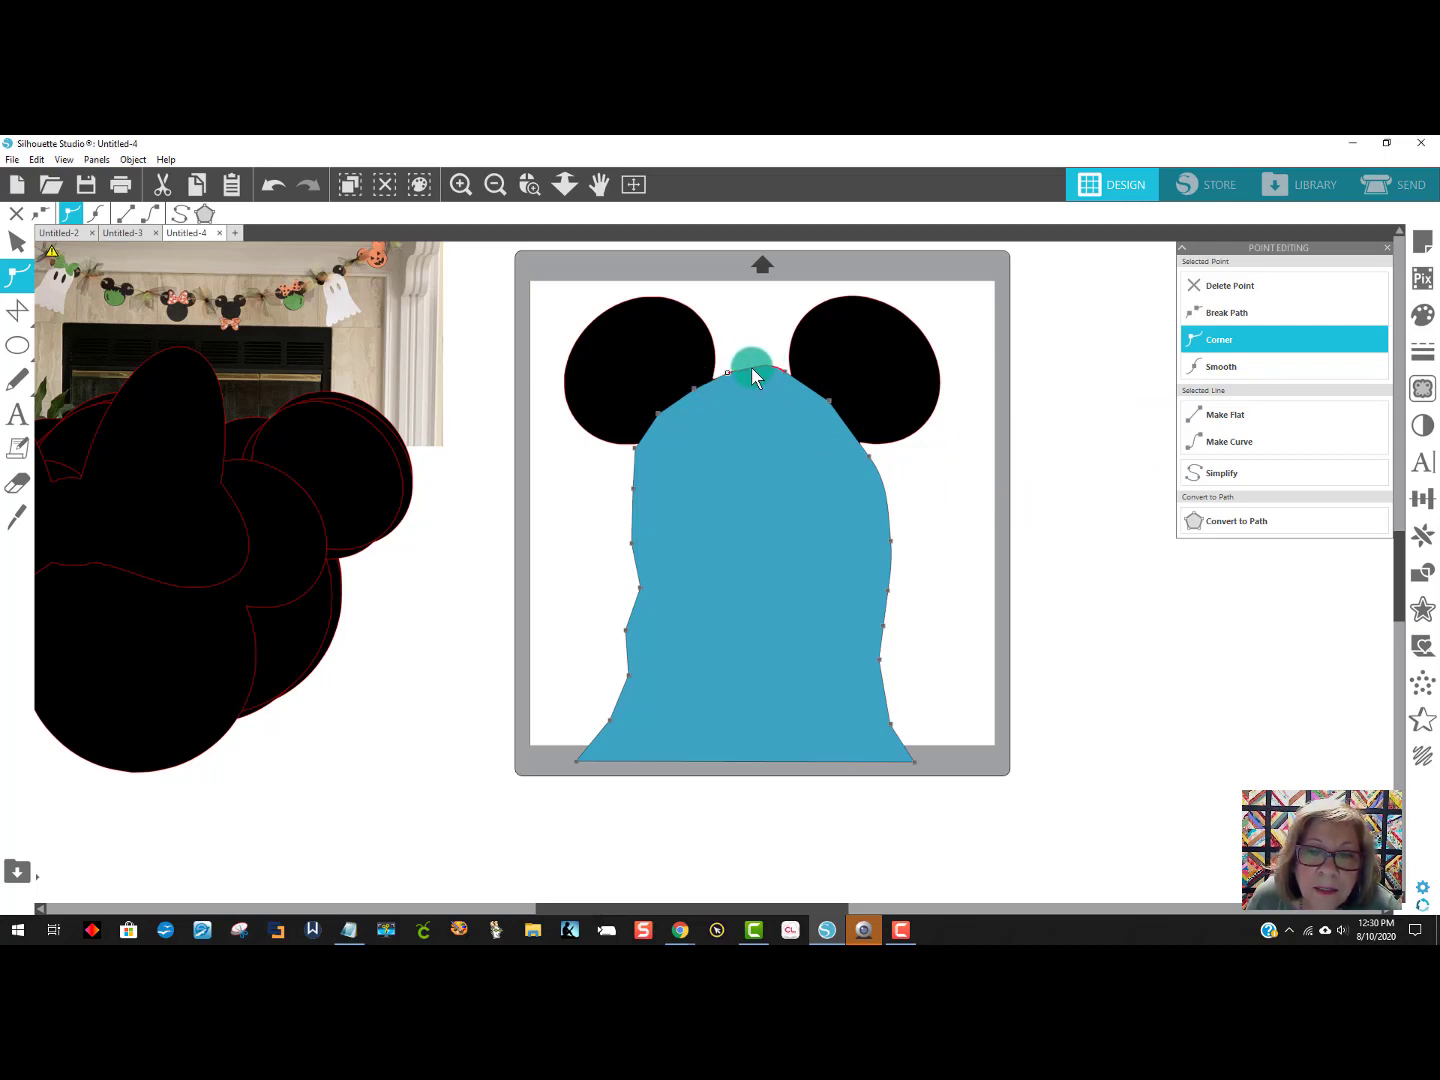
click(996, 395)
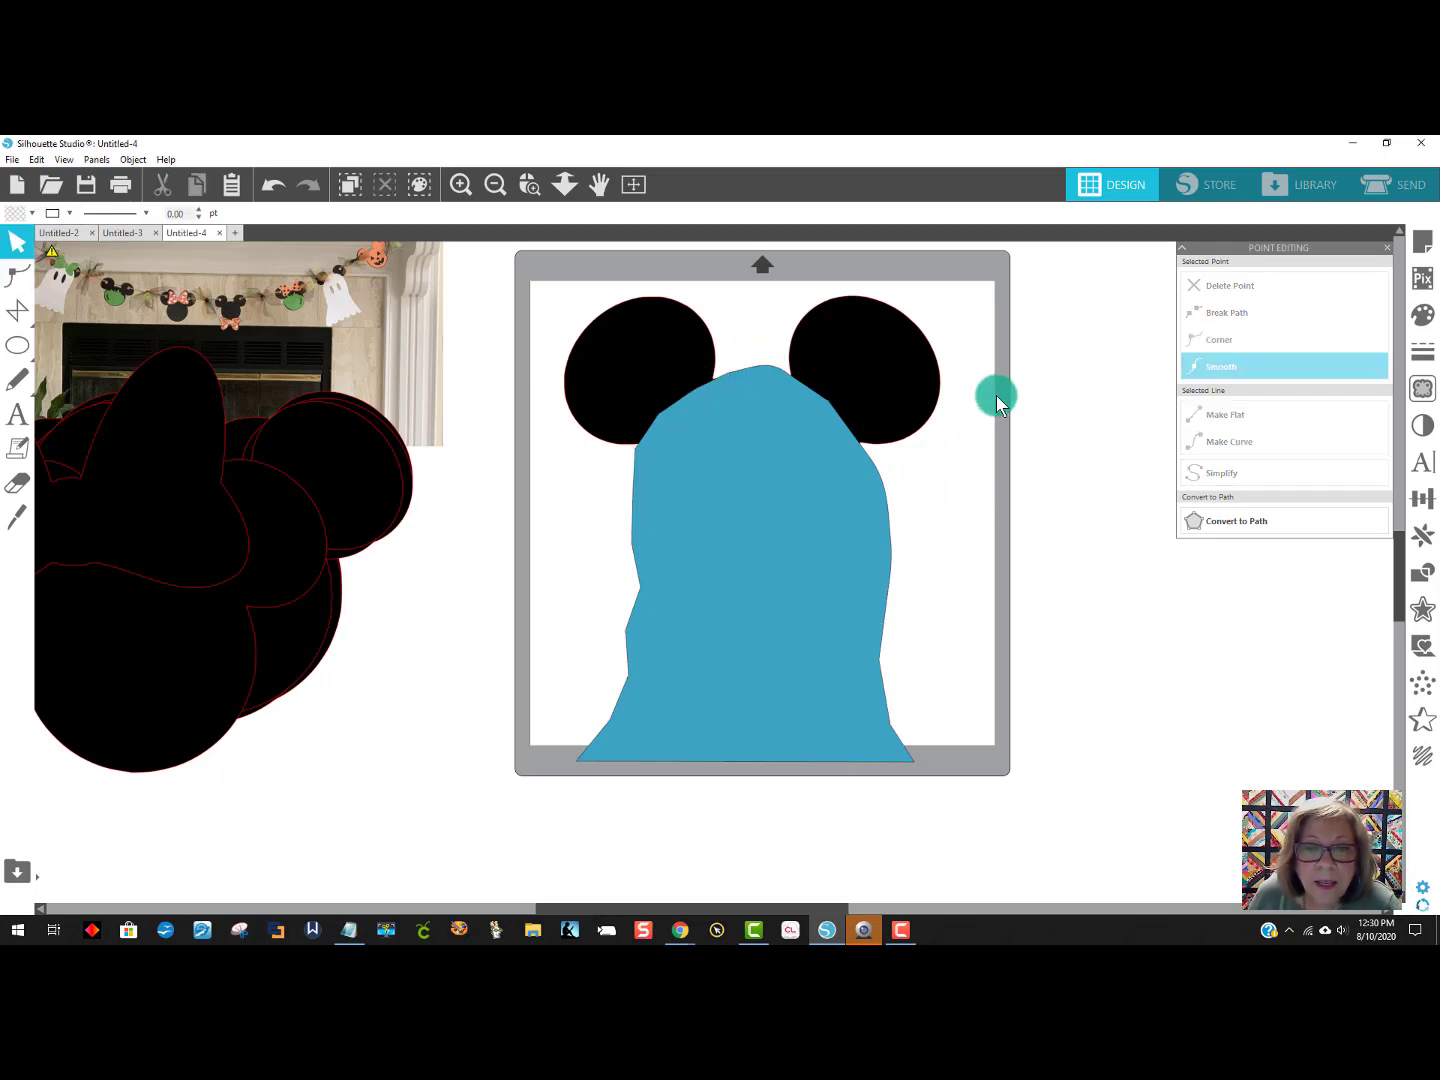
Turn the straight segment beside Mickey's right ear on the ghost outline into a curve.
double_click(825, 404)
click(830, 402)
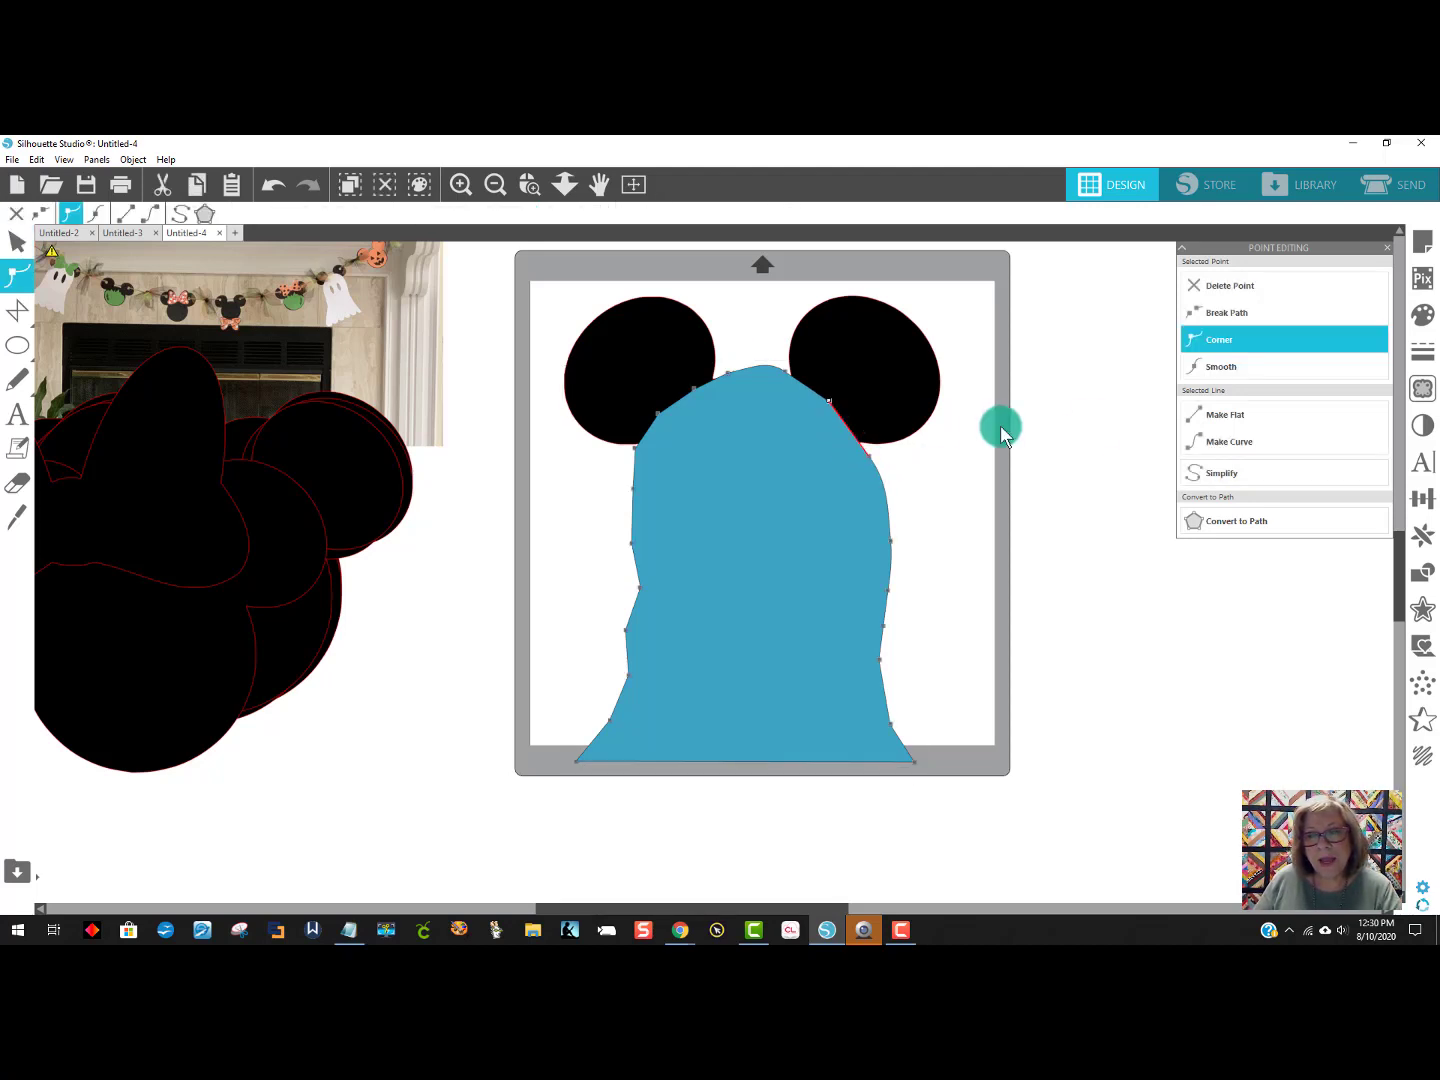
click(1245, 443)
click(1077, 546)
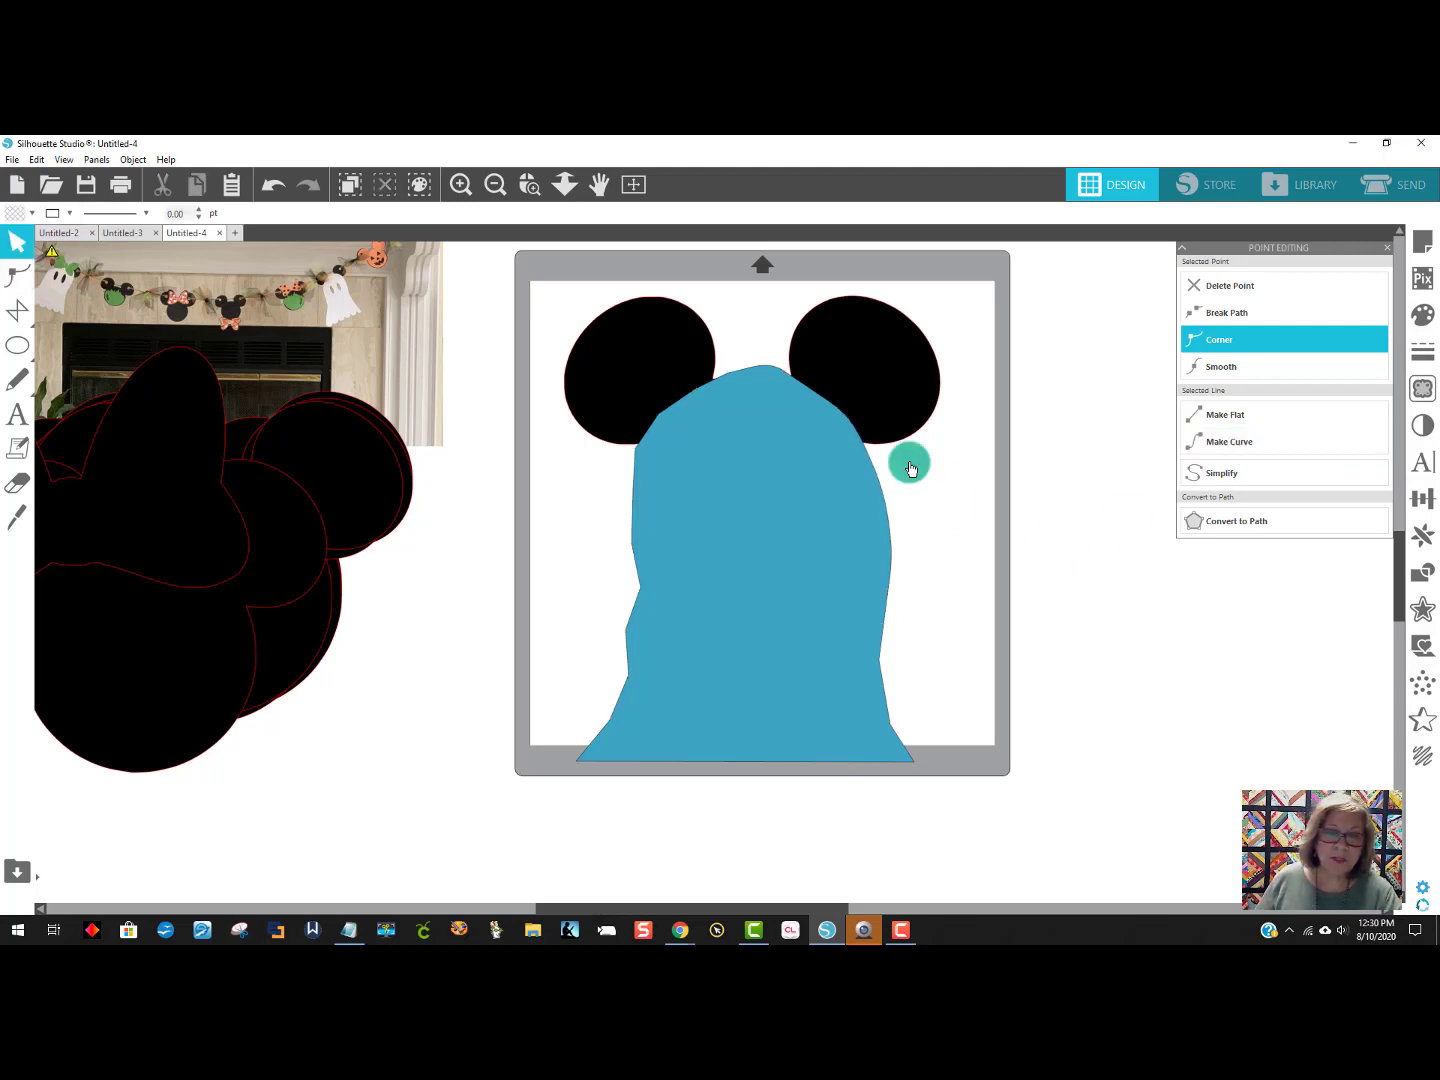
Turn the straight segments on the upper left of the ghost's head into curves along Mickey's left ear.
click(642, 430)
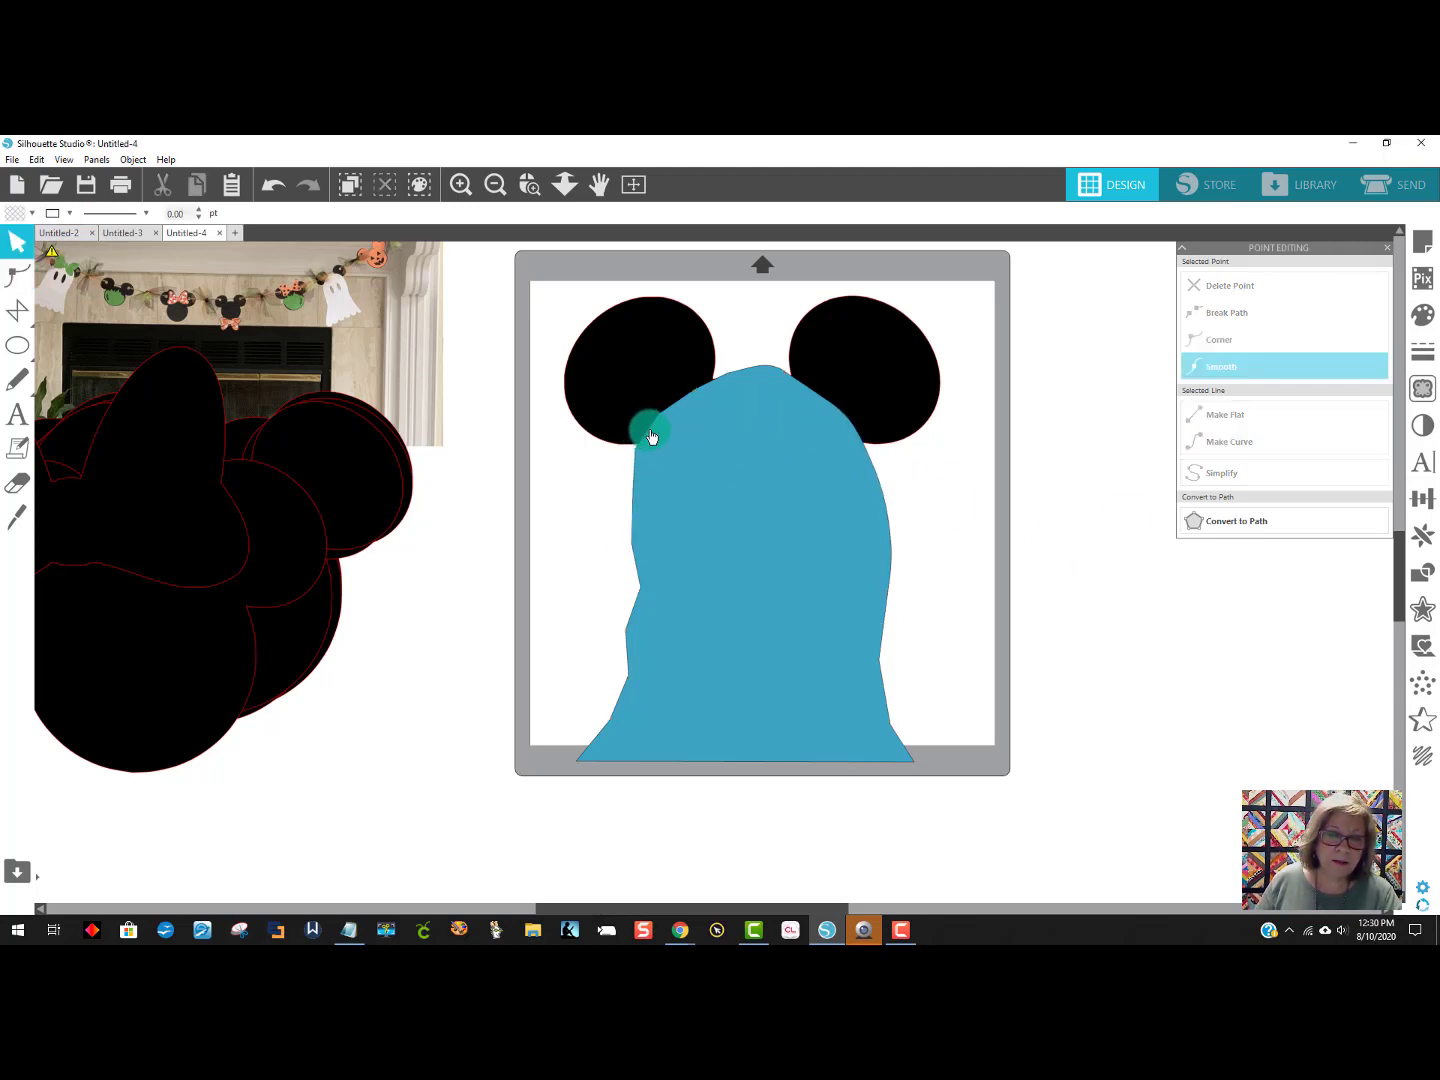
double_click(691, 395)
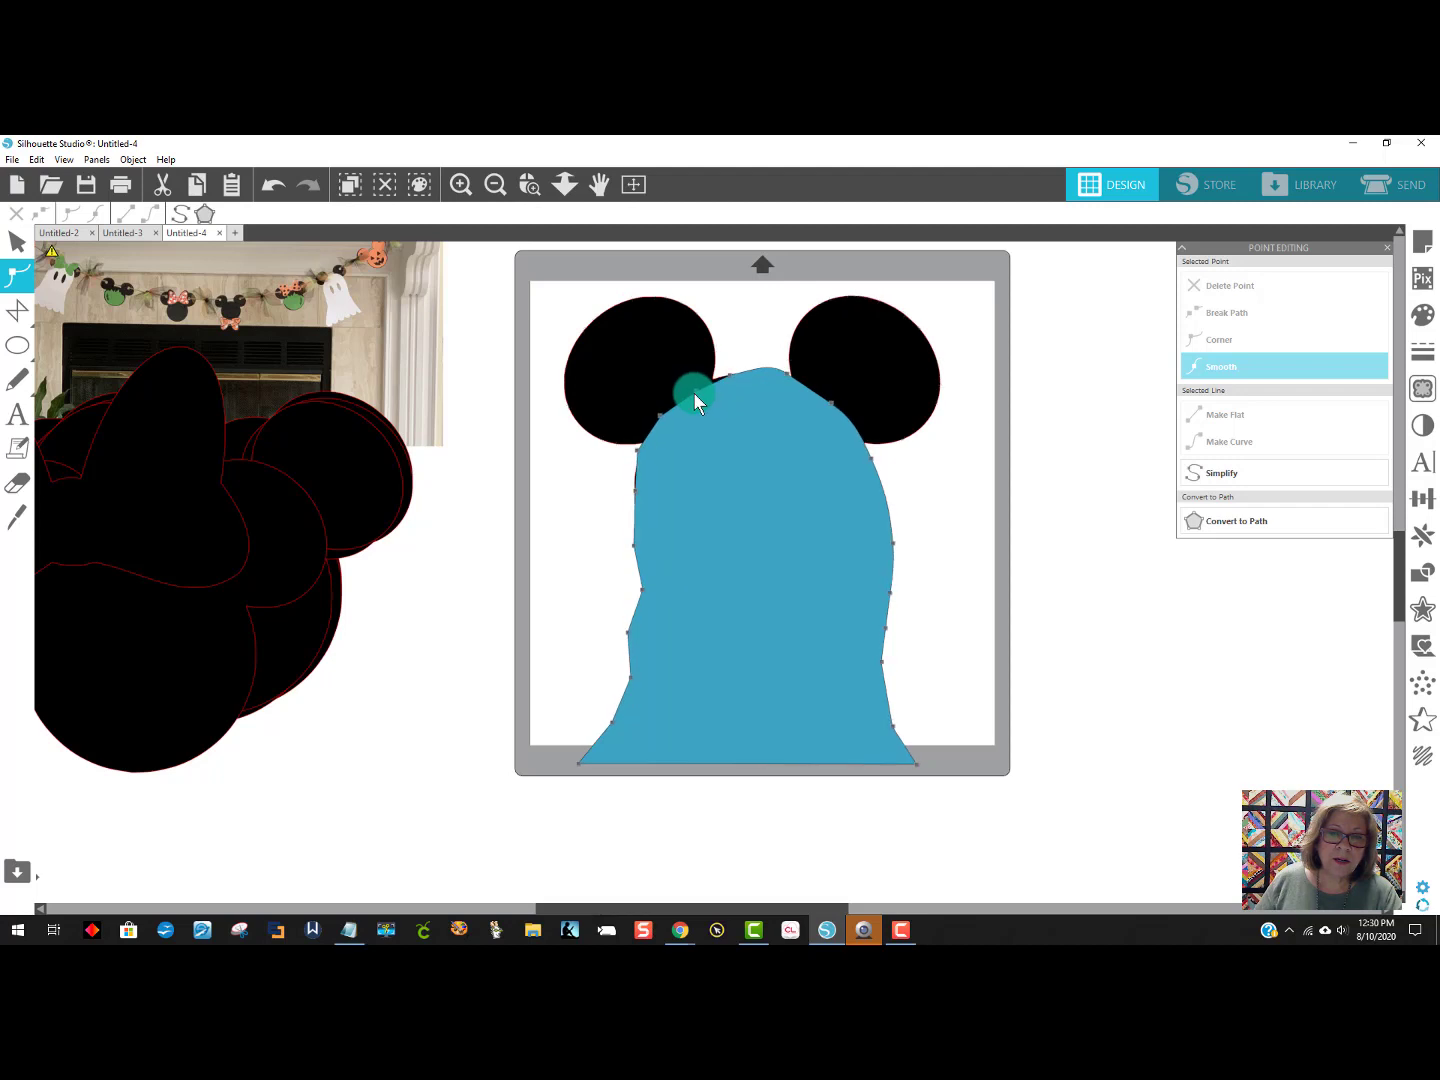
click(702, 398)
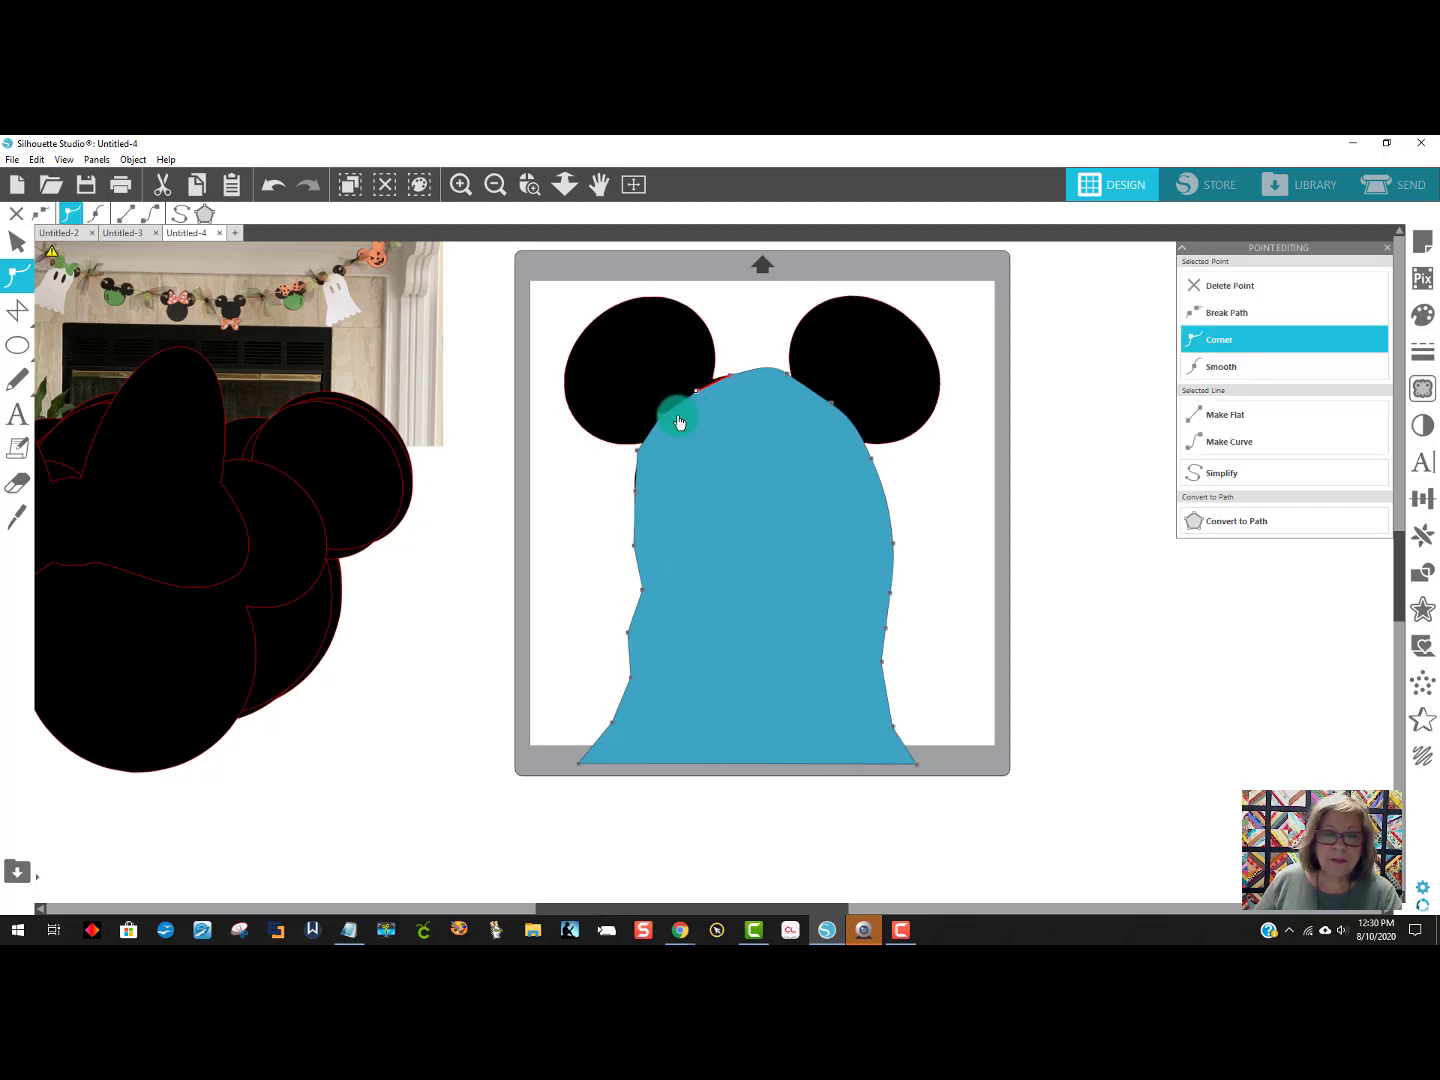
click(1205, 441)
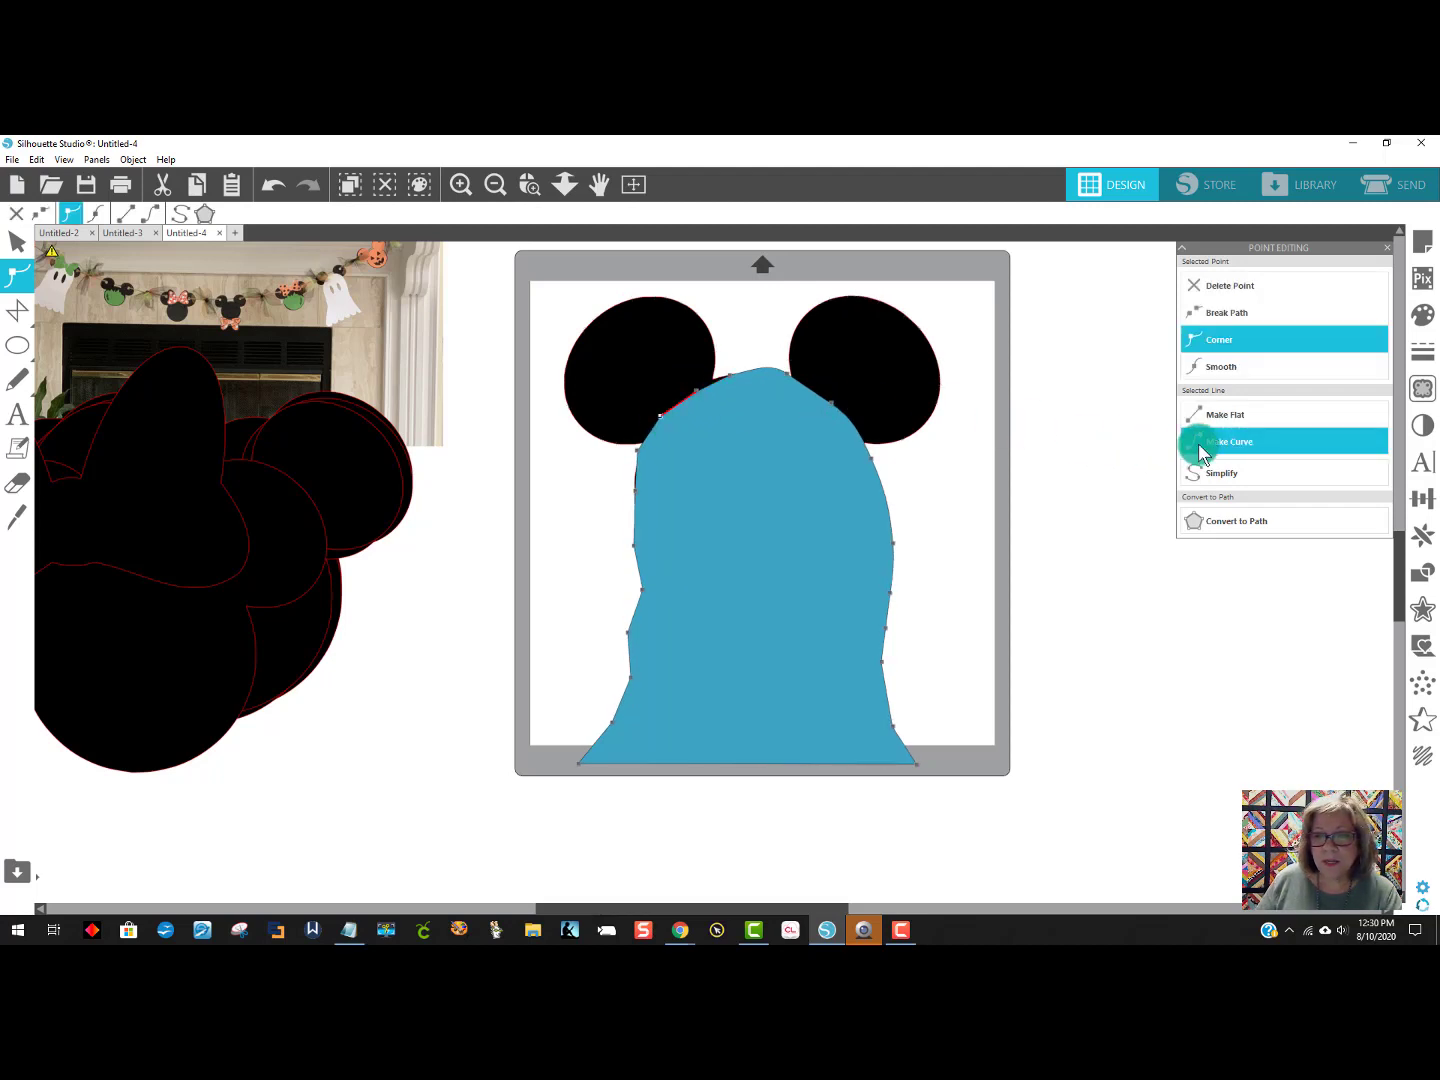
double_click(703, 396)
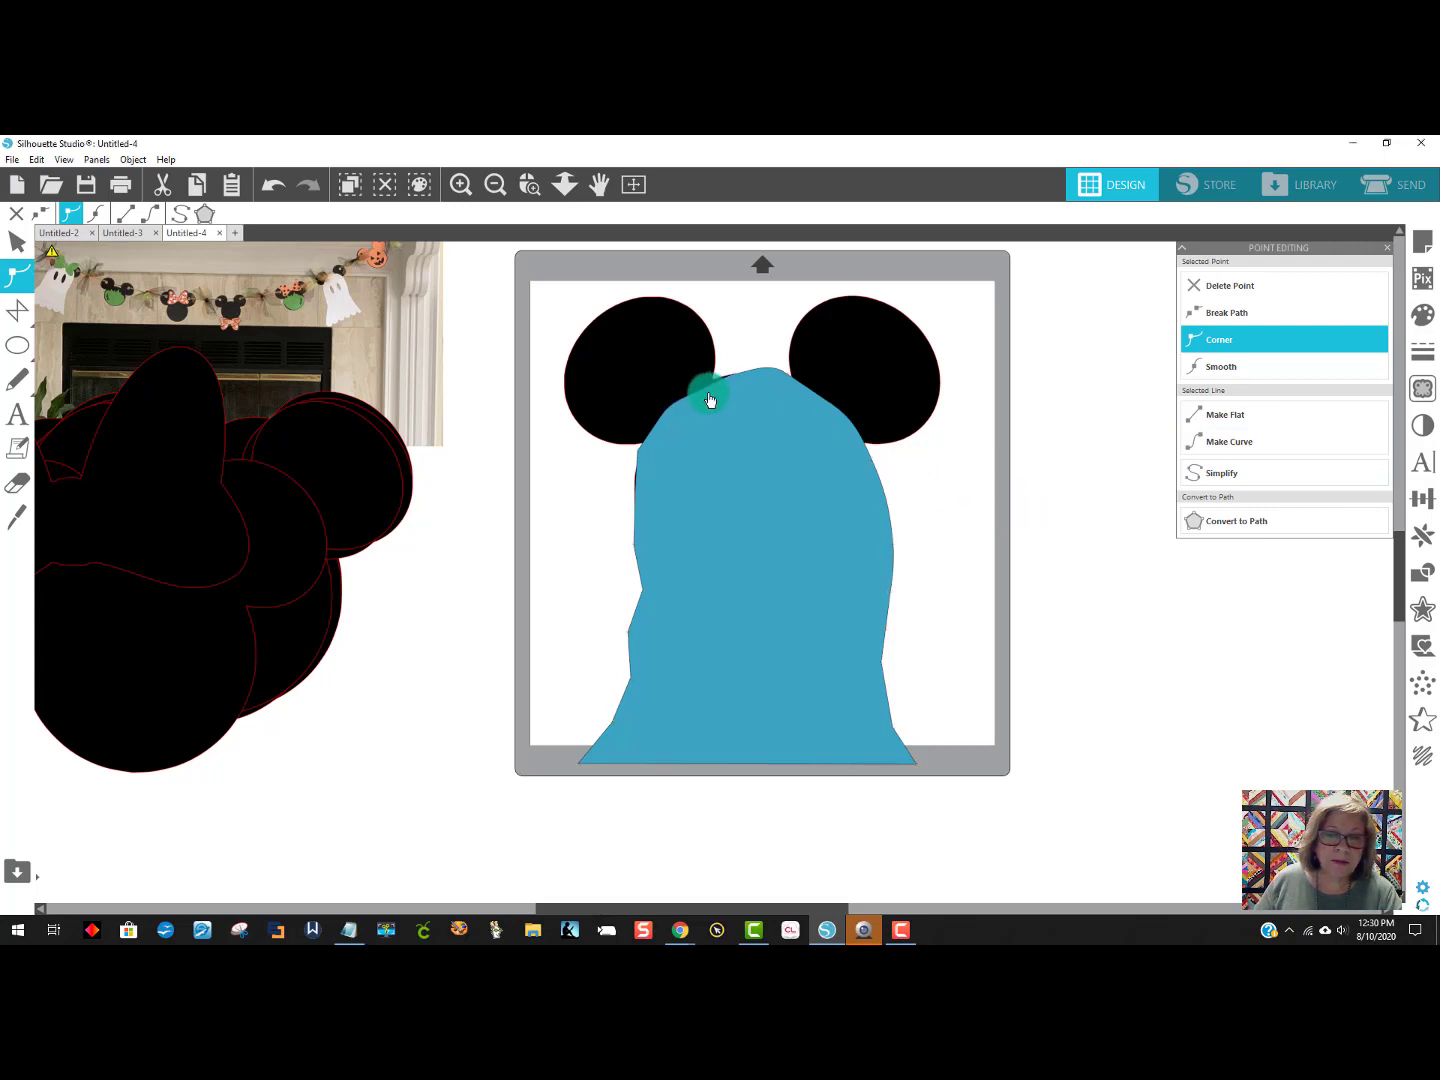
double_click(703, 392)
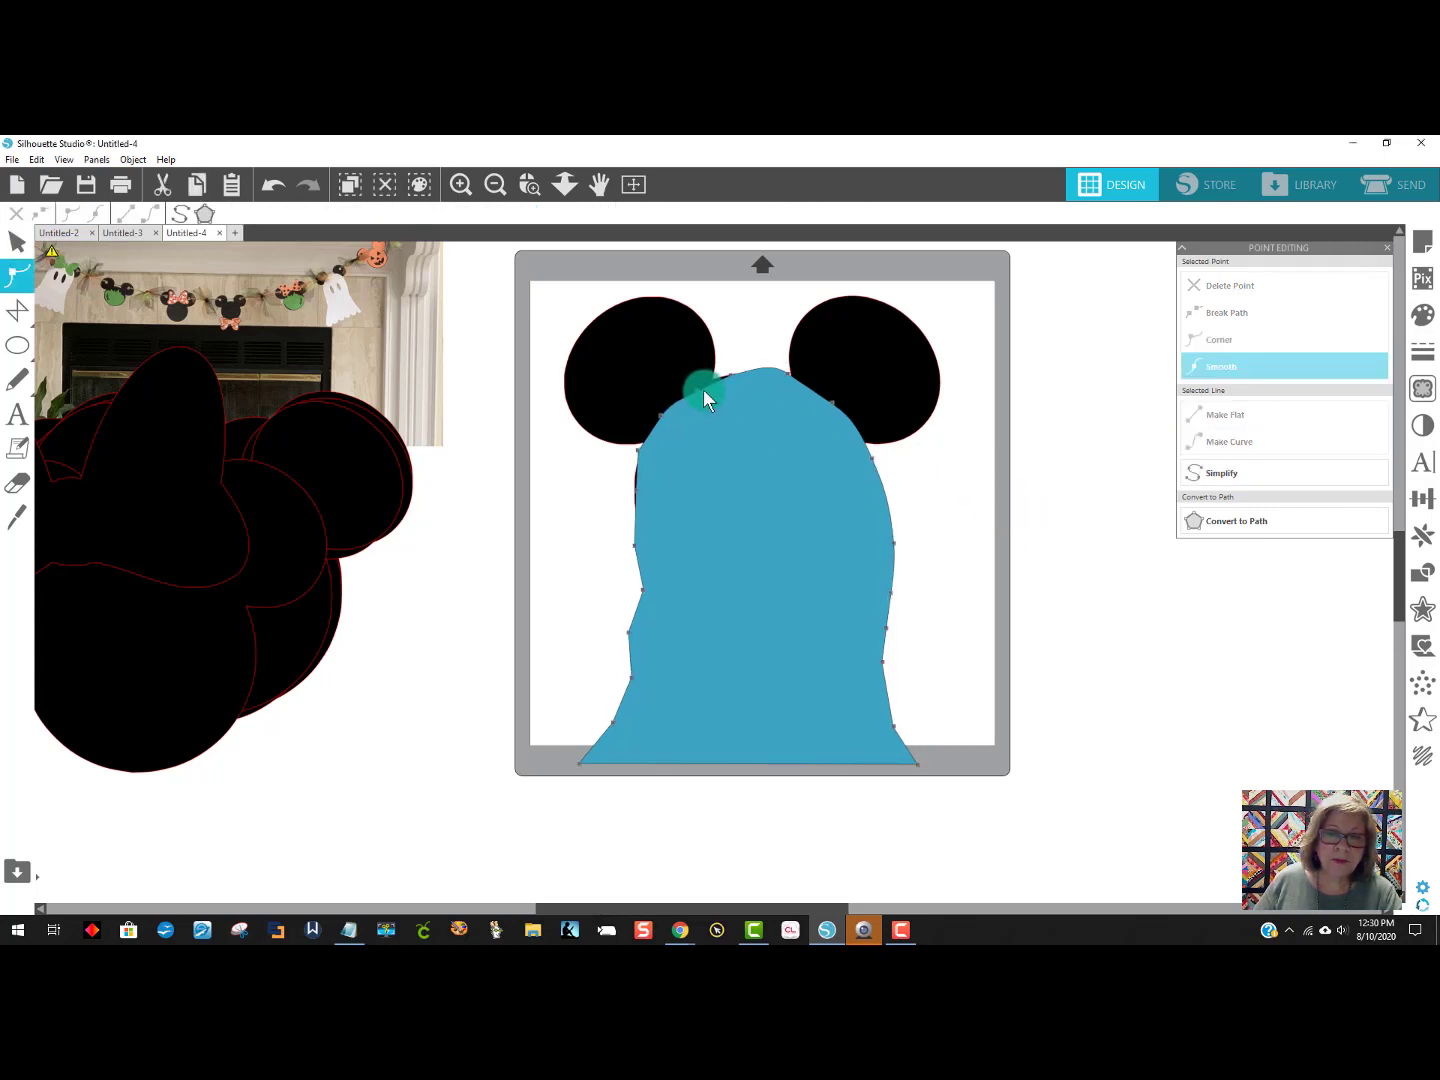
click(701, 393)
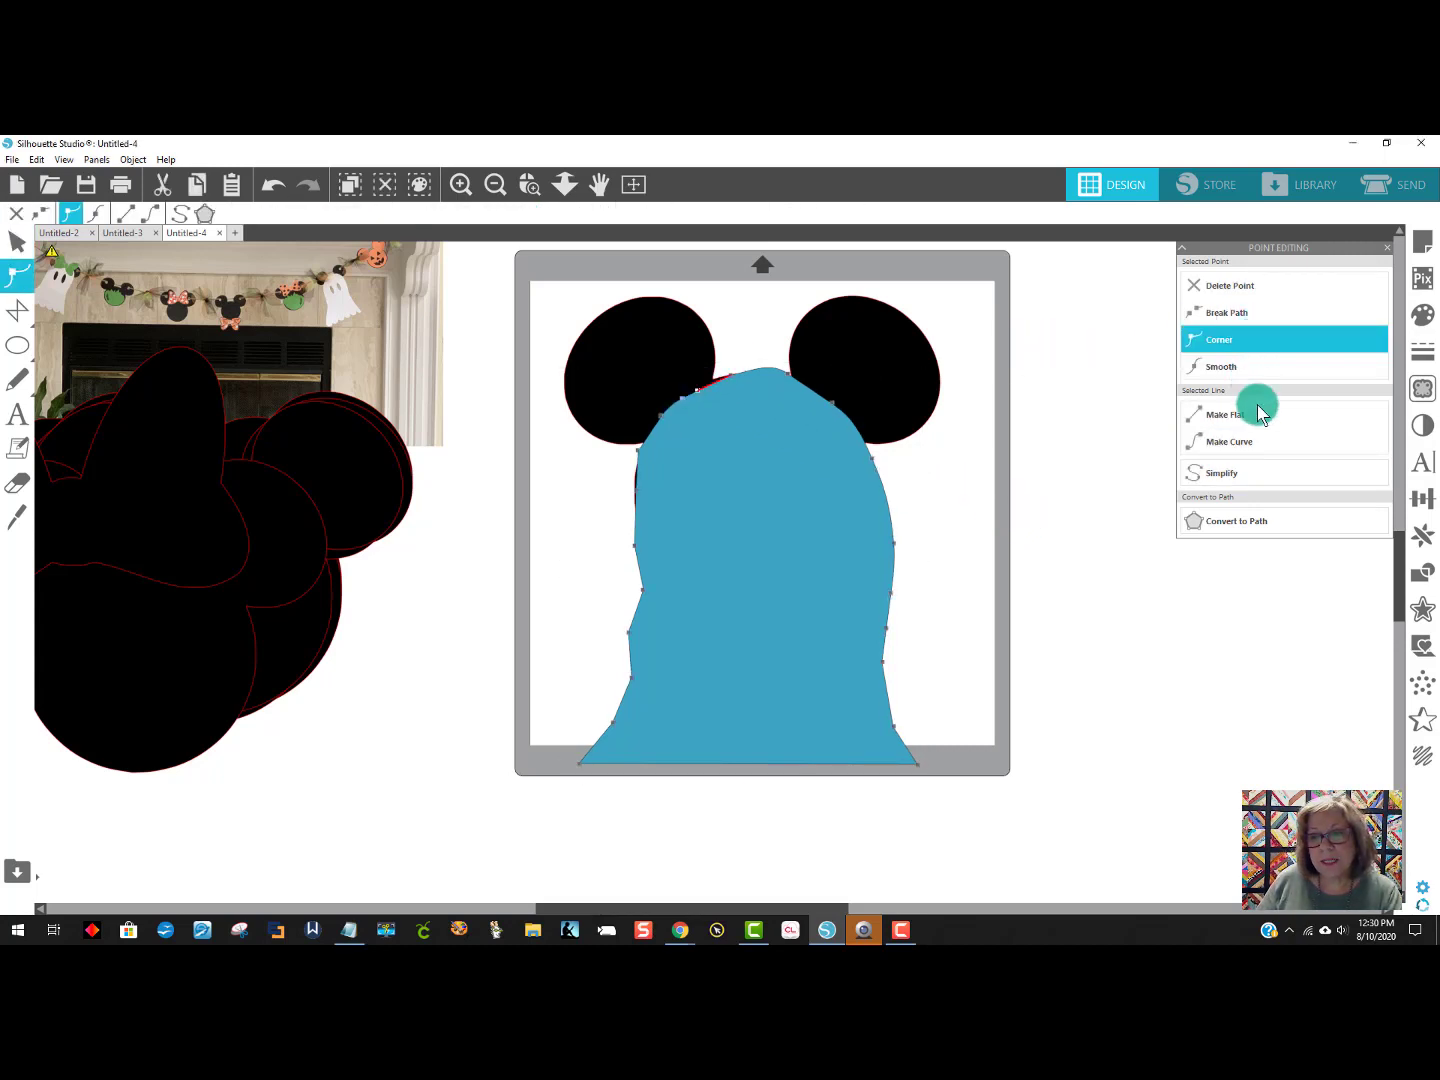
click(1256, 412)
click(1249, 442)
click(930, 478)
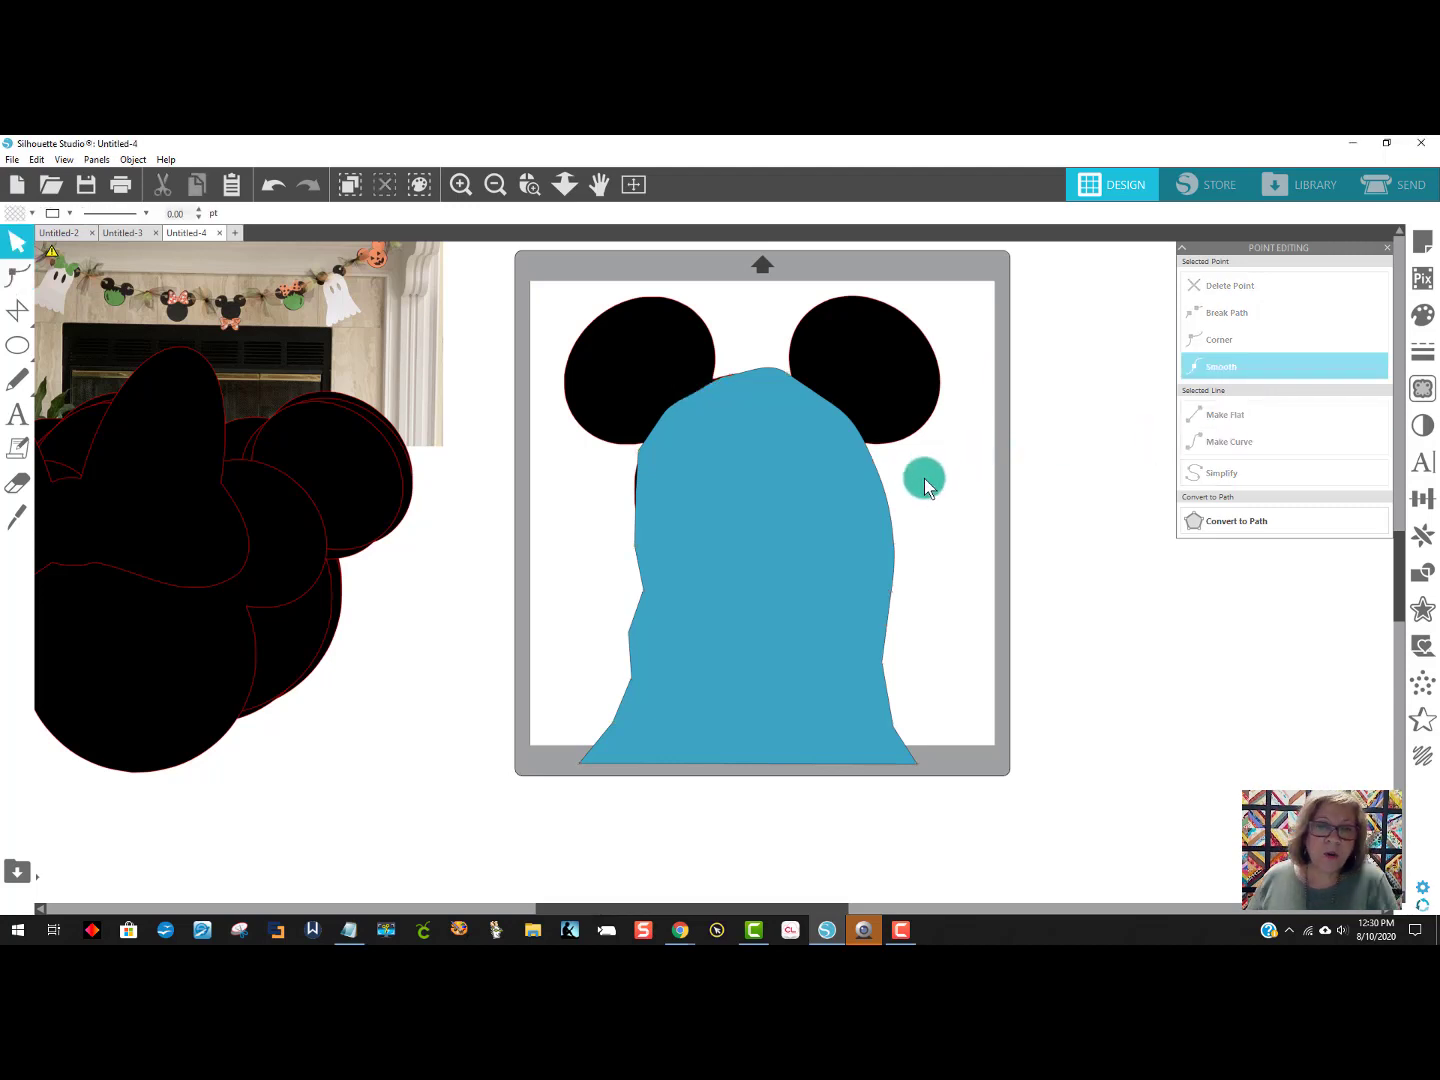
Curve the segment above the notch in the ghost's left edge and pull the notch point outward to even out that side.
click(826, 512)
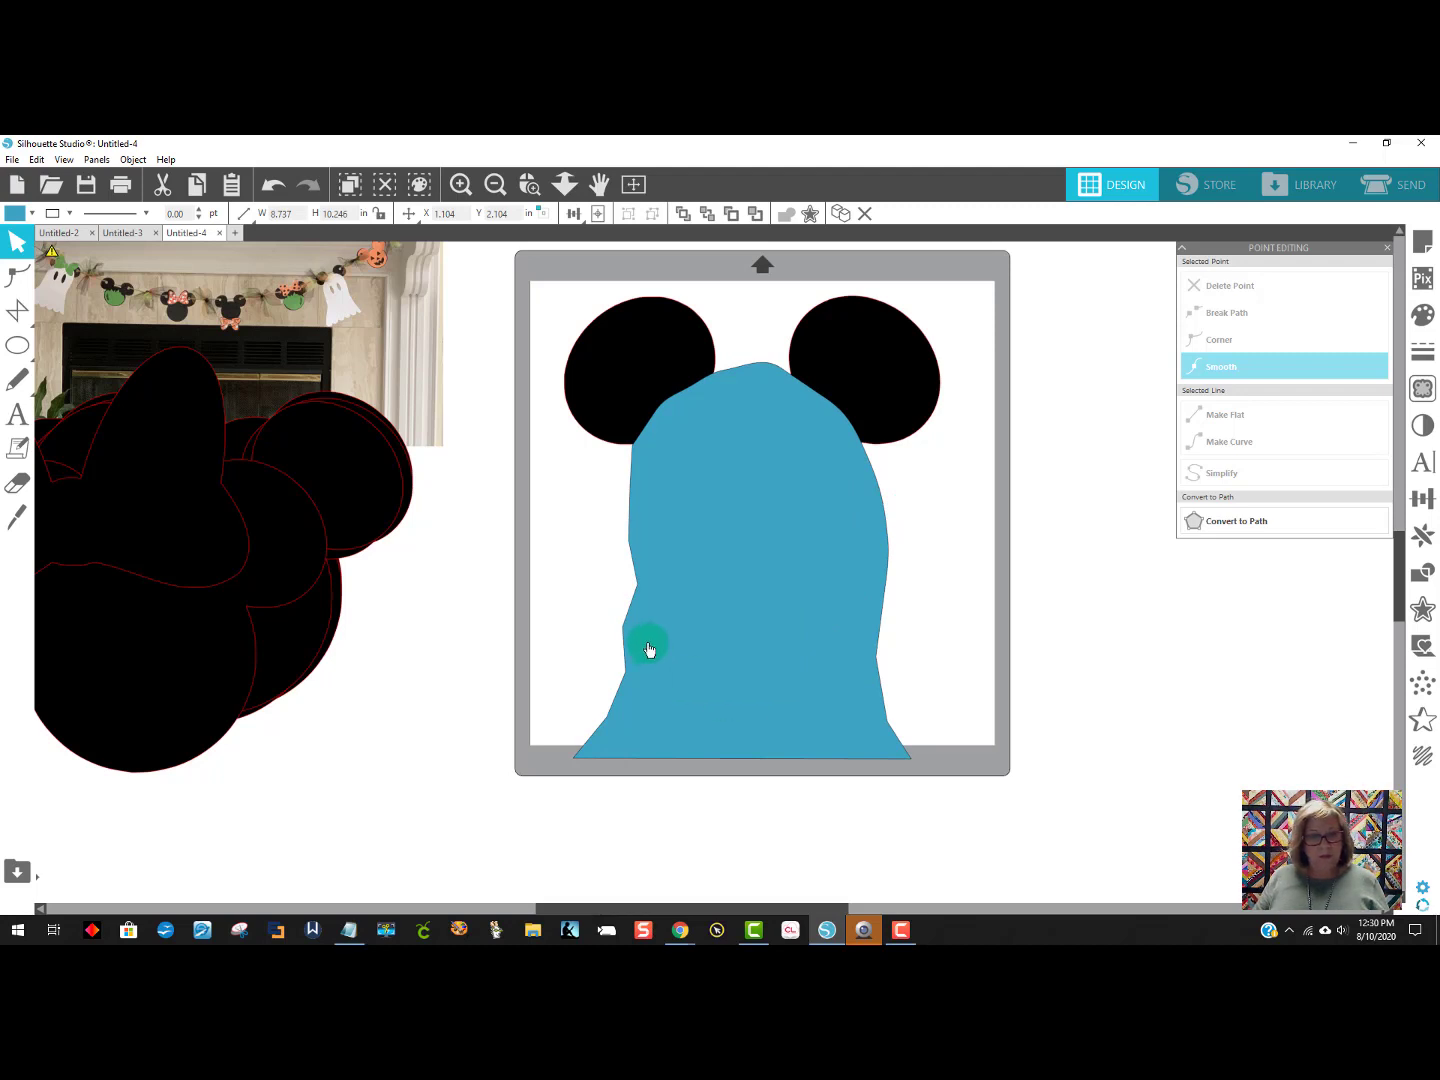
click(644, 596)
double_click(640, 585)
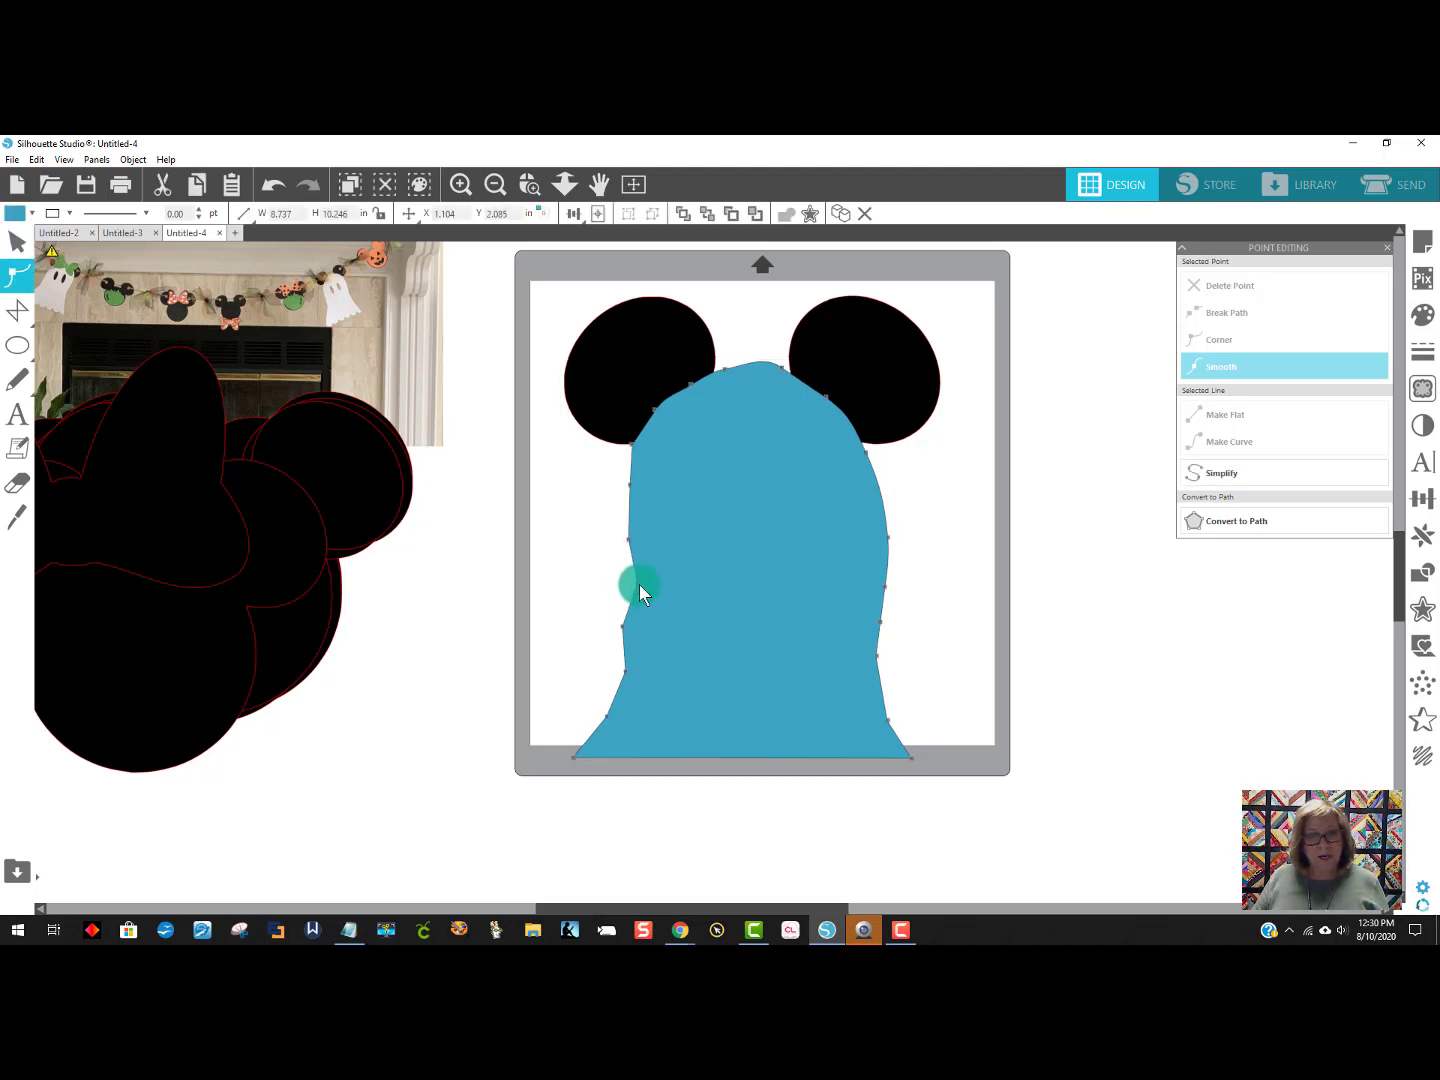
click(640, 584)
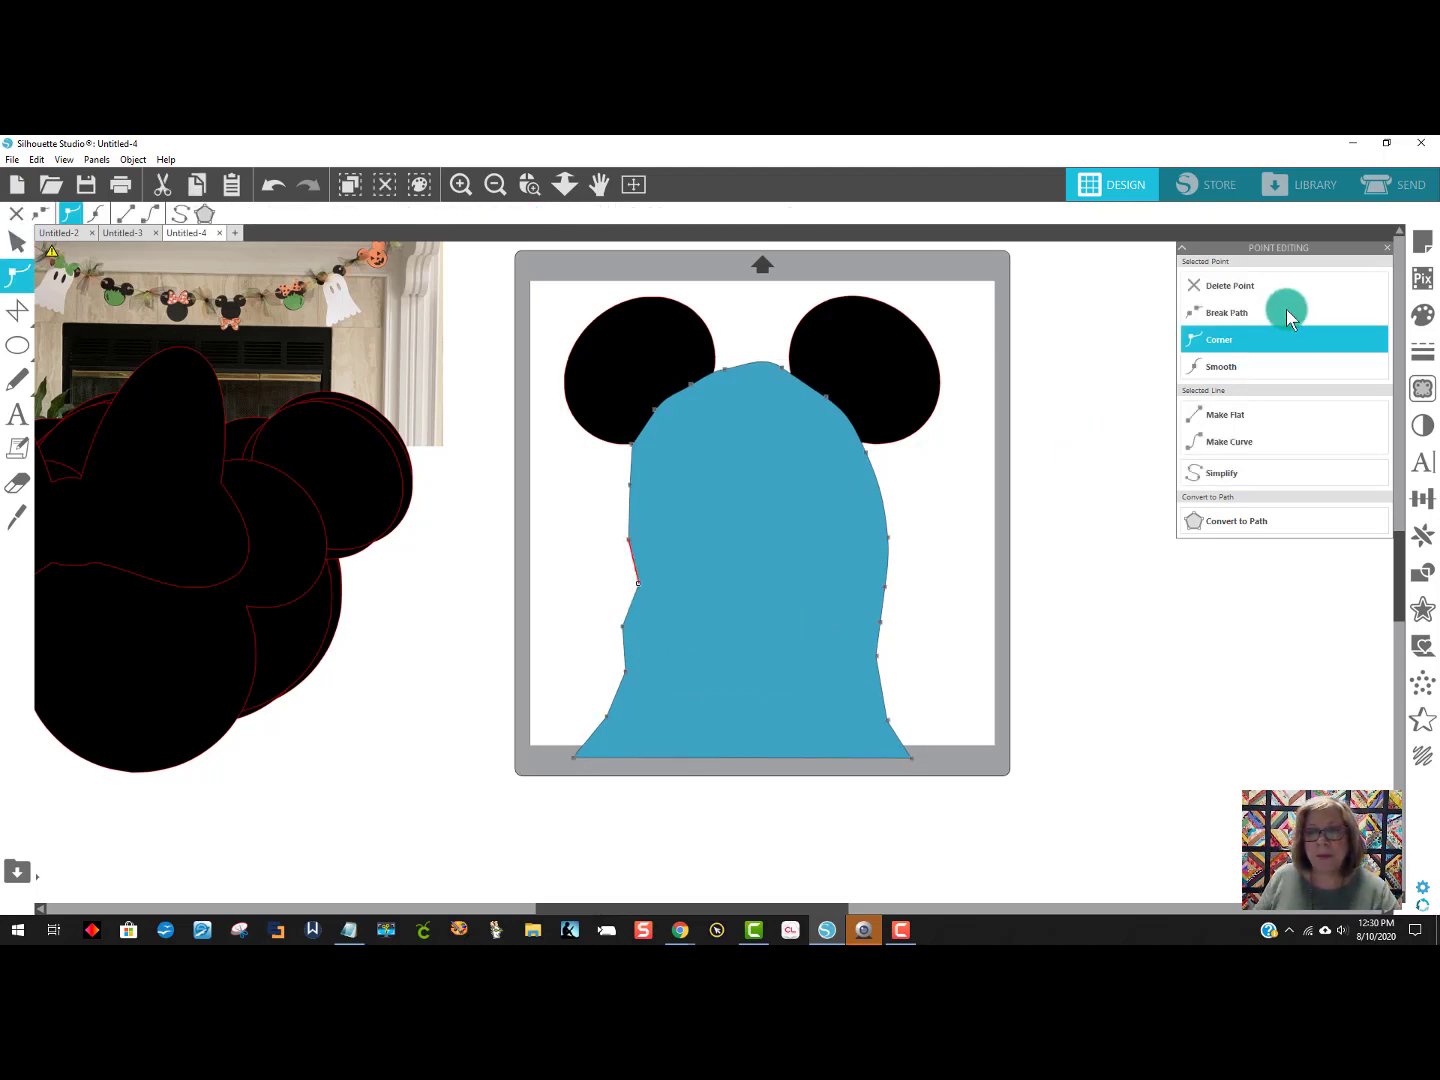
click(1221, 442)
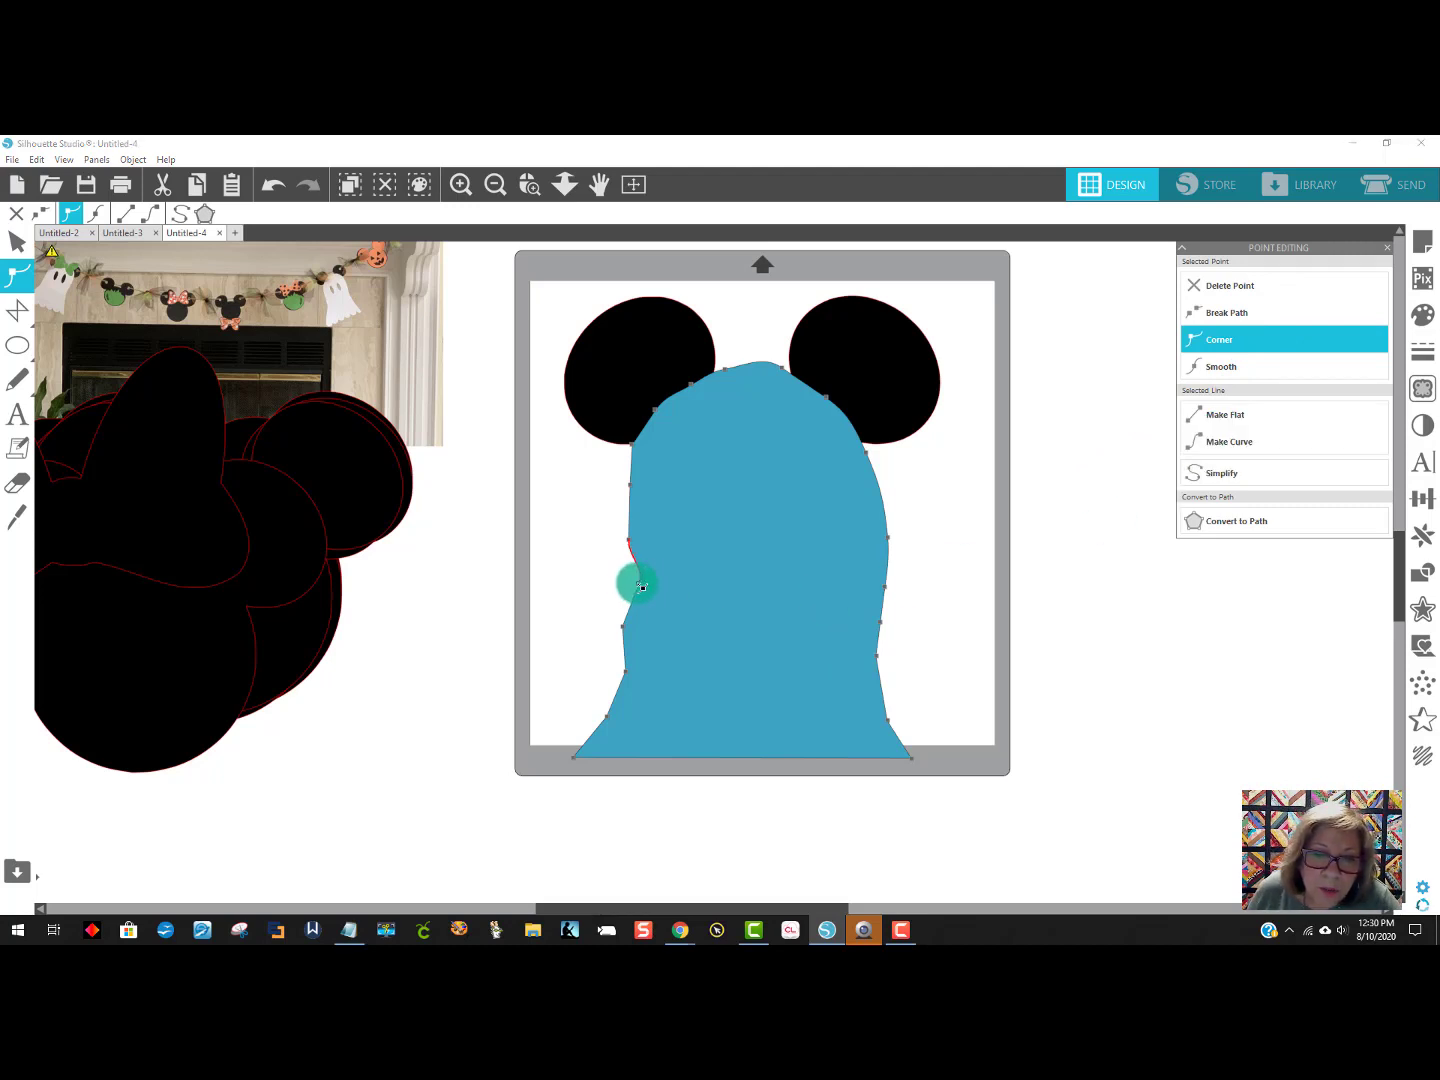
drag(637, 584, 624, 588)
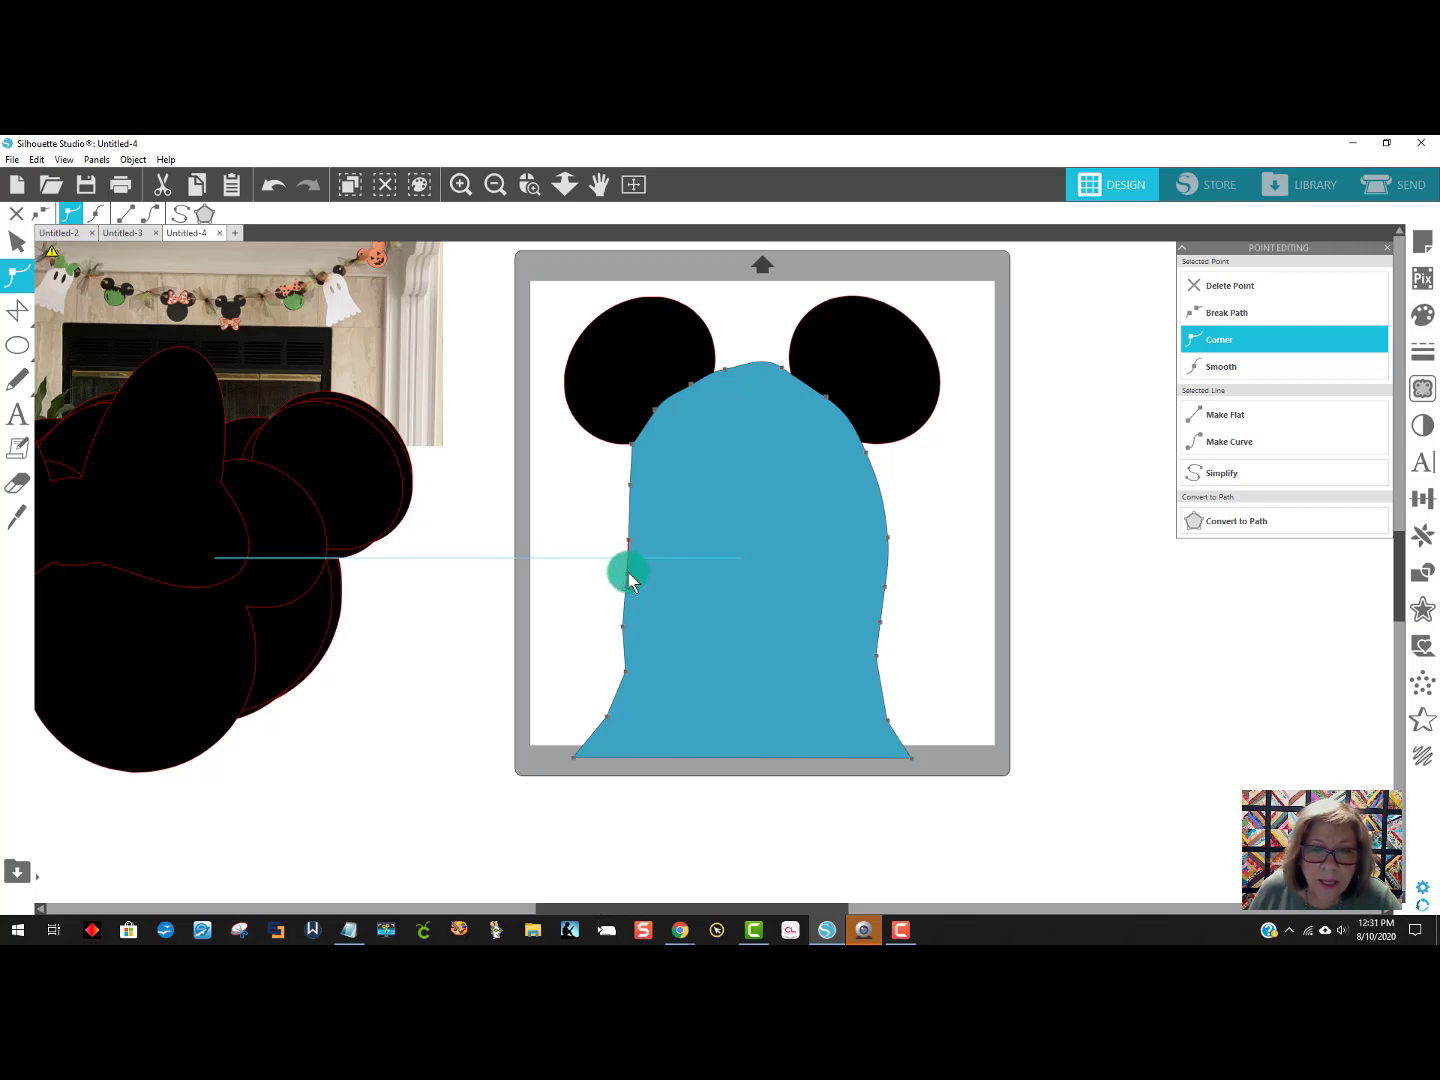
click(635, 445)
click(600, 495)
click(905, 508)
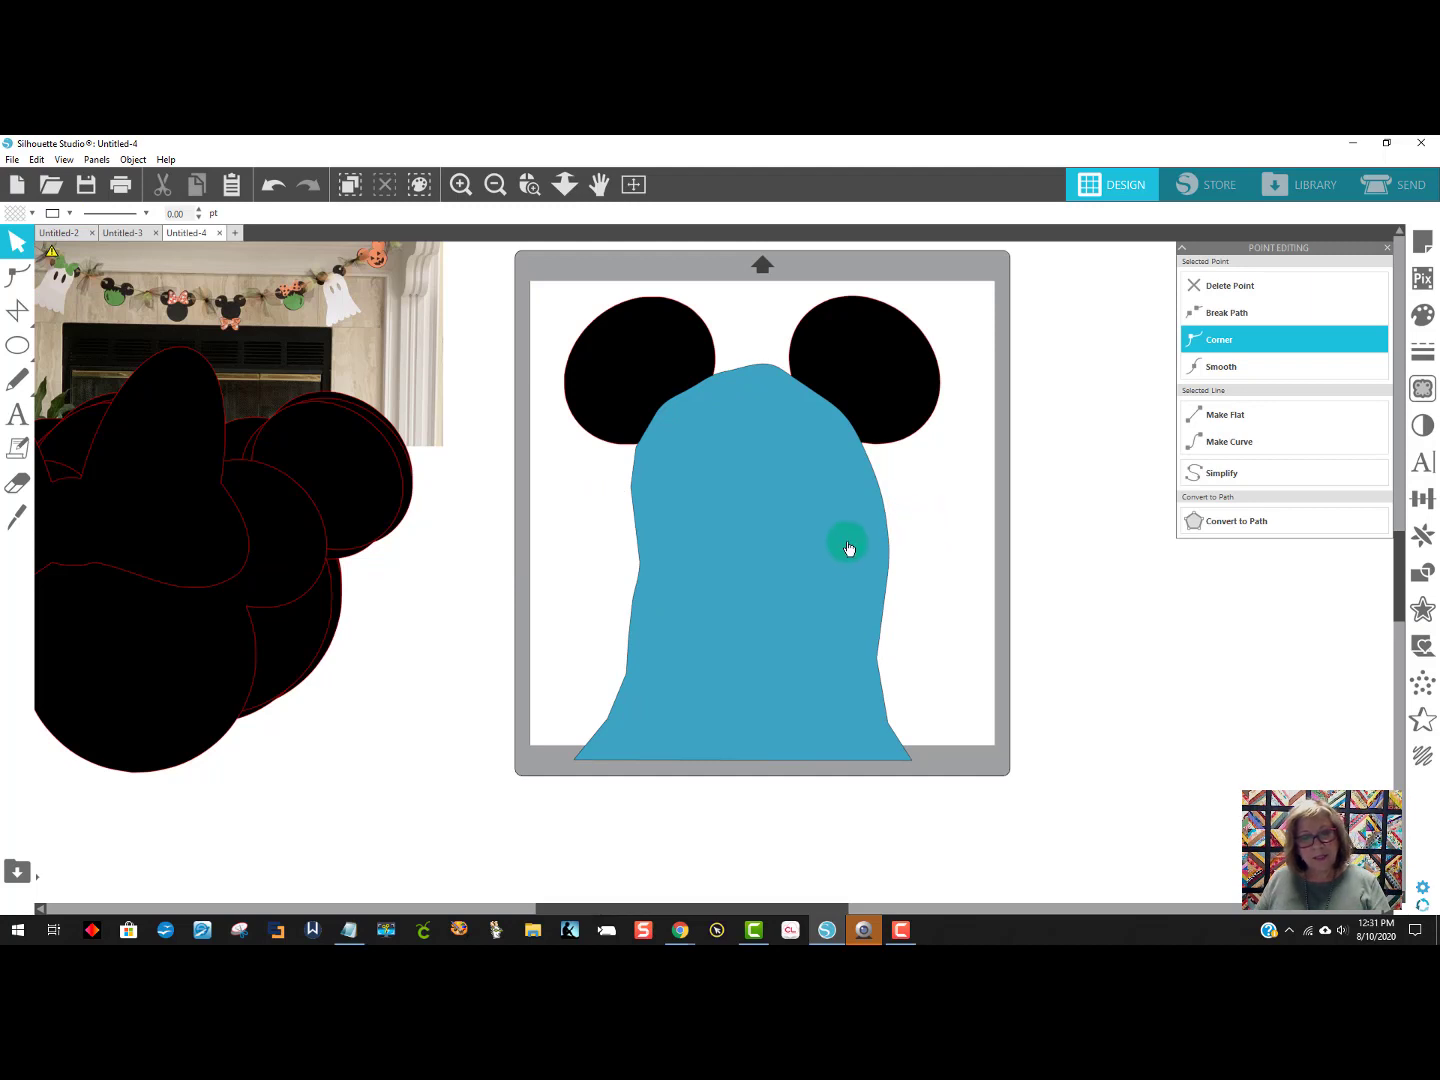
Try a purple fill on the ghost body, and settle on white.
click(806, 563)
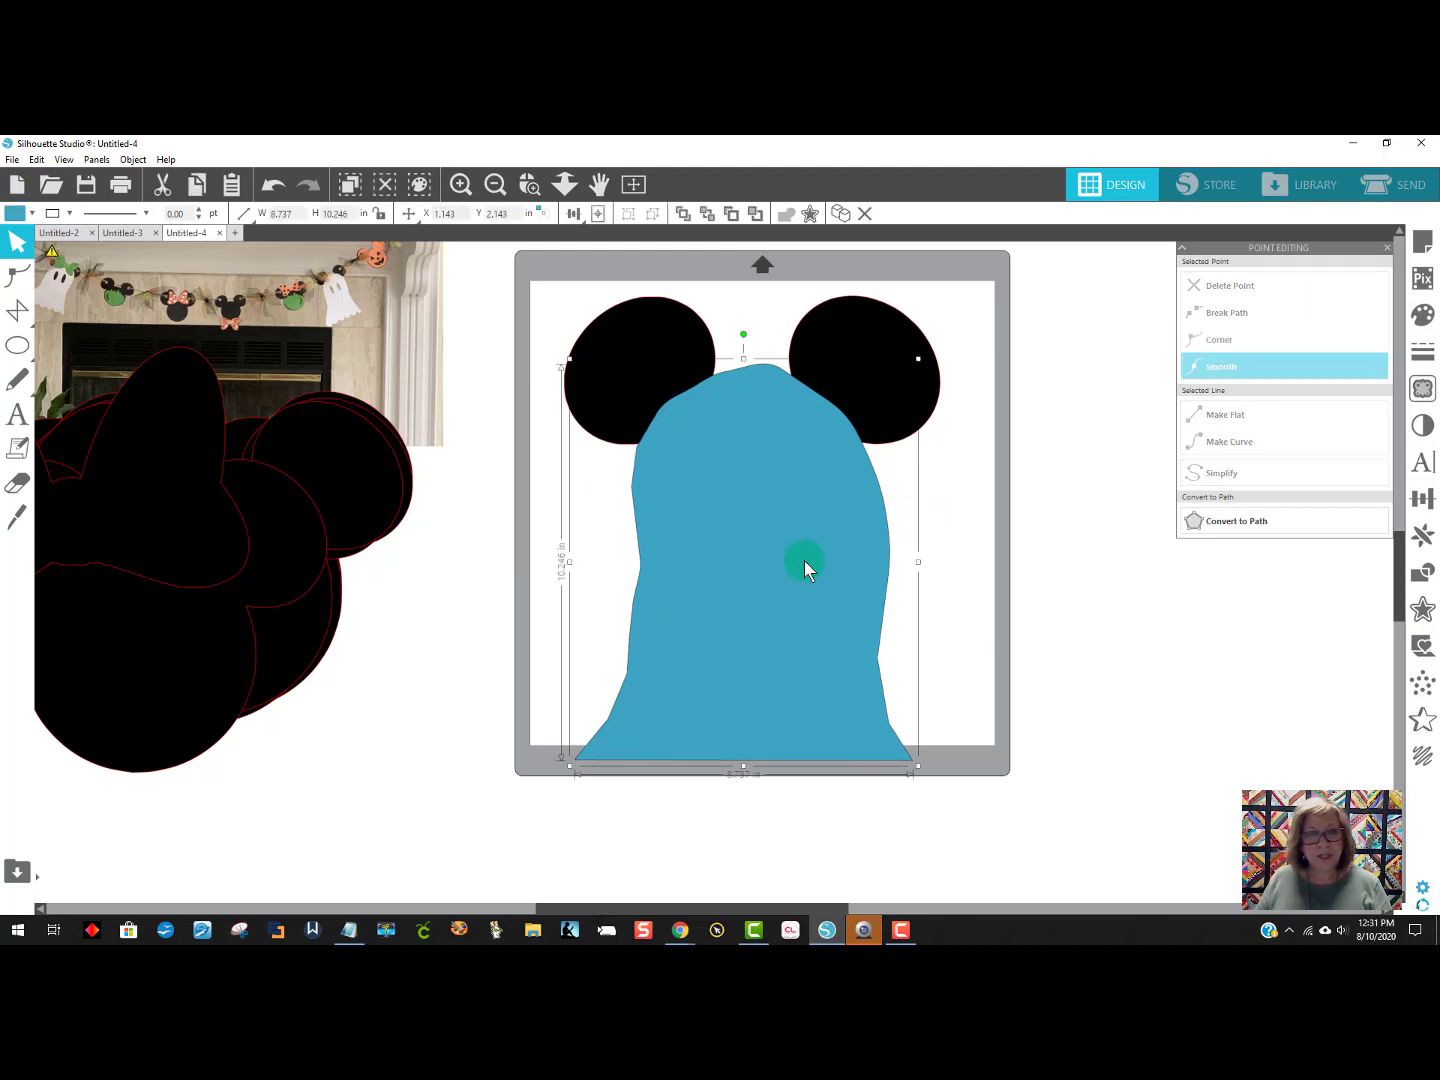
click(14, 216)
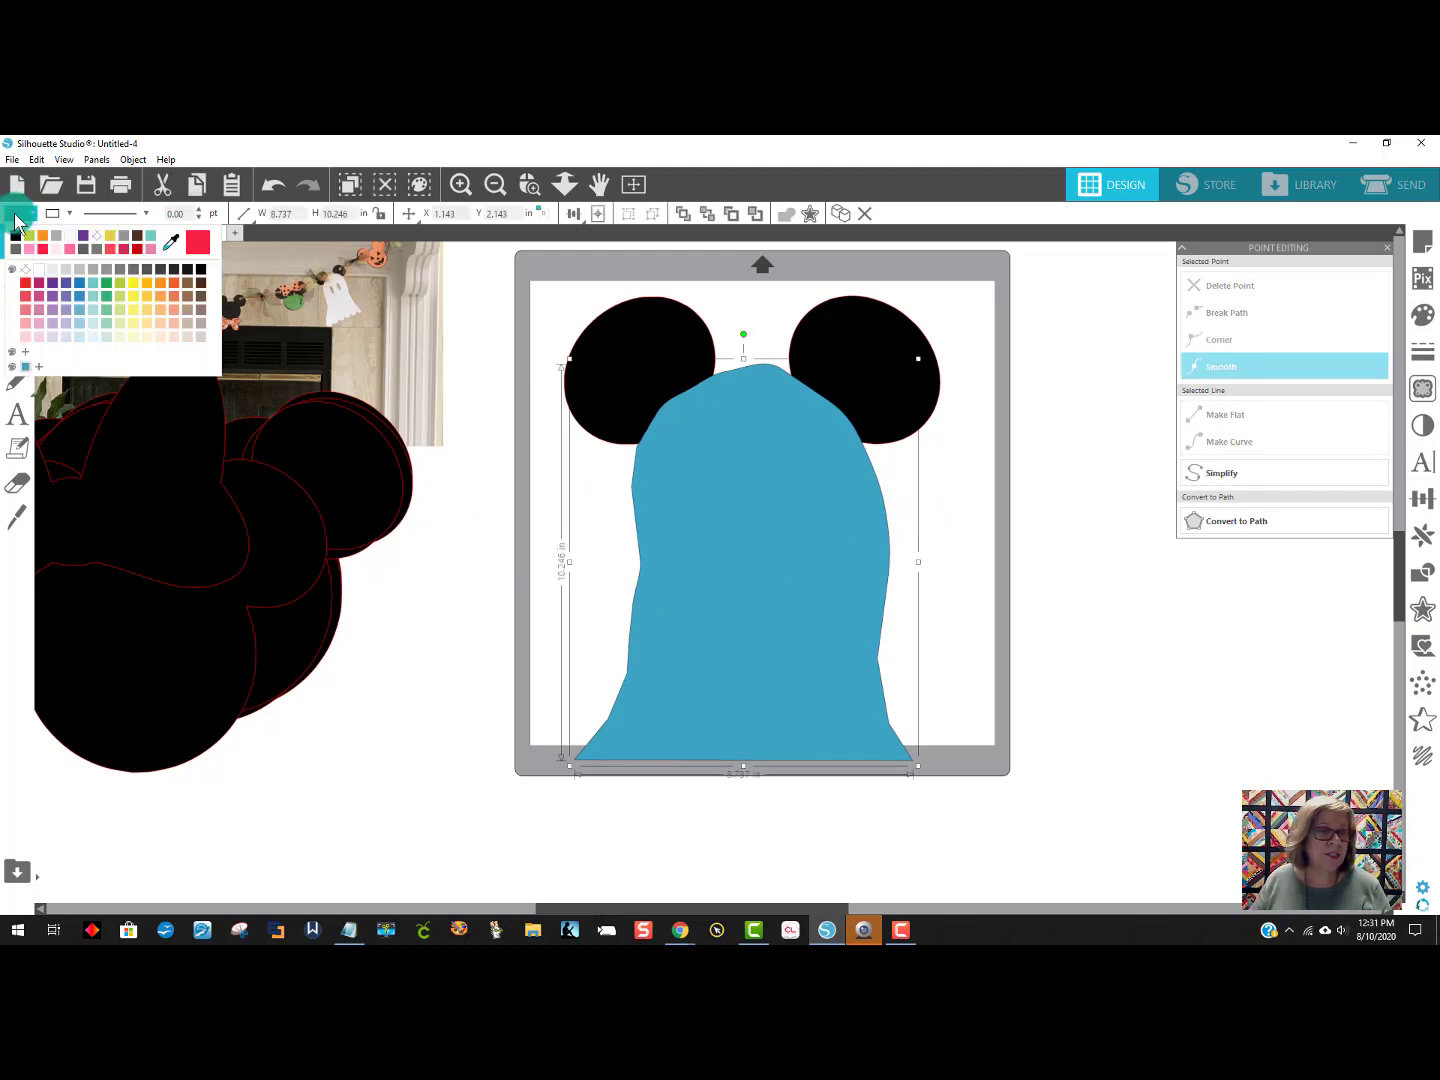
click(80, 241)
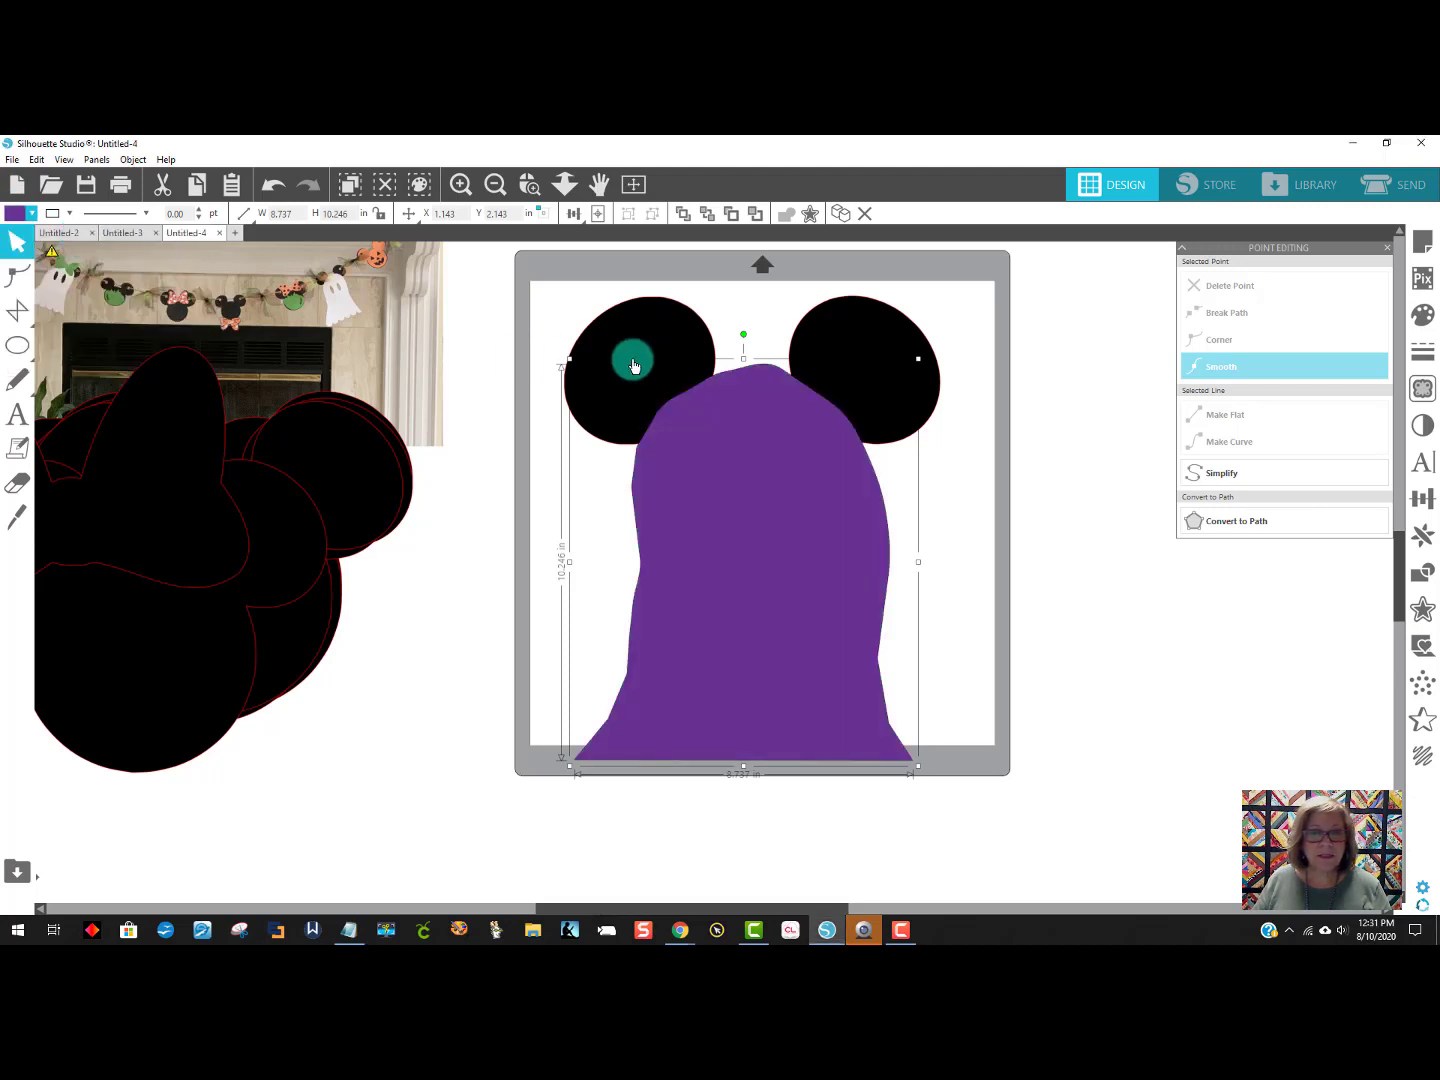
click(32, 216)
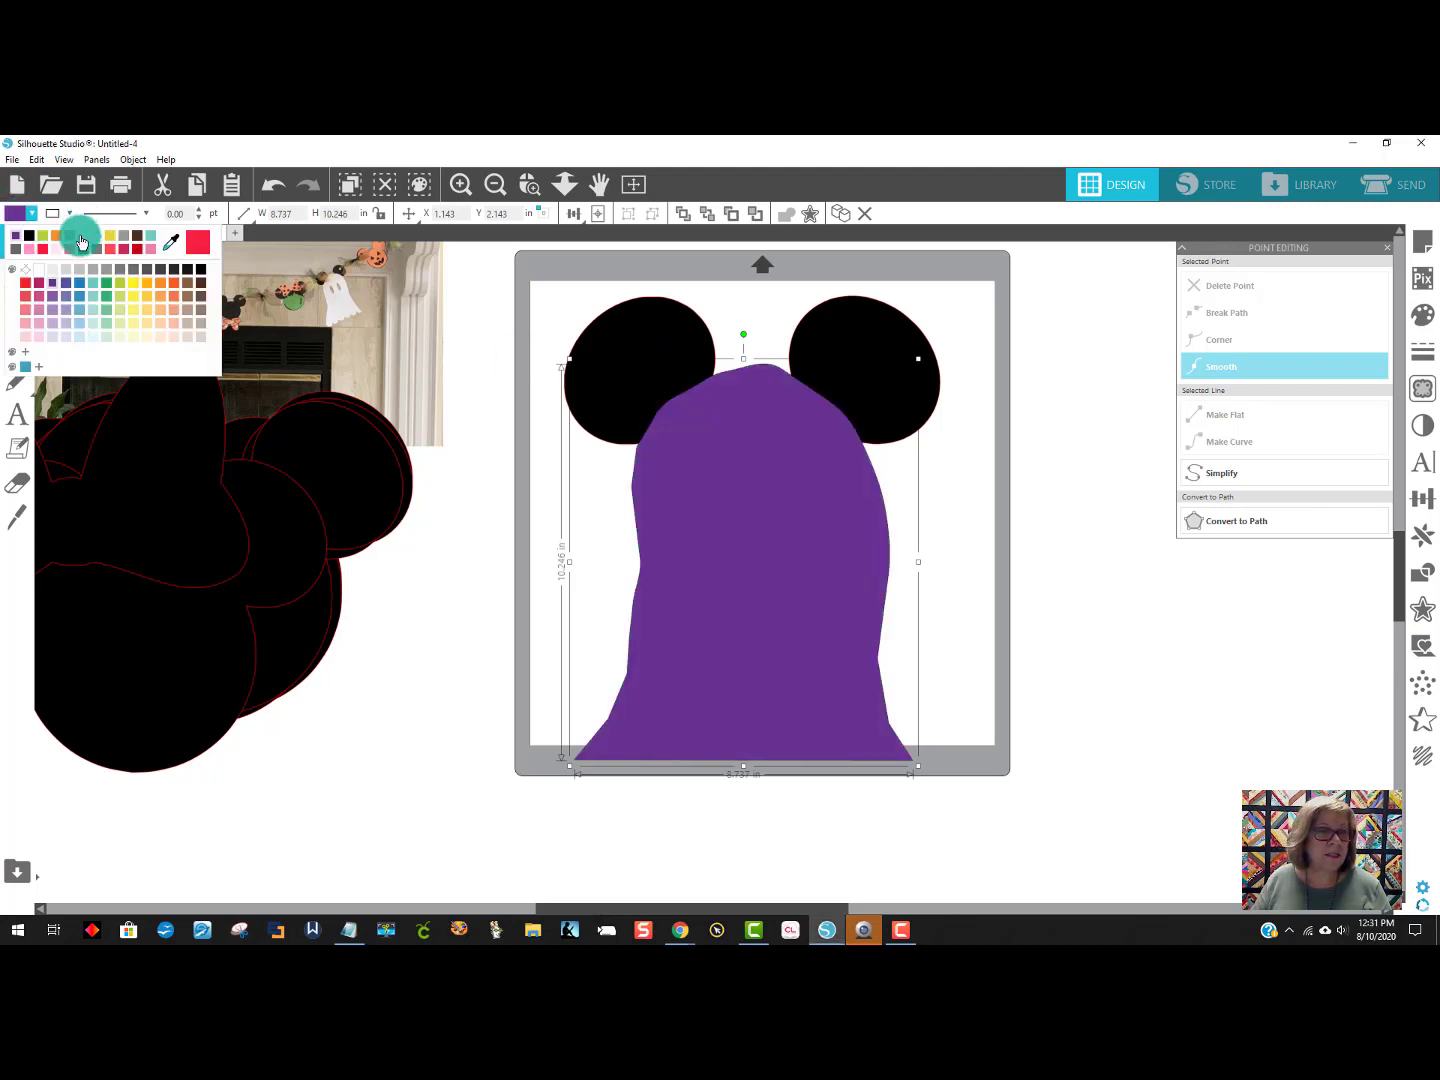
click(100, 237)
click(1100, 497)
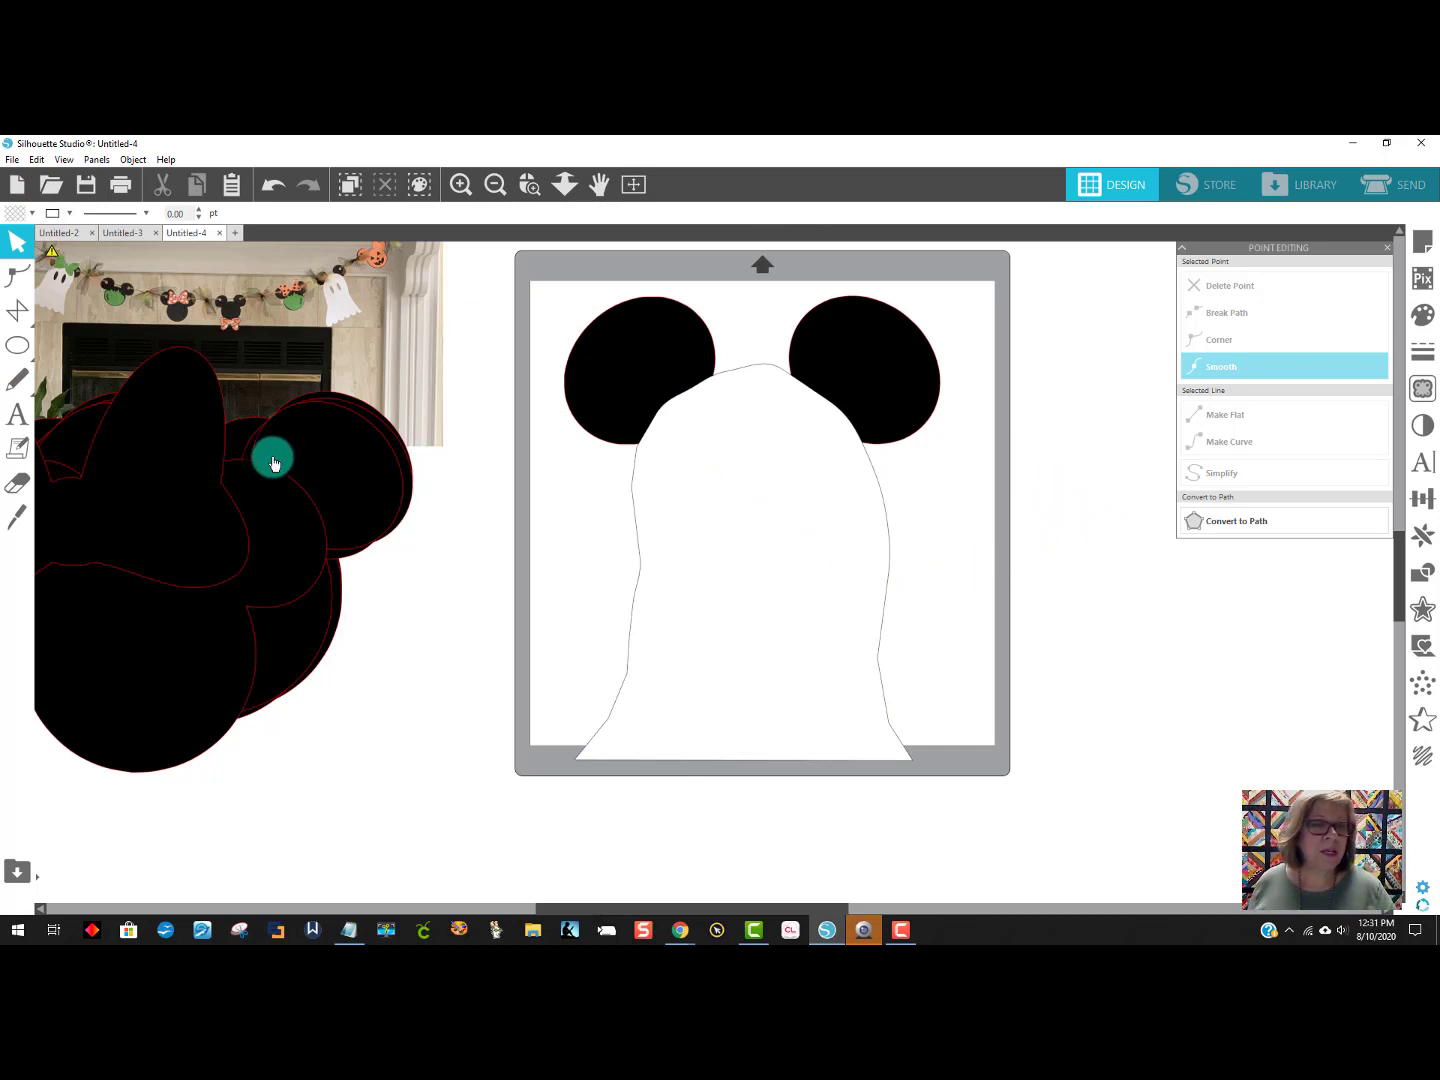
Draw two matching oval eyes about 0.97 in wide and 1.84 in tall on the ghost's face and cut them out of the body.
click(18, 346)
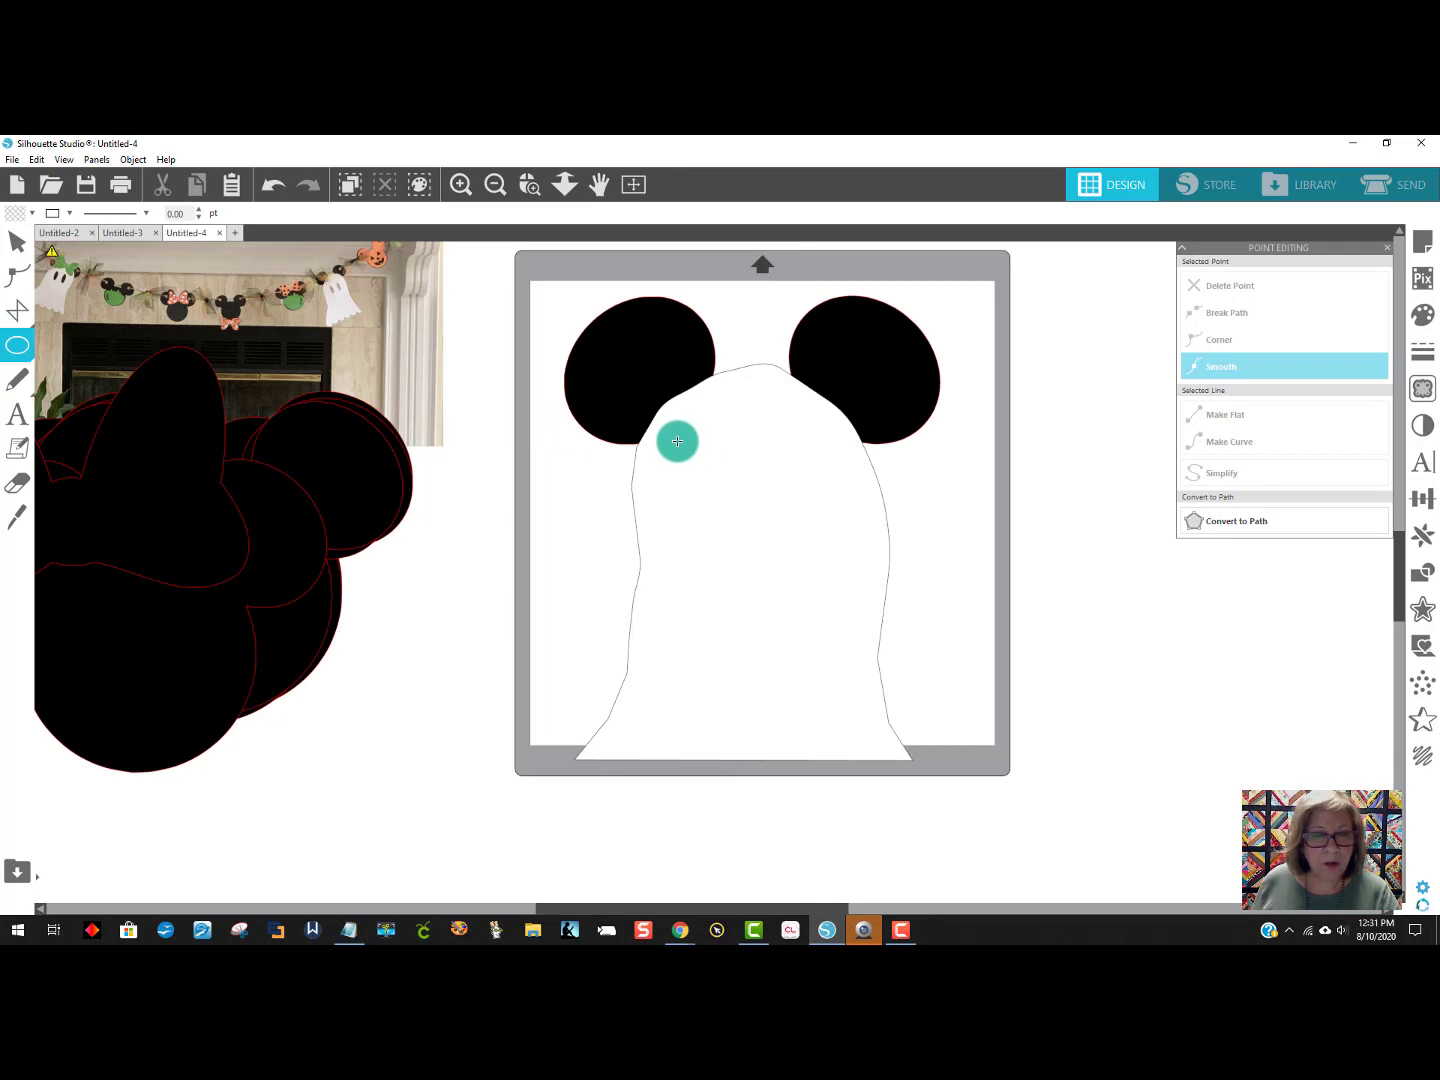
drag(679, 441, 784, 485)
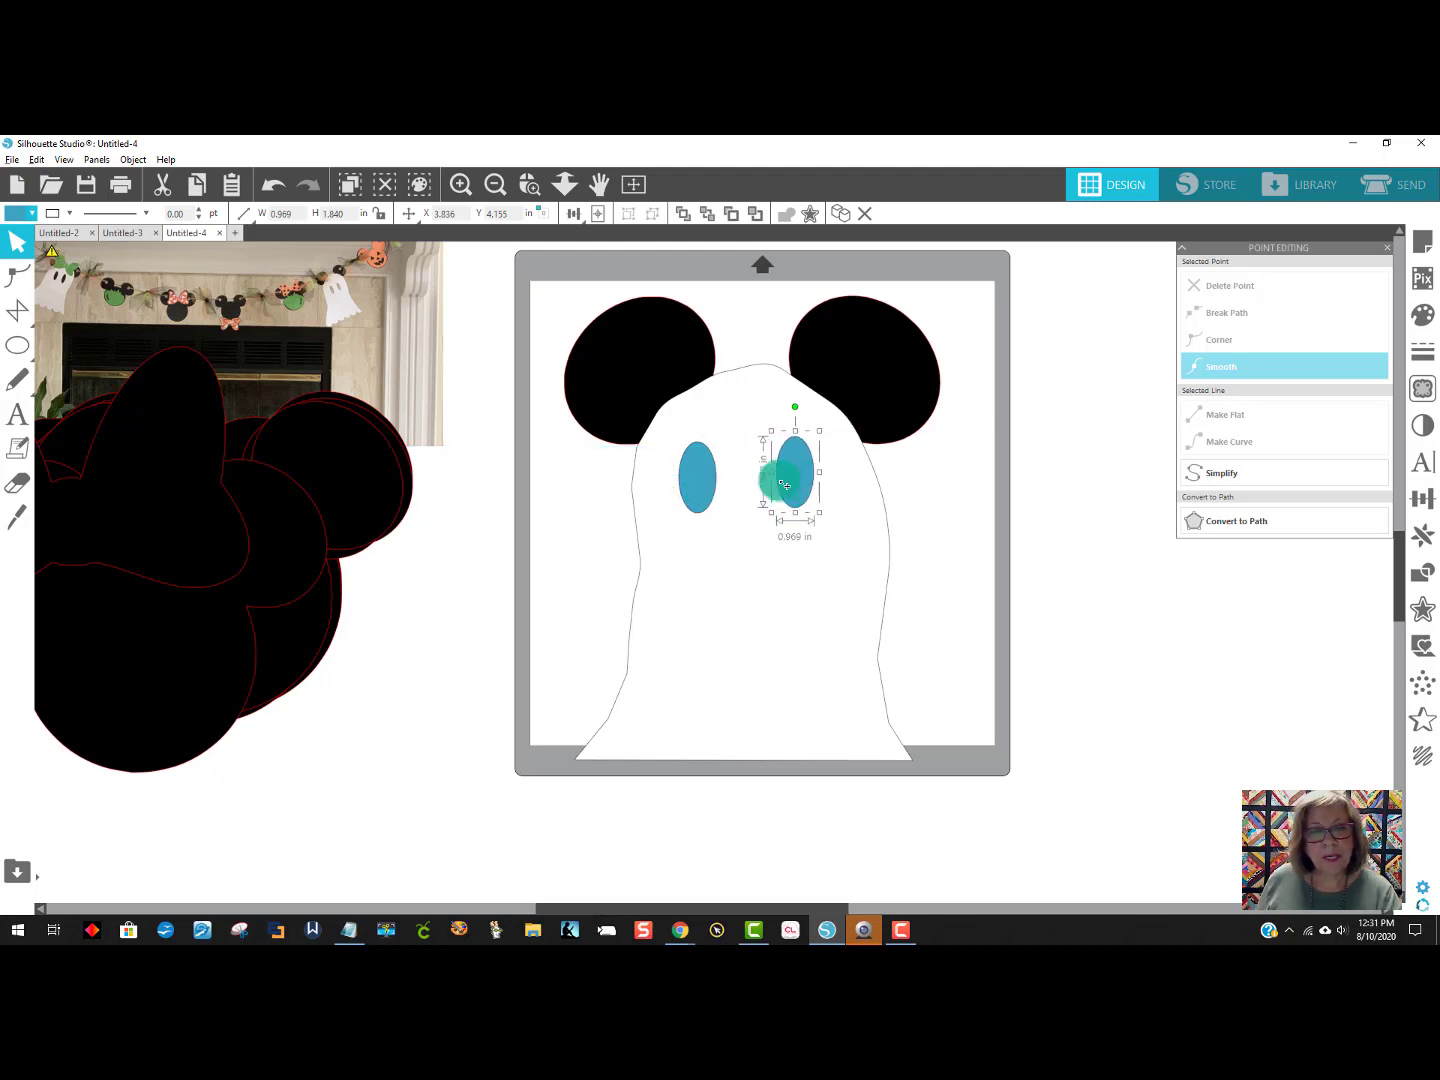
shift+click(703, 493)
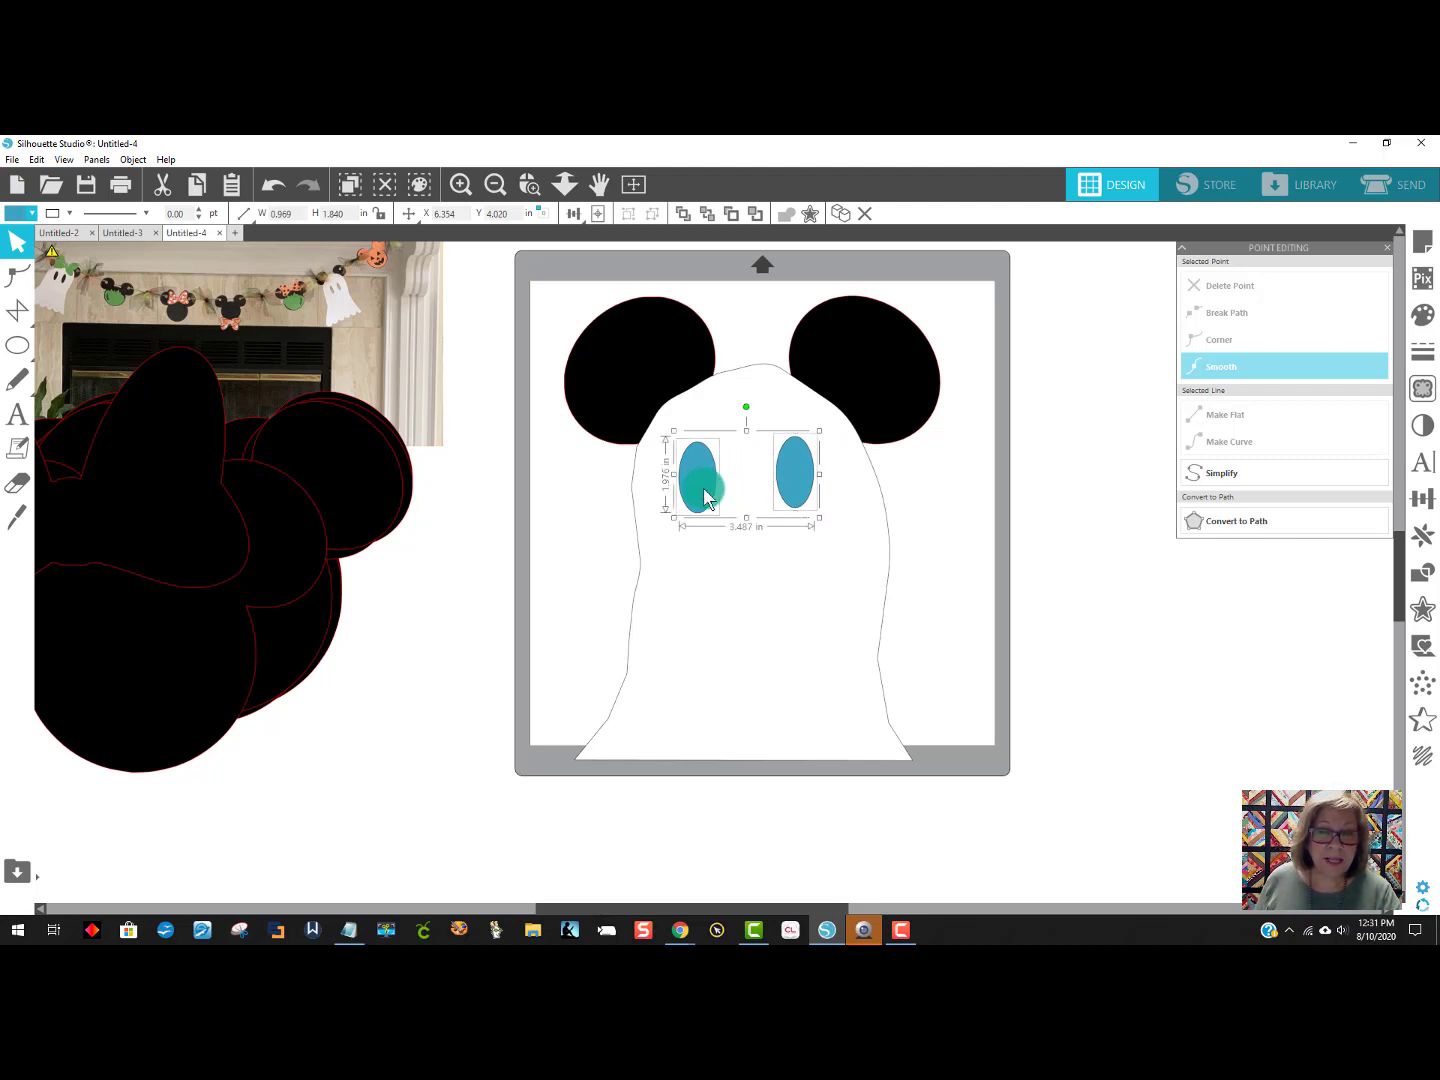
shift+click(858, 591)
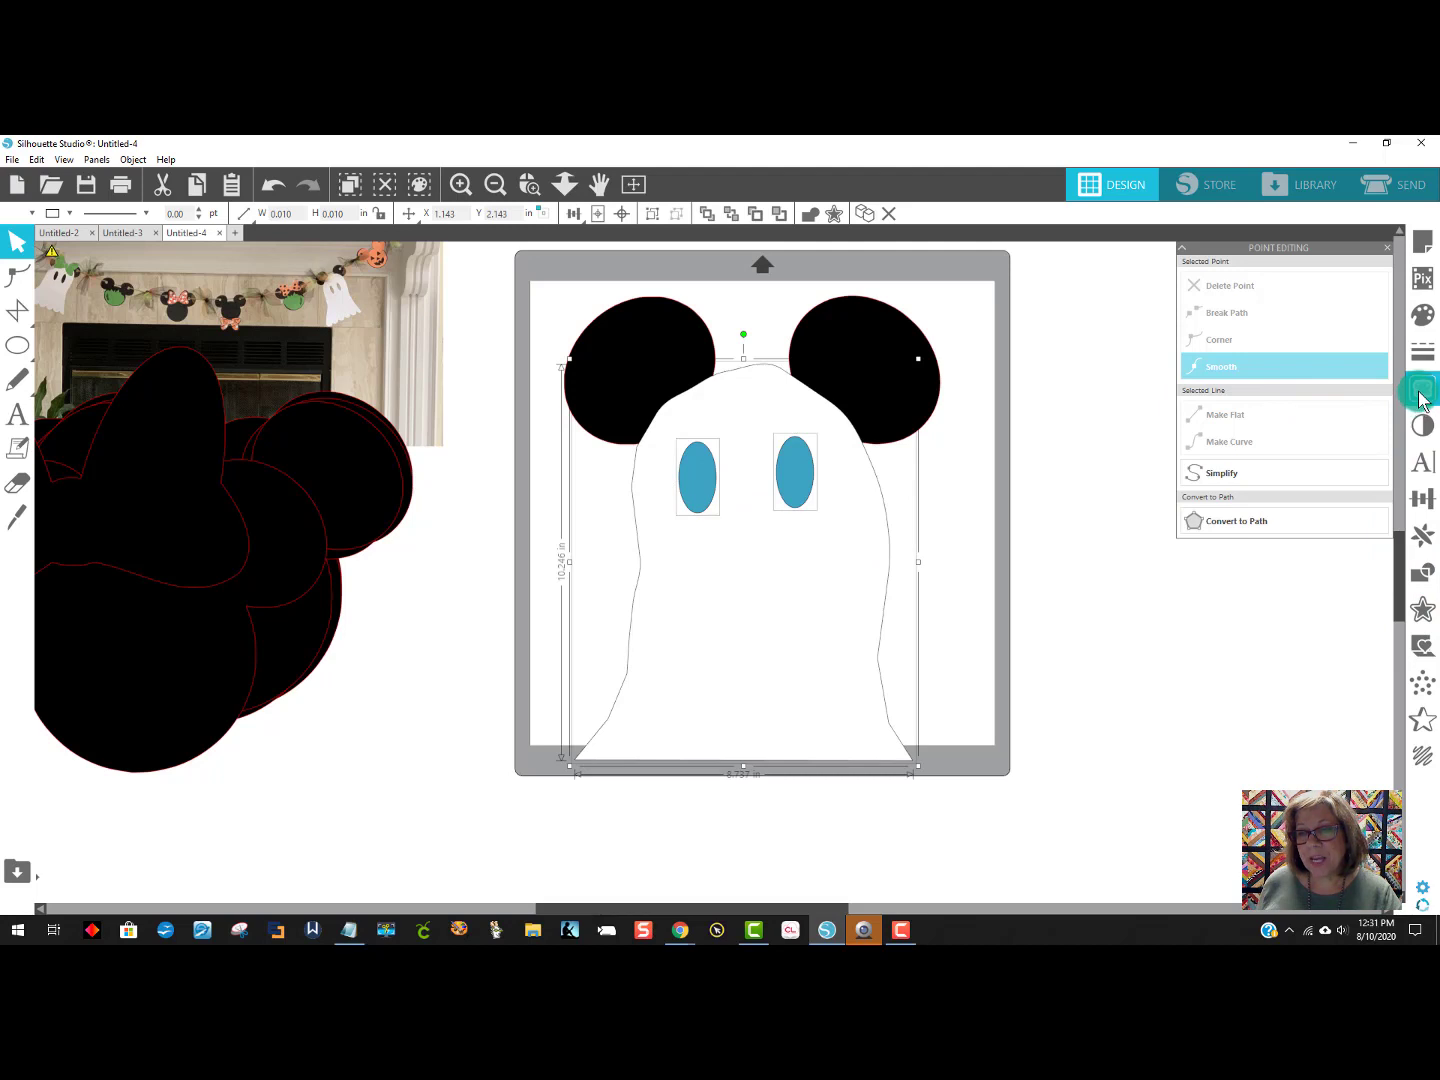
click(1422, 572)
click(1326, 313)
click(1167, 551)
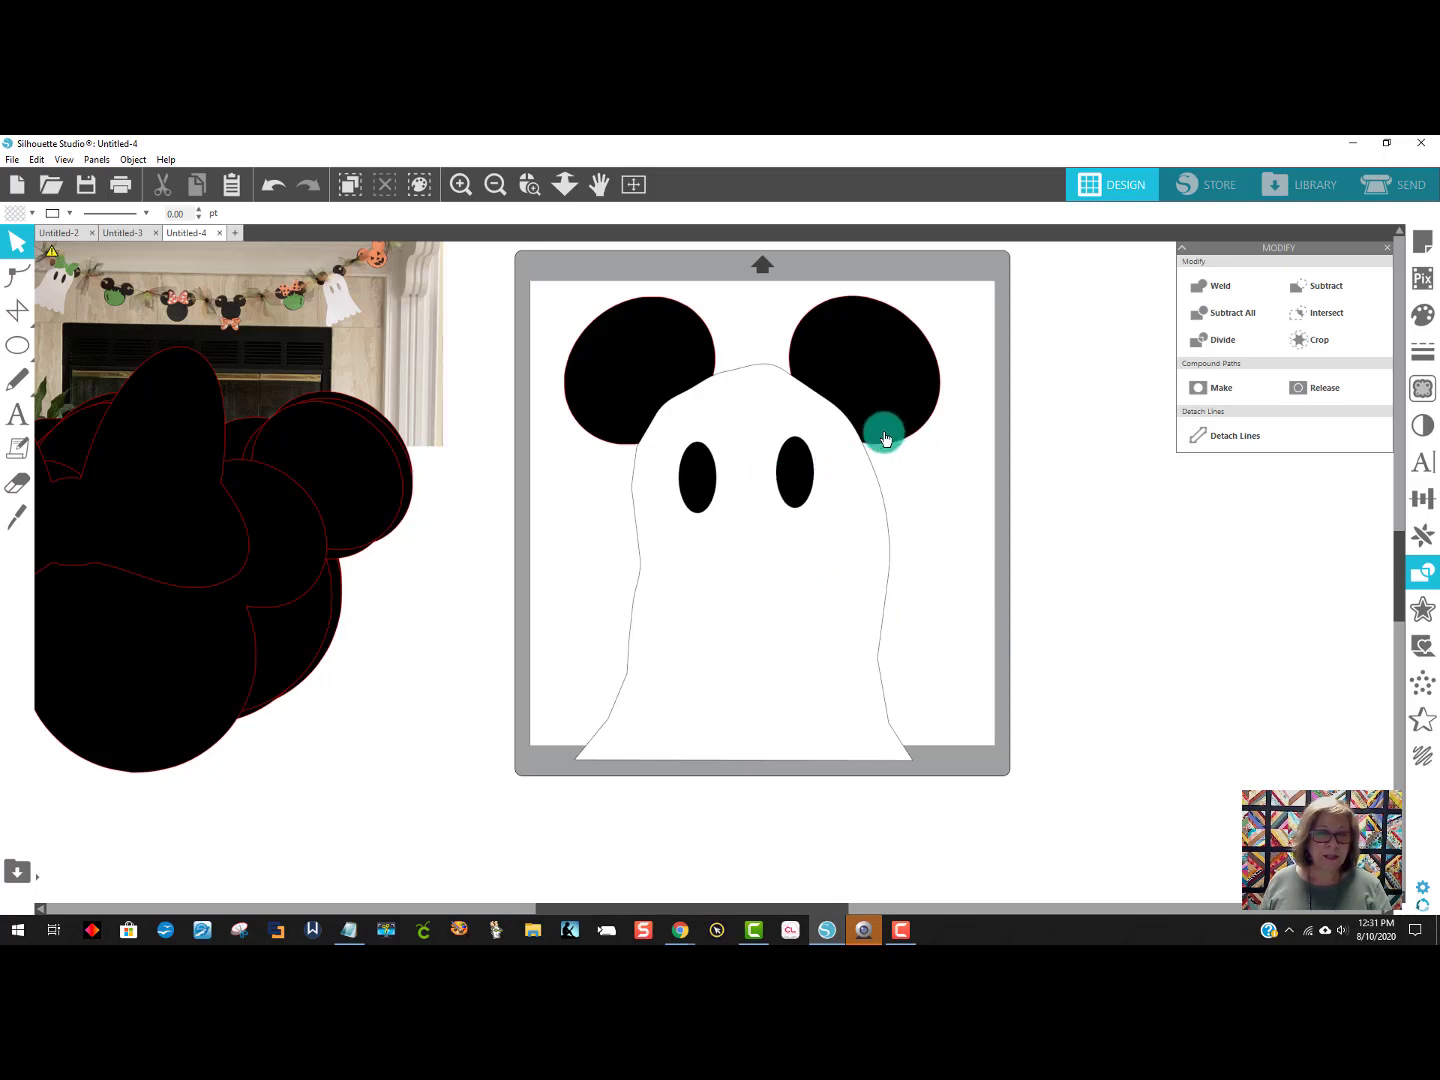
Move the ghost body aside to check the eye cutouts, and reposition it over Mickey's head below the ears.
drag(843, 589, 1146, 616)
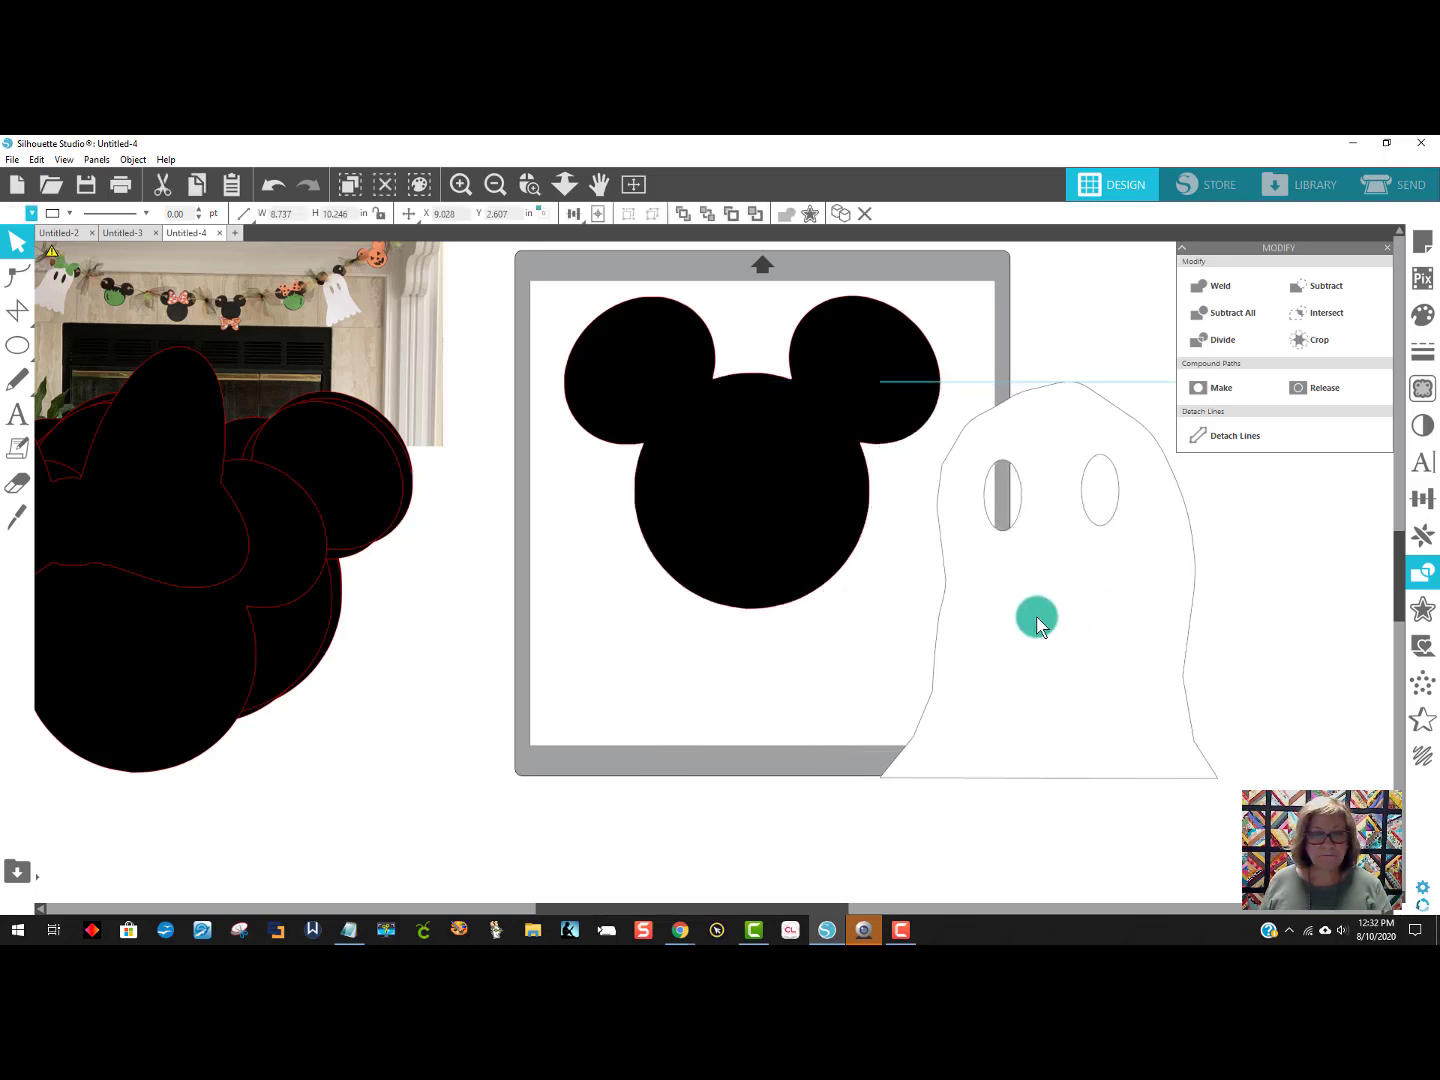
drag(1036, 616, 836, 598)
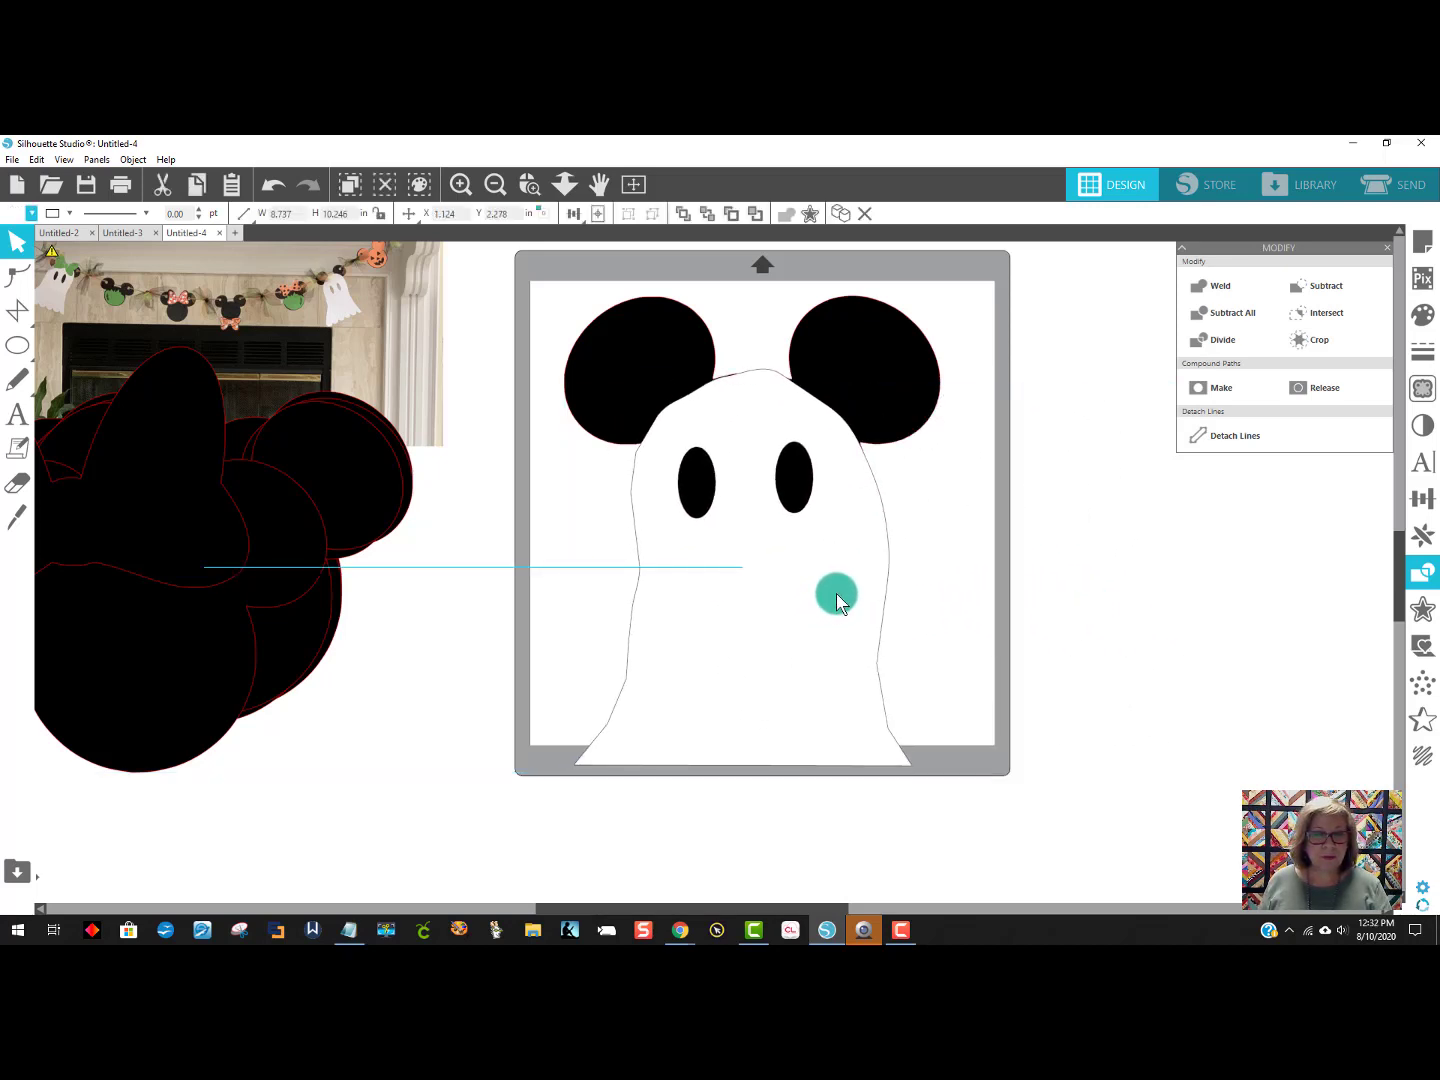
click(1022, 612)
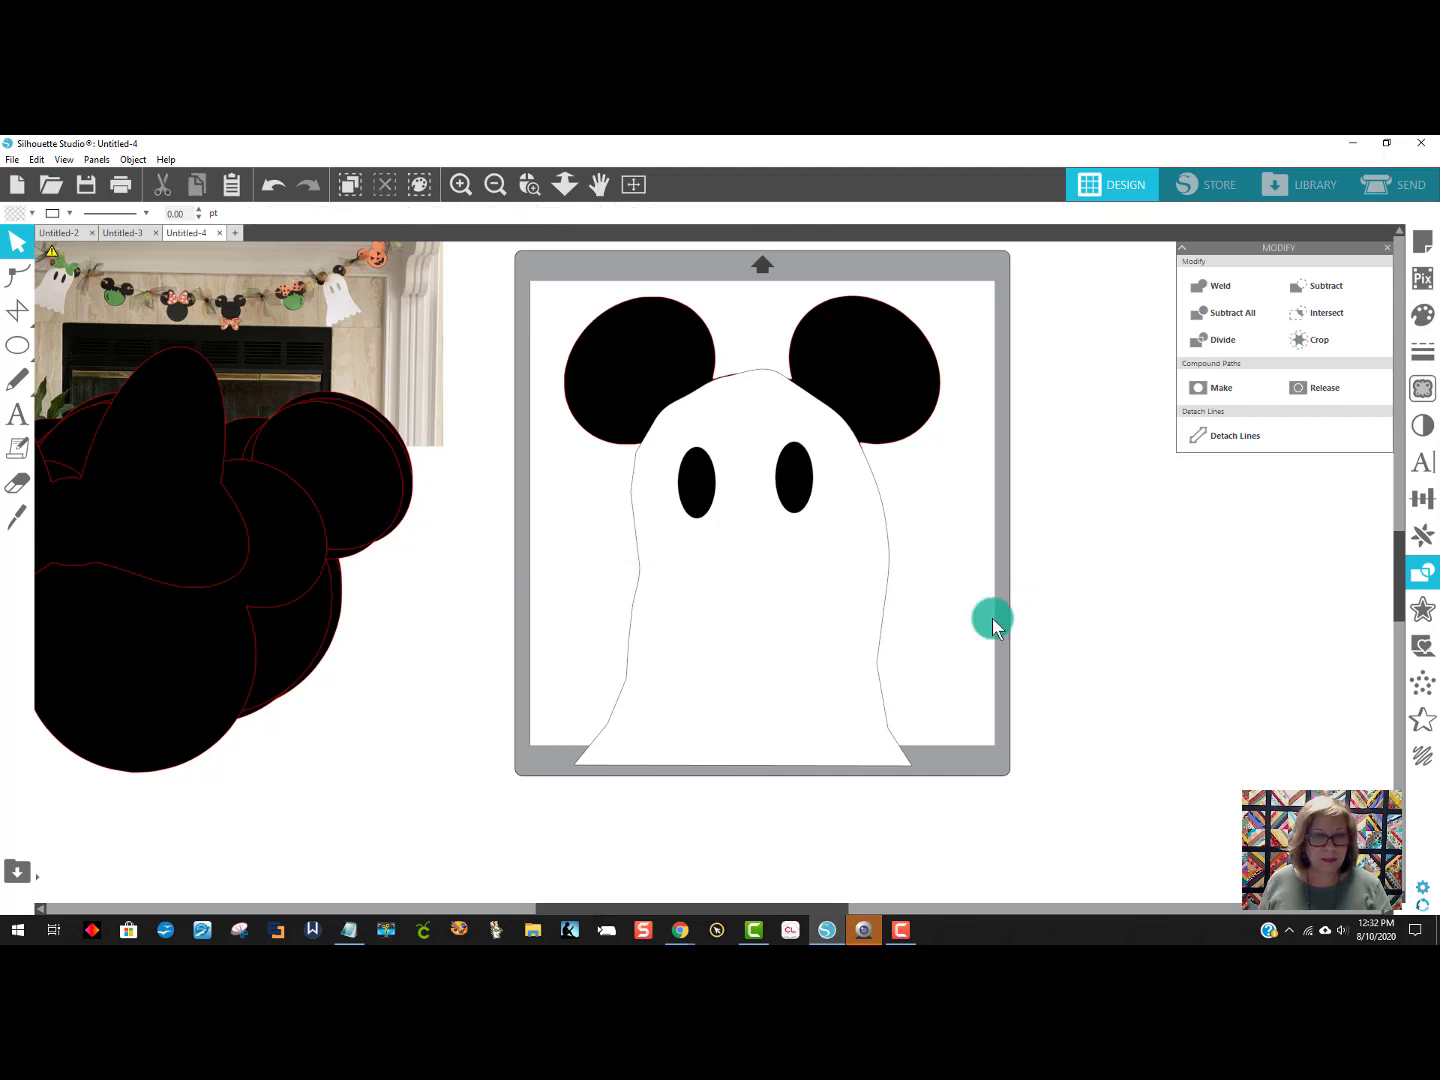
drag(742, 392, 740, 398)
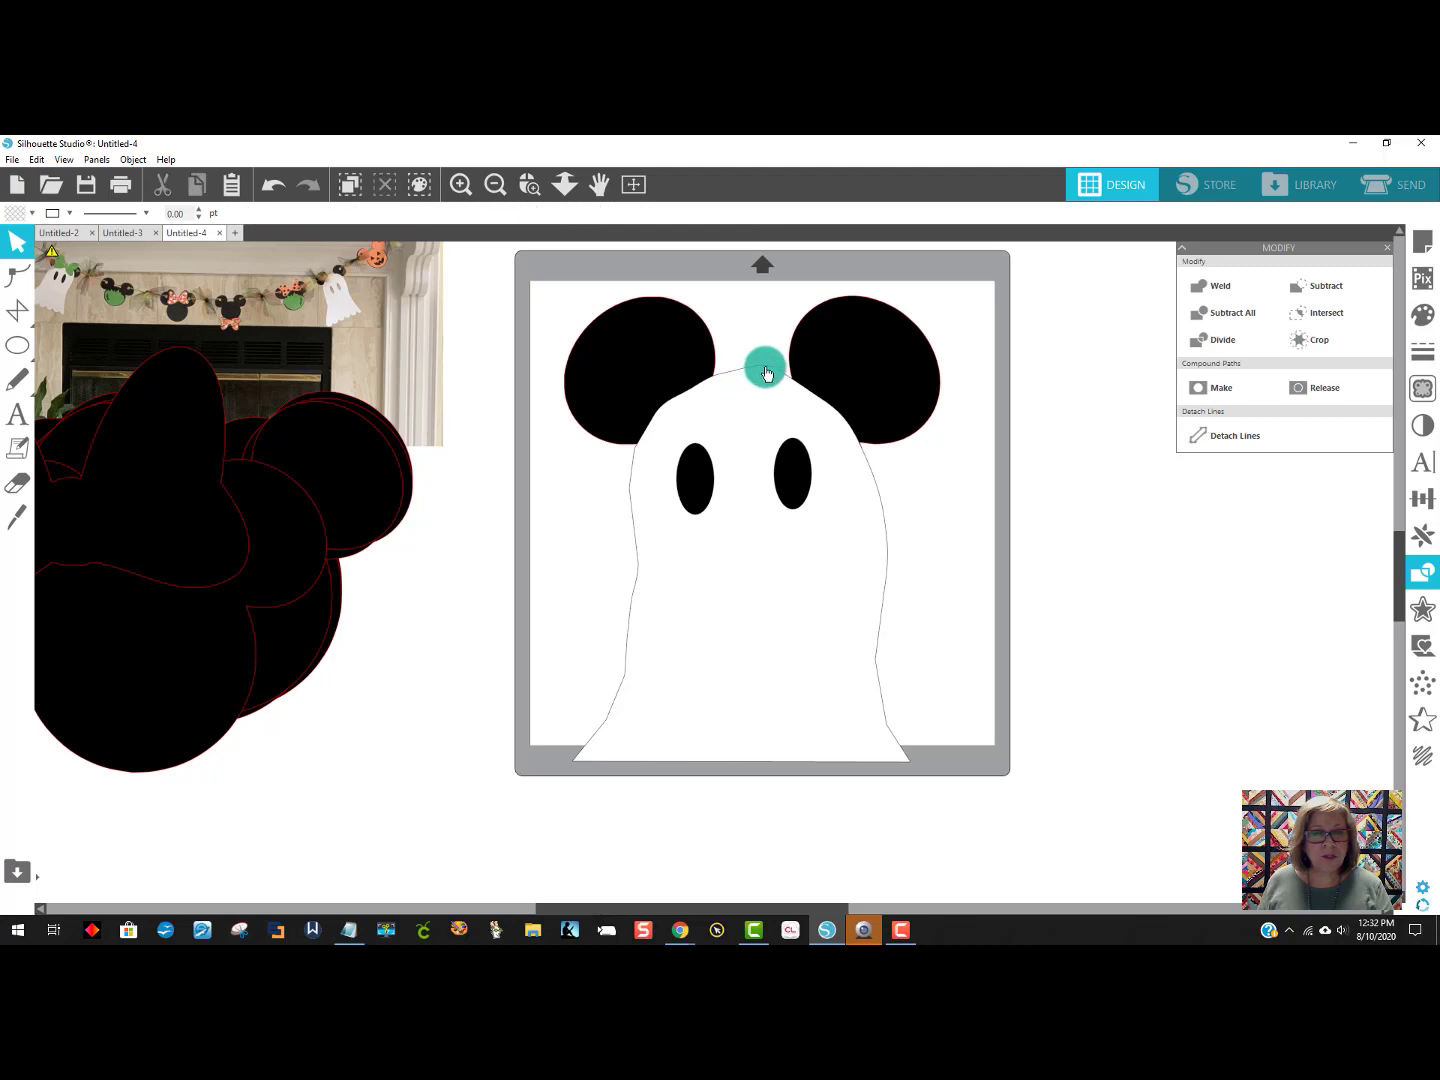
Group the Mickey ghost's head and body, and place a copy of it to the right of the mat.
double_click(765, 366)
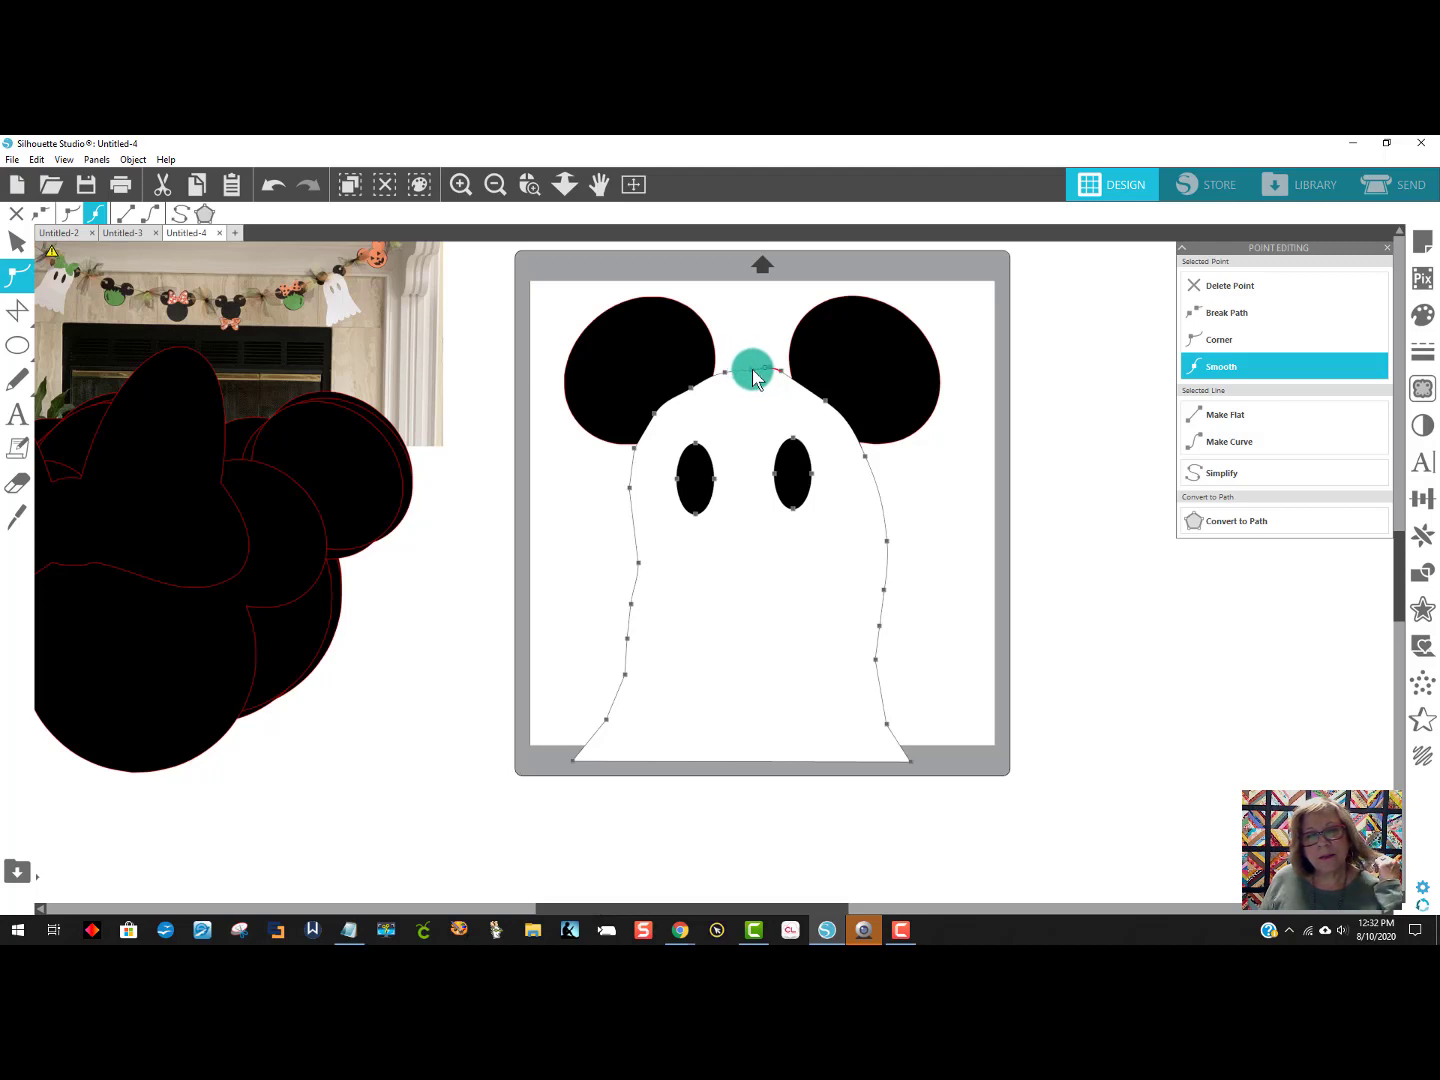
click(771, 337)
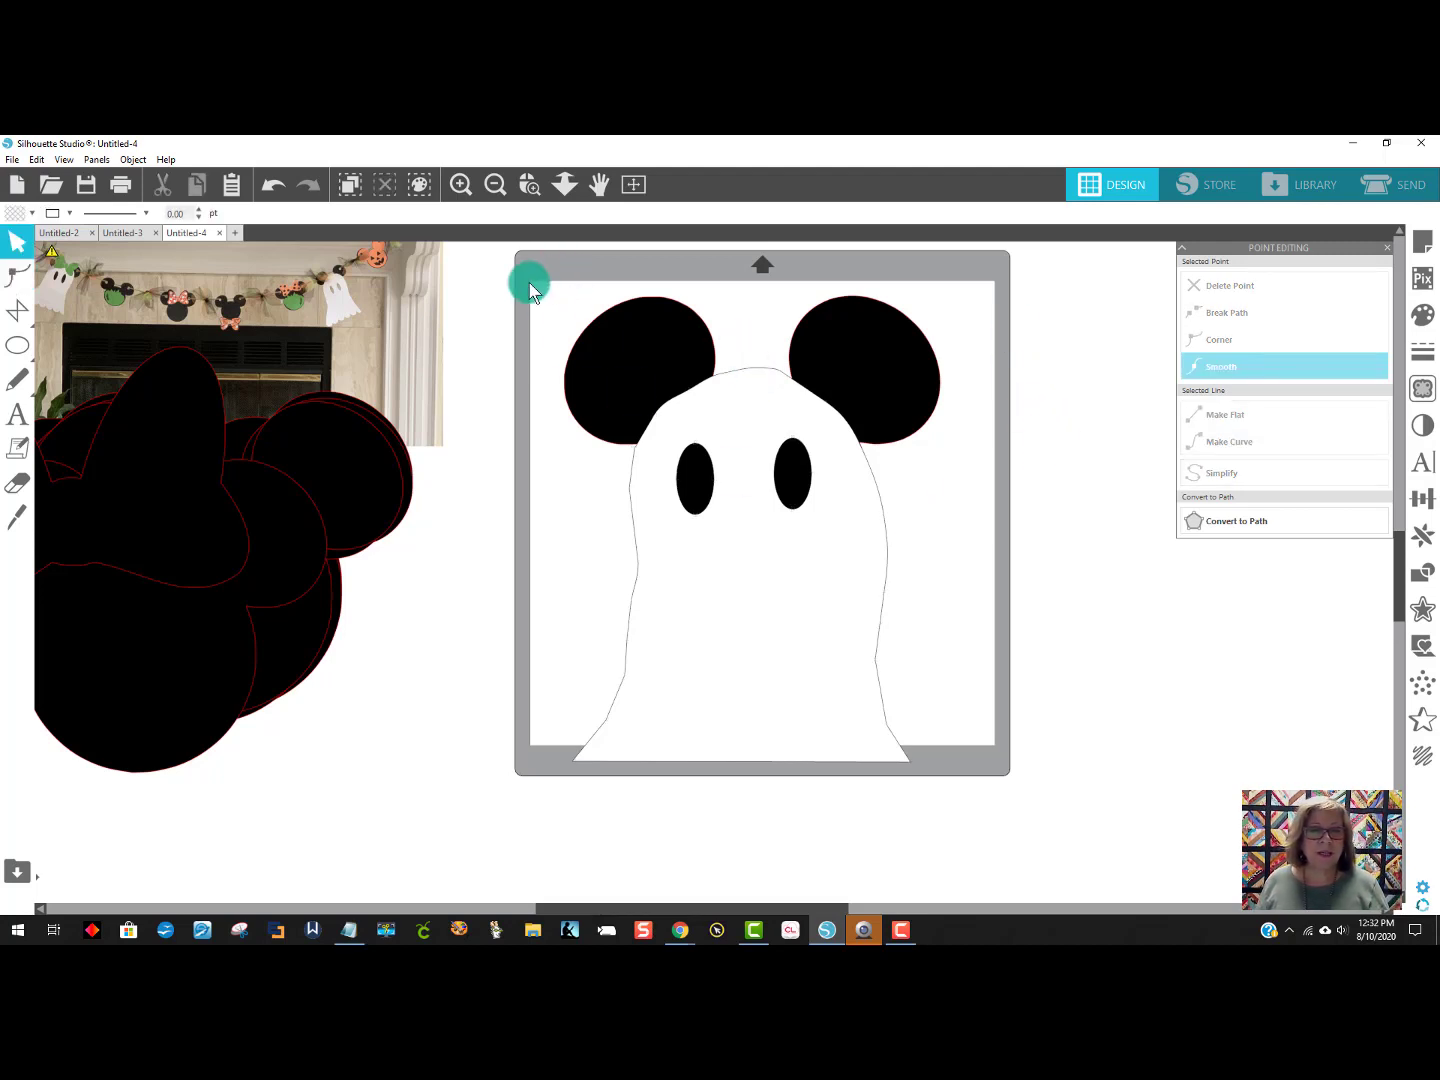
drag(529, 284, 890, 579)
right_click(824, 589)
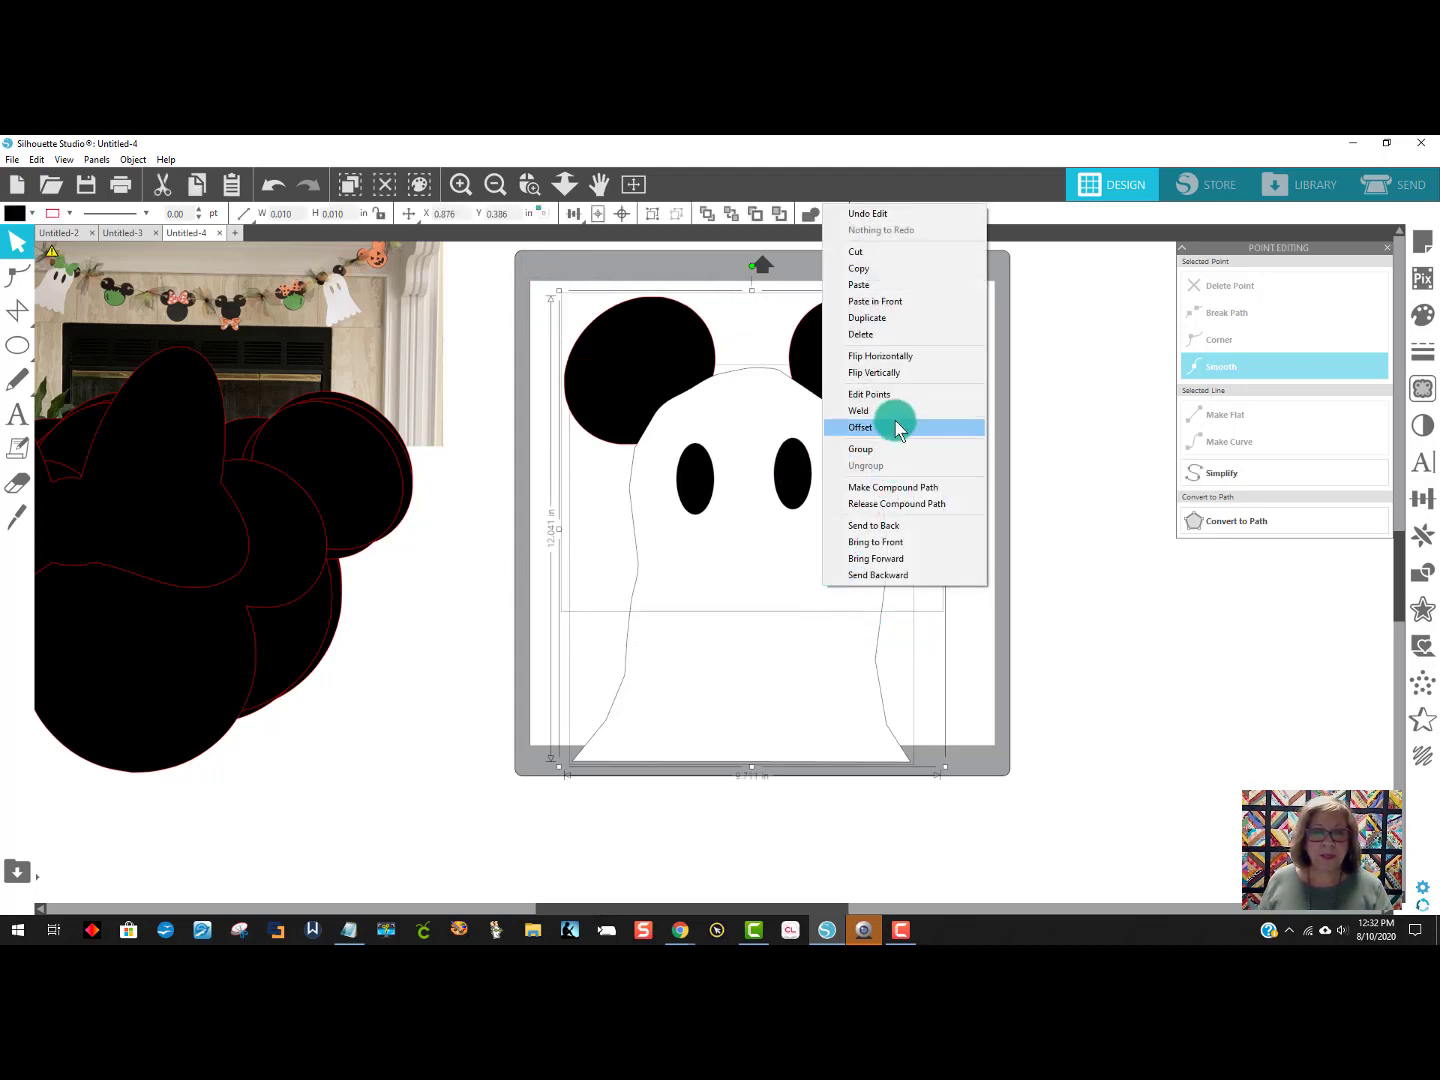
click(896, 449)
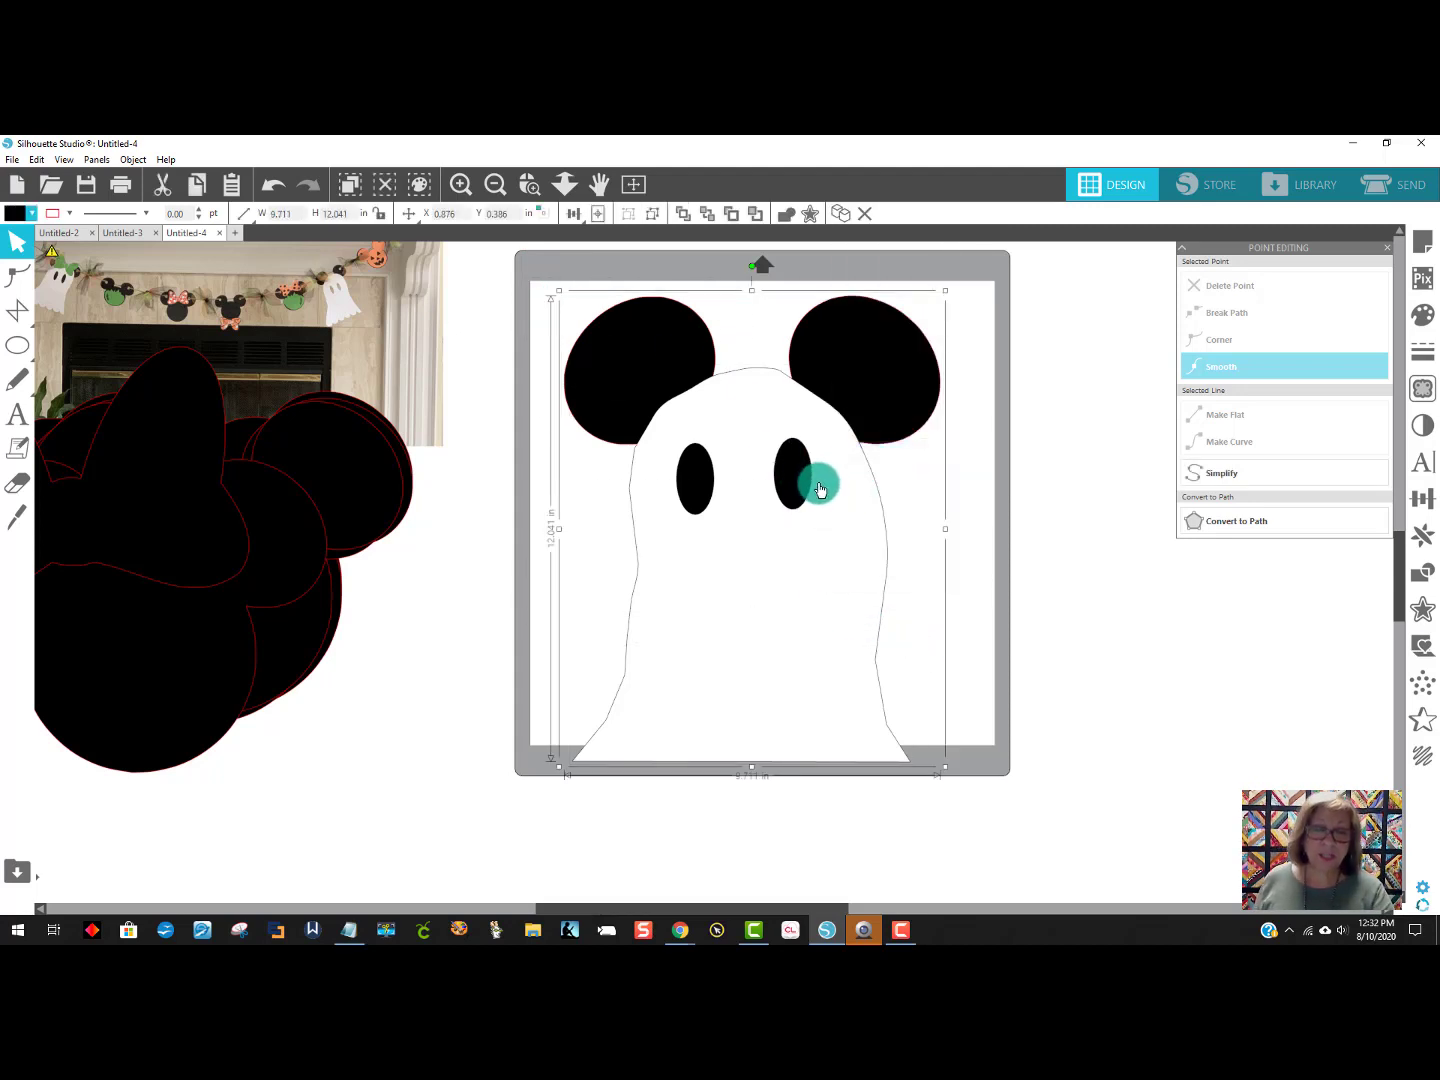
drag(821, 489, 1428, 554)
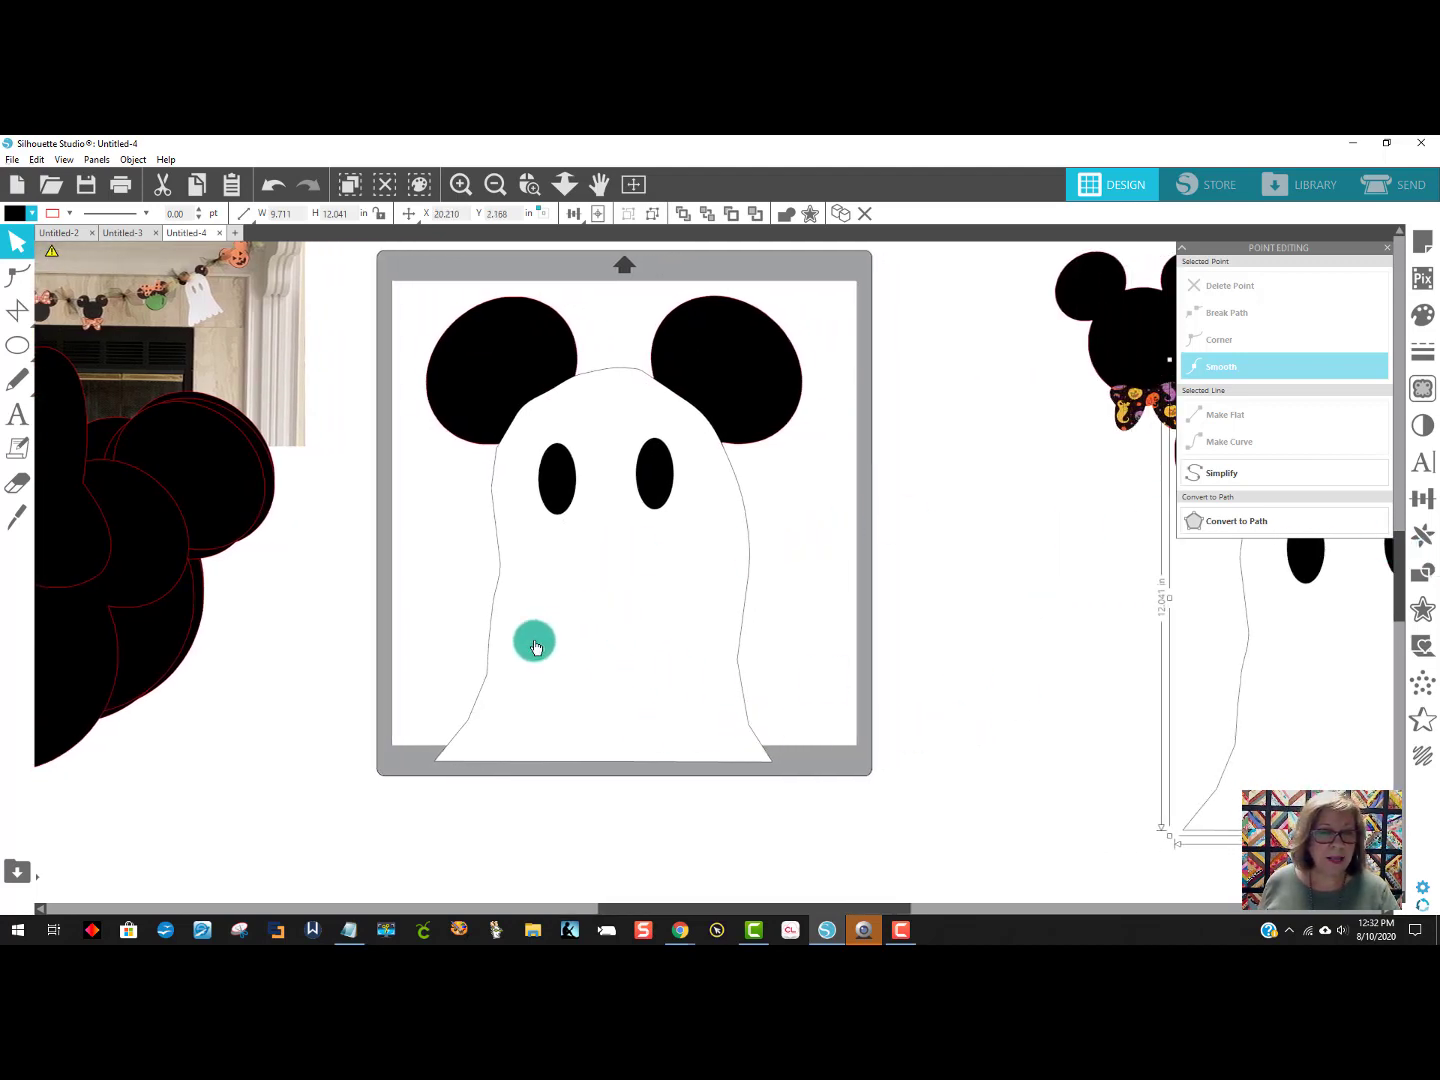
Separate the large black bow from the stack of spare Mickey heads beside the mat.
drag(635, 910, 373, 908)
drag(365, 496, 1032, 573)
drag(553, 909, 681, 810)
drag(625, 641, 971, 286)
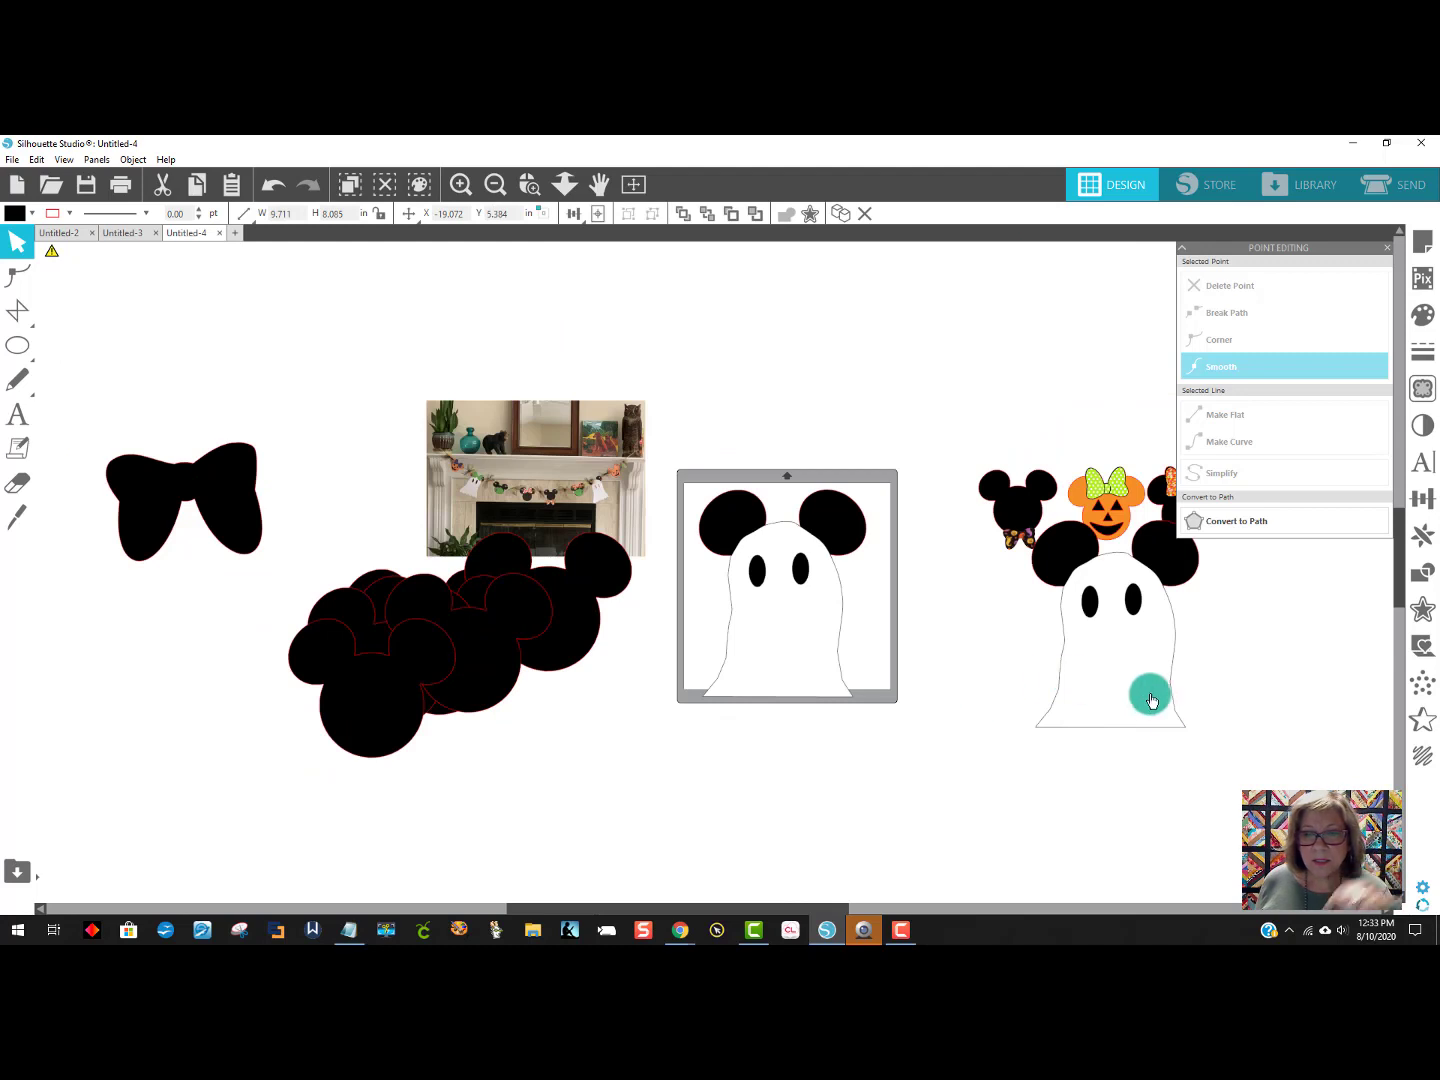
Move the pumpkin Minnie head and its black backing above the ghost copy, and ungroup the pumpkin head.
click(1231, 682)
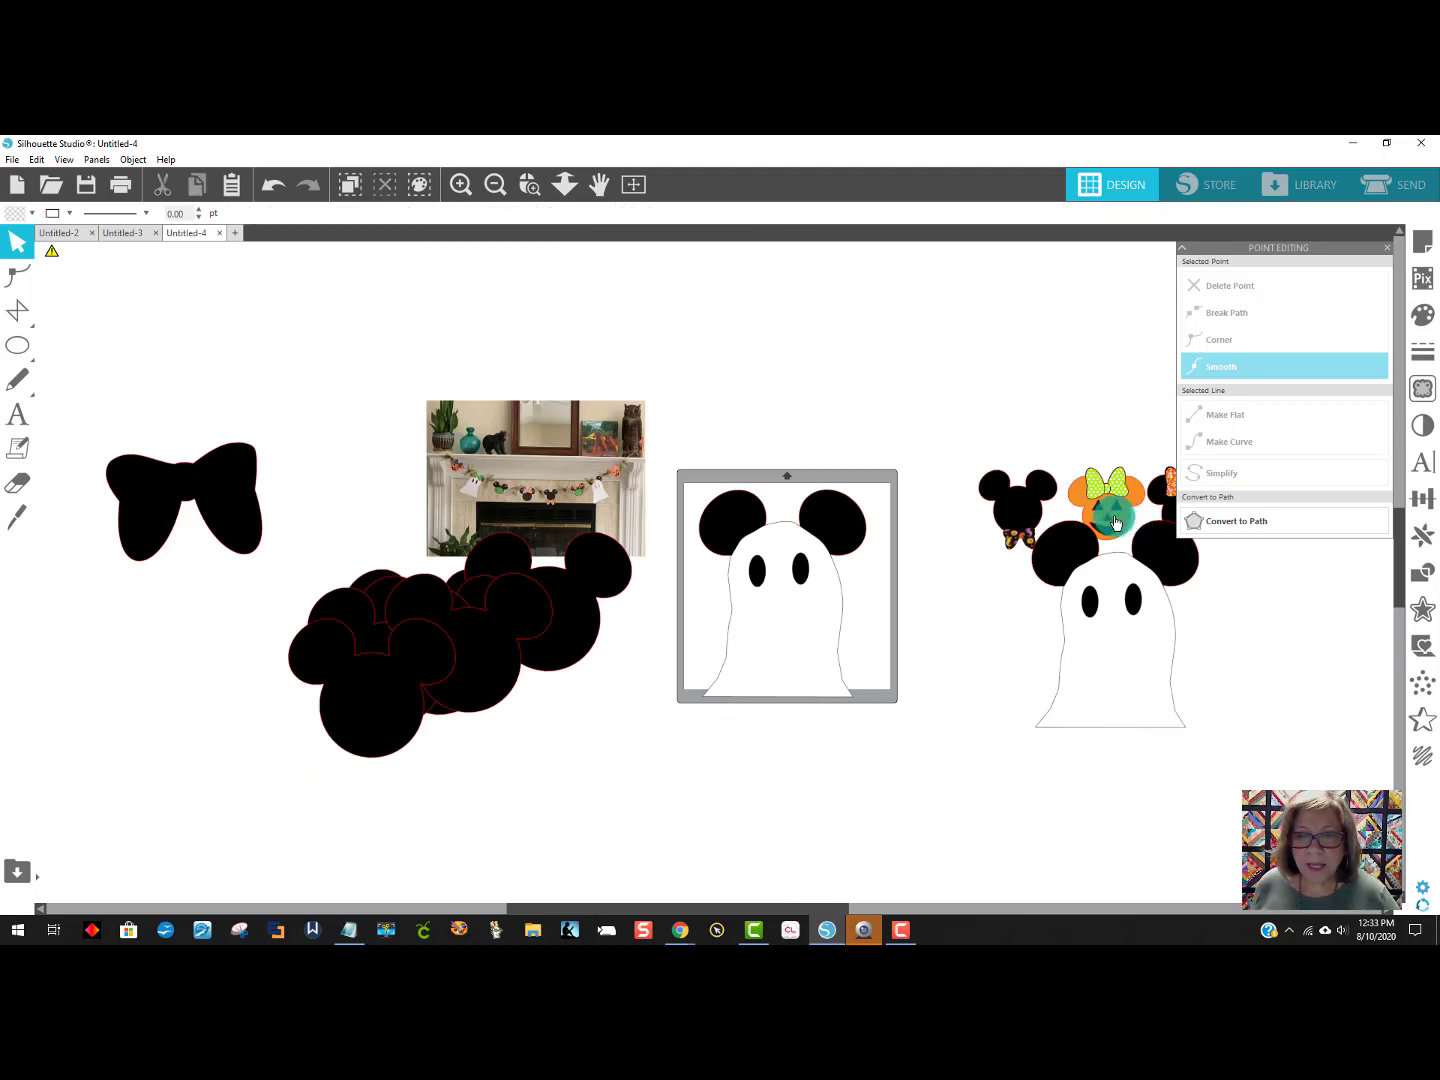
drag(1118, 514, 1102, 338)
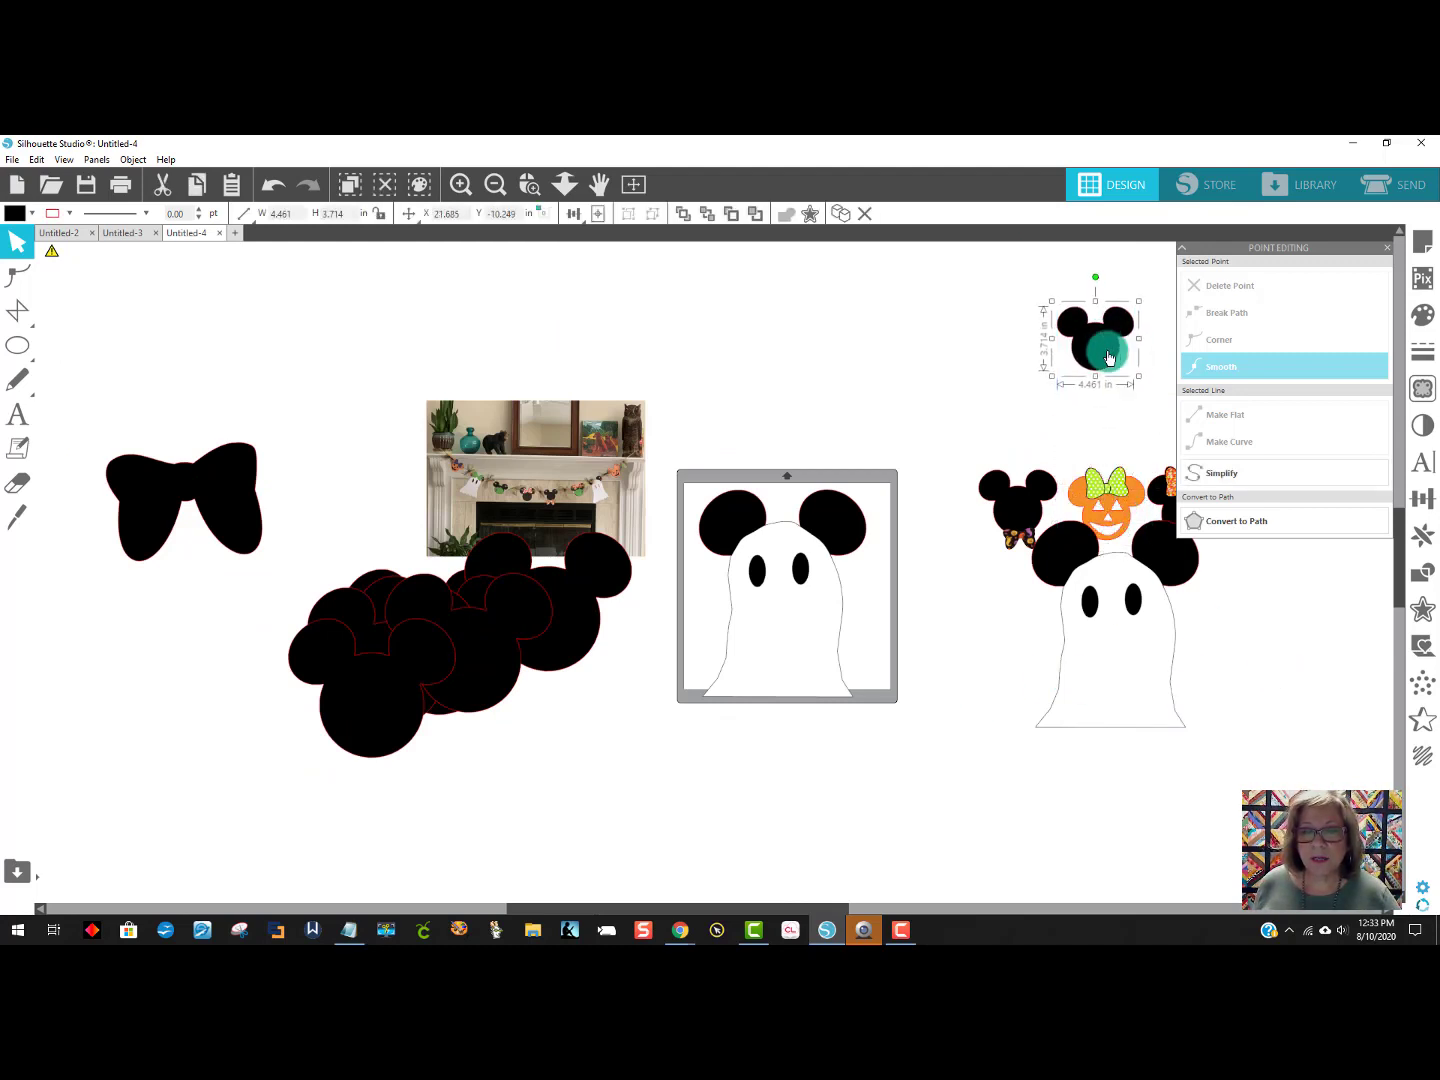
drag(1130, 507, 1117, 412)
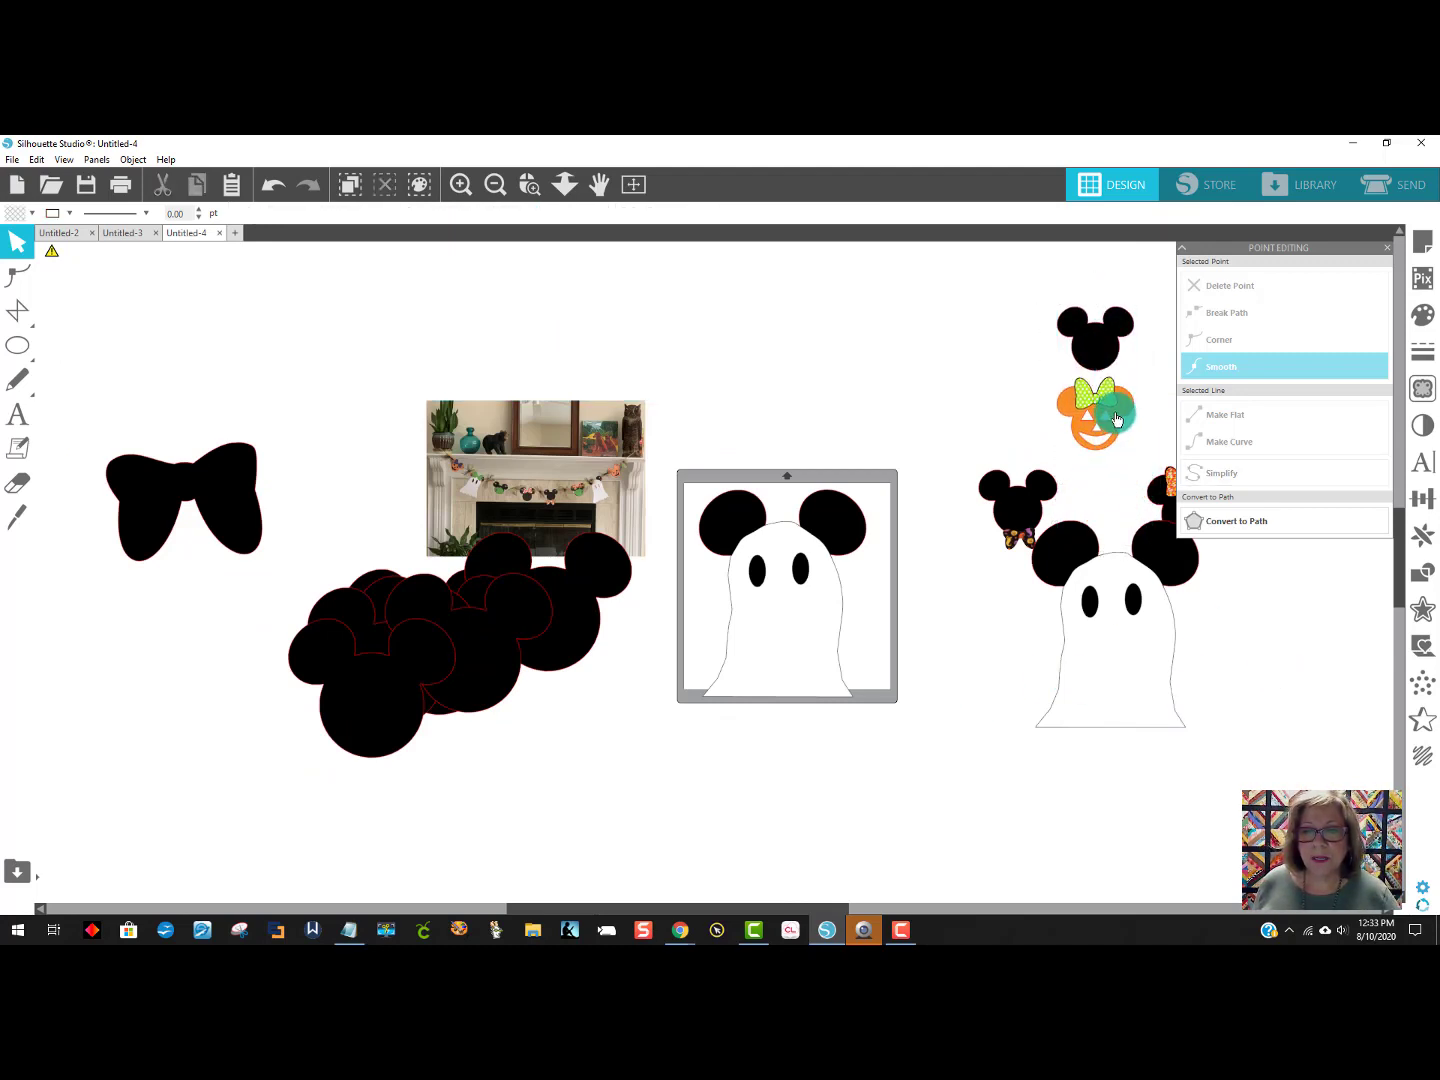
right_click(1117, 413)
click(1157, 658)
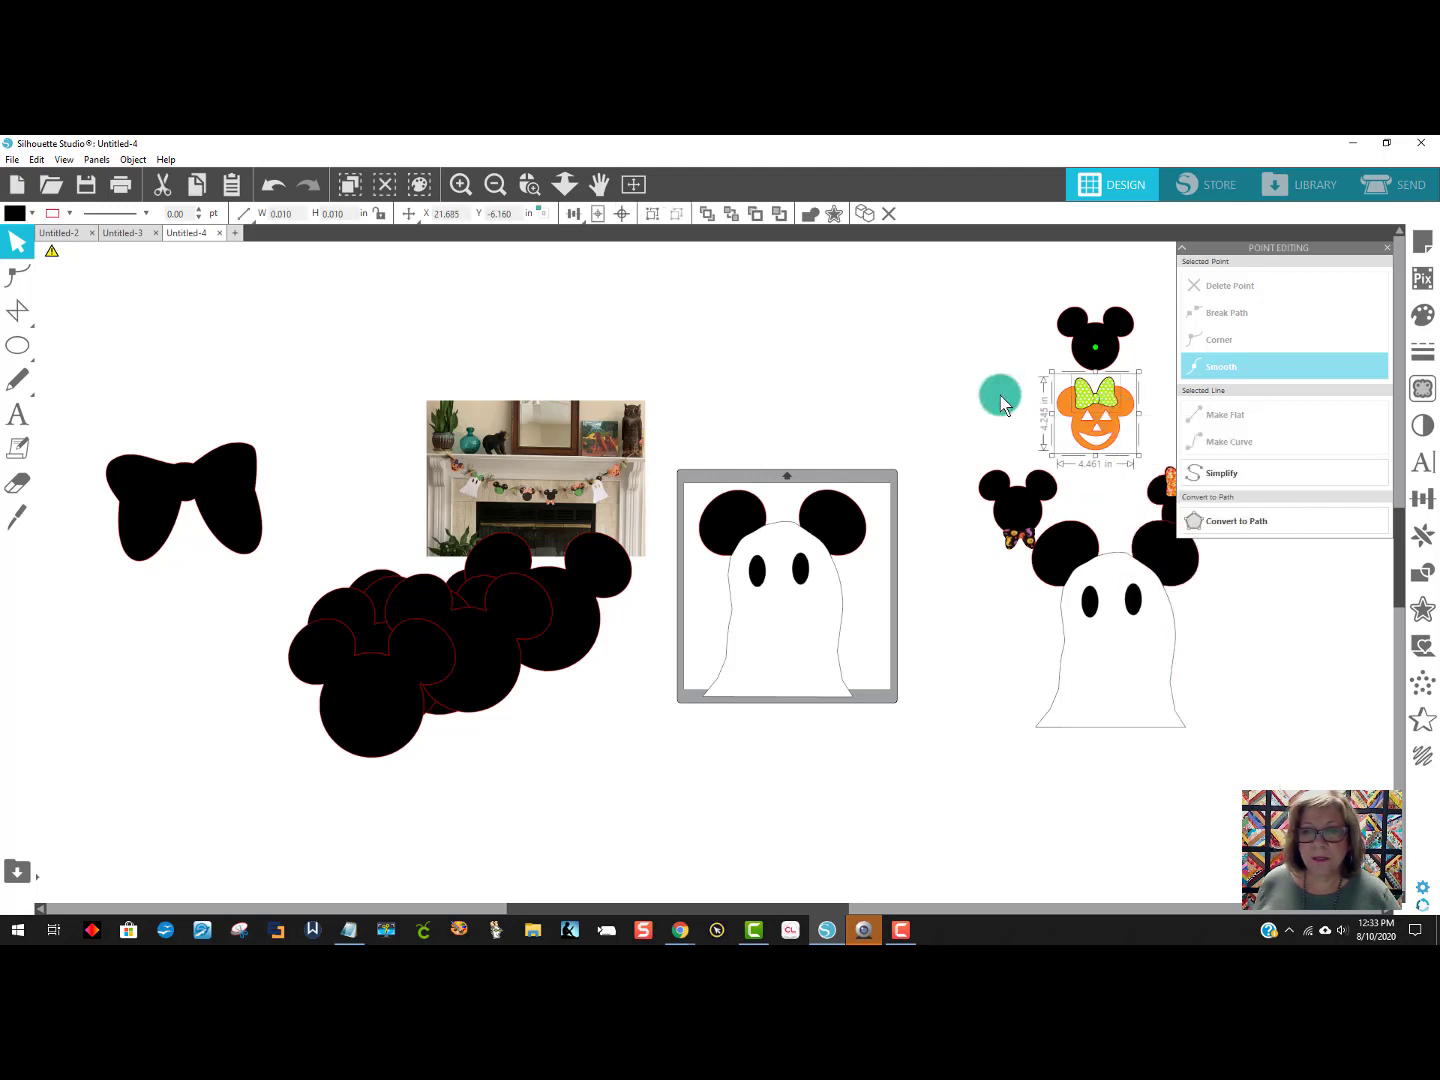
Place a copy of the orange pumpkin head above the mat, and return the black backing behind the pumpkin Minnie.
drag(1098, 311, 1098, 425)
right_click(1098, 426)
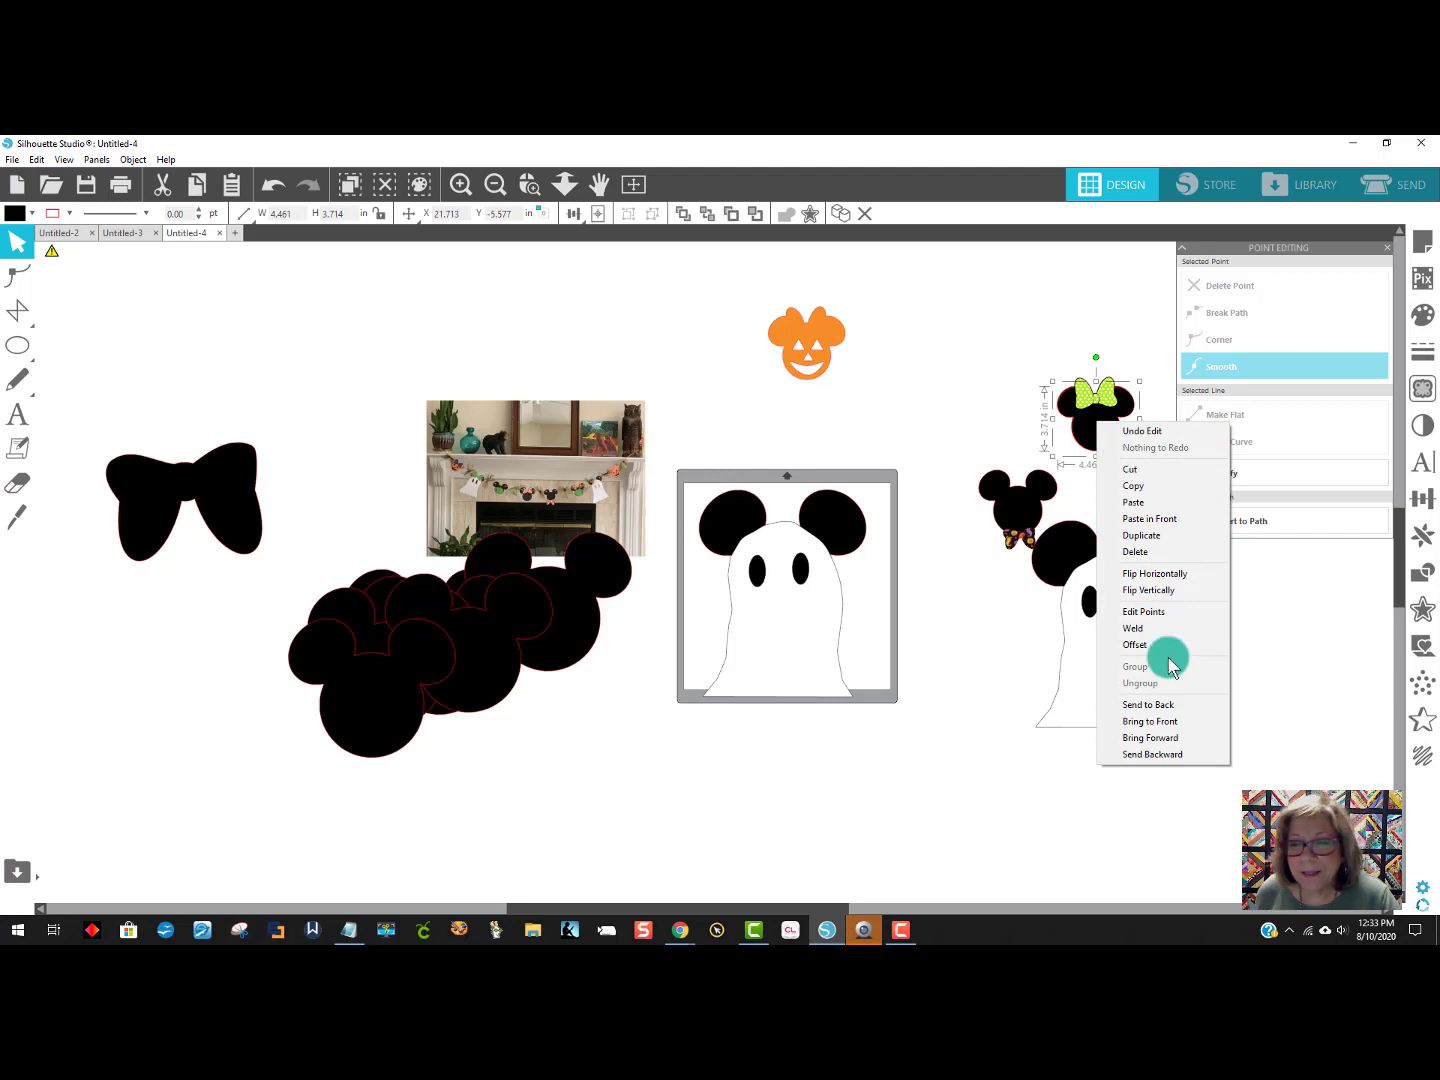
click(1160, 705)
click(1015, 380)
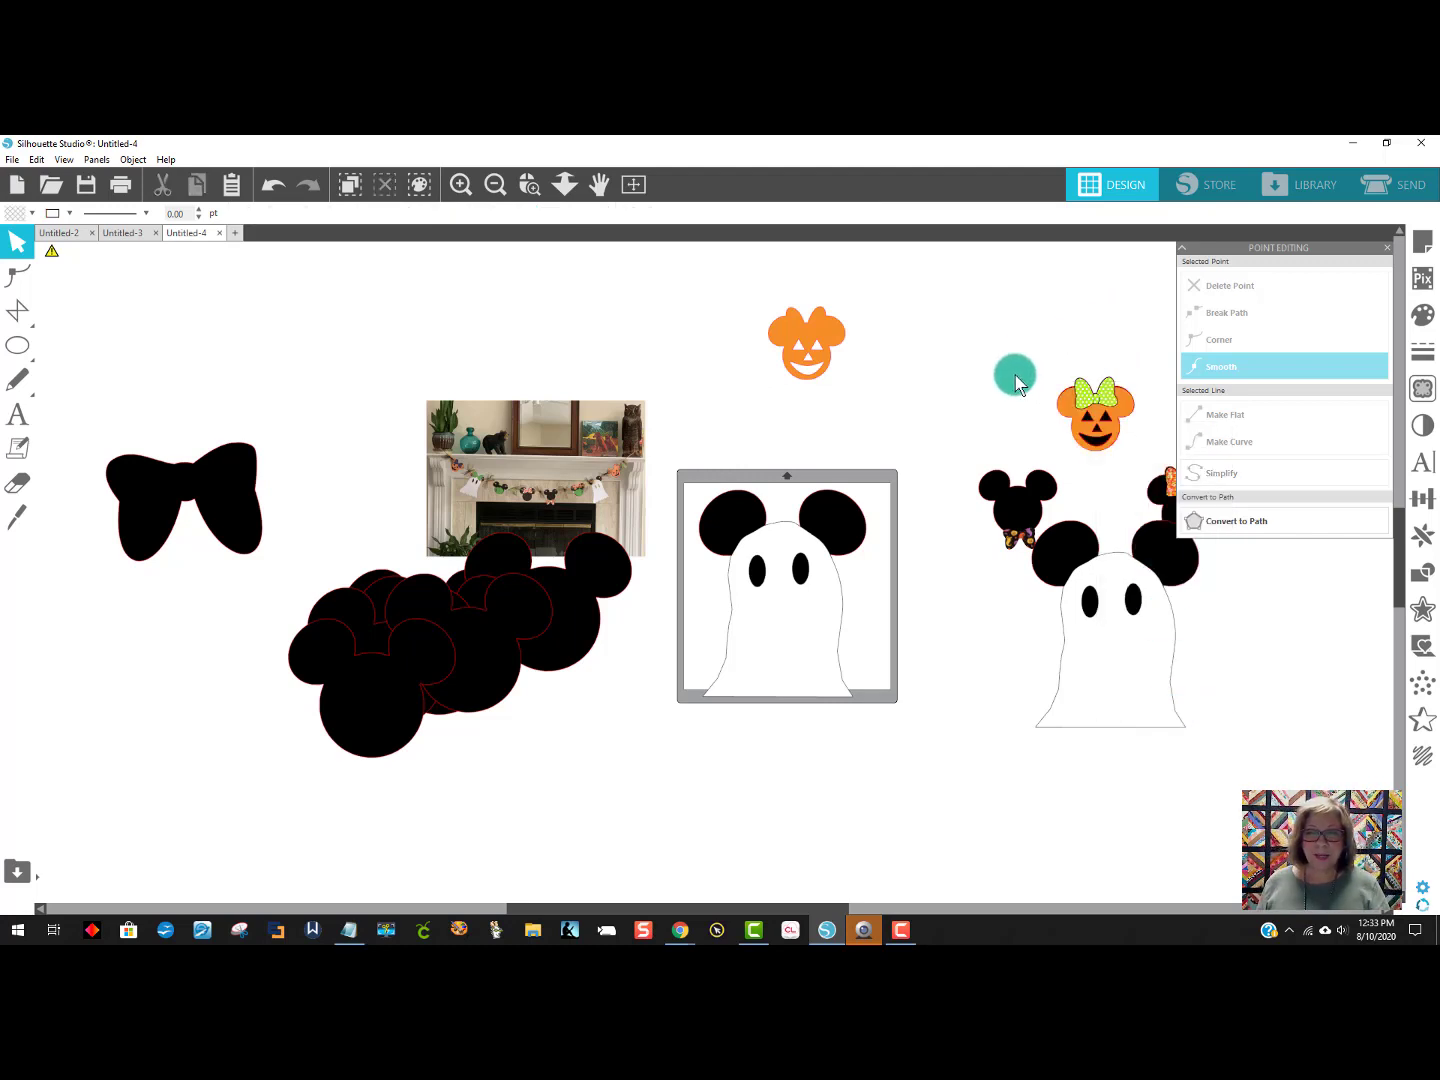
Enlarge the copied orange pumpkin head to match the Mickey ghost's head, and align it over the ears behind the body.
click(825, 347)
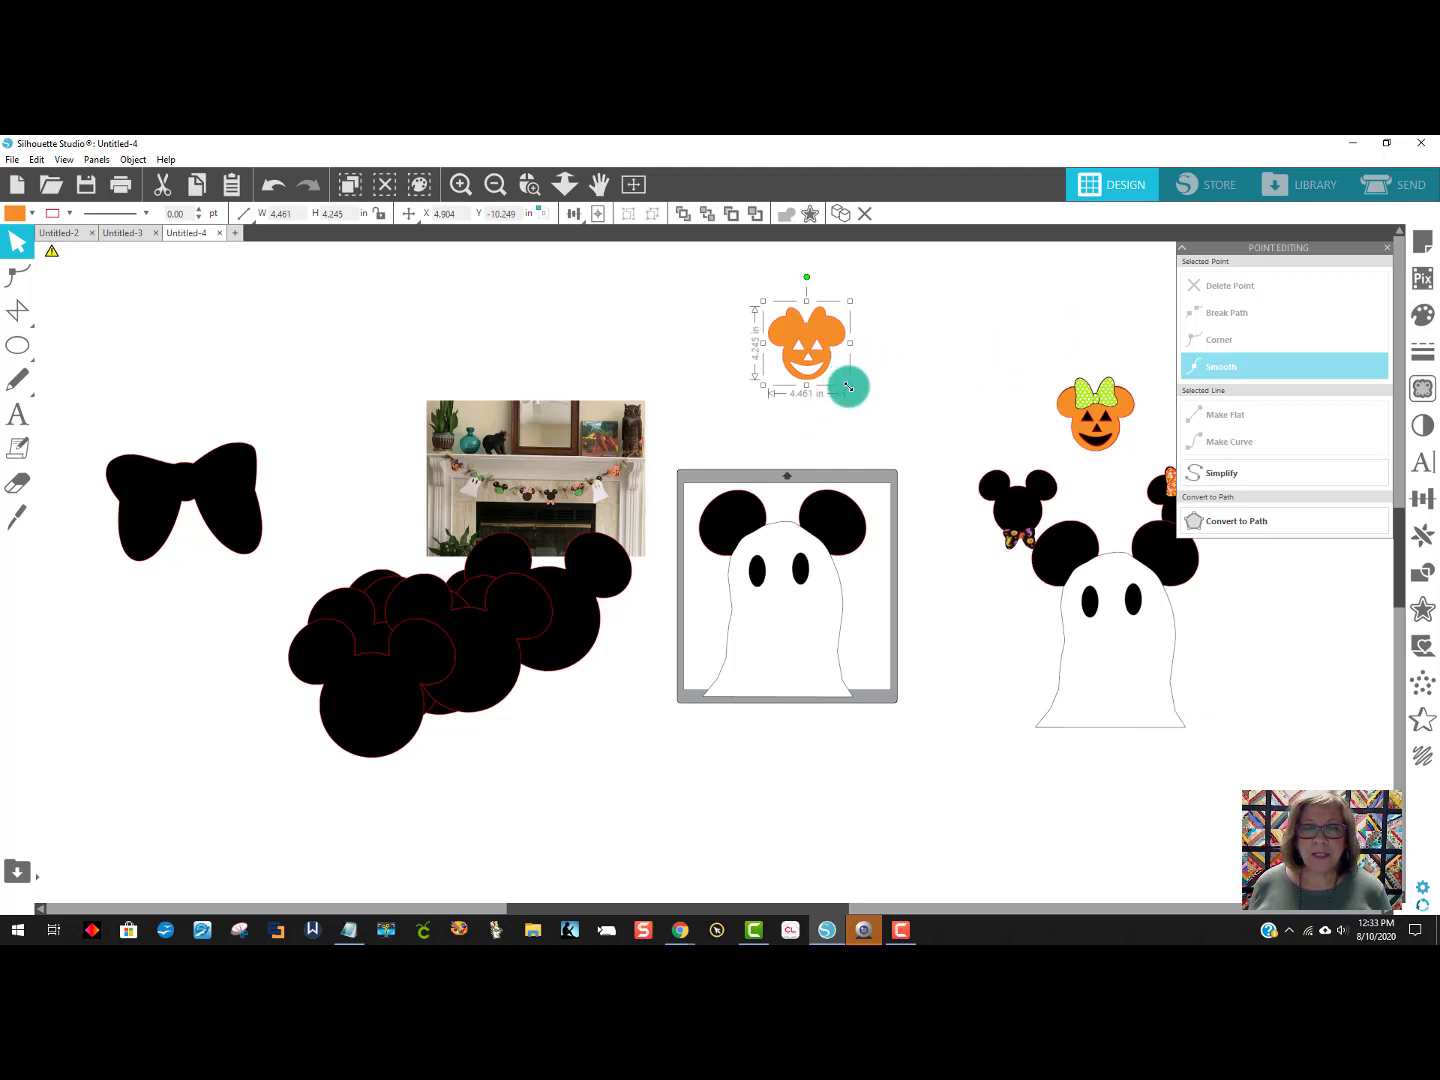
drag(848, 387, 961, 493)
drag(878, 438, 780, 578)
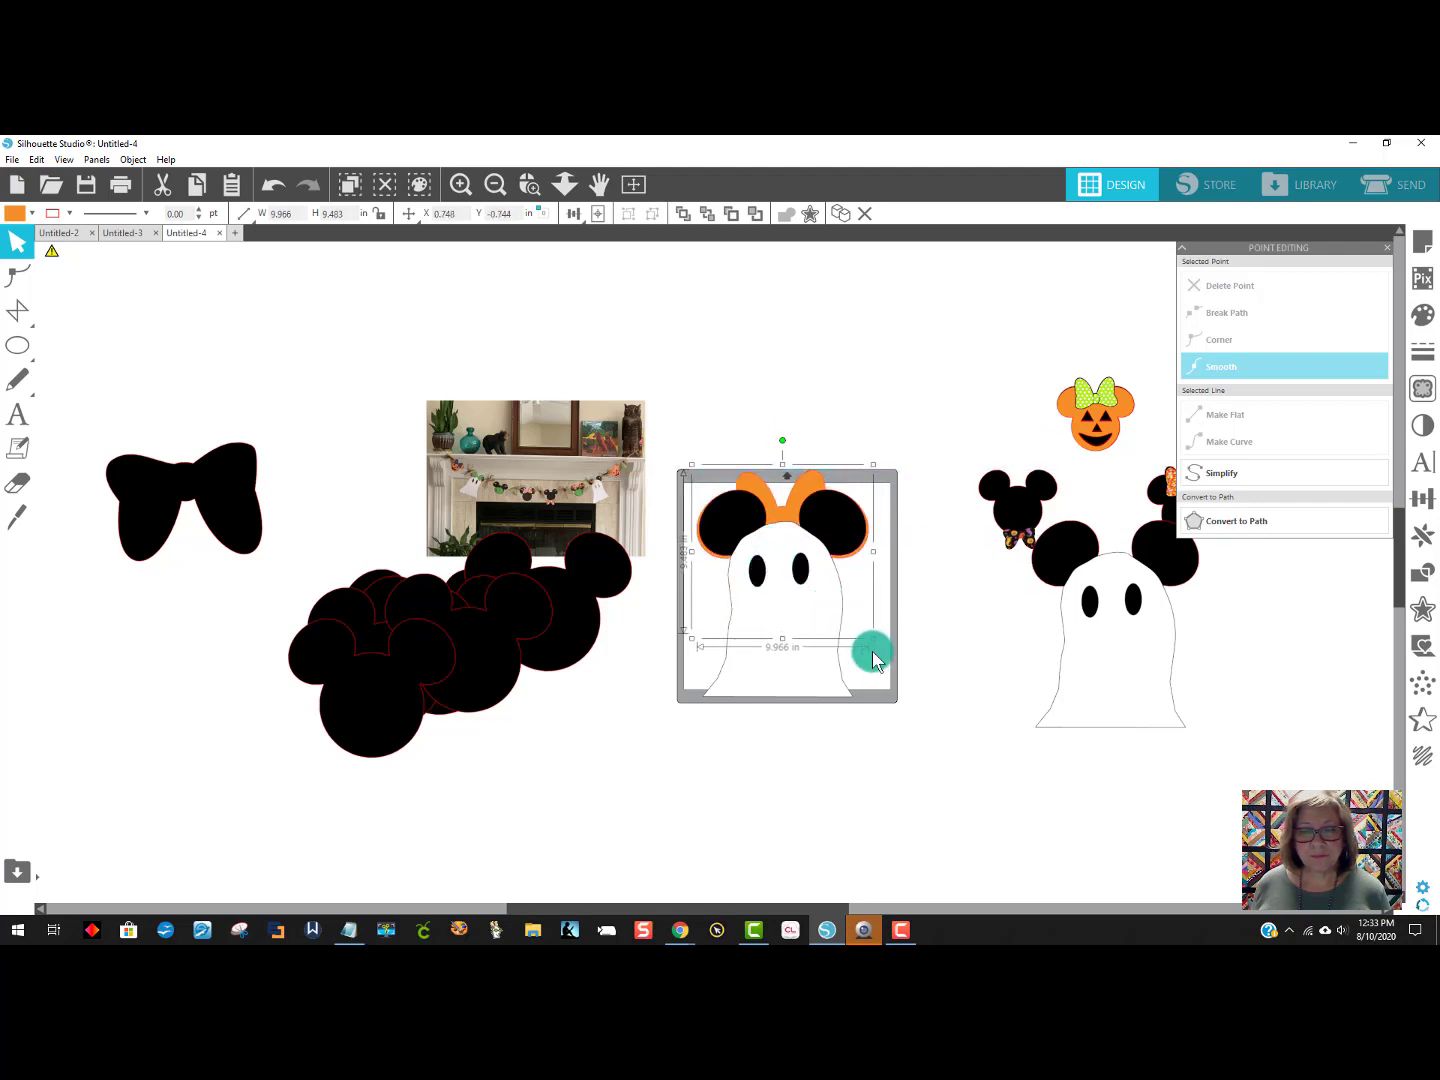
drag(874, 637, 865, 631)
drag(777, 517, 781, 516)
Ungroup the Mickey ghost on the mat and move its white body below the mat.
click(817, 658)
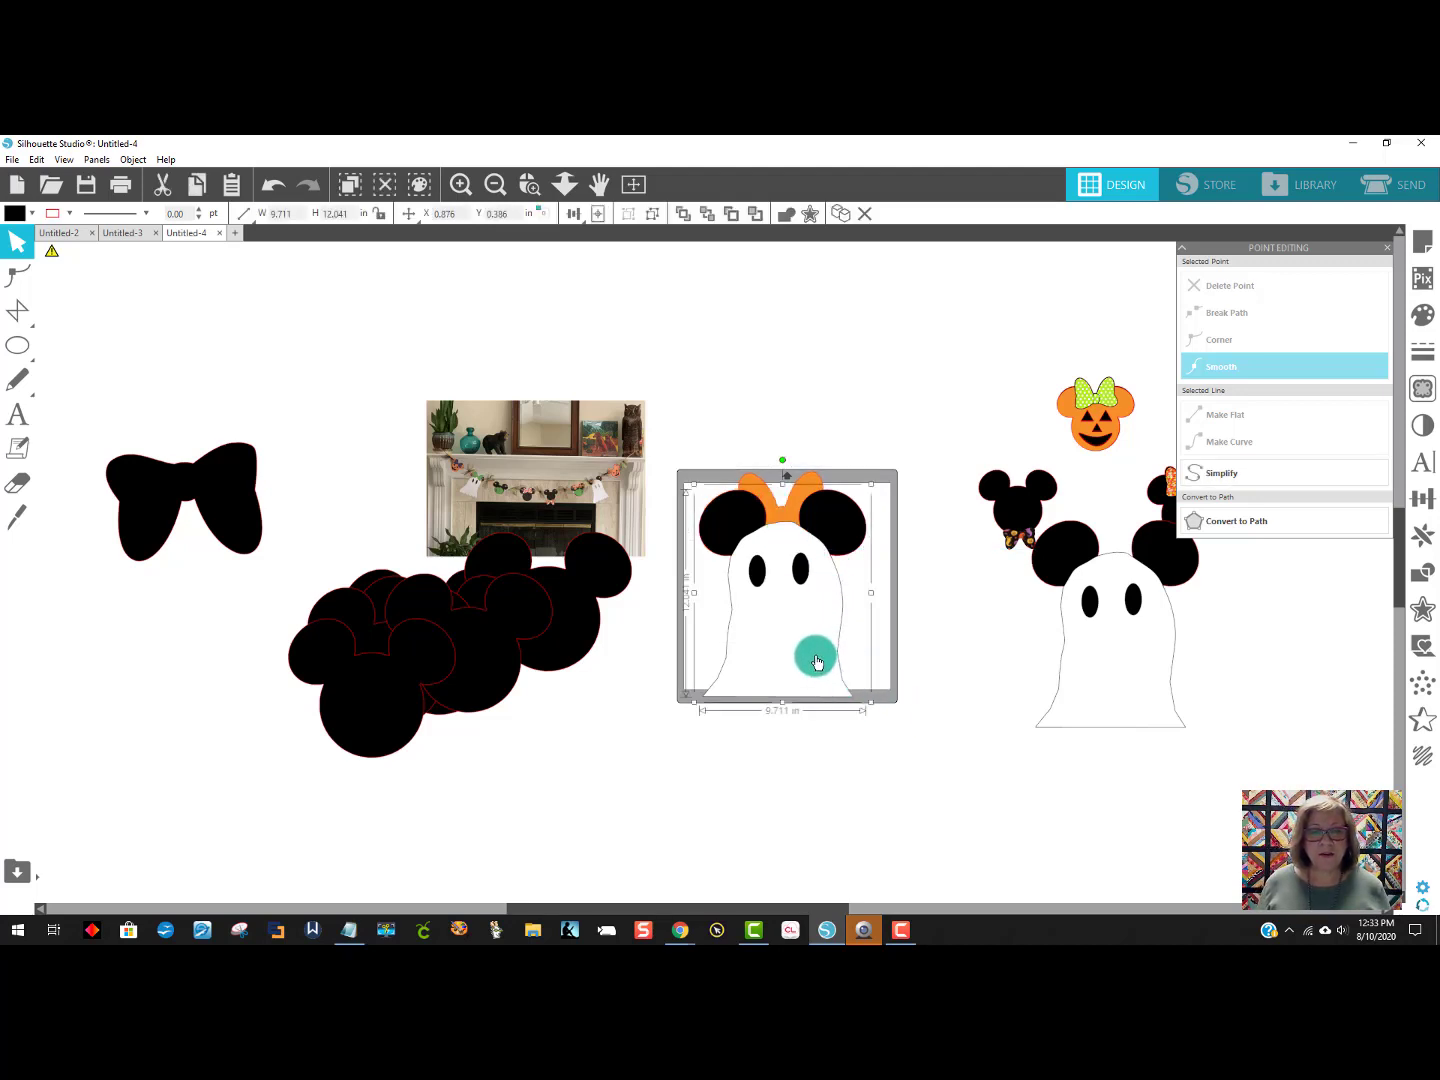
right_click(812, 660)
click(856, 517)
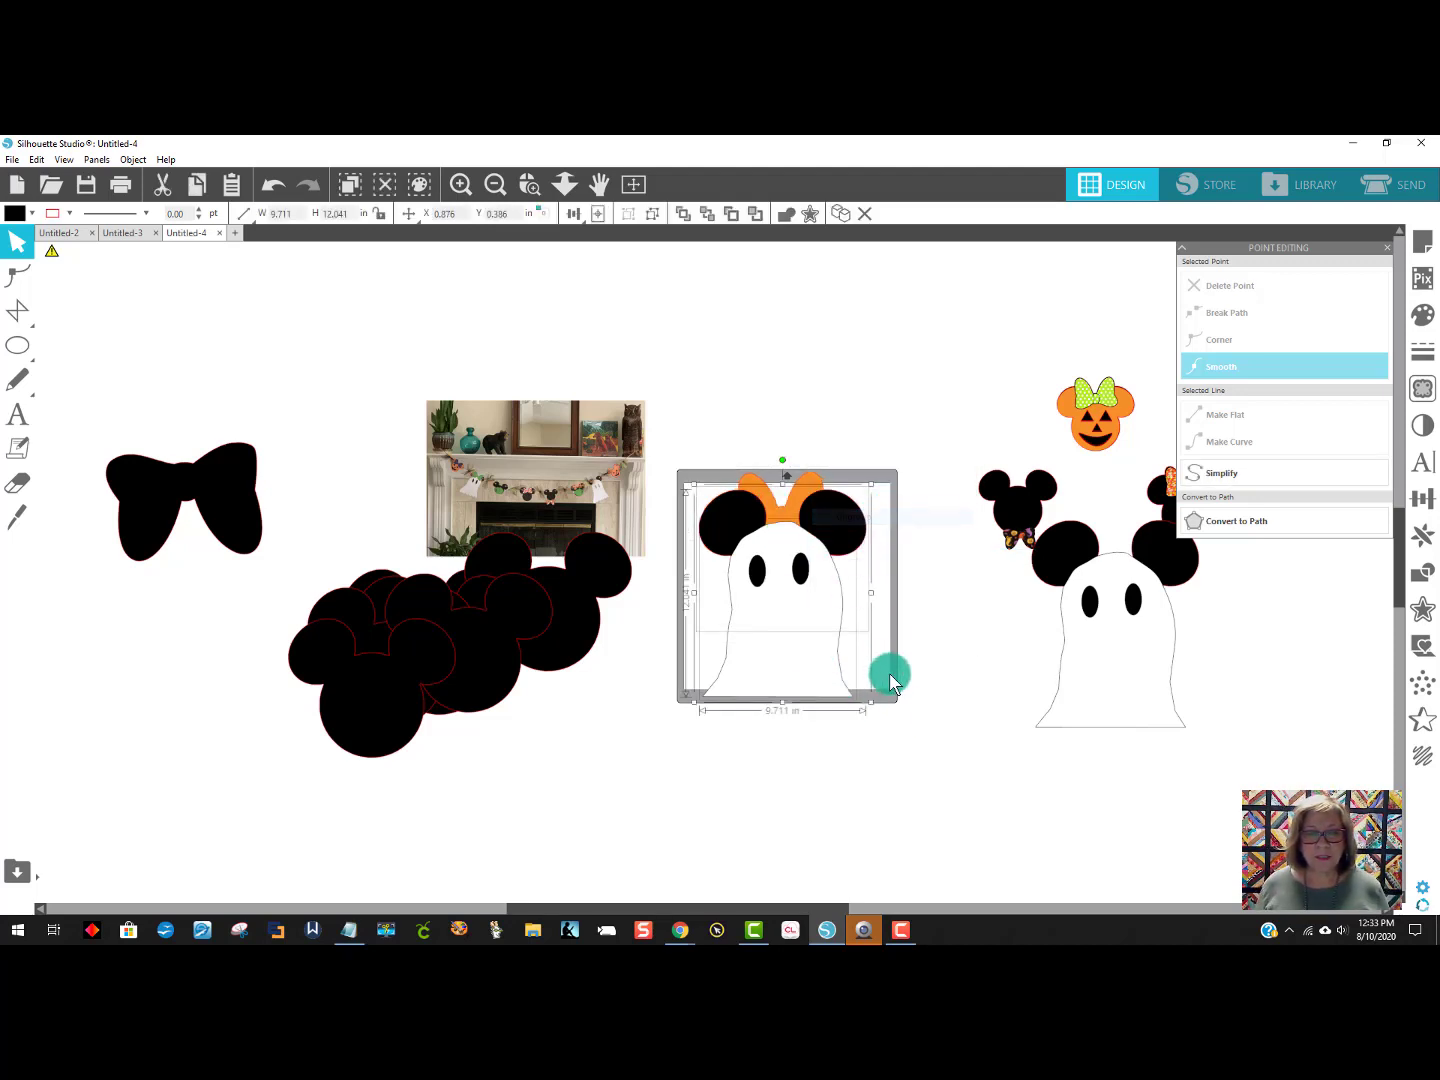
drag(803, 686, 830, 875)
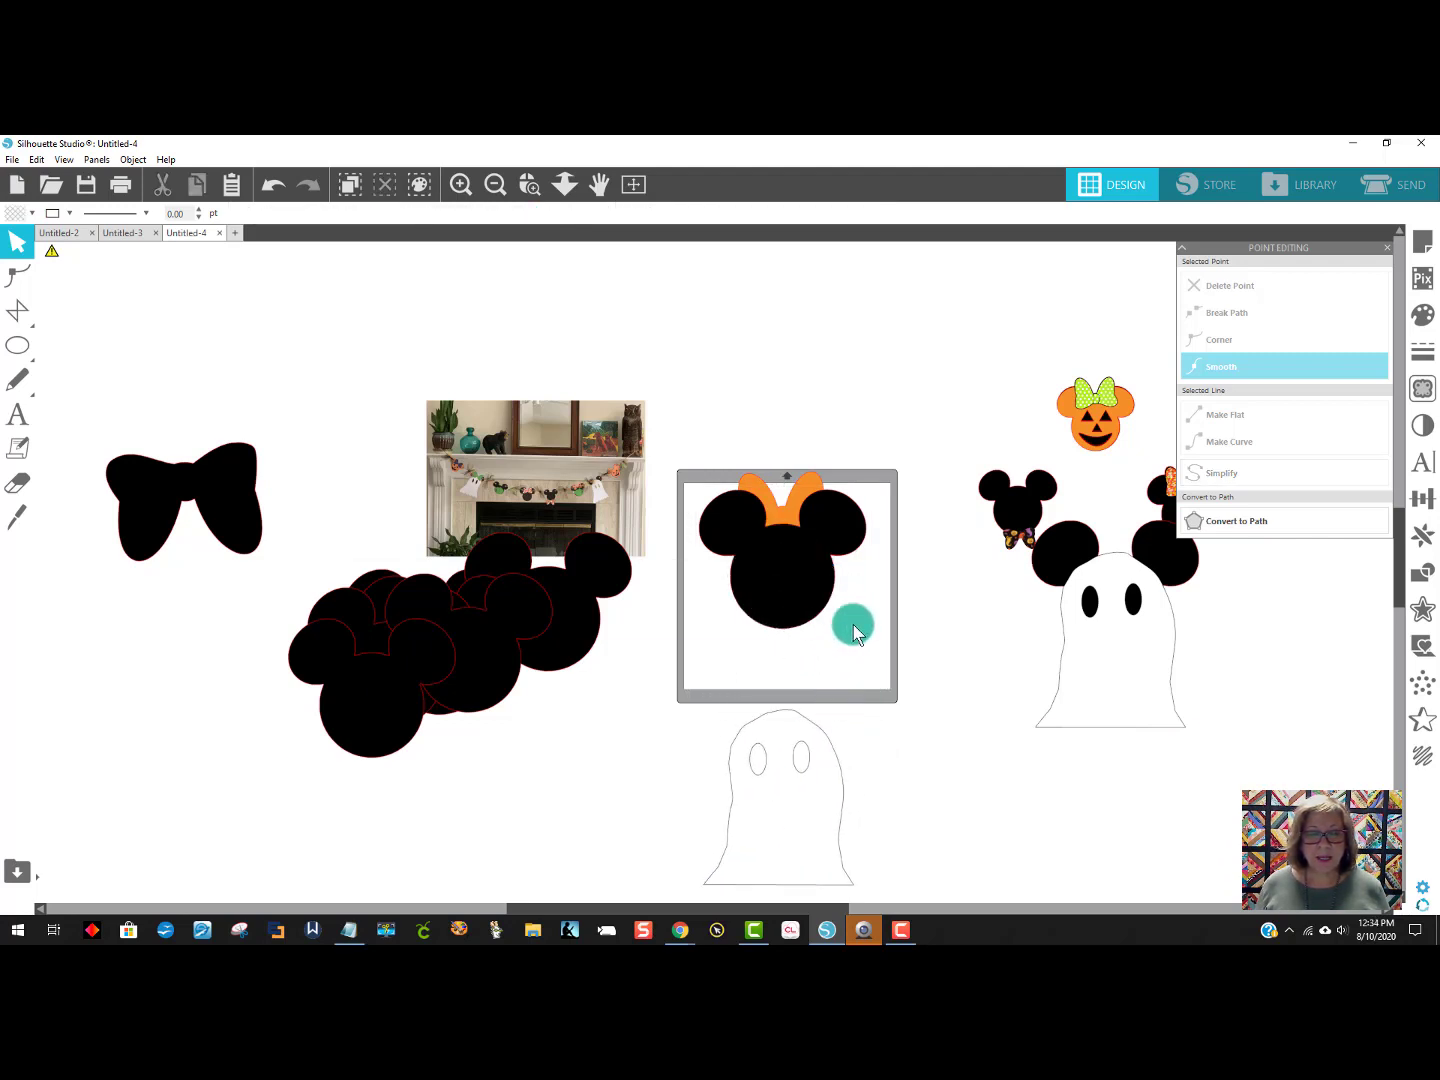
Weld the orange bow-topped head and Mickey's black head into a single shape.
click(791, 576)
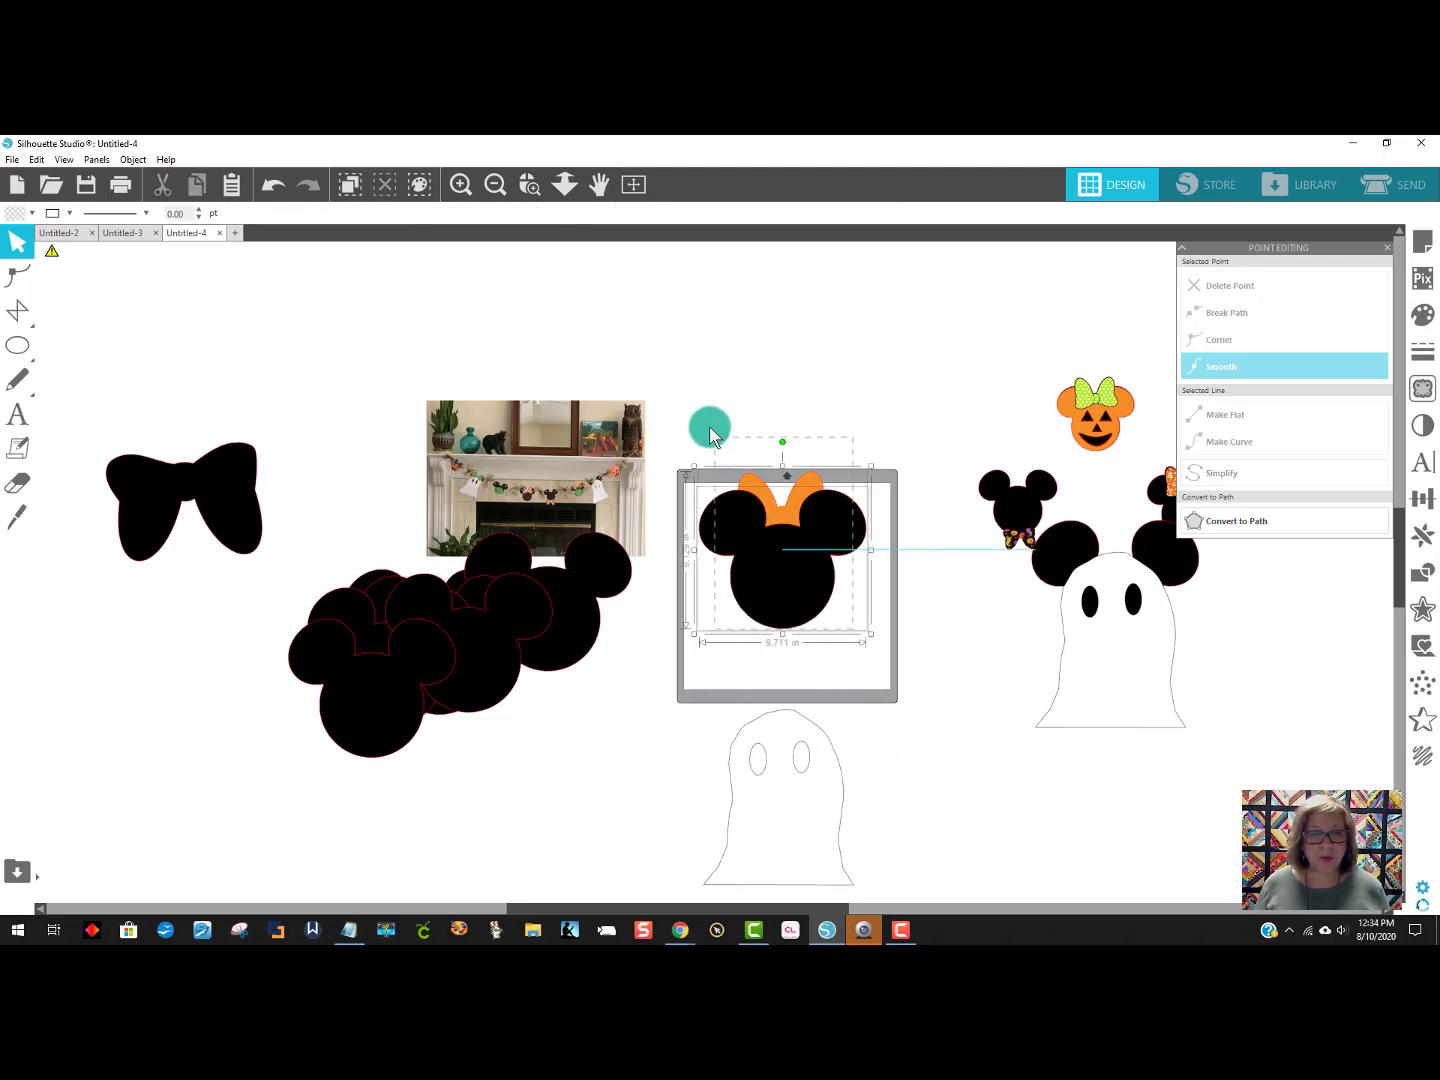
right_click(769, 541)
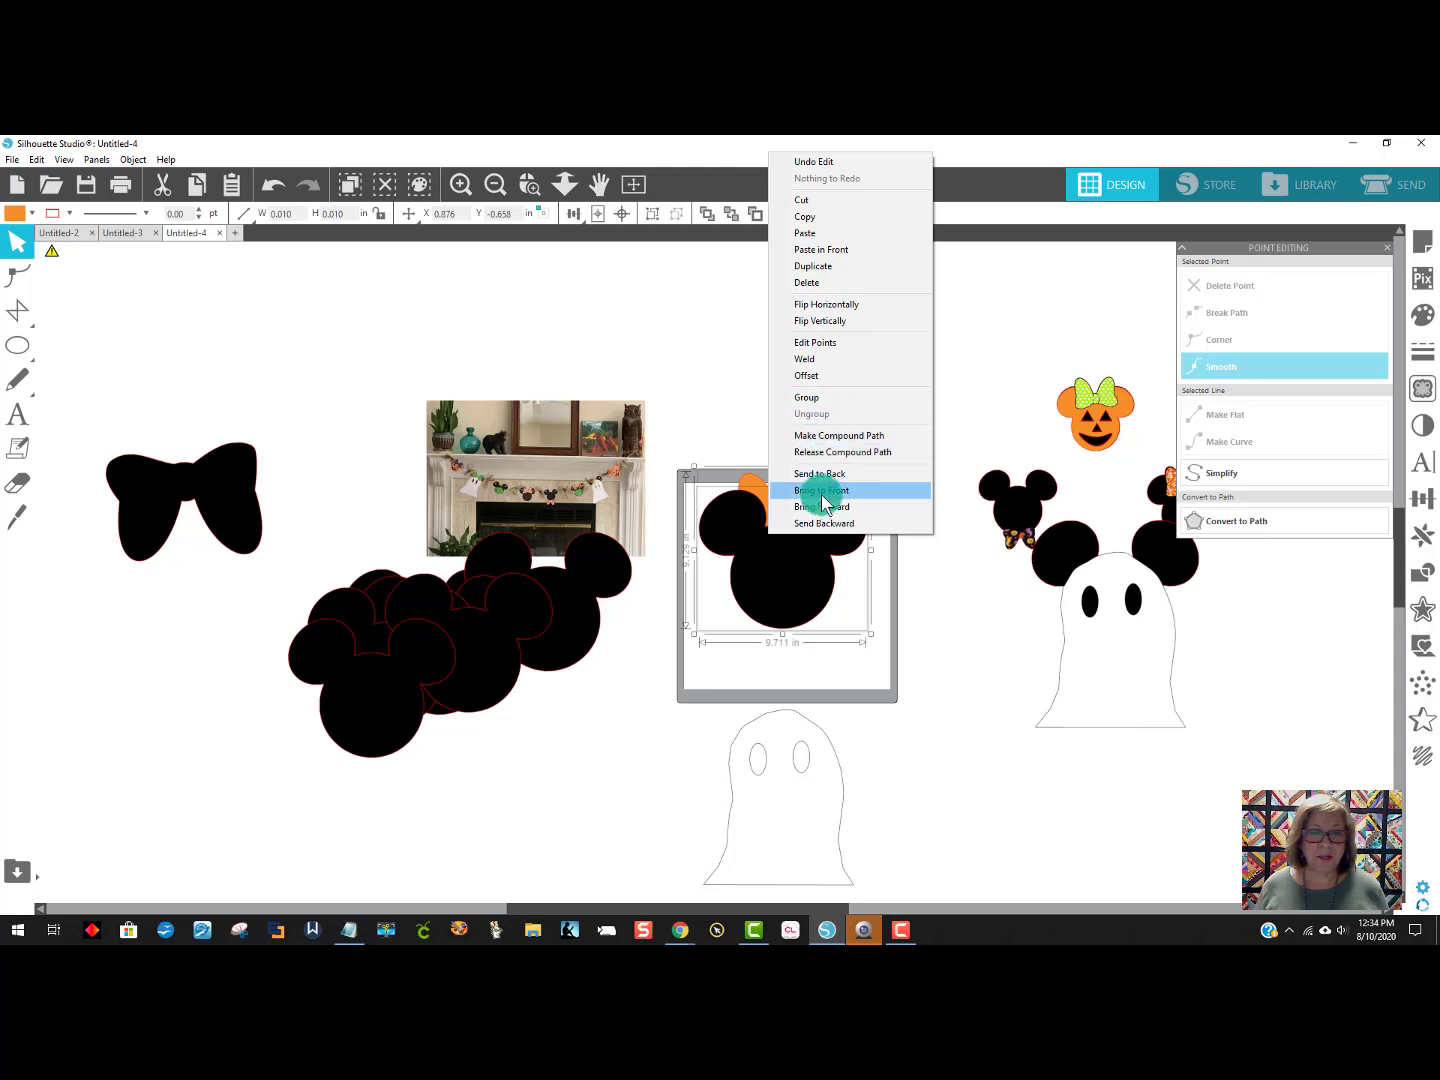
click(814, 359)
click(831, 583)
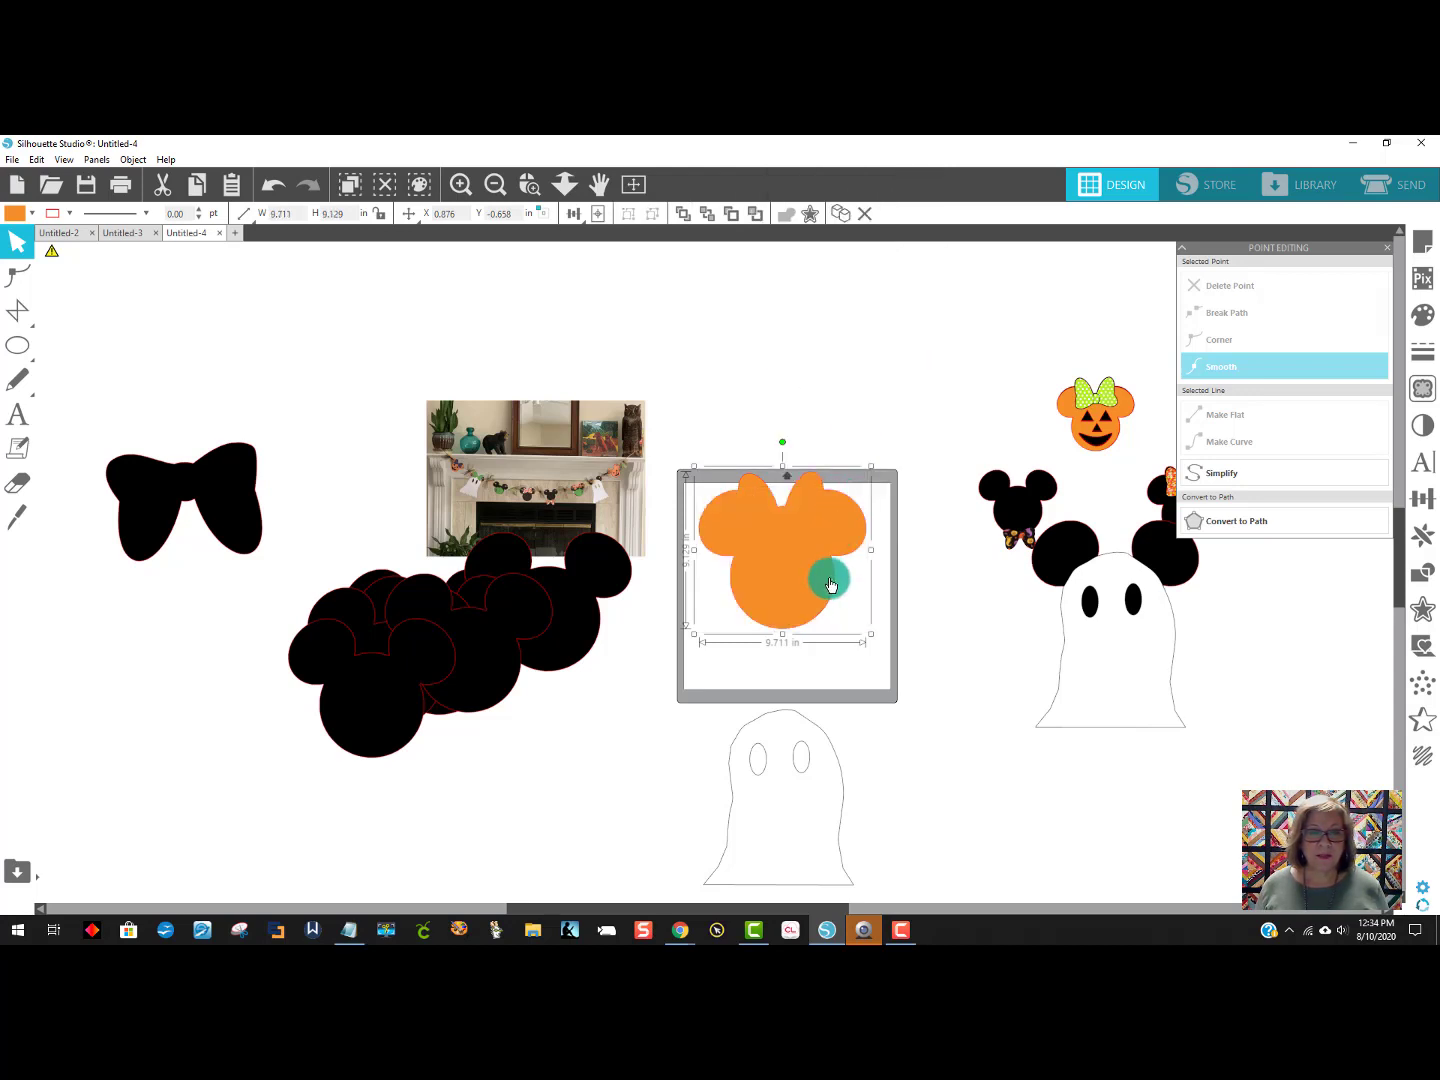
Try a purple fill on the welded Minnie head, and settle on black.
click(16, 218)
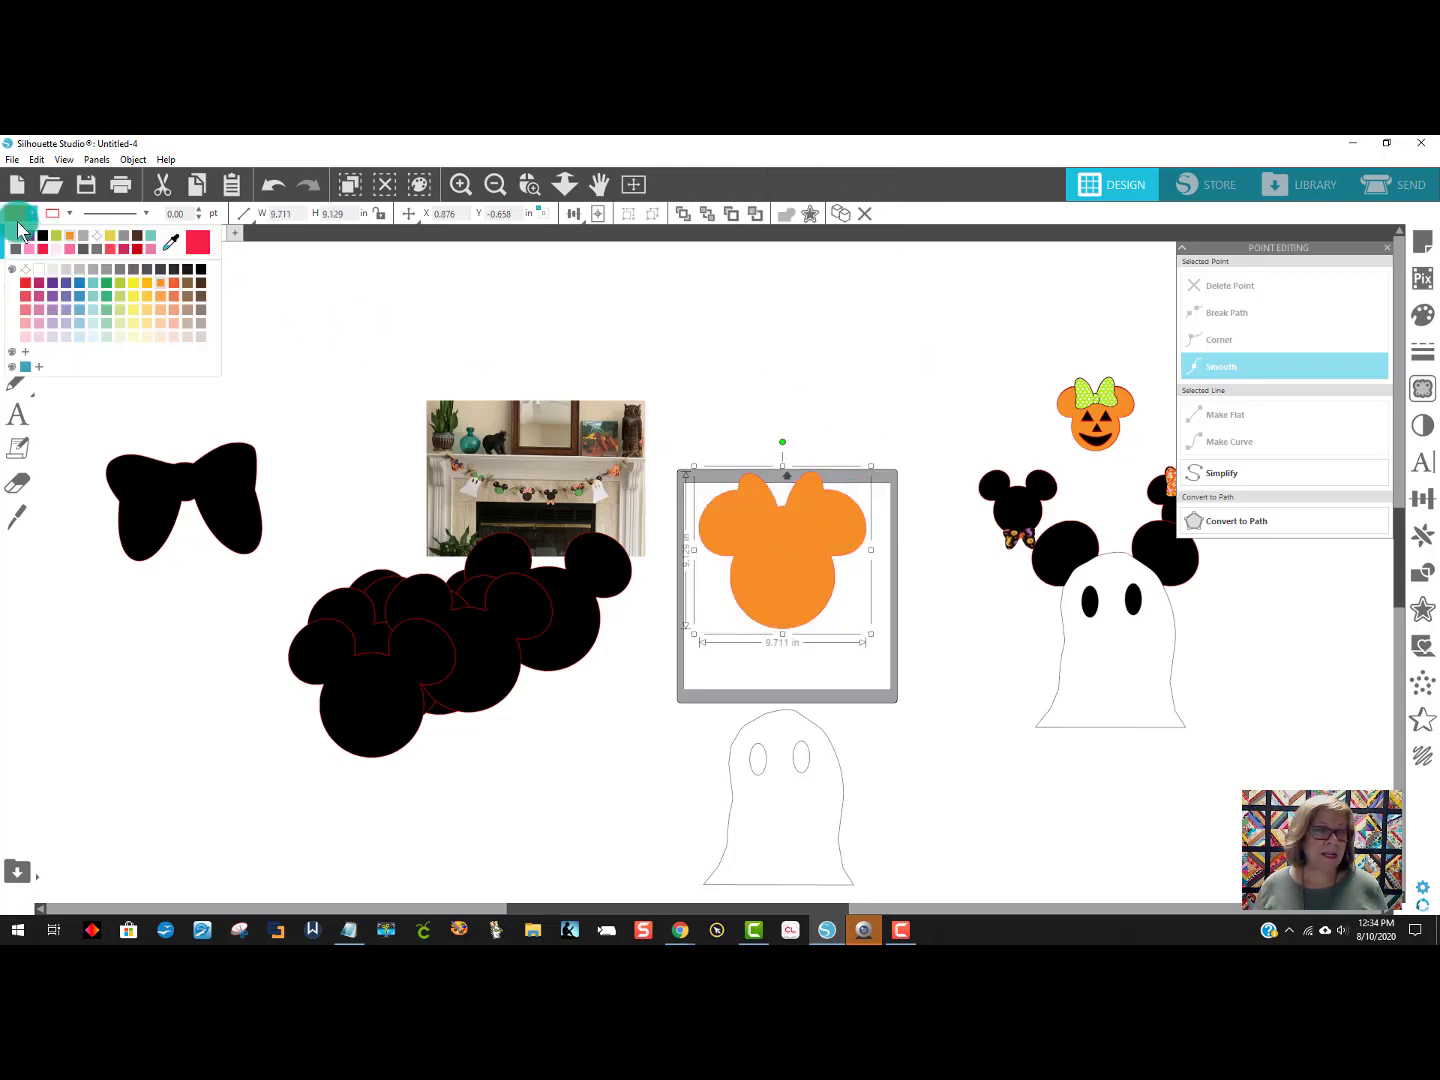
click(30, 243)
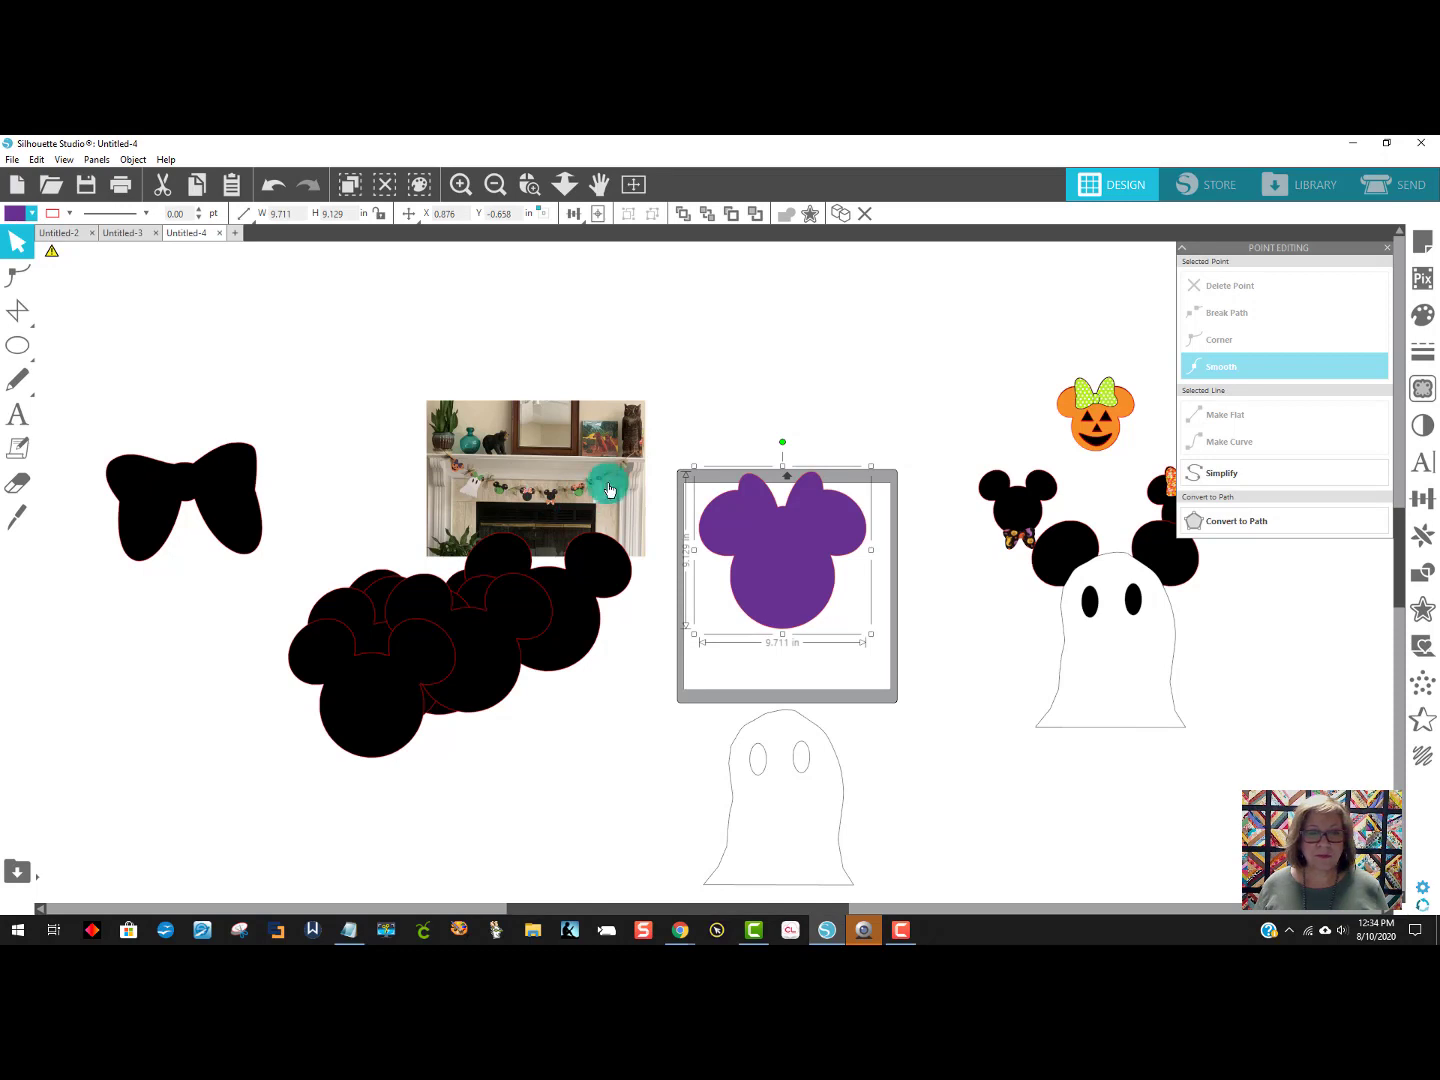
click(16, 214)
click(167, 242)
click(206, 270)
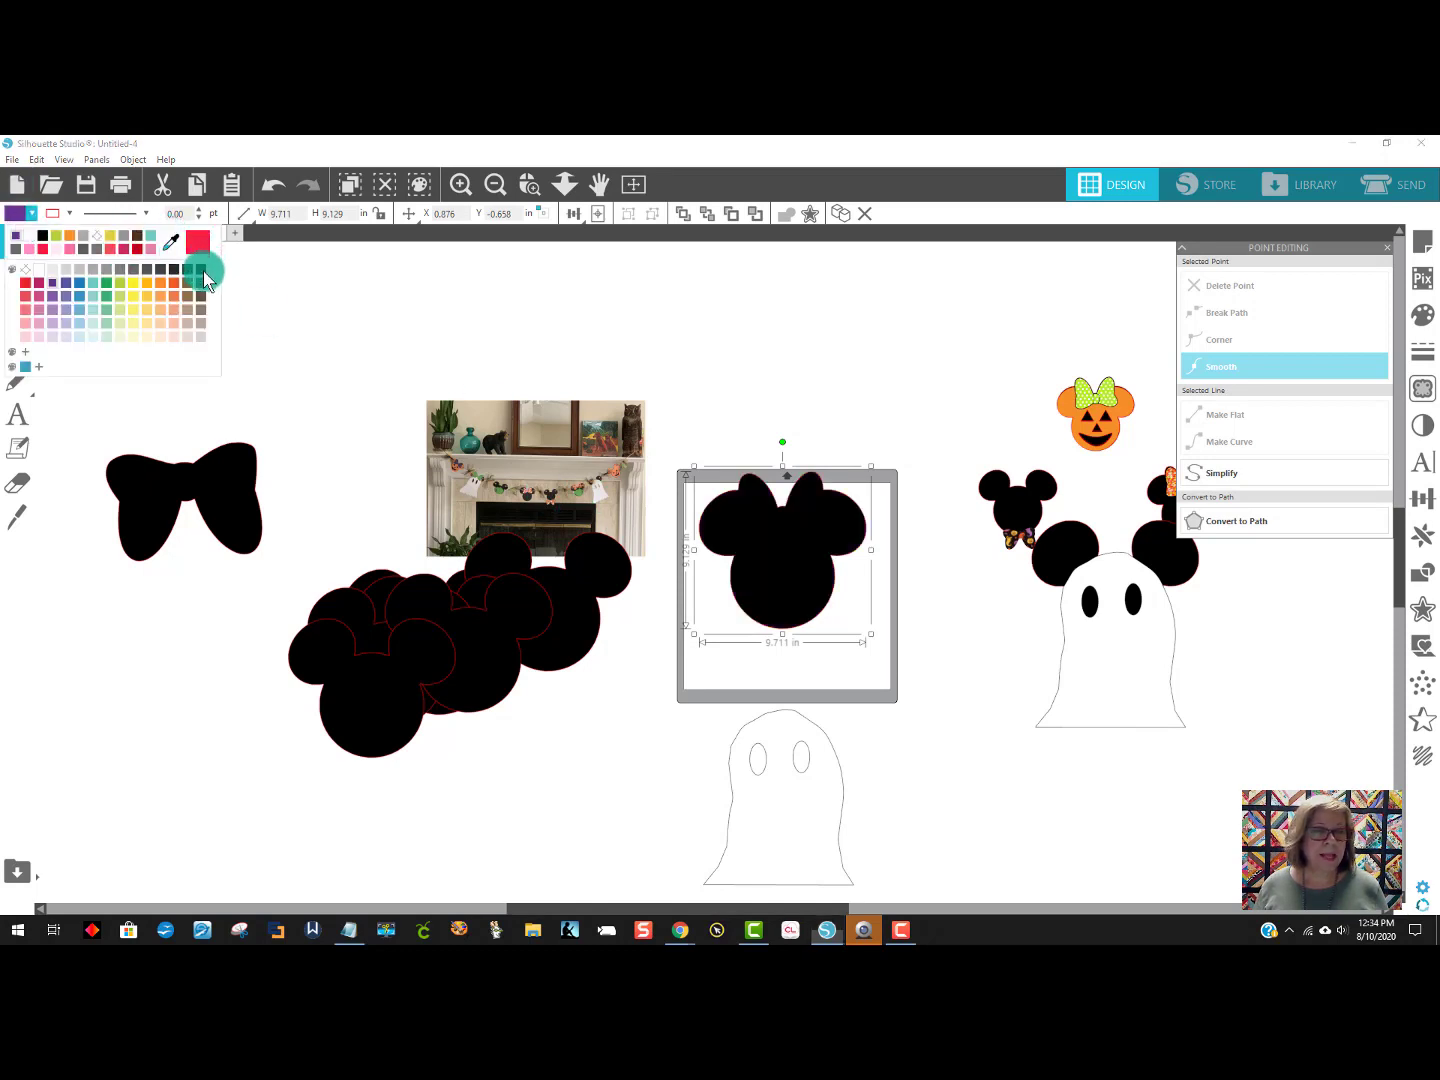
Place a copy of the black Minnie head above the spare bow, and move the ghost body onto the head on the mat.
click(725, 607)
drag(773, 577, 258, 402)
click(770, 812)
drag(770, 812, 763, 613)
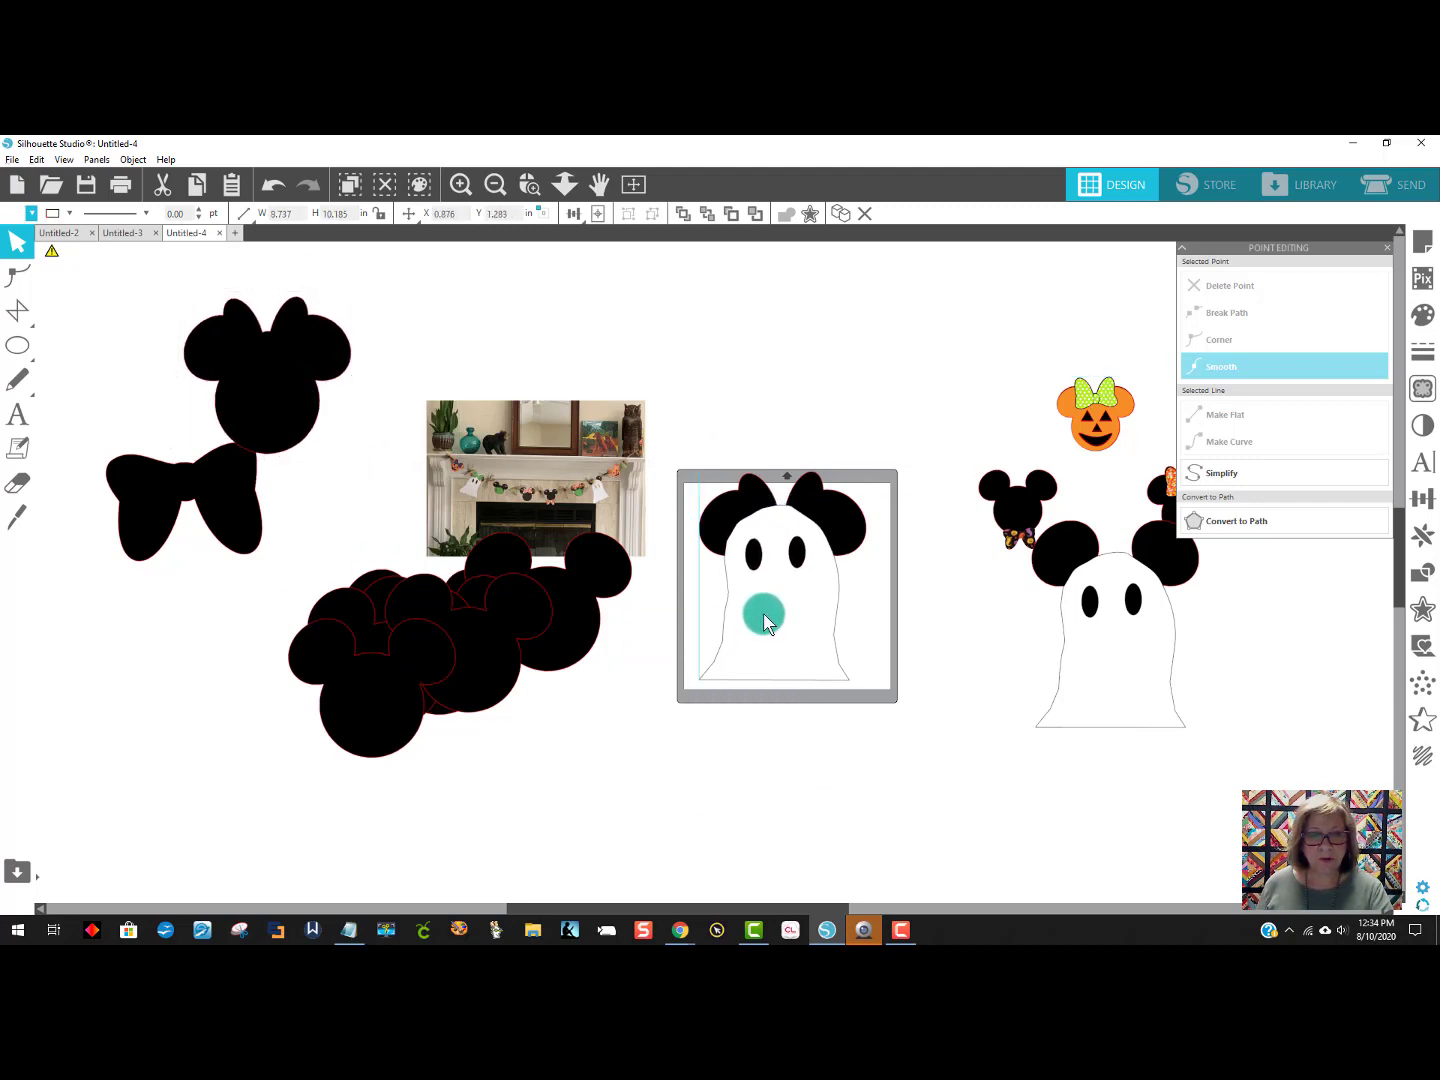
Move the spare black bow clear of the Minnie head, rotate it half a turn, and fill it with purple.
click(239, 530)
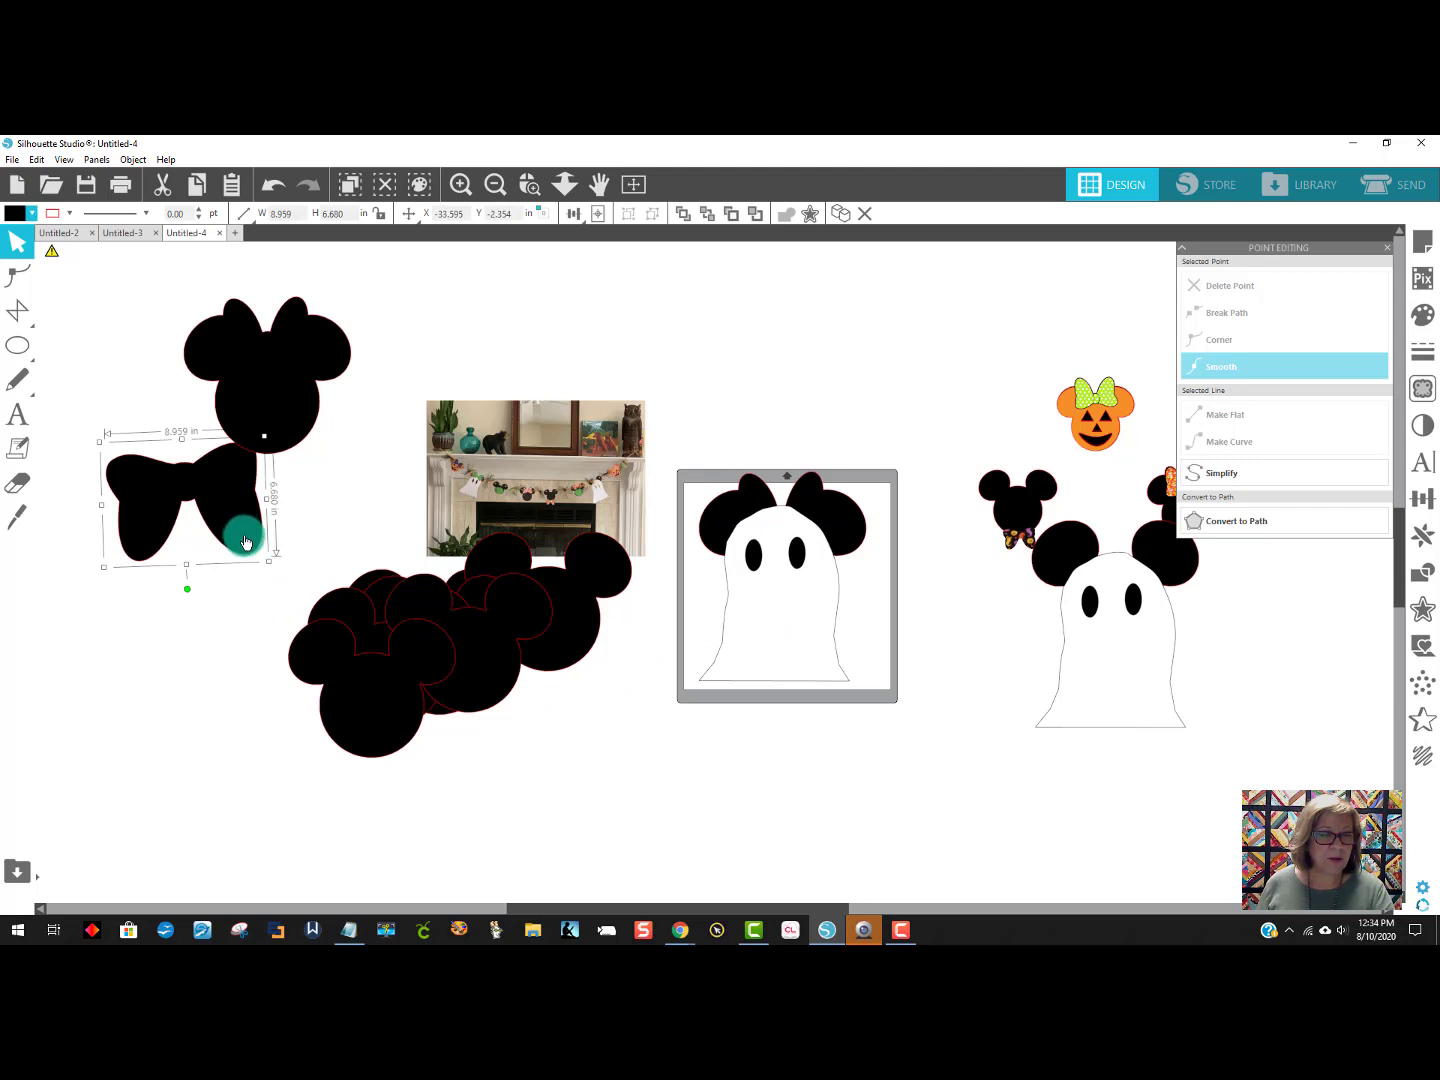
drag(245, 541, 229, 570)
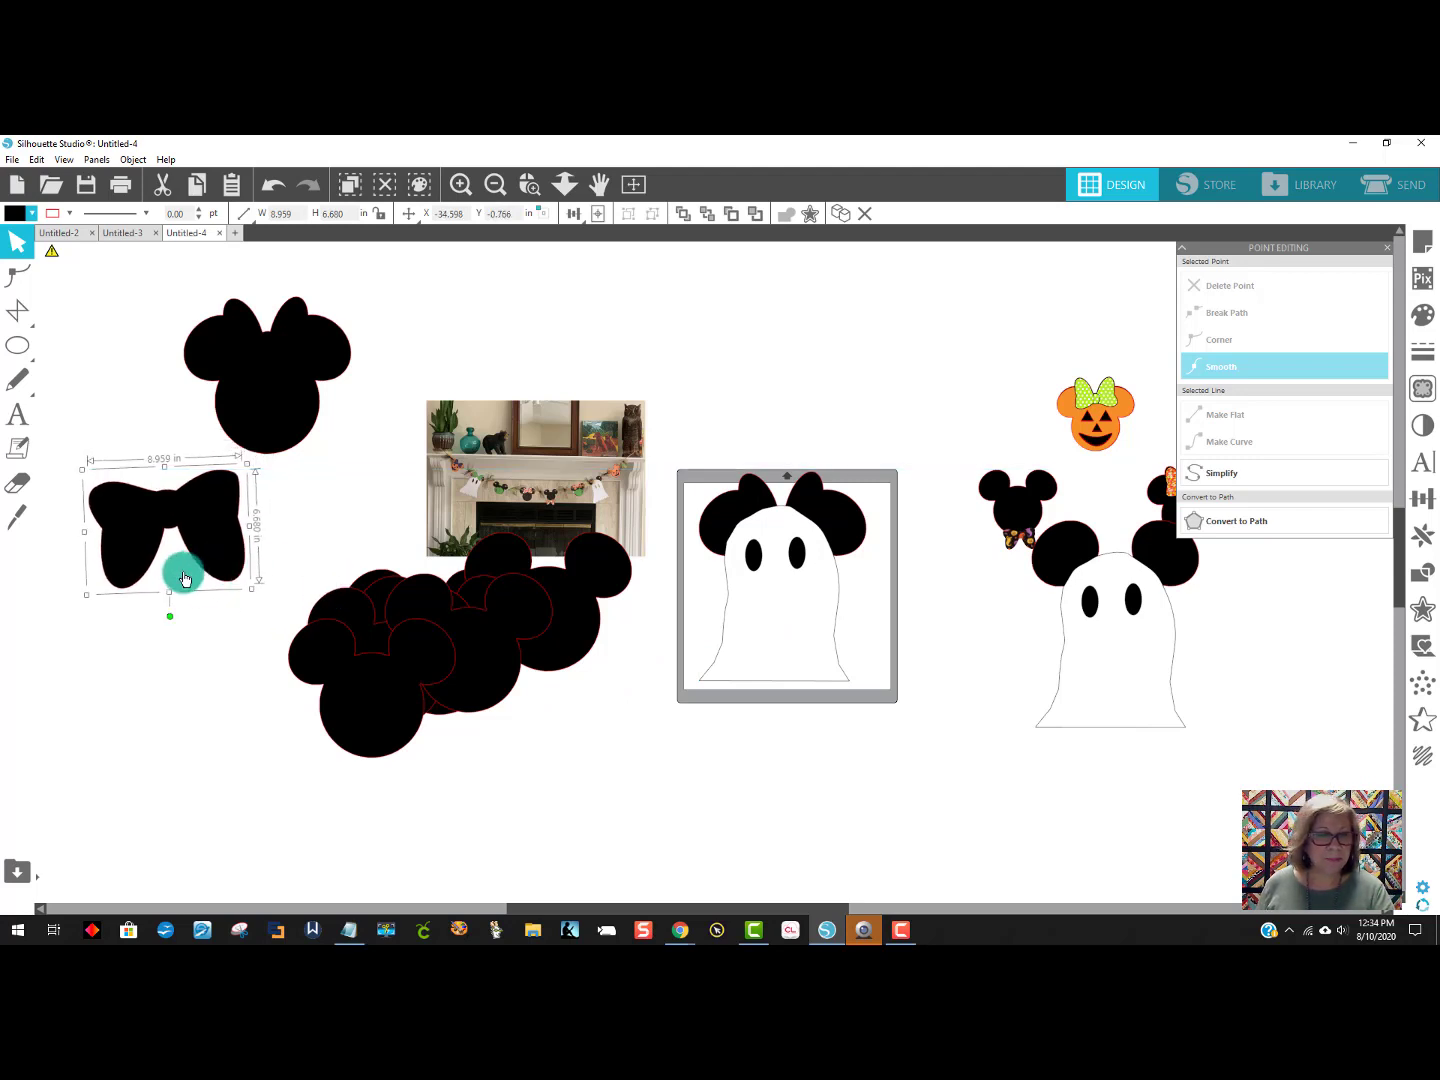
drag(173, 624, 170, 487)
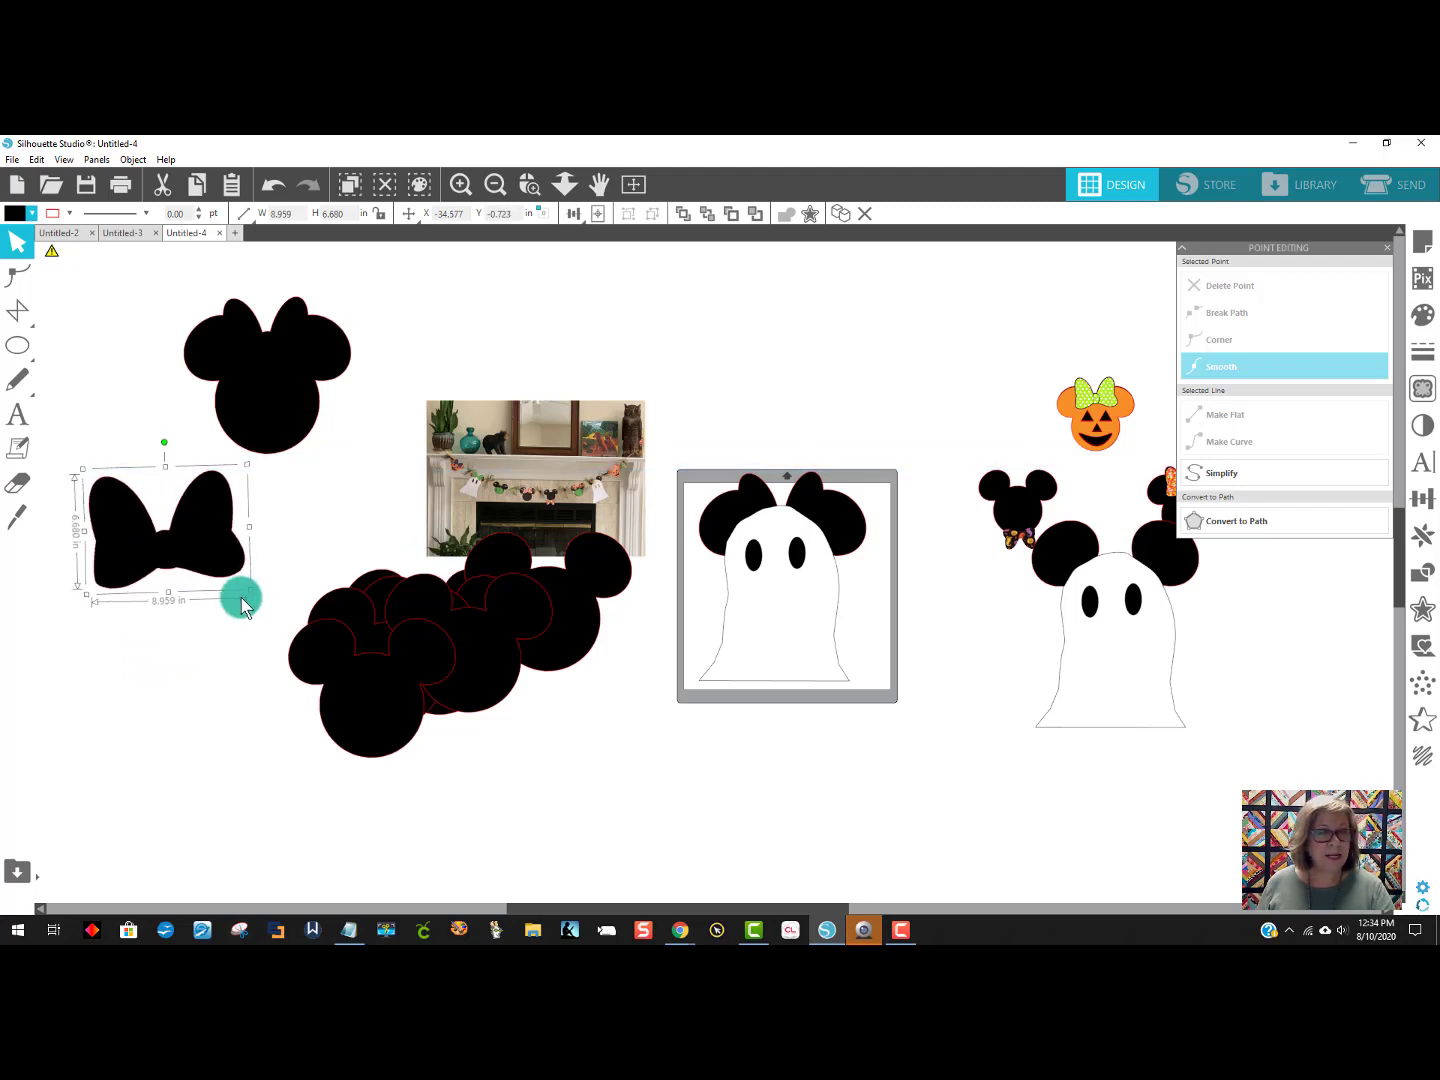
click(12, 223)
click(31, 242)
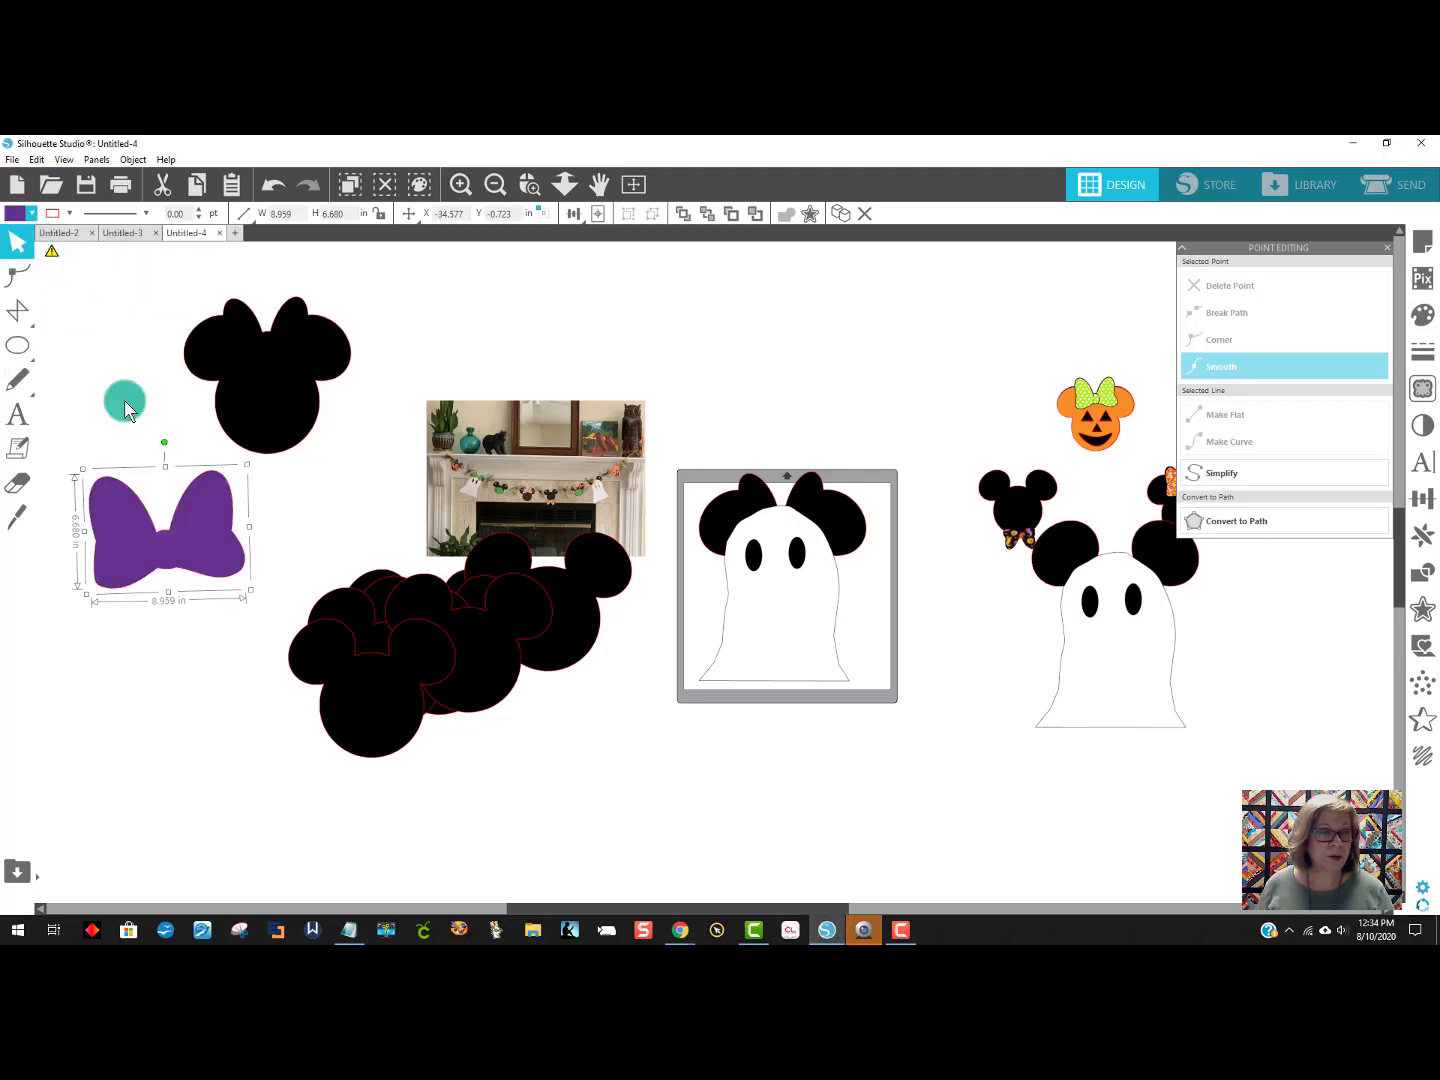
click(198, 554)
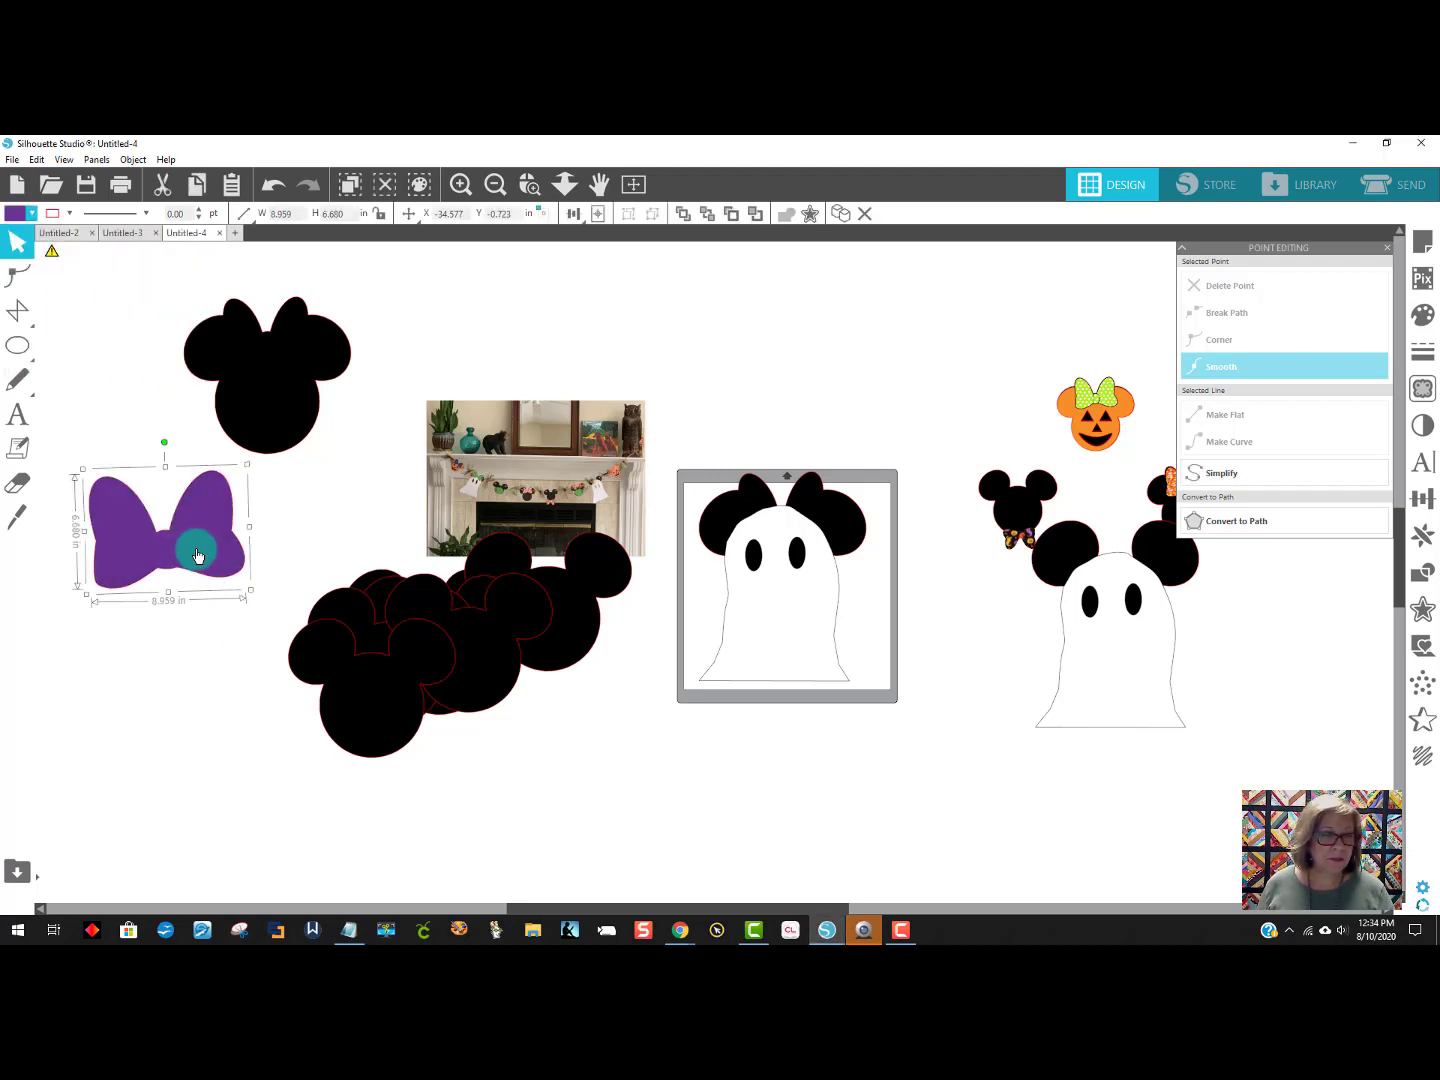
Shrink the purple bow to about 6.1 by 4.55 in, and place it in front between the Minnie ghost's ears.
drag(249, 591, 822, 388)
right_click(822, 388)
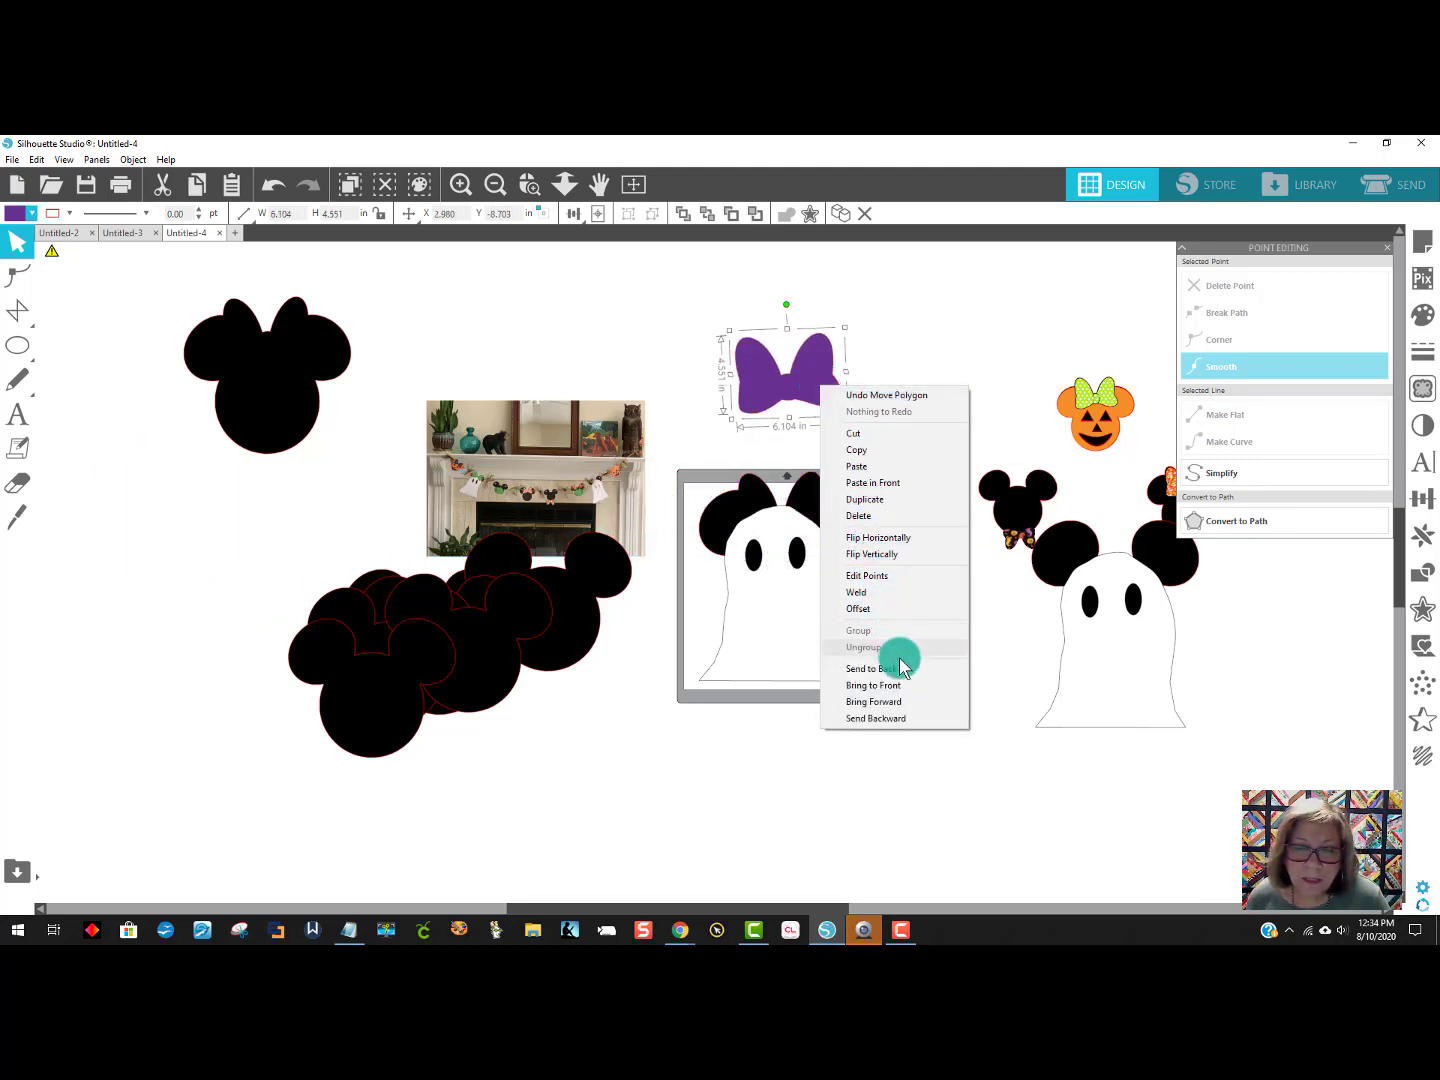
click(875, 685)
drag(815, 382, 808, 509)
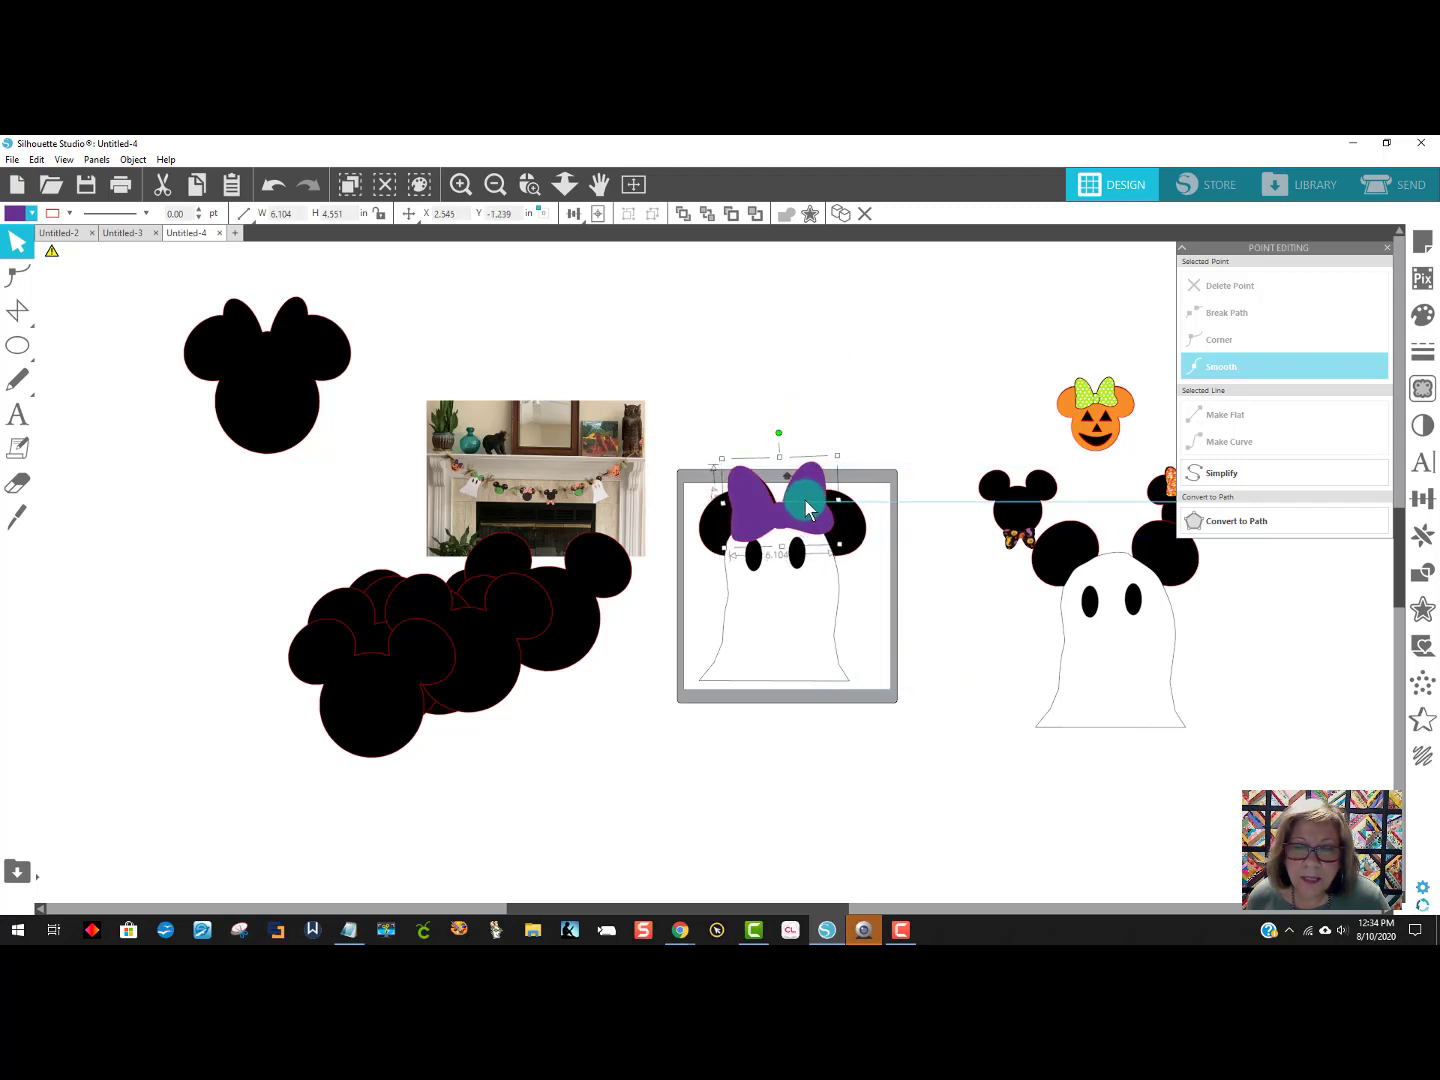
Lower the ghost body slightly, bring it in front of the purple bow, and nudge the bow down behind its top edge.
drag(788, 598, 791, 626)
key(Escape)
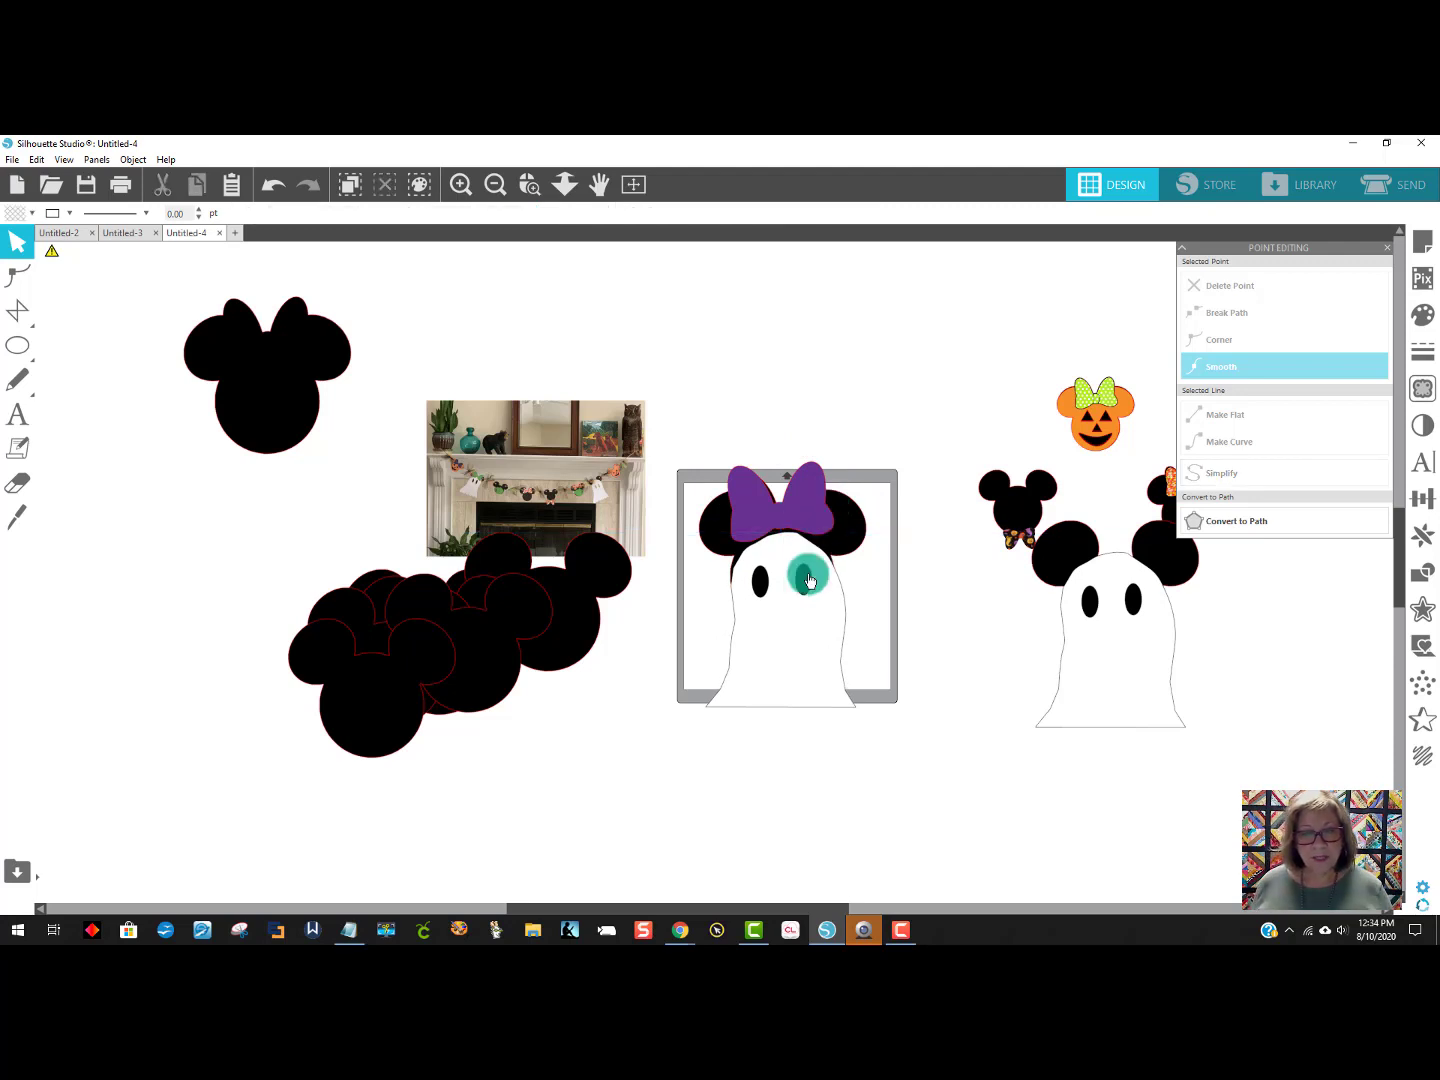
click(805, 634)
right_click(792, 631)
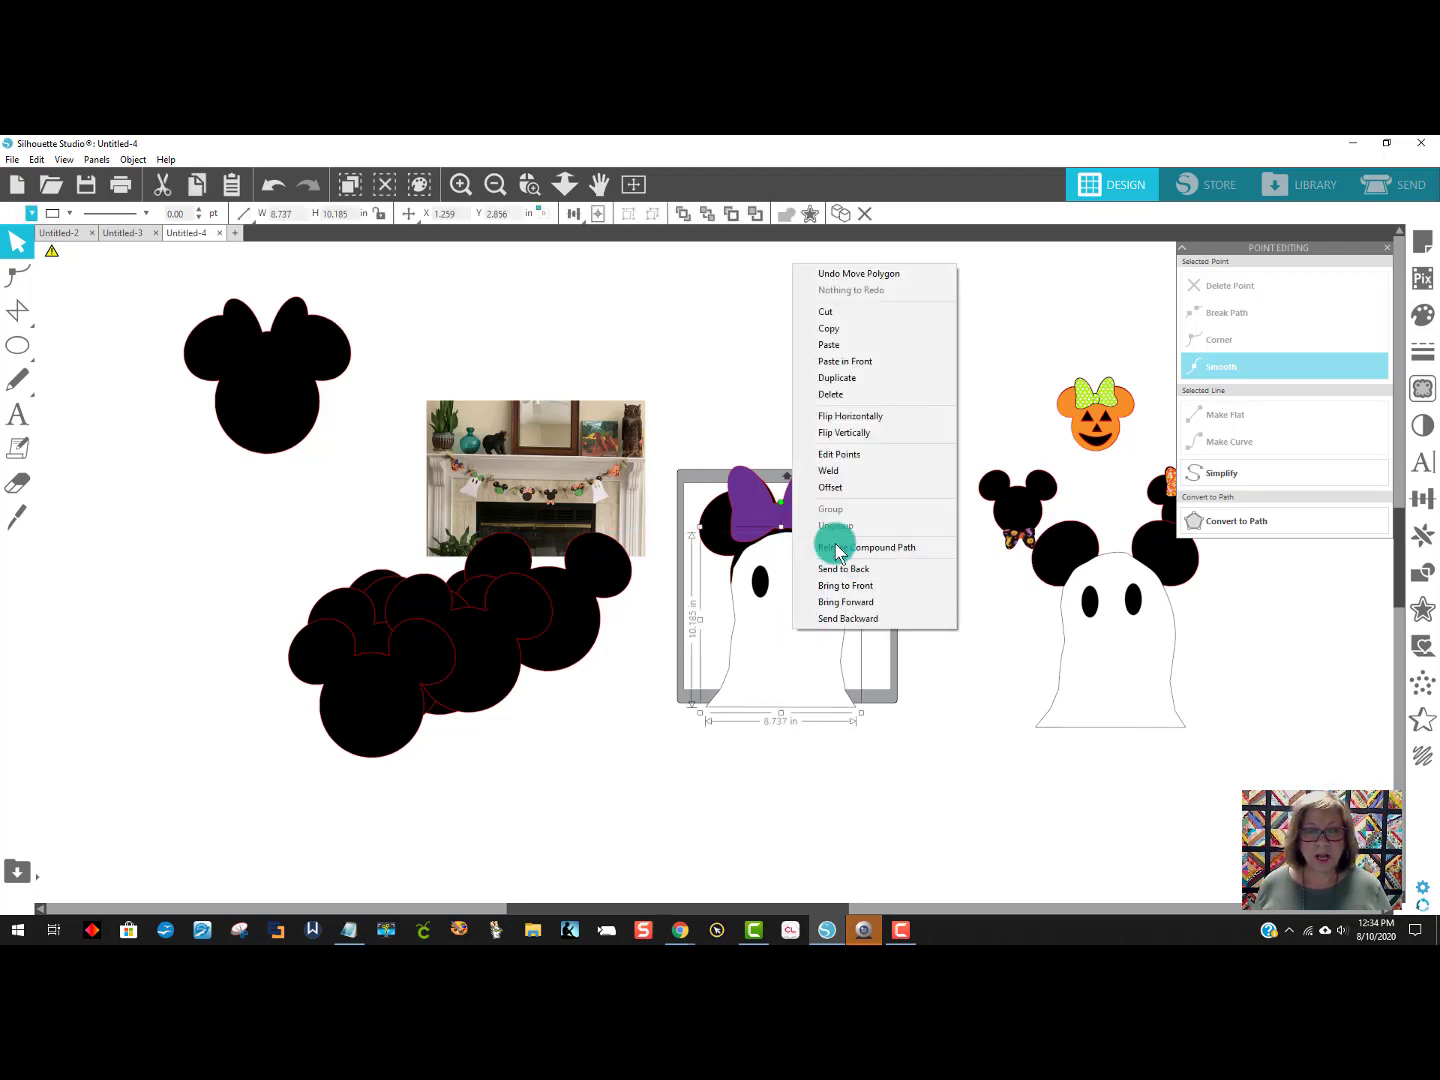
click(845, 585)
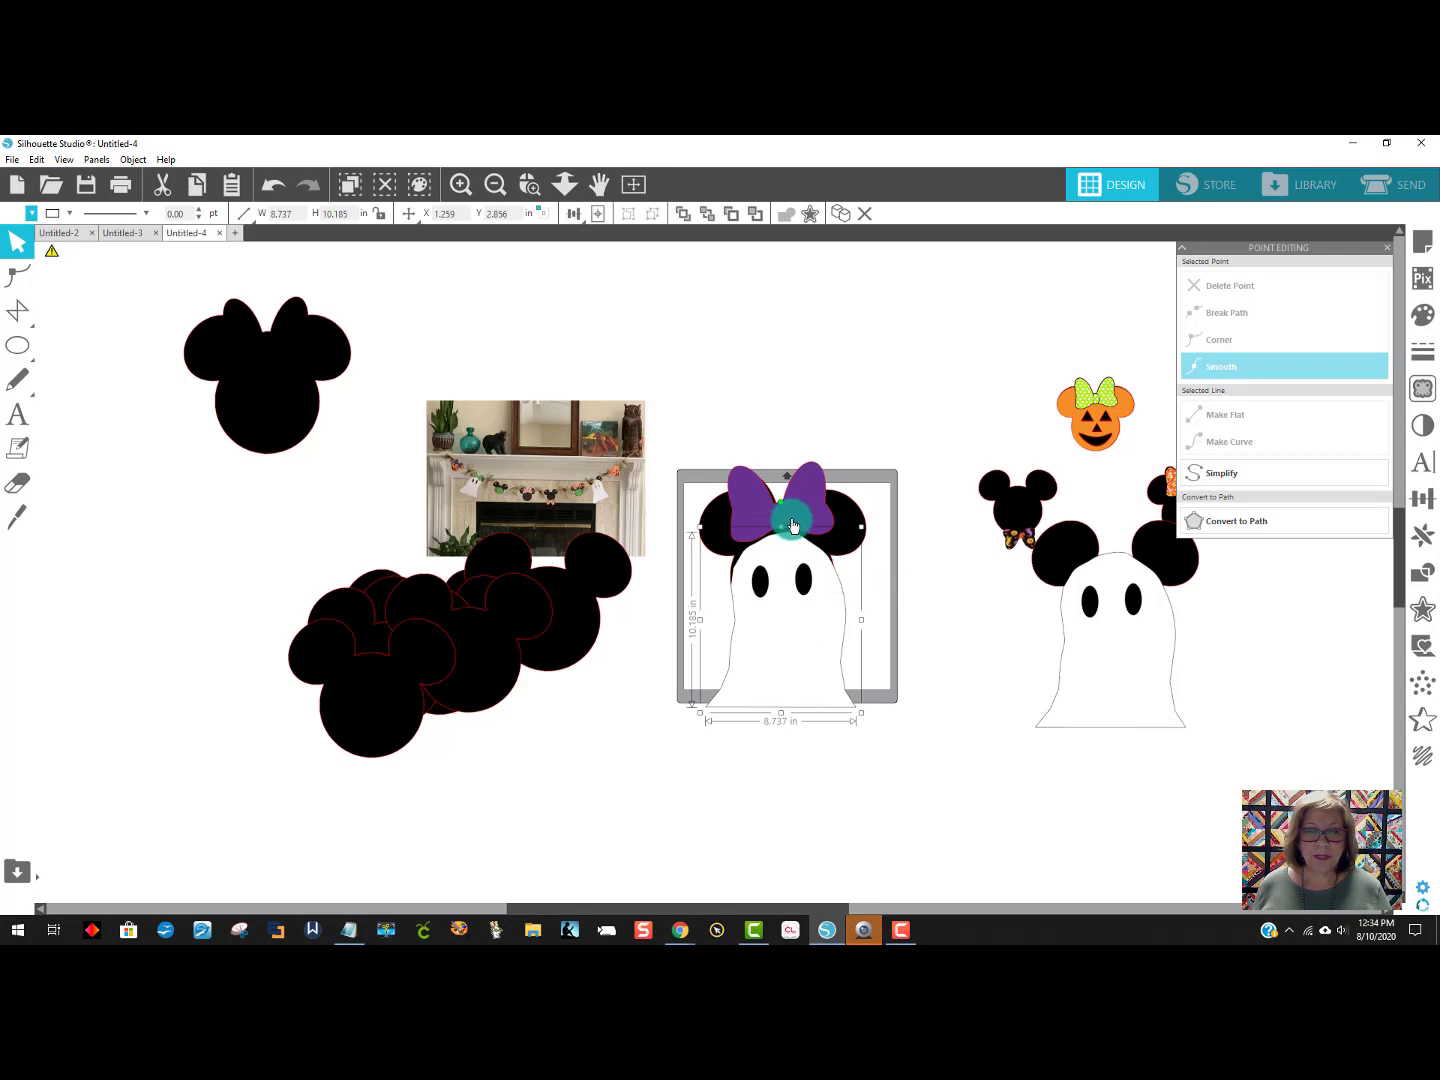
click(796, 534)
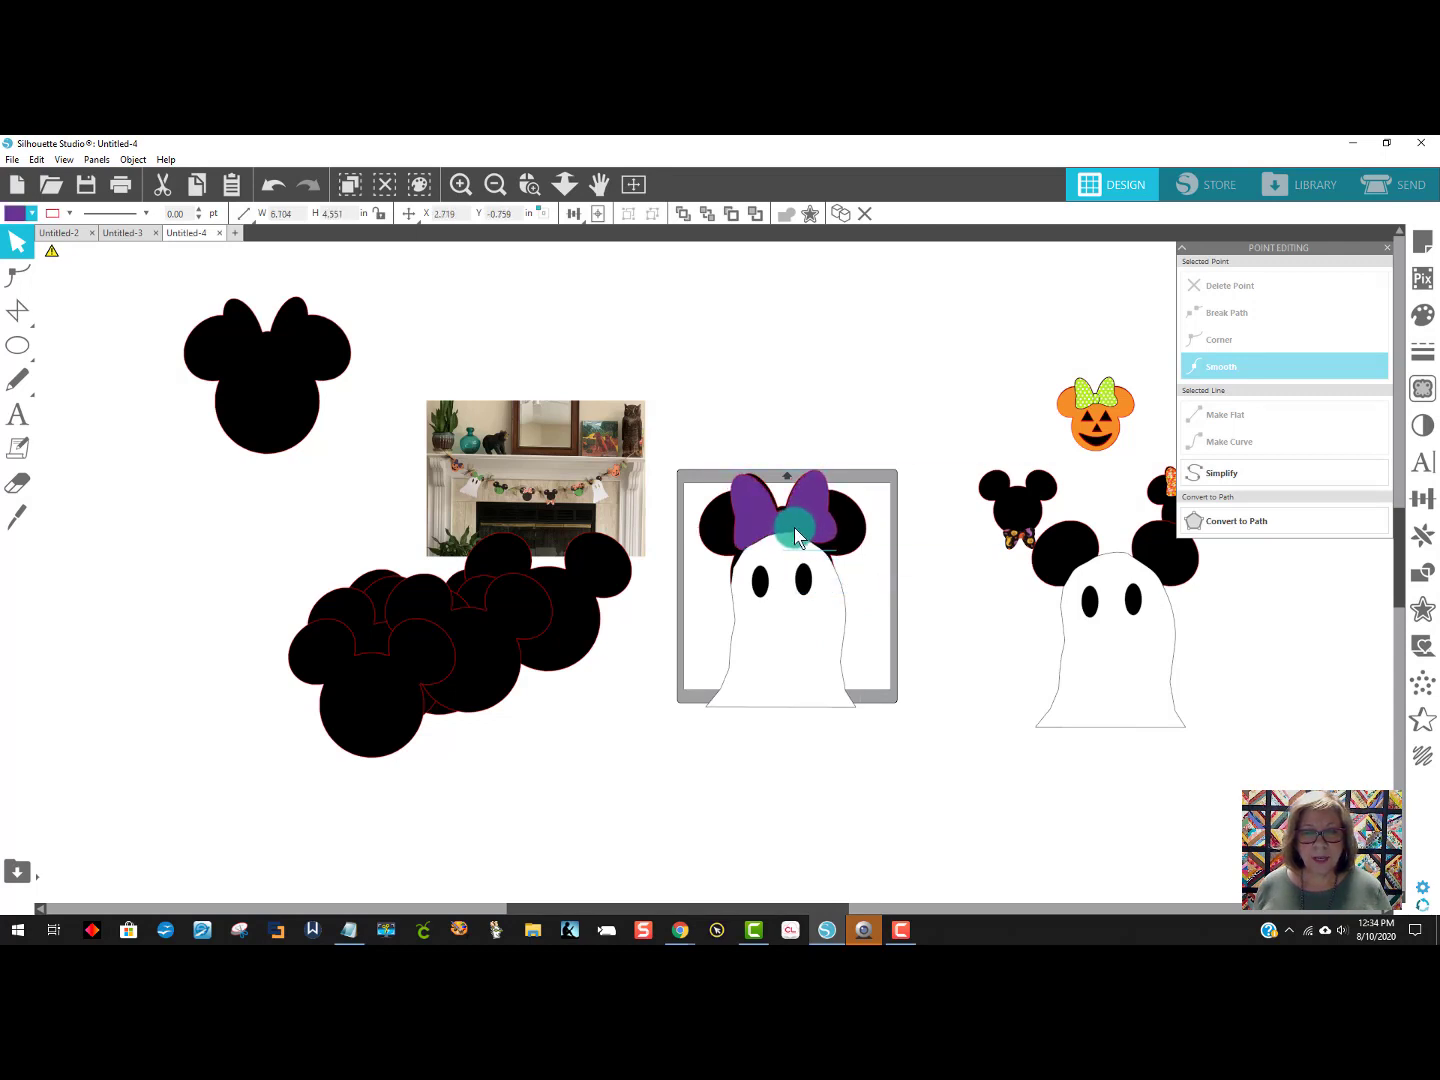
Raise the ghost body over the Minnie head on the mat, and nudge the purple bow slightly to line up between the ears.
click(792, 604)
drag(790, 601, 788, 590)
click(942, 445)
click(834, 522)
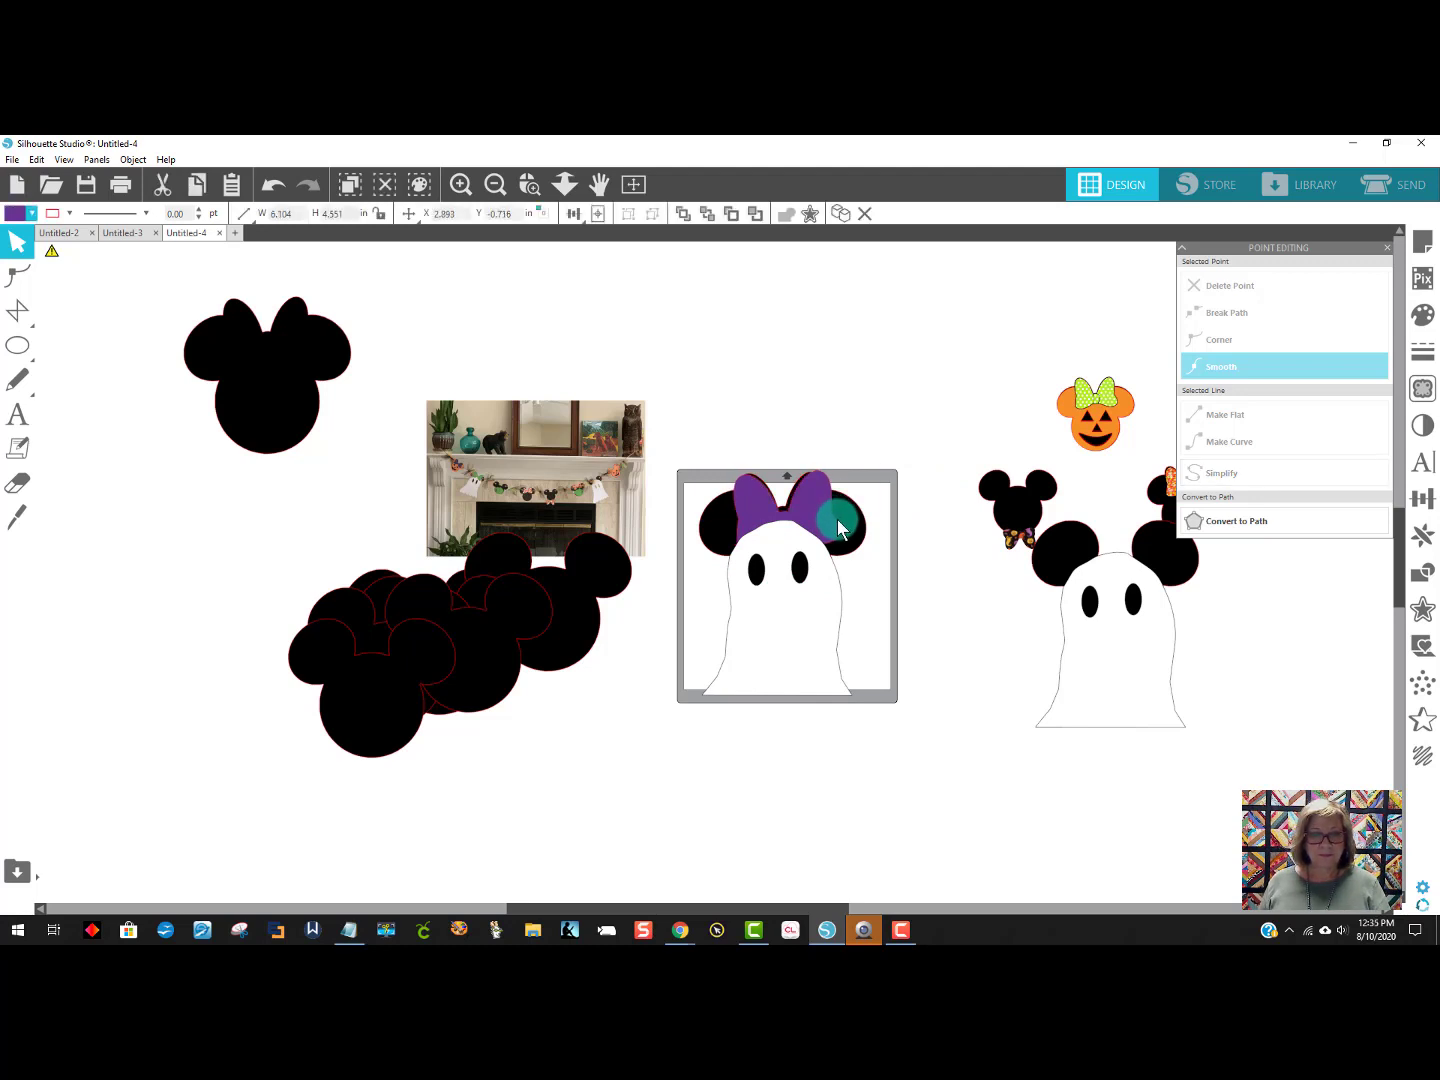
click(900, 589)
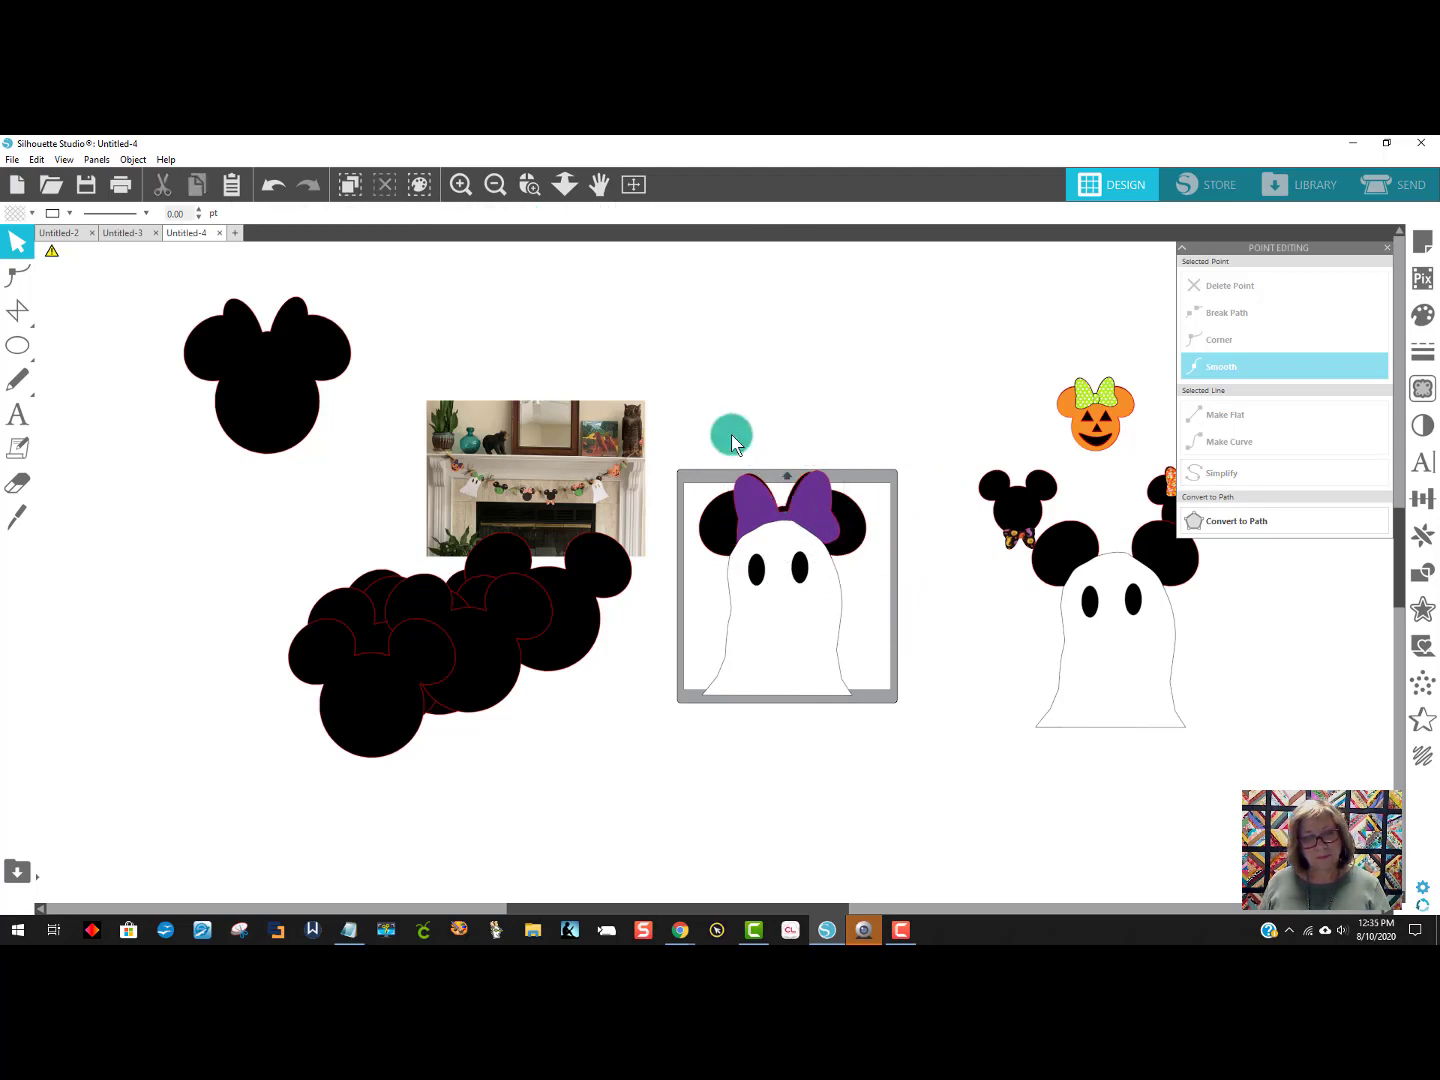
click(842, 616)
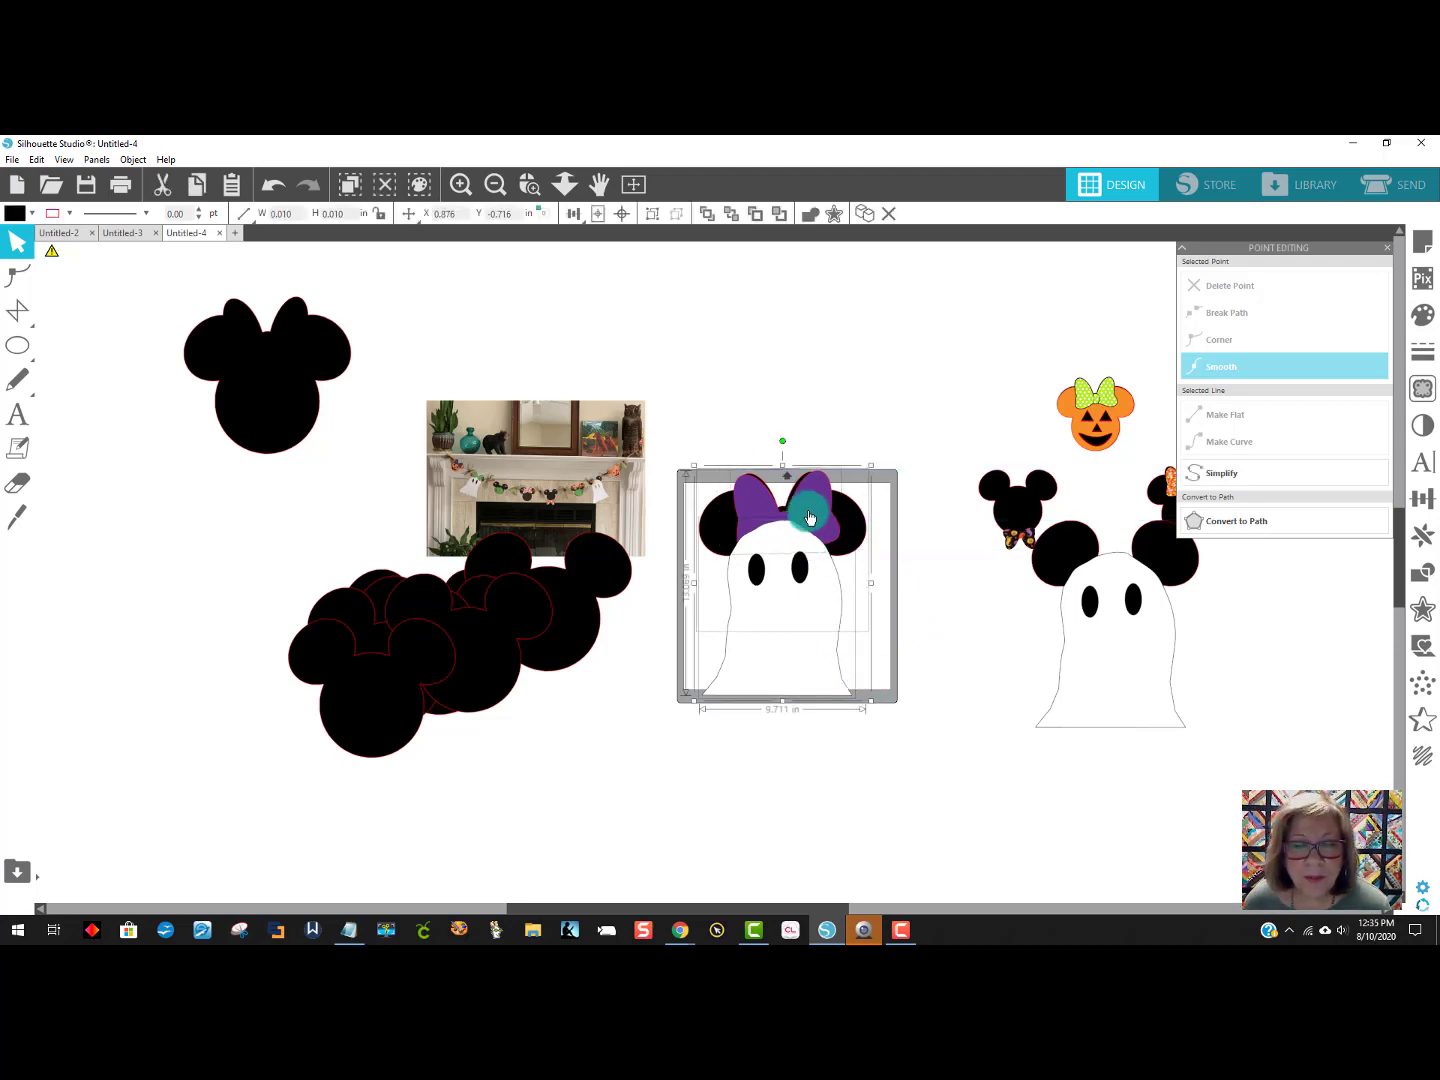
Make a spare copy of the pumpkin Minnie's green polka-dot bow, and move the purple bow off the ghost to the far side.
click(1100, 403)
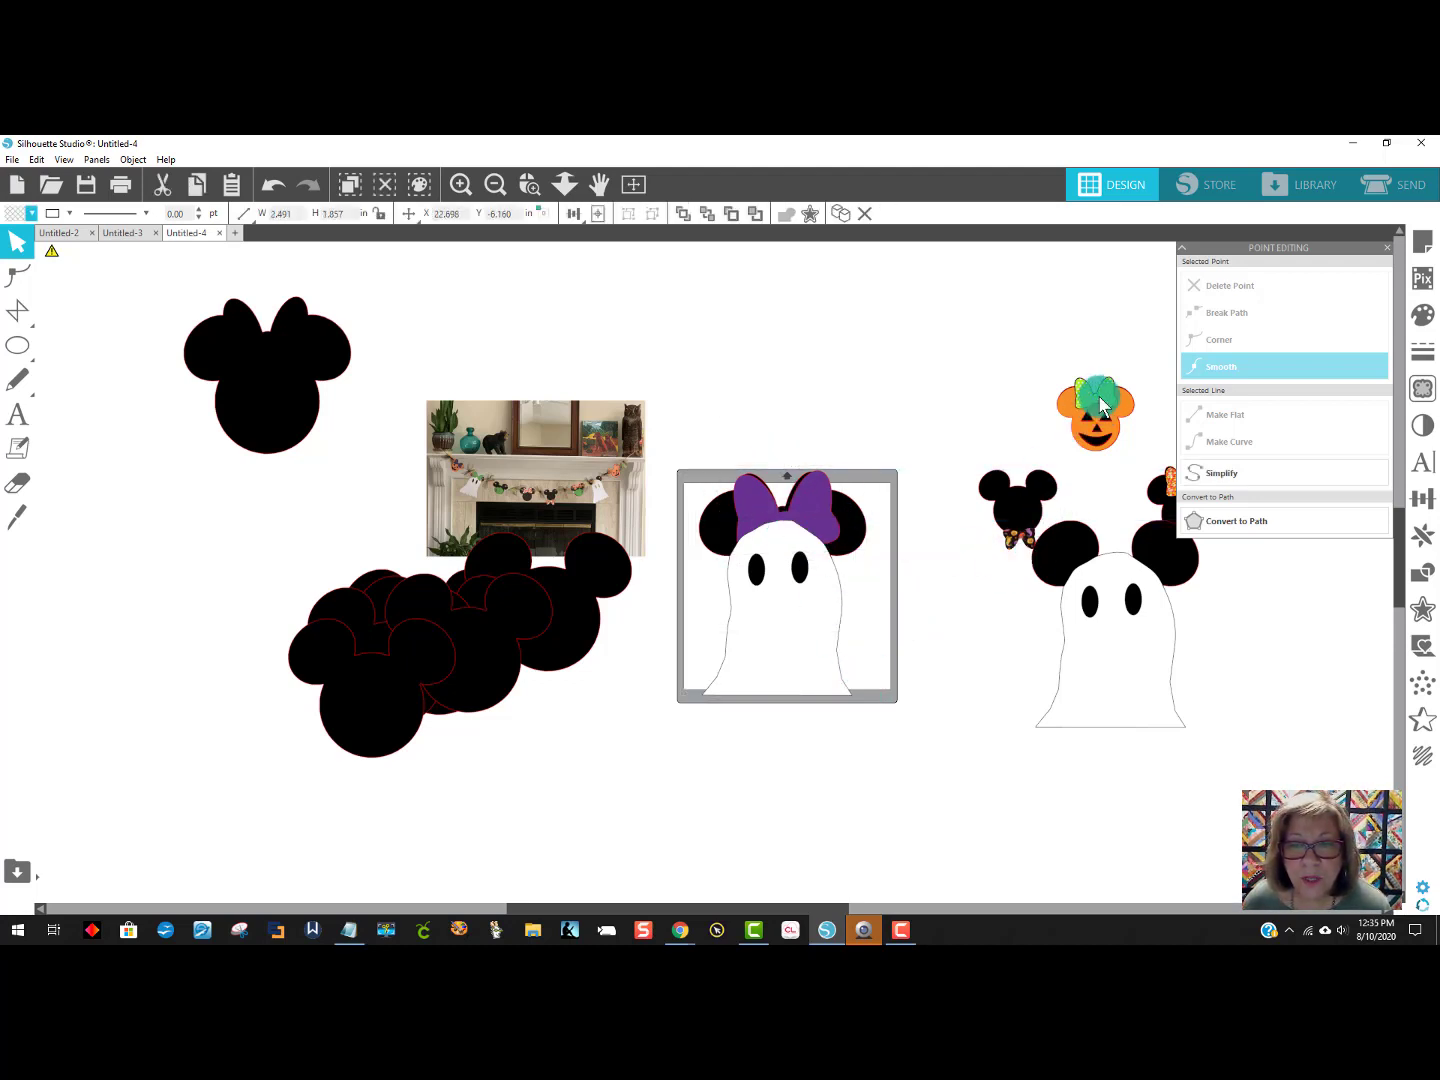
drag(1115, 400, 955, 349)
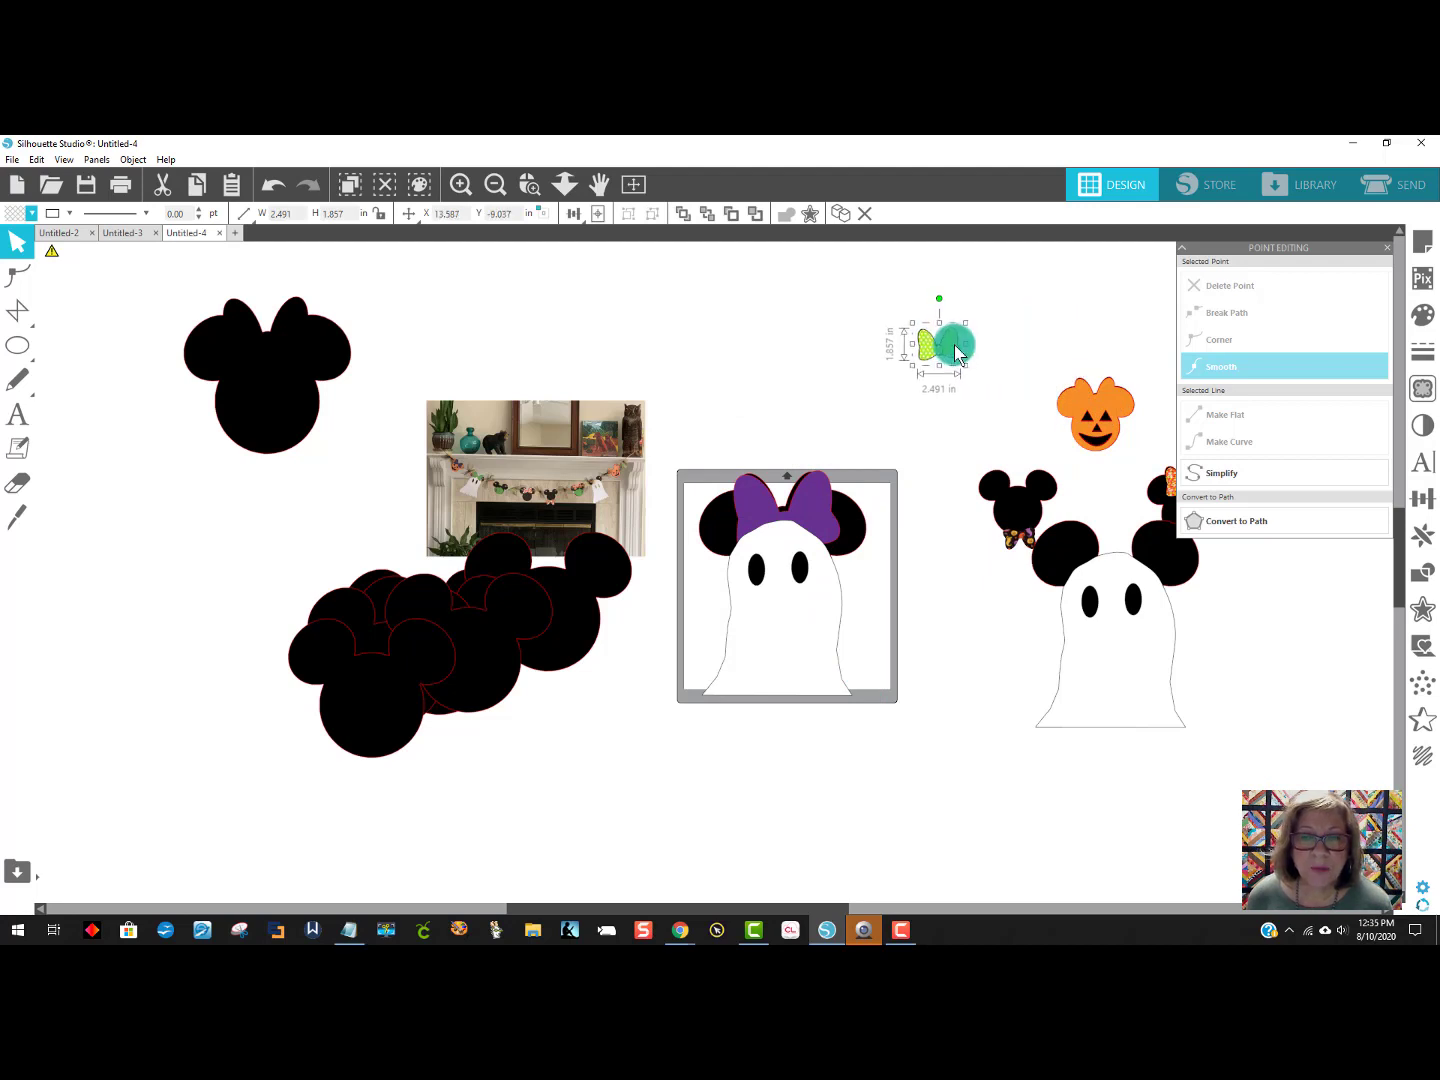
drag(812, 498, 182, 568)
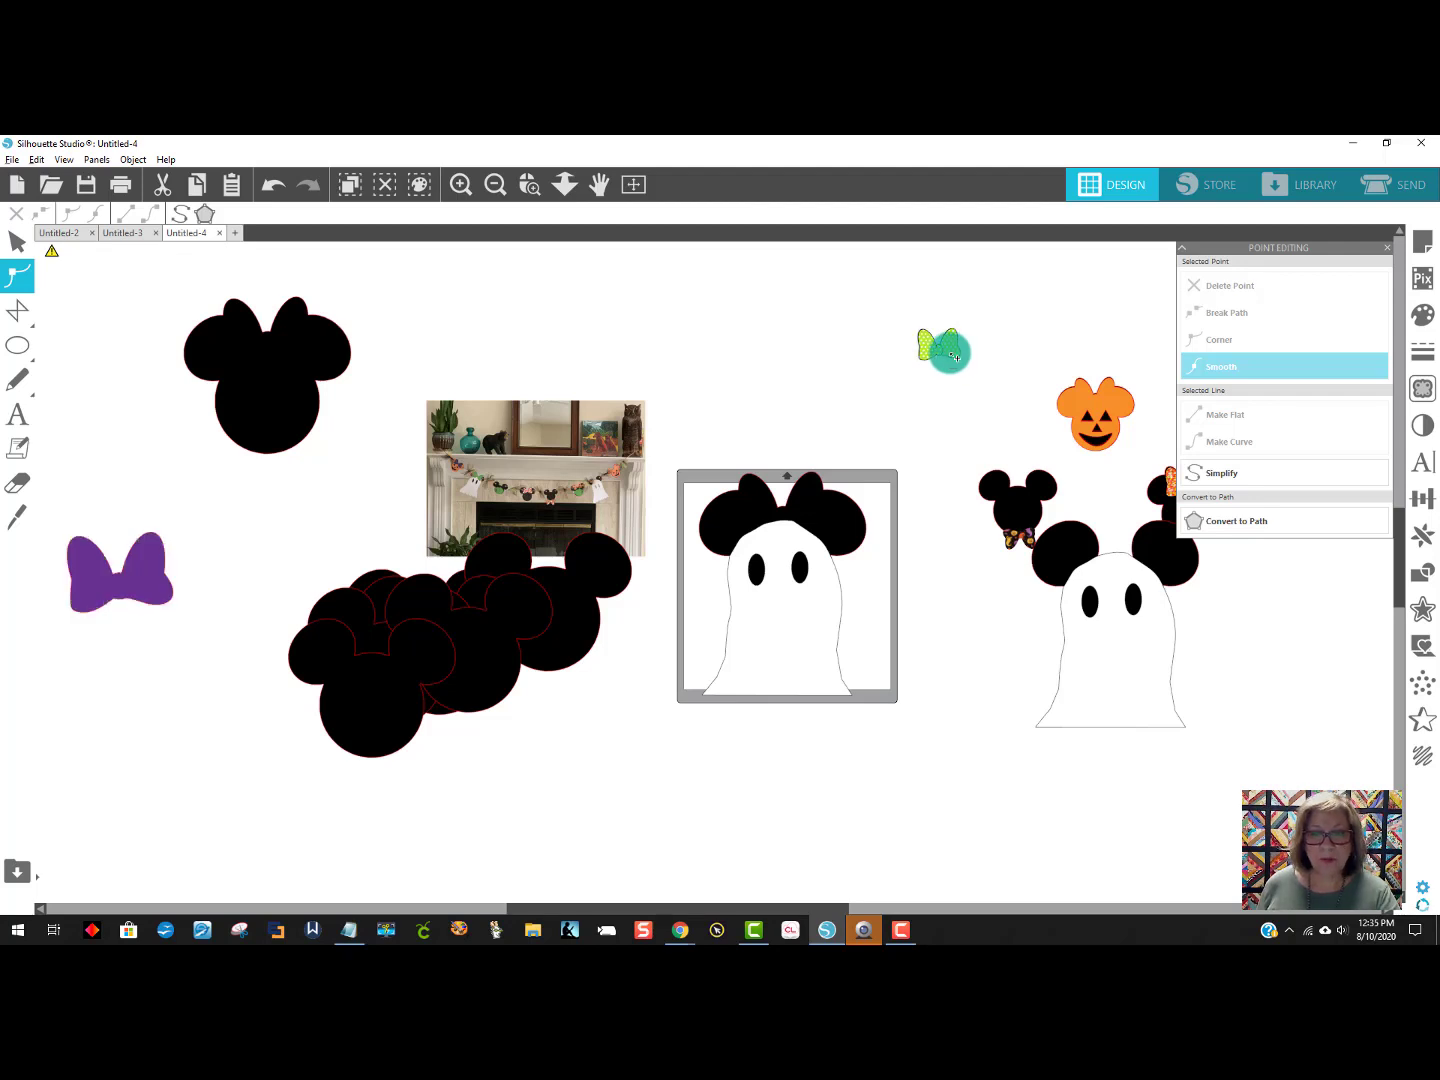
drag(955, 355, 1112, 401)
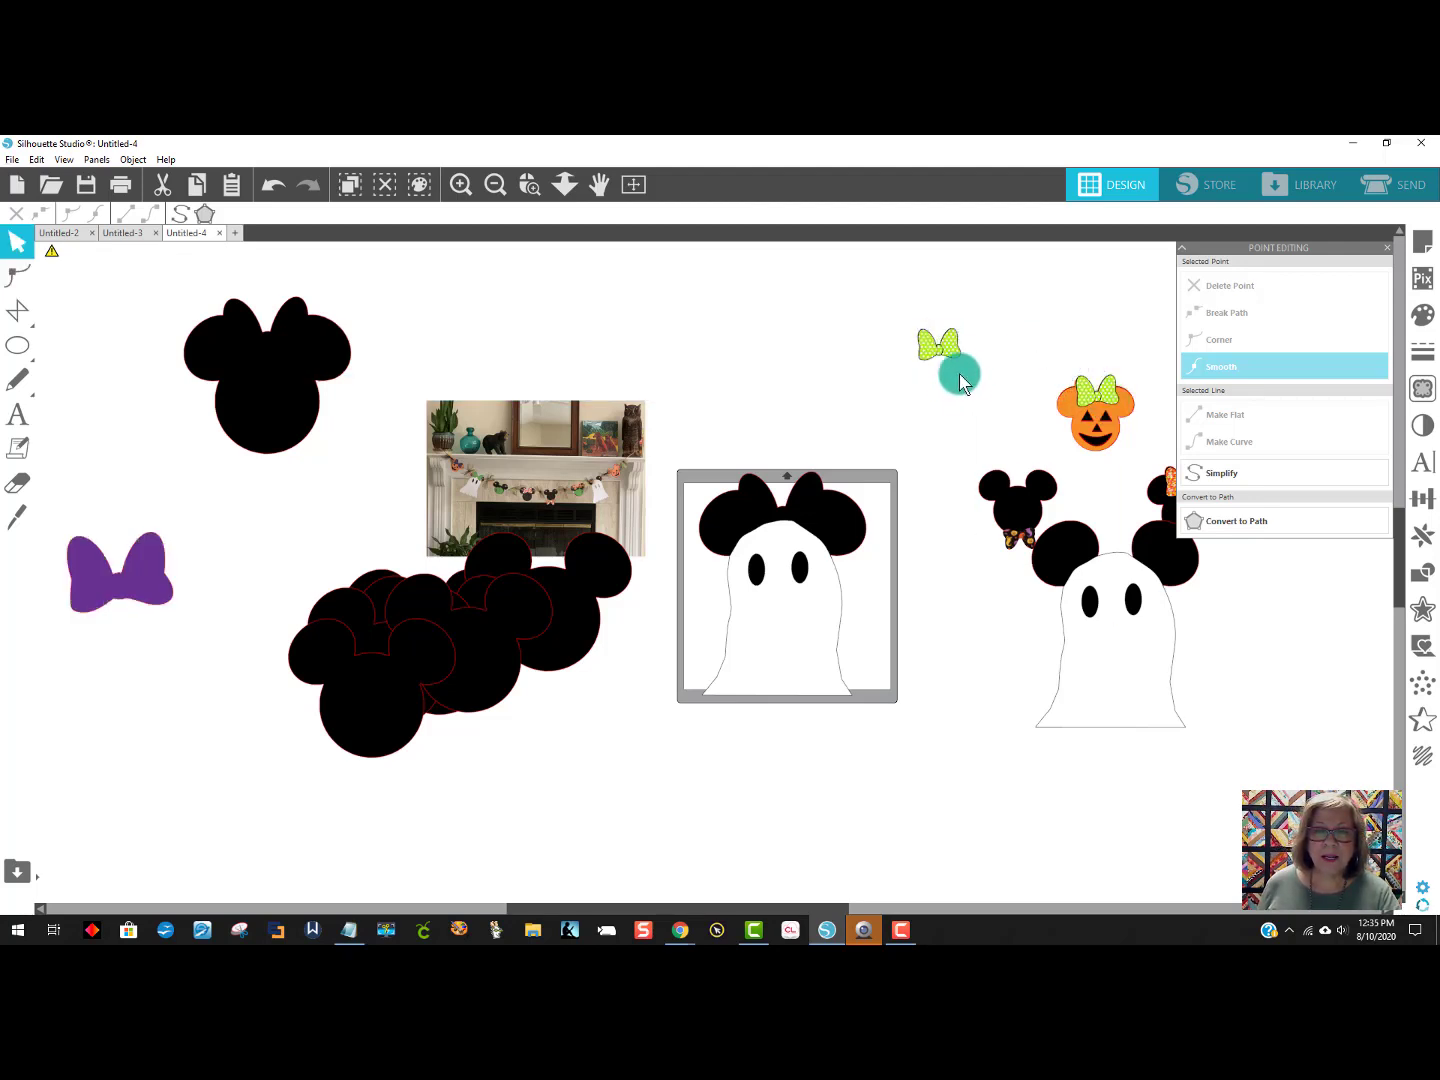
click(955, 366)
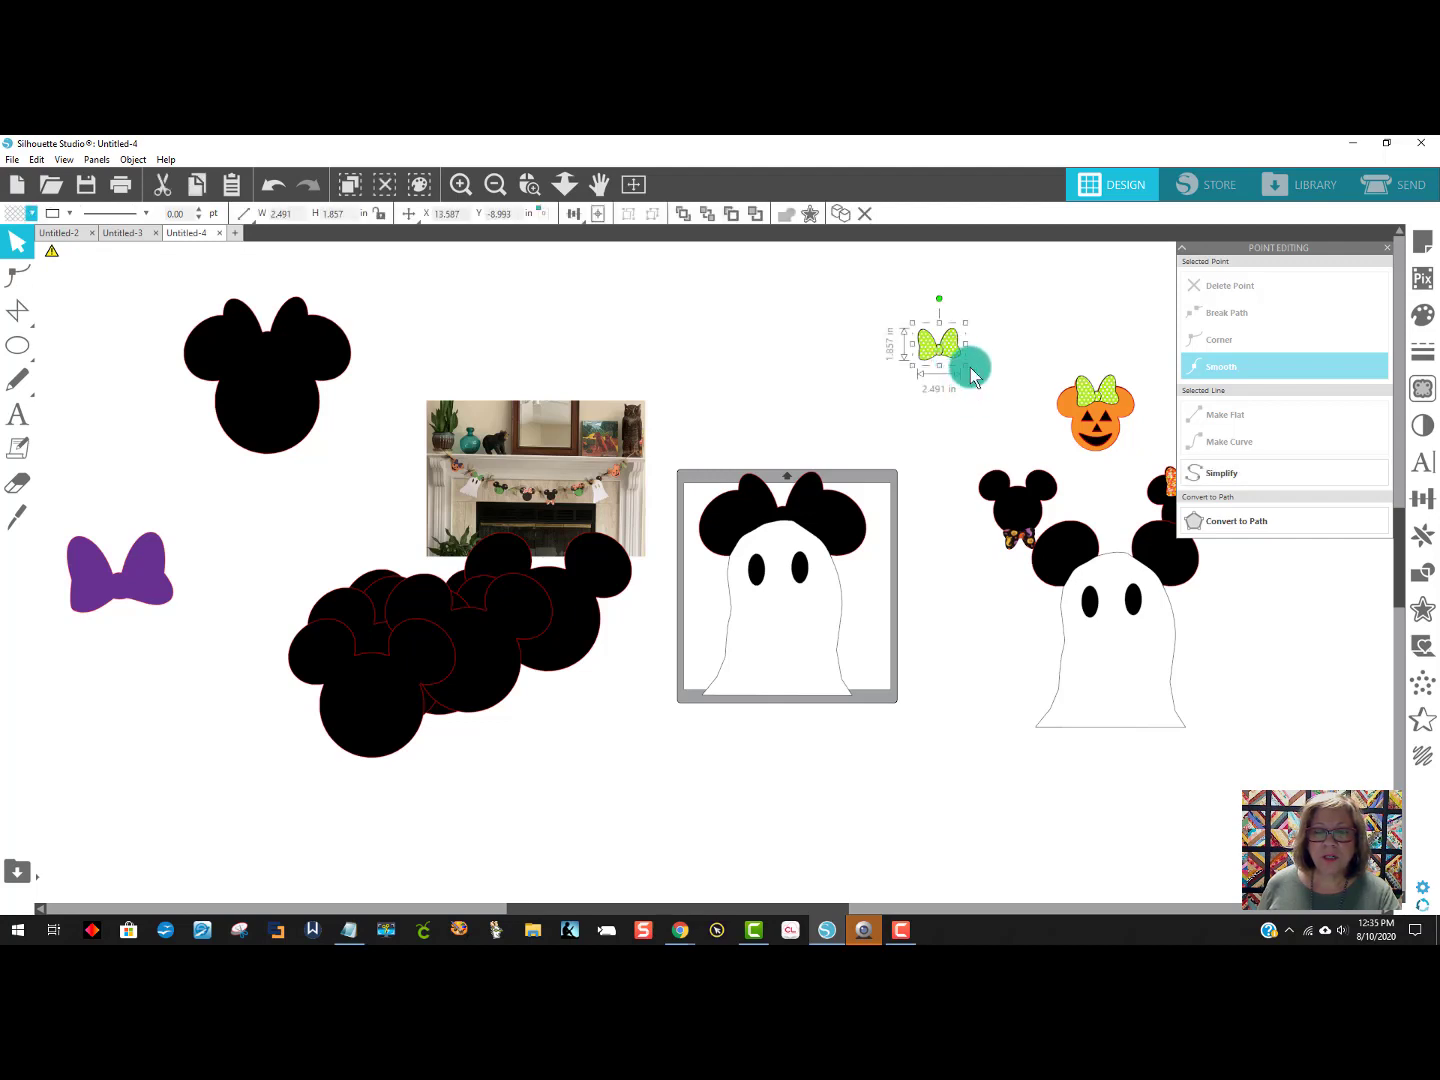
Enlarge the spare polka-dot bow to about 6.54 by 4.88 in, and place it in front on the Minnie ghost.
drag(969, 370, 821, 410)
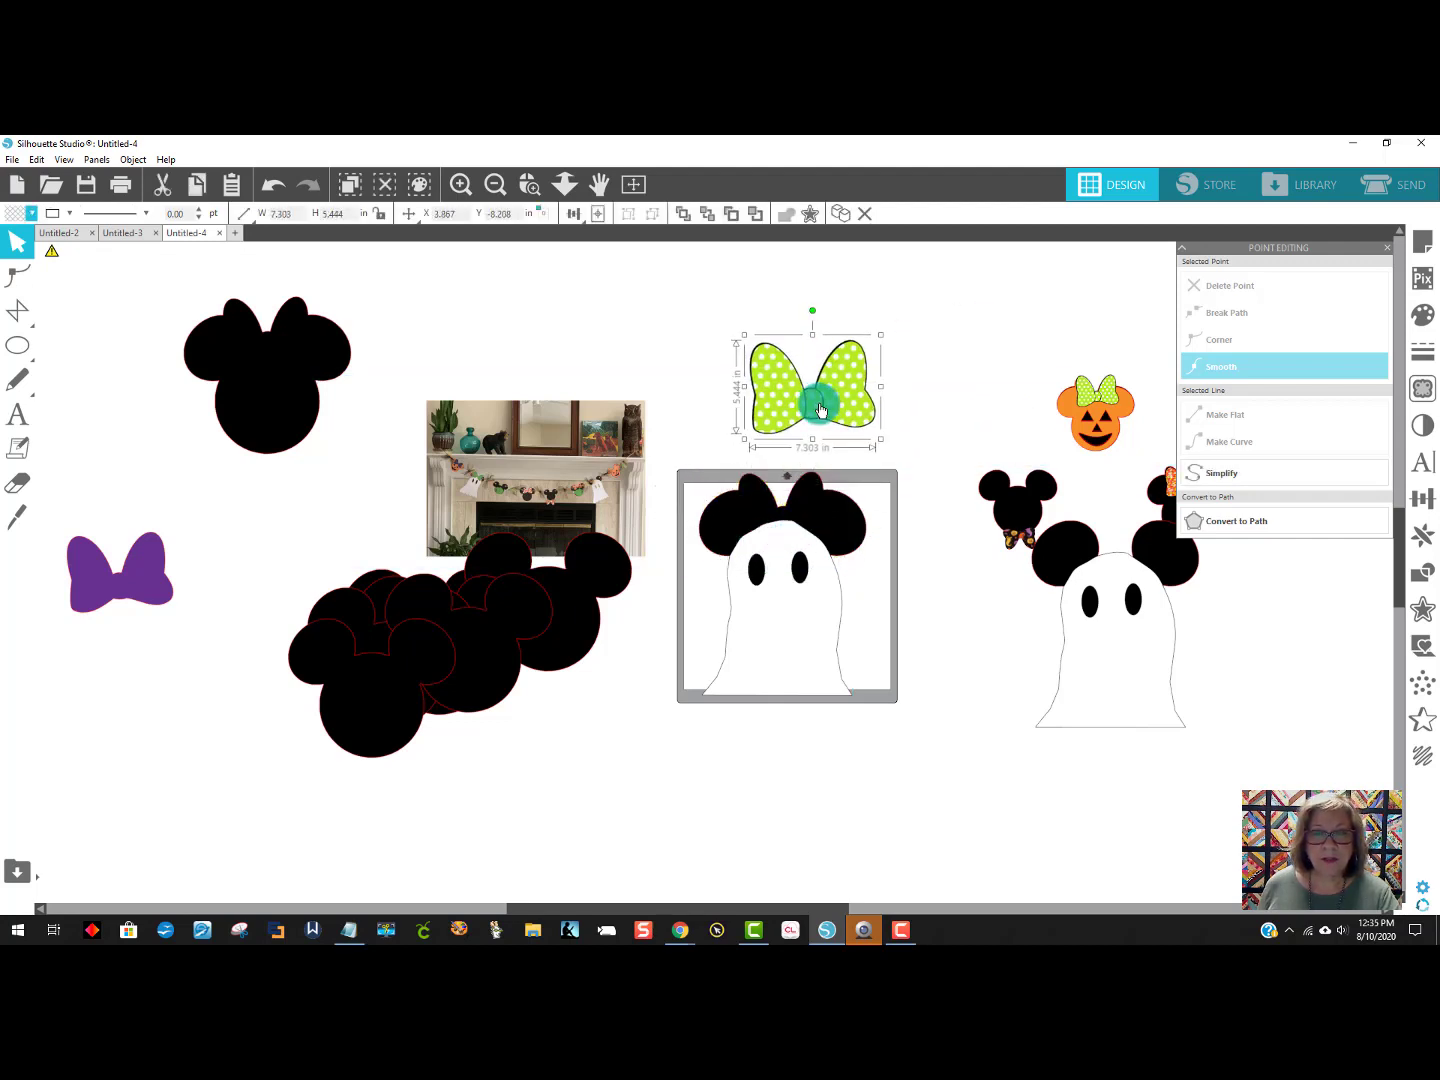
right_click(820, 410)
click(869, 704)
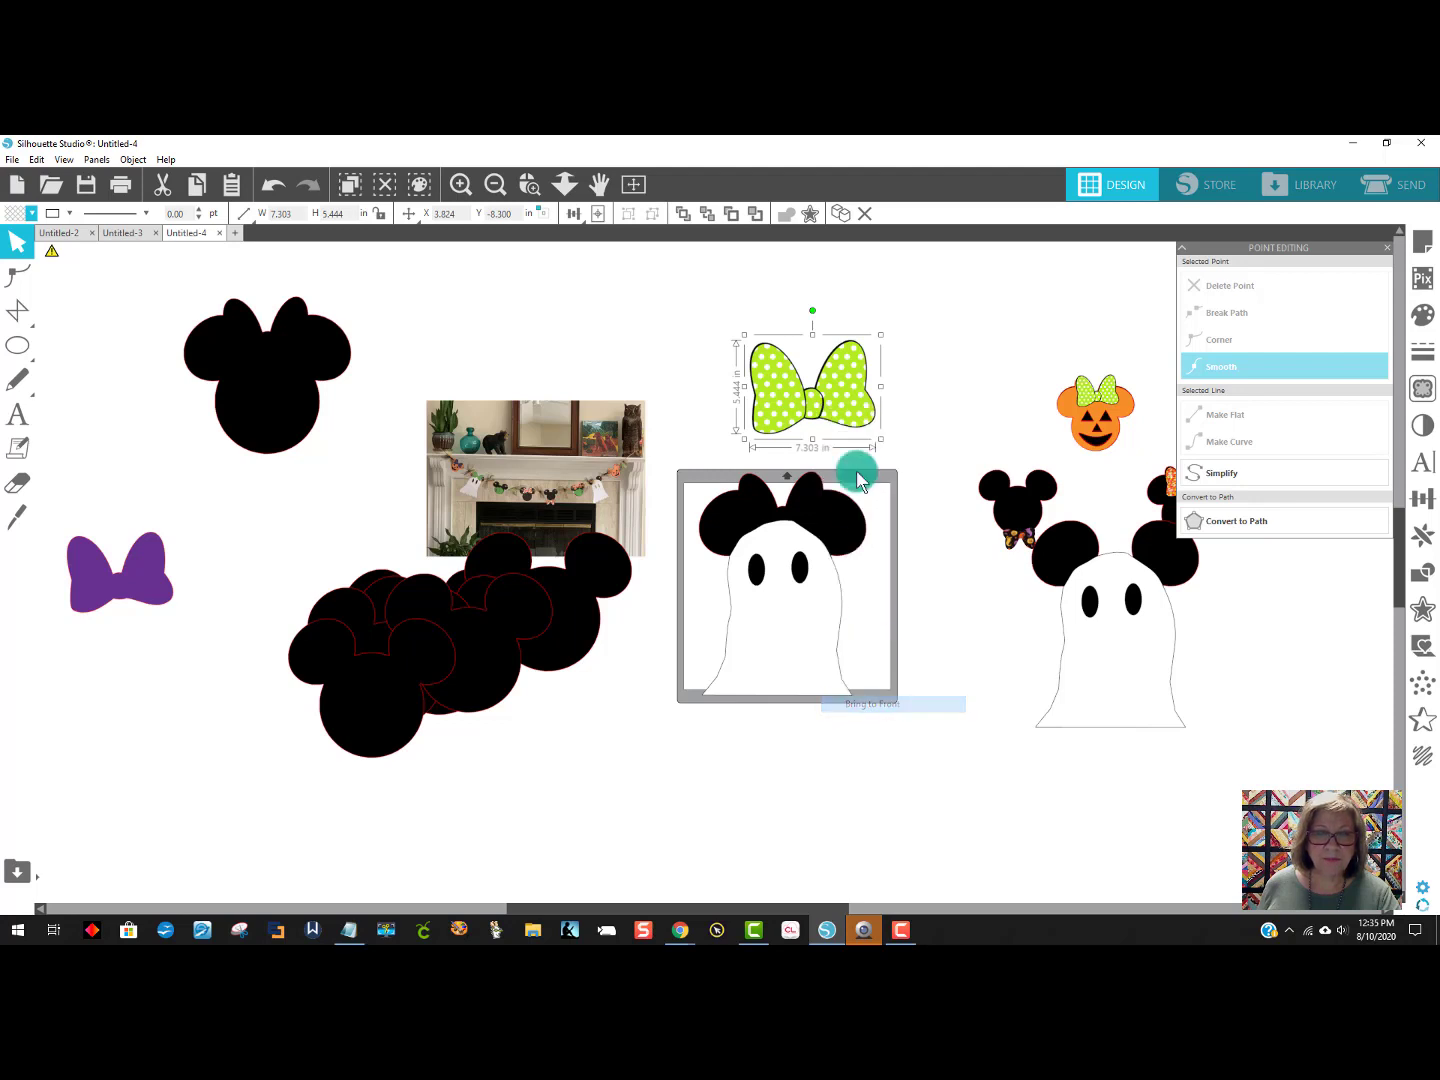
drag(859, 411, 817, 536)
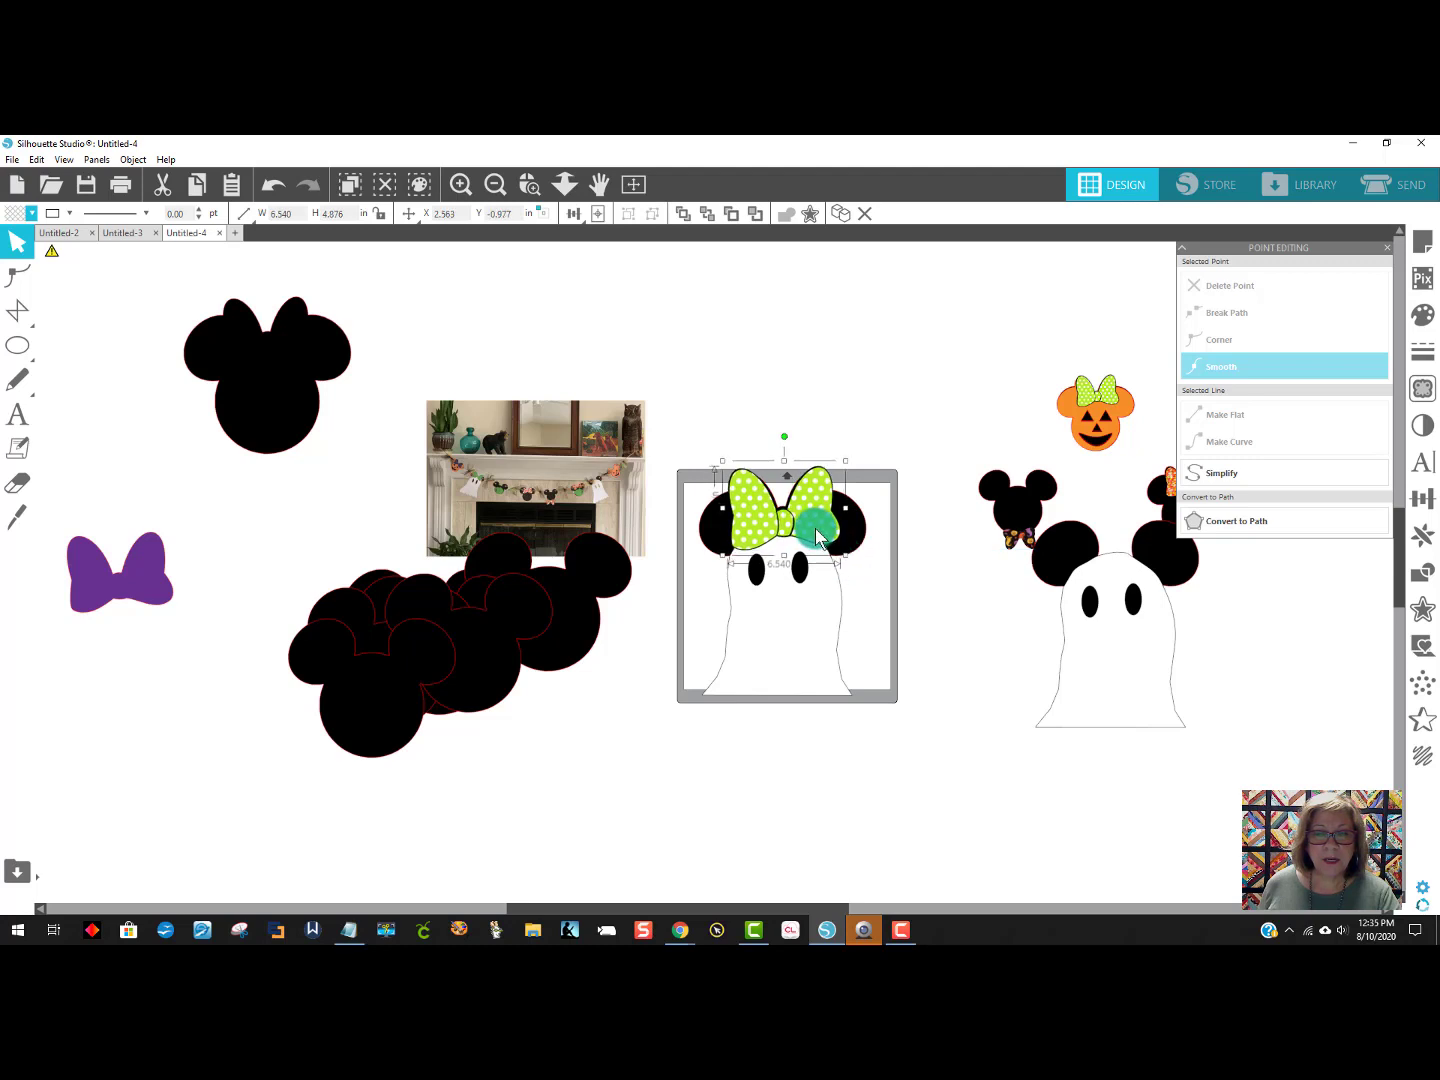
Lower the ghost body slightly, realign the polka-dot bow, and narrow the bow to about 6.45 in.
click(799, 630)
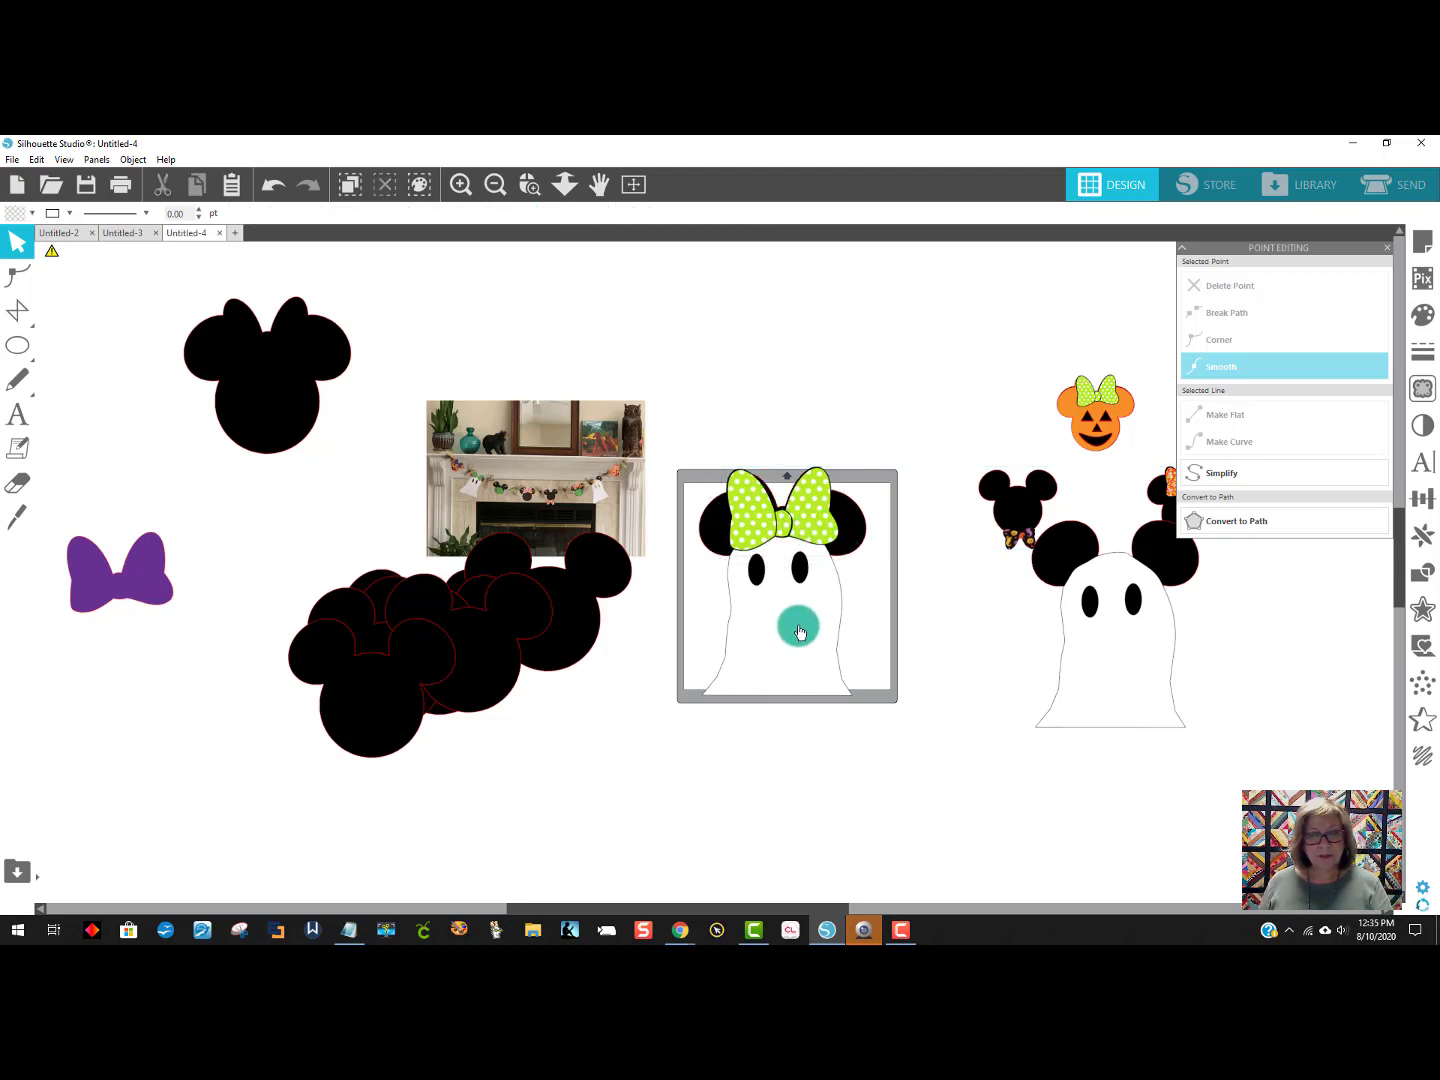
click(787, 571)
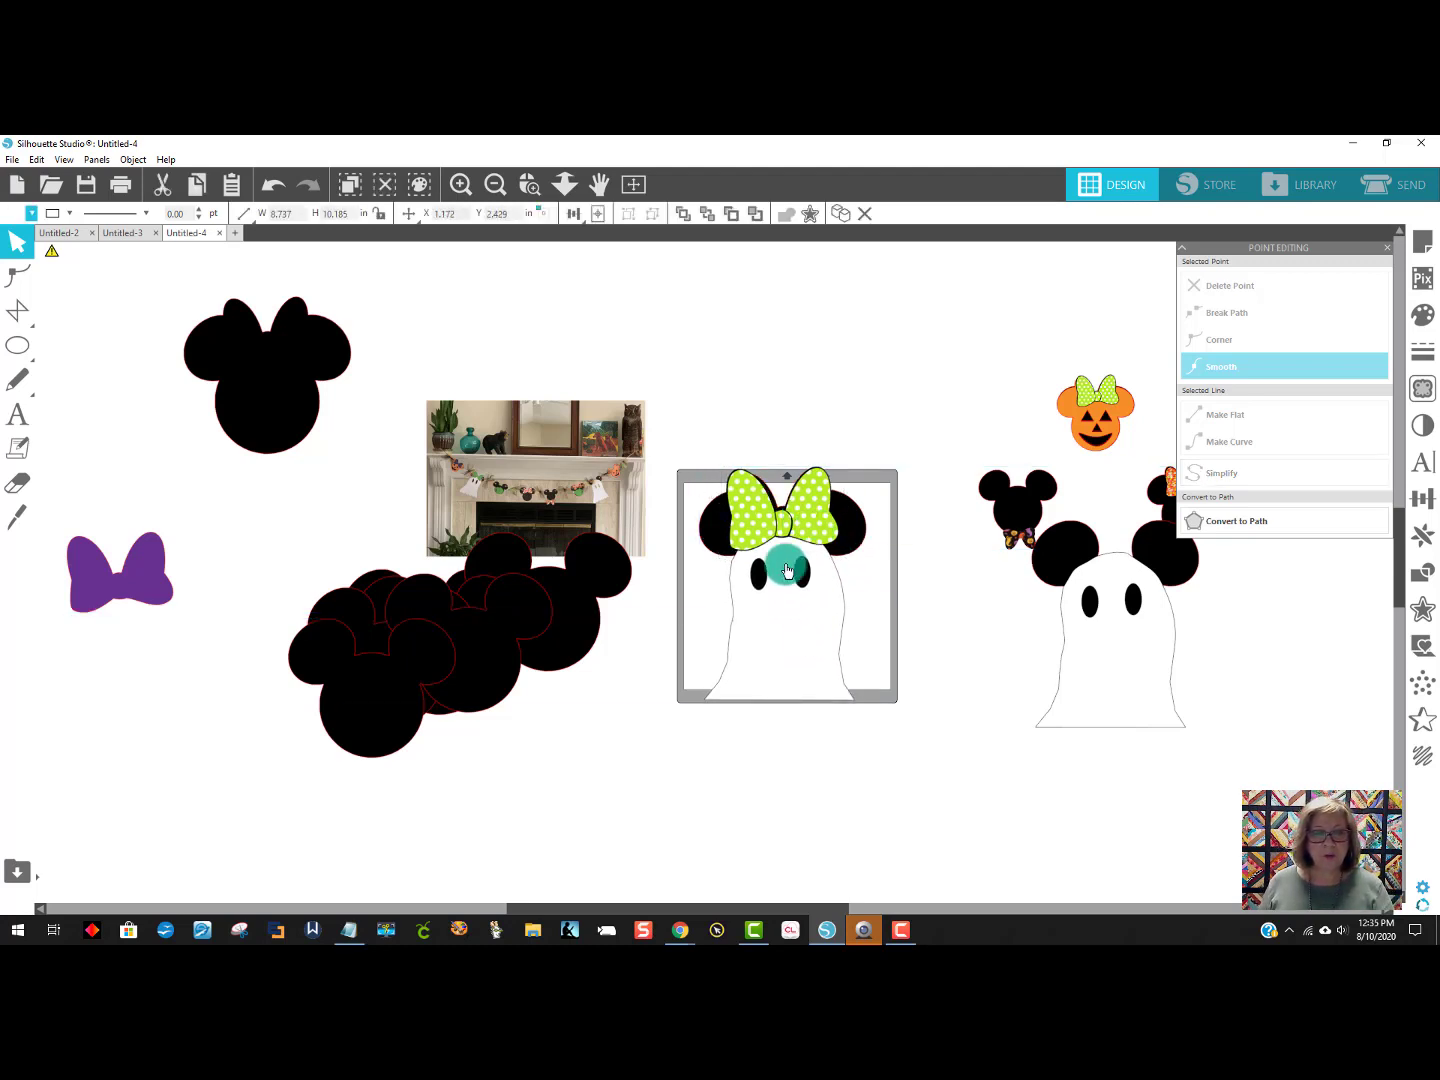
click(751, 526)
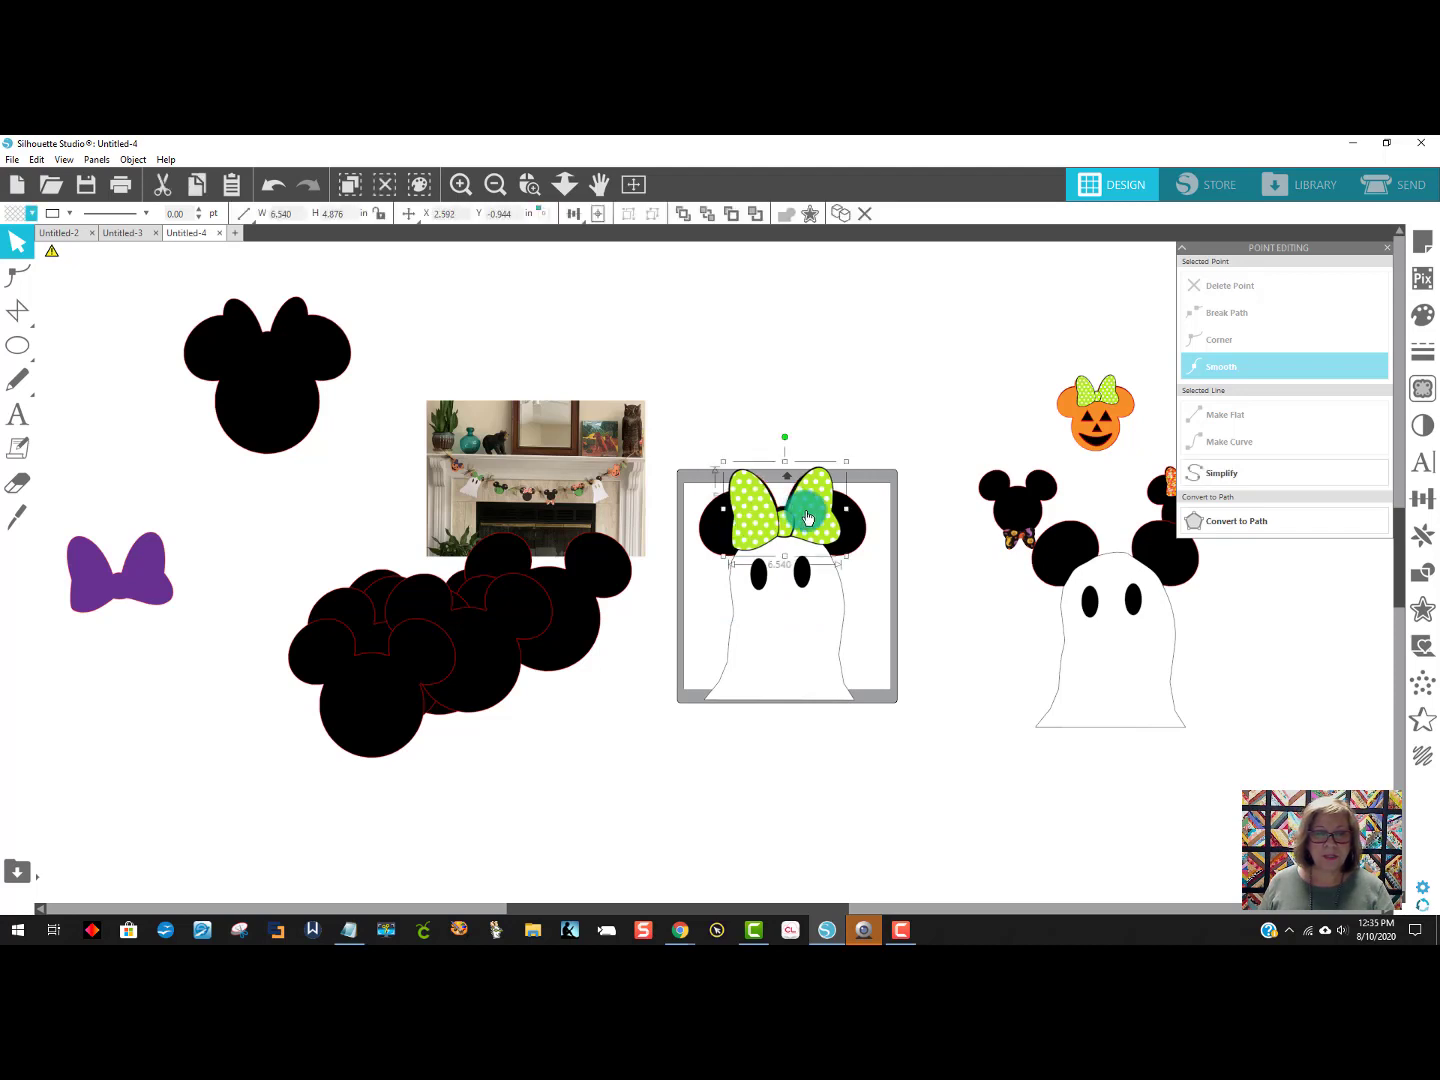
drag(847, 509, 847, 515)
click(792, 644)
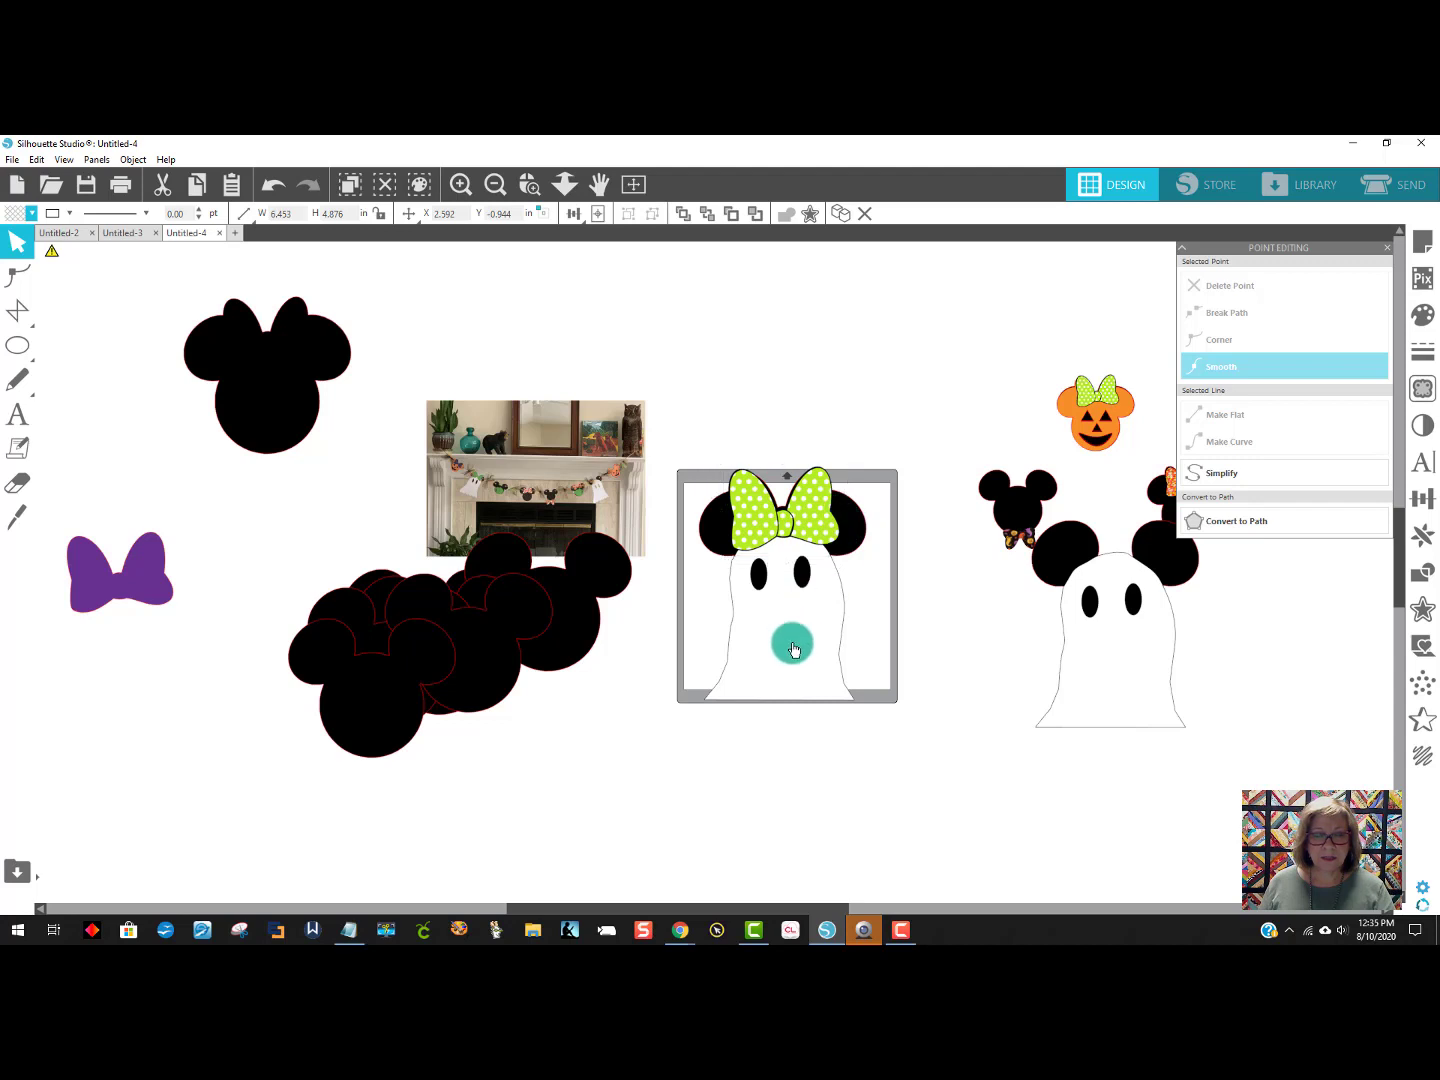
click(863, 372)
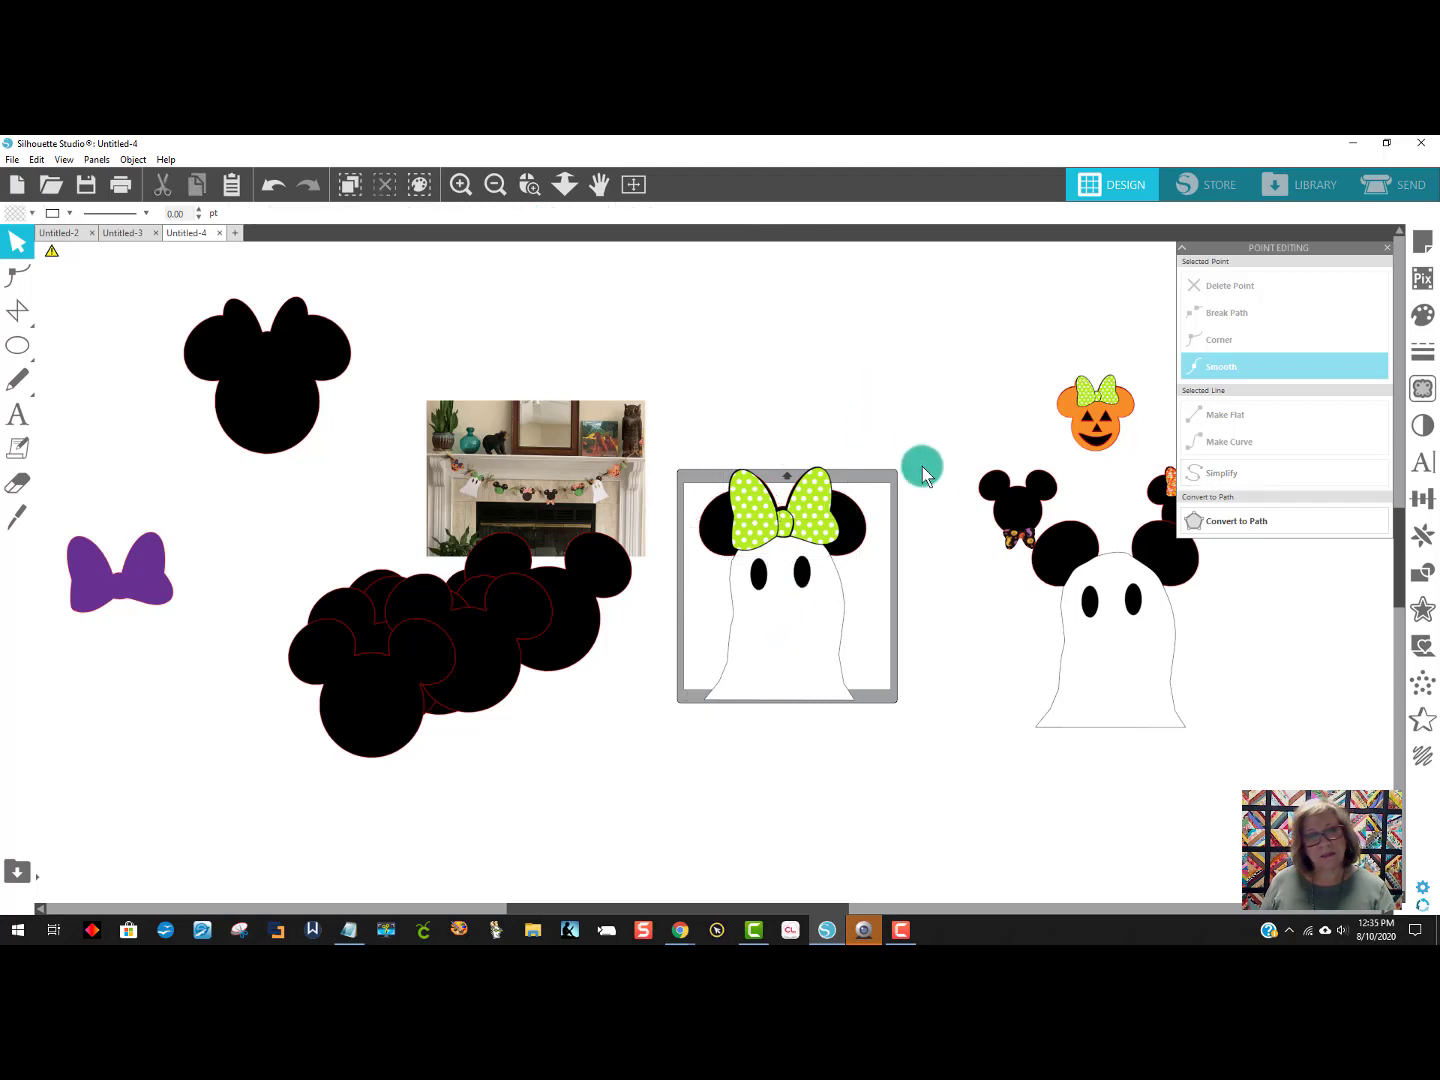
Recolor the Minnie ghost's polka-dot bow magenta with the Colorize hue effect.
click(823, 521)
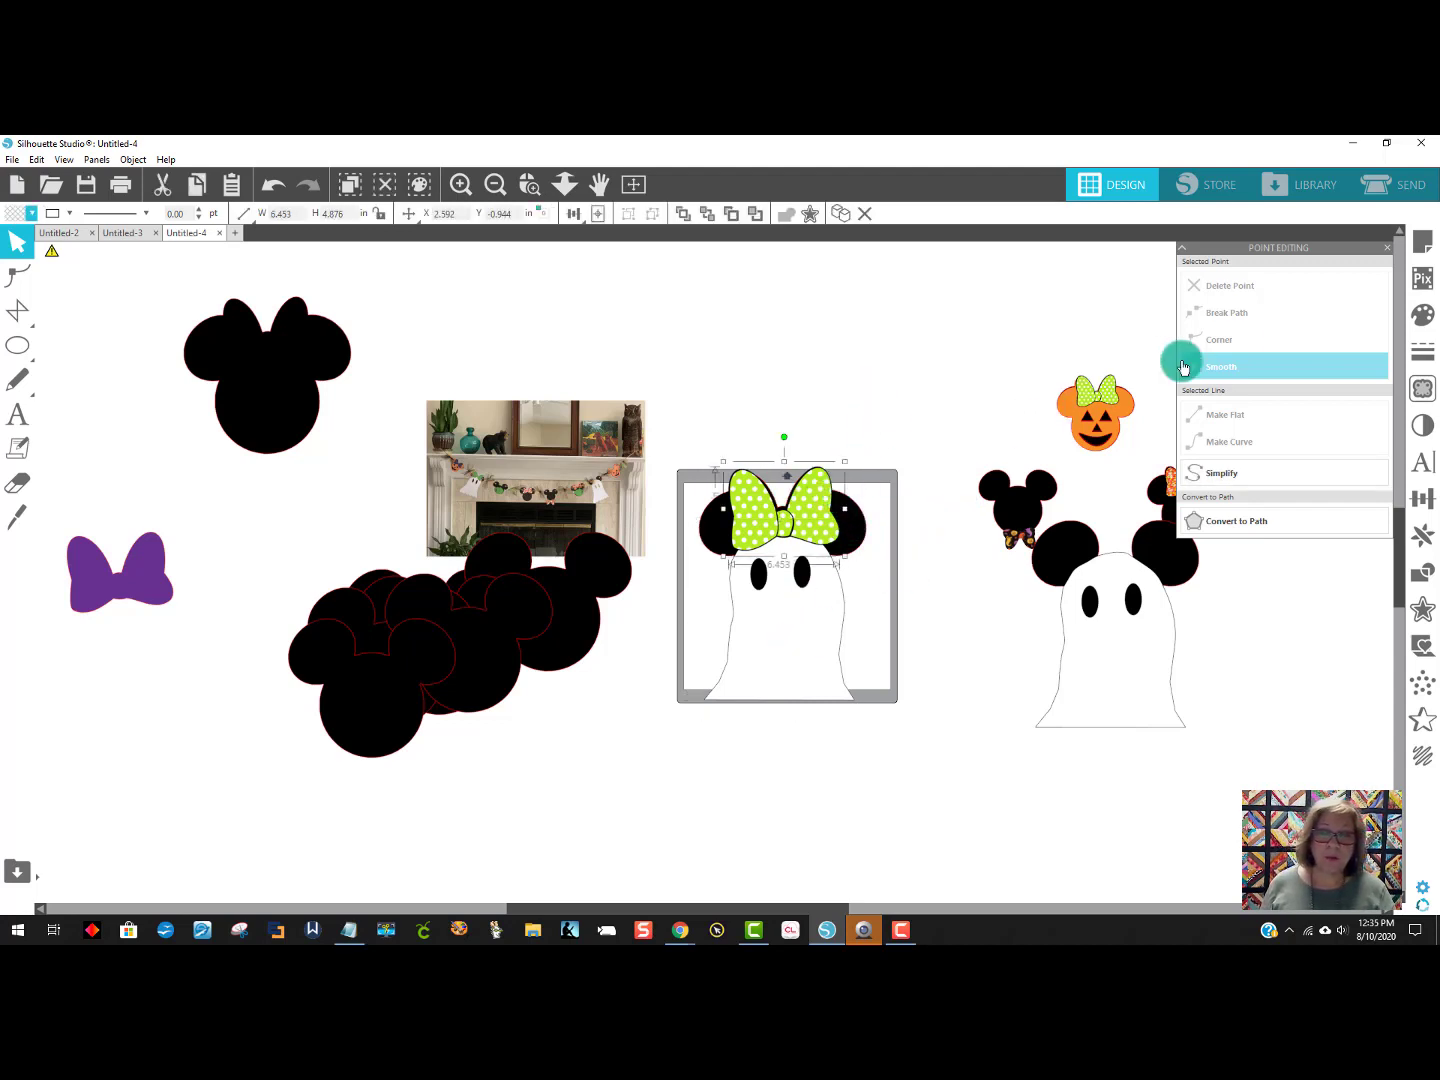
click(1425, 318)
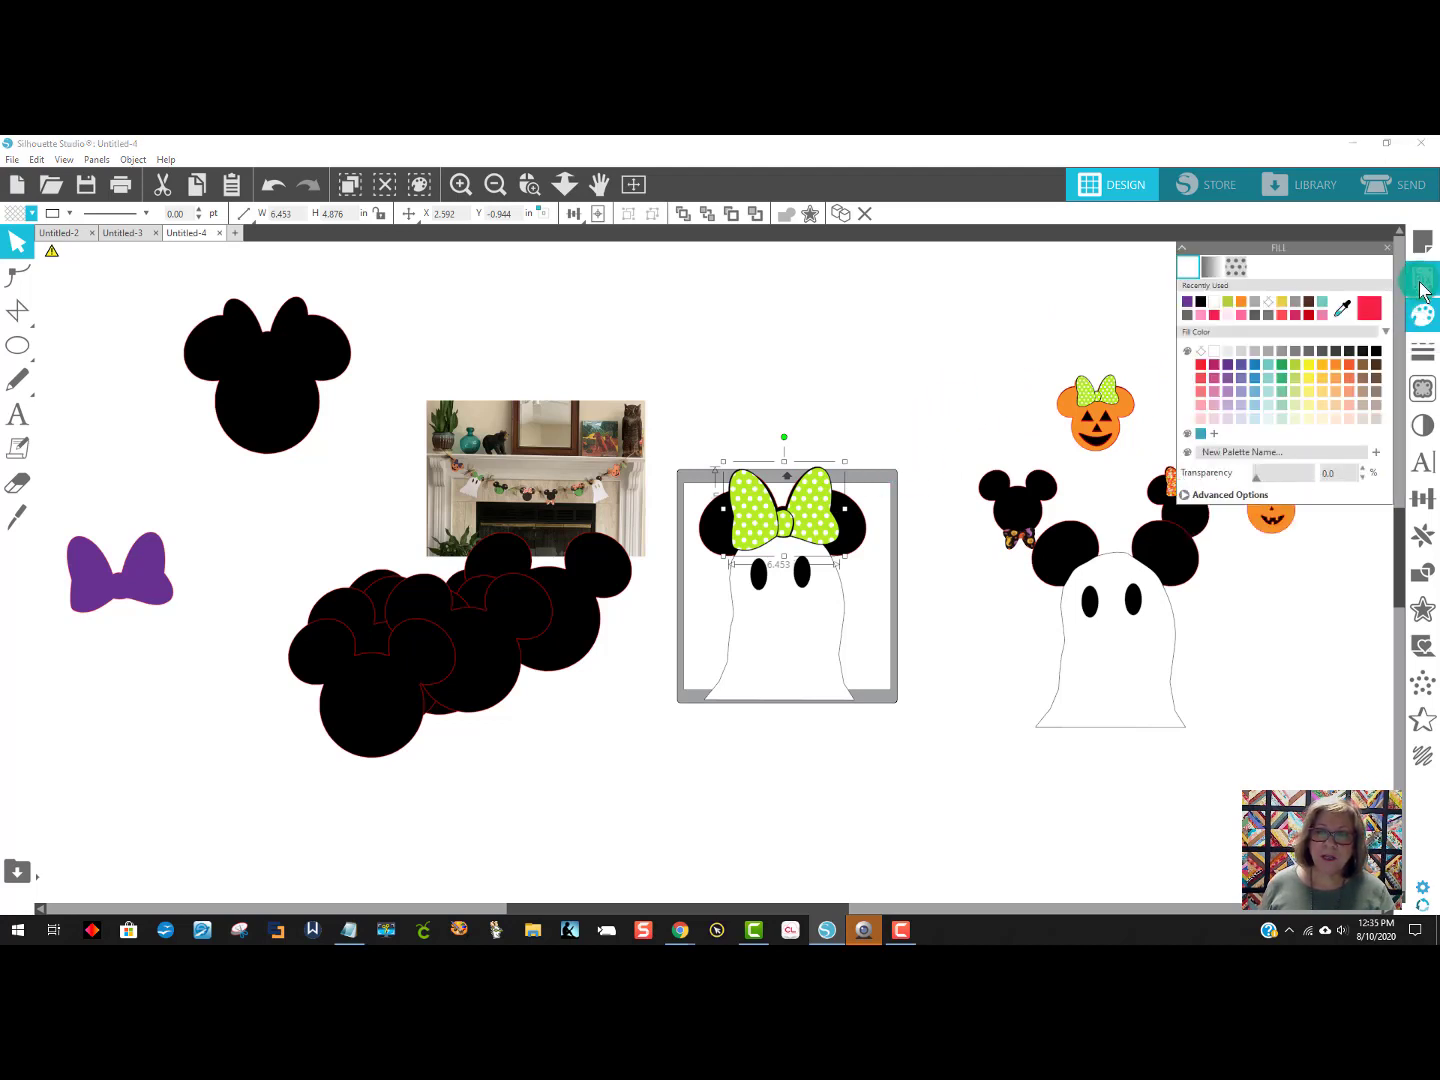
click(1430, 437)
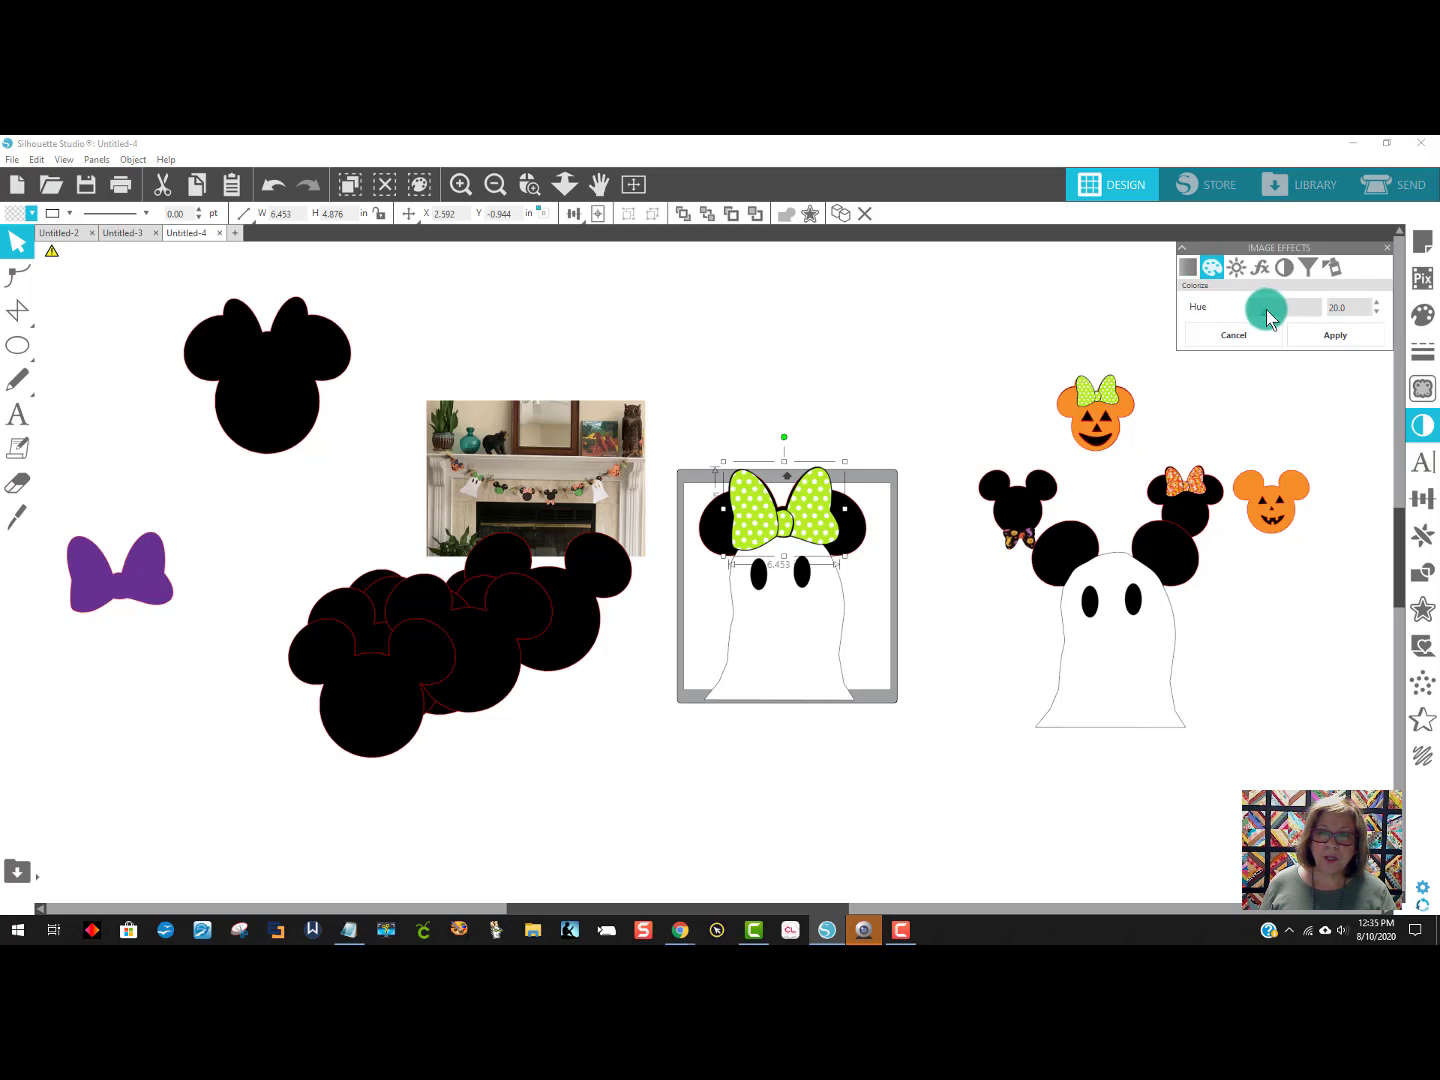
drag(1268, 317, 1308, 313)
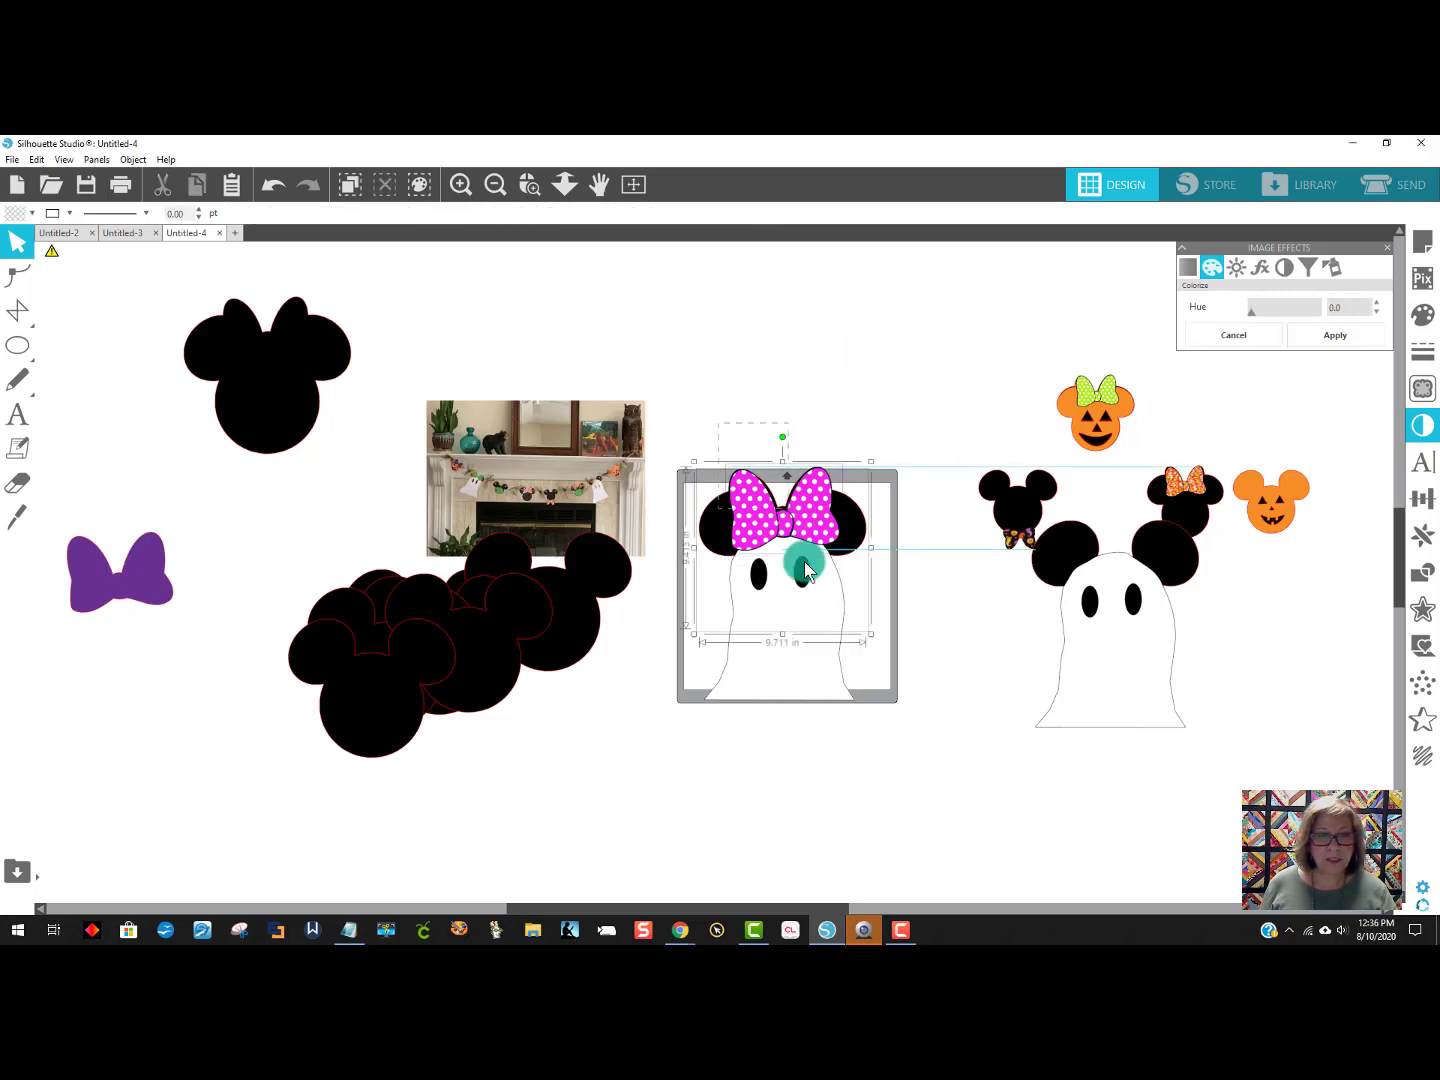
Group the whole Minnie ghost, move it off the mat, and scale it down to about 4.26 by 5.95 in.
click(834, 696)
right_click(834, 687)
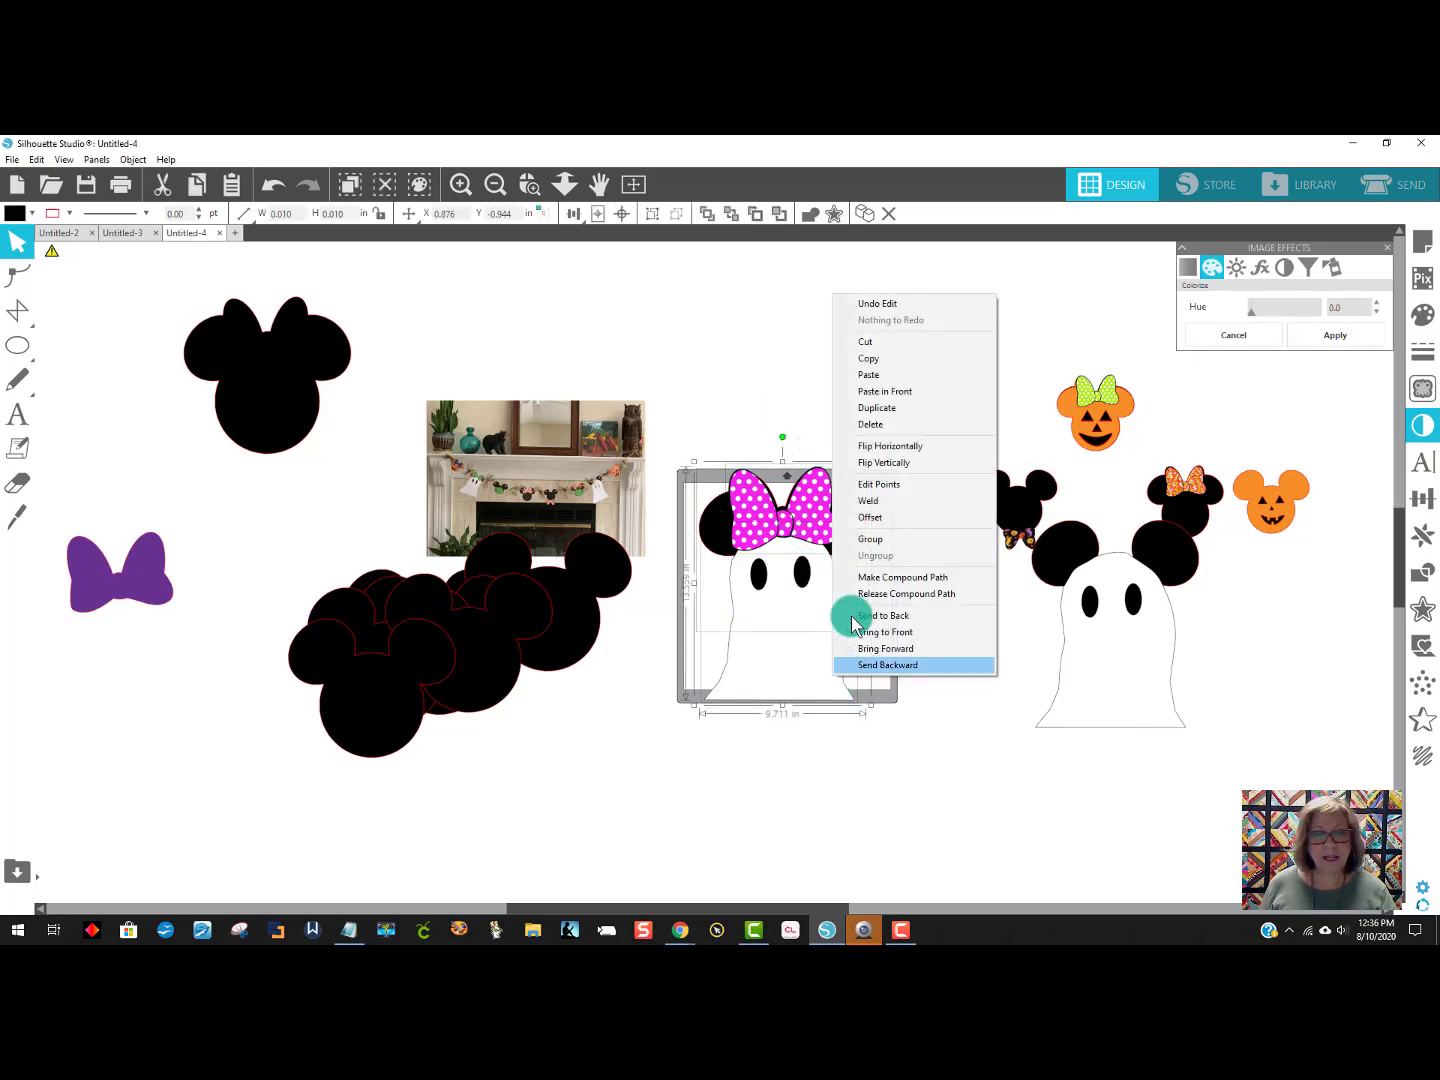
click(884, 548)
drag(800, 575, 869, 549)
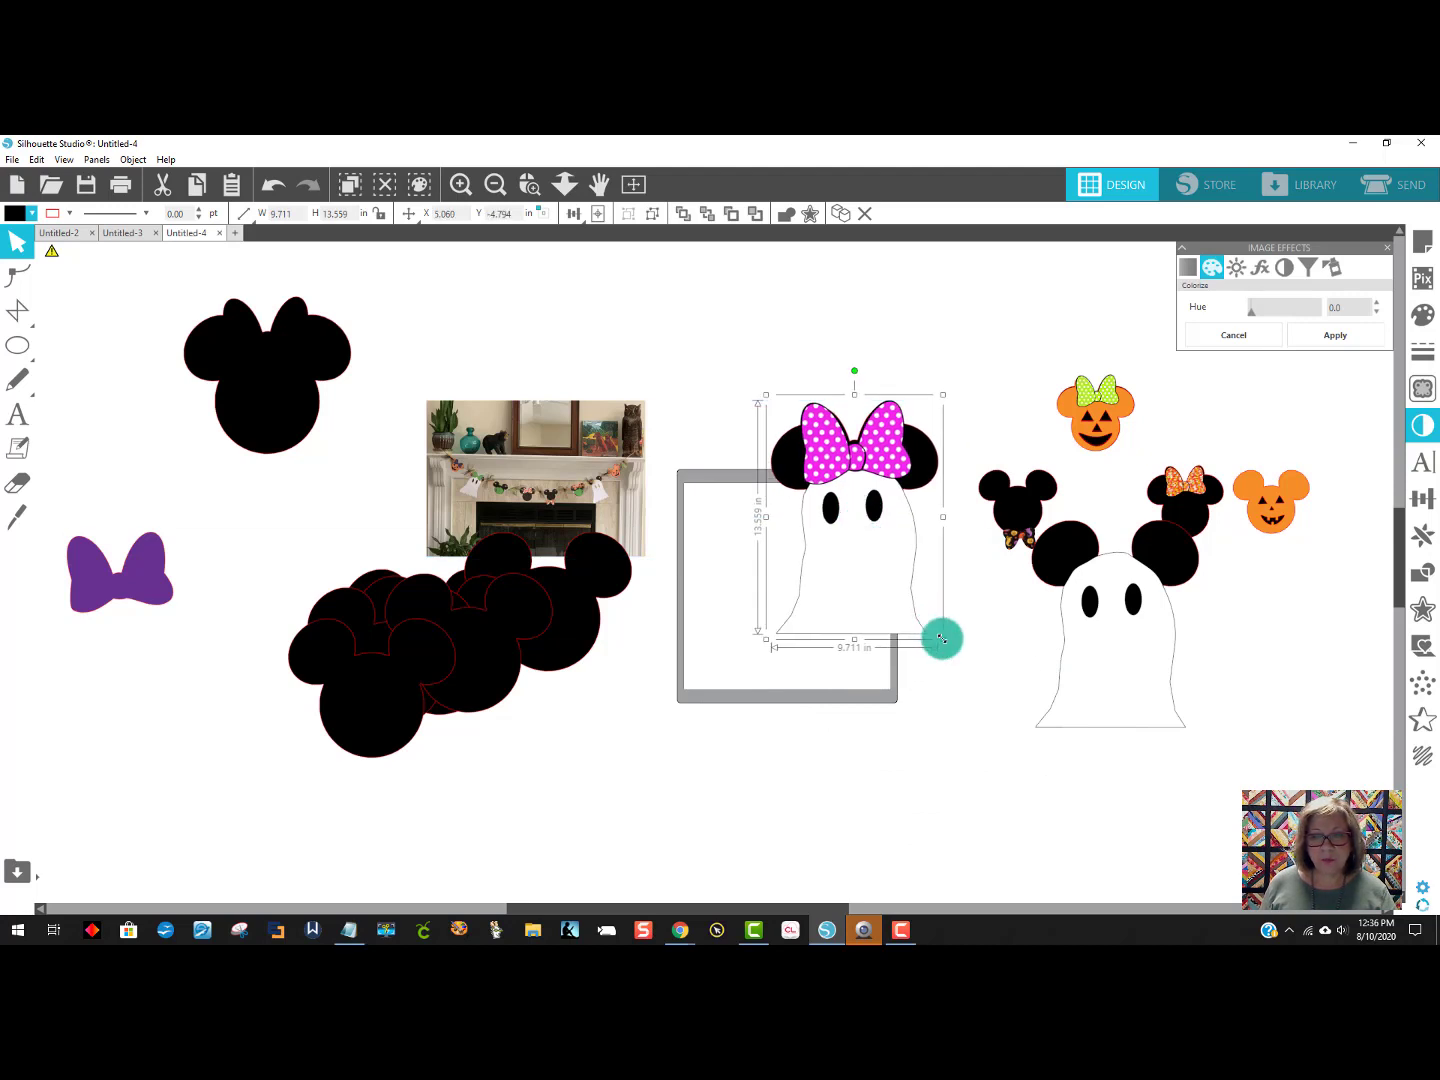
drag(941, 638, 904, 418)
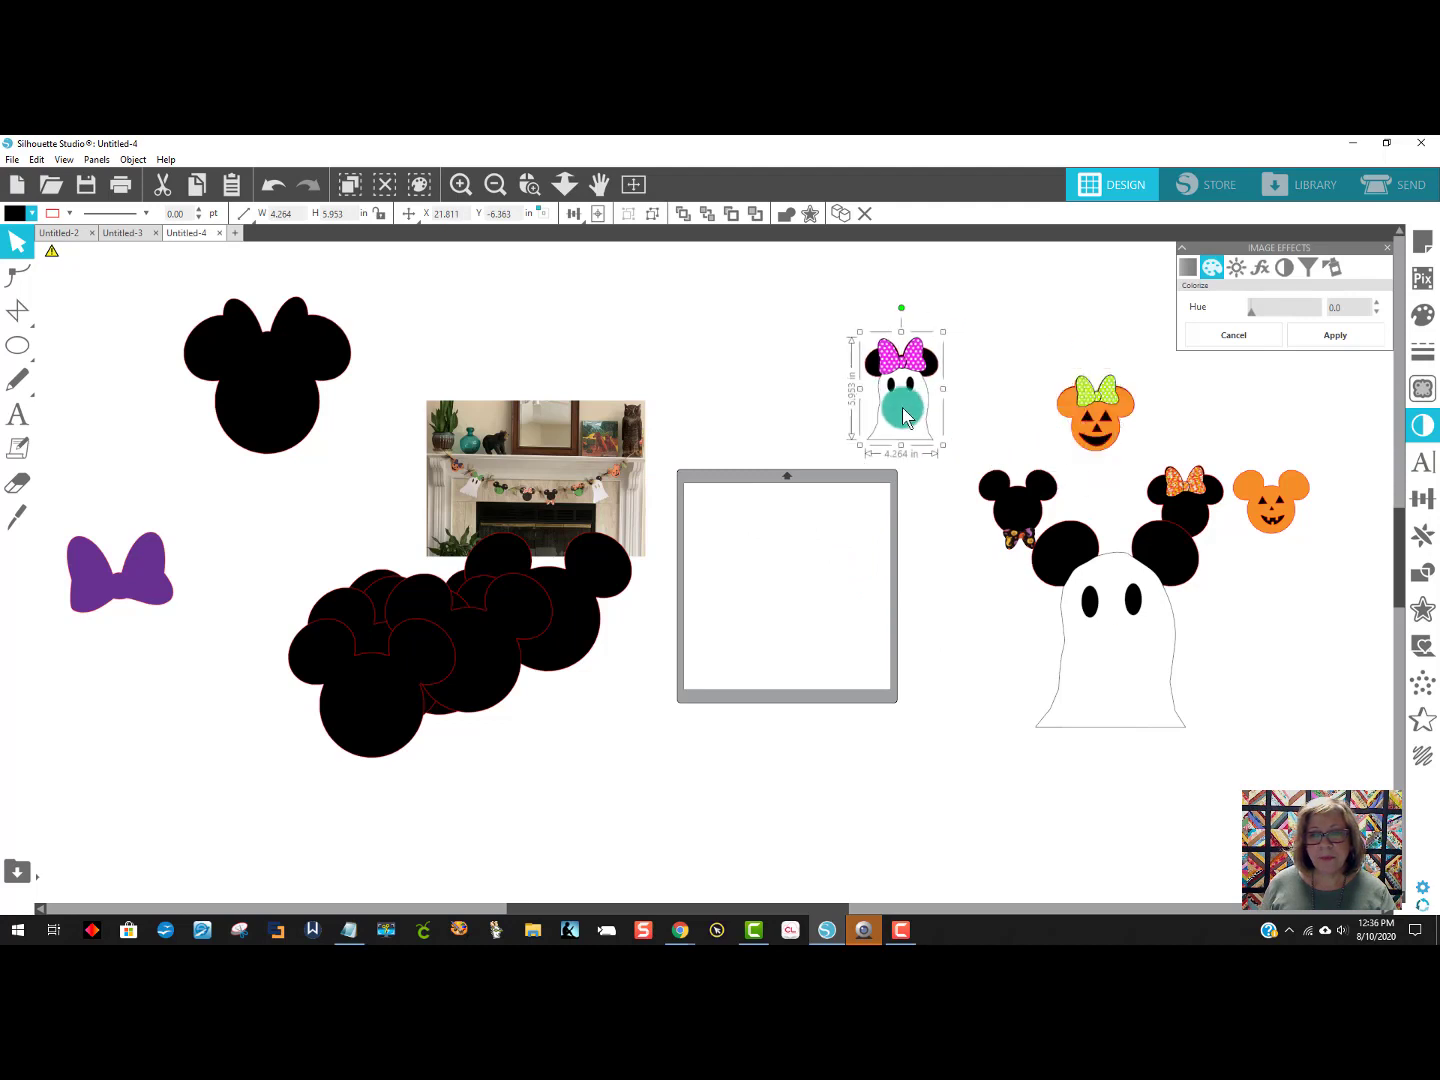
Shrink the Mickey ghost to about the Minnie ghost's size, and set the two ghosts side by side below the finished heads.
click(1087, 680)
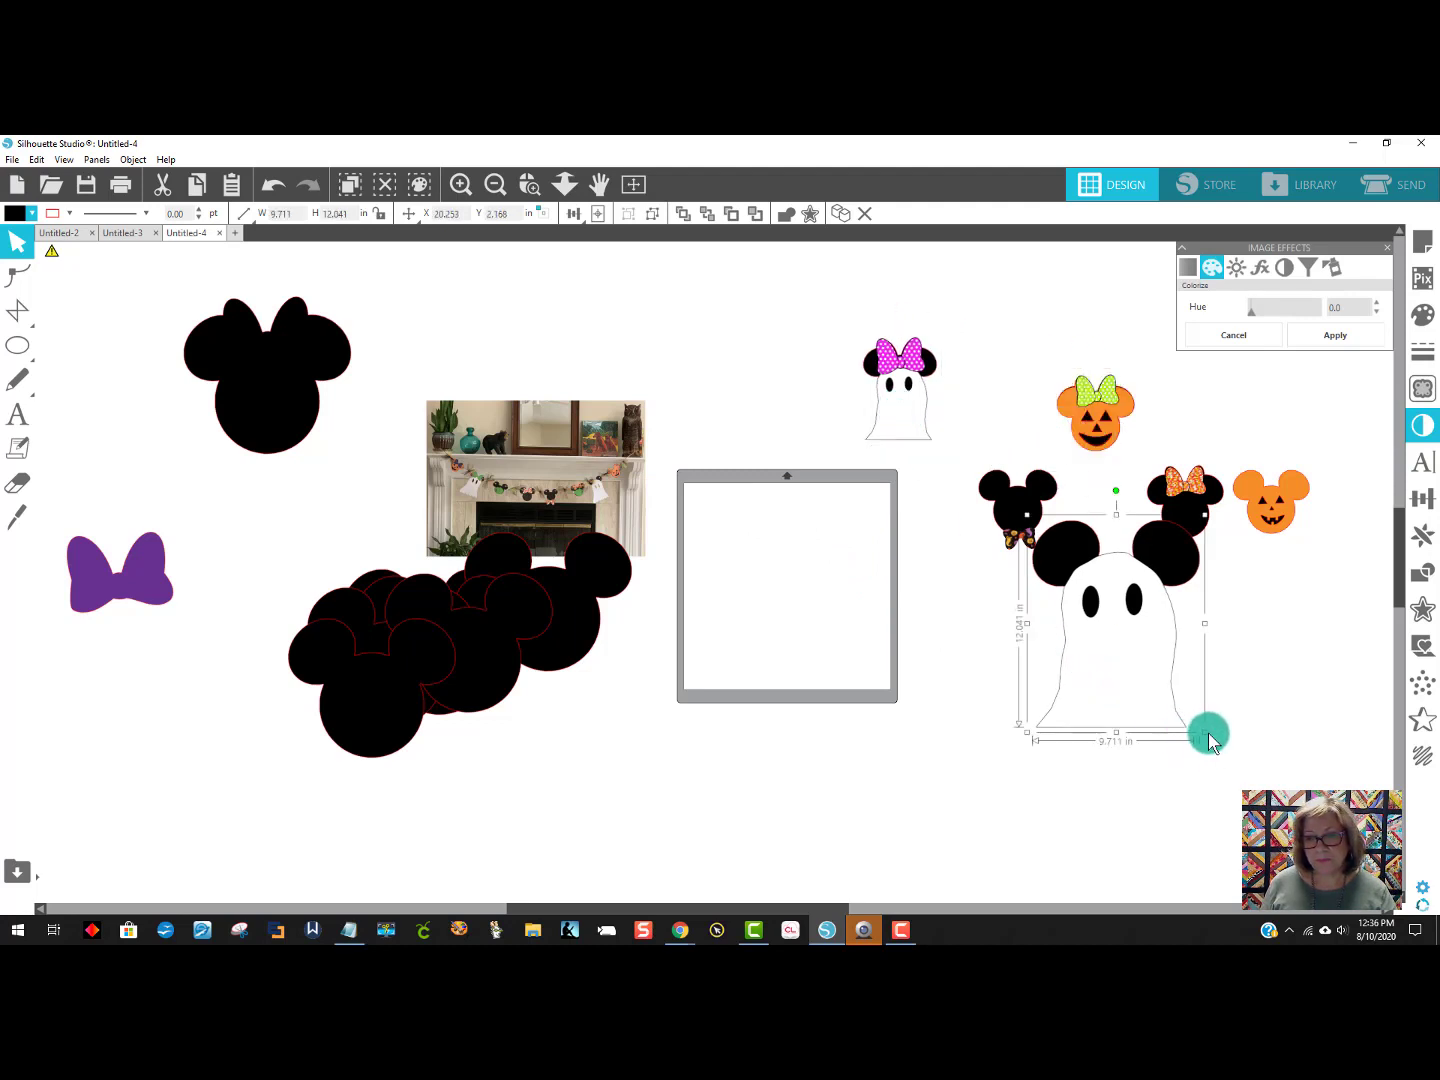
click(1139, 691)
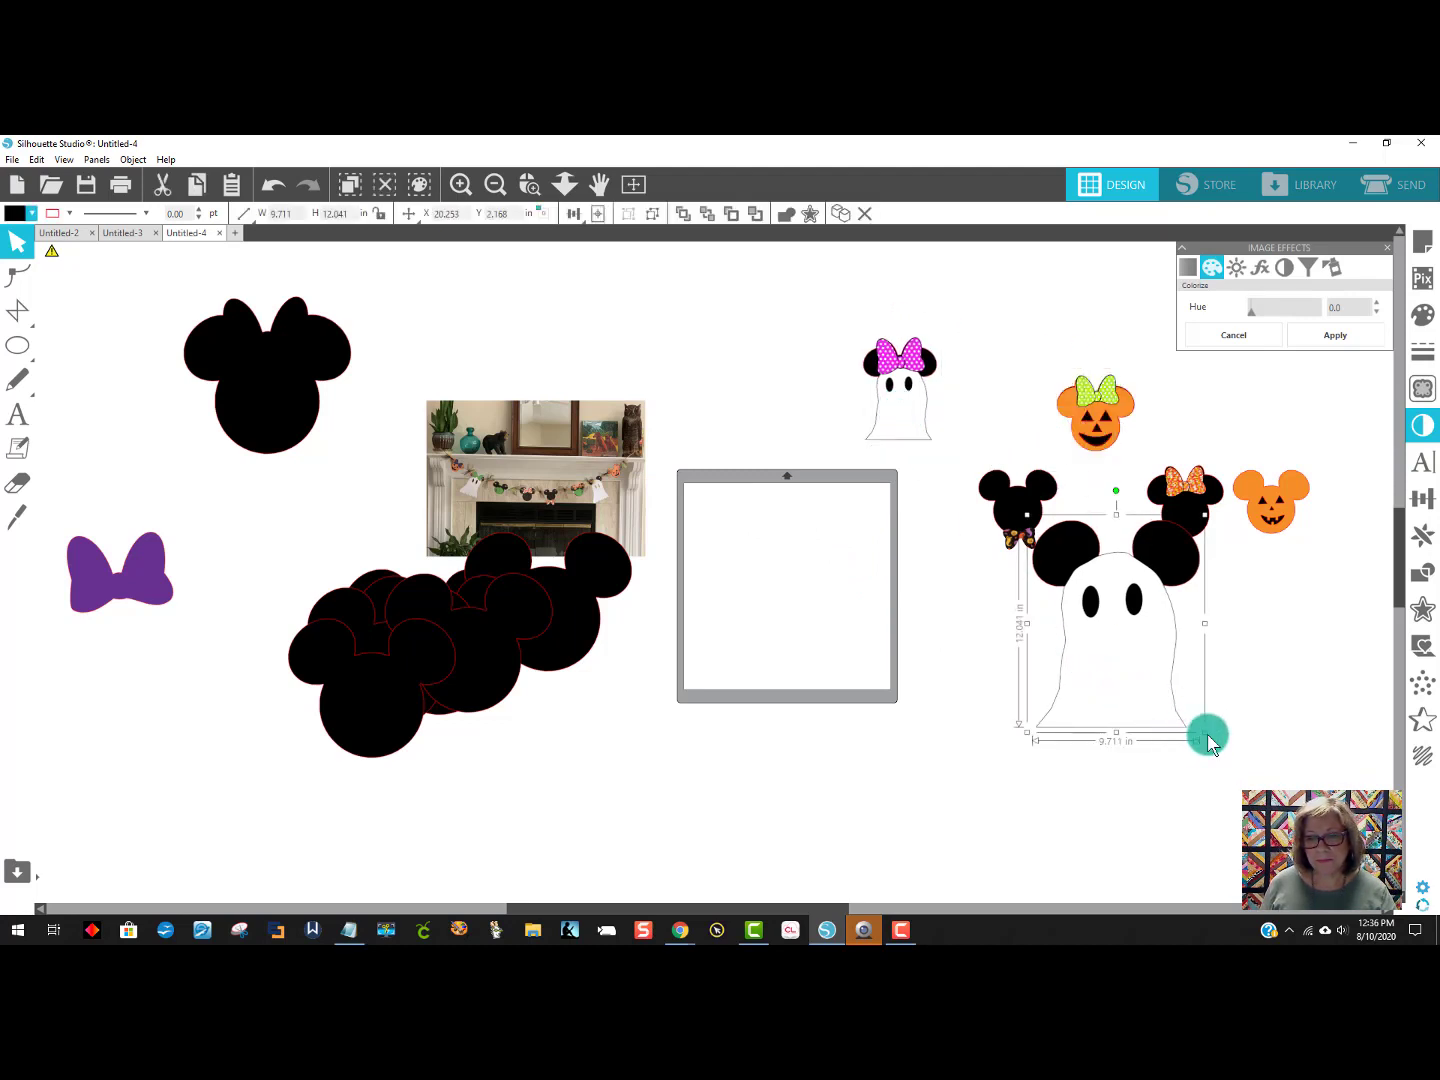
drag(1208, 740, 1265, 681)
drag(900, 410, 1143, 648)
Undo the shift of the Mickey pumpkin face off its black head, and group all parts of that pumpkin.
mouse_move(1286, 515)
mouse_down()
mouse_move(1302, 530)
mouse_move(1309, 513)
mouse_up()
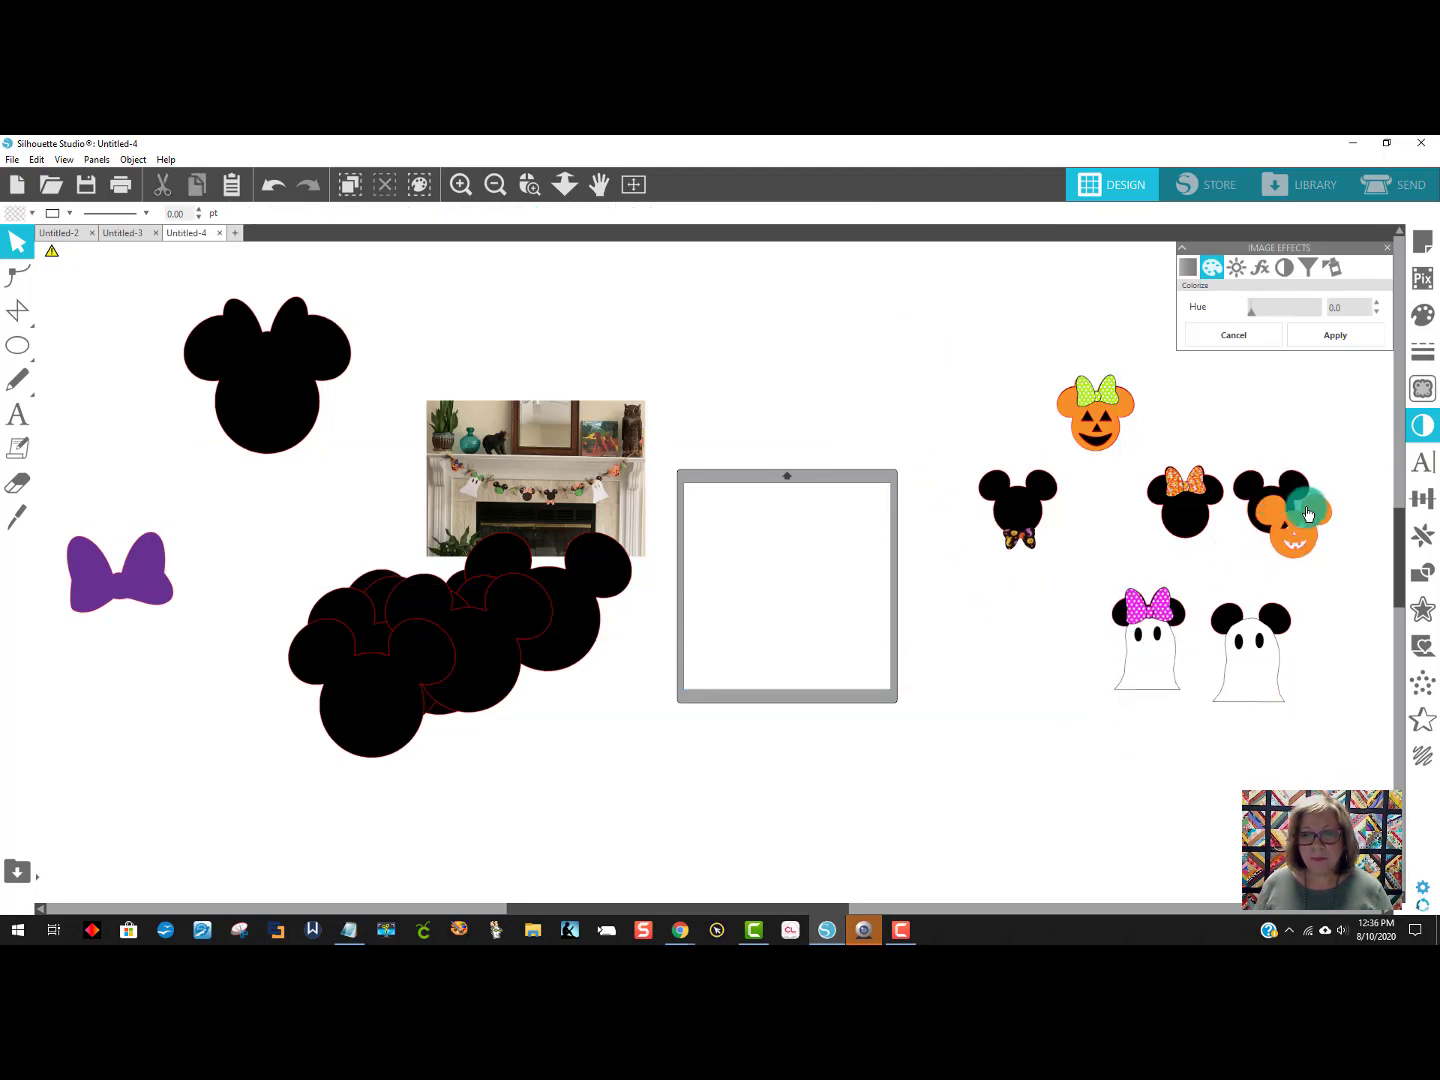
click(284, 197)
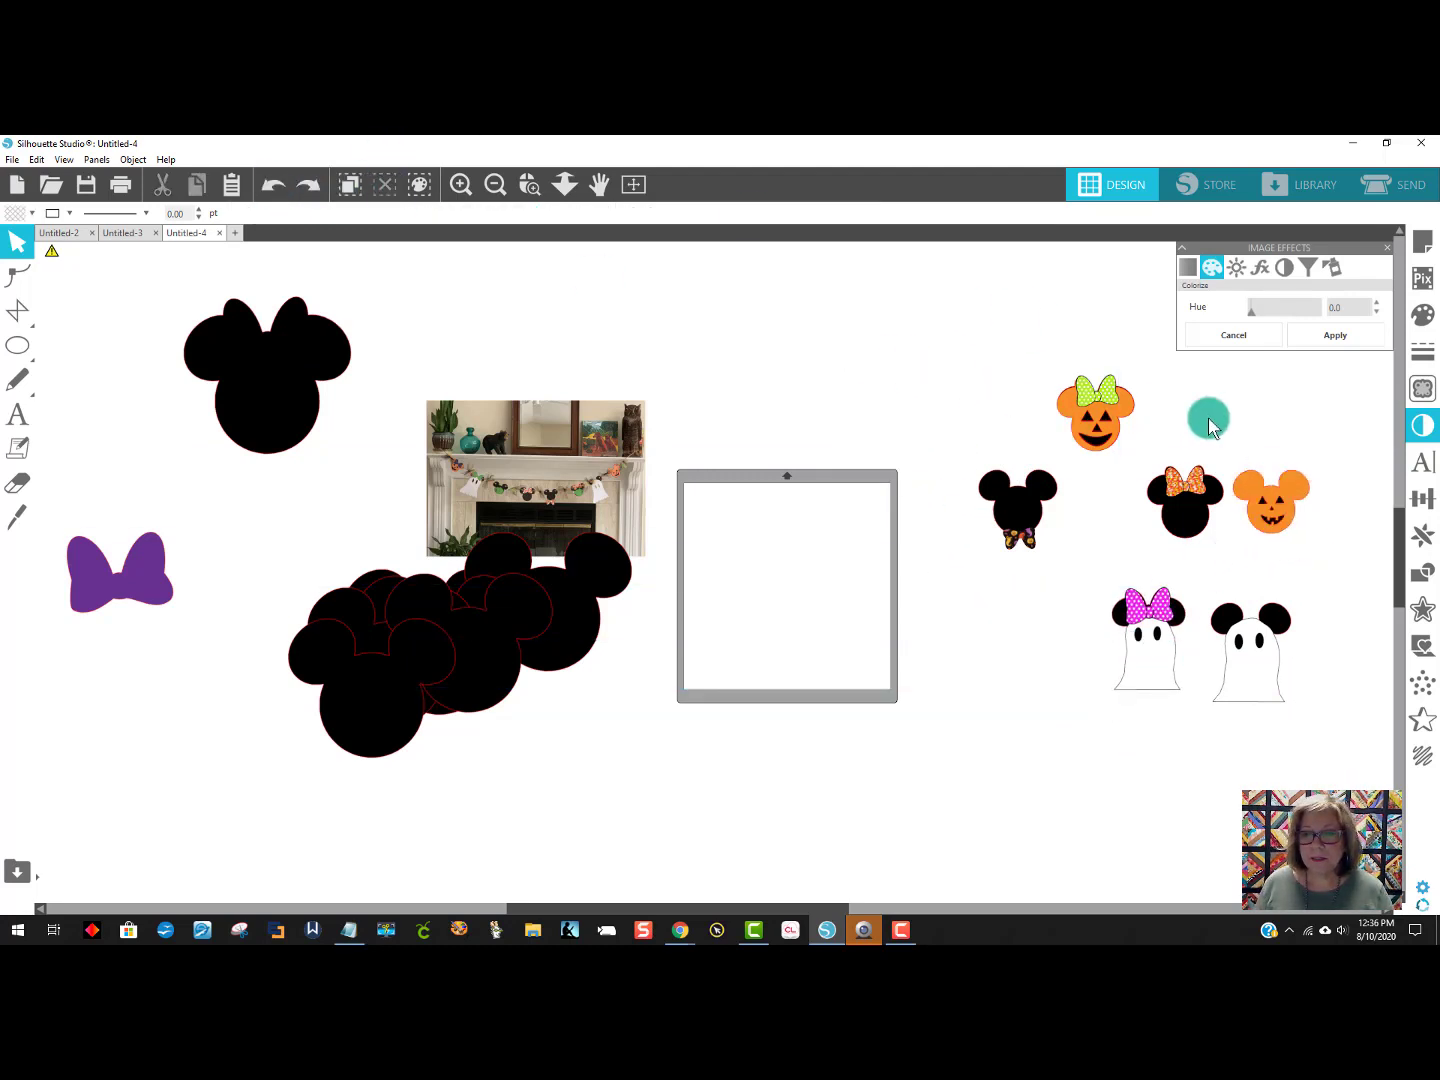
click(1292, 530)
right_click(1284, 526)
click(1318, 783)
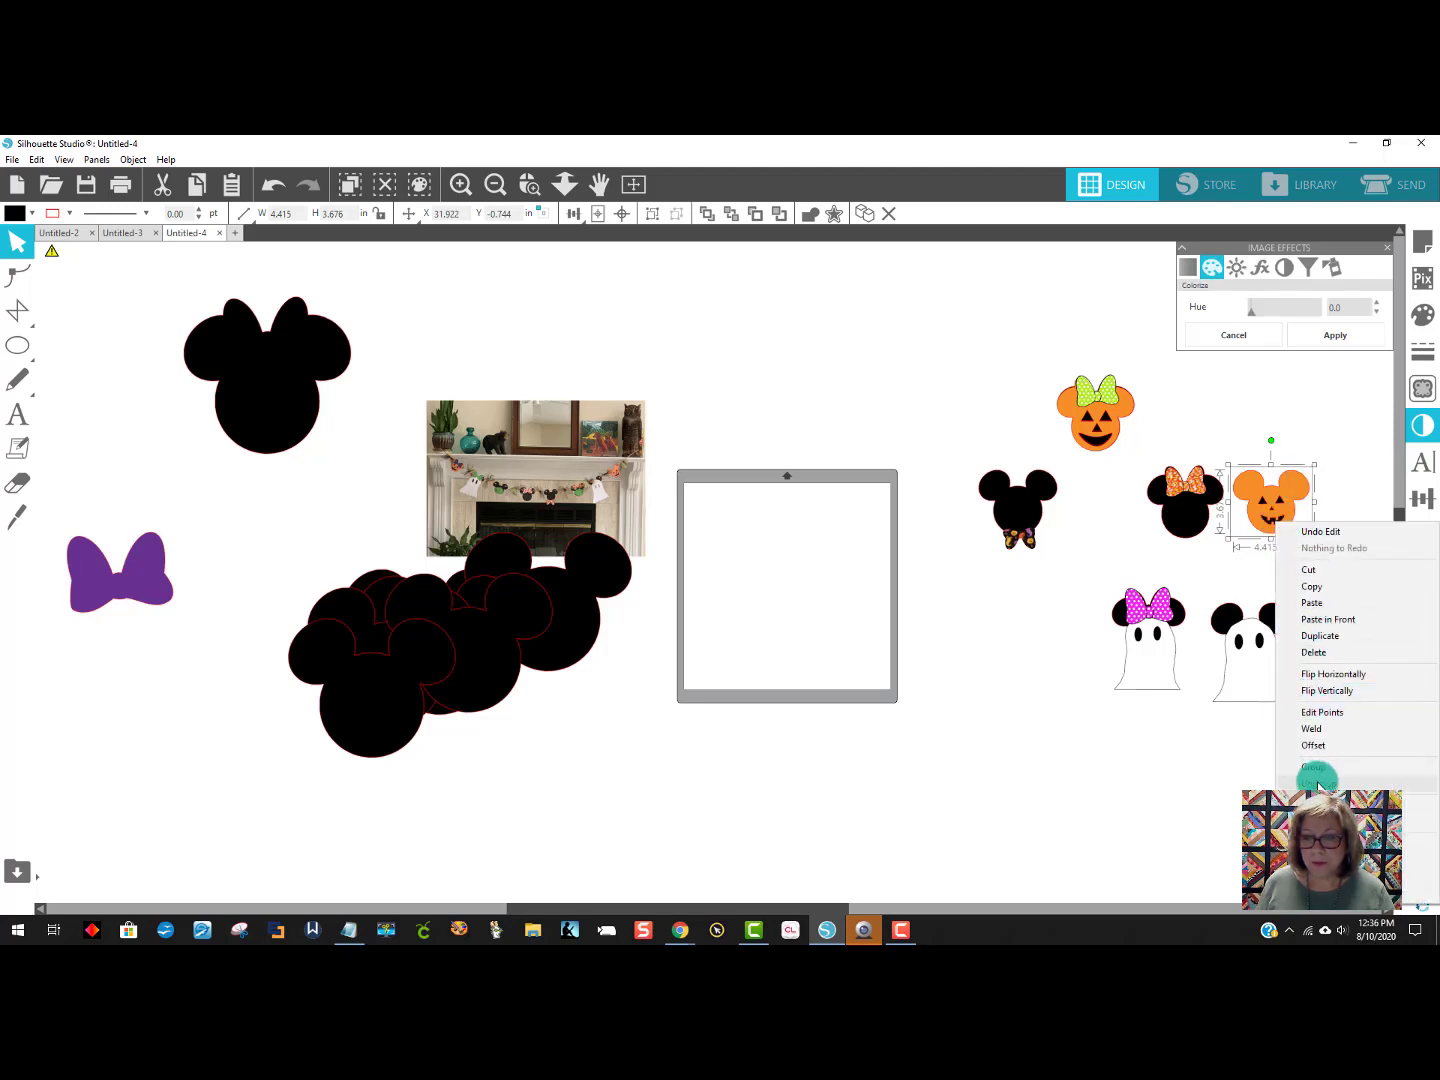
Group the Minnie pumpkin with its green bow, and group the black Mickey head with its bow tie.
drag(1005, 356, 1129, 445)
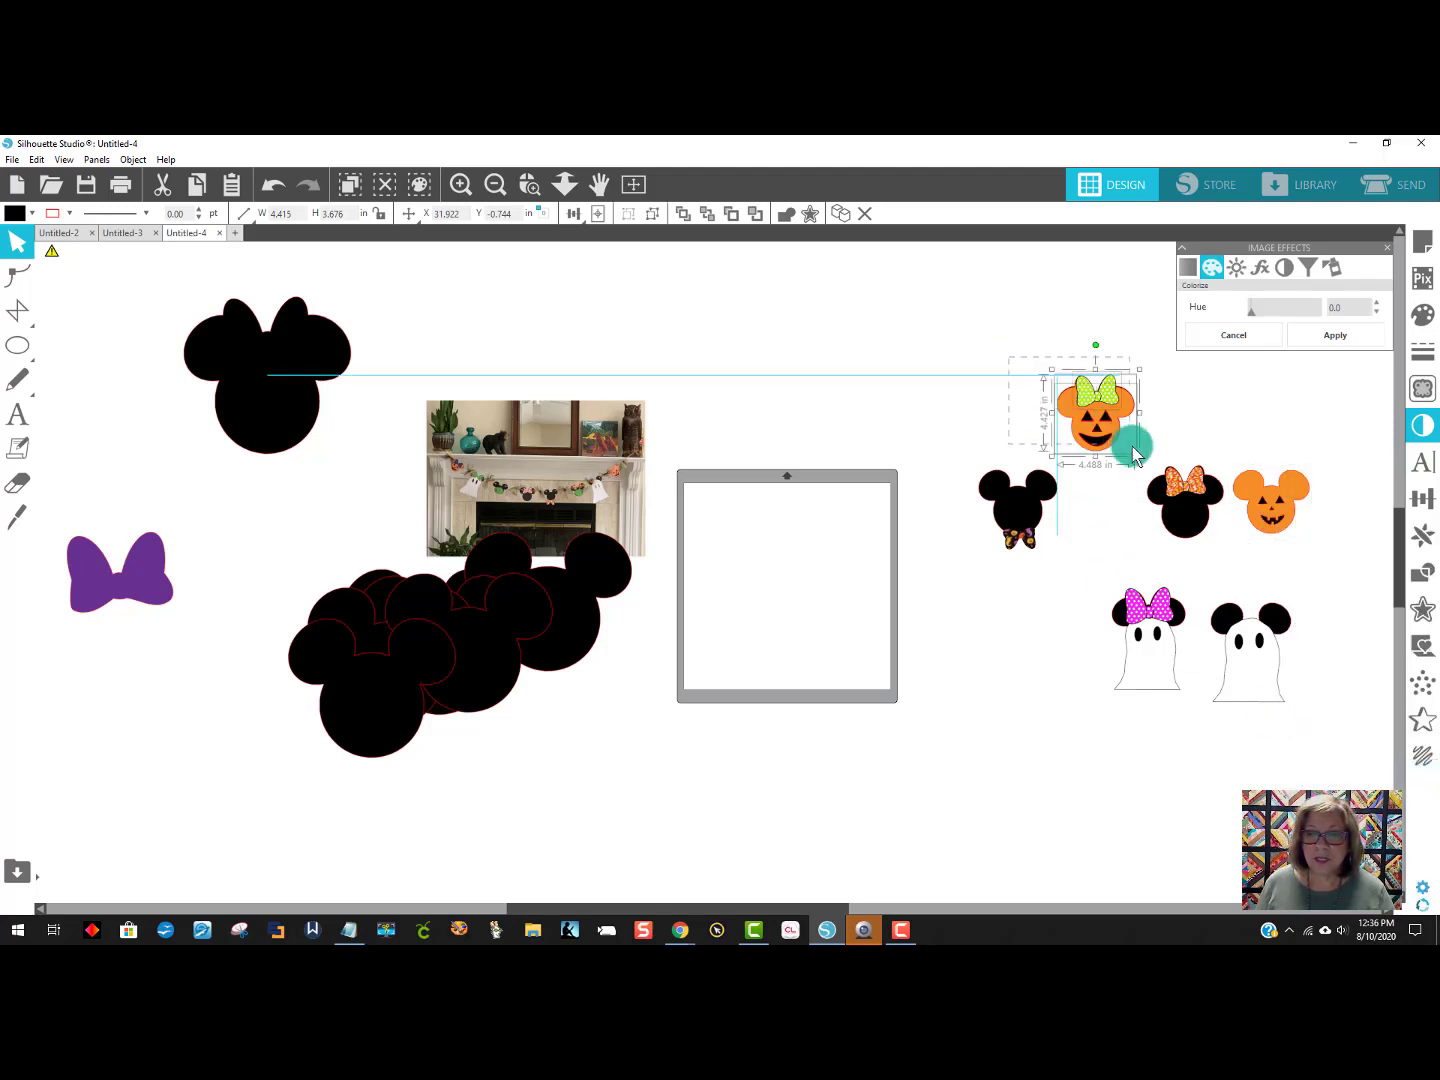
right_click(1116, 440)
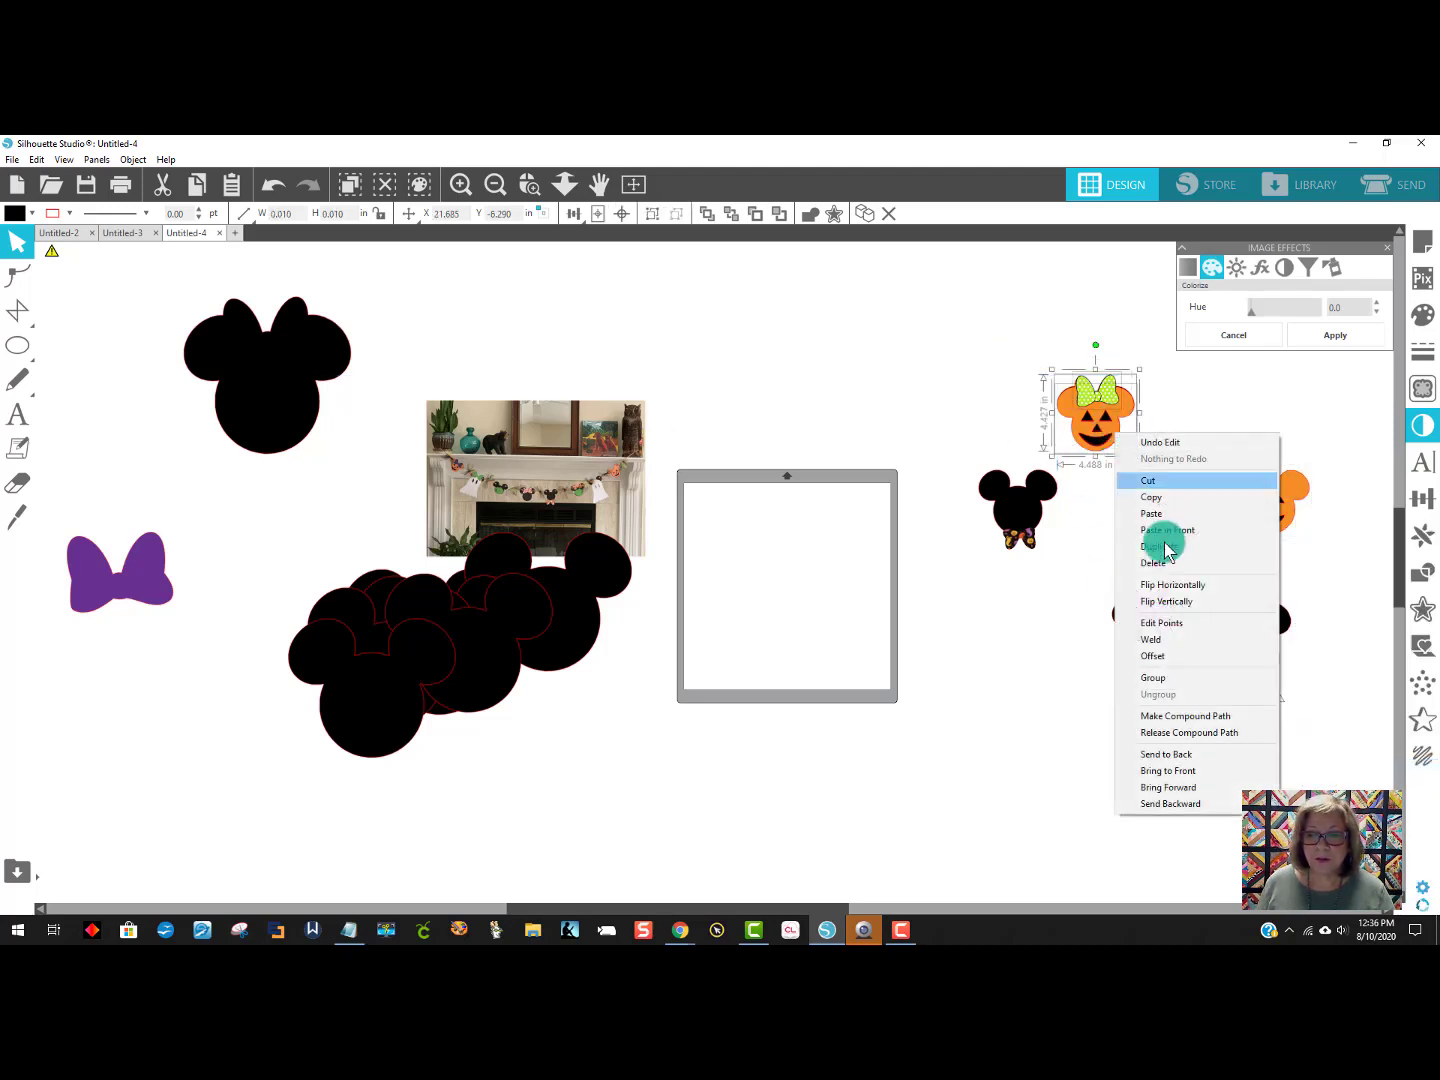
click(1186, 683)
drag(958, 432, 1028, 546)
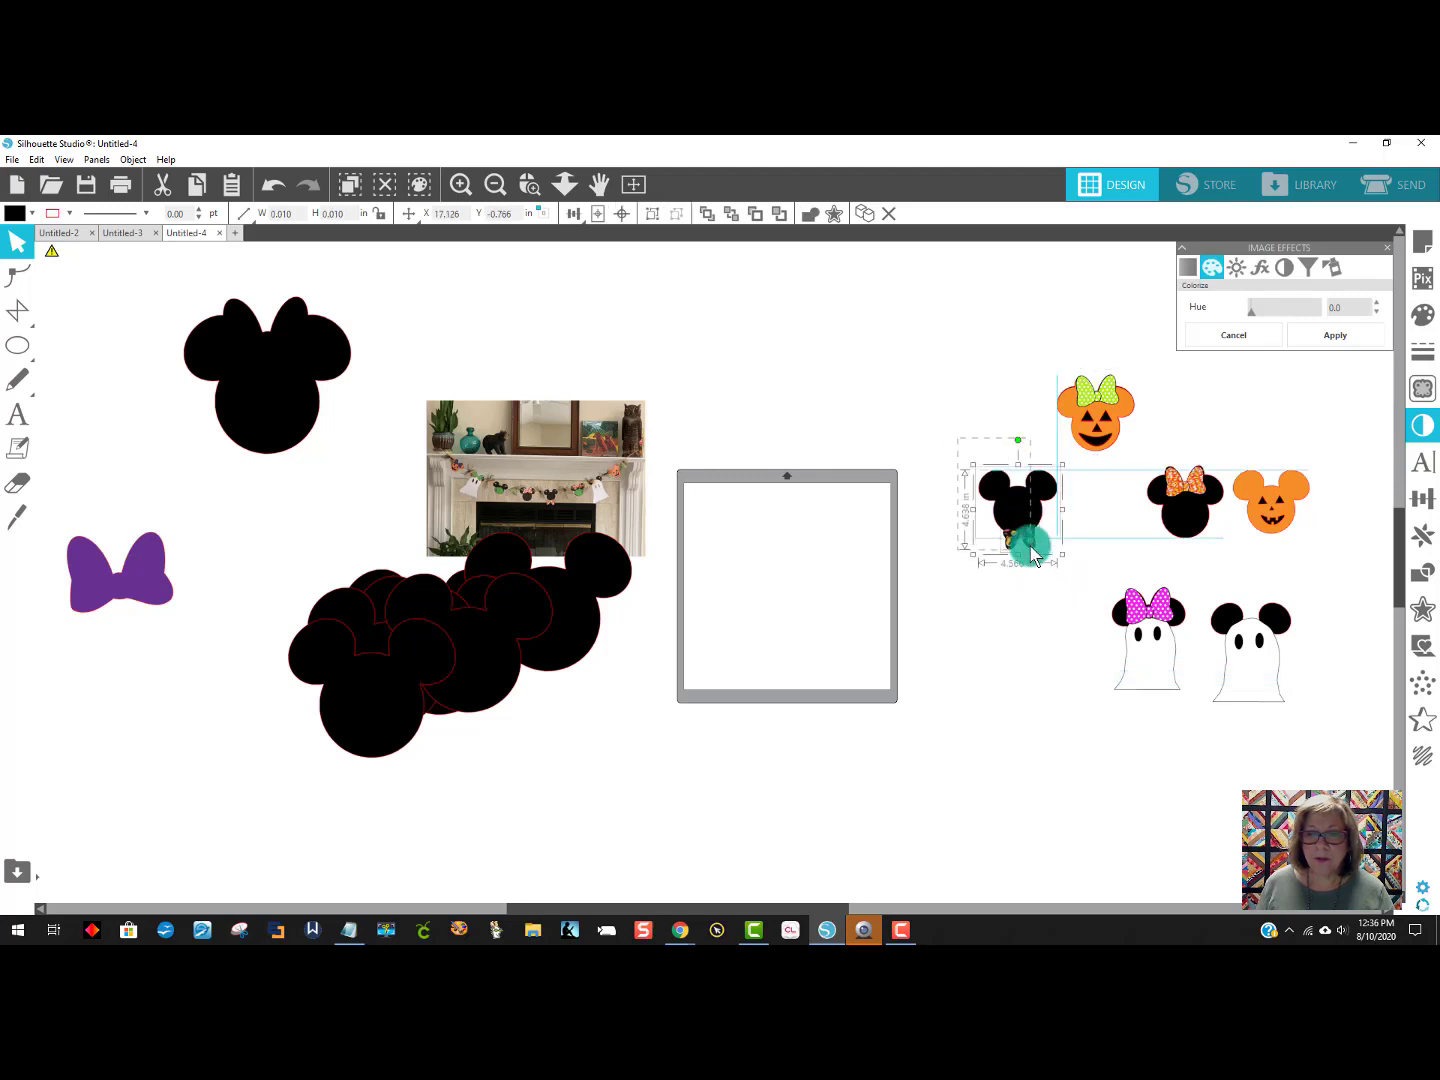
right_click(1031, 530)
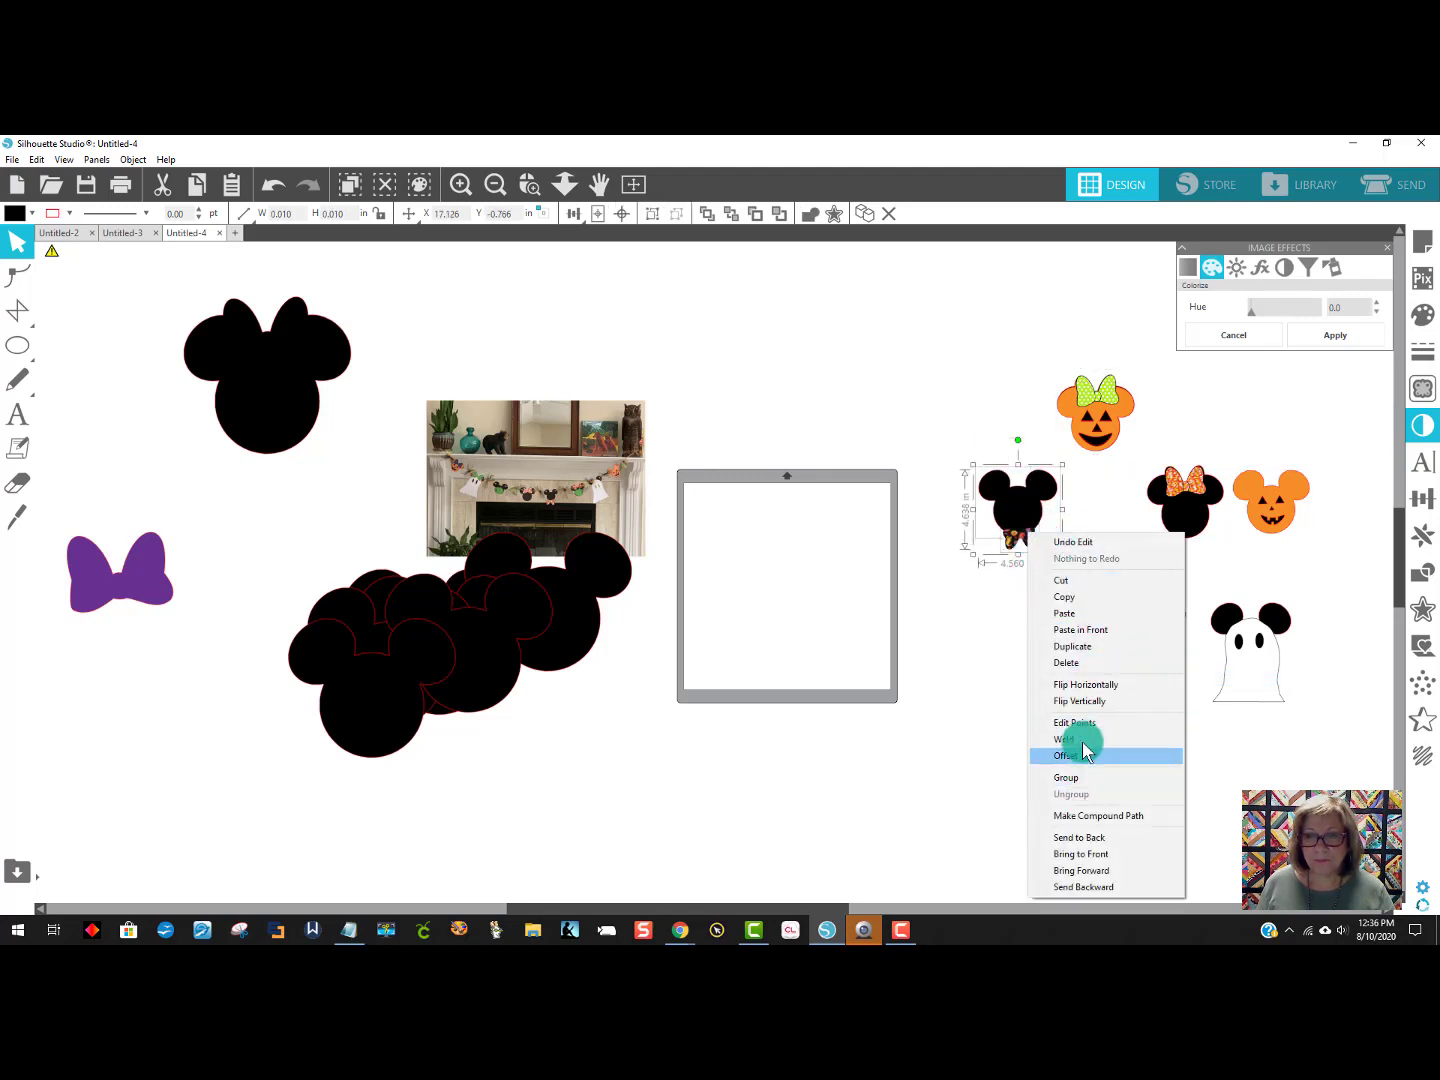
click(1099, 777)
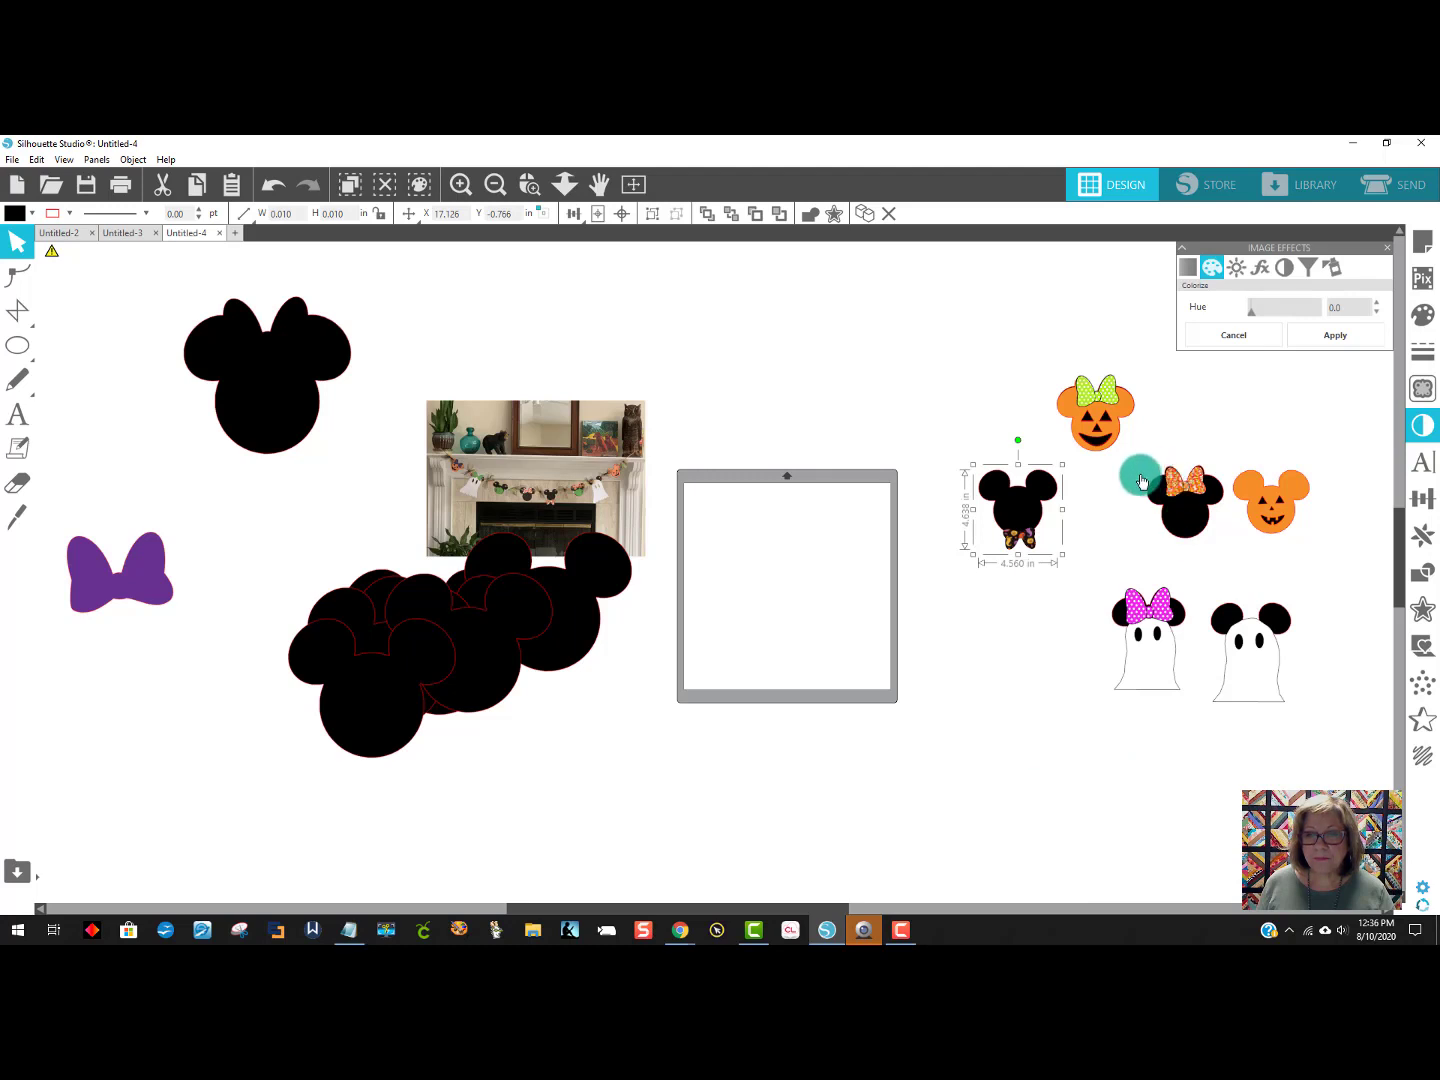
Undo the shift of the black Minnie head and group it with its orange bow.
click(1146, 482)
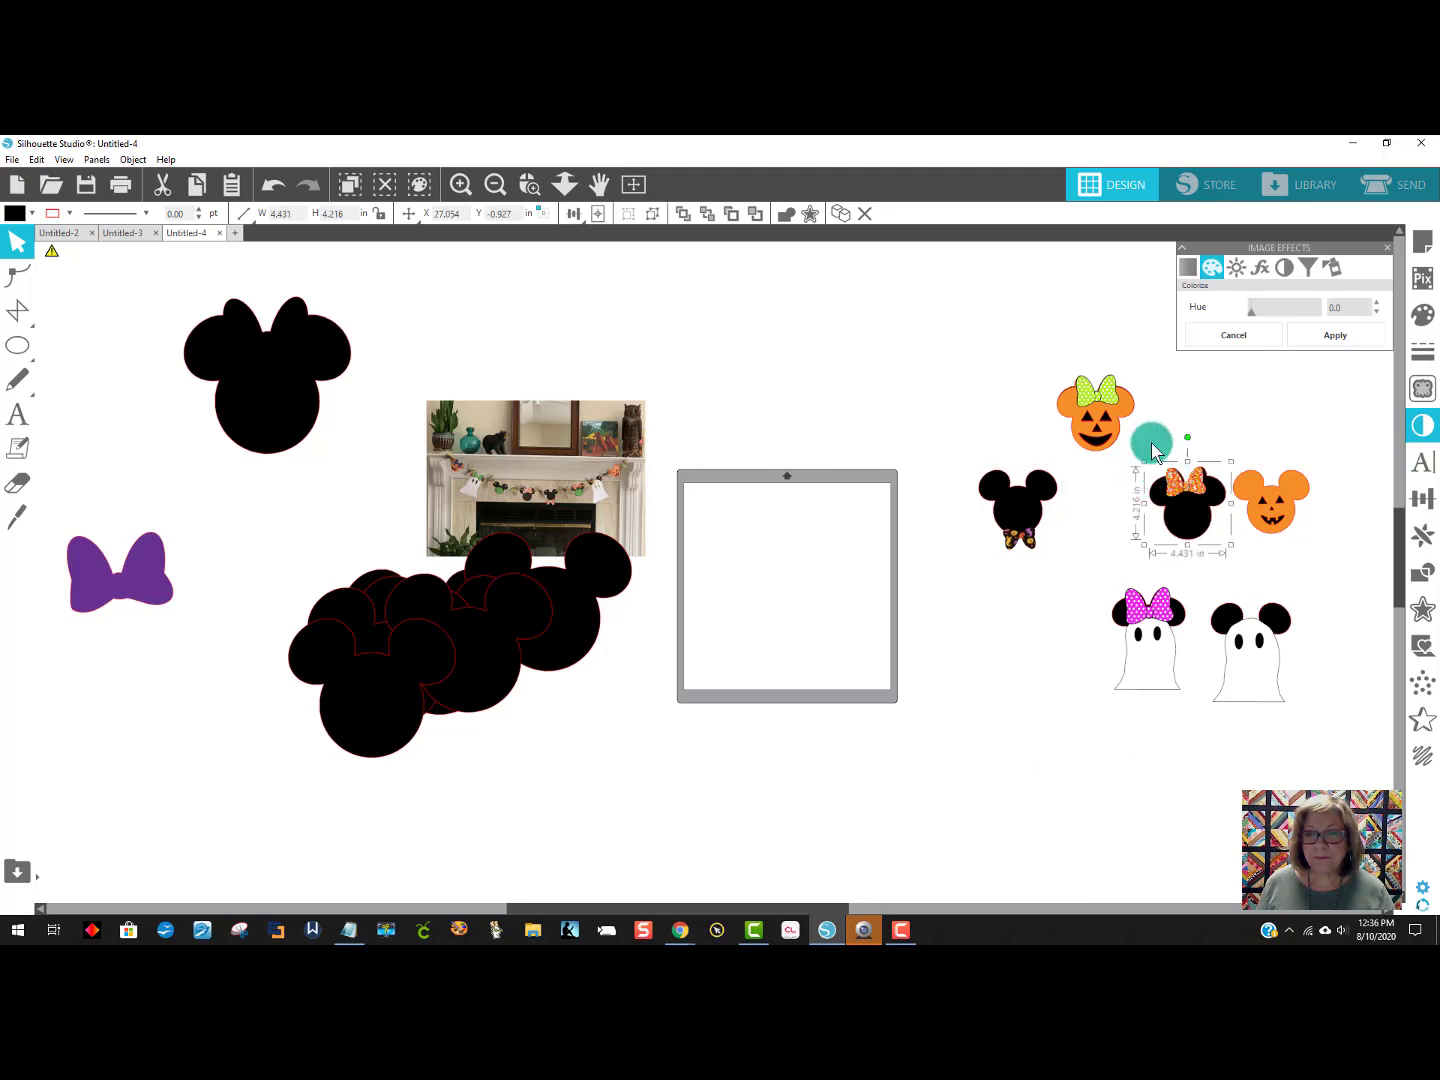
click(274, 185)
click(1188, 512)
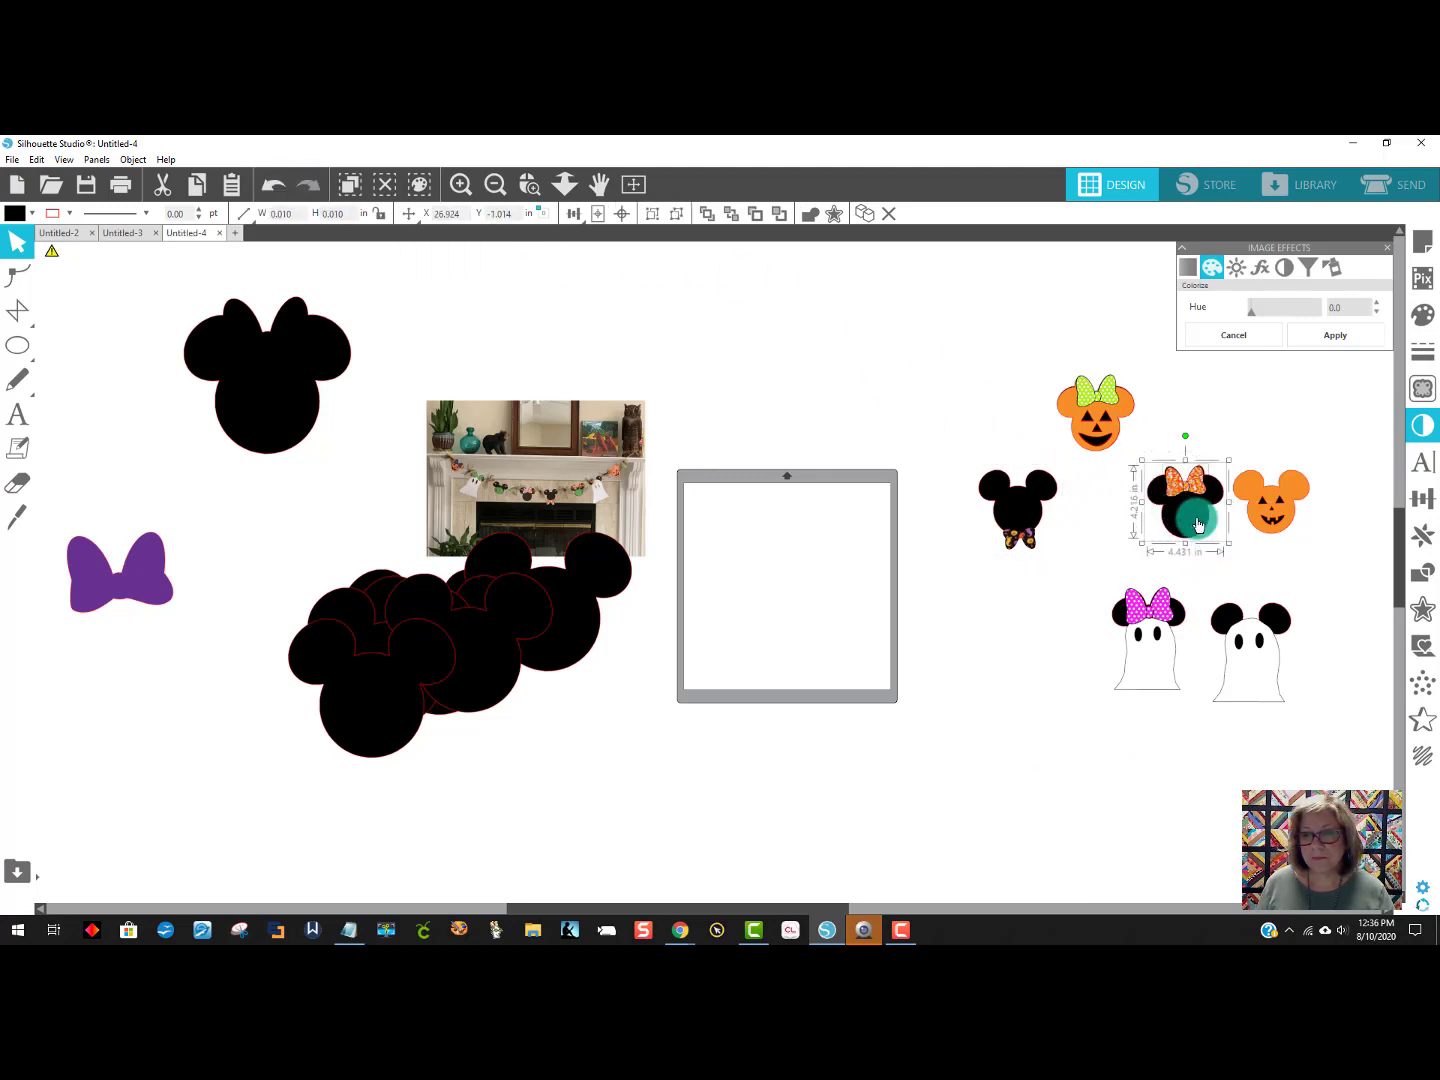
right_click(1192, 511)
click(1228, 742)
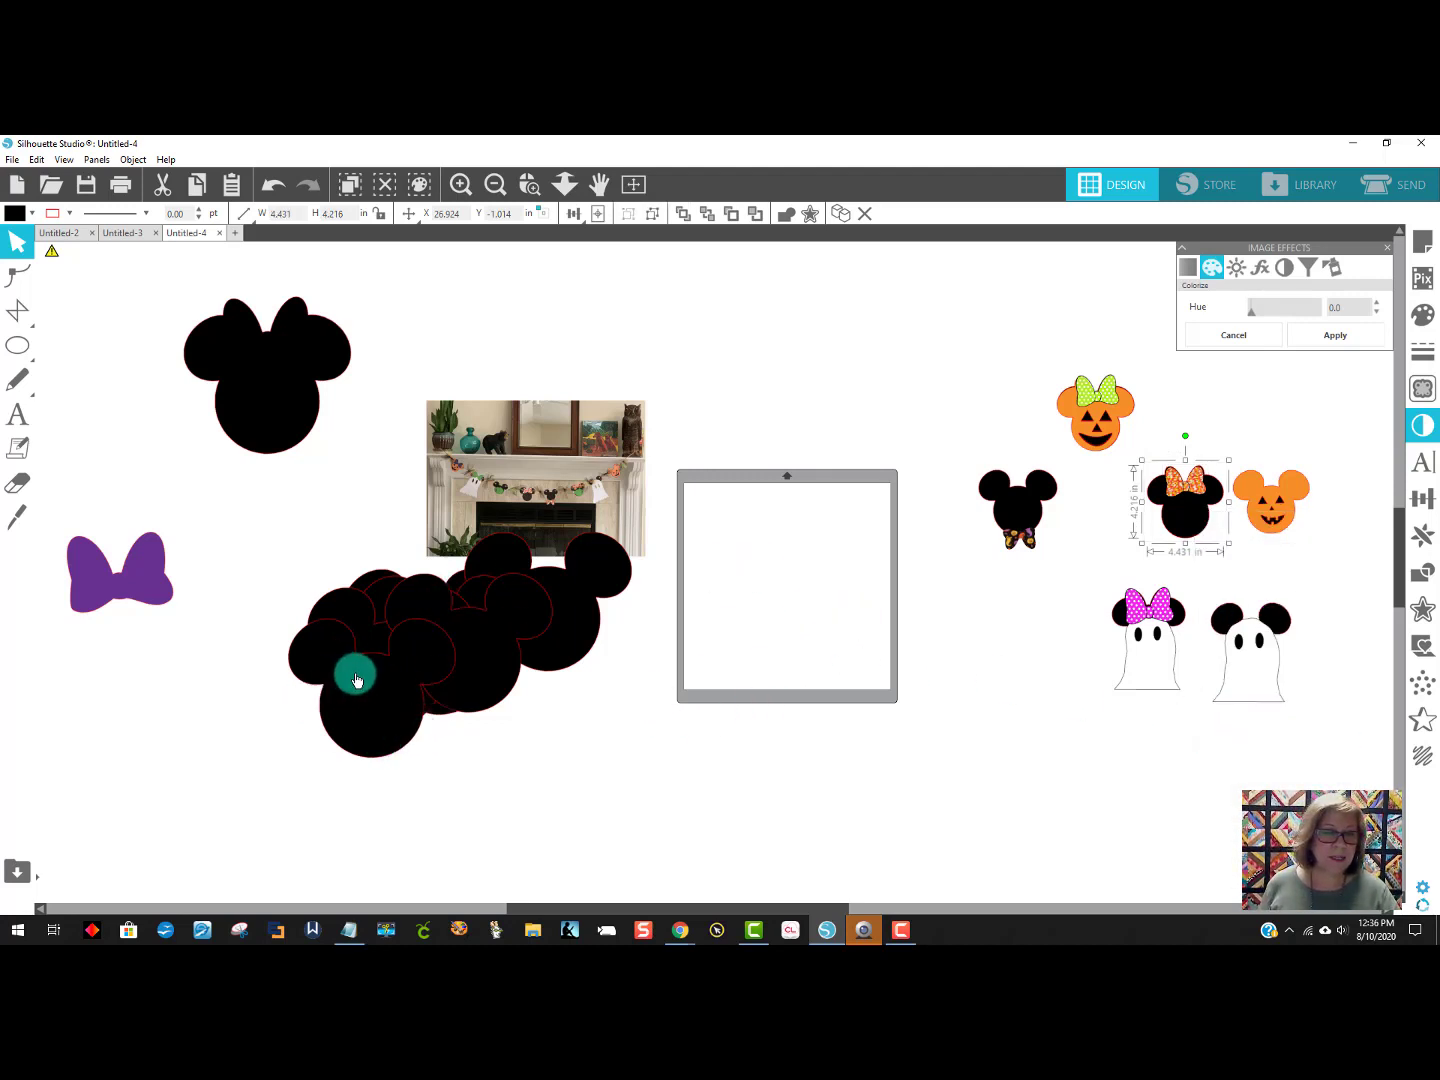
Move three of the spare black Mickey heads out of the pile below the mantel photo to the area beneath the purple bow.
drag(355, 679, 248, 736)
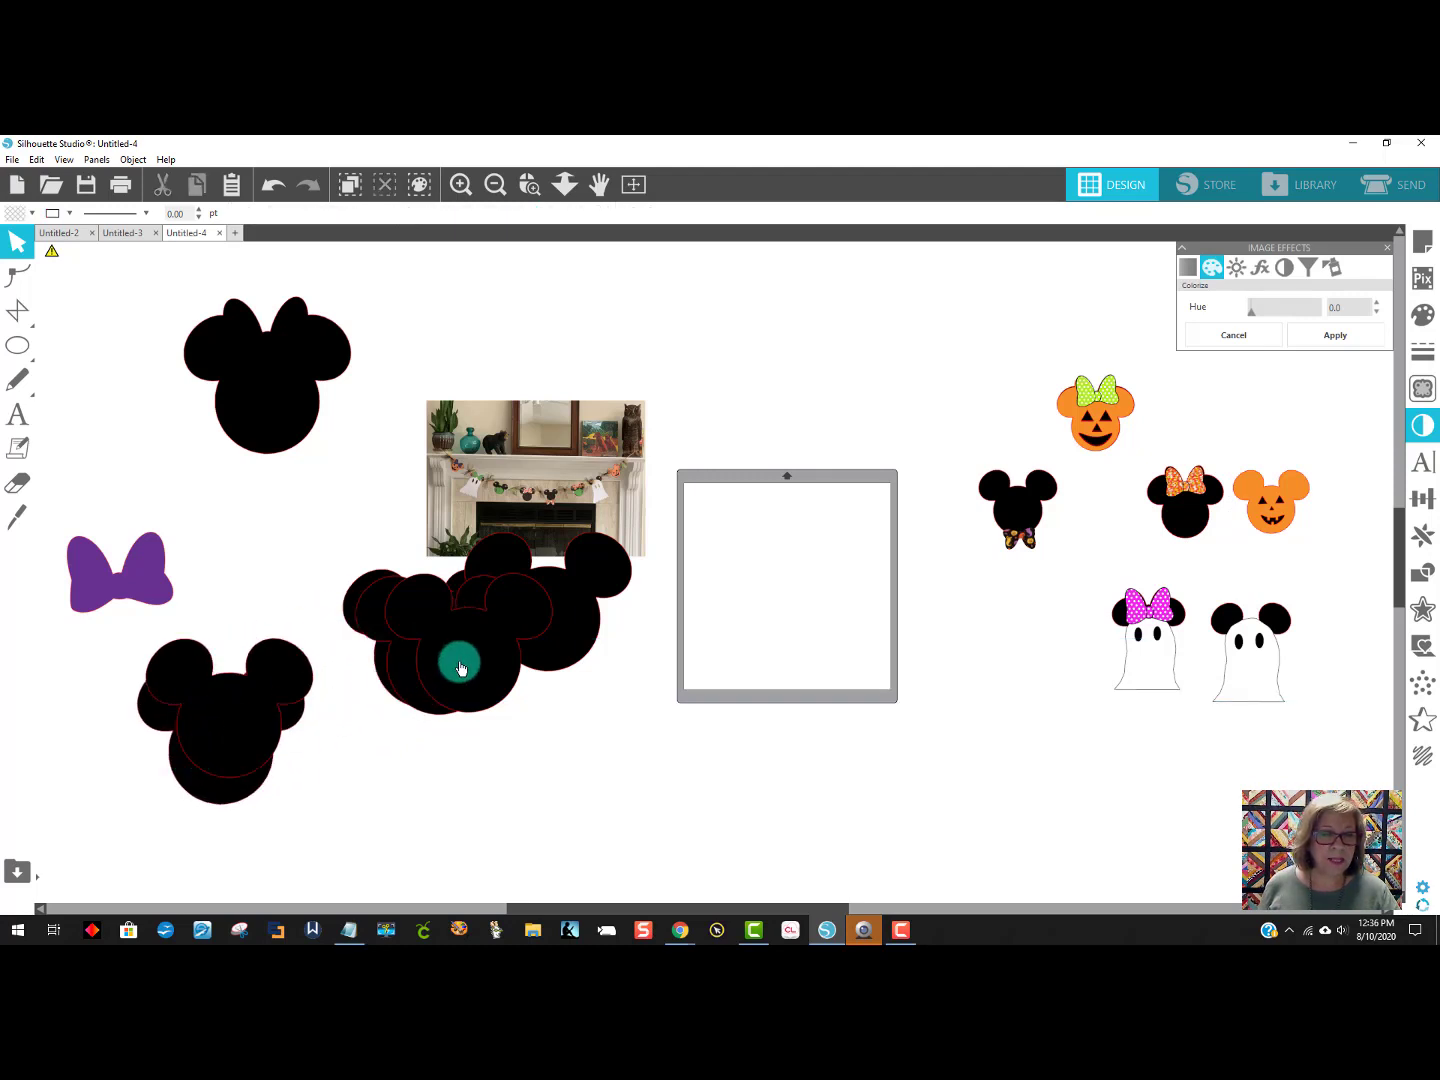
drag(460, 668, 190, 785)
drag(534, 652, 334, 786)
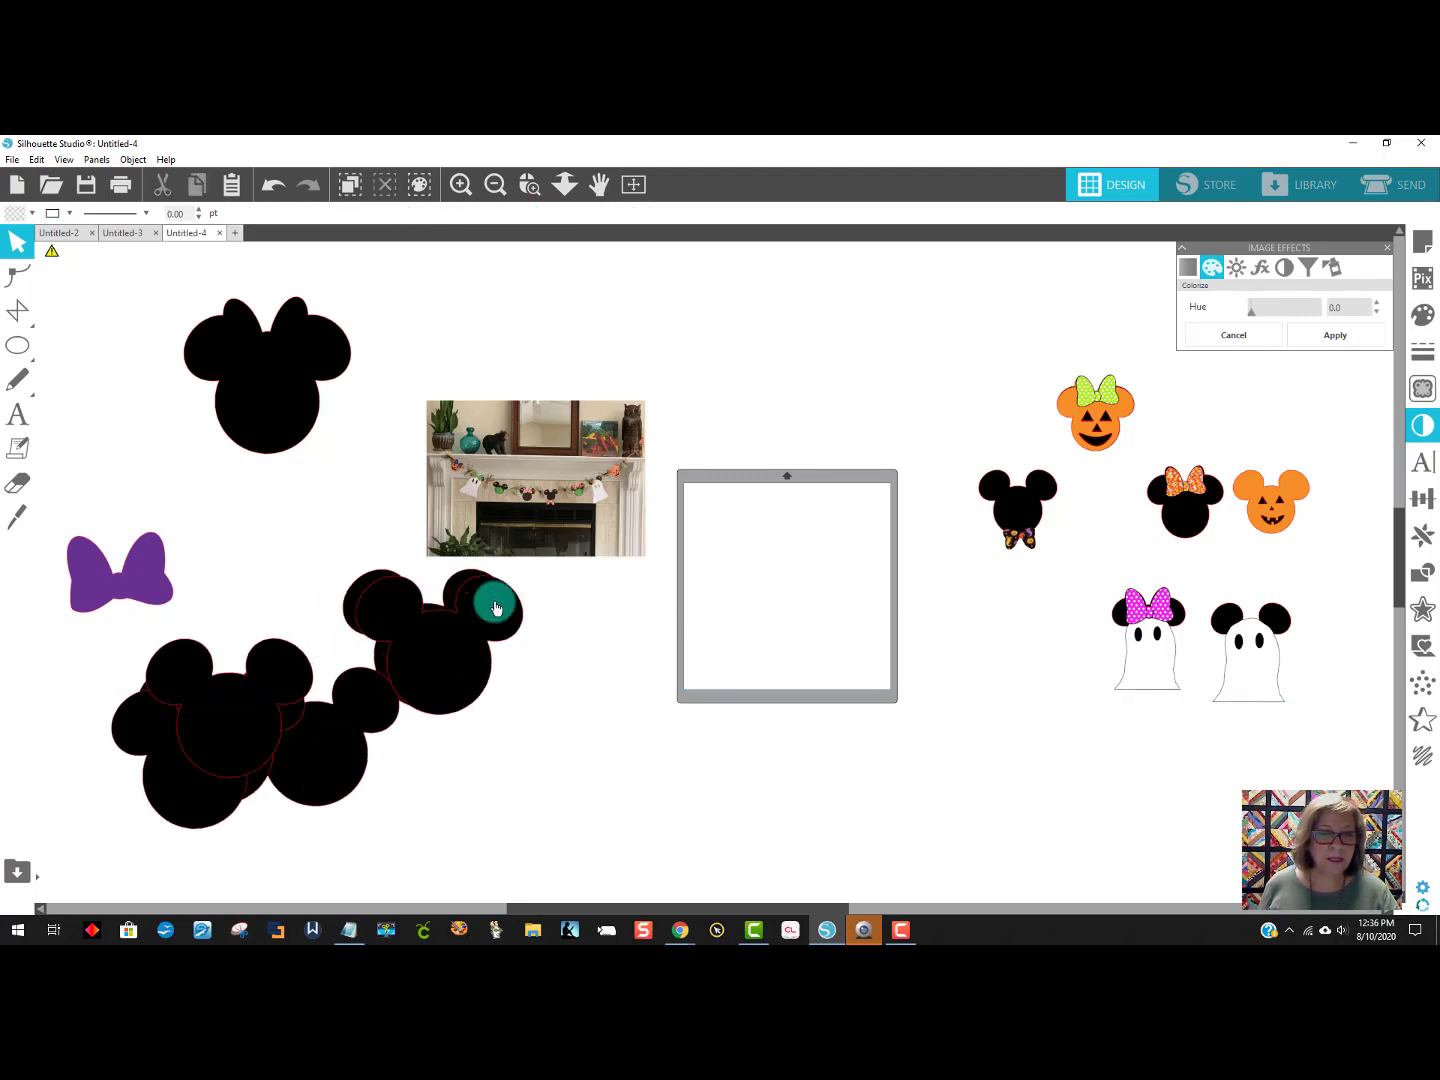
Enlarge the mantel photo to about 33.75 by 24.07 in and move it left, clear of the mat.
click(508, 497)
drag(651, 562, 996, 740)
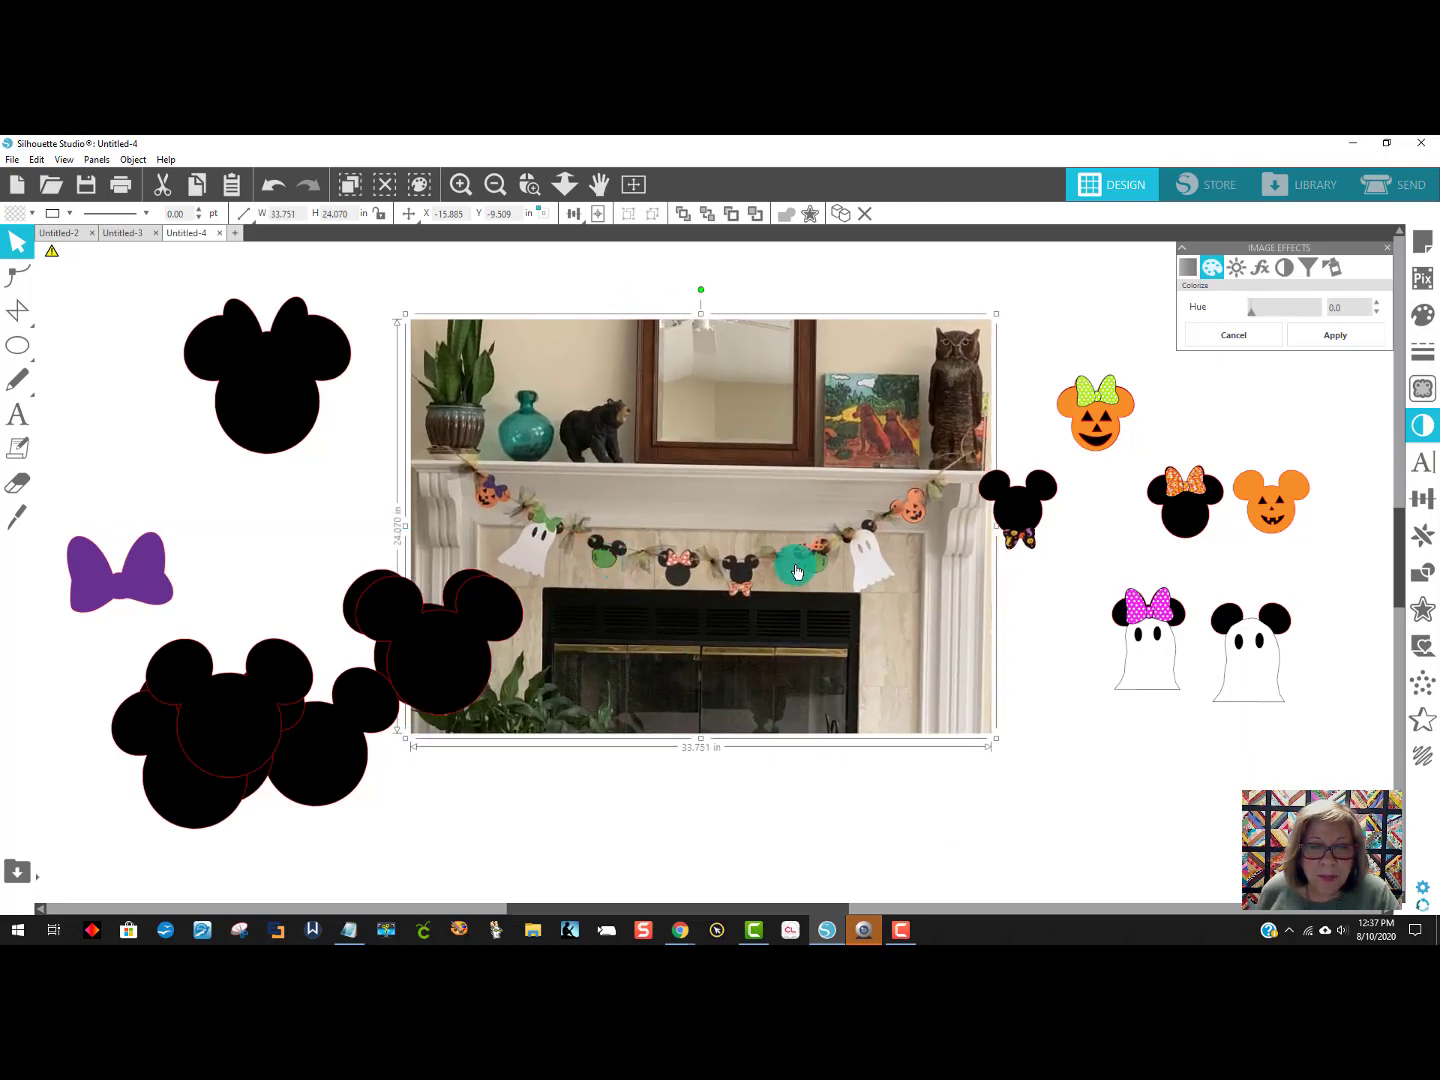
drag(866, 438, 301, 617)
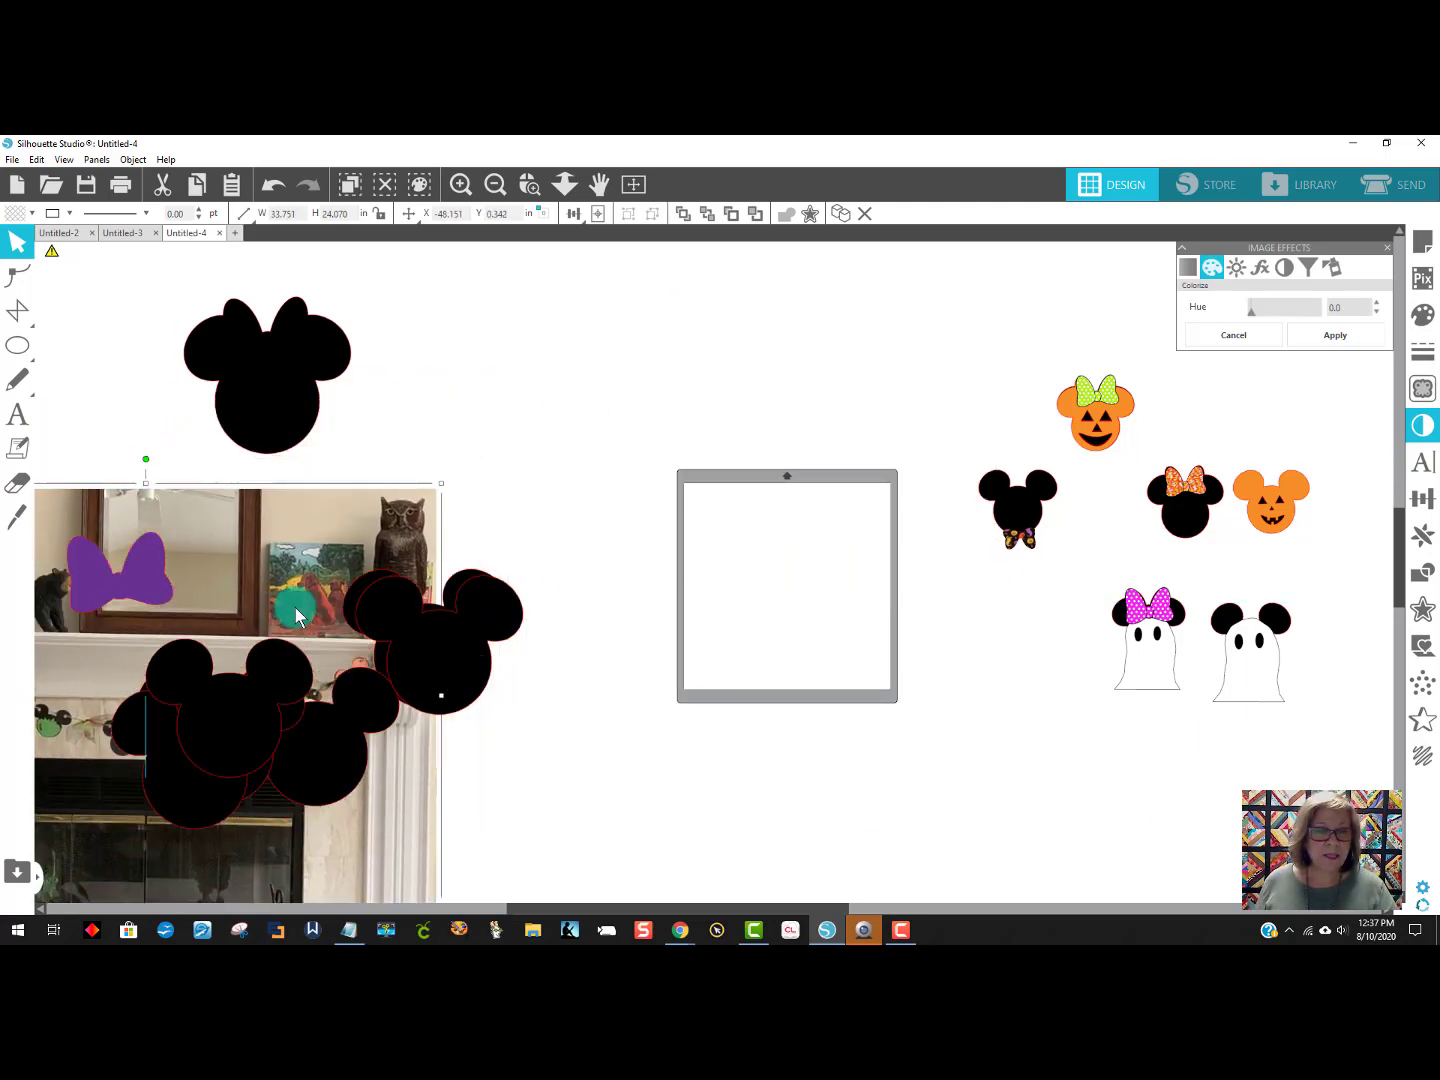
Place one spare black Mickey head on the mat and another just below it.
drag(418, 627, 775, 595)
drag(444, 680, 754, 770)
drag(779, 608, 771, 601)
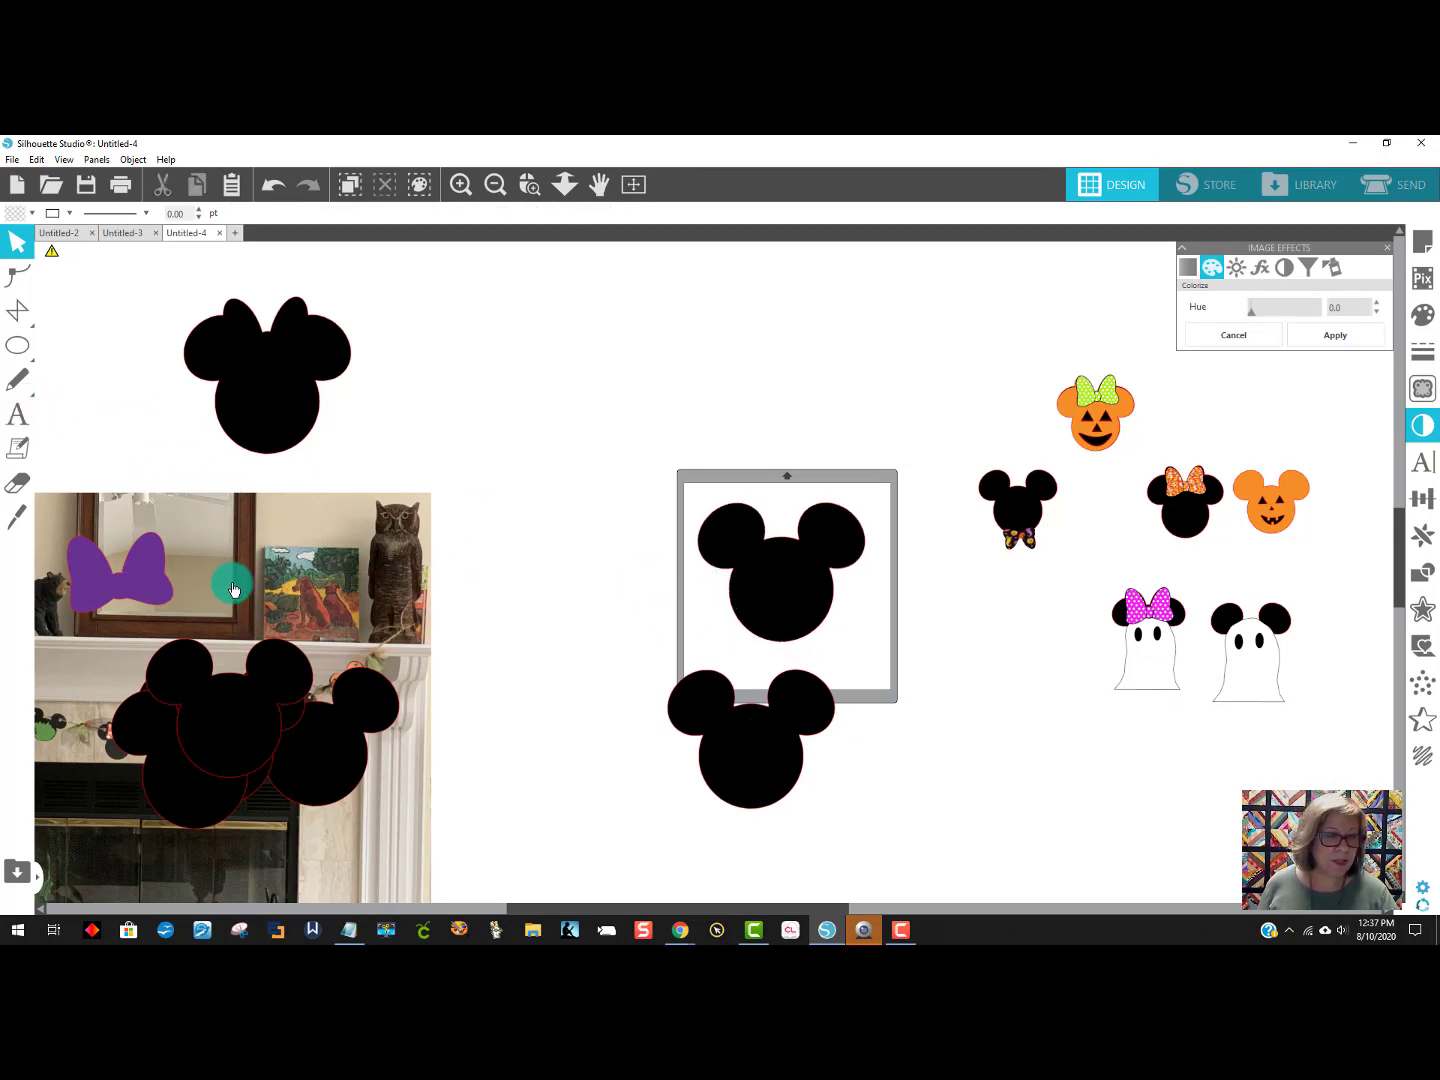
Enlarge the mantel photo to about 39 in tall and shift it so the green-faced banner head shows beside the mat.
drag(223, 580, 384, 420)
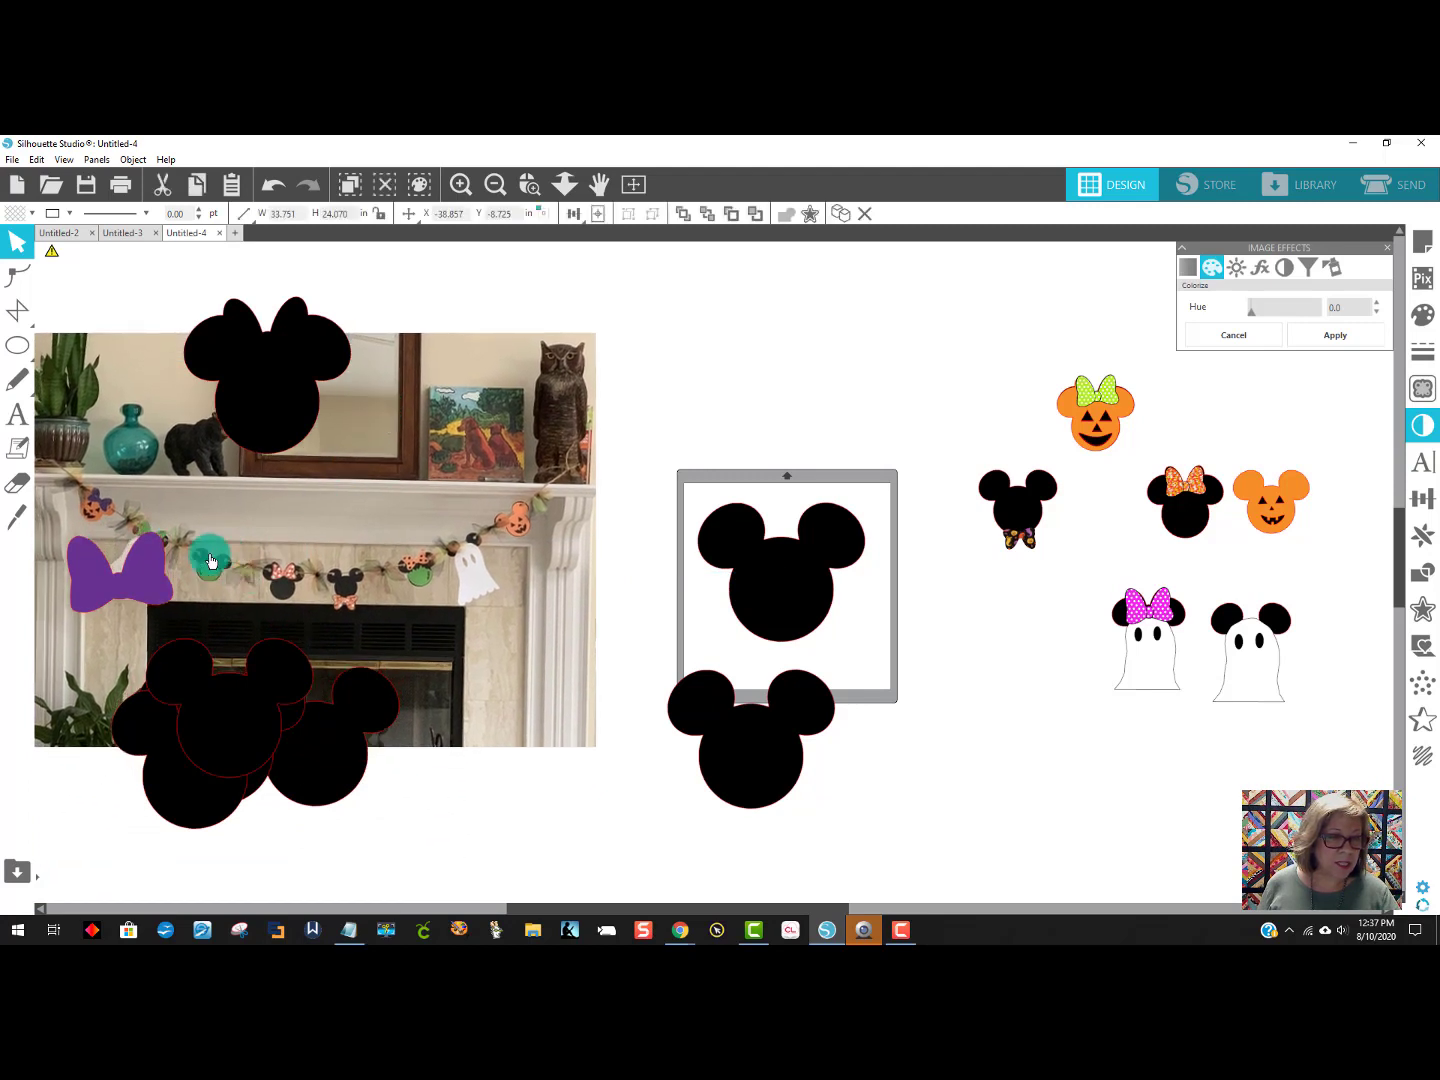
drag(220, 585, 271, 549)
click(644, 720)
click(646, 714)
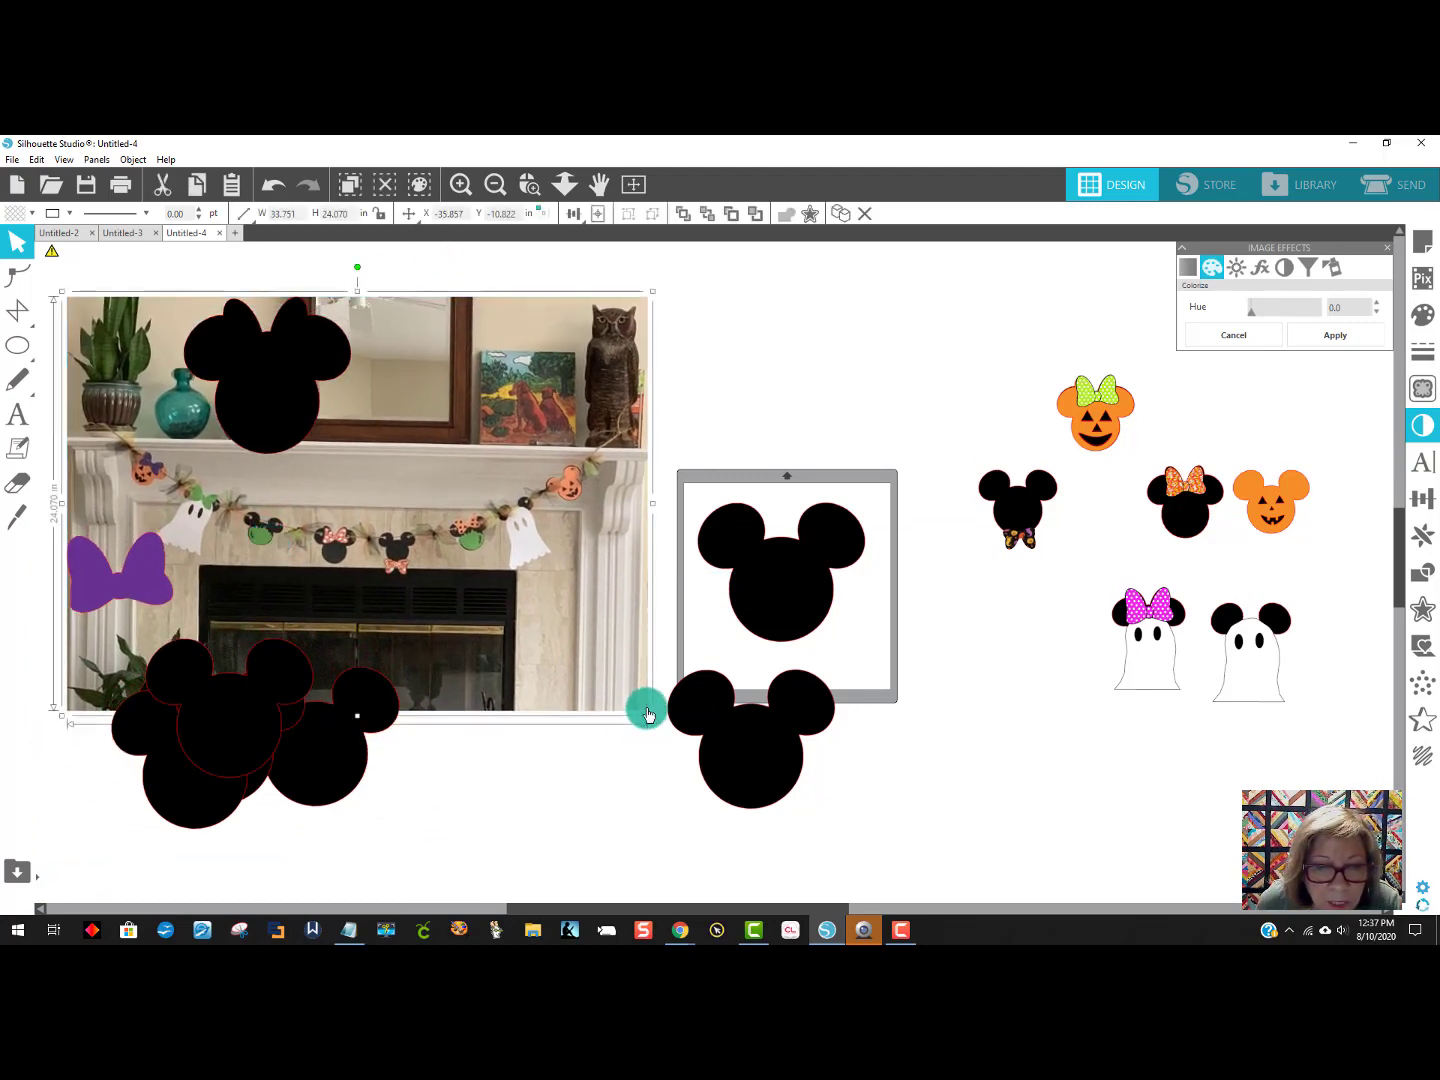
drag(653, 715, 1021, 893)
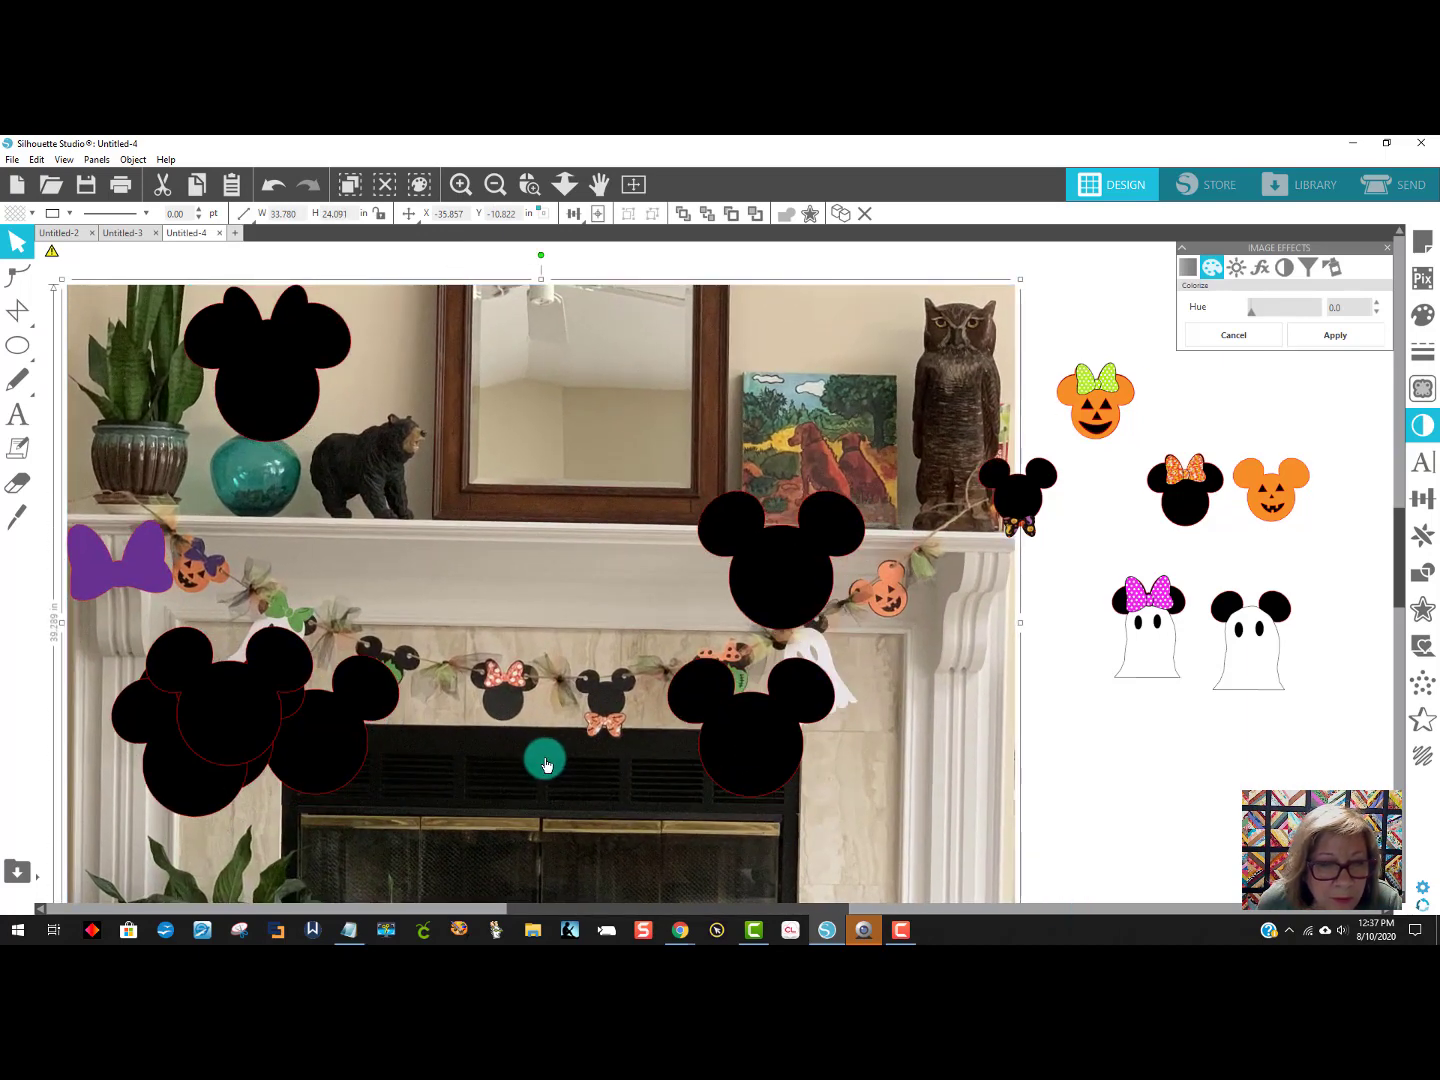
drag(544, 759, 270, 476)
Cut the Mickey head on the mat with a solid poly Knife zigzag across the forehead, then test the separation and undo the move.
click(781, 578)
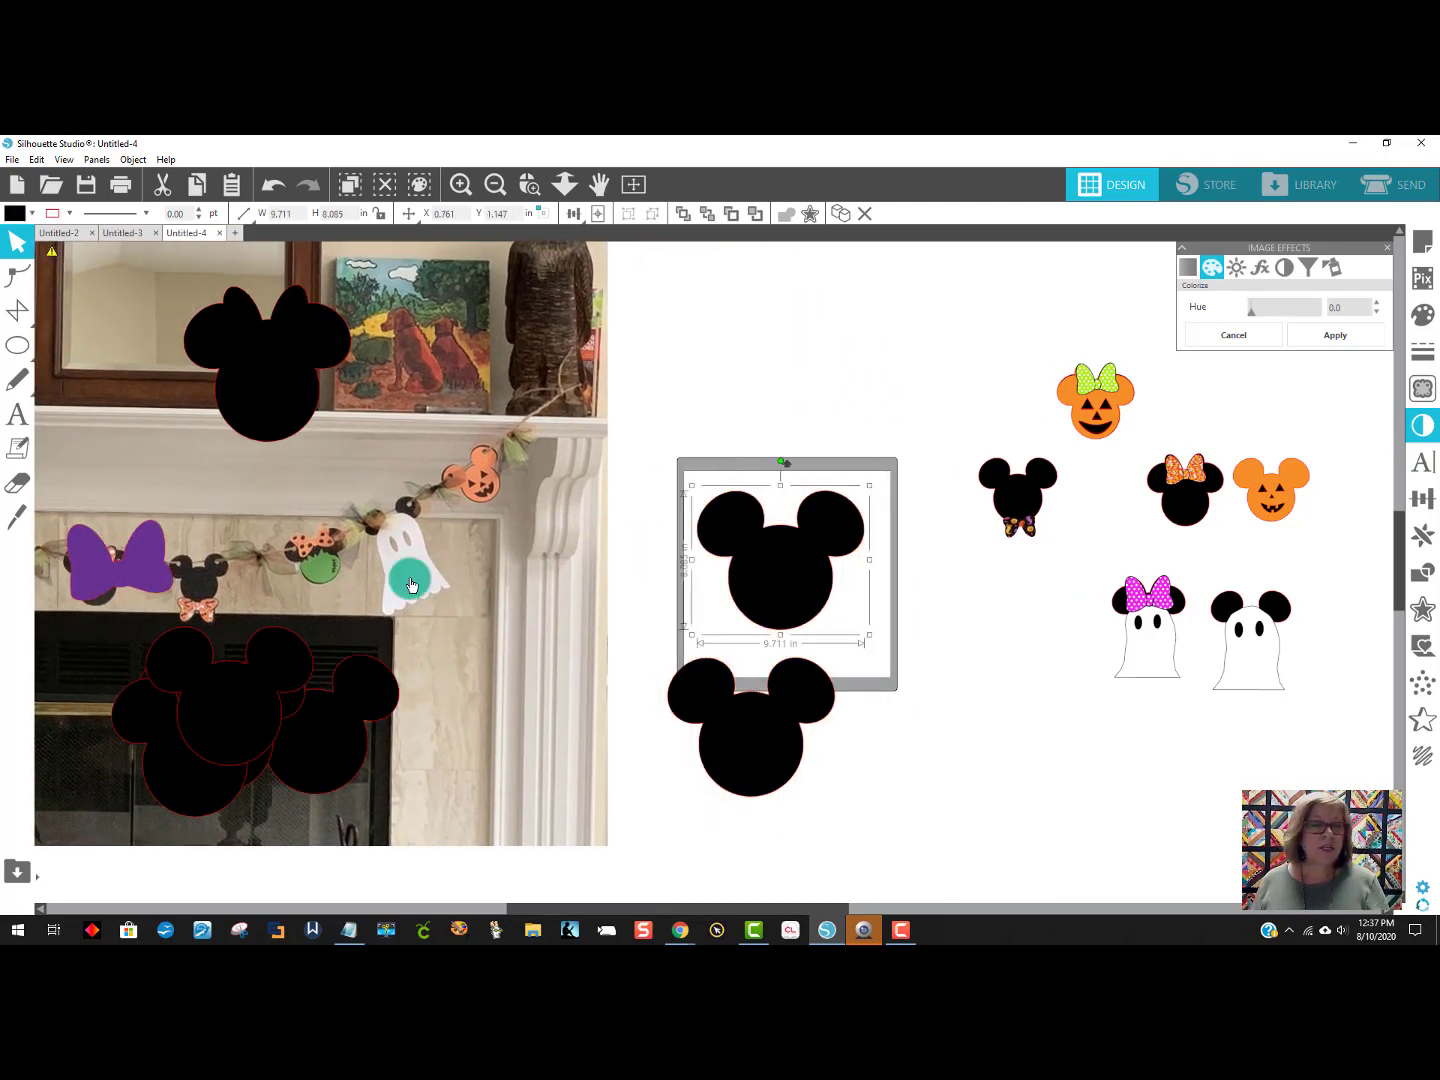
click(20, 526)
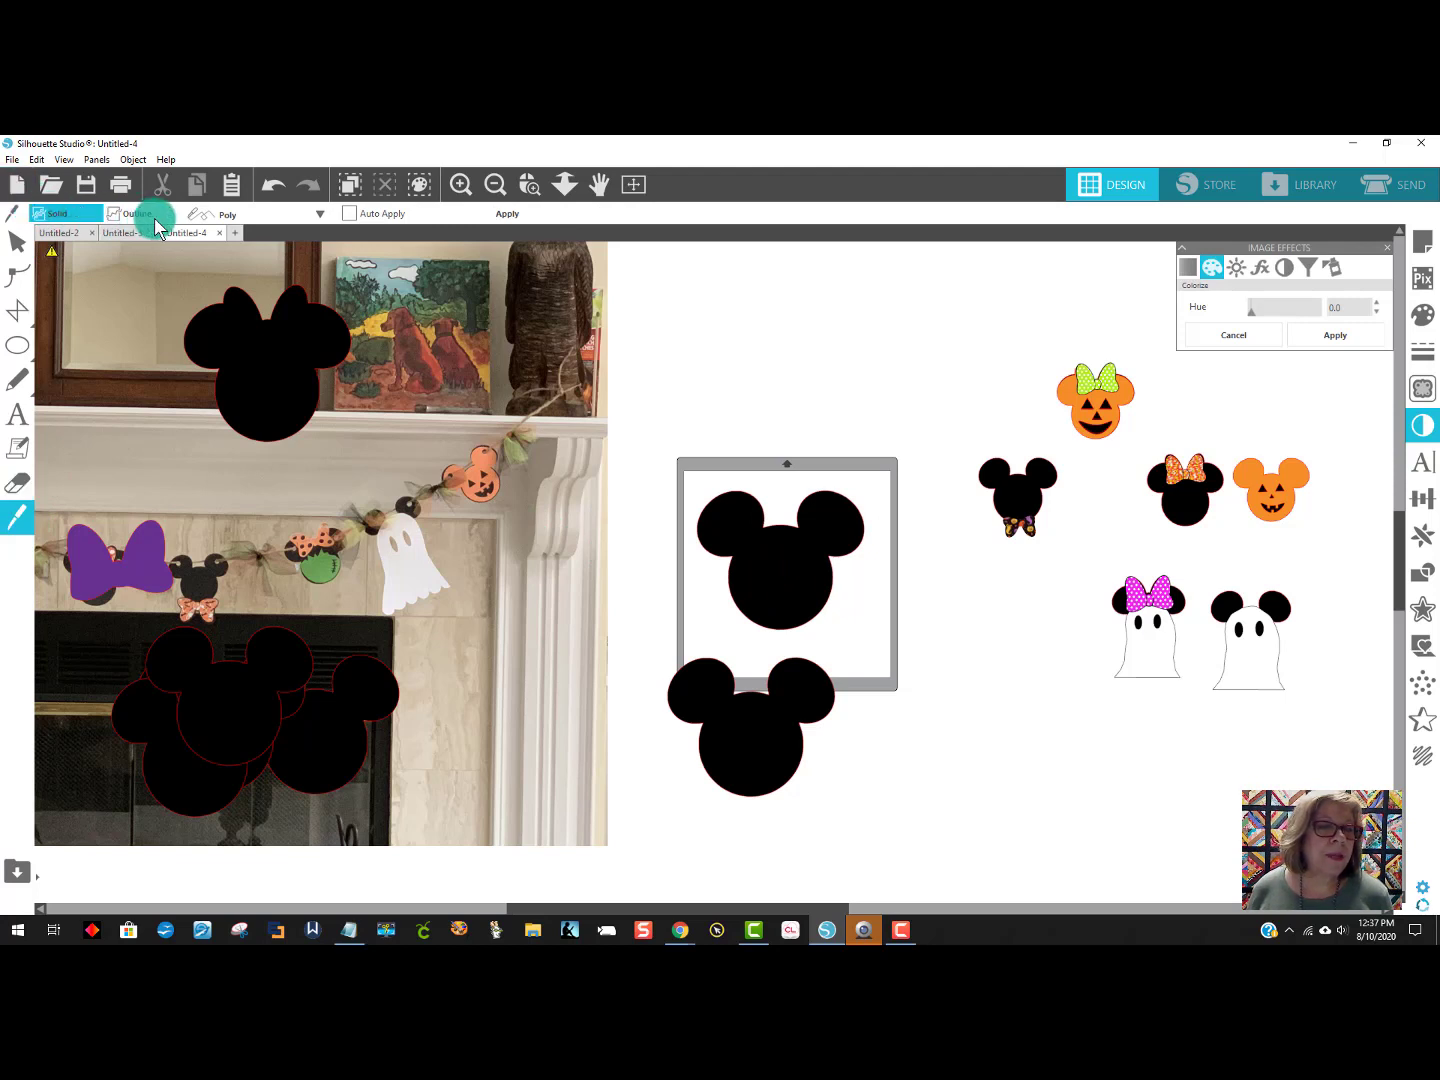
click(225, 216)
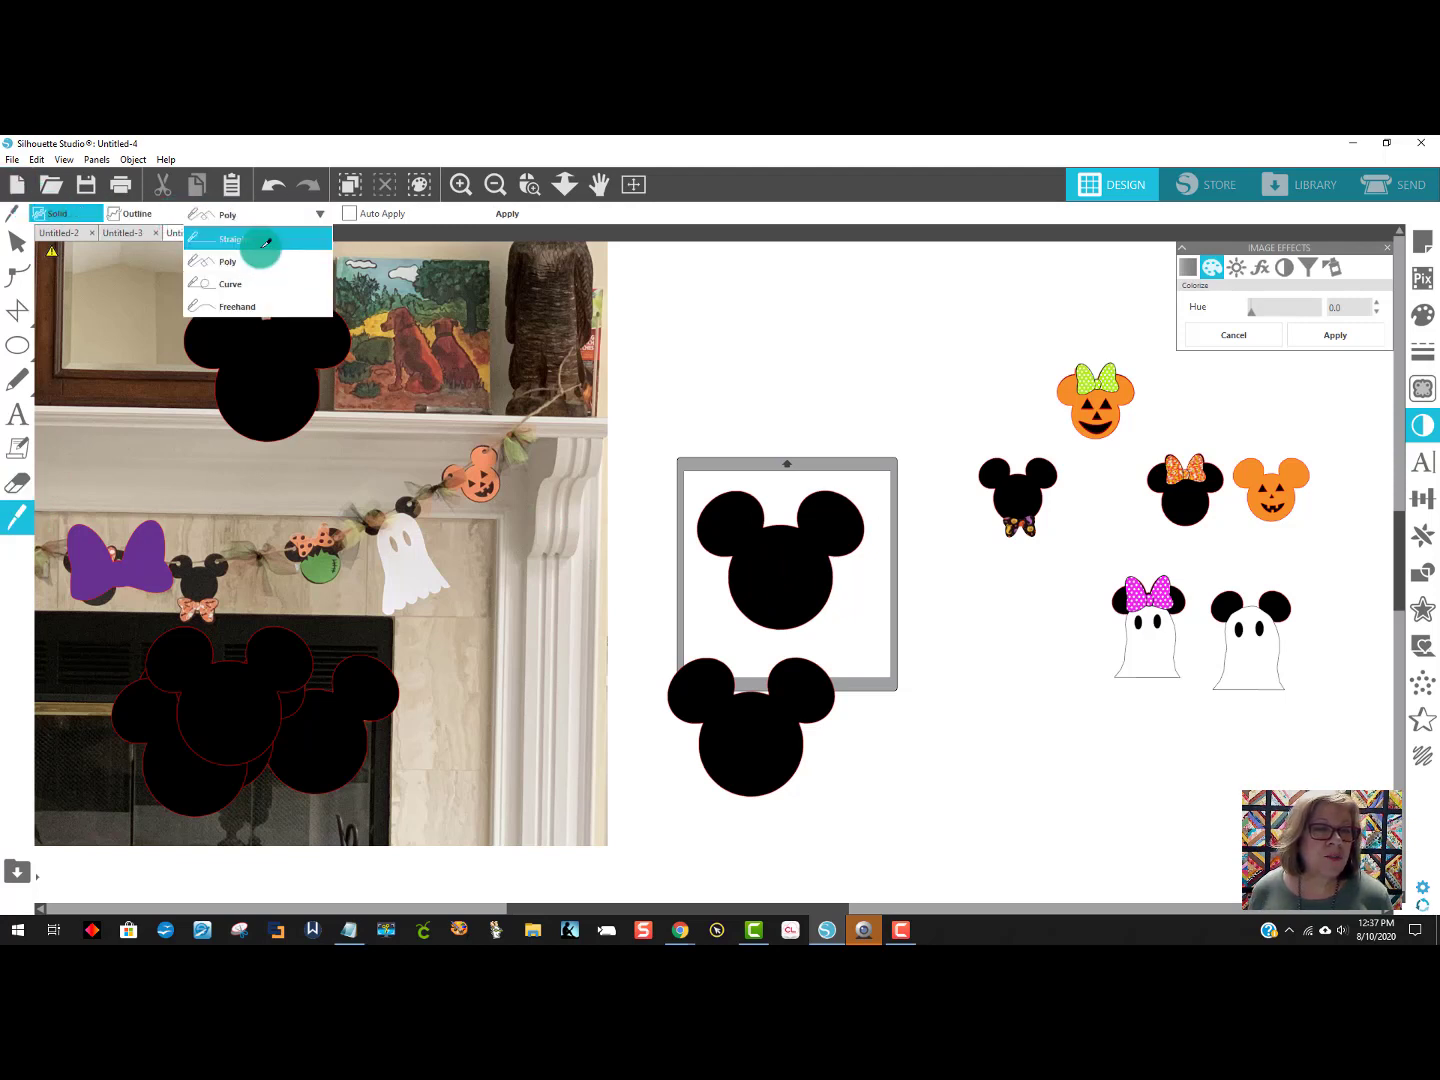
click(265, 265)
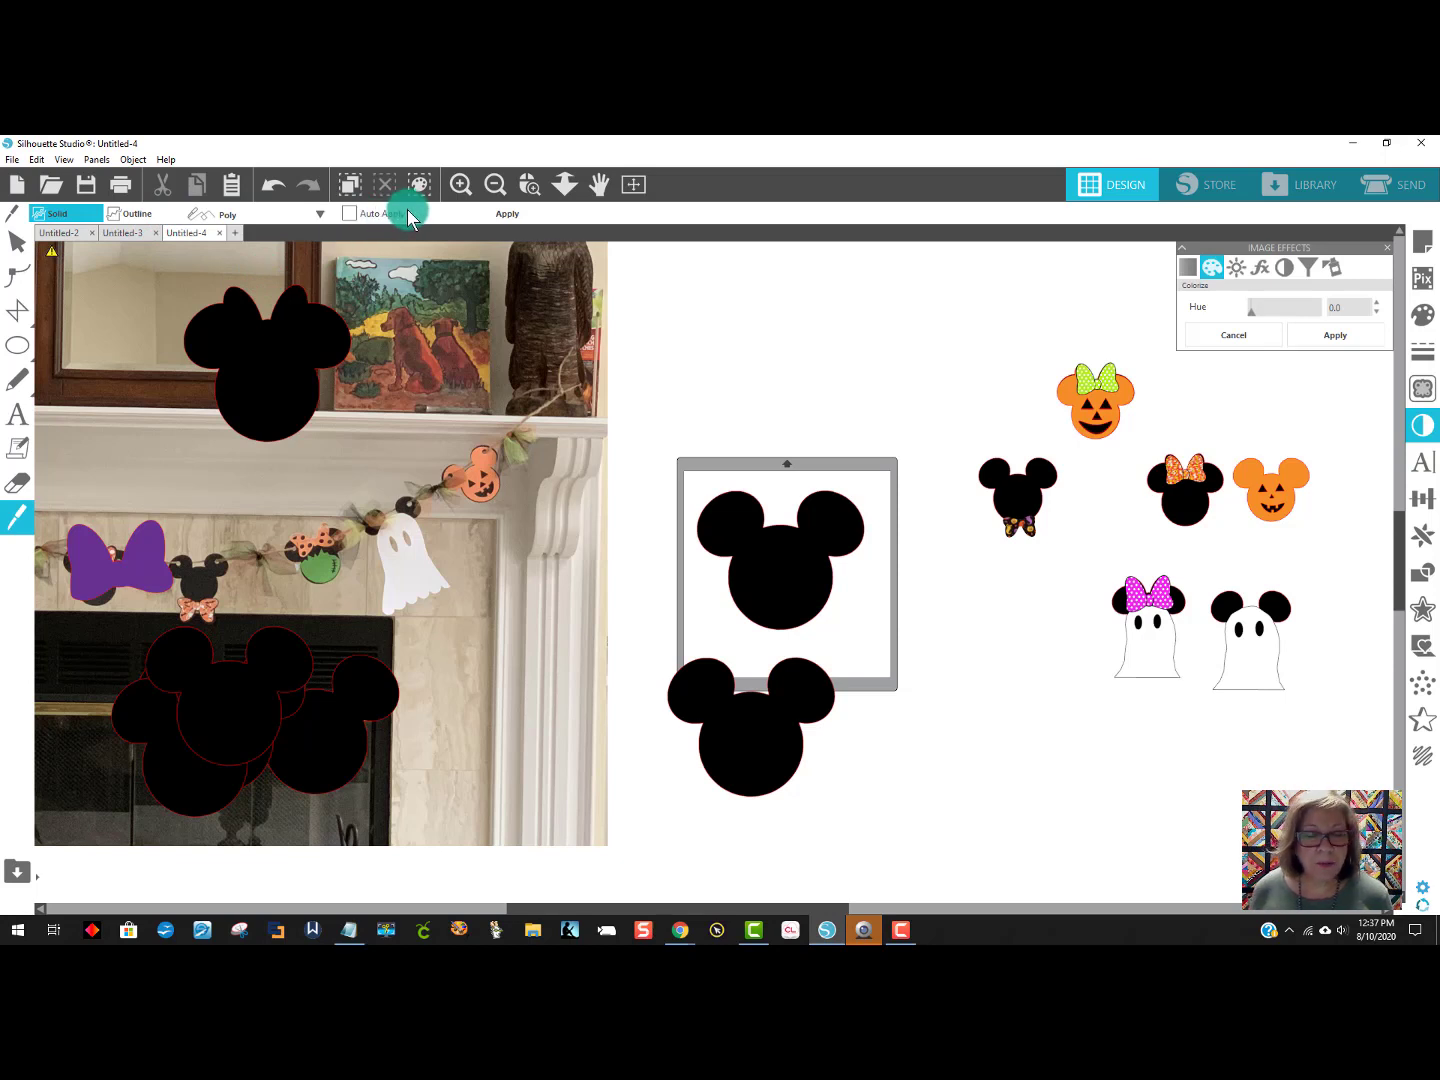
click(717, 578)
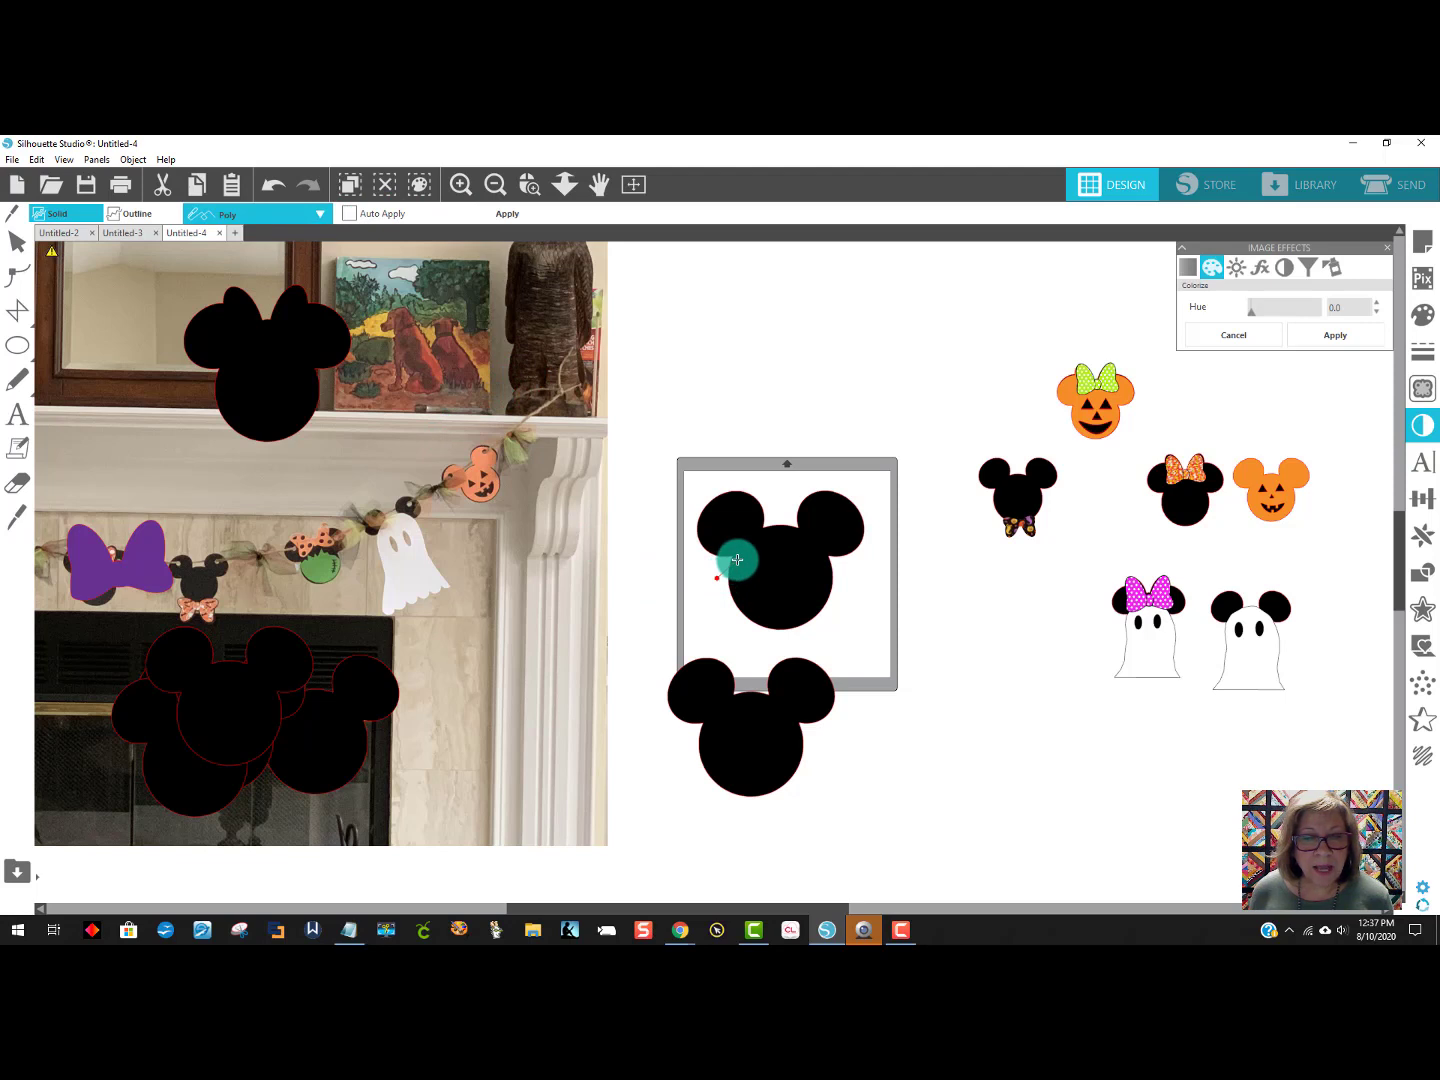
click(787, 539)
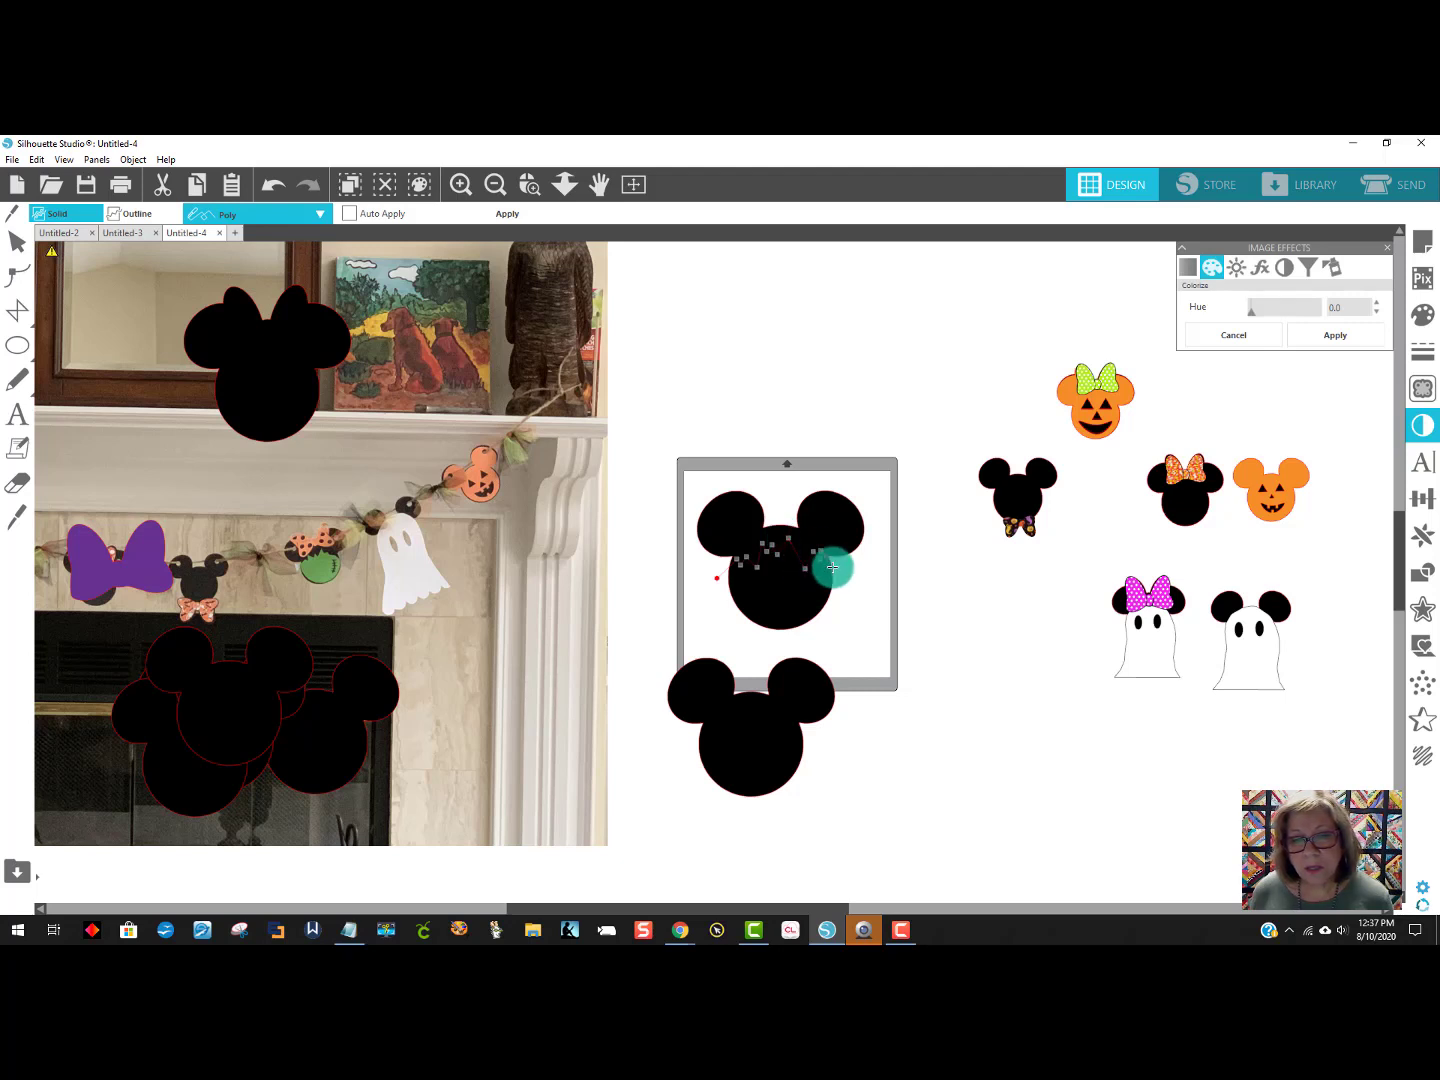
double_click(858, 585)
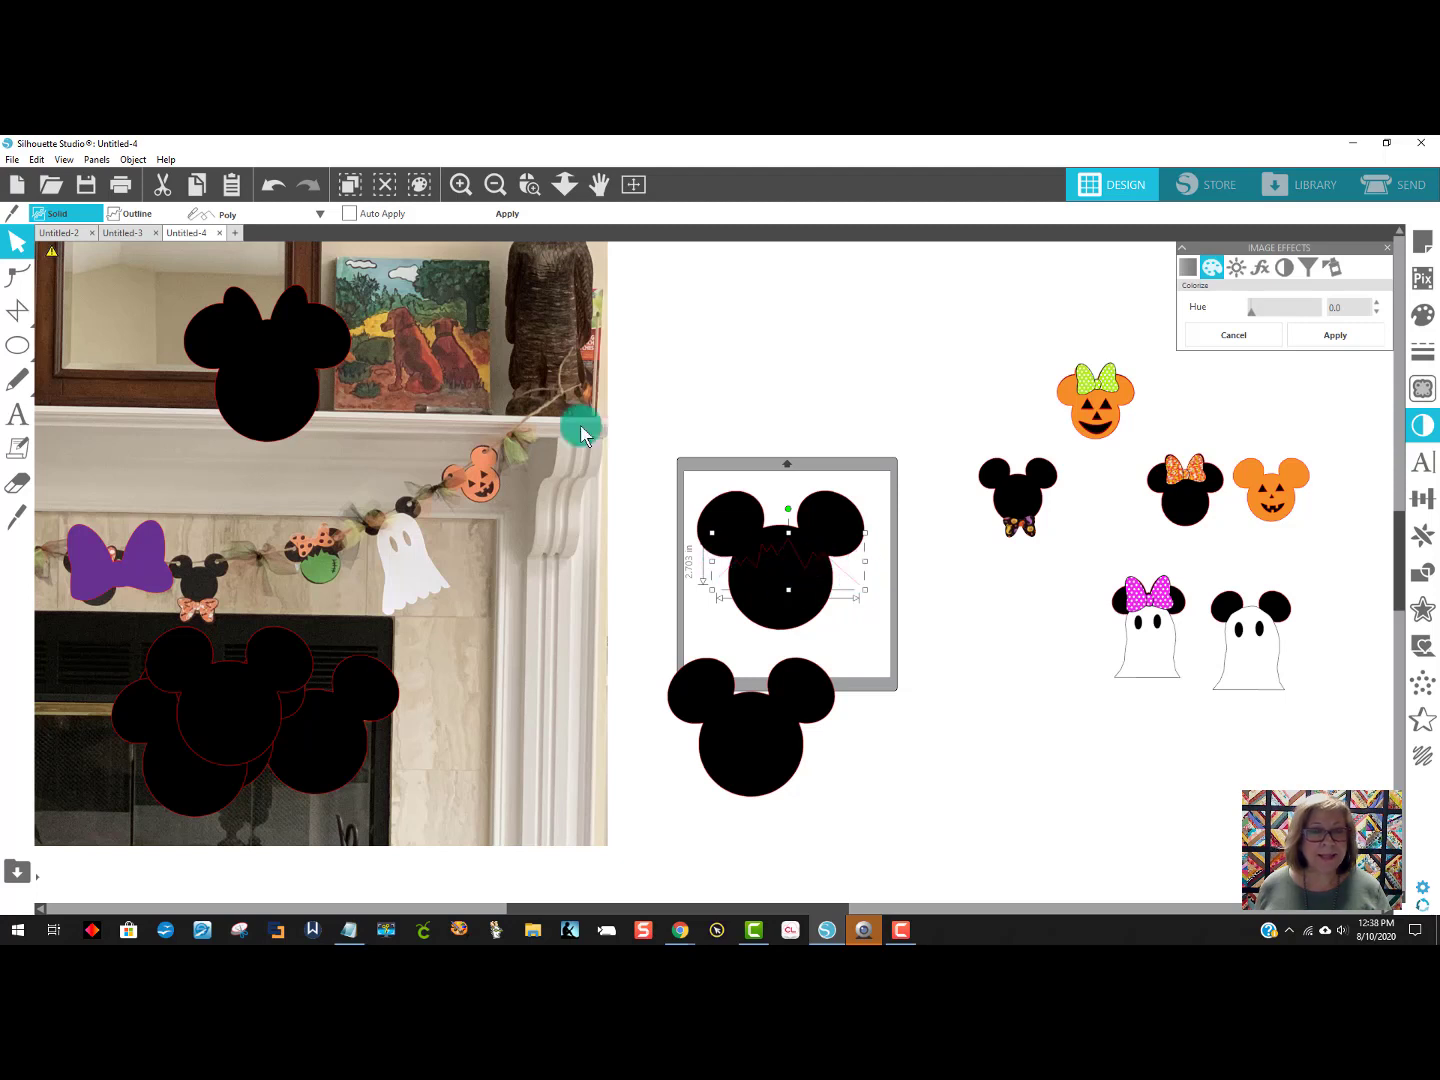
click(505, 222)
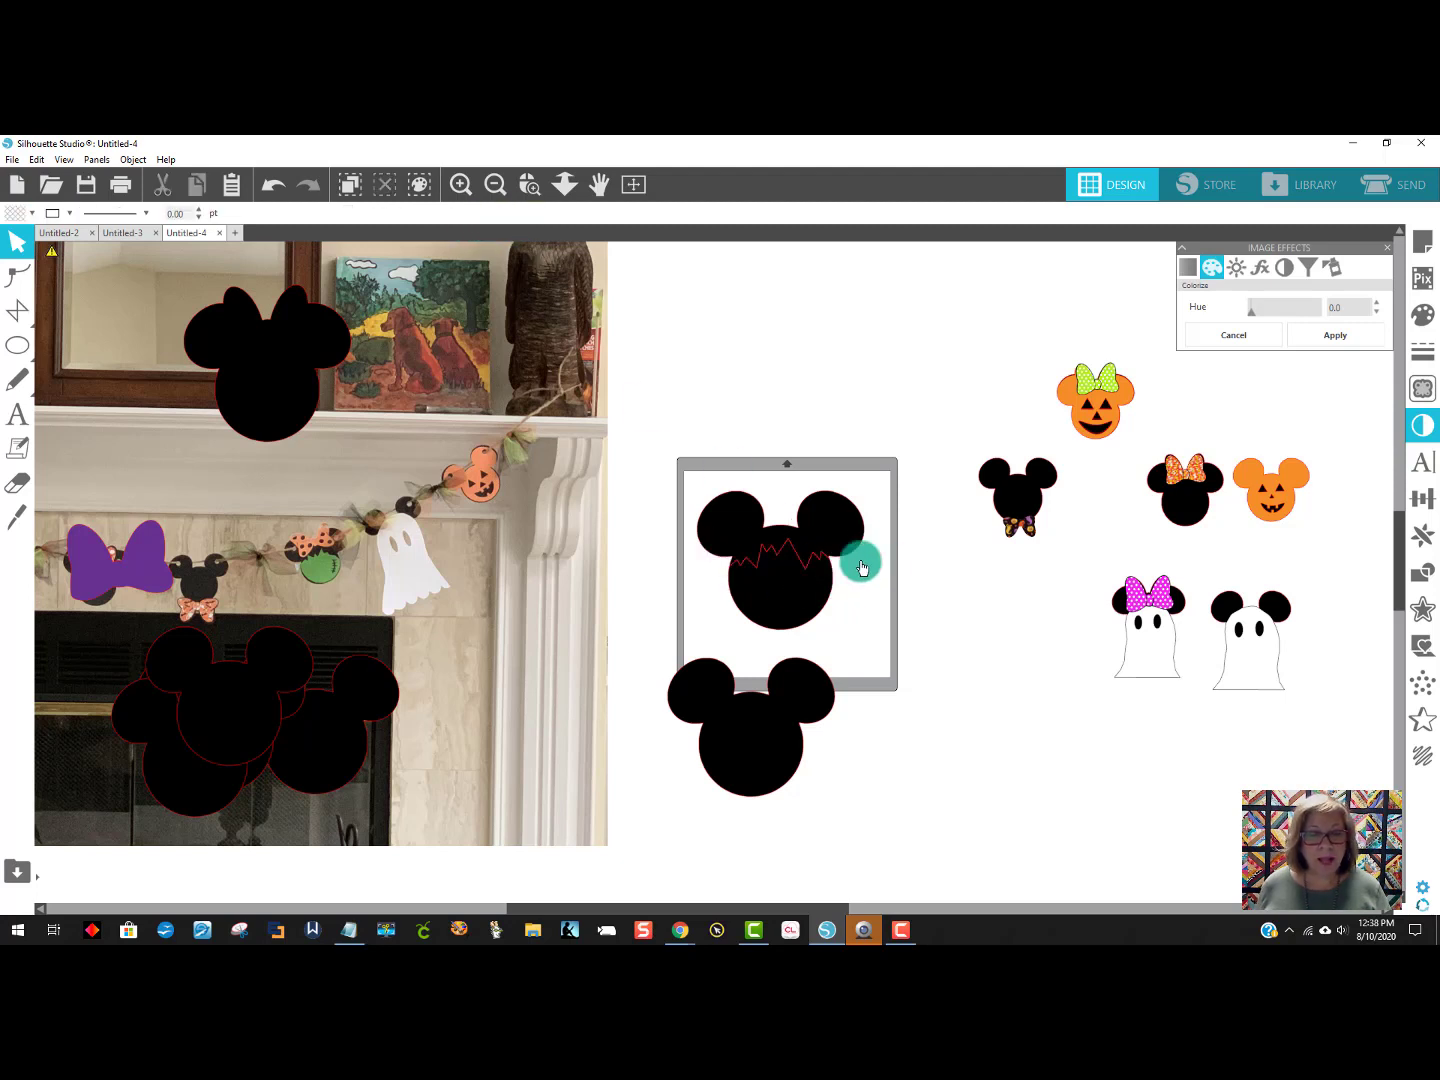
drag(842, 553, 829, 508)
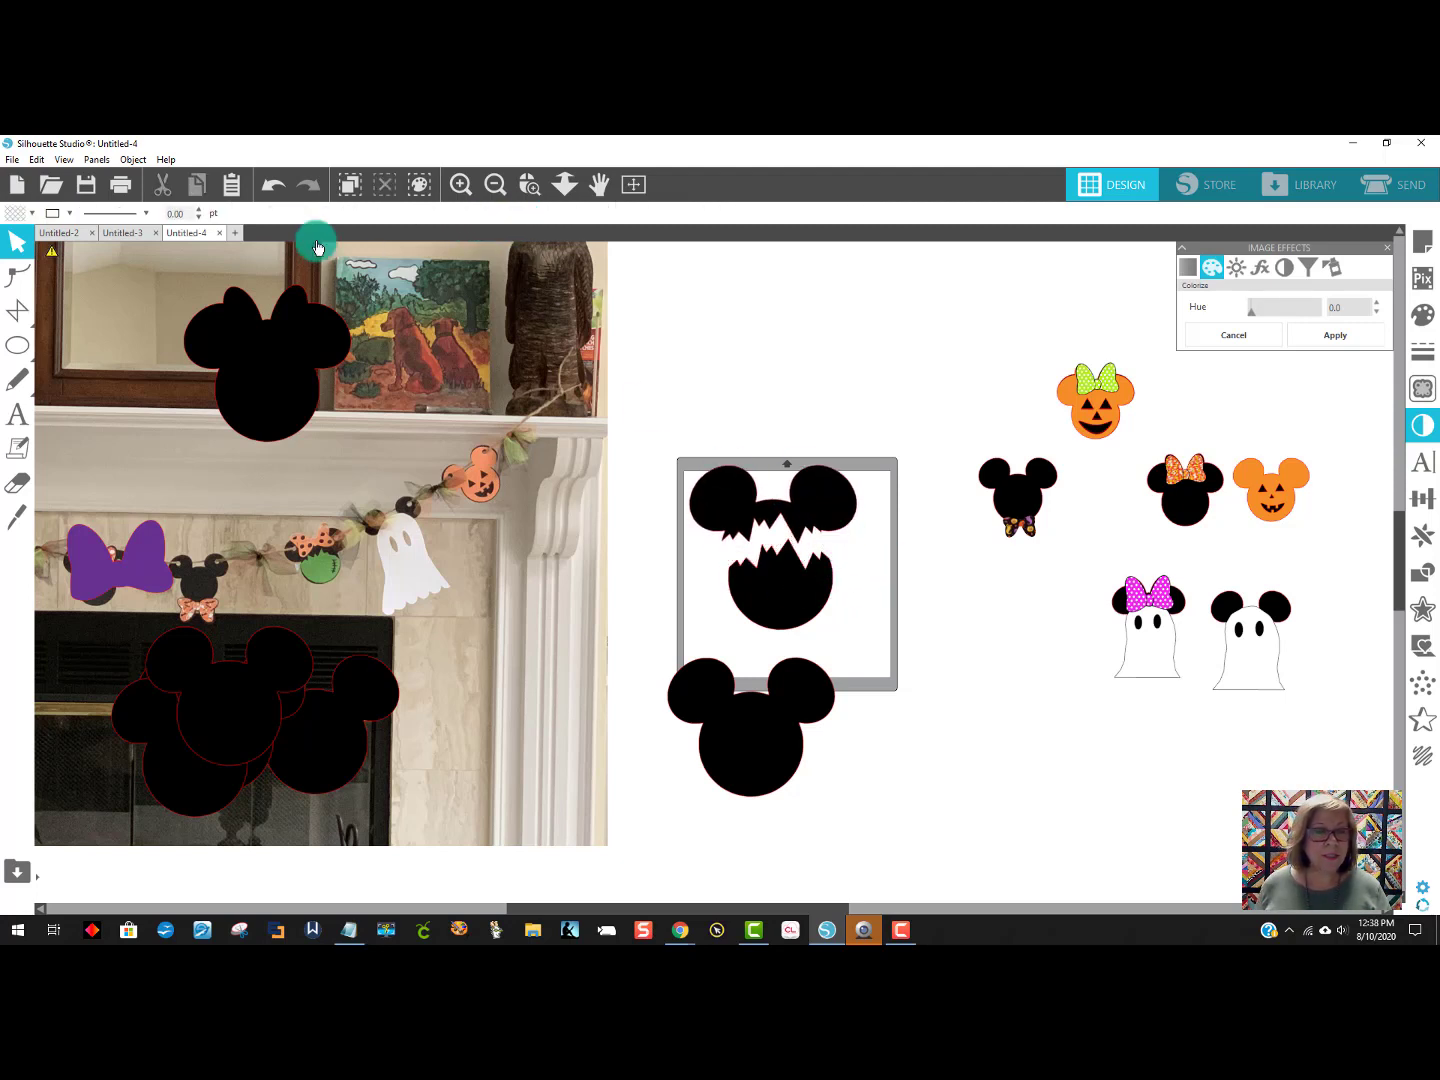
click(274, 191)
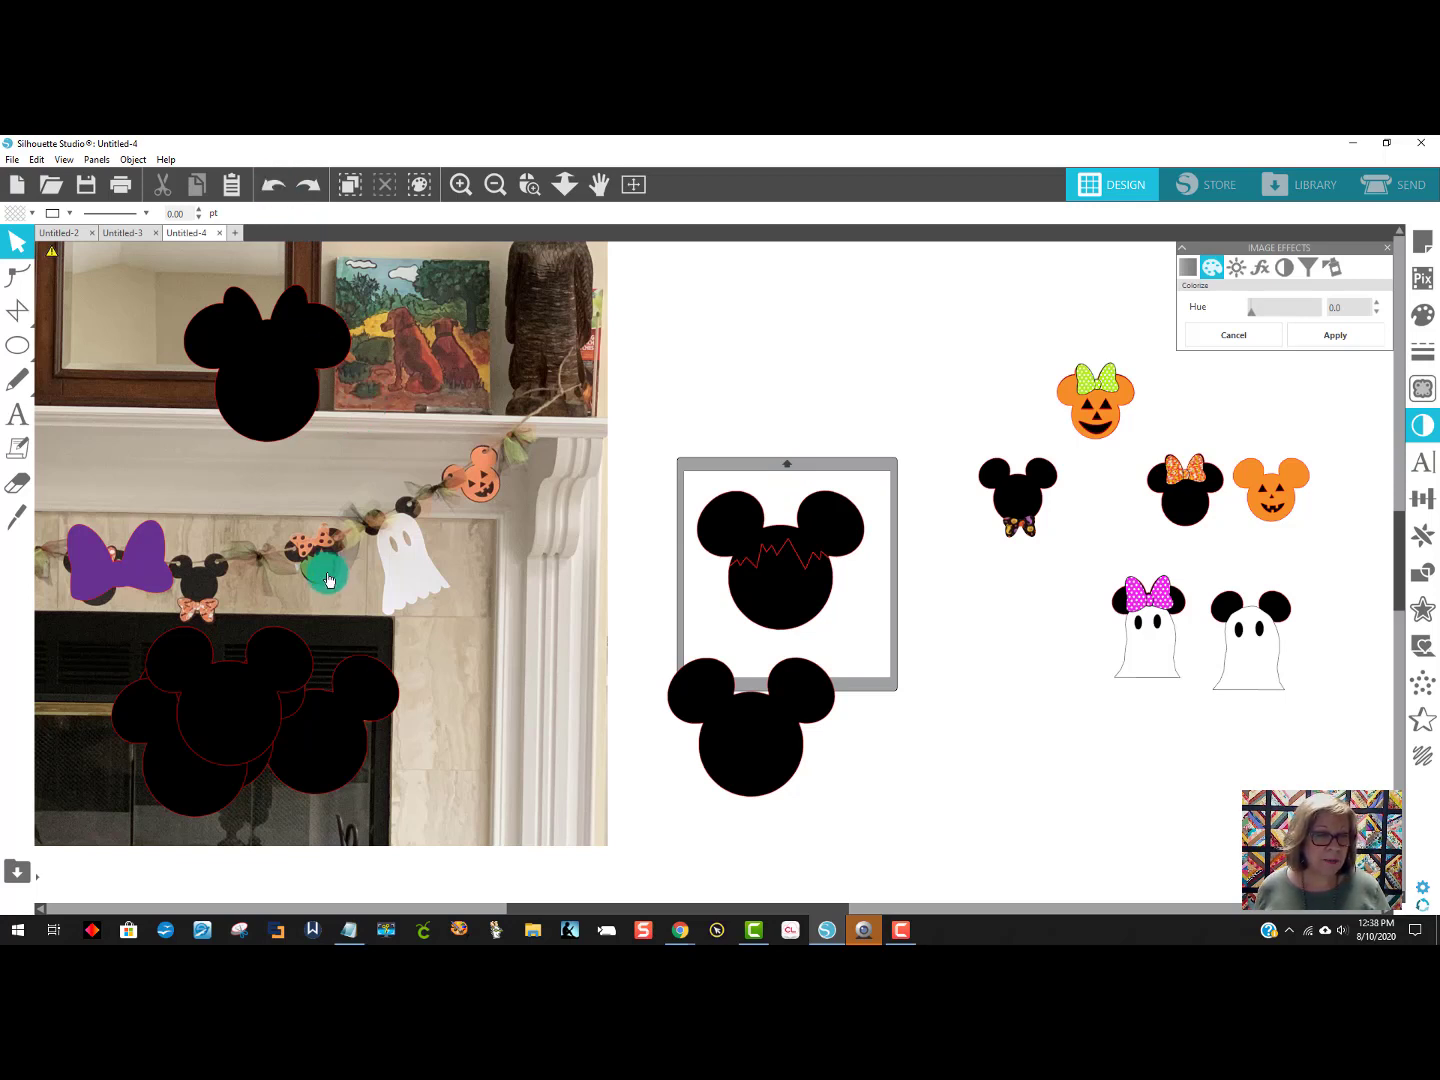
Fill the lower face piece of the cut Mickey head with lime green.
click(778, 616)
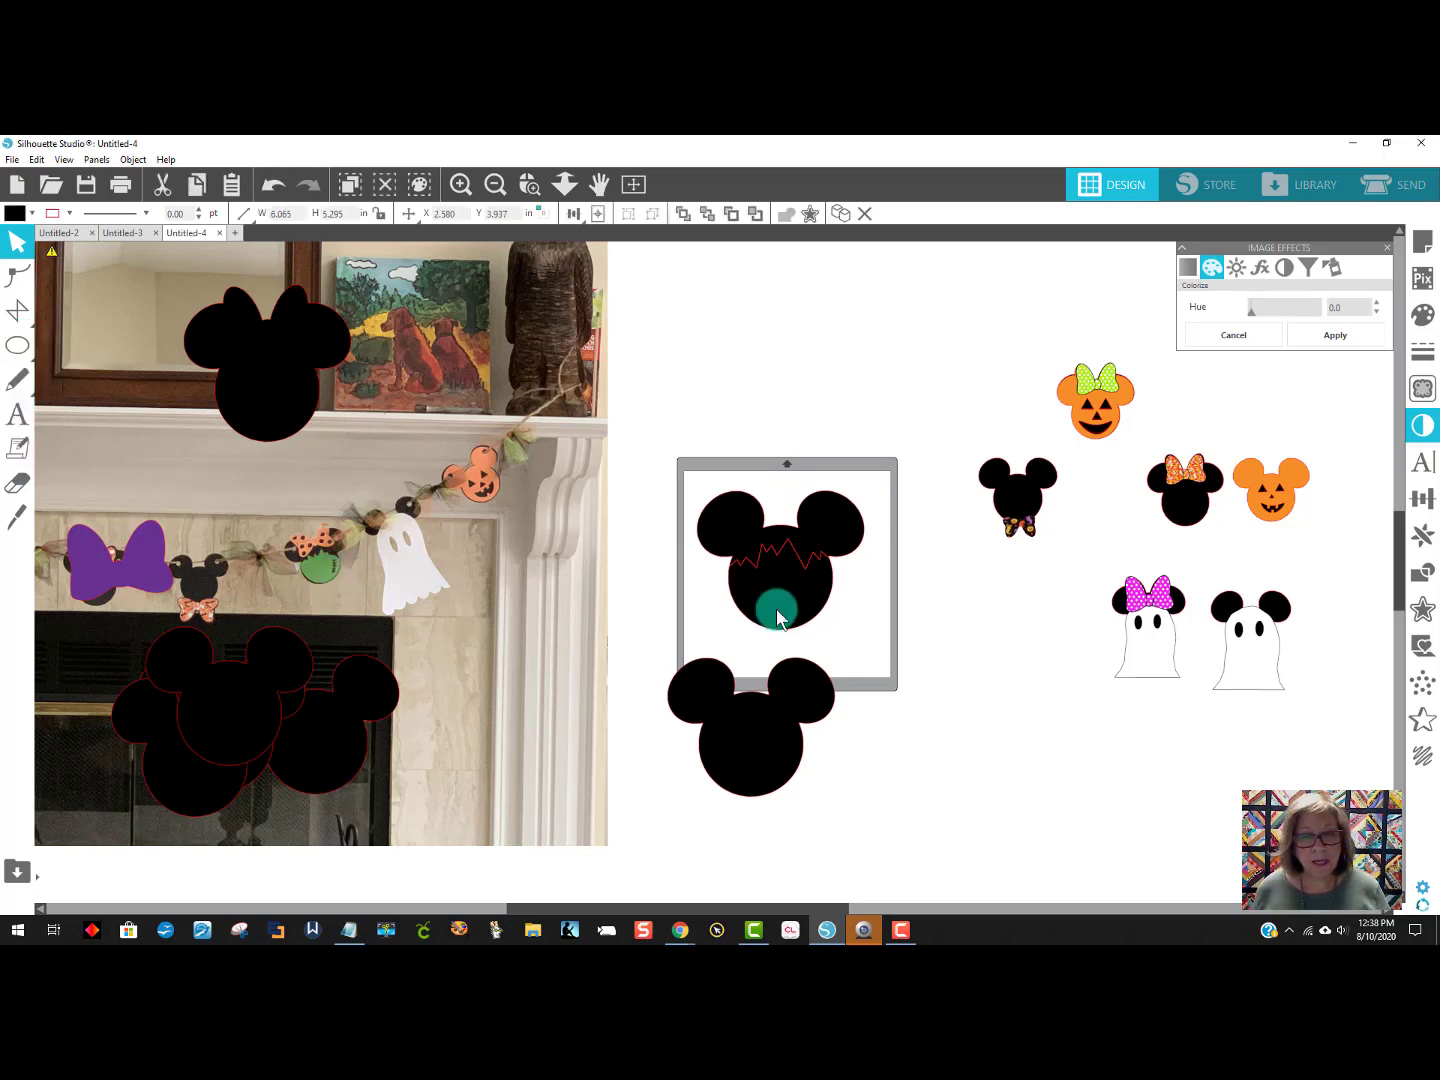
click(15, 218)
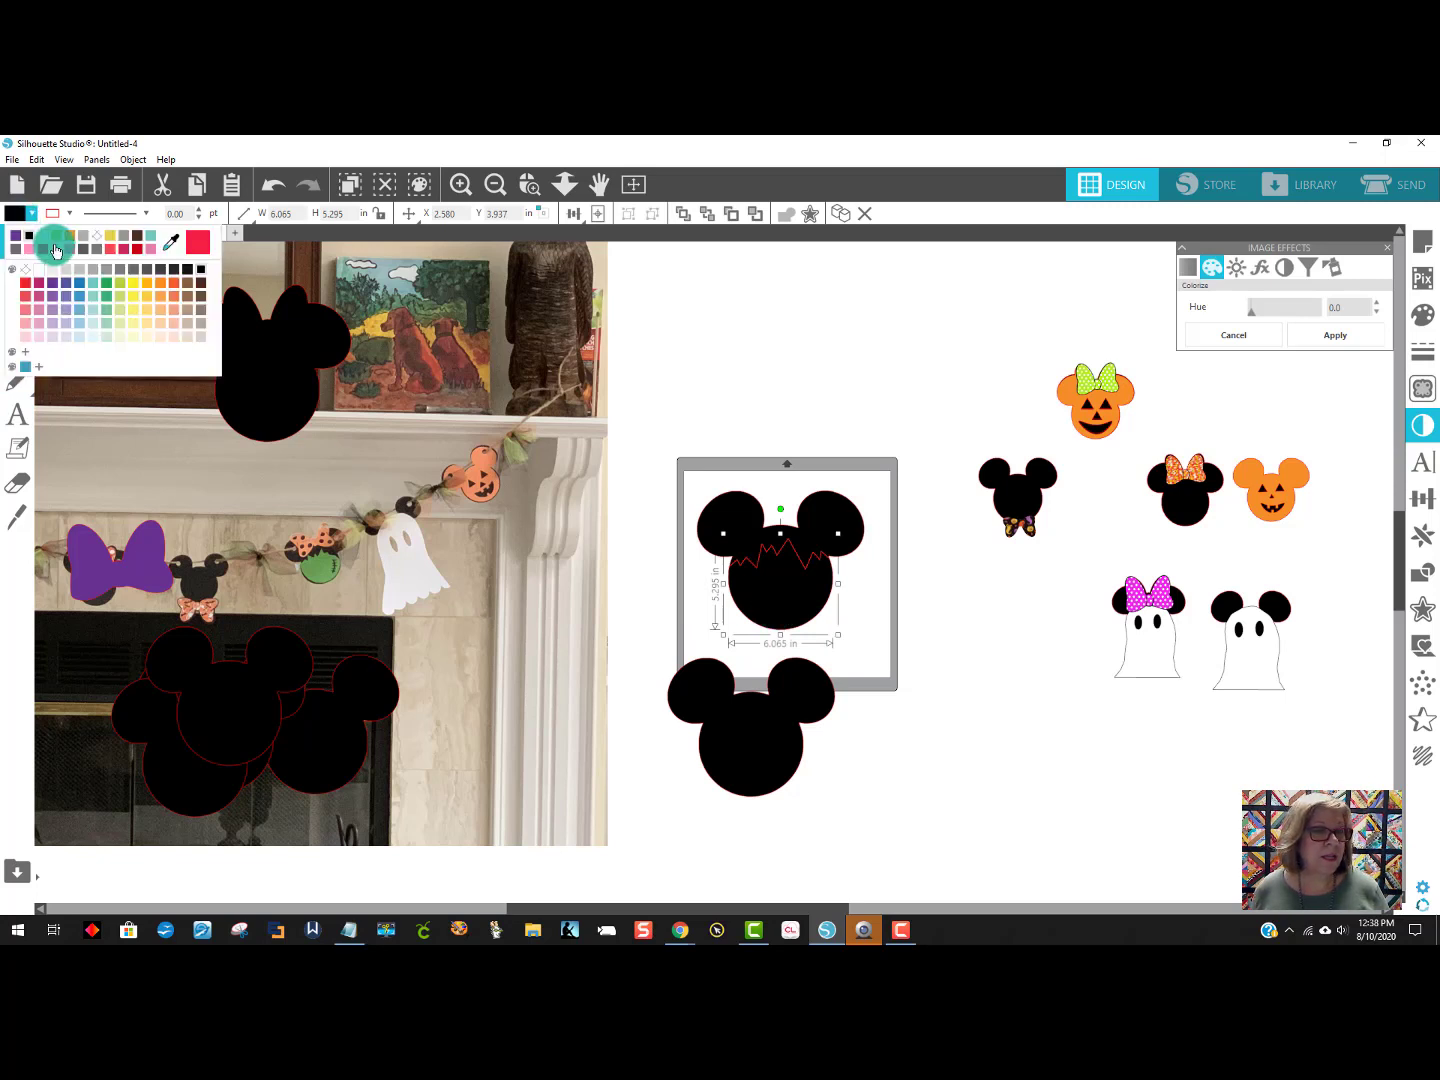
click(59, 242)
click(940, 665)
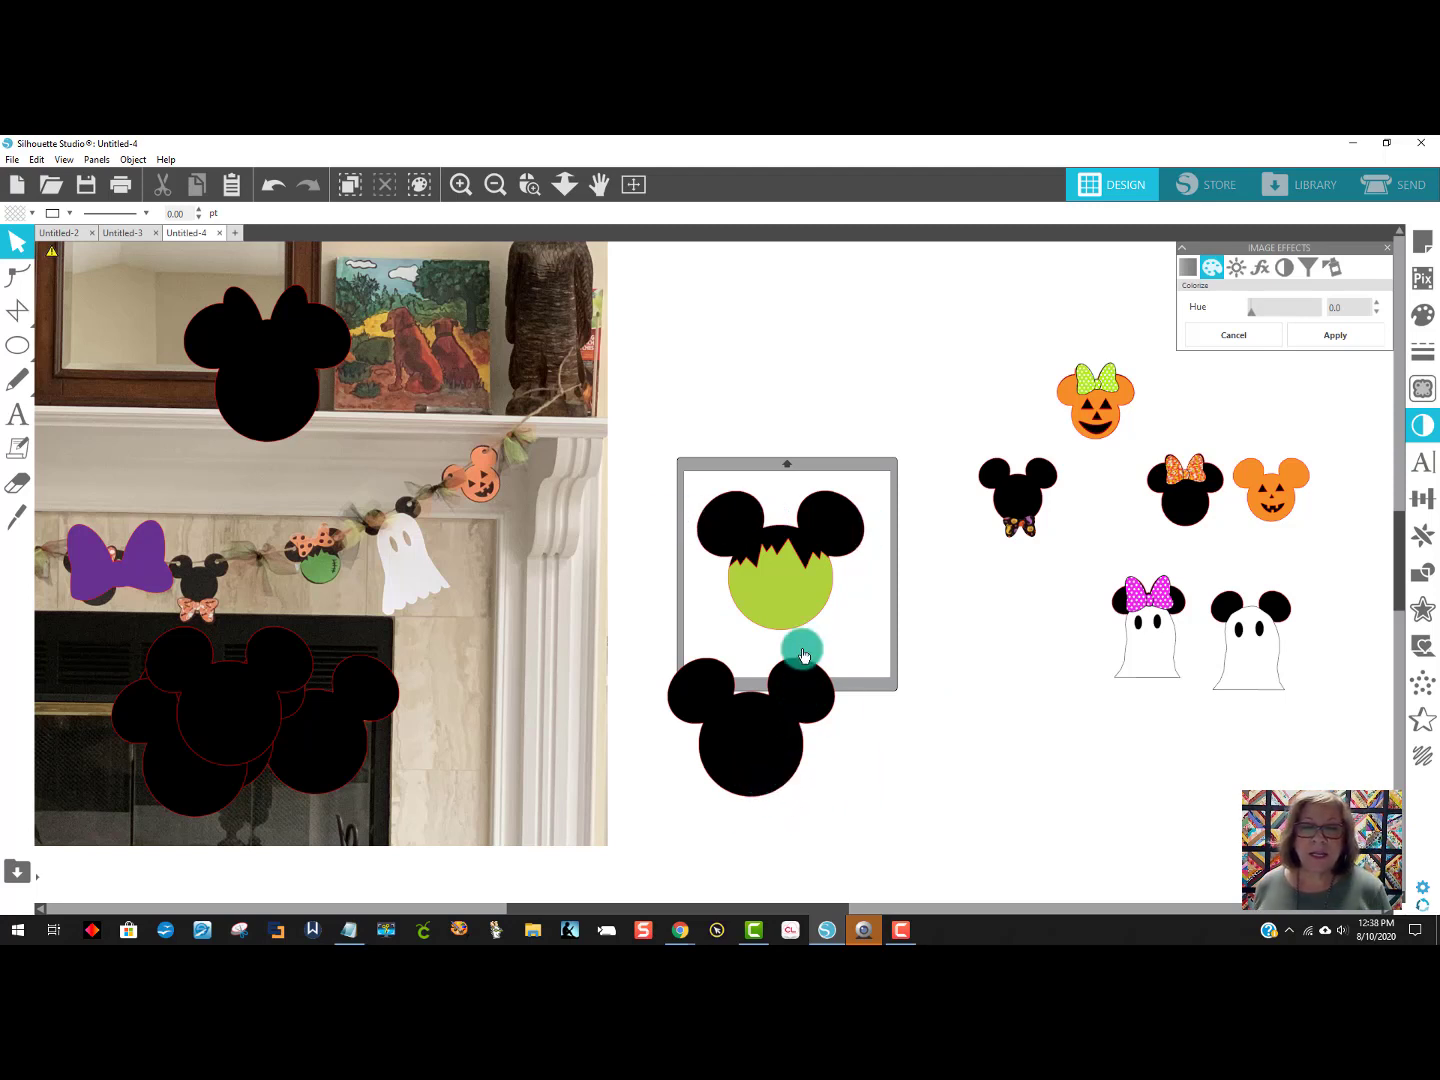
Try the lime green face over the whole black Mickey head below the mat, and move the jagged hair piece above the mat.
drag(781, 585, 755, 768)
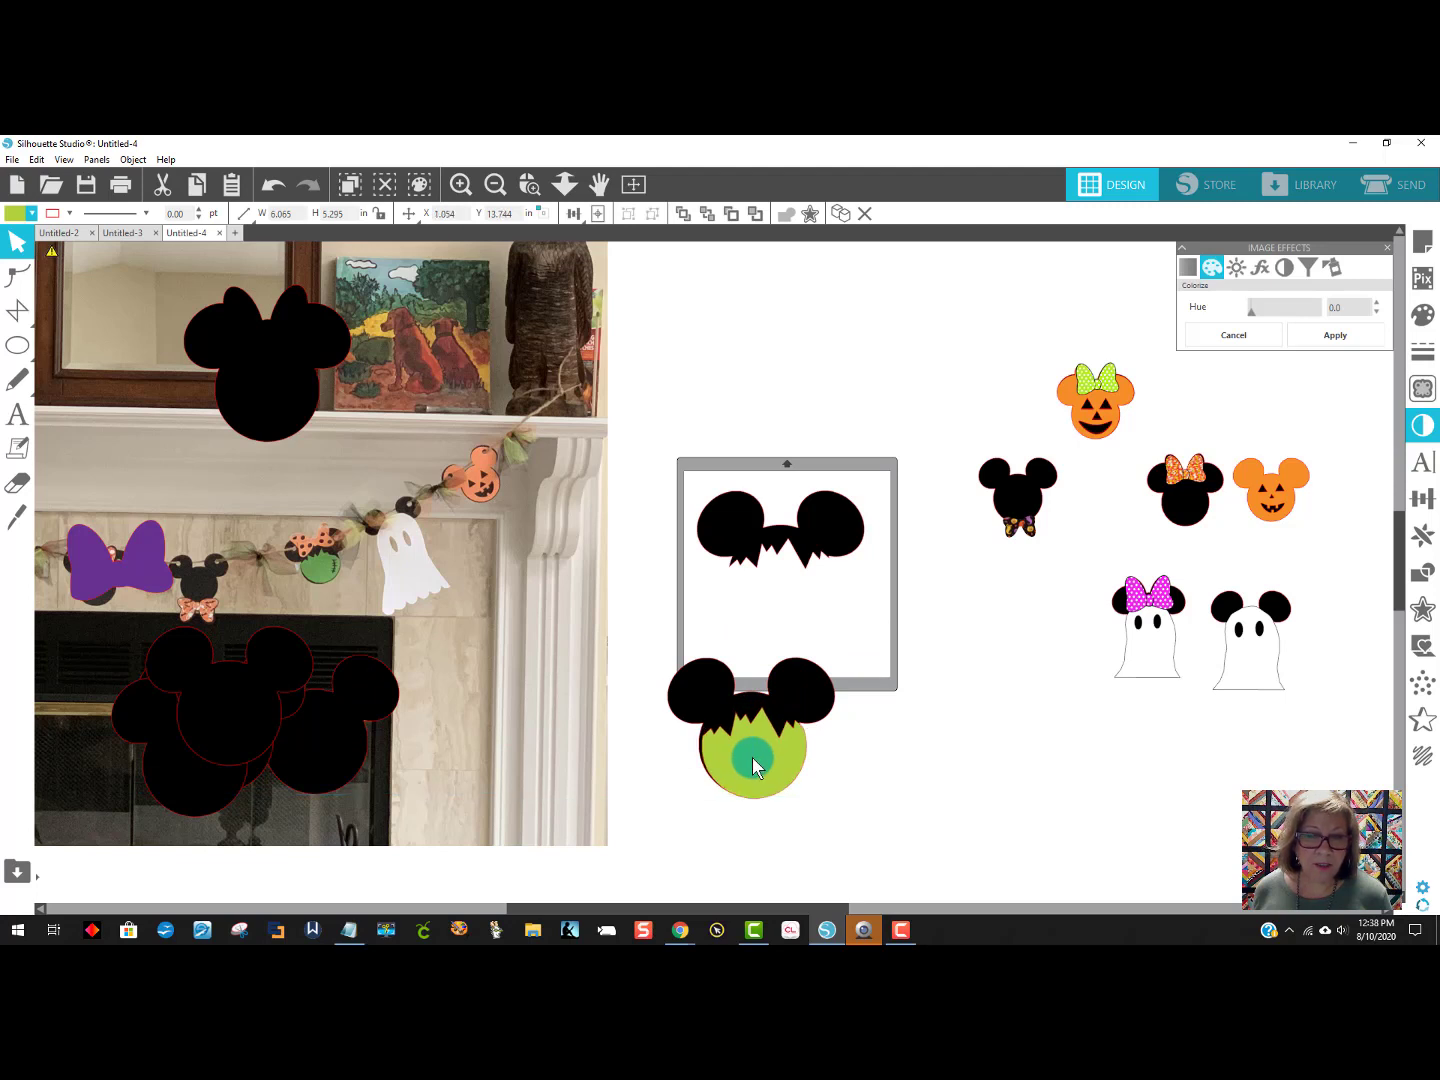
drag(805, 532, 820, 389)
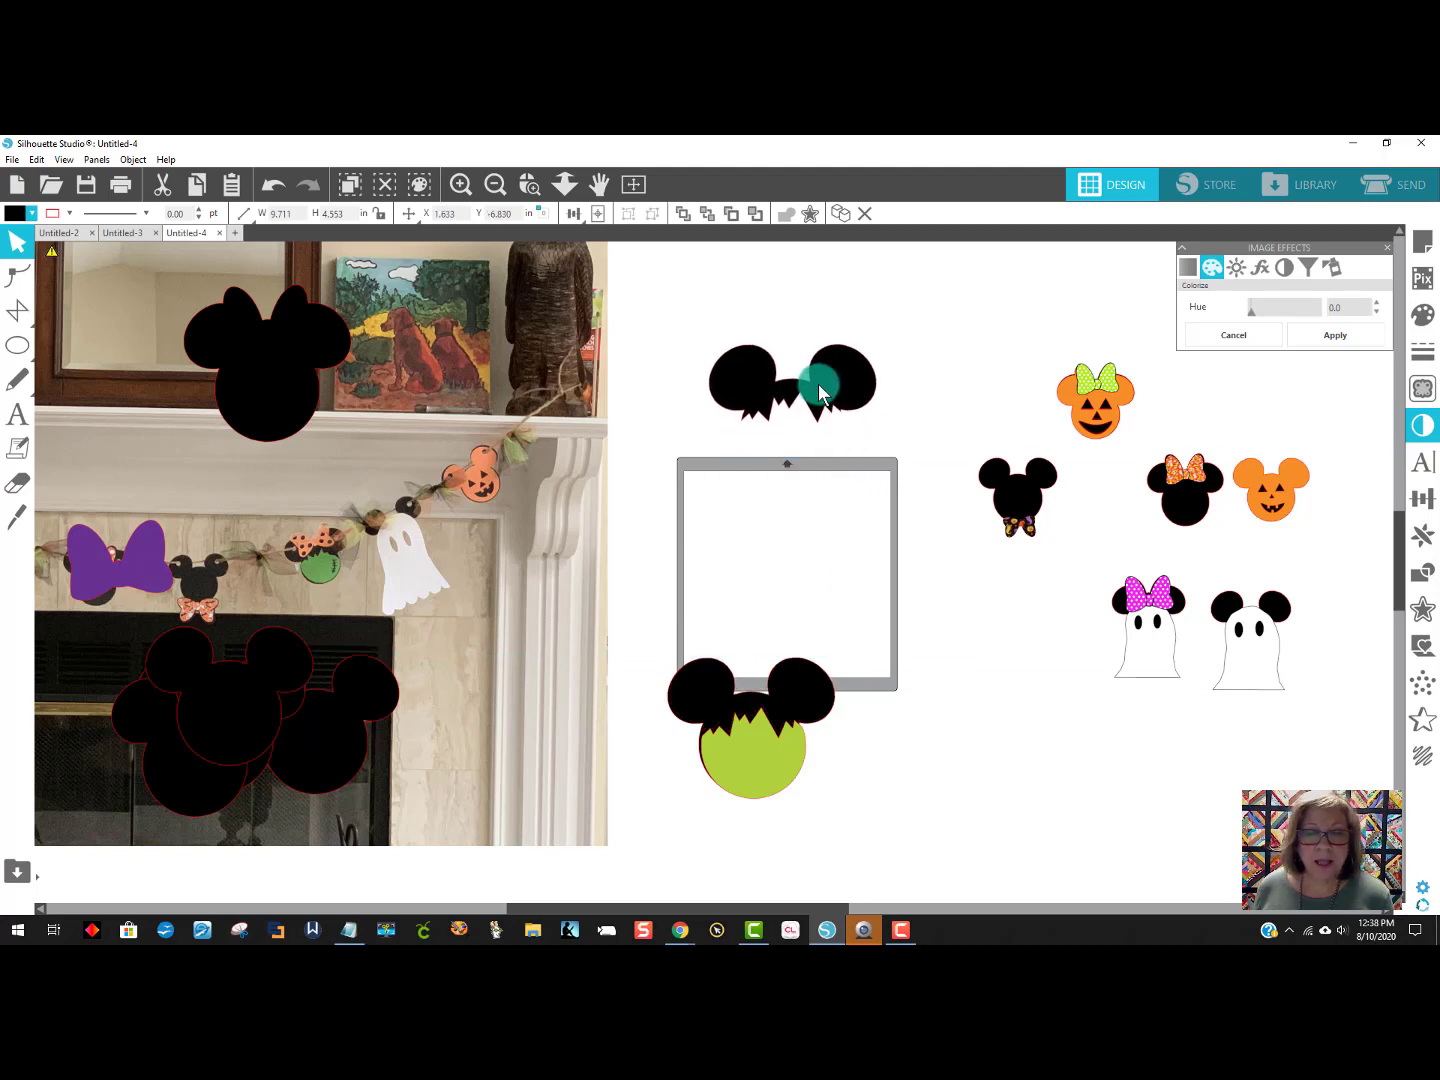
Move the whole black Mickey head aside and fit the jagged hair-and-ears piece onto the lime green face on the mat.
drag(804, 680, 800, 485)
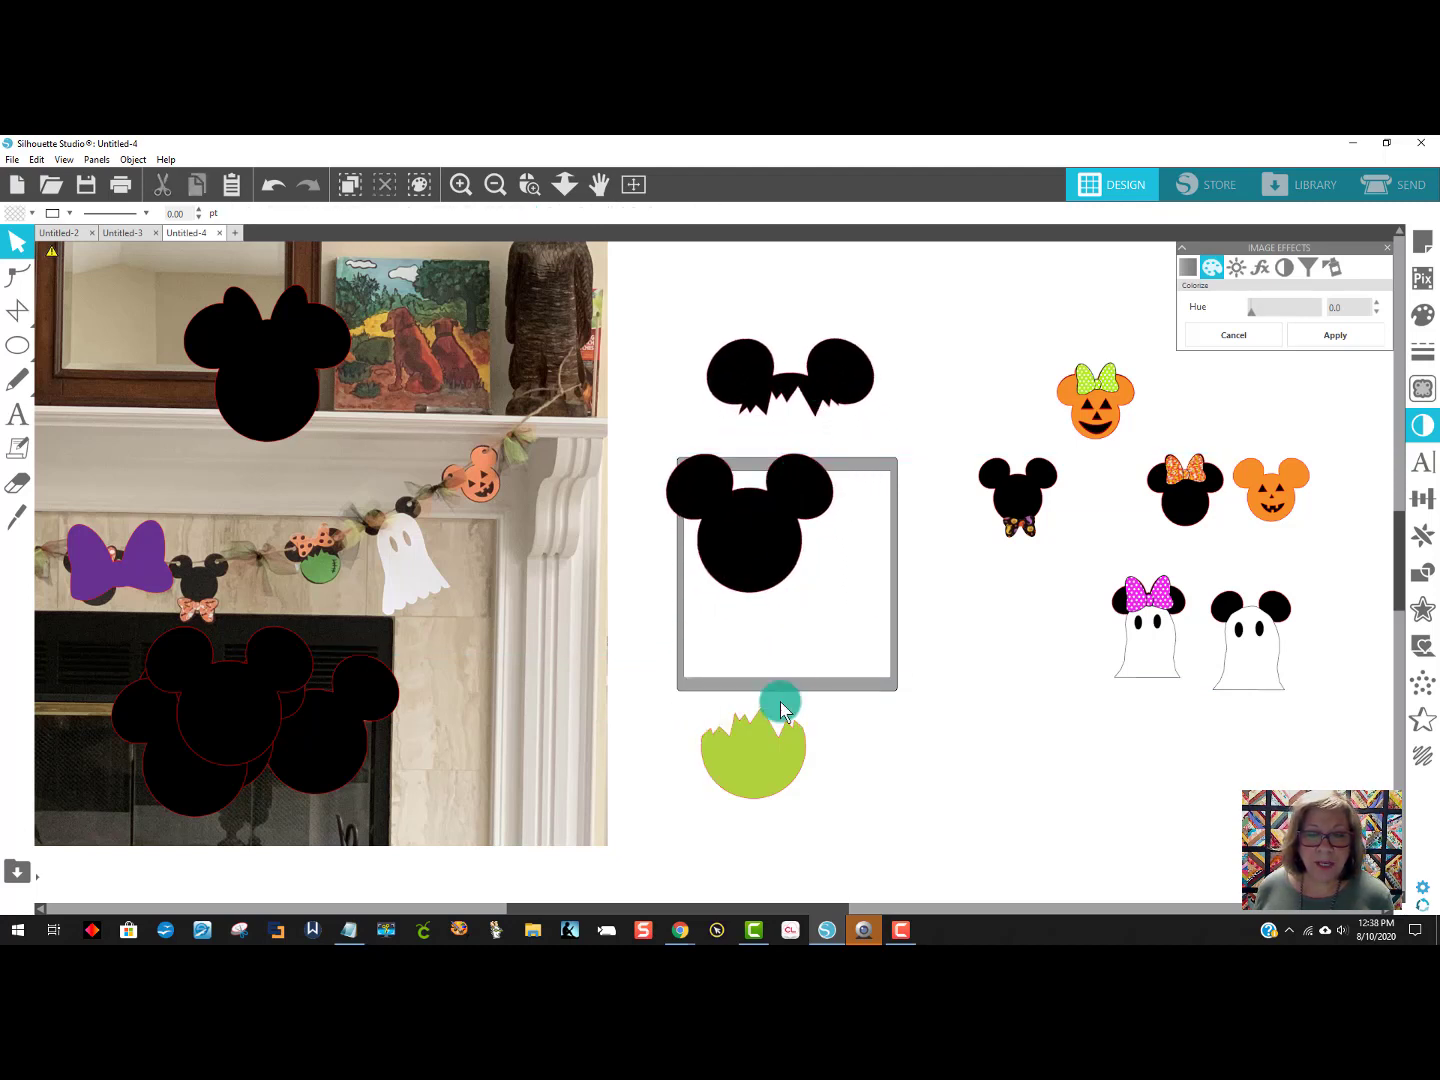
drag(762, 742, 813, 659)
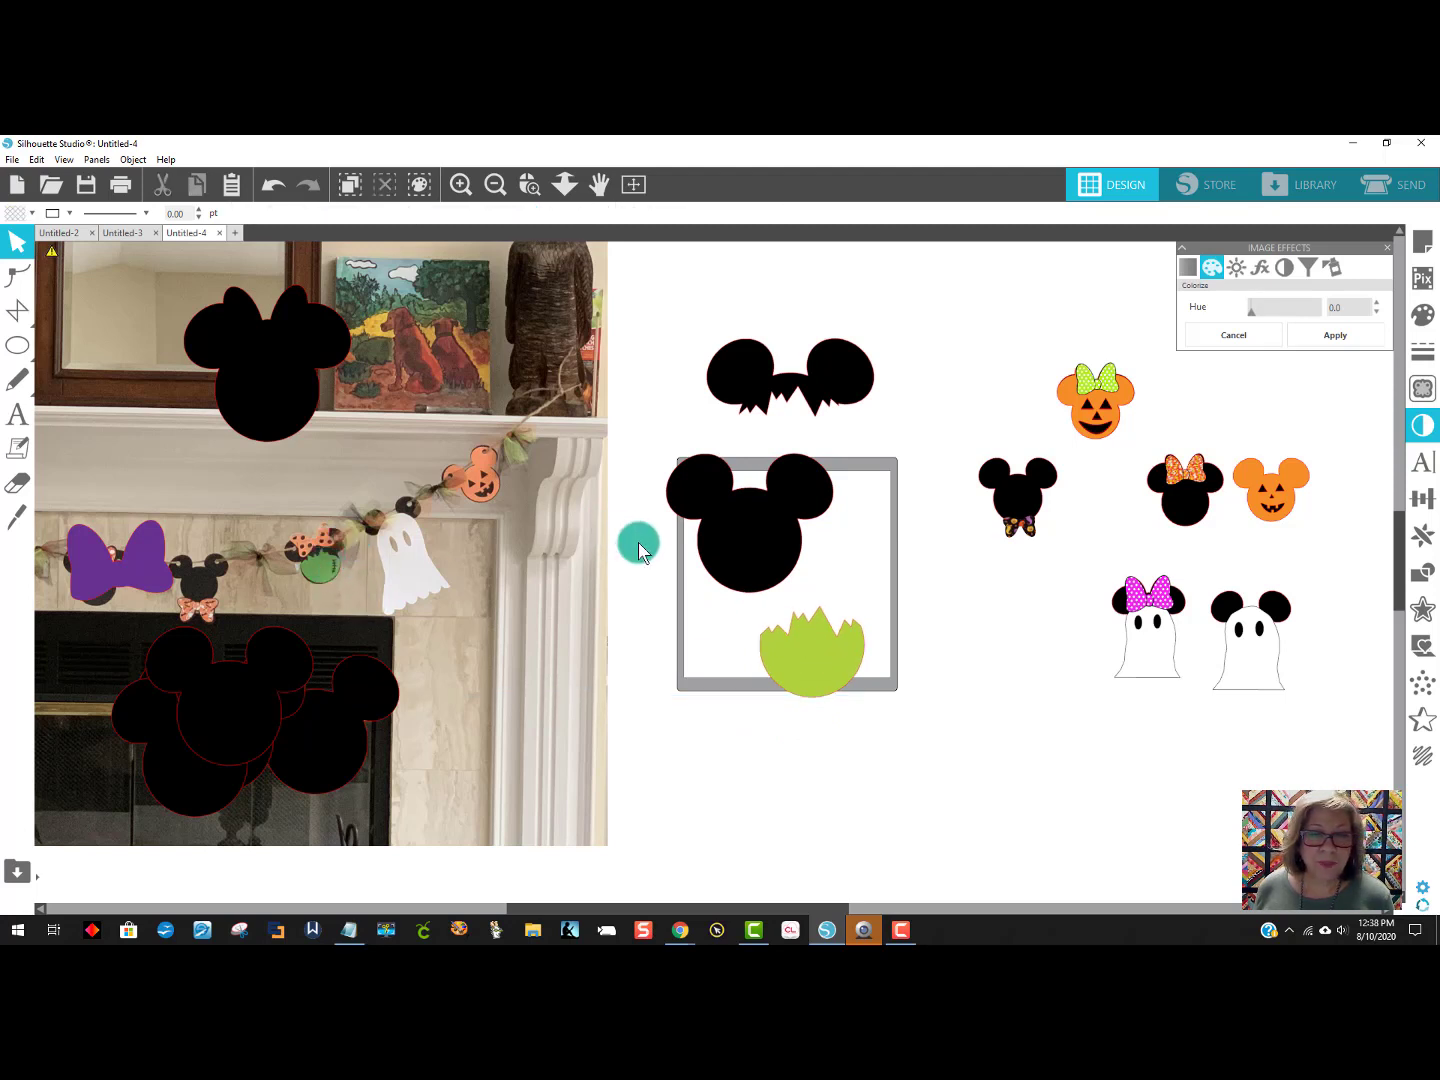
drag(697, 554, 618, 513)
drag(761, 428, 787, 626)
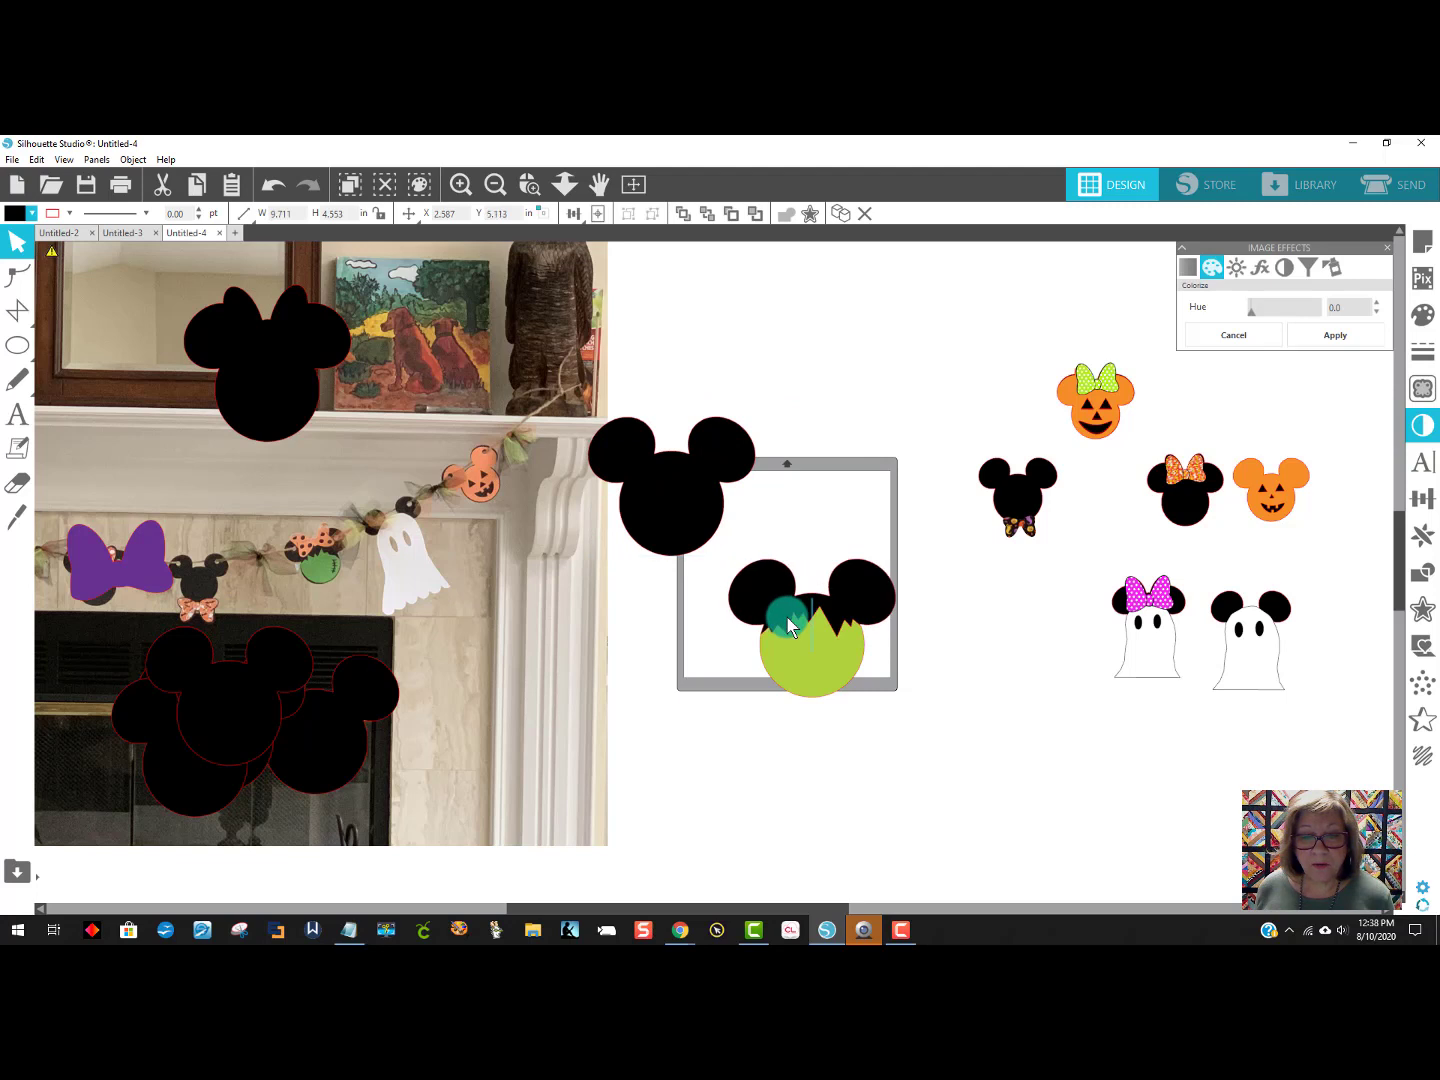
click(671, 786)
Draw a slanted straight line about 0.77 in wide and 1.66 in tall on the left cheek of the lime green face.
click(529, 185)
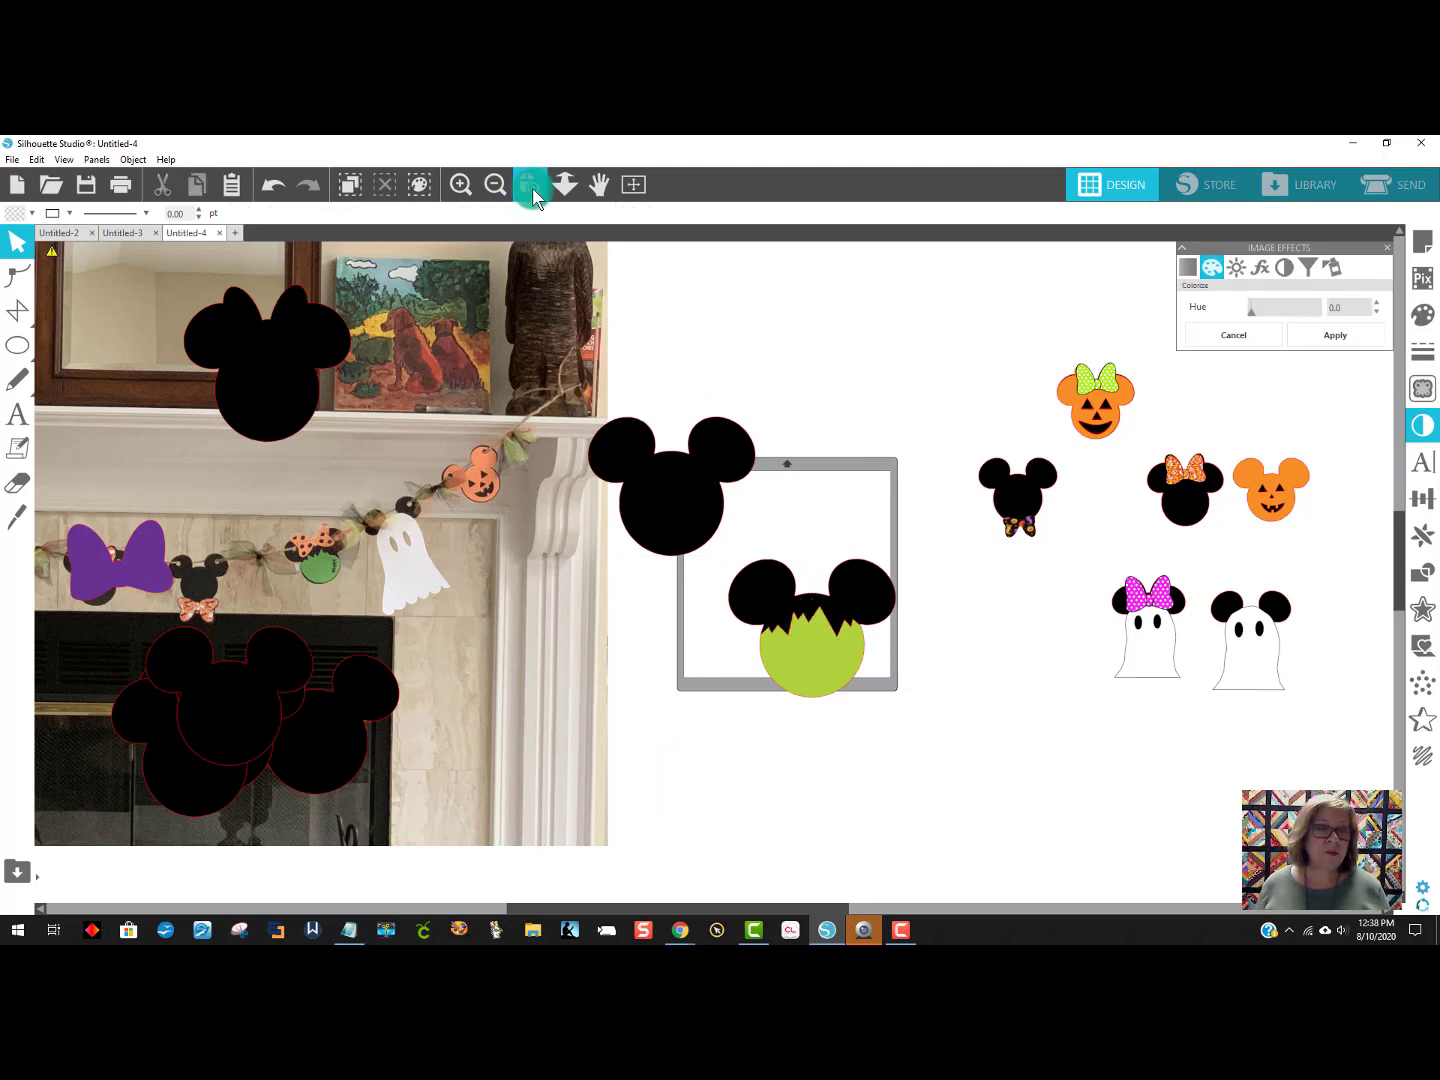
drag(723, 530, 904, 727)
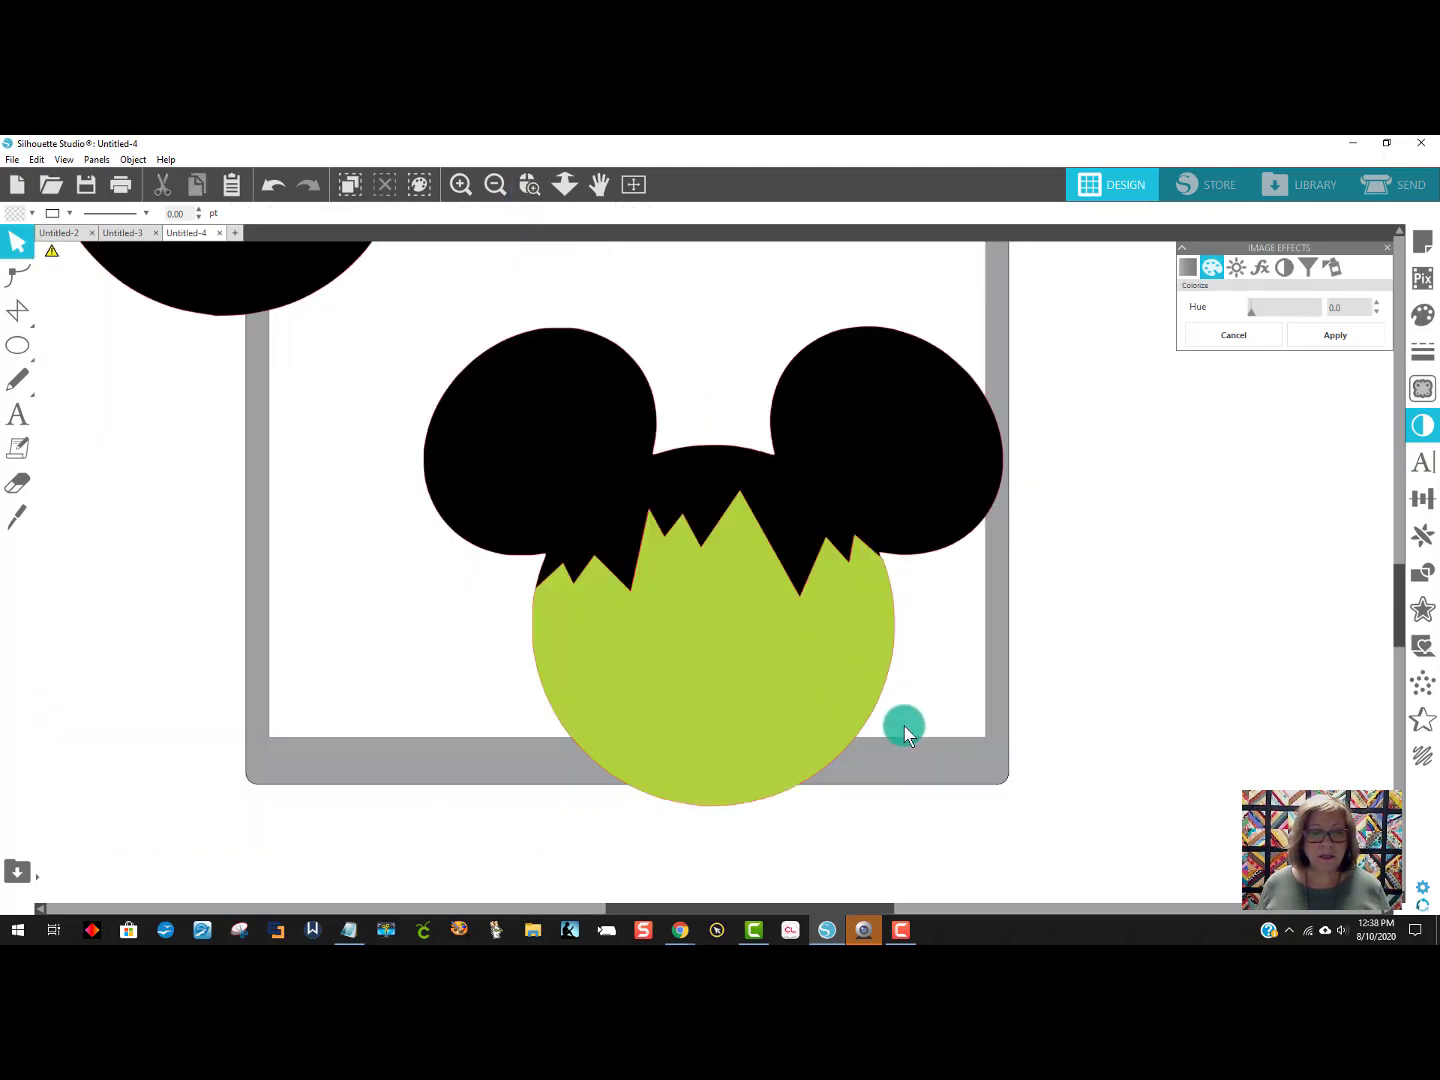
mouse_move(22, 356)
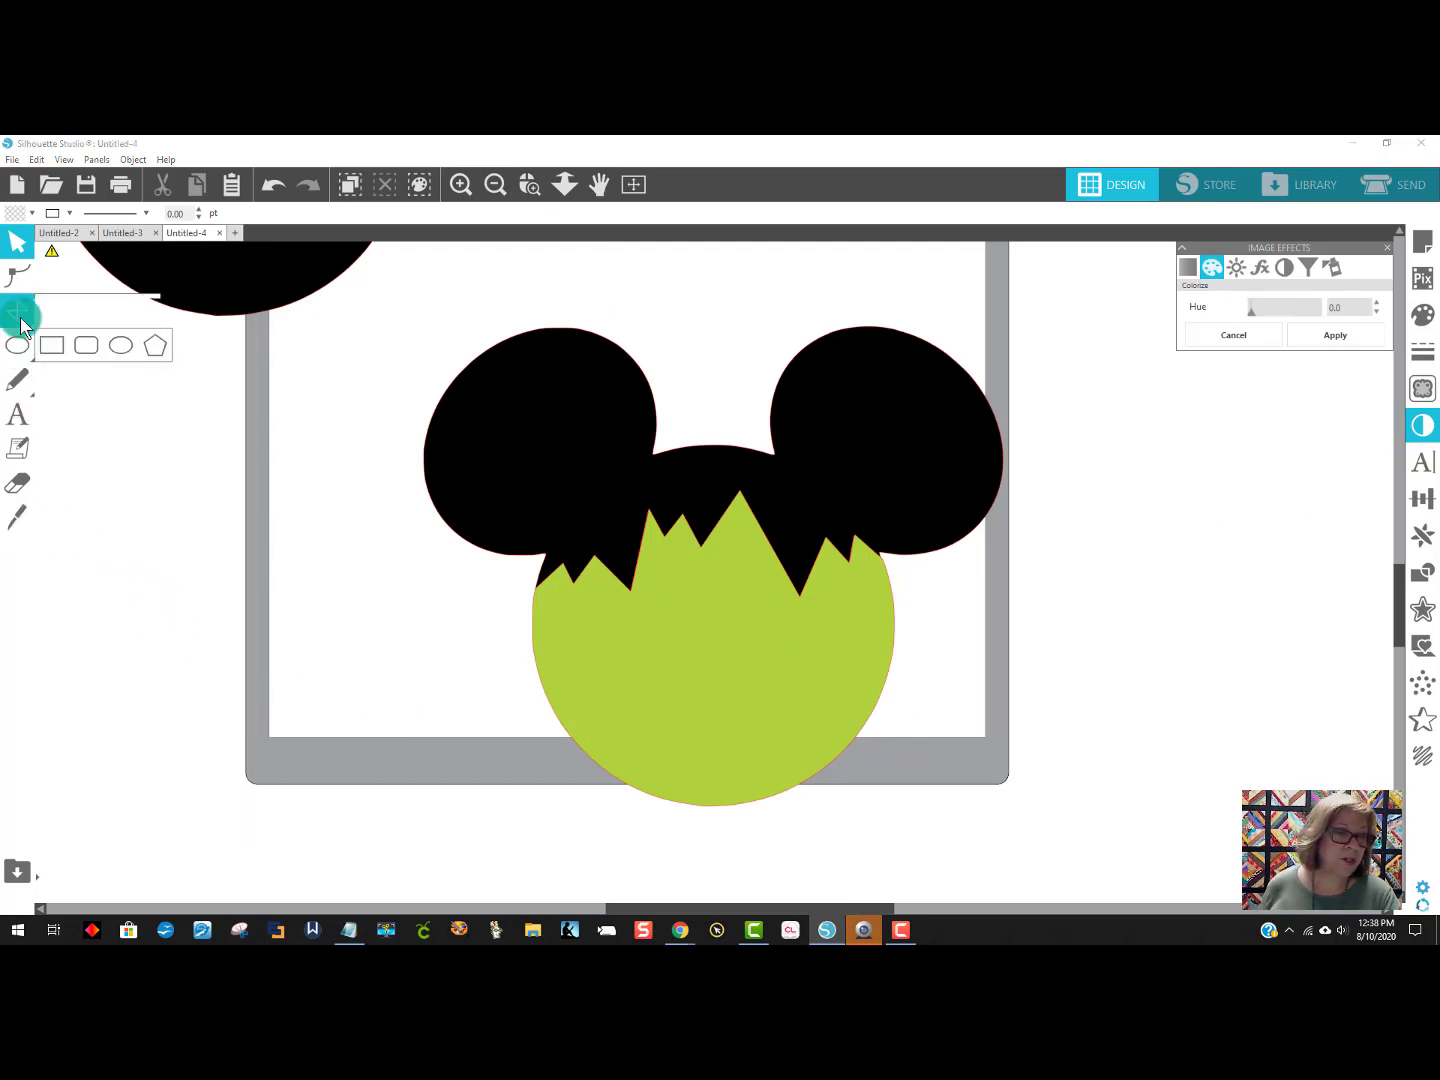
click(48, 308)
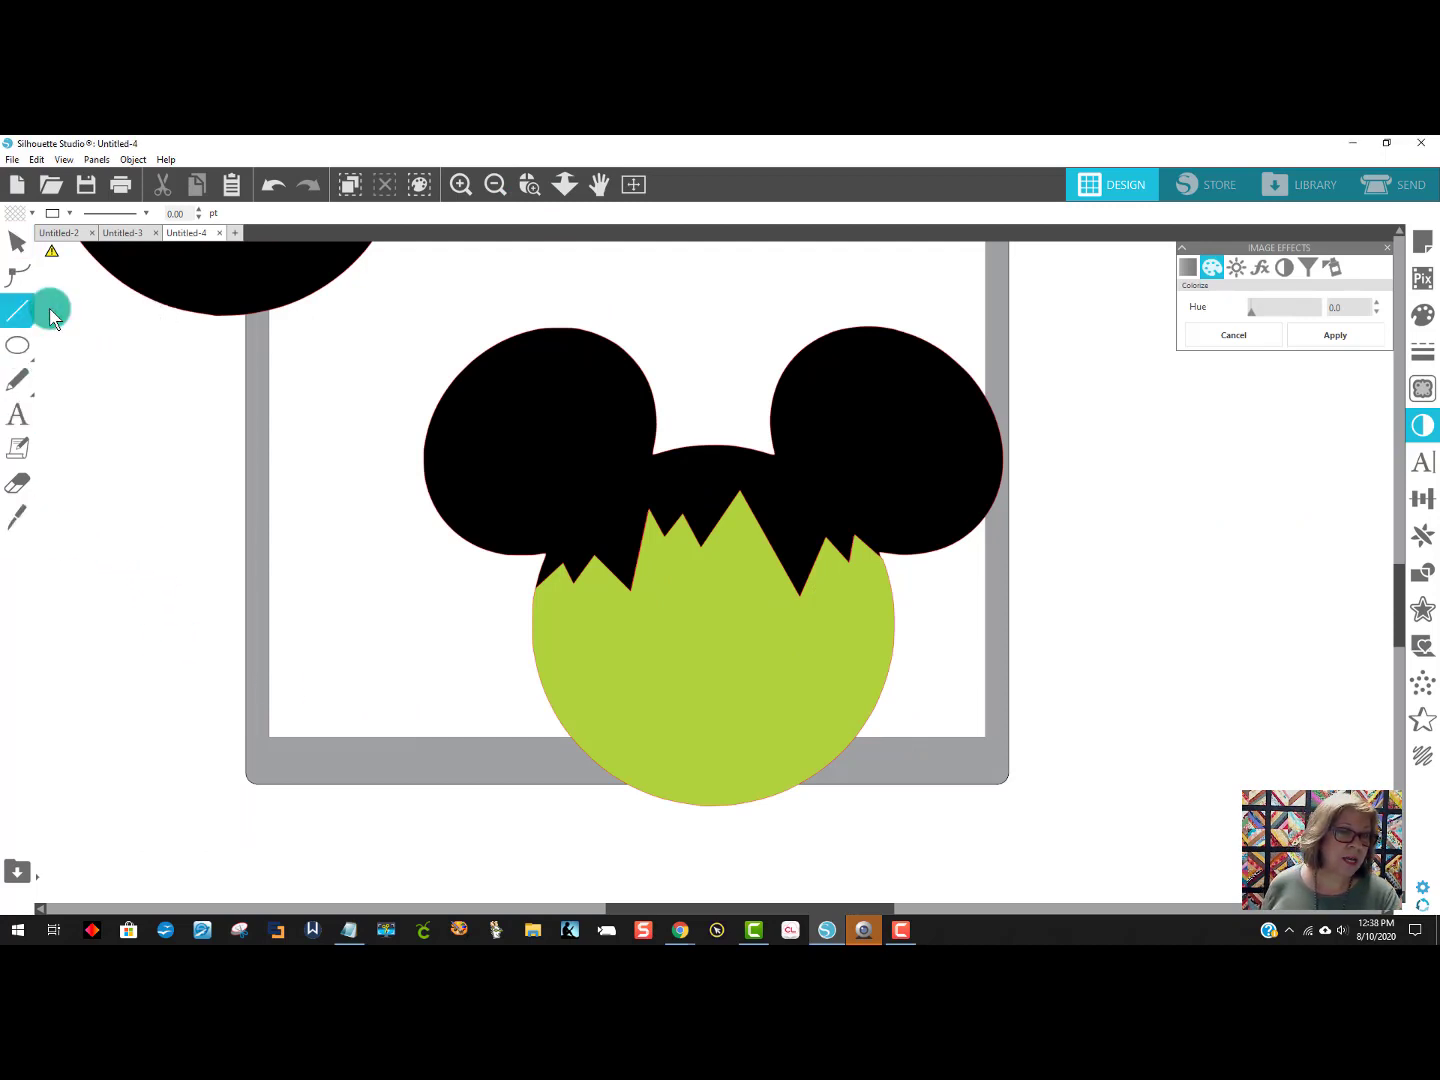
click(572, 706)
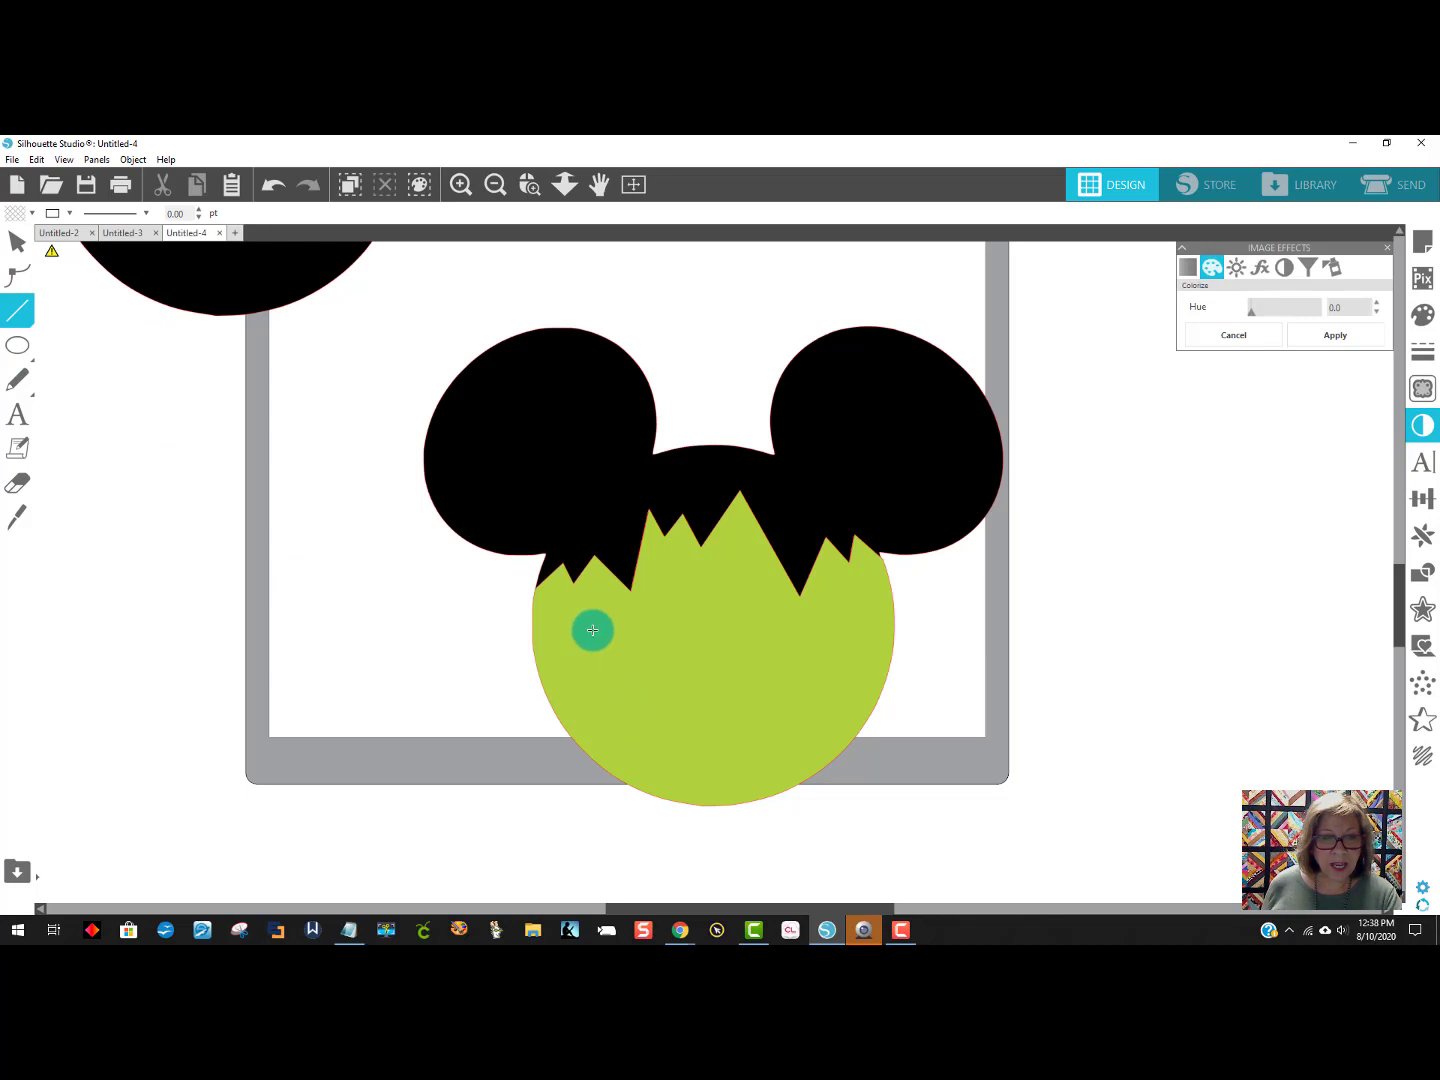
click(638, 730)
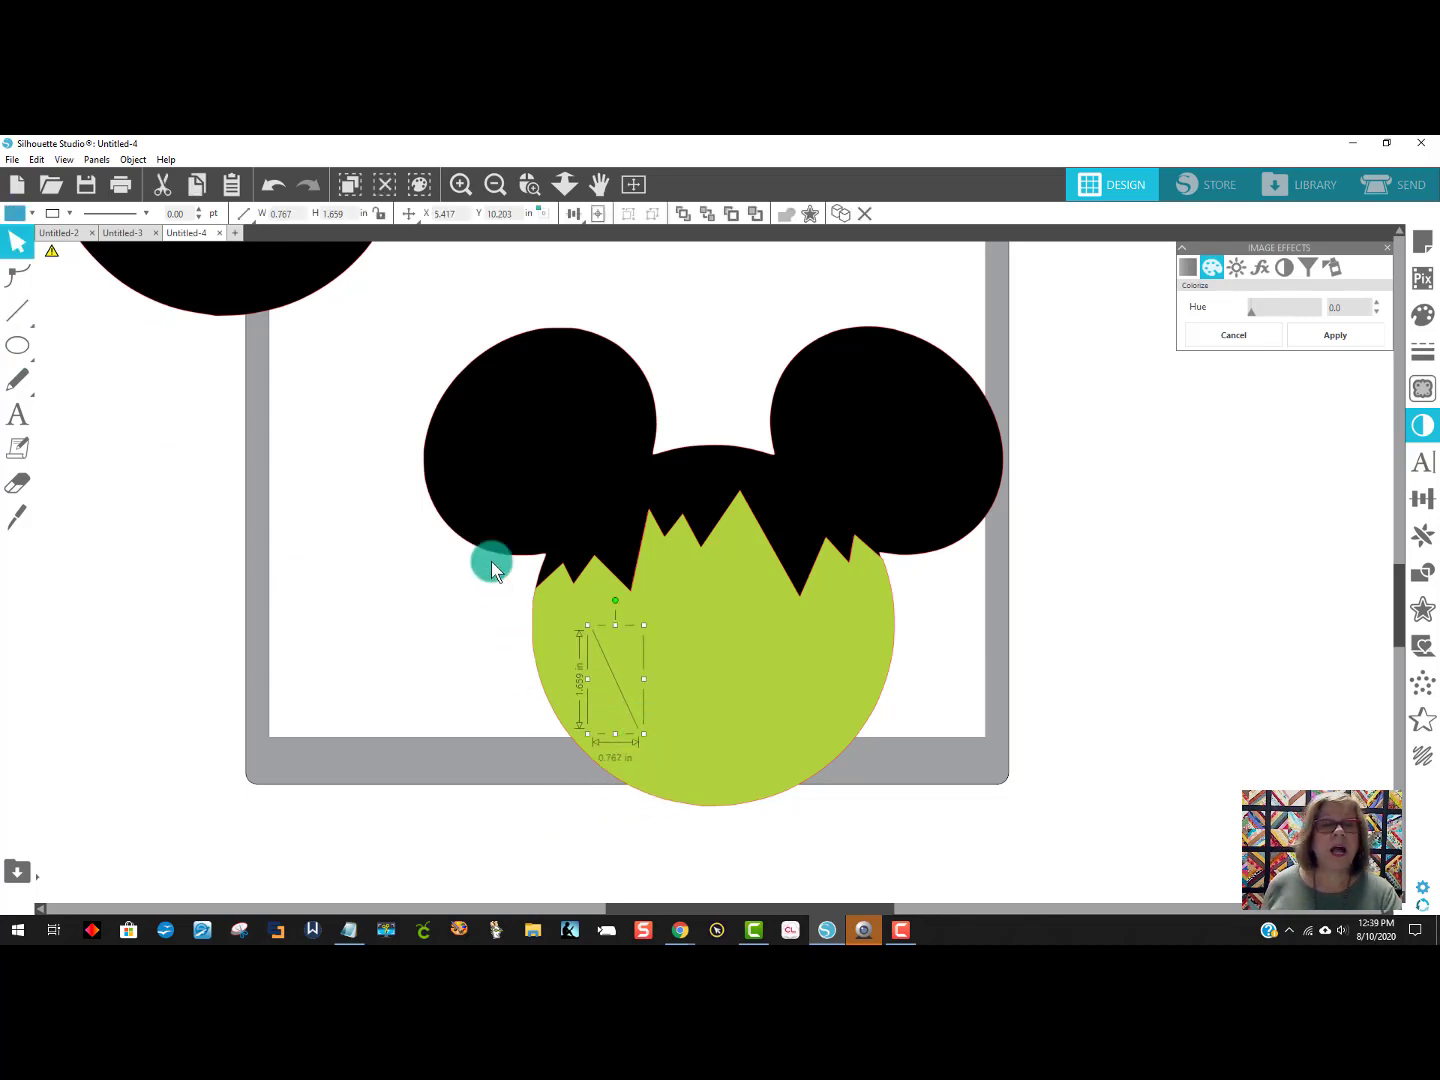
Set the thickness of the slanted scar line on the lime green face to 6 pt.
click(244, 218)
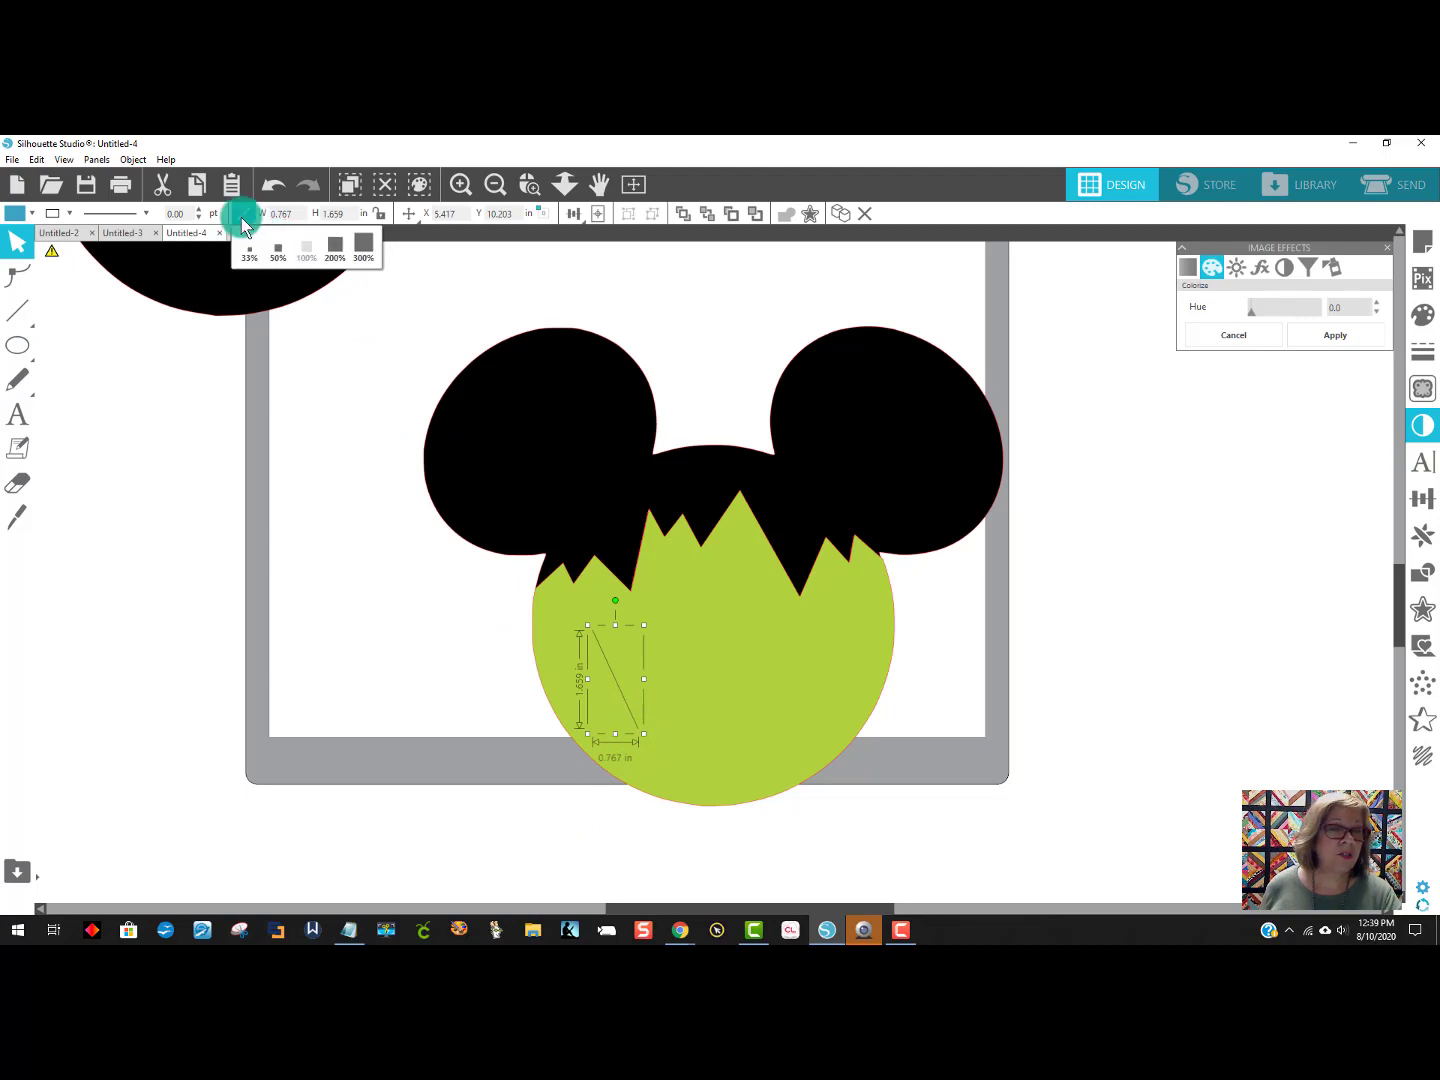
drag(187, 213, 145, 212)
click(168, 211)
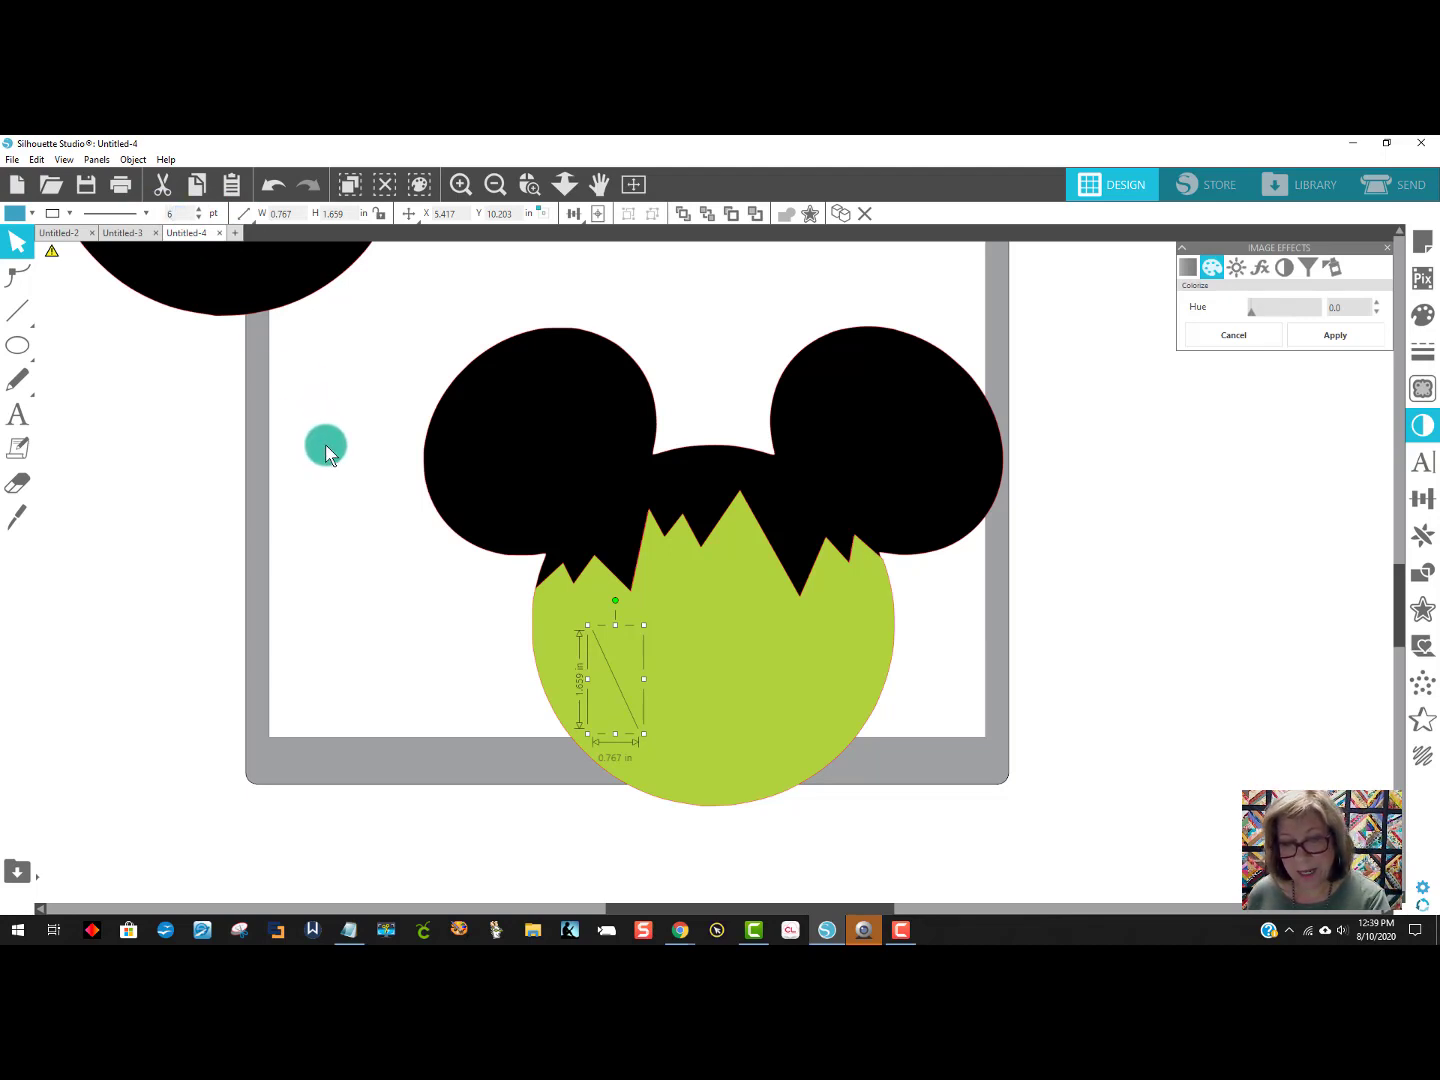
click(437, 925)
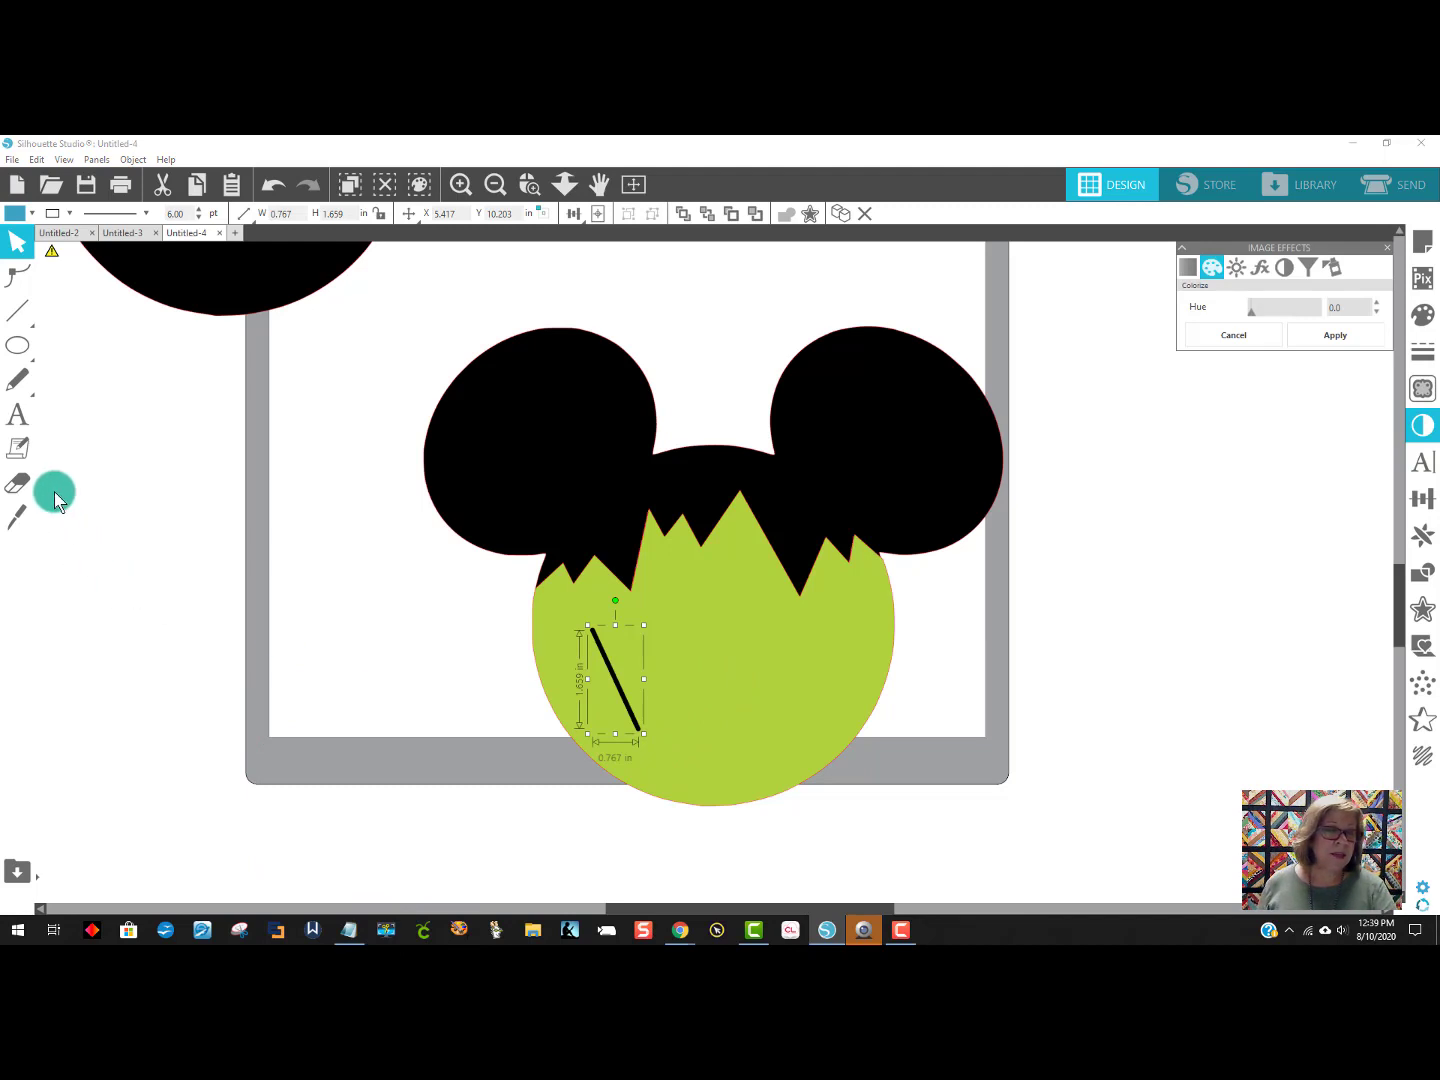
Draw a cross stitch about 0.63 in wide and 0.30 in tall over the scar line's upper part, 6 pt thick.
click(16, 315)
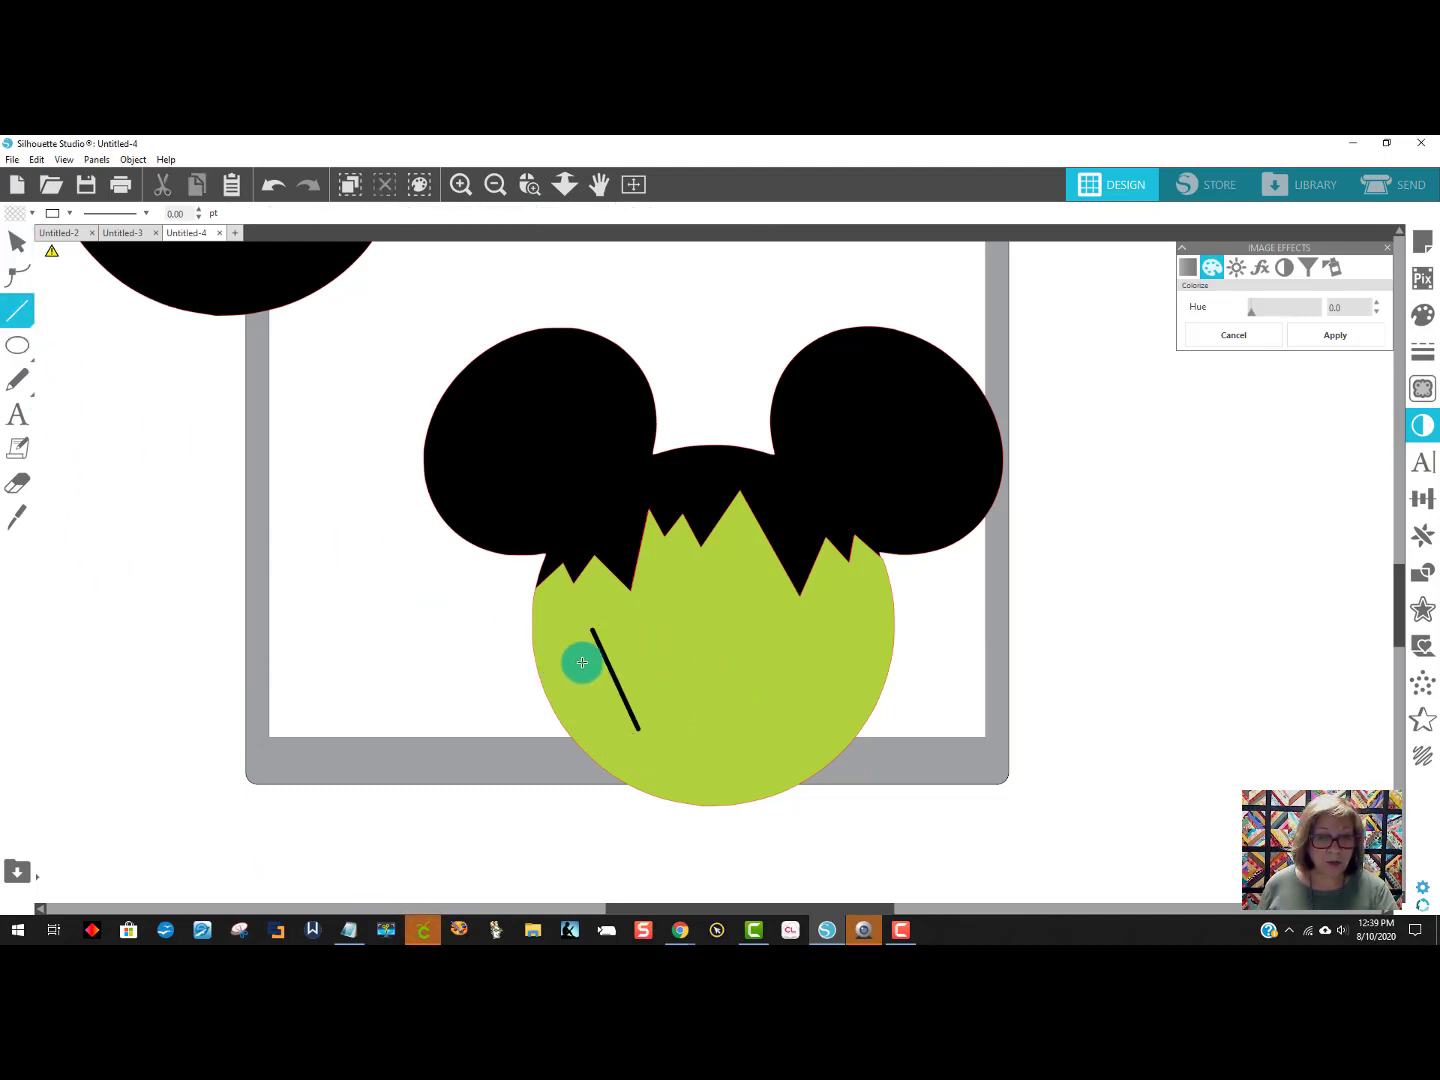
drag(616, 647, 623, 645)
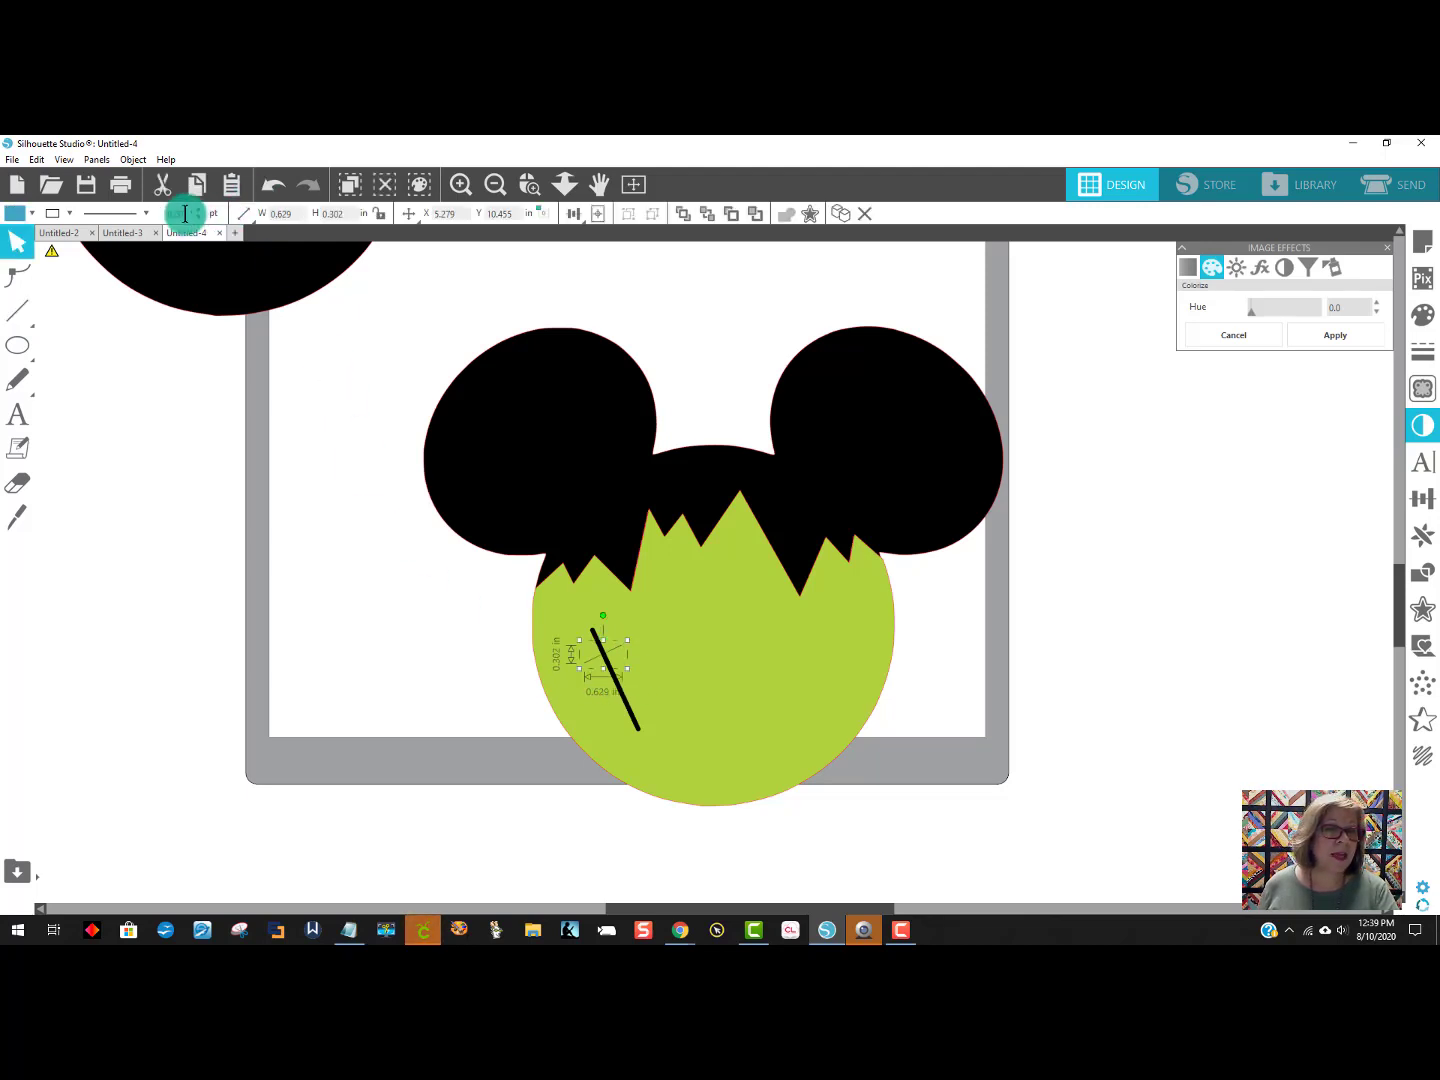
text(6)
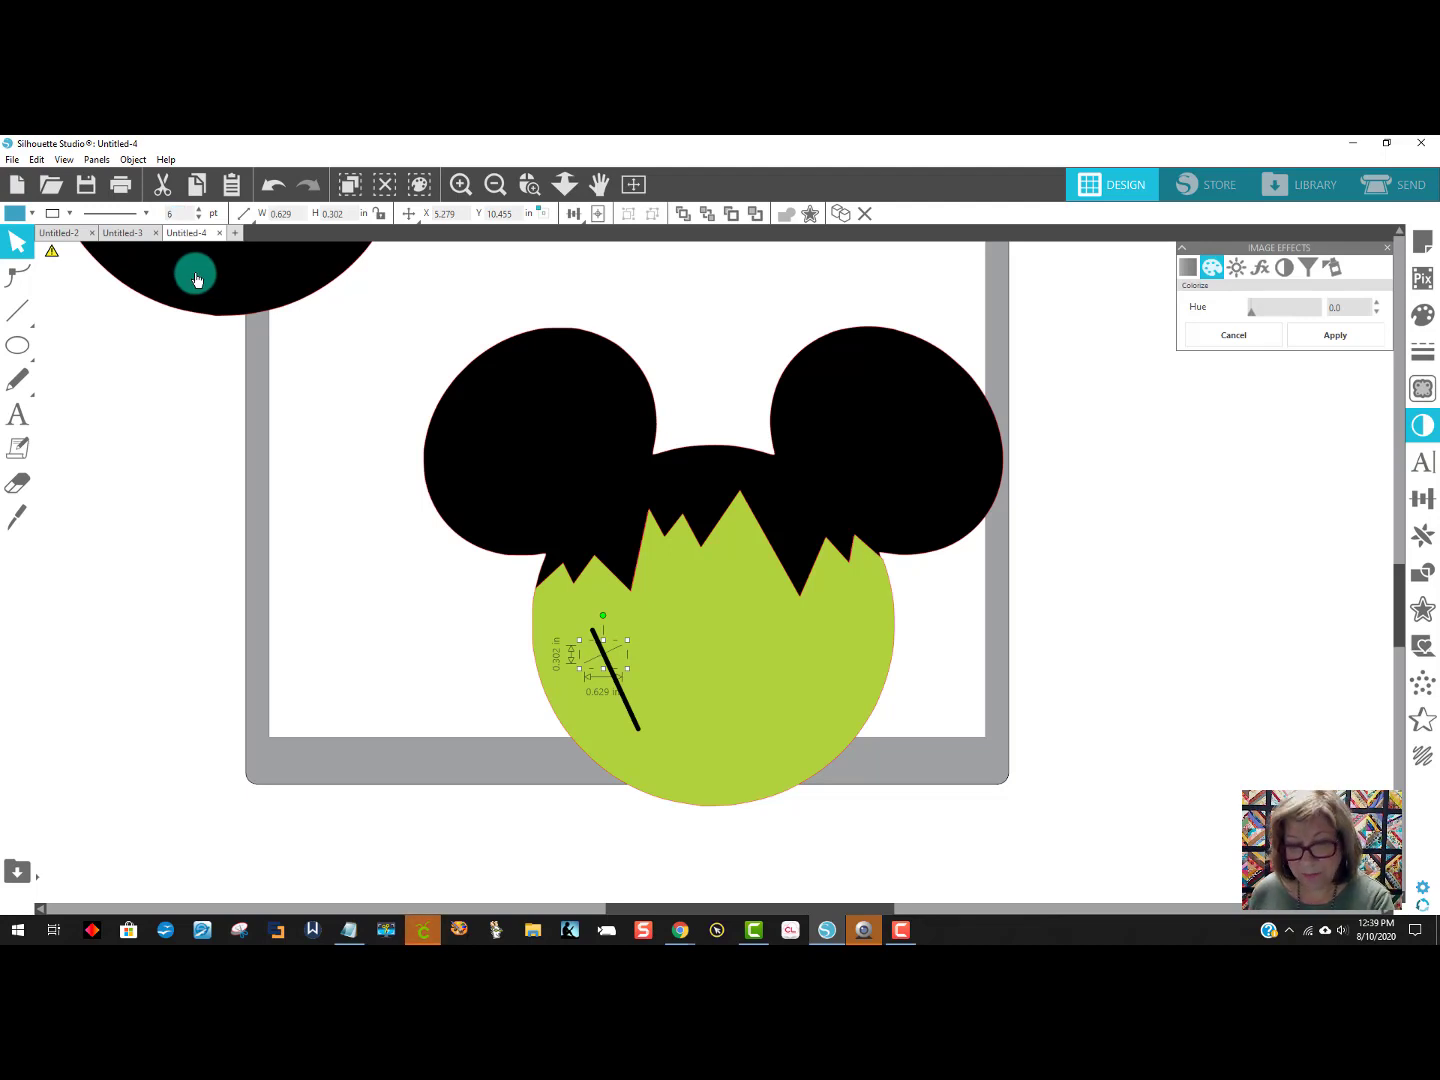
key(Return)
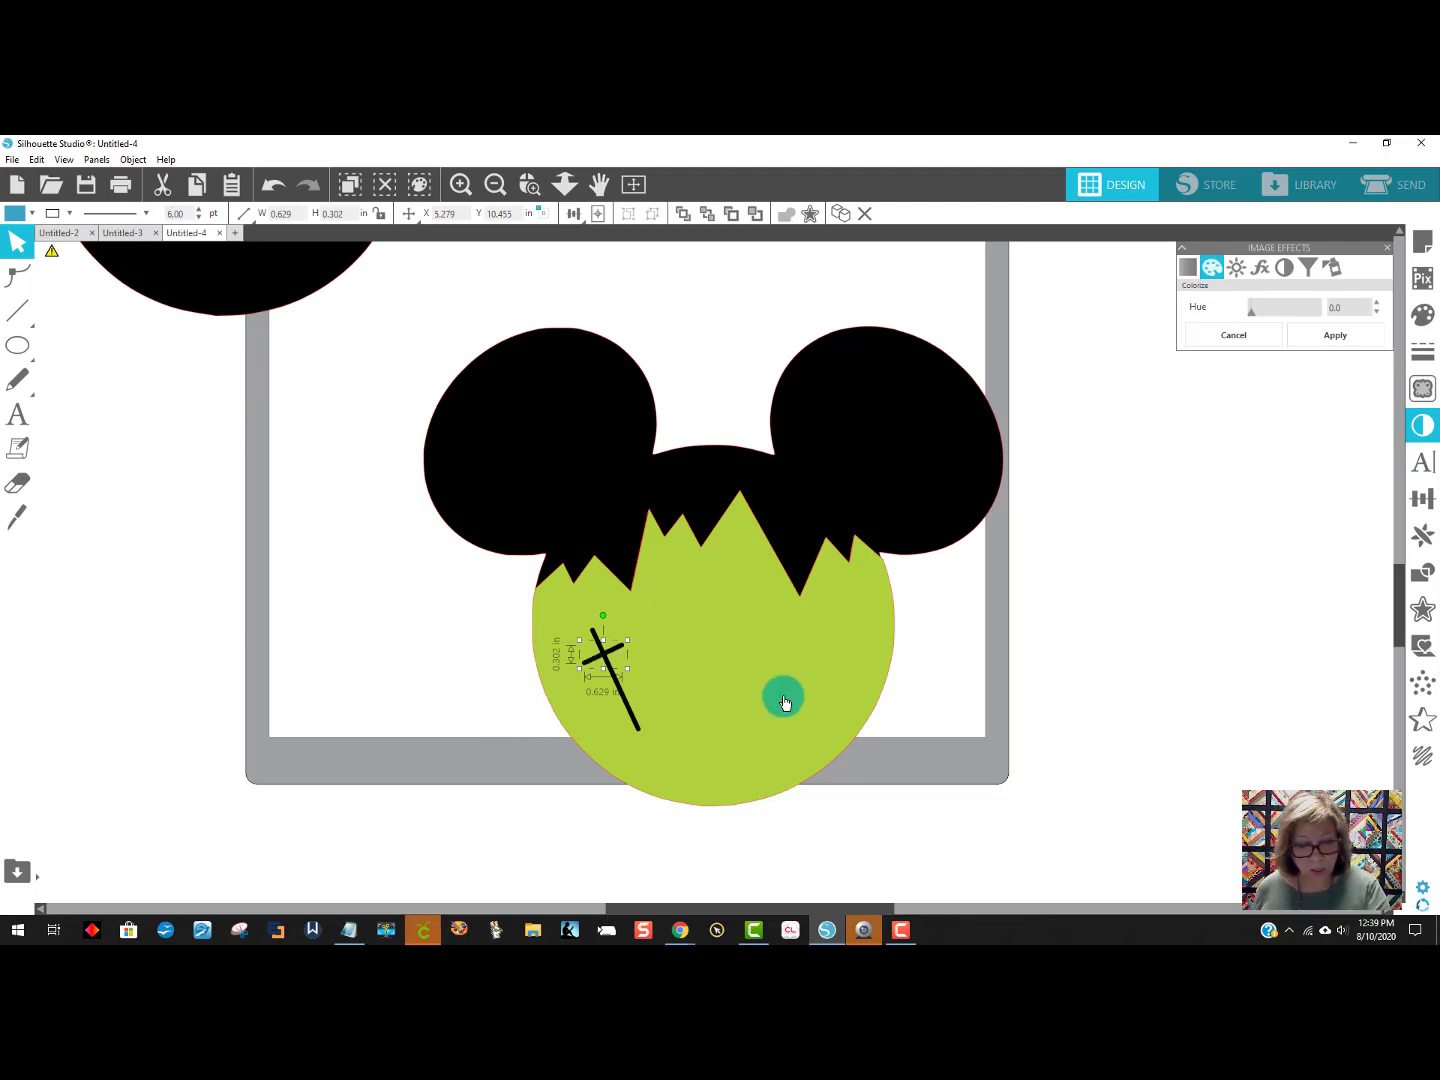
Duplicate the cross stitch three times down the scar line and nudge the lowest copy left into place.
mouse_move(611, 660)
mouse_down()
mouse_move(643, 676)
mouse_move(627, 684)
mouse_up()
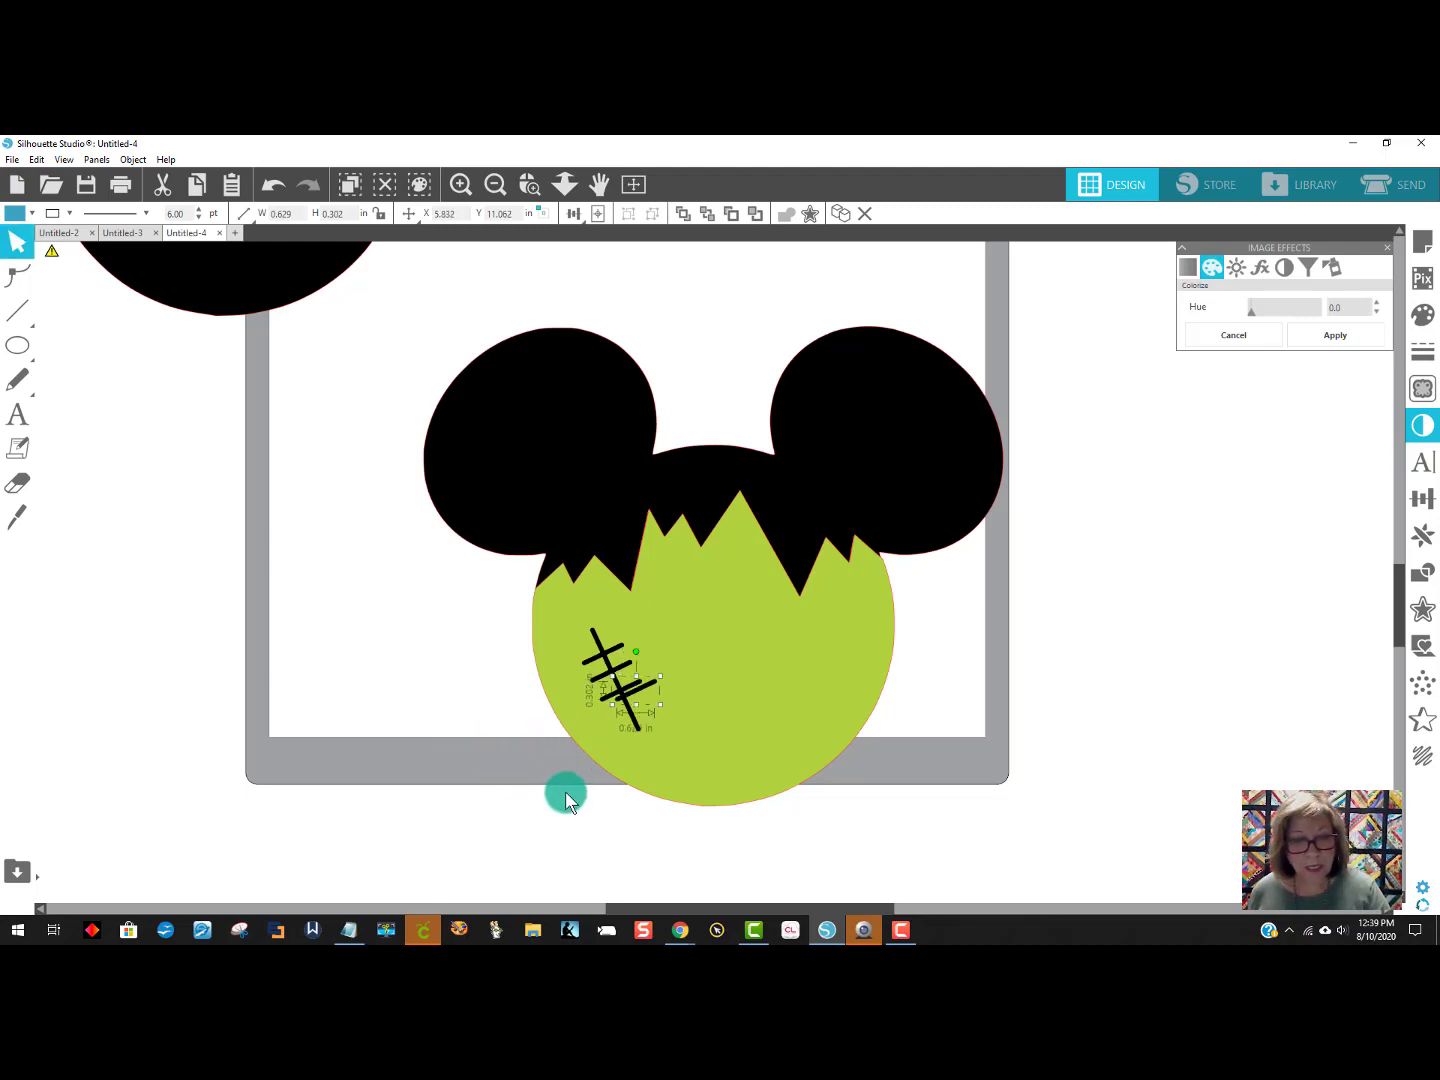
drag(633, 690, 648, 707)
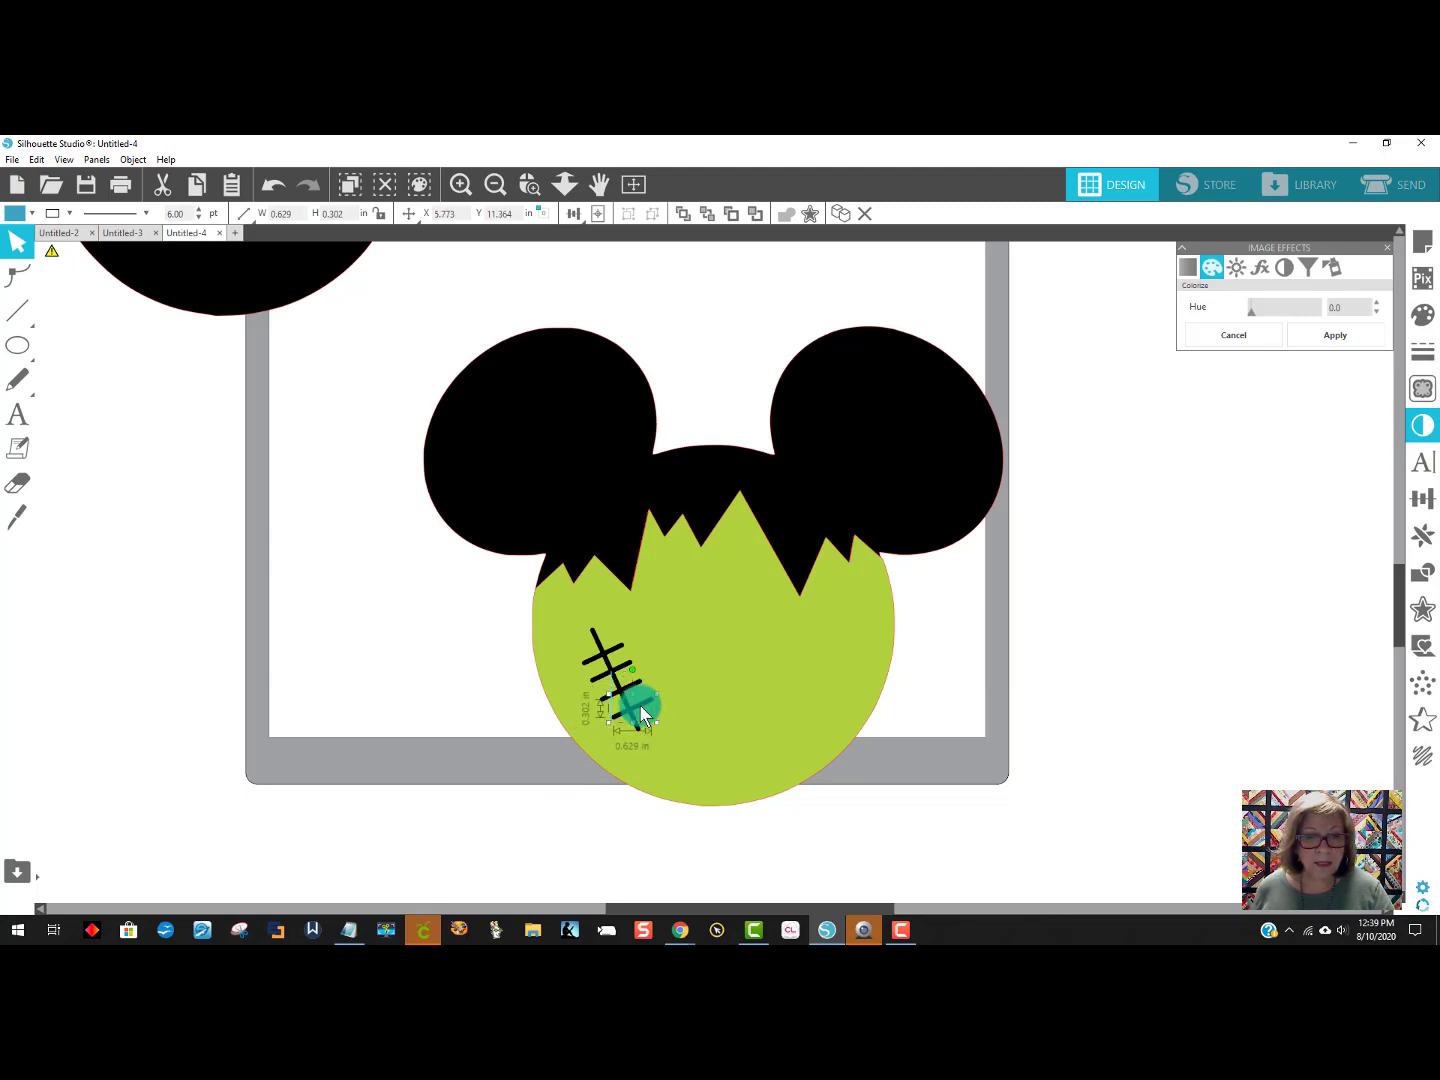
key(Left)
key(Left)
key(Left)
key(Left)
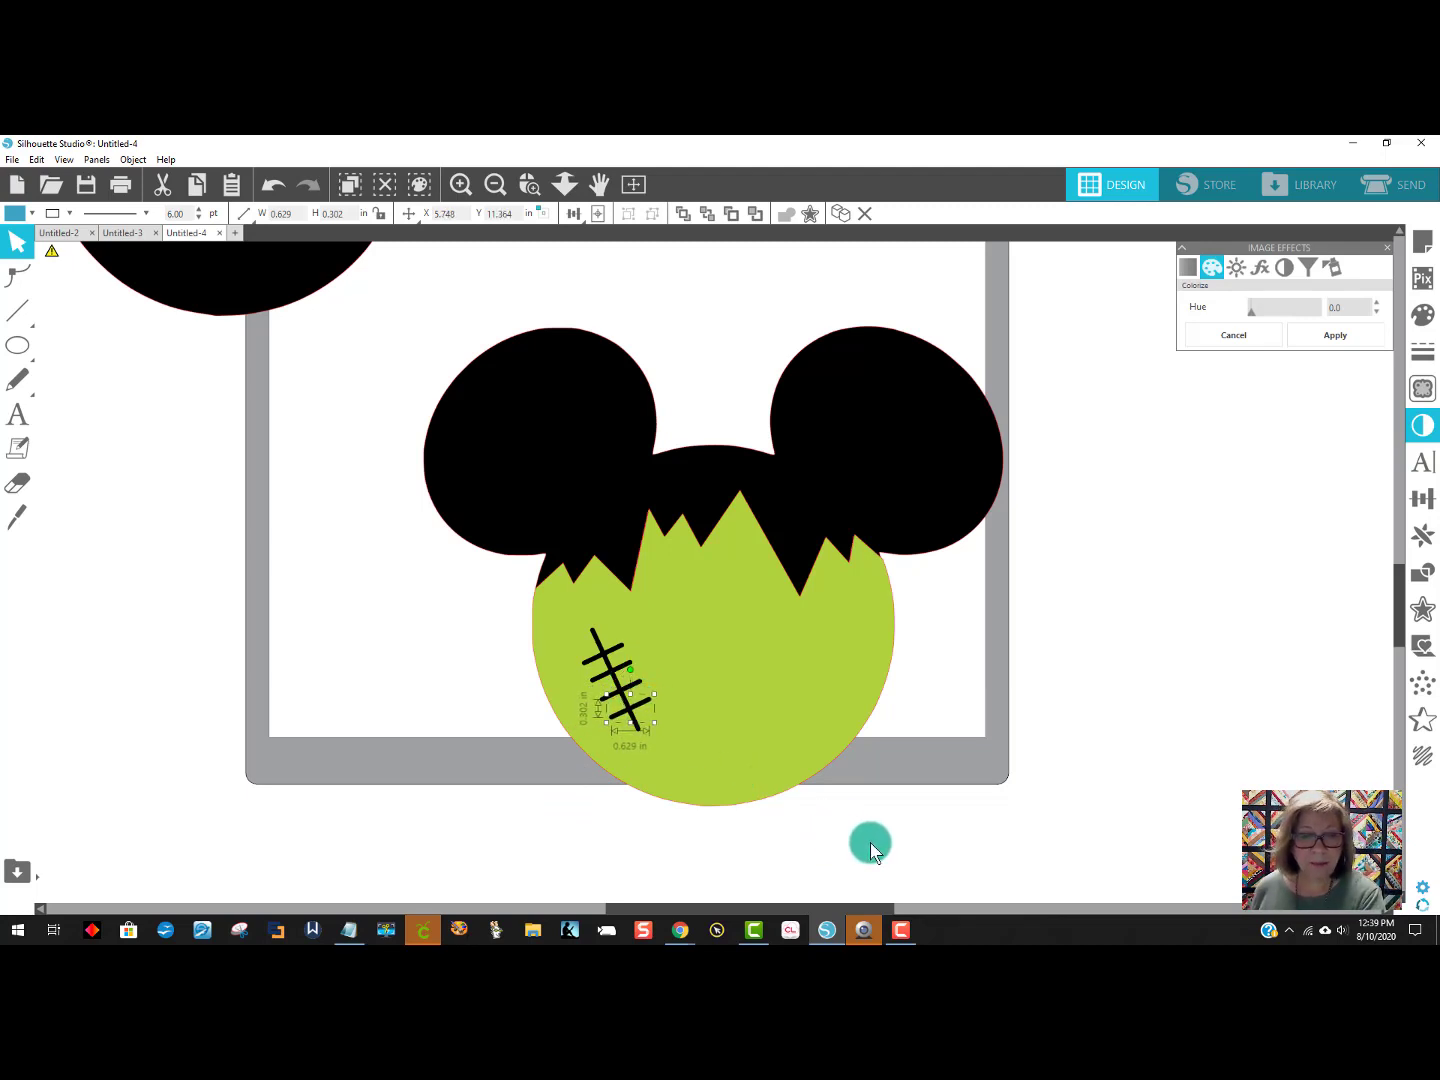
key(Left)
key(Left)
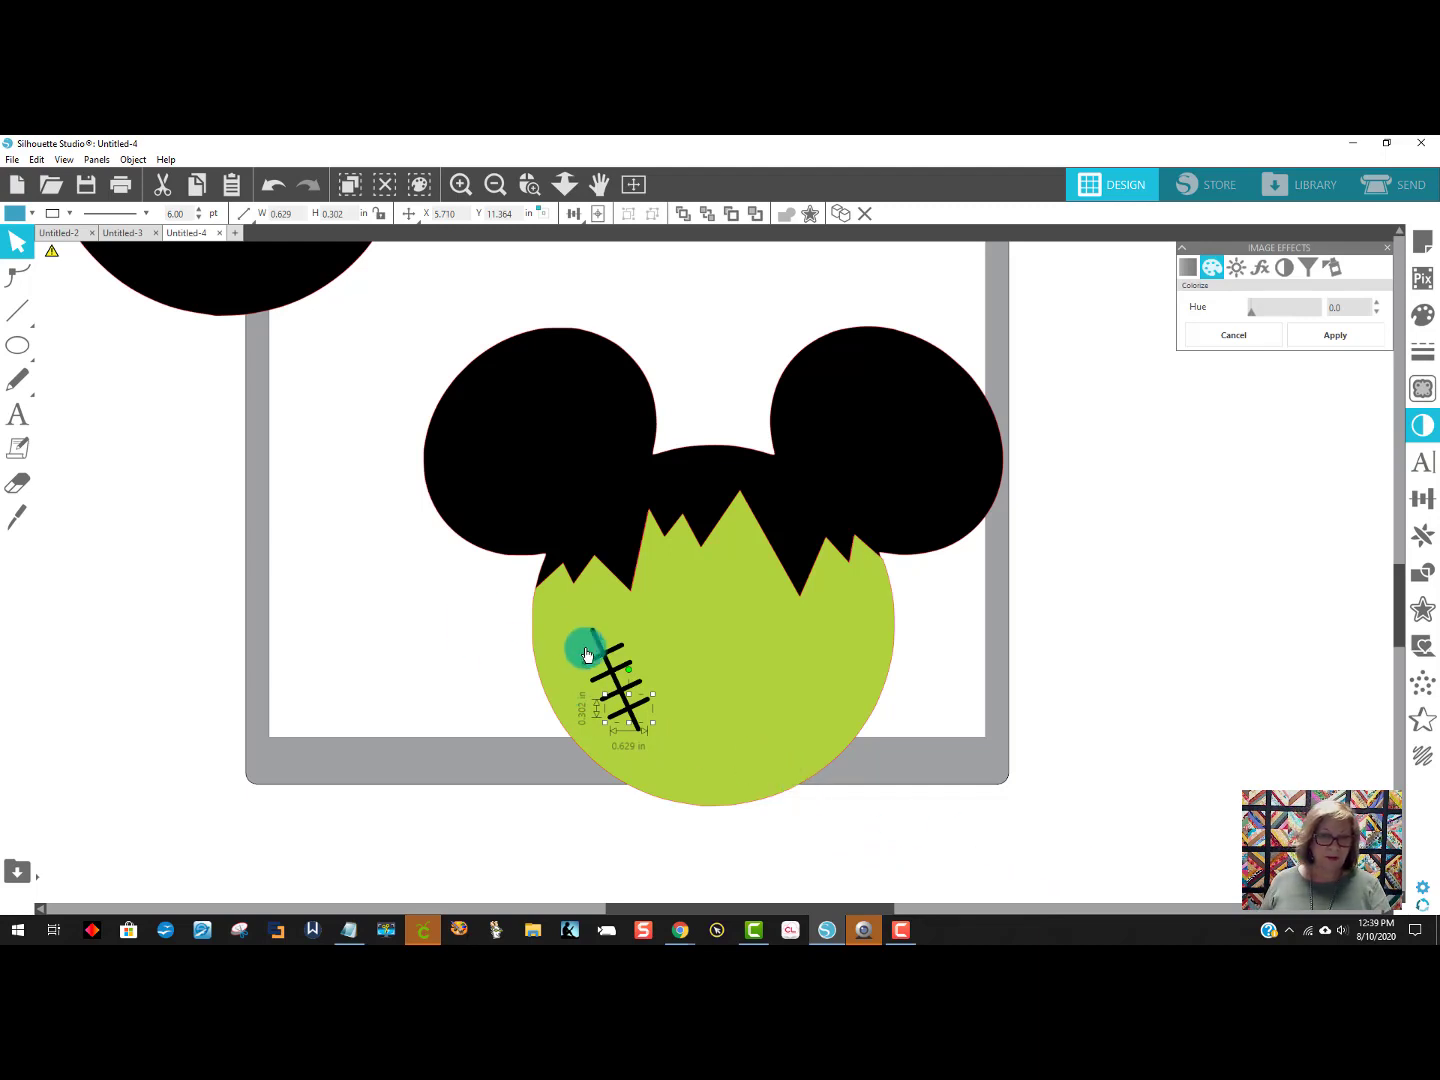
click(1024, 741)
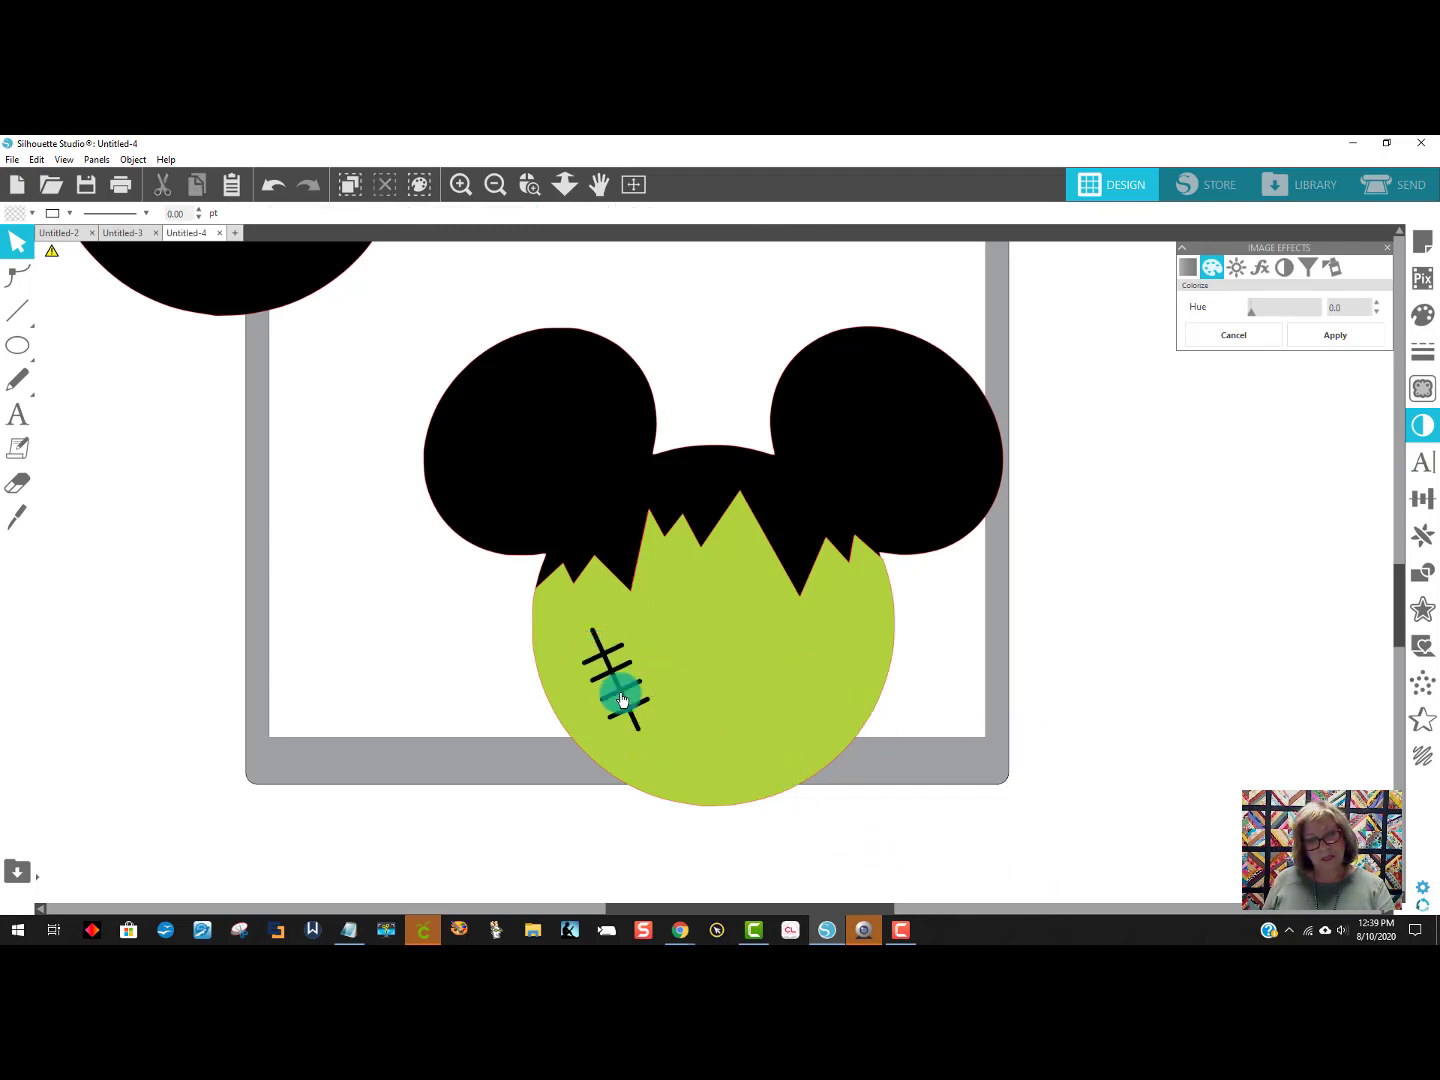
Add a copy of the cross stitch at the upper end of the scar line and adjust the lowest stitch's position.
click(593, 638)
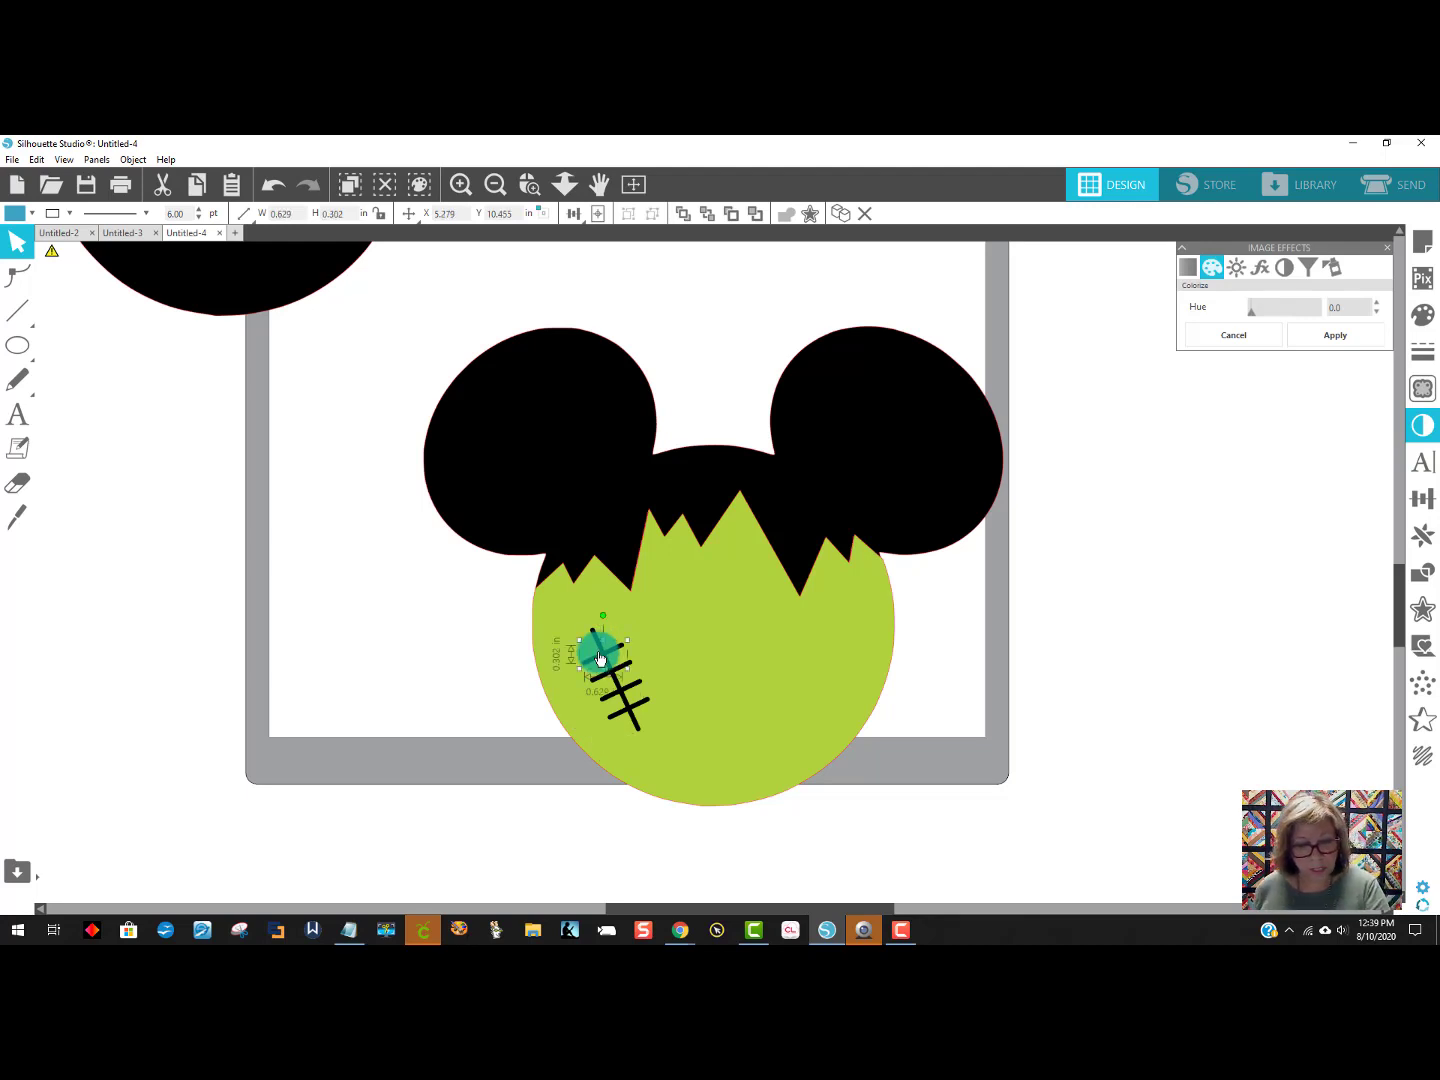
mouse_move(599, 657)
mouse_down()
mouse_move(632, 661)
mouse_move(603, 629)
mouse_move(610, 642)
mouse_up()
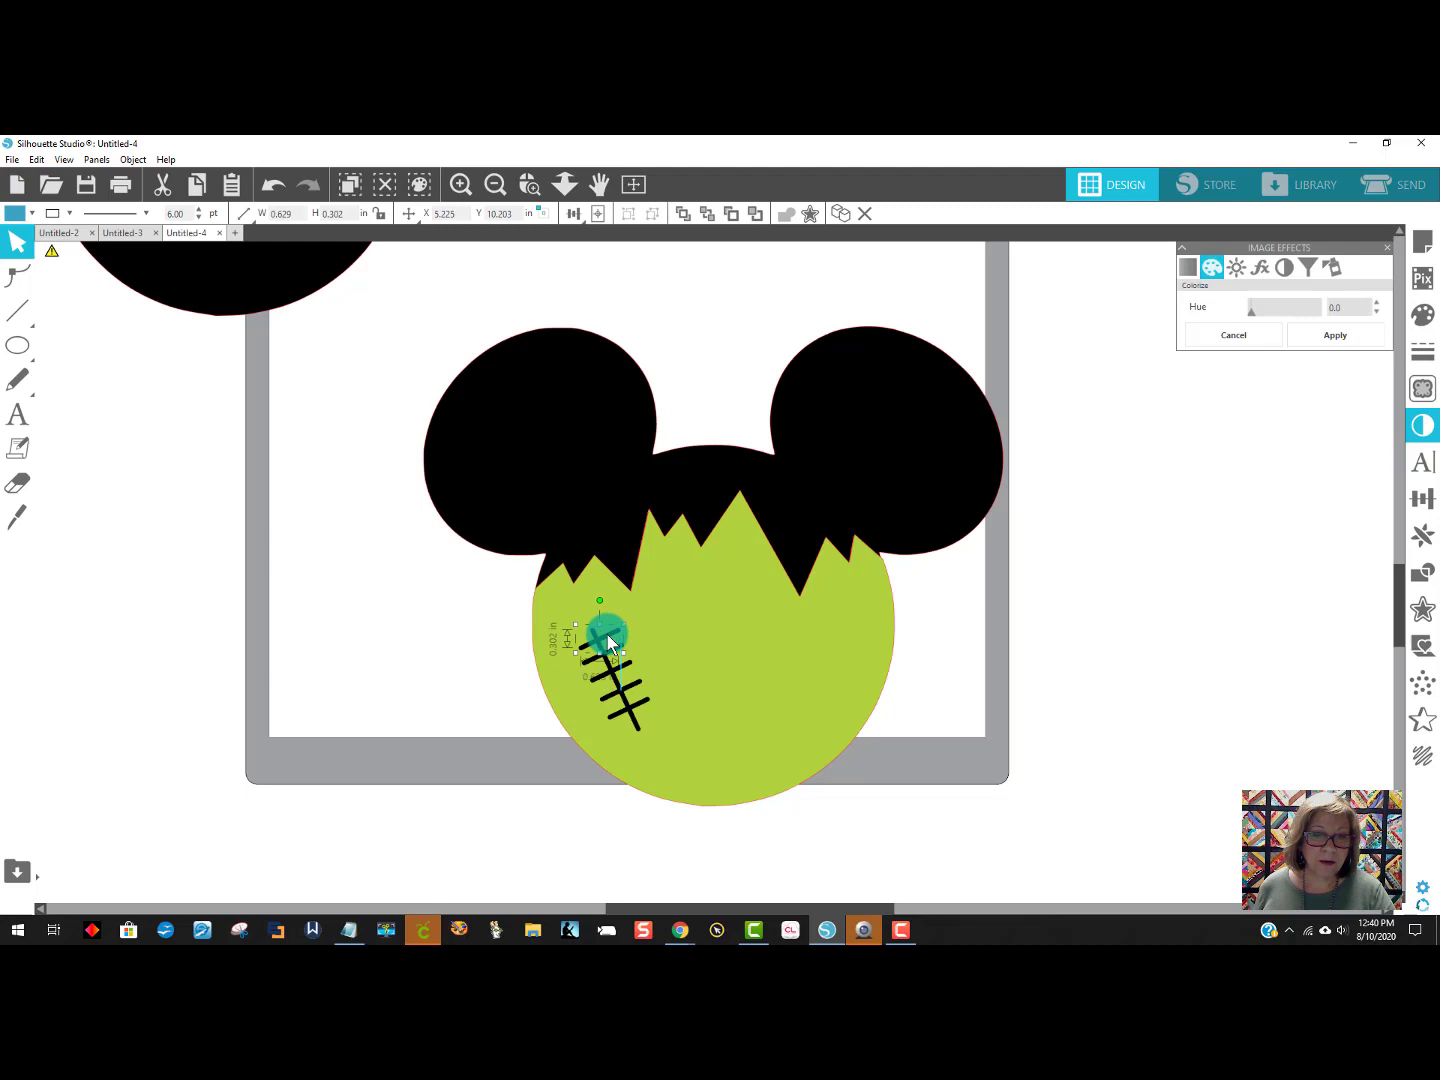
click(621, 720)
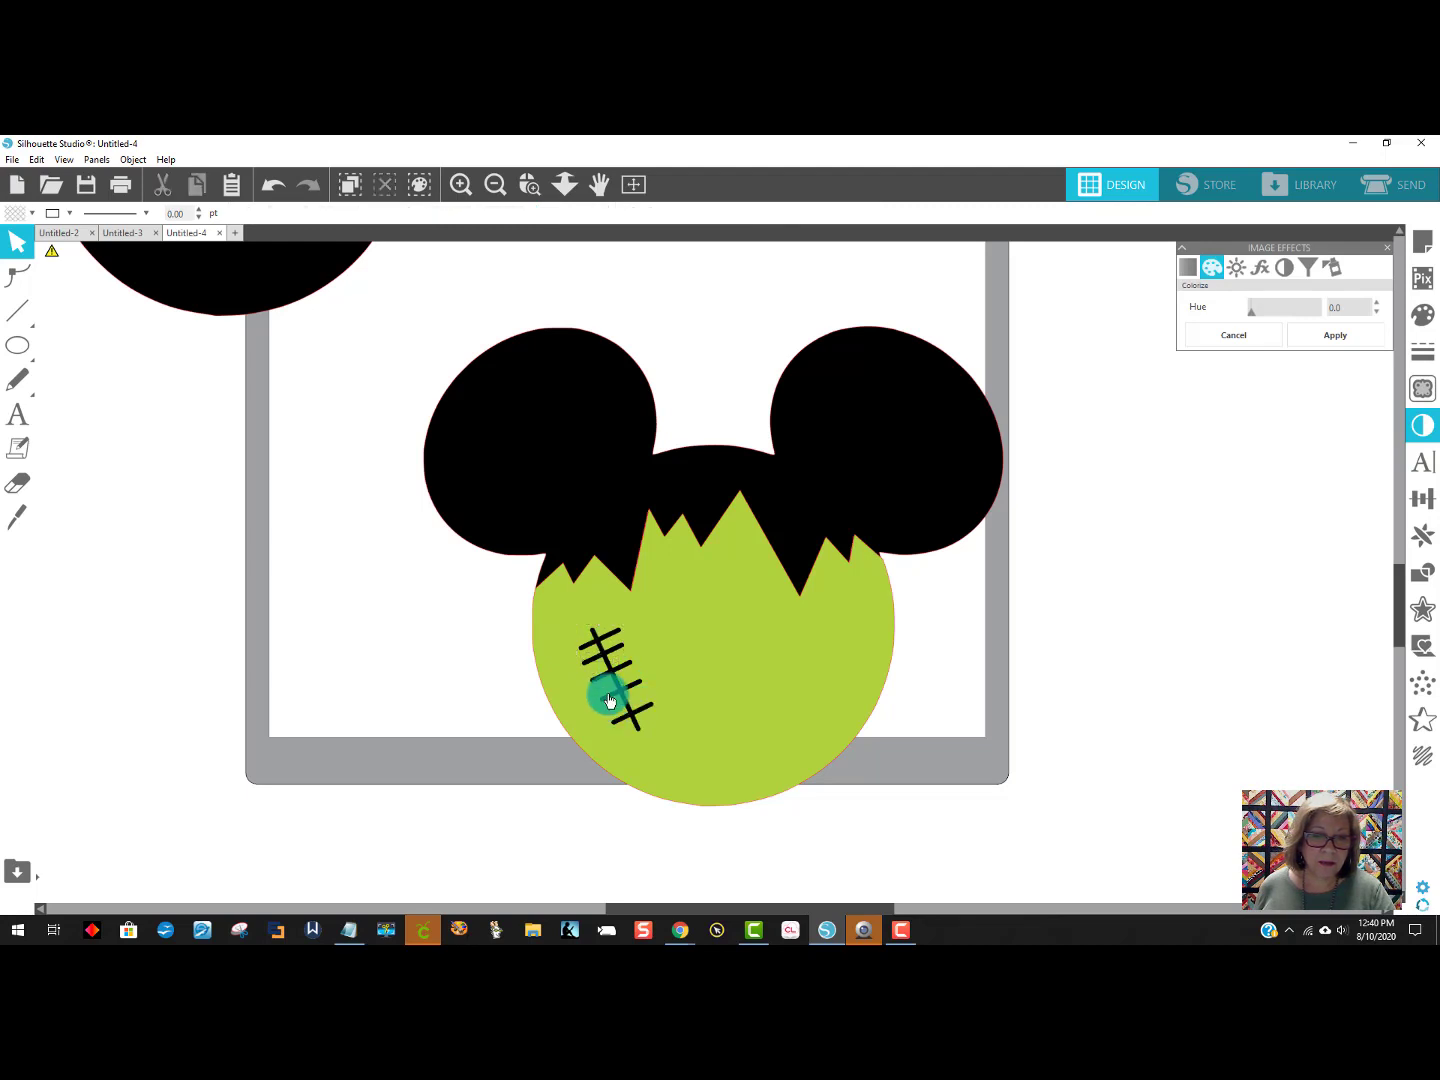
Select the five cross stitches and space them evenly in the vertical direction.
drag(619, 731, 588, 645)
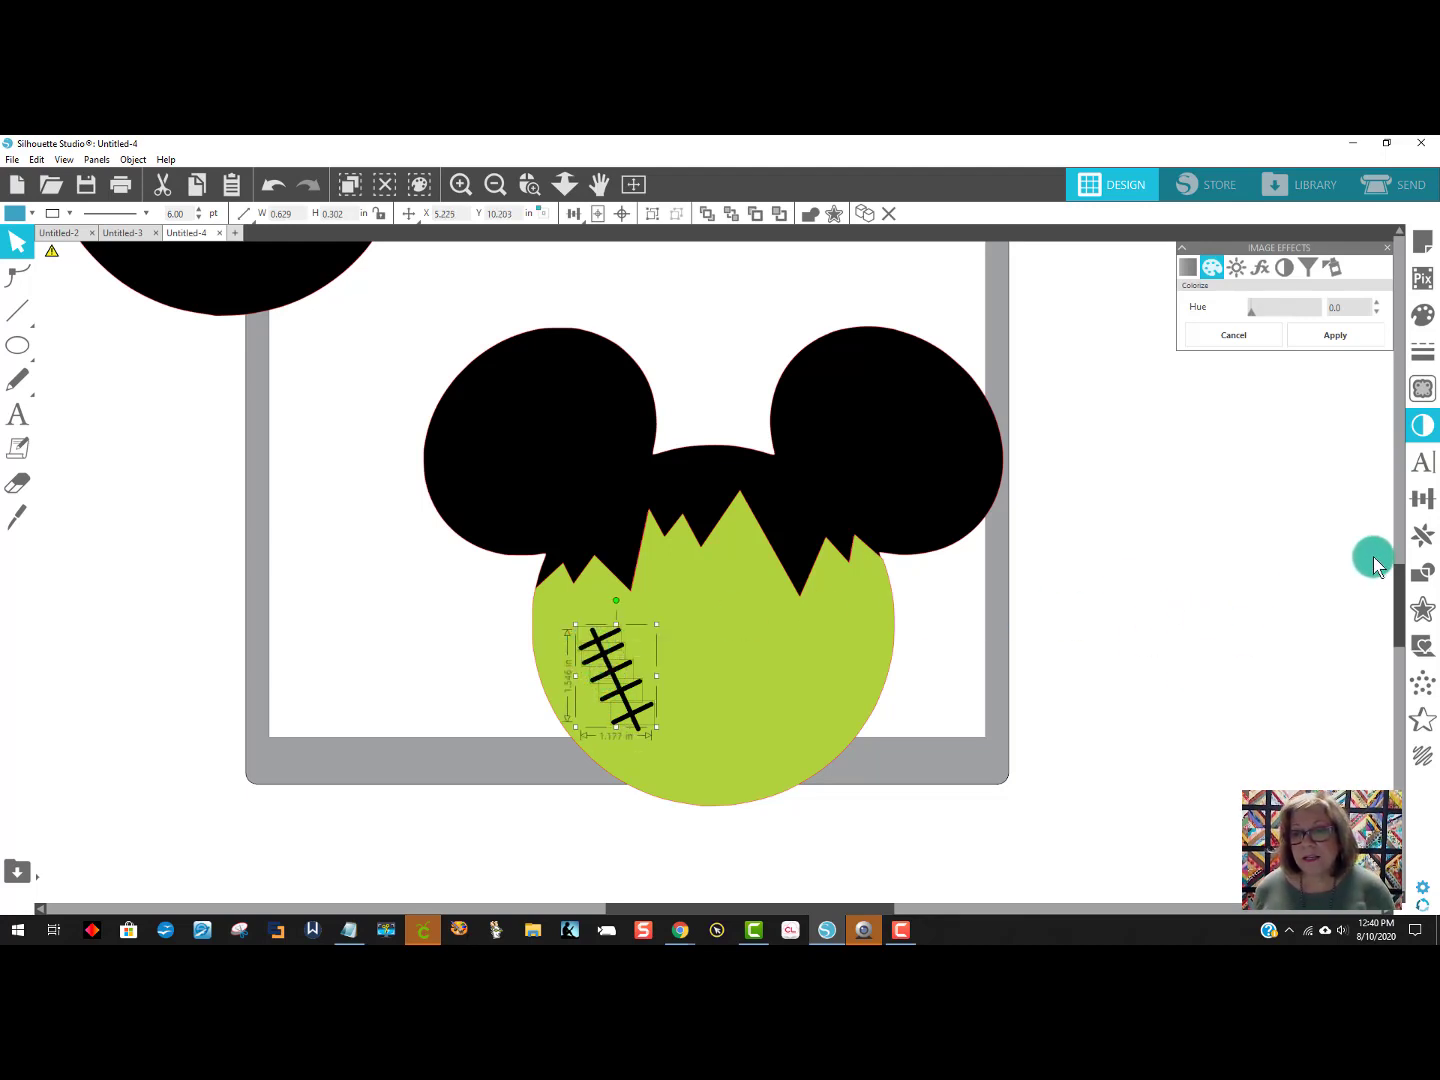
click(1417, 509)
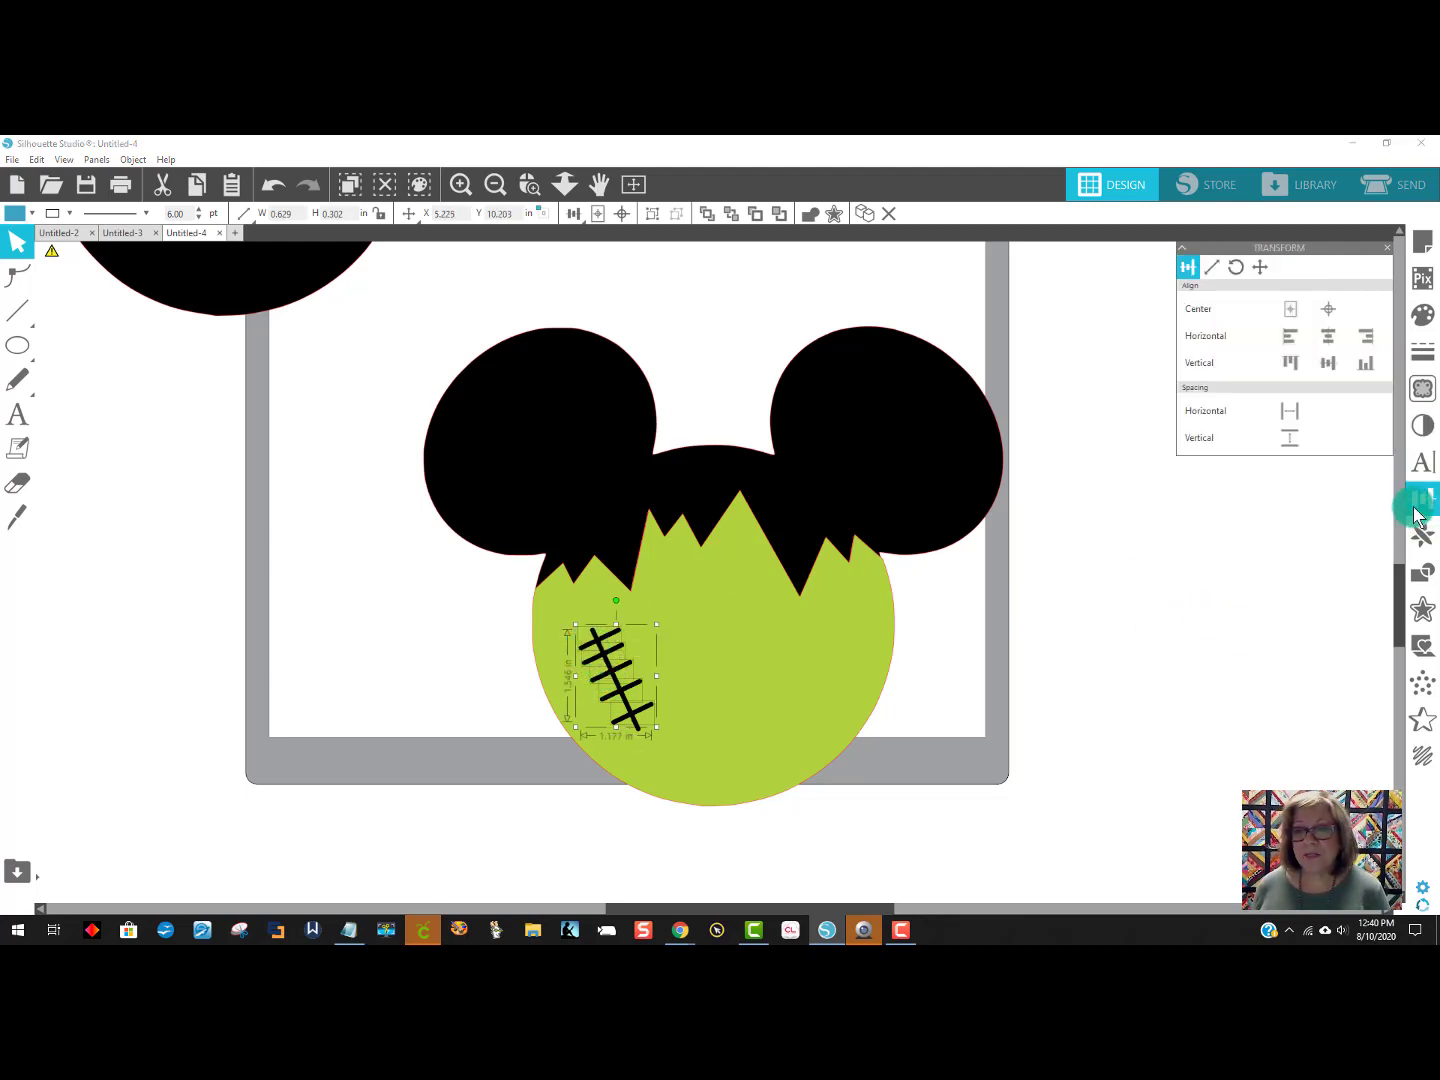
click(1290, 440)
click(1254, 716)
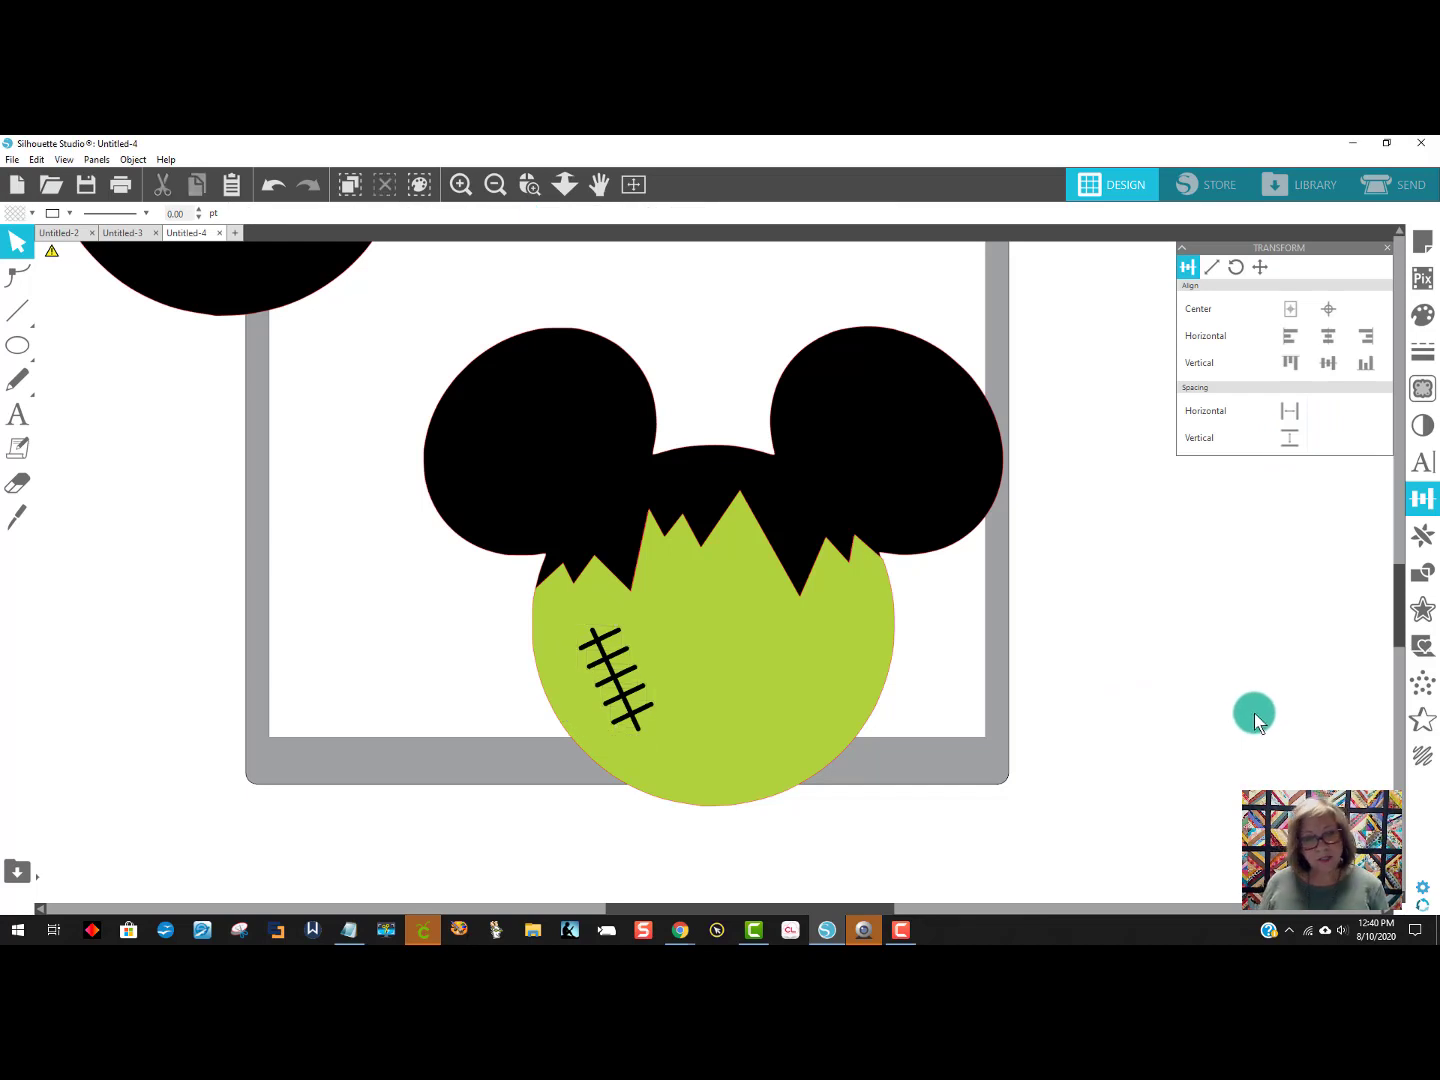
Nudge the long slanted scar line slightly so it runs centrally through the cross stitches.
click(639, 734)
click(597, 667)
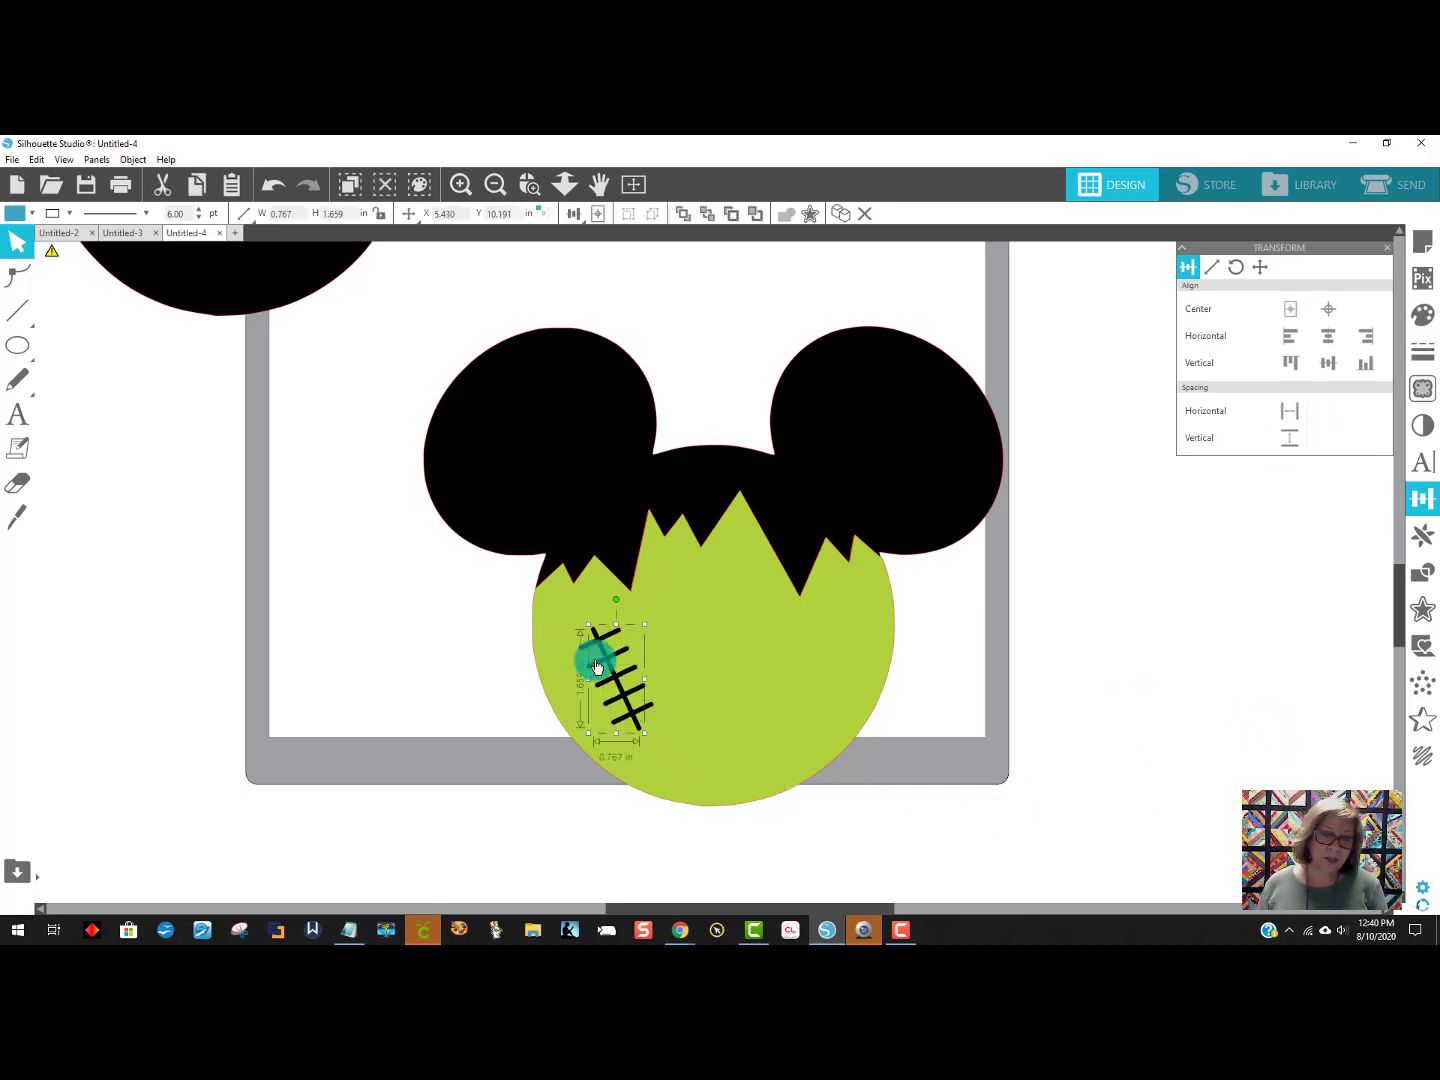
click(410, 775)
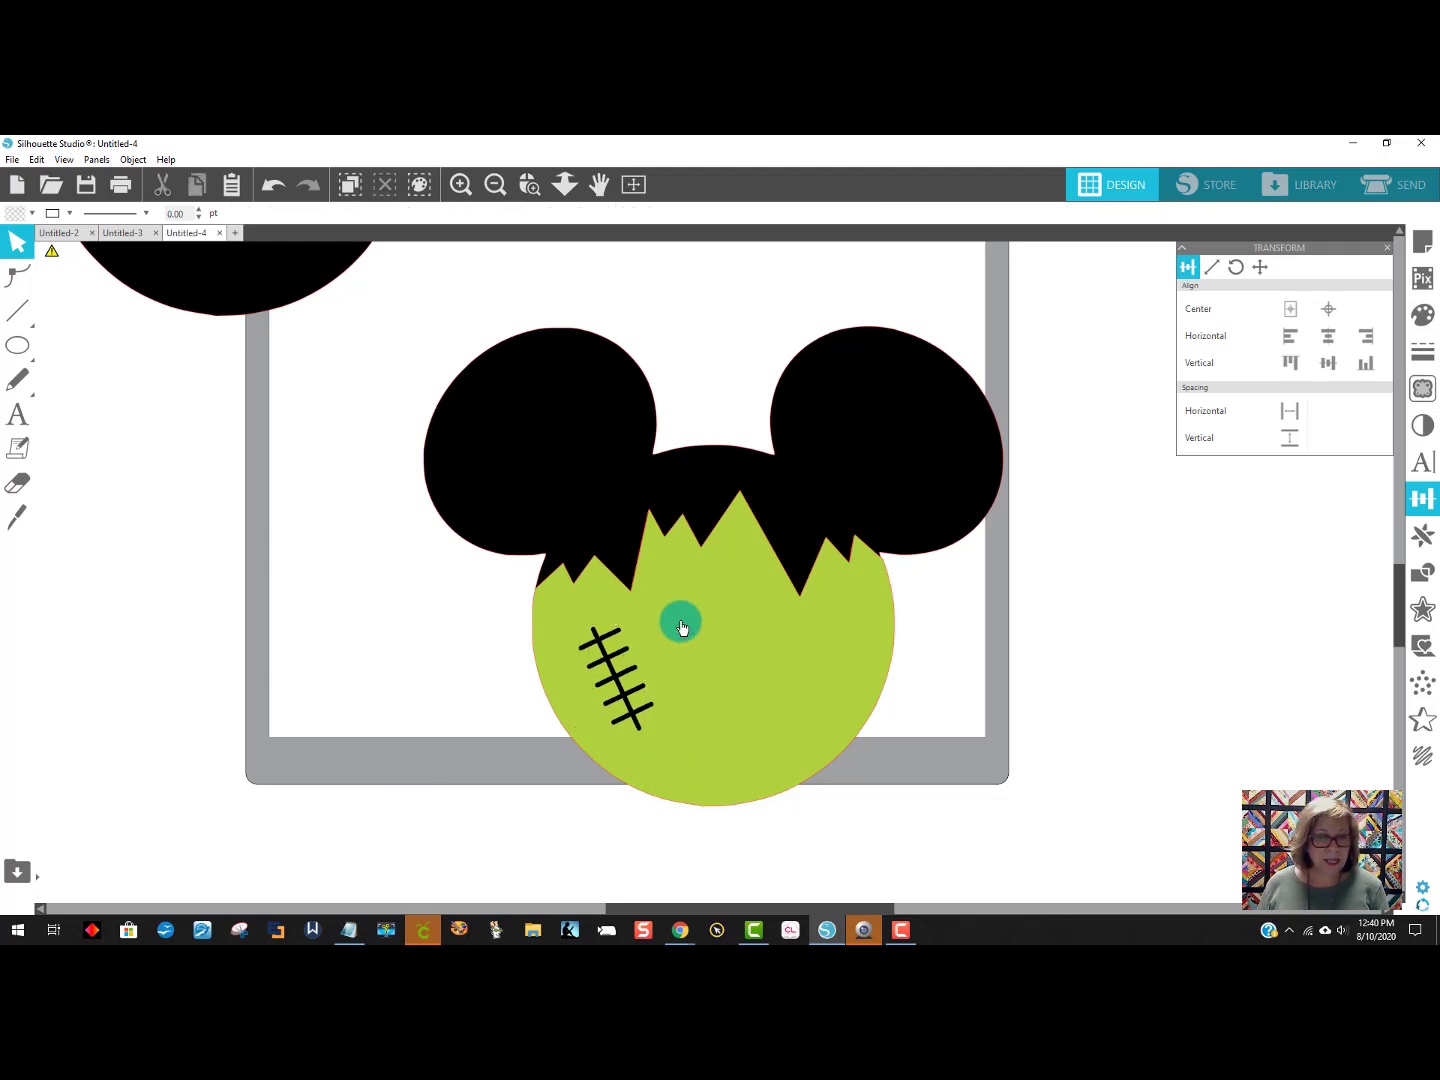
click(1427, 502)
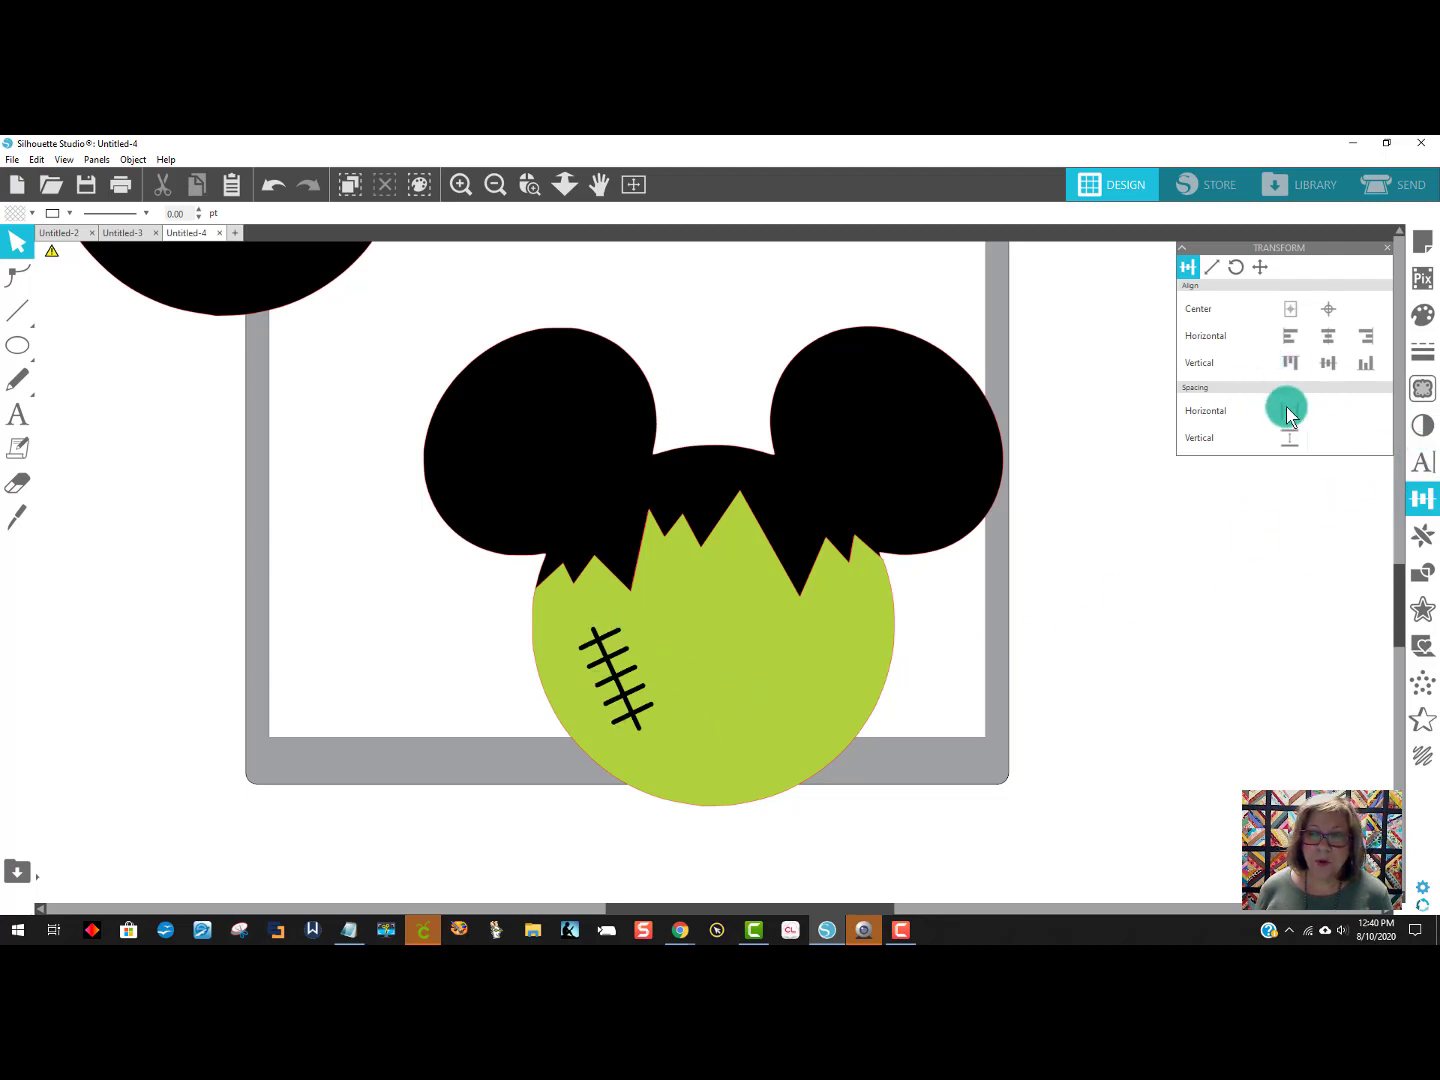
Move the lime green face up away from the scar, and group all the scar lines.
drag(796, 675, 763, 409)
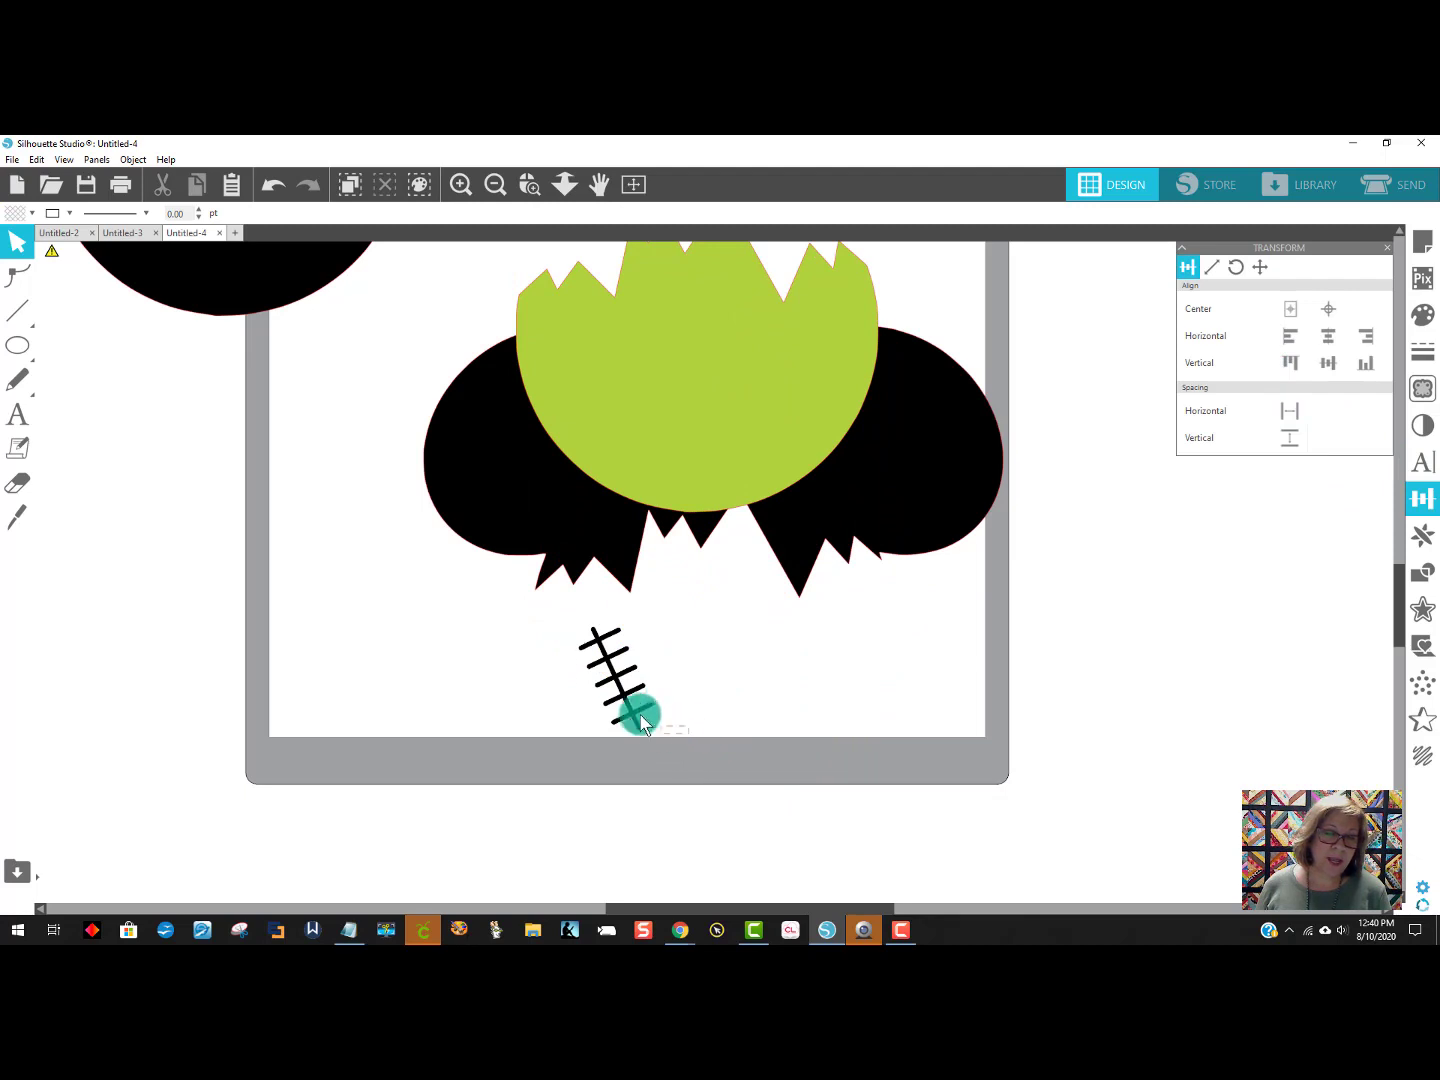
drag(641, 717, 562, 619)
right_click(616, 671)
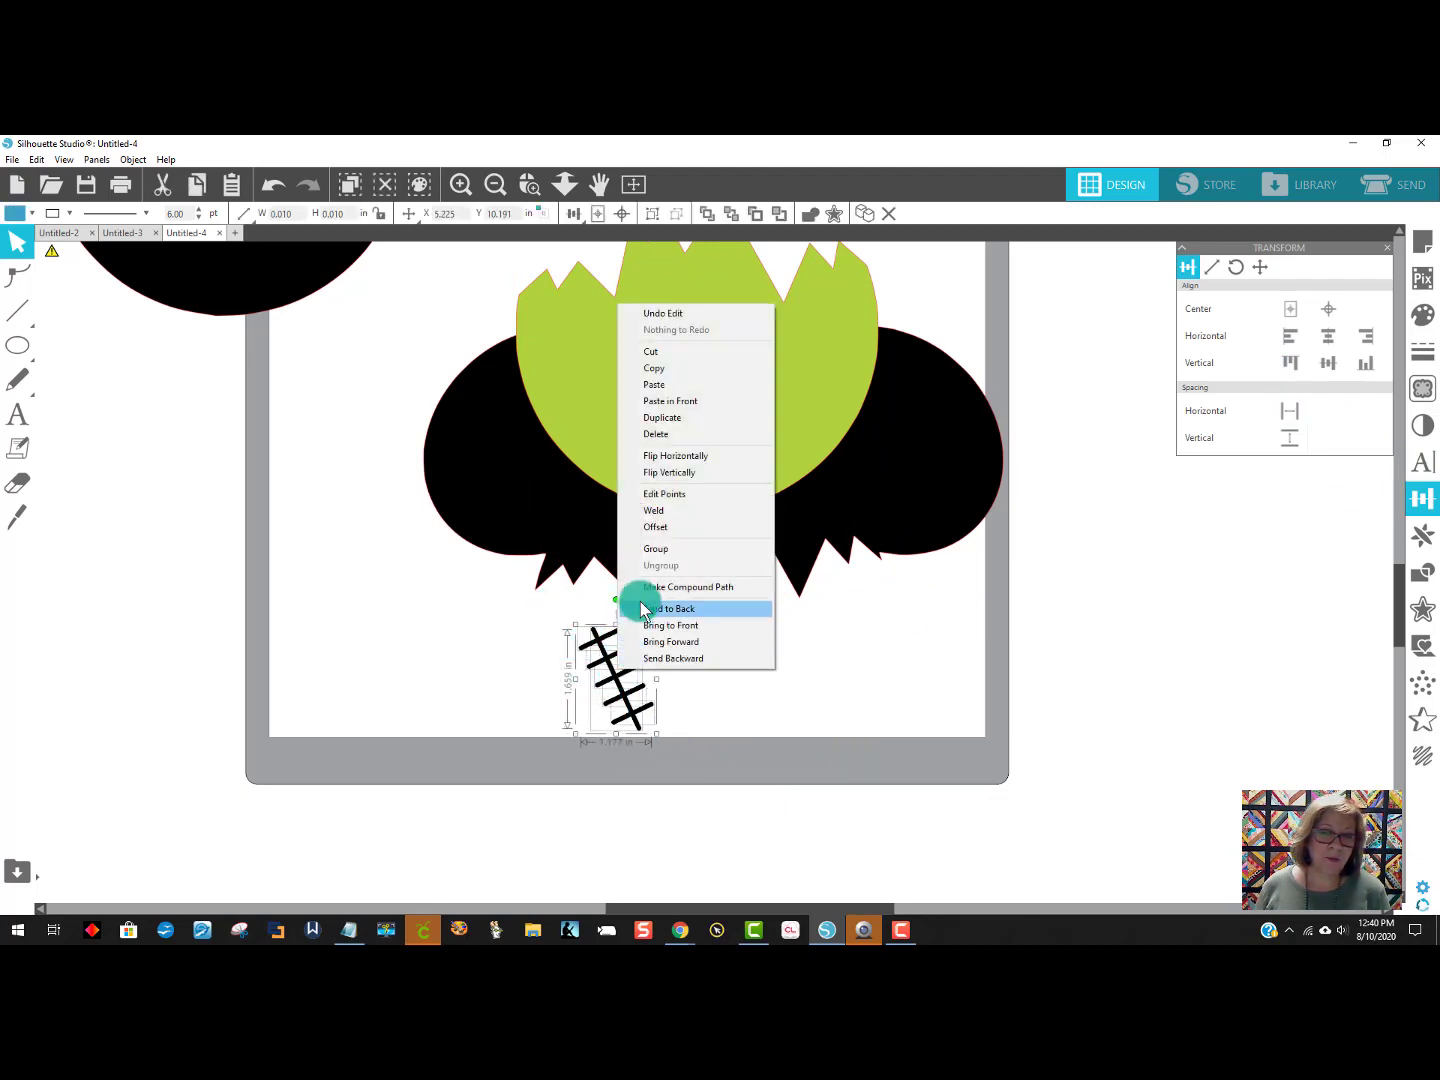
click(665, 548)
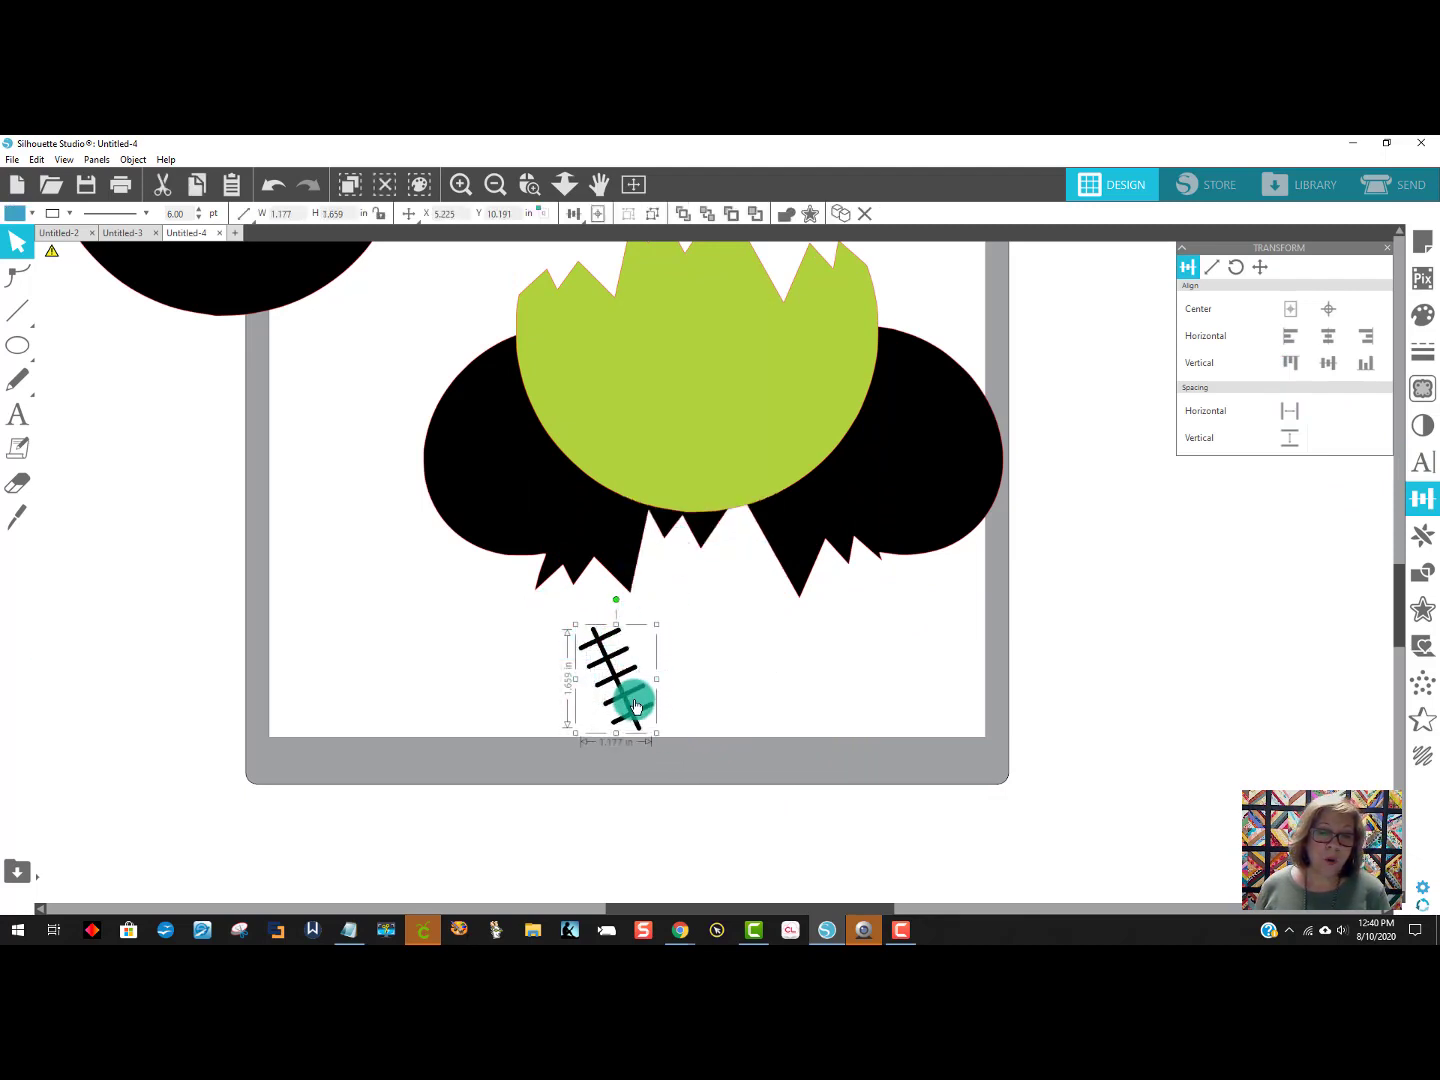
Weld the grouped scar lines and group the welded pieces again.
right_click(634, 706)
click(671, 509)
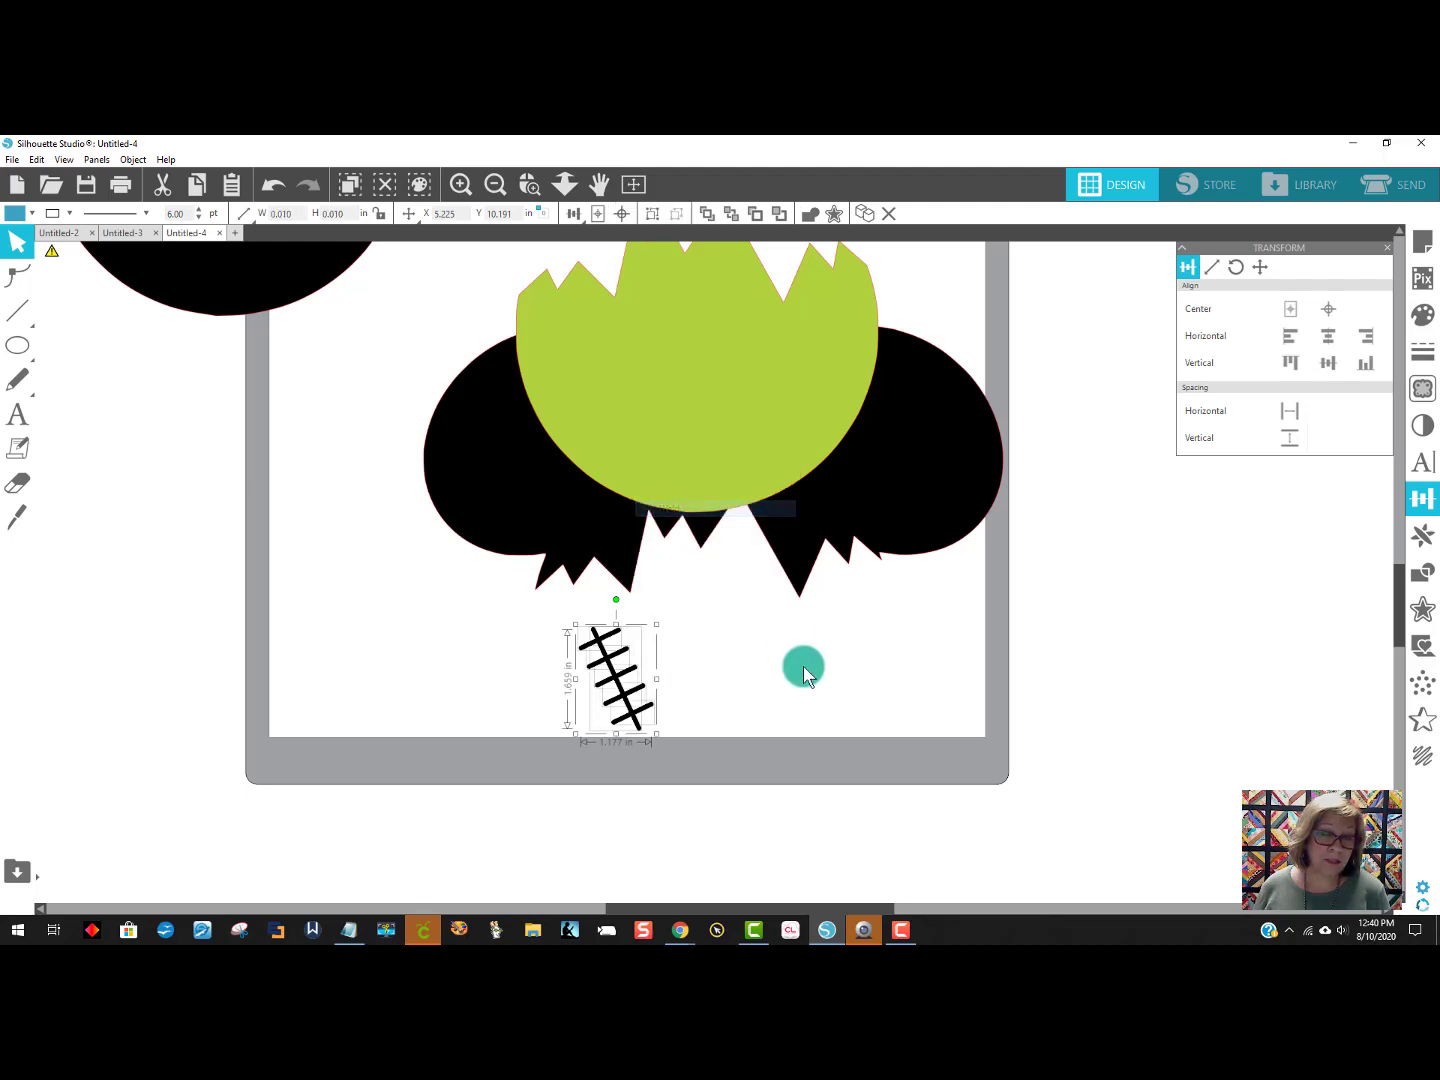
right_click(636, 676)
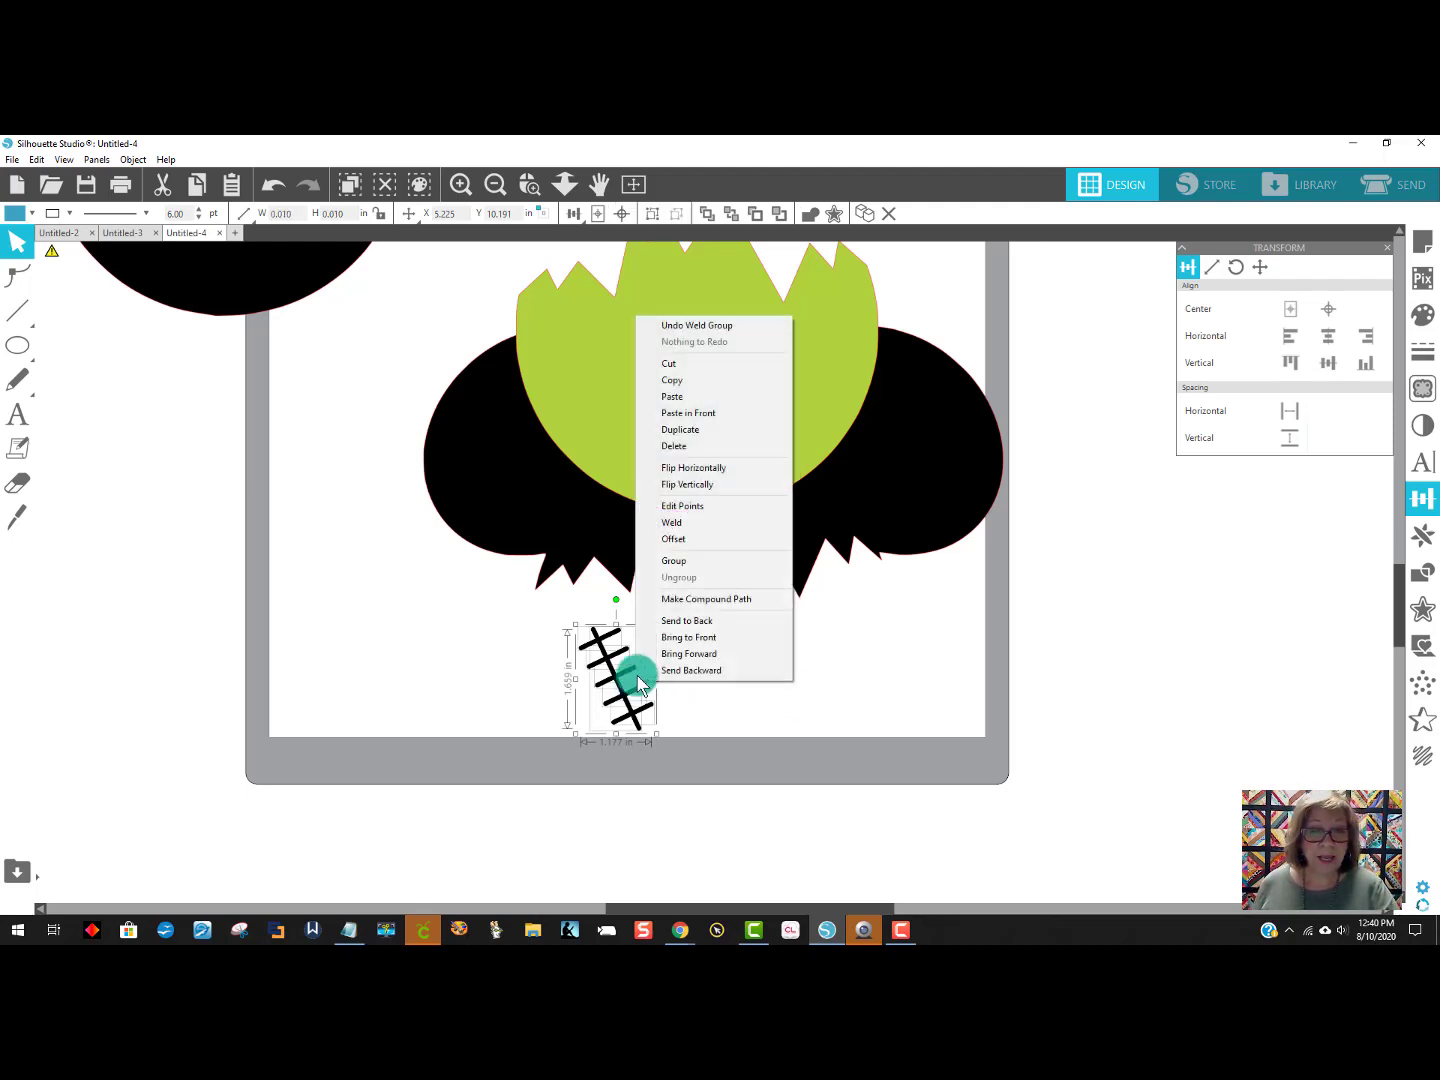
click(675, 558)
click(796, 649)
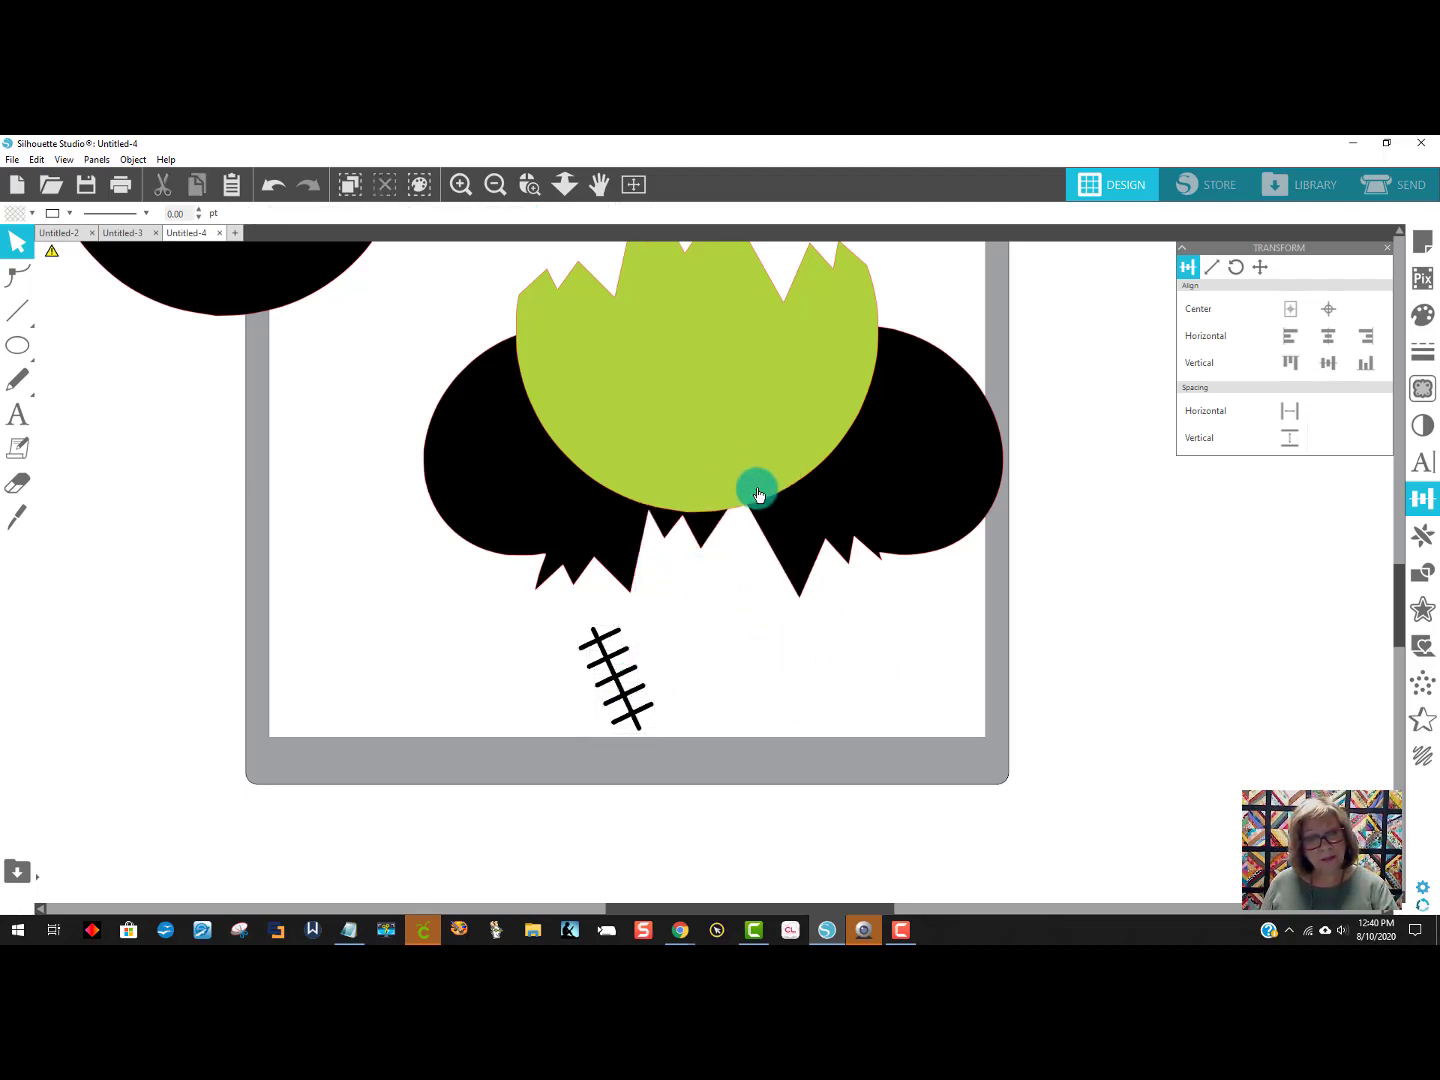
Move the lime green face back behind the scar and fit its jagged edge against the black hair piece.
drag(758, 494, 756, 761)
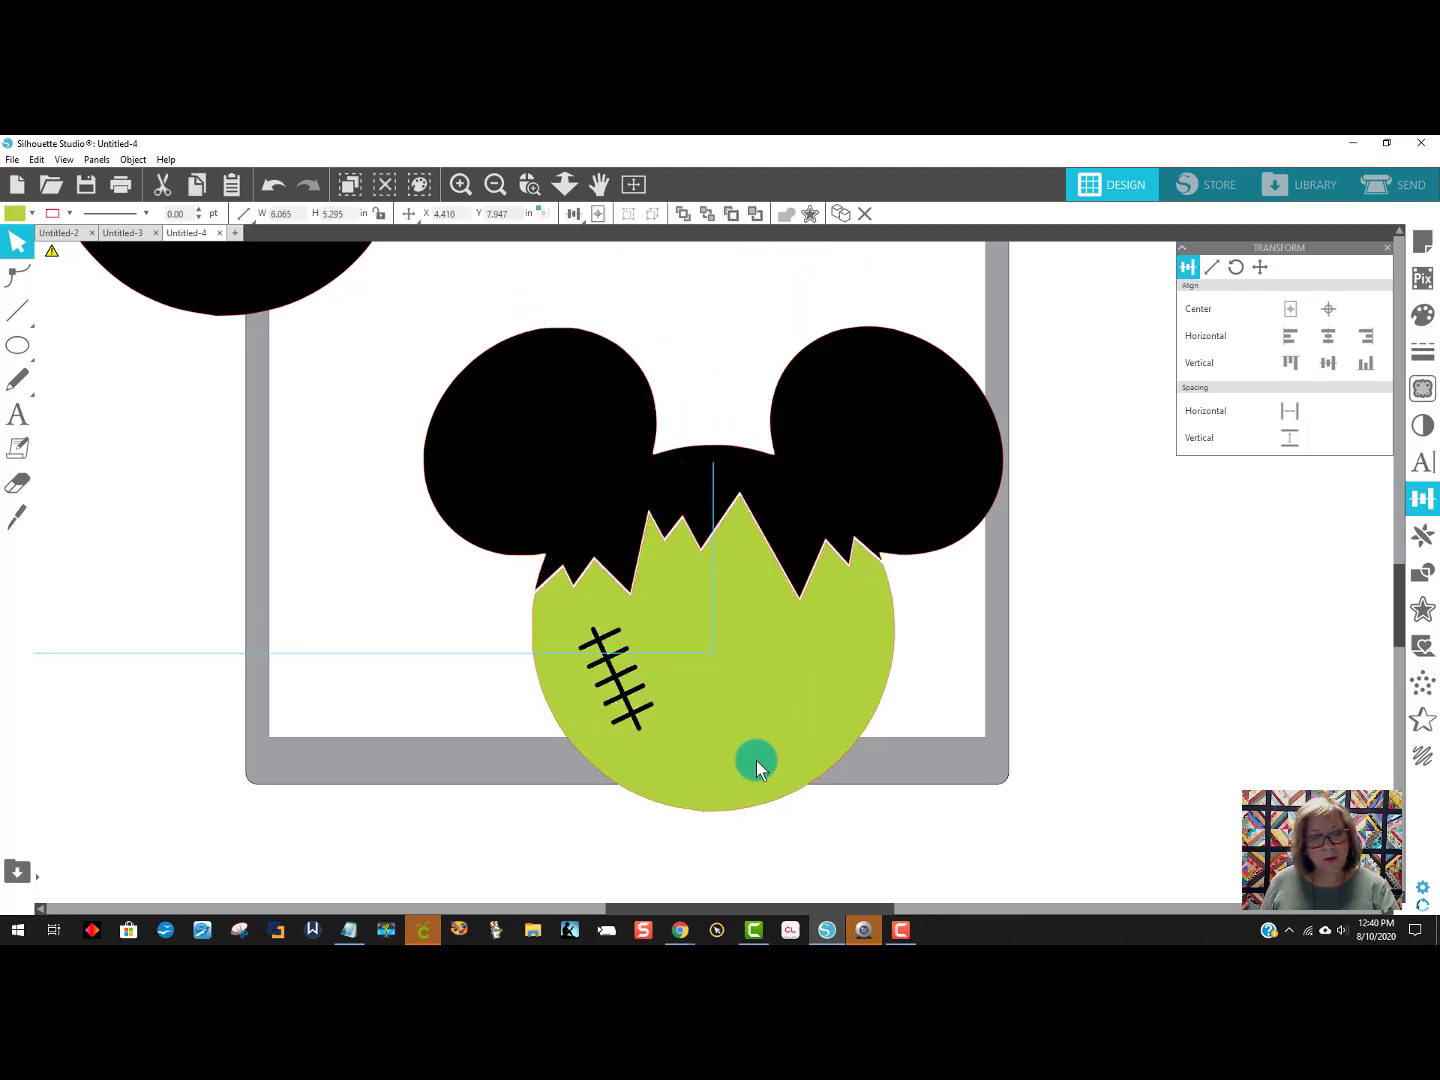
click(1087, 751)
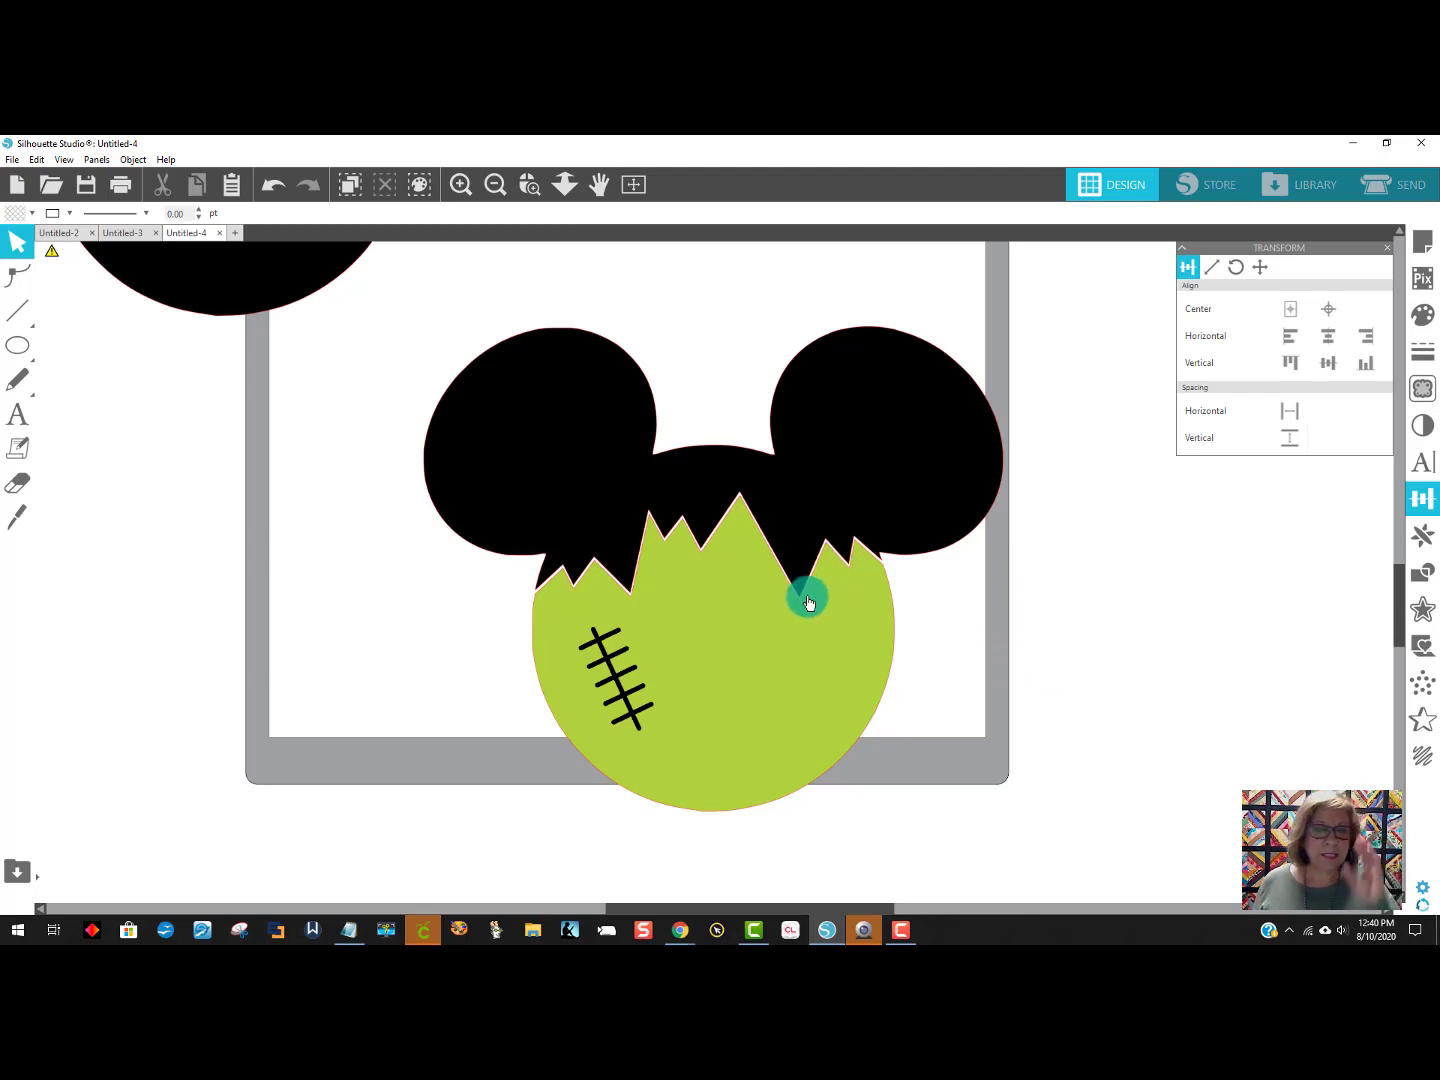
click(685, 593)
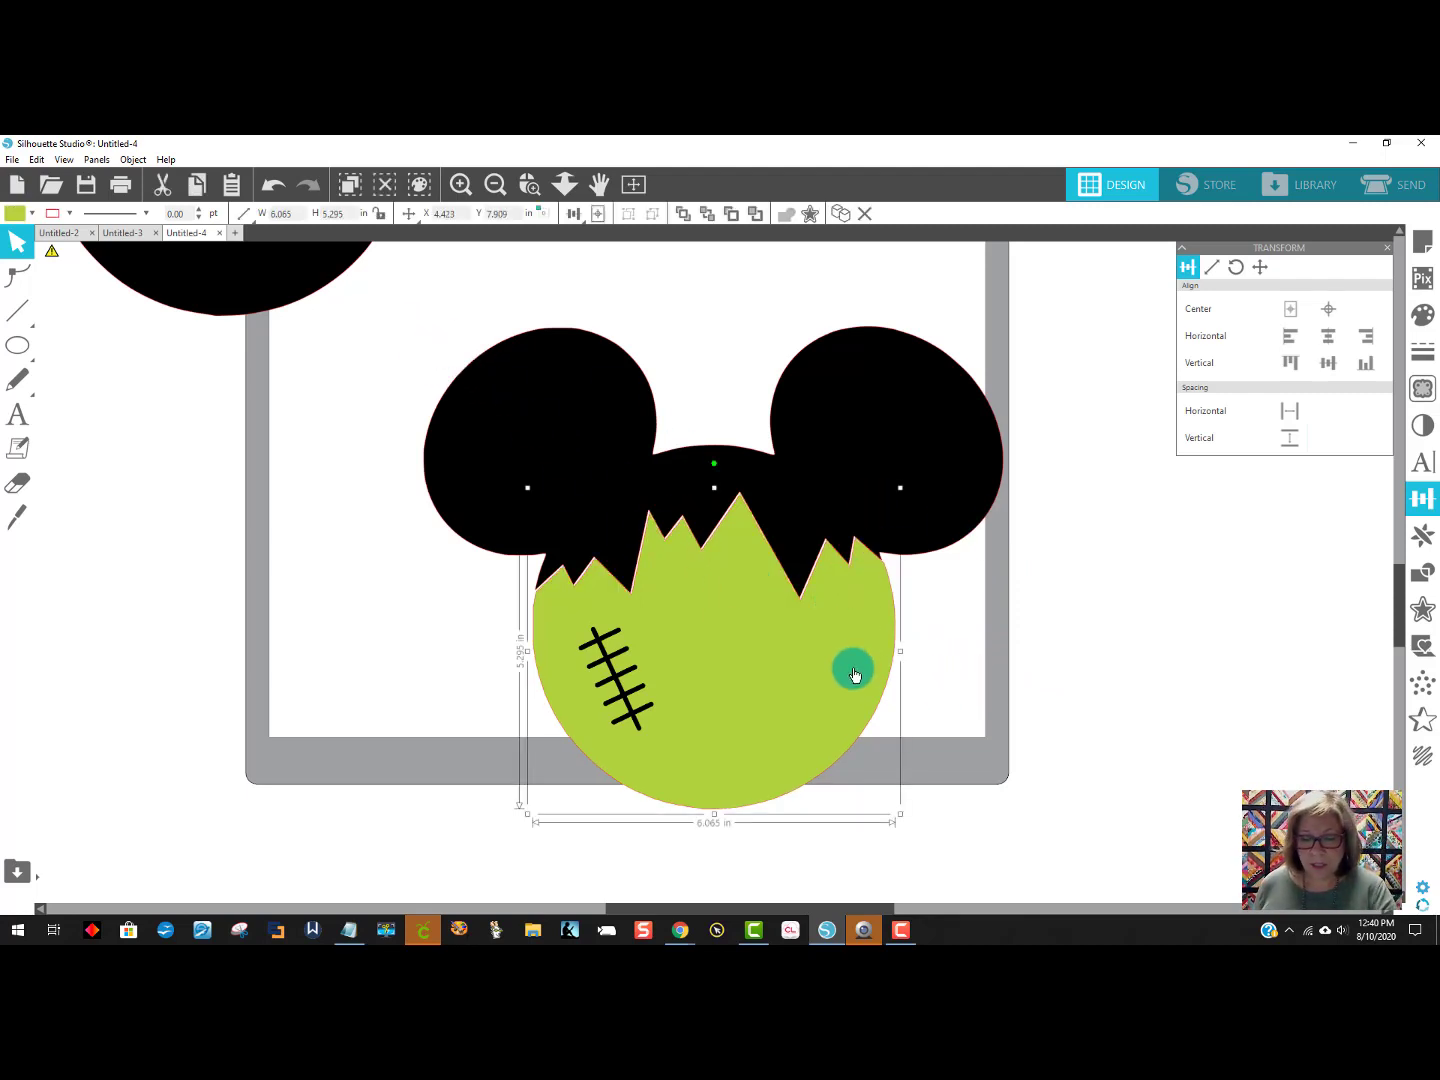
drag(866, 686, 865, 686)
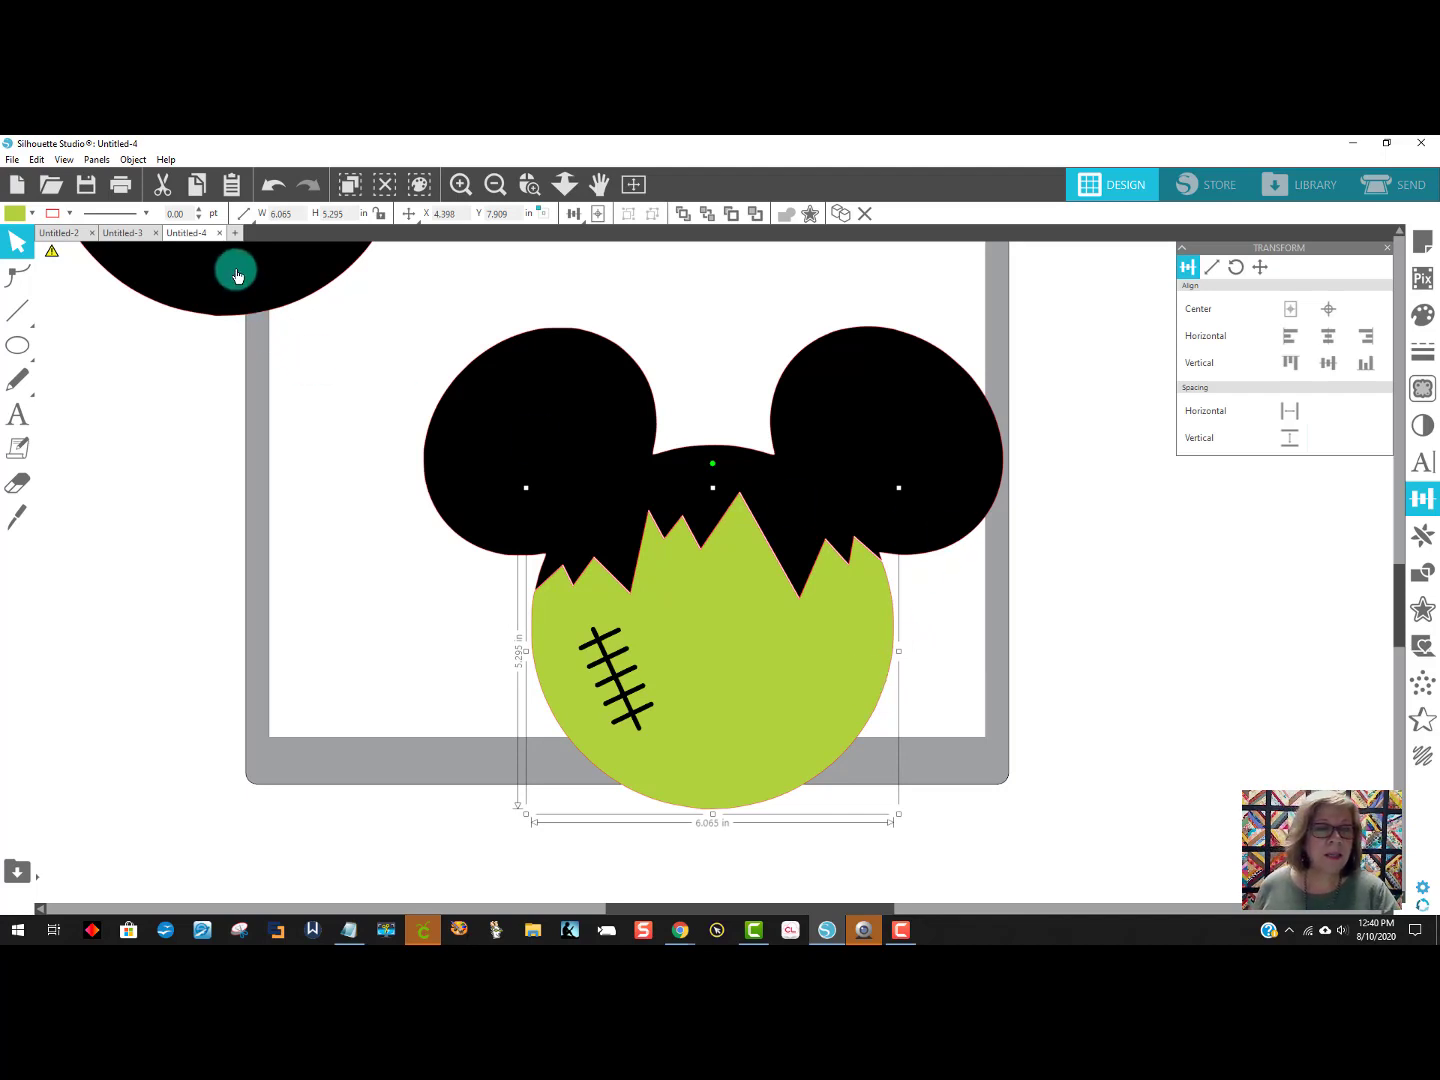
Place the whole black Mickey head behind the green-faced head and group all of its pieces together.
drag(236, 271, 701, 741)
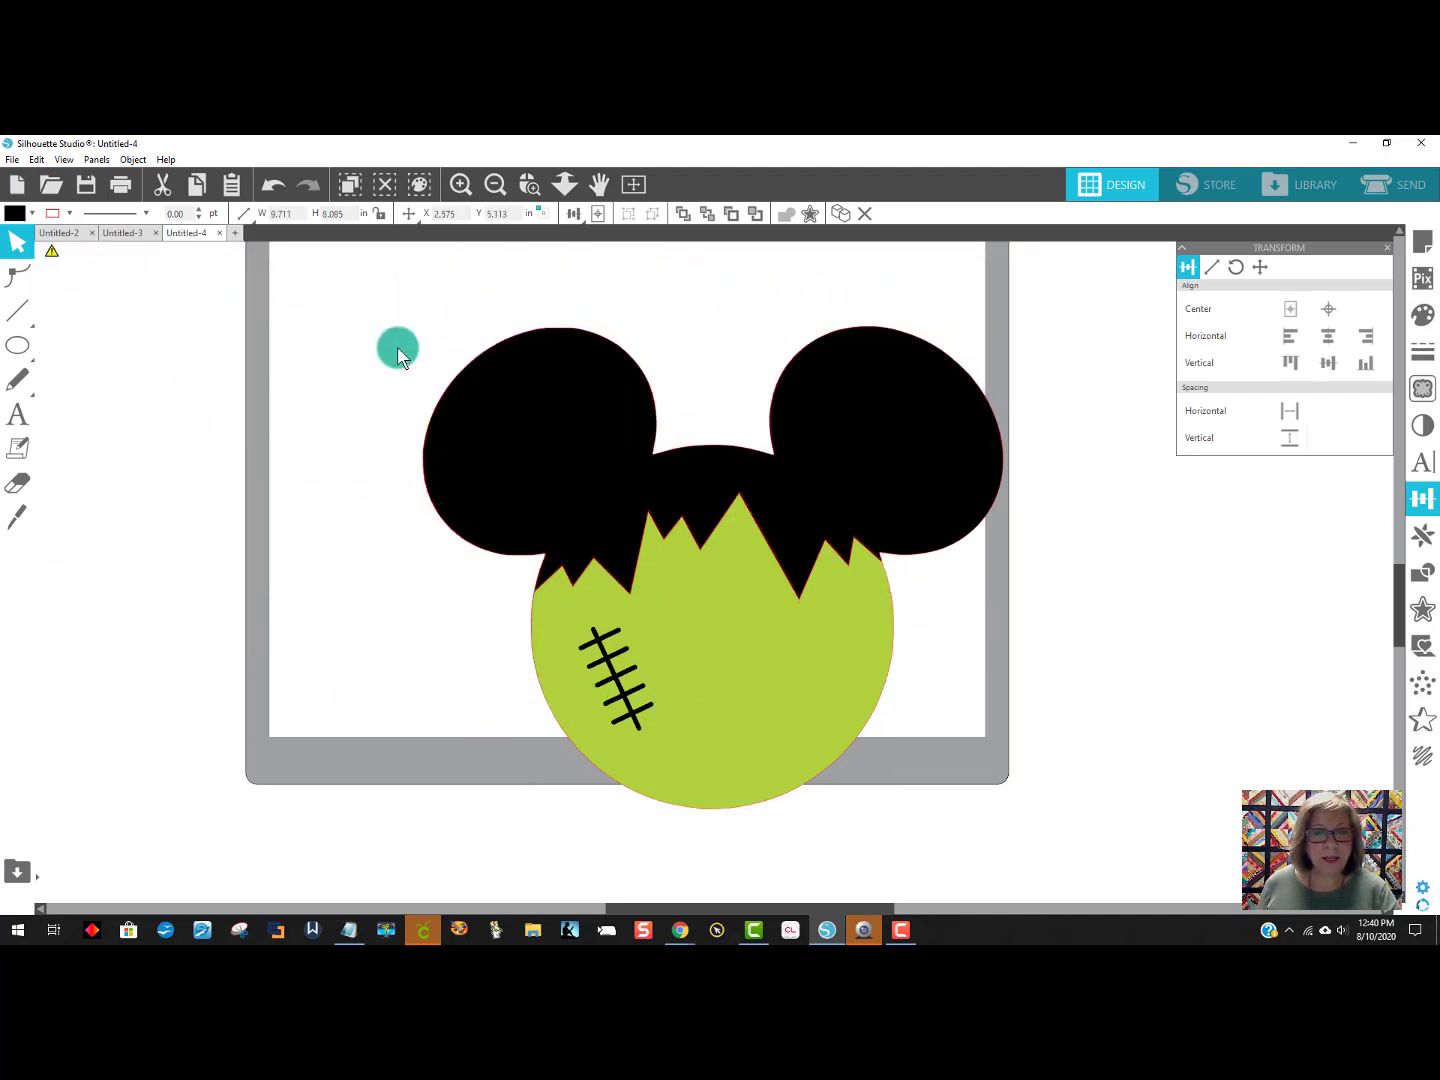
drag(399, 347, 988, 781)
right_click(815, 708)
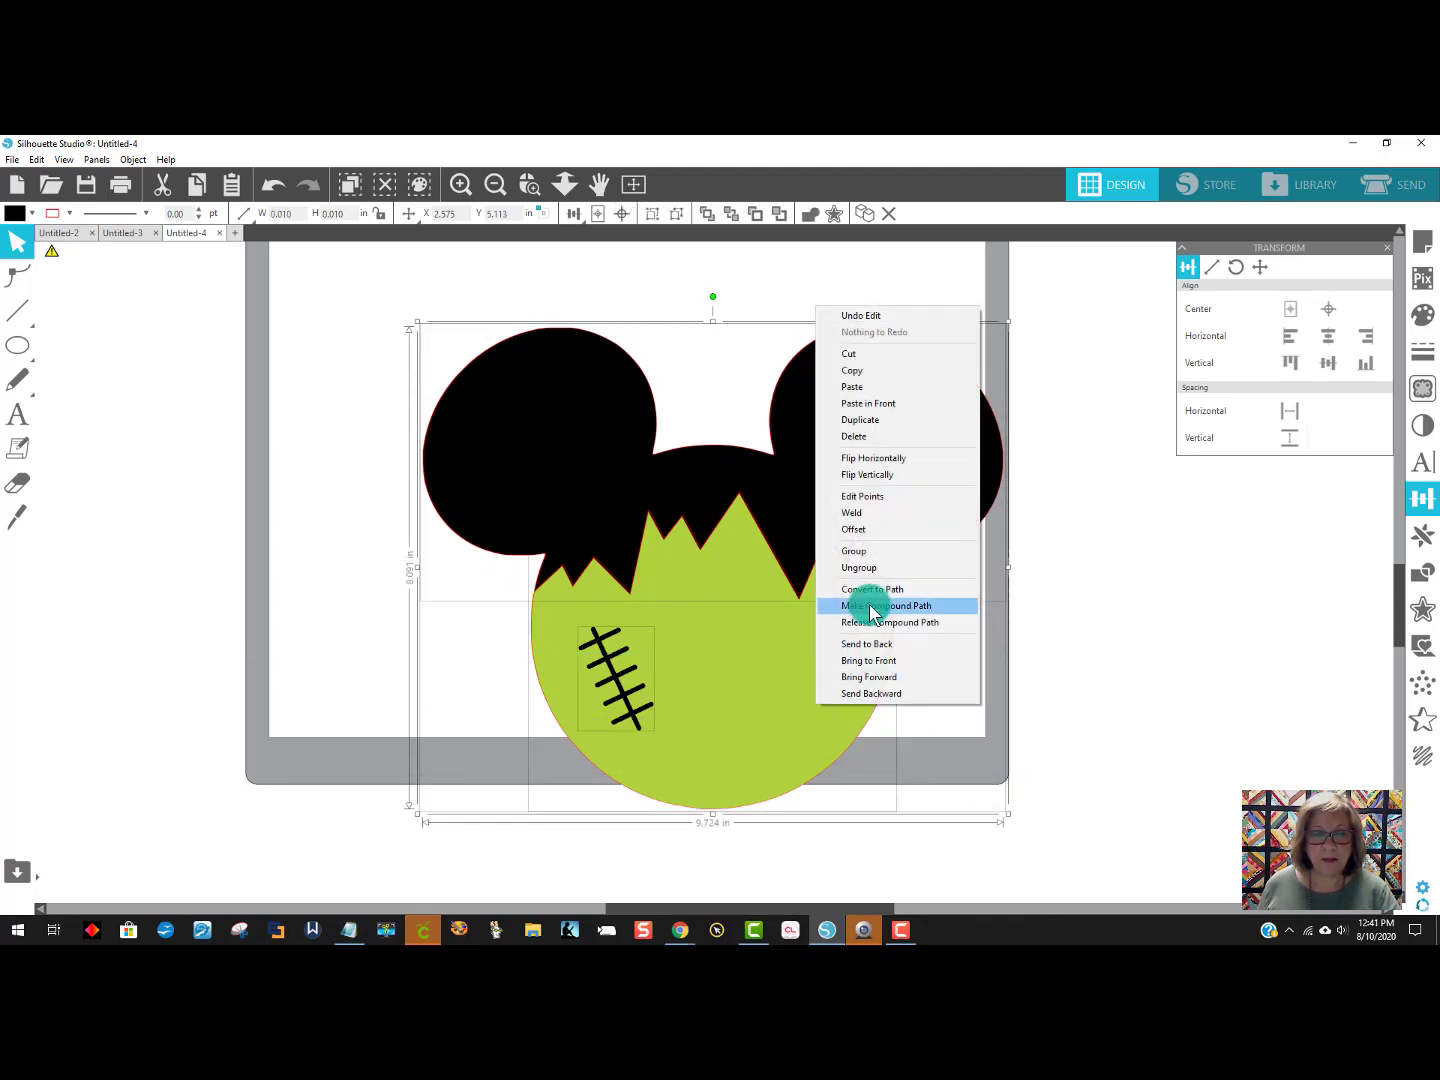
click(862, 553)
Move the grouped green Frankenstein-style head off the mat, beside the other finished banner pieces.
drag(715, 685, 1296, 692)
click(495, 185)
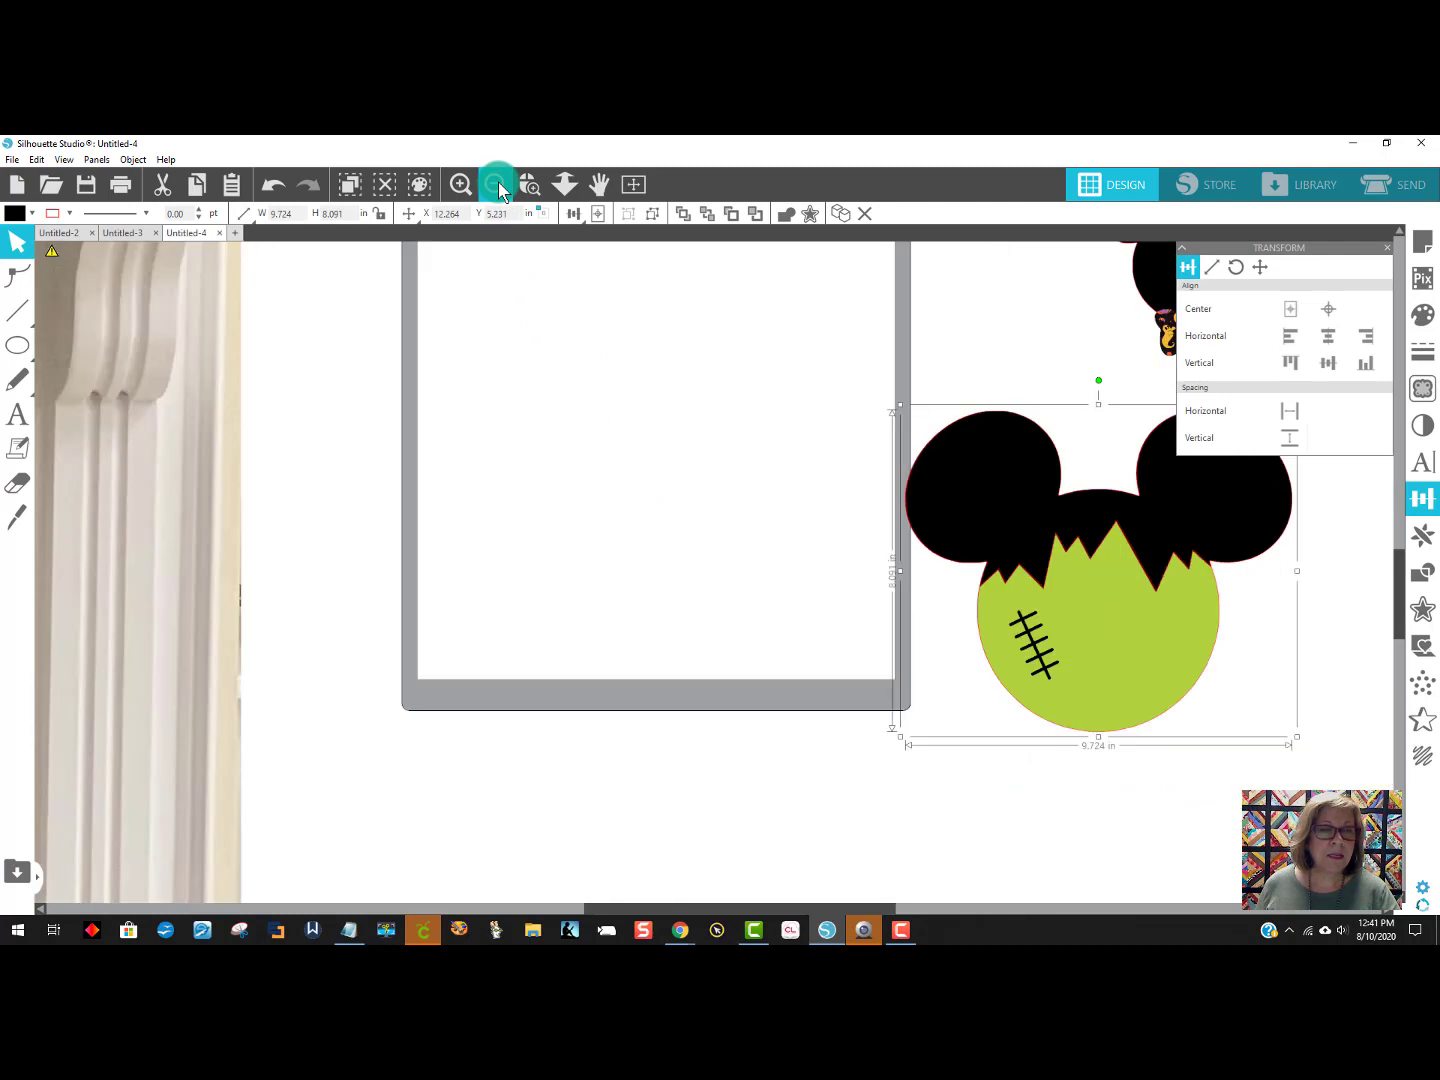
click(495, 185)
click(495, 184)
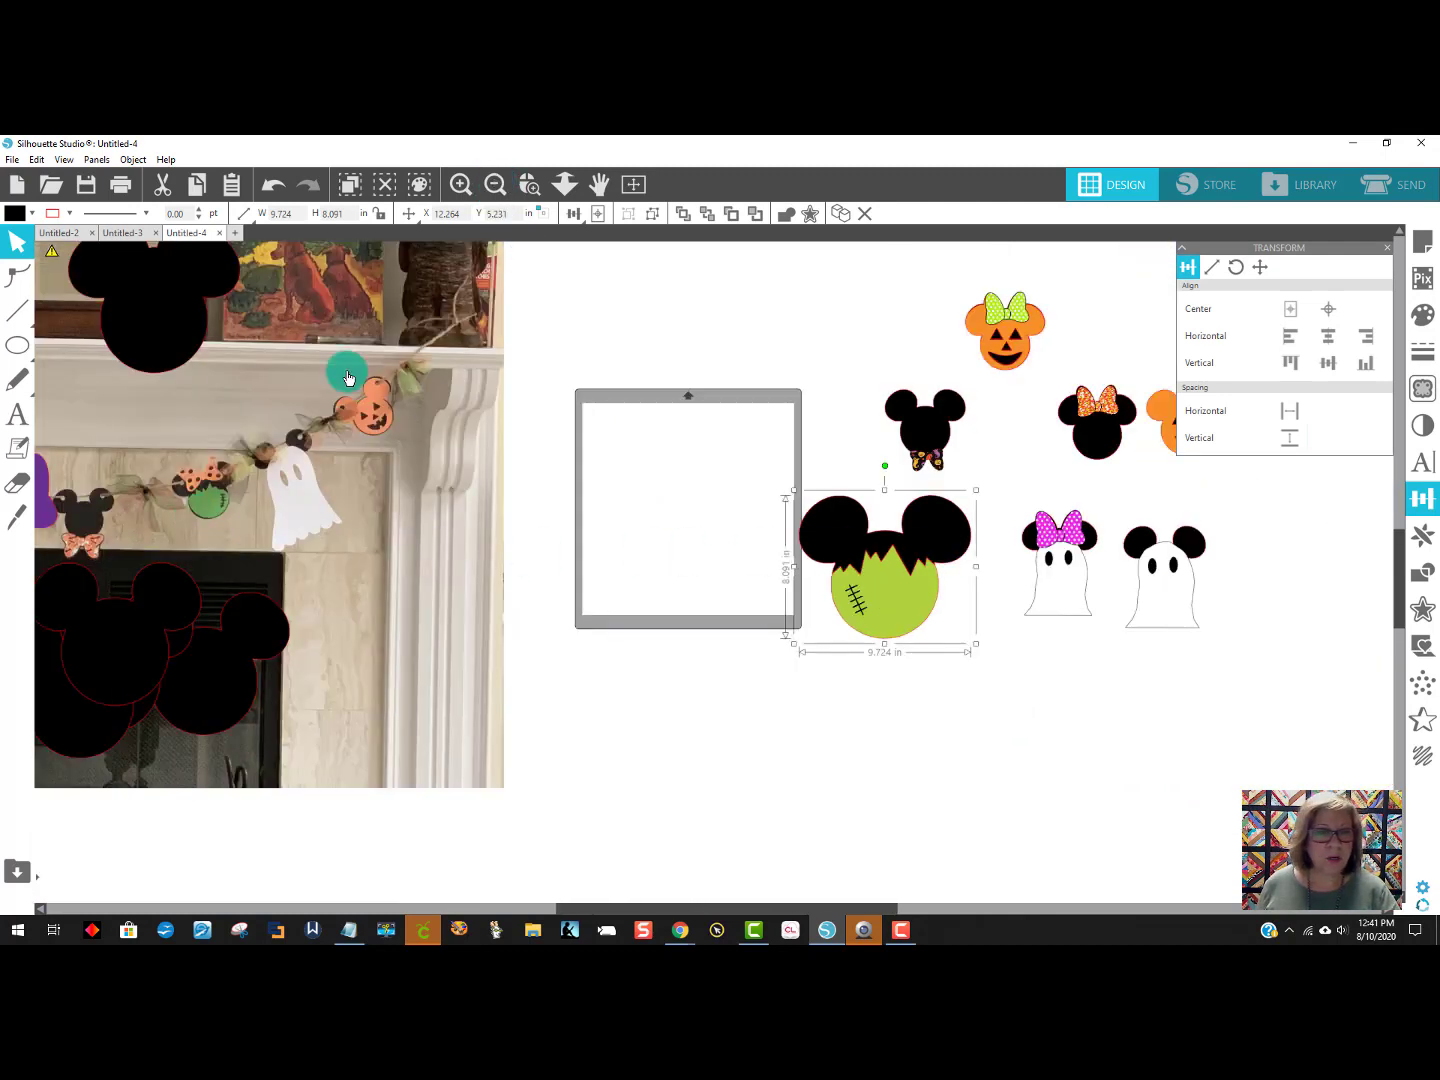
Place one black Minnie head inside the cutting mat and keep the other two Minnie heads off the mat.
drag(153, 301, 645, 749)
drag(698, 518, 329, 812)
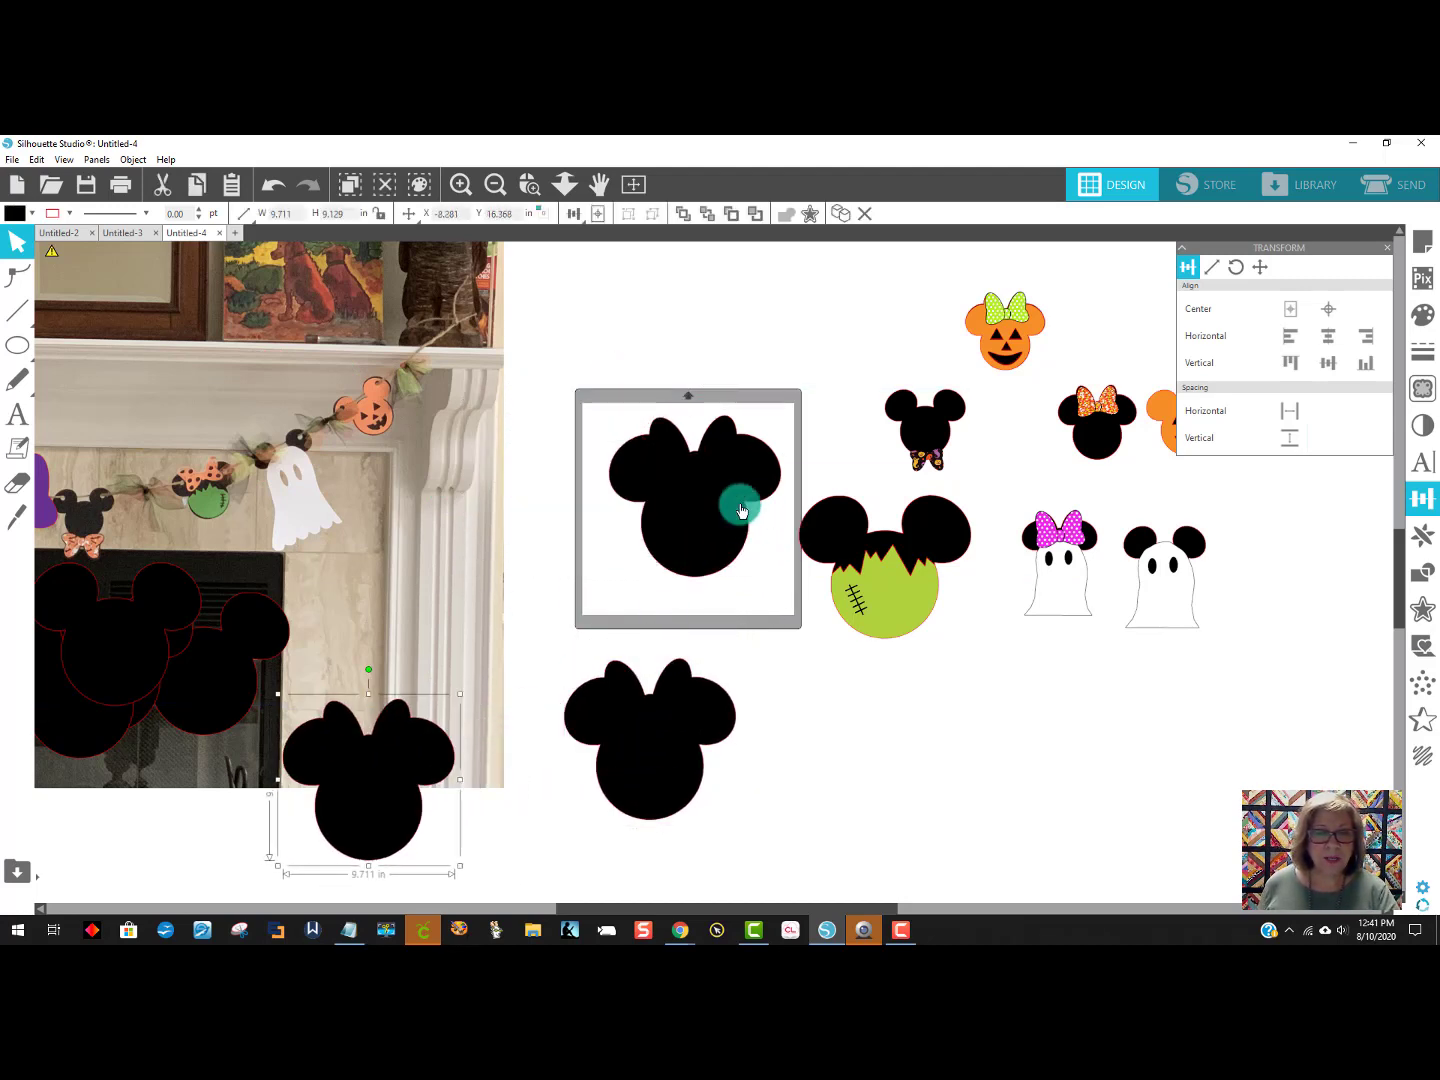
click(697, 505)
drag(700, 517, 695, 516)
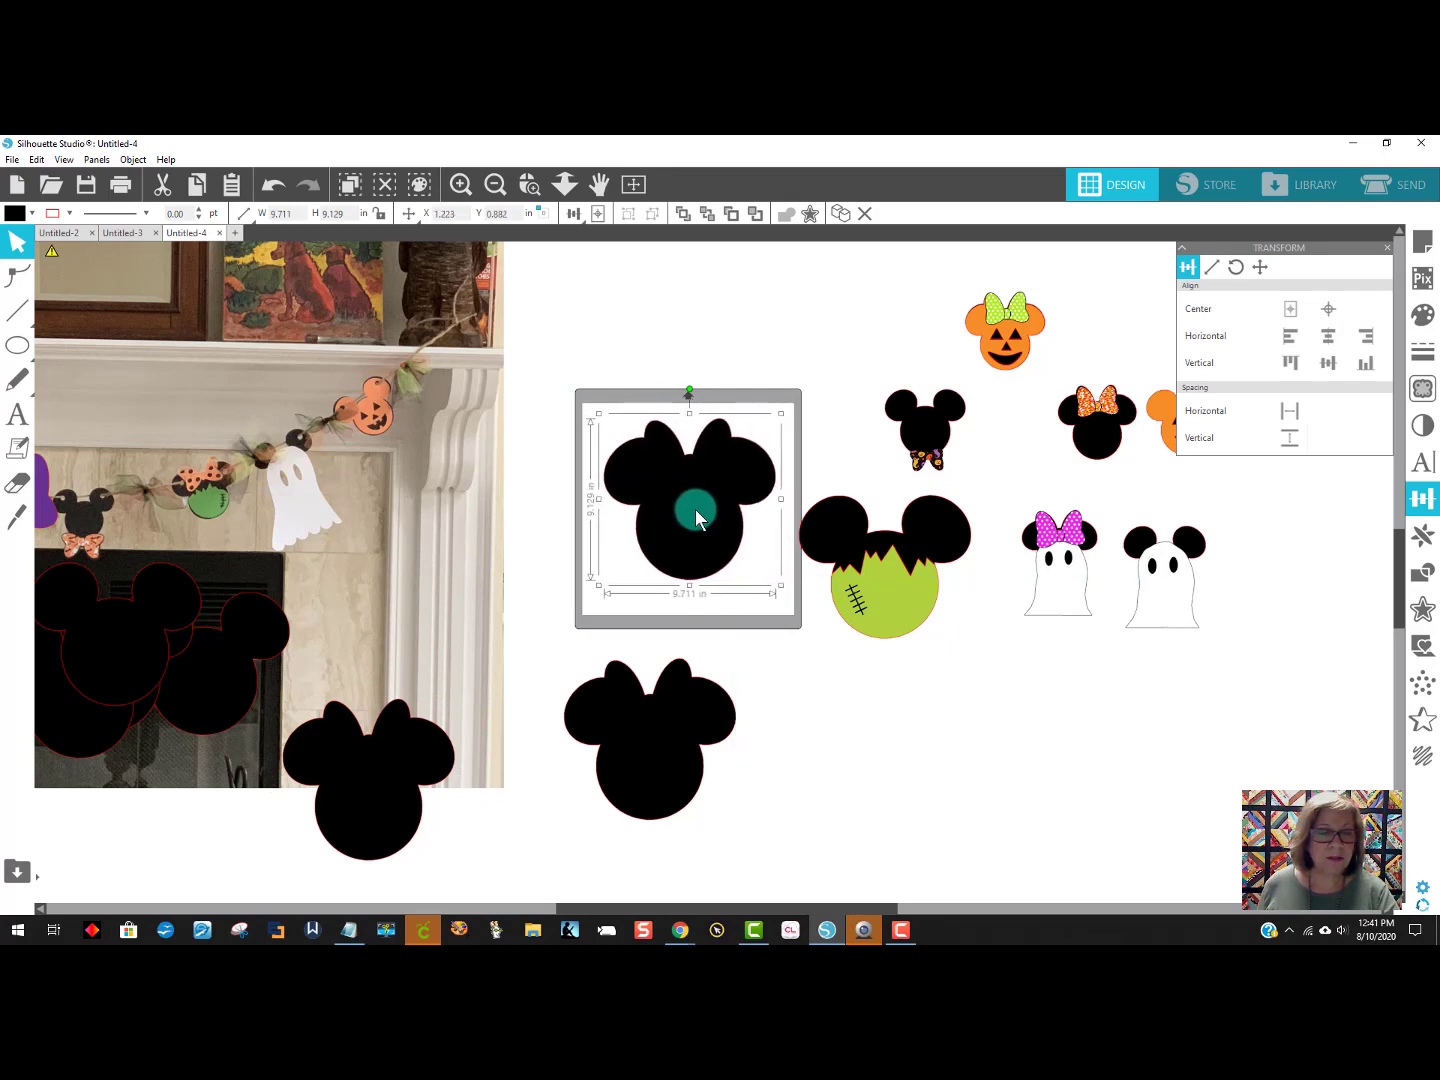
Cut the Minnie head on the mat in two with a jagged Poly knife line just below the ears.
click(18, 522)
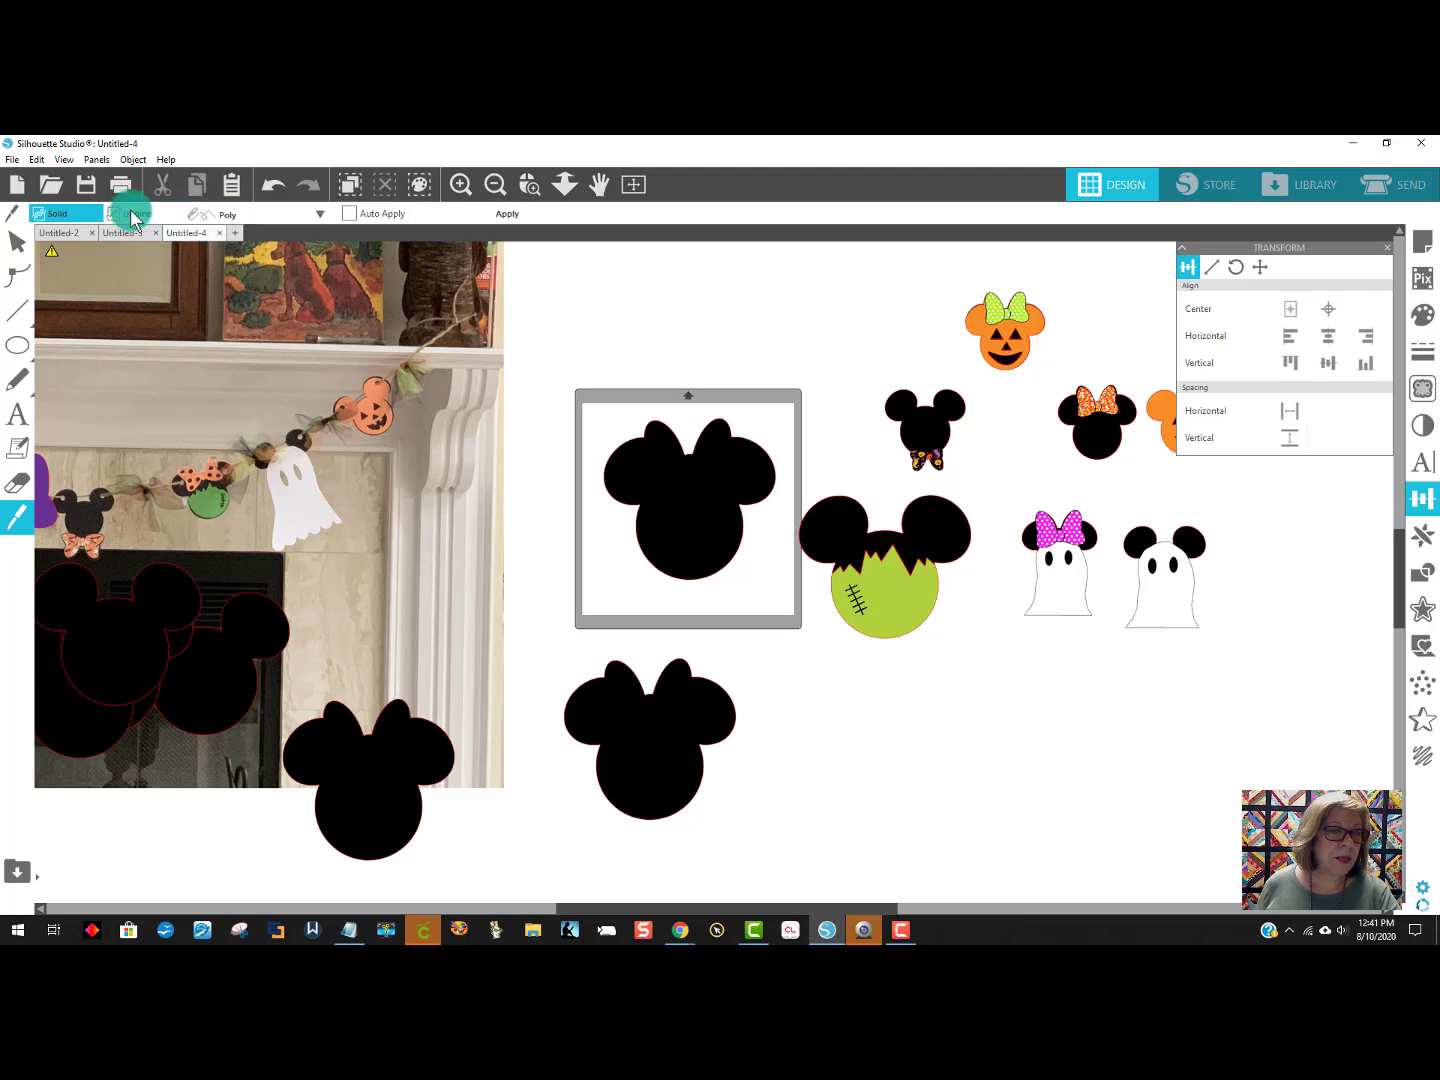
click(239, 214)
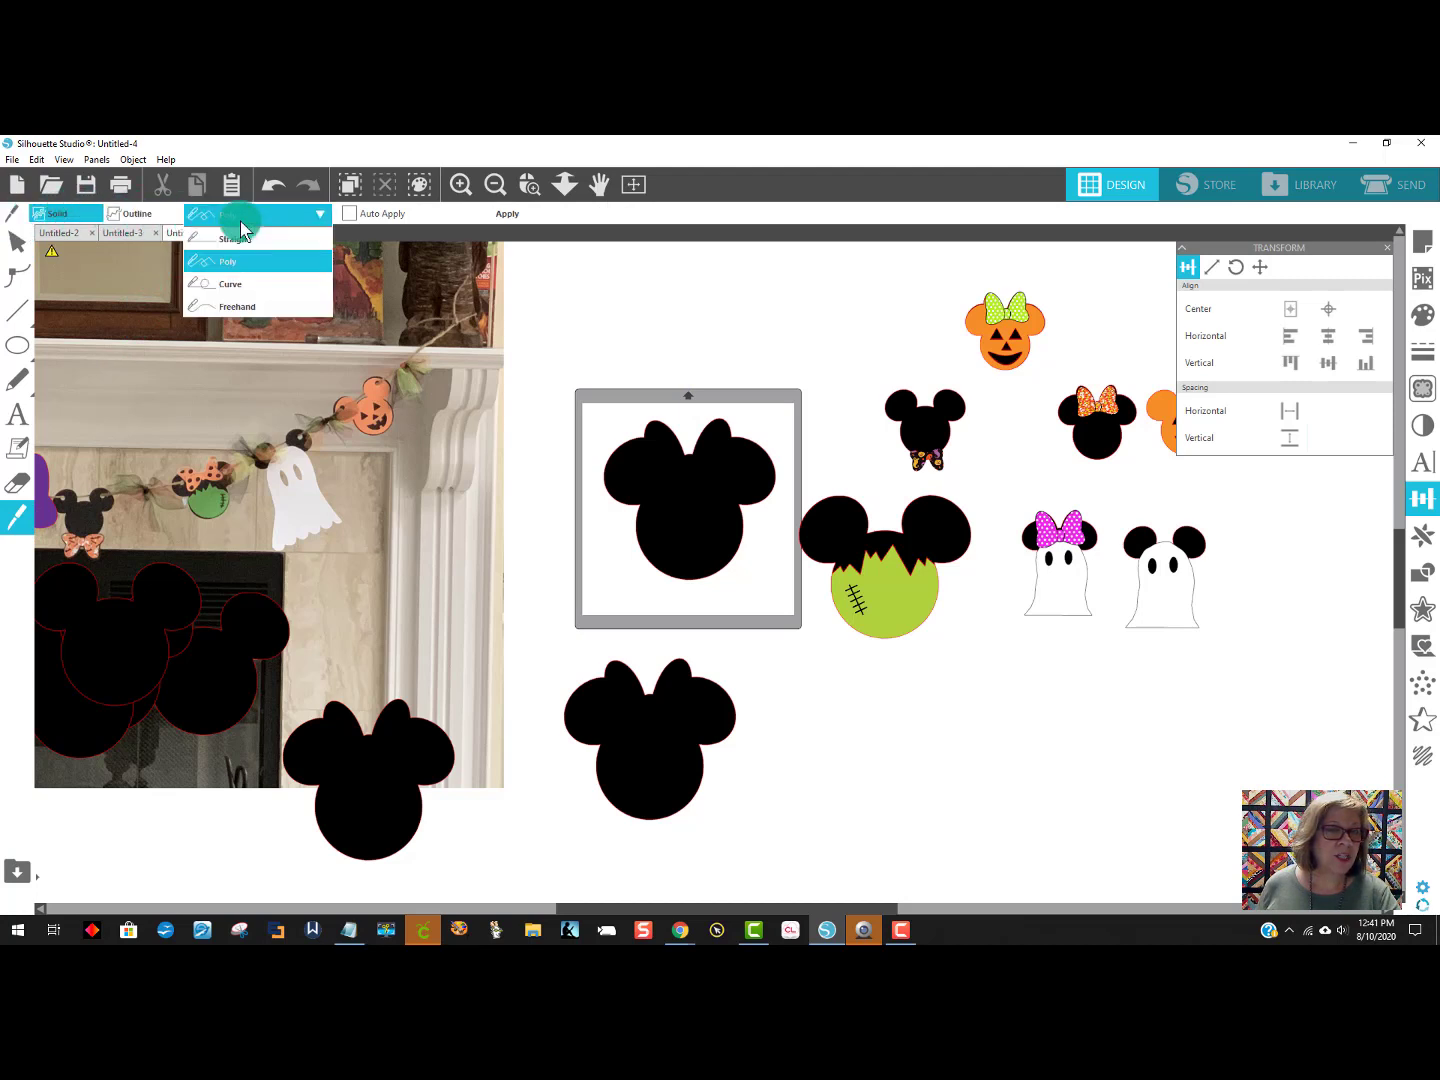
click(249, 272)
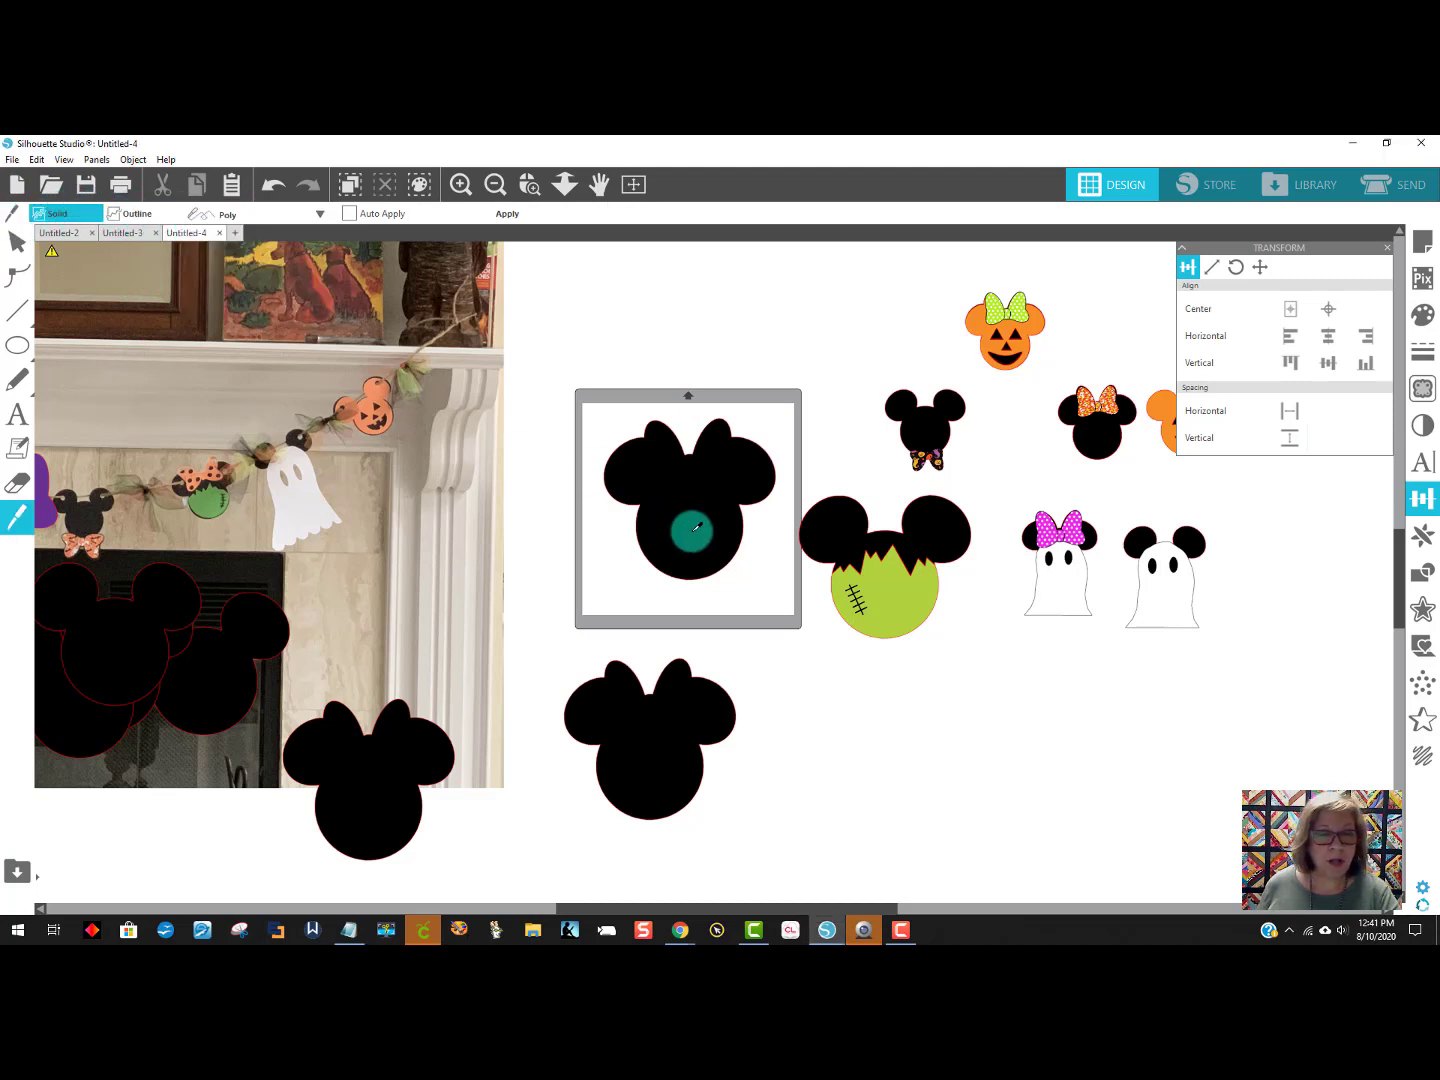
click(626, 521)
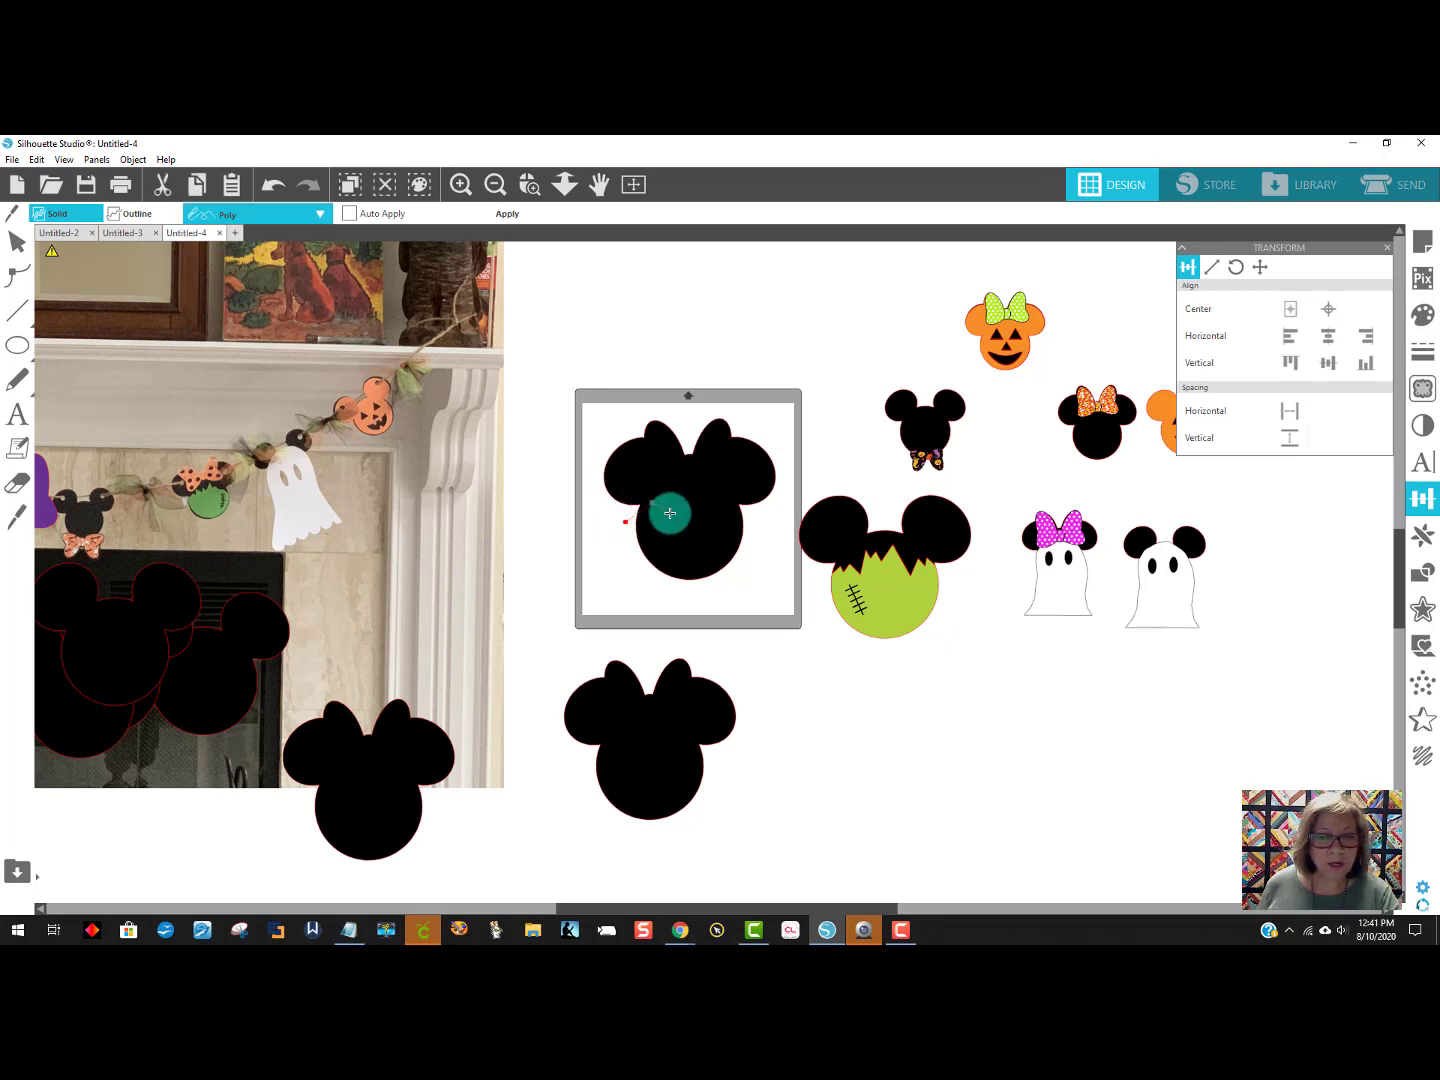
click(677, 501)
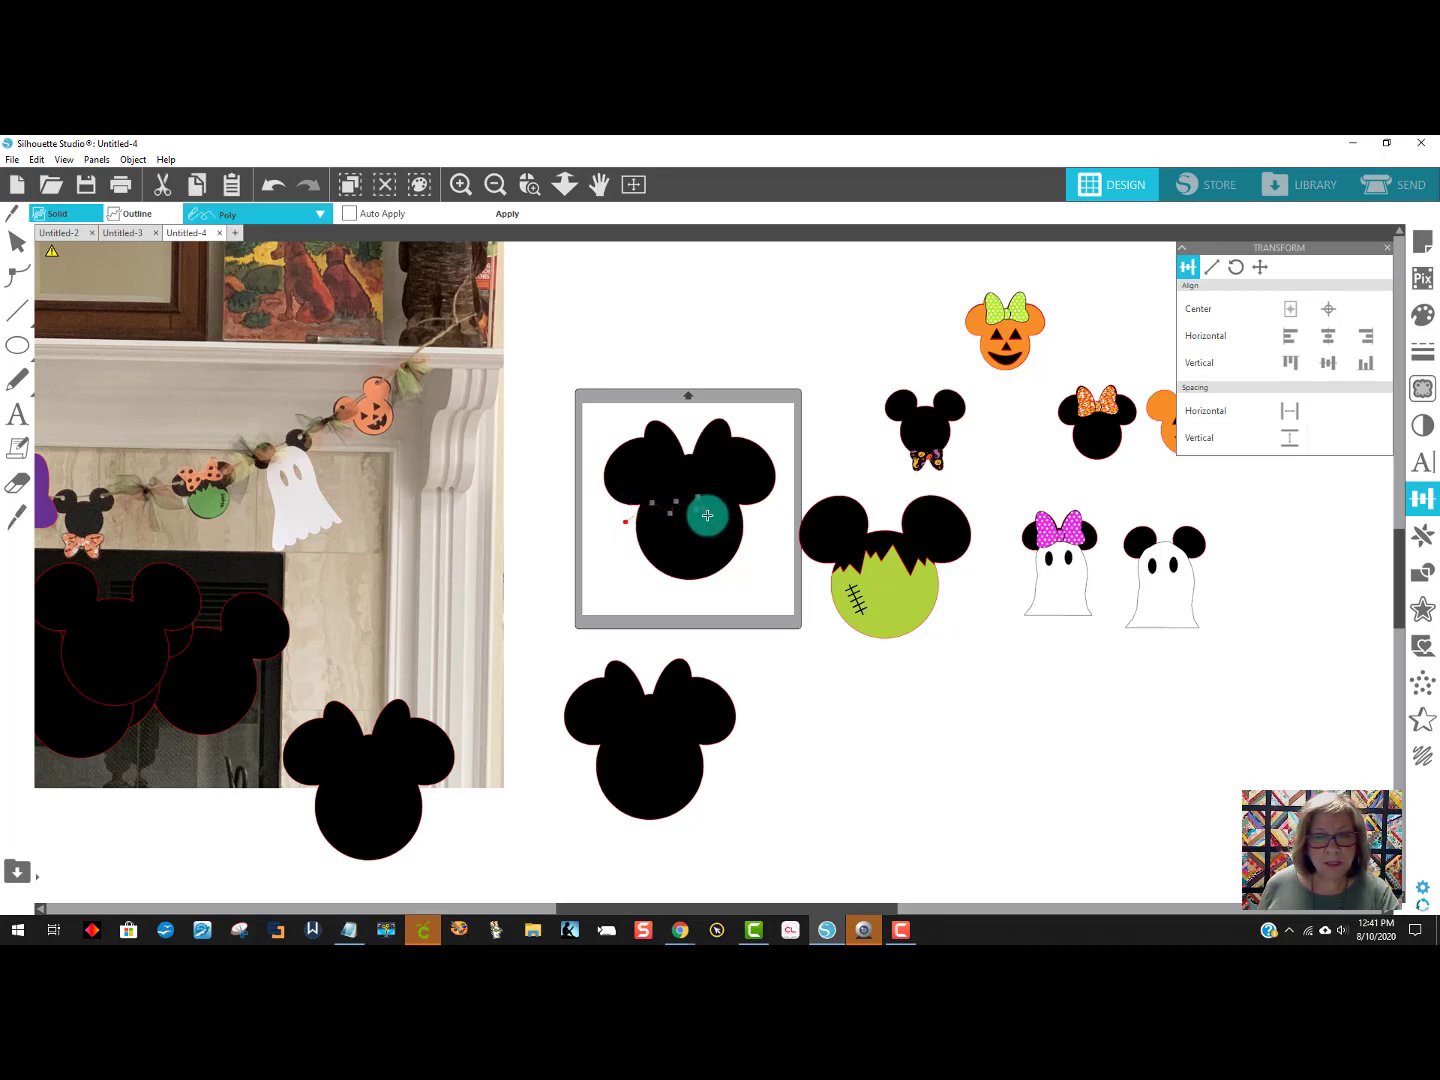
double_click(761, 516)
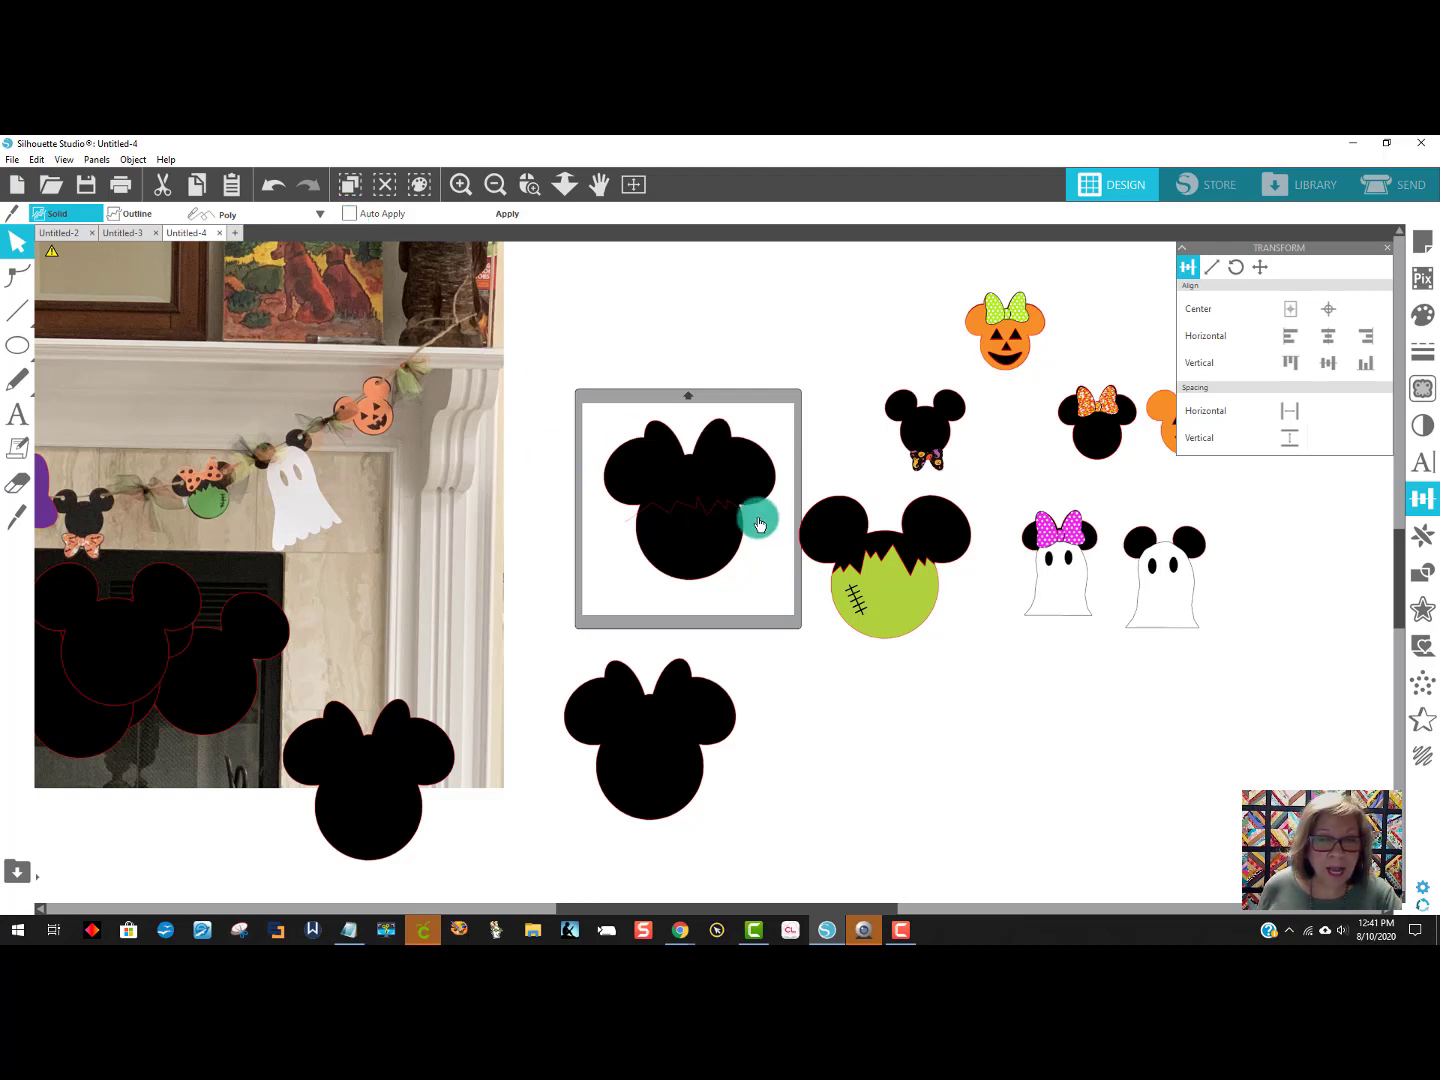
click(505, 215)
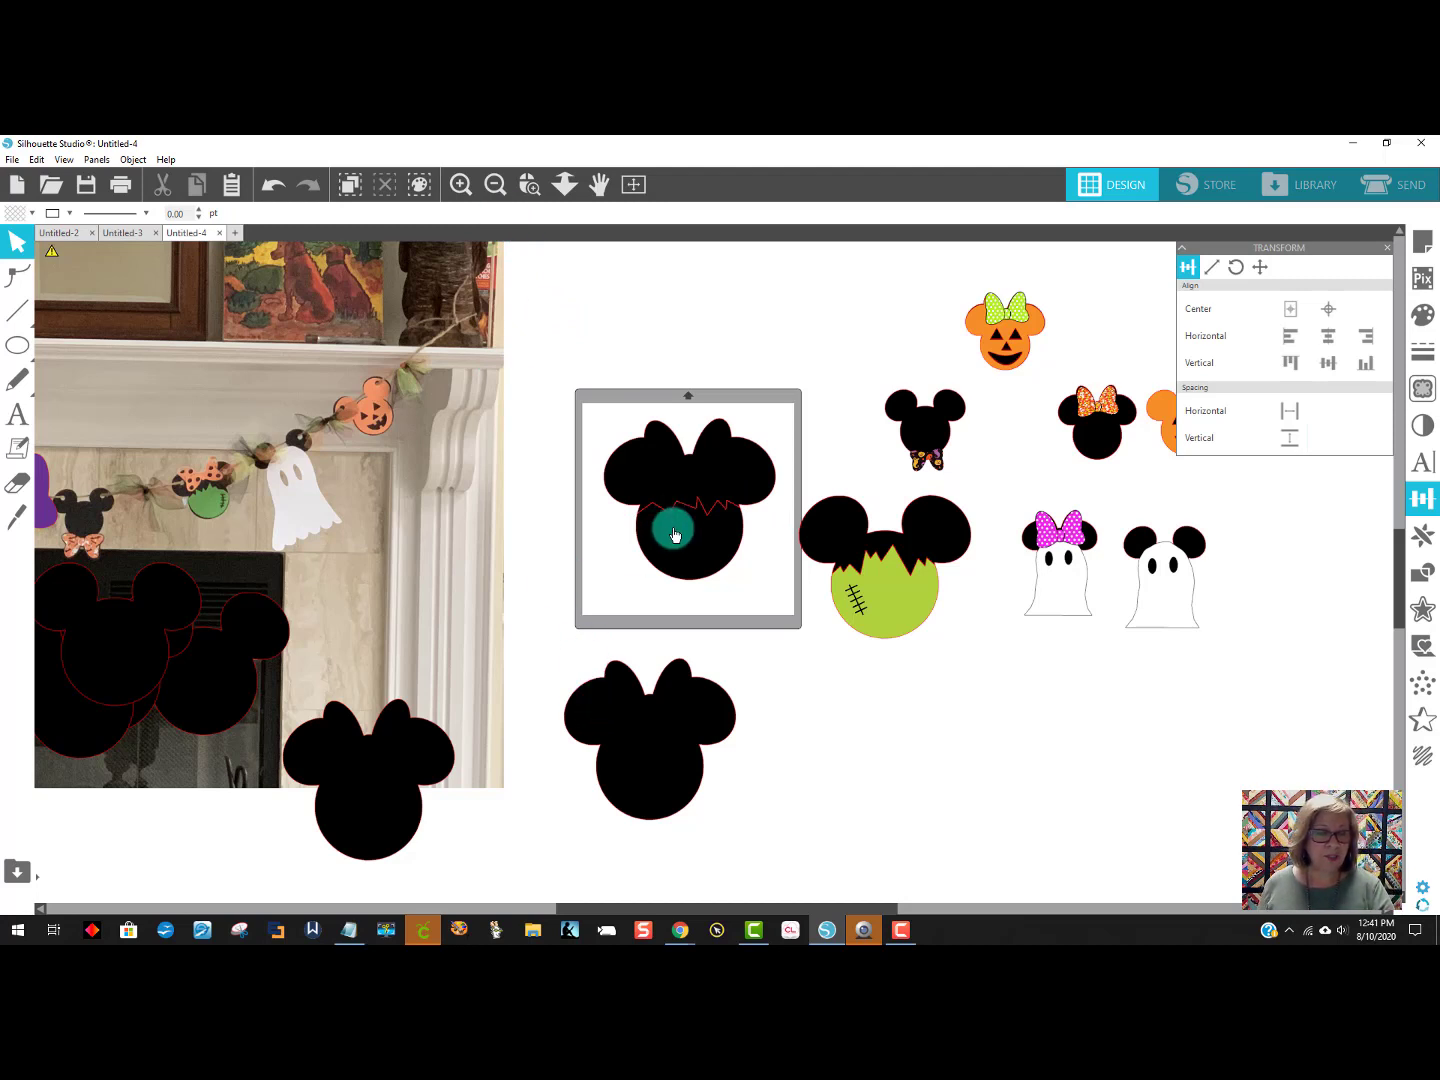
Fill the cut-off lower part of the Minnie head with lime green.
click(691, 565)
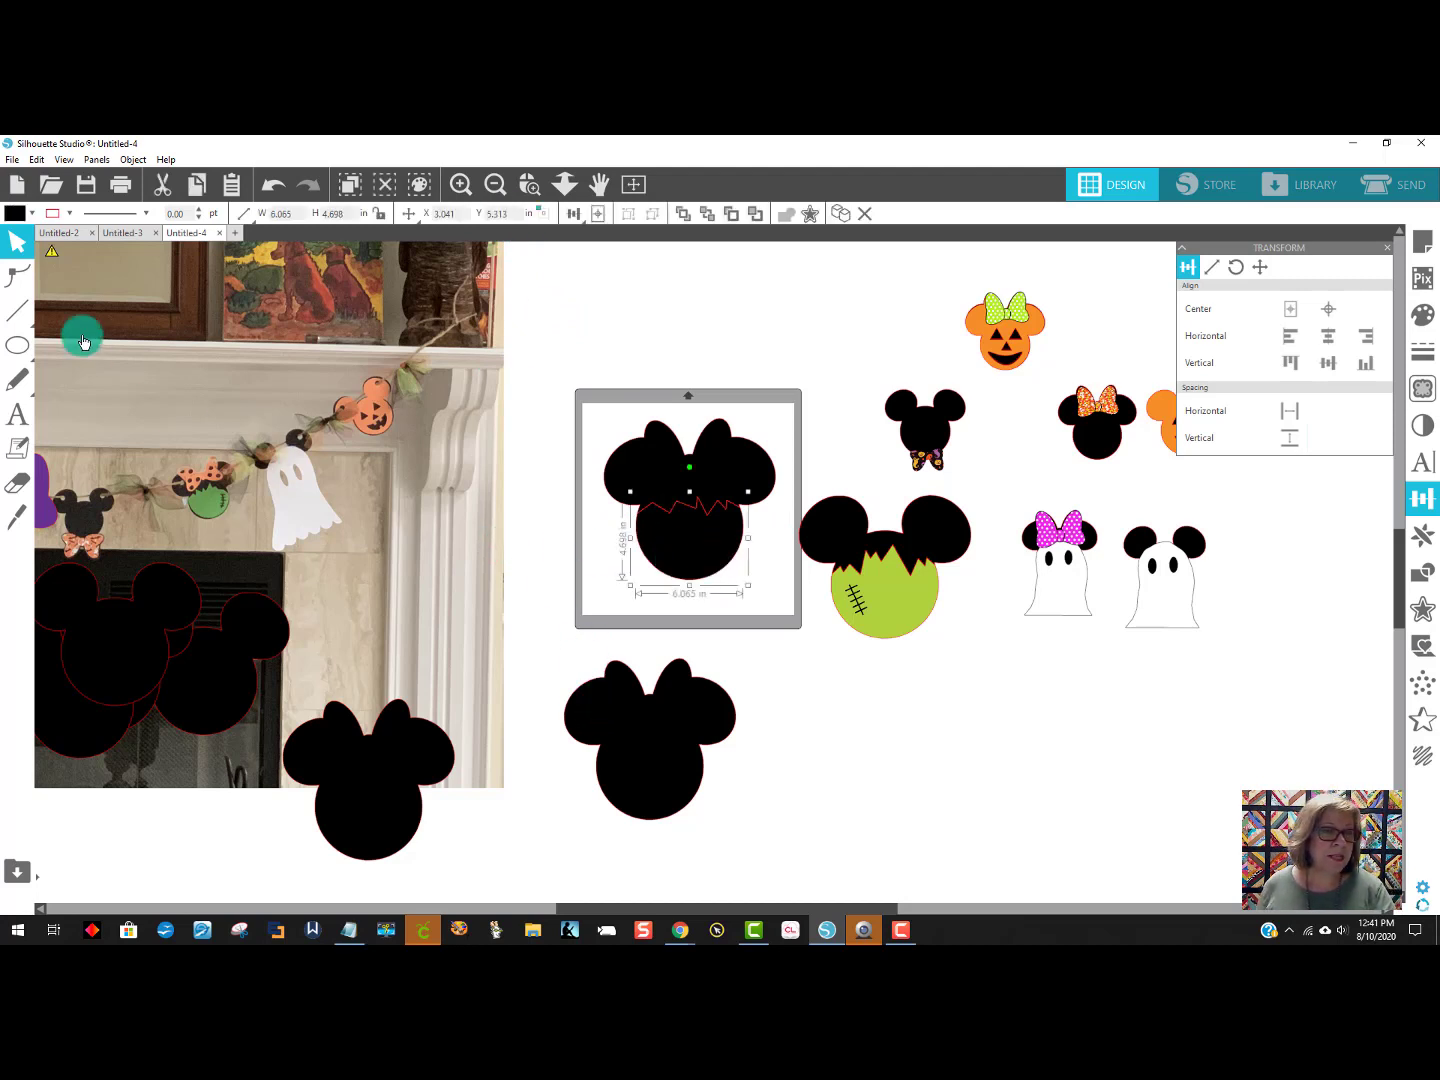
click(32, 213)
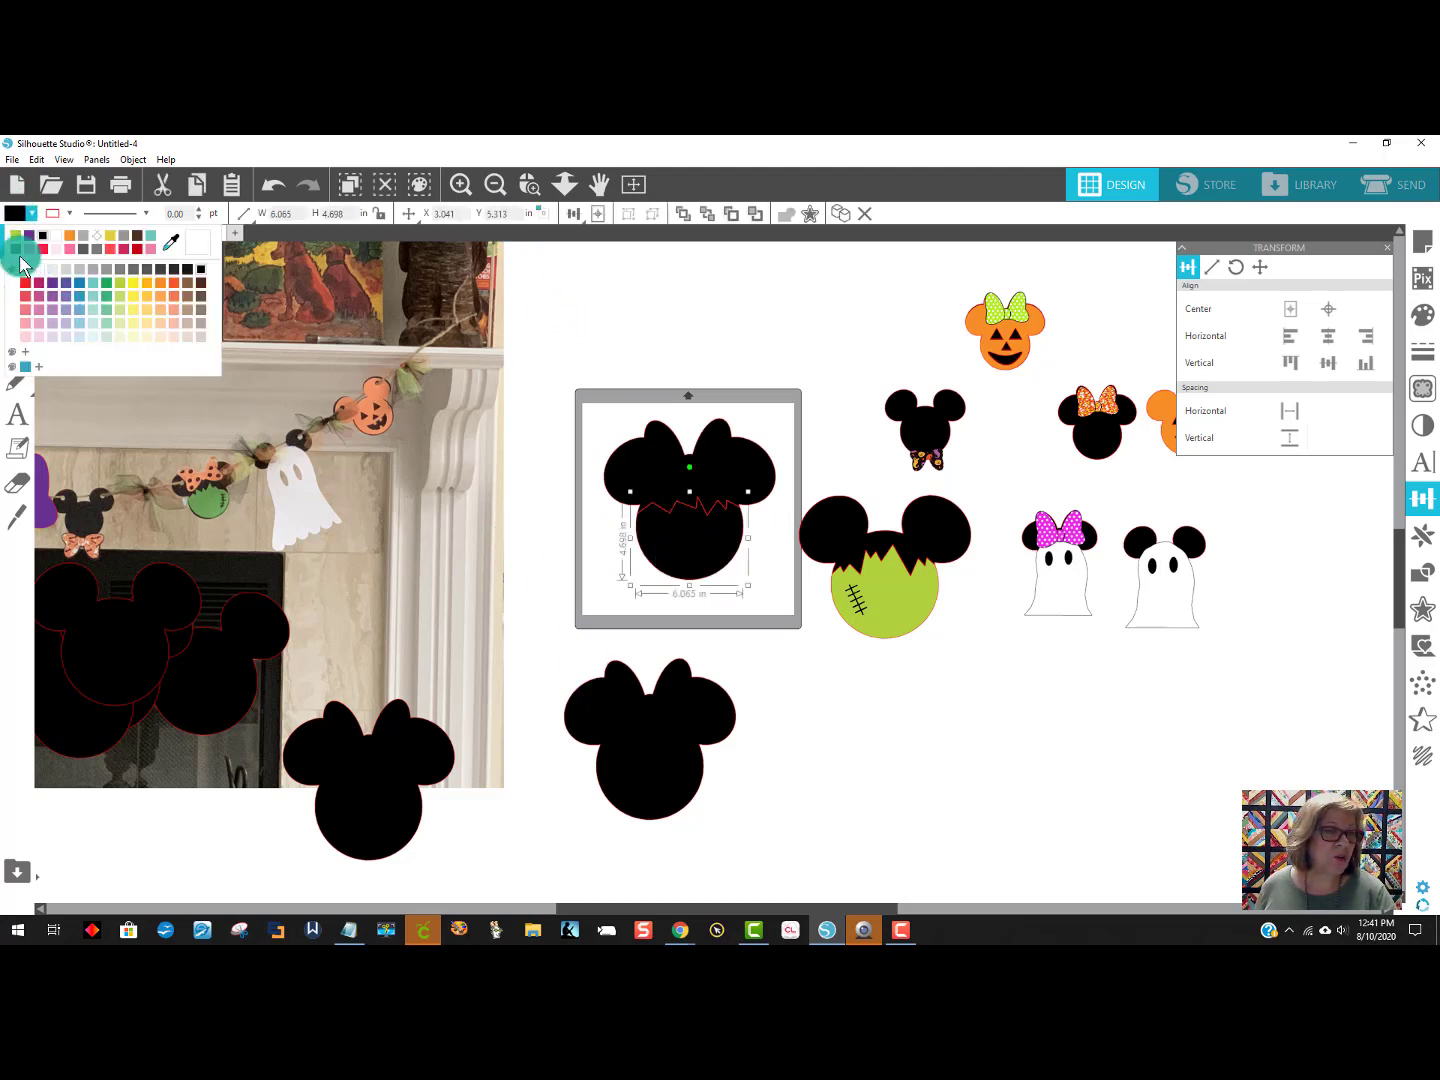
click(20, 238)
click(818, 758)
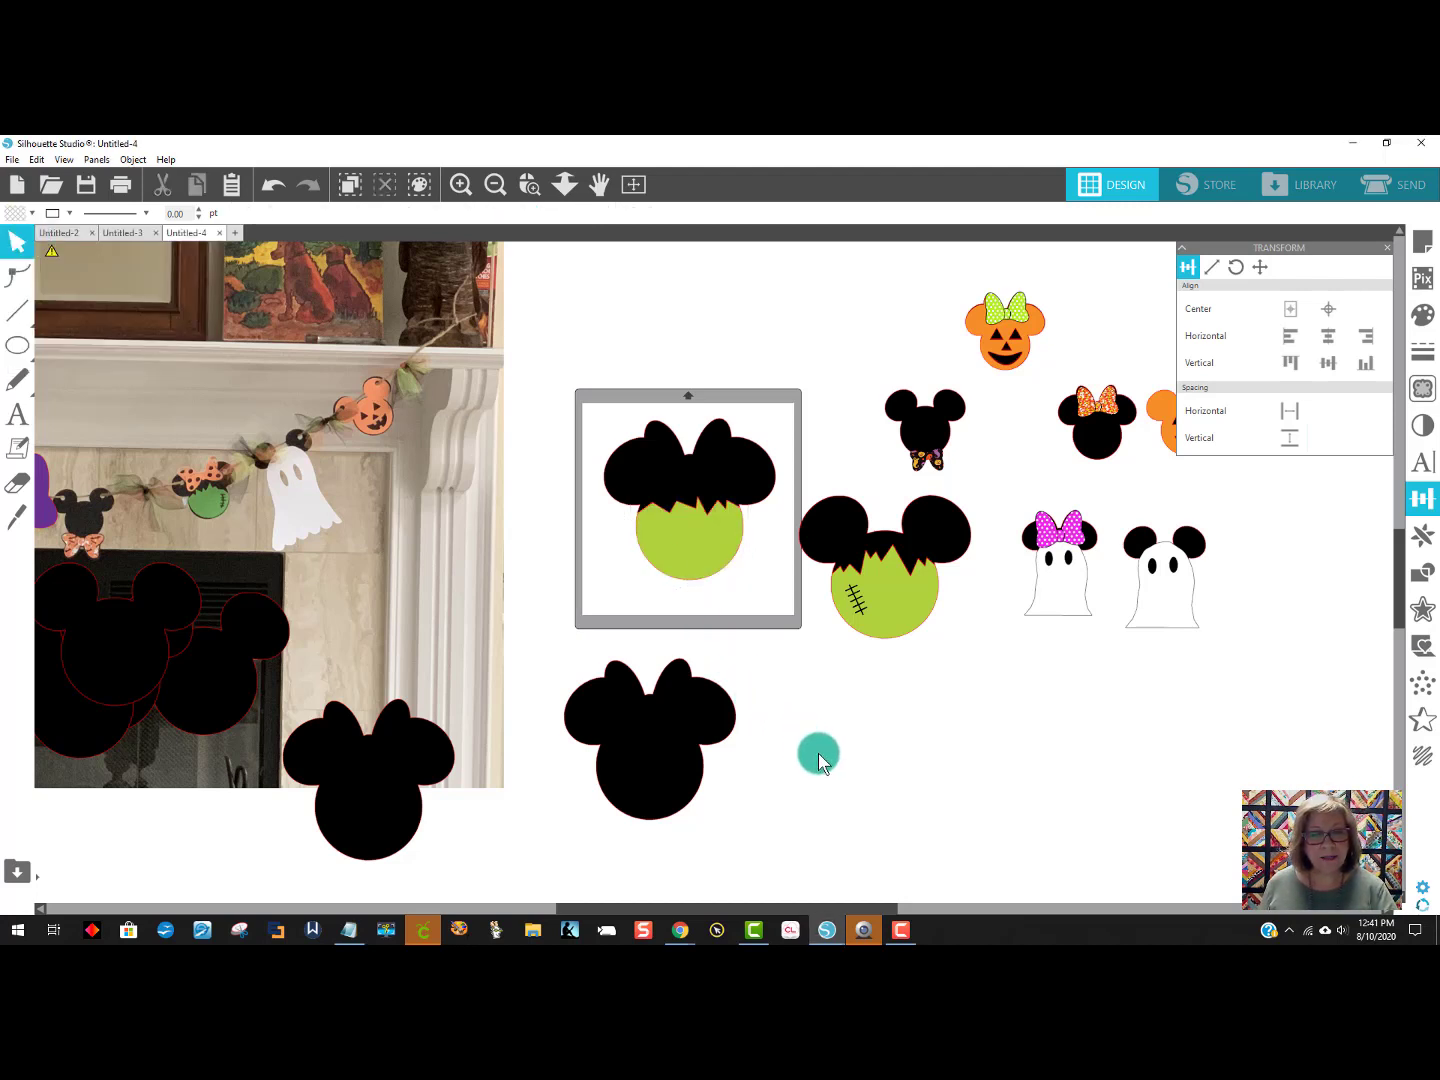
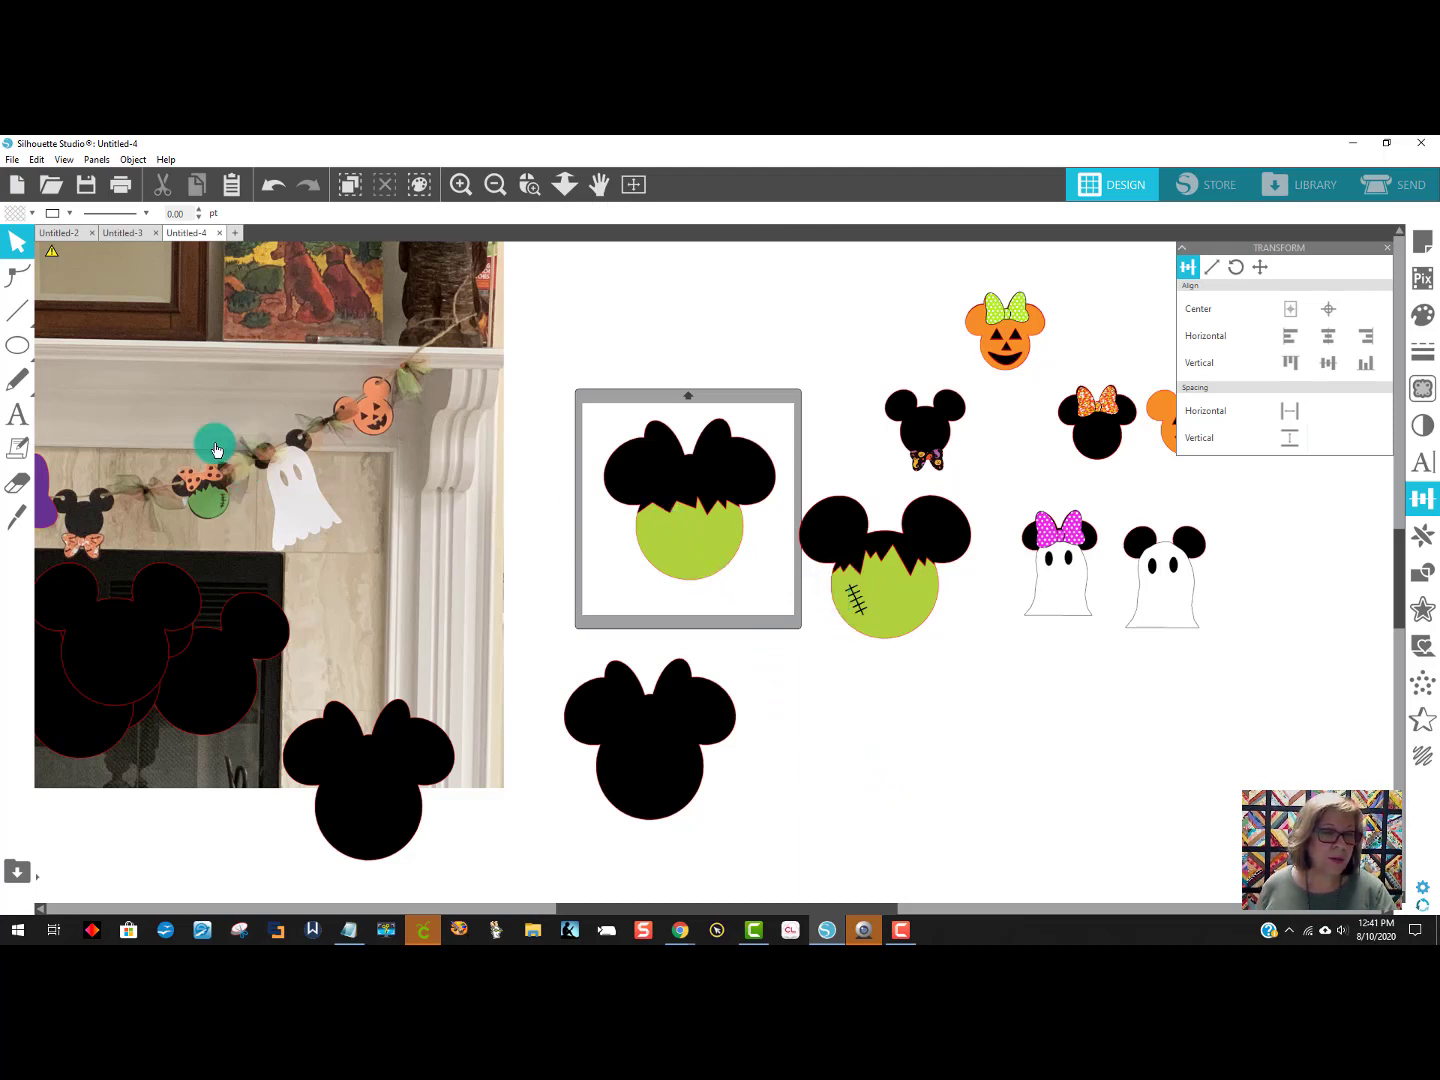
Draw a diagonal scar line about 1.1 in wide and 2 in high on the green Minnie face, 6 pt thick.
click(527, 185)
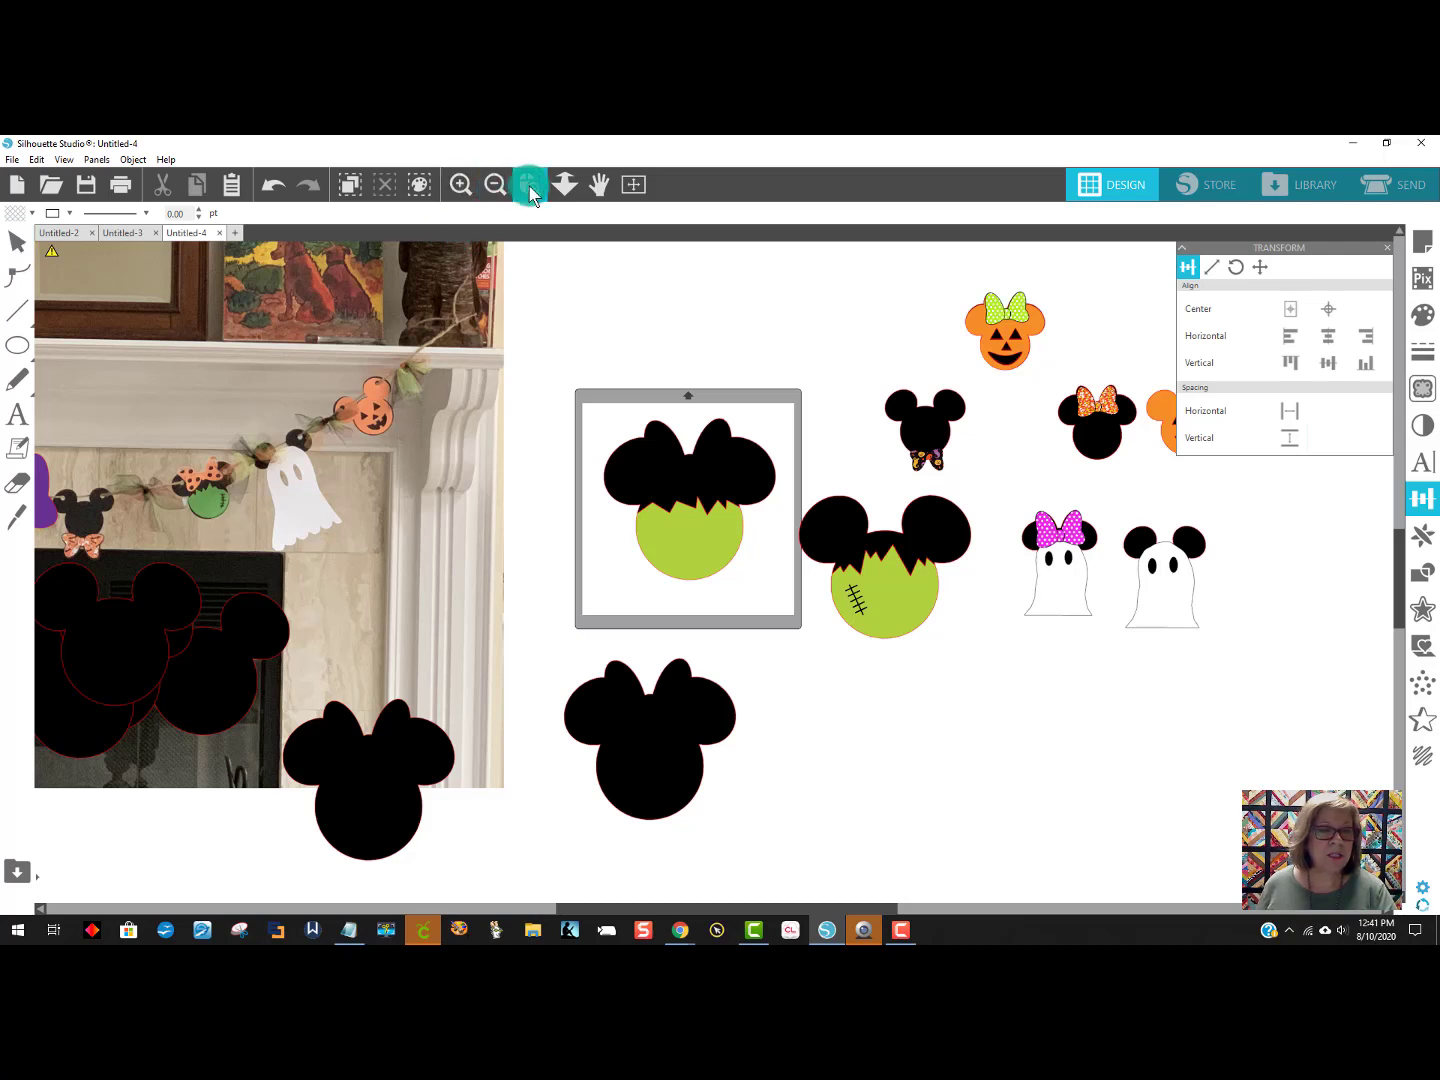
drag(565, 338, 780, 627)
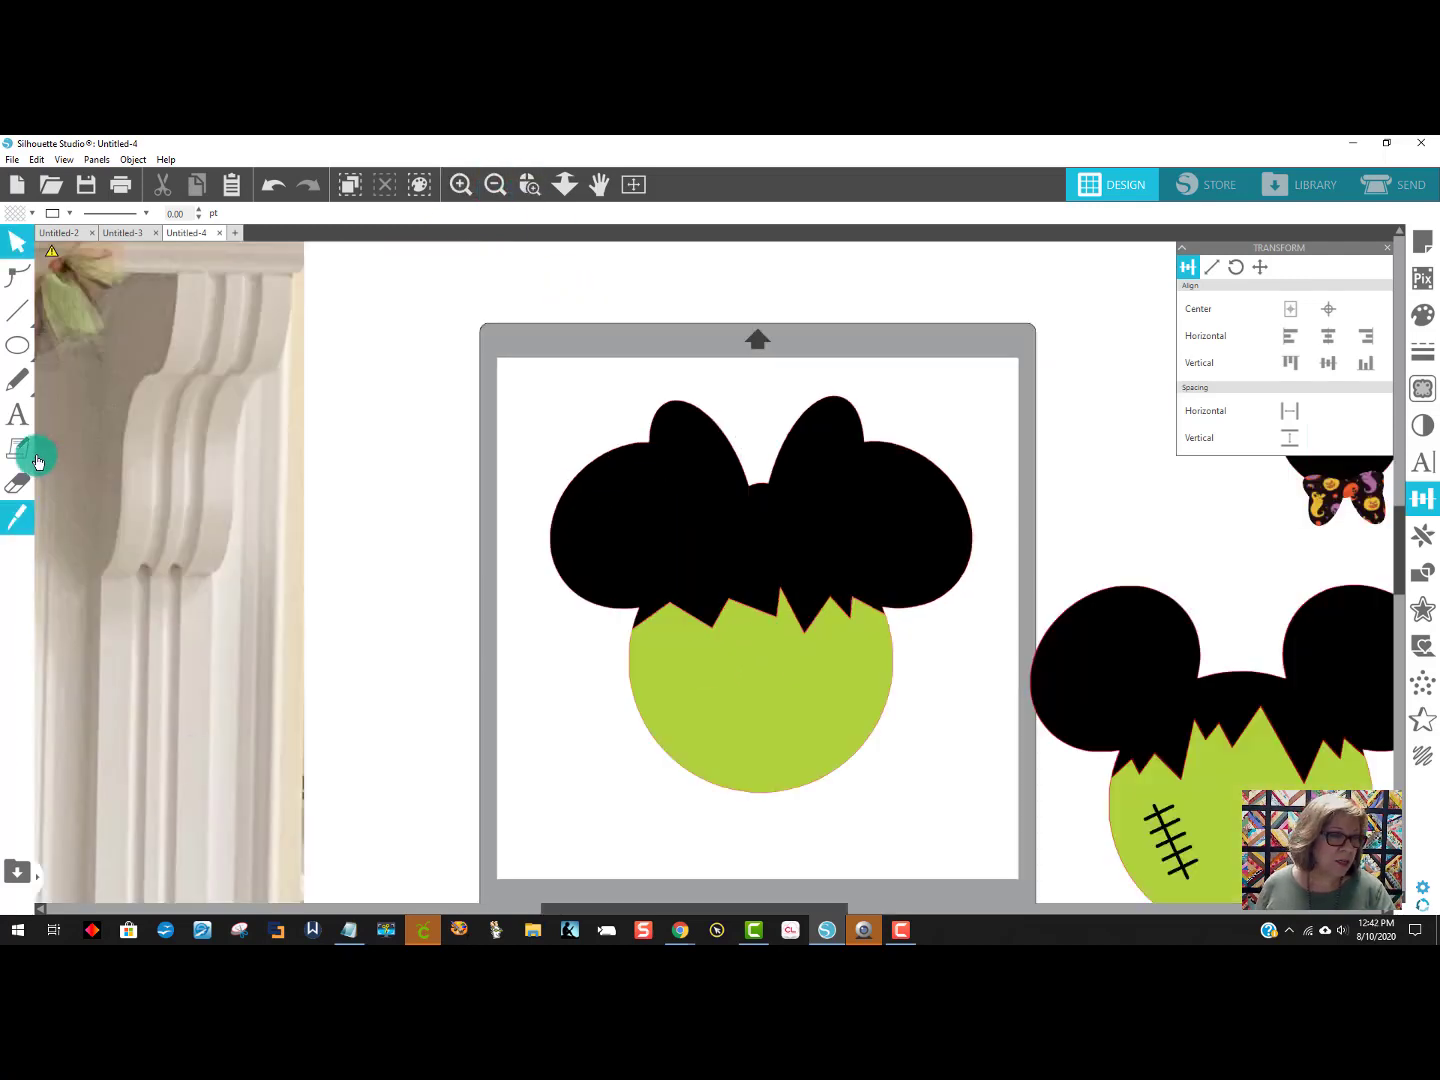
click(21, 335)
click(24, 316)
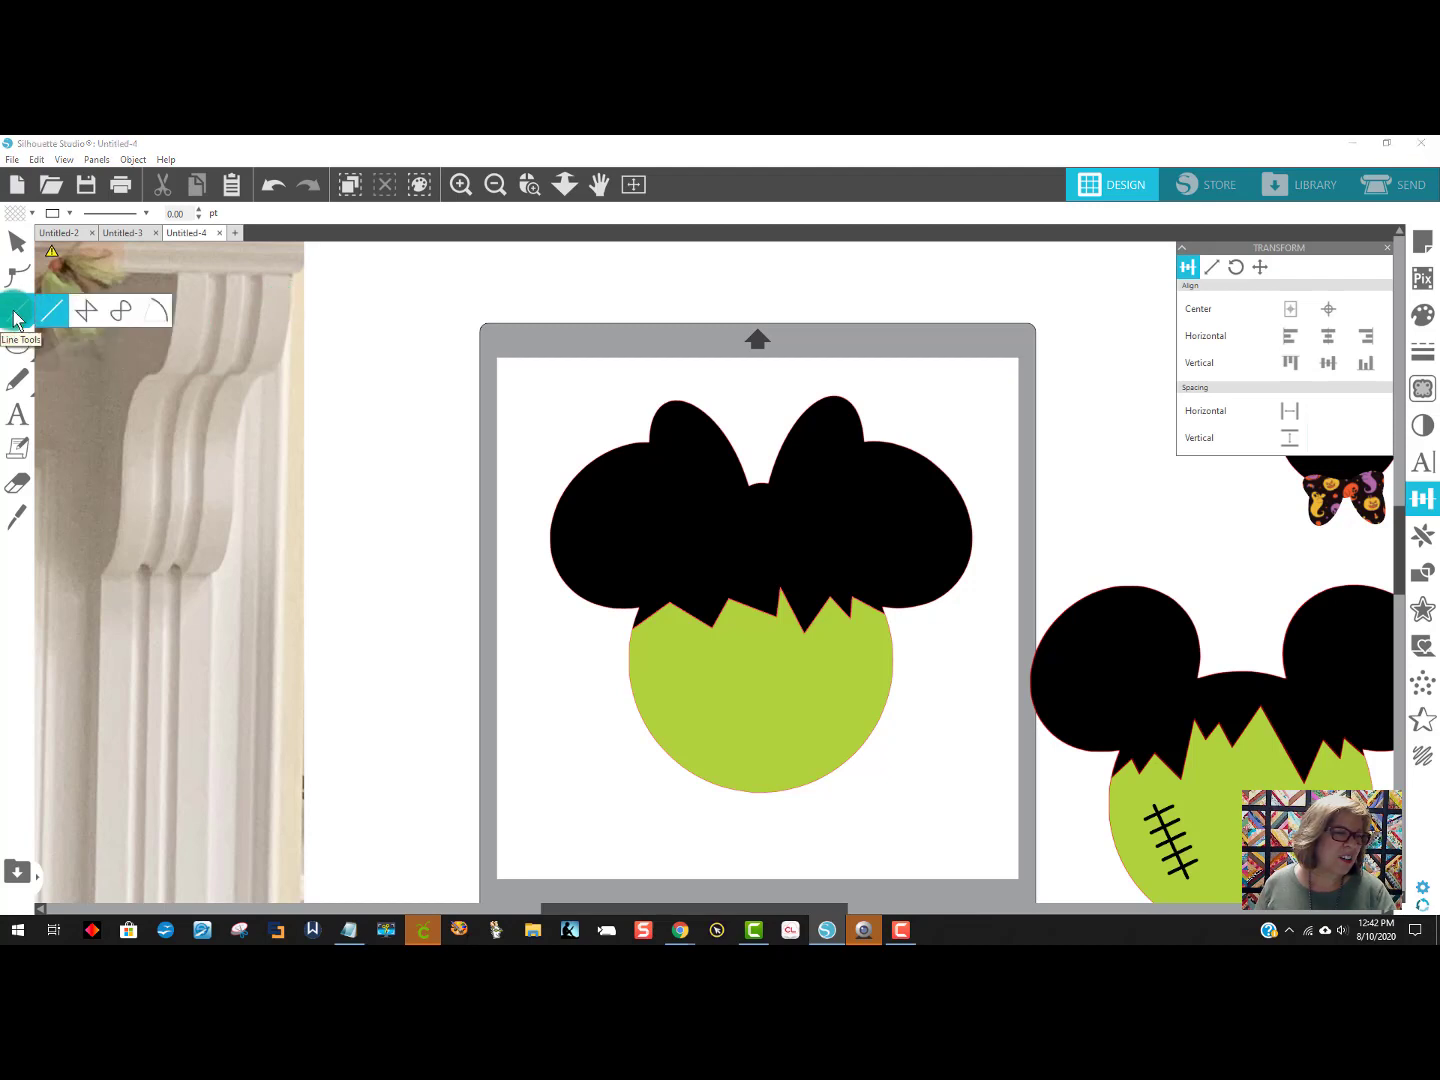
click(55, 312)
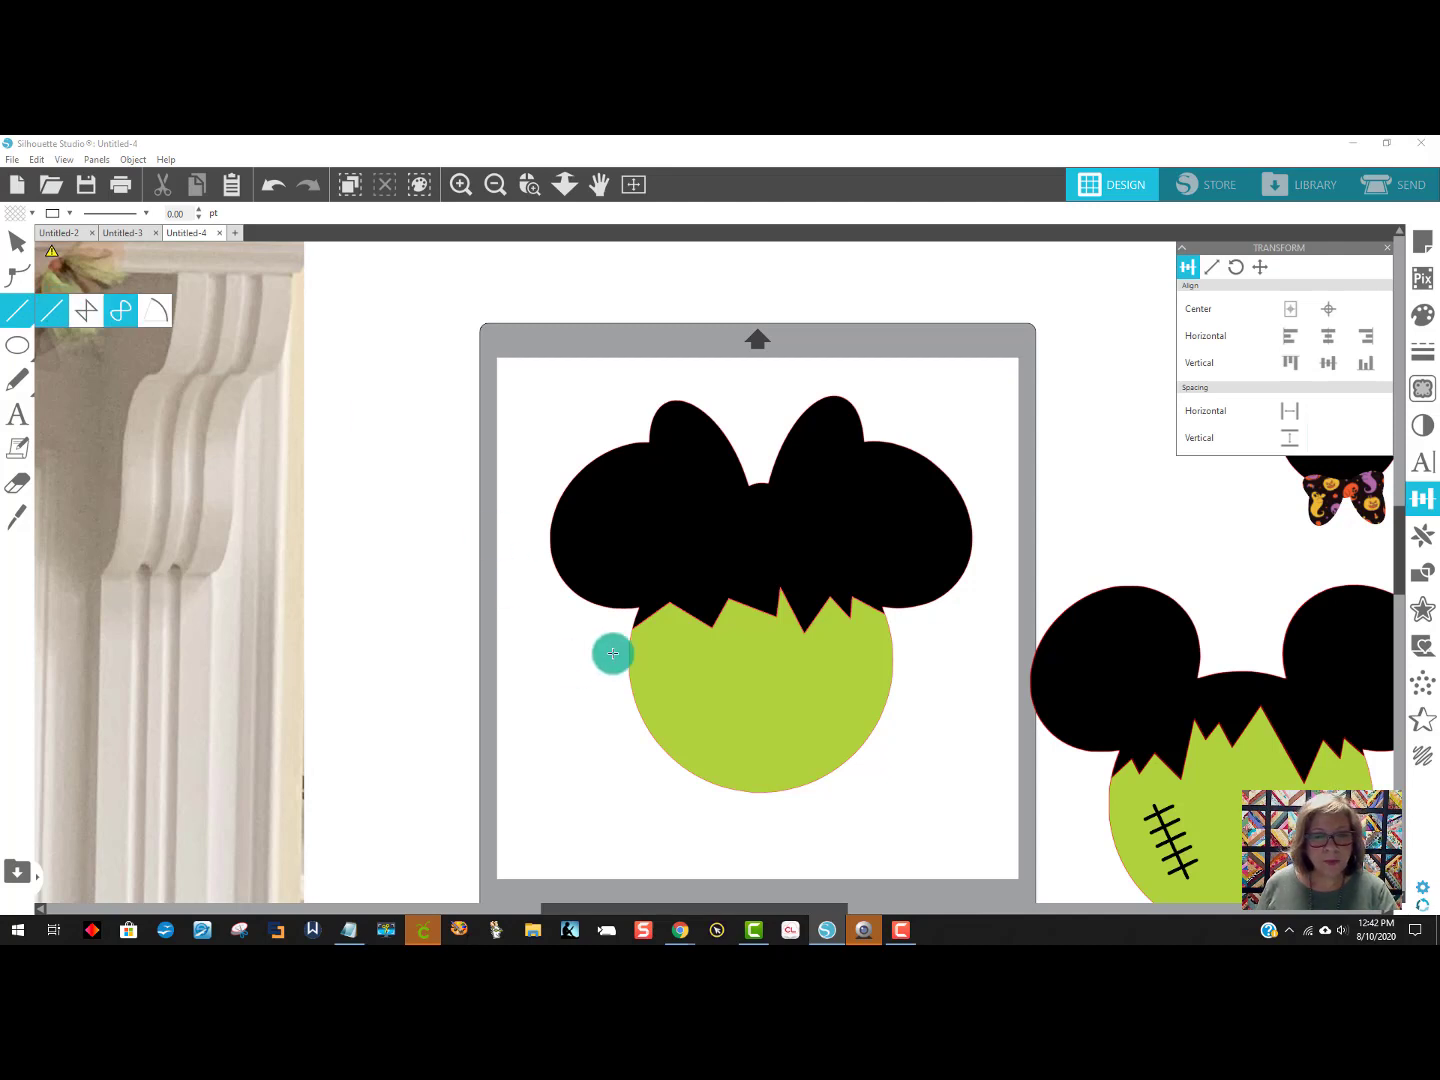
click(659, 657)
drag(690, 703, 711, 752)
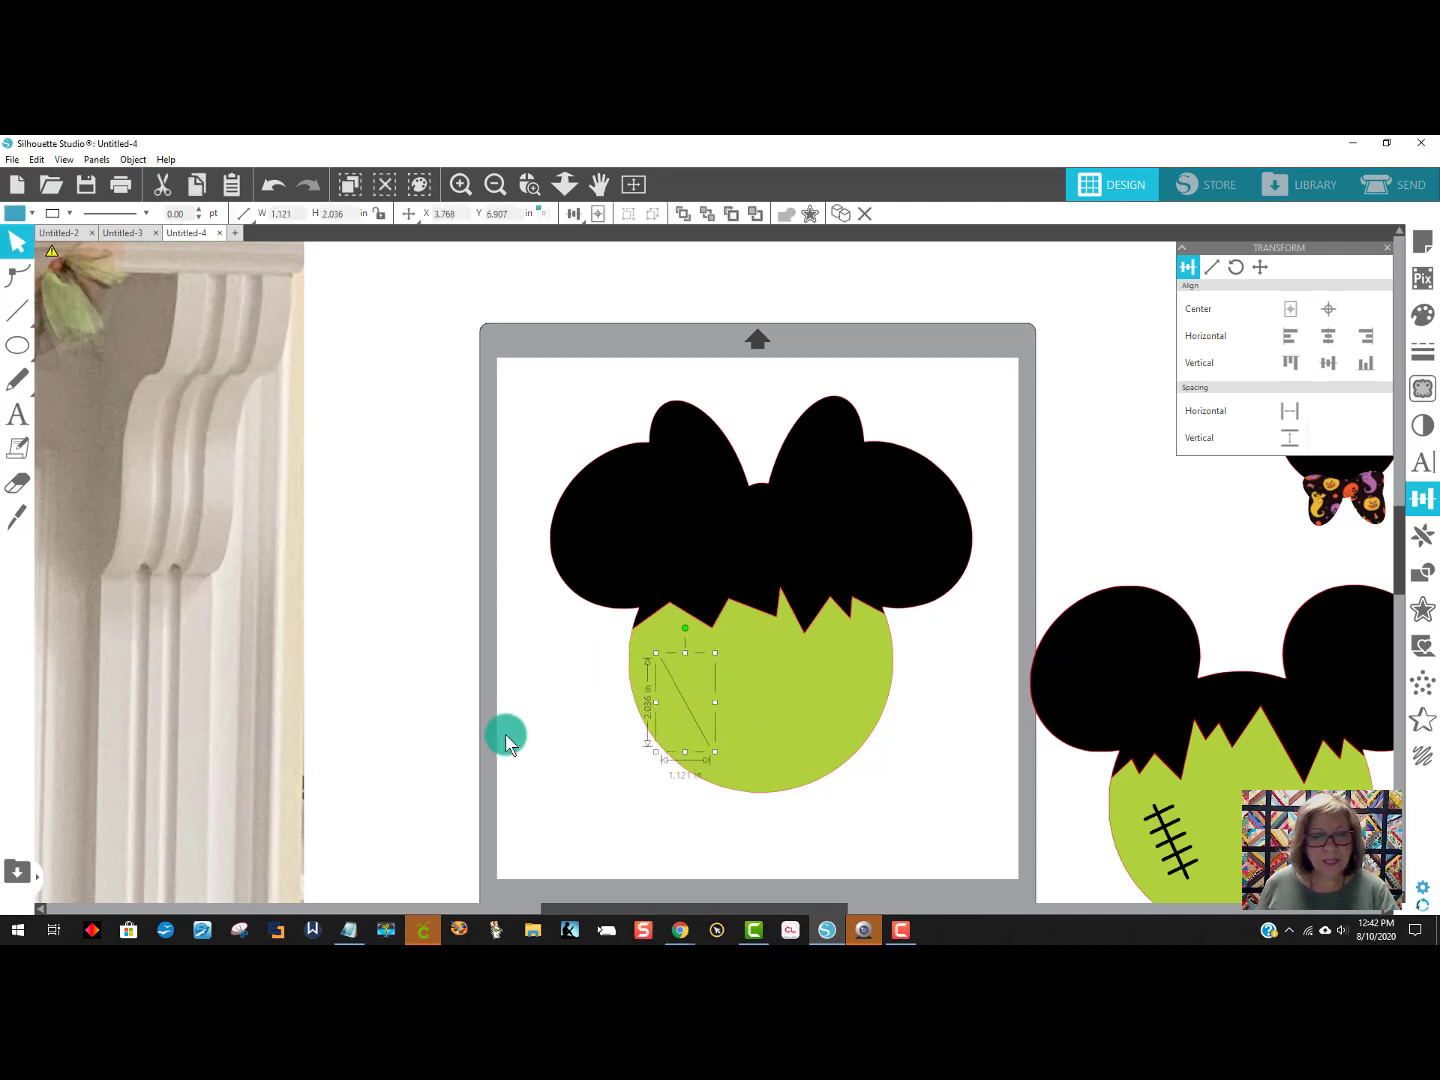
click(194, 212)
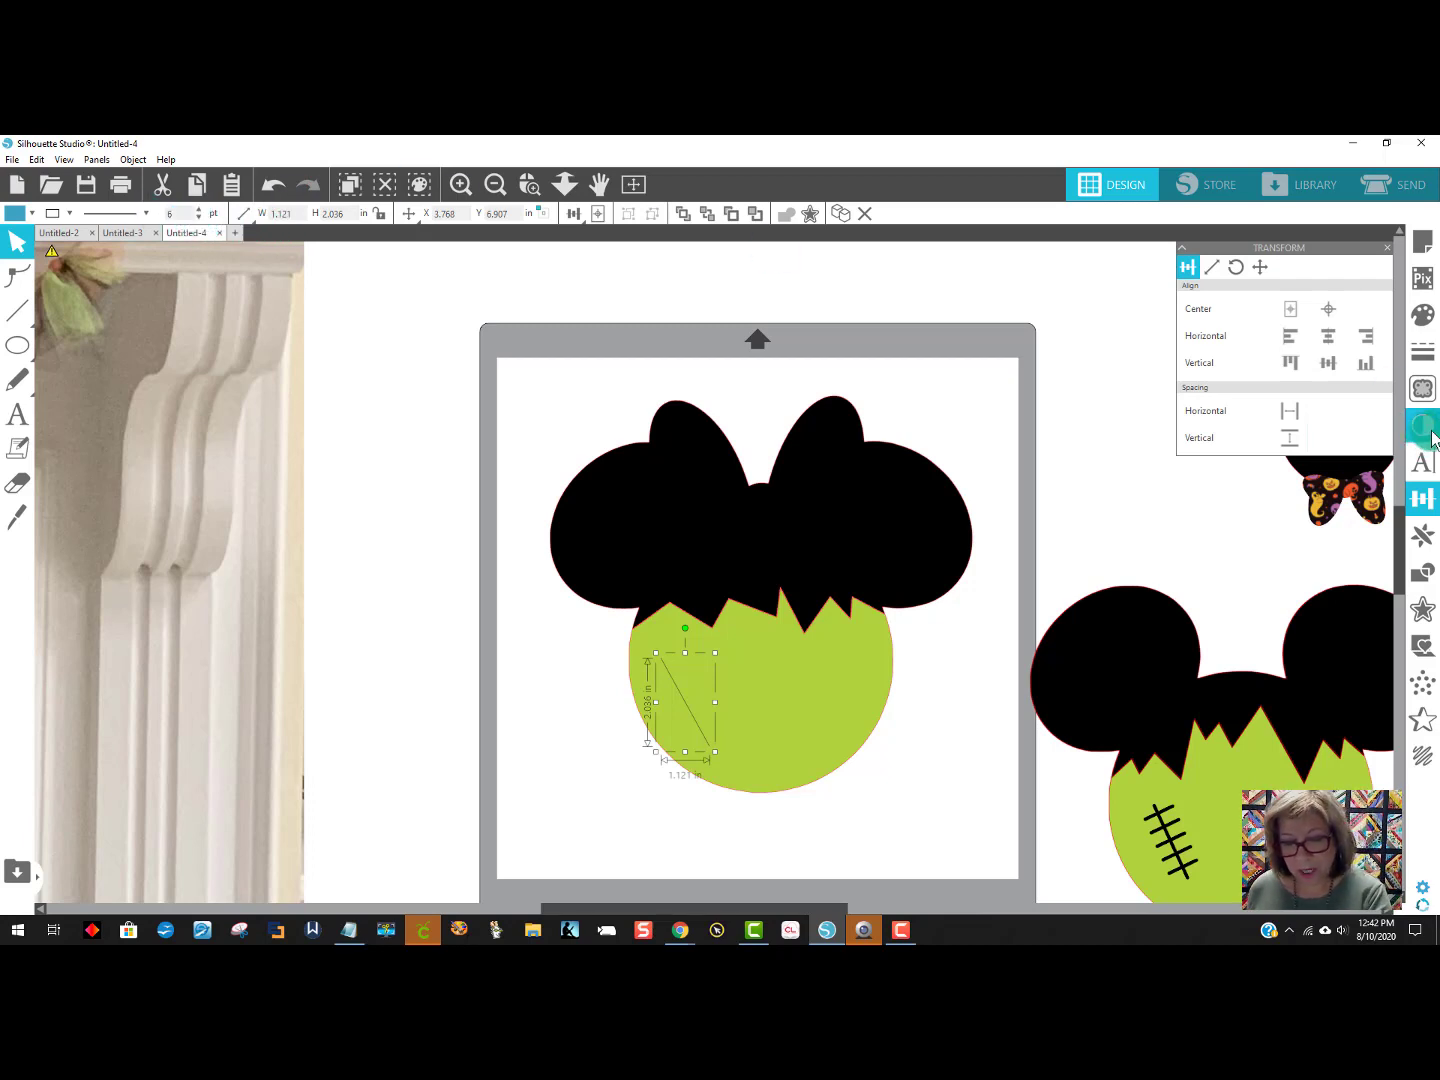
key(Return)
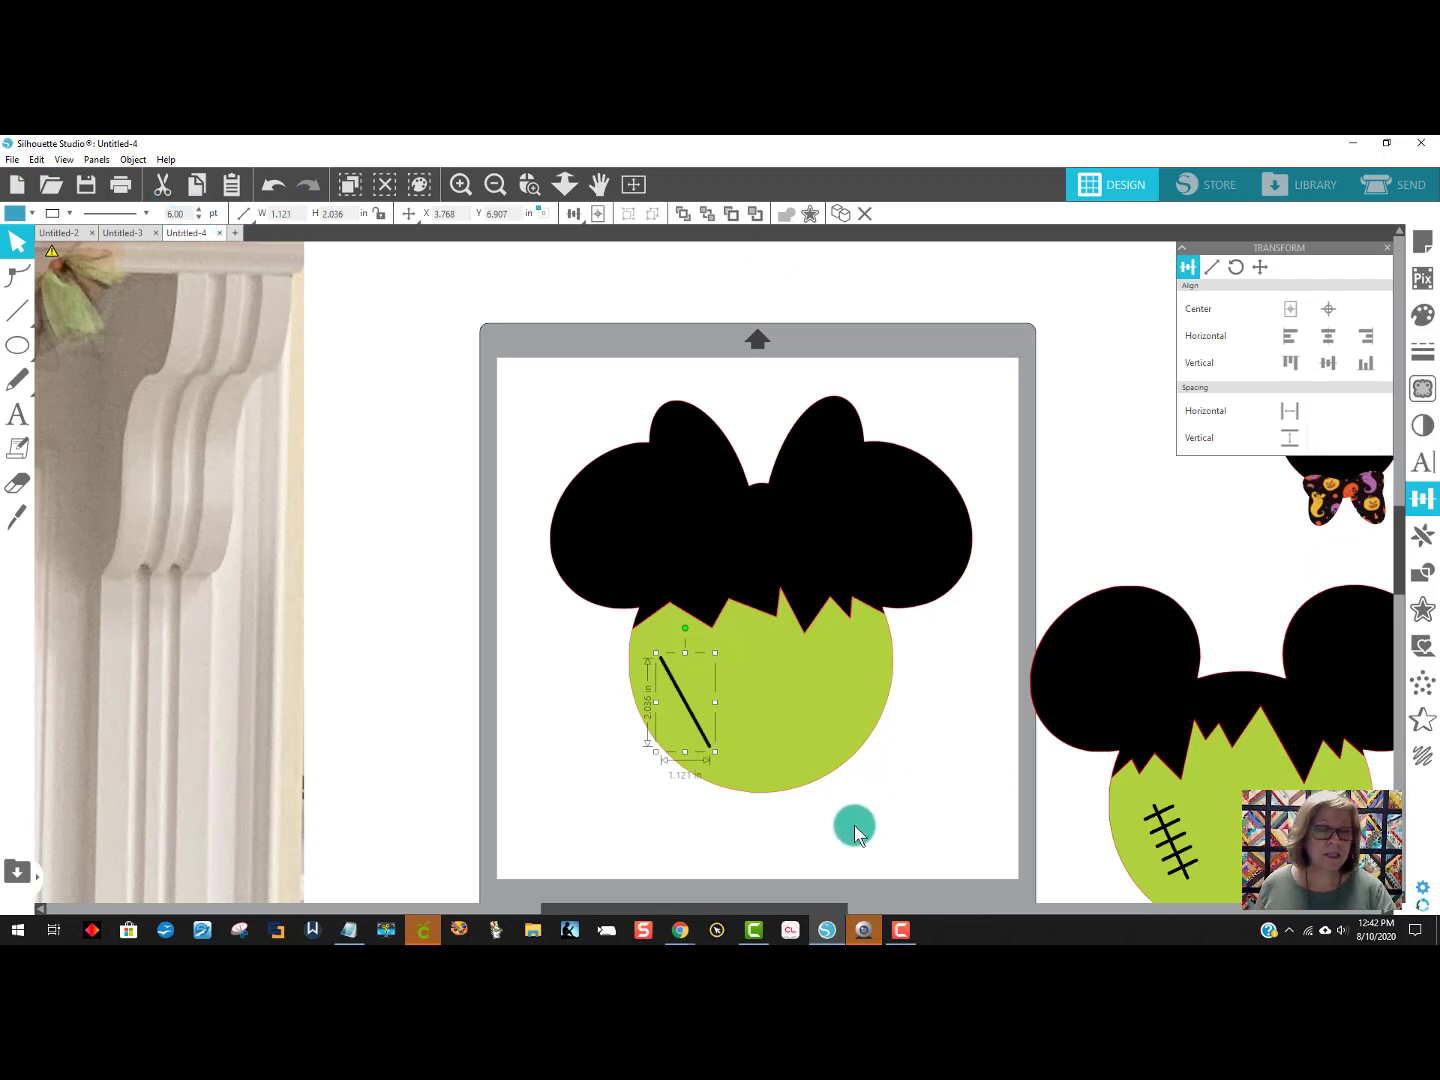
click(638, 856)
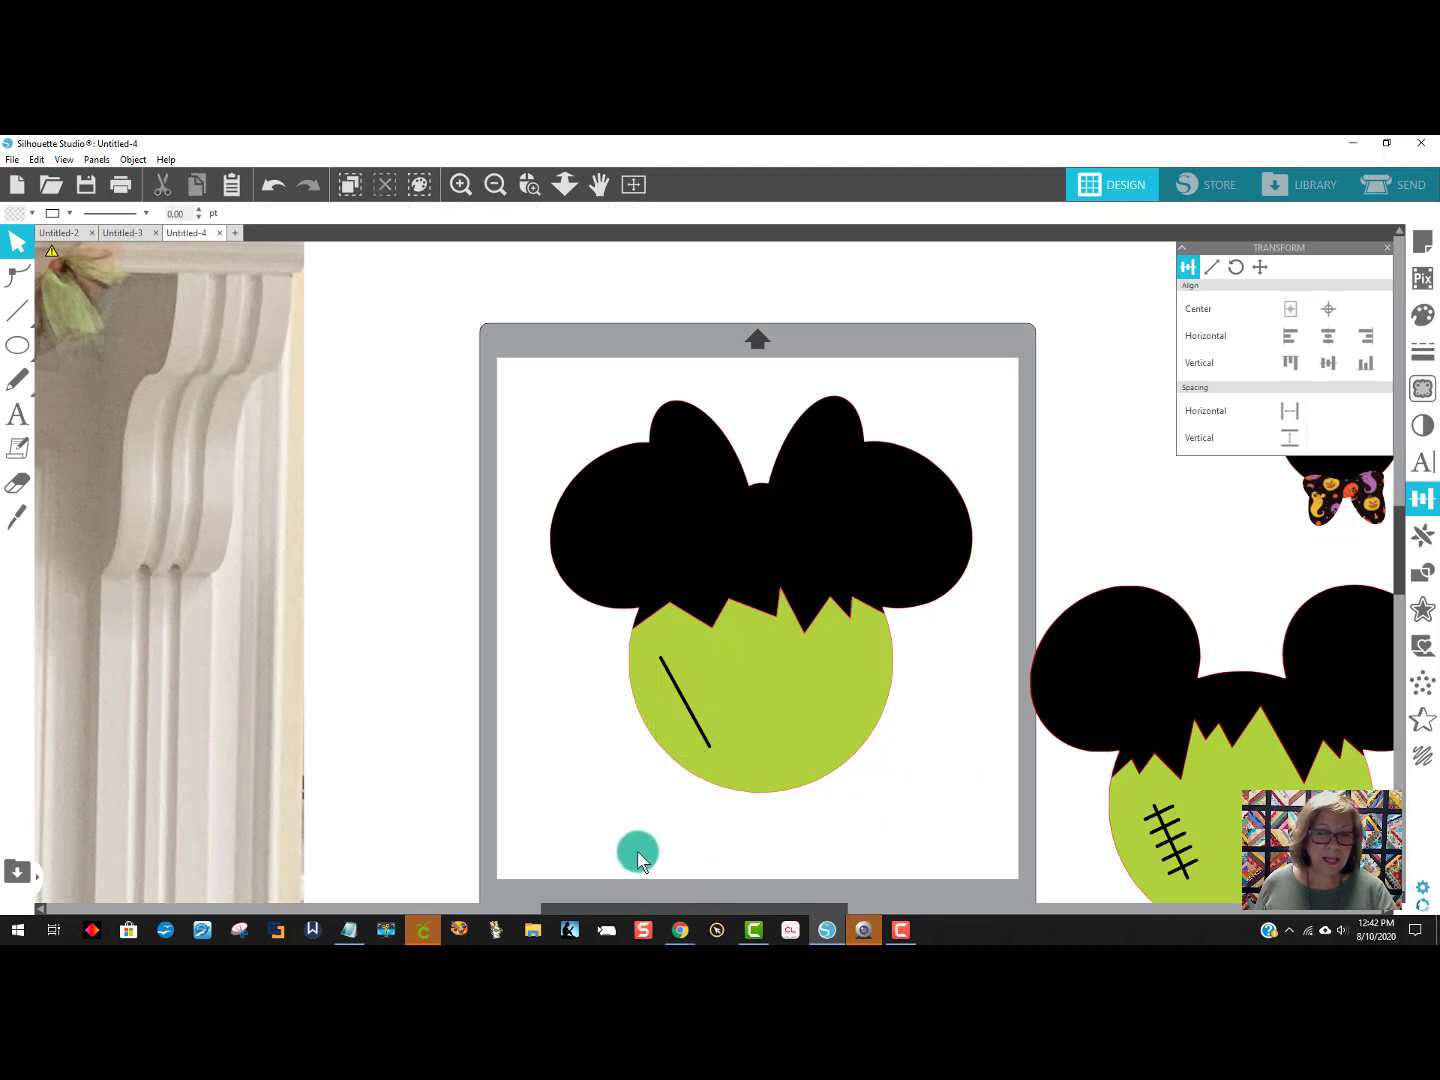
Draw a short stitch about 0.9 in wide and 0.5 in high across the scar line and make it 6 pt thick.
click(12, 318)
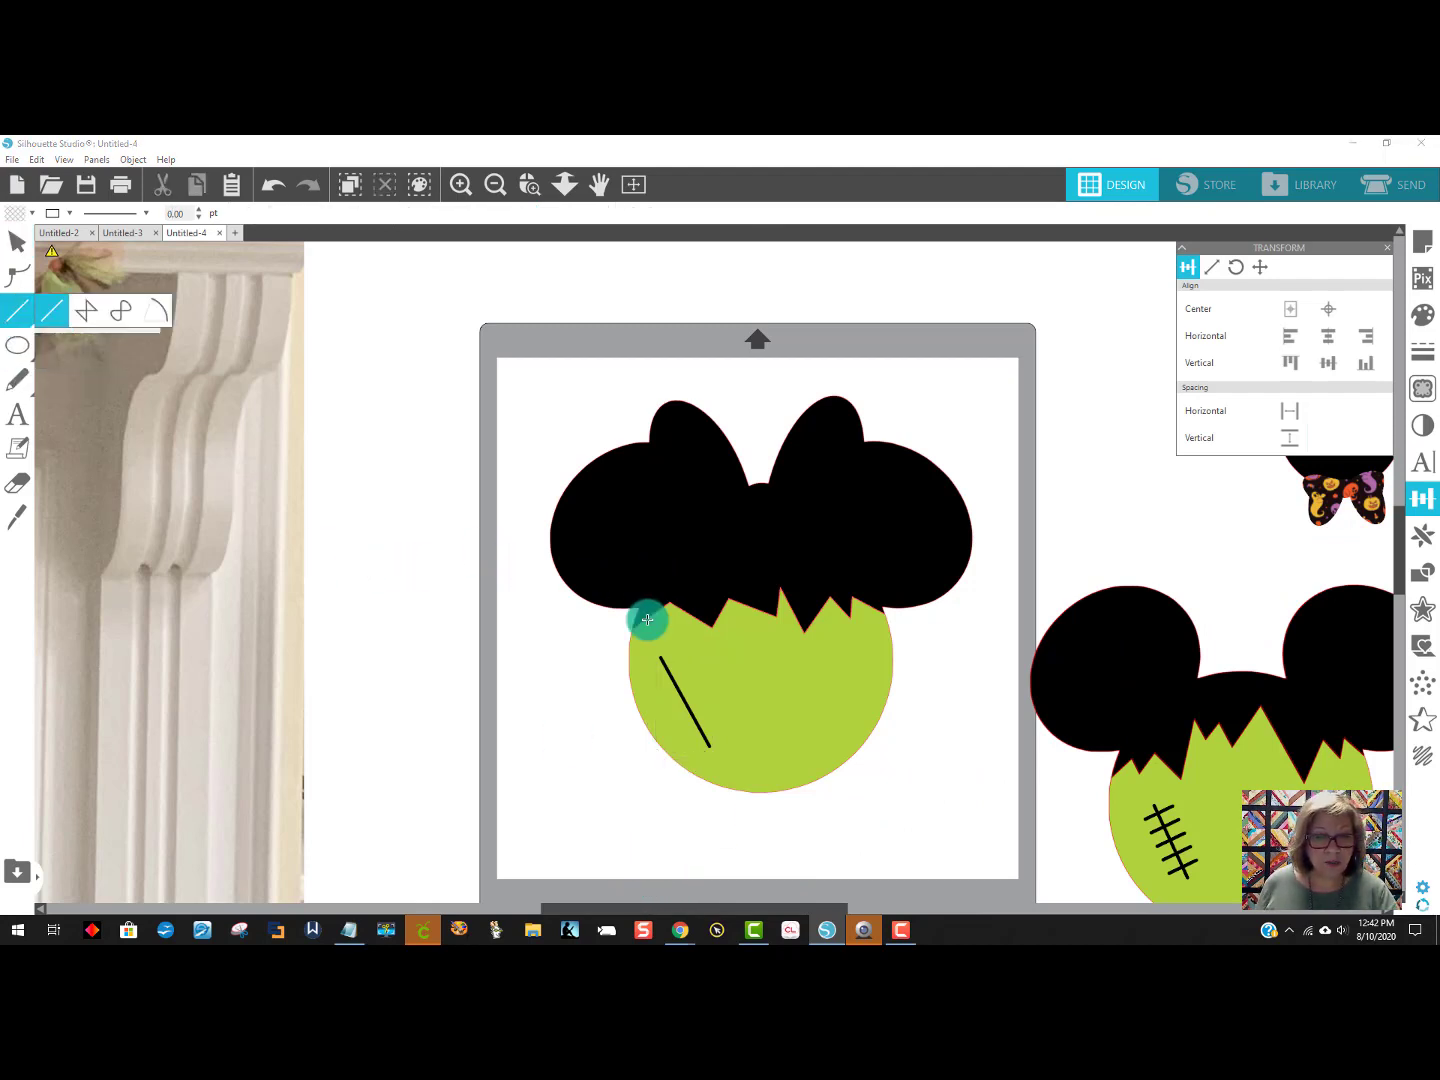
drag(656, 694, 694, 670)
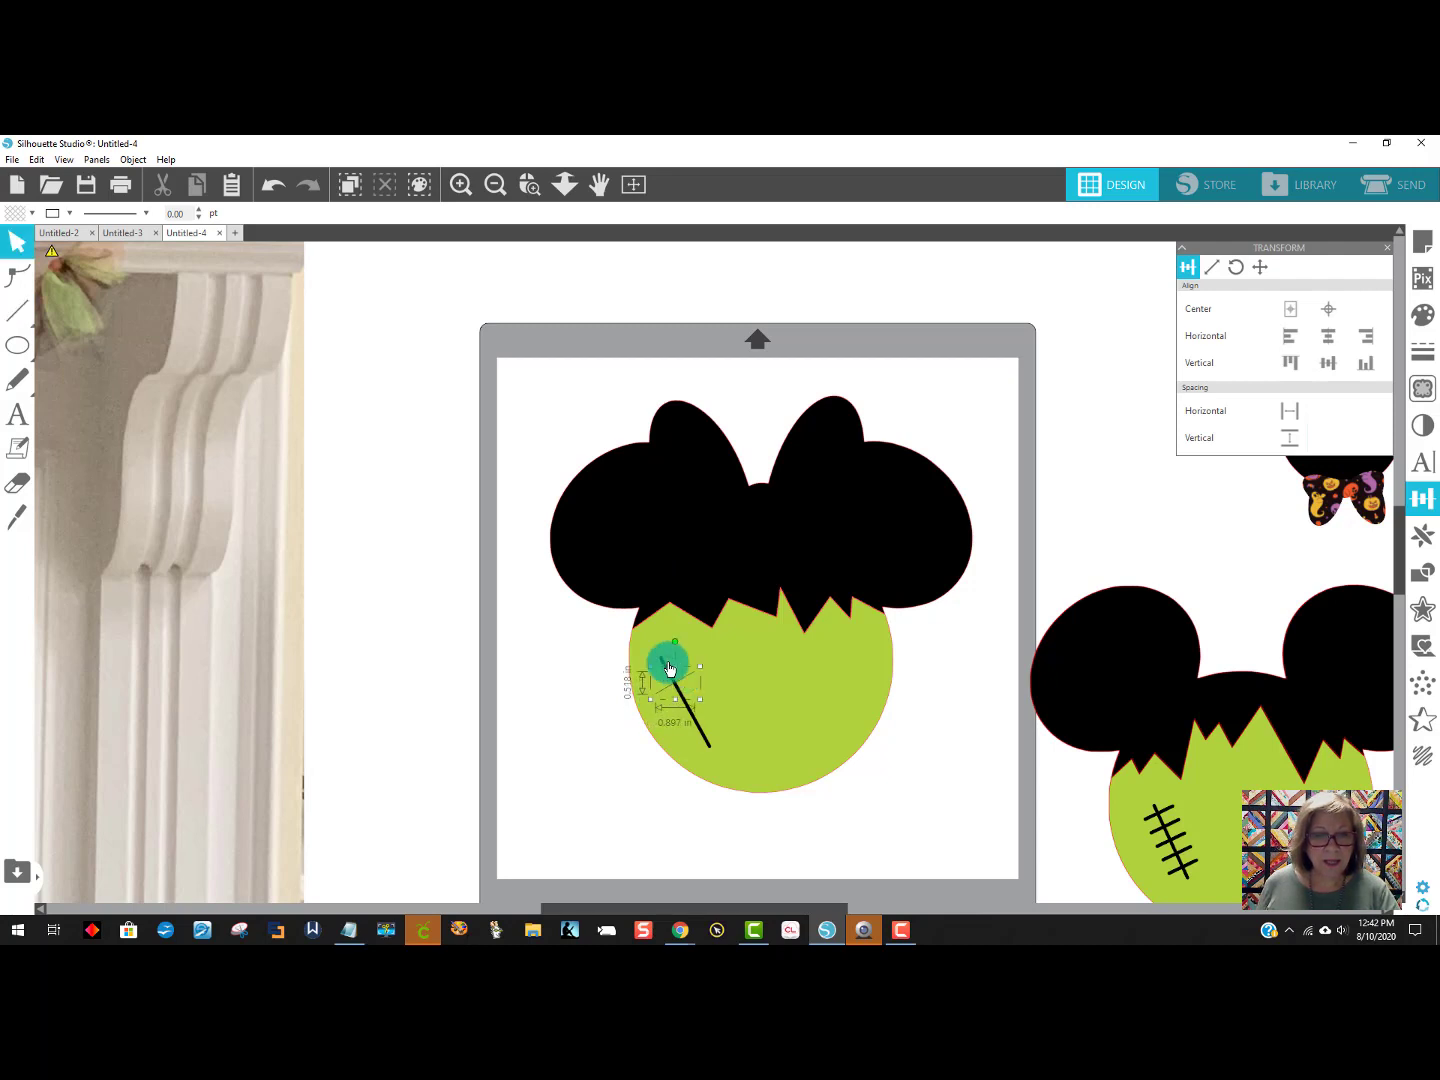
drag(190, 212, 150, 213)
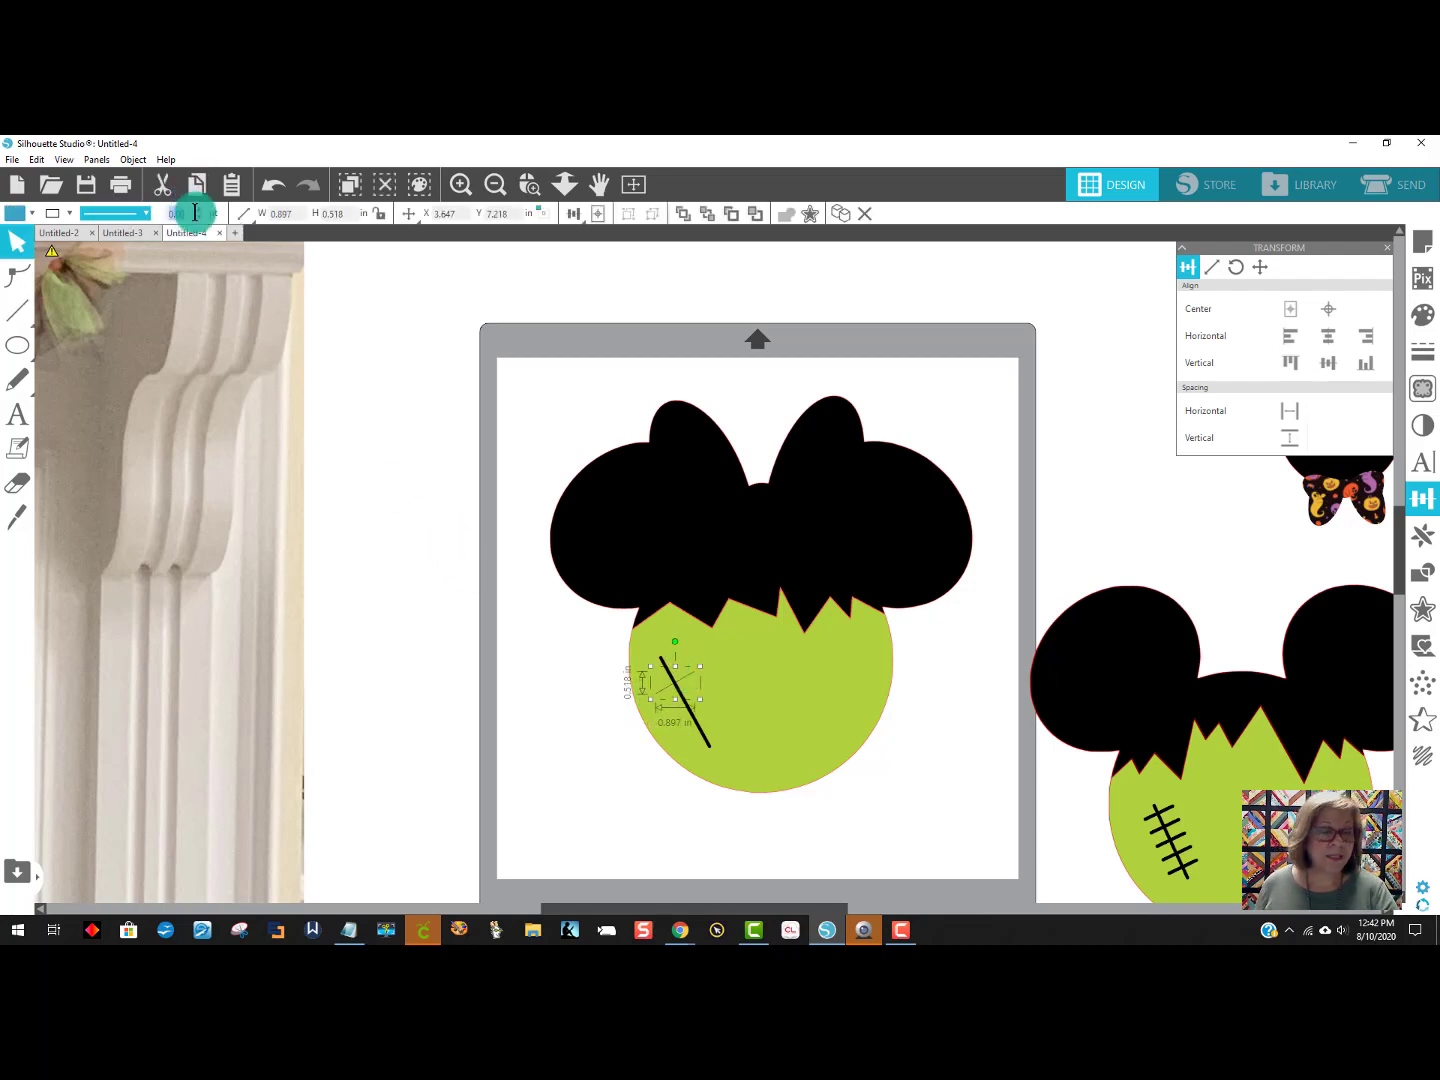
text(6)
key(Return)
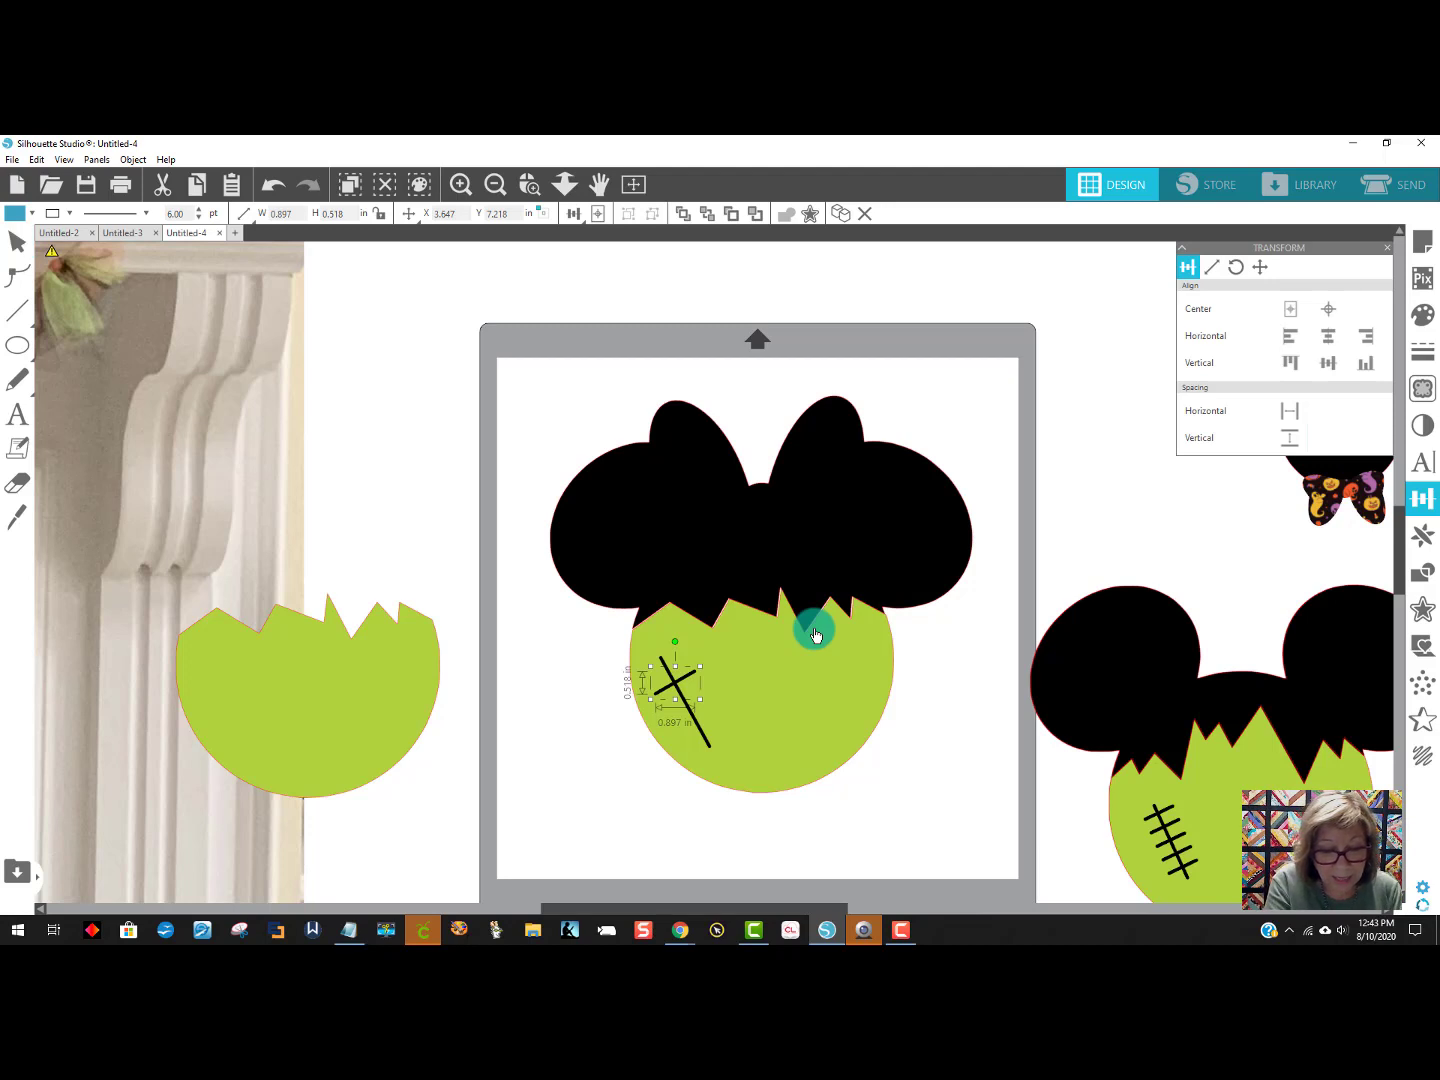
Duplicate the short stitch, set the copy further down the scar line, and make four more copies beside it.
key(ctrl+d)
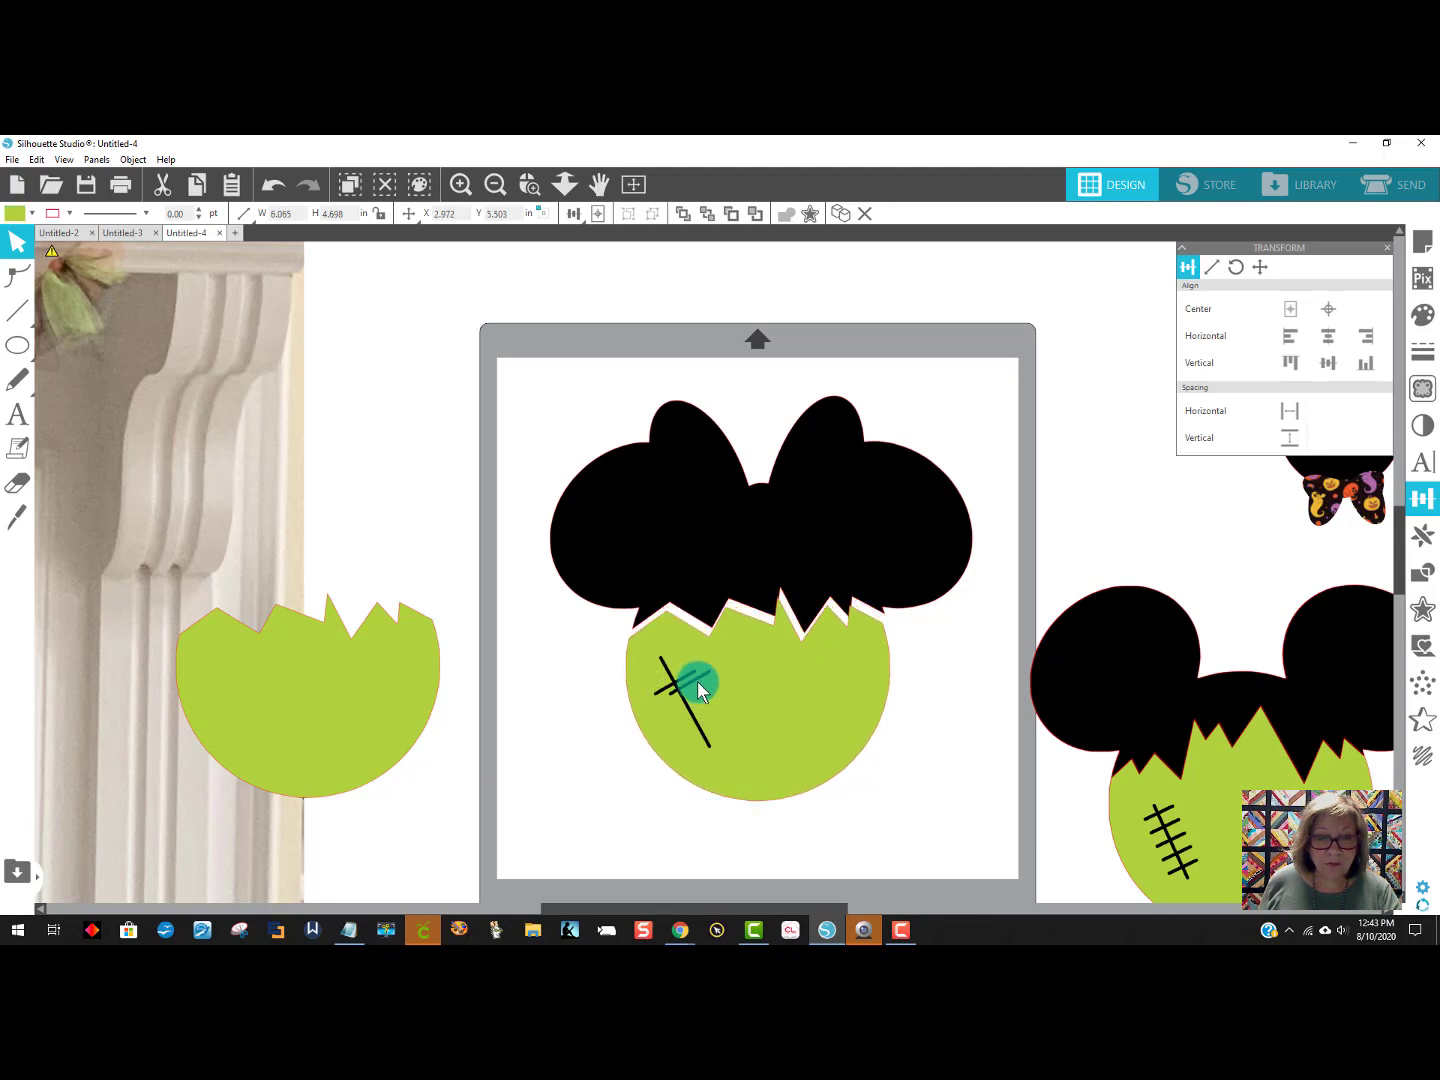
click(698, 684)
mouse_move(697, 684)
mouse_down()
mouse_move(679, 689)
mouse_move(690, 700)
mouse_up()
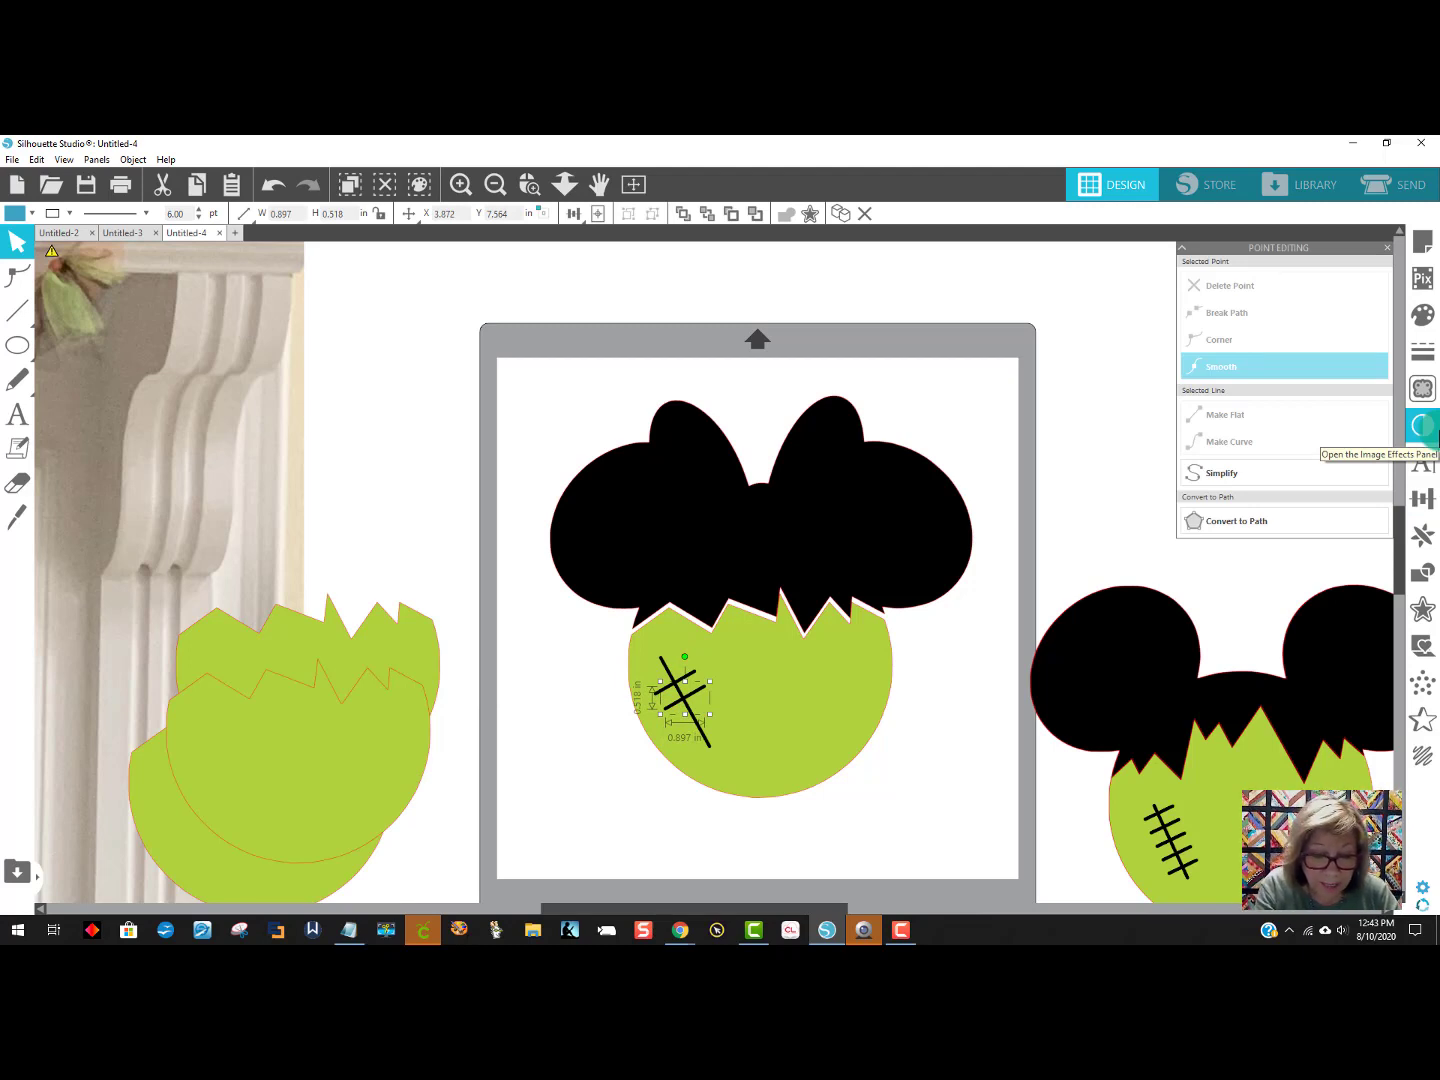
key(ctrl+d)
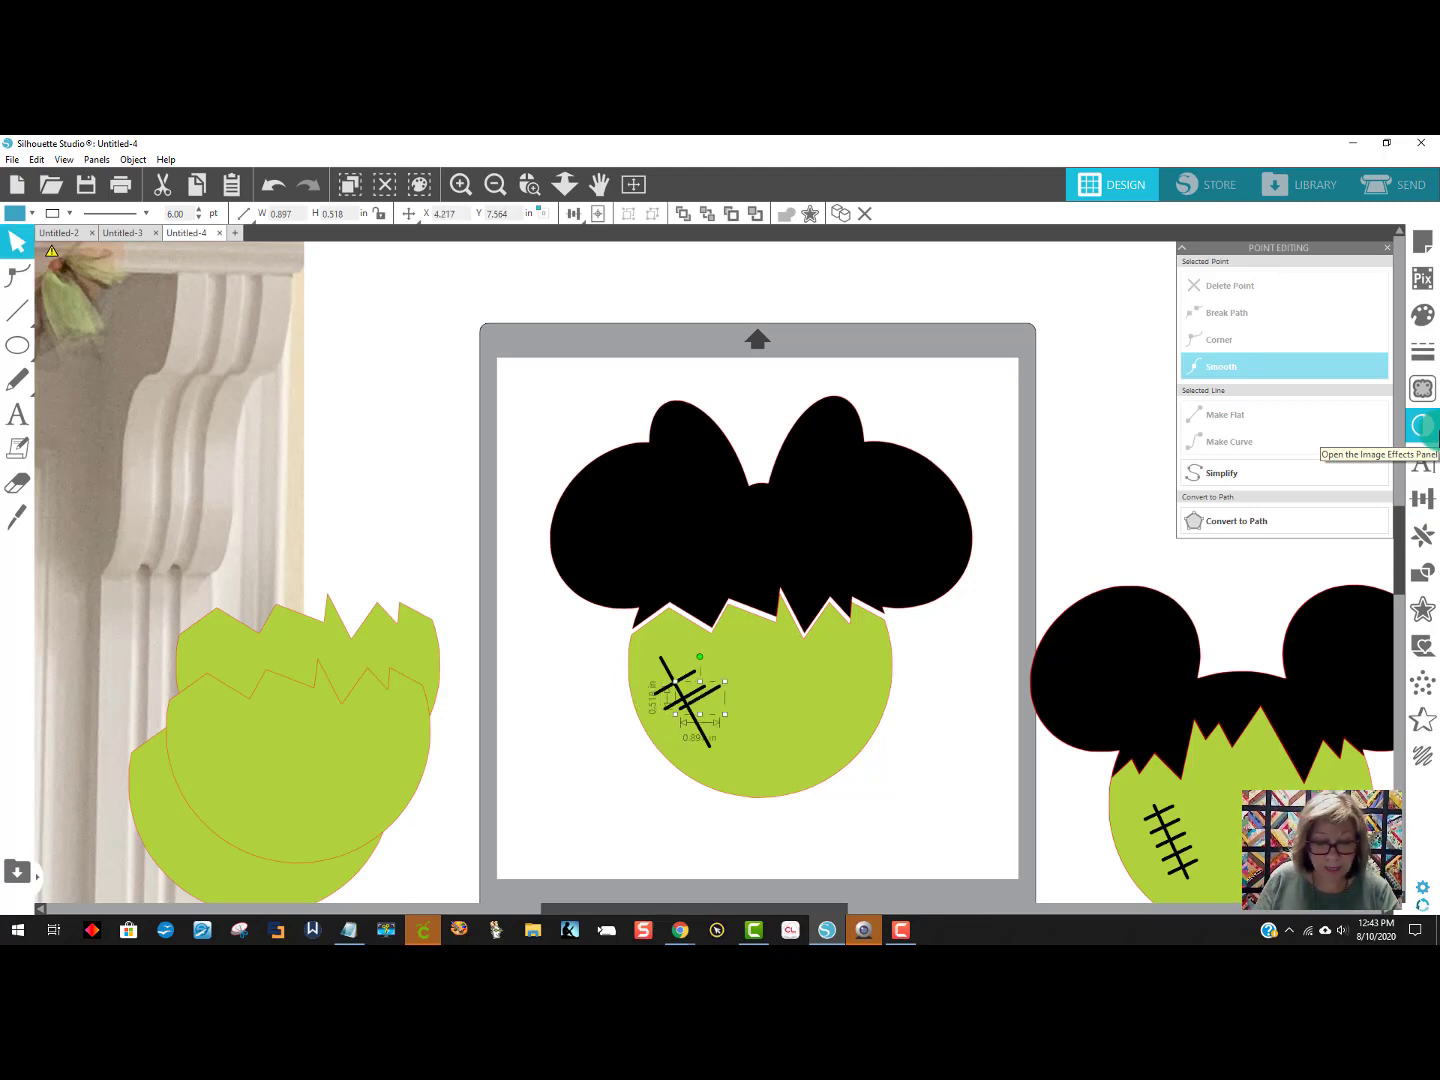
key(ctrl+d)
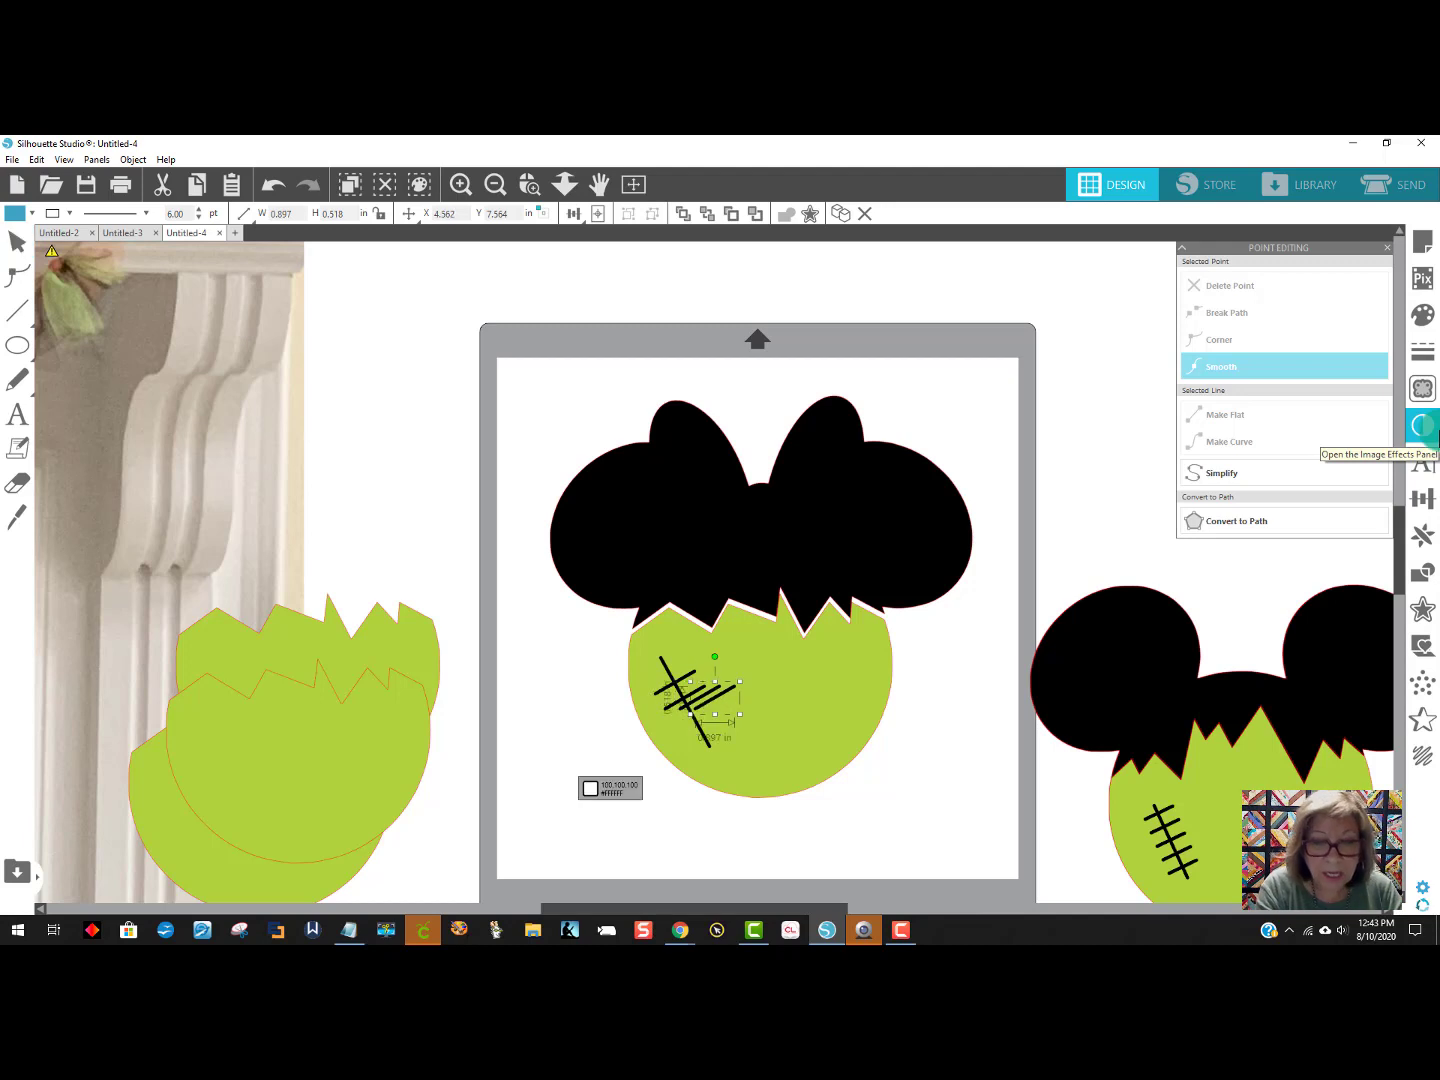
key(ctrl+d)
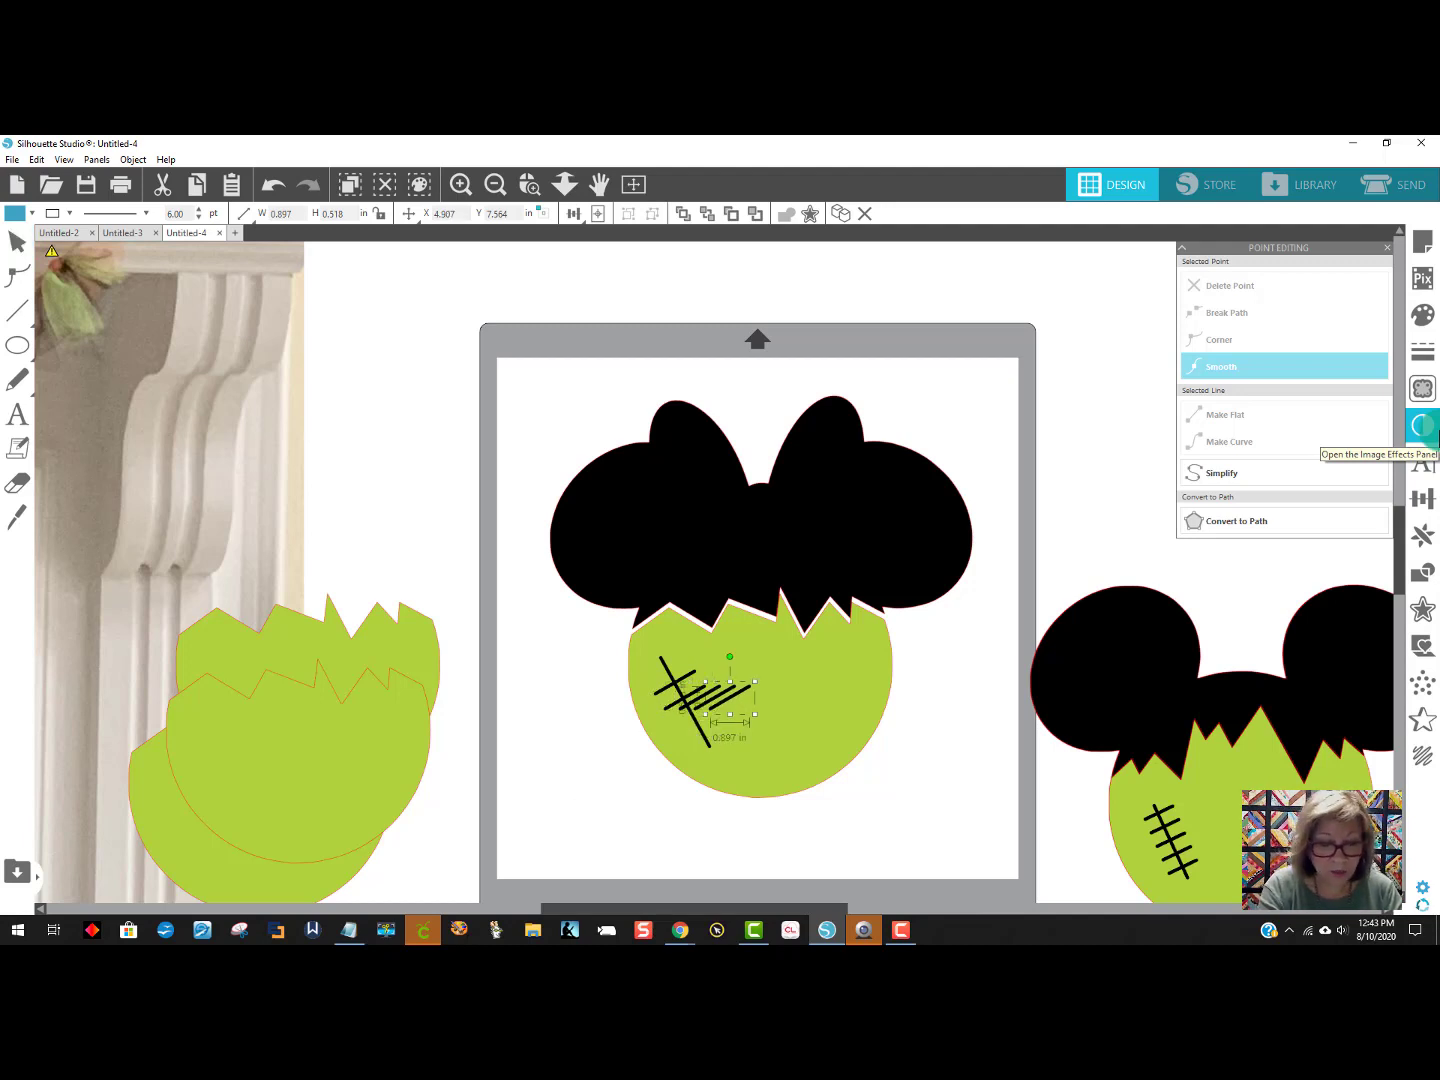
key(ctrl+d)
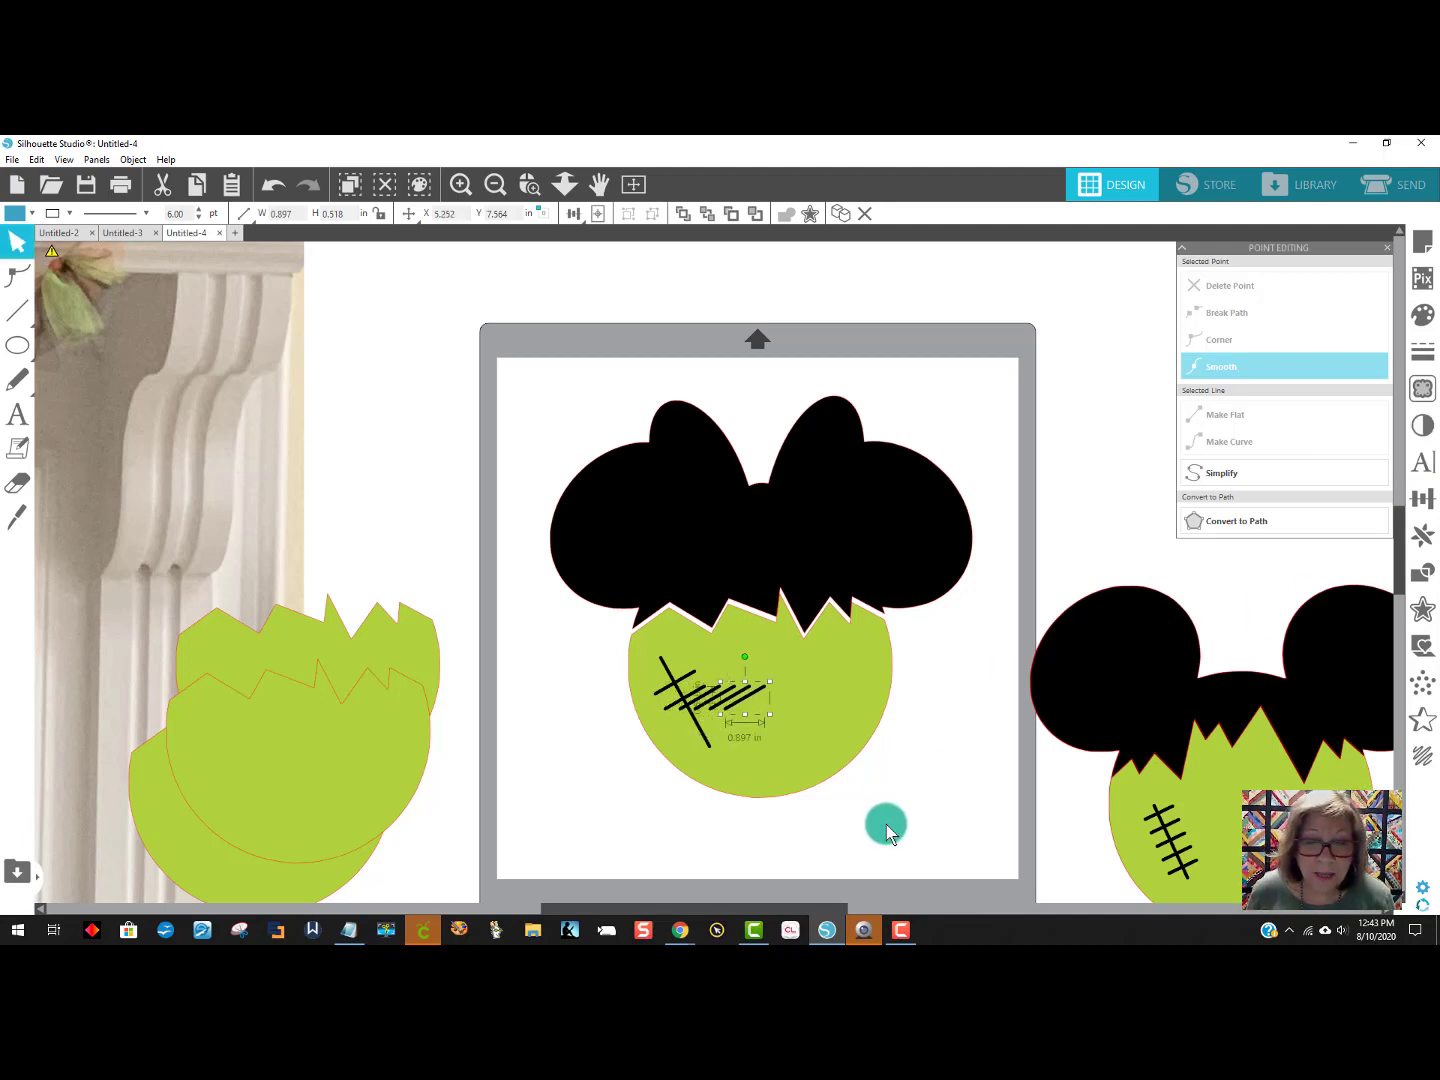
Move the green Minnie face out of the way and place the stitch copies one by one along the scar line.
click(757, 698)
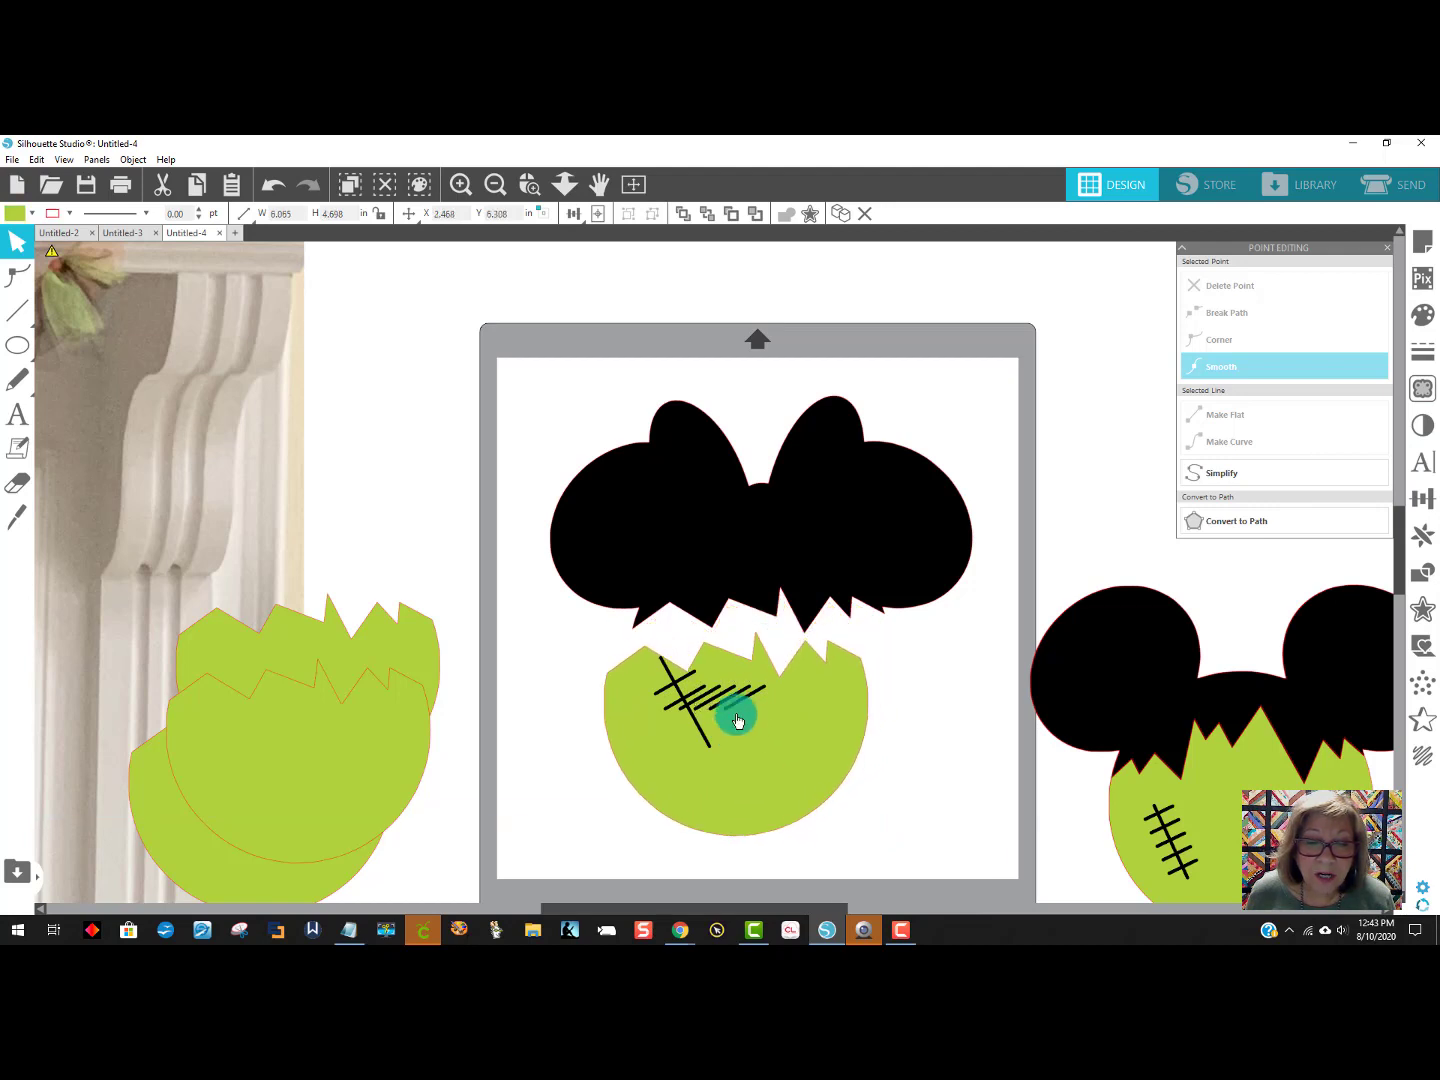
drag(761, 759, 900, 920)
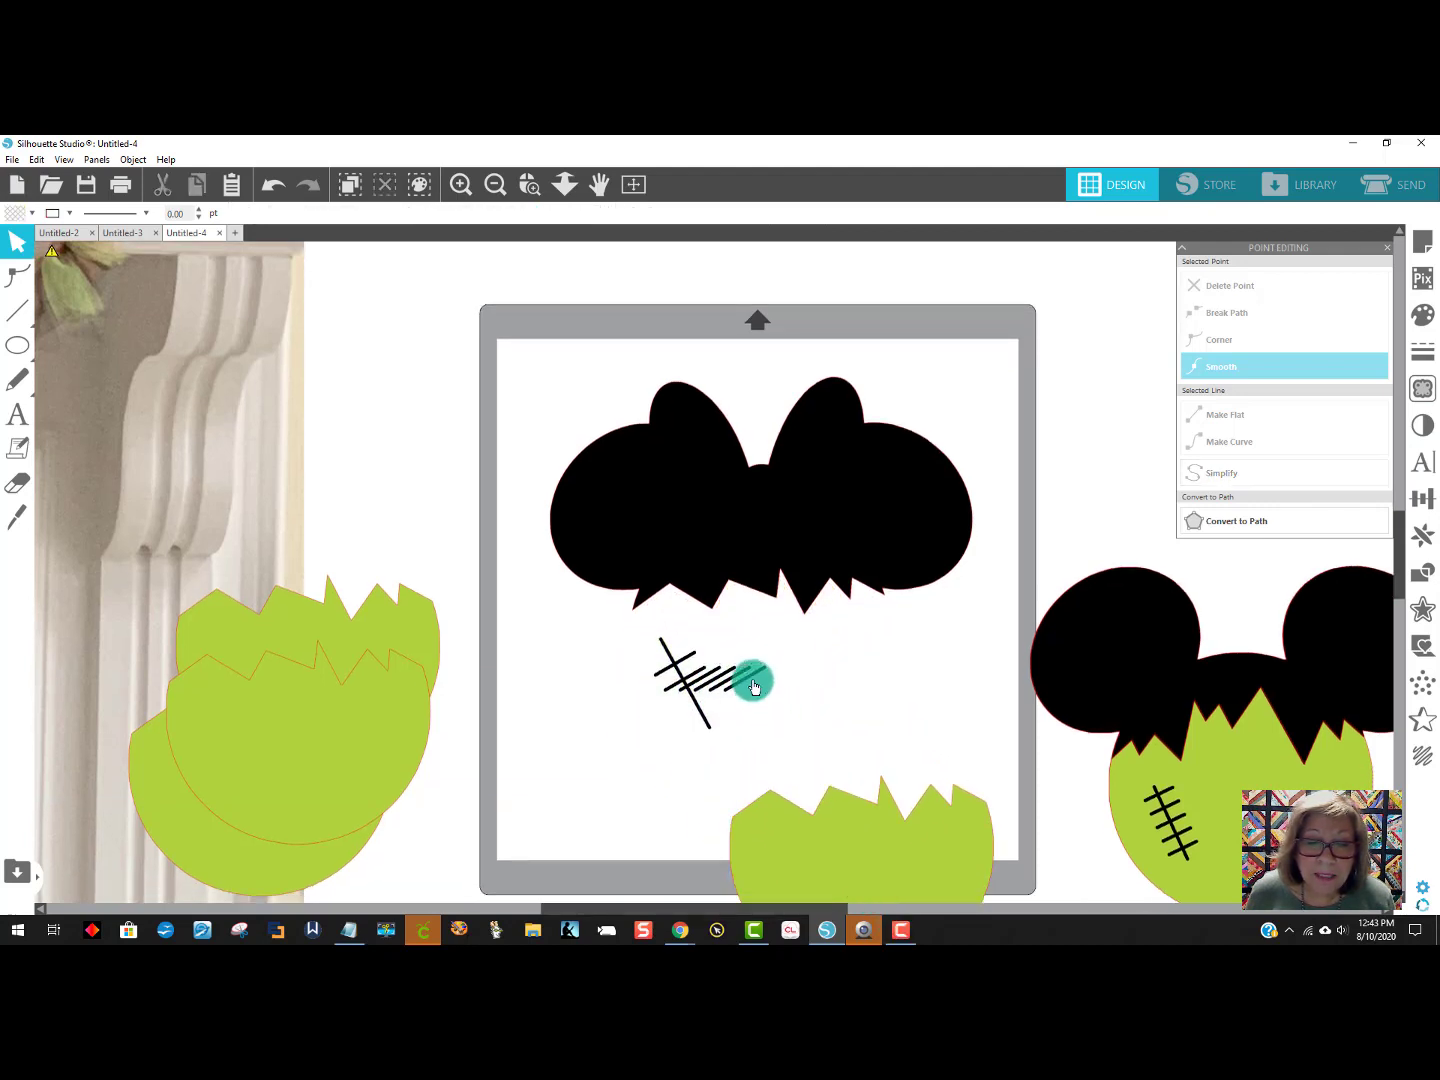
drag(751, 686, 697, 680)
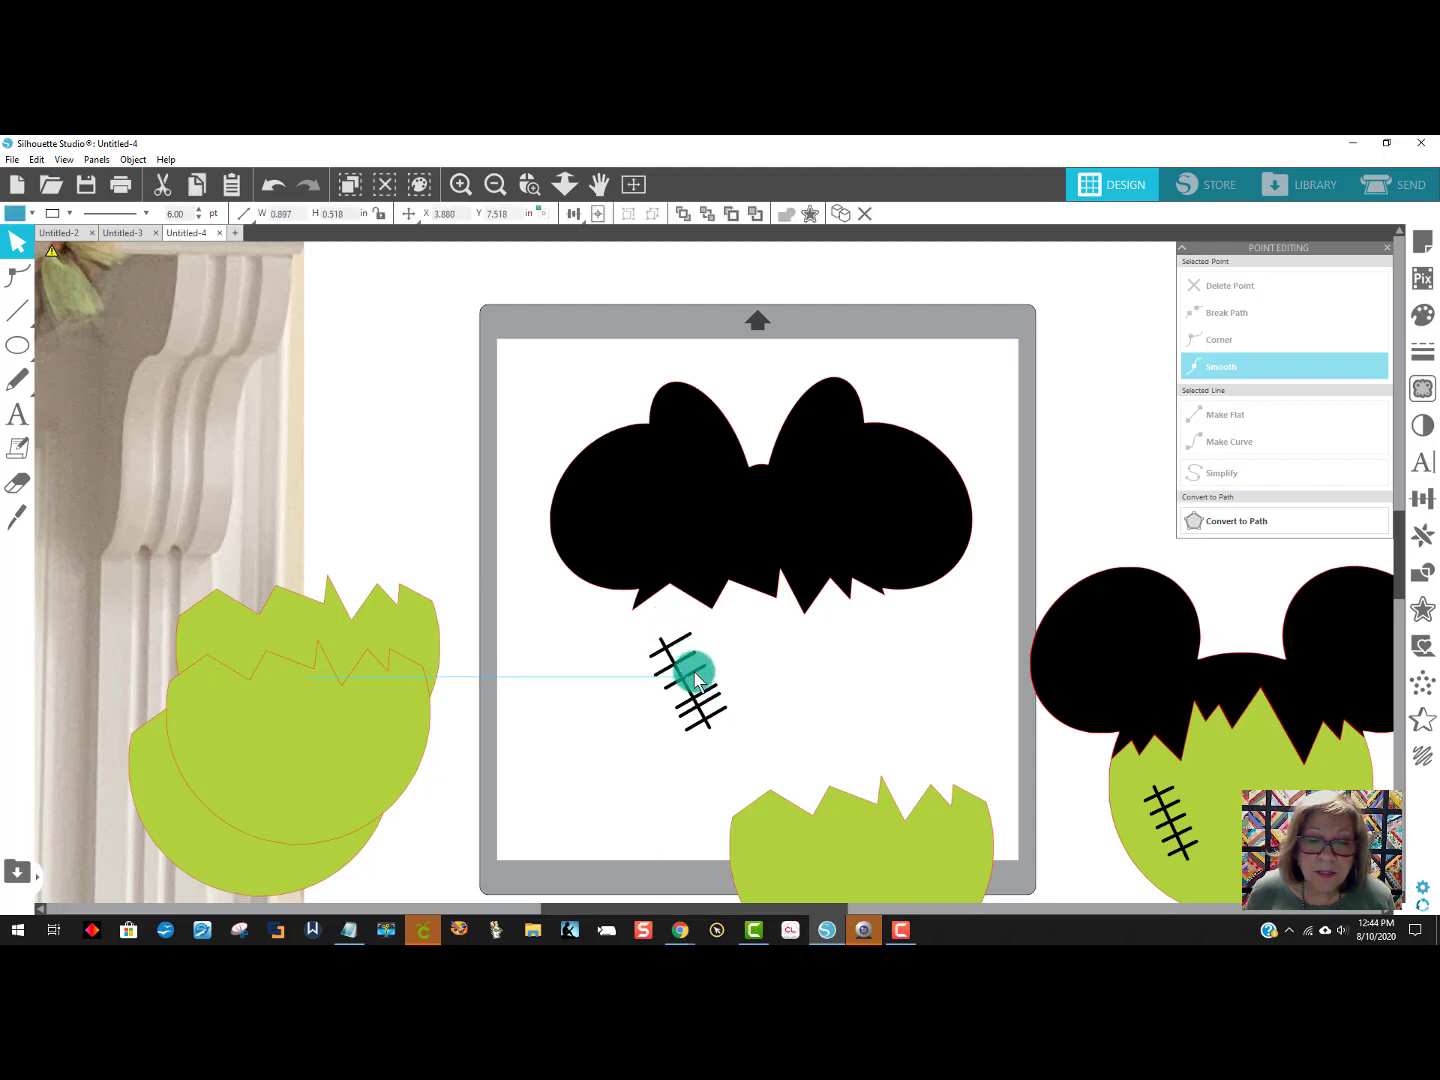
click(743, 688)
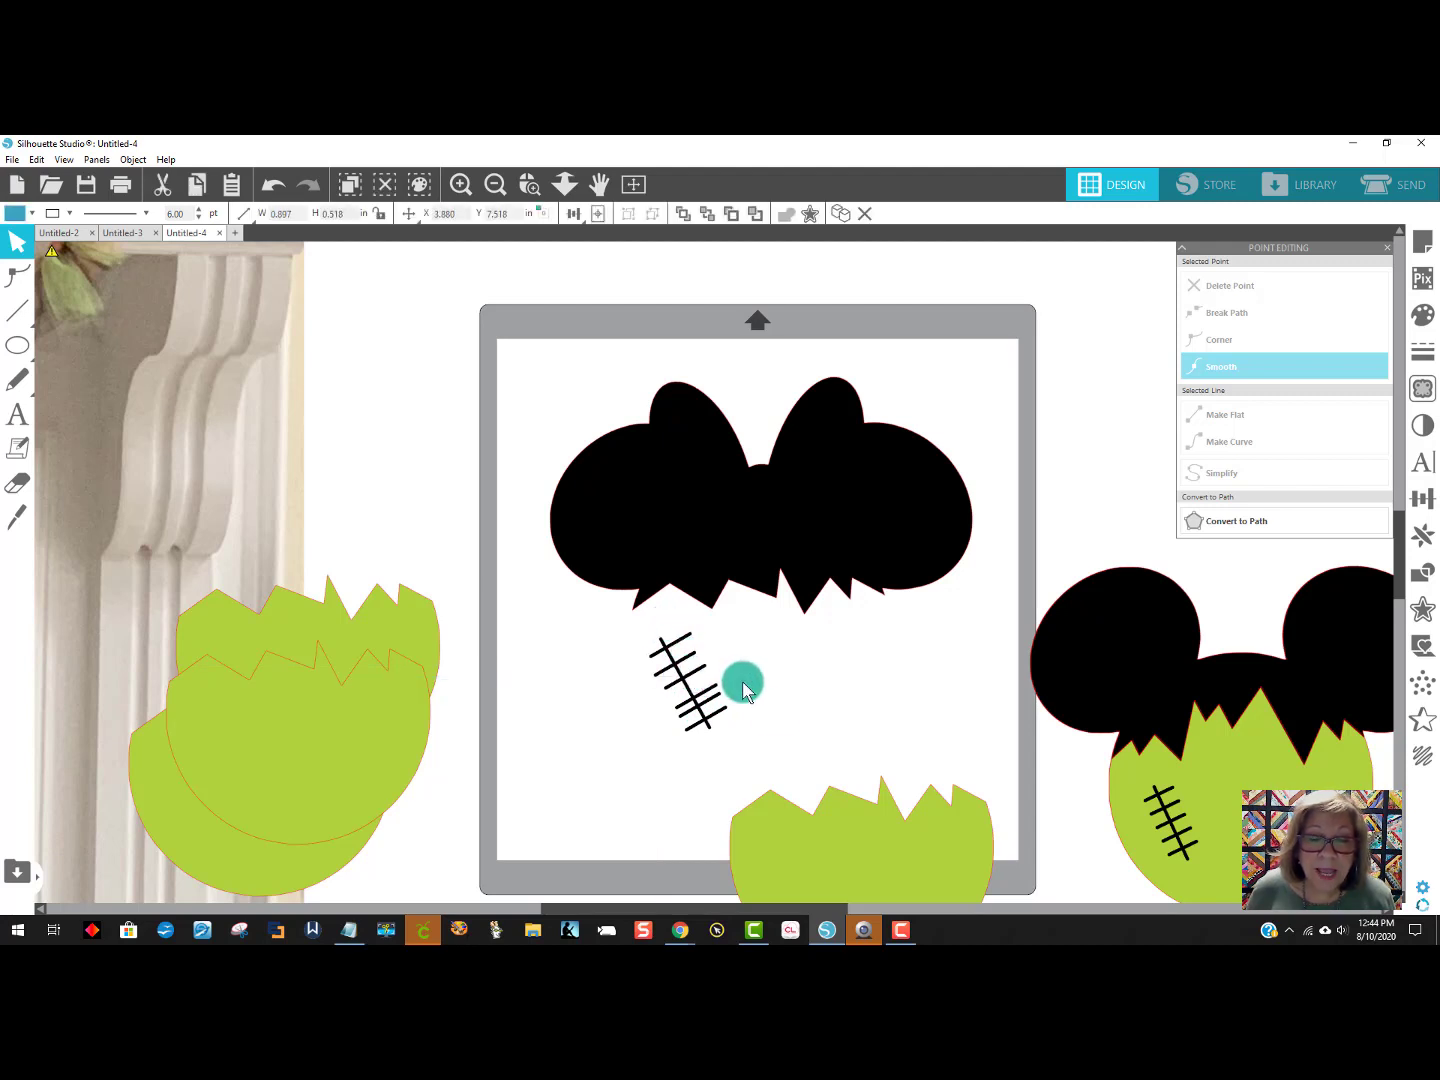
Select all the short stitches on the scar, without the long line, and space them evenly horizontally.
click(683, 642)
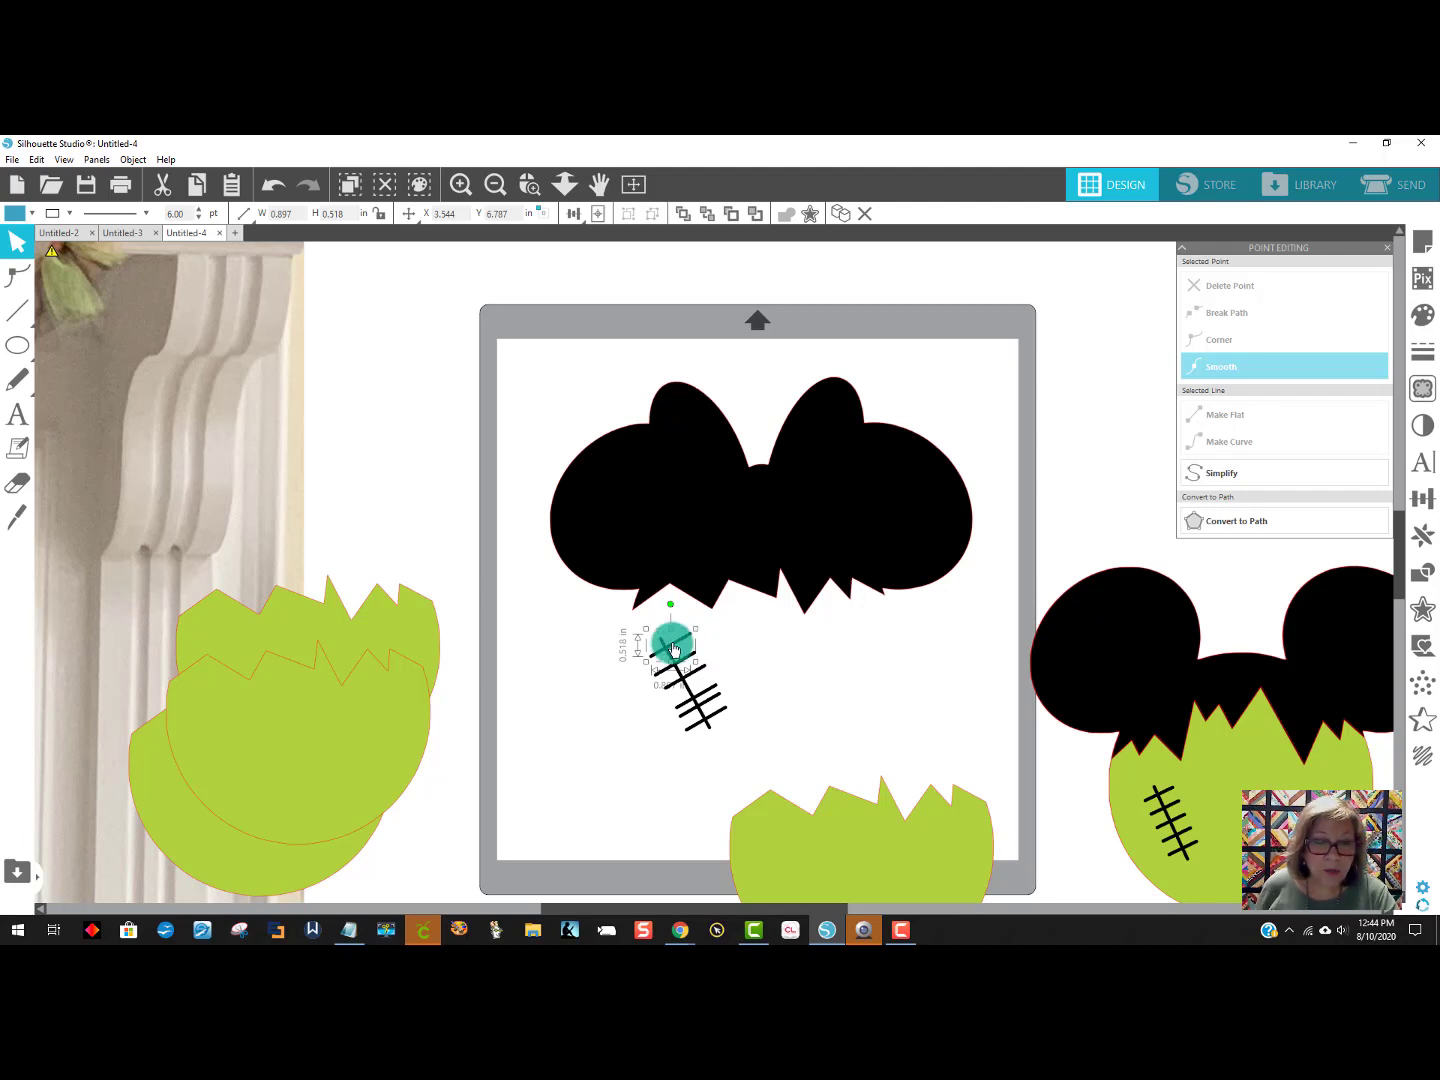
drag(673, 651, 679, 664)
shift+click(688, 659)
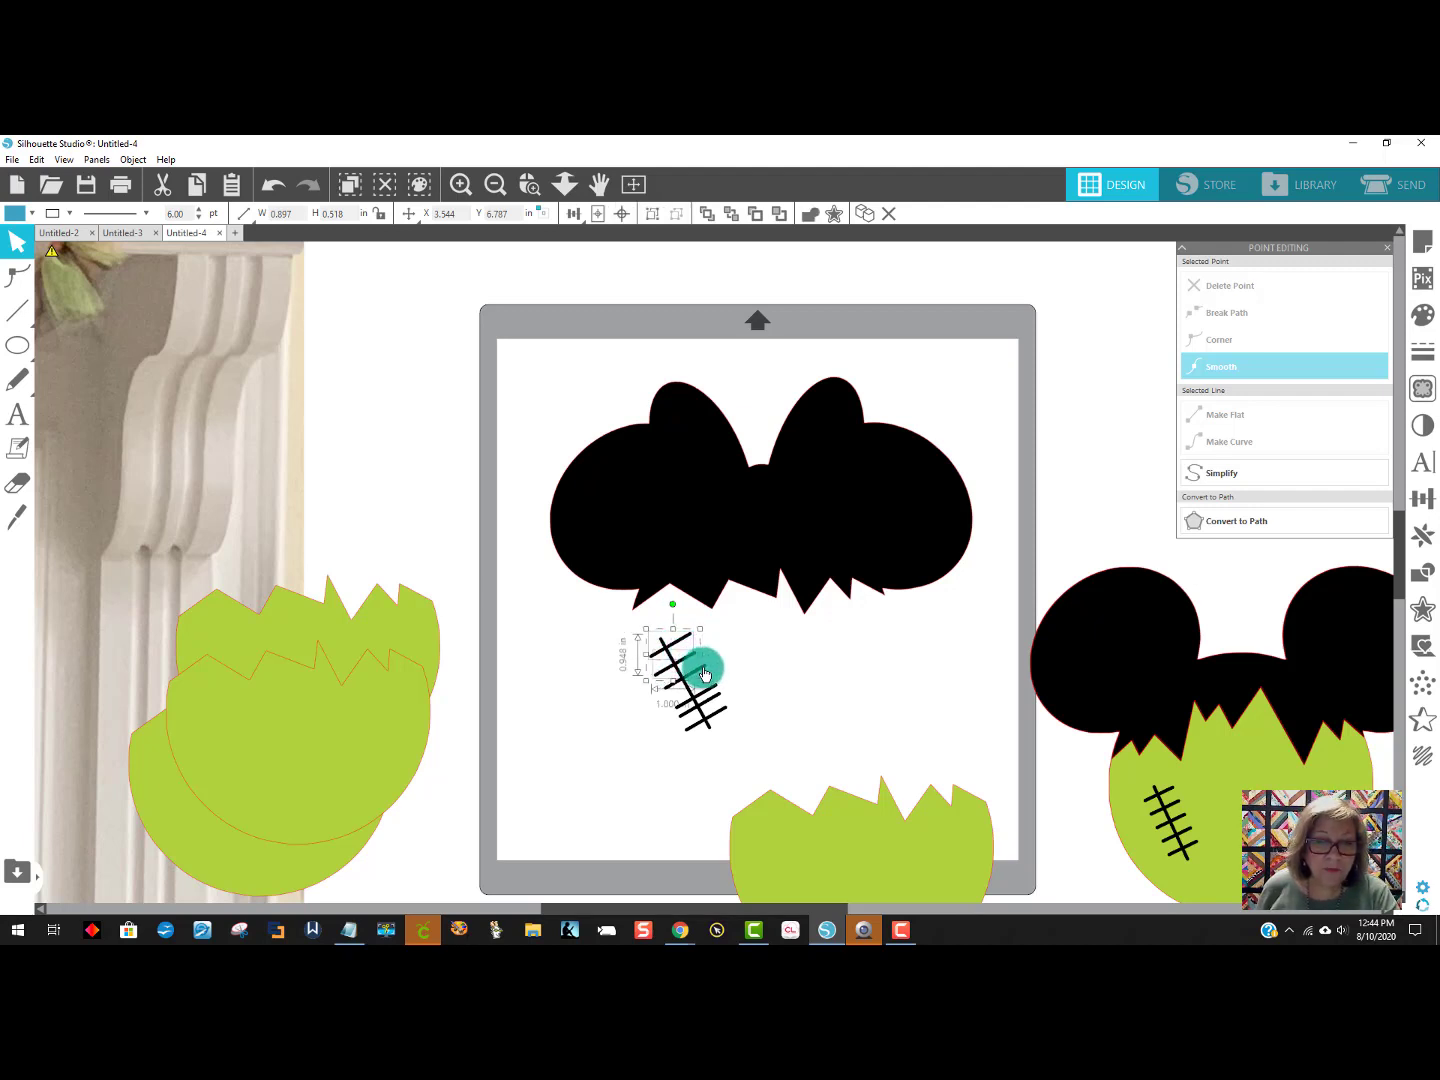
shift+click(701, 669)
shift+click(714, 694)
shift+click(714, 704)
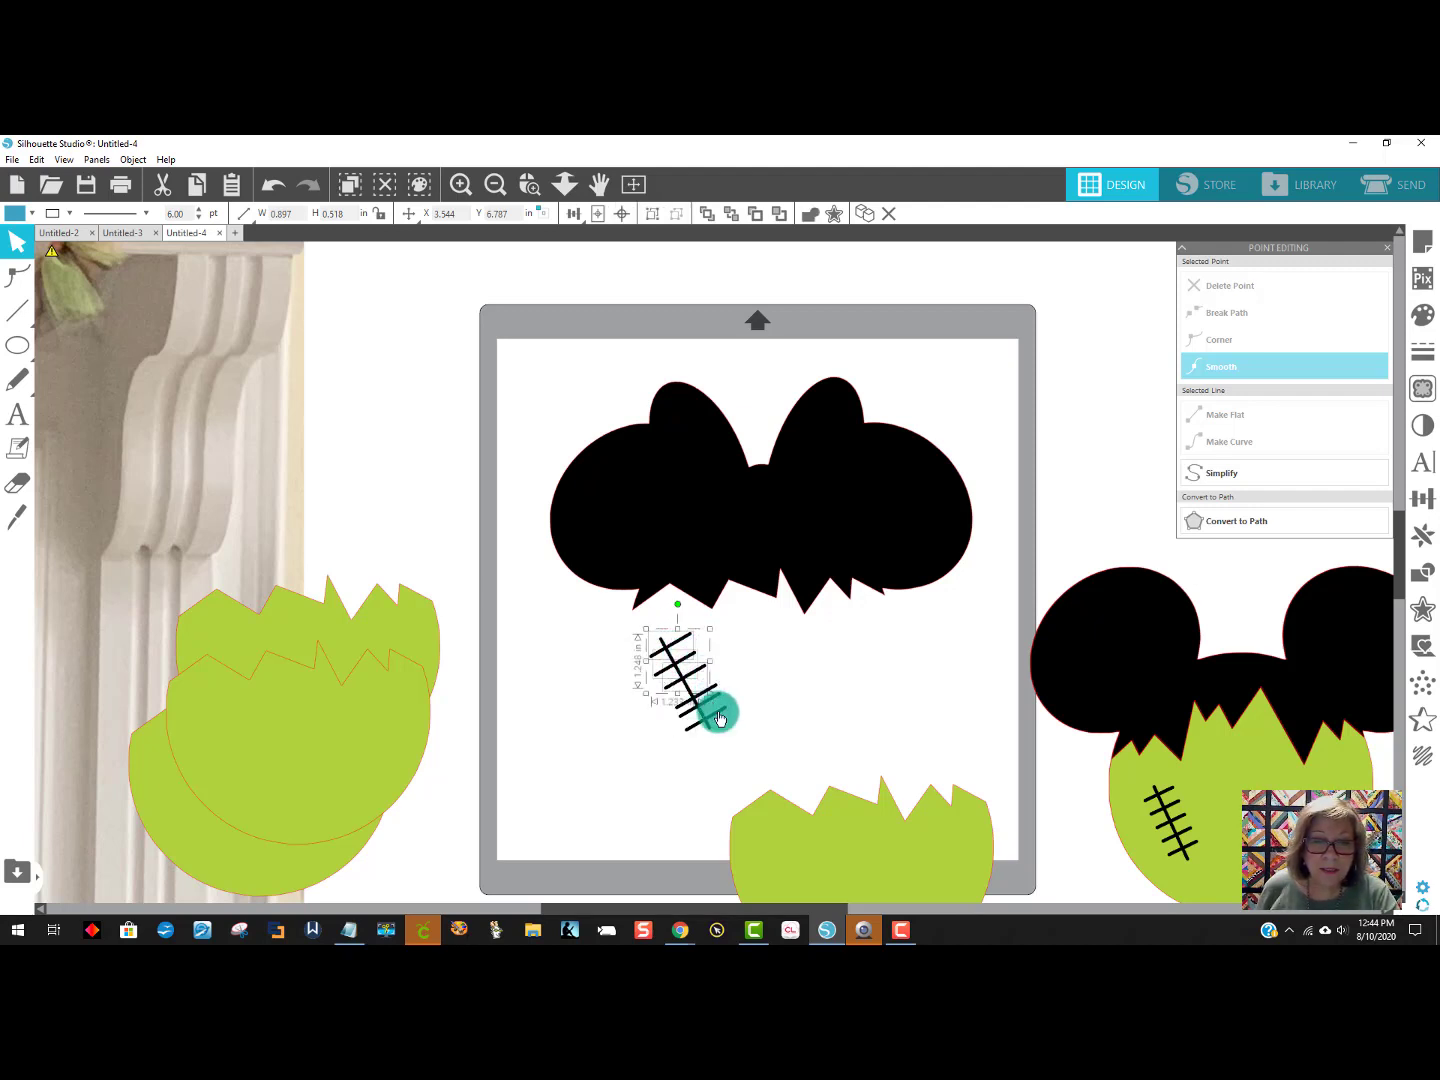
shift+click(717, 700)
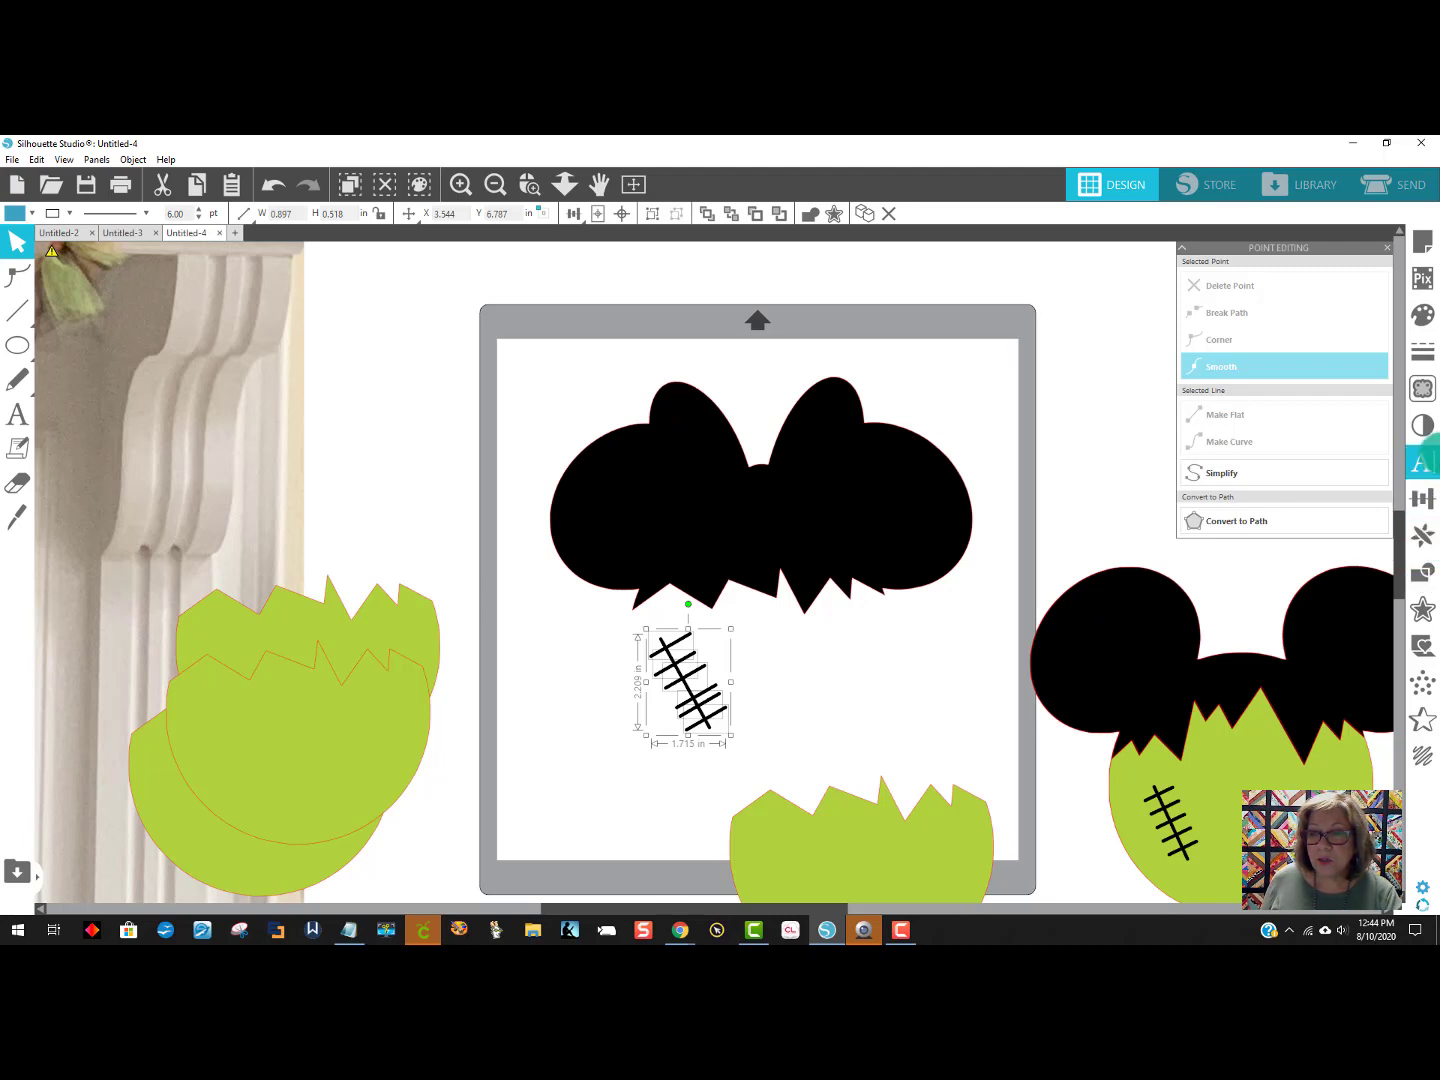
click(1430, 515)
click(1287, 422)
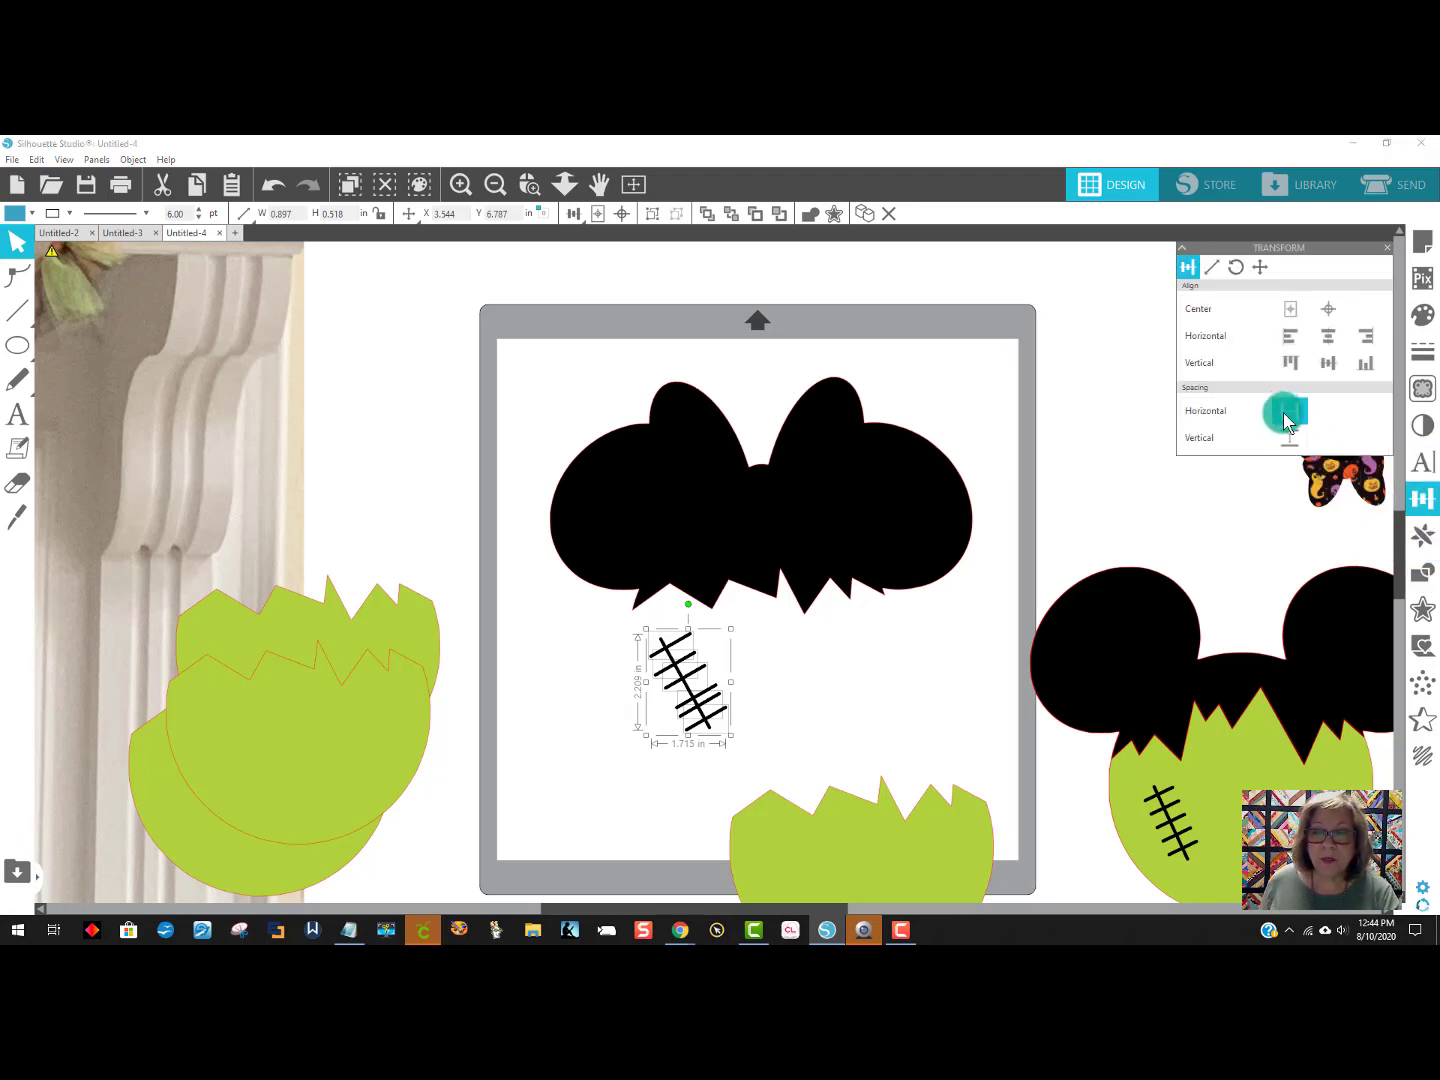
Try spacing all the selected stitch lines evenly in the vertical direction.
click(1290, 438)
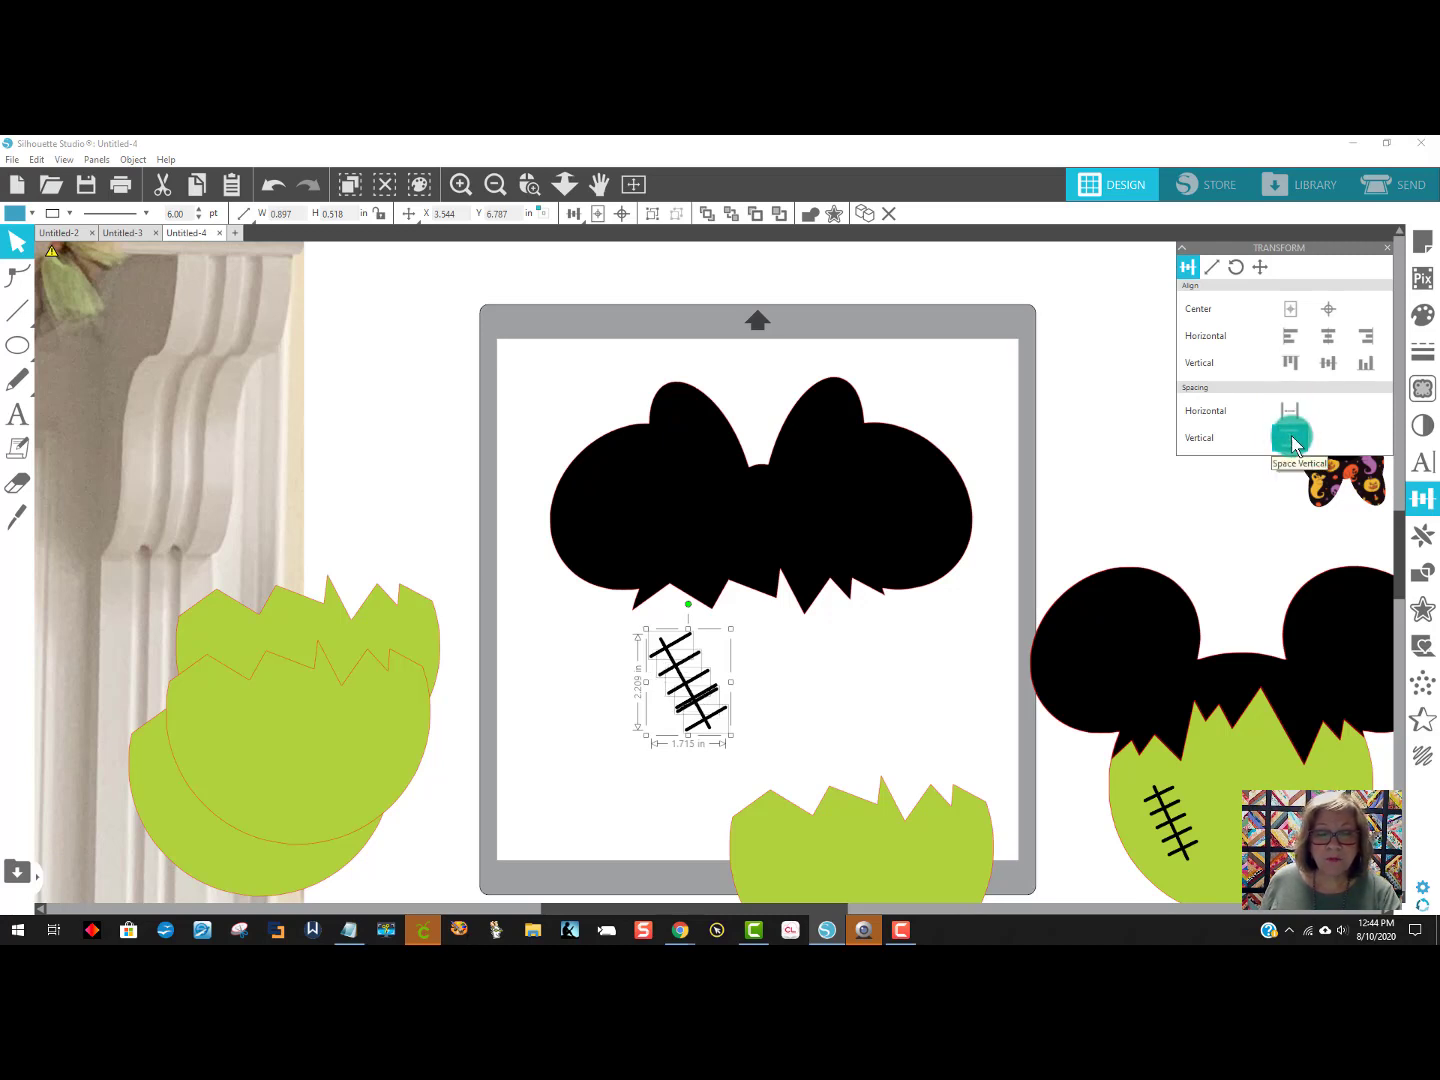
click(758, 701)
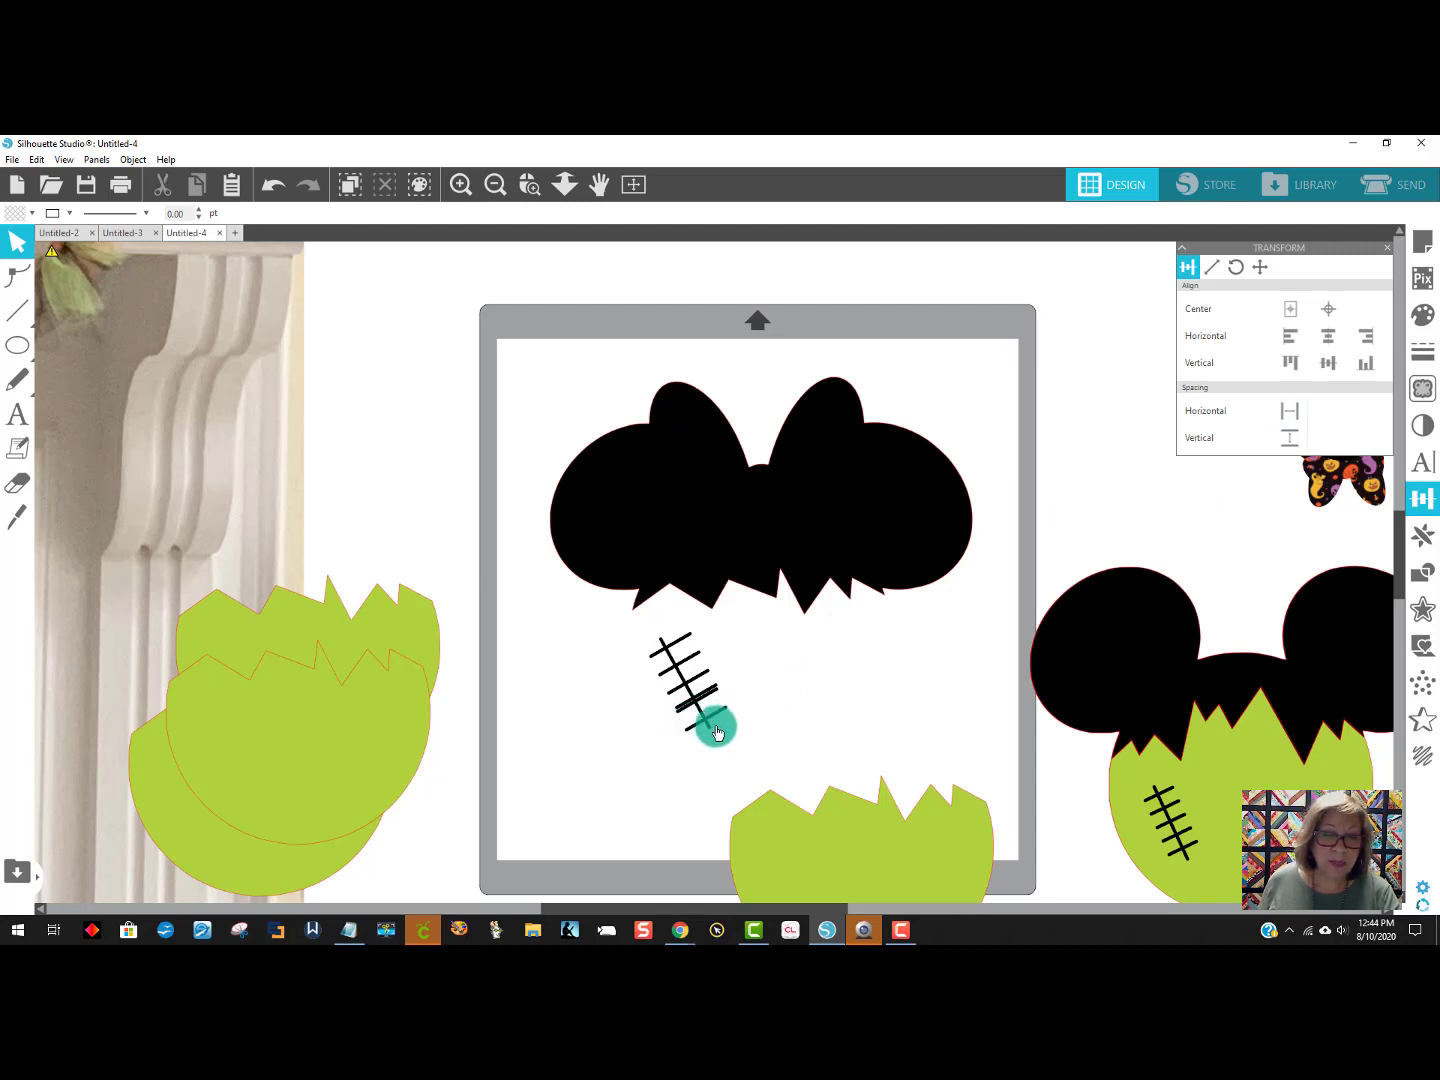
Pull the long diagonal line out of the stitches and space the short crossbars evenly, both horizontally and vertically.
mouse_move(706, 729)
mouse_down()
mouse_move(689, 733)
mouse_move(708, 731)
mouse_move(703, 716)
mouse_up()
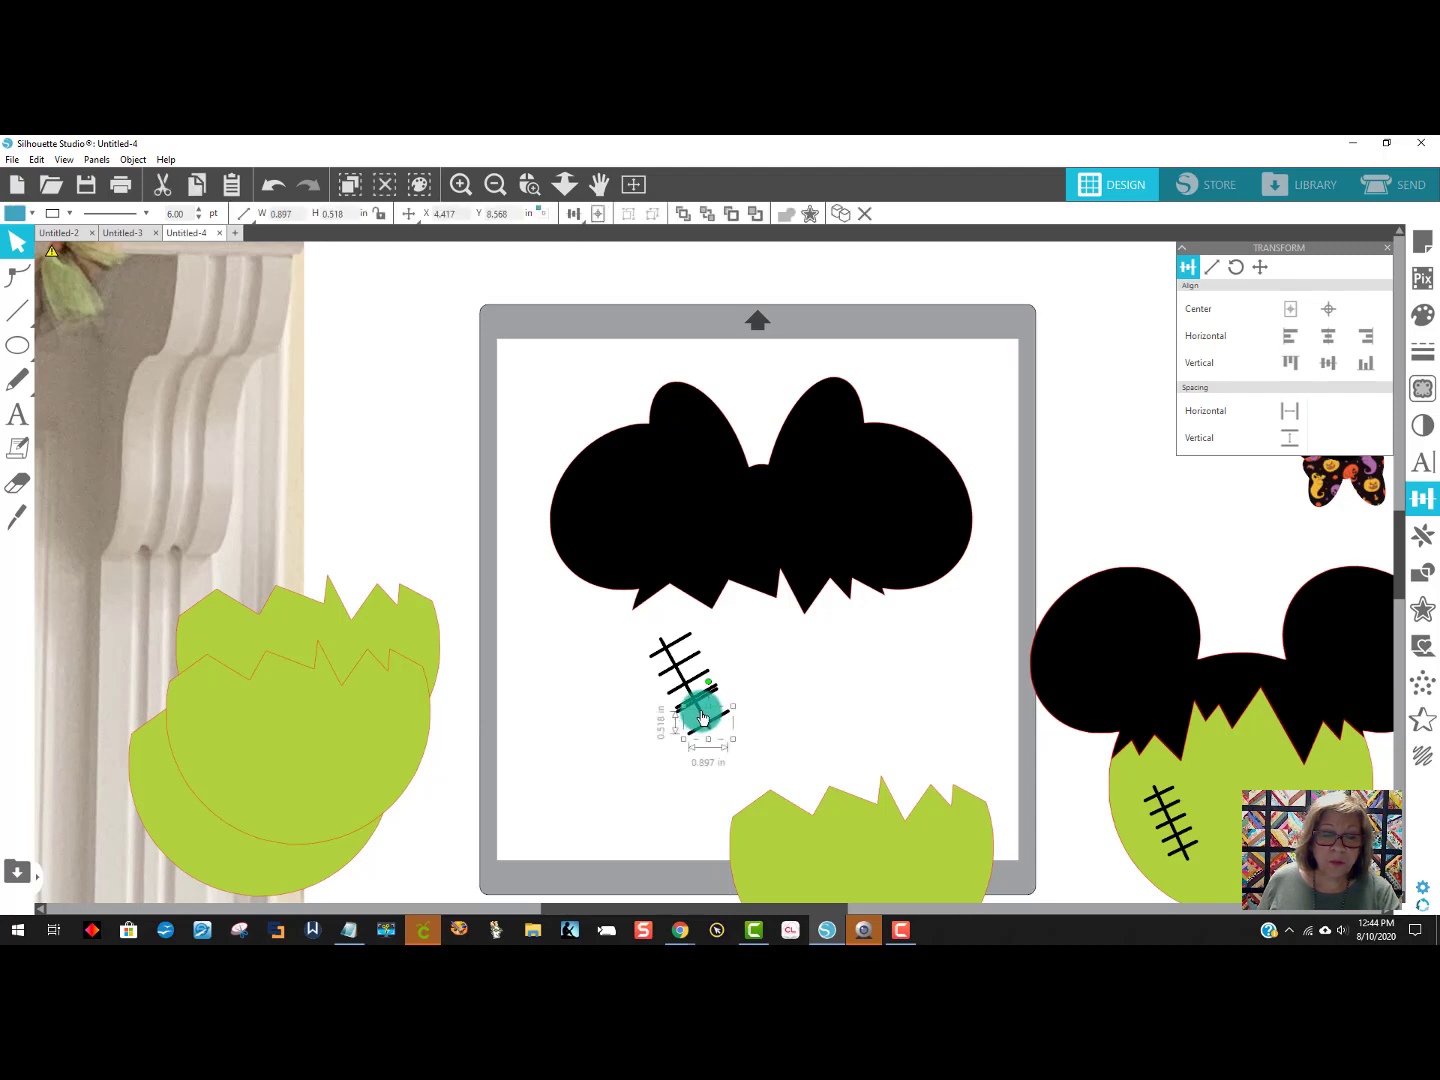
drag(661, 640, 524, 687)
drag(751, 734, 649, 630)
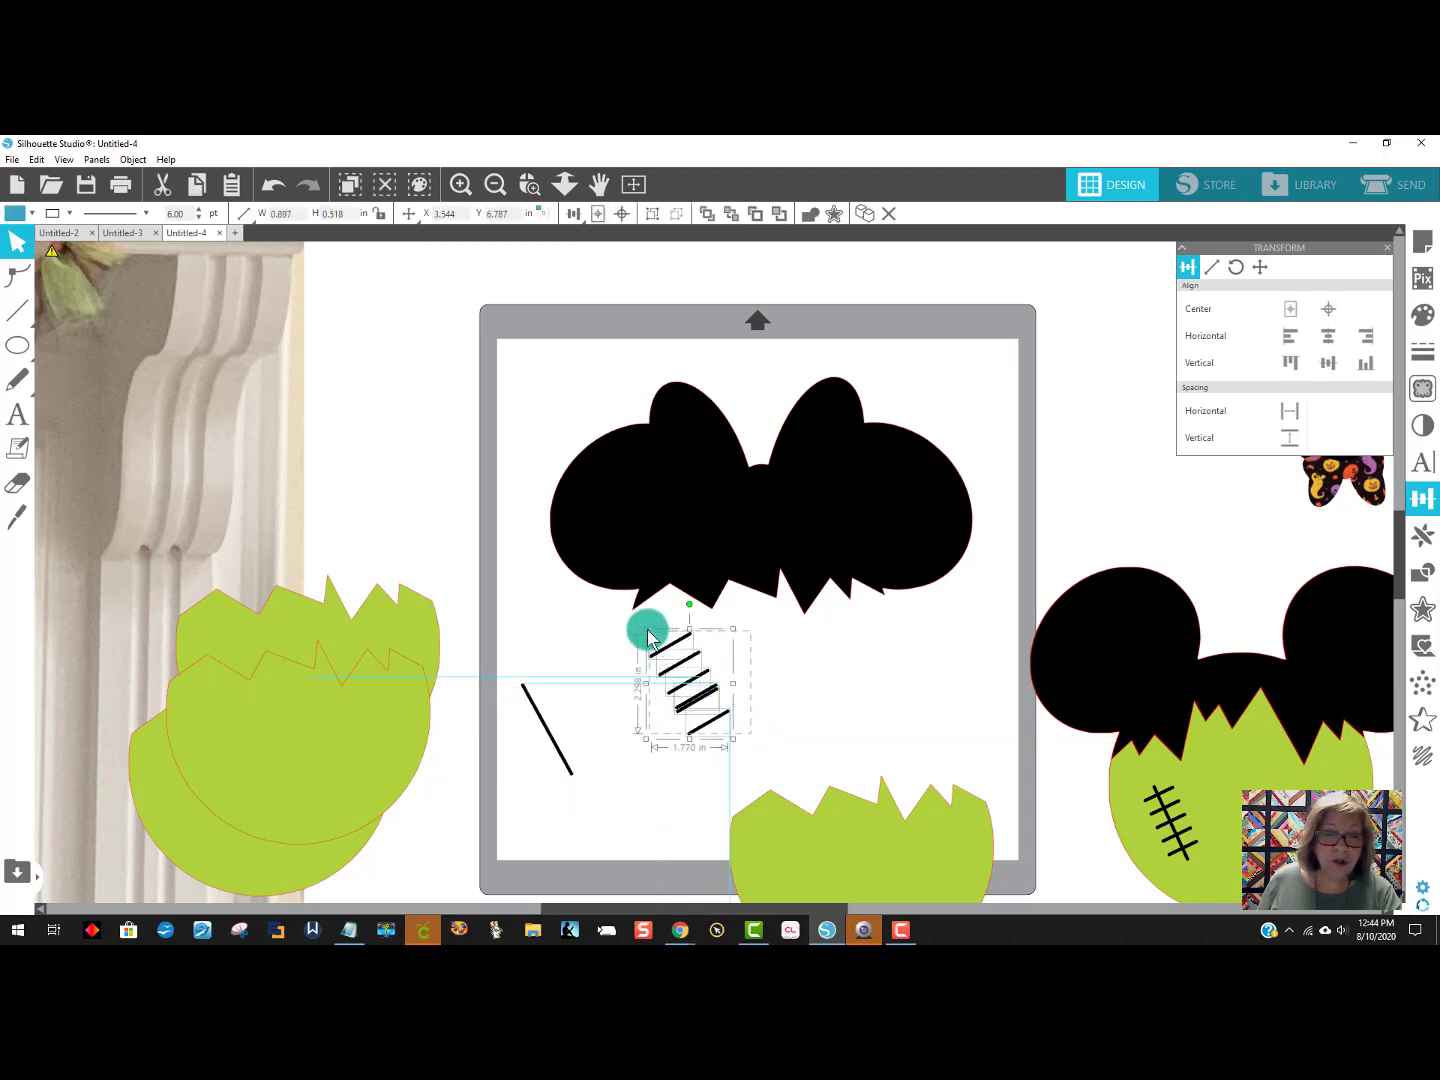
click(1301, 420)
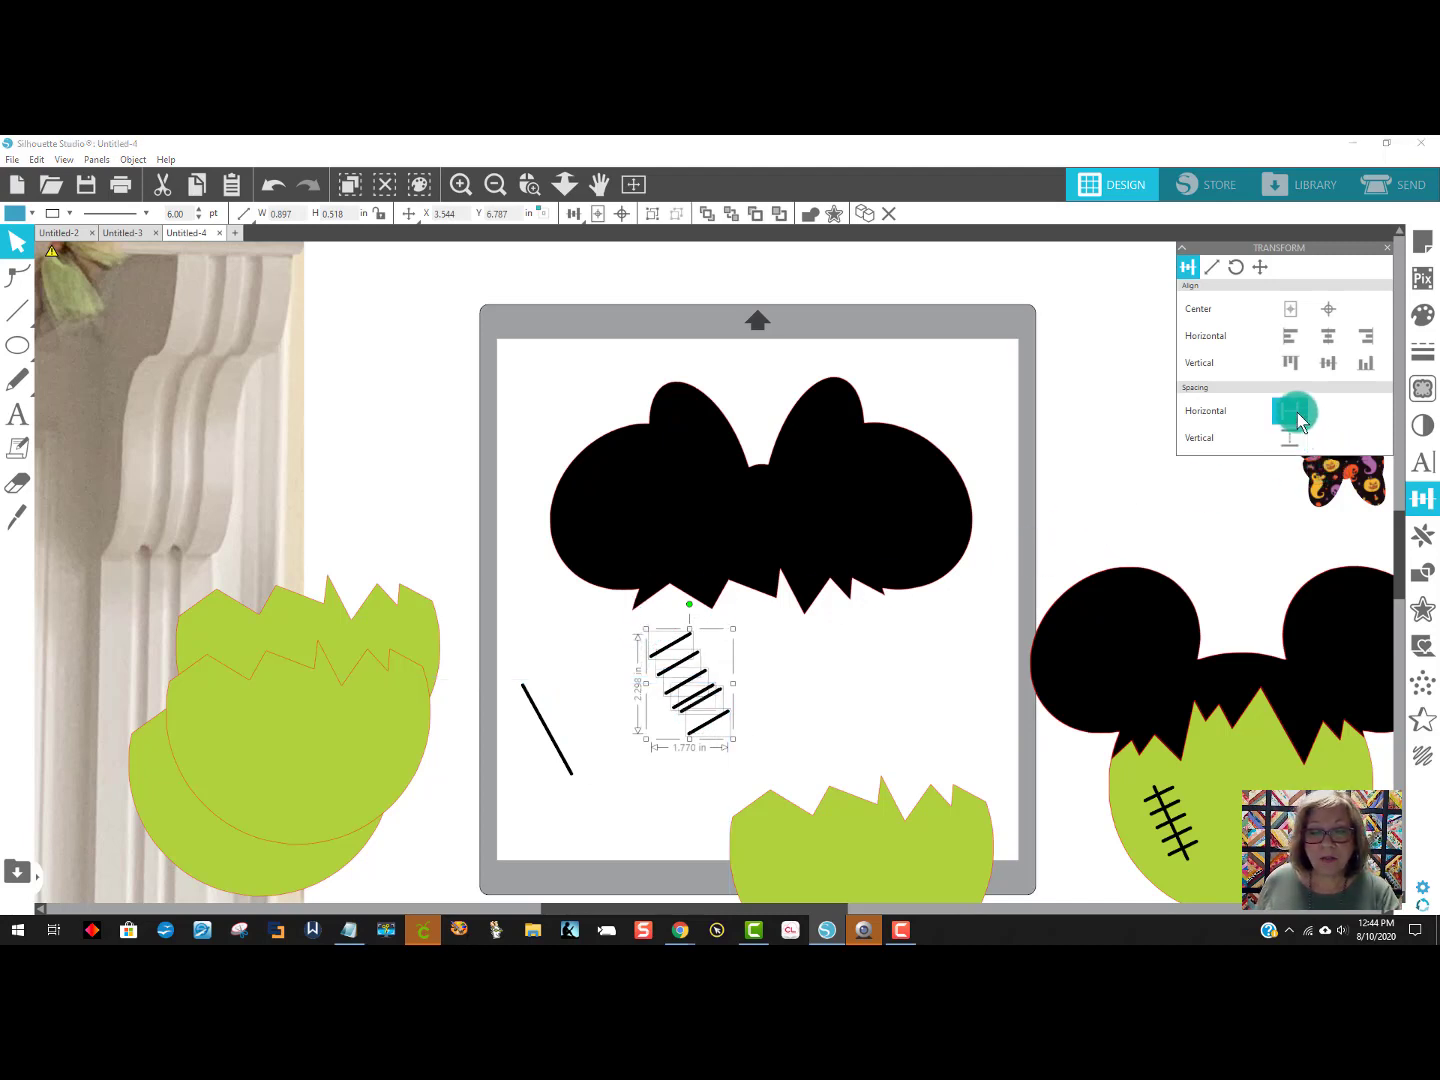
click(1286, 439)
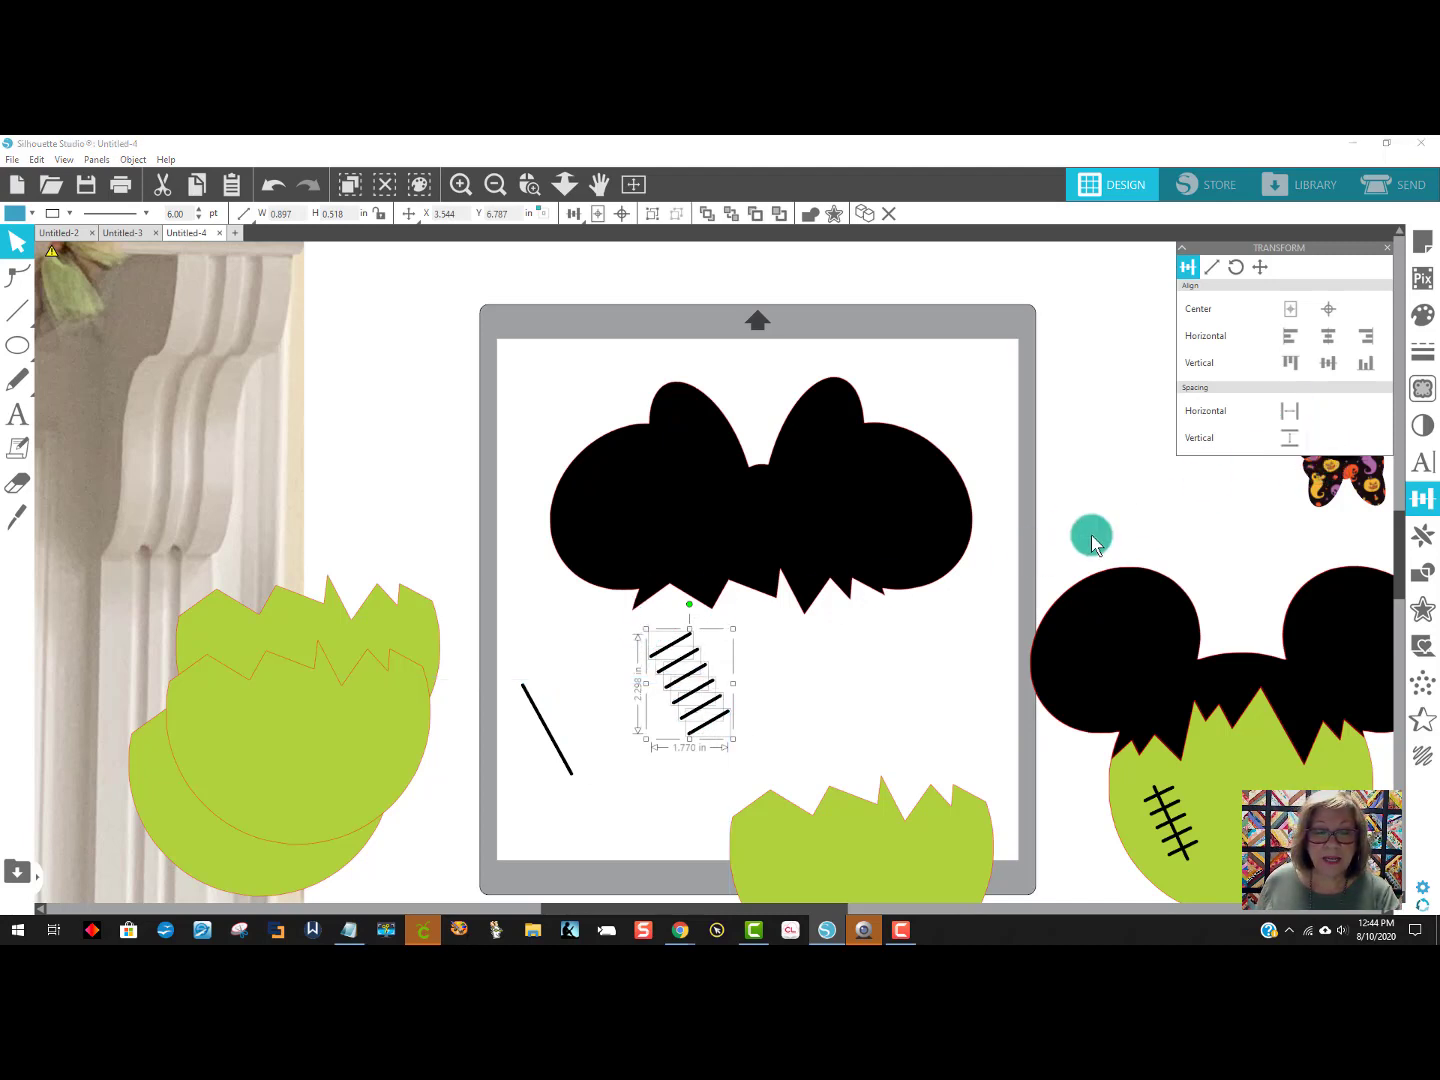
Place the long diagonal line back across the crossbars, and weld and group all the stitch lines.
click(611, 806)
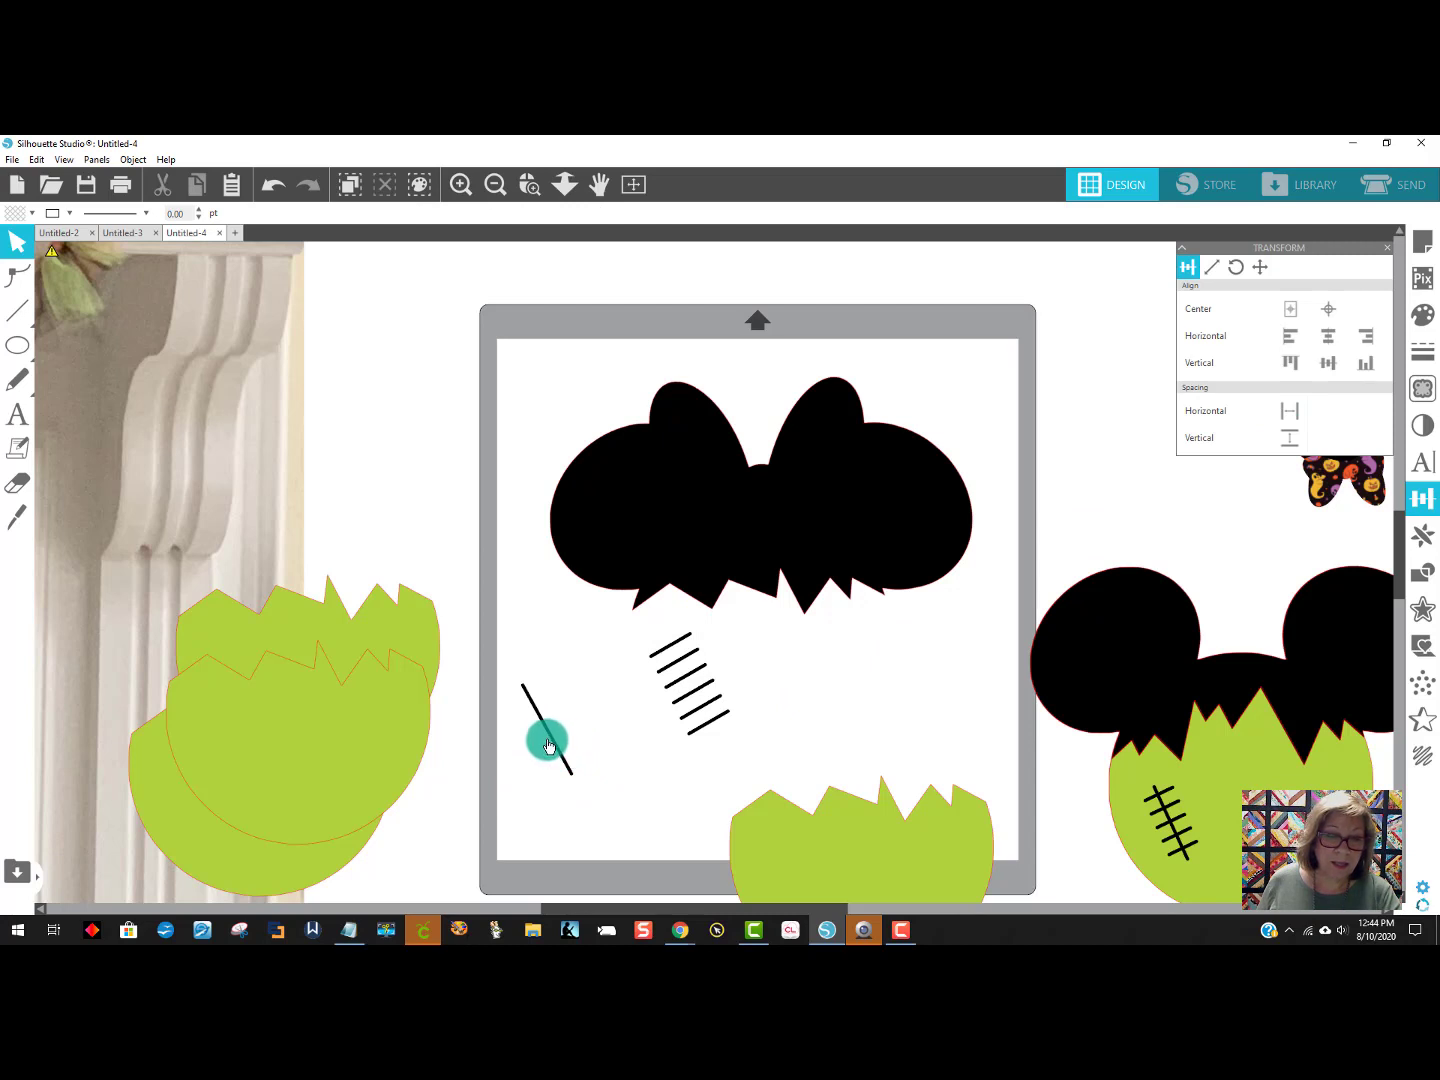
drag(553, 742, 700, 701)
click(762, 745)
click(660, 659)
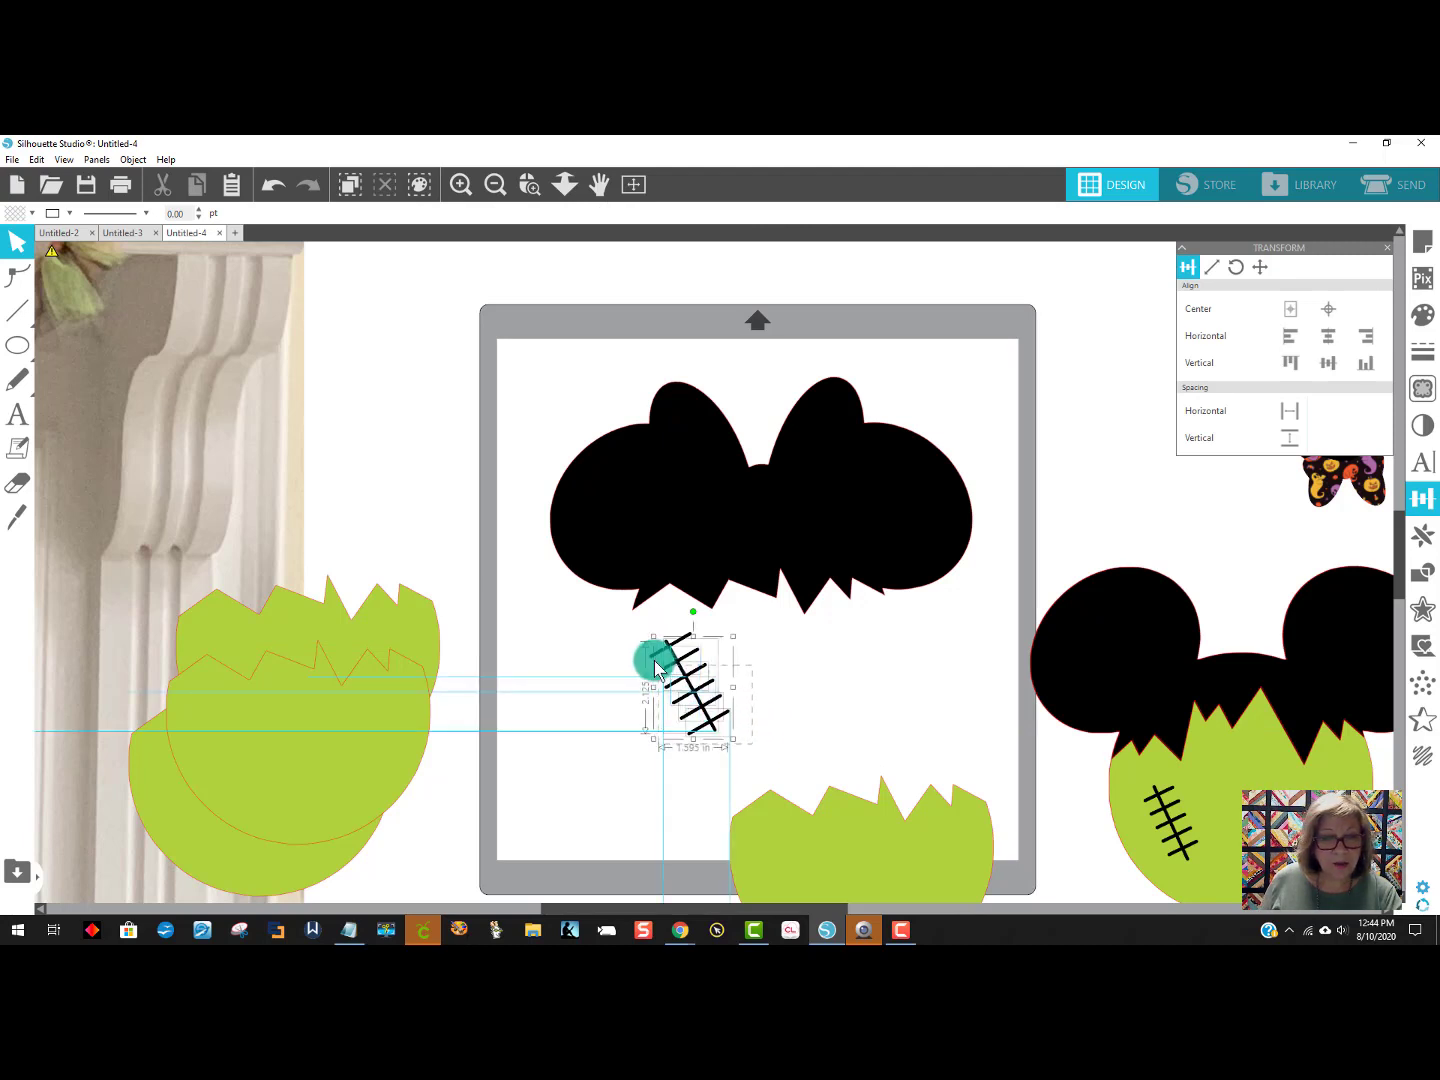
right_click(703, 683)
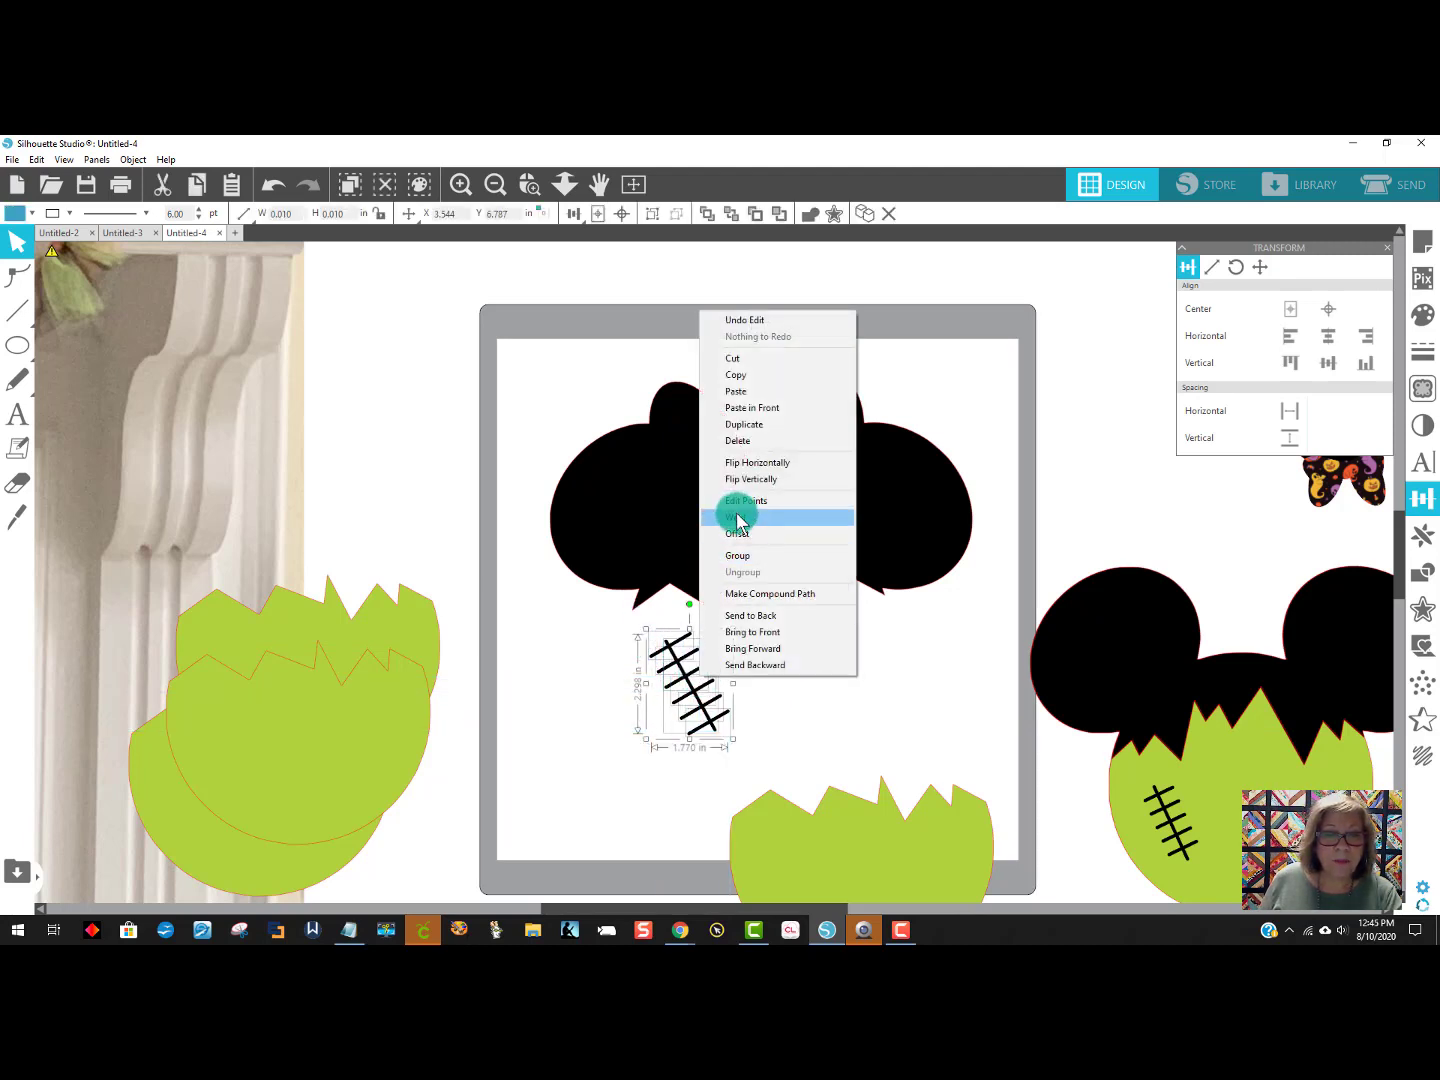
click(735, 517)
right_click(688, 699)
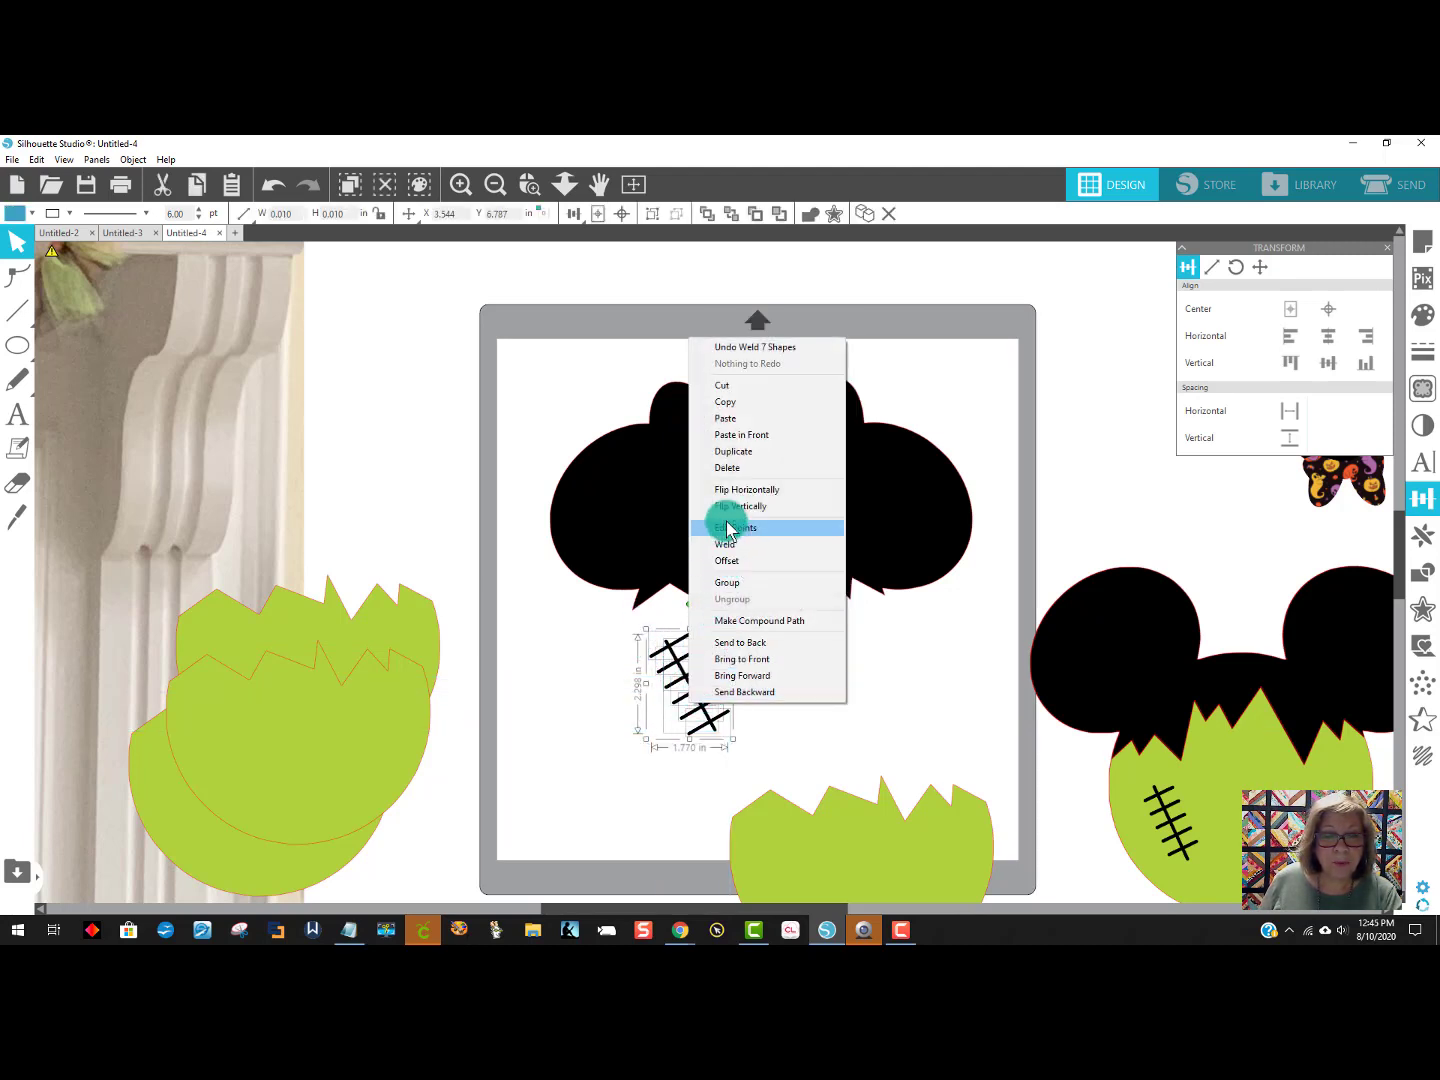
click(745, 582)
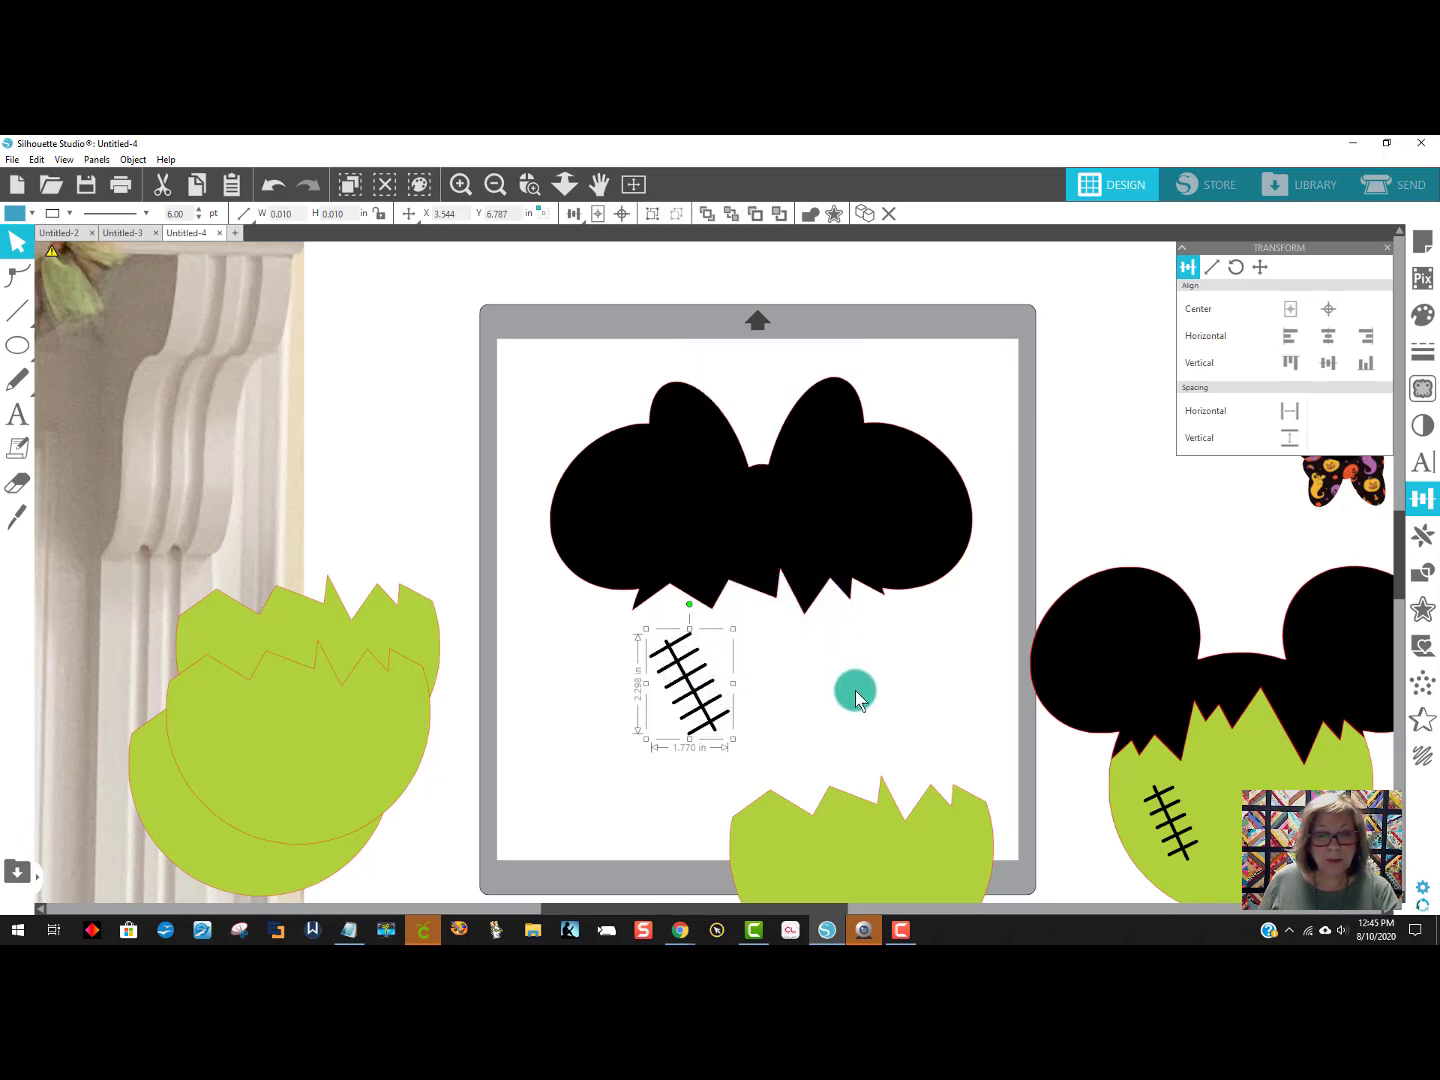
Move the green face on the mat up into place beneath the black bow-shaped hair and behind the stitches.
click(861, 734)
drag(841, 830, 761, 653)
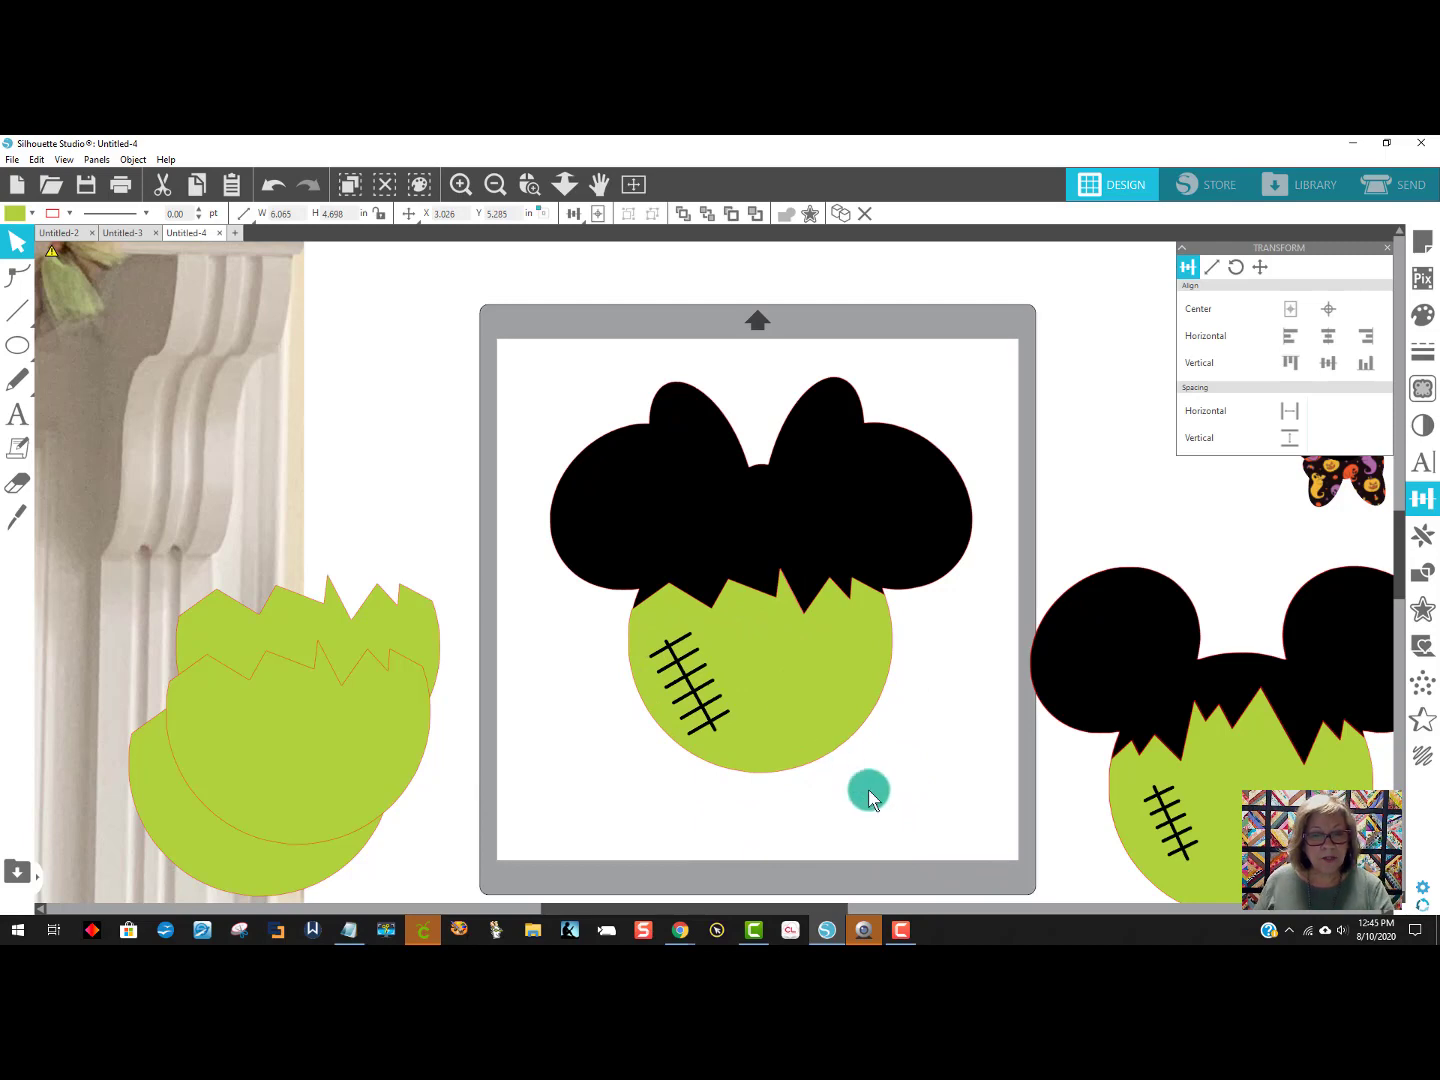
click(866, 790)
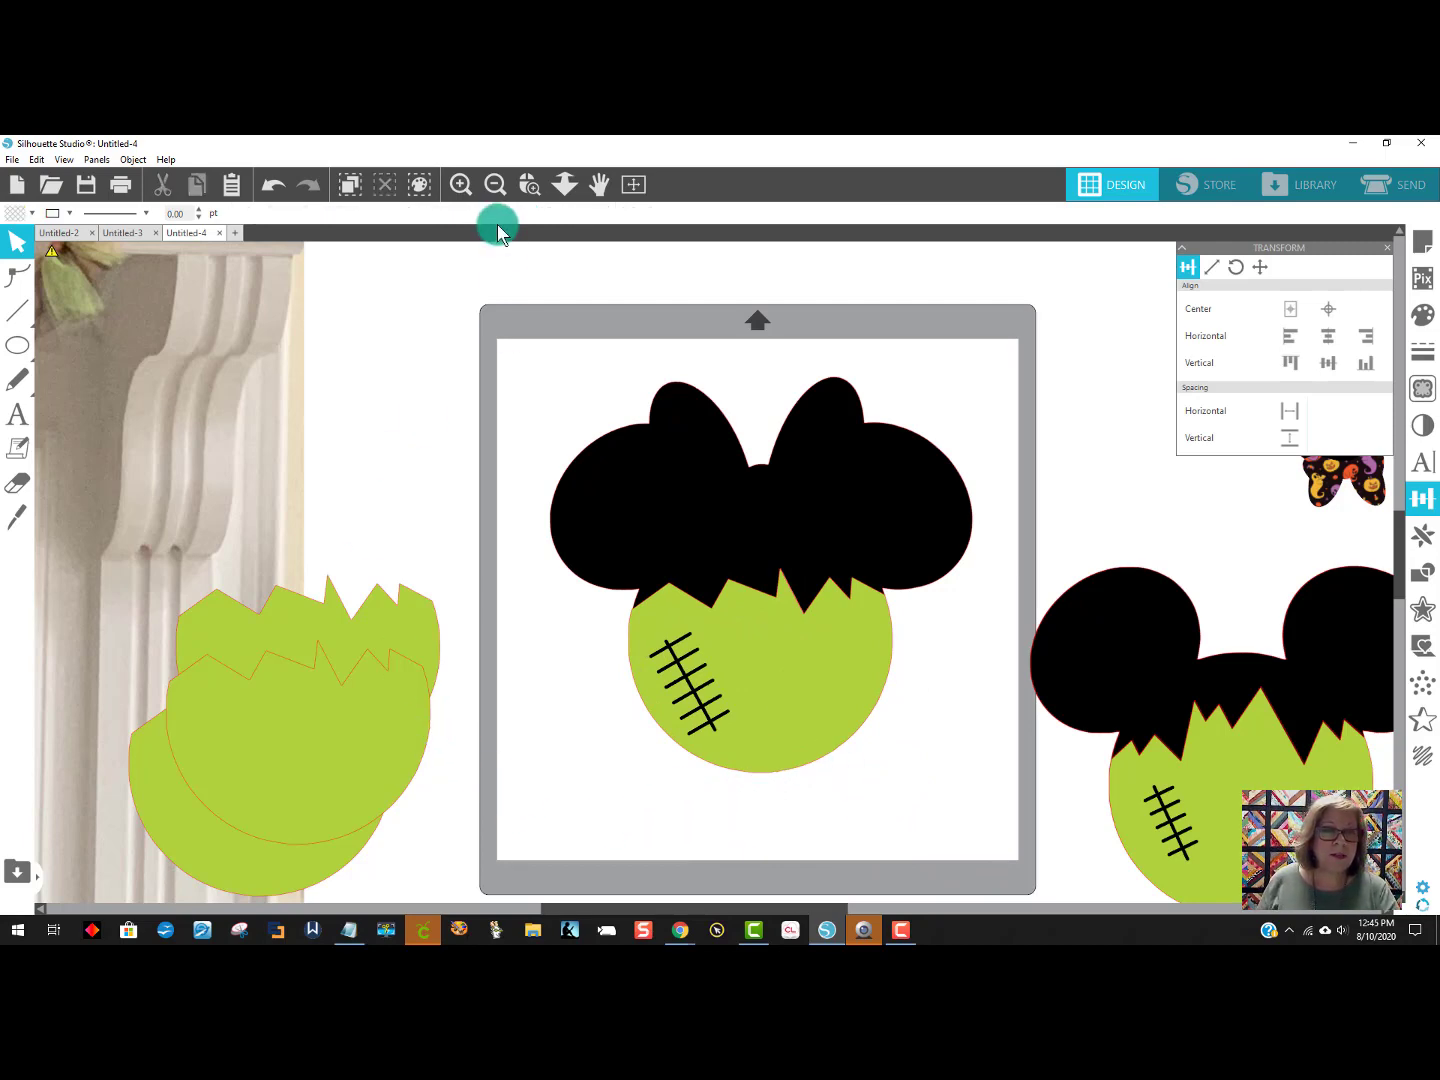
Move the purple bow off the mantel photo and delete it.
click(493, 185)
click(493, 185)
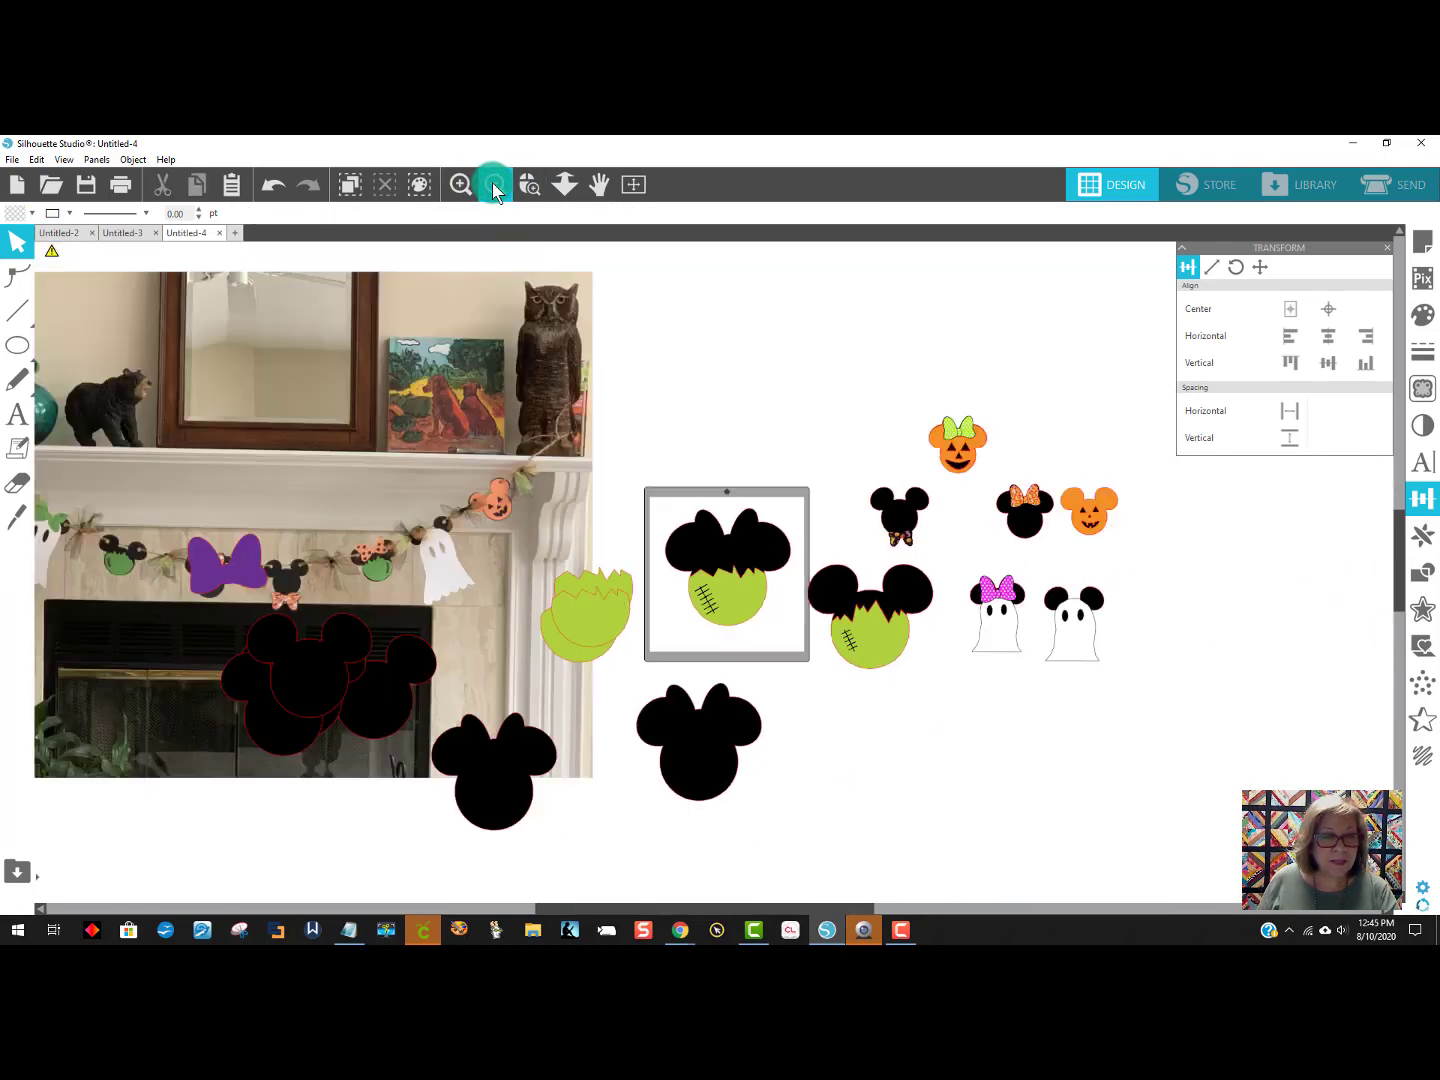
drag(229, 566, 702, 380)
click(732, 370)
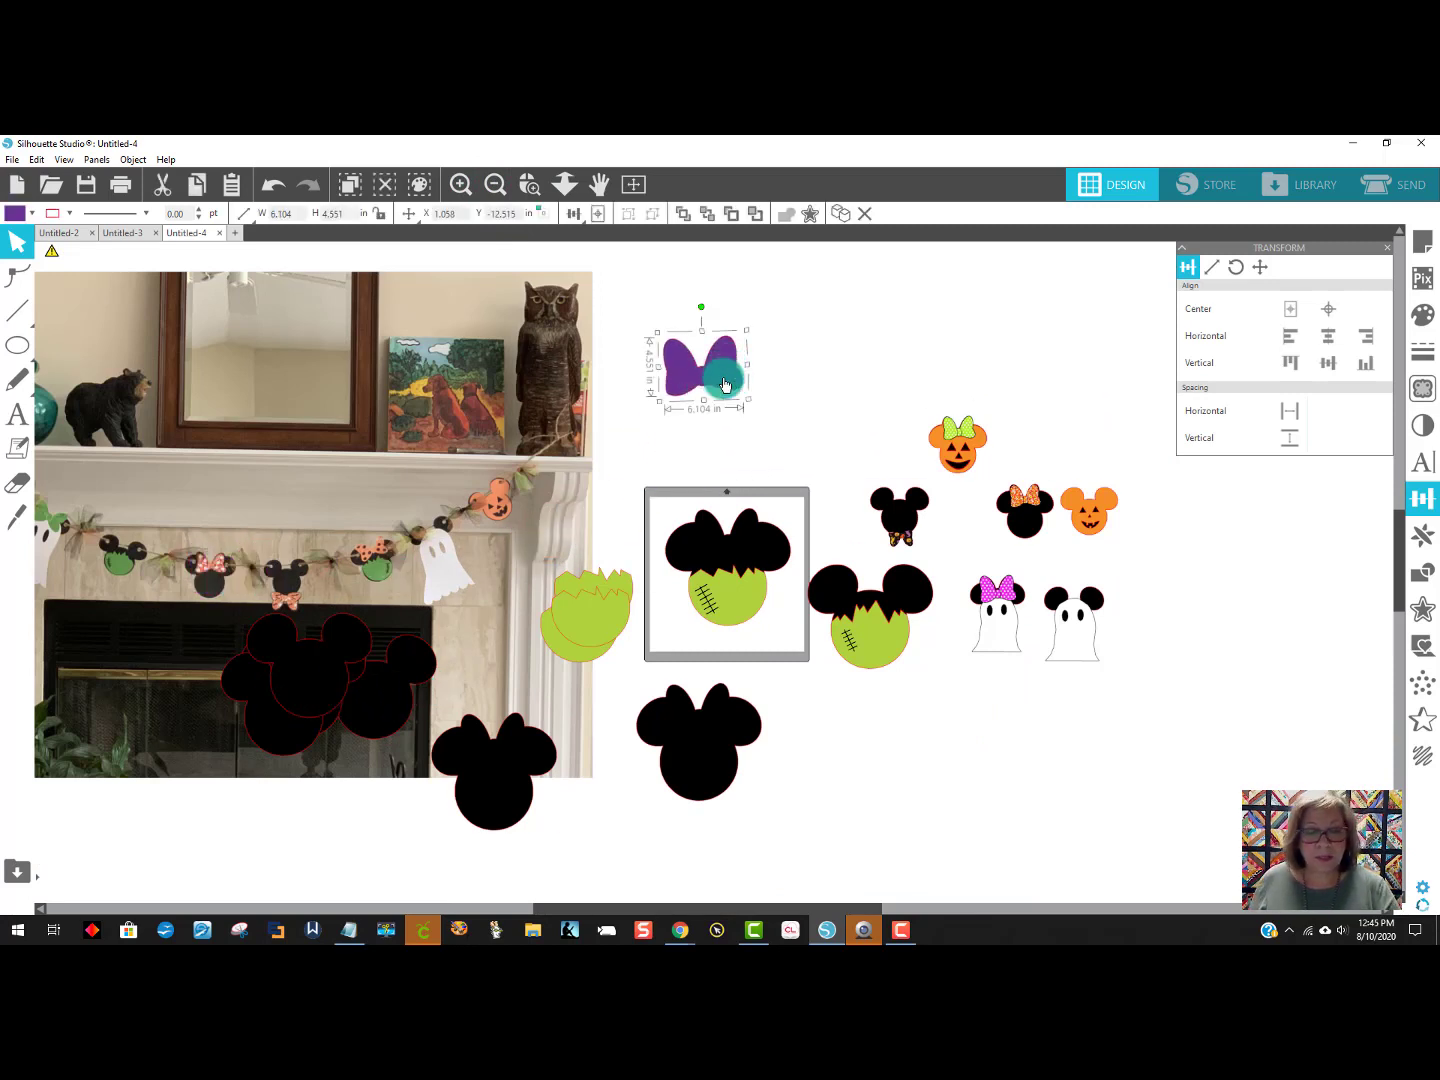
key(Delete)
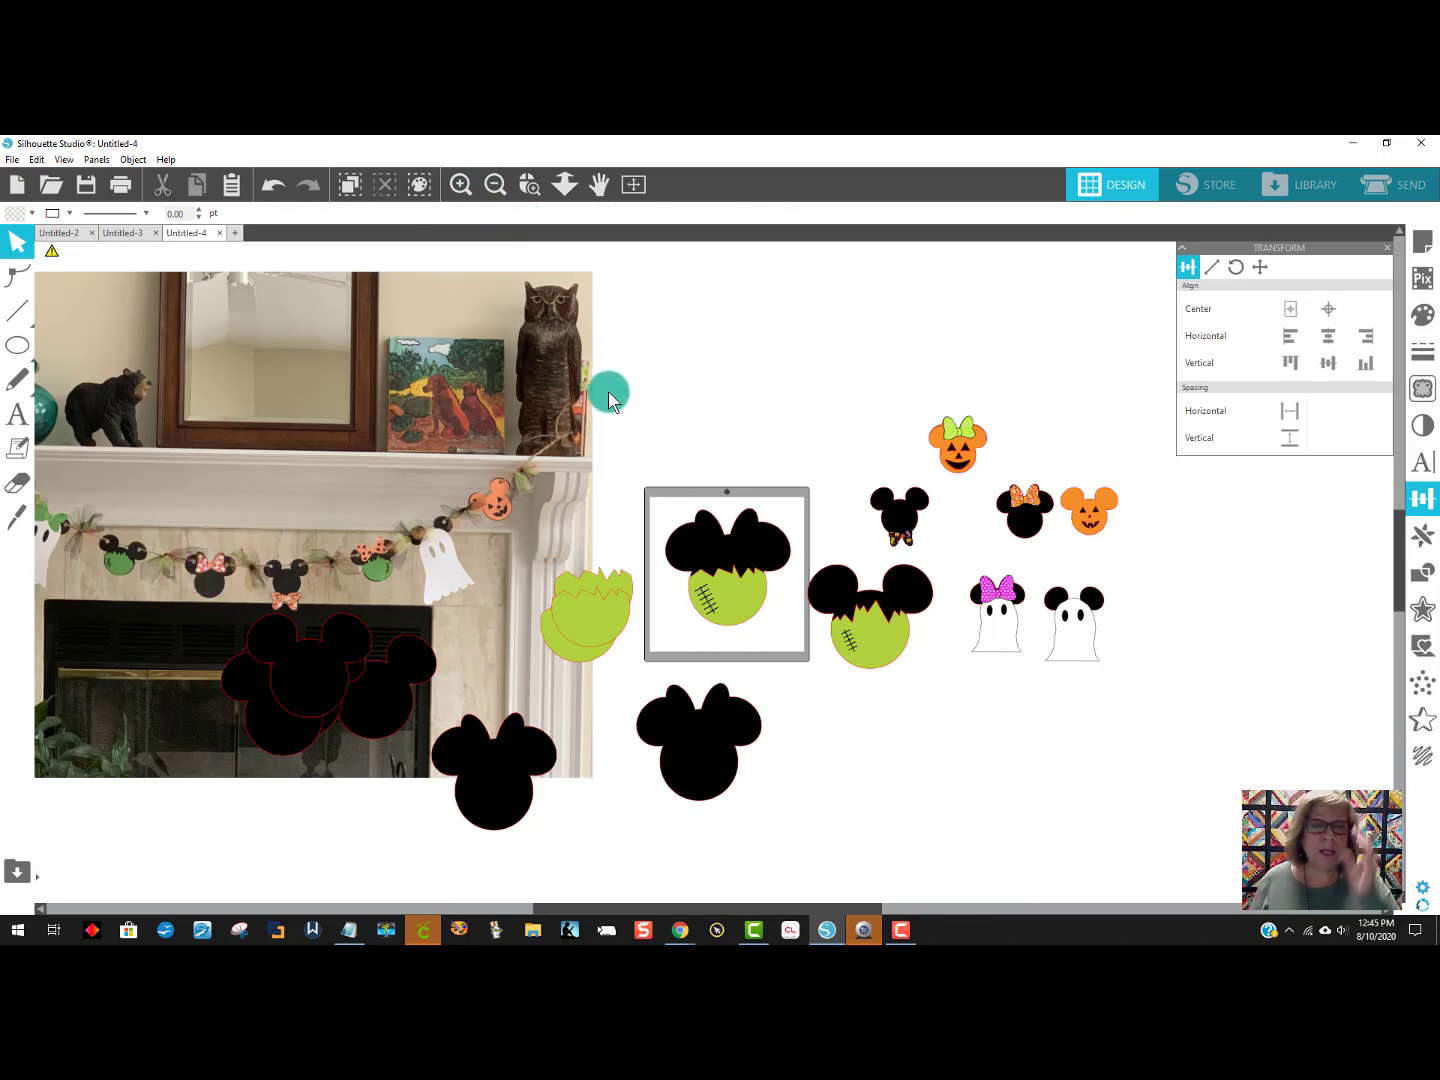
Merge the ClipartKey_50574 PNG bow image into the design and place it above the mat.
click(12, 161)
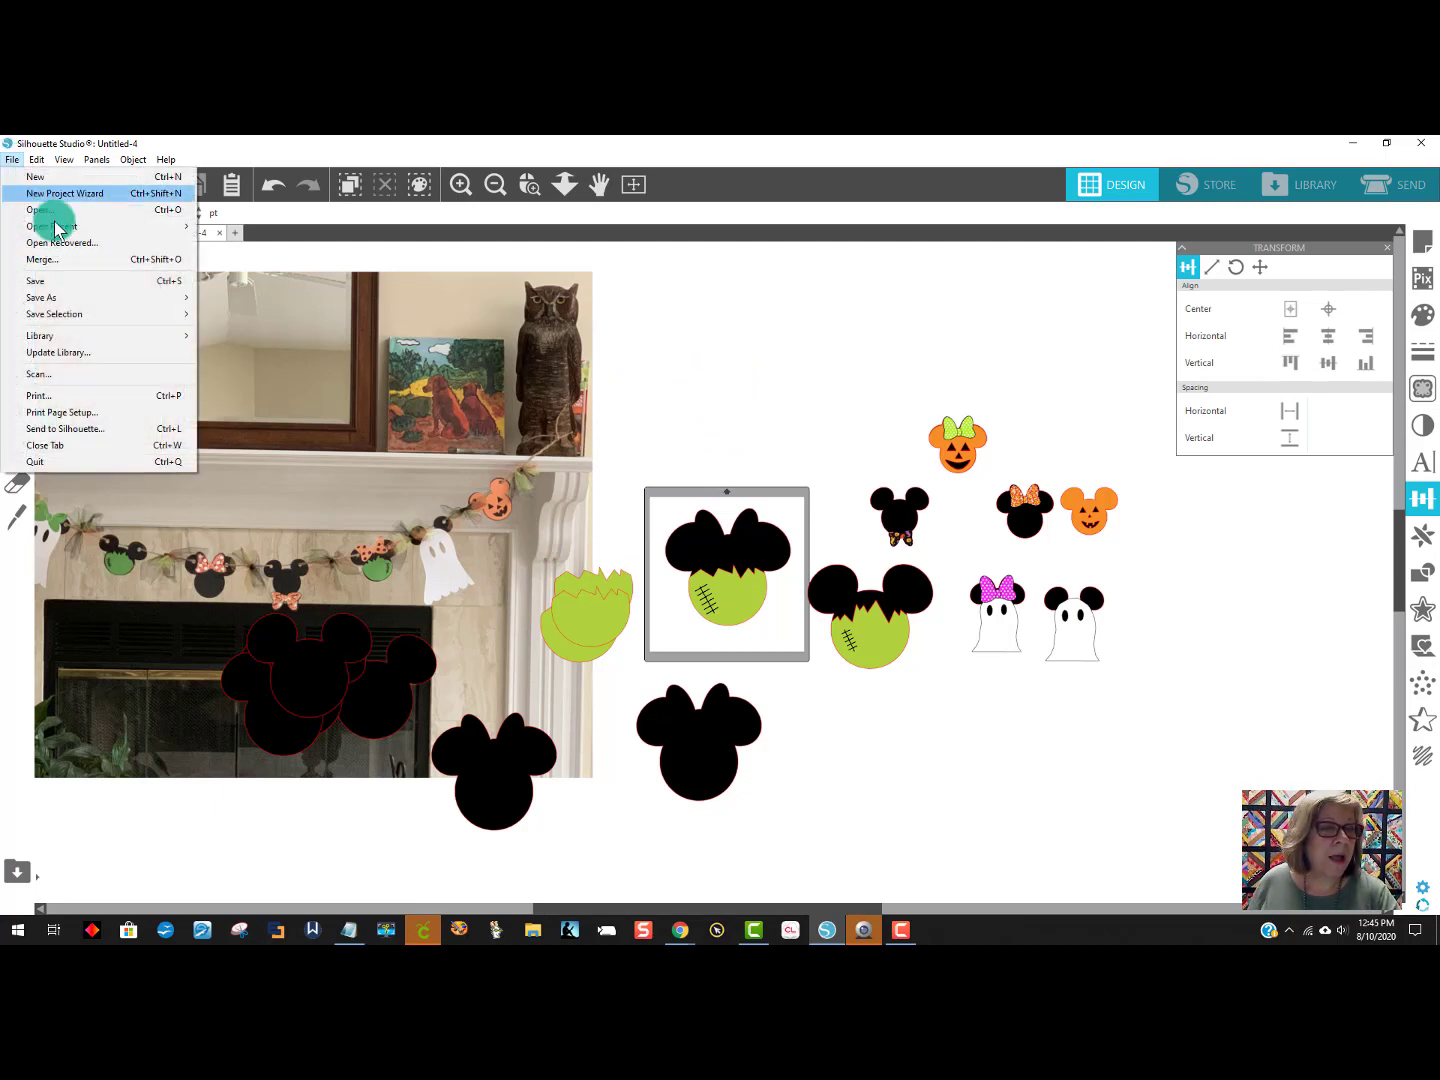
click(72, 268)
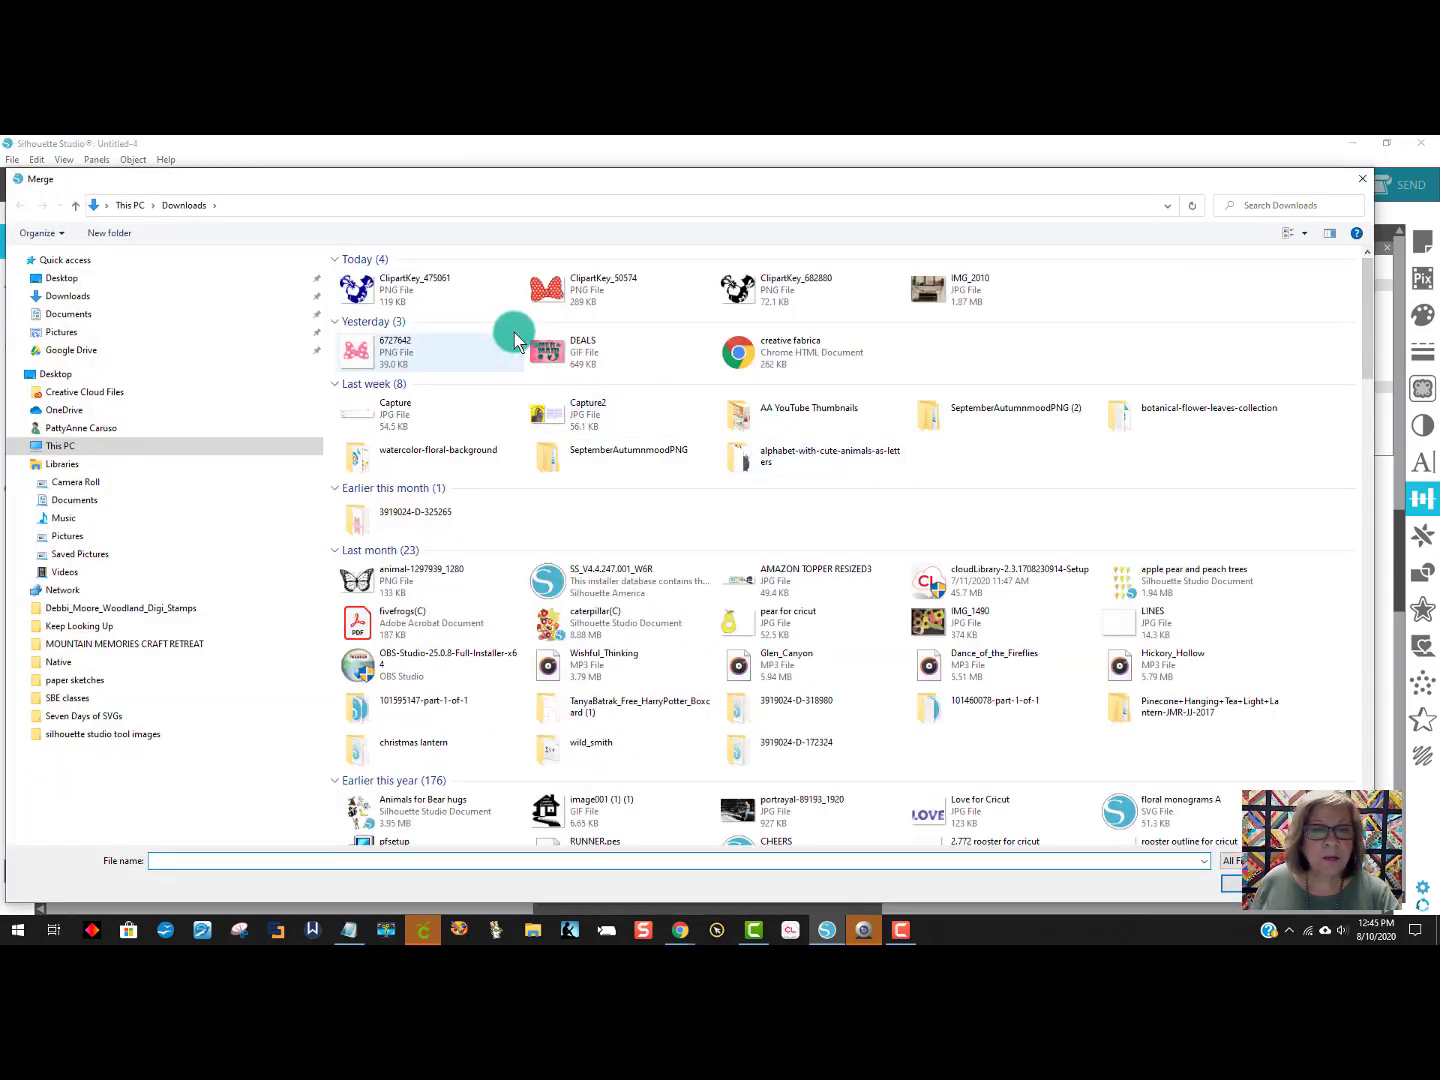
click(602, 299)
click(1257, 885)
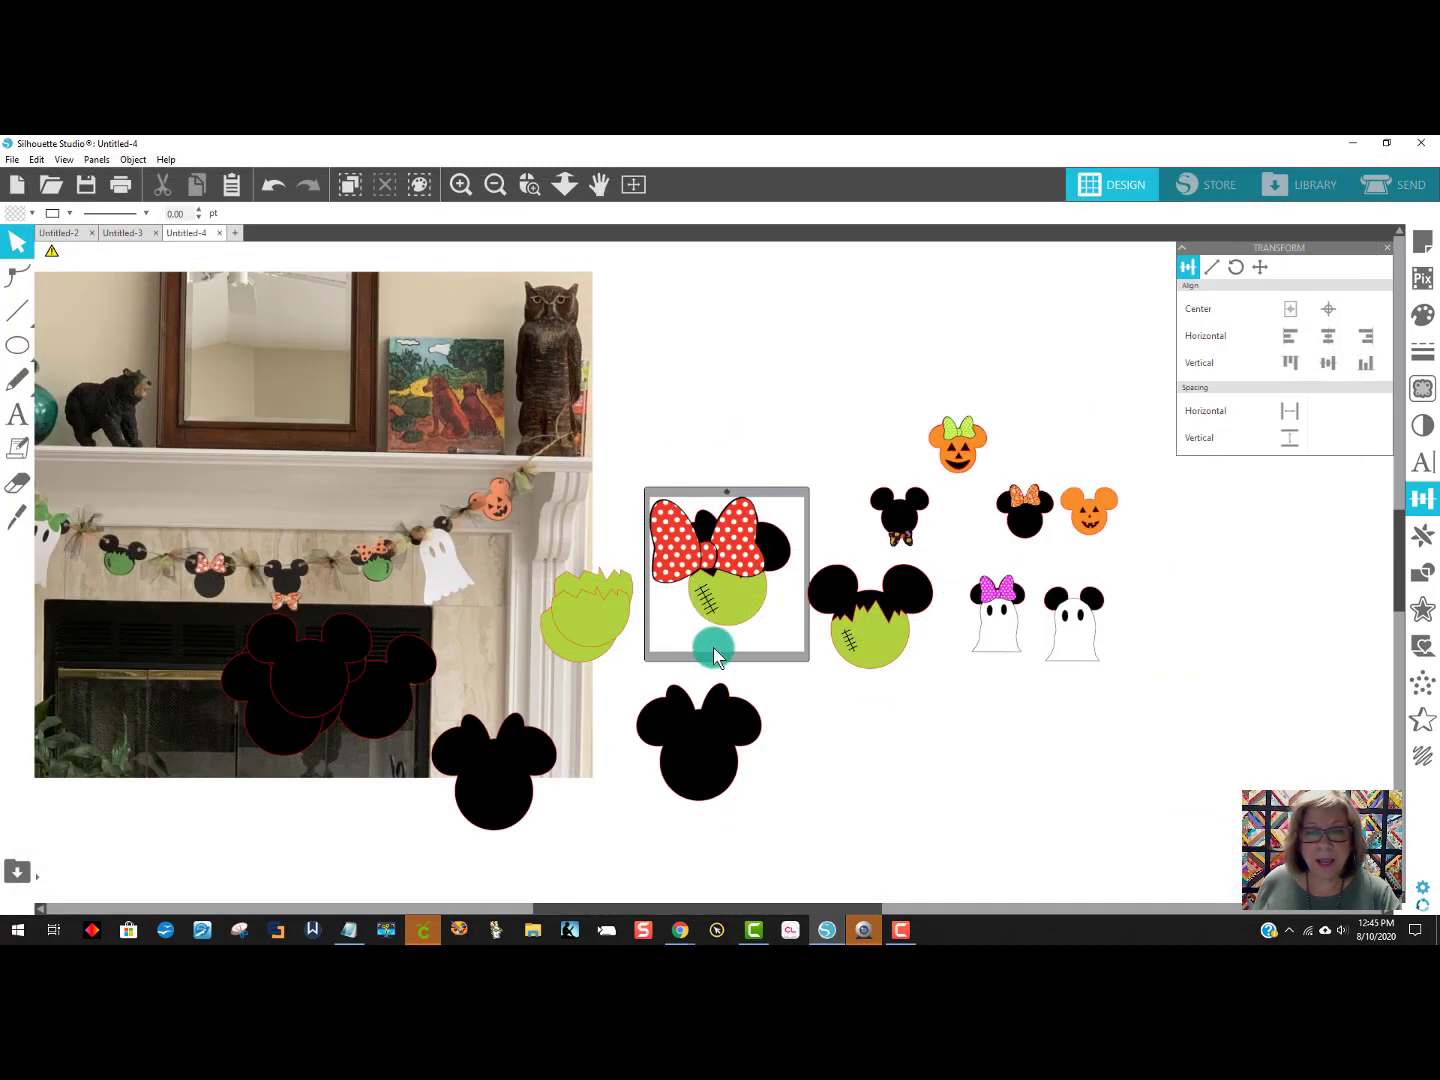
drag(696, 553, 676, 405)
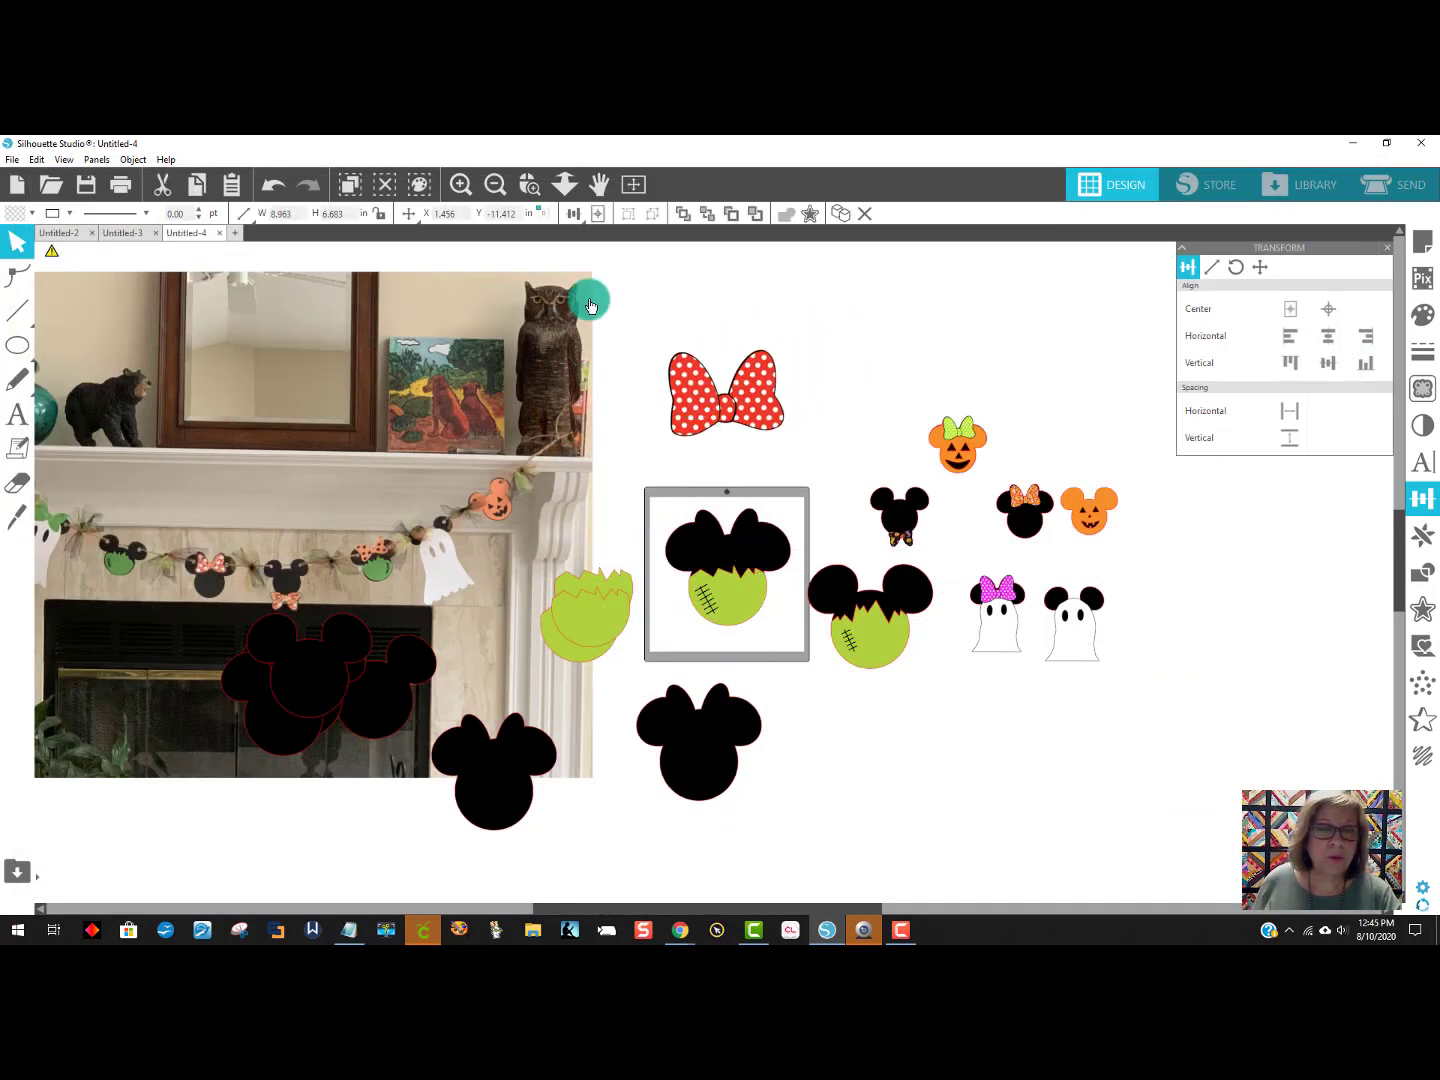
Define a trace area of about 10.76 by 7.96 in around the whole red polka-dot bow.
click(527, 185)
drag(640, 335, 818, 622)
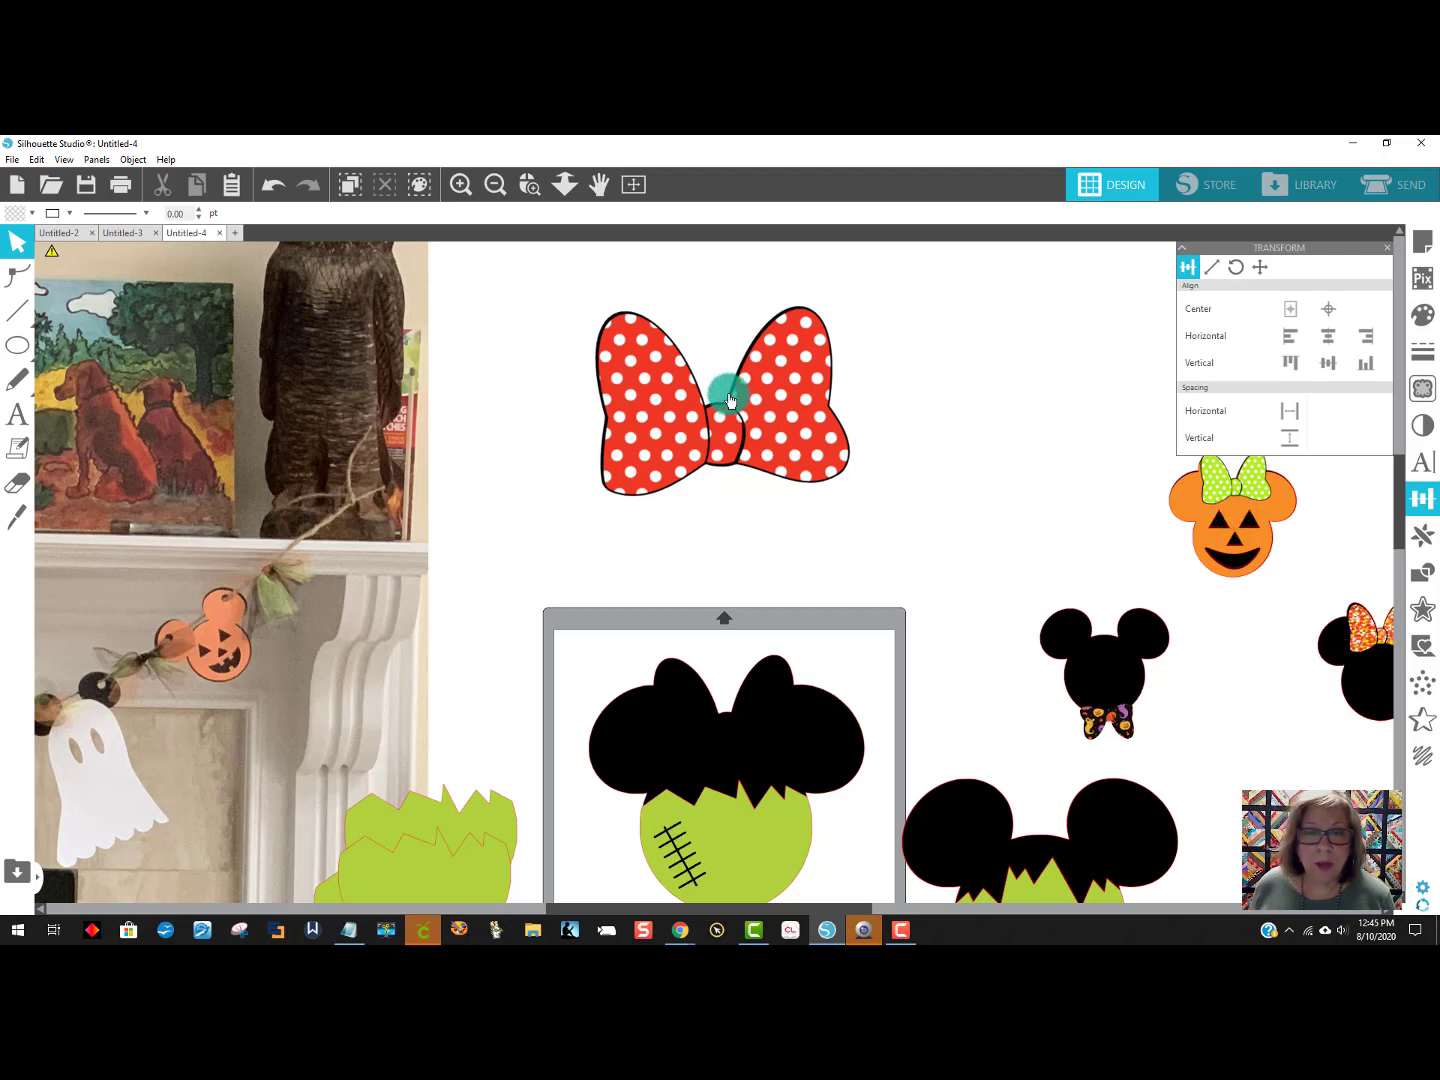
click(799, 398)
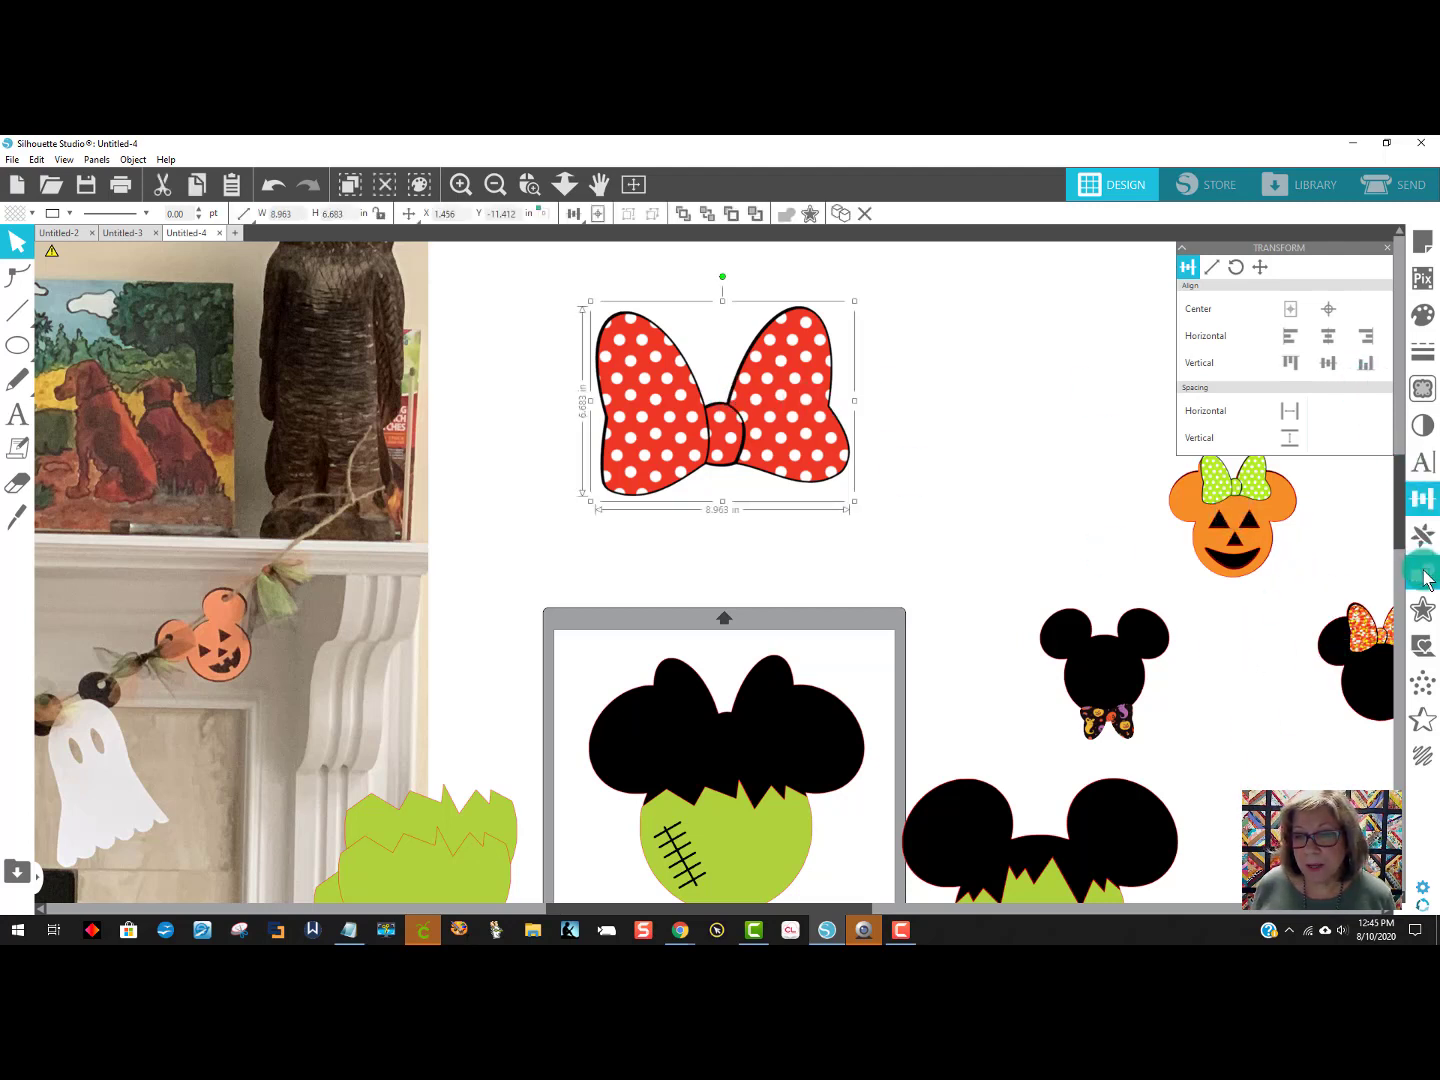
click(1425, 390)
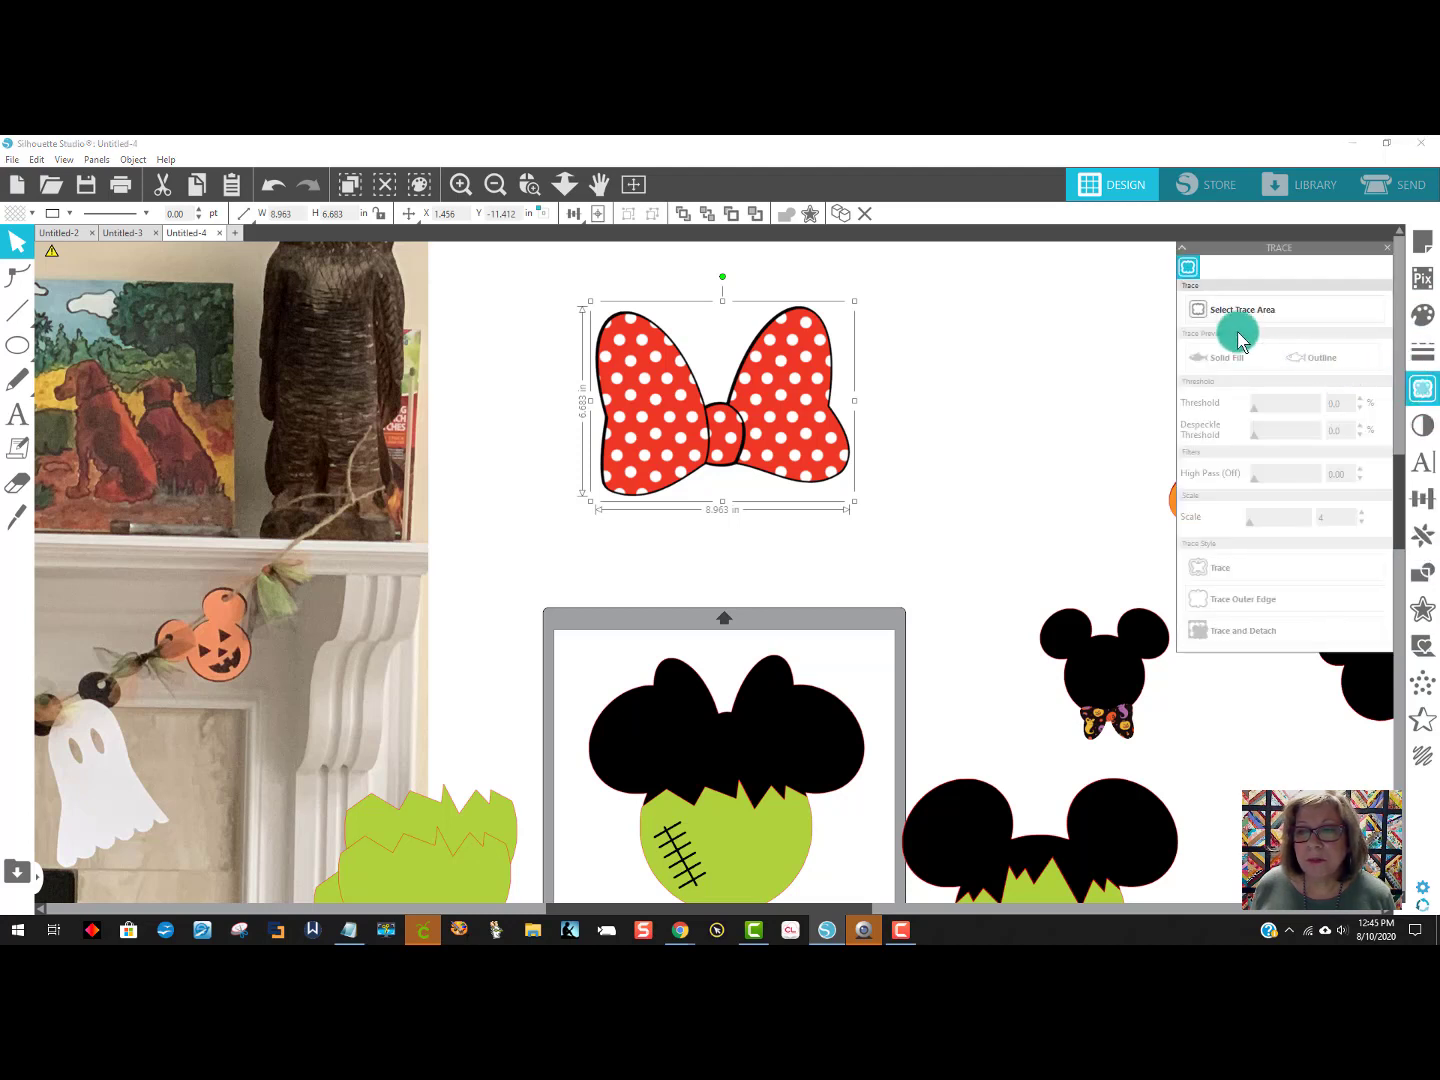
click(1222, 311)
mouse_move(567, 284)
mouse_down()
mouse_move(695, 329)
mouse_move(873, 515)
mouse_up()
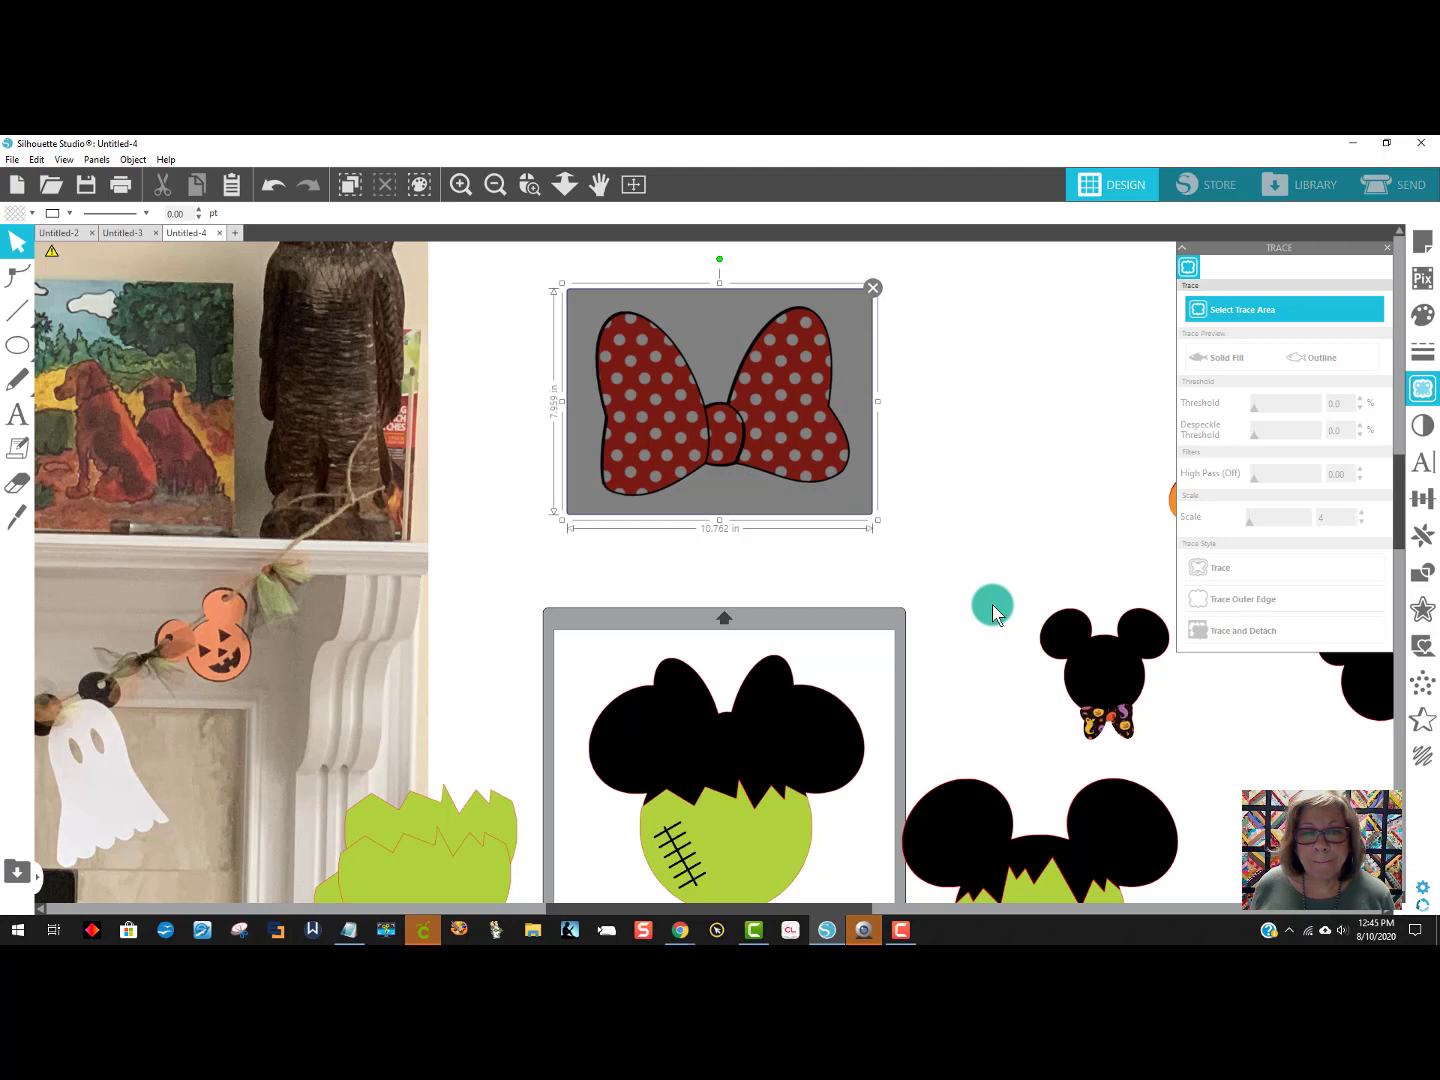
Set the trace threshold to 34% and trace the bow with the standard Trace style.
click(1272, 410)
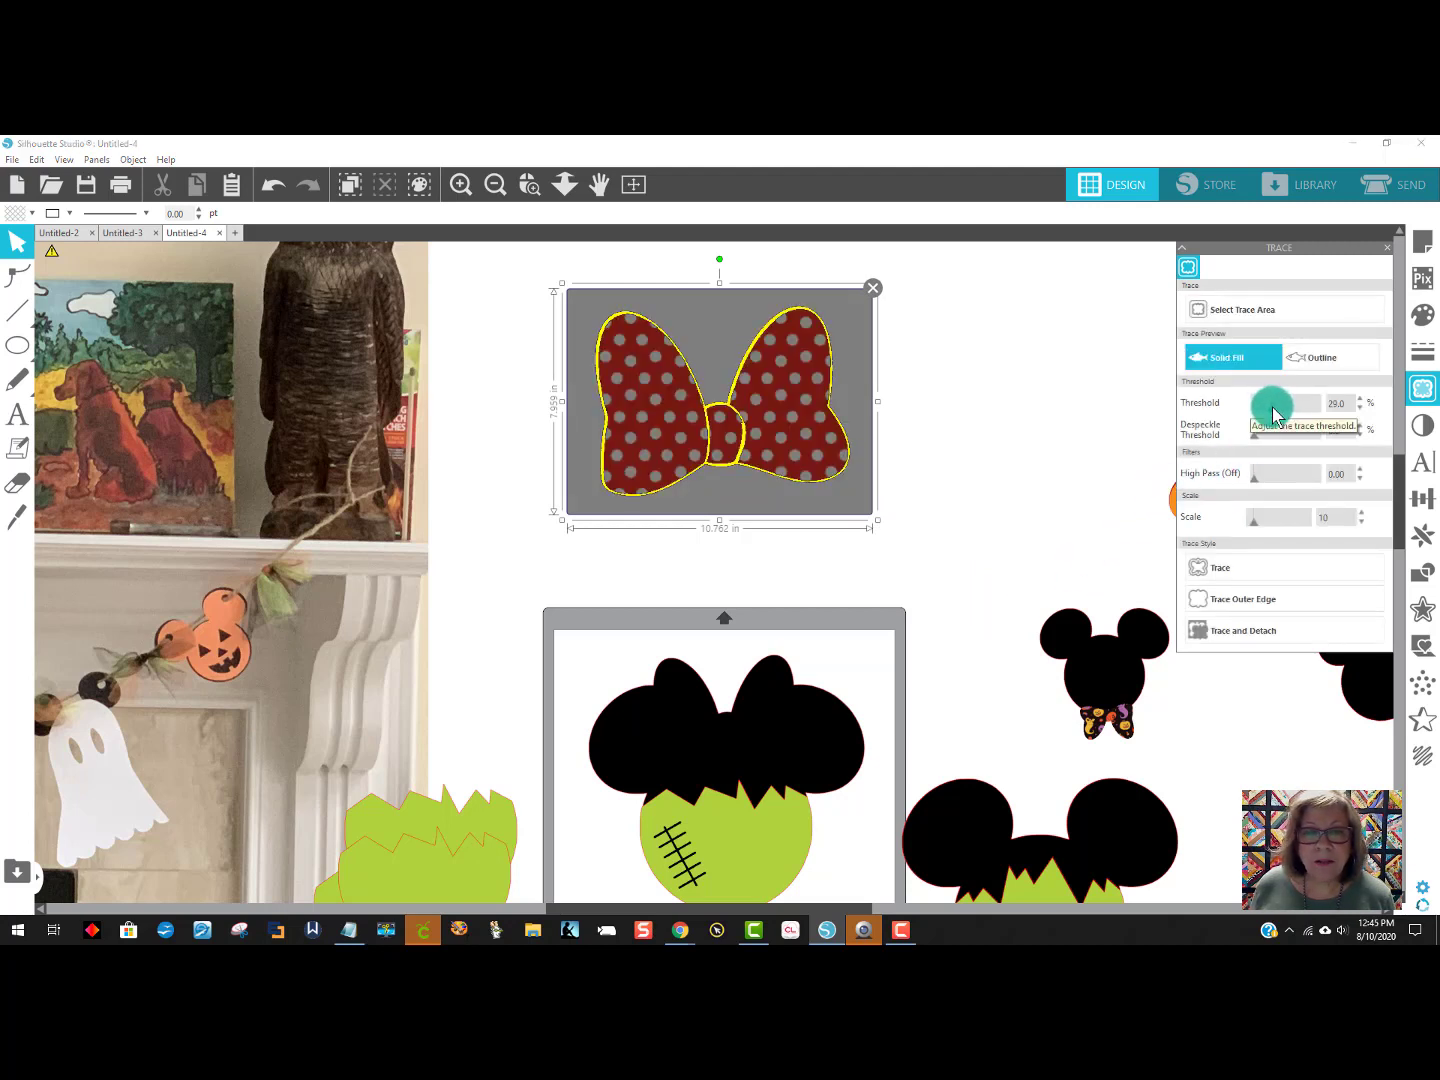
click(1283, 412)
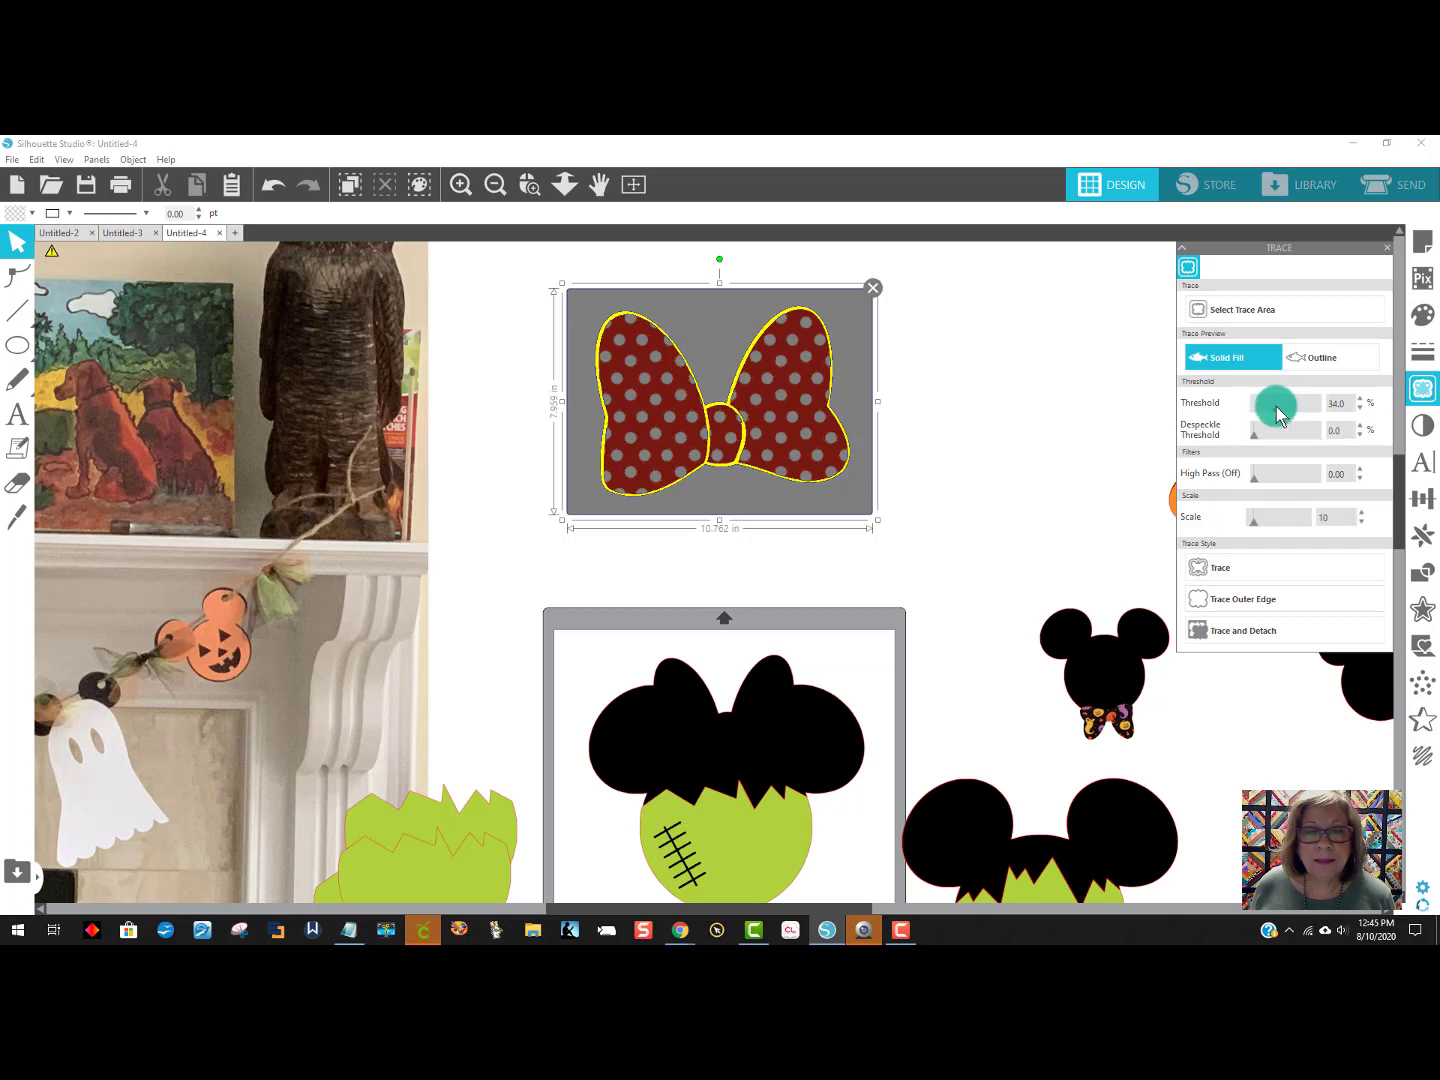
click(1230, 569)
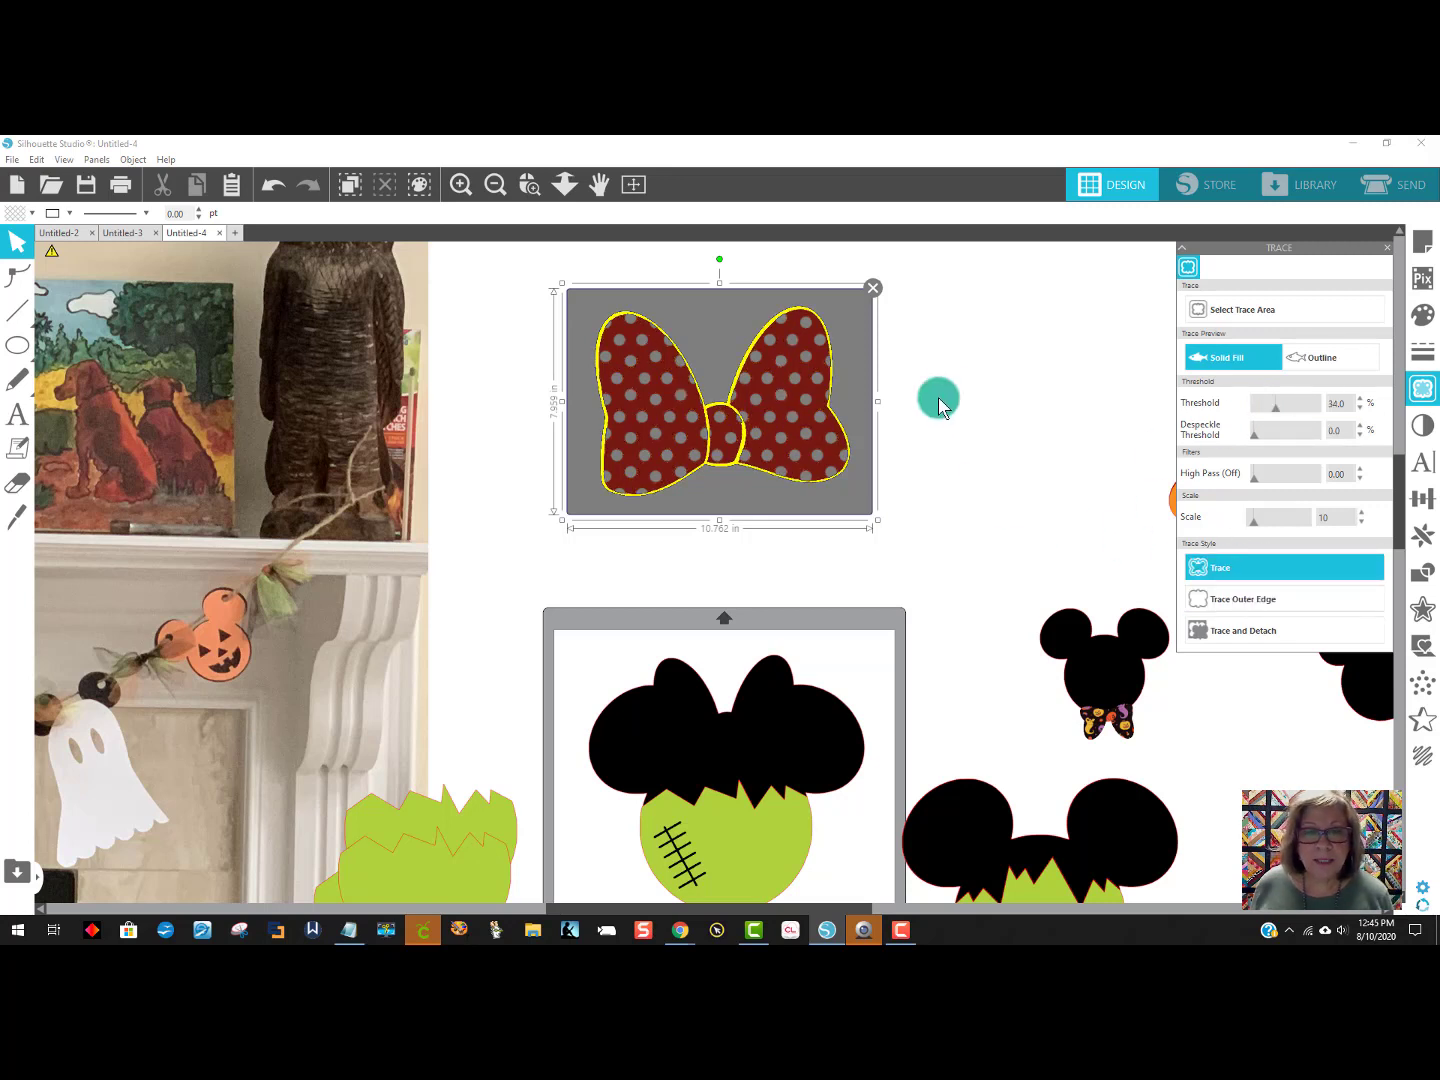
Move the original red polka-dot bow off its traced outline and delete it, then shift the outline slightly sideways.
drag(886, 348, 1020, 348)
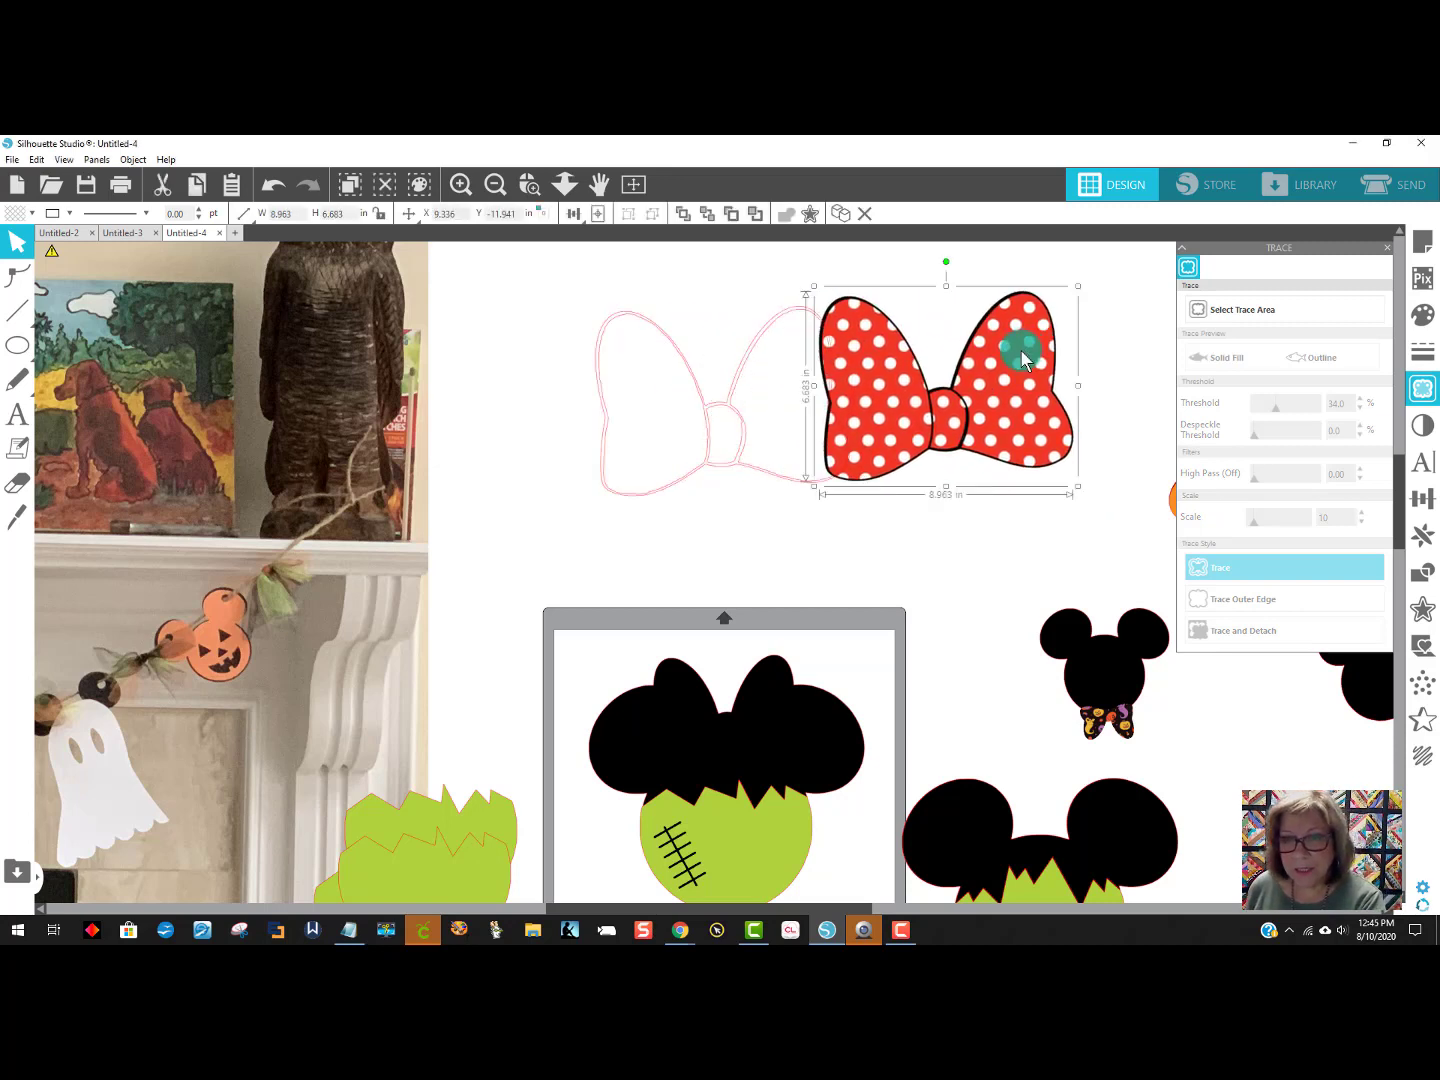
key(Delete)
drag(835, 382, 880, 383)
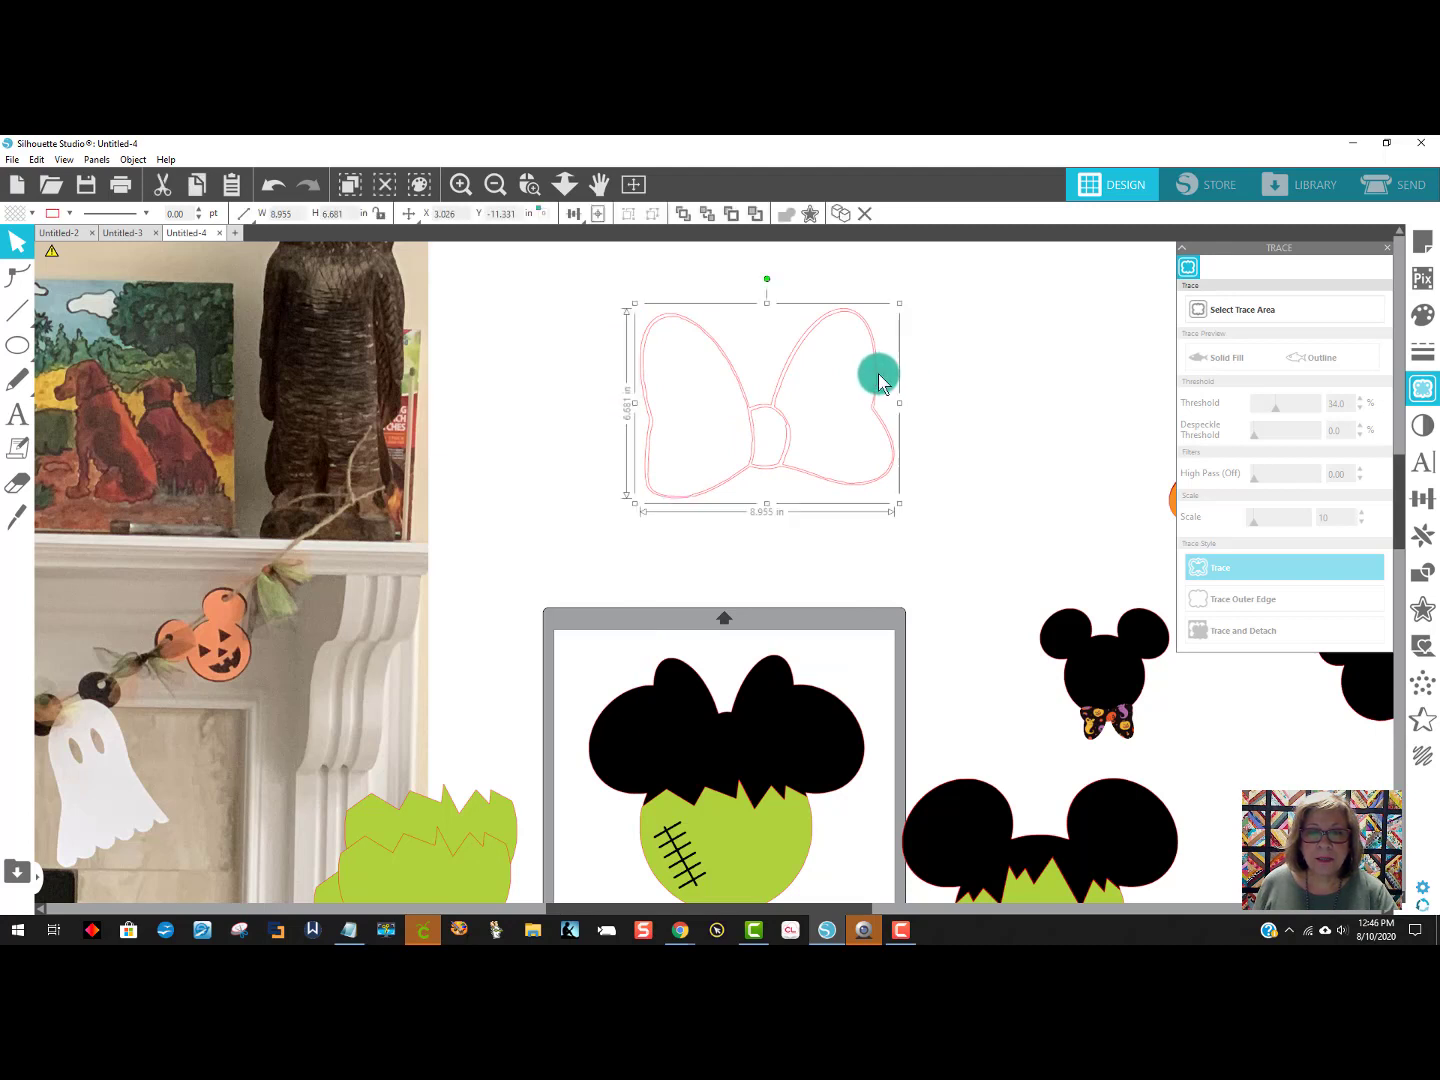
Release the traced bow's compound path and move its outer outline away onto the mantel photo.
click(130, 161)
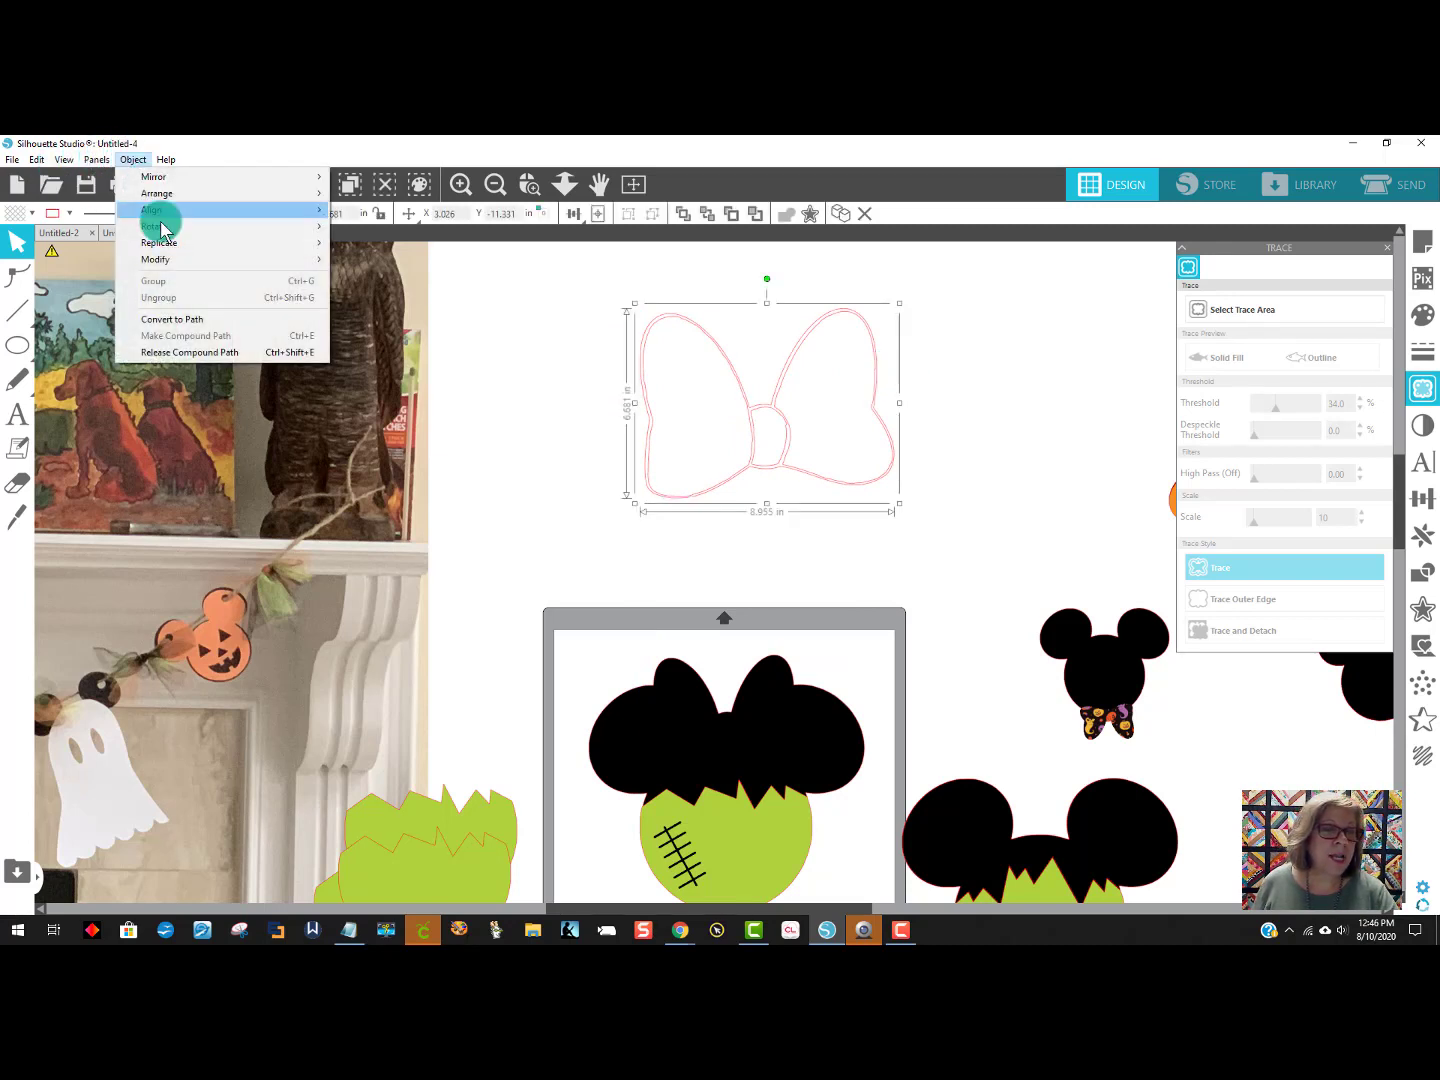
click(190, 354)
click(1049, 436)
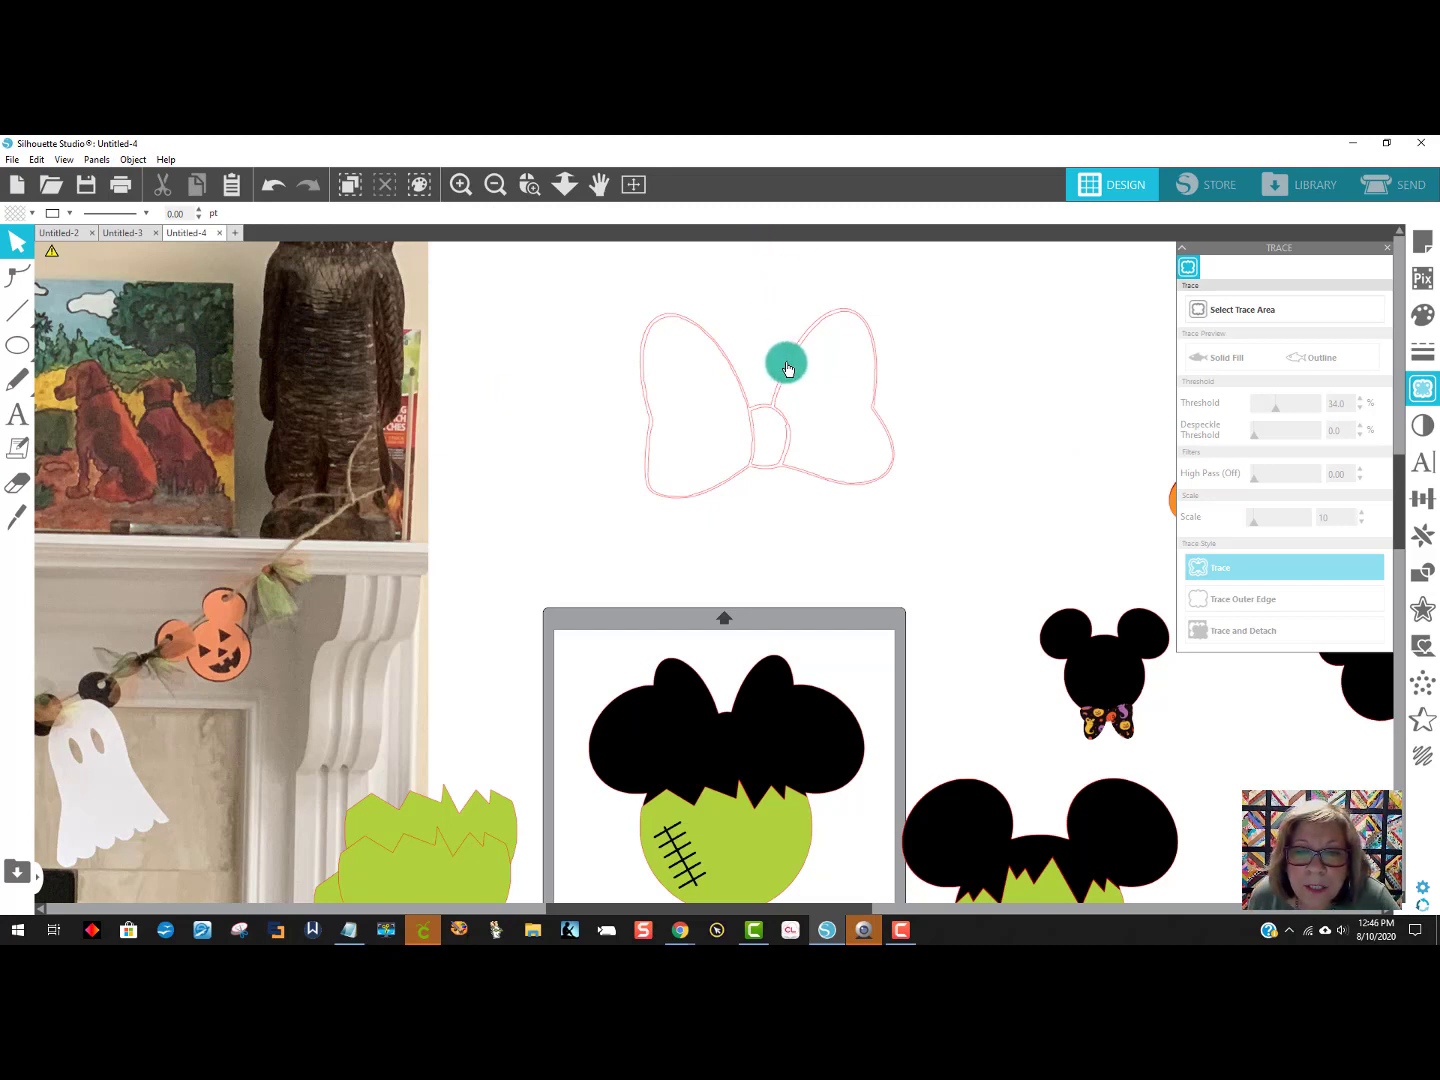
drag(787, 369, 395, 416)
Fill the two loops and the centre knot of the traced bow with solid green.
drag(614, 281, 950, 497)
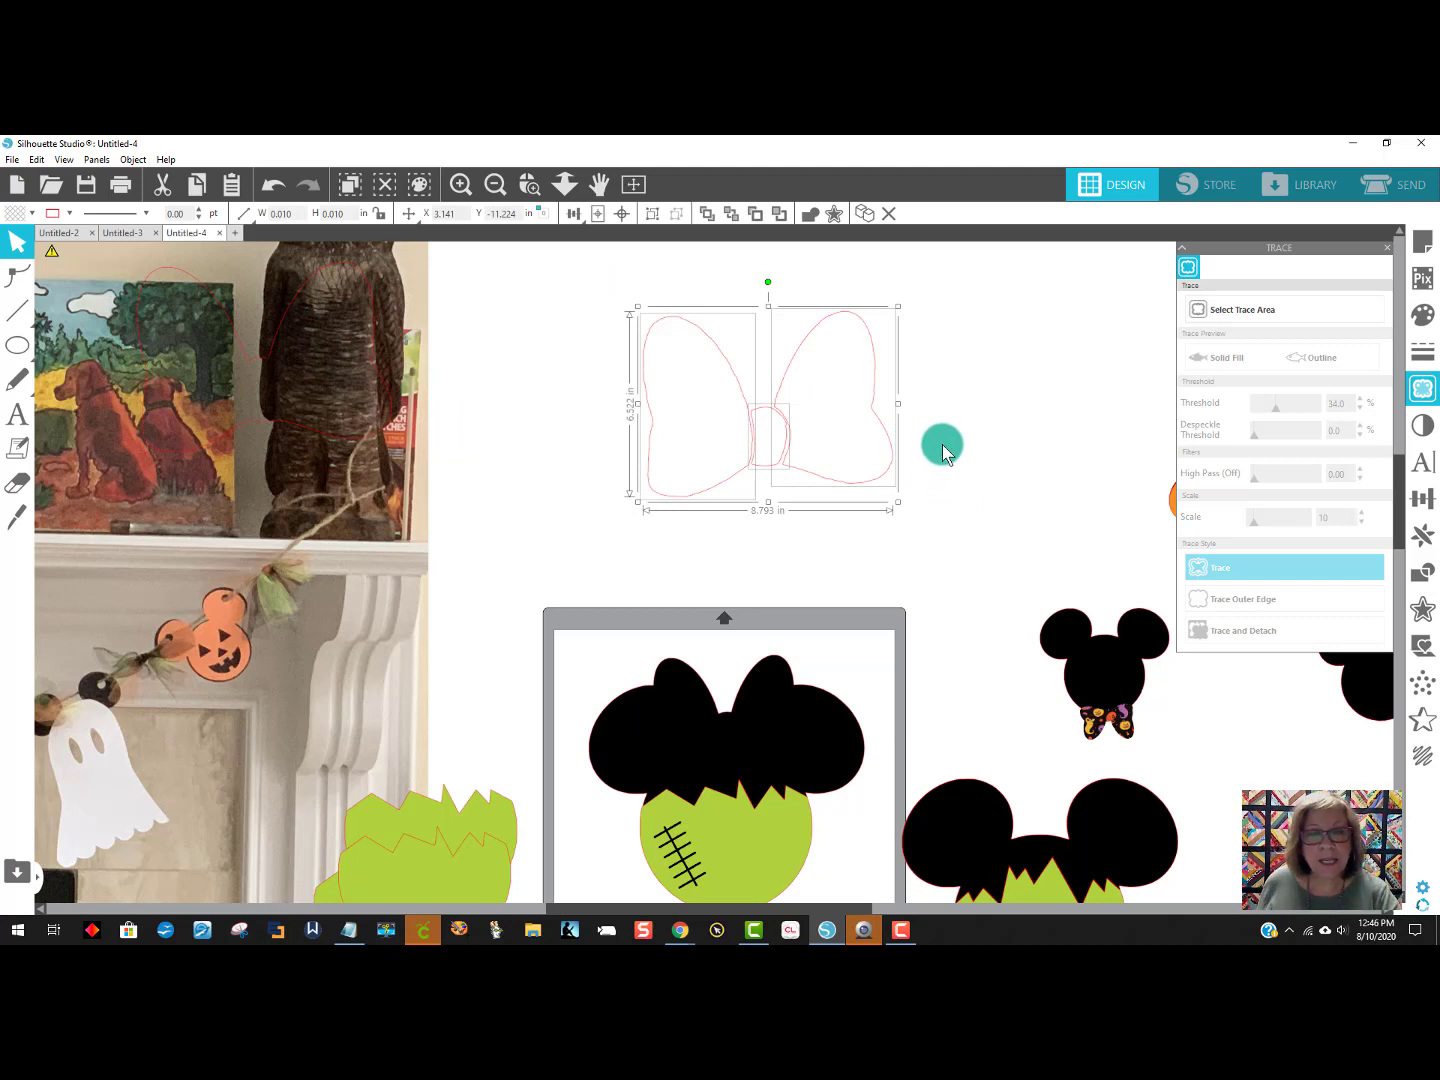
click(19, 215)
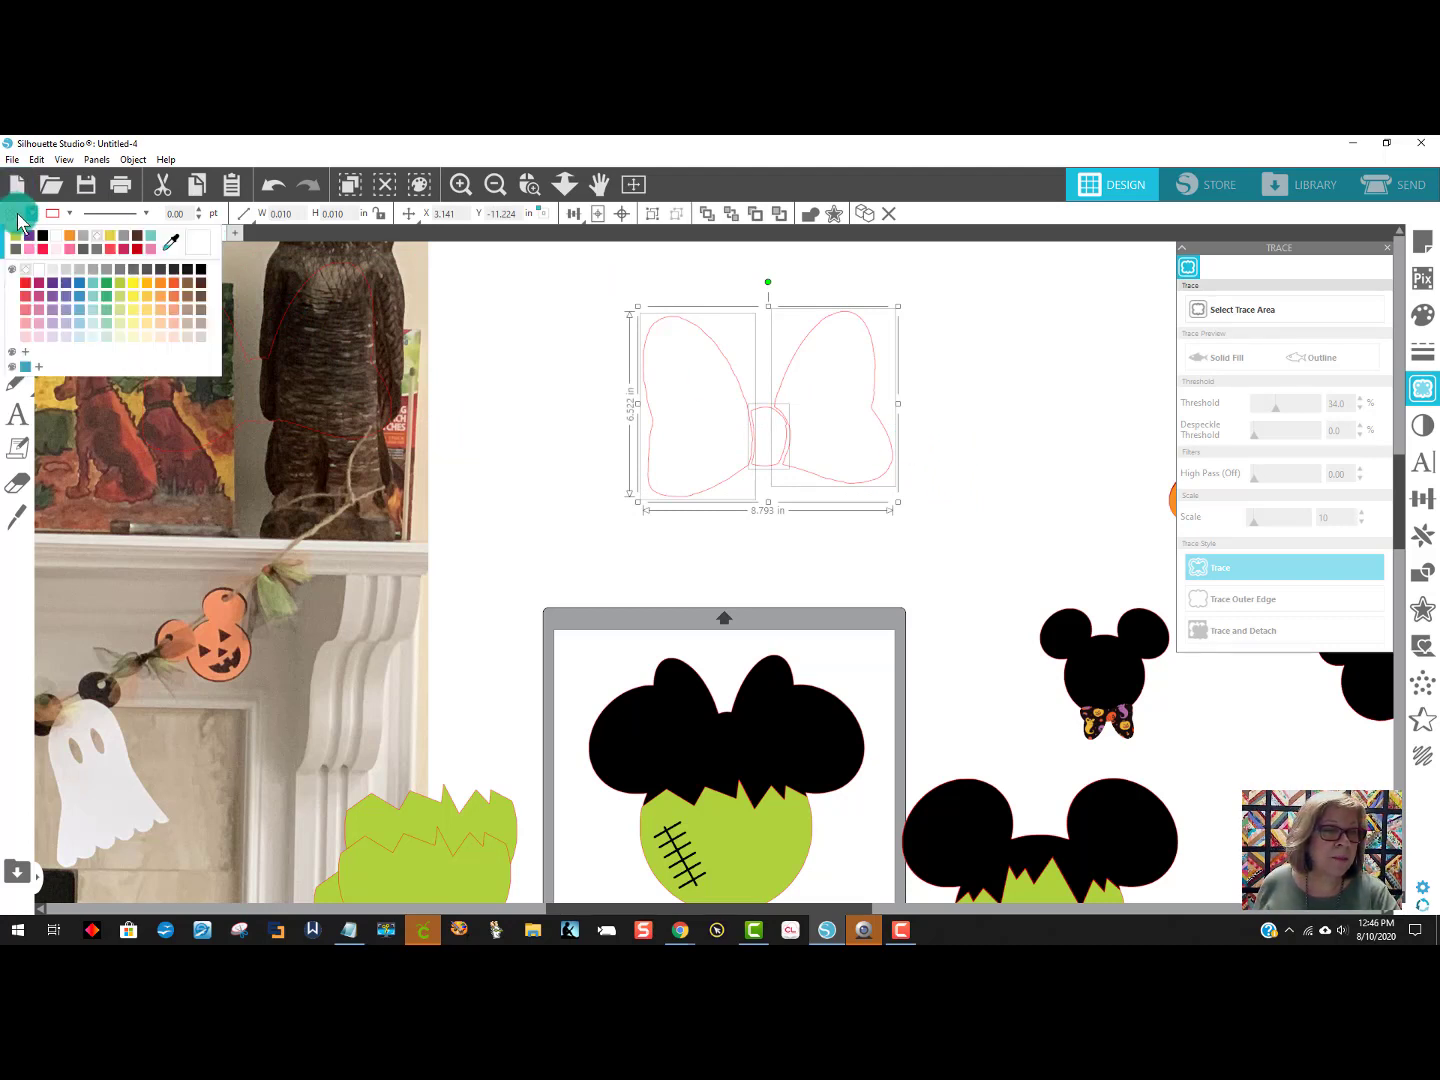
click(107, 298)
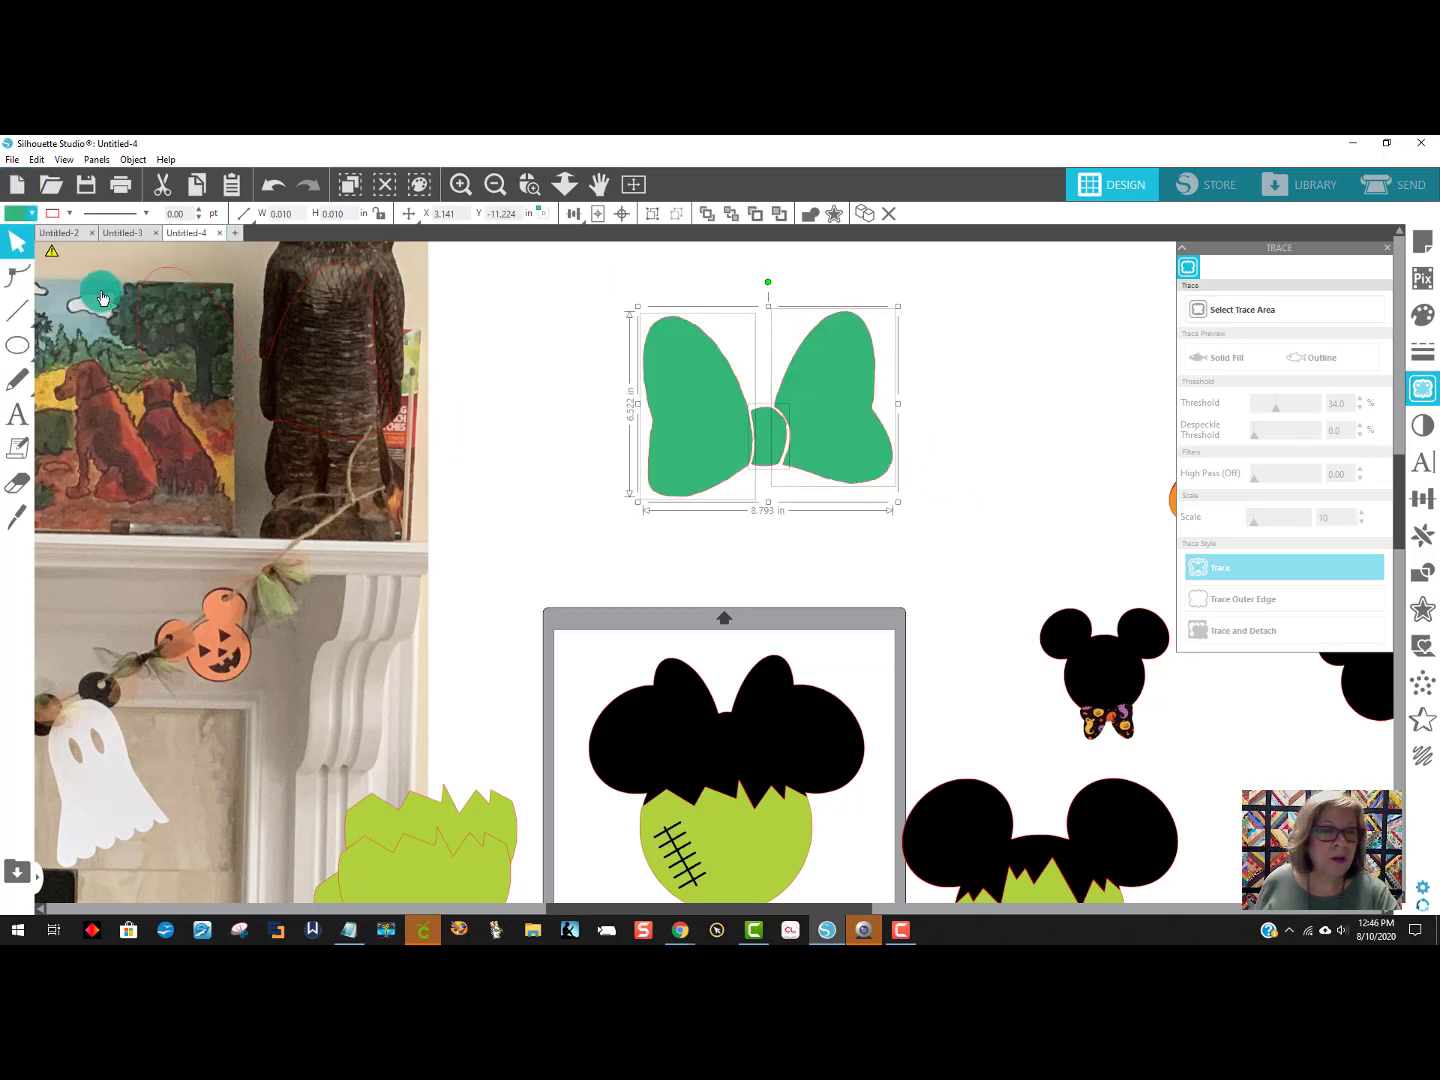
click(16, 216)
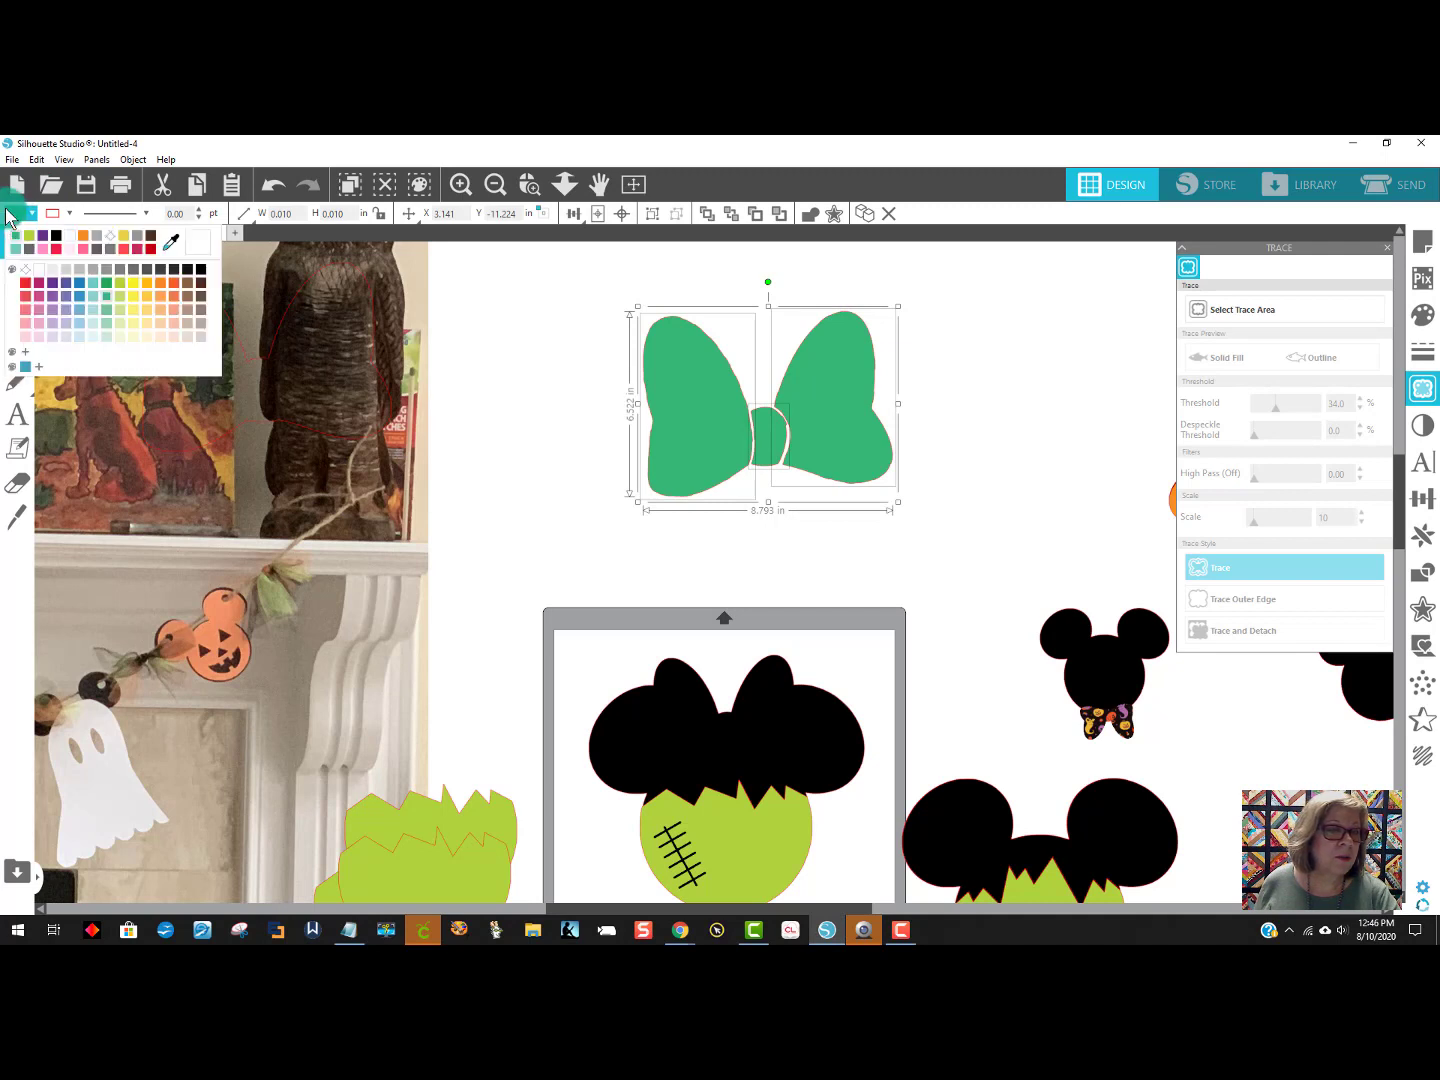
click(1238, 292)
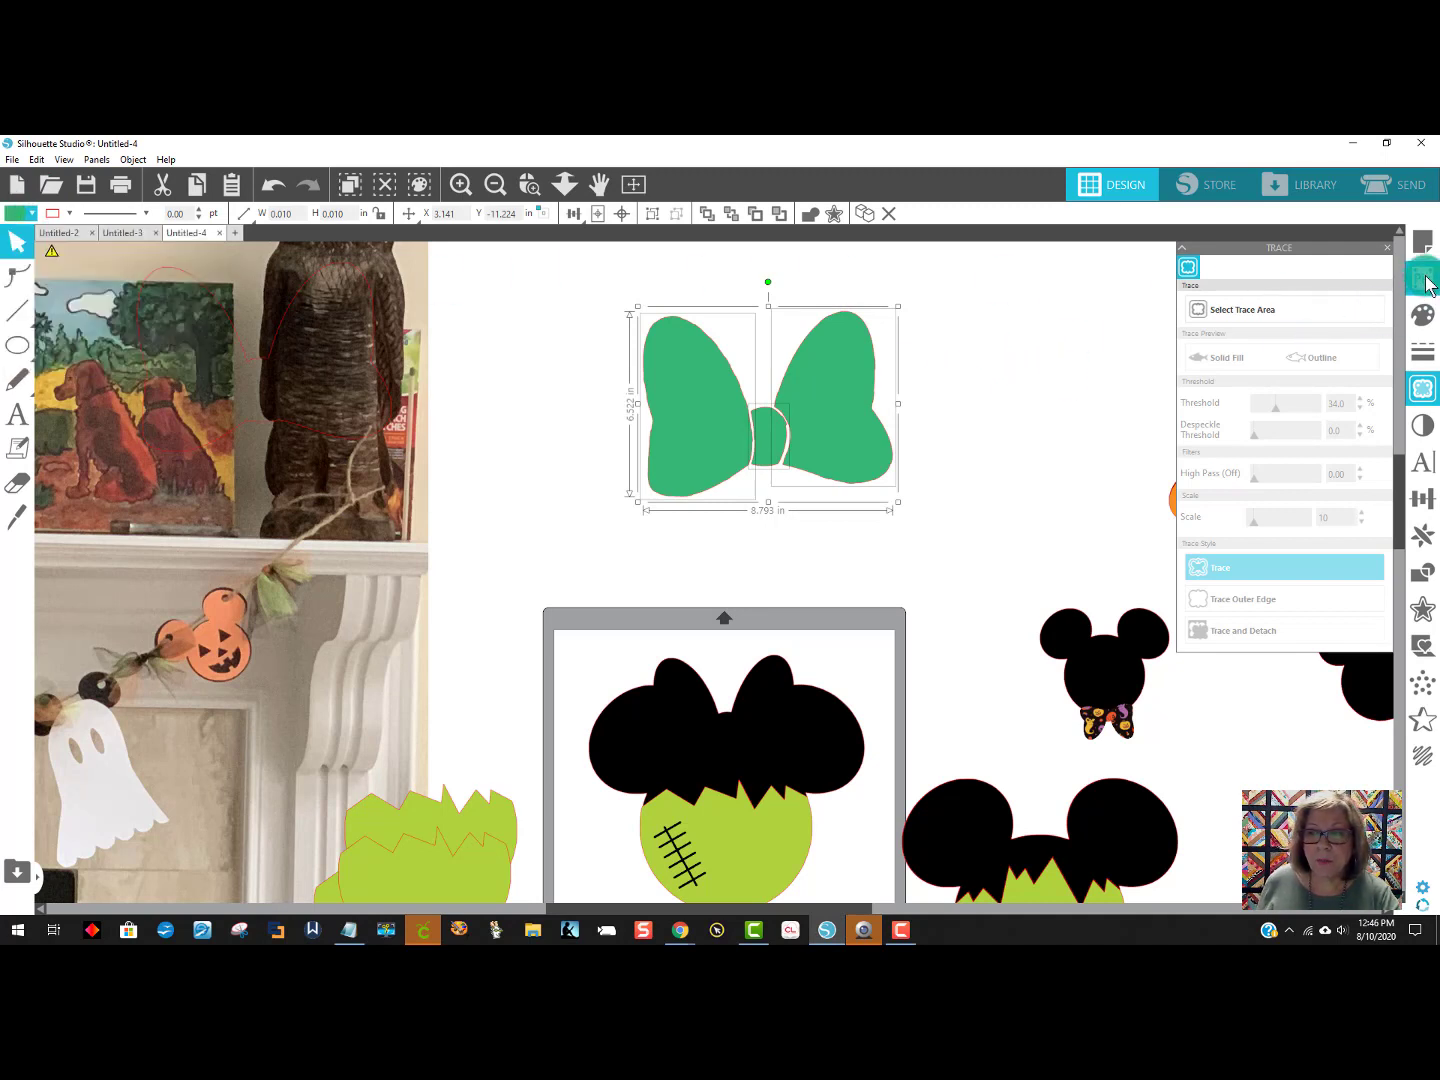
Try checkerboard and diamond pattern fills on the bow pieces, ending with black-and-white horizontal stripes.
click(1421, 318)
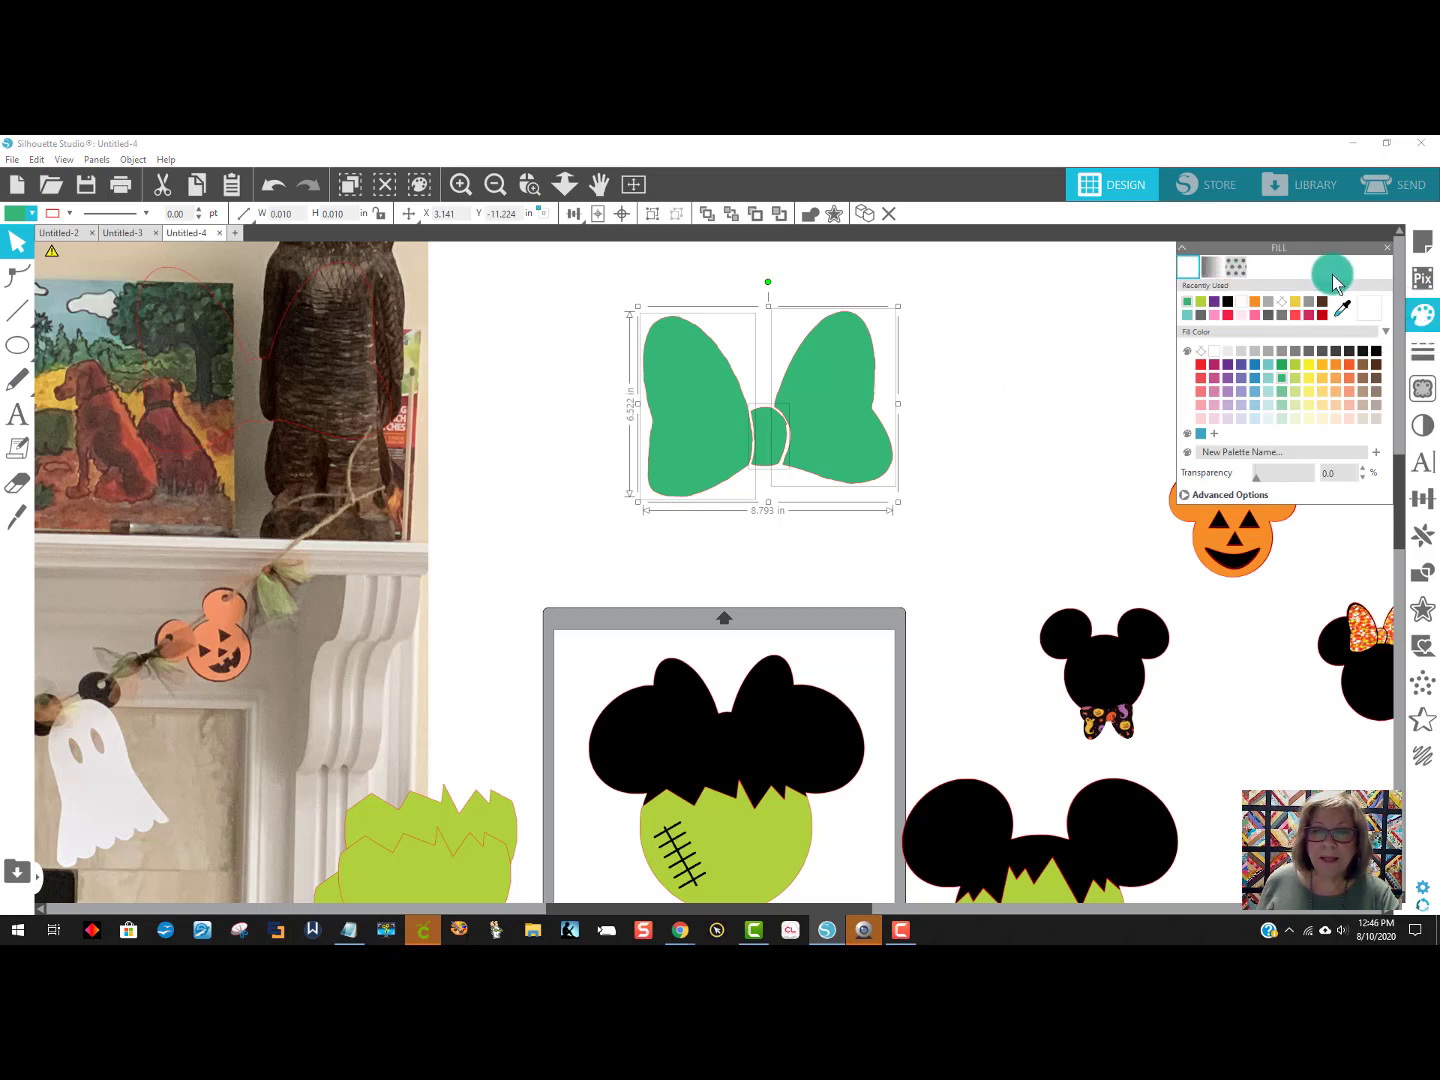
click(1234, 267)
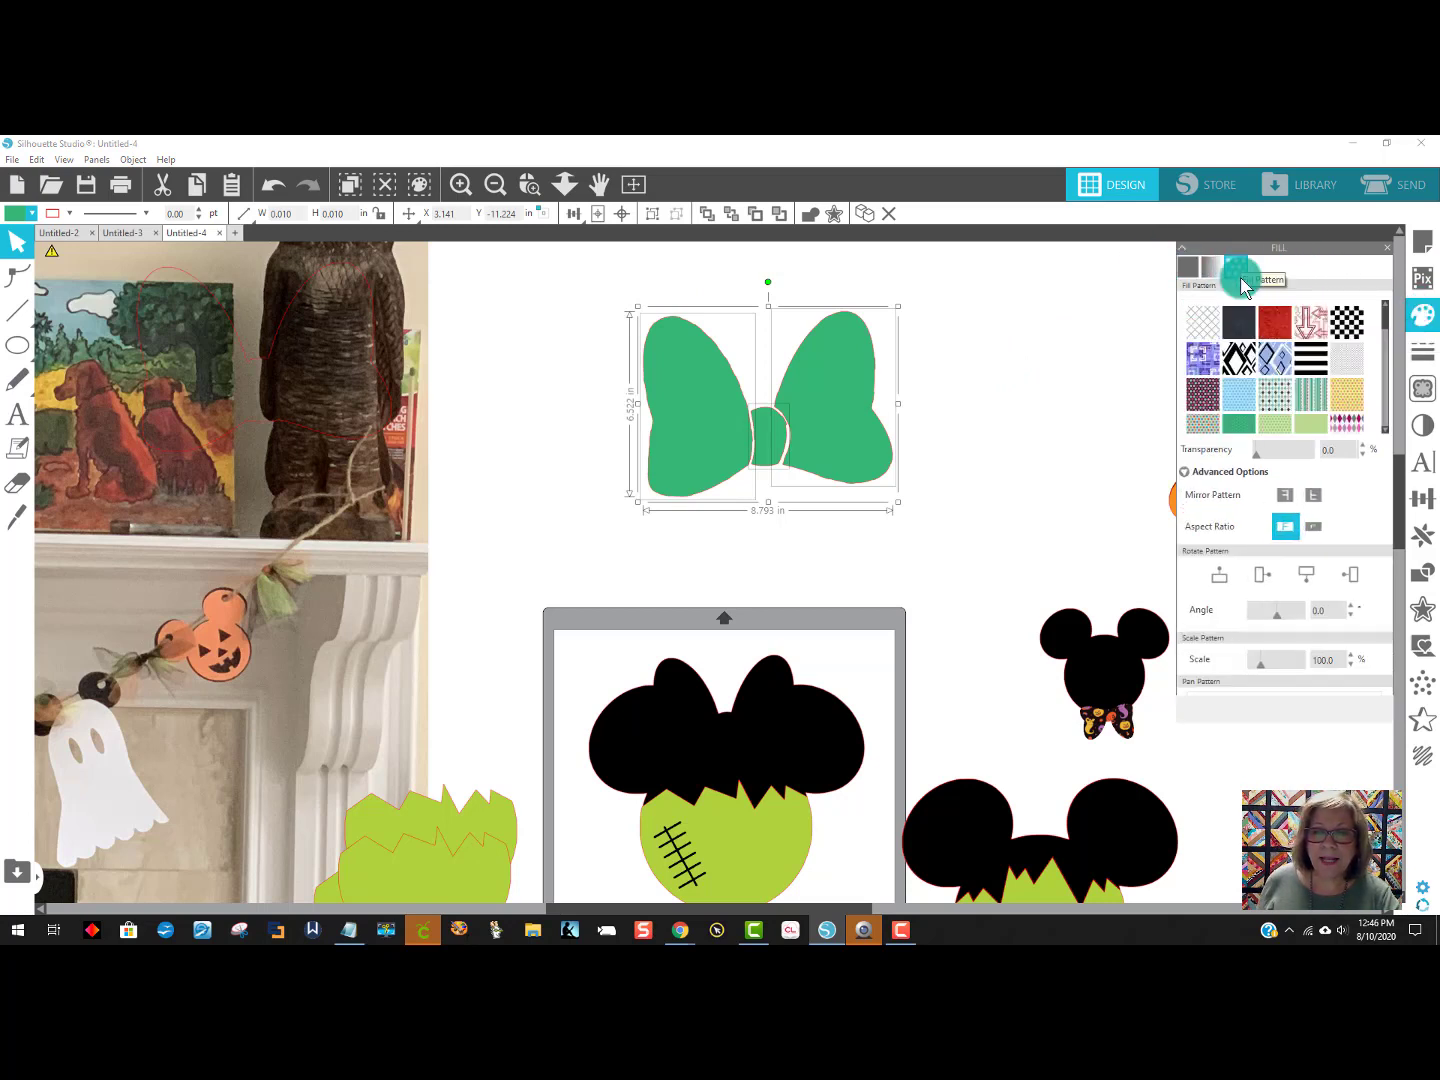
click(1311, 357)
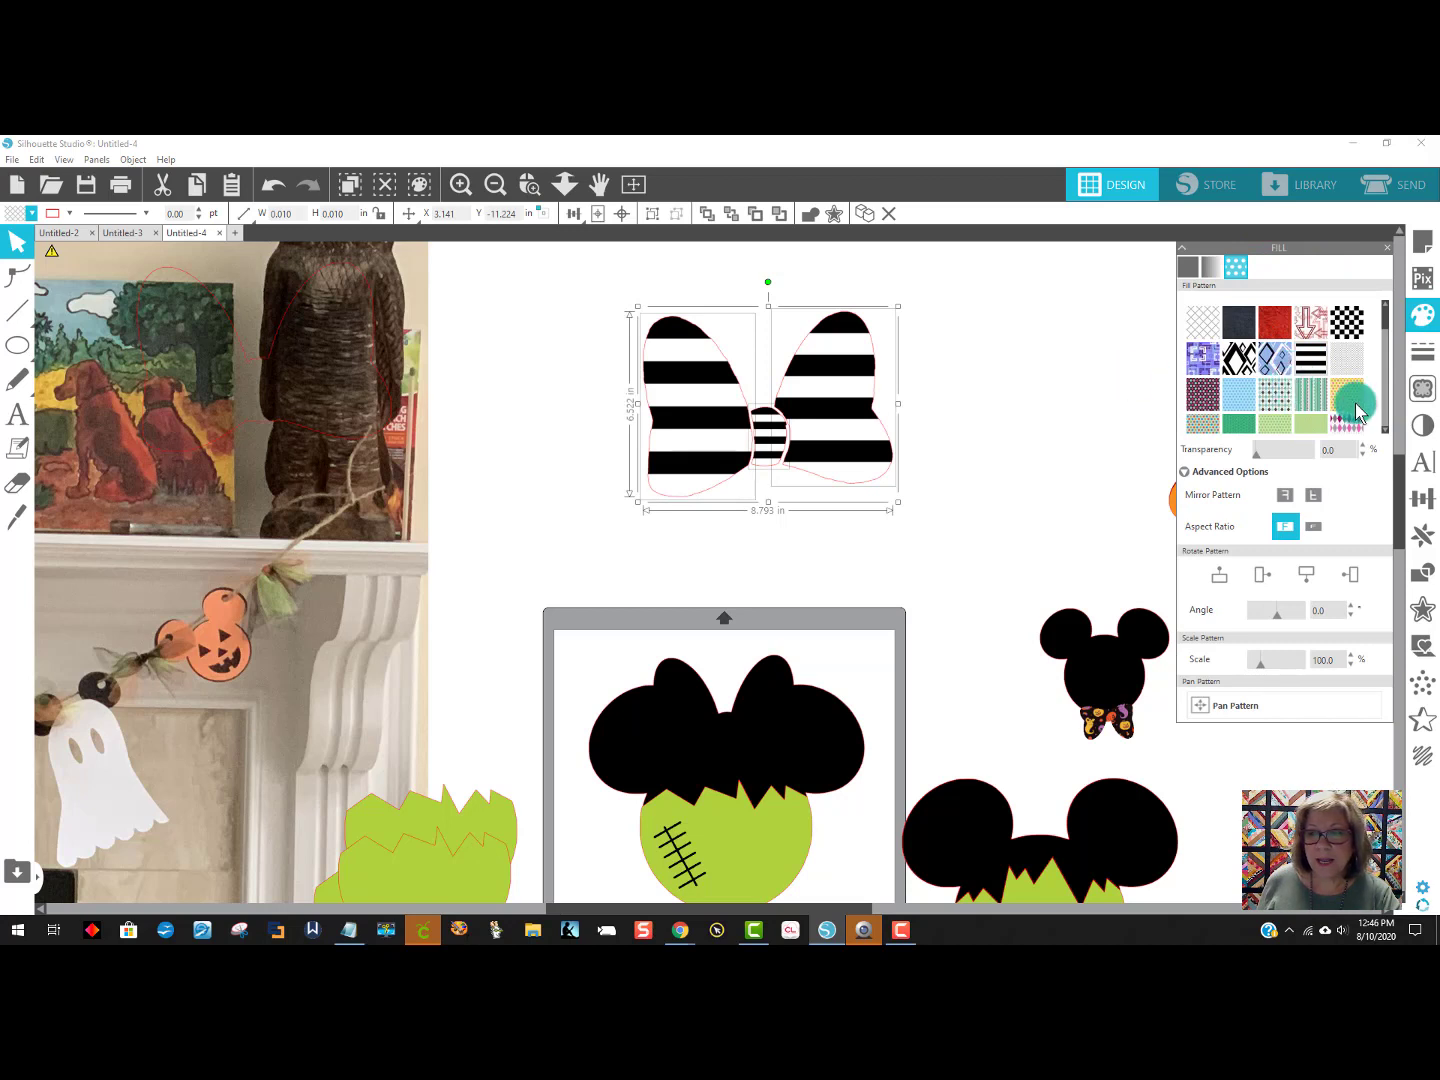
click(1350, 328)
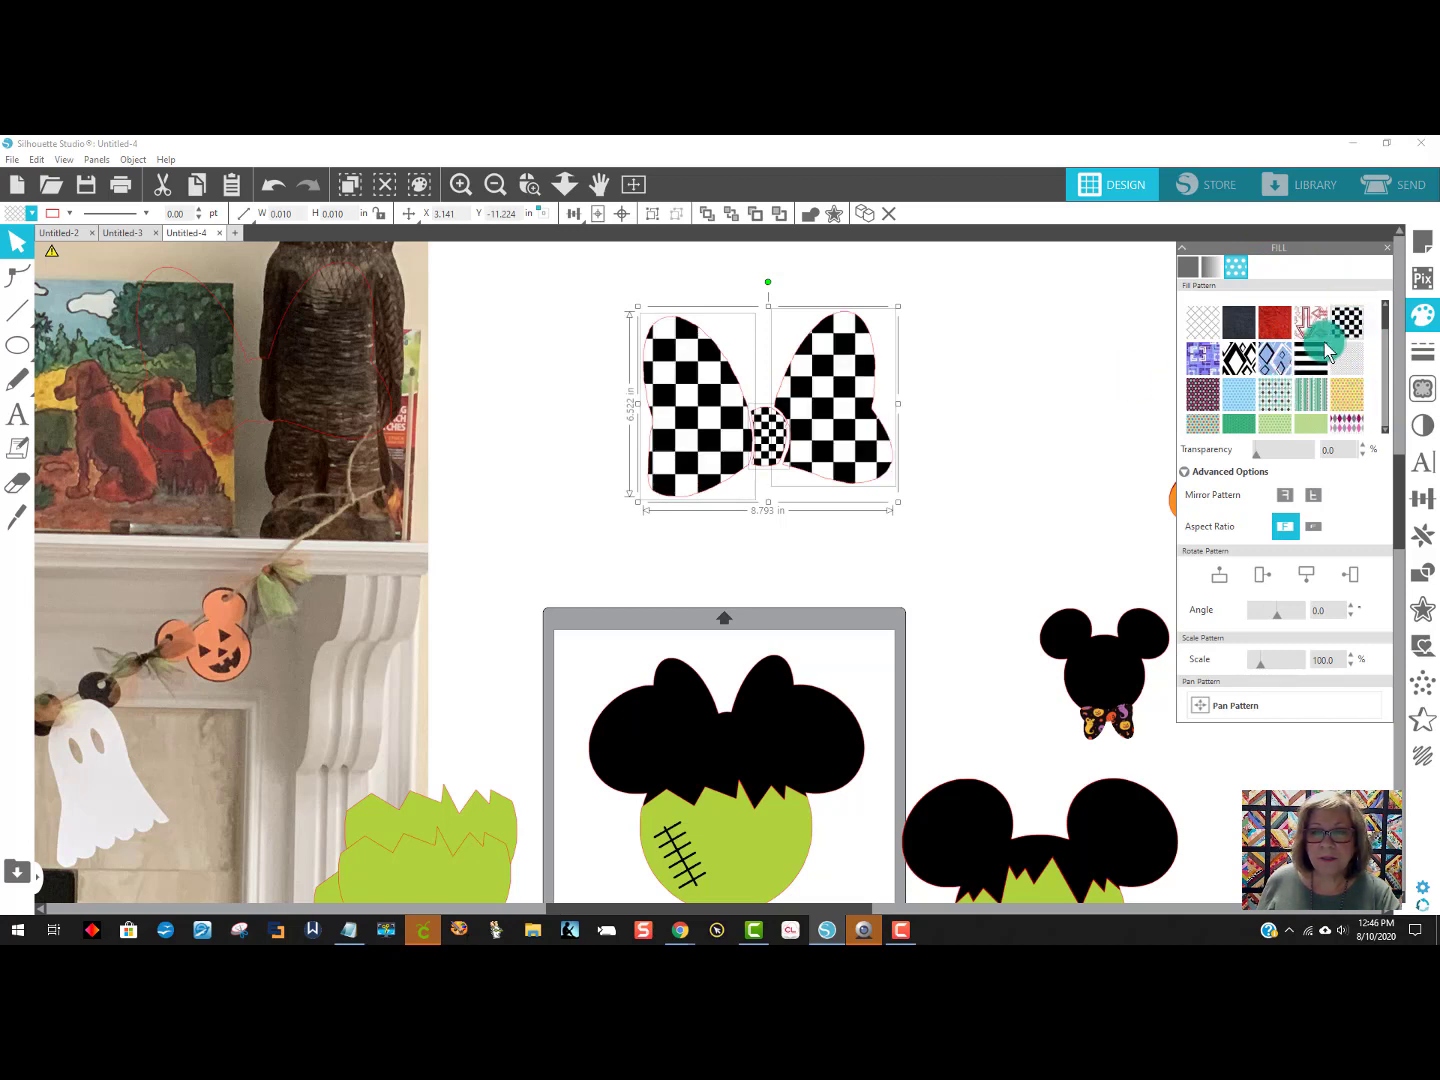
click(1313, 358)
click(1238, 369)
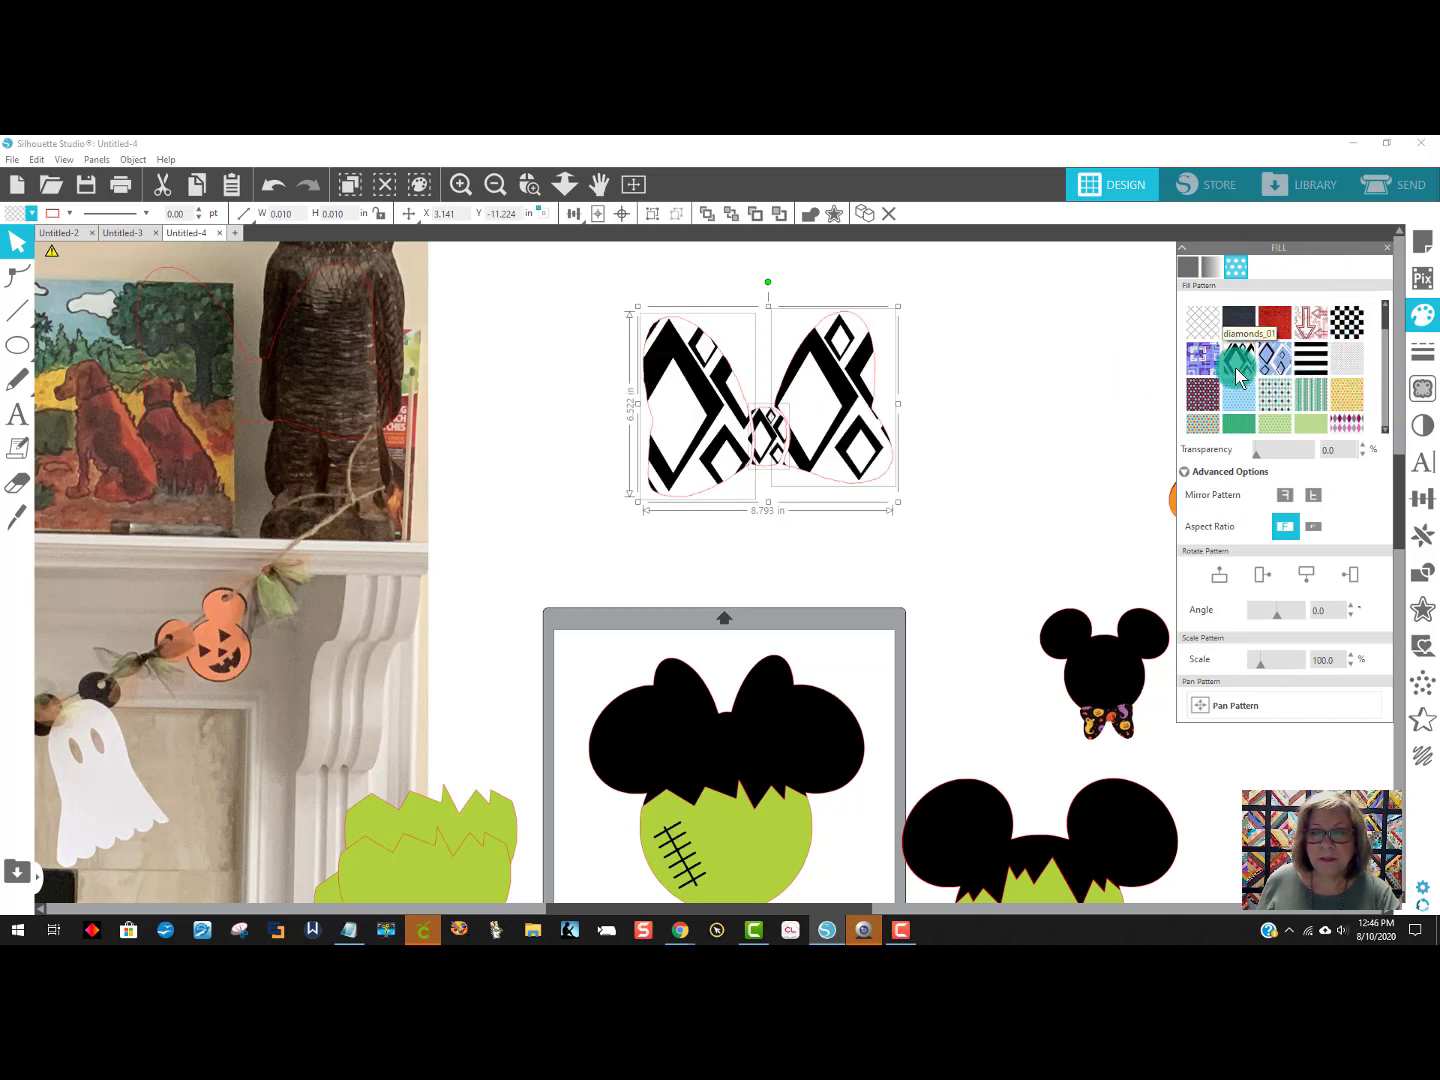
click(1310, 358)
Group the two loops and the knot of the striped bow, then shift the grouped bow slightly.
scroll(1037, 381, down, 1)
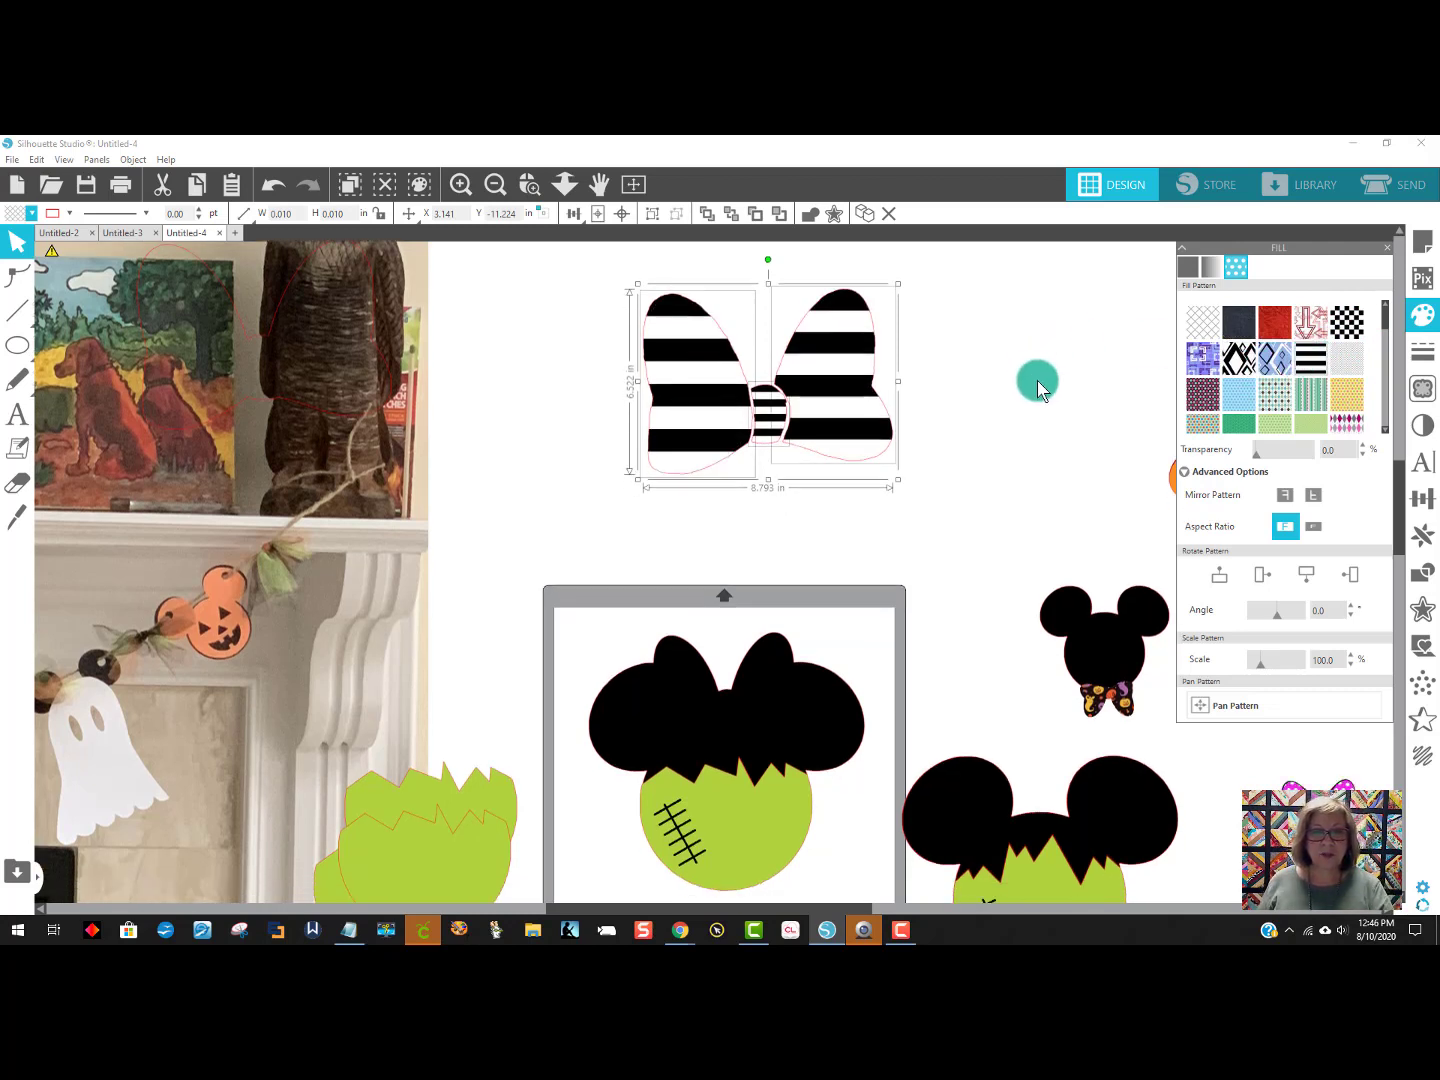
drag(923, 468, 623, 322)
right_click(700, 399)
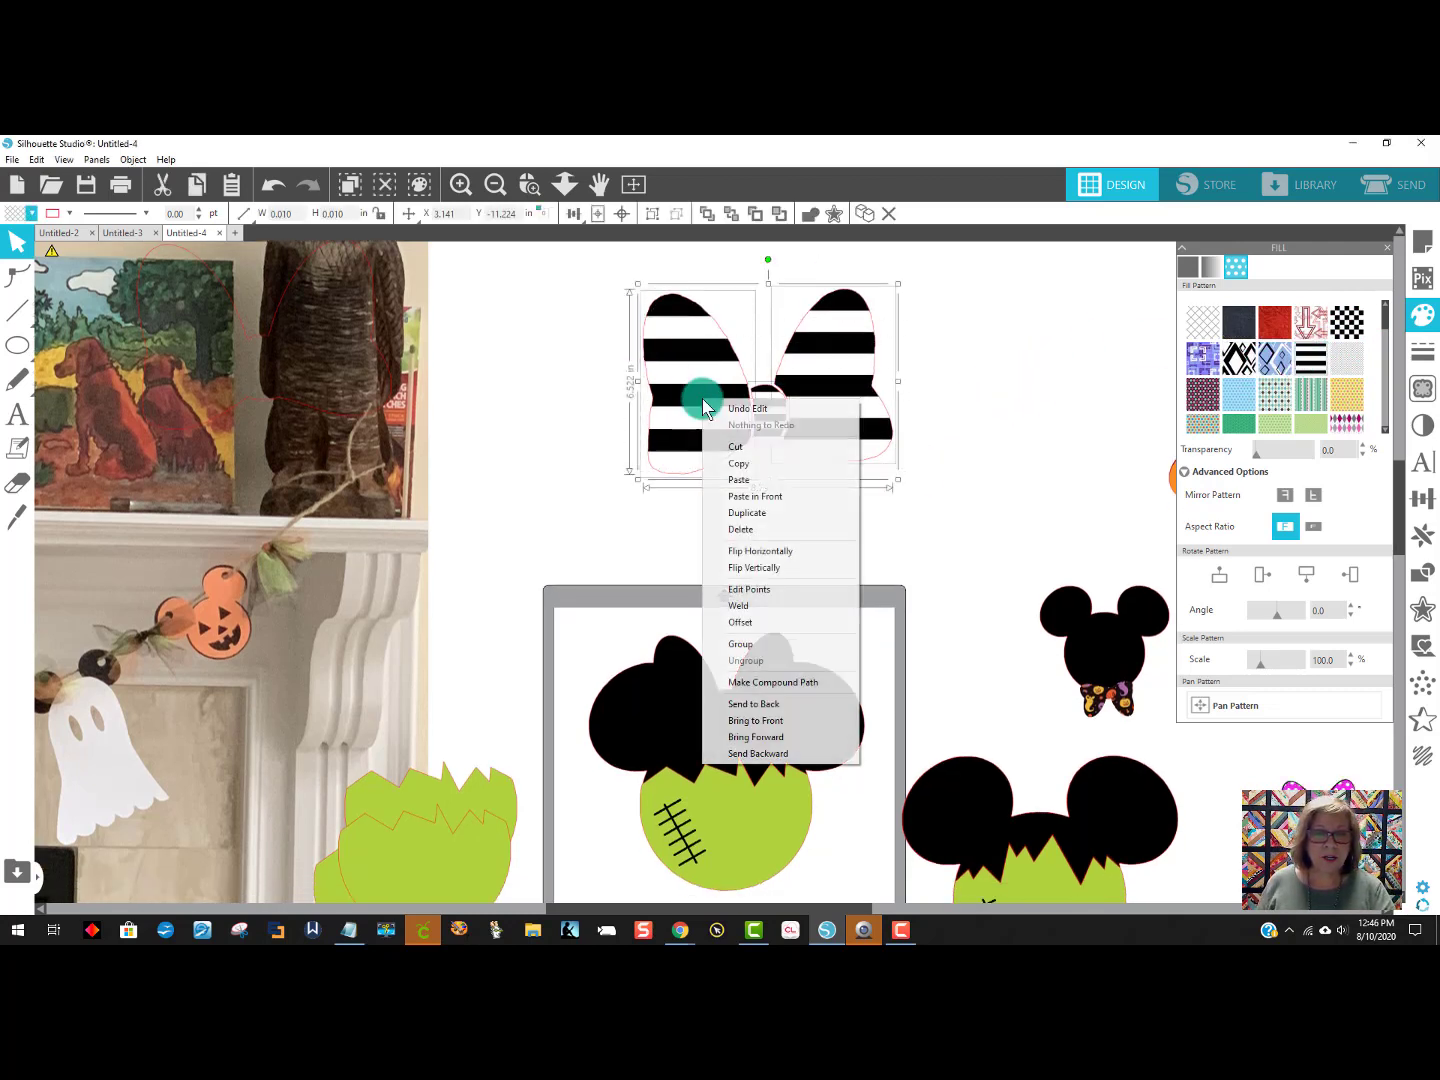
click(763, 653)
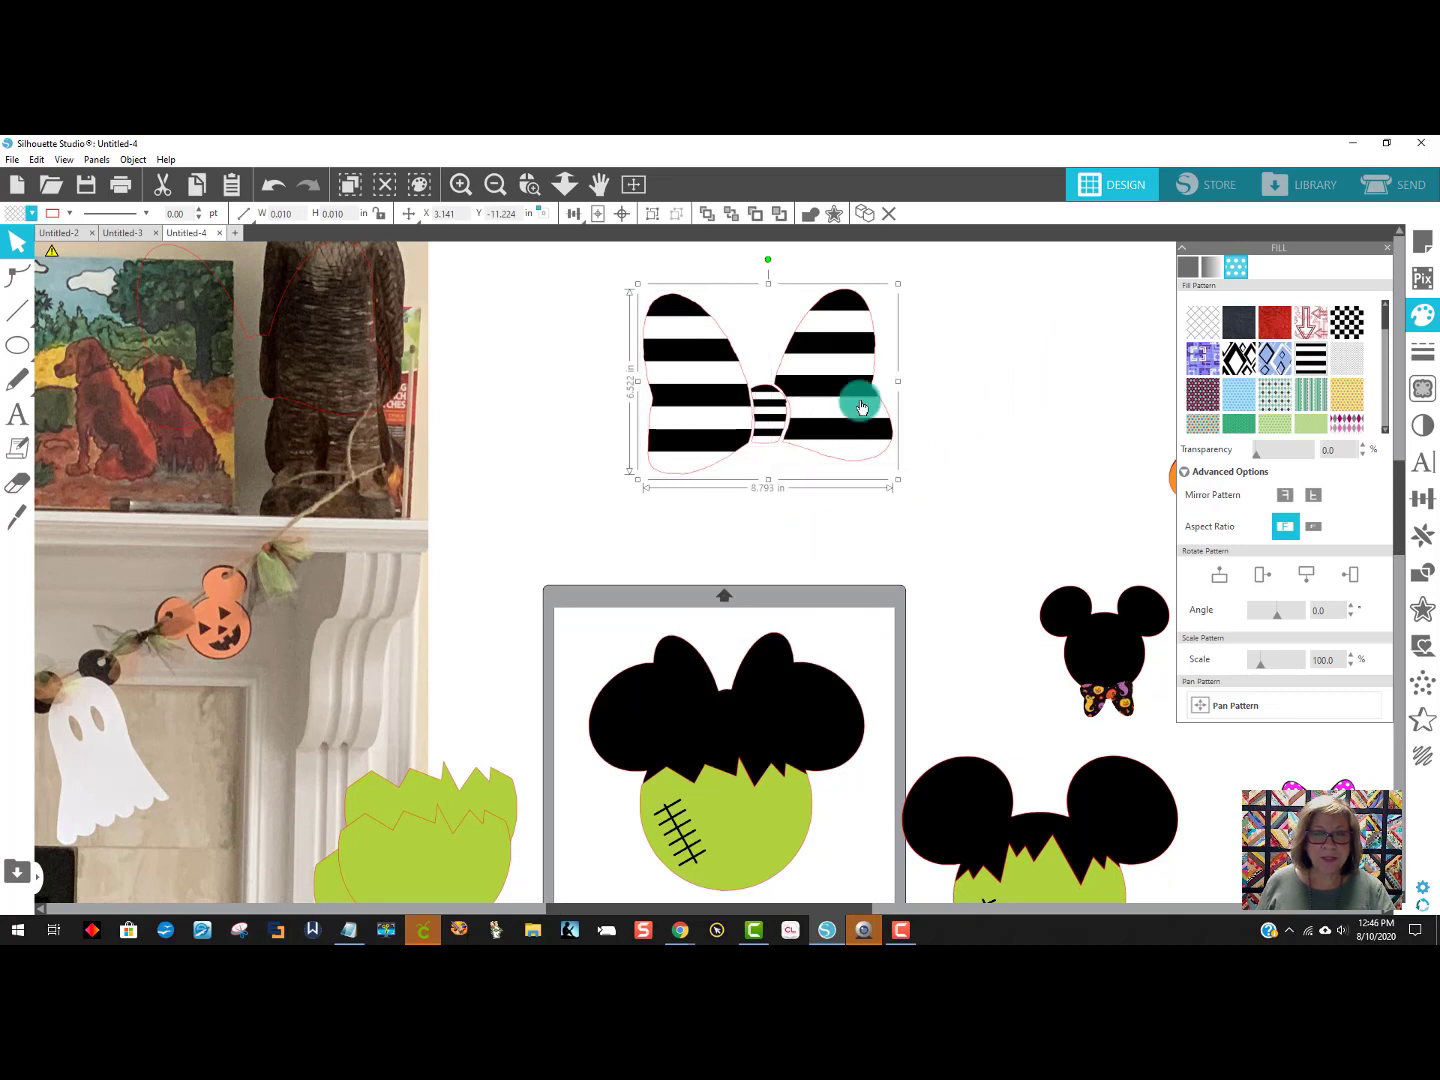
mouse_move(861, 395)
mouse_down()
mouse_move(833, 722)
mouse_move(868, 420)
mouse_up()
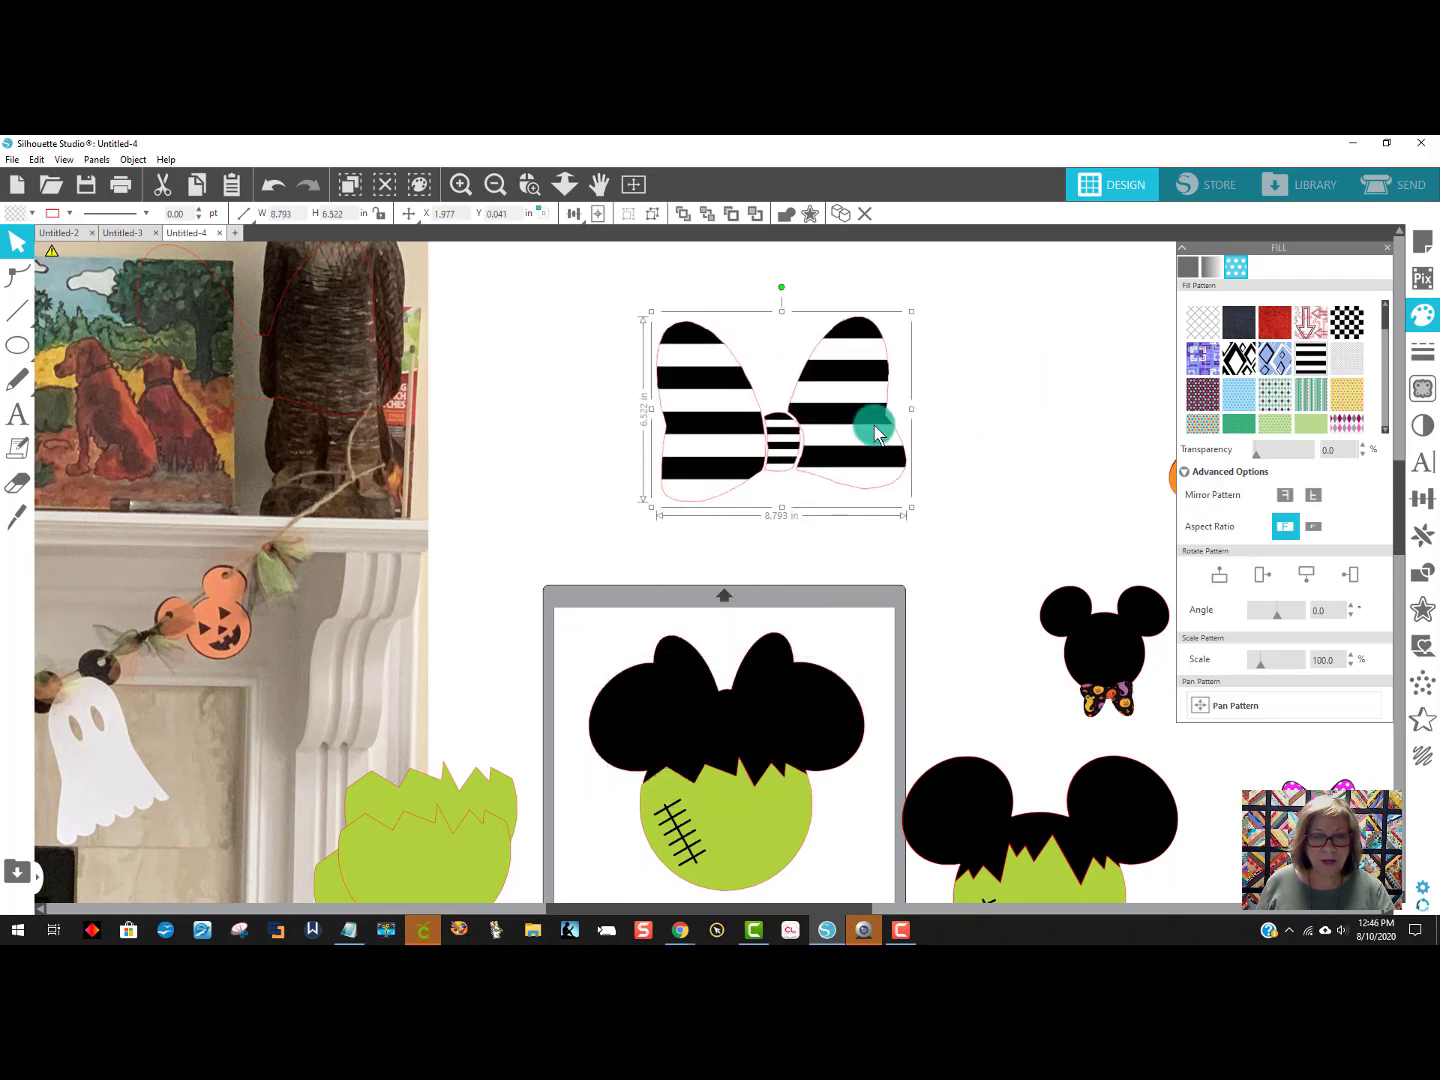
Shrink the grouped bow proportionally to about 5.57 by 4.13 in.
click(913, 510)
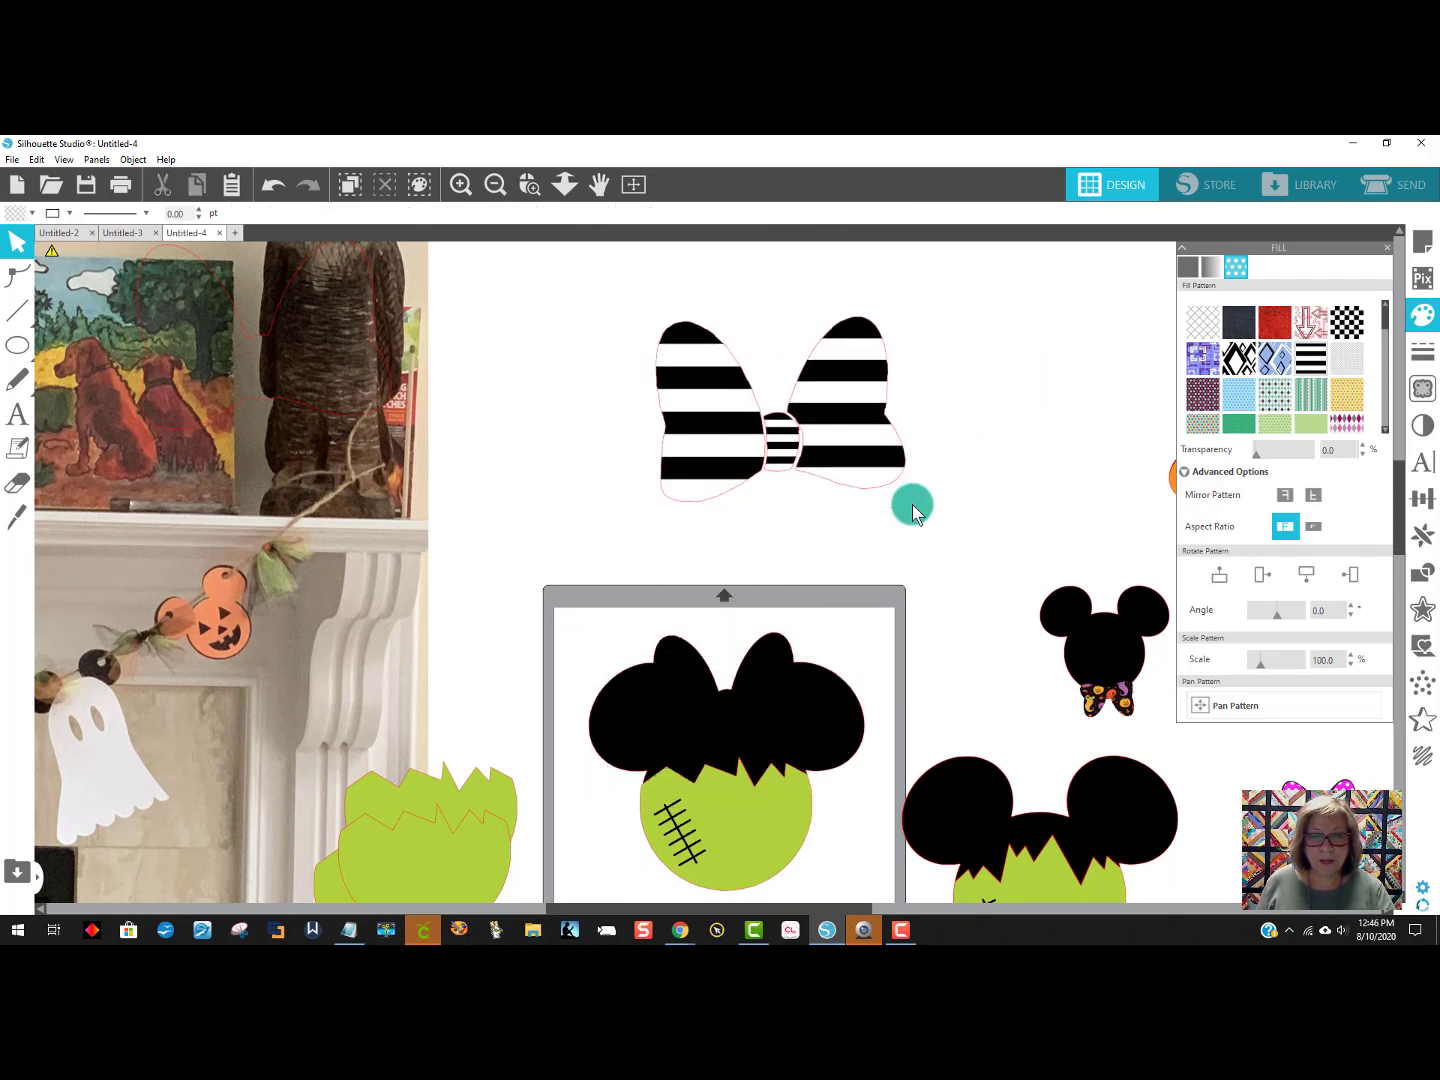
click(911, 502)
drag(912, 509, 934, 428)
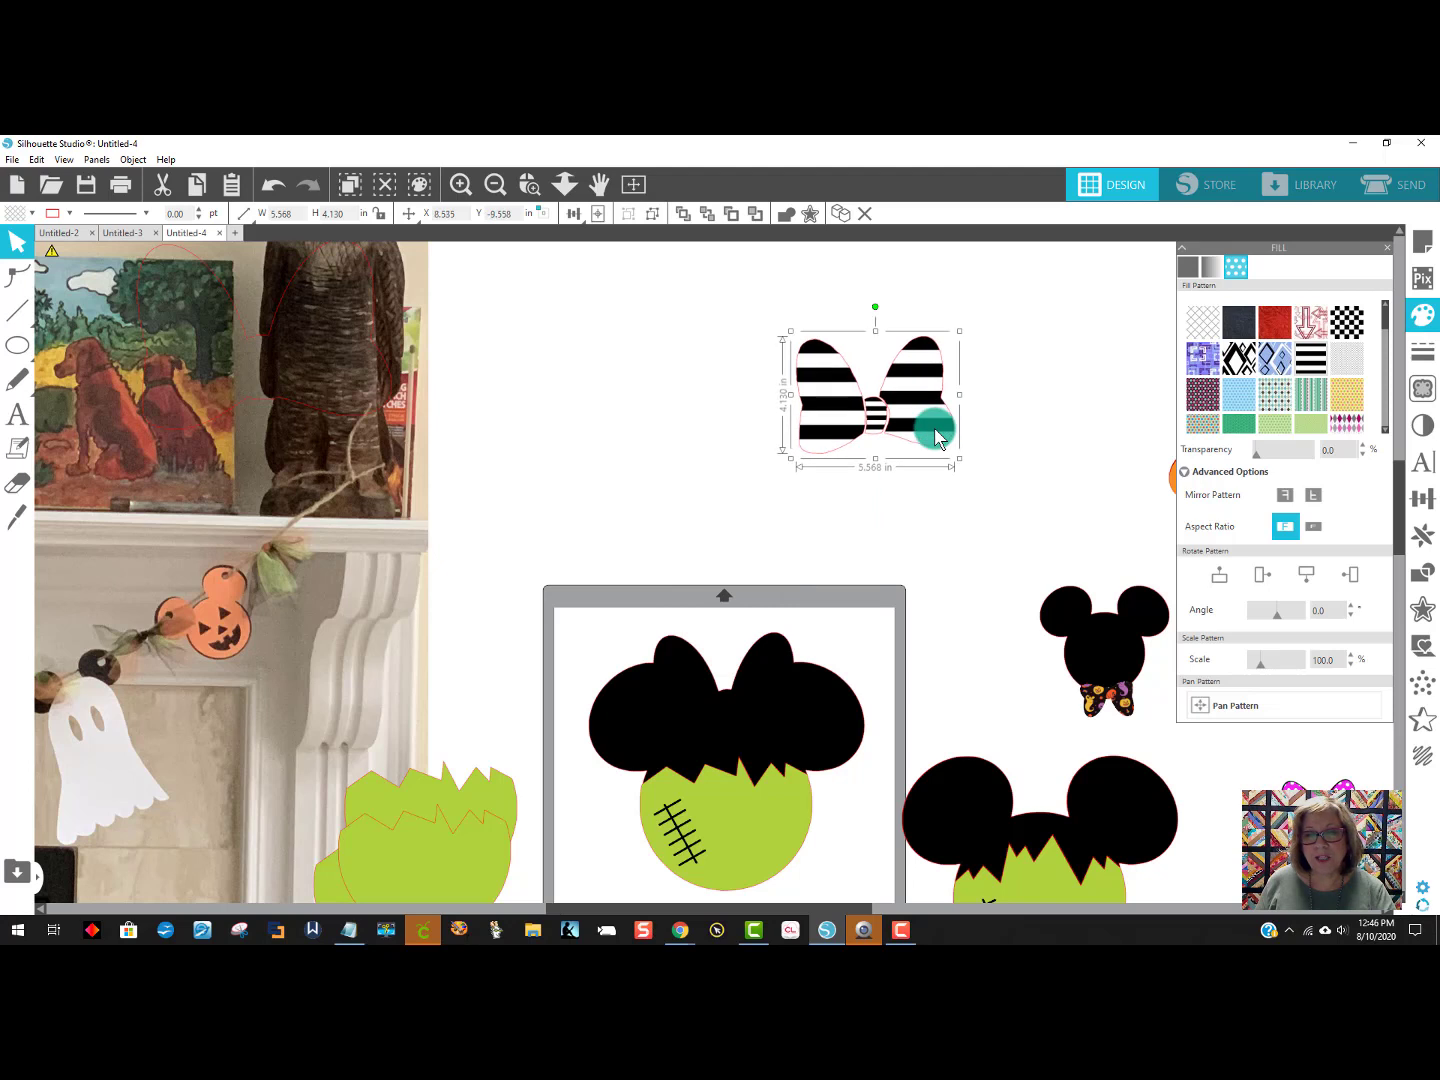
Fill the bow with the red textured pattern and place it between the ears of the Minnie head on the page.
click(1273, 324)
drag(930, 419, 770, 709)
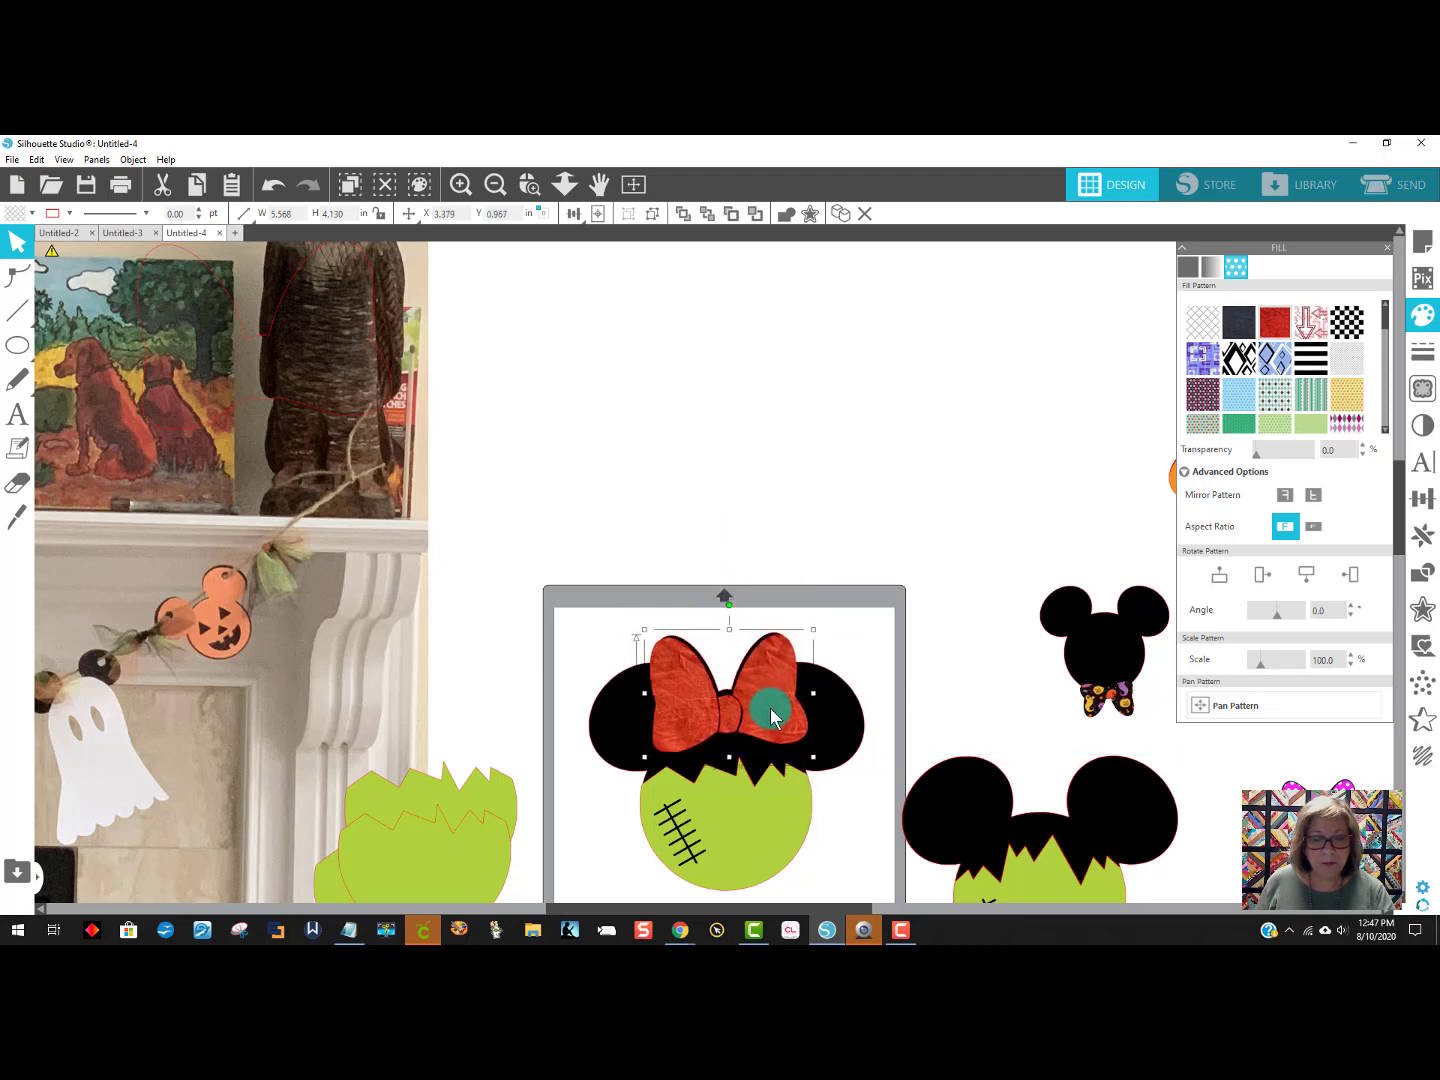
click(928, 498)
Group the bow, black ears and hair, green face and stitches into one Minnie head.
scroll(948, 440, down, 1)
scroll(948, 440, down, 2)
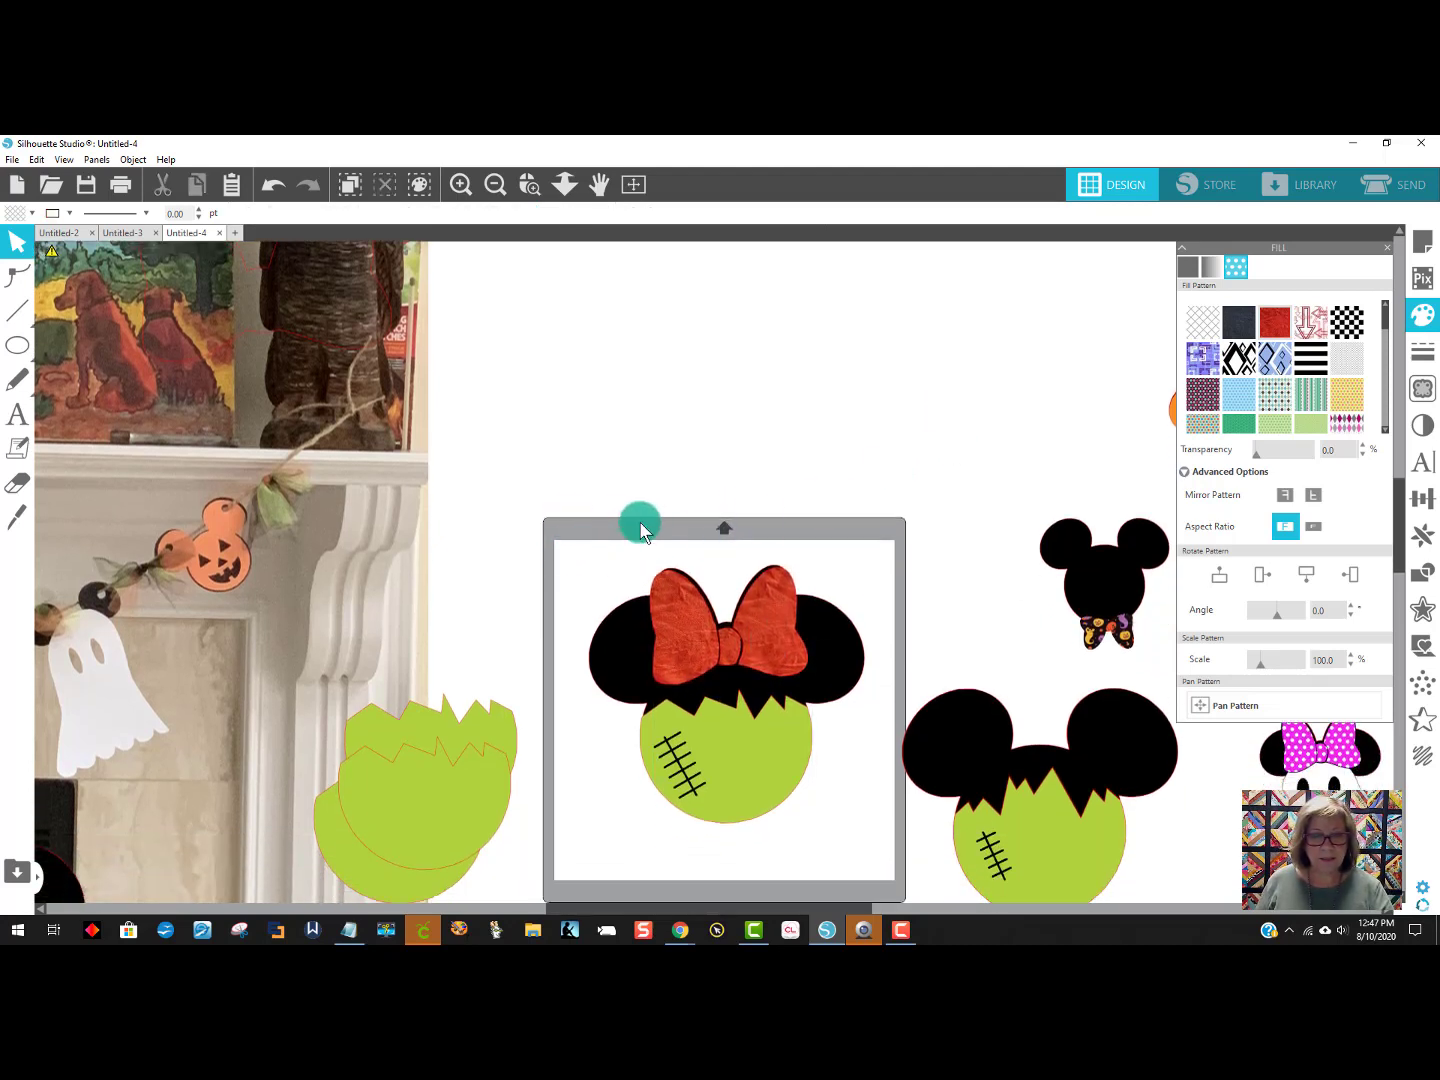
drag(581, 516, 807, 796)
right_click(806, 798)
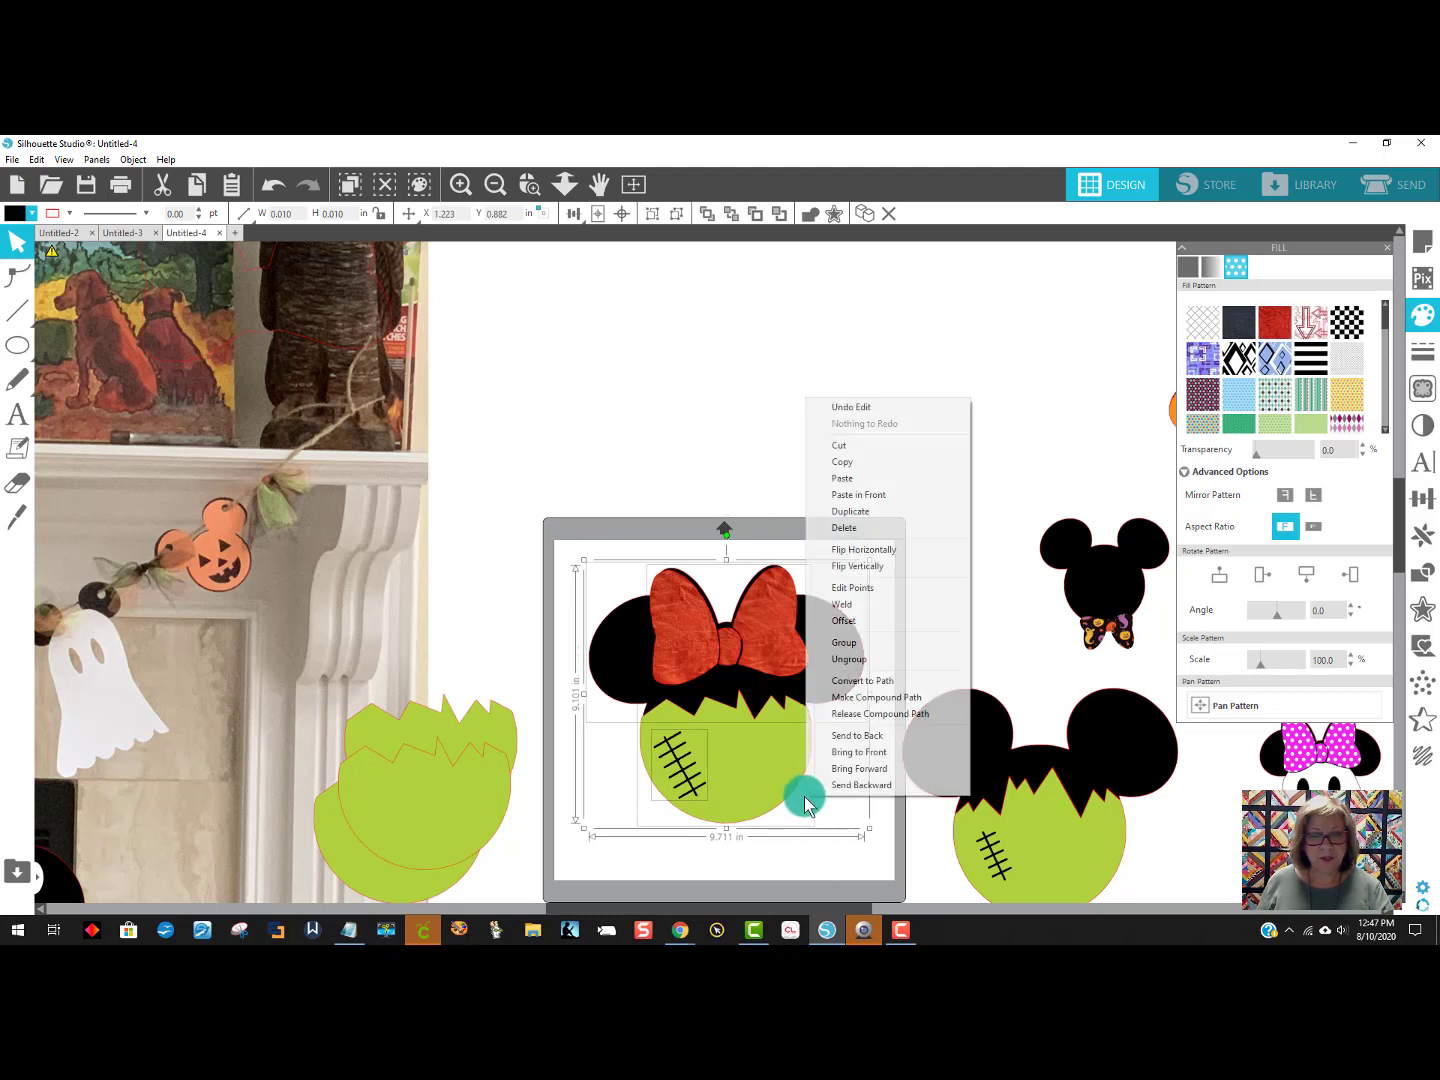
click(843, 646)
Delete the spare green face shapes and the bow's outer outline, and move the mantel photo aside.
click(431, 751)
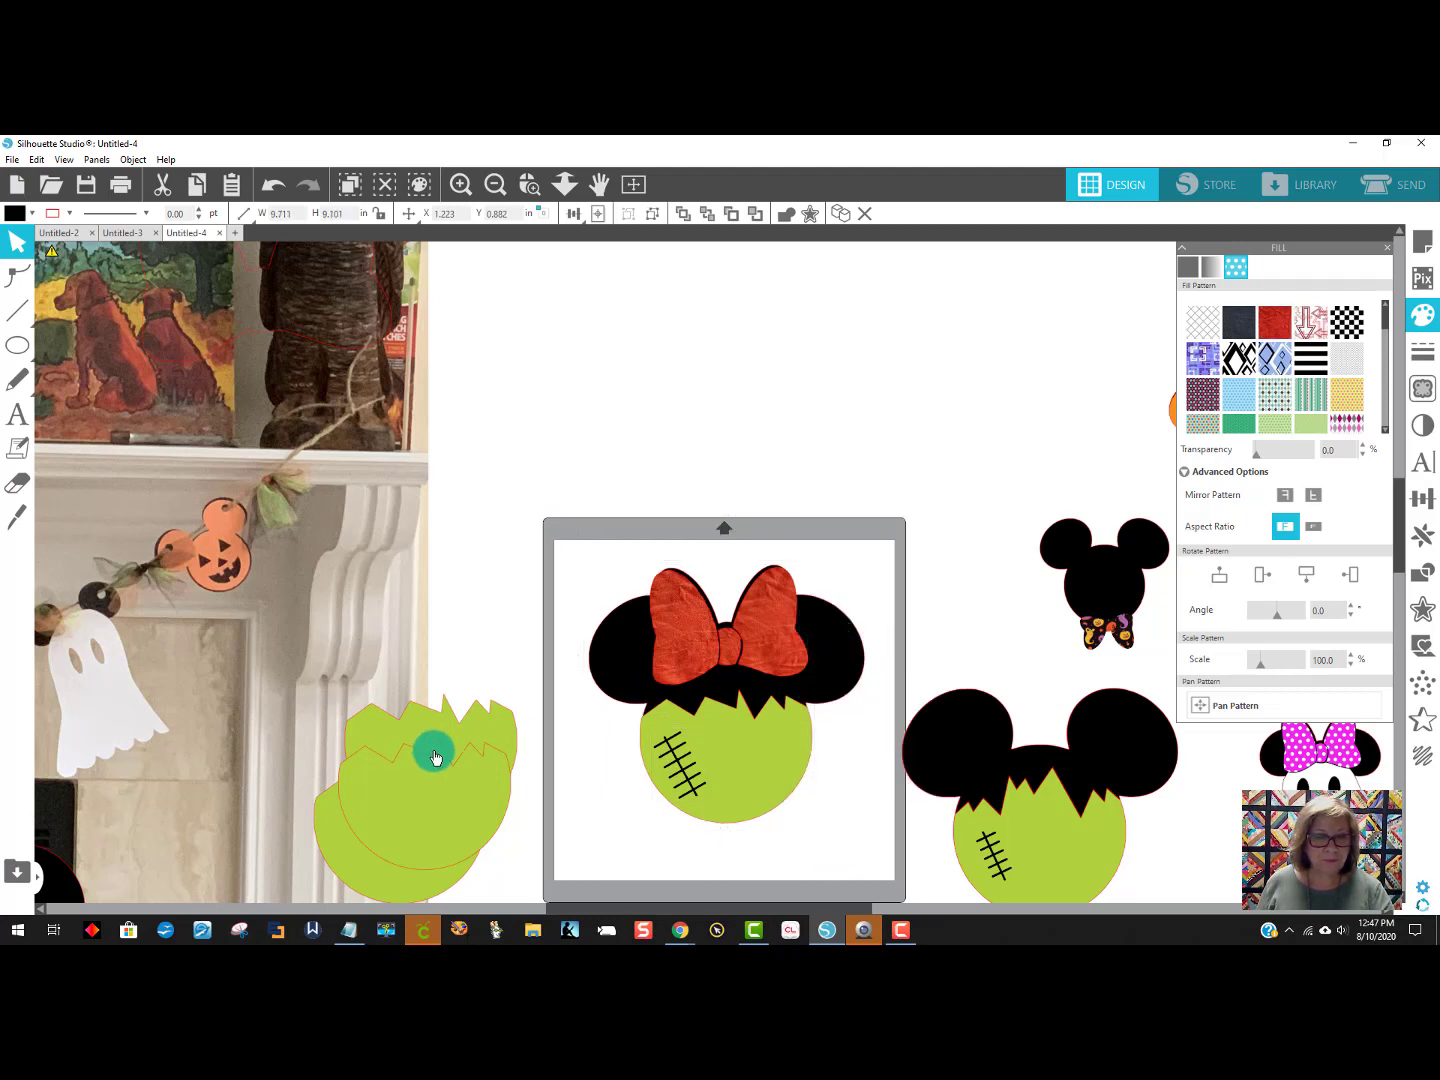
drag(435, 758, 673, 704)
drag(344, 466, 42, 540)
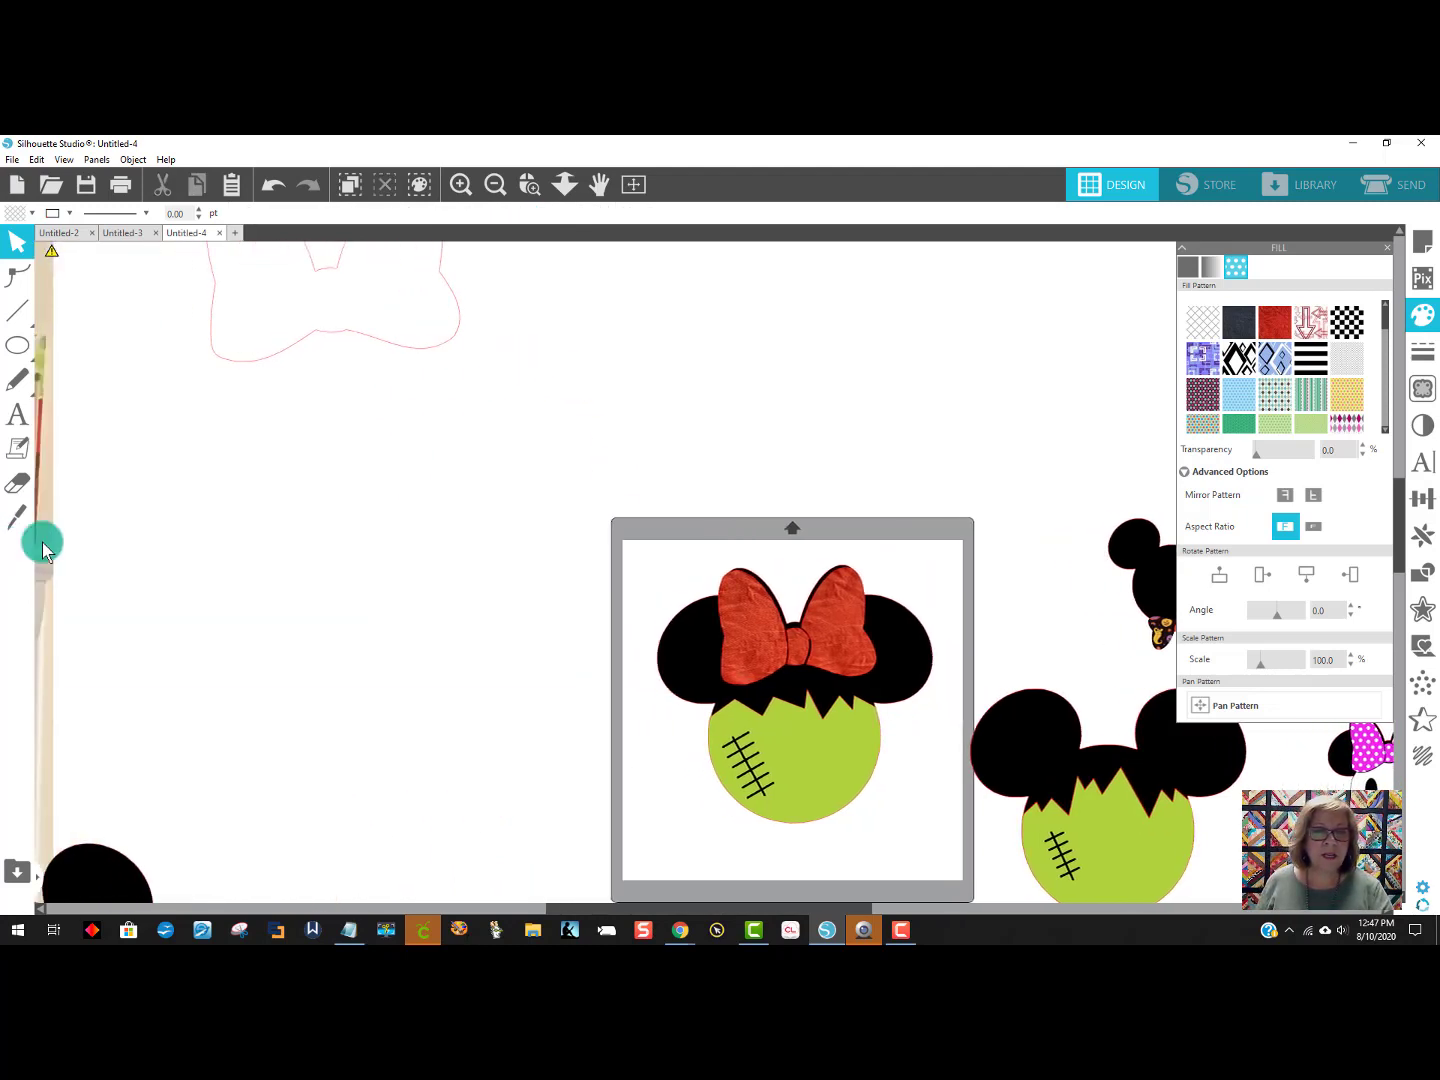
click(321, 346)
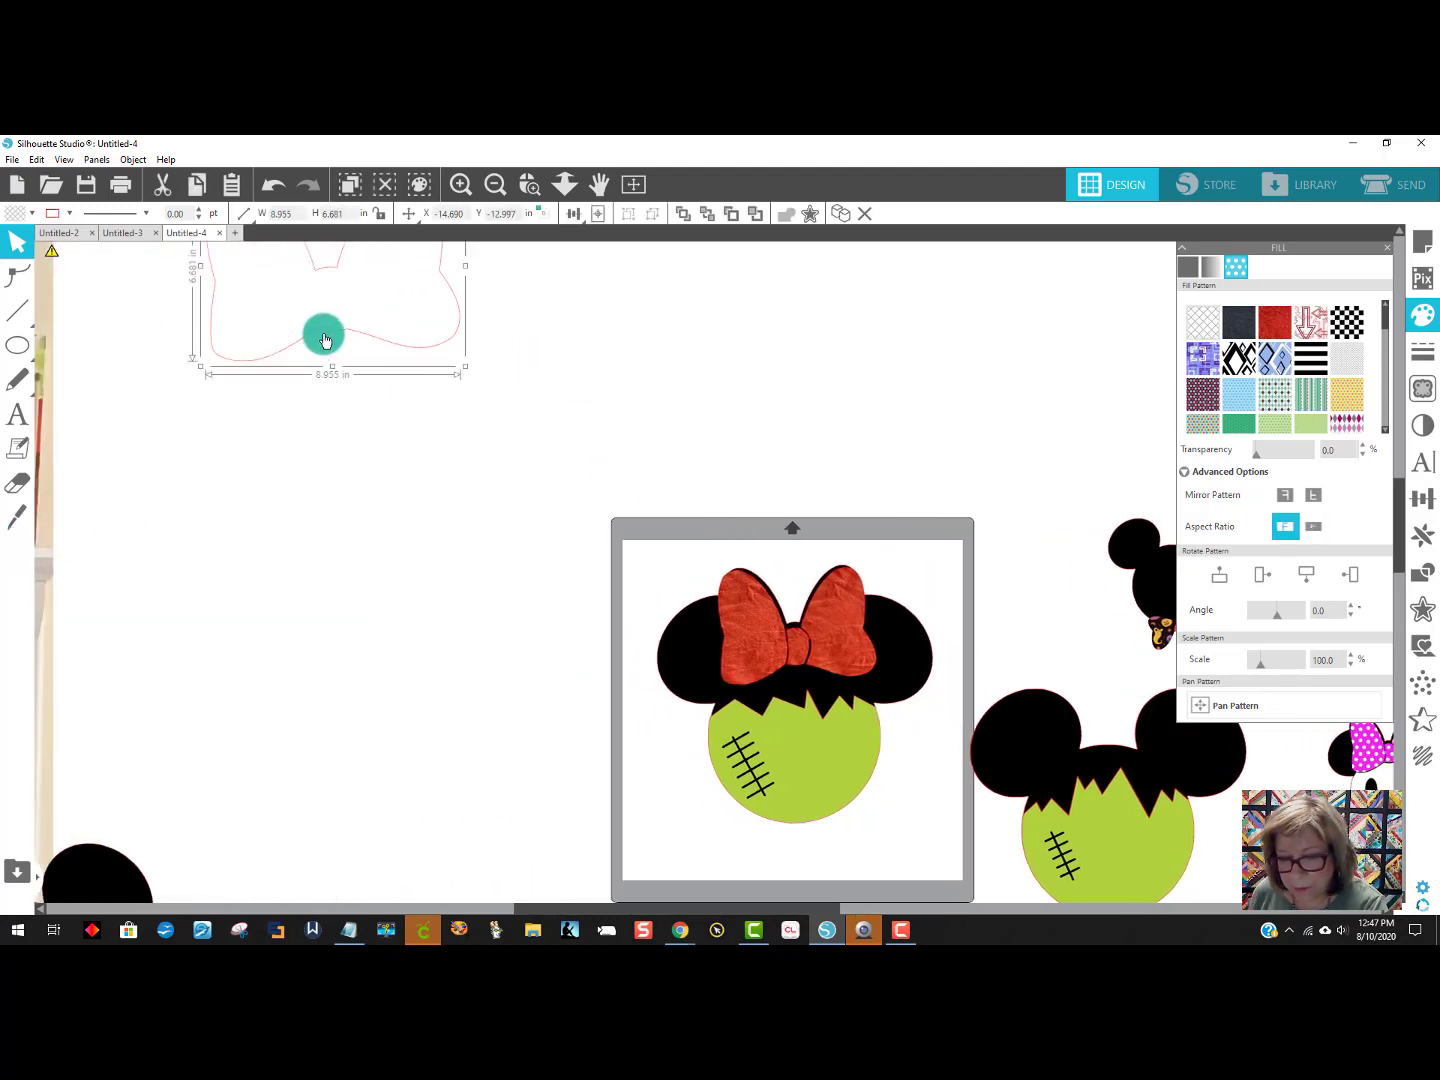
click(546, 410)
scroll(869, 661, up, 2)
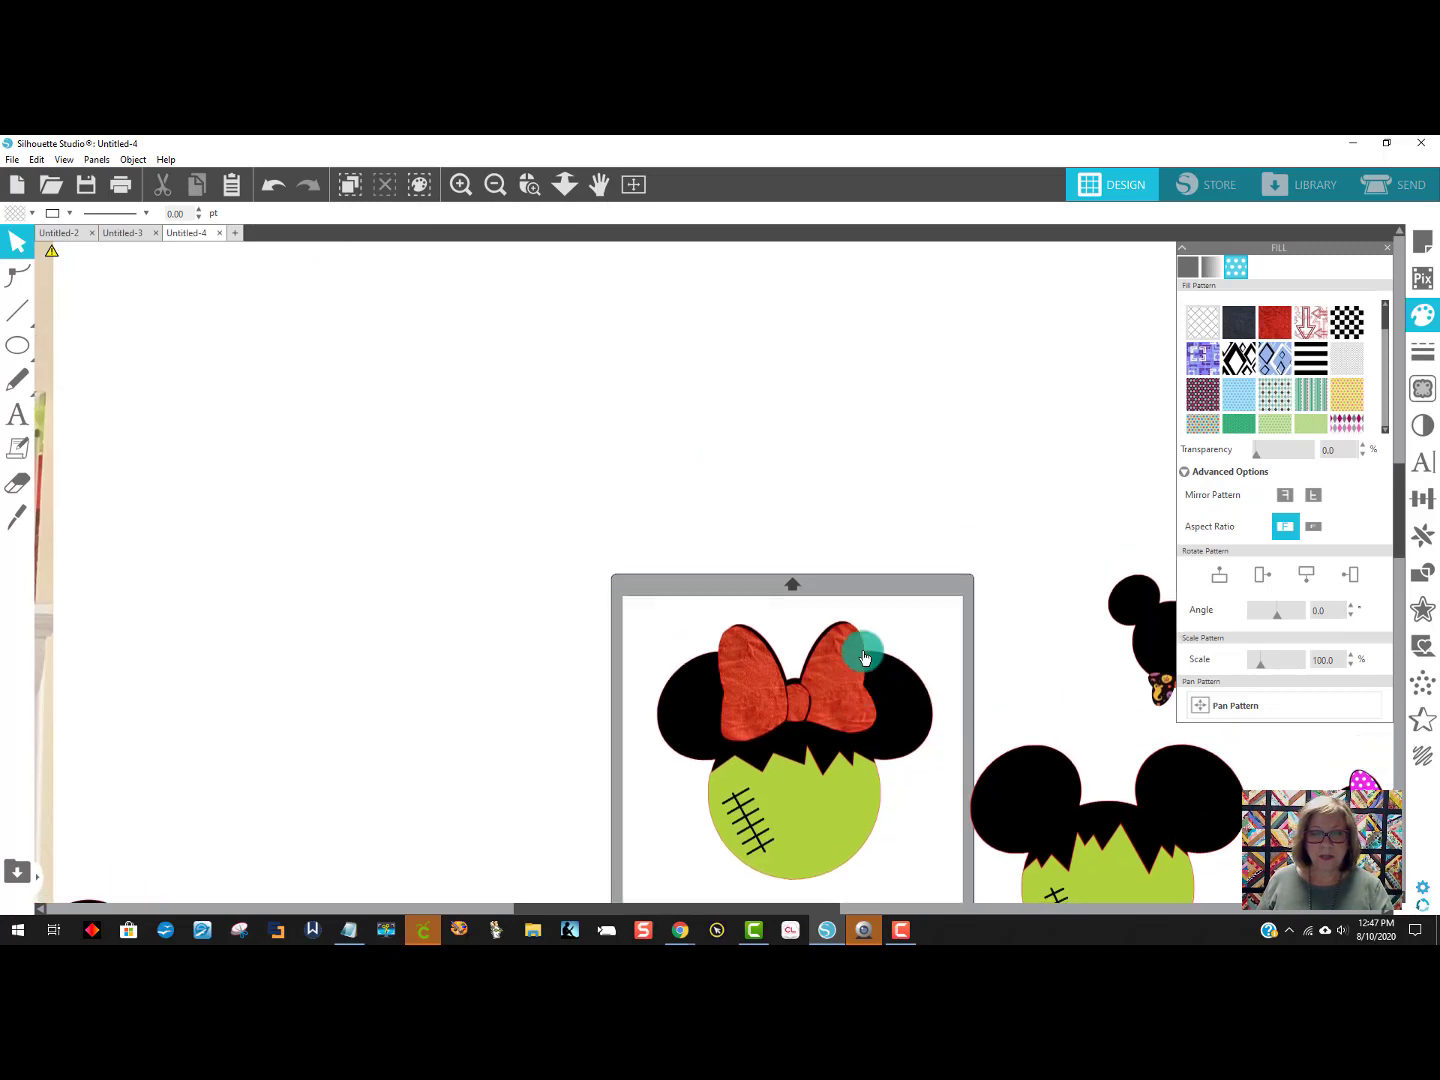
Move the Frankenstein Minnie head off the page and scale it proportionally to 5 in wide.
drag(842, 839, 598, 575)
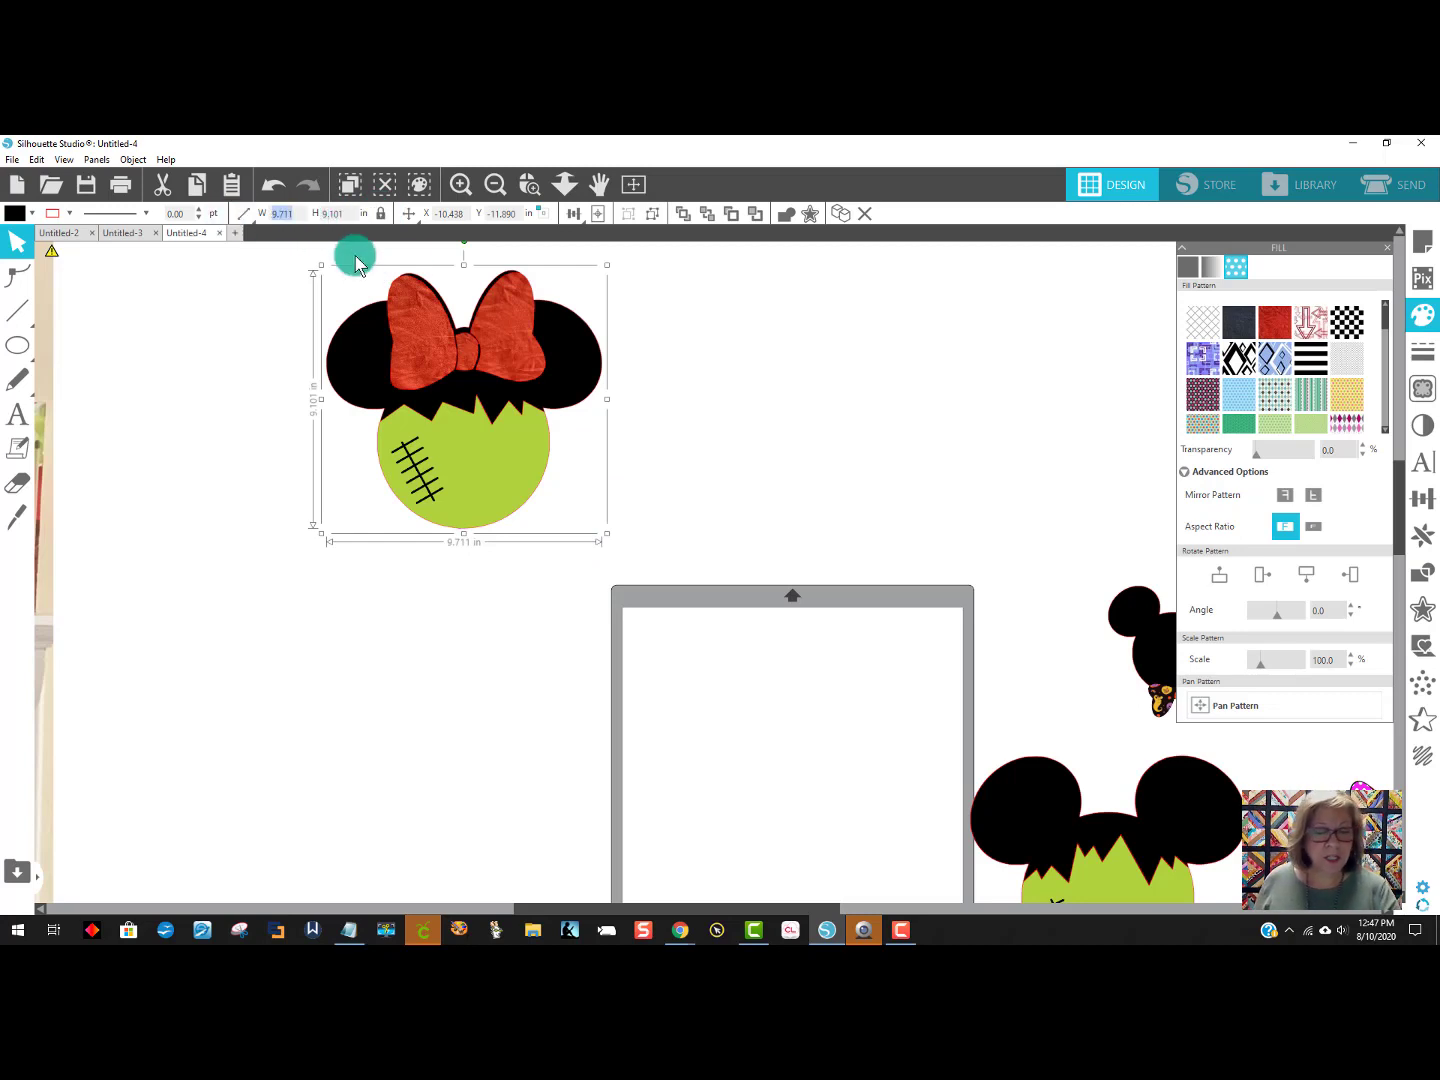
key(Return)
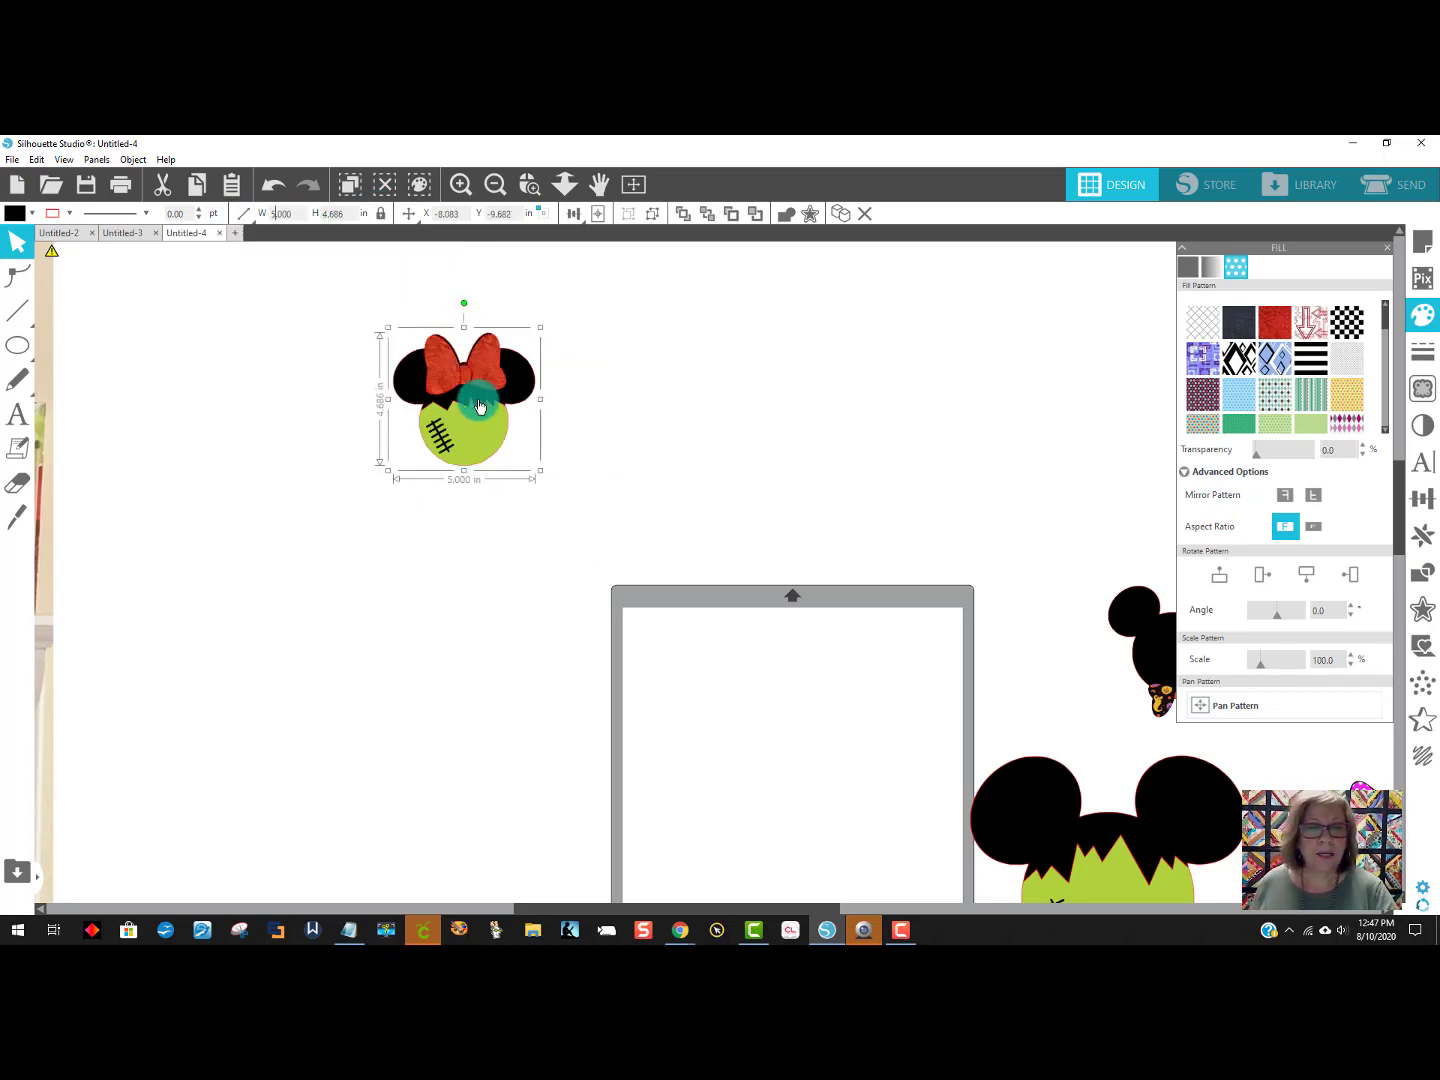
Move the Frankenstein Mickey head above the page and scale it proportionally to 5 in wide.
click(1135, 843)
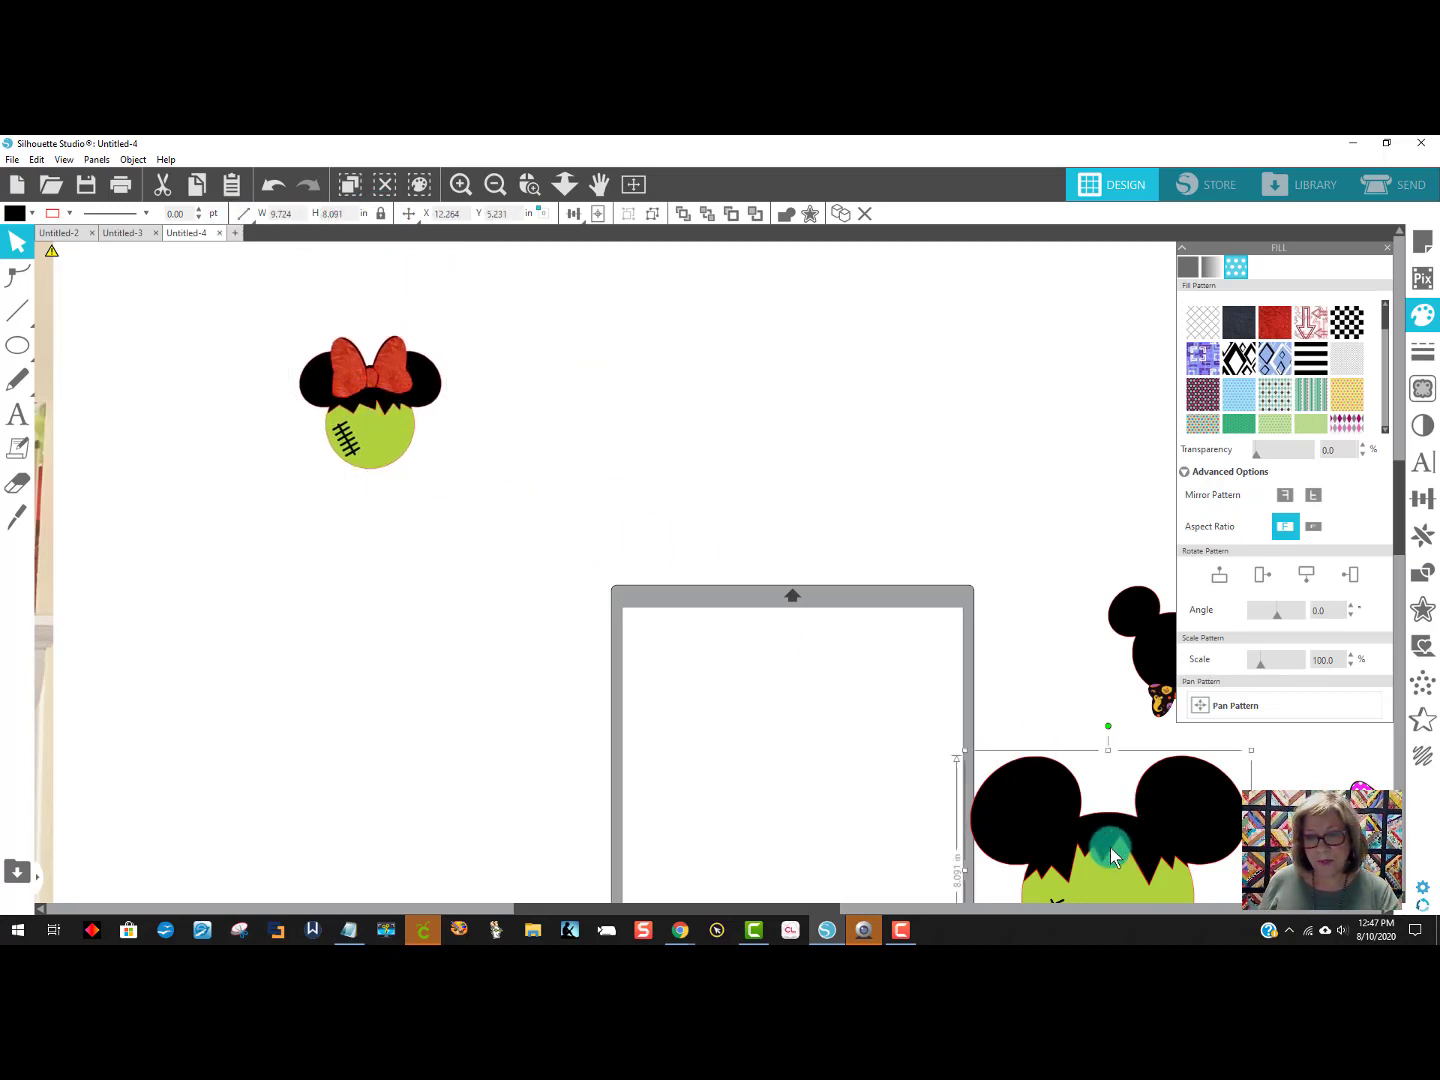
drag(1113, 855, 766, 434)
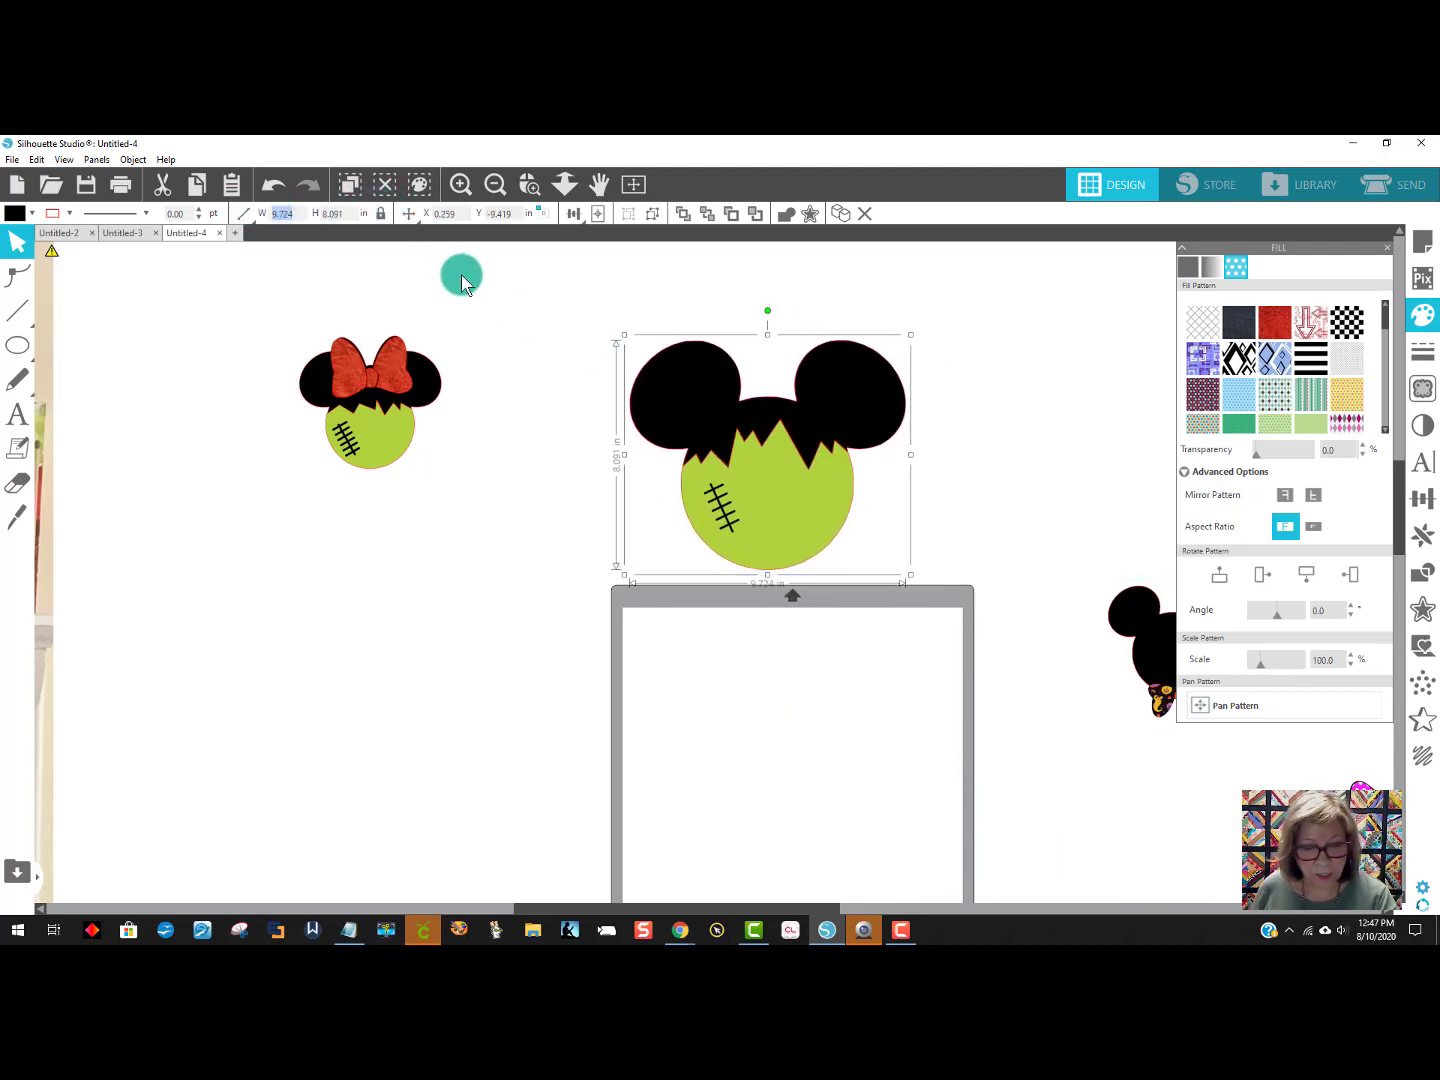
text(5)
key(Return)
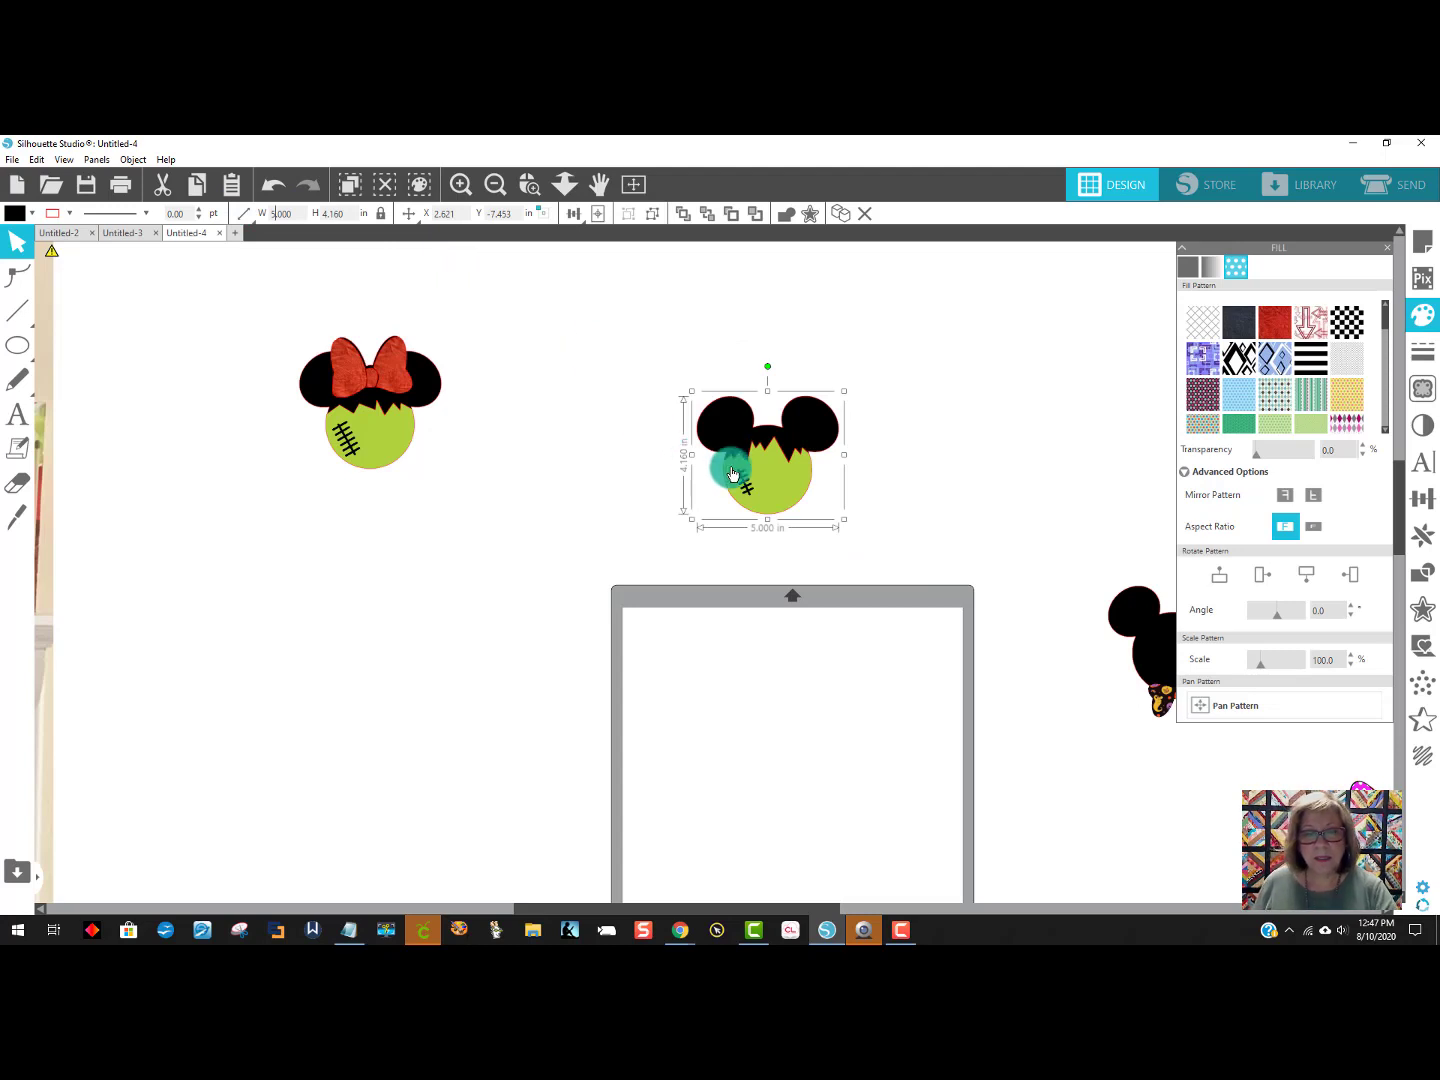
drag(732, 474, 817, 440)
Scale the black Mickey head with the bow tie to 5 in wide and place it beside the Frankenstein Minnie head.
drag(1135, 640, 572, 460)
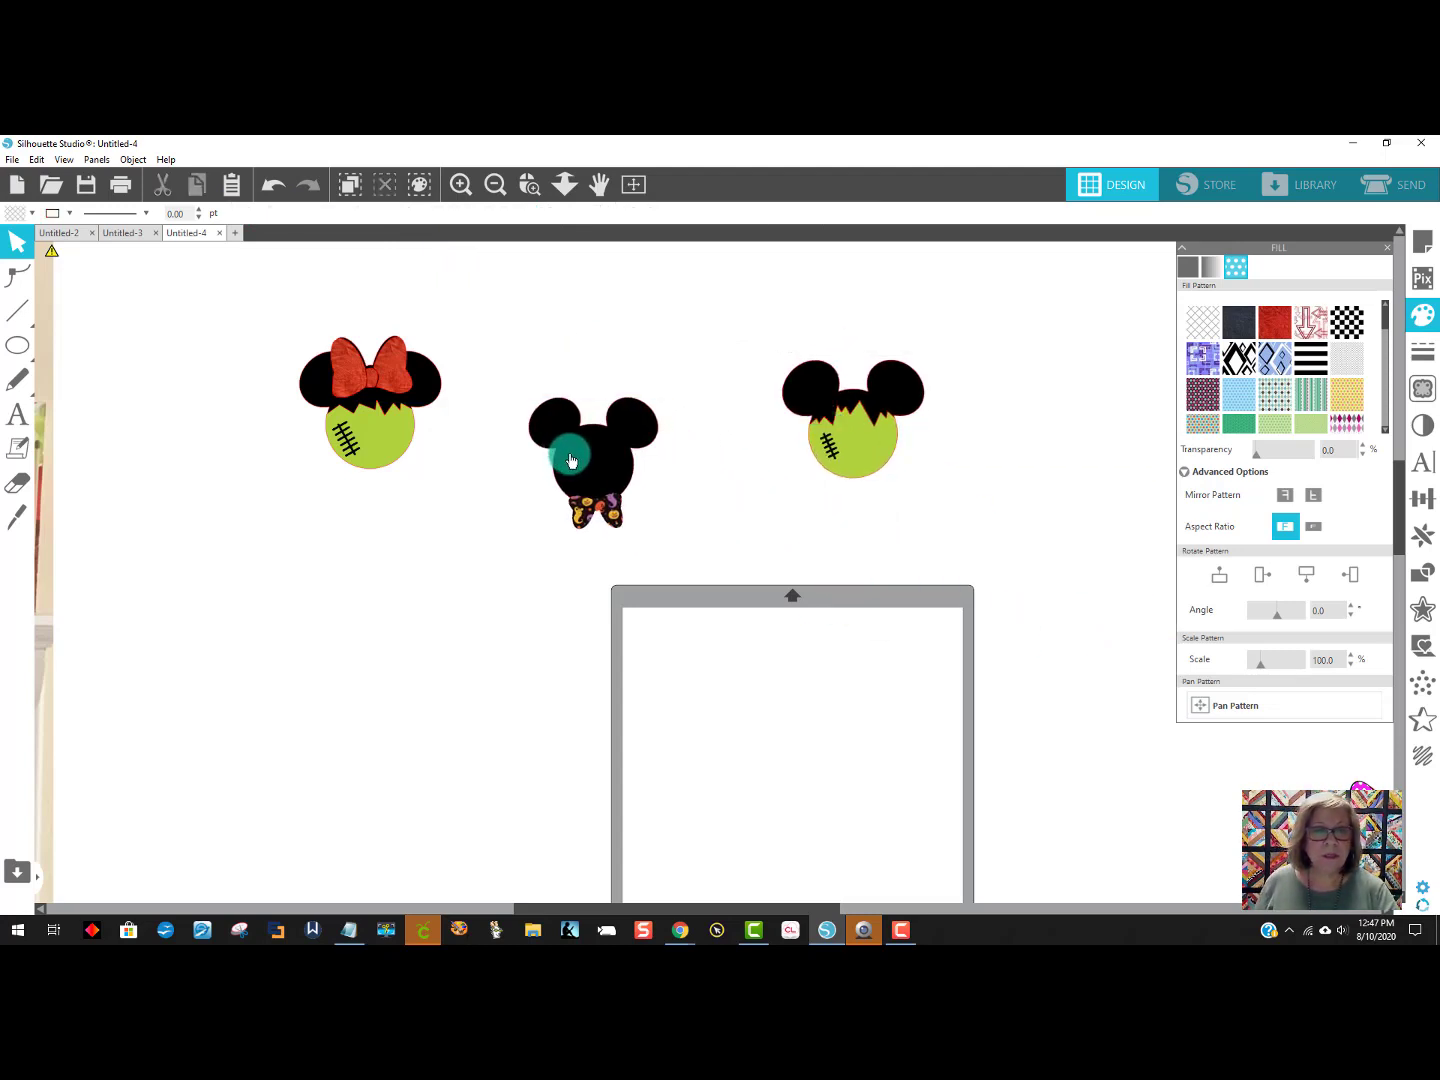
click(594, 481)
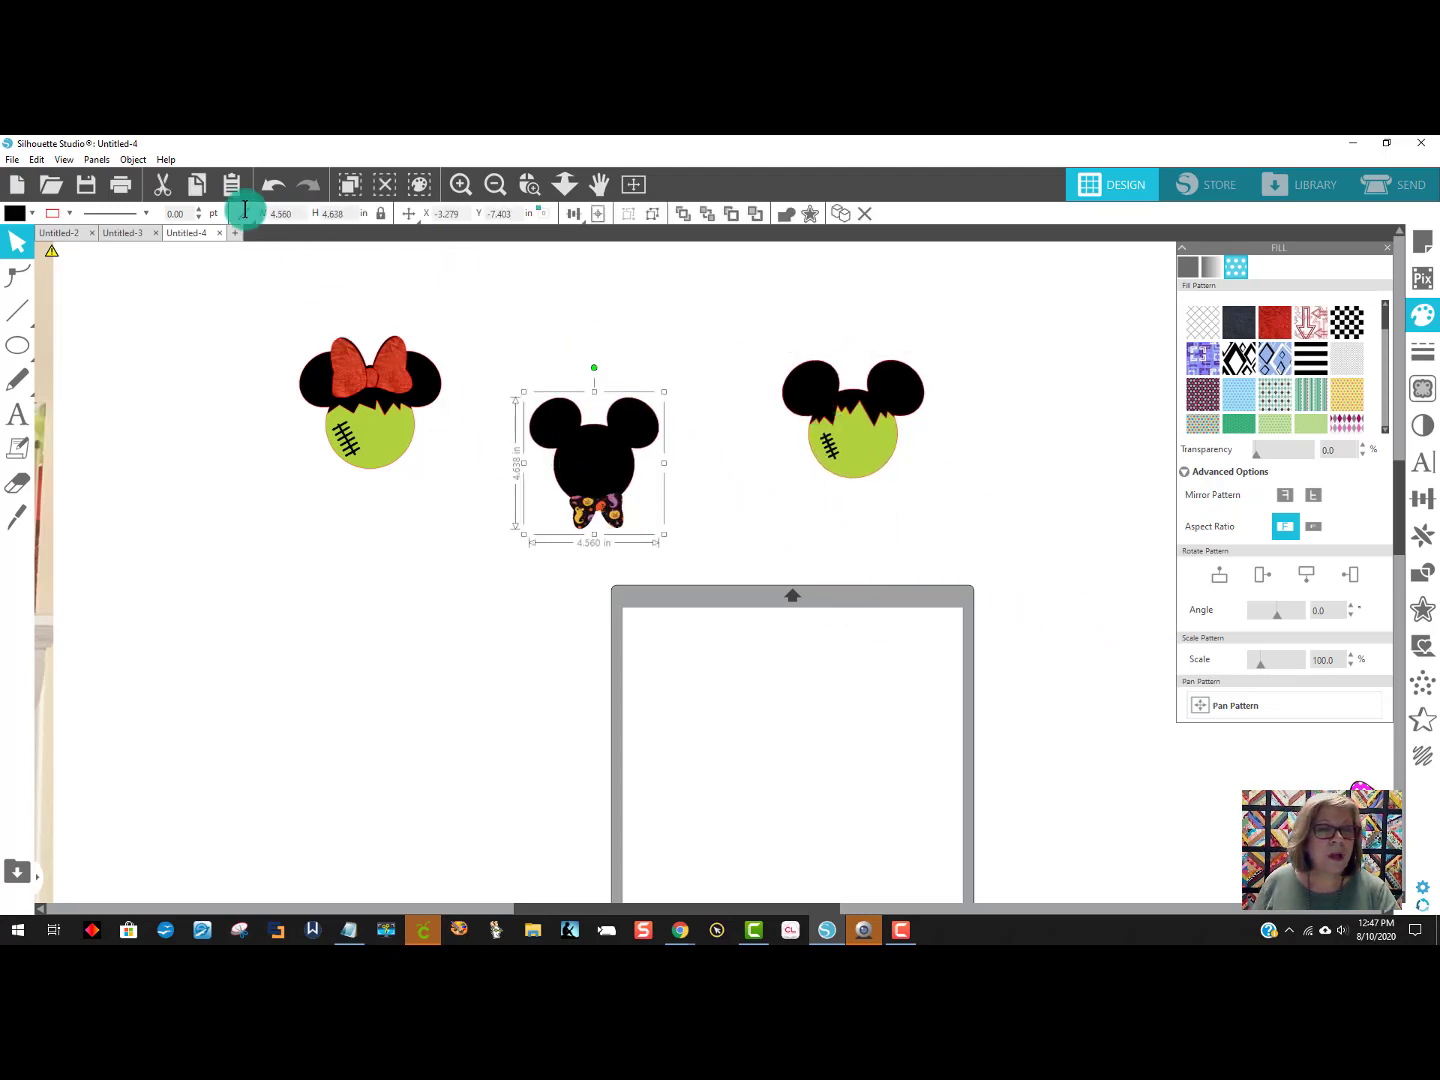
click(244, 210)
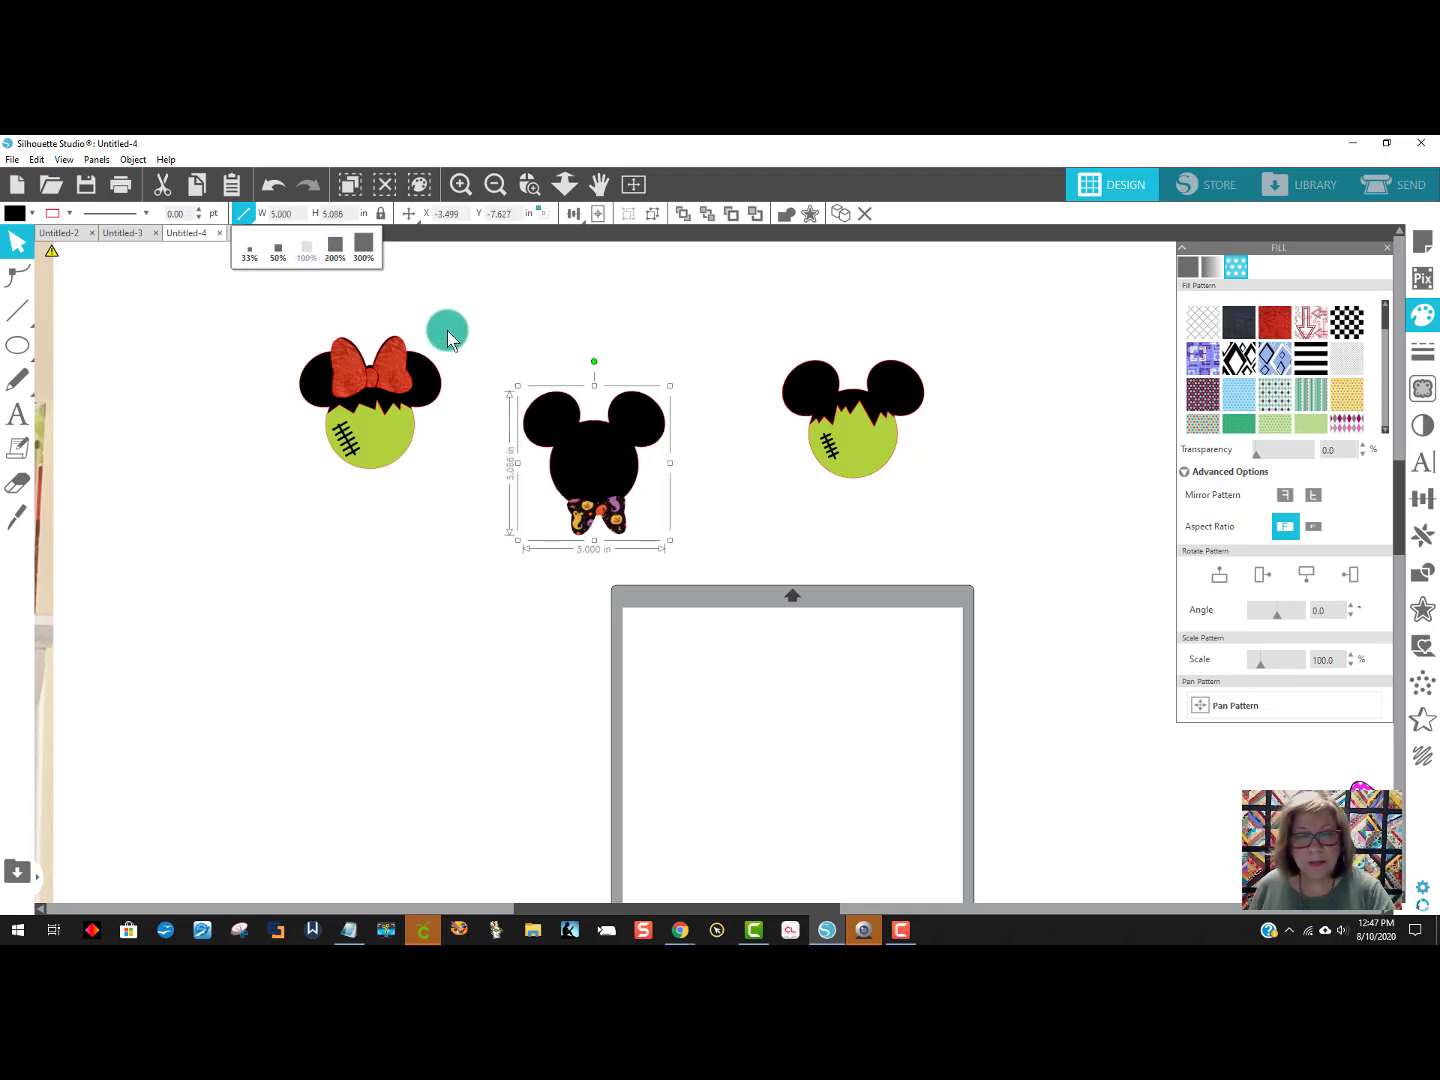
drag(566, 476, 513, 434)
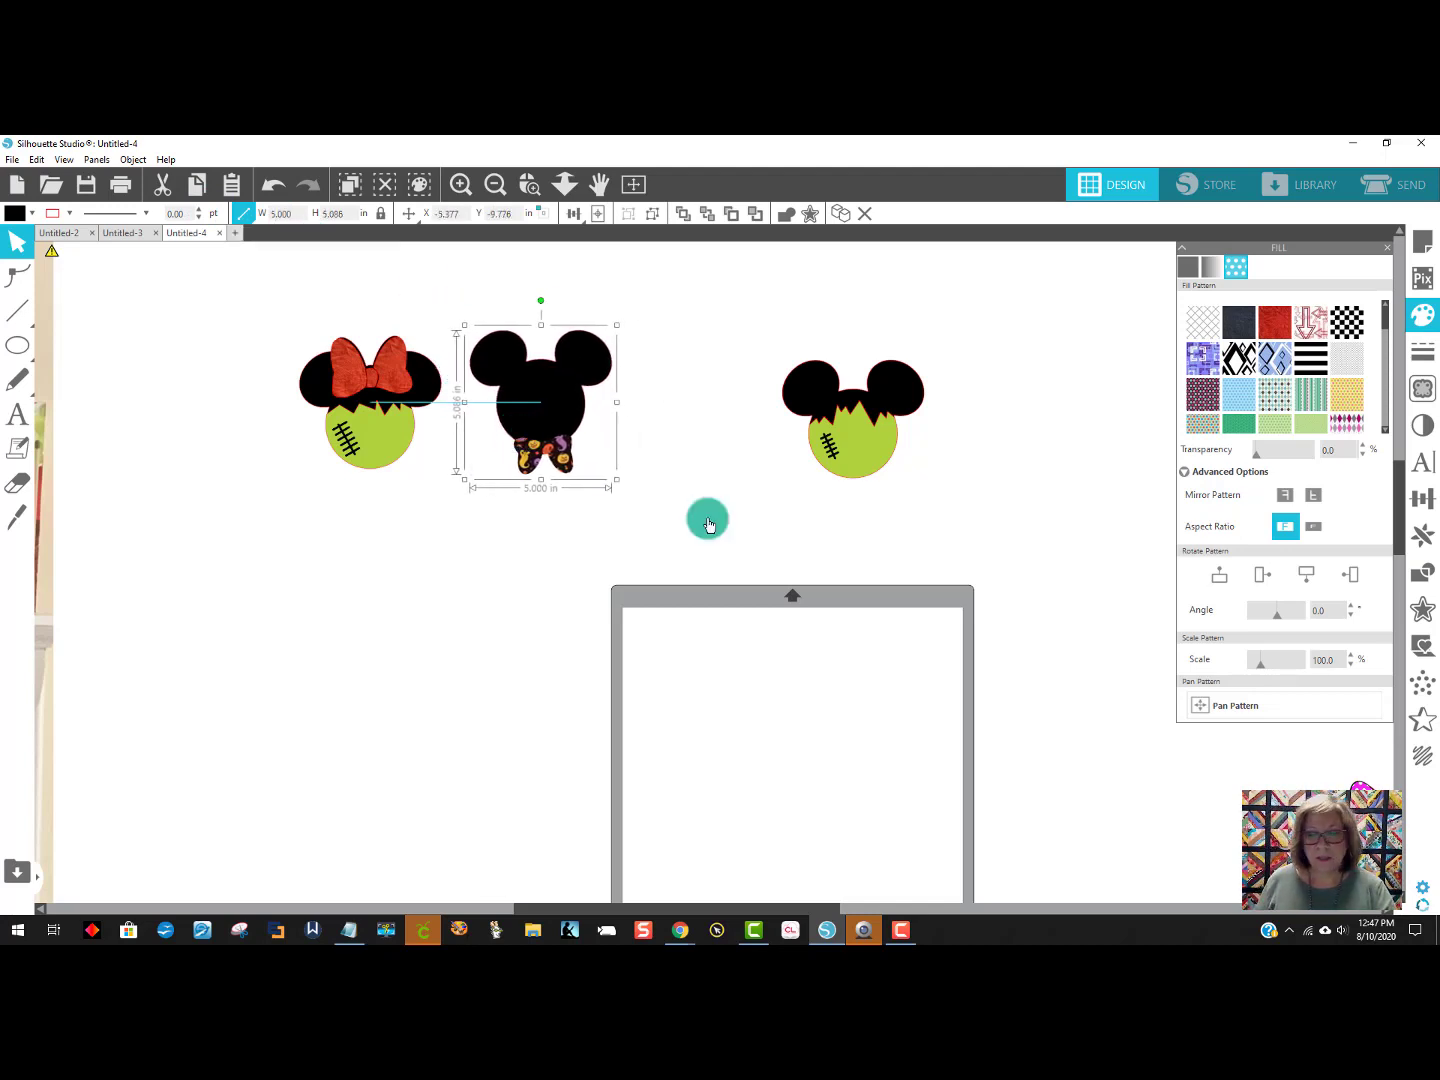
Scale the ghost Minnie with the pink bow to 5 in wide and place it between the two Mickey heads.
drag(1348, 806, 607, 431)
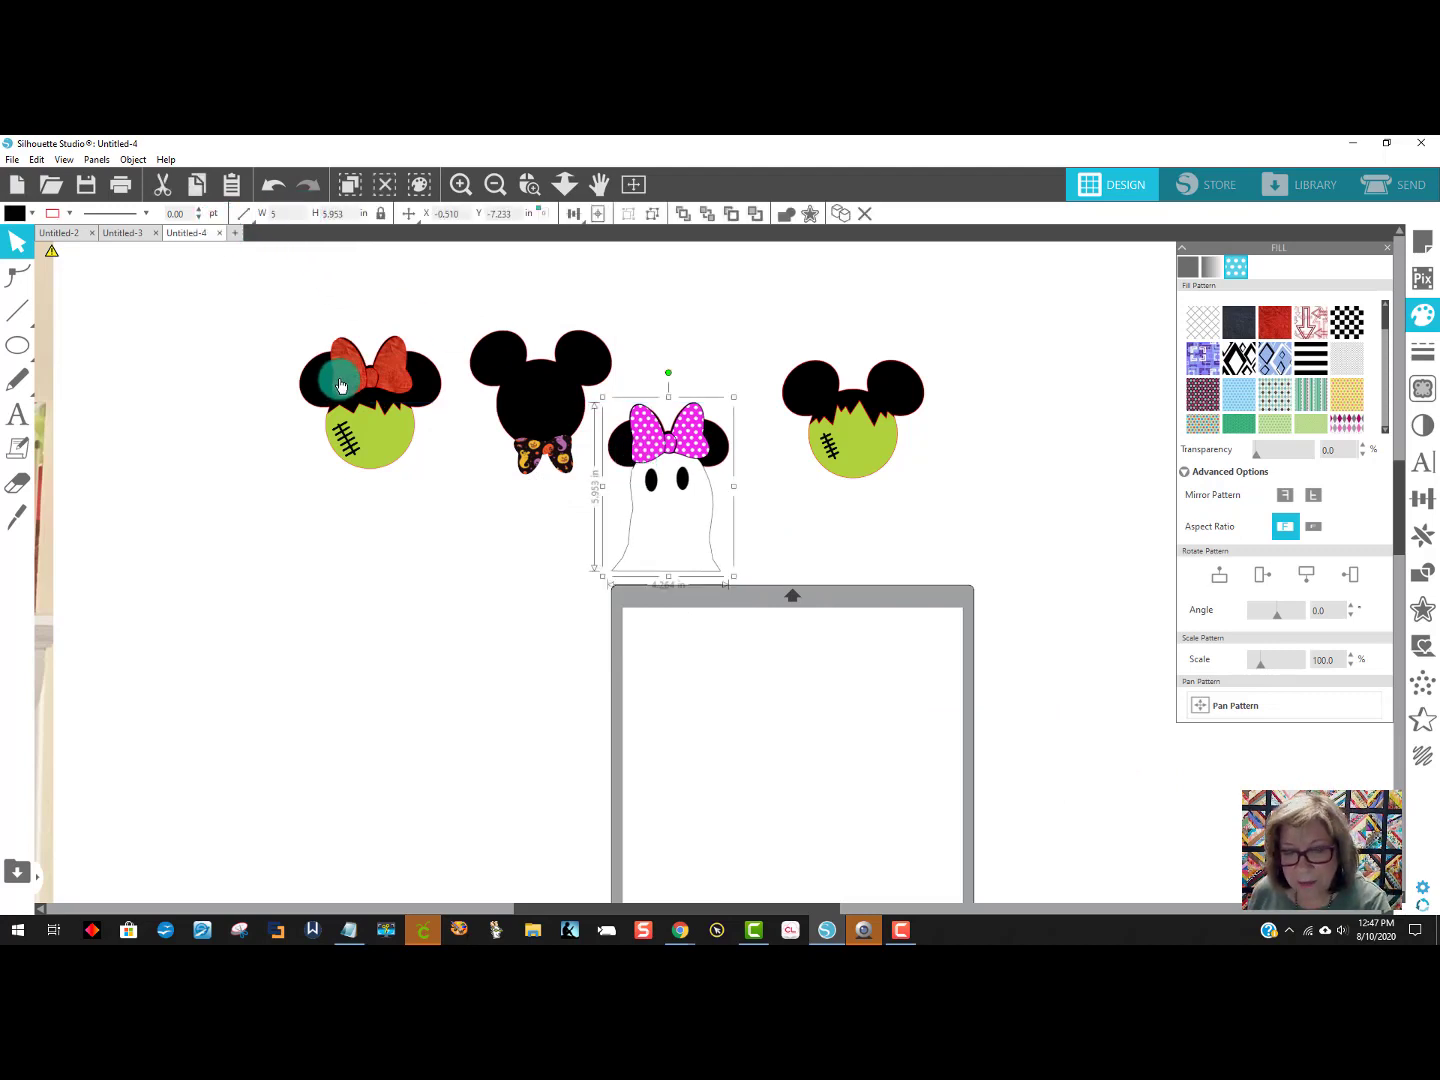
key(Return)
drag(699, 531, 724, 470)
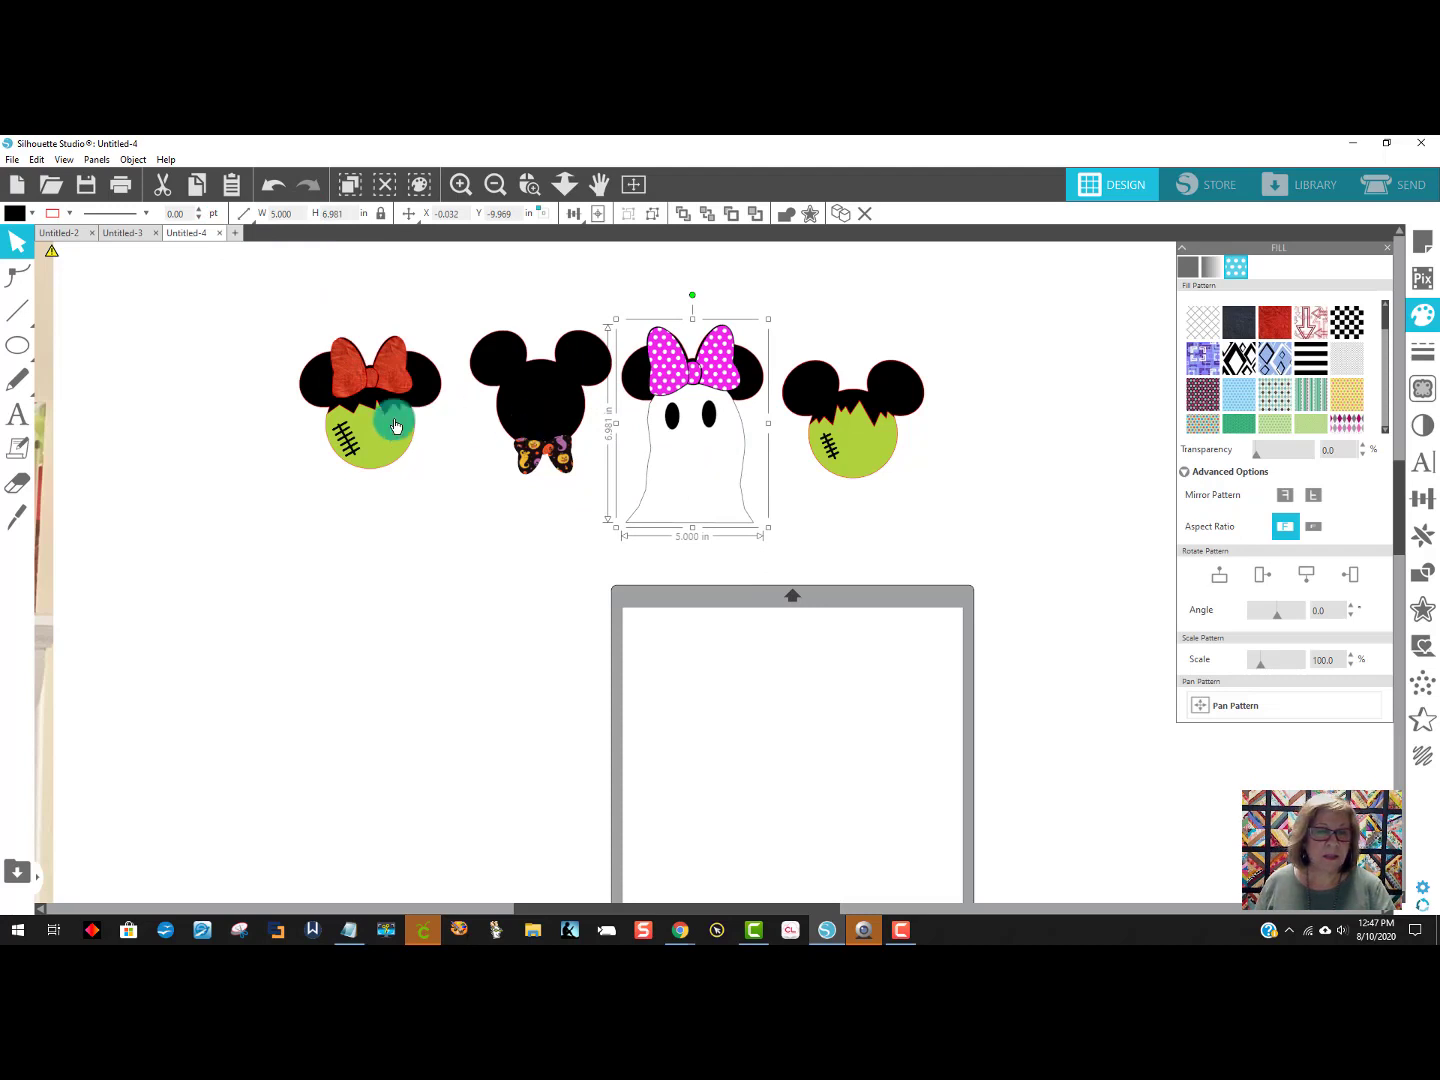
Shift the Frankenstein Minnie, bow-tie Mickey, ghost Minnie and Frankenstein Mickey leftward in an evenly spaced row, and close the Fill settings.
drag(395, 427, 321, 417)
drag(553, 402, 470, 402)
click(690, 419)
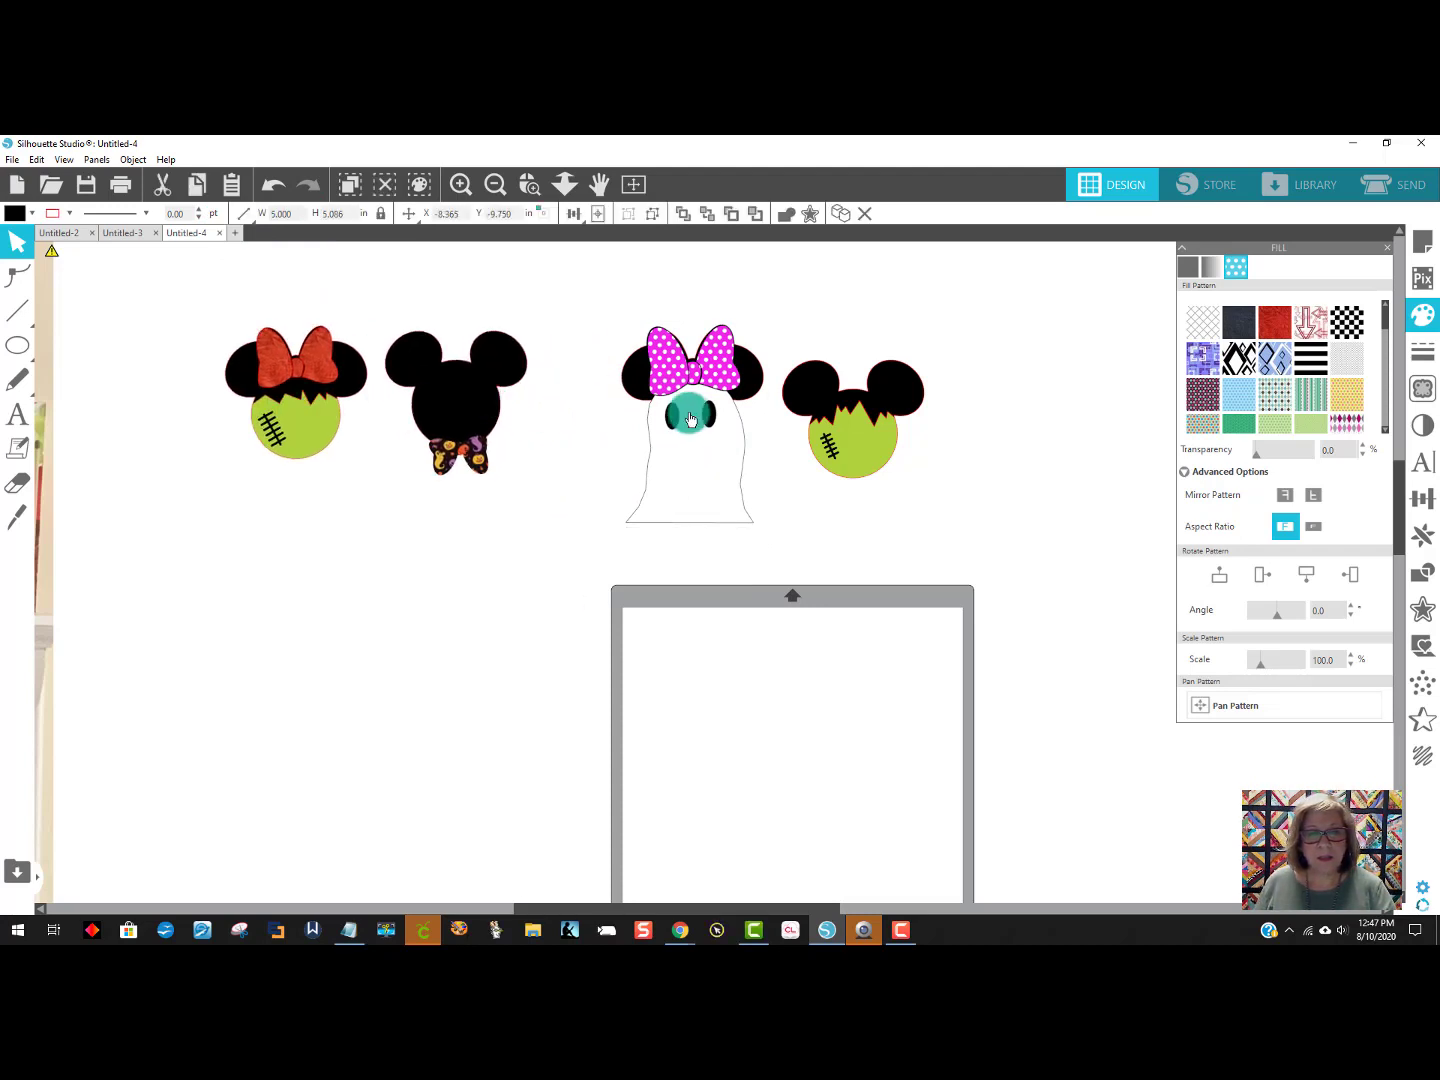
drag(690, 418, 607, 418)
drag(826, 419, 751, 403)
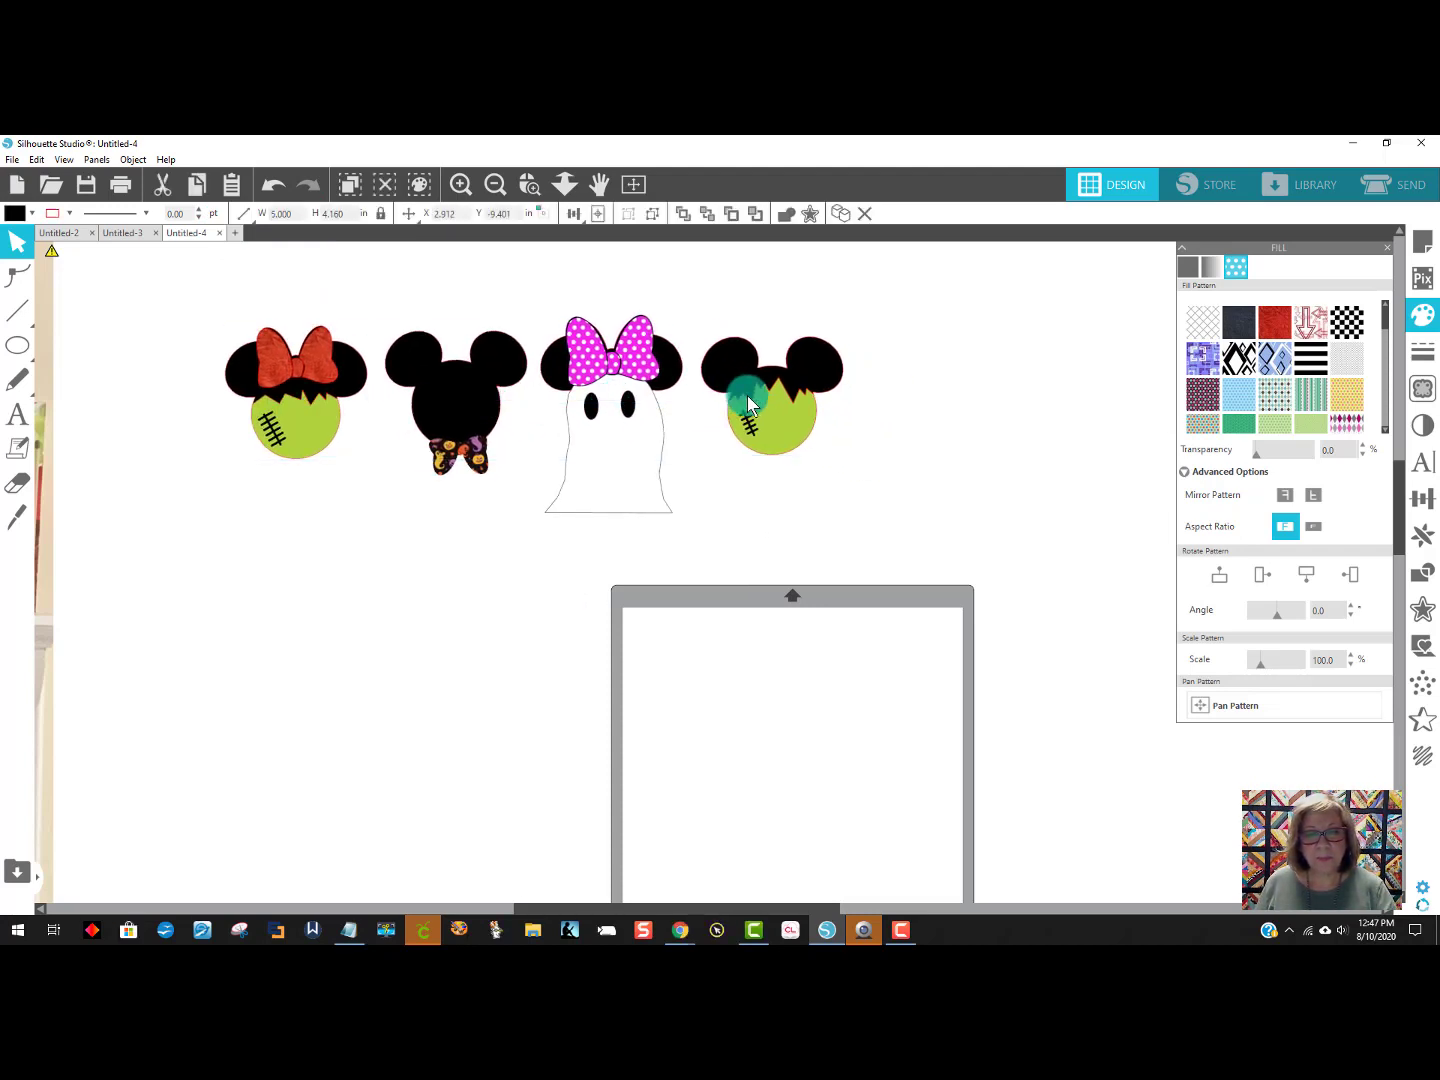
click(946, 442)
click(1389, 248)
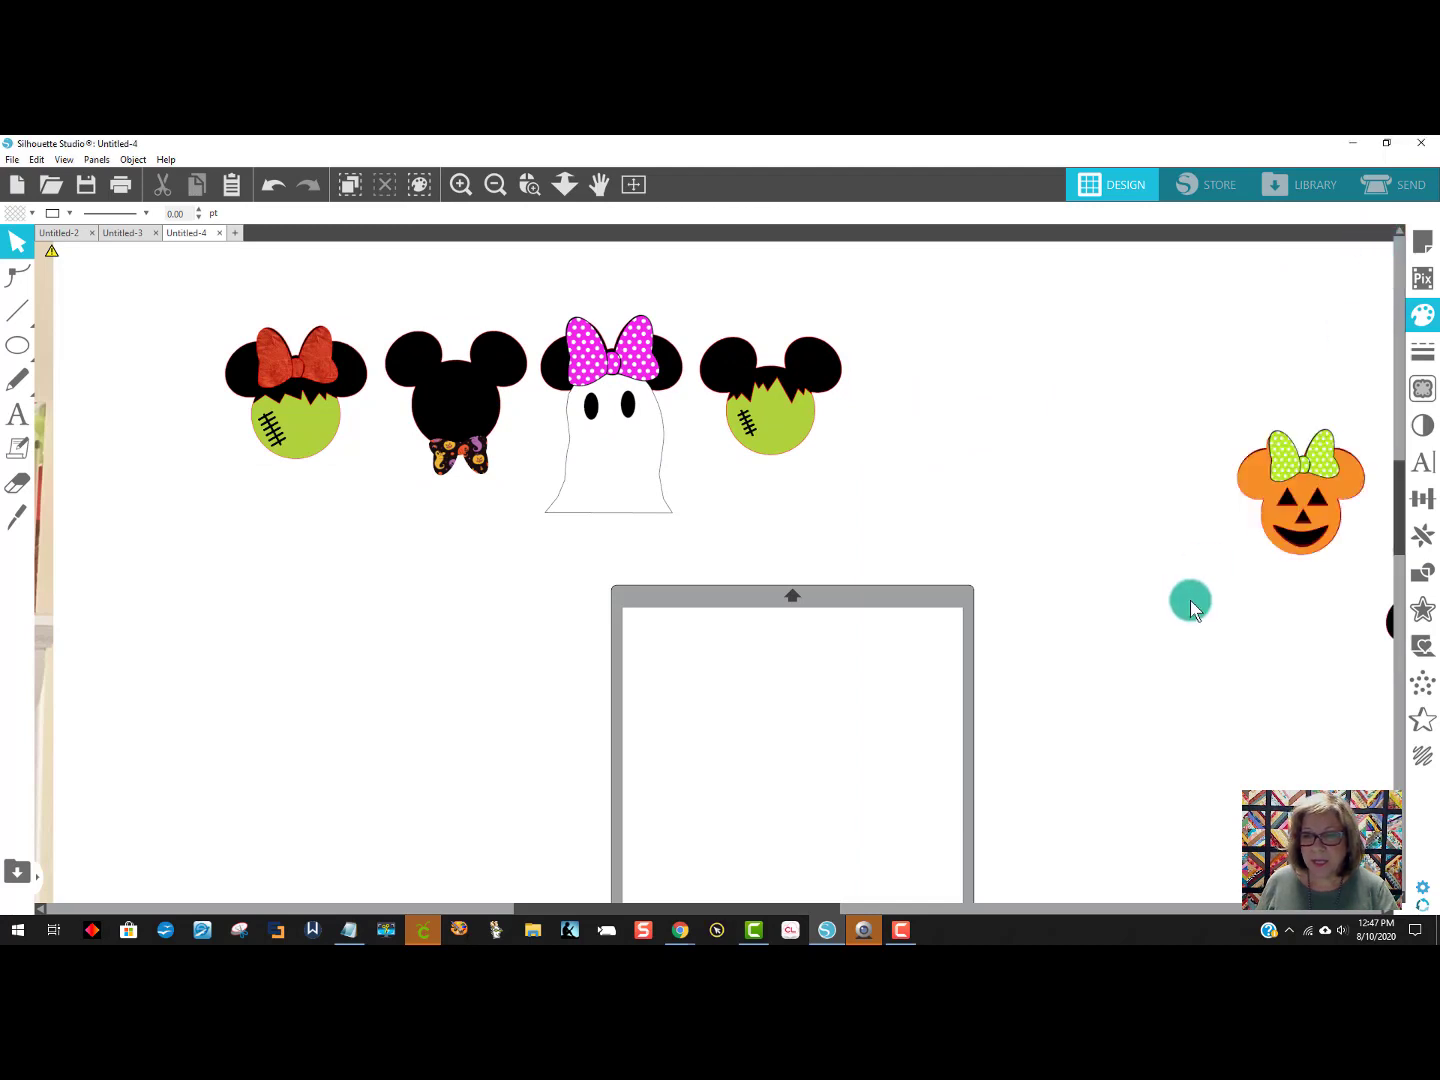
Scale the pumpkin Minnie with the green bow to 5 in wide and place it at the row's left end, beside the Frankenstein Minnie.
drag(1254, 475, 1038, 442)
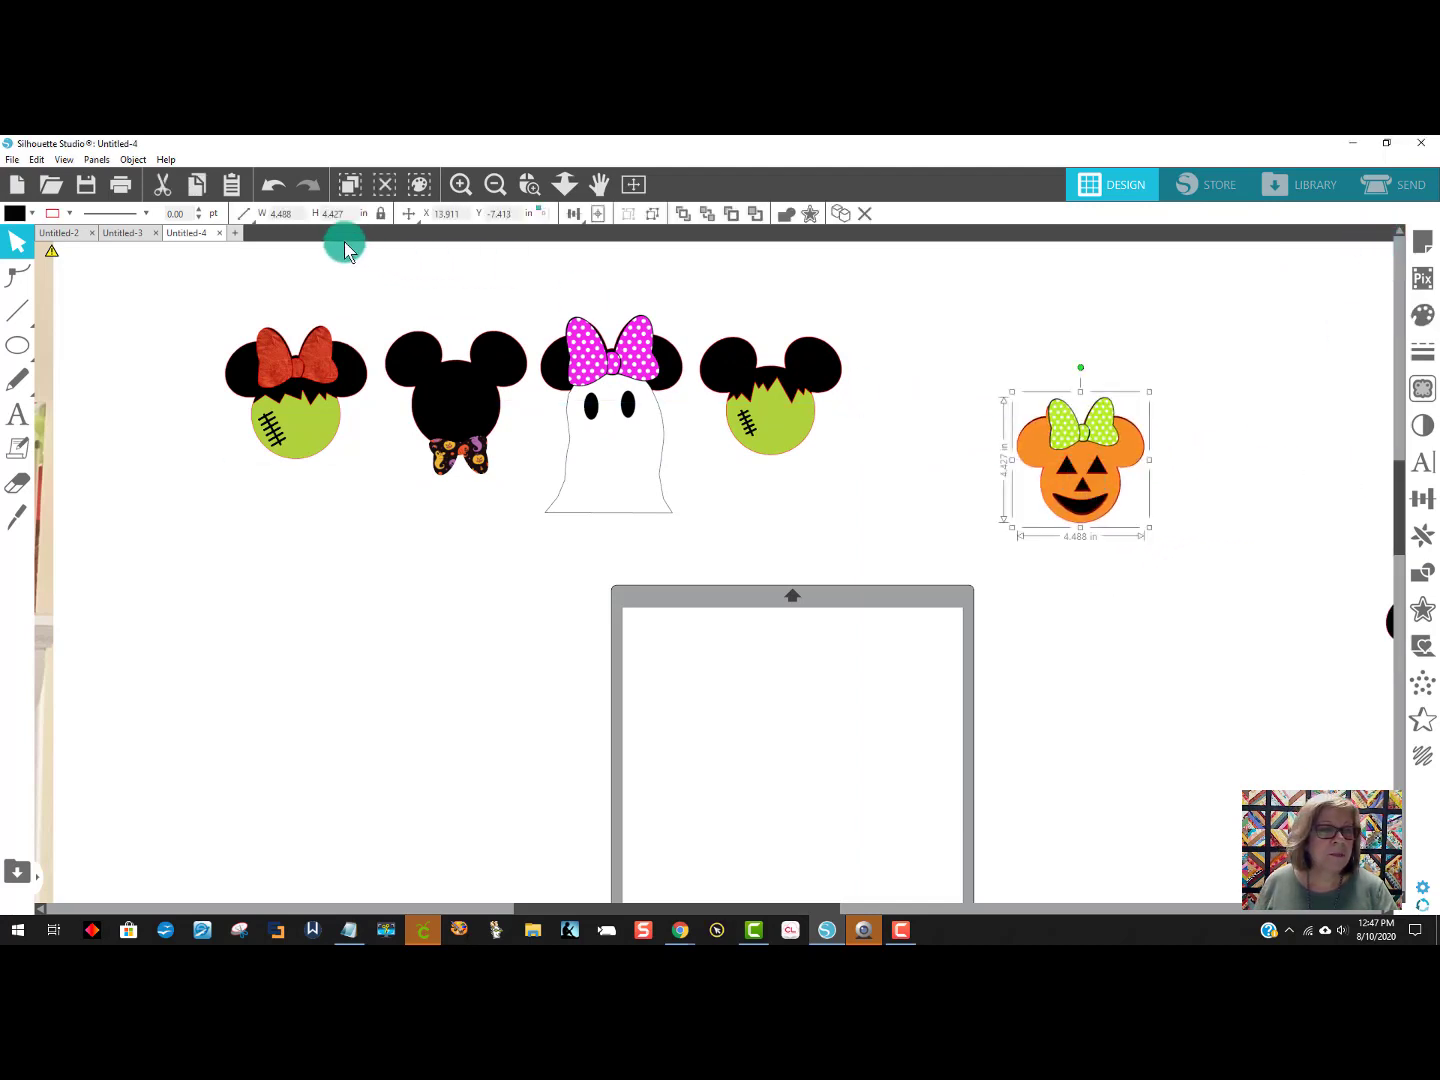
click(243, 212)
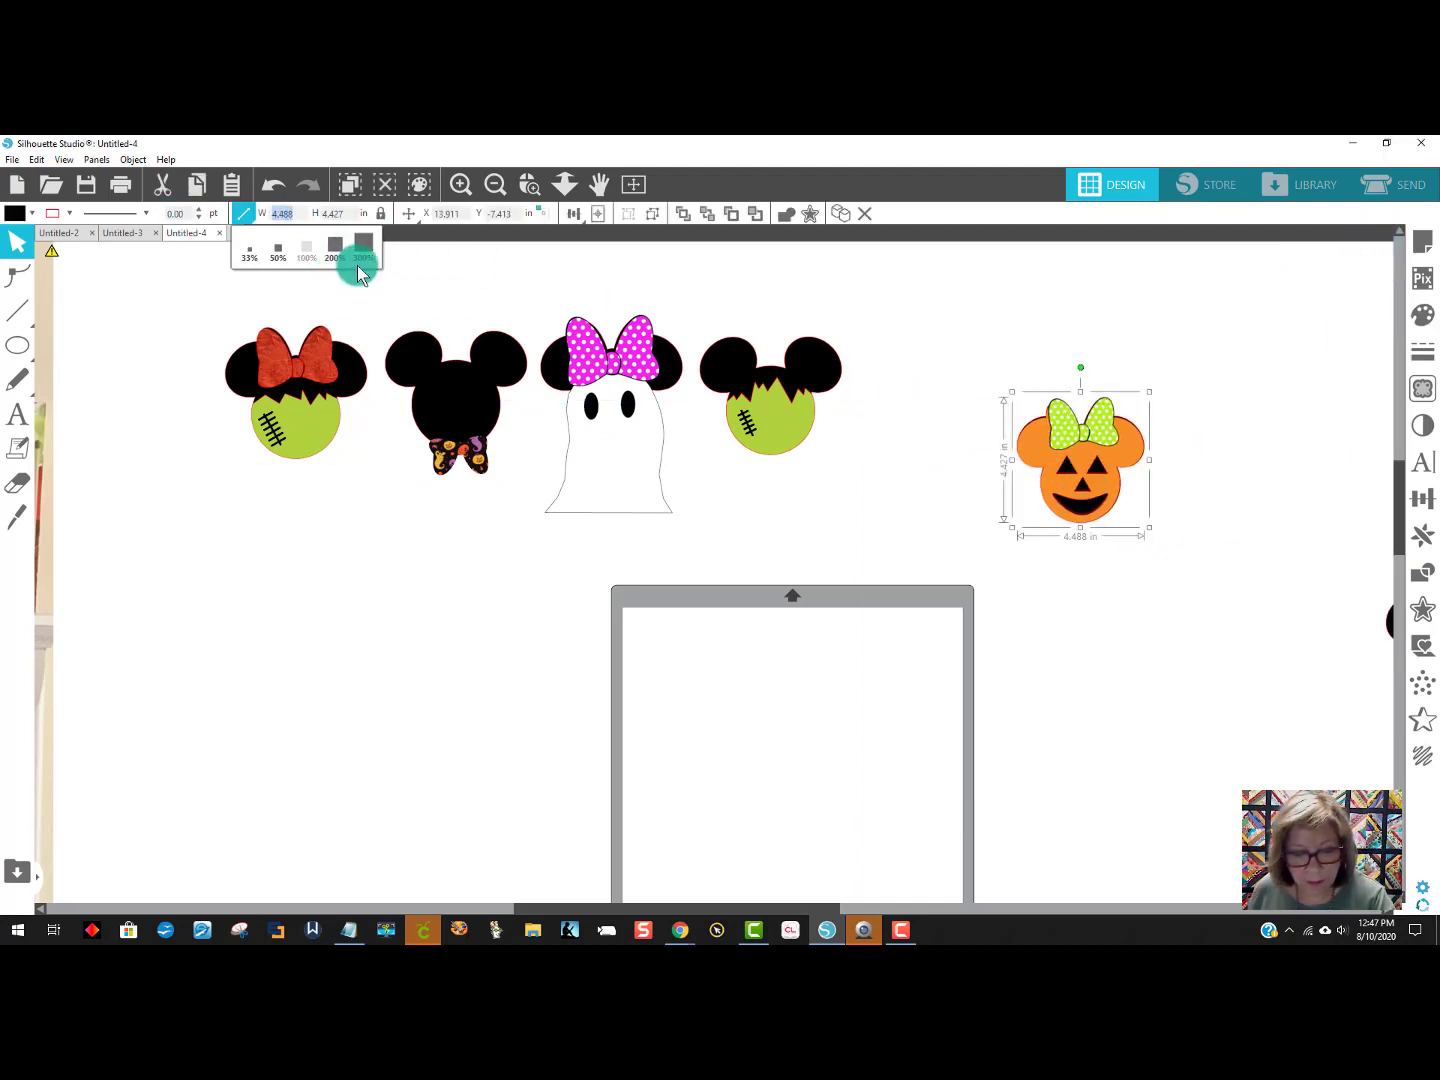
text(5)
key(Return)
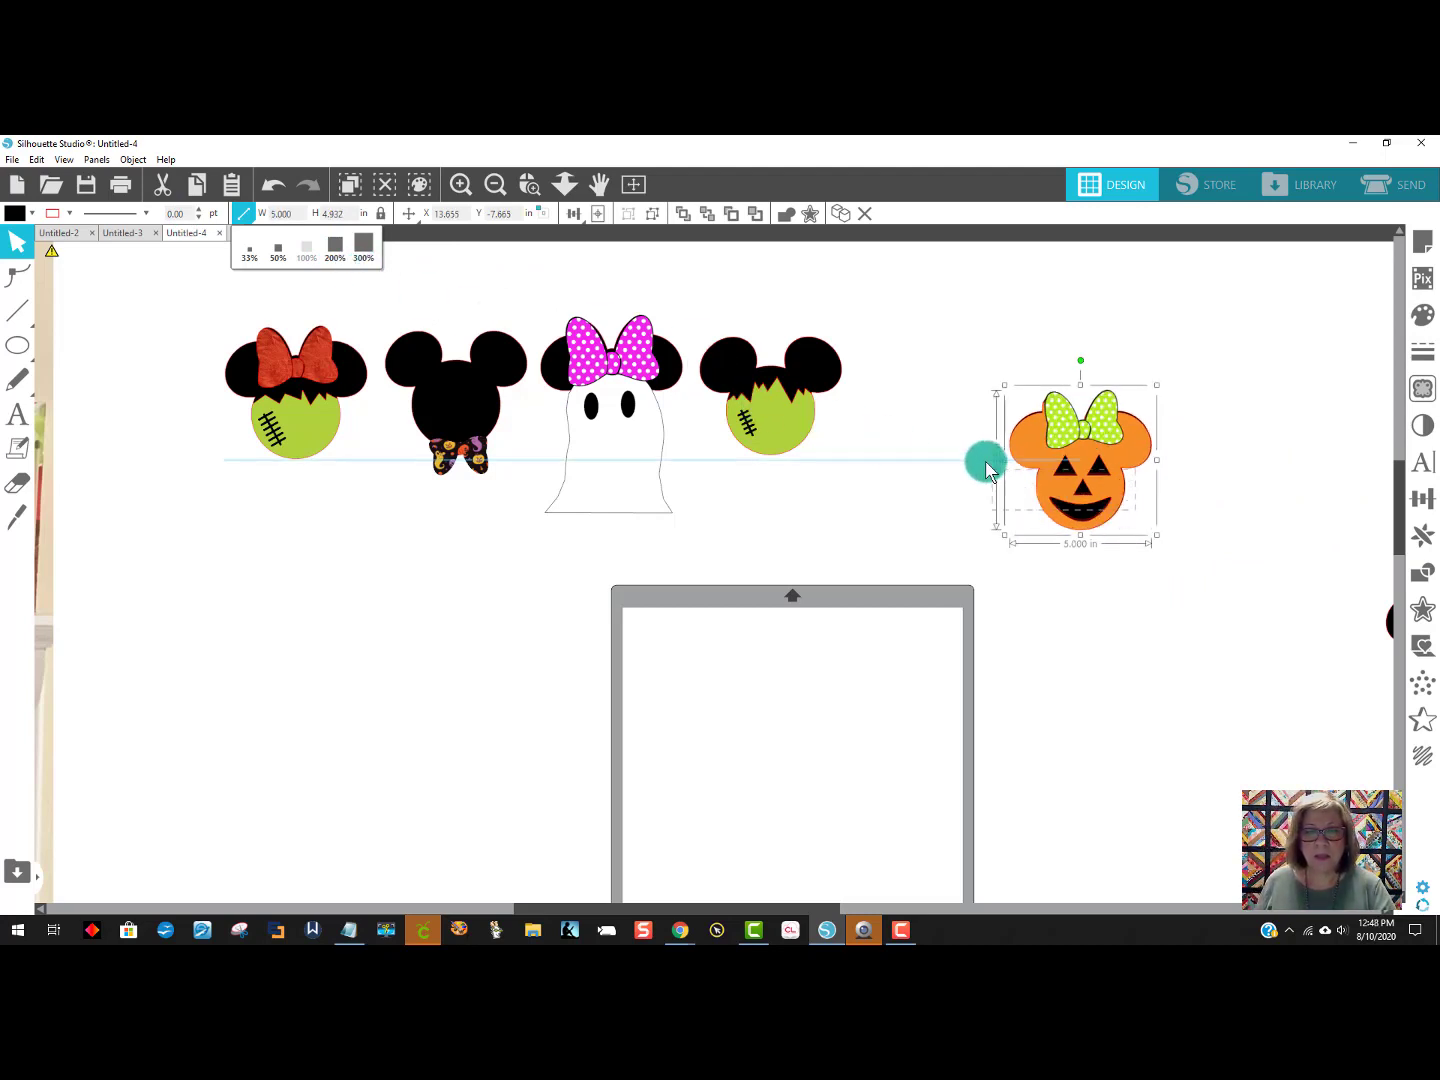
click(1080, 472)
drag(1076, 473, 124, 400)
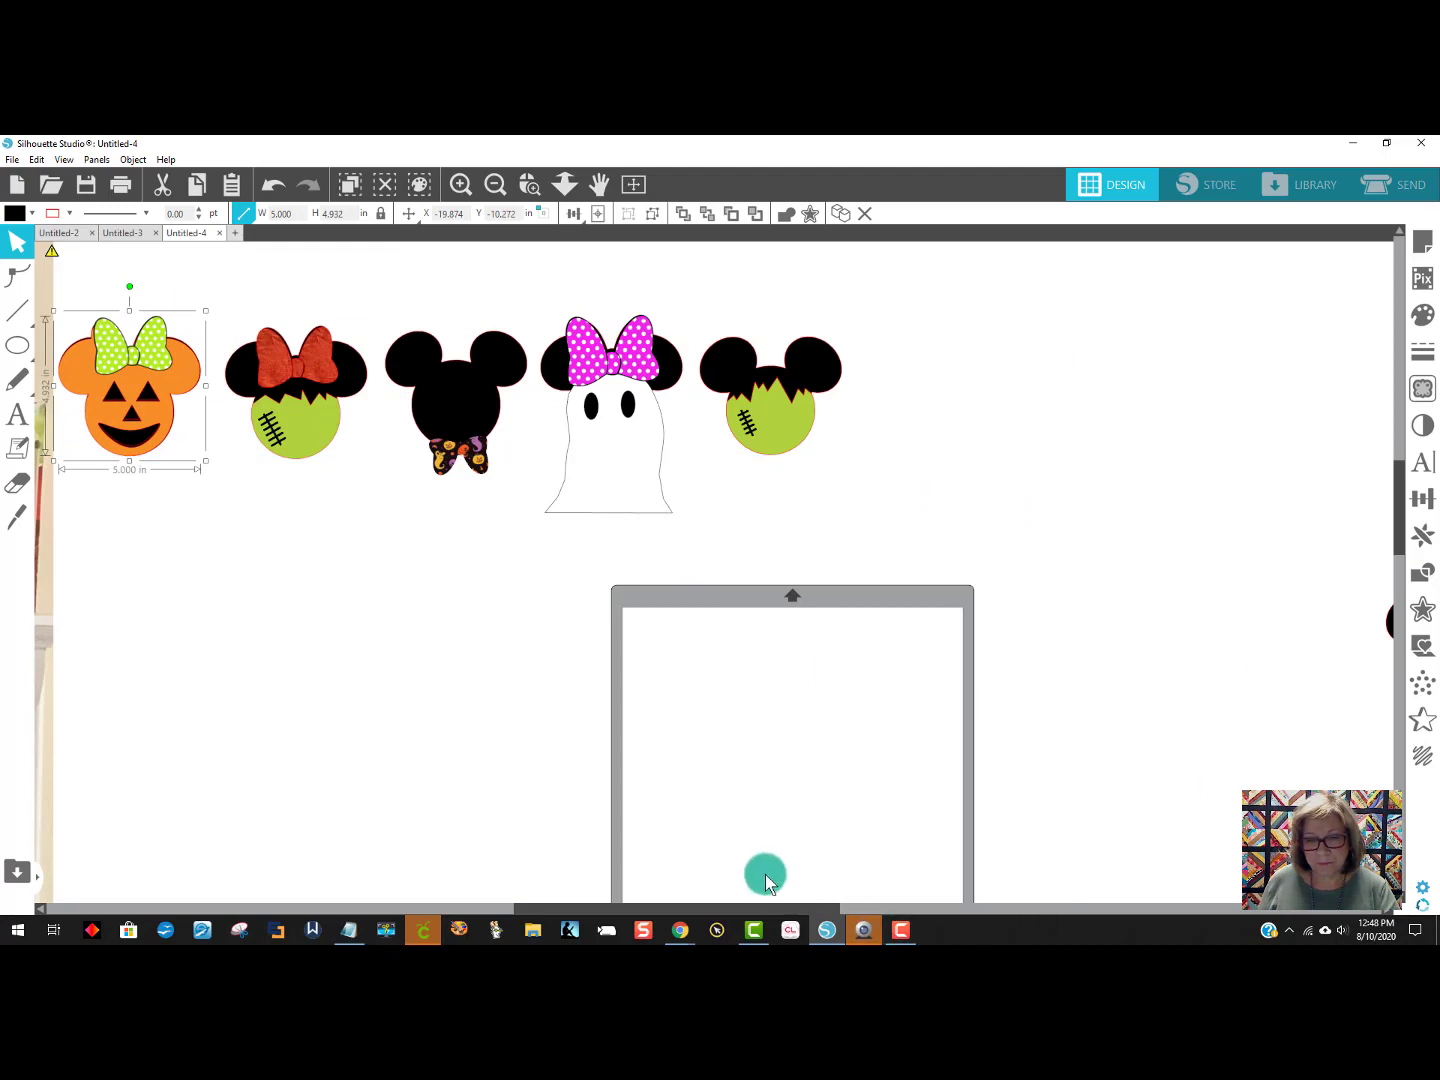
Scale the black Minnie with the orange patterned bow to 5 in wide and place it to the right of the Frankenstein Mickey.
drag(747, 912, 879, 912)
drag(1180, 667, 778, 545)
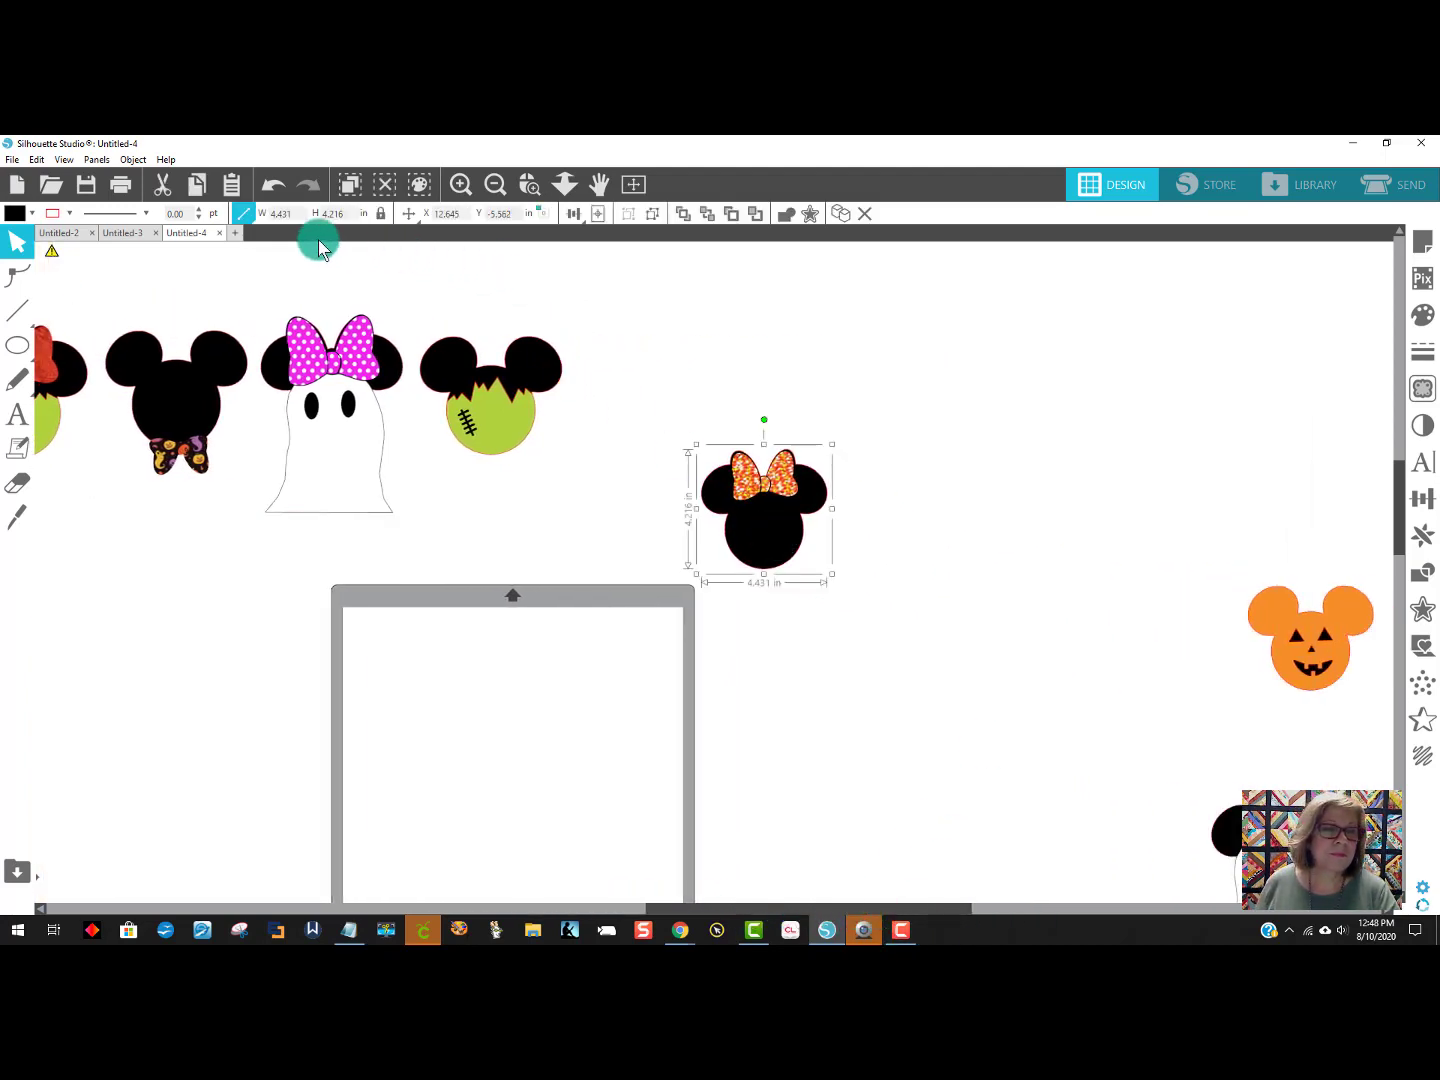
click(222, 218)
click(235, 218)
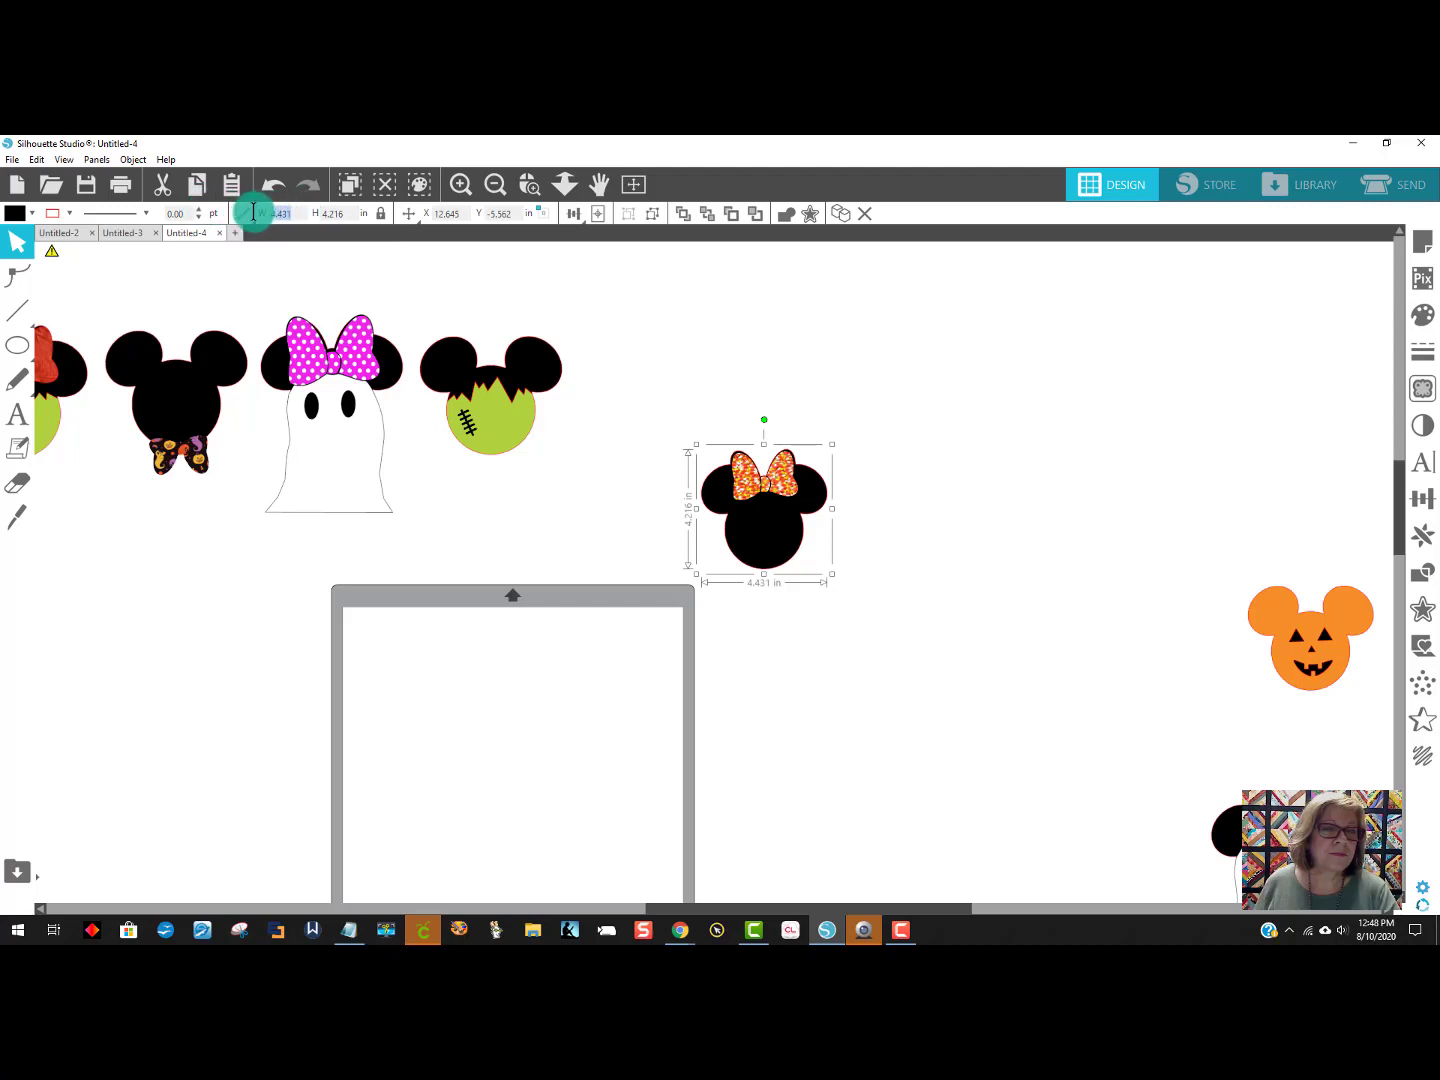
click(250, 213)
click(279, 249)
key(Return)
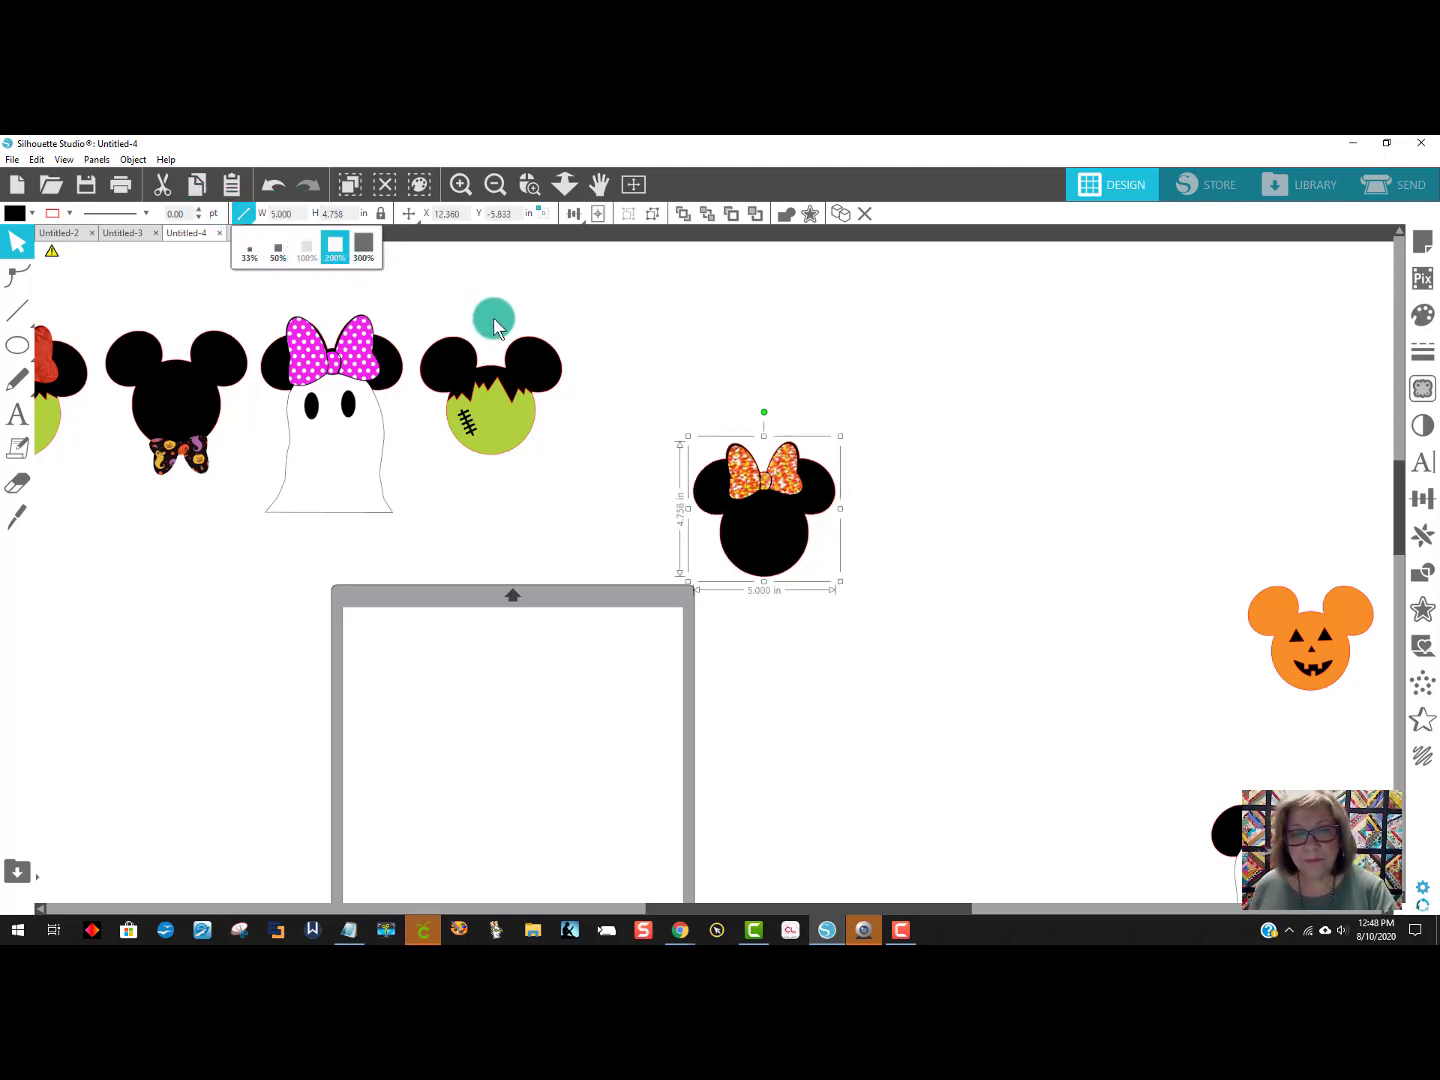
drag(824, 555, 757, 427)
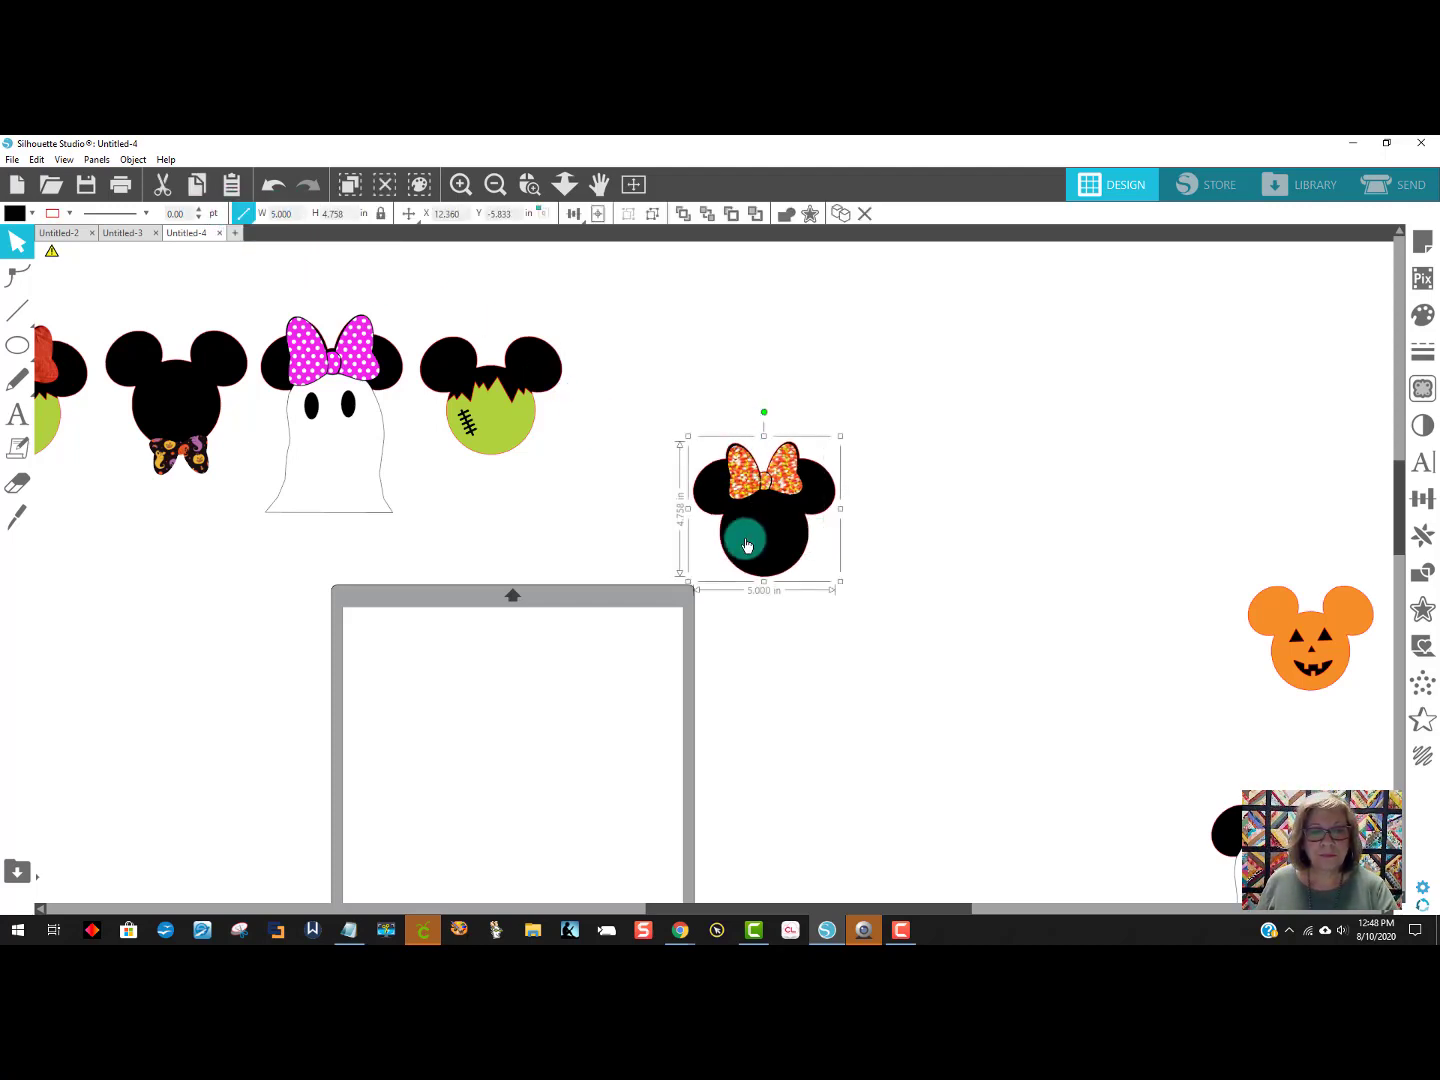
drag(742, 540, 627, 452)
Move the ghost Mickey without a bow beside the orange-bowed Minnie and scale it to 5 in wide.
click(1319, 684)
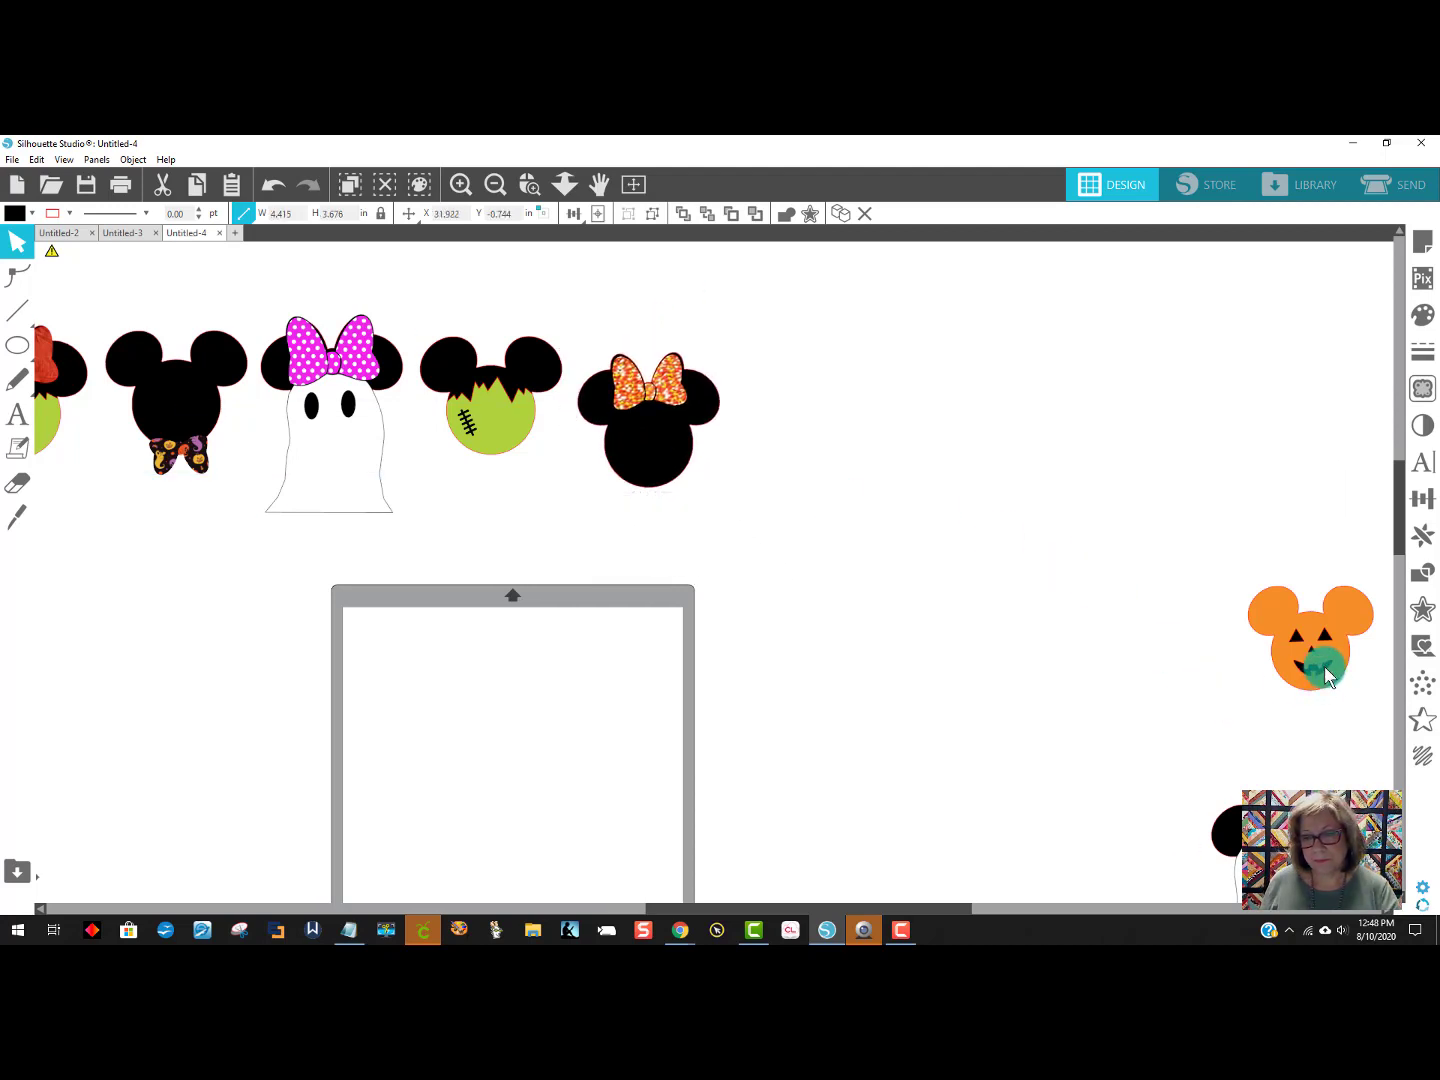
drag(1225, 830, 827, 417)
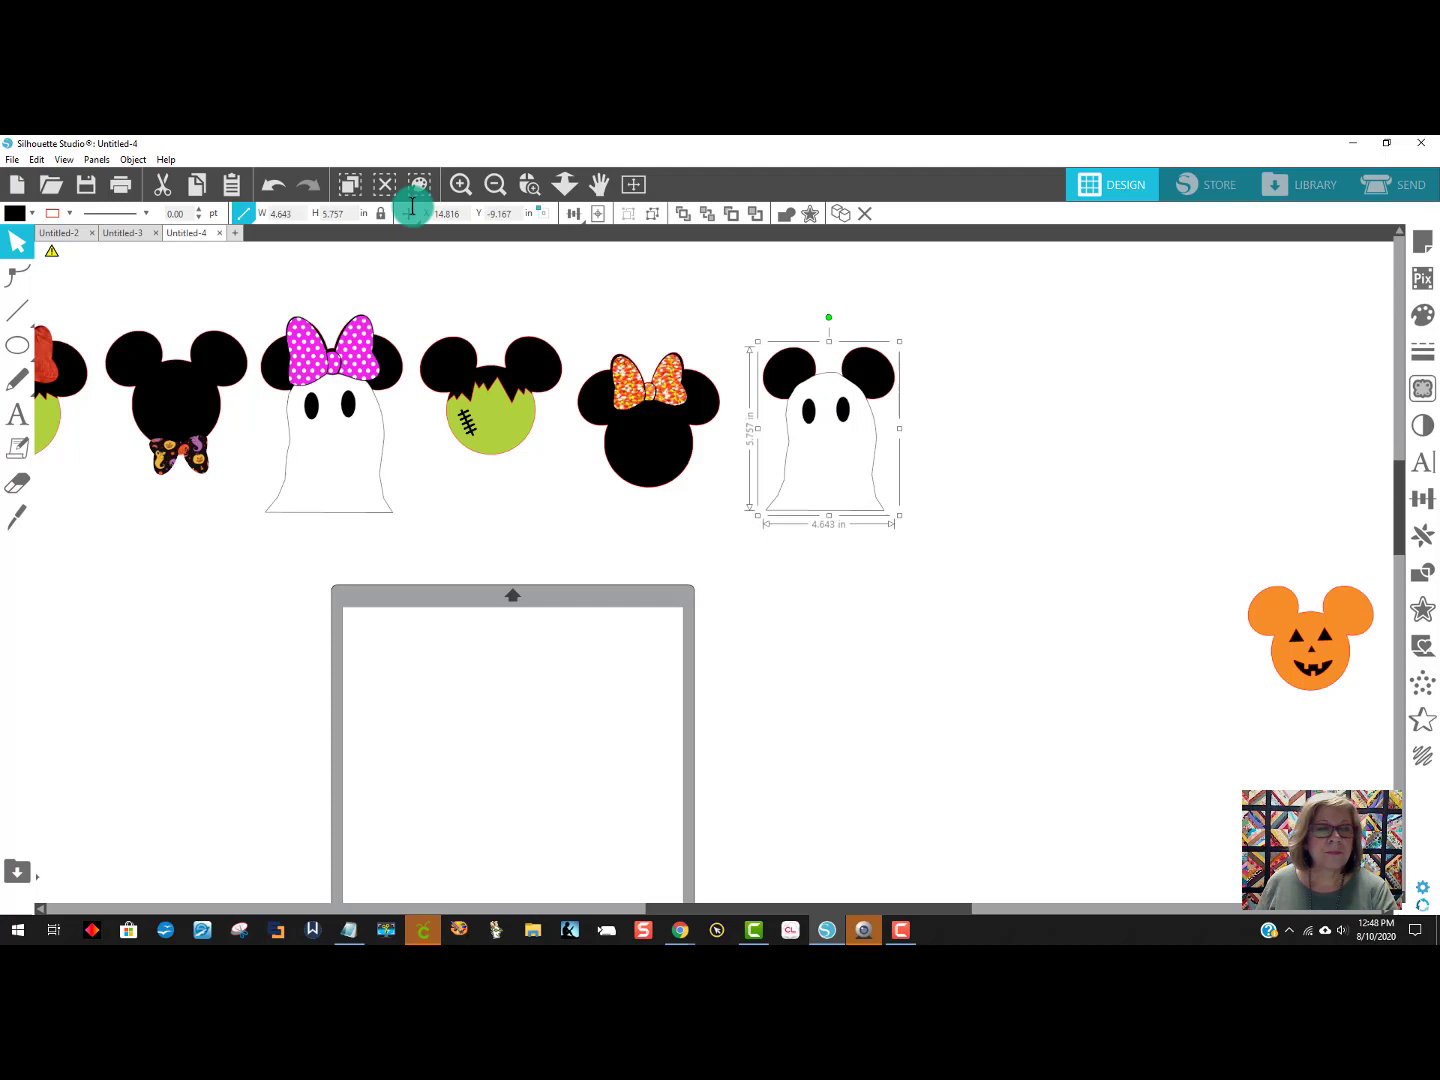
double_click(268, 213)
text(5)
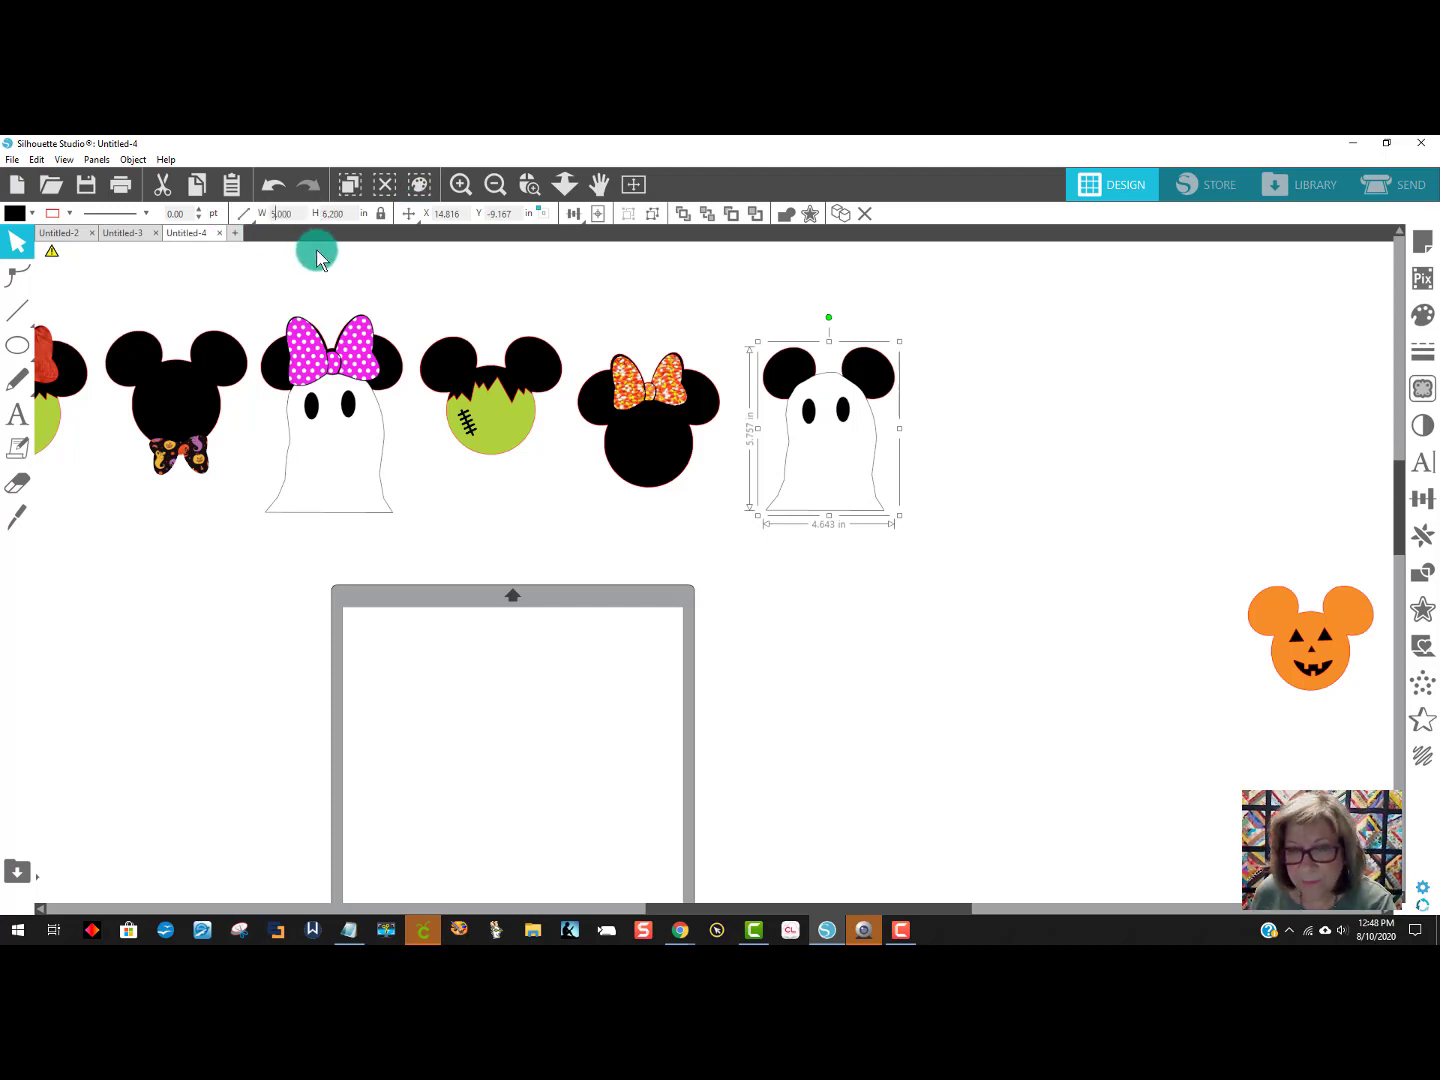
key(Return)
Scale the pumpkin Mickey to 5 in wide, place it at the row's right end, and shift the ghost Mickey closer to its left neighbour.
drag(1309, 632, 1022, 383)
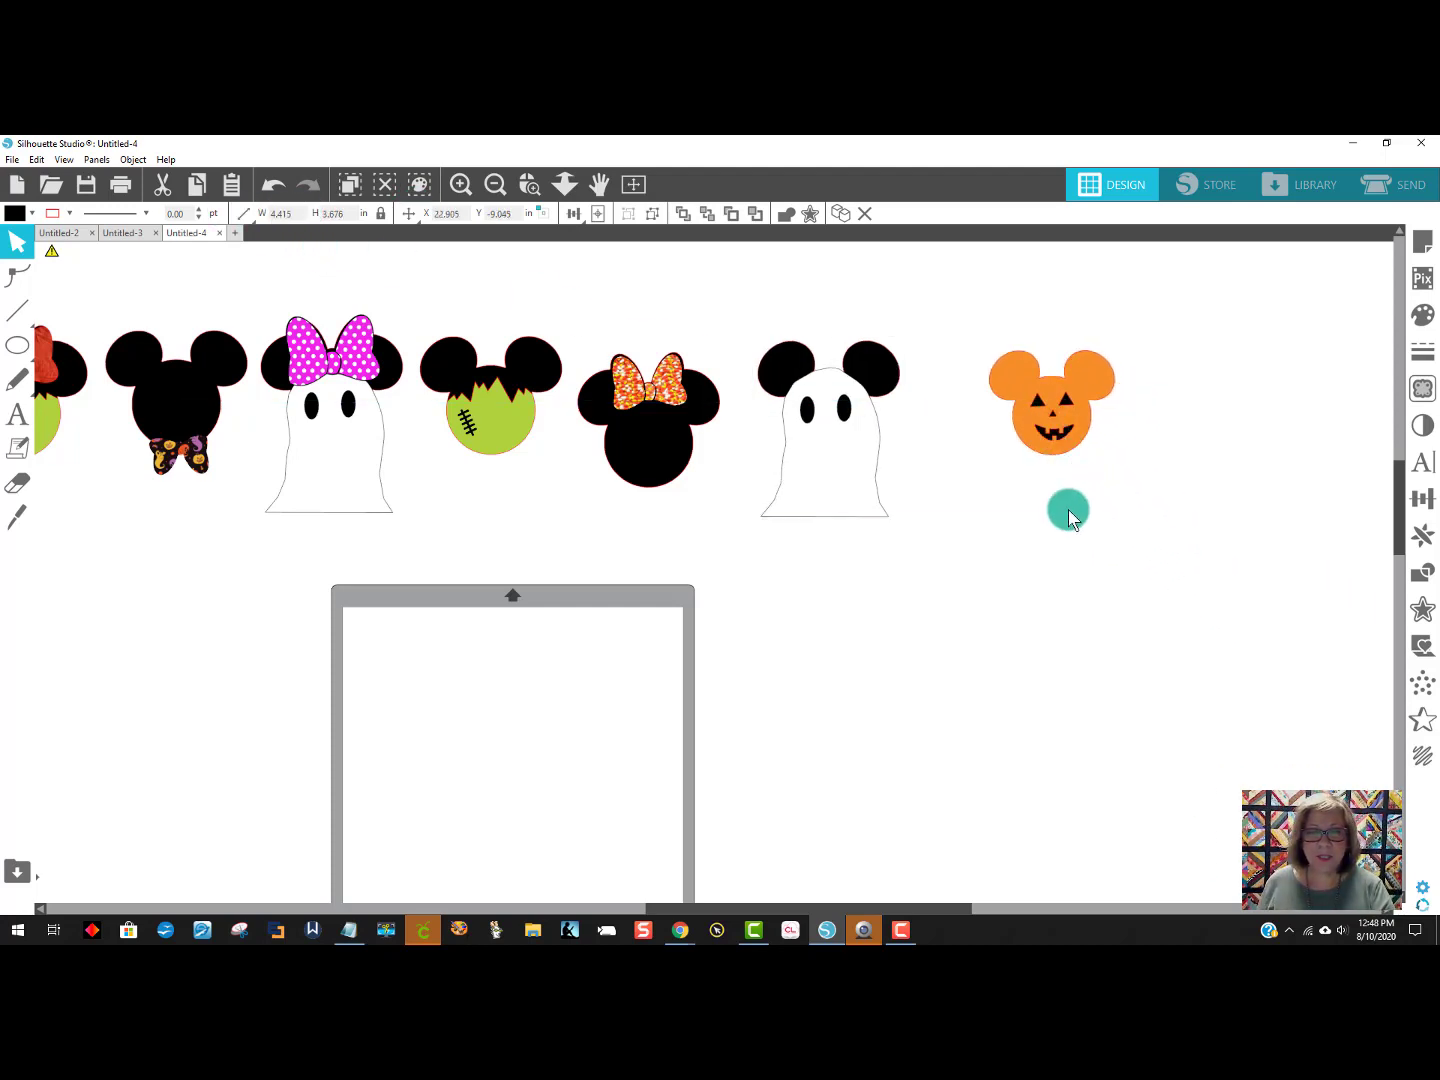
click(281, 550)
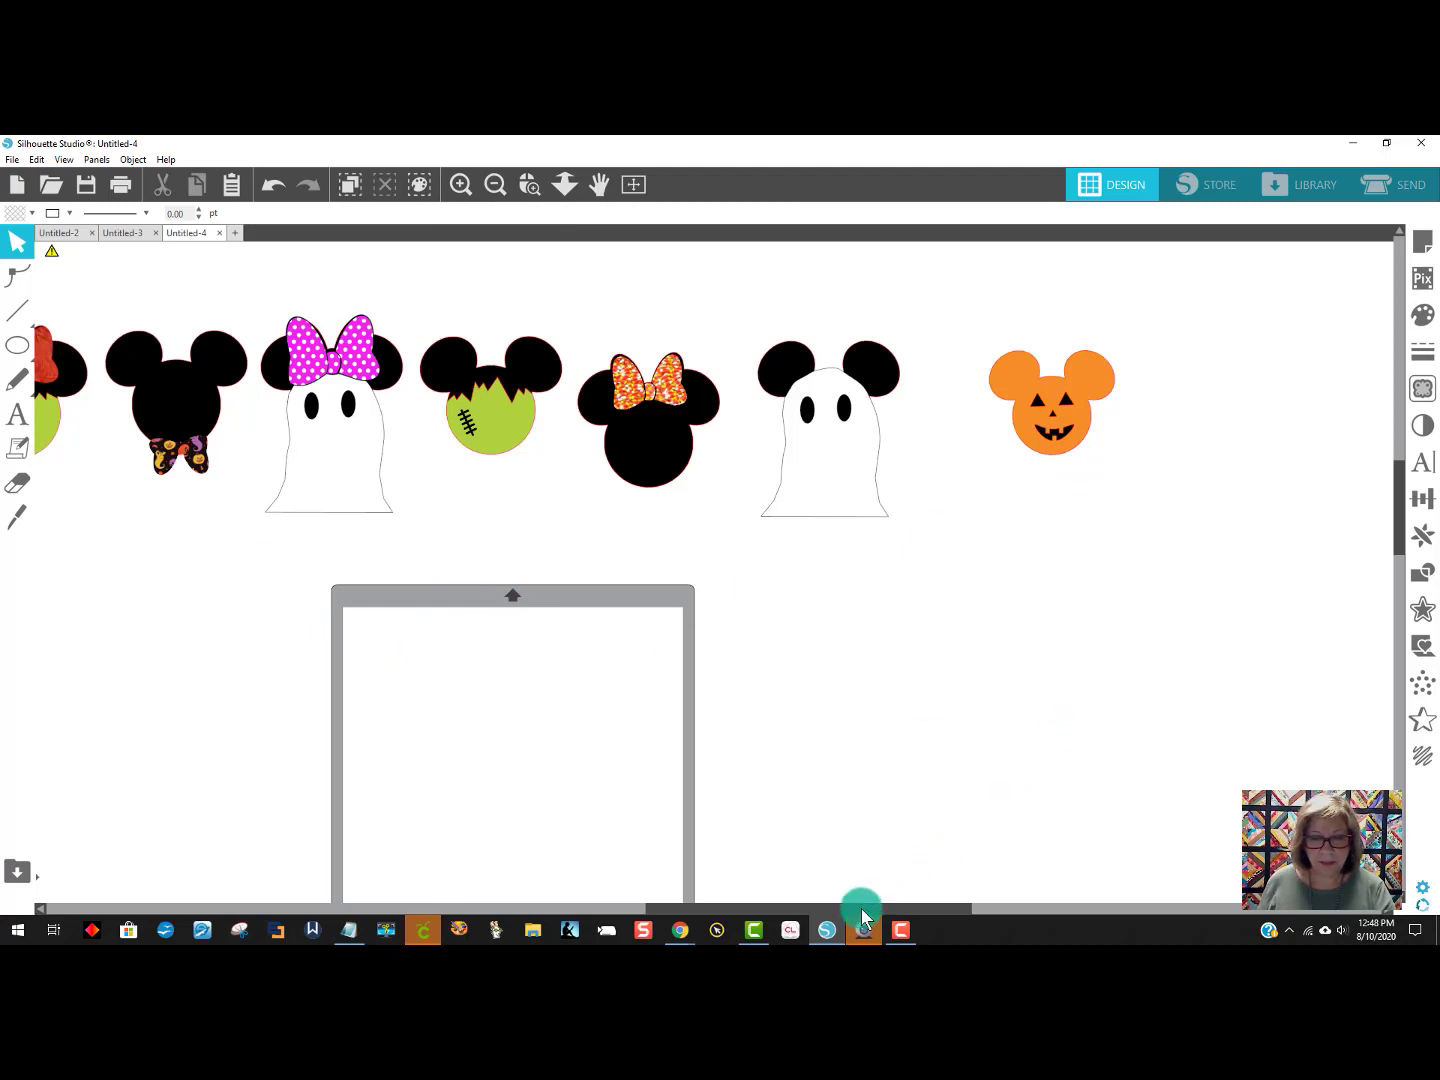
drag(862, 907, 704, 884)
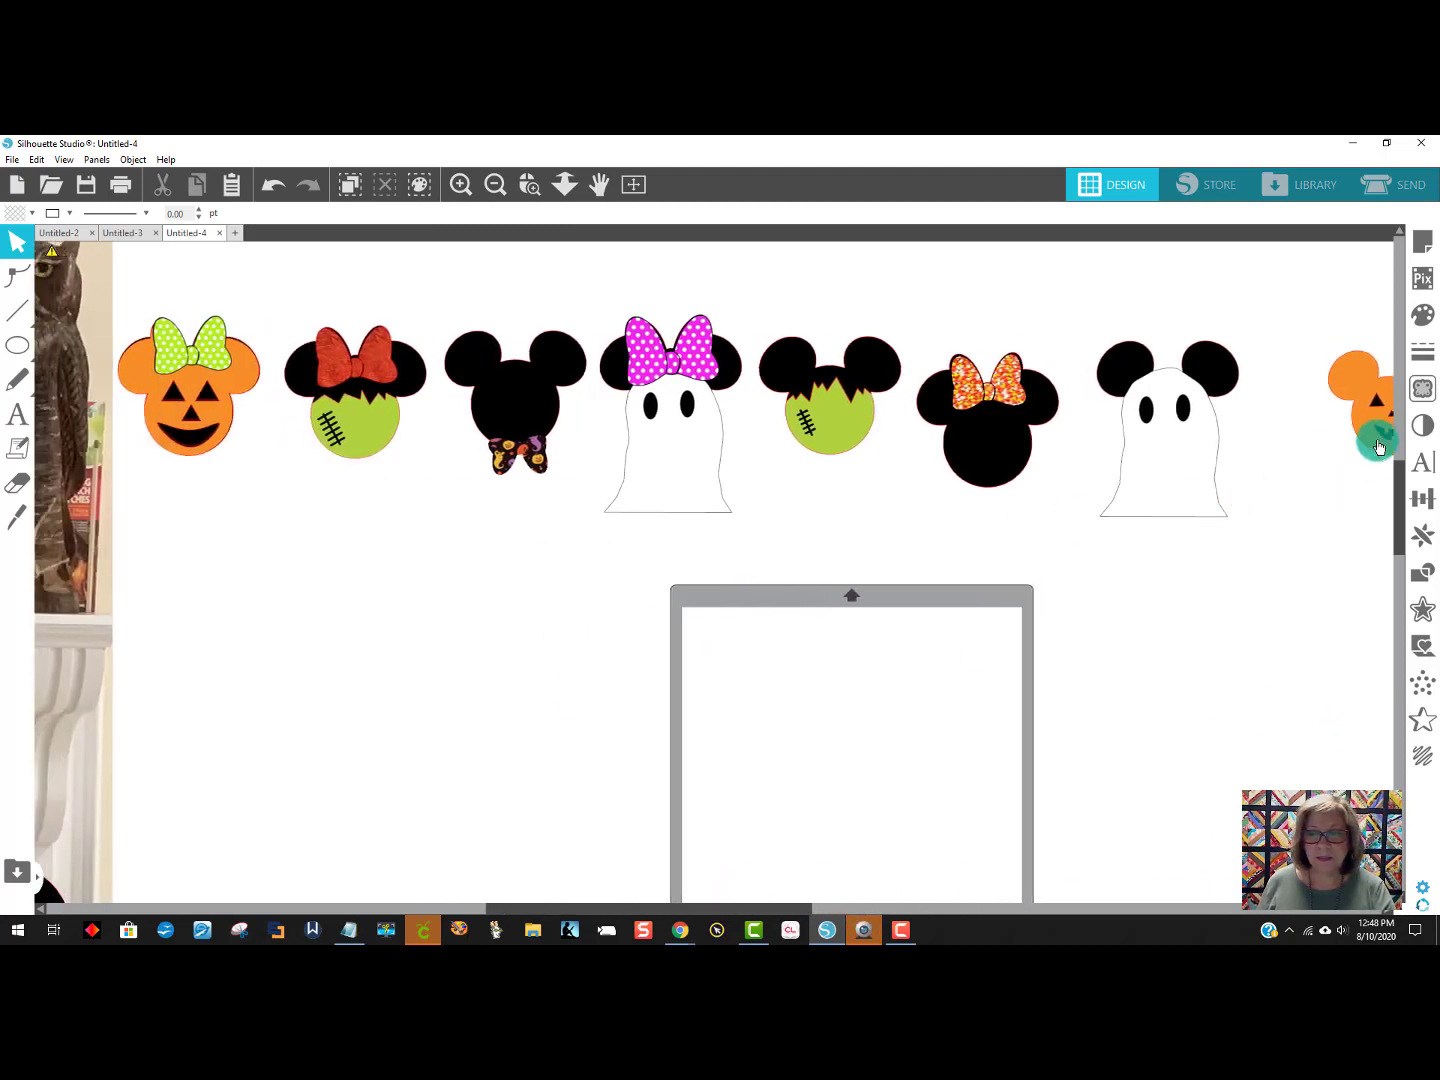
drag(1378, 447, 1345, 419)
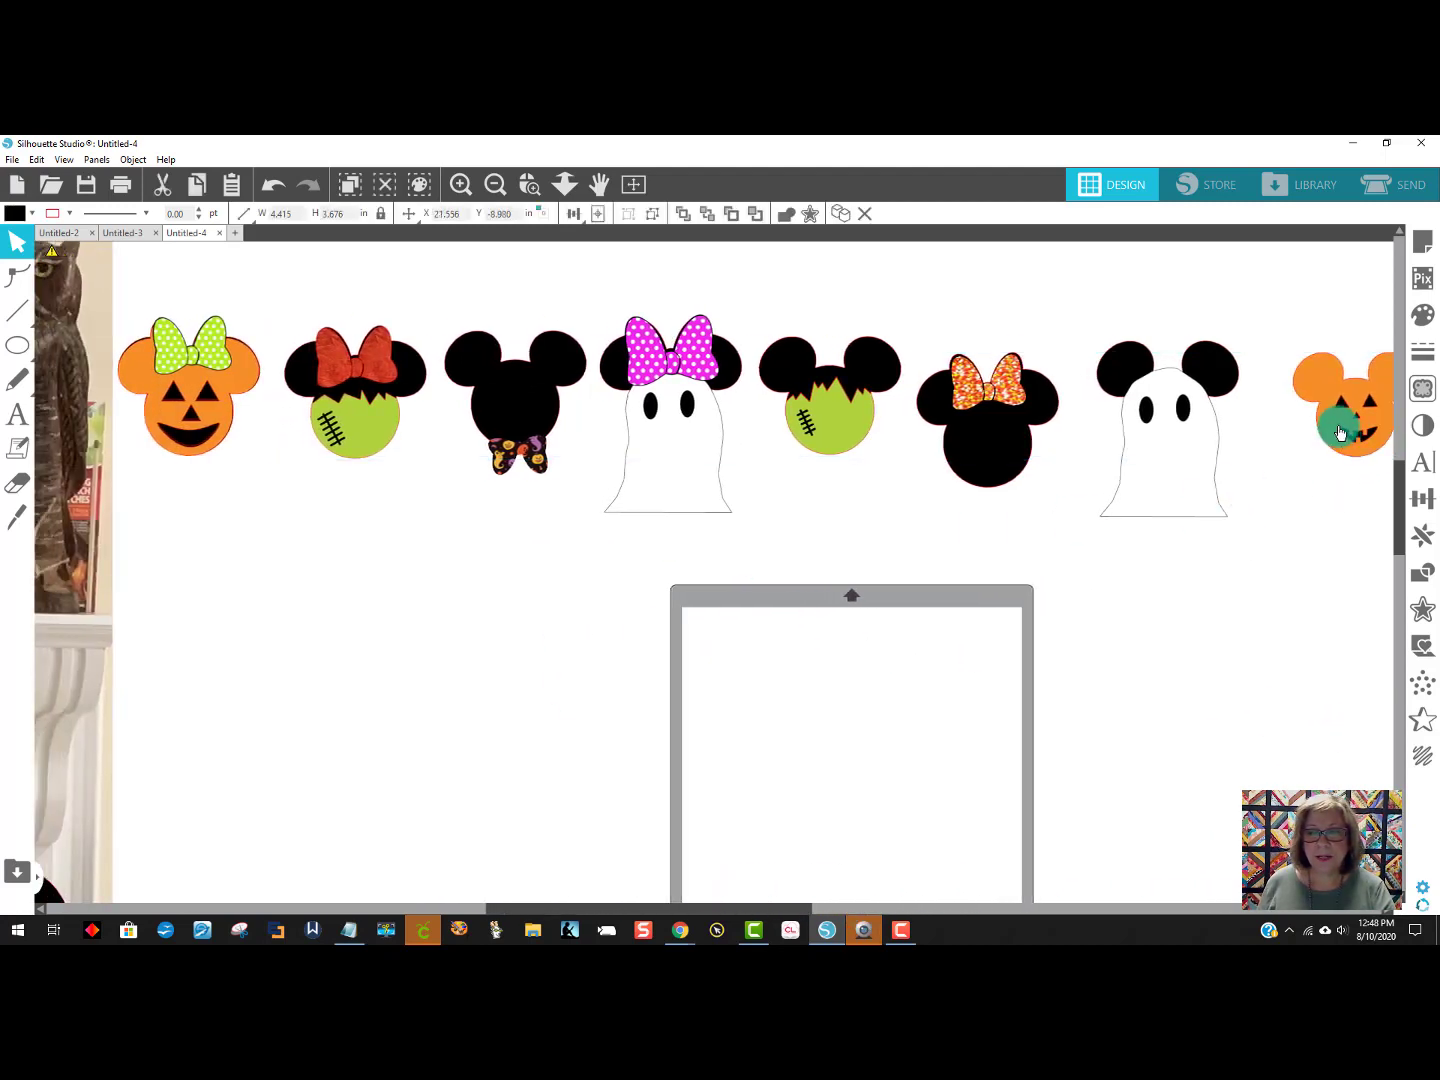
click(287, 207)
text(5)
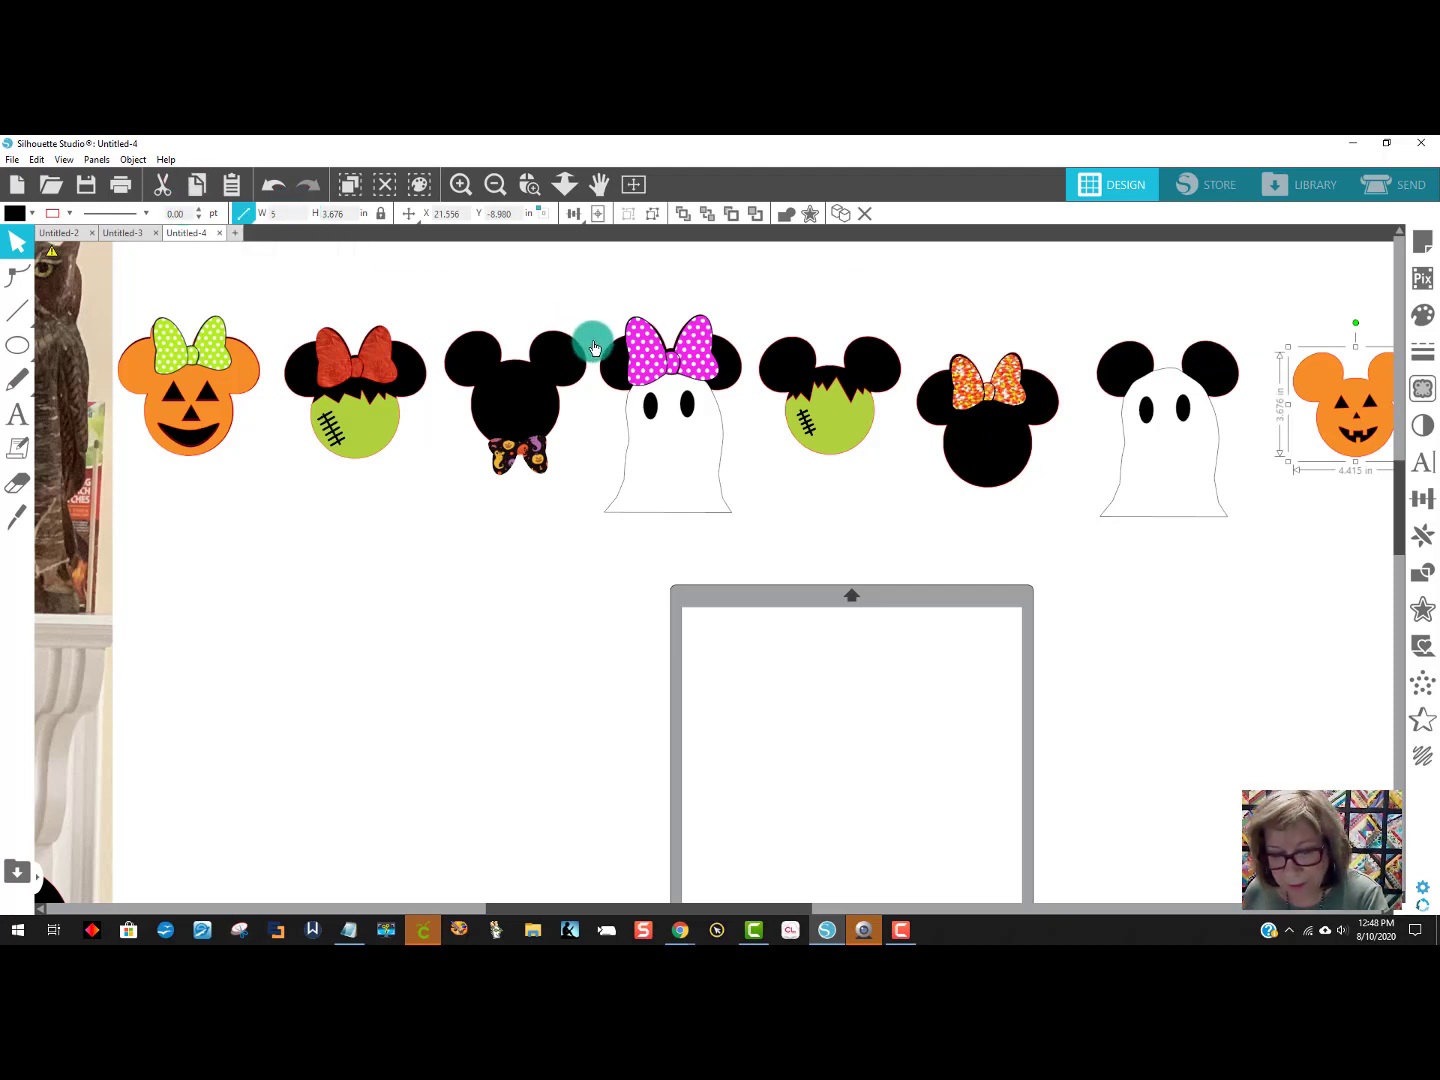
key(Return)
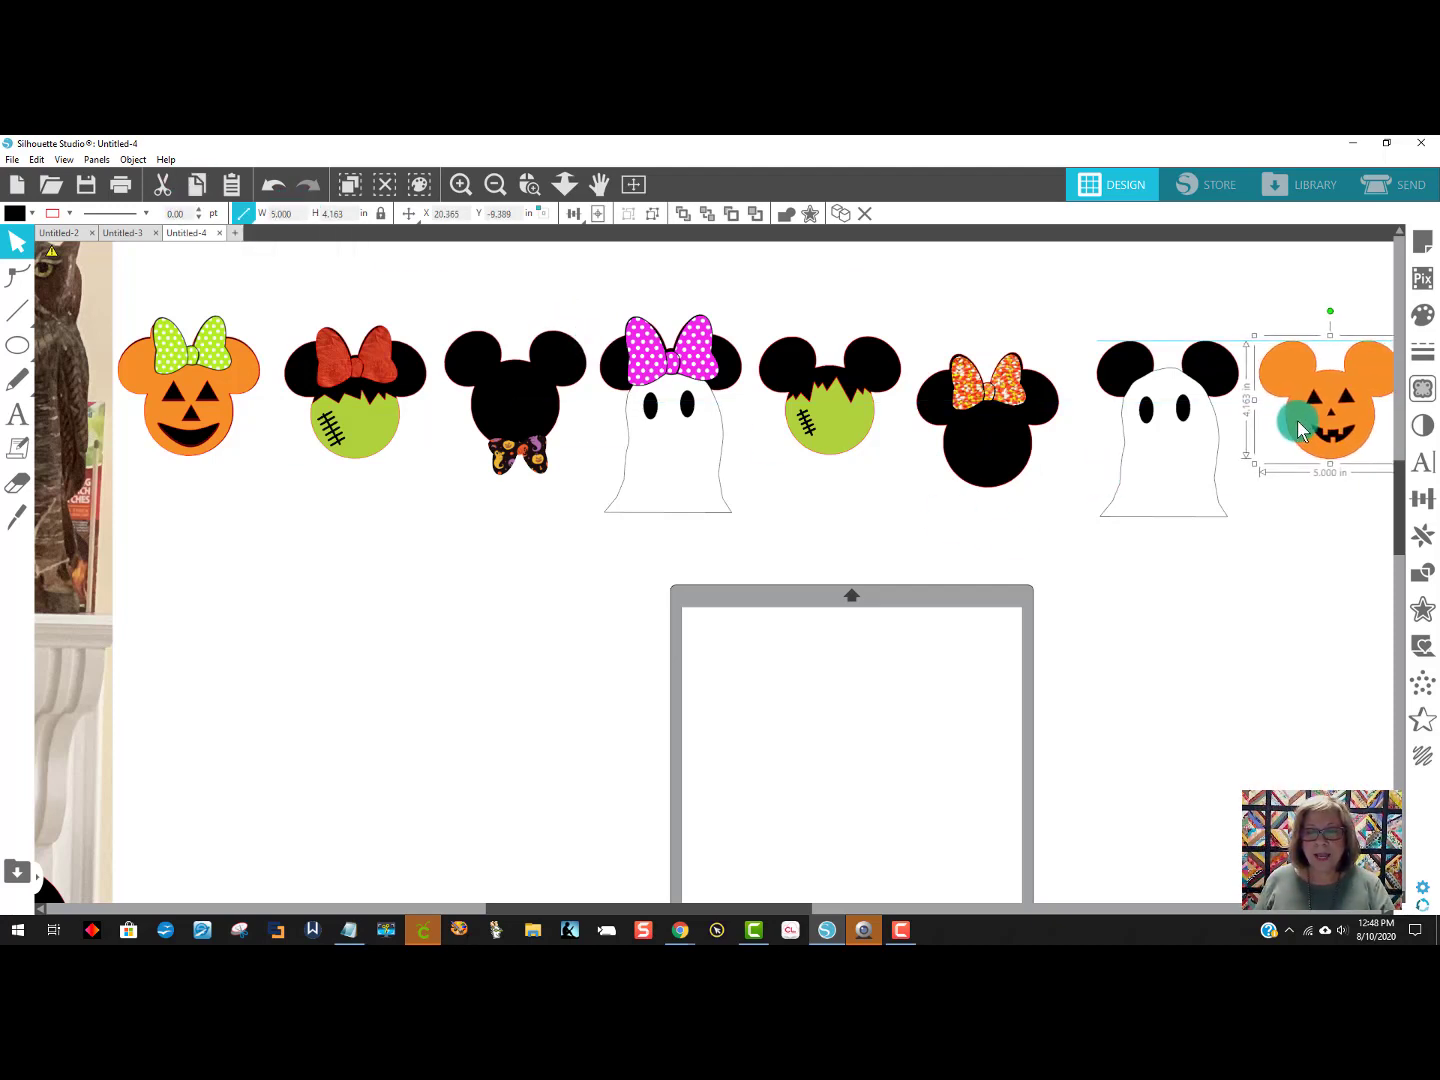
drag(1199, 450, 1183, 450)
drag(1289, 437, 1269, 435)
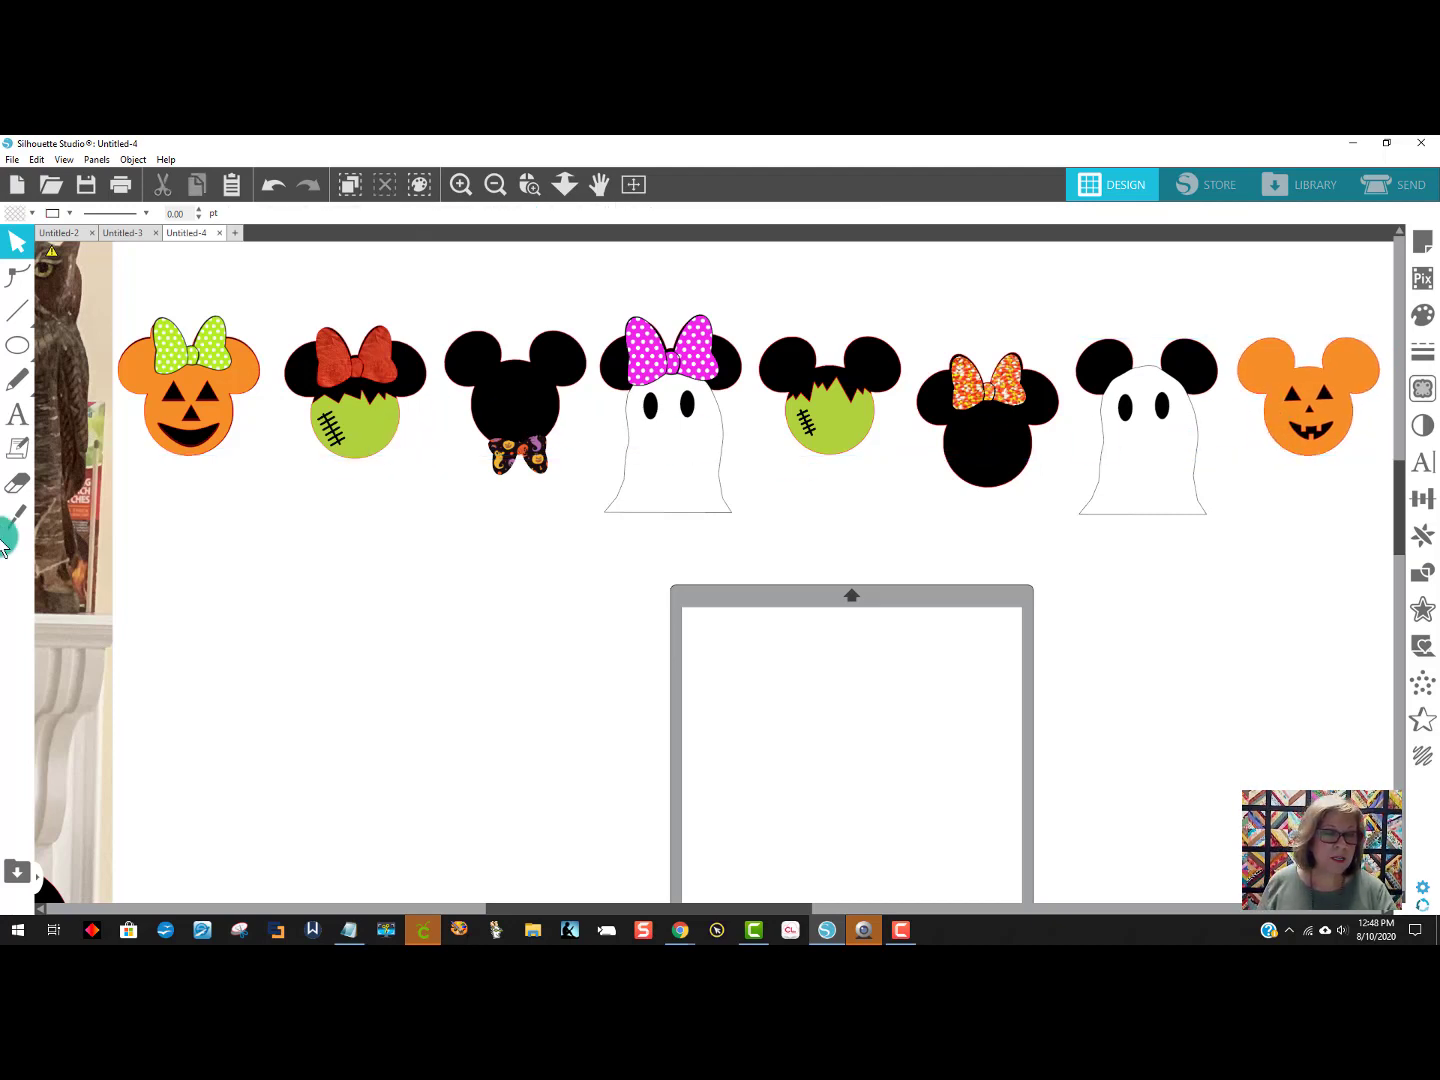
Bring the fireplace garland photo behind the row to compare it with the characters, and move it back out of the way.
drag(65, 510, 1382, 350)
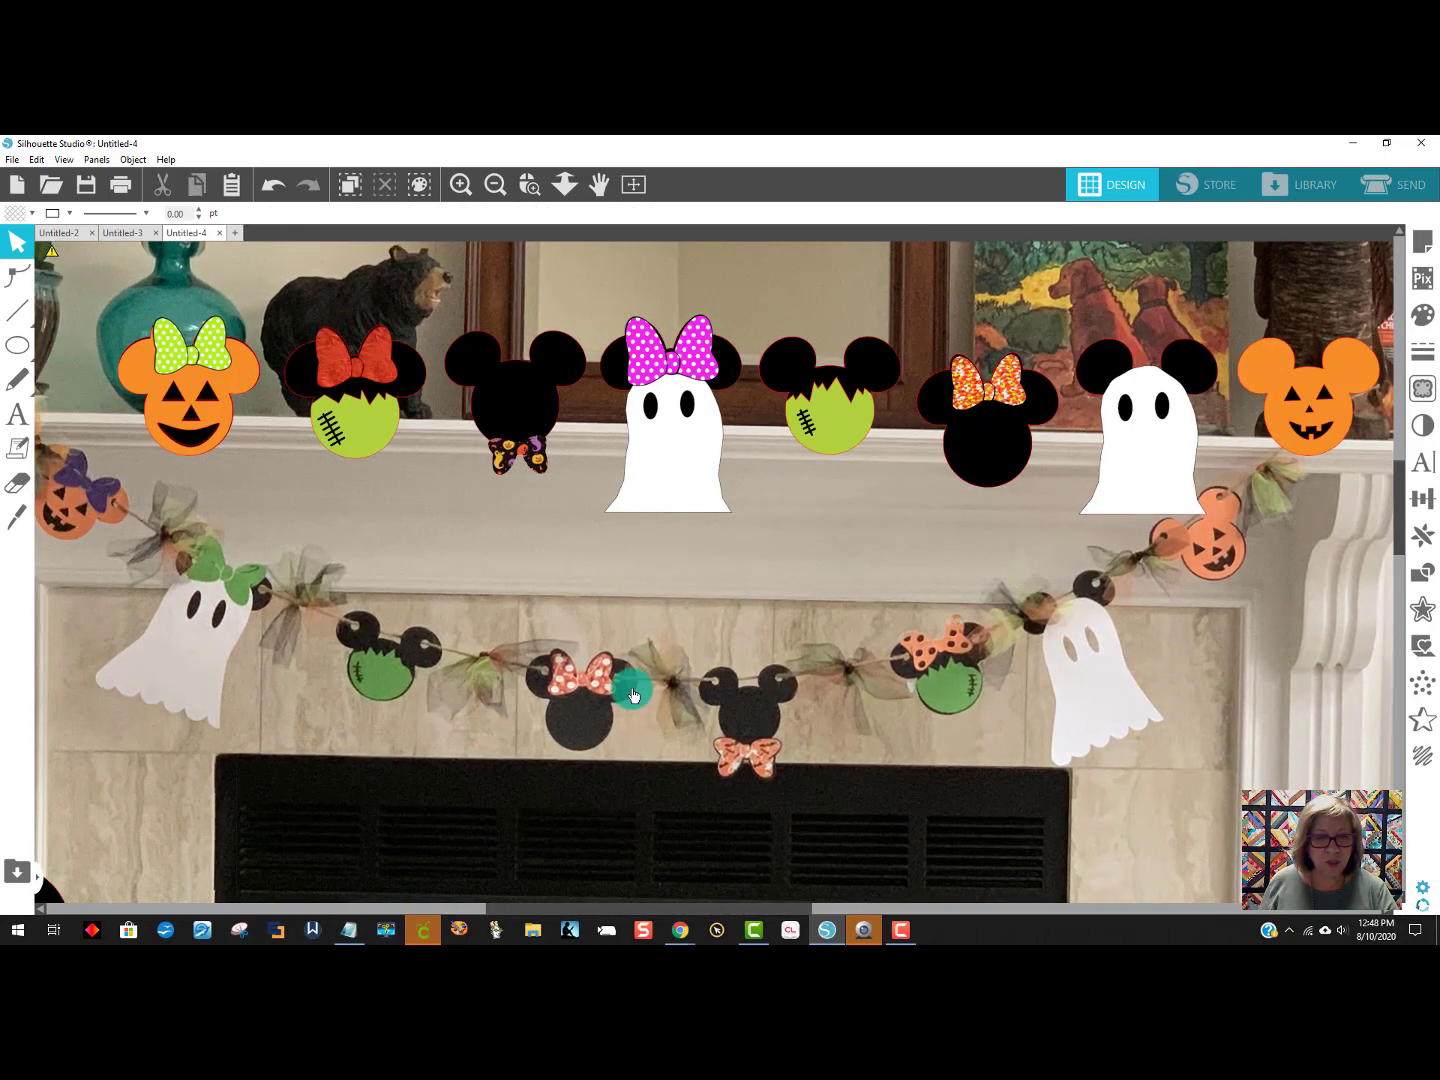
drag(545, 700, 664, 765)
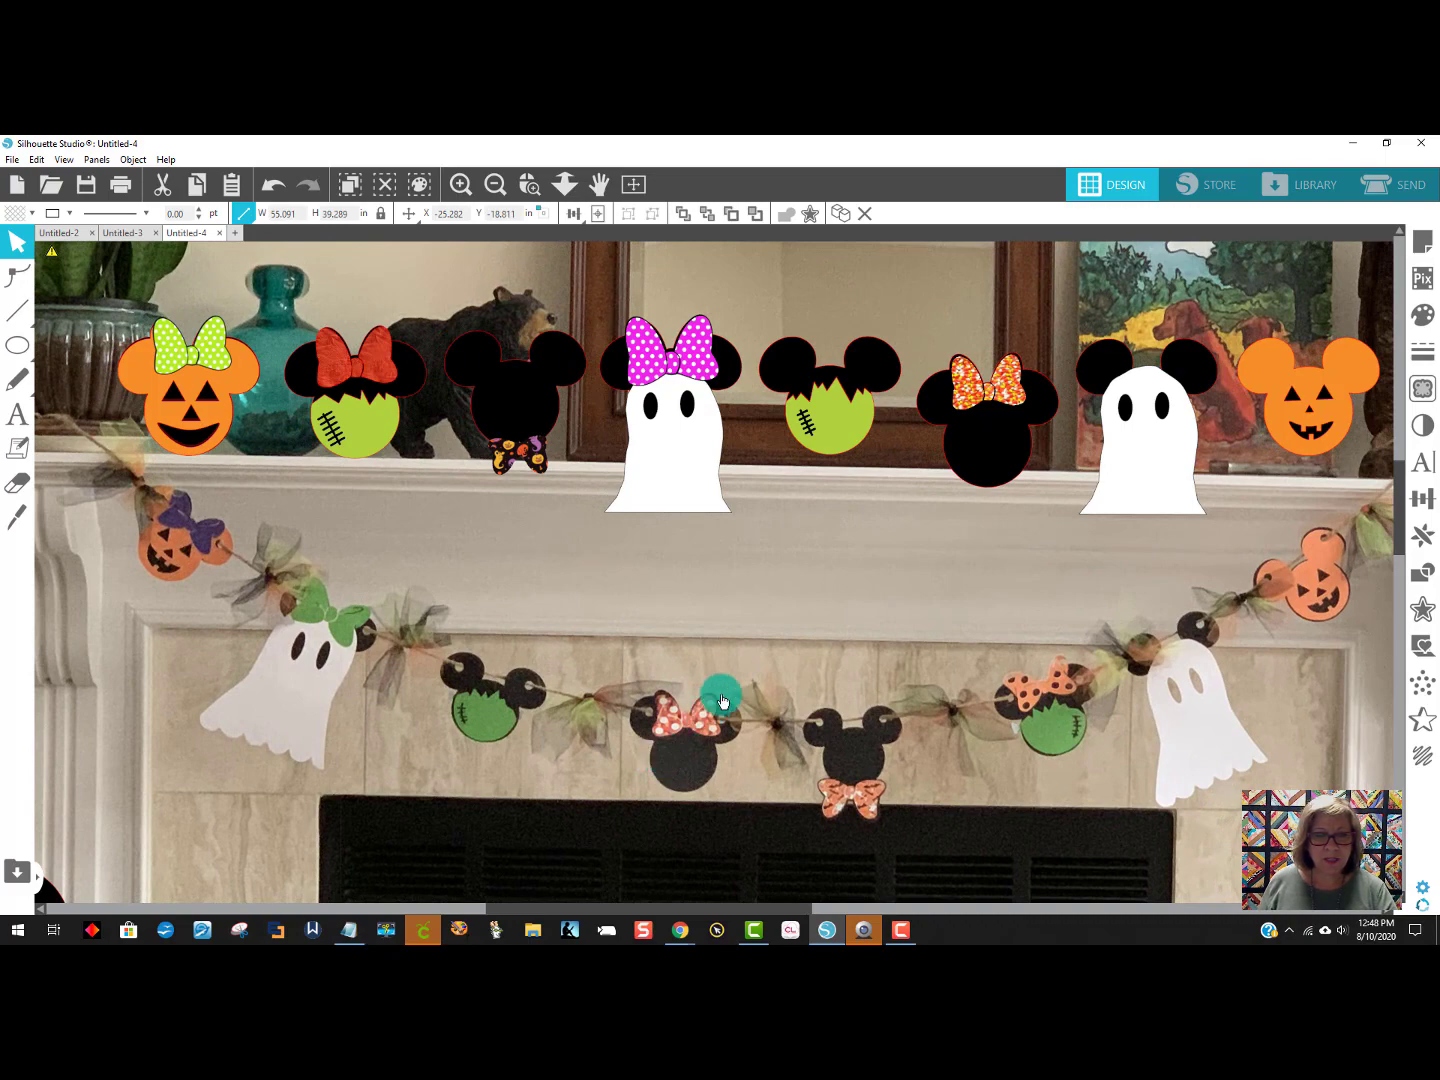
drag(852, 572, 805, 741)
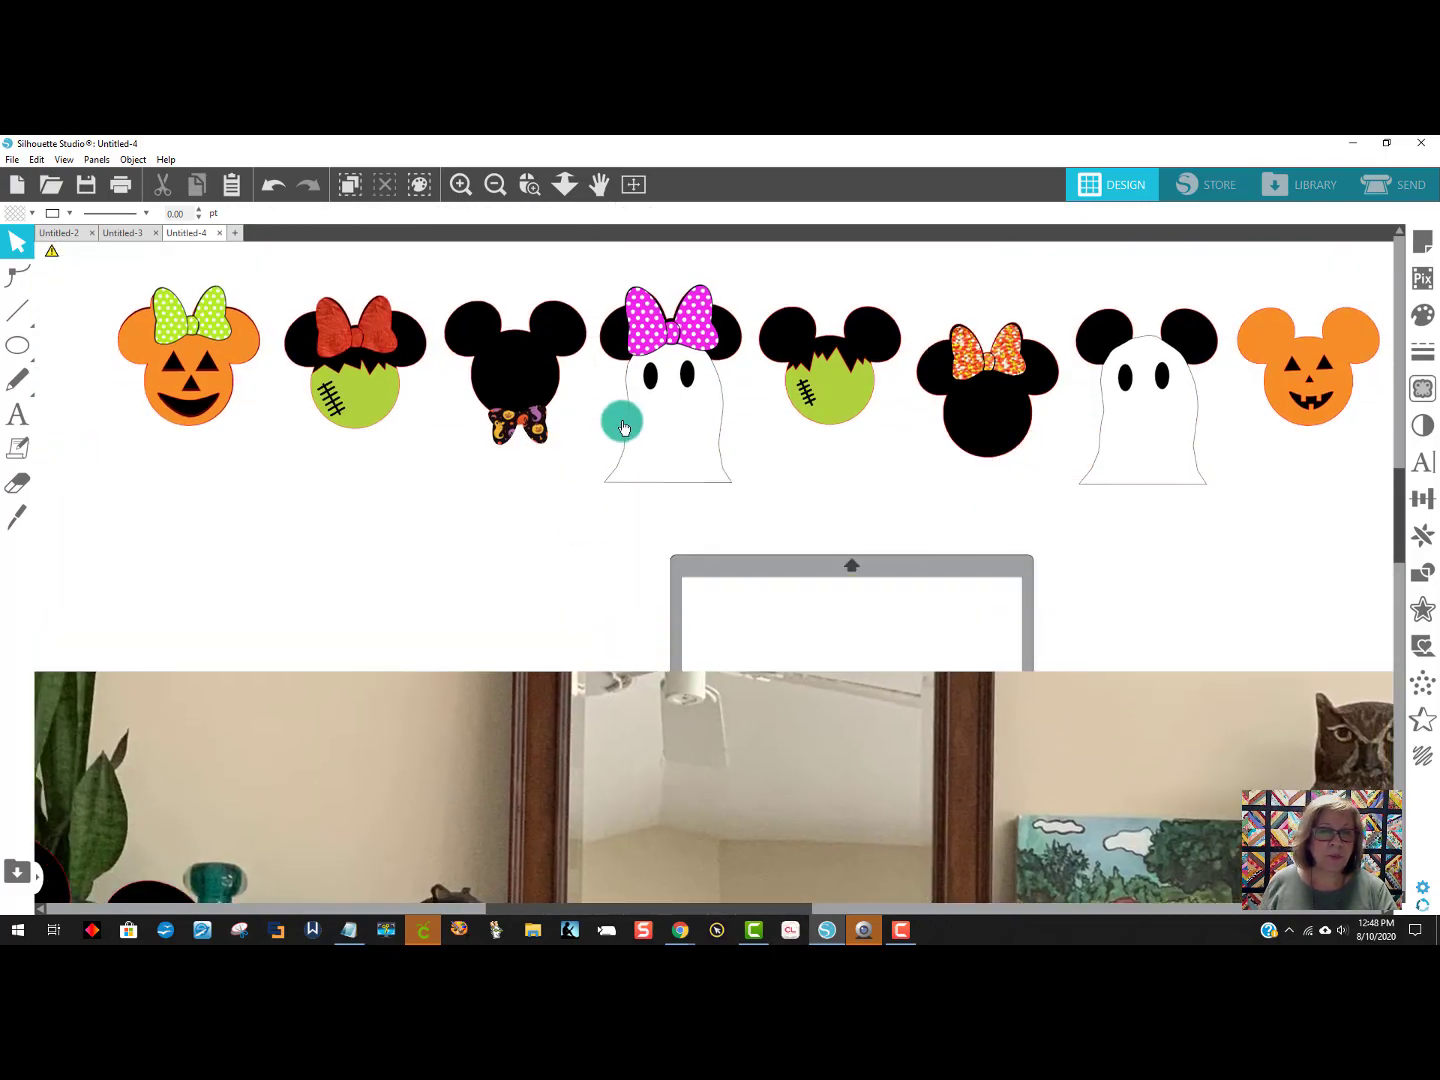
click(648, 340)
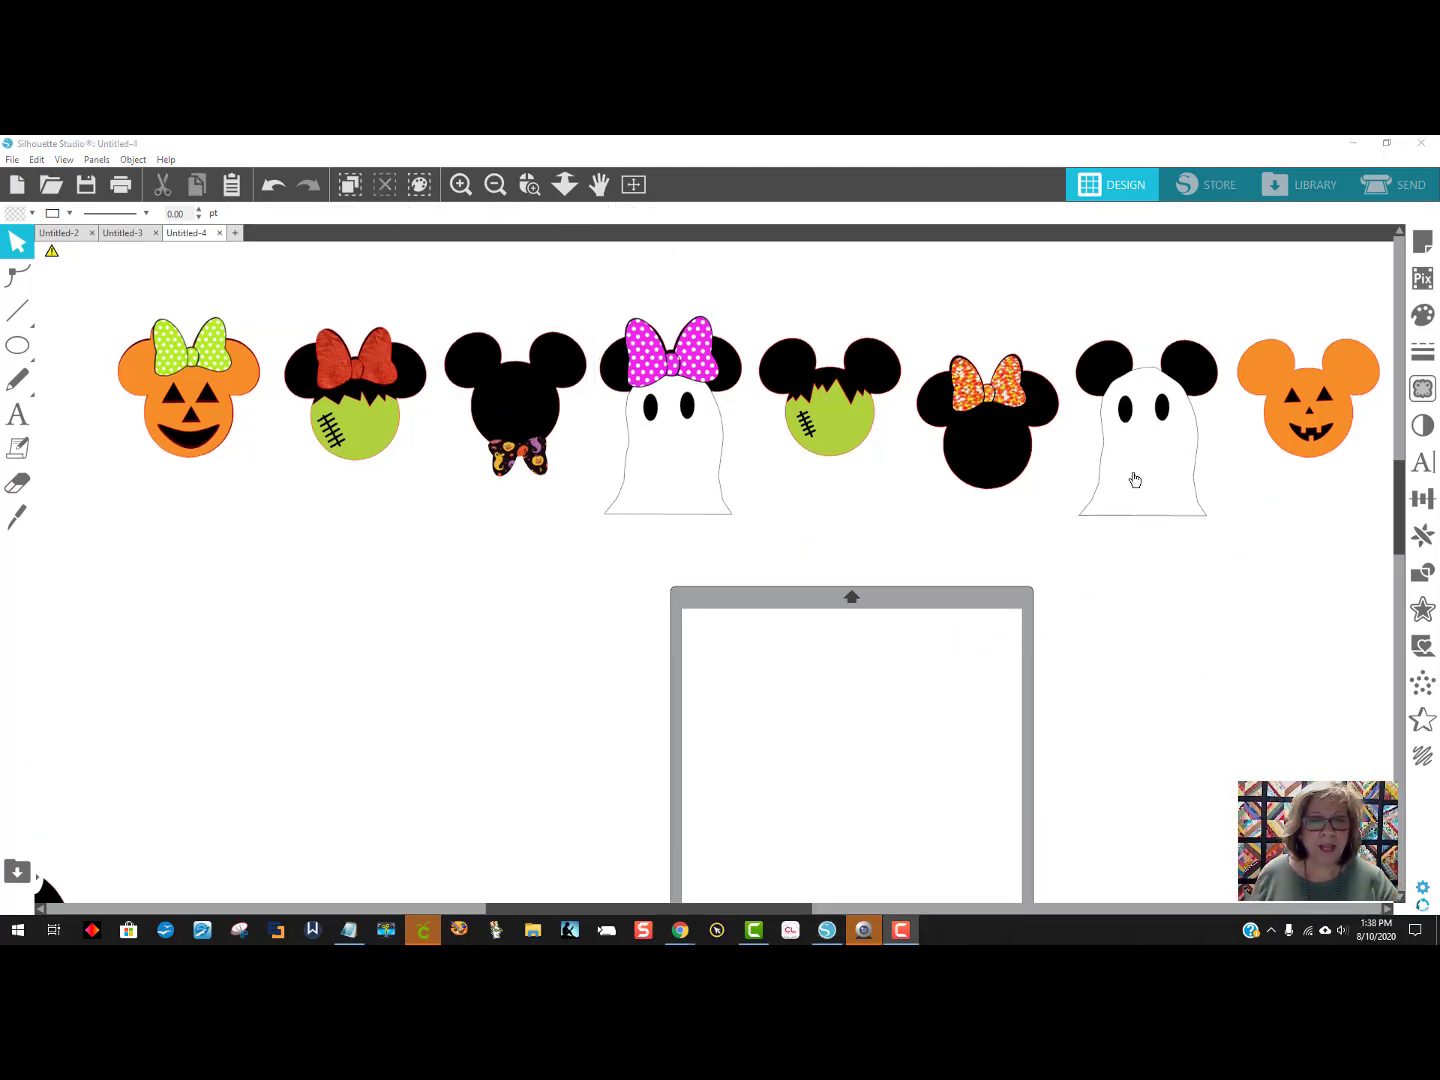
Ungroup the Frankenstein Mickey and move its jagged hair piece and solid black head down onto the page, apart from the green face.
click(853, 428)
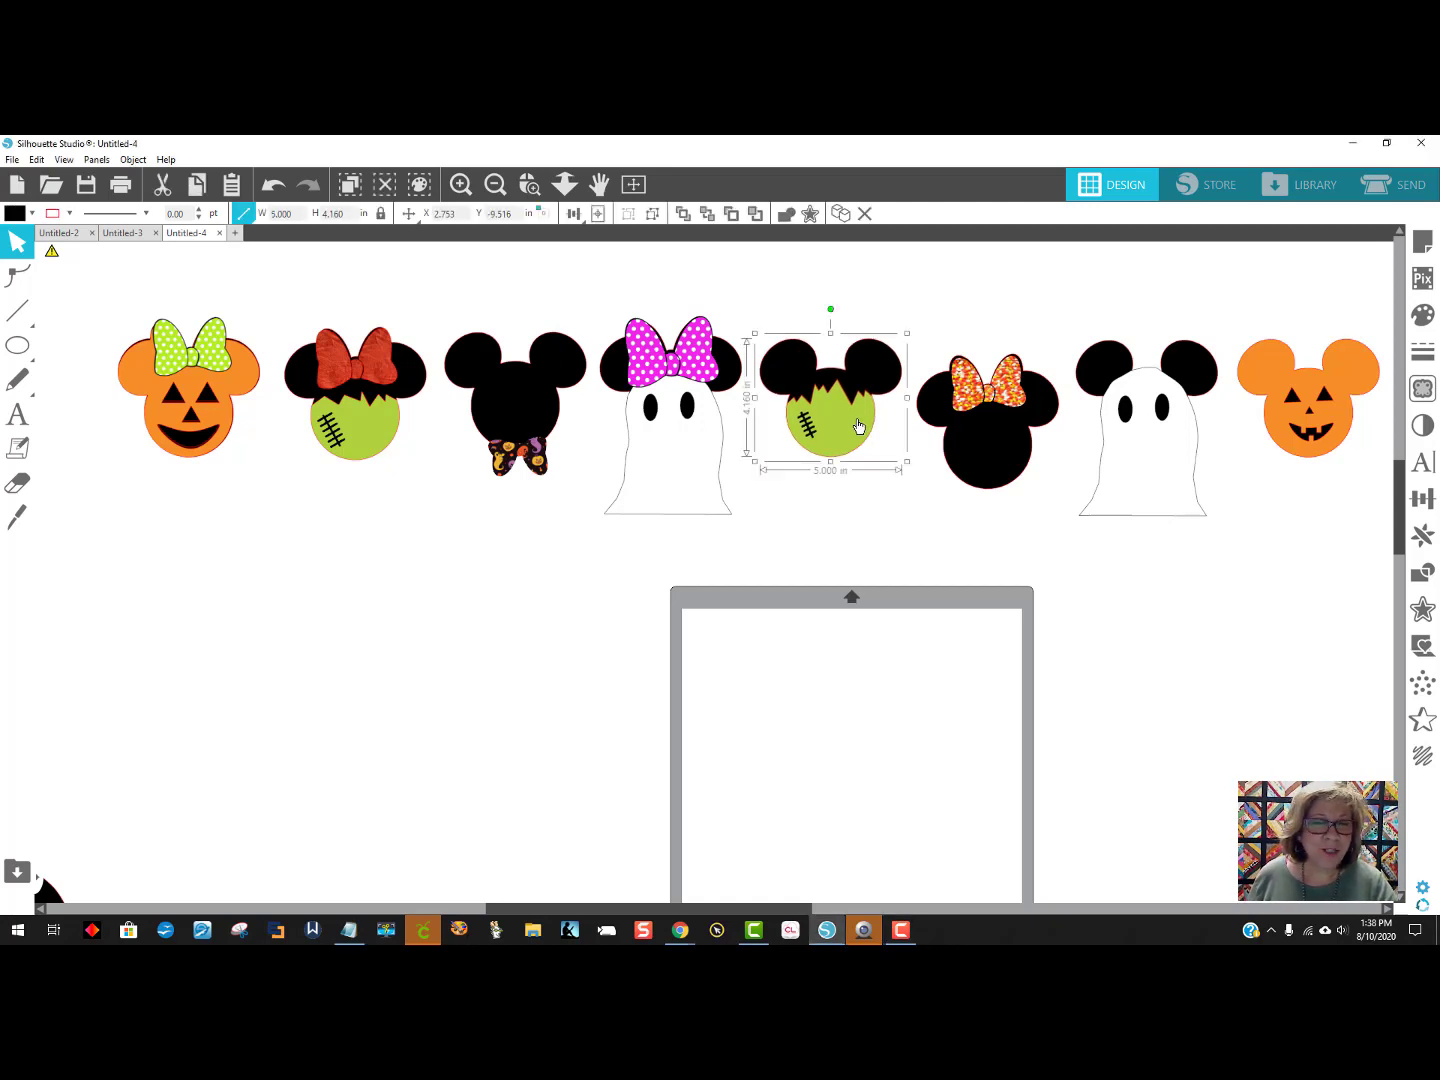
right_click(845, 413)
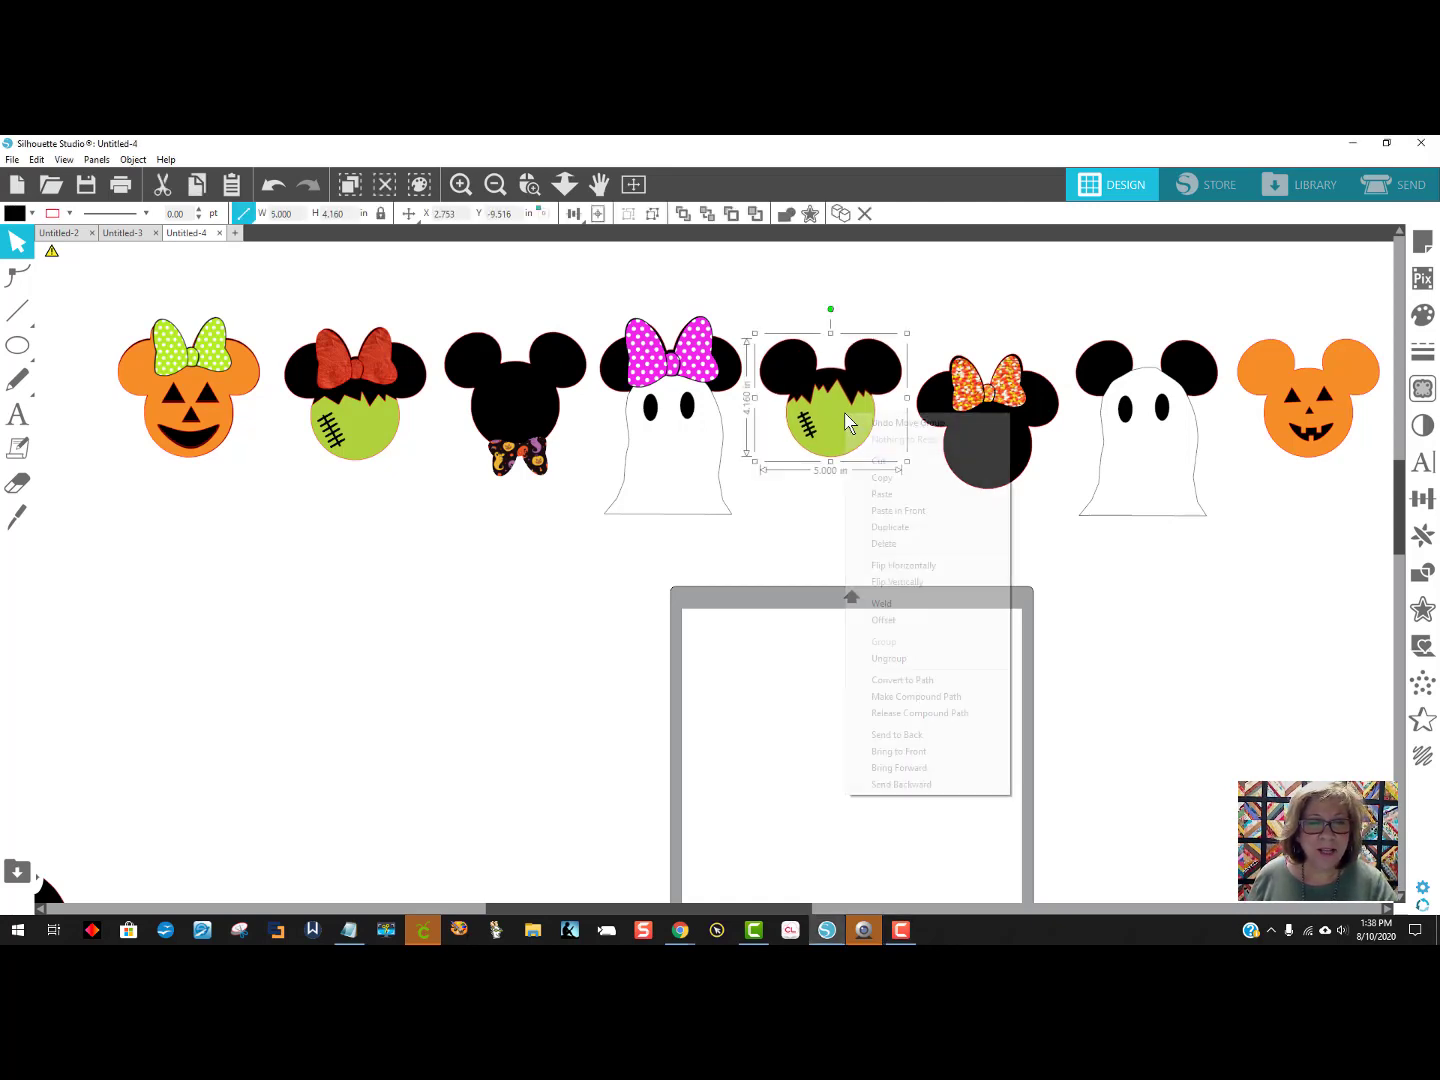
click(886, 658)
click(967, 573)
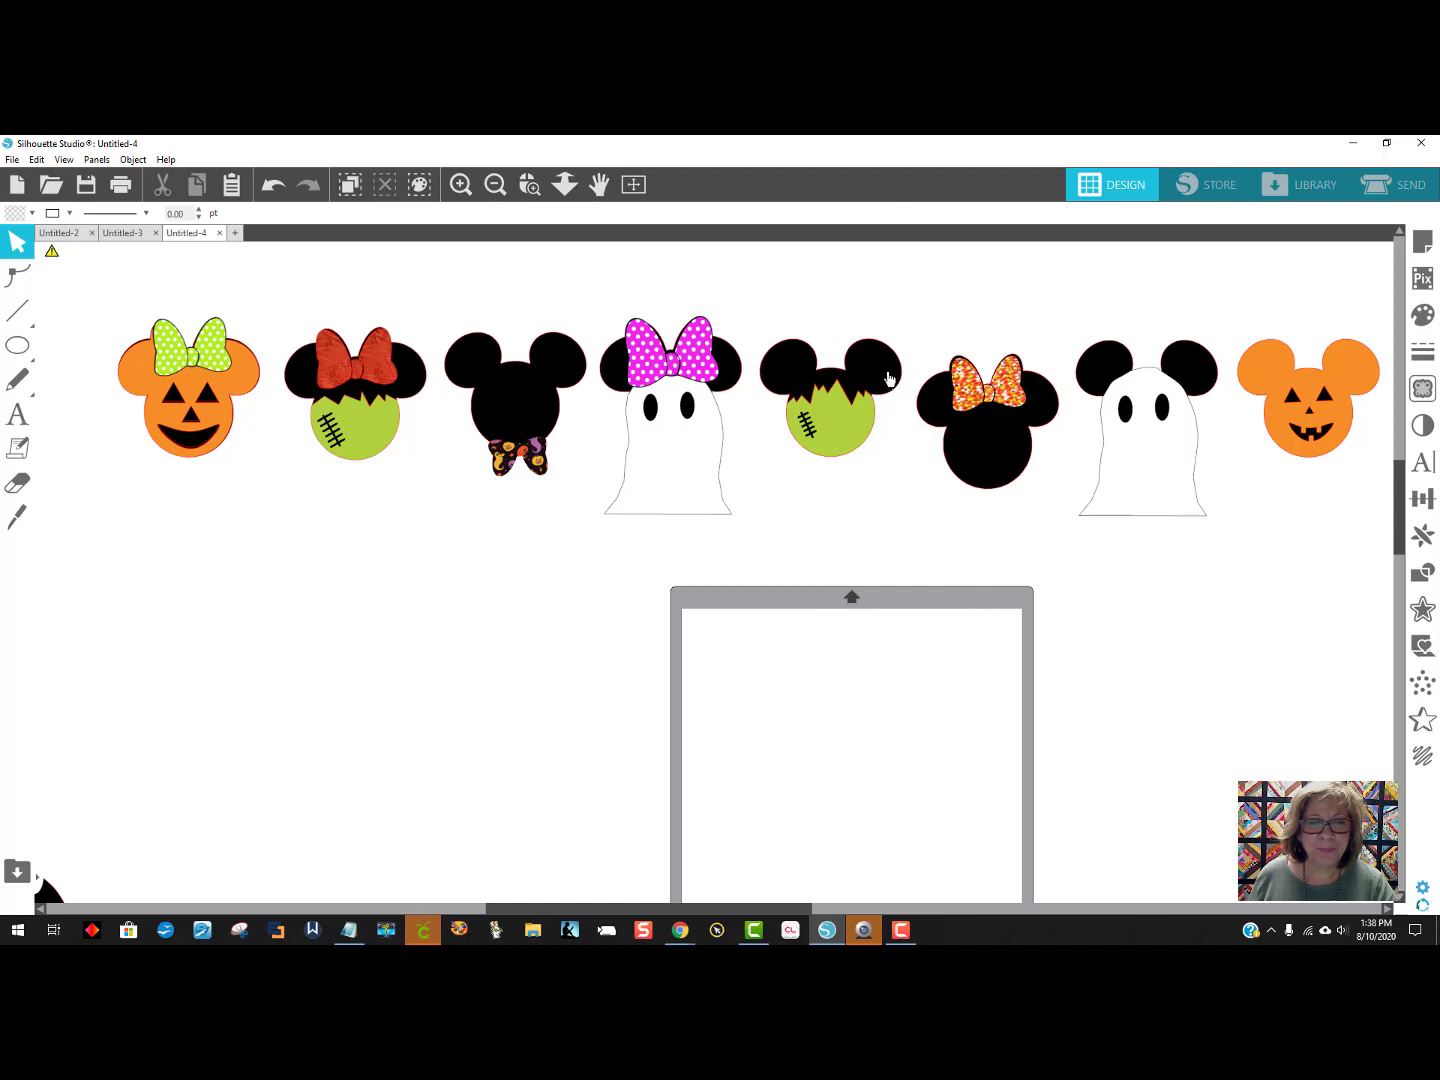
drag(888, 378, 895, 585)
click(894, 445)
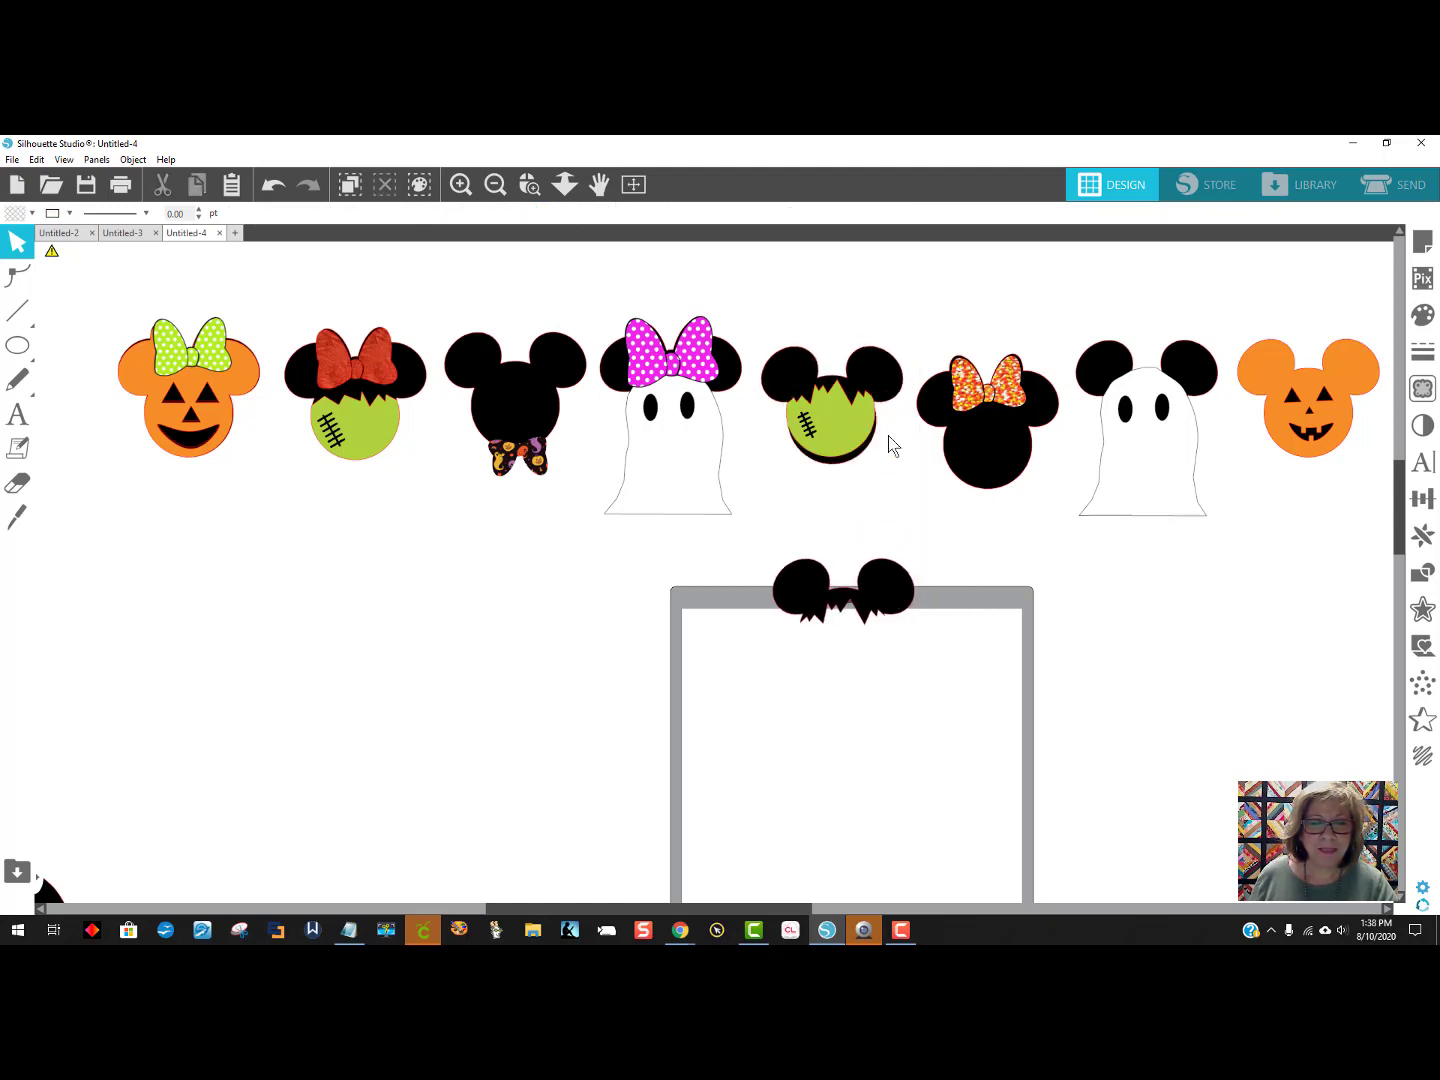
drag(894, 446, 914, 706)
click(938, 732)
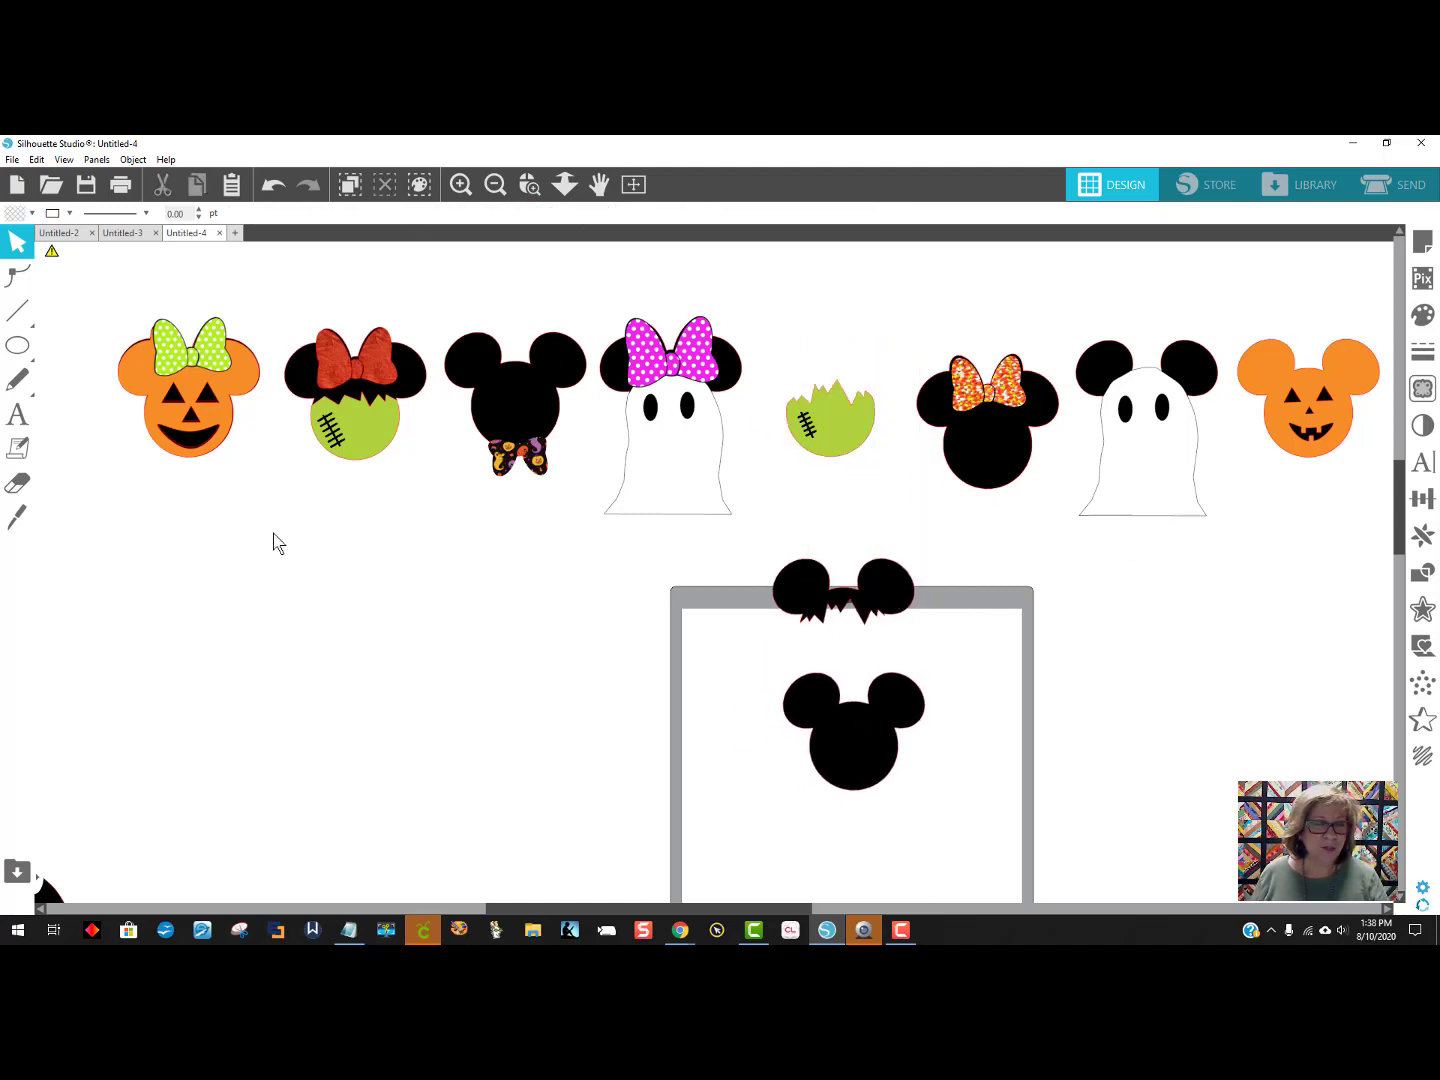
Build a neck bolt across the black Mickey head from a bar about 4.09 by 0.245 in and two rounded ends about 0.4 by 0.64 in.
click(42, 347)
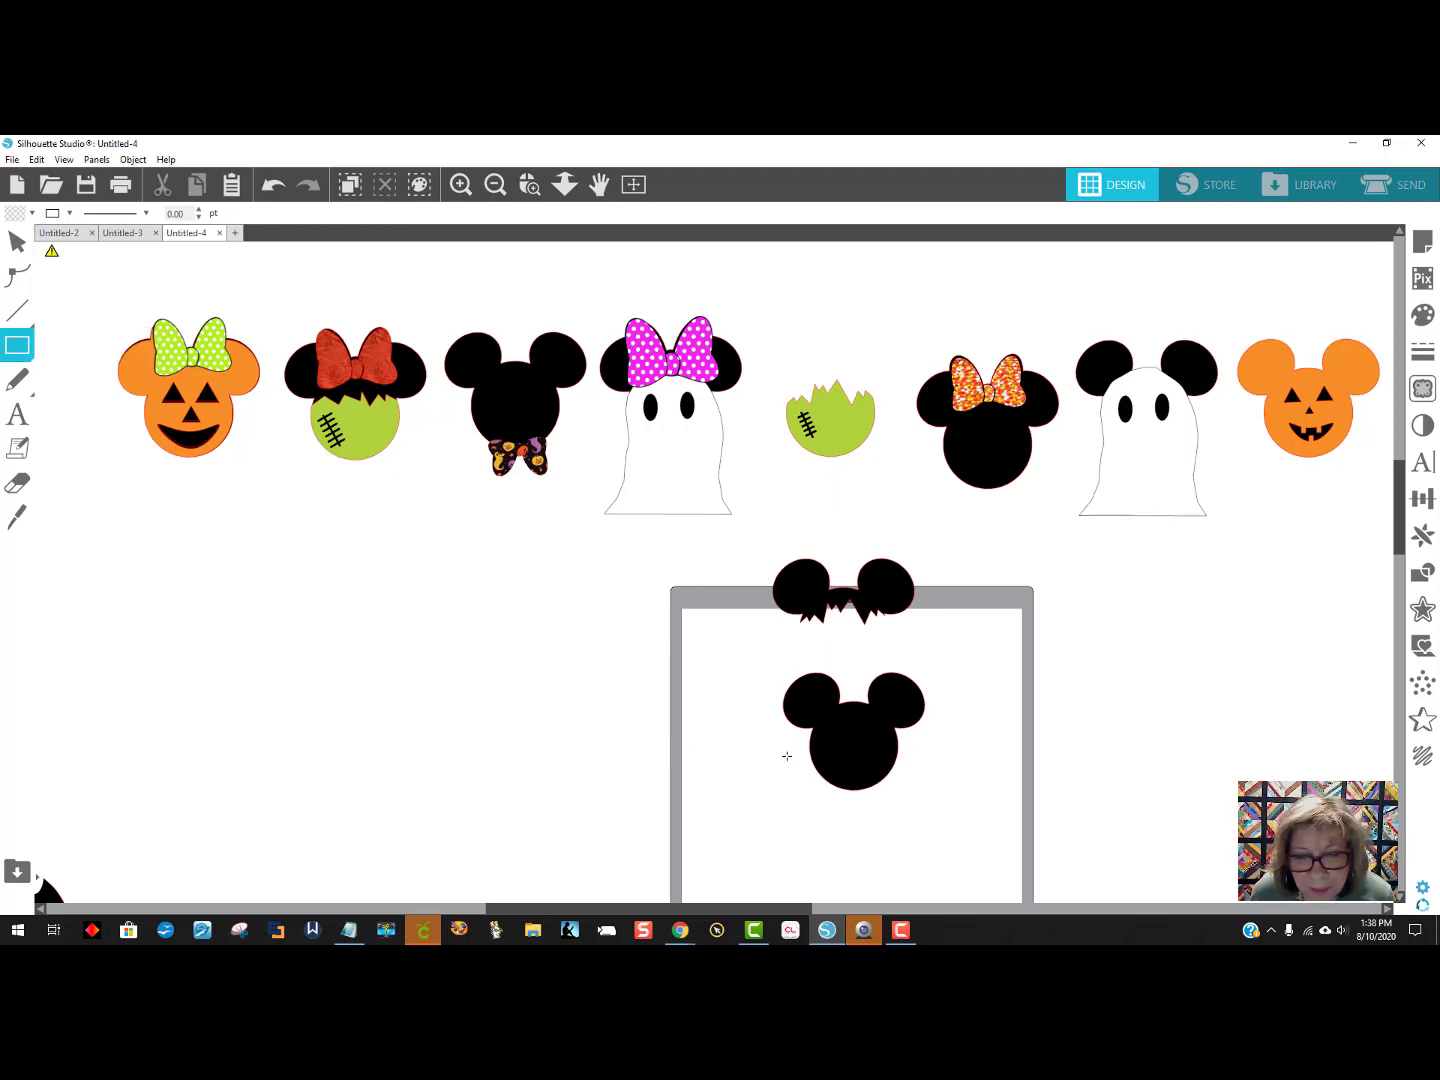
drag(832, 745, 907, 757)
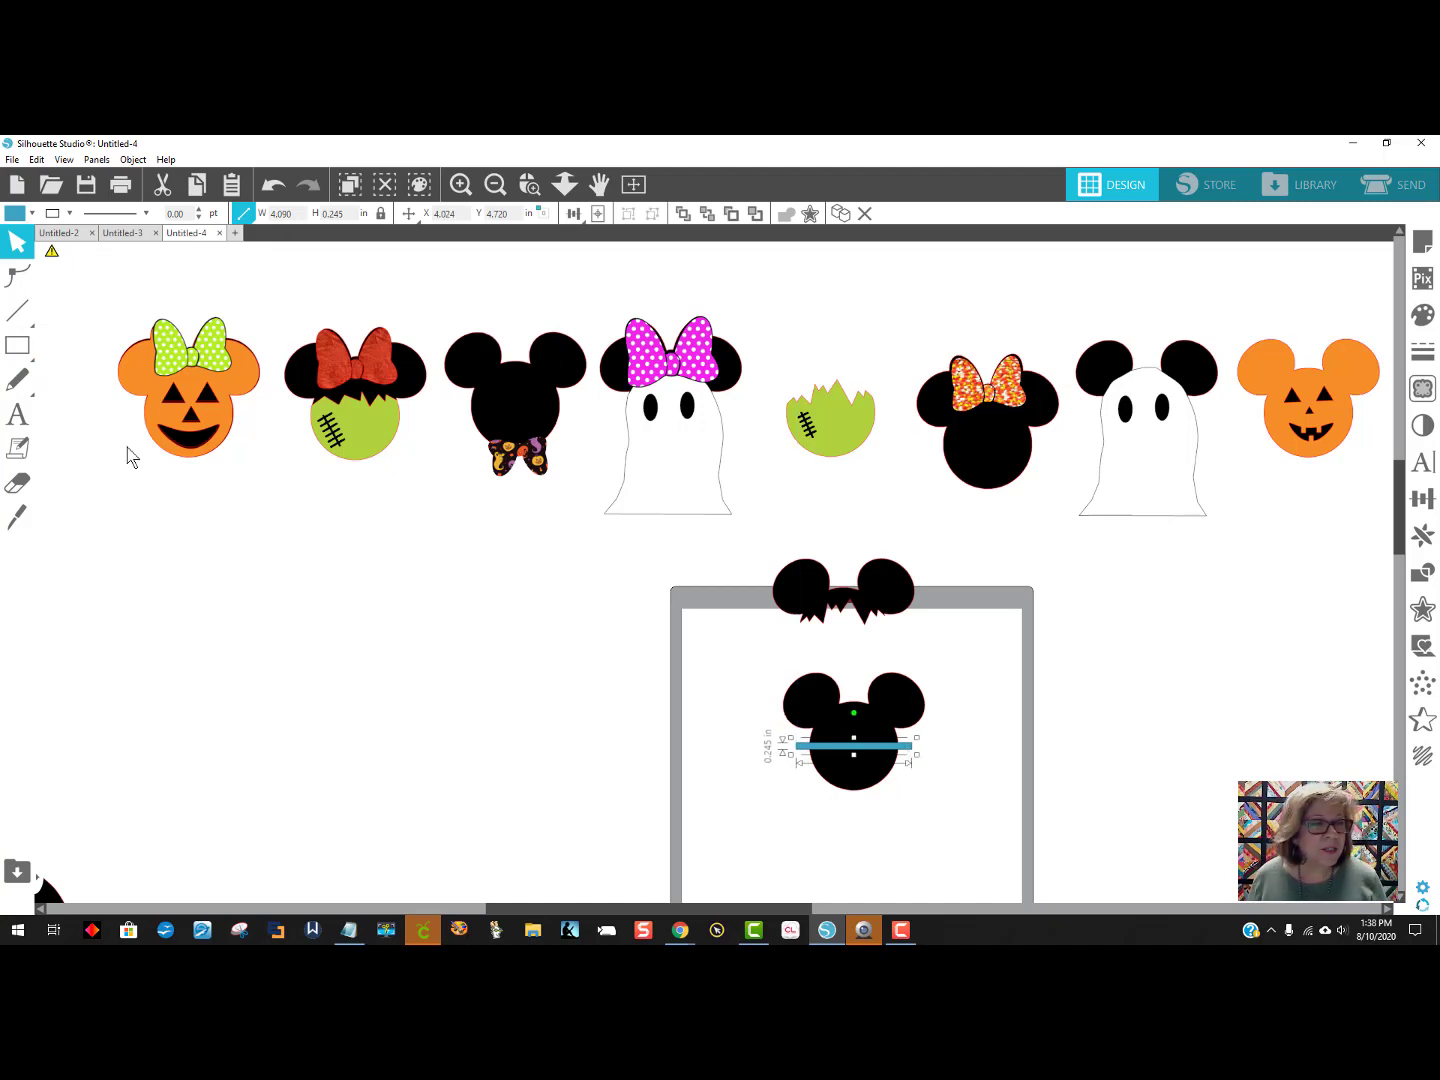
click(17, 347)
click(86, 346)
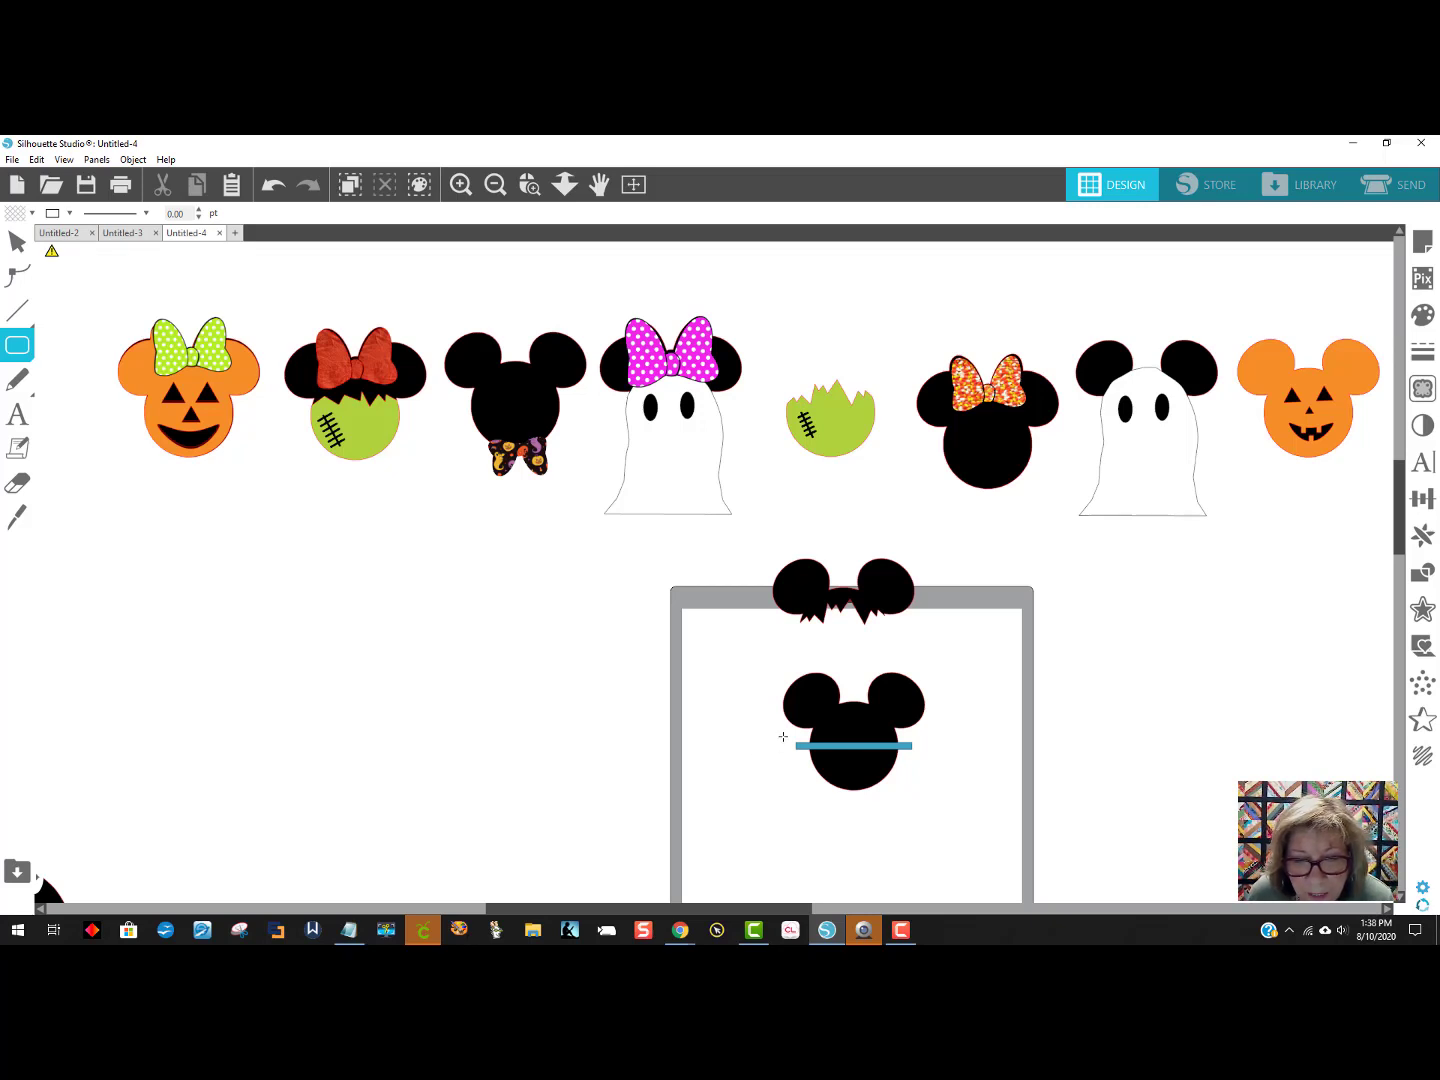
mouse_move(783, 737)
mouse_down()
mouse_move(812, 785)
mouse_move(797, 756)
mouse_up()
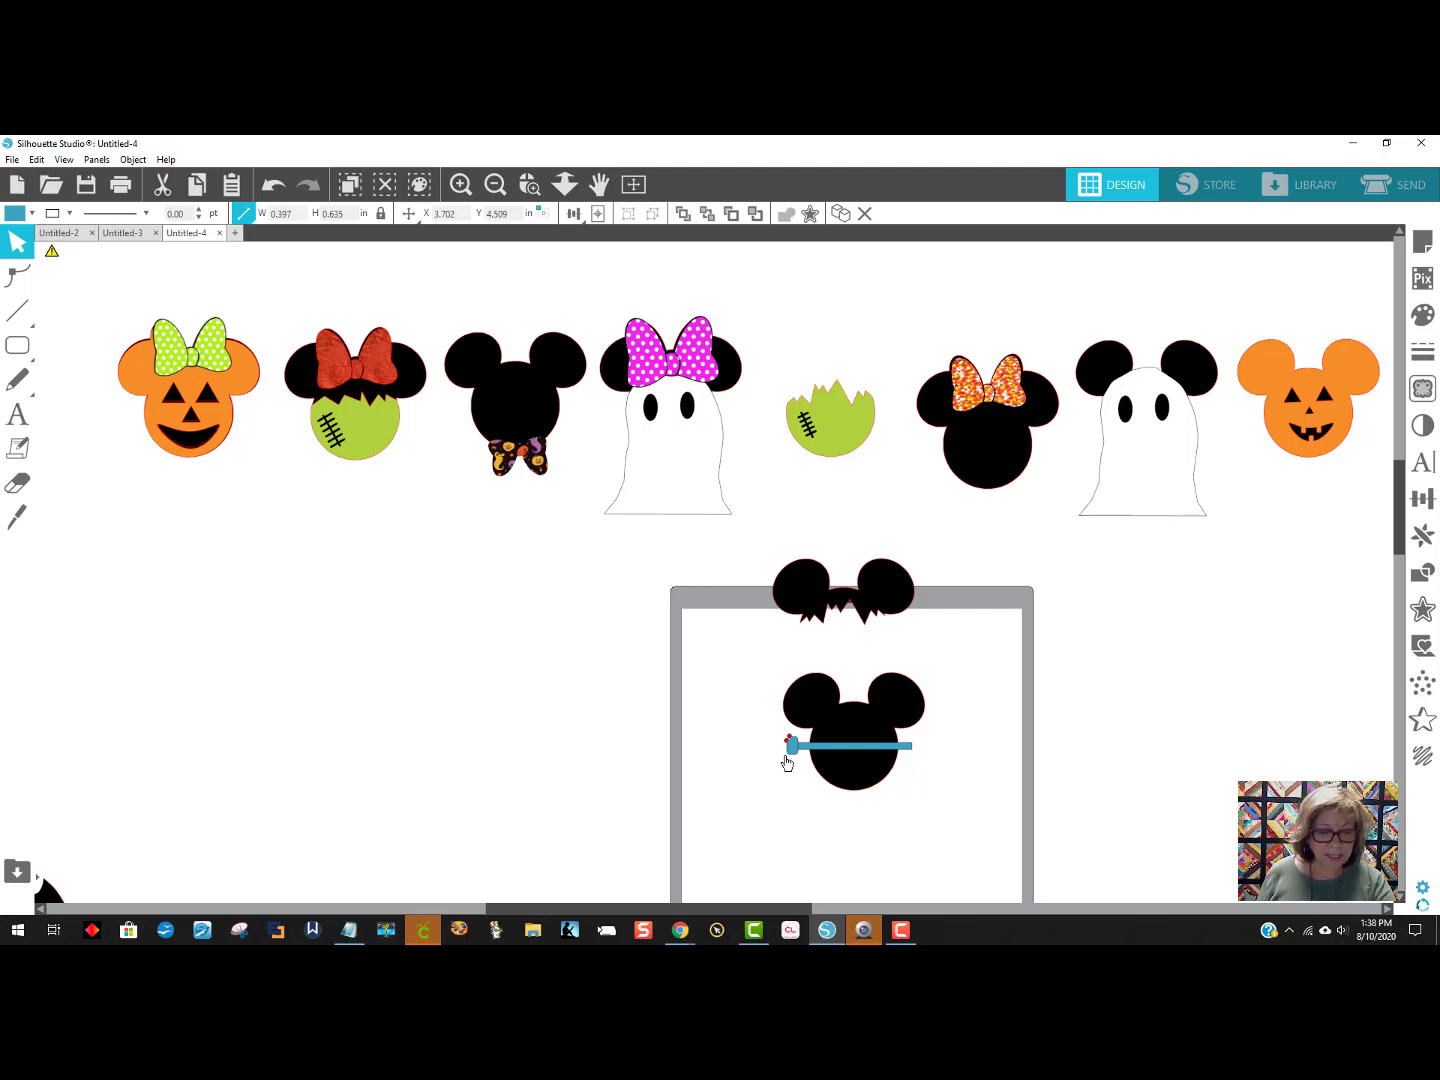
drag(797, 752, 914, 763)
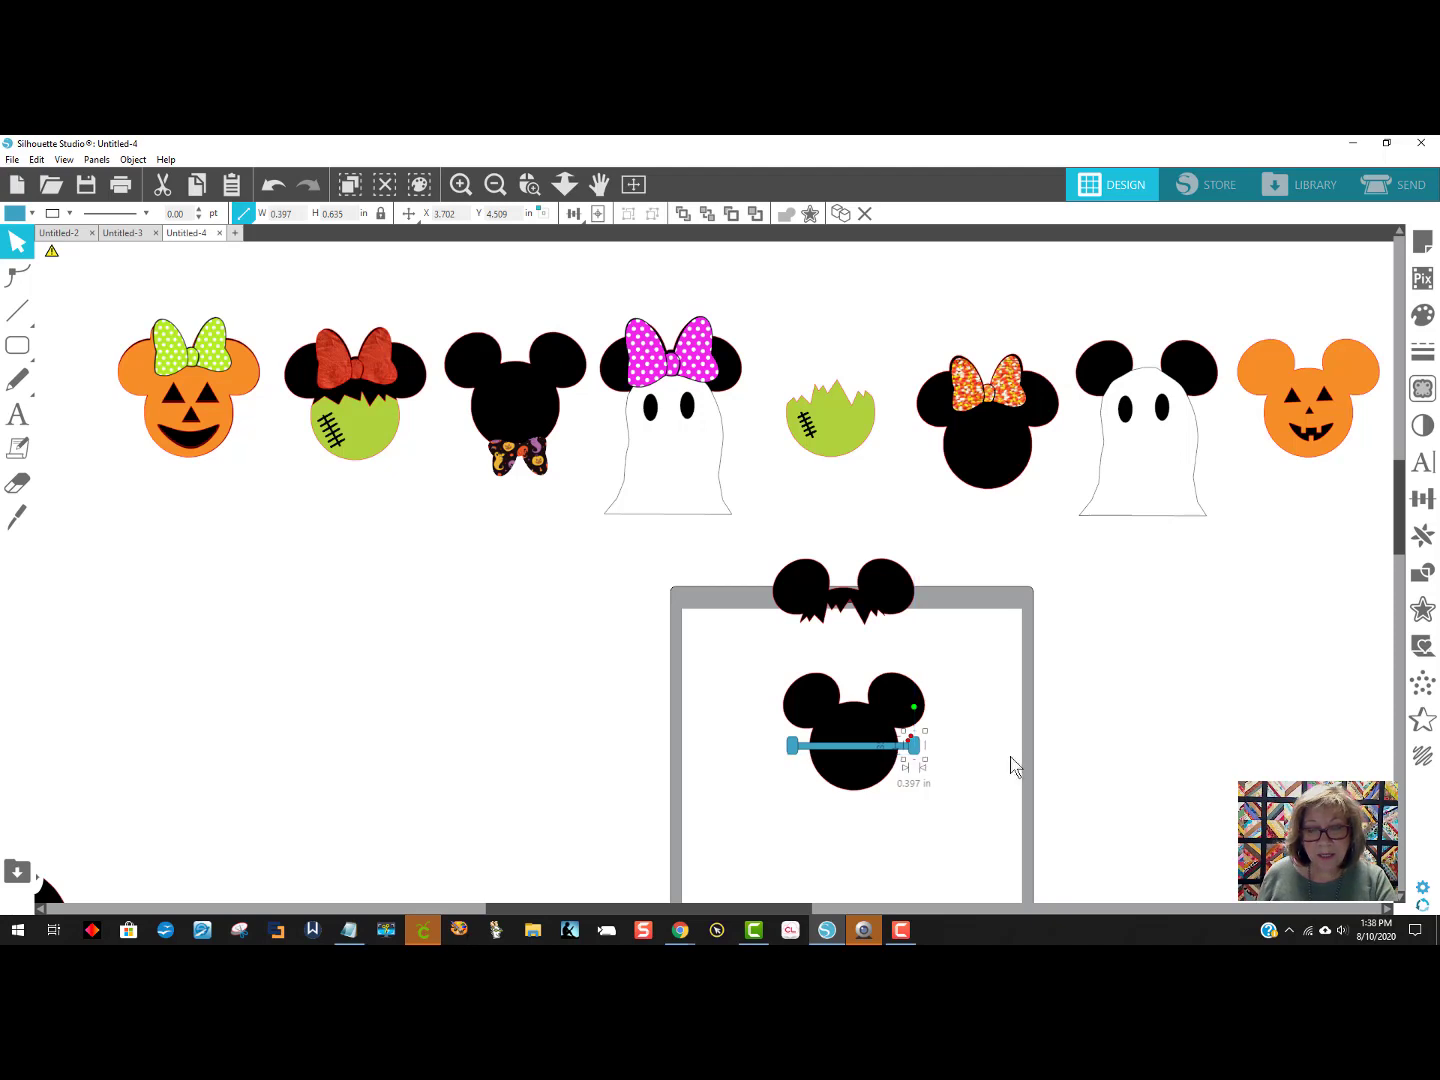
Weld the blue bar and both rounded bolt ends to the solid black Mickey head.
click(537, 192)
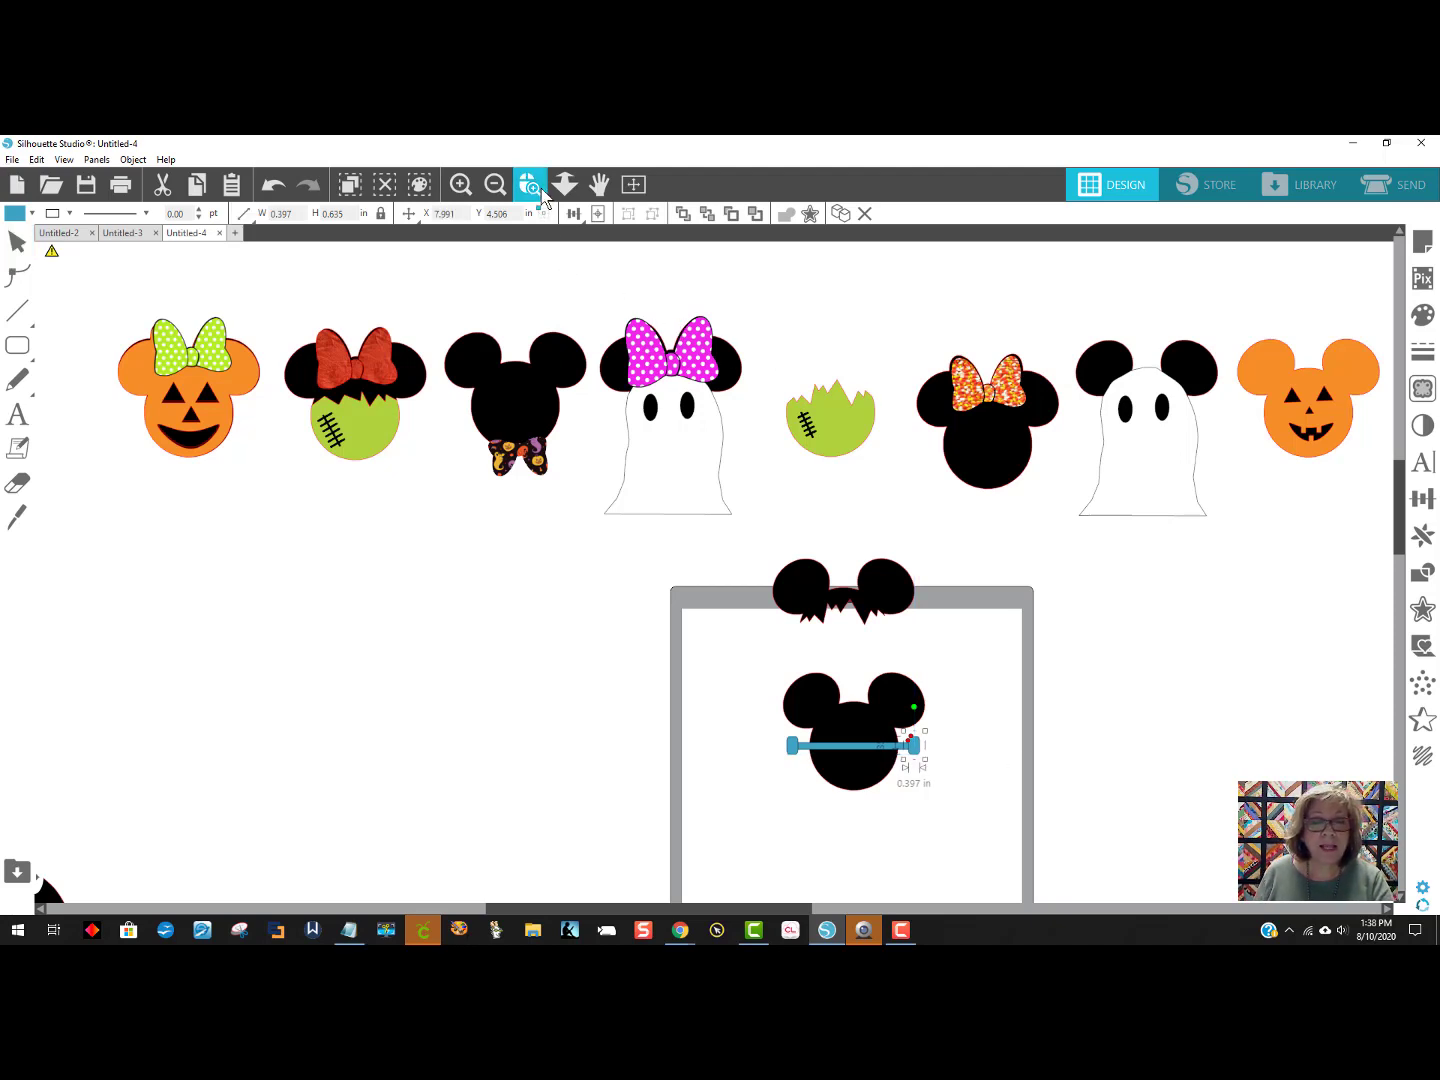
drag(671, 572, 1038, 856)
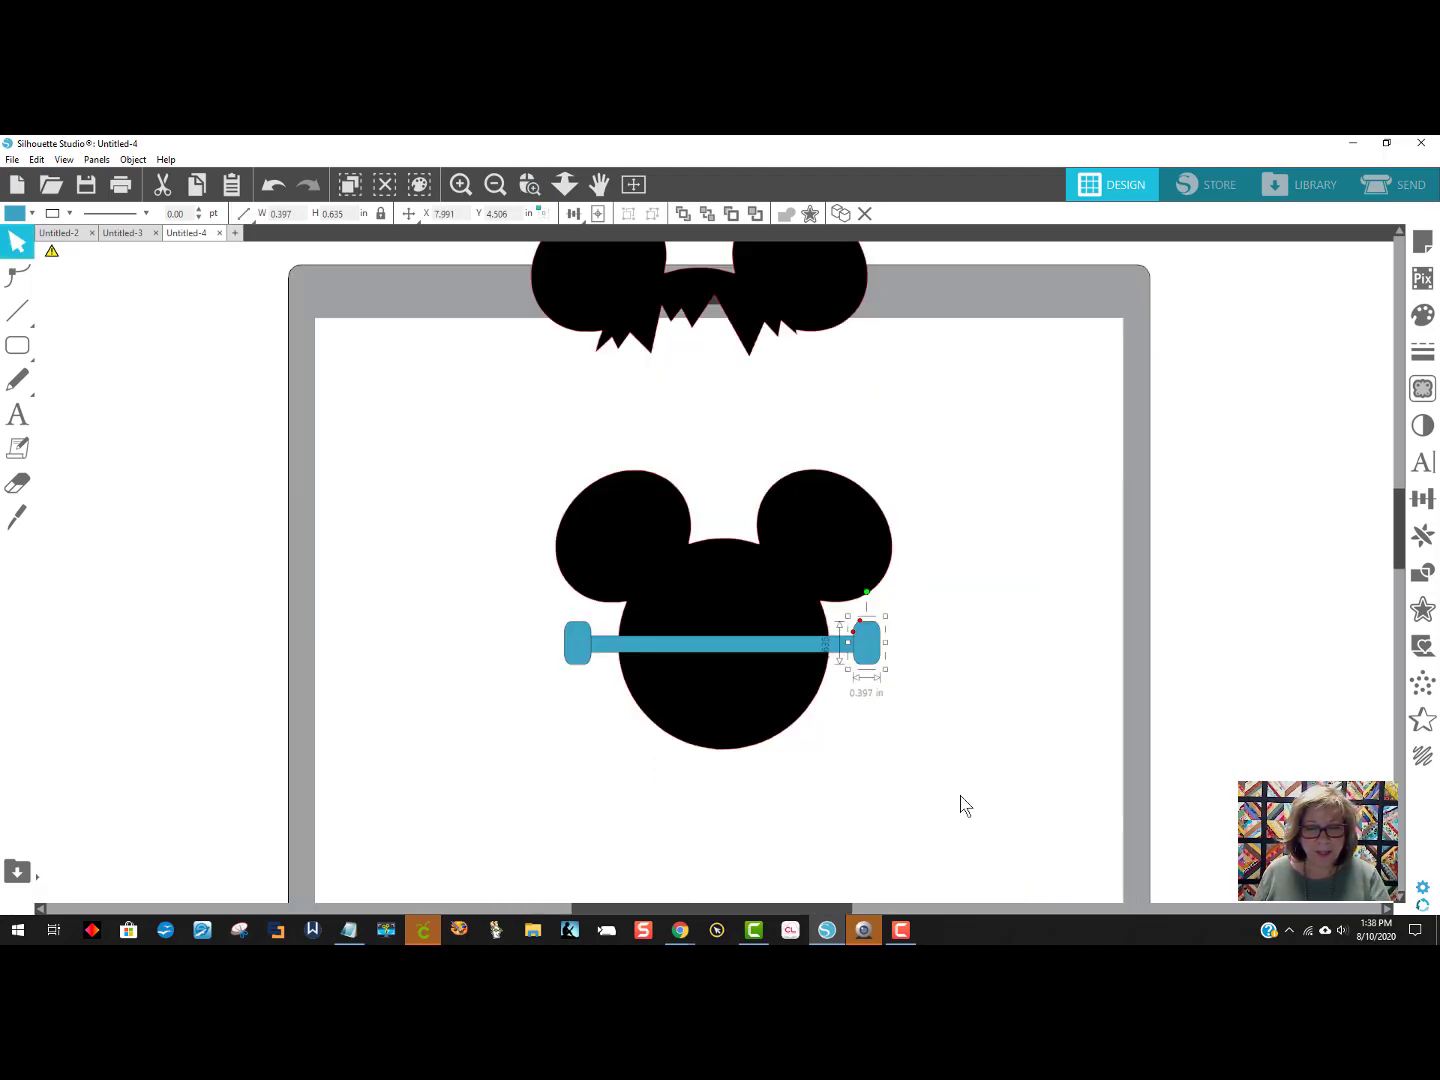
click(582, 660)
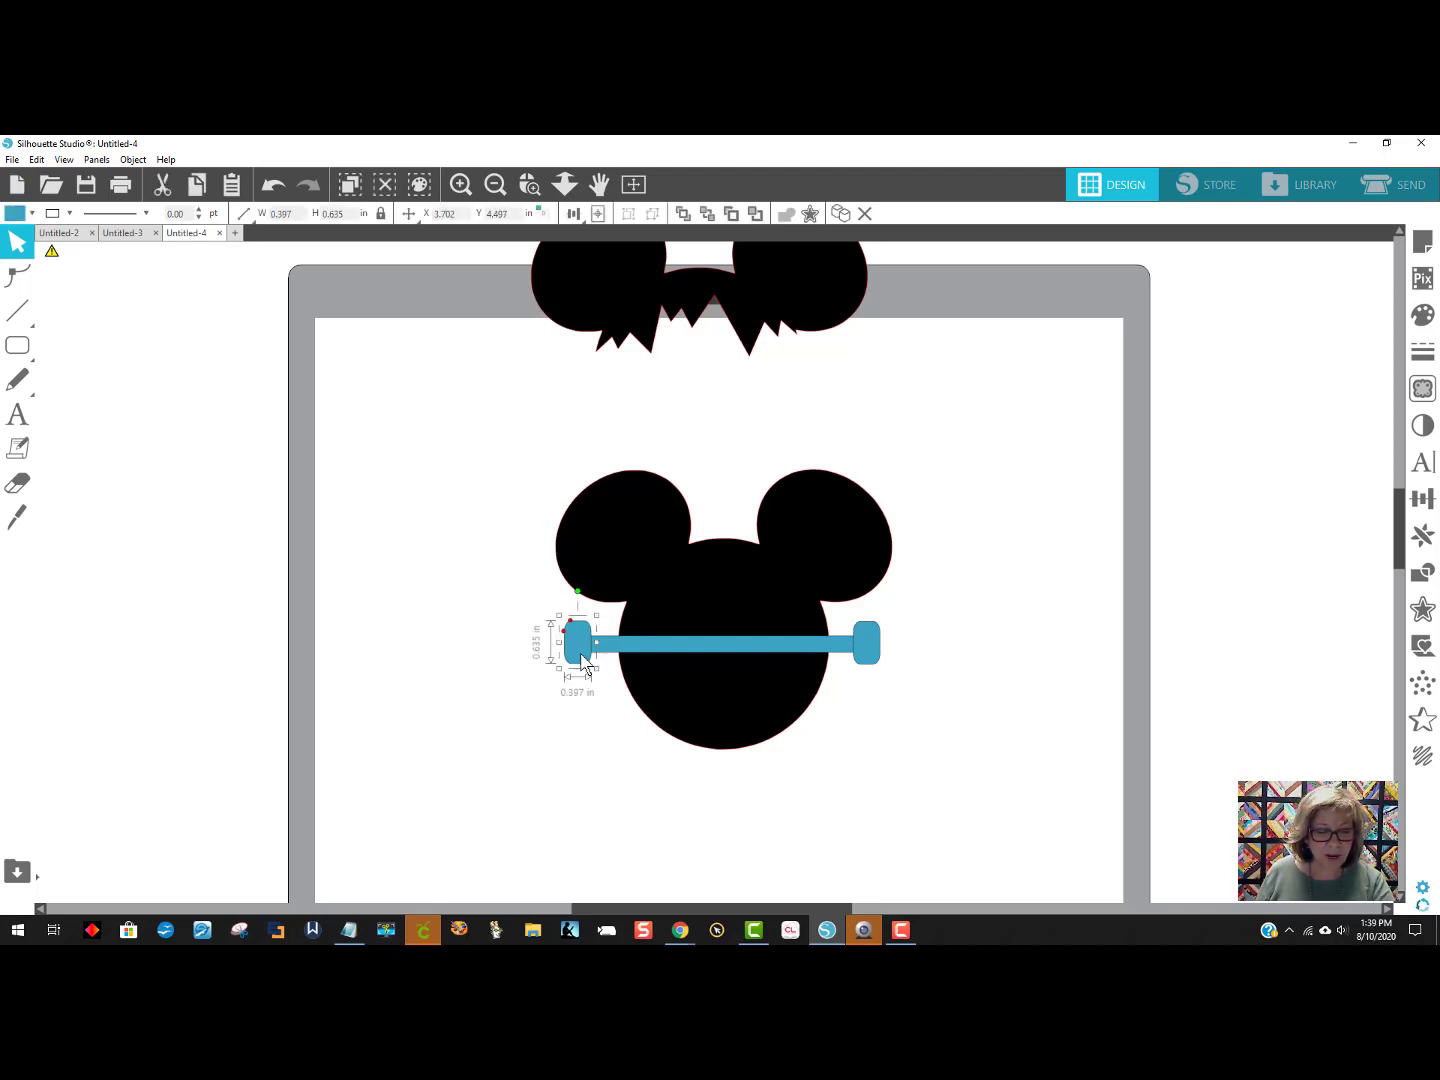
shift+click(735, 651)
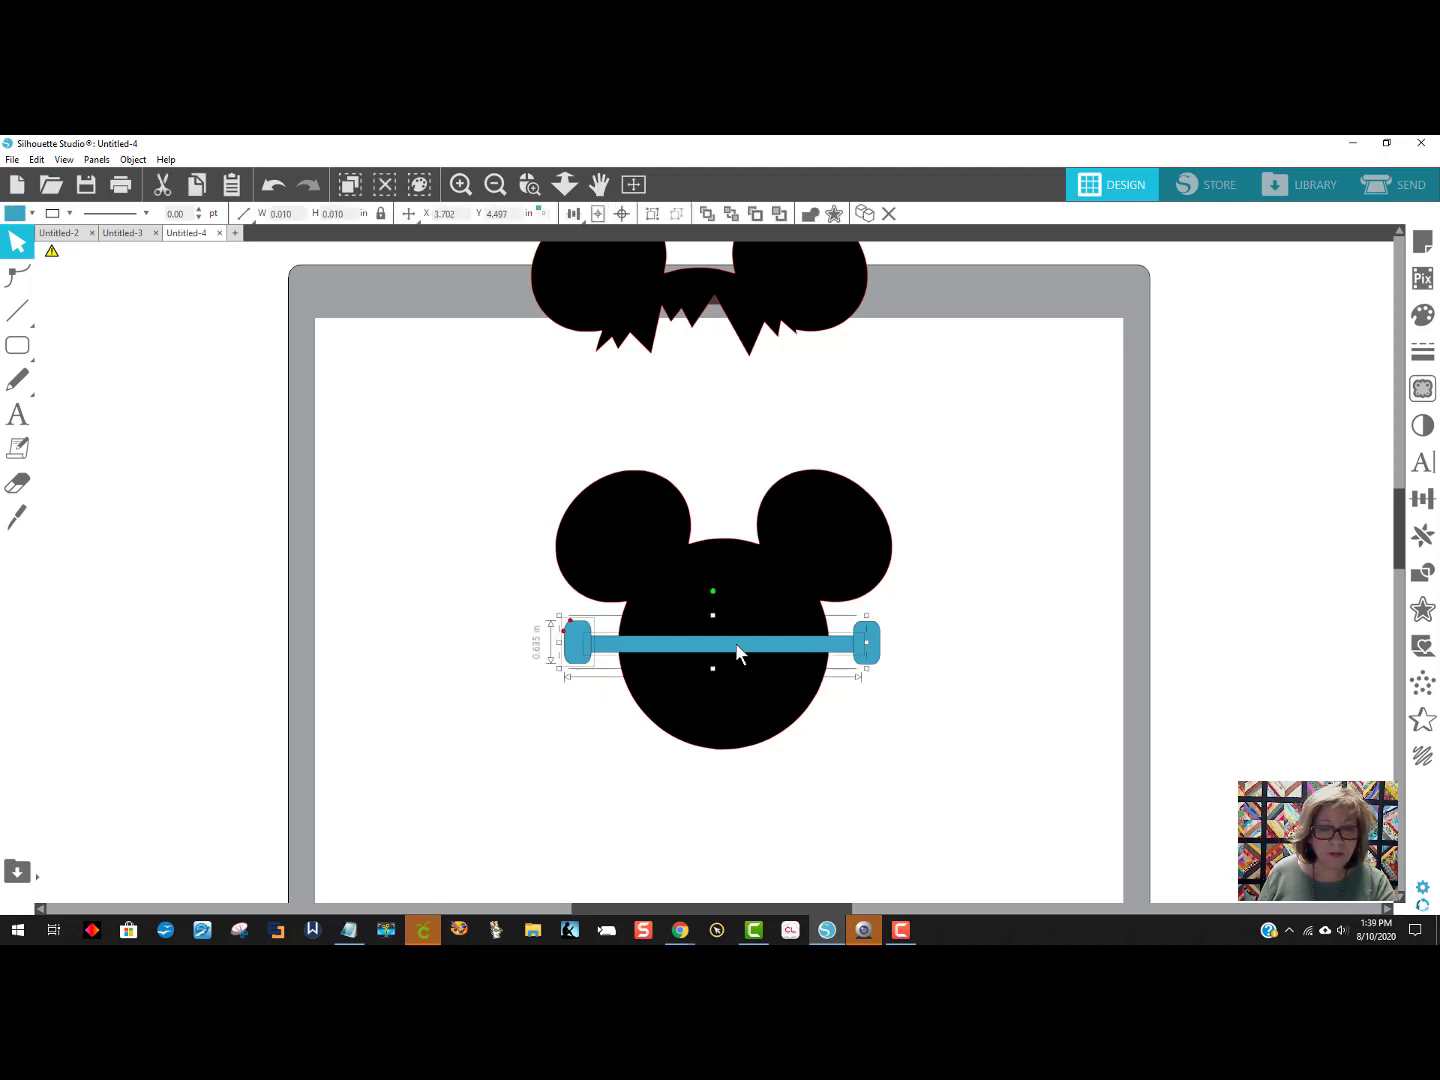
shift+click(878, 661)
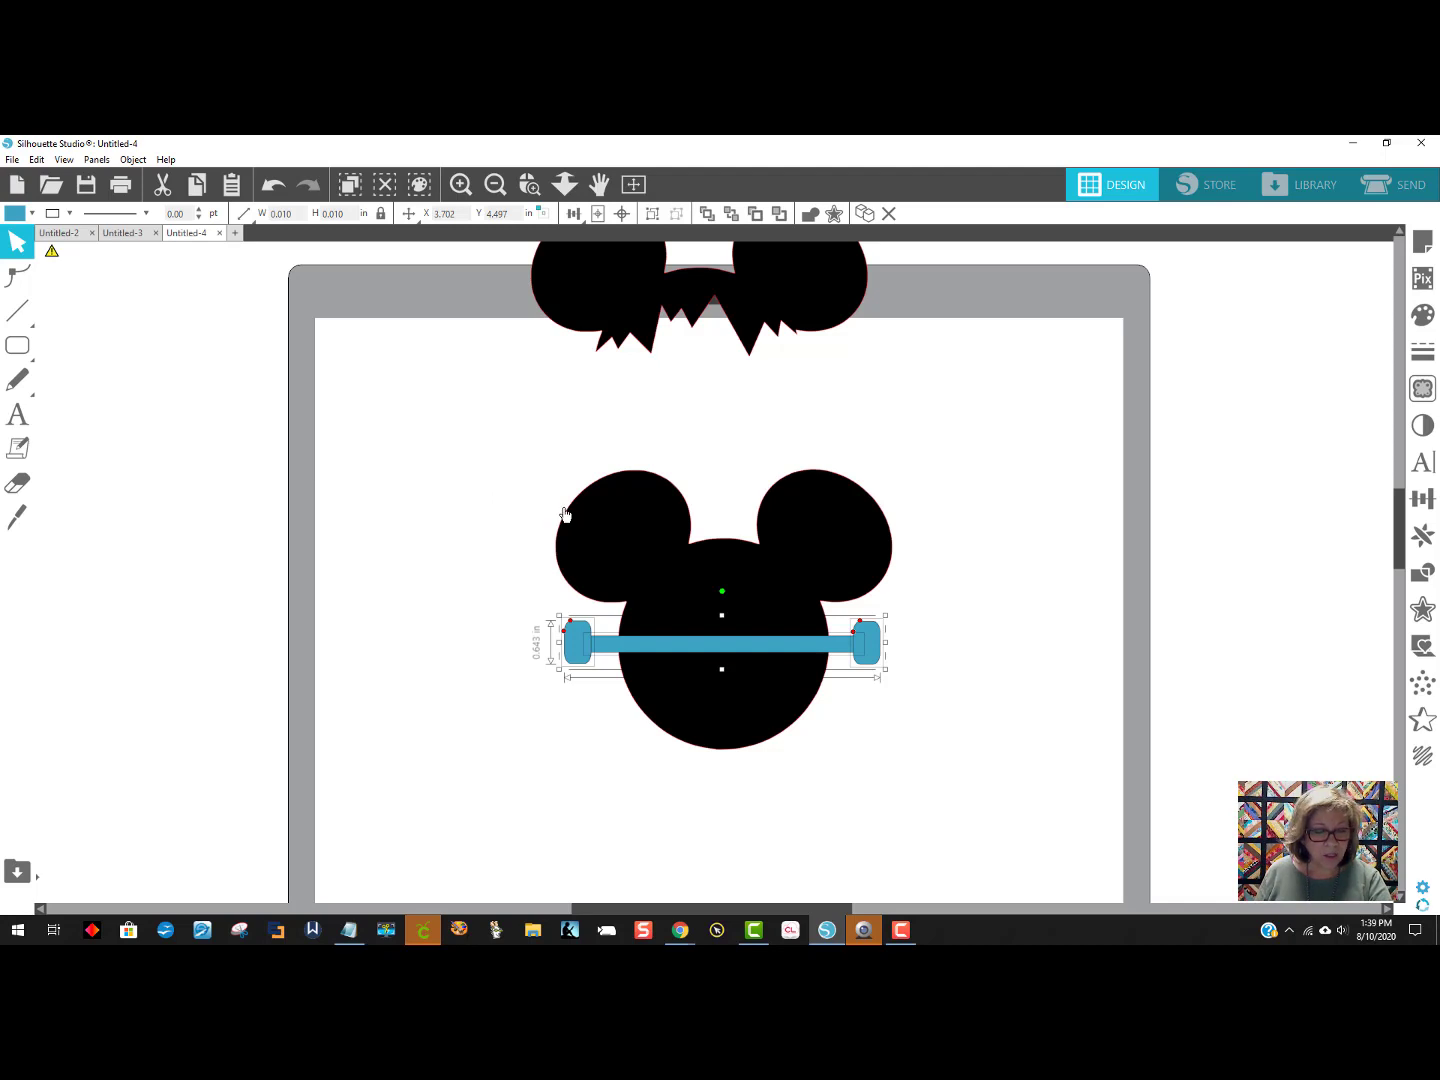
shift+click(618, 514)
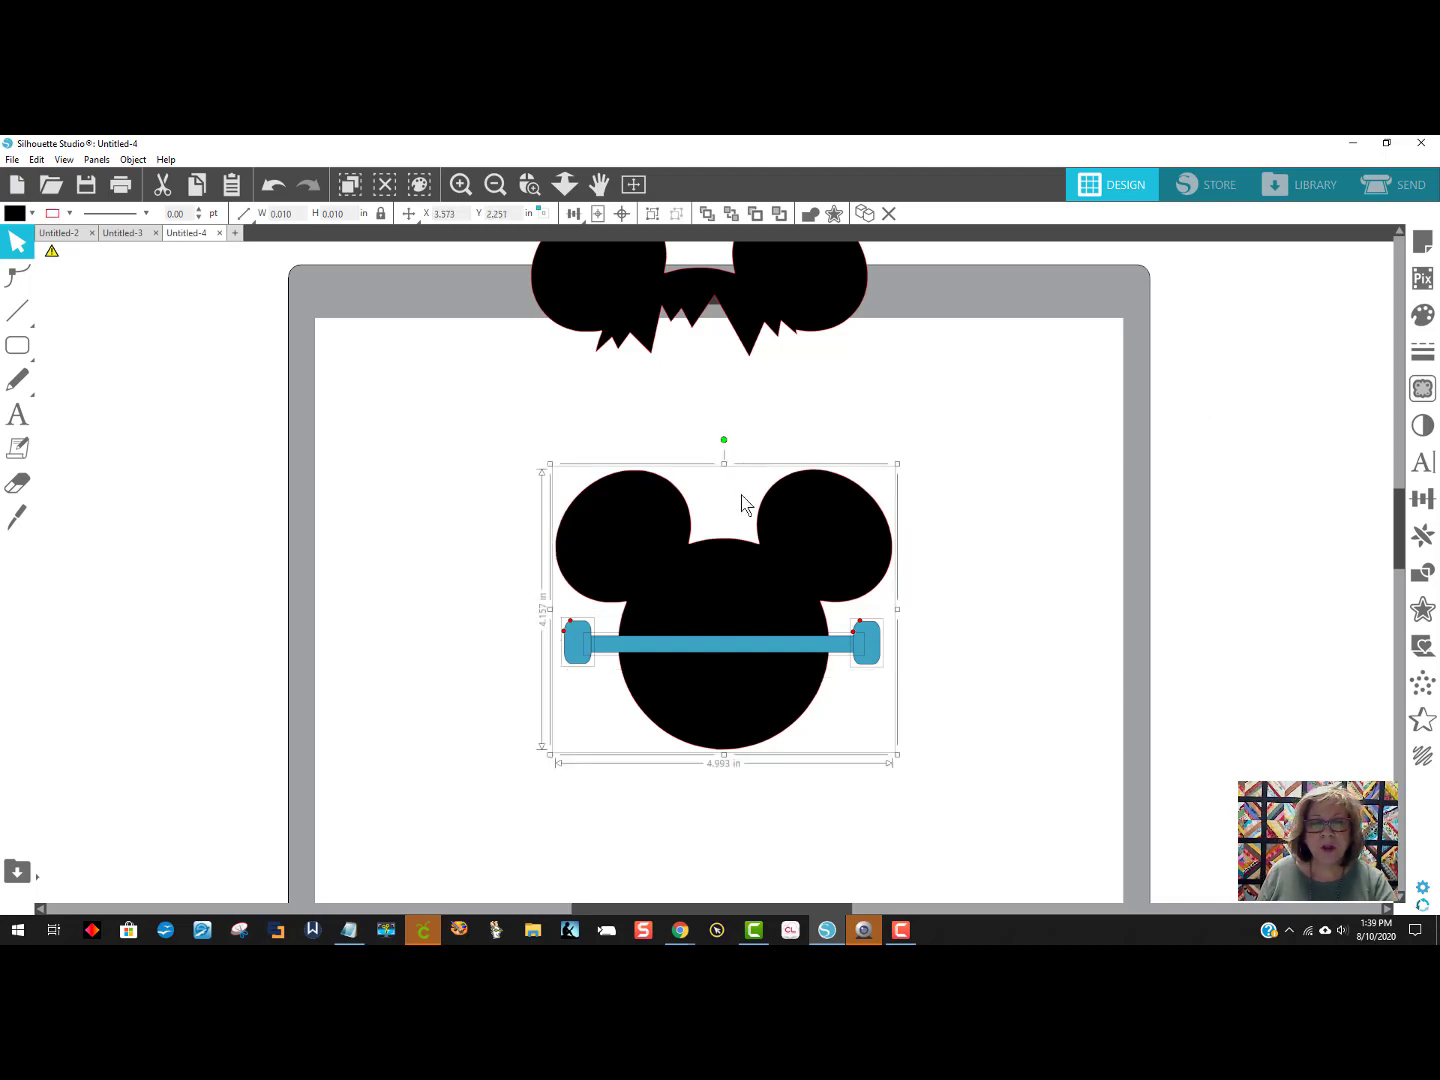
right_click(796, 512)
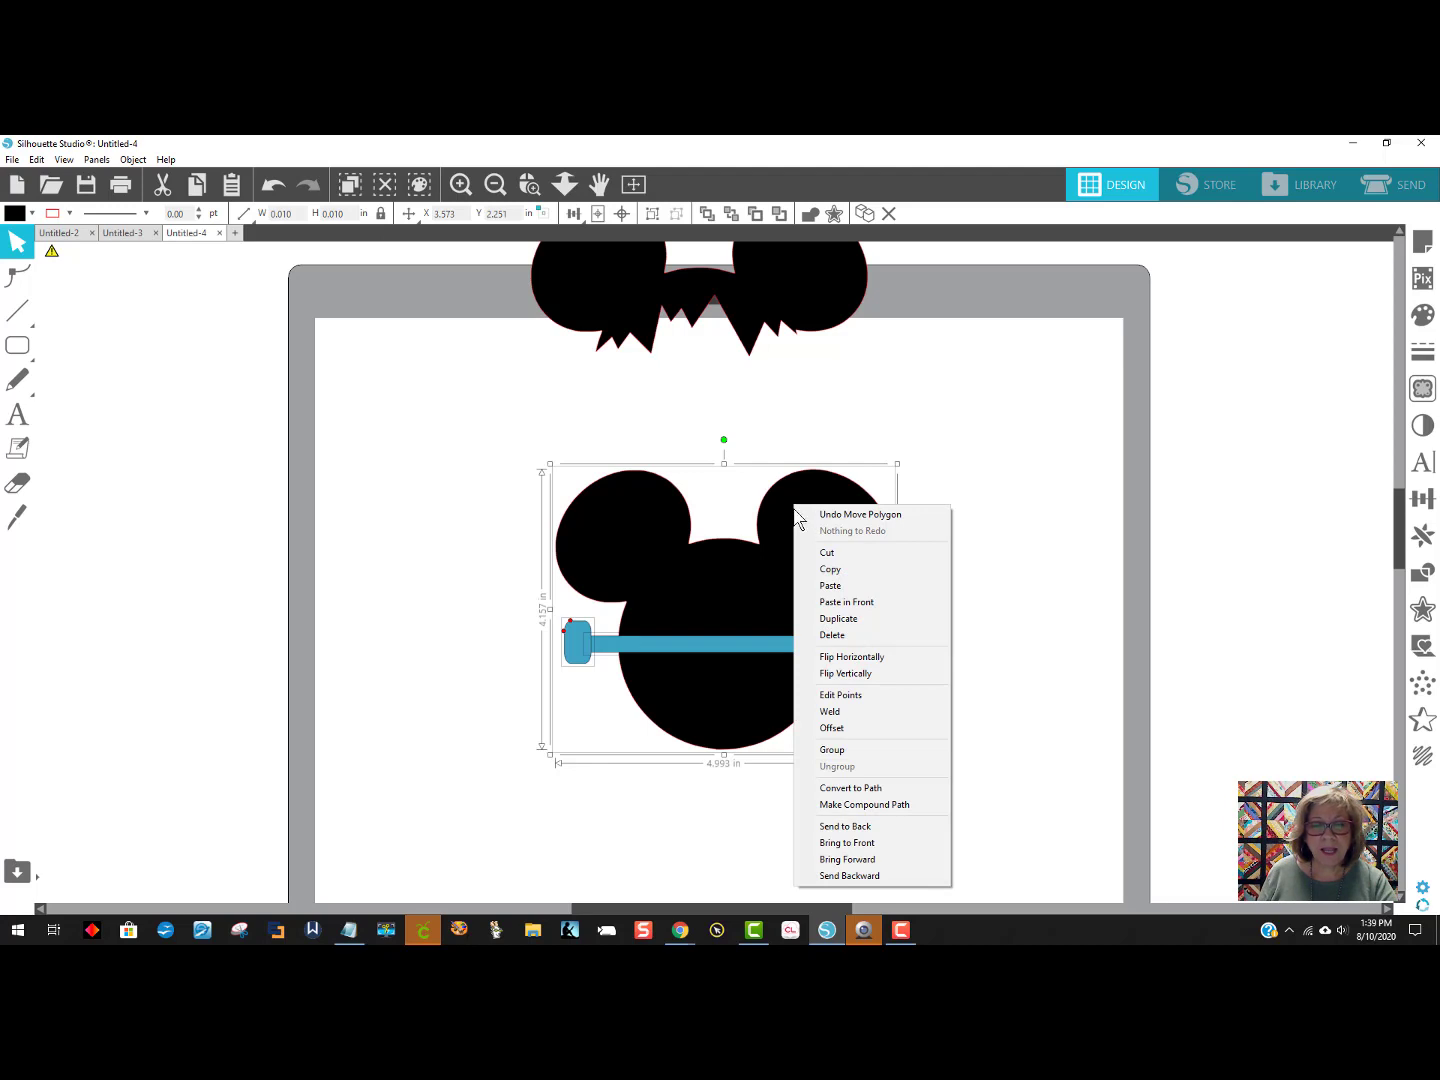
click(847, 711)
click(1015, 677)
scroll(1025, 671, up, 2)
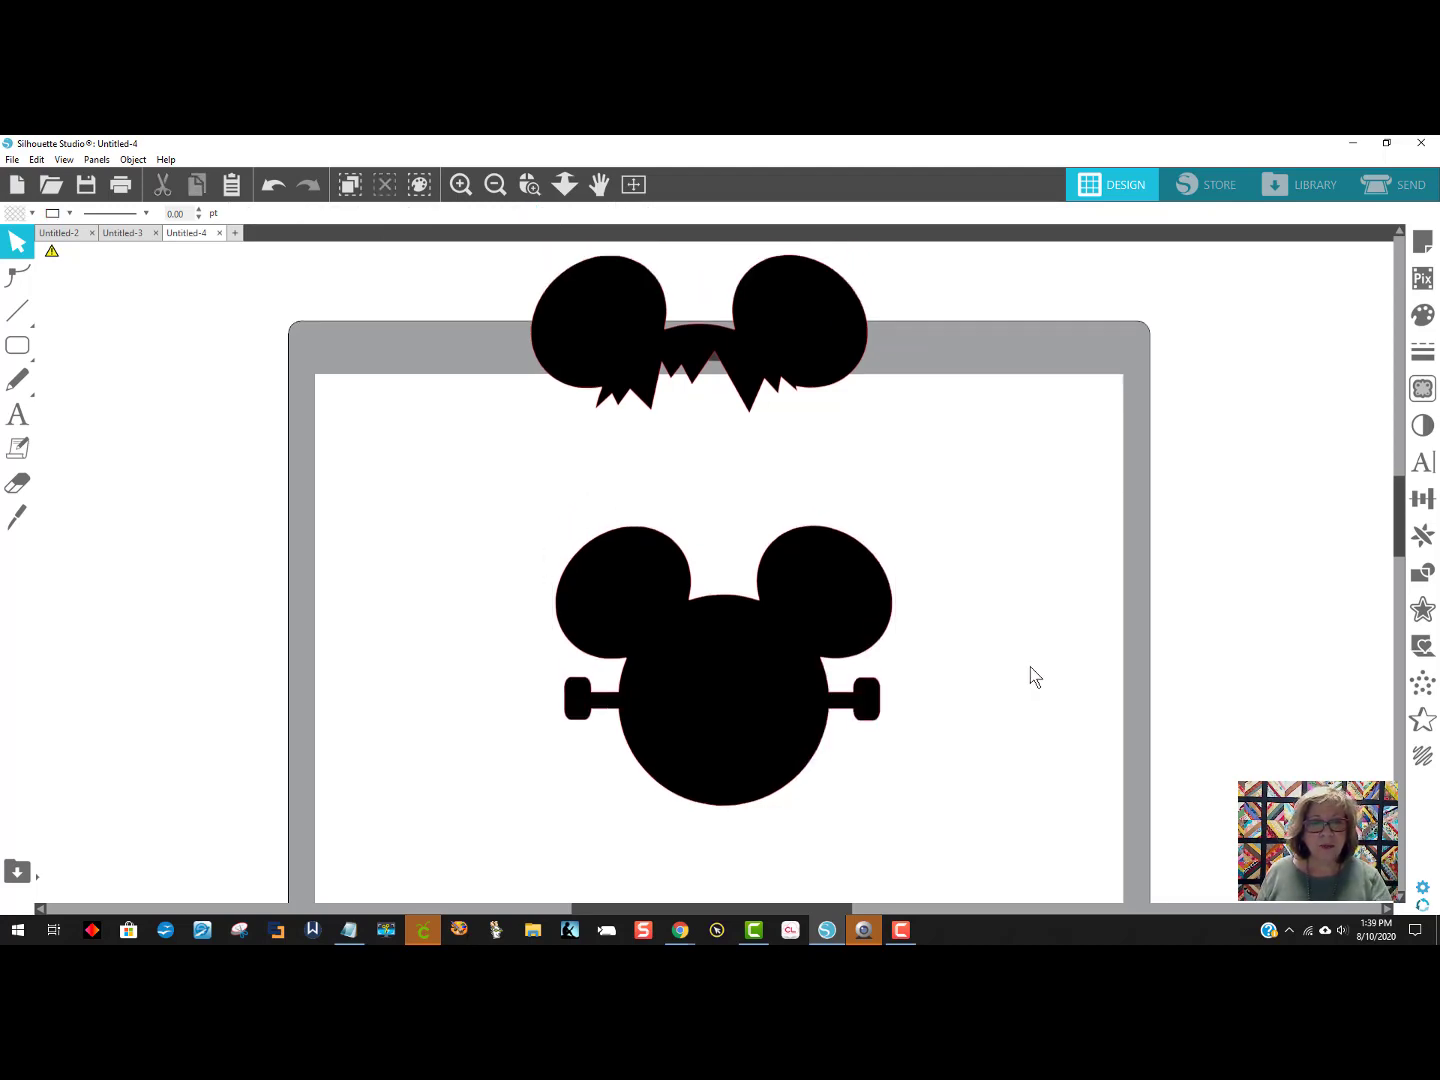
Reassemble the Frankenstein Mickey by laying the jagged hair over the bolted head and placing the green face with stitches in front.
scroll(894, 405, up, 1)
drag(788, 371, 820, 634)
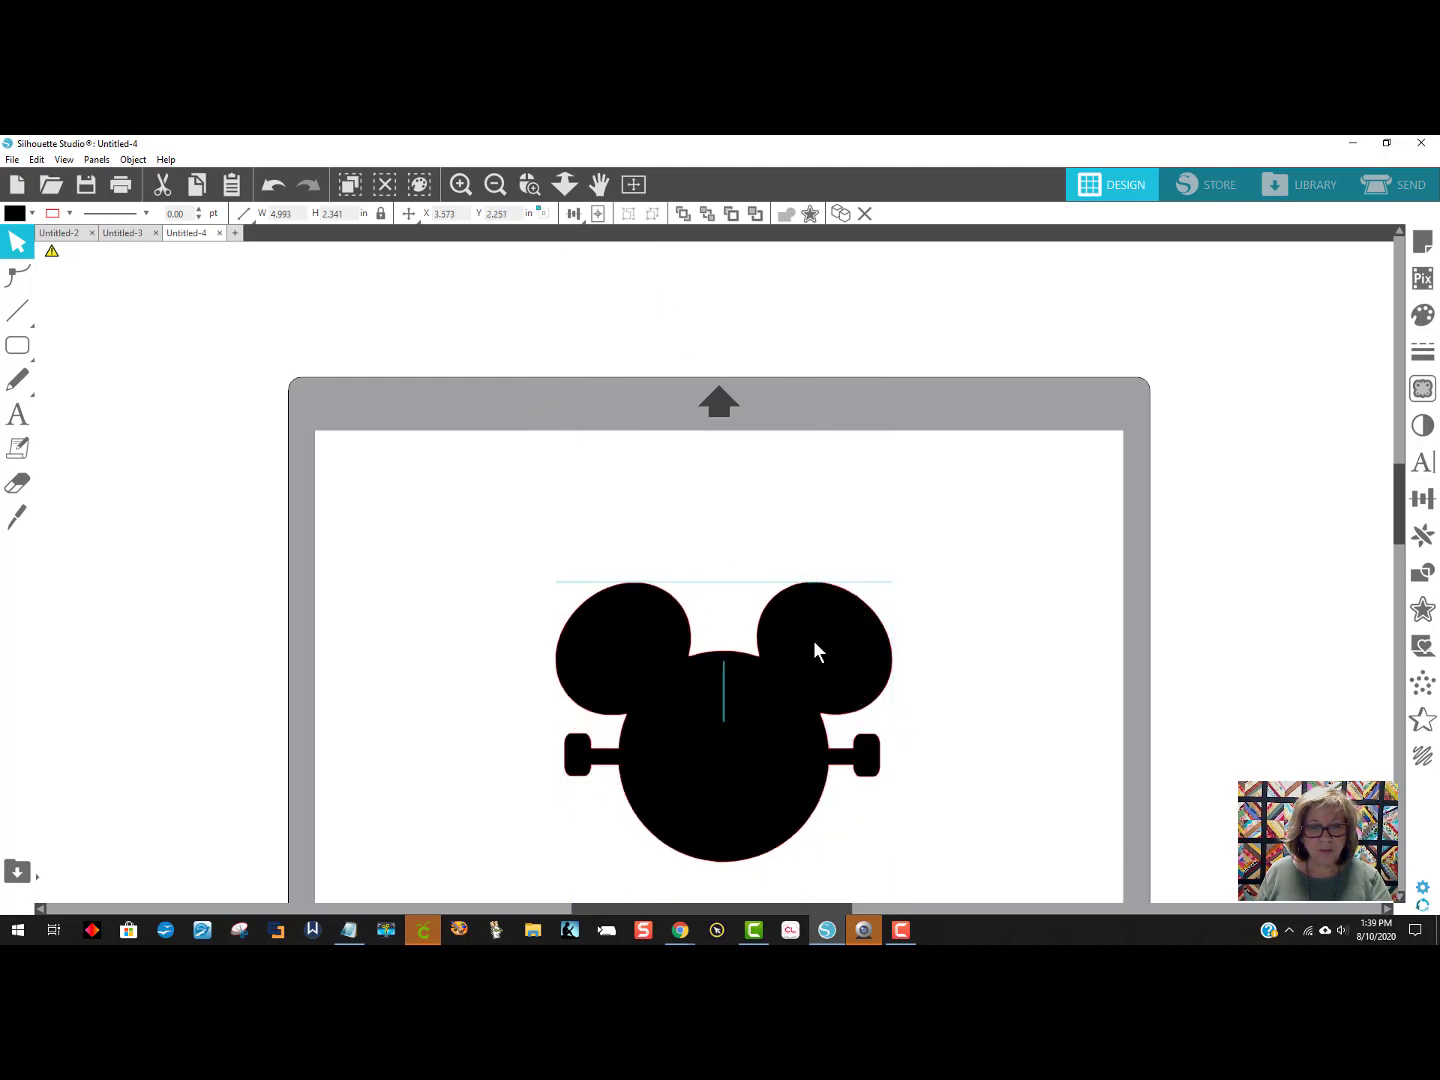
click(633, 300)
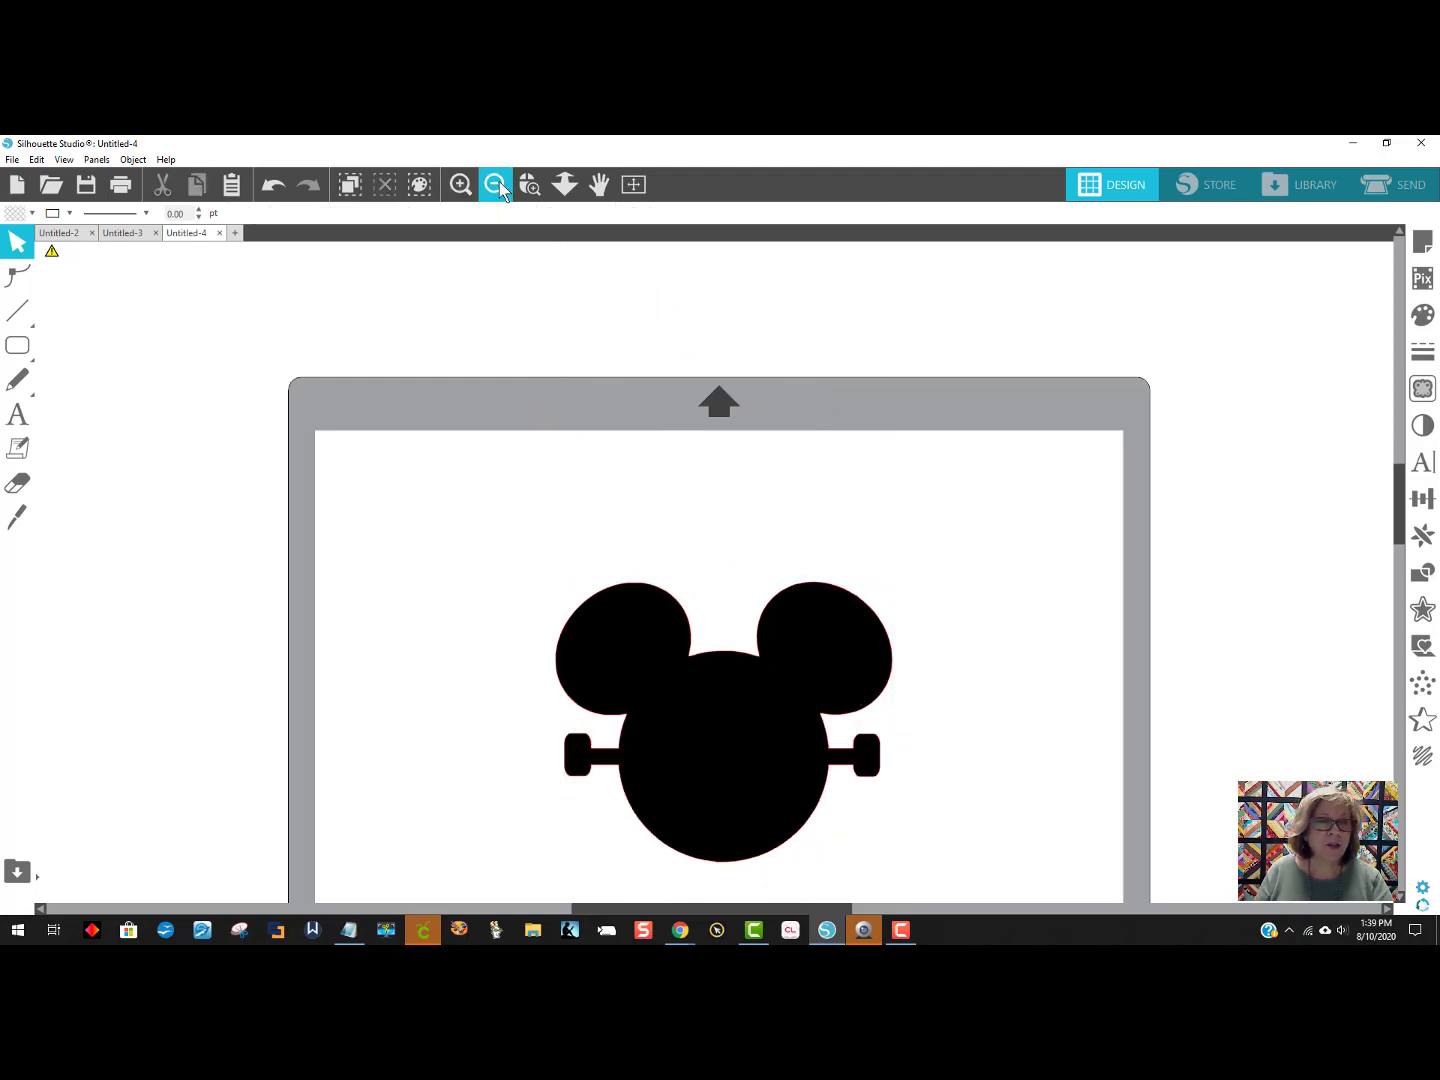
click(495, 184)
click(498, 185)
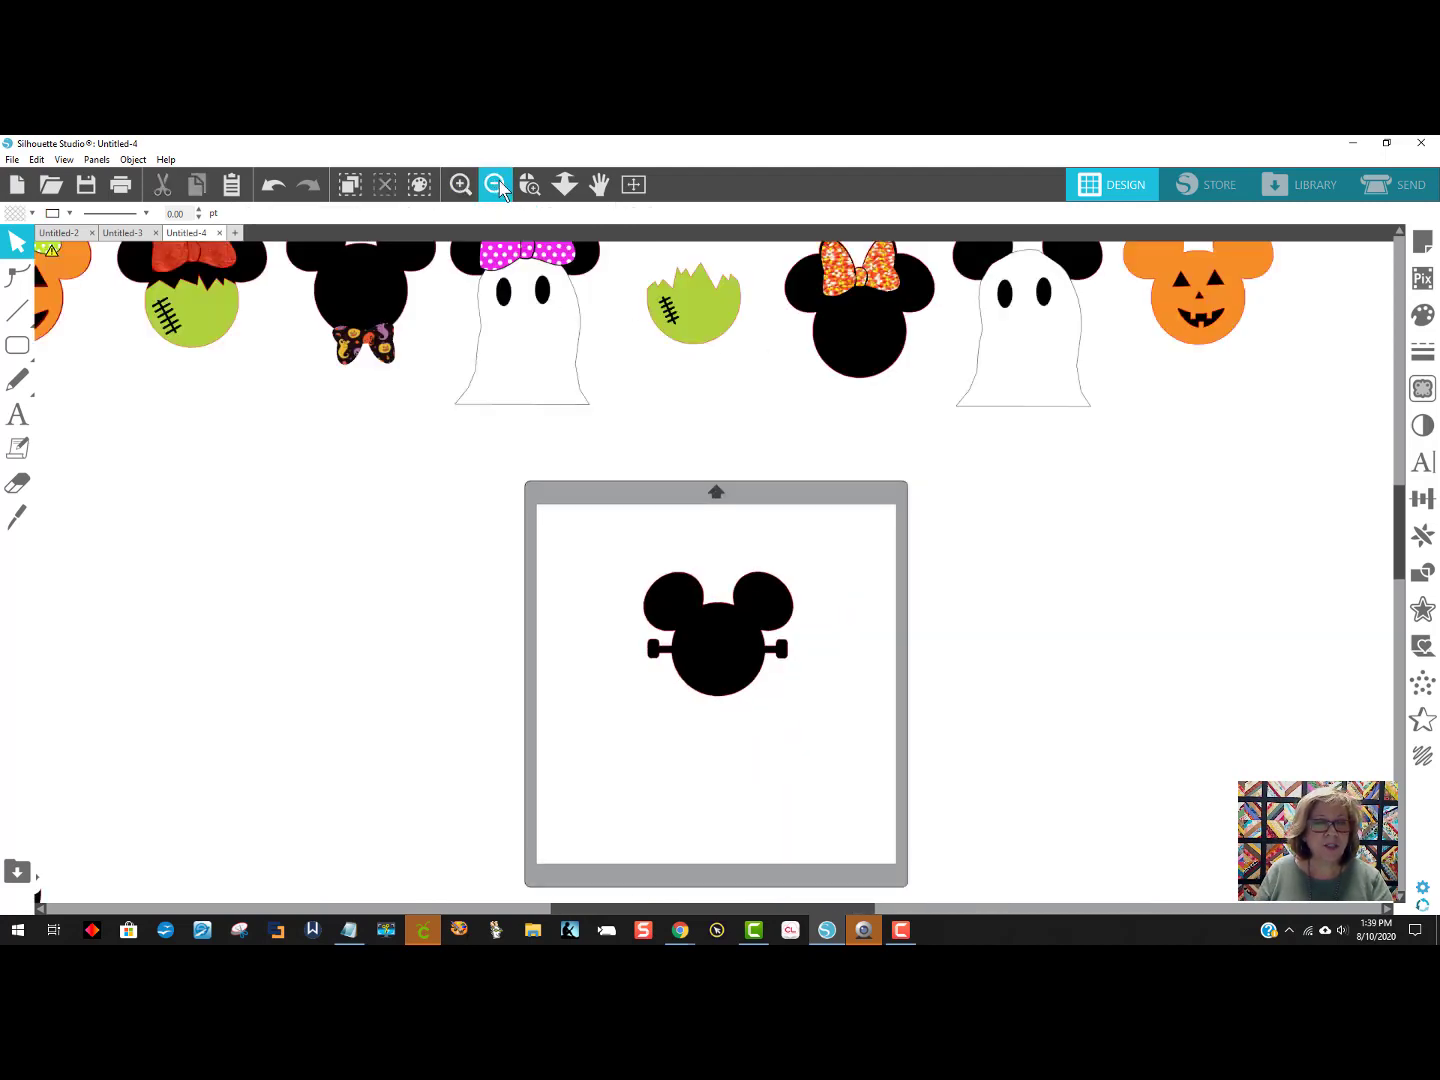
click(700, 329)
drag(676, 313, 745, 779)
right_click(743, 769)
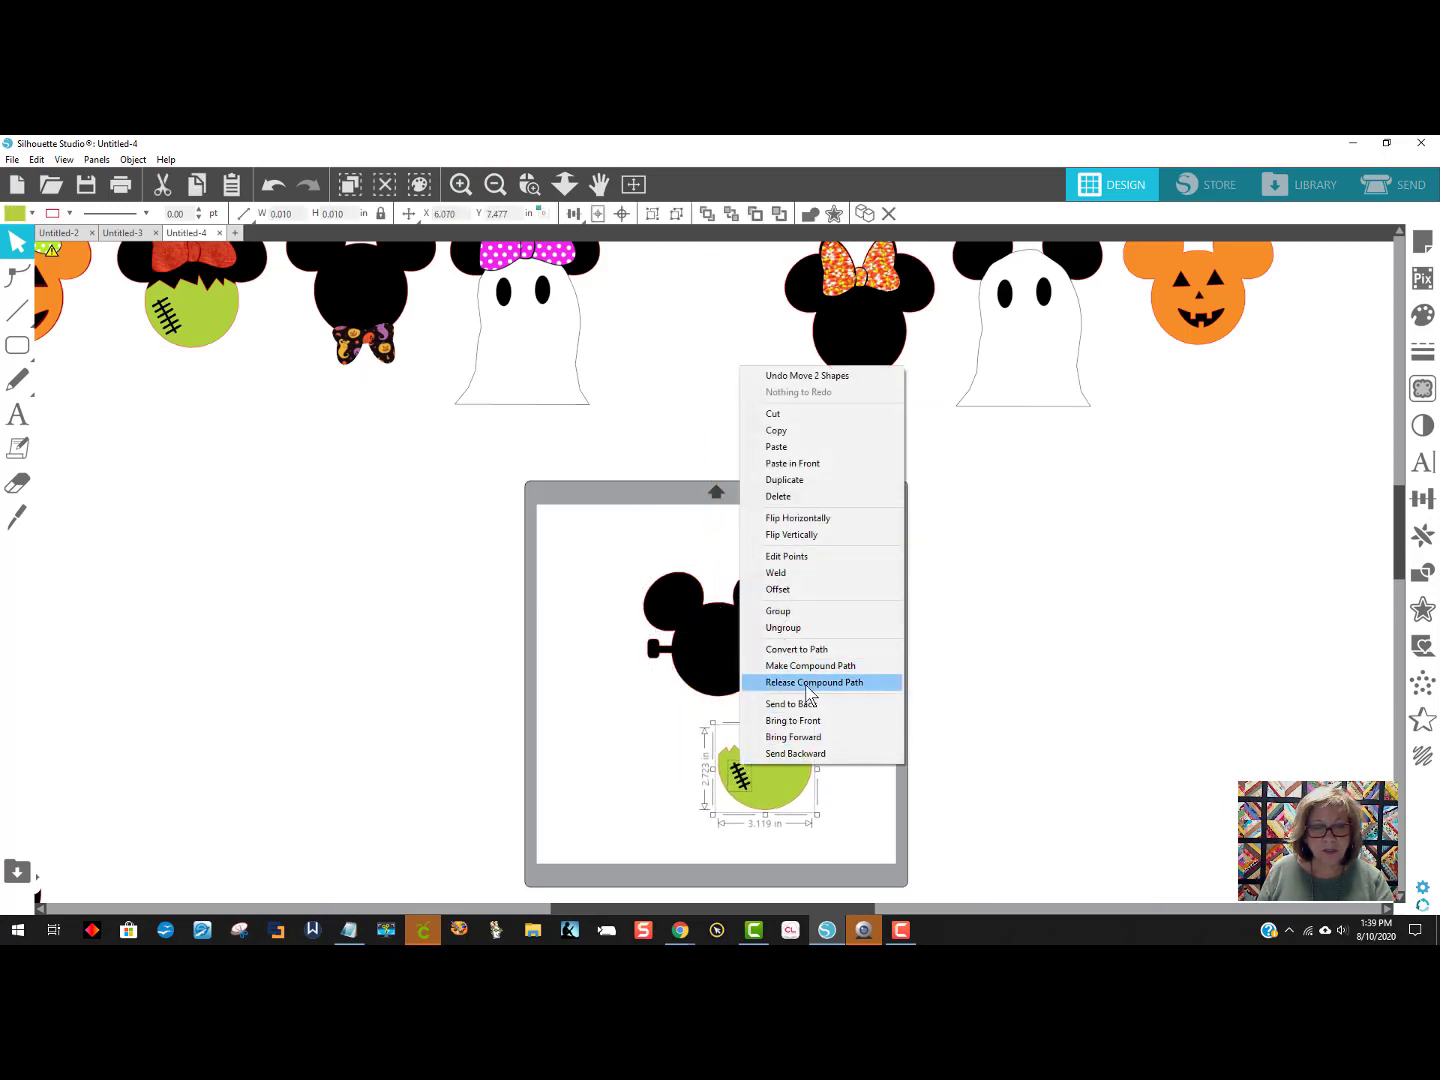
click(795, 720)
drag(762, 775, 722, 672)
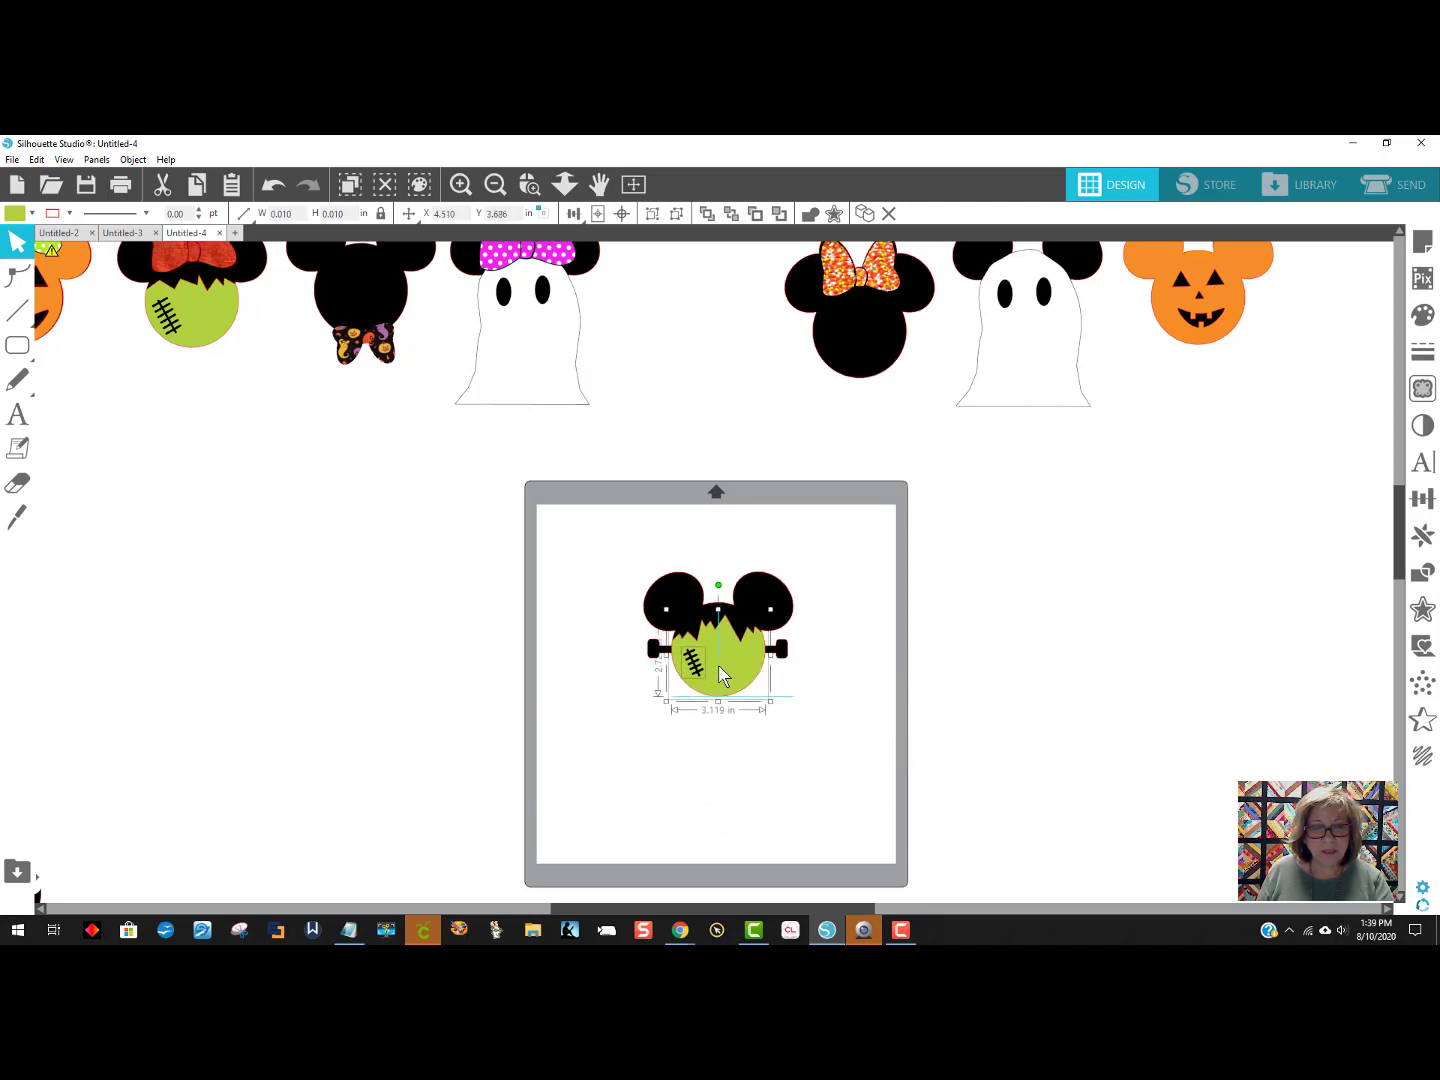
click(806, 745)
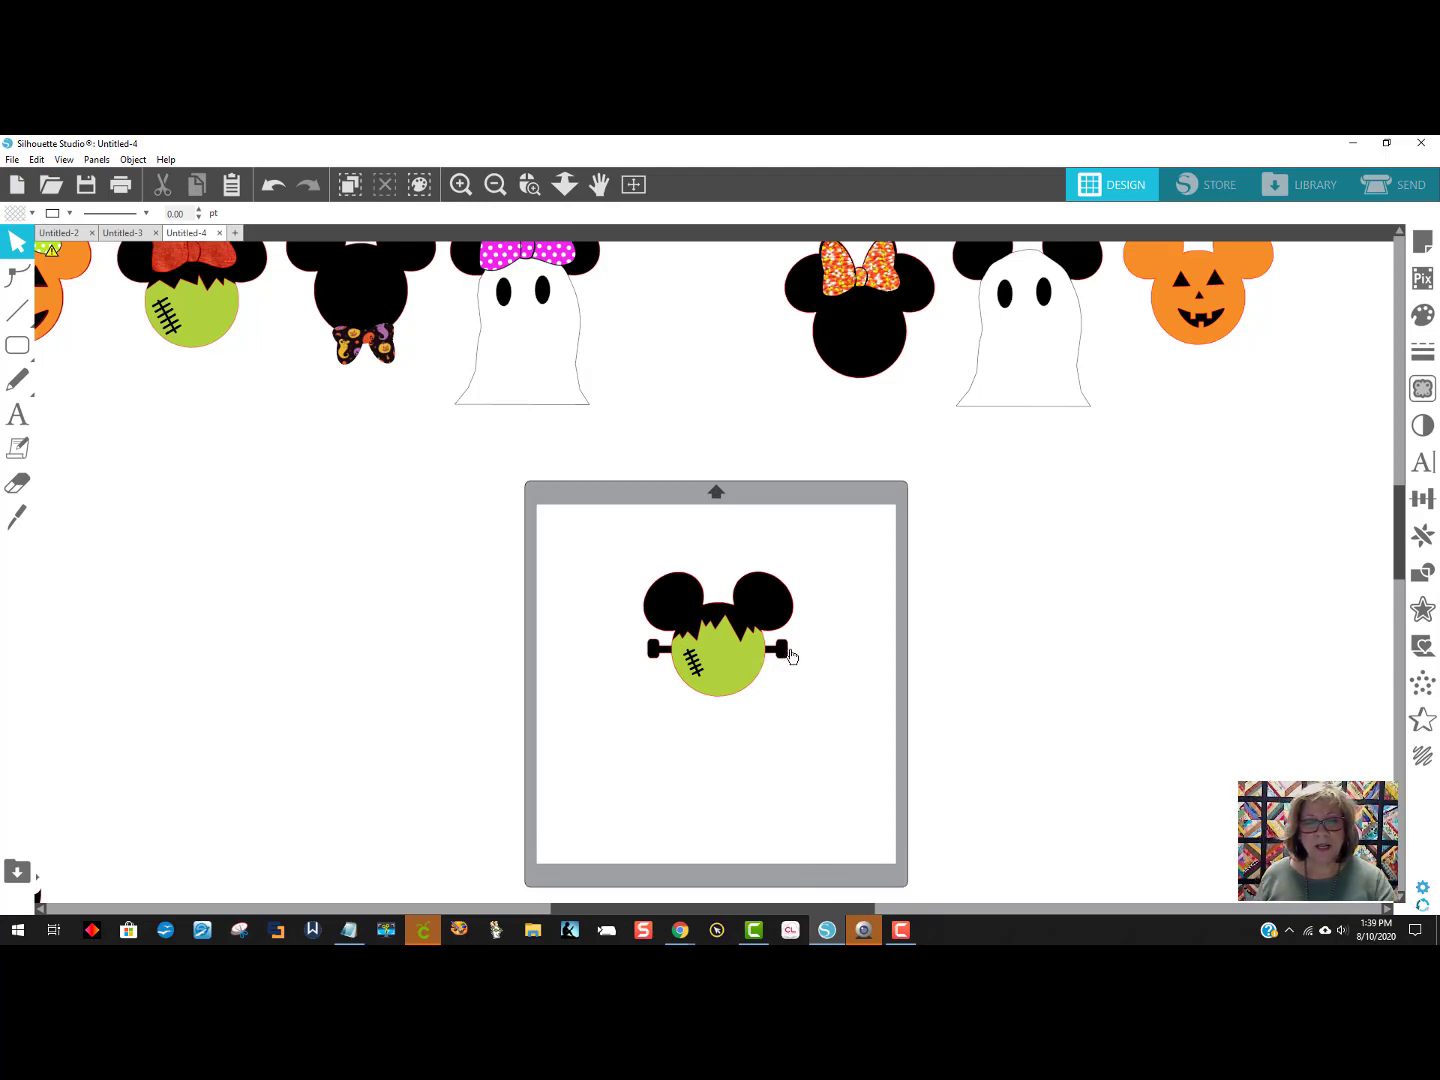
Try shifting the bolted head slightly, and undo back through the face and hair placement and the weld to the separate blue bolt pieces.
drag(787, 657, 799, 665)
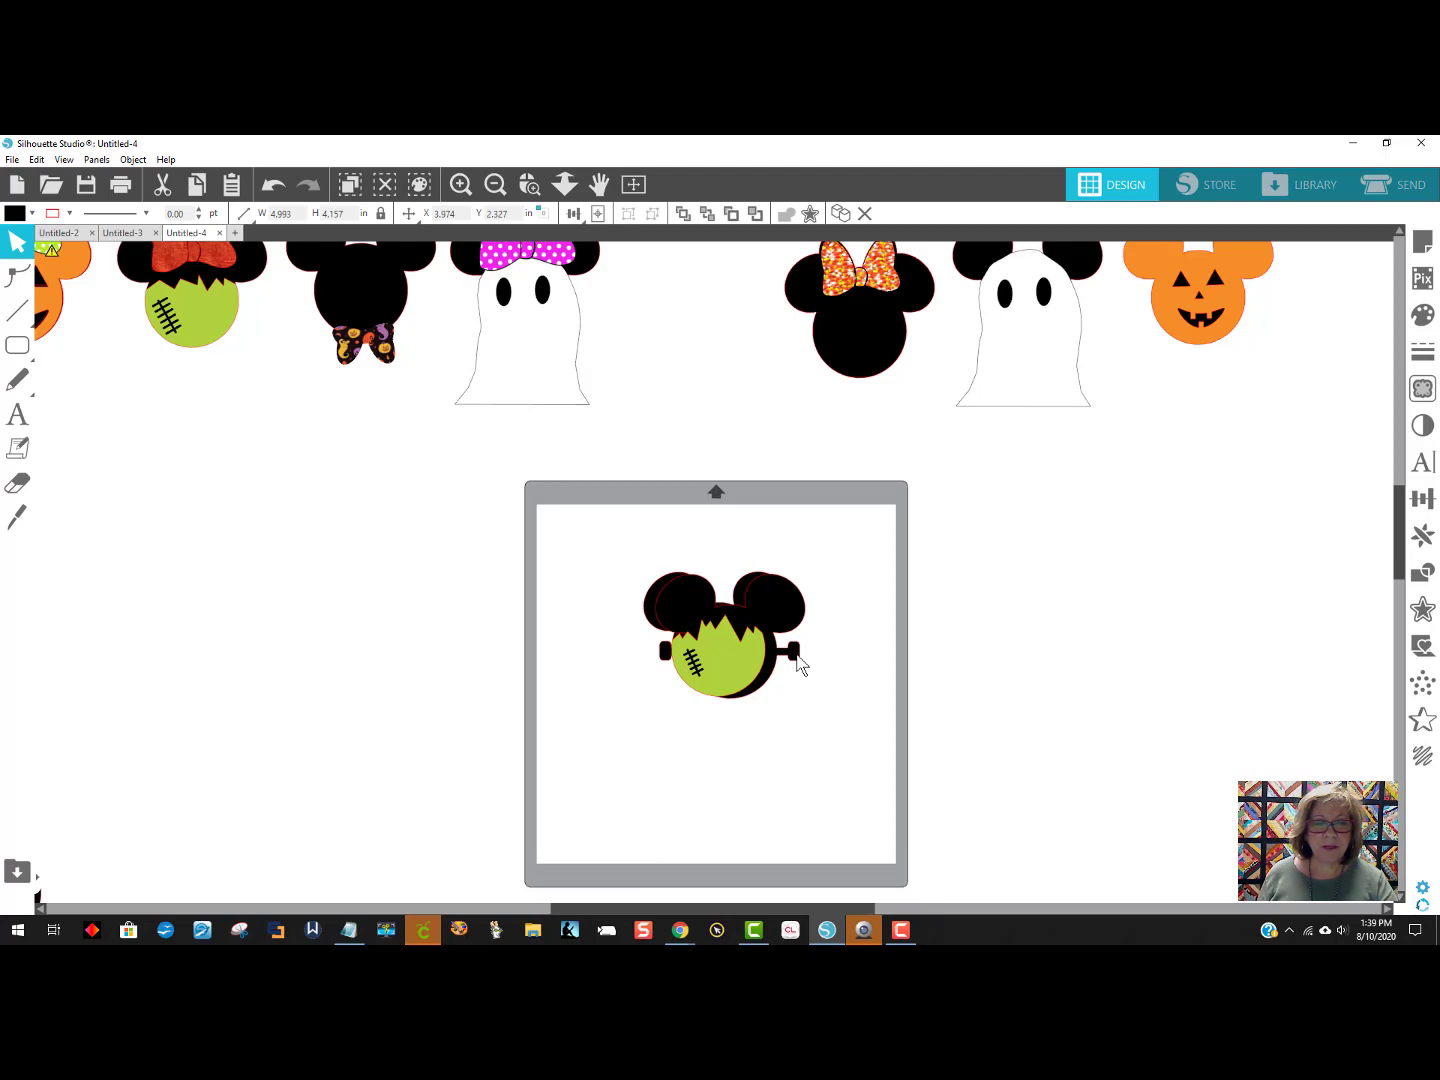
click(530, 437)
key(ctrl+z)
key(ctrl+z)
key(ctrl+z)
key(ctrl+z)
key(ctrl+z)
key(ctrl+z)
key(ctrl+z)
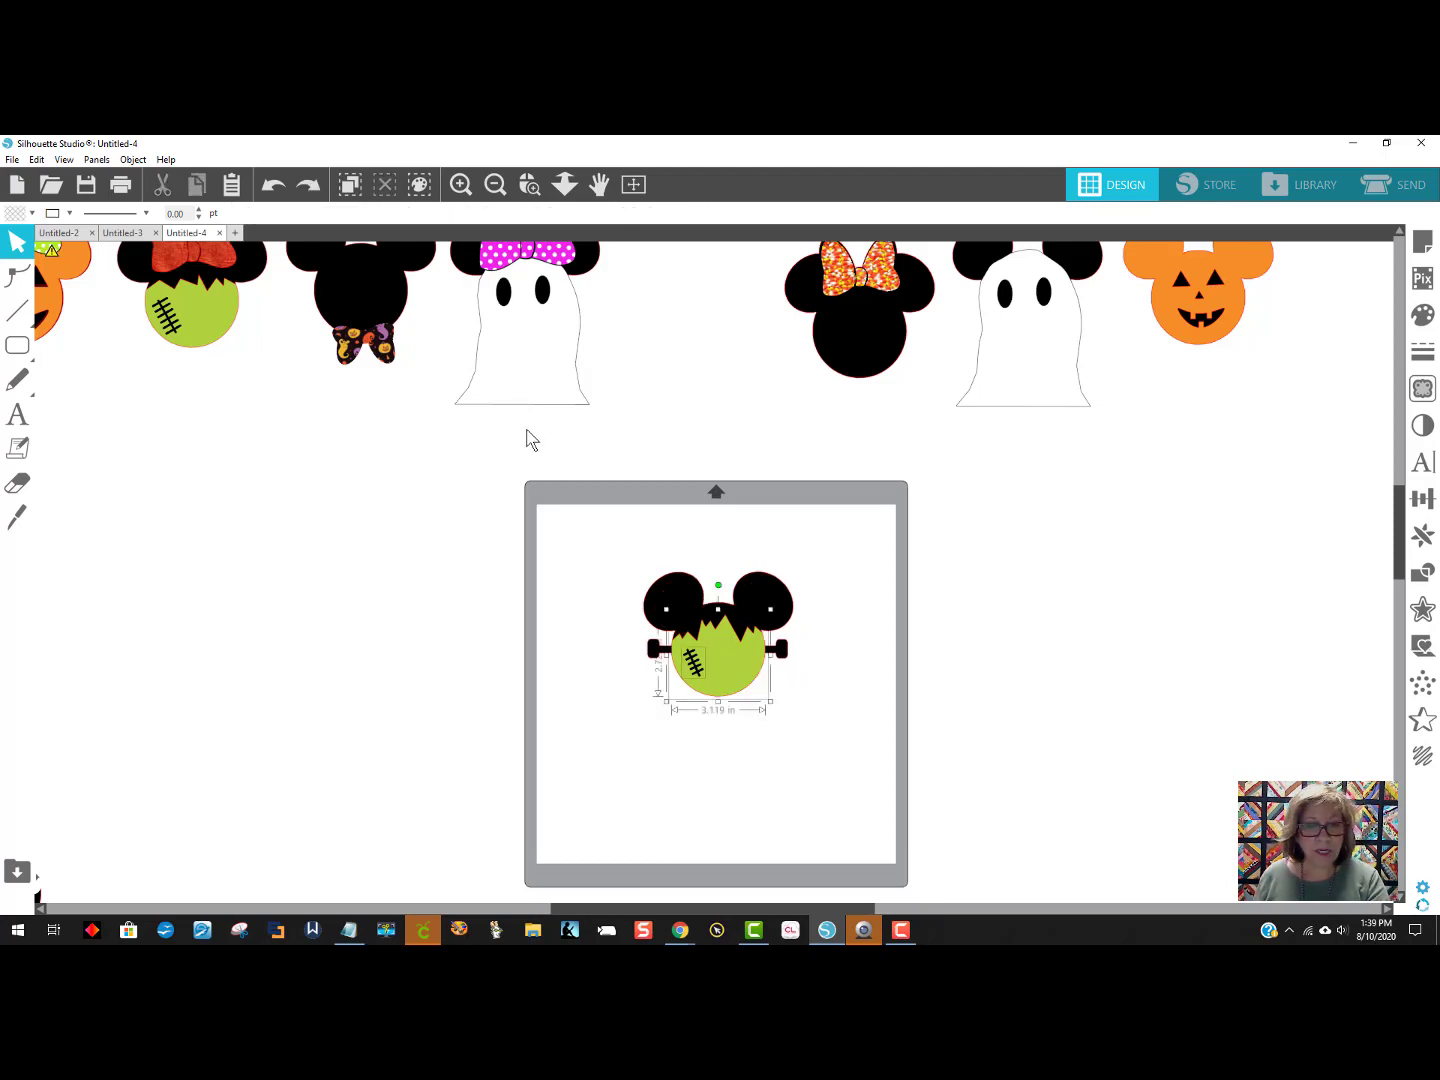
key(ctrl+z)
key(ctrl+z)
key(ctrl+z)
key(ctrl+z)
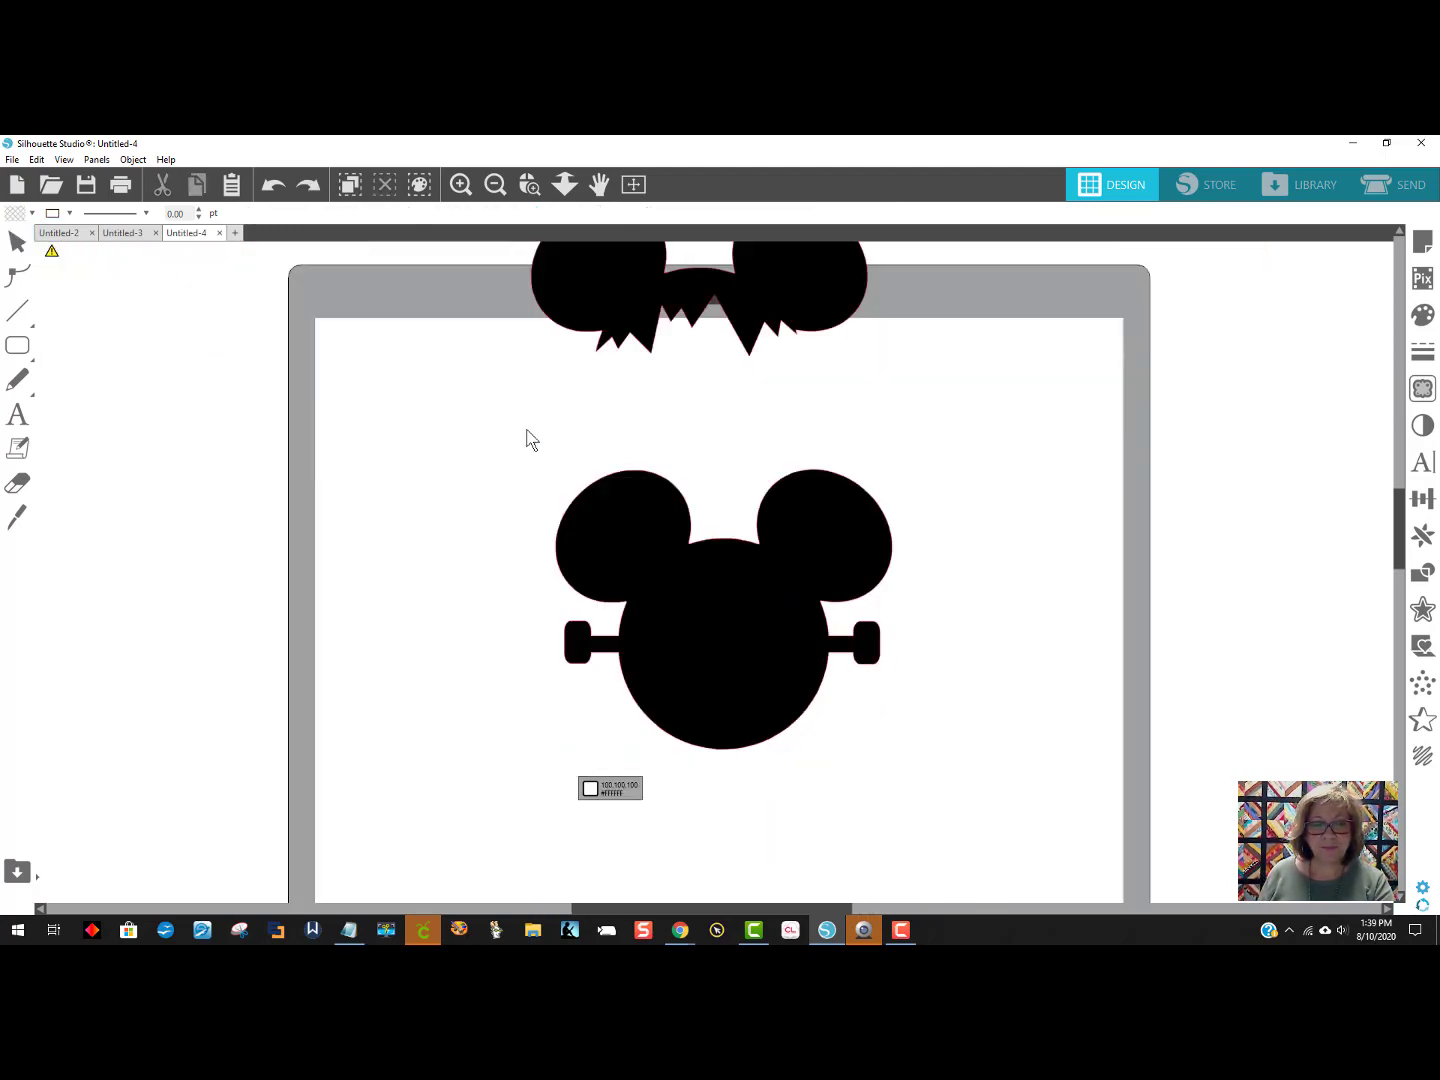
Shorten the neck bolt by moving both rounded ends inward along the bar, and lower it slightly on the black head.
click(905, 662)
click(875, 651)
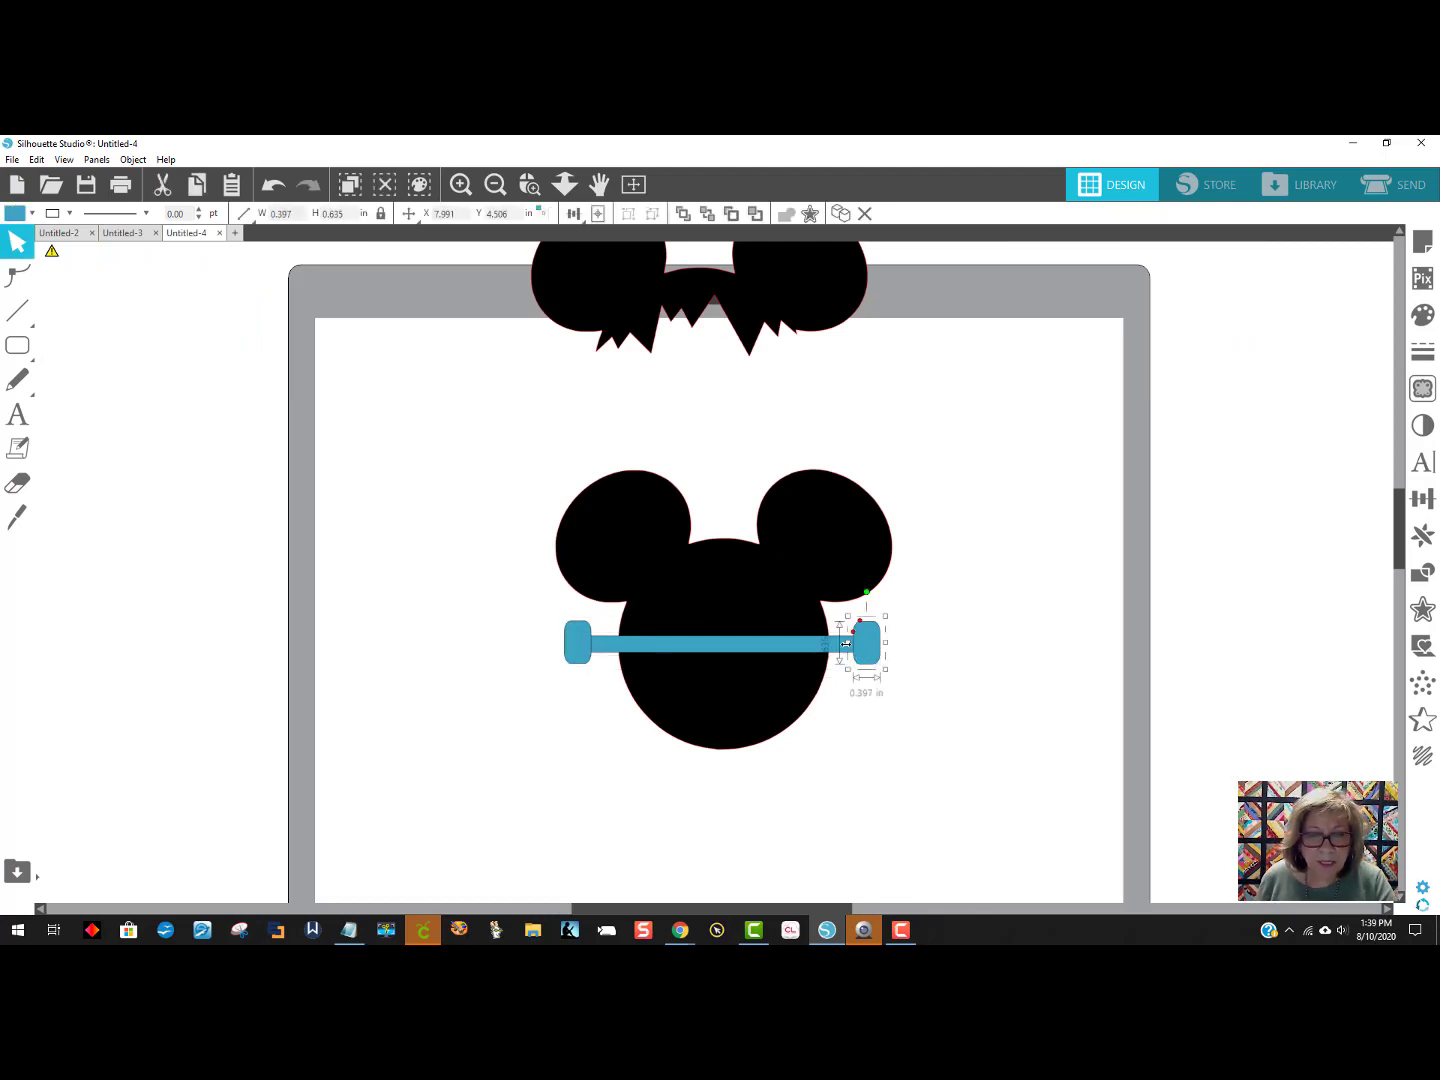
shift+click(845, 650)
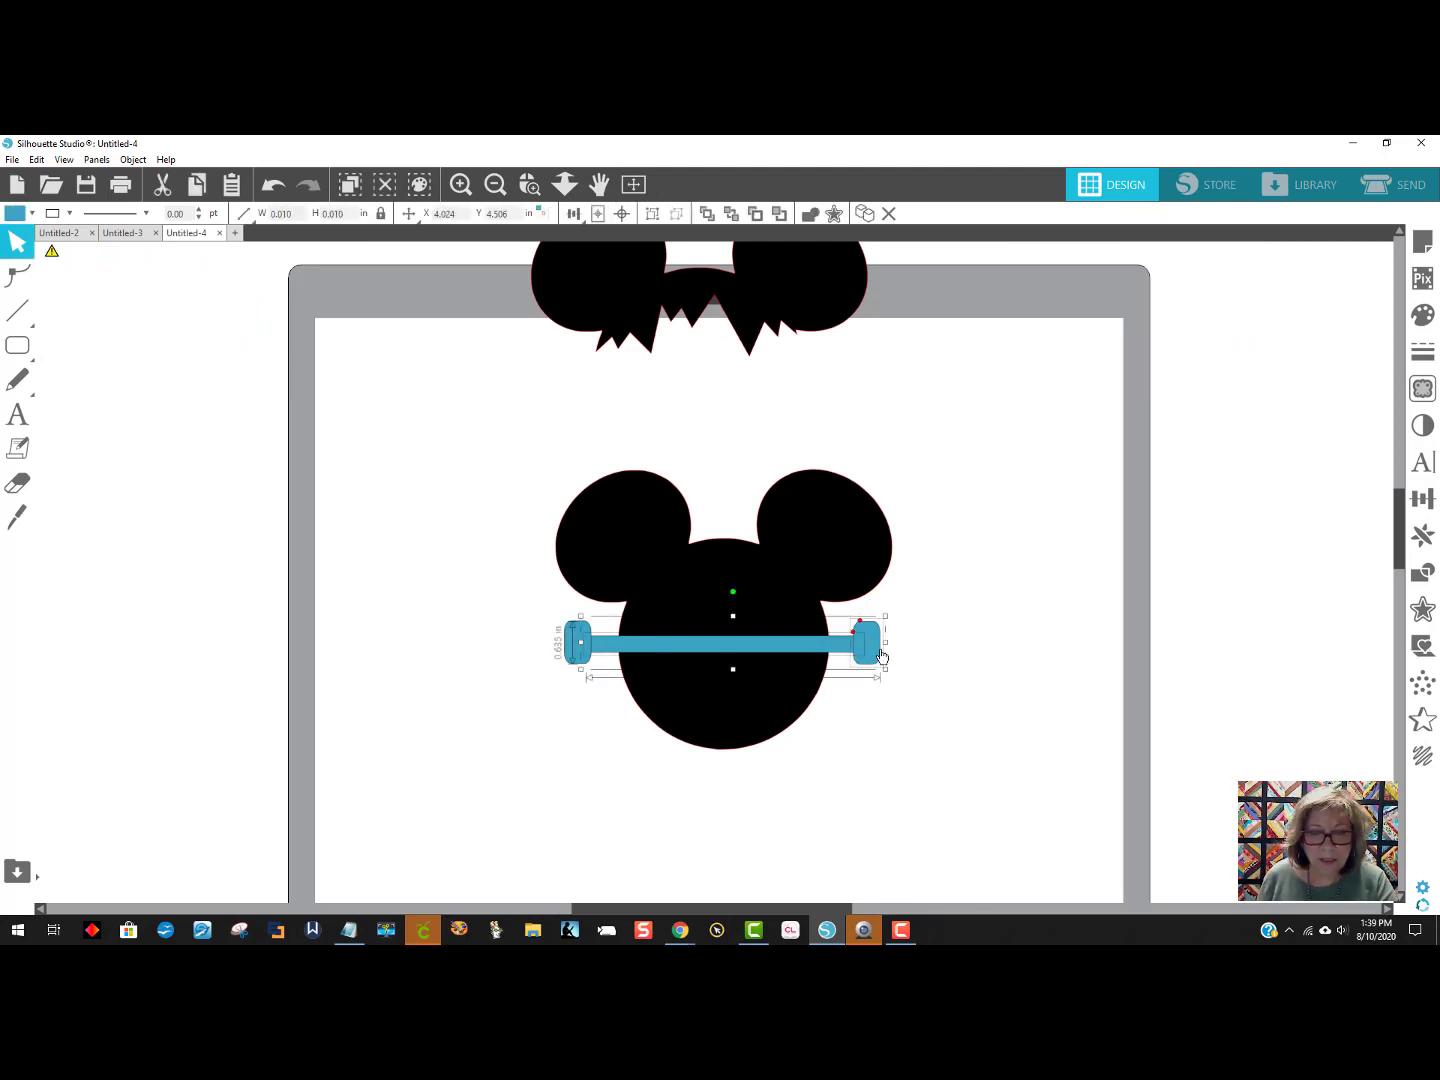
drag(885, 642, 865, 644)
drag(723, 645, 733, 646)
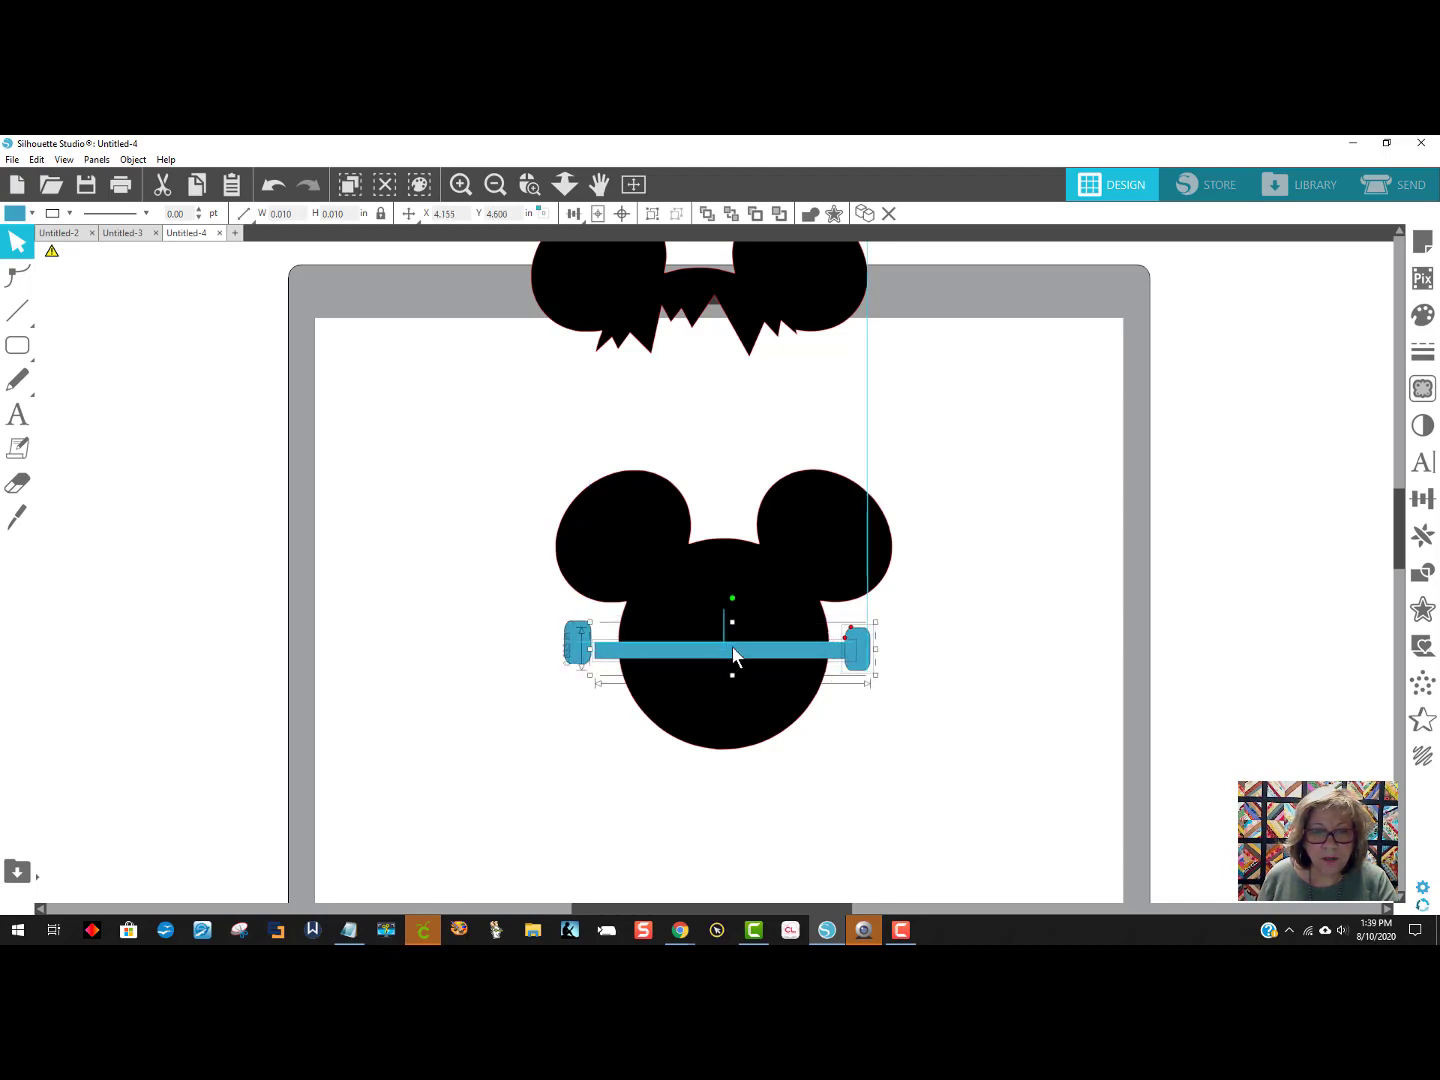
drag(581, 646, 596, 653)
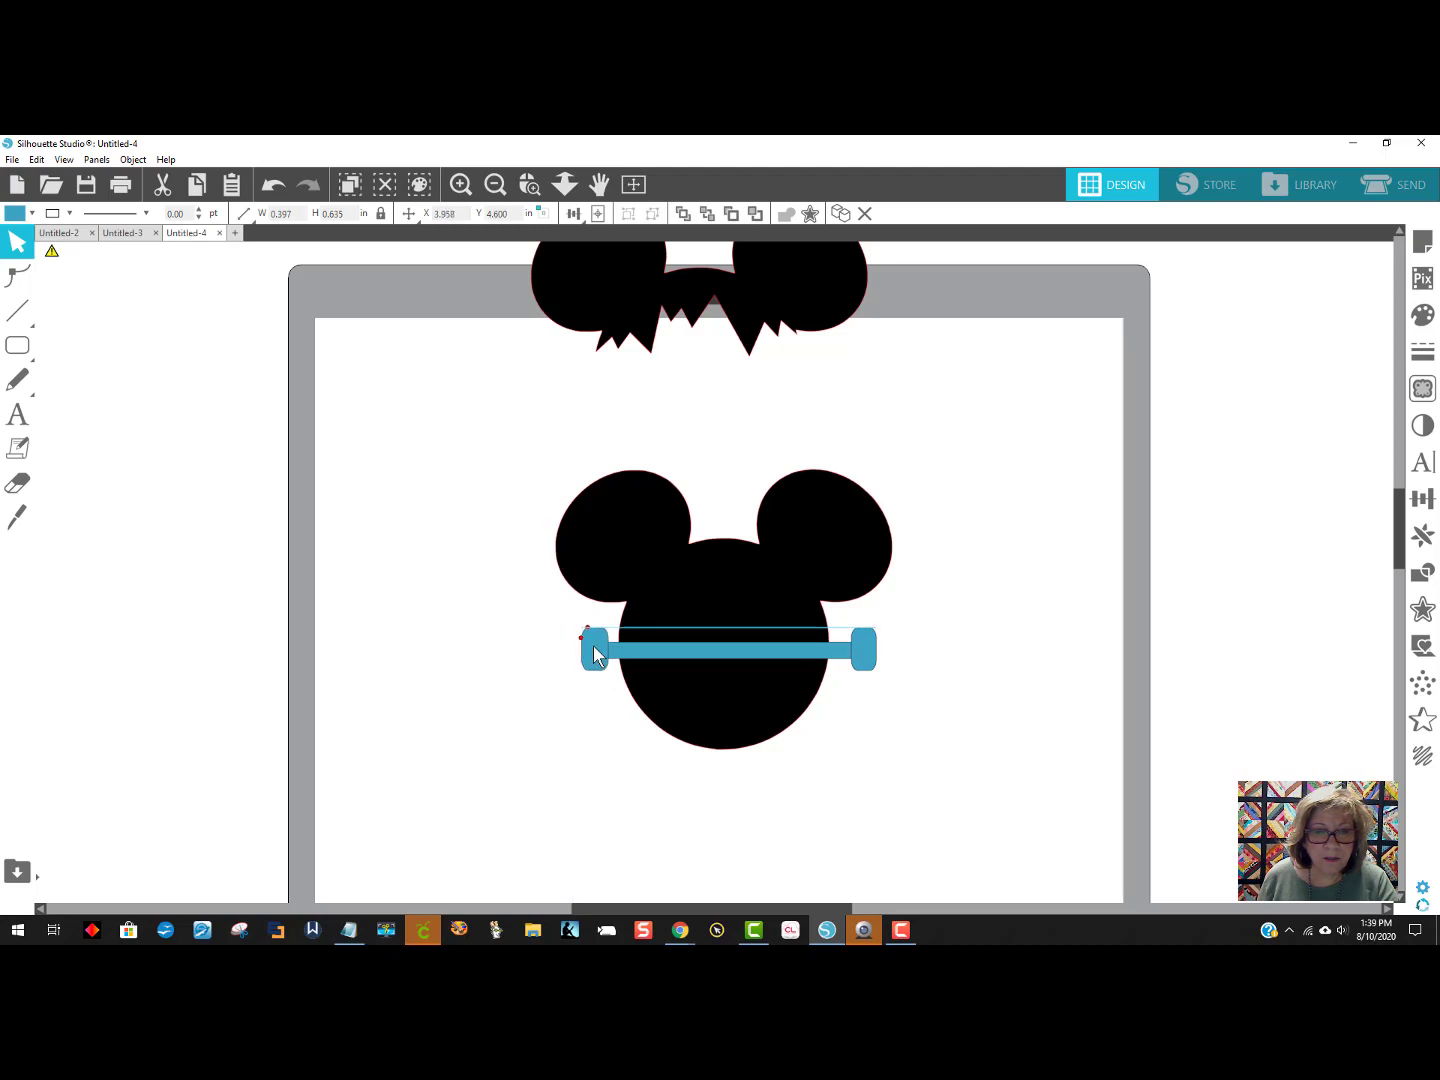
click(947, 712)
drag(855, 668, 852, 669)
click(893, 692)
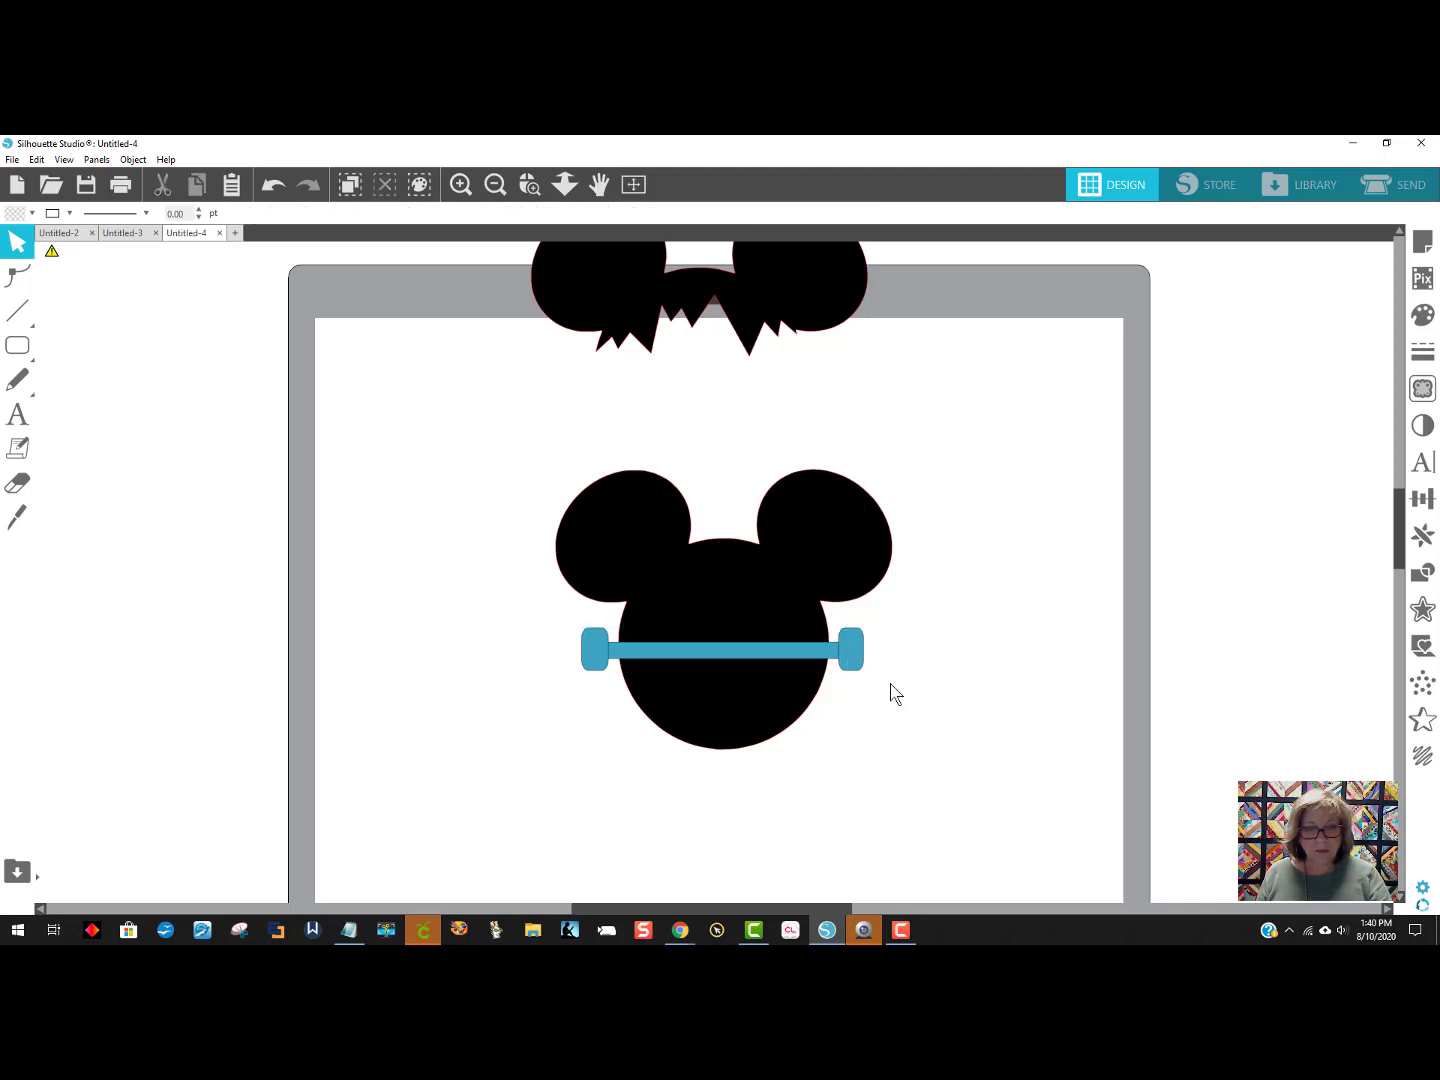
Select the blue bar with both rounded ends and place a copy of the bolt across the page's left edge.
click(593, 659)
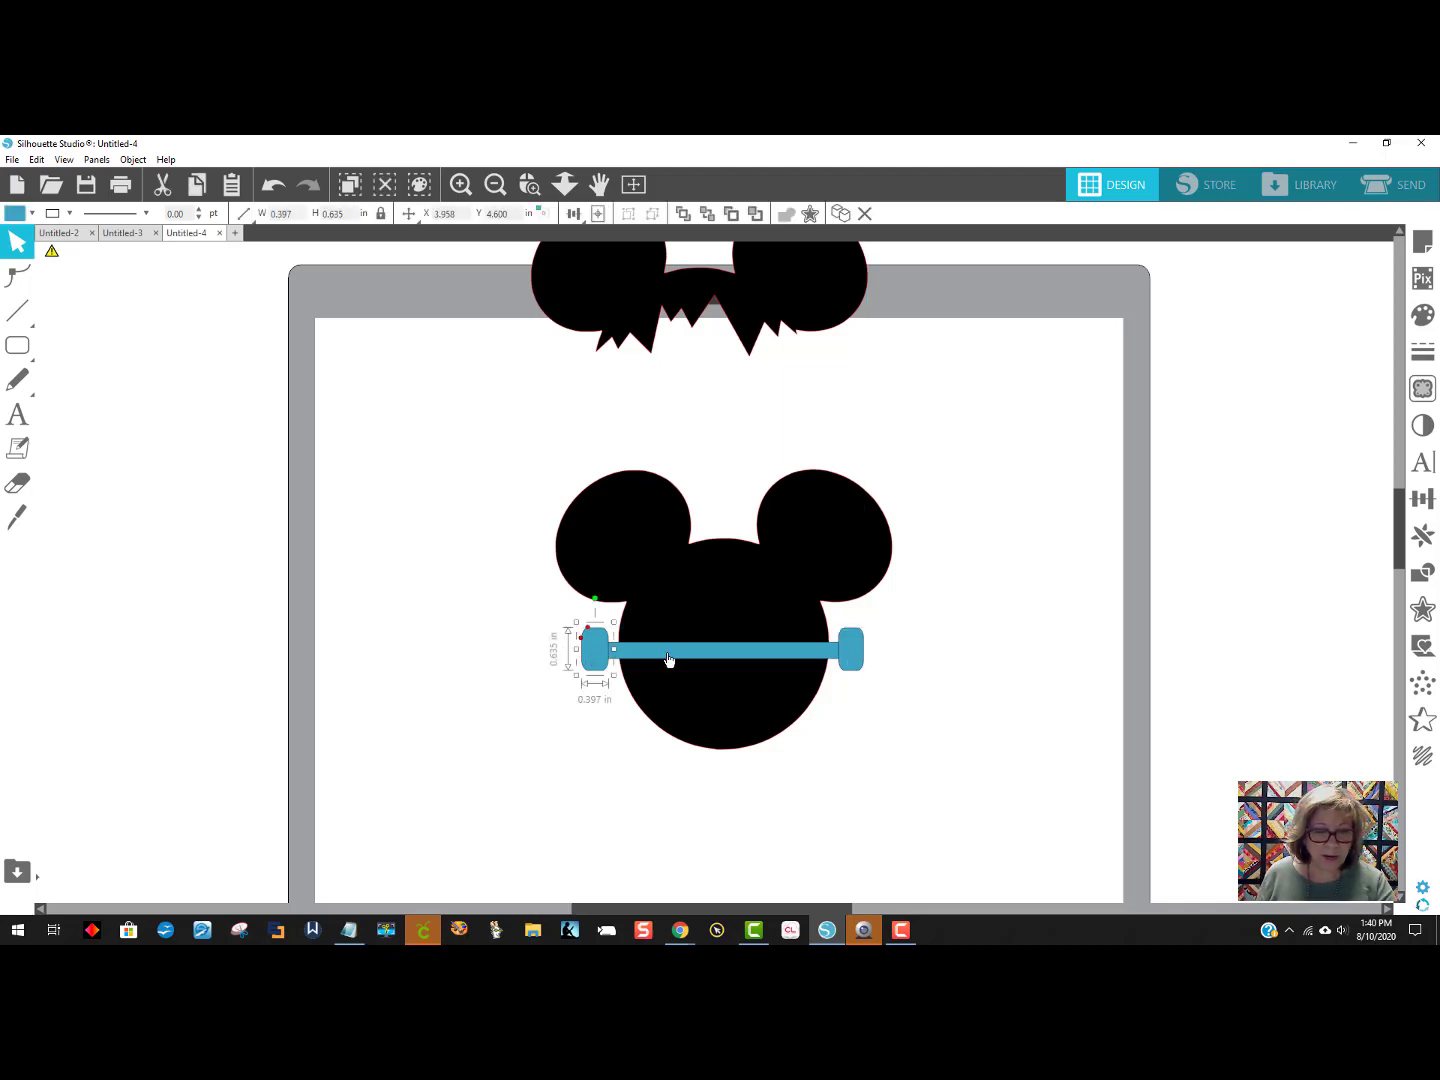
shift+click(673, 656)
shift+click(850, 653)
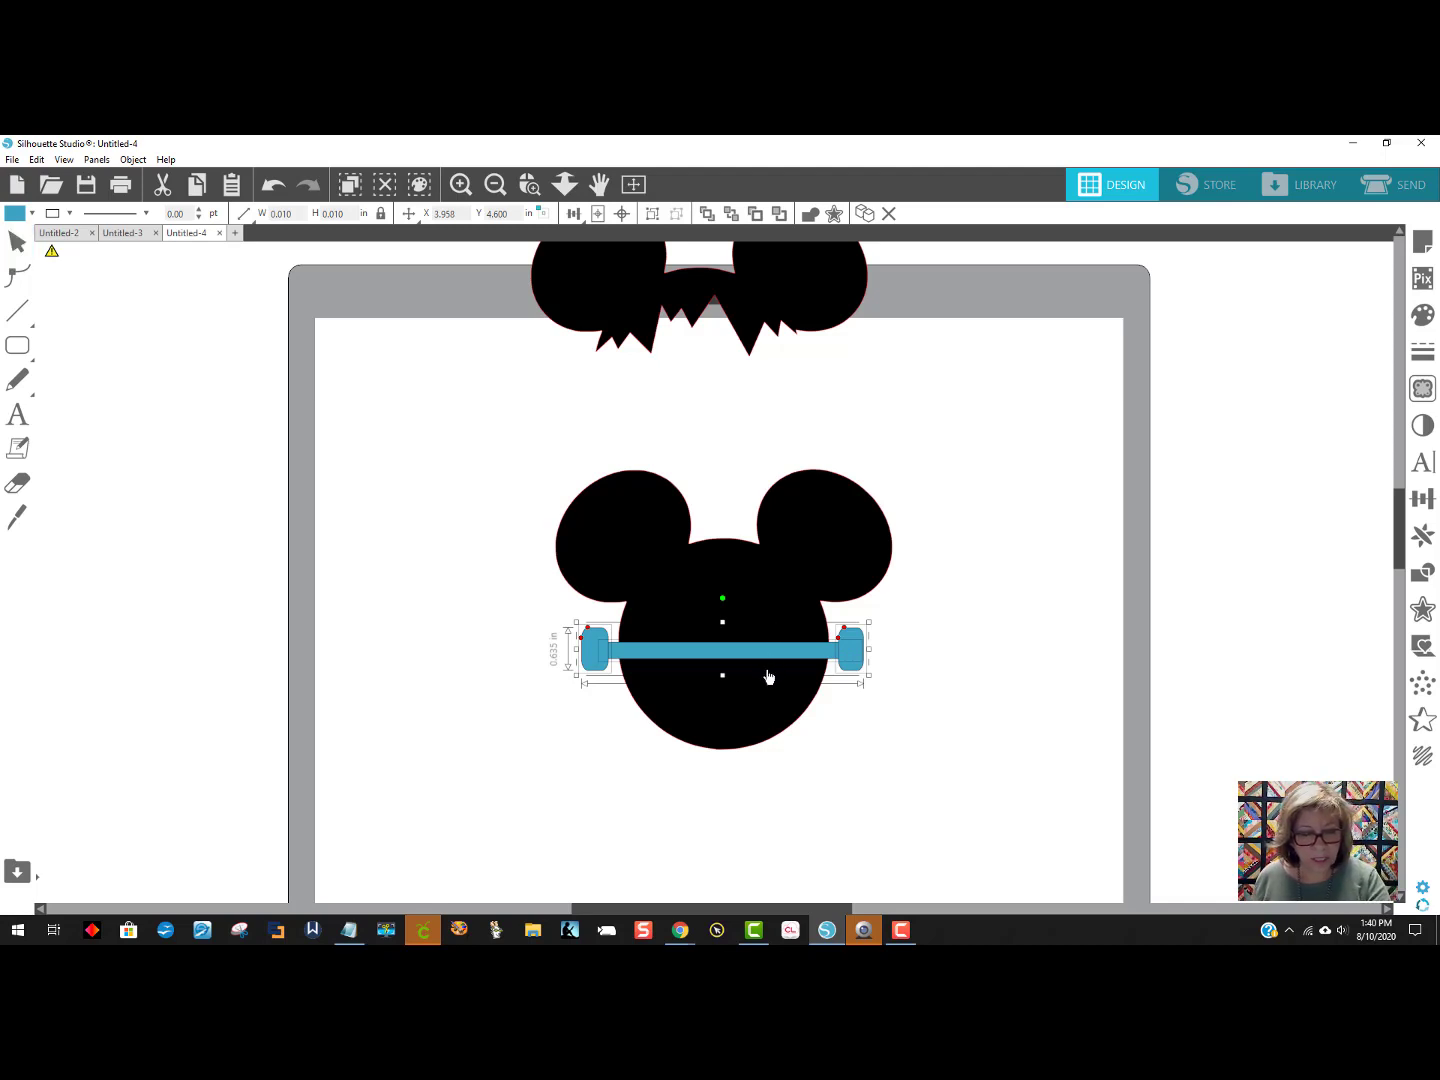
drag(769, 675, 292, 513)
Weld the black Mickey head and the shortened bolt across it into one shape.
drag(541, 443, 997, 866)
right_click(815, 675)
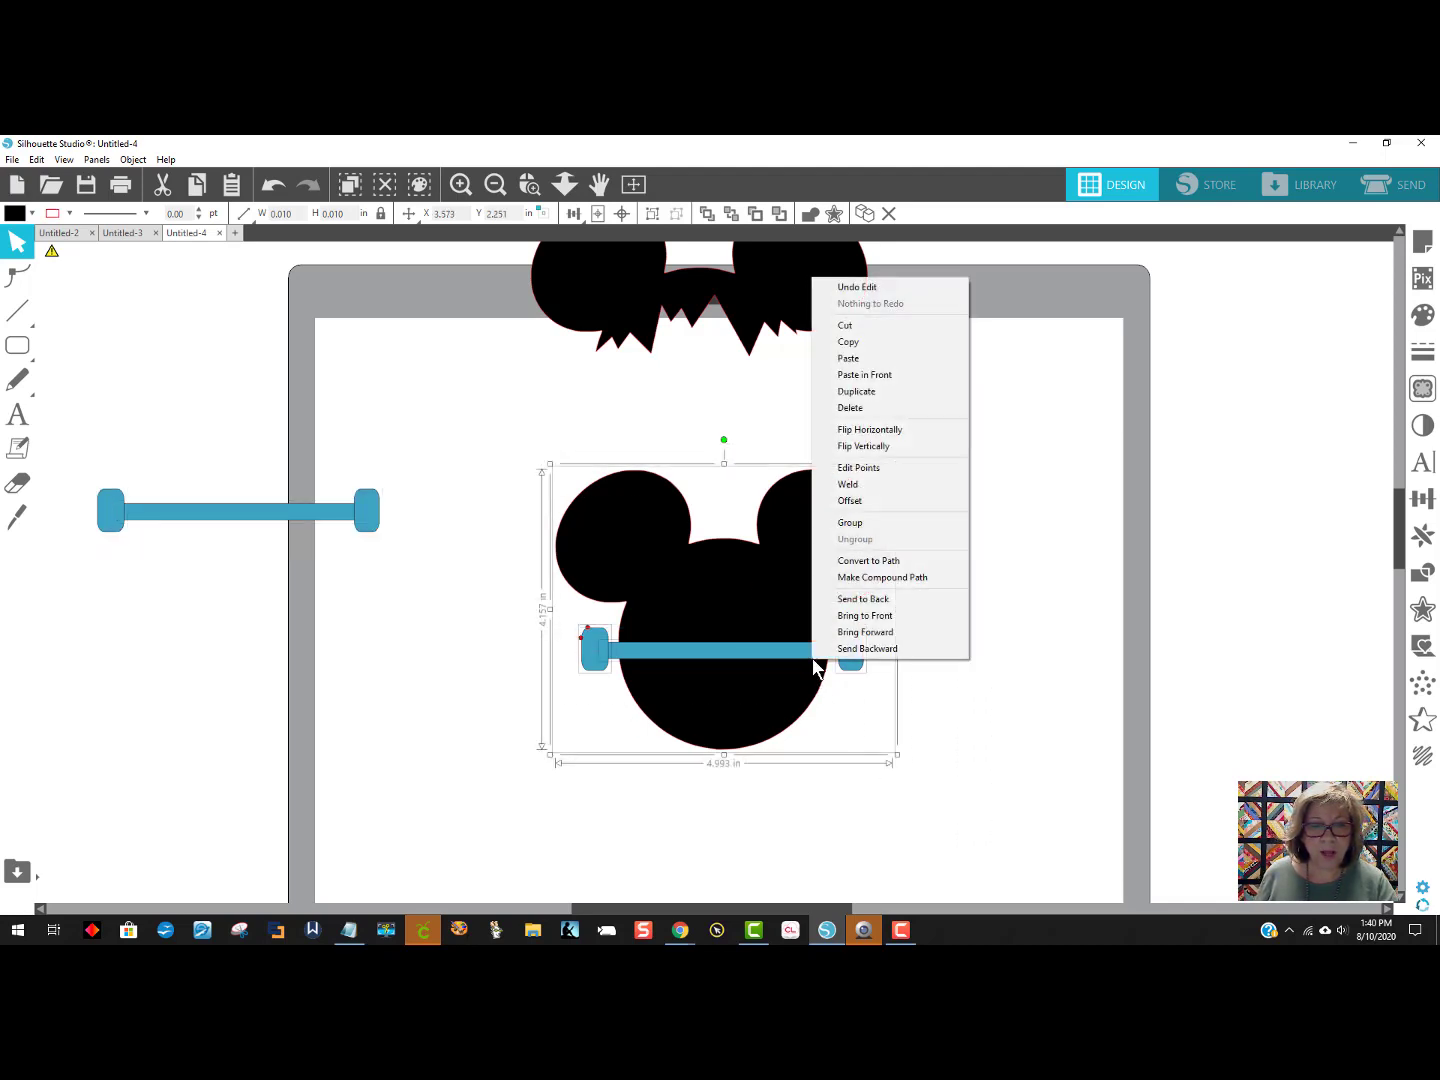
click(845, 468)
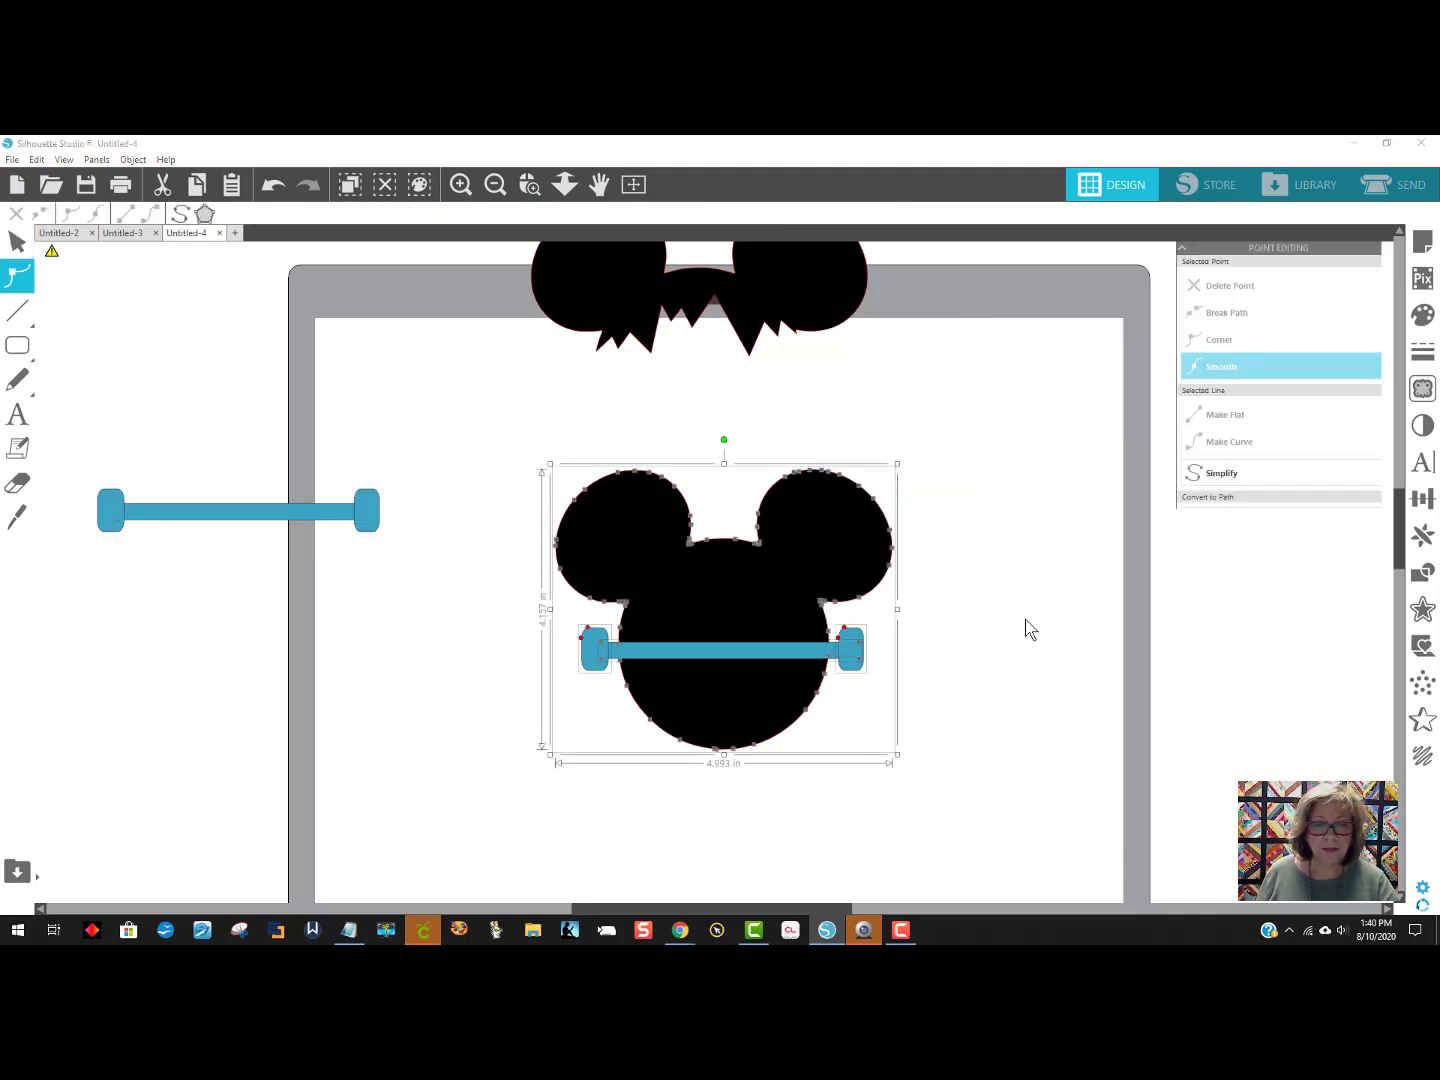
click(926, 743)
drag(907, 733, 600, 590)
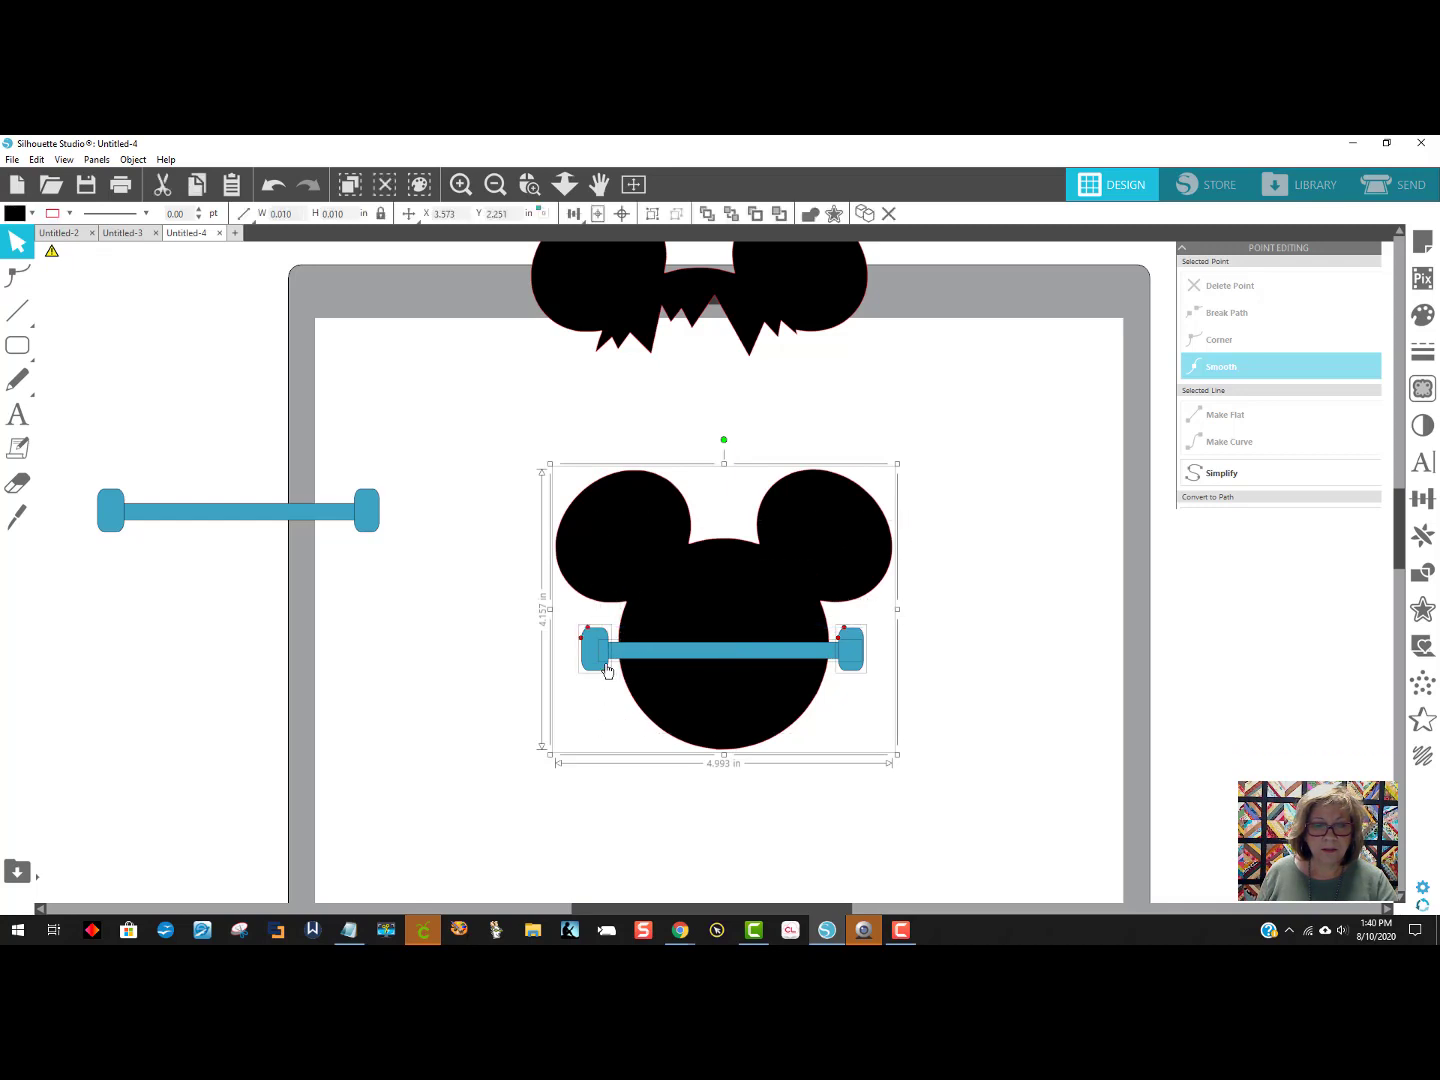
right_click(606, 670)
click(648, 488)
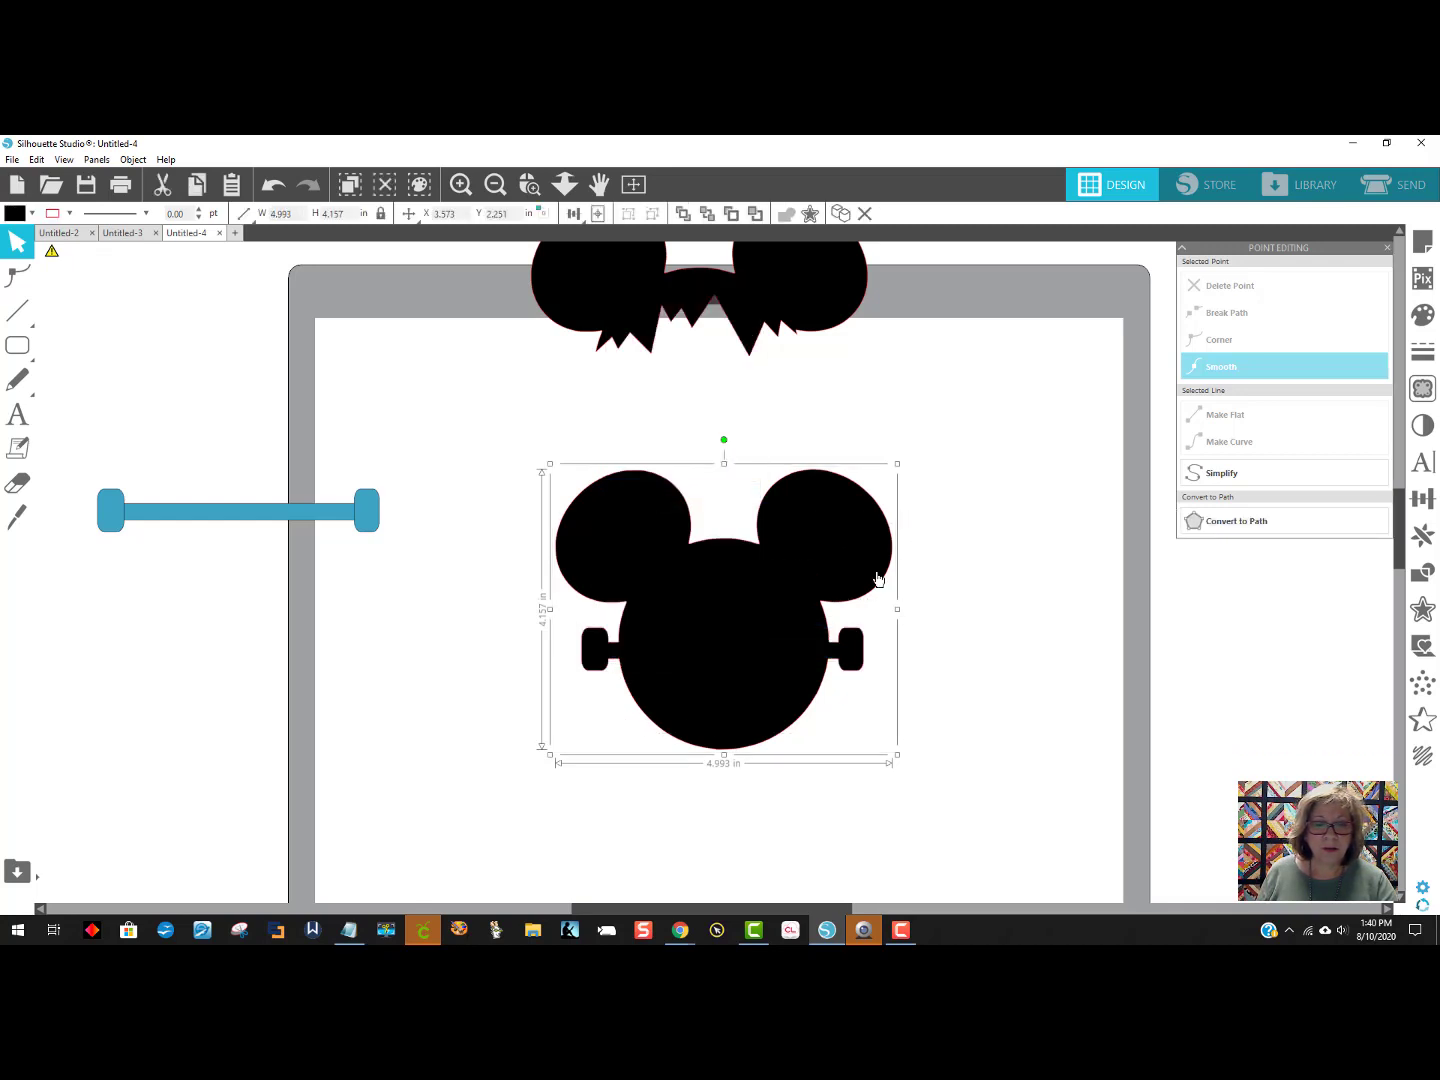
click(983, 579)
Set the jagged hair piece on the welded head and fit the green face with stitches in front of it.
drag(800, 315, 809, 551)
scroll(885, 370, up, 5)
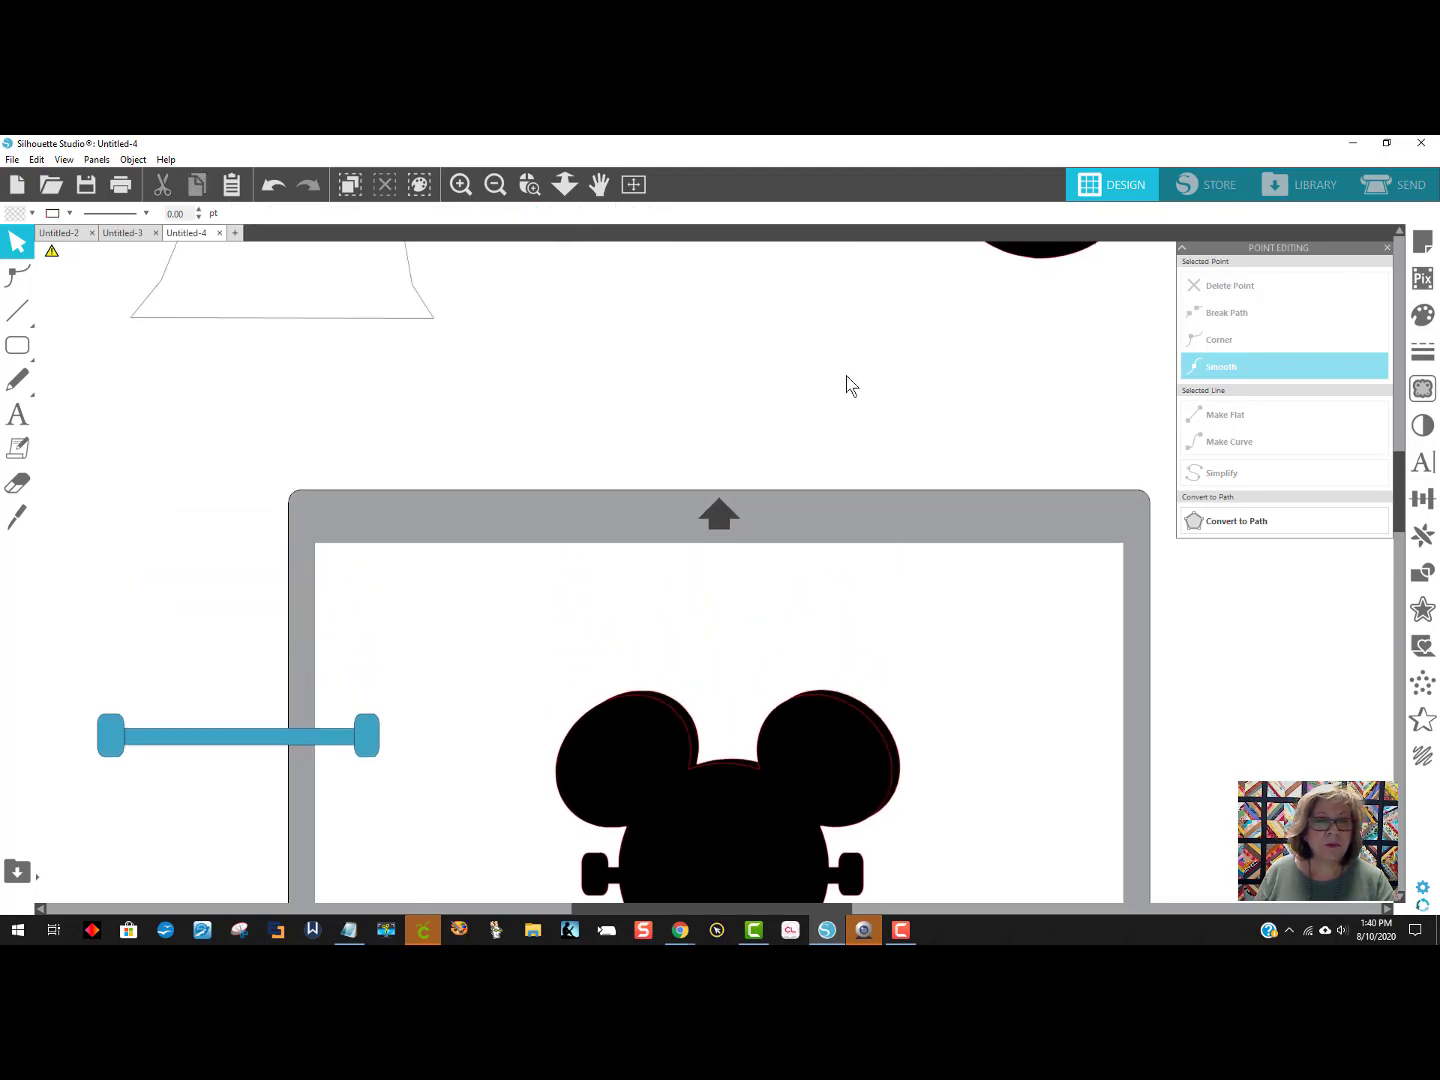
click(499, 187)
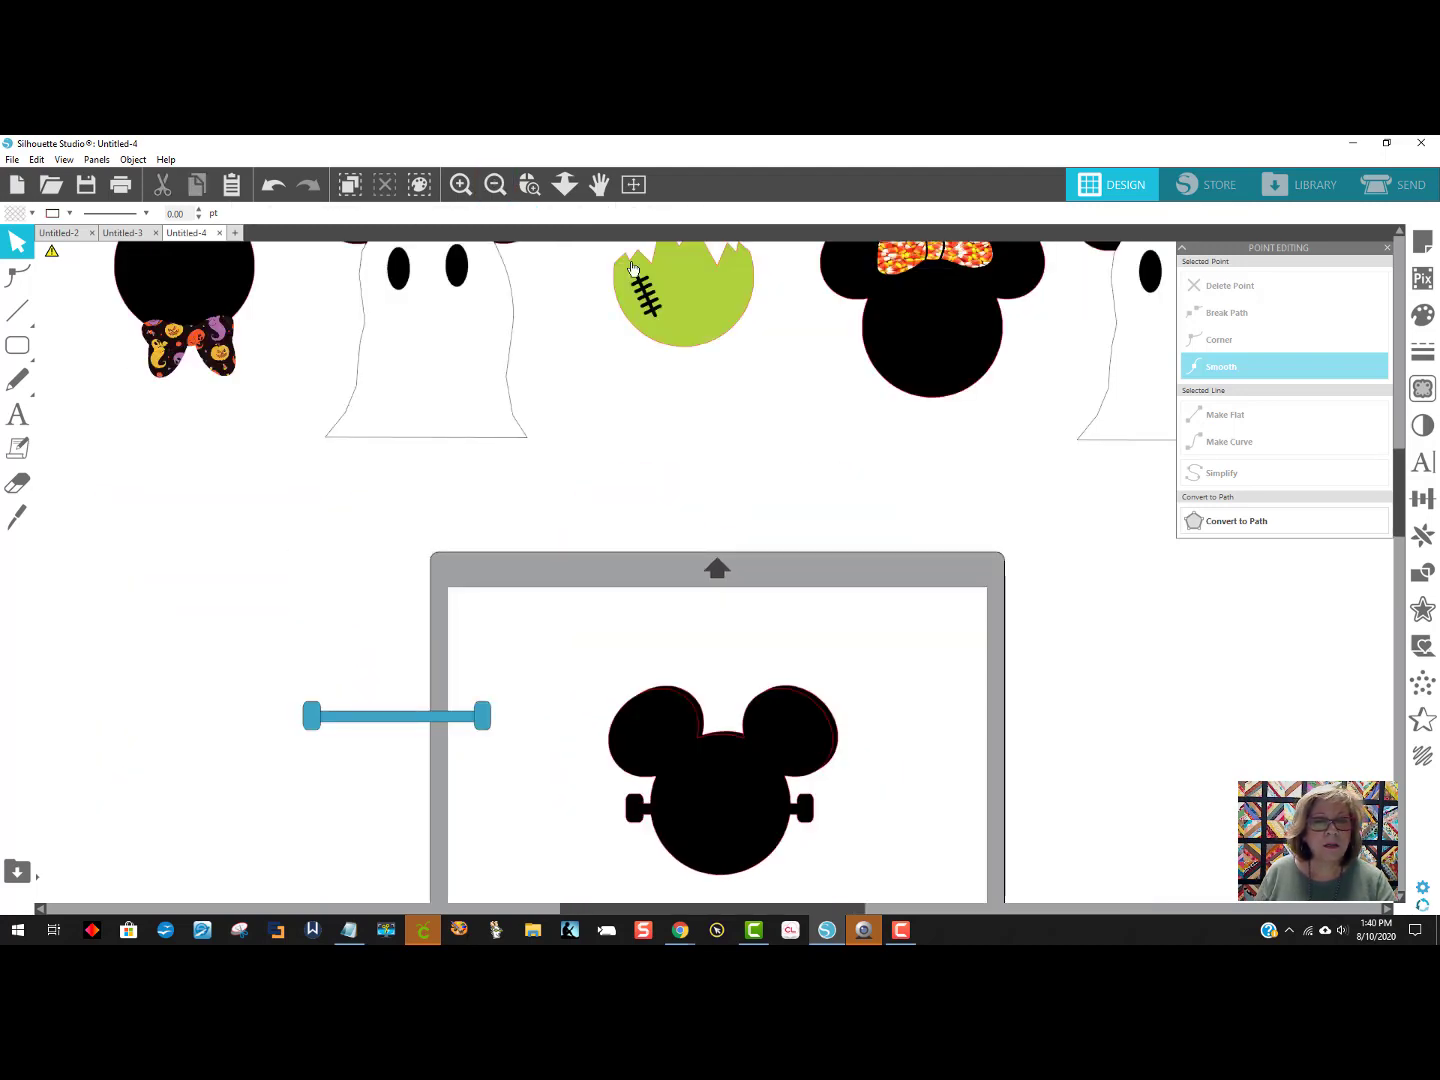
drag(669, 312, 951, 794)
right_click(951, 795)
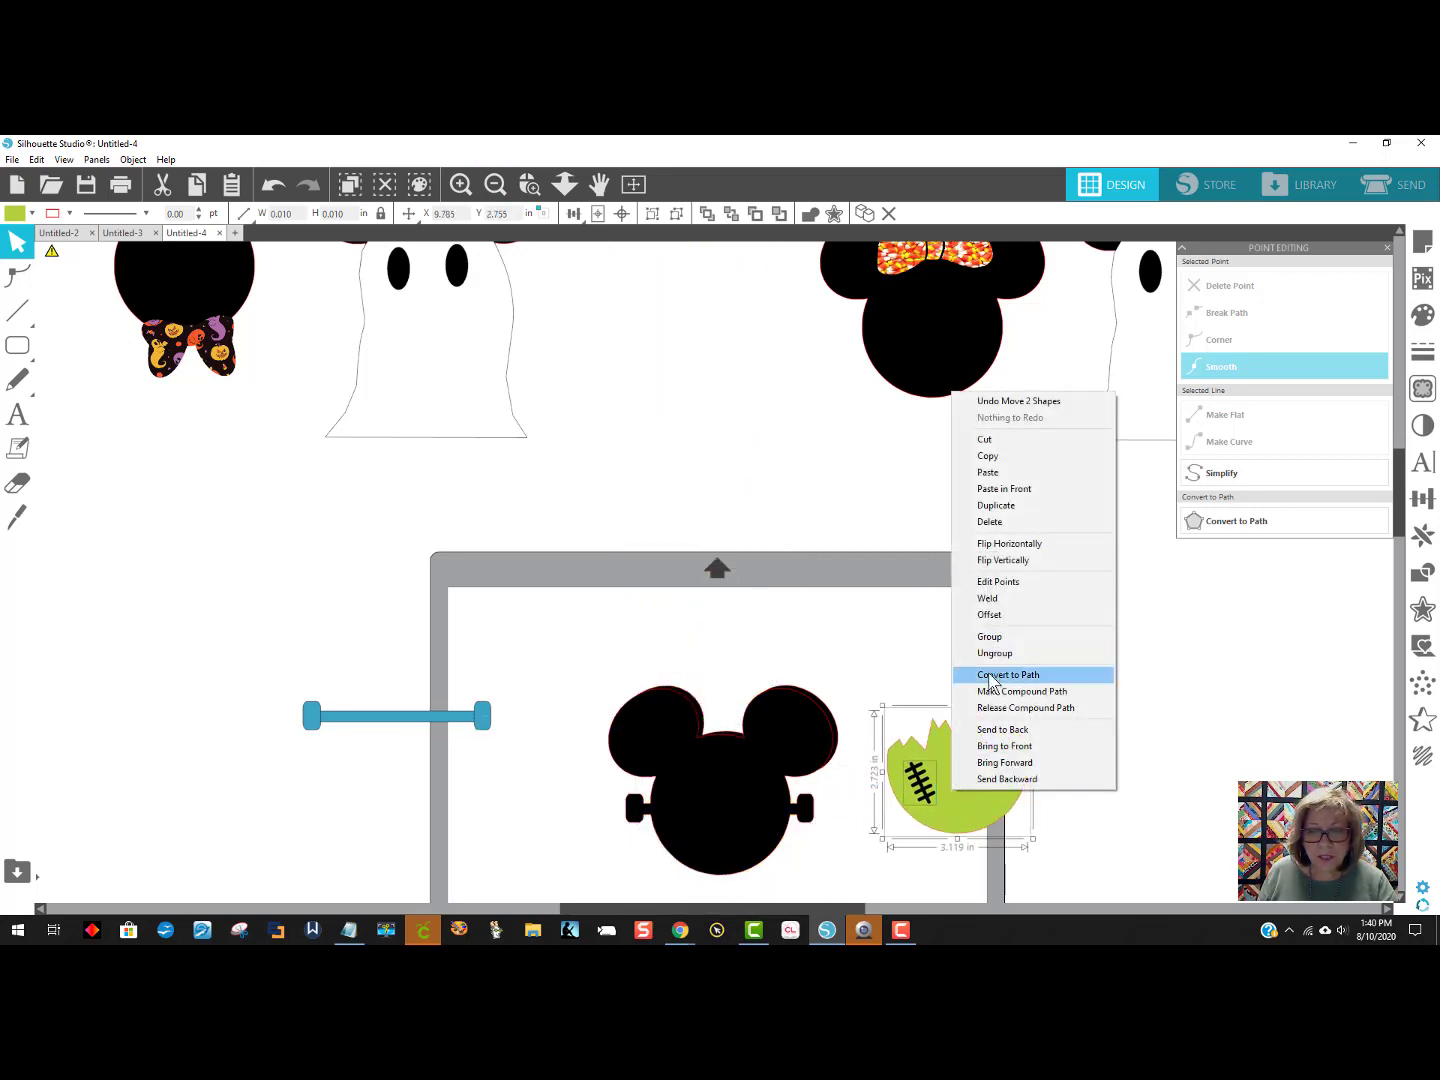
click(1000, 748)
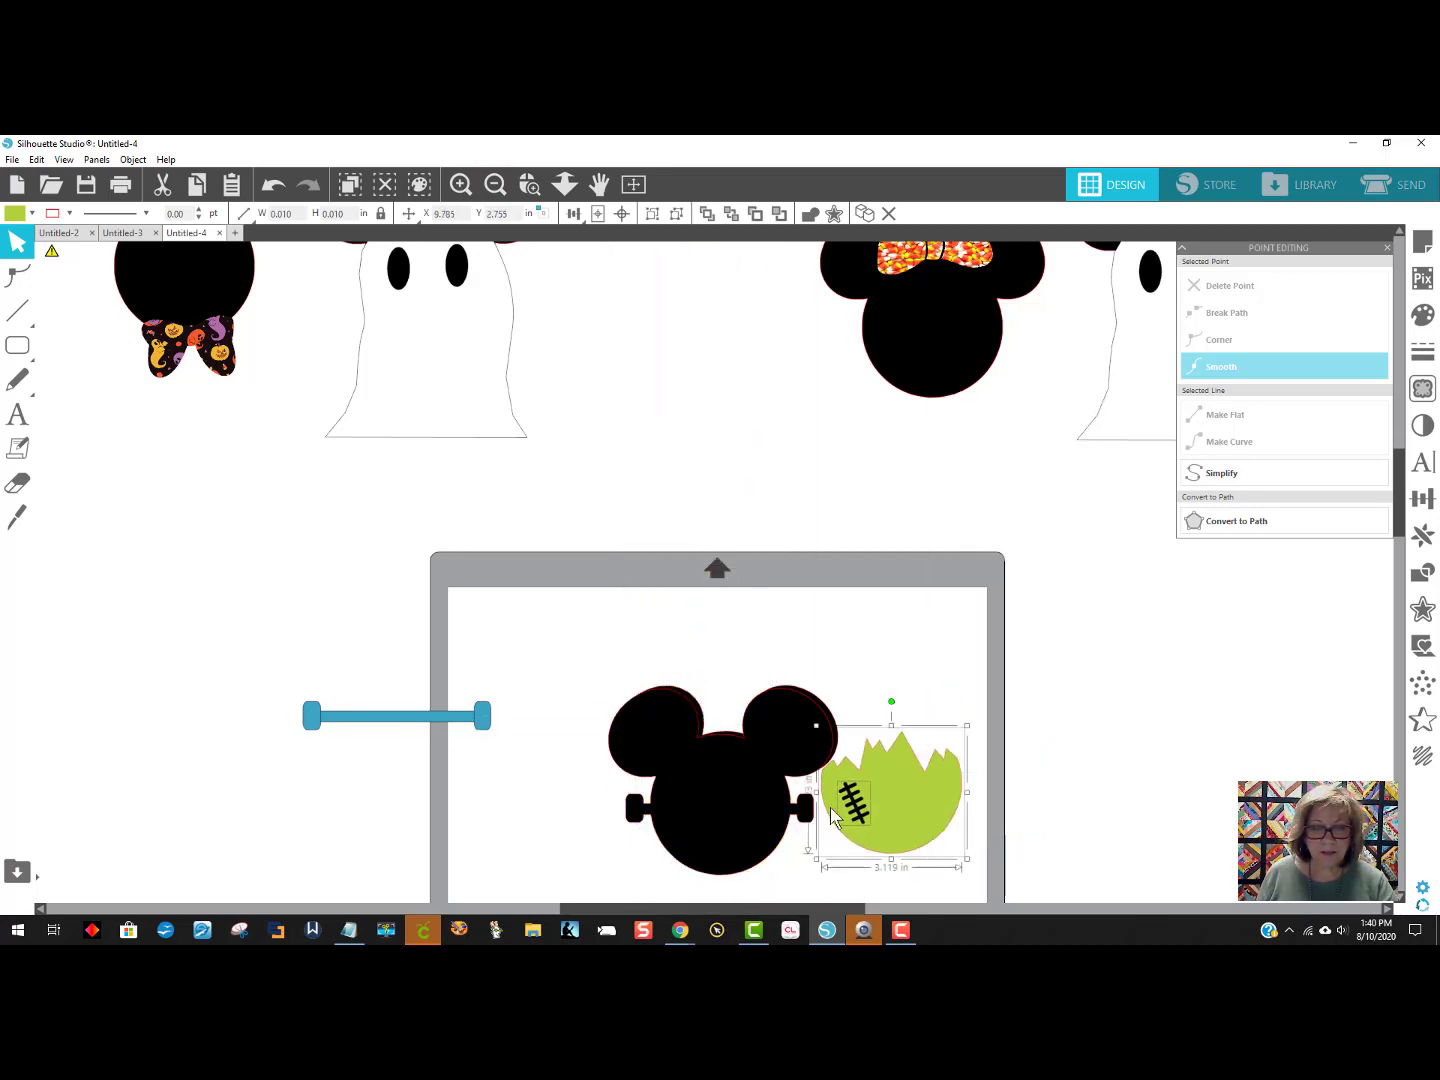
drag(831, 806, 698, 830)
Group the finished Frankenstein Mickey and move it back into the row between the pink-bow ghost and the candy-corn-bow Minnie.
drag(589, 635, 845, 856)
right_click(796, 851)
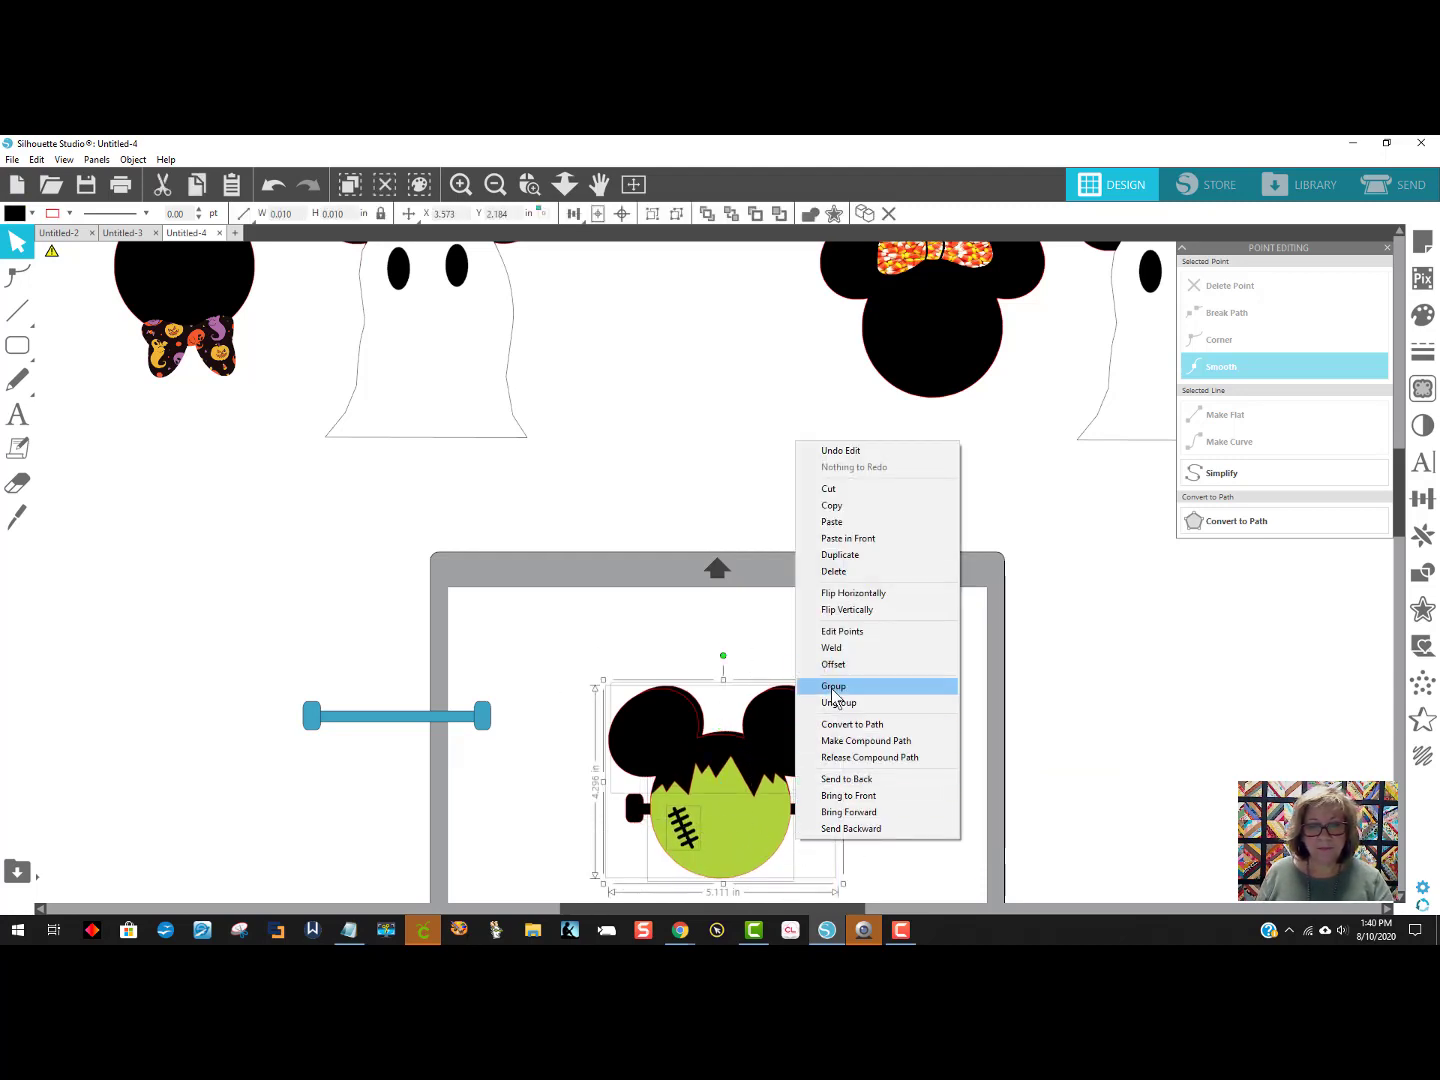
click(832, 686)
click(922, 781)
drag(761, 823, 679, 352)
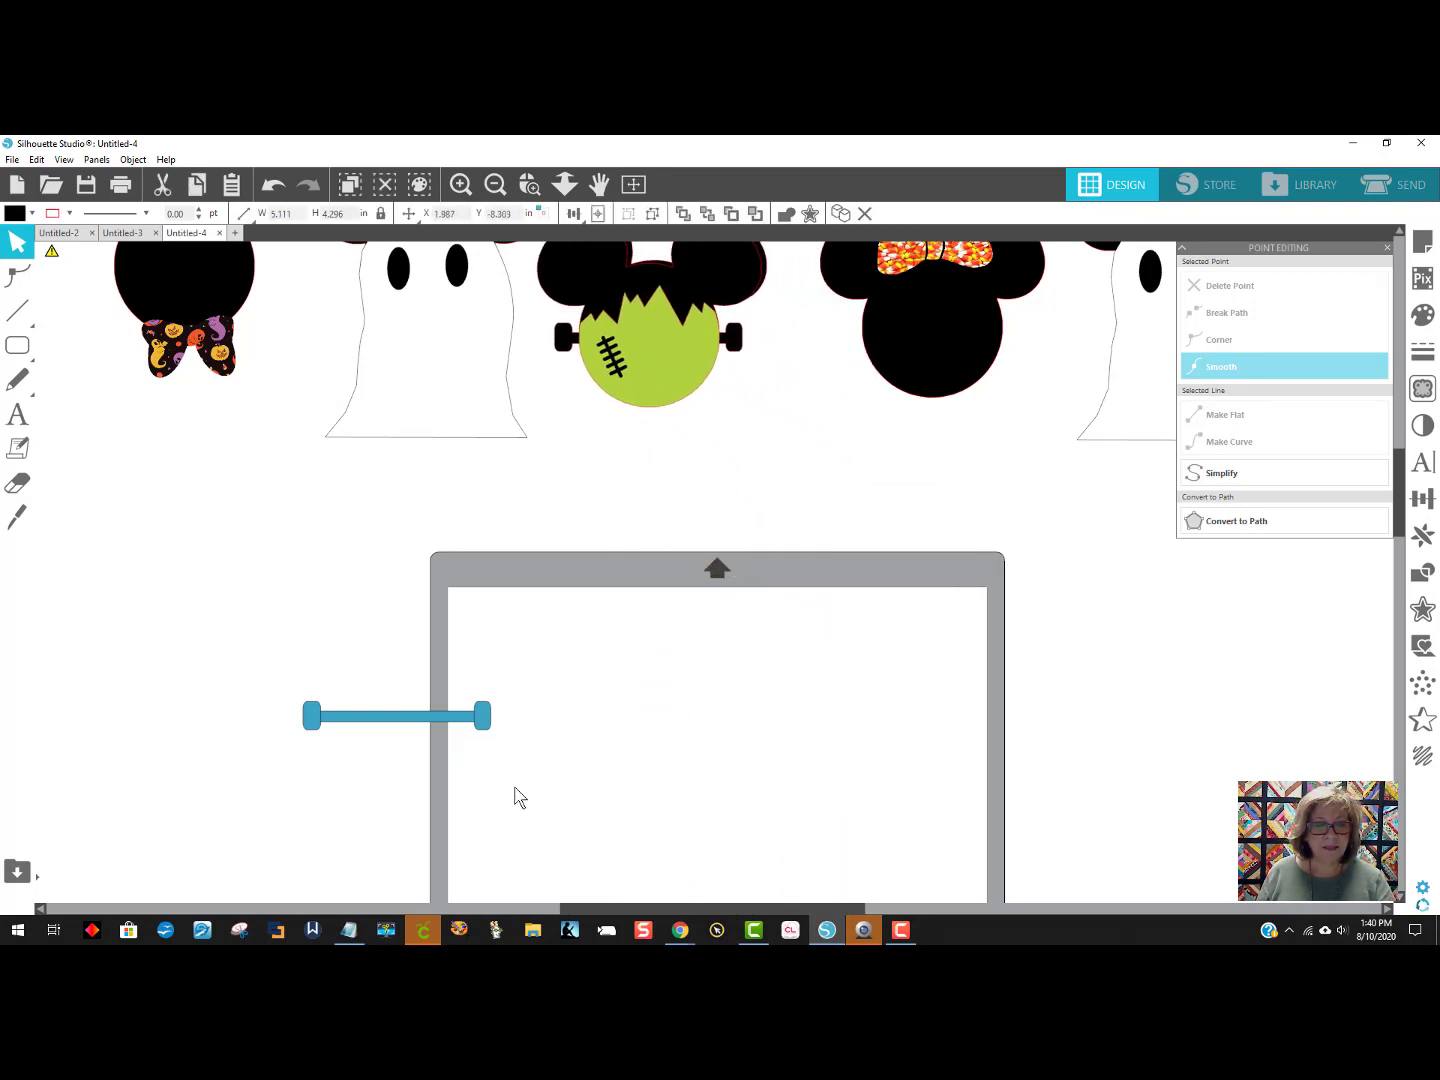
click(908, 679)
scroll(926, 688, up, 3)
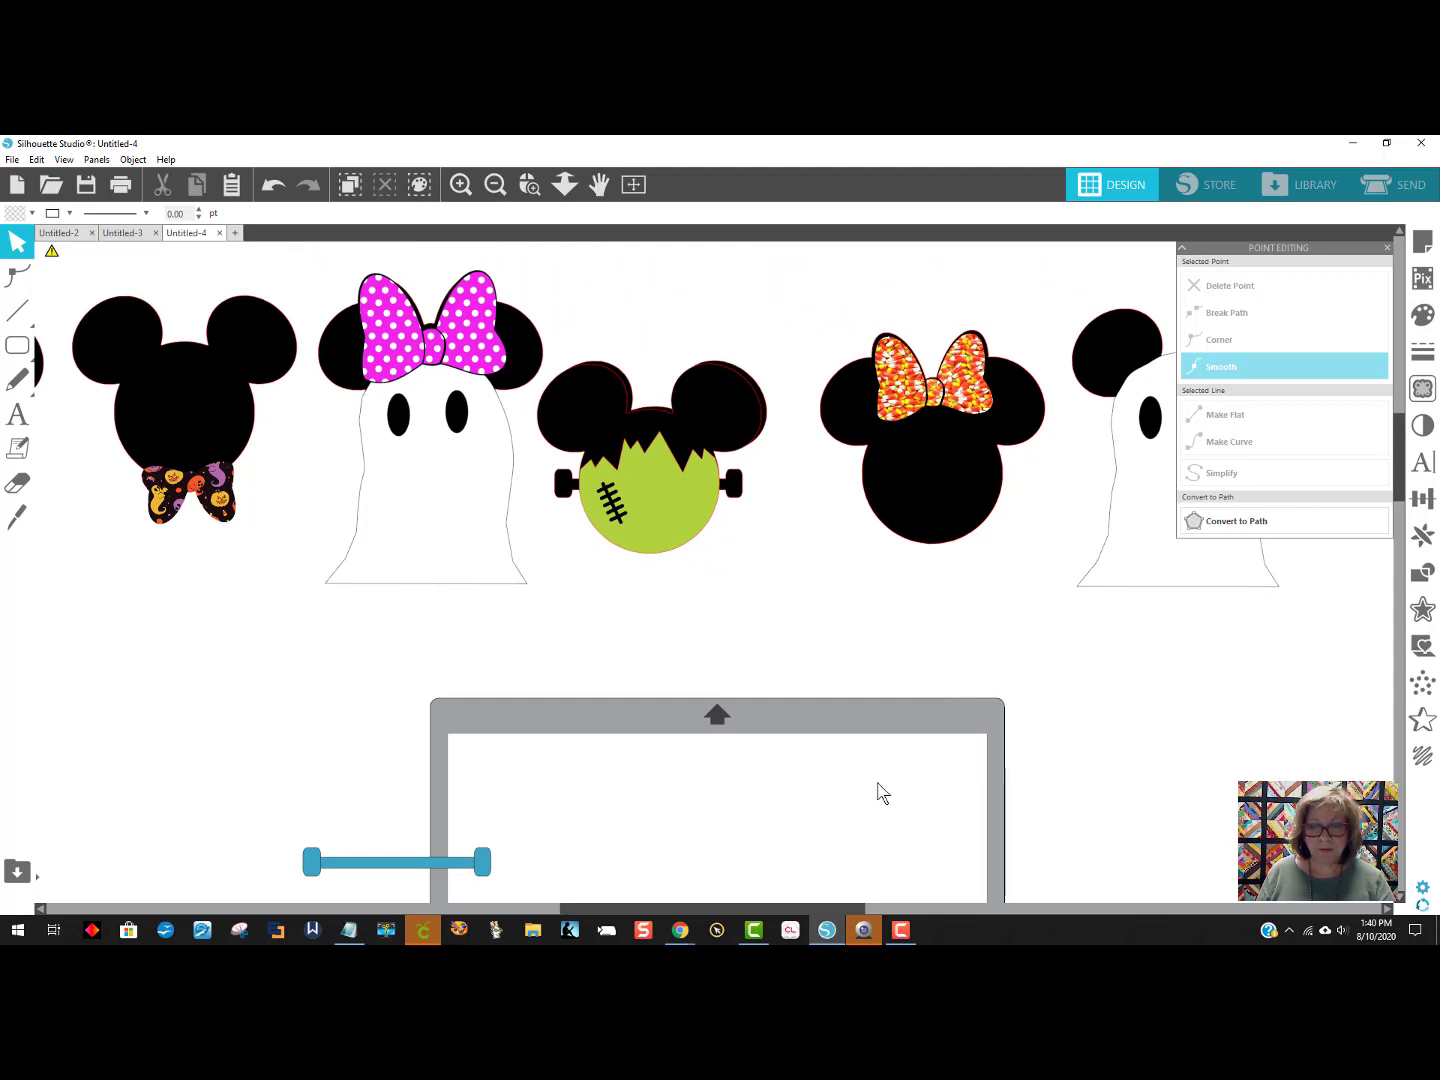
Move the red-bow Frankenstein Minnie out of the row to the free space just above the blue bolt.
drag(794, 900, 656, 896)
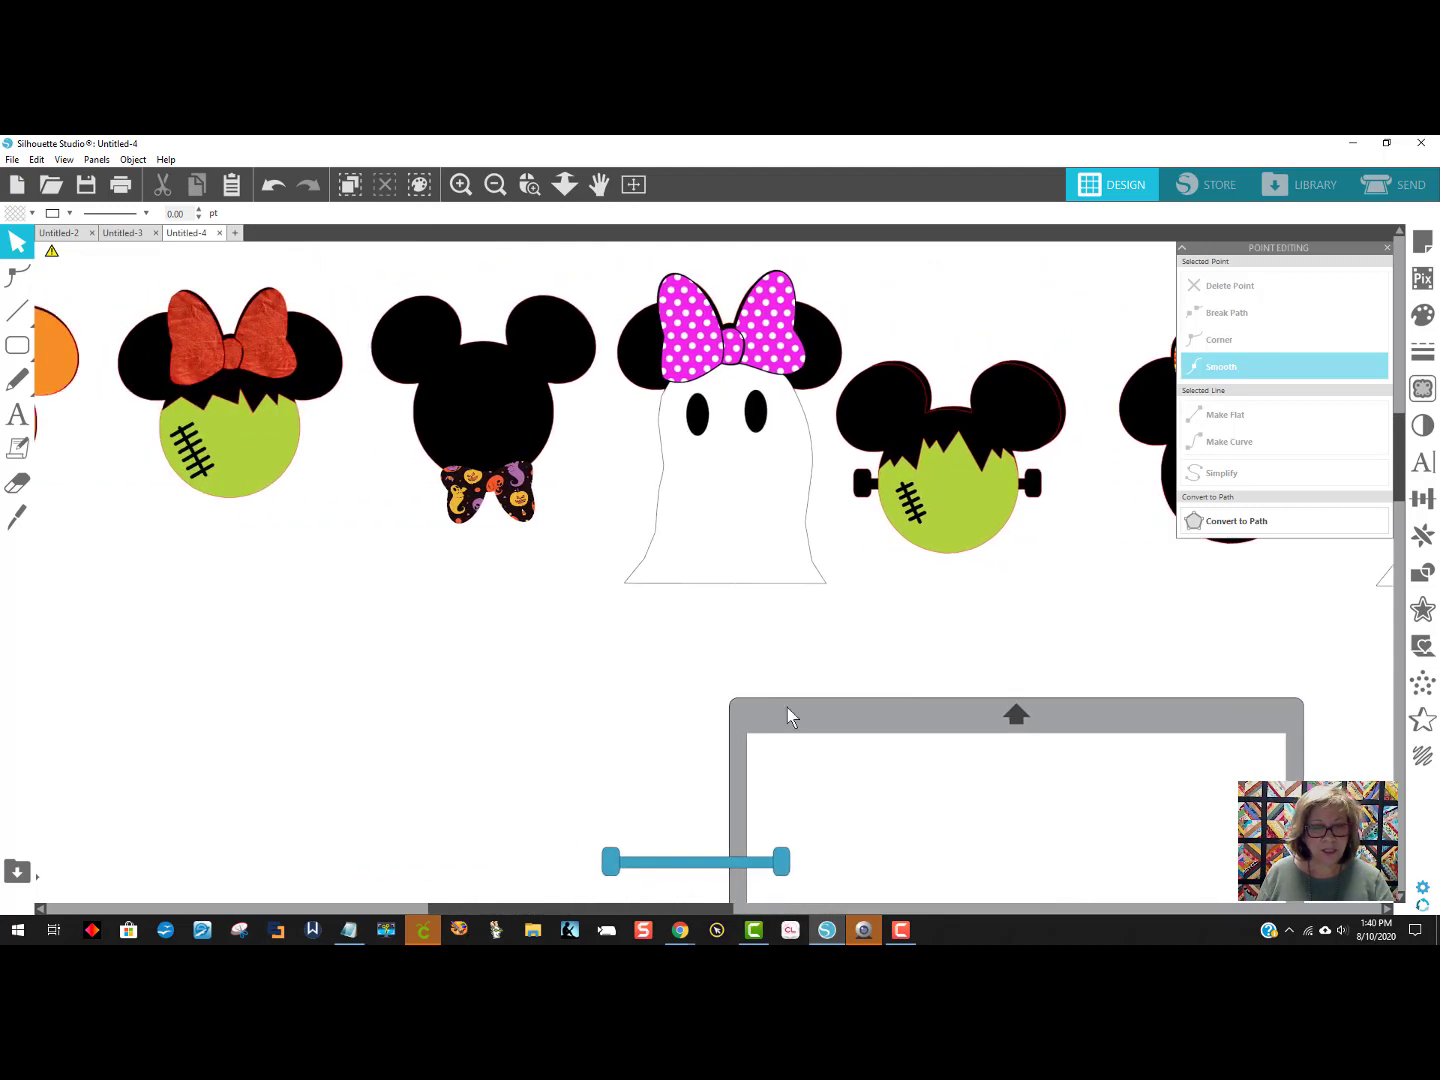
drag(262, 448, 707, 758)
click(915, 817)
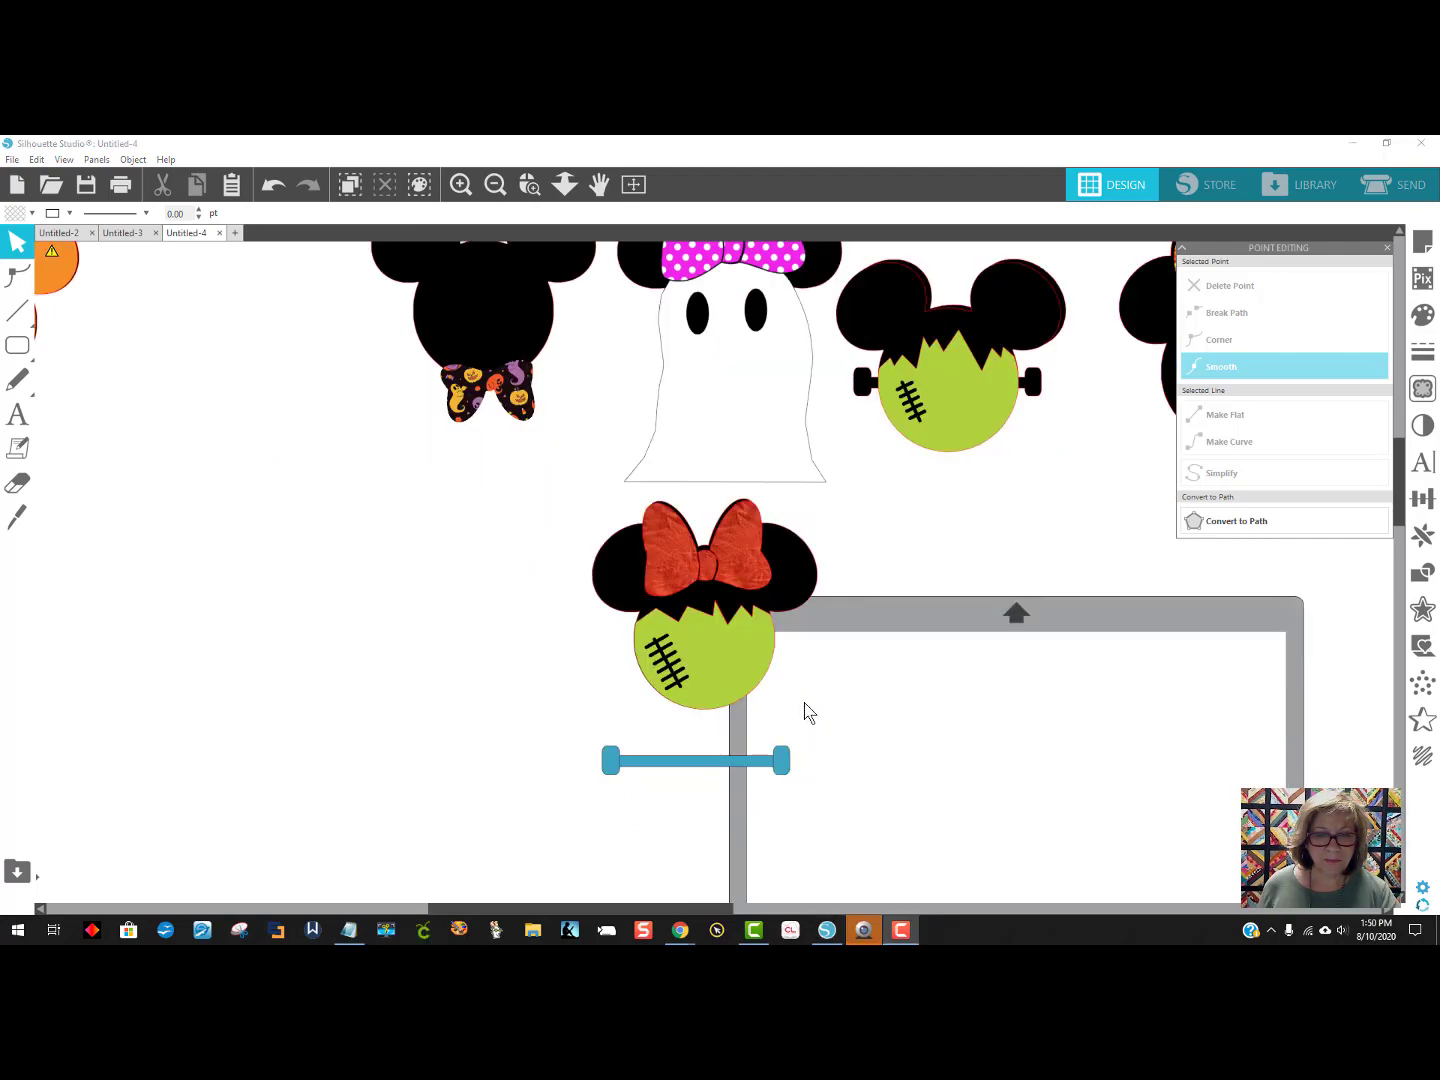
Ungroup the Frankenstein Minnie and separate the hair piece, green face and solid black head from the bow and stitches.
drag(805, 704, 499, 518)
right_click(681, 579)
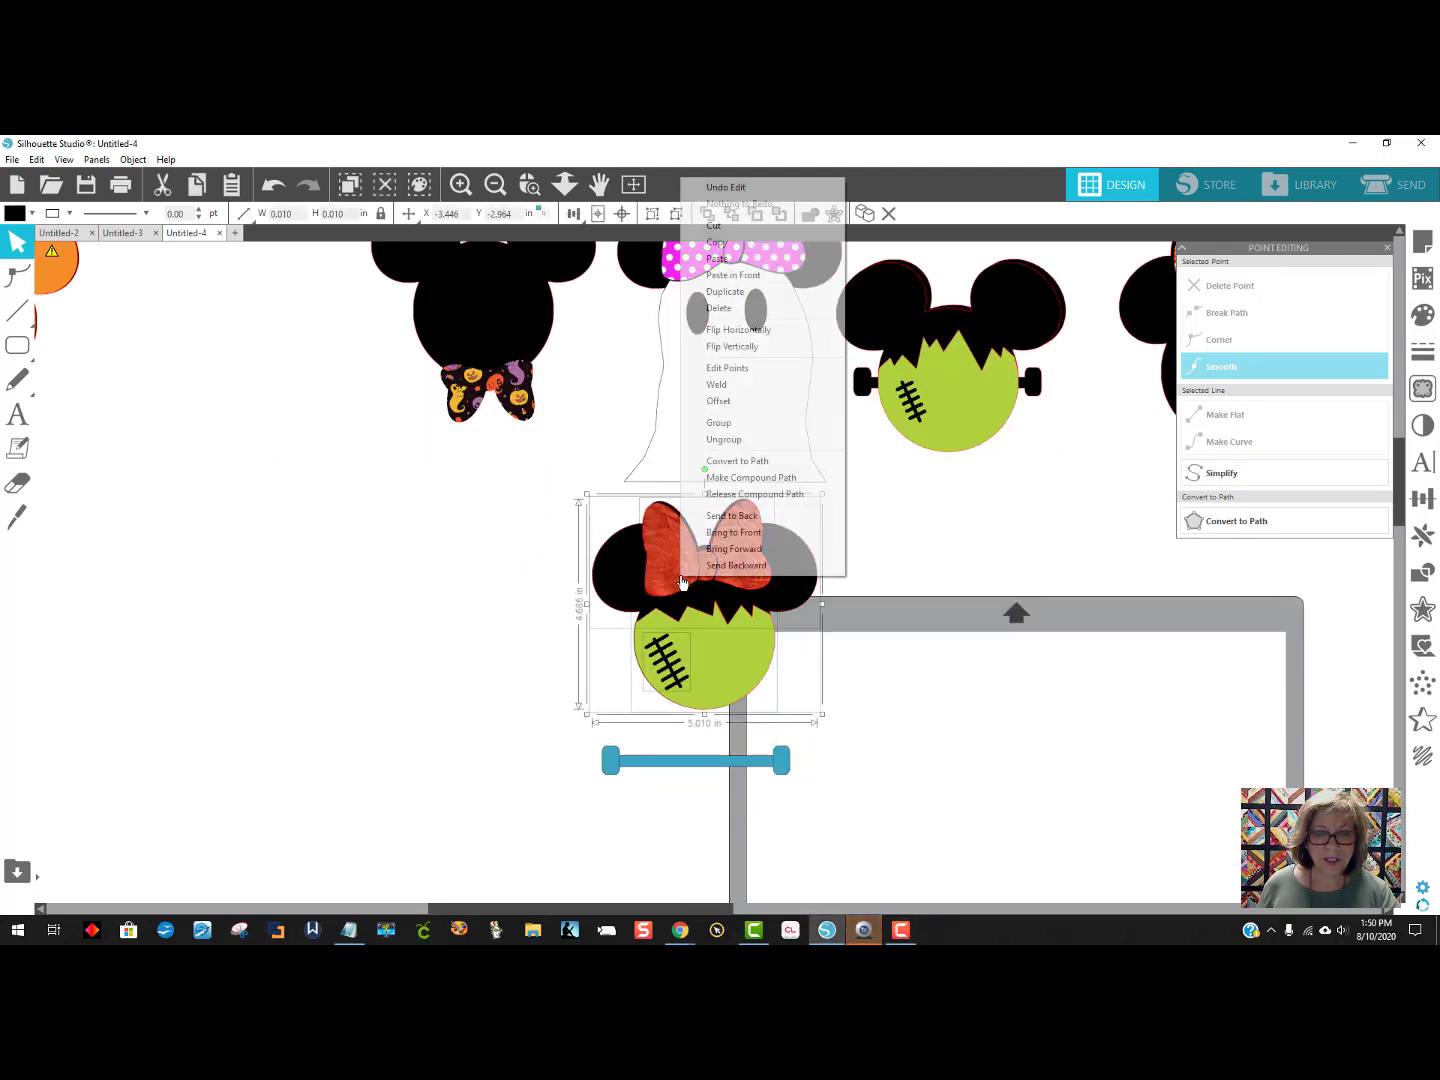
click(730, 440)
click(917, 590)
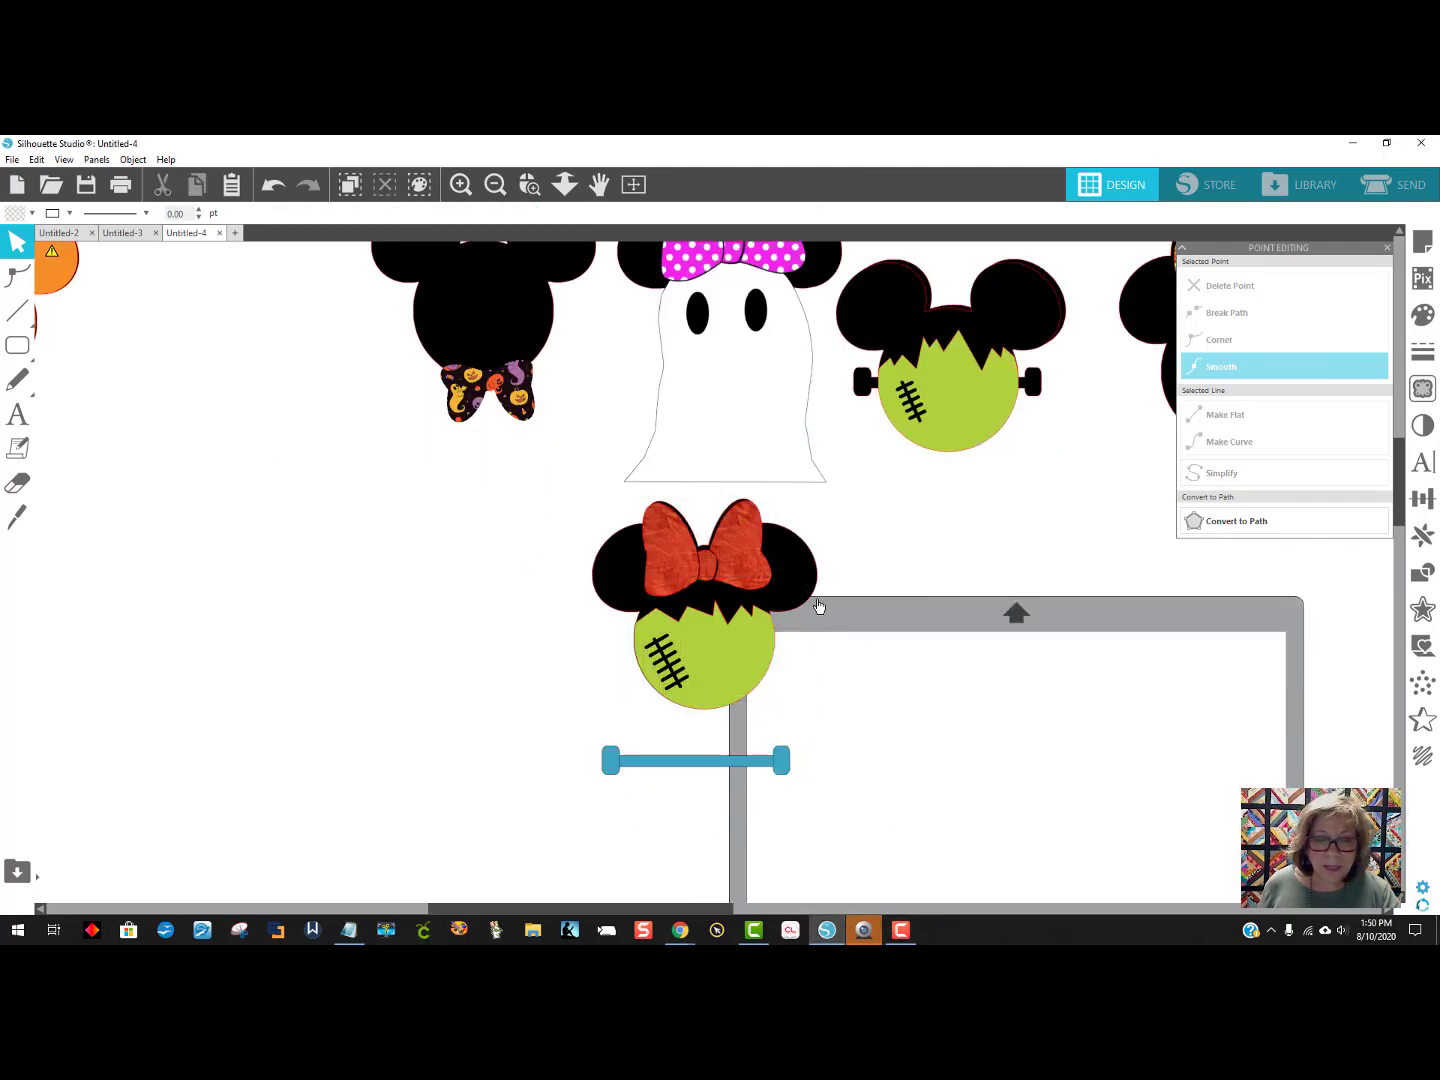
drag(808, 567, 1038, 549)
drag(737, 663, 519, 675)
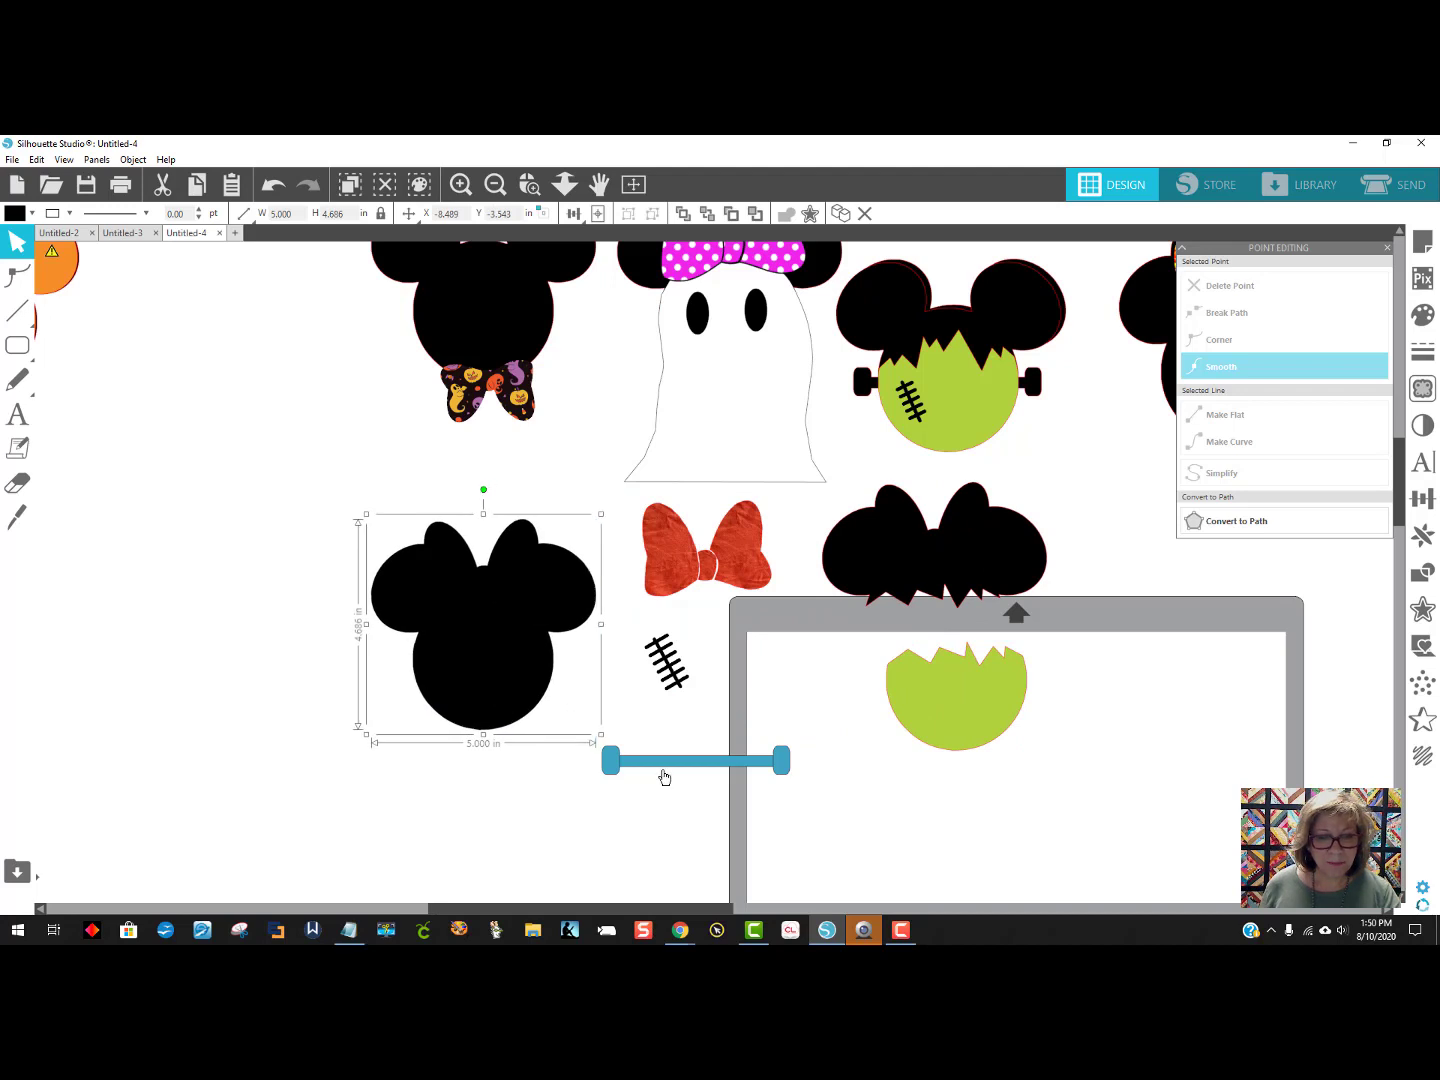
Weld the blue bar and its rounded ends into one bolt and place it across the black Minnie head.
click(668, 770)
drag(572, 740, 813, 784)
right_click(783, 780)
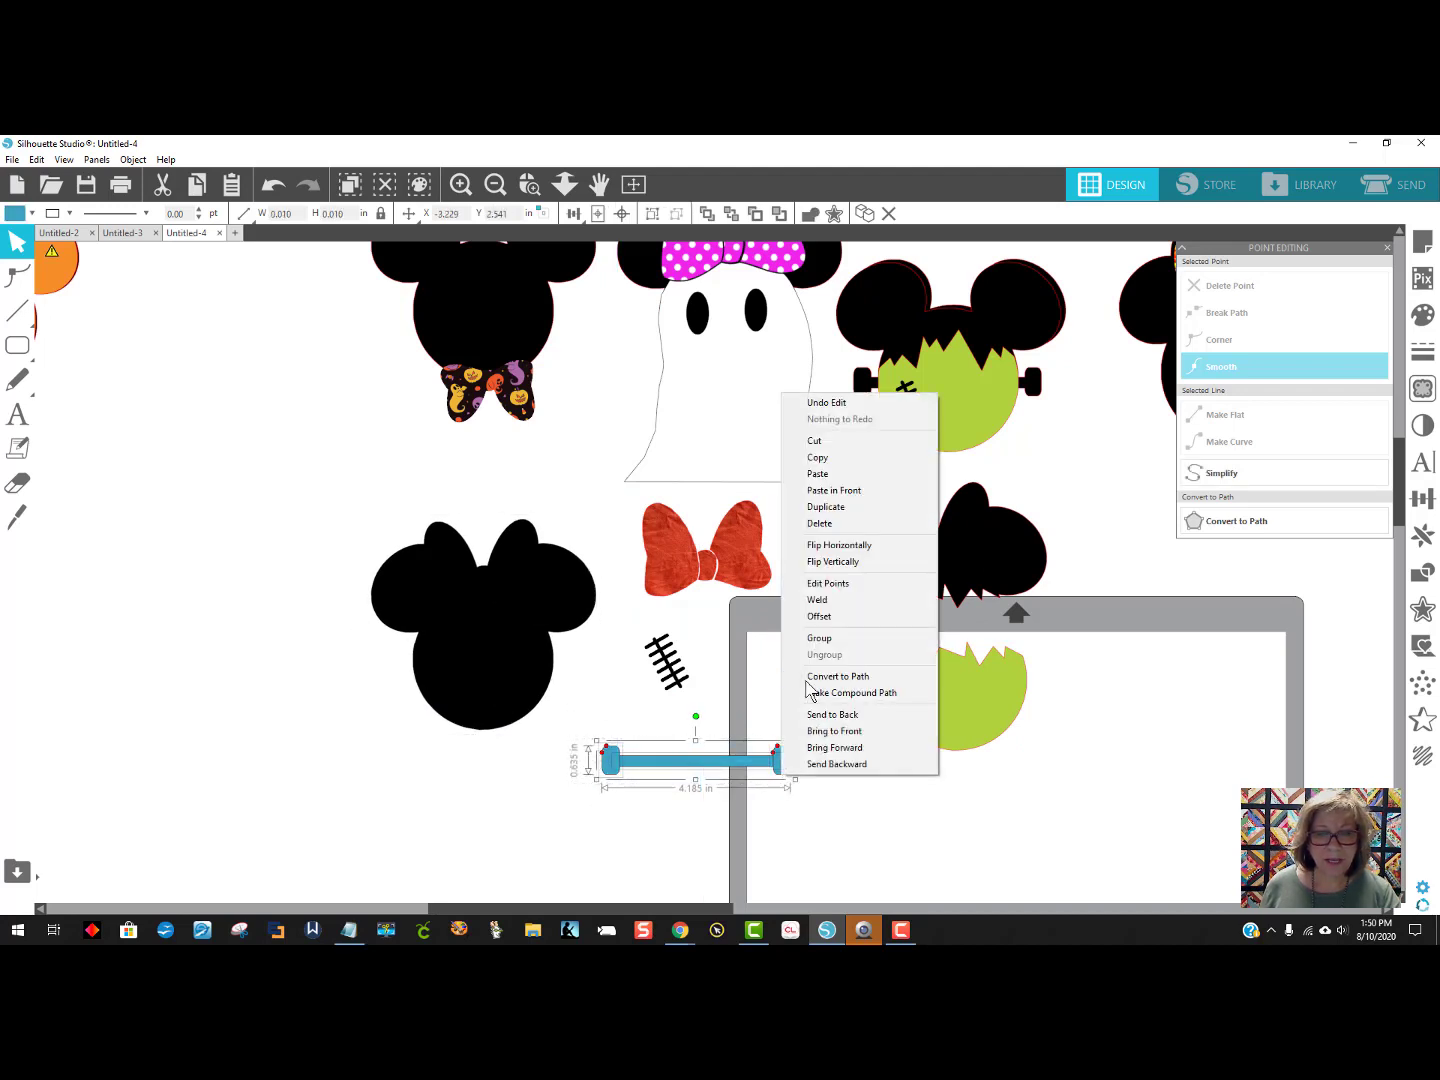
click(828, 603)
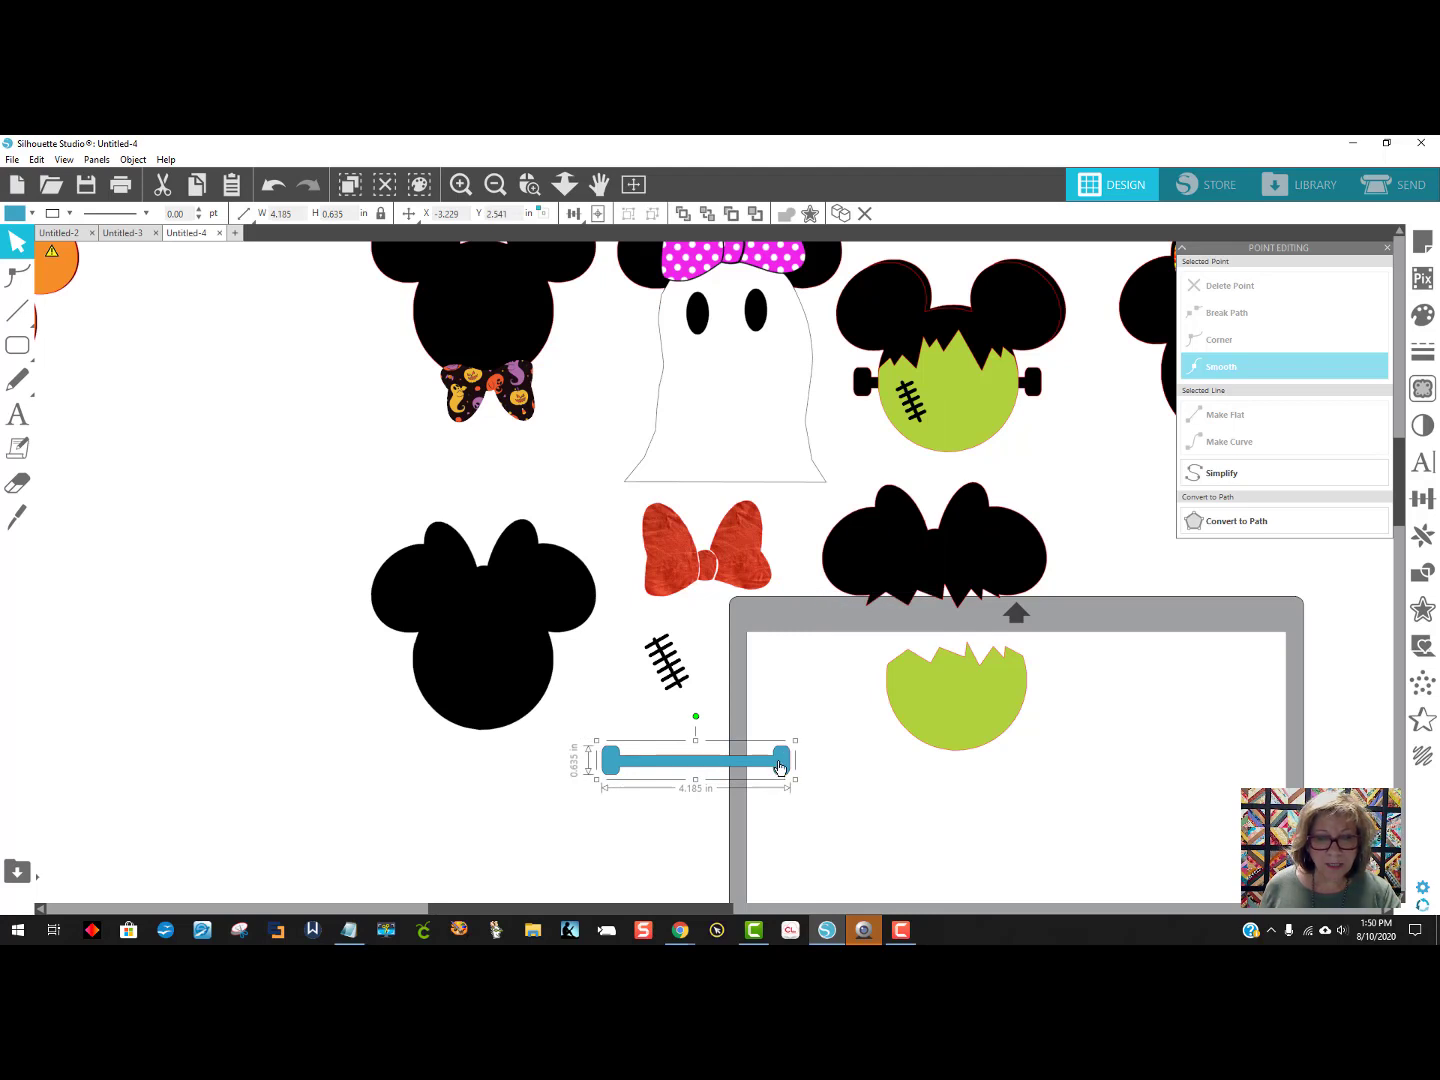
drag(785, 767, 579, 675)
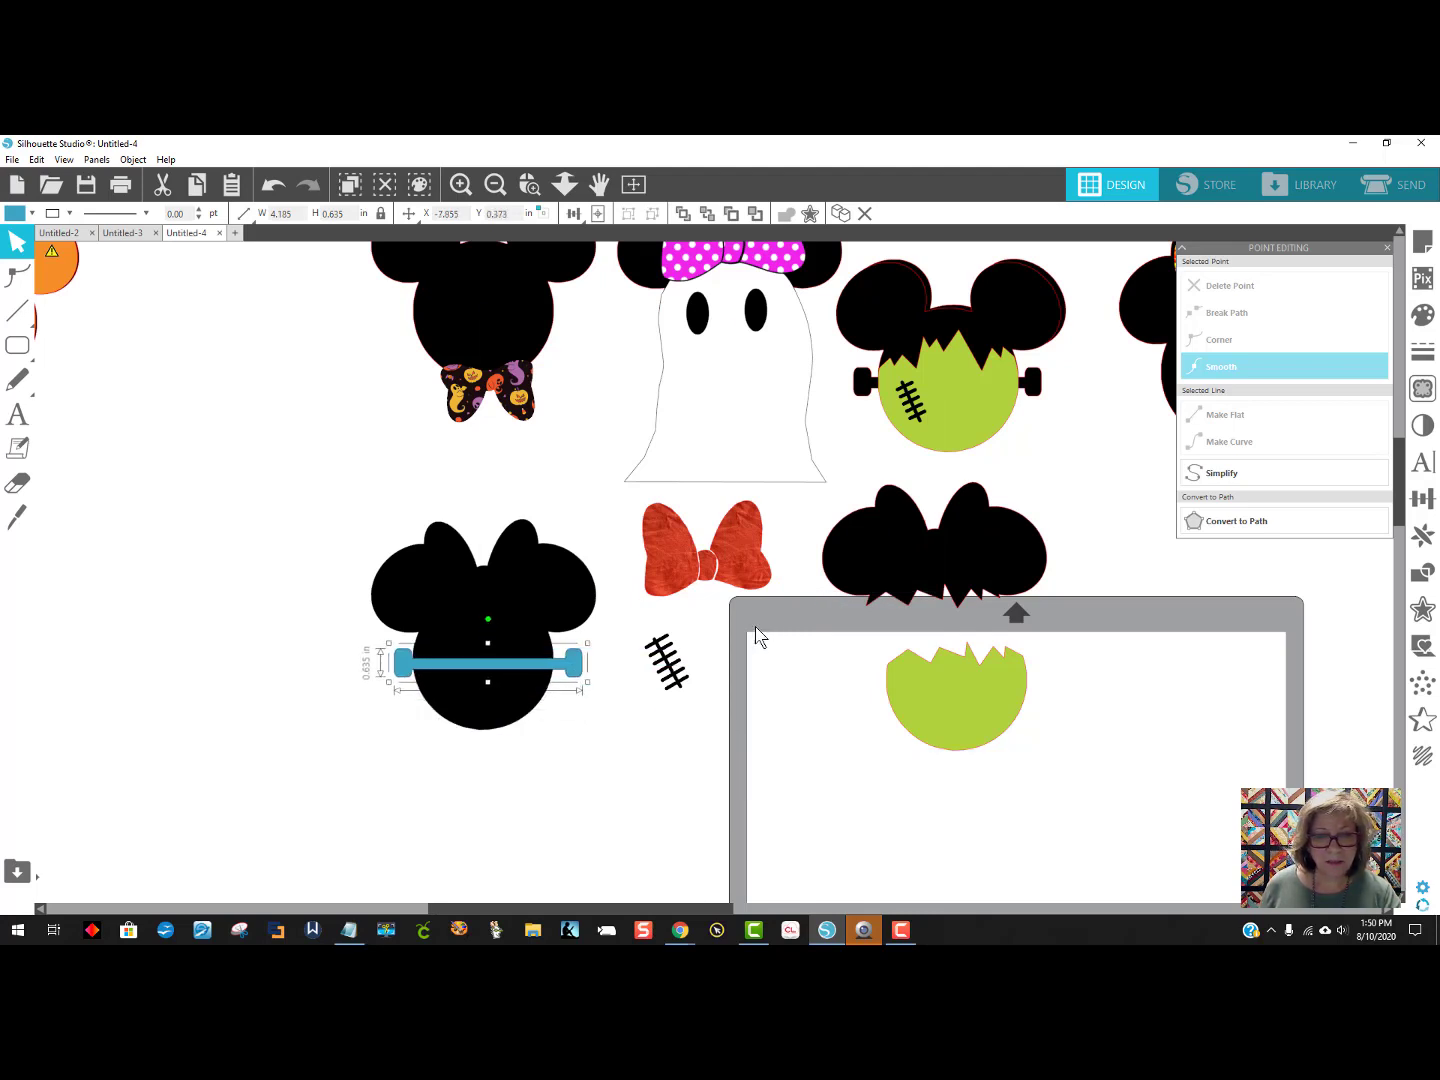
Move the green face below the head, centre the bolt on the black Minnie head and weld the two into one shape.
drag(1025, 692, 618, 860)
click(575, 678)
drag(575, 678, 570, 677)
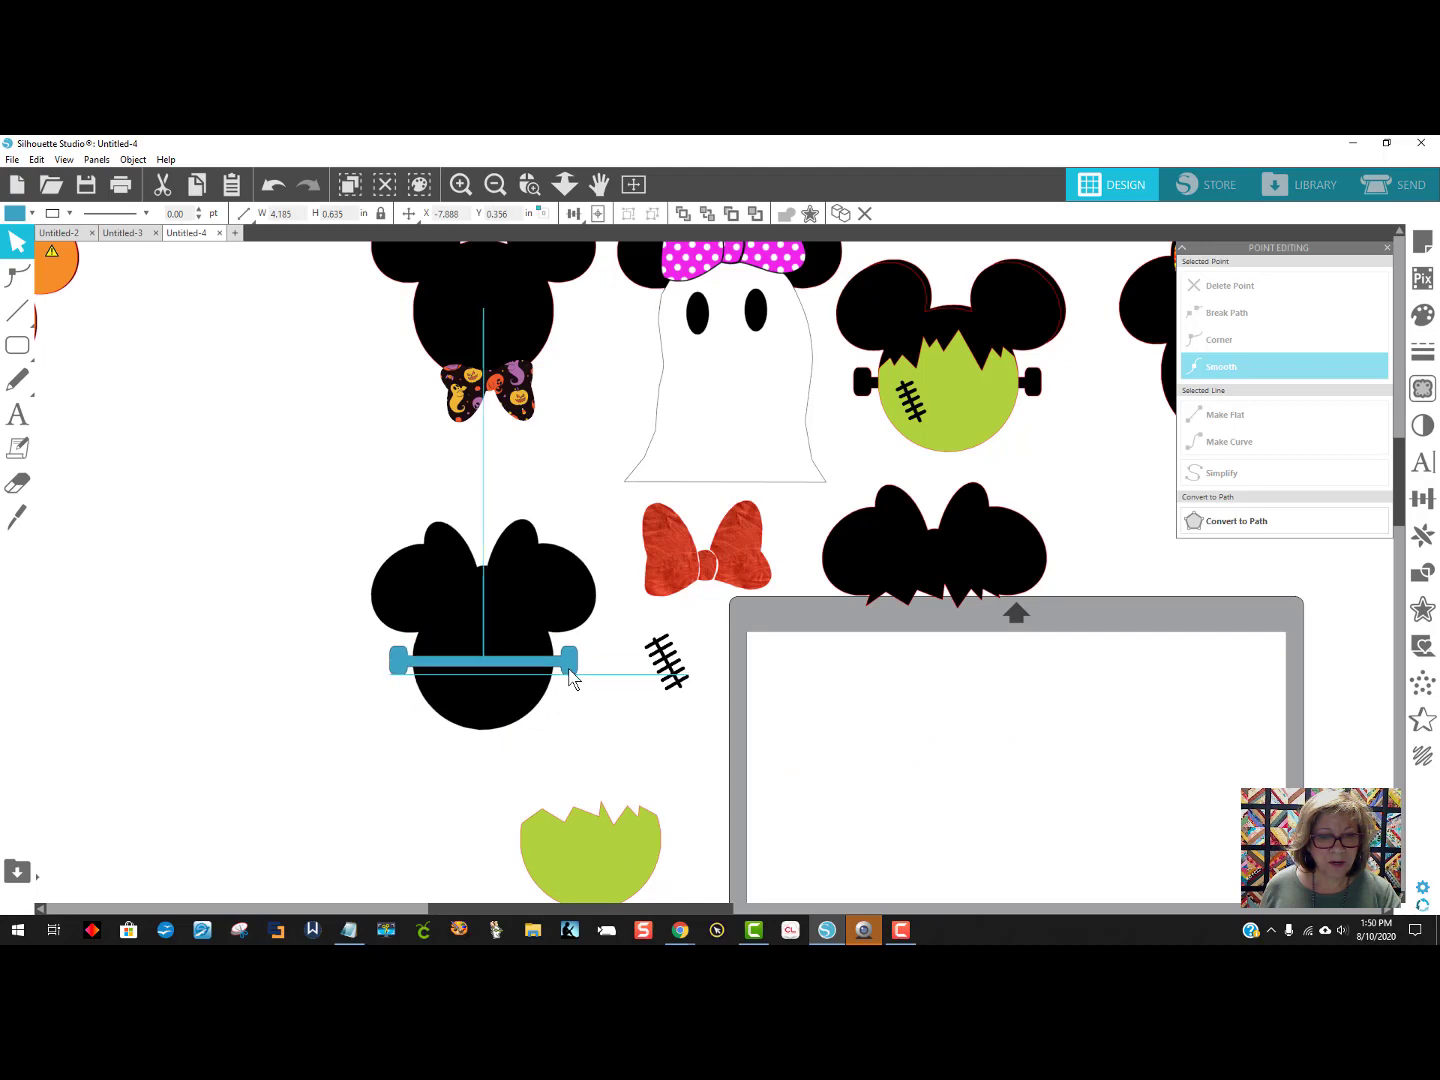
drag(299, 473, 597, 740)
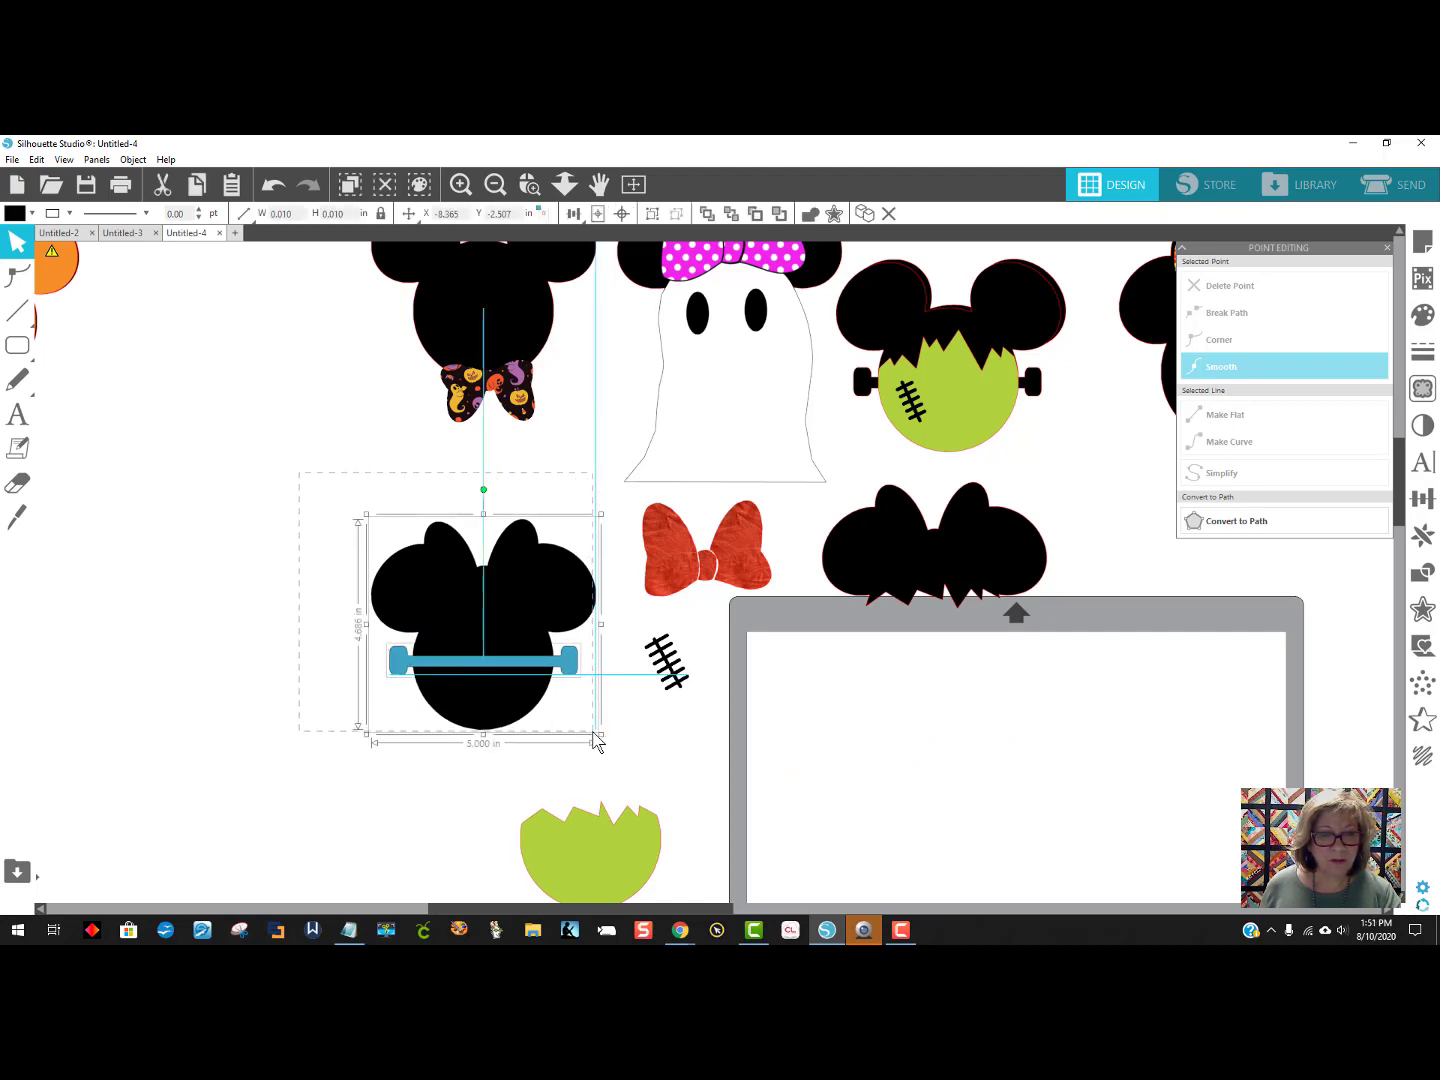
right_click(559, 680)
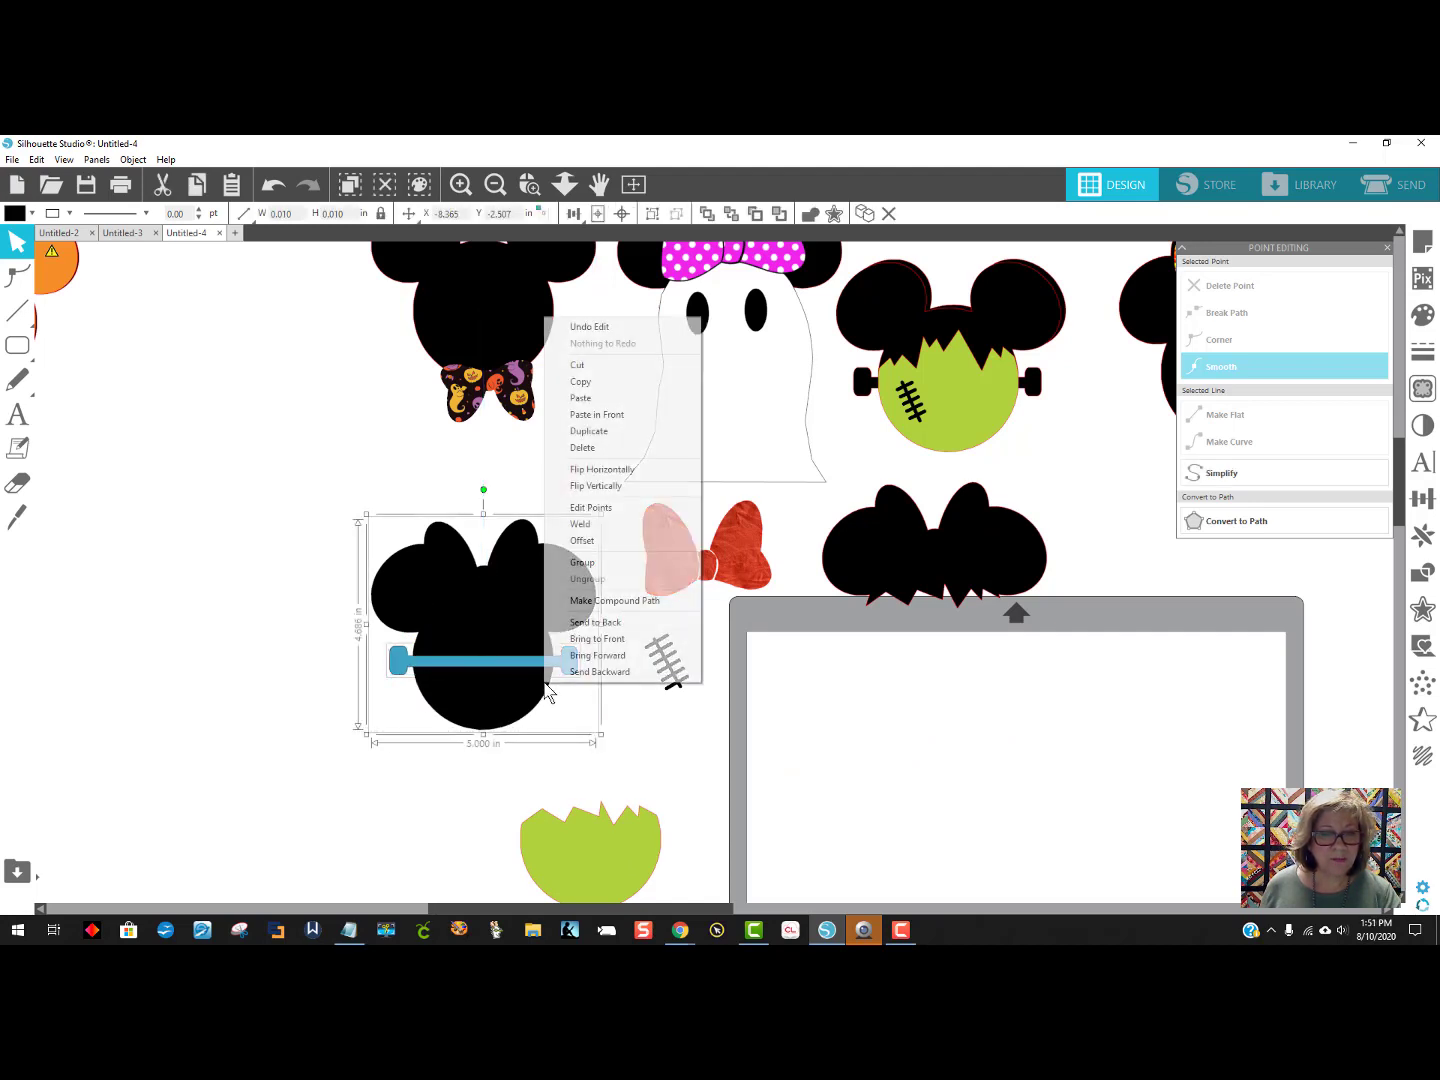
click(580, 523)
Send the welded Minnie head to the back and fit the green face on it between the bolt ends.
drag(595, 845, 599, 806)
key(ctrl+z)
right_click(492, 668)
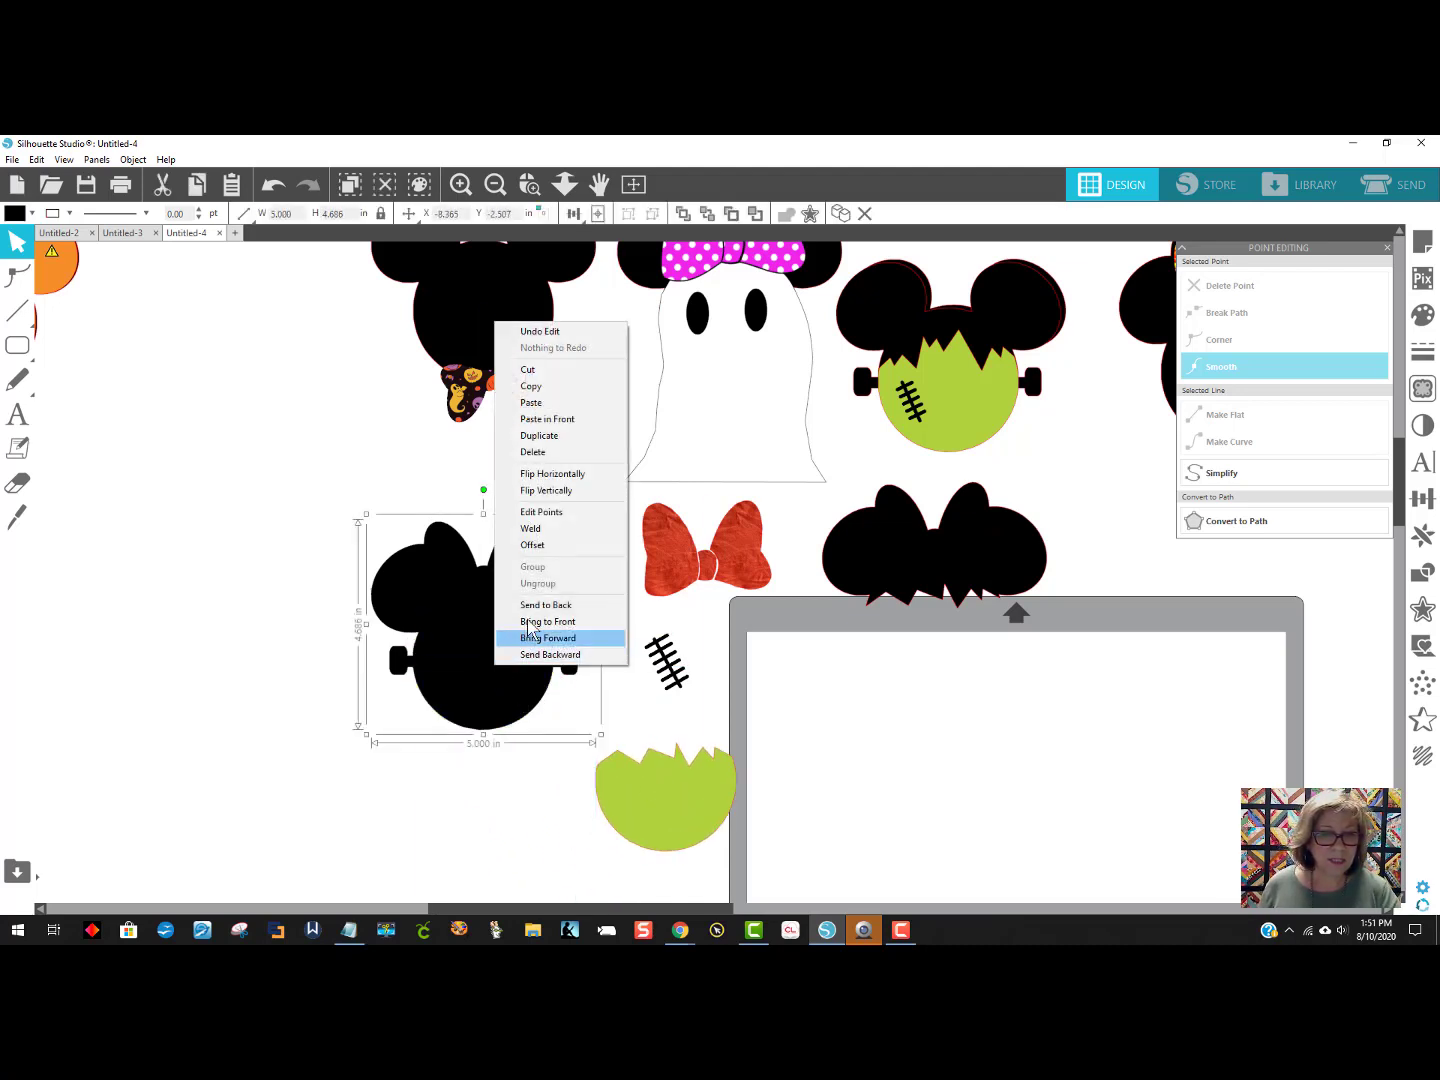
click(543, 606)
drag(681, 826, 508, 706)
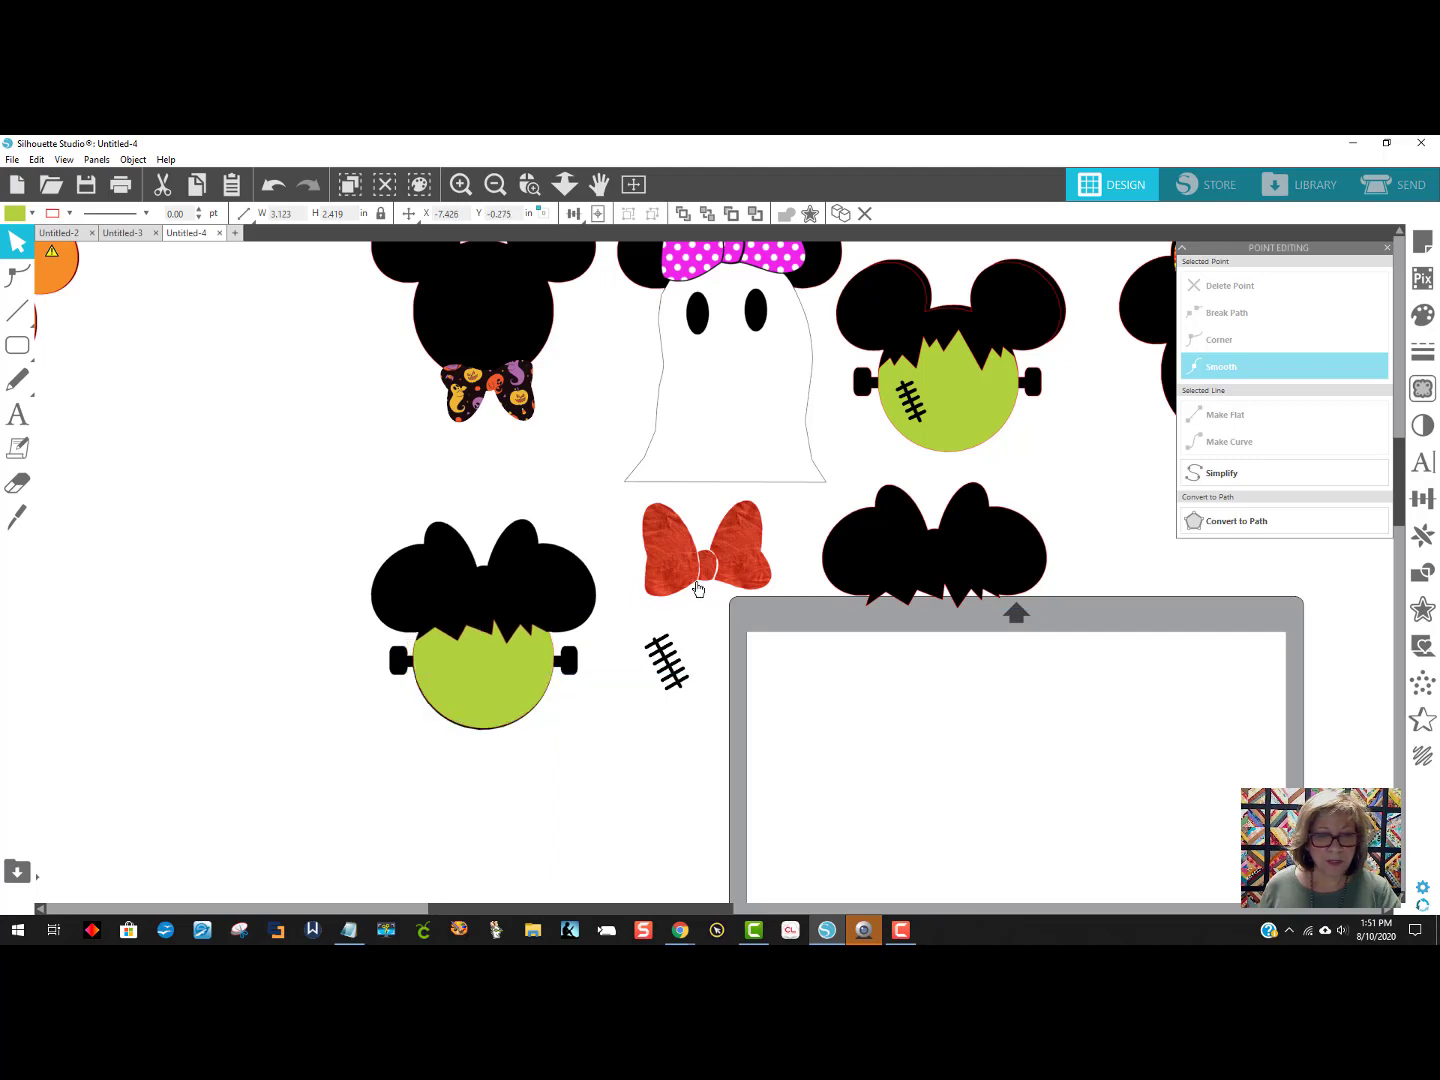
drag(698, 588, 660, 565)
click(352, 469)
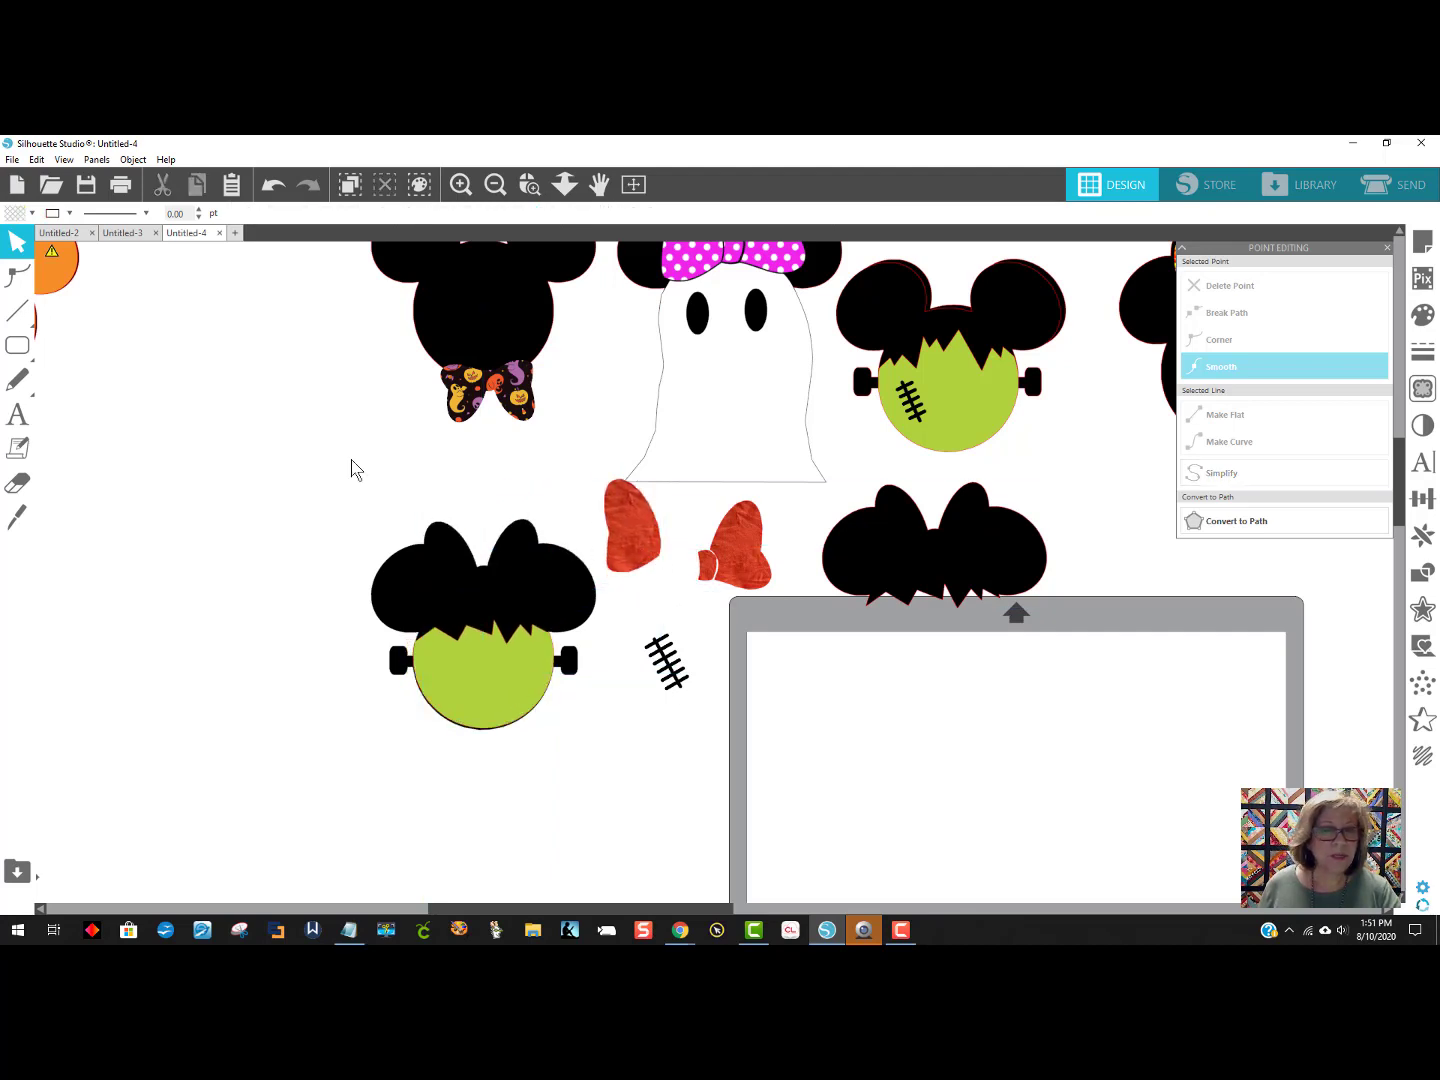
click(266, 191)
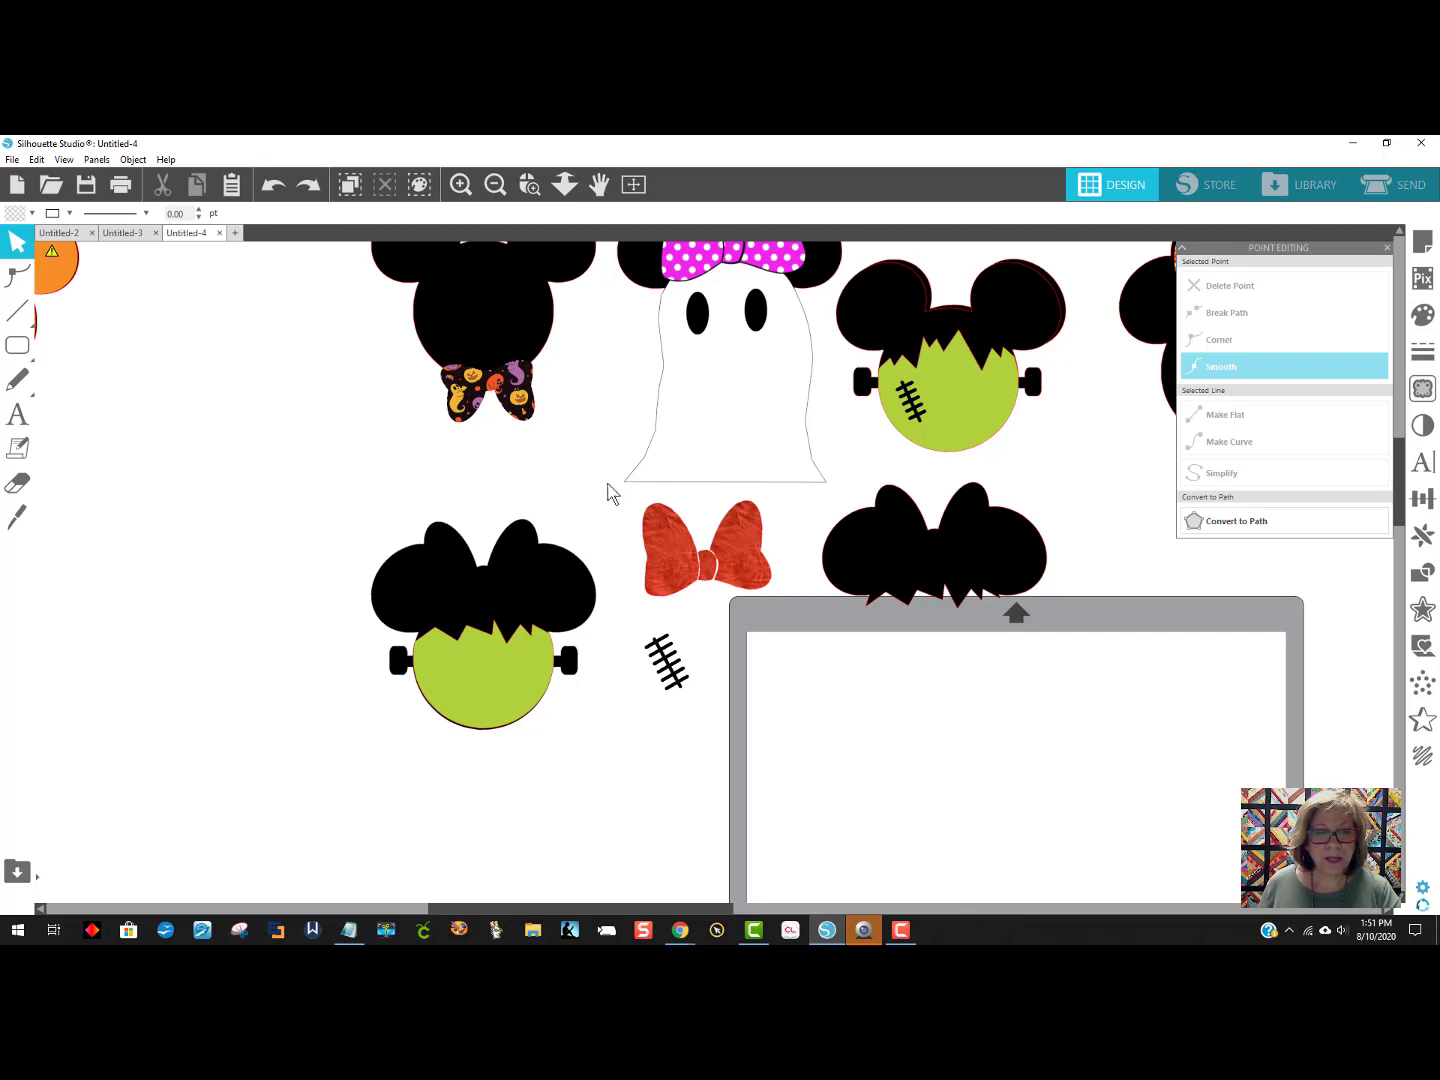
Group the red bow's parts, set the bow on the welded head and fit the jagged hair piece over the ears.
drag(612, 491, 779, 602)
right_click(760, 579)
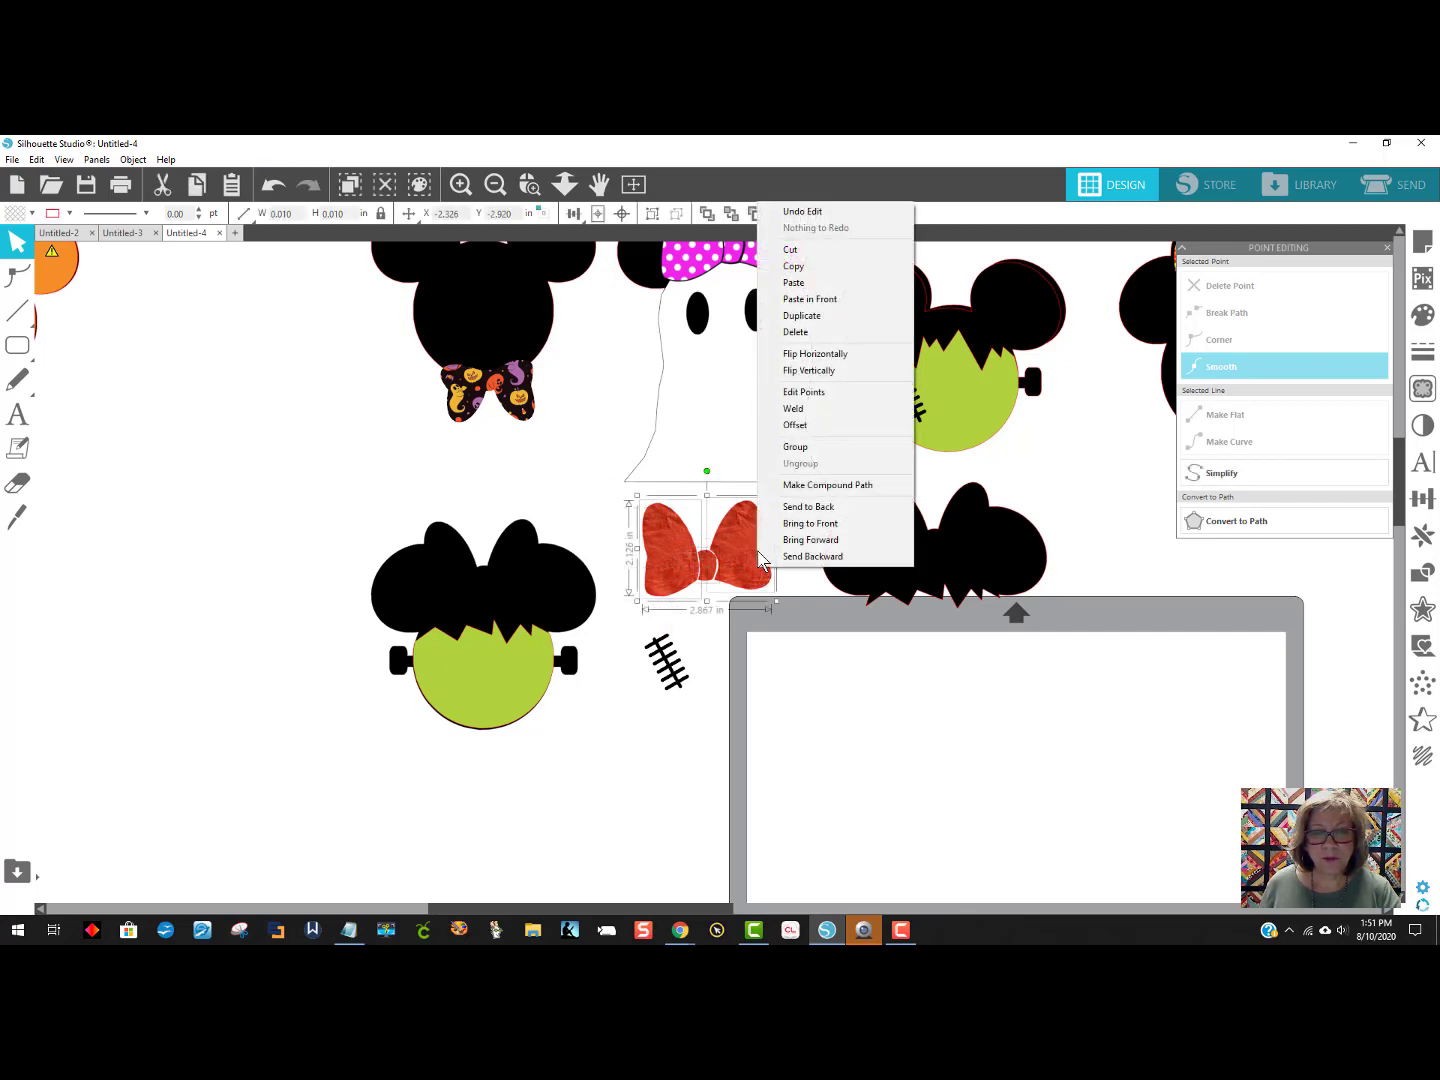
click(806, 446)
drag(725, 571, 511, 575)
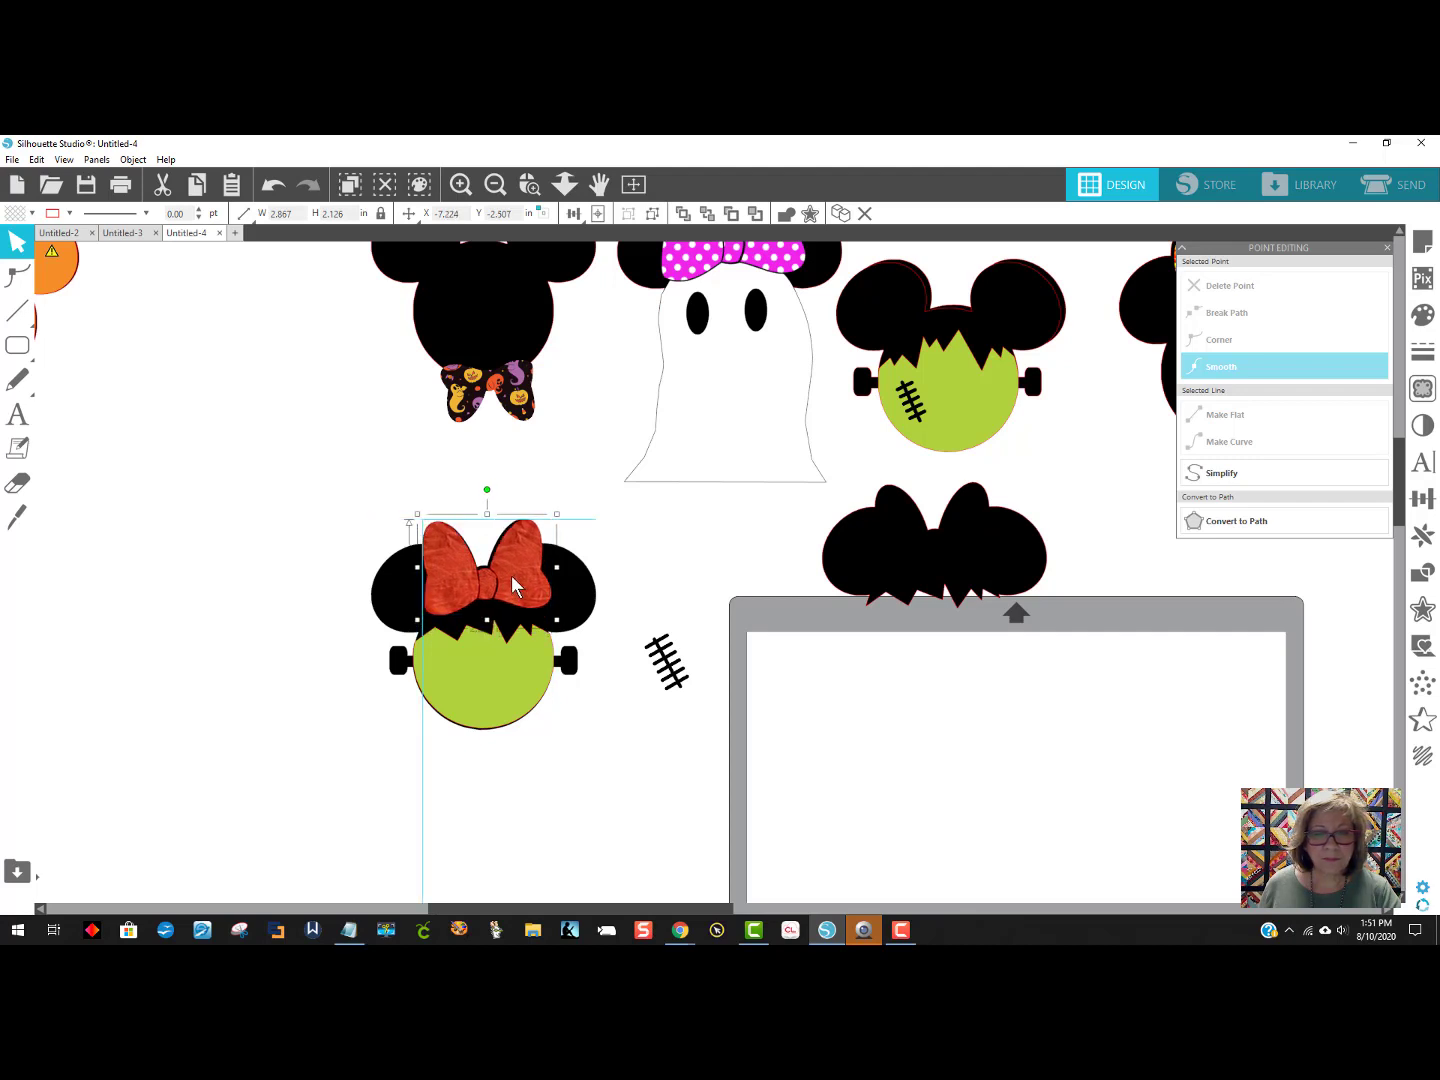
mouse_move(968, 548)
mouse_down()
mouse_move(471, 600)
mouse_move(521, 593)
mouse_up()
Group the separate stitch lines and place the stitches on the left side of the green Minnie face.
drag(666, 665, 478, 672)
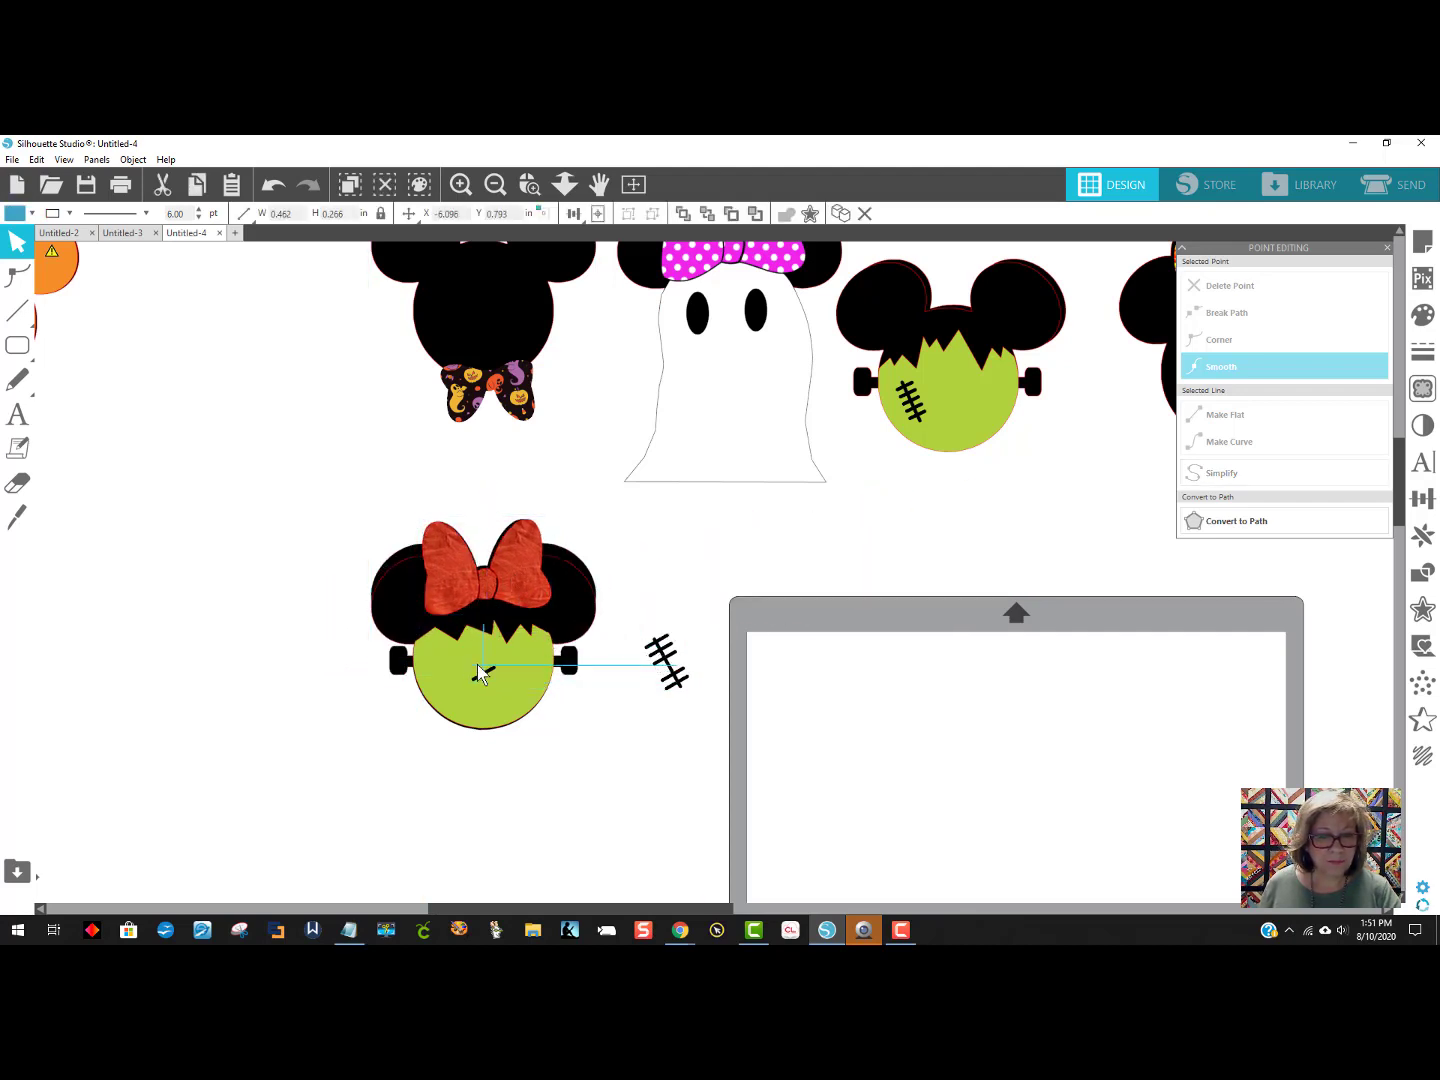
click(505, 512)
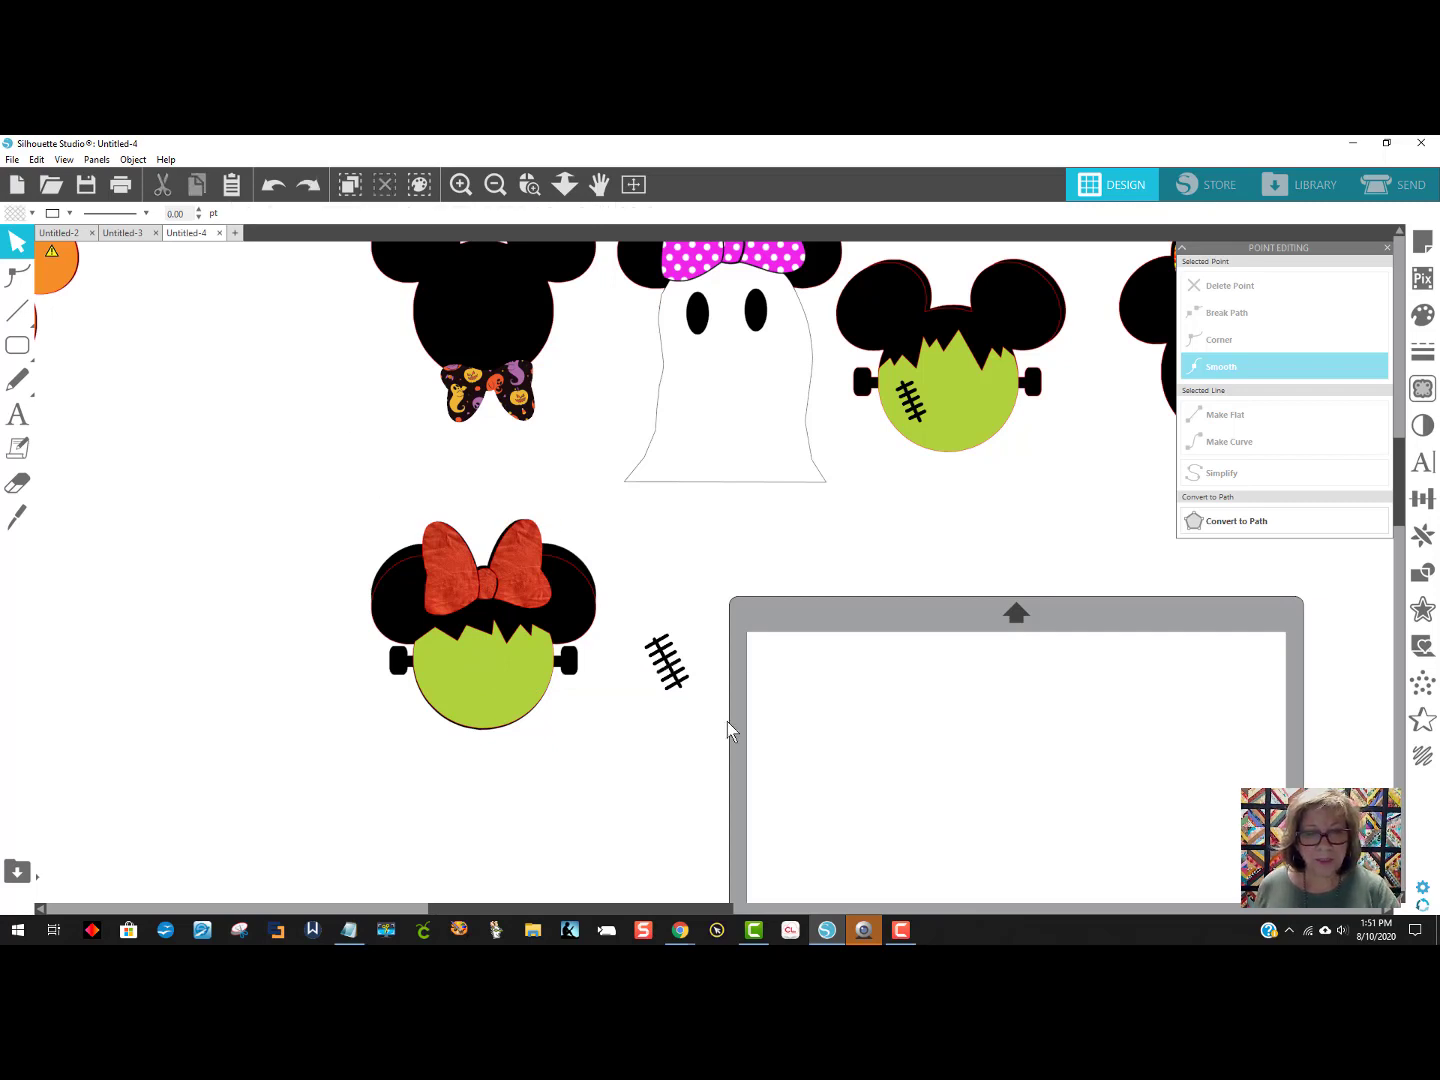
drag(726, 730, 631, 599)
right_click(643, 662)
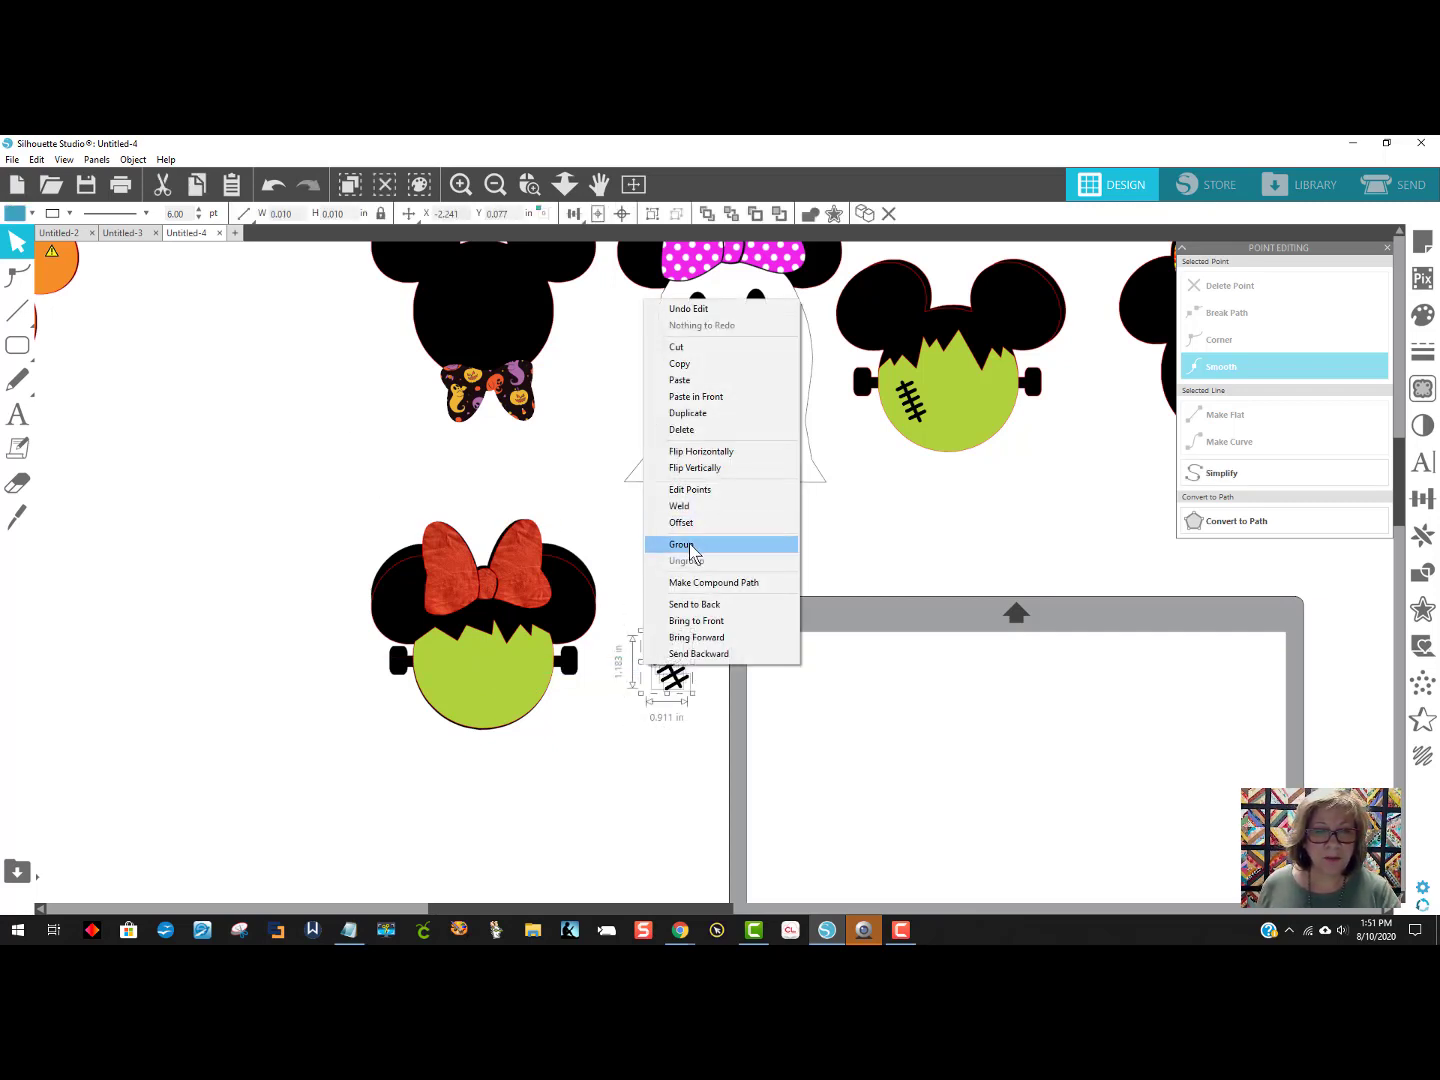
click(689, 545)
drag(668, 675, 459, 677)
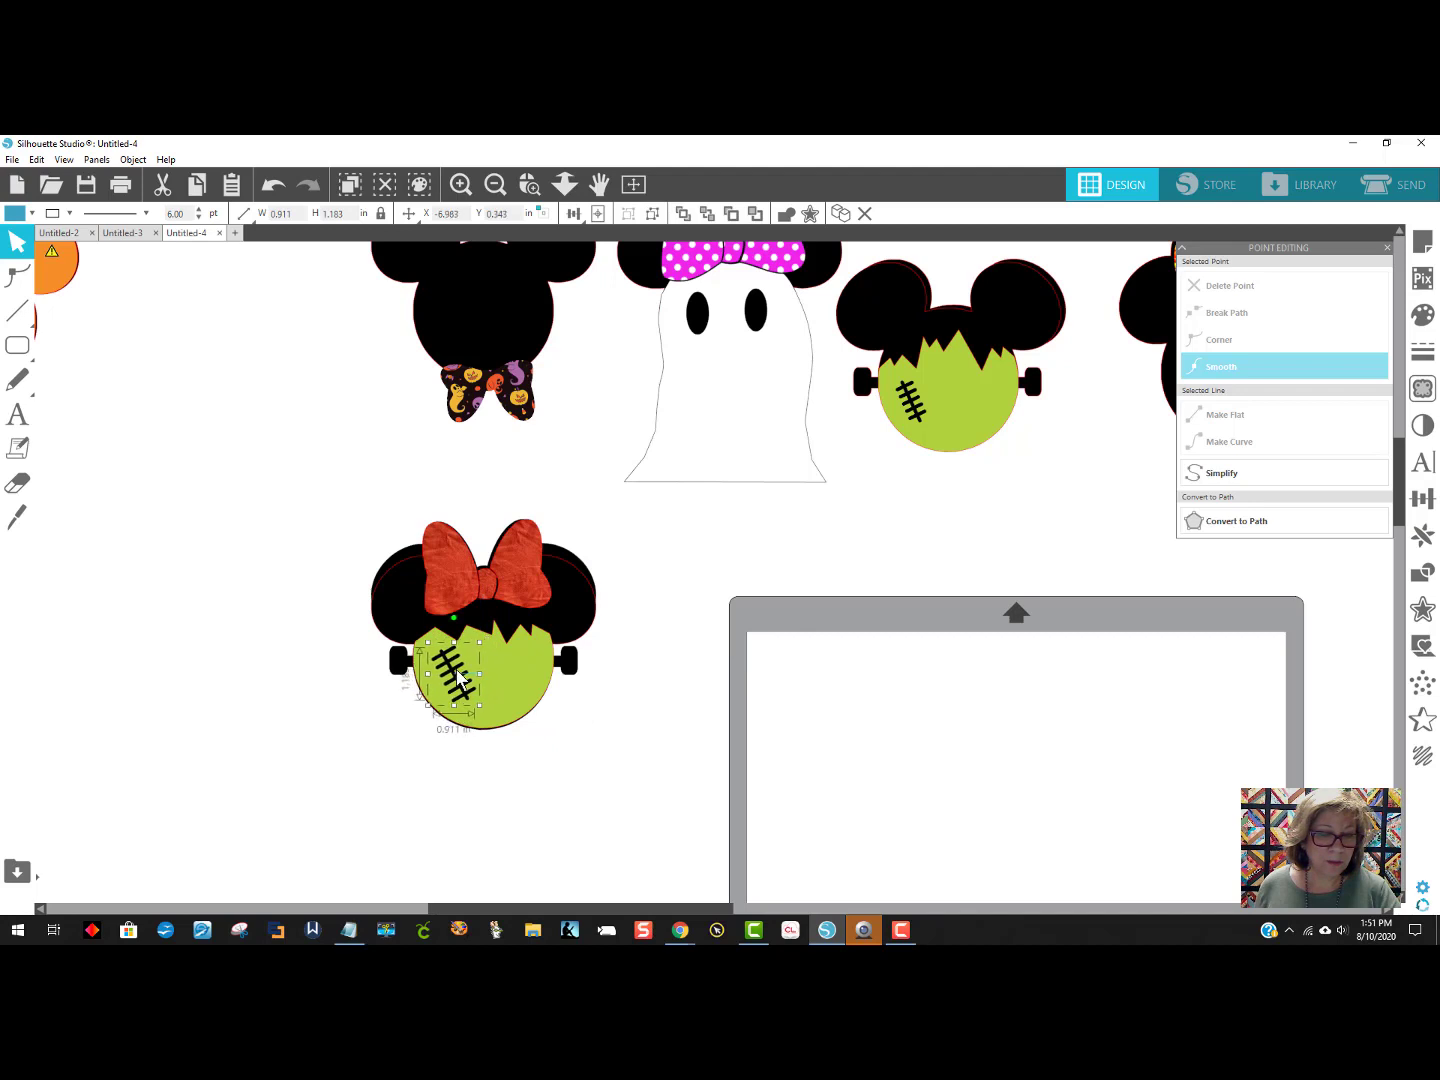
Group the finished Frankenstein Minnie and move it back into the row beside the Mickey with the Halloween bow tie.
drag(624, 767, 314, 505)
right_click(491, 606)
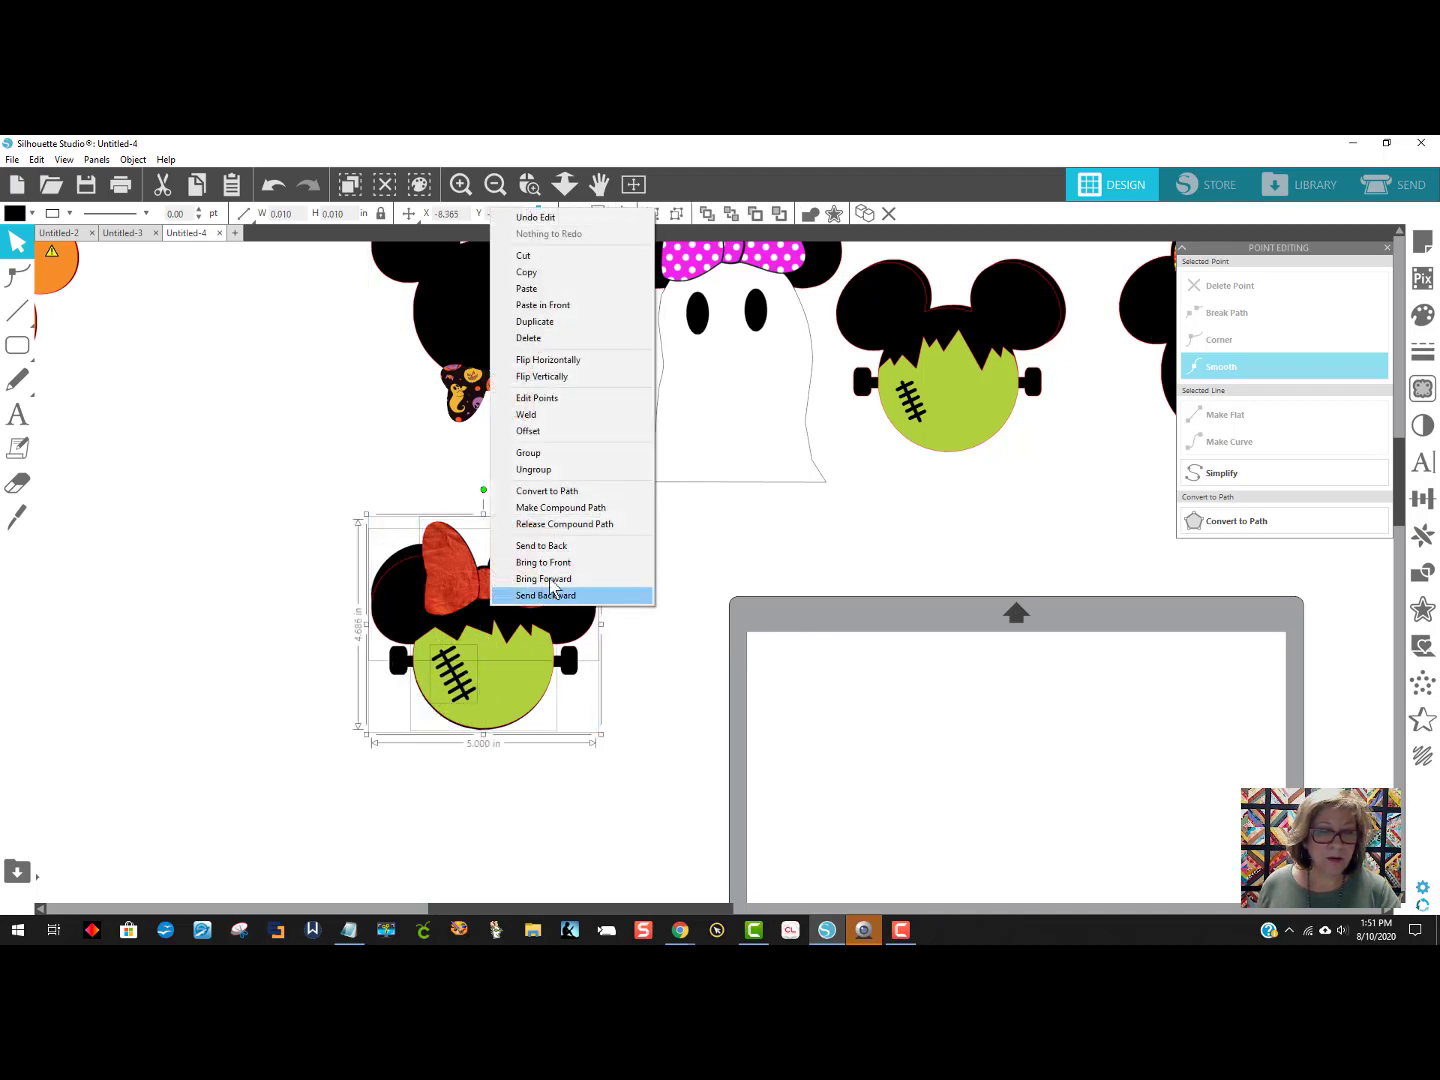
click(553, 473)
drag(480, 640, 227, 360)
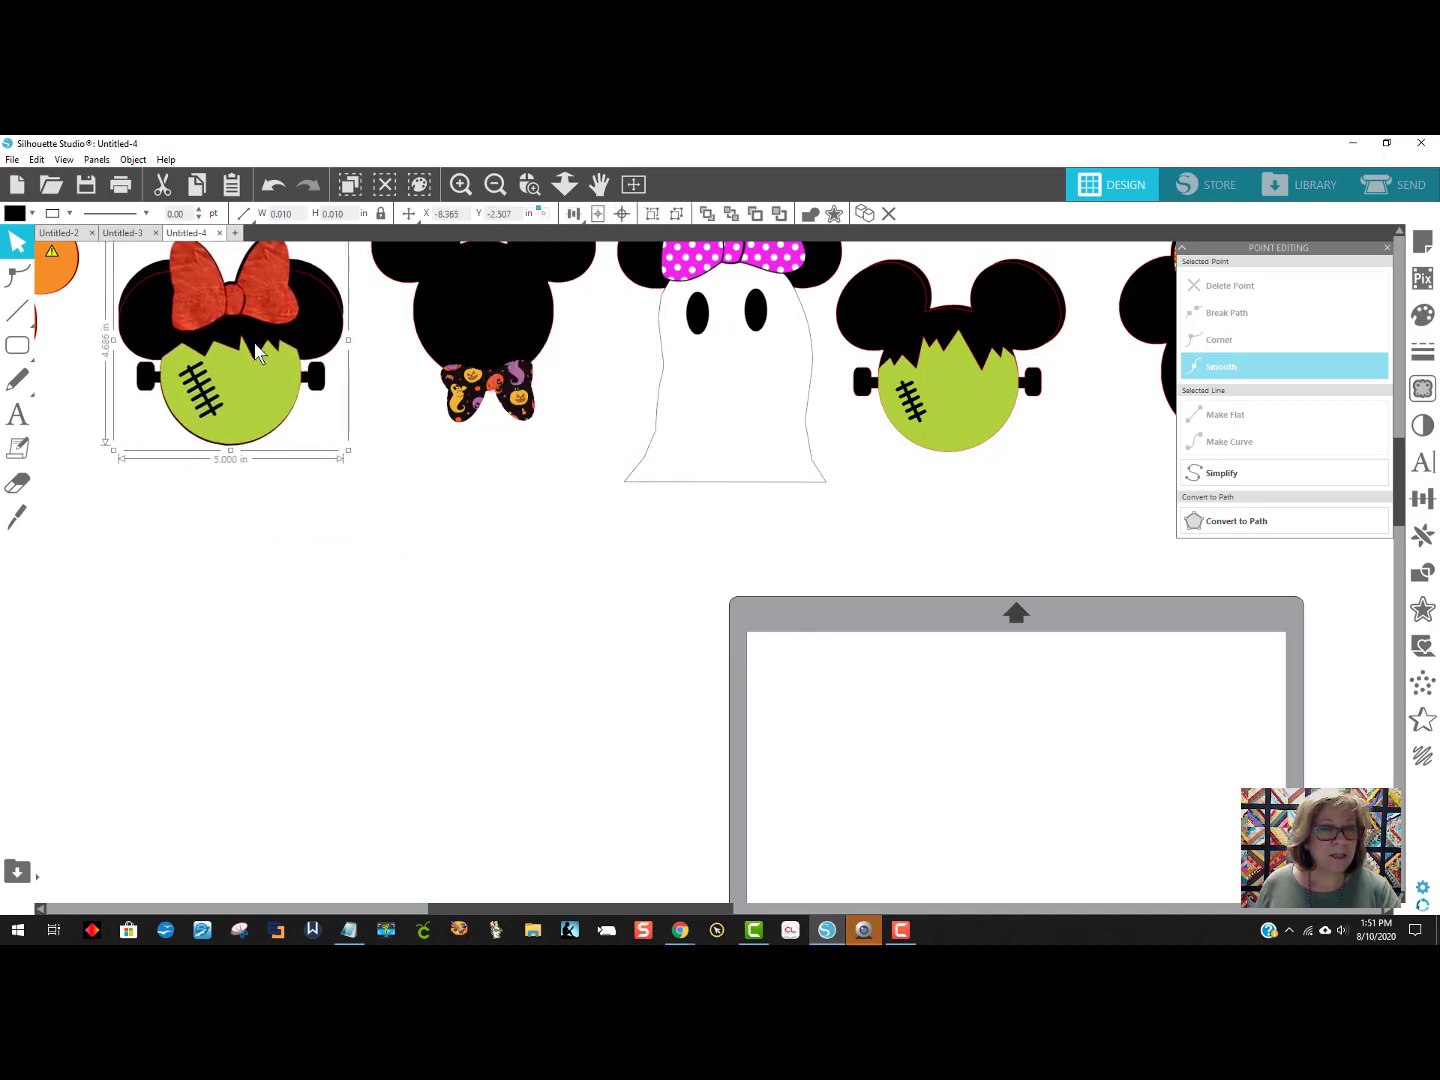
Turn on registration marks in the page setup.
click(495, 184)
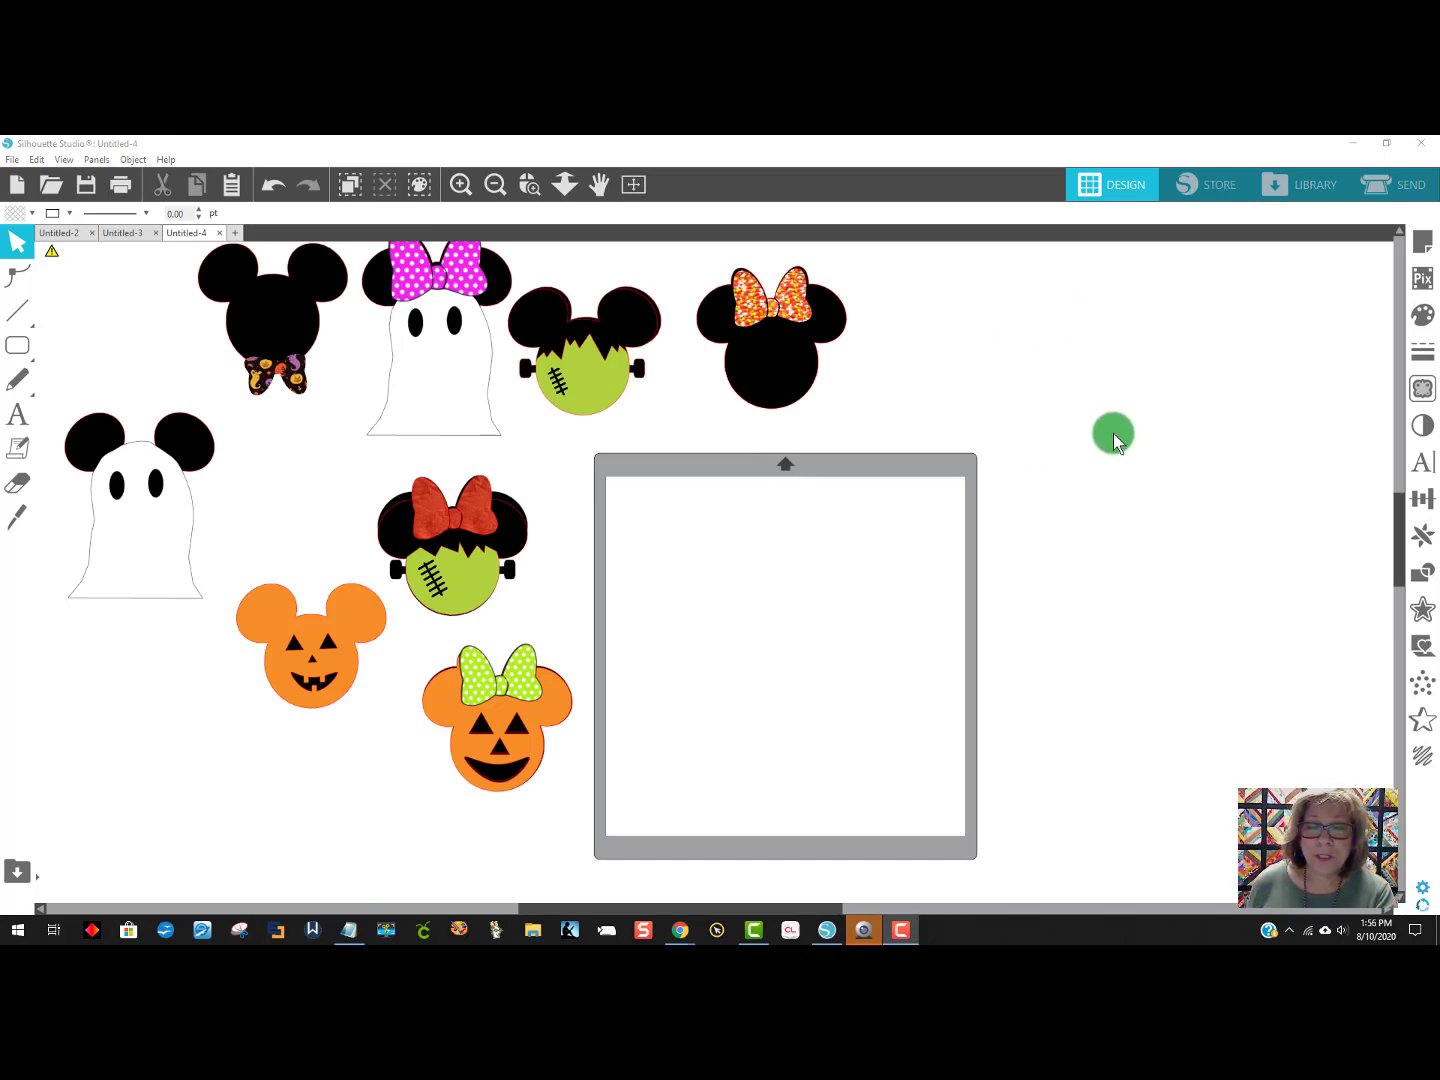
click(1425, 252)
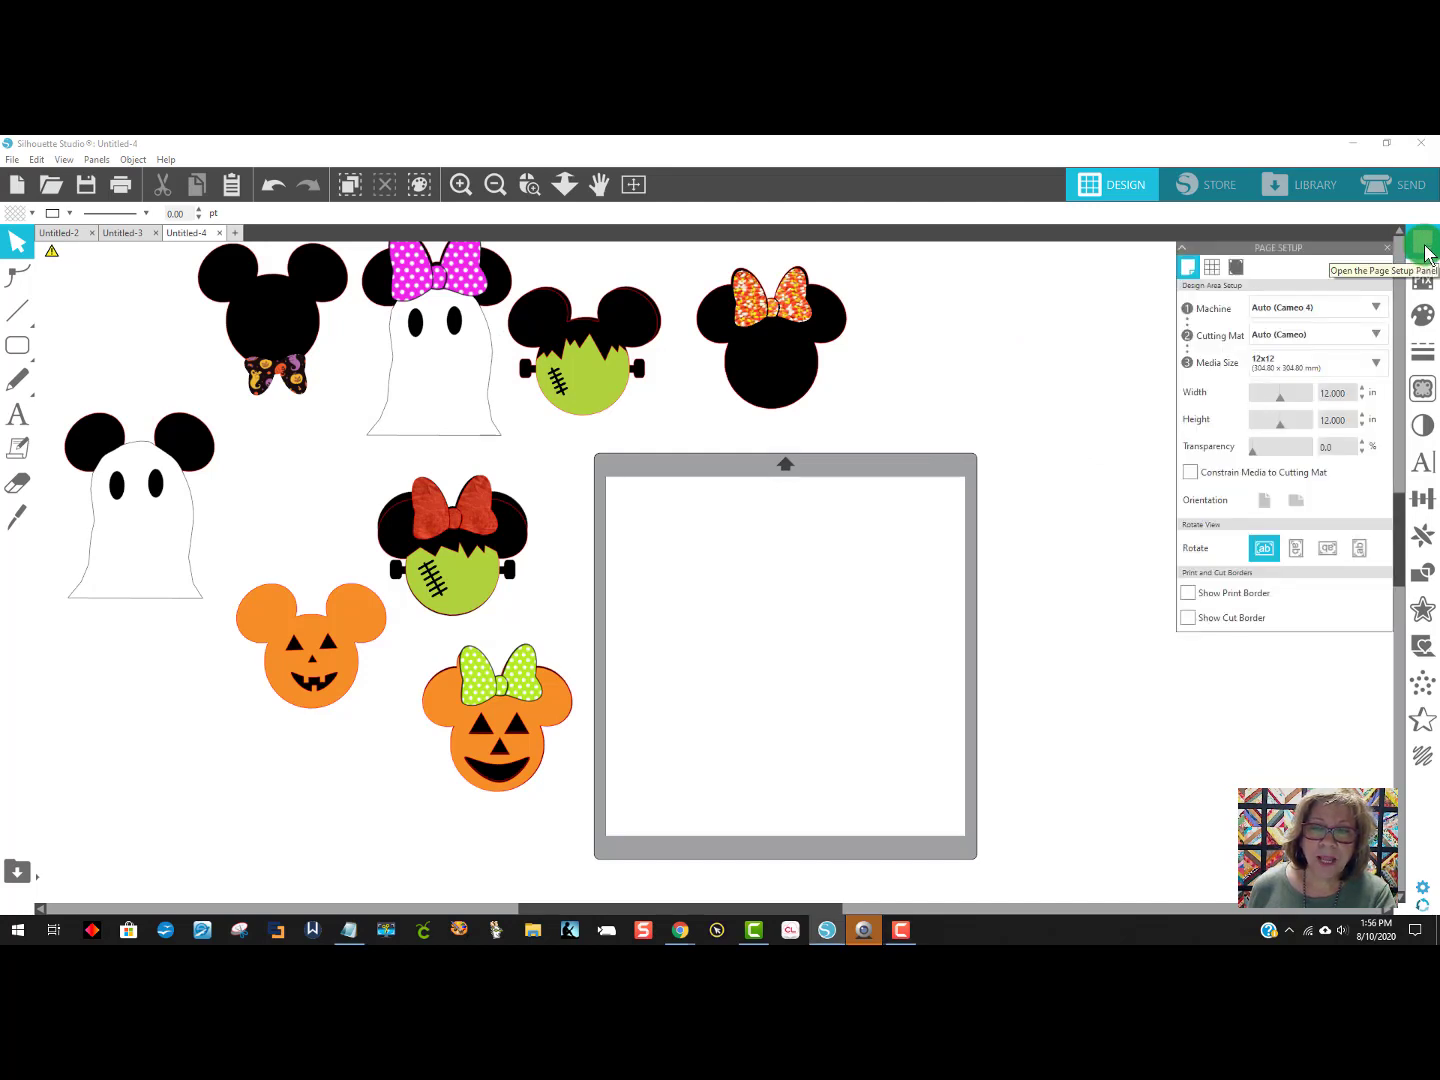
click(1234, 266)
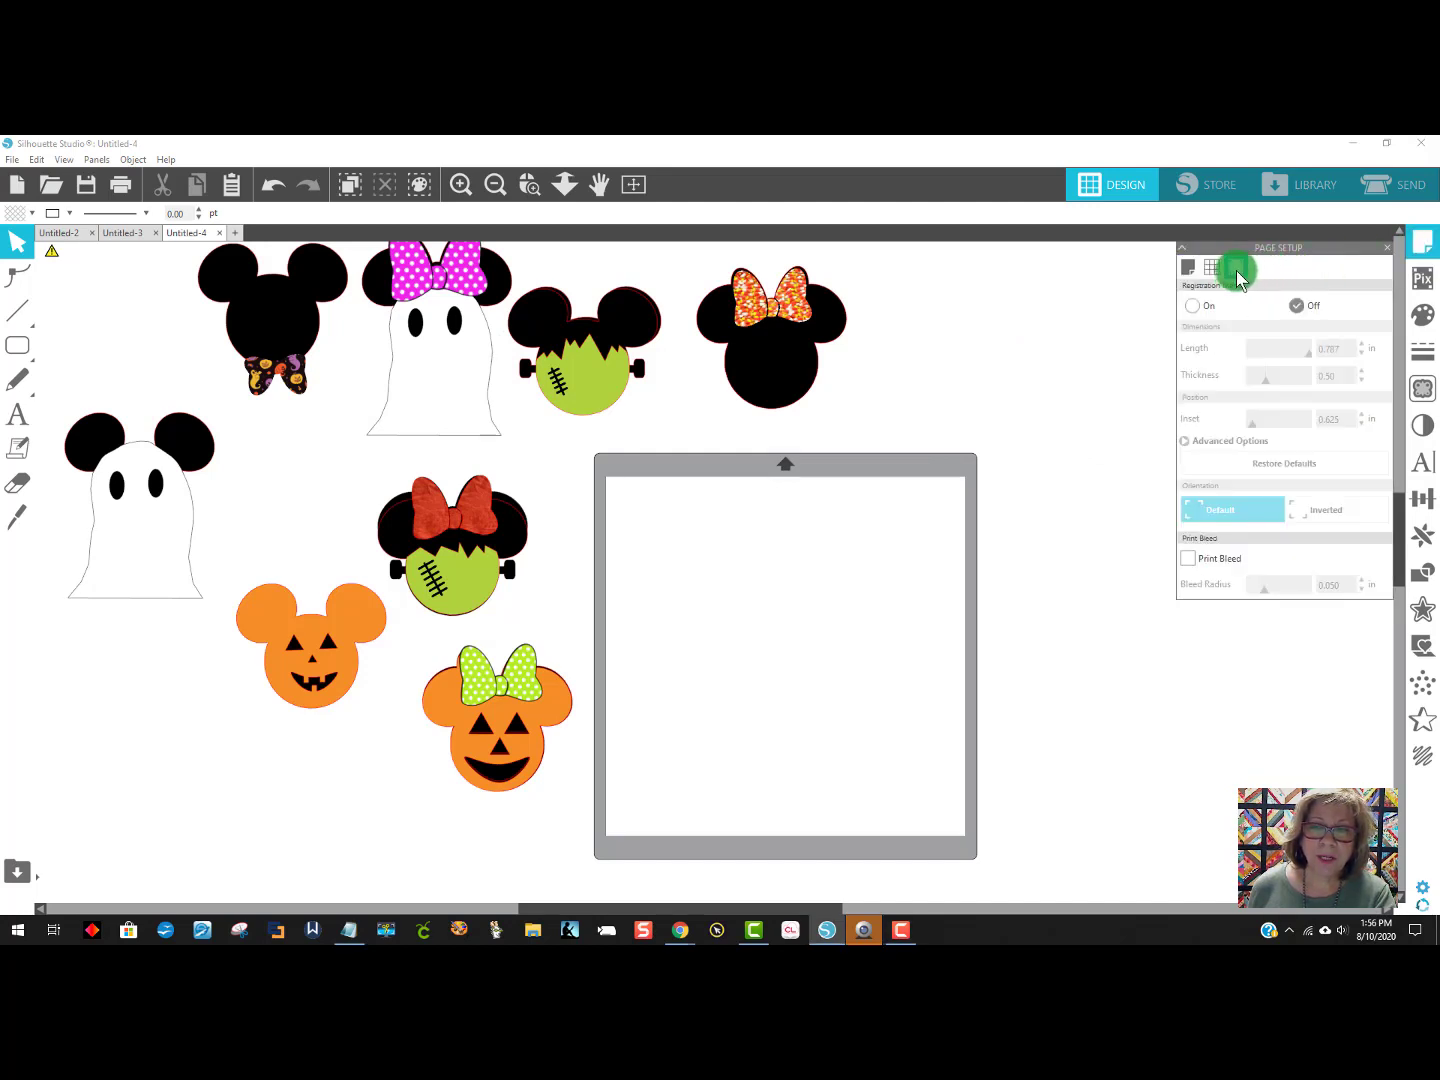
click(1194, 306)
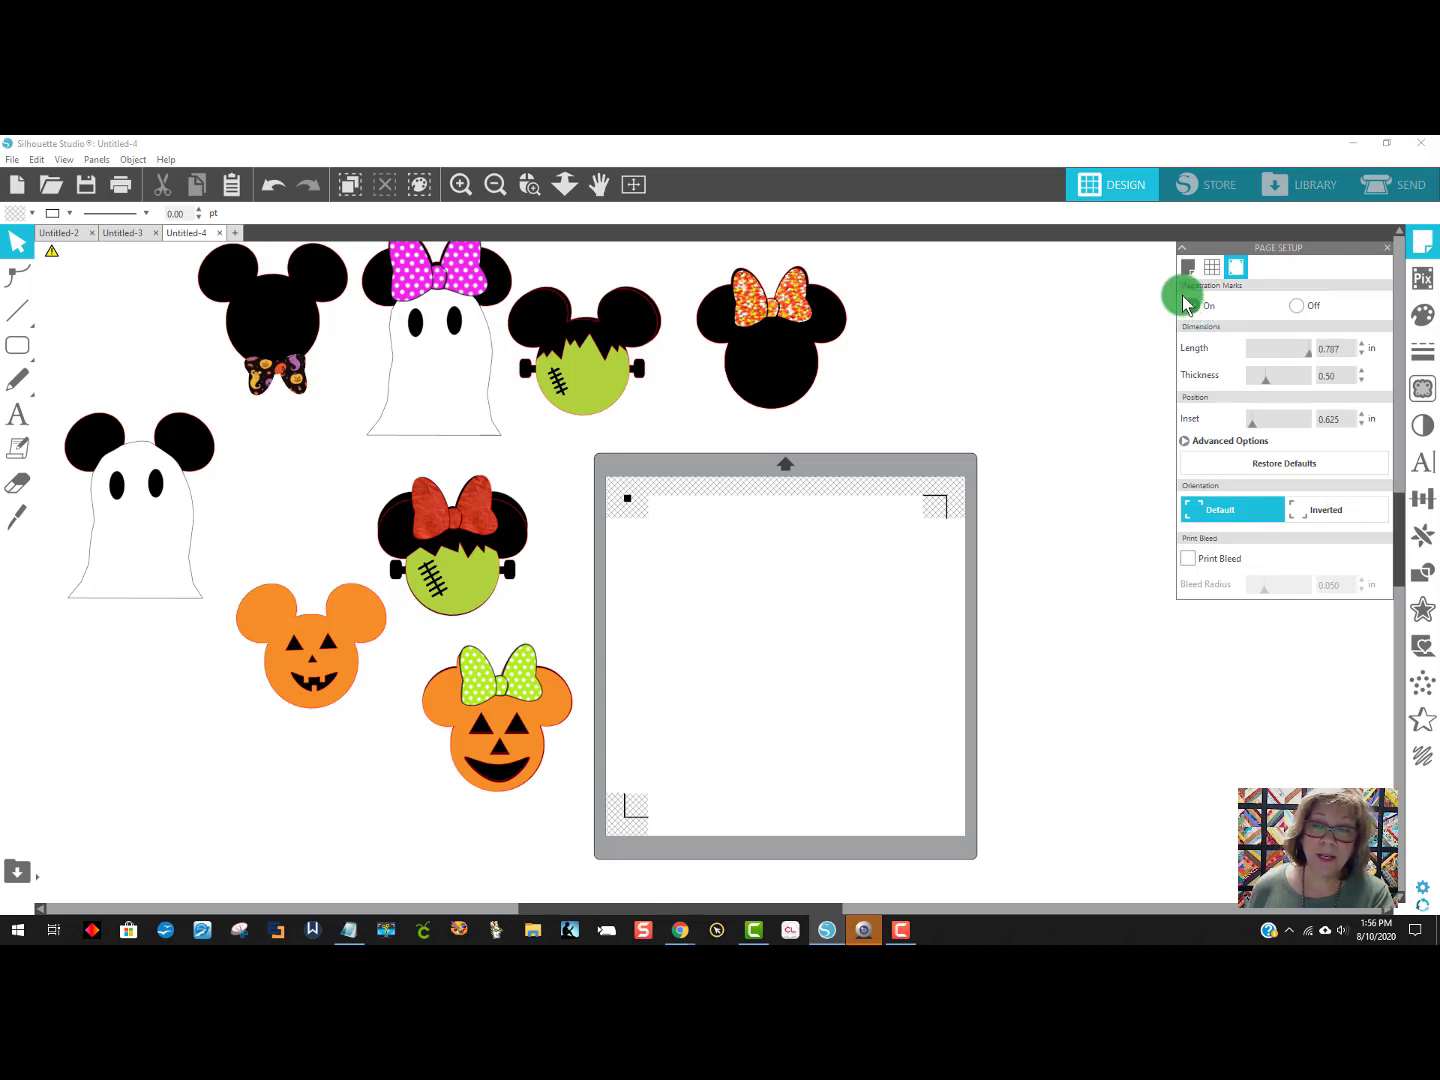
Set the page's media size to Letter (8.5 x 11 in).
click(1190, 267)
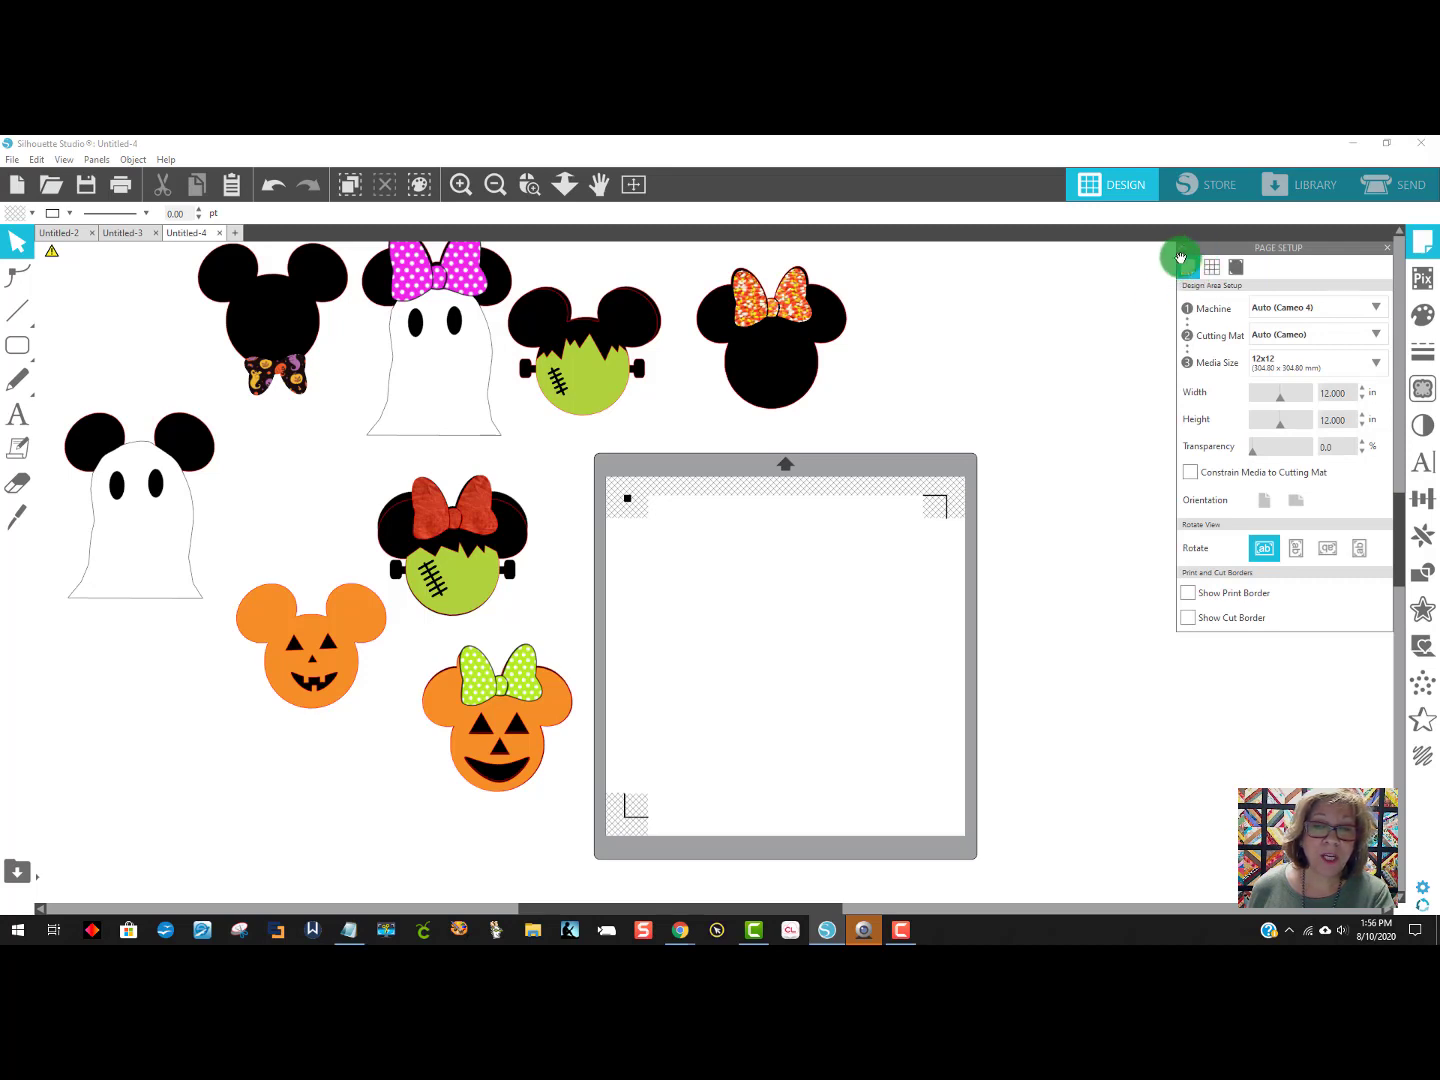
click(1273, 362)
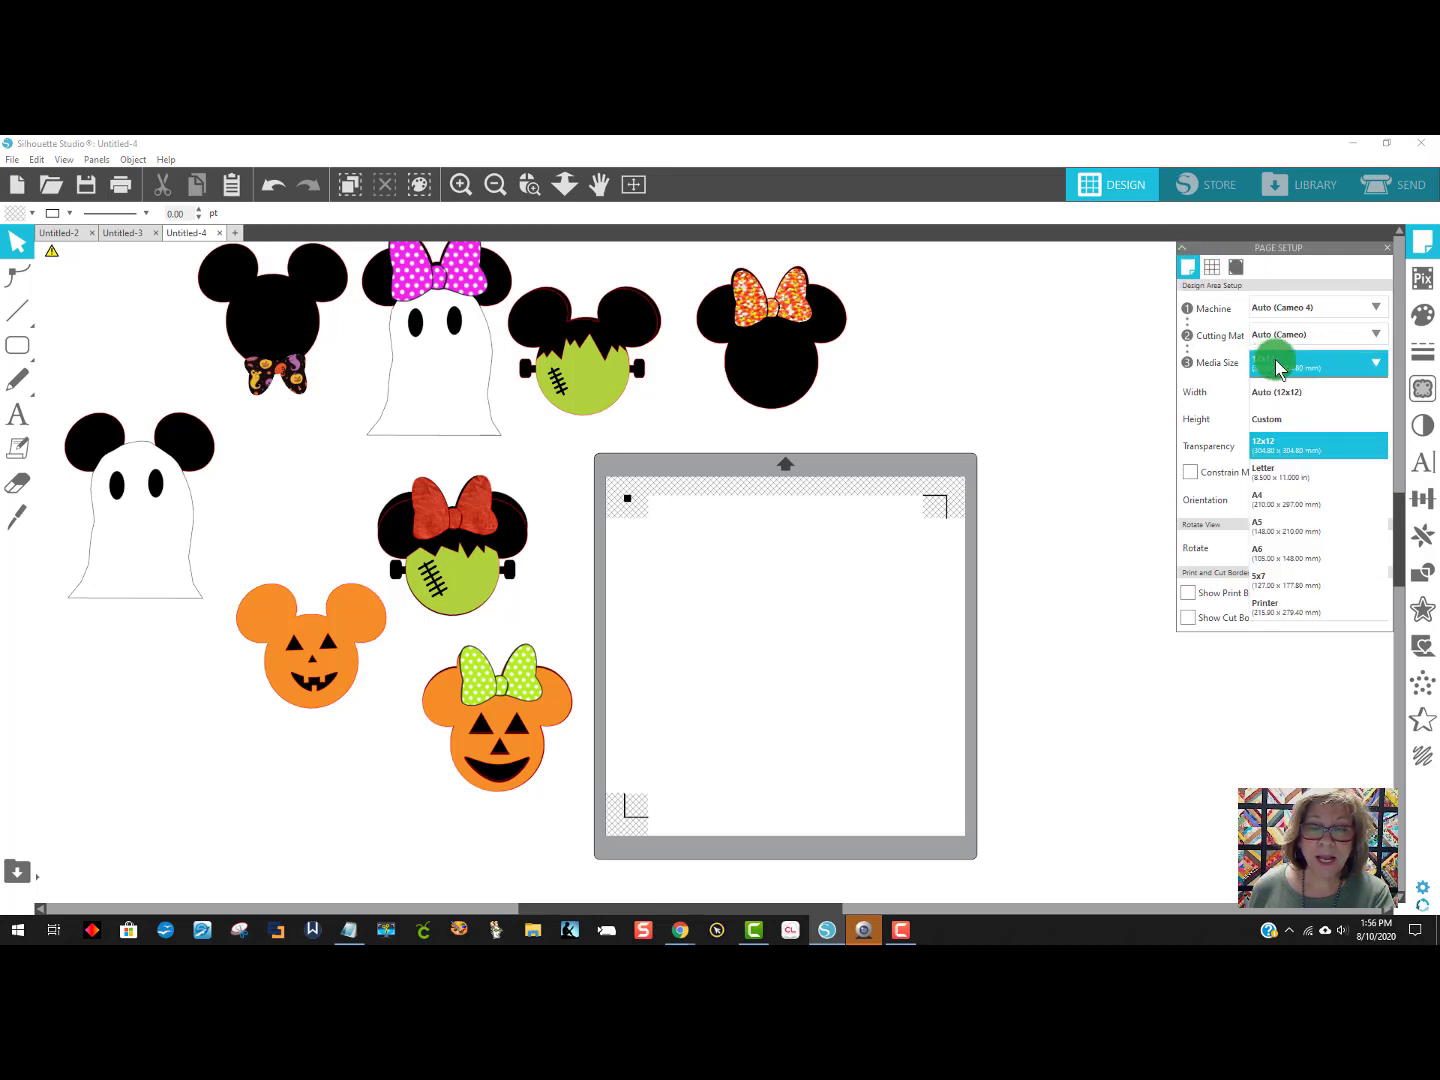
click(1291, 481)
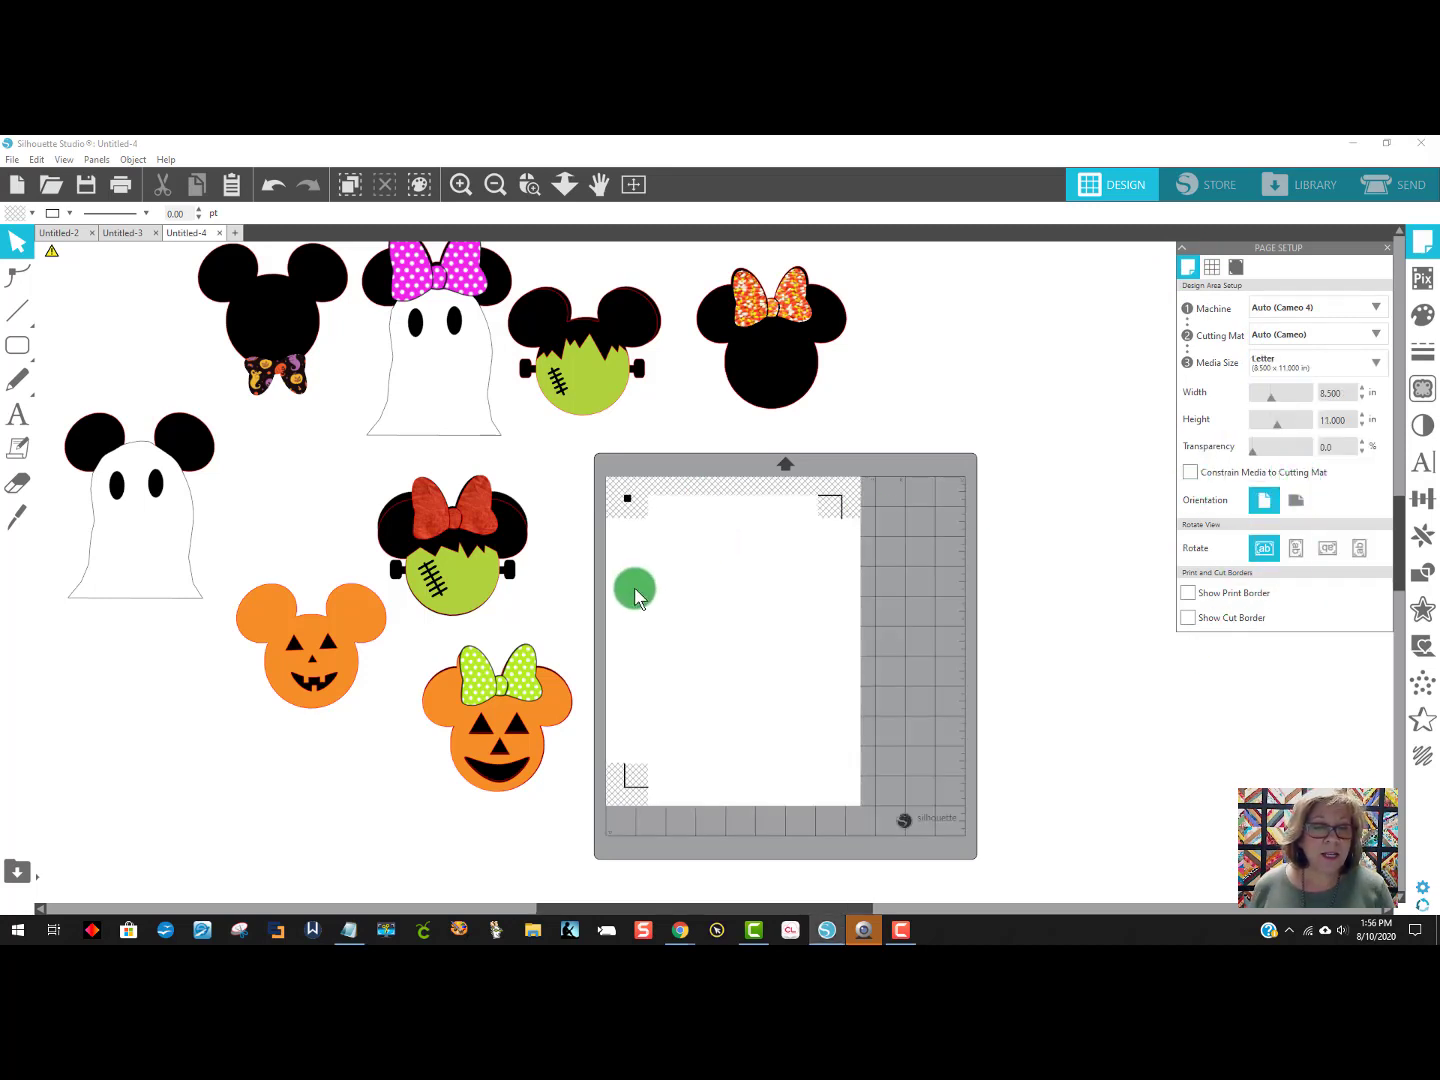
Ungroup the Frankenstein Minnie and move its red bow onto the page beside the upper-left registration mark.
right_click(444, 533)
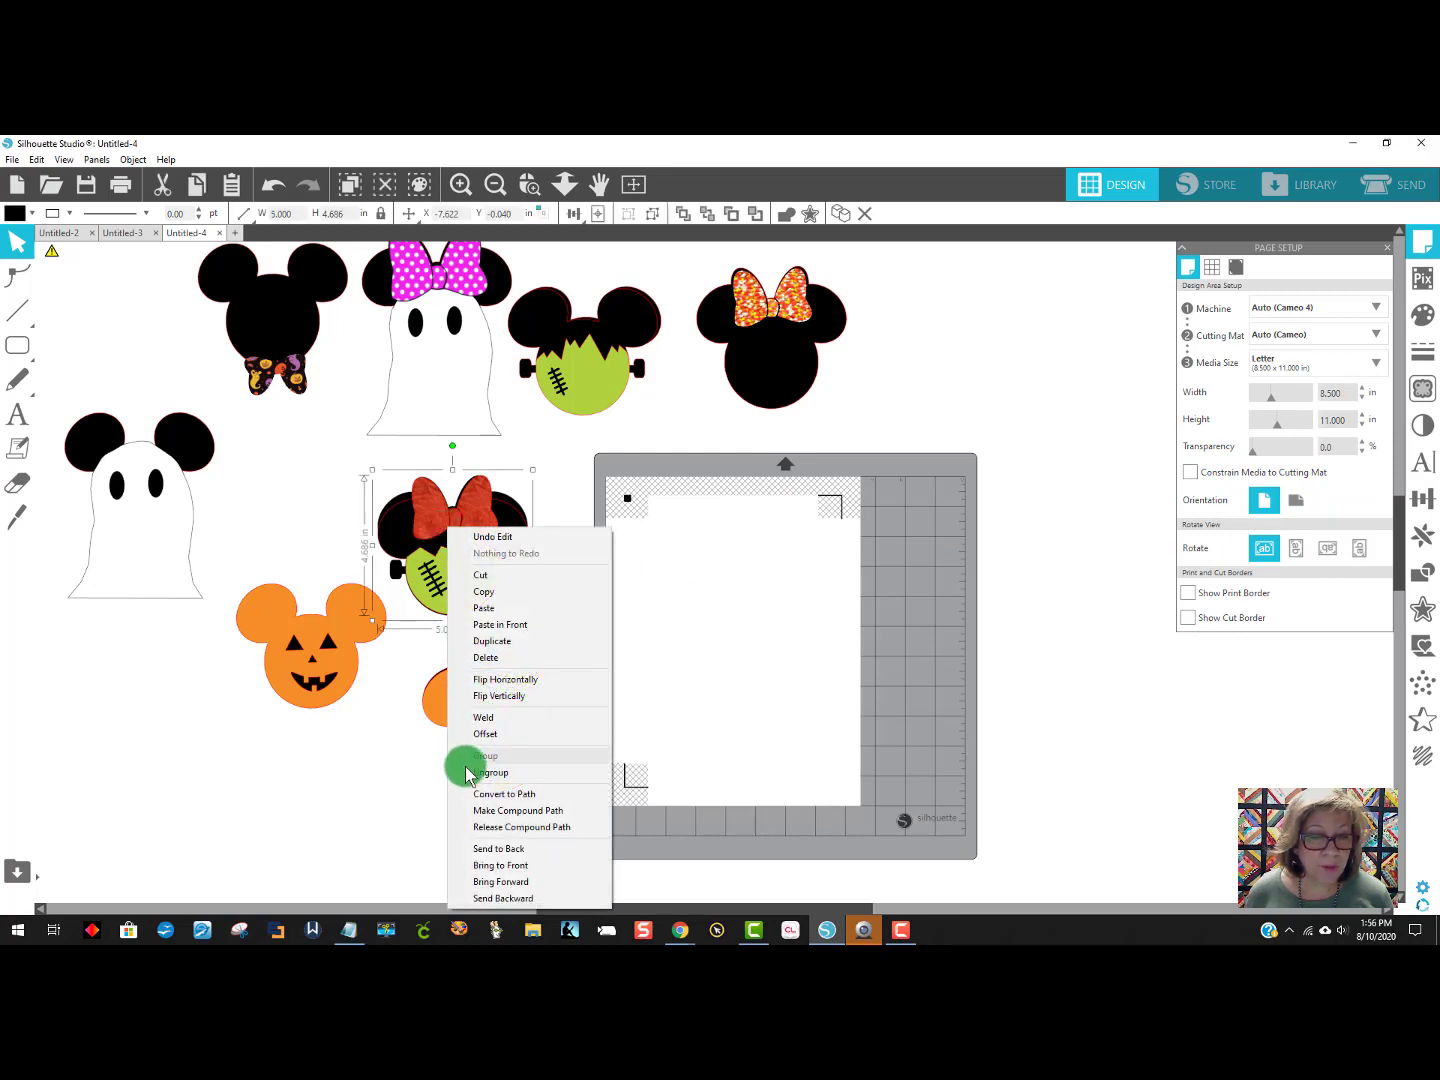
click(491, 772)
click(335, 515)
click(452, 523)
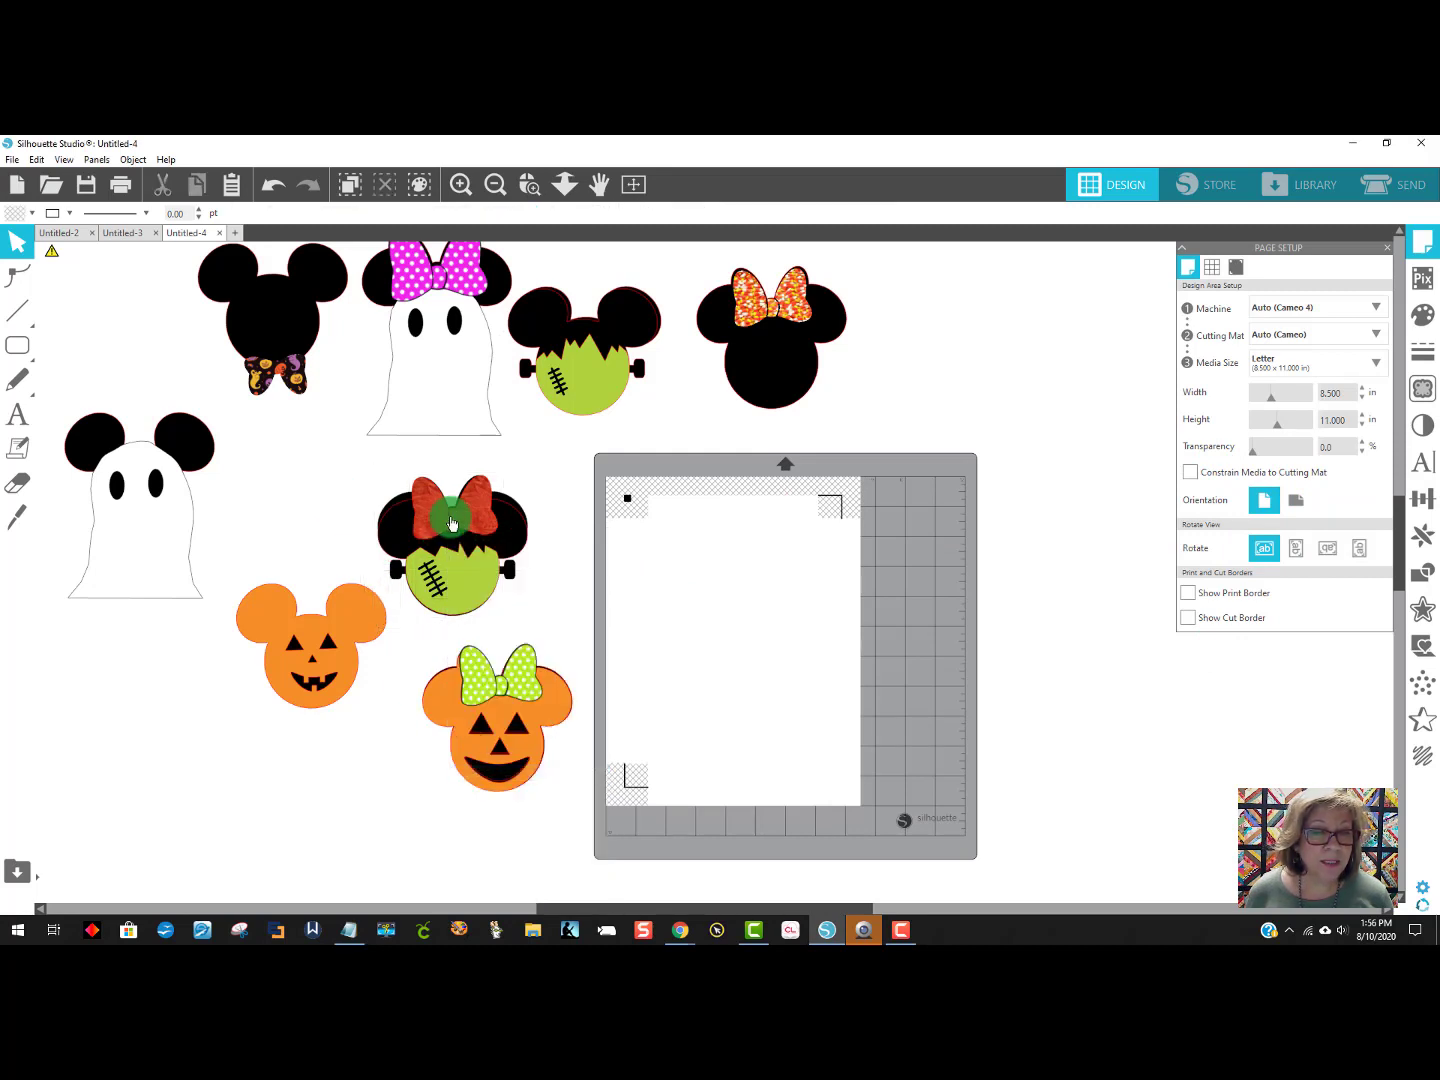
drag(467, 521, 699, 542)
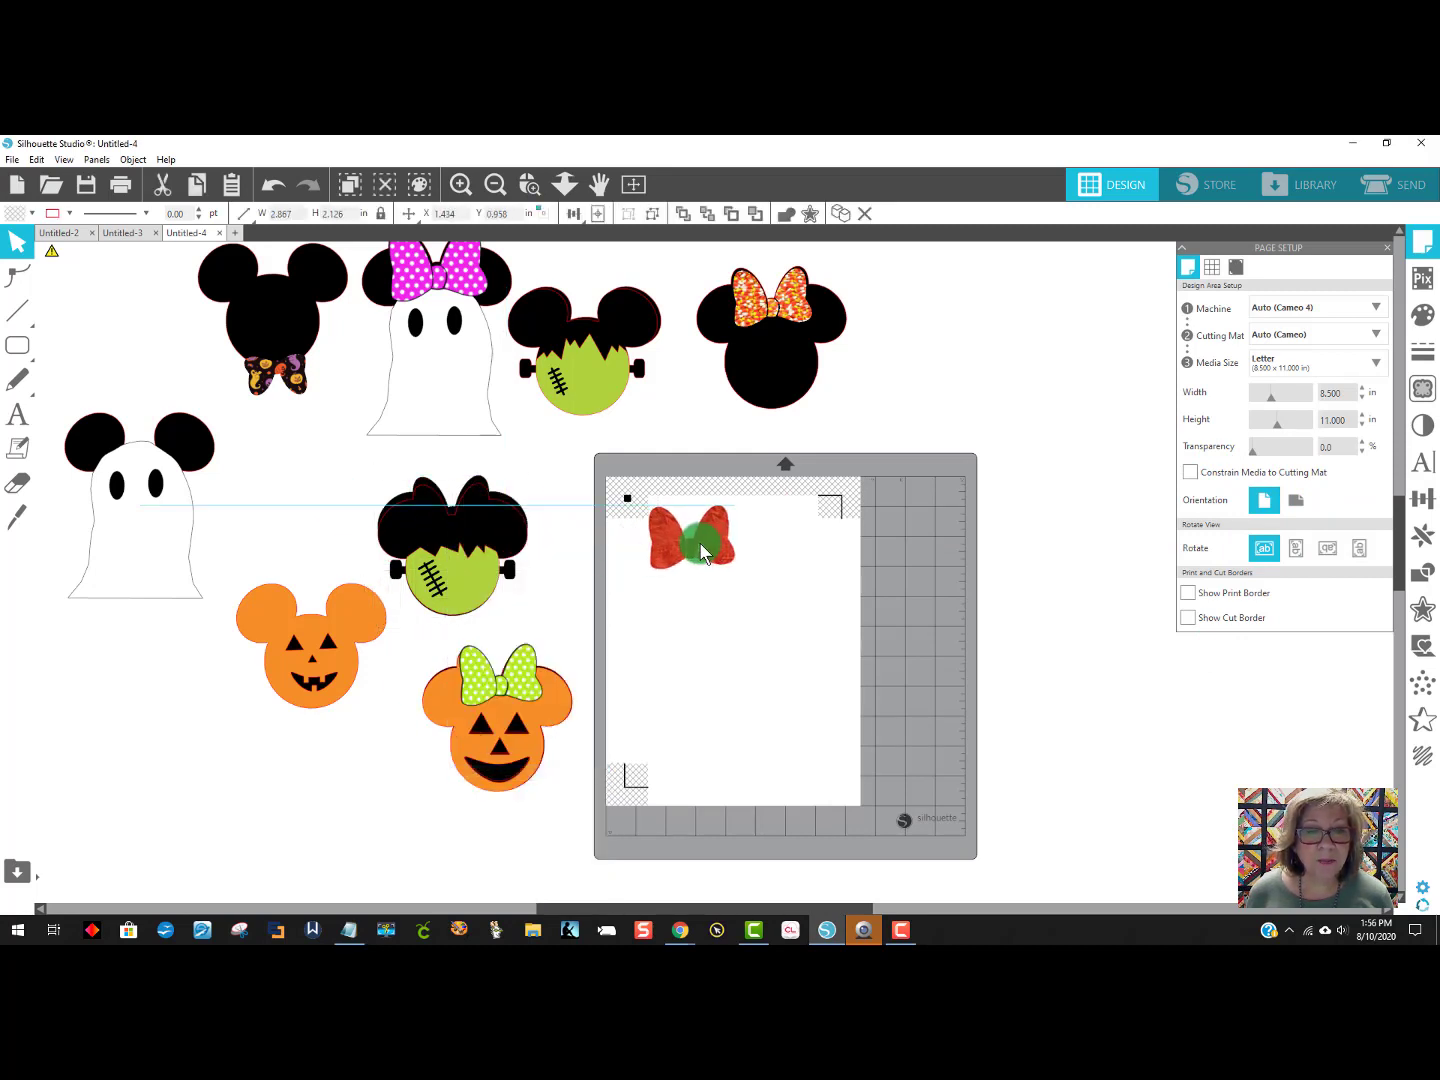
Ungroup the candy-corn-bow Minnie and move its bow onto the page next to the red bow.
right_click(806, 337)
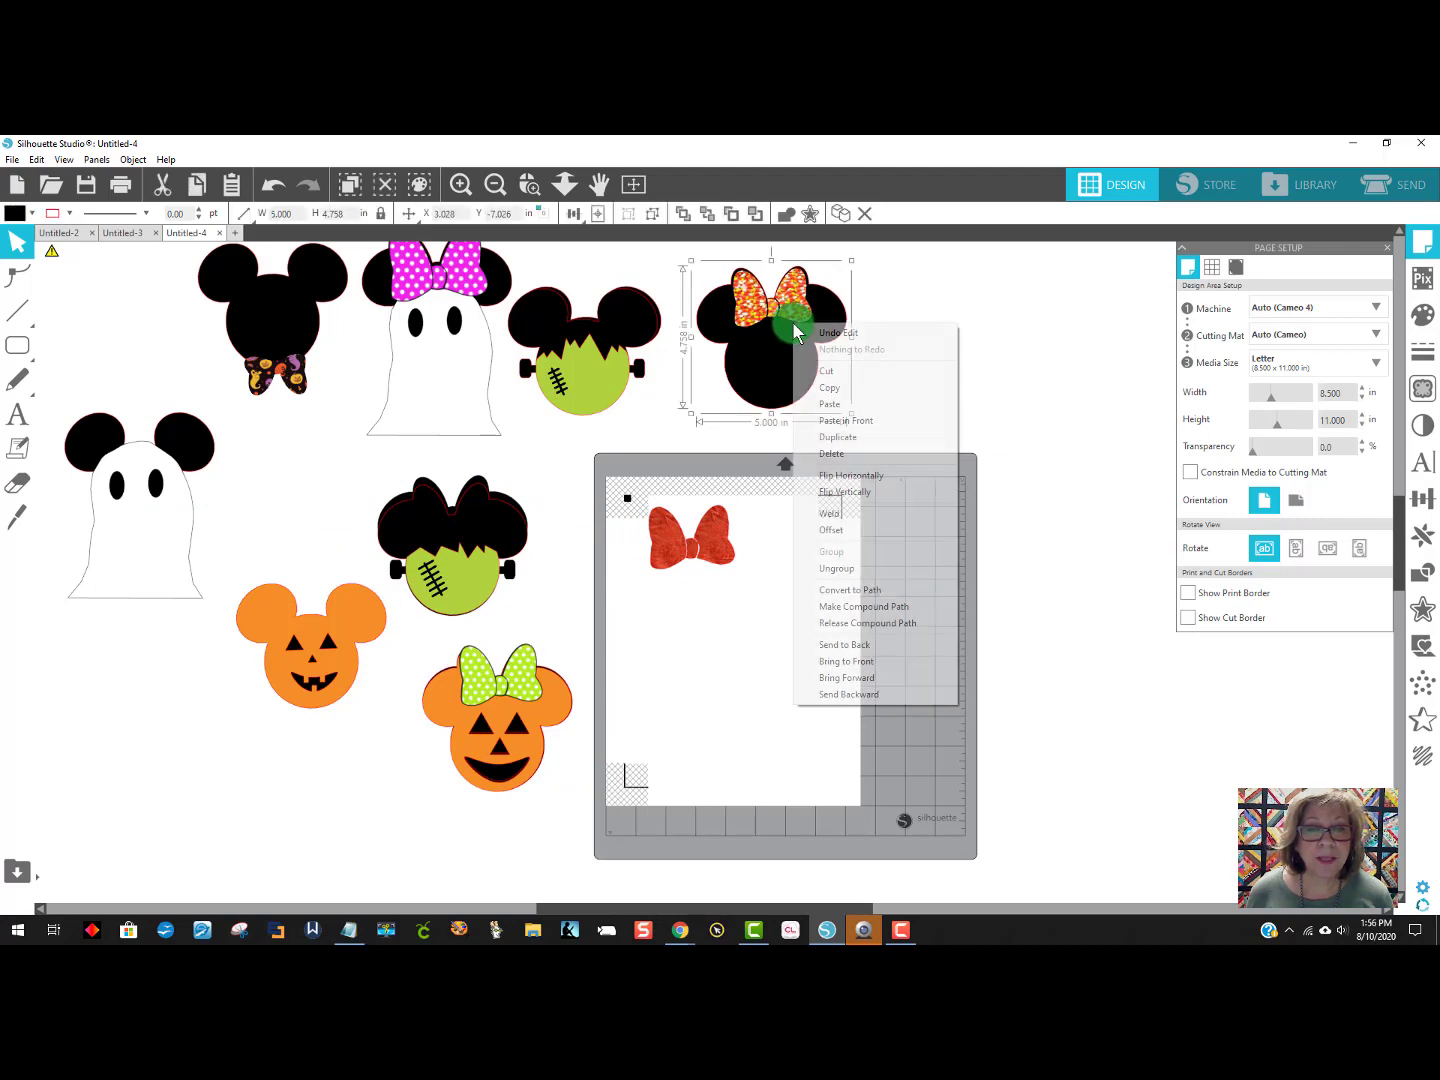
click(866, 568)
click(995, 370)
drag(791, 320, 800, 547)
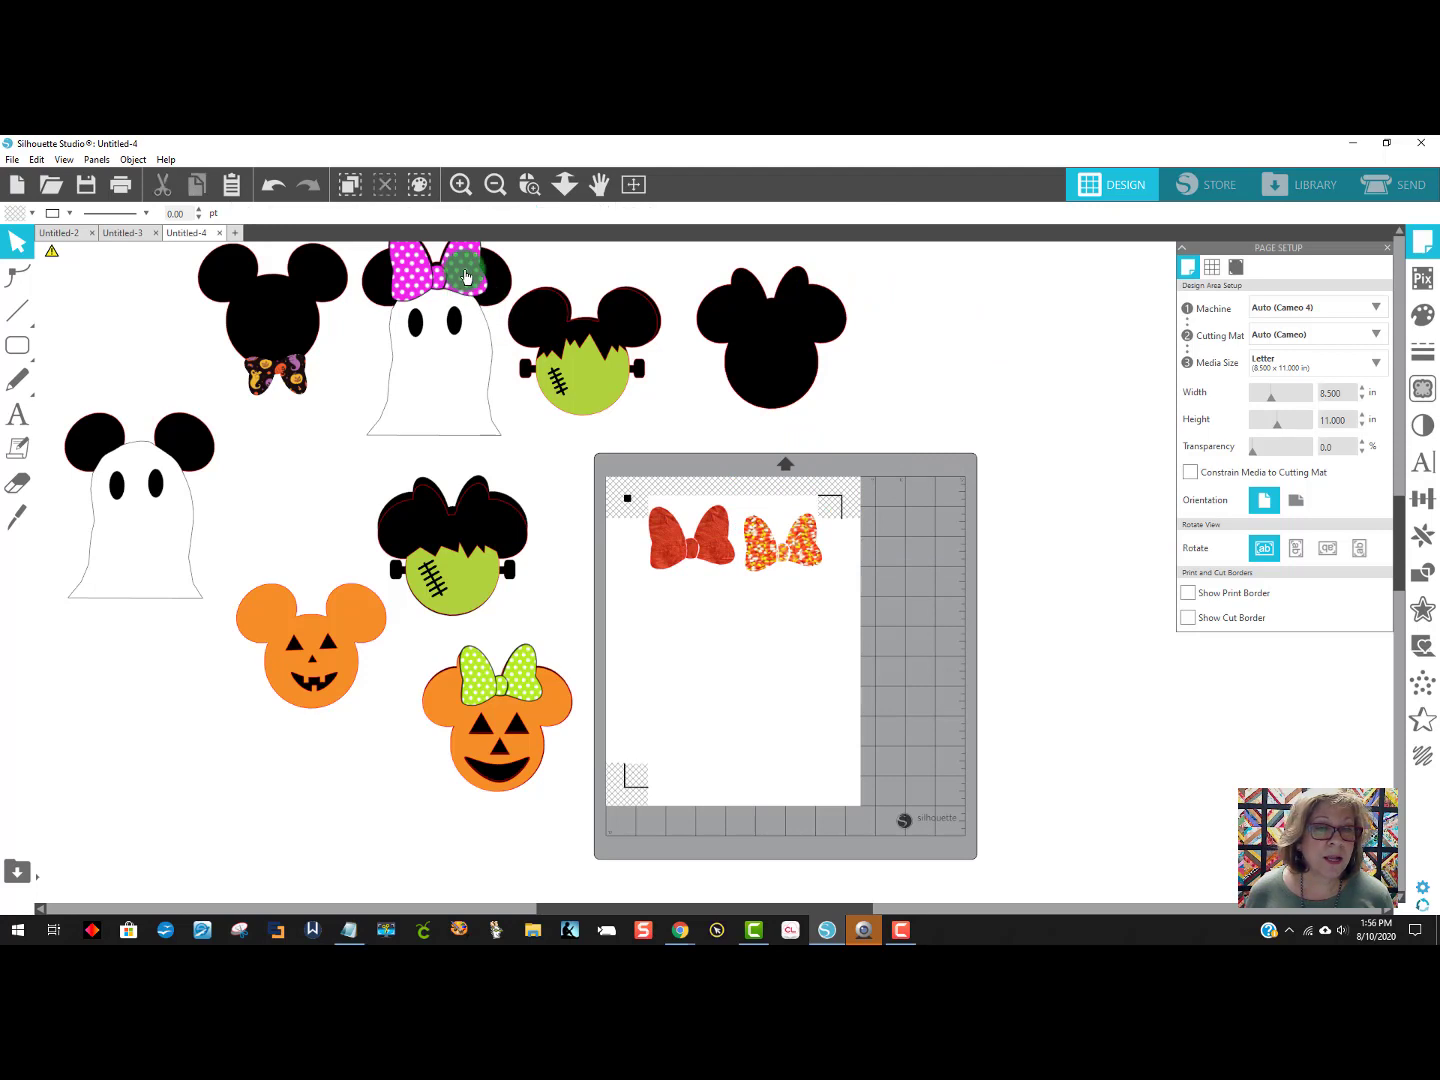
Ungroup the ghost Minnie and move its pink polka-dot bow onto the page below the red bow.
right_click(466, 272)
click(509, 516)
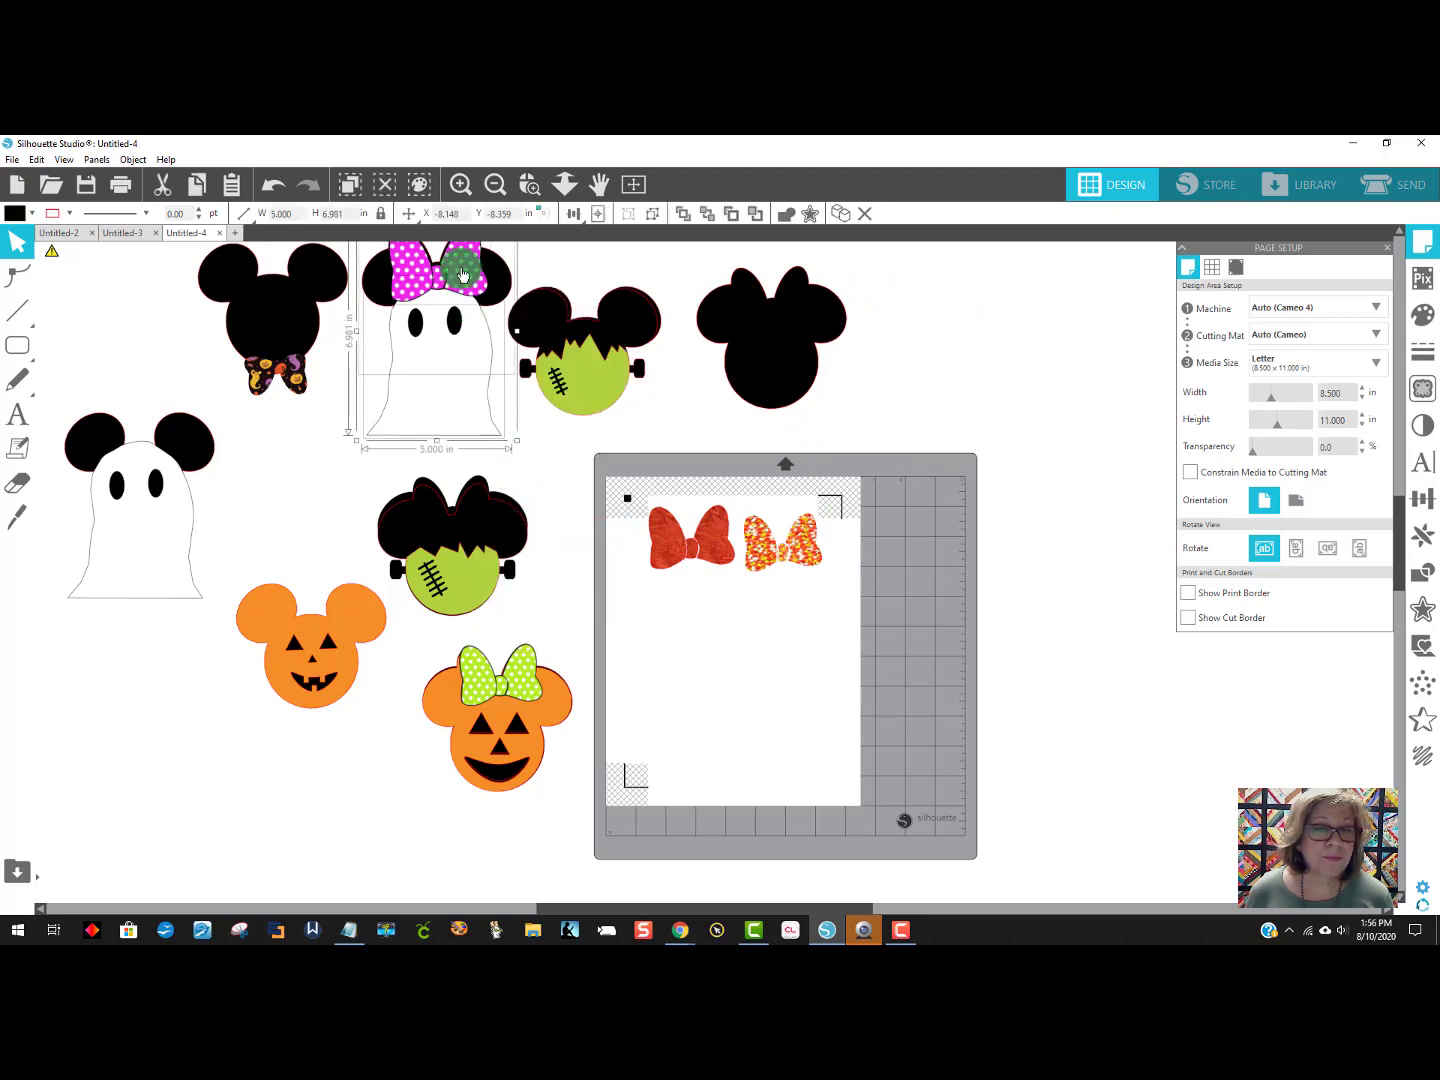
drag(480, 301, 722, 642)
Ungroup the bow-tie Mickey and move its Halloween-print bow tie onto the page beside the pink bow.
click(281, 383)
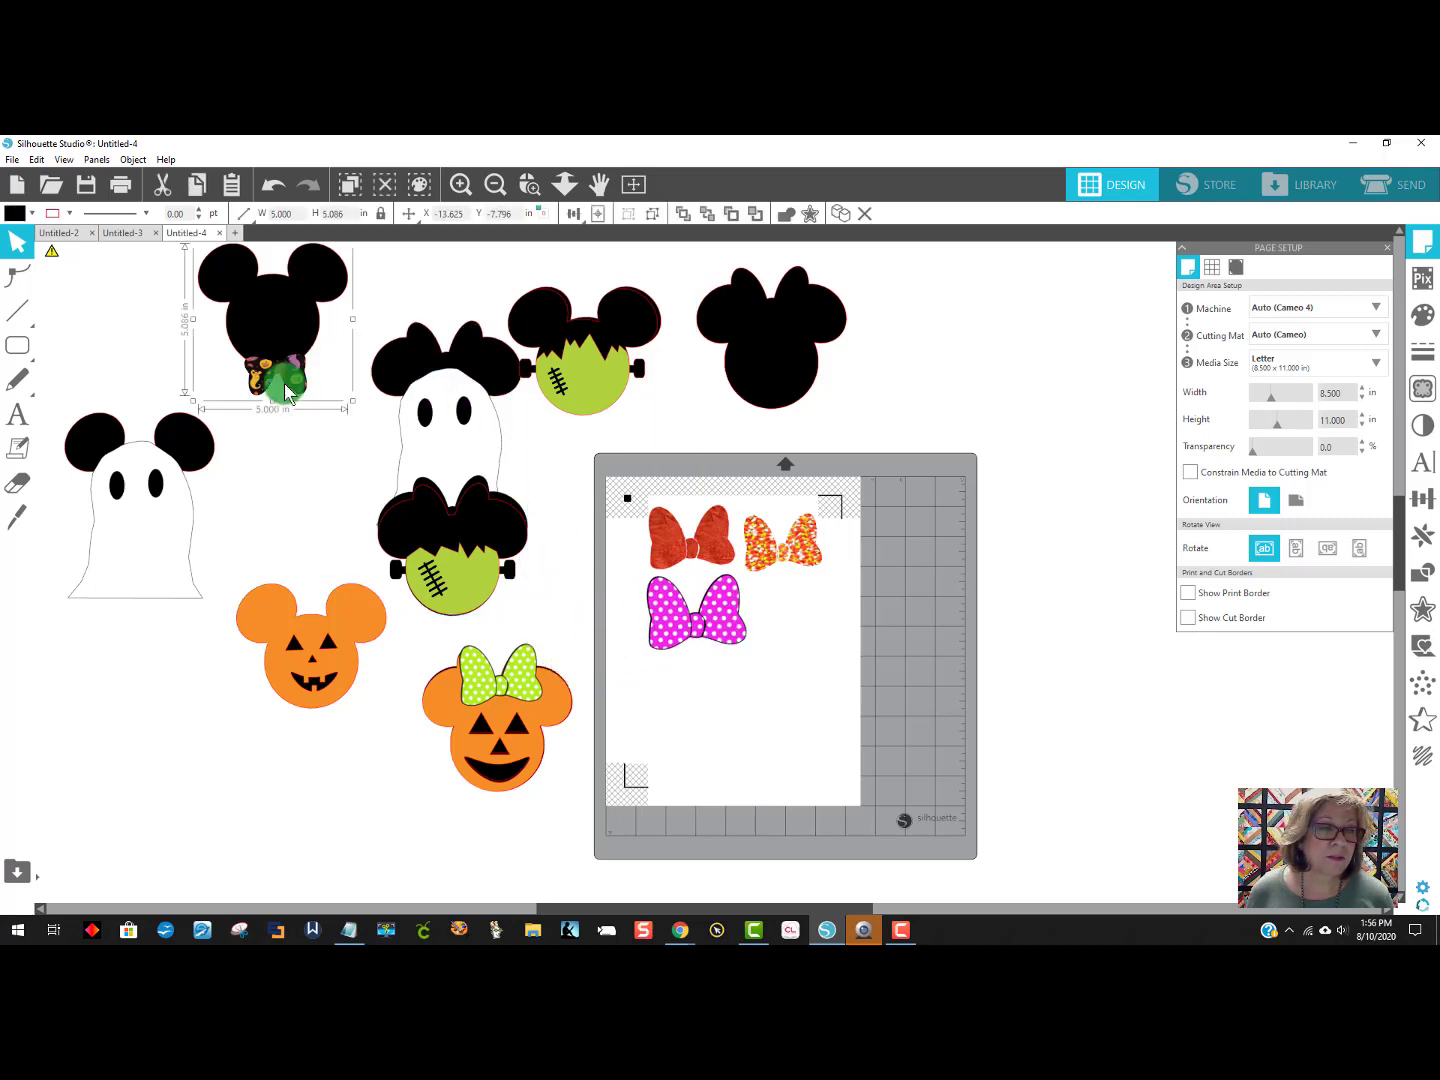
right_click(286, 390)
click(344, 629)
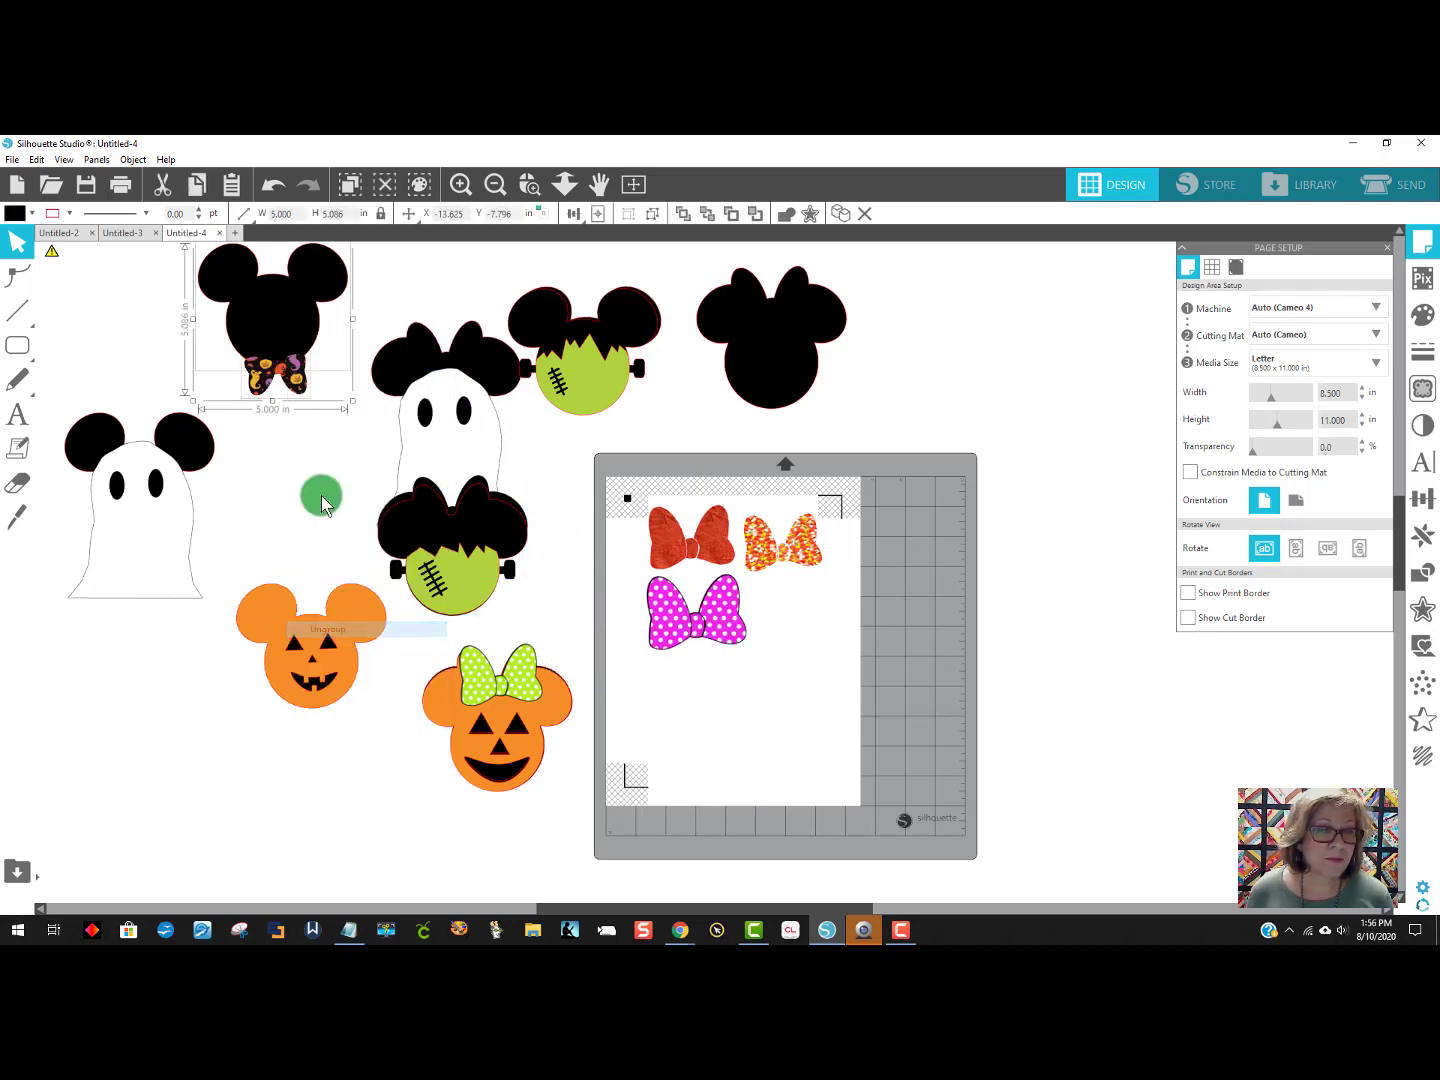
click(321, 491)
drag(293, 405, 728, 536)
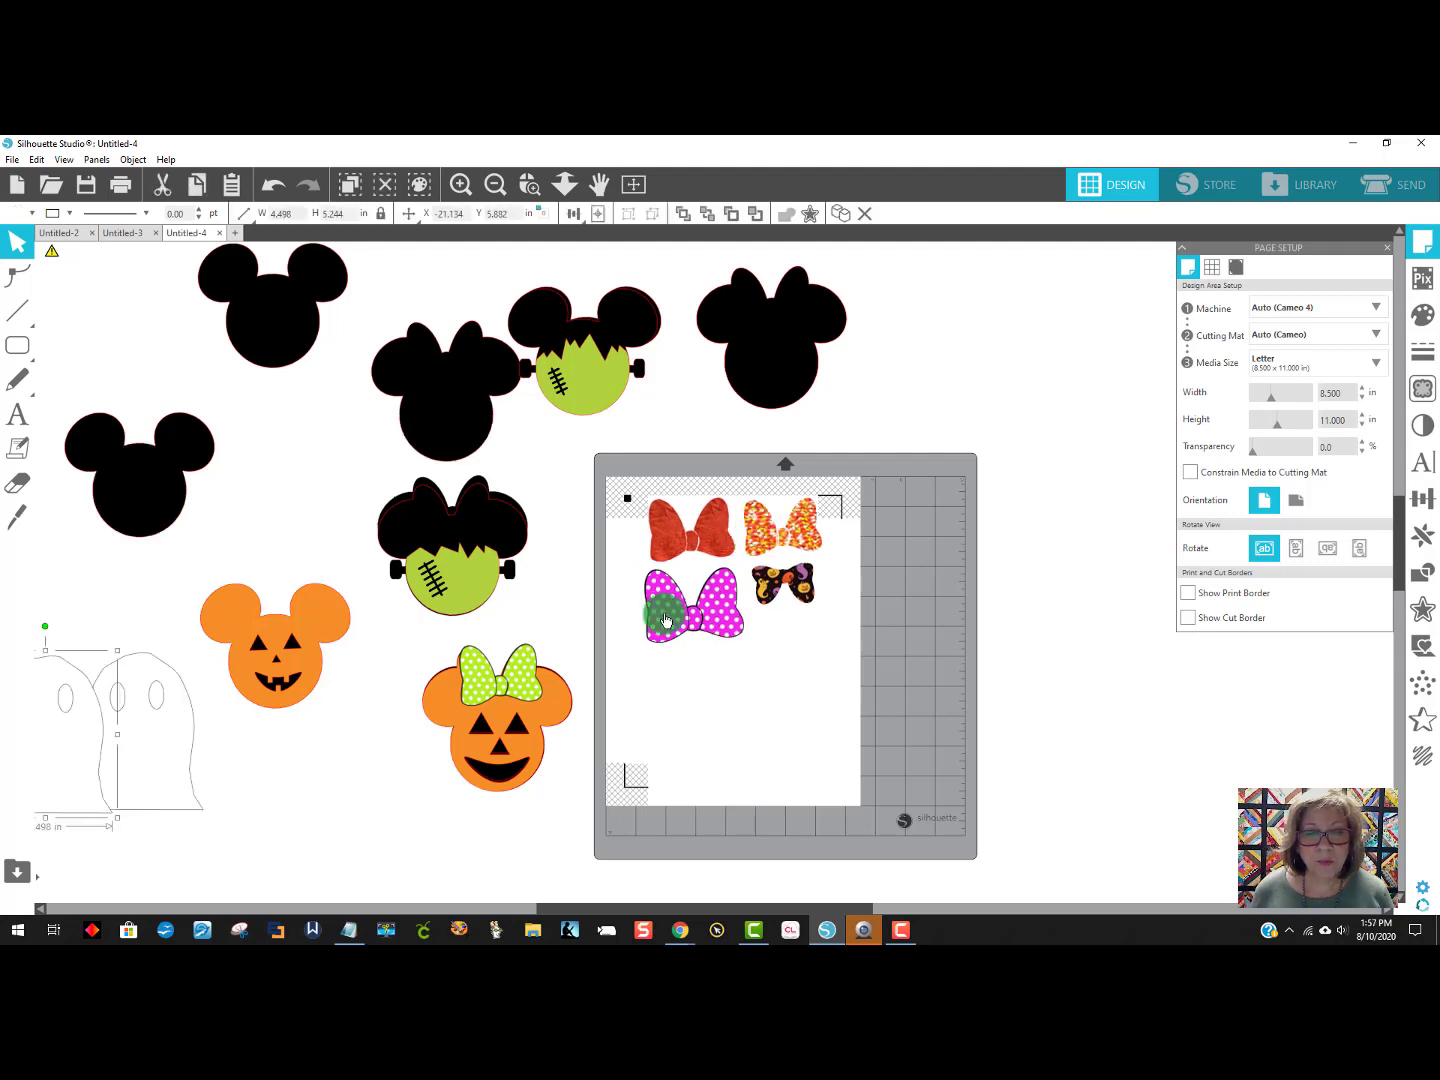
Tighten the bow layout by moving the bow tie closer to the pink bow and repositioning the candy-corn and red bows.
drag(787, 590, 779, 613)
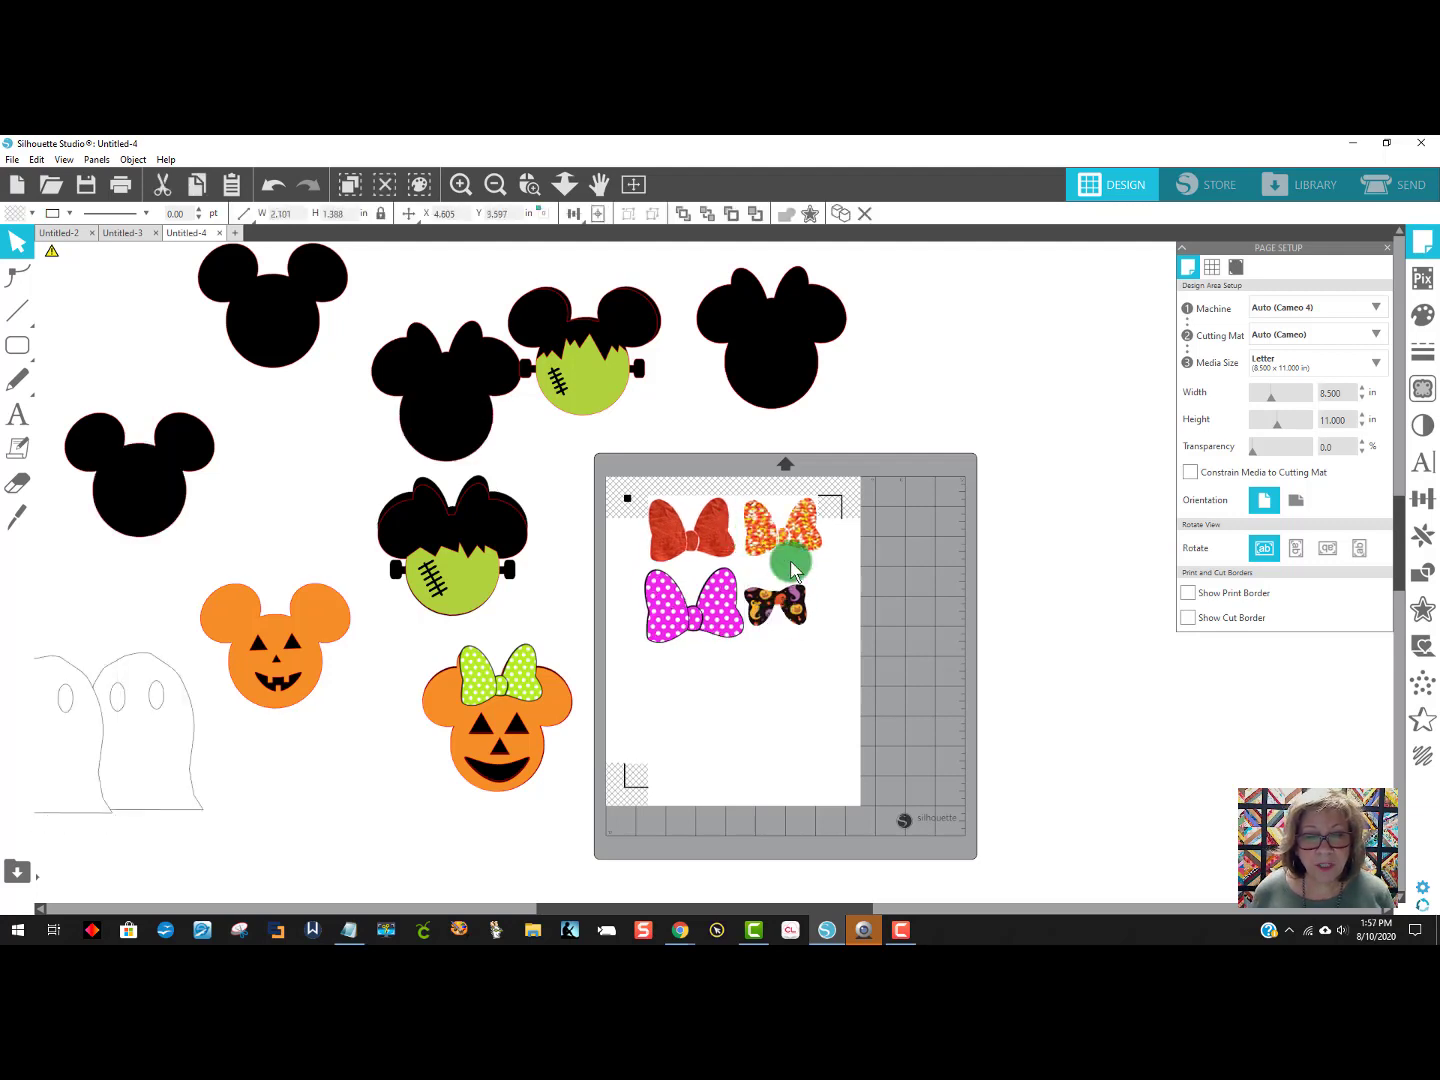
mouse_move(803, 519)
mouse_down()
mouse_move(798, 537)
mouse_move(755, 554)
mouse_up()
click(724, 538)
click(710, 556)
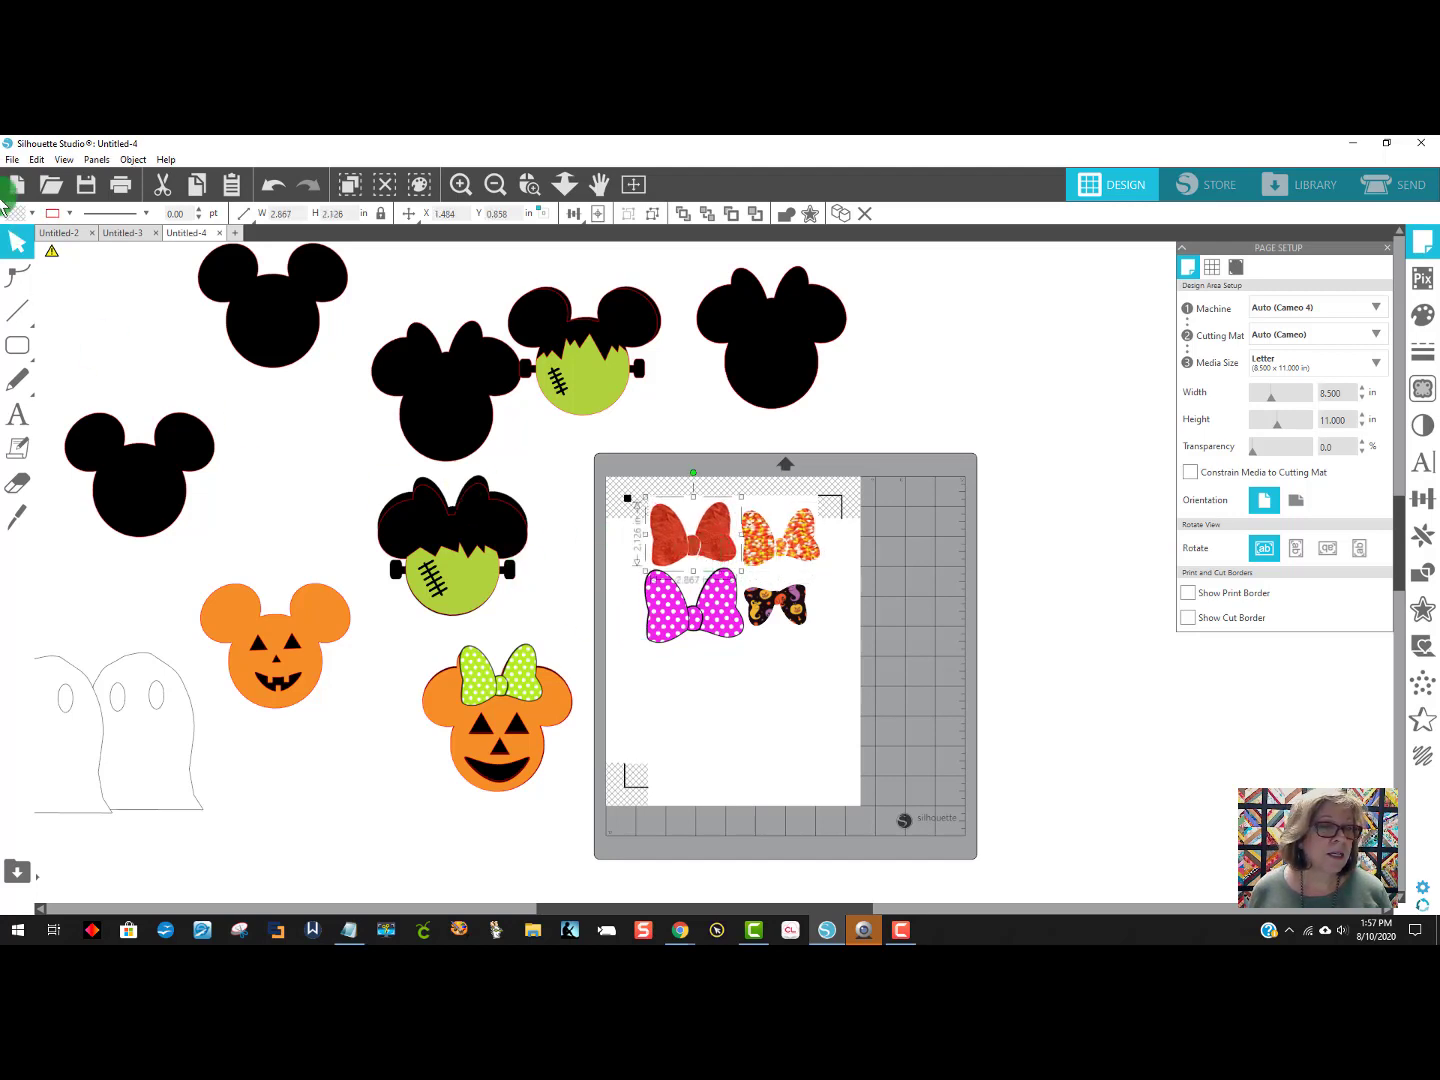
Print the page of bows on the Epson WF-7720 printer with Print Preview turned off in its printing preferences.
click(14, 159)
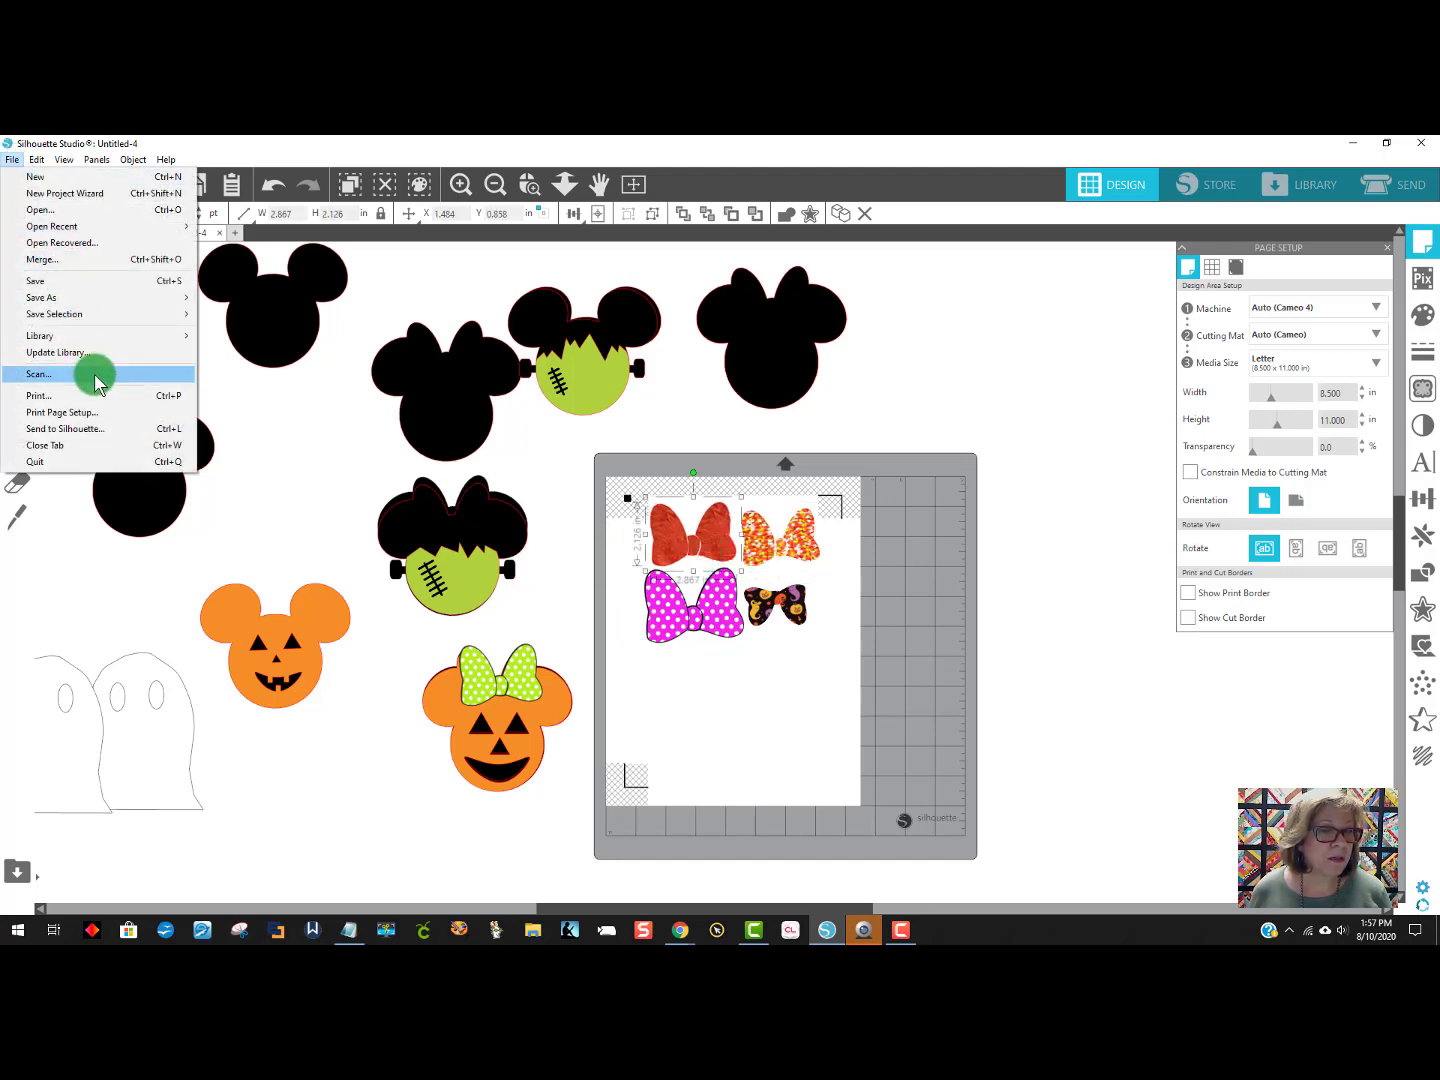
click(103, 396)
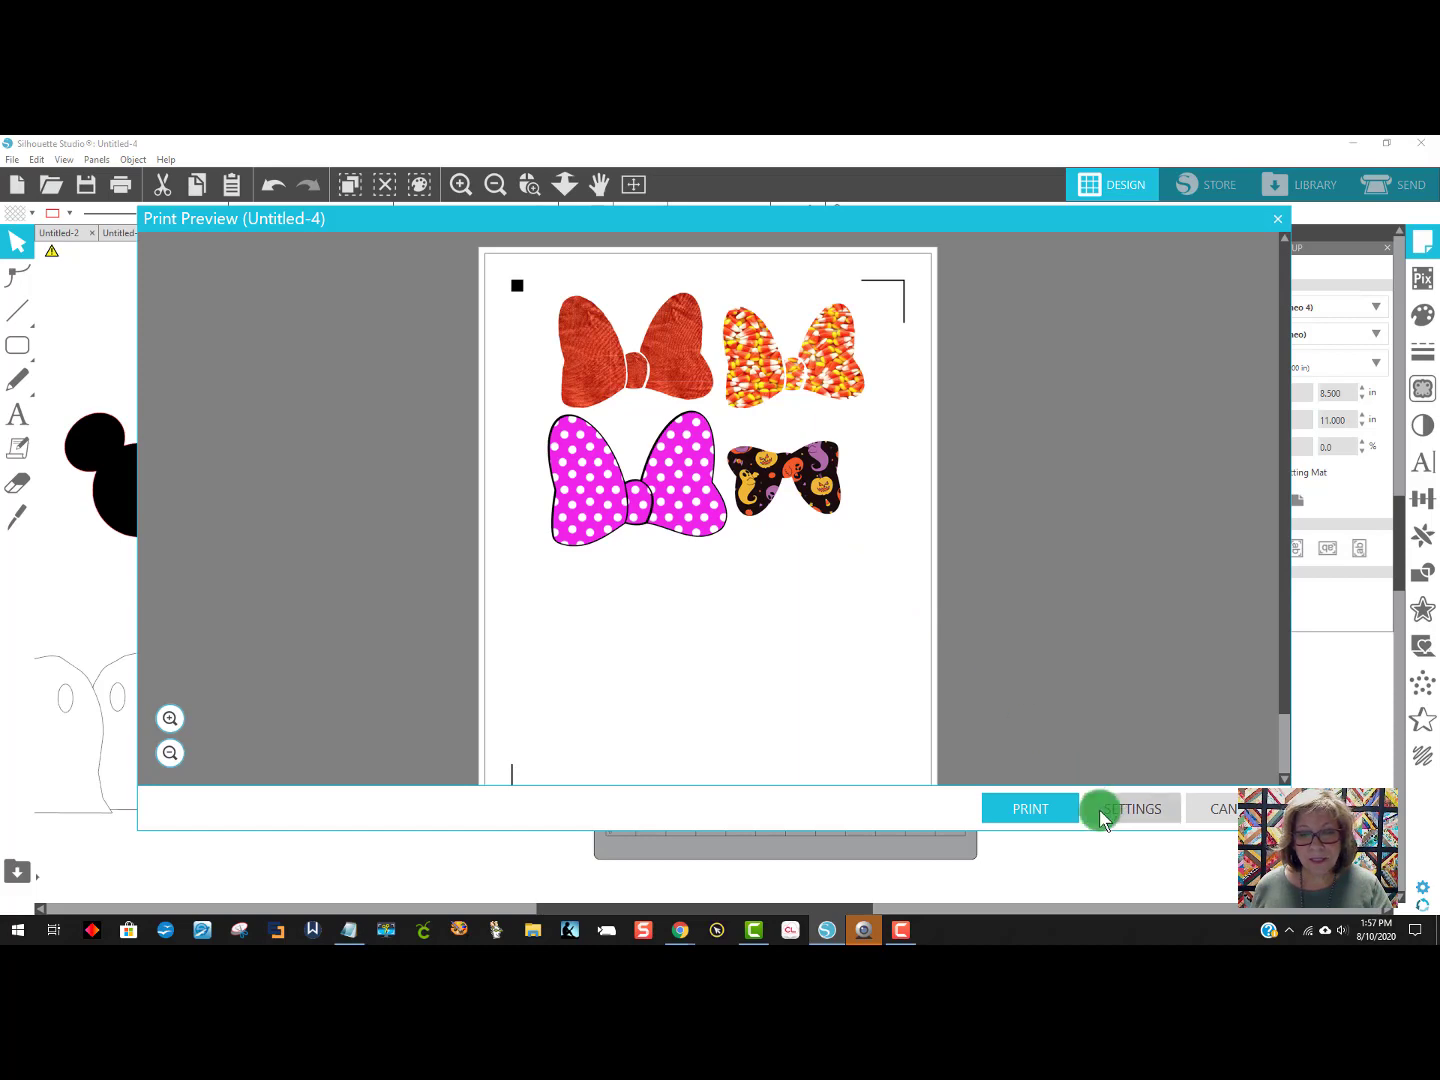
click(1038, 812)
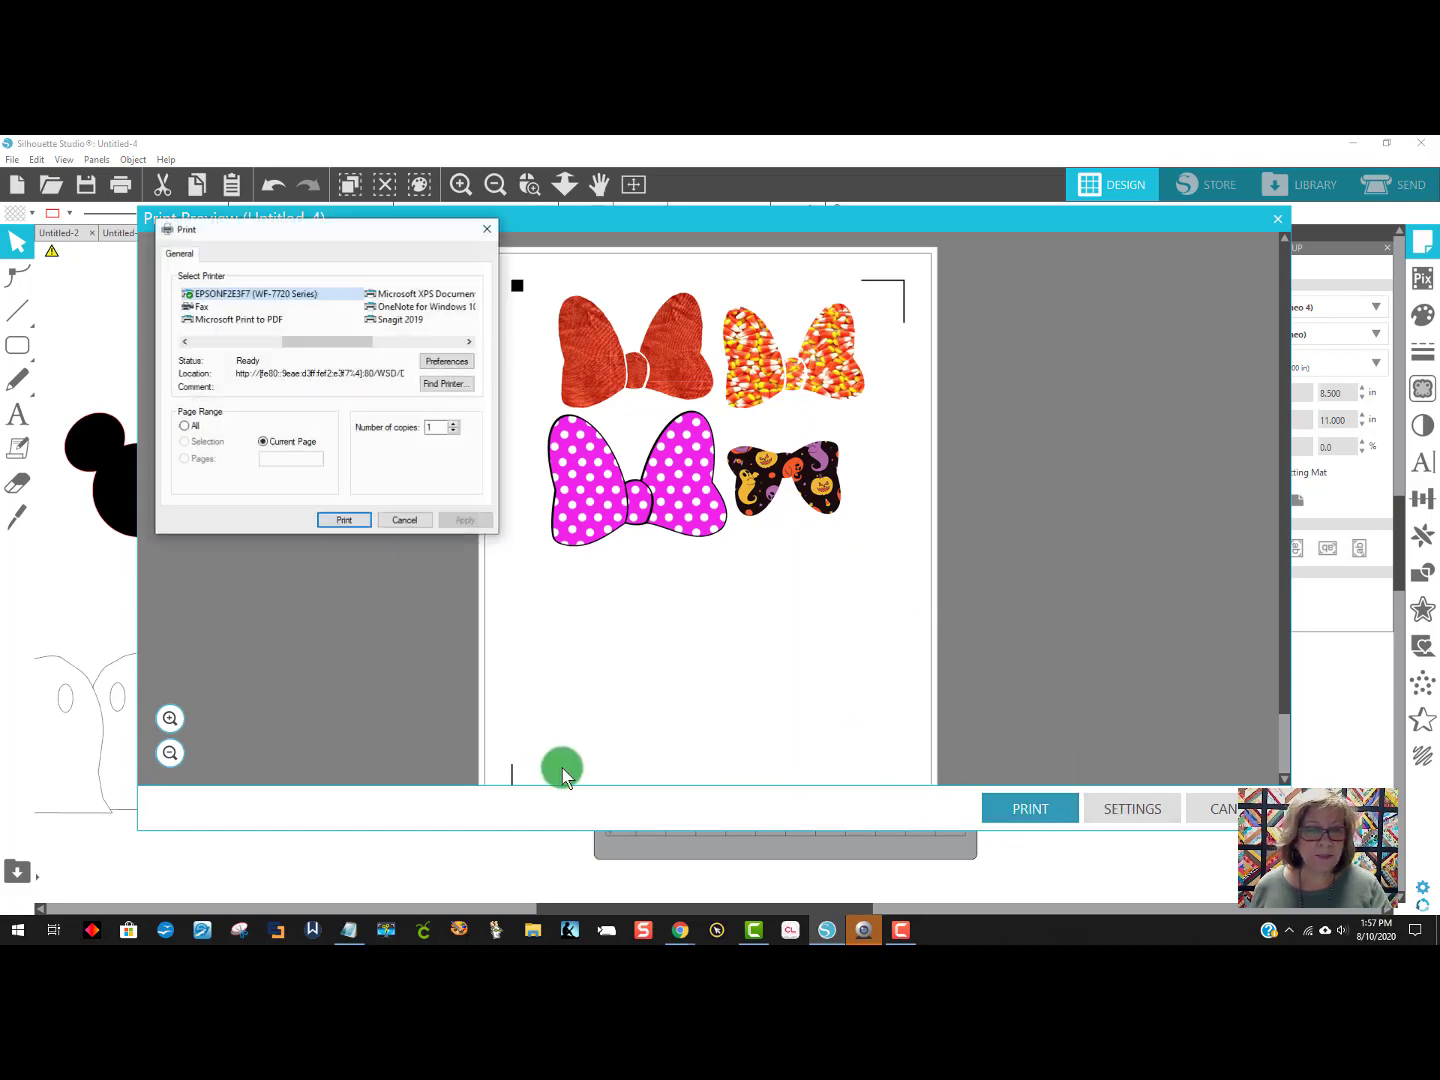
click(447, 362)
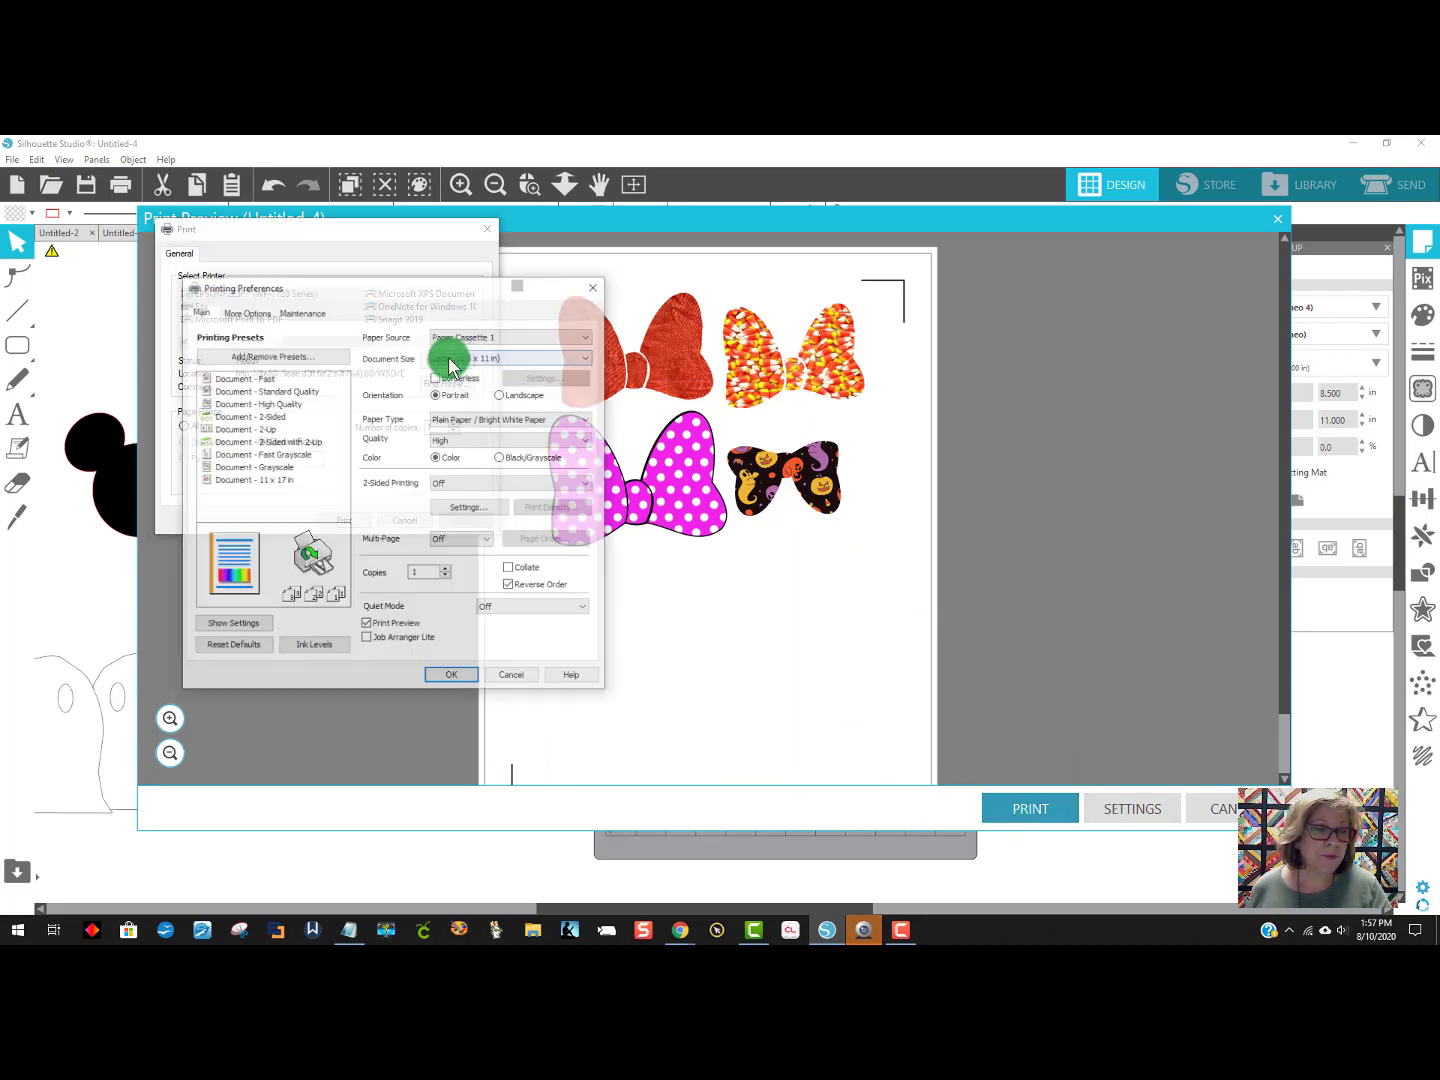
click(470, 679)
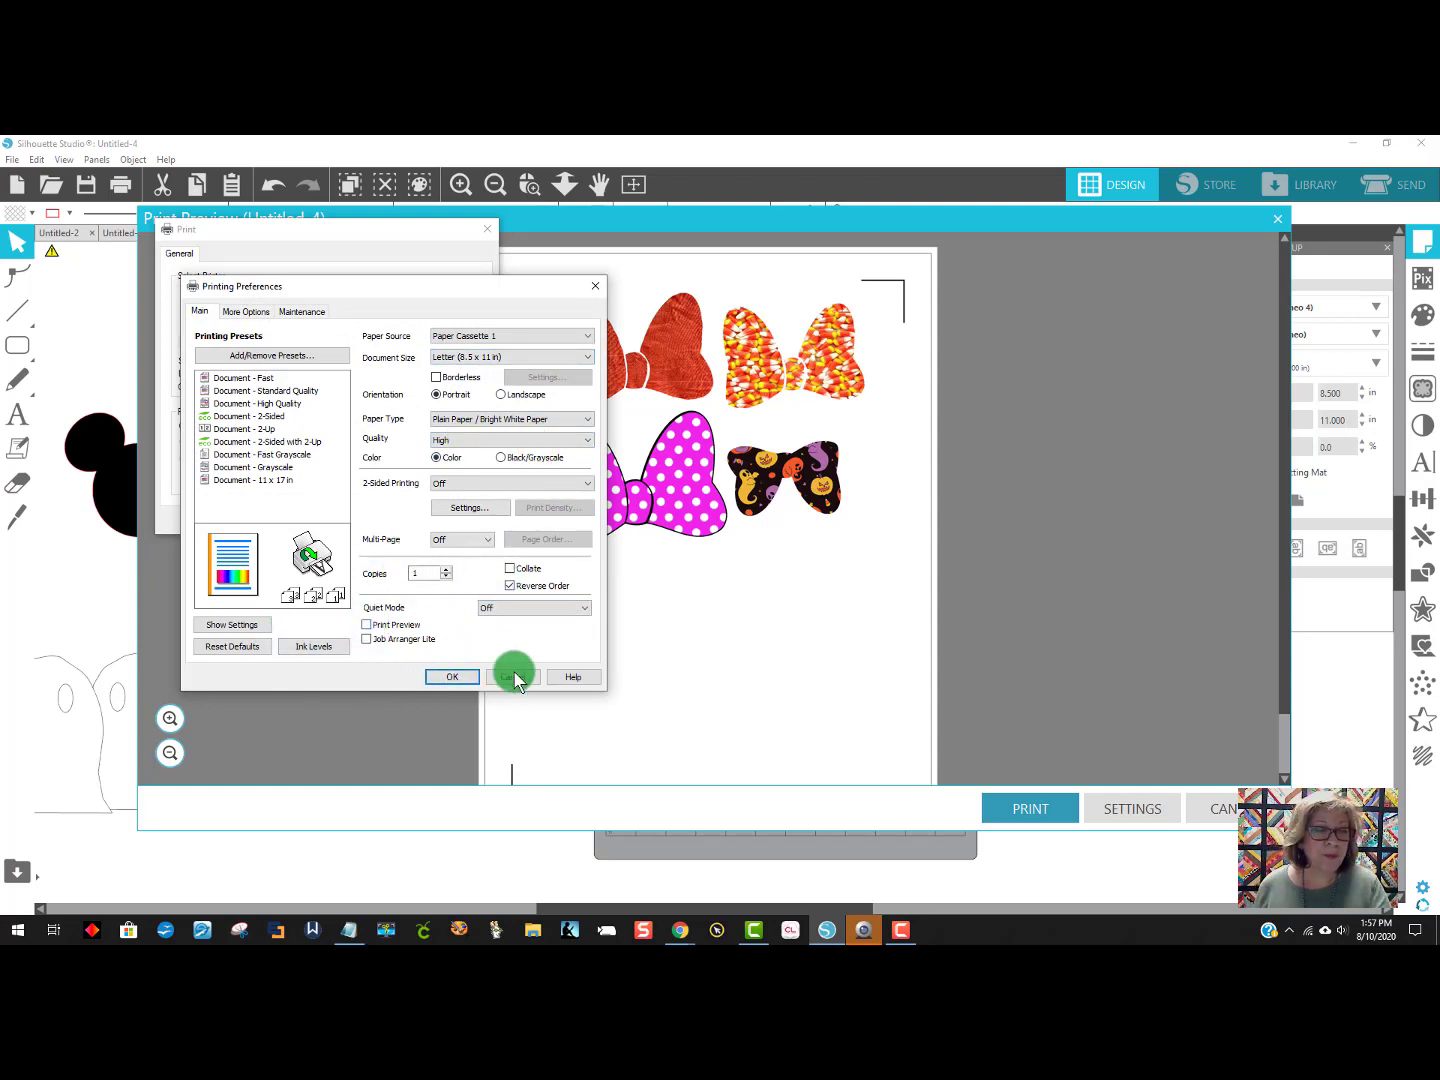
click(454, 678)
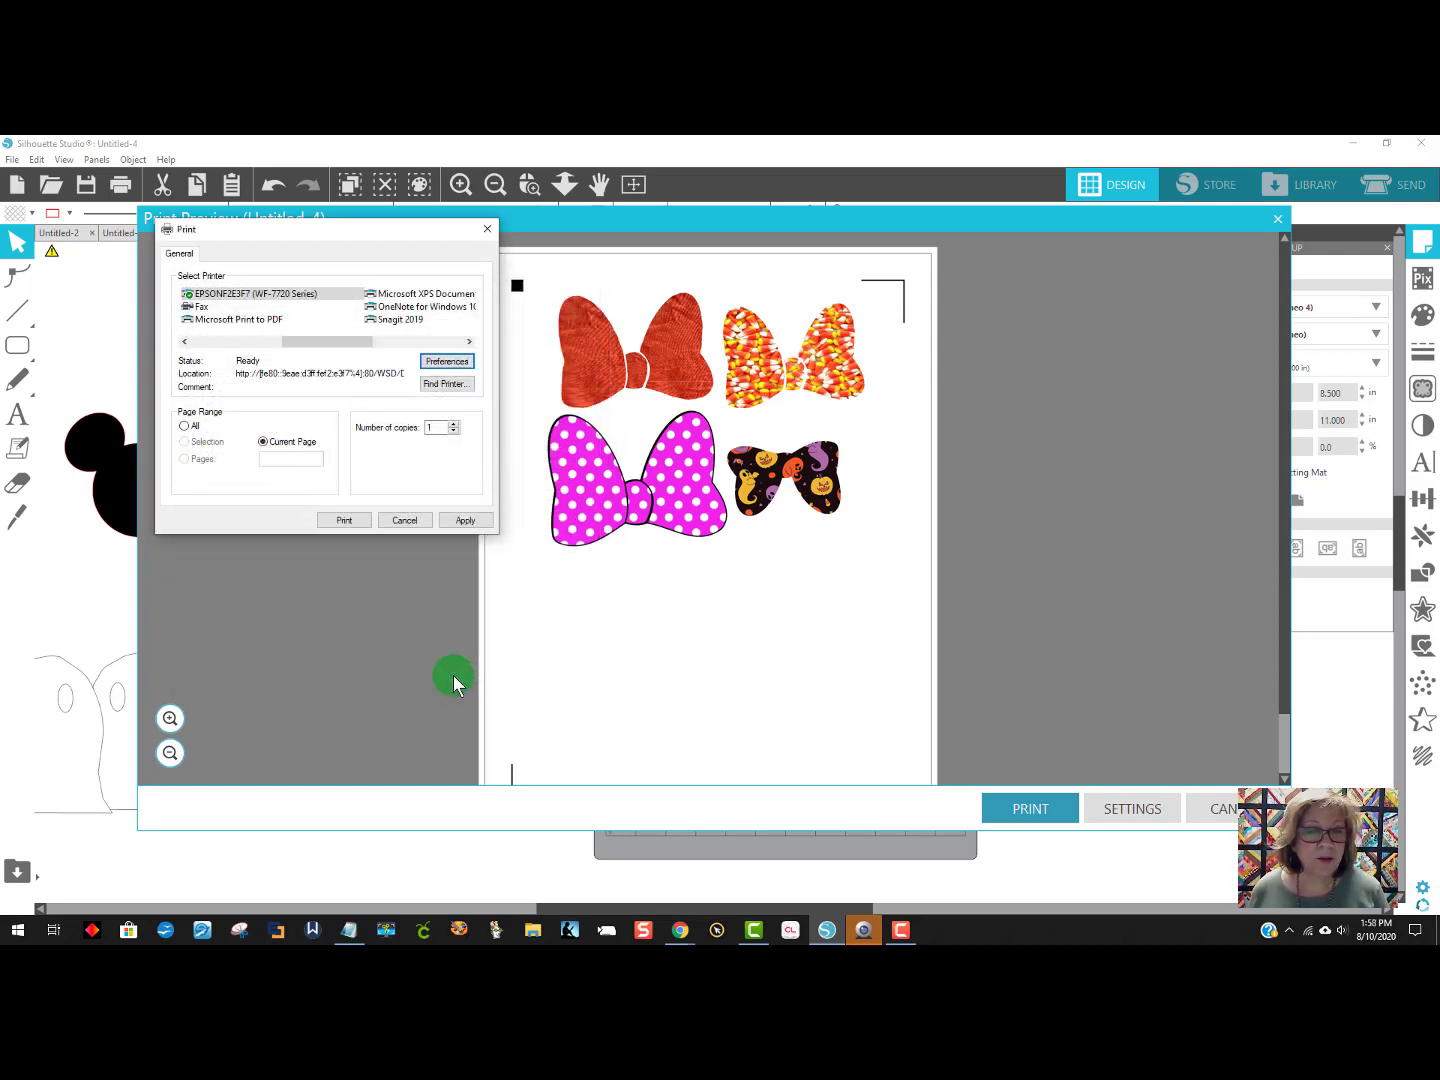
click(342, 521)
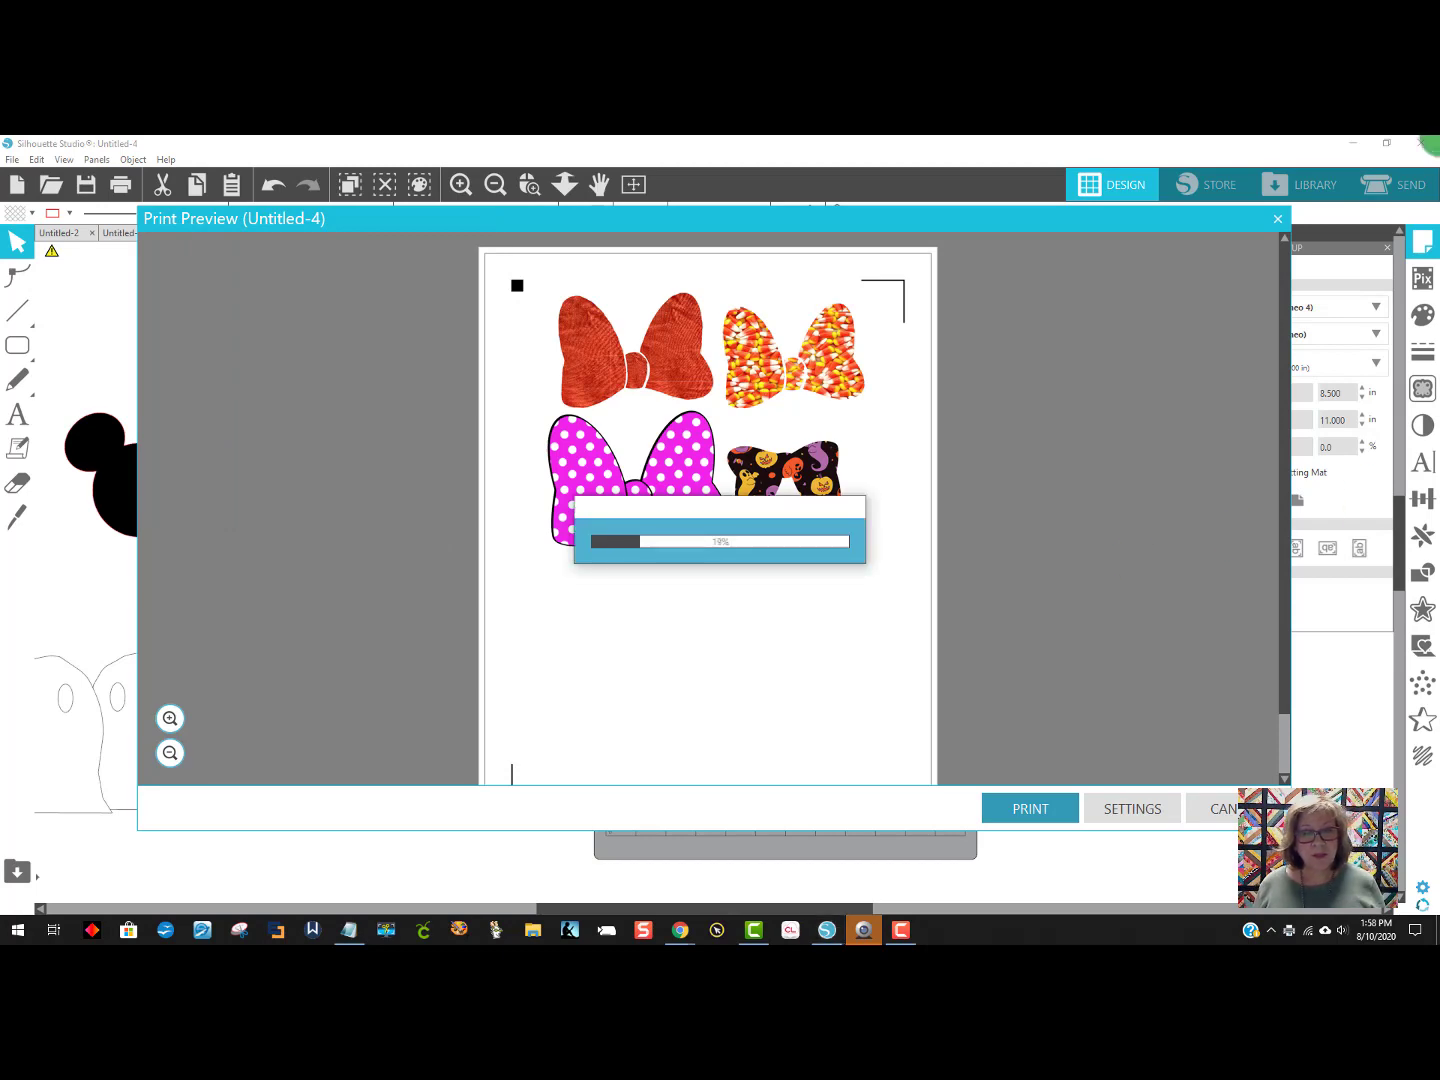
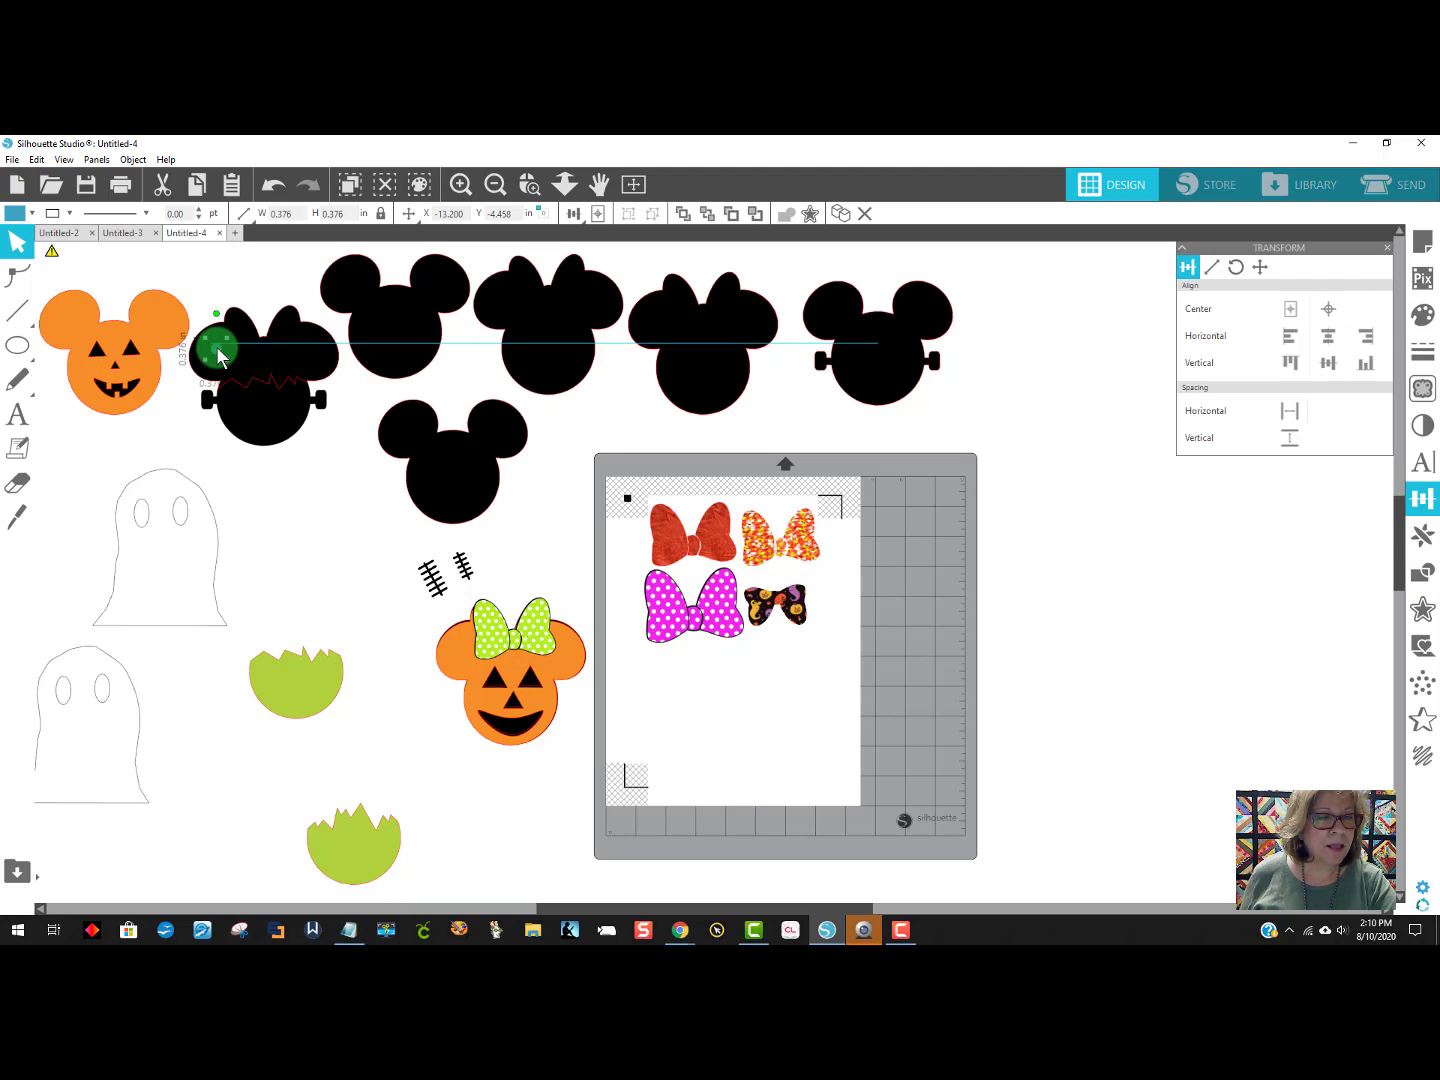
Copy the small blue circle onto Frankenstein Minnie's other ear, line it up, and group the two circles.
drag(219, 355, 320, 347)
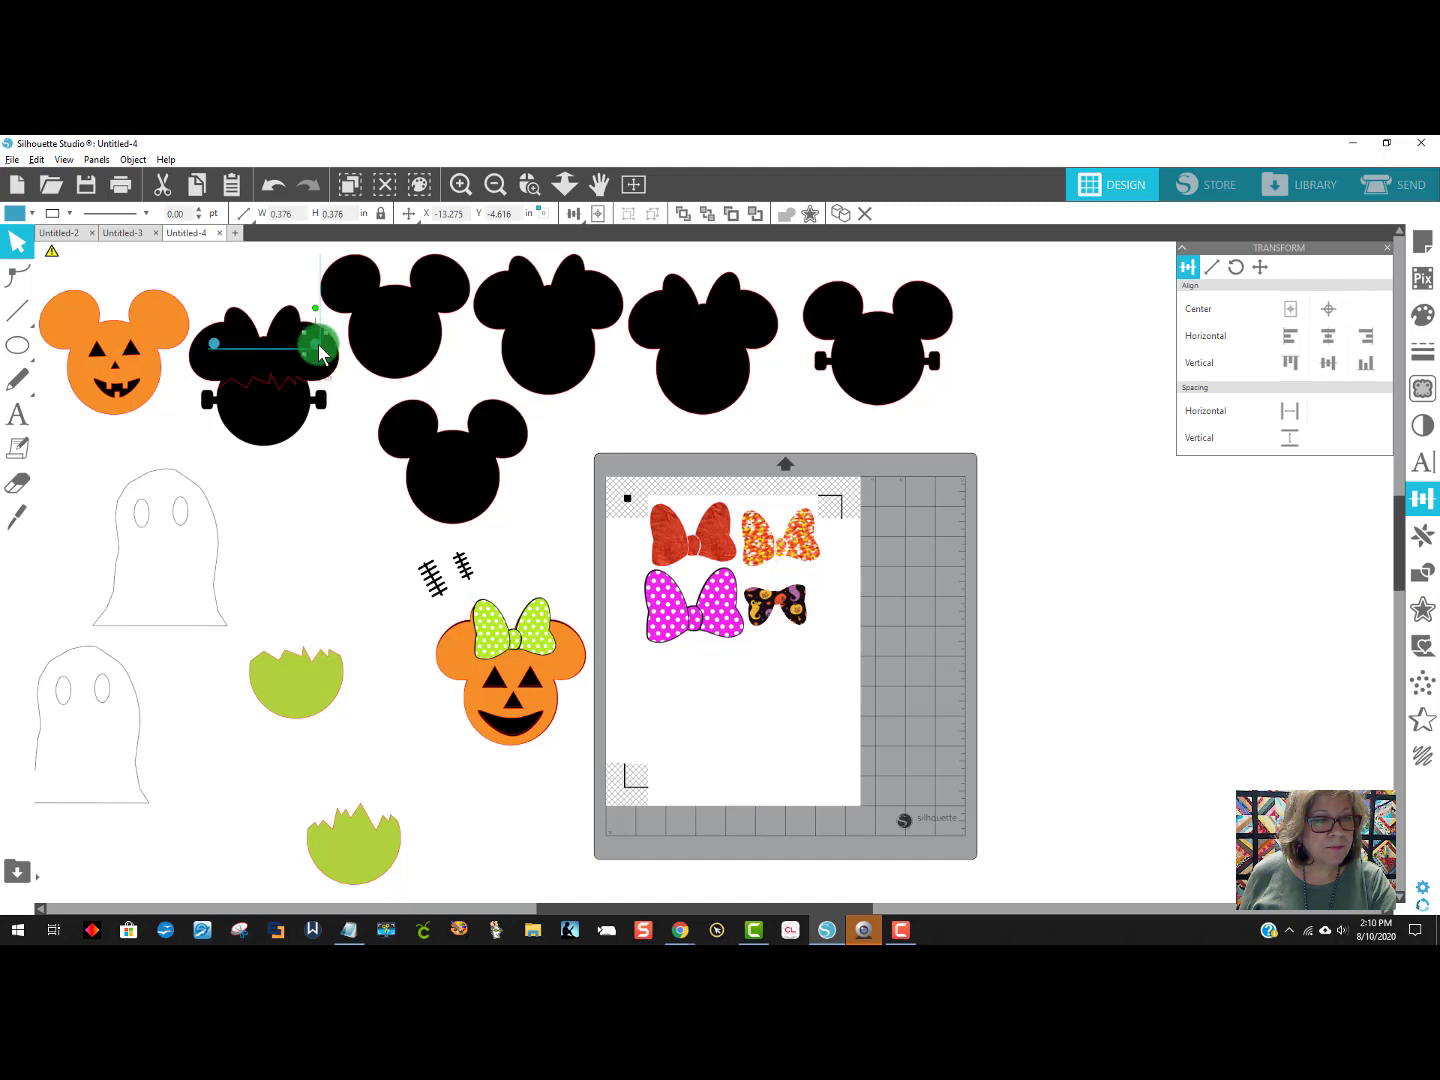
drag(305, 349, 267, 355)
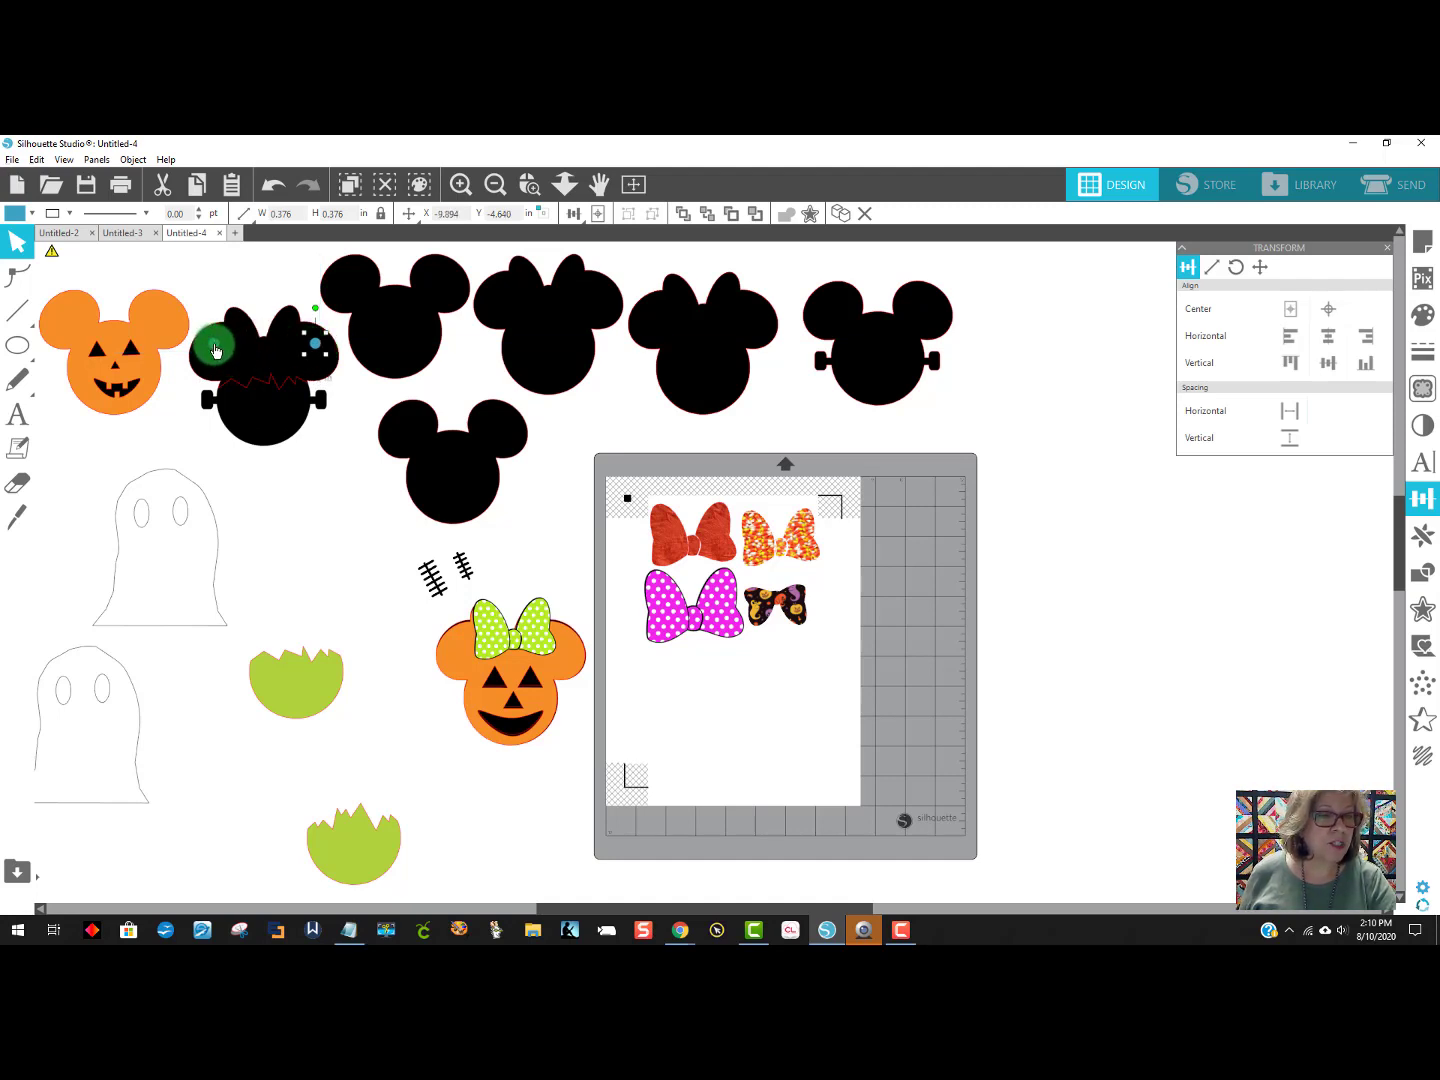
click(216, 350)
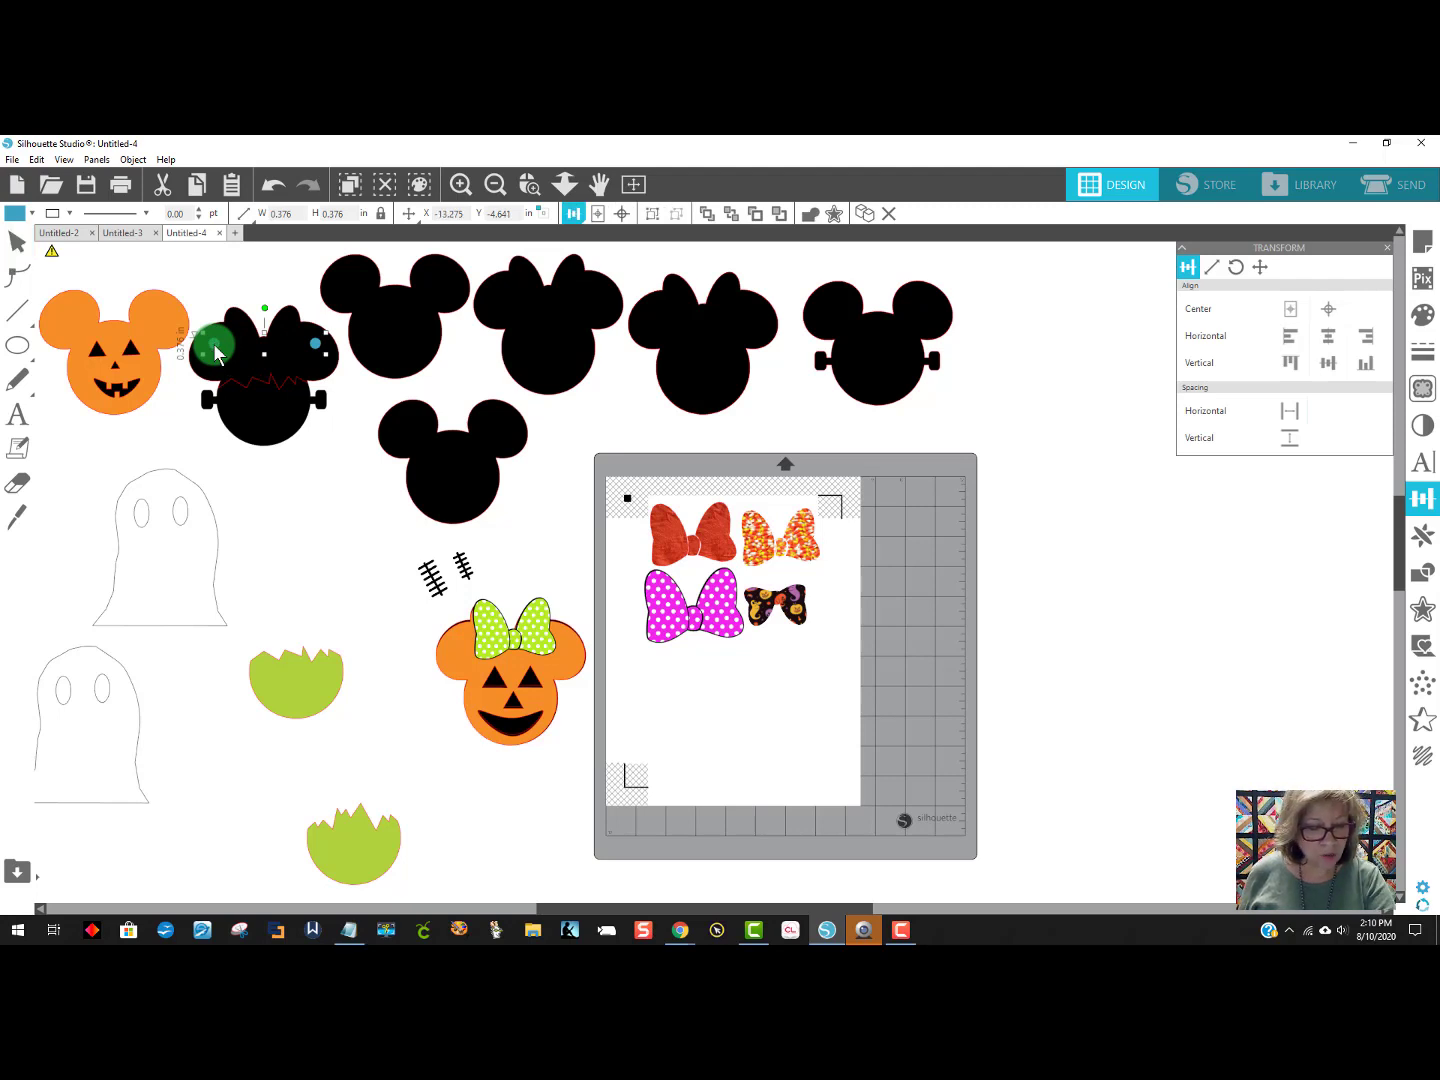
drag(216, 352, 307, 366)
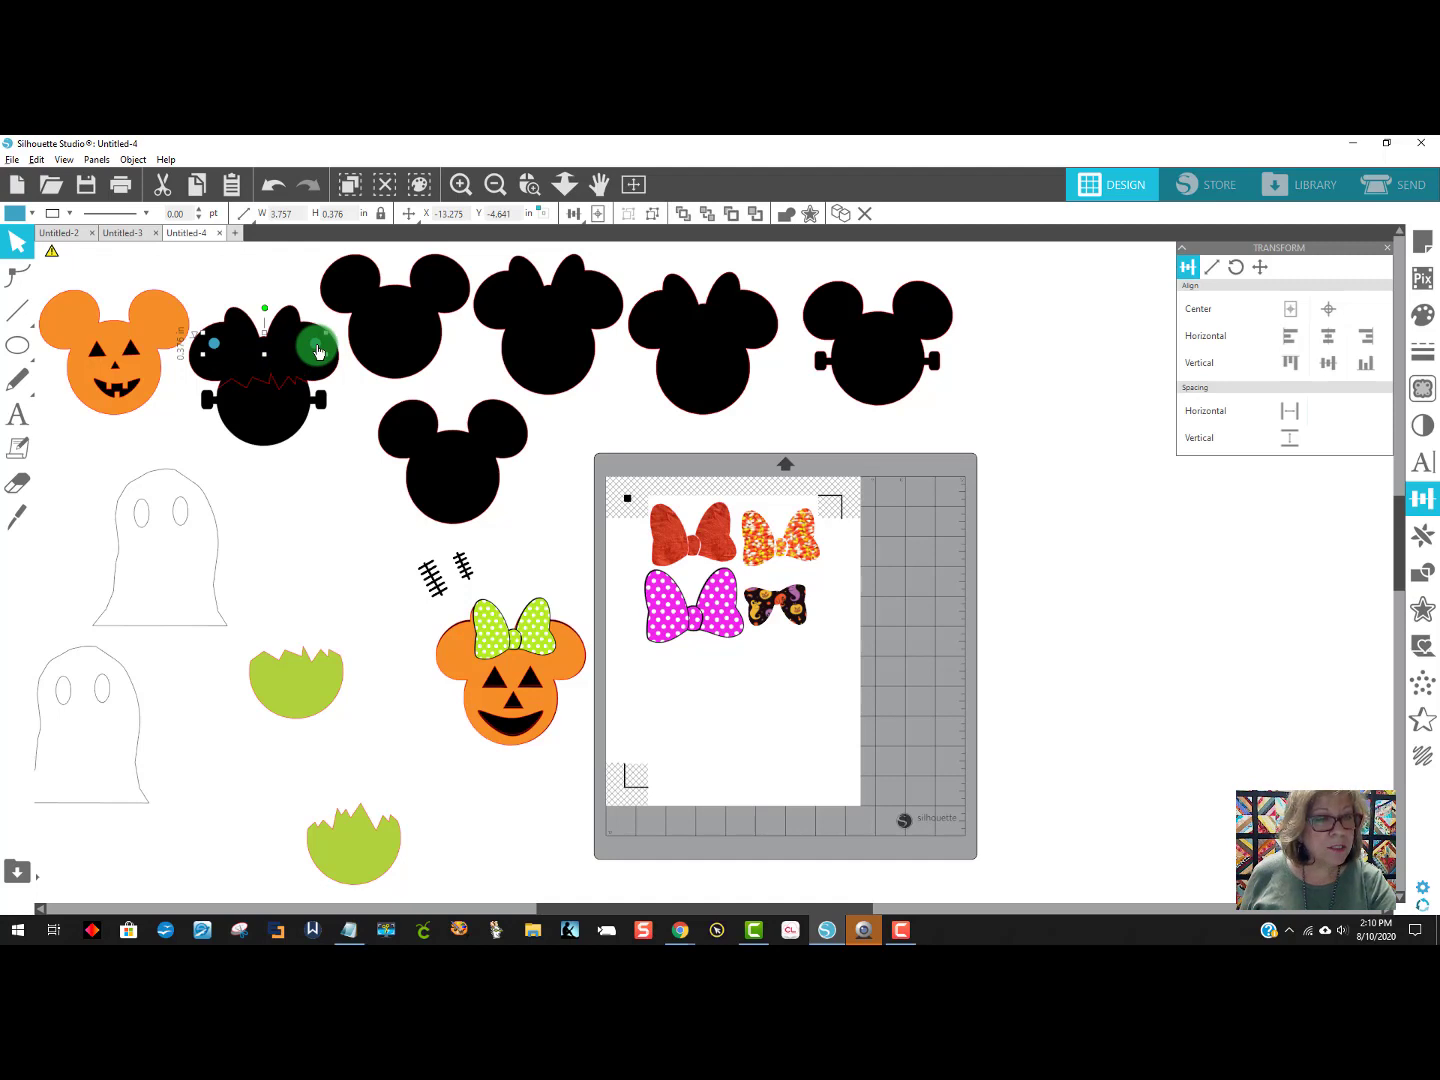
Place copies of the circle pair on the ears of the other black heads and the pumpkin Mickey and Minnie.
drag(319, 349, 597, 295)
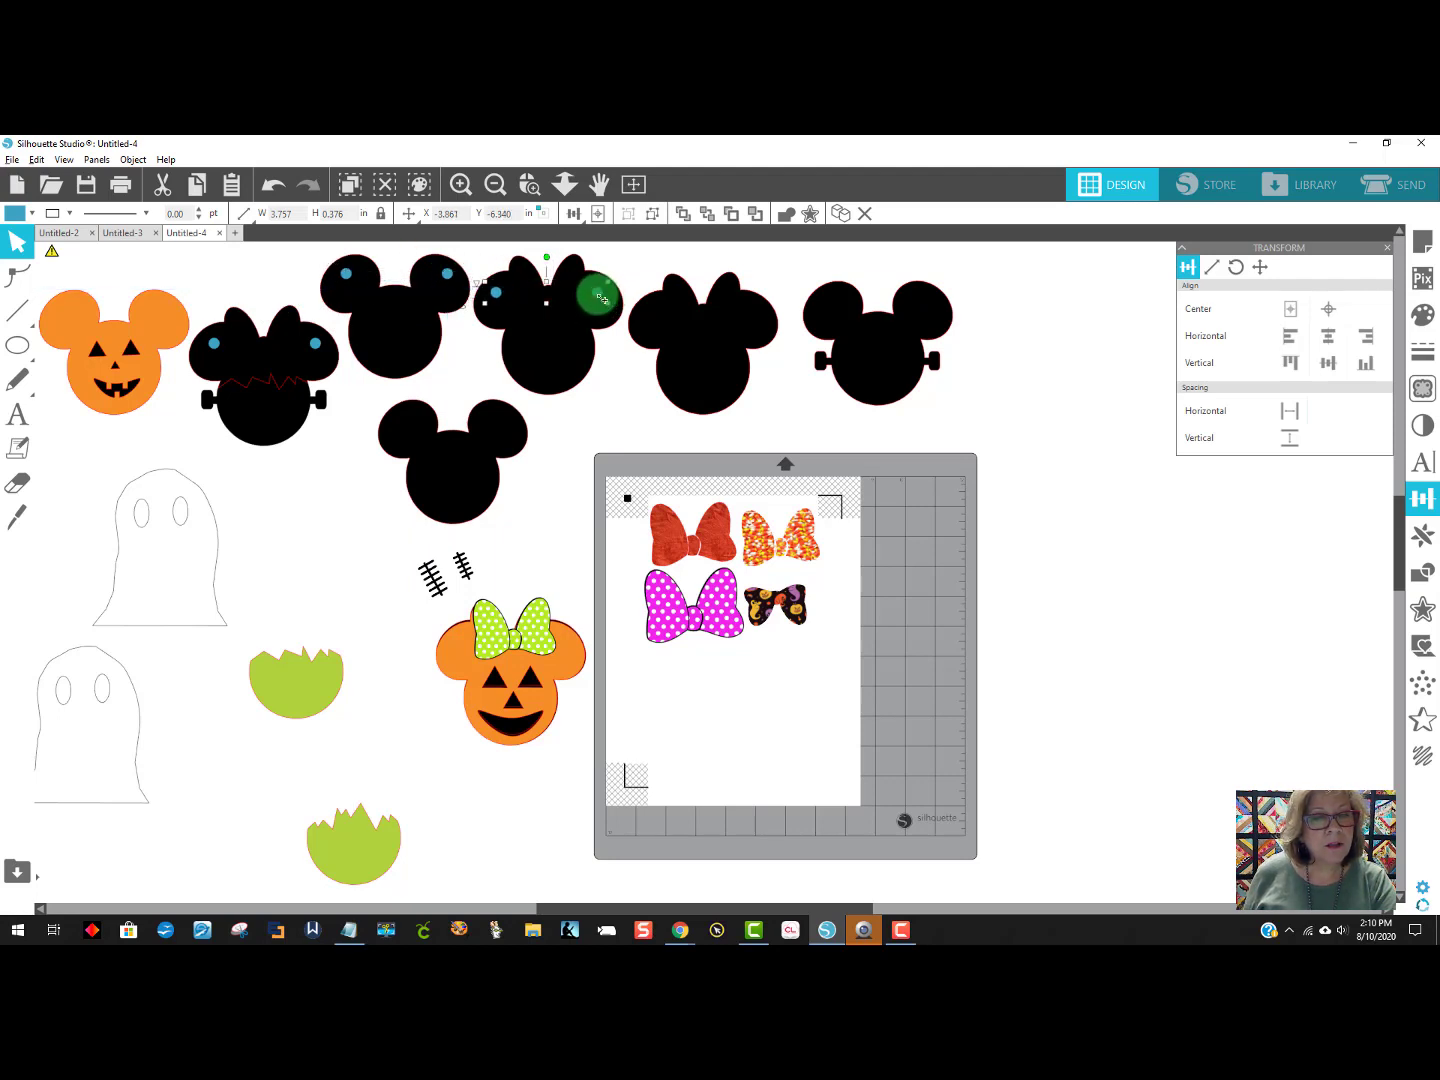
drag(600, 298, 772, 316)
drag(771, 316, 502, 427)
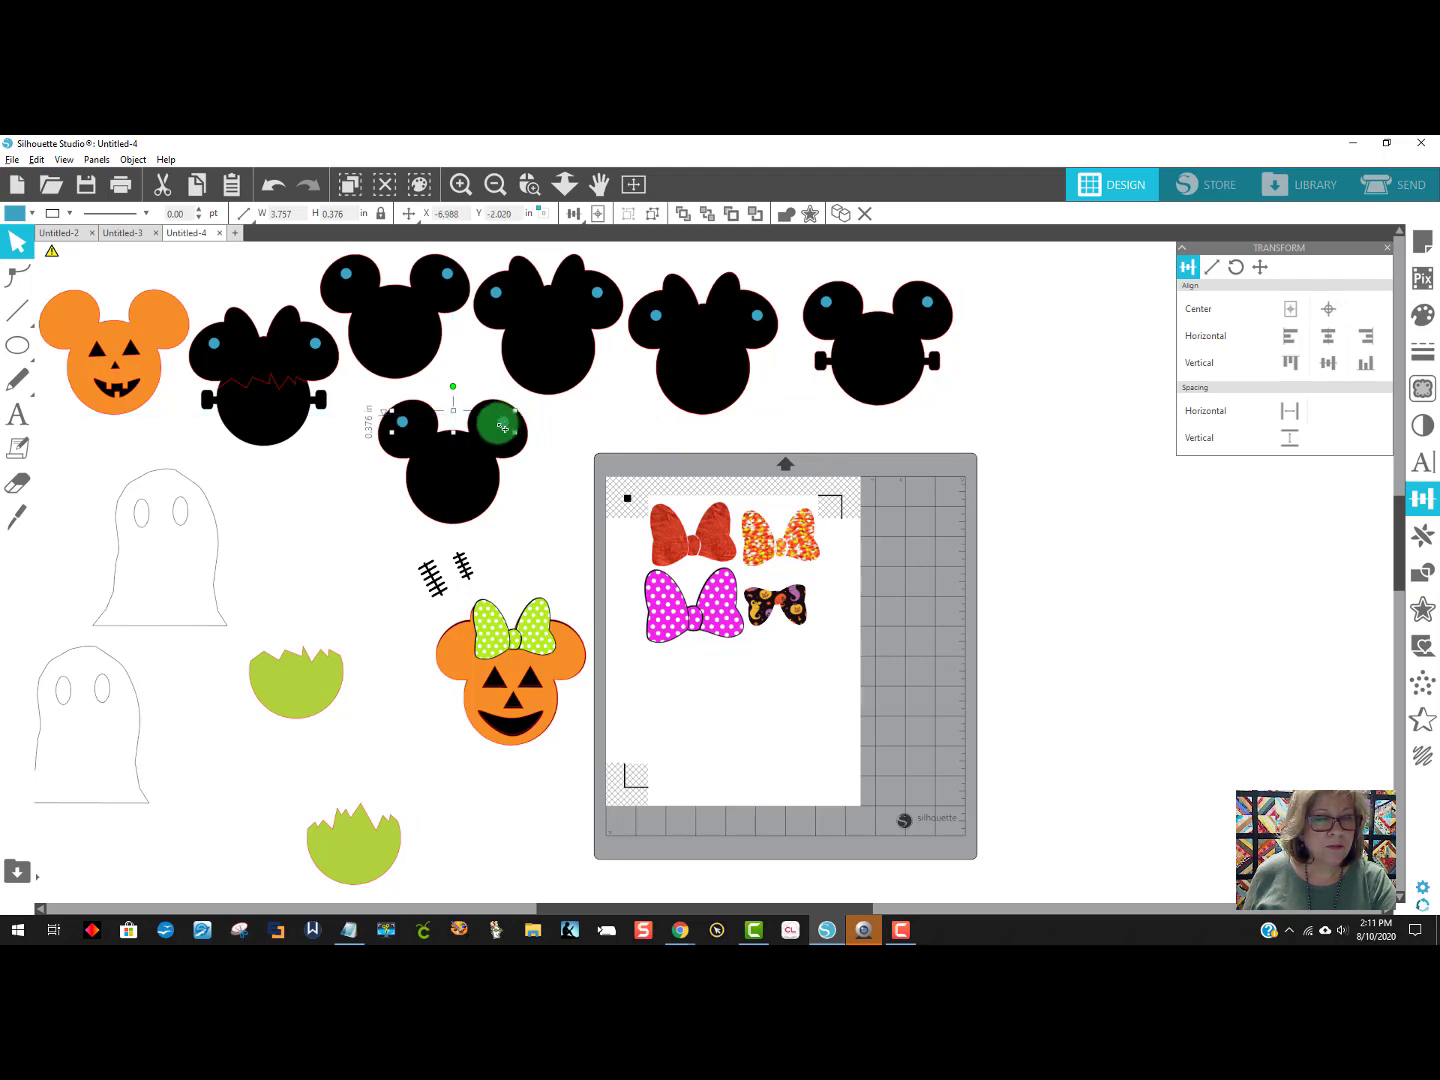
drag(502, 428, 563, 652)
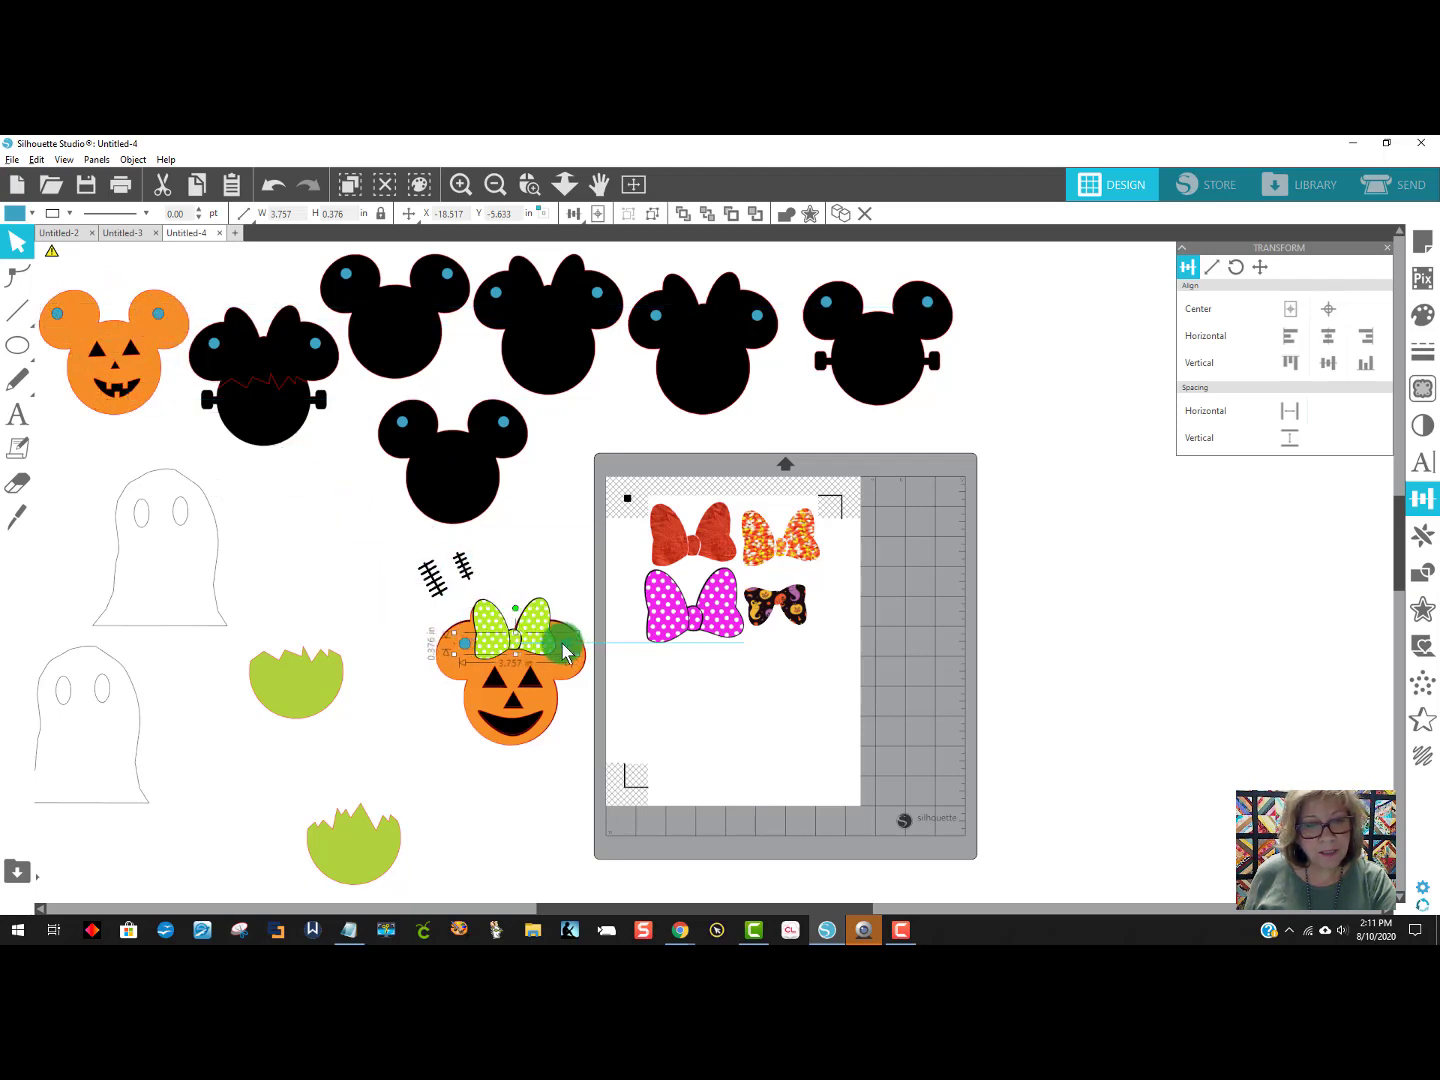
drag(567, 664, 566, 661)
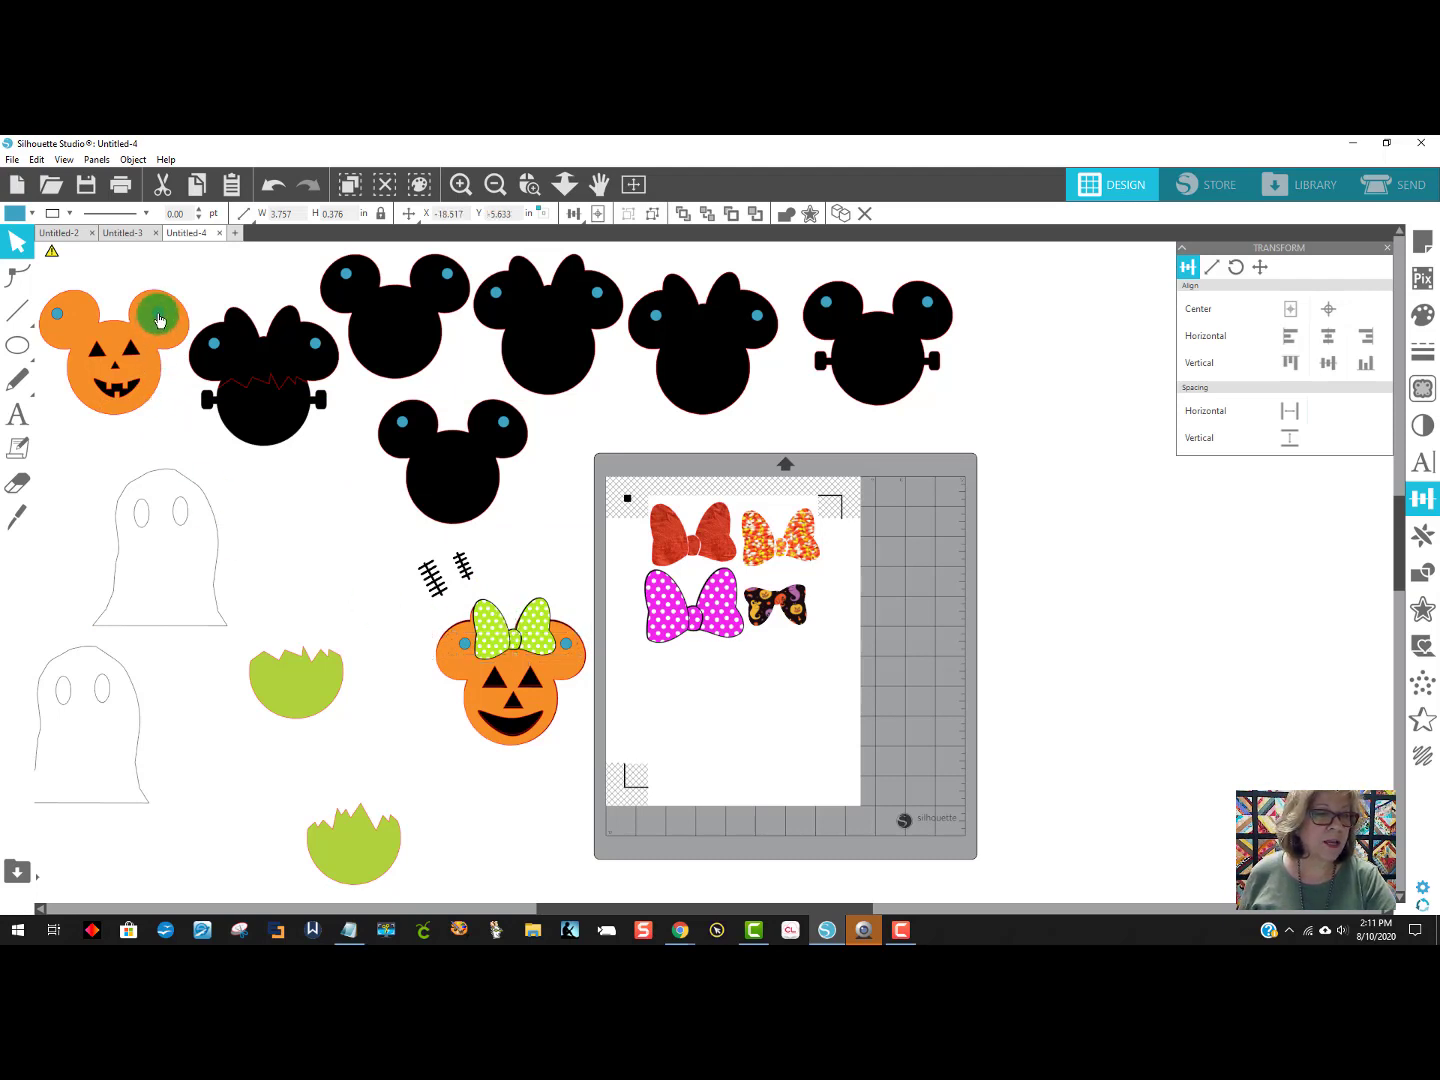
click(392, 748)
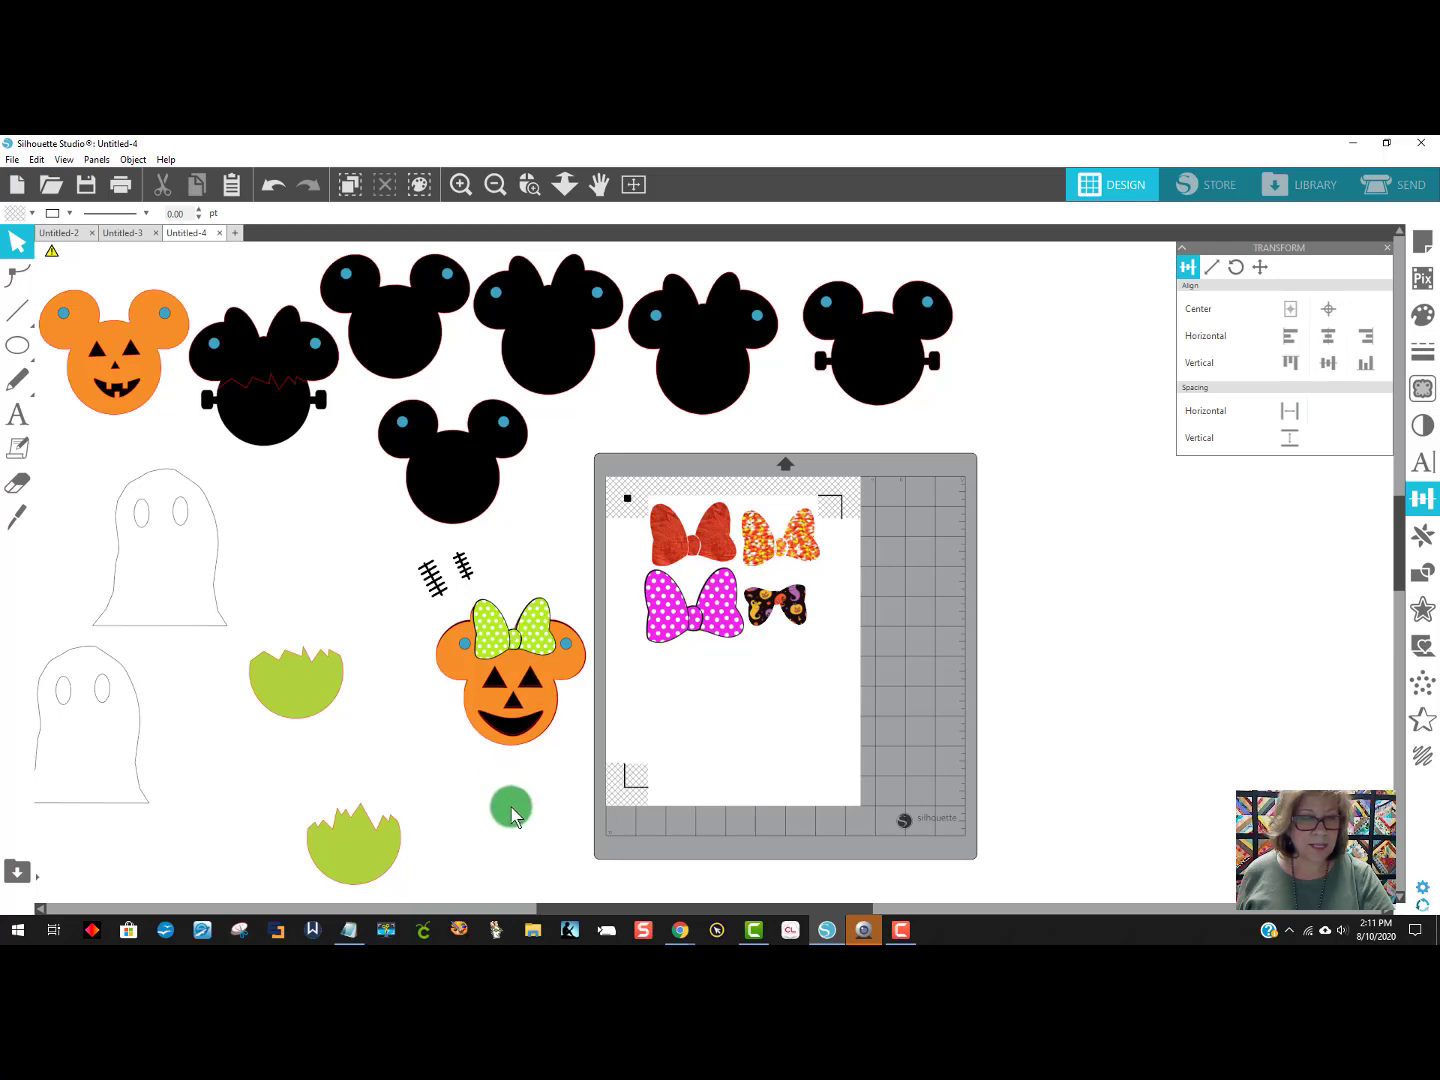
Ungroup the pumpkin Minnie and move its green polka-dot bow off the head beside the stitches.
click(536, 650)
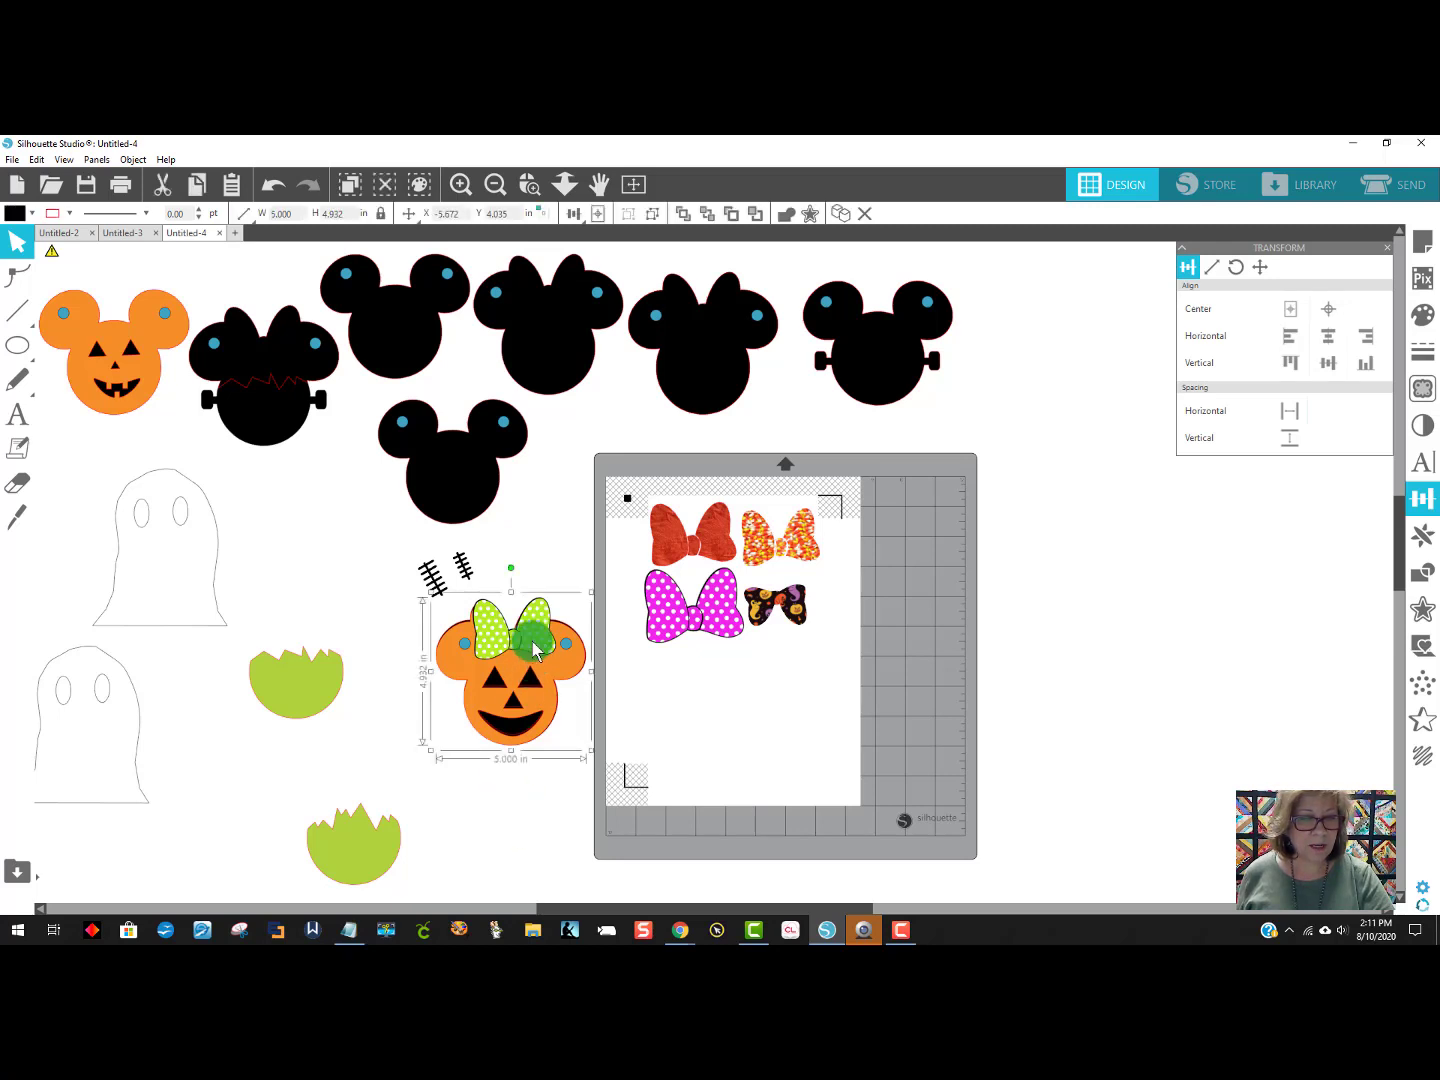
right_click(535, 651)
click(596, 505)
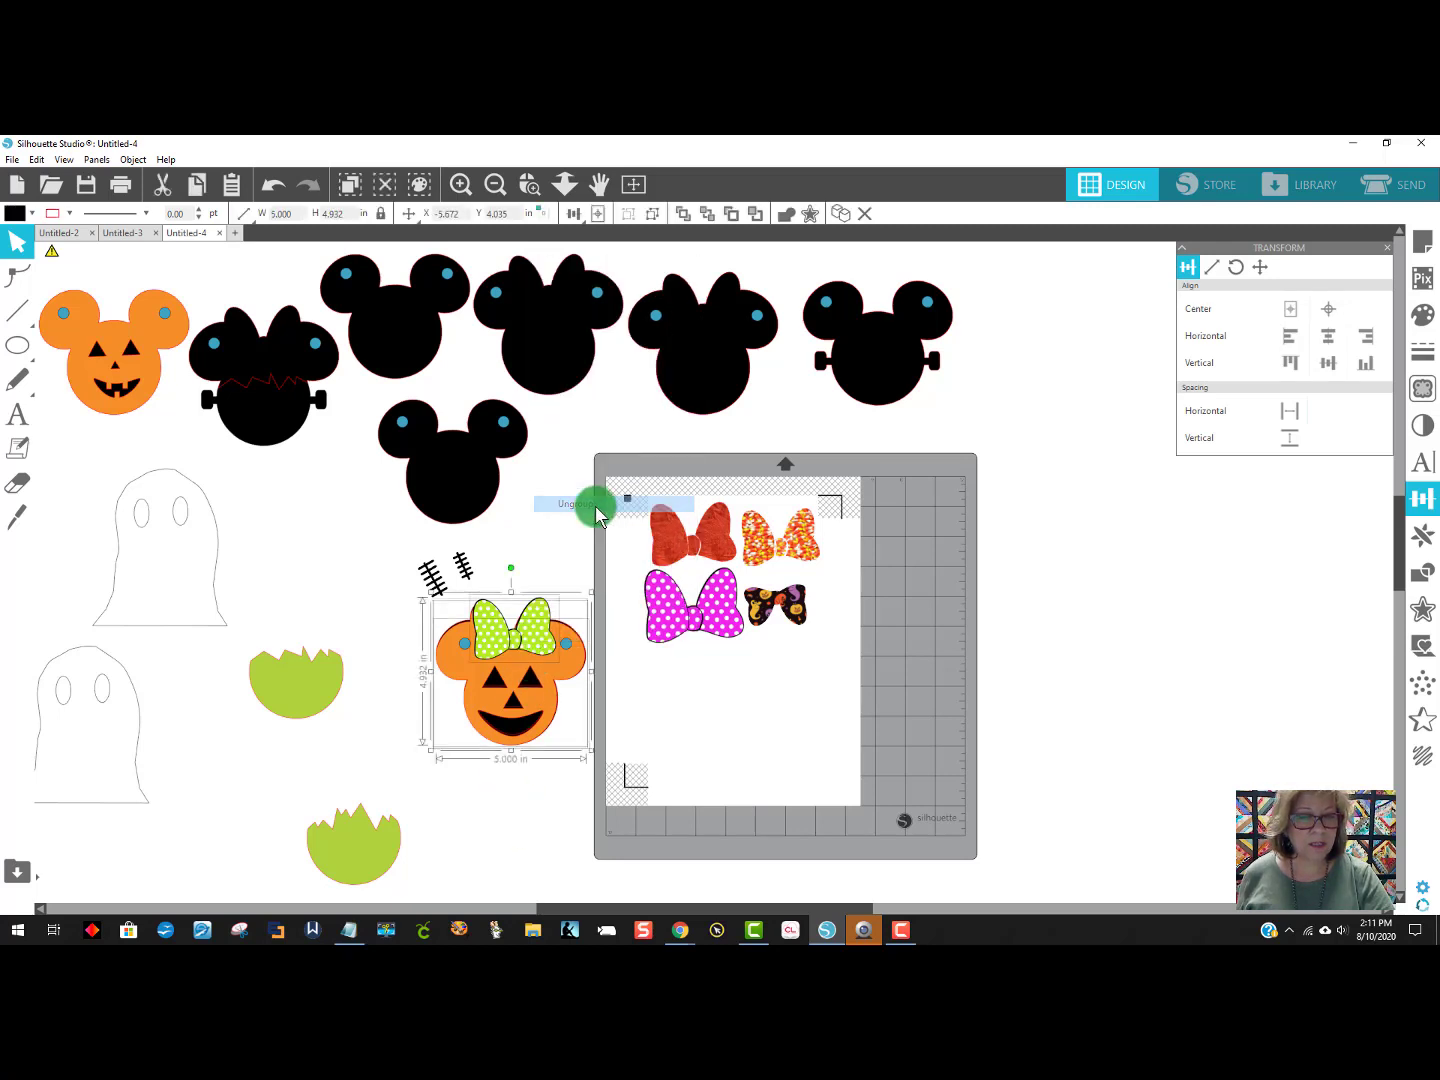
click(526, 781)
drag(528, 640, 347, 604)
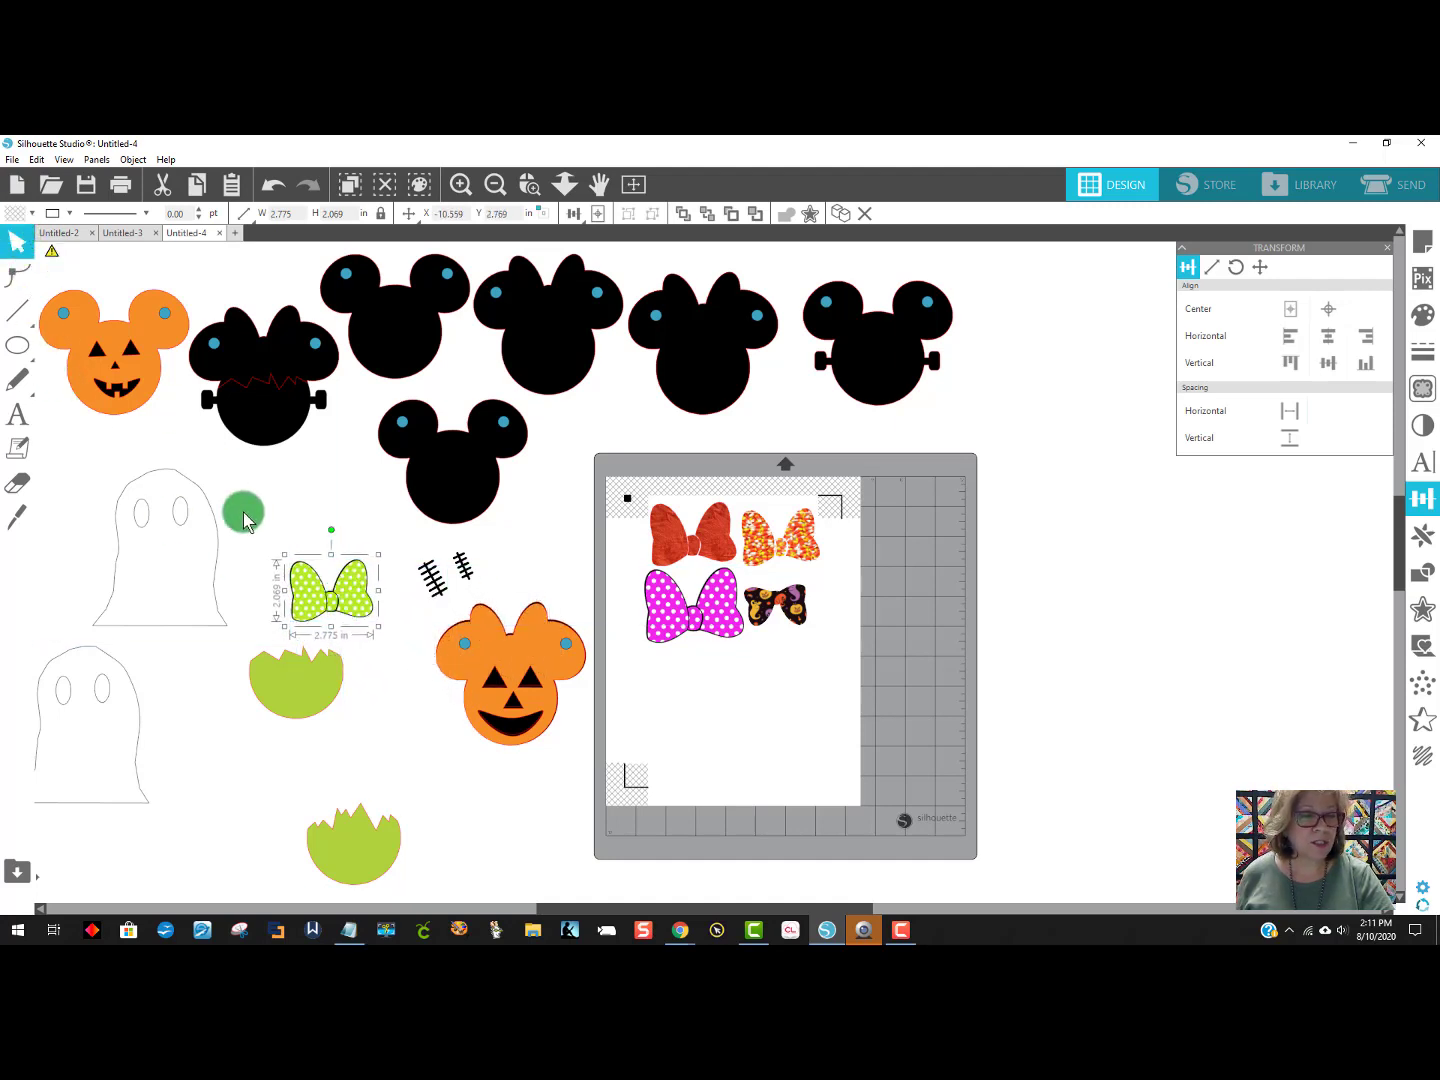
Fill the polka-dot bow with solid lime green and move it between the two green Frankenstein face pieces.
click(16, 214)
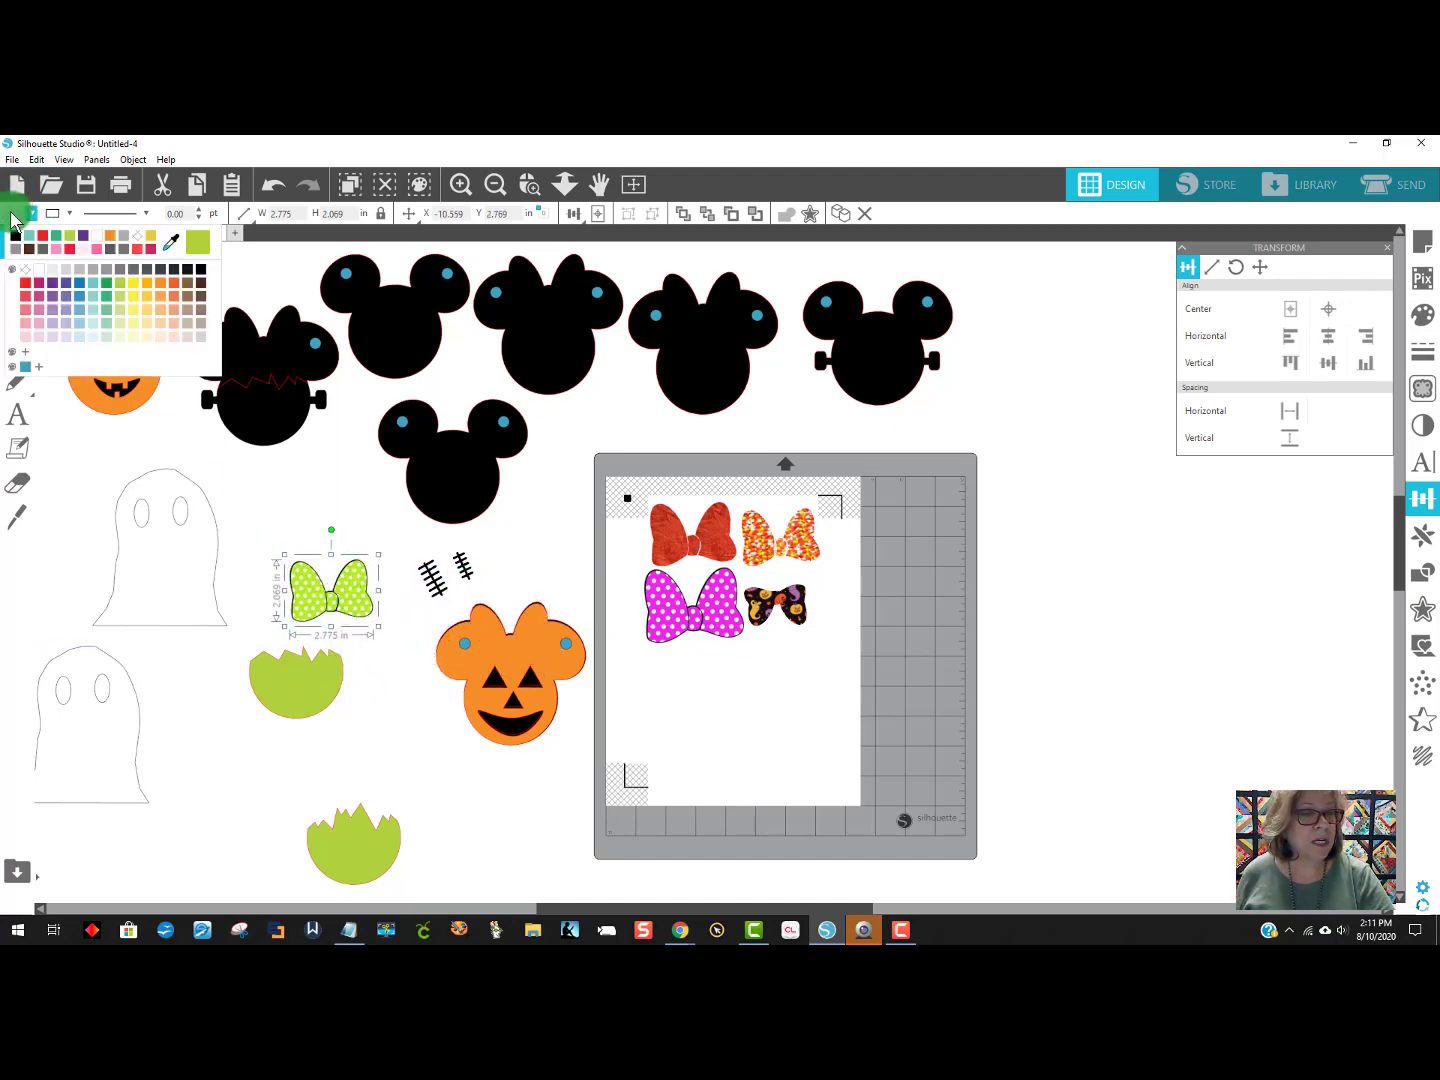
click(193, 243)
click(378, 749)
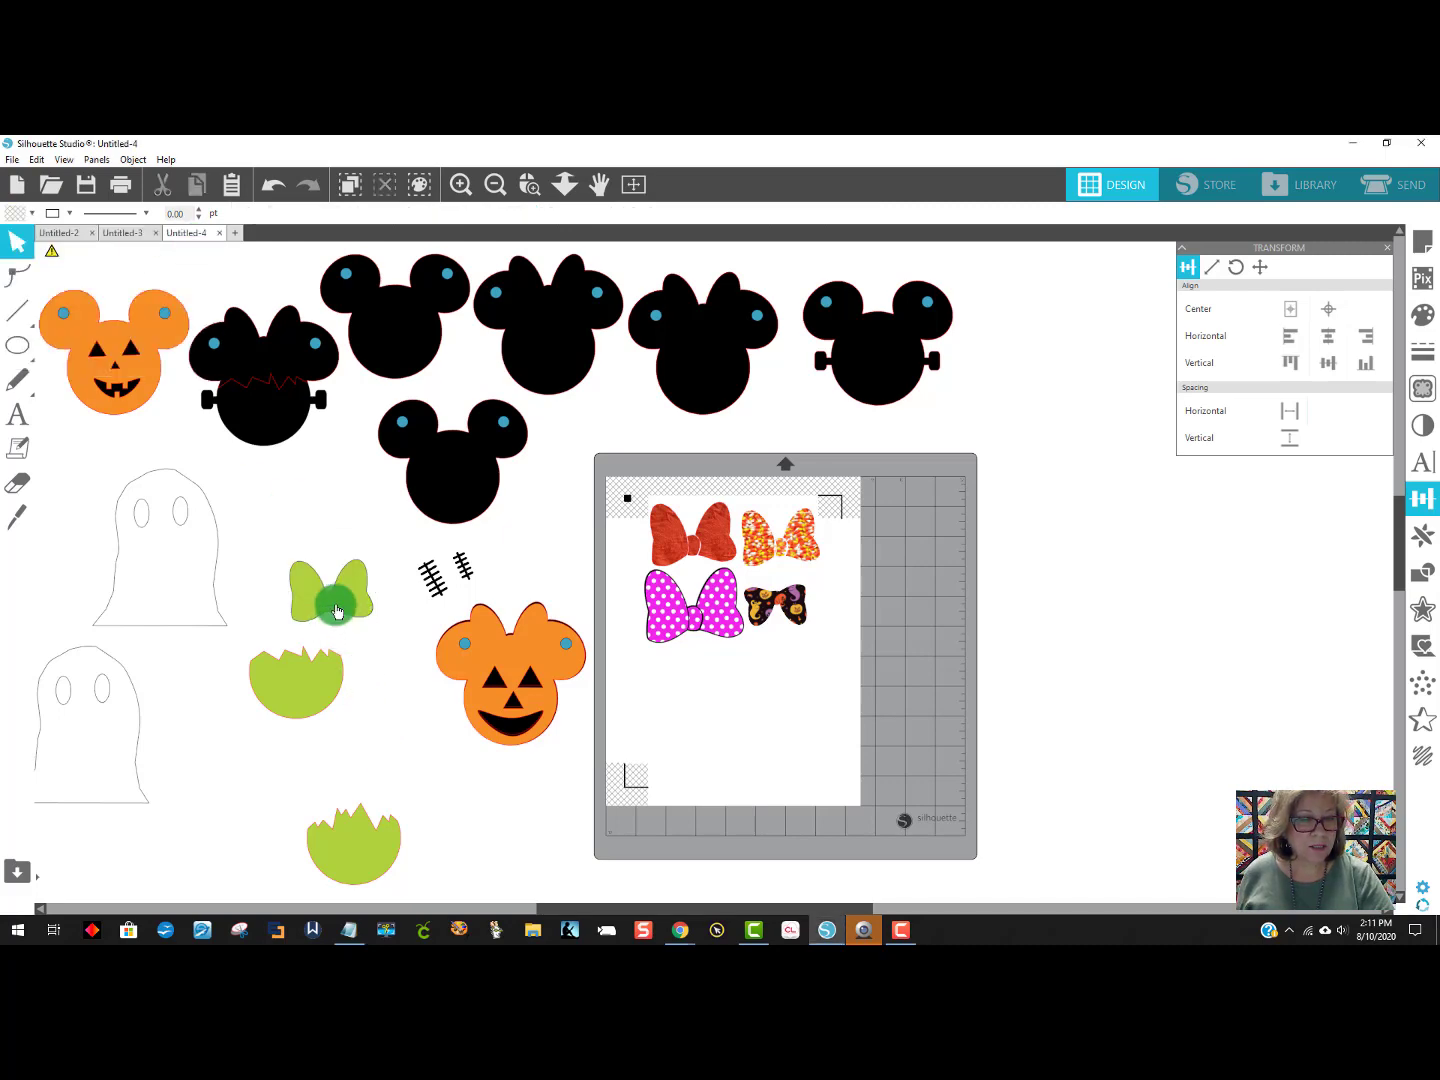
drag(338, 611, 284, 765)
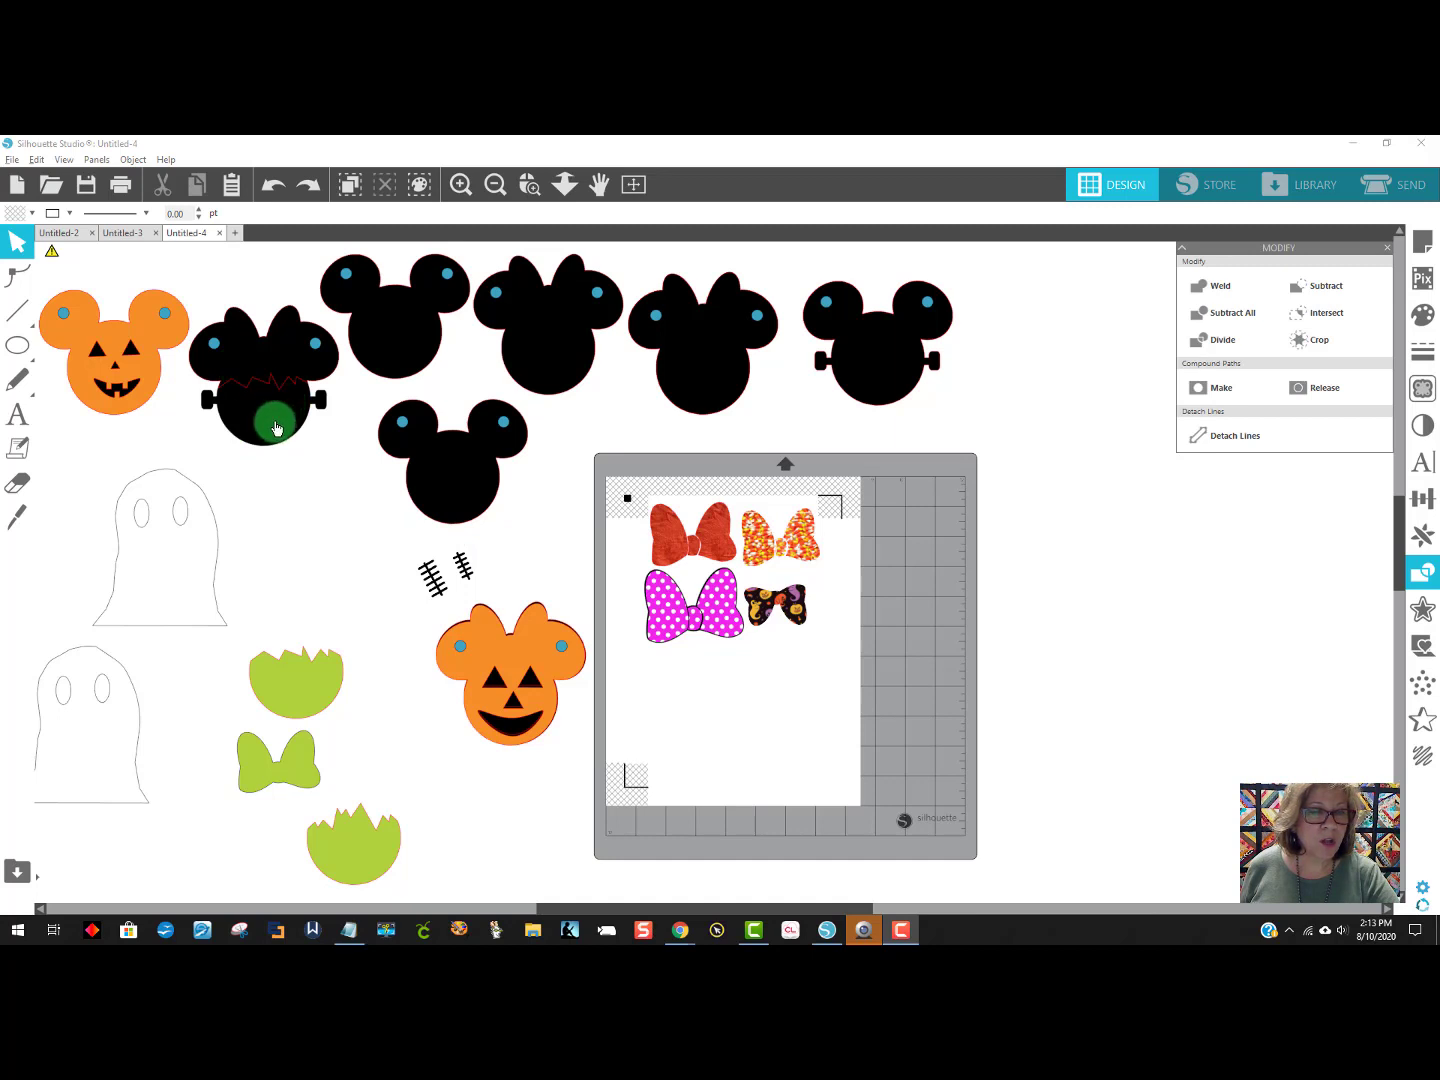
Subtract the two ear circles from the pumpkin Minnie's layers and move the orange layer off the black one.
mouse_move(274, 426)
mouse_down()
mouse_move(279, 450)
mouse_move(275, 428)
mouse_up()
click(376, 646)
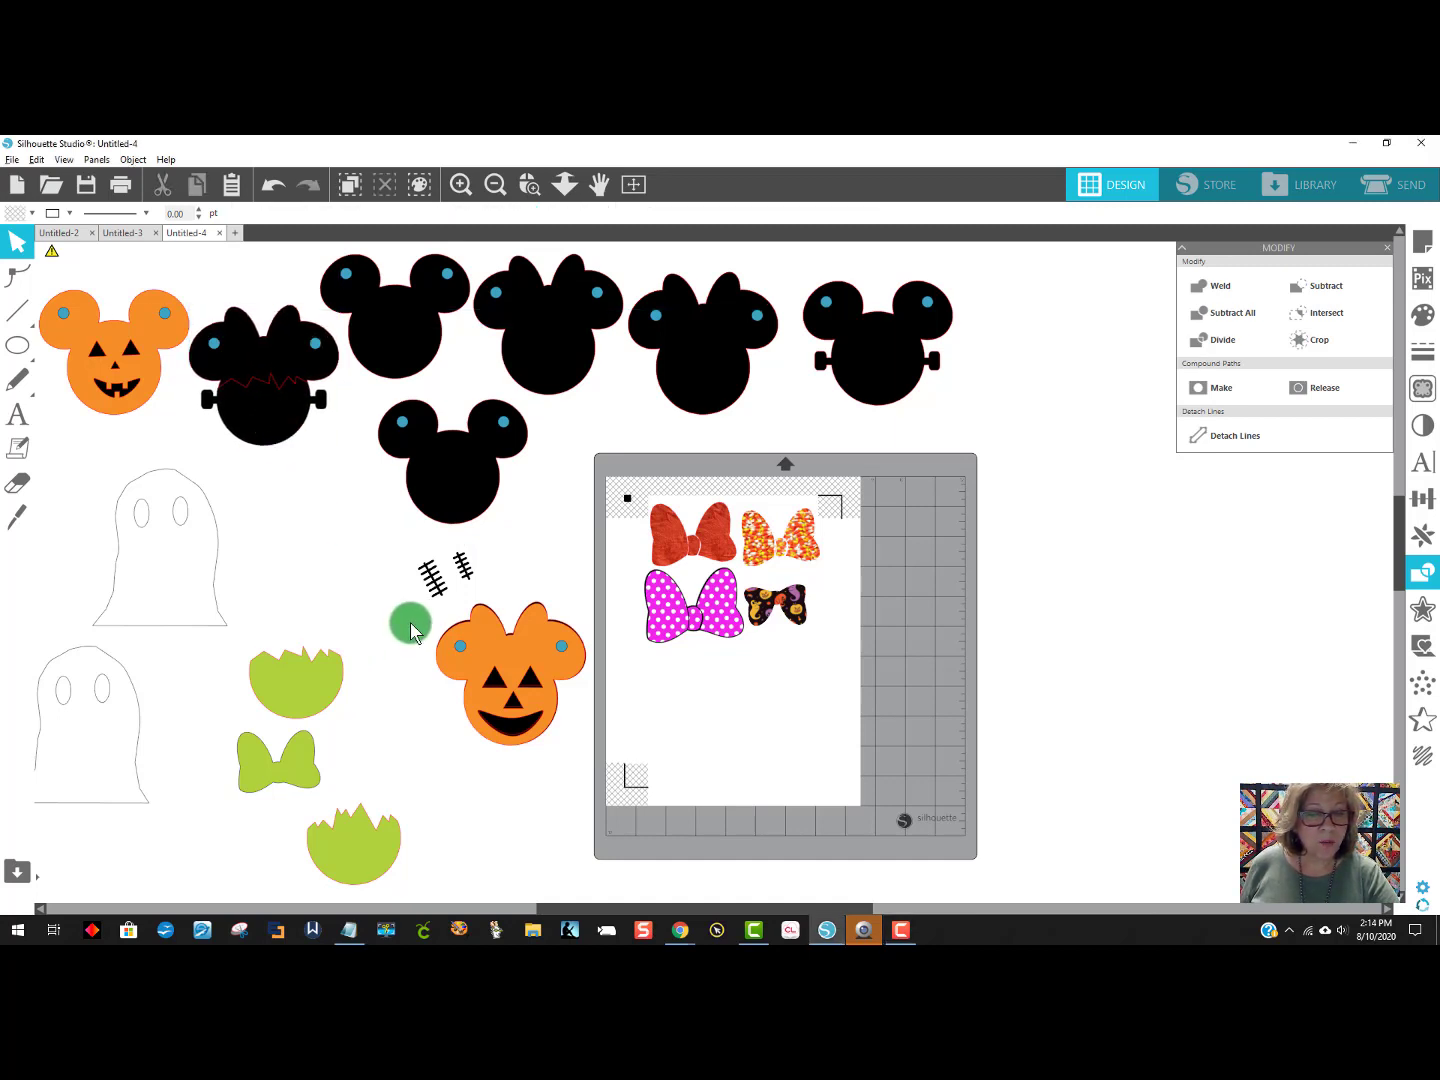
drag(404, 619, 588, 690)
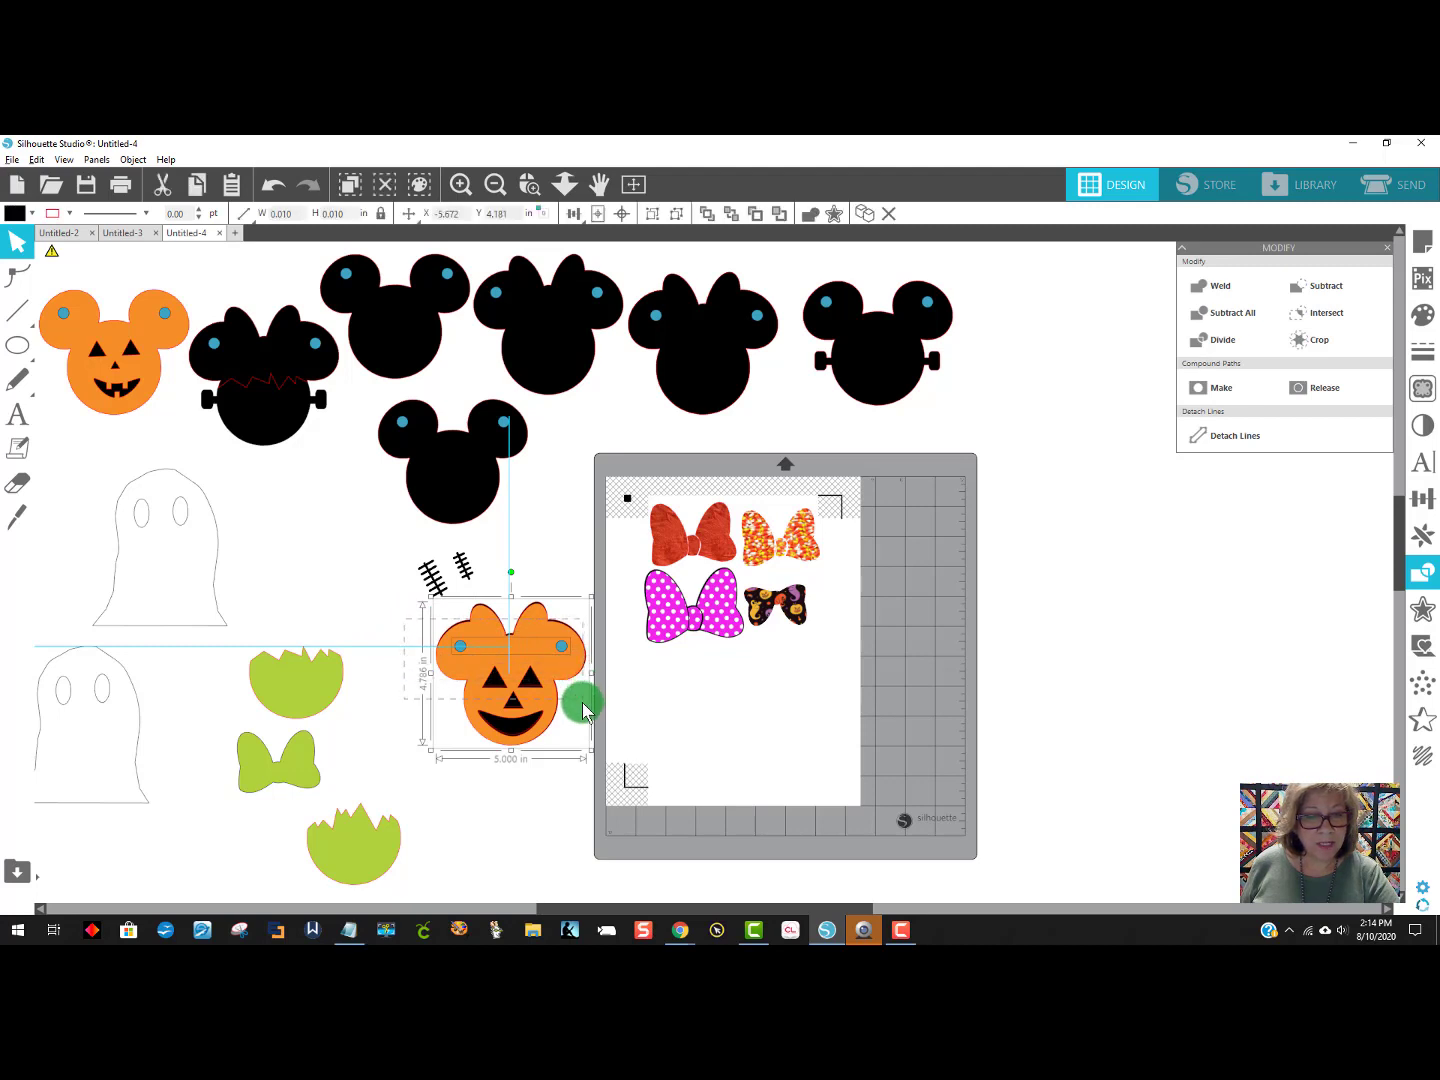
click(483, 679)
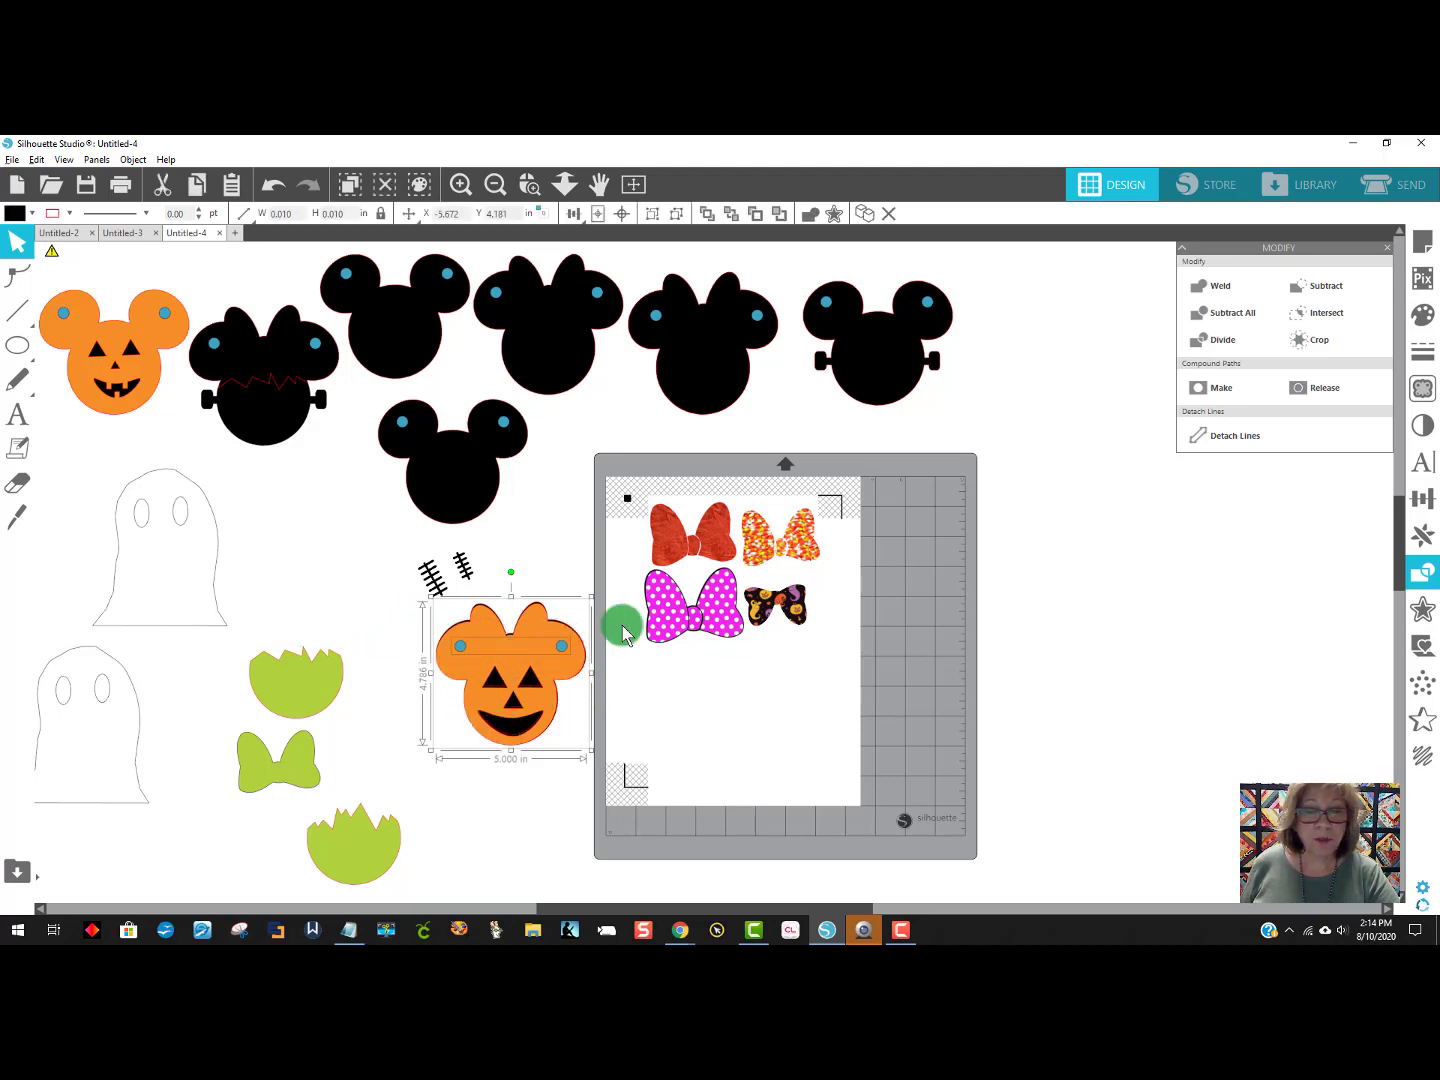
click(1423, 581)
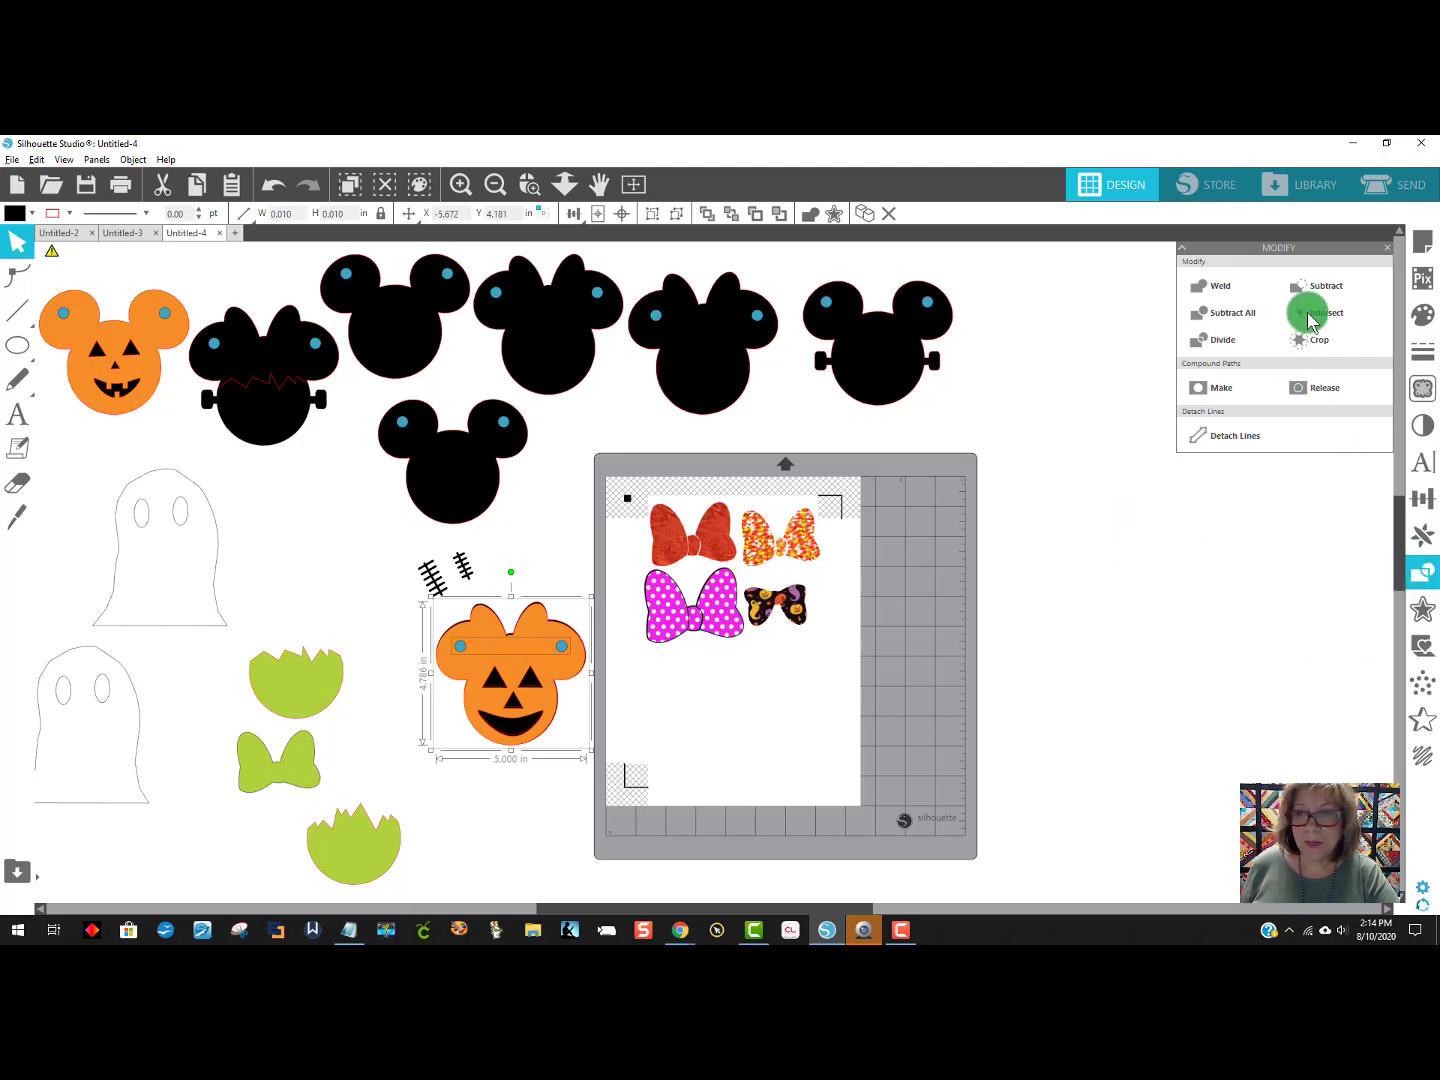
click(1329, 290)
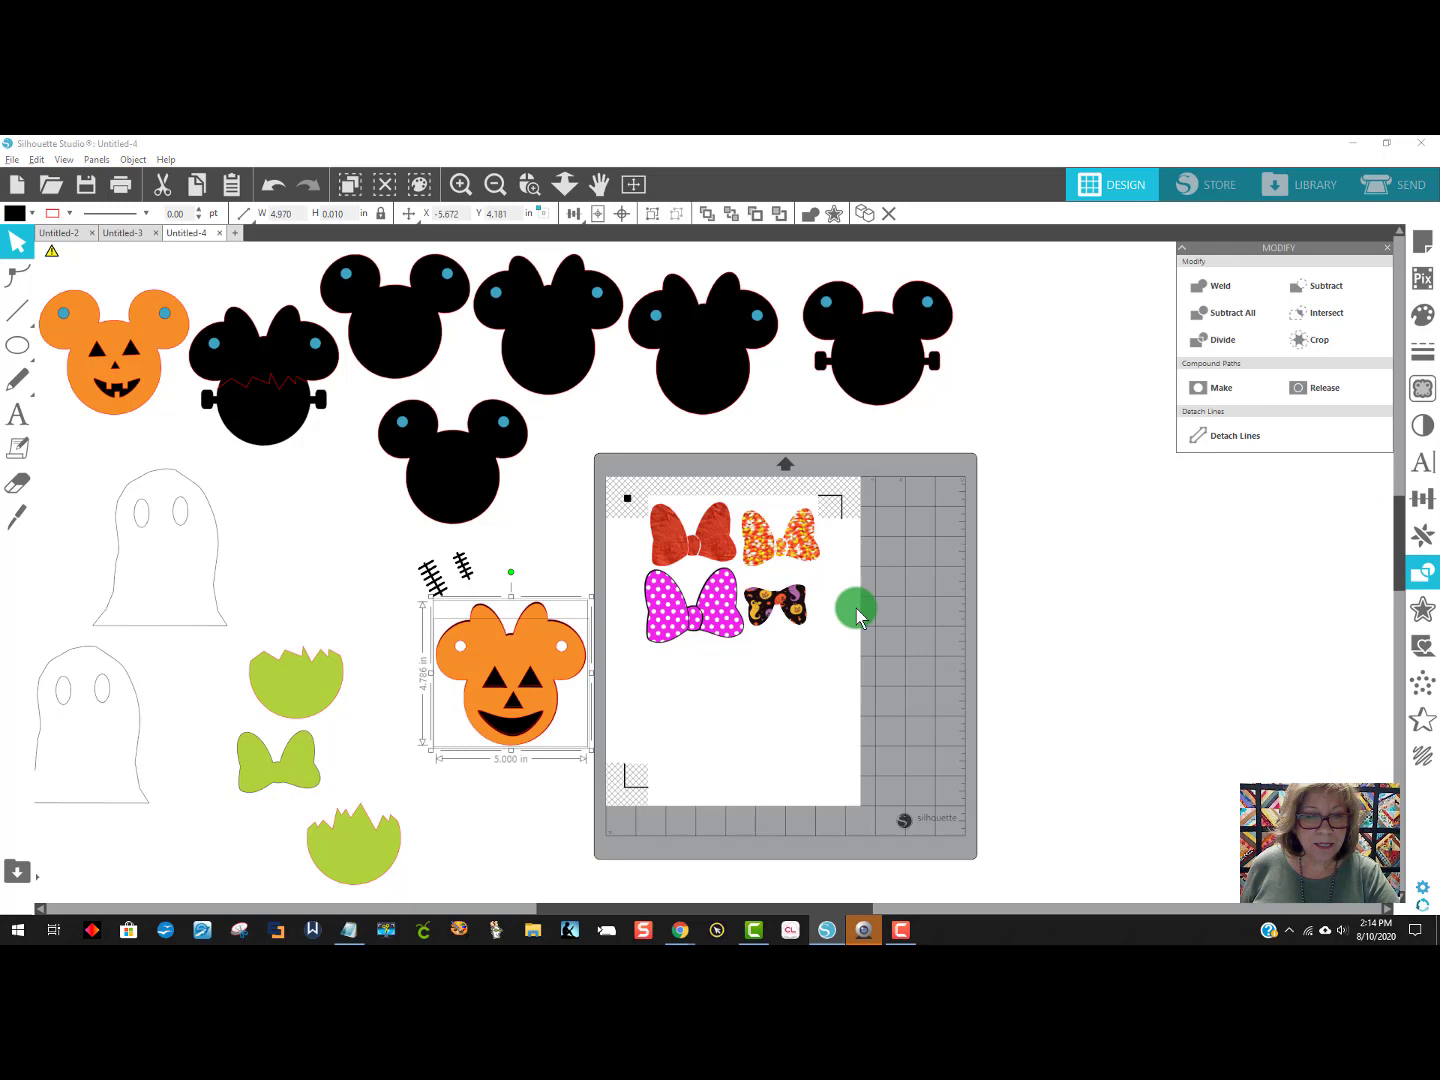
click(556, 807)
drag(509, 697, 555, 690)
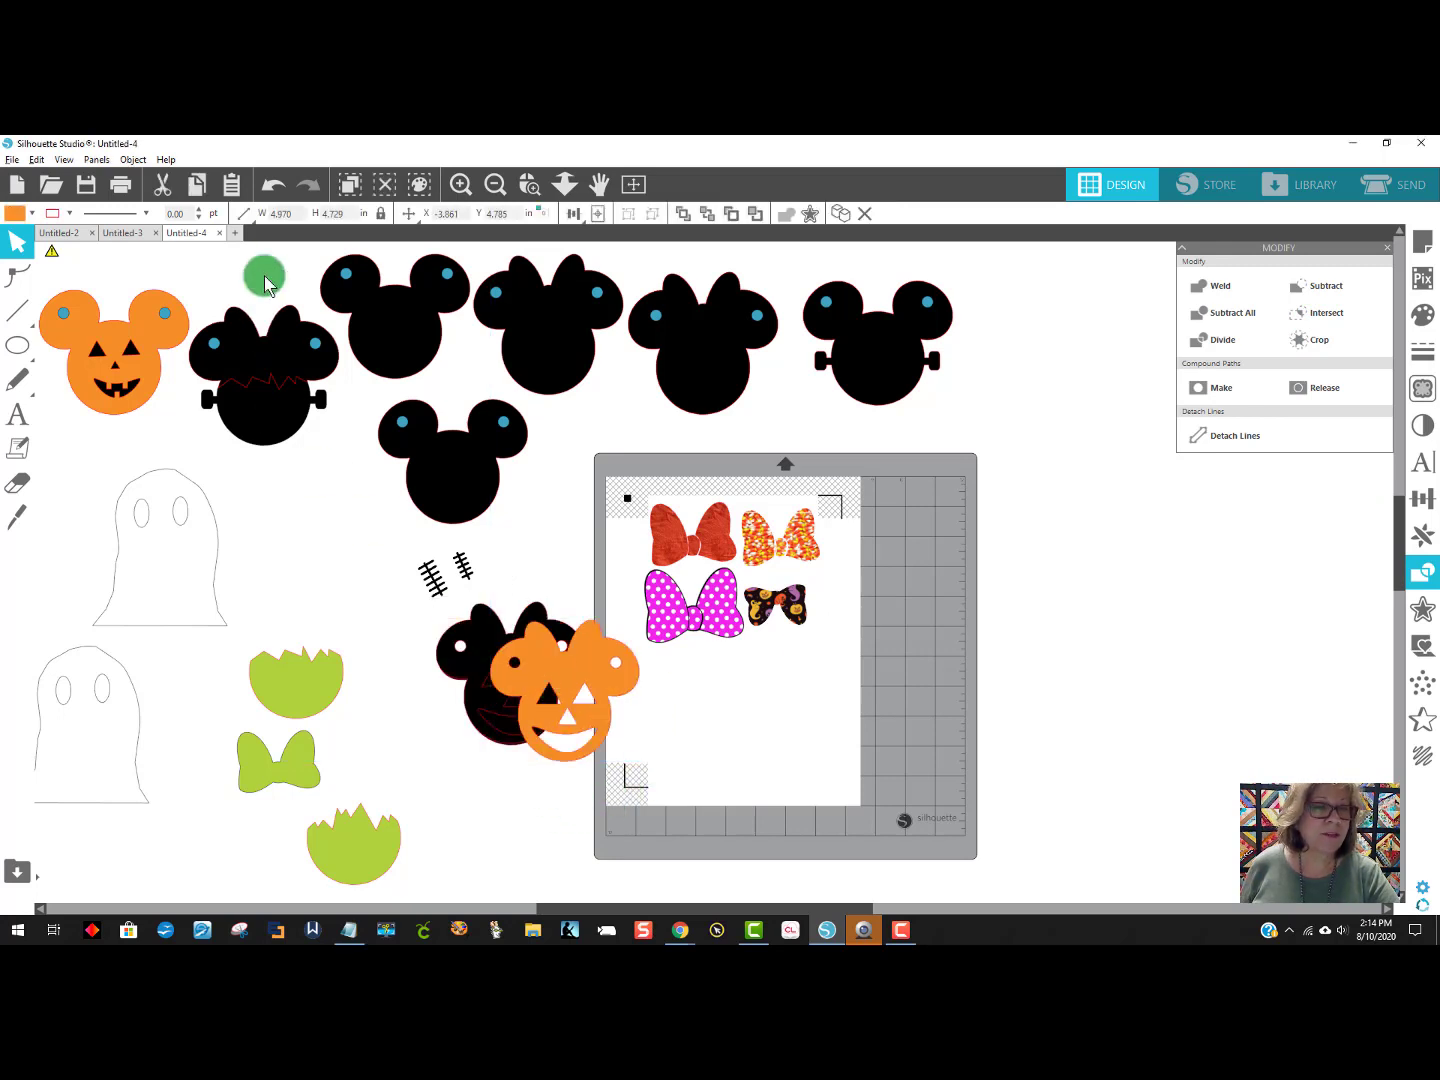
Undo the orange layer's move, group the pumpkin Minnie's orange and black layers, and shift the group slightly away from the cutting mat.
click(273, 185)
click(468, 707)
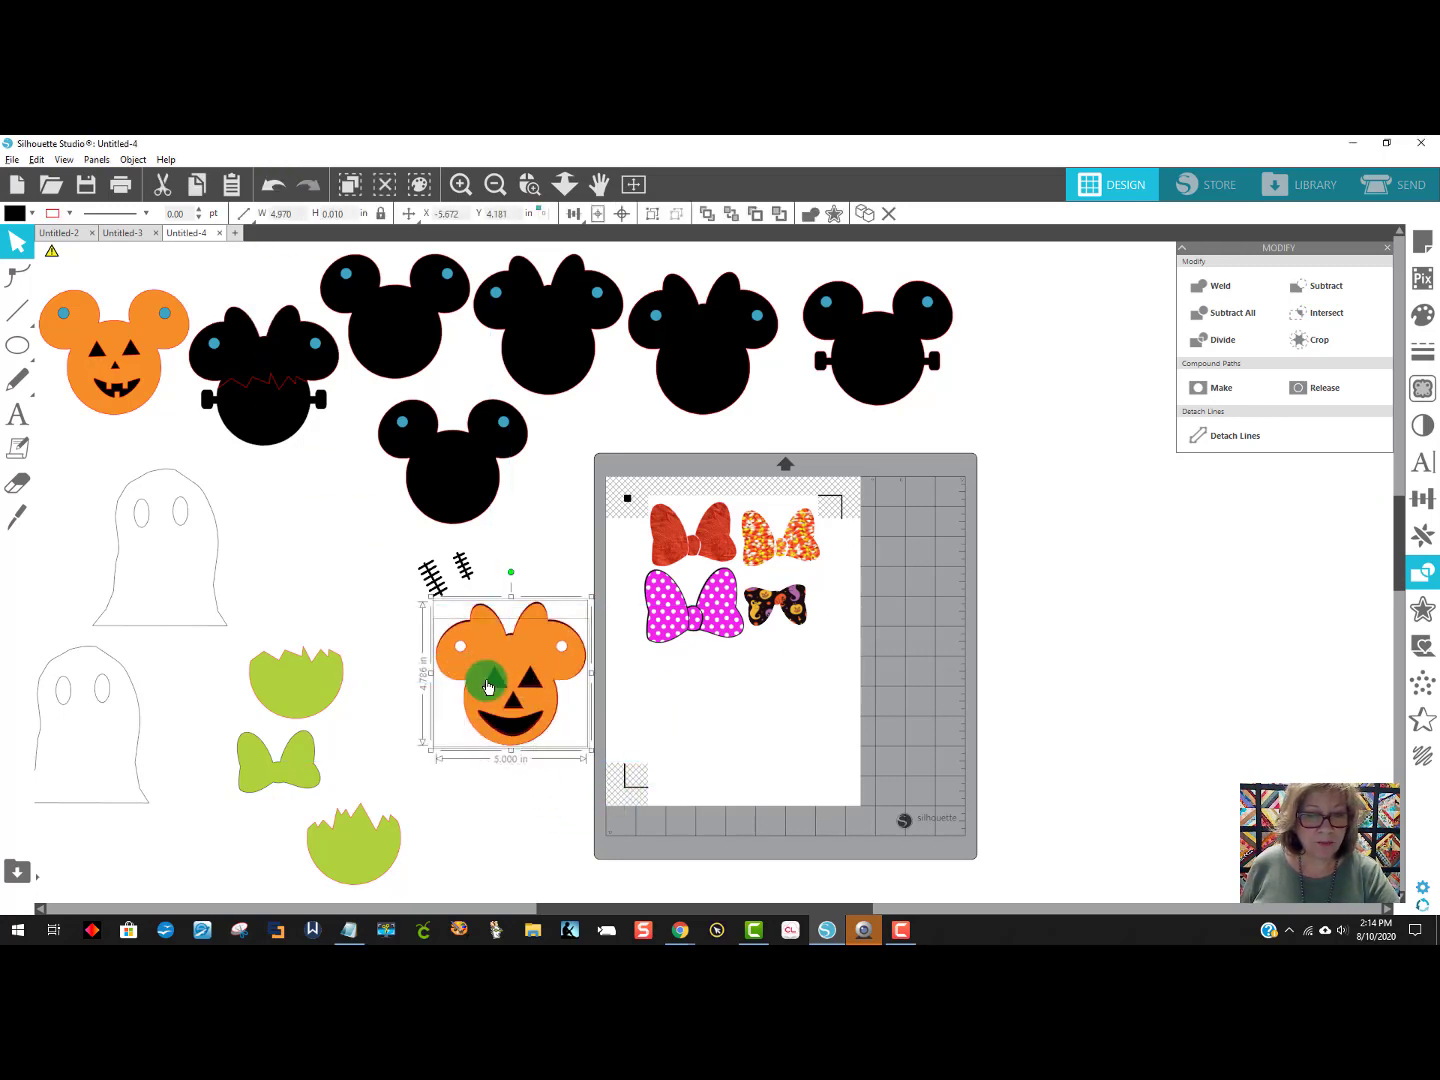
right_click(487, 680)
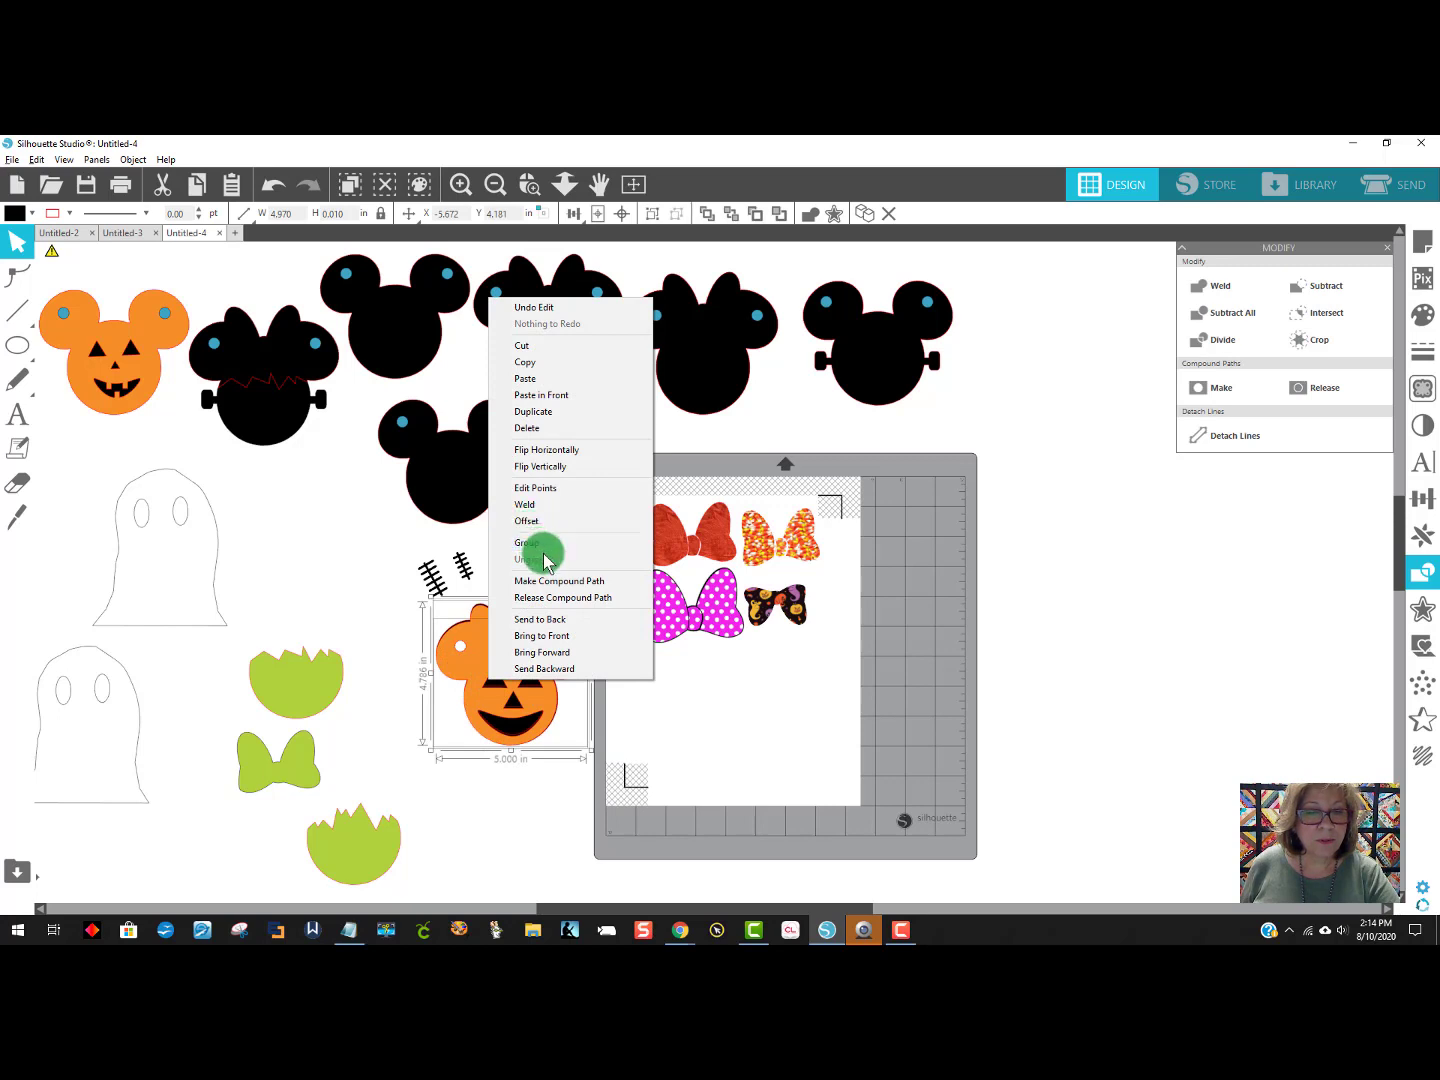
click(540, 555)
drag(512, 668, 470, 688)
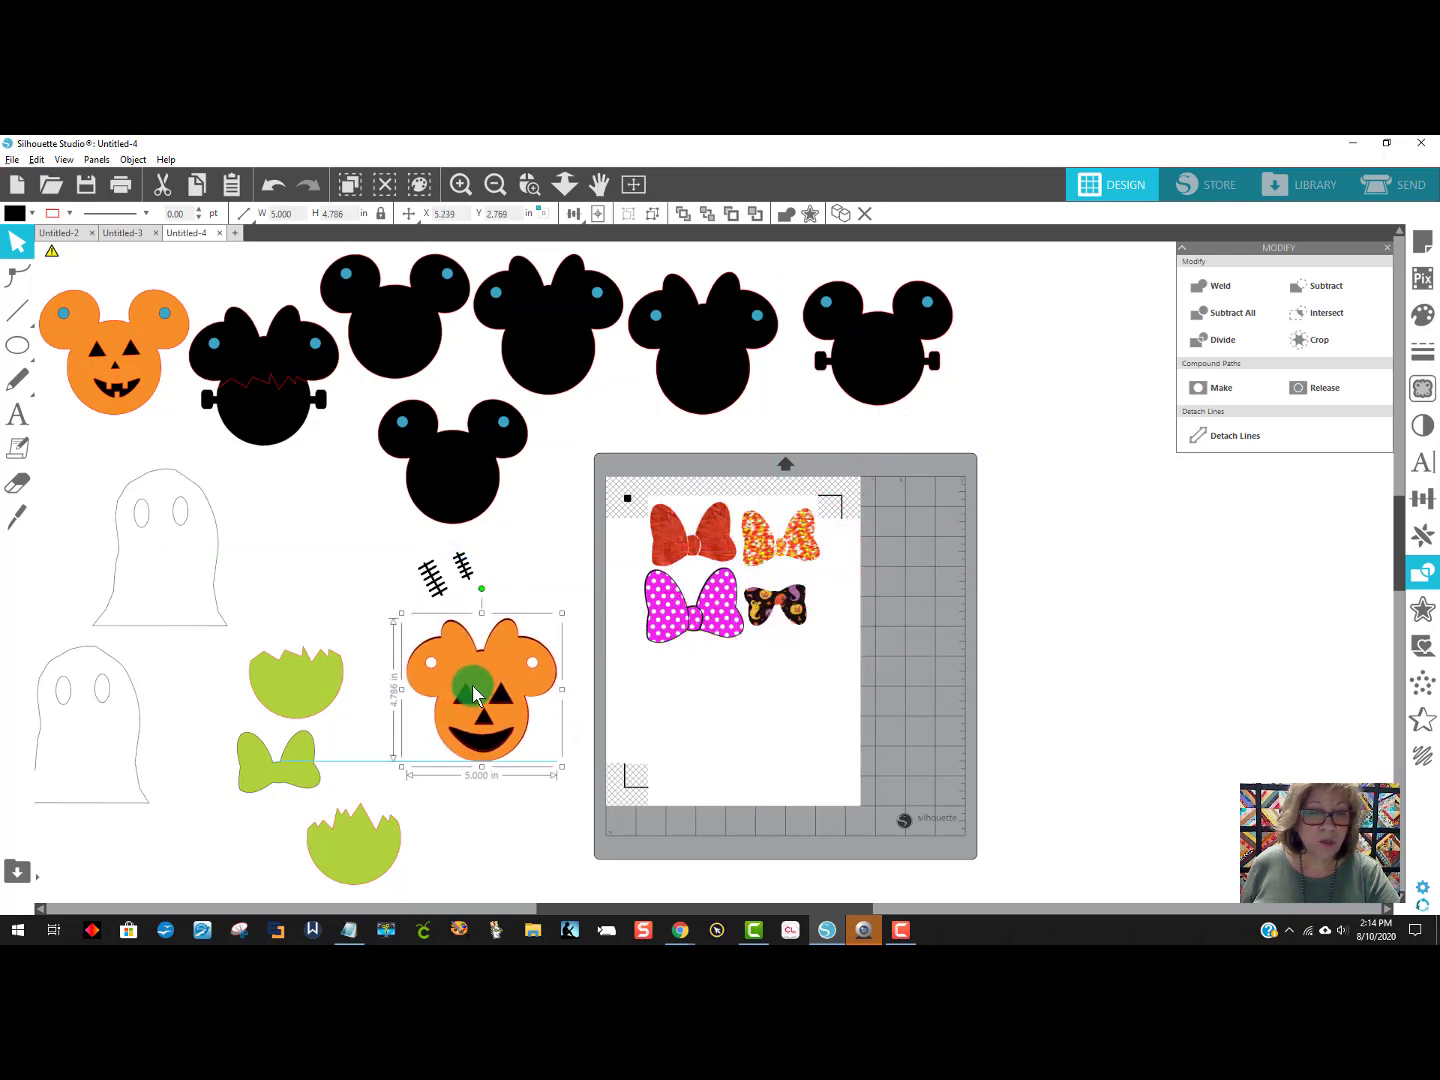
Subtract the ear circles from the black Frankenstein Mickey and group its layers, then punch the ears of the adjacent black Minnie head.
click(838, 293)
click(1340, 293)
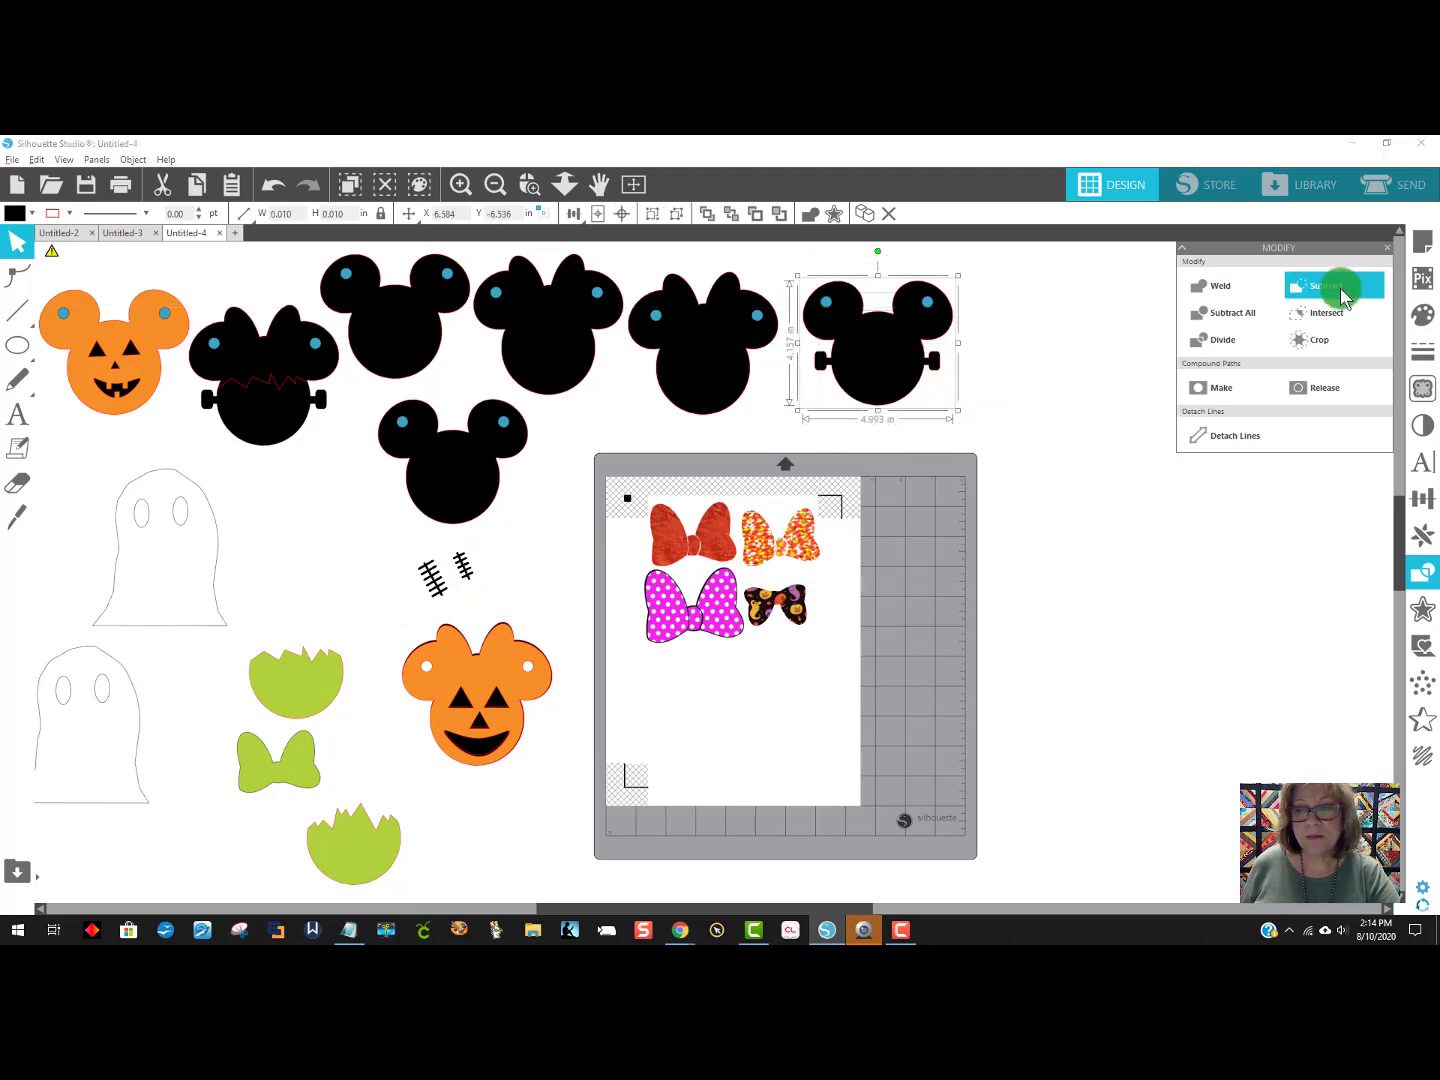
right_click(868, 356)
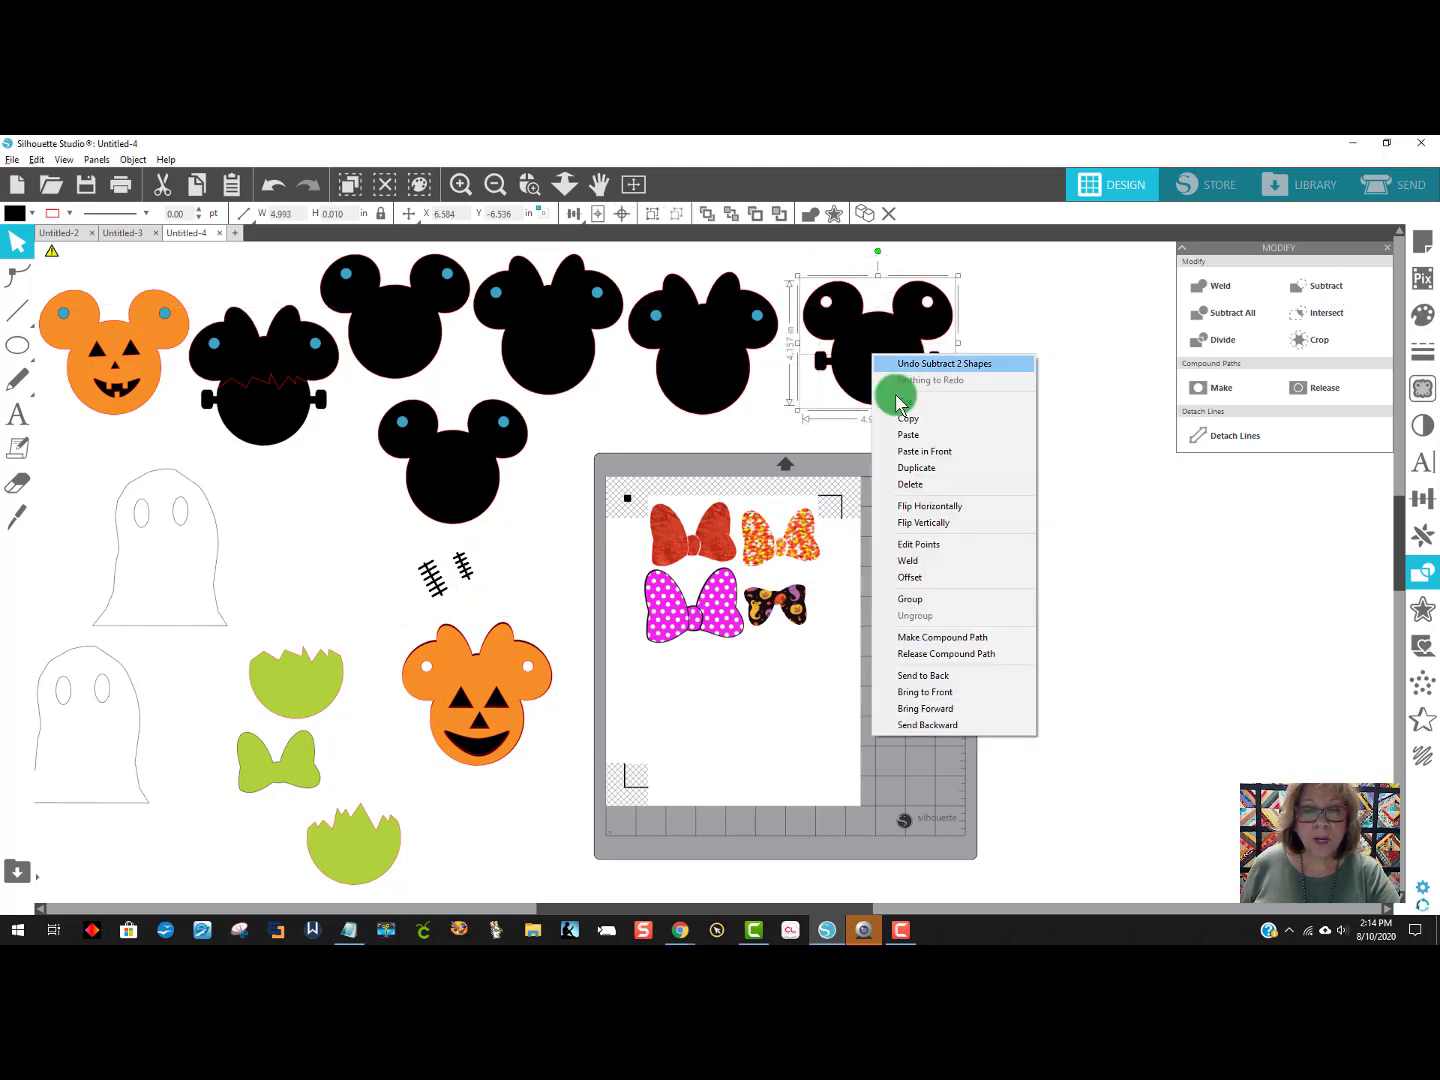
click(935, 599)
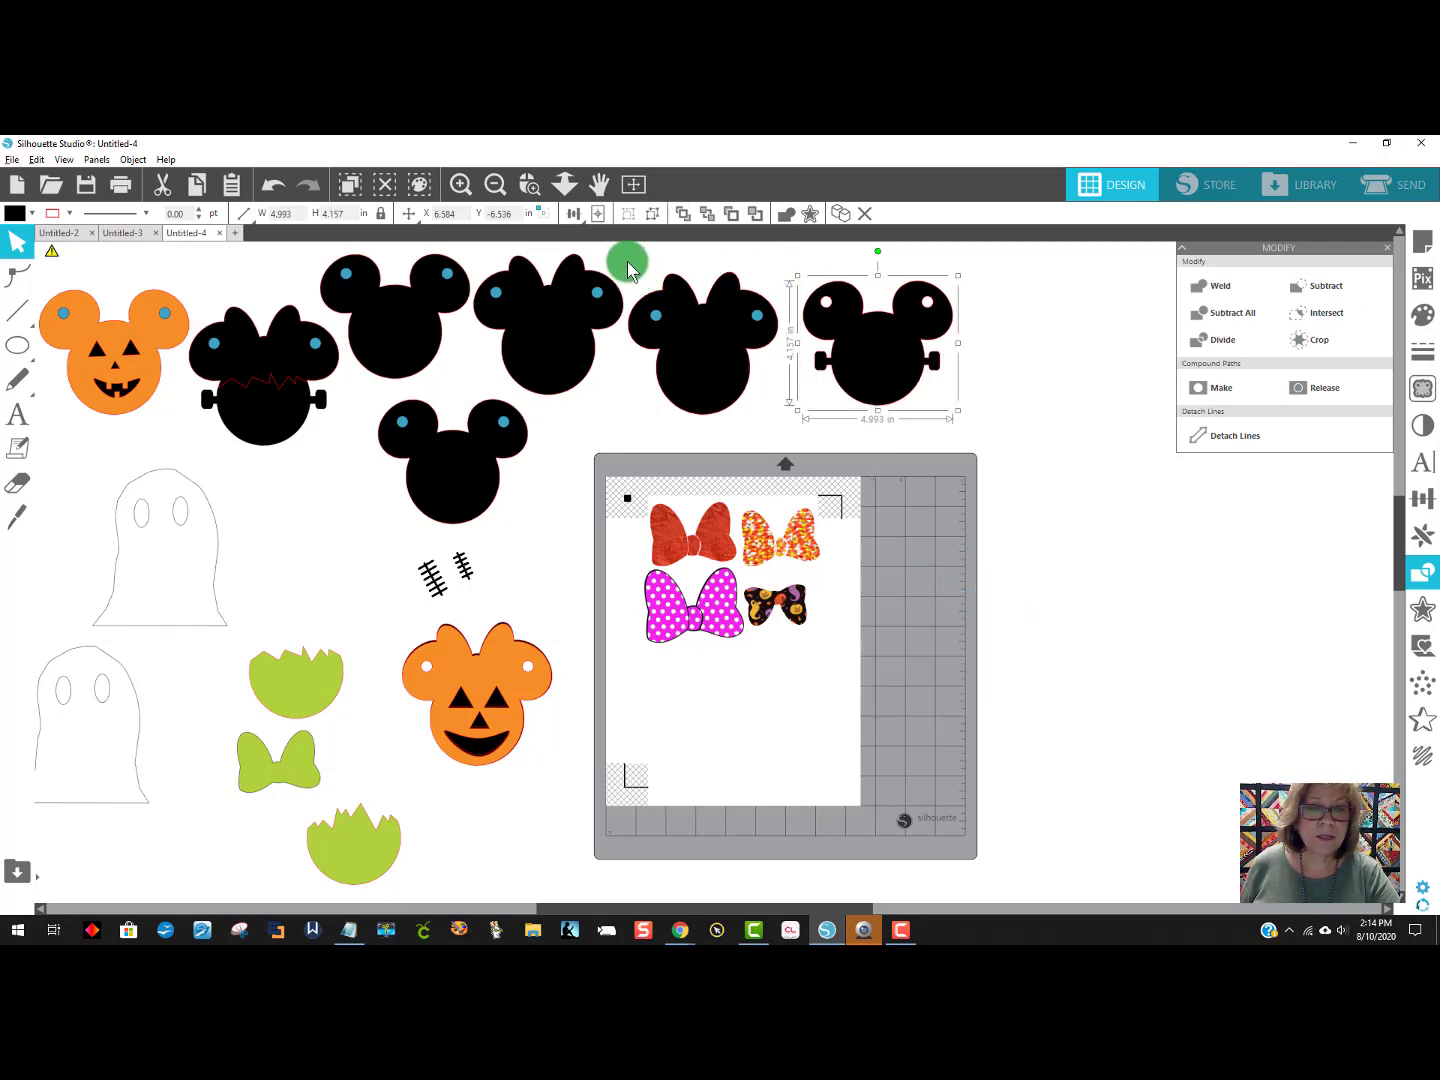
drag(625, 255, 790, 430)
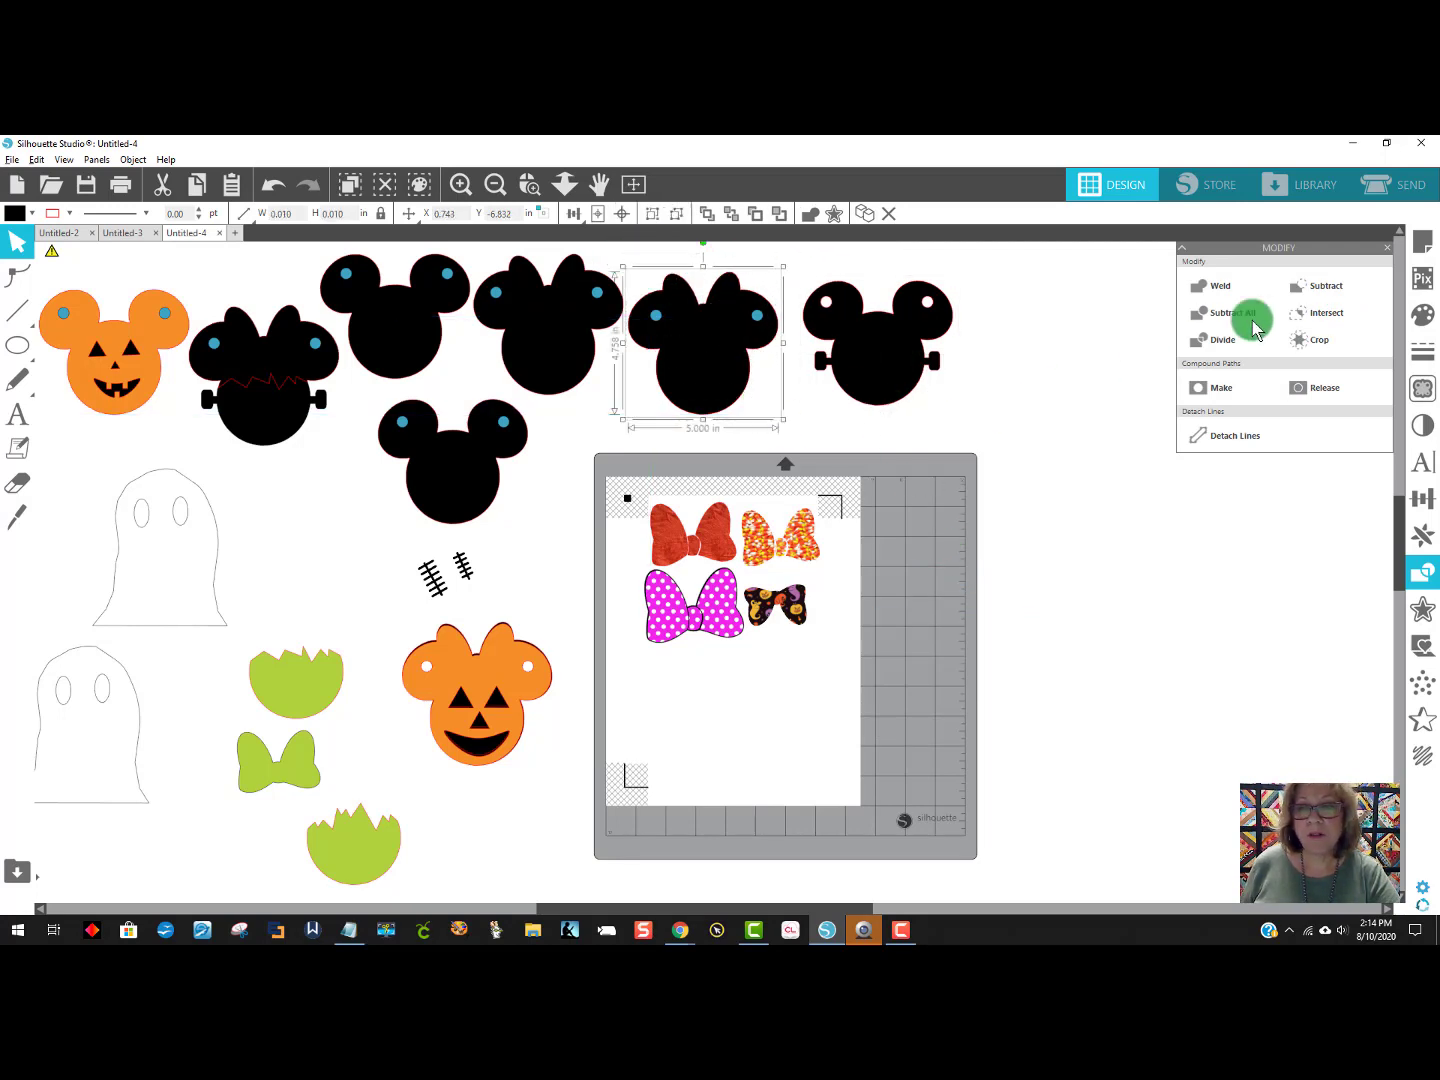
click(1320, 290)
drag(476, 249, 619, 393)
click(1319, 288)
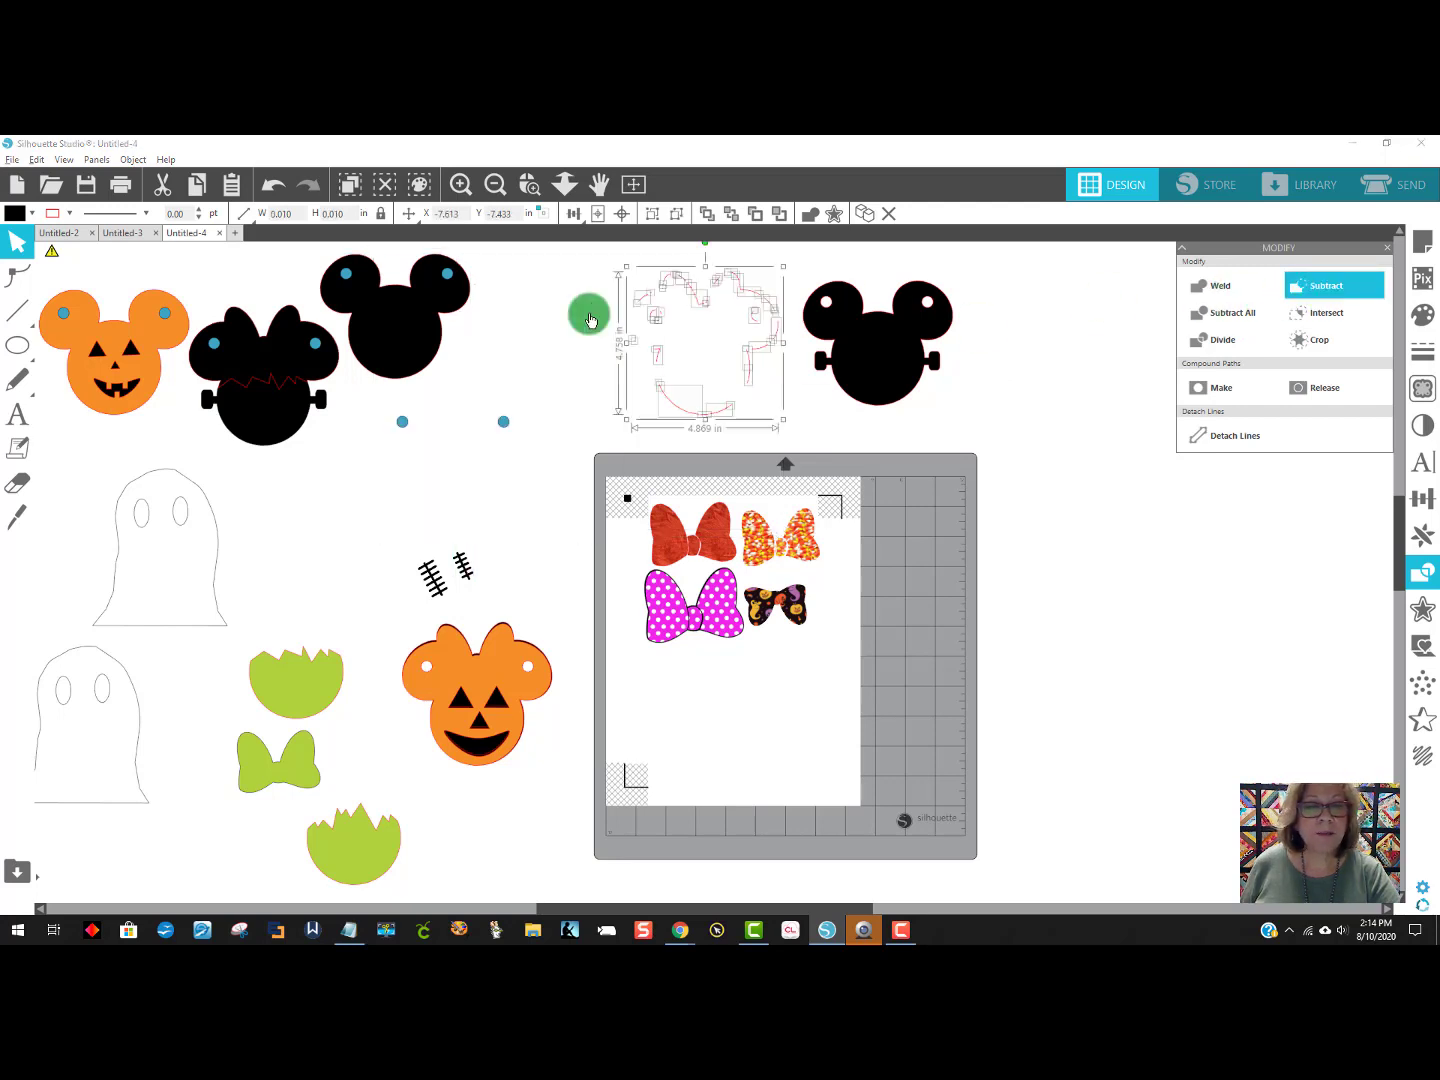
click(273, 190)
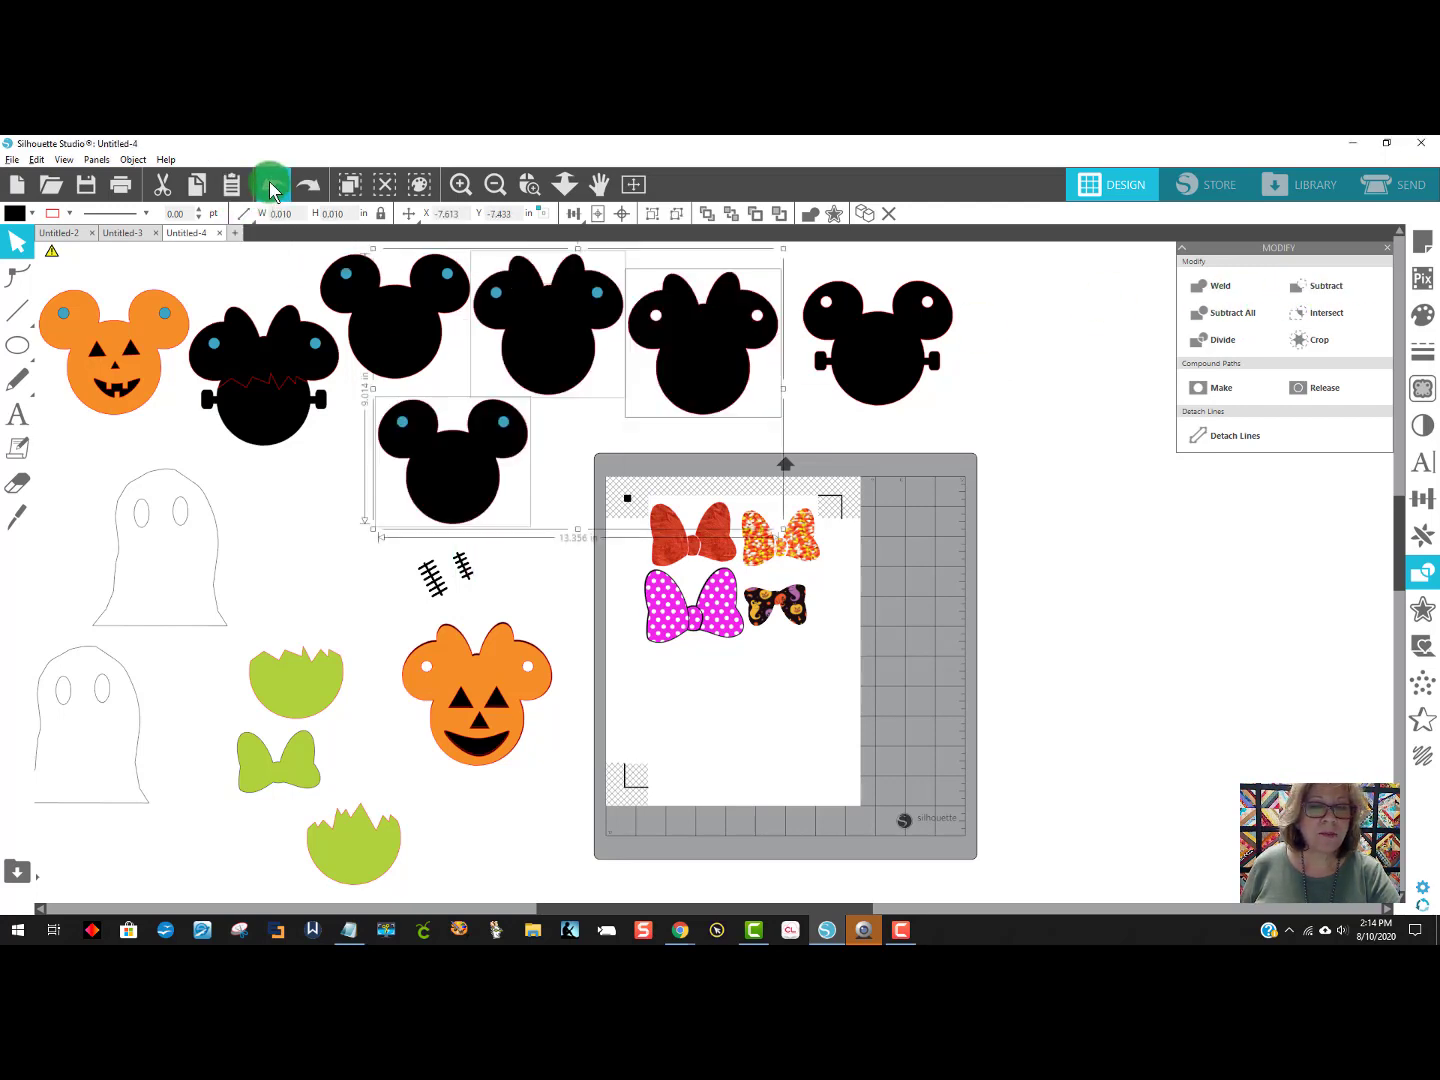
click(272, 190)
Move the punched Minnie beyond the Frankenstein Mickey, subtract the next Minnie's ear circles, and place that head on the Frankenstein's other side.
drag(671, 390, 929, 374)
click(613, 377)
click(524, 284)
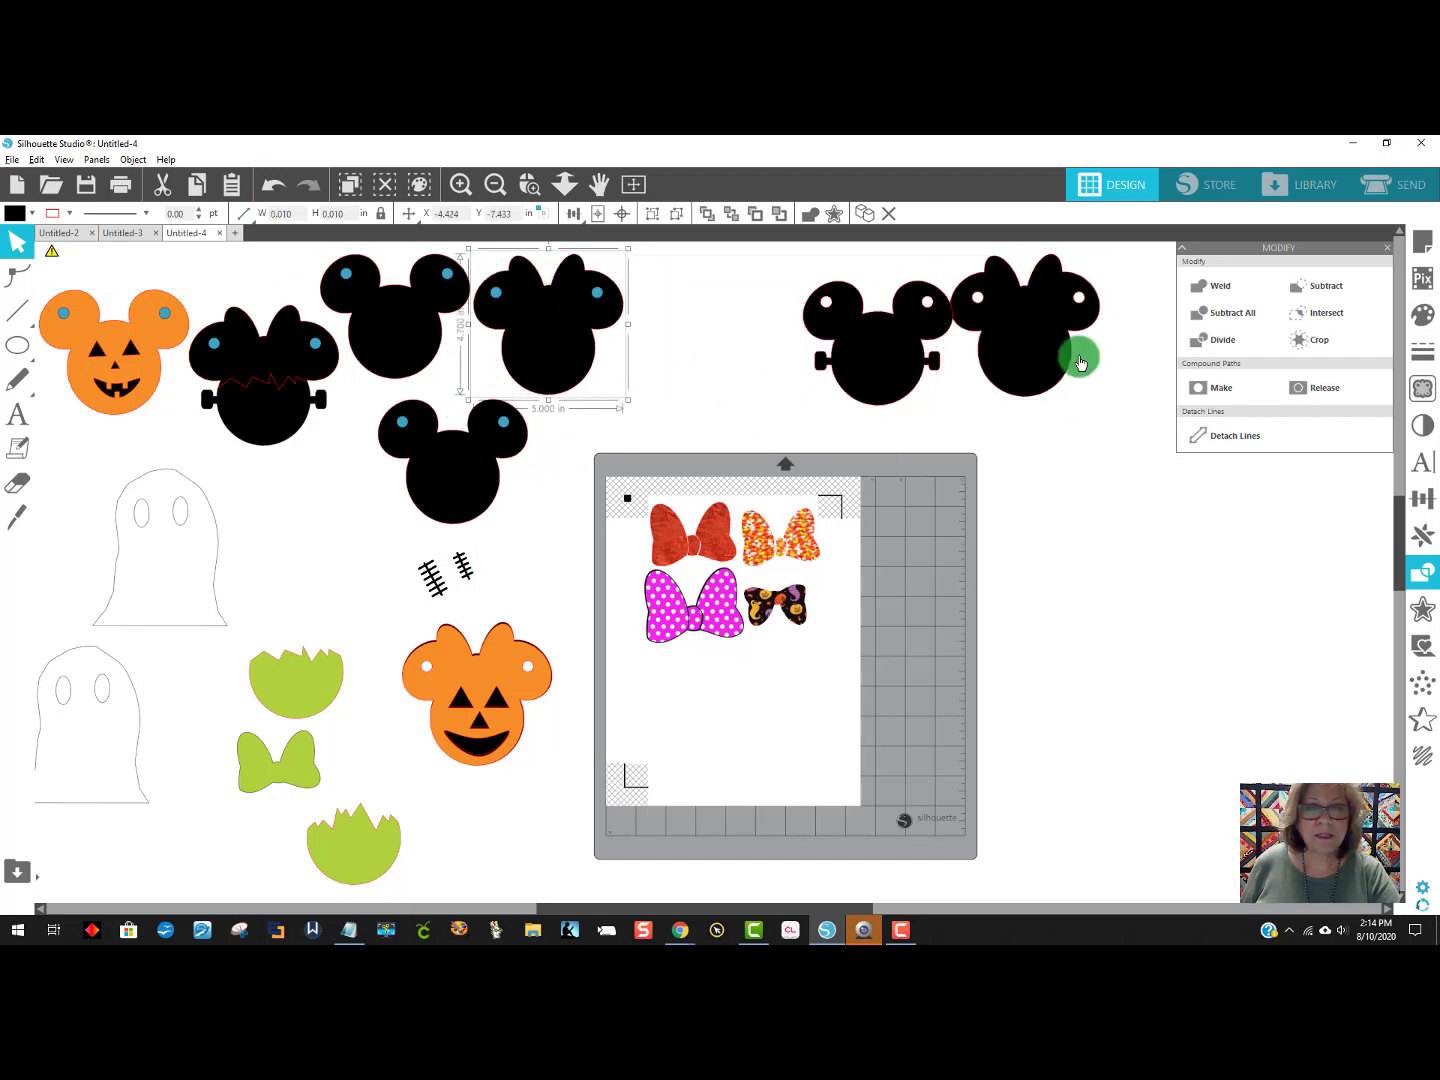
click(1328, 285)
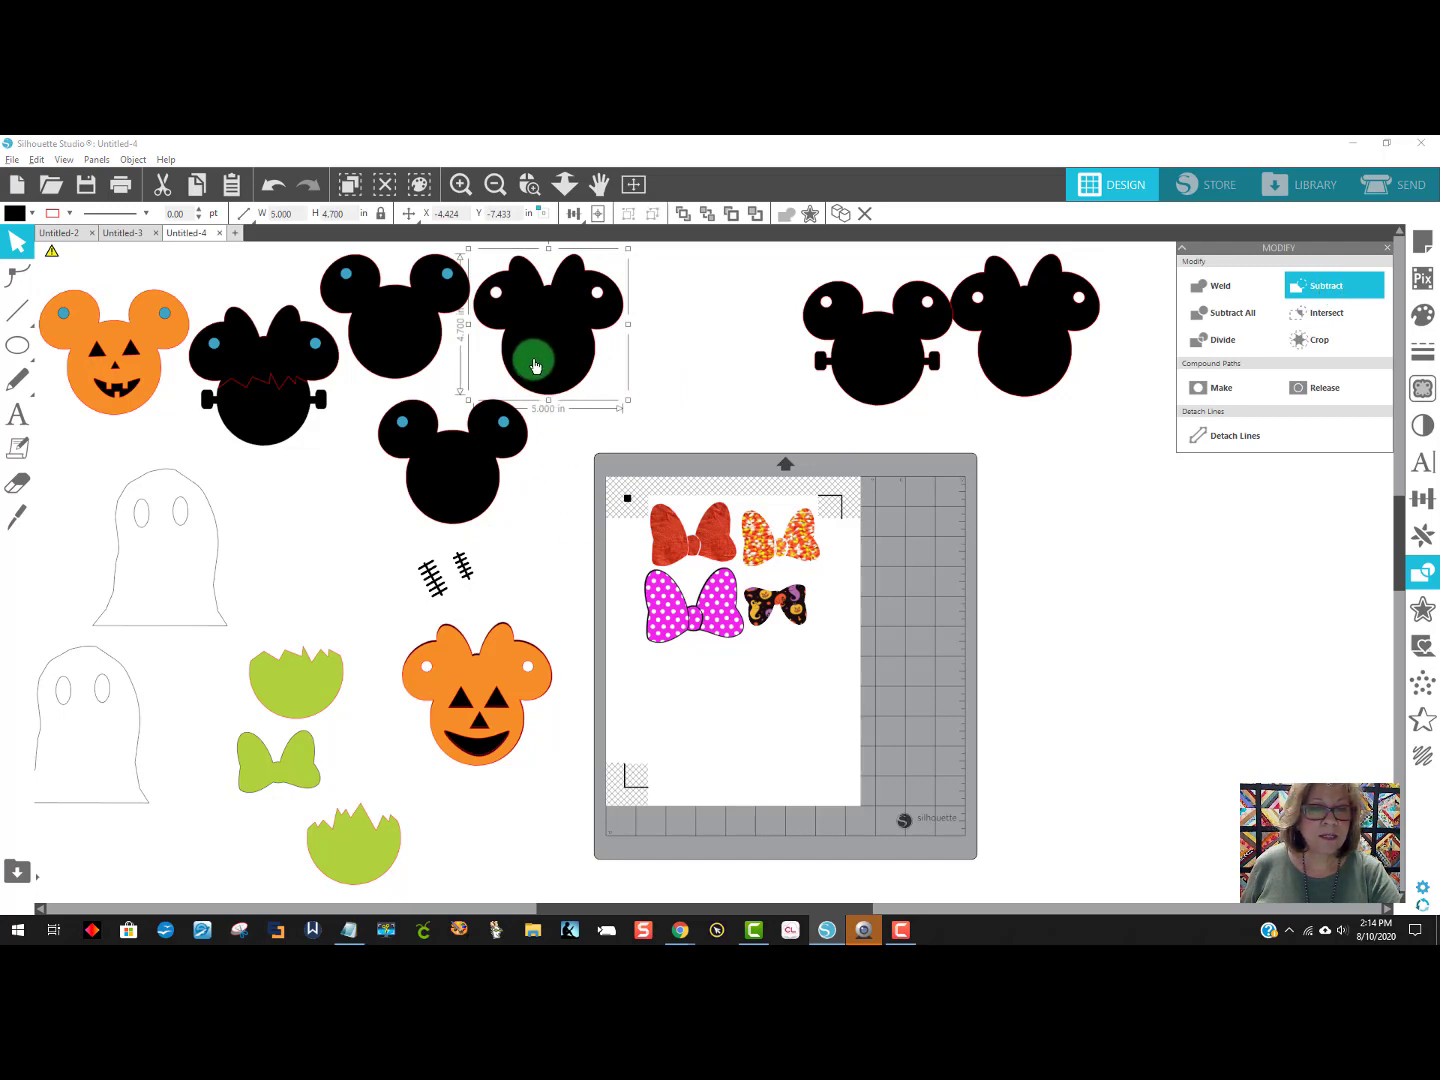
drag(530, 364, 695, 362)
Subtract the ear circles from the two plain black Mickey heads and place the upper one beside the punched Minnie head.
click(424, 466)
drag(424, 460, 370, 412)
click(1328, 285)
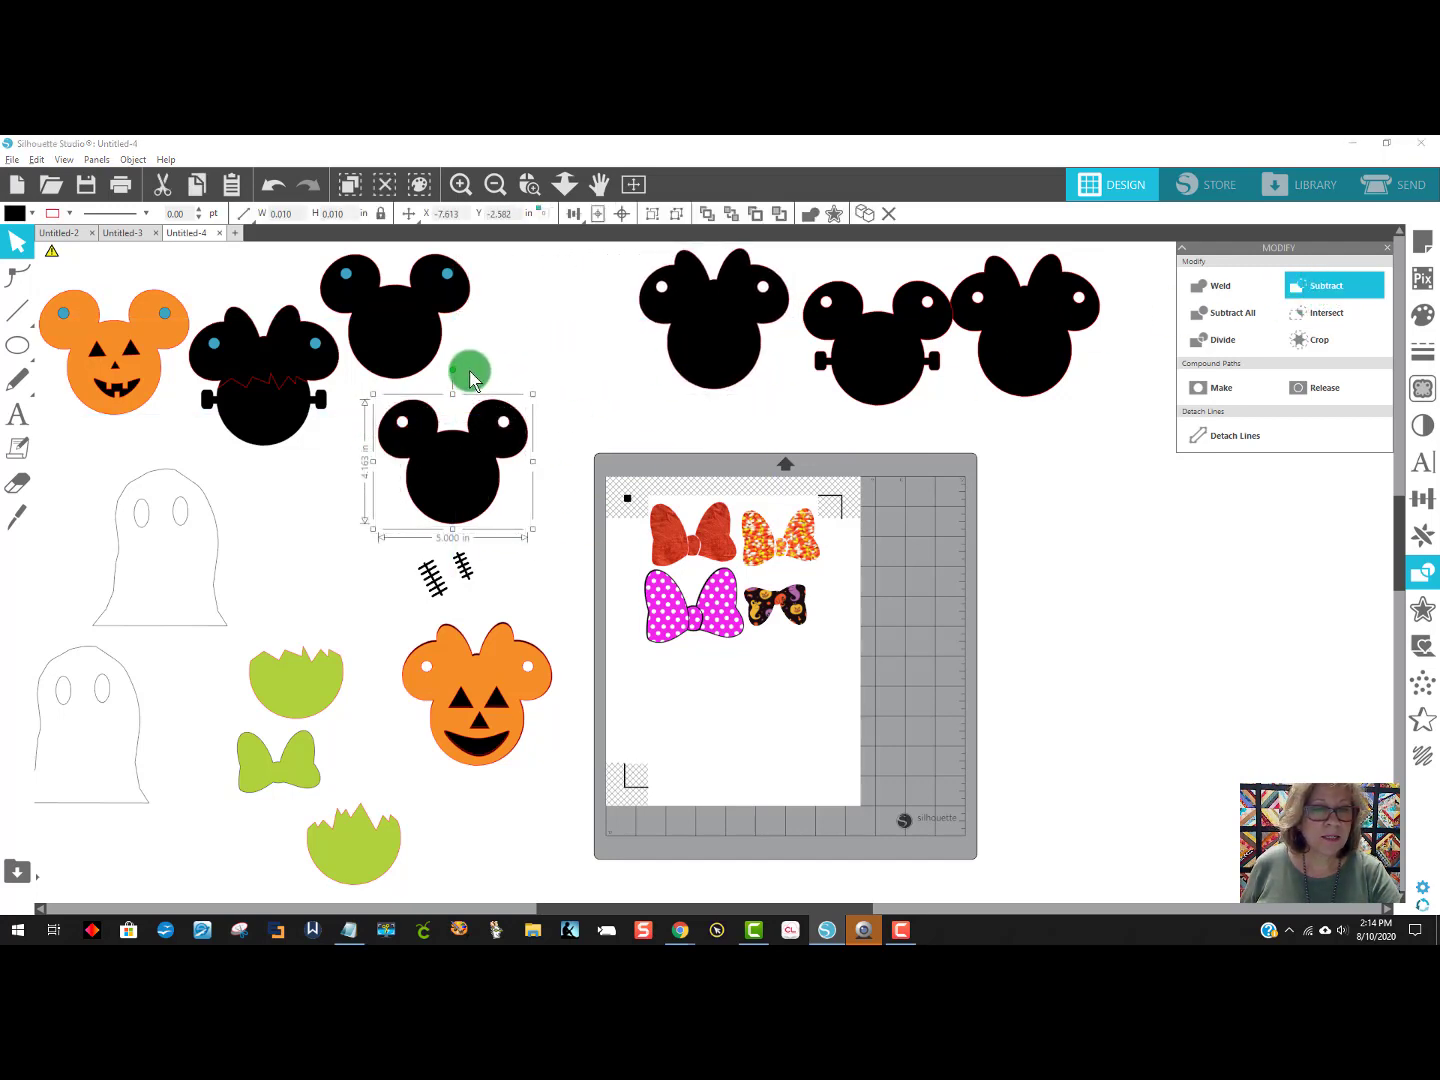
drag(477, 365, 542, 291)
click(281, 486)
drag(410, 262, 581, 376)
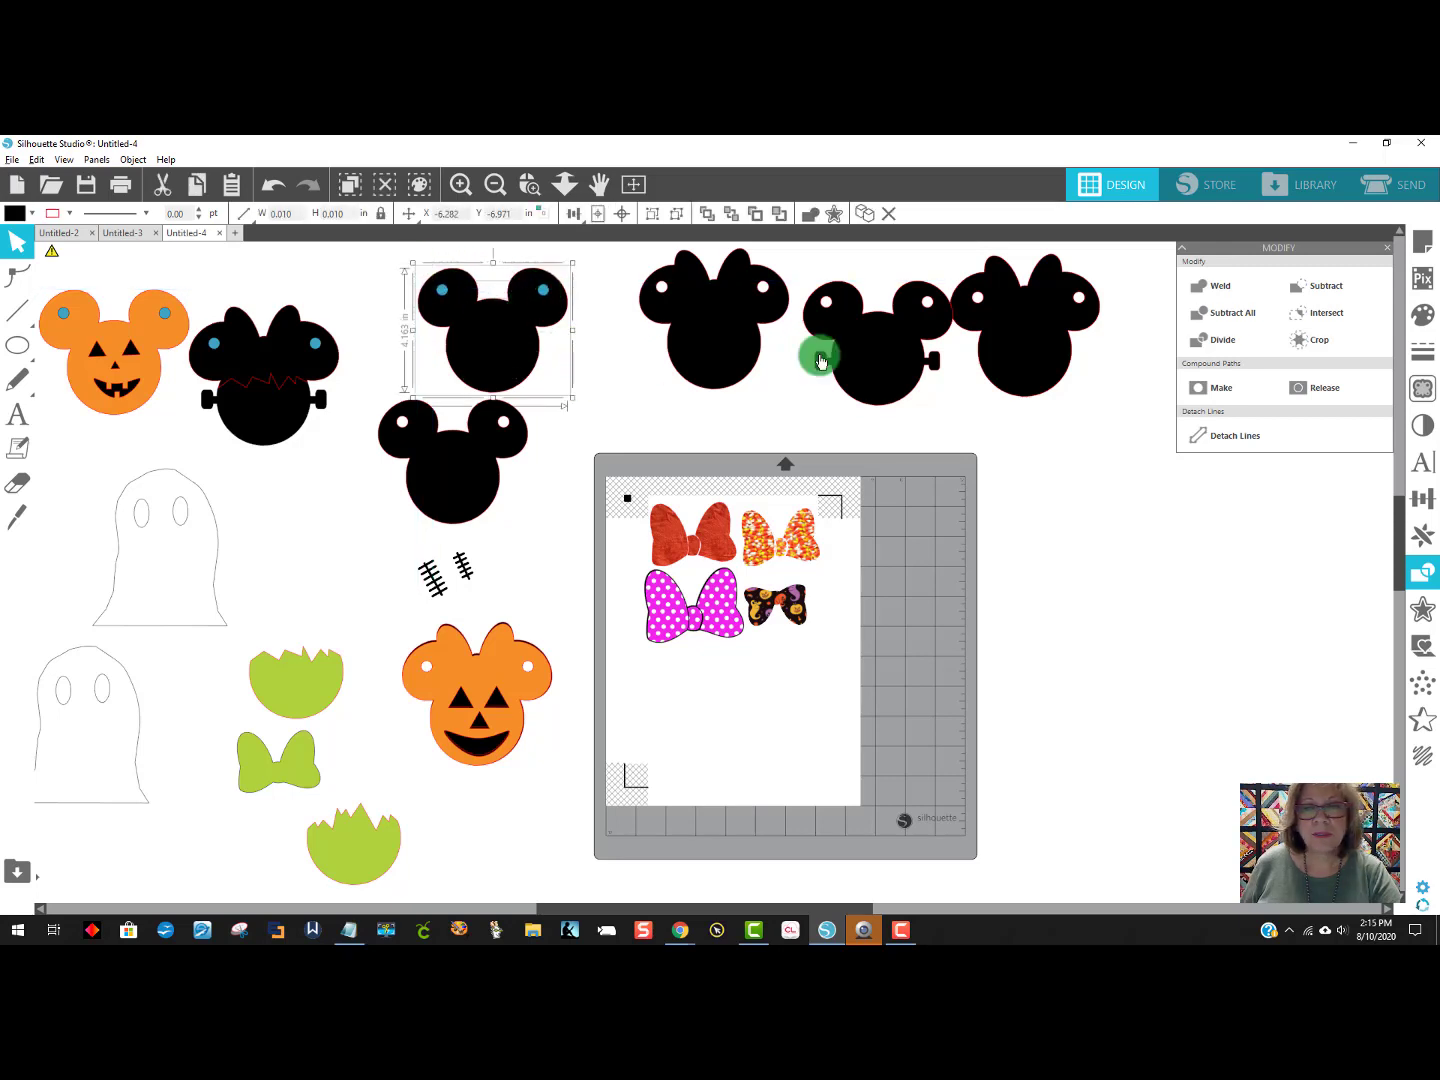
click(1327, 286)
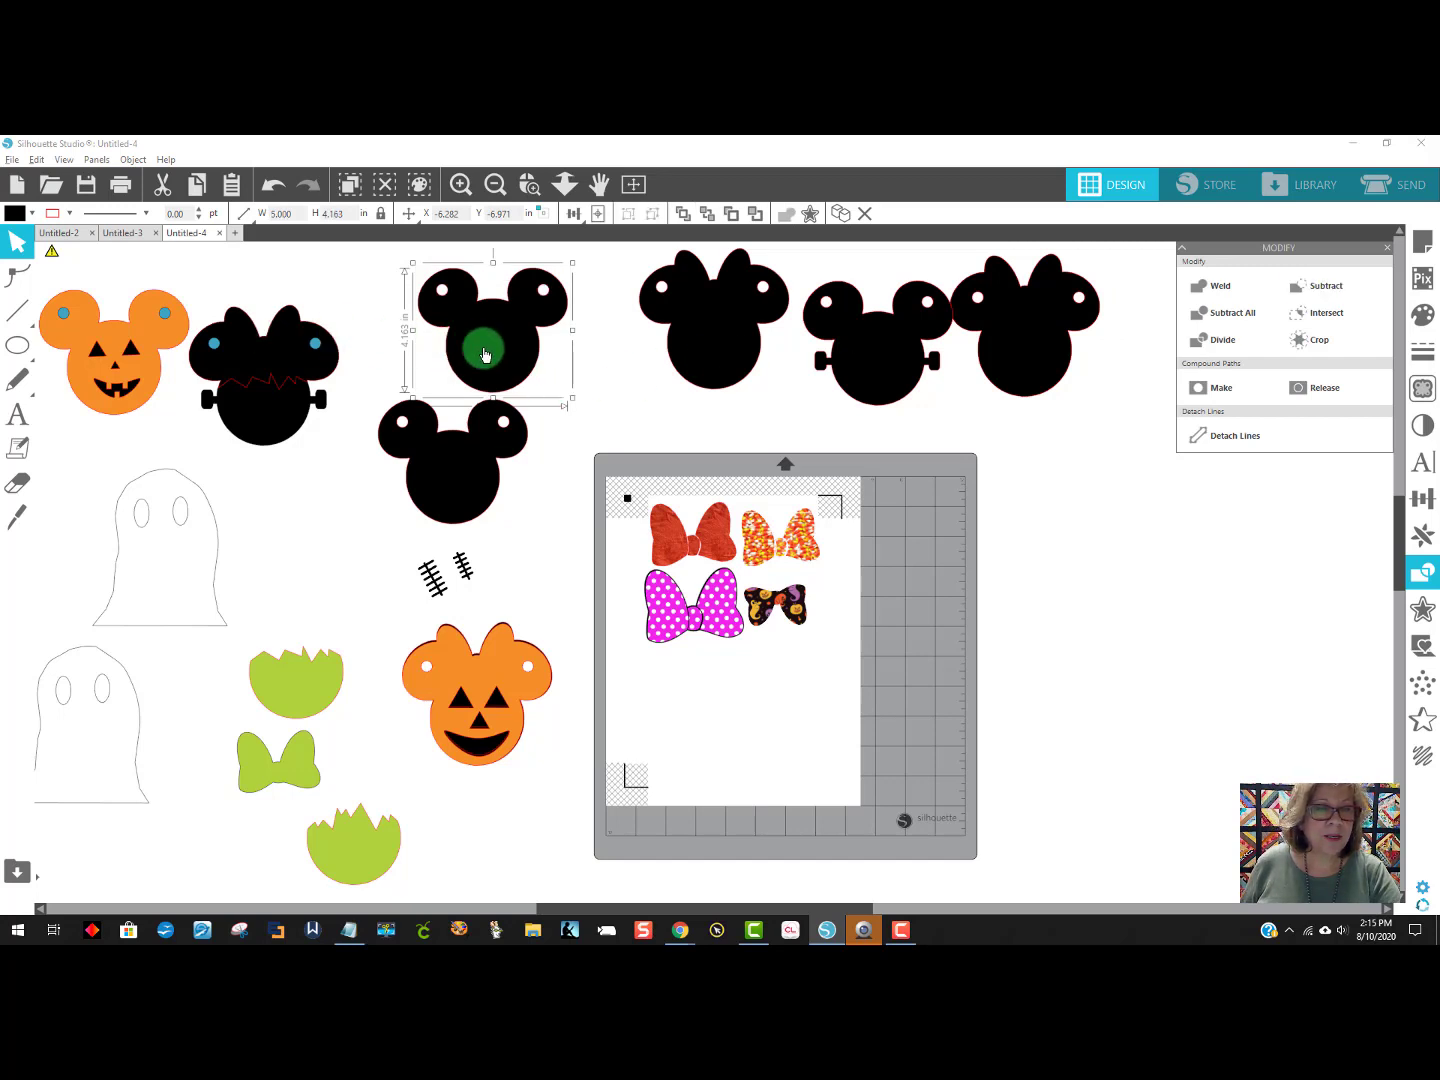
drag(483, 354, 86, 358)
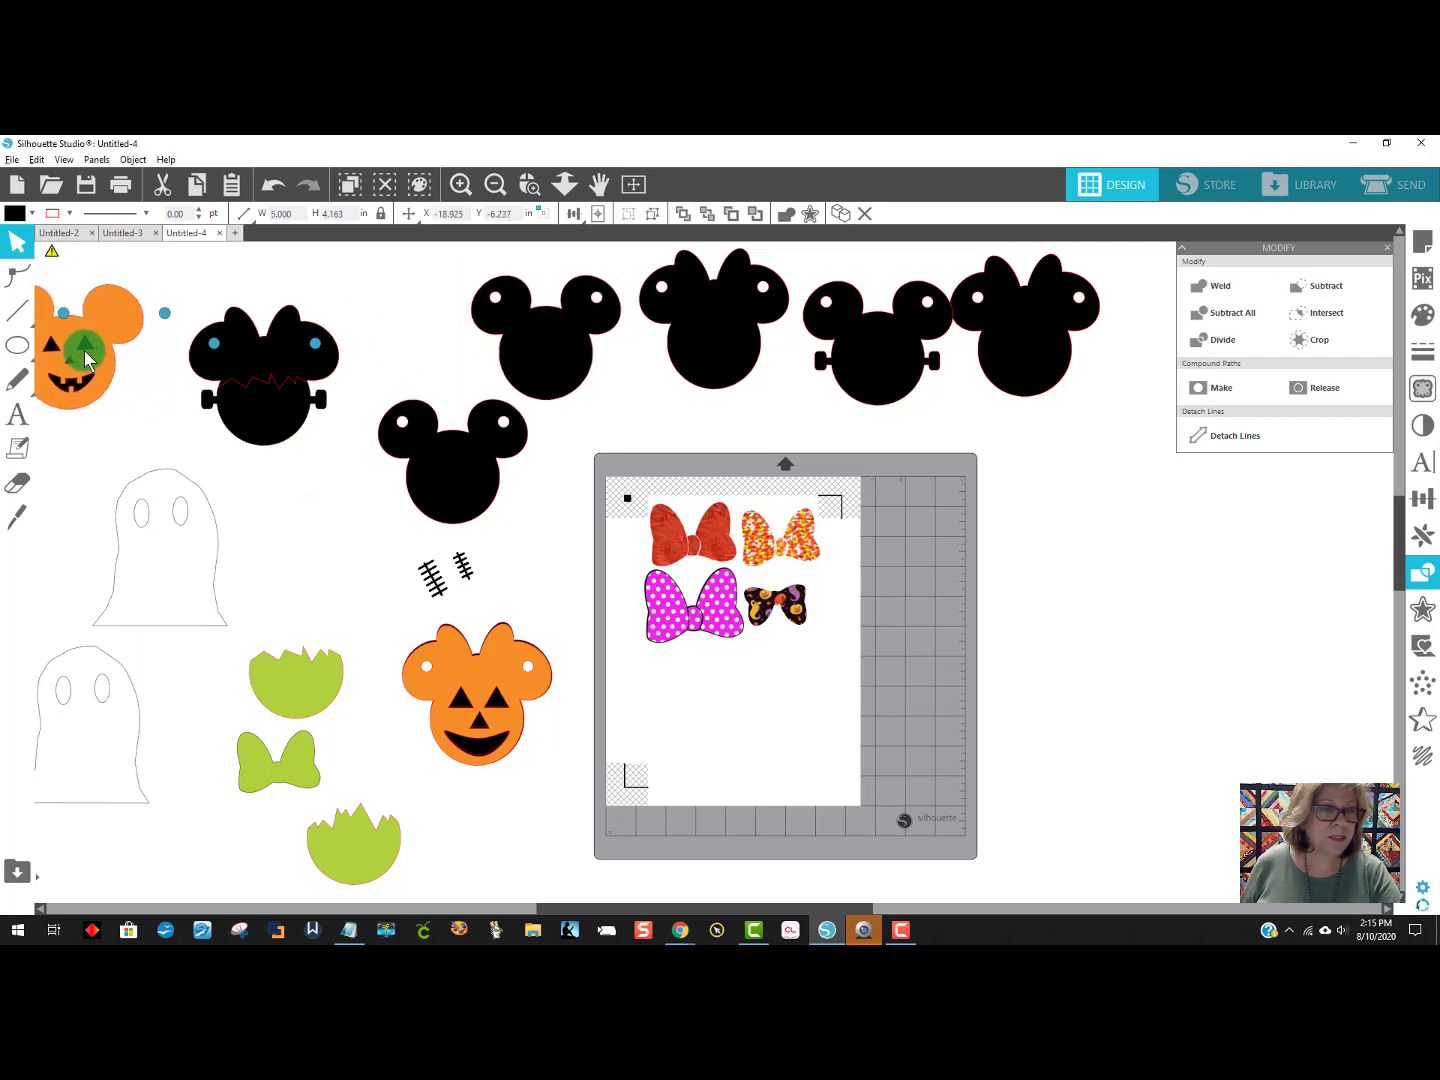
Subtract the ear circles from the Frankenstein Minnie and separate its jagged hair layer from the black head with bolts.
click(213, 422)
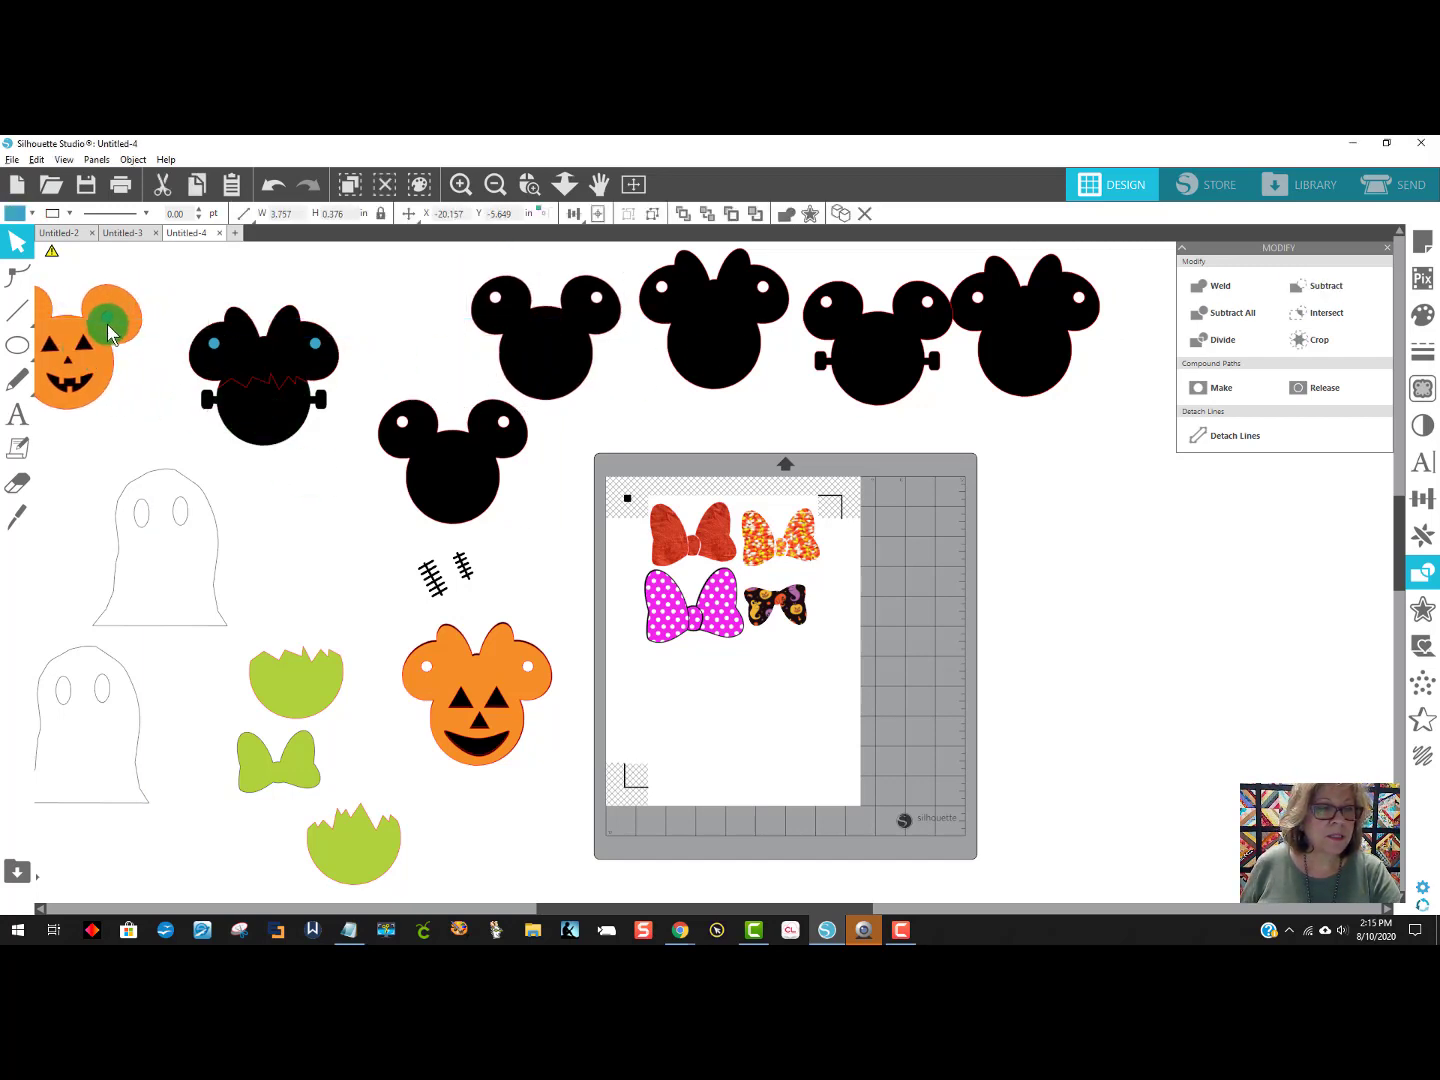
click(257, 380)
drag(256, 373, 188, 294)
click(1336, 291)
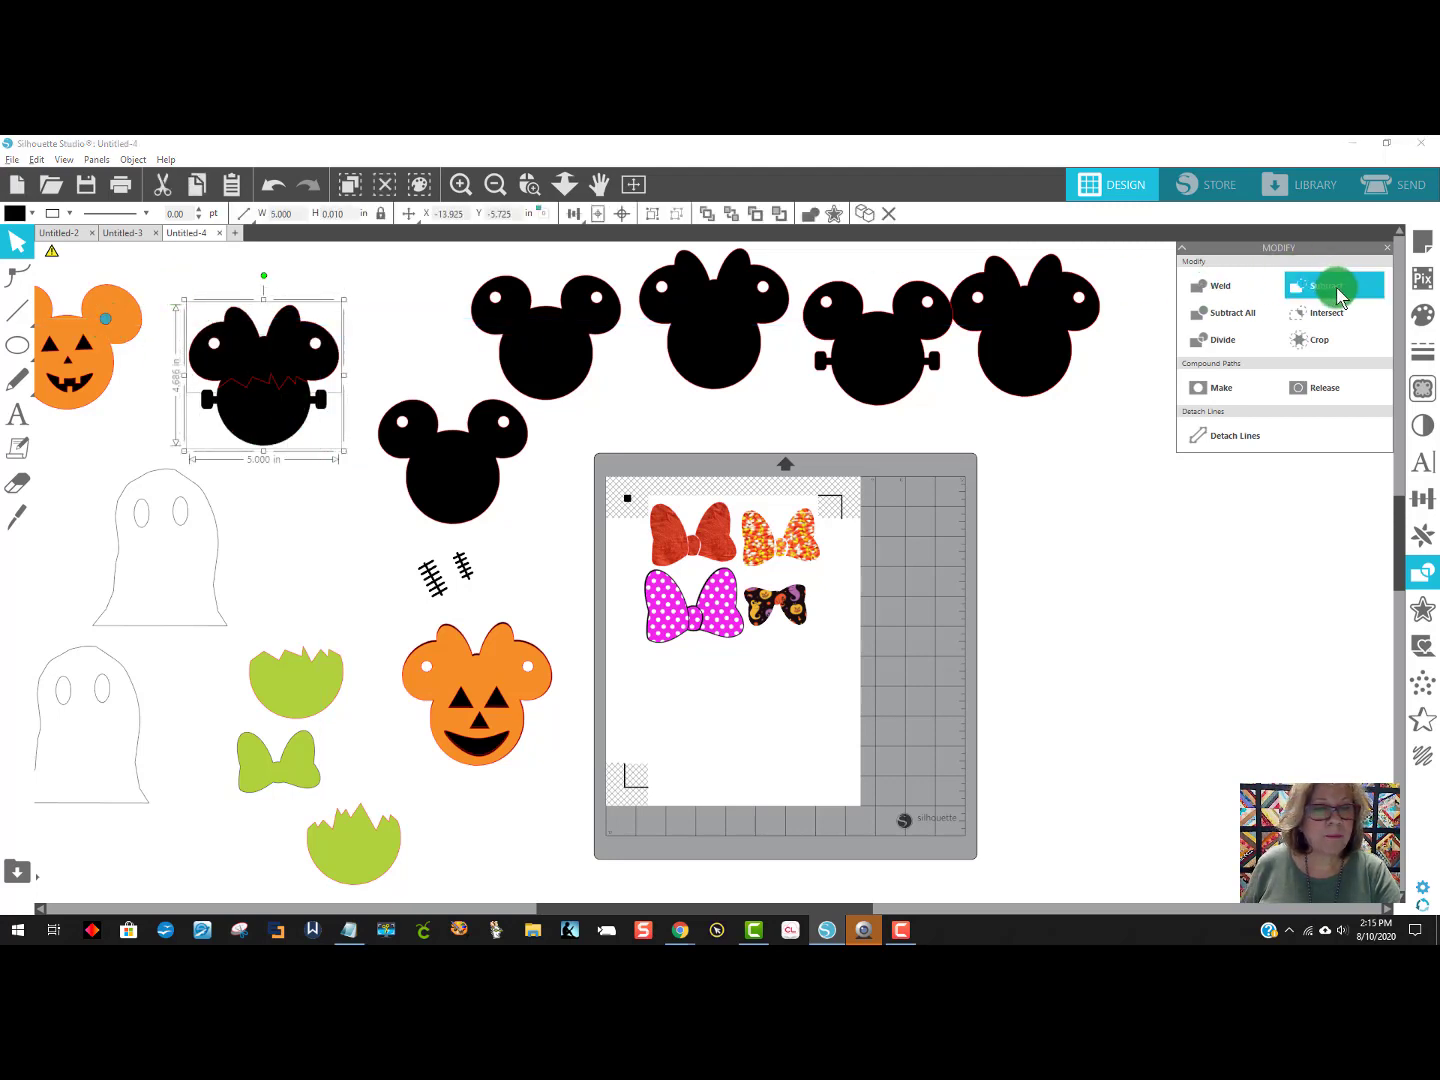
drag(349, 364, 312, 466)
click(194, 401)
click(104, 370)
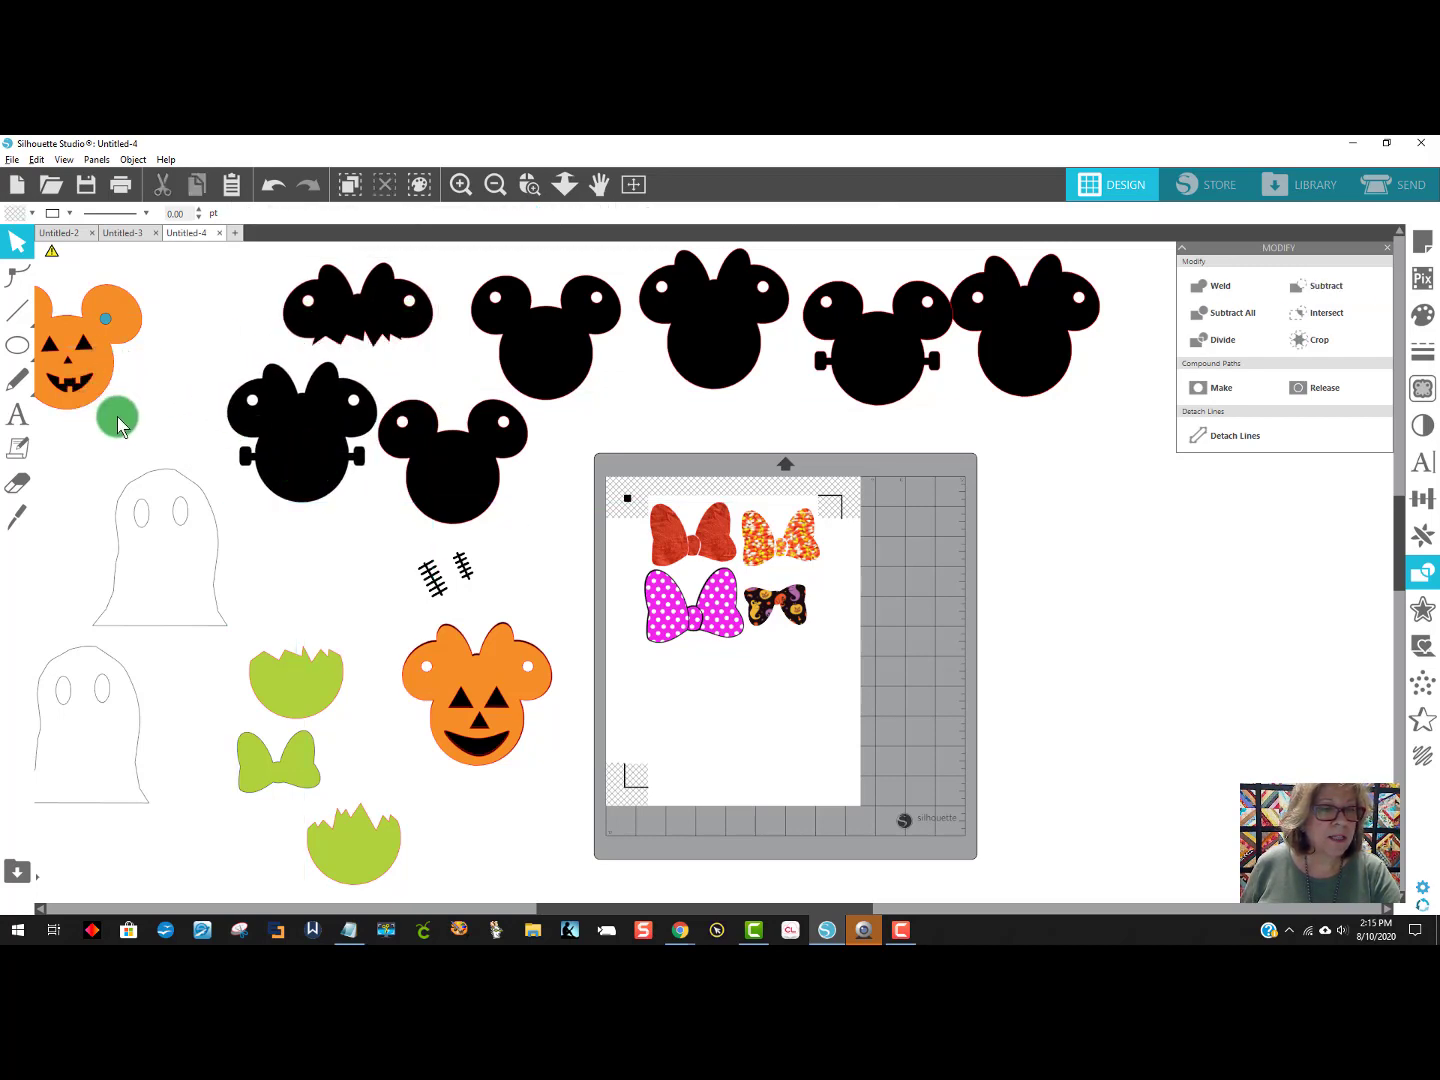
click(119, 321)
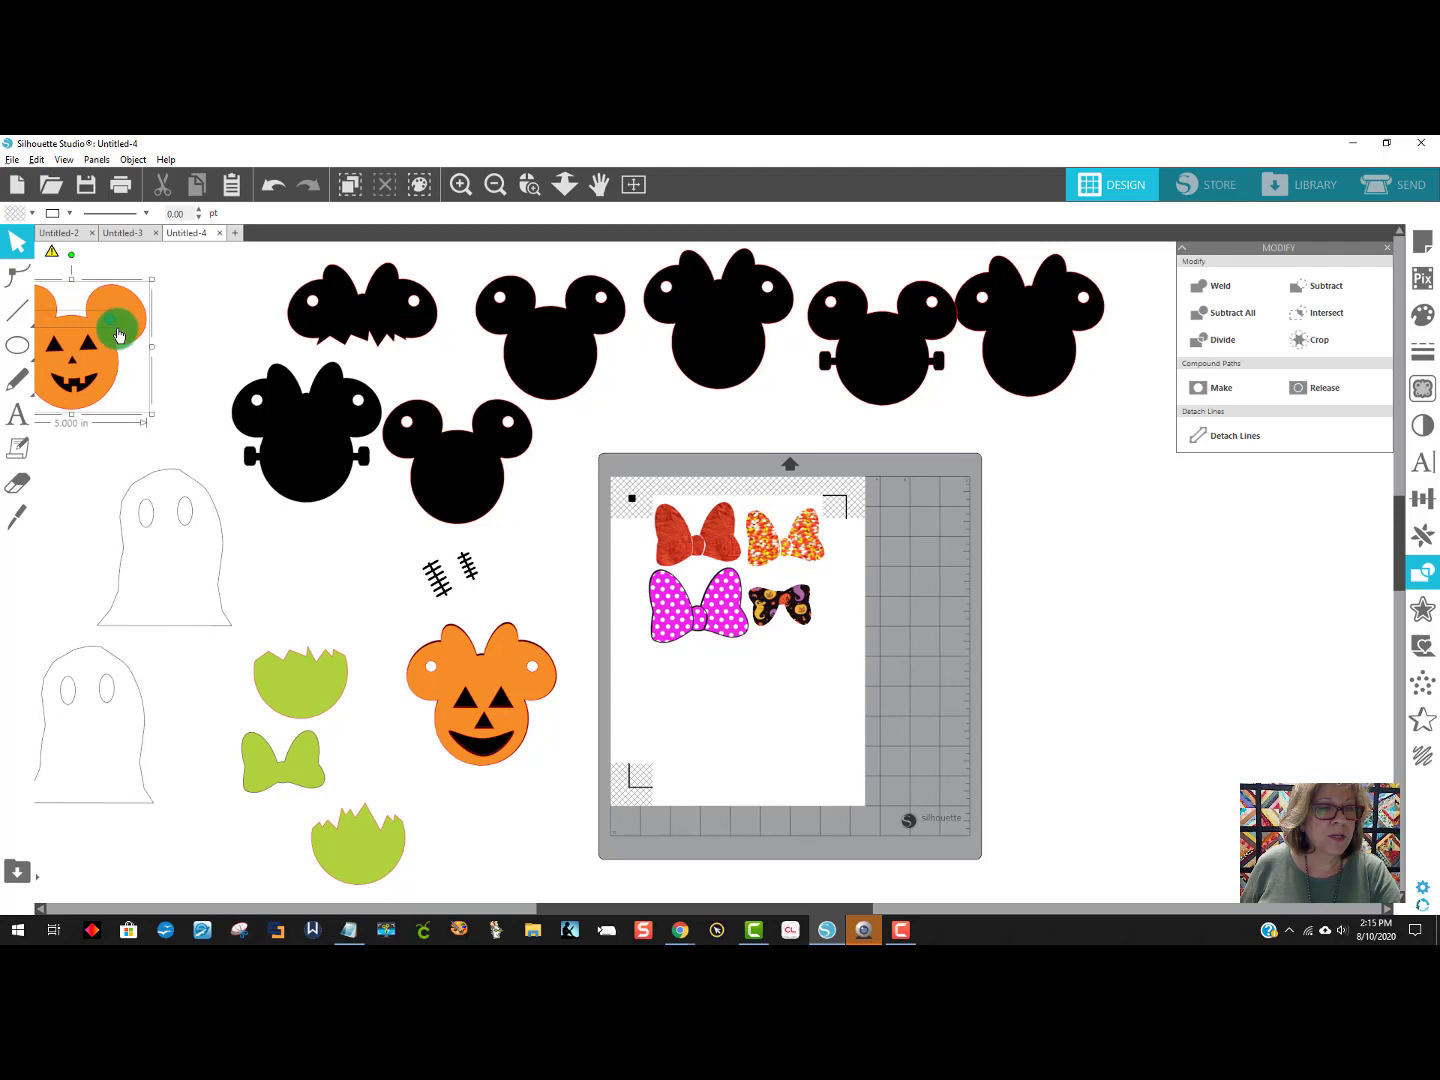
click(1305, 291)
click(199, 428)
drag(113, 386, 182, 395)
right_click(172, 365)
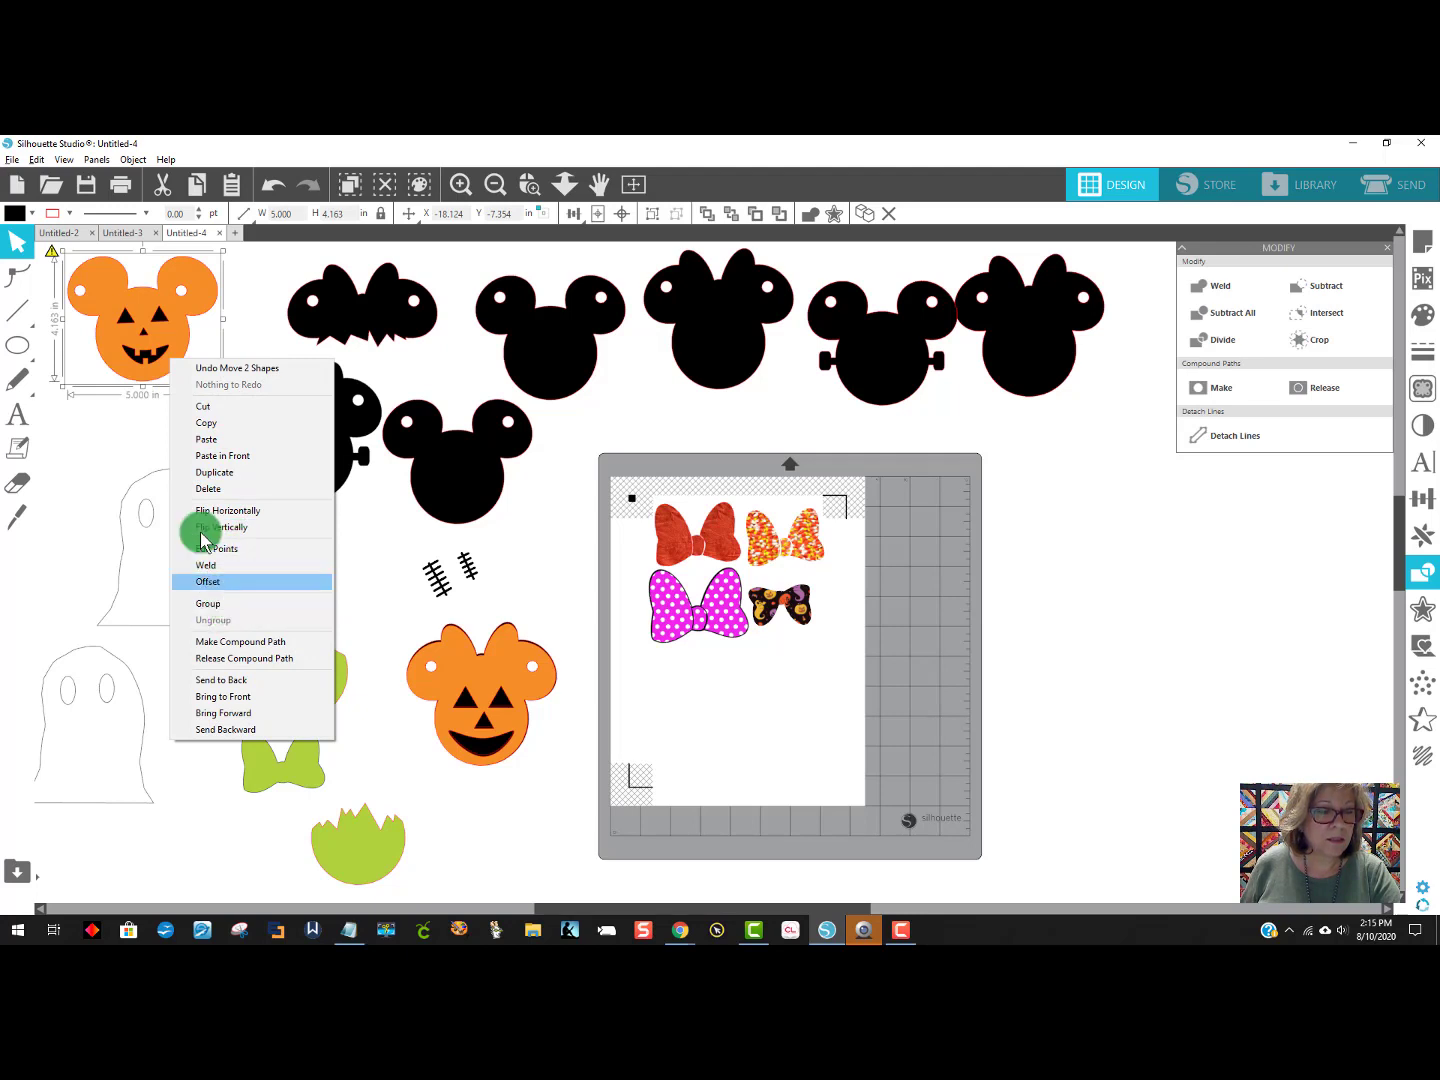
click(90, 435)
click(162, 345)
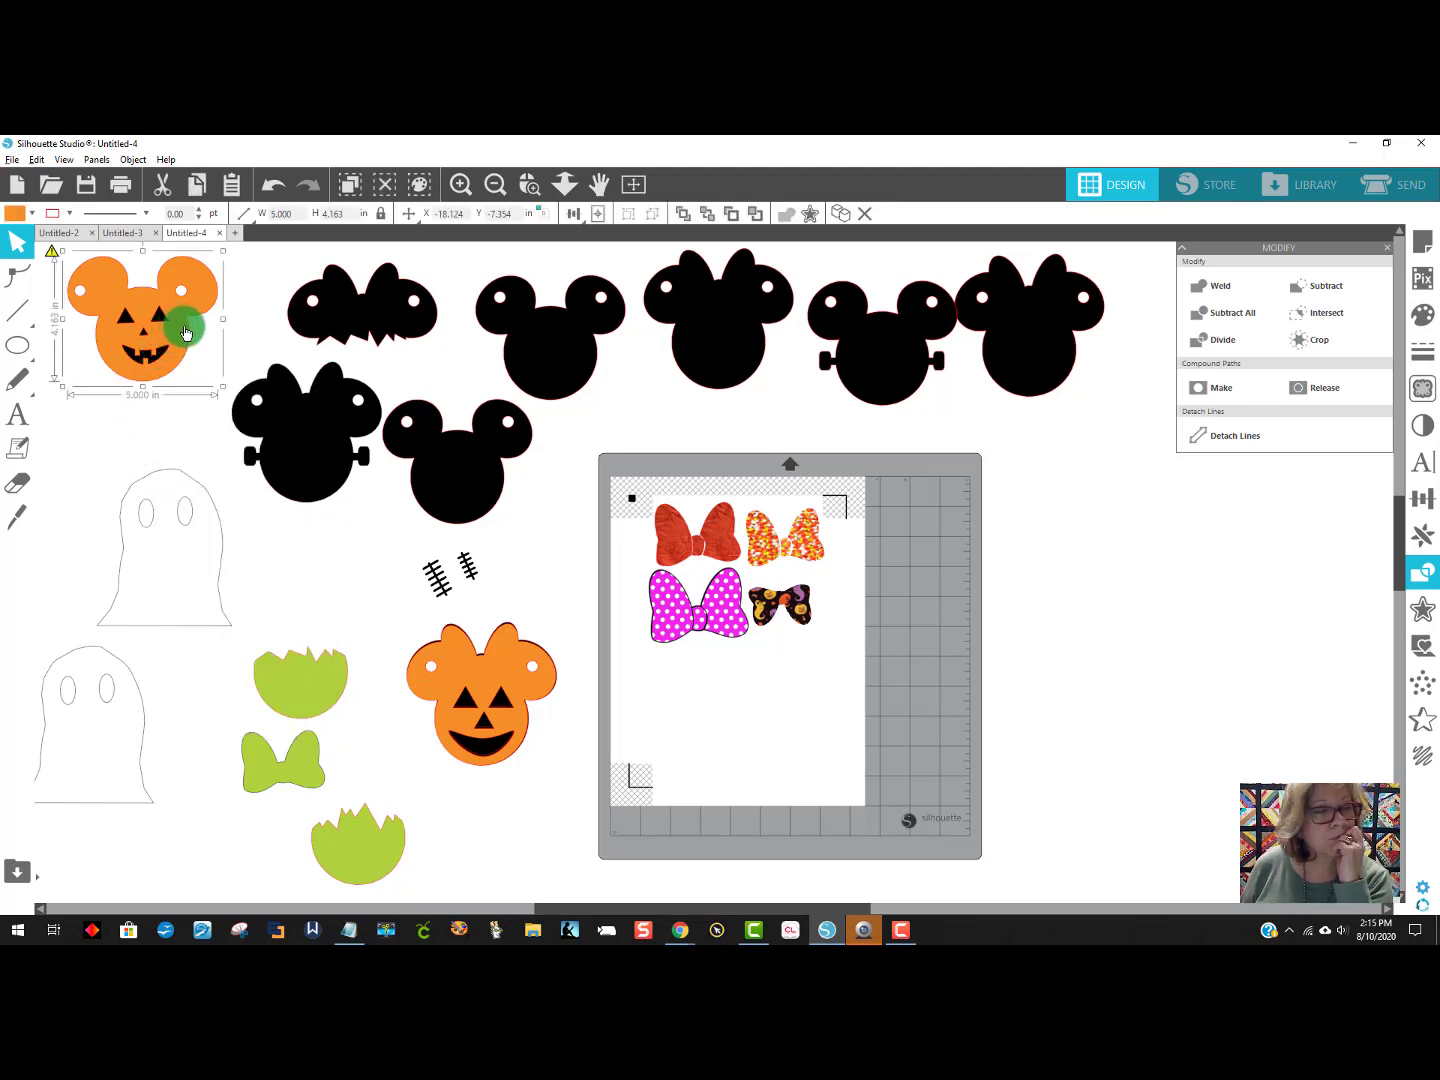
mouse_move(184, 333)
mouse_down()
mouse_move(185, 376)
mouse_move(141, 428)
mouse_move(197, 322)
mouse_move(185, 325)
mouse_up()
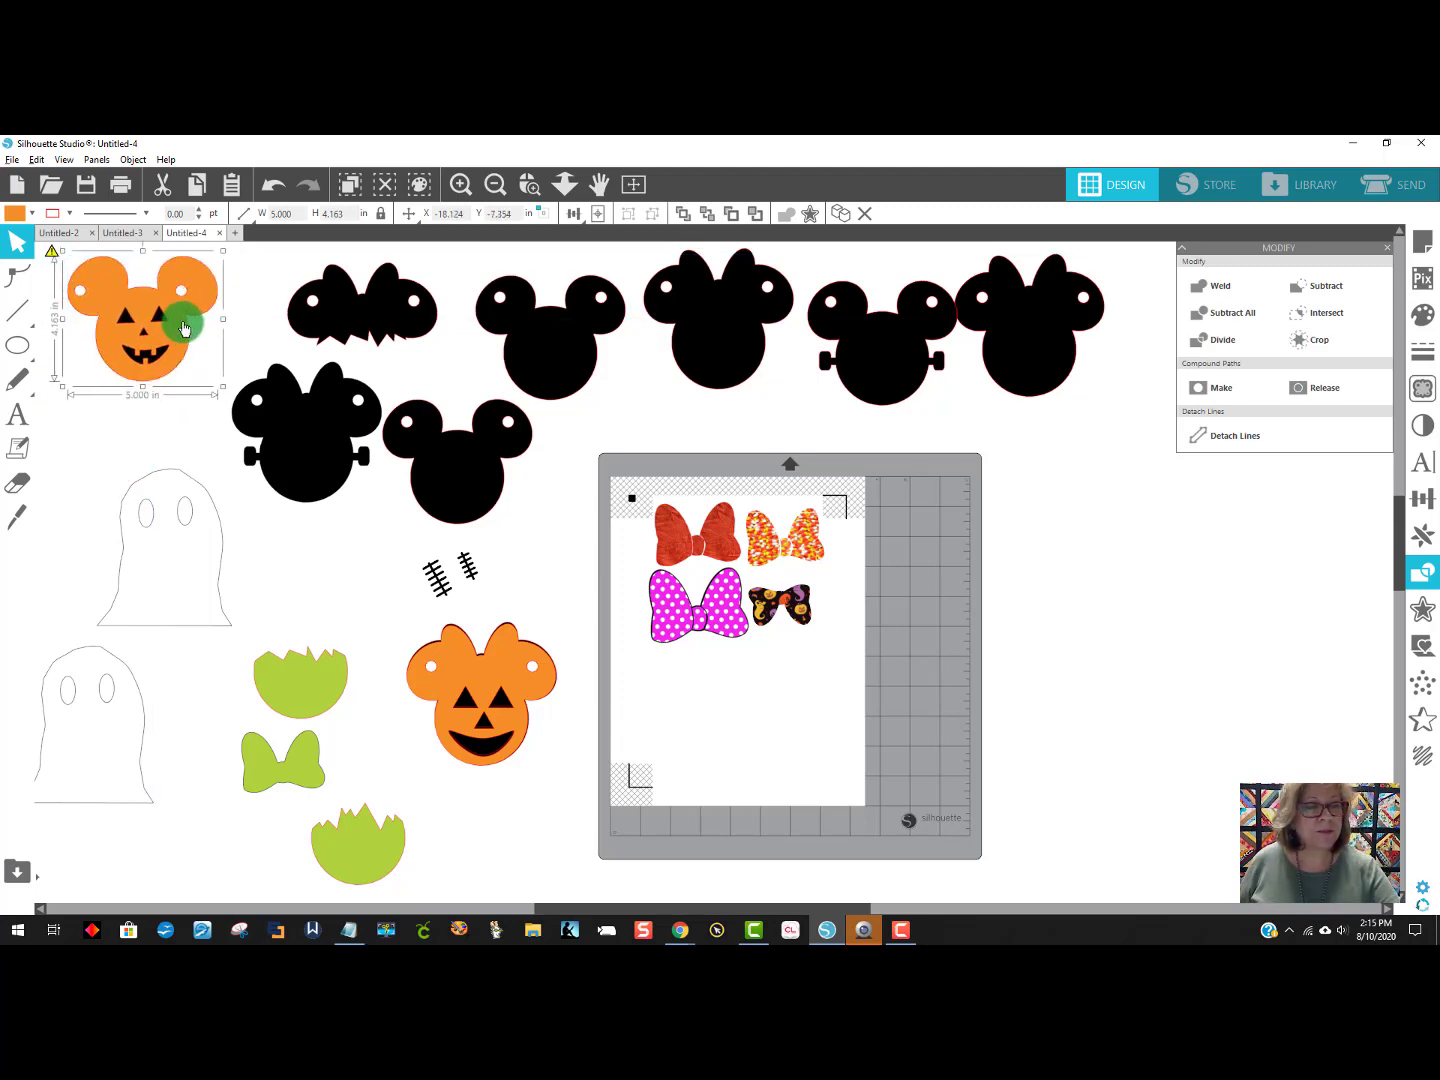
click(283, 185)
click(283, 188)
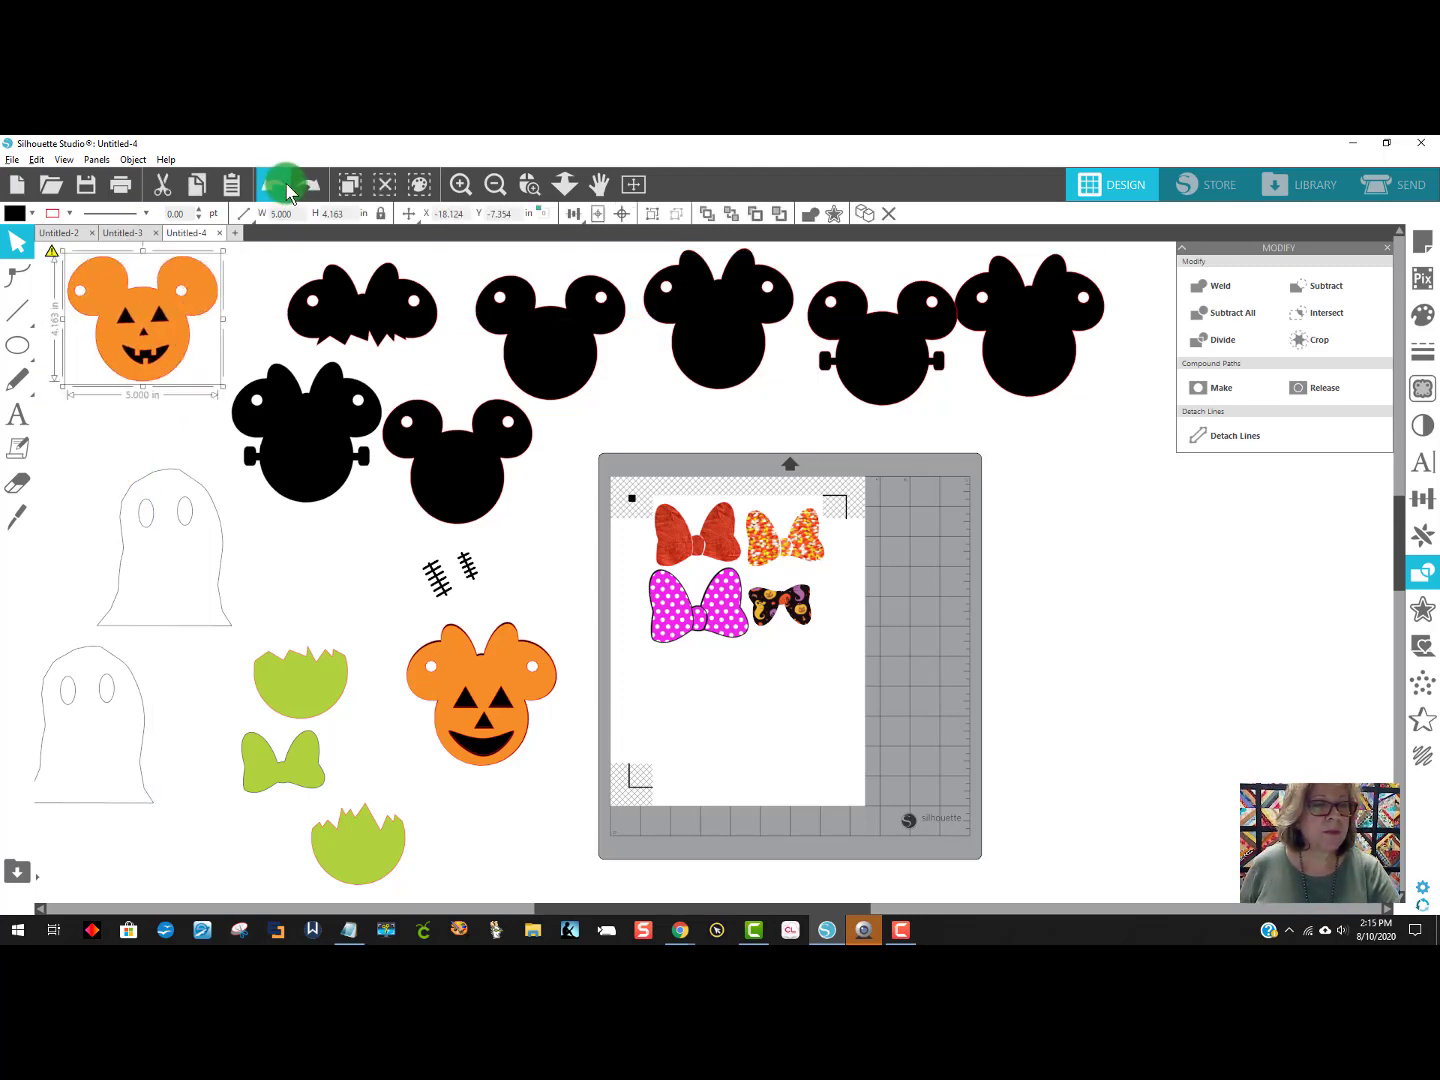
click(283, 188)
click(266, 354)
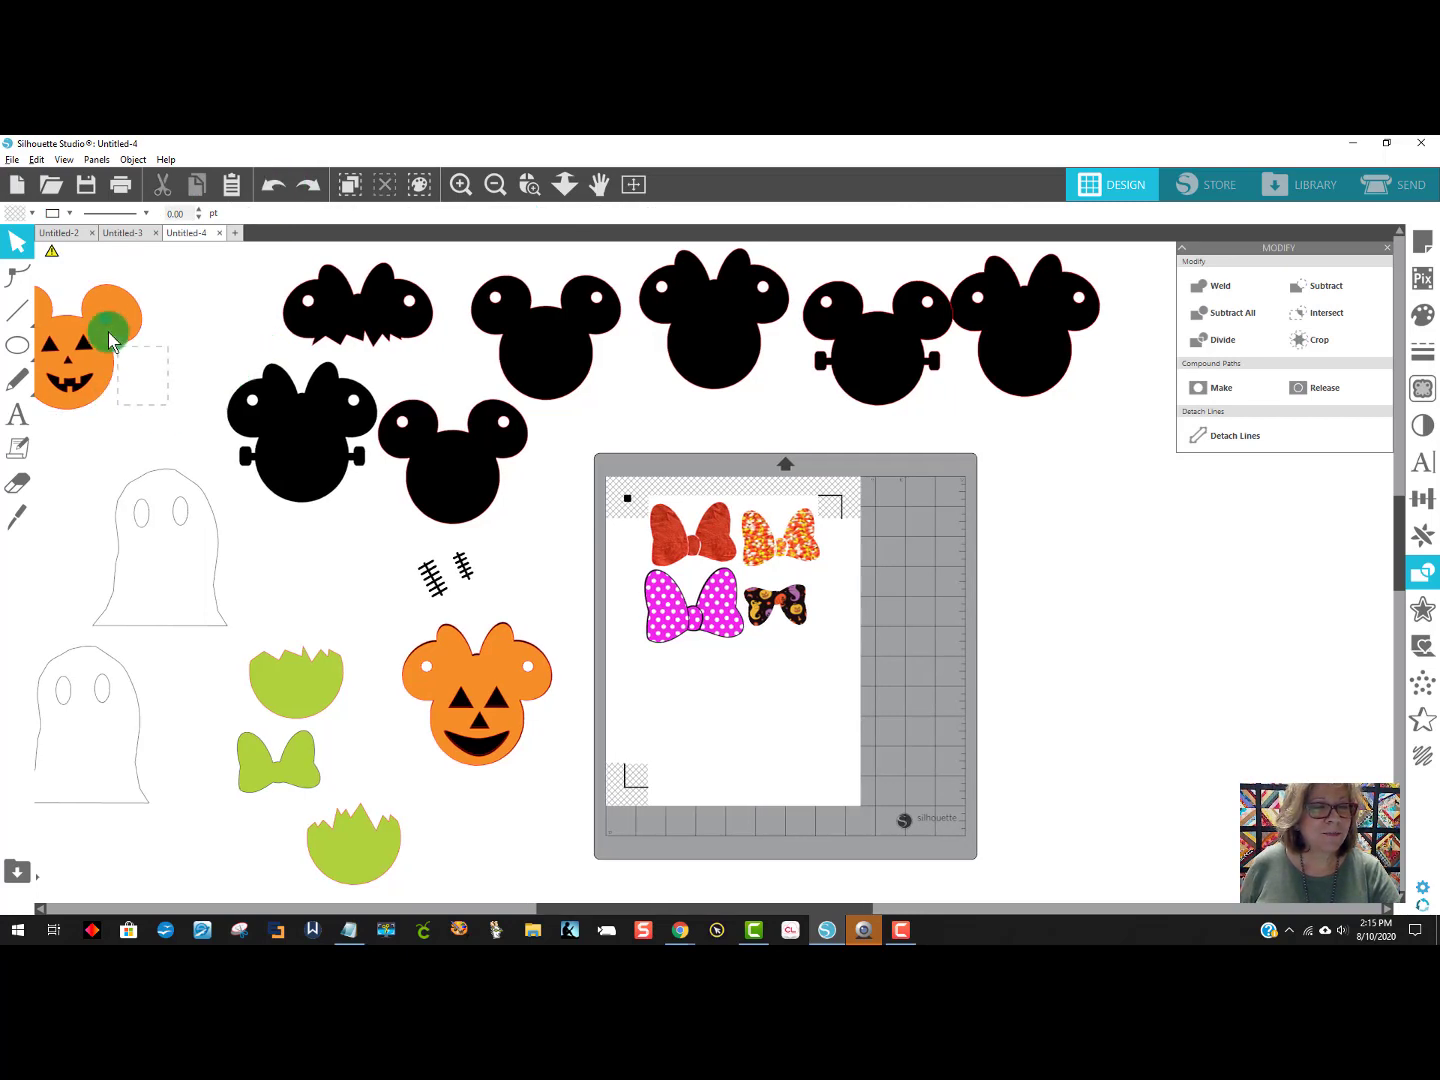
Move the pumpkin Mickey and its circle pair inward, align the circles on the ears, and subtract them from its layers.
drag(100, 318, 170, 310)
click(136, 429)
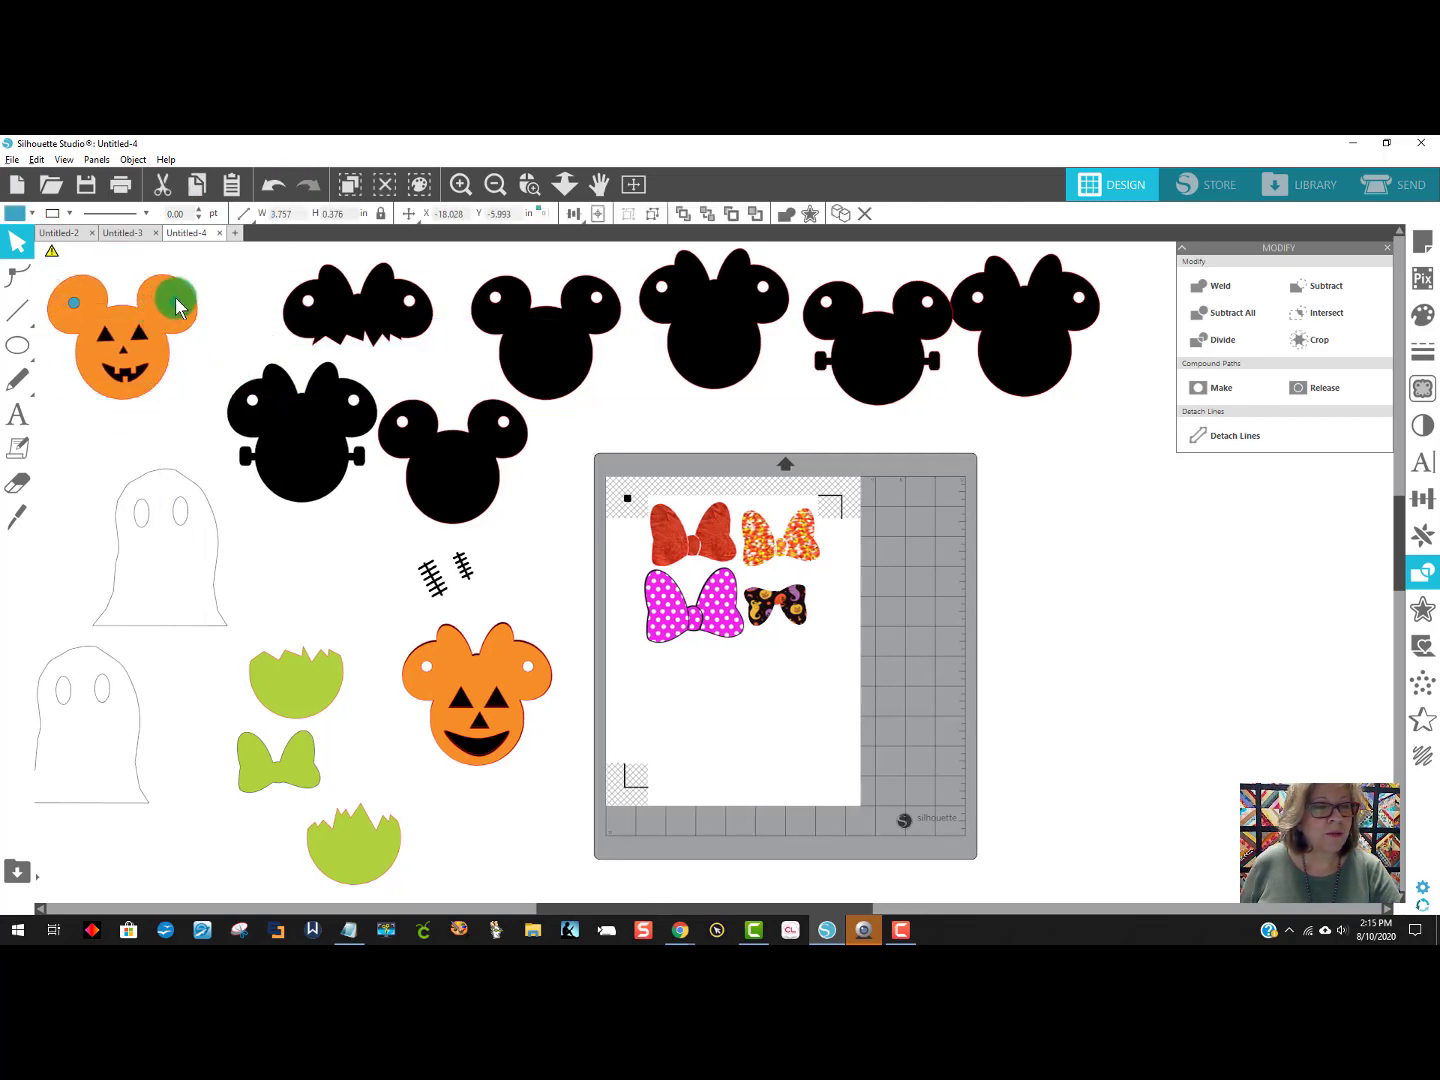
drag(46, 247, 200, 412)
click(1327, 286)
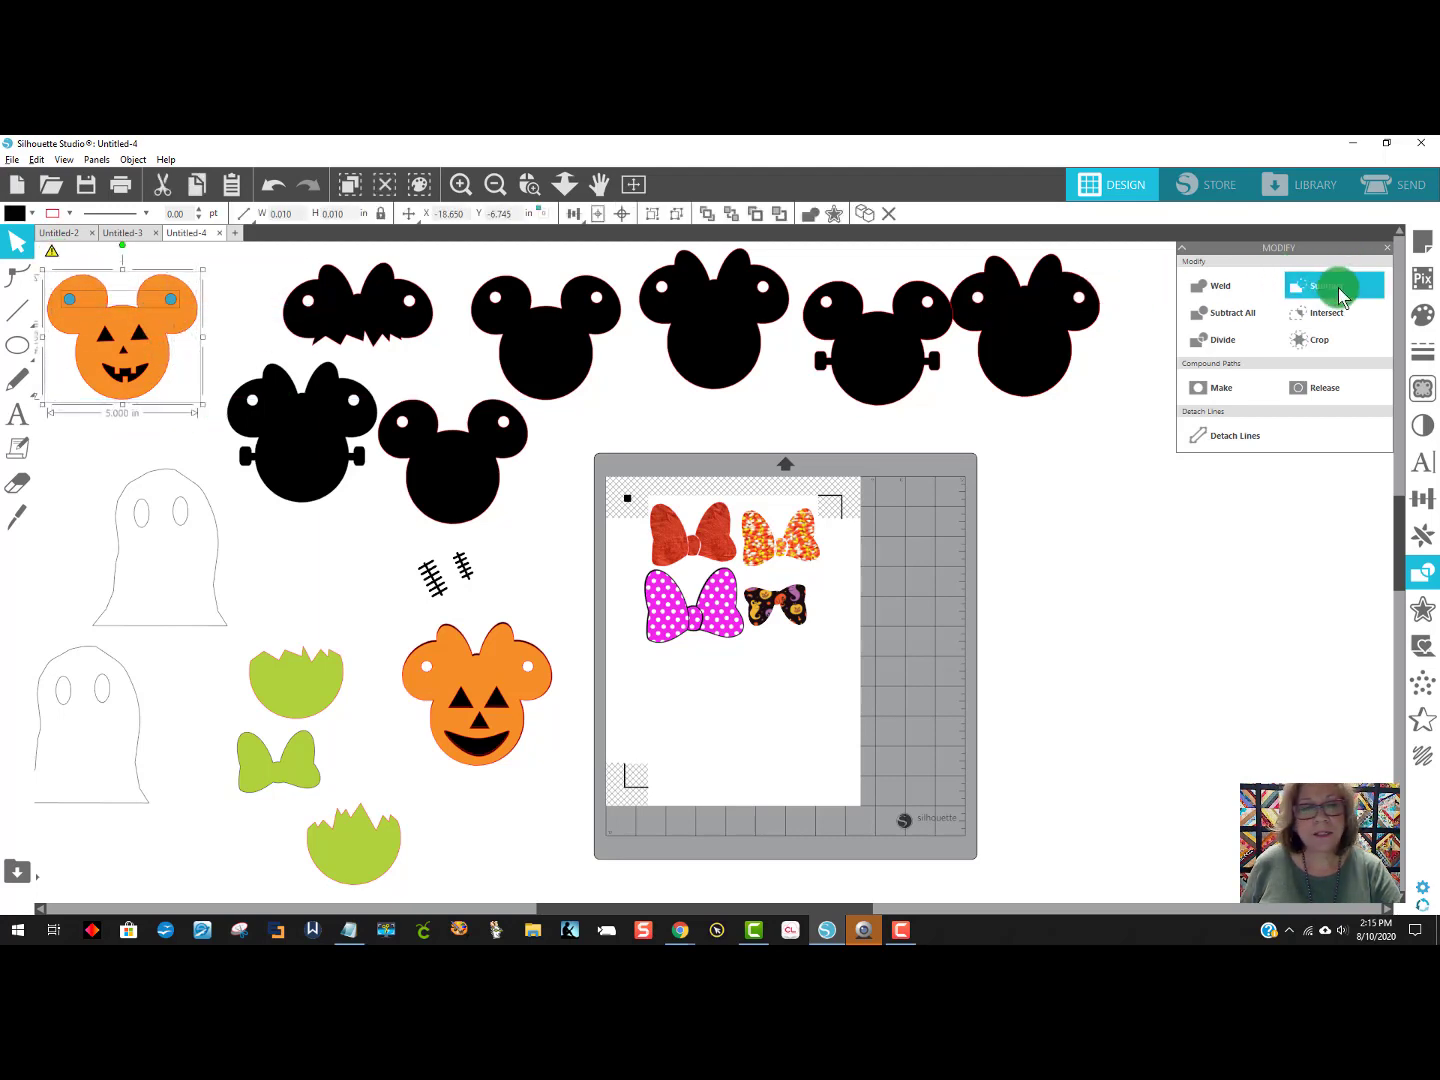
click(1172, 544)
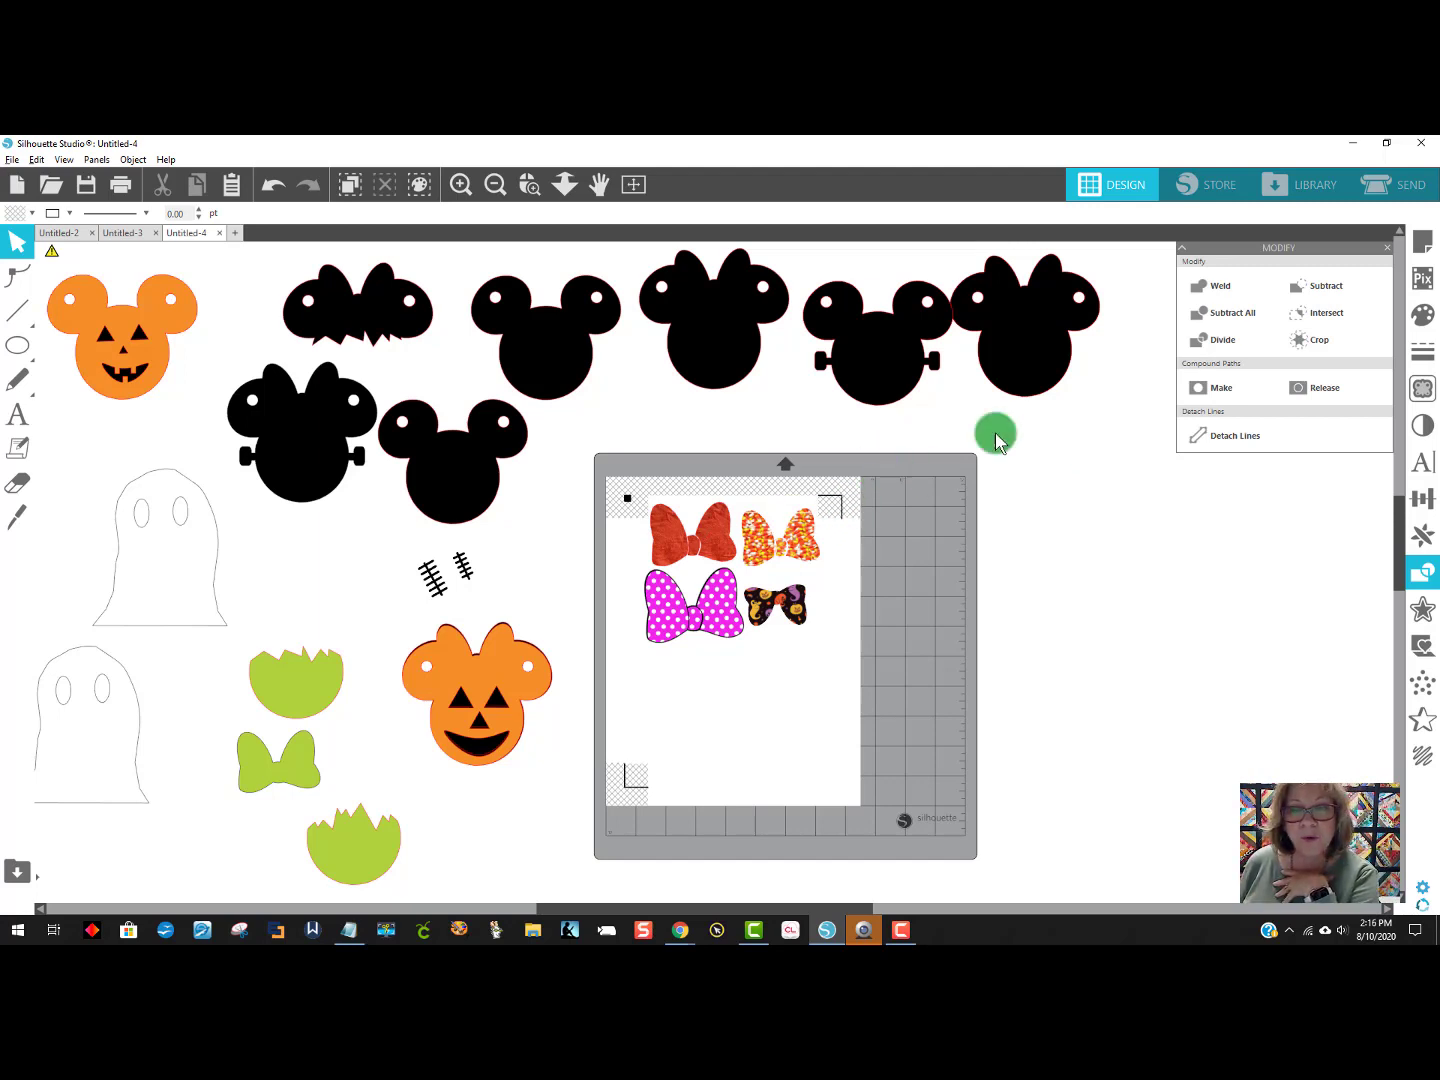
Turn off the registration marks and move the four patterned bows off the cutting mat.
click(1432, 250)
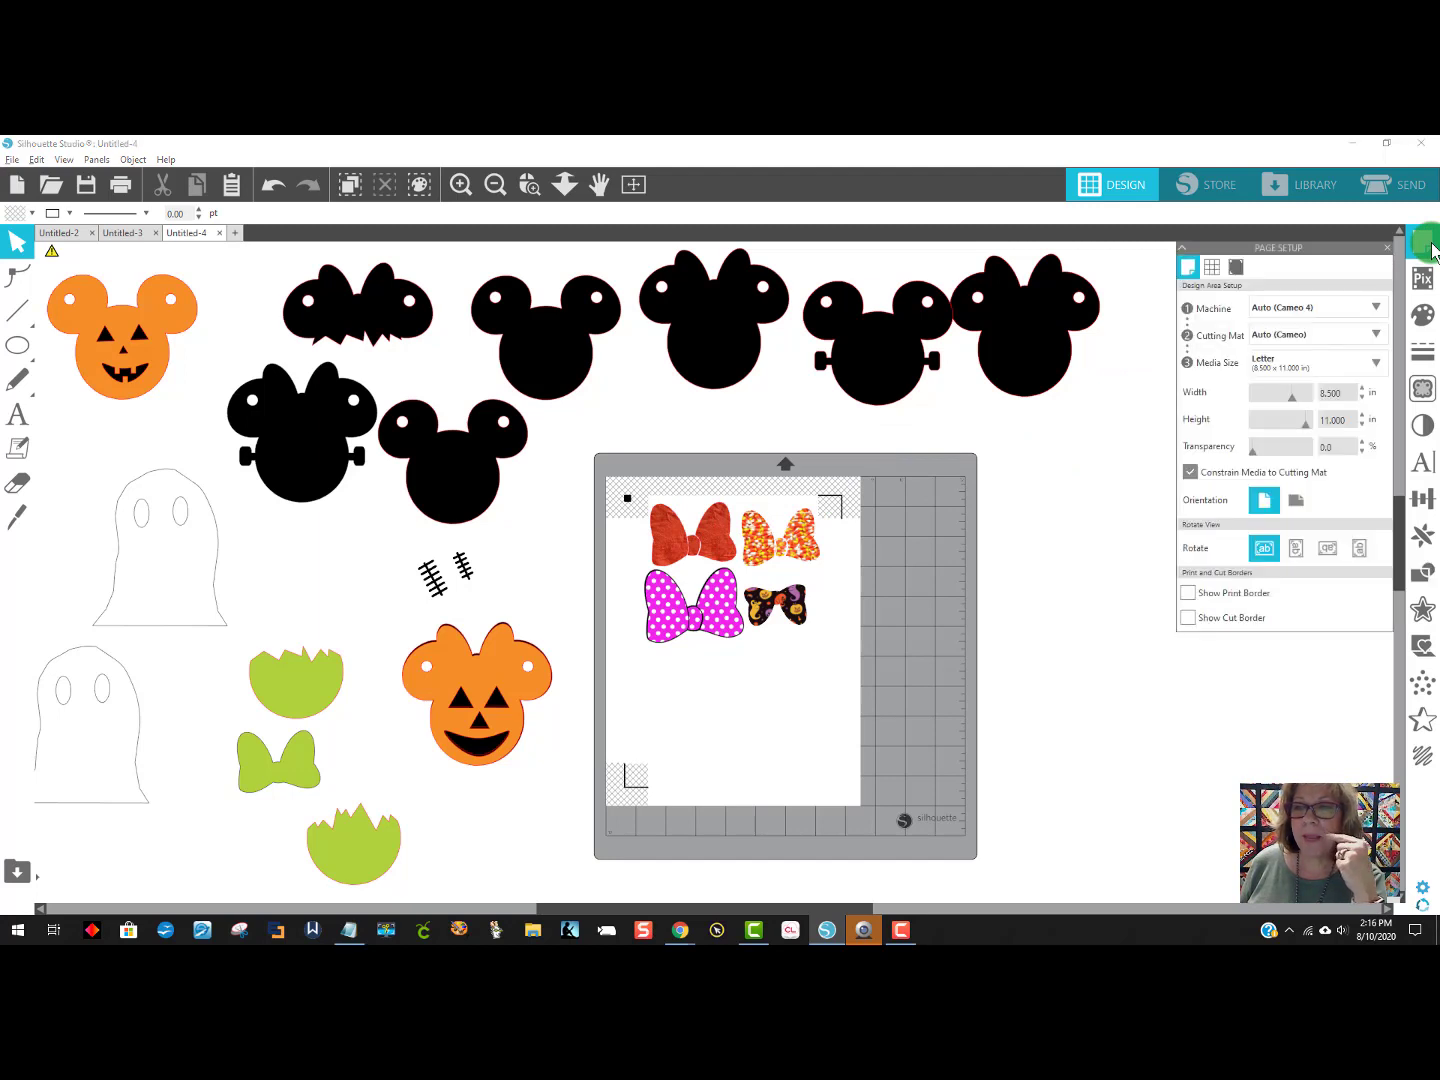
click(1238, 268)
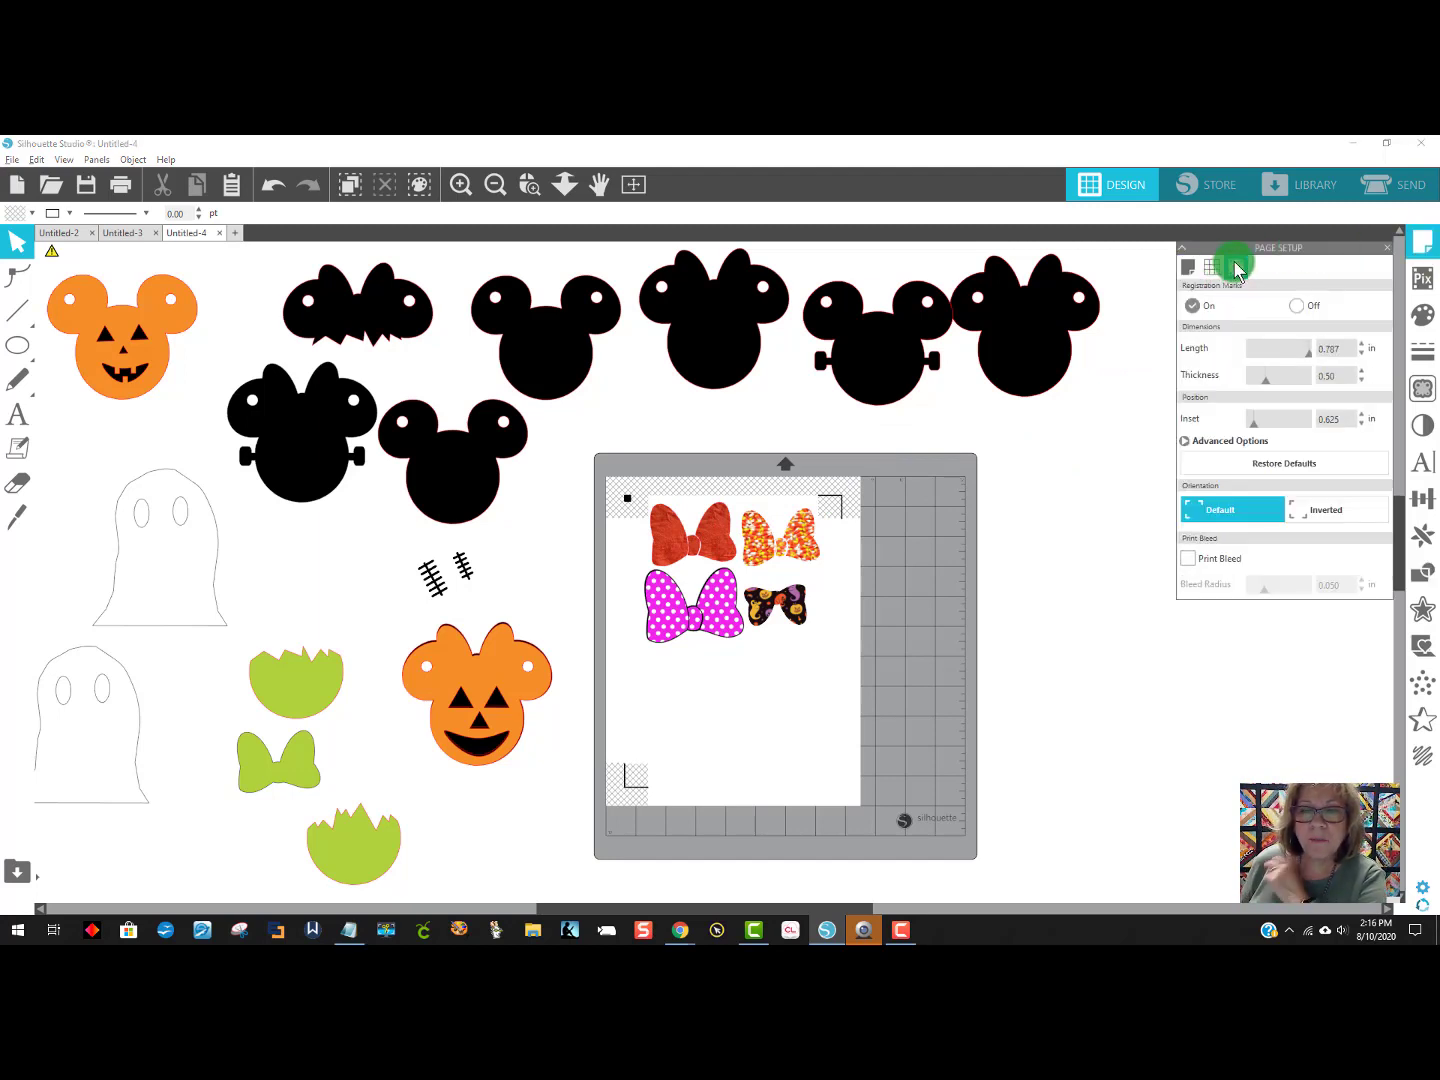
click(1298, 307)
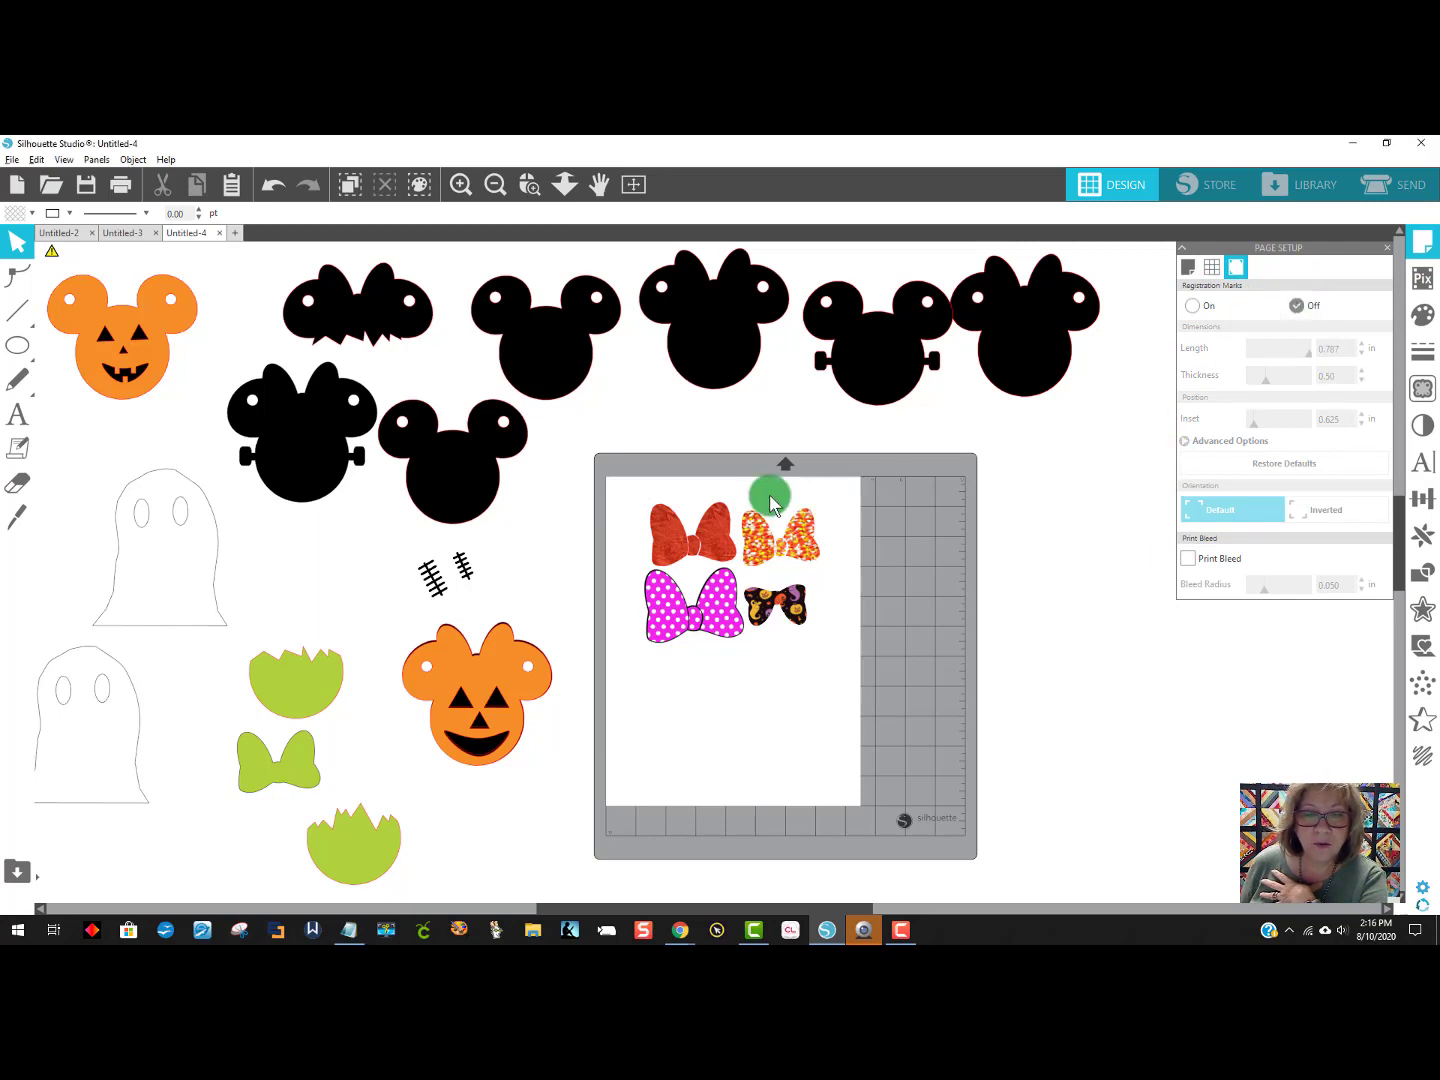
drag(637, 485, 772, 617)
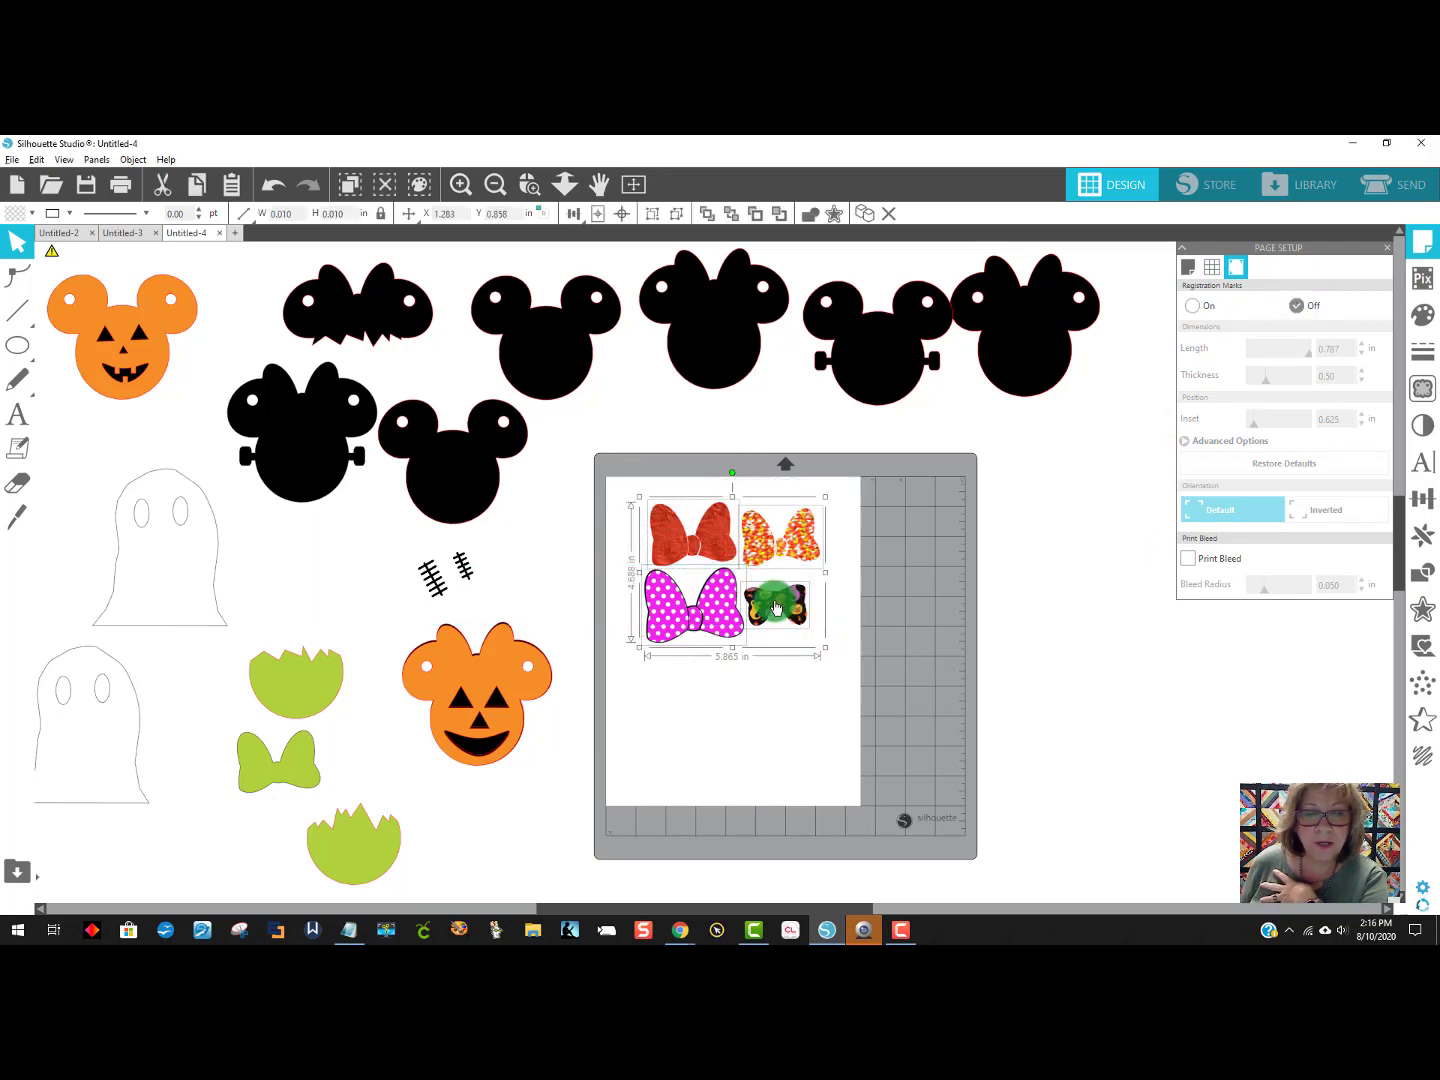
drag(807, 624, 1312, 767)
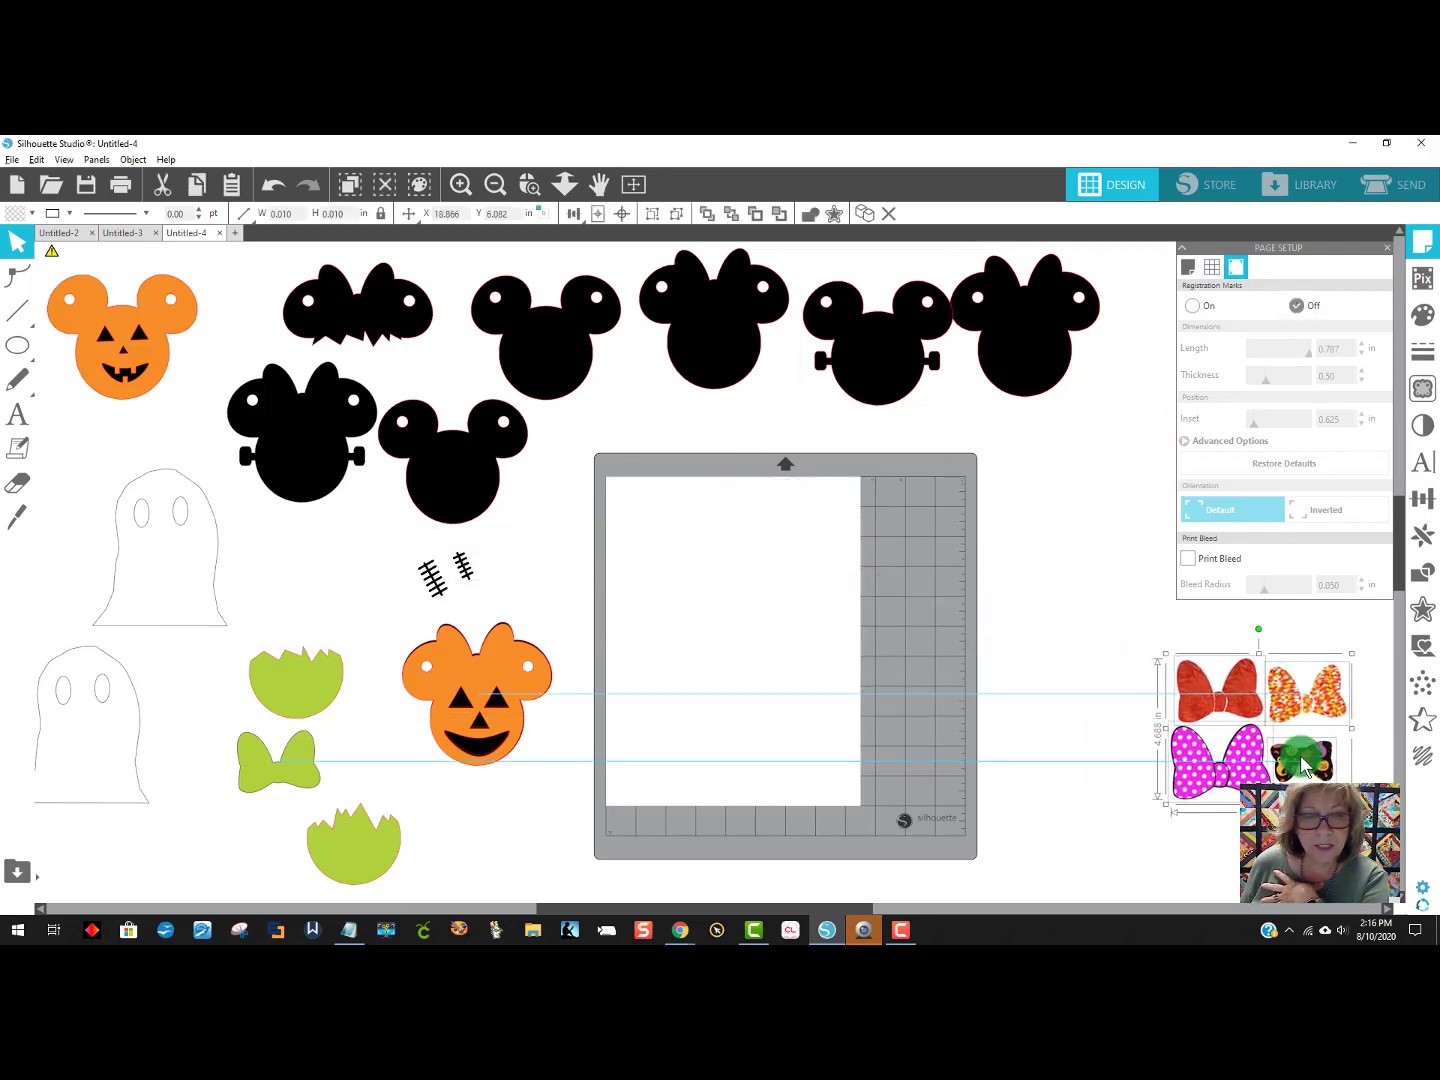
Place the Frankenstein Mickey, a plain Minnie, and the plain Mickey turned sideways on the page without overlaps.
drag(887, 354, 694, 556)
drag(1003, 364, 665, 713)
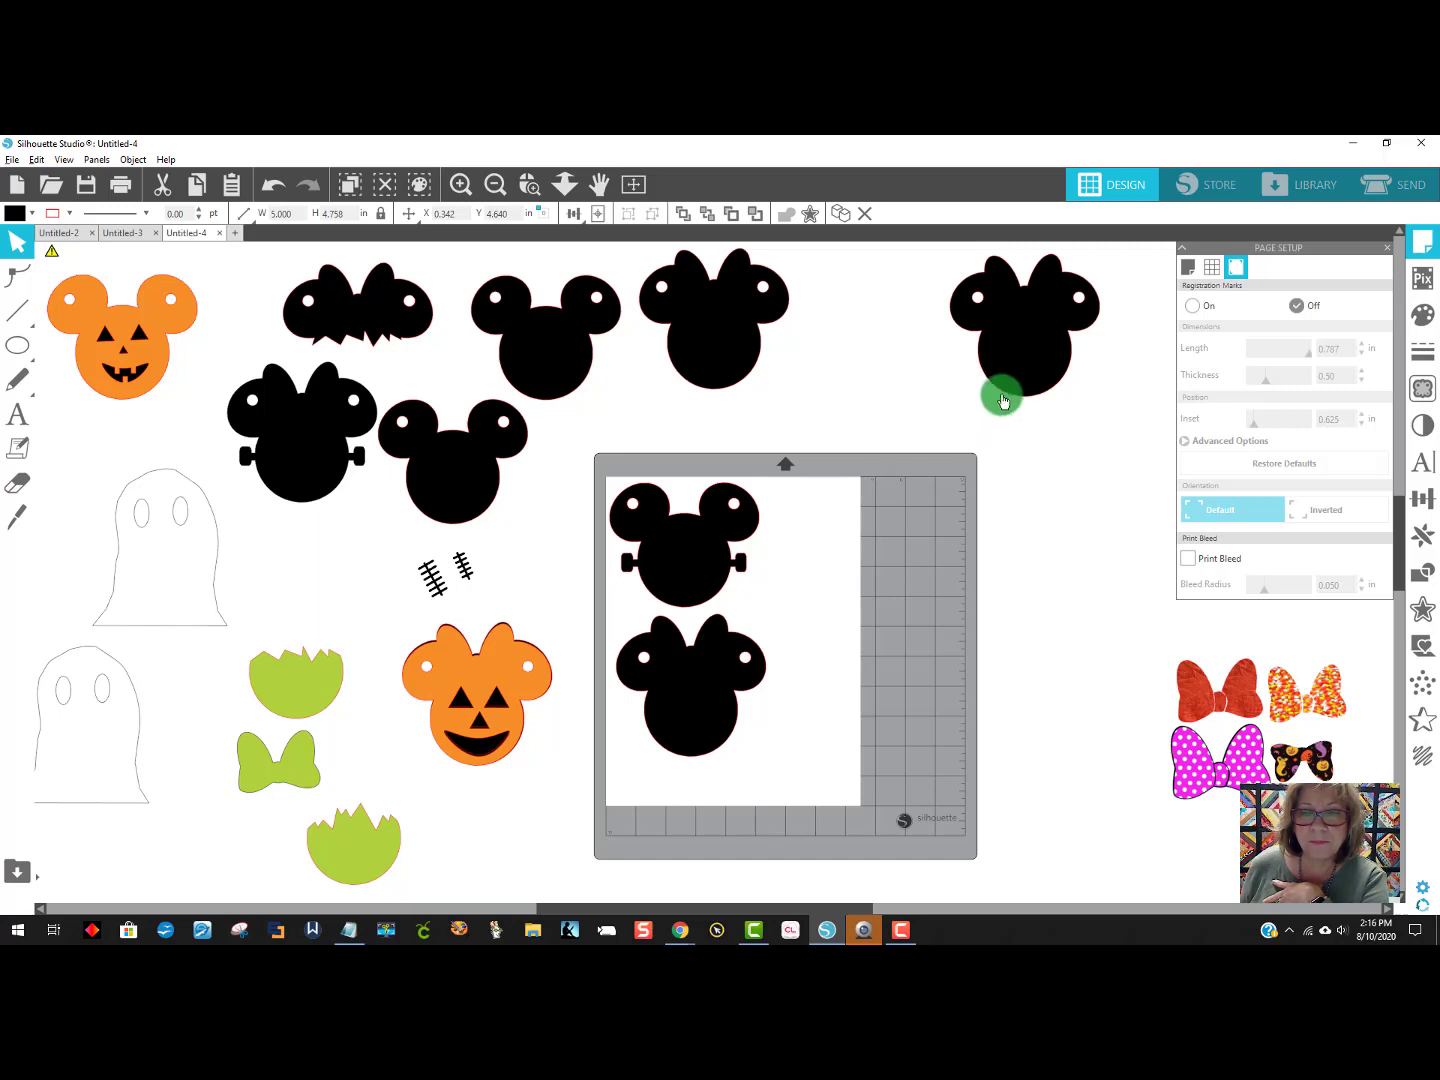
drag(470, 465, 806, 759)
drag(716, 686, 889, 746)
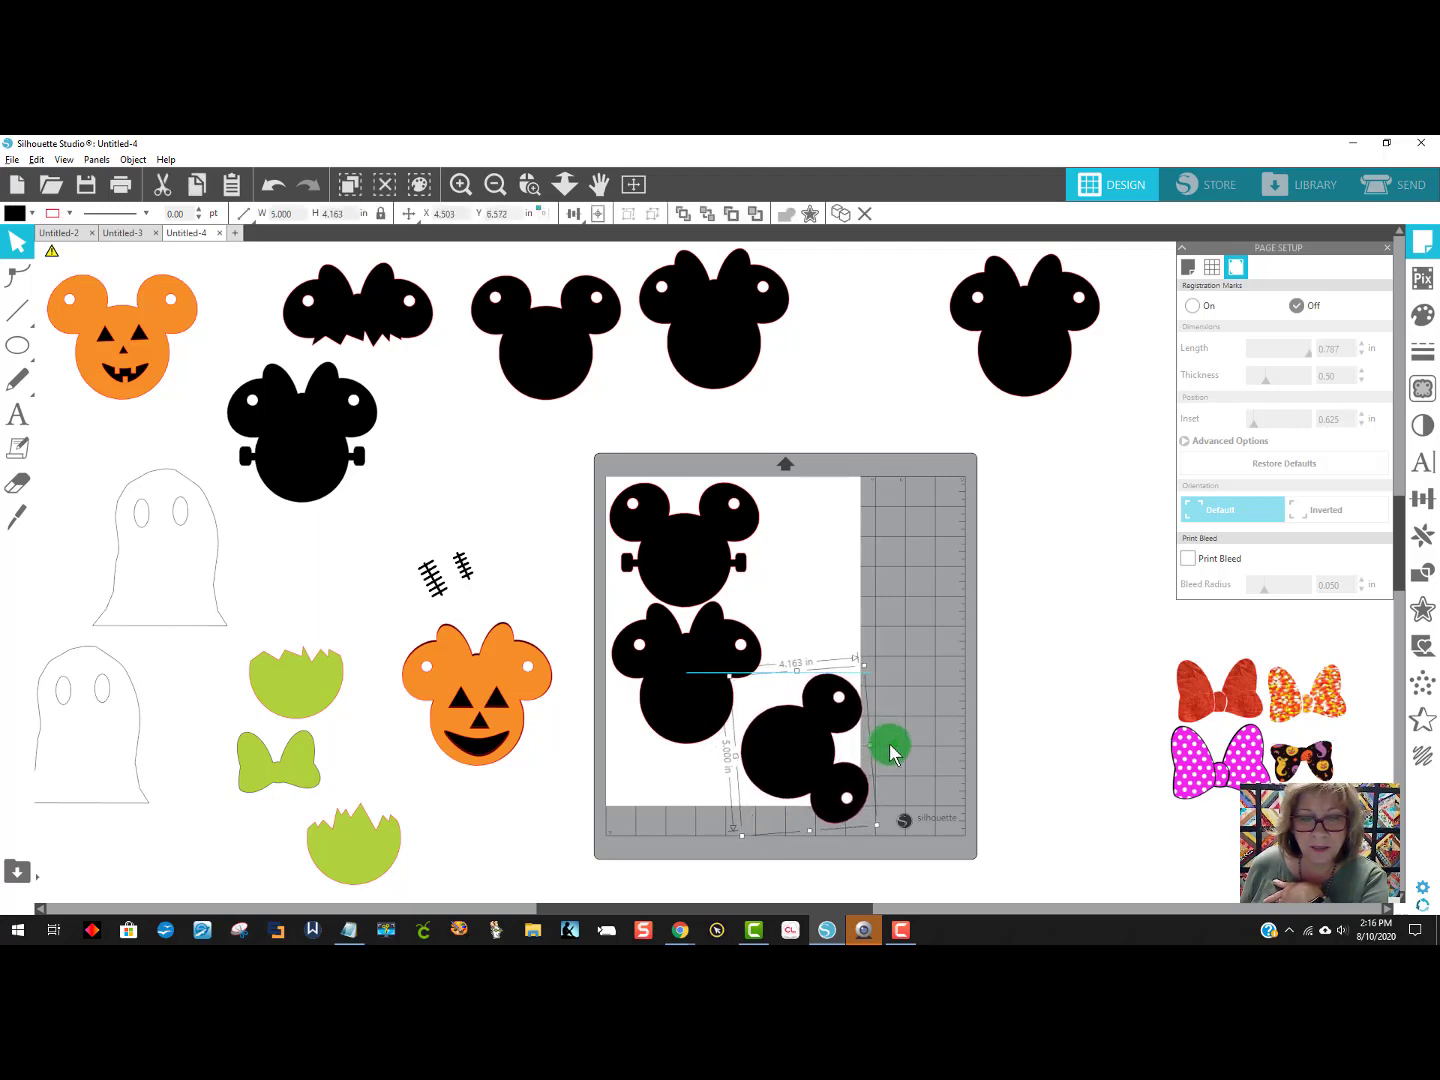
drag(769, 734, 707, 692)
Fit the jagged hair piece, rotated upright, beside the Frankenstein Mickey and place both stitch shapes below the Minnie head.
drag(411, 328, 846, 527)
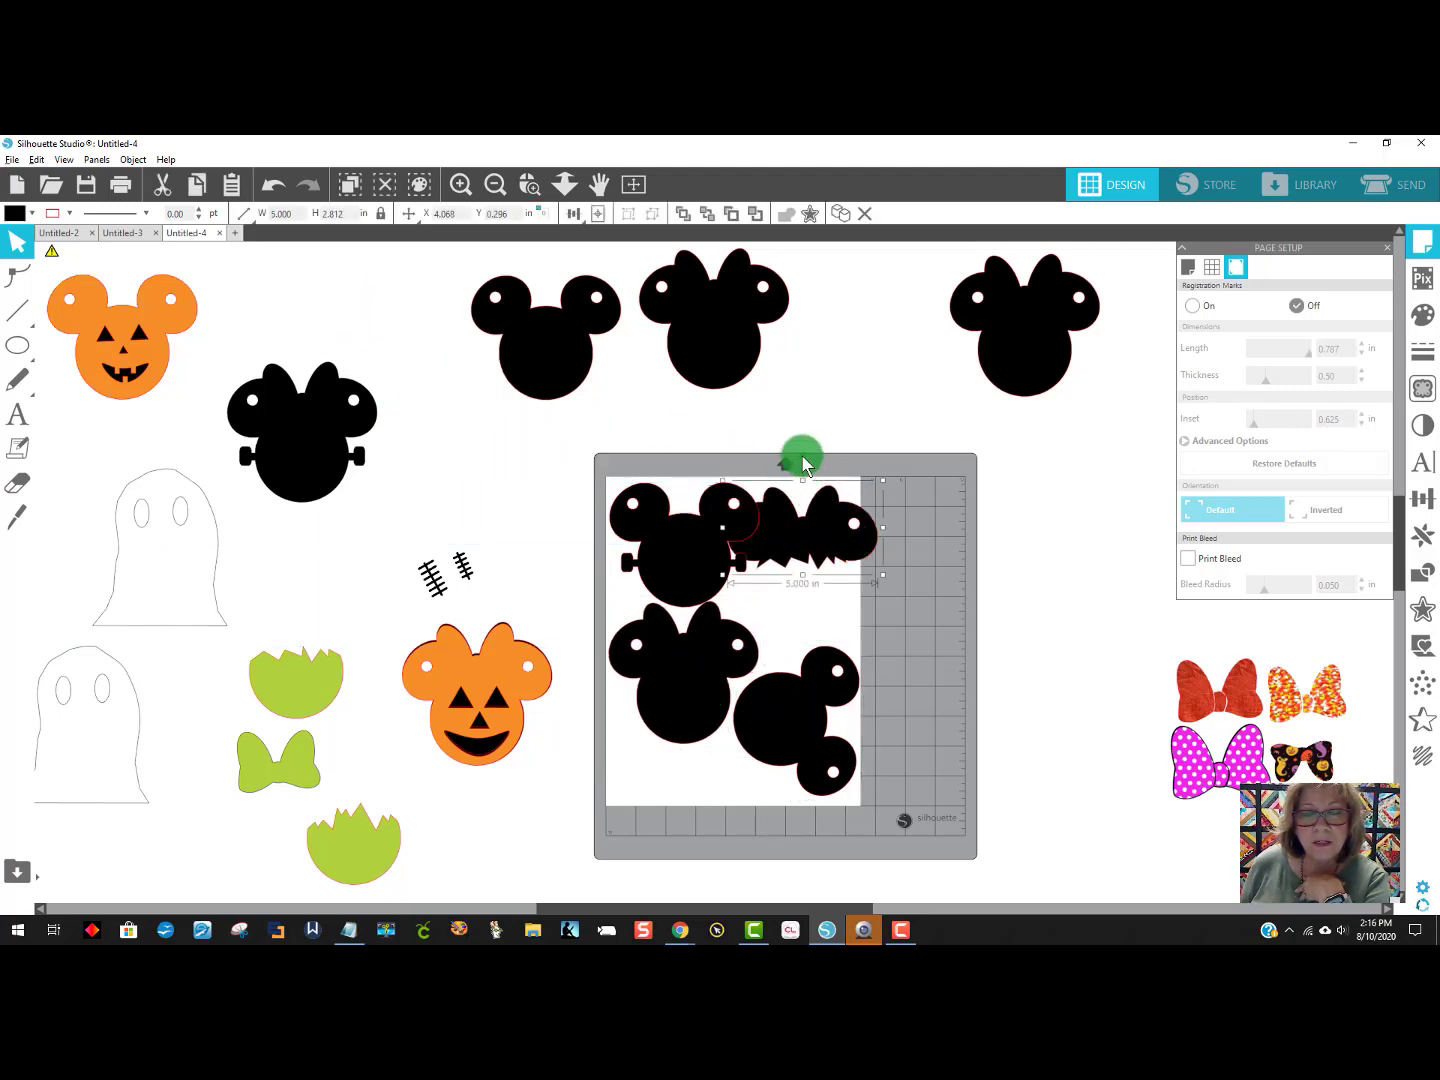
drag(803, 463, 815, 545)
click(454, 595)
drag(462, 573, 635, 778)
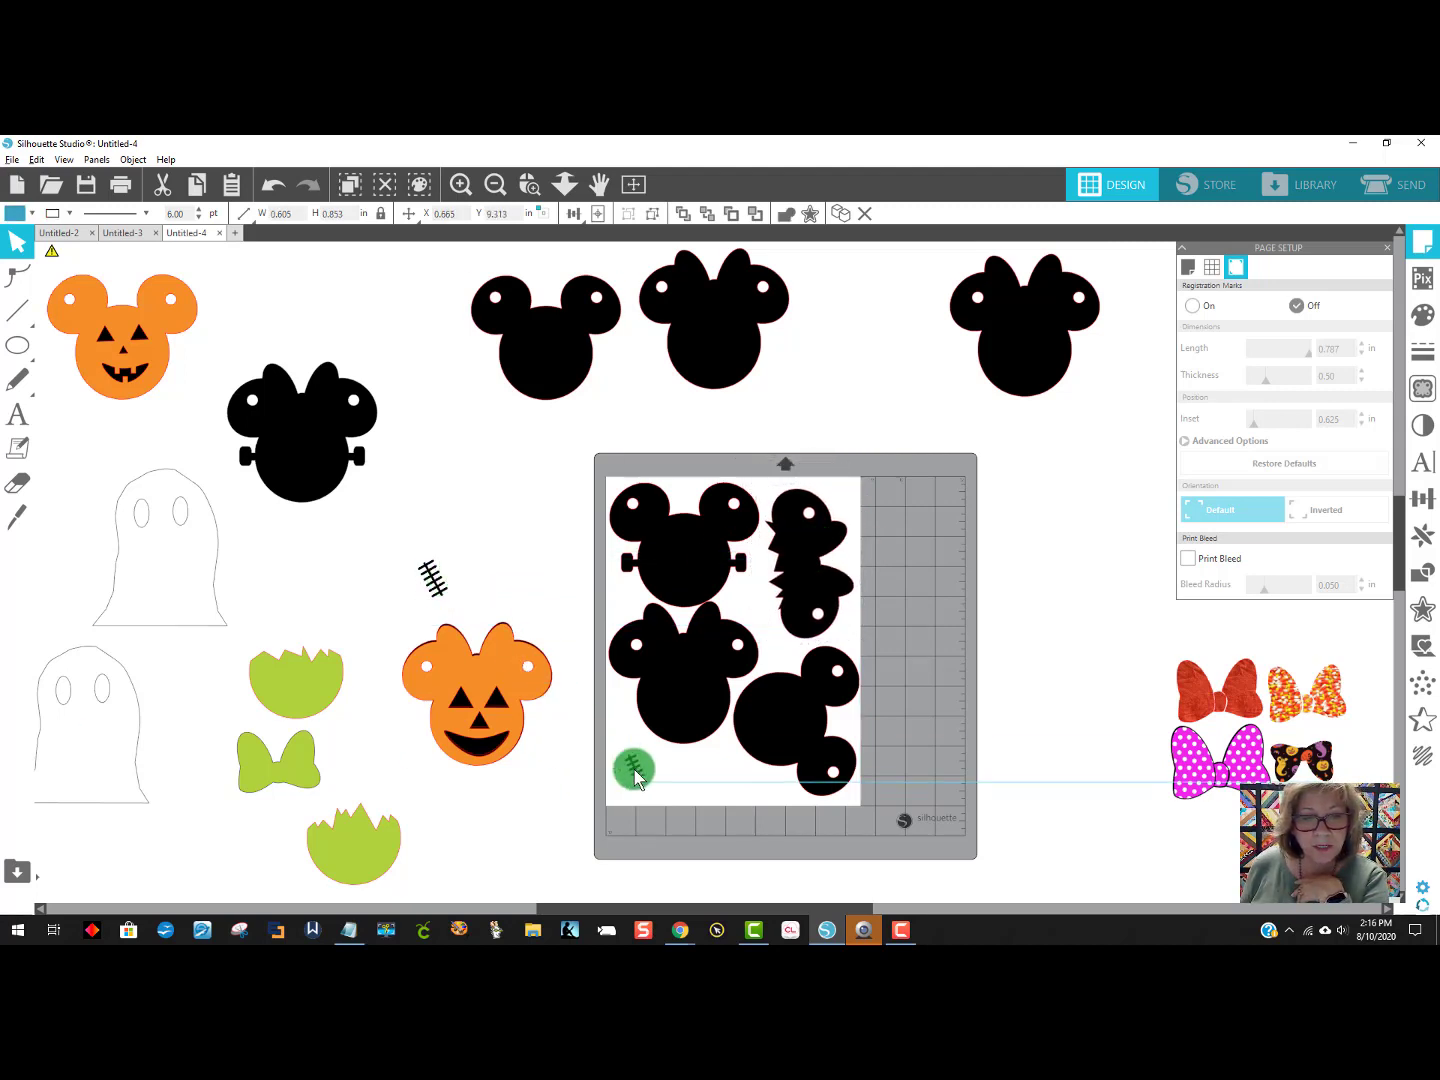
click(436, 593)
drag(436, 585, 679, 783)
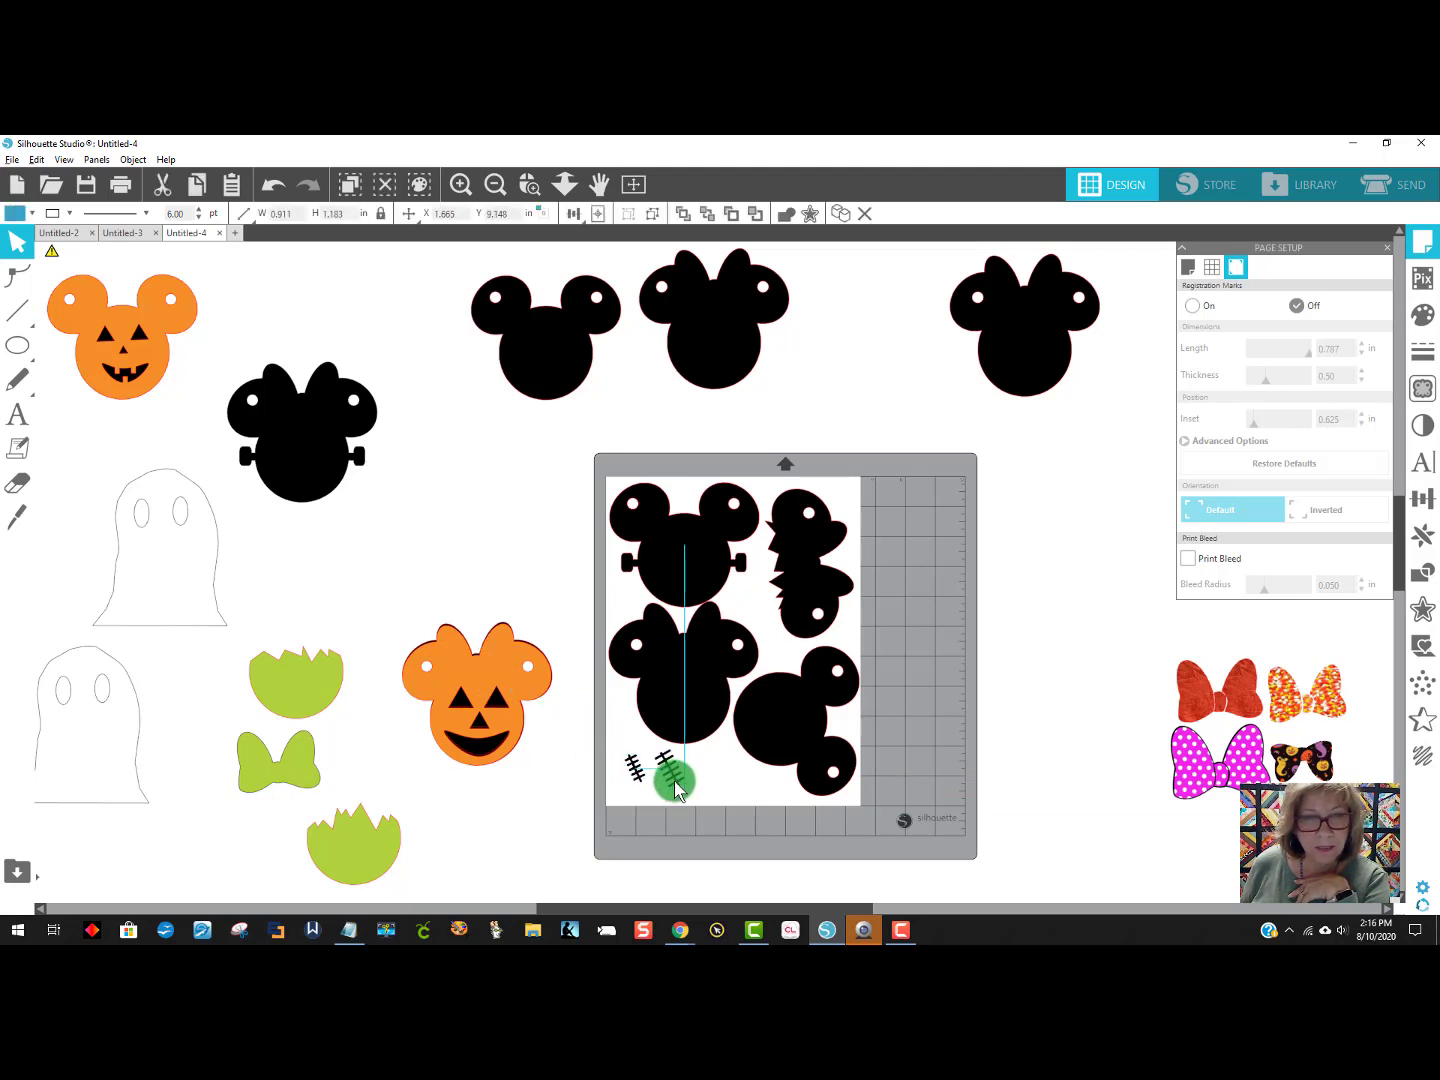
drag(675, 781, 674, 780)
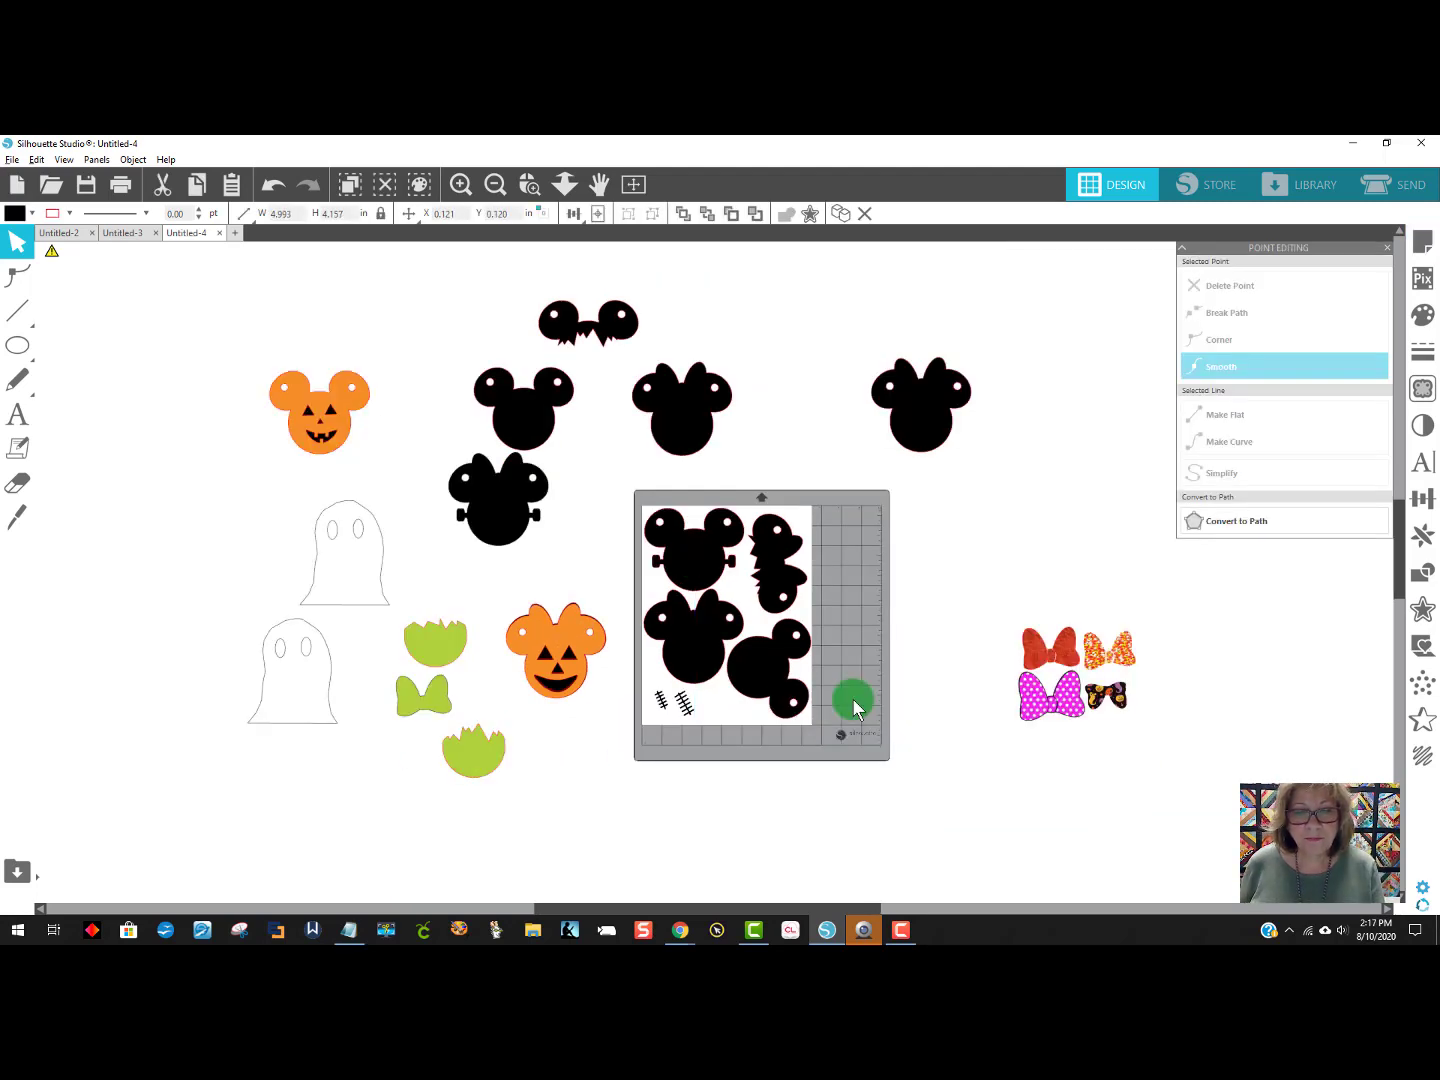
Open the send settings and set the cutting material to Coverstock, Heavy (105lb-122lb).
click(806, 828)
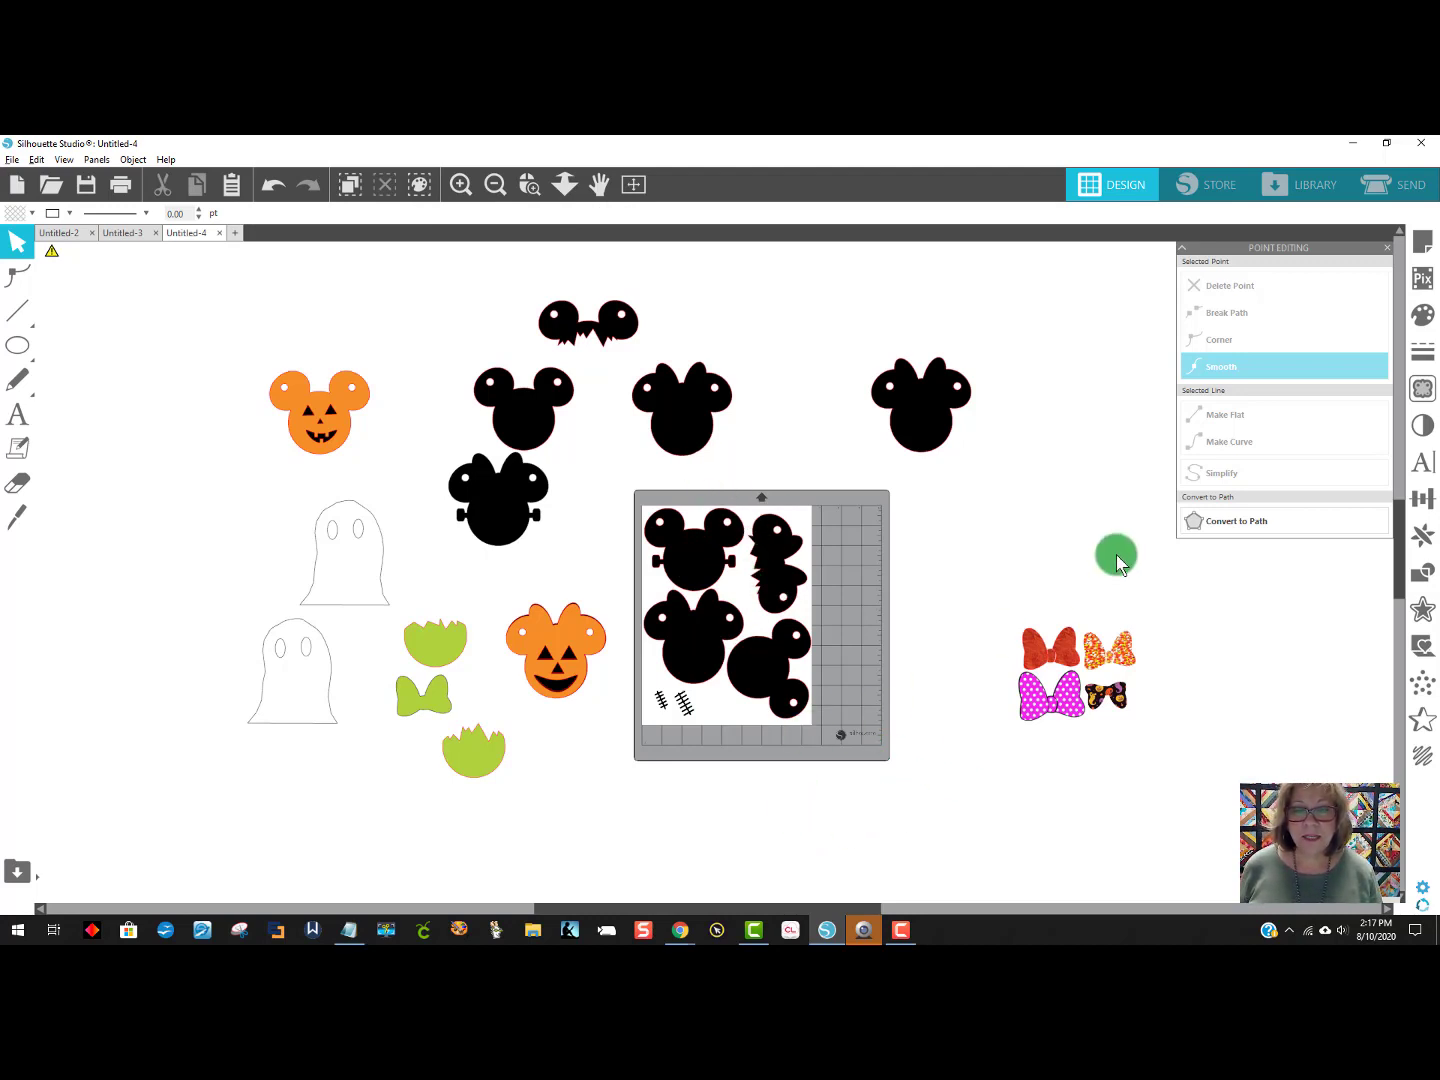
click(1395, 187)
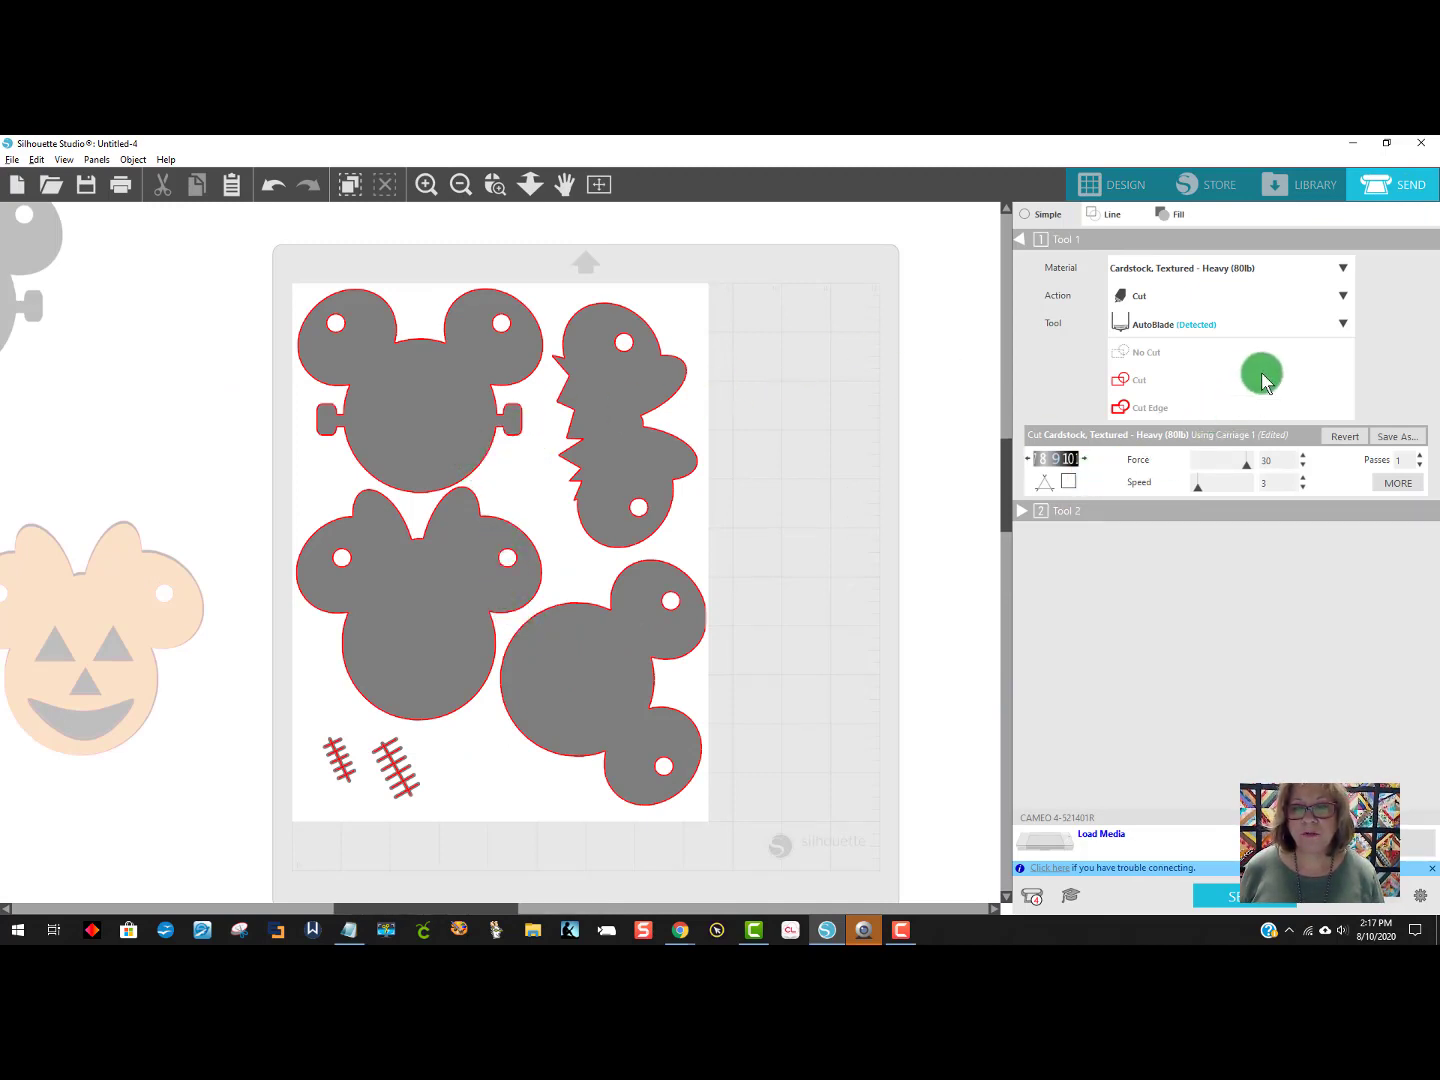
click(1265, 270)
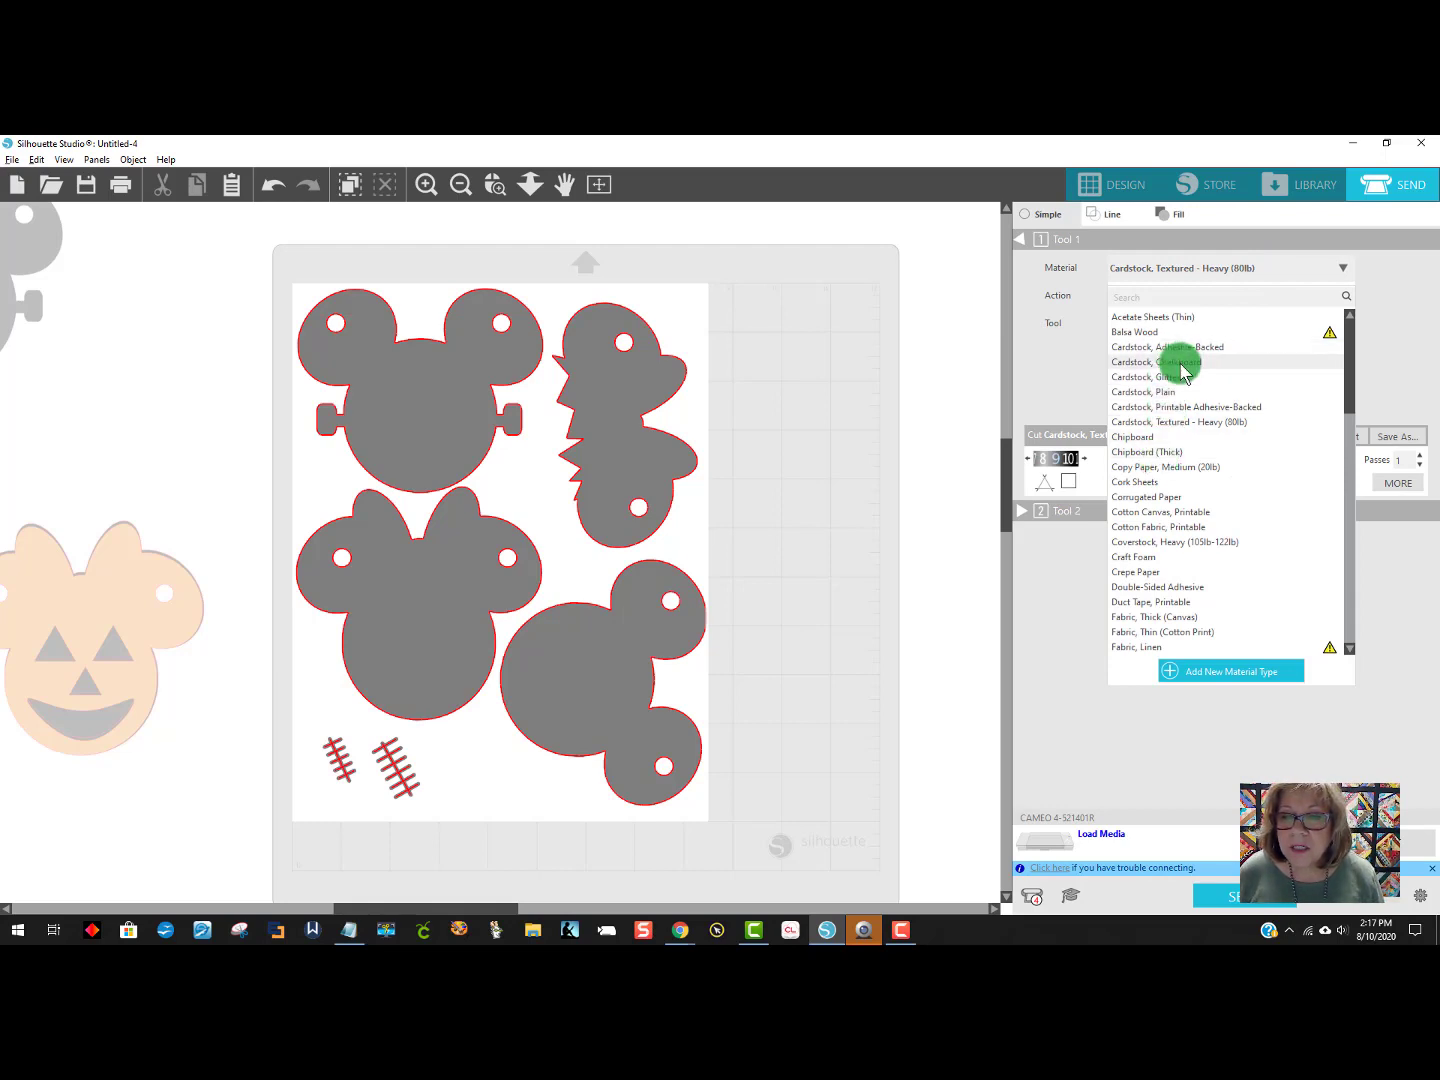
click(1170, 541)
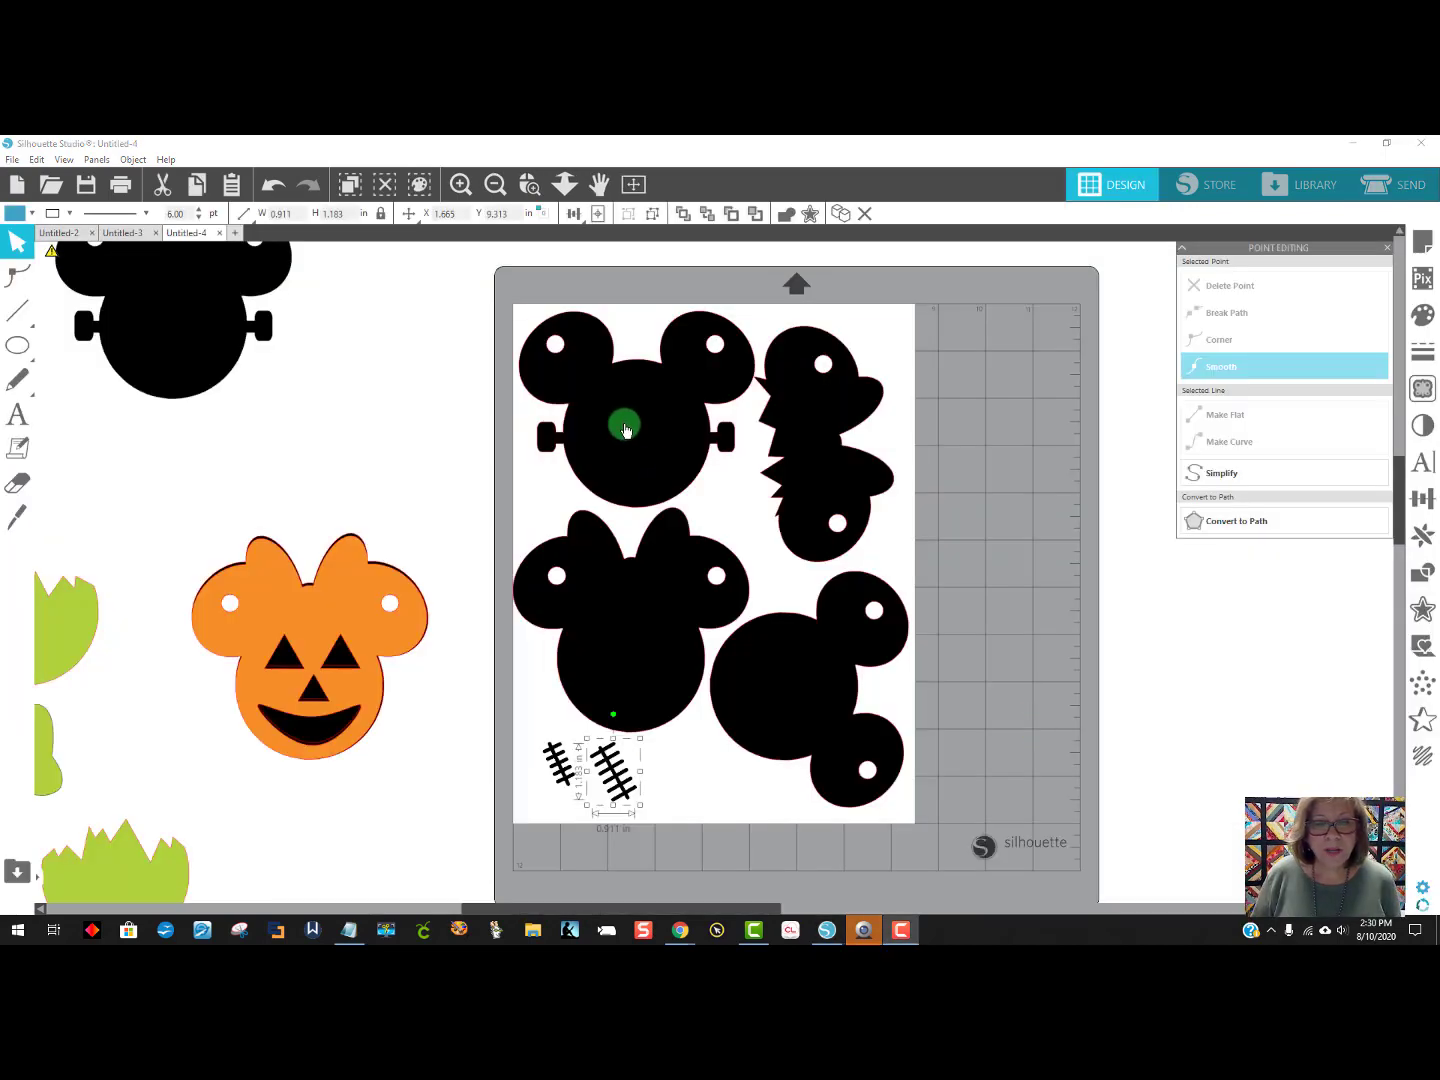
Return to the design and move the black heads and jagged hair off the mat, leaving only the stitch shapes.
drag(626, 430, 1085, 491)
drag(808, 473, 1421, 690)
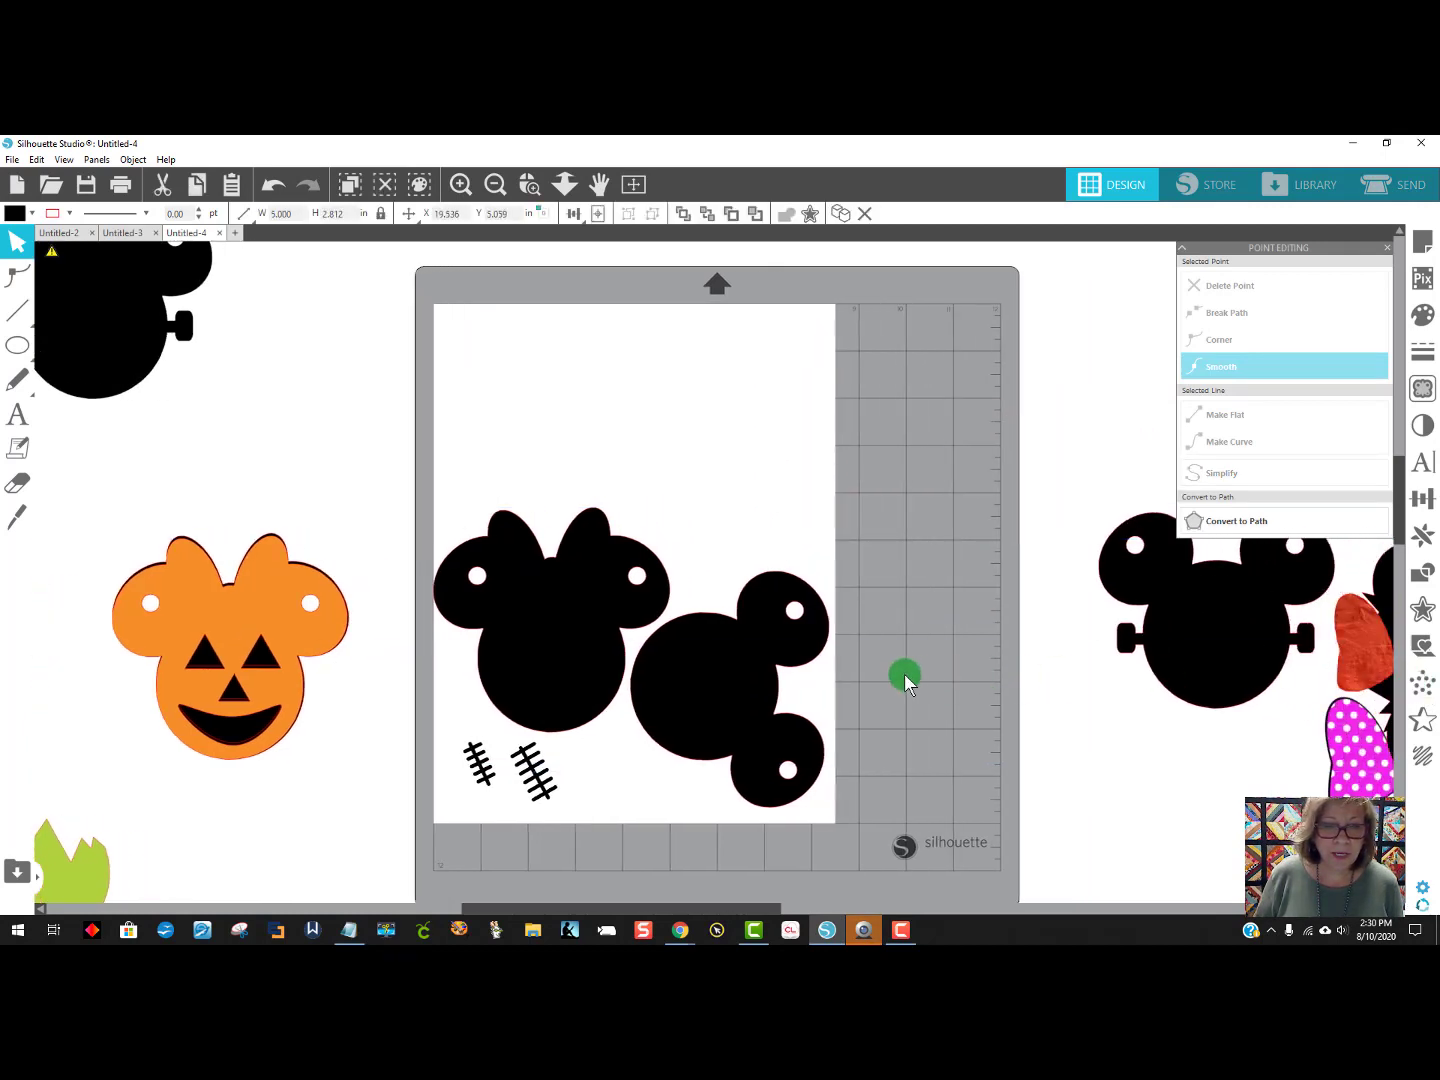
drag(745, 677, 1210, 672)
click(757, 575)
drag(758, 575, 1310, 595)
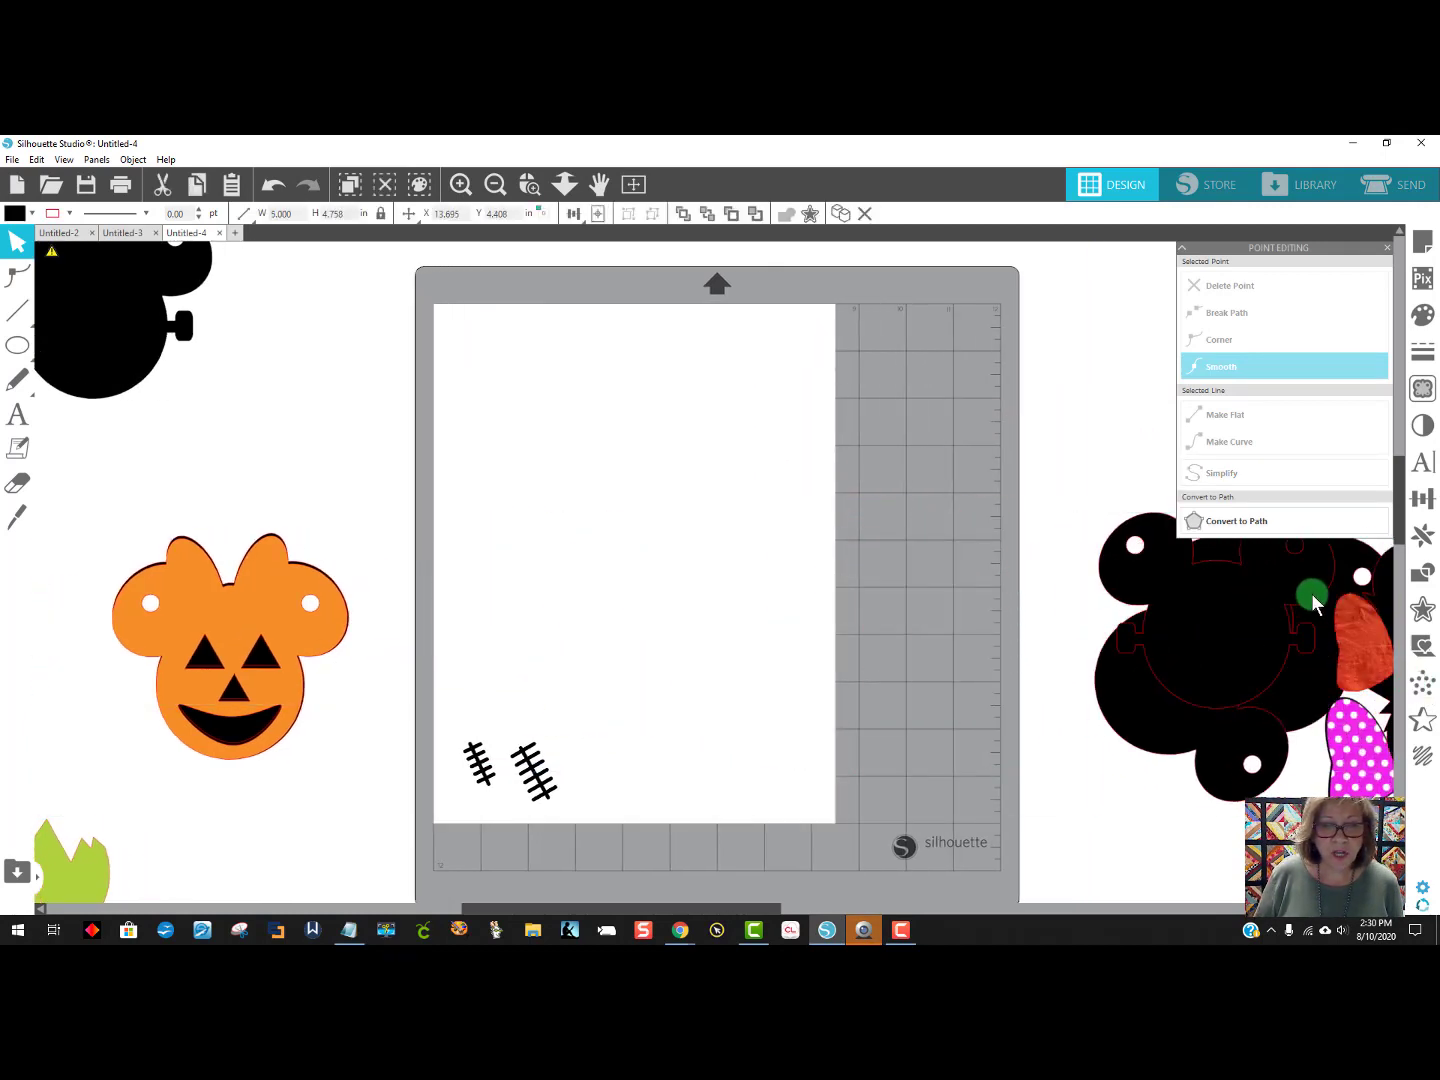
Change both stitch shapes to the Cut line type in the send settings.
click(481, 765)
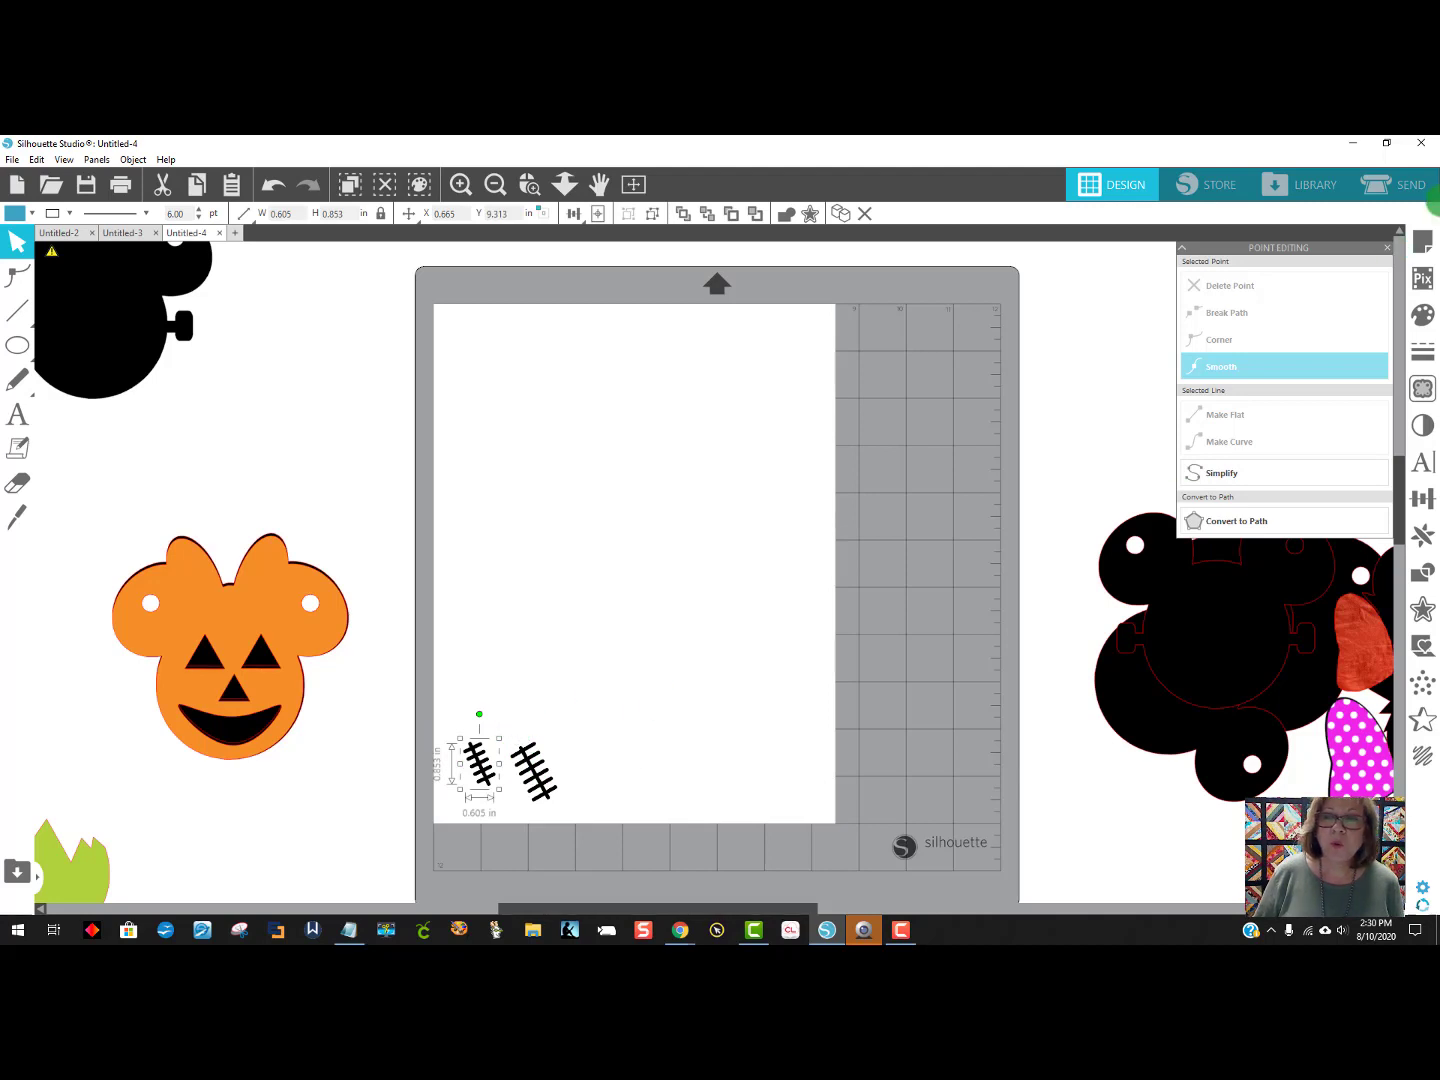
click(1410, 184)
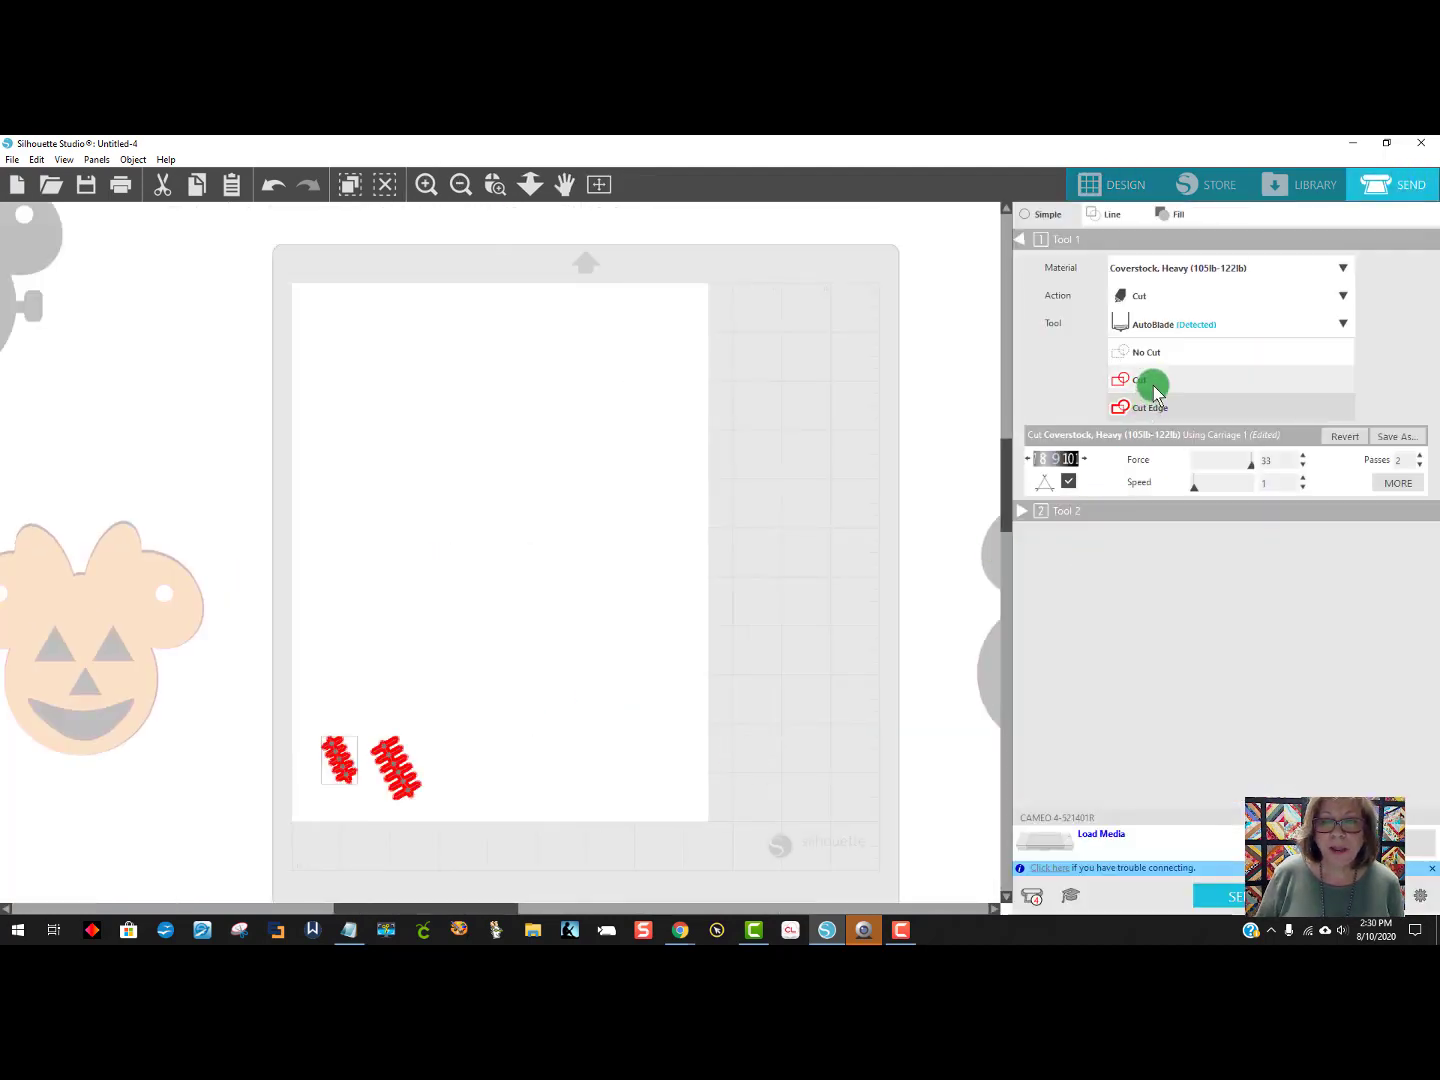
click(1150, 379)
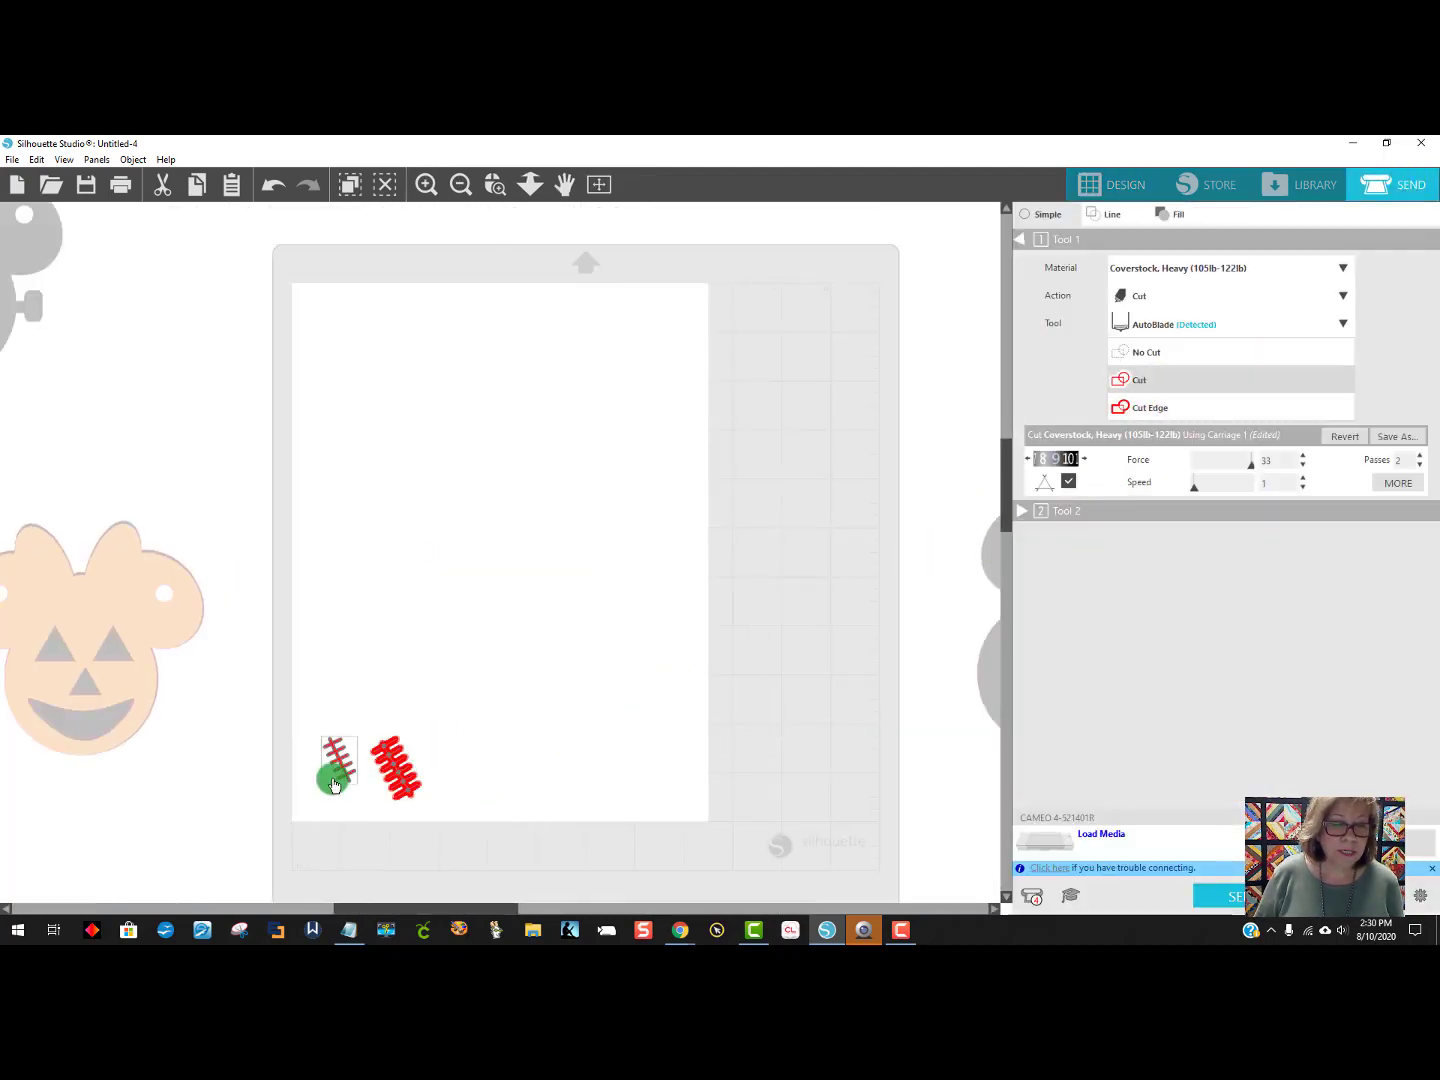
click(399, 769)
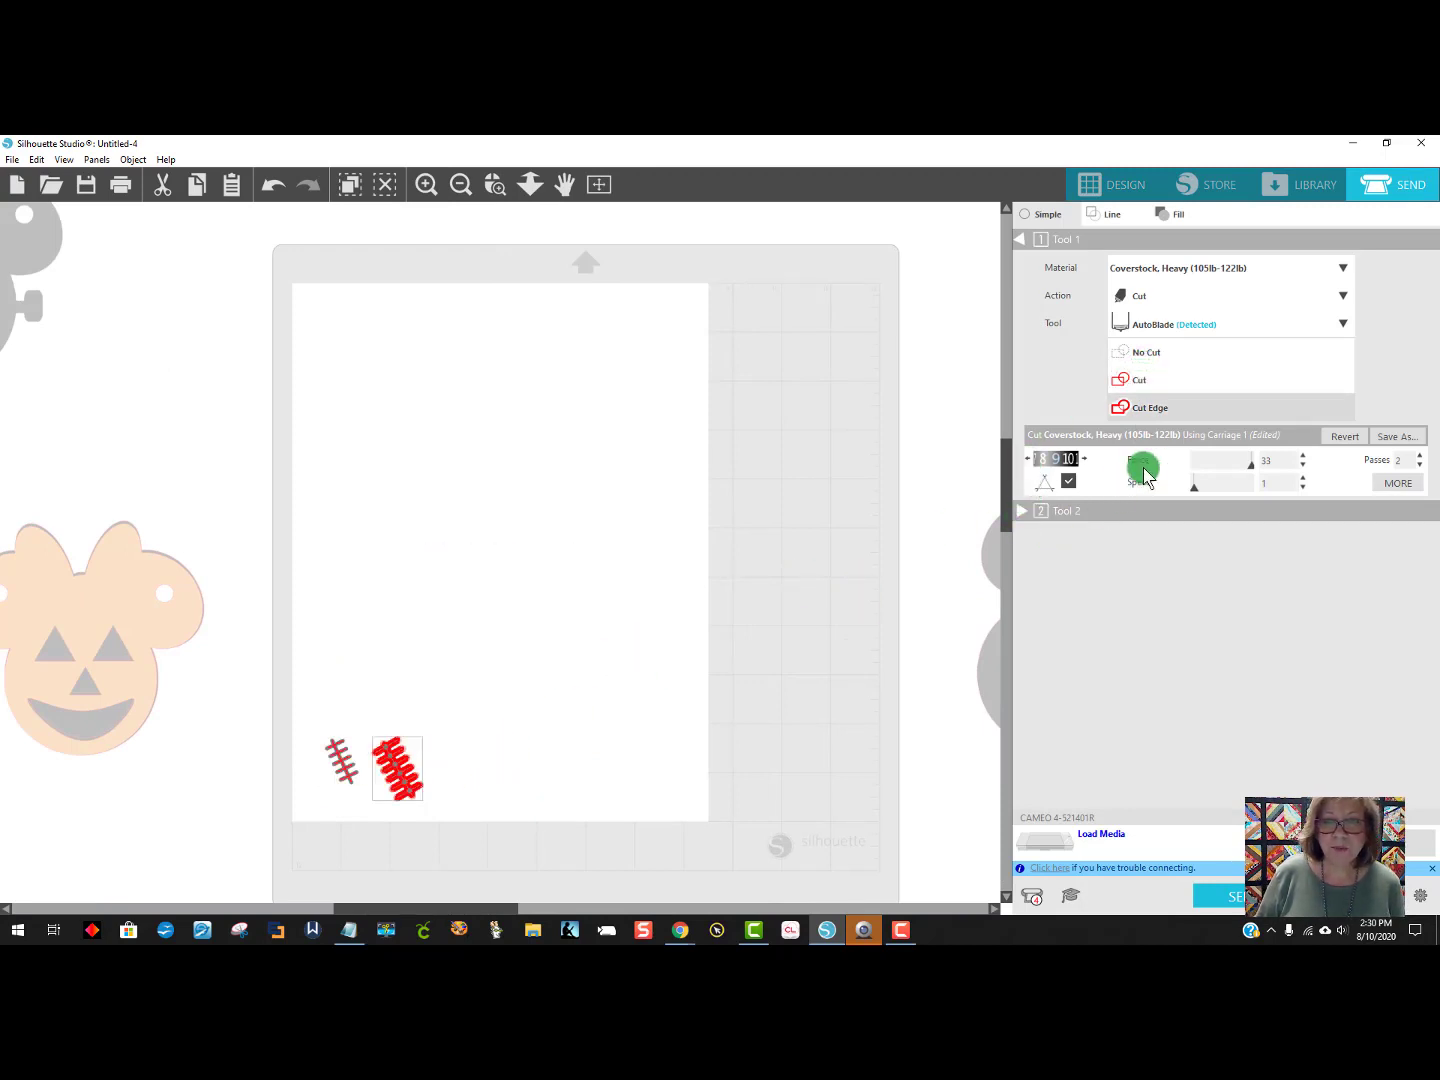
click(1150, 380)
click(852, 659)
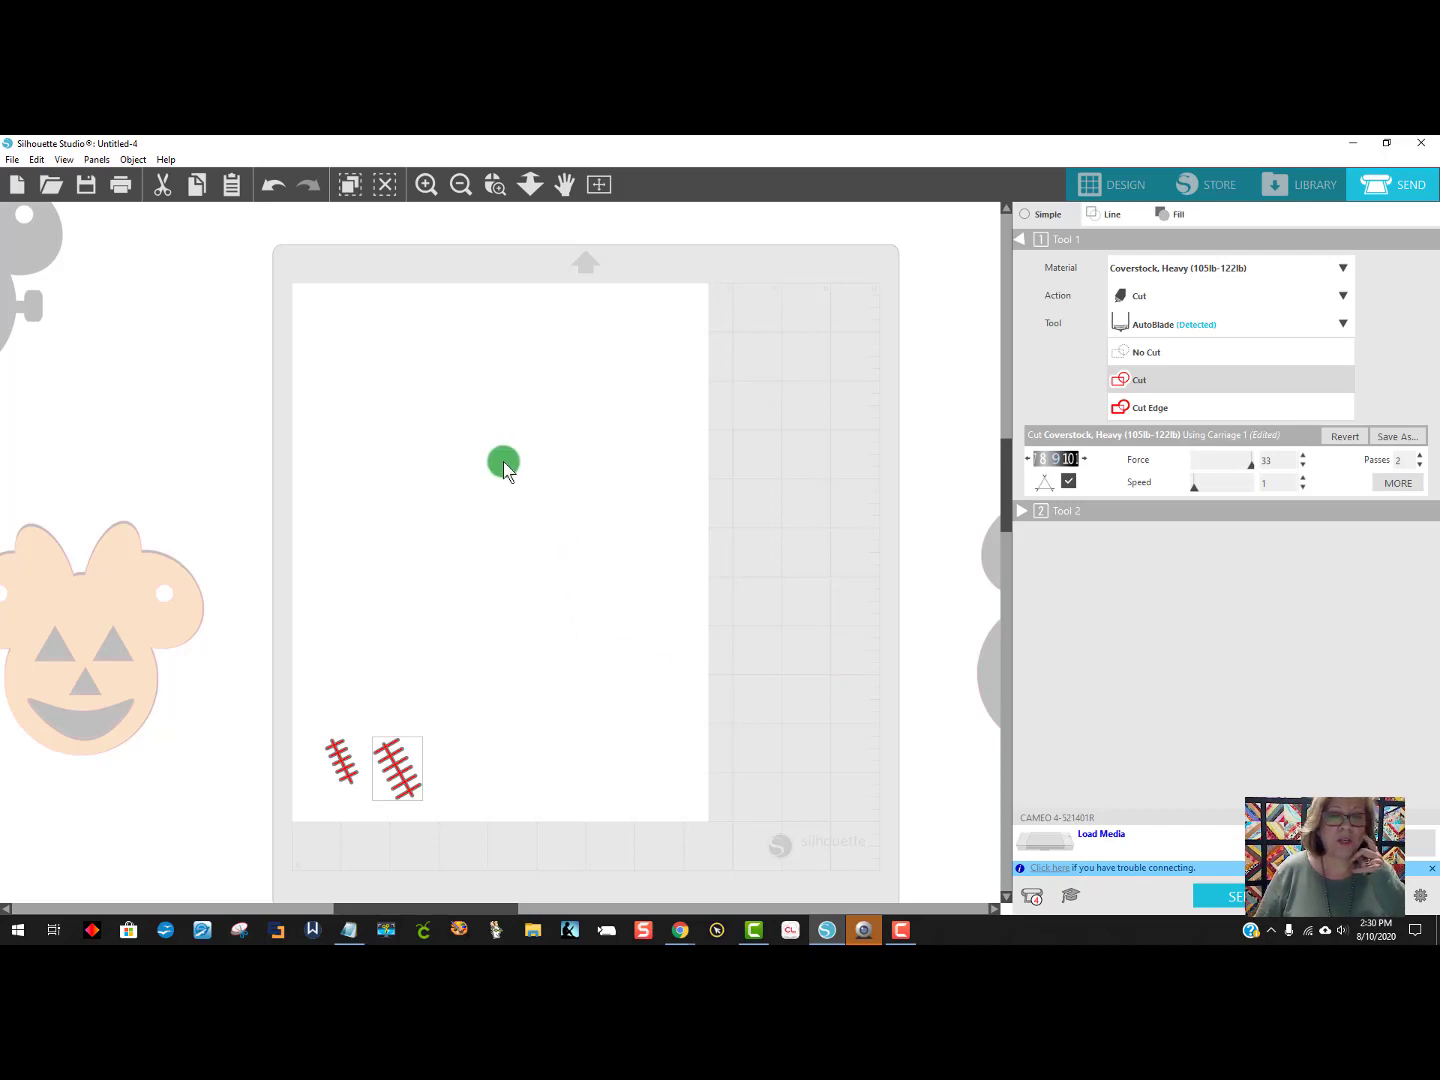
Inspect the stitch cut lines up close and set both stitch shapes to Cut Edge.
click(356, 620)
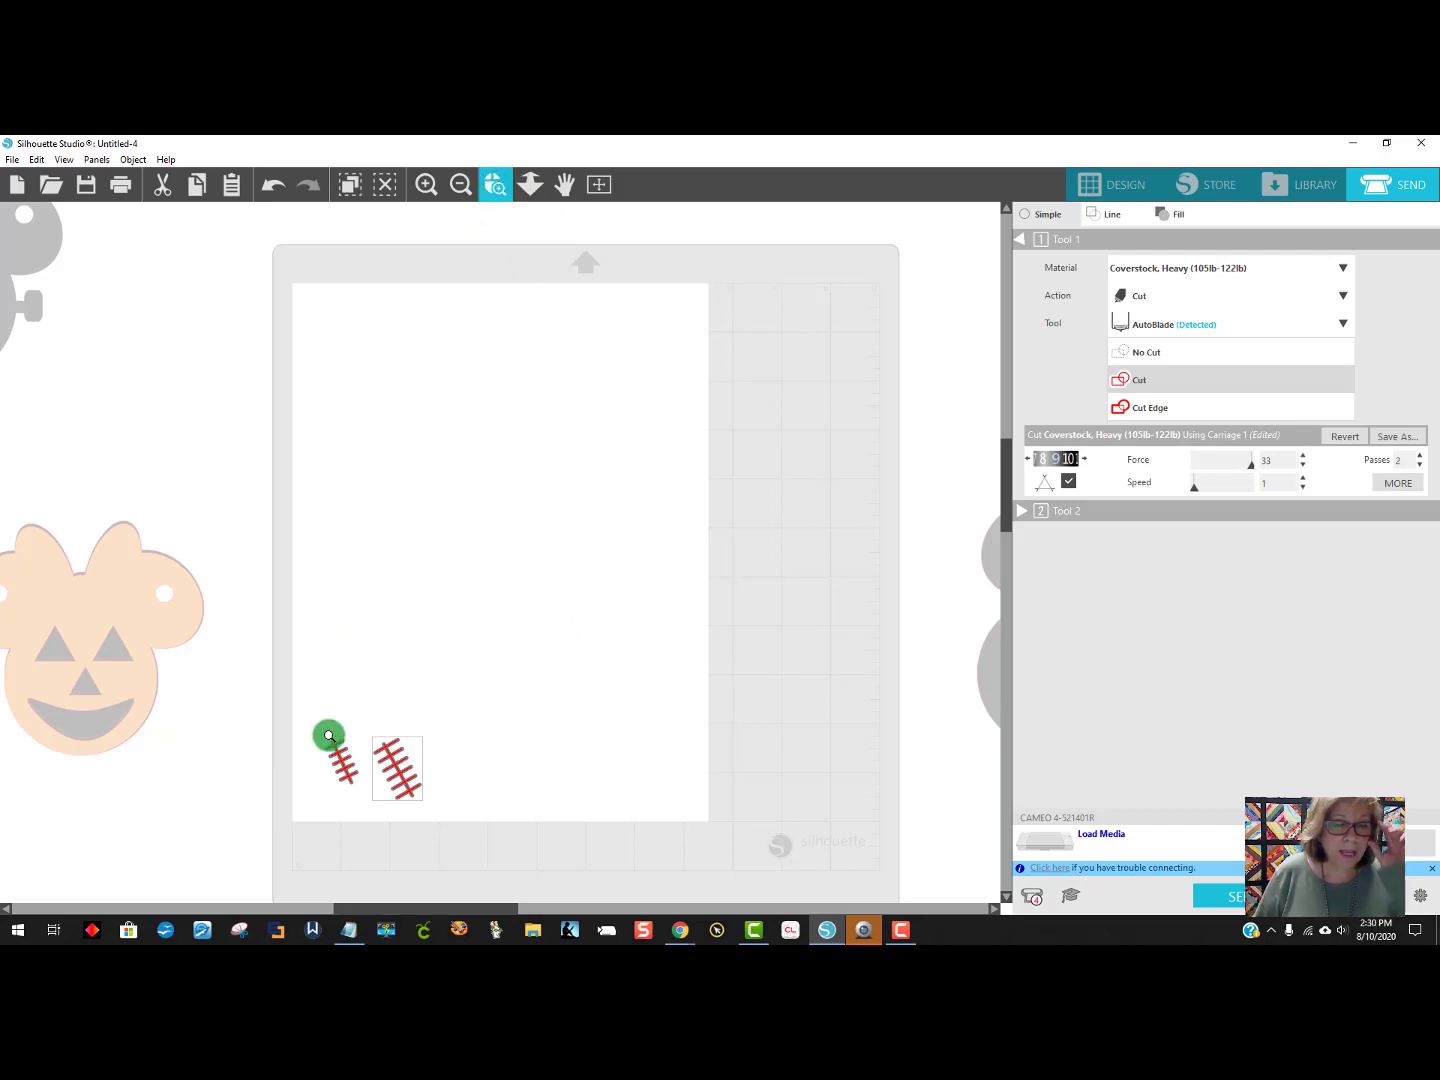
drag(329, 736, 484, 852)
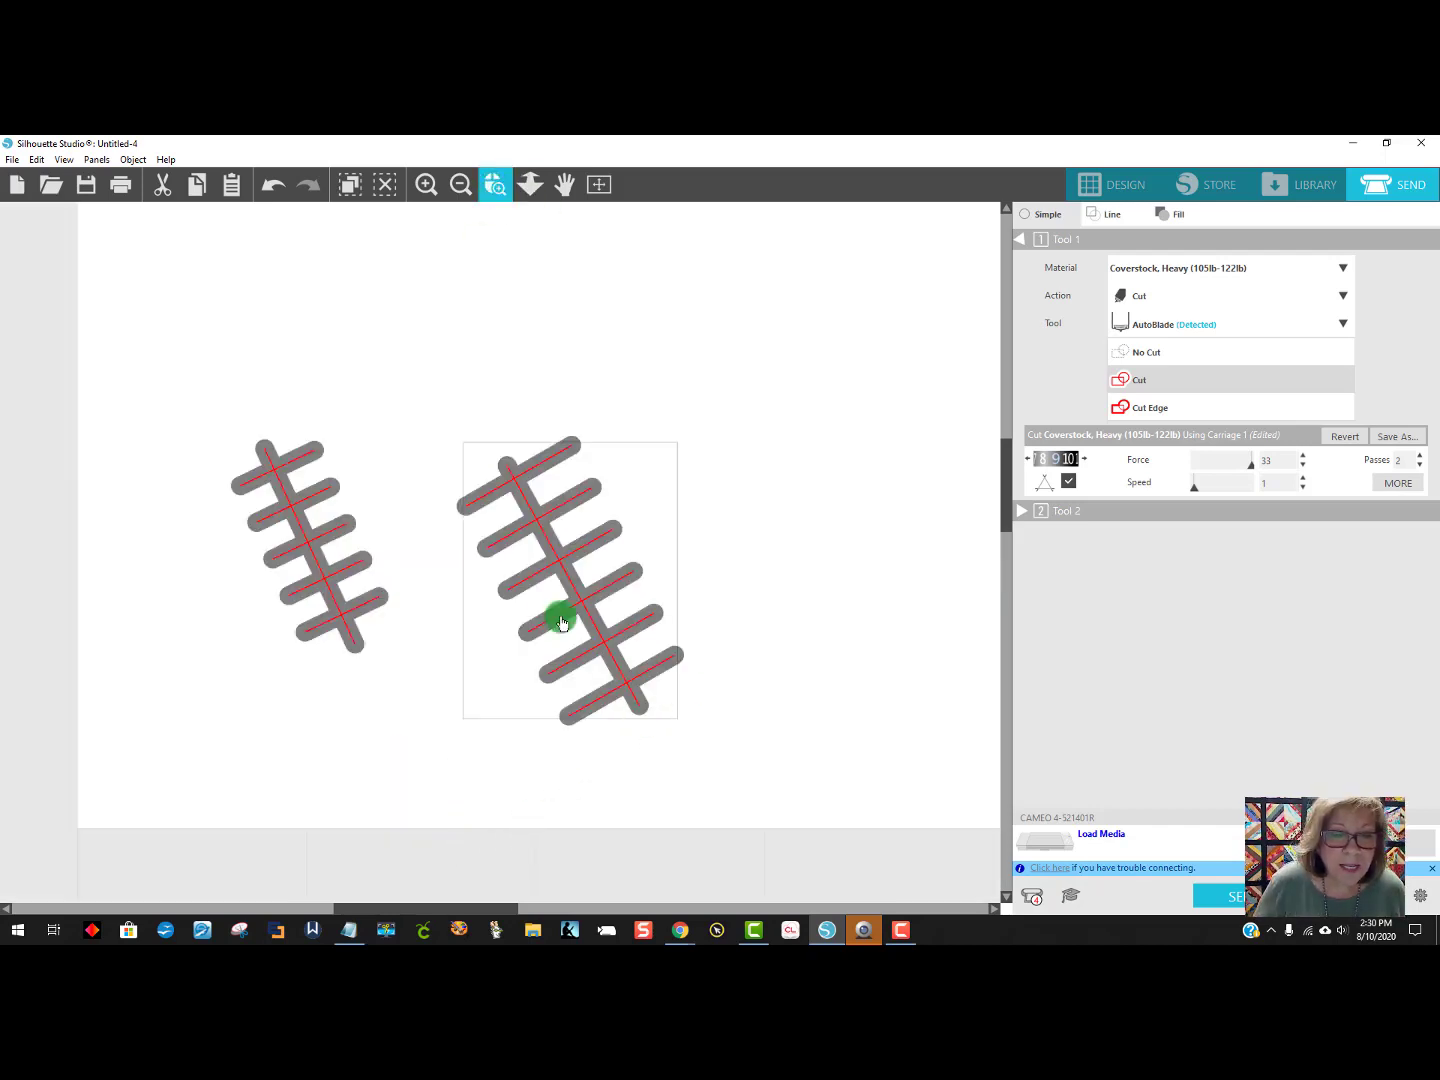
click(497, 468)
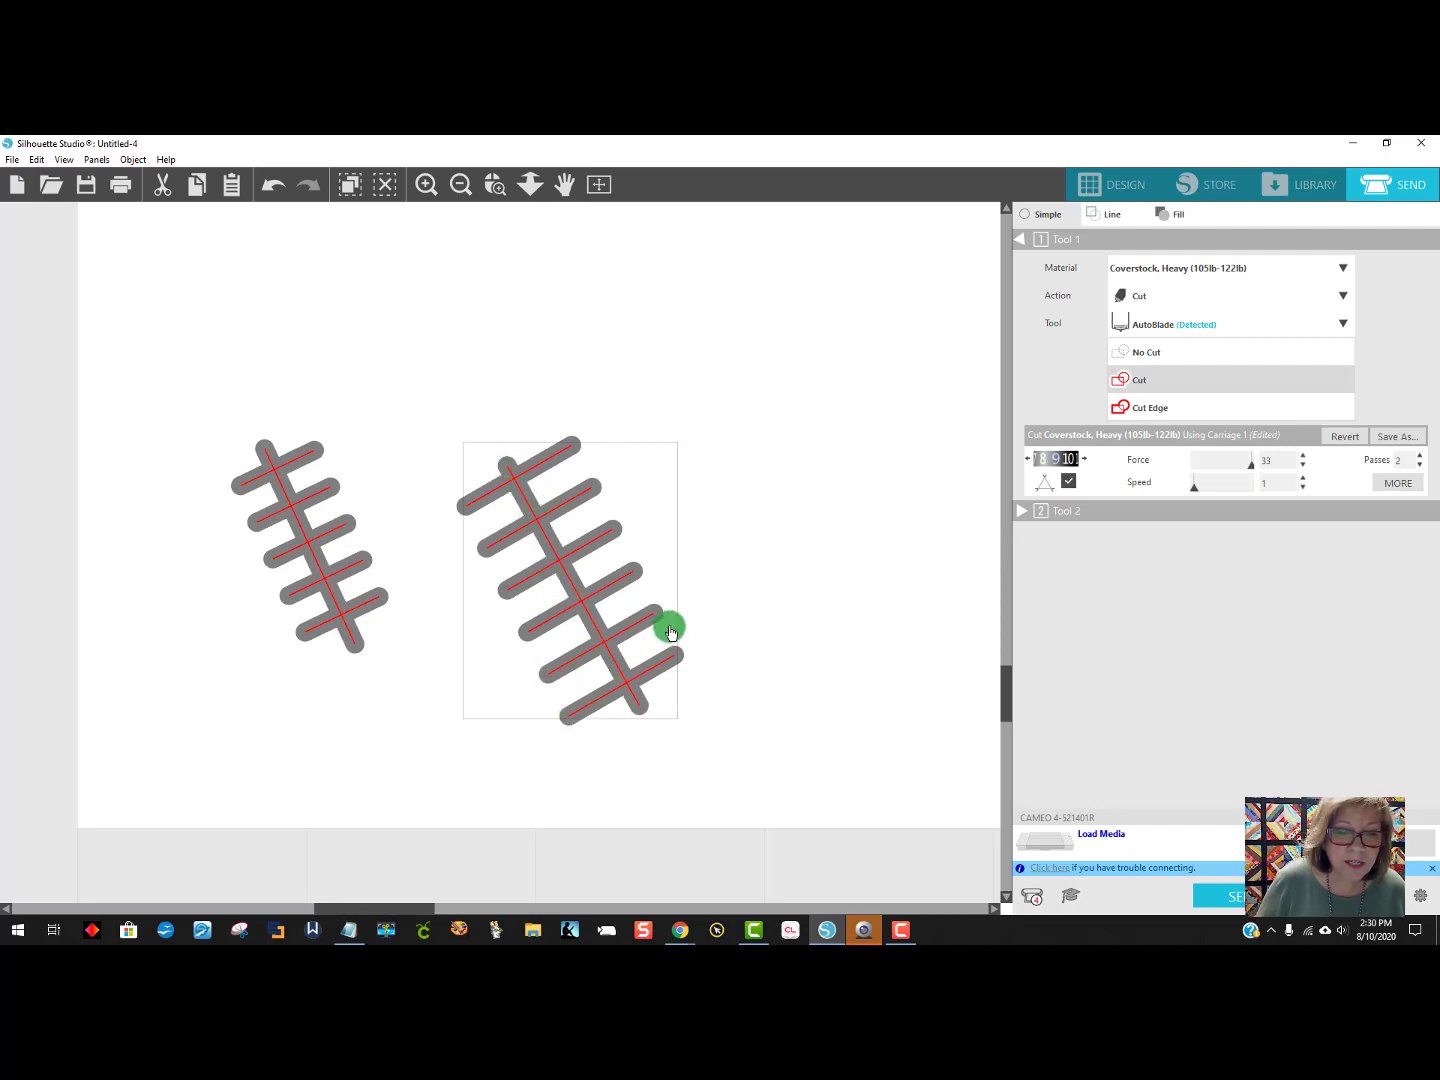
drag(730, 738, 260, 415)
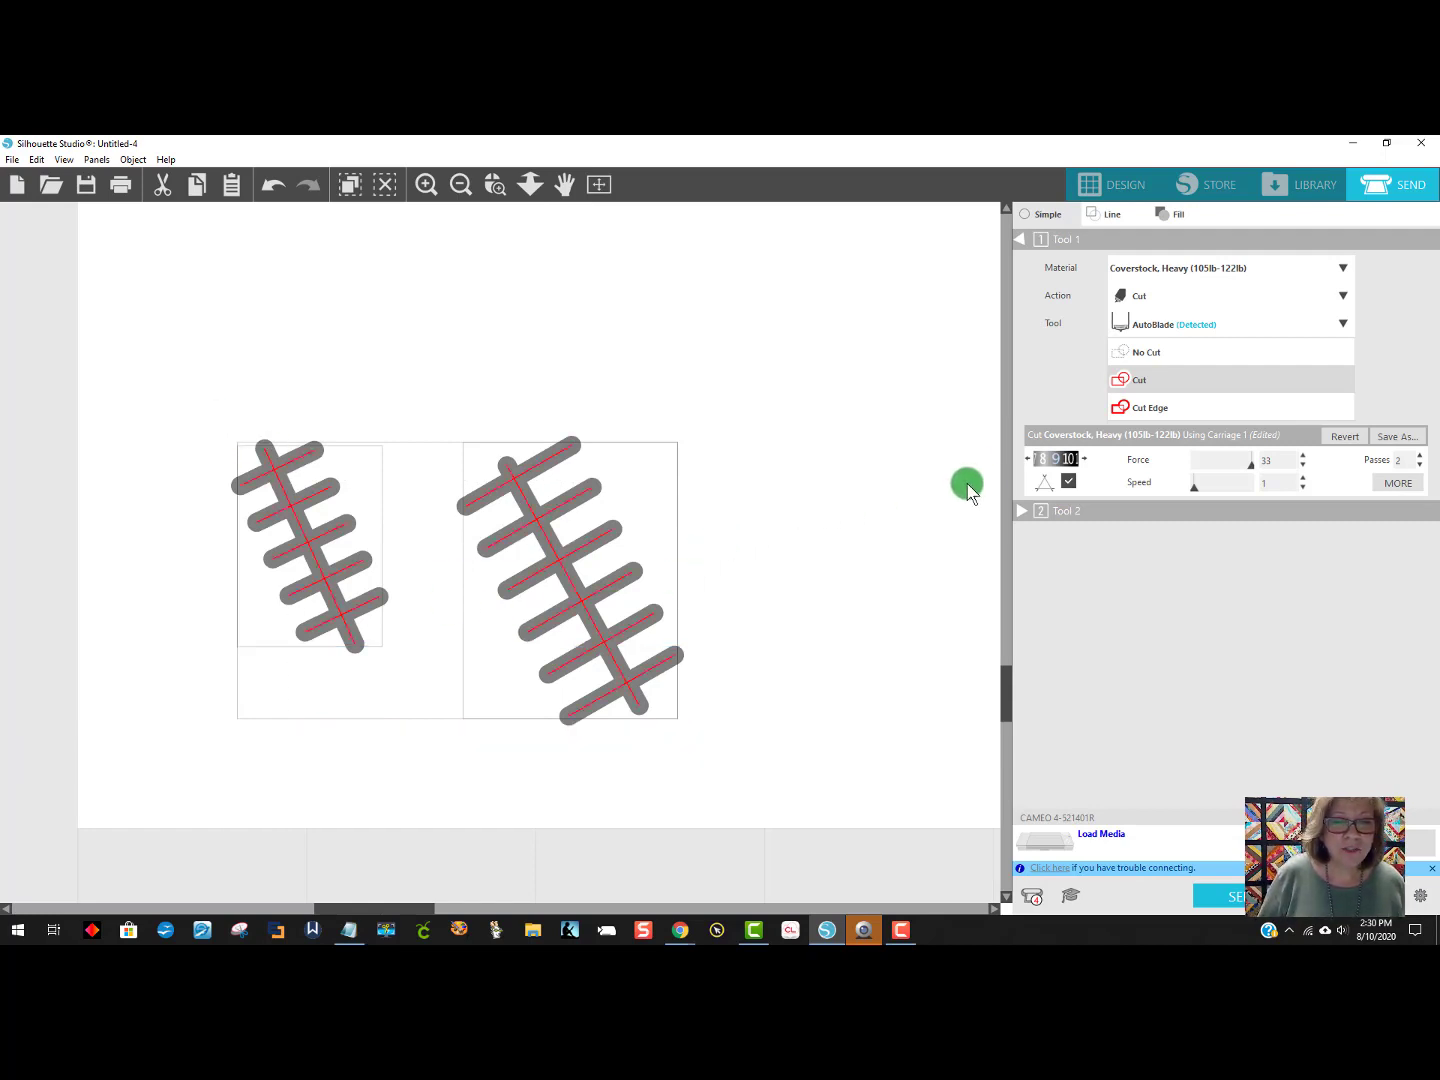
click(1168, 412)
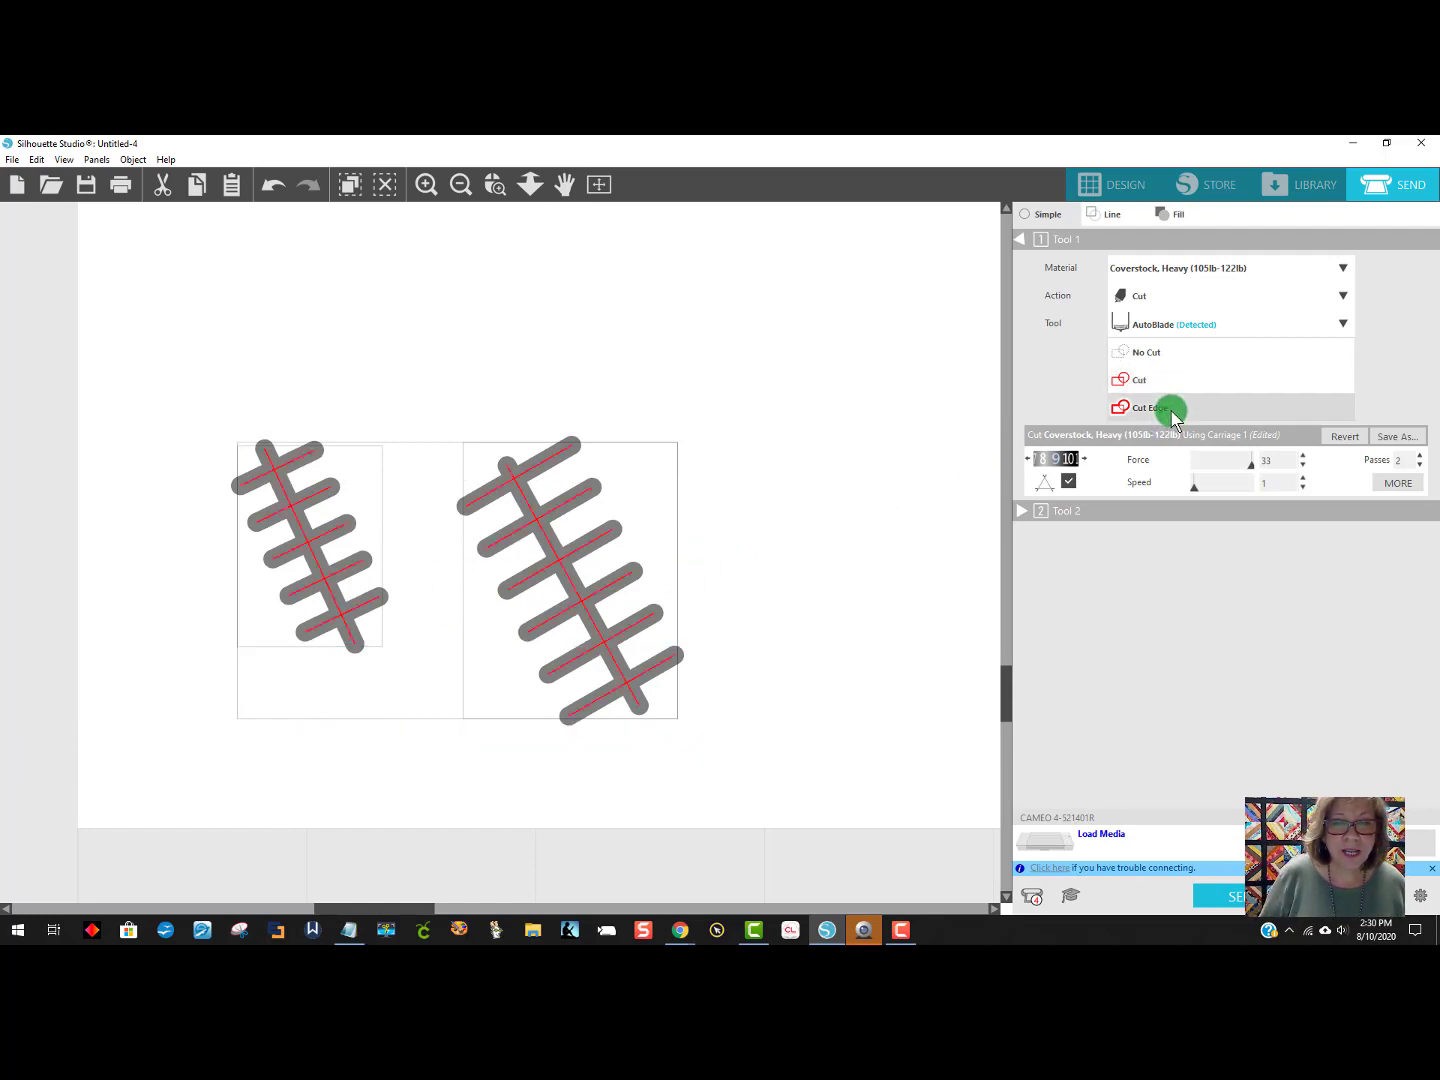
click(725, 660)
Switch the smaller stitch shape to Cut for comparison and back to Cut Edge.
drag(374, 688, 231, 412)
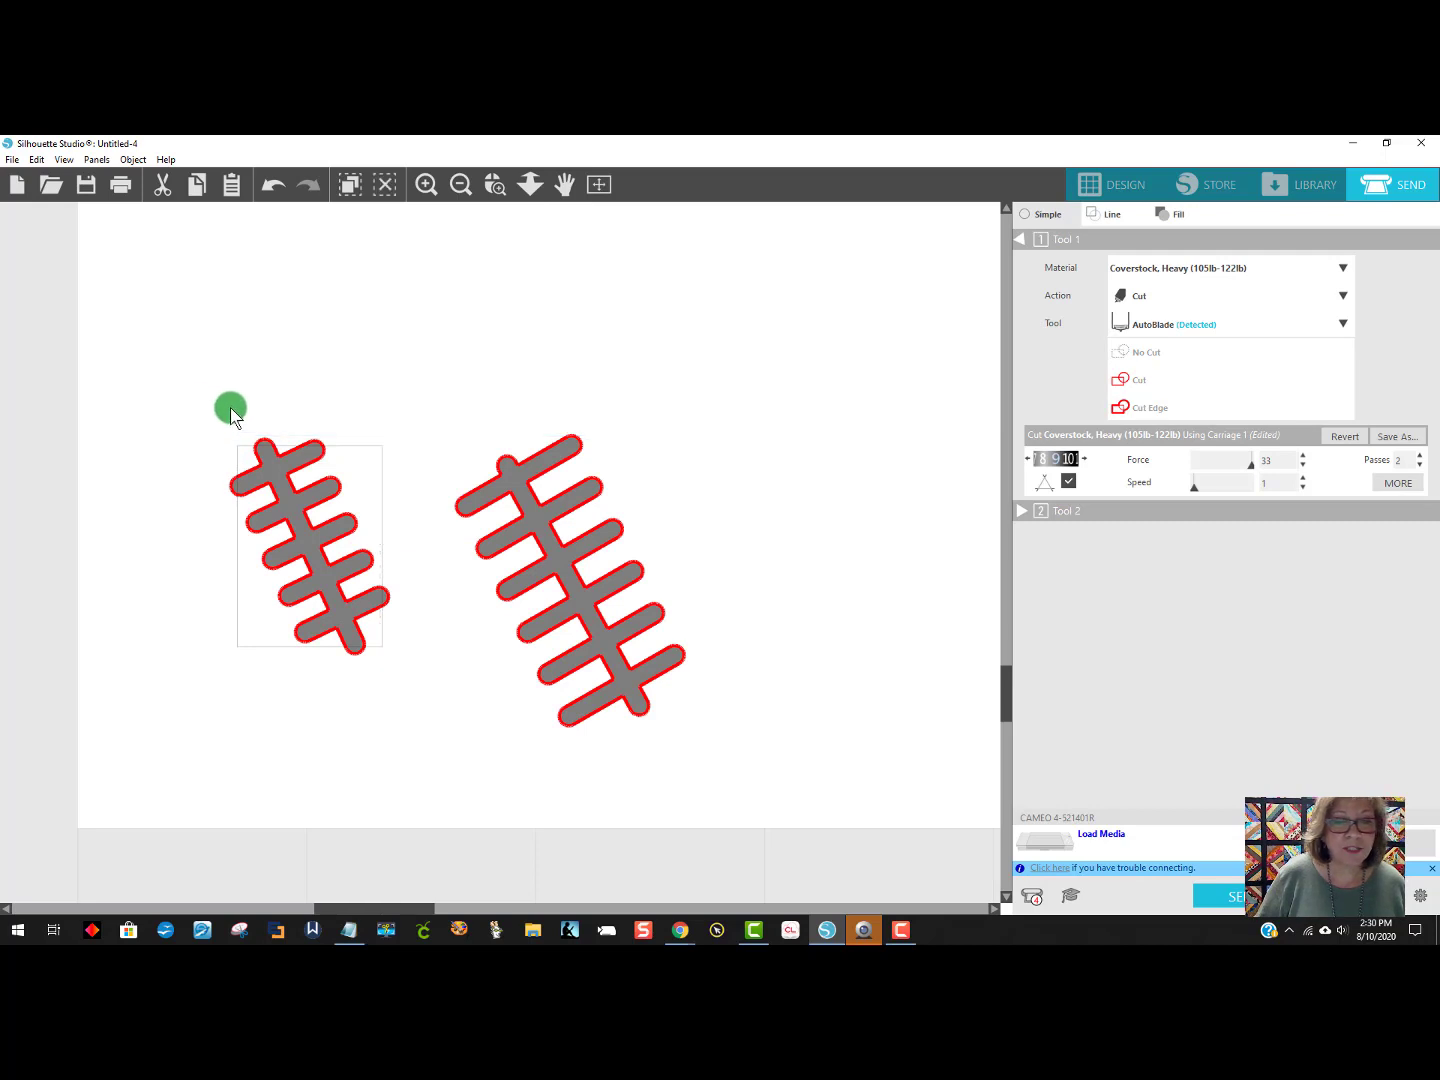
click(1180, 383)
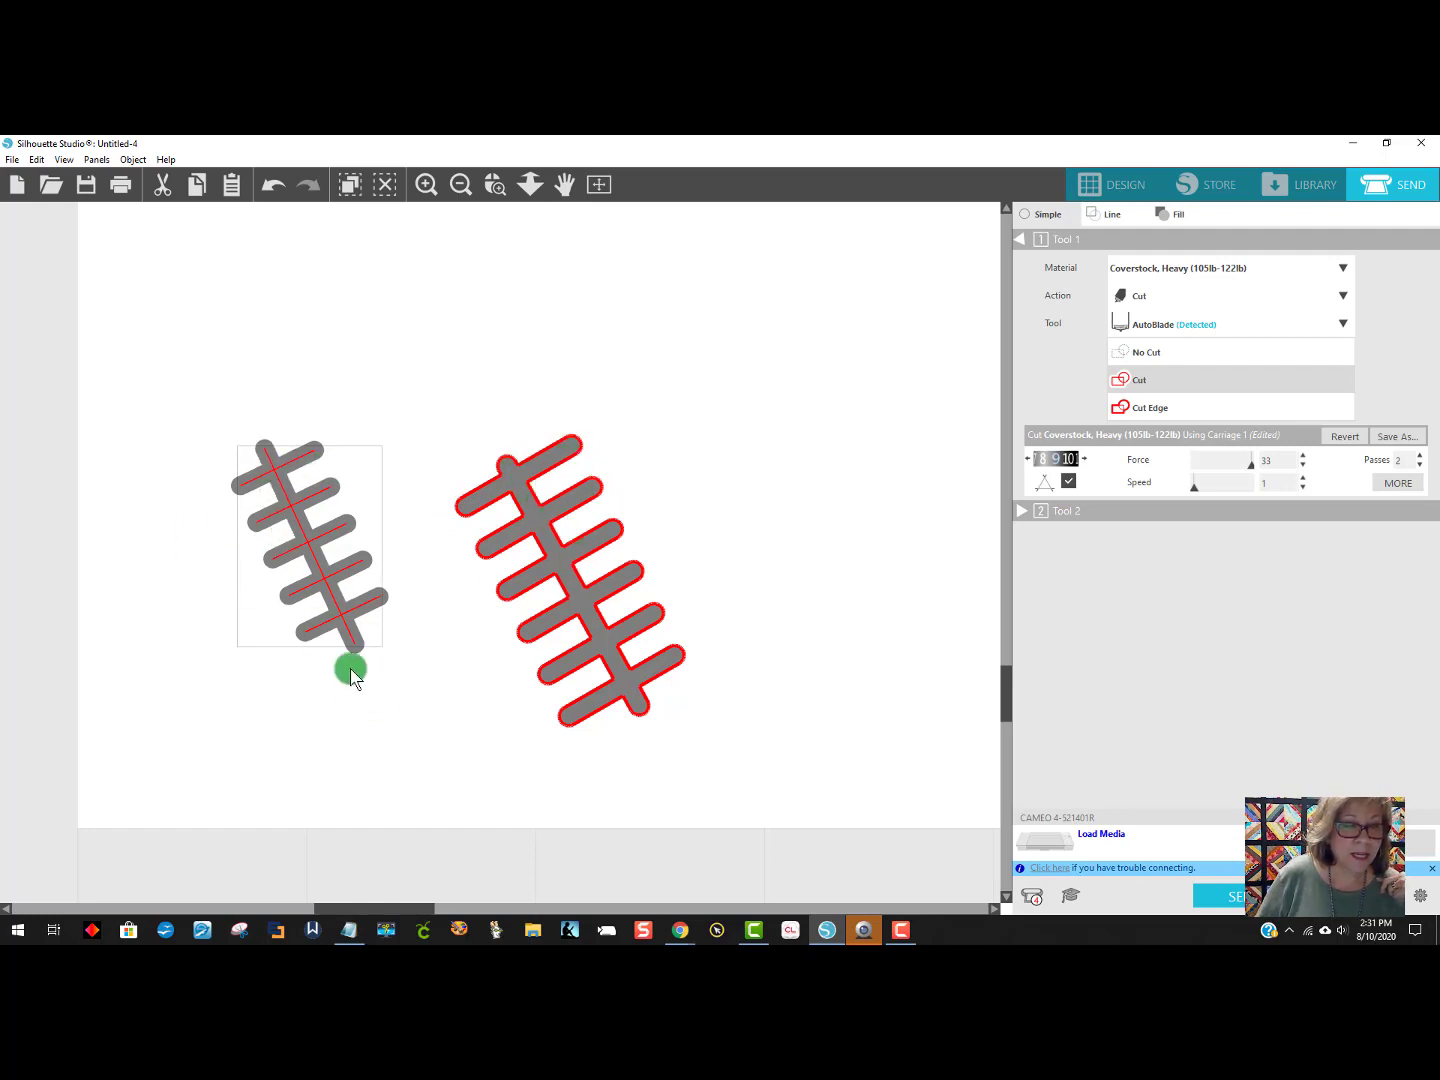
click(1160, 408)
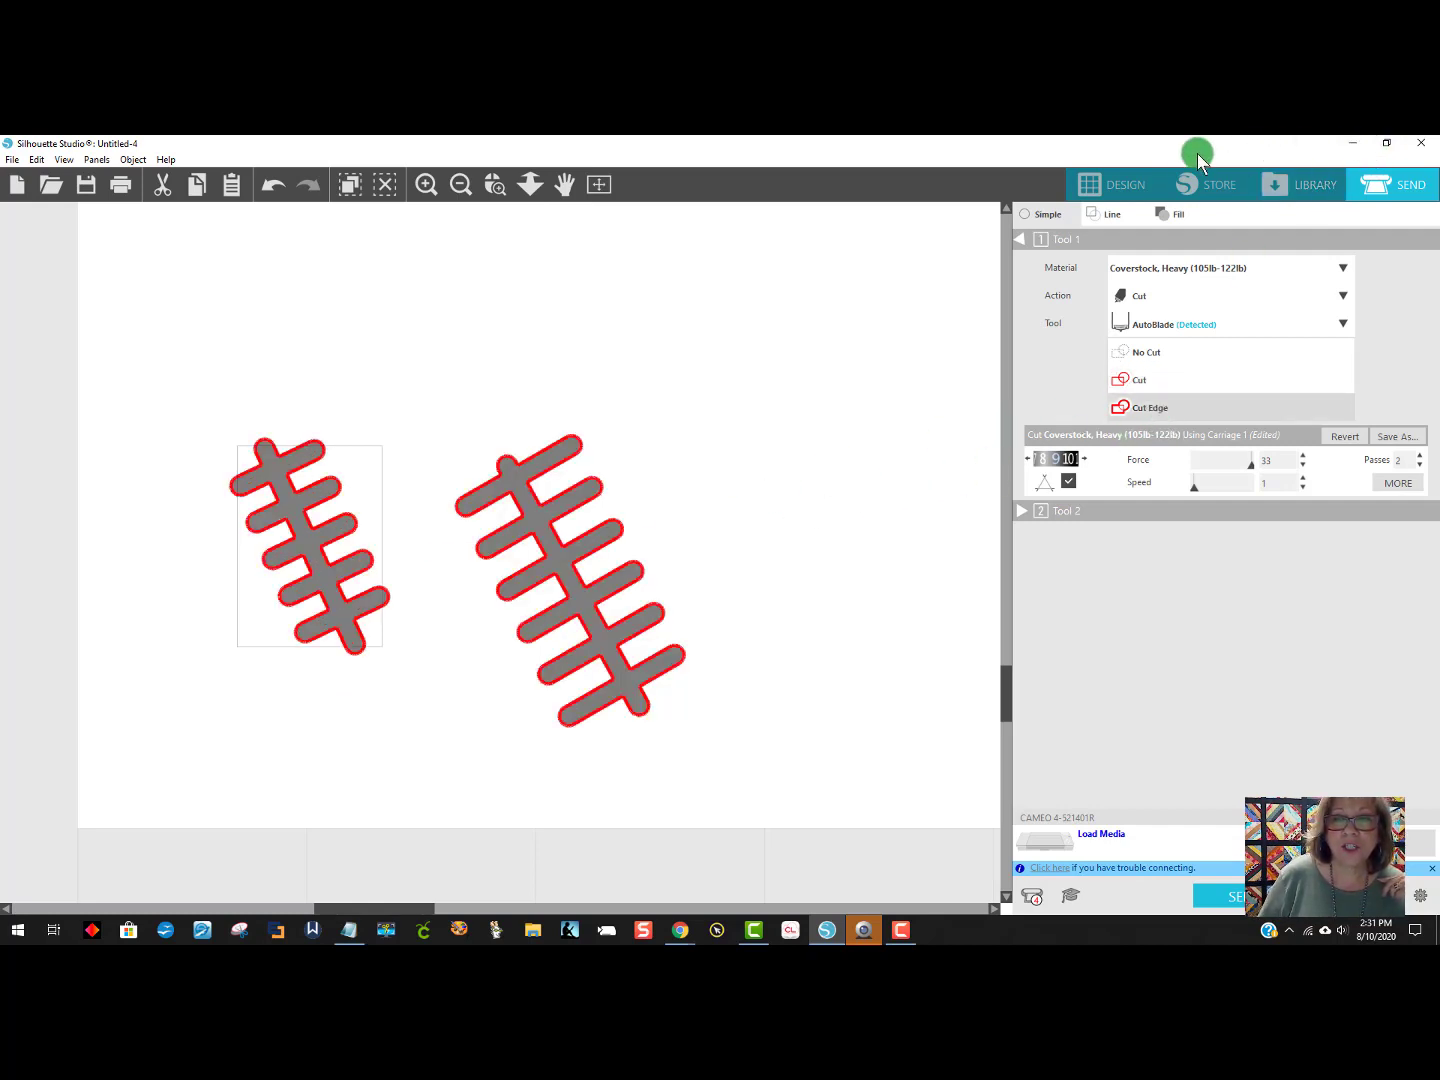
Return to the design and bring the two plain Minnies, the plain Mickey, and the Frankenstein Minnie onto the mat.
click(1150, 180)
click(240, 597)
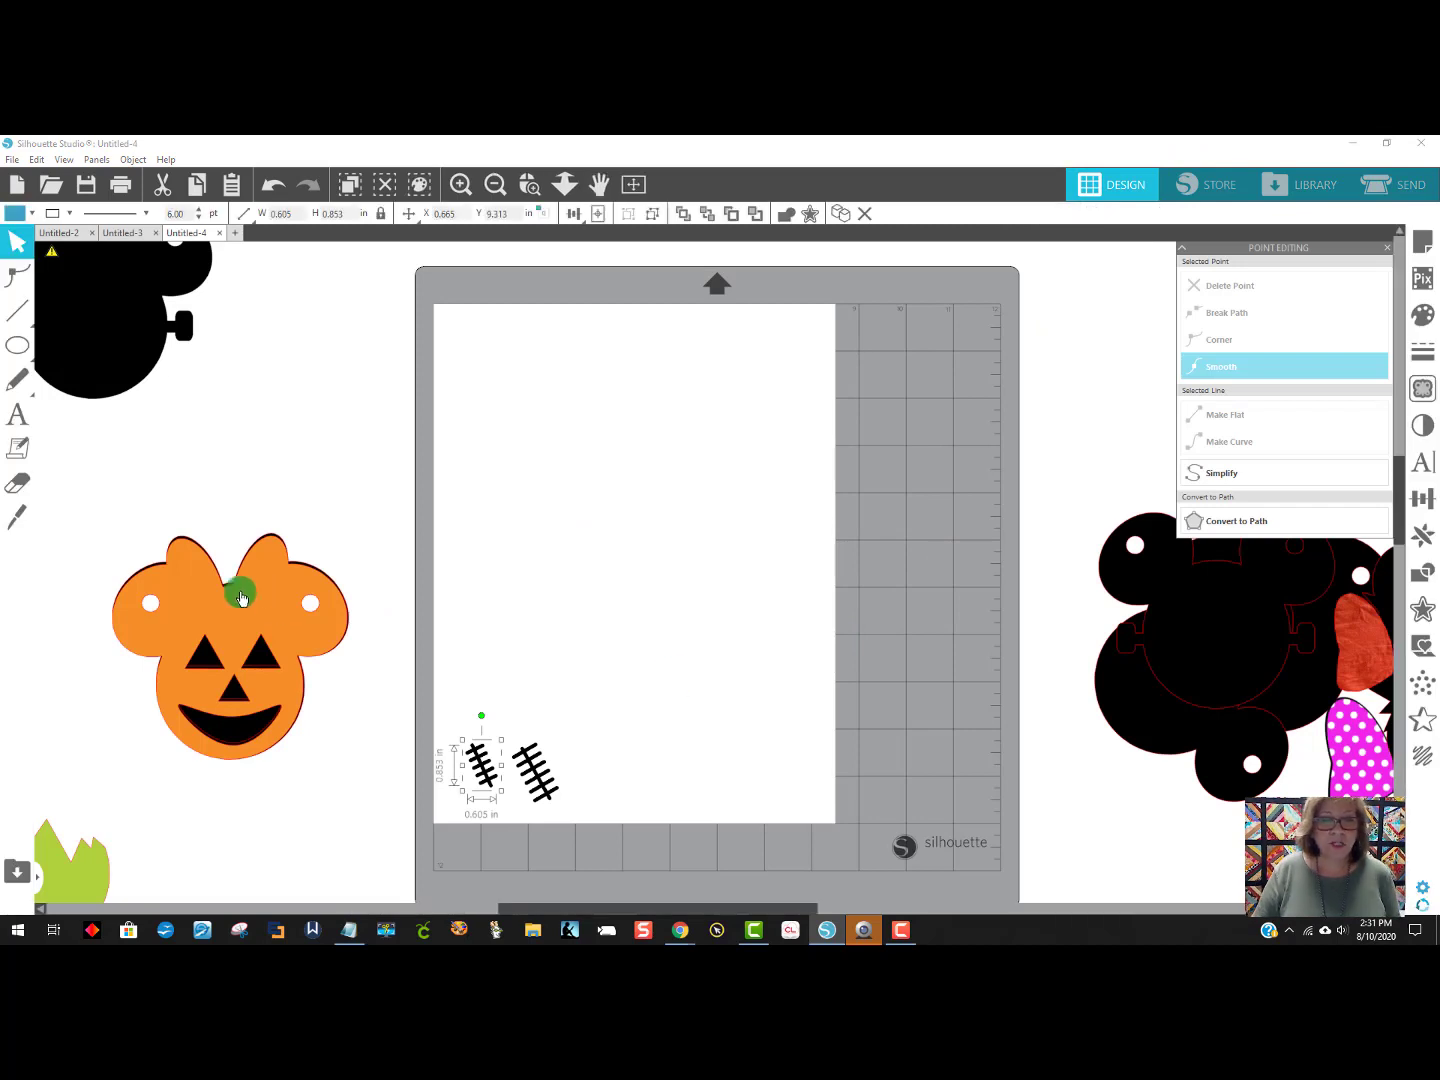
click(494, 185)
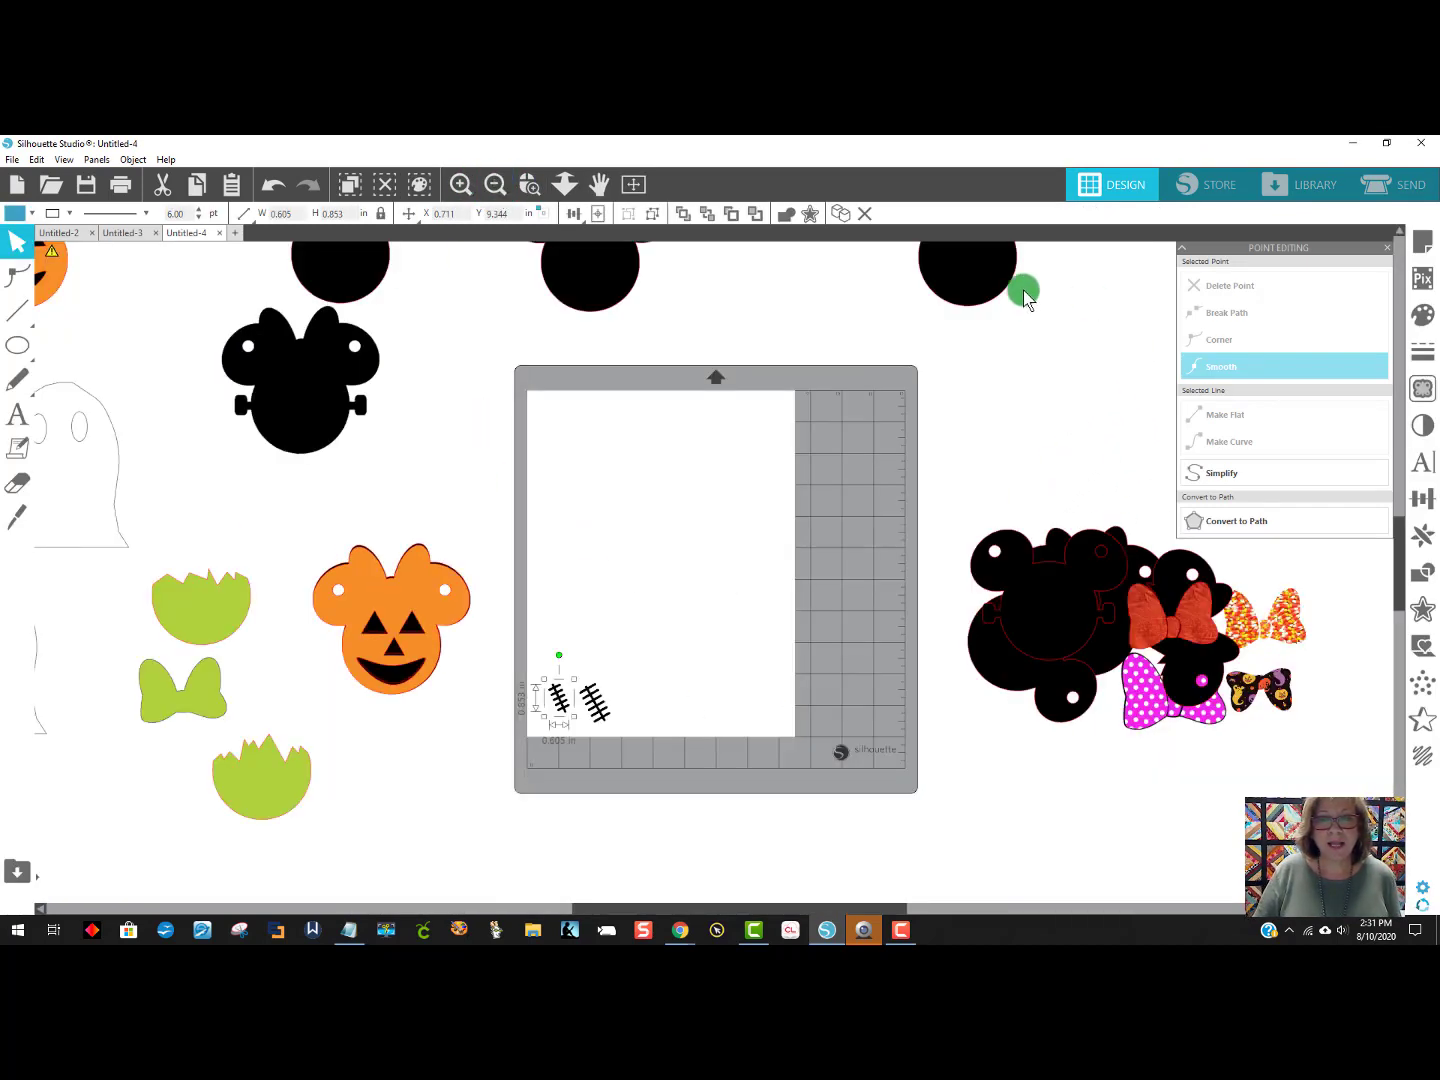
drag(1025, 295, 731, 540)
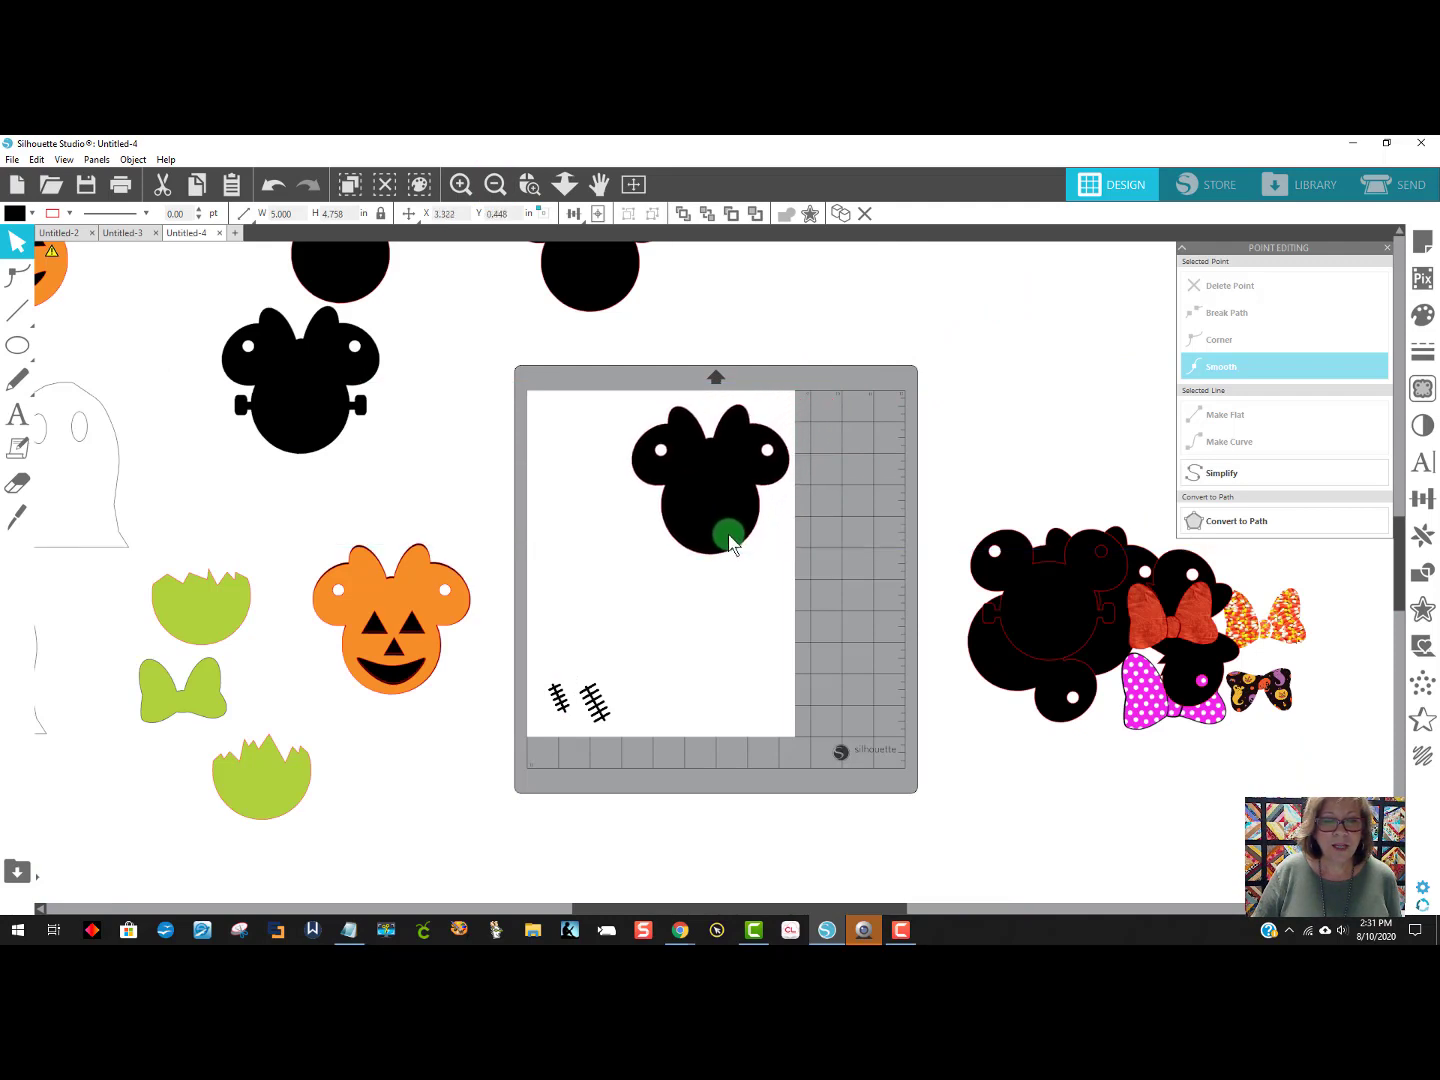
drag(627, 320, 703, 667)
drag(368, 262, 581, 603)
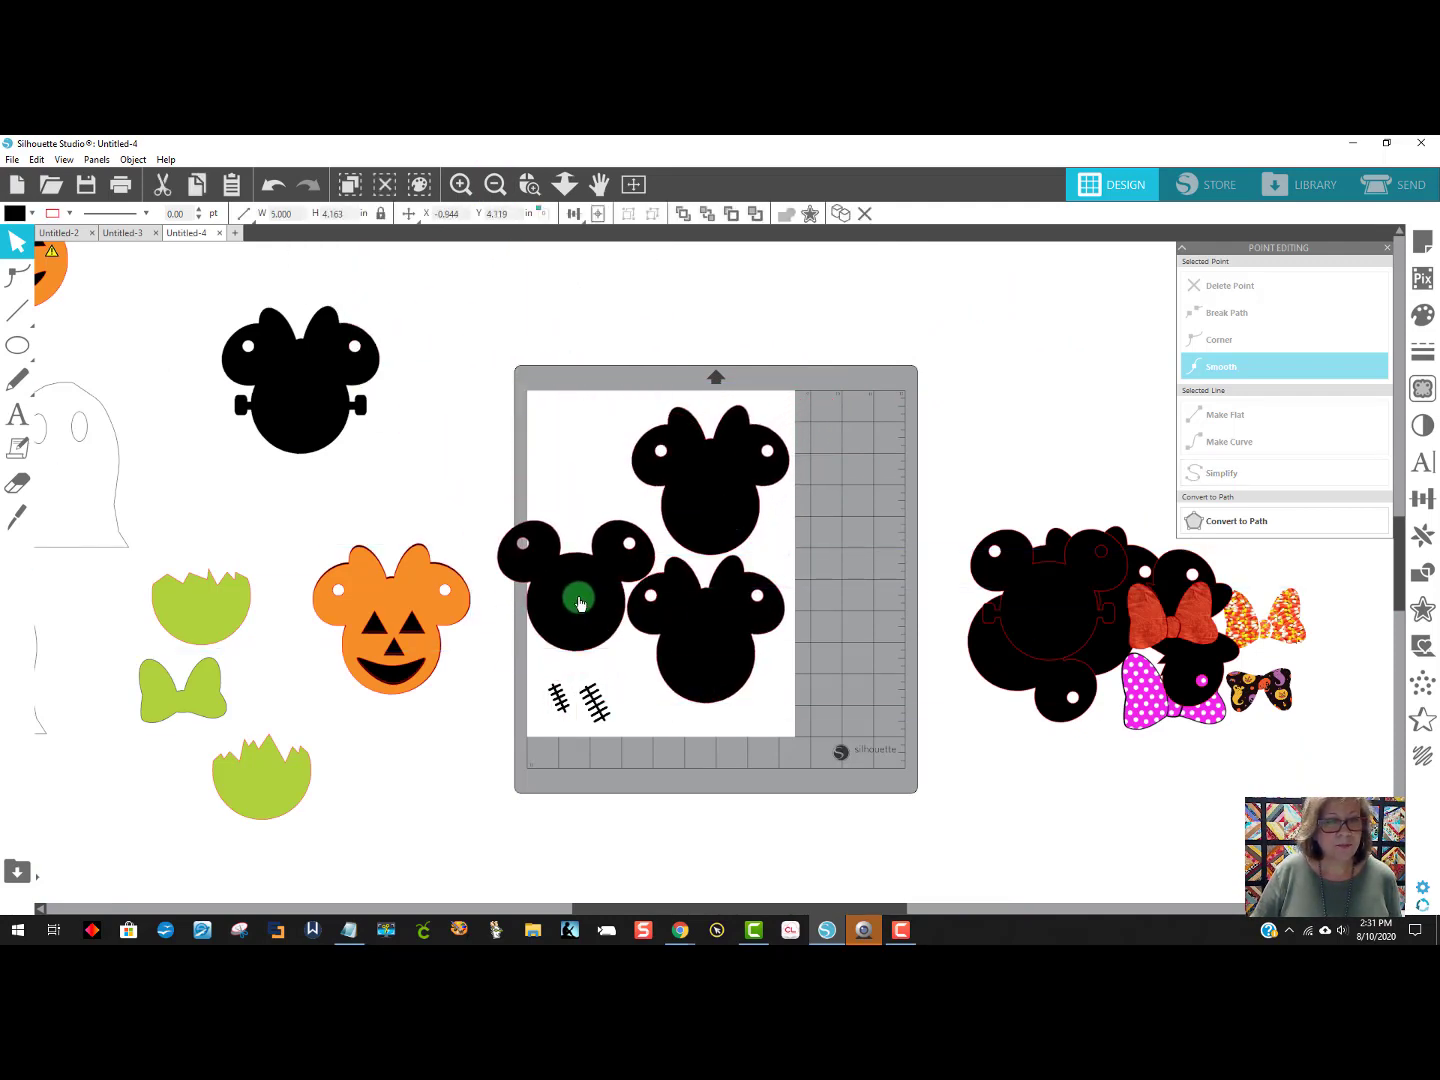
drag(357, 384, 653, 505)
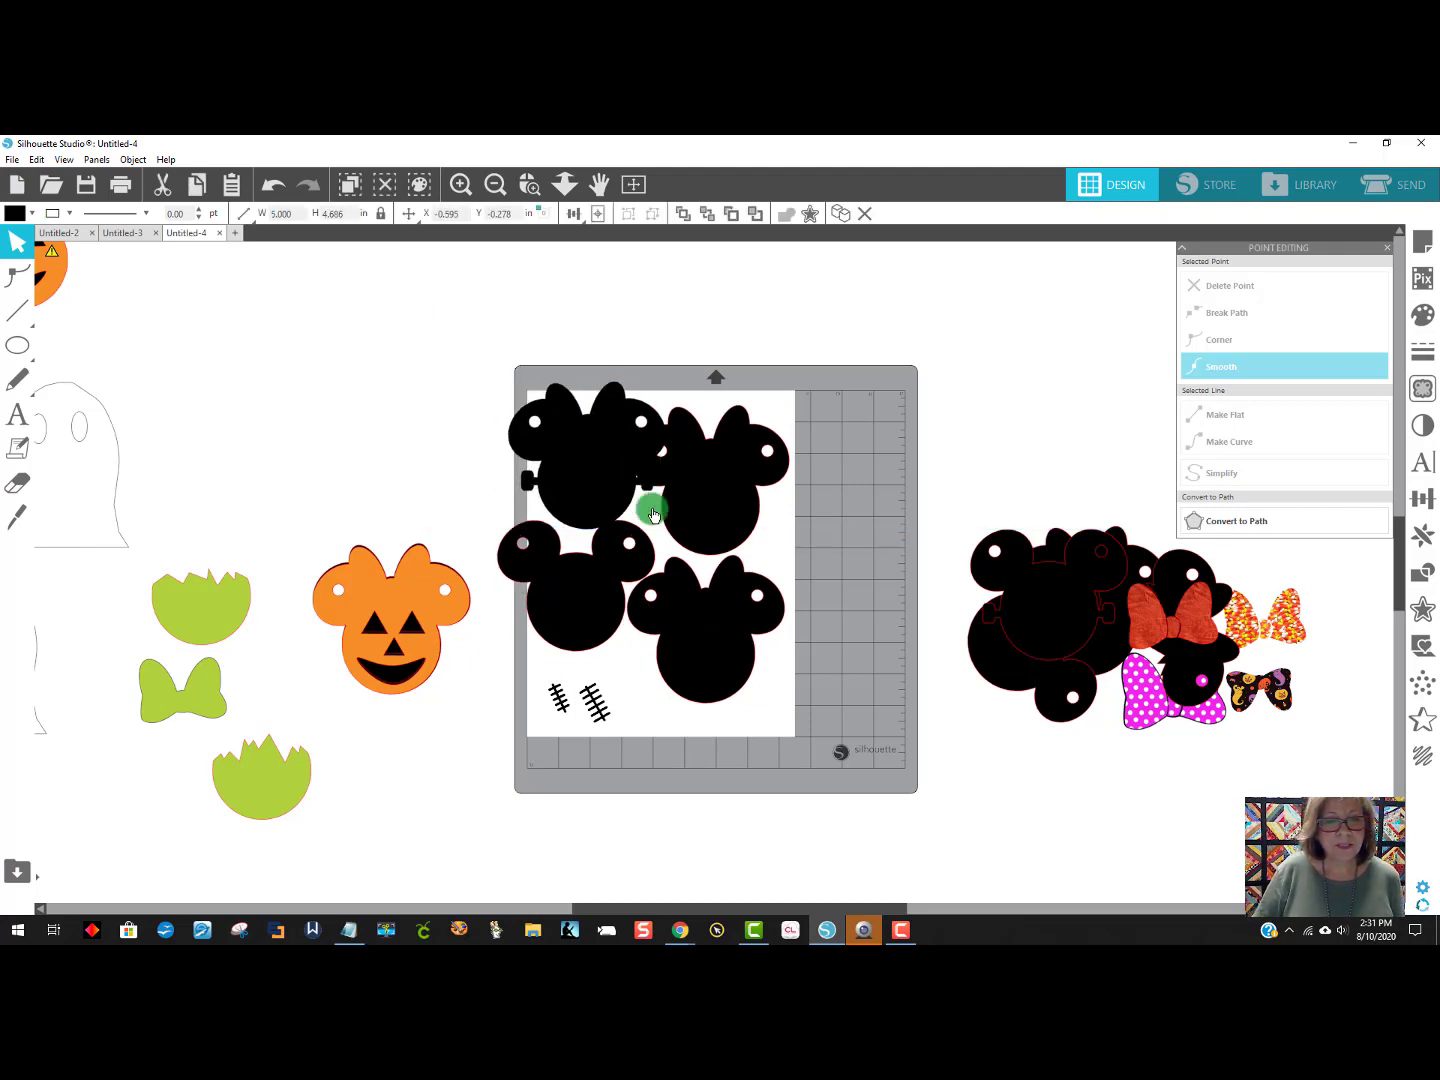
Shift the lower Minnie toward the page corner and turn the plain Mickey sideways beside it.
drag(698, 604, 723, 653)
drag(611, 601, 634, 607)
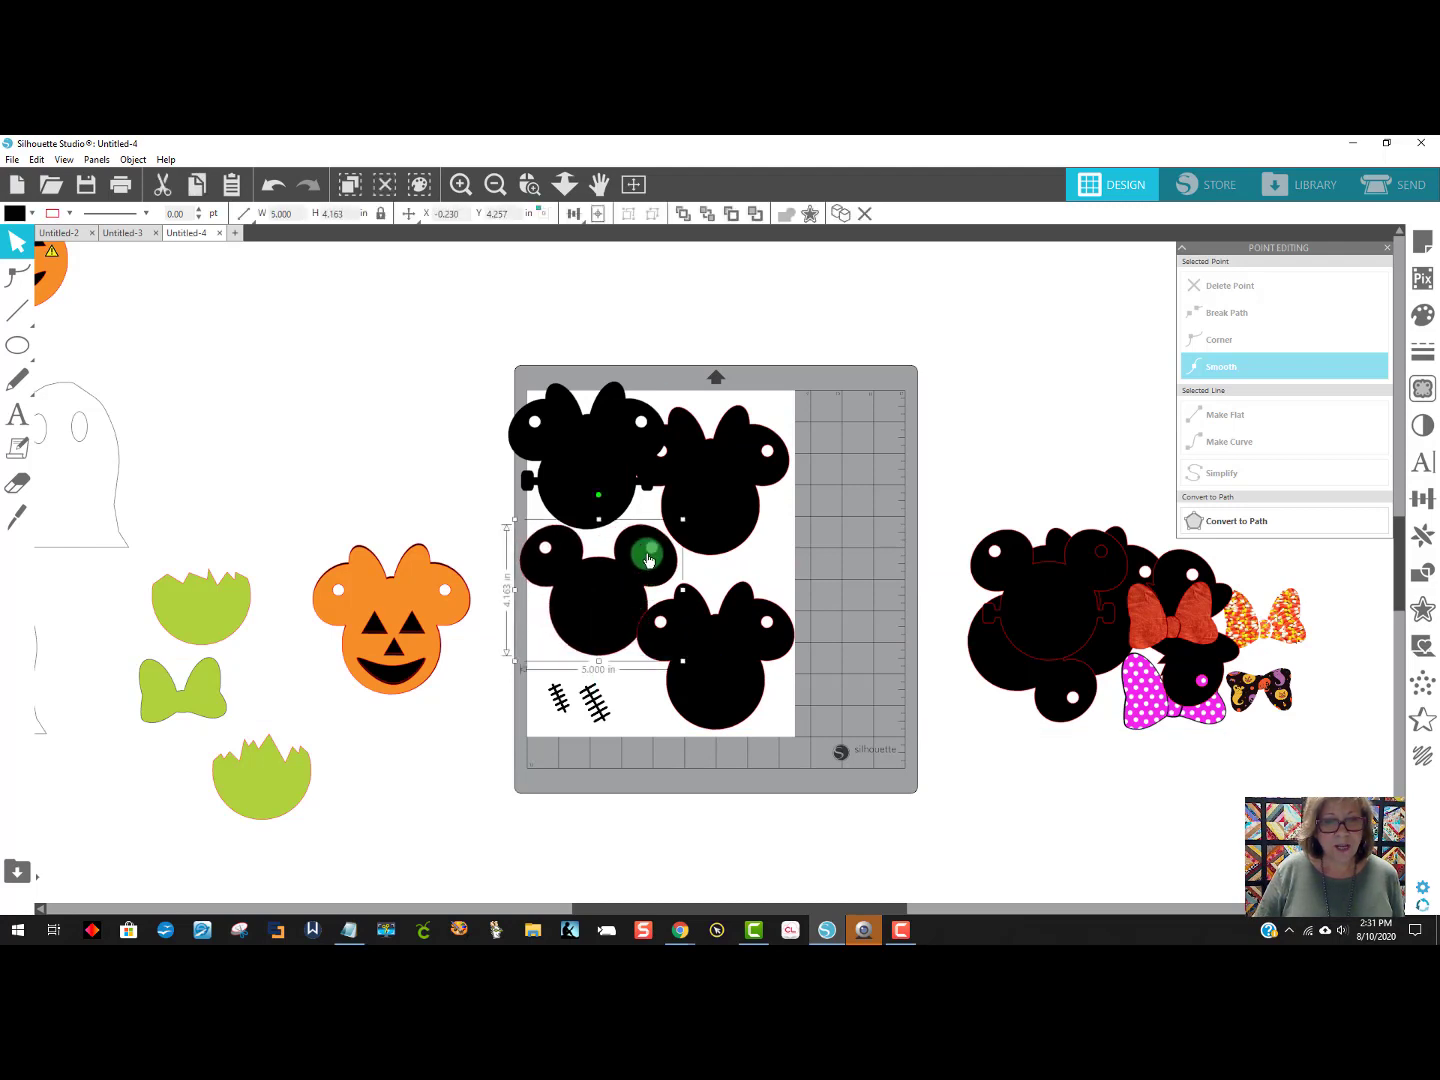
drag(599, 493, 561, 537)
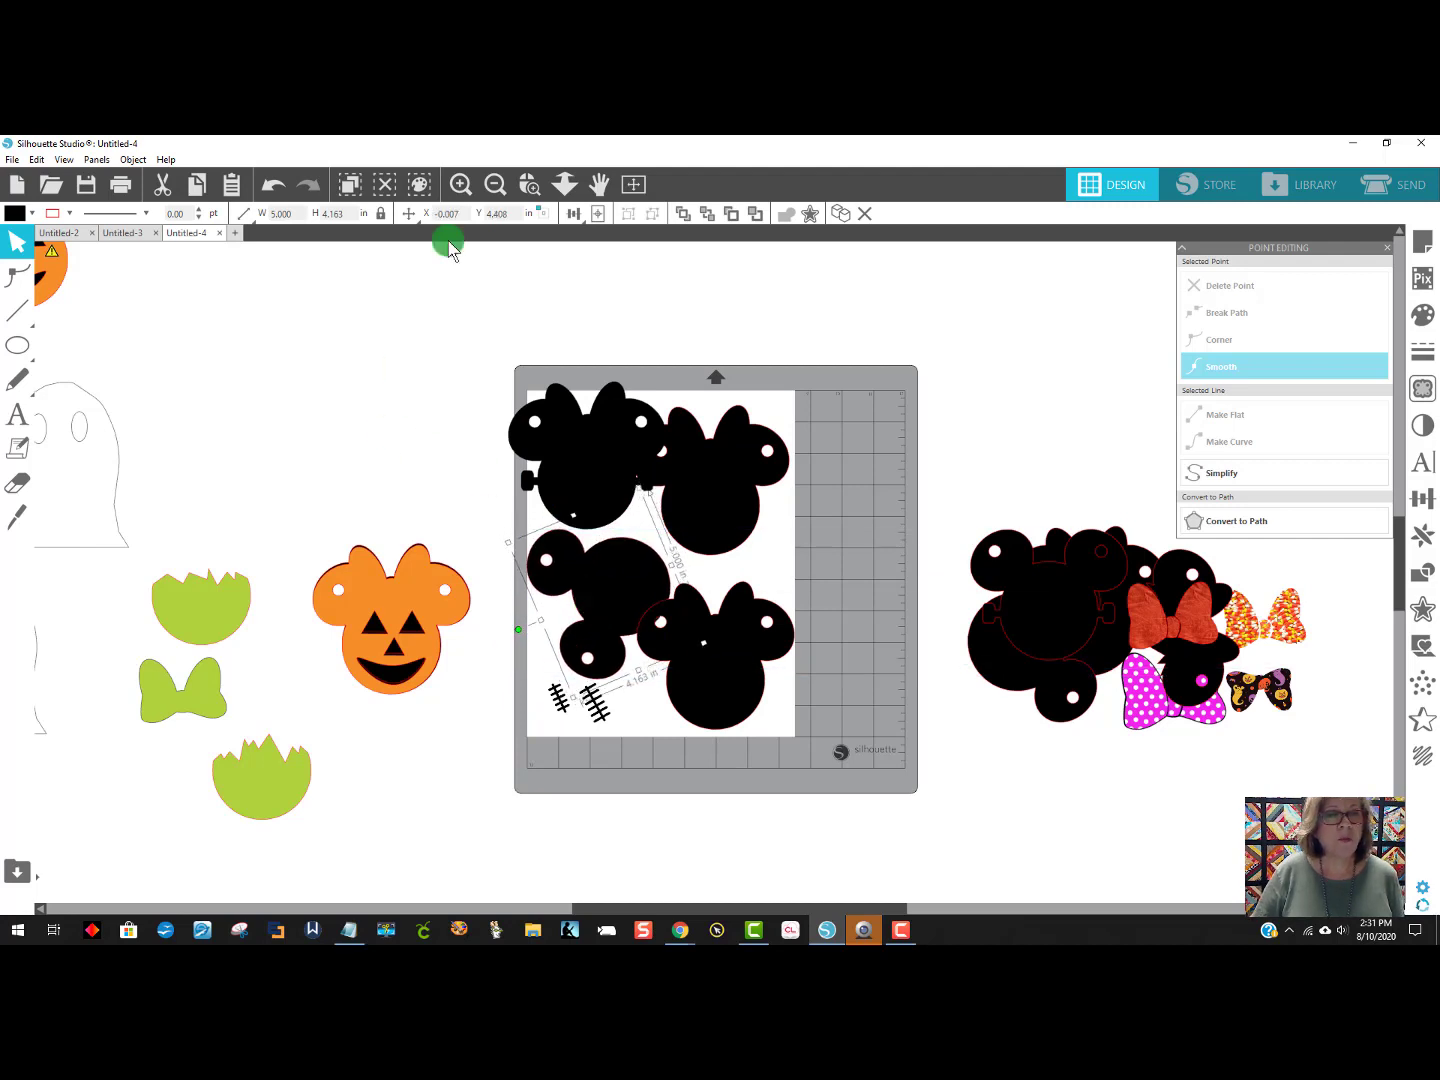
Move the upper Minnie and sideways Mickey off the mat, and shift the Frankenstein Minnie fully onto the page.
click(496, 184)
drag(531, 273, 566, 399)
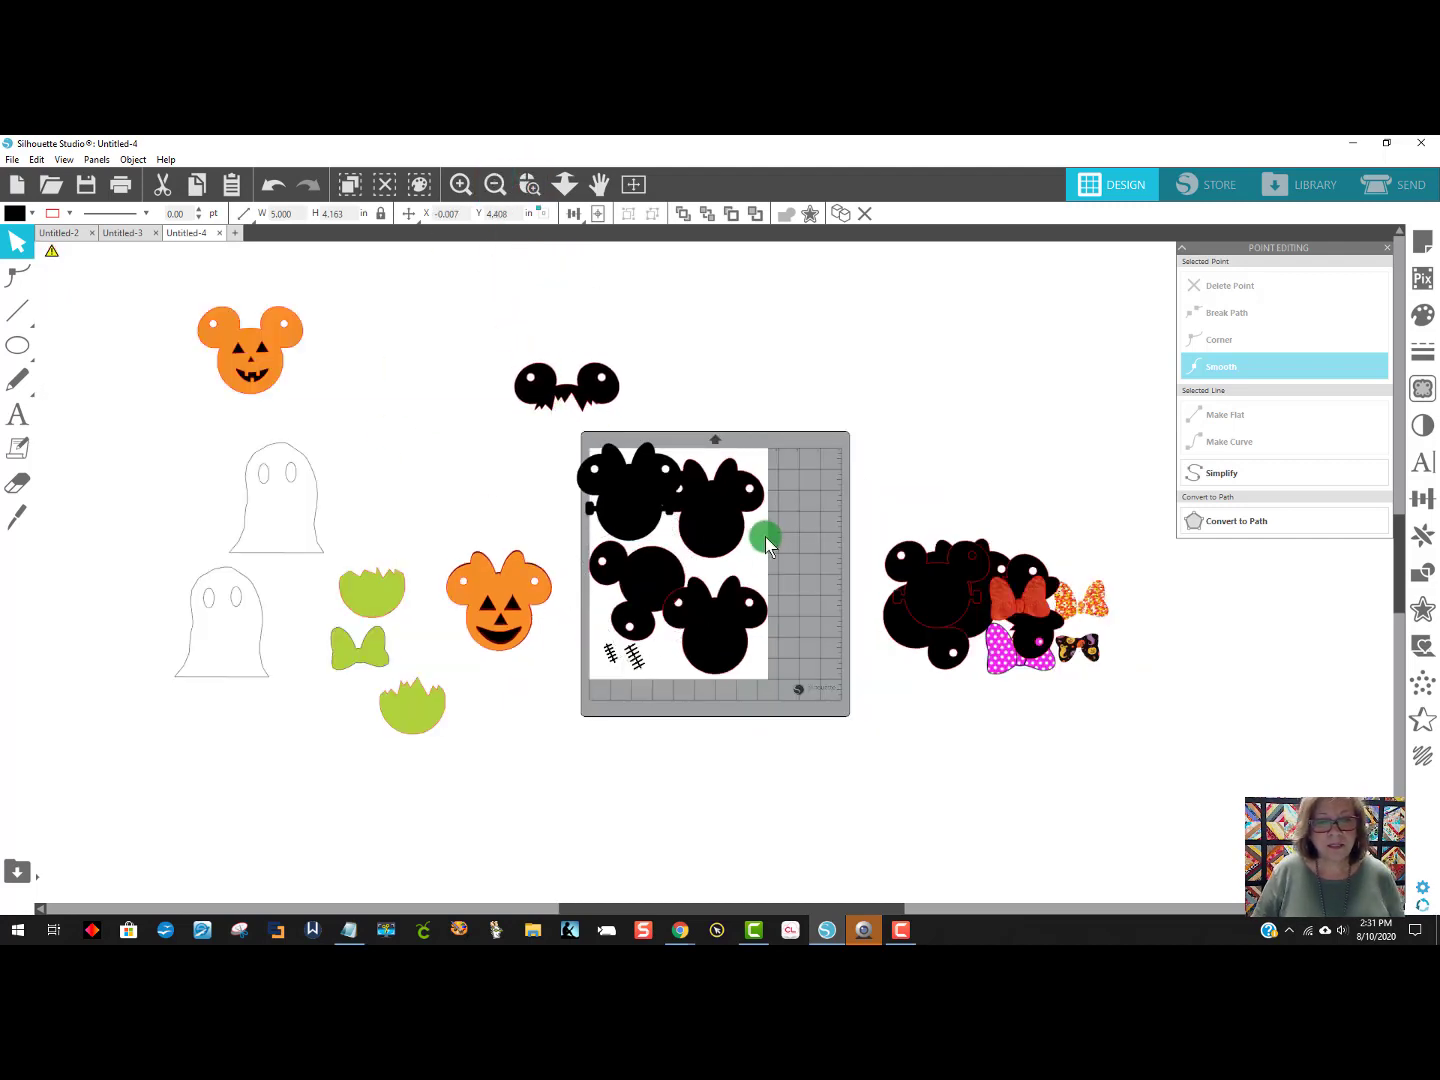
drag(734, 499, 770, 375)
drag(598, 383, 938, 486)
drag(643, 506, 668, 513)
drag(654, 585, 505, 480)
Fit the upright jagged hair piece above the stitch shapes and shift the lower plain Minnie closer to it.
click(699, 605)
drag(886, 447, 603, 568)
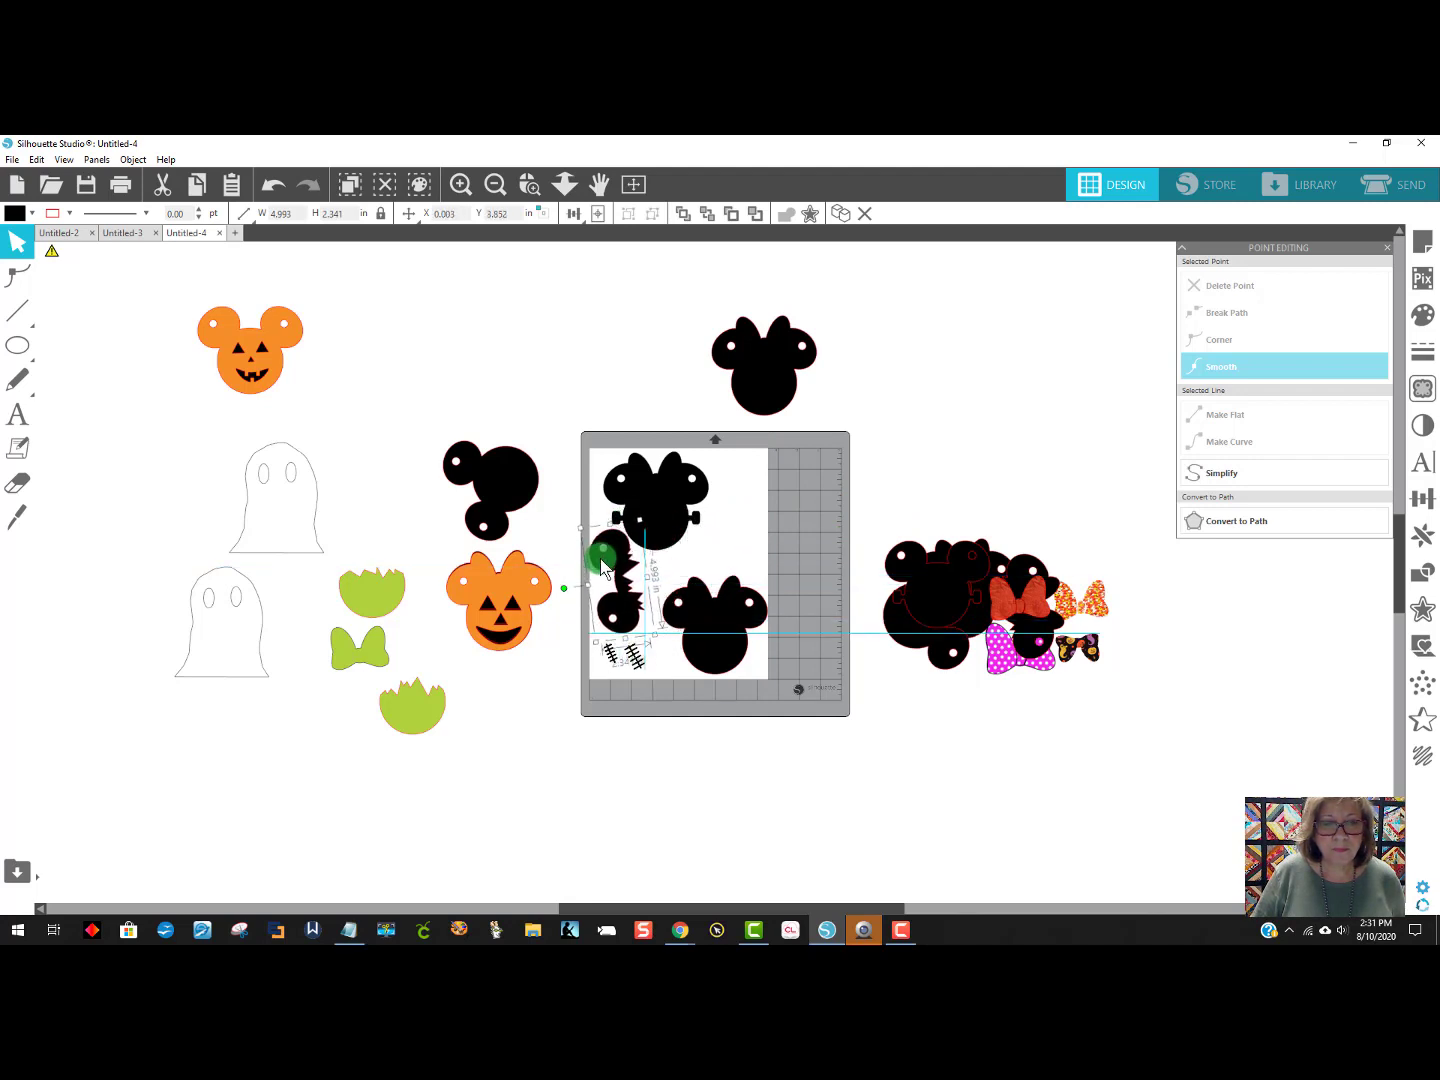
click(695, 622)
drag(701, 624, 688, 621)
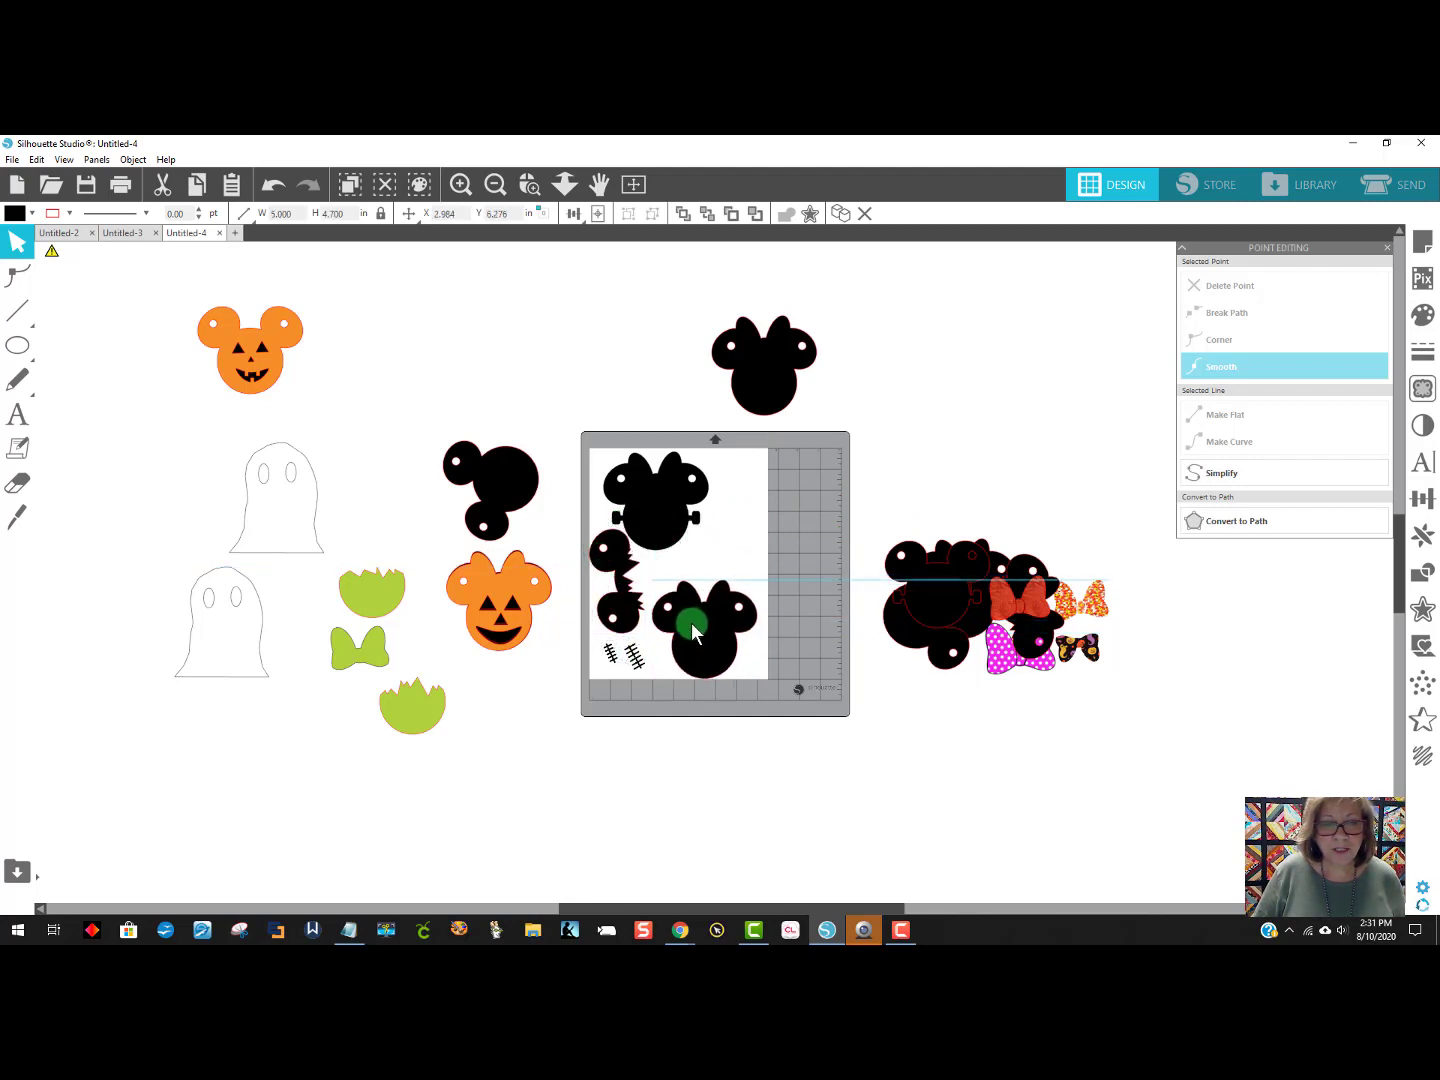
Try fitting the sideways plain Mickey between the two Minnies on the page, rotate it, and move it off above the mat.
click(684, 512)
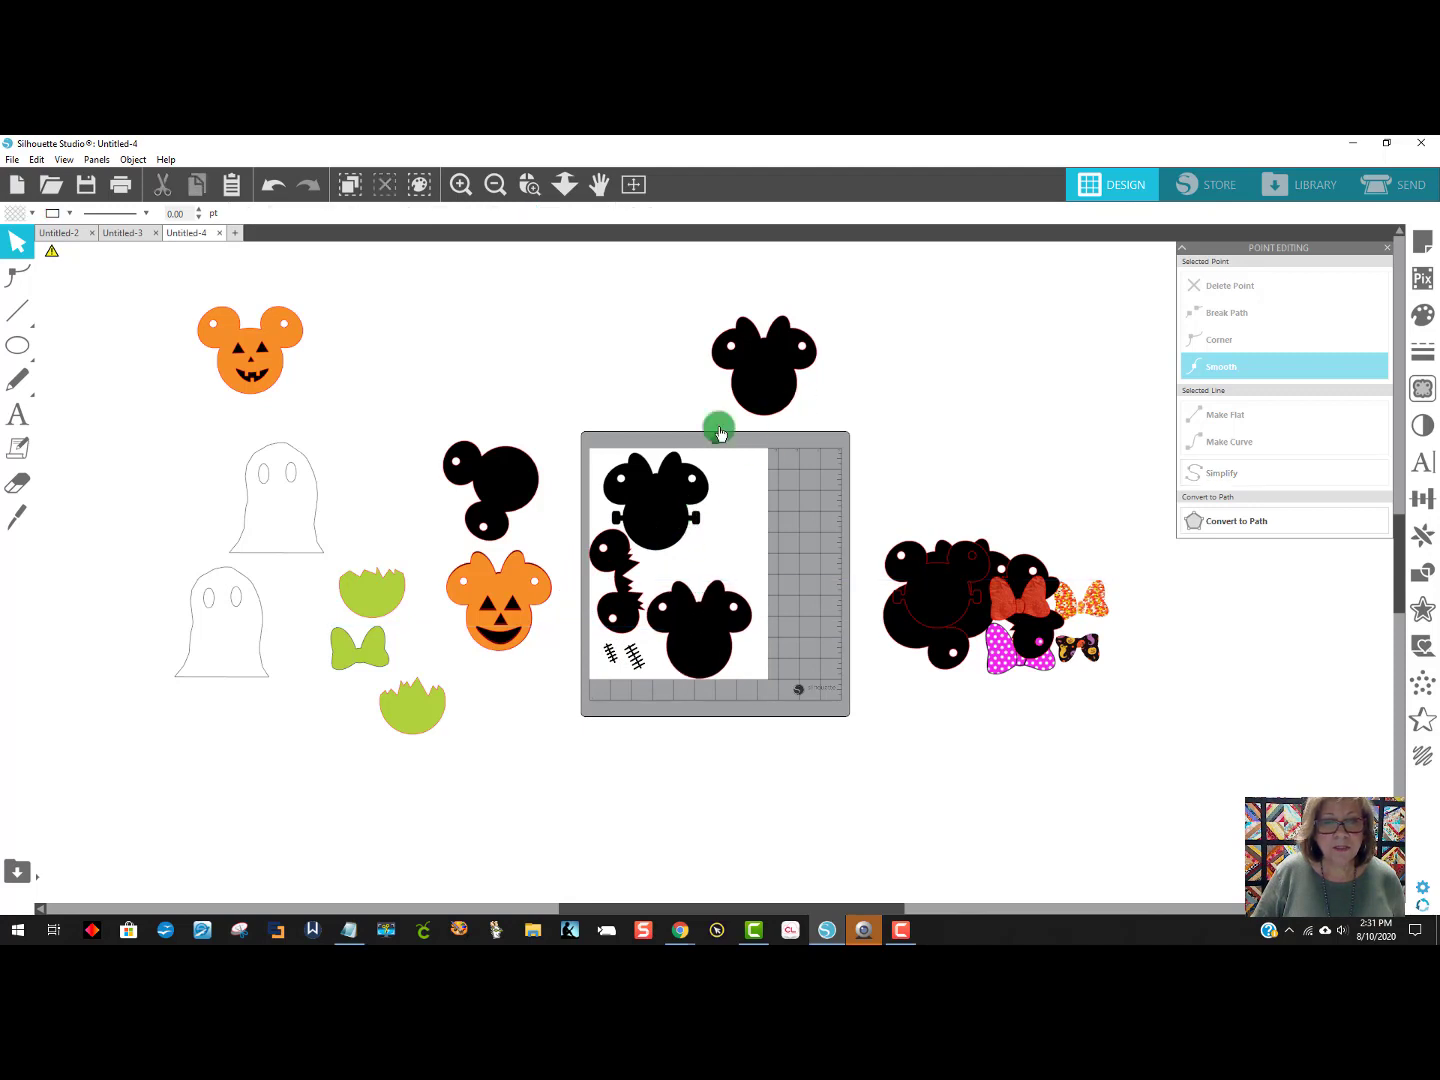
drag(518, 497, 734, 516)
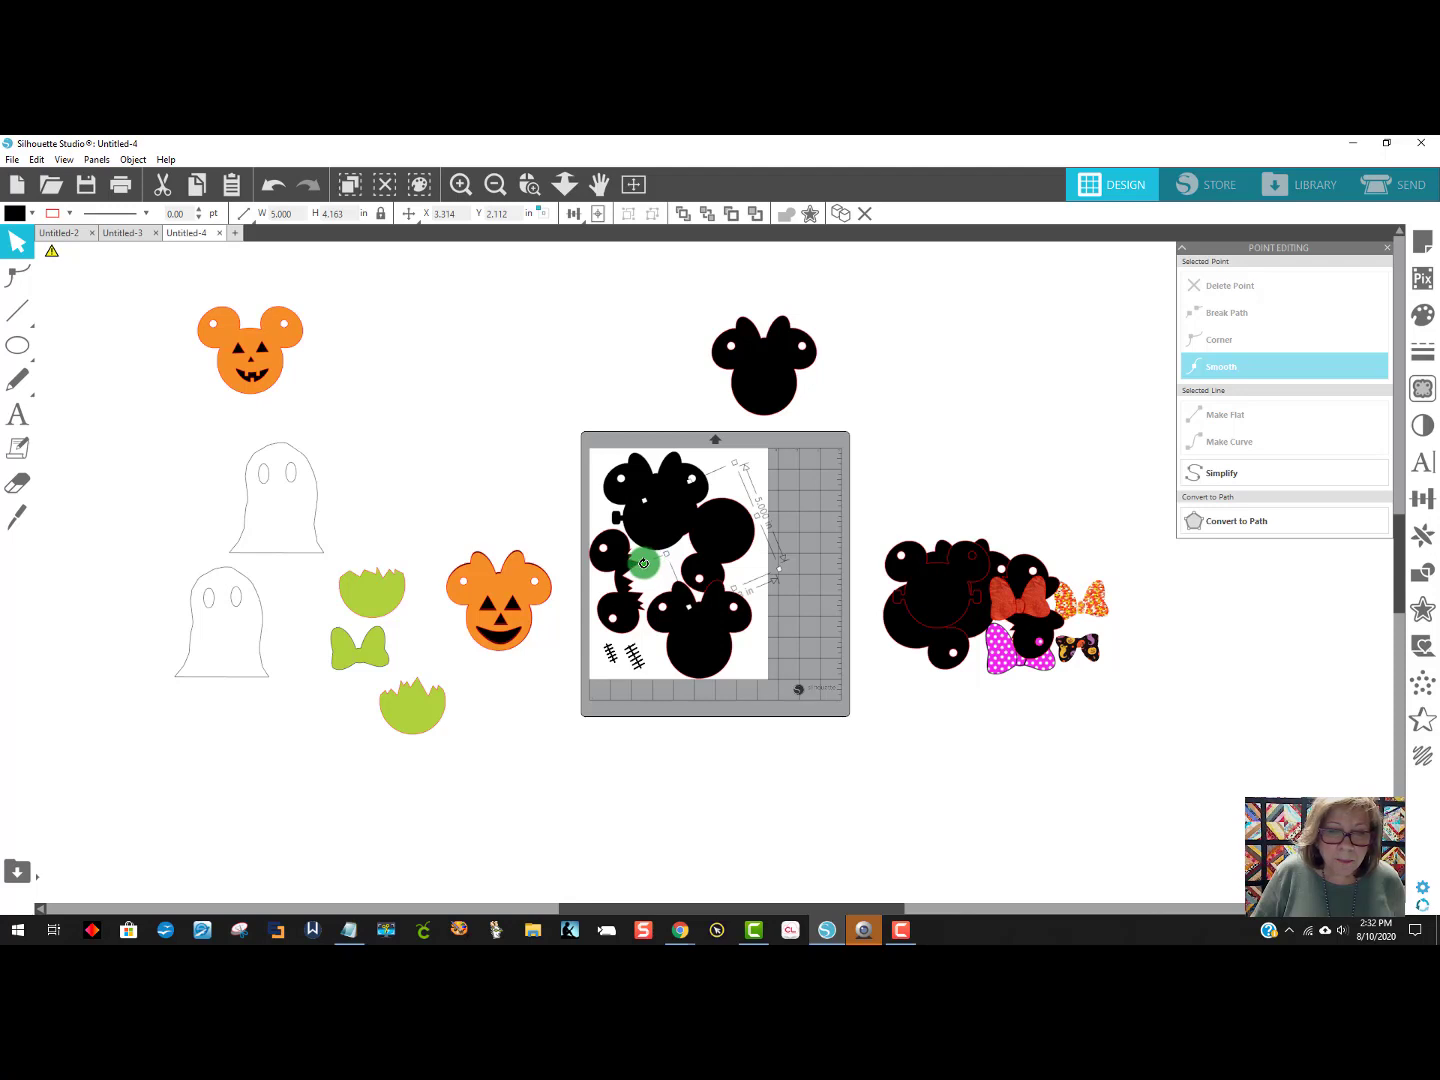
drag(643, 563, 615, 350)
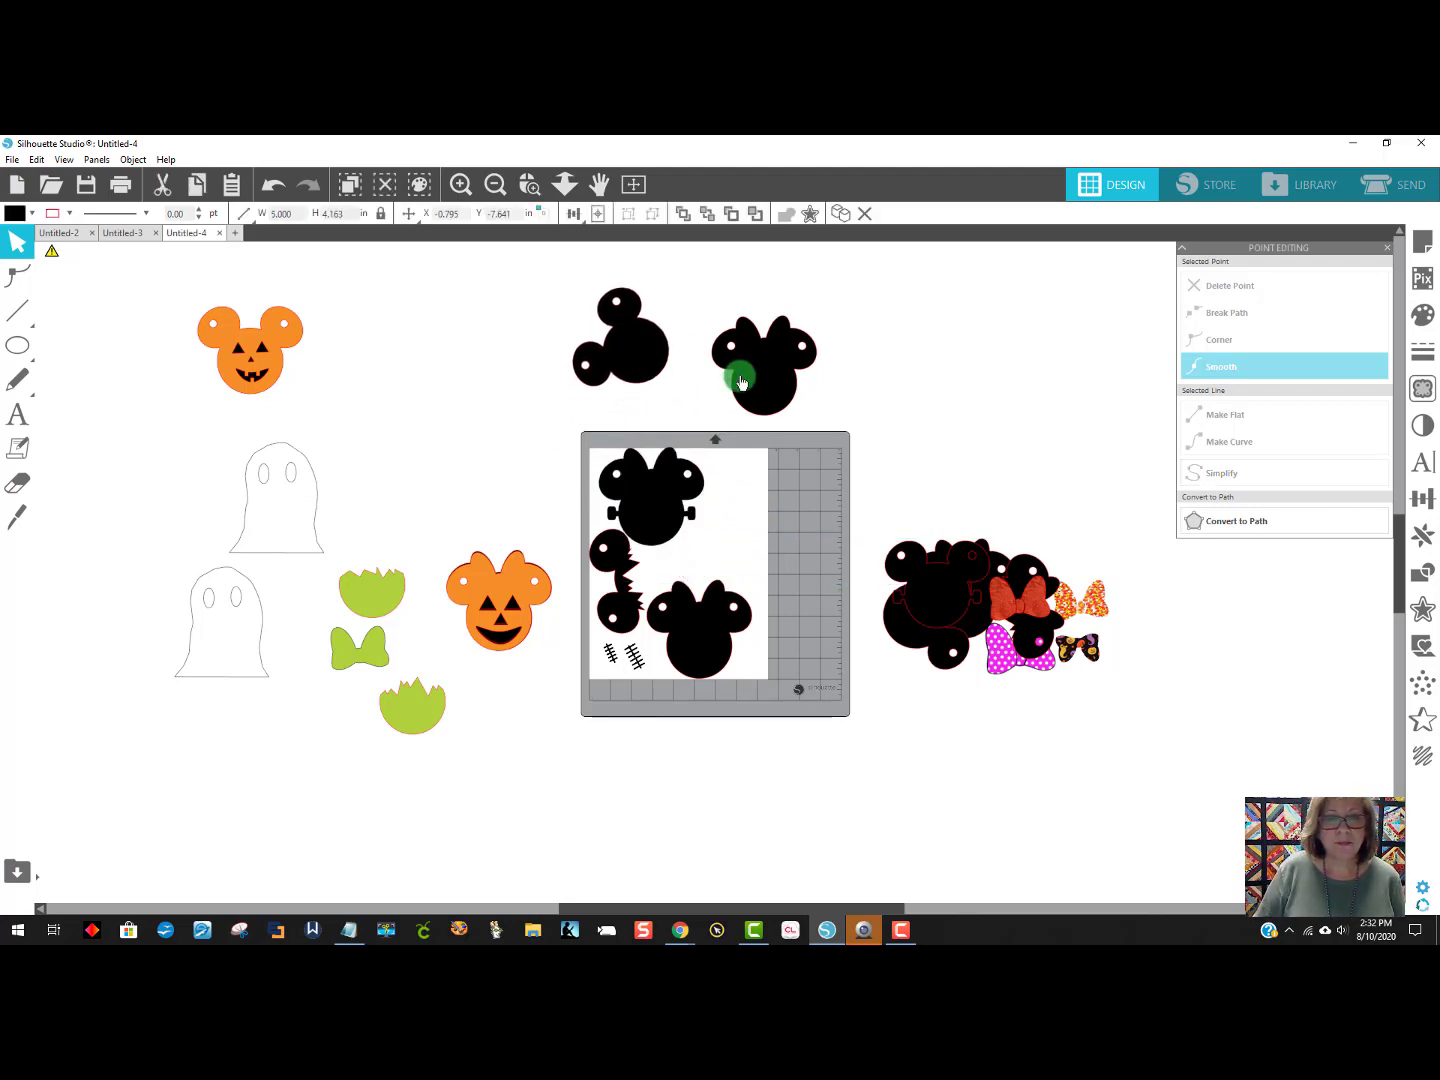
Move the spare Minnie beside the Mickey above the mat, and space the two Minnies and jagged hair piece inward from the page edges.
drag(741, 380, 727, 375)
drag(703, 620, 708, 599)
drag(659, 503, 679, 516)
click(630, 569)
drag(630, 569, 695, 543)
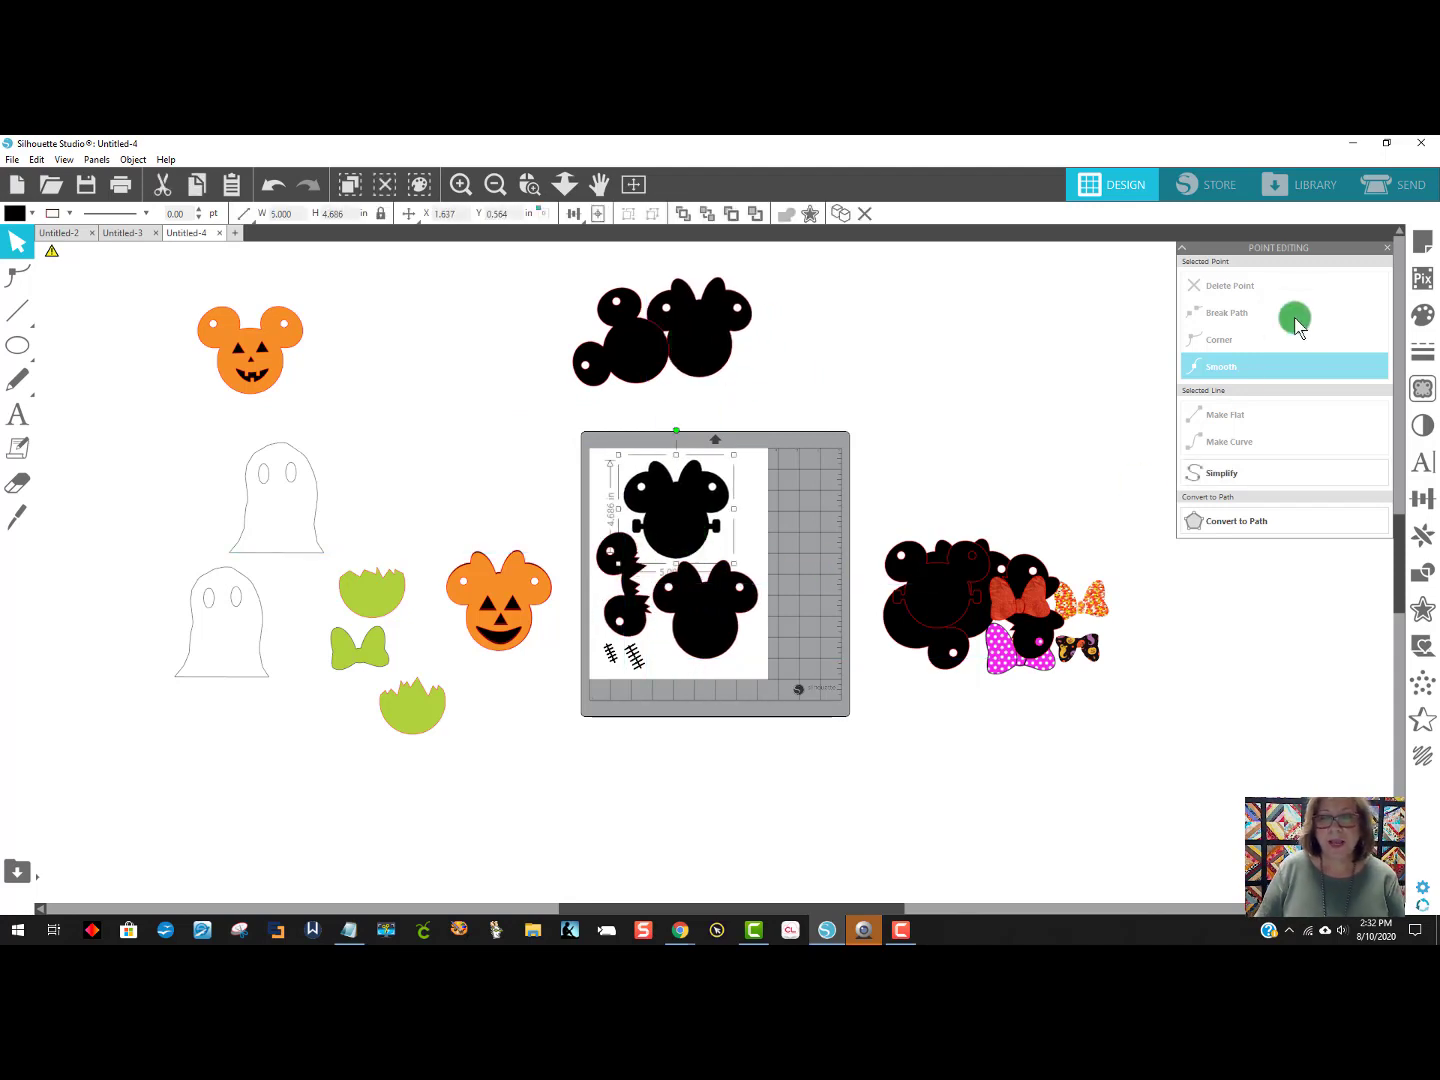
Open the cut setup and assign Cut Edge to all the black shapes on the page.
click(1410, 185)
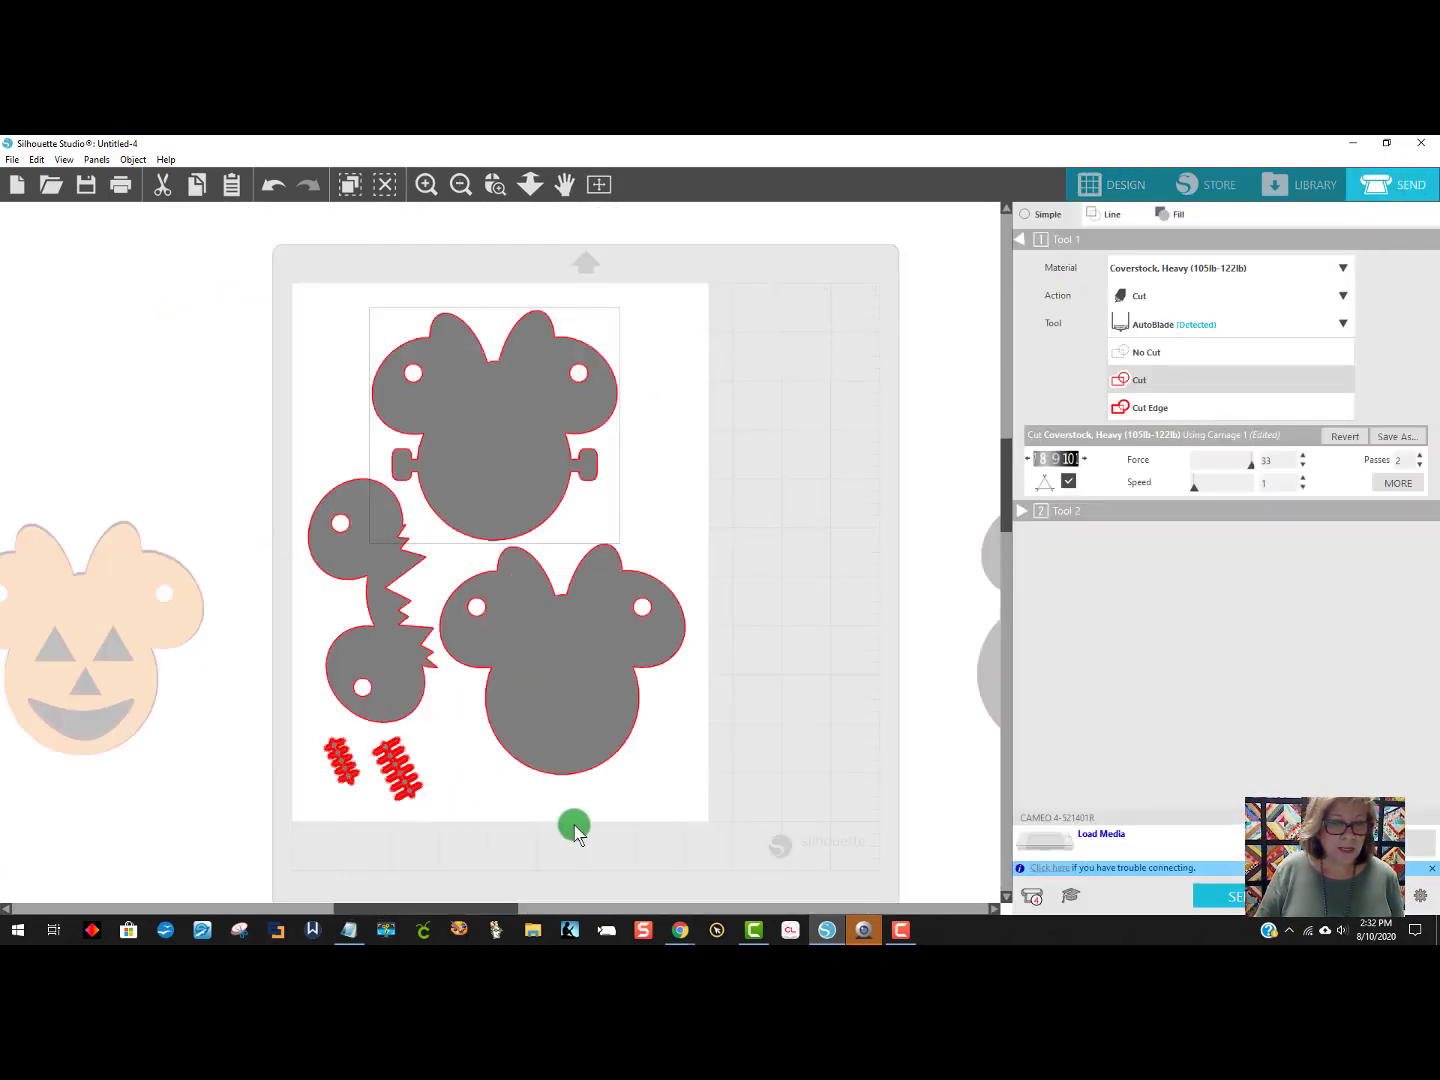
drag(685, 802, 410, 340)
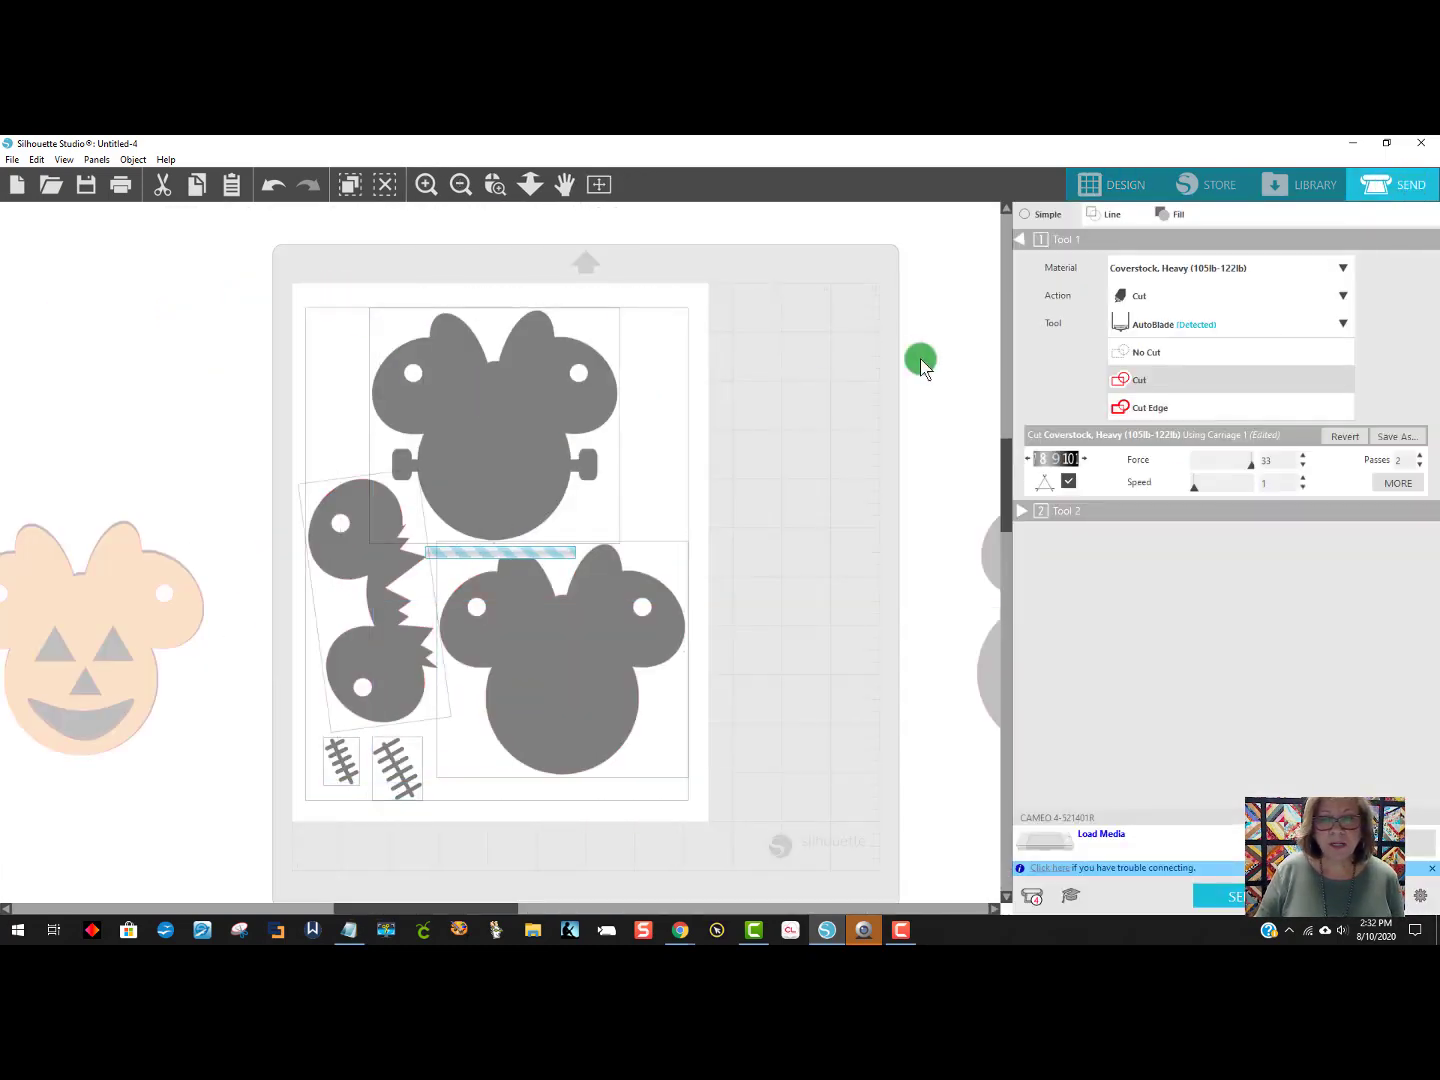
click(1150, 408)
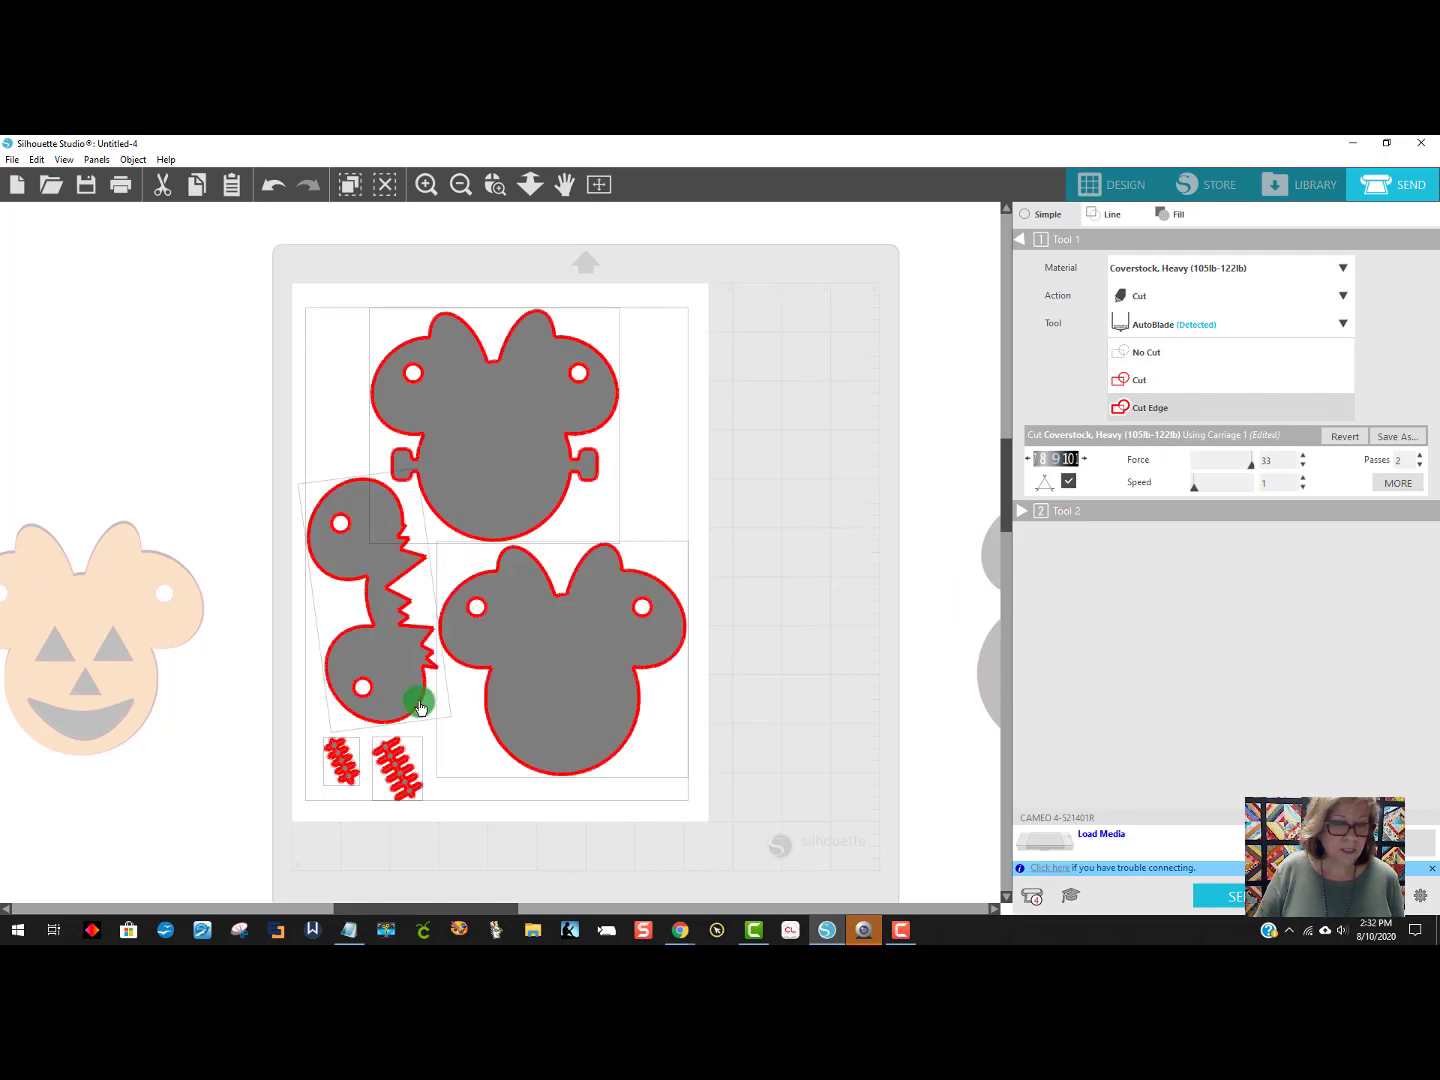